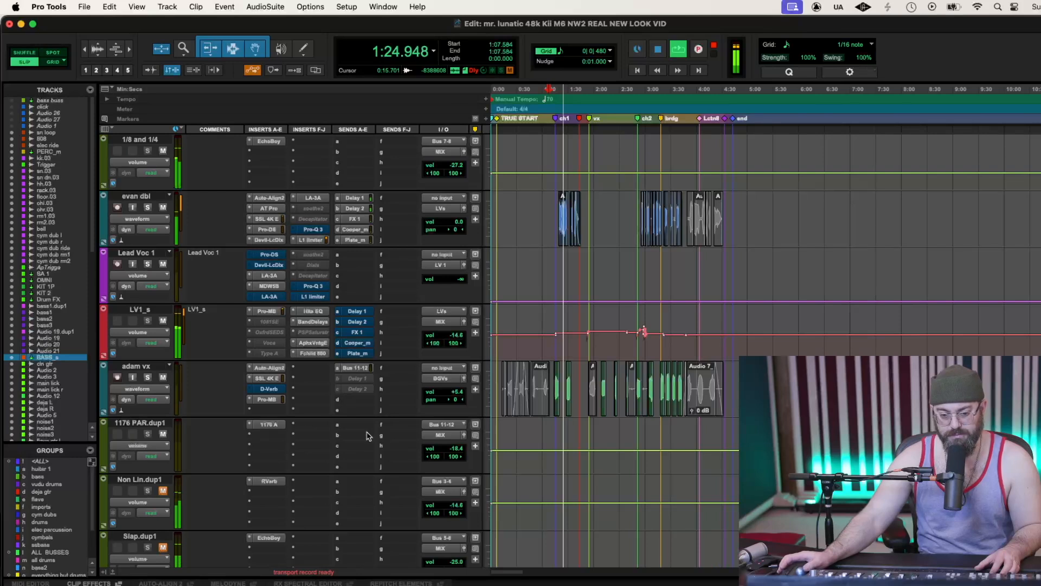
Look over the vocal tracks and their parallel effect tracks during playback, from Evan Voc1 down to Slap.dup1, and stop playback
scroll(367, 435, up, 2)
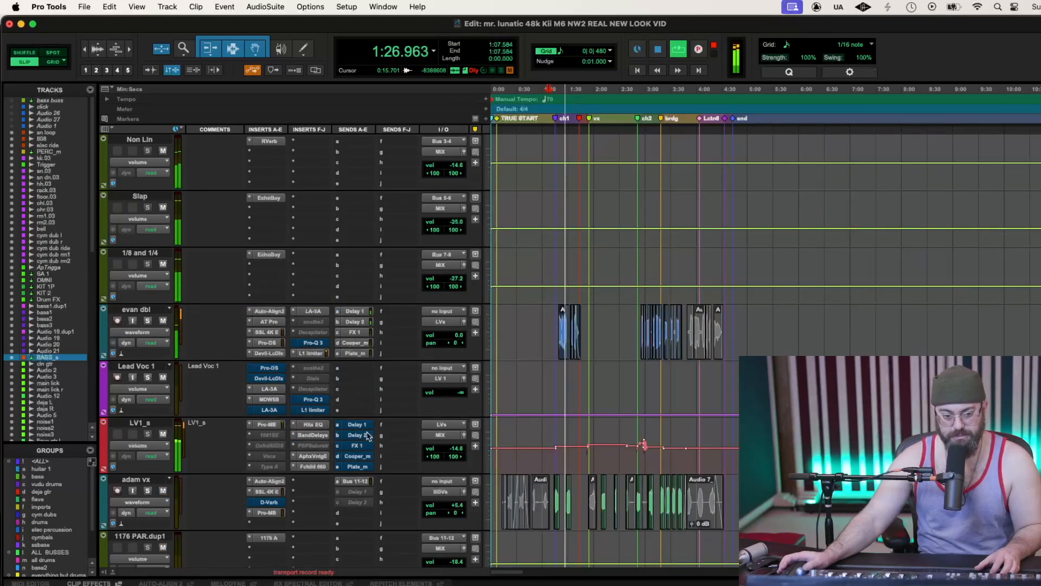
scroll(369, 436, up, 2)
scroll(367, 435, up, 2)
scroll(367, 435, down, 2)
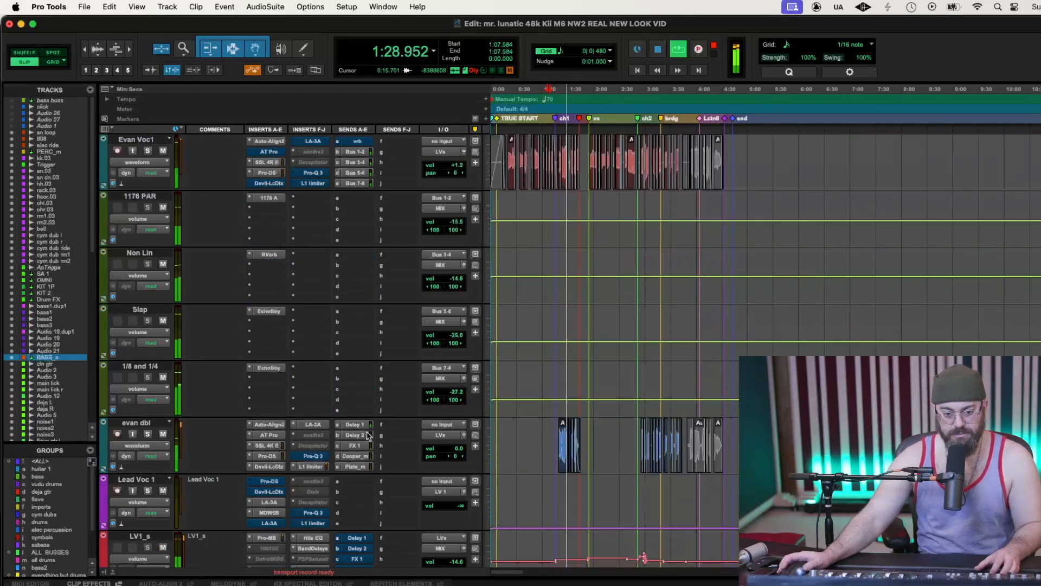
scroll(368, 436, down, 2)
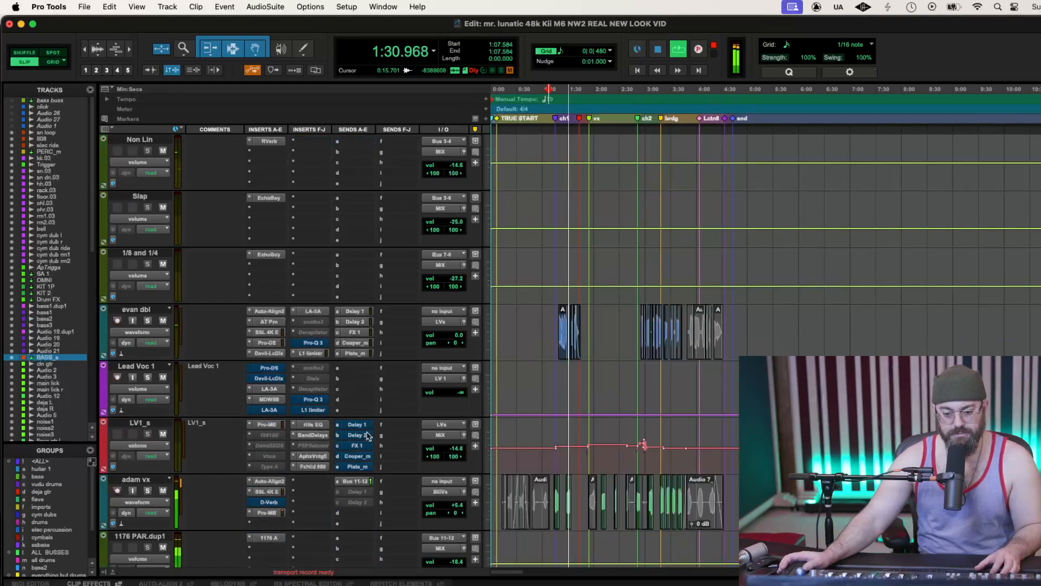
scroll(367, 435, down, 2)
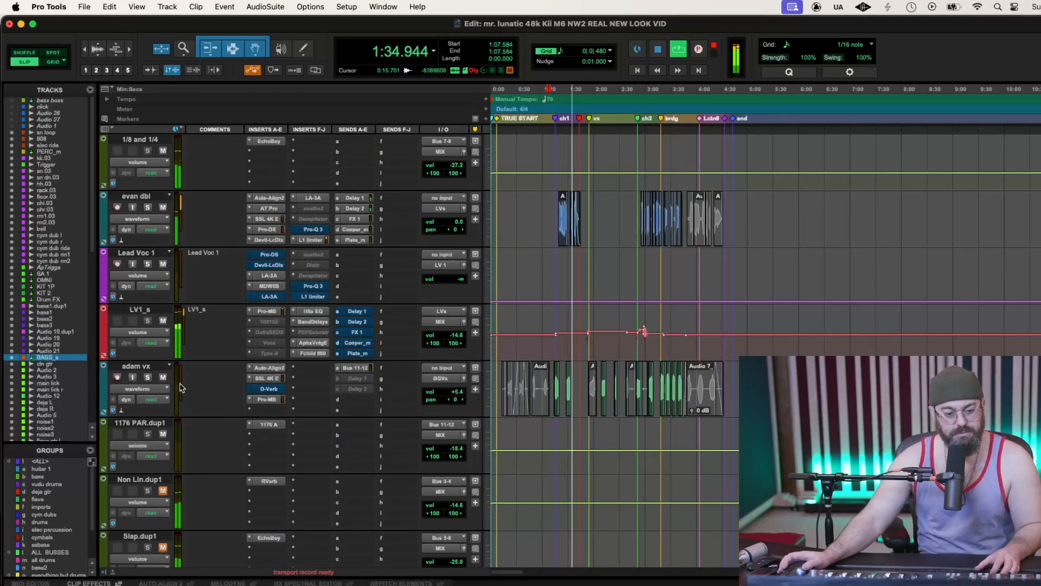
key(space)
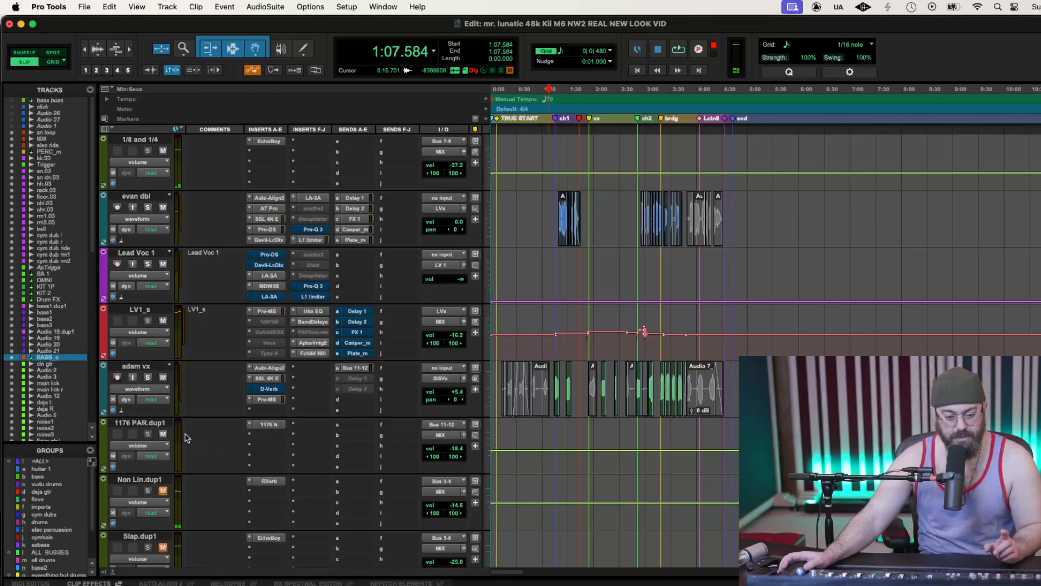
Inspect the SSL 4K E and Pro-MB inserts on adam vx and the 1176 A insert on 1176 PAR.dup1
click(150, 367)
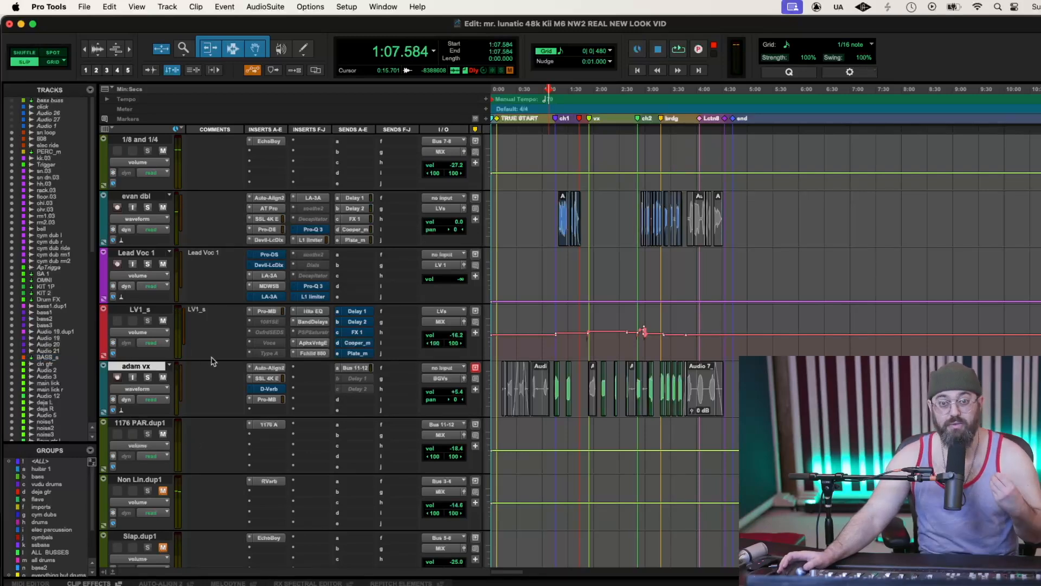
click(142, 423)
click(260, 378)
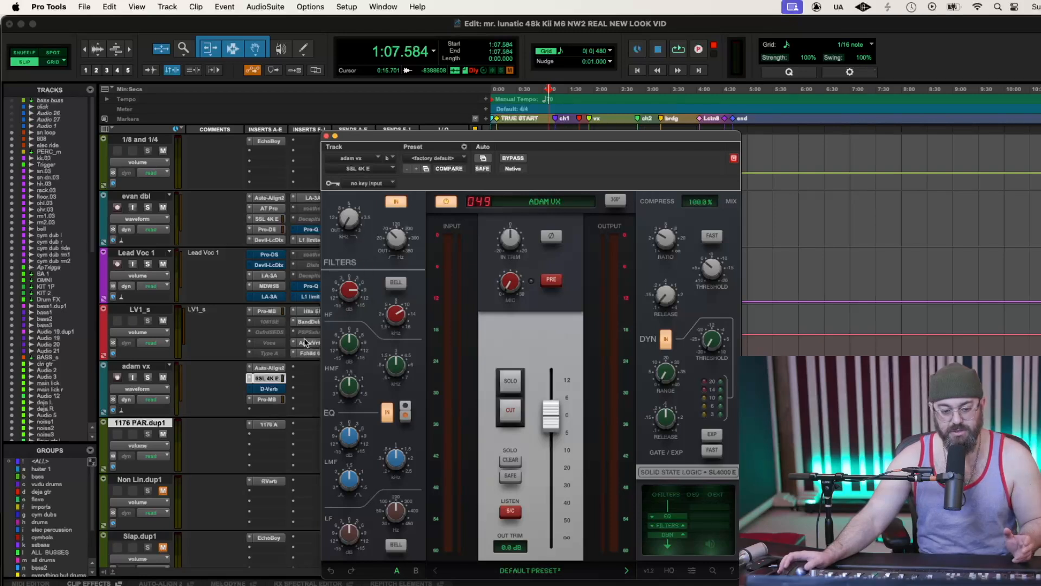
click(266, 400)
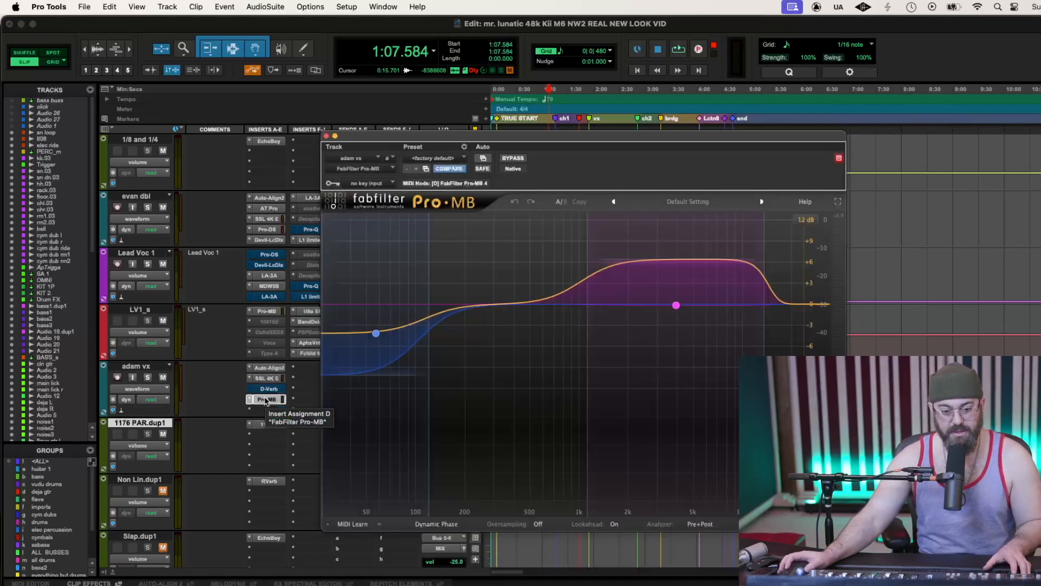
click(326, 137)
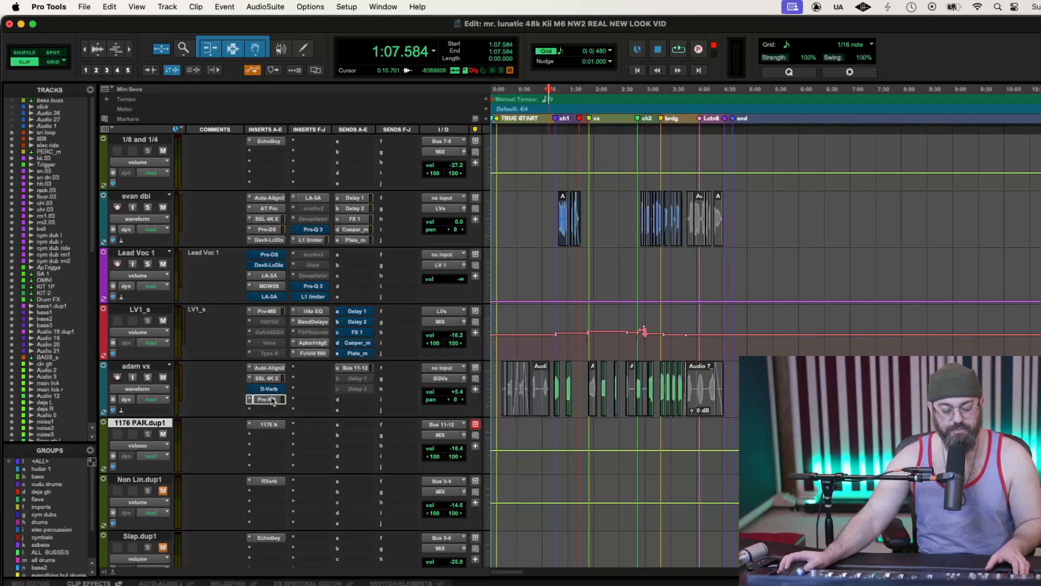
click(262, 426)
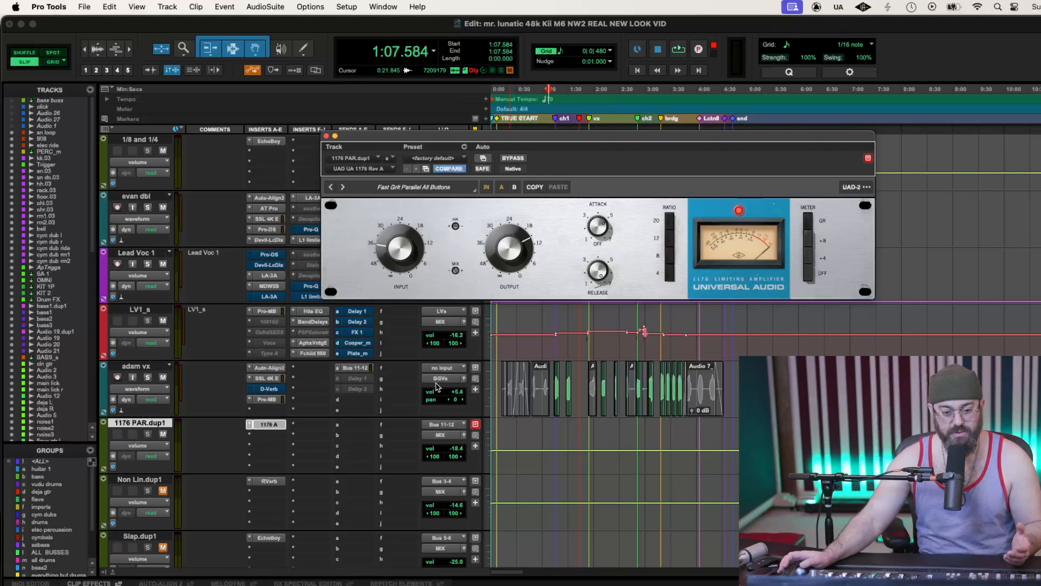
Review the BGVs track's MicroShift, Fairchild 670, Devil-Loc, S1 Imager, Doubler2 and H3000 Band Delays inserts, and close the plugin window
scroll(367, 417, down, 5)
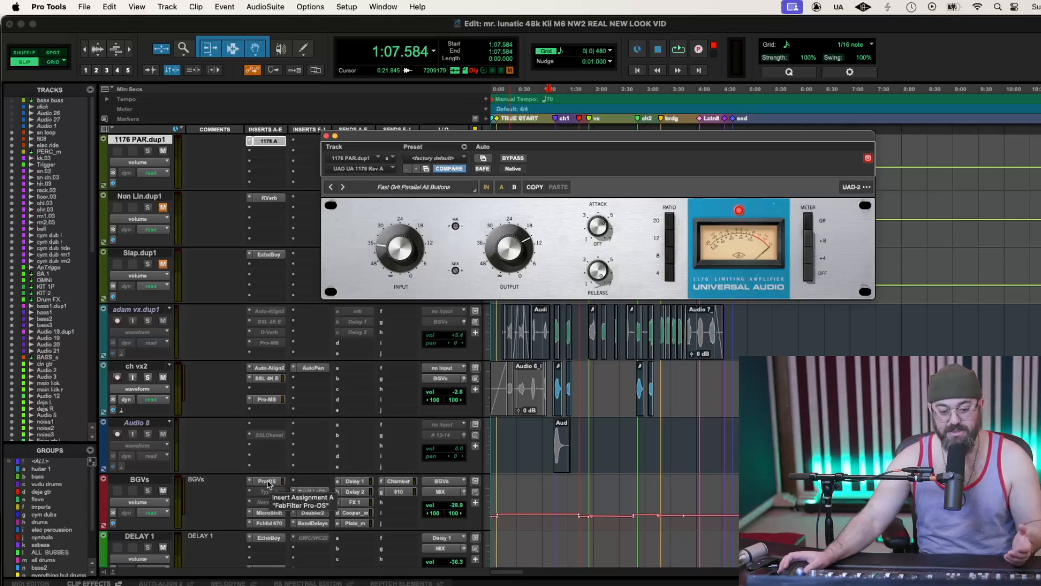
click(269, 513)
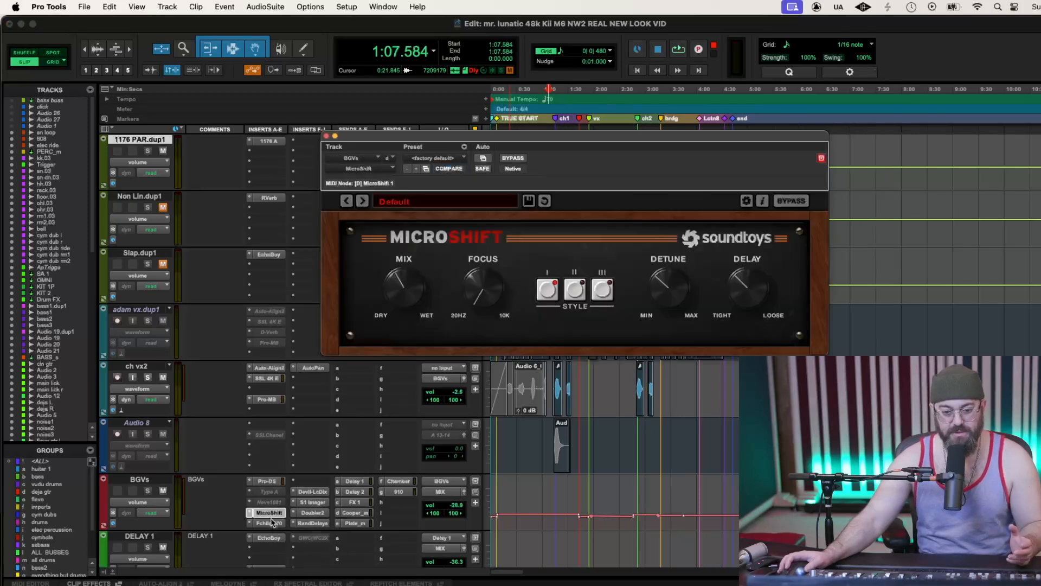
click(269, 525)
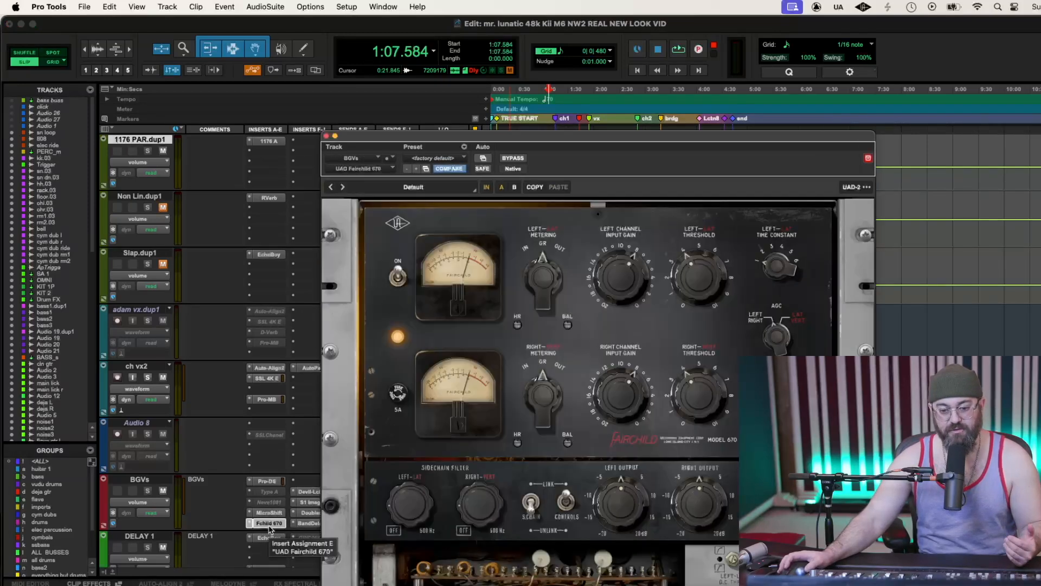
click(308, 491)
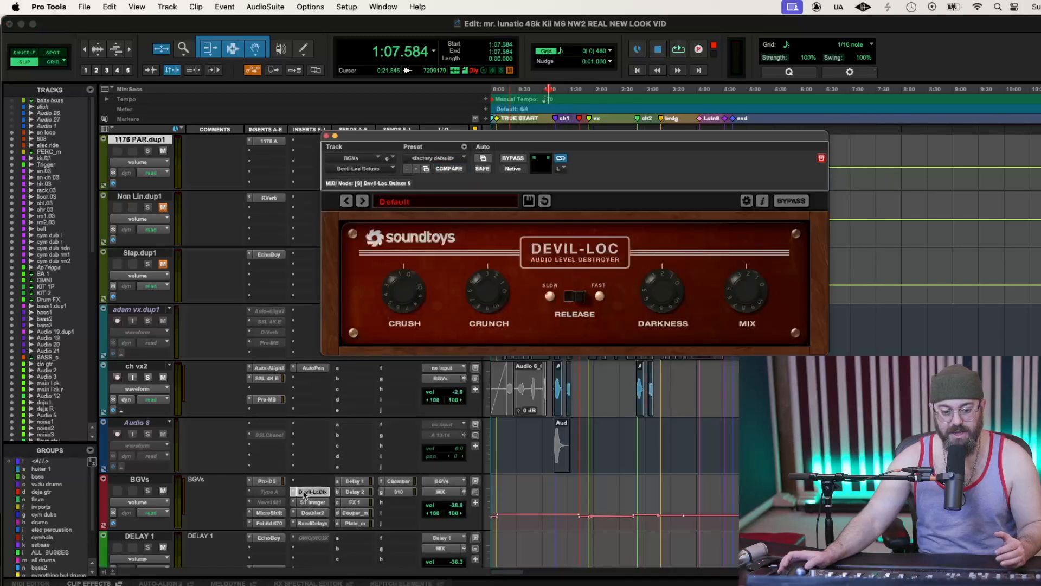
click(312, 505)
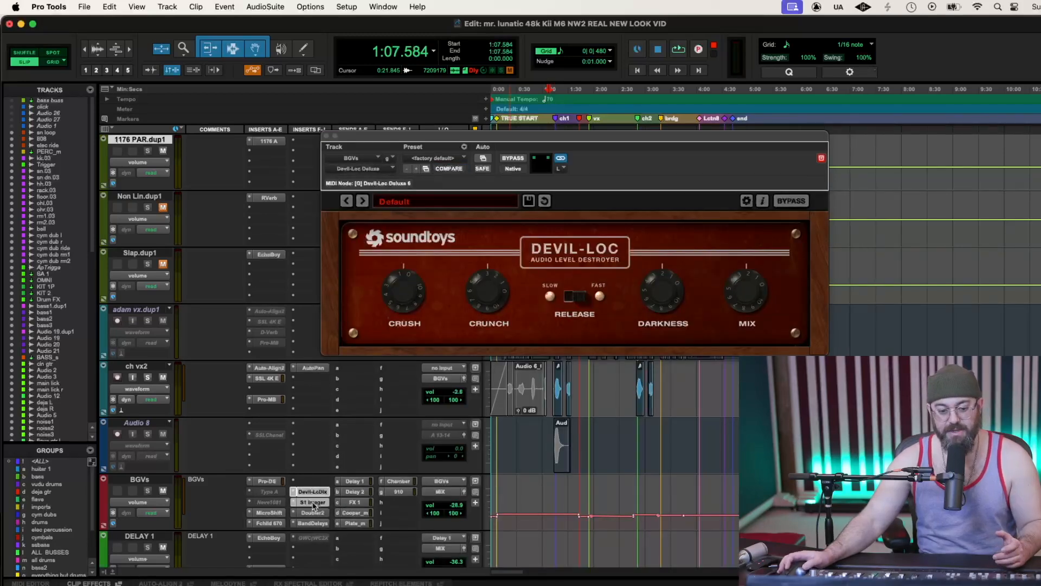
click(312, 513)
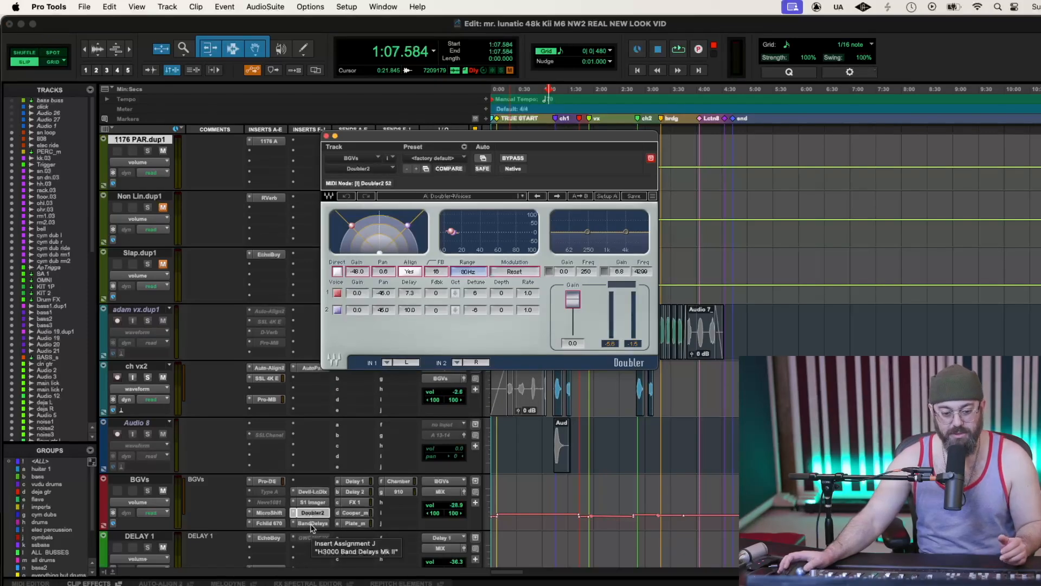
click(305, 524)
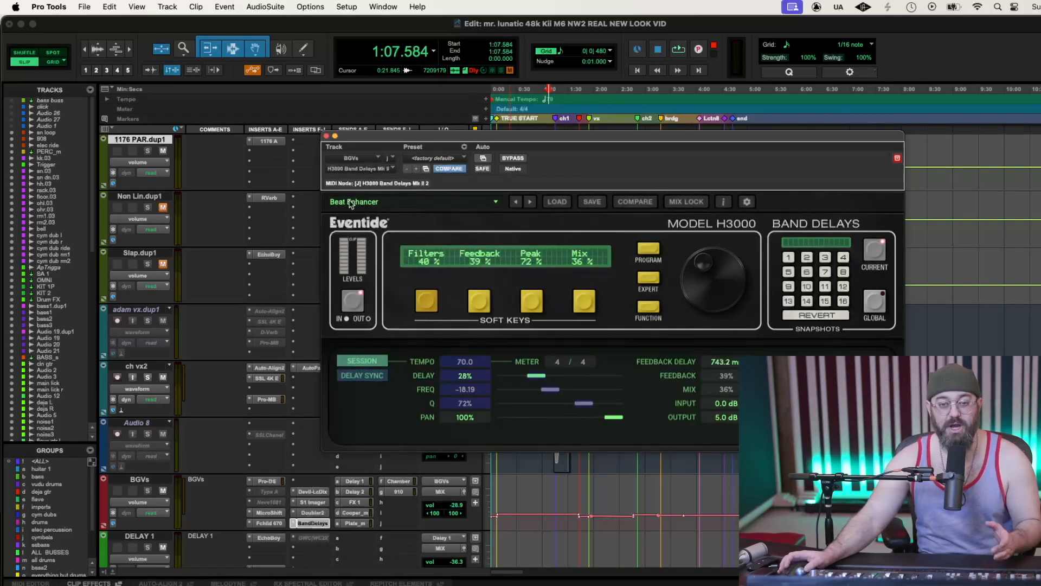
click(325, 136)
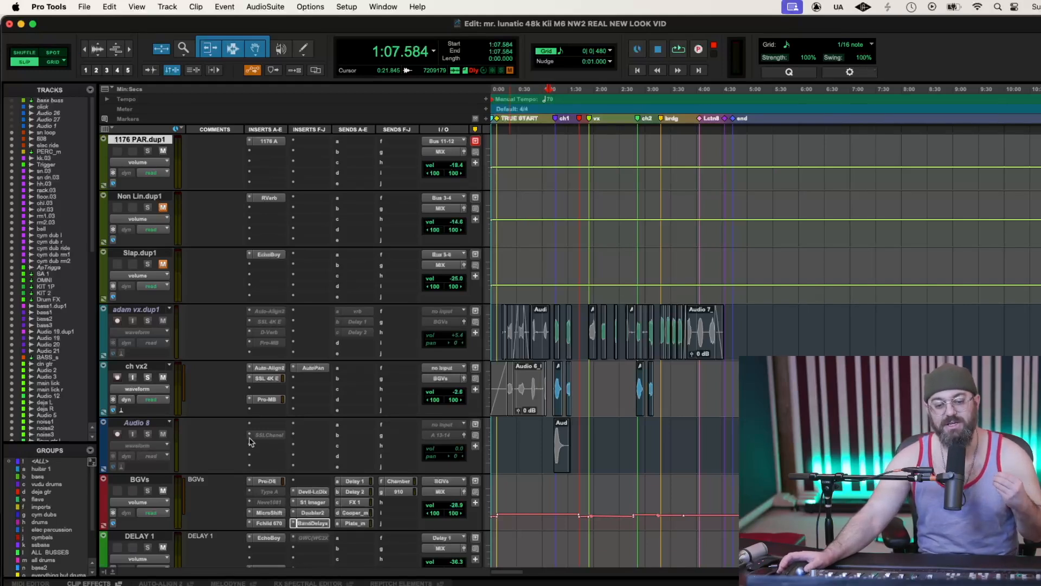
Examine the 1176 compressor settings on the 1176 PAR.dup1 track, shifting the plugin window aside before closing it
scroll(219, 436, up, 2)
scroll(219, 436, up, 3)
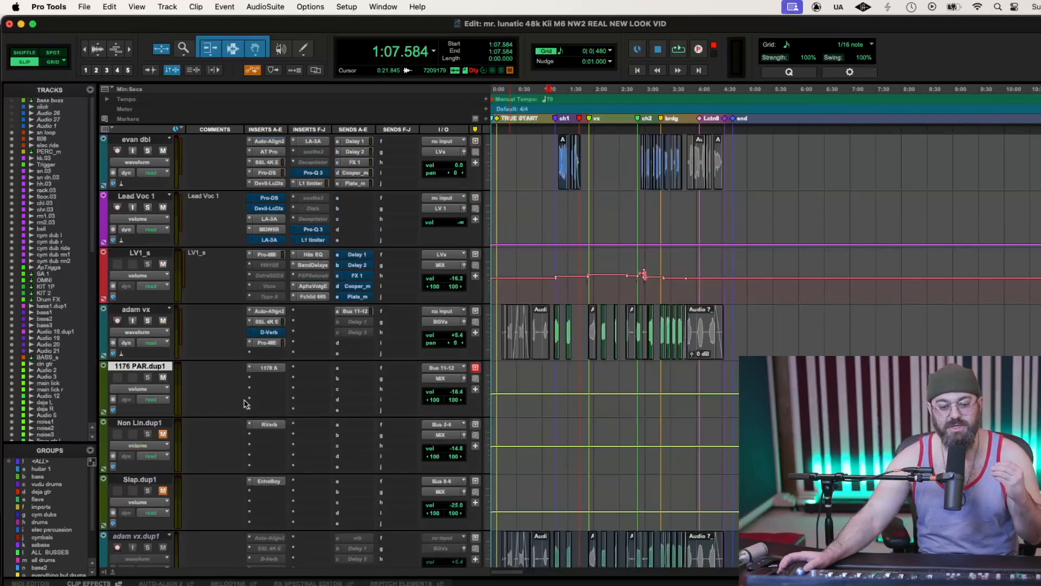
click(269, 368)
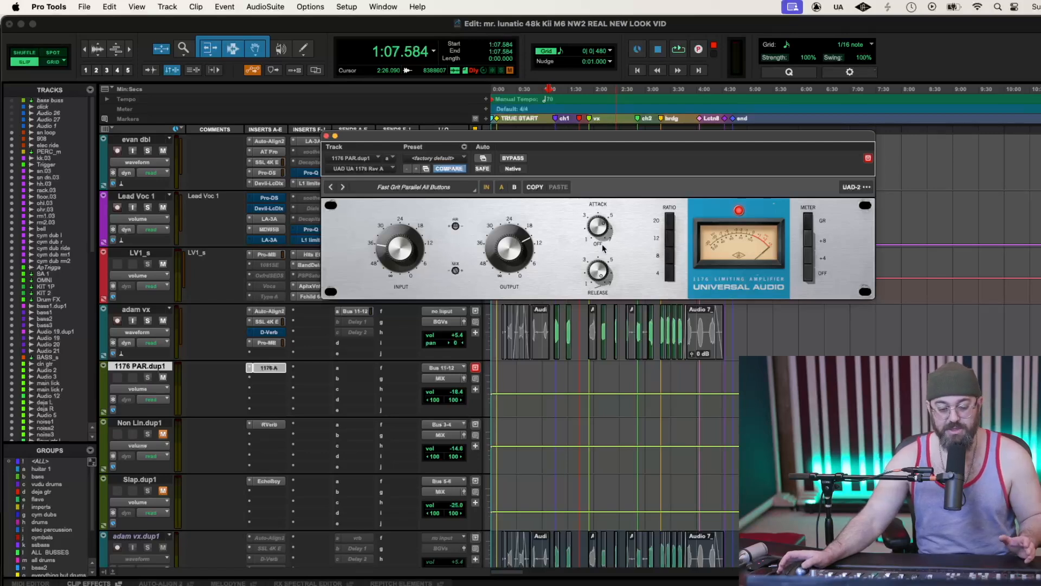
drag(568, 142, 466, 132)
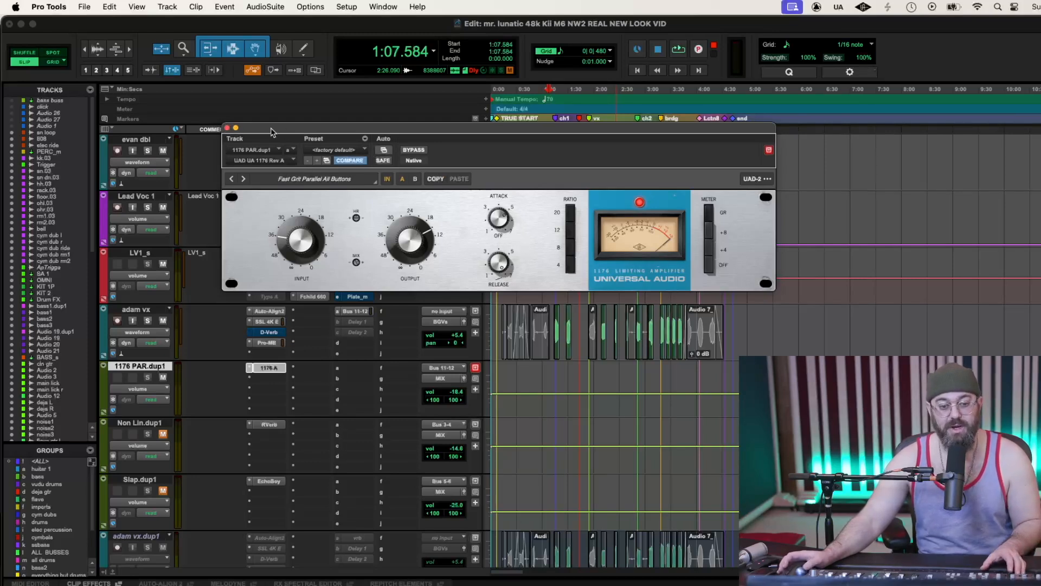
click(227, 127)
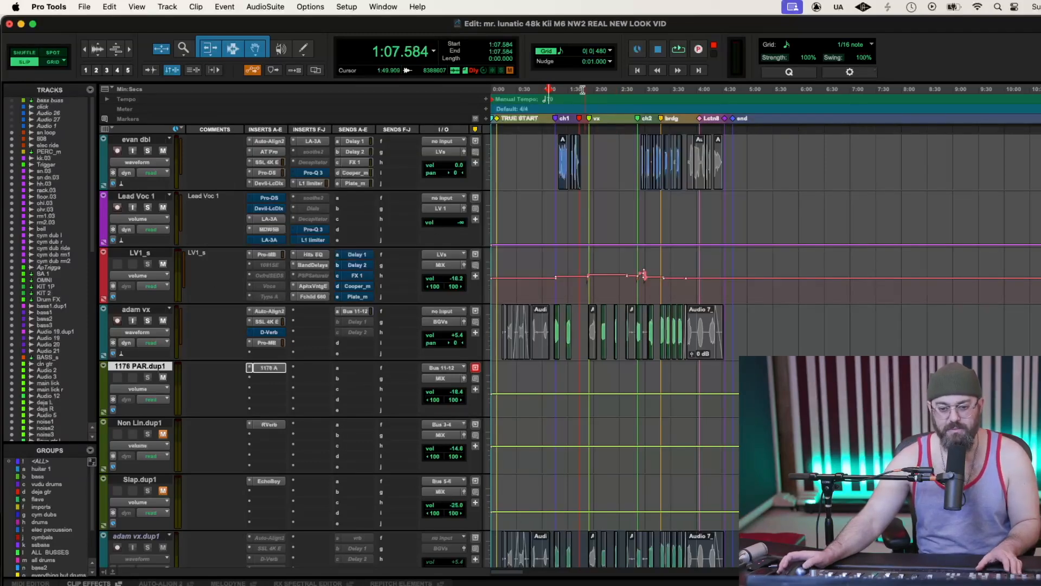
Place the playhead at about 1:21.920 and inspect the Bus 11-12 send on the adam vx track
click(561, 97)
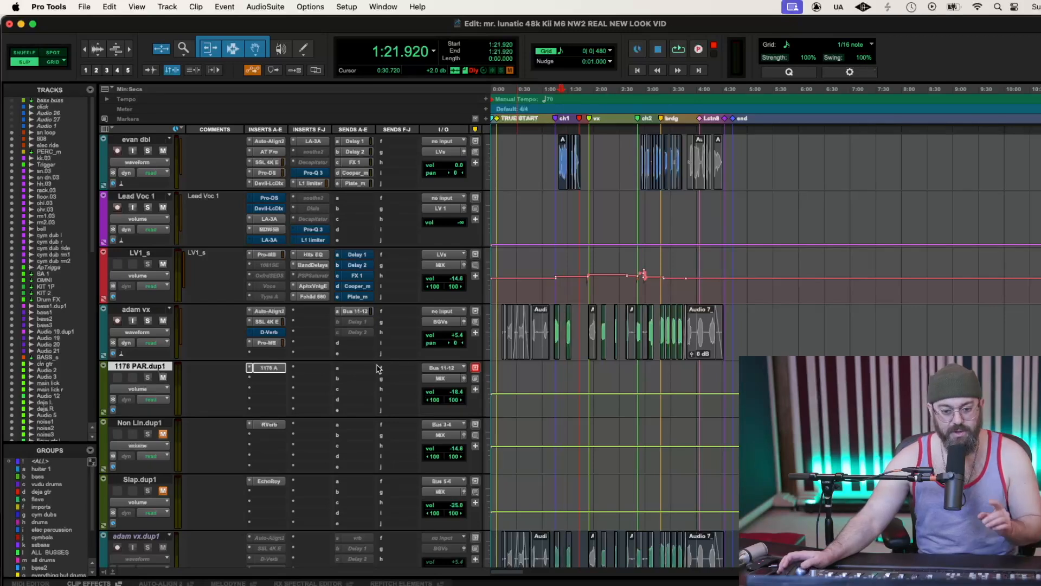
click(355, 312)
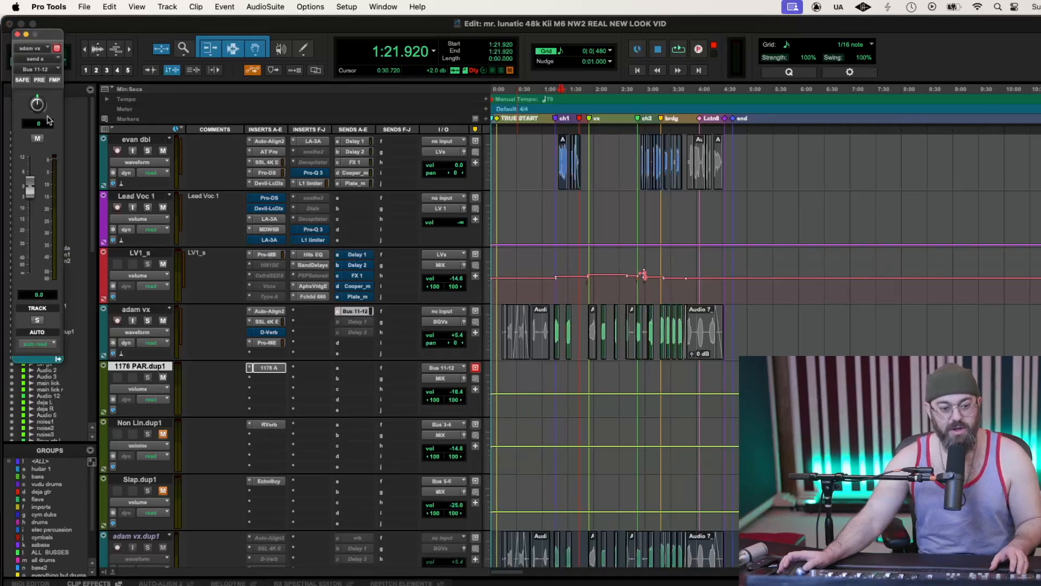
click(17, 35)
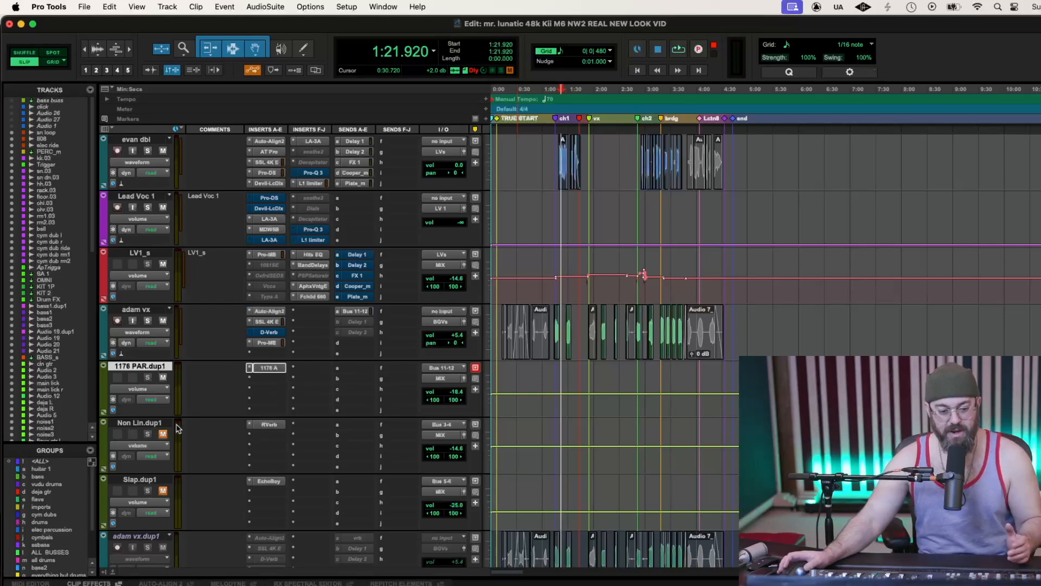
Select the Non Lin.dup1 and Slap.dup1 tracks and review Non Lin.dup1's RVerb, browsing reverb types and ending on Non-Linear
click(155, 425)
shift+click(151, 481)
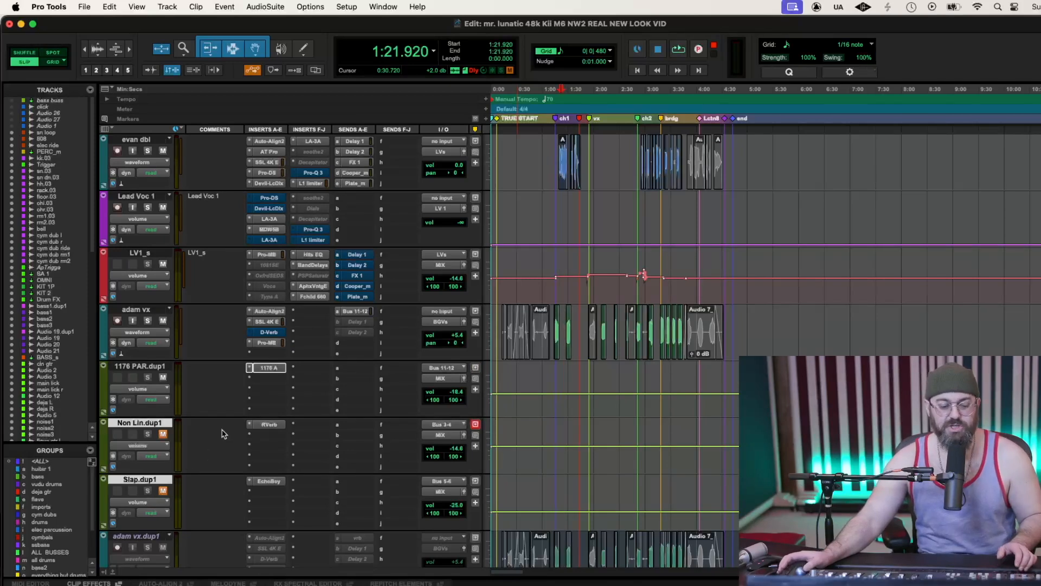
click(266, 425)
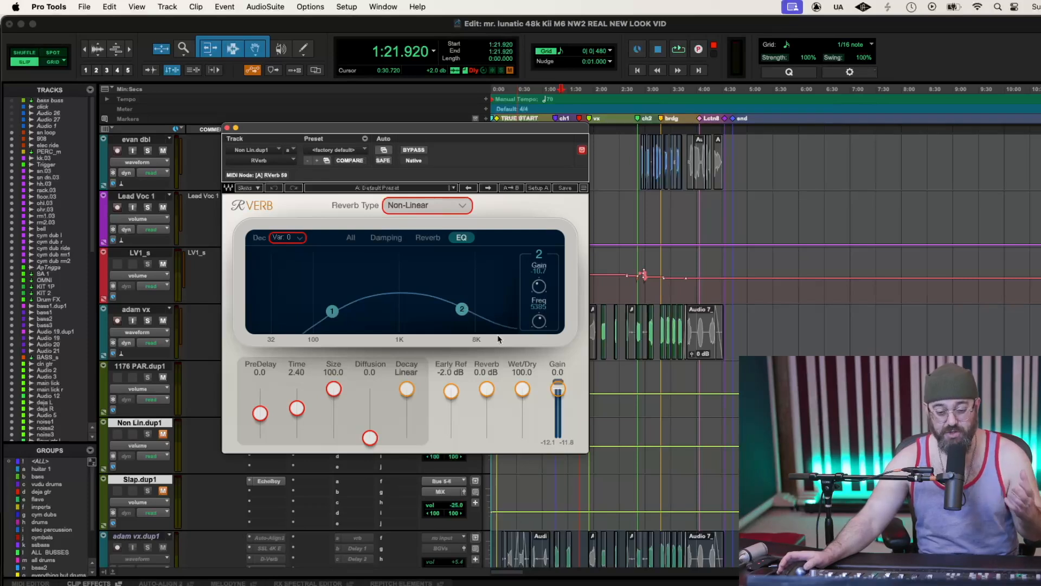
drag(522, 387, 522, 387)
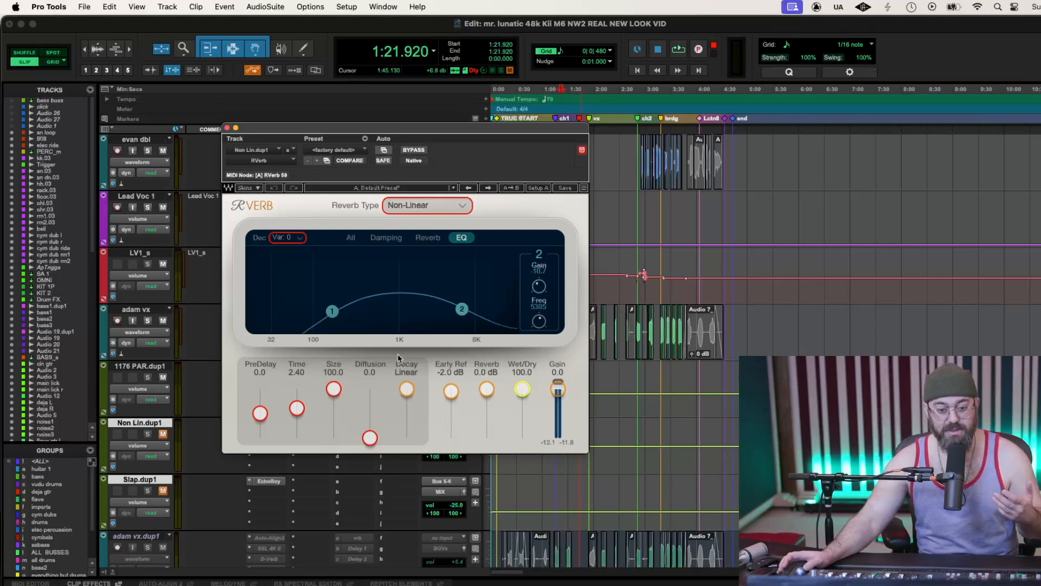
scroll(412, 205, up, 4)
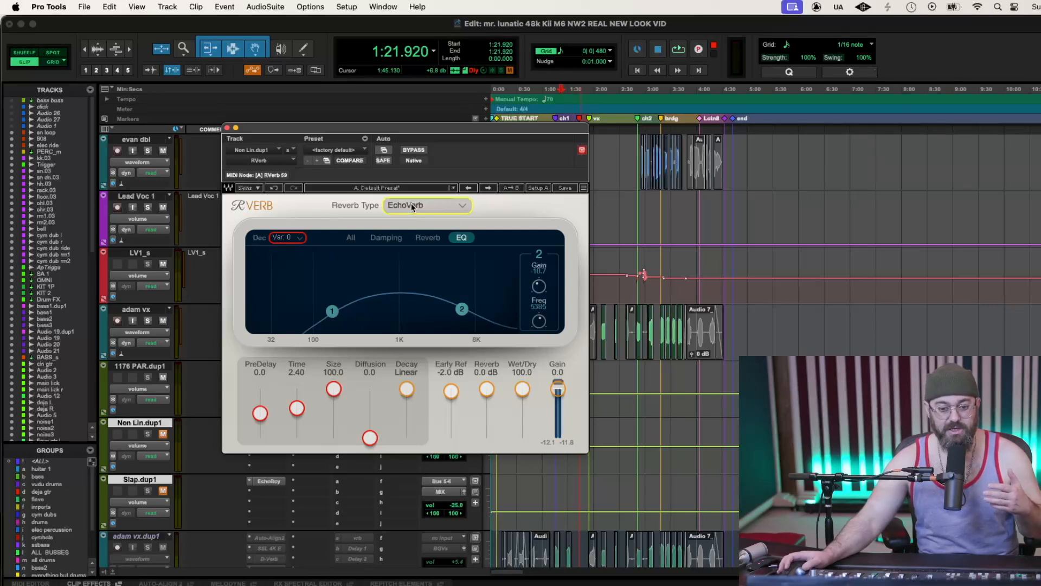
scroll(421, 208, up, 4)
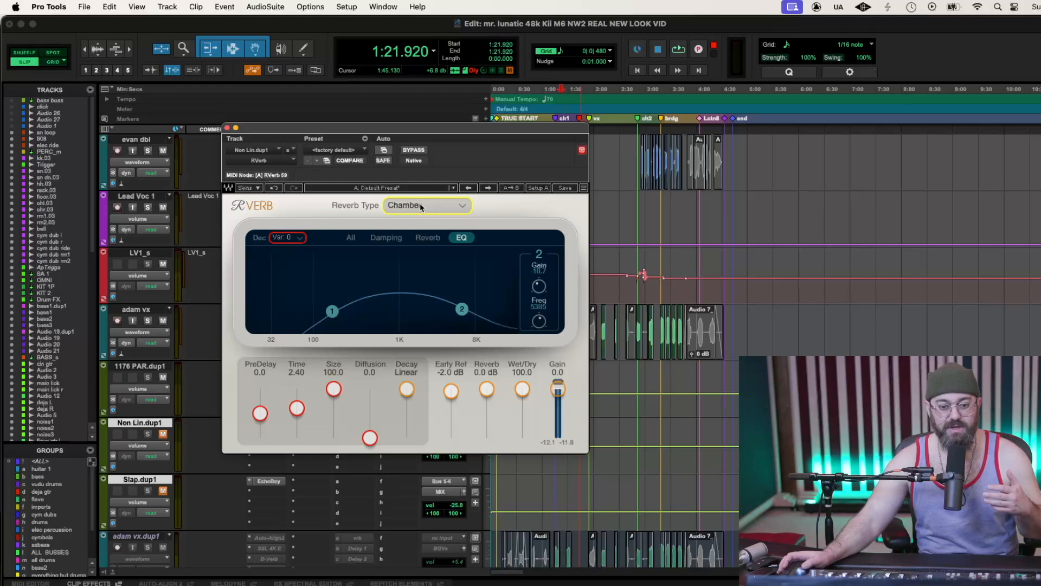
scroll(422, 208, up, 3)
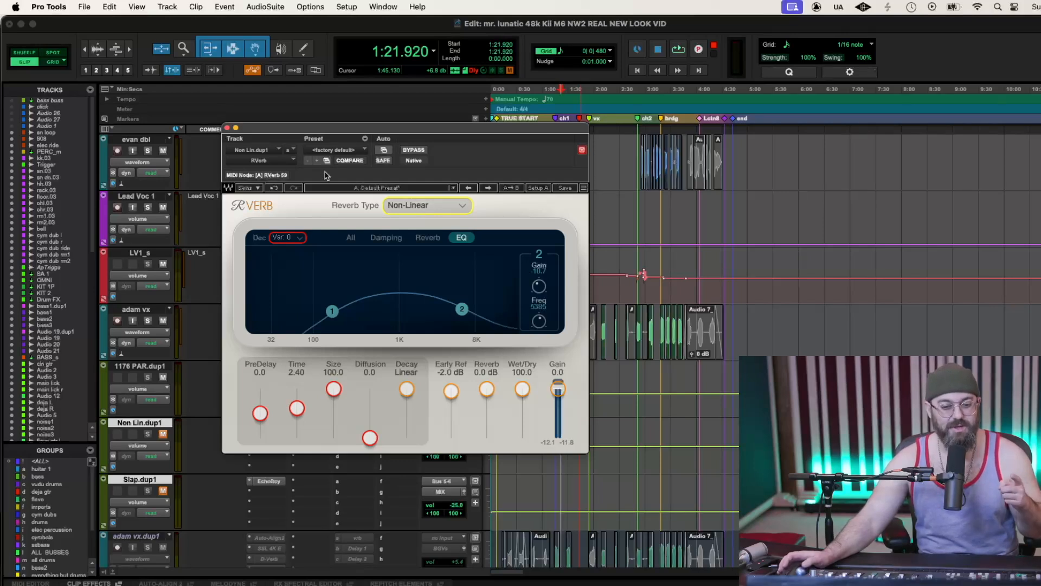
click(227, 128)
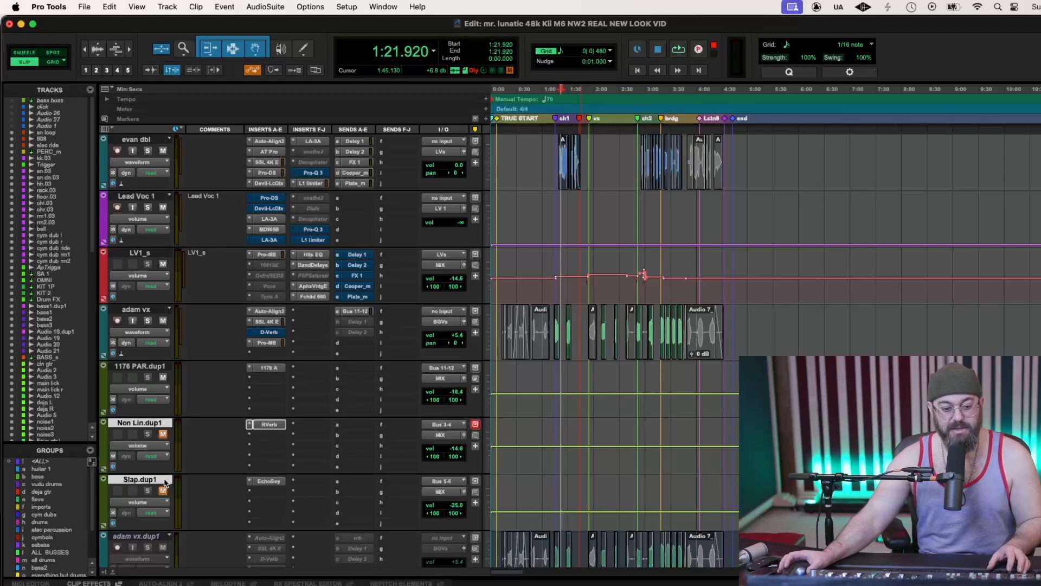
Review the EchoBoy settings on the Slap.dup1 track, close the plugin, and return to the Evan Voc1 effect tracks
click(265, 482)
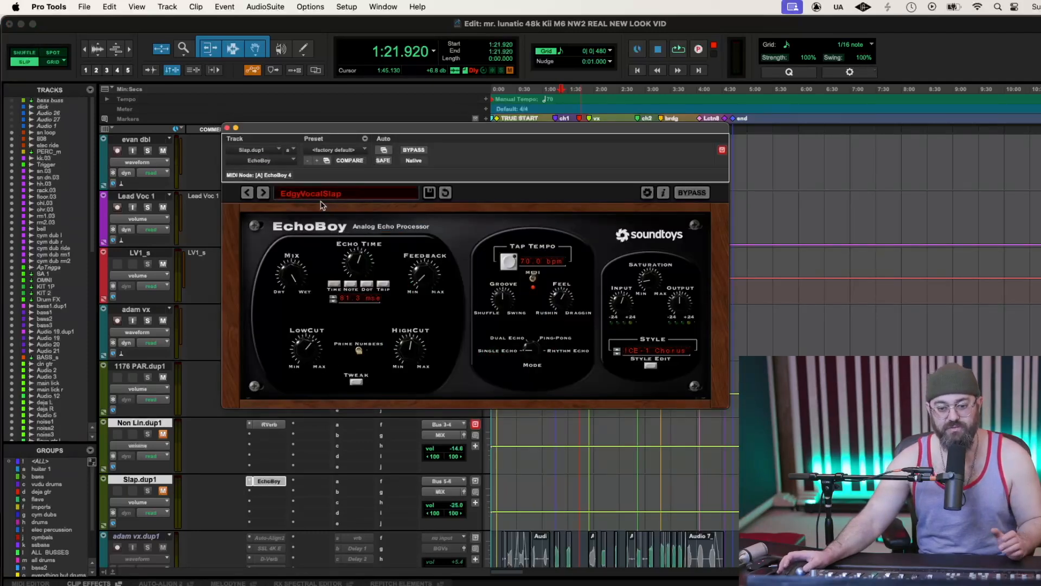
click(226, 129)
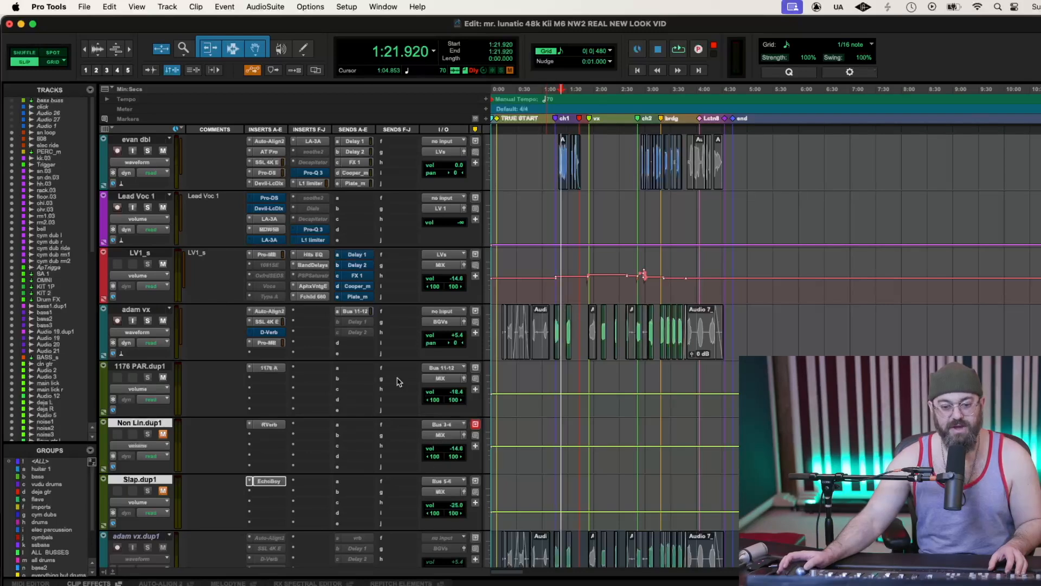
scroll(369, 373, up, 3)
scroll(369, 373, up, 4)
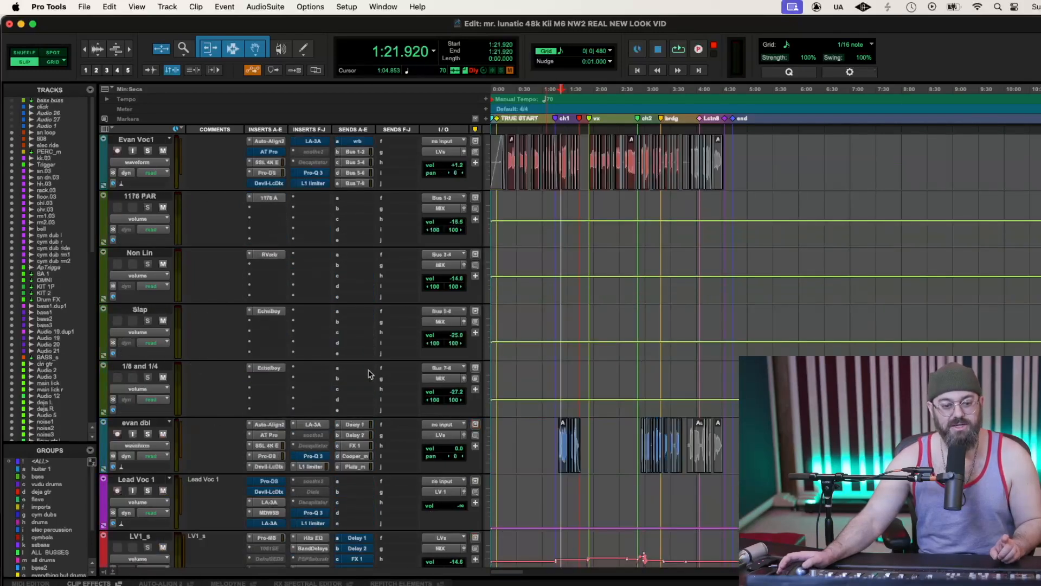
Set the Non Lin.dup1 track's input to Bus 11-12 (Stereo)
scroll(357, 324, down, 1)
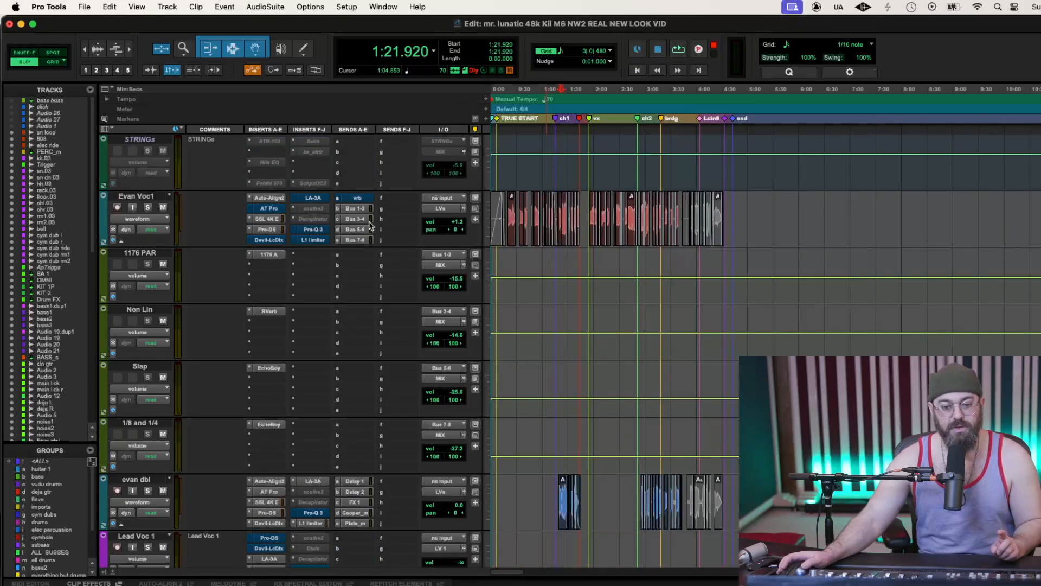
scroll(353, 347, down, 6)
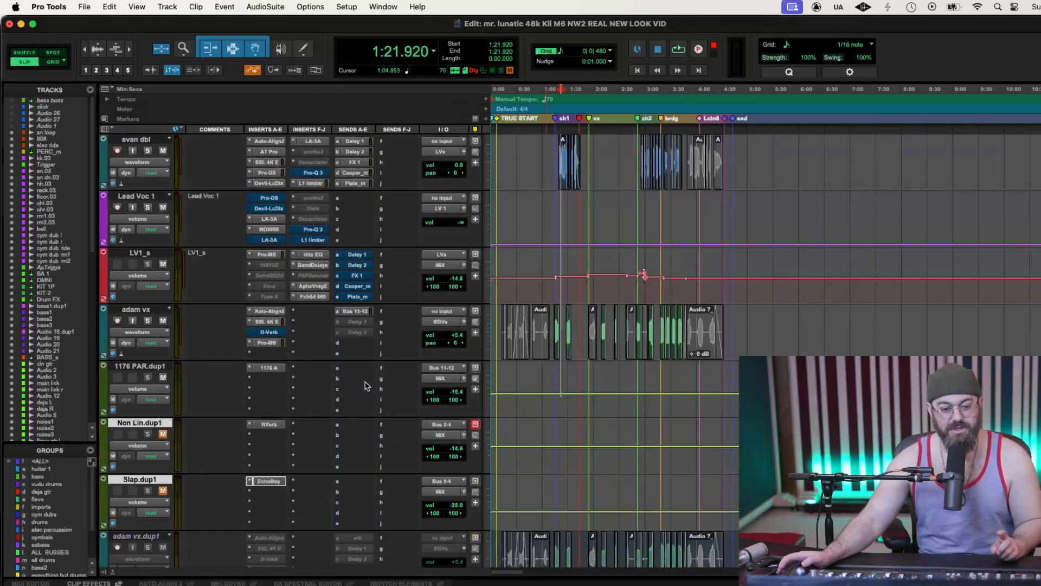
scroll(365, 385, down, 1)
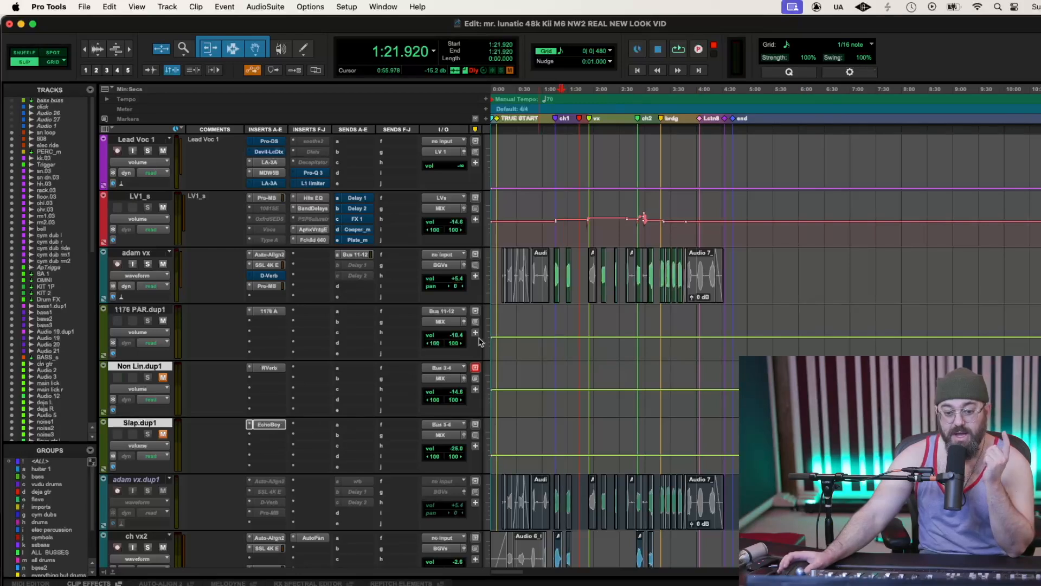
click(442, 368)
mouse_move(458, 378)
mouse_move(502, 382)
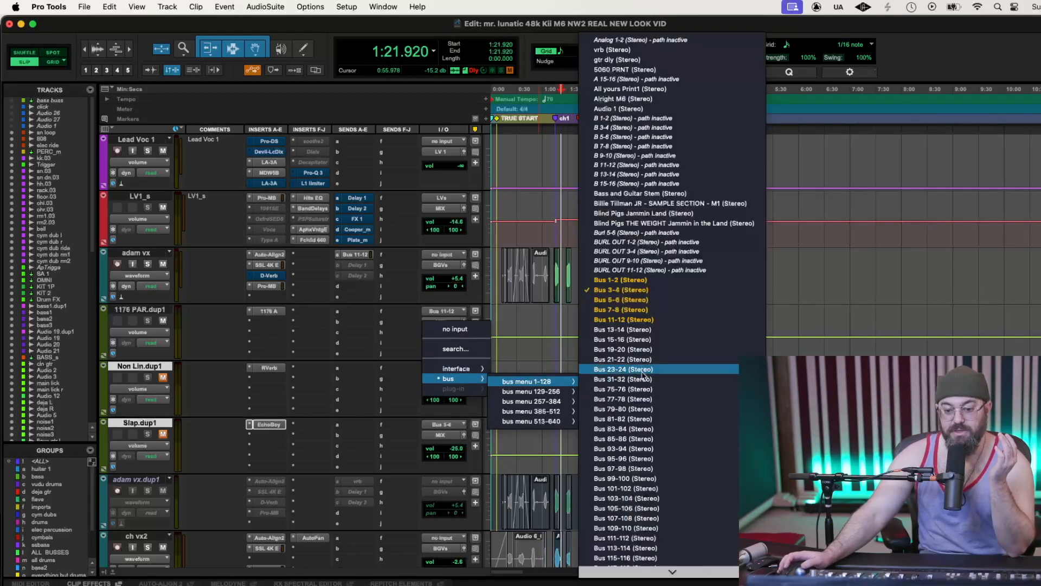
click(626, 319)
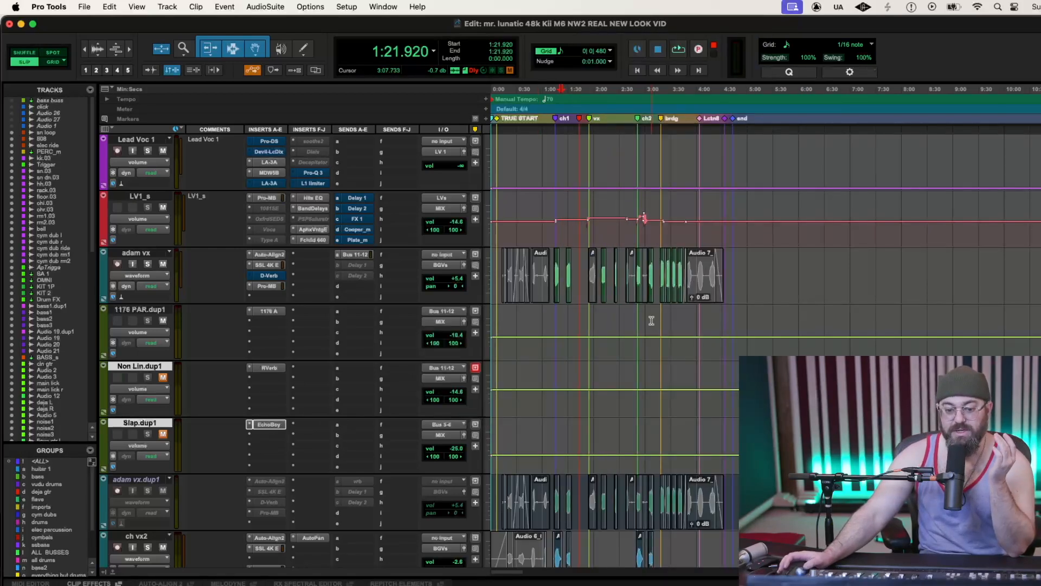
Set the Slap.dup1 track's input to Bus 11-12 (Stereo) and unmute both Non Lin.dup1 and Slap.dup1
click(457, 425)
mouse_move(465, 437)
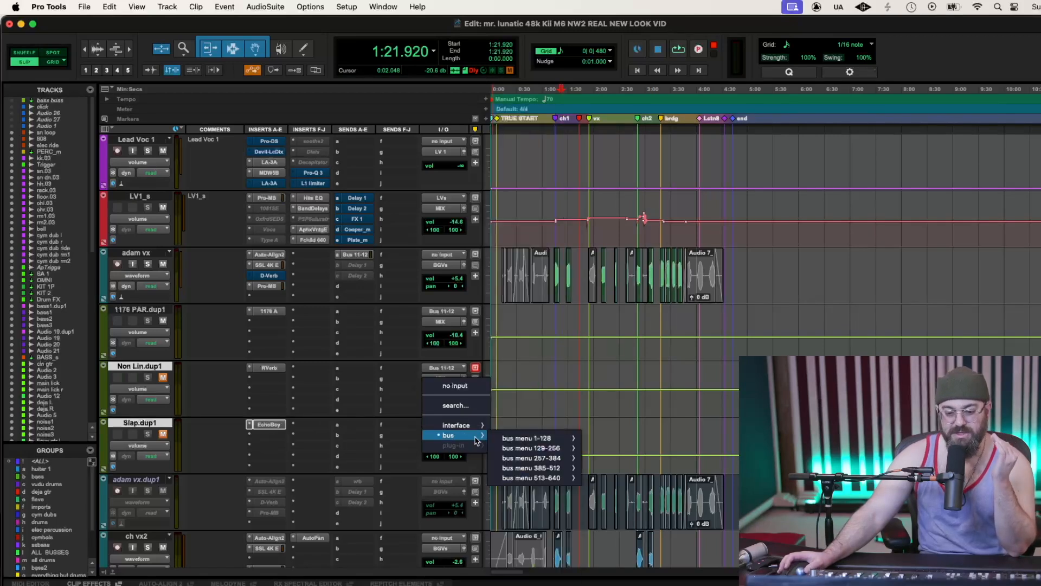
mouse_move(527, 438)
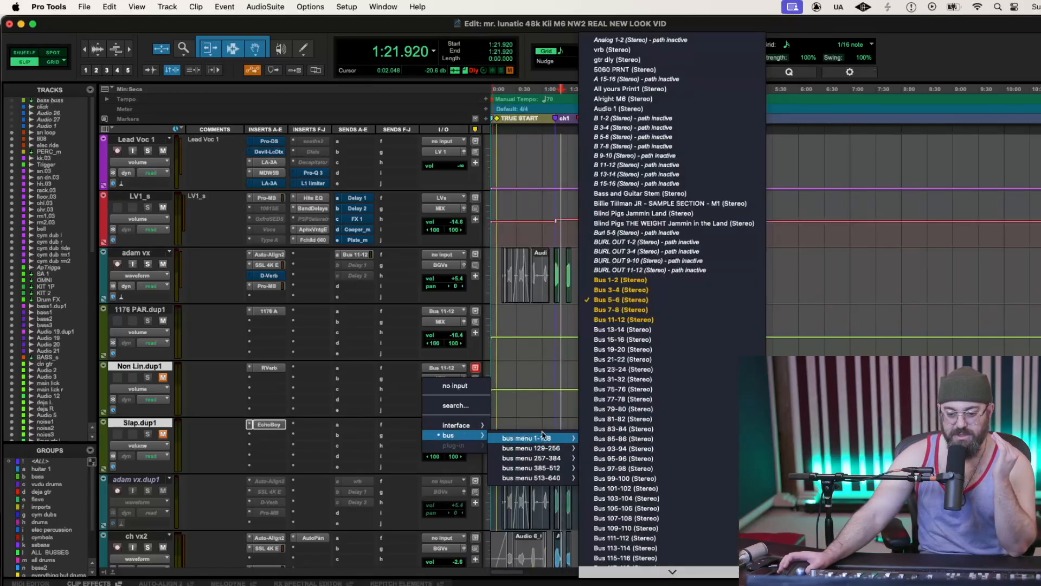
click(650, 321)
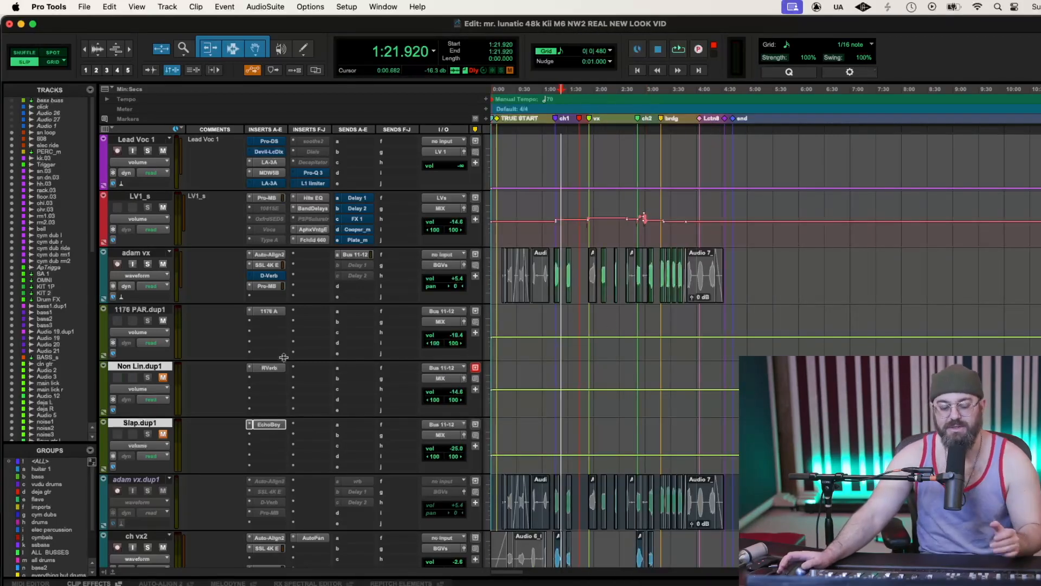
click(162, 377)
click(163, 434)
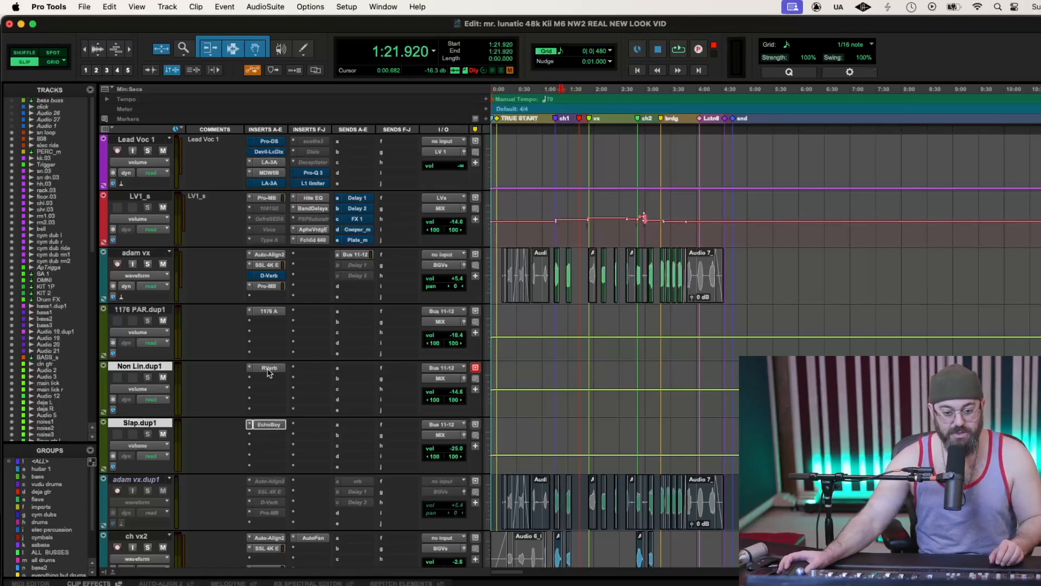
Check the EchoBoy settings on Slap.dup1, close the plugin, and audition the mix from 1:21.920
click(268, 424)
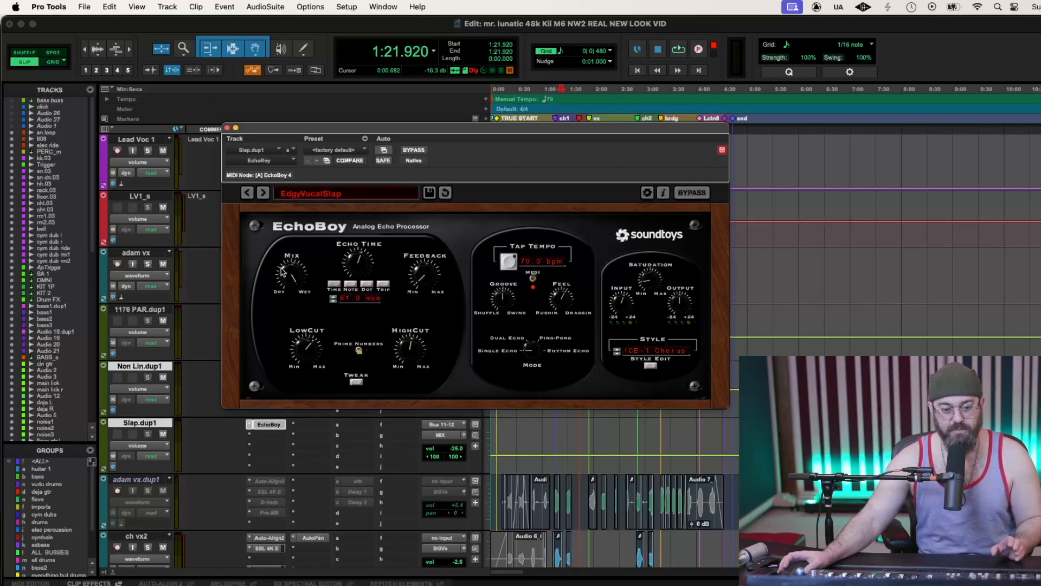
click(227, 128)
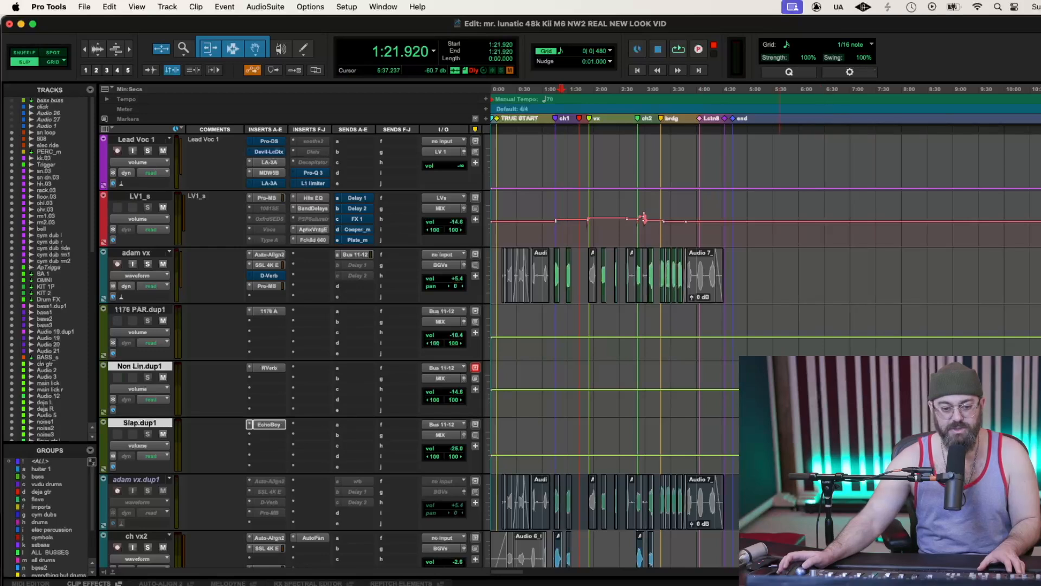
key(space)
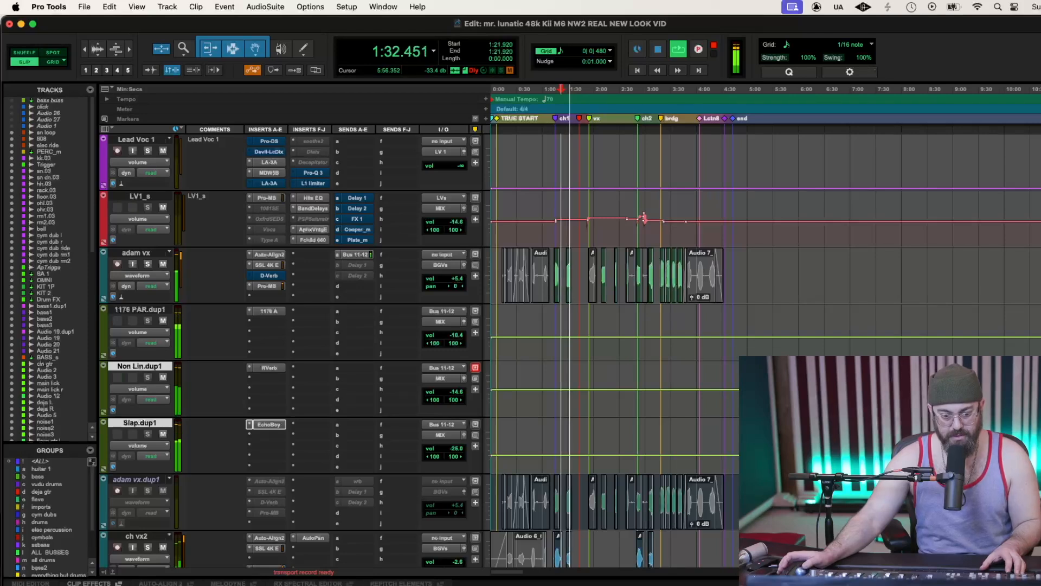
key(space)
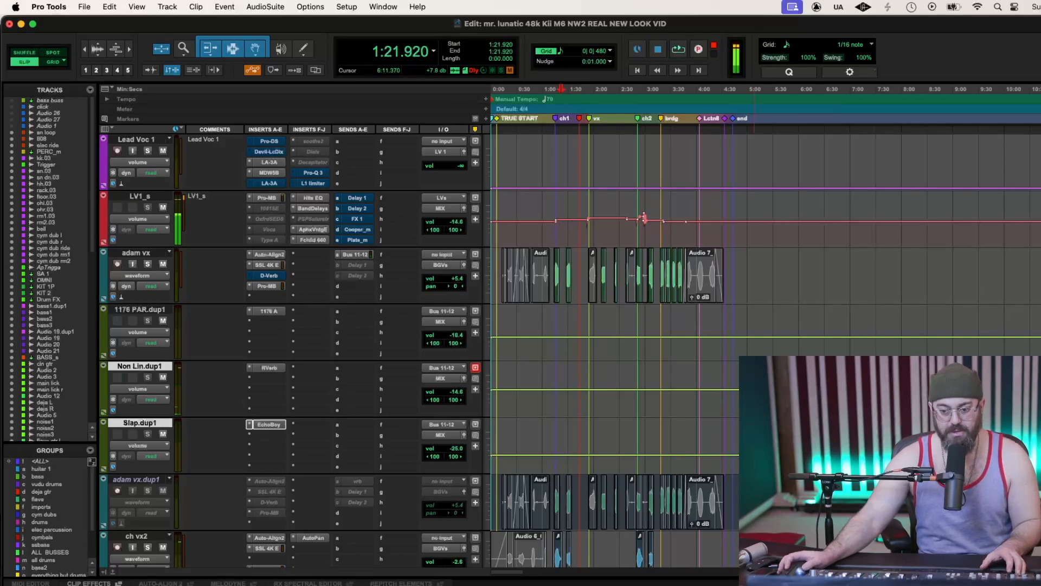
Lower the Non Lin.dup1 volume line to -22.0 dB and raise the Slap.dup1 volume line to -19.2 dB
drag(755, 389, 754, 394)
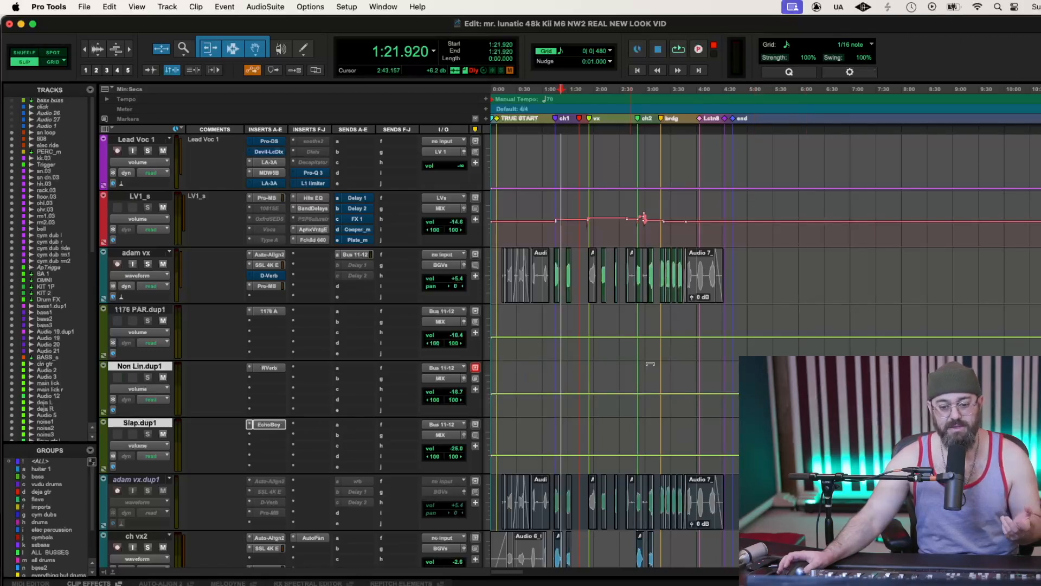
drag(772, 367, 772, 369)
drag(760, 427, 761, 424)
During playback from 1:21.920, lower Non Lin.dup1's volume to -25.3 dB and Slap.dup1's volume to -20.1 dB
key(space)
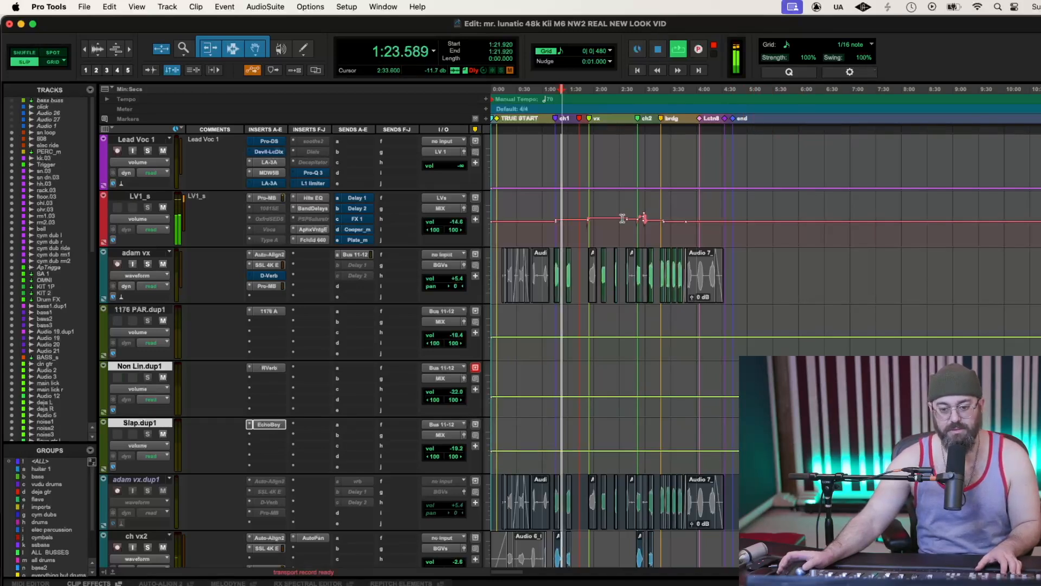
key(super+])
key(super+])
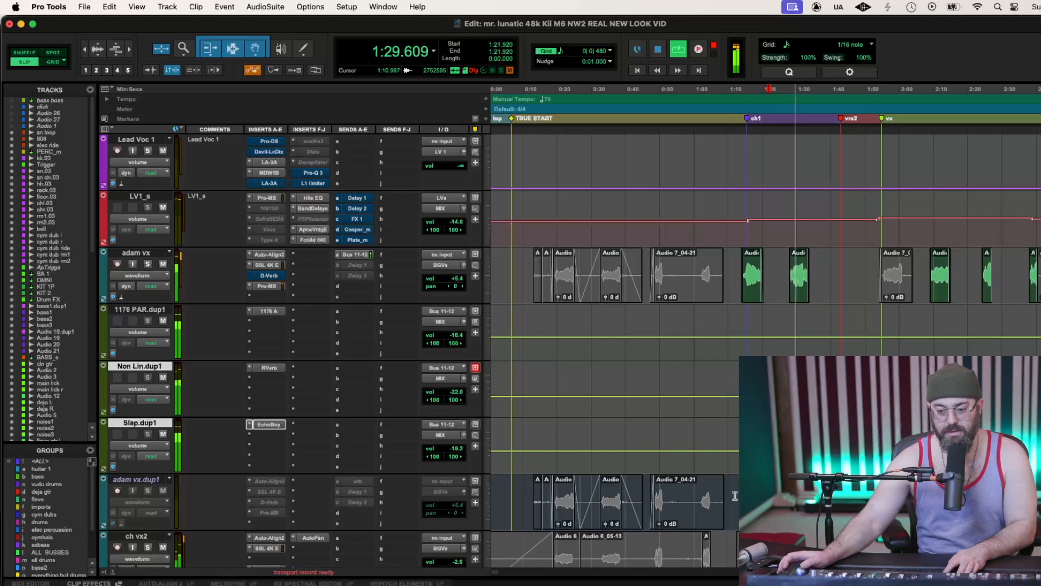
drag(956, 369, 955, 369)
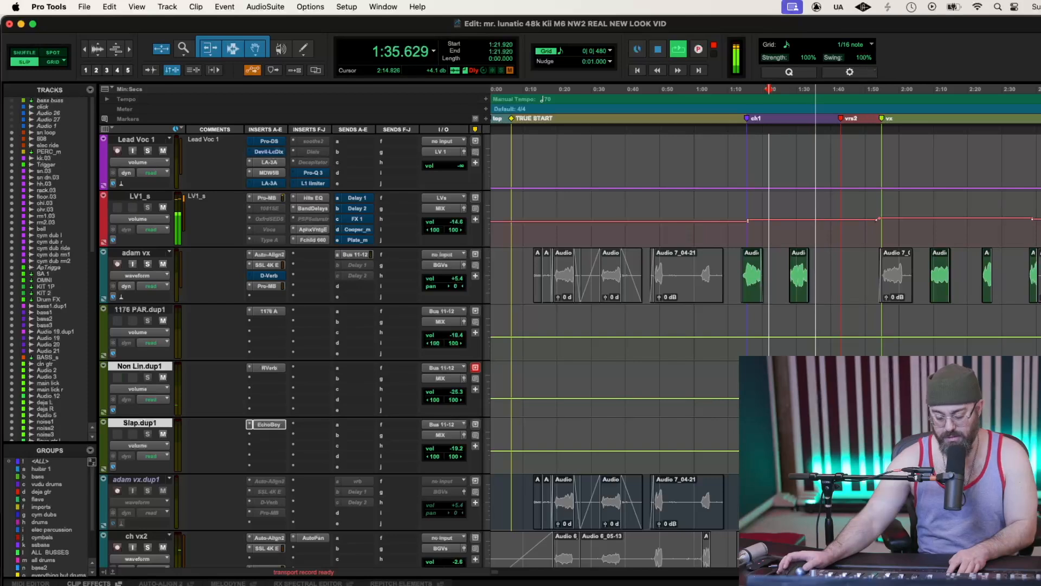
key(r)
key(r)
drag(881, 425, 881, 427)
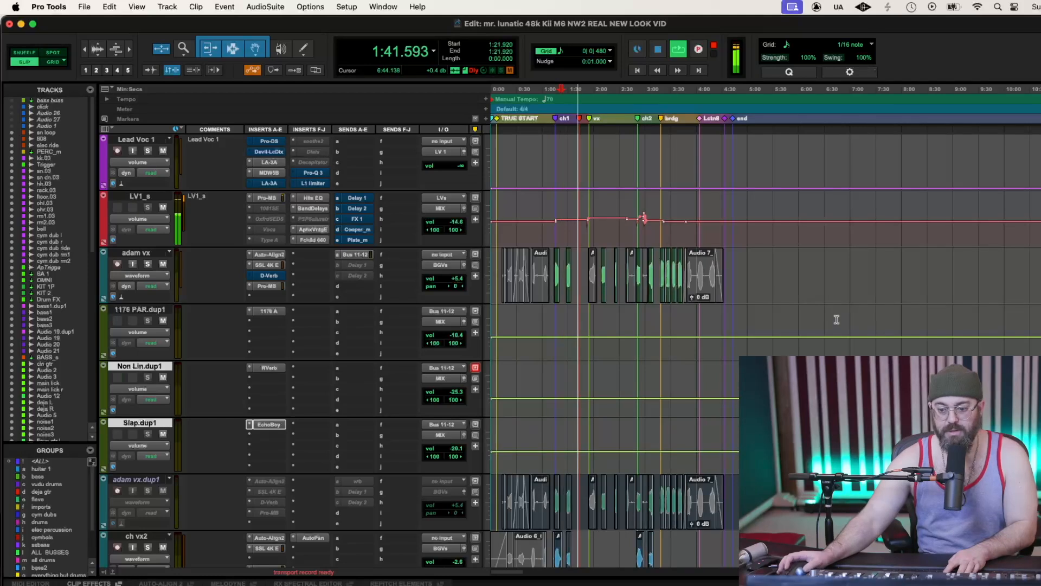
key(space)
Lower the 1176 PAR.dup1 volume line to -21.7 dB and audition the second verse after the vs marker
drag(836, 314, 833, 317)
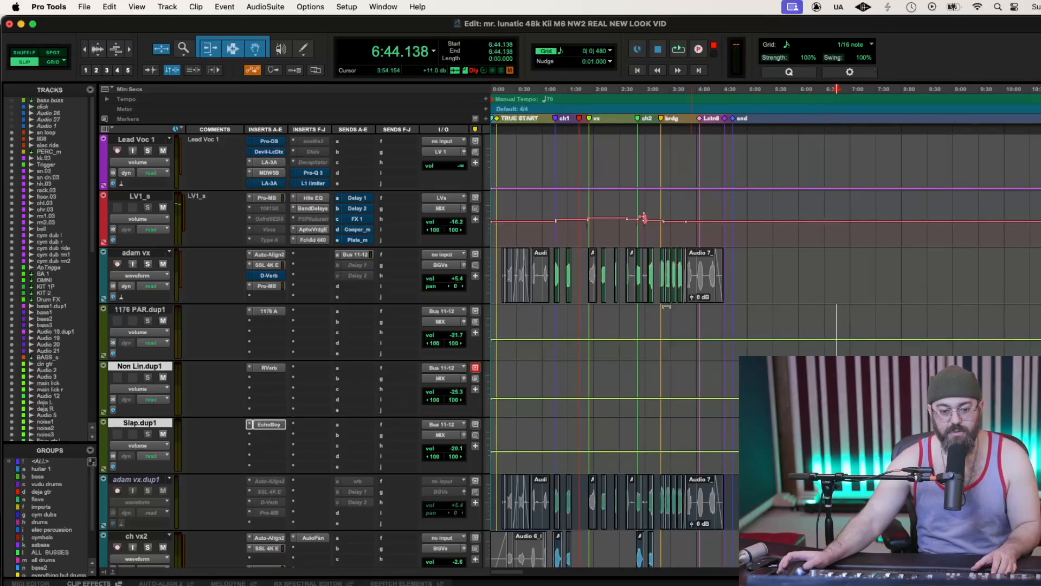
click(591, 100)
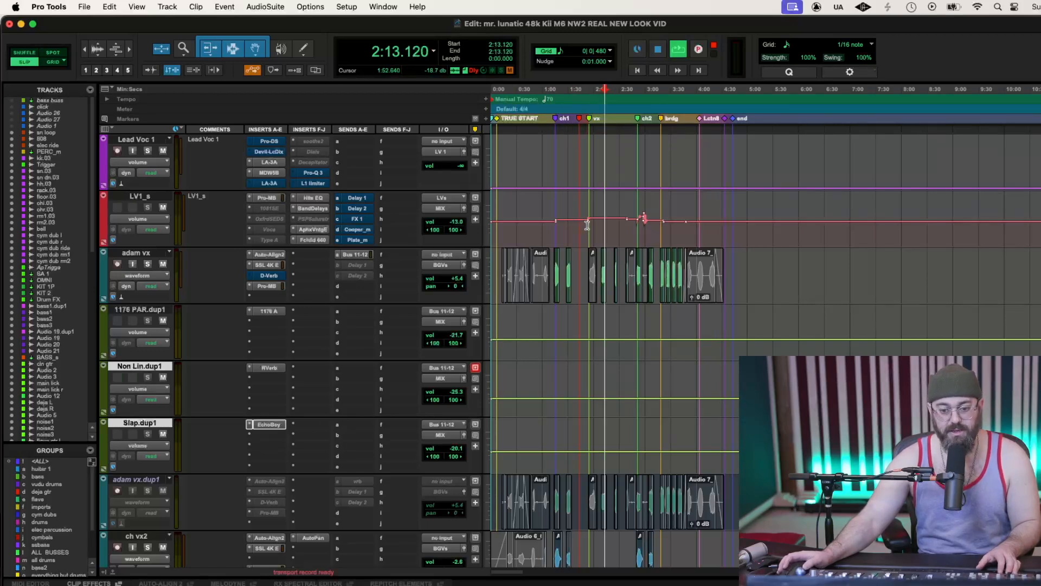
key(space)
key(space)
Play the section after the vs marker from about 1:56.5, listening to the lead and background vocal tracks together
key(super+bracketright)
key(super+bracketright)
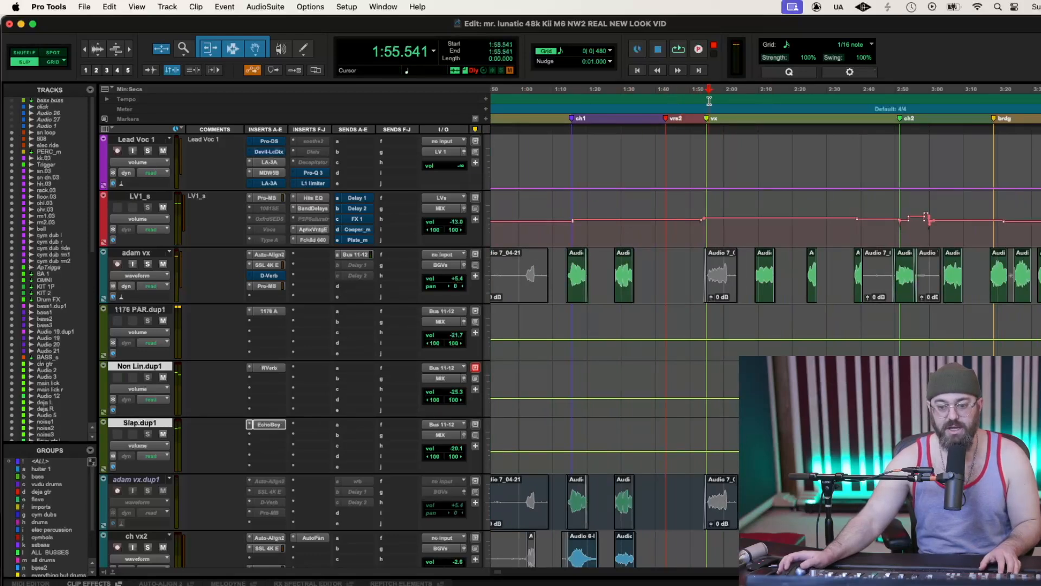
key(space)
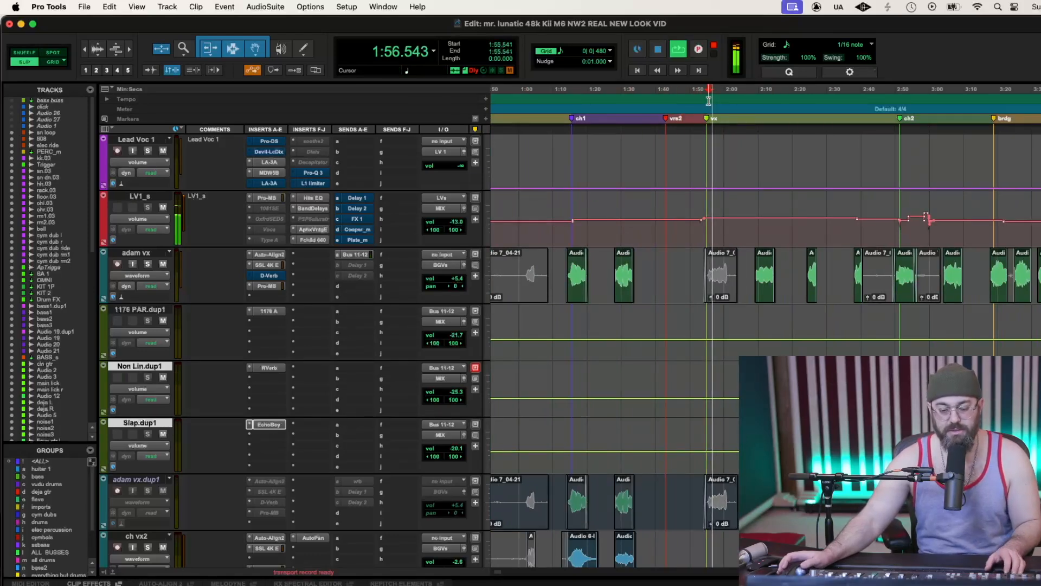
scroll(781, 329, up, 4)
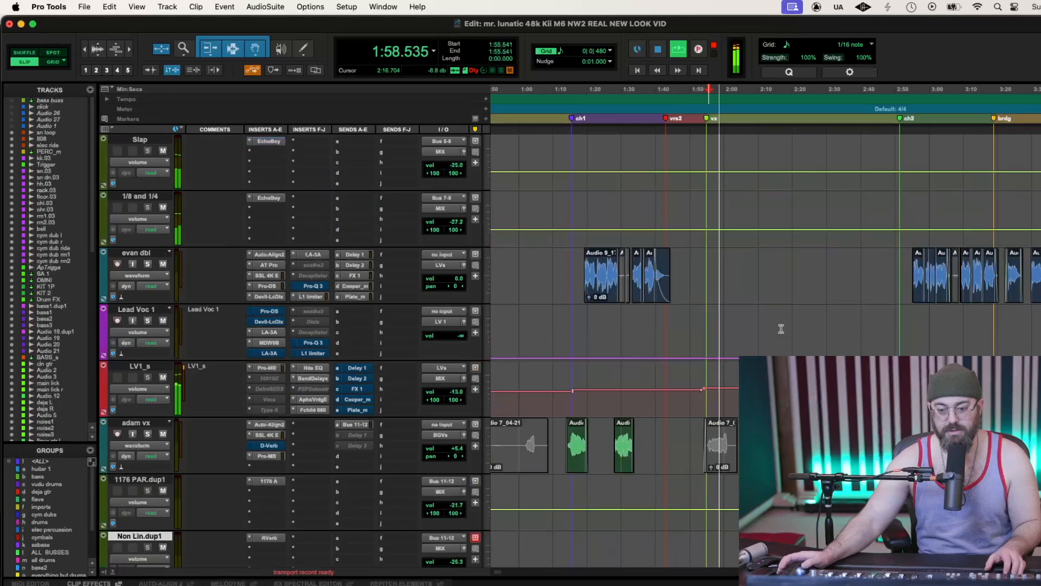
scroll(781, 328, up, 1)
scroll(759, 341, down, 3)
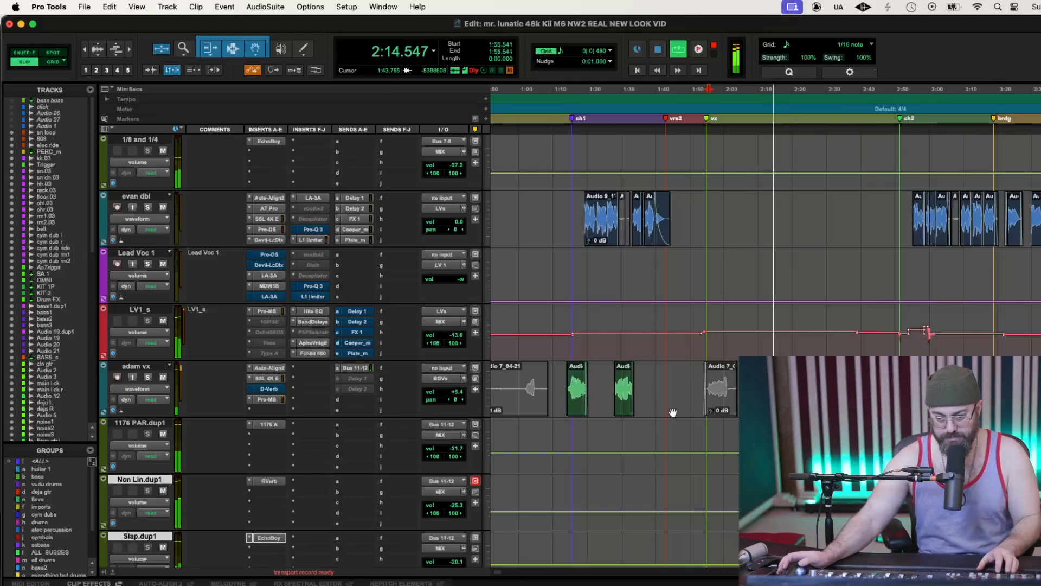
key(space)
Play from 2:09.365 with the 1176 PAR.dup1 track muted, and unmute it to compare the parallel compression
click(755, 380)
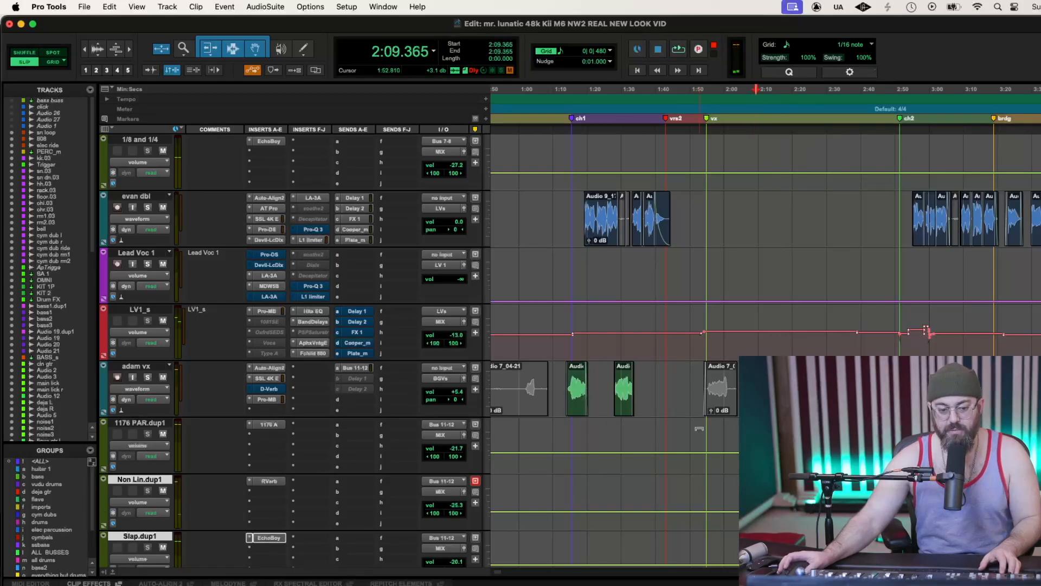
click(162, 435)
key(space)
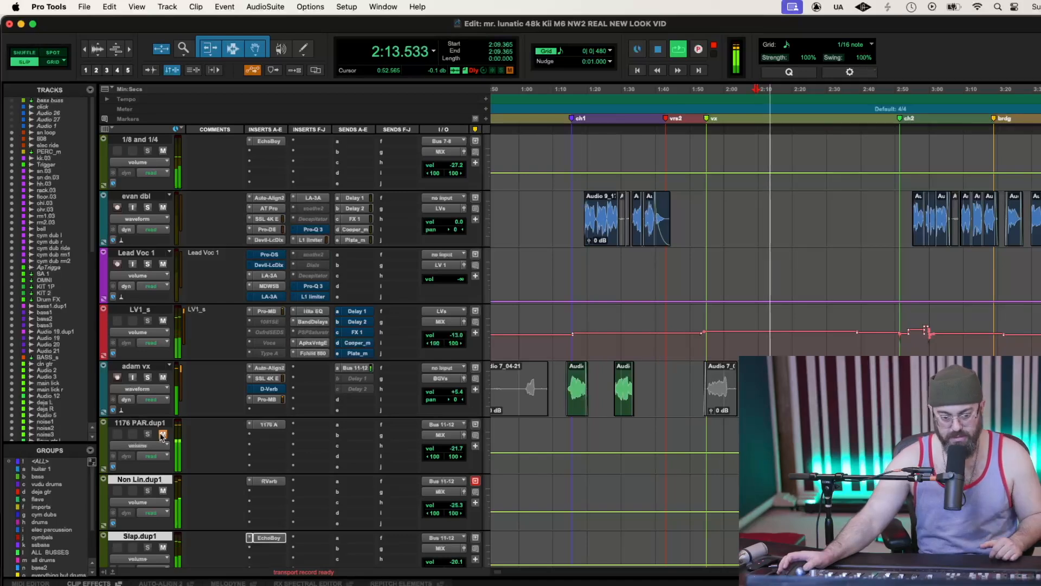
click(162, 435)
key(space)
Lower the 1176 PAR.dup1 volume automation to -27.5 dB between 2:06.293 and 2:21.994, and clear the selection
key(super+bracketleft)
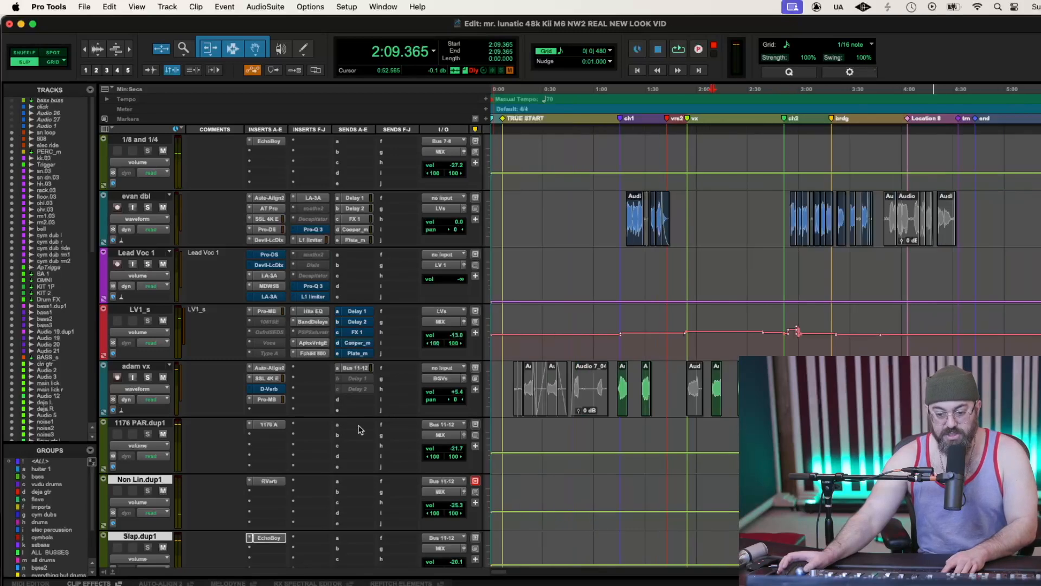
mouse_move(706, 454)
mouse_down()
mouse_move(732, 452)
mouse_move(709, 448)
mouse_up()
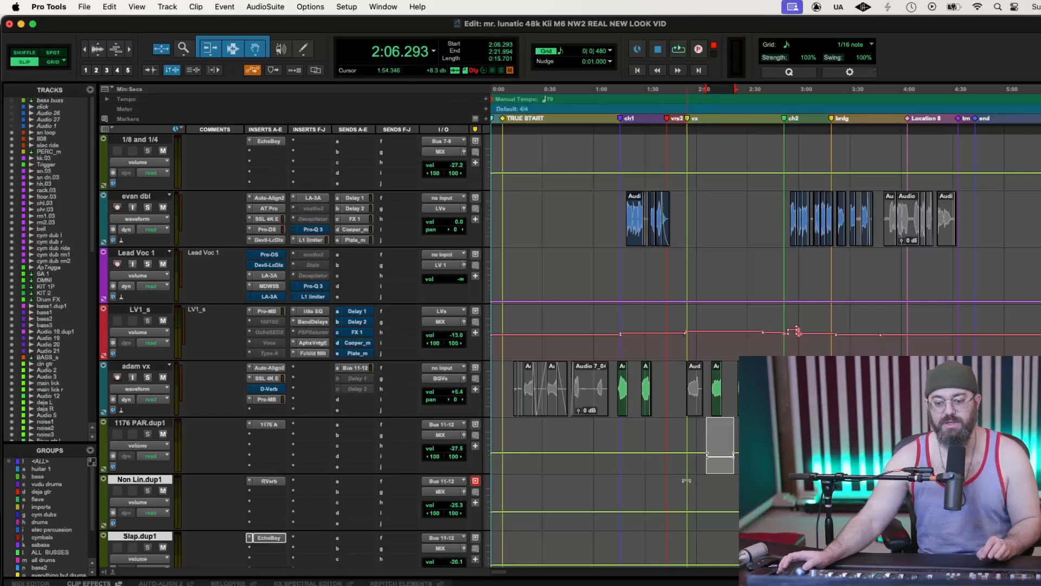
click(703, 468)
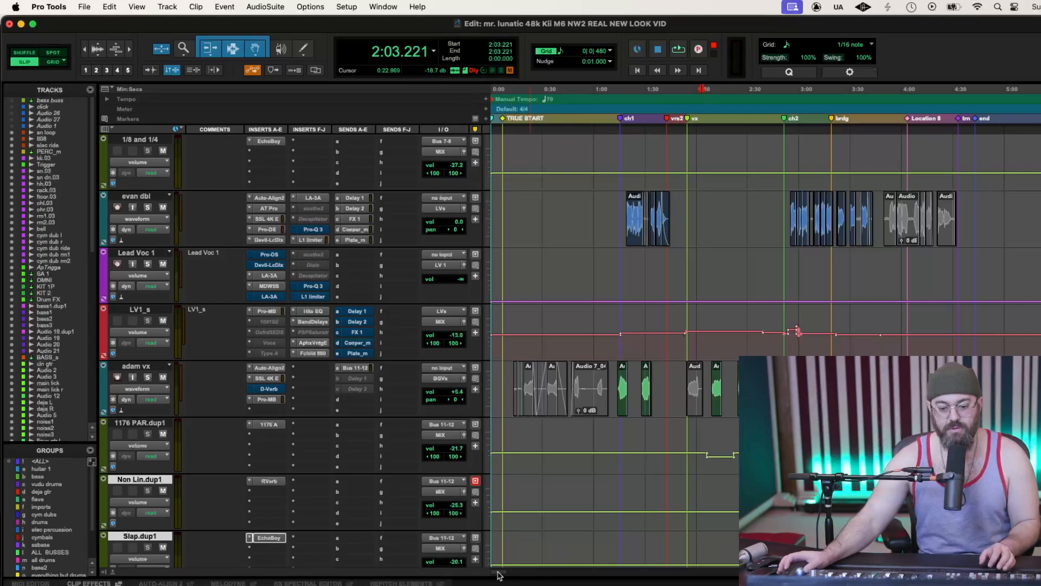
Place the playhead at 2:05.269 and play through the volume automation dip on 1176 PAR.dup1
scroll(498, 575, right, 5)
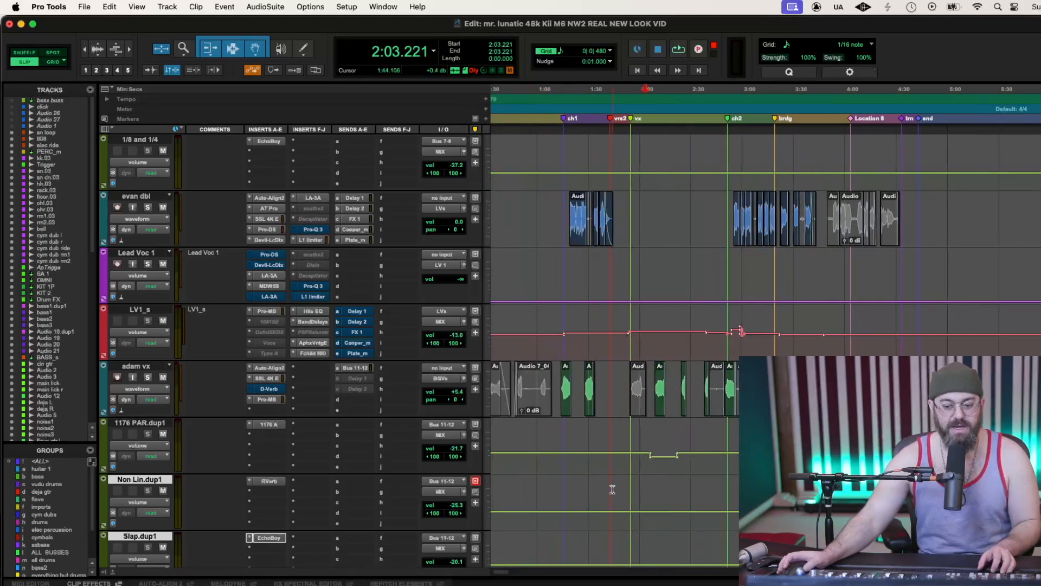
click(634, 465)
click(642, 458)
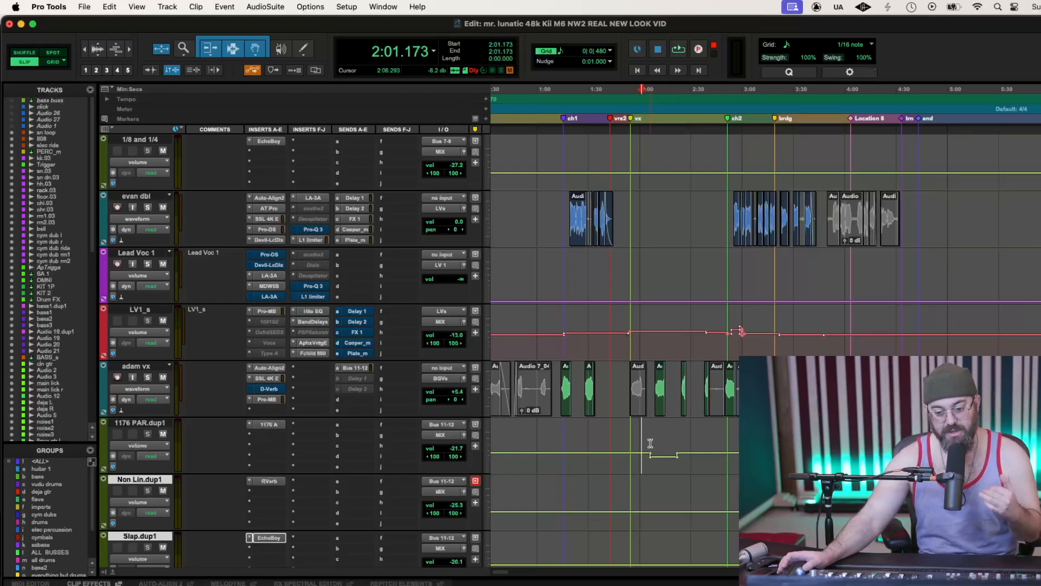
click(649, 464)
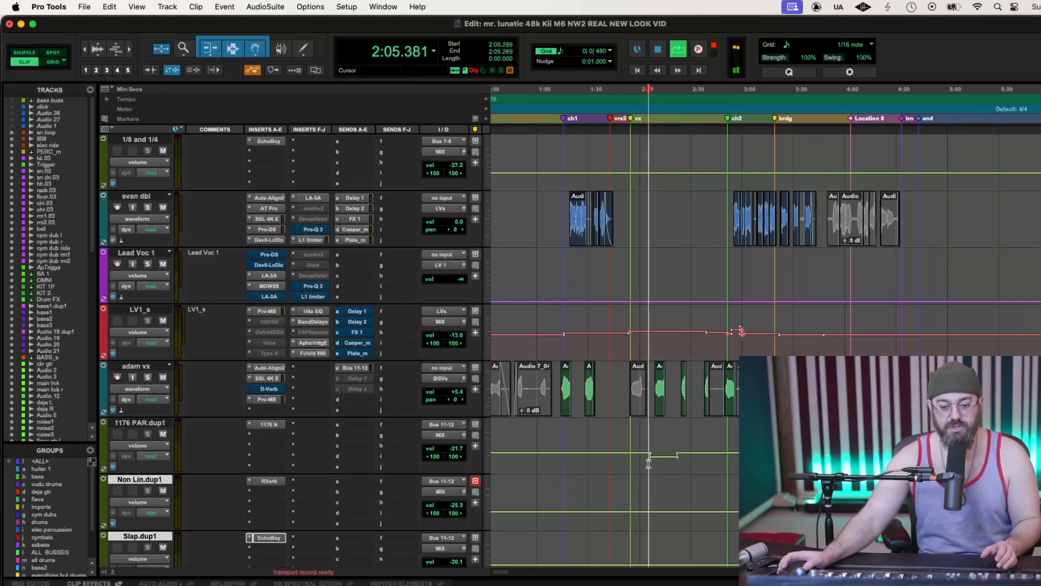
key(space)
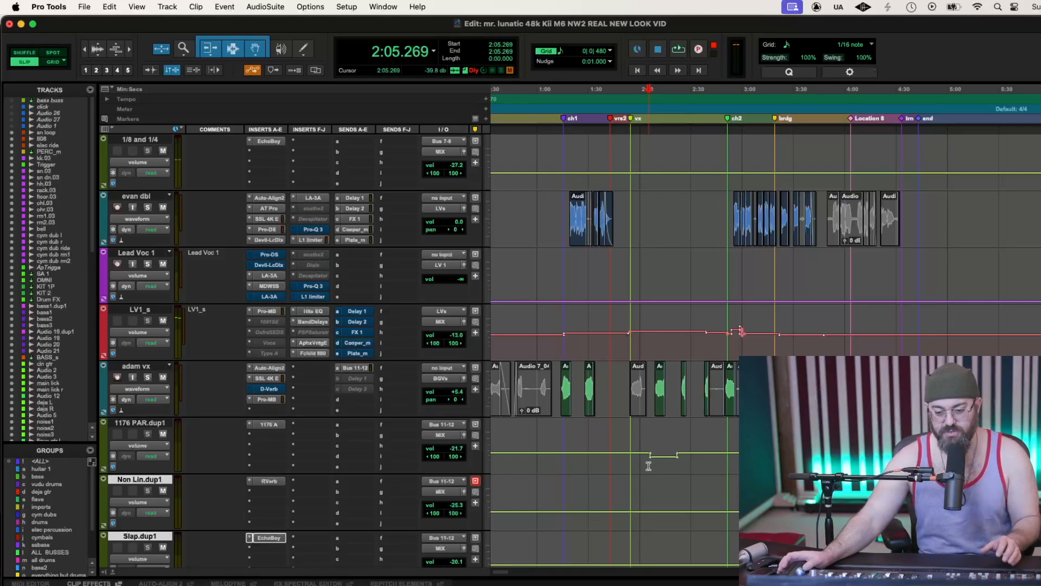
key(space)
key(super+bracketright)
key(super+bracketright)
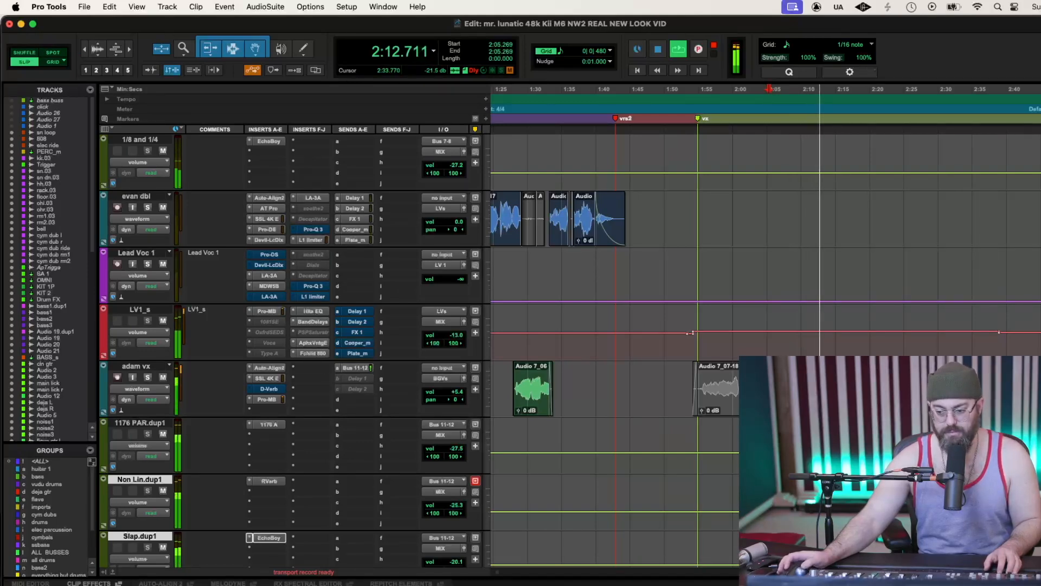
scroll(766, 325, right, 5)
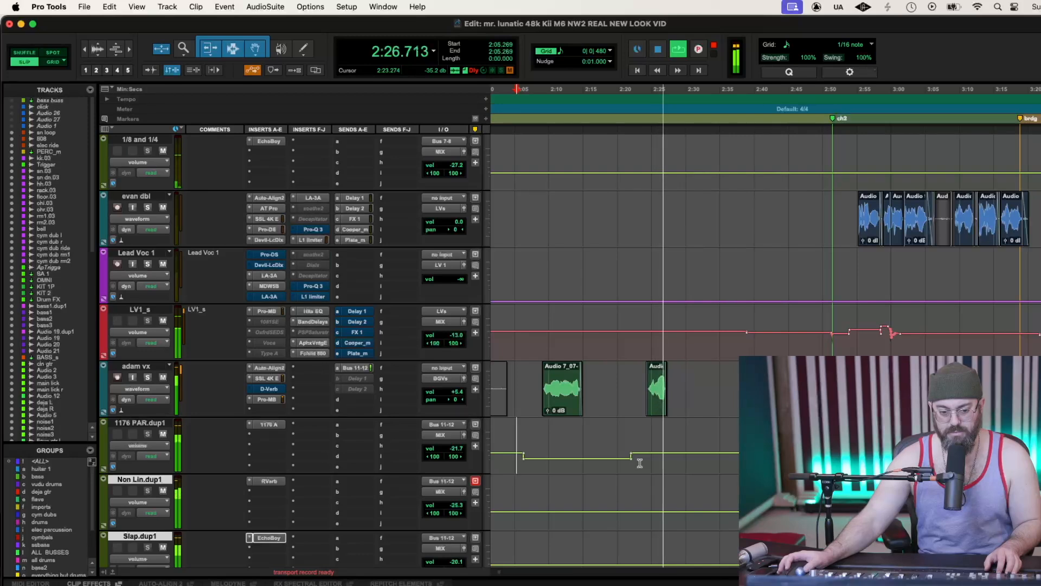
Listen on past the vs section up to about 2:42, and place the playhead at 2:31.210 on LV1_s
key(r)
key(r)
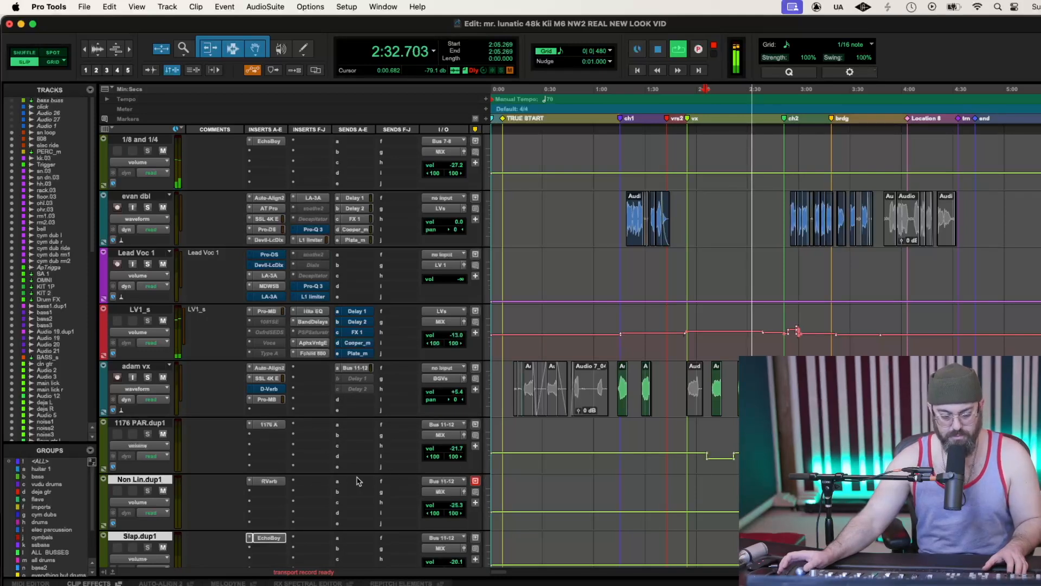
scroll(697, 449, up, 3)
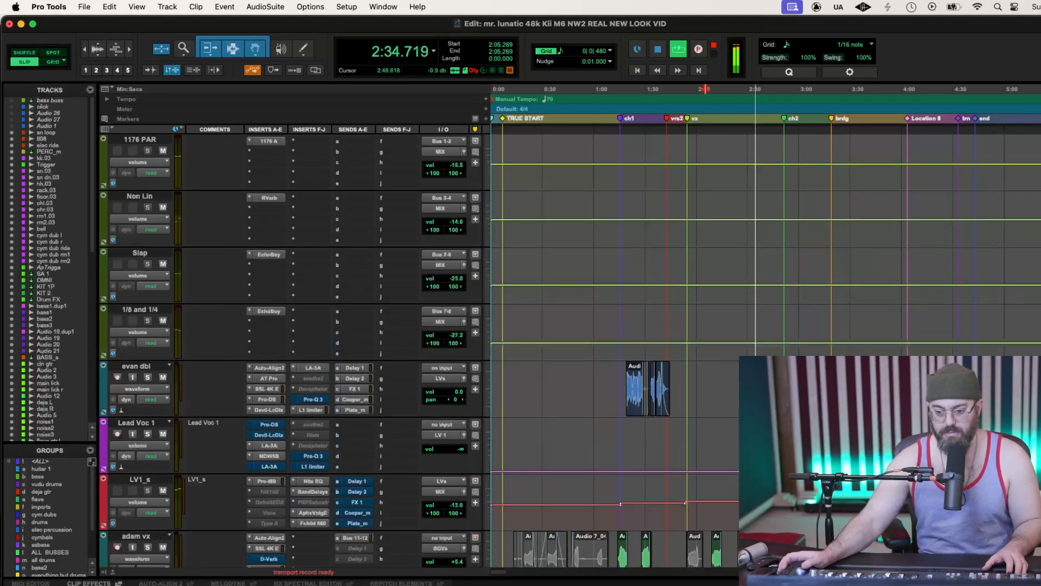
key(Up)
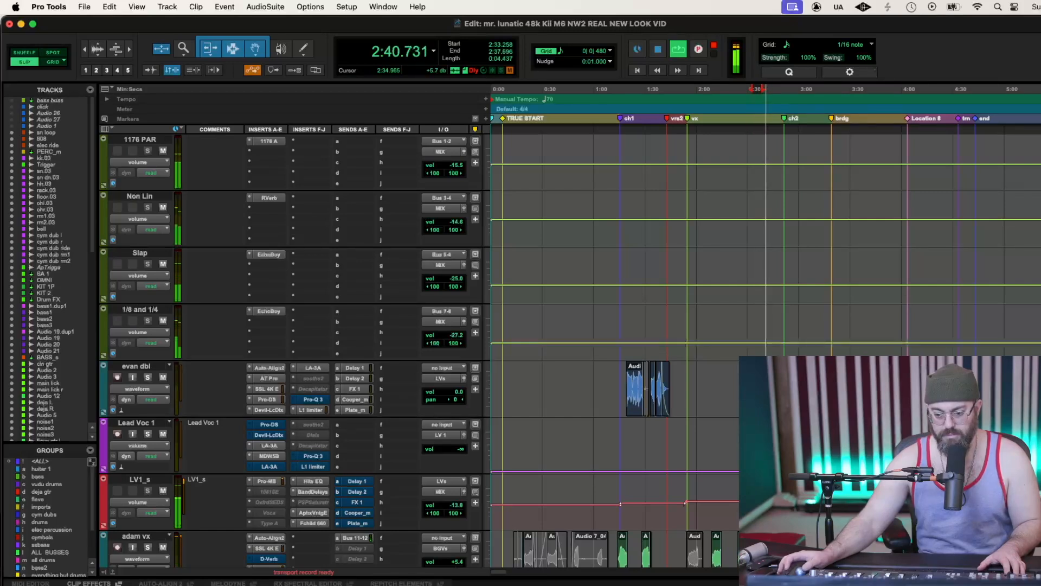
click(750, 484)
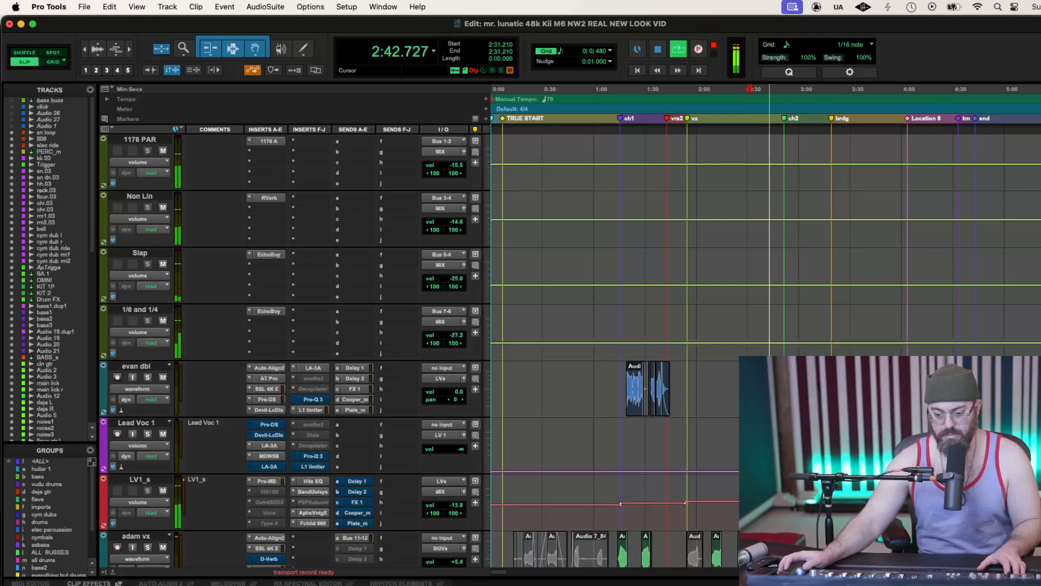
key(space)
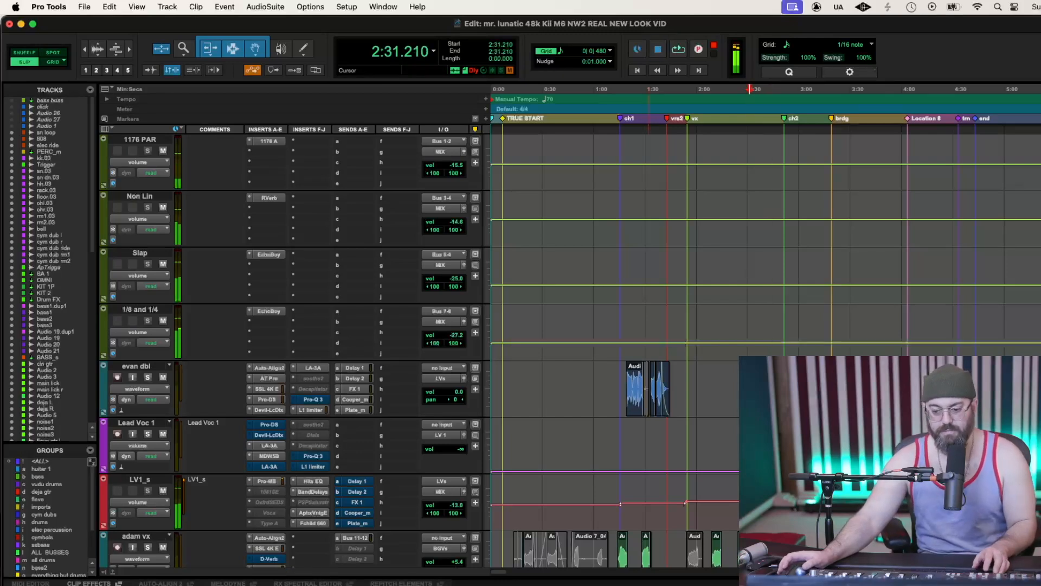
Place the playhead at 2:29.504 on LV1_s and briefly play the lead vocal from there
drag(749, 515, 748, 514)
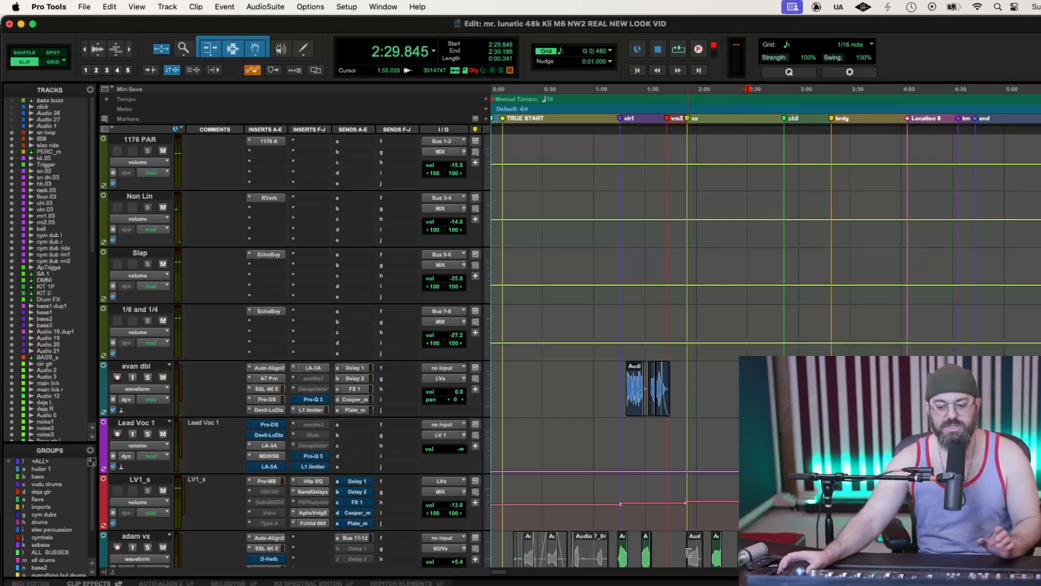
drag(505, 573, 513, 574)
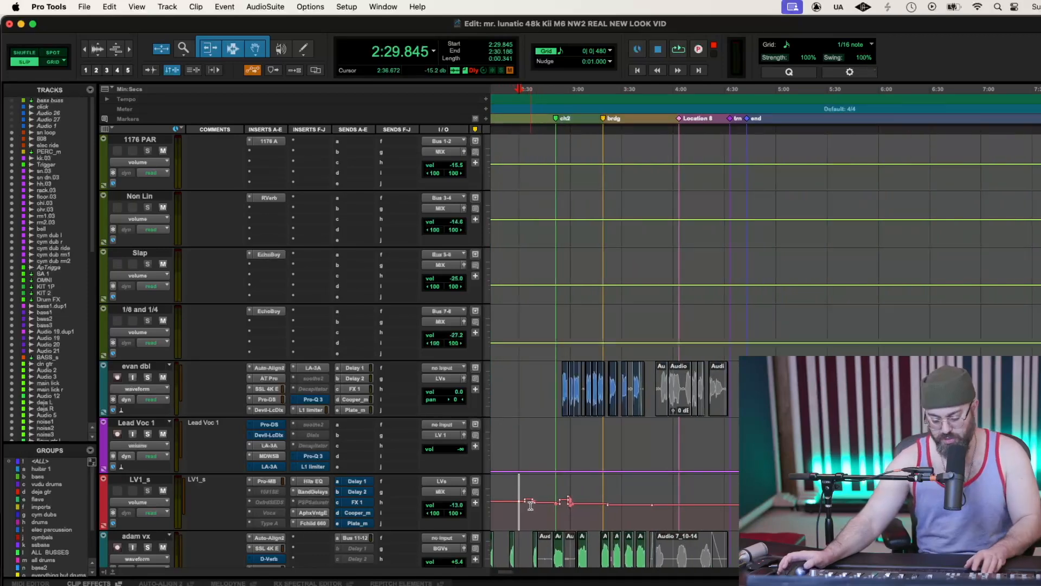
key(super+bracketright)
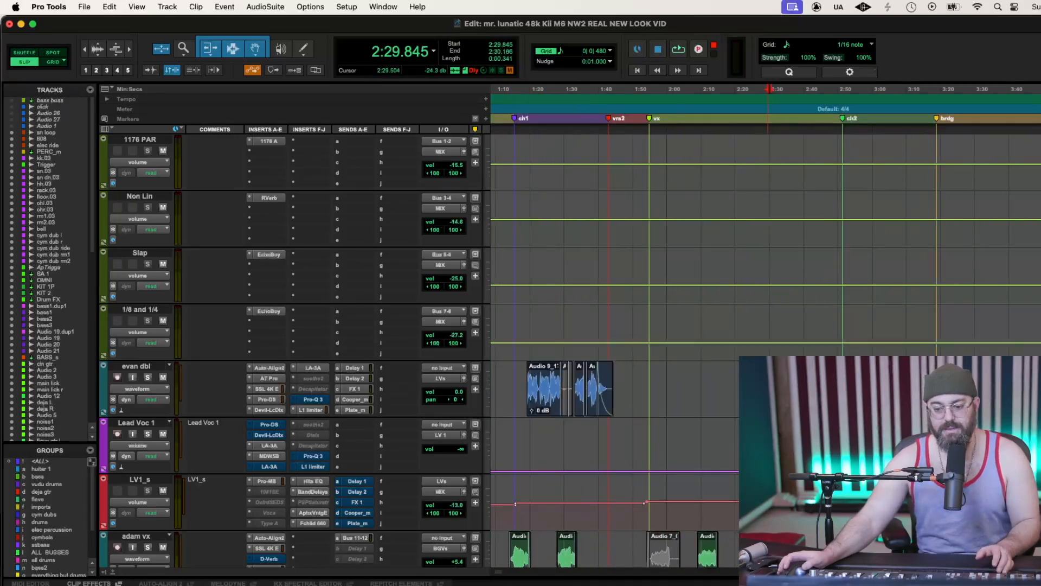
key(space)
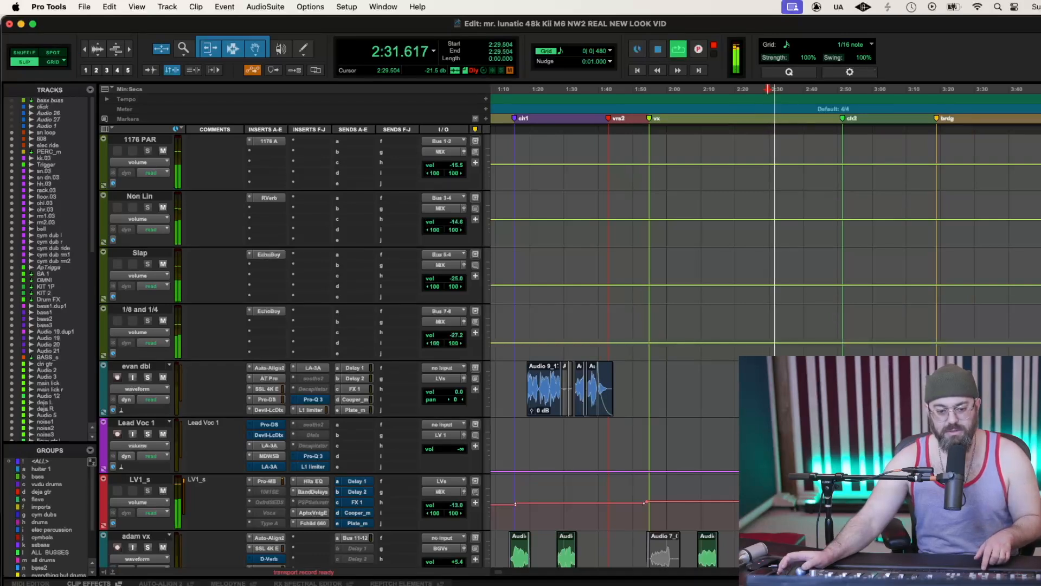
key(space)
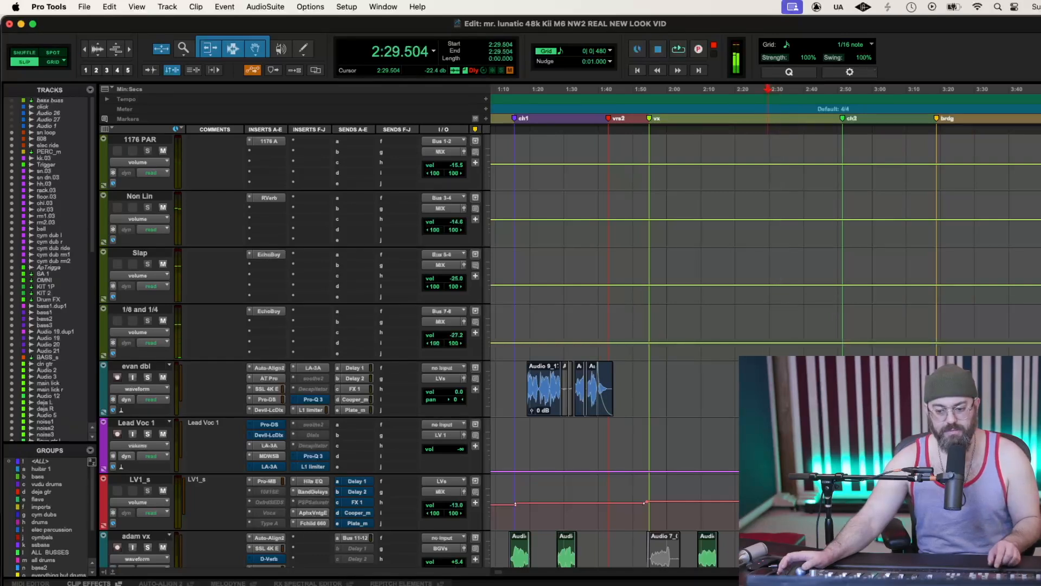
Find the start of the vocal phrase by playing LV1_s from 2:27.626 and from 2:28.309
key(space)
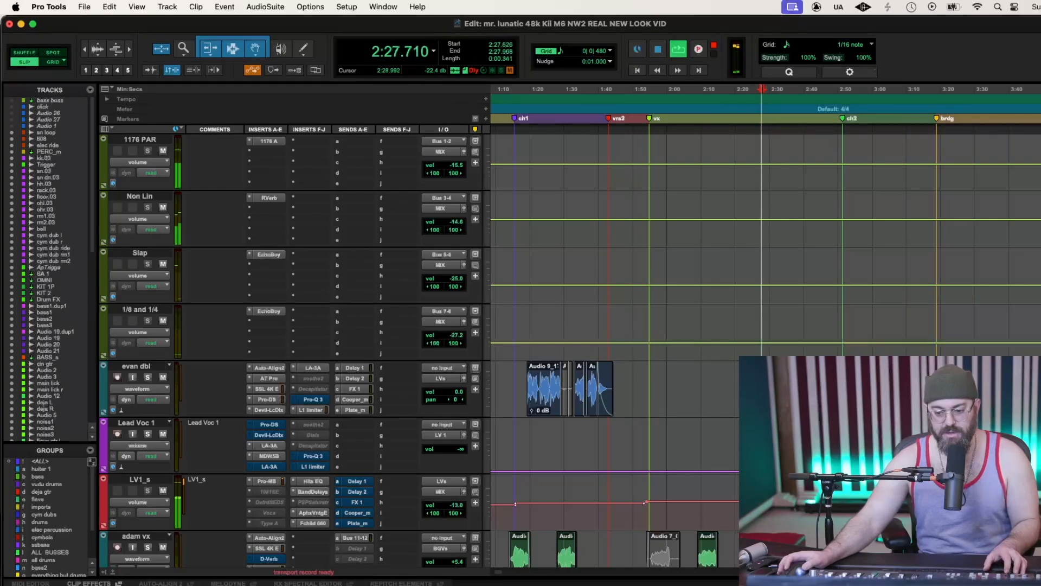
key(space)
click(763, 510)
key(space)
key(t)
key(t)
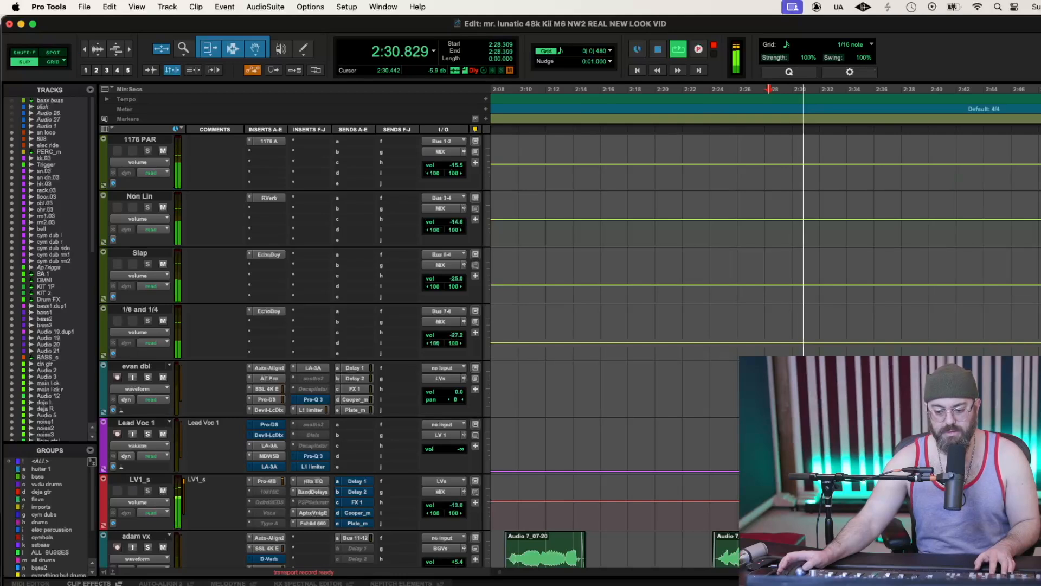
key(space)
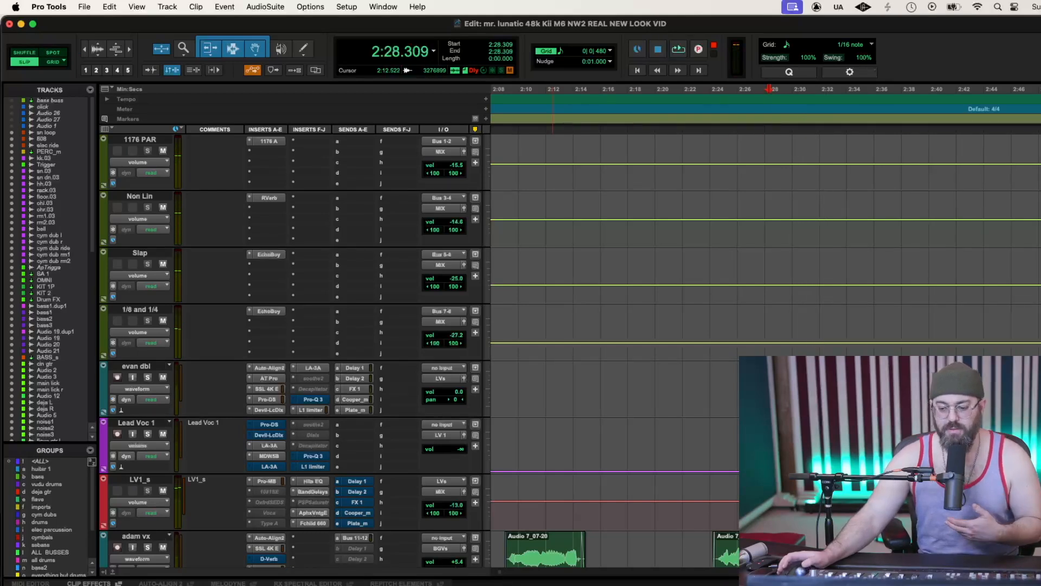
Select LV1_s from 2:28.096 to 2:30.912 to mark the vocal phrase, and stop playback at its start
scroll(553, 347, right, 5)
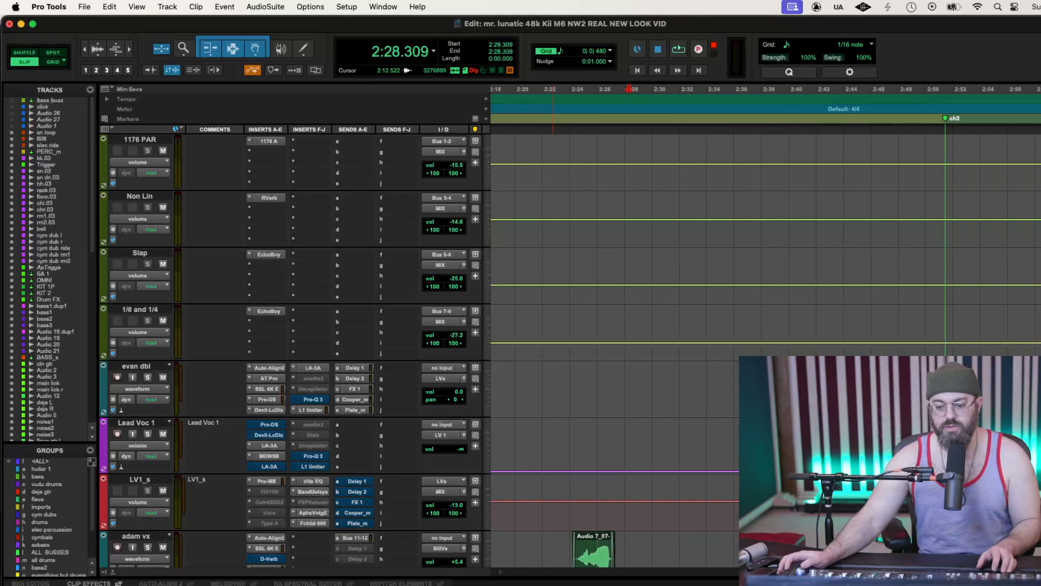
drag(628, 515, 642, 516)
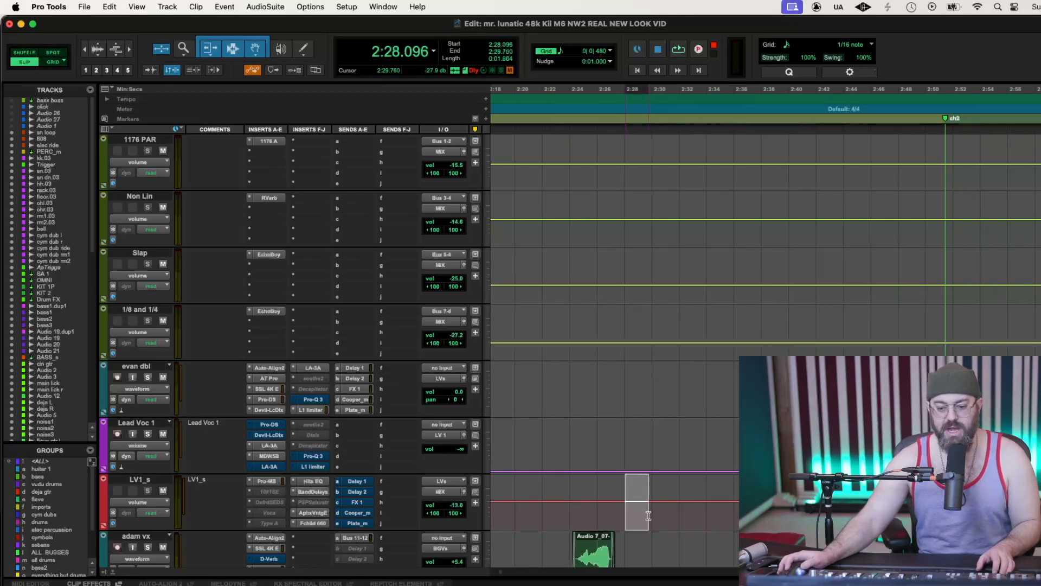
scroll(648, 516, up, 3)
scroll(648, 516, down, 3)
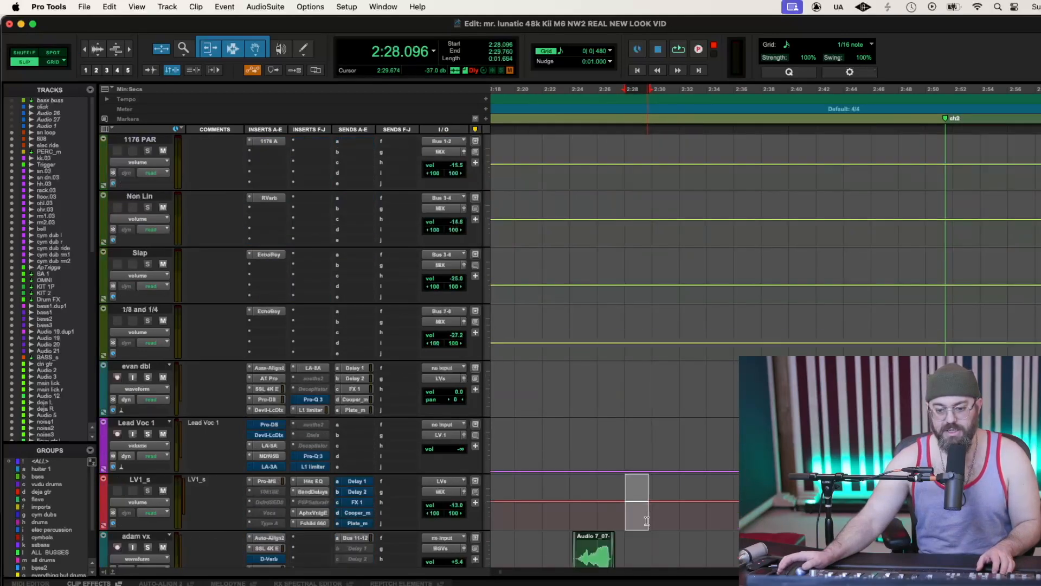
shift+click(664, 511)
key(space)
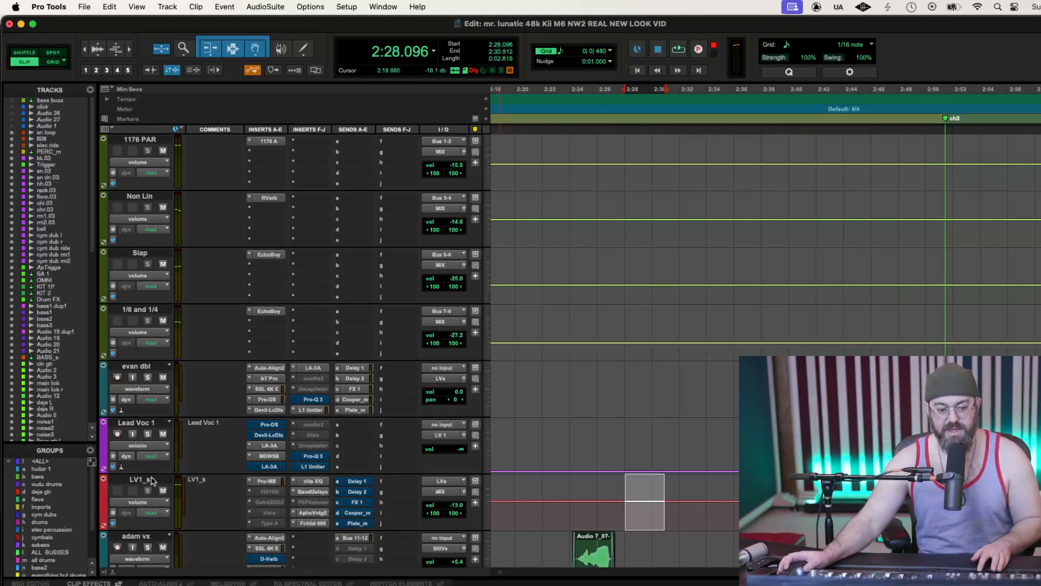
Review the lead vocal audio track above 1176 PAR, and play the selected LV1_s phrase from 2:28.096
scroll(201, 470, up, 3)
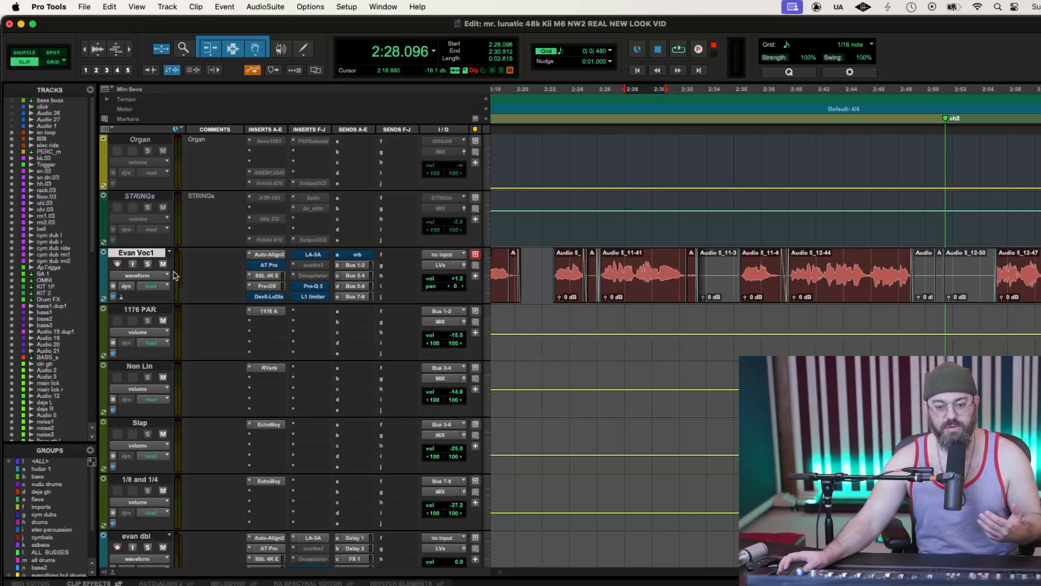
scroll(196, 342, down, 4)
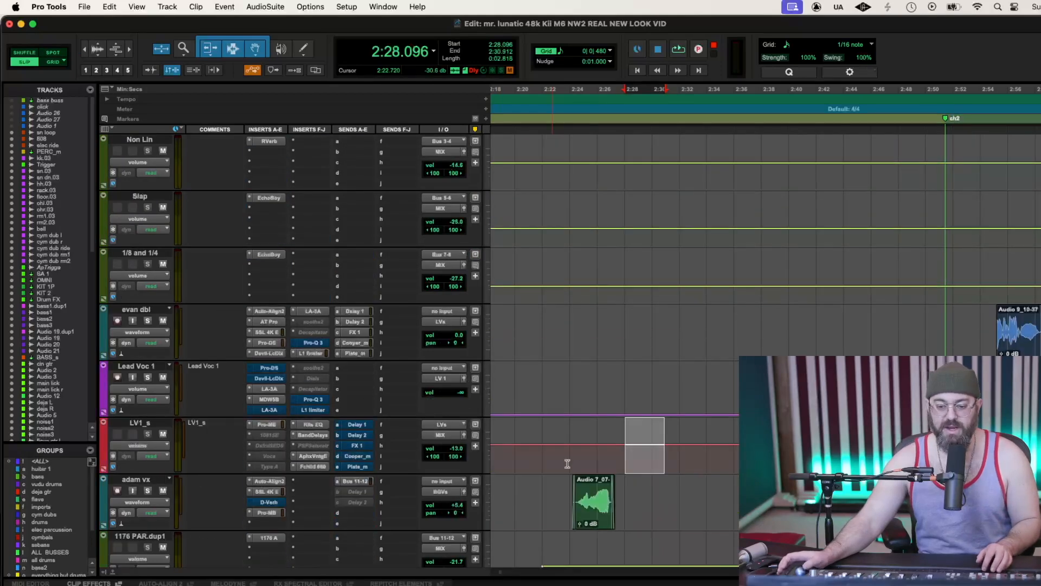
scroll(567, 464, up, 1)
key(space)
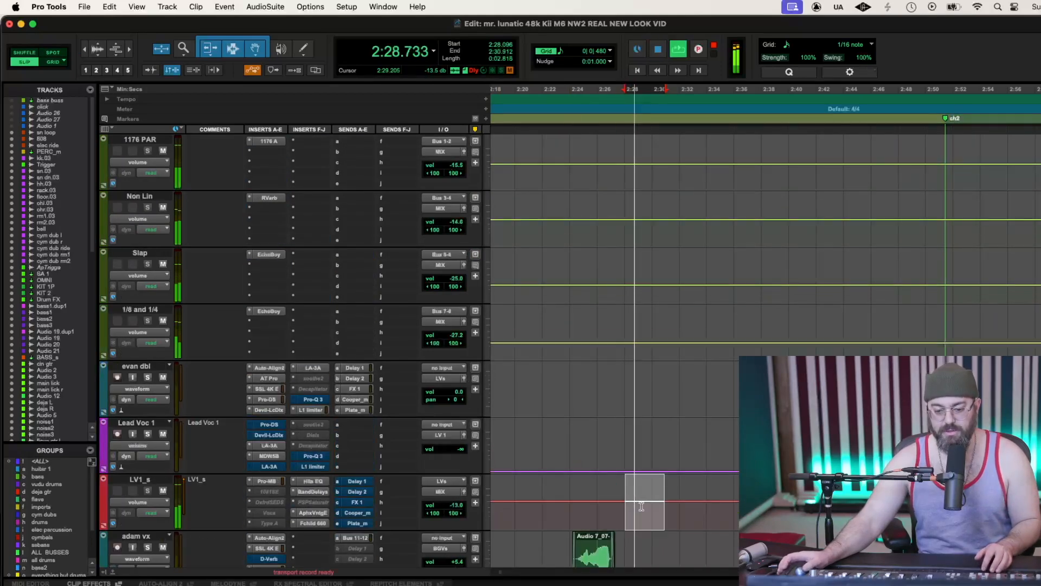
Raise the LV1_s volume automation to -9.7 dB between 2:30.826 and 2:32.064
click(655, 515)
drag(662, 516, 680, 518)
key(space)
drag(673, 479, 674, 480)
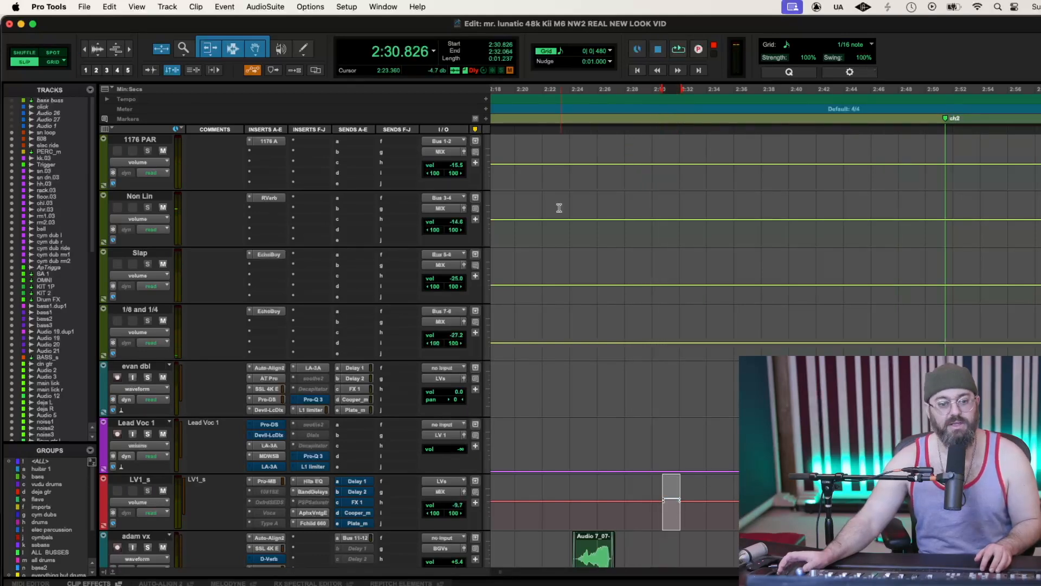
Try redrawing the raised LV1_s volume automation around 2:31 freehand with the Pencil tool, and undo the drawn changes
click(304, 49)
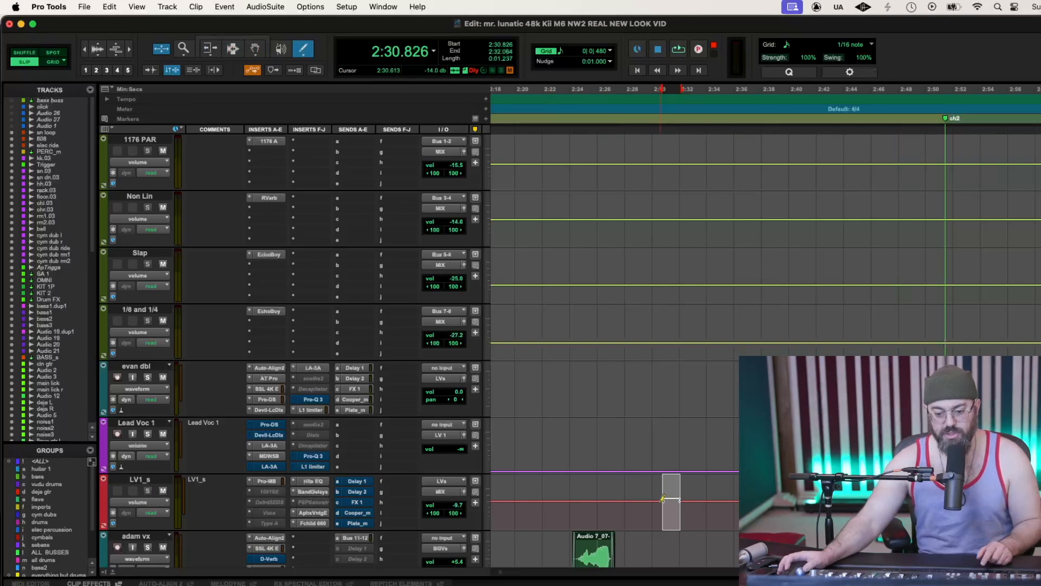
drag(679, 495, 683, 495)
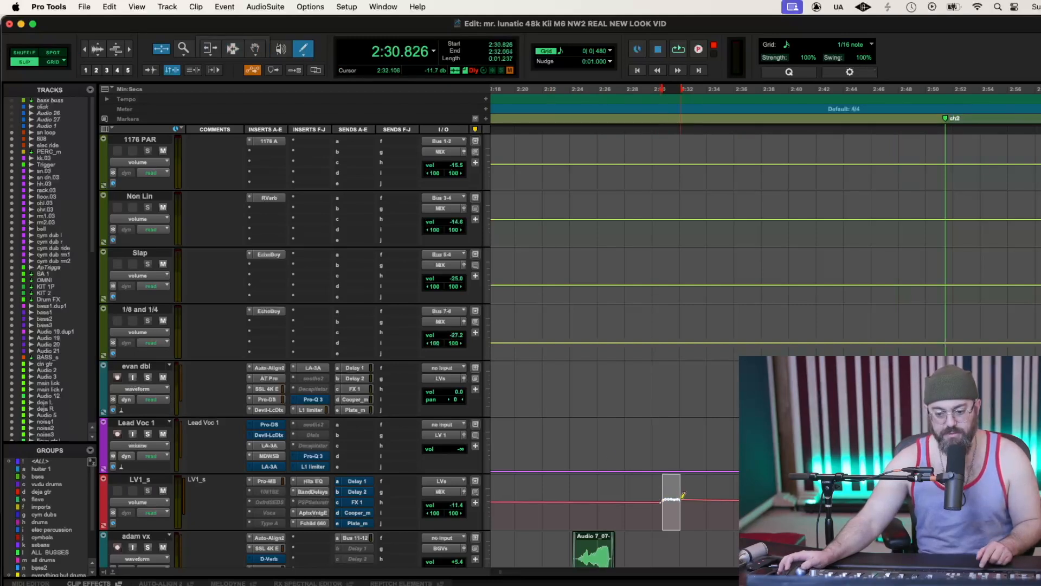
key(super+z)
click(645, 516)
key(space)
key(super+z)
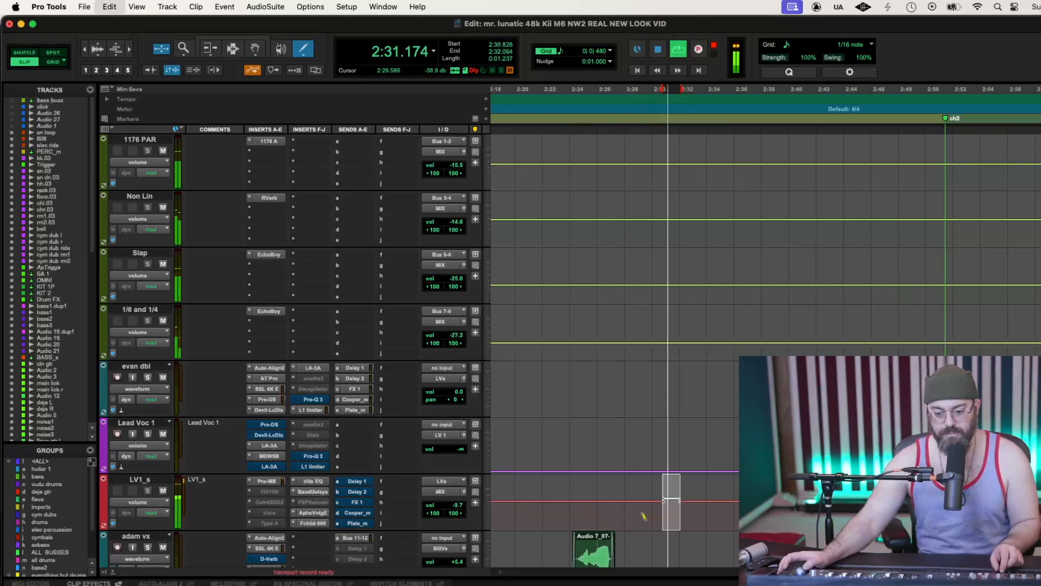
Draw a rising freehand volume ramp on LV1_s between about 2:30.8 and 2:32, and briefly play it
key(space)
key(space)
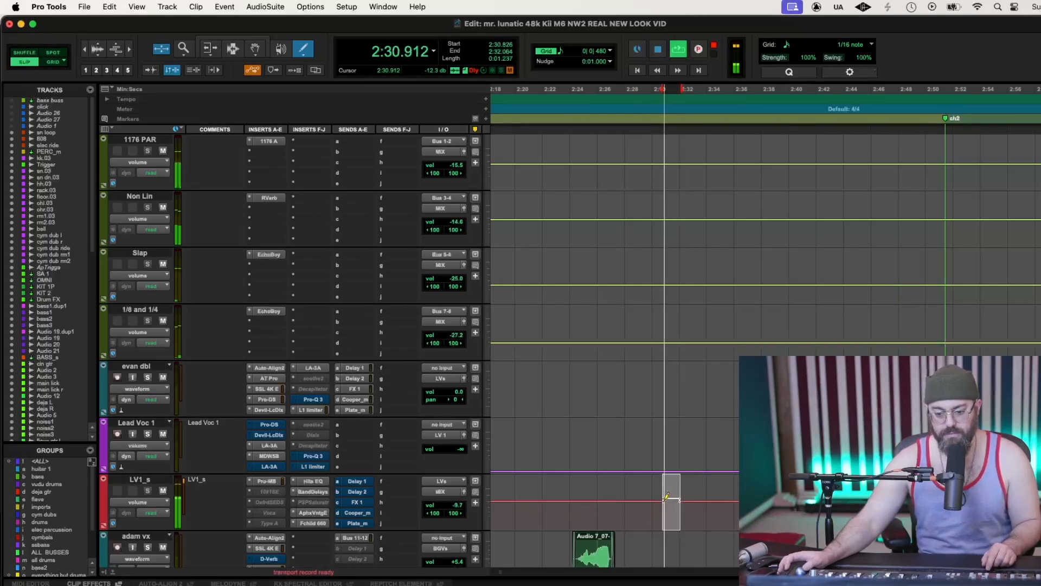
drag(662, 501, 683, 496)
key(space)
key(space)
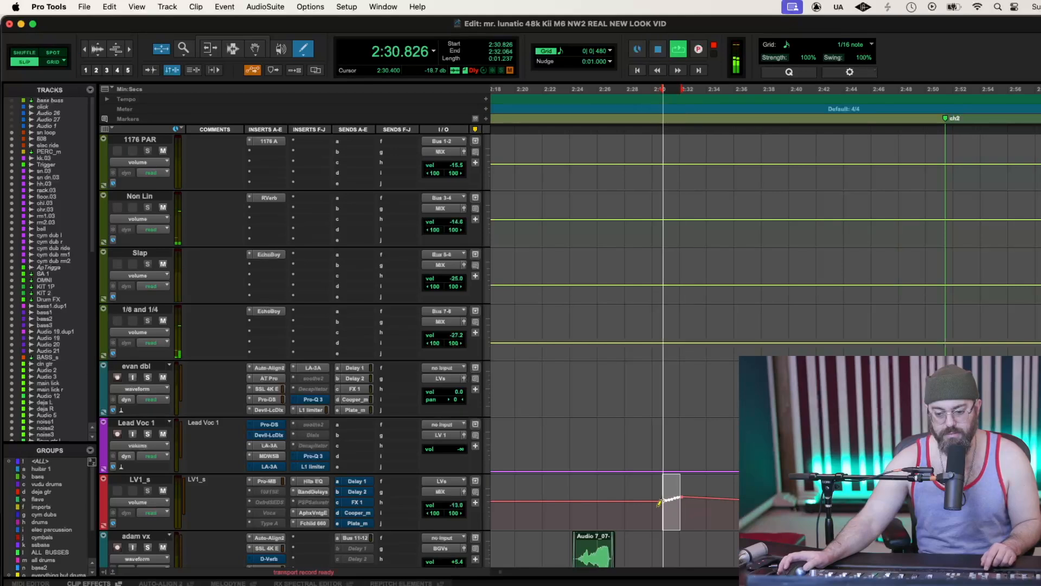
key(space)
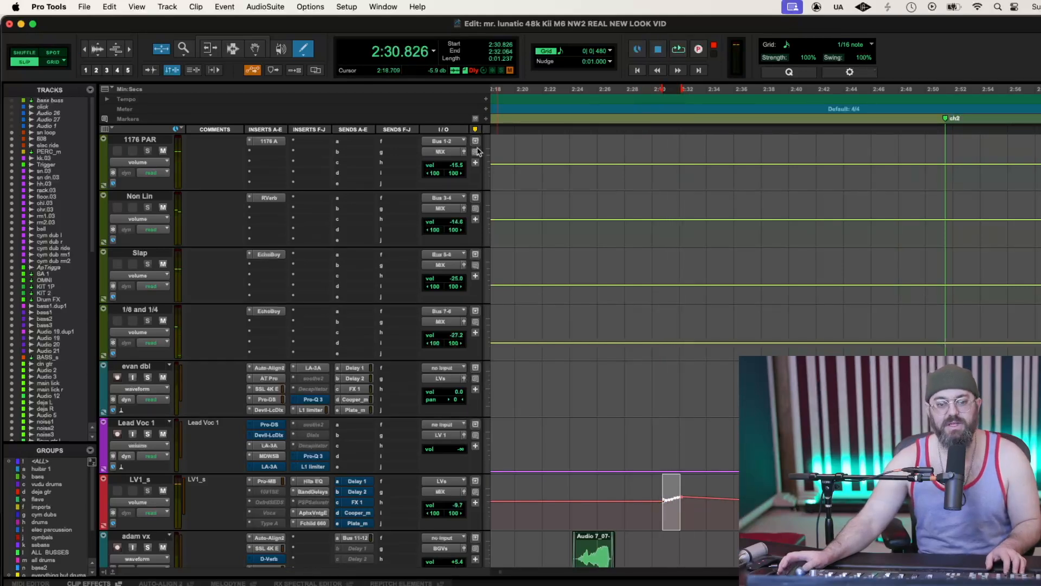
Switch back to the Smart tool and play from 2:28.138 through the LV1_s volume ramp to about 2:42
click(204, 40)
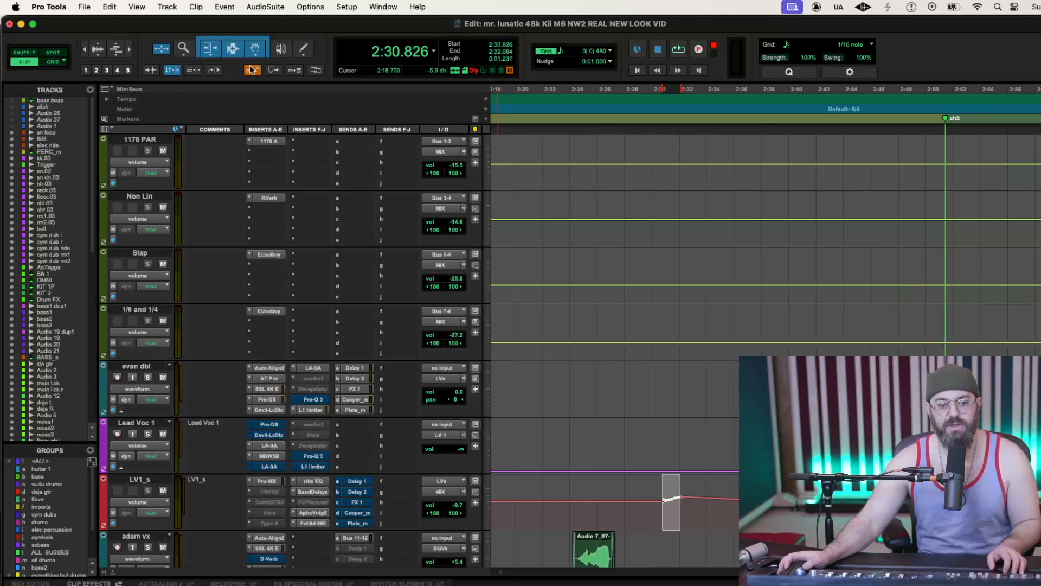
click(626, 108)
key(space)
key(super+bracketleft)
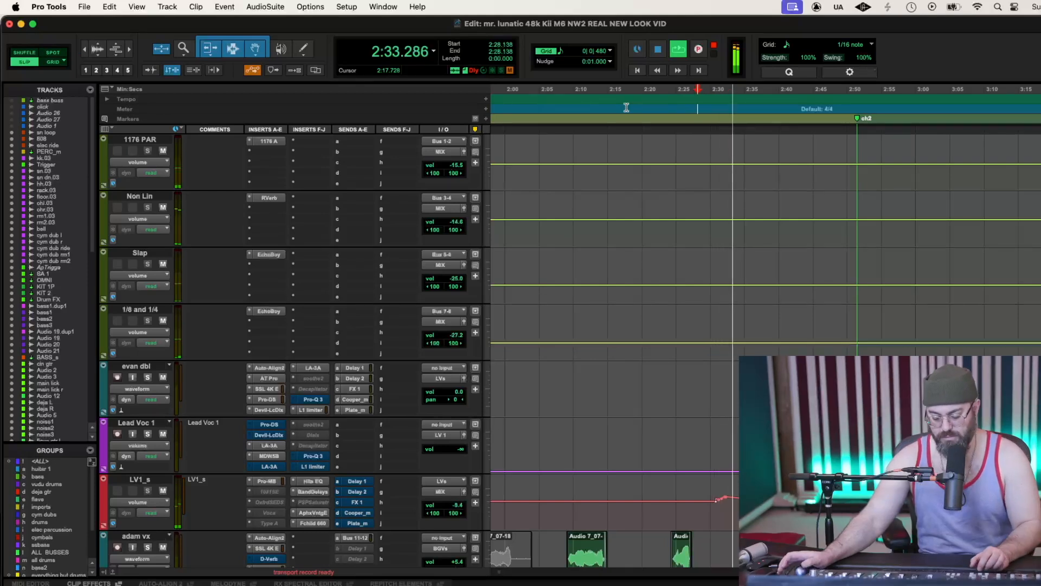
key(super+bracketleft)
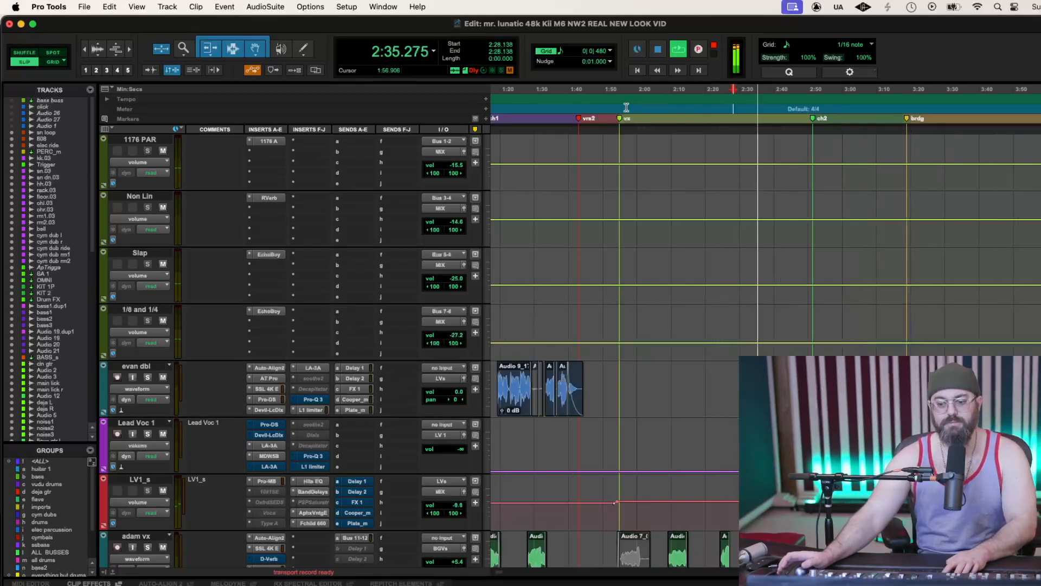
key(super+bracketleft)
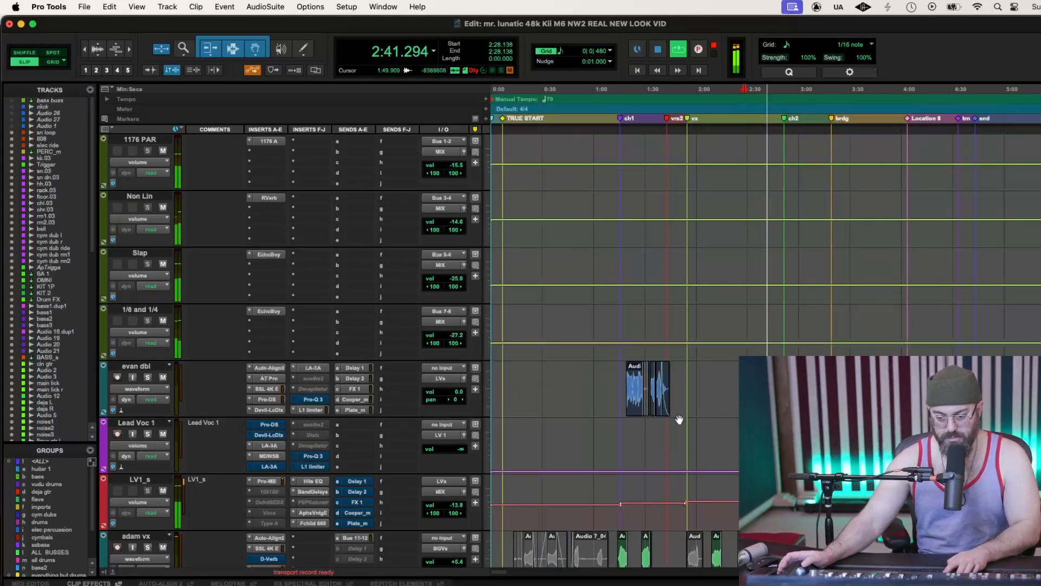
key(space)
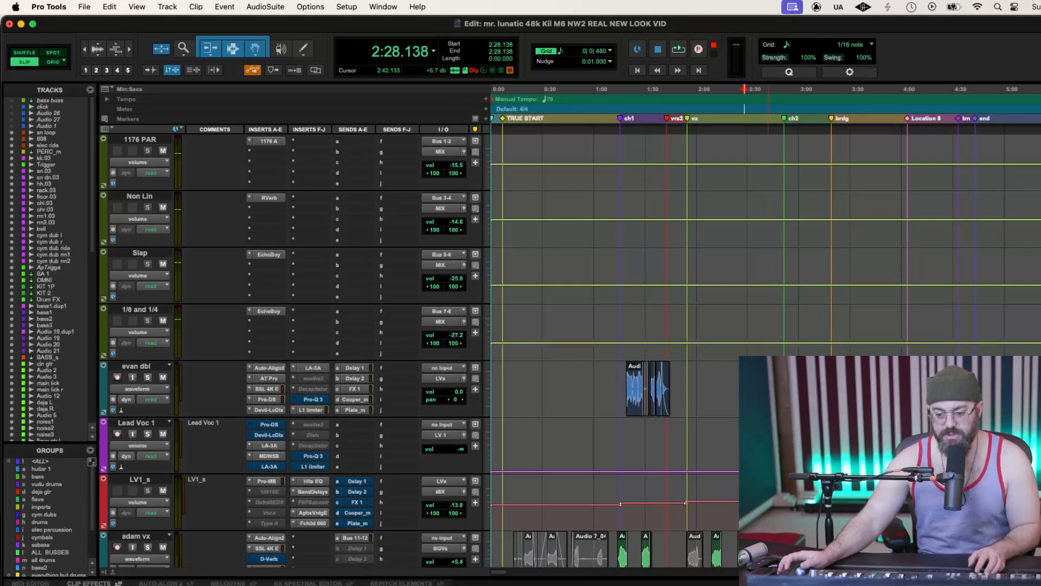
Raise the LV1_s volume automation before the ch2 marker by 1.6 dB to -12.2 dB, and play from 2:39.061
drag(499, 574, 506, 574)
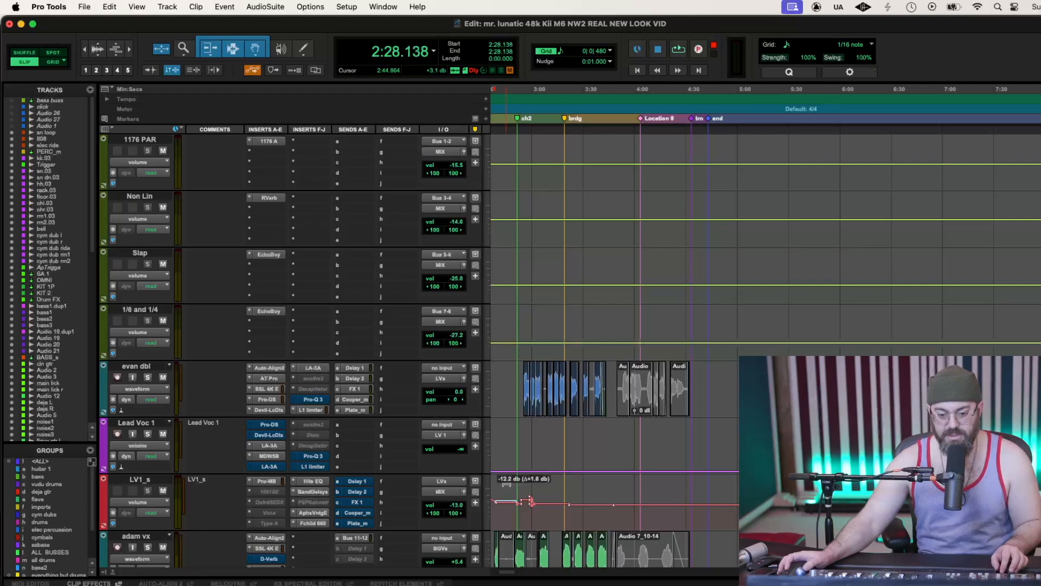
click(496, 513)
key(space)
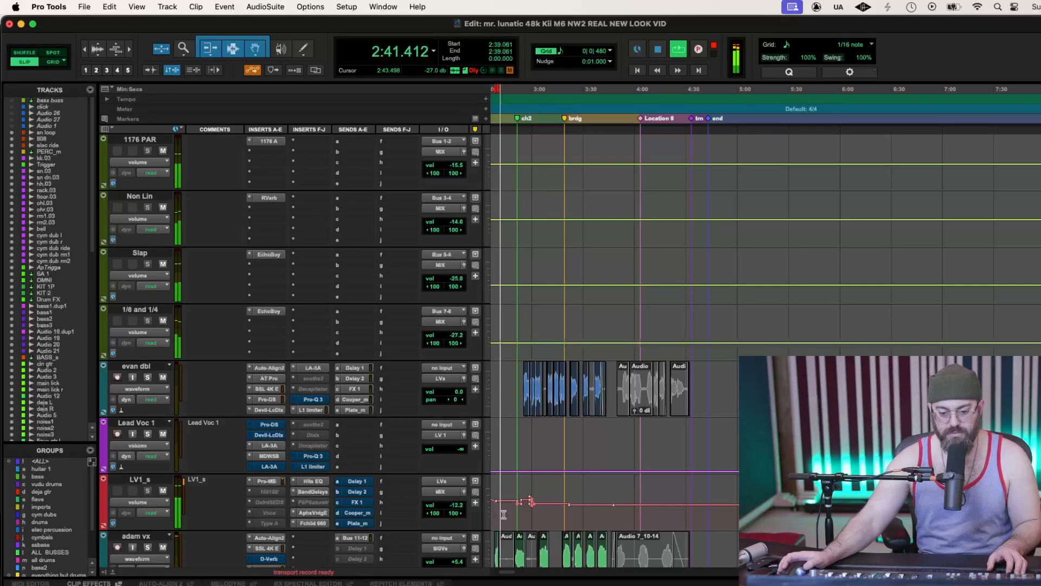
key(r)
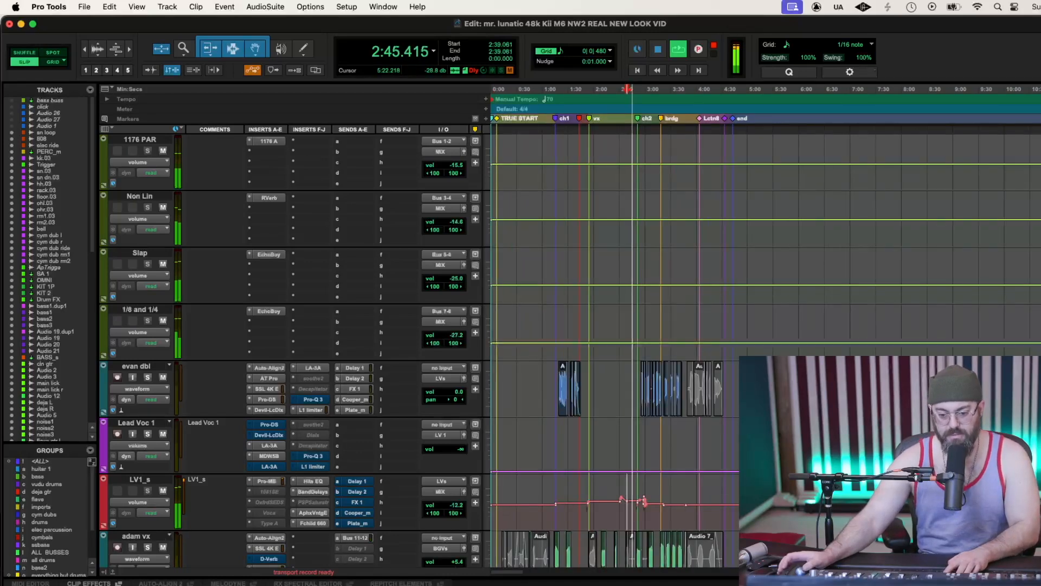
key(t)
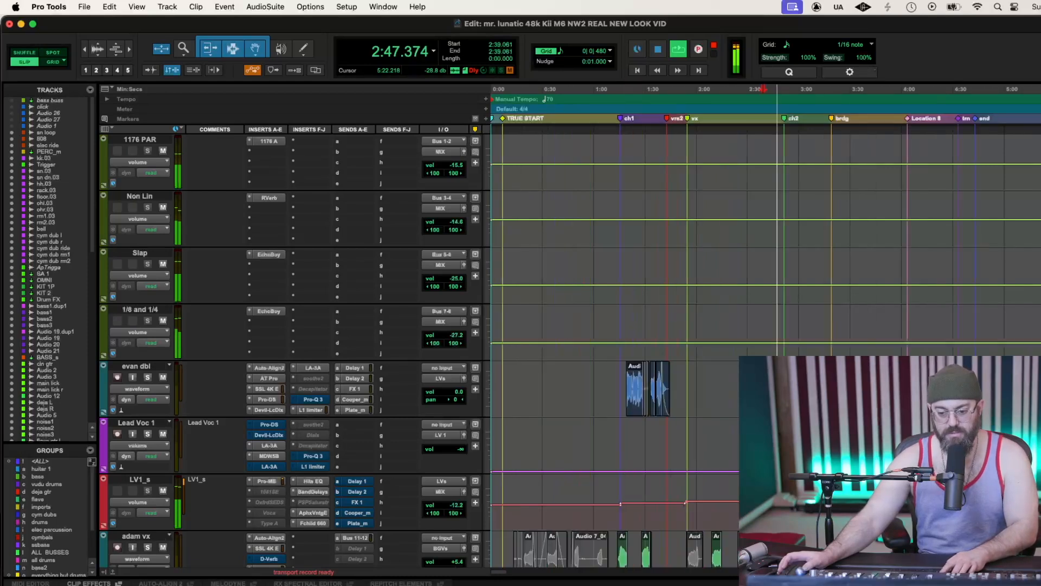
key(r)
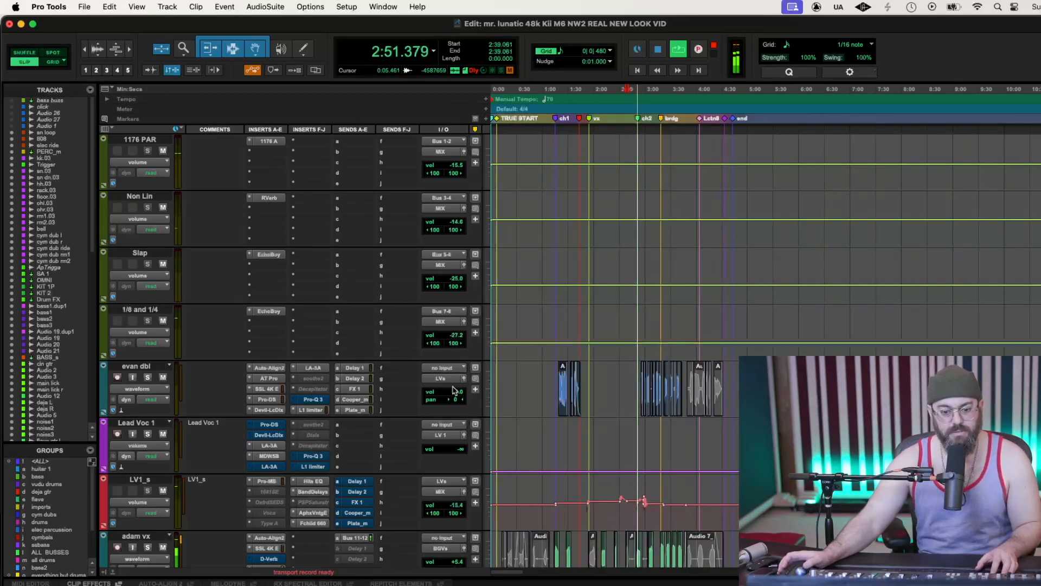
scroll(399, 388, down, 10)
scroll(395, 388, up, 8)
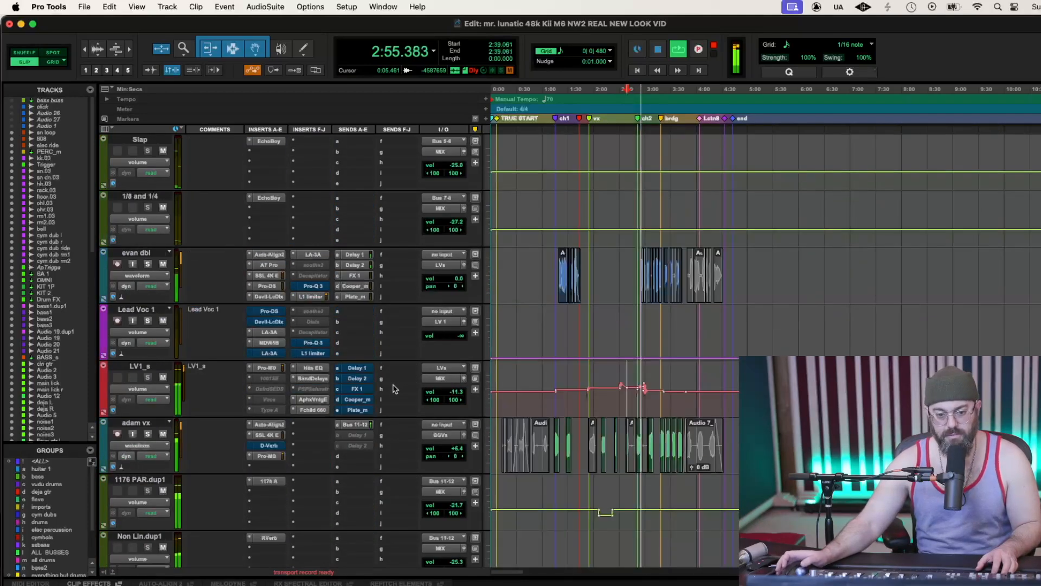
scroll(404, 387, down, 2)
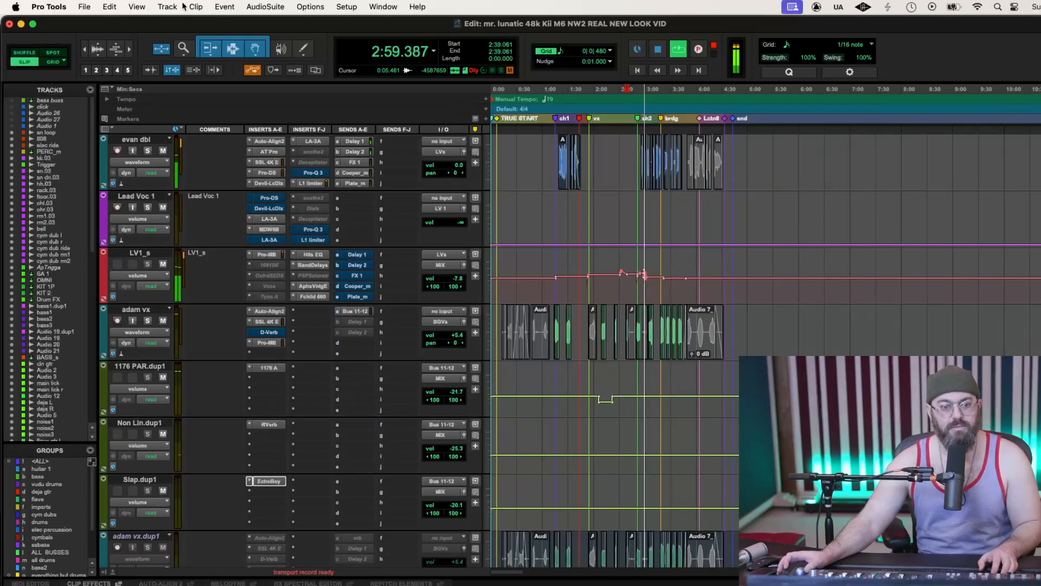
Hide the Sends F-J and Comments columns in the Edit window
click(136, 6)
mouse_move(173, 72)
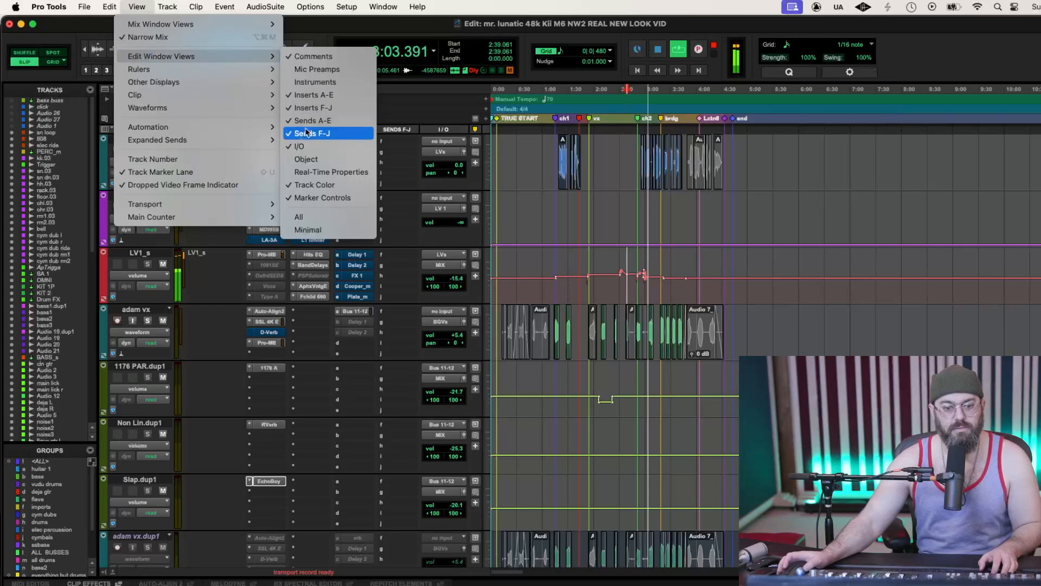
click(308, 133)
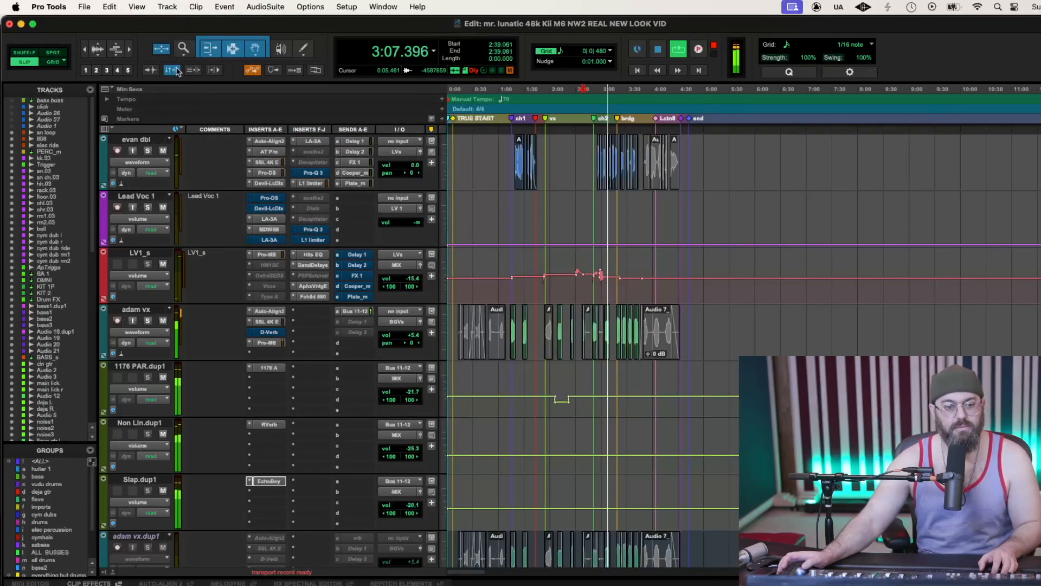
click(136, 7)
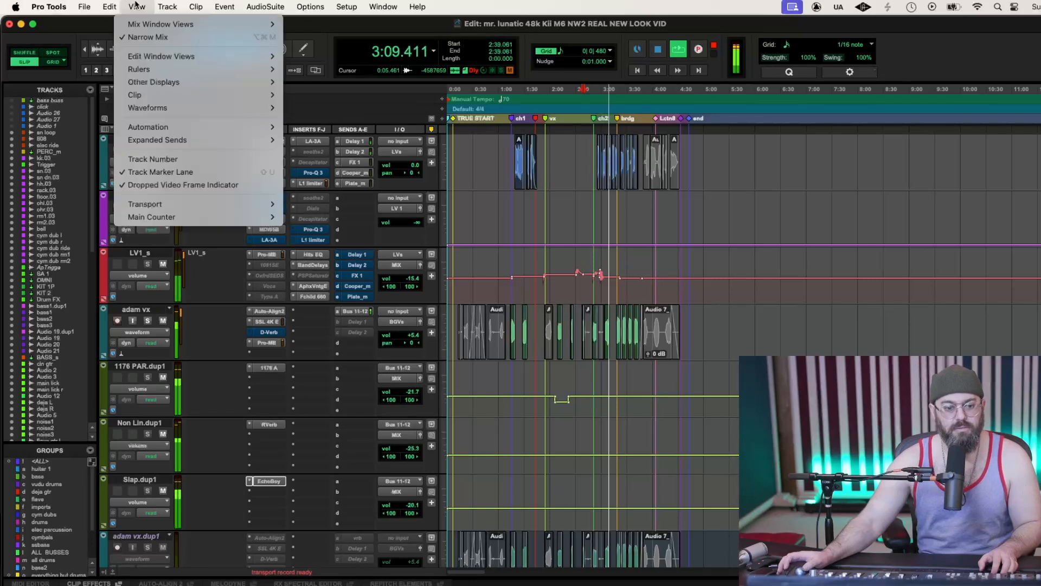
mouse_move(255, 57)
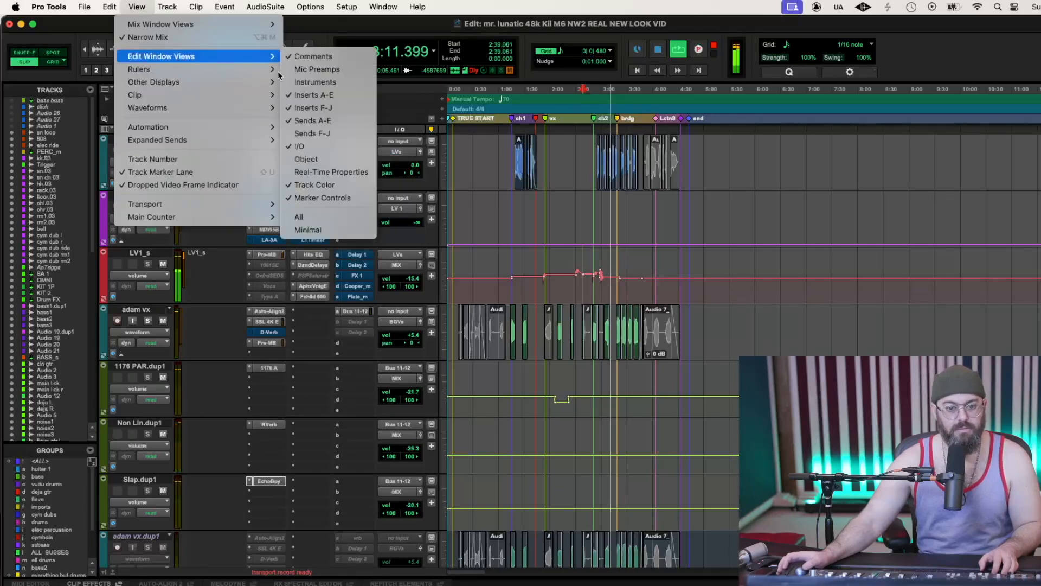
click(312, 68)
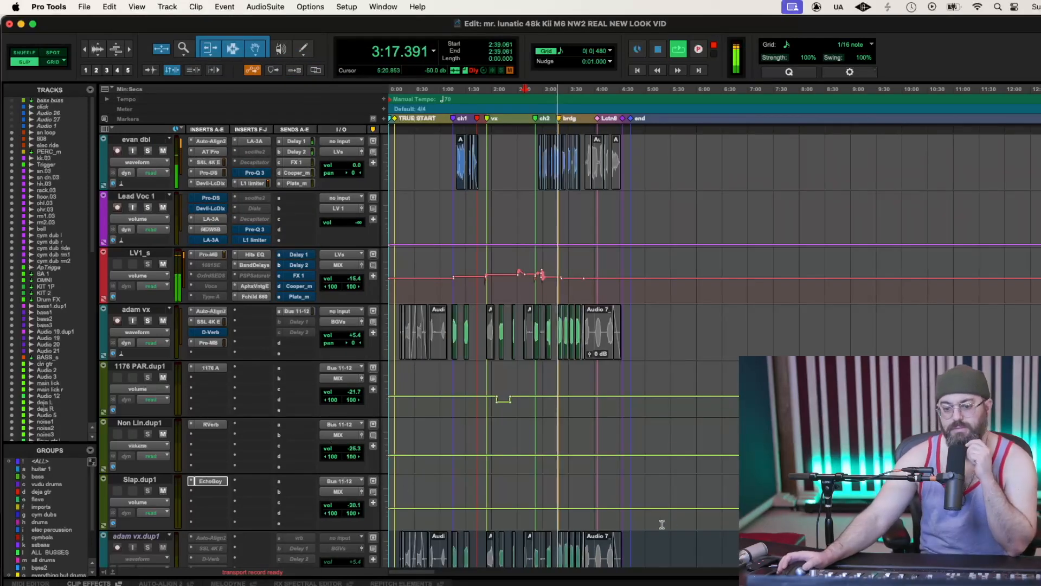
Stop playback and lower the 1176 PAR.dup1 volume automation between 3:16.096 and 3:45.450 to -24.2 dB
scroll(659, 524, down, 1)
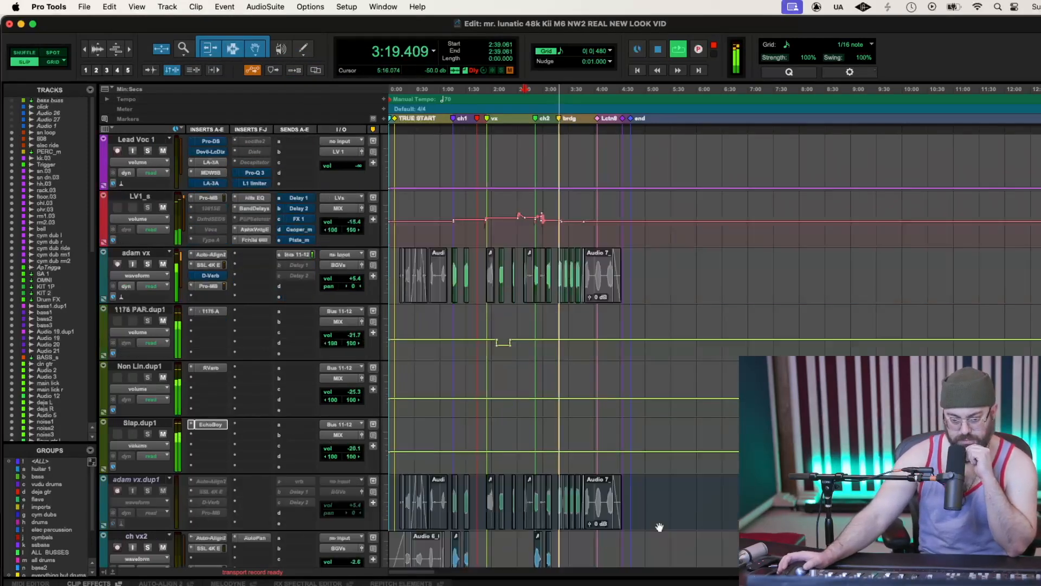
scroll(659, 526, up, 1)
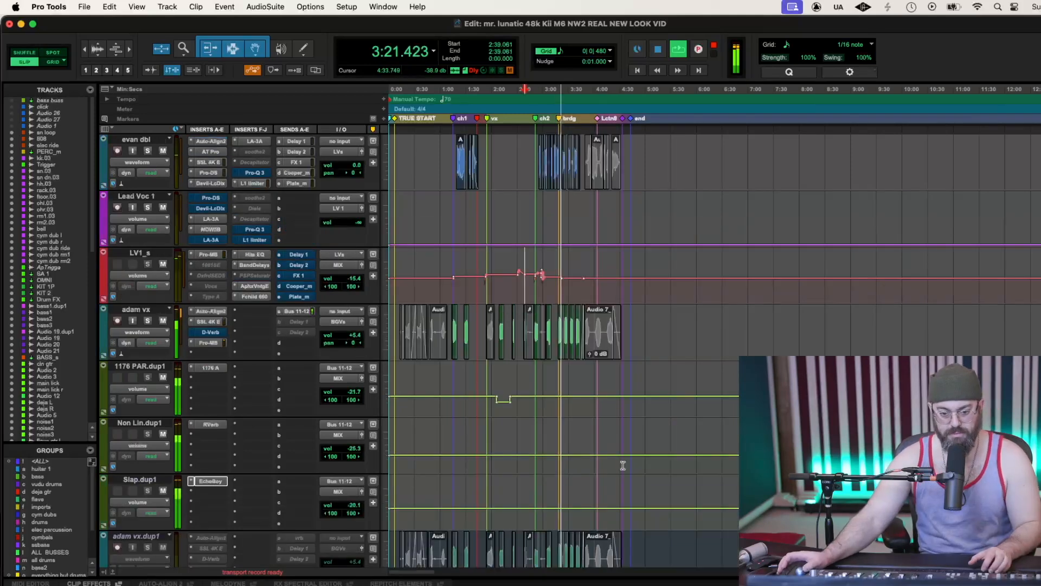
key(super+bracketright)
key(super+bracketright)
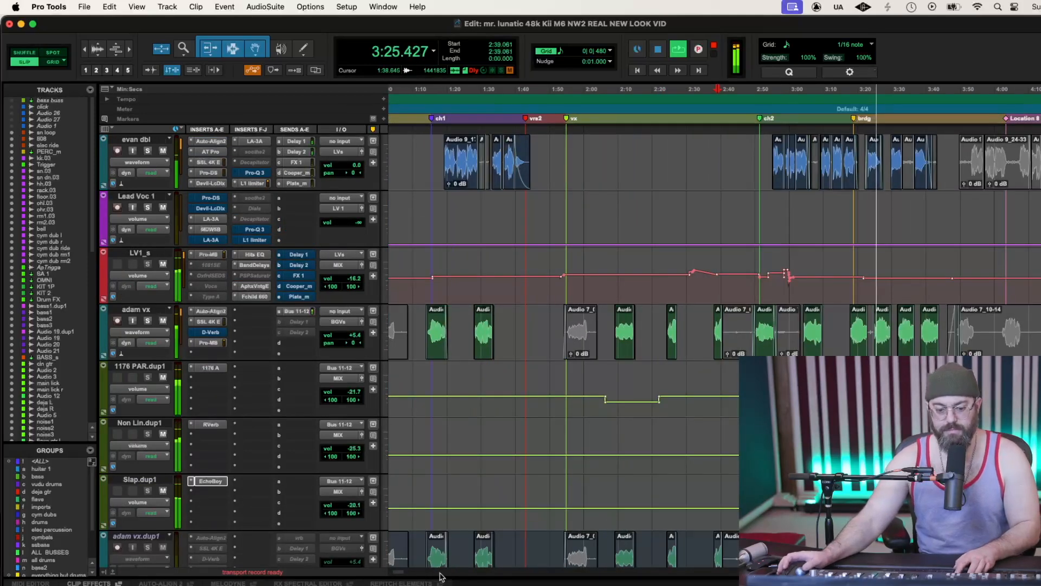
drag(398, 572, 405, 573)
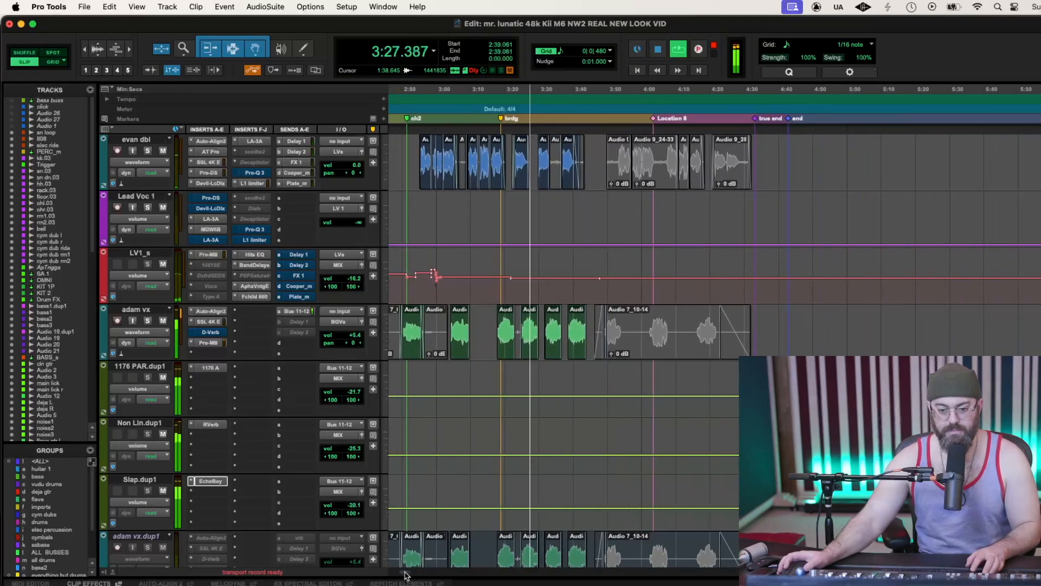
key(space)
drag(492, 408, 591, 410)
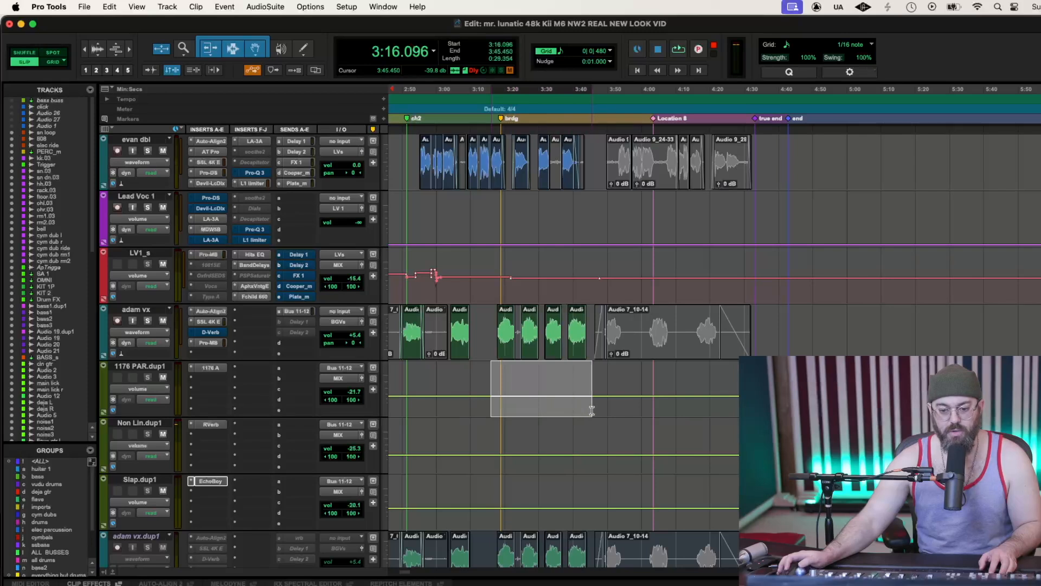
drag(580, 368, 579, 371)
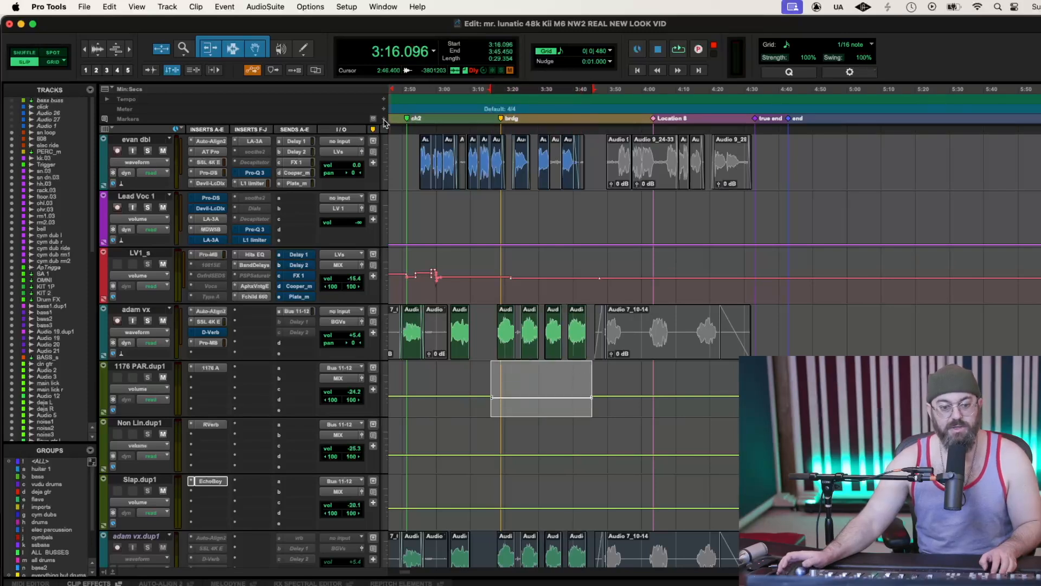
Switch to the Pencil tool and play the start of the brdg section from 3:17.333
click(305, 50)
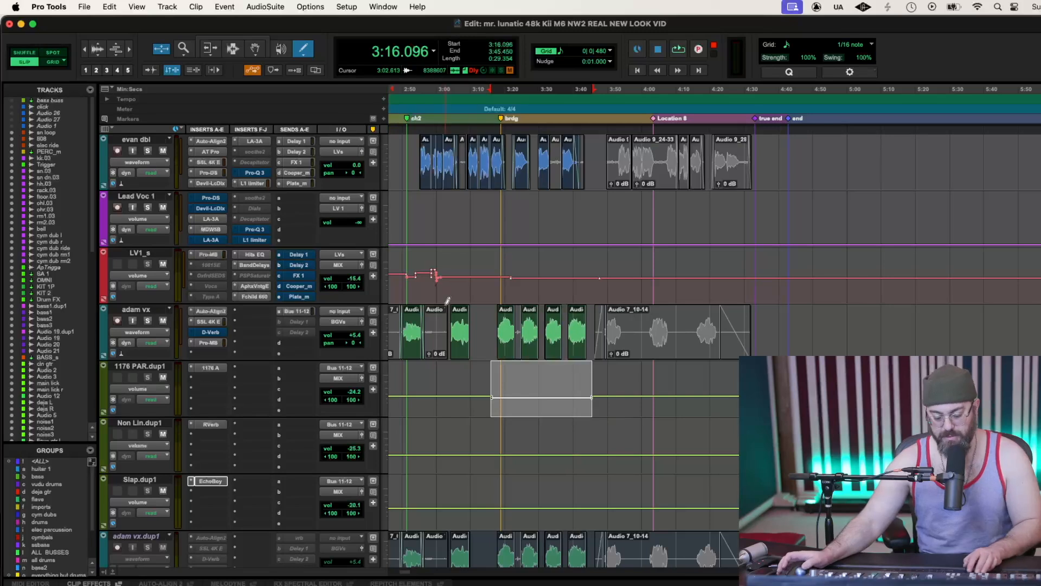
key(t)
key(t)
key(space)
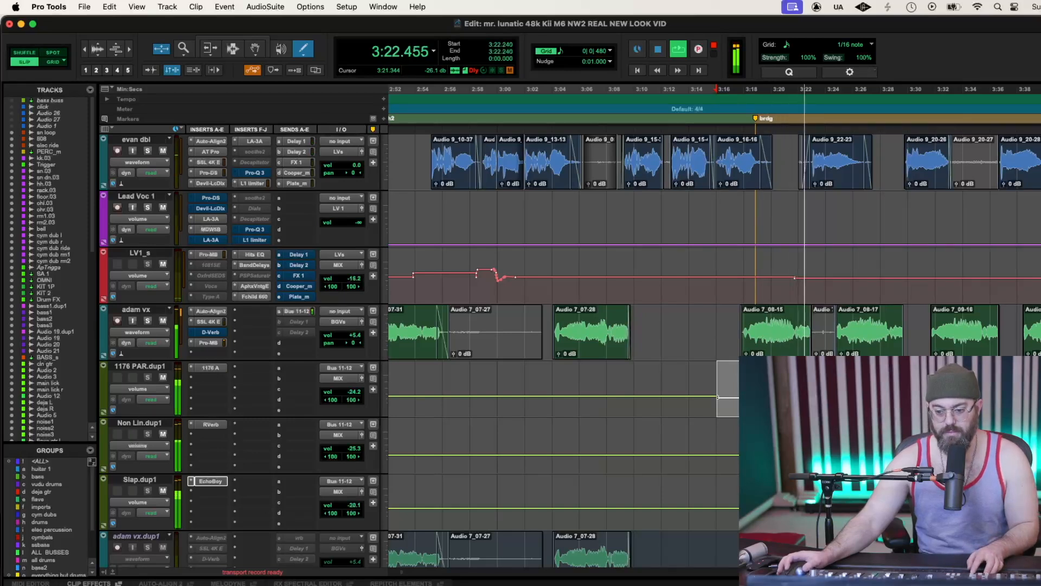
key(space)
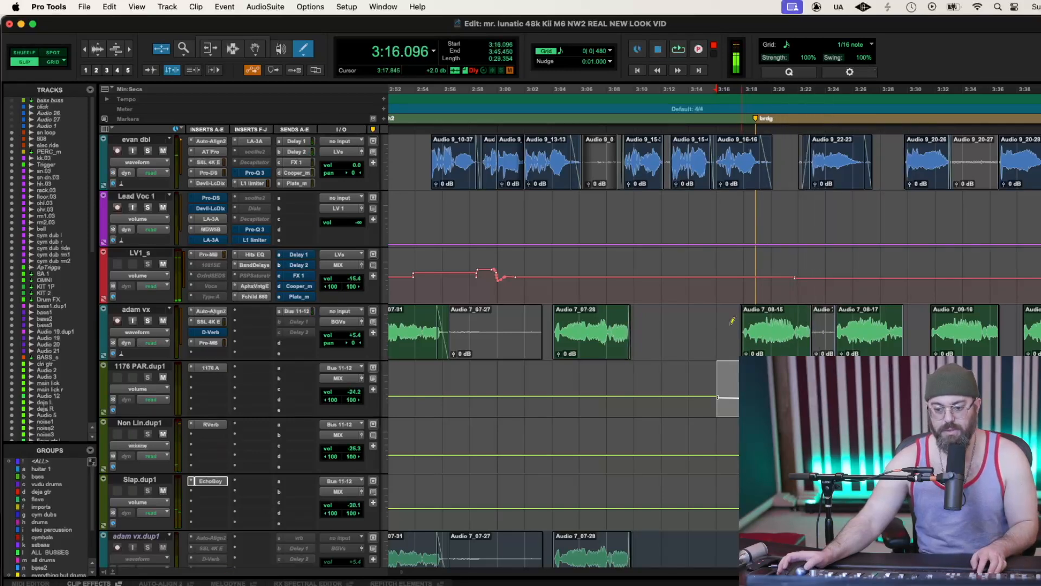
click(734, 103)
key(space)
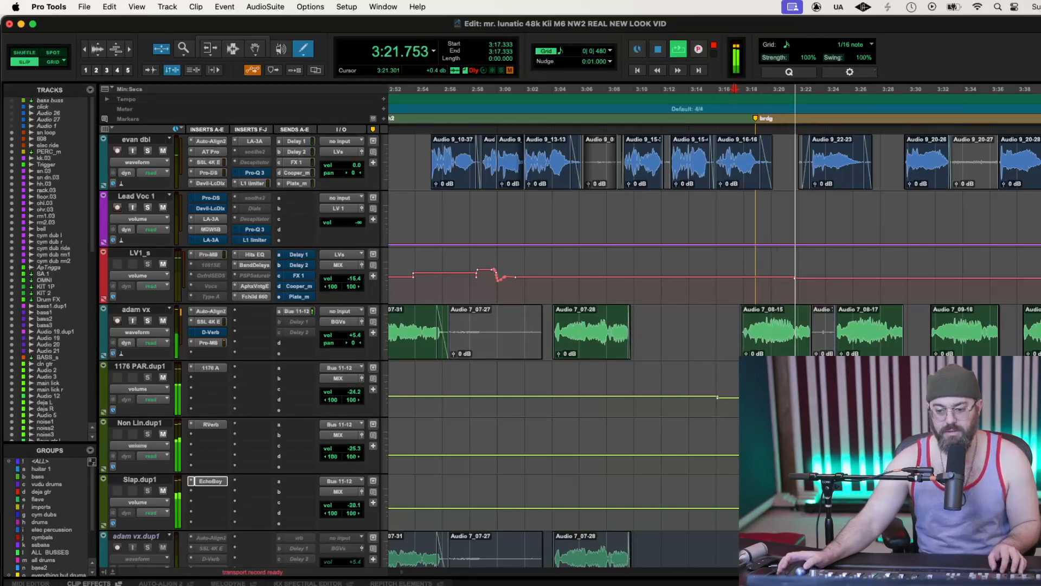
Draw a freehand volume curve on 1176 PAR.dup1 from about 3:17.5, rising near 3:22.5, and play it from 3:17.333
key(space)
key(space)
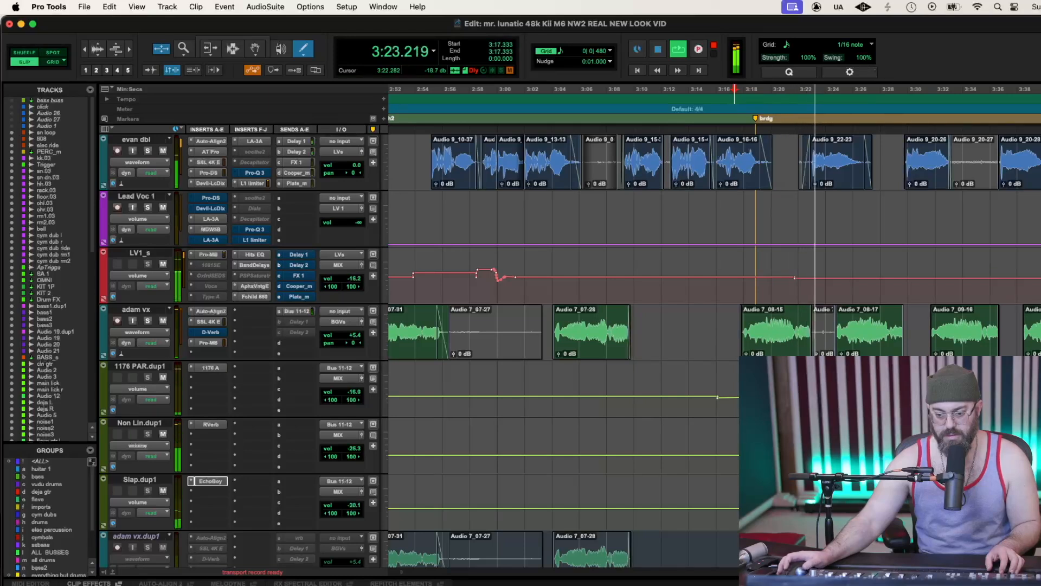
key(space)
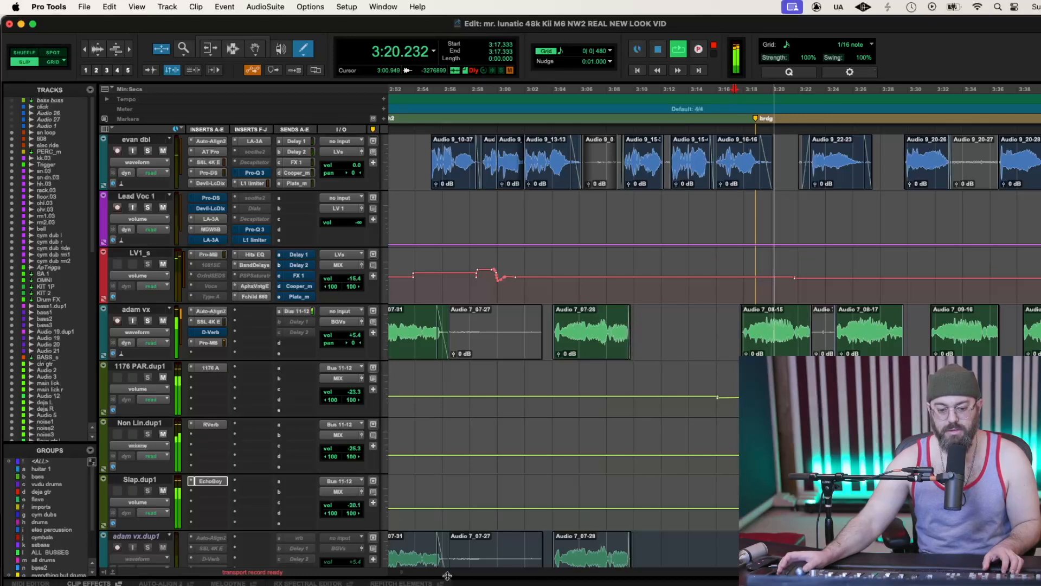
drag(401, 573, 403, 572)
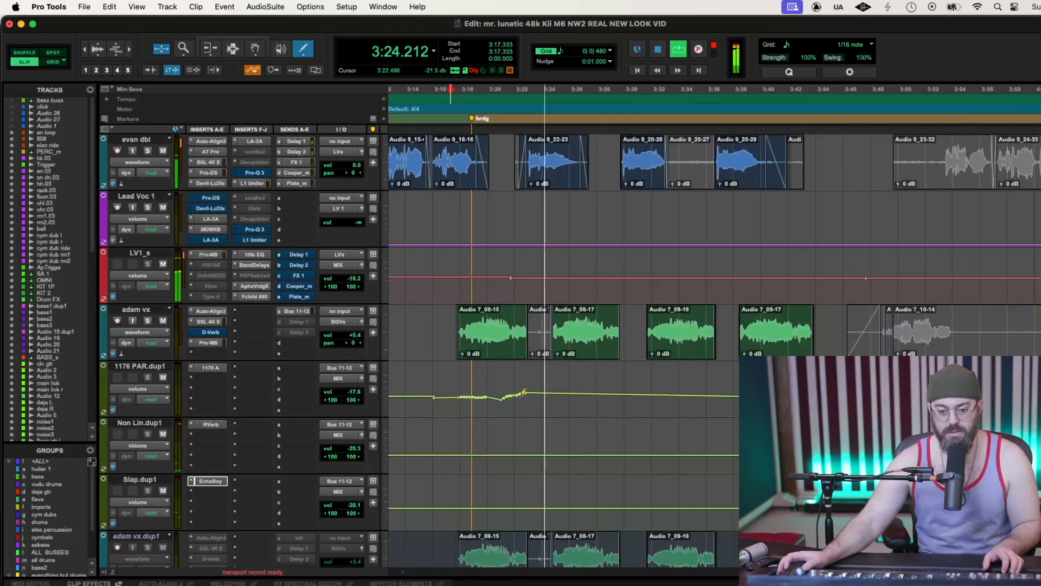
Try raising the 1176 PAR.dup1 volume peak near 3:22.5 and adding a breakpoint near 3:24.5, and undo these changes
drag(519, 393, 525, 386)
key(space)
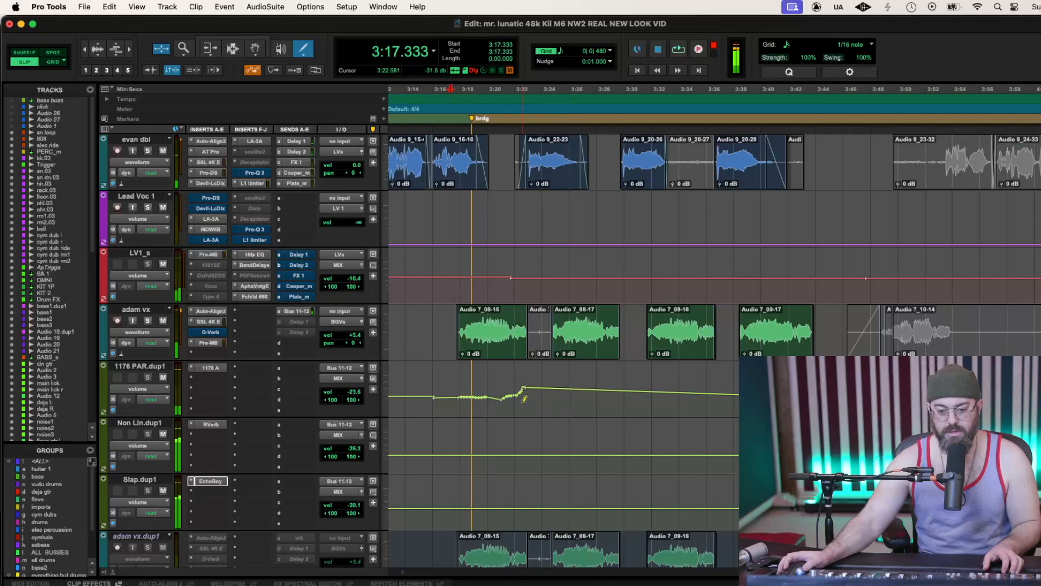
key(super+z)
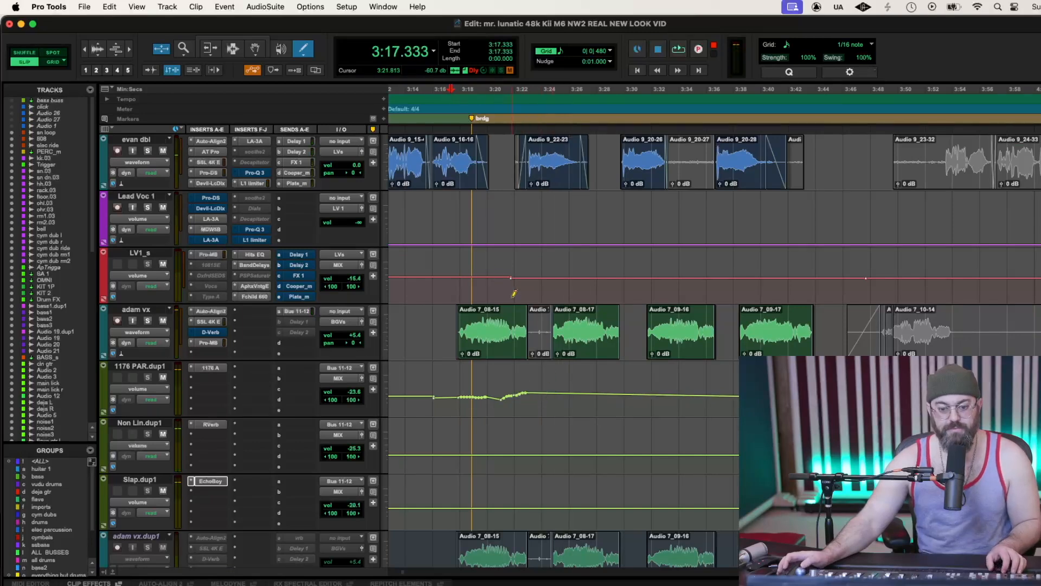
click(550, 390)
click(550, 388)
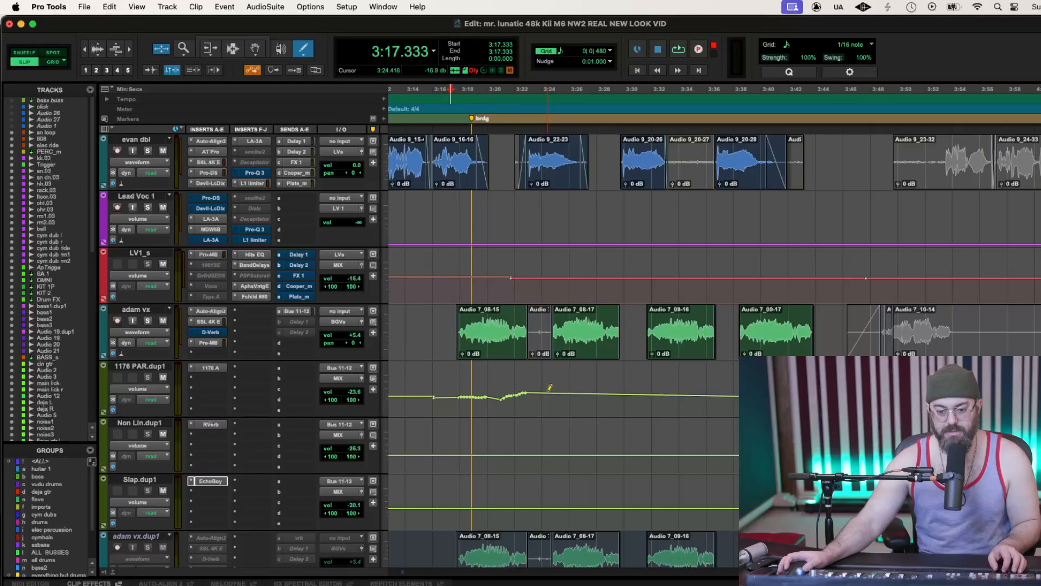
key(super+z)
Add a 1176 PAR.dup1 volume breakpoint near 3:24.5, raise the peak near 3:22.7 slightly, and play from 3:21.002
click(548, 392)
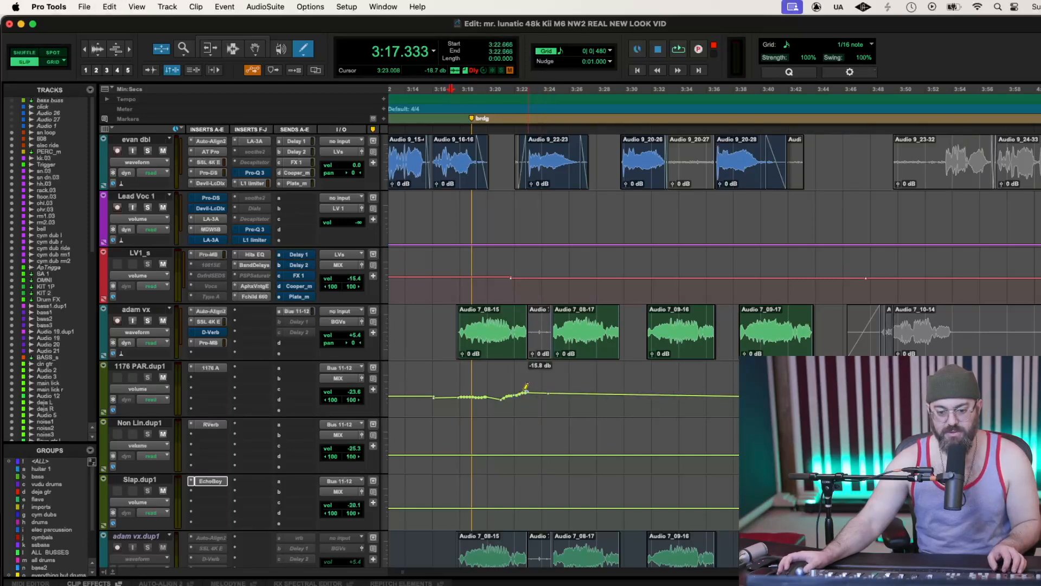
click(501, 103)
key(space)
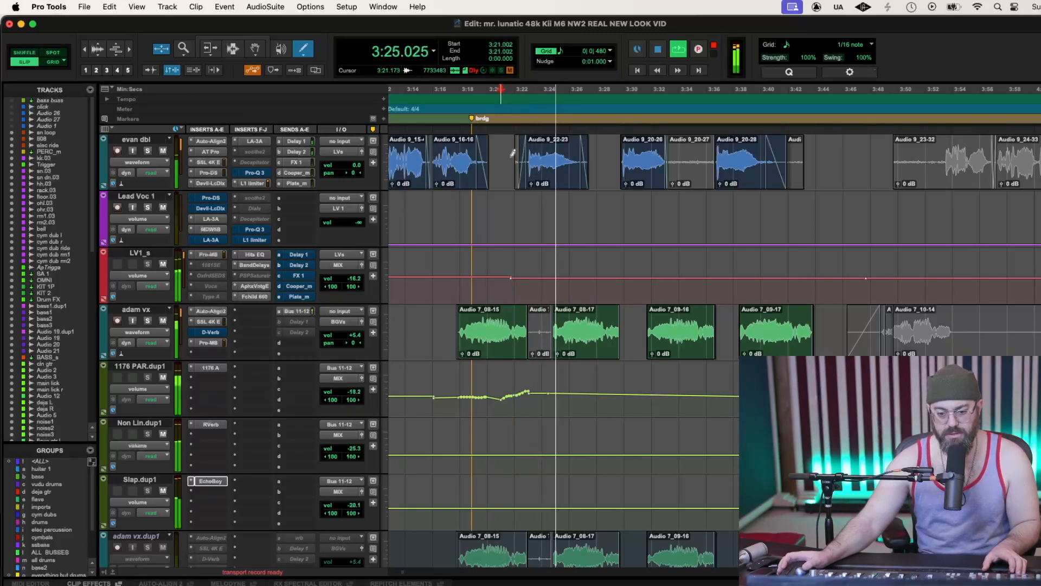
key(space)
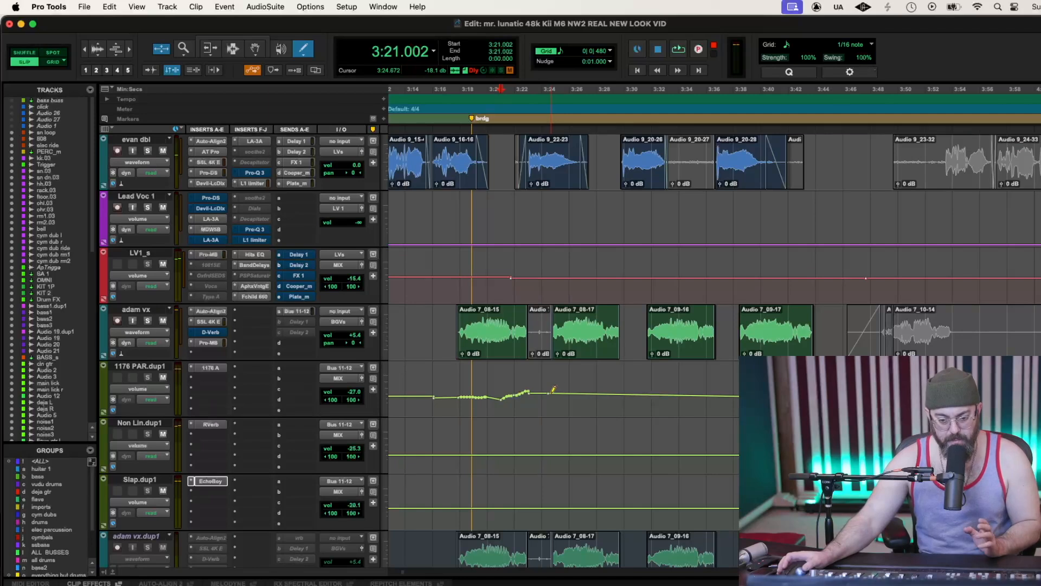
Try redrawing the 1176 PAR.dup1 volume curve freehand just after 3:23, and undo the drawn change
drag(543, 390, 534, 386)
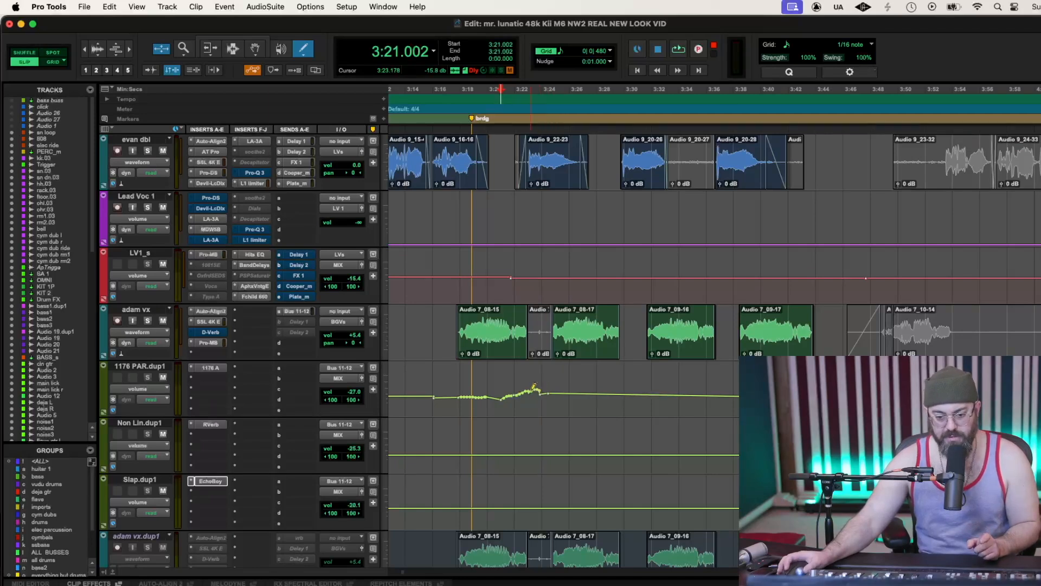
key(super+z)
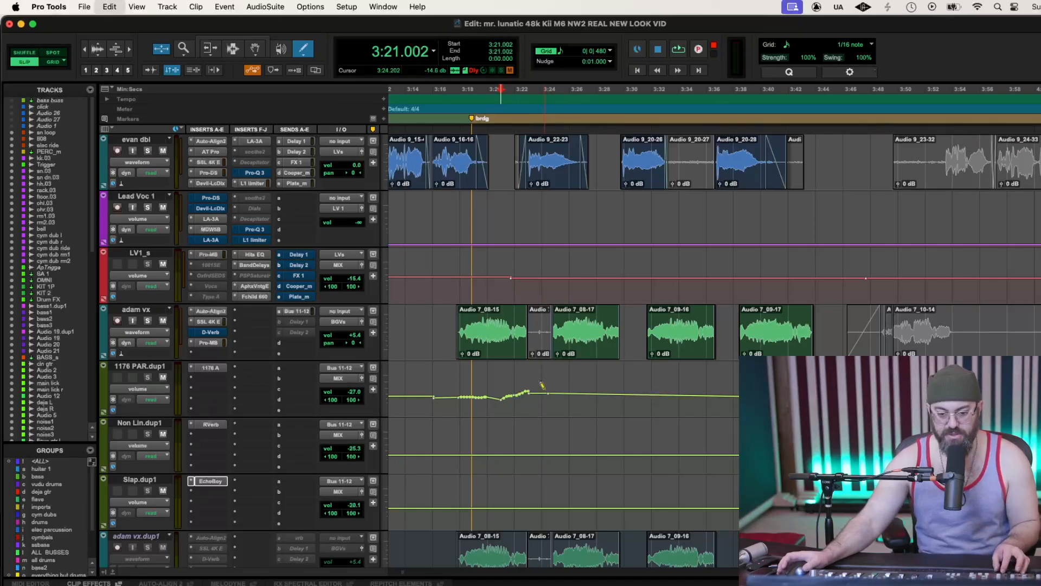
Add a volume breakpoint on 1176 PAR.dup1 near 3:30, and briefly play from 3:23.818
click(622, 394)
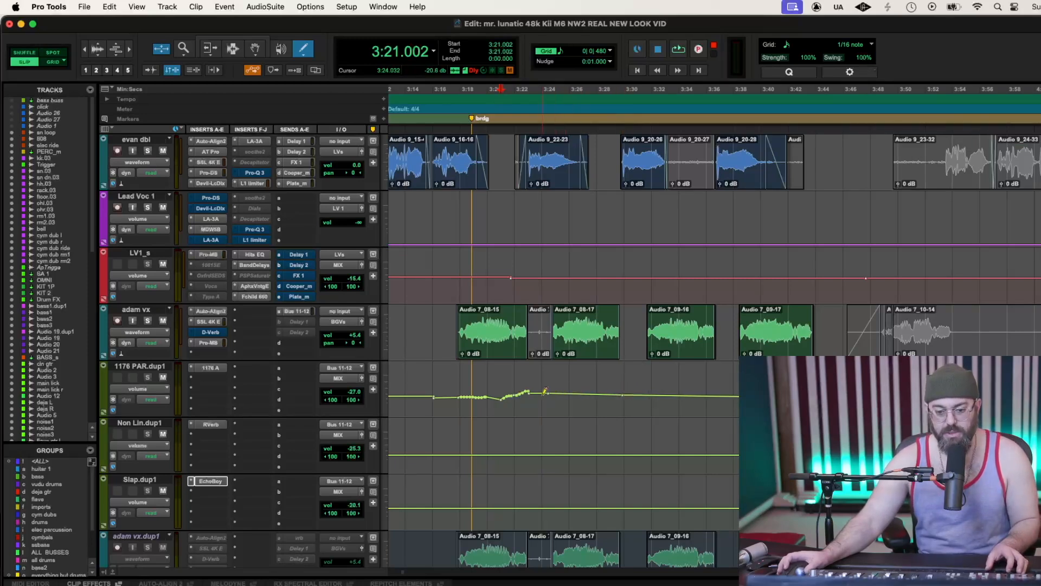
click(538, 100)
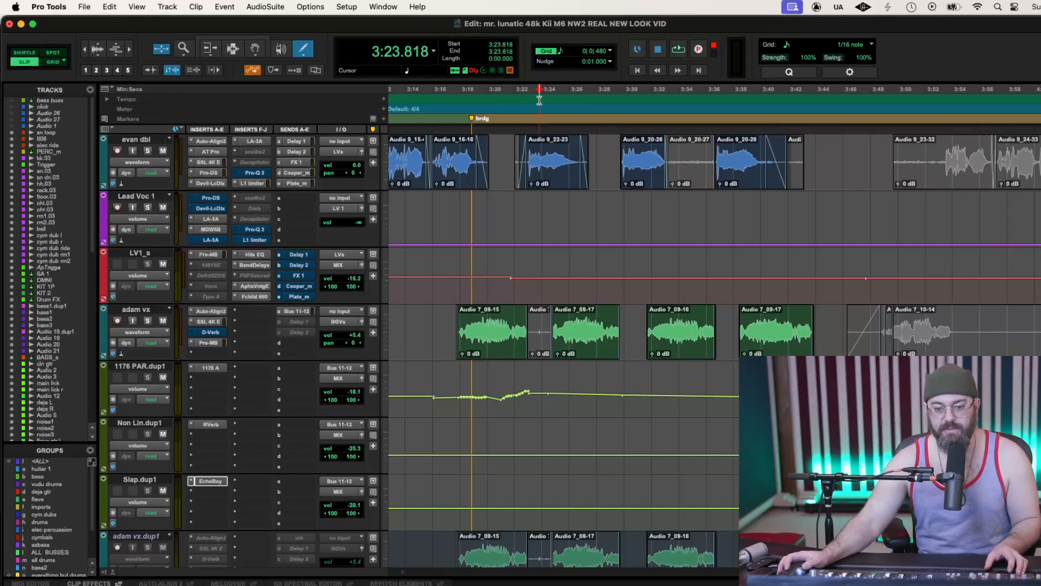
key(space)
key(space)
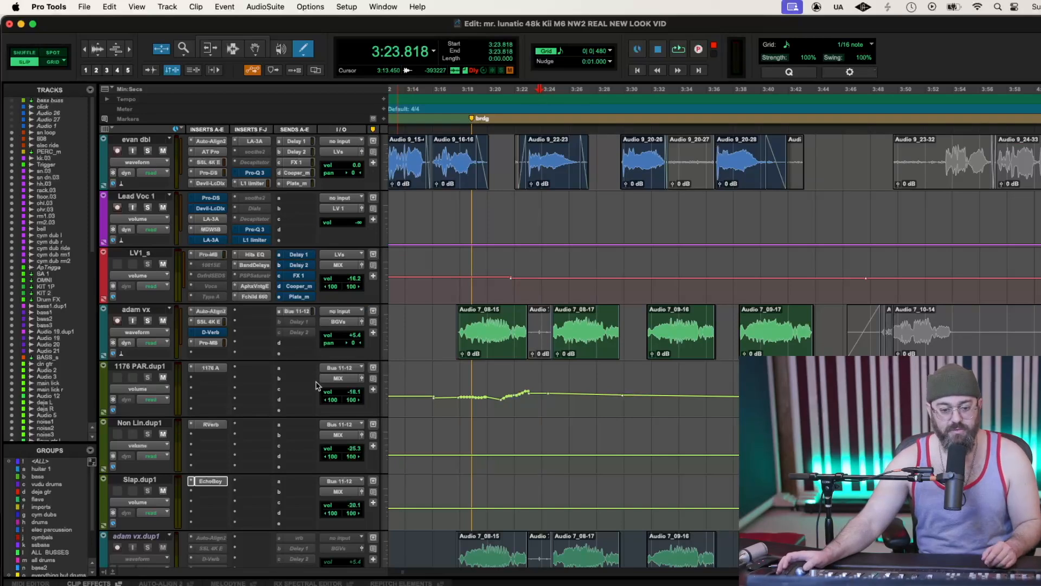
Set the automation mode of 1176 PAR.dup1 to touch
click(173, 400)
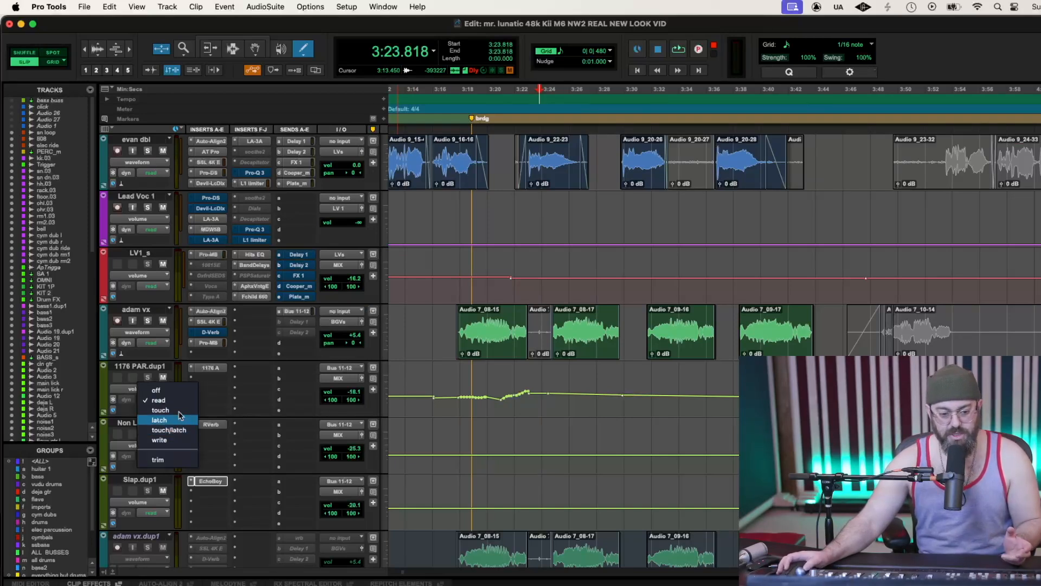
click(176, 411)
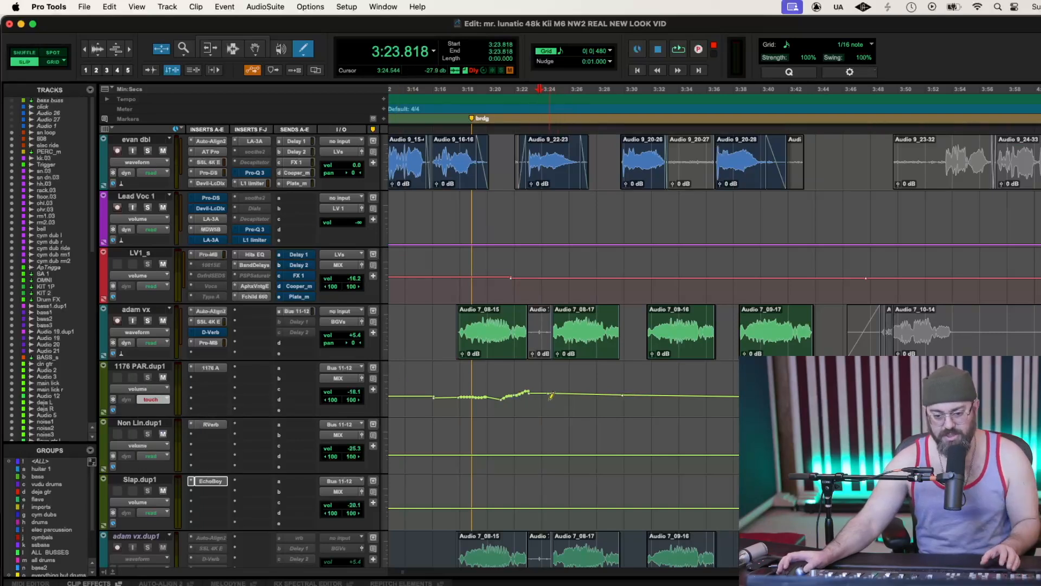
Select the 1176 PAR.dup1 track, check the UF8 layer assignments in SSL 360, and return to the Pro Tools session
click(162, 367)
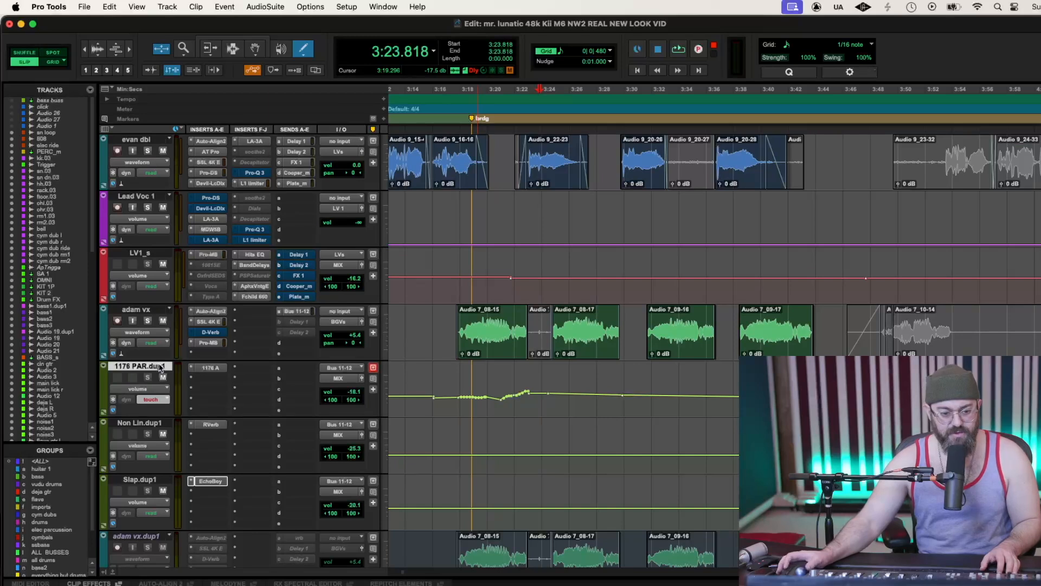
key(super+Tab)
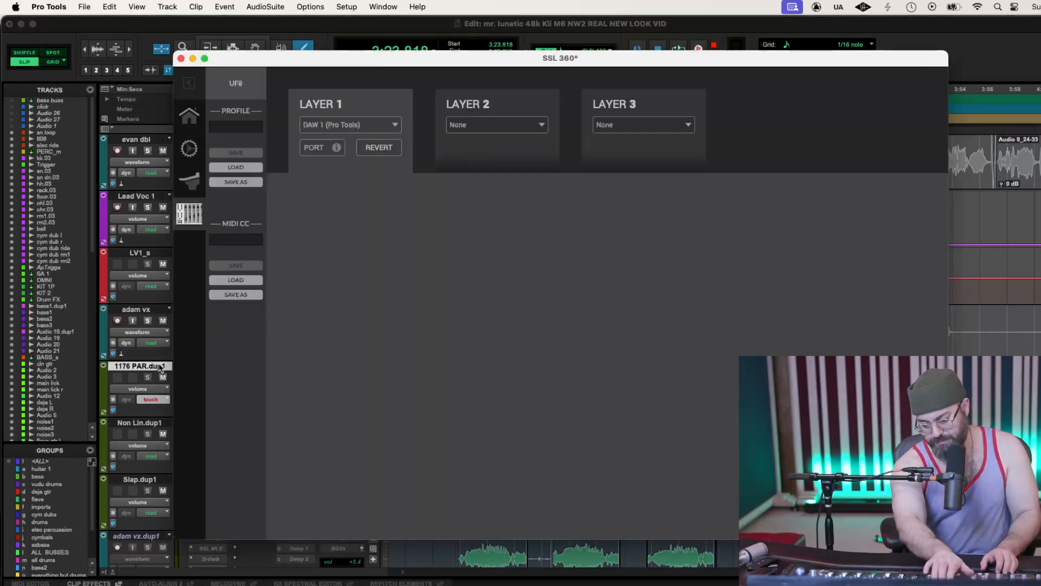
key(super+Tab)
key(super+Tab)
key(super+Tab)
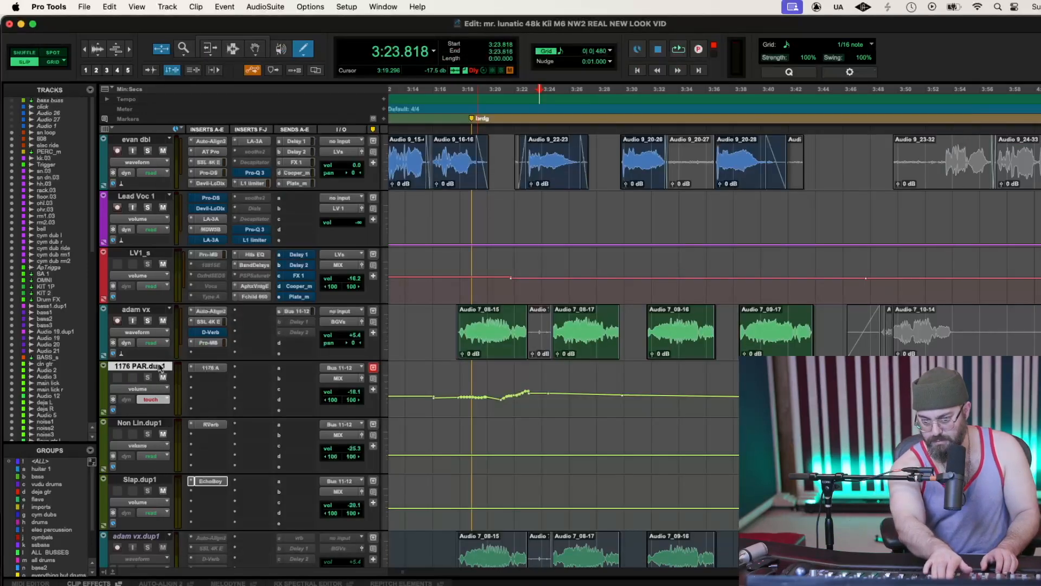
Look through the session's tracks from the percussion to the effects returns, and come back to 1176 PAR.dup1
scroll(162, 367, up, 1)
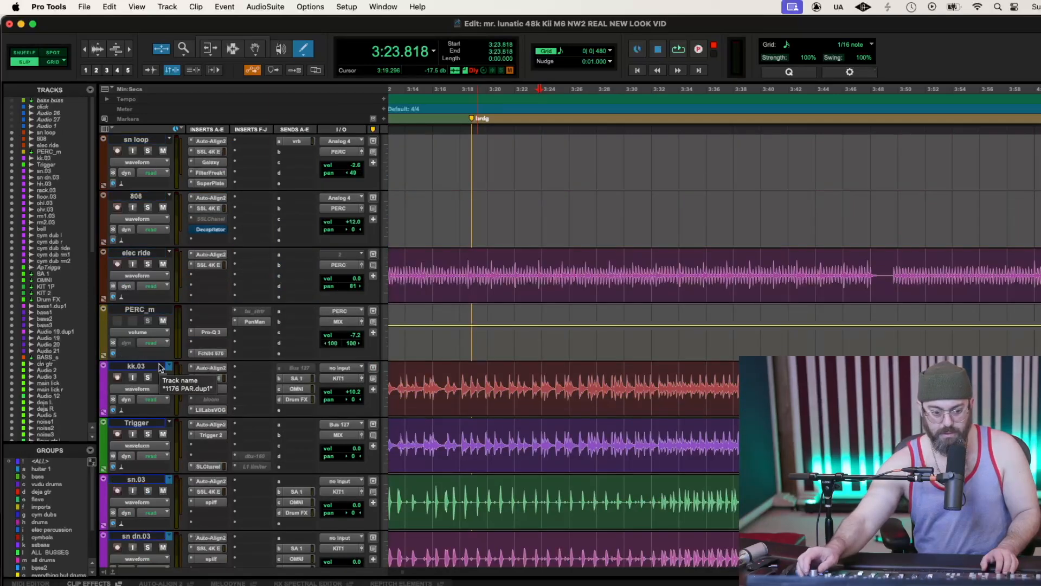
key(Page_Down)
key(Page_Down)
key(Page_Down)
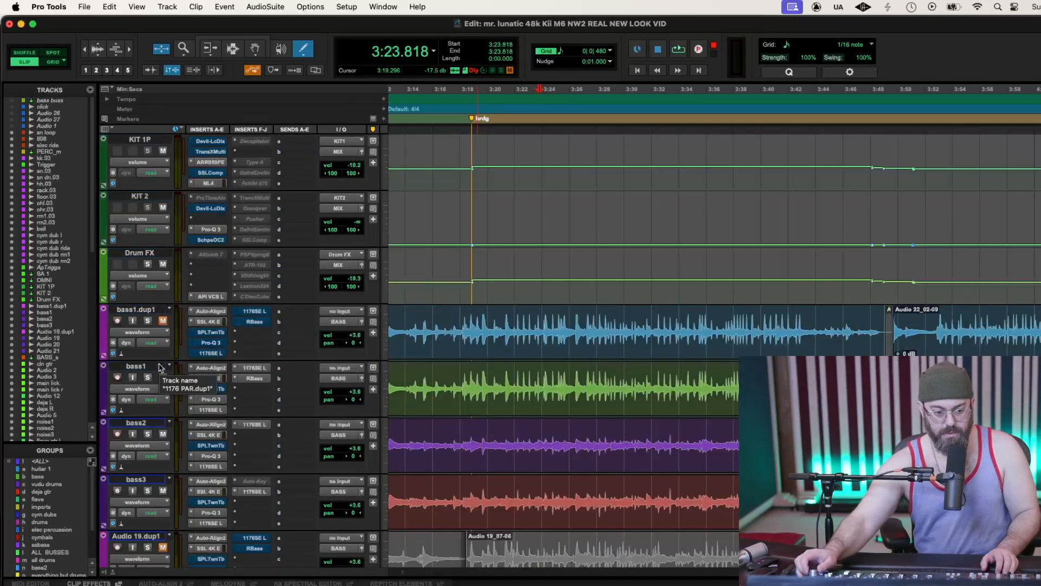
key(Page_Down)
key(Page_Down)
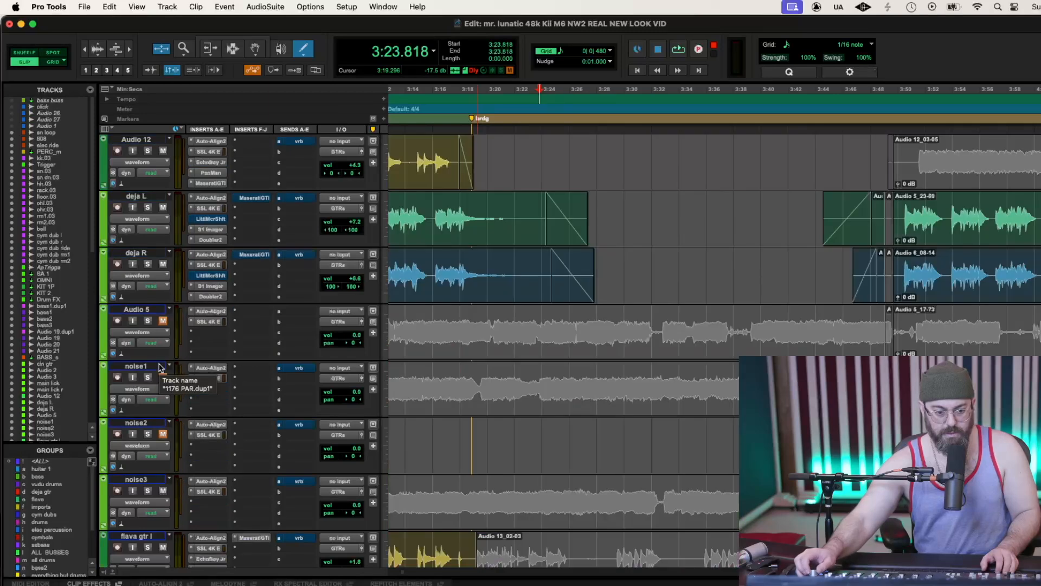
key(Page_Down)
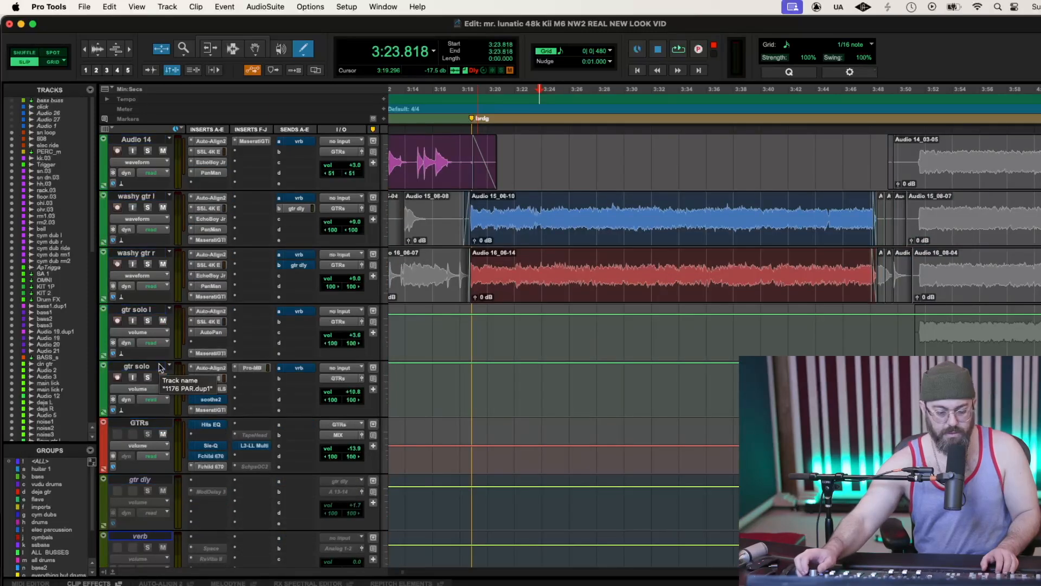
key(Page_Down)
key(Page_Down)
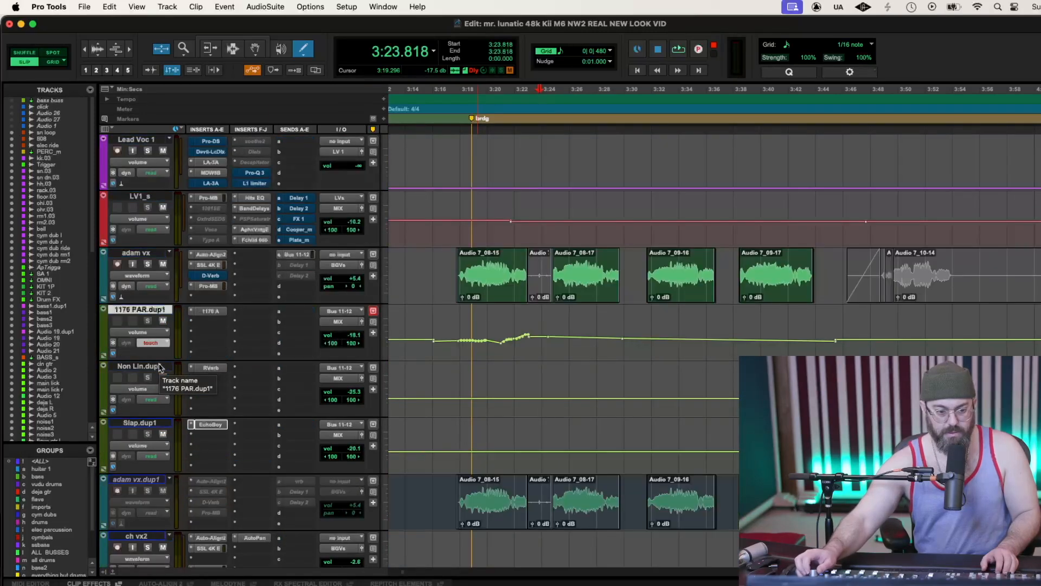
key(Page_Down)
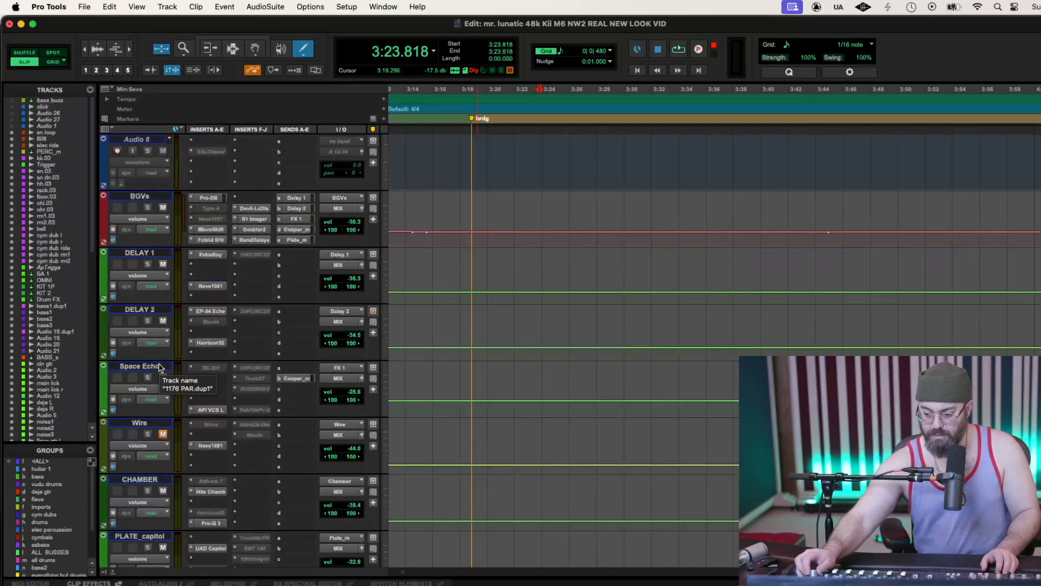
scroll(161, 367, up, 5)
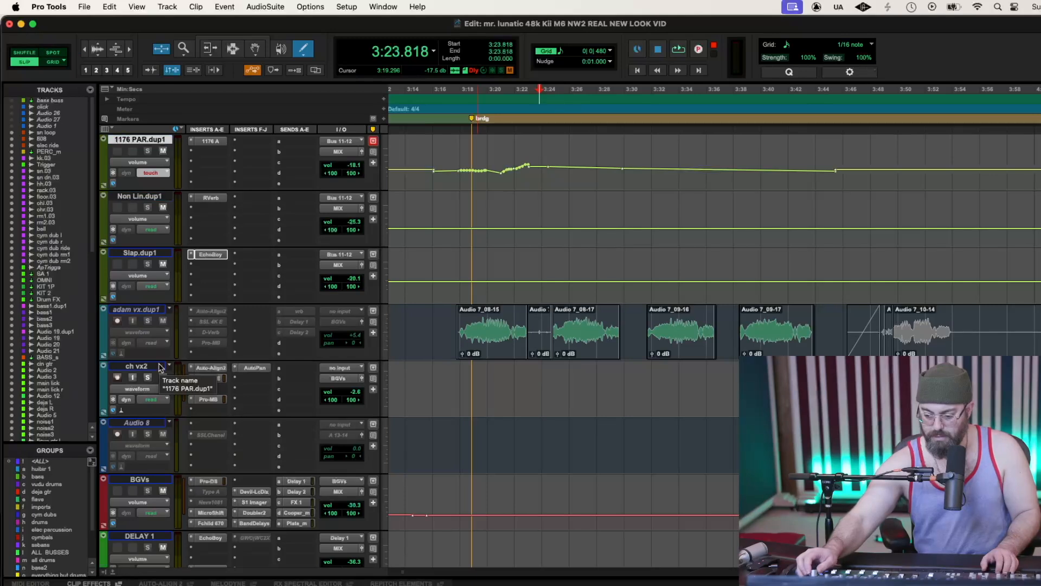
scroll(161, 368, down, 7)
scroll(161, 367, up, 9)
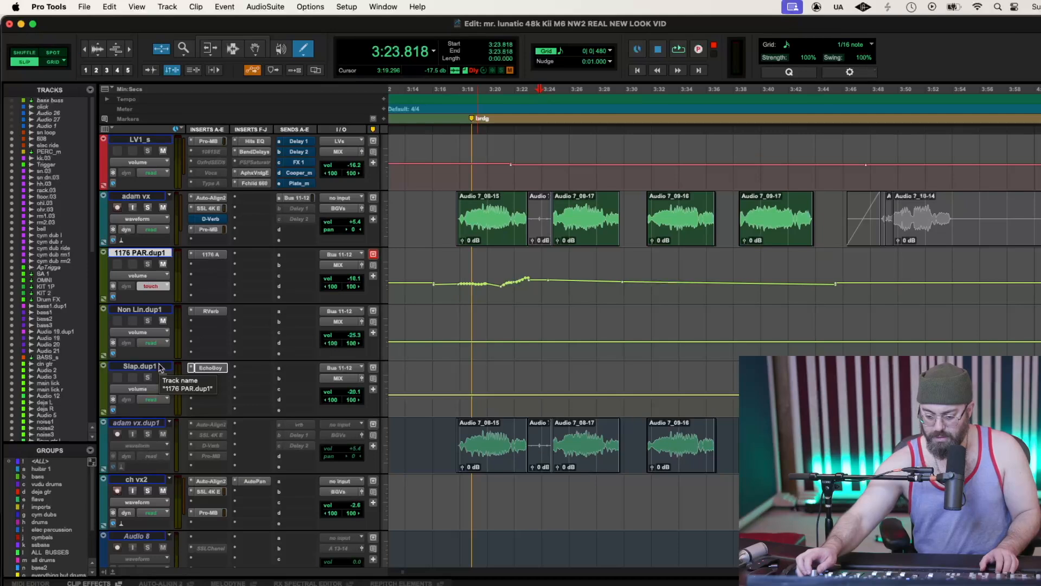
Play from 3:23.818 while riding the 1176 PAR.dup1 volume in touch mode, writing swells near 3:29 and 3:36
key(space)
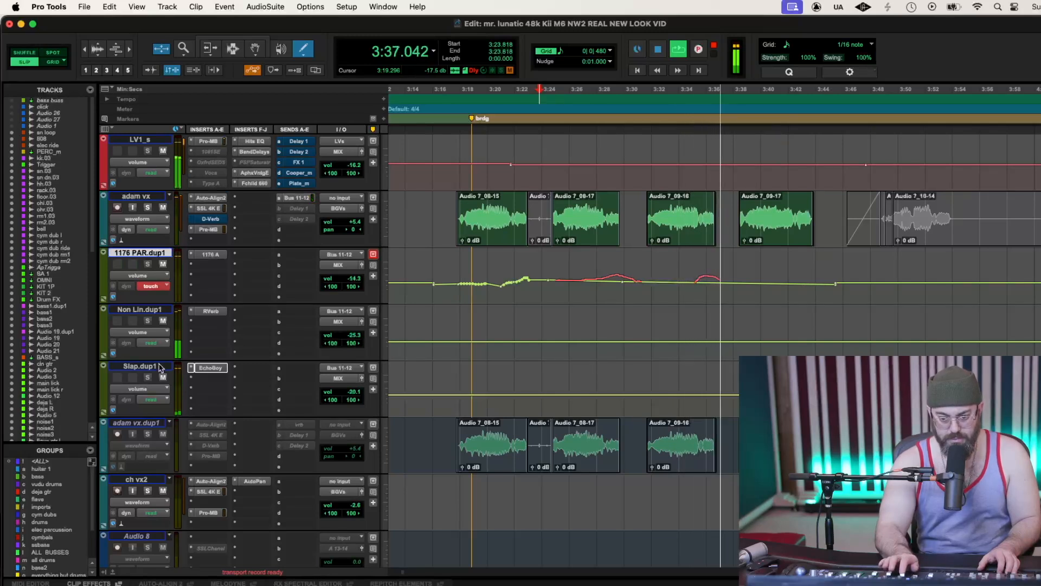
key(space)
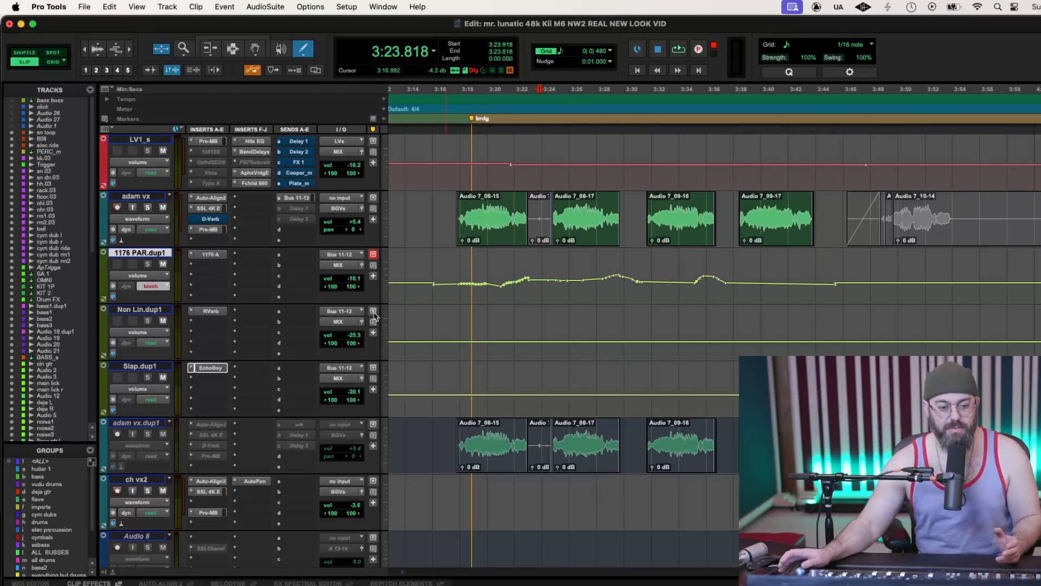
click(157, 288)
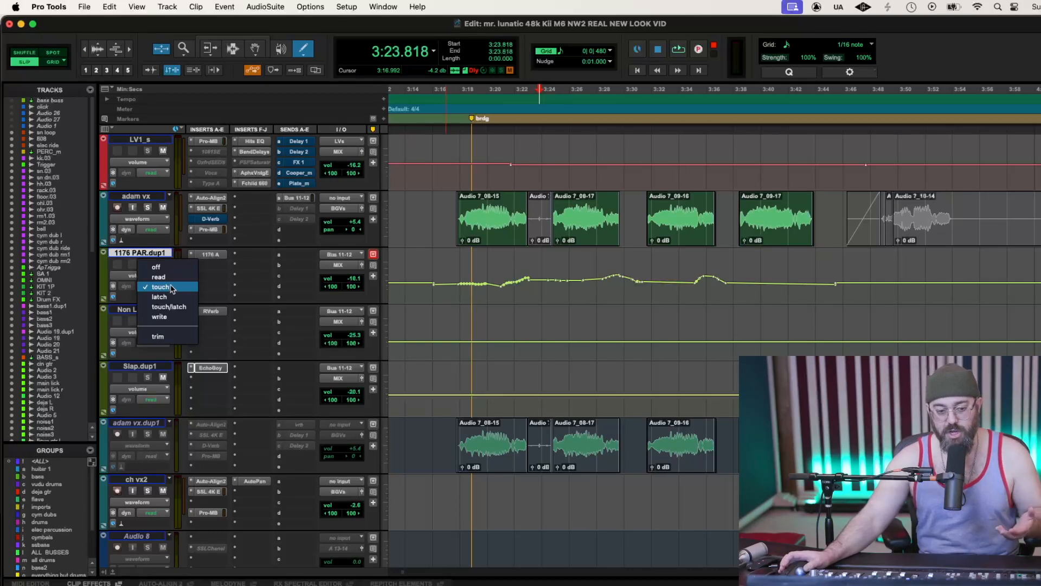
click(548, 301)
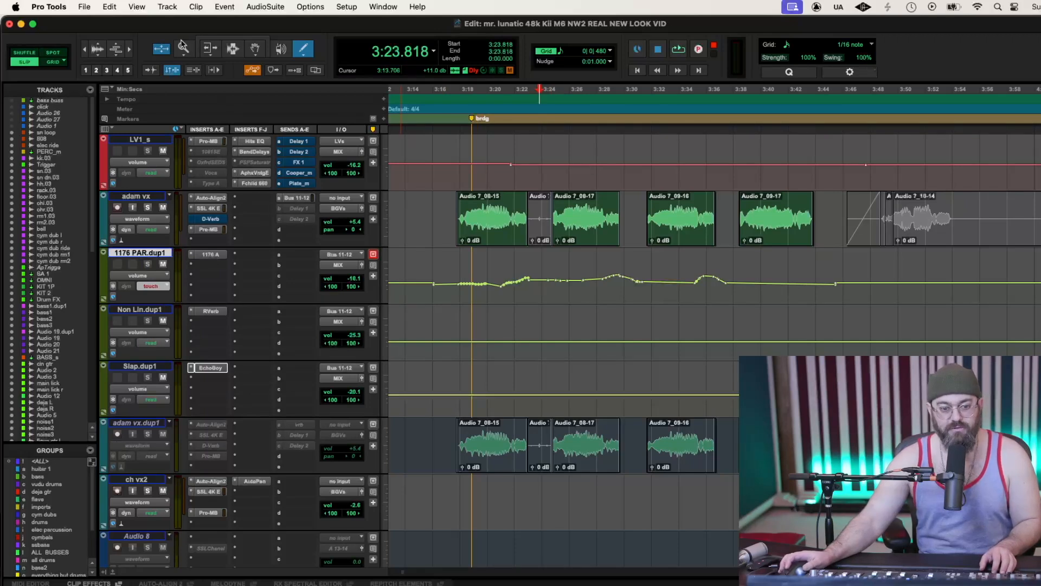
With the Smart Tool, lower the 1176 PAR.dup1 volume curve slightly between 3:24.800 and 3:30.090, listening from 3:25.098
click(212, 41)
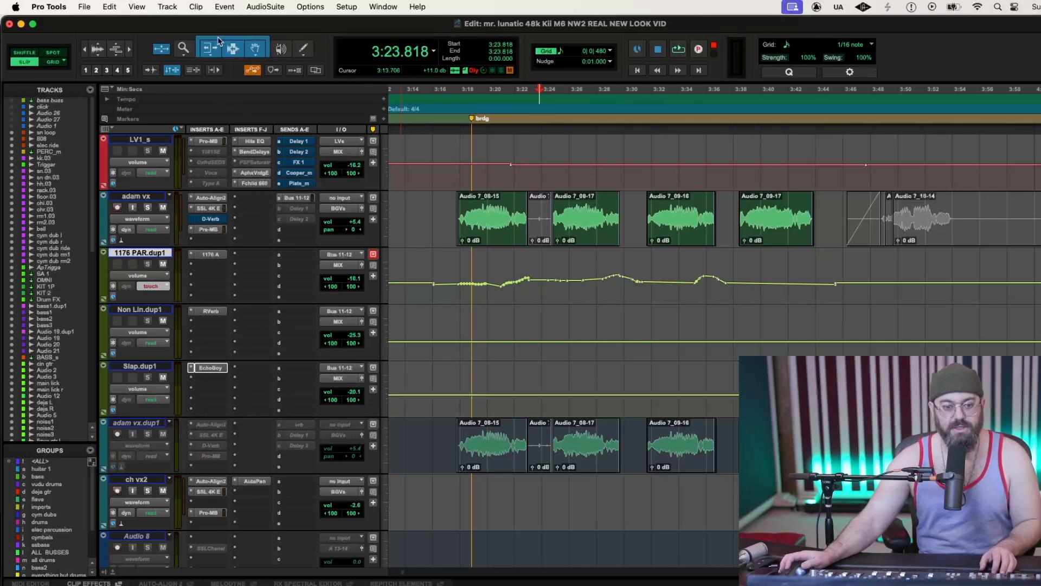
click(557, 288)
key(space)
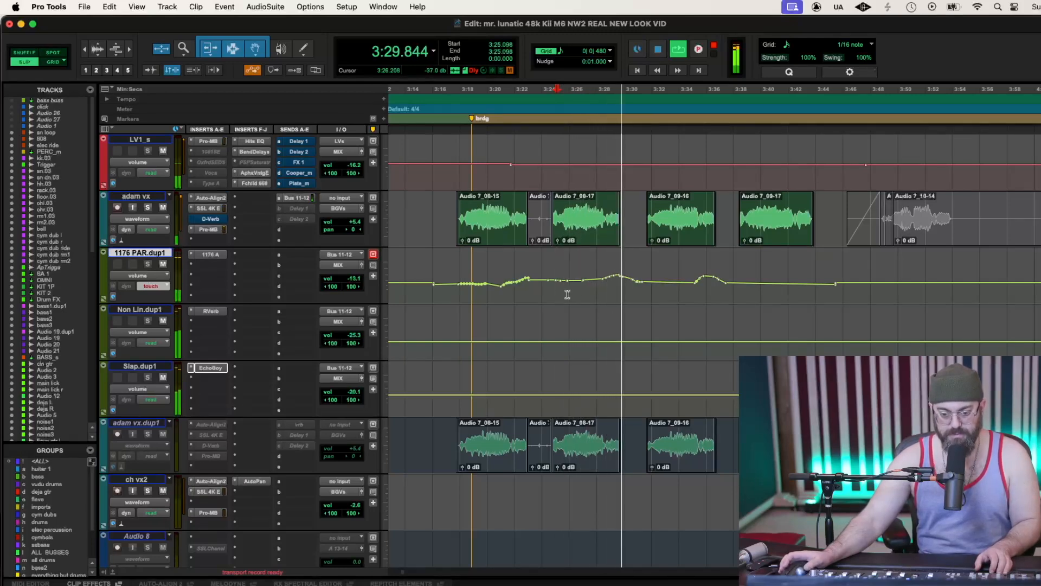
drag(552, 295, 615, 258)
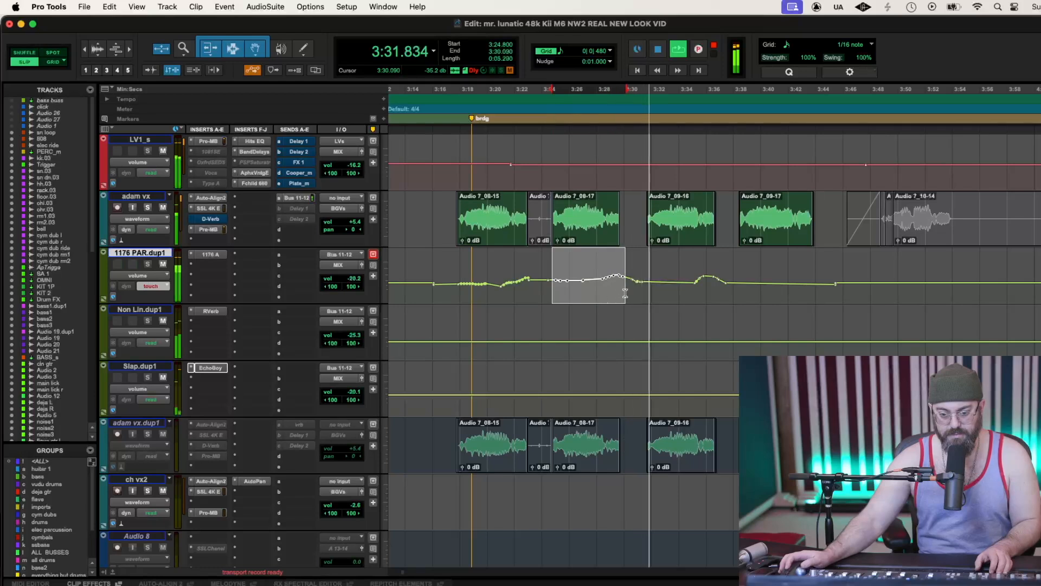
key(space)
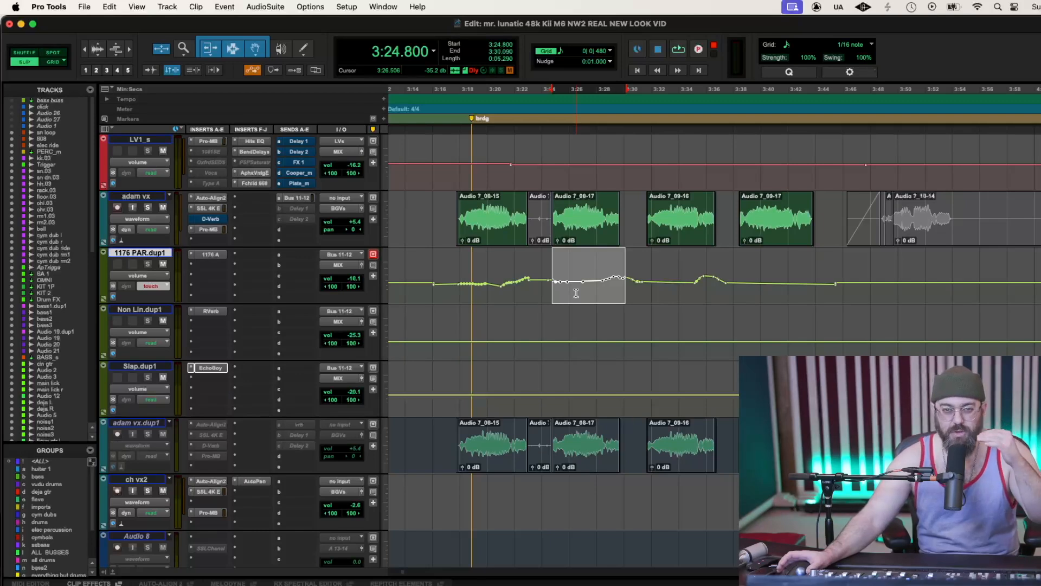
Lower the 1176 PAR.dup1 volume by about 2.5 dB between 3:31.541 and 3:37.728, and trim the swell between 3:35.466 and 3:37.685
click(648, 296)
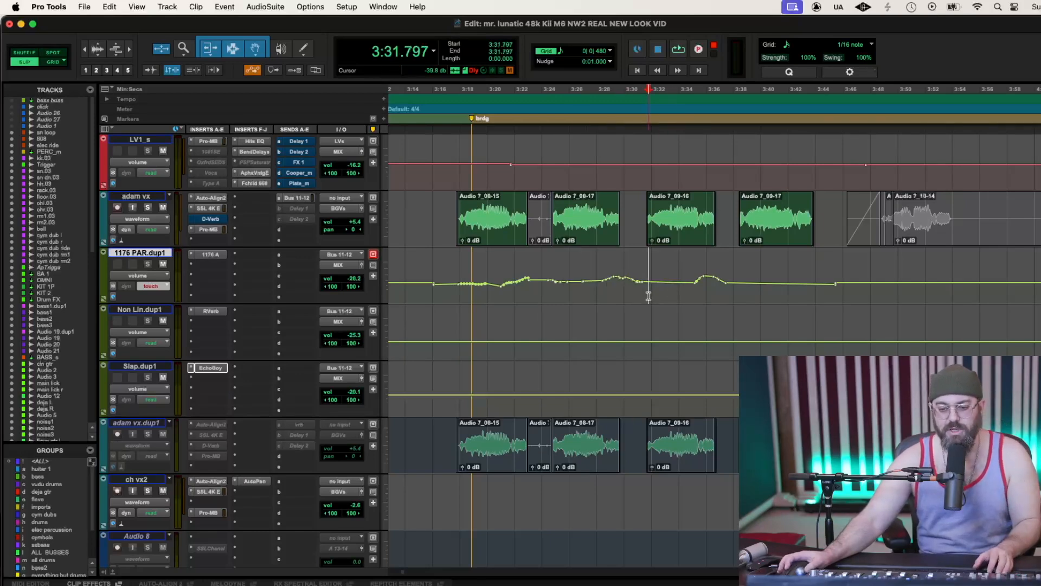
key(space)
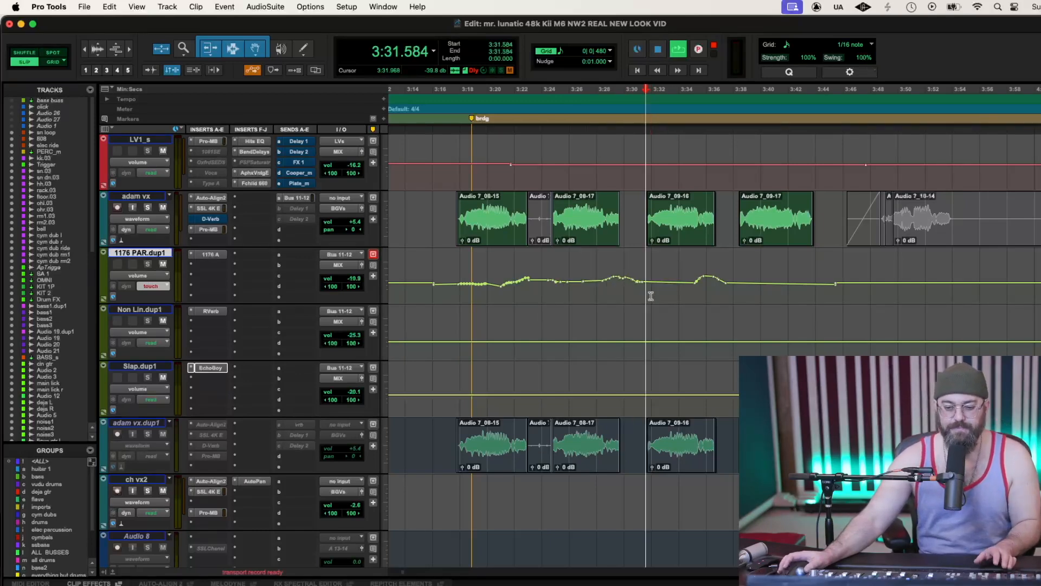
drag(644, 296, 719, 257)
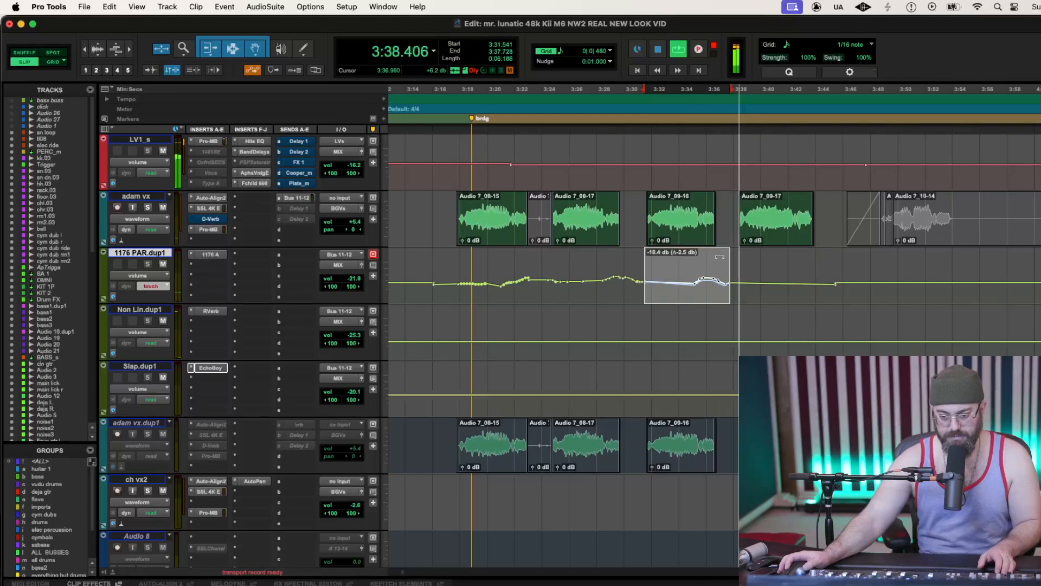
click(699, 285)
drag(699, 285, 729, 283)
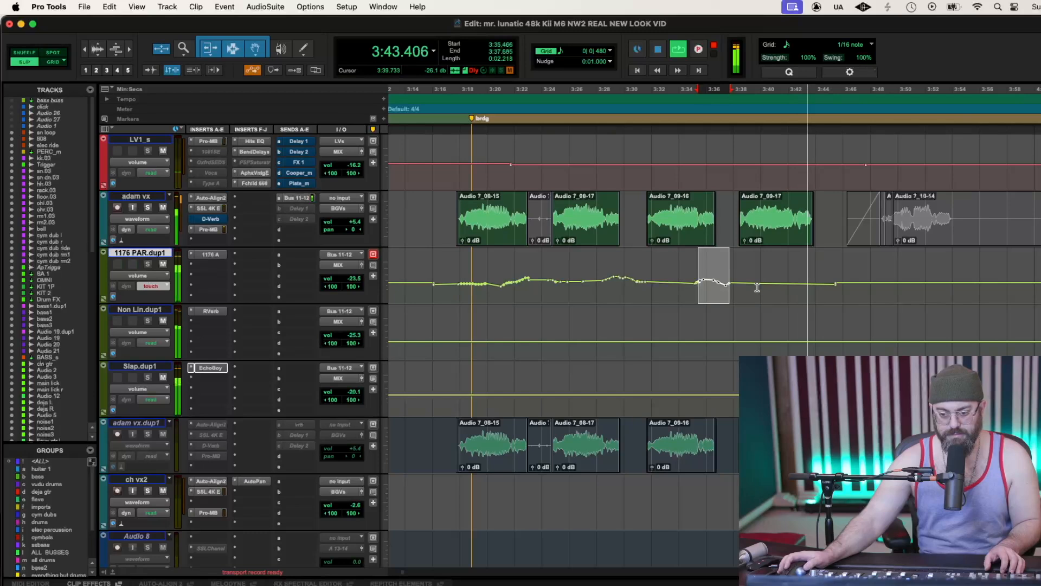
key(space)
Play from 3:37.984 while riding the 1176 PAR.dup1 volume in touch mode, raising it until about 3:44.5
click(733, 291)
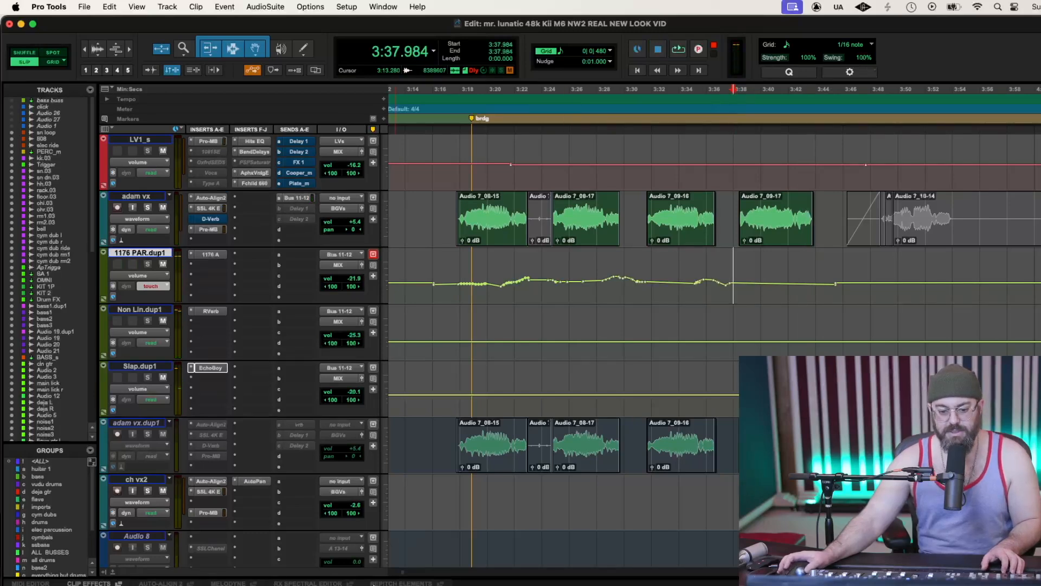
scroll(404, 576, right, 5)
key(space)
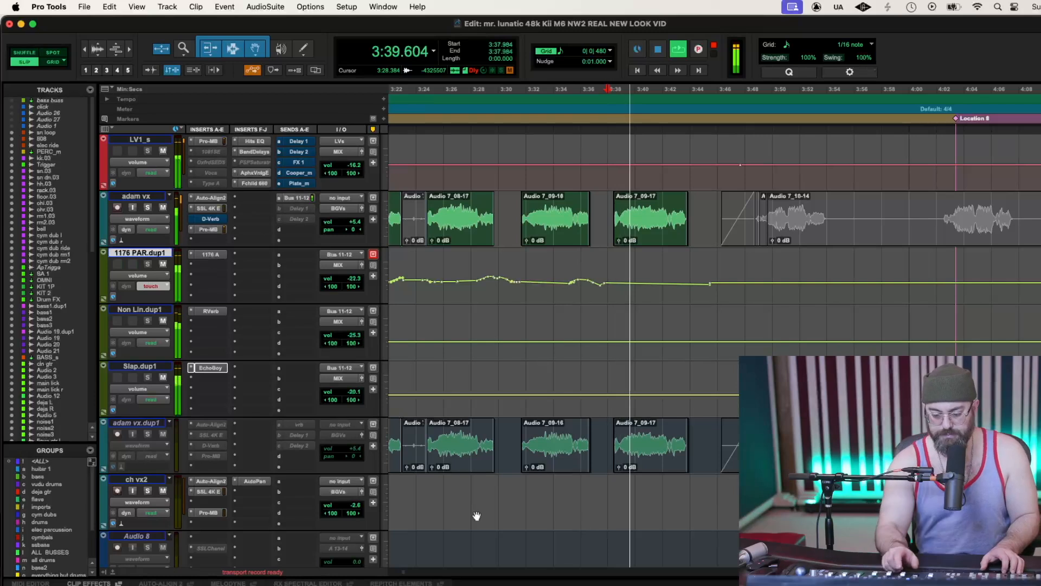
key(space)
key(space)
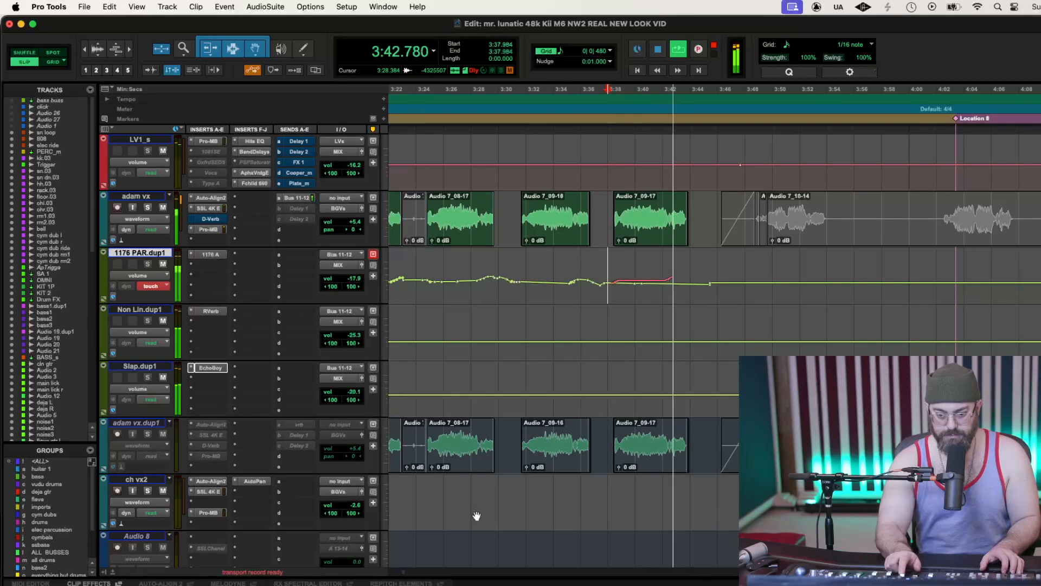
key(space)
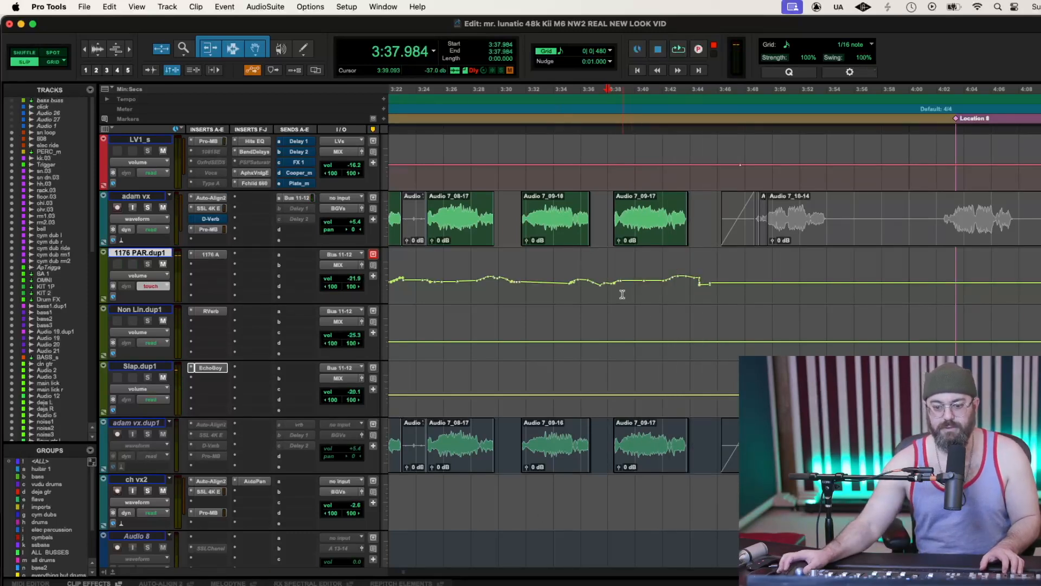
Lower the newly written 1176 PAR.dup1 swell slightly around 3:41 to 3:44, and play from 3:40.544
drag(652, 294, 687, 253)
click(643, 294)
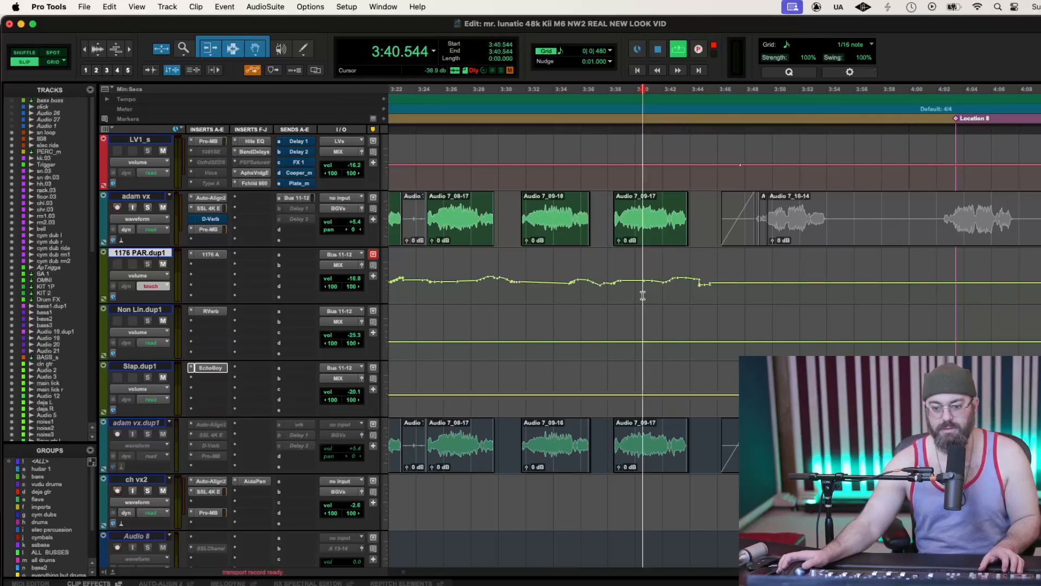
key(space)
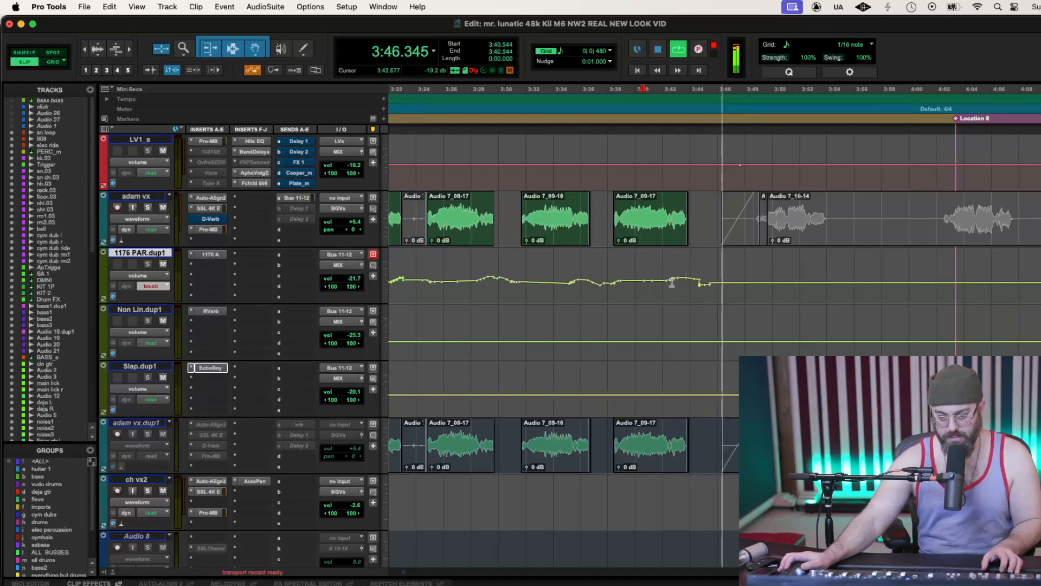
Set the automation mode of 1176 PAR.dup1 back to read, and stop playback
key(r)
key(r)
key(r)
key(r)
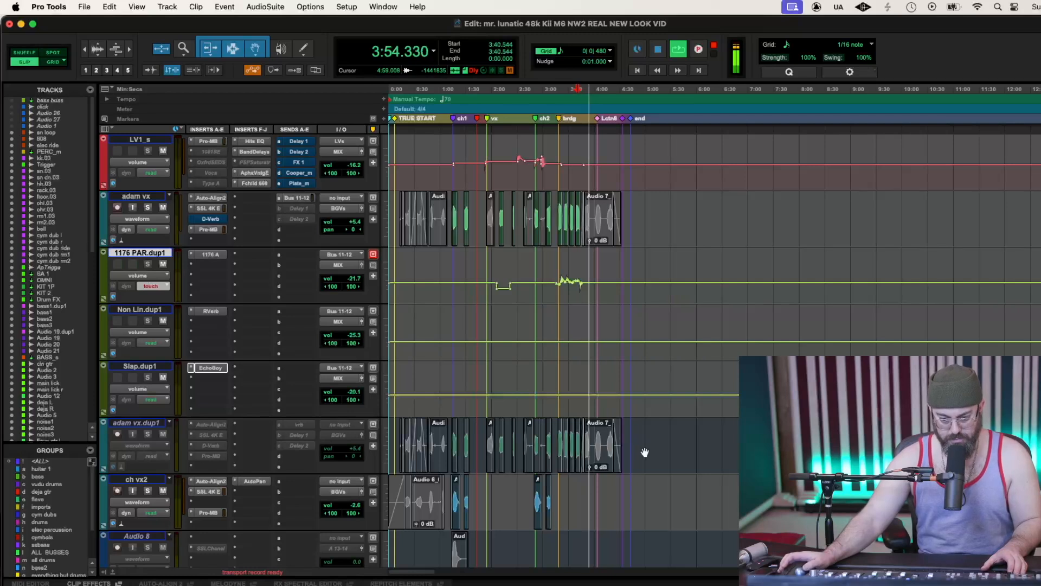
scroll(641, 440, up, 3)
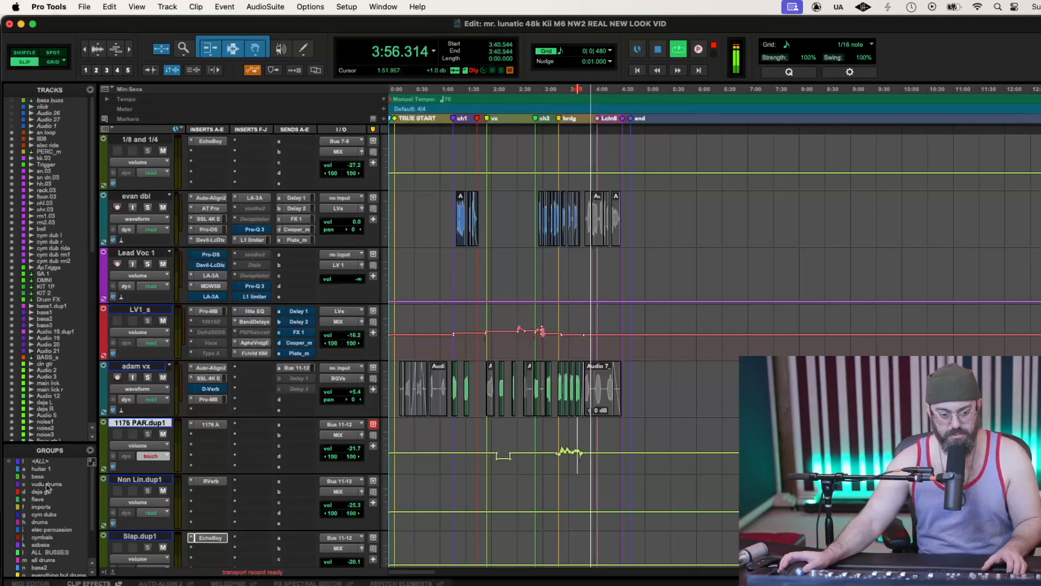
click(151, 456)
click(151, 451)
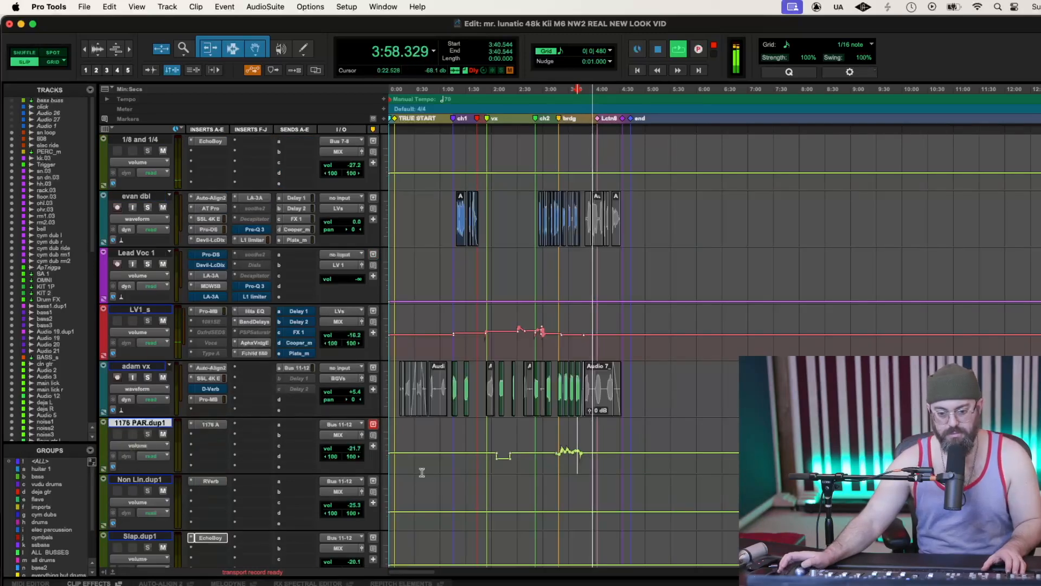
scroll(705, 470, up, 7)
key(space)
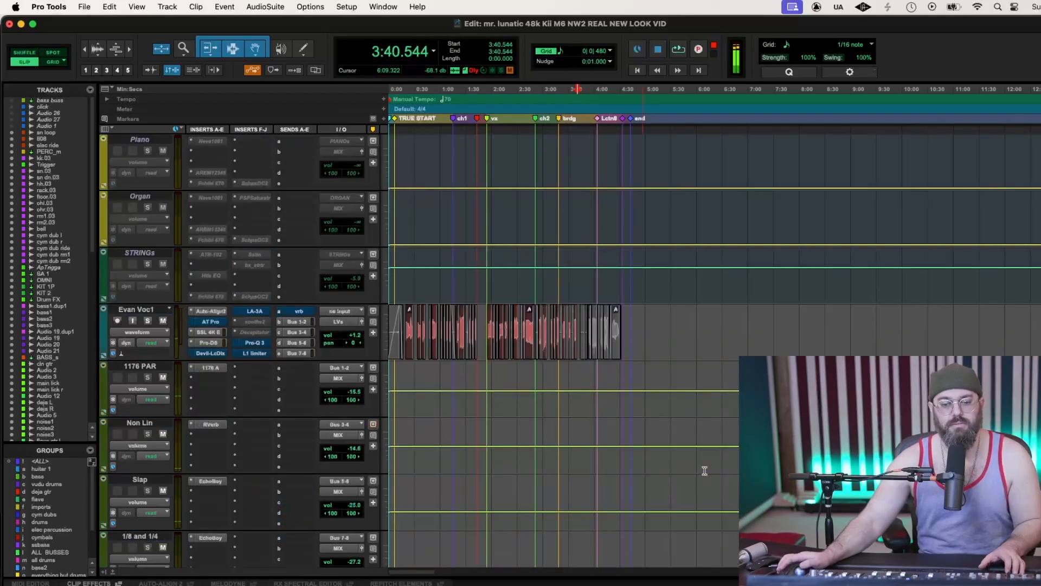
Play the guitar solo passage from 3:45.280 with the gtr solo tracks in view
scroll(704, 471, up, 8)
scroll(705, 471, down, 1)
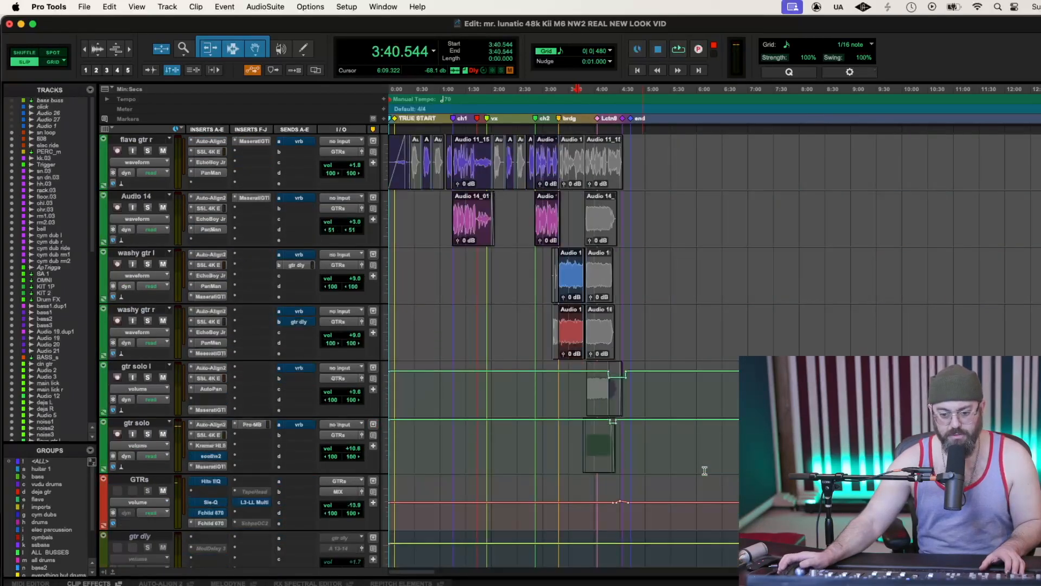
key(super+bracketright)
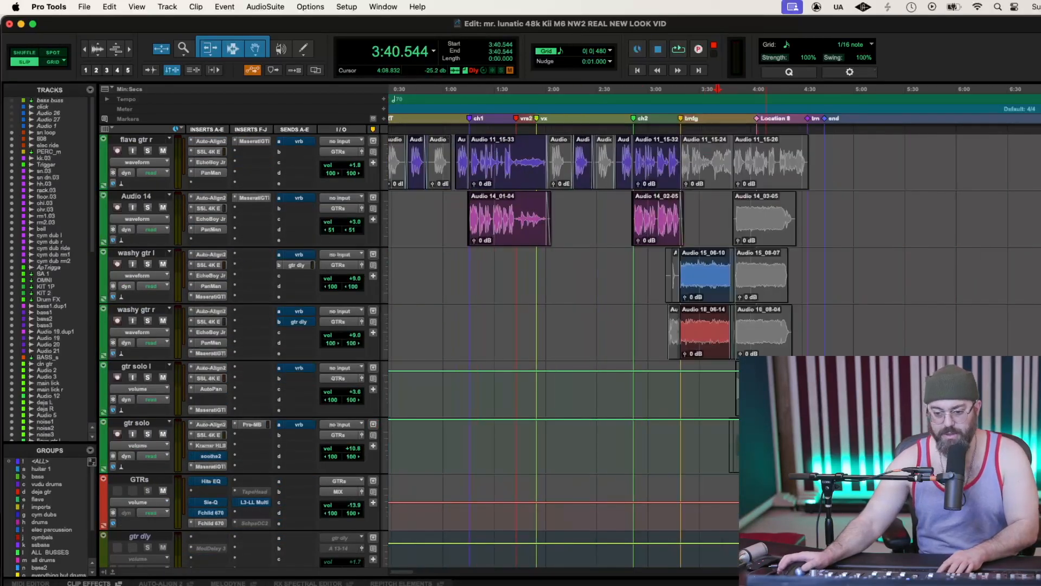
key(space)
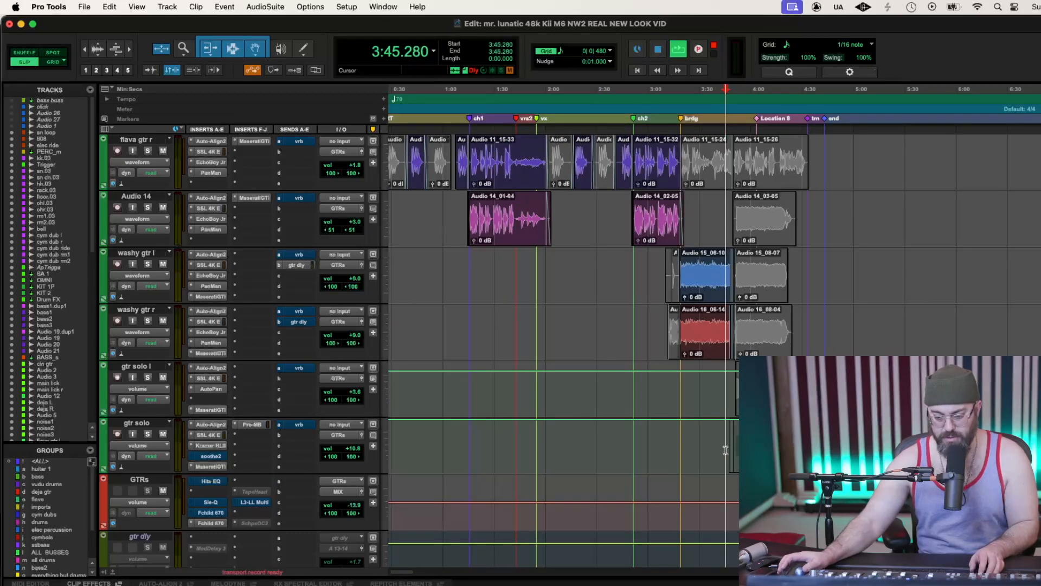
key(super+bracketright)
key(super+bracketright)
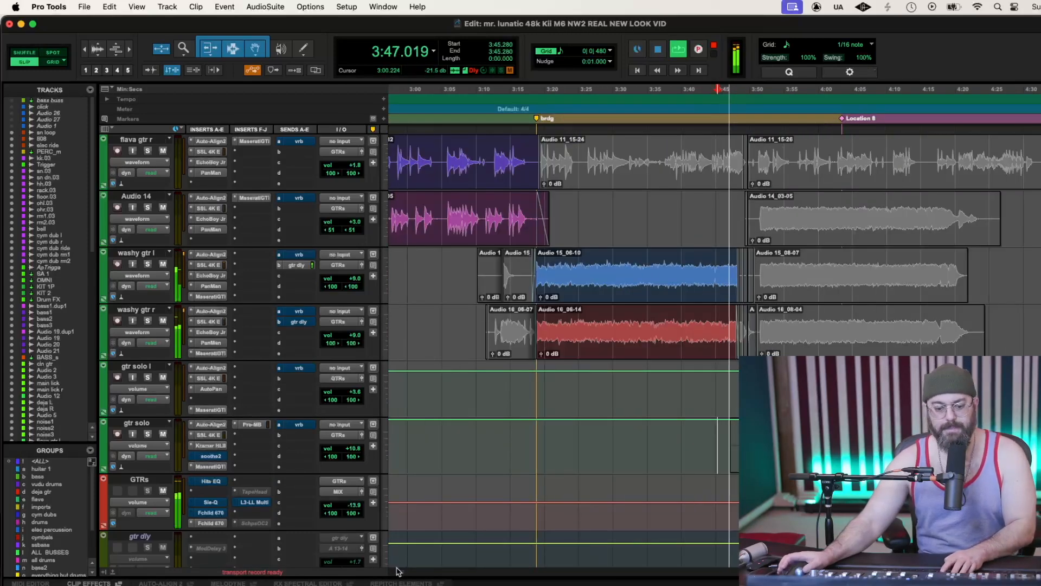
drag(402, 572, 406, 573)
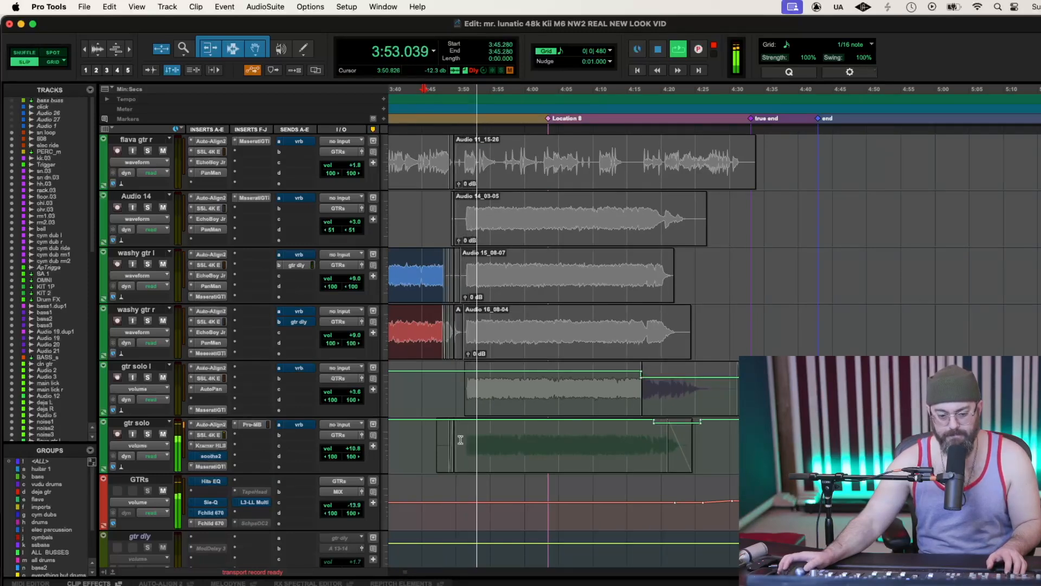
Raise the gtr solo volume automation to +12.0 dB from 3:50.826 to 4:18.730, and lift the short segment after it
drag(463, 445, 653, 432)
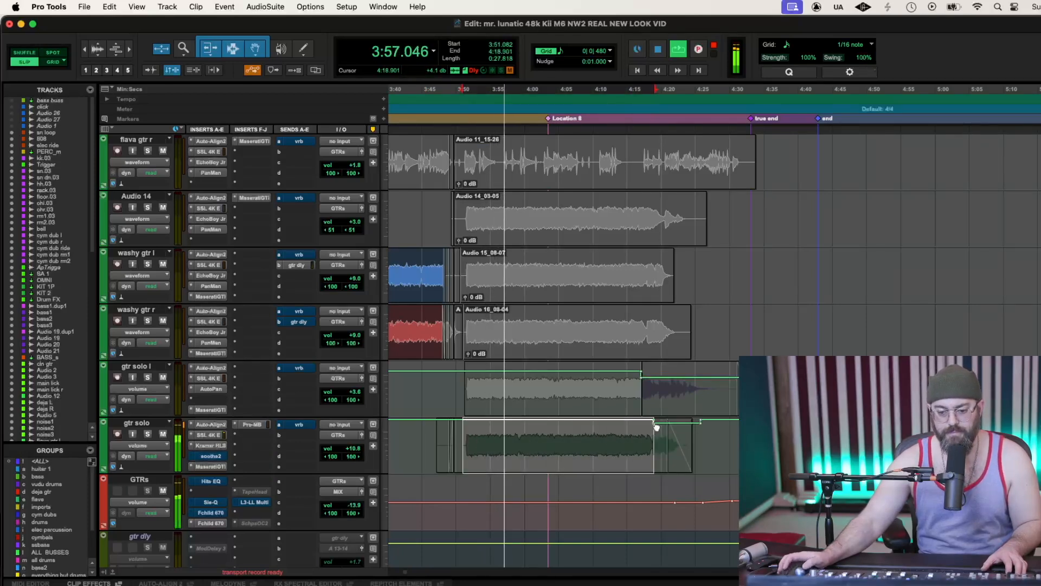
click(643, 425)
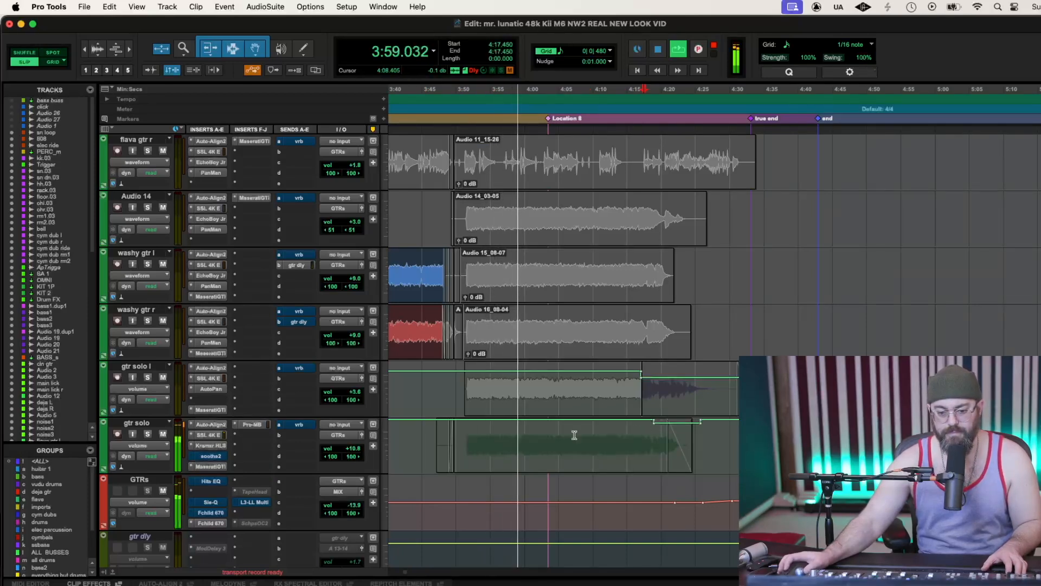
drag(461, 436, 654, 429)
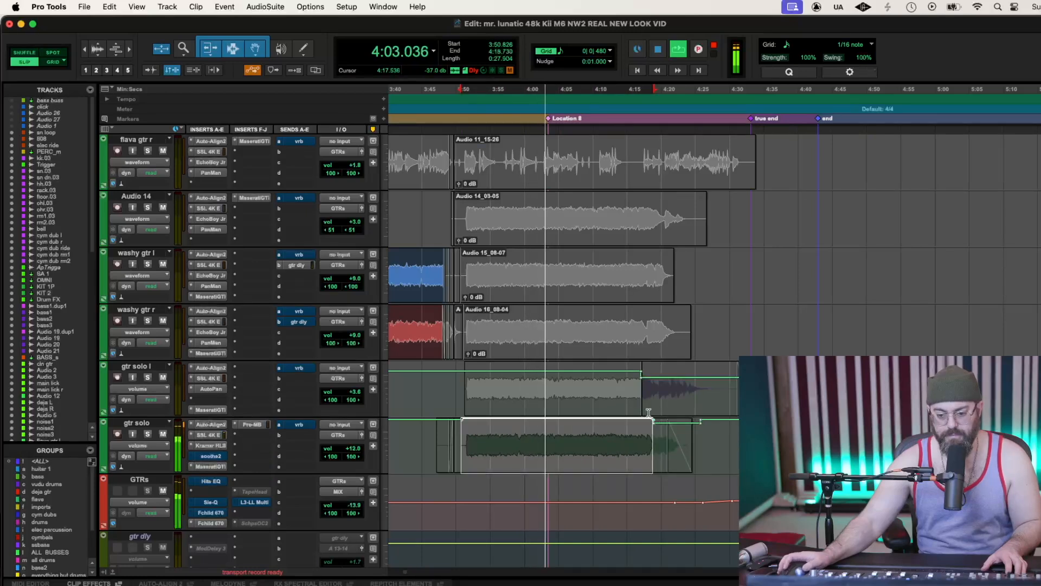
drag(671, 423, 670, 420)
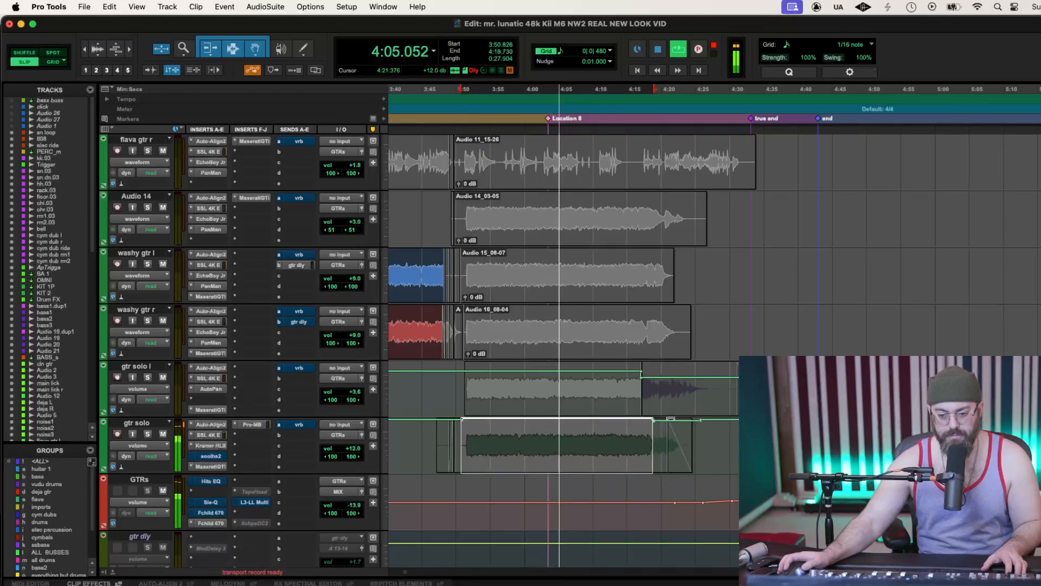
Raise the Maserati GTi output on gtr solo slightly, close the plug-in and stop playback
click(221, 467)
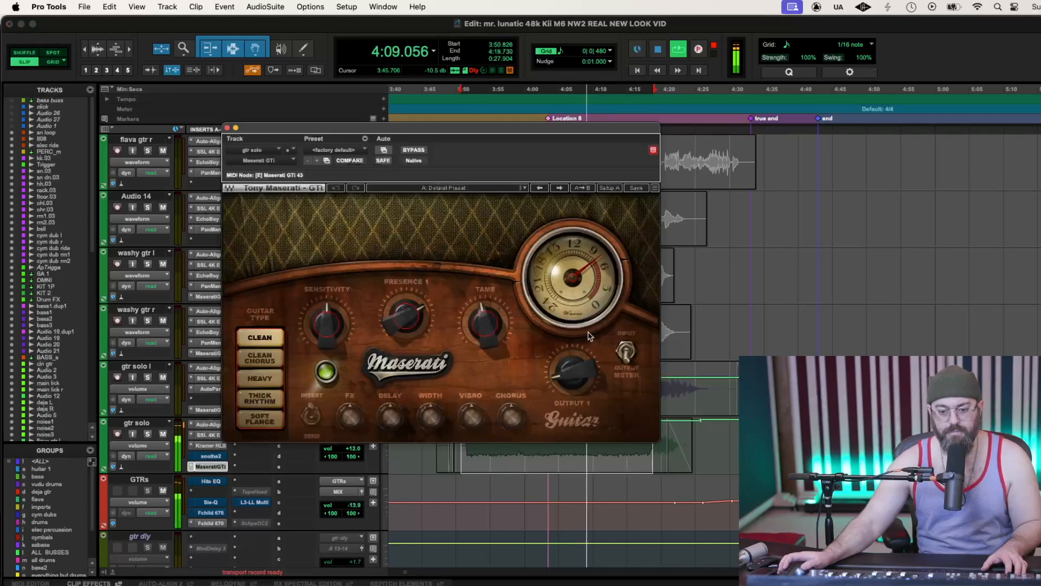
drag(572, 373, 572, 365)
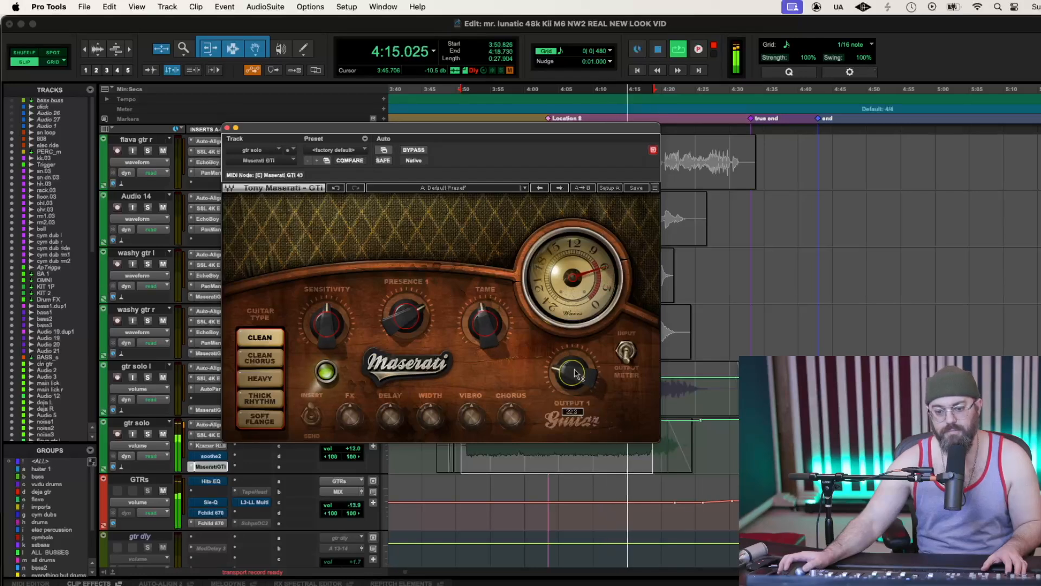
click(226, 128)
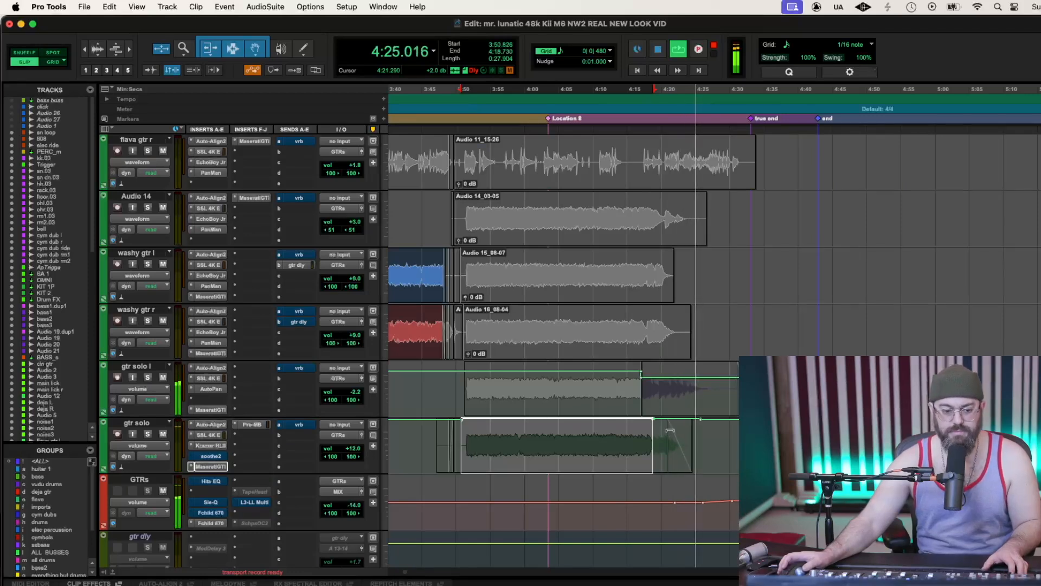
key(space)
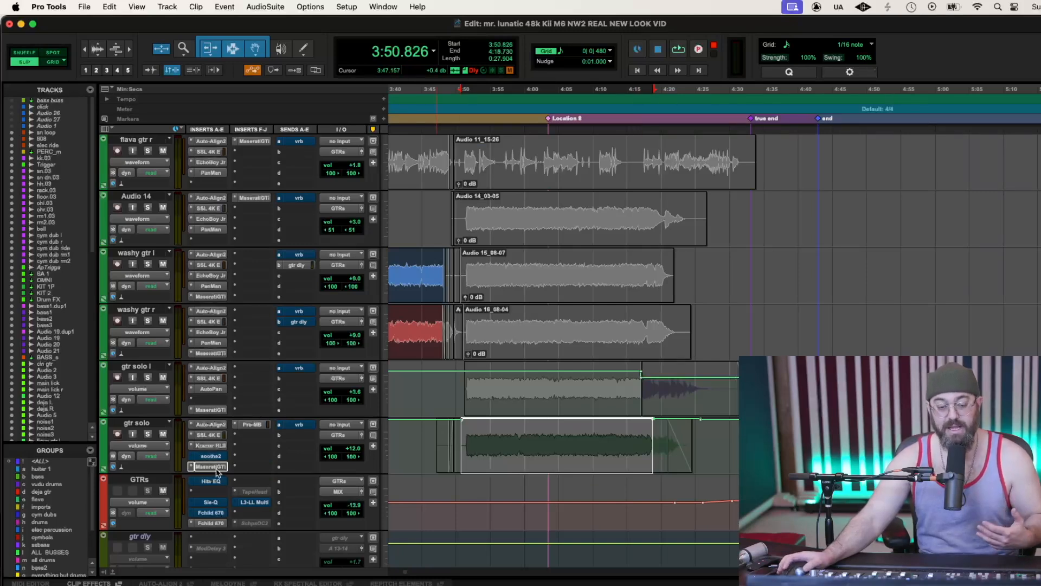
Examine the Pro-MB and Maserati GTi settings on gtr solo while playing from 3:49.632
click(253, 425)
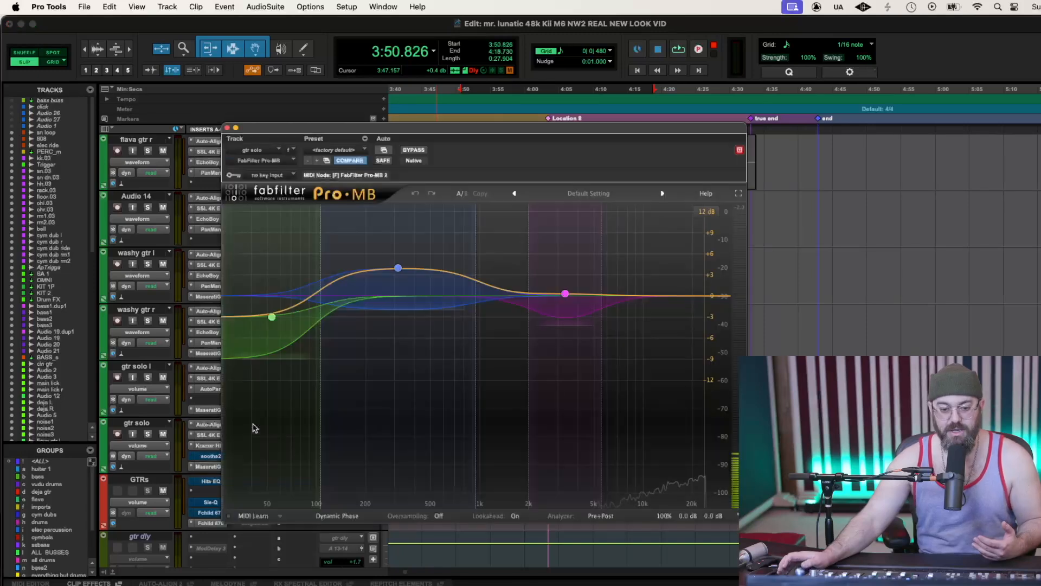
click(228, 128)
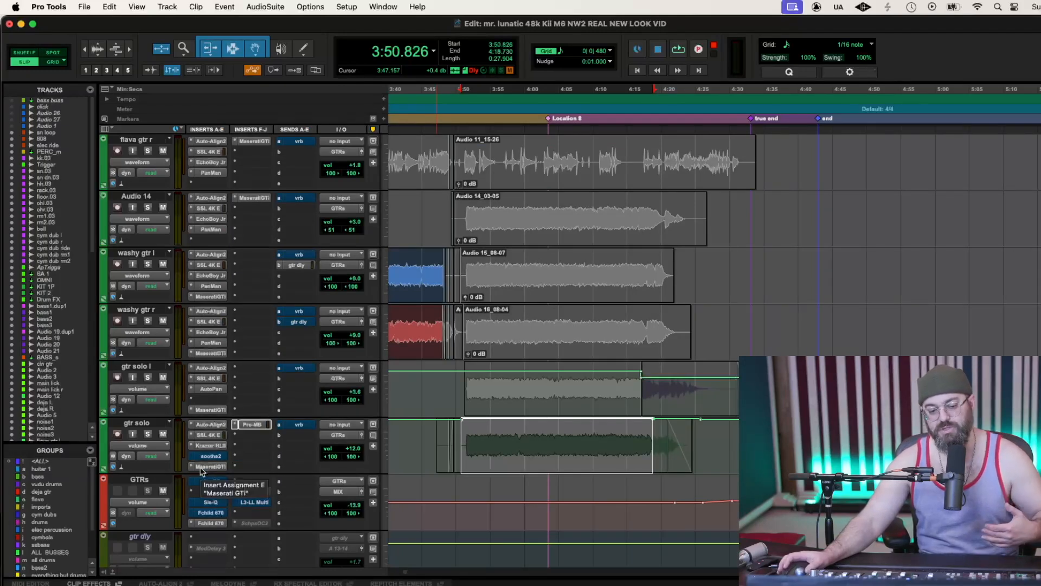
click(463, 451)
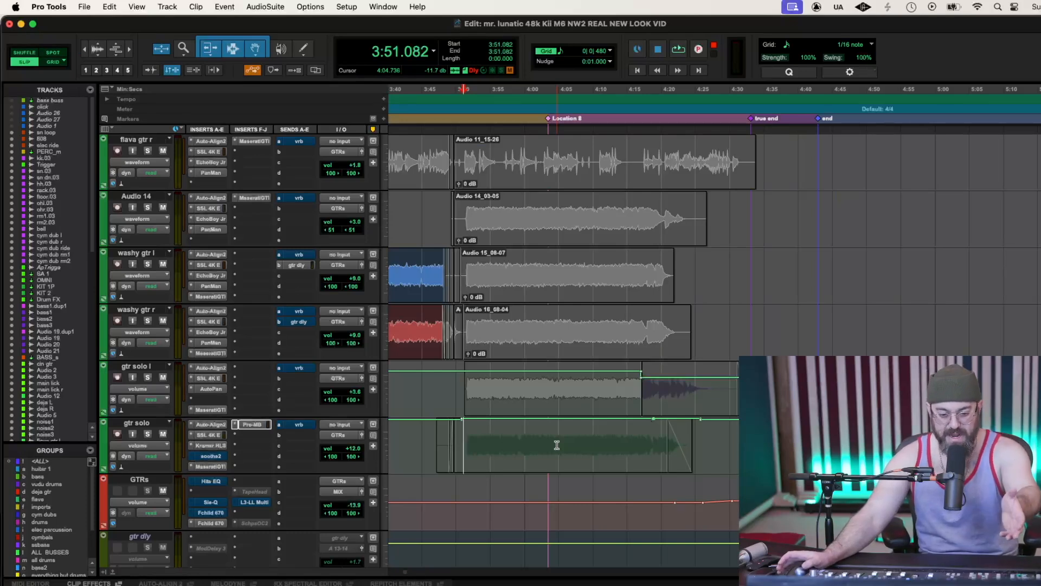
click(458, 438)
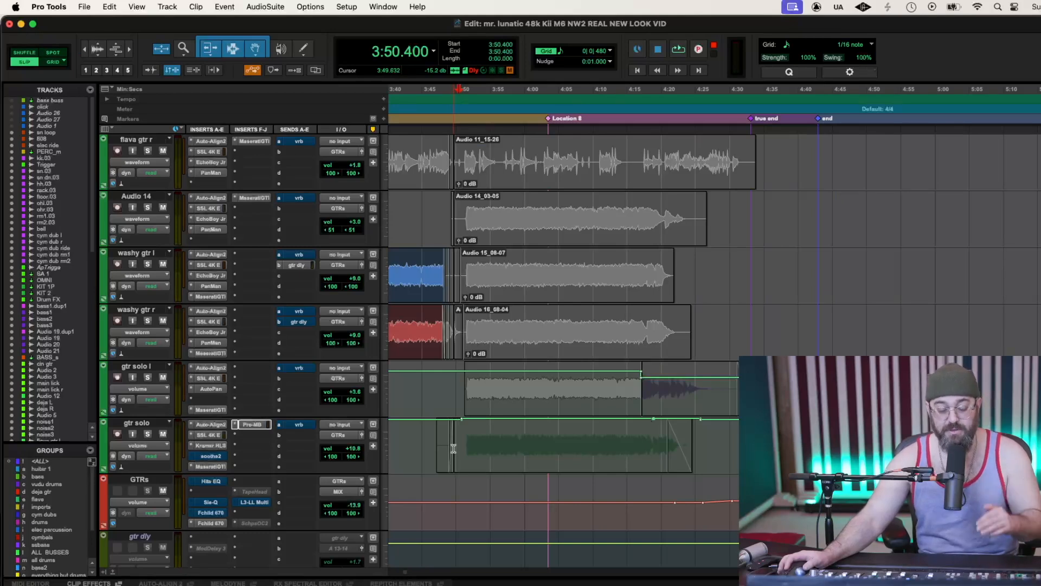
key(space)
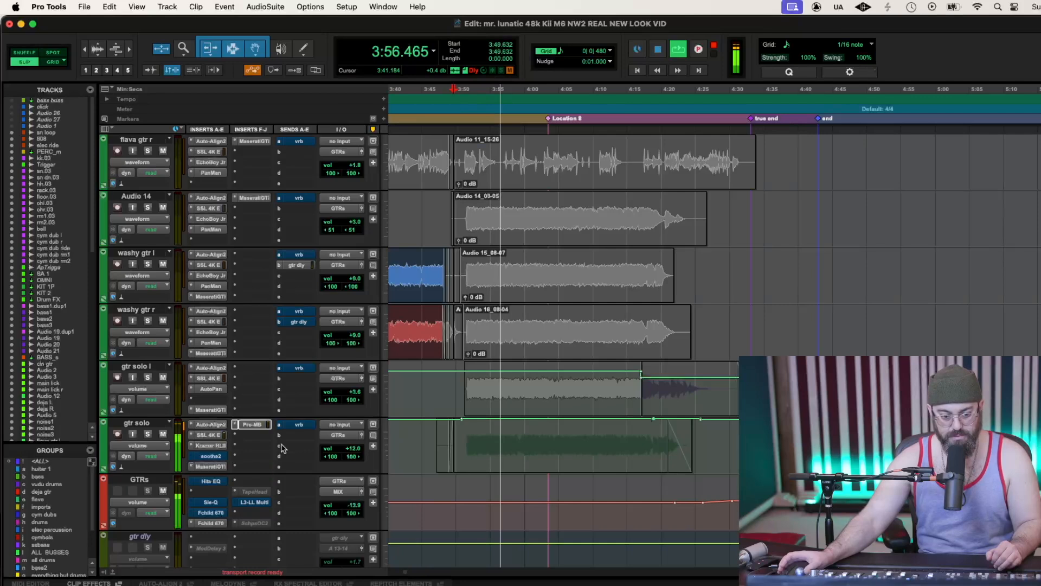
click(252, 424)
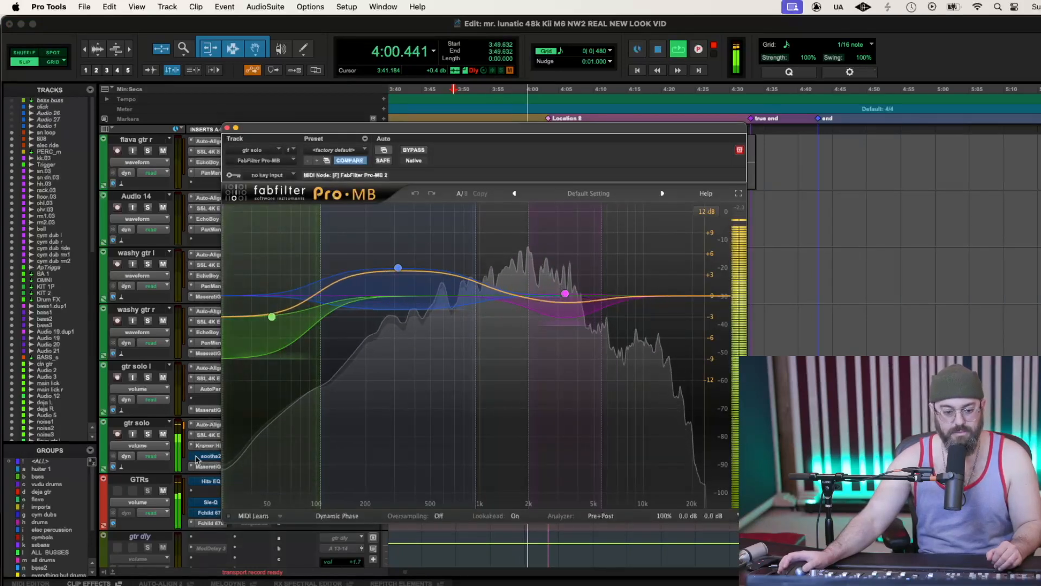
click(210, 465)
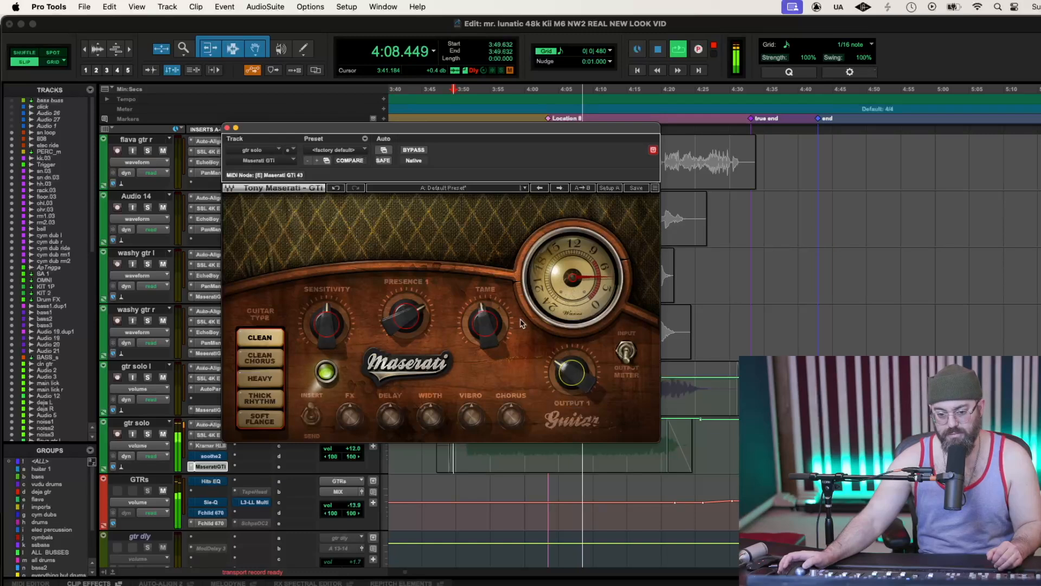
click(227, 128)
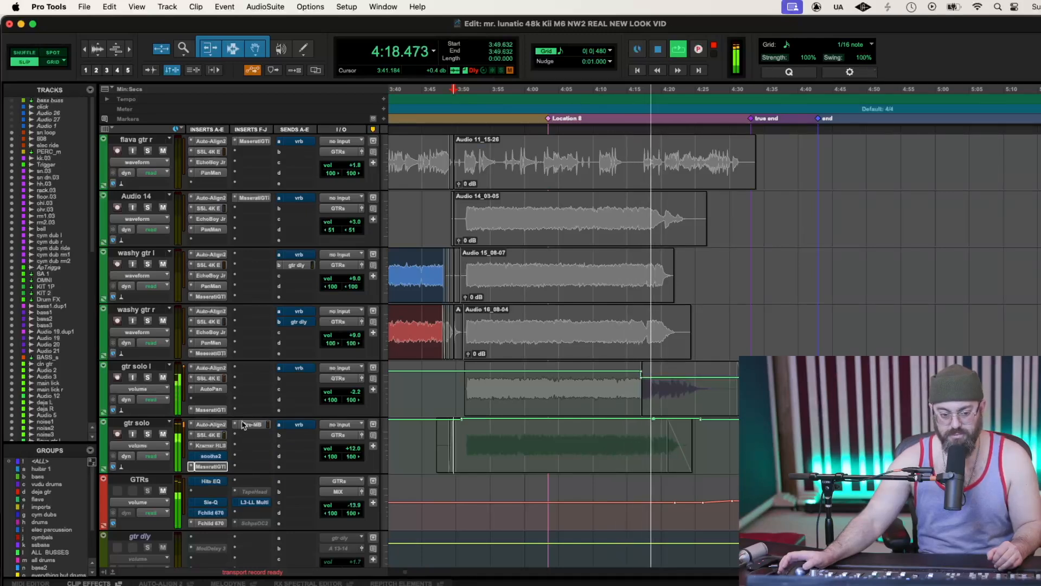
Adjust the Maserati GTi output on gtr solo l while replaying the solo's ending from 4:16.426, and close the plug-in
click(215, 410)
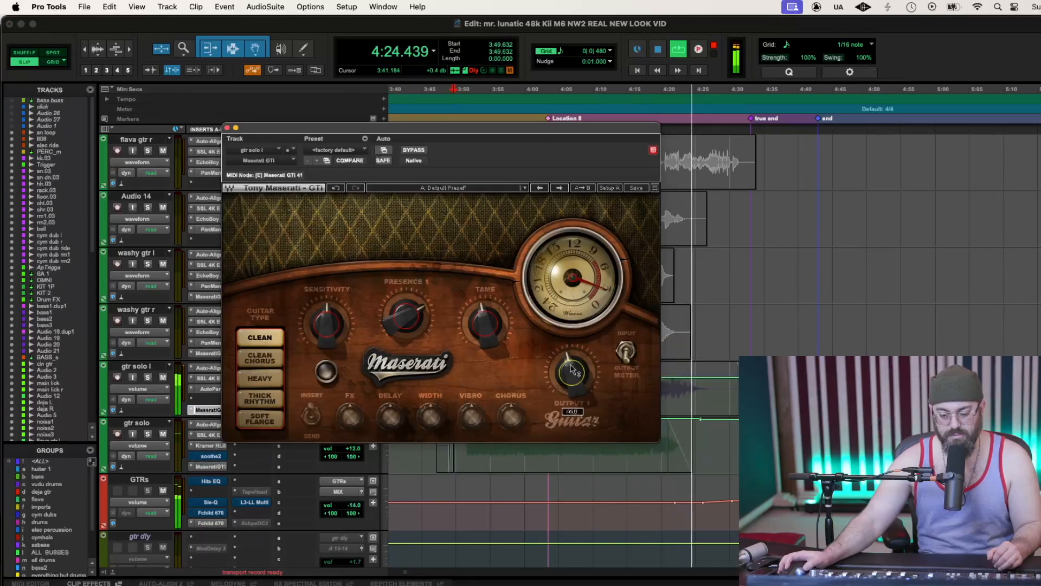
mouse_move(574, 368)
mouse_down()
mouse_move(573, 359)
mouse_move(573, 370)
mouse_up()
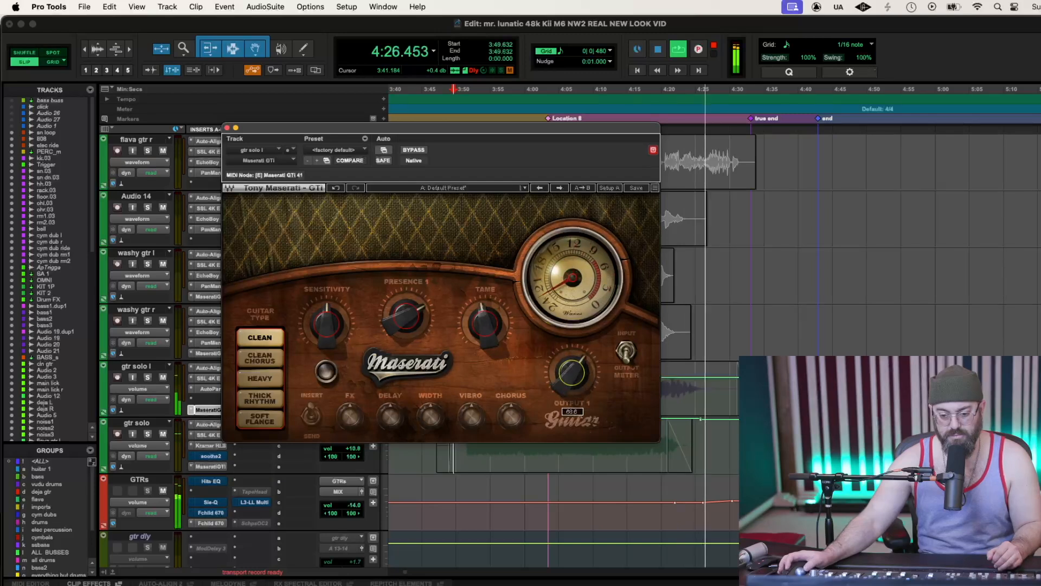
key(space)
key(space)
key(space)
key(space)
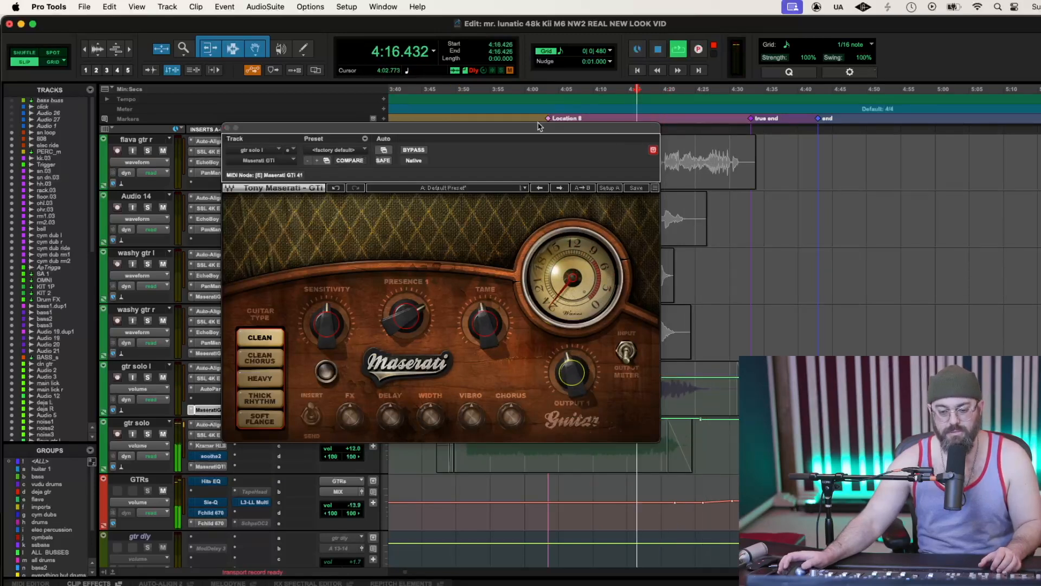
drag(453, 129, 400, 140)
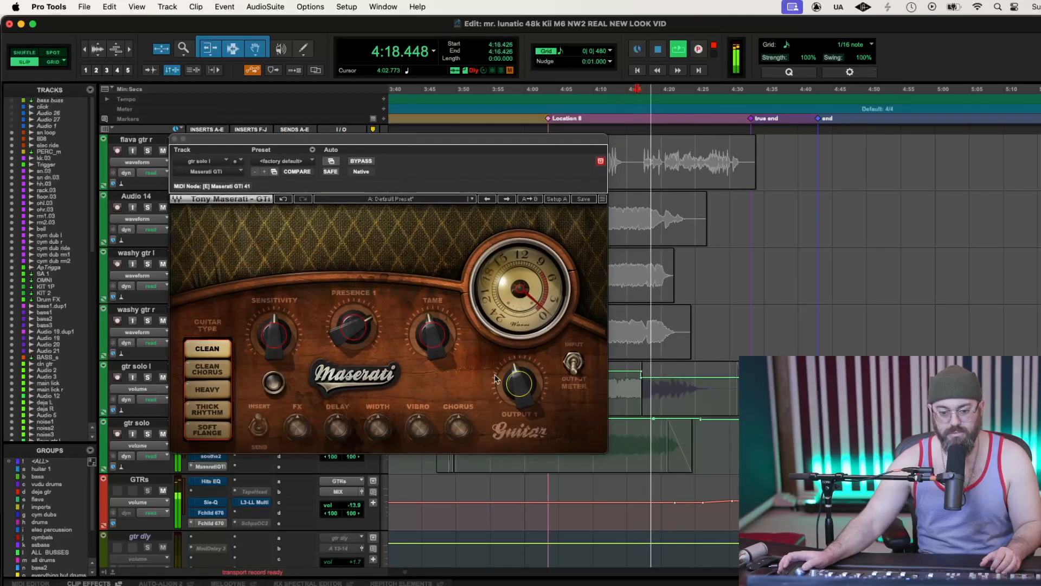
mouse_move(517, 385)
mouse_down()
mouse_move(516, 375)
mouse_move(516, 390)
mouse_up()
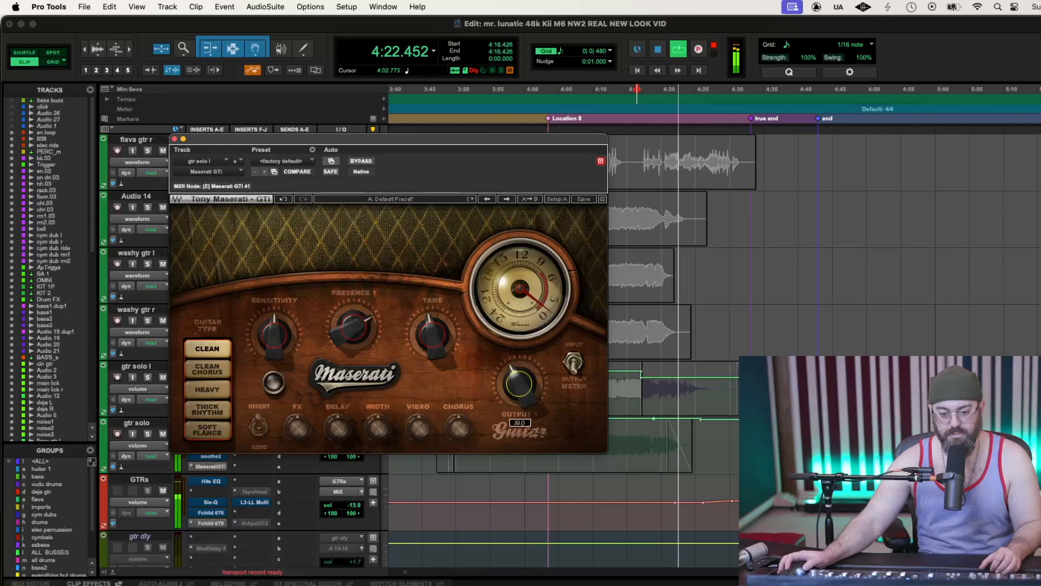
scroll(175, 140, up, 1)
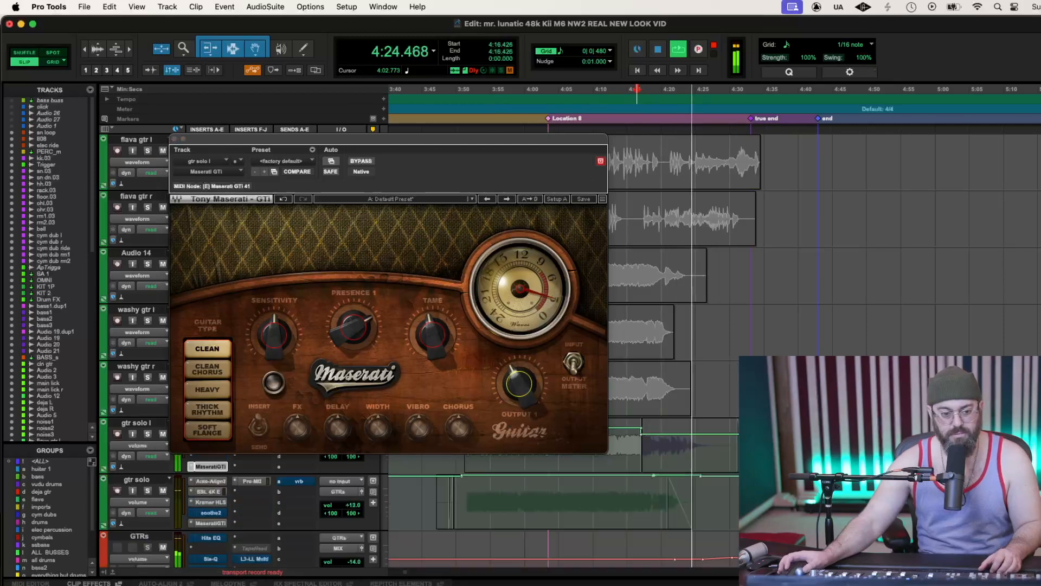
click(175, 139)
Audition gtr solo l and gtr solo in solo from 4:16.426, and stop playback
key(space)
key(space)
click(147, 434)
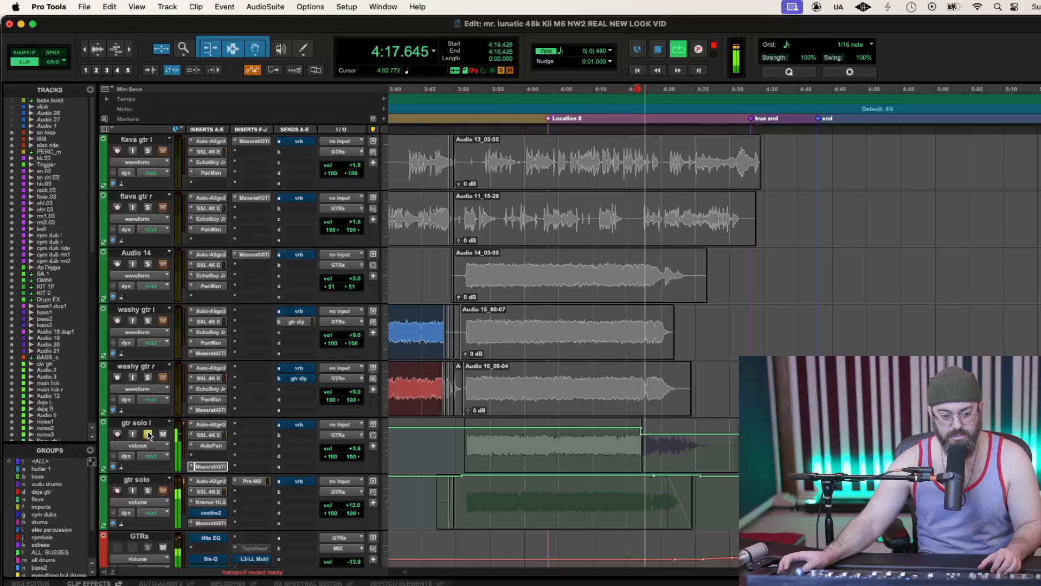
key(space)
click(148, 491)
key(space)
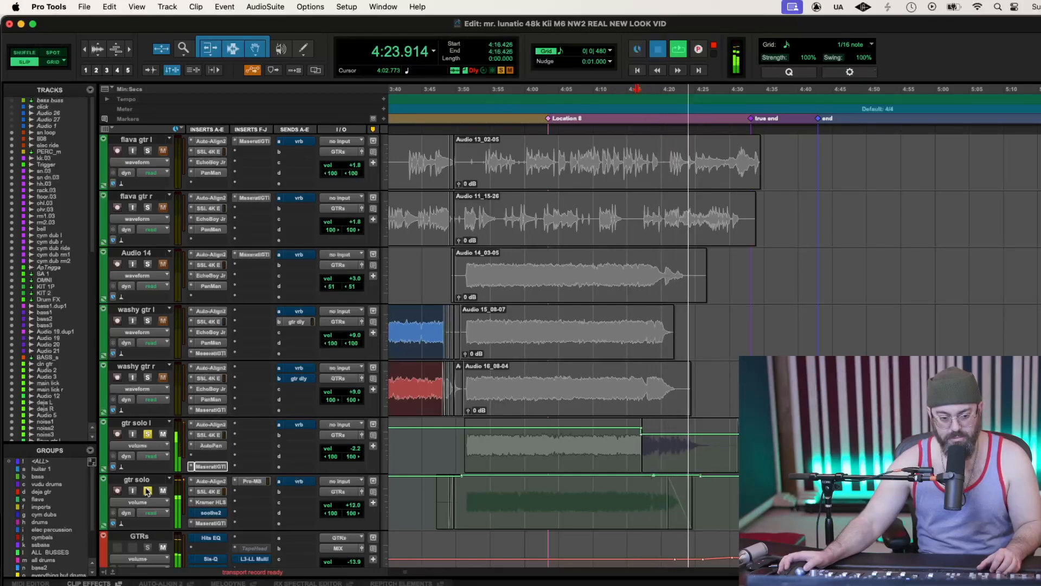
key(space)
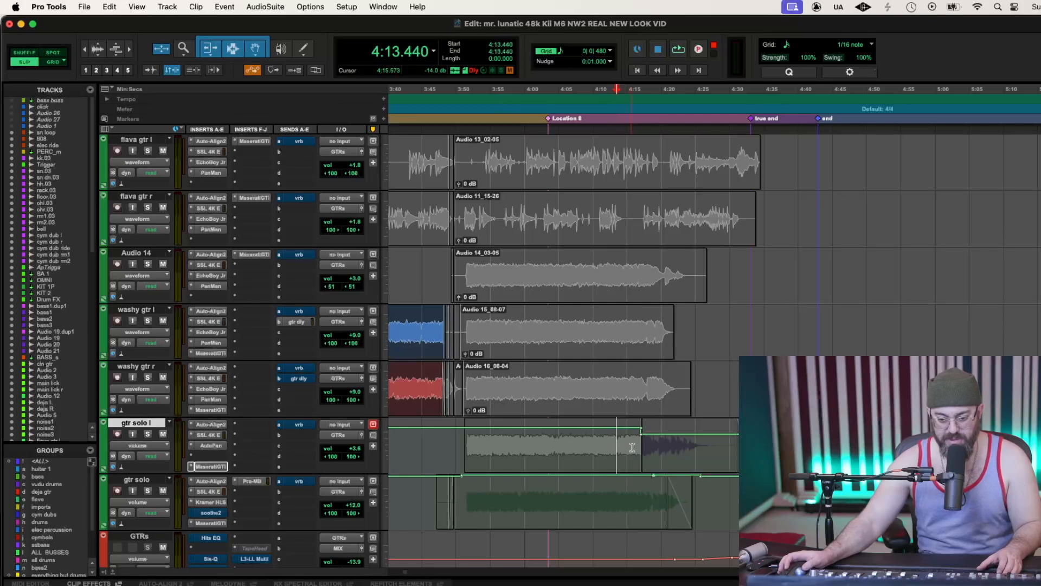
Play the song's ending from 4:13.440, return to the BGVs tracks, and place the playback position at 1:24.992
key(space)
key(super+bracketleft)
key(super+bracketleft)
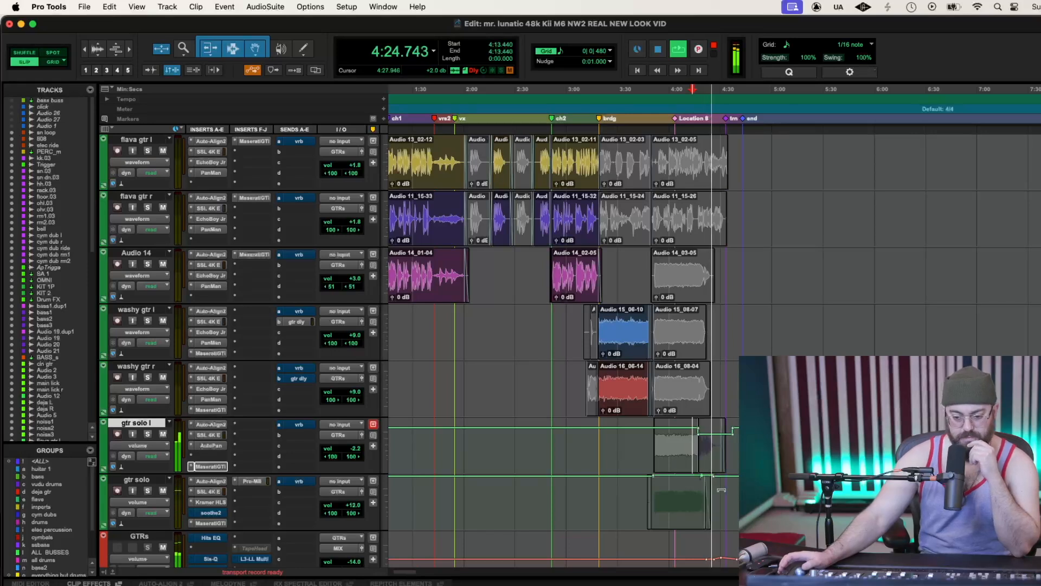
scroll(737, 496, down, 3)
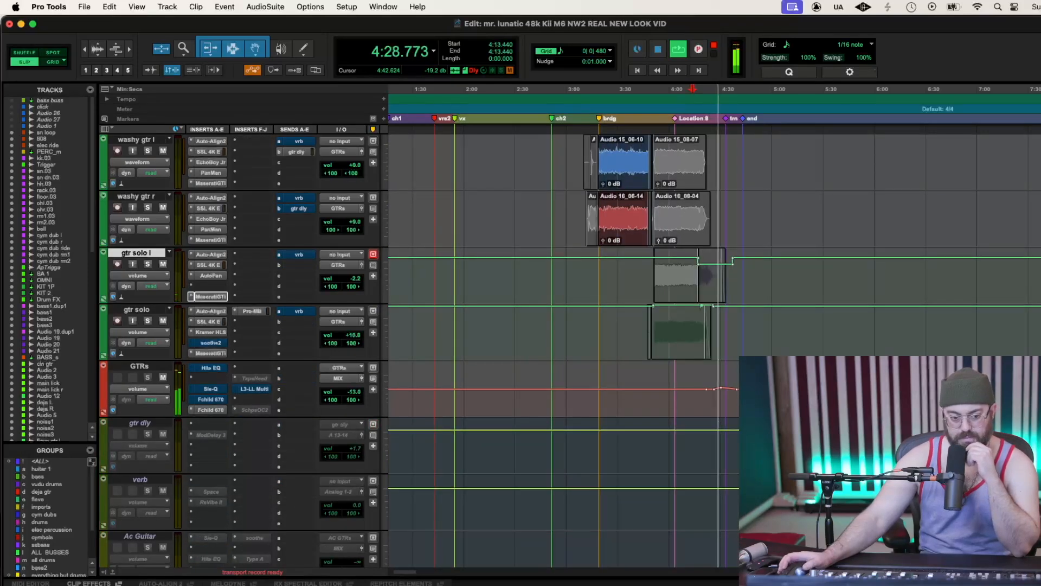
scroll(743, 497, down, 8)
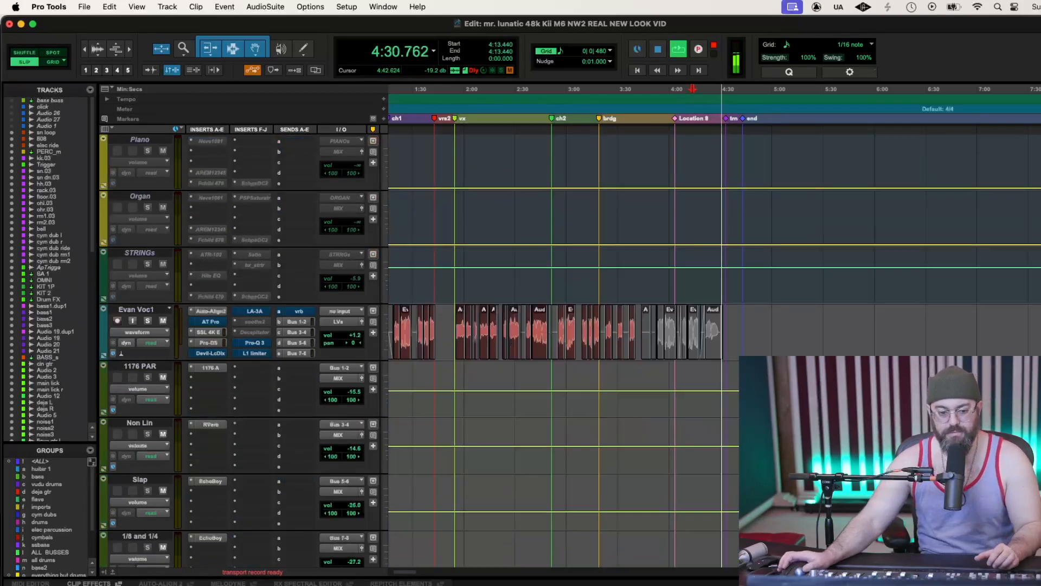
scroll(742, 496, down, 6)
scroll(729, 447, down, 7)
key(space)
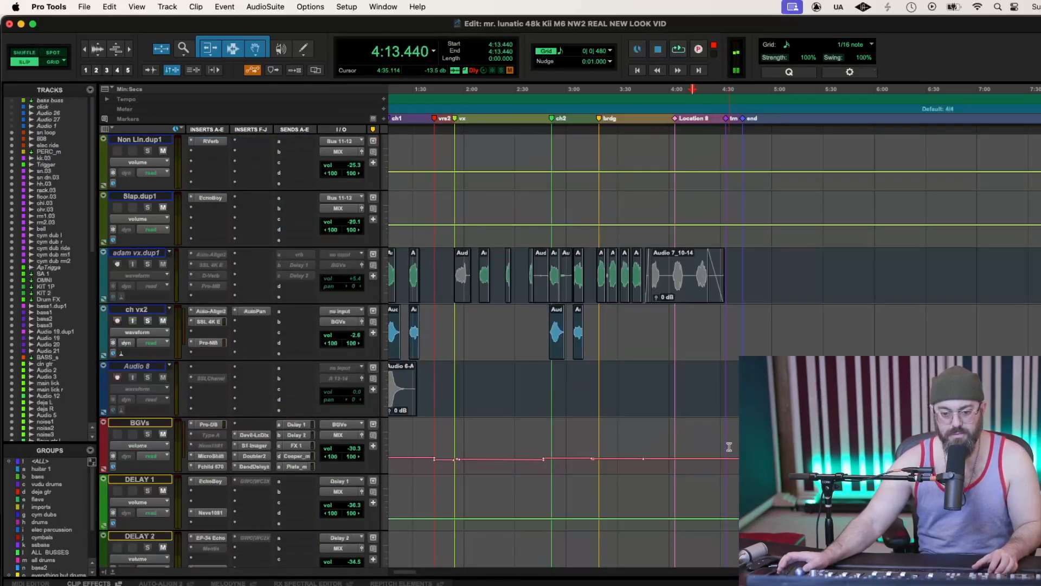
click(414, 93)
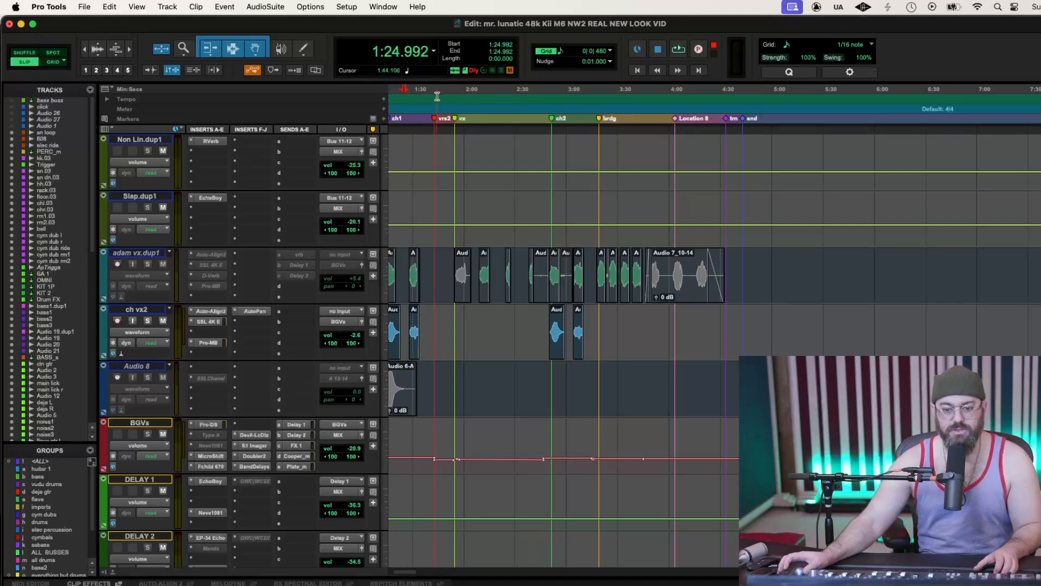
Play from 2:47.936 and look through the vocal and effects tracks to find the returns below Evan Voc1
click(545, 96)
key(space)
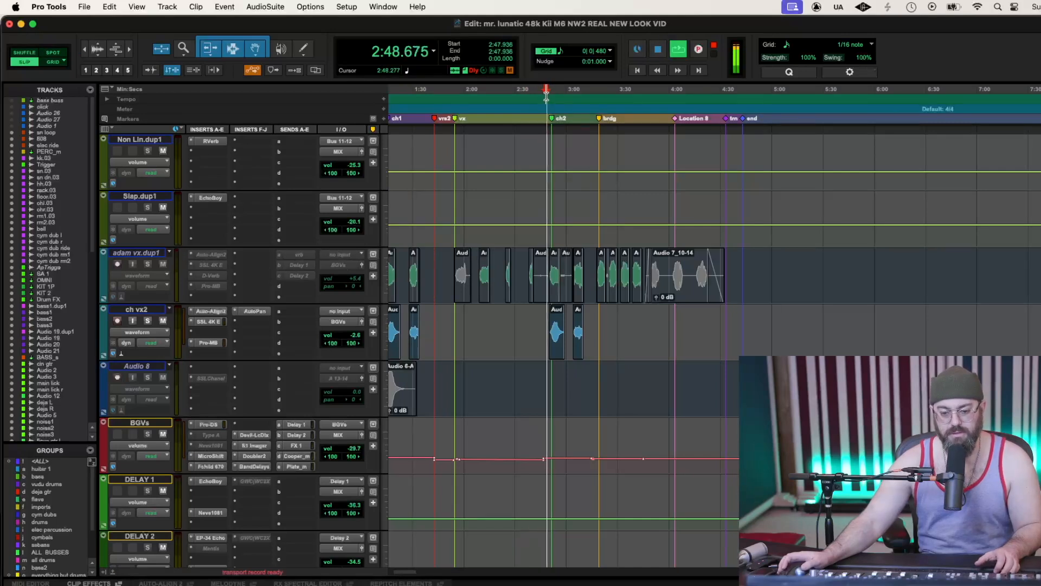
key(t)
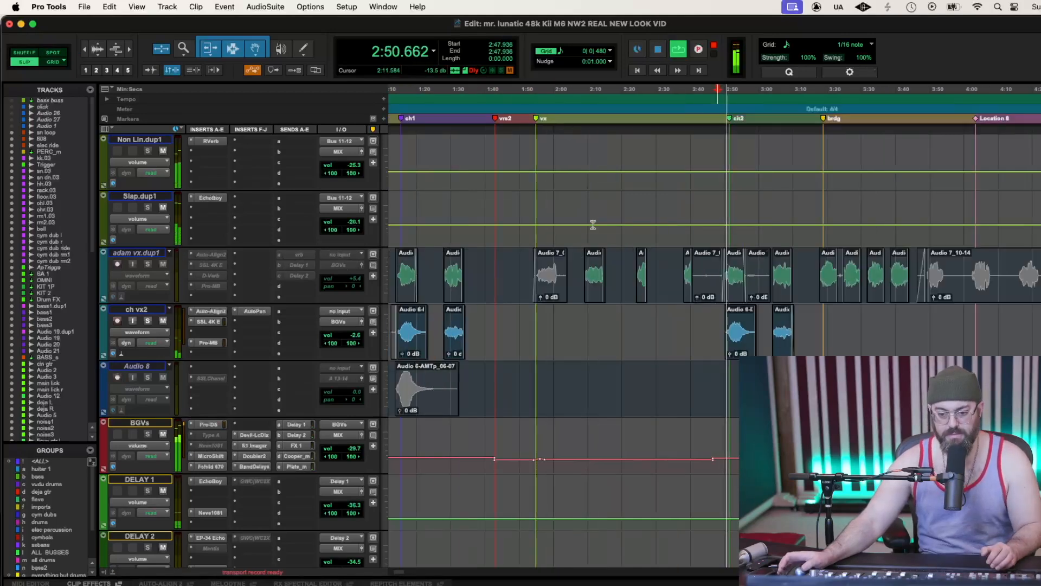
scroll(602, 317, down, 4)
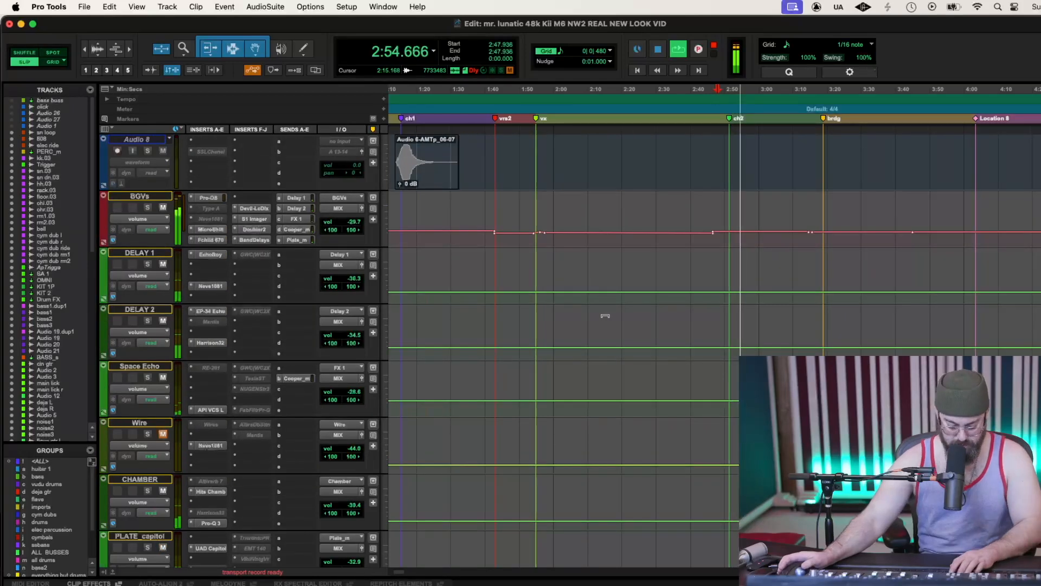
key(r)
key(r)
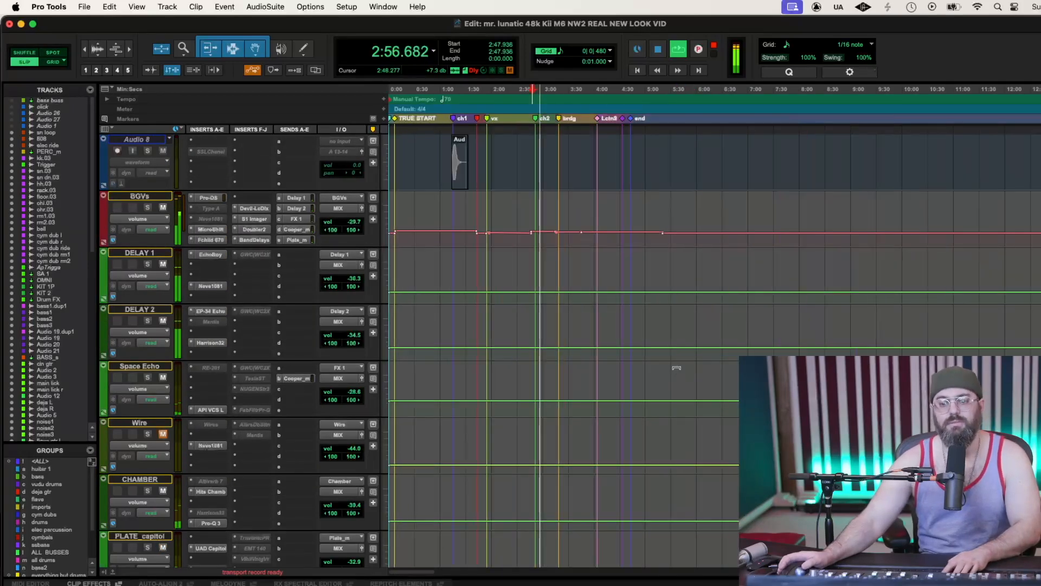
scroll(705, 401, down, 6)
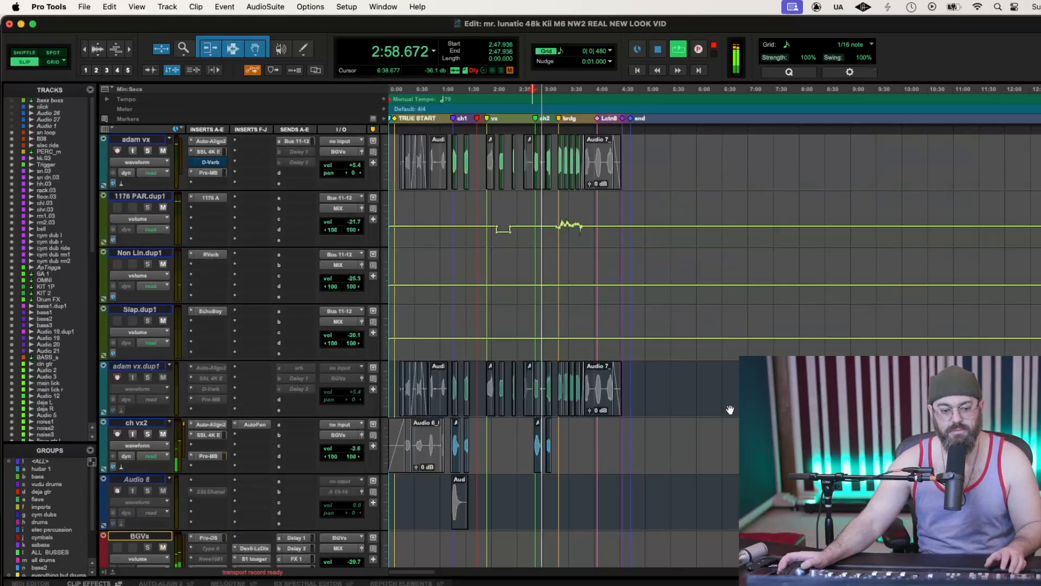
scroll(730, 407, up, 4)
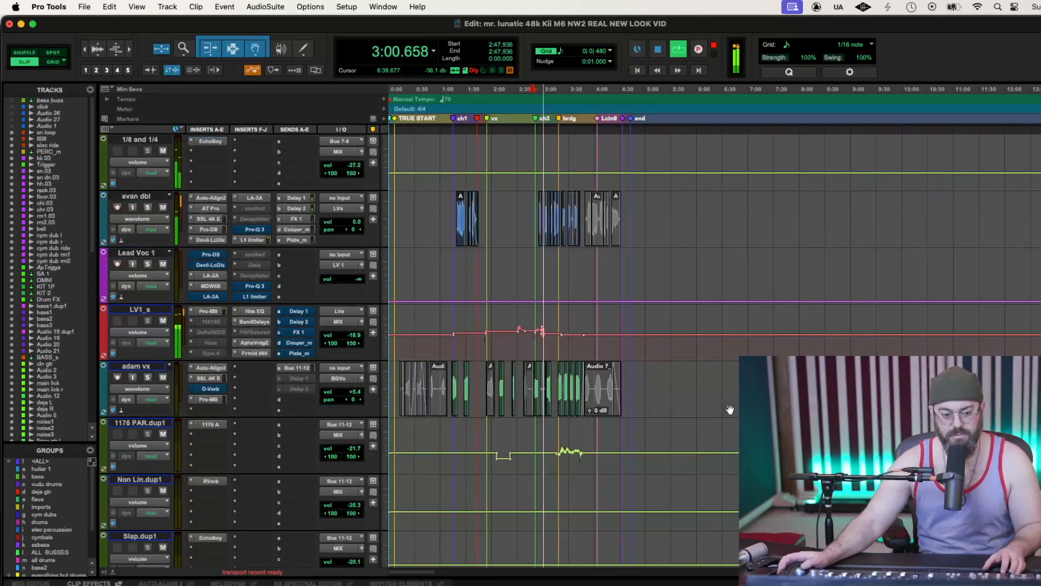
scroll(730, 407, up, 3)
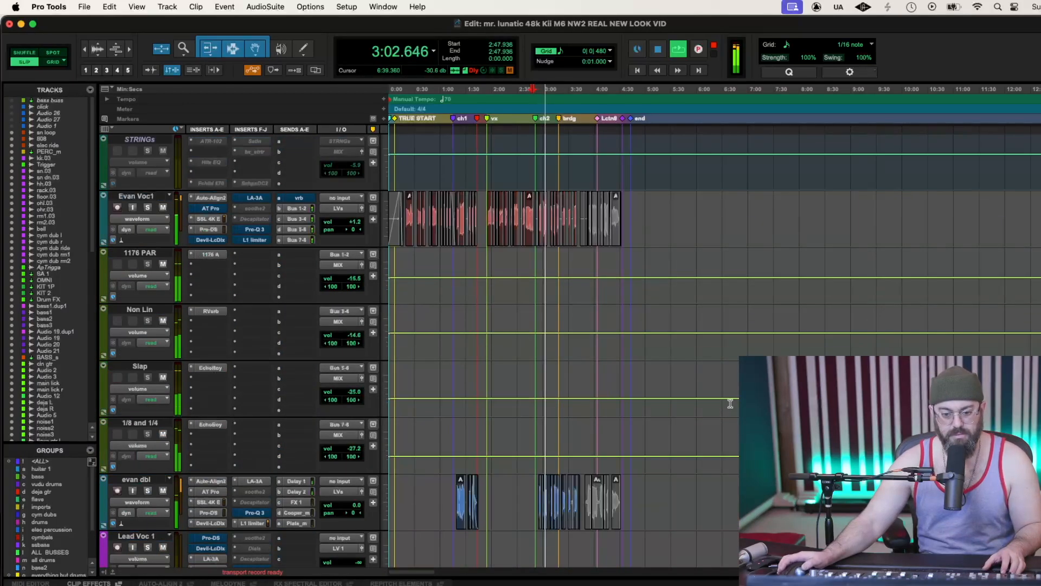
Raise the Slap return's volume to -13.3 dB and lower the 1176 PAR return's volume to about -19.6 dB
drag(704, 367, 703, 361)
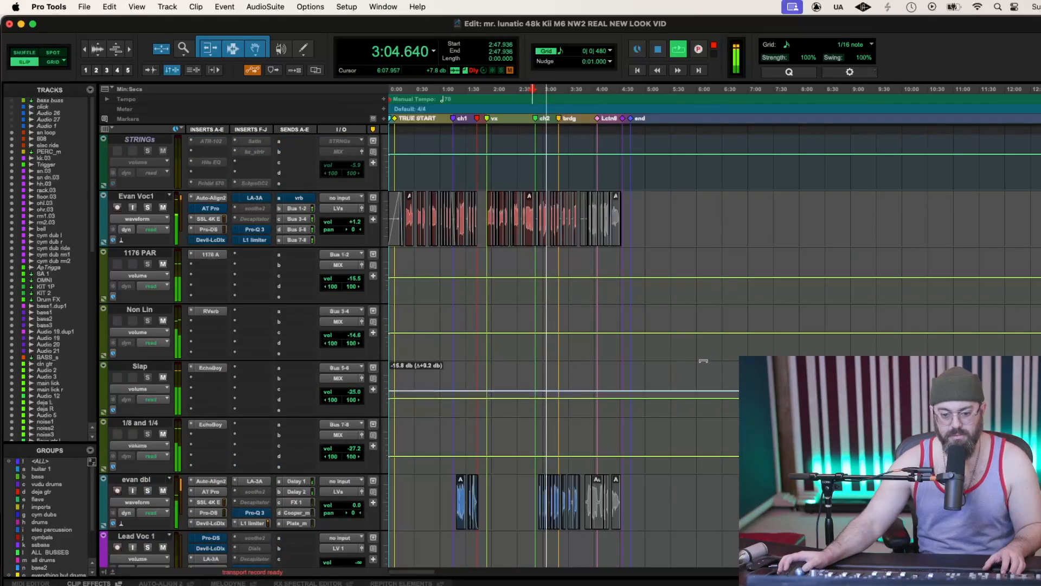
key(space)
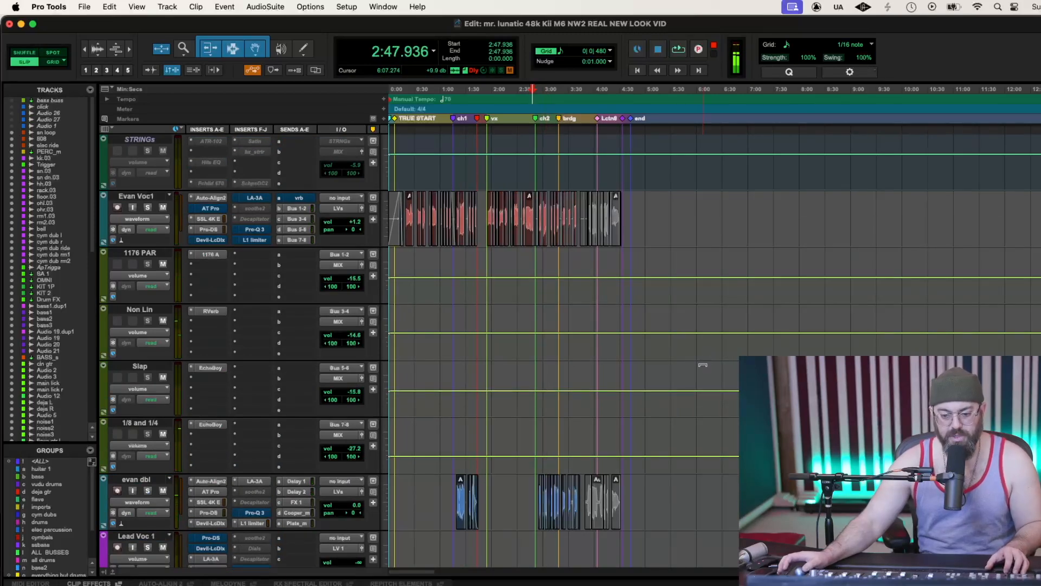
drag(703, 365, 702, 364)
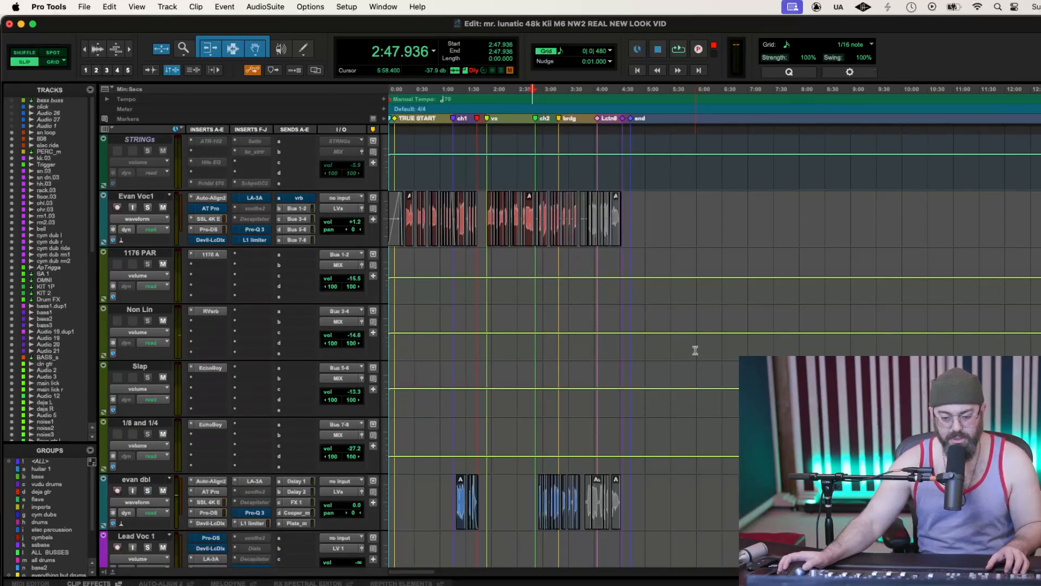
drag(682, 256, 681, 260)
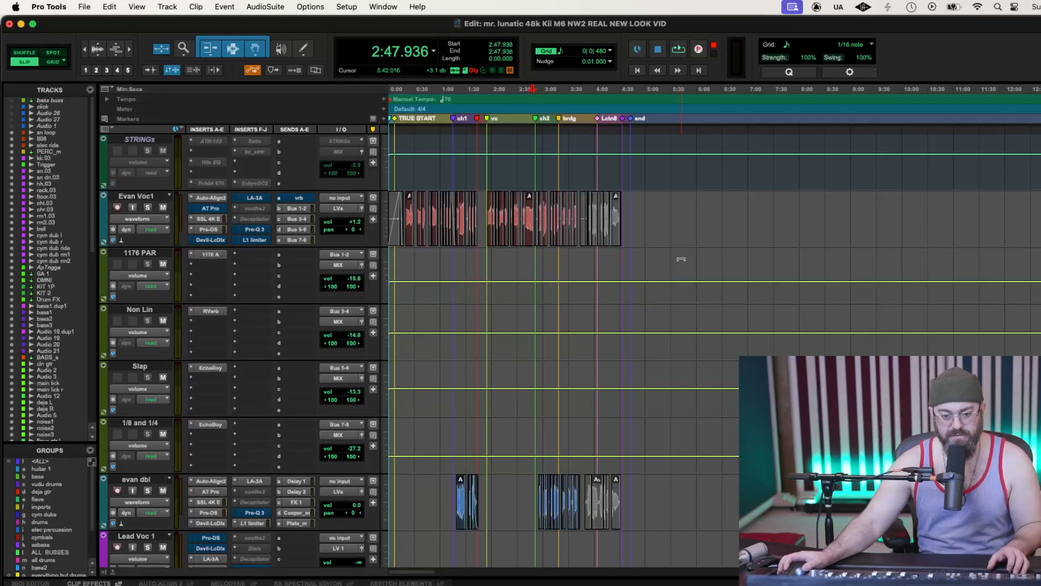
Replay the second chorus from 2:47.936 and from 2:52.714 to check the lead vocal's effects levels
key(space)
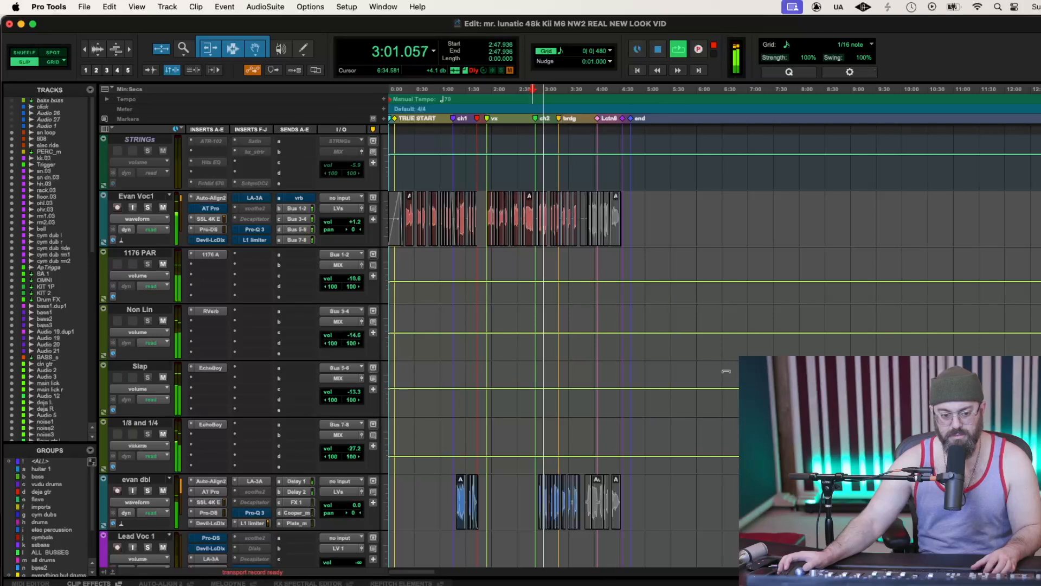
key(super+])
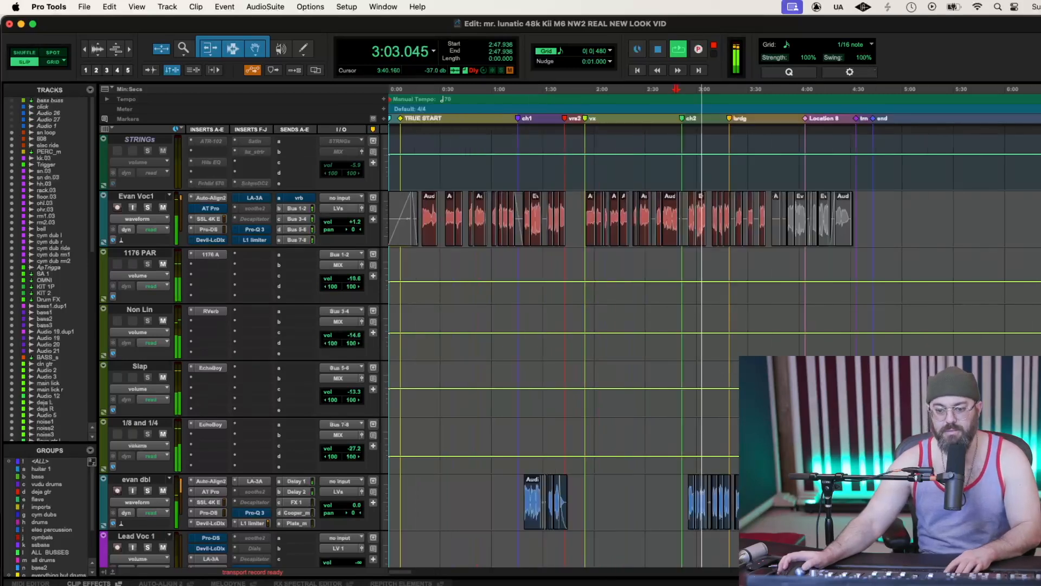
key(space)
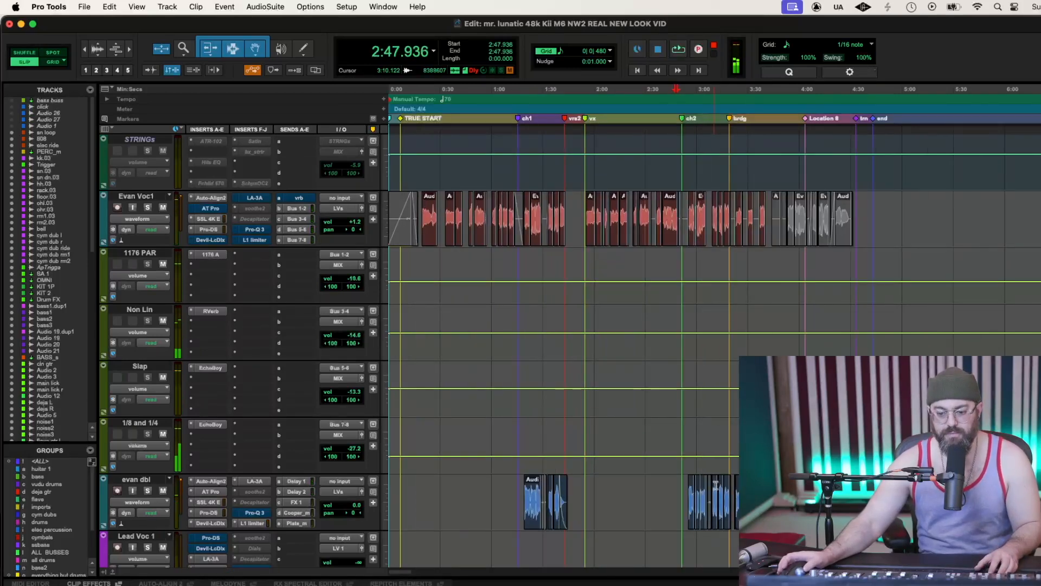
scroll(694, 475, up, 3)
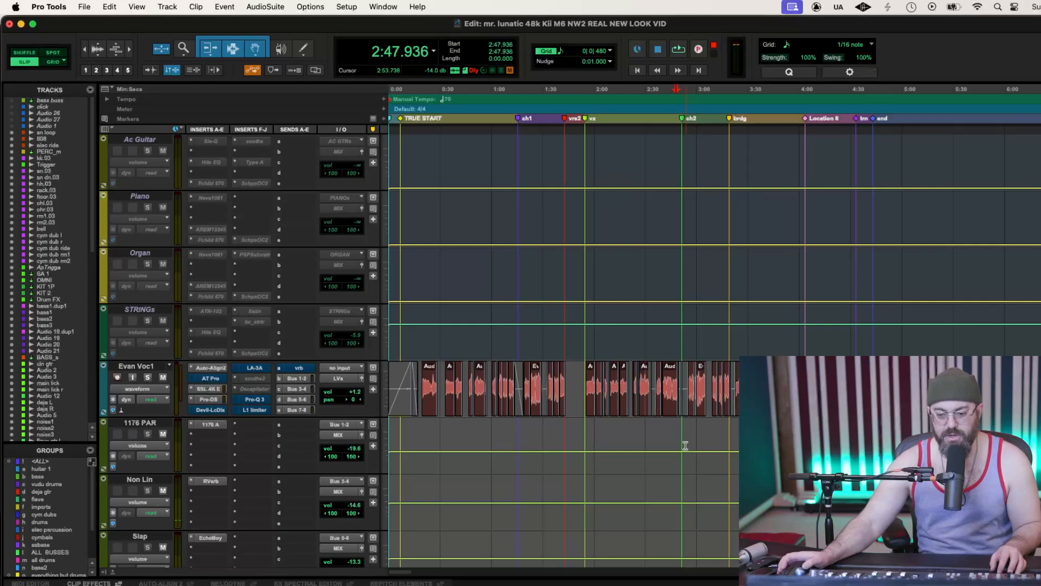
key(space)
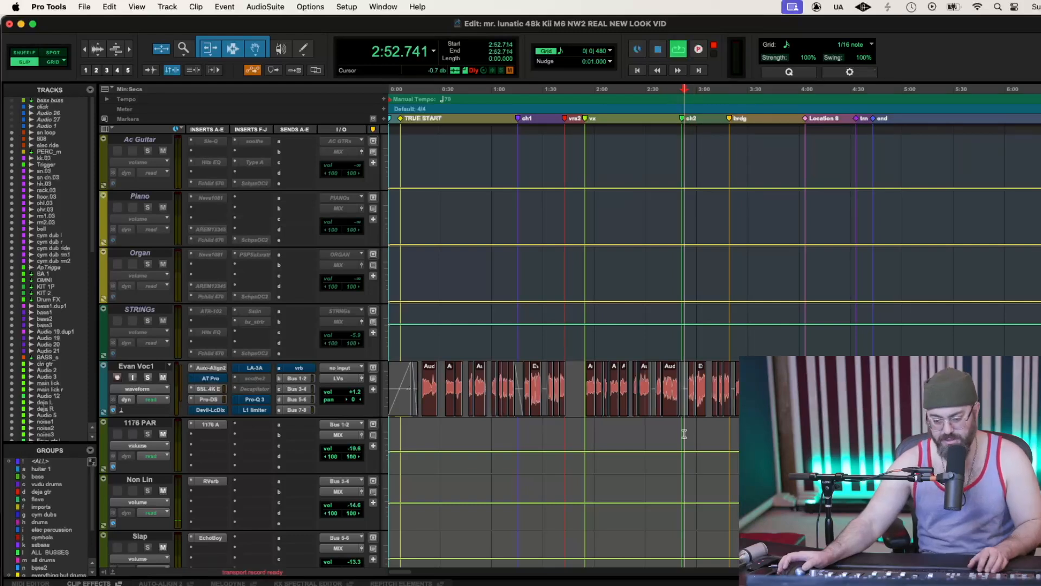
key(super+])
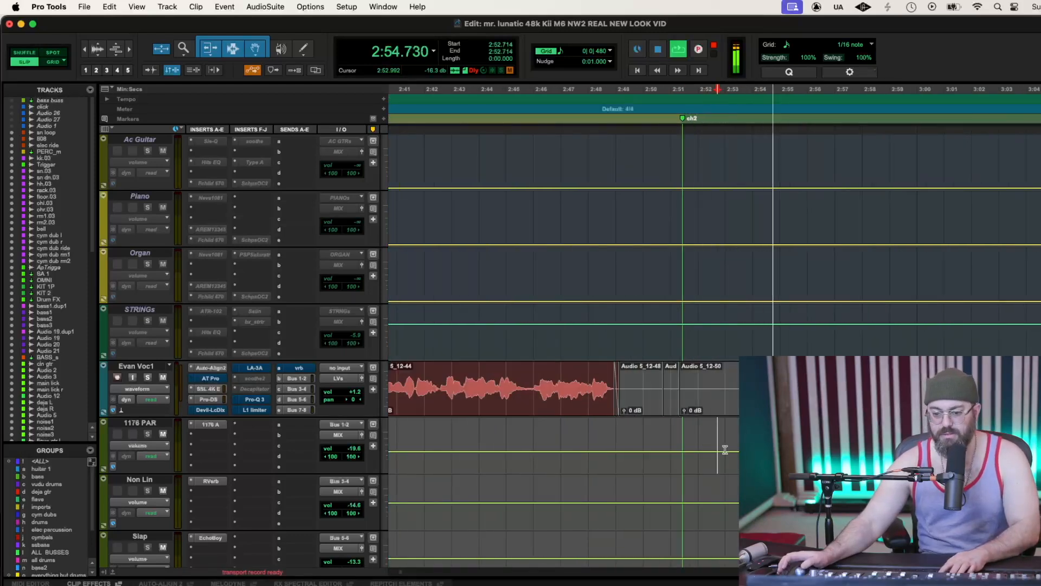
Audition the Evan Voc1 phrase around 2:58.474 and inspect the LV1_s volume automation from 2:58.517 to 3:00.224
click(809, 401)
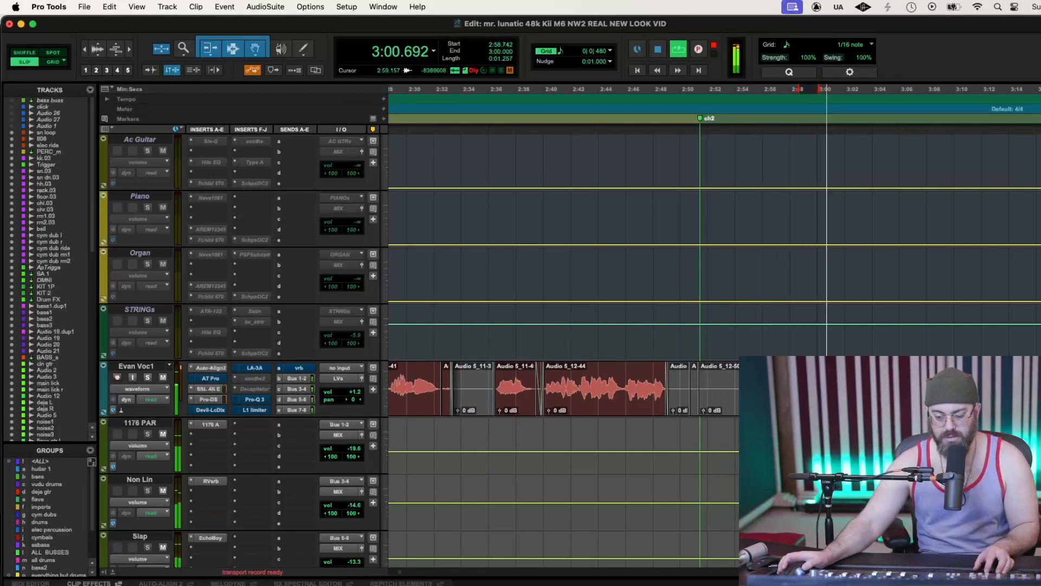
key(space)
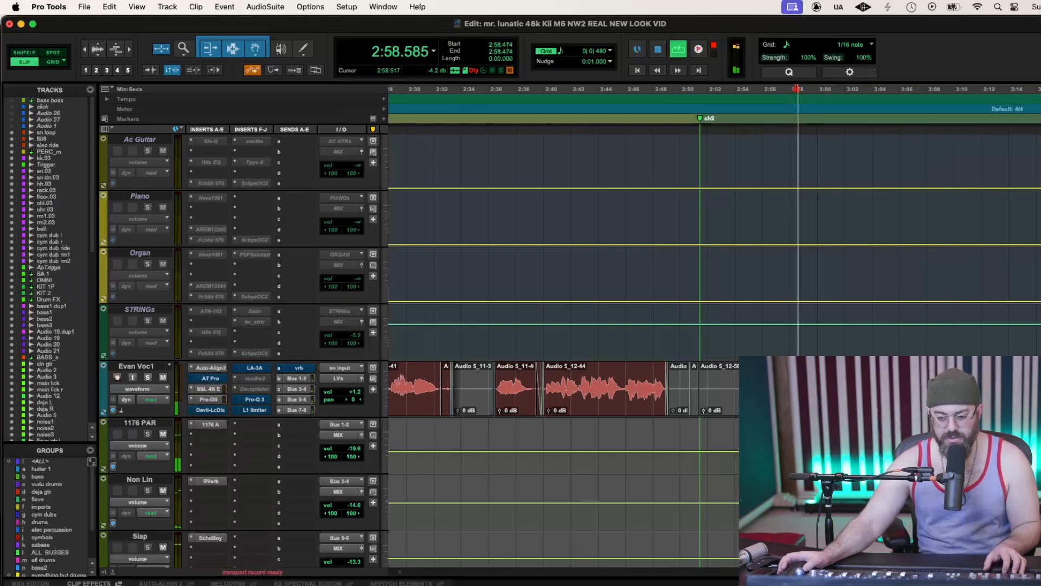
scroll(564, 326, down, 5)
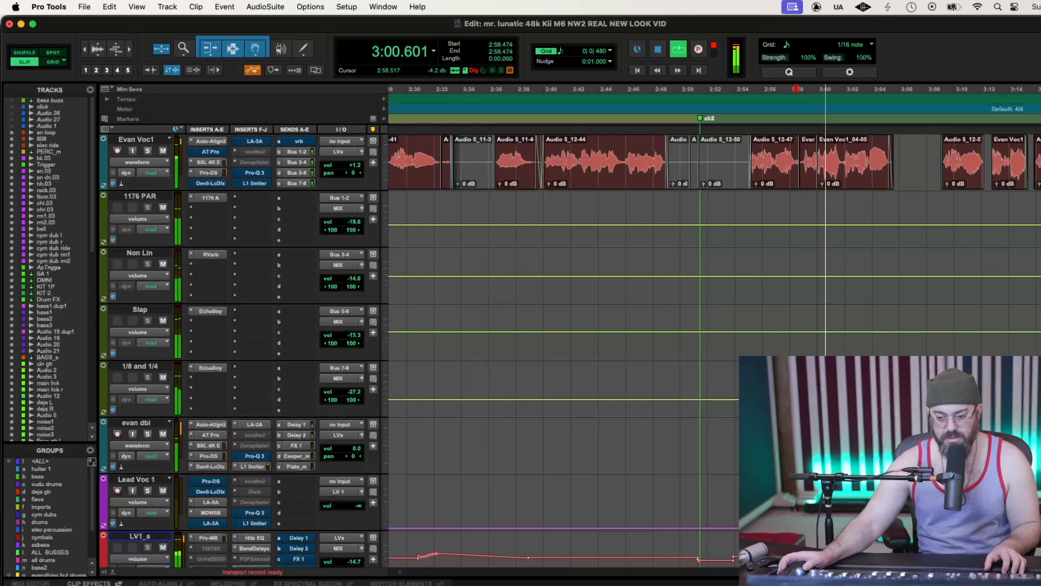
key(space)
scroll(564, 326, down, 1)
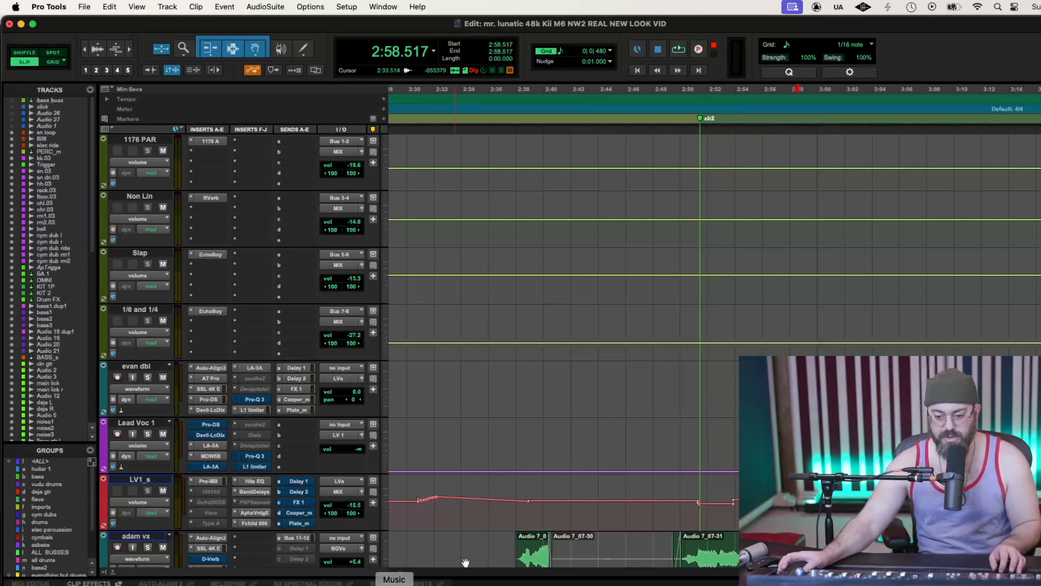
click(400, 574)
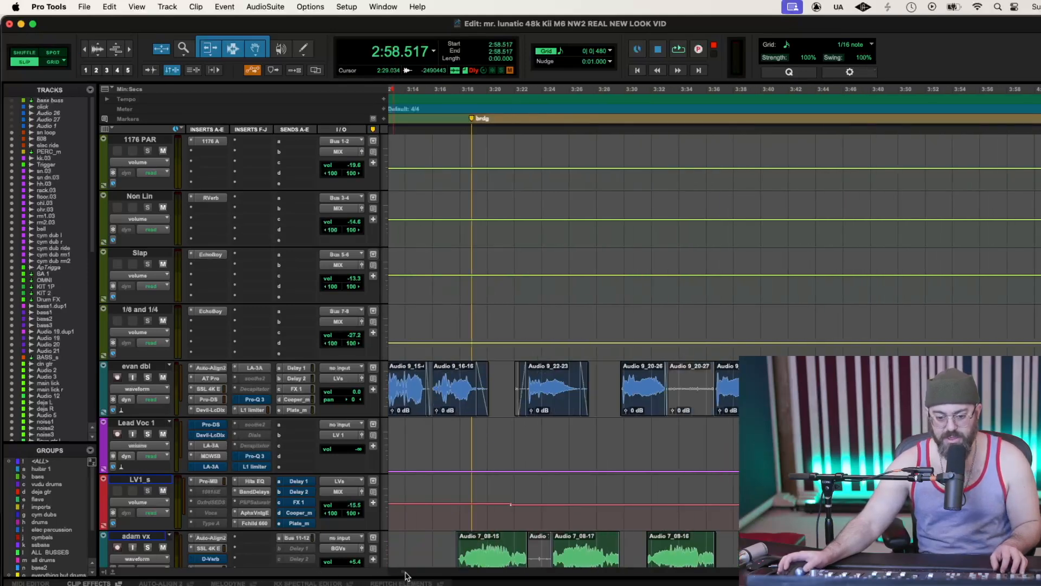
key(super+bracketleft)
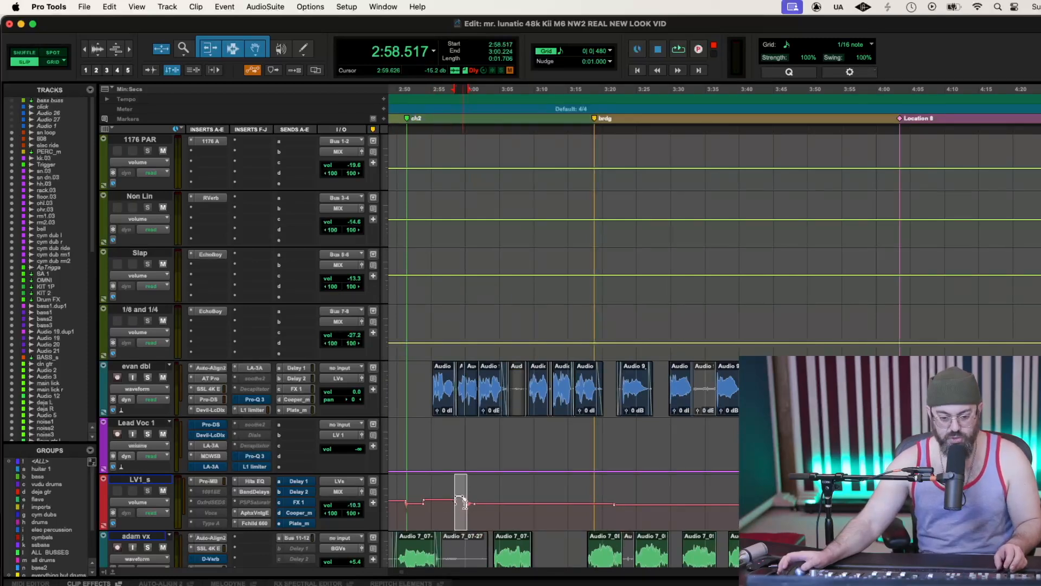
scroll(464, 433, up, 3)
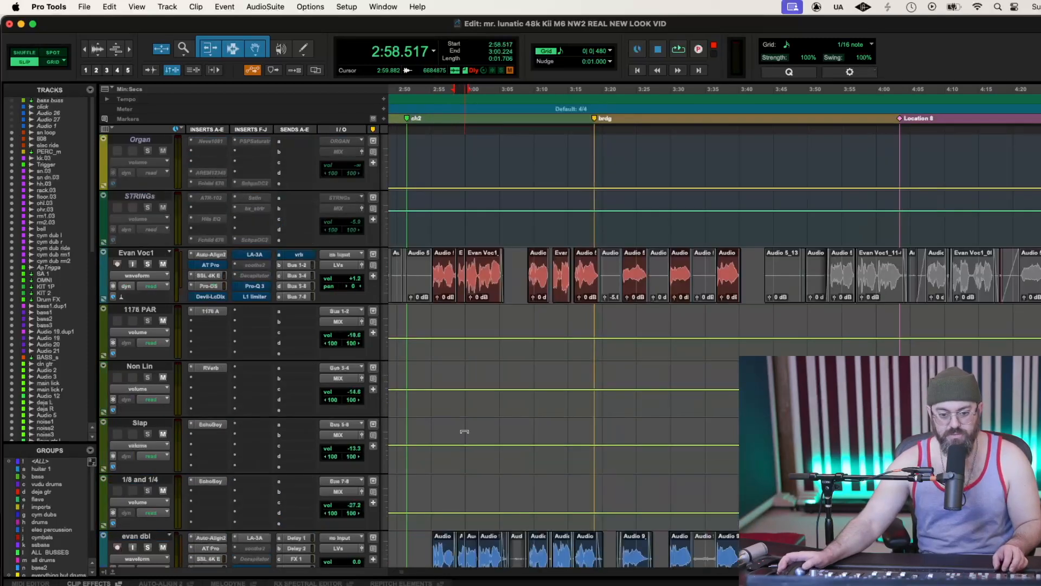
scroll(470, 378, down, 3)
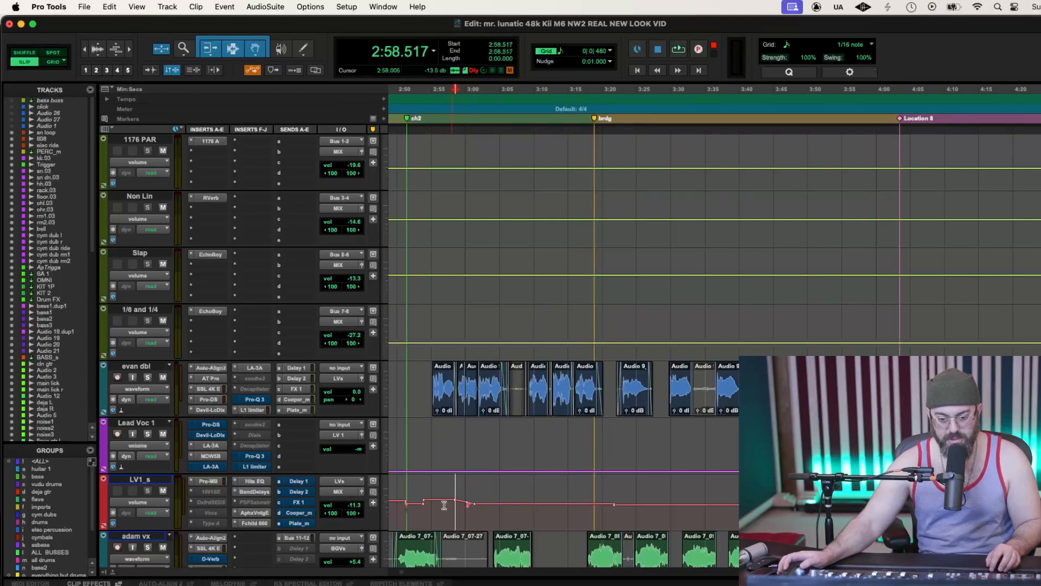
Lower the LV1_s volume automation early in the second chorus to about -13.2 dB while playing from 2:58.517
key(space)
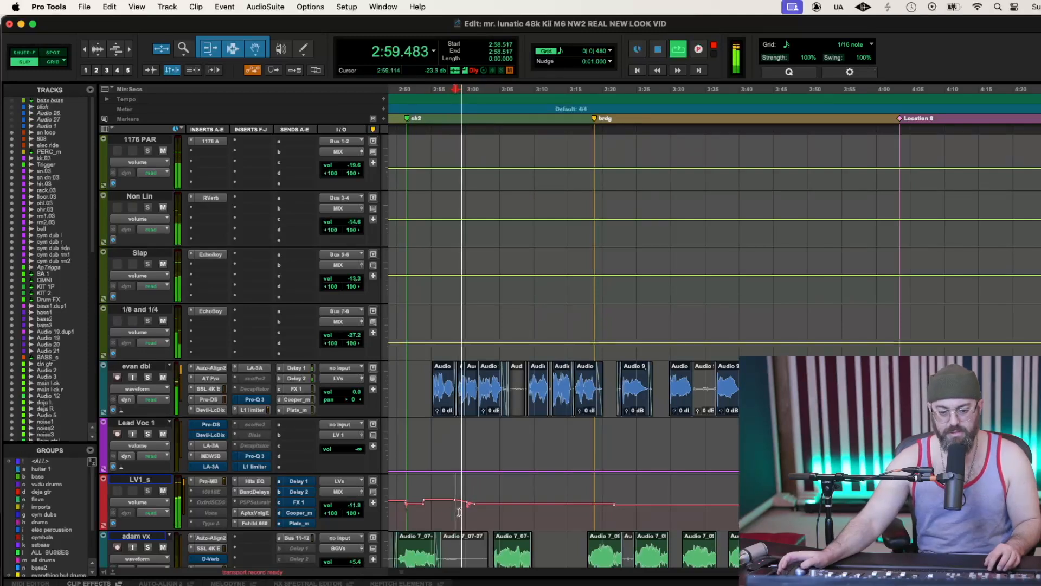
click(425, 501)
drag(425, 501, 457, 503)
click(469, 504)
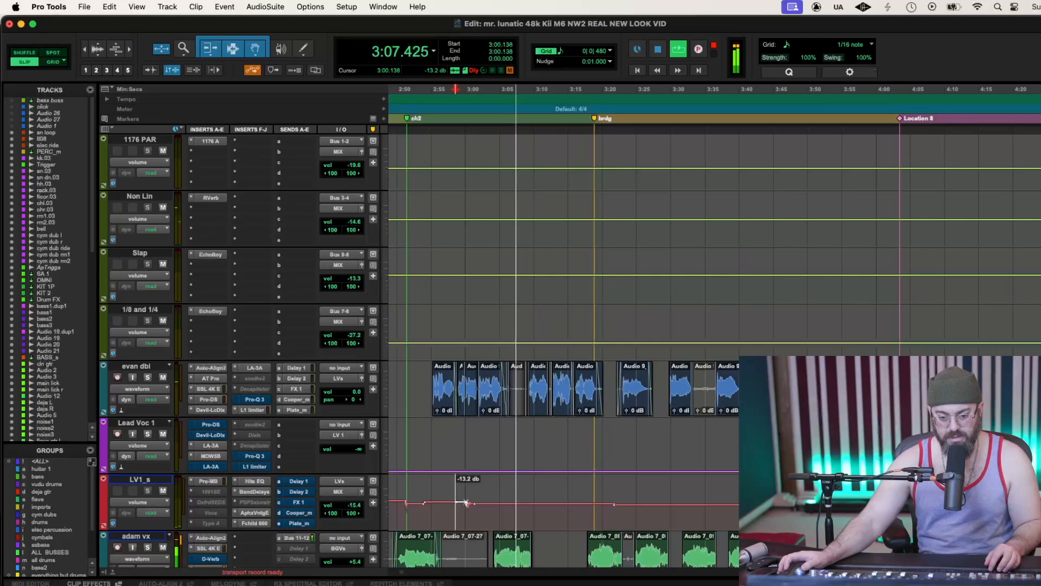
click(469, 506)
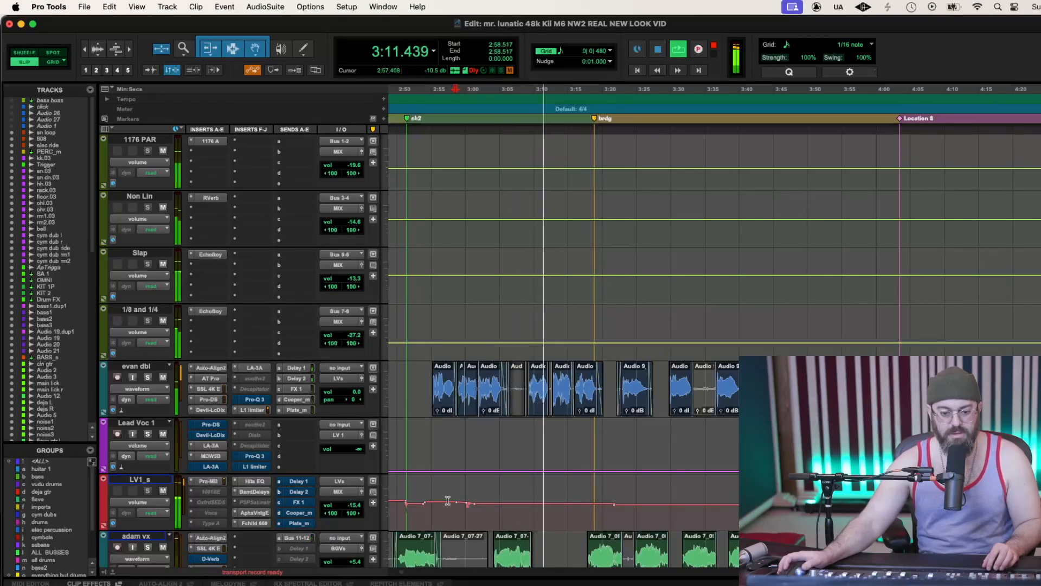
Play the raised LV1_s automation before the second chorus from 2:32.234 and 2:30.528, and stop playback
key(super+bracketleft)
key(super+bracketleft)
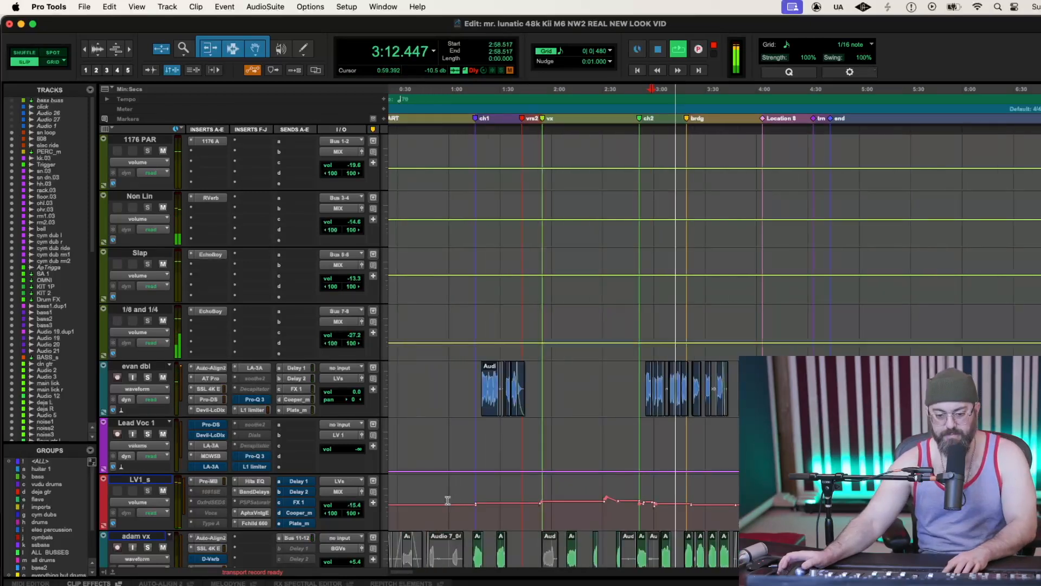
click(605, 511)
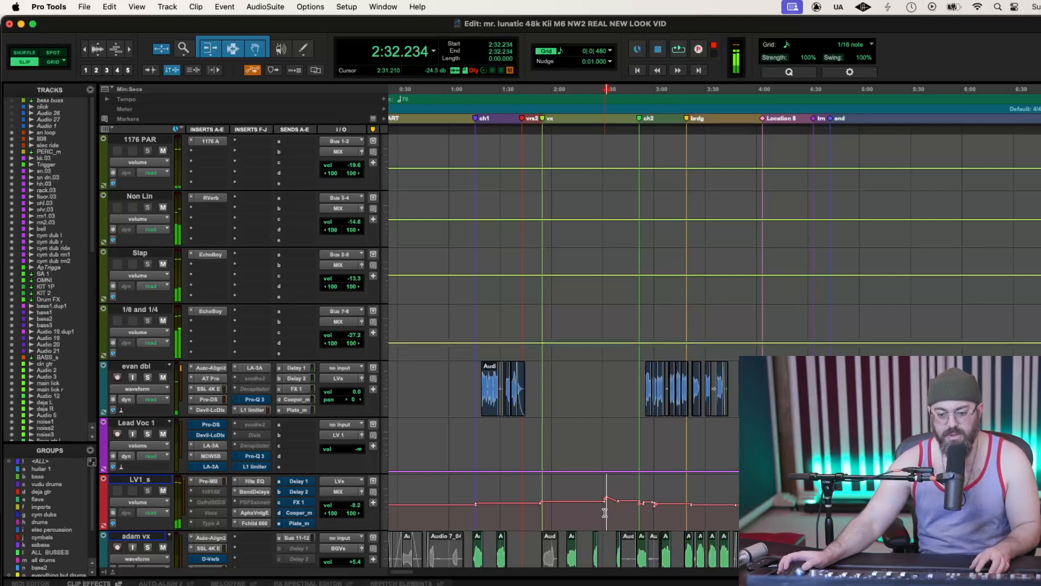
key(space)
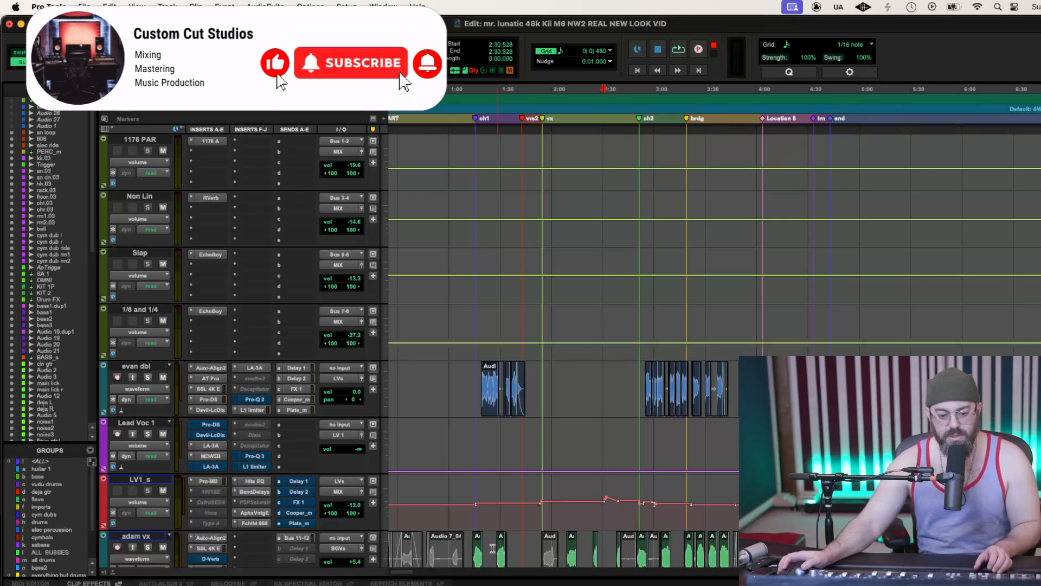
Play the first chorus from 1:16.117 and look over the background vocal tracks and the delay and reverb returns
scroll(855, 505, down, 5)
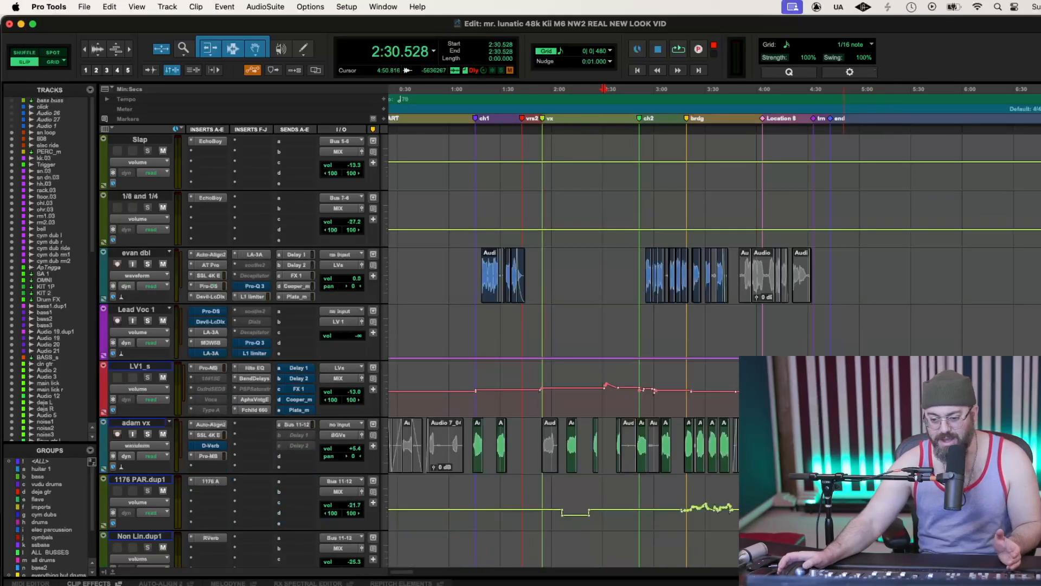
scroll(730, 396, down, 8)
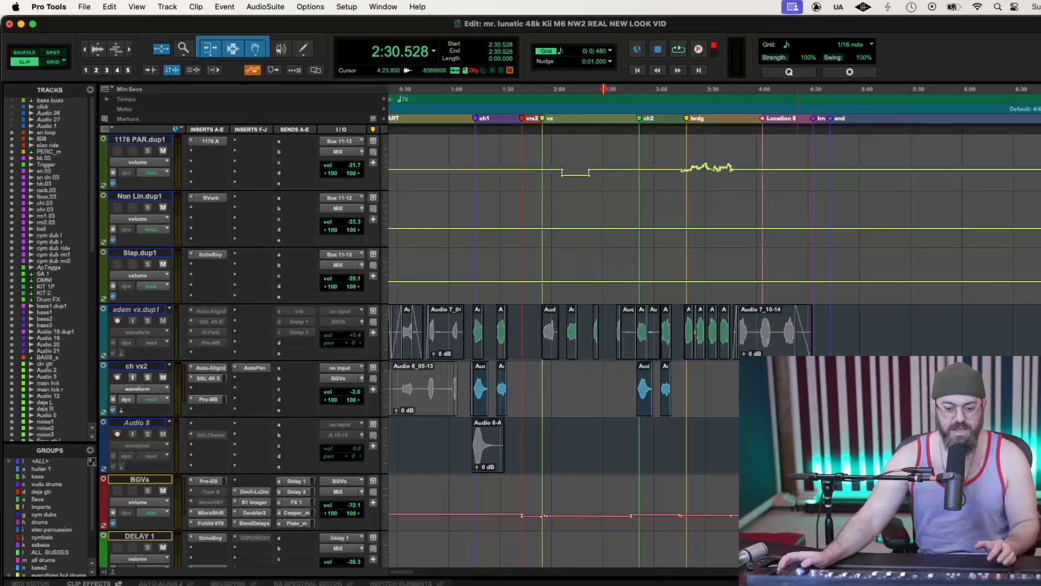
click(476, 109)
key(space)
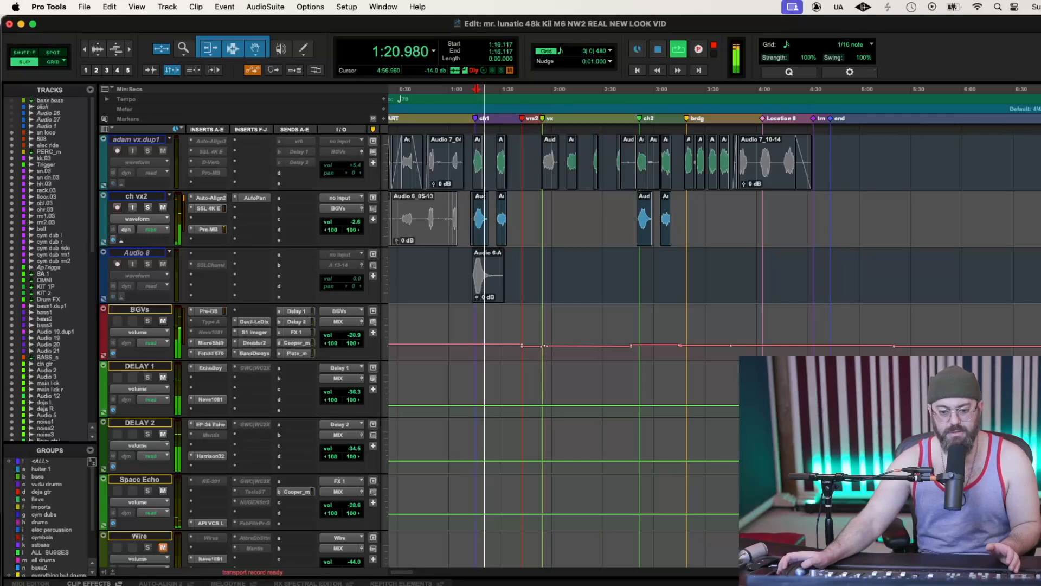
scroll(542, 298, down, 3)
scroll(542, 299, down, 2)
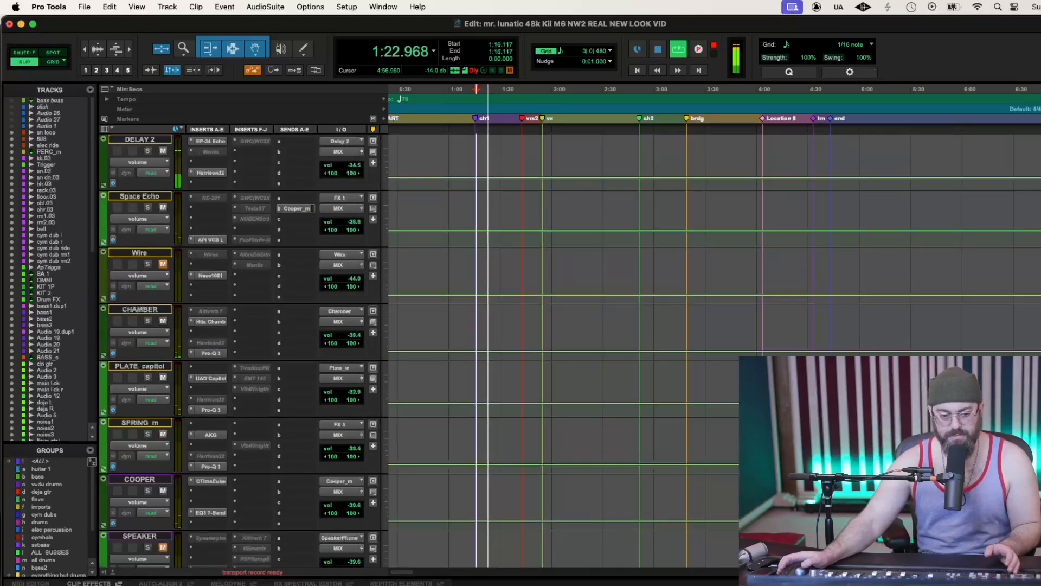
scroll(543, 298, up, 5)
scroll(542, 298, up, 5)
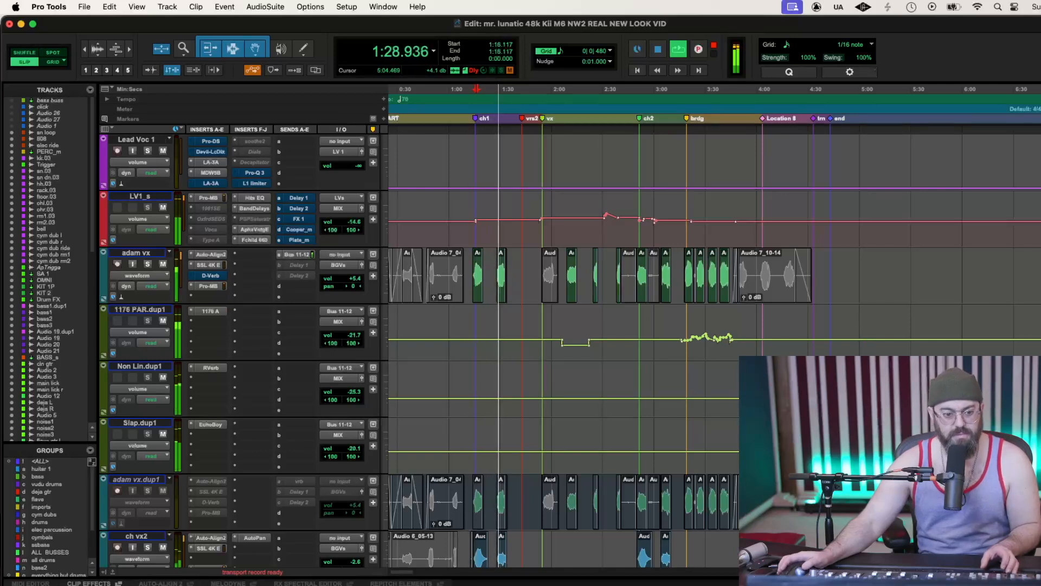
Set the volume of the 1/8 and 1/4 delay return to -20.6 dB and stop playback
scroll(543, 298, up, 1)
scroll(542, 298, up, 6)
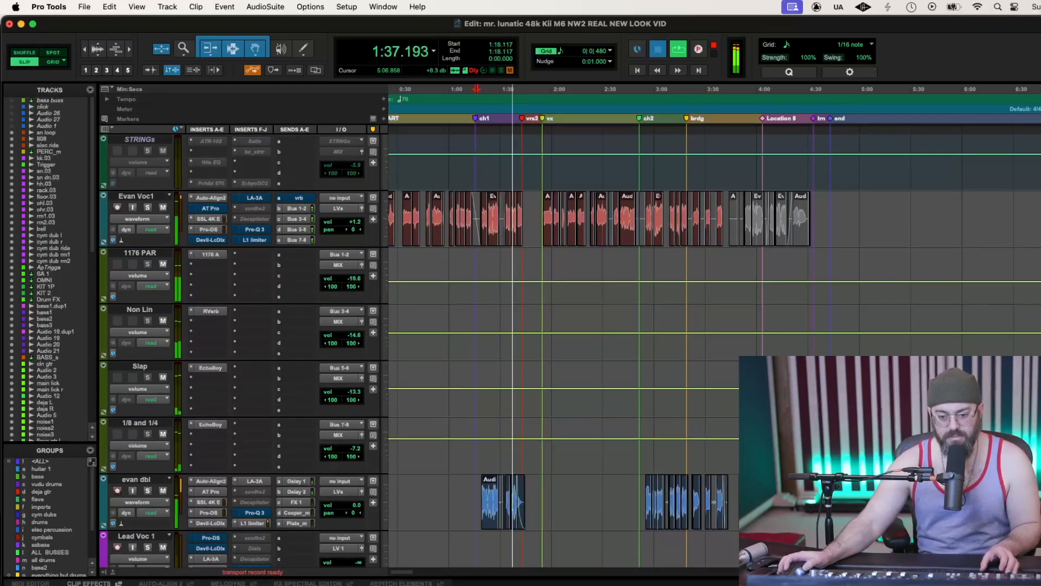
key(space)
drag(880, 423, 871, 437)
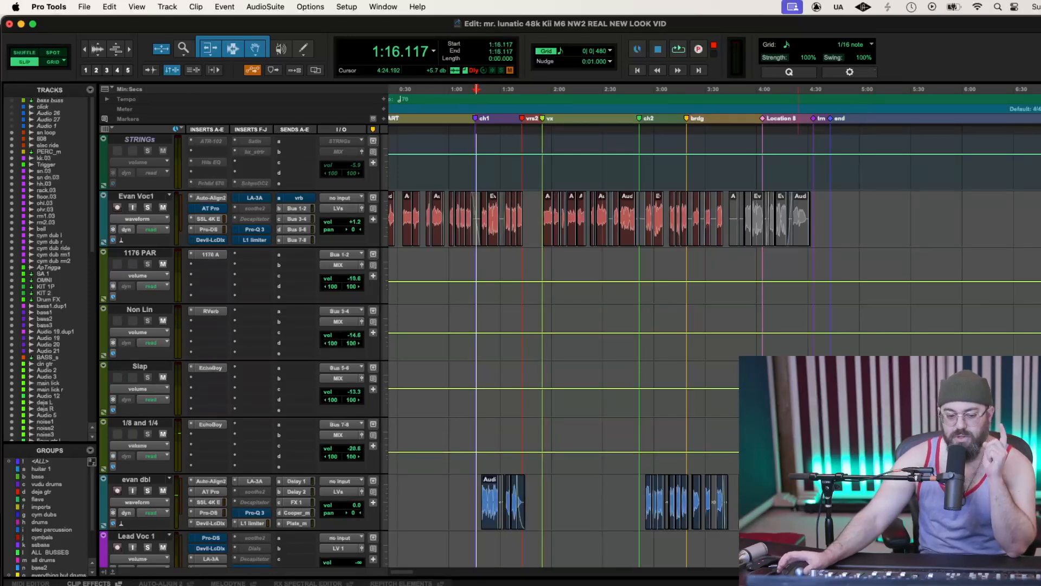
Raise the 1/8 and 1/4 return's volume to -19.7 dB during chorus playback and inspect its EchoBoy settings
click(205, 427)
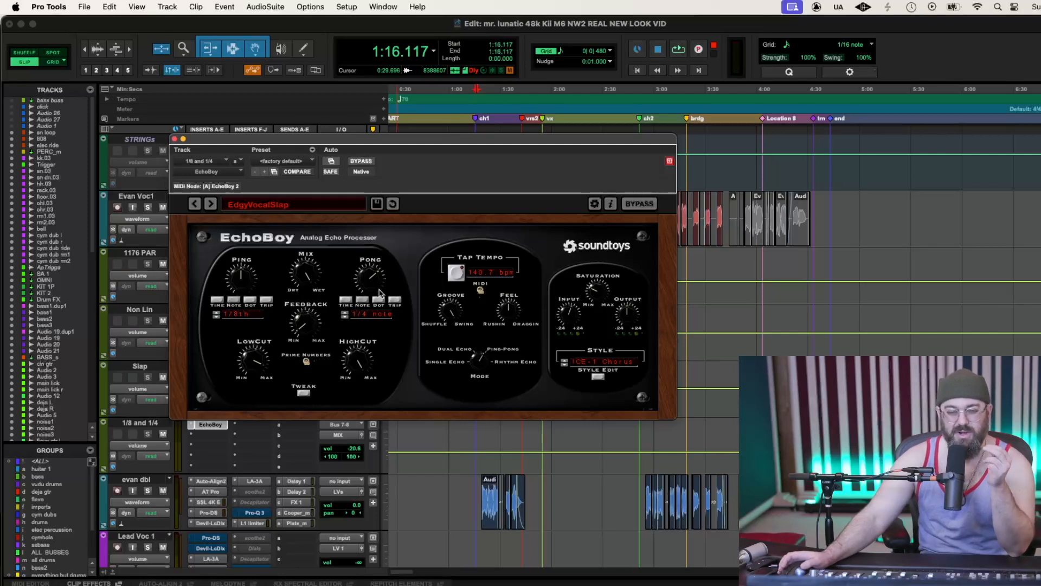
click(176, 139)
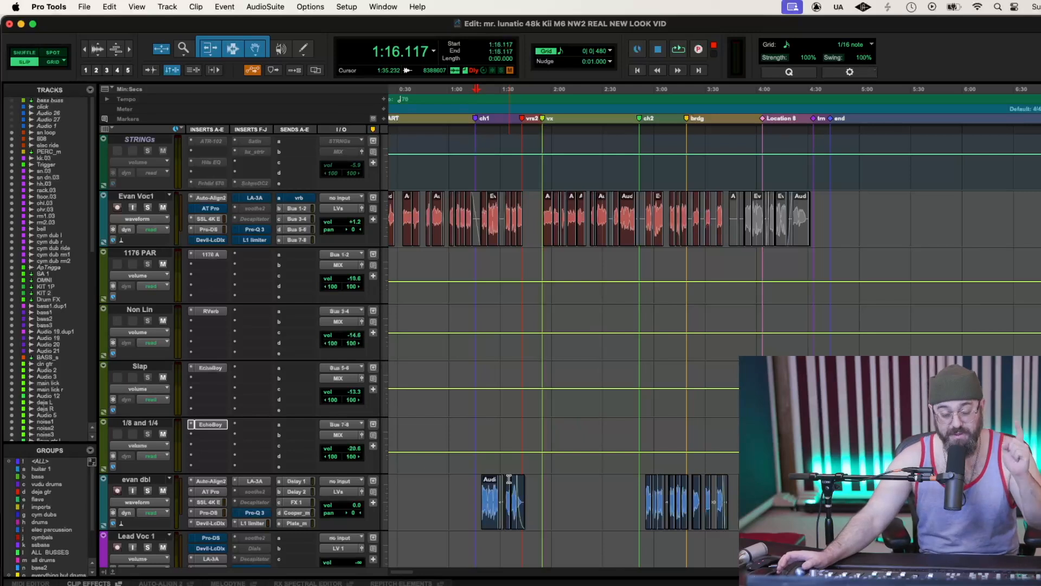
key(space)
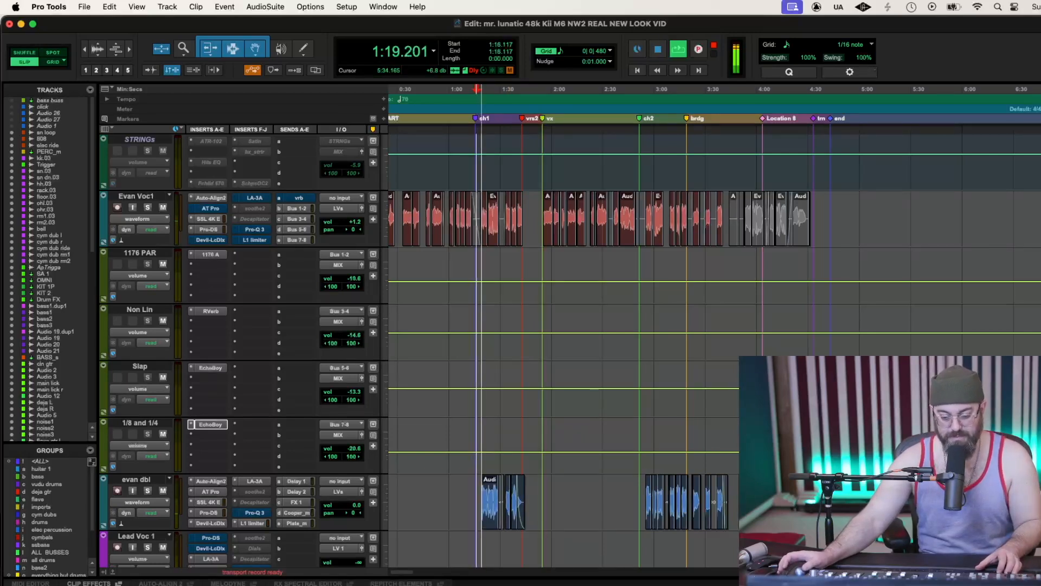
drag(918, 424, 865, 430)
key(space)
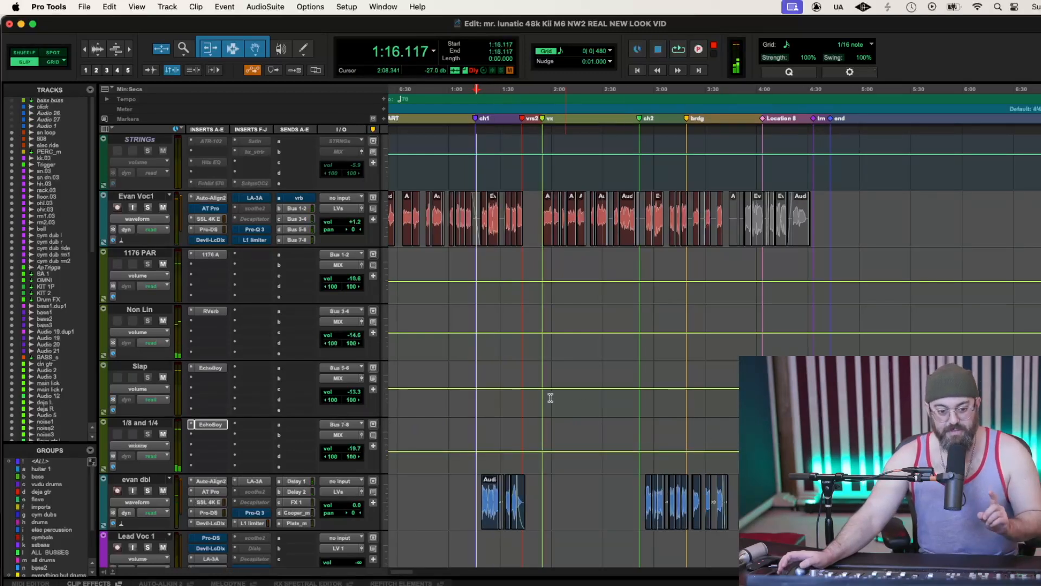
click(211, 425)
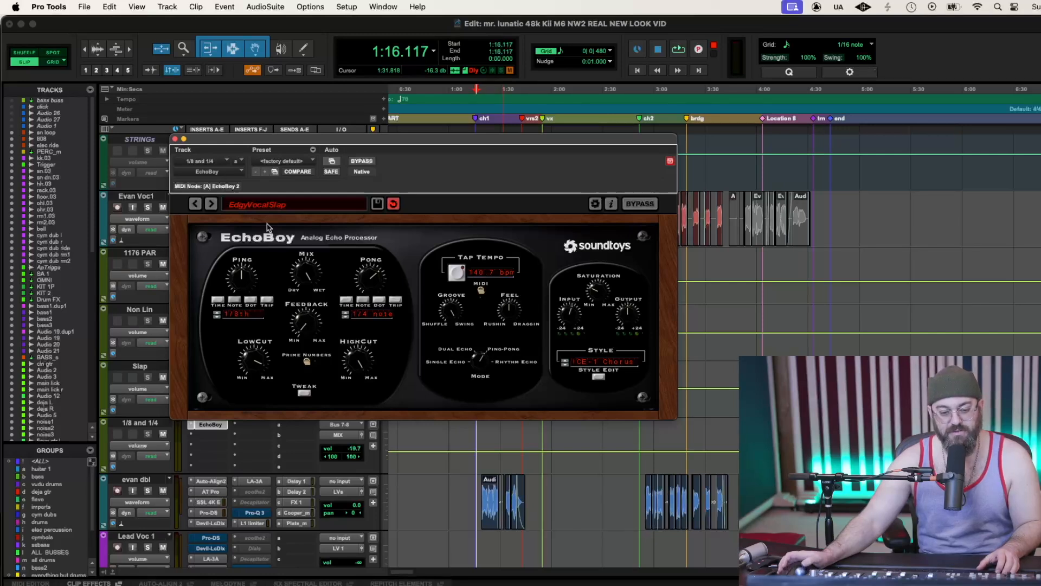
click(175, 139)
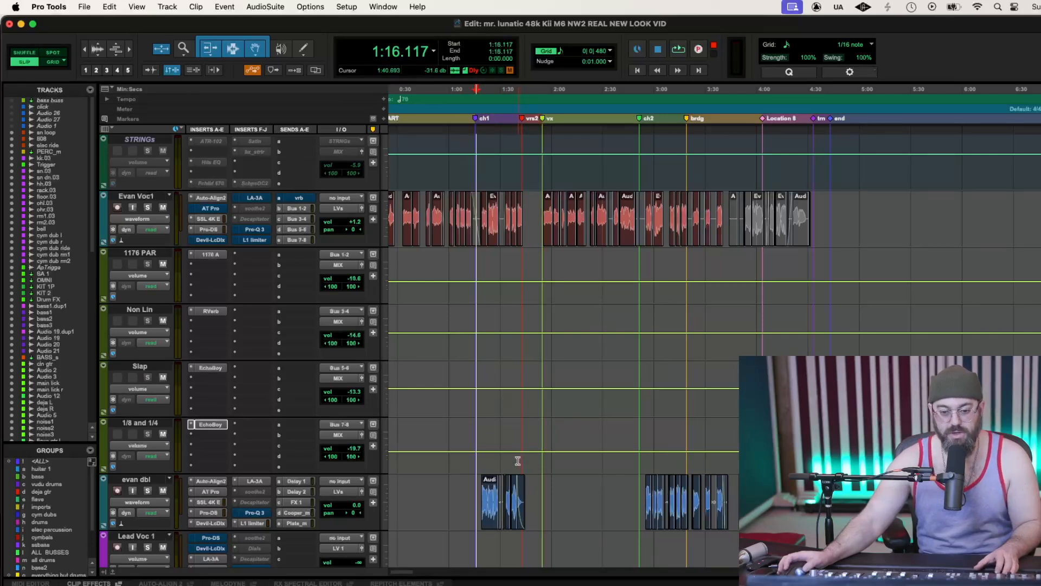
Play the first chorus from 1:15.776 and lower the 1/8 and 1/4 volume automation from 1:18.080 to 1:43.680 to -20.5 dB
click(477, 460)
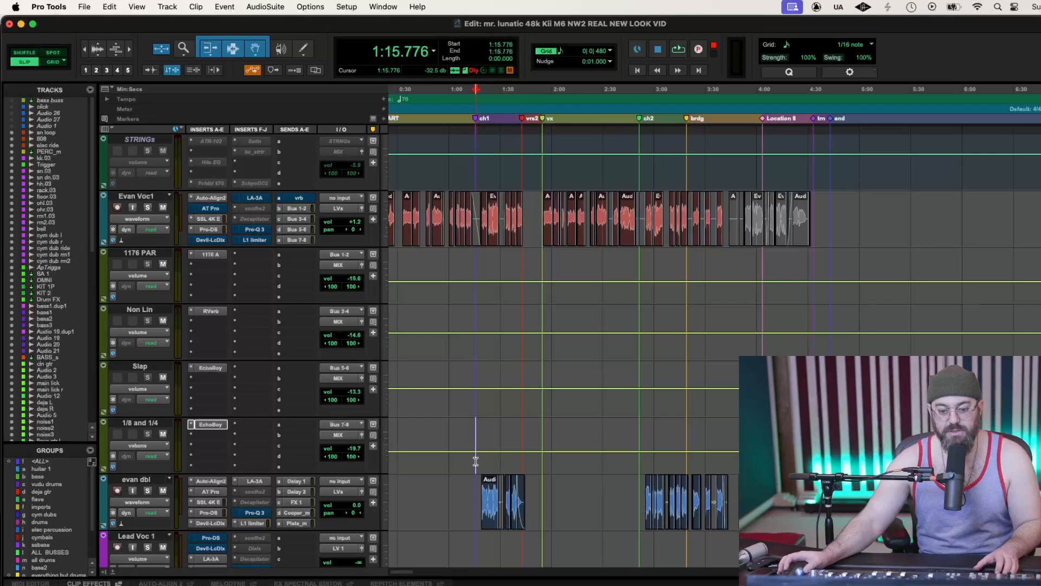
key(space)
key(super+])
key(super+])
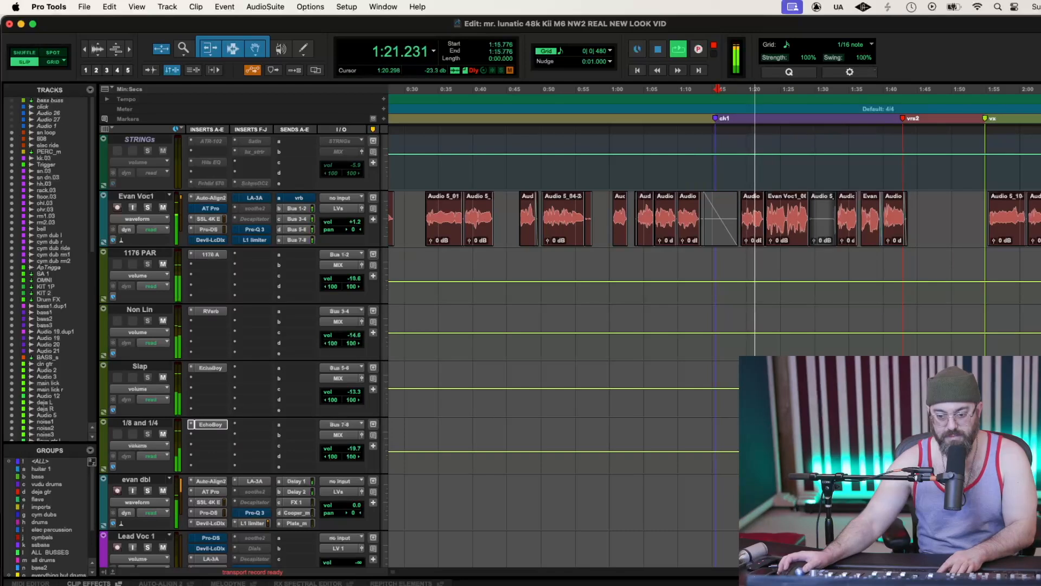
drag(734, 457, 909, 458)
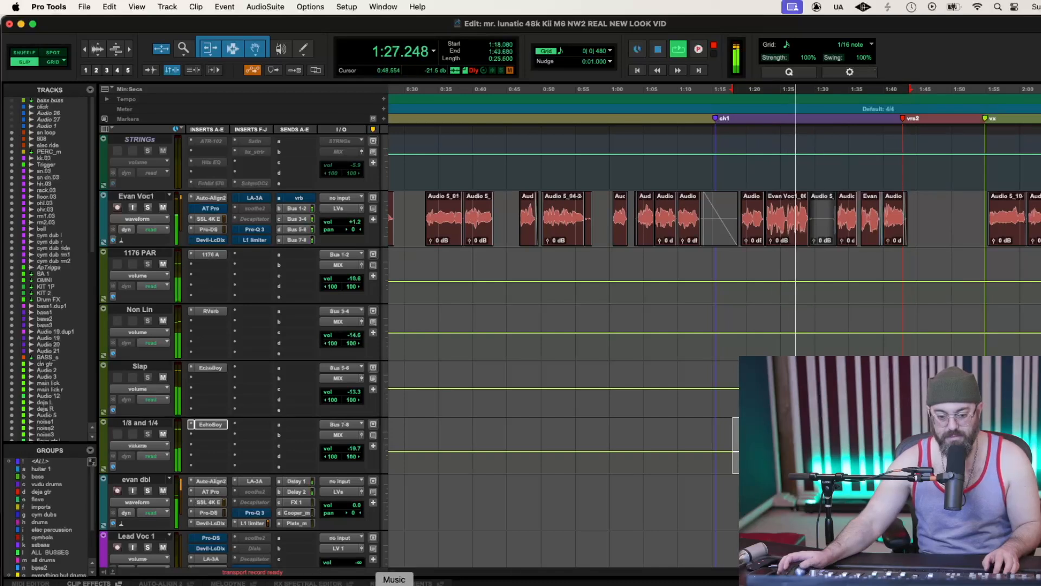
drag(393, 573, 396, 575)
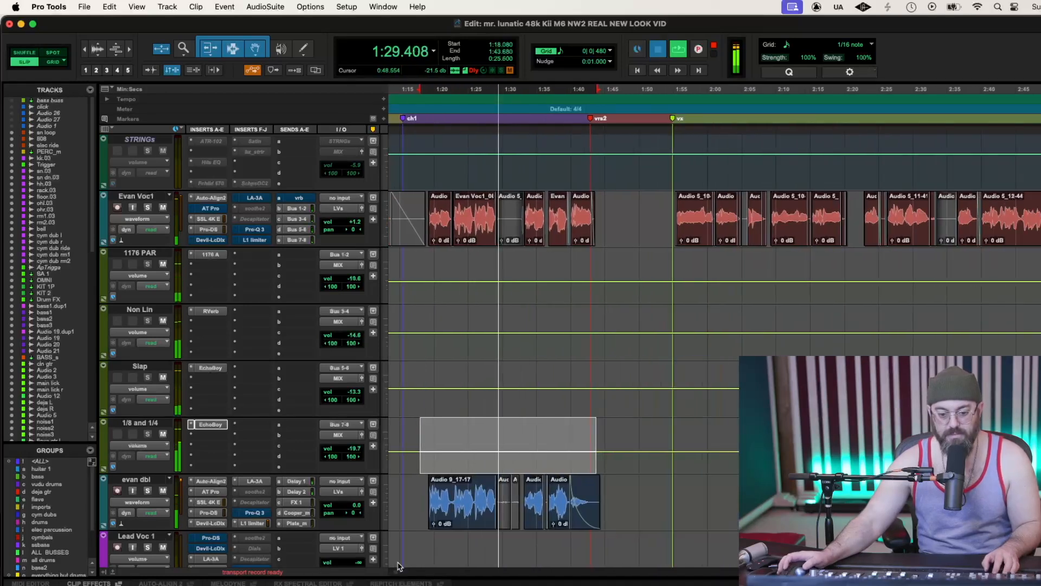
key(space)
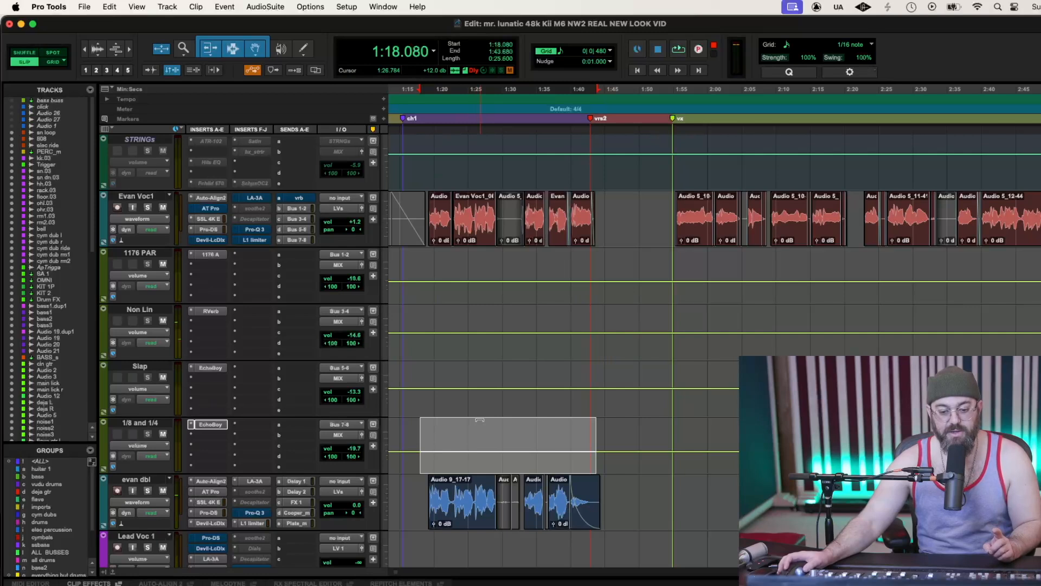
drag(475, 423, 475, 424)
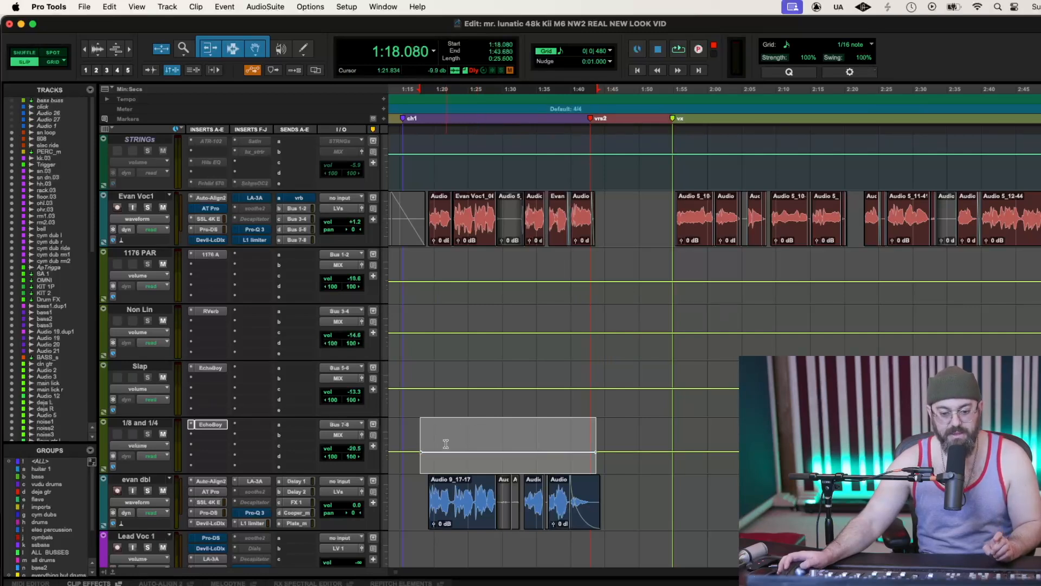
Play the first chorus from 1:18.592 to locate the phrase ending around 1:21.600 for a delay throw
click(430, 462)
click(424, 462)
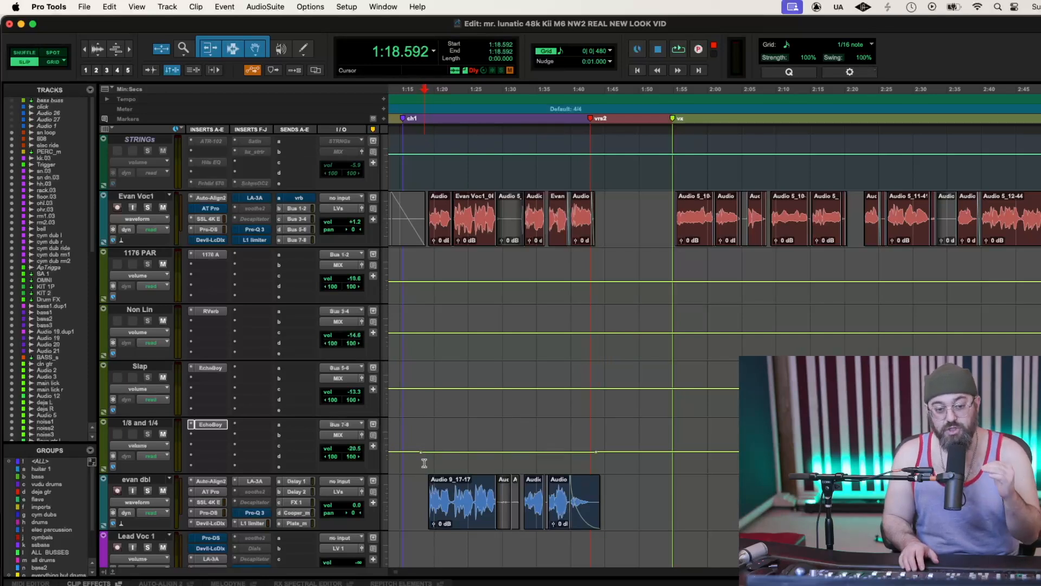
key(super+bracketright)
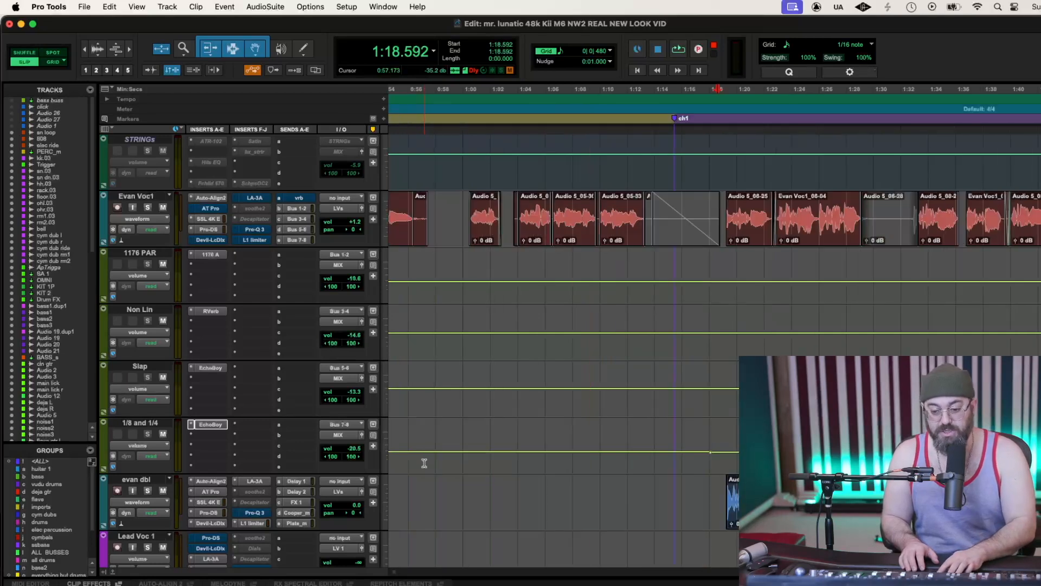
key(super+bracketleft)
key(super+bracketleft)
key(super+bracketleft)
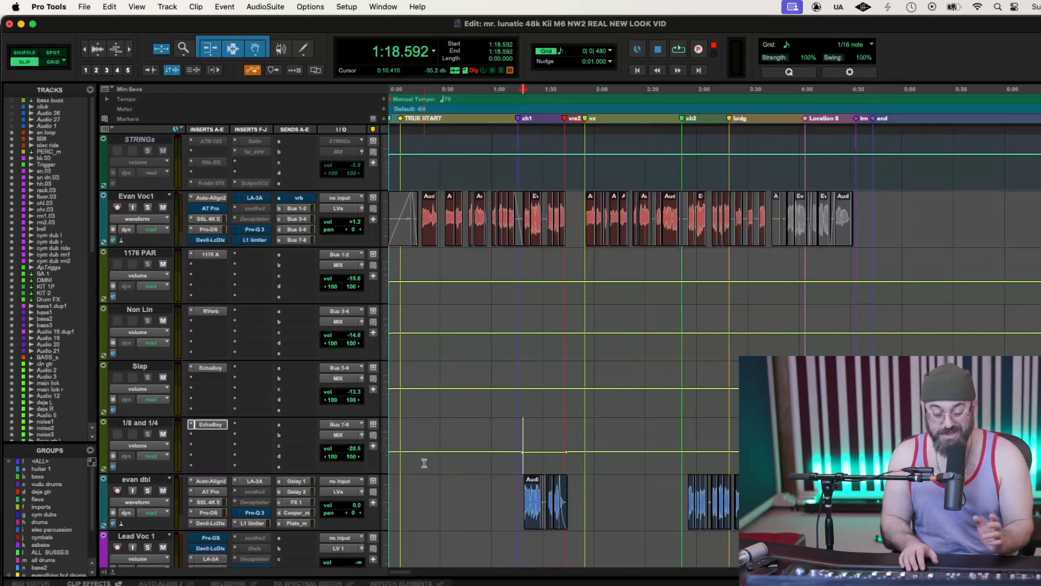
key(space)
key(super+bracketright)
key(super+bracketright)
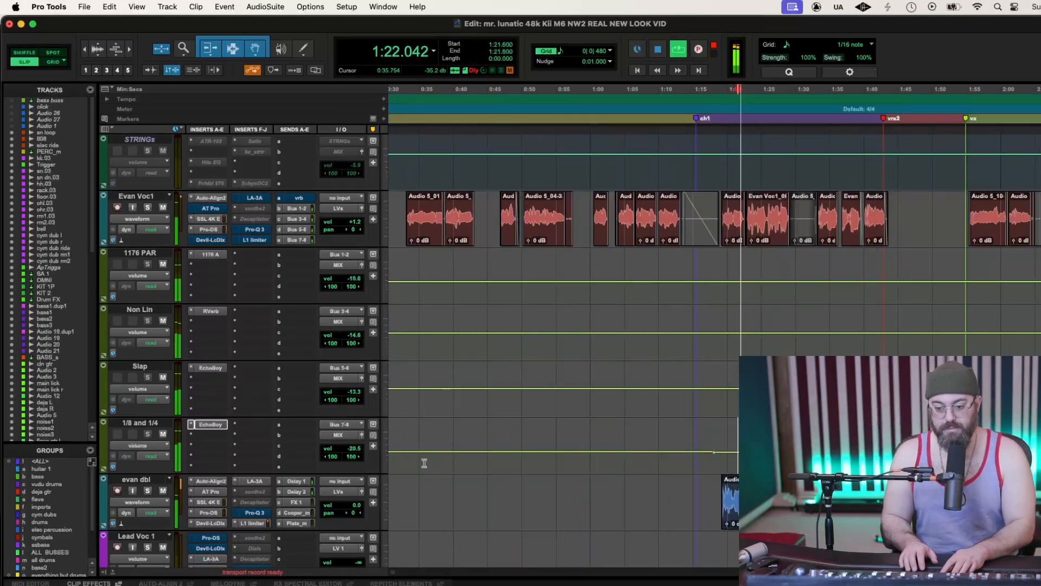
Raise the 1/8 and 1/4 volume automation from 1:21.600 to 1:22.398 to -14.7 dB
key(space)
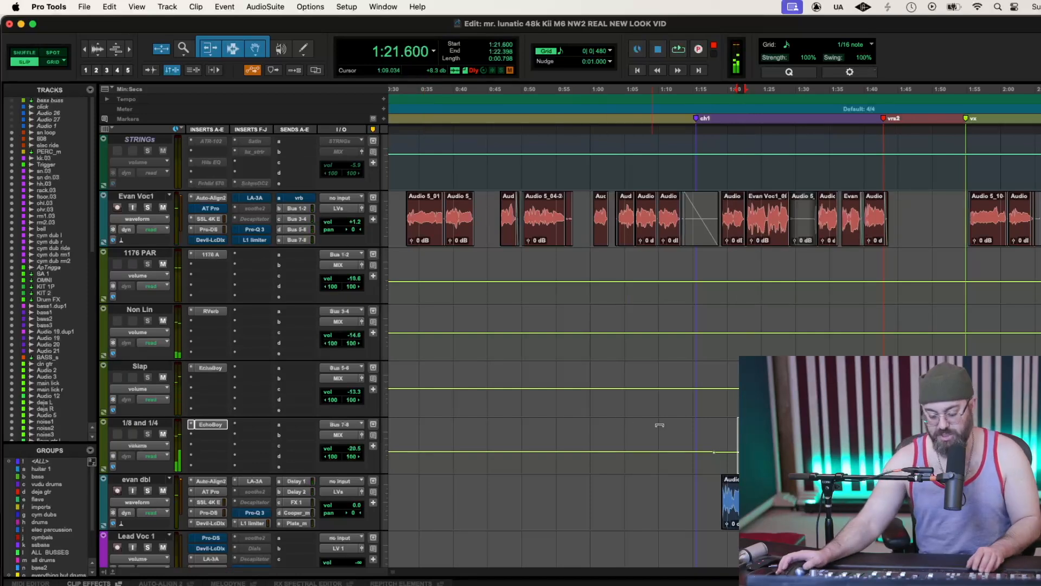
key(super+bracketright)
key(super+bracketright)
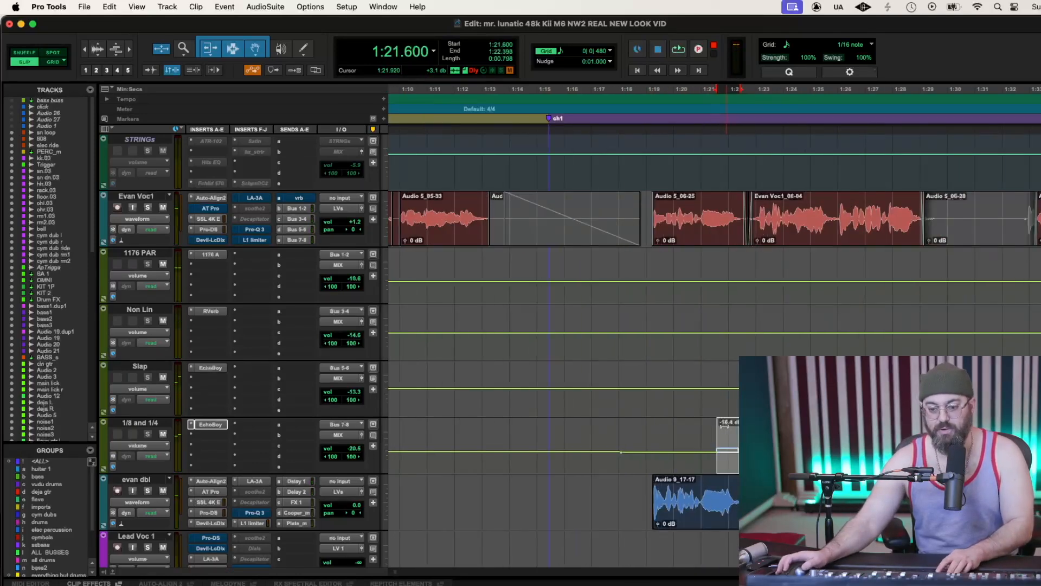
drag(724, 423, 724, 423)
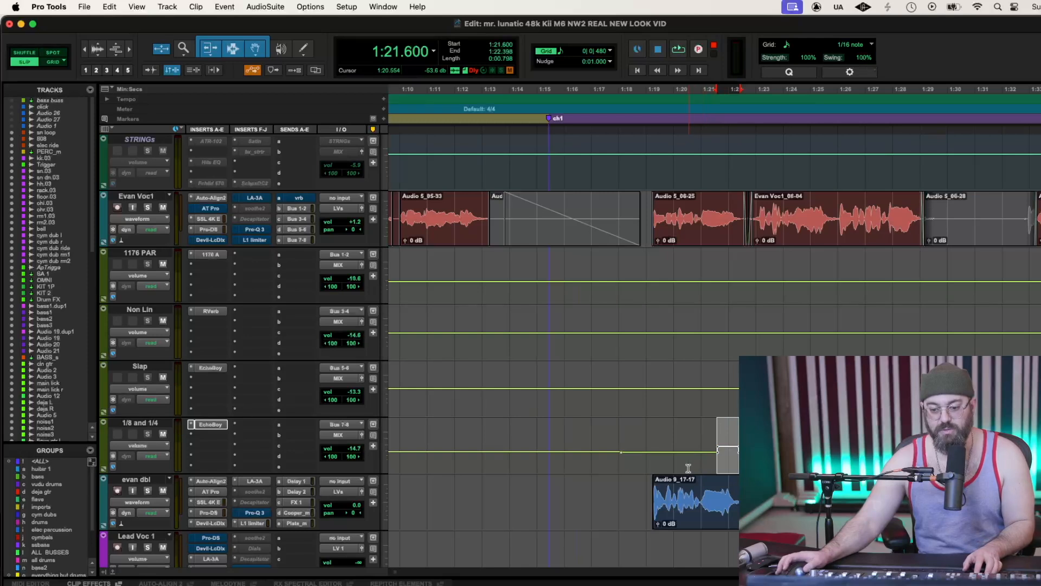
Audition the chorus from 1:20.554 and 1:23.200, and raise the 1/8 and 1/4 volume automation from 1:25.760 to 1:26.272 to -13.0 dB
click(688, 468)
key(space)
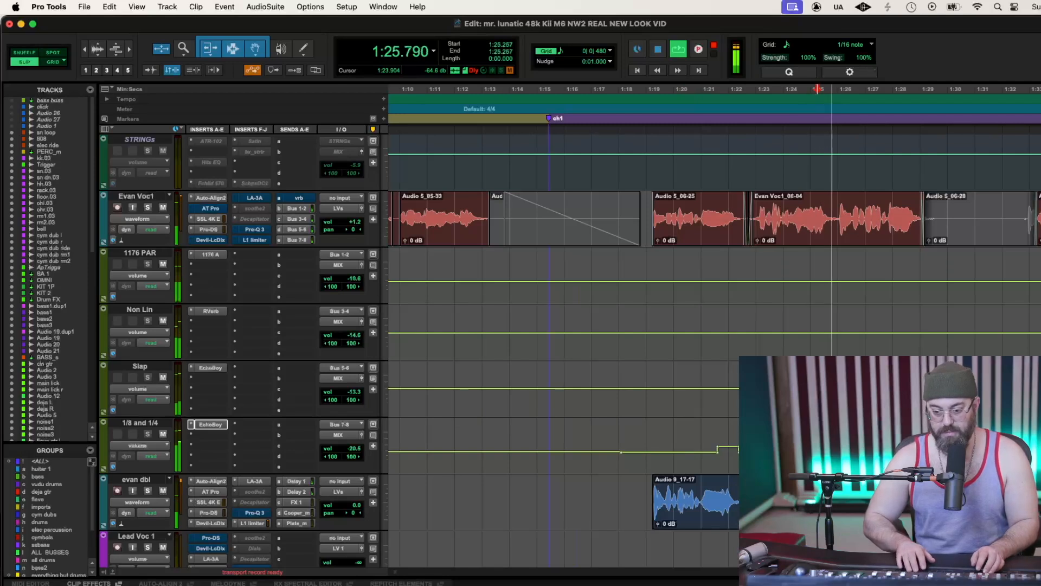
key(Up)
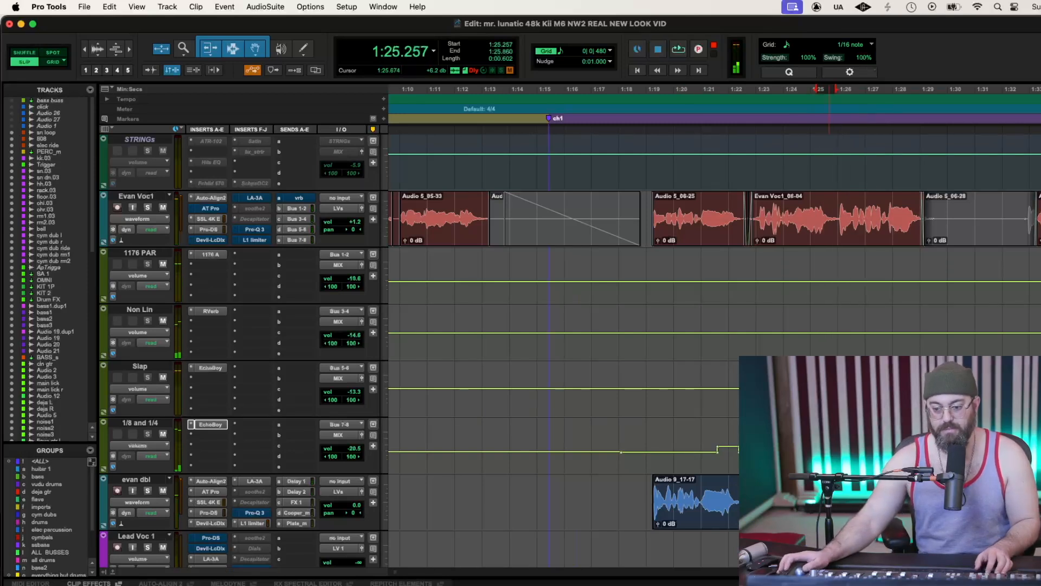
click(762, 456)
key(space)
key(r)
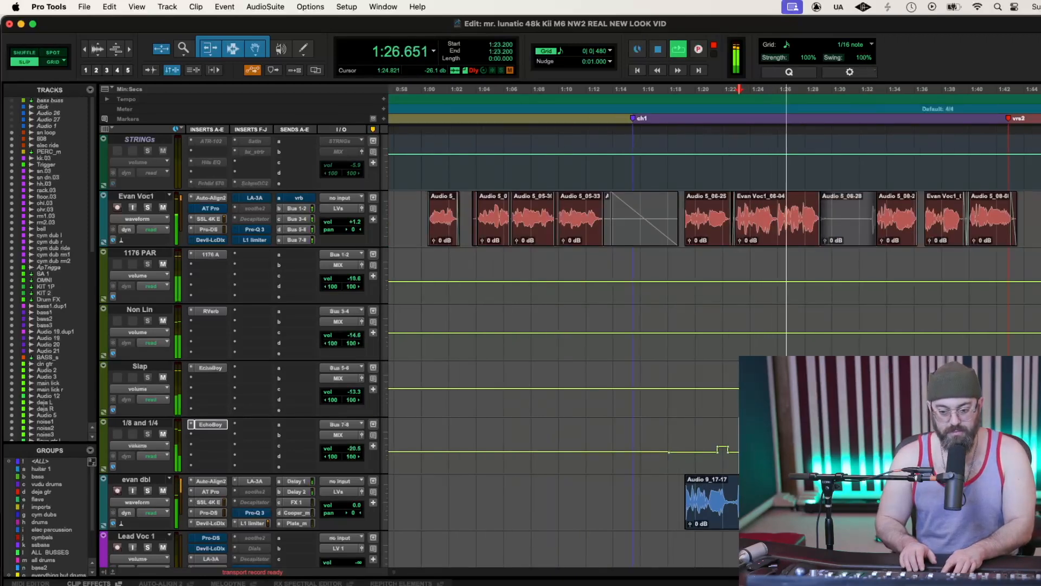
key(space)
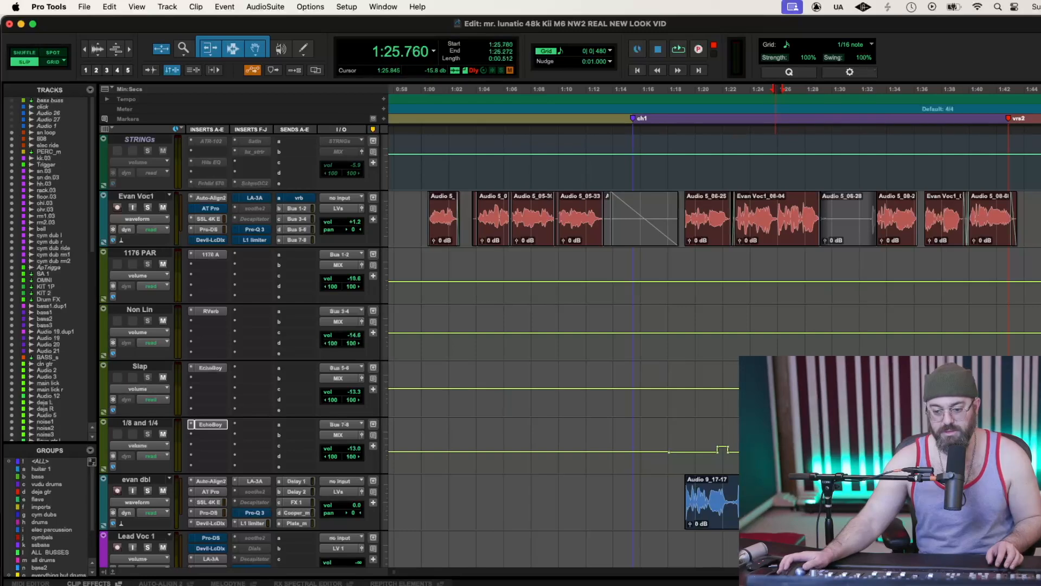
Slope the ends of the two 1/8 and 1/4 automation boosts downward and replay them from 1:20.725 and 1:20.981
key(space)
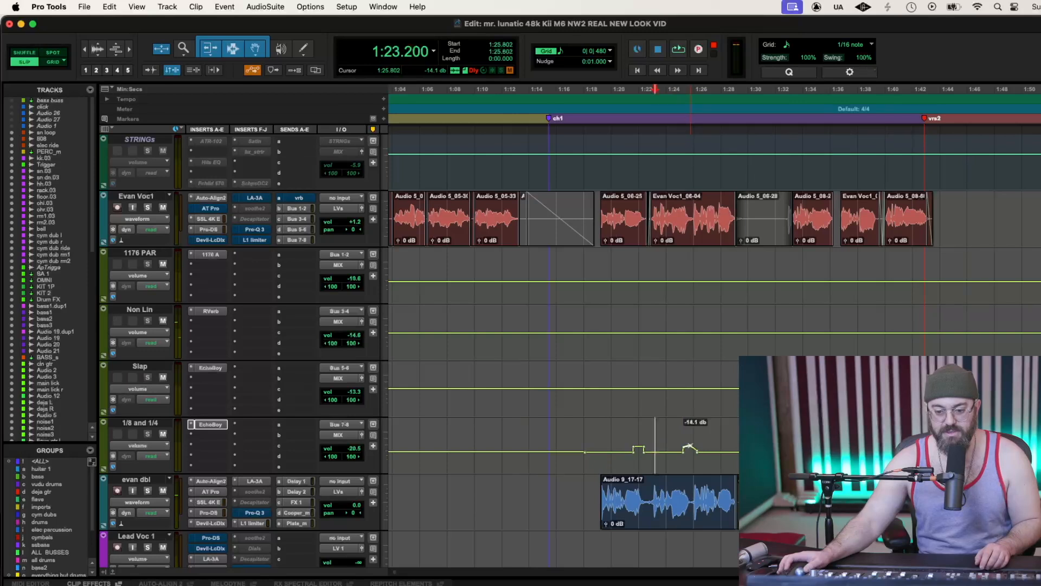
click(621, 461)
key(space)
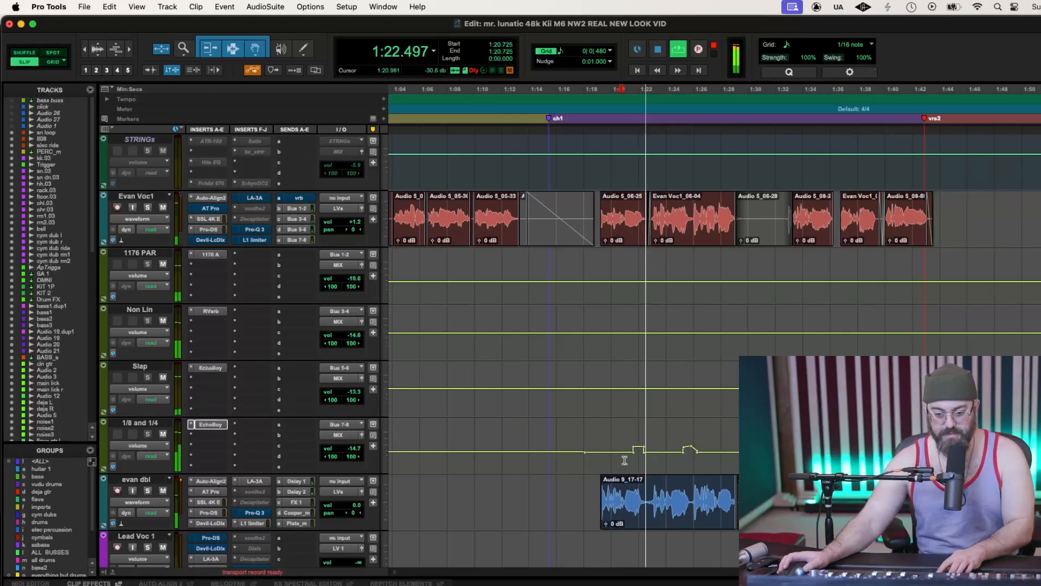
key(space)
click(631, 454)
key(space)
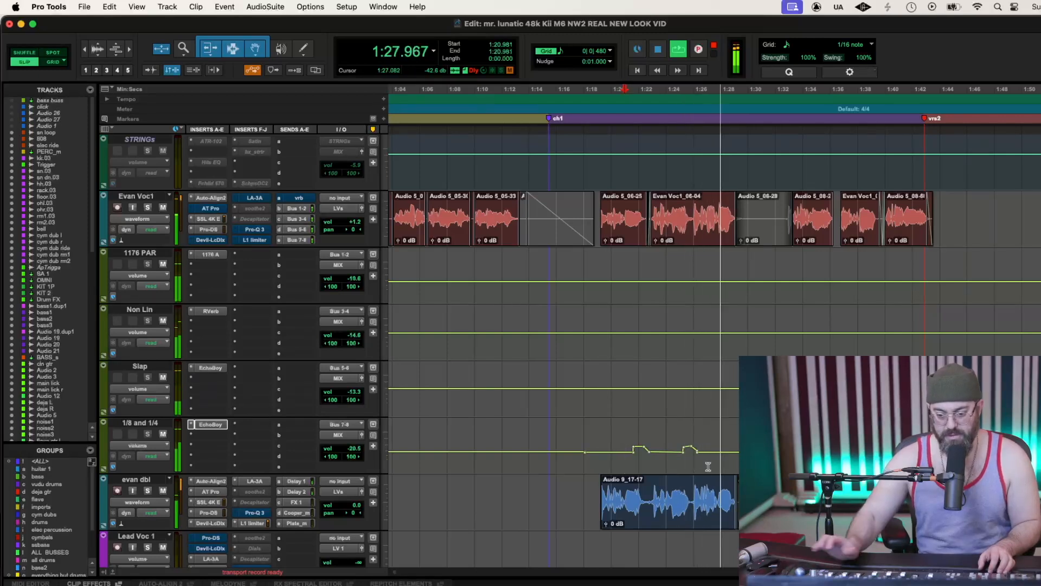
Raise the 1/8 and 1/4 volume automation from 1:28.668 to 1:29.429 to -15.3 dB and return the playback position to 1:27.594
key(space)
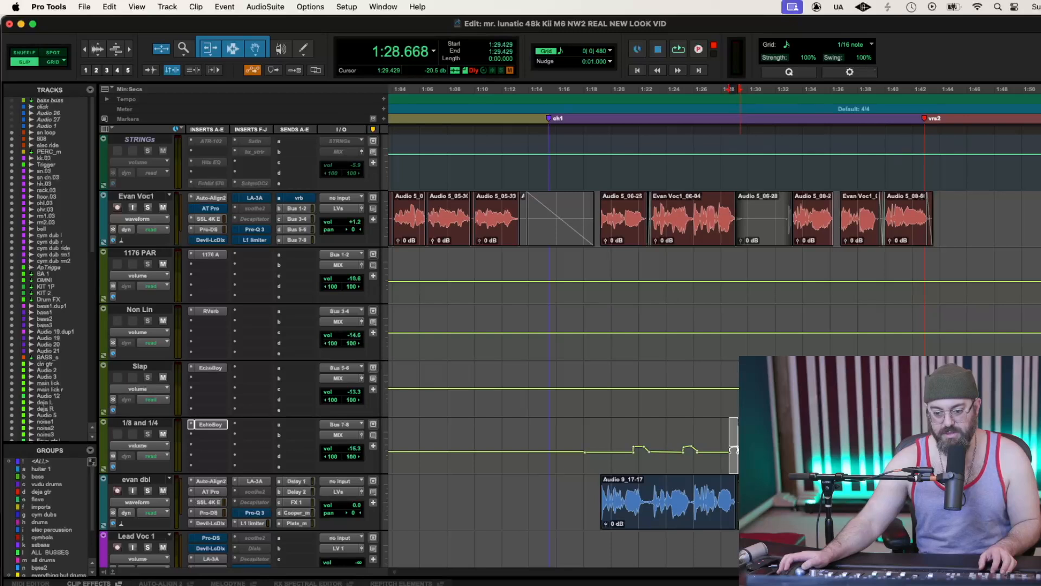
drag(716, 458, 715, 459)
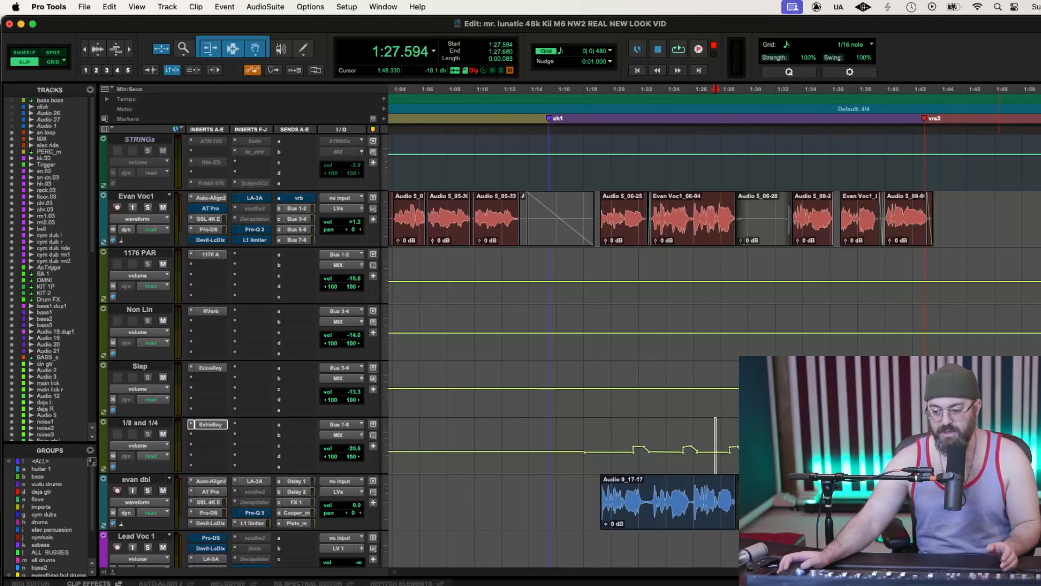
Audition the chorus from 1:27.381 and 1:27.125, and slope the 1/8 and 1/4 automation boost's tail downward from 1:29.301 to 1:30.794
scroll(564, 325, right, 3)
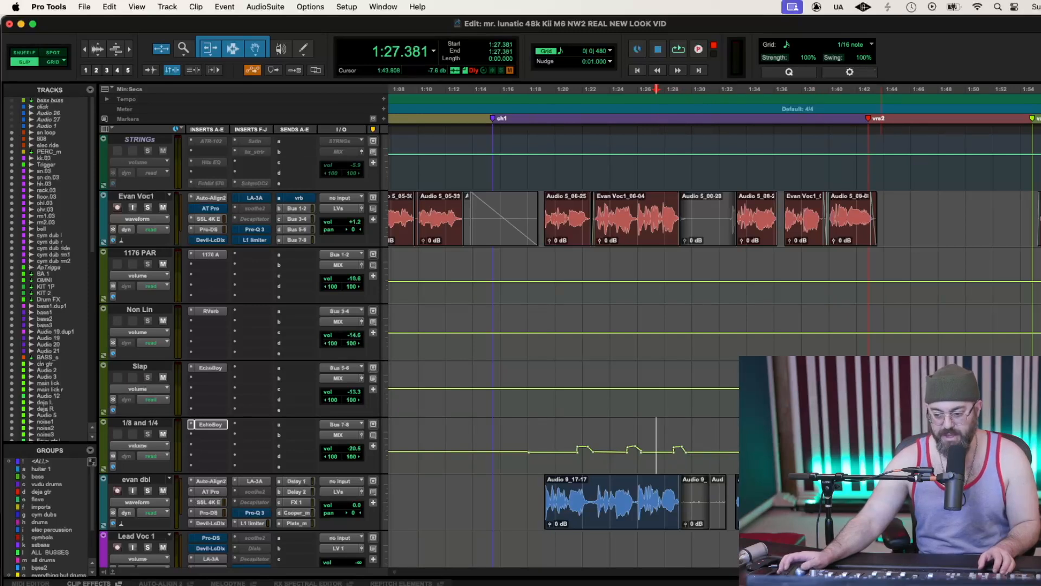
scroll(565, 325, right, 6)
key(space)
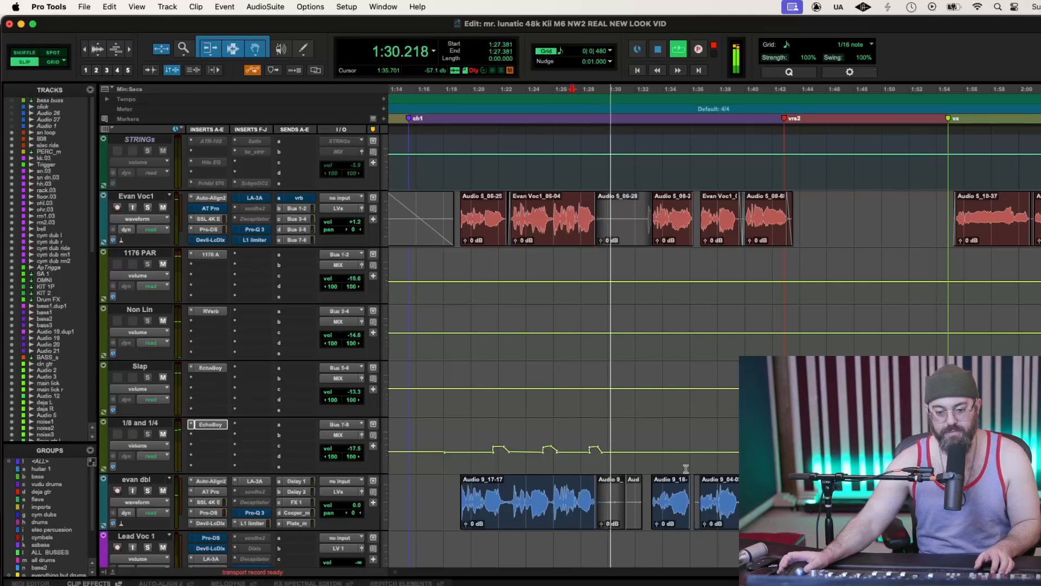
key(space)
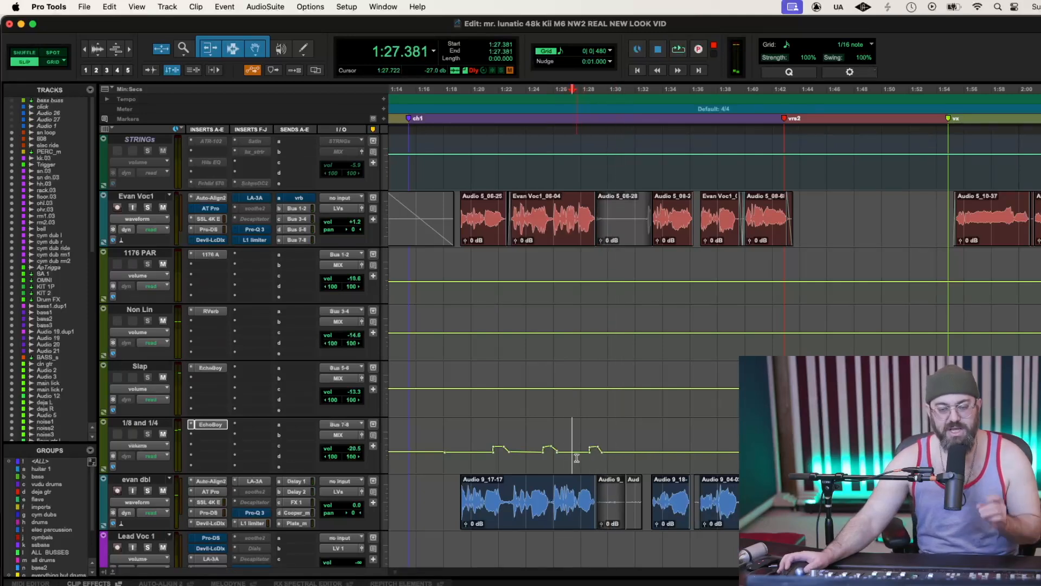
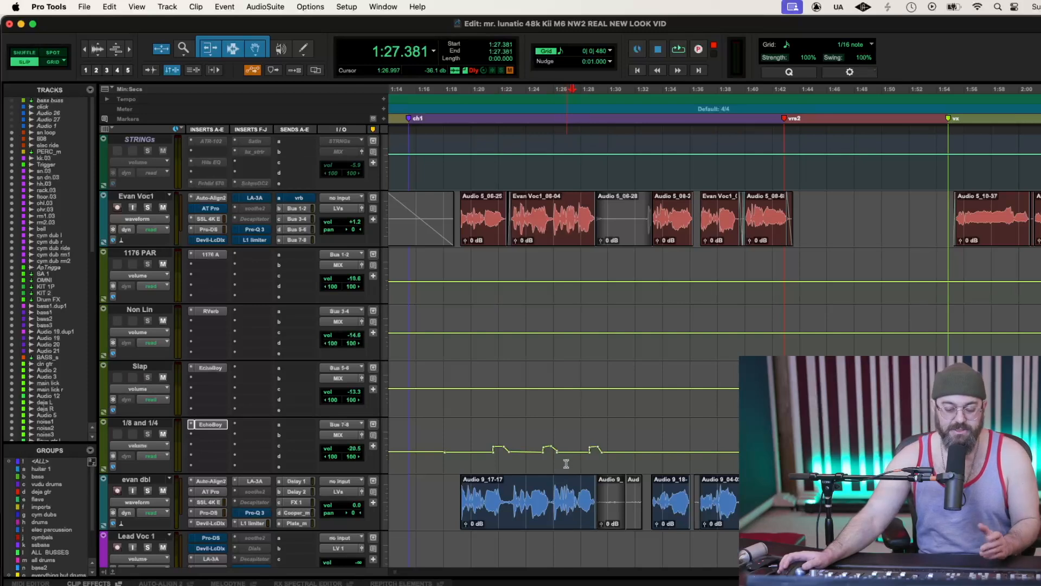
key(space)
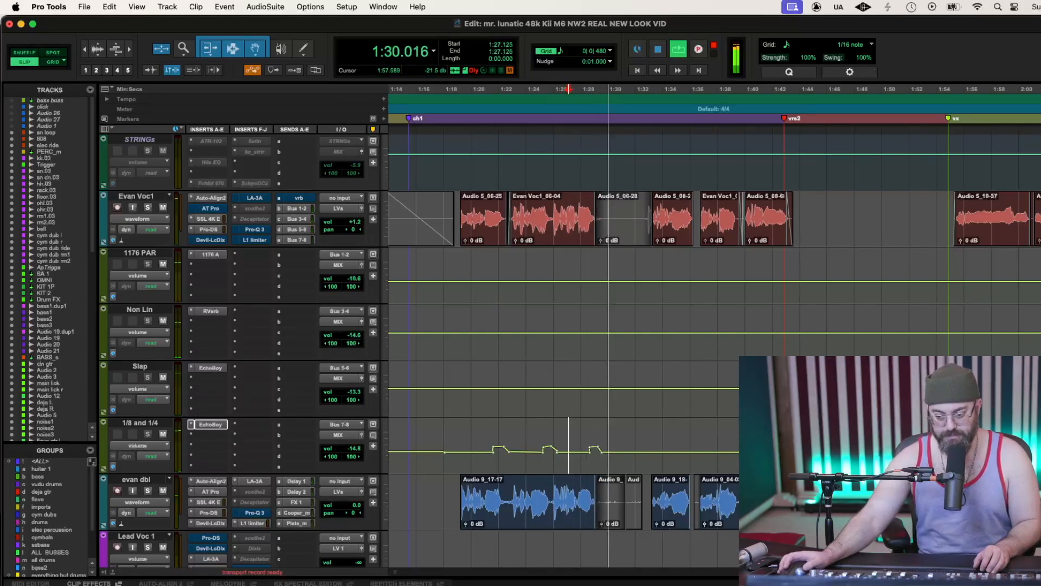
key(space)
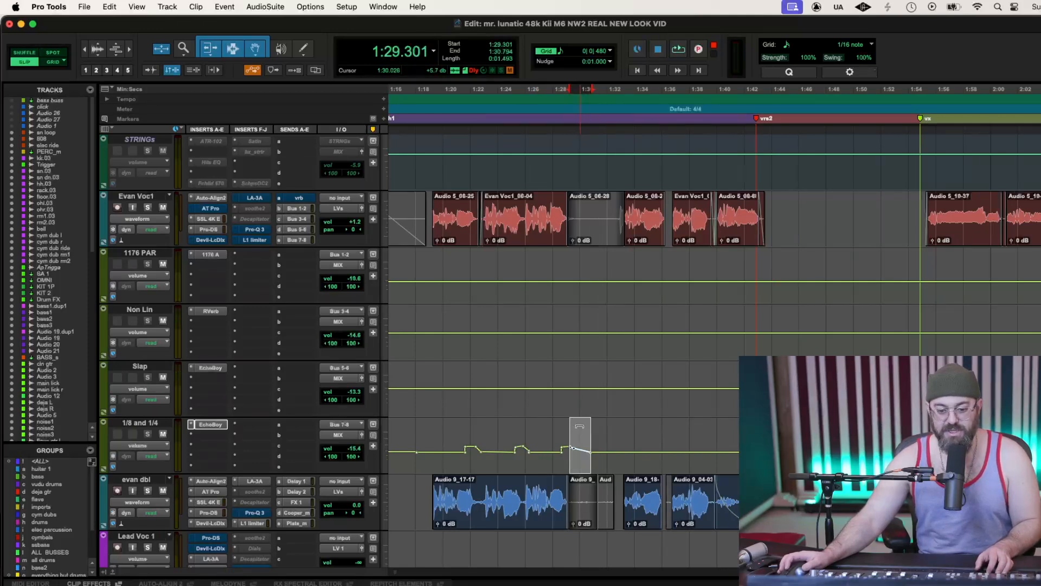
Play from 1:28.064, raise the 1/8 and 1/4 volume automation from 1:35.209 to 1:36.081 with a downward slope after it, and replay from 1:34.762
click(549, 460)
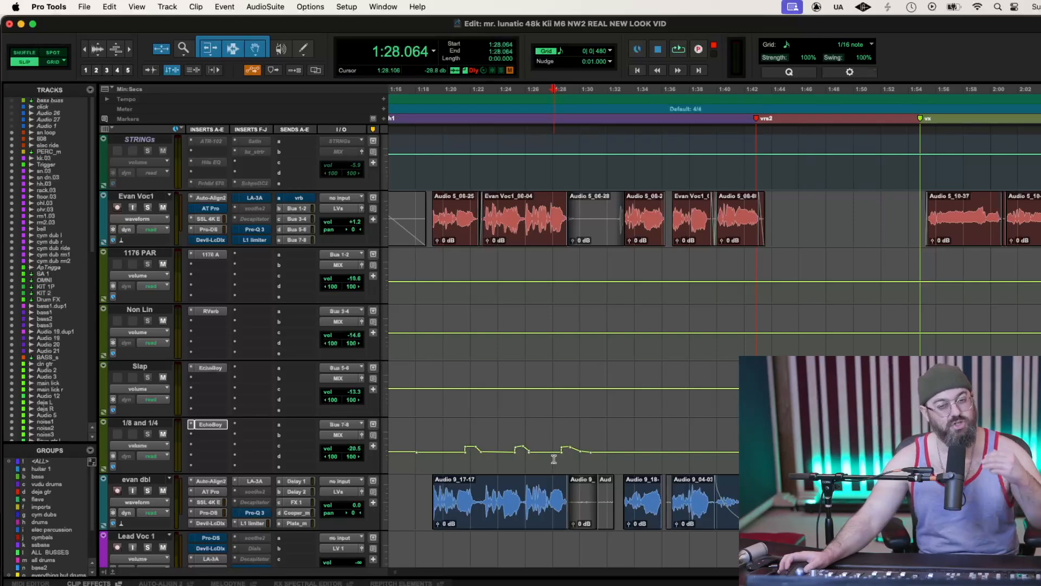
key(space)
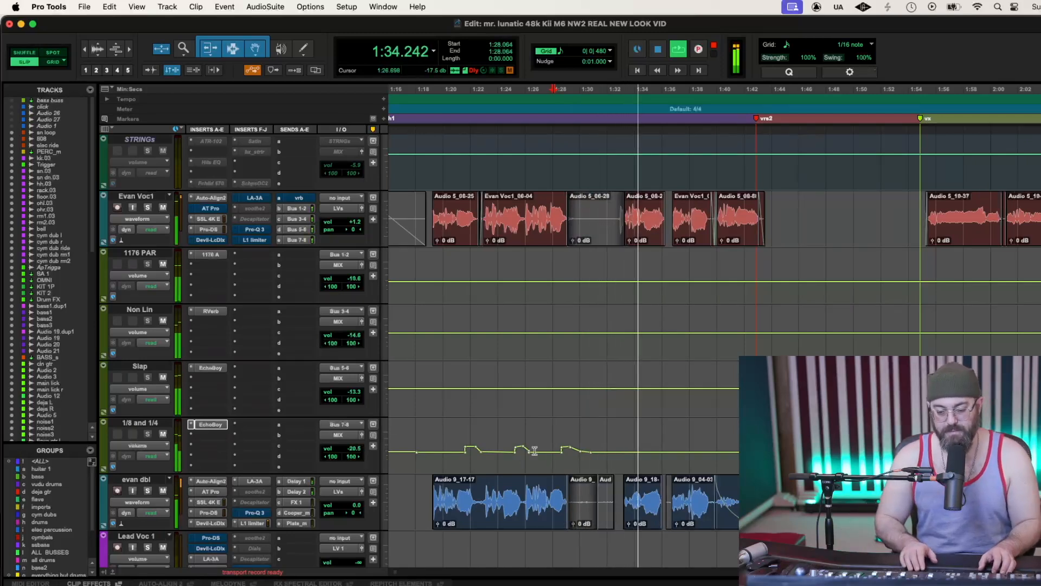
key(Up)
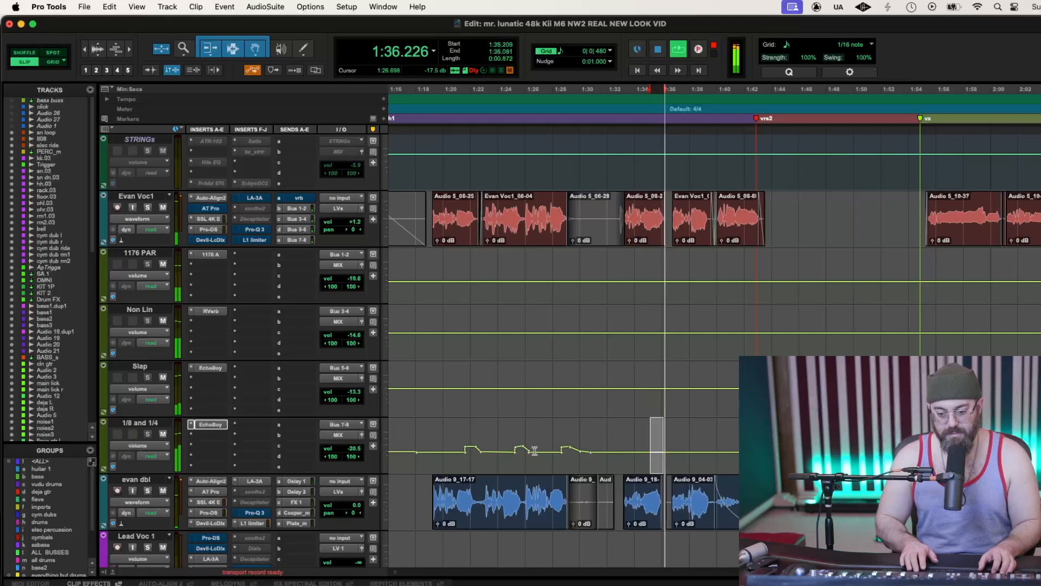
key(space)
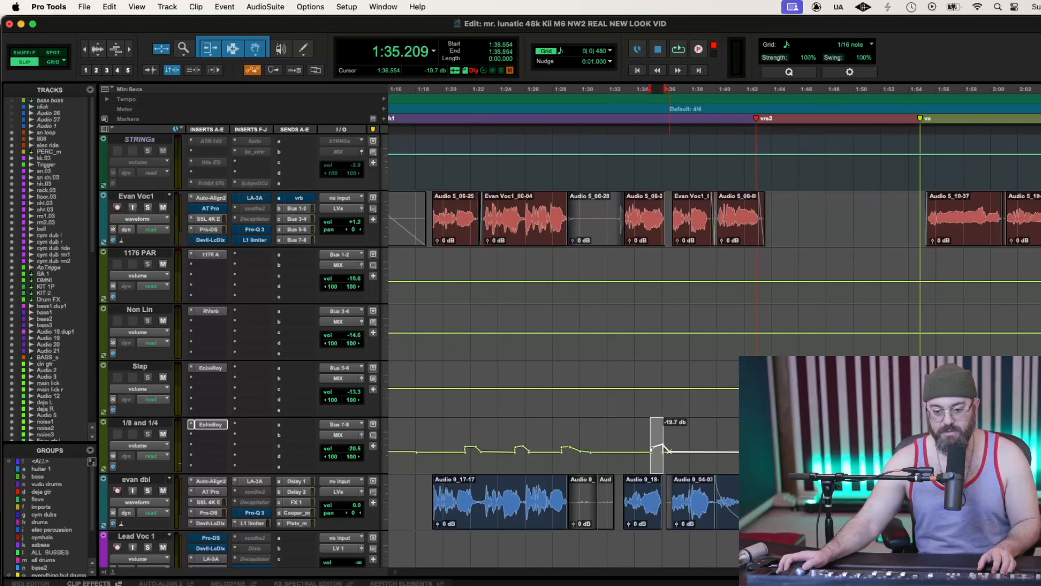
click(646, 455)
key(space)
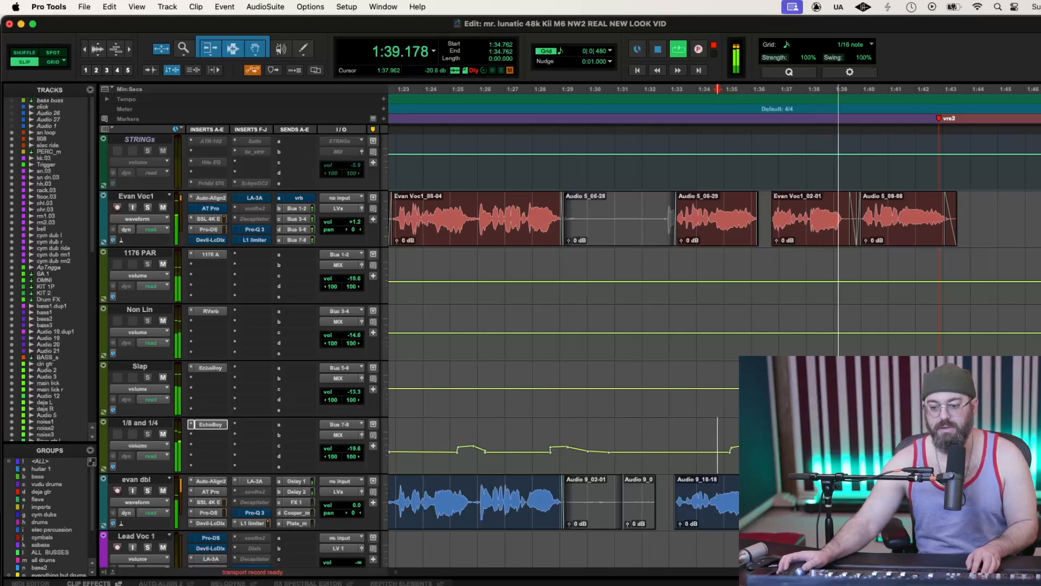
key(space)
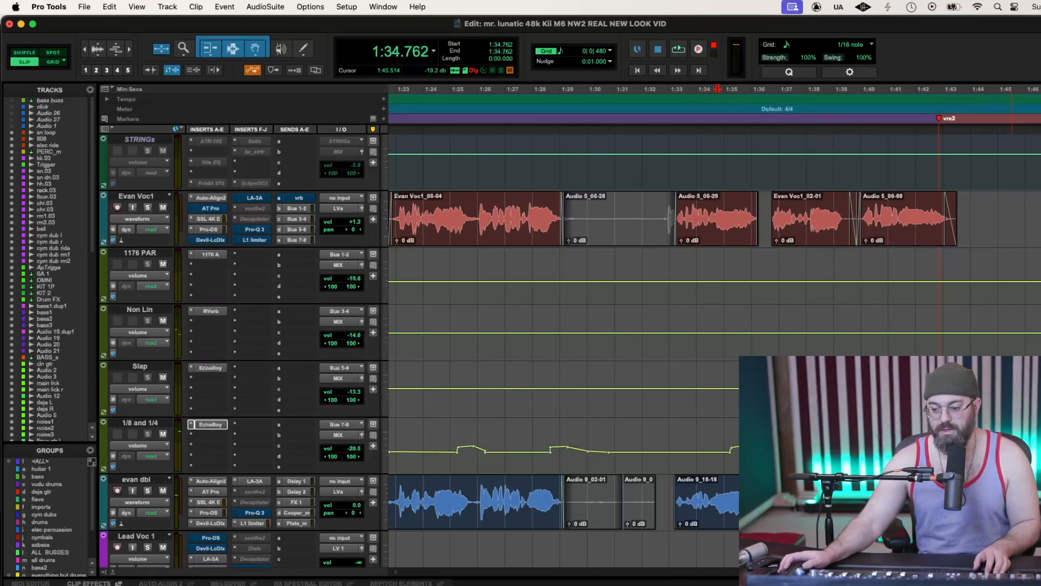
Set the 1/8 and 1/4 track's automation mode to touch and audition the phrase from 1:34.762
scroll(686, 325, right, 10)
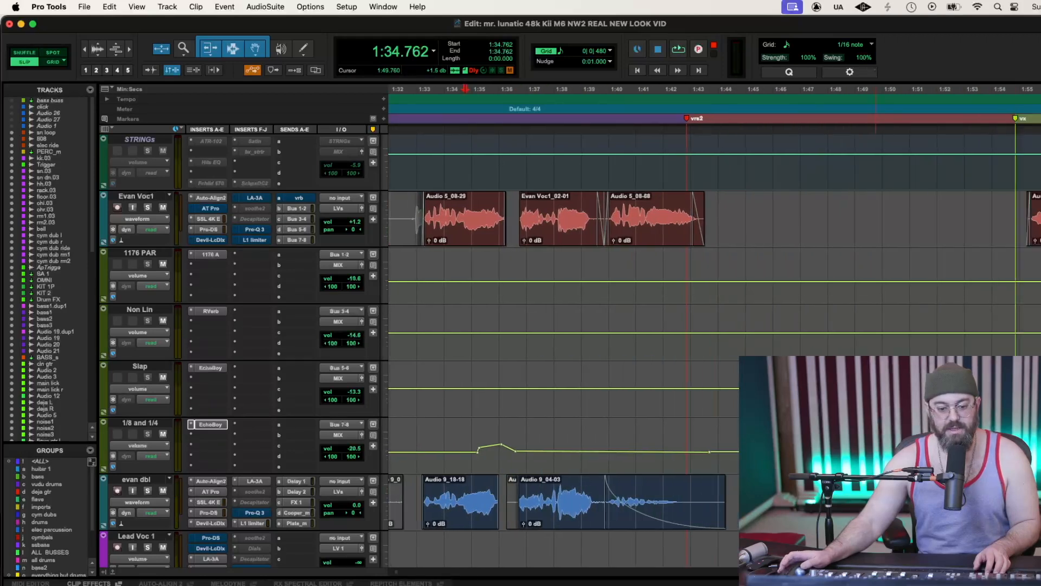
click(154, 457)
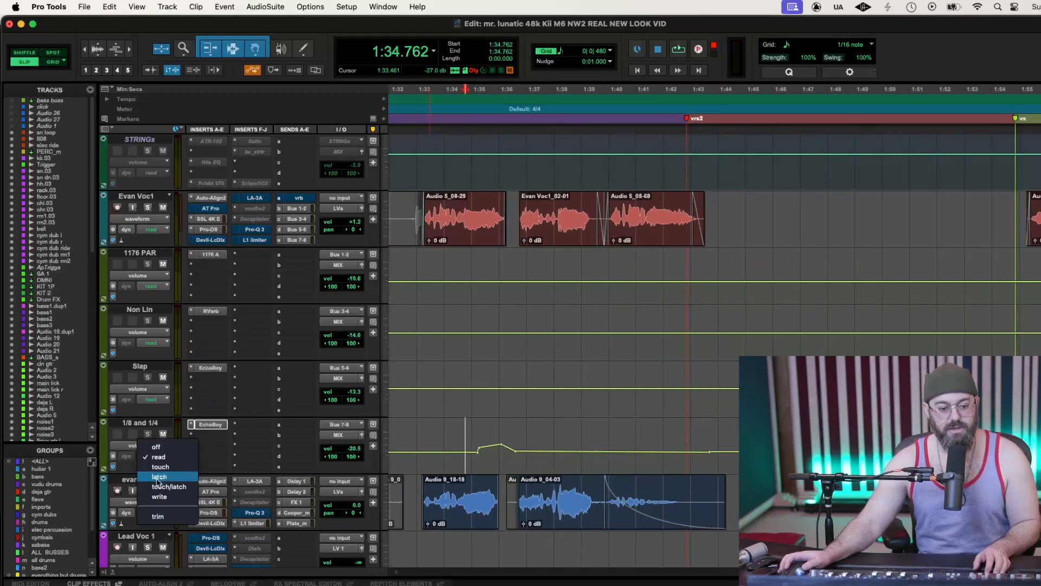
click(160, 467)
key(space)
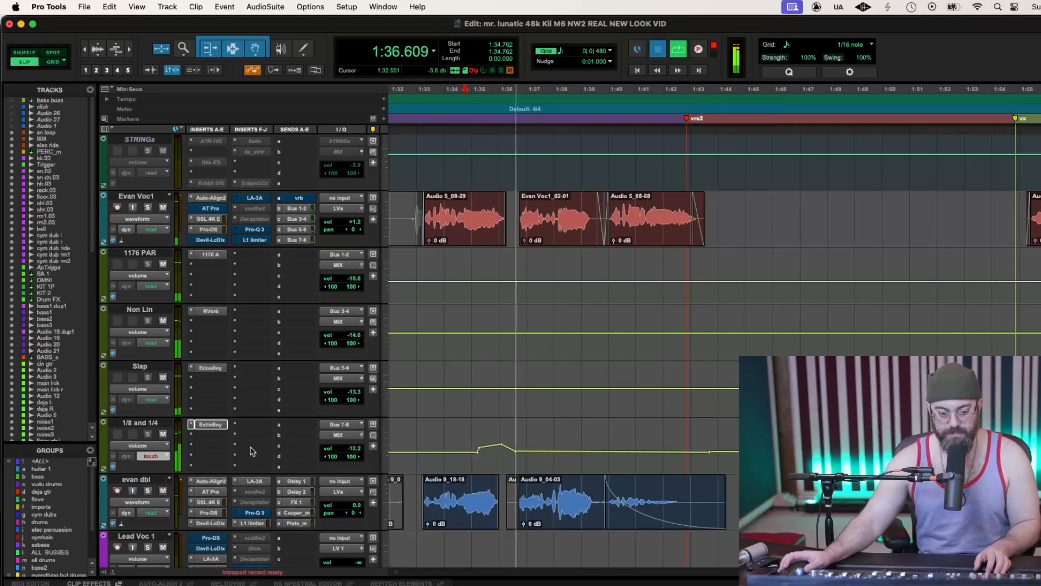
key(space)
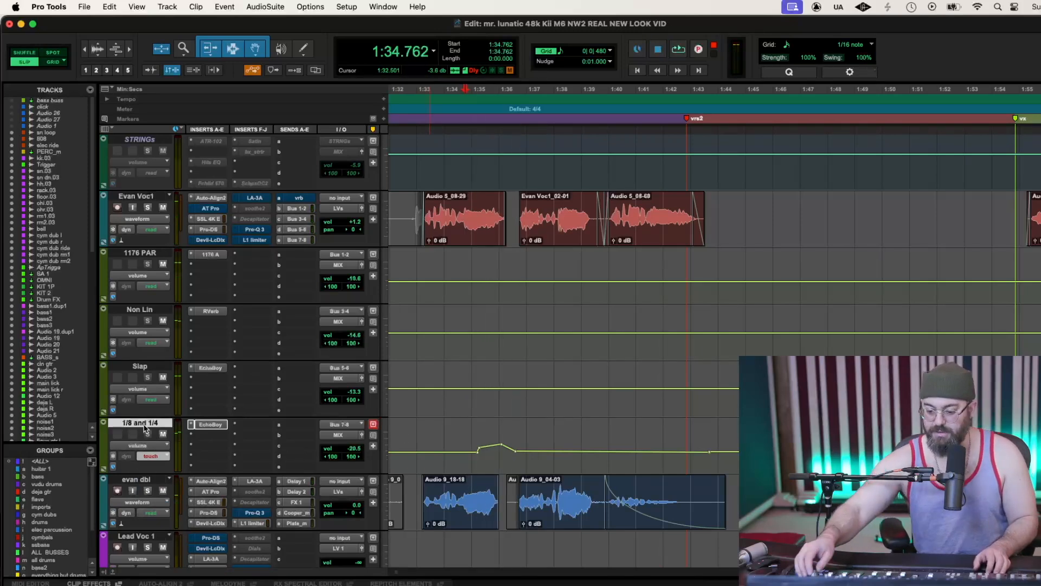
Record two touch passes of 1/8 and 1/4 volume rides during playback from 1:34.762
scroll(146, 429, down, 4)
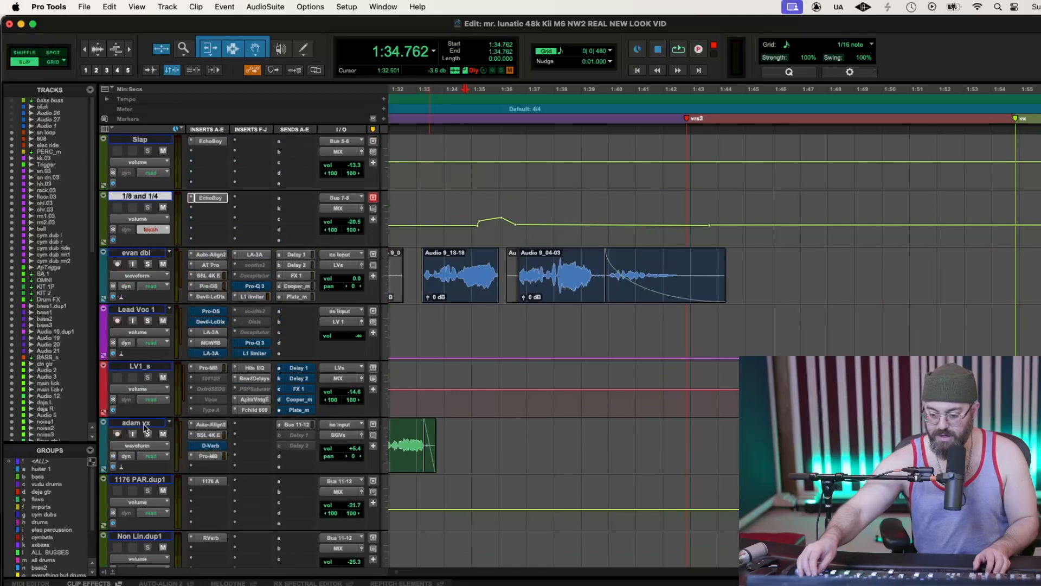
key(space)
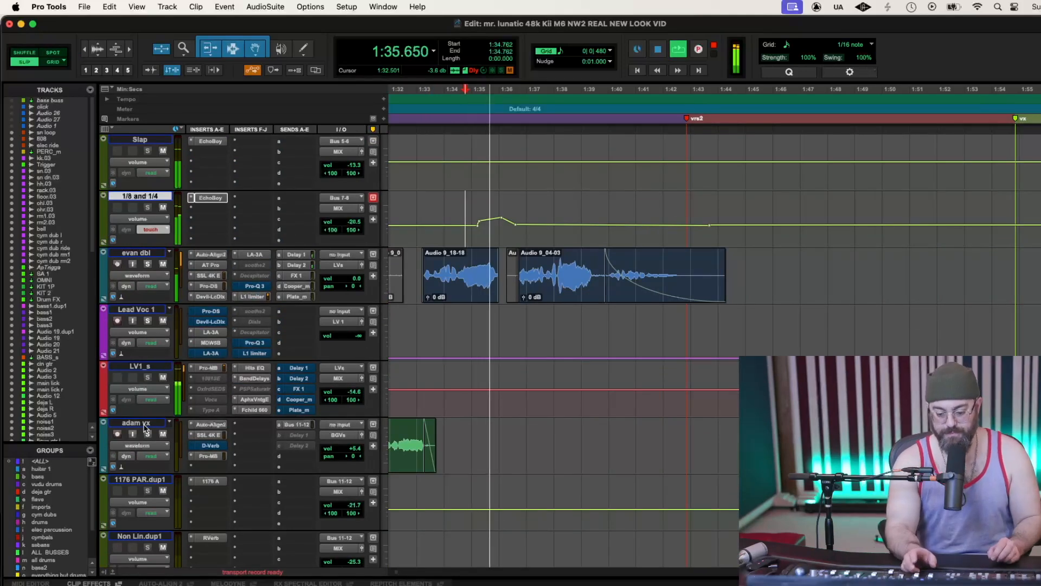
key(space)
key(space)
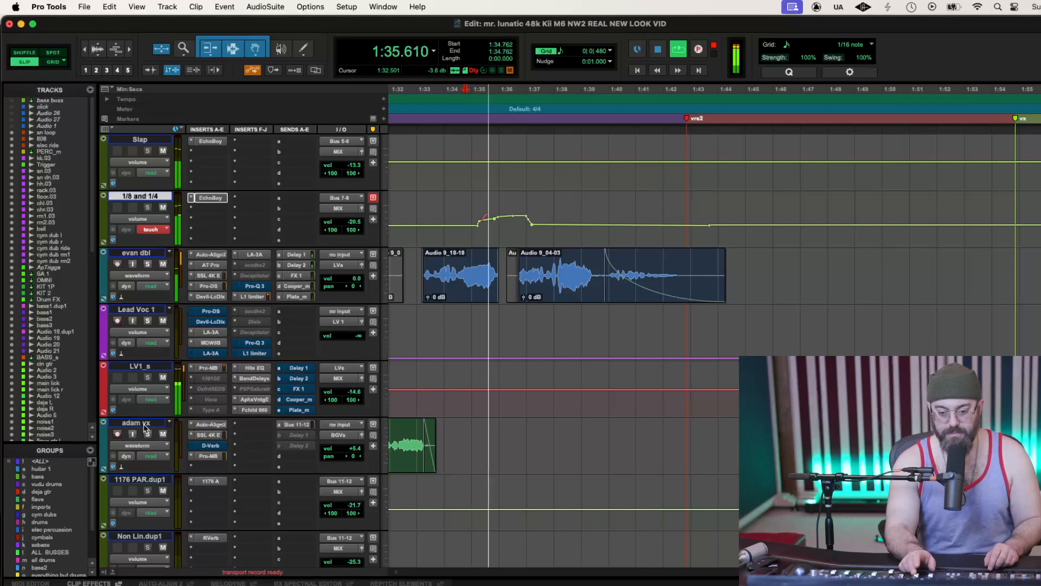
key(space)
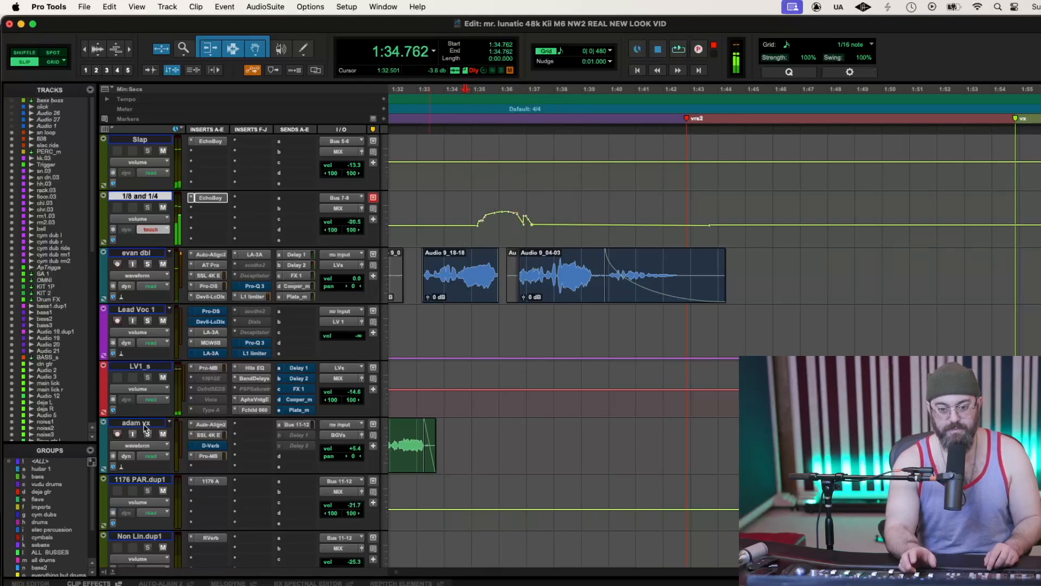
Redo the 1/8 and 1/4 touch volume ride from 1:34.762, showing more of the song around the chorus
key(space)
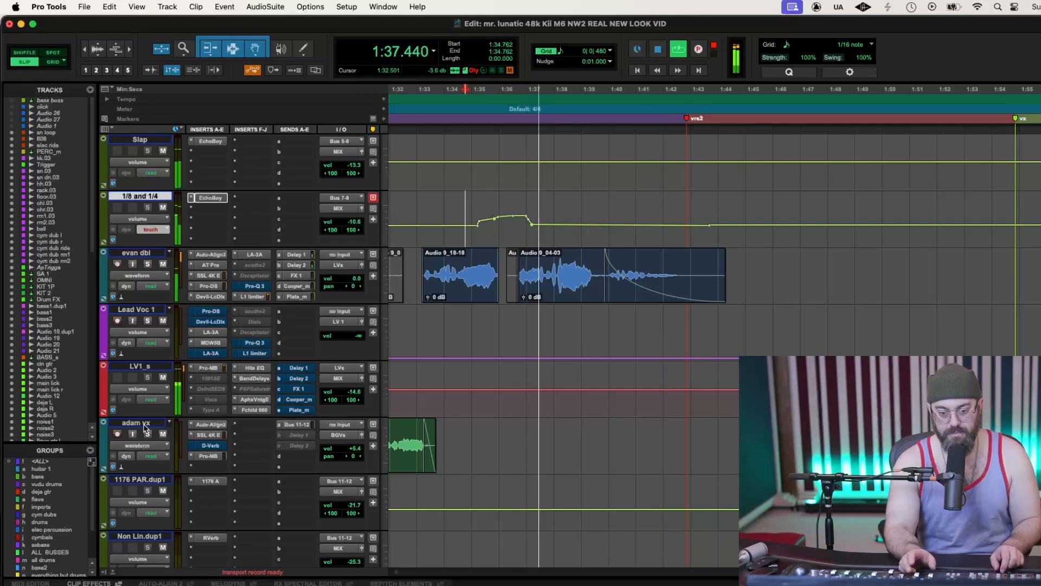
key(r)
key(r)
key(space)
key(space)
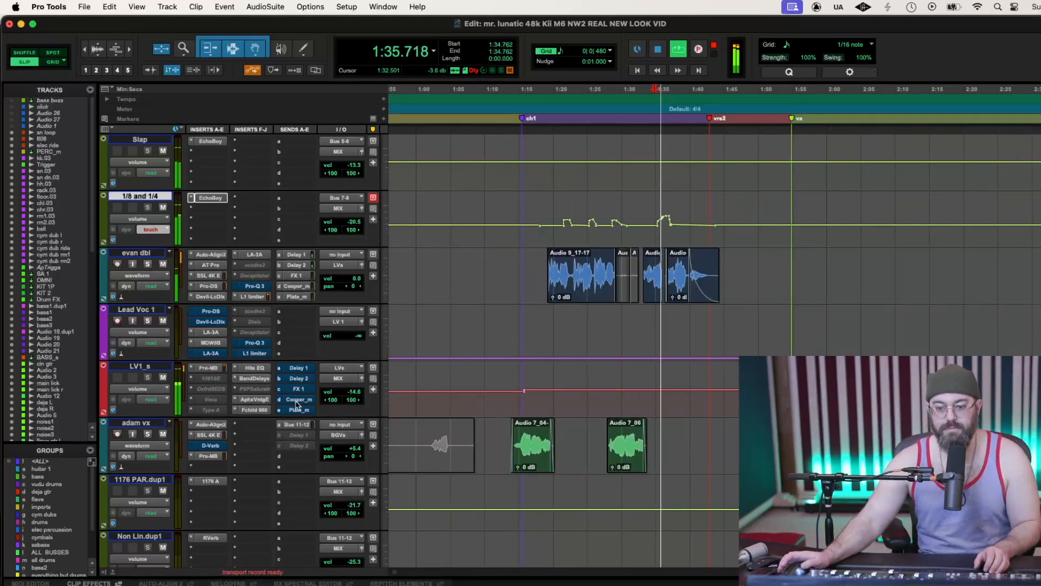
Lower the 1/8 and 1/4 volume automation from 1:35.317 to 1:38.133 by about 1.8 dB and replay from 1:34.122
key(space)
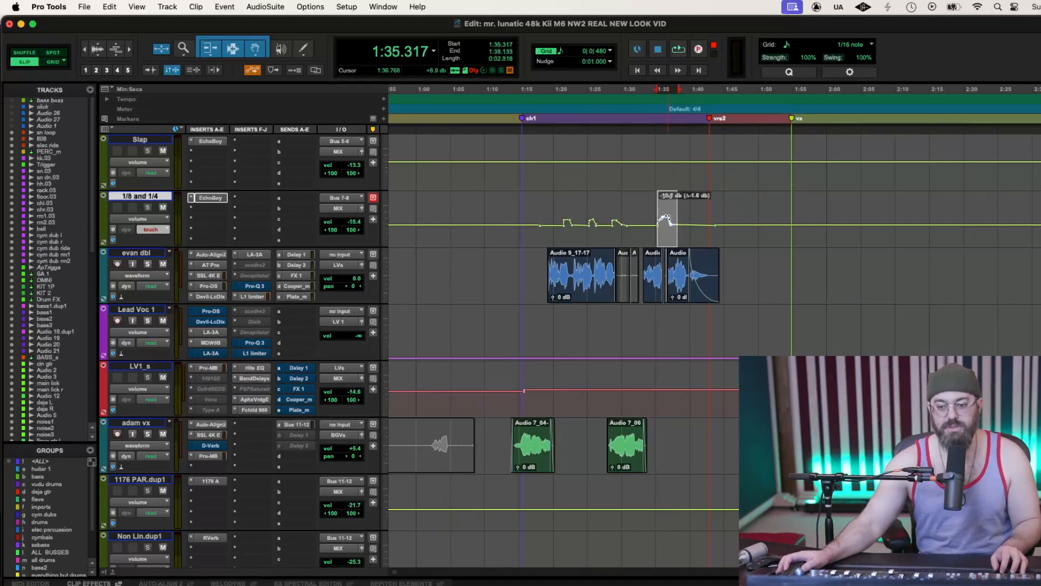
click(658, 225)
key(space)
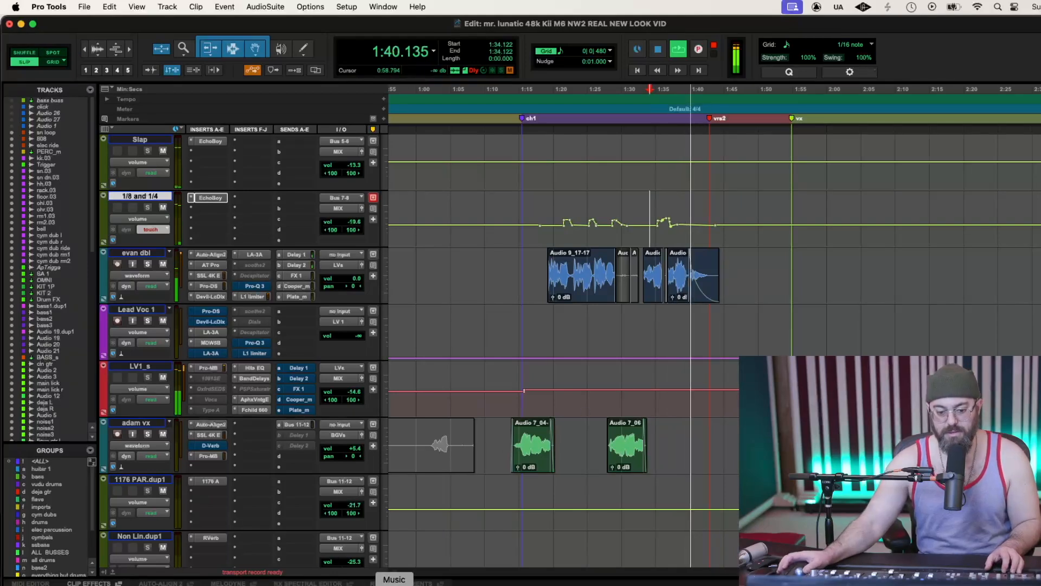
drag(396, 573, 398, 573)
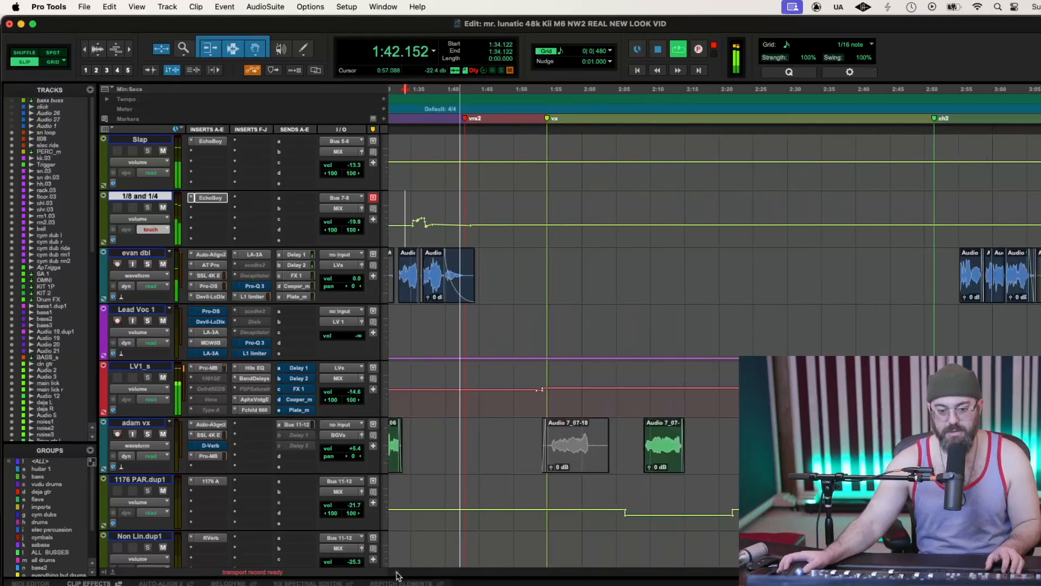
key(space)
Write touch volume rides on the 1/8 and 1/4 track from 1:37.450 through the chorus's last phrase to about 1:45
click(428, 106)
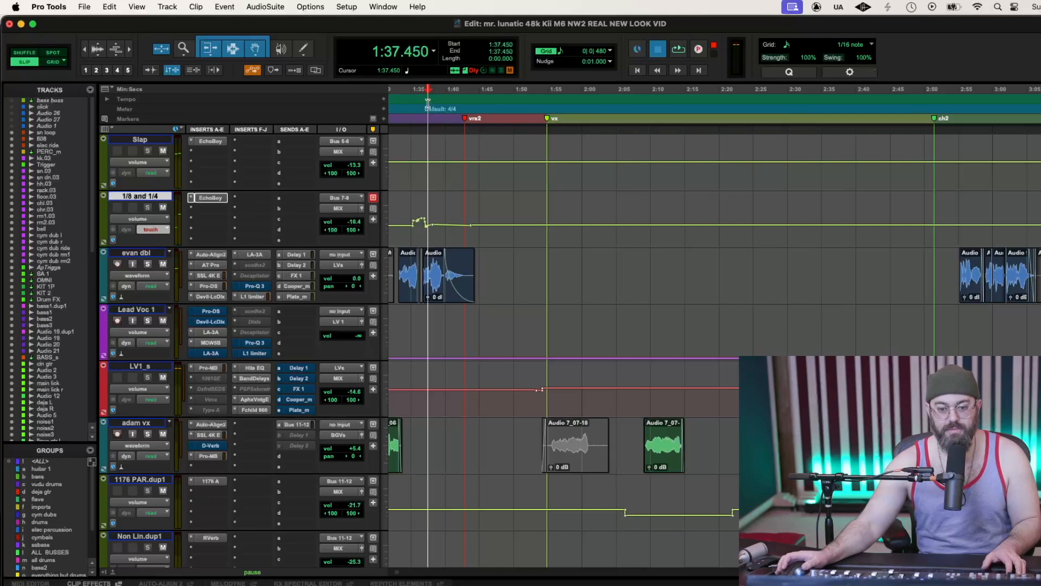
key(space)
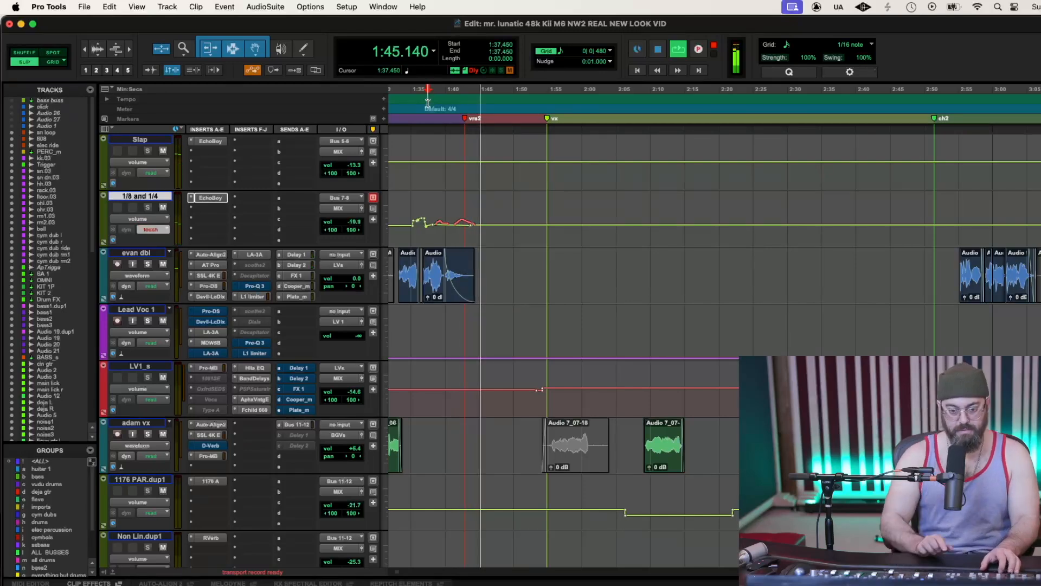
key(space)
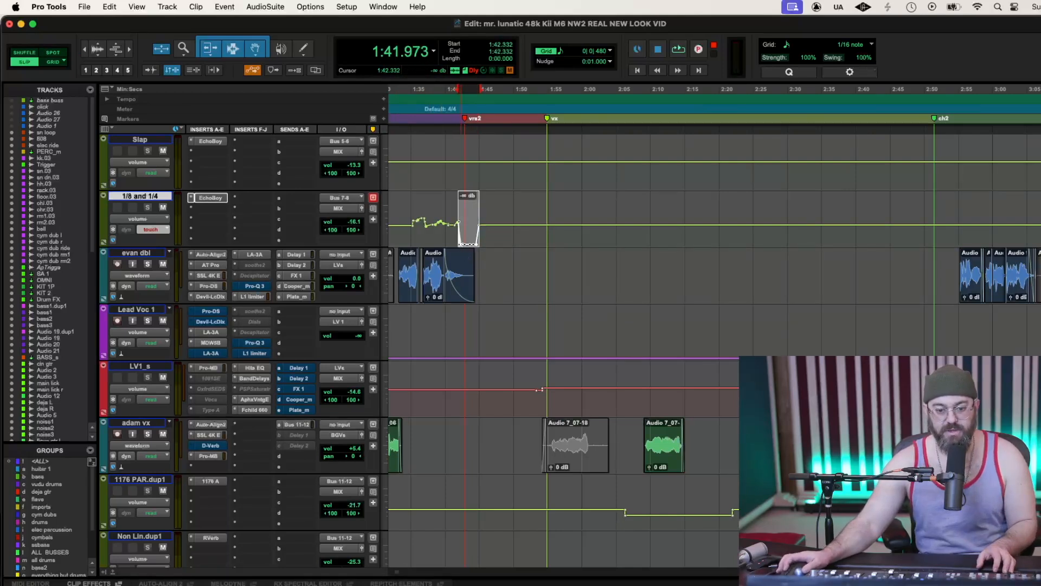
Drop the 1/8 and 1/4 volume automation to -∞ dB from 1:41.973, around the vrs2 marker, and replay from 1:39.498 and 1:38.560
click(441, 238)
key(space)
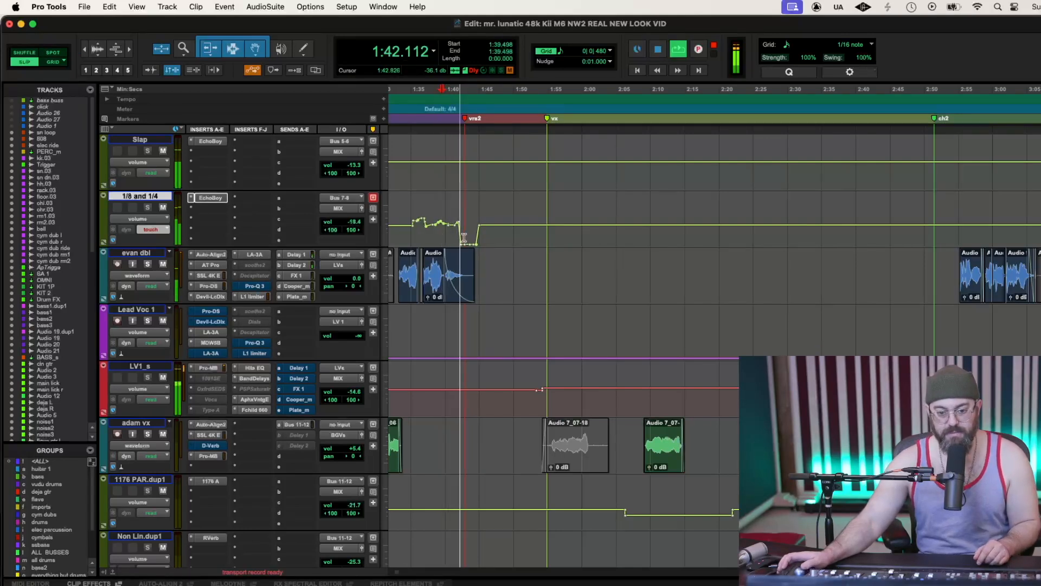
key(space)
click(442, 238)
key(space)
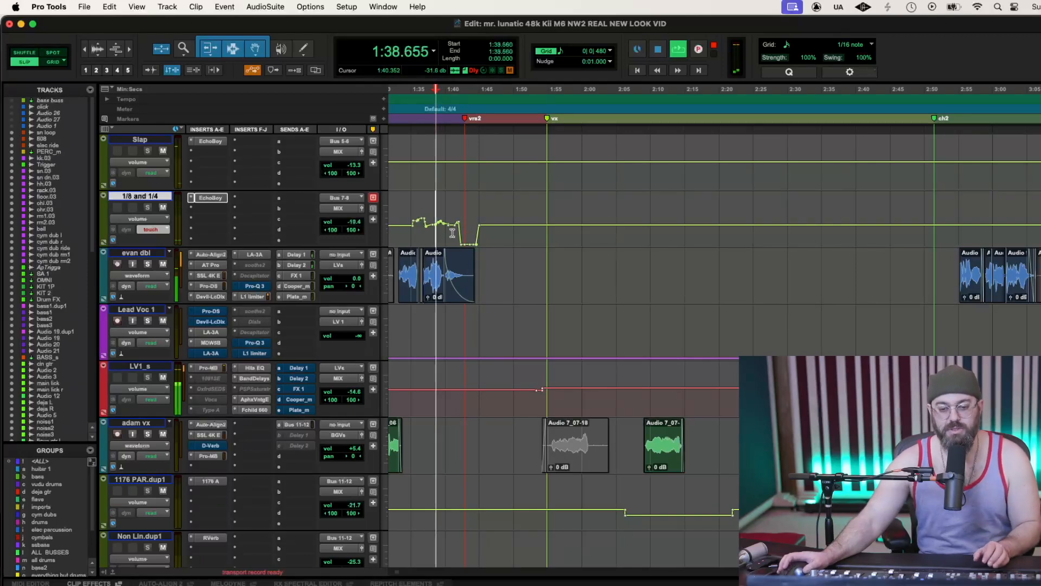
Reshape the 1/8 and 1/4 automation drop between 1:41.717 and 1:43.509 into a gradual fade, replay from 1:40.096, and show the whole song
drag(458, 232, 470, 217)
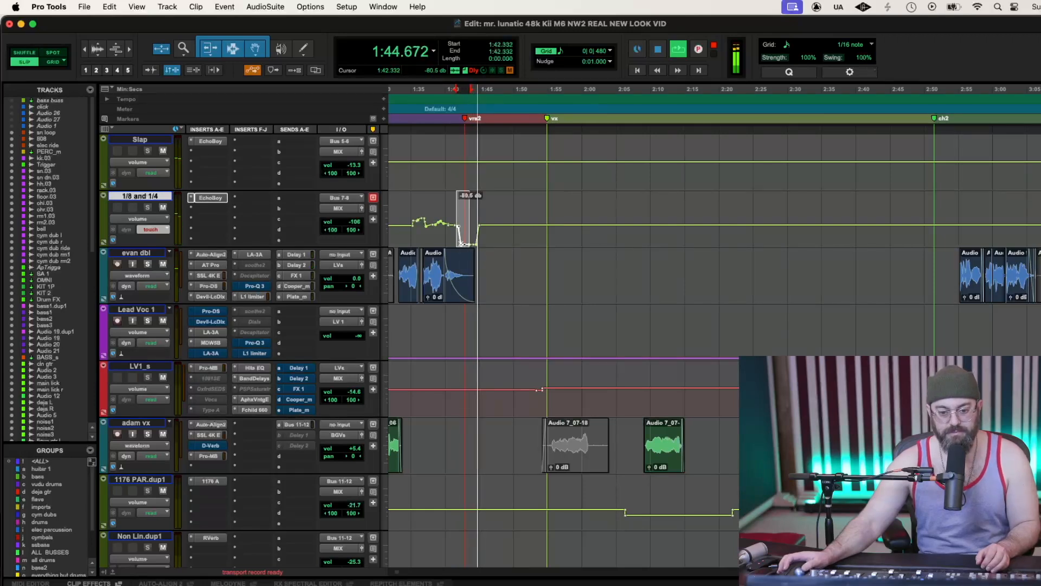
click(464, 241)
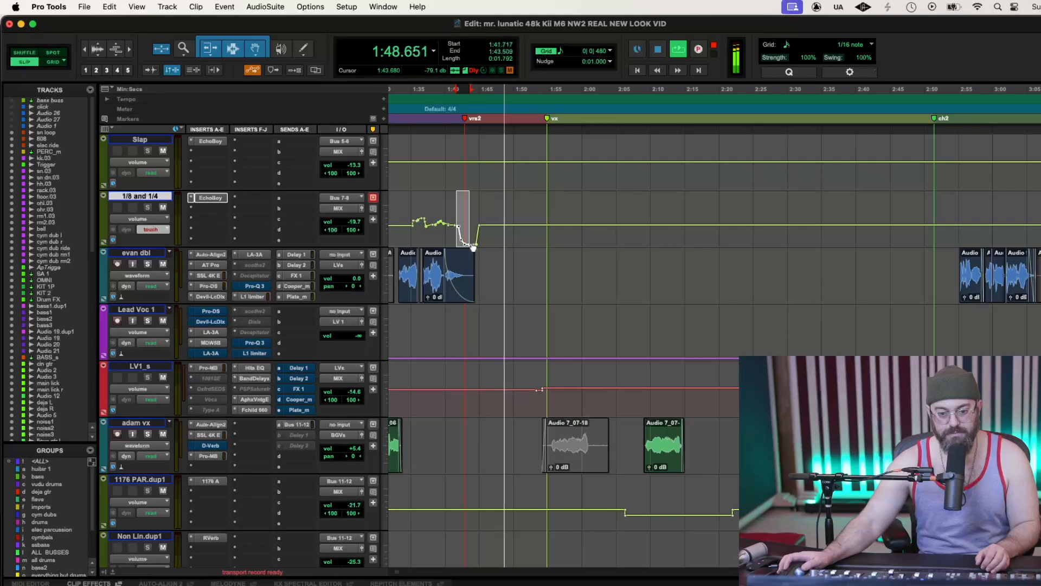
click(446, 237)
key(space)
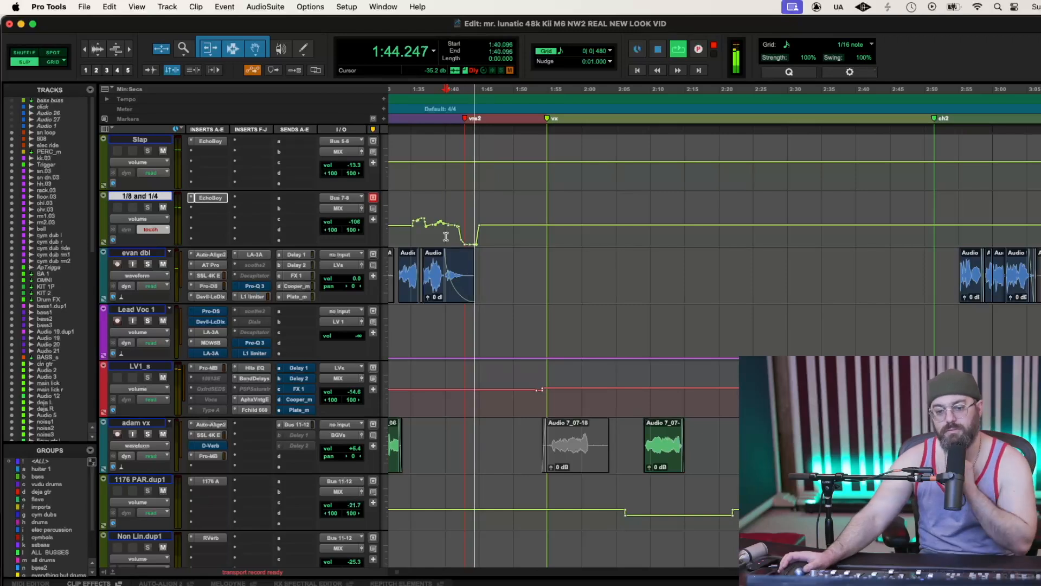
key(super+bracketleft)
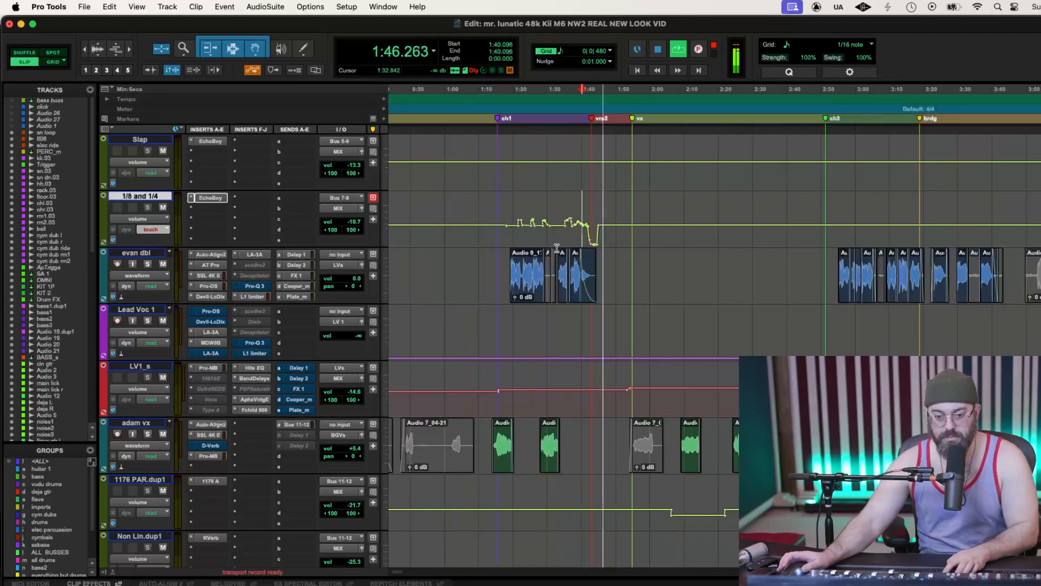
key(super+bracketleft)
scroll(594, 273, up, 6)
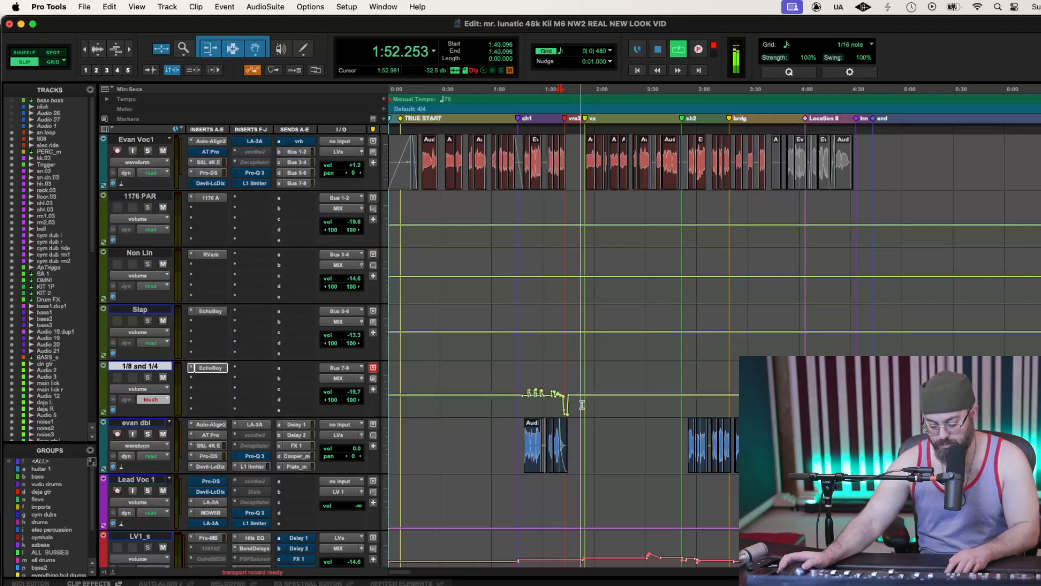
Play into verse 2, relocate playback to 1:56.394 and listen to the vocal entry after the vx marker
key(t)
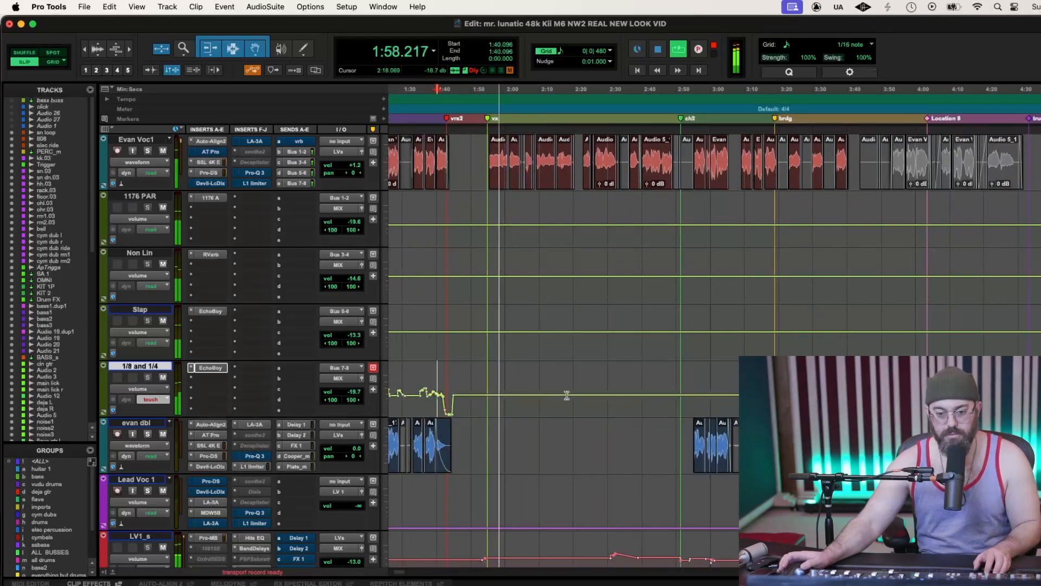
key(space)
click(487, 407)
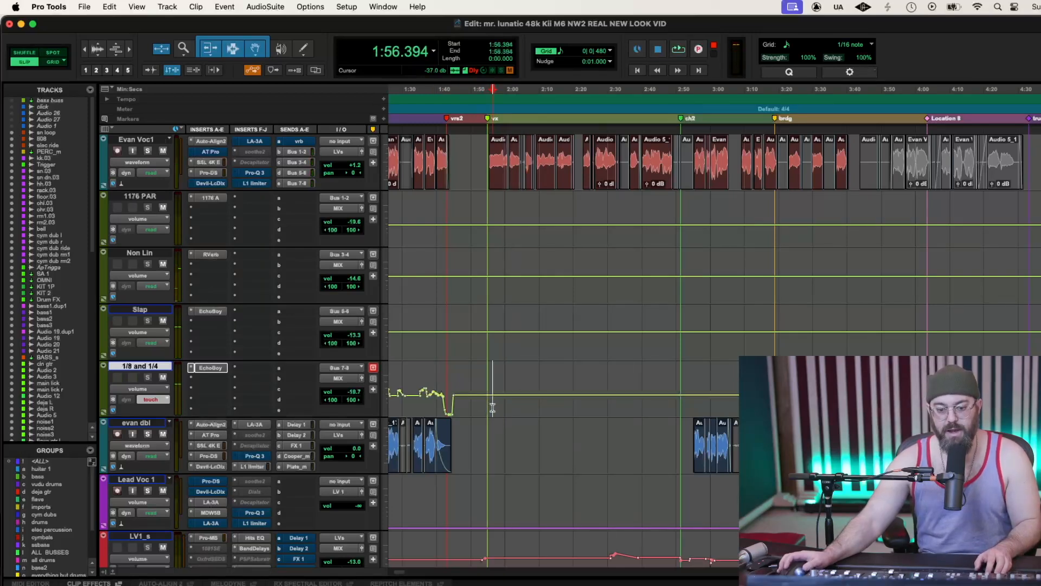
key(super+bracketright)
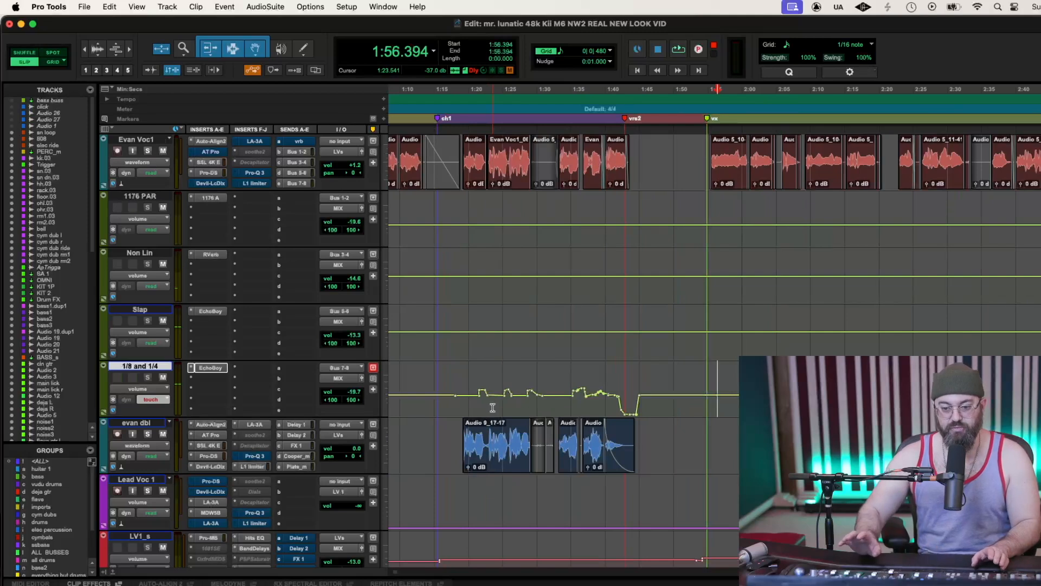
key(space)
key(super+bracketright)
key(super+bracketright)
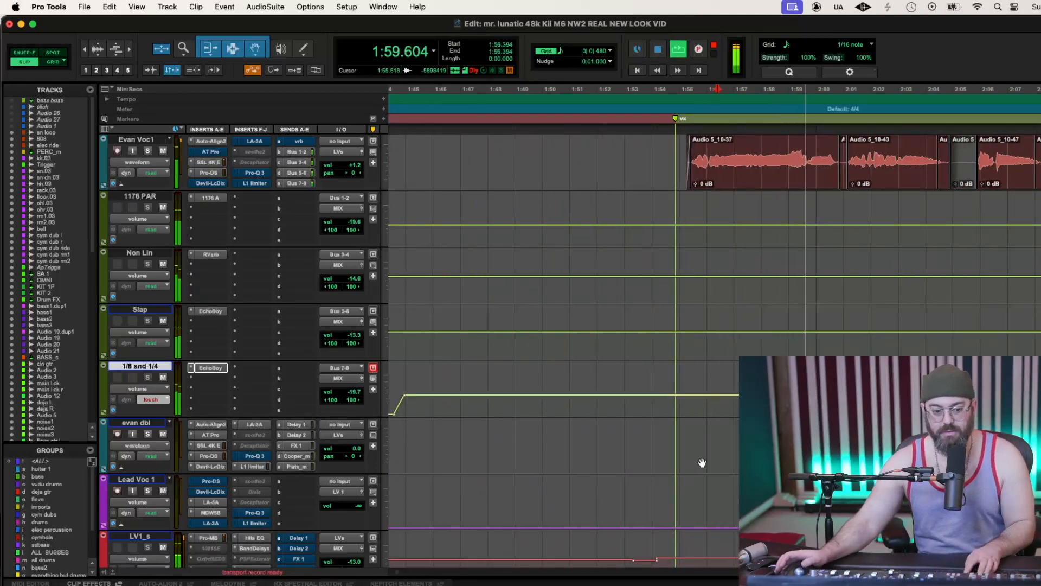
key(space)
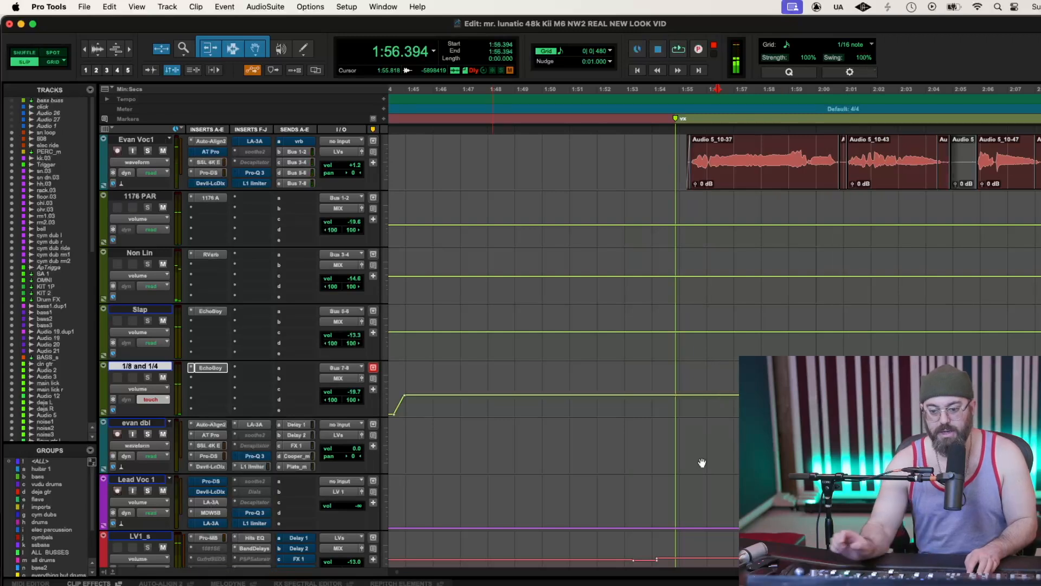
Try a touch volume ride on the 1/8 and 1/4 track while playing from 1:57.269 and 1:58.208
click(742, 404)
key(space)
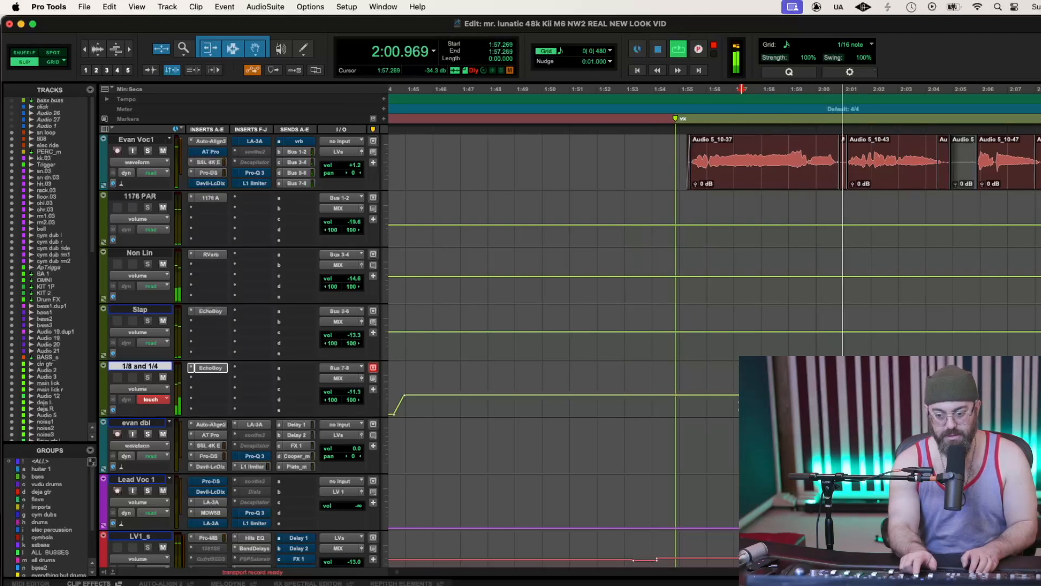
key(space)
click(768, 404)
key(space)
key(r)
key(r)
key(r)
key(r)
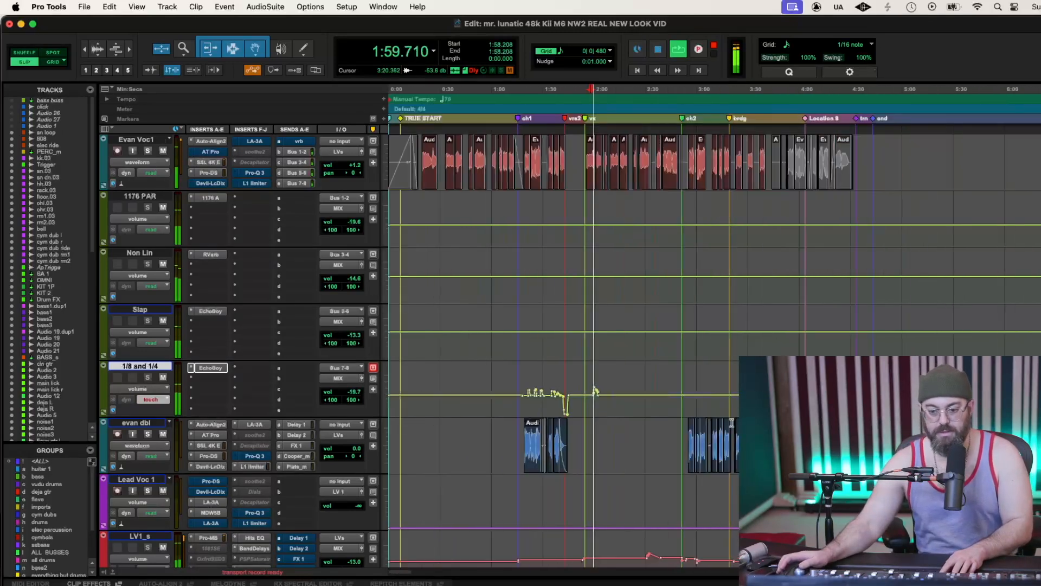
key(t)
key(t)
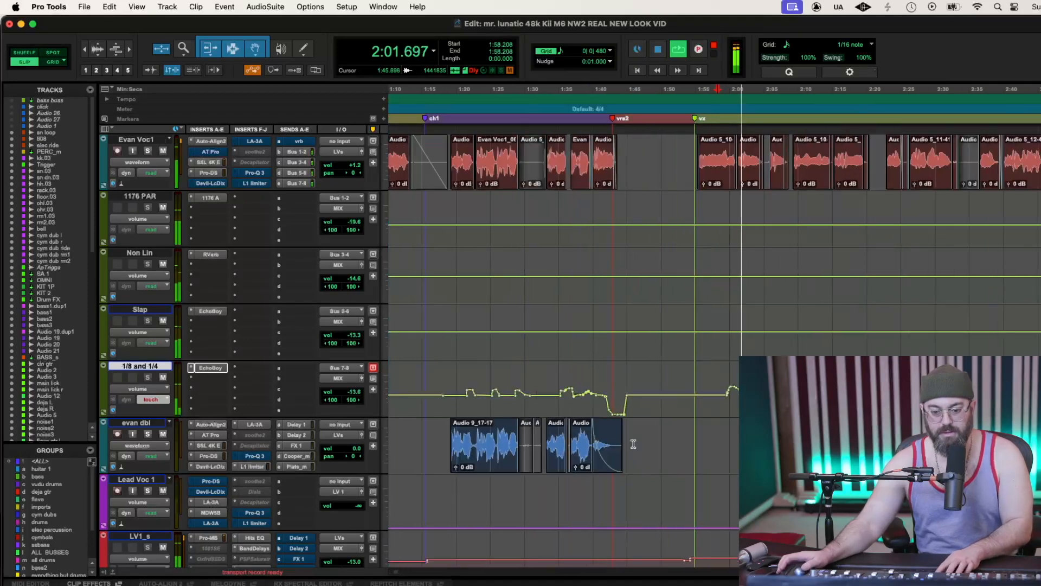
key(space)
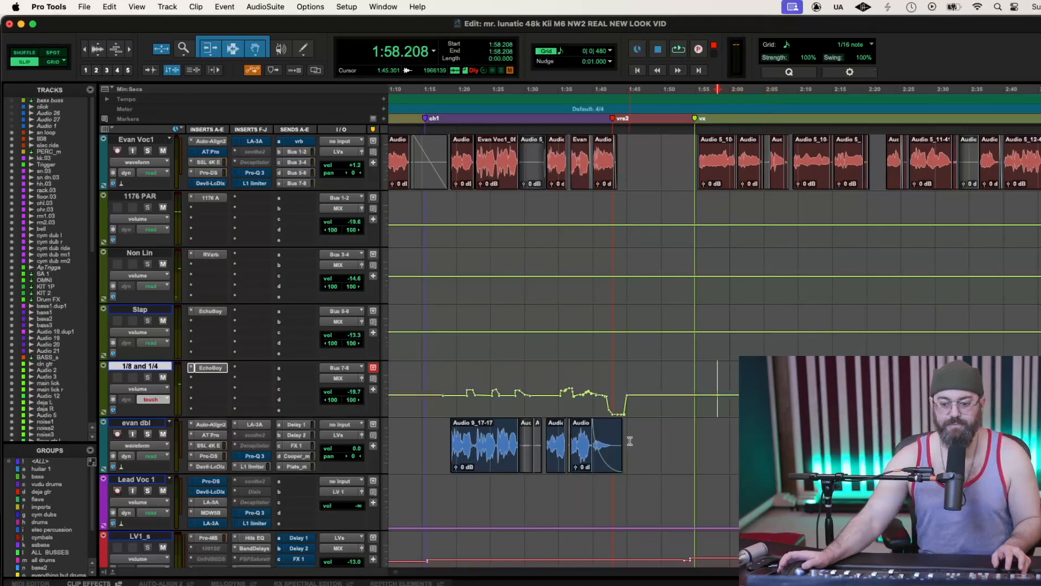
Replay verse 2 from 1:58.954 and look over the vocal and effect return tracks
key(space)
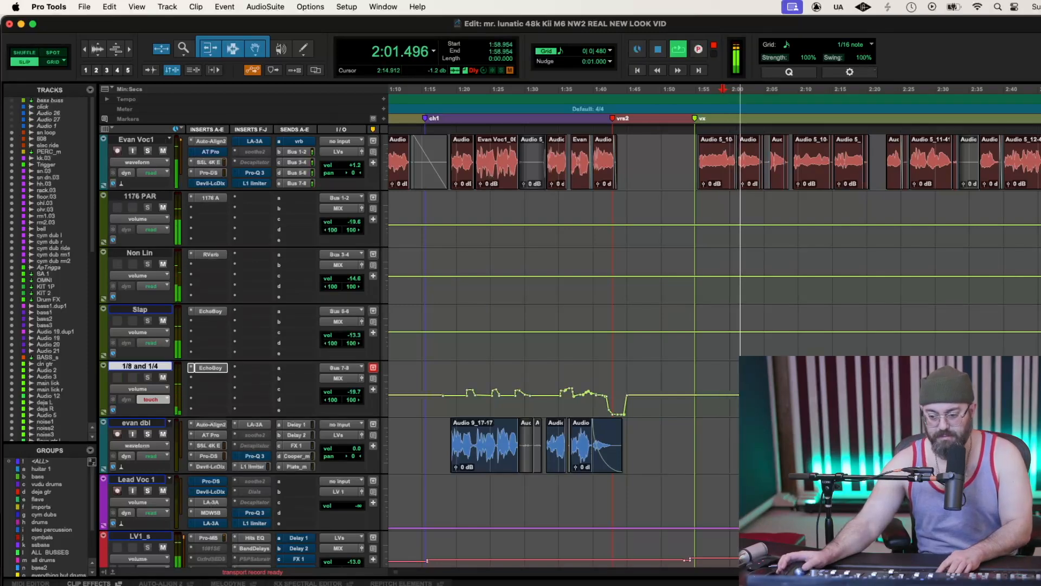
scroll(832, 375, right, 10)
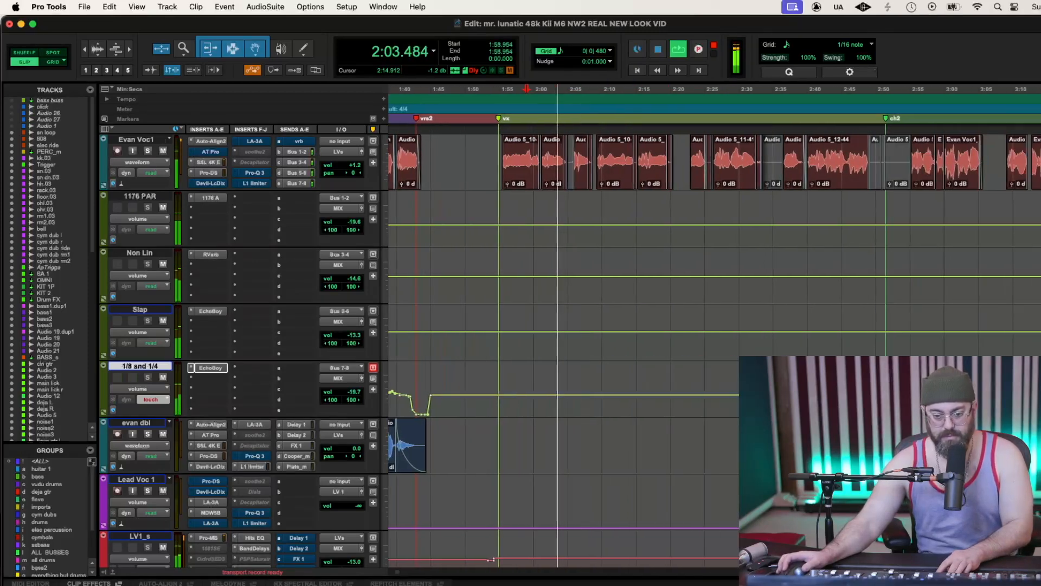
key(space)
scroll(556, 398, up, 4)
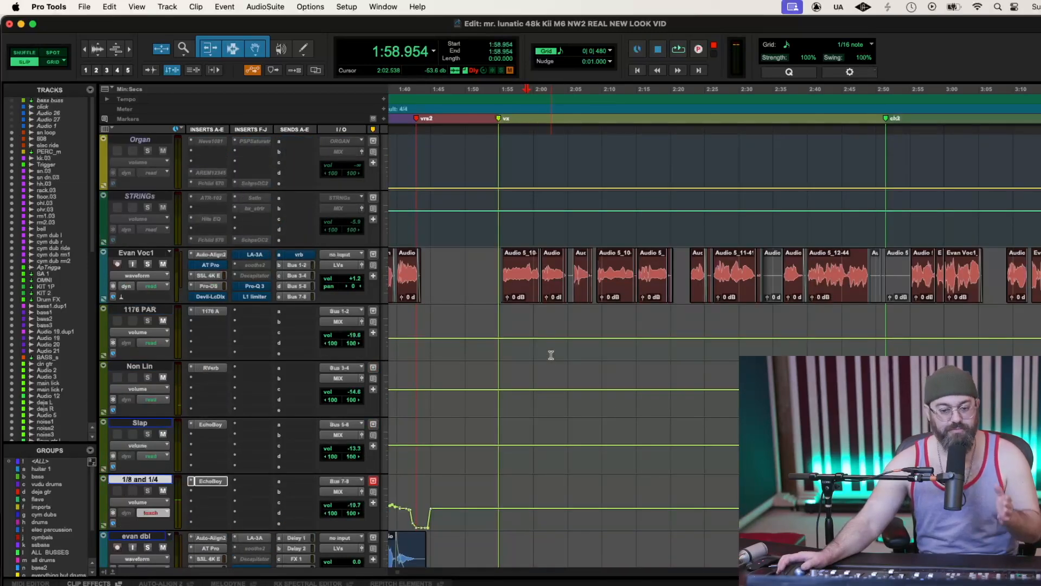
scroll(551, 356, down, 8)
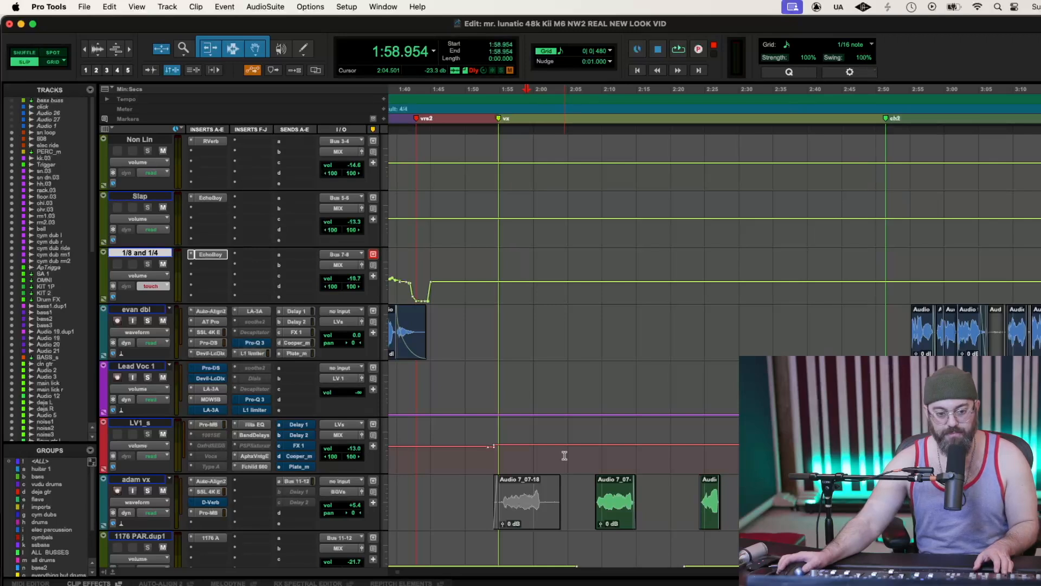
scroll(564, 456, up, 6)
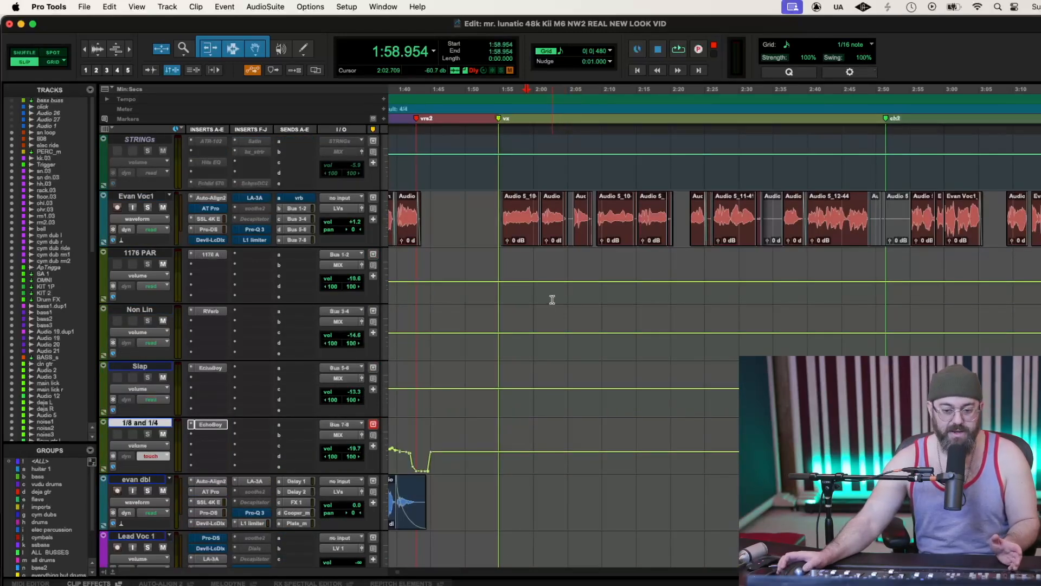
scroll(554, 300, down, 6)
Raise the LV1_s volume automation from 2:03.562 to 2:07.232 and replay from 2:02.538
key(space)
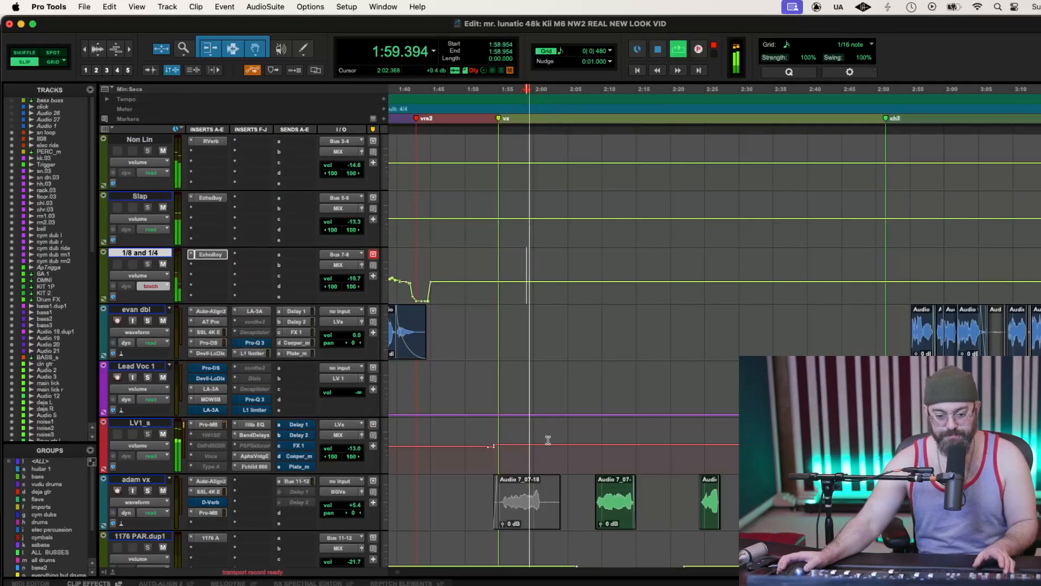
drag(534, 459, 573, 423)
click(552, 456)
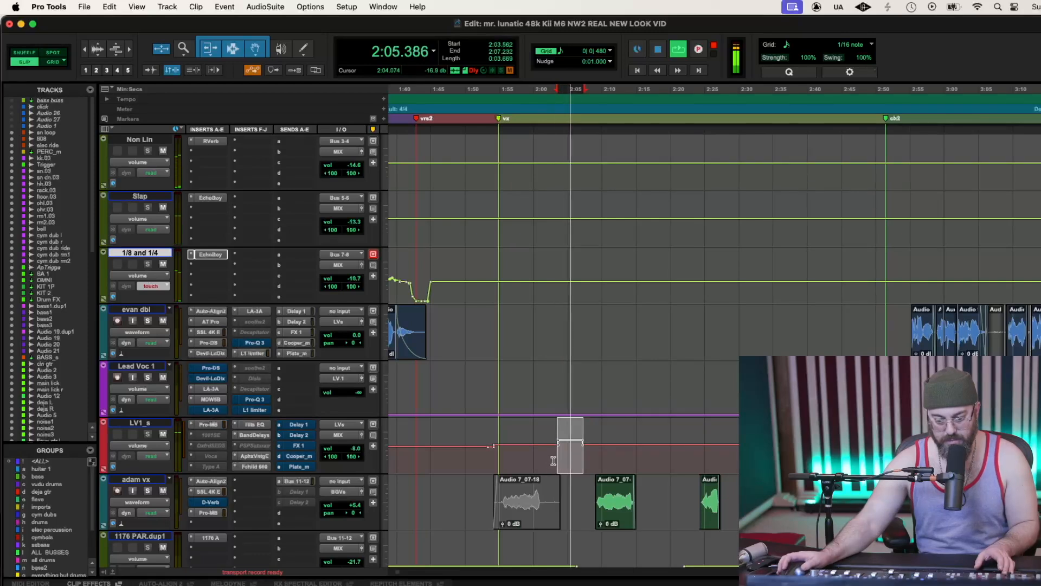
key(space)
click(552, 464)
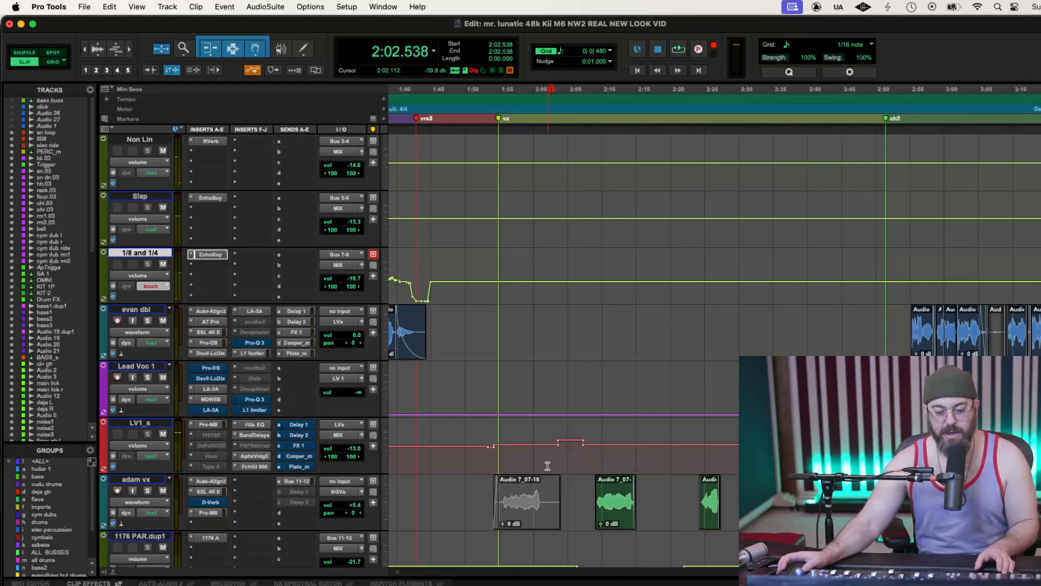
key(space)
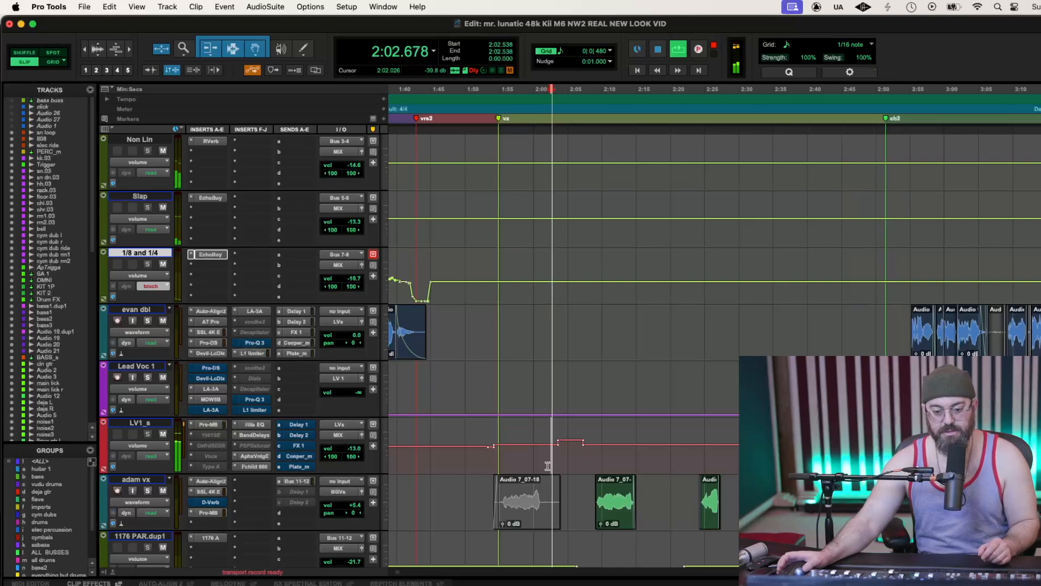
Taper the end of the LV1_s volume boost into a gradual downward slope and replay from 2:02.538
drag(583, 440, 572, 441)
key(space)
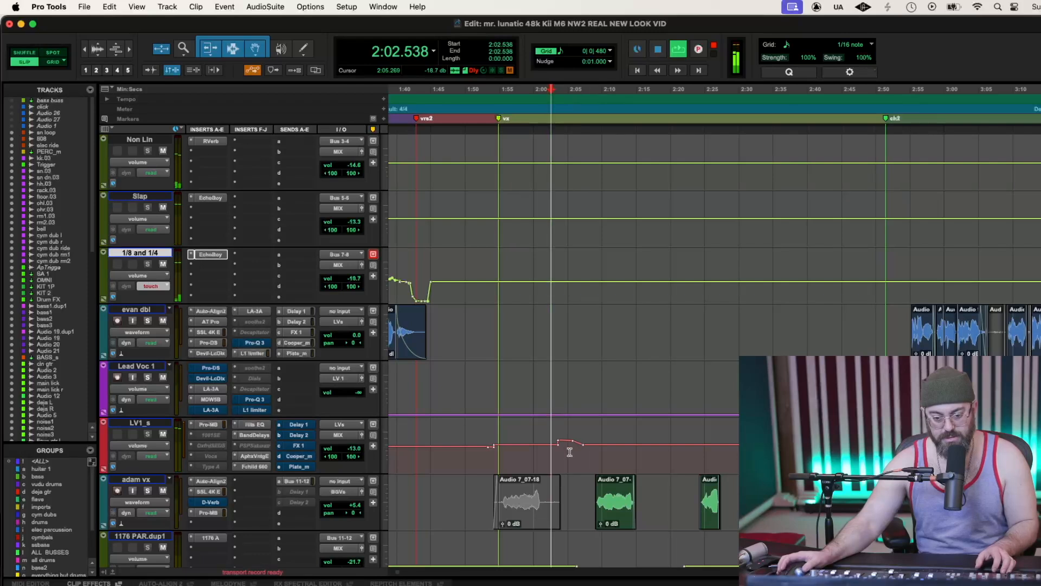
scroll(570, 452, up, 3)
key(space)
scroll(570, 451, down, 2)
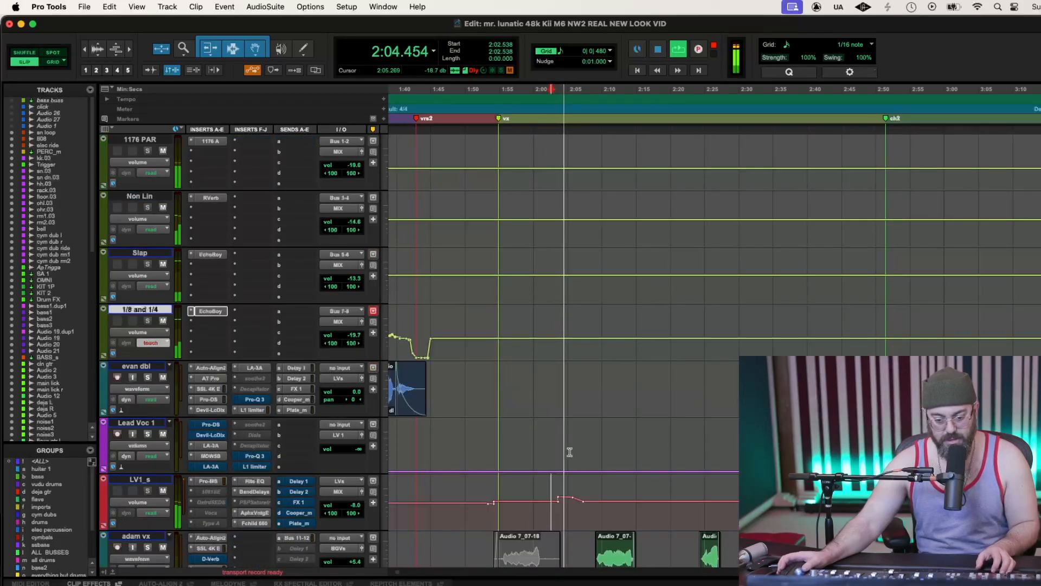
Raise the 1176 PAR volume automation by about 3.3 dB from 2:06.378 to 2:08.256 and replay from 2:05.184
scroll(572, 496, up, 5)
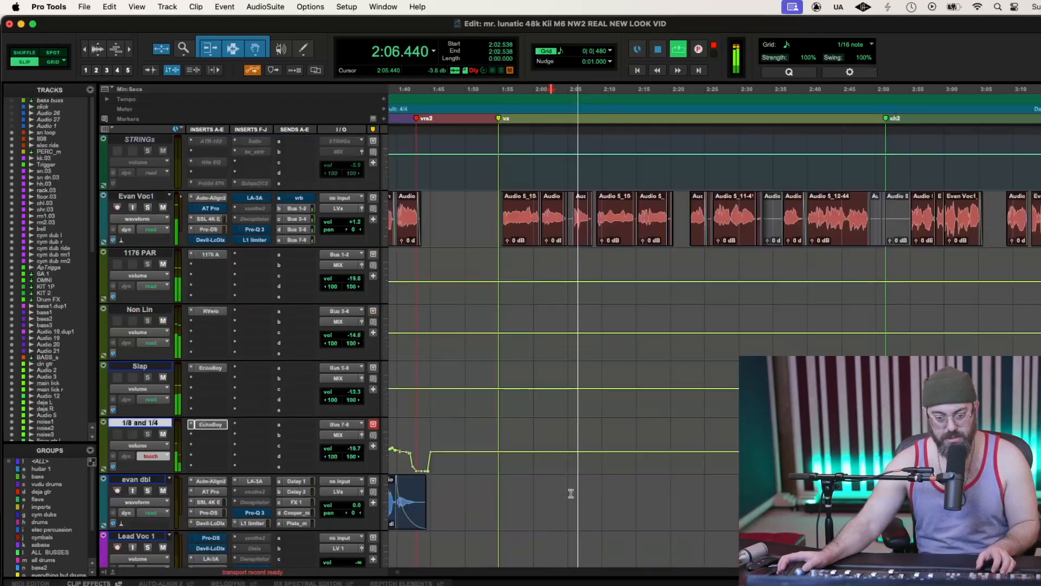
key(space)
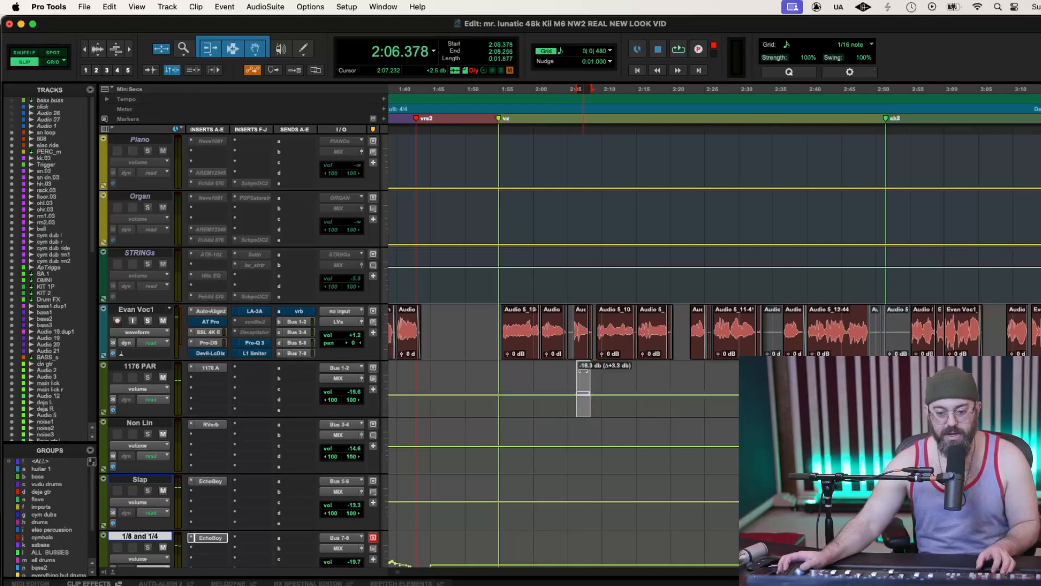
click(570, 403)
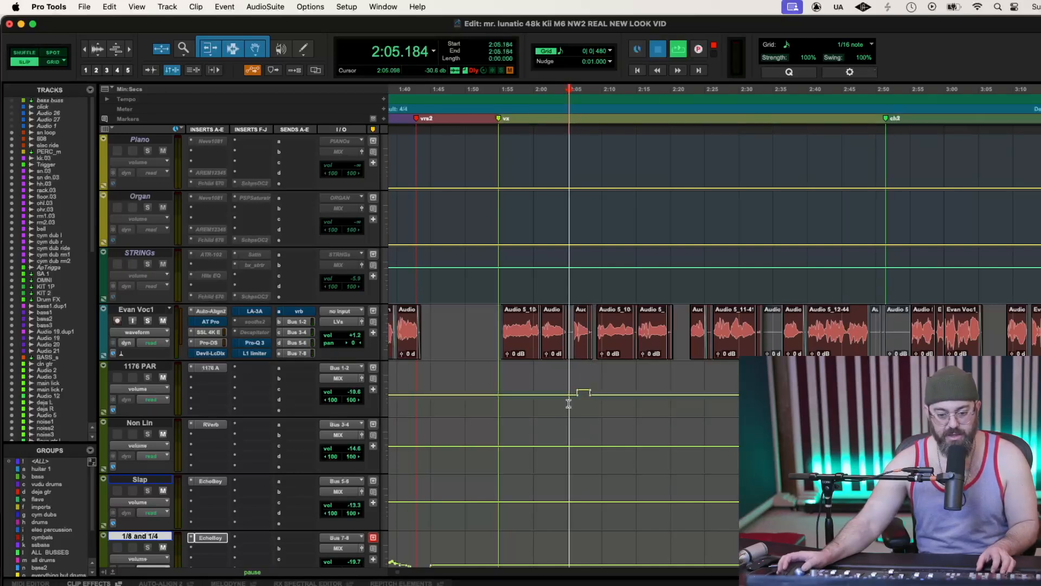
key(space)
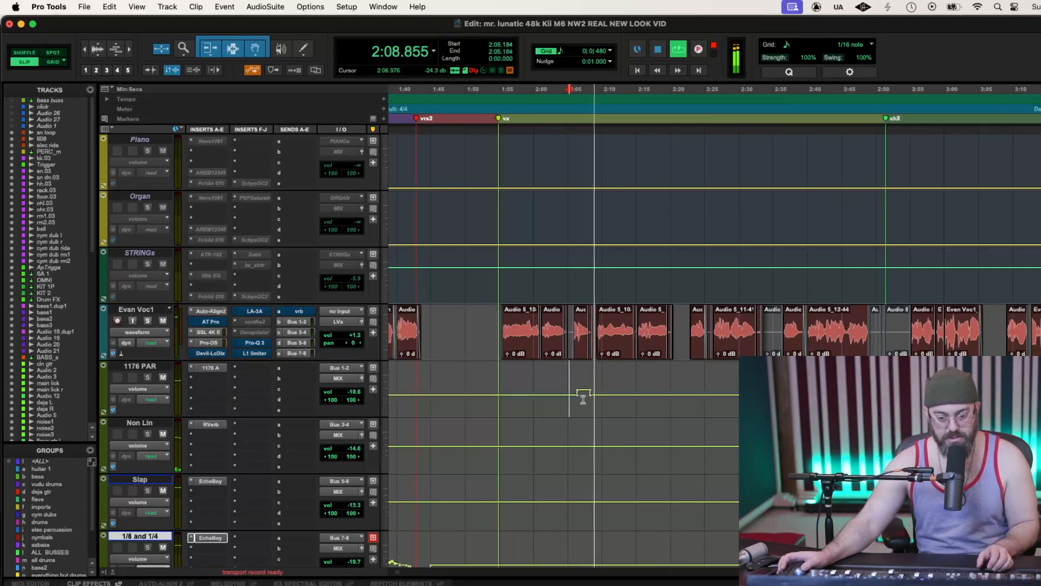
Reshape the end of the 1176 PAR volume boost into a rise and downward ramp, and replay from 2:05.269
drag(588, 394, 597, 391)
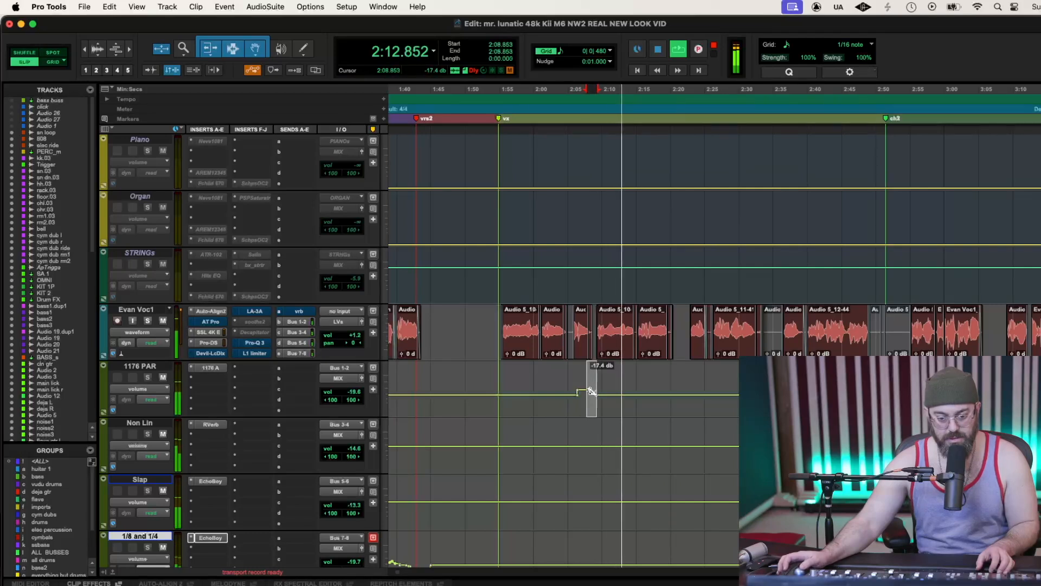
click(570, 405)
key(space)
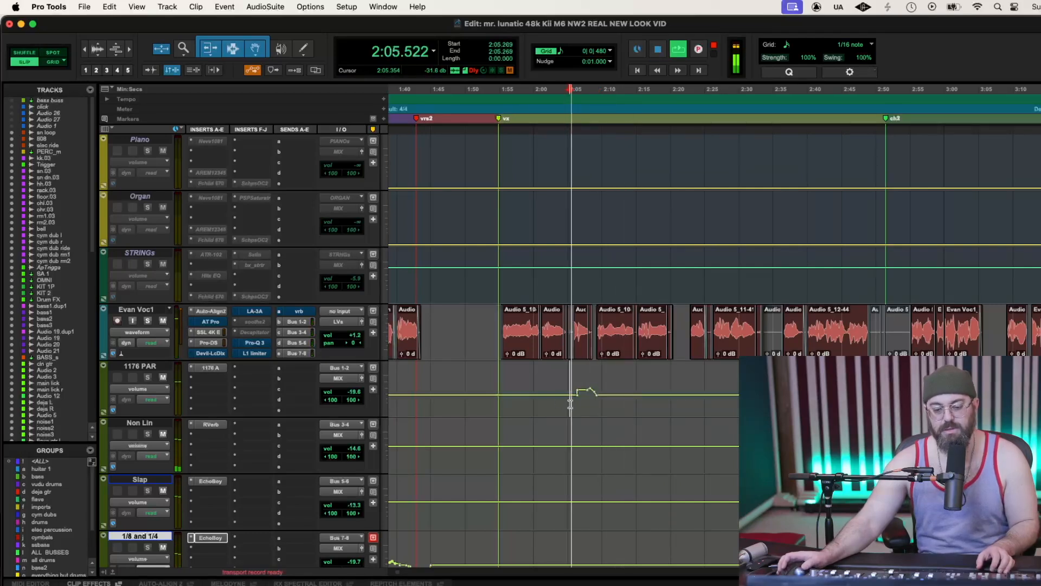
key(r)
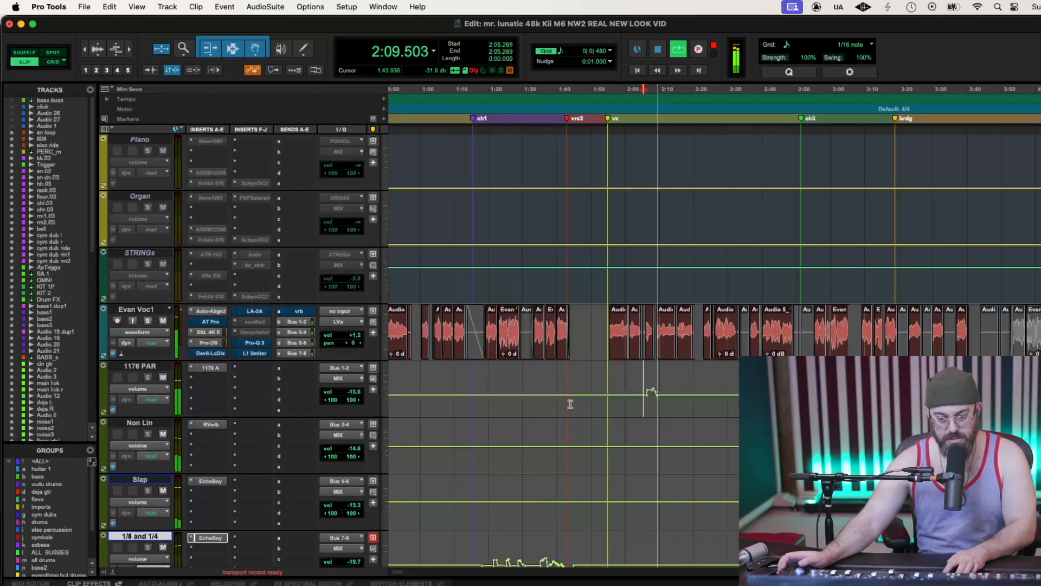
key(t)
key(t)
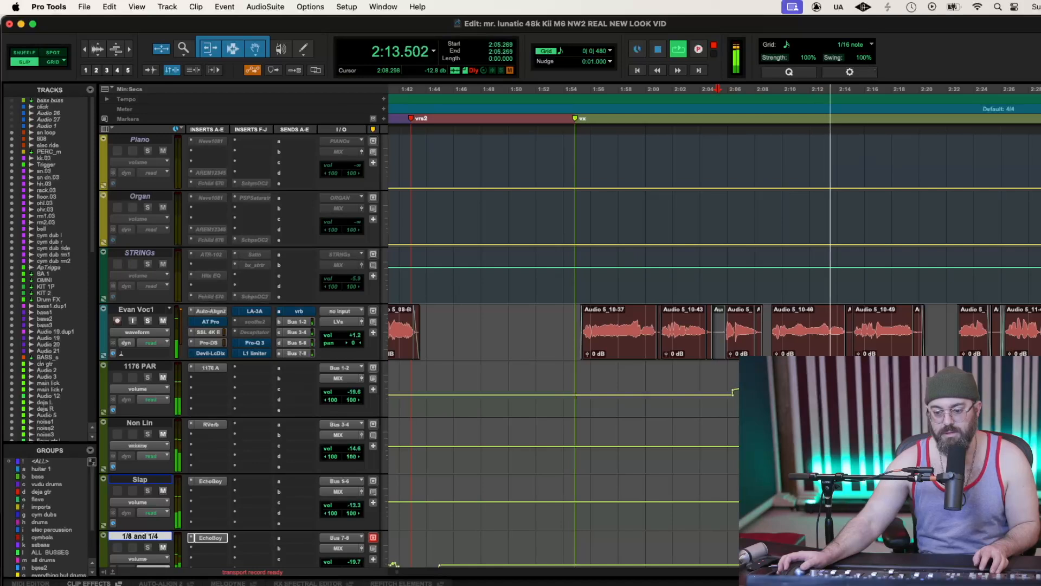
key(space)
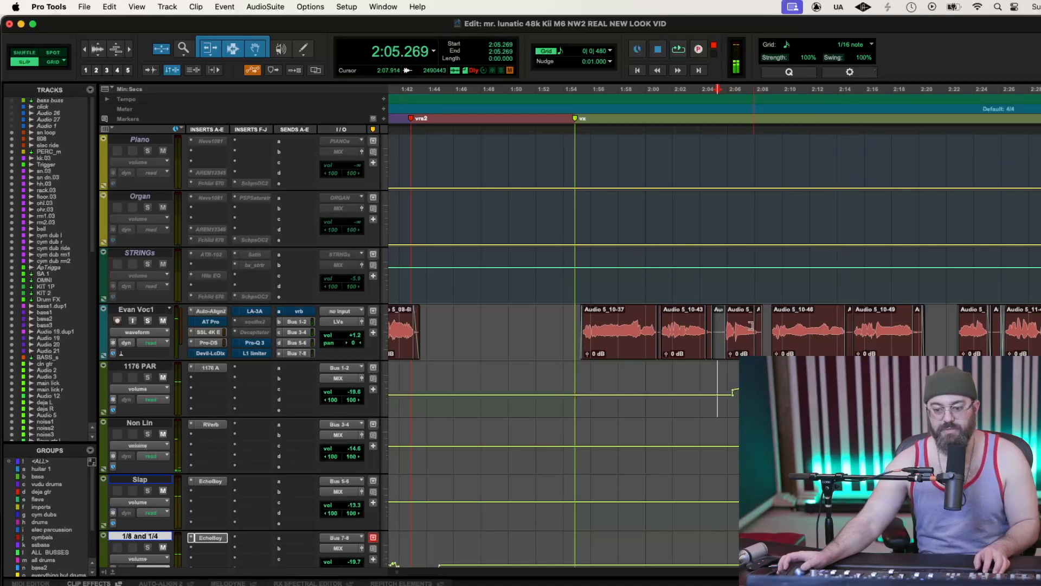
Refine the rising ramp of the 1176 PAR volume boost between 2:06 and 2:09 and replay from 2:05.354
key(t)
key(t)
key(t)
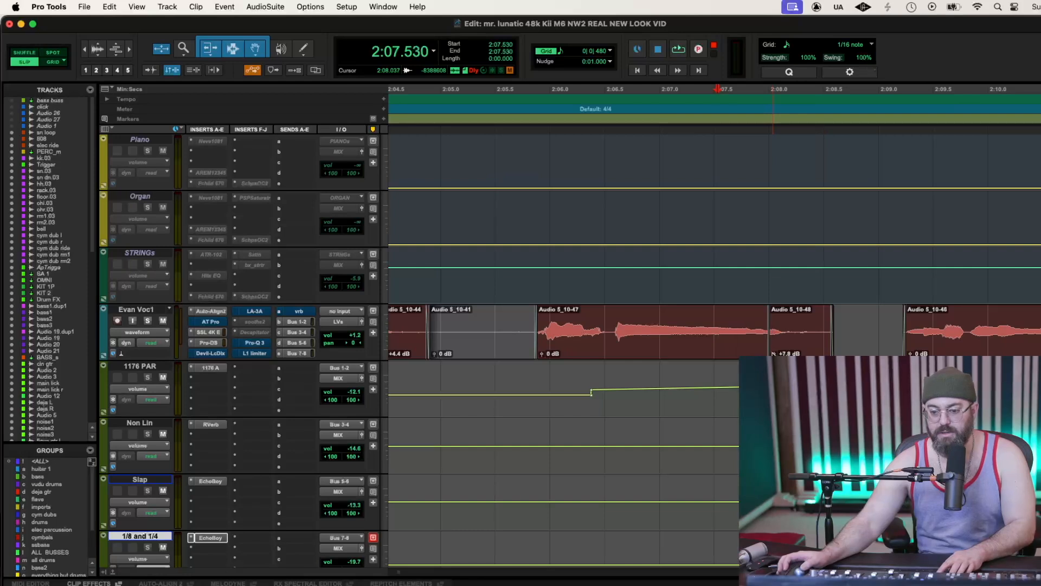
key(r)
key(r)
key(r)
key(space)
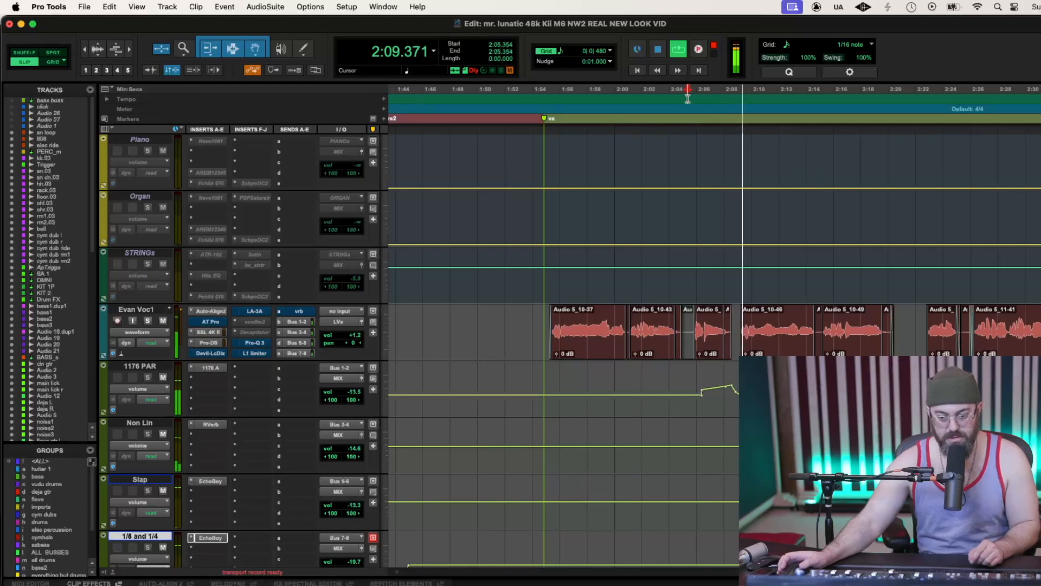
Raise the 1176 PAR volume automation slightly from 2:09.365 to 2:21.141 and return the edit cursor to 2:05.952
key(r)
key(r)
key(r)
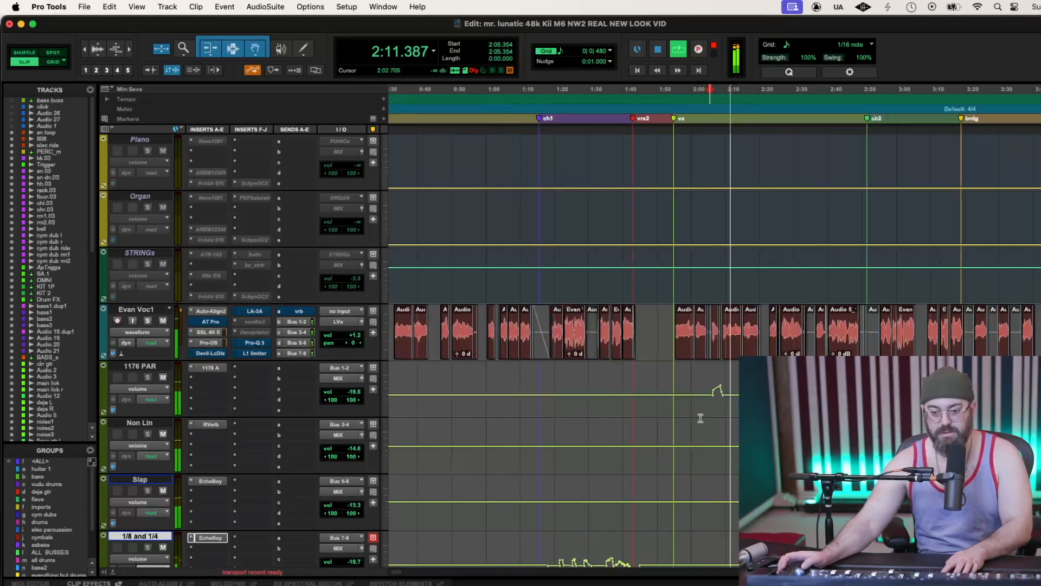
key(r)
key(t)
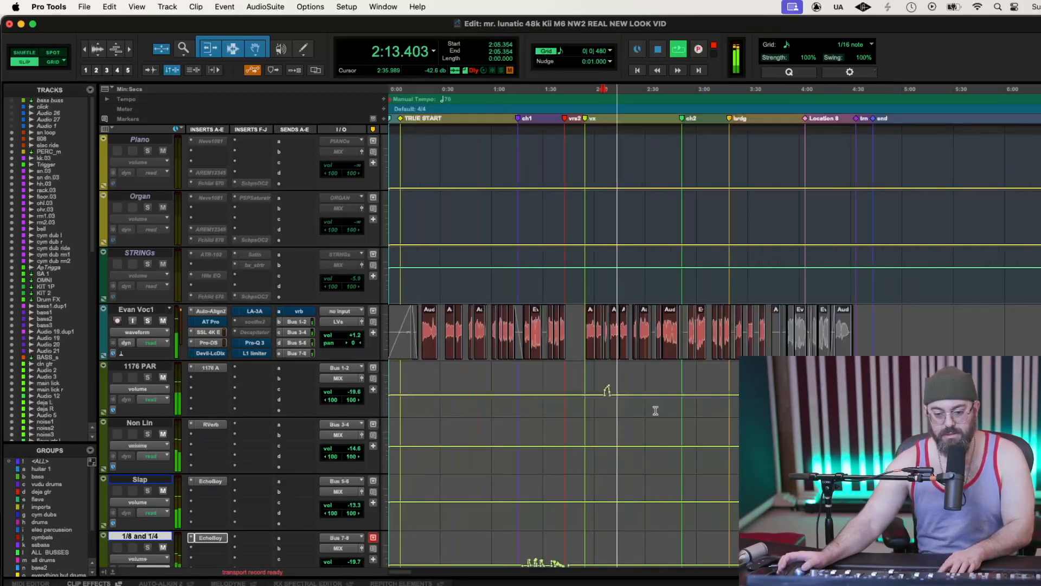
key(t)
key(space)
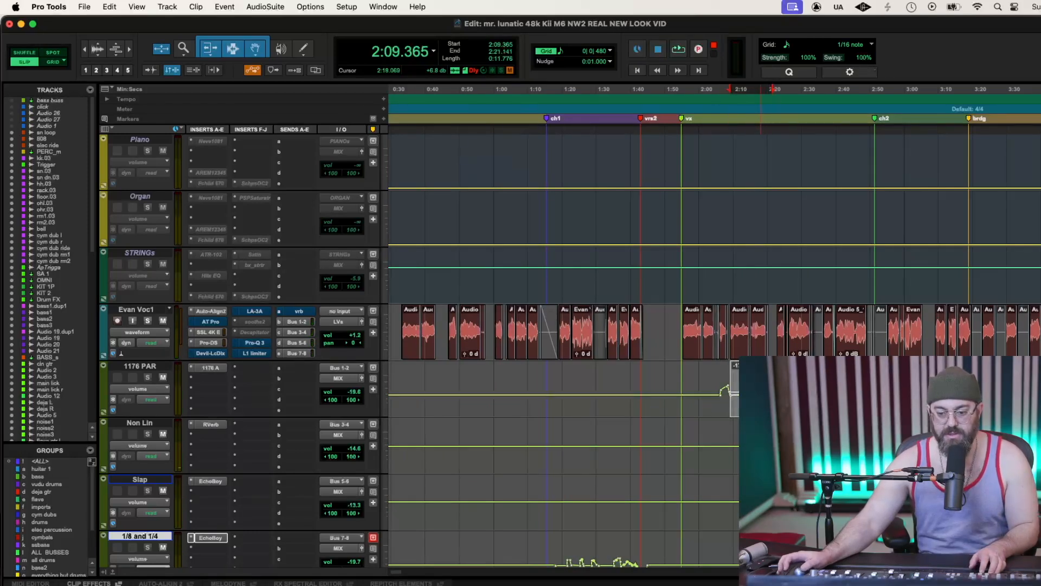
click(719, 407)
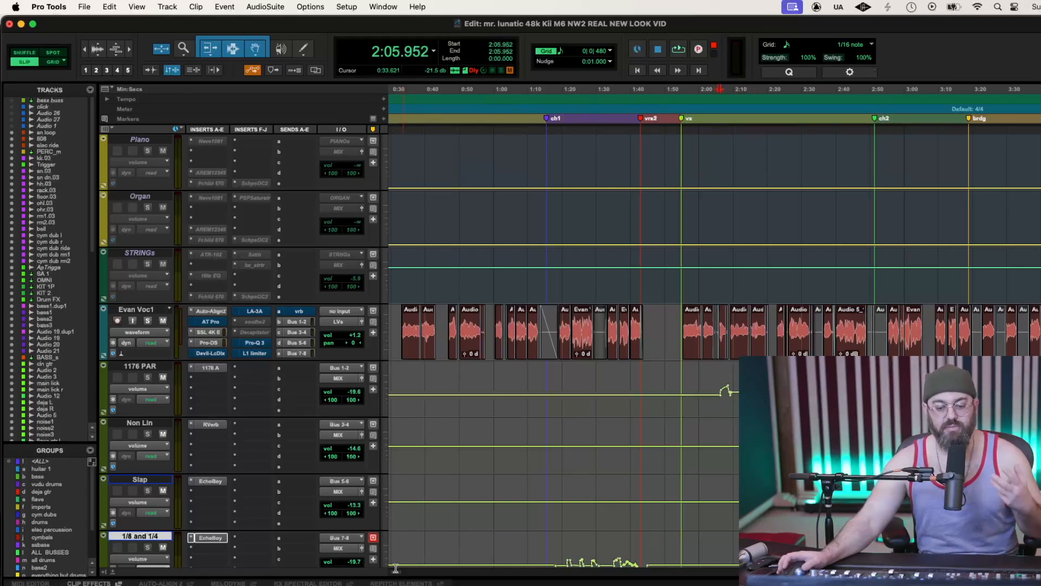
Raise the 1176 PAR volume automation by about 3.3 dB from 2:14.485 to 2:20.288 and replay from 2:10.560
scroll(394, 574, right, 10)
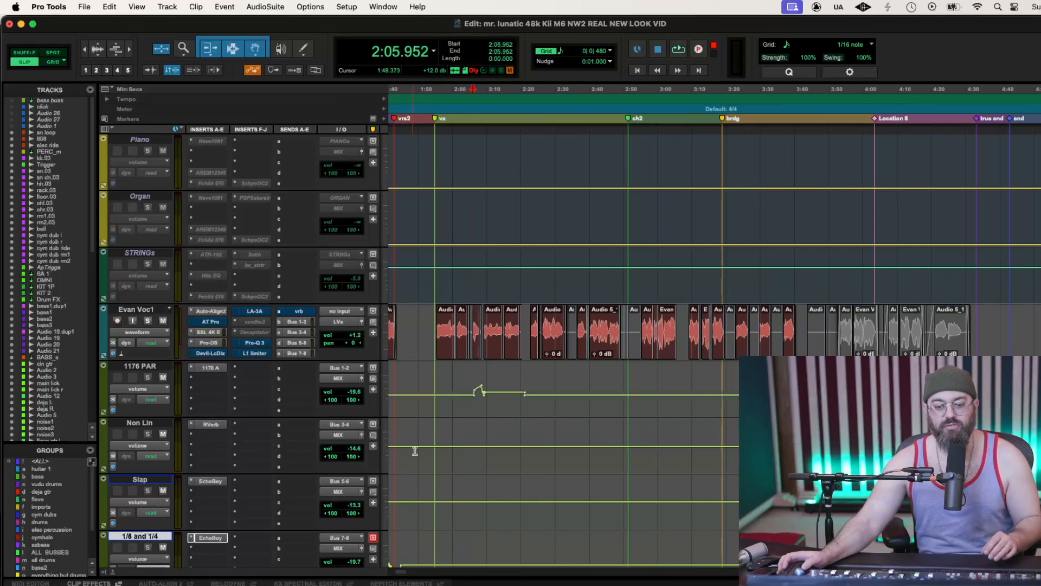
click(474, 409)
key(space)
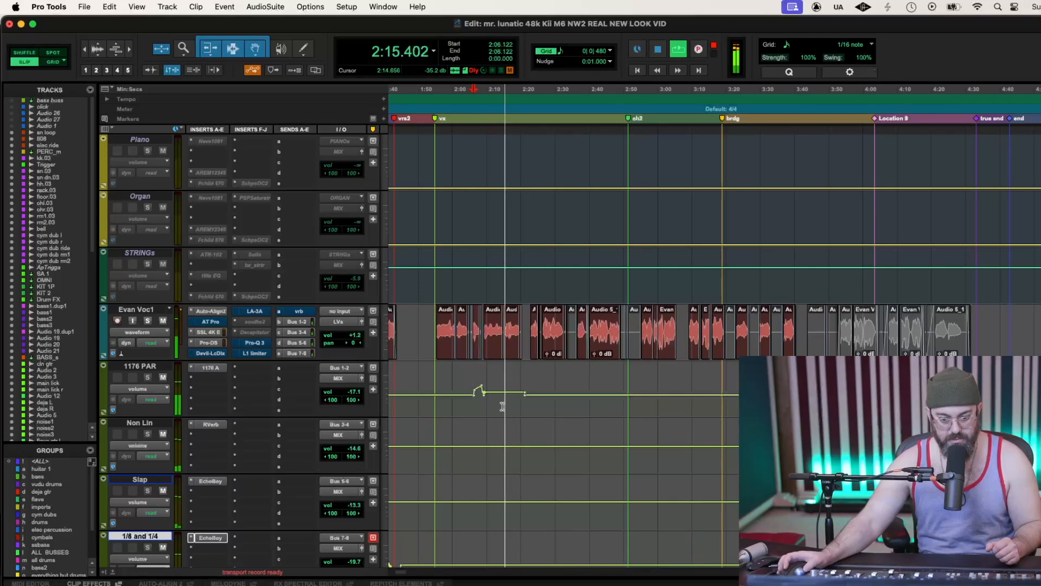
click(504, 398)
drag(501, 399, 520, 362)
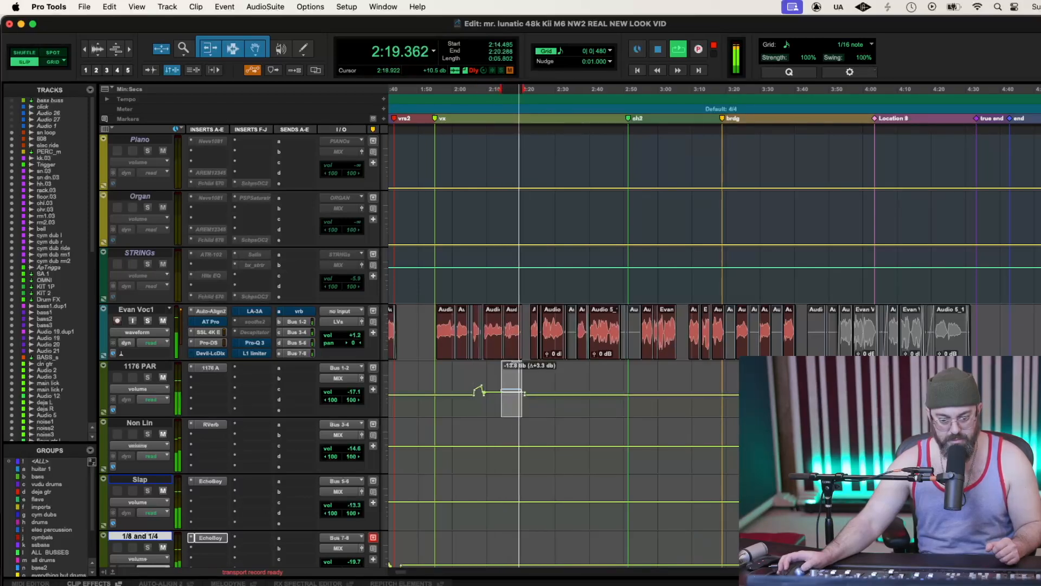
key(space)
click(489, 411)
drag(489, 411, 490, 411)
key(space)
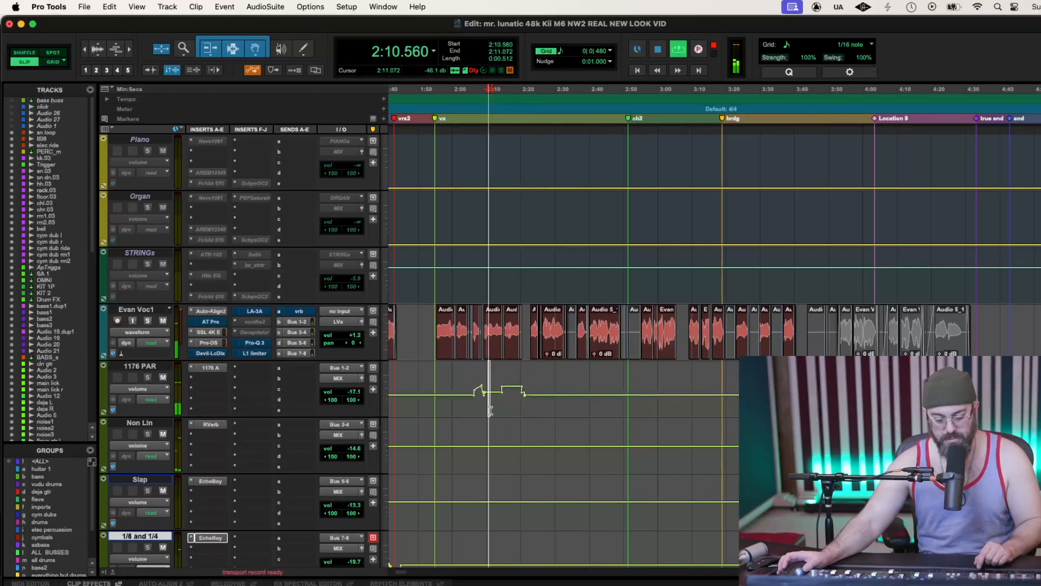
key(t)
key(space)
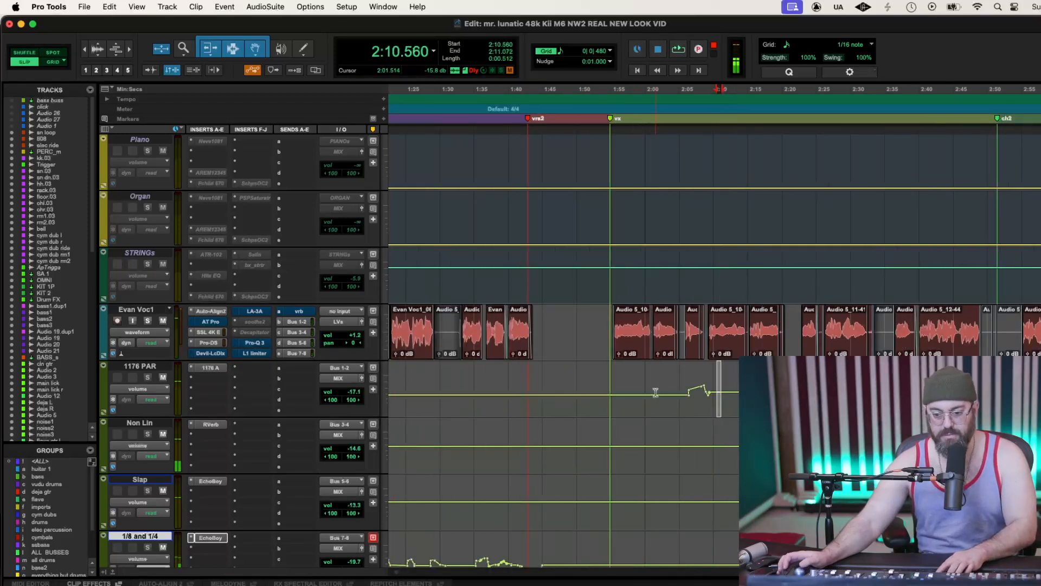
Replay from 2:08.170 and raise the 1176 PAR volume automation slightly between about 2:25 and 2:28
click(701, 395)
key(space)
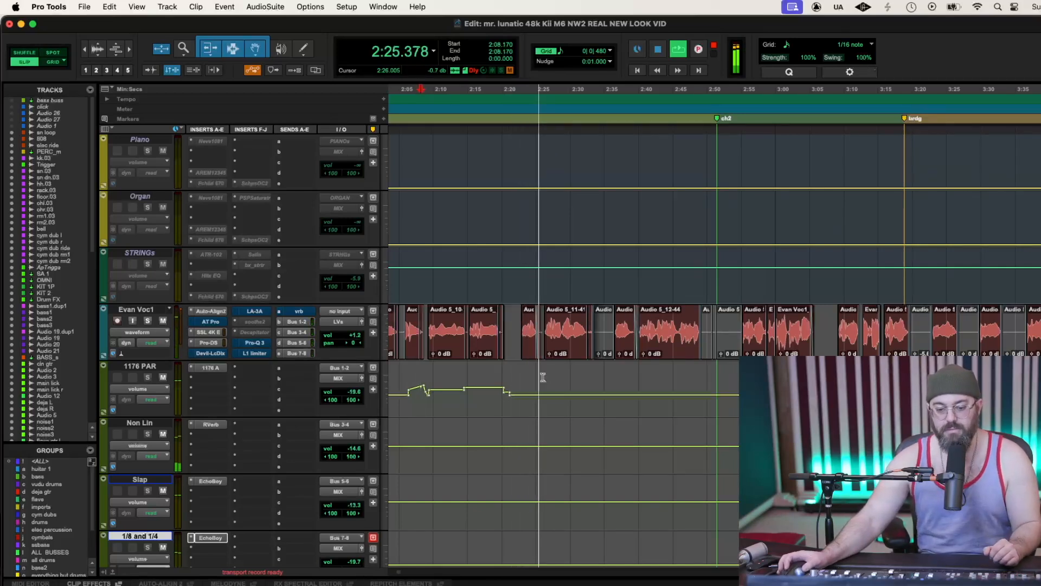
drag(540, 387, 595, 403)
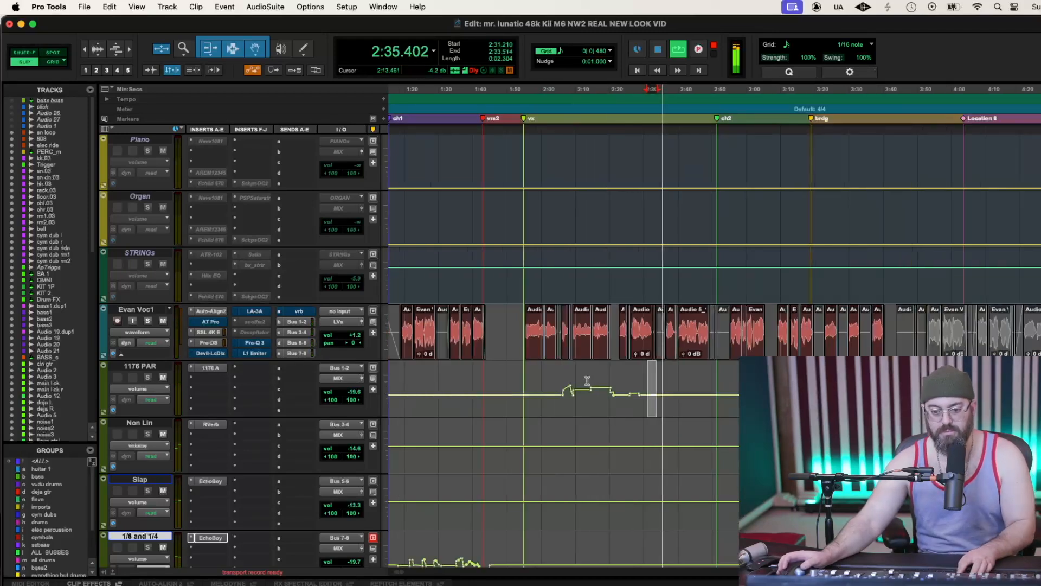
Raise the 1176 PAR volume automation slightly from about 2:36 and replay from 2:39.061
key(r)
key(r)
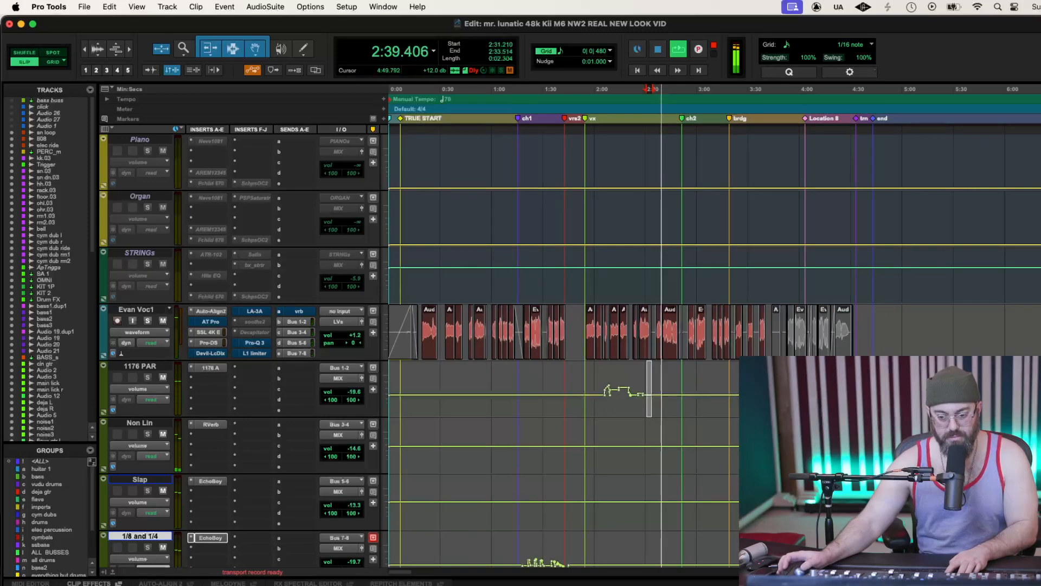
key(t)
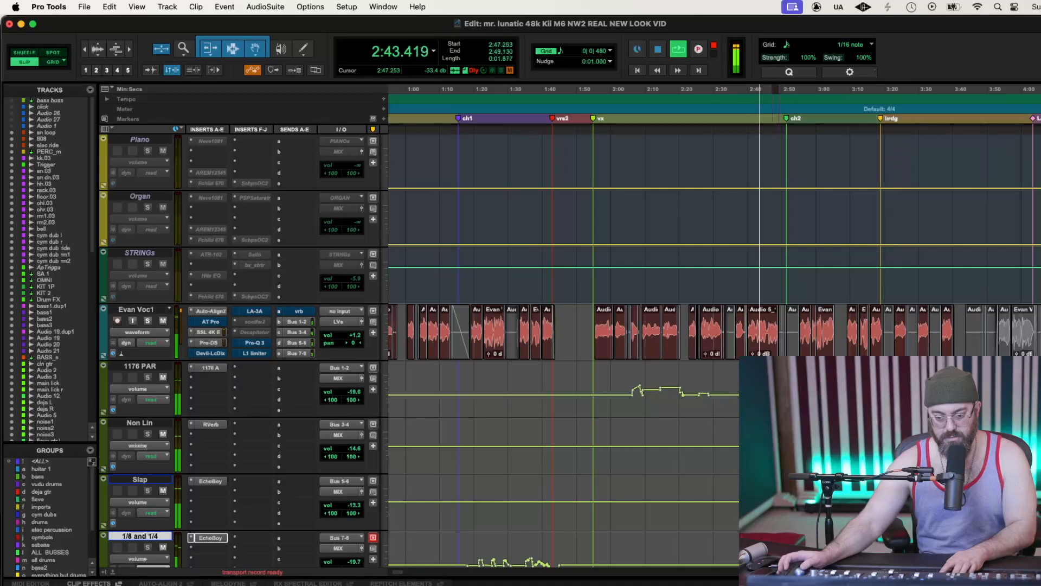
click(736, 403)
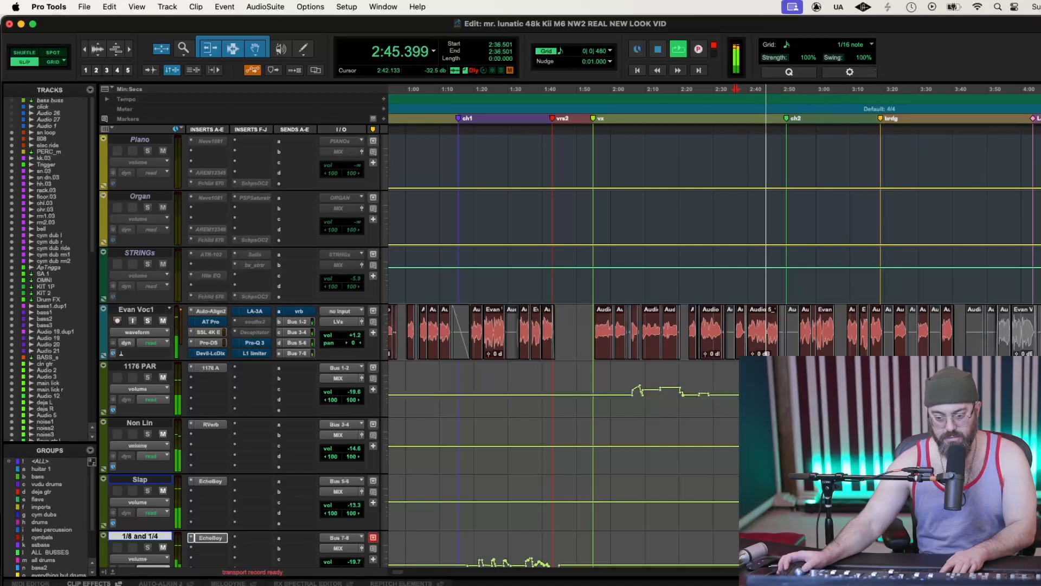
click(735, 402)
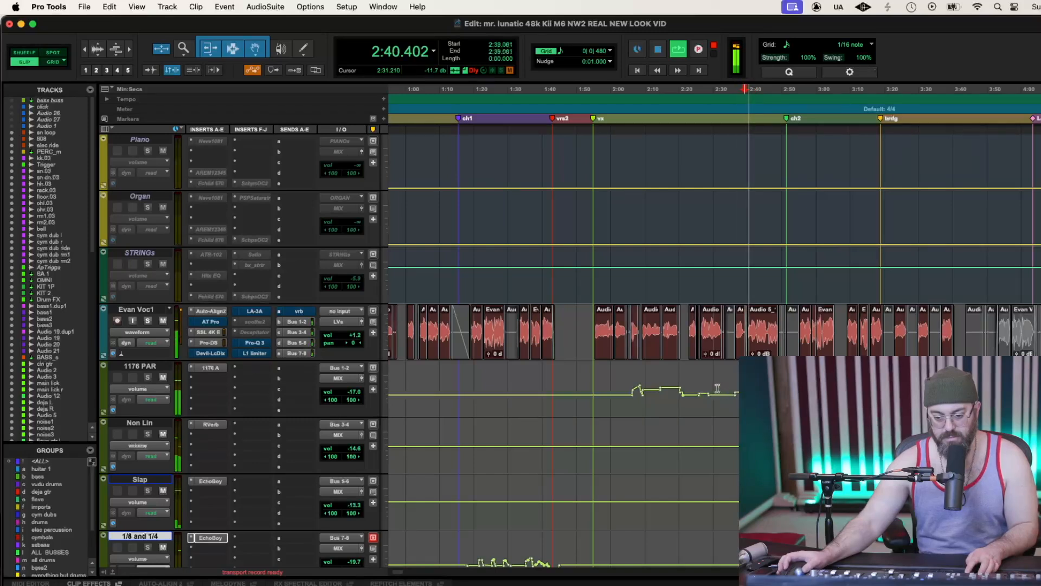
key(space)
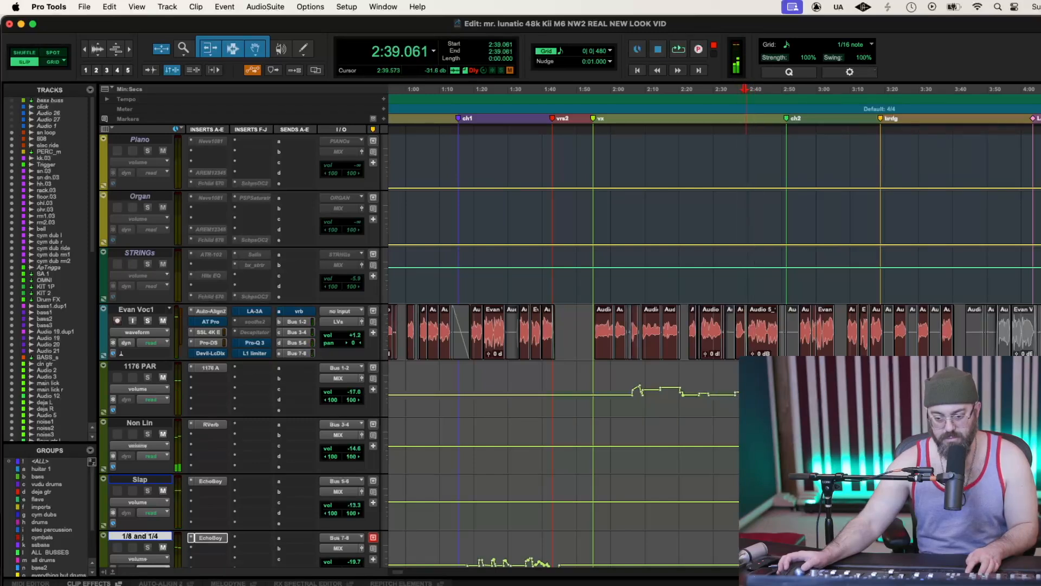
Adjust the 1176 PAR volume automation between 2:41.408 and 2:43.882 and play on into the second chorus
key(t)
key(t)
drag(743, 518, 776, 518)
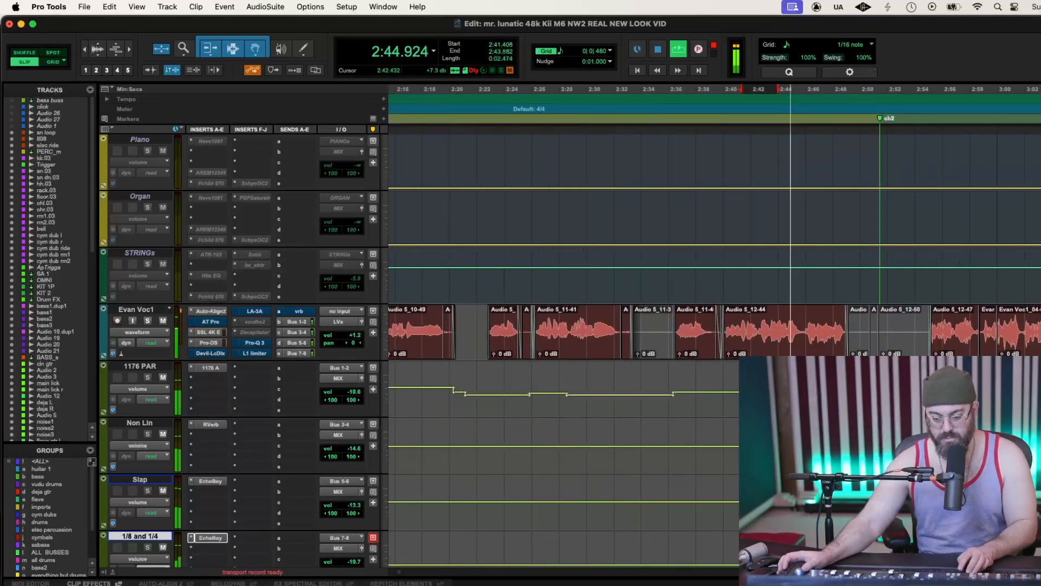
key(r)
key(r)
key(r)
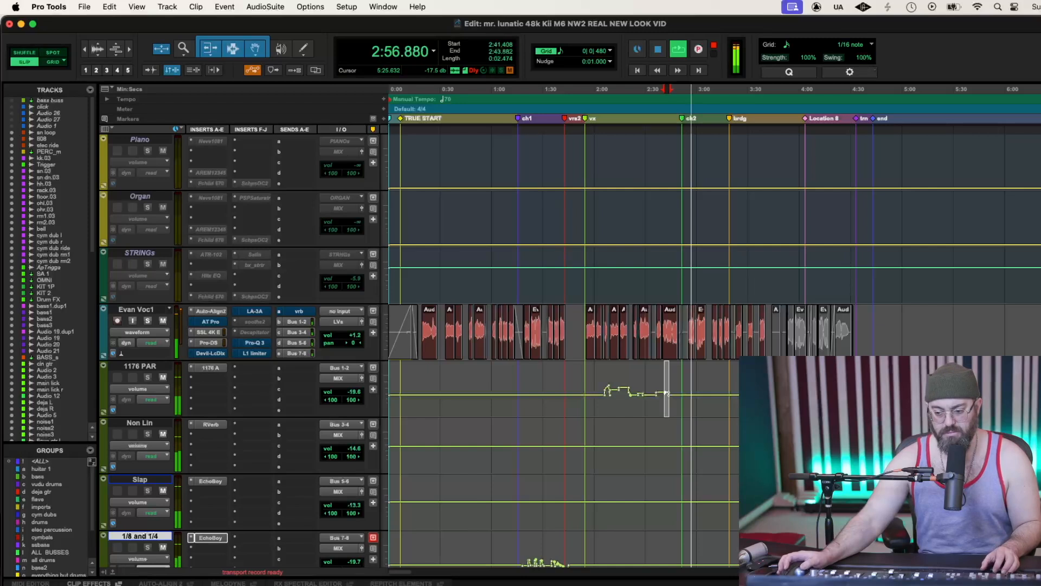
scroll(715, 336, right, 3)
key(space)
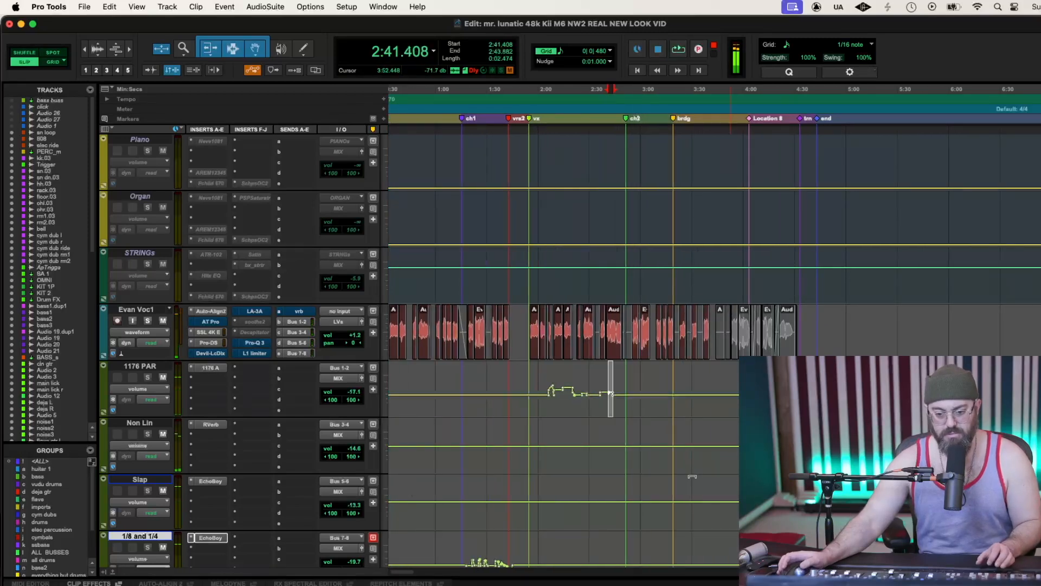
Ride the 1/8 and 1/4 delay volume in touch mode through the second chorus, playing from 2:50.325
scroll(637, 508, down, 2)
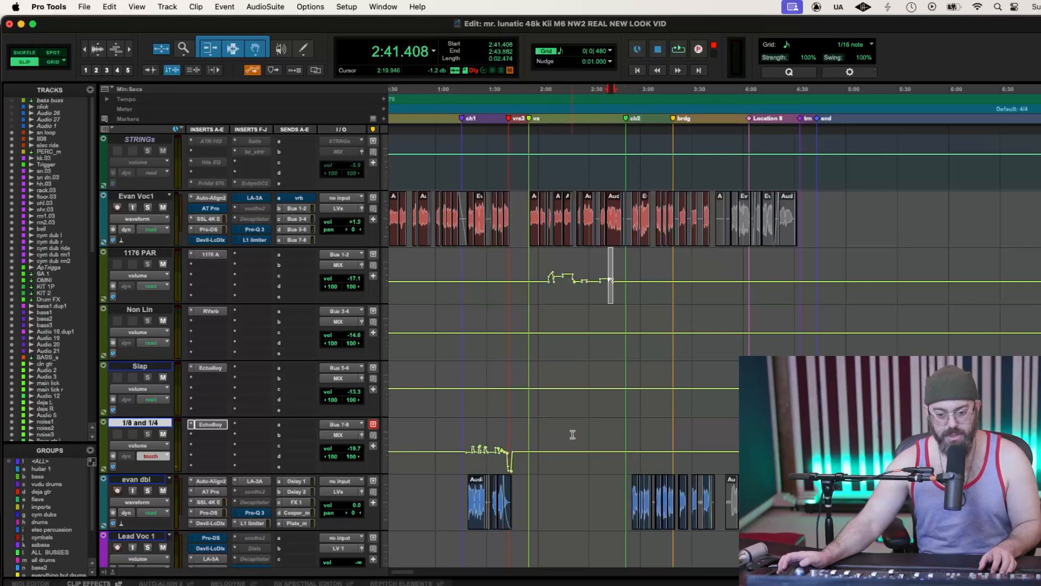
click(624, 465)
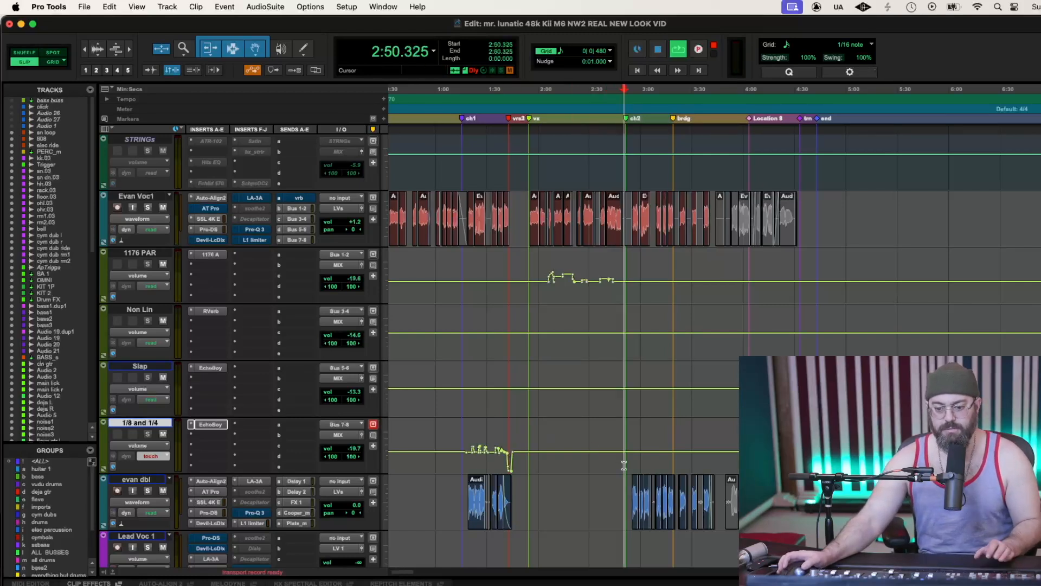
key(space)
key(super+bracketright)
key(super+bracketright)
key(super+bracketright)
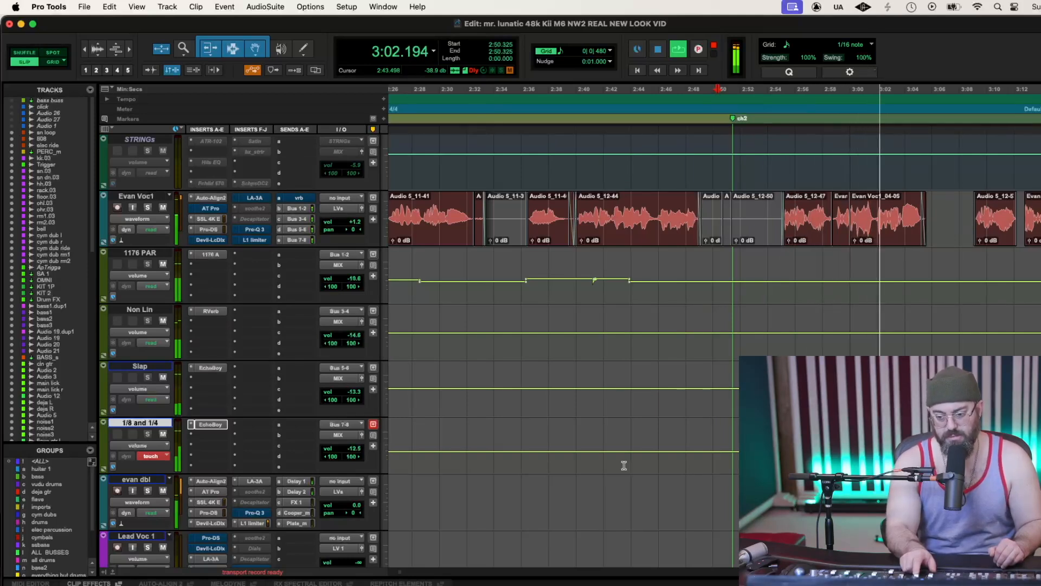
key(space)
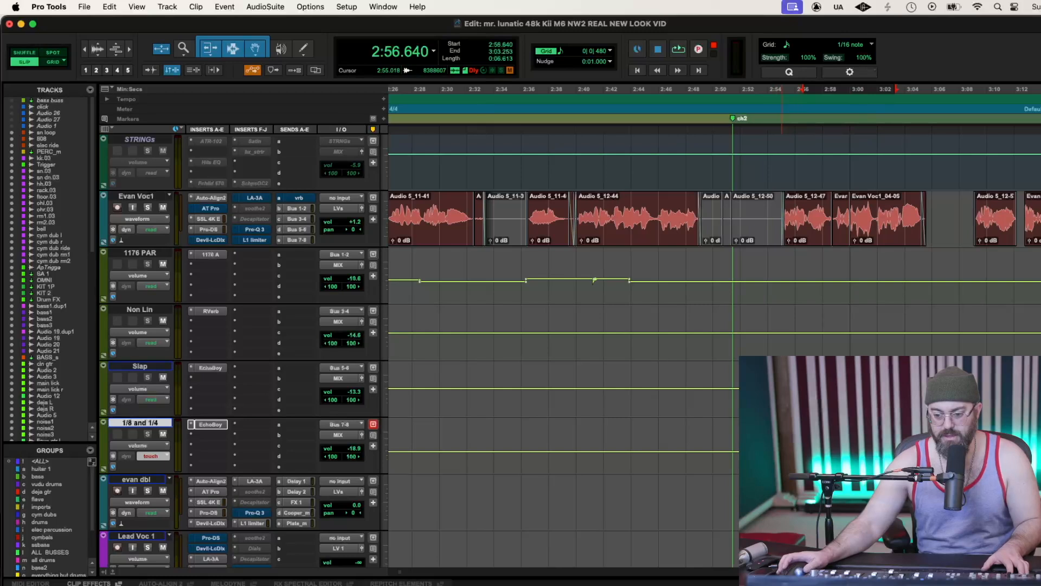
Replay the second chorus from 2:55.914 to check the 1/8 and 1/4 delay volume ride
click(795, 462)
key(space)
key(r)
key(r)
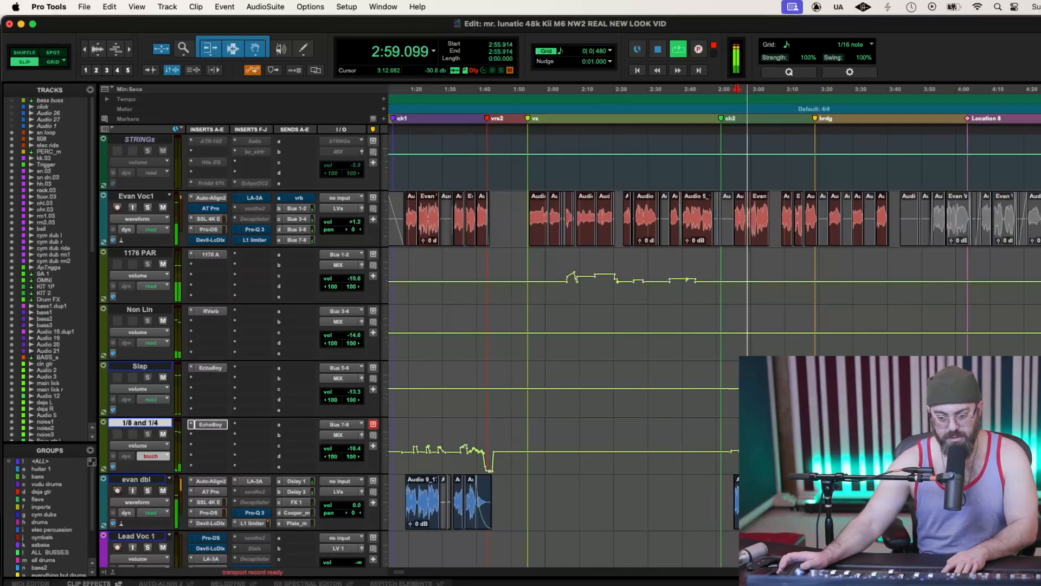
key(t)
key(t)
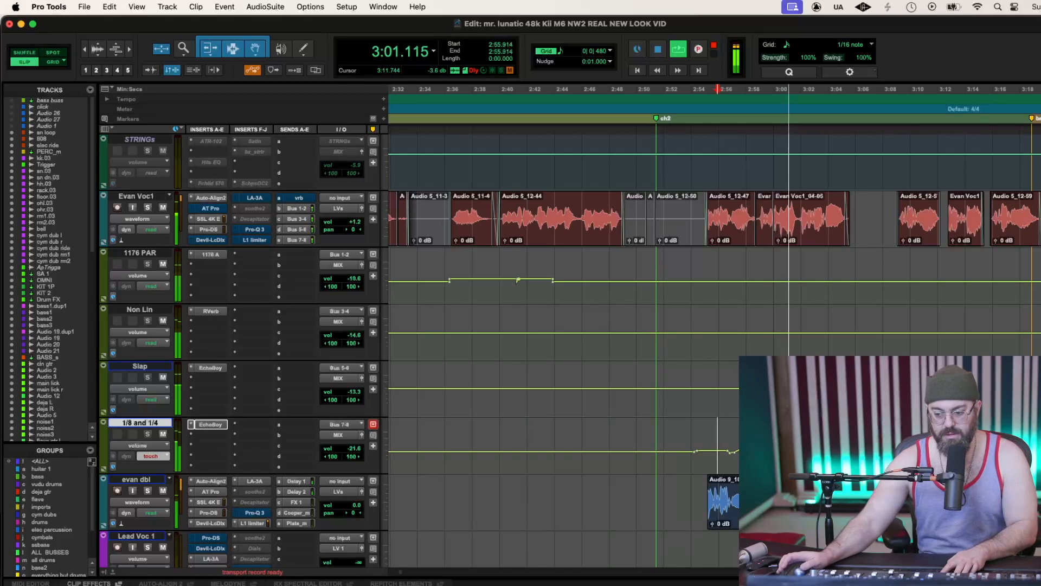
scroll(935, 441, right, 1)
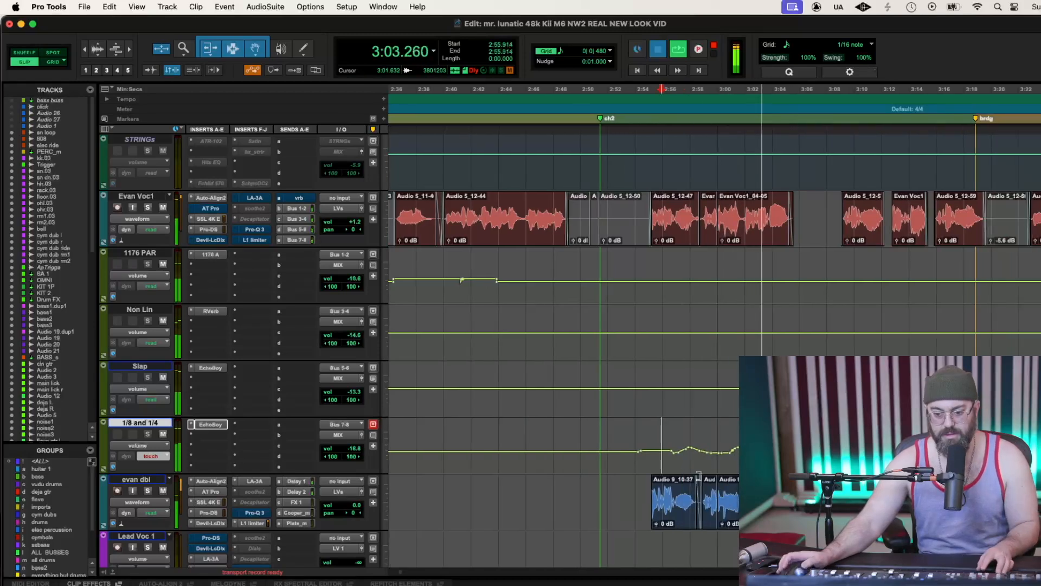
key(space)
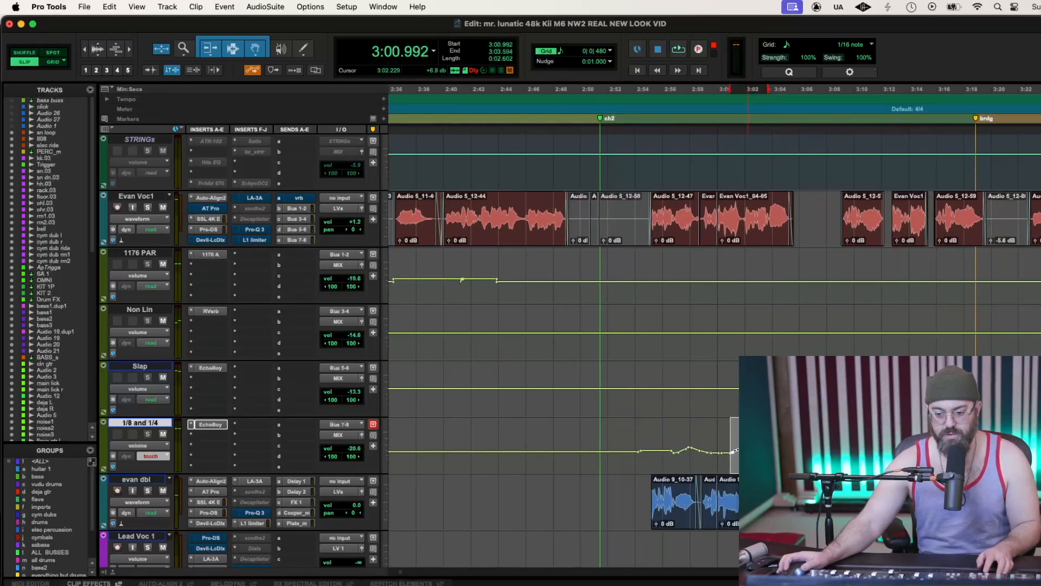
Raise the 1/8 and 1/4 volume automation slightly from 2:57.322 to 3:00.352 and replay from 2:57.664 and 2:56.426
drag(681, 455, 723, 451)
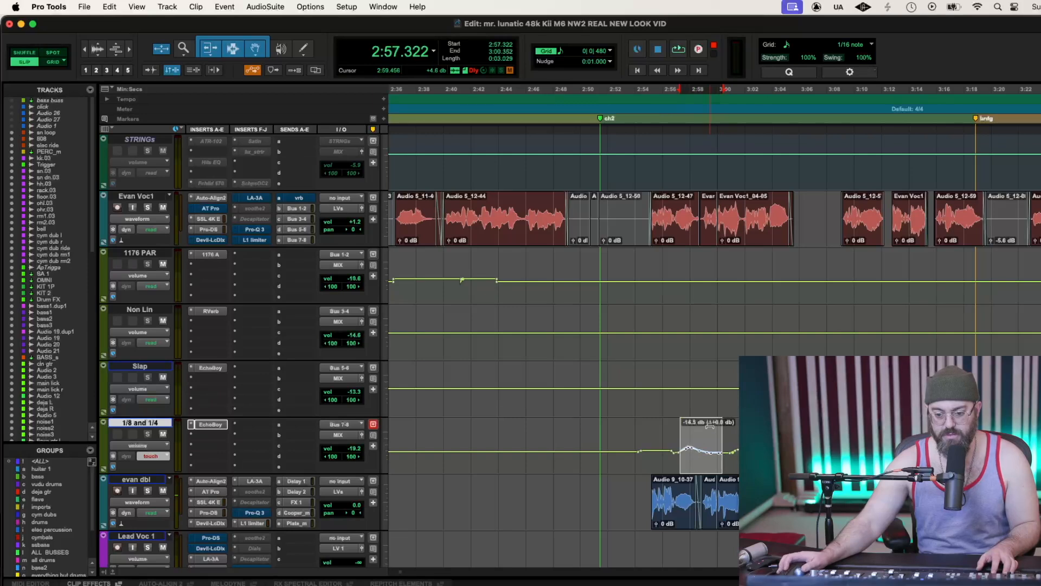
click(685, 467)
key(space)
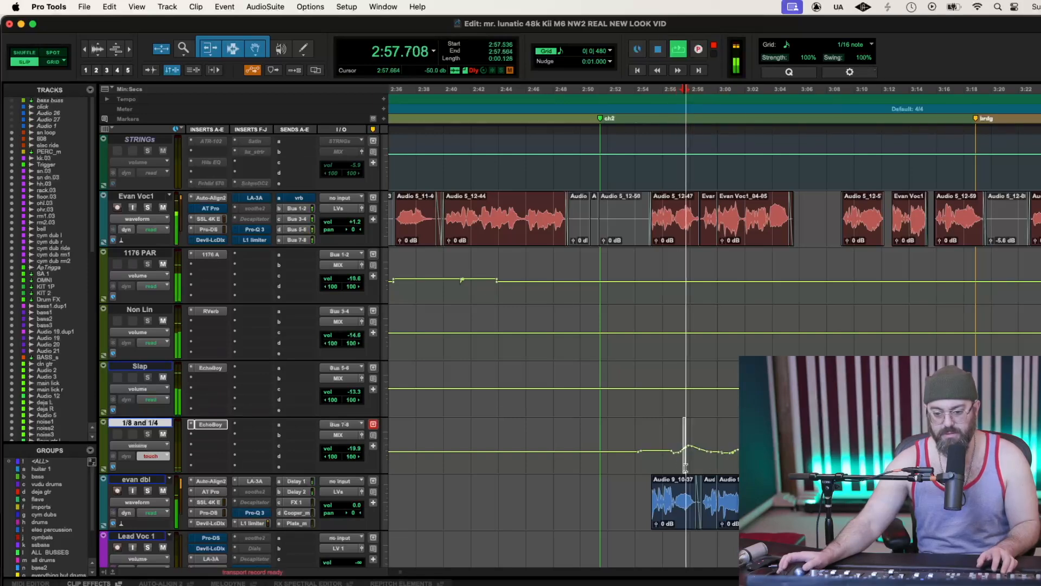
key(space)
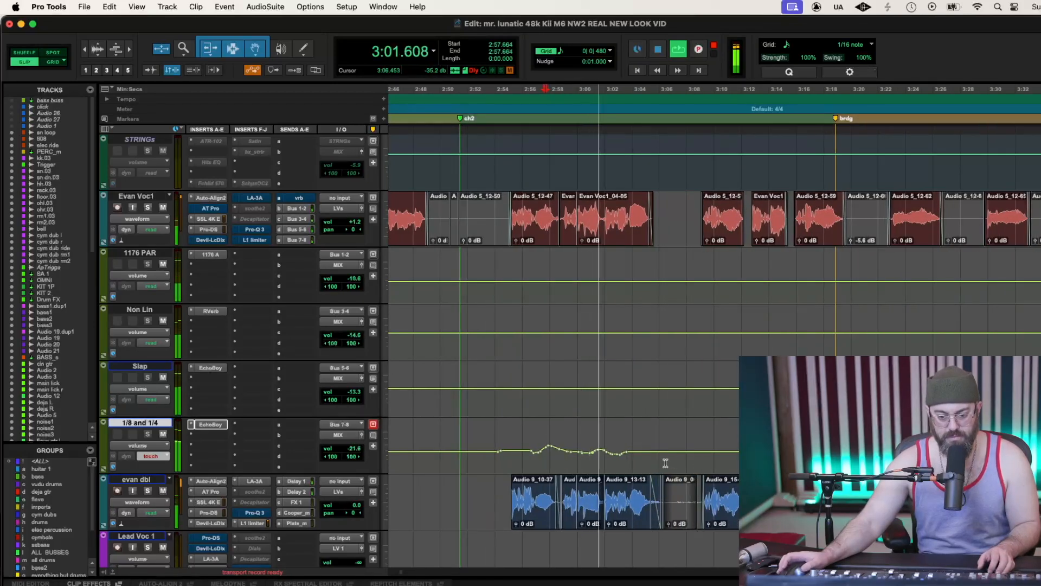
click(529, 460)
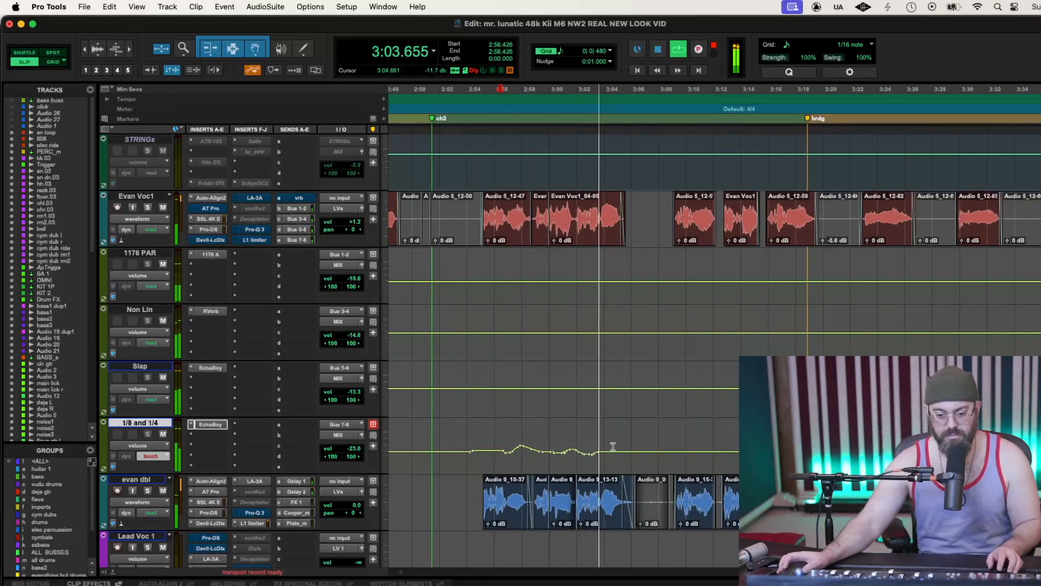
Raise the 1/8 and 1/4 volume automation into a falling ramp from 3:03.509 to 3:06.197 and replay from 3:03.253
drag(597, 454, 617, 426)
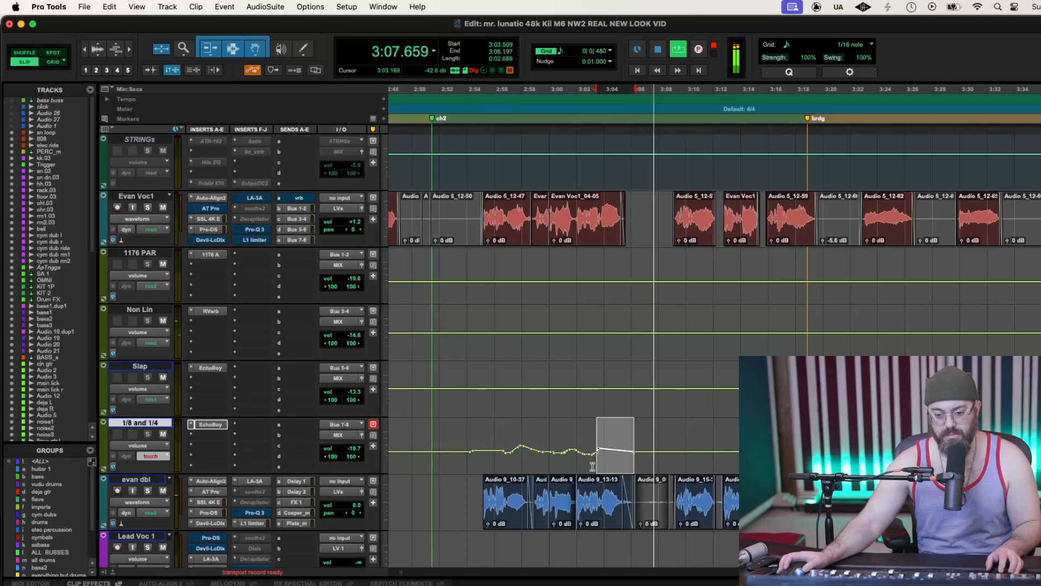
click(594, 466)
key(space)
key(space)
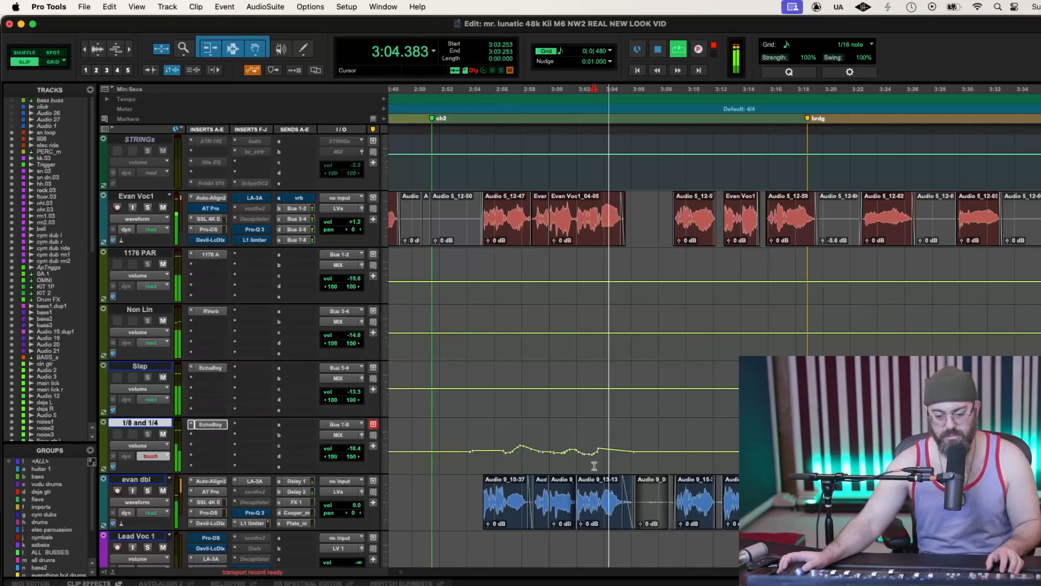
Reshape the 1/8 and 1/4 volume ramp into a peak near 3:04.8, replaying from 3:03.509
drag(602, 450, 621, 446)
click(597, 459)
key(space)
key(space)
drag(620, 446, 615, 444)
key(space)
key(space)
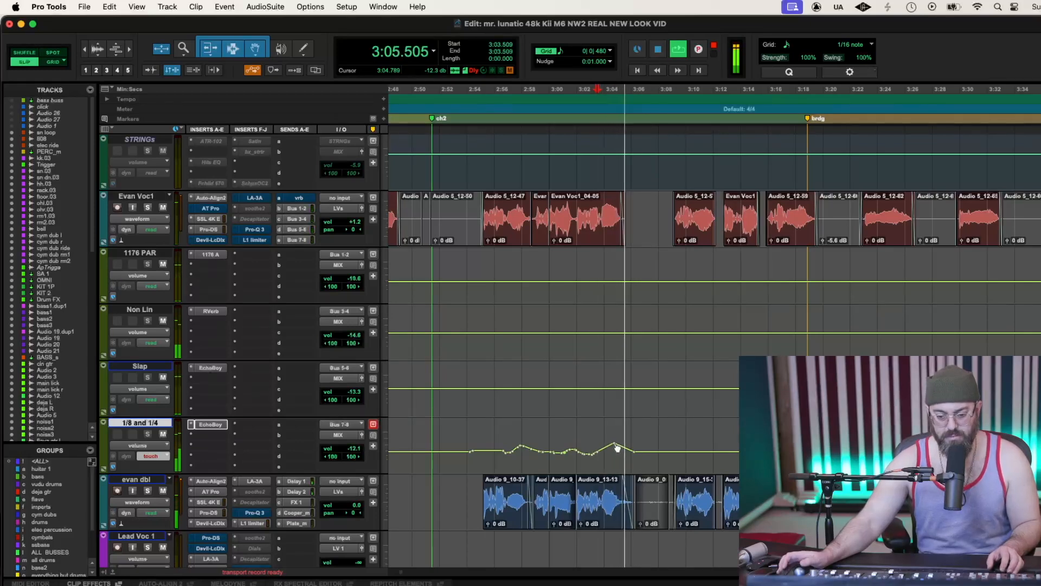
Replay from 3:02.997 to check the reshaped delay peak against the rest of the second chorus
key(space)
click(590, 460)
key(space)
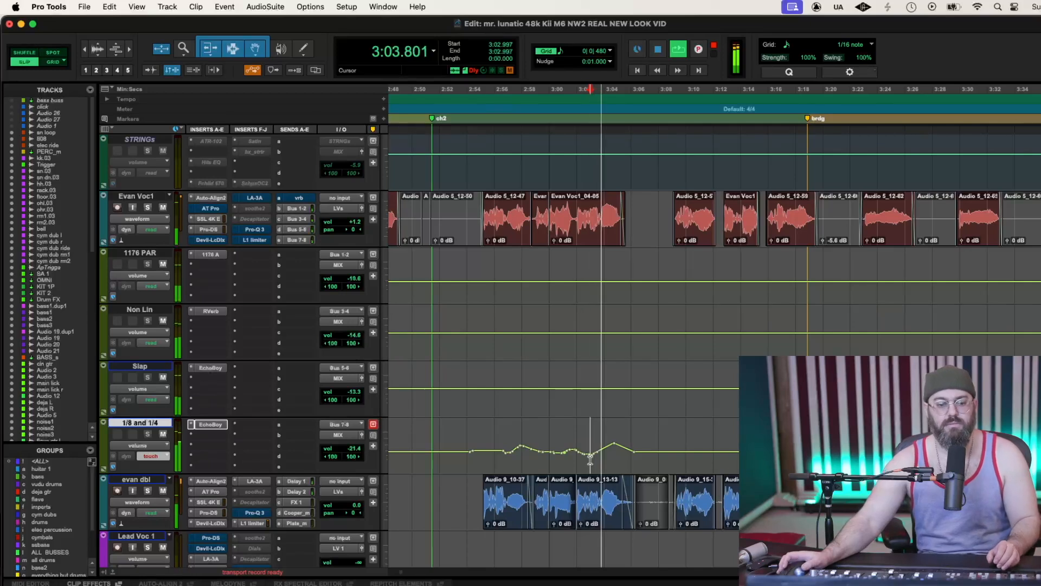
scroll(590, 460, down, 3)
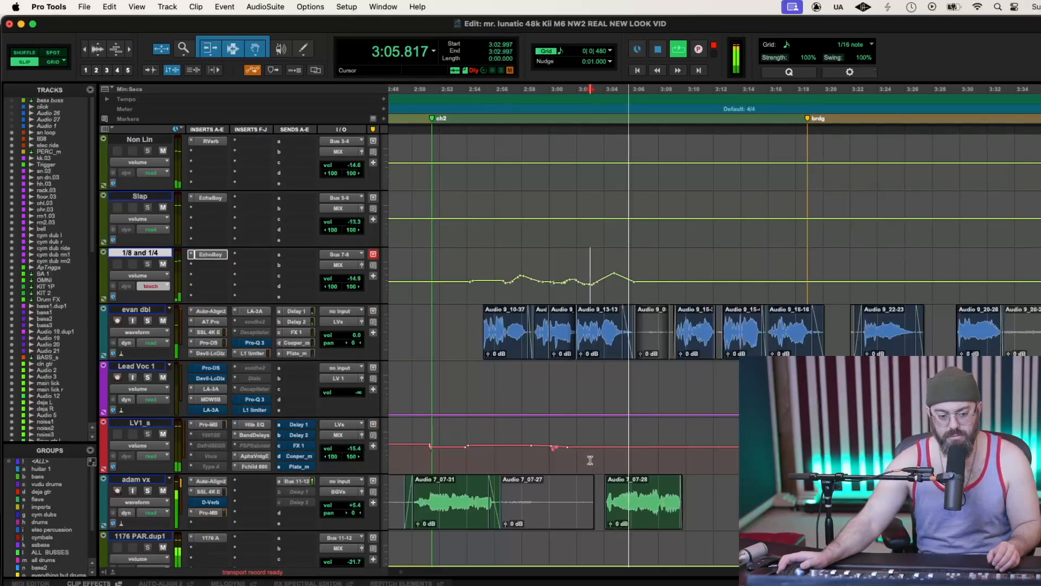
scroll(590, 460, up, 3)
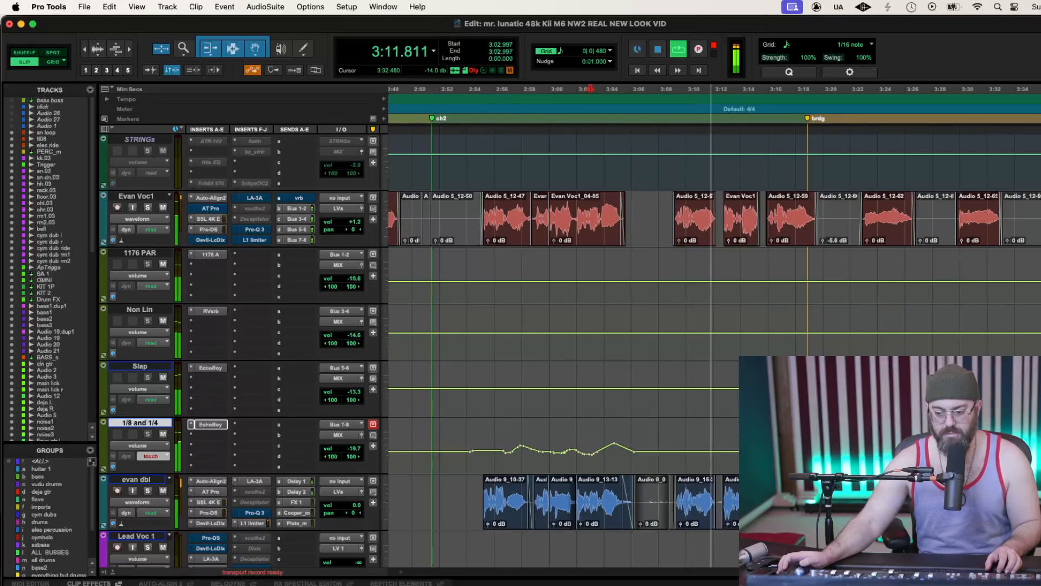
scroll(689, 458, right, 3)
key(space)
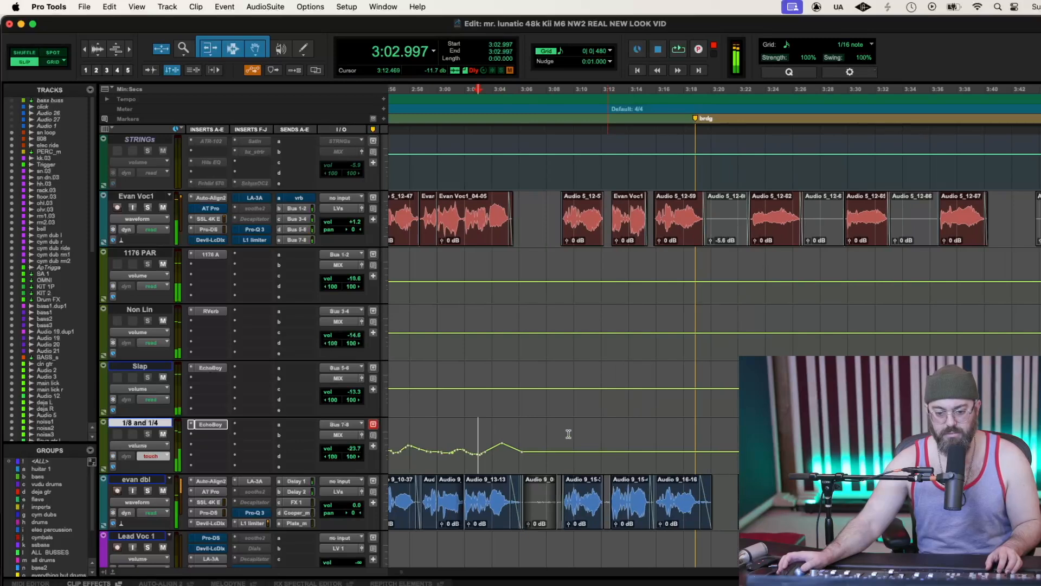
Ride the 1/8 and 1/4 delay volume in touch mode from 3:09.952 up to the bridge, repeating the pass
key(space)
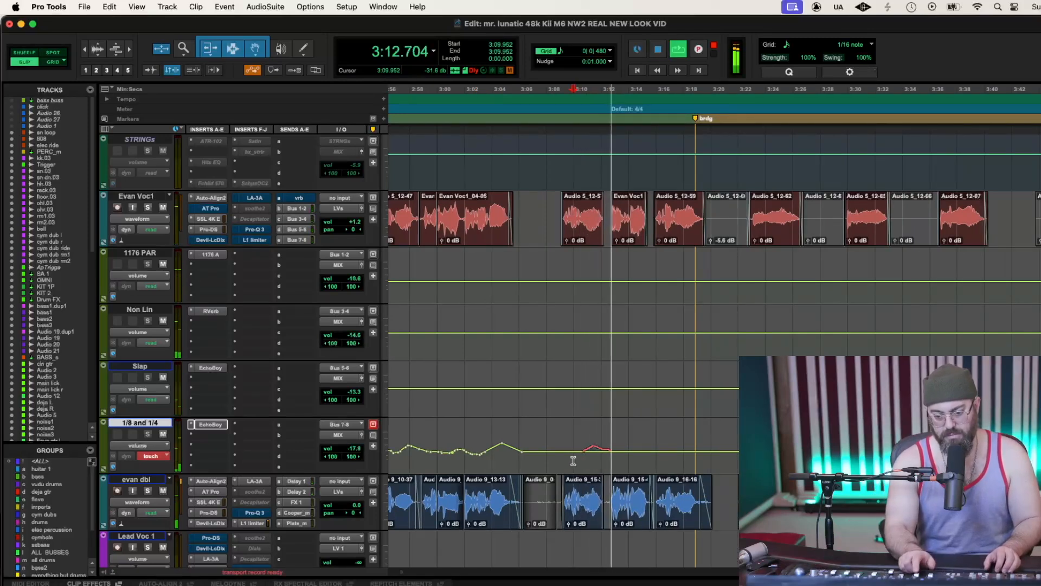
key(space)
key(space)
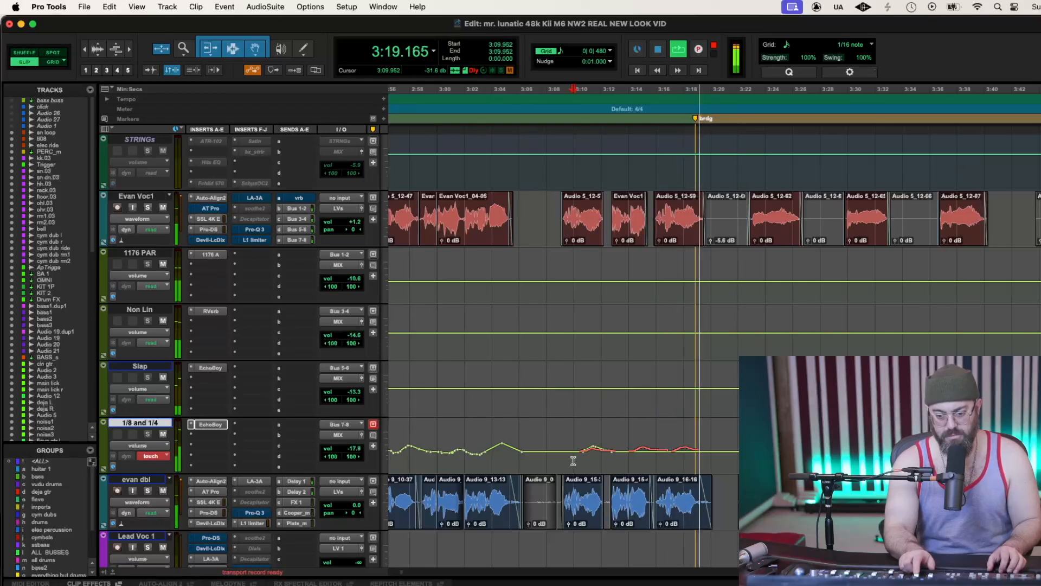
key(space)
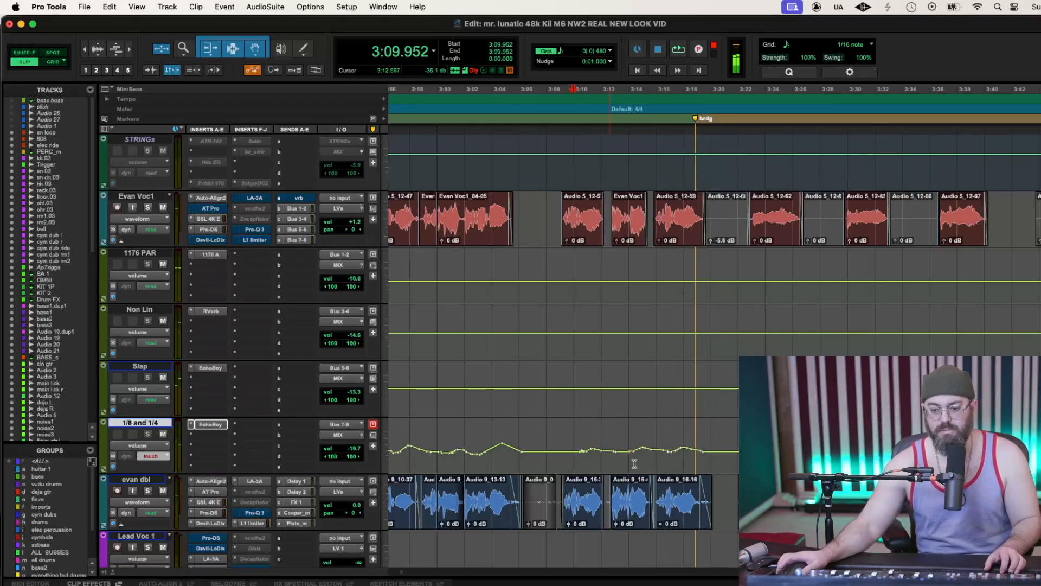
Play from 3:17.376 and ride the 1/8 and 1/4 delay volume in touch mode through the bridge
key(space)
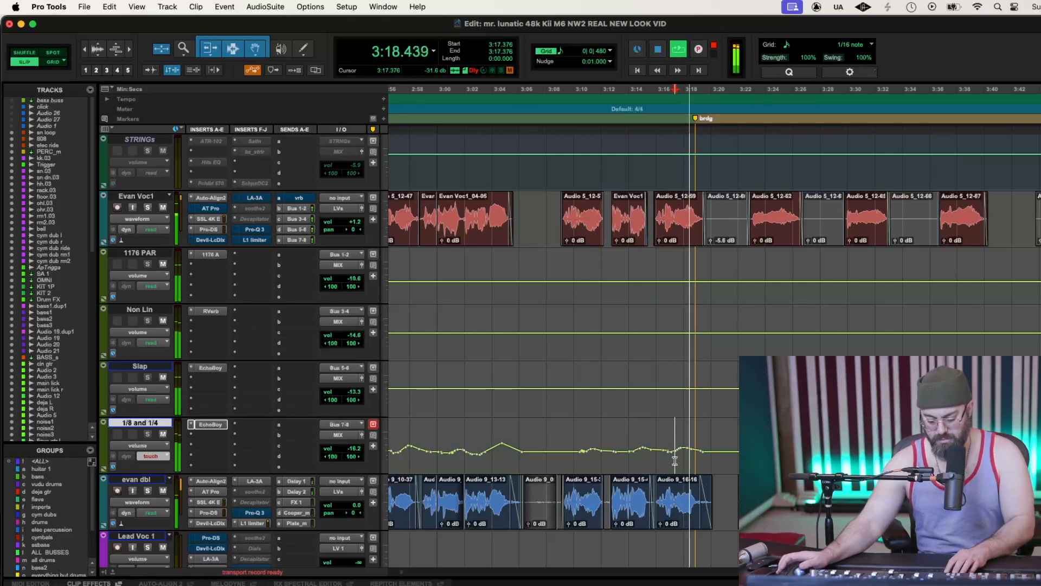
key(r)
key(r)
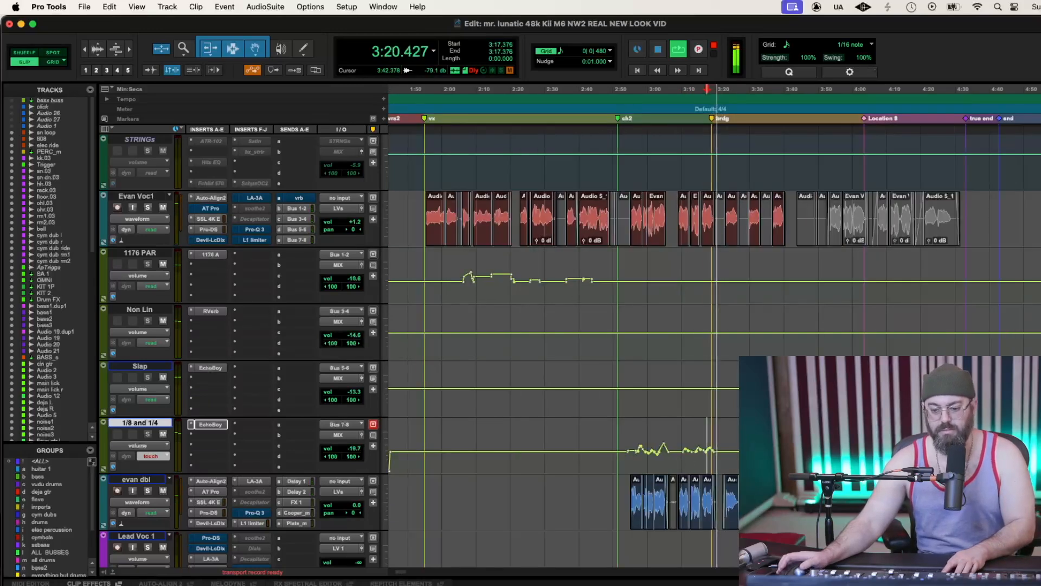
scroll(564, 326, right, 6)
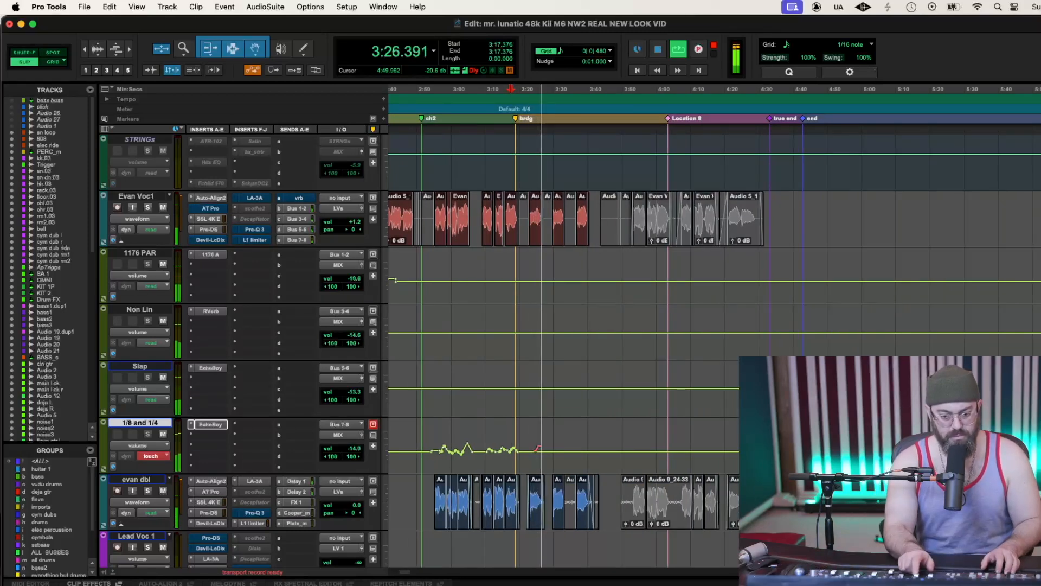
Record volume automation rides in touch mode on the 1/8 and 1/4 track through the bridge, starting from 3:17.376
key(space)
key(space)
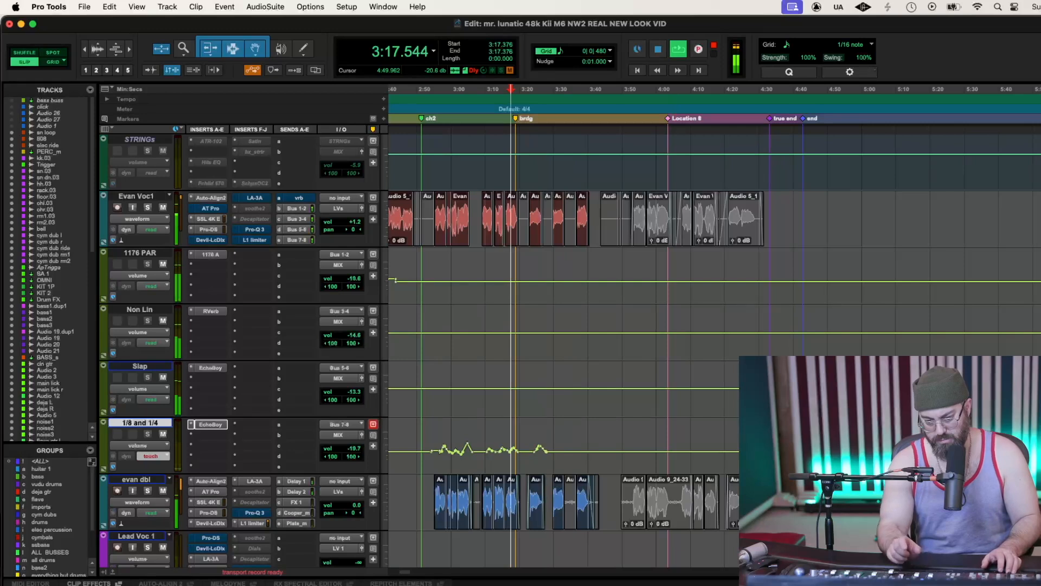
key(t)
key(t)
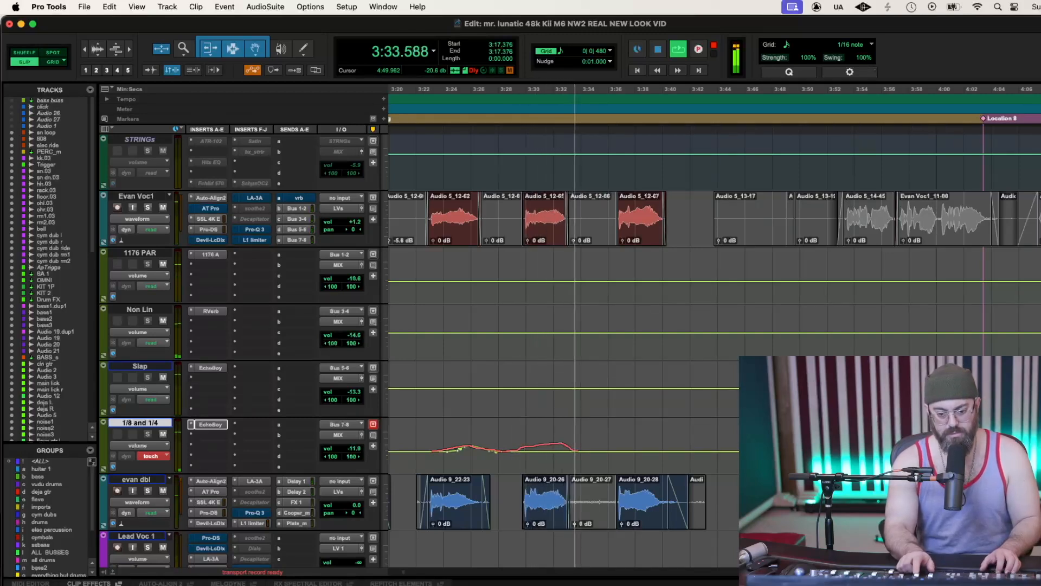
key(space)
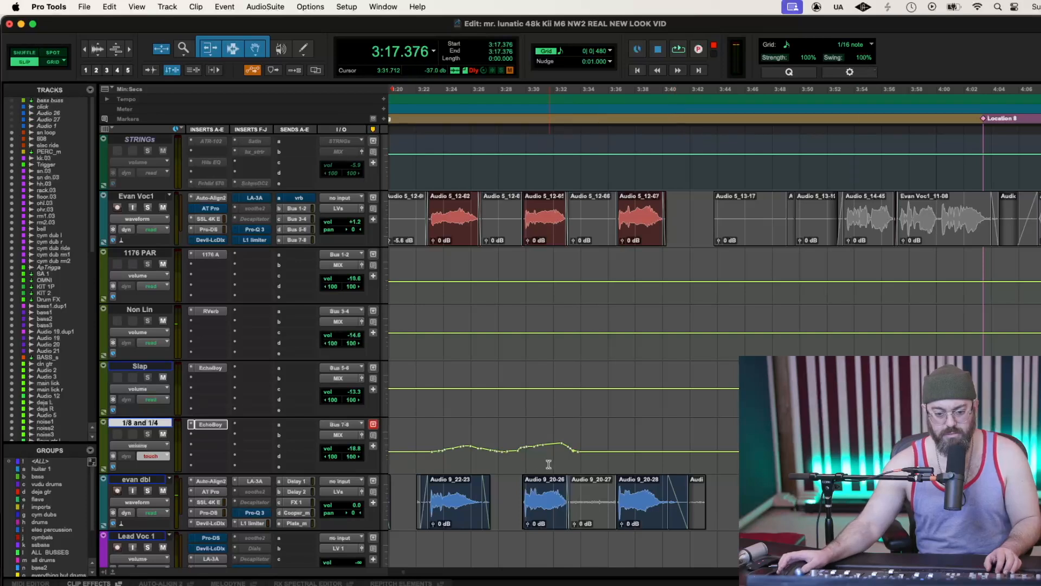
Clear the 1/8 and 1/4 track's latest volume ride from about 3:29 and re-record the rides over the remaining bridge phrases
drag(514, 460, 612, 460)
key(Delete)
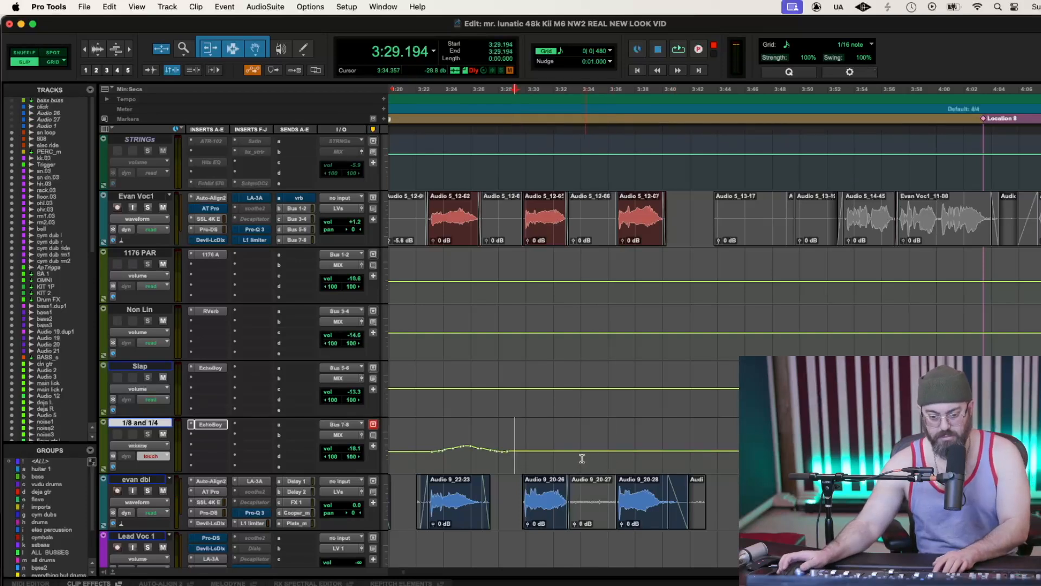
key(space)
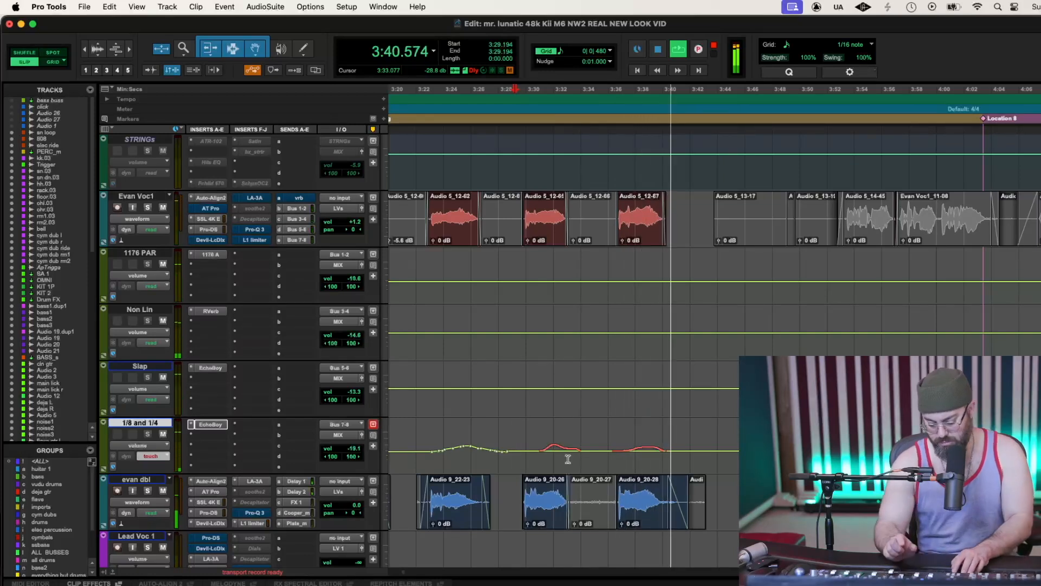
key(super+bracketleft)
key(super+bracketleft)
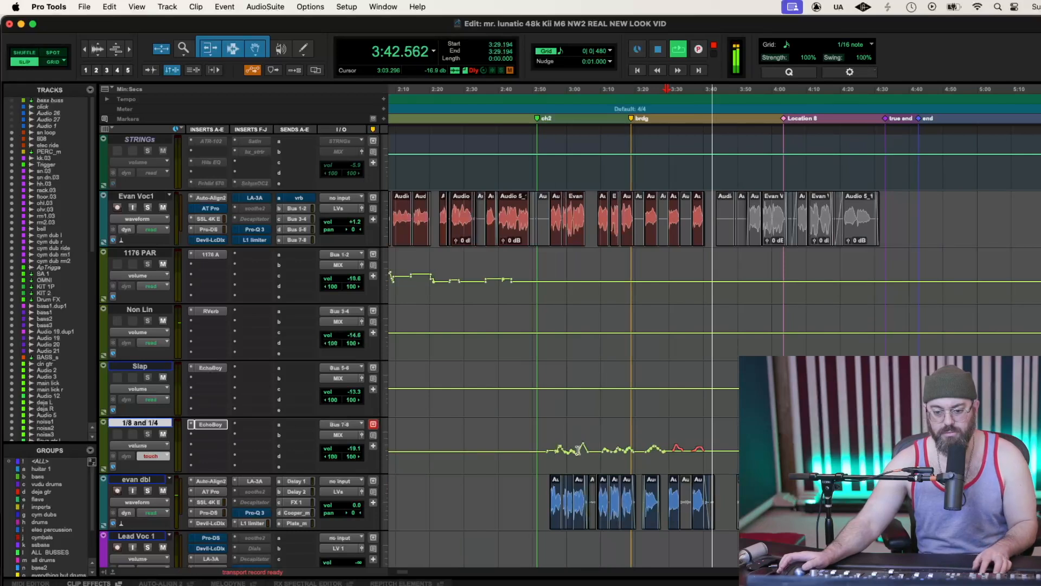
key(space)
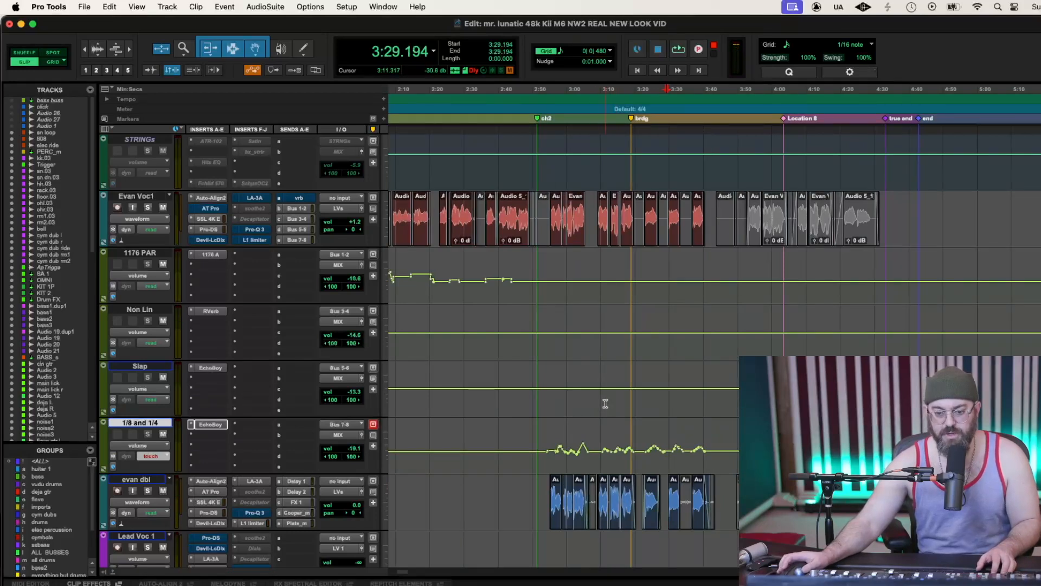
Raise the Non Lin track's volume automation to -12.1 dB over the bridge vocals from about 3:22 to 3:43
drag(632, 401, 696, 400)
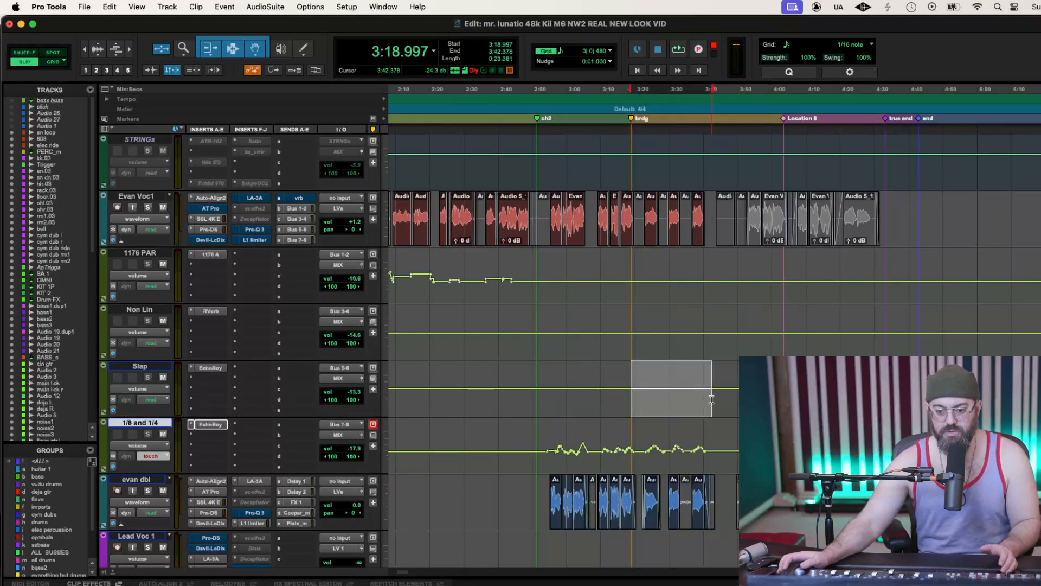
shift+click(704, 347)
drag(636, 338, 712, 337)
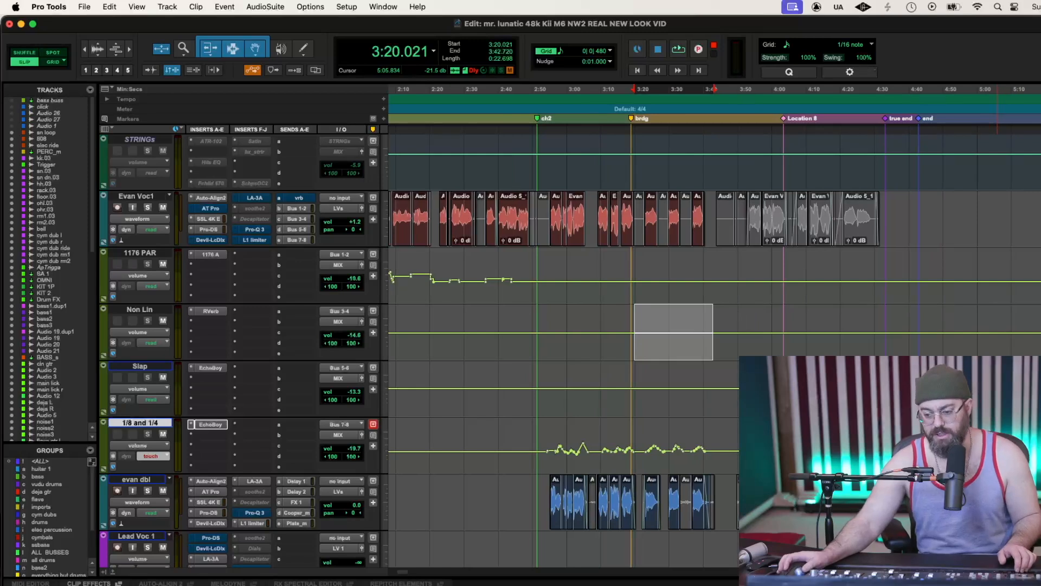
scroll(564, 325, right, 3)
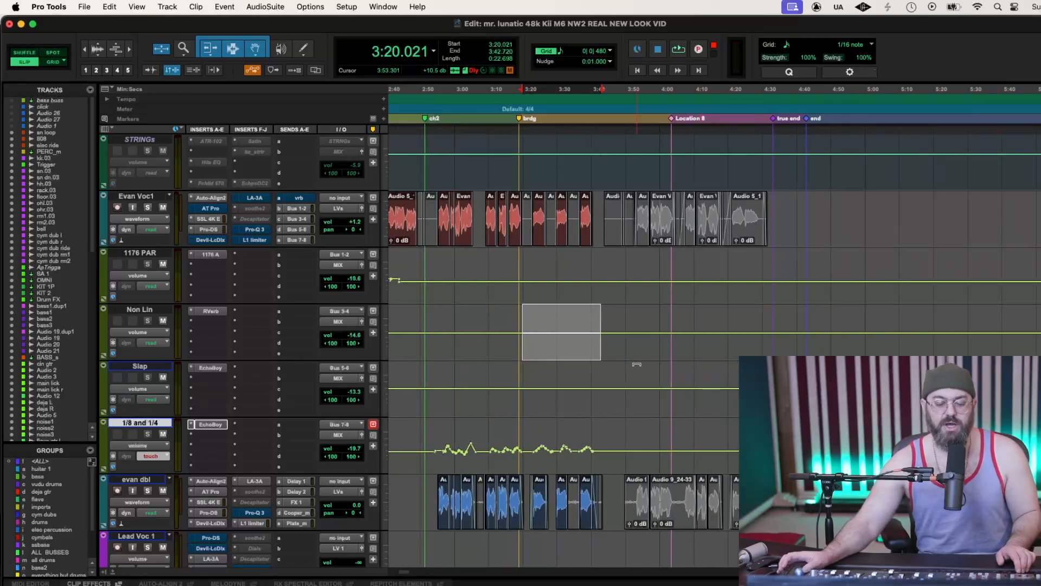
drag(530, 340, 588, 342)
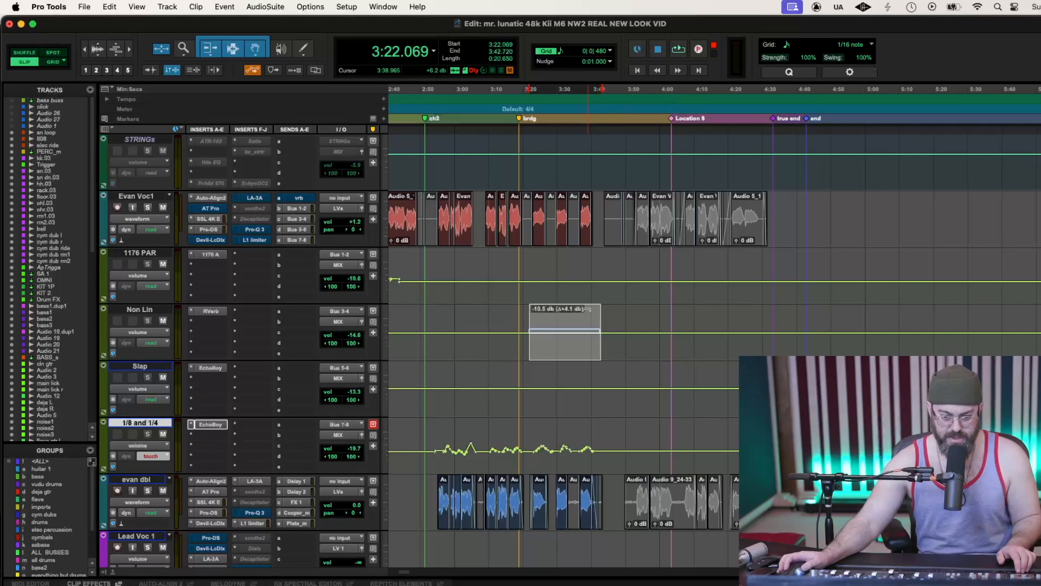
key(space)
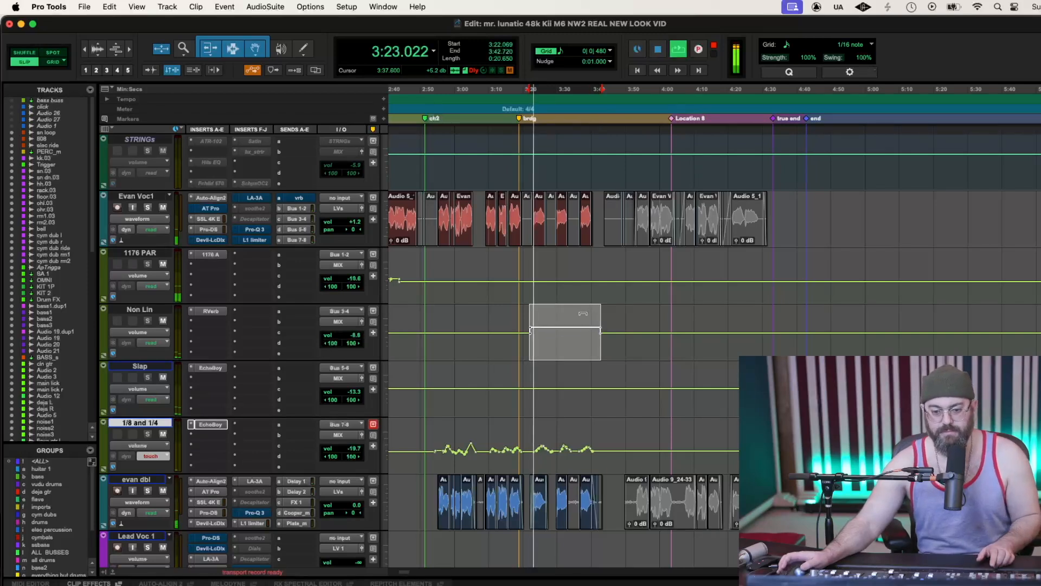
drag(583, 316, 581, 314)
key(space)
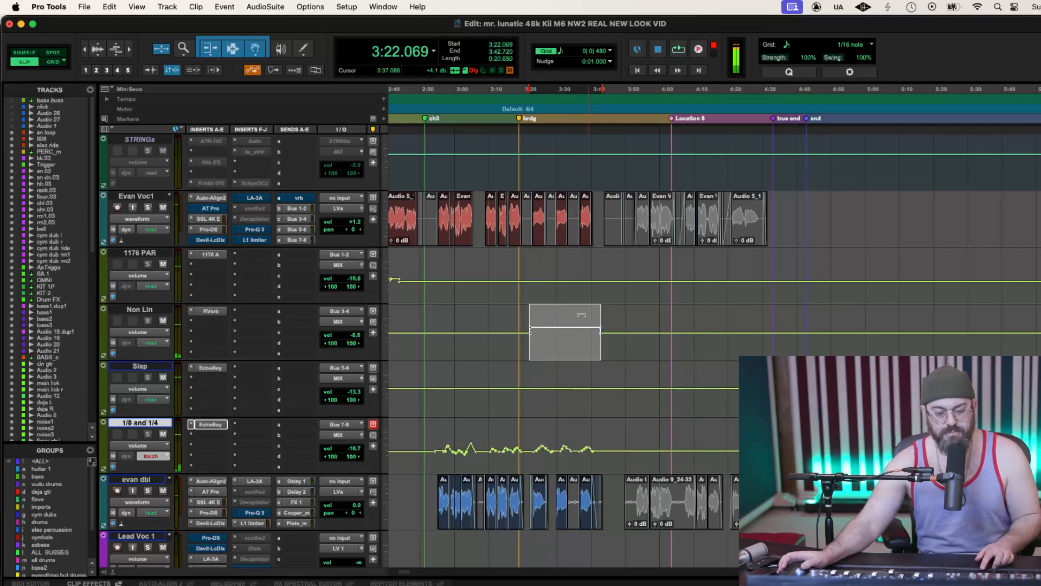
drag(567, 313, 568, 317)
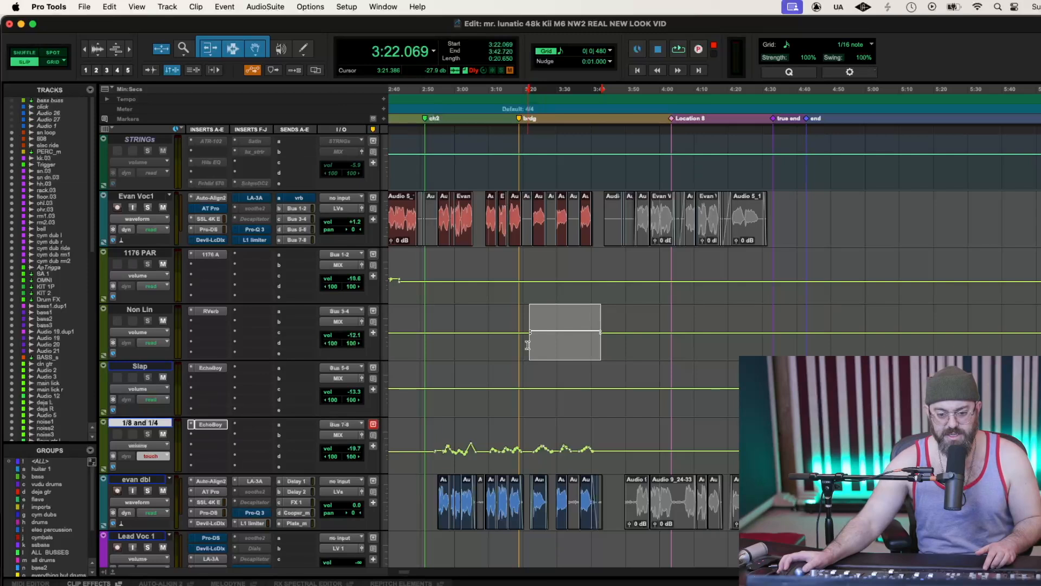
key(space)
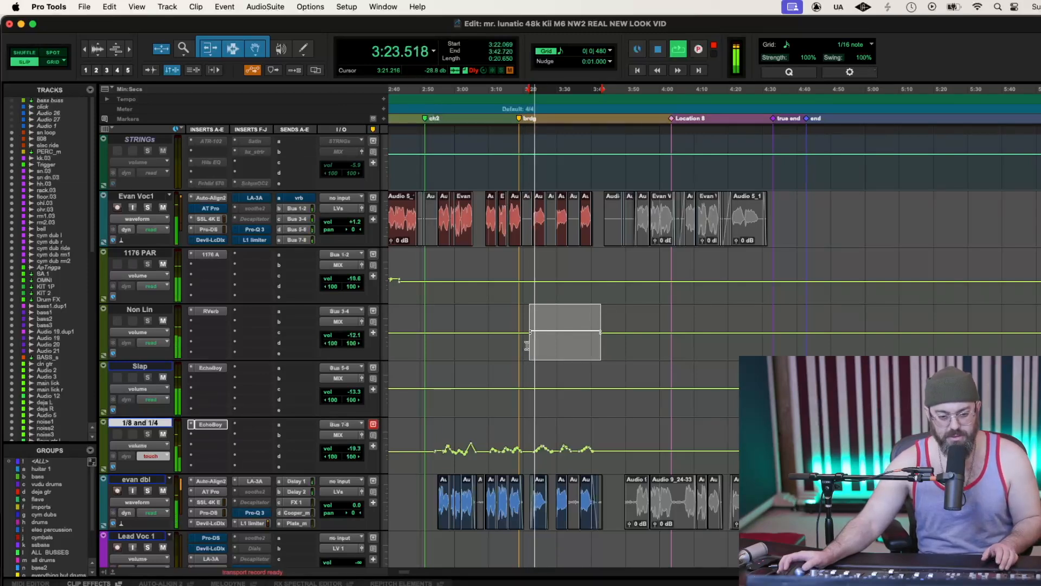
Raise the Slap track's volume automation over the same bridge range, balancing Slap at -9.9 dB and Non Lin at -13.7 dB
shift+click(539, 398)
key(space)
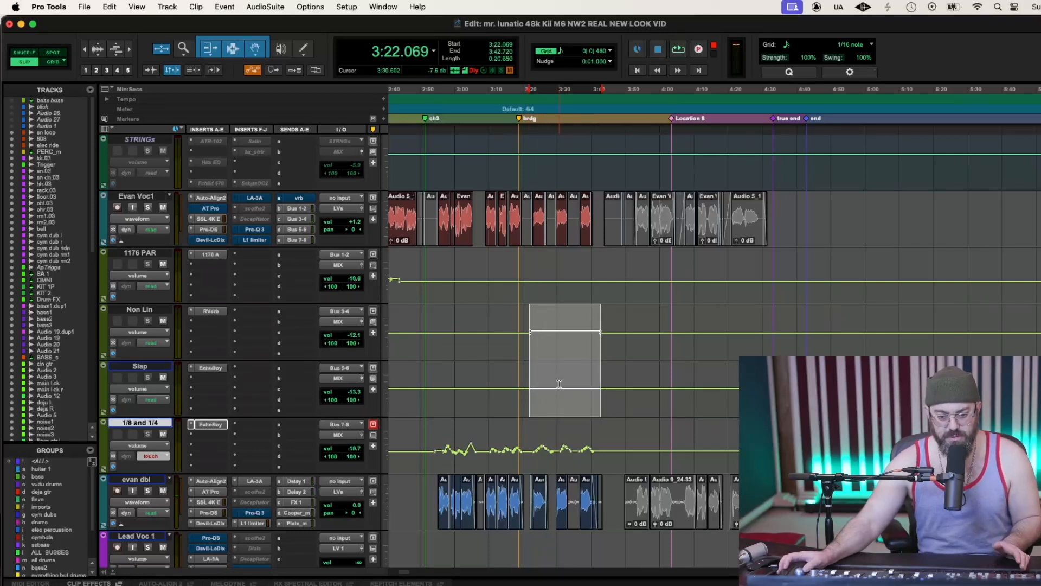
drag(567, 371, 567, 366)
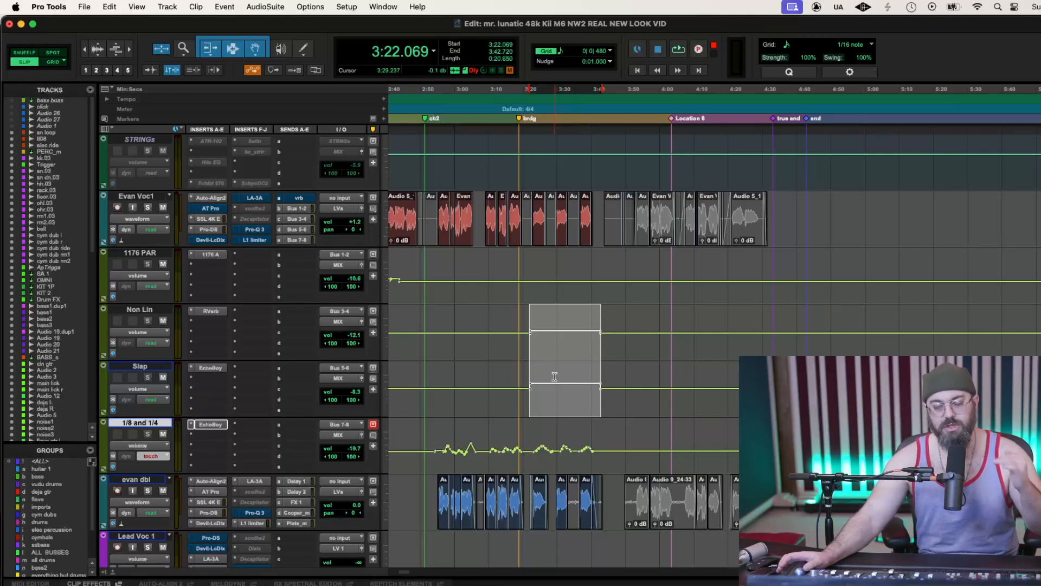
key(space)
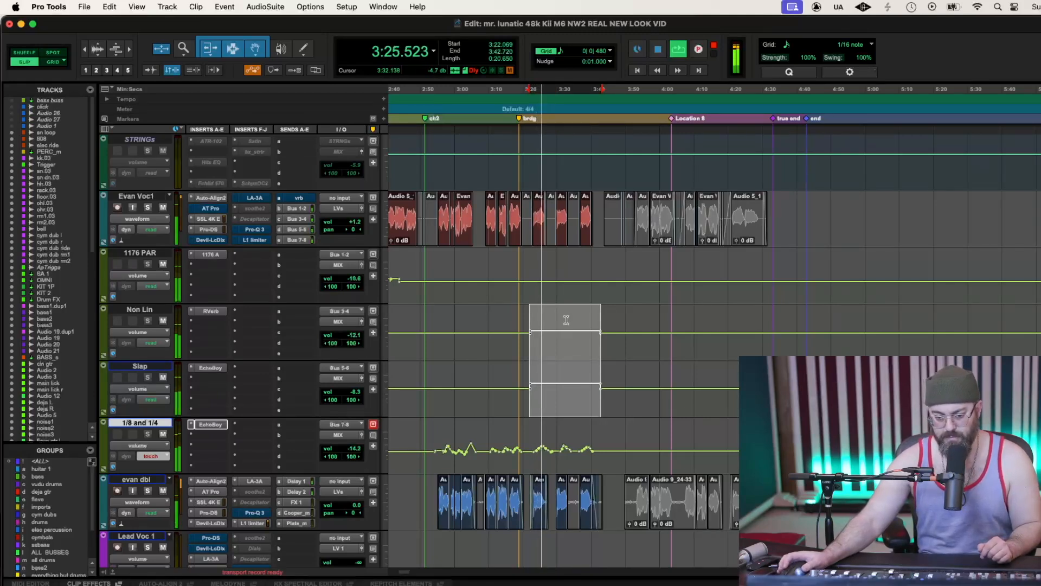
drag(564, 365, 565, 369)
Try raising the 1/8 and 1/4 track's volume automation from about 3:22 to 3:42, audition it, and undo the change
key(super+bracketright)
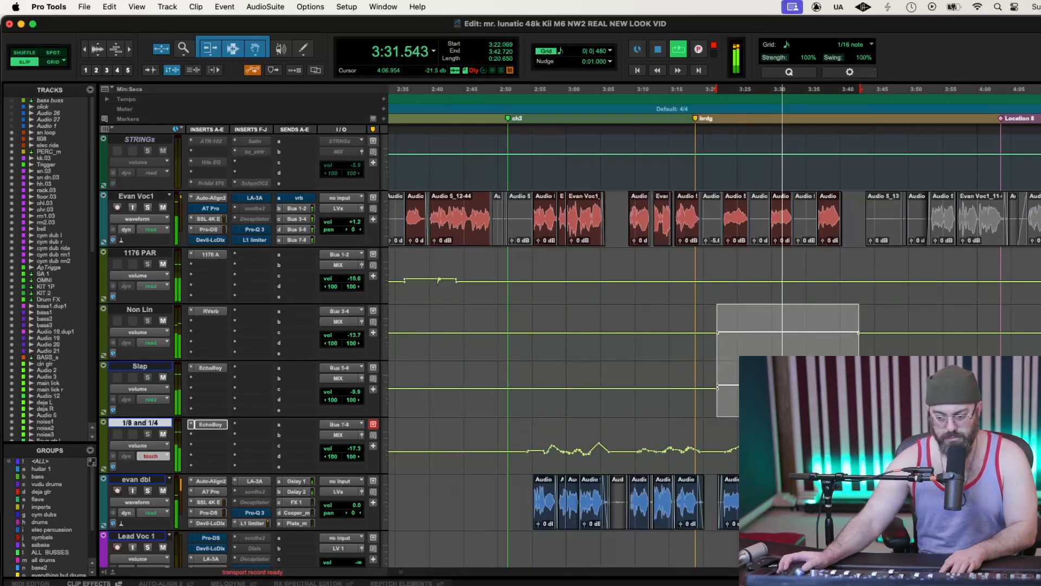
scroll(714, 326, right, 5)
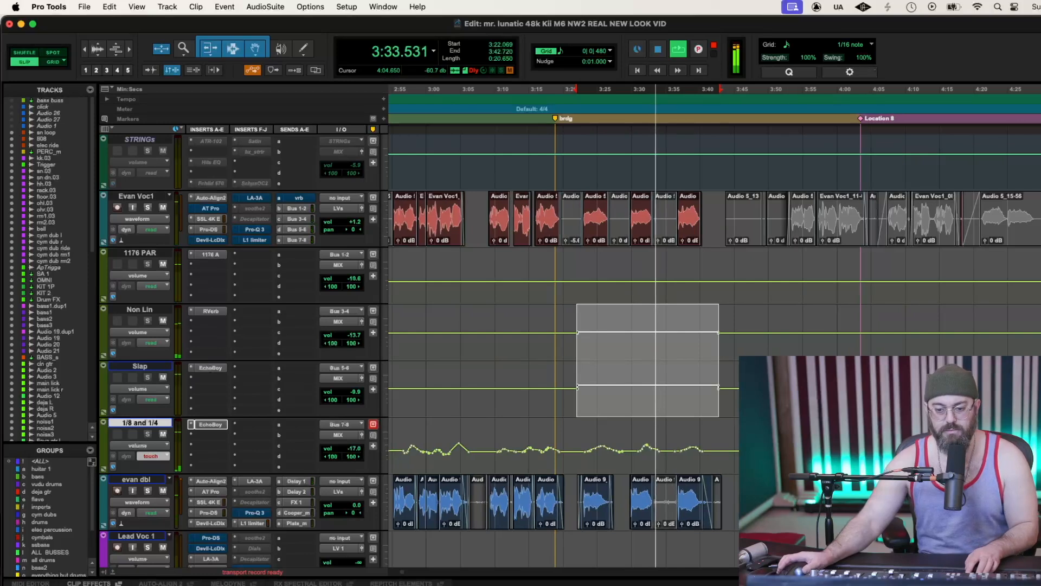
scroll(715, 325, up, 2)
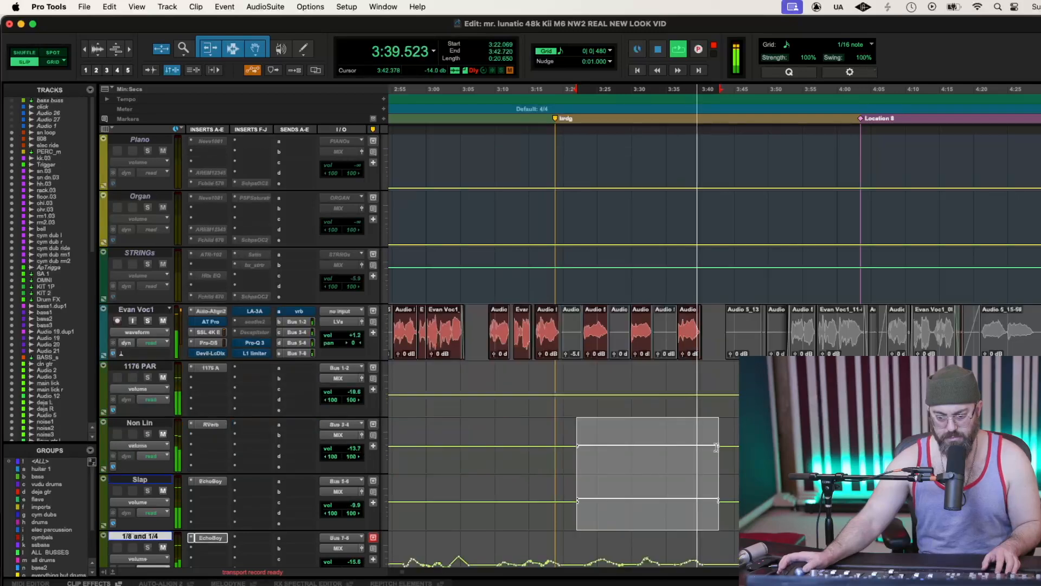
scroll(700, 504, down, 1)
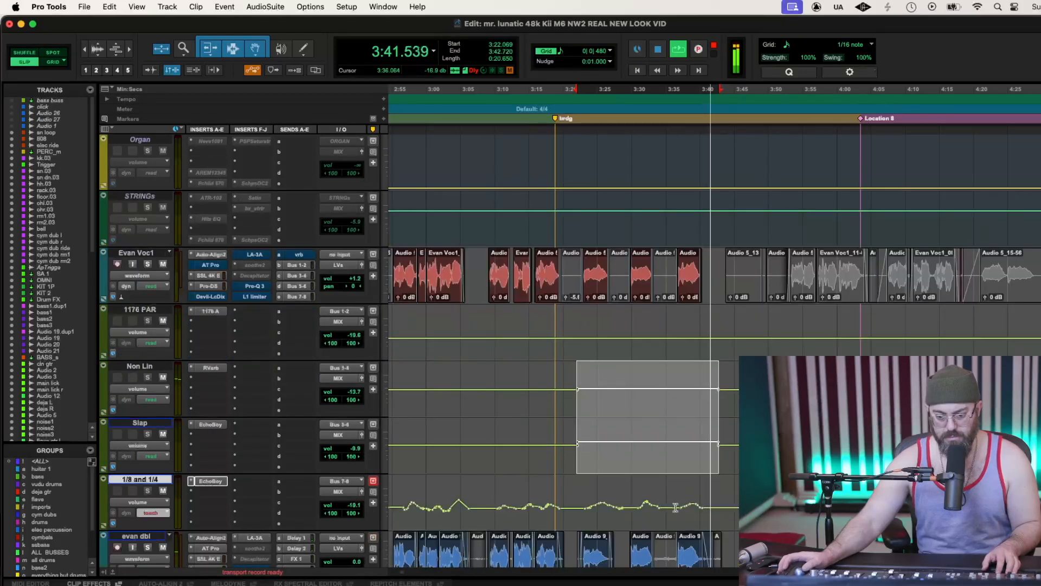
drag(714, 506, 625, 477)
key(space)
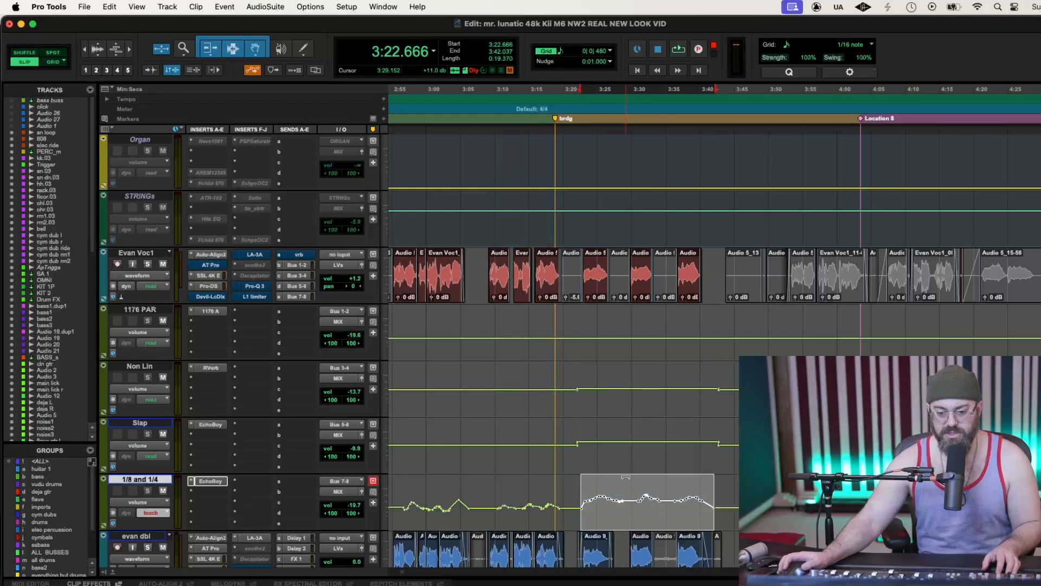
key(space)
scroll(594, 518, up, 1)
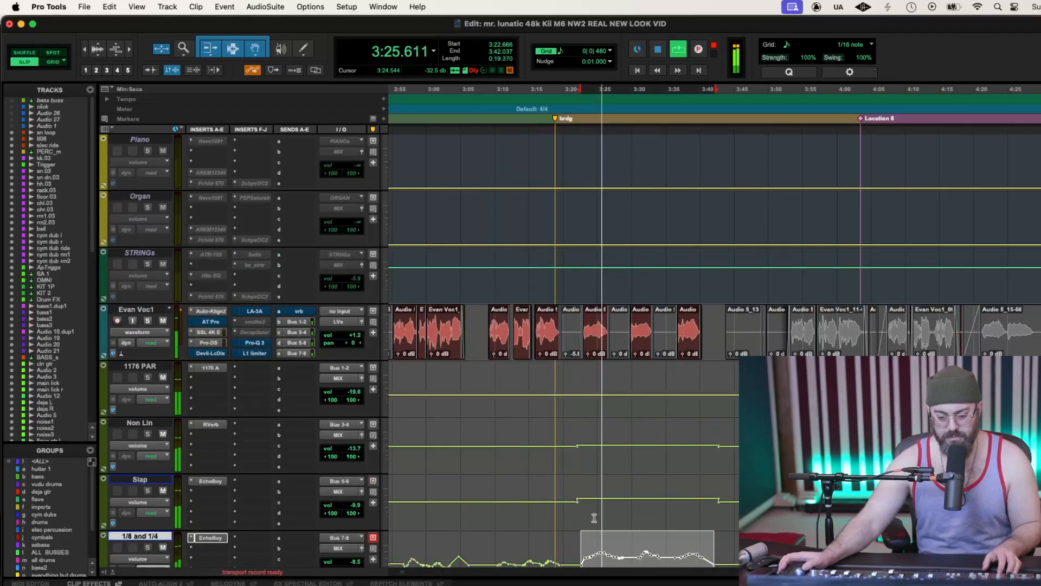
scroll(595, 518, down, 1)
key(super+z)
key(space)
Delete the volume automation rides on the 1/8 and 1/4 track between about 3:22 and 3:42
scroll(595, 518, up, 2)
scroll(594, 518, down, 2)
drag(582, 512, 716, 505)
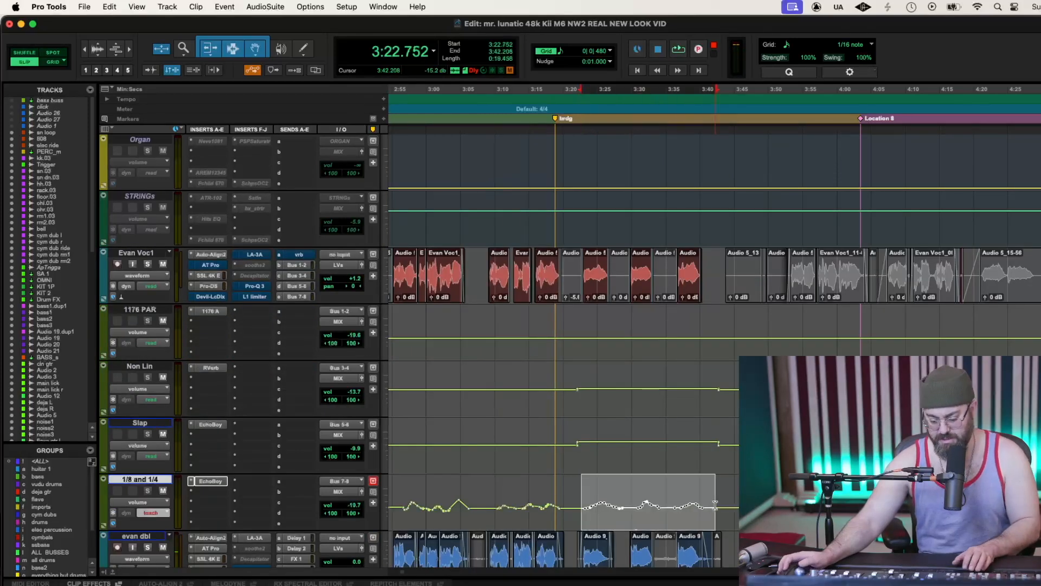
key(Delete)
Duplicate the Voc1 vocal track once with all its playlists, automation, inserts and sends, placing the copy after the selected track
scroll(645, 492, up, 3)
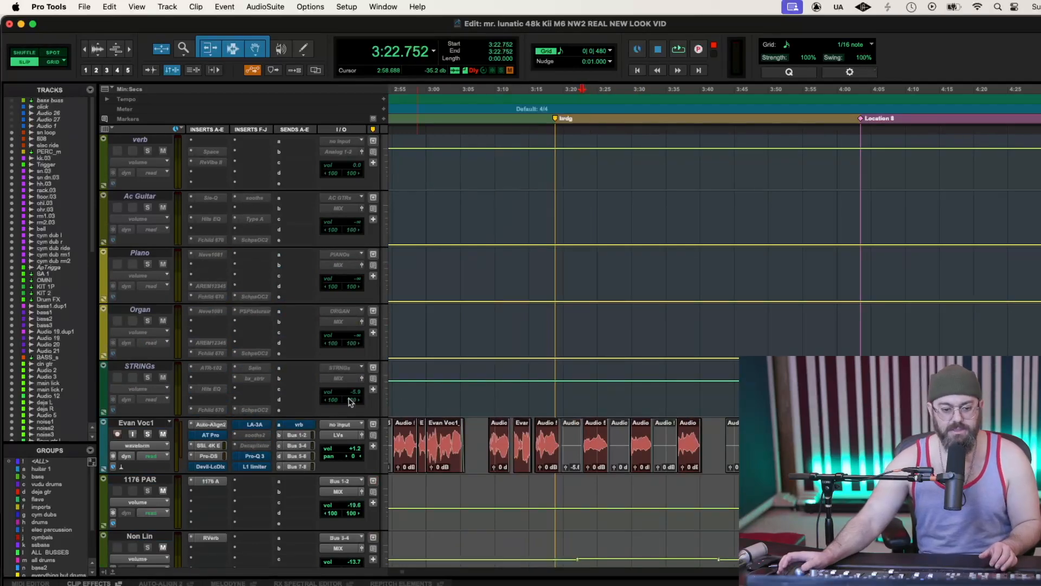
click(129, 424)
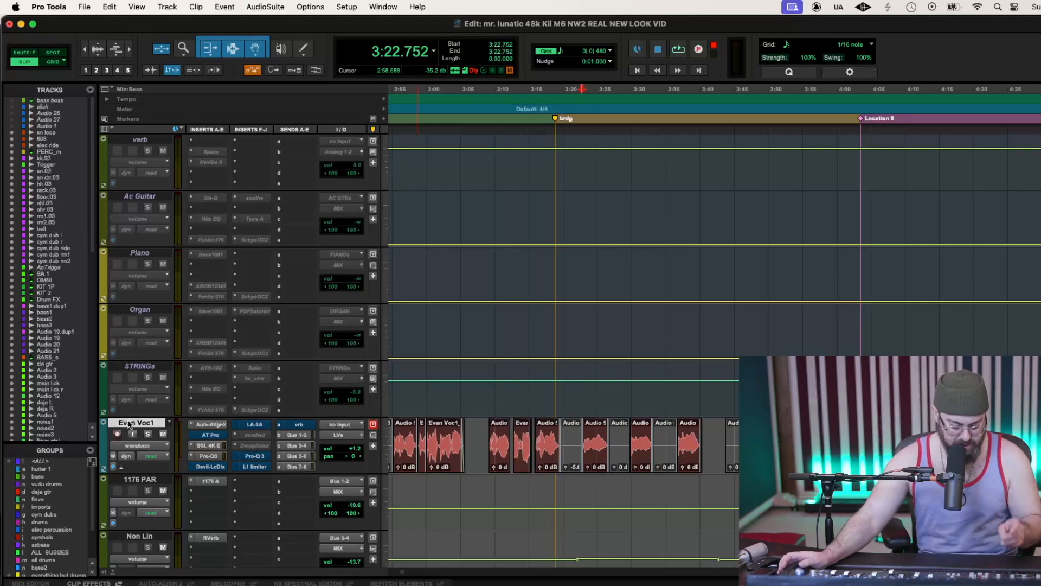
key(alt+shift+d)
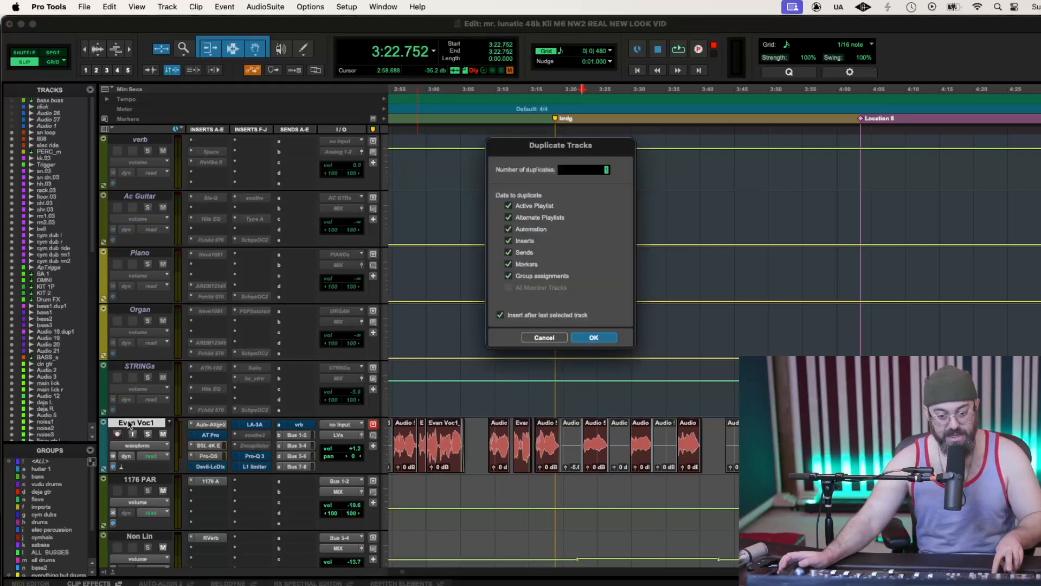
click(596, 337)
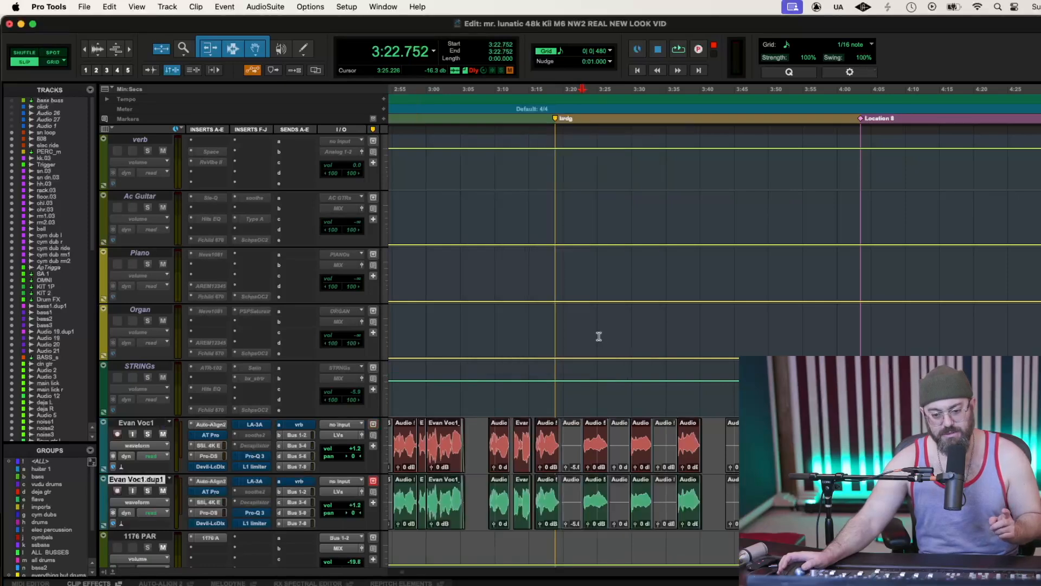
Delete all clips on the duplicated vocal track from the session start to about 4:39
scroll(599, 336, left, 8)
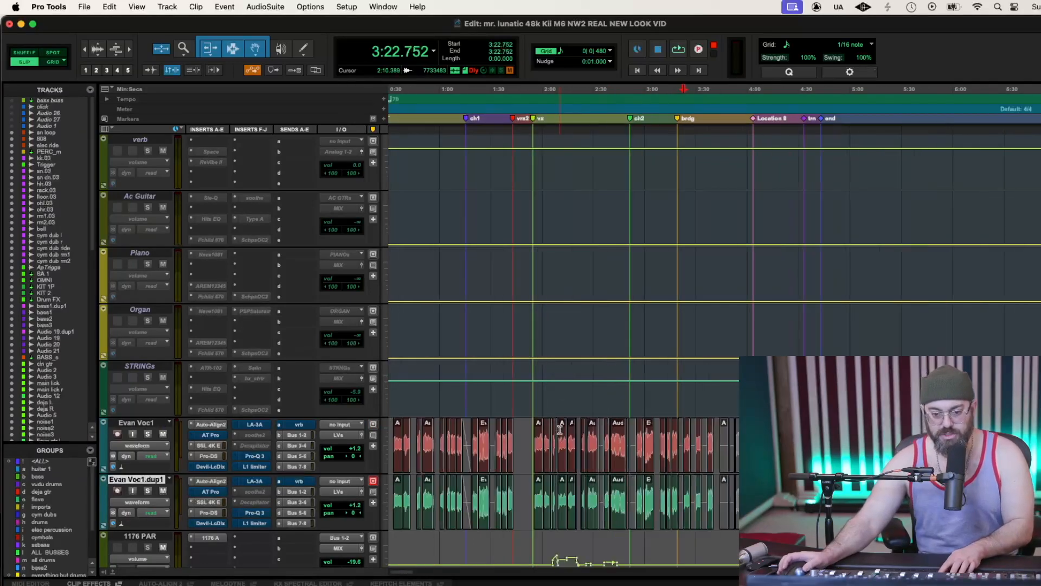
key(r)
key(r)
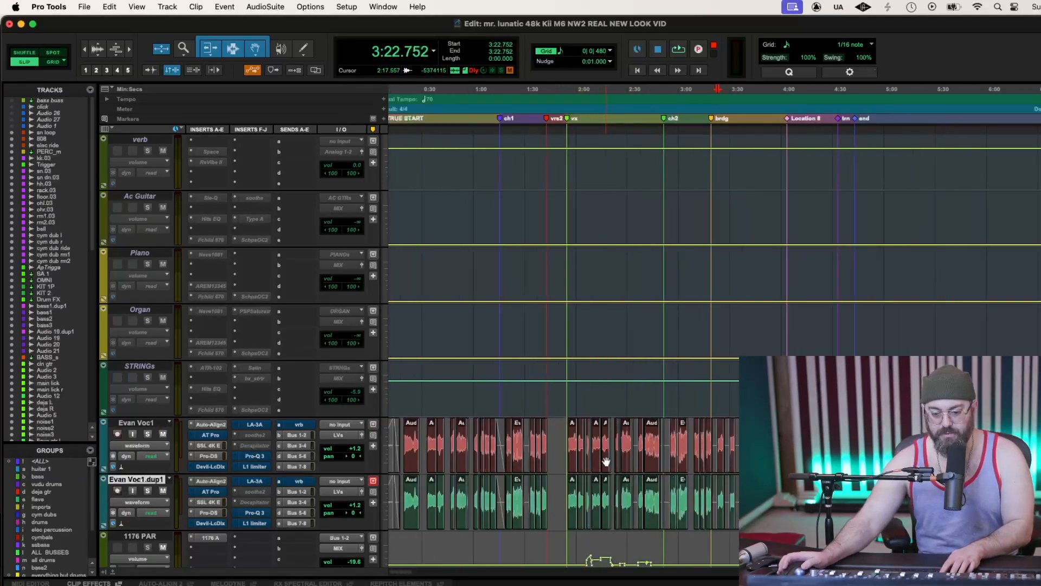
drag(856, 499, 284, 494)
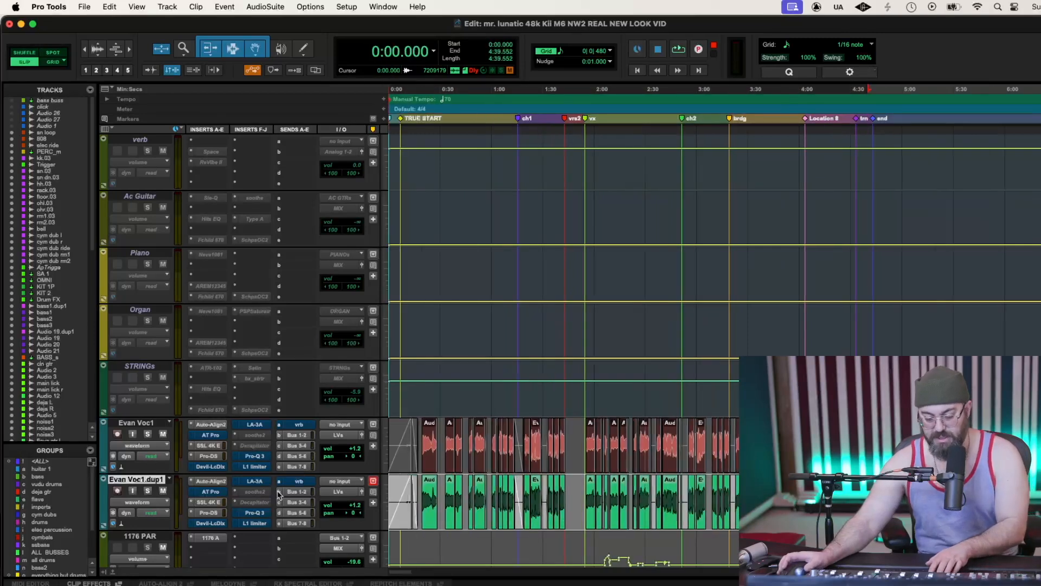
key(Delete)
drag(578, 481, 579, 481)
key(space)
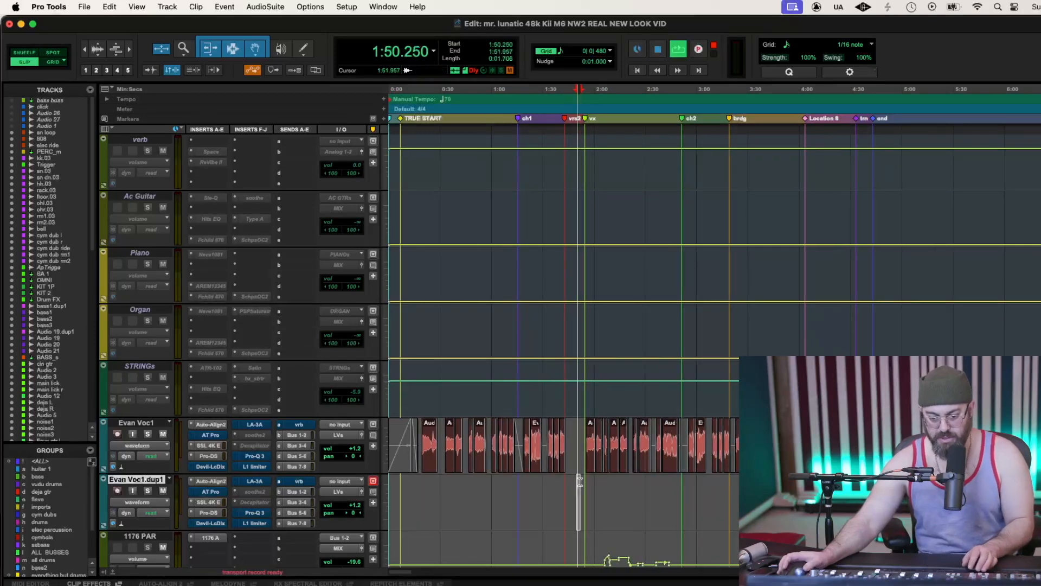
key(space)
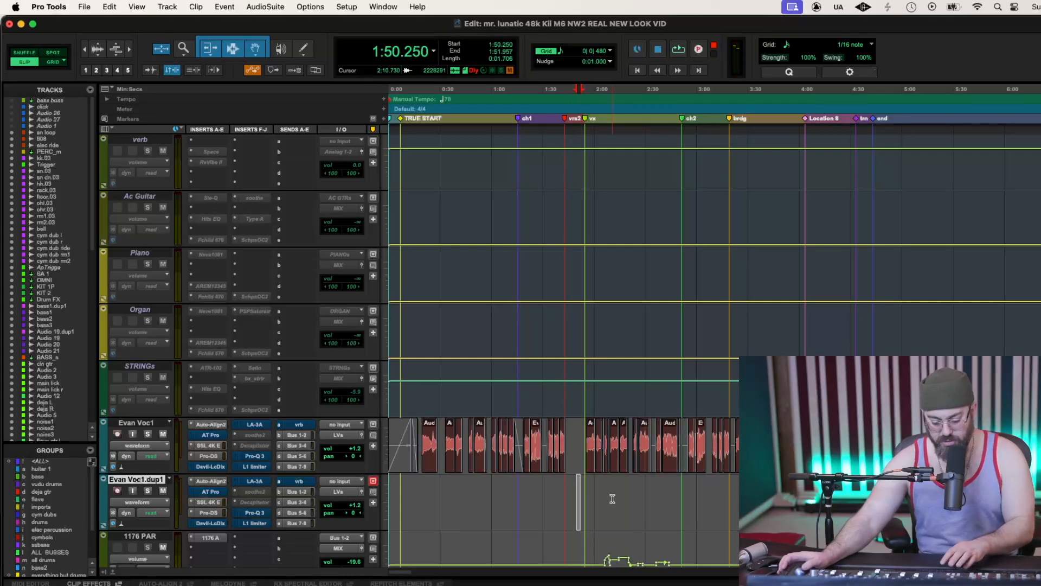
Audition the song around 1:55, near the start of the vs section, to locate the vocal phrase
click(587, 495)
key(t)
key(t)
key(t)
key(t)
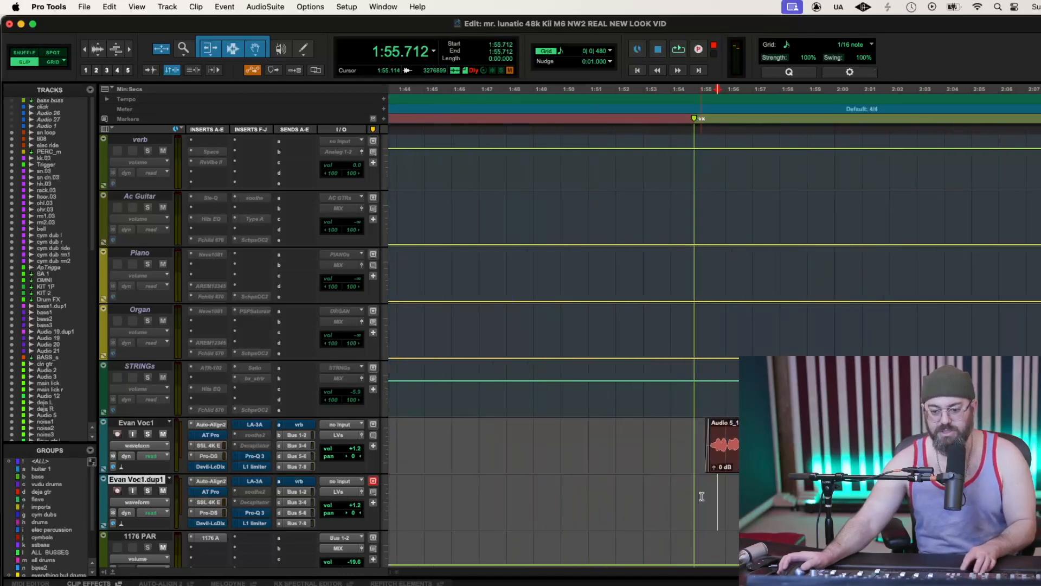
click(703, 497)
key(space)
key(r)
key(r)
key(r)
key(r)
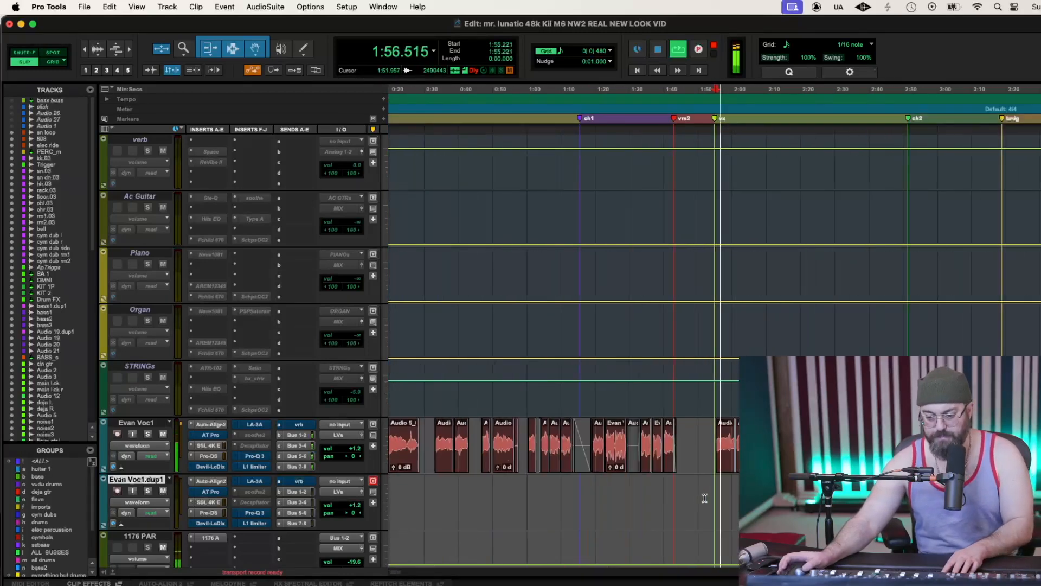
key(space)
Audition the bridge from about 3:18 and select the lead vocal clip starting at 3:22.709
click(721, 488)
click(725, 491)
click(729, 490)
key(t)
key(t)
key(t)
key(space)
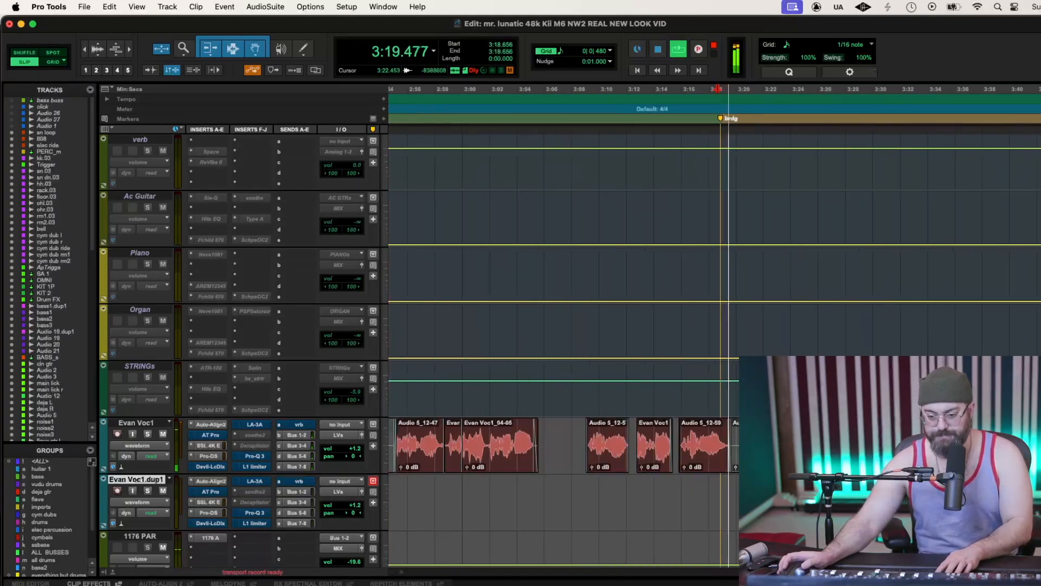
double_click(599, 435)
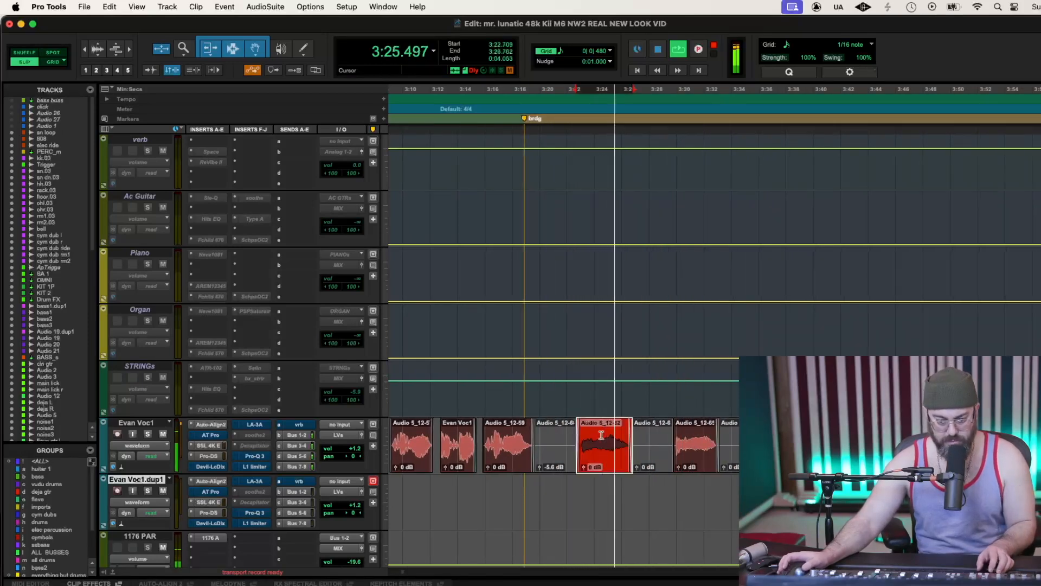
key(space)
key(t)
key(t)
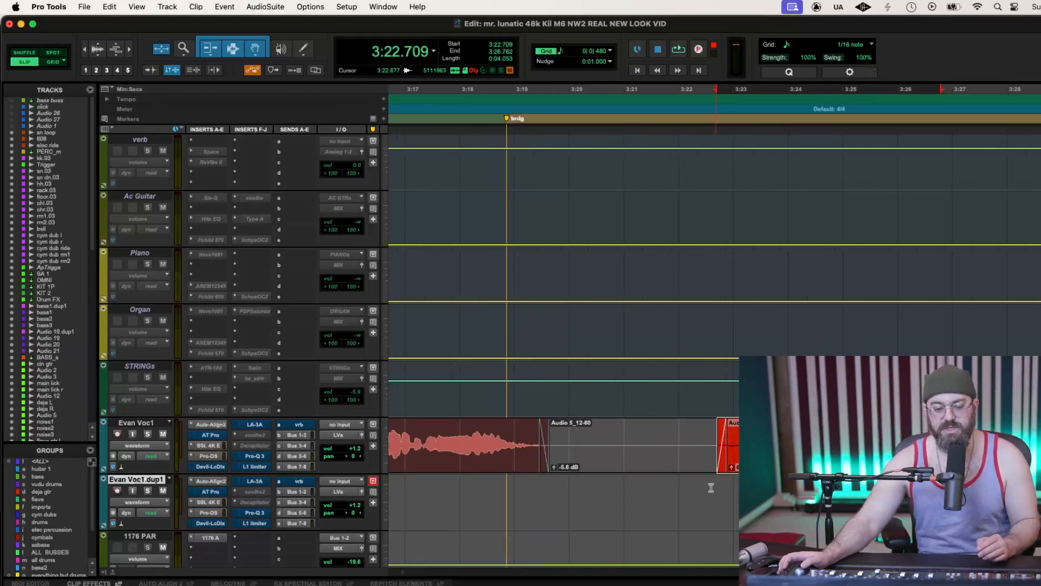
In Grid mode, copy the original vocal from 3:22.285 to 3:27.000 onto the duplicate track, and mute the original clip at 3:22.709
click(54, 61)
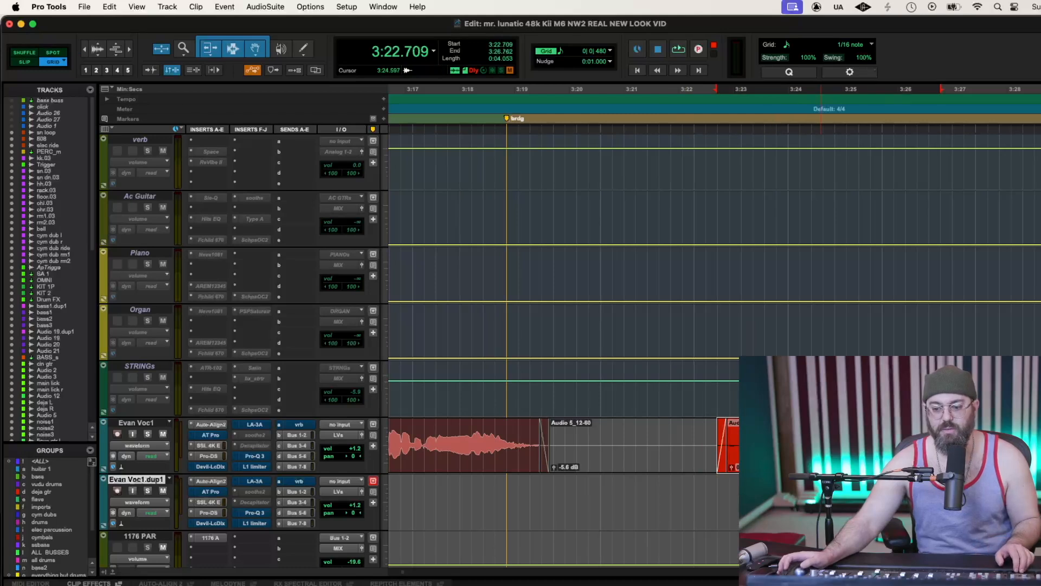
drag(956, 434, 697, 425)
key(super+c)
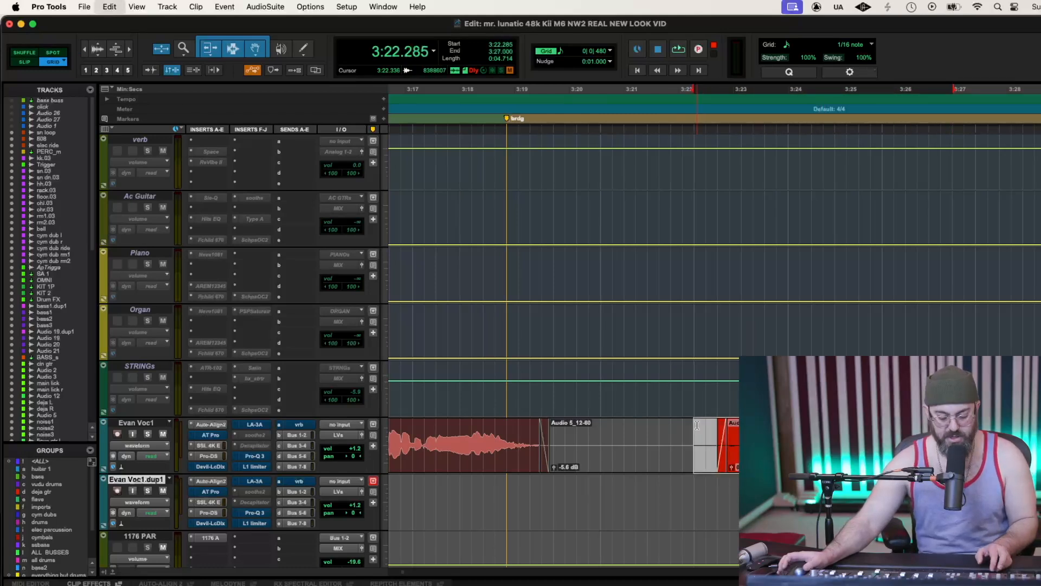
click(694, 484)
key(super+v)
click(747, 459)
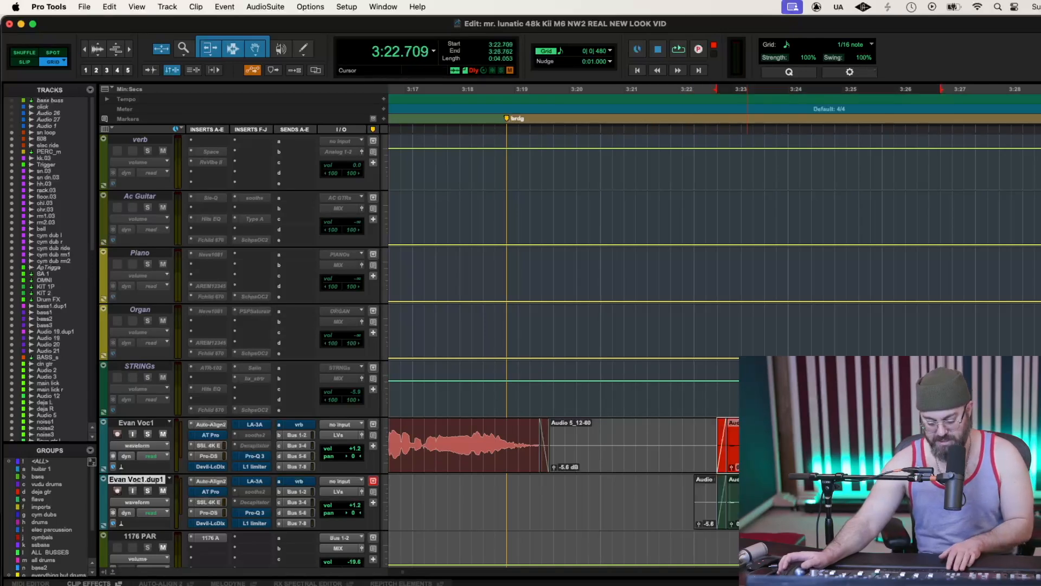
key(super+m)
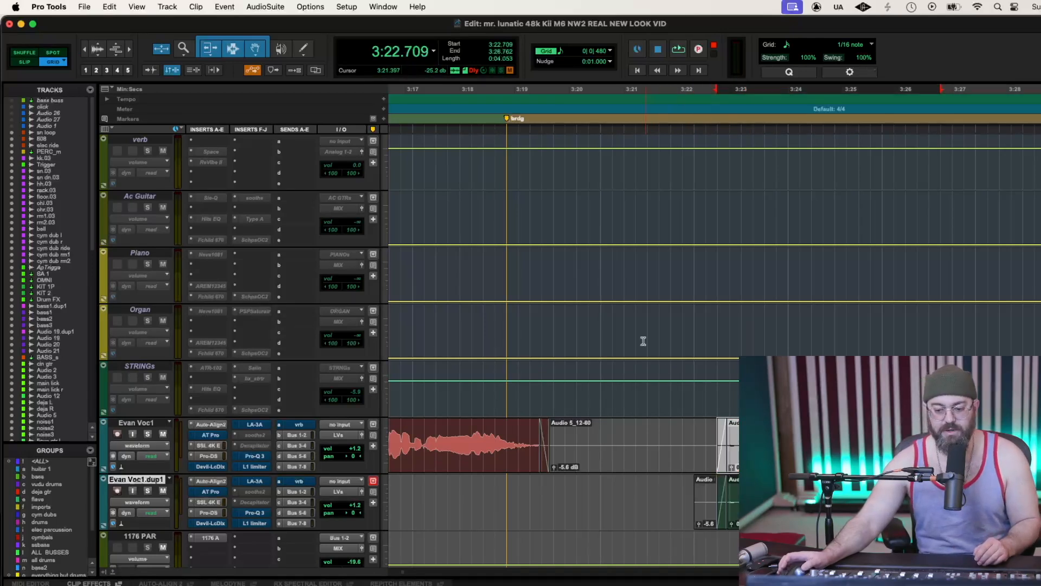
Select the copied clip at 3:22.709 on the duplicate vocal track and open the FilterFreak1 AudioSuite effect for it
click(814, 512)
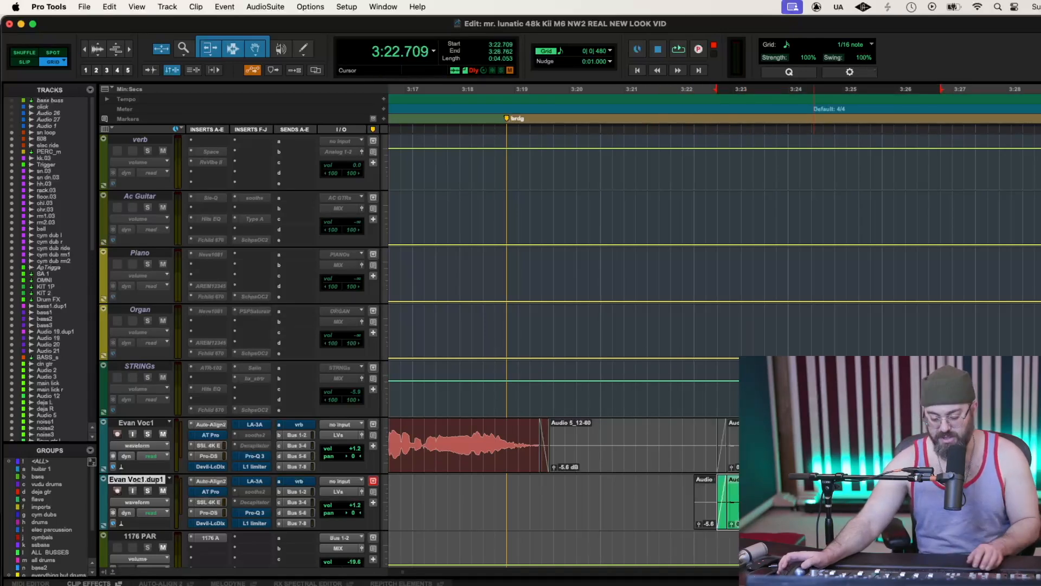
key(r)
scroll(982, 502, right, 4)
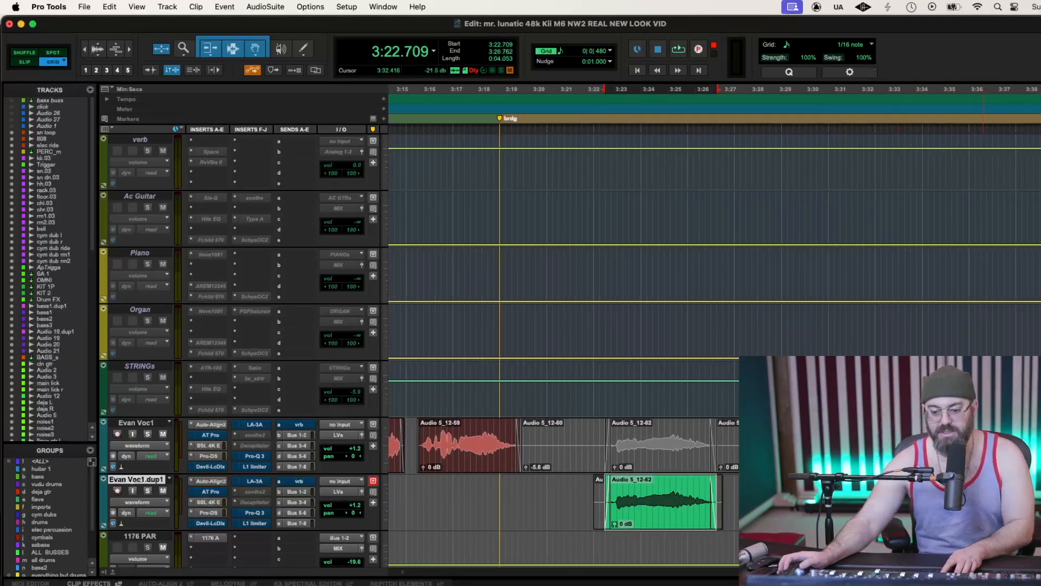
scroll(959, 502, right, 7)
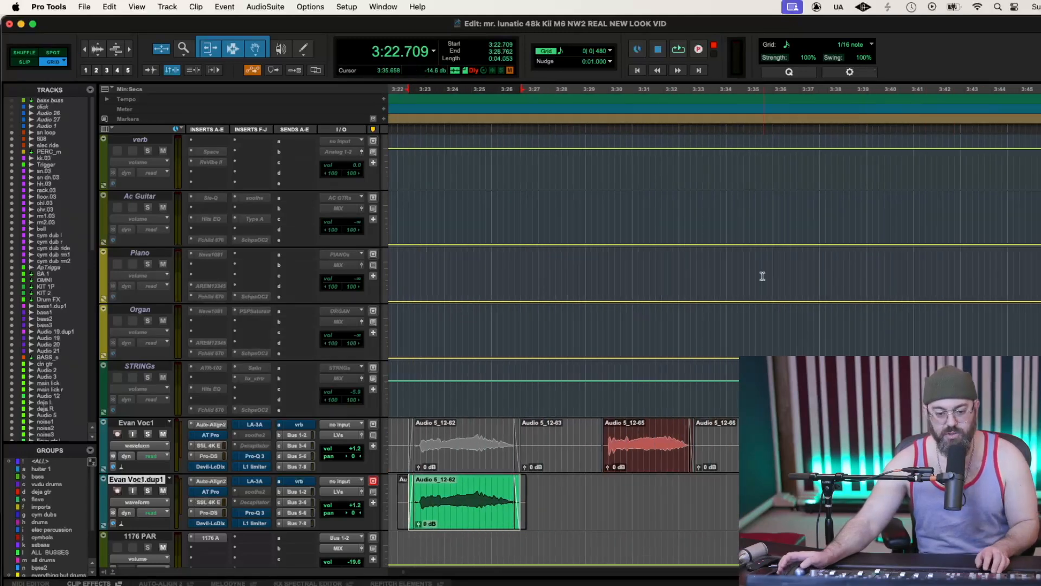
click(266, 6)
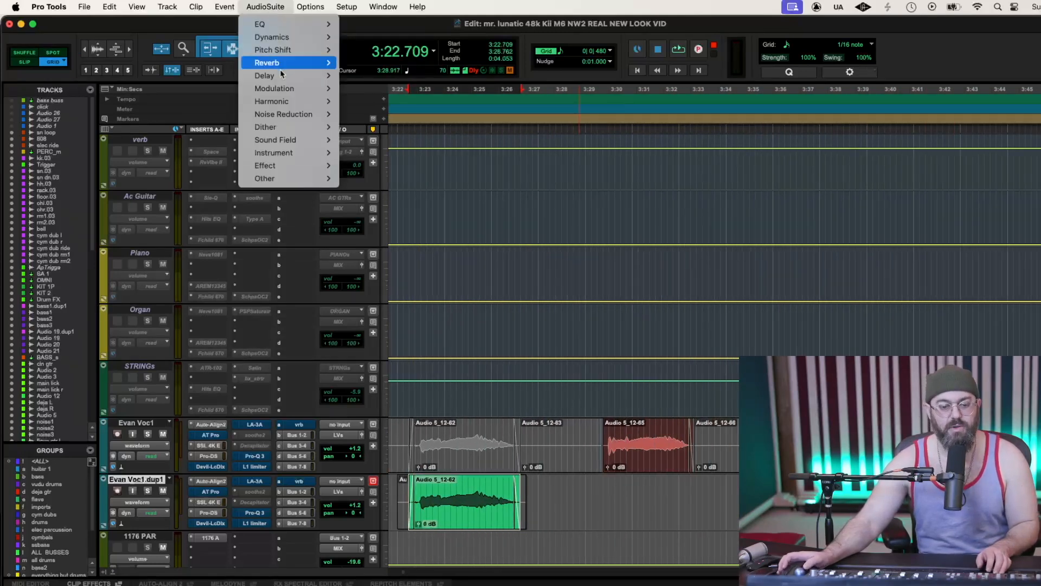
mouse_move(282, 75)
mouse_move(299, 180)
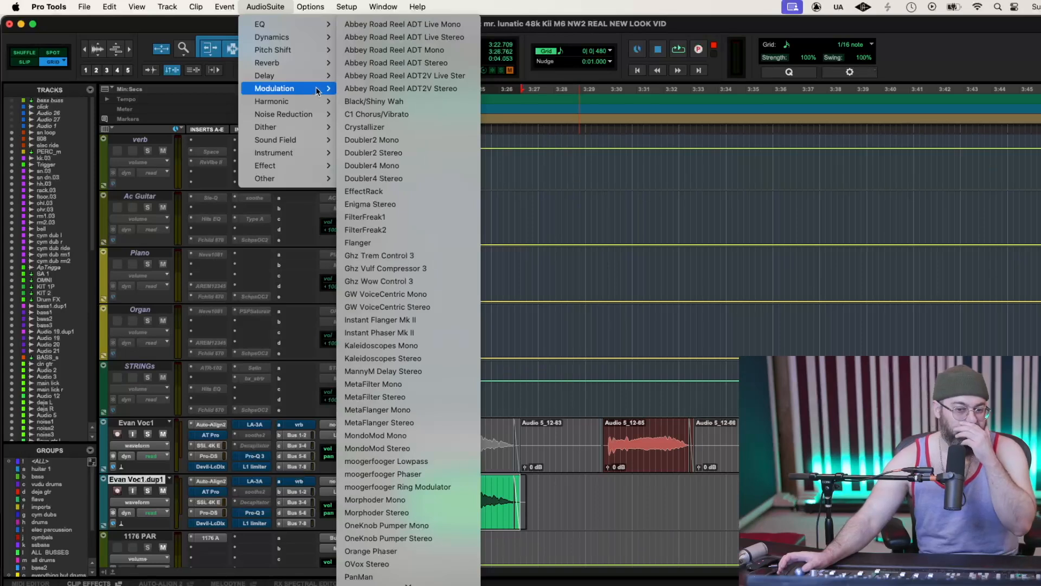
click(376, 217)
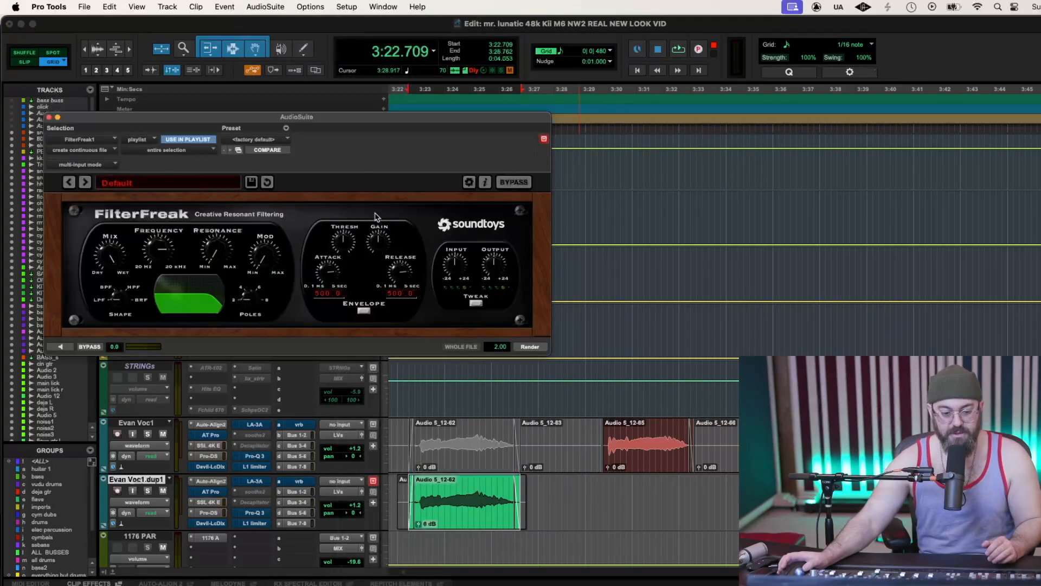
Load FilterFreak's FM Sweep preset from 01 Sweeps, preview it, and render it onto the copied vocal clip
click(228, 183)
mouse_move(174, 213)
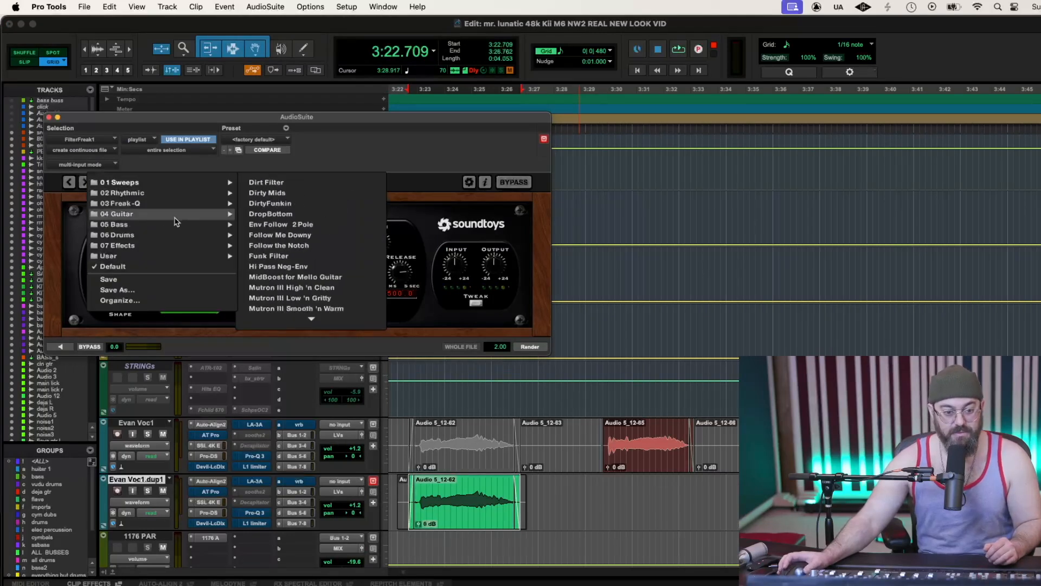
mouse_move(182, 187)
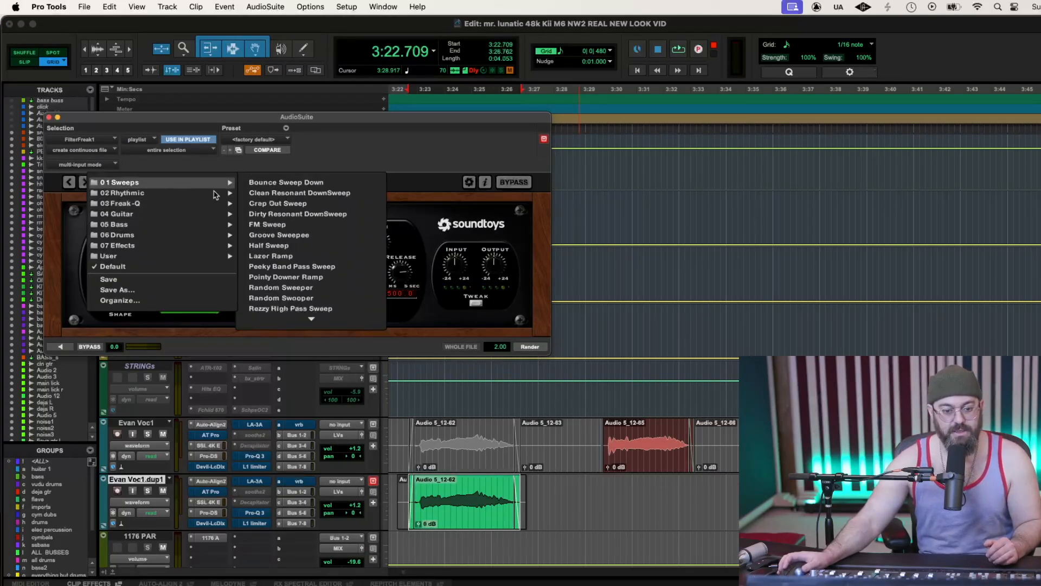
click(267, 224)
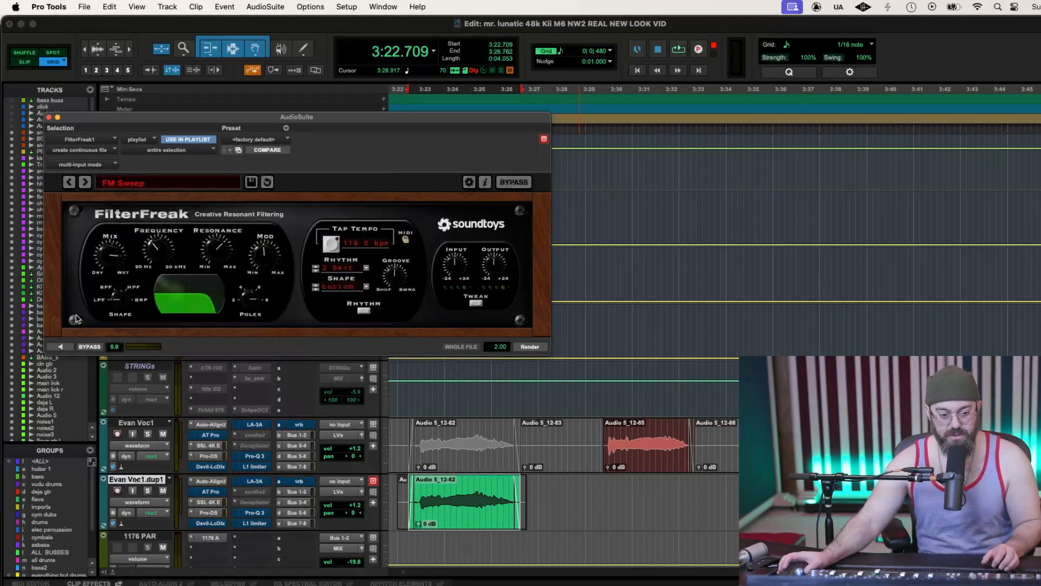
click(58, 346)
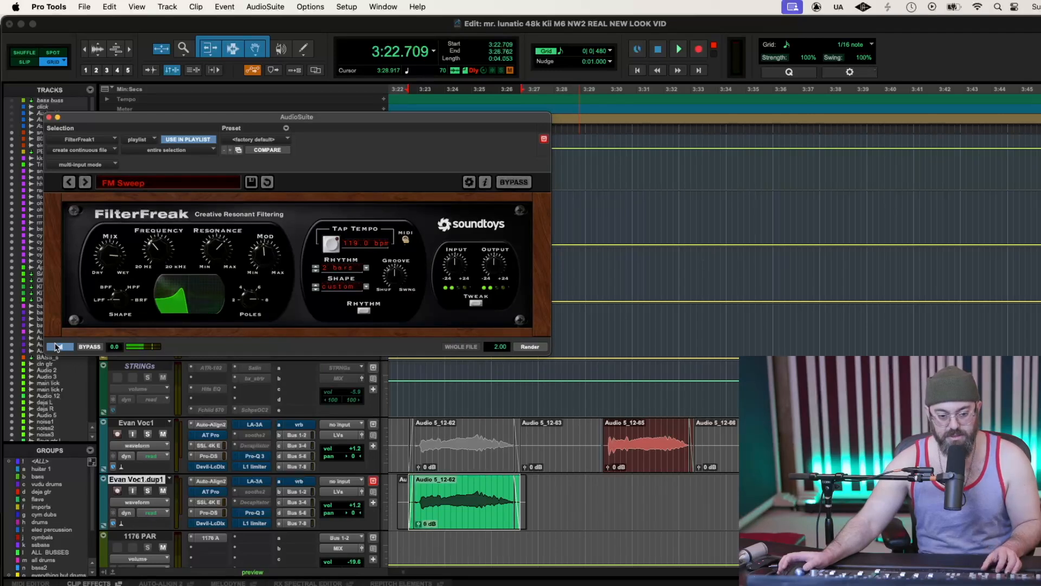
click(58, 346)
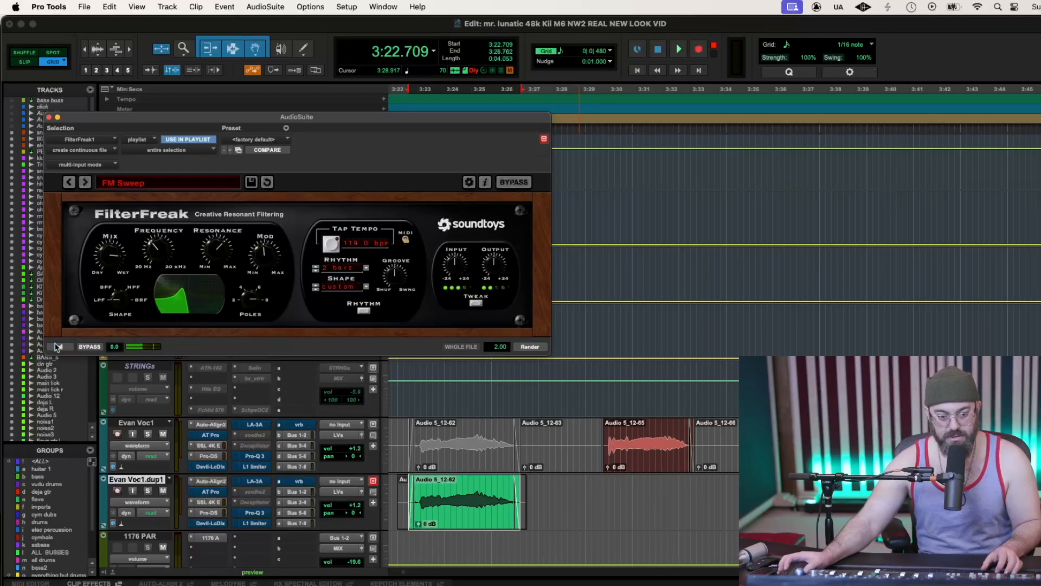
click(531, 347)
Extend the selection past the filtered clip to 3:30.000 and change the AudioSuite effect to Crystallizer
drag(580, 495, 606, 498)
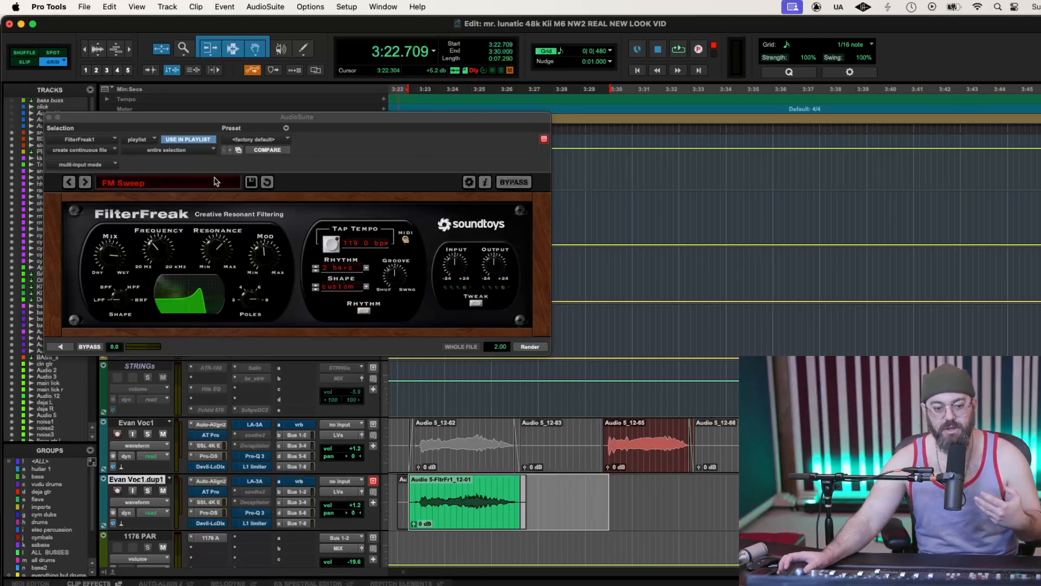
click(216, 181)
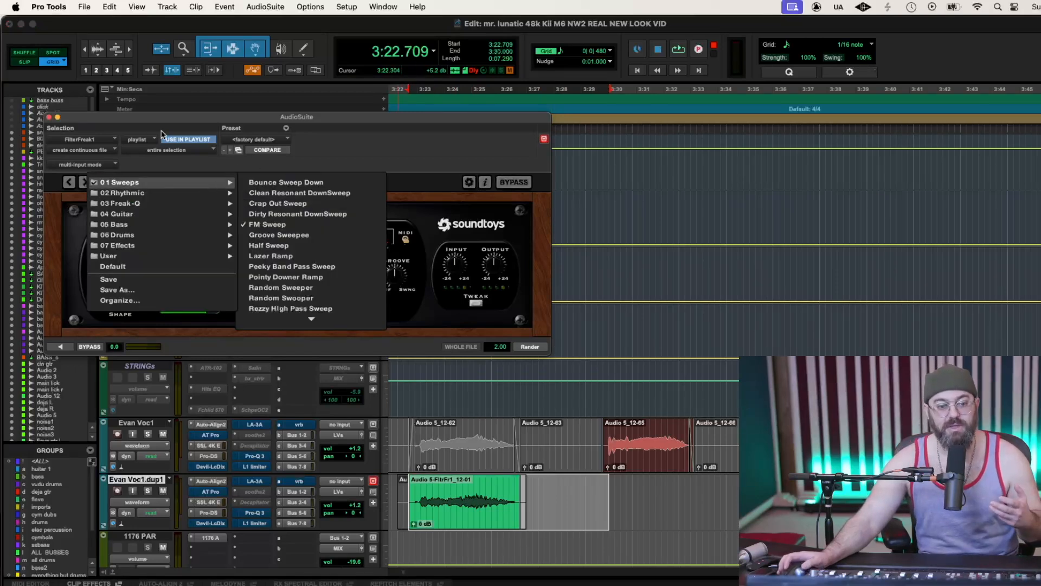
click(107, 136)
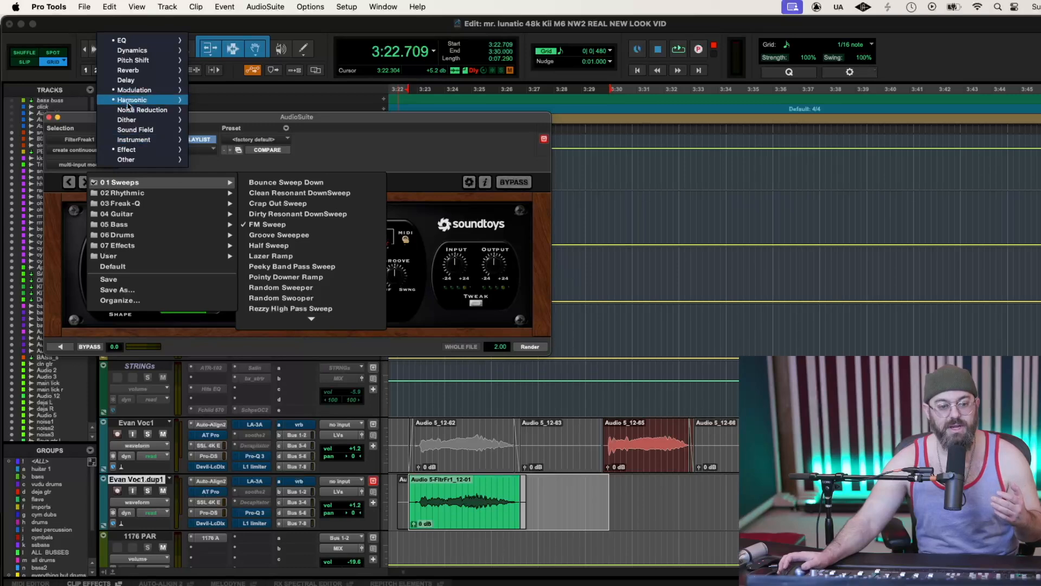
mouse_move(142, 81)
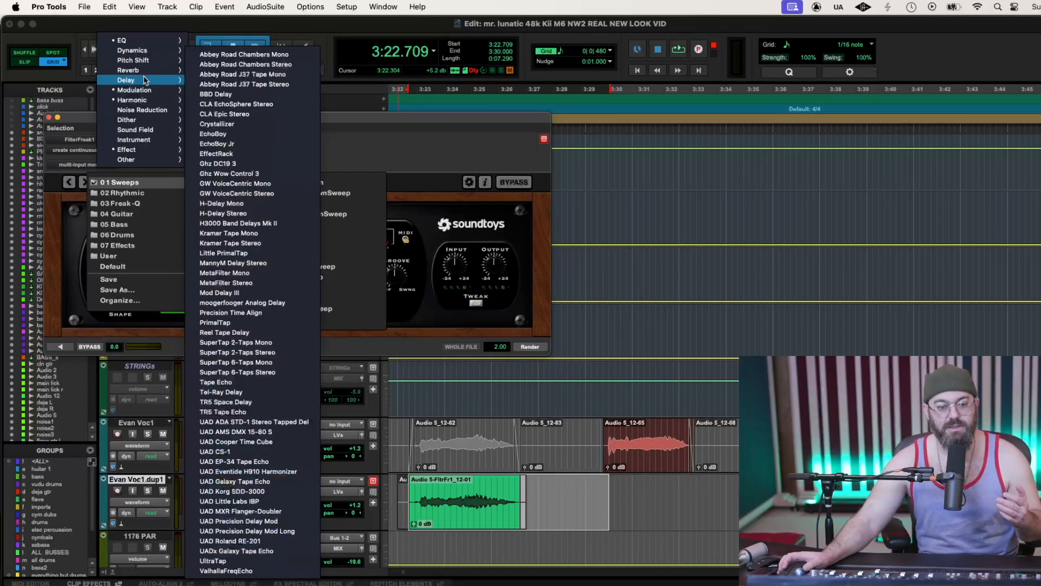
click(237, 128)
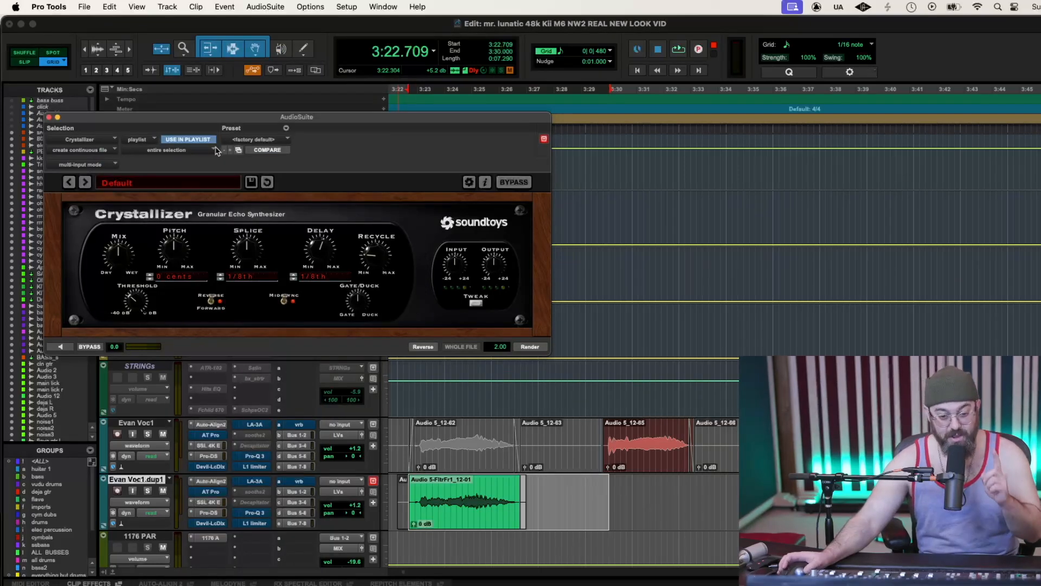
Load Crystallizer's Reverse Pongs preset from the 06 Echo Reverse category
click(154, 188)
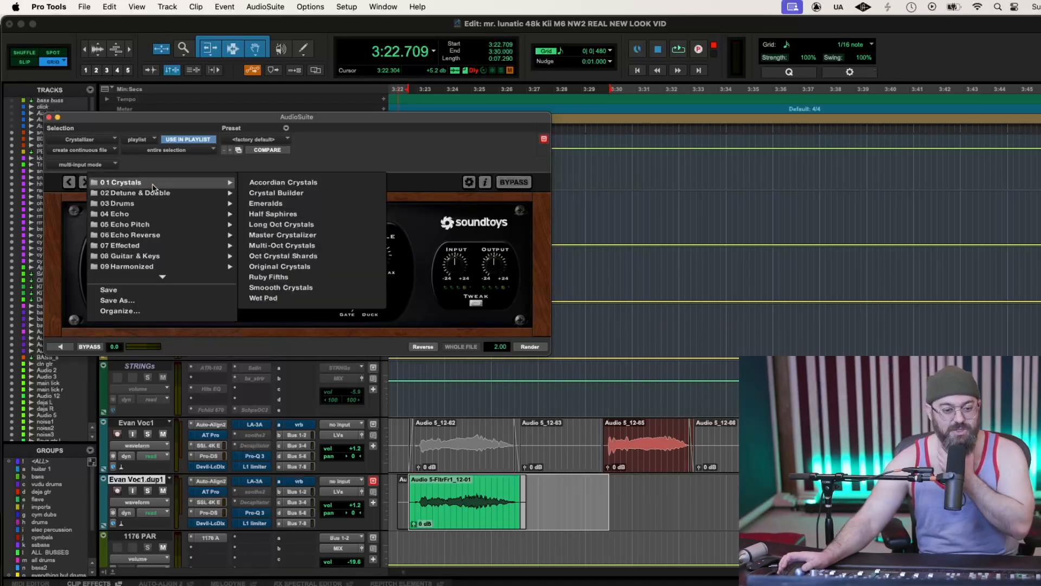
mouse_move(135, 195)
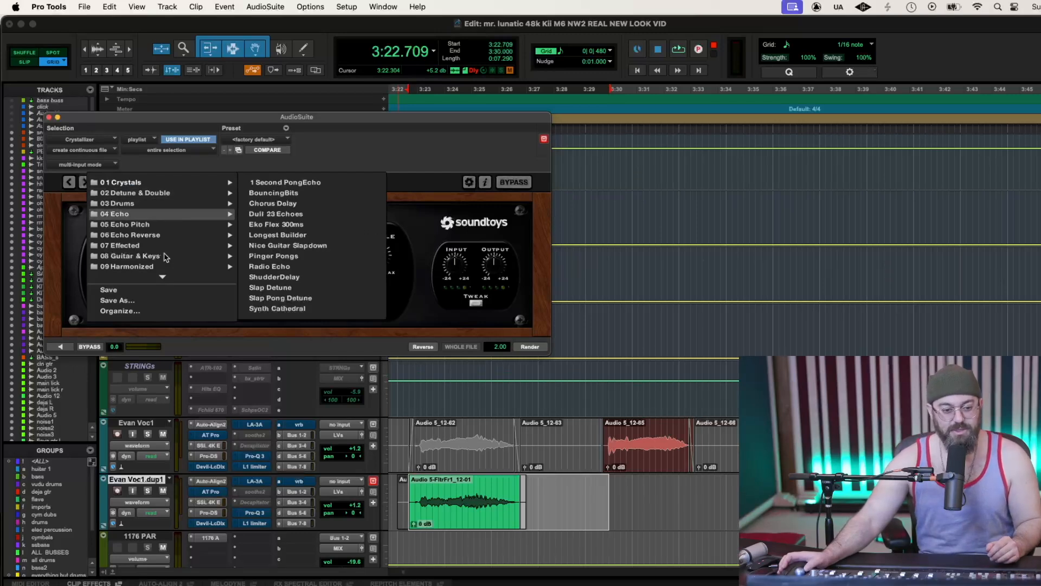
mouse_move(161, 247)
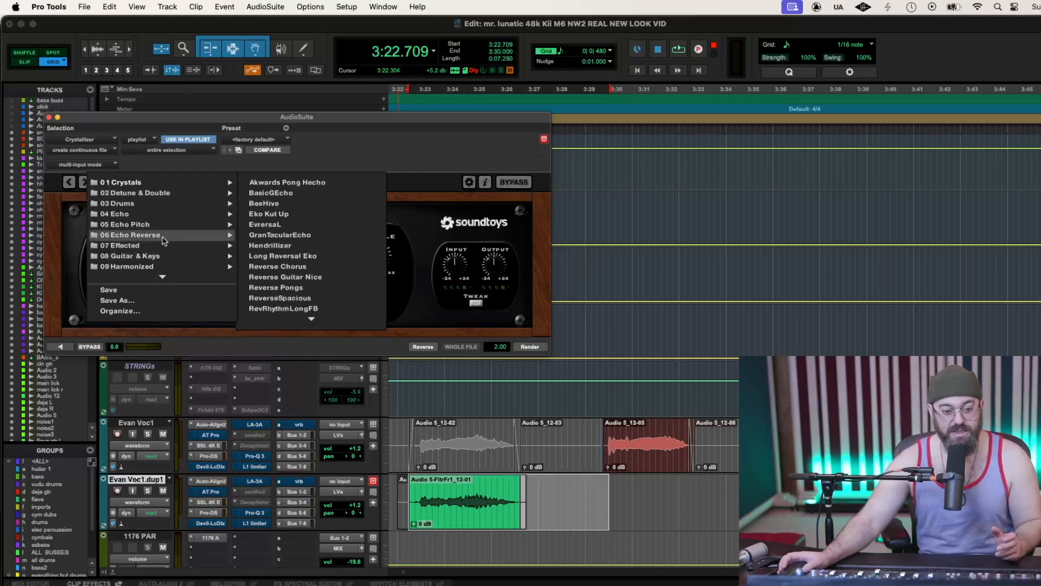
click(295, 288)
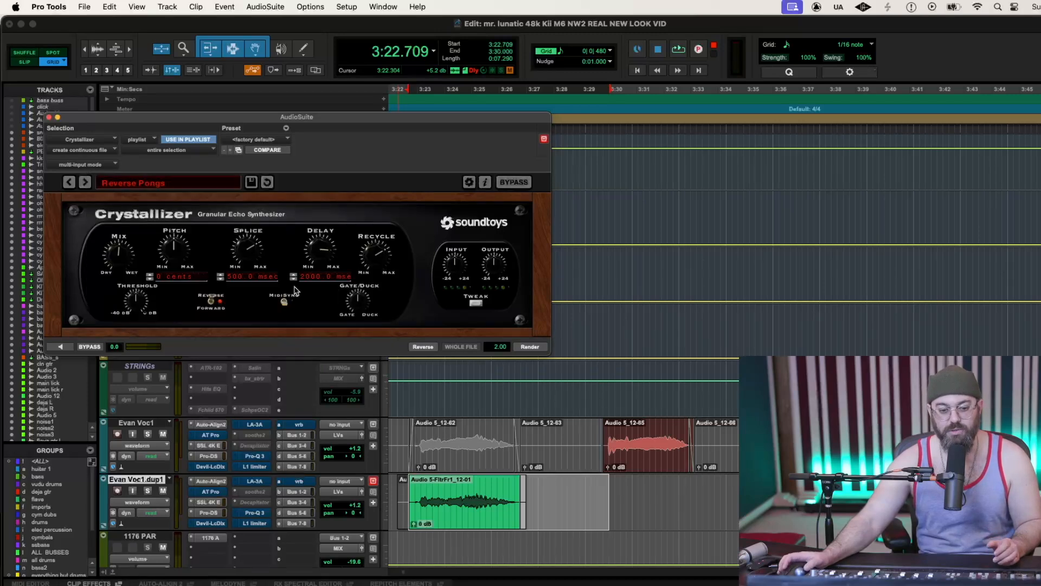
Preview Crystallizer, adjust its wet/dry mix, and render the effect across the selection on the duplicate vocal track
click(61, 348)
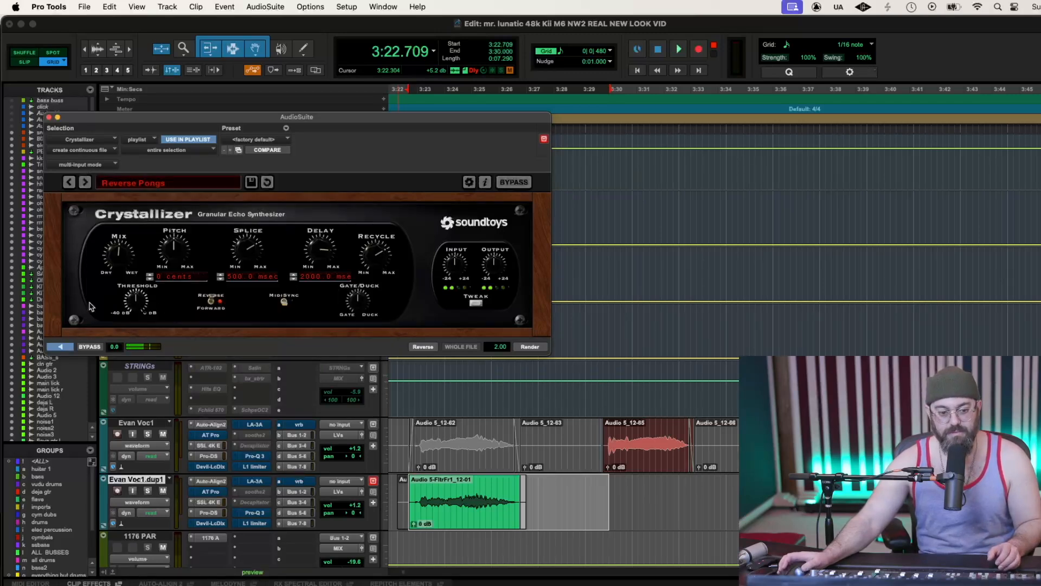
drag(119, 256, 123, 214)
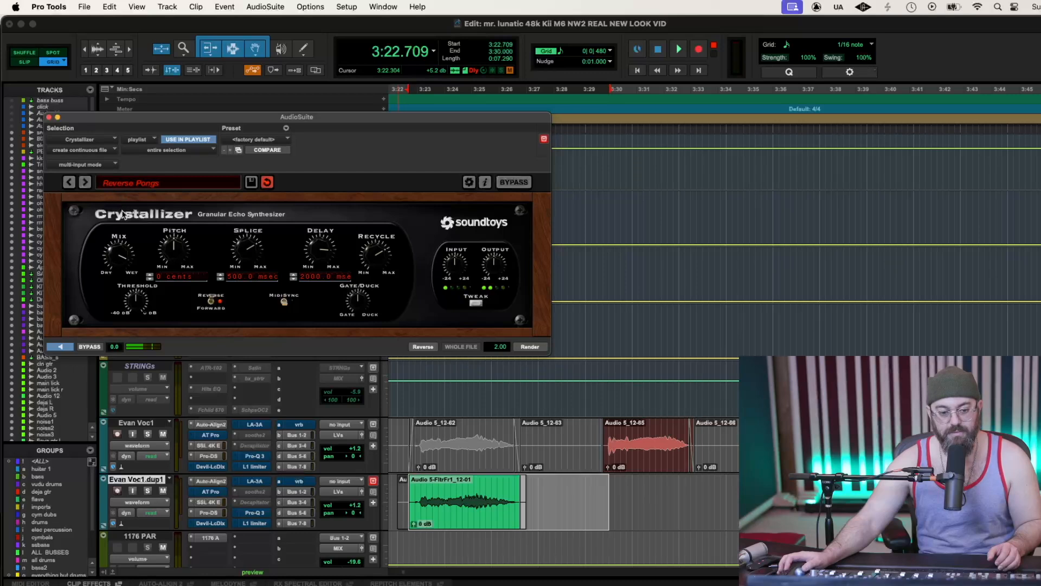
drag(120, 259, 116, 286)
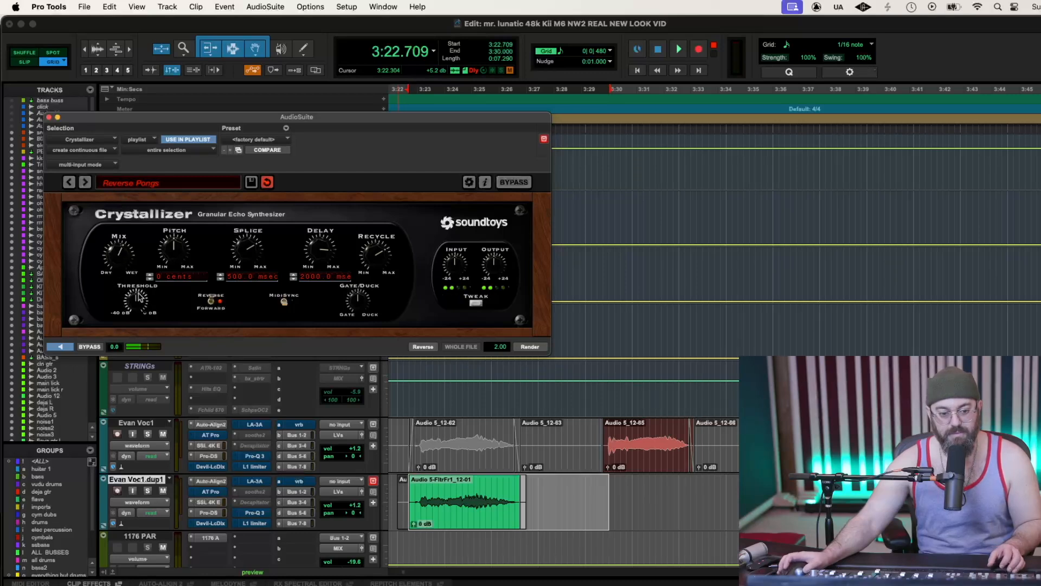
click(529, 346)
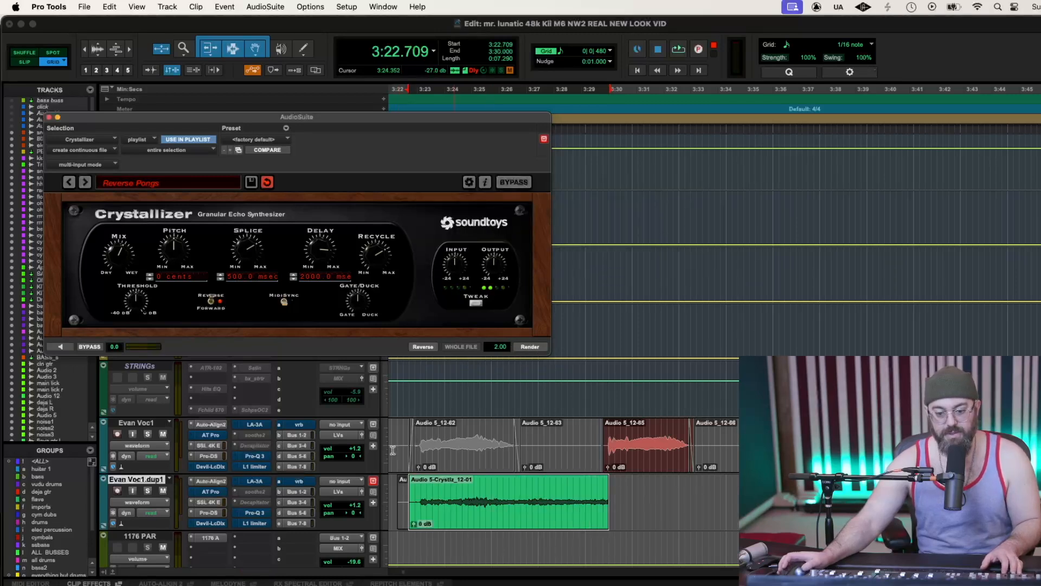
Play from about 3:22.285 and balance the Crystallizer clip with +6.0 dB clip gain and the duplicate track's volume at -0.7
click(450, 487)
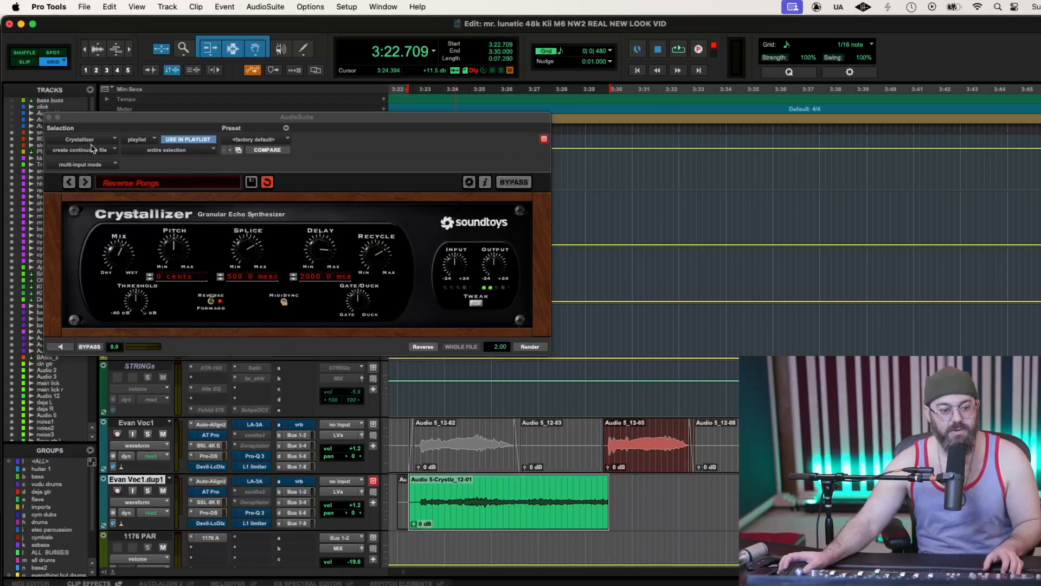
click(399, 434)
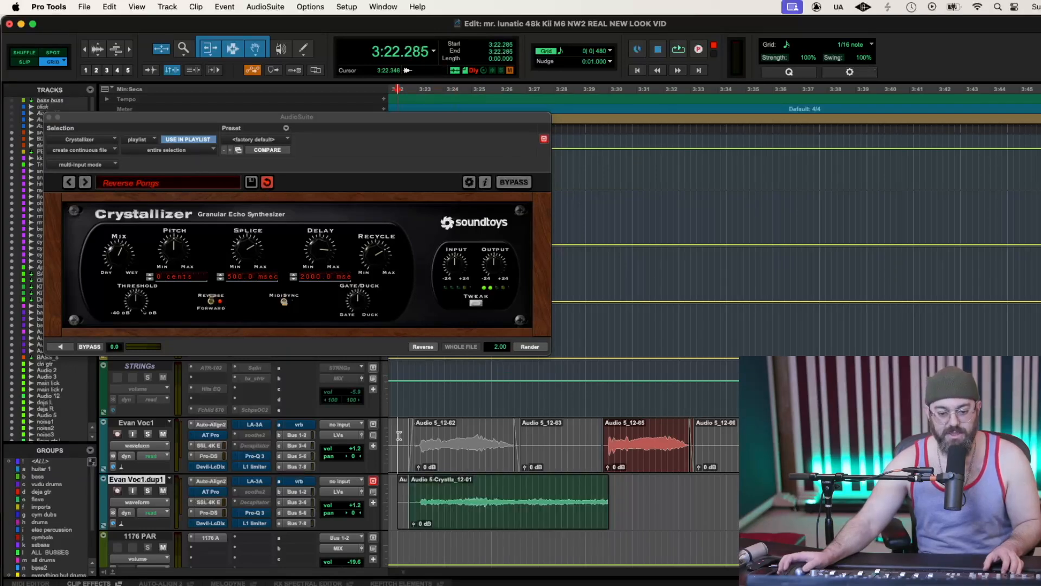
key(space)
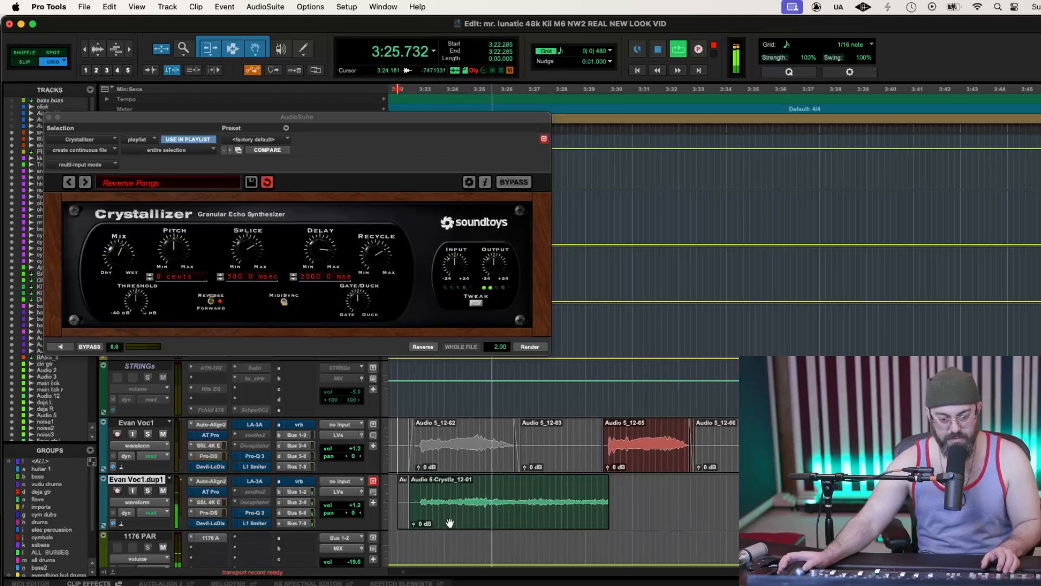
drag(355, 507, 379, 504)
key(space)
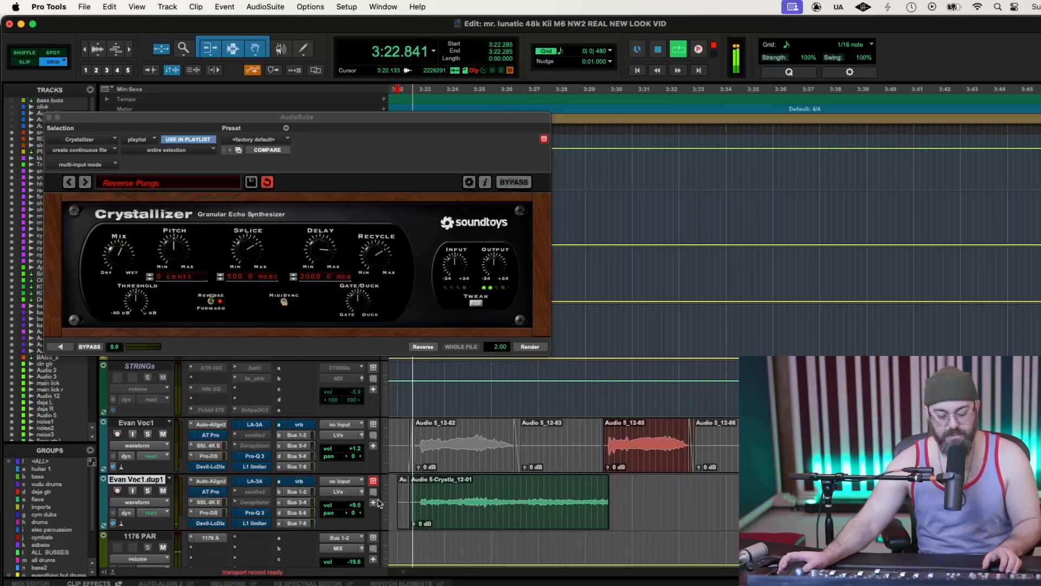
drag(414, 524, 356, 515)
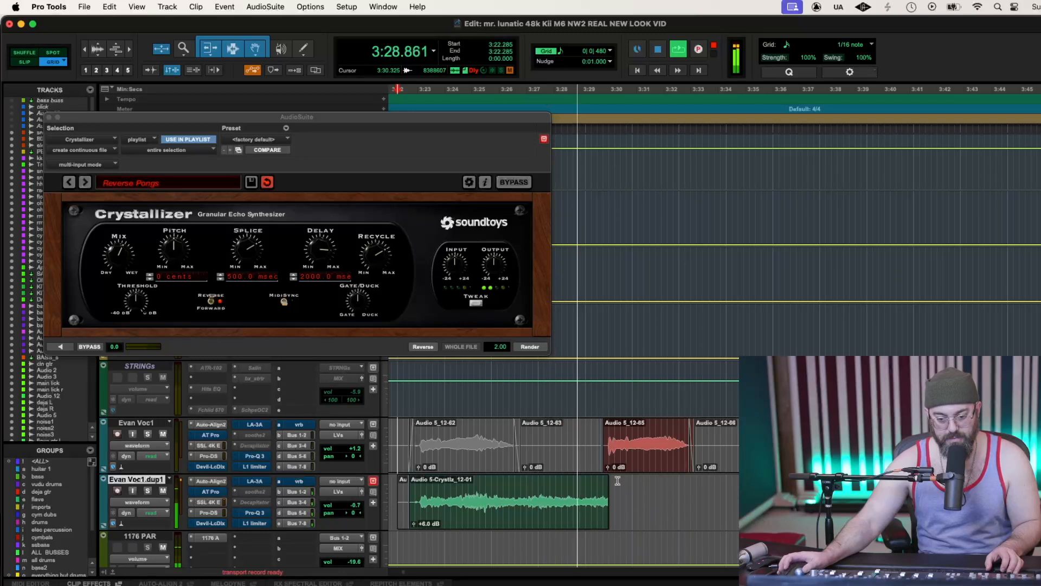
Trim the Crystallizer clip's end to about 3:29.142 and fade it out from about 3:26.357
drag(604, 482, 508, 485)
drag(608, 493, 582, 492)
key(space)
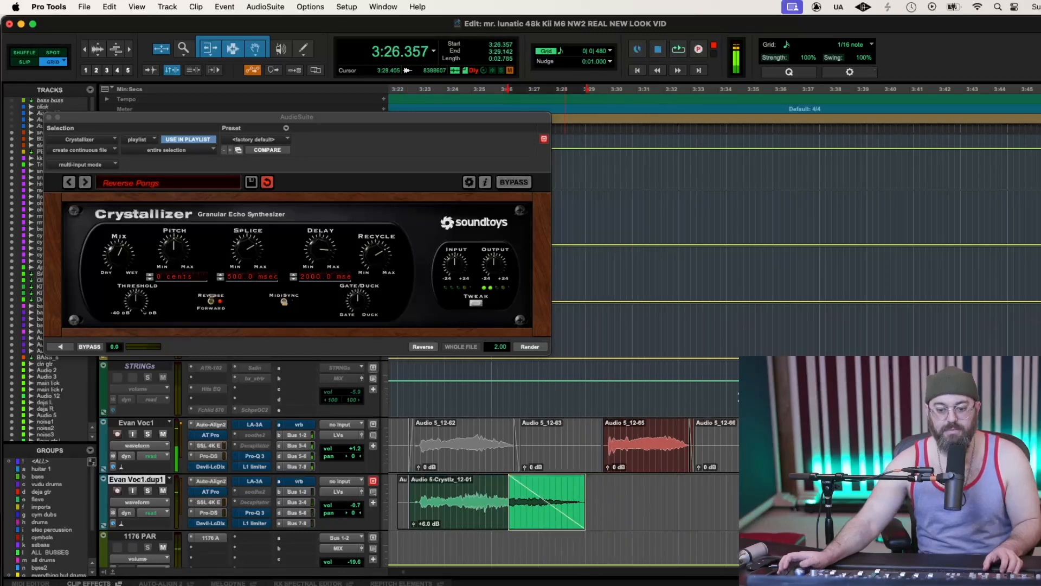
Copy the lead vocal material from about 3:29.142 to 3:40.928 onto the duplicate track at the same position
double_click(671, 433)
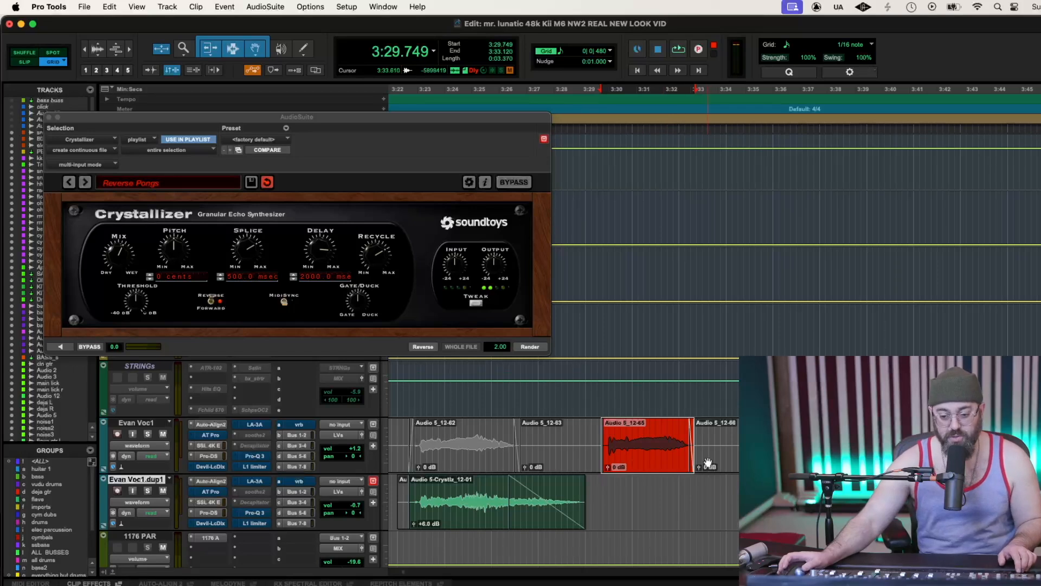
shift+click(724, 428)
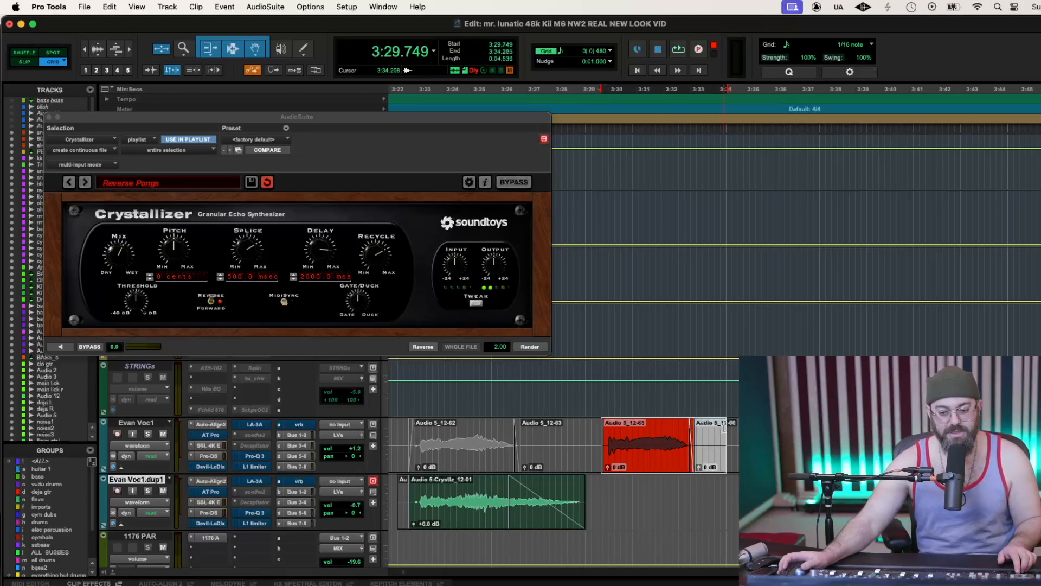
double_click(647, 439)
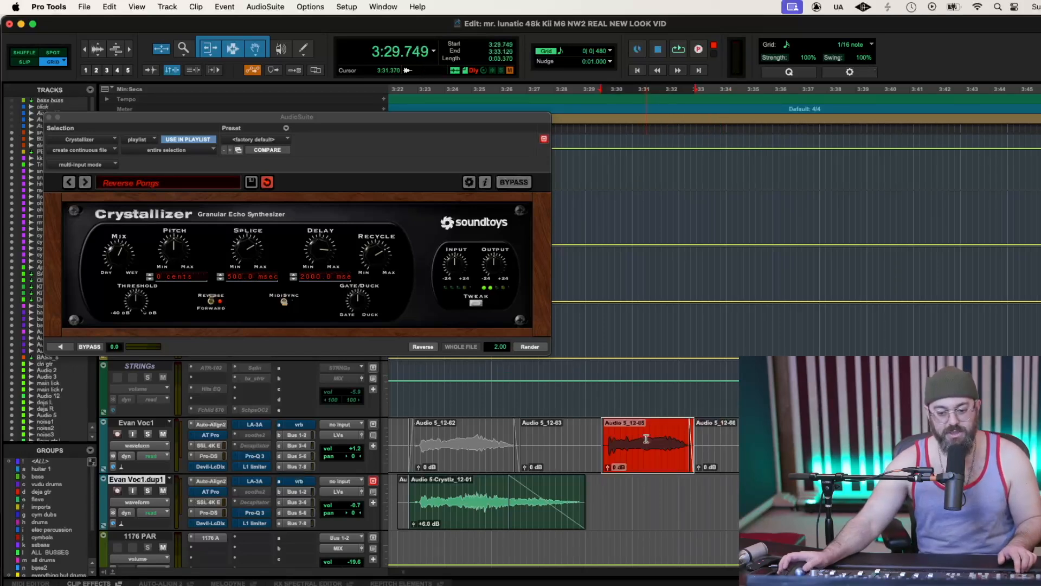
drag(708, 437, 602, 440)
drag(910, 434, 587, 425)
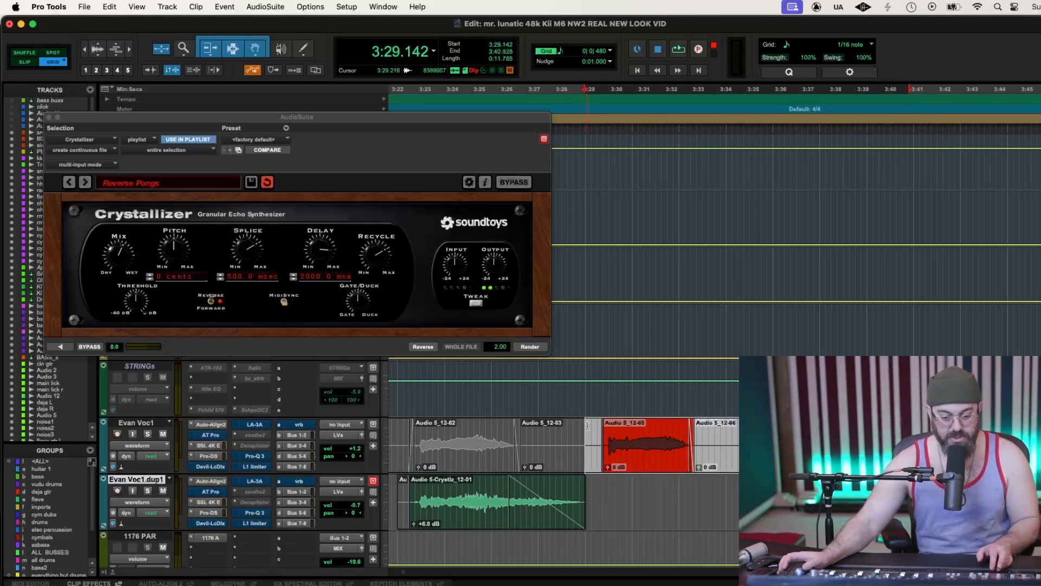
click(587, 488)
key(super+v)
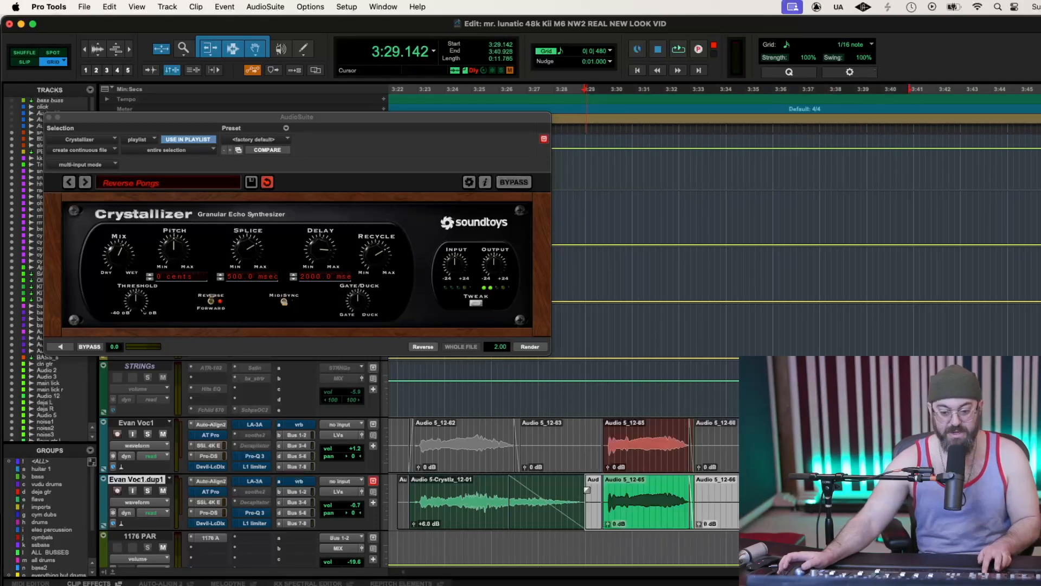
Mute the original vocal phrase at 3:29.749 and render Crystallizer over its copy on the duplicate track, extended to about 3:35.571
double_click(641, 432)
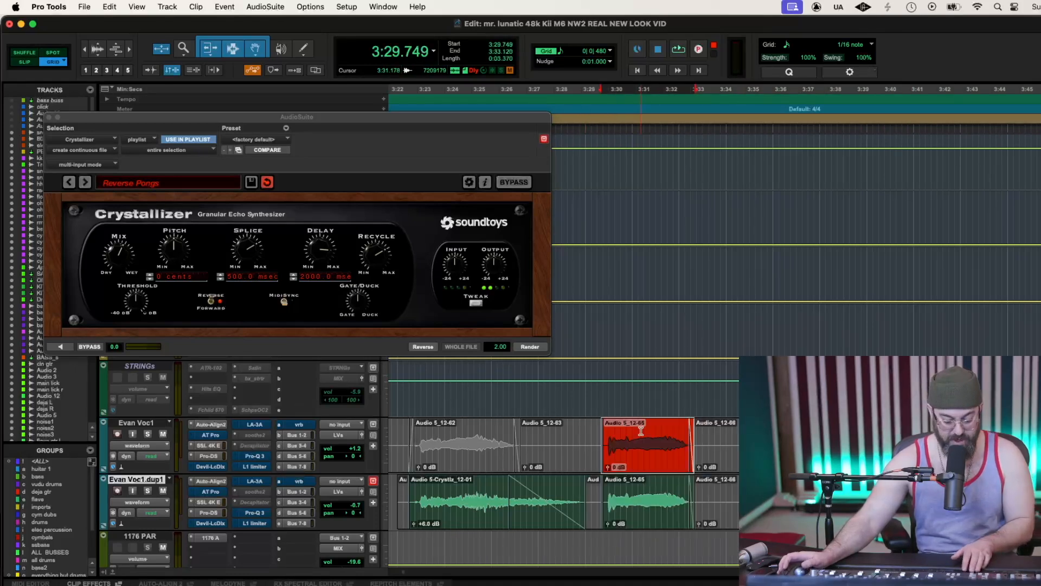
key(super+m)
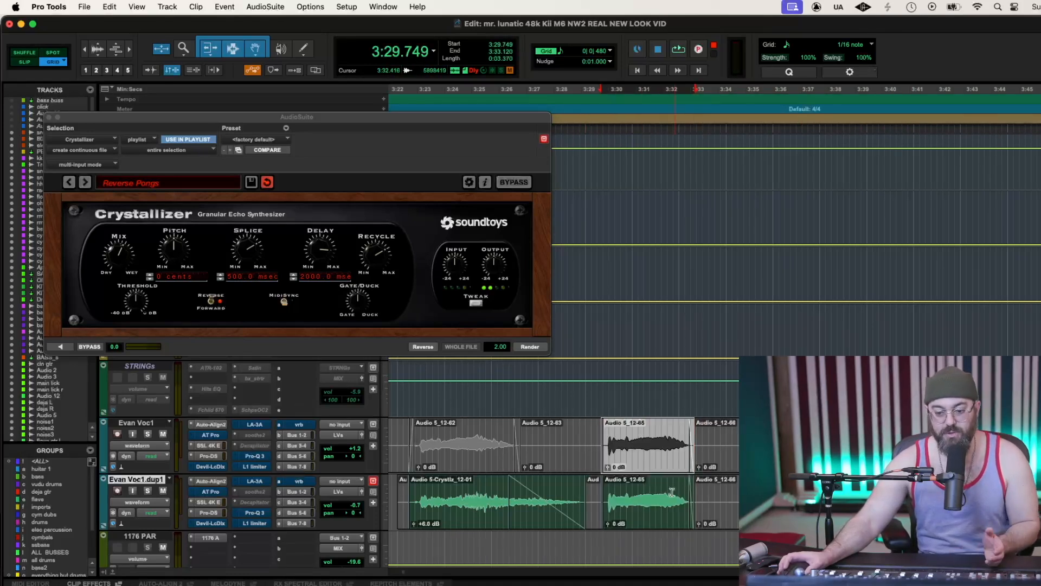
double_click(655, 491)
shift+click(759, 478)
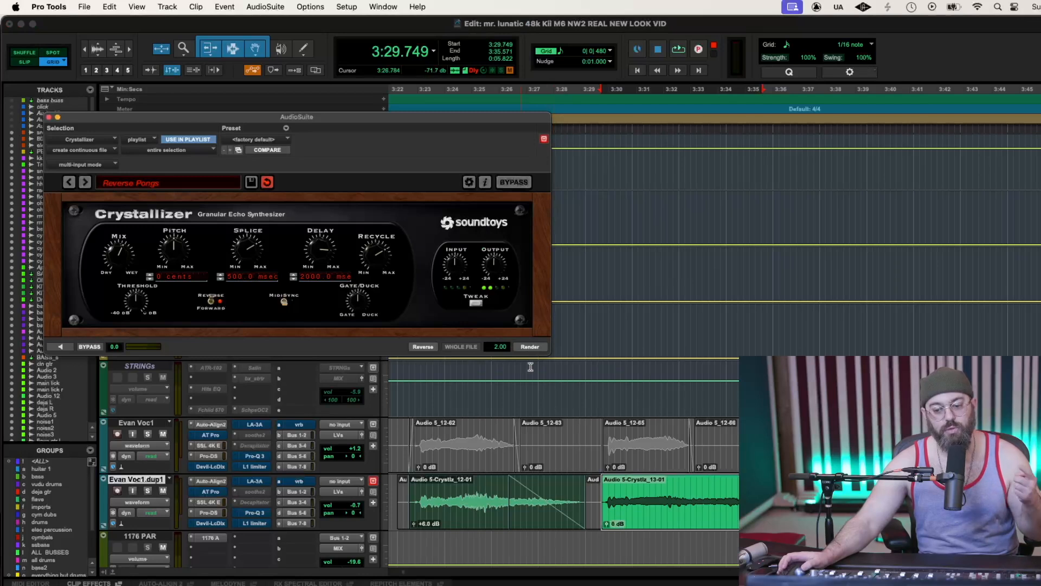
Change the AudioSuite effect from Crystallizer to FilterFreak2 in the EQ category
click(87, 151)
click(77, 142)
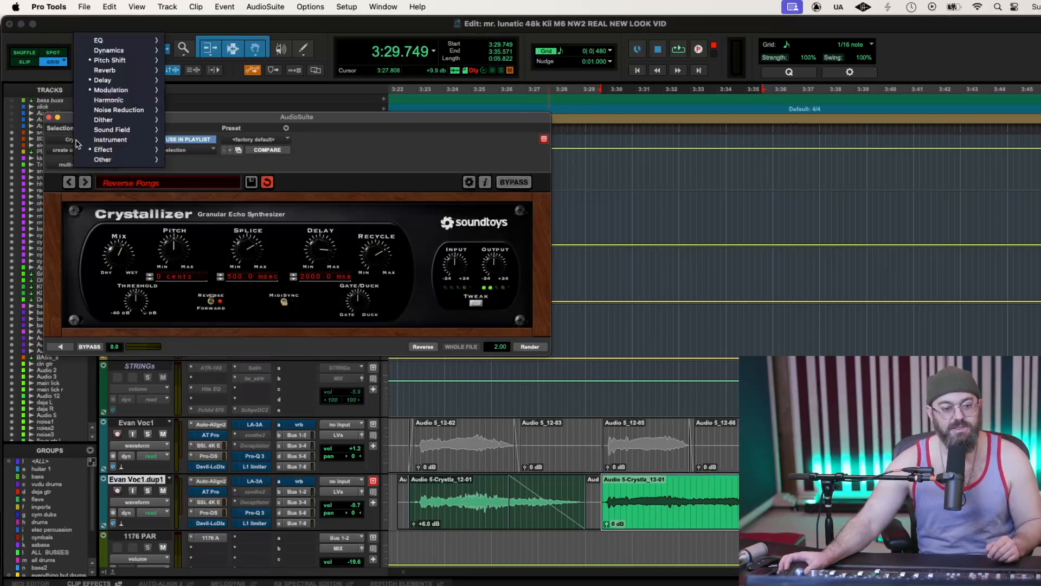
mouse_move(139, 84)
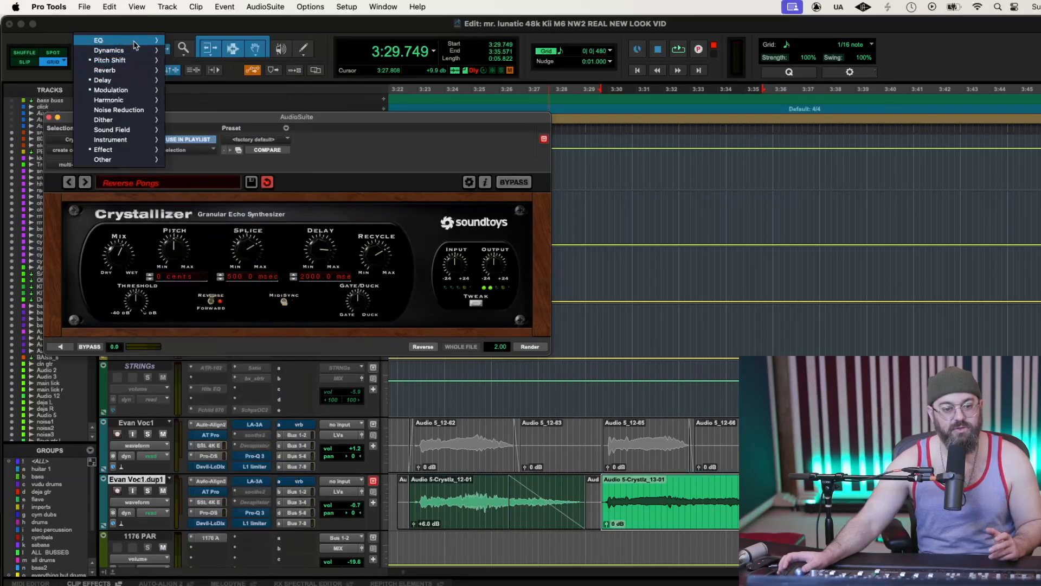
mouse_move(138, 41)
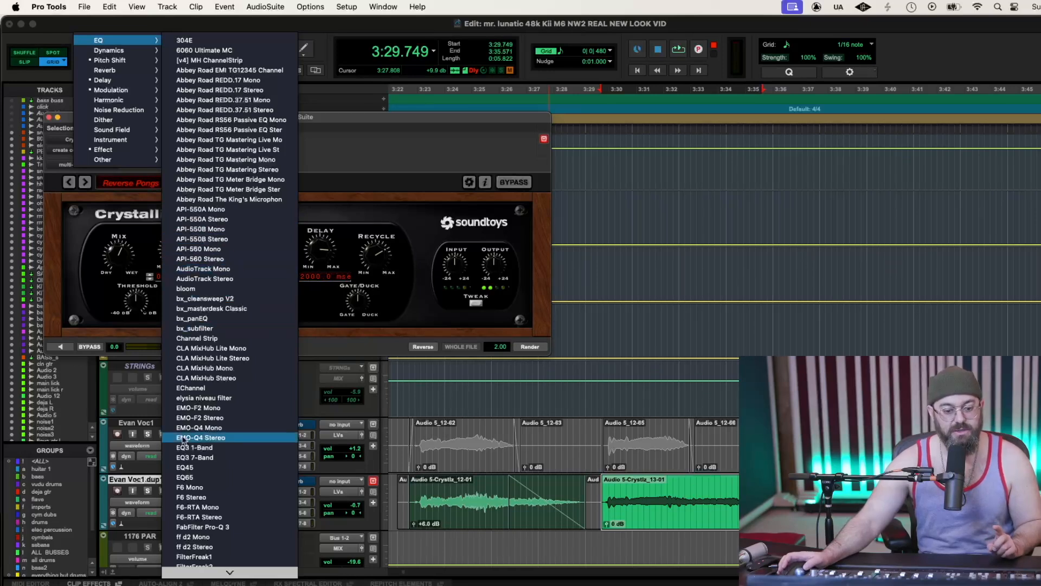
scroll(198, 537, down, 1)
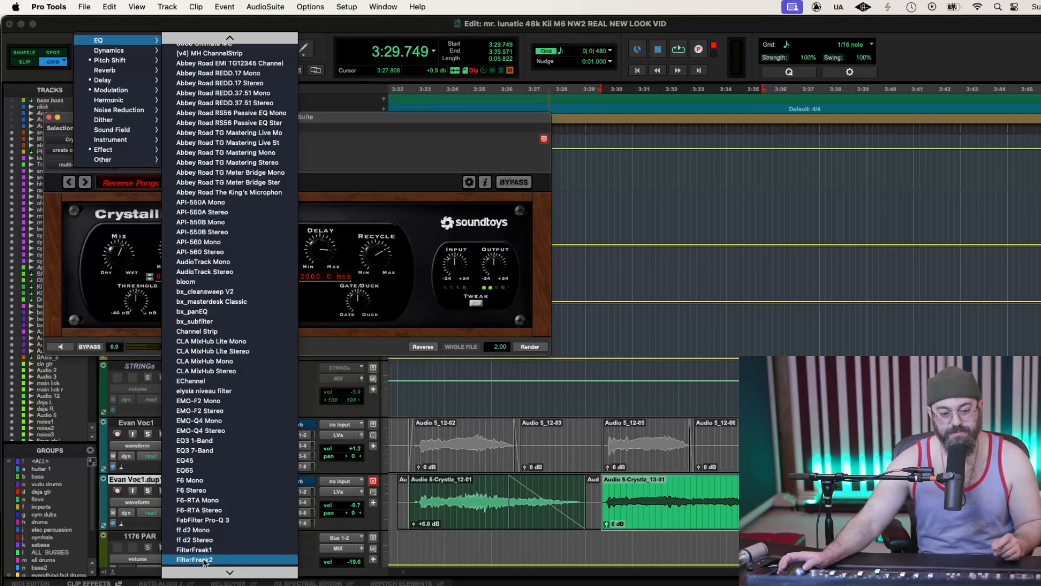
click(203, 559)
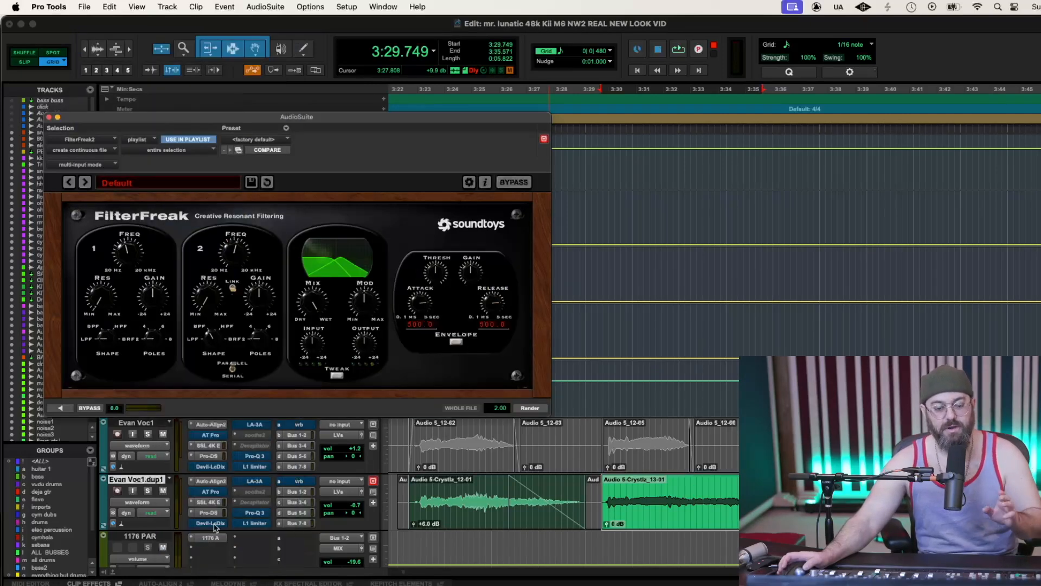
Load FilterFreak's Distorted 16ths A preset from 02 Rhythmic, preview it, and render it onto the second Crystallizer clip
click(180, 184)
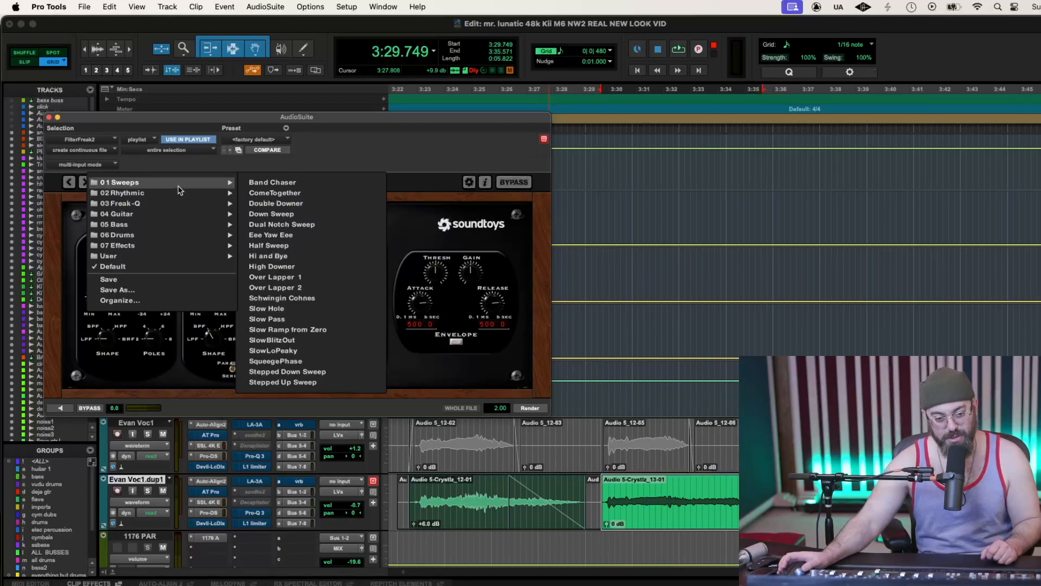
mouse_move(175, 225)
mouse_move(187, 195)
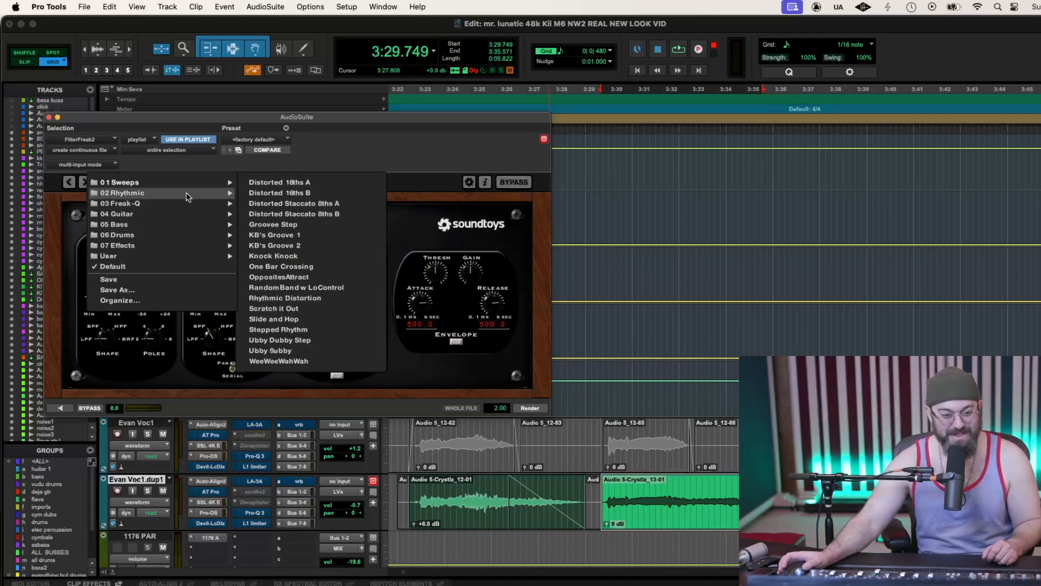
click(344, 185)
click(56, 409)
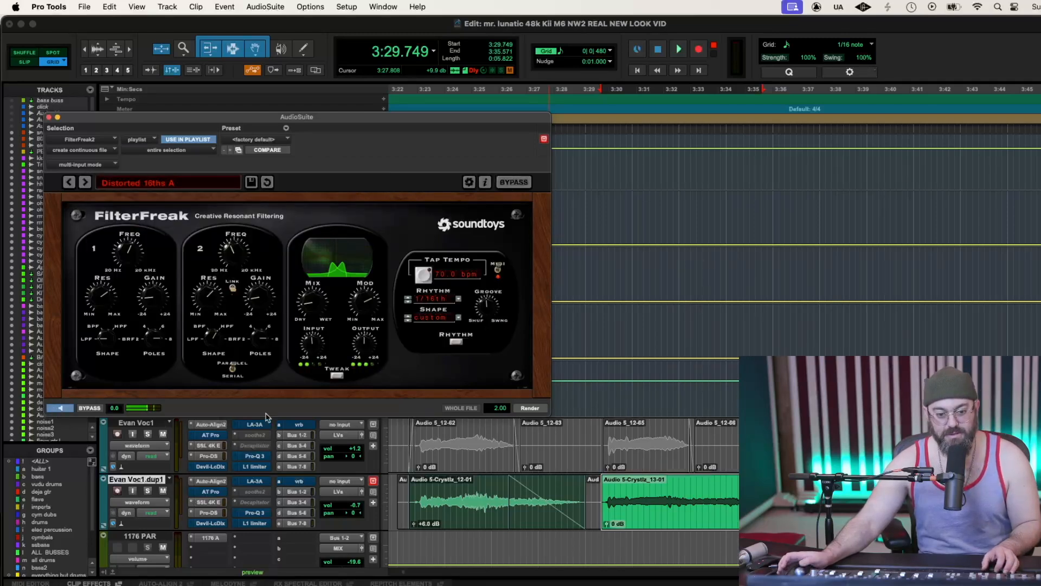
click(530, 408)
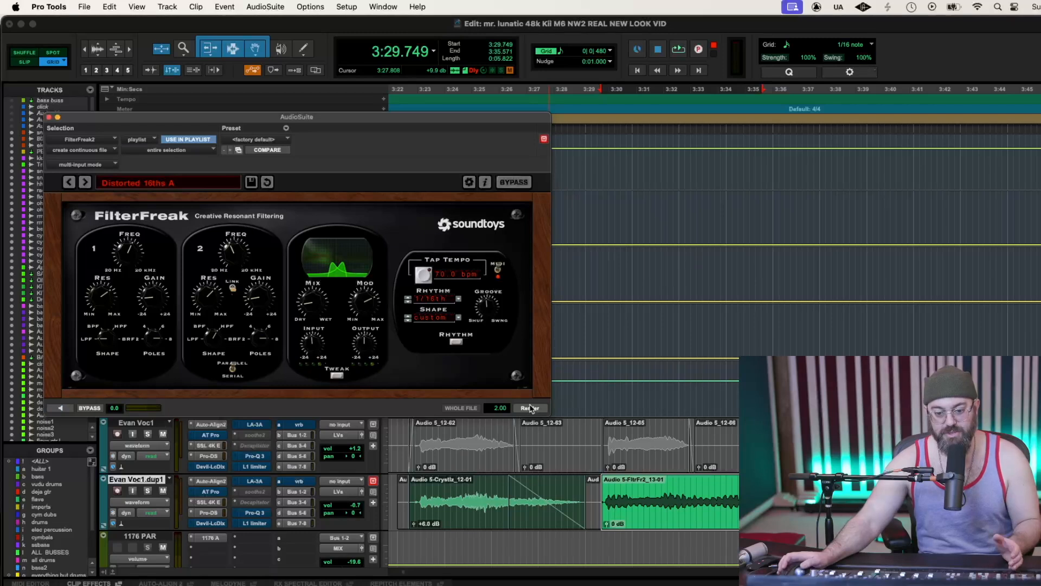
Lower the newly filtered clip's gain to -2.8 dB, close the AudioSuite window, and fade out the clip's end
drag(606, 524, 606, 530)
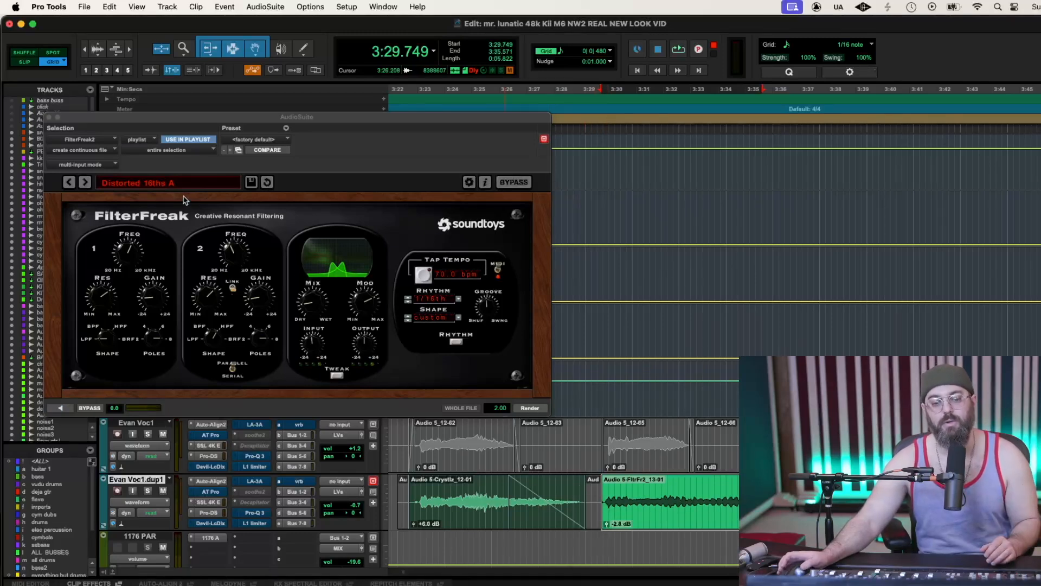
click(48, 117)
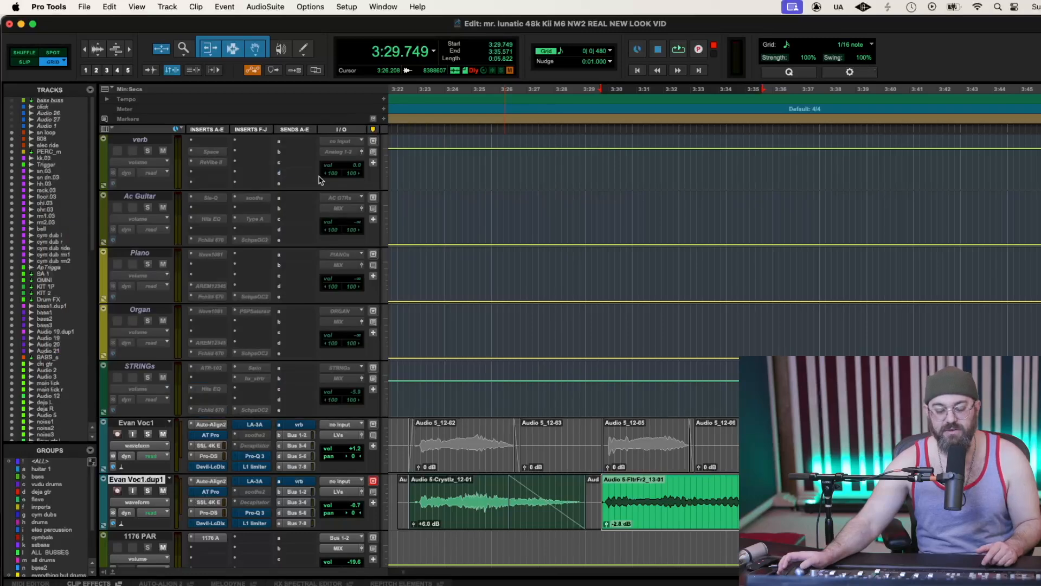
drag(759, 489, 732, 489)
key(f)
Select the filtered clip on the duplicate track, open the Little Plate reverb in AudioSuite, and start its preview
double_click(696, 487)
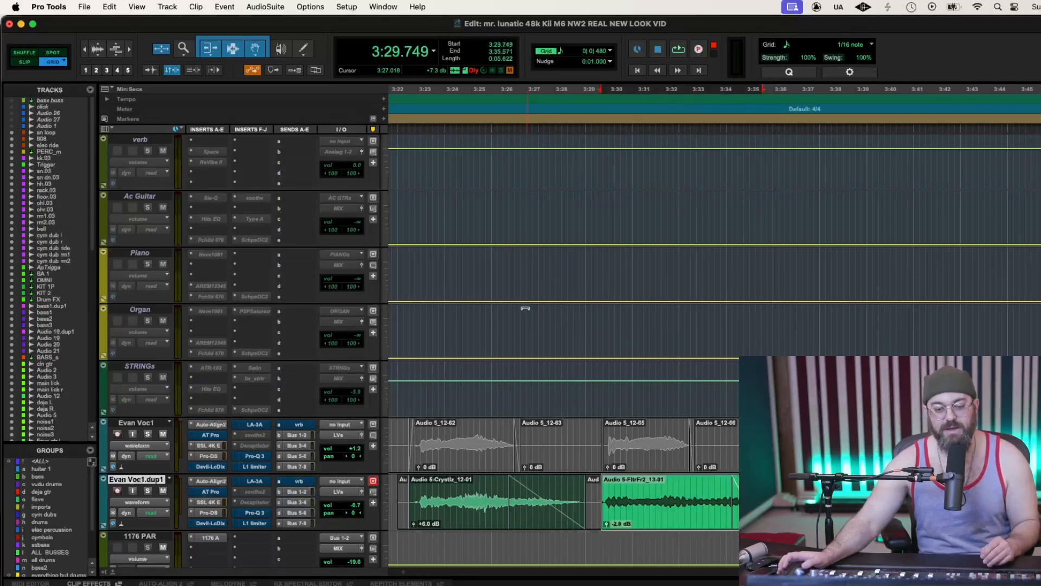
click(269, 7)
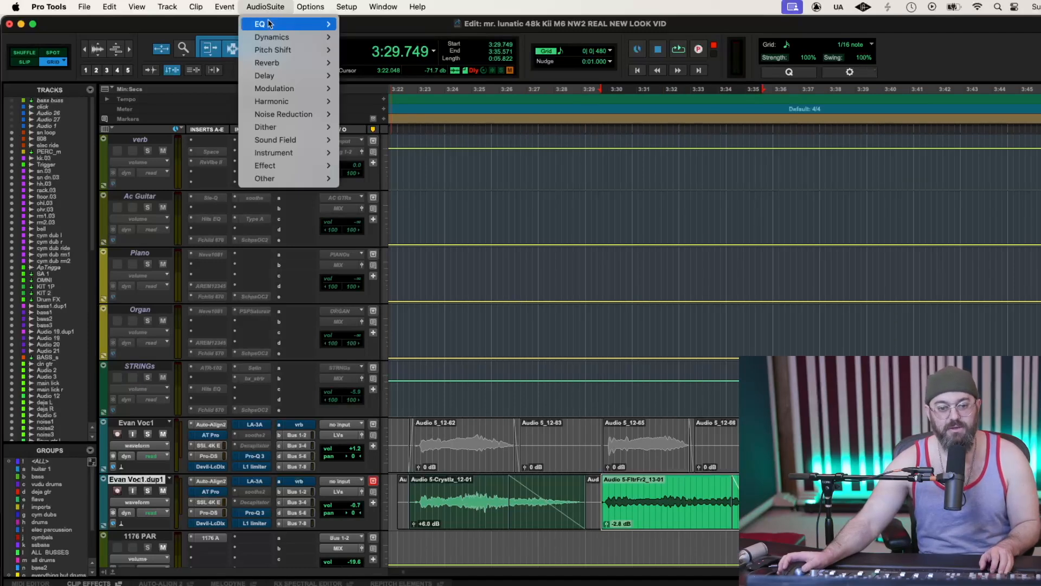
mouse_move(288, 63)
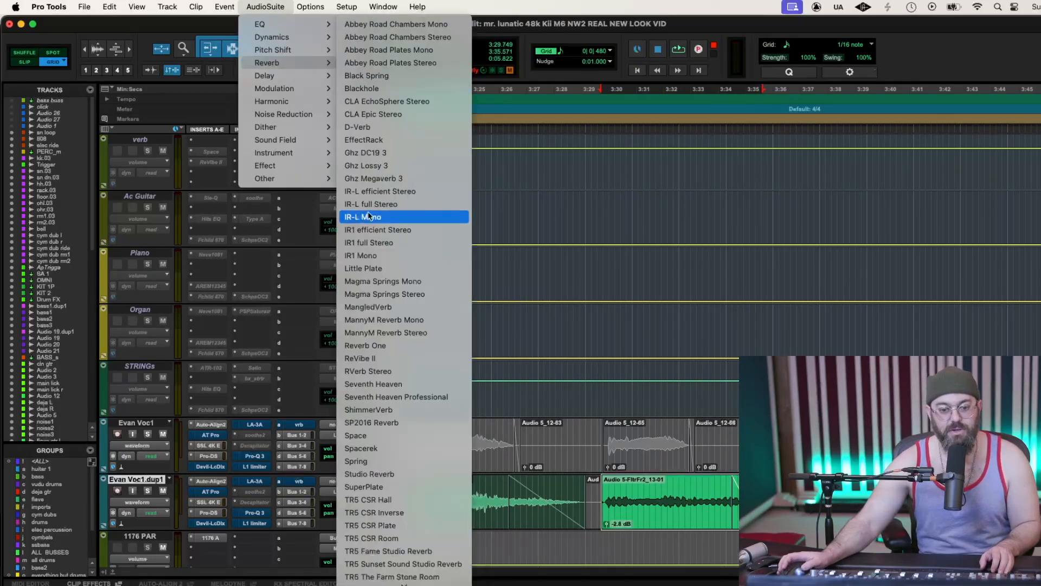
click(371, 269)
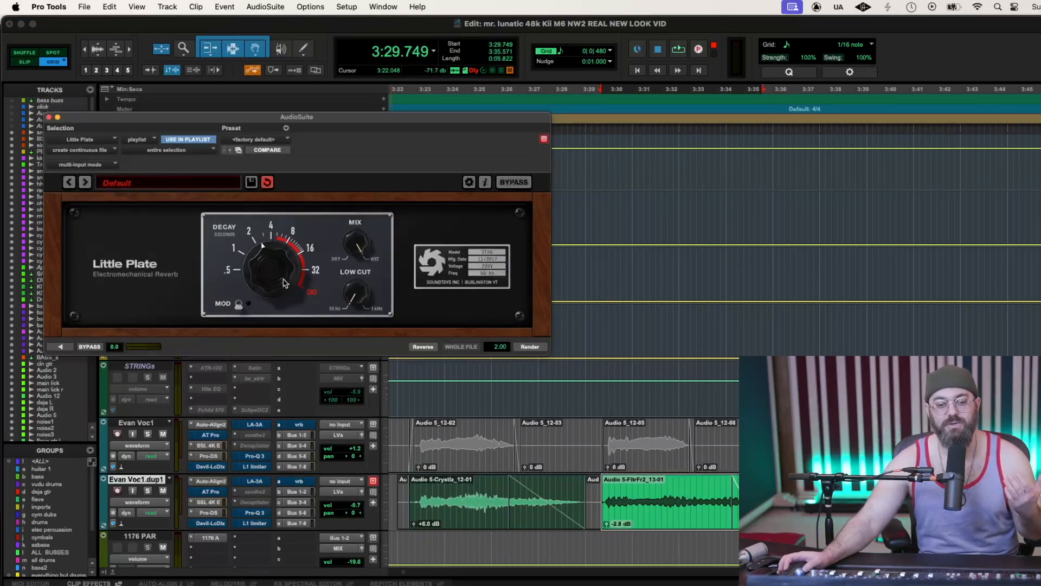
click(71, 348)
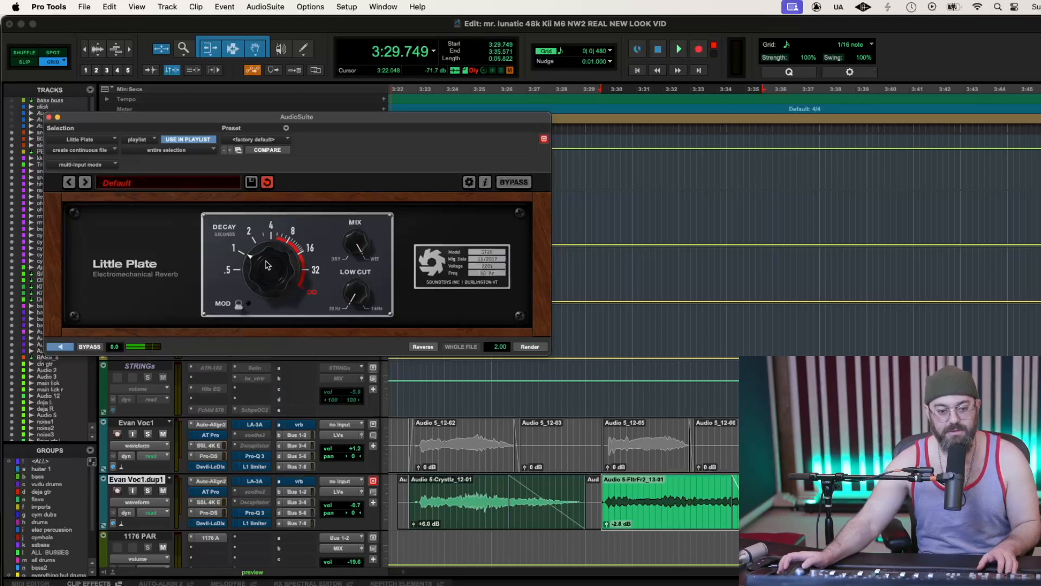
Audition Little Plate's Vocal Abbey 1, Skinny Wide and Full Plate presets, render Full Plate onto the filtered clip, and play it in the mix
click(167, 185)
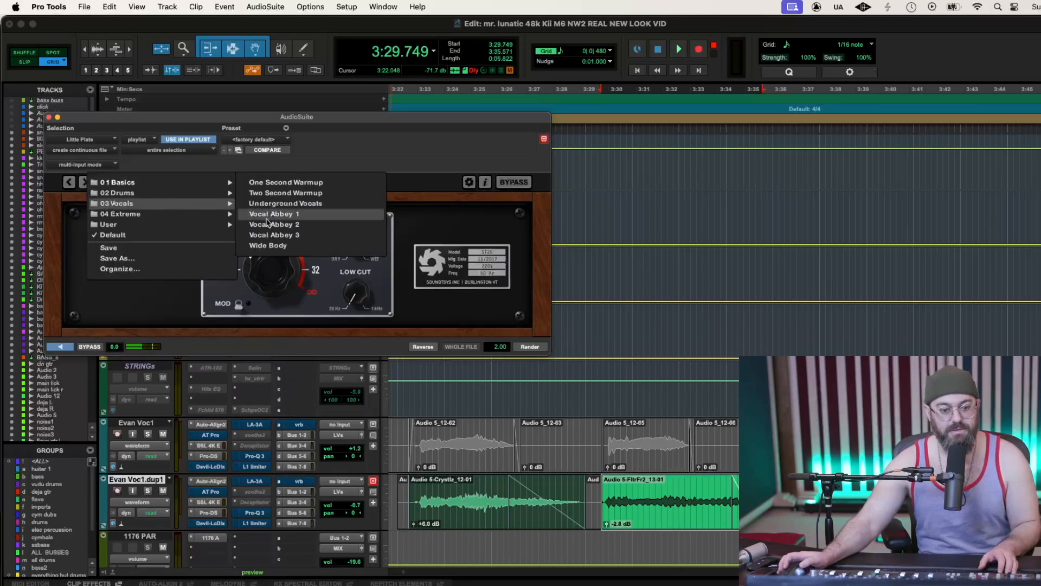
click(268, 213)
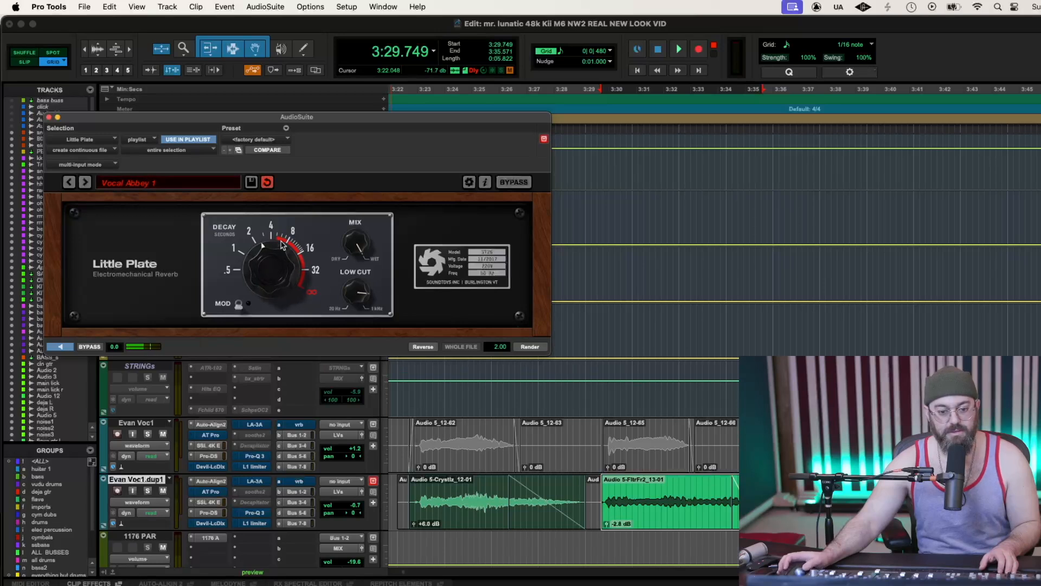
click(212, 182)
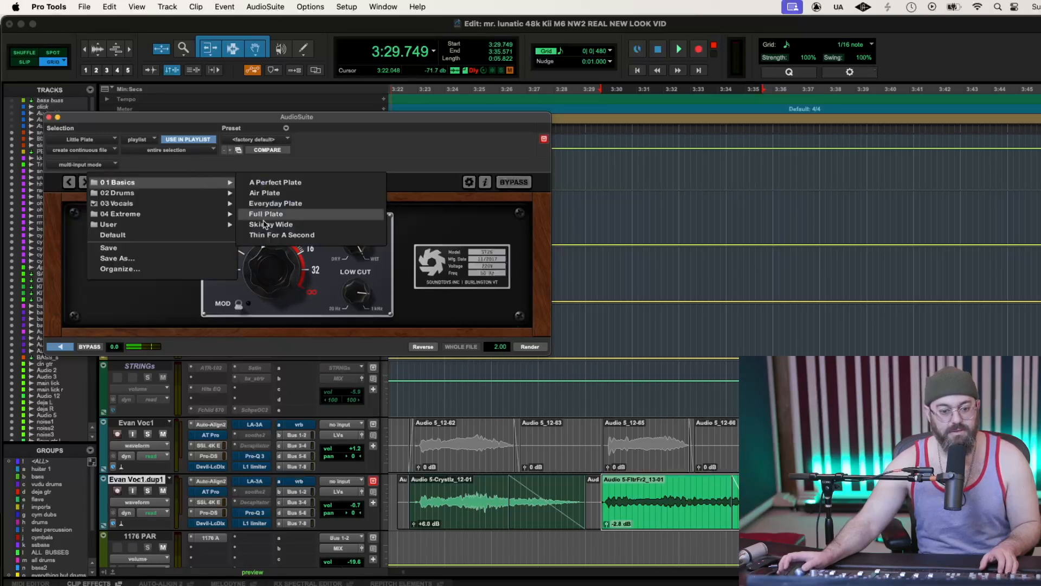
click(265, 224)
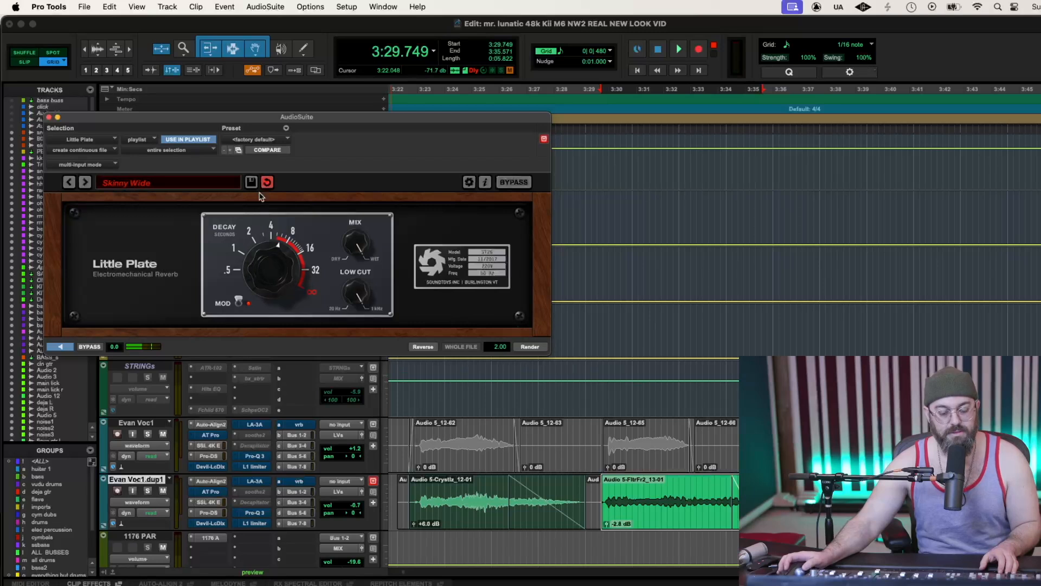
click(223, 185)
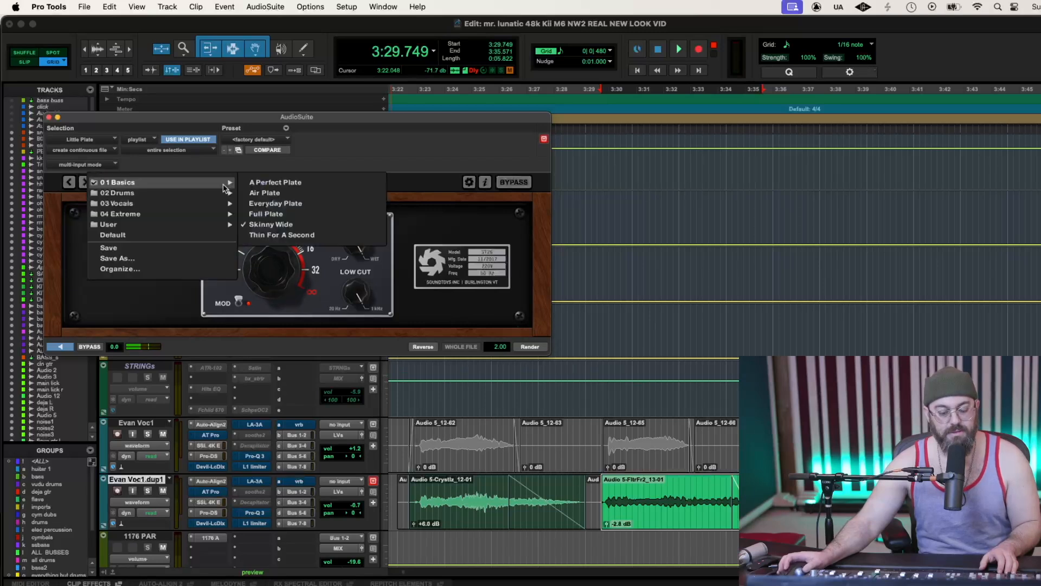
click(275, 216)
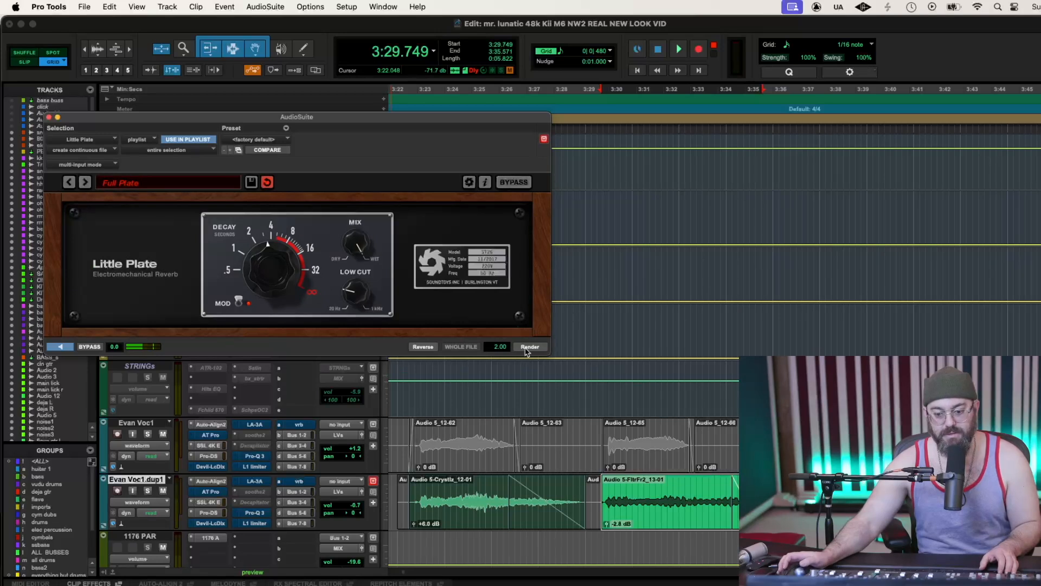
click(561, 102)
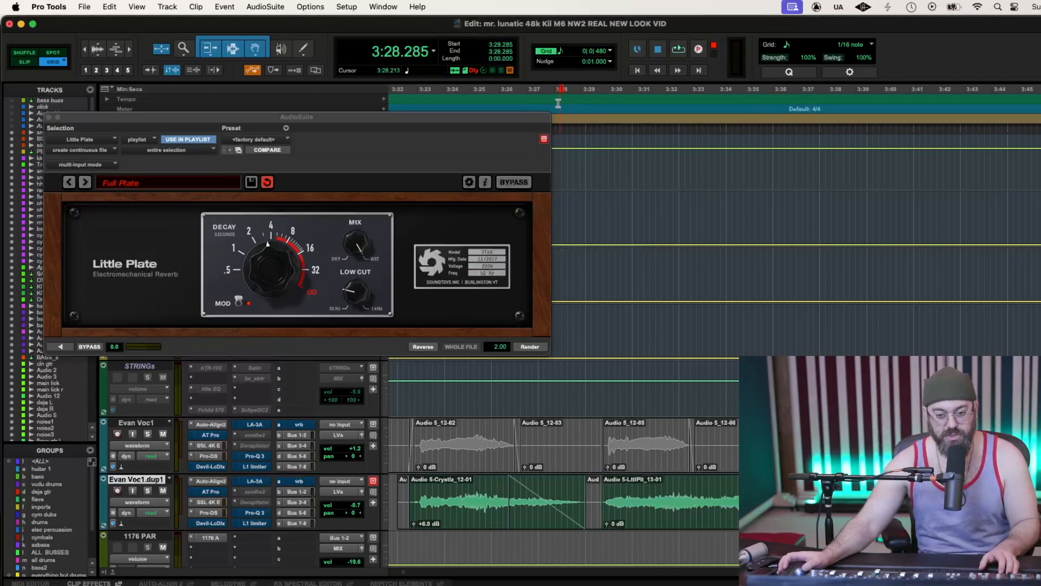
key(space)
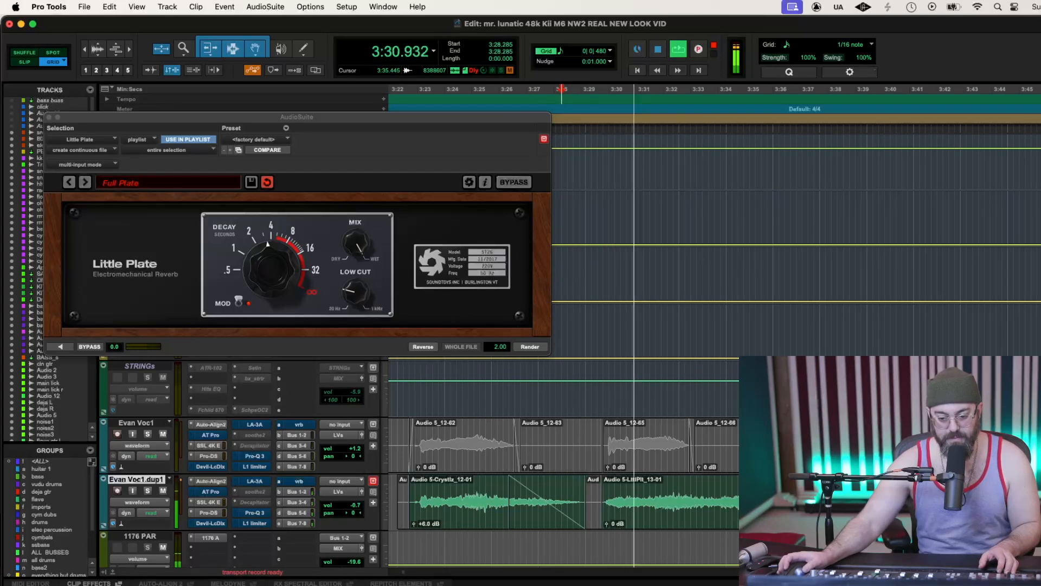
Try to edit the tail of the reverb-rendered clip, and undo back to the version before the Little Plate render
drag(759, 501, 754, 501)
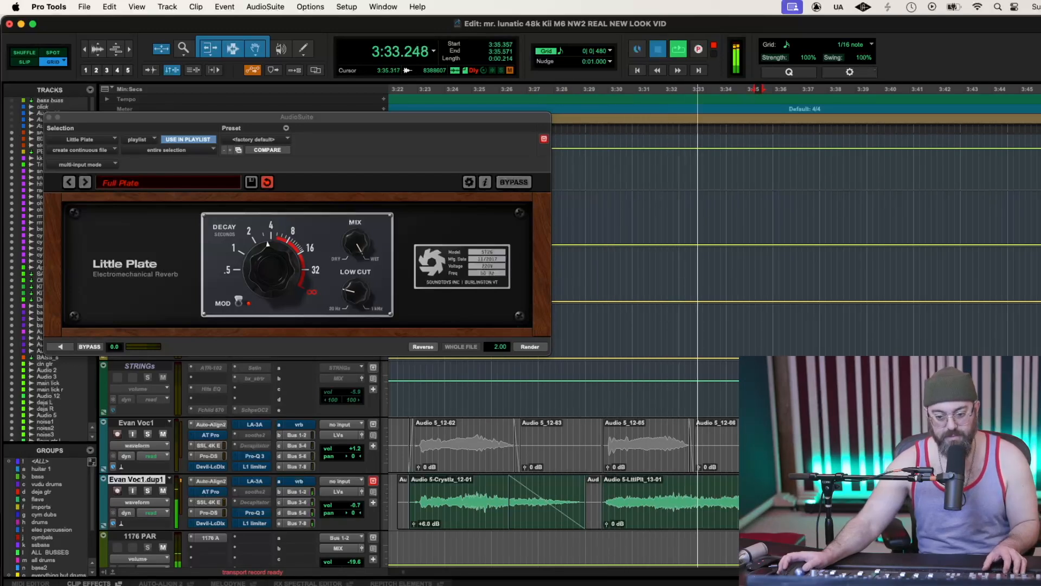
key(space)
double_click(754, 495)
key(super+z)
Add a short fade-in to the filtered clip on the duplicate track and raise its clip gain to +3.5 dB during playback
click(591, 485)
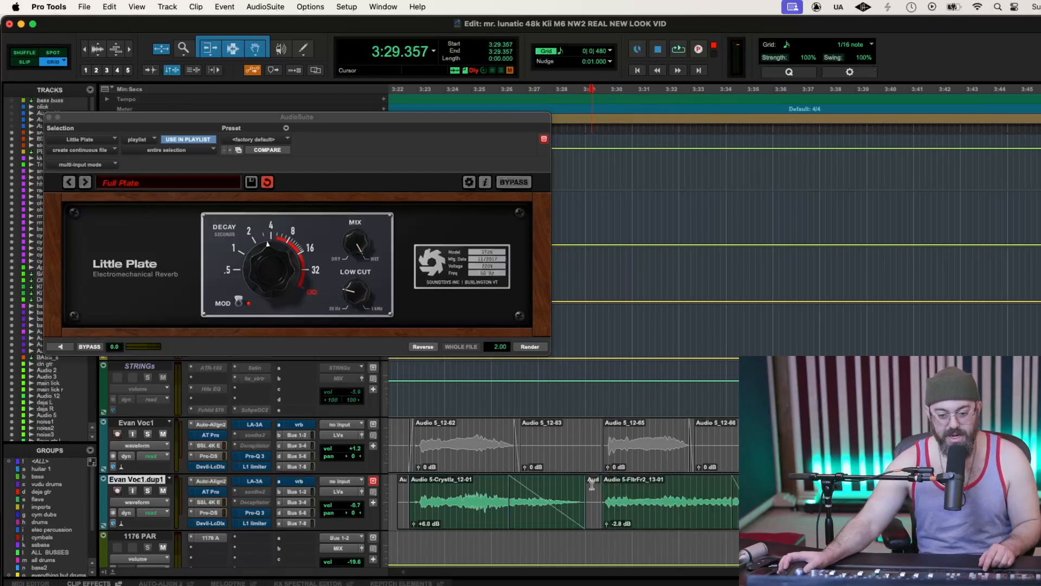
drag(603, 484, 608, 482)
click(597, 486)
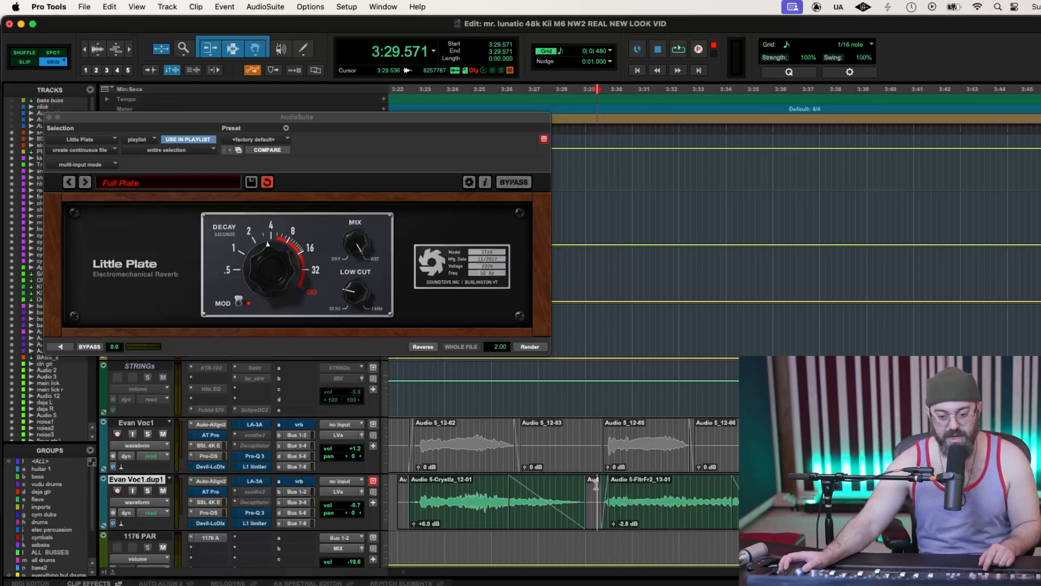
key(space)
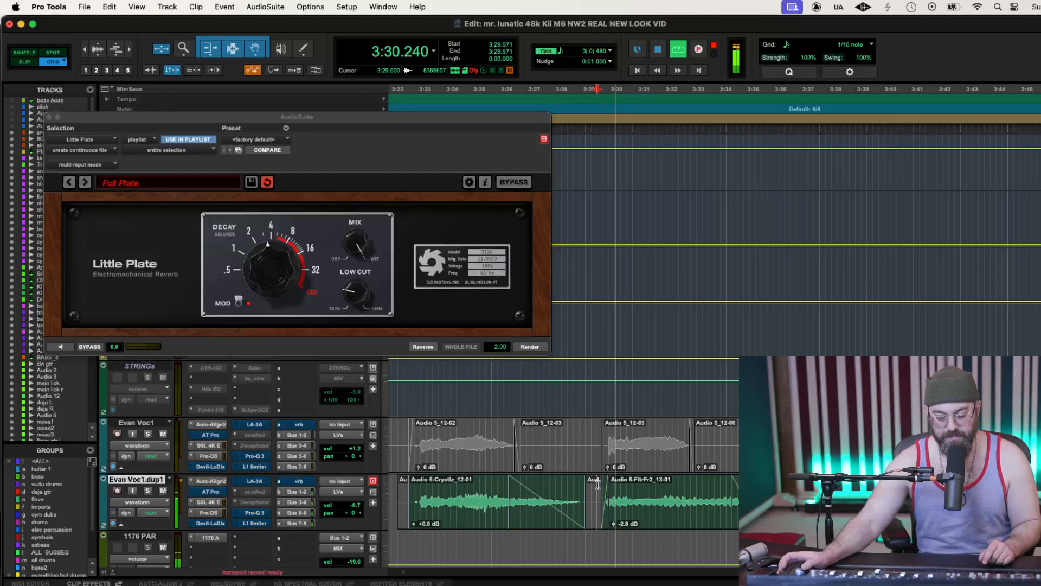
drag(613, 525, 612, 521)
Replace the filtered clip's fade-out with a long one covering most of the clip
click(737, 505)
key(Delete)
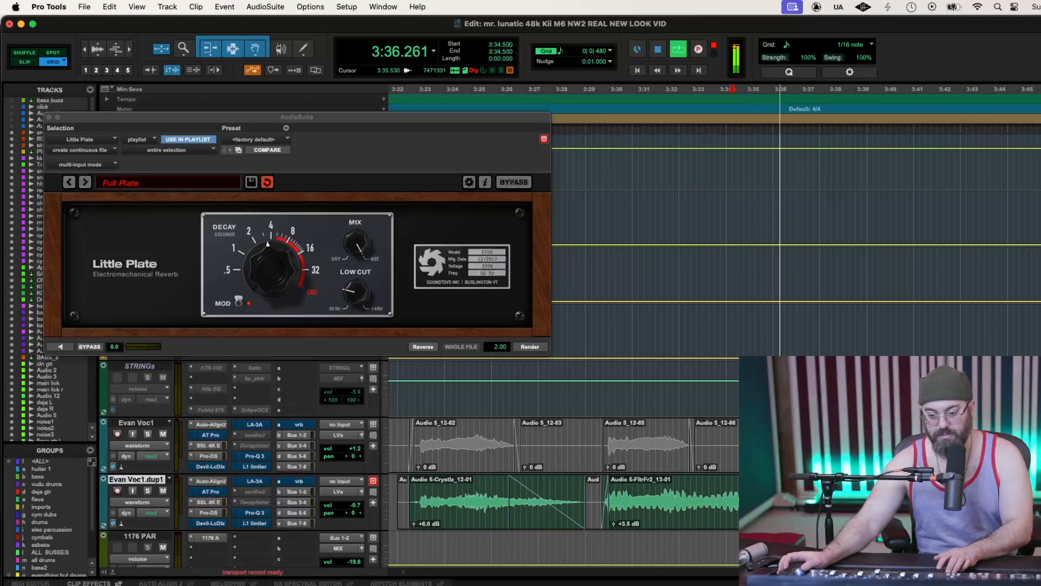
drag(761, 495, 638, 495)
key(f)
key(space)
Play back the filtered clip in the mix from 3:29.571, just before it starts
click(840, 510)
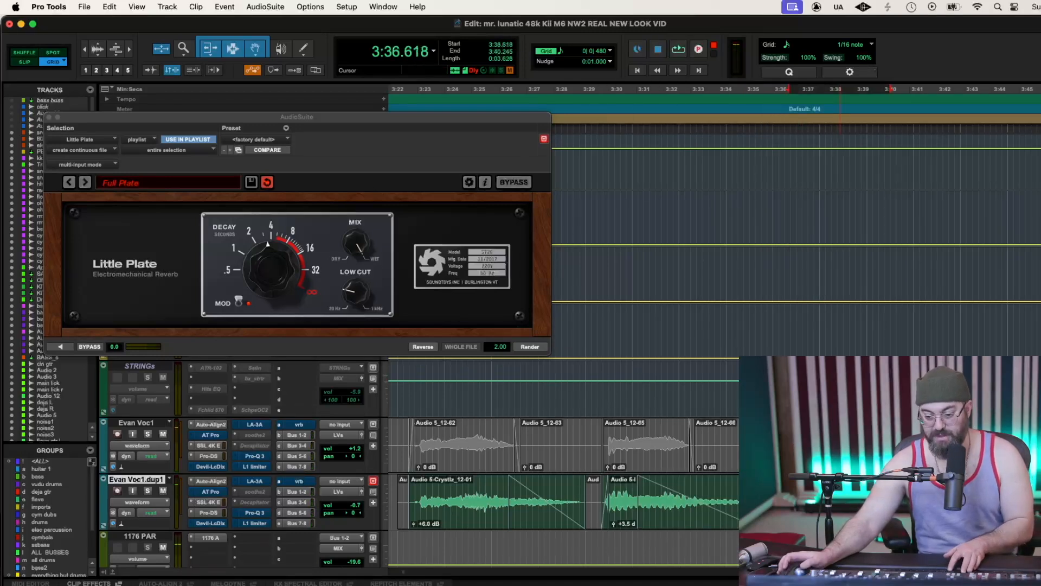
click(595, 502)
key(space)
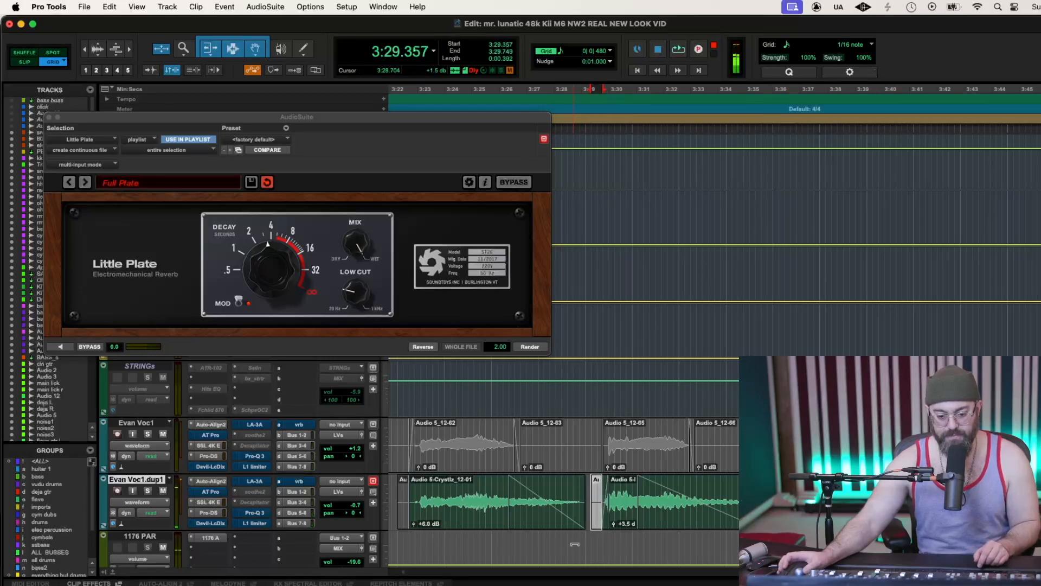
click(598, 491)
key(space)
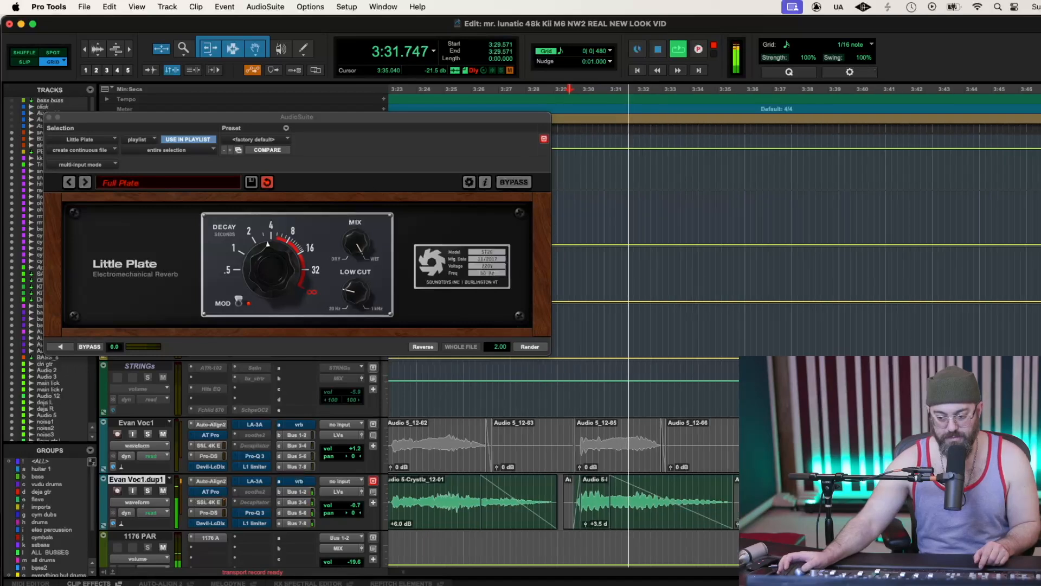
key(space)
Select the filtered clip, play it, and try higher clip gains up to +9.5 dB before settling on +6.0 dB
double_click(653, 486)
shift+click(564, 485)
key(space)
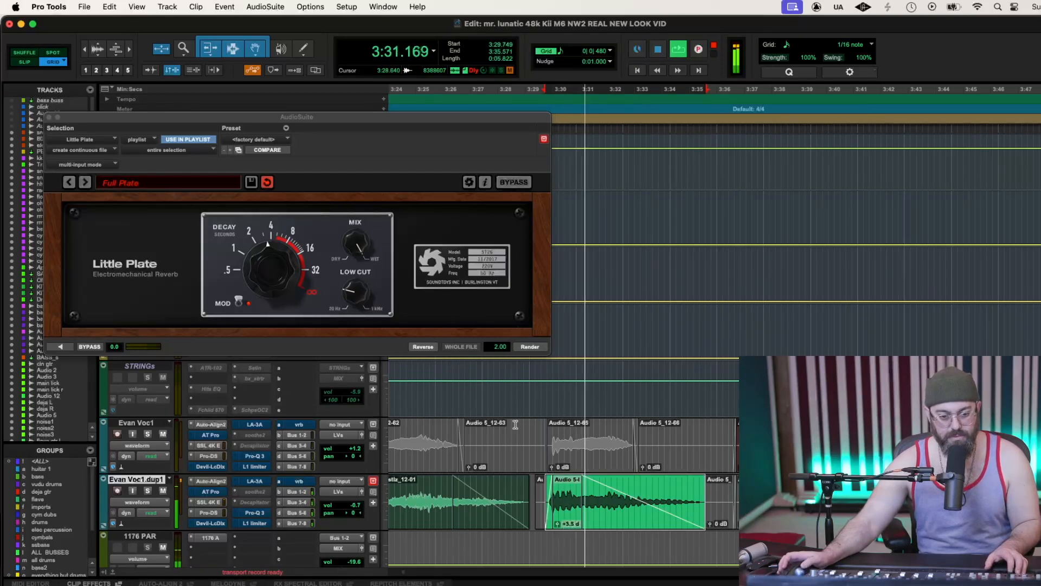
drag(557, 523, 557, 511)
key(space)
key(space)
drag(556, 524, 559, 527)
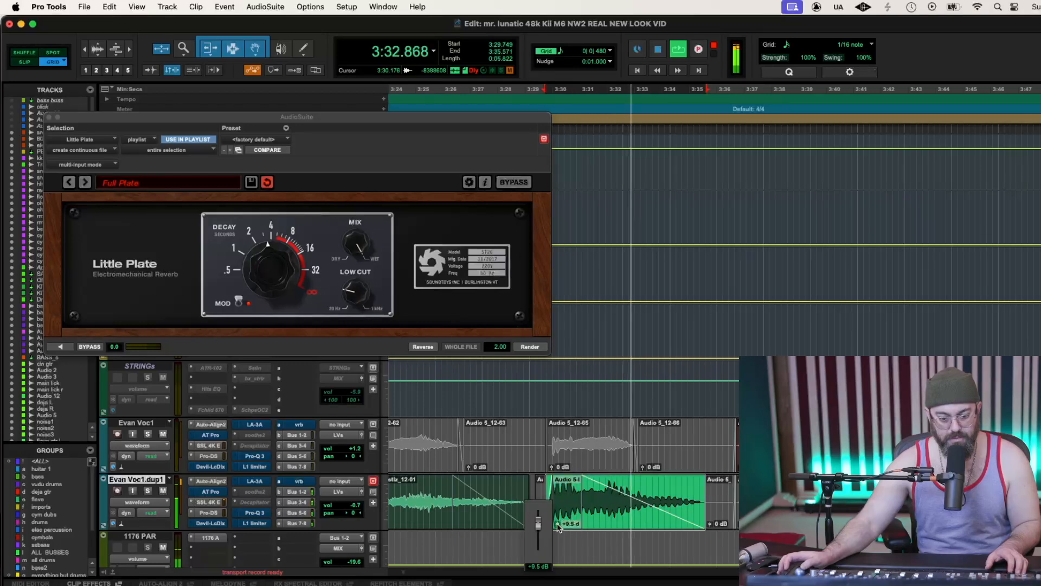
drag(558, 525, 558, 533)
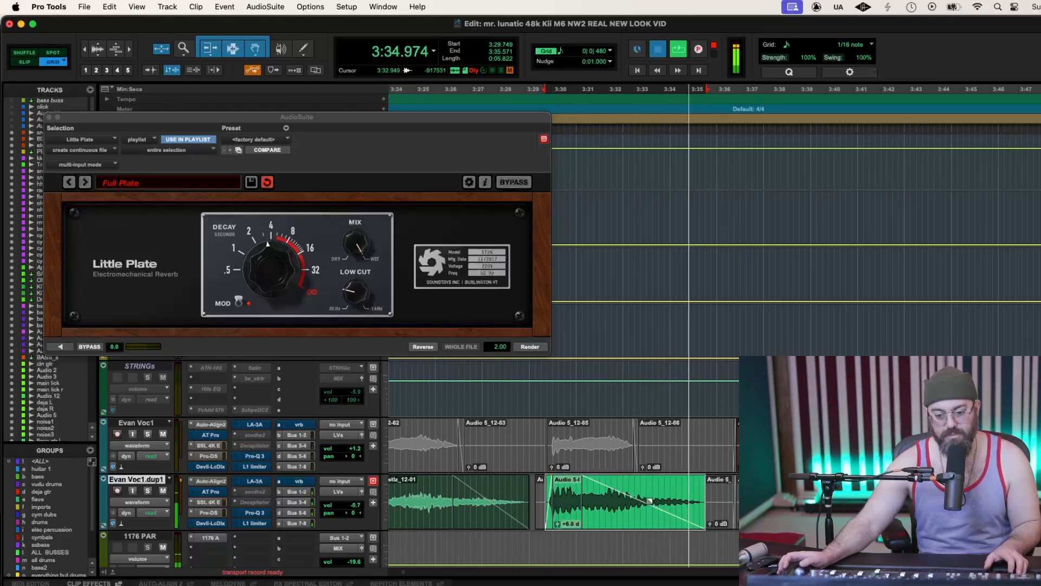
Bend the filtered clip's fade-out into a curve that drops faster, and play the section from 3:29.571 to check it
key(space)
mouse_move(677, 507)
mouse_down()
mouse_move(651, 507)
mouse_move(663, 506)
mouse_up()
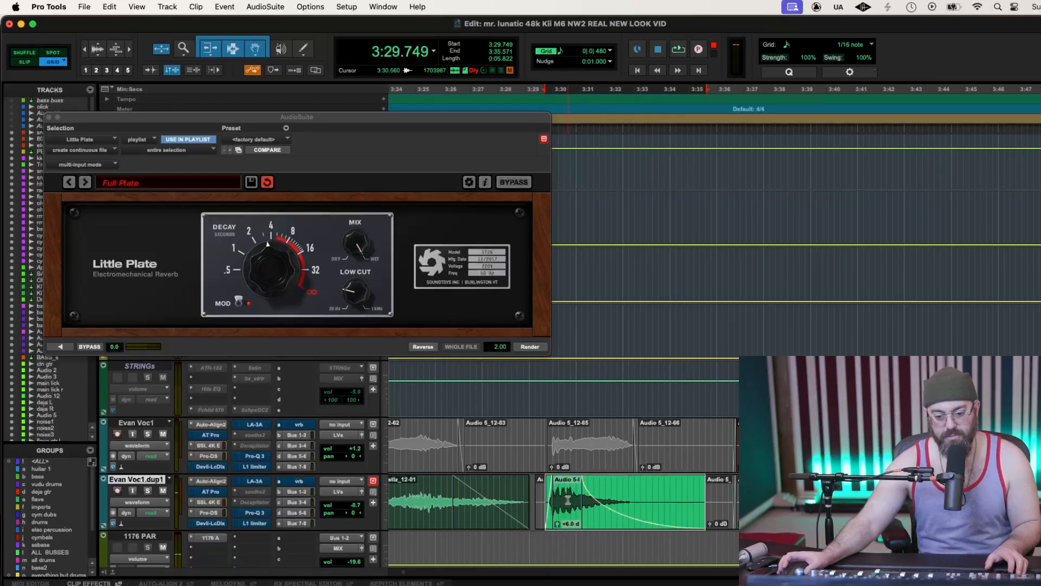
click(540, 484)
key(space)
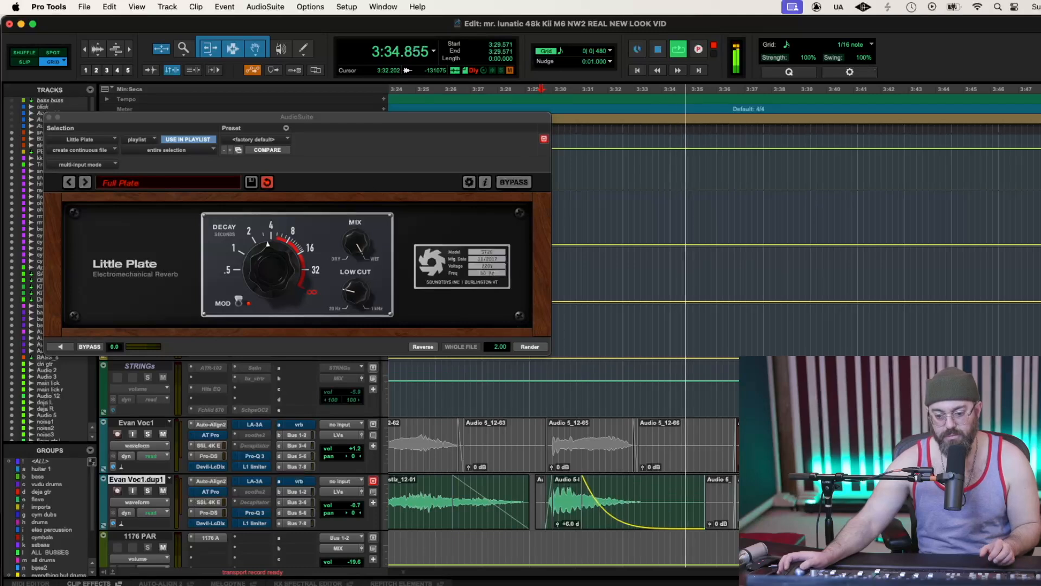
key(space)
key(space)
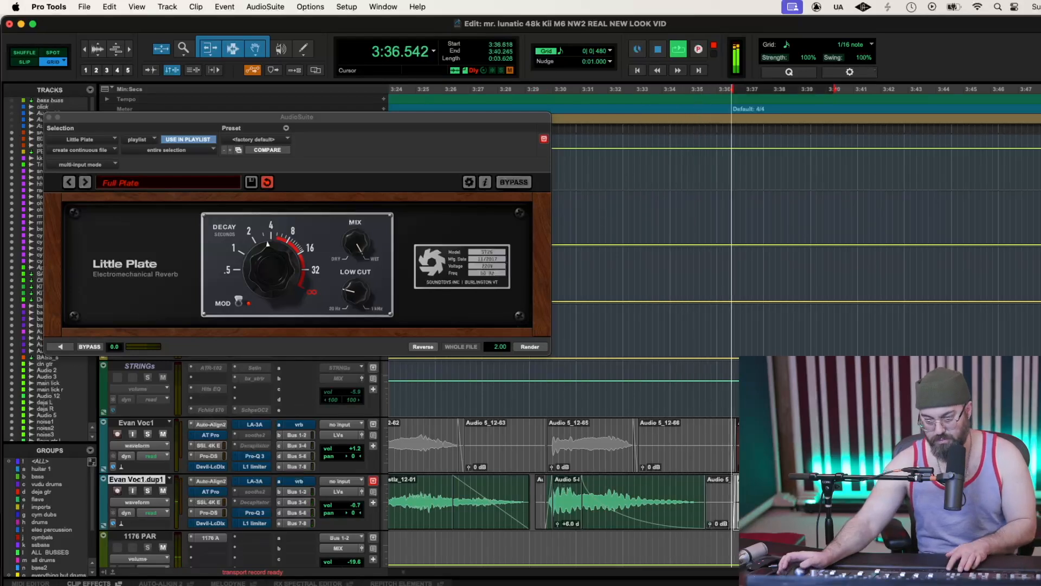
key(space)
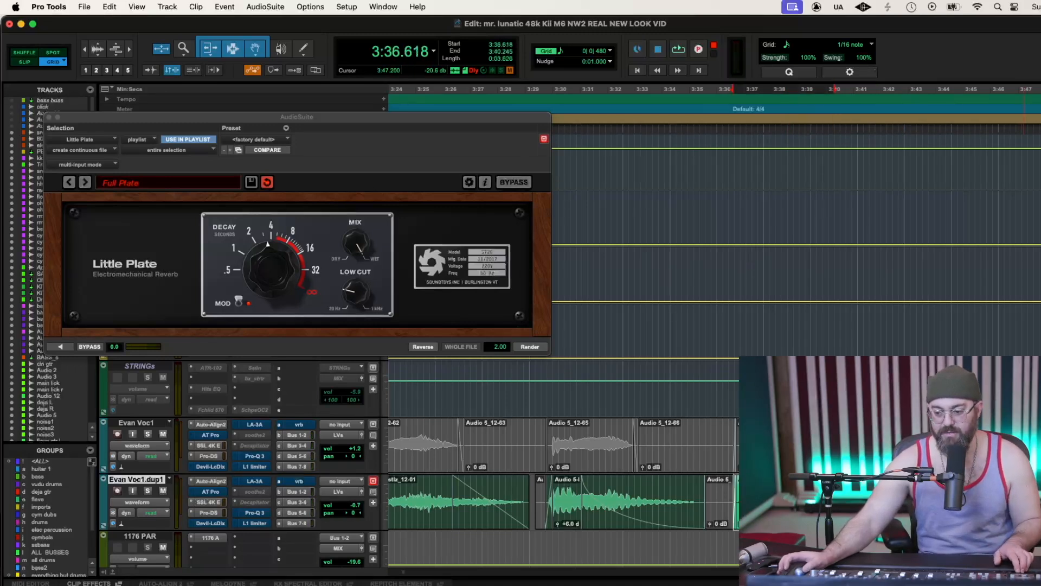
Select the phrase clip at 3:36.618 on the duplicate track and render the AudioSuite Reverse effect onto it
scroll(564, 472, right, 10)
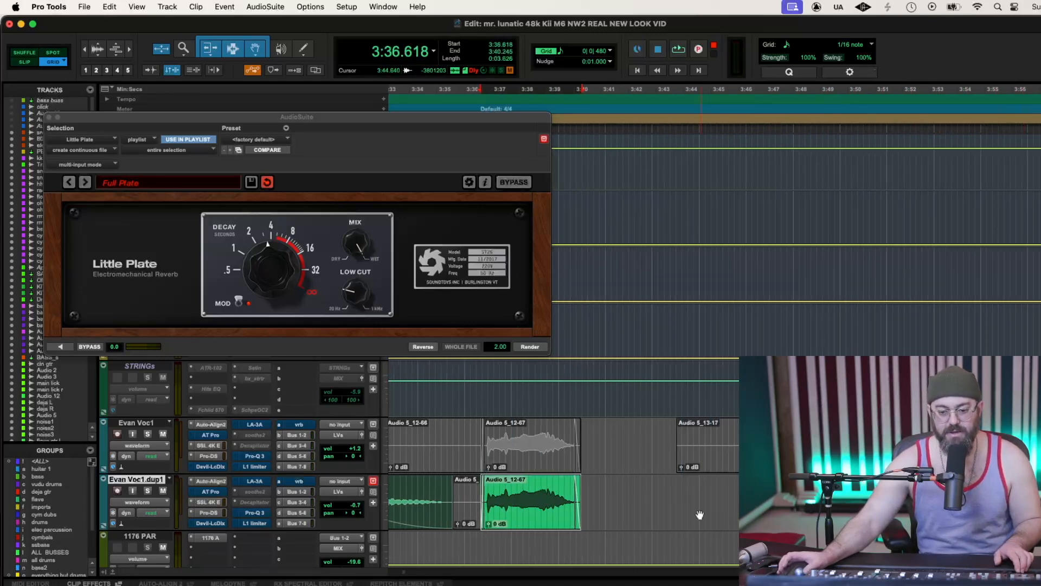
shift+click(677, 485)
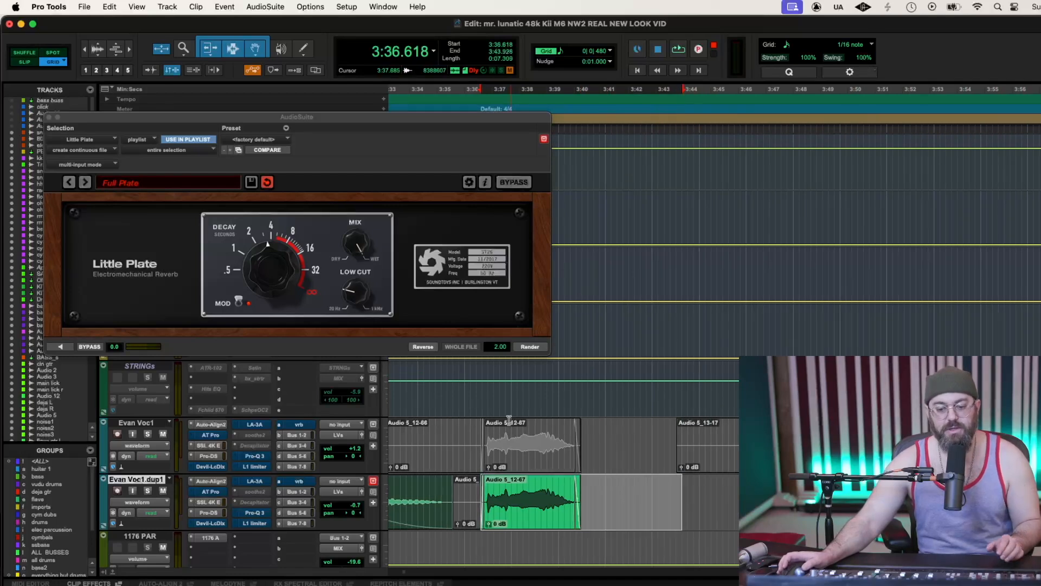
drag(666, 496, 487, 491)
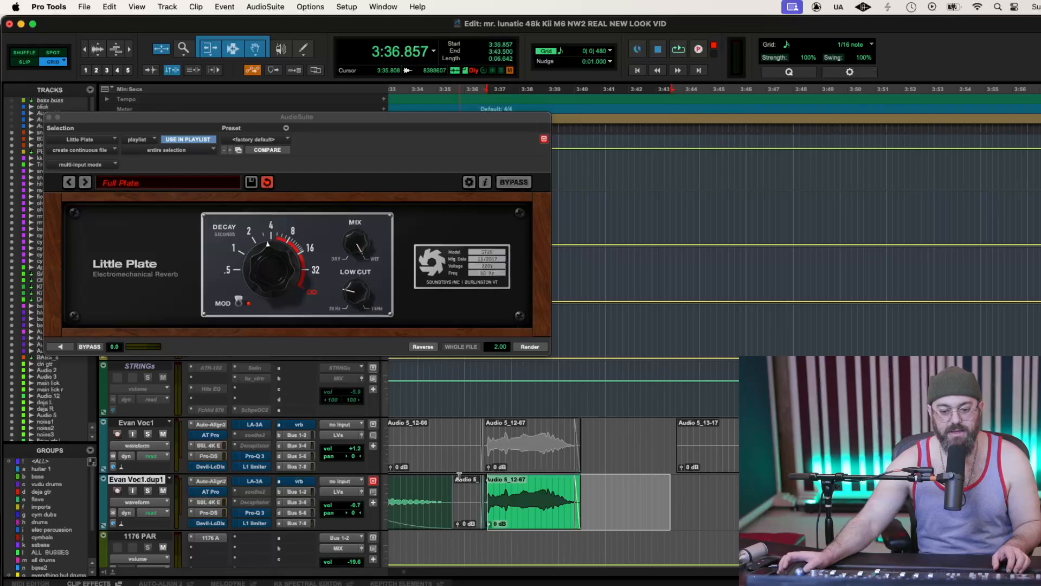
double_click(516, 487)
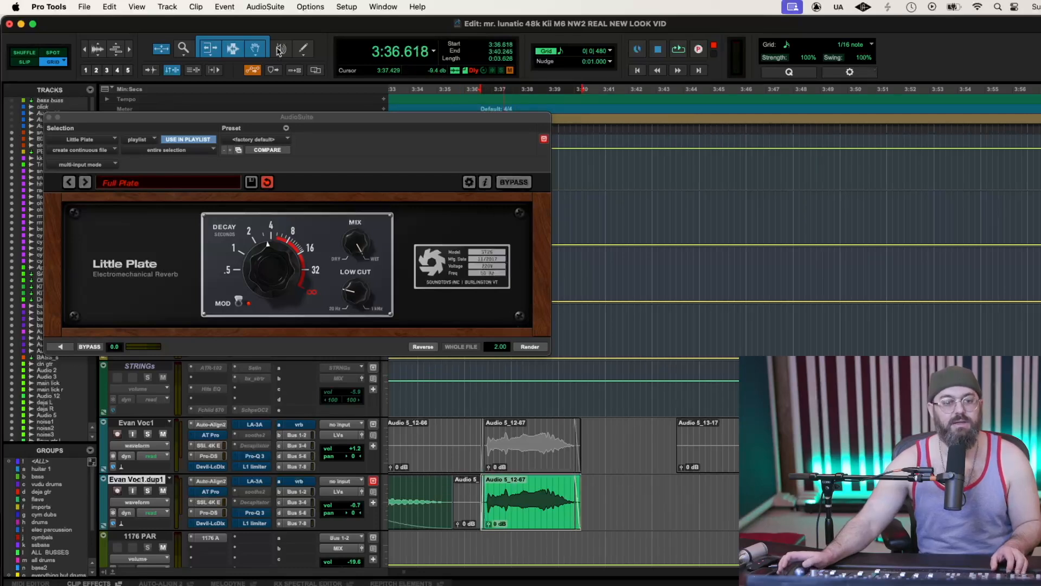
click(266, 7)
mouse_move(272, 178)
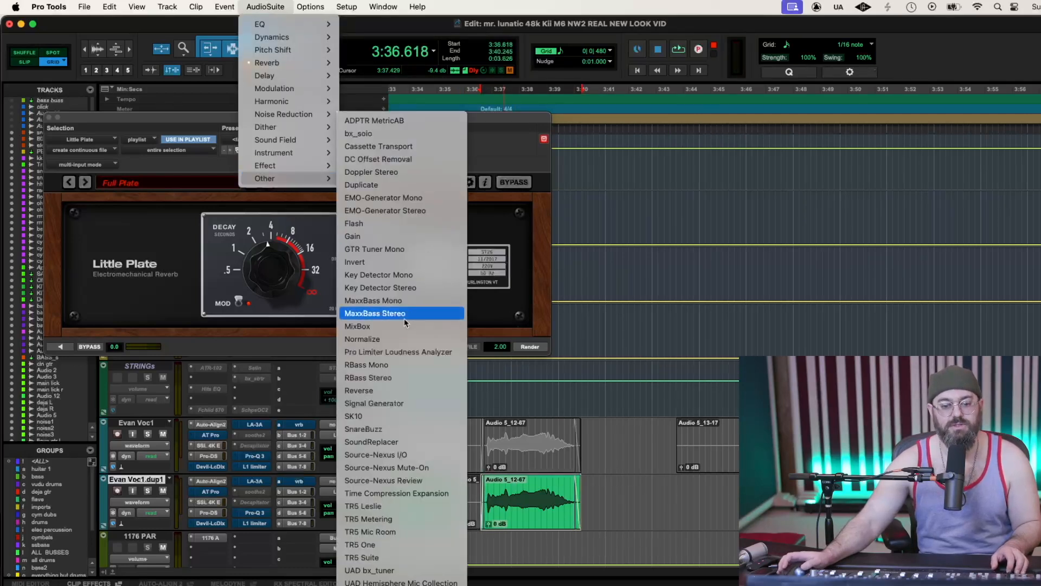
click(395, 391)
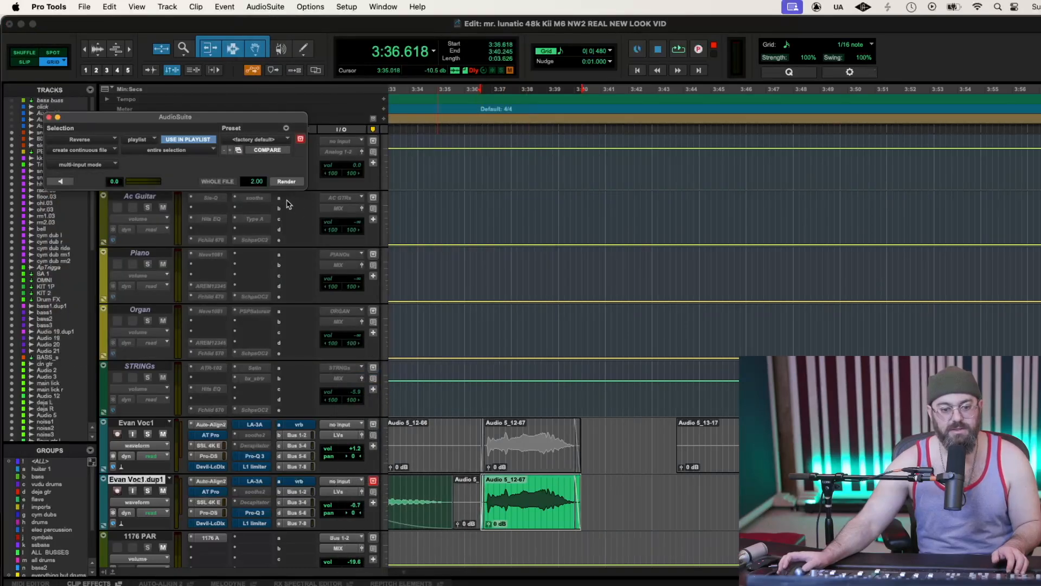
click(286, 182)
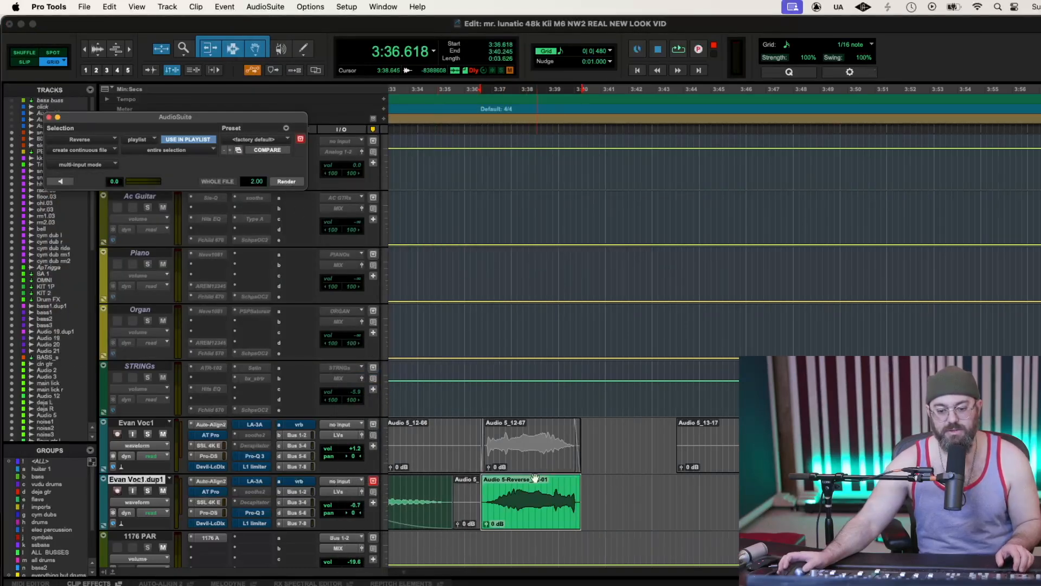
key(space)
key(space)
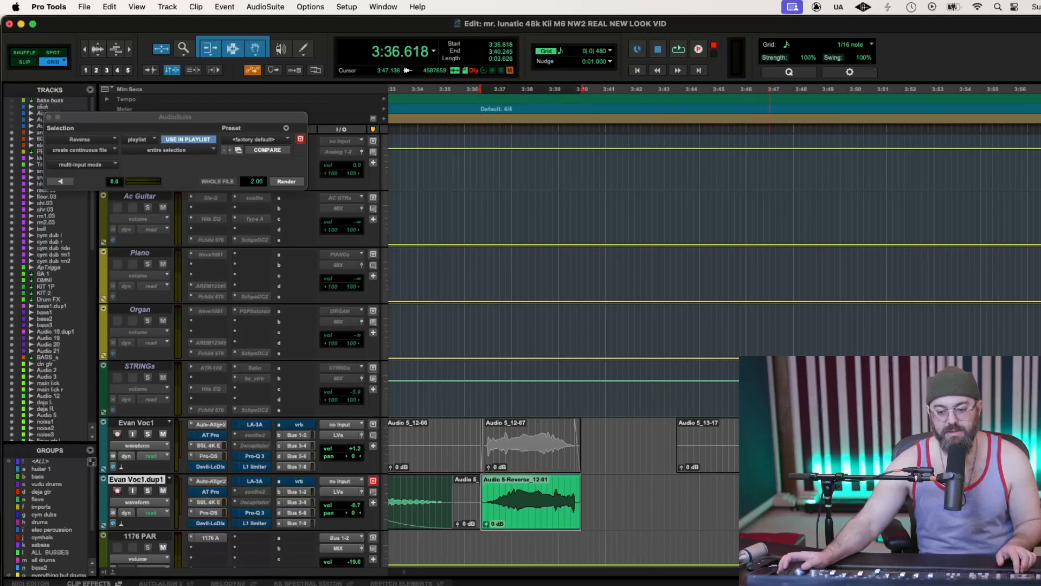
Select 3:37.071 to 3:47.357 on the duplicate track and render AudioSuite Little Plate reverb with the Deep Cavern preset over it
drag(494, 495, 488, 496)
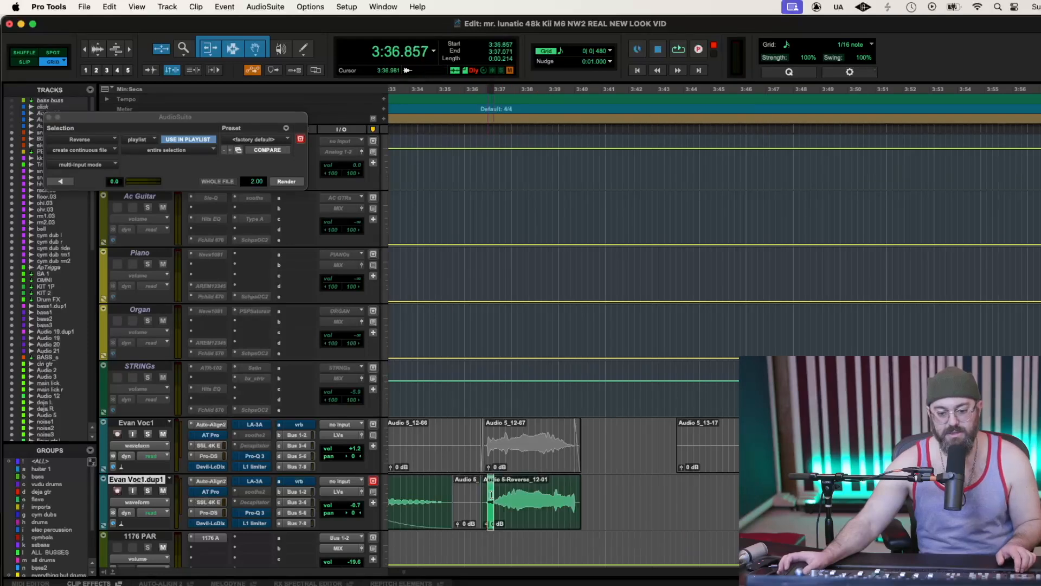
click(494, 496)
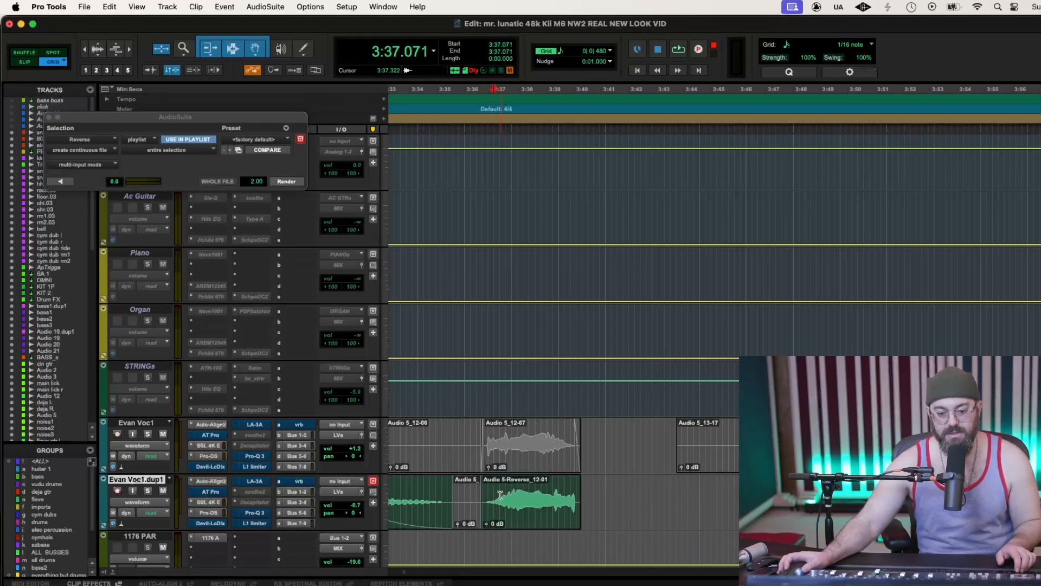
drag(496, 495, 776, 495)
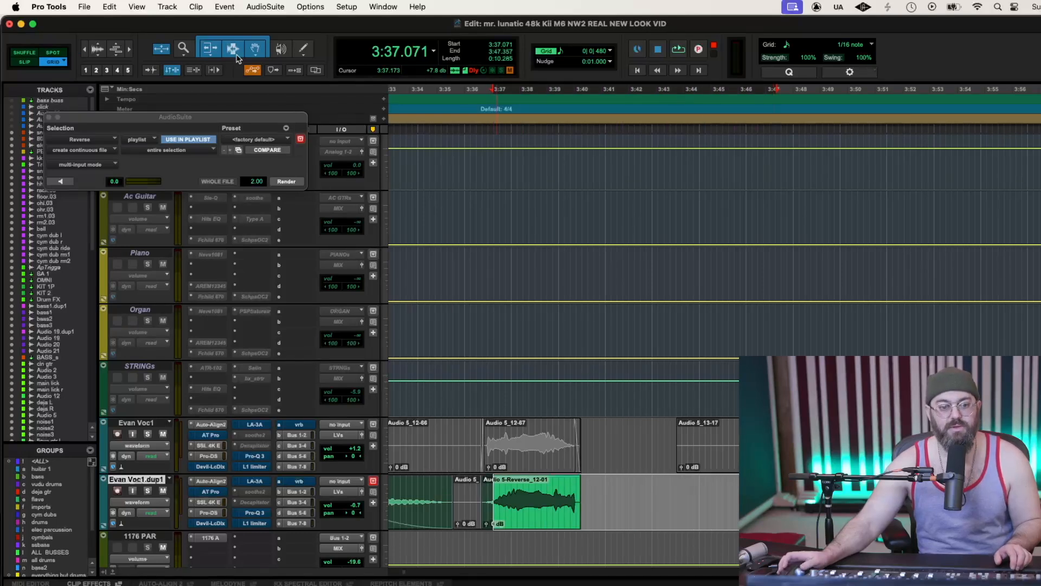
click(255, 7)
mouse_move(268, 63)
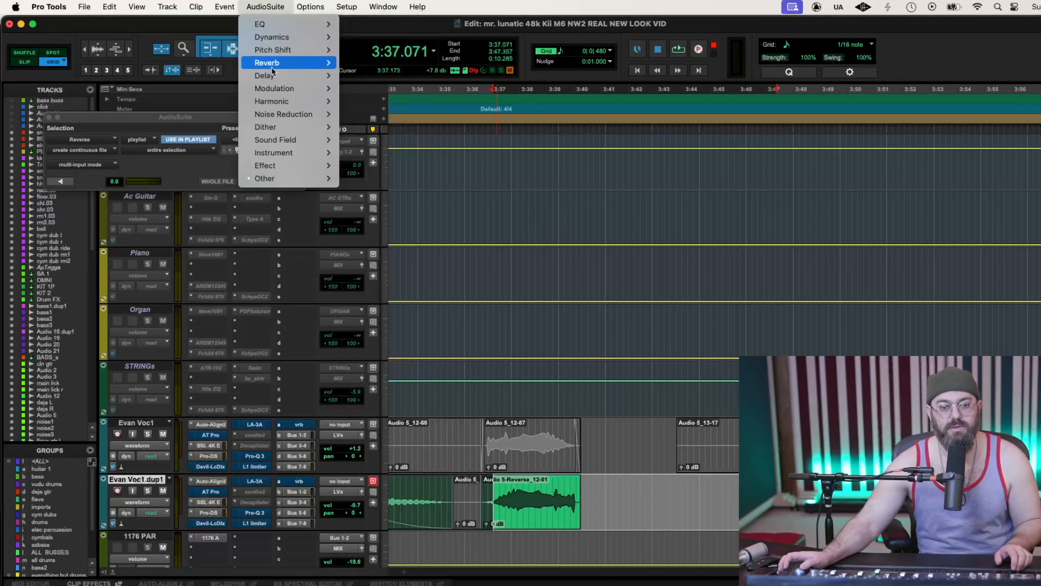
click(364, 268)
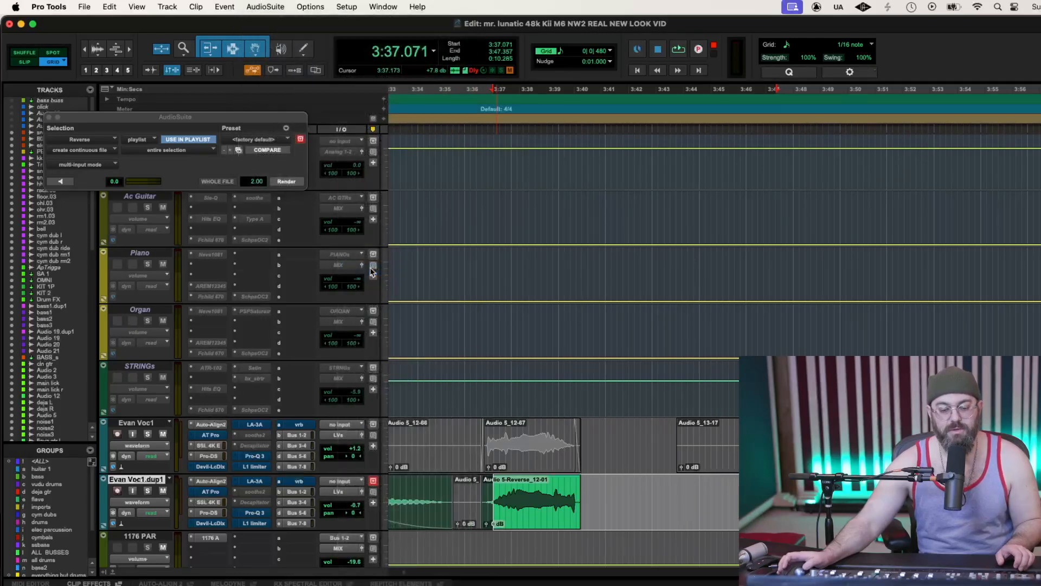
click(176, 176)
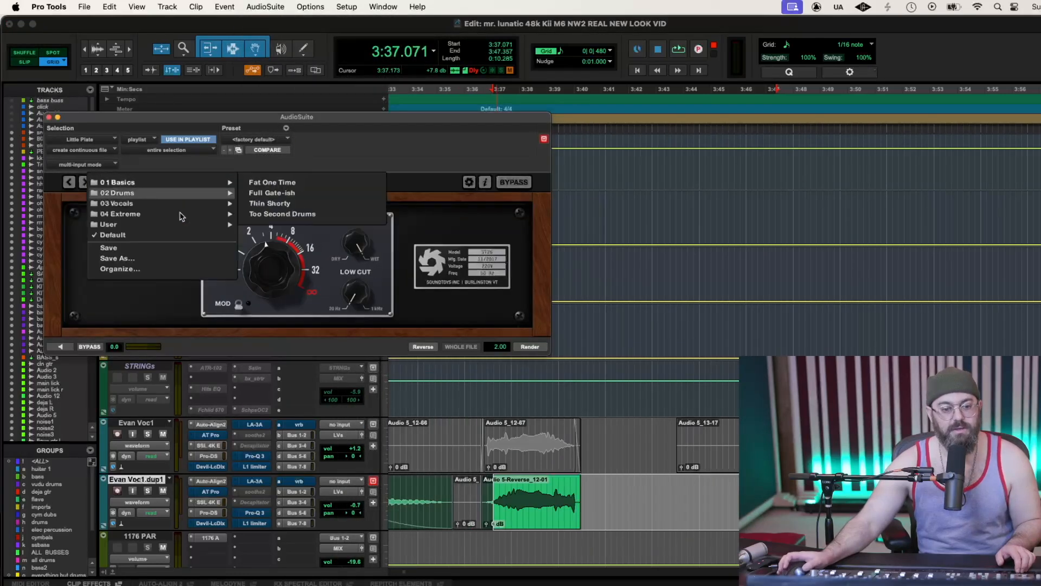
mouse_move(178, 215)
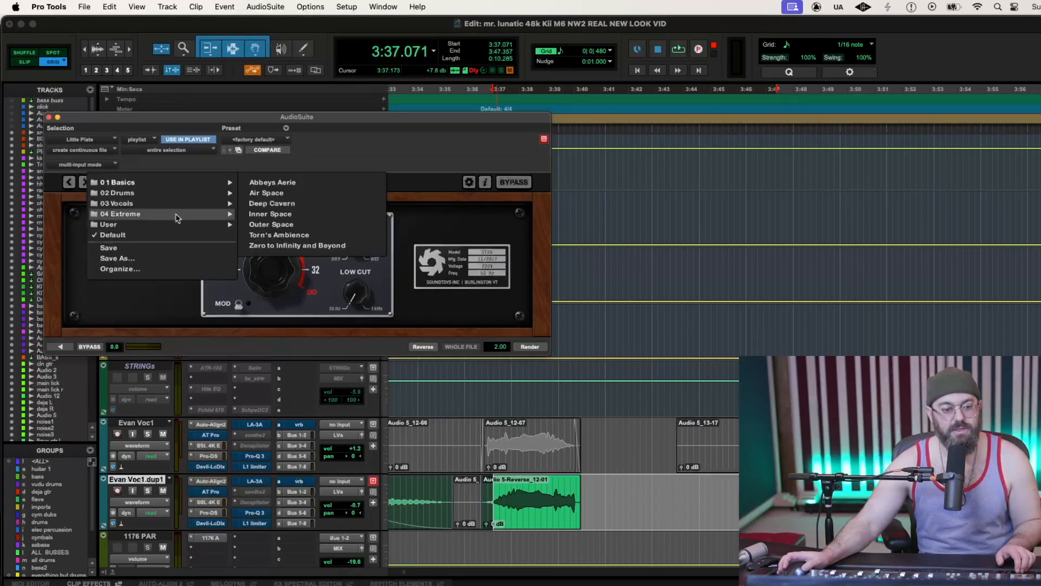
click(267, 202)
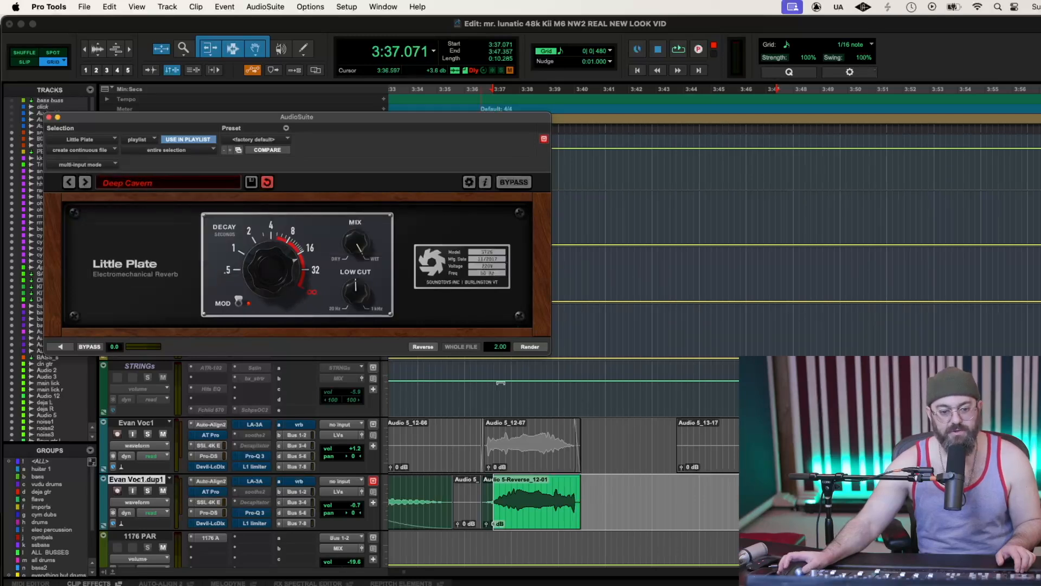
click(529, 347)
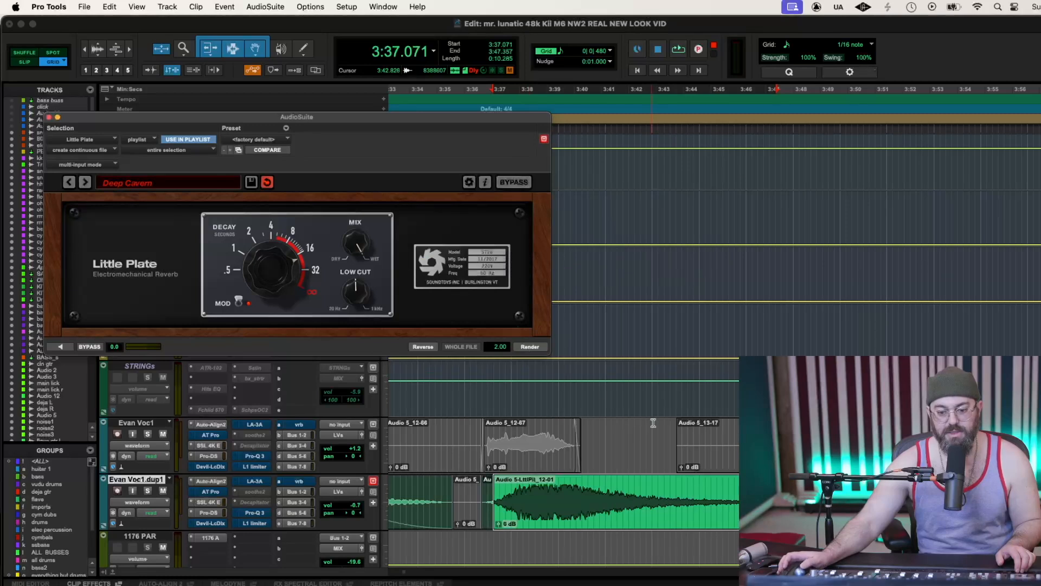
Render the AudioSuite Reverse effect onto the new reverb clip on the duplicate track
click(265, 7)
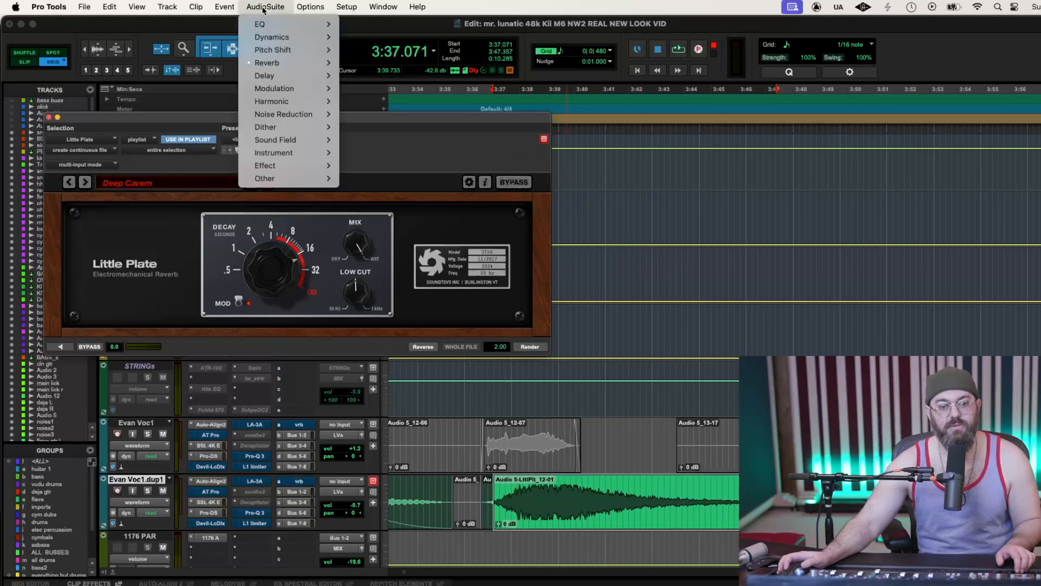
mouse_move(280, 180)
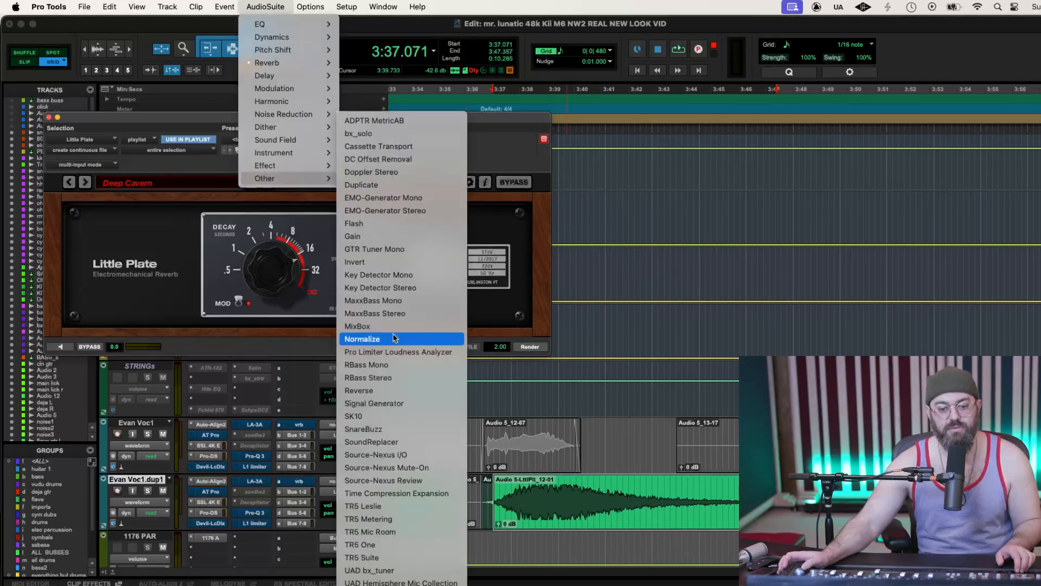
click(380, 390)
click(284, 182)
Fade in and trim the start of the reversed reverb clip, and move it to begin at 3:36.428 in place of the leftover piece
drag(497, 482, 635, 483)
click(481, 488)
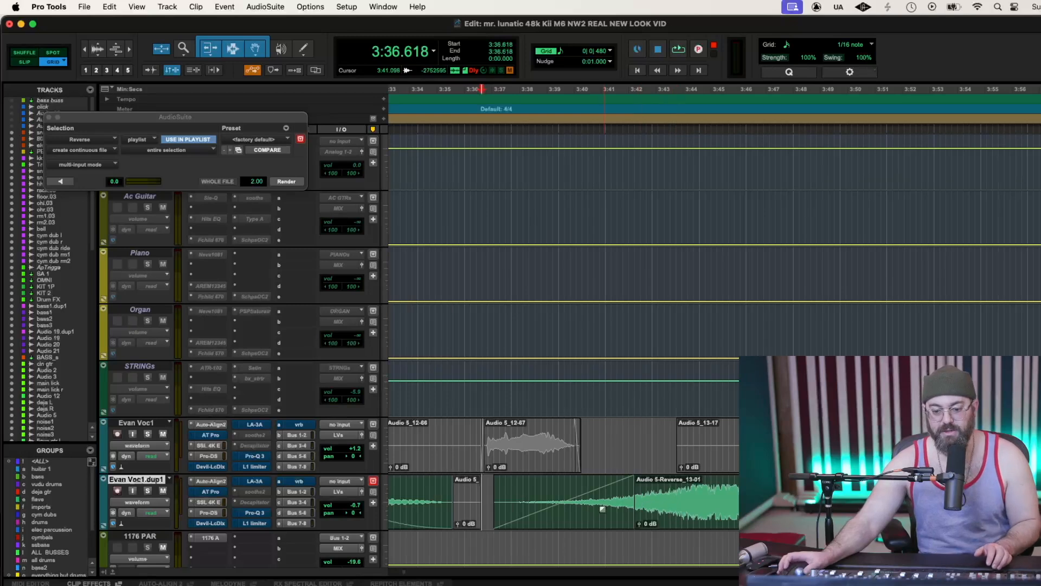
drag(494, 488, 591, 482)
drag(676, 517, 564, 508)
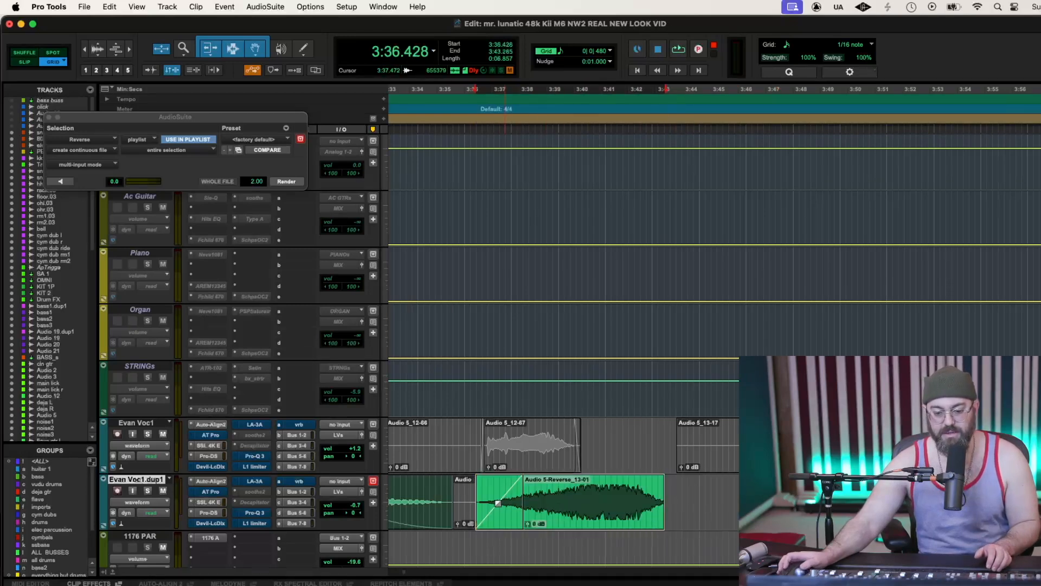
Unmute the phrase clip on the original vocal track above the reversed reverb, and play both from 3:35.142
double_click(525, 438)
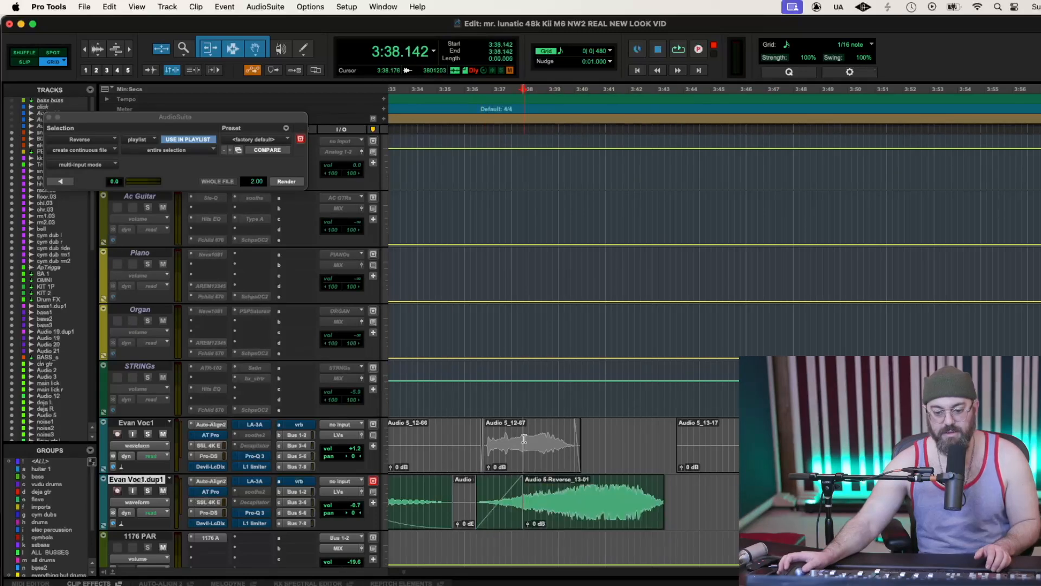
click(466, 432)
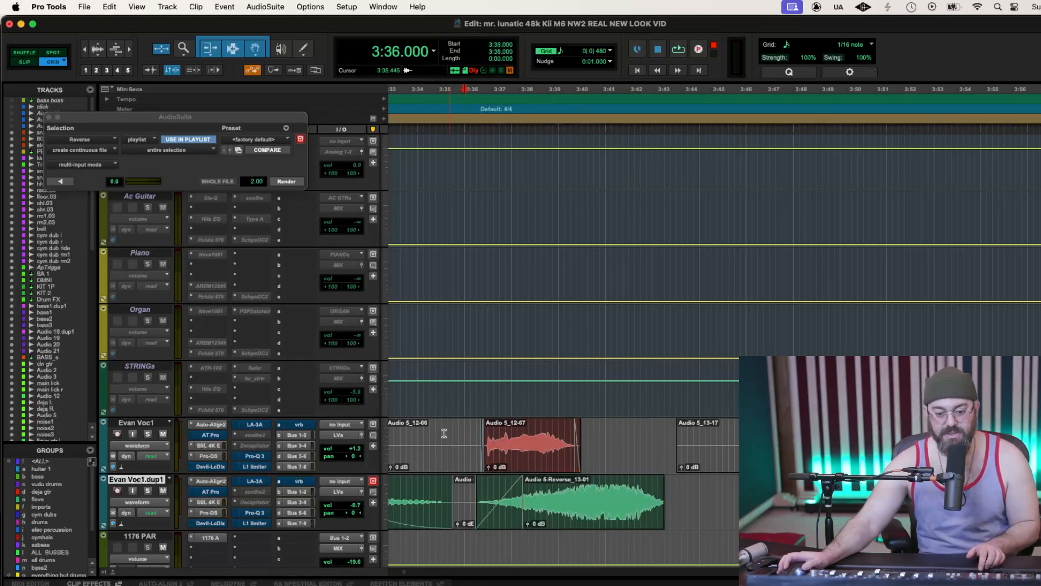
key(space)
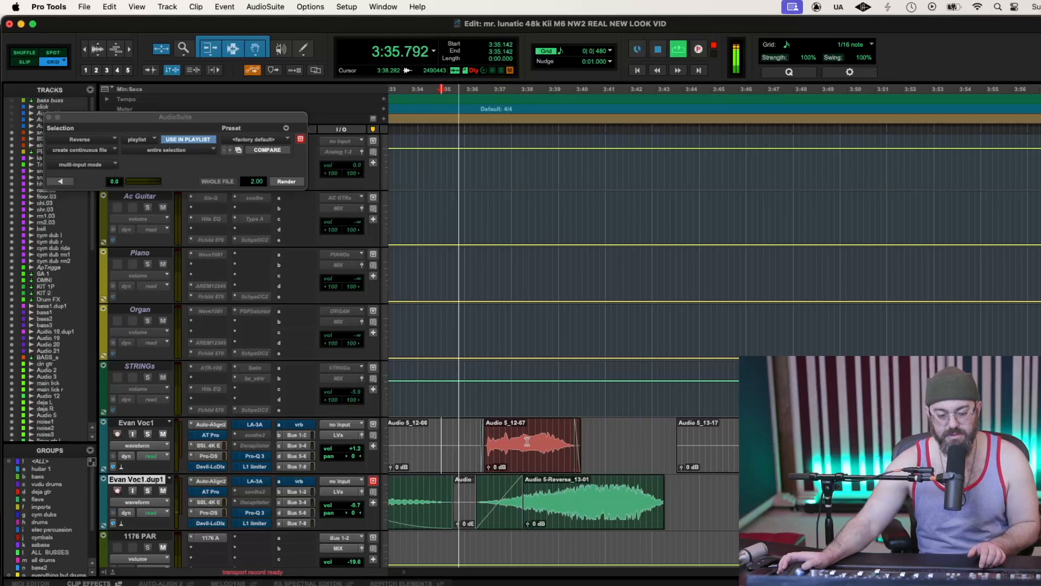
key(space)
Add a fade-out from 3:41.357 to the end of the reversed reverb clip
click(548, 518)
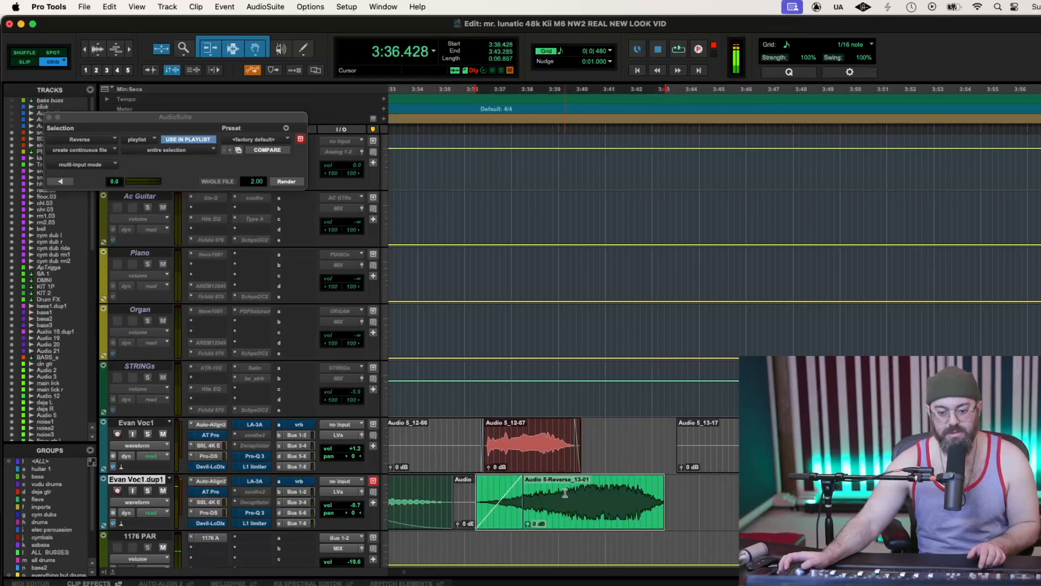
drag(662, 479, 614, 481)
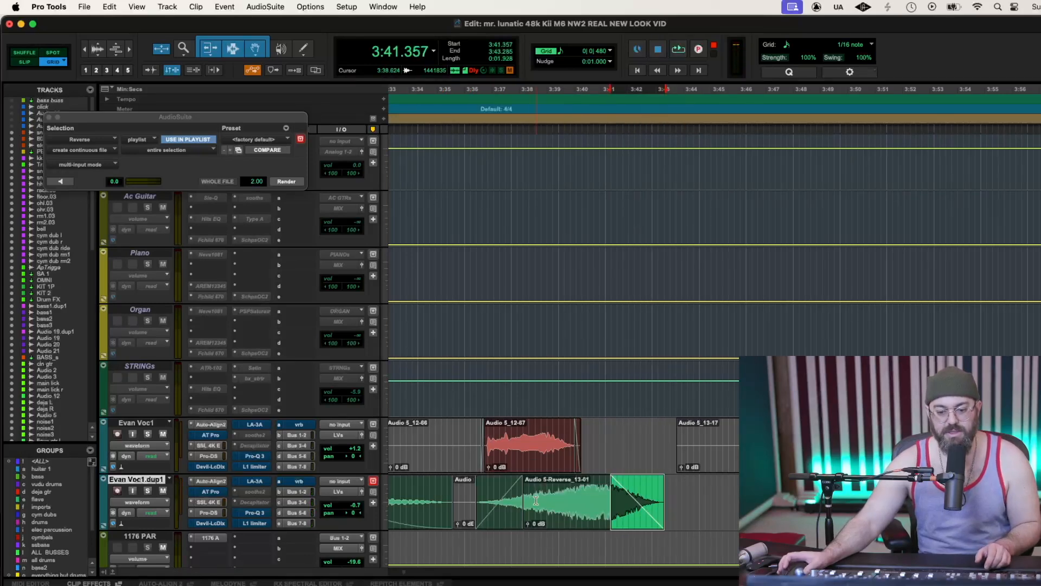
Select the whole reversed reverb clip, open AudioSuite FilterFreak1 for it, and preview the Super Notch Filter preset
double_click(549, 484)
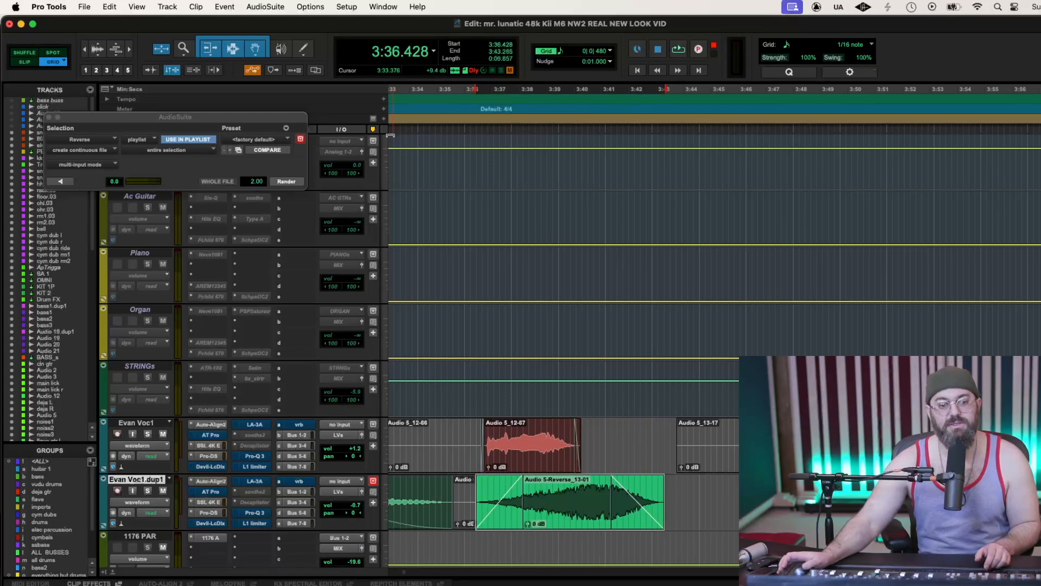
click(265, 7)
mouse_move(287, 24)
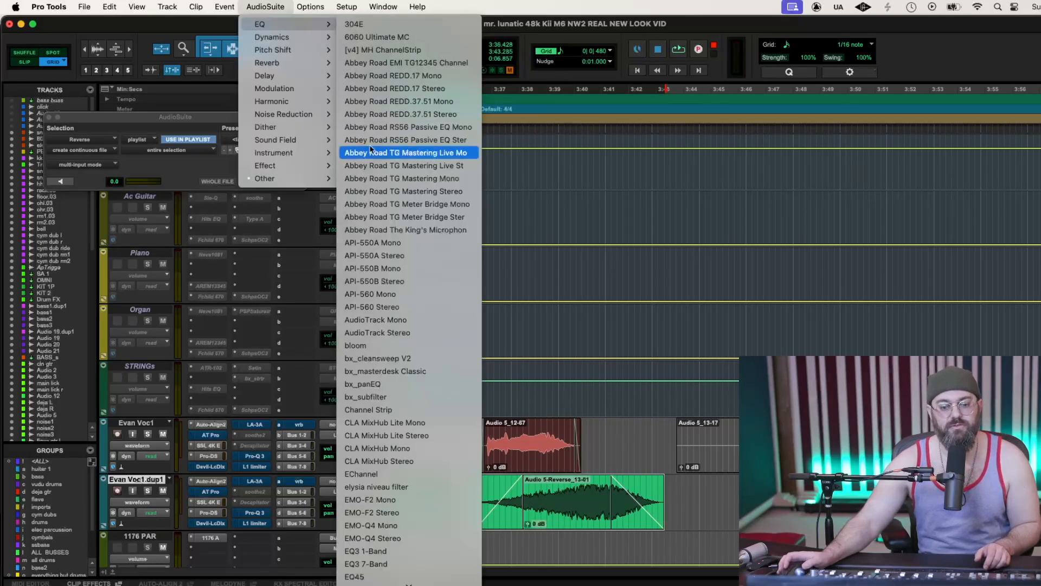
scroll(355, 379, down, 6)
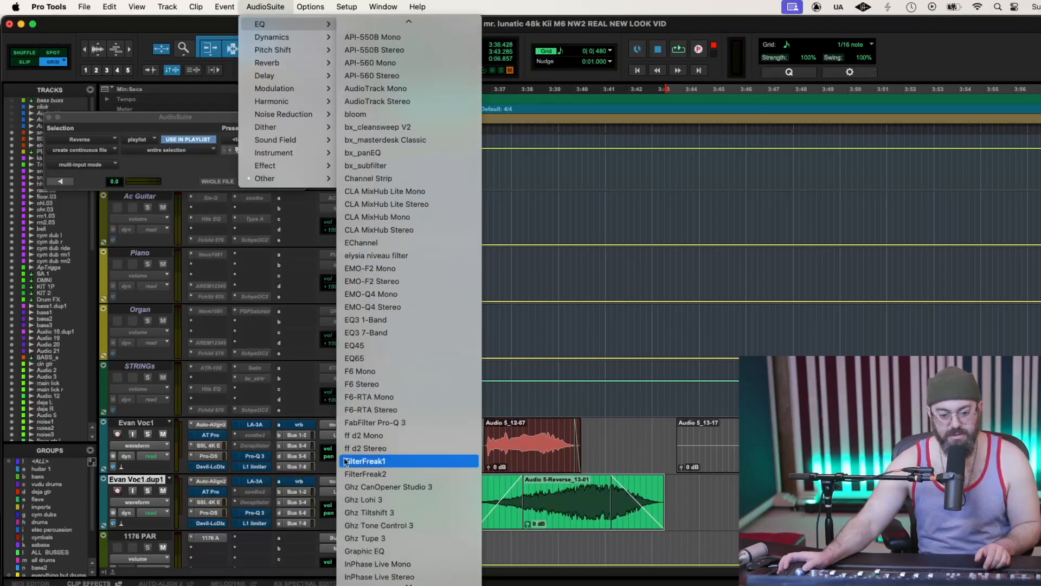
click(349, 461)
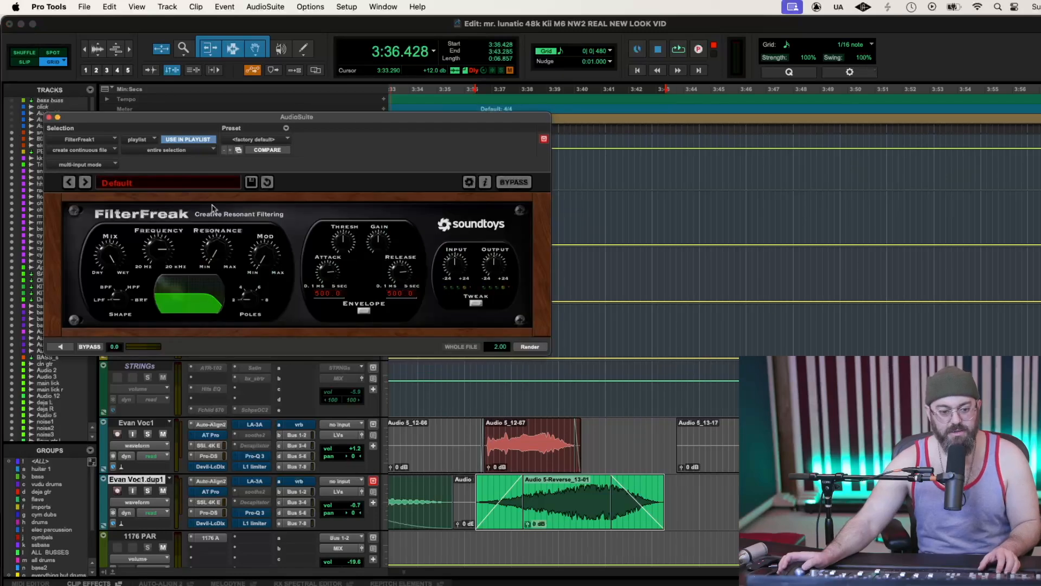
click(190, 184)
mouse_move(197, 220)
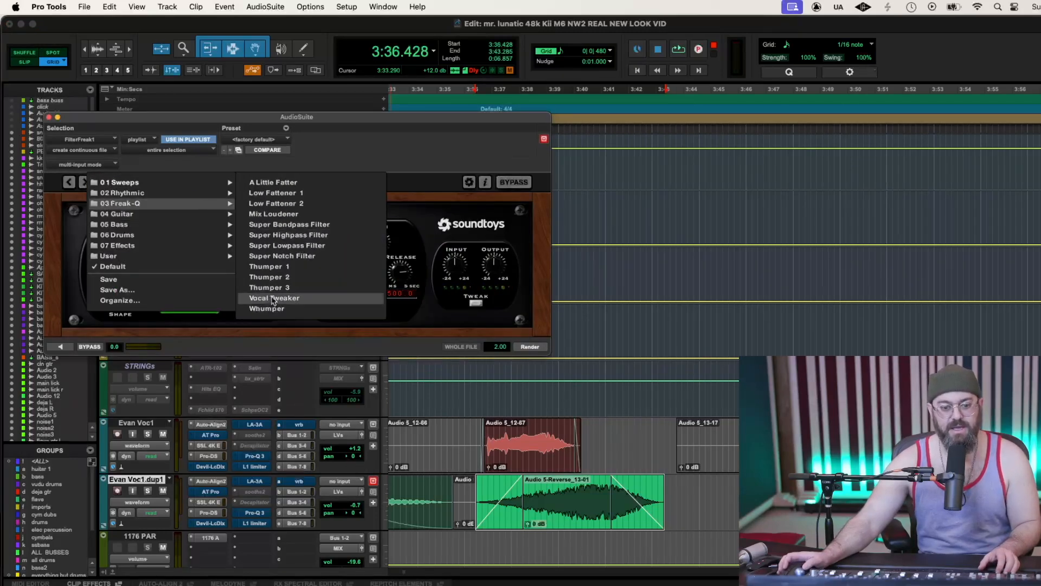
click(281, 255)
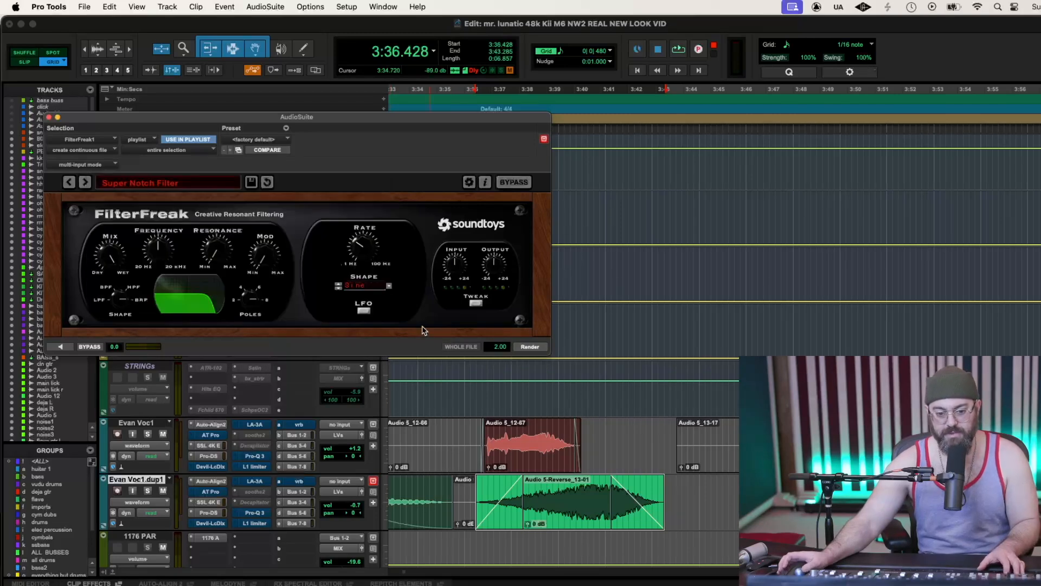
click(62, 347)
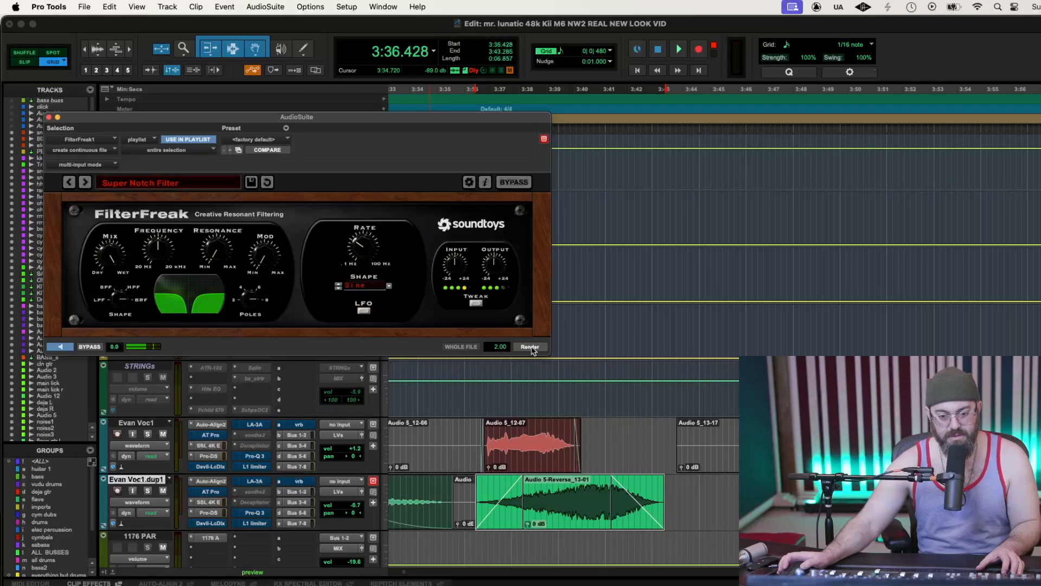
Switch FilterFreak1 to the Dirty Resonant DownSweep preset and render it onto the reversed reverb clip
click(211, 186)
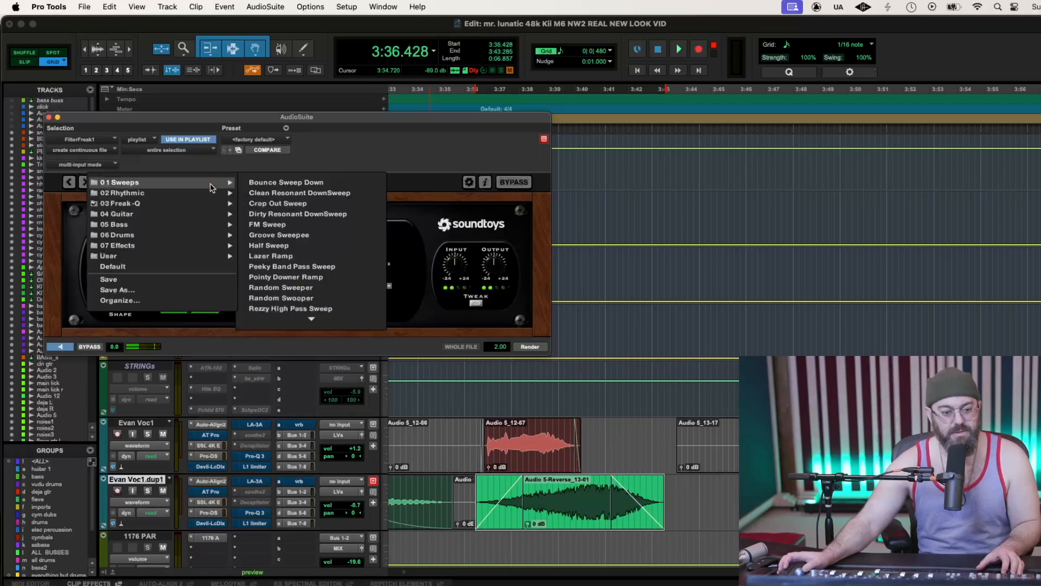
click(274, 216)
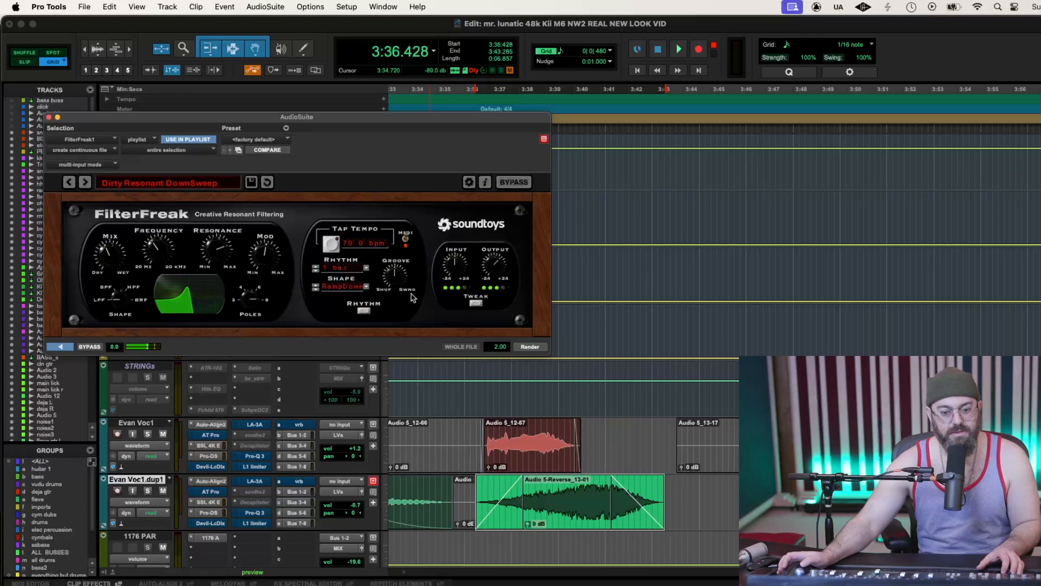
click(528, 347)
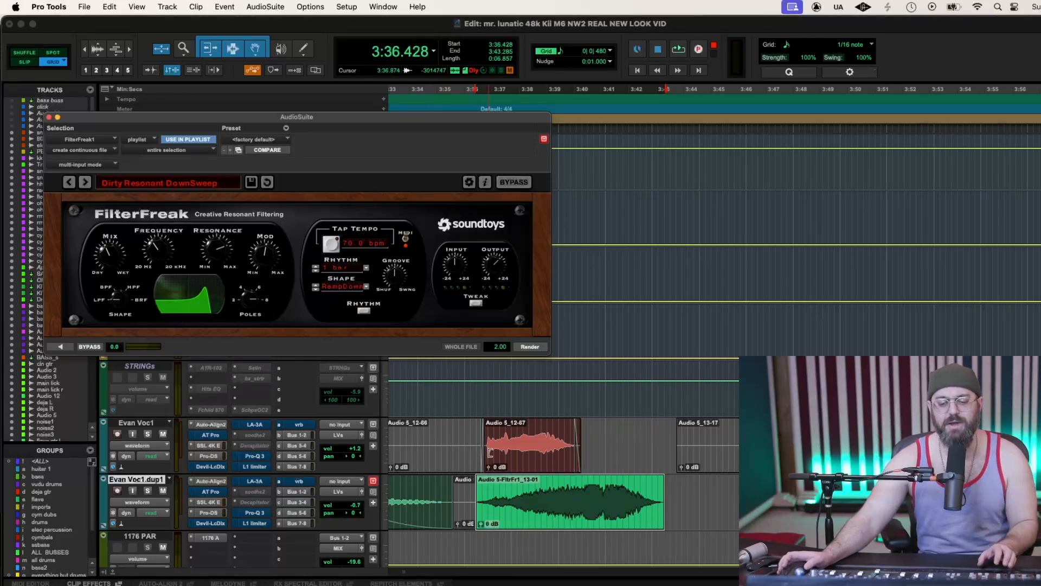
Try a fade-in of about 6.2 s and a fade-out from 3:42.642 on the filtered clip, and play from 3:34.500
drag(483, 478, 635, 482)
click(659, 481)
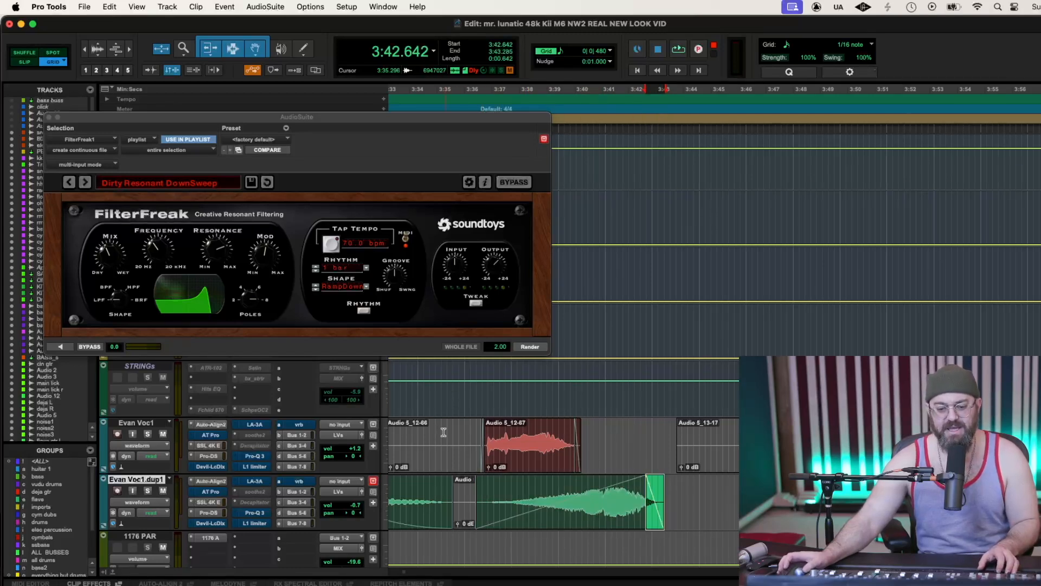
click(426, 432)
key(space)
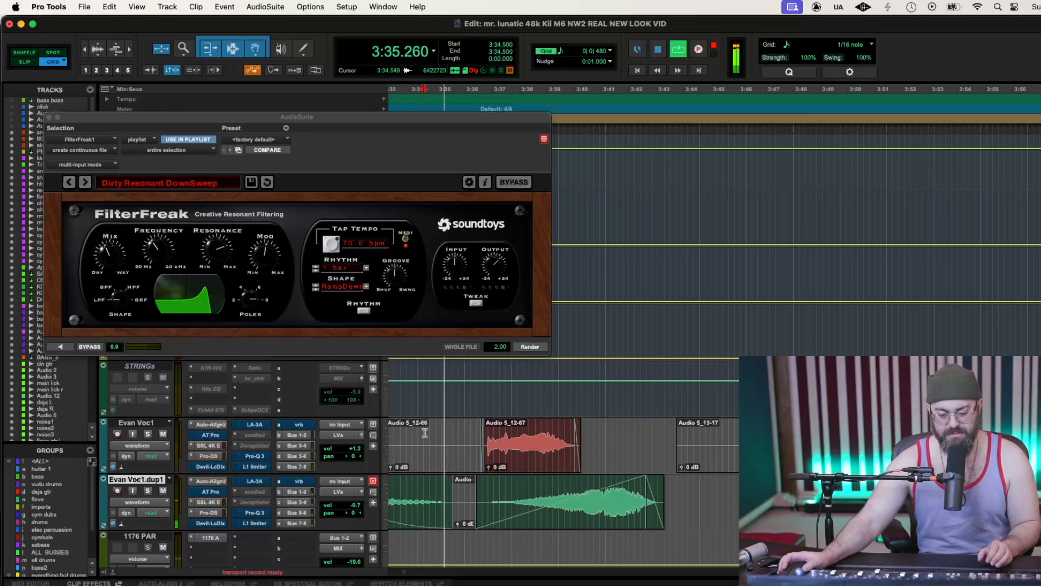
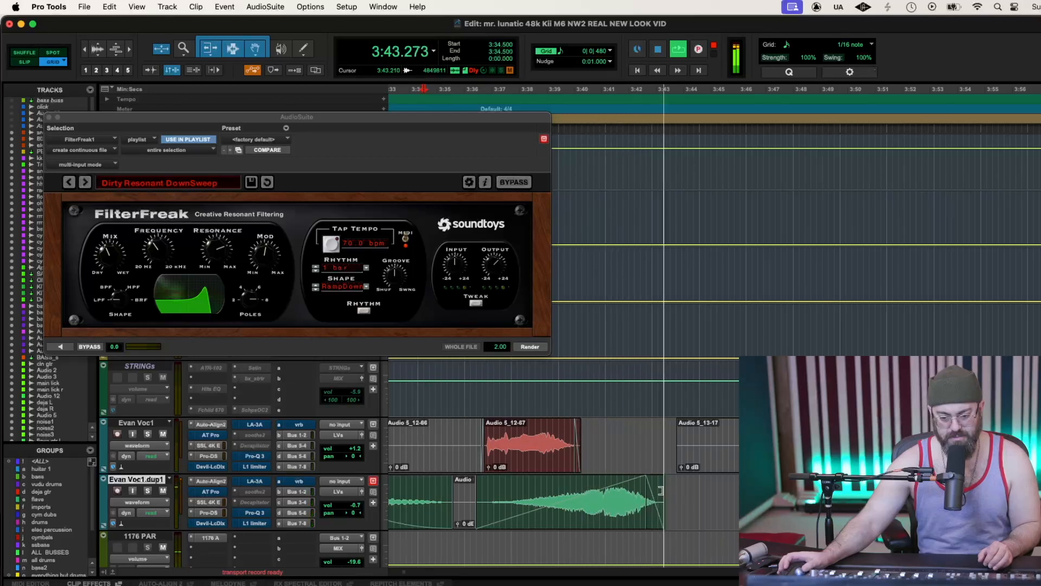
Extend the end of the filtered clip to 3:45.285 and delete its fade-out and fade-in
drag(662, 493, 723, 484)
key(space)
double_click(695, 483)
key(Delete)
double_click(636, 494)
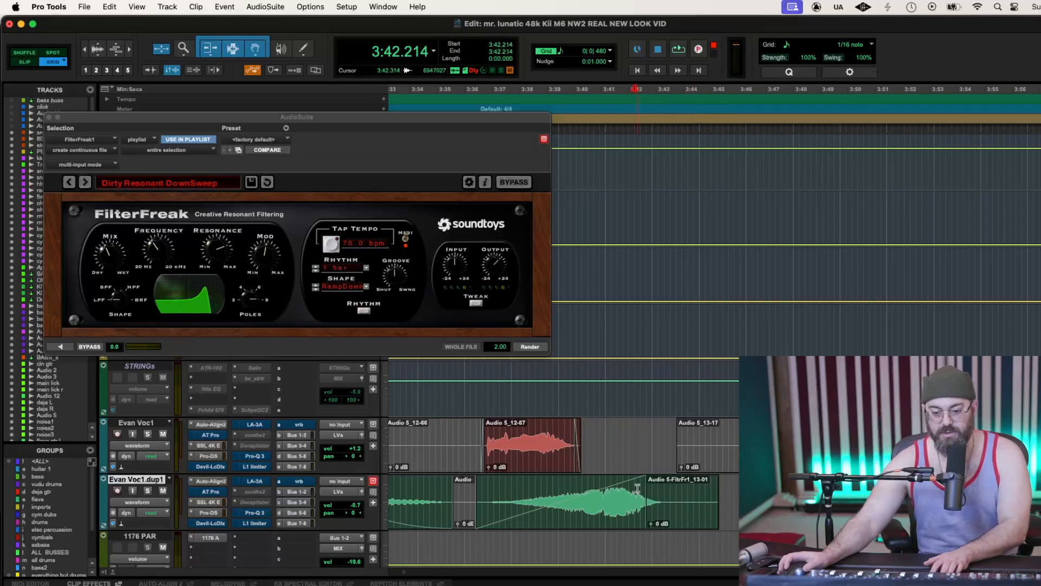
key(Delete)
Try moving the filtered clip later to 3:37.928 and extending its start back to 3:36.214, and undo both edits
drag(676, 499, 727, 511)
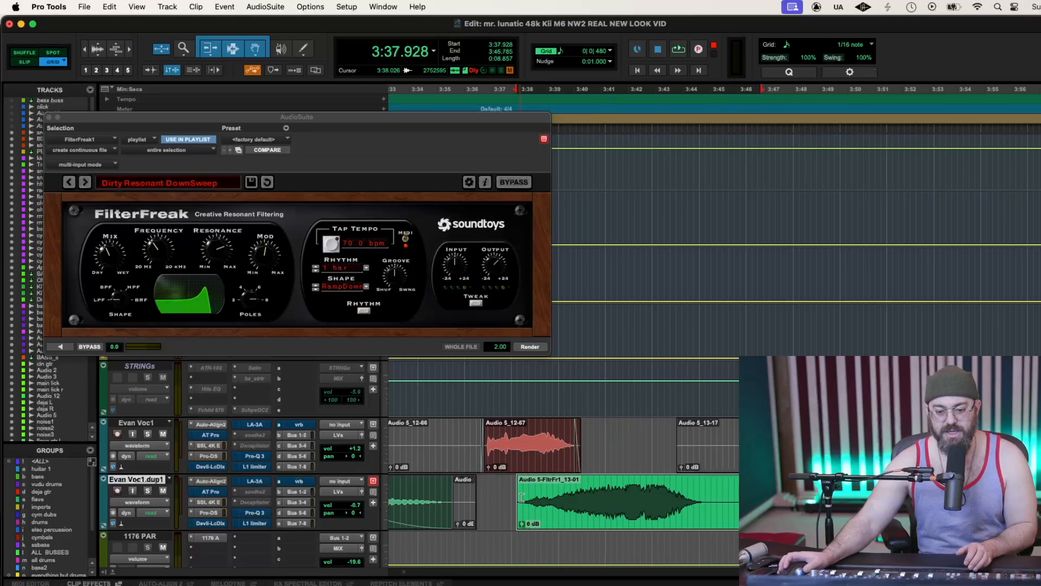
drag(520, 497, 474, 499)
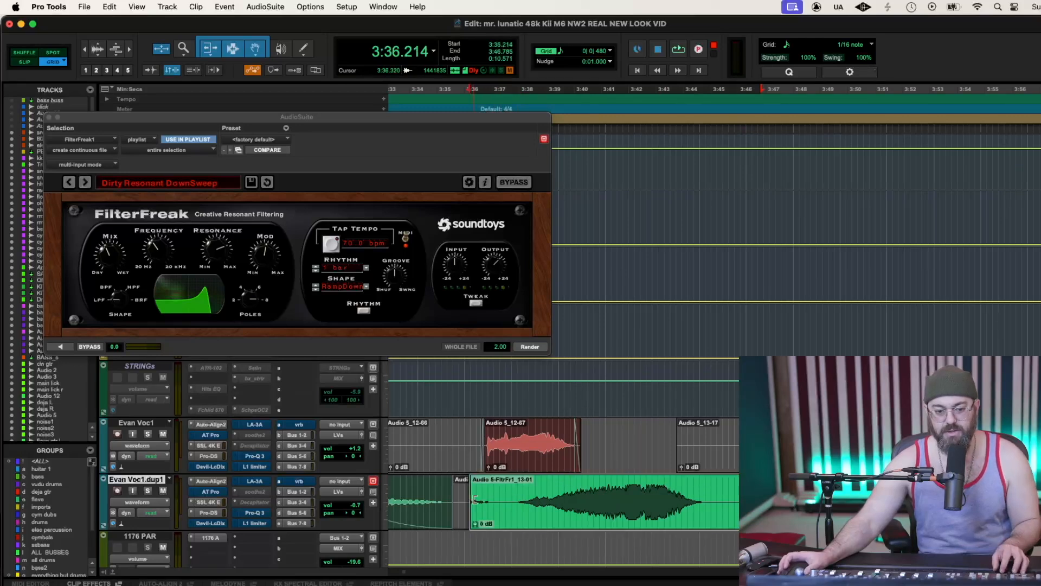
key(super+z)
key(super+z)
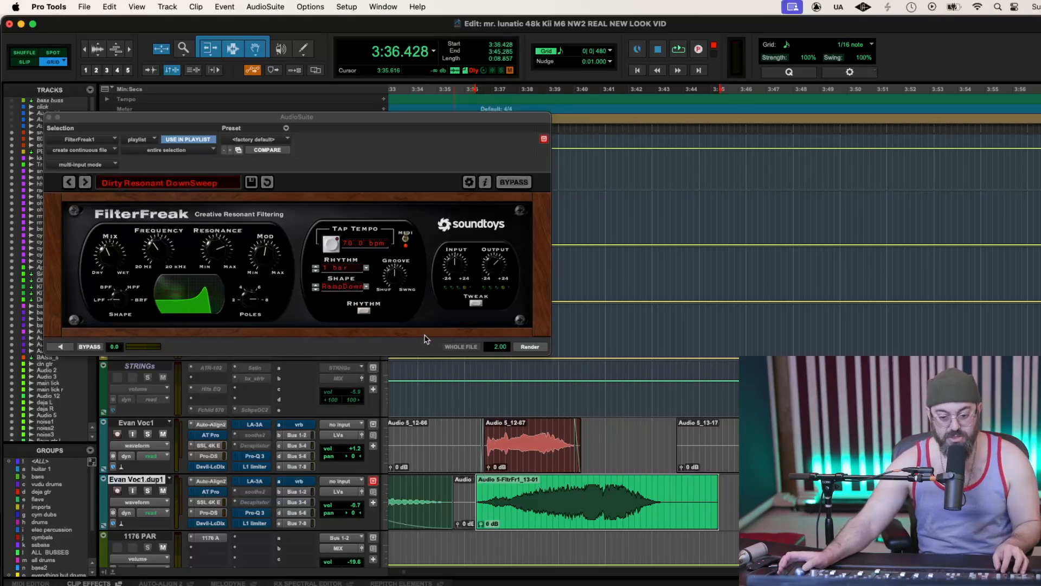
Restore the filtered clip's fades, try deleting its fade-in and fade-out, and undo the deletions
key(super+shift+z)
double_click(538, 489)
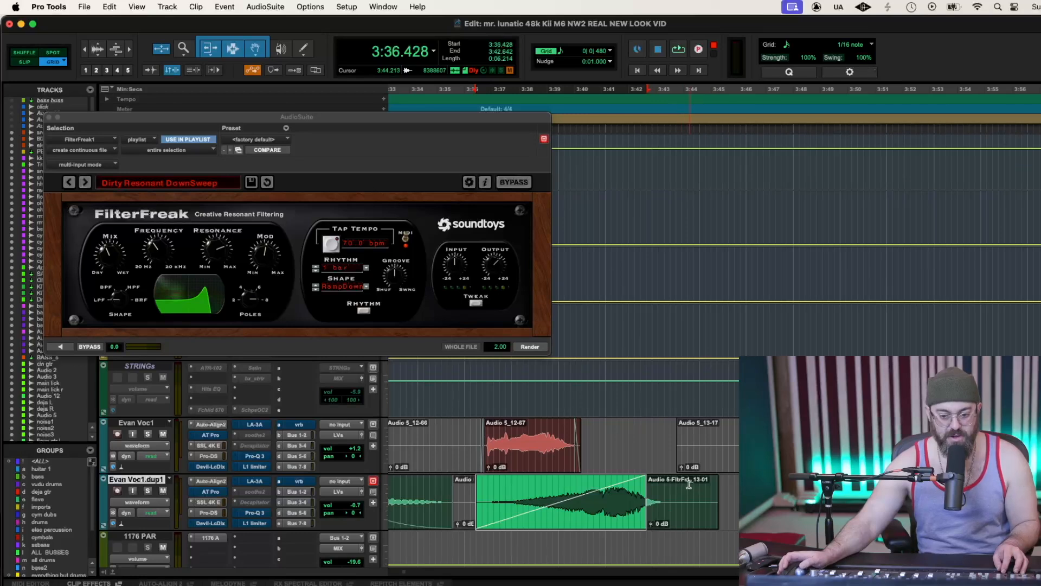
key(super+shift+z)
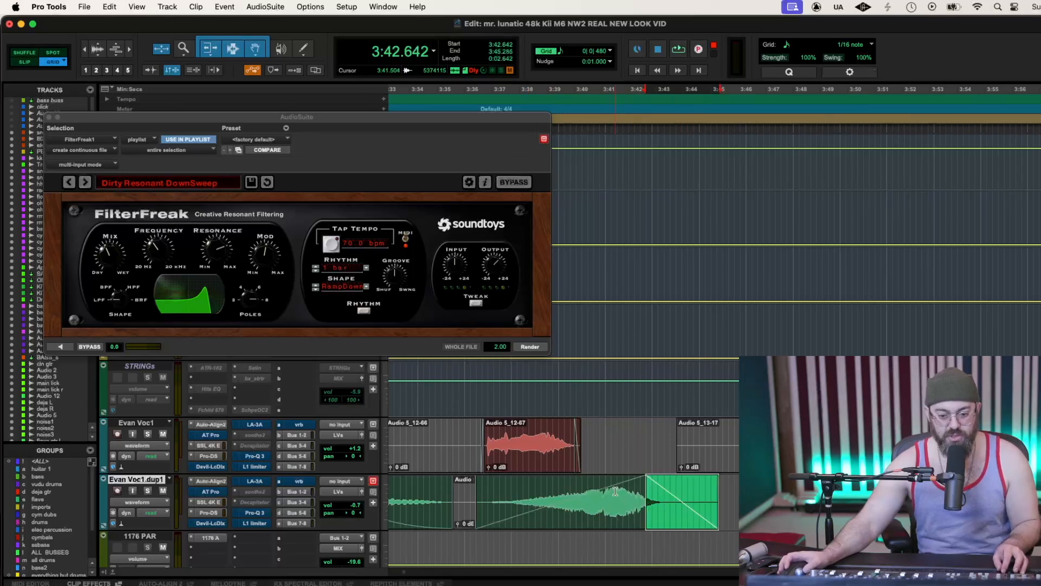
double_click(616, 491)
key(Delete)
double_click(666, 492)
key(Delete)
key(super+z)
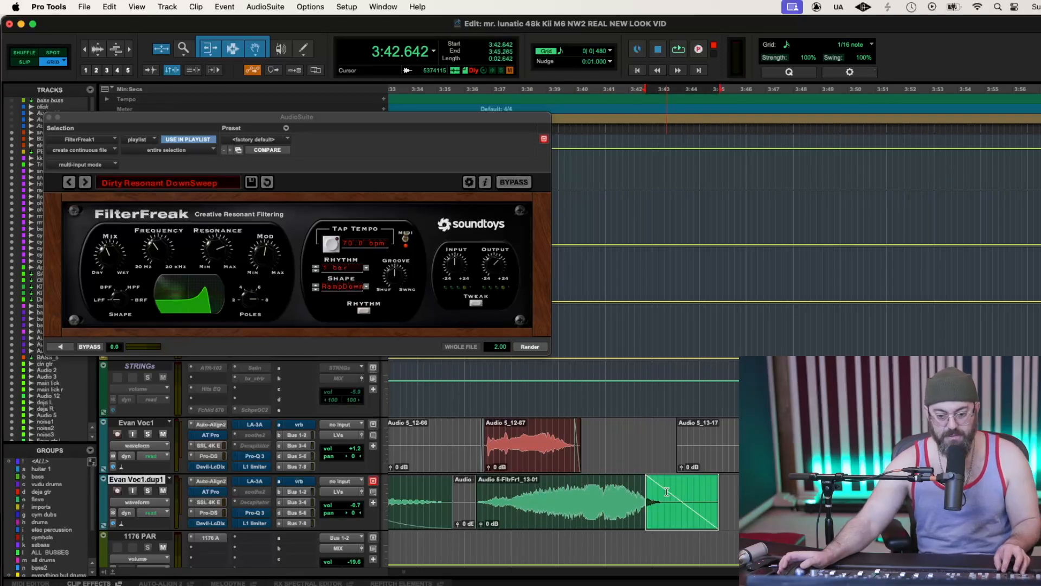
key(super+z)
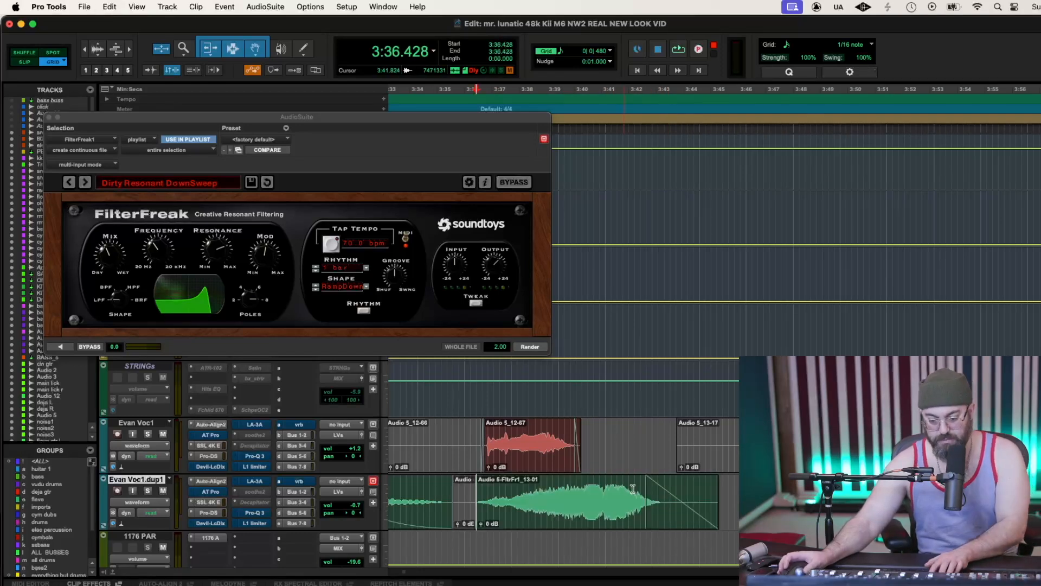
Undo the filtered clip's extension, fades and FilterFreak1 render to return to the reversed clip
double_click(683, 490)
key(super+z)
key(super+z)
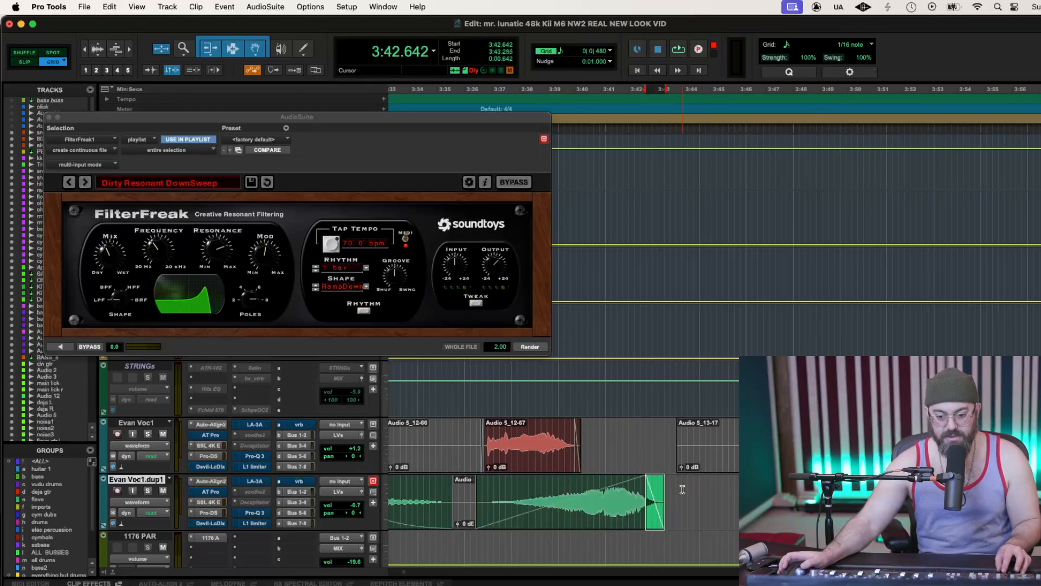
double_click(599, 488)
key(Delete)
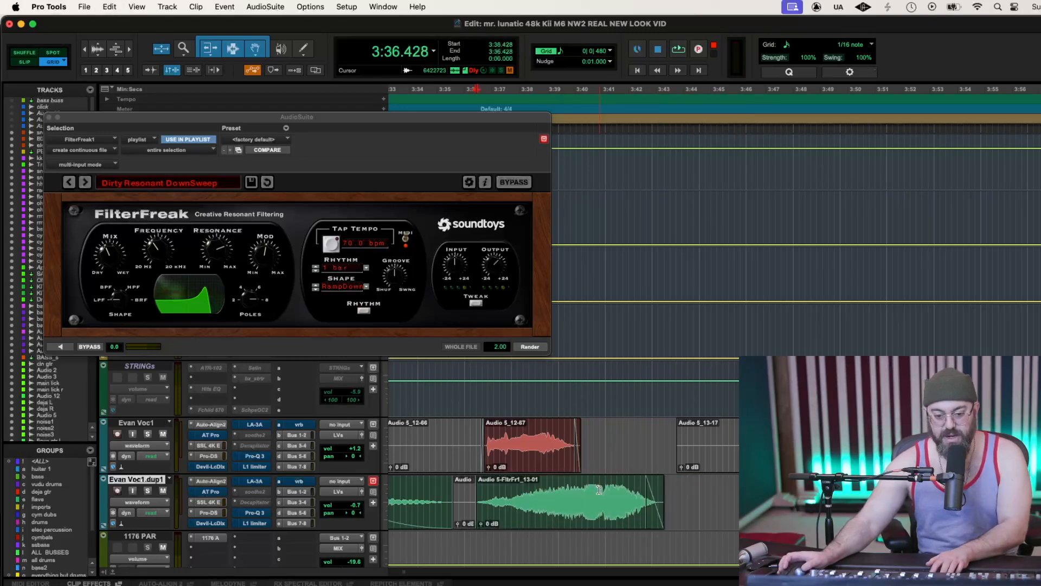
key(super+z)
key(super+z)
key(super+z)
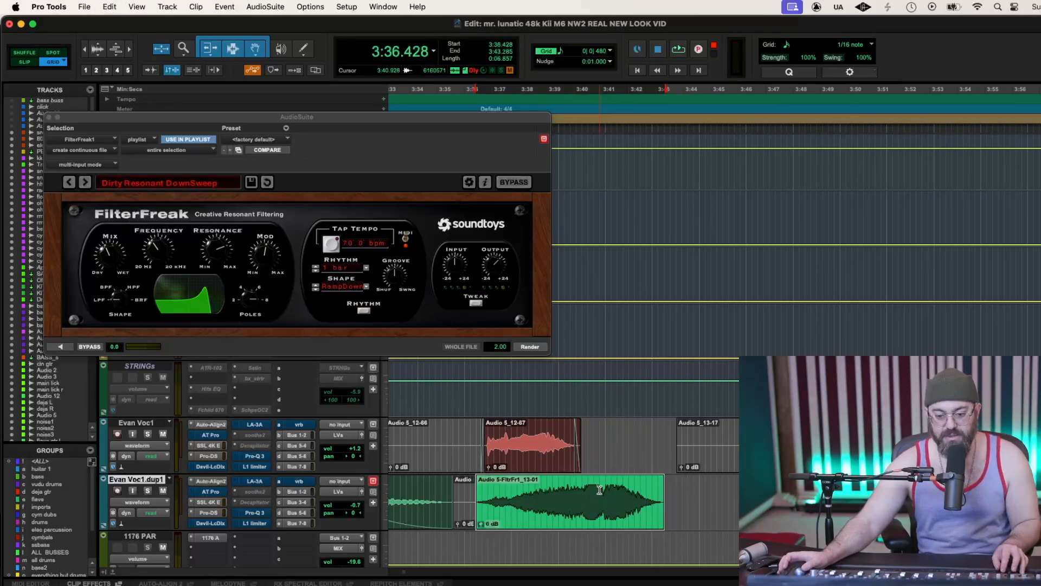
key(super+z)
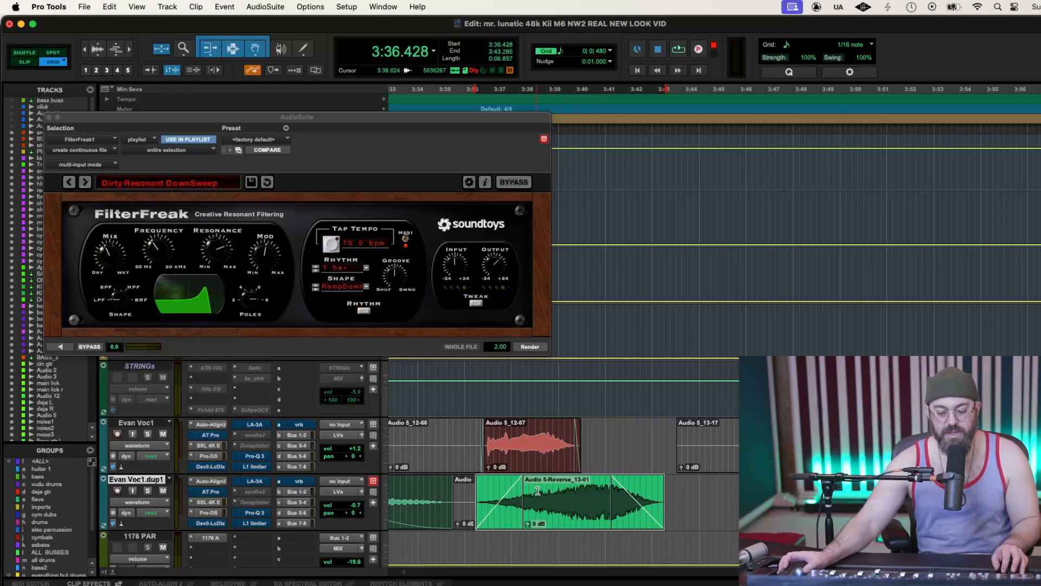
Delete the reversed clip's fade-in and fade-out, and reposition it to span 3:36.428 to 3:46.714
click(503, 491)
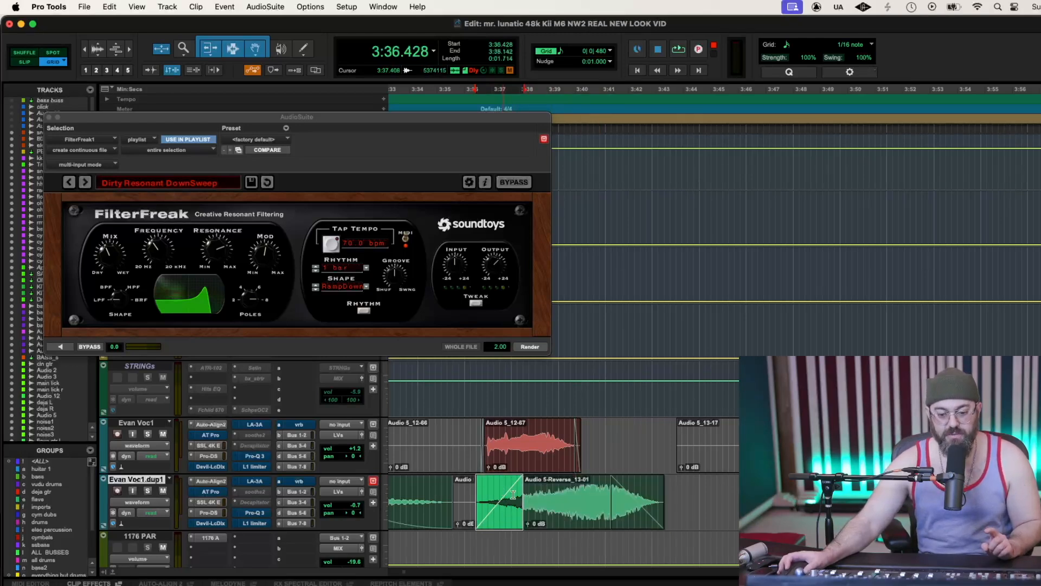
key(BackSpace)
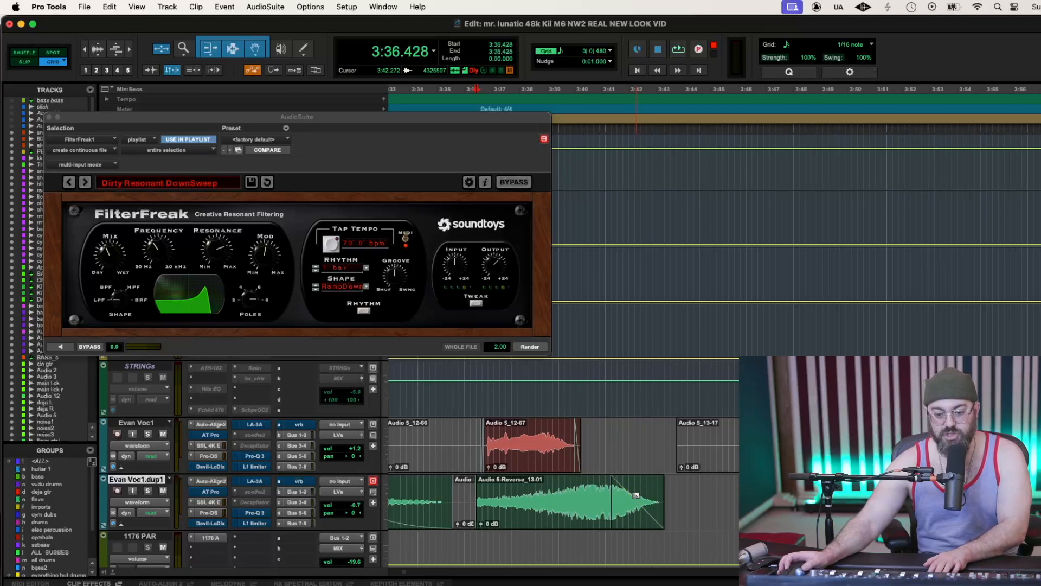
click(637, 489)
key(BackSpace)
drag(625, 498, 719, 499)
drag(575, 495, 481, 507)
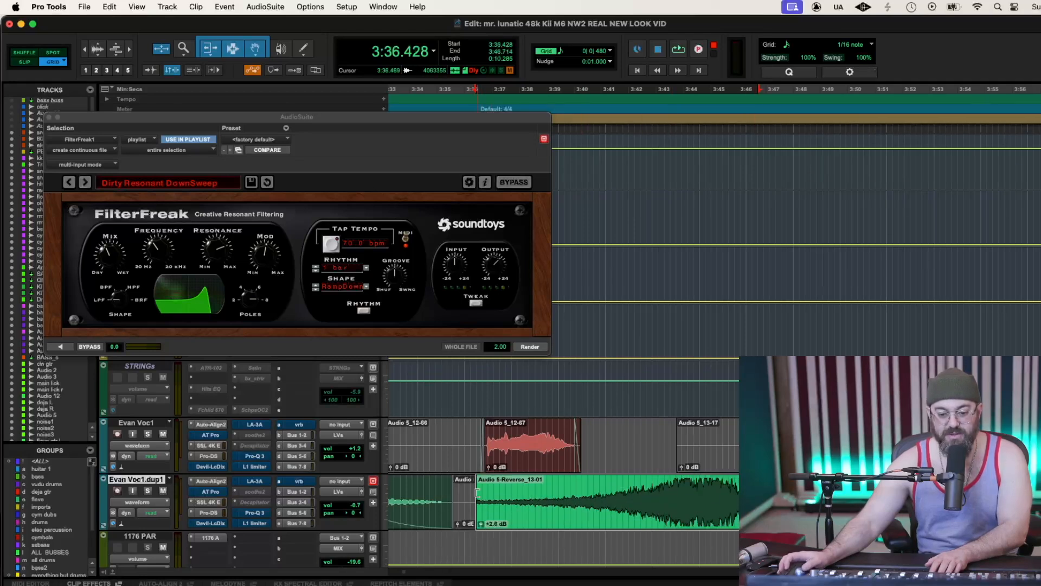
Try a long fade-in and a fade-out from 3:44.785 on the reversed clip, and render FilterFreak1 onto it
drag(479, 492, 686, 480)
drag(765, 480, 705, 481)
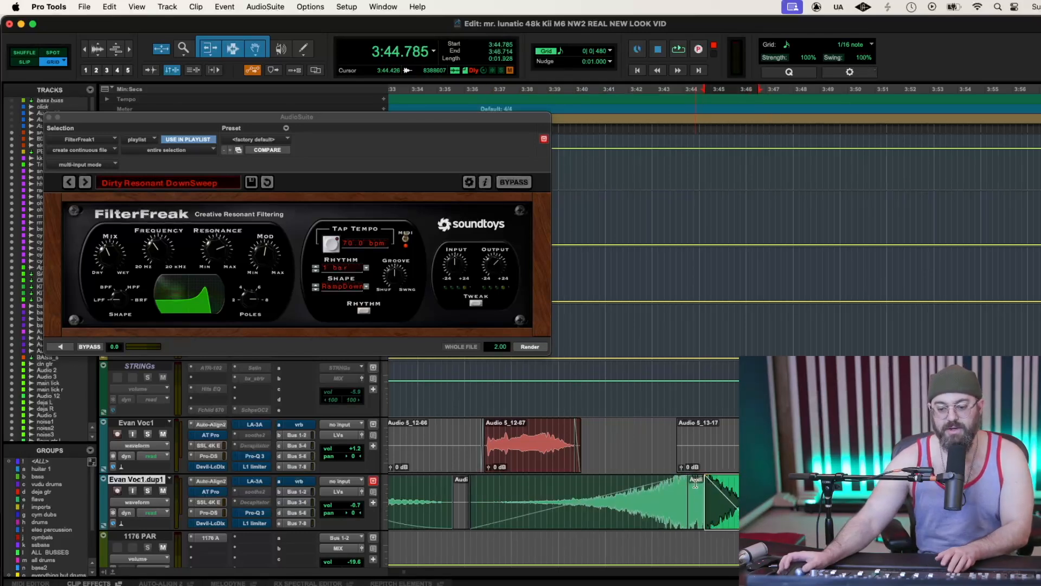
shift+click(673, 499)
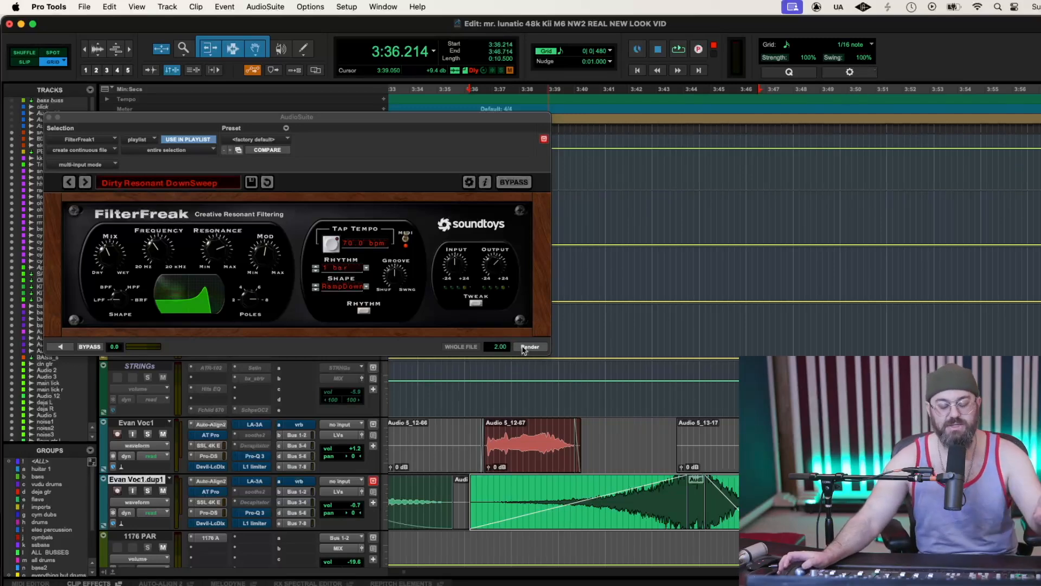
click(524, 348)
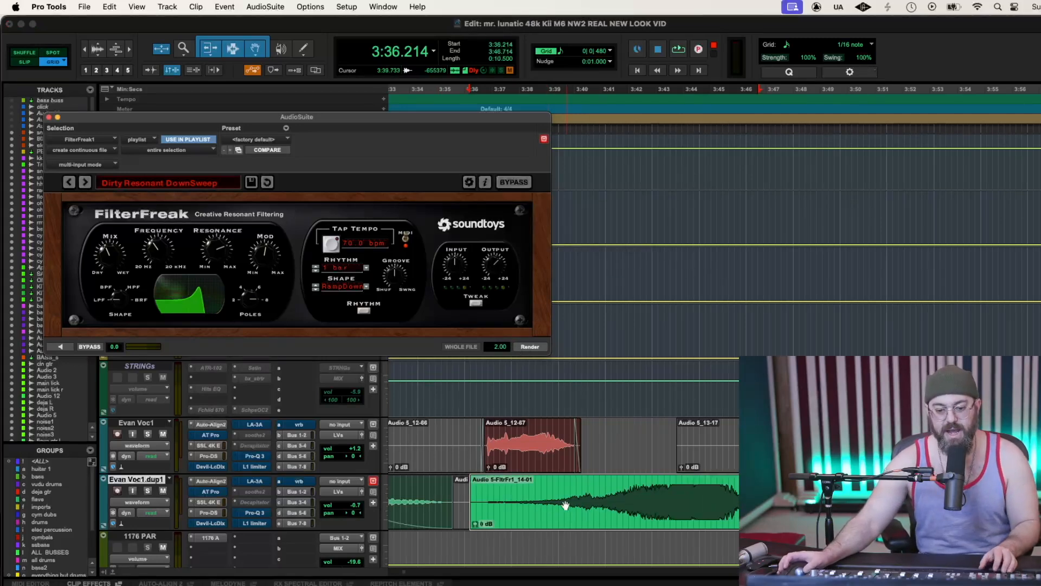
Try a fade-in of about 8.1 s on the rendered clip, and undo the fades and the render
drag(474, 480, 688, 477)
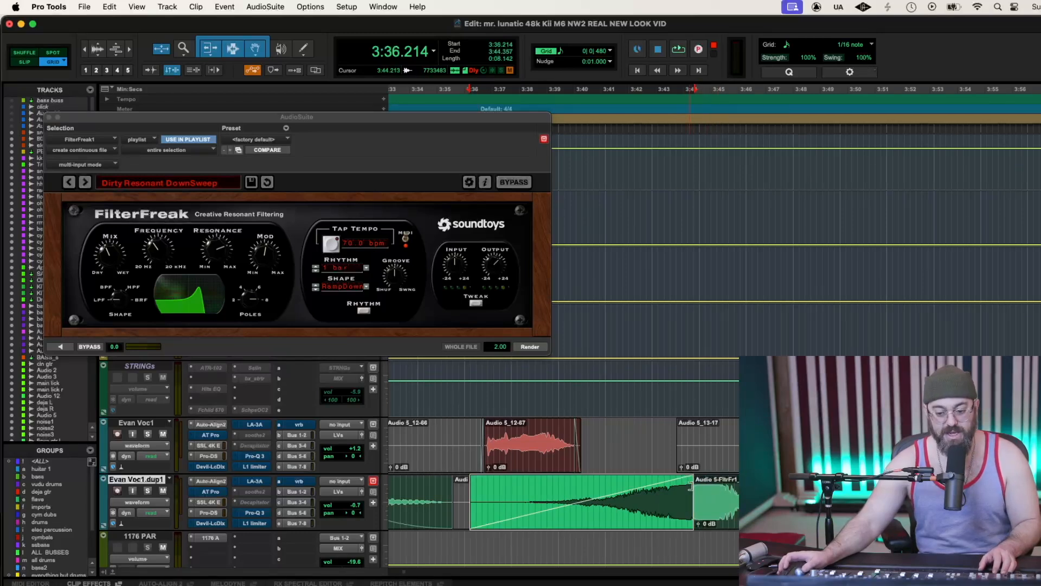
key(shift+Tab)
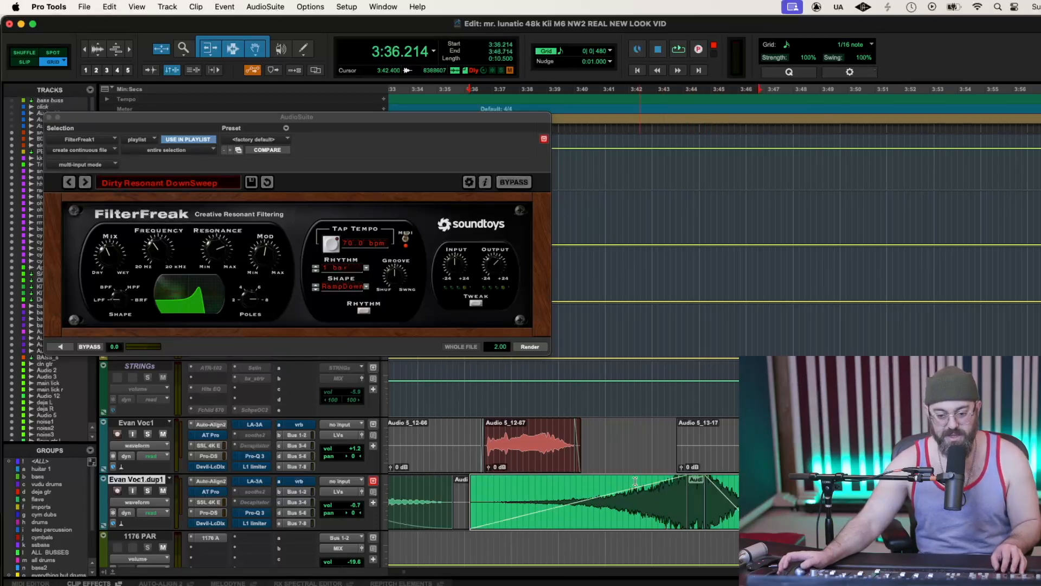
key(super+z)
key(super+z)
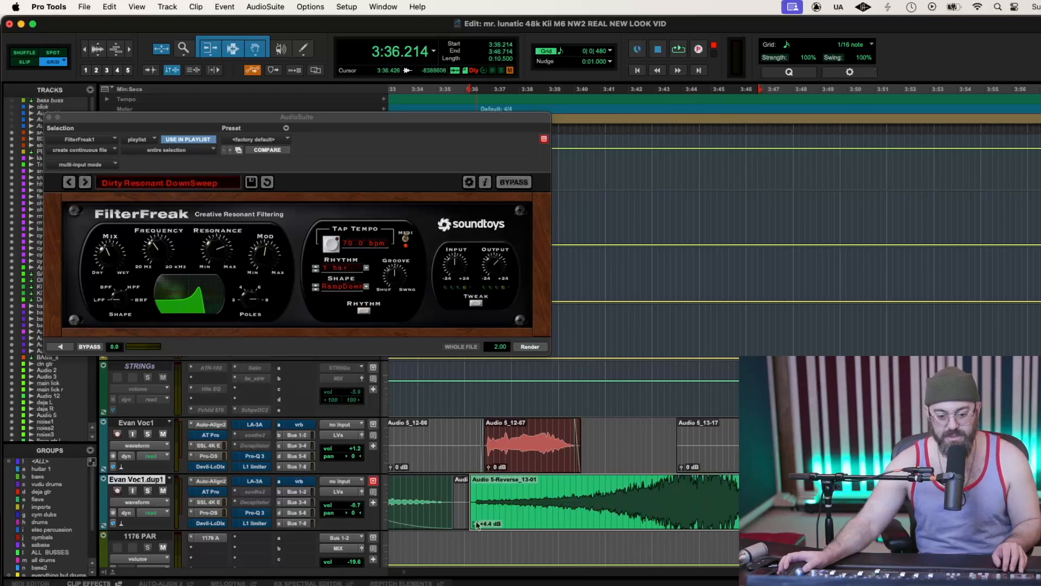
Reset the reversed clip's gain to 0 dB and render FilterFreak1 onto it
alt+click(476, 524)
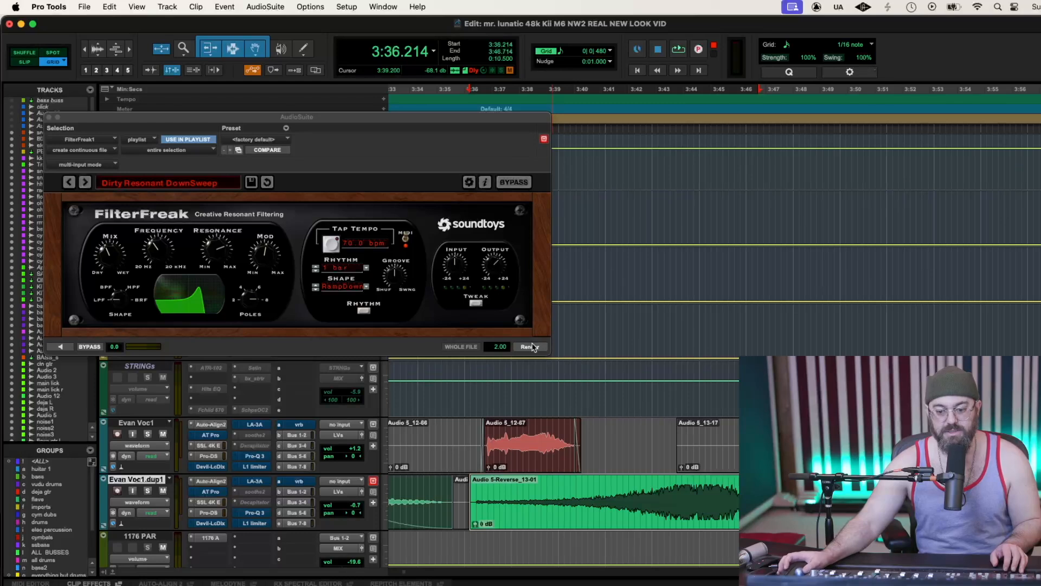
Fade the filtered clip in up to 3:45.214 and out to 3:46.714, and play from 3:36.000
drag(475, 478, 695, 471)
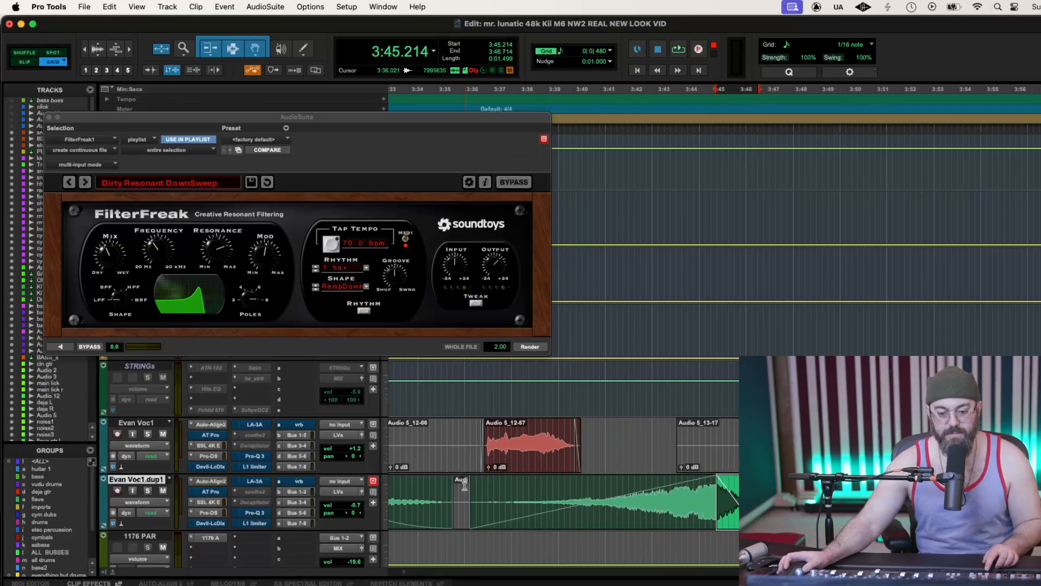
click(465, 484)
key(space)
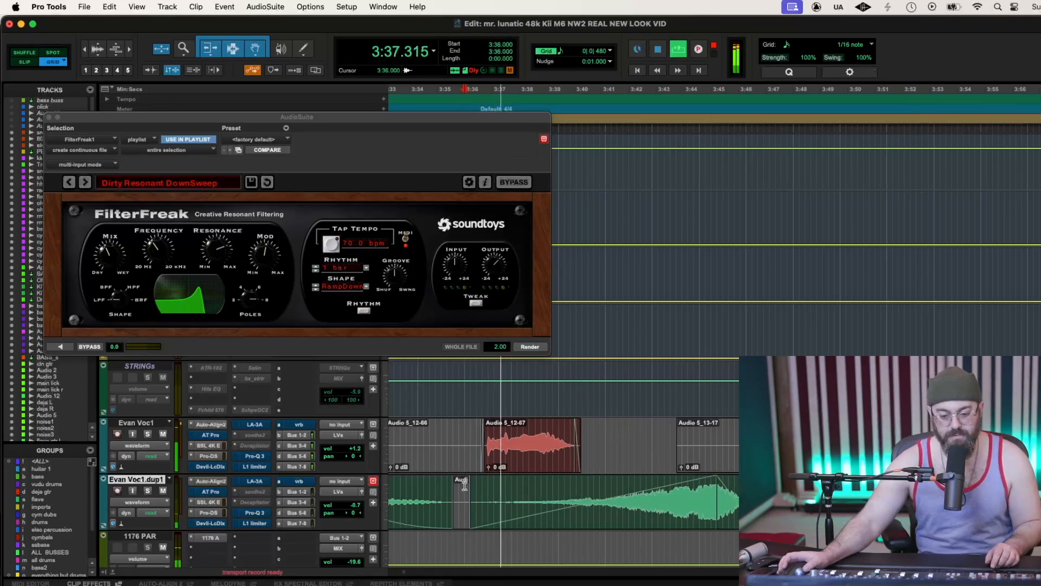
Curve the filtered clip's fade-in and extend its fade-out to end at 3:48.714, playing from 3:42.857
drag(539, 500, 519, 474)
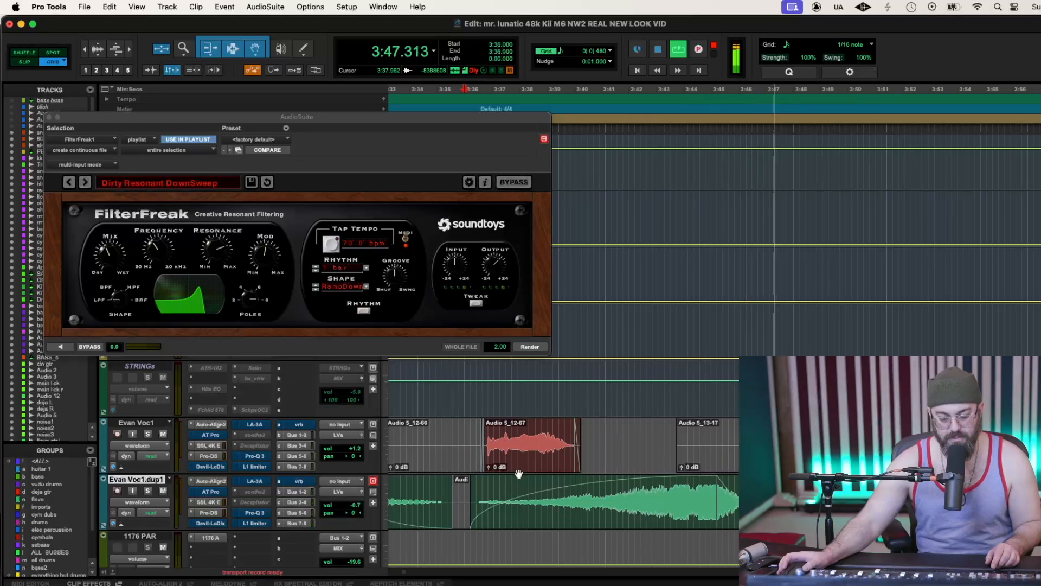
click(759, 511)
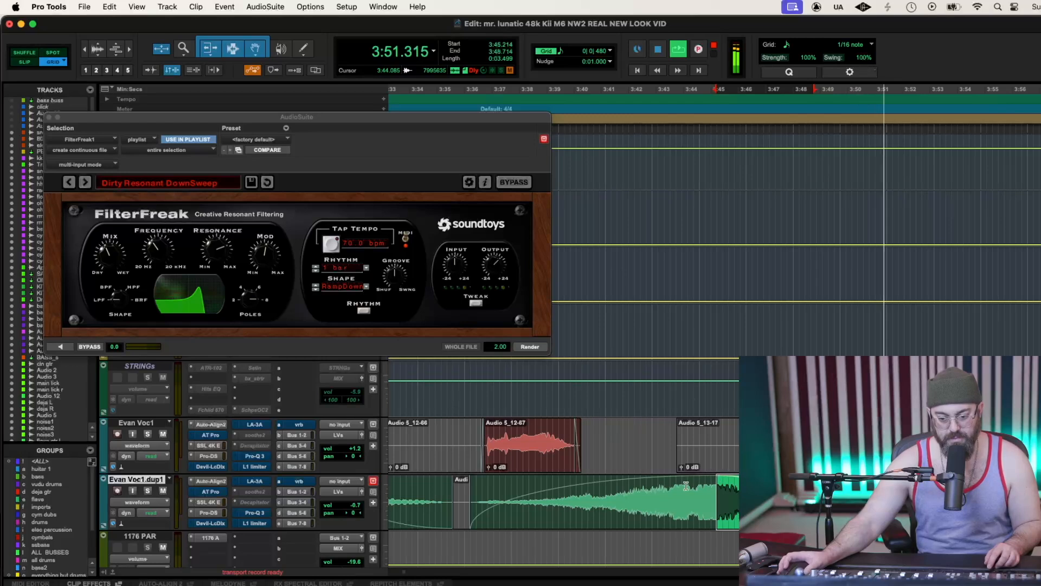
click(655, 489)
key(space)
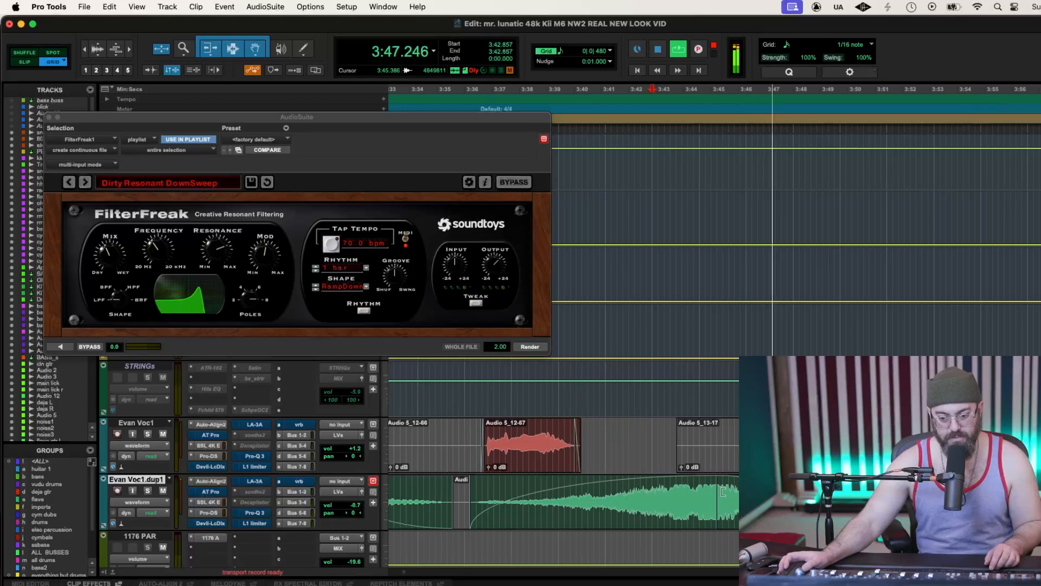
Select 3:45.642 to 3:49.285 during playback, stop, and remove the filtered clip's fade-out
click(730, 491)
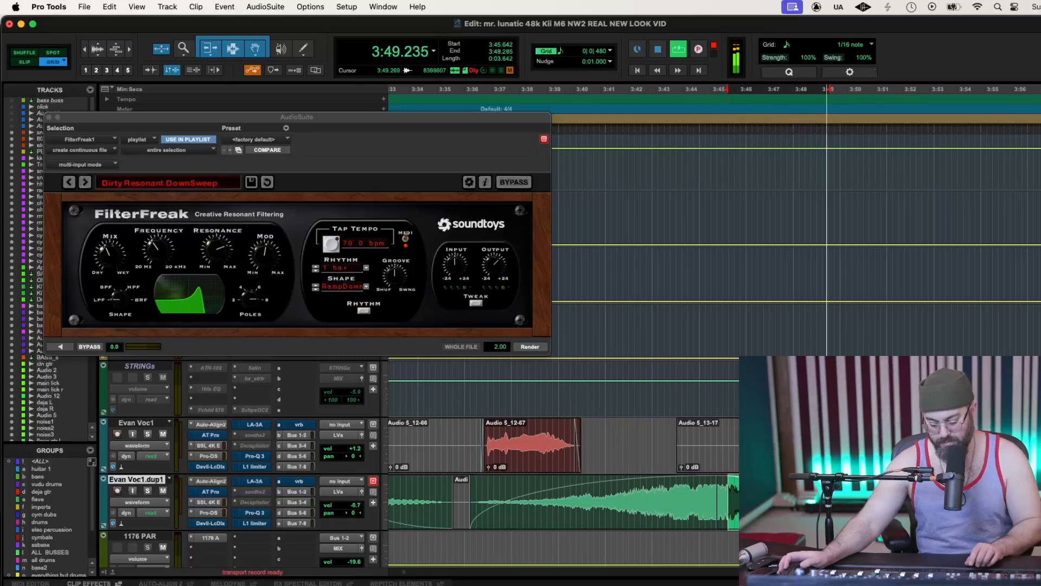
key(super+v)
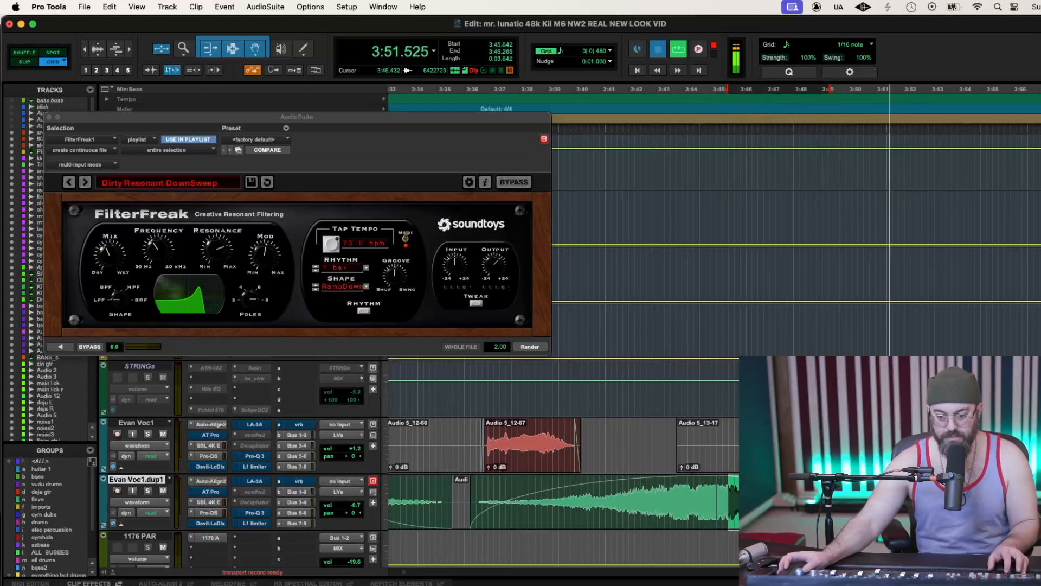
key(space)
drag(762, 513, 751, 512)
key(alt+shift+Tab)
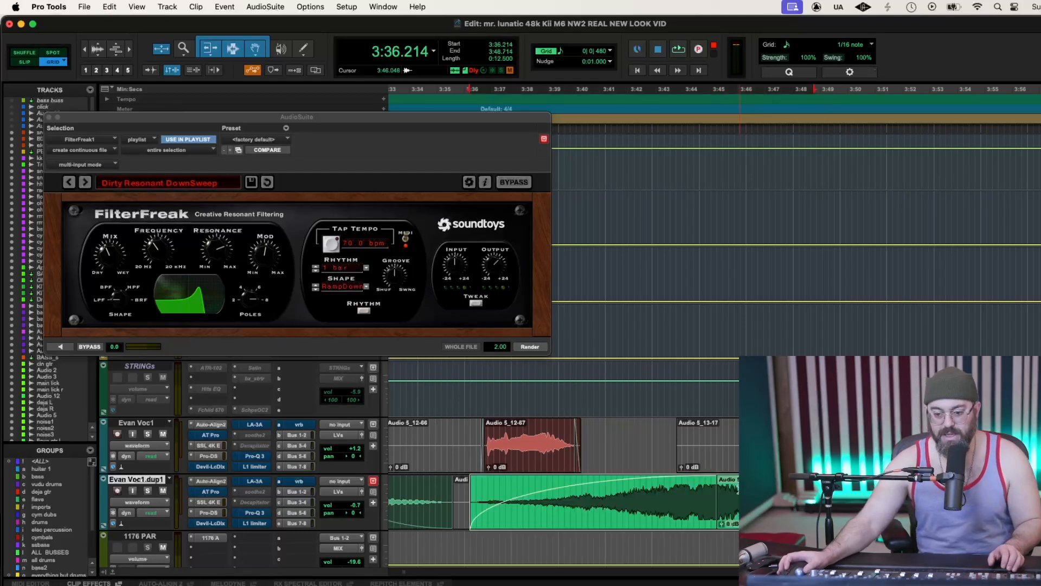
Try moving the filtered clip about 1.1 s later, and undo the move and the clip's fade edits
double_click(729, 490)
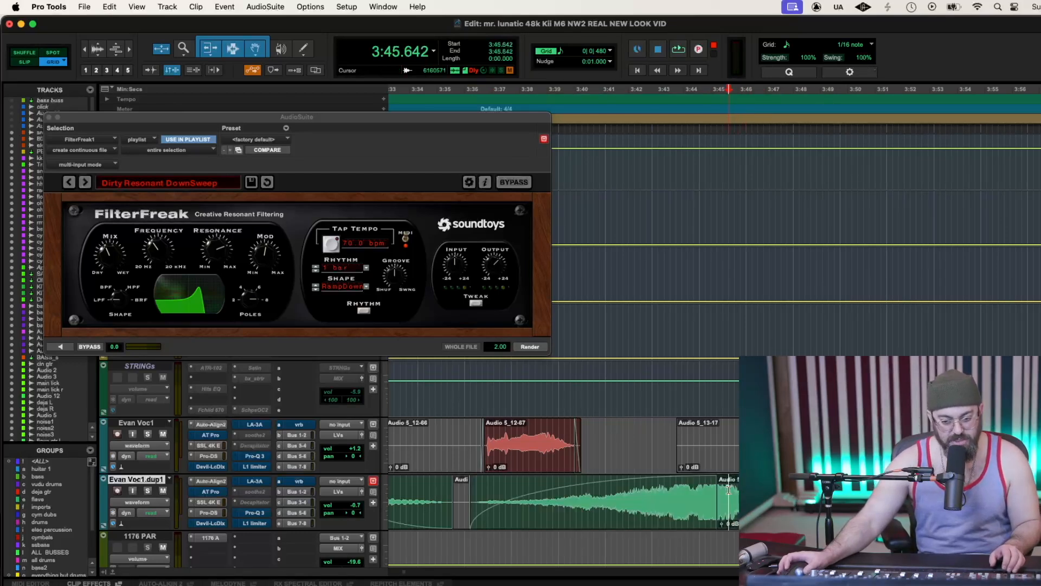
click(729, 491)
drag(719, 491, 746, 491)
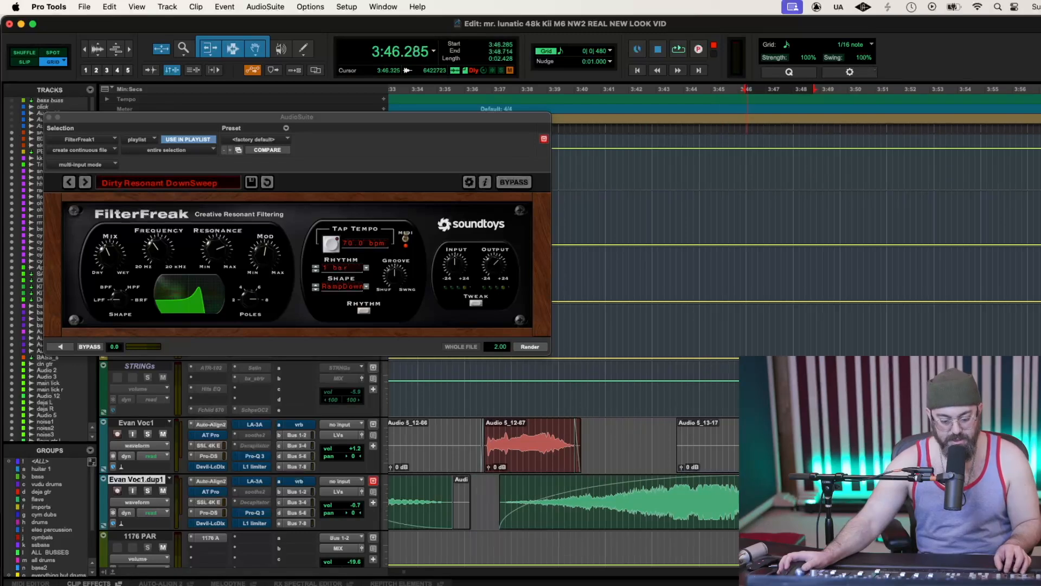
key(ctrl+z)
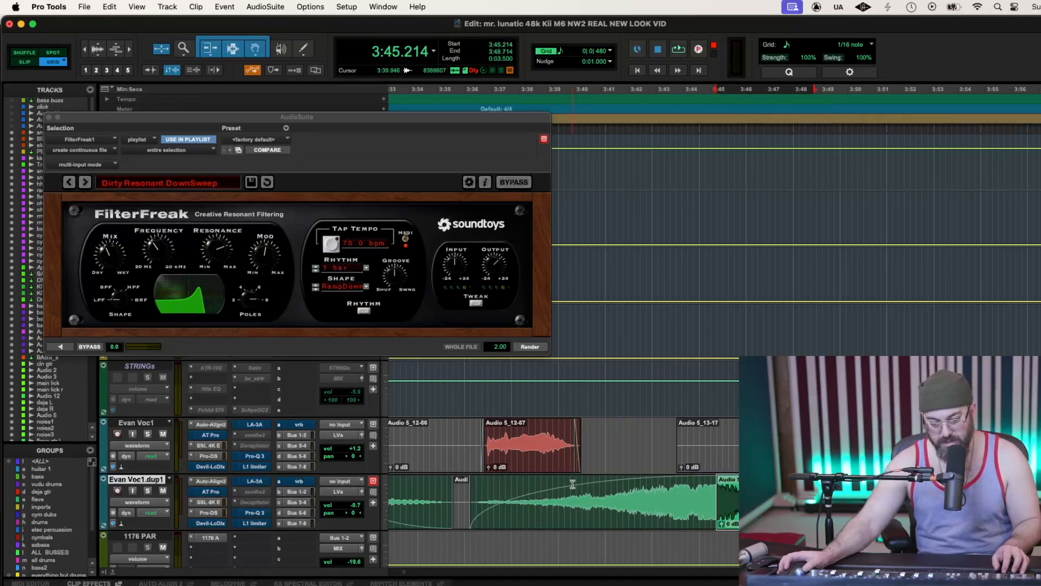
key(ctrl+z)
key(ctrl+z)
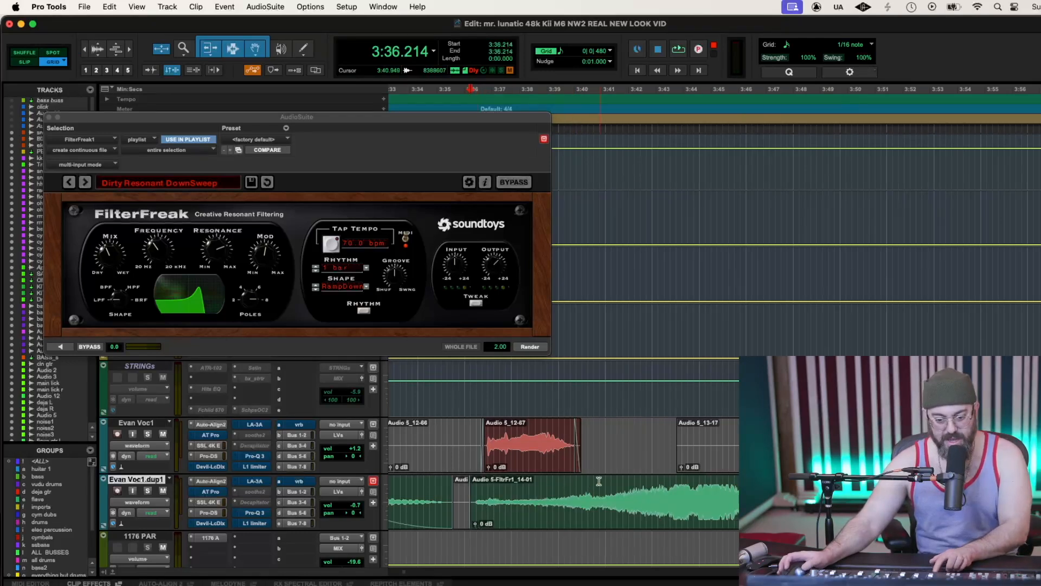
Separate the filtered clip at 3:45.642 and select from there to 3:50.785
drag(695, 490, 794, 494)
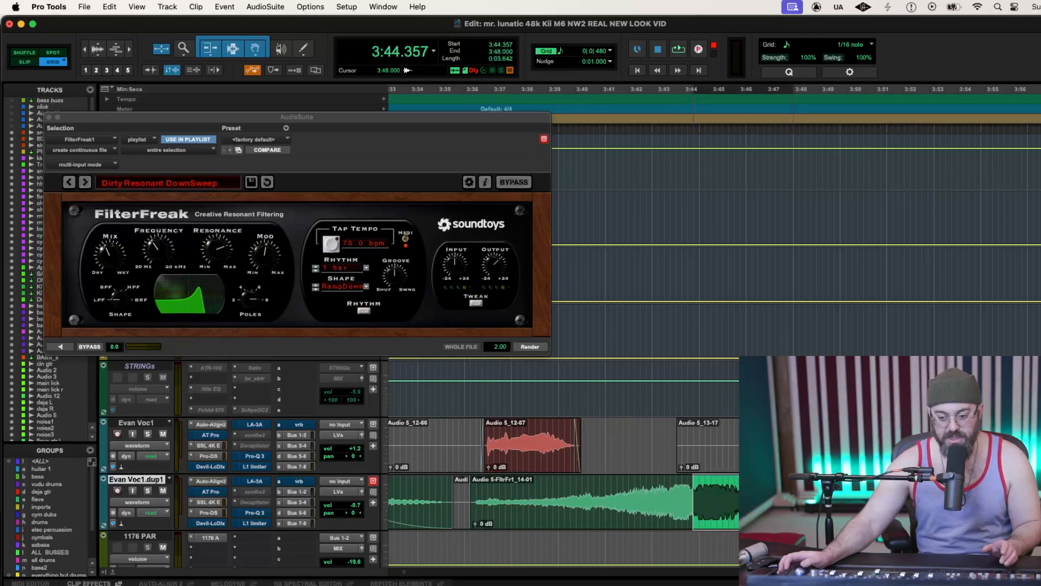
click(732, 482)
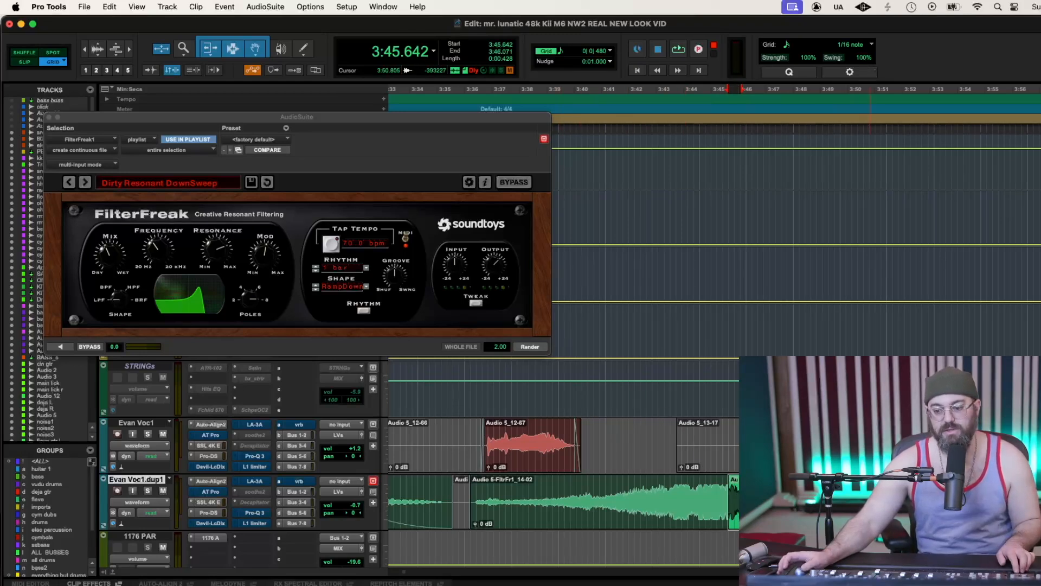
shift+click(870, 502)
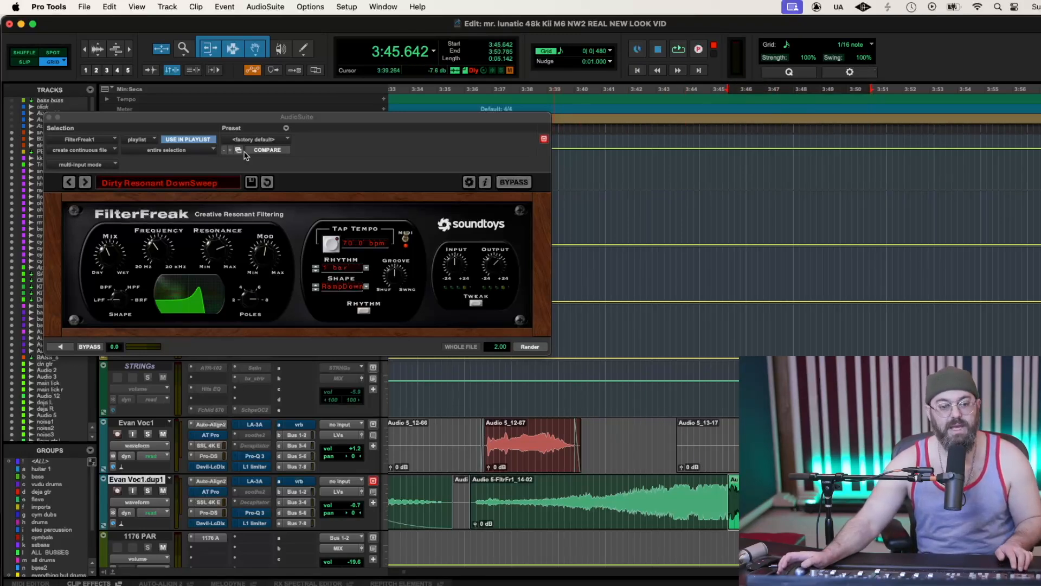
Load EchoBoy Jr as the AudioSuite effect and choose its Memory Man Dot 8ths preset
click(91, 141)
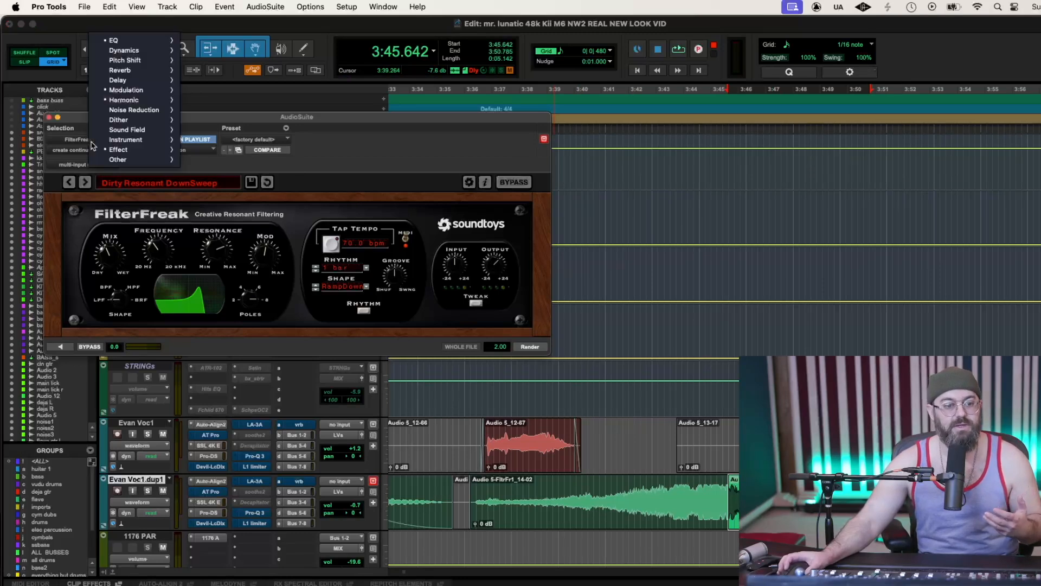
mouse_move(142, 100)
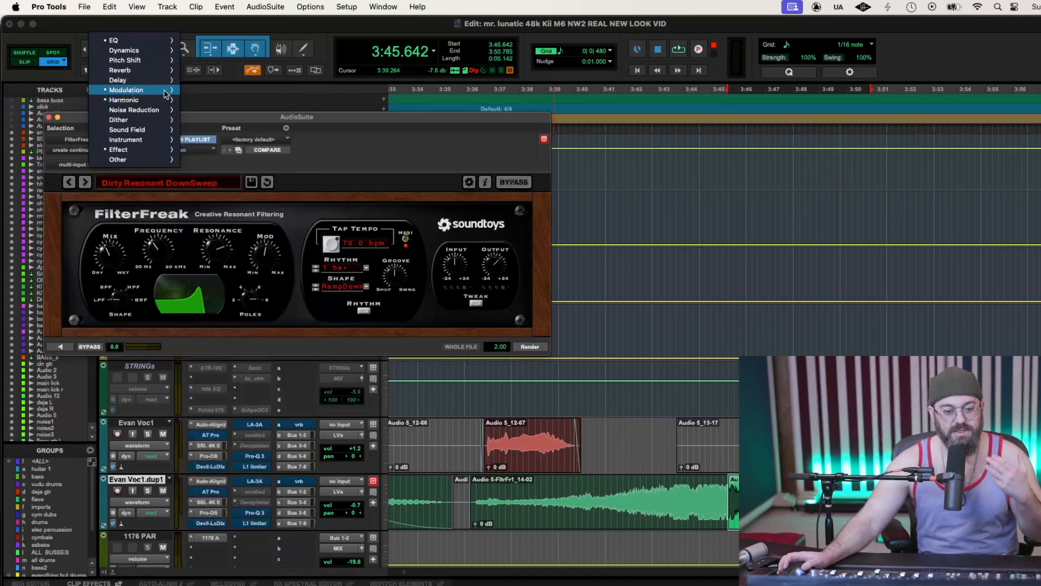
mouse_move(147, 80)
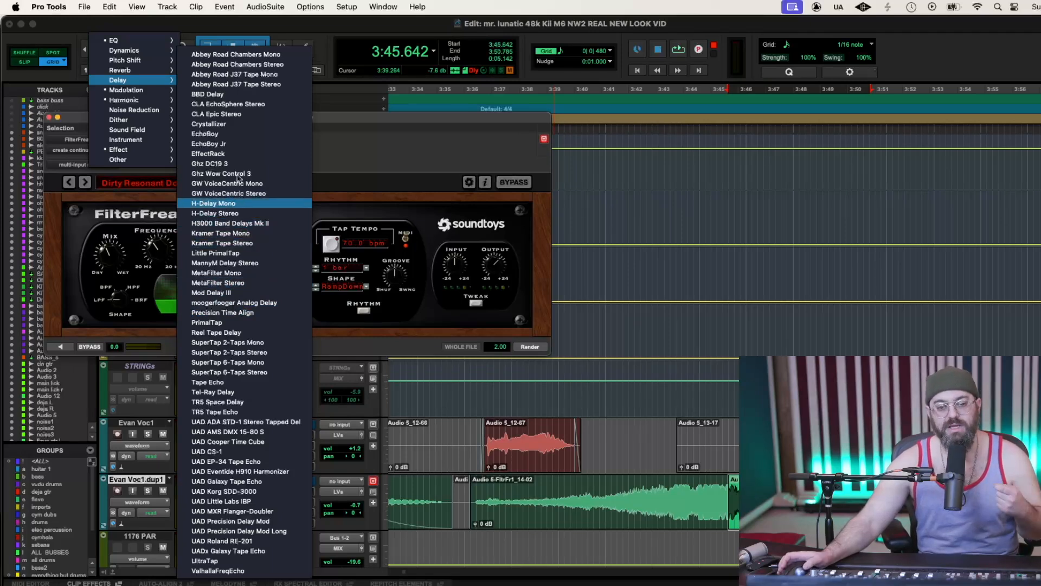
click(238, 145)
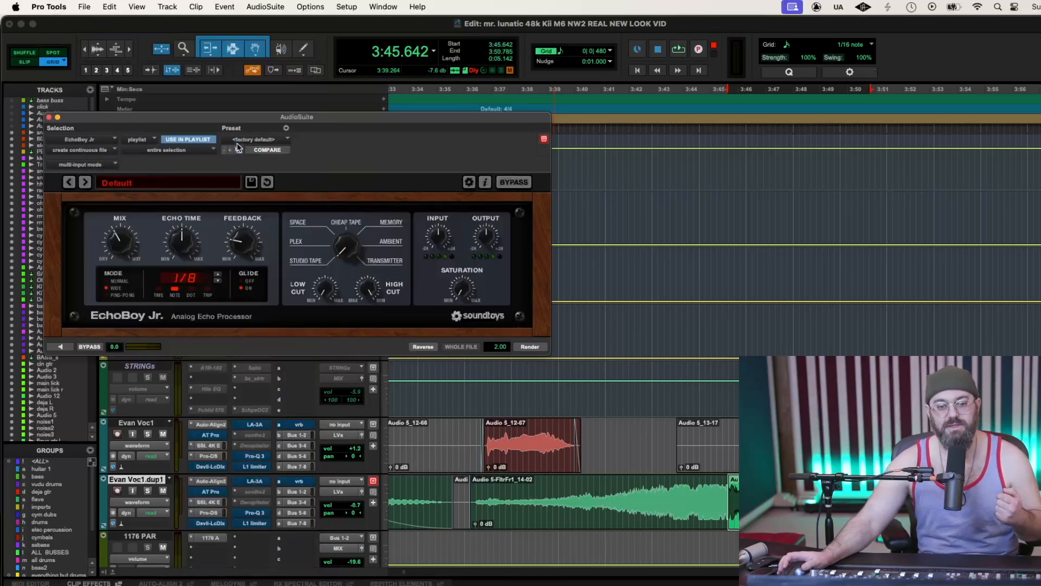
click(186, 183)
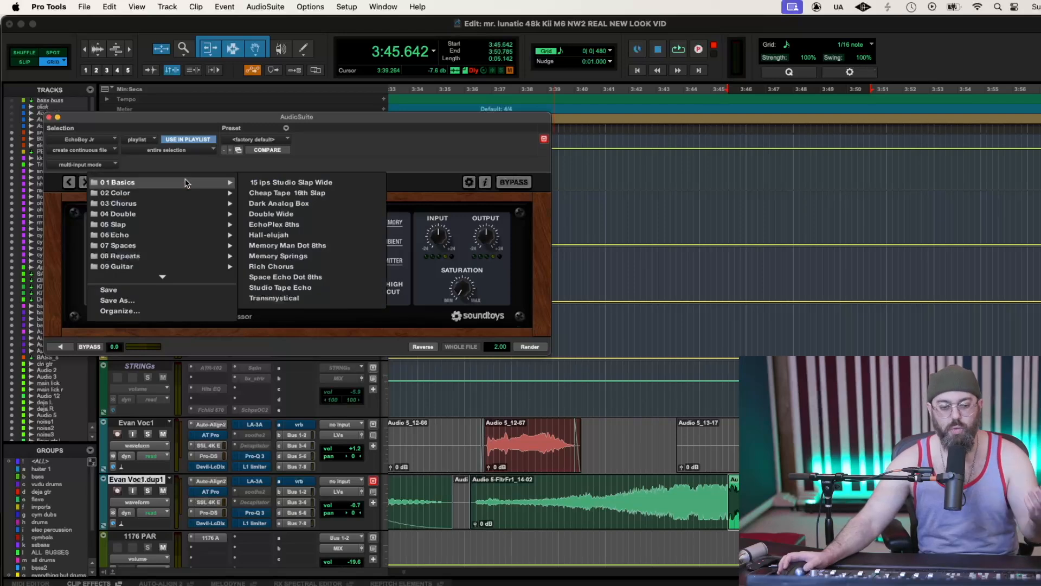
mouse_move(176, 236)
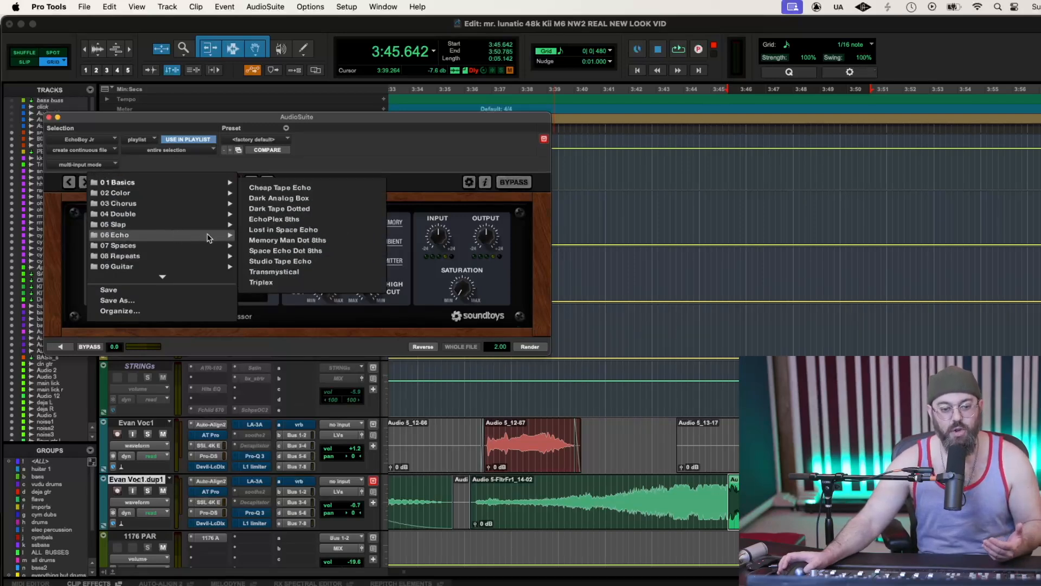
click(275, 241)
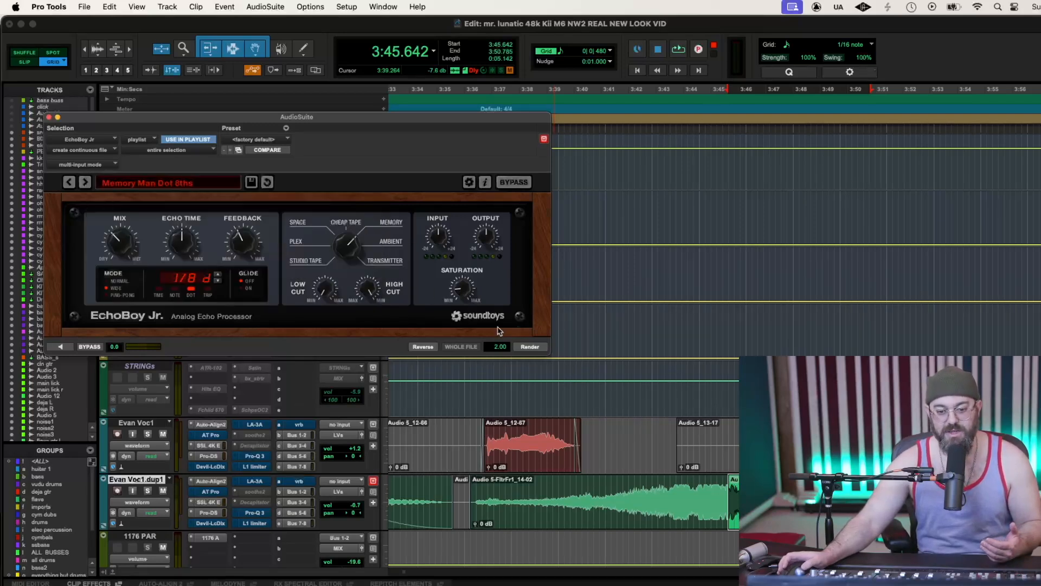
Render the echo on the selection from 3:45.642 to 3:50.785 and play the result from 3:45.000
click(527, 346)
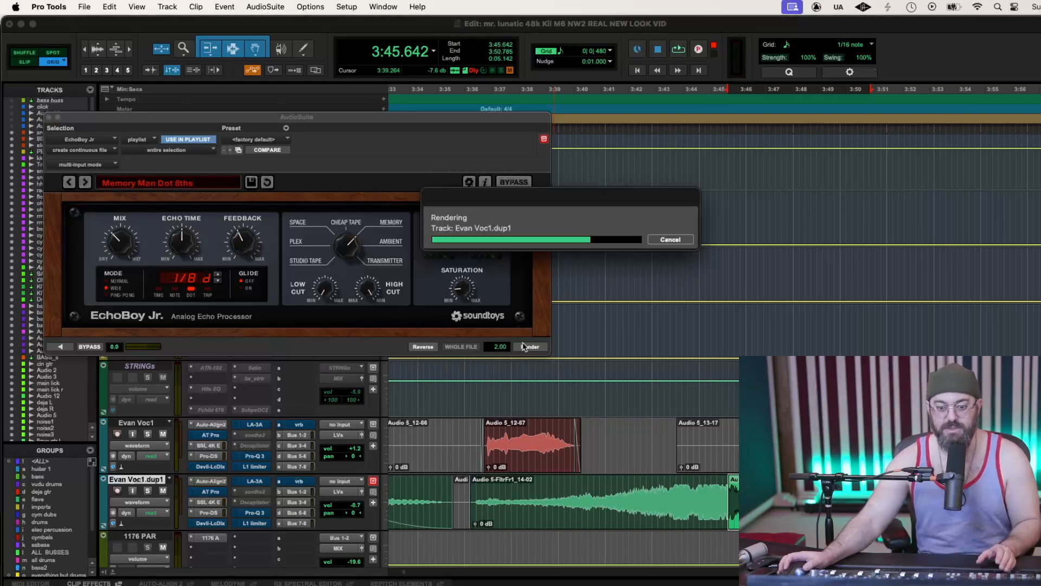
click(708, 494)
key(space)
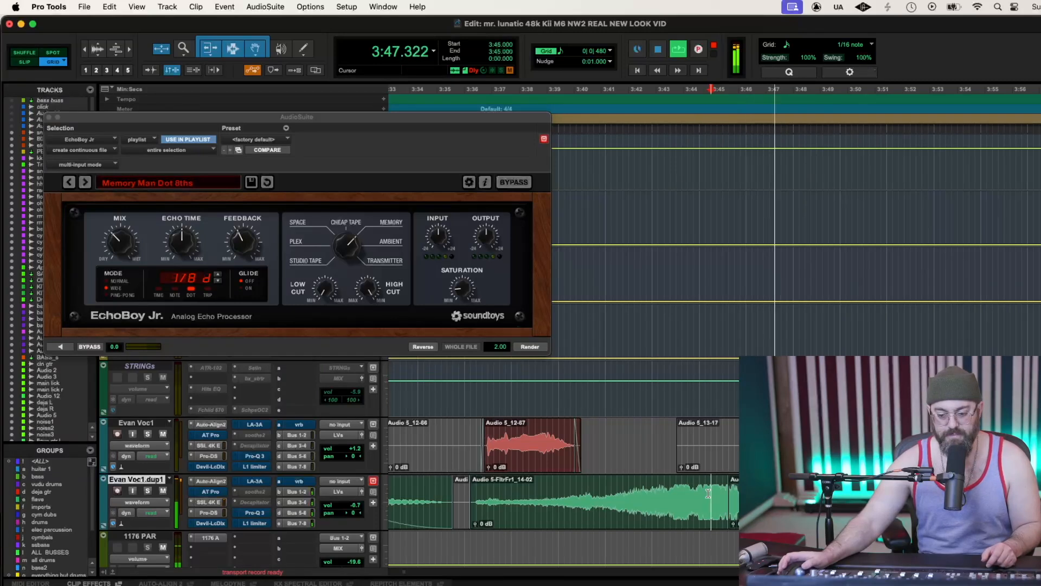
key(space)
Select 3:45.642 to 3:50.785 and preview the clip through EchoBoy Jr with higher Mix and Feedback settings
click(734, 512)
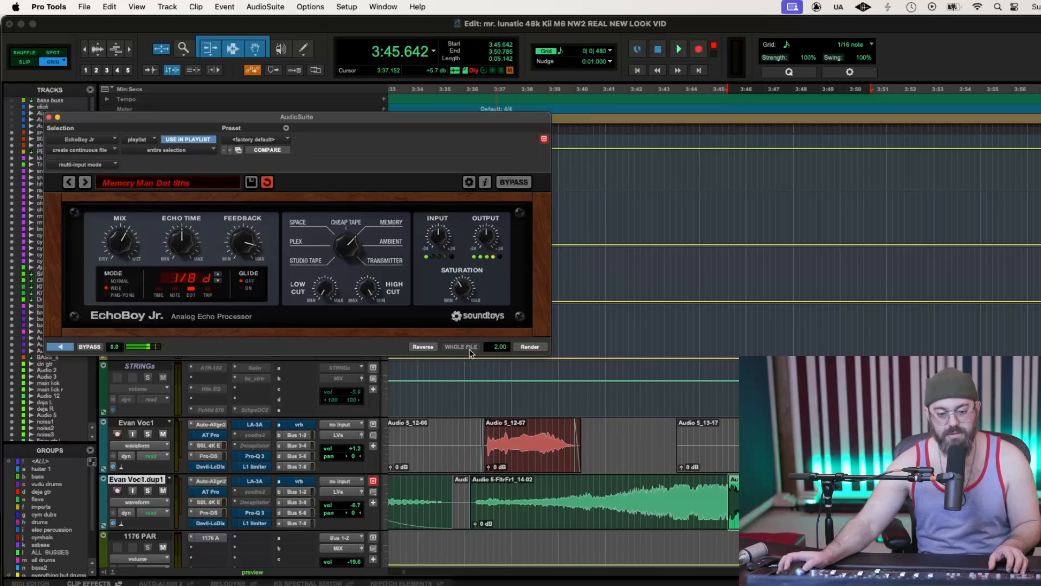
key(space)
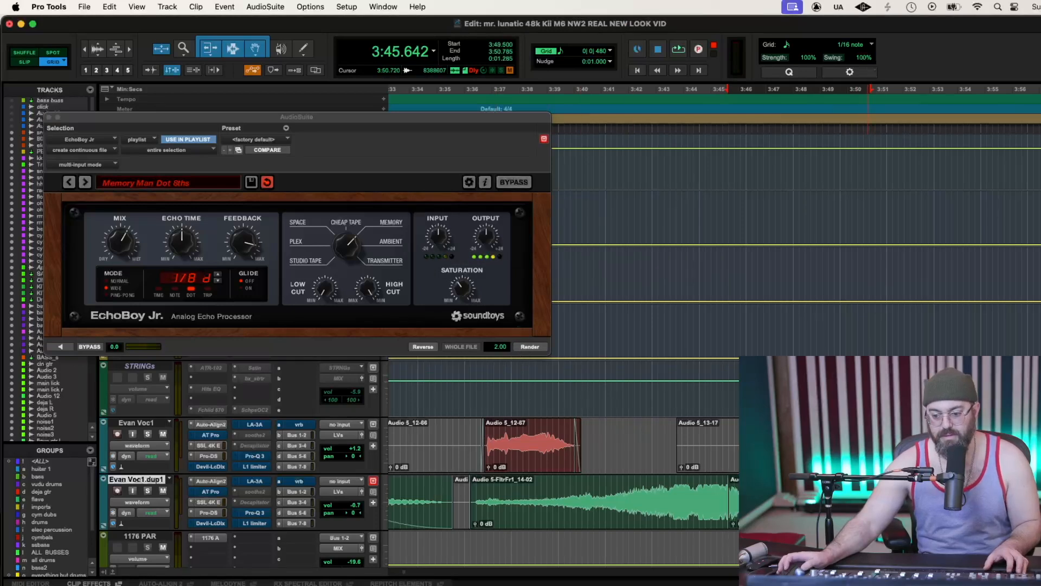
Try adjusting the boundary between the filtered and echo clips at 3:45.642, listen from 3:44.357, and undo the edit
click(731, 520)
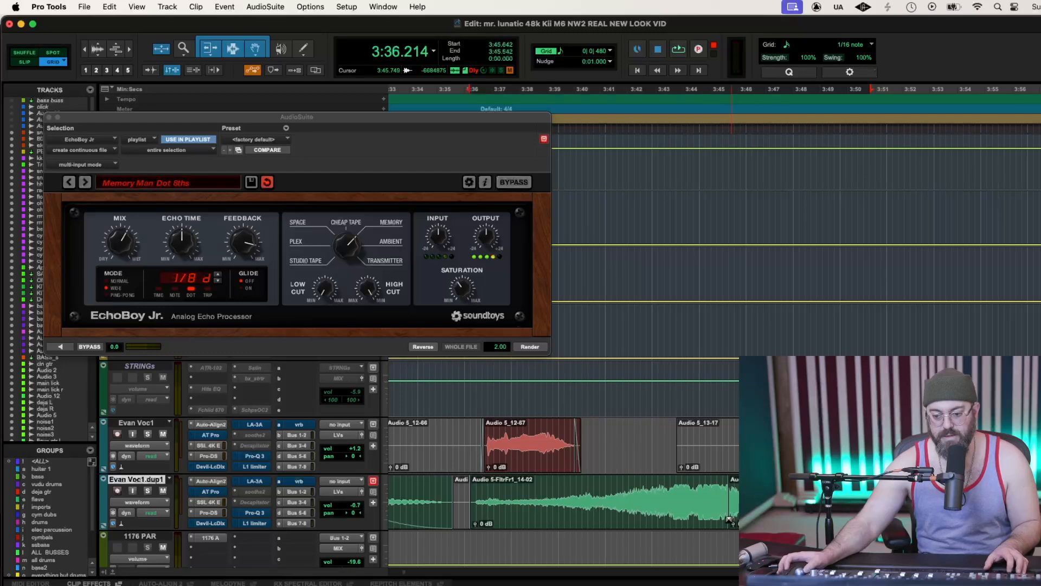
click(692, 483)
key(space)
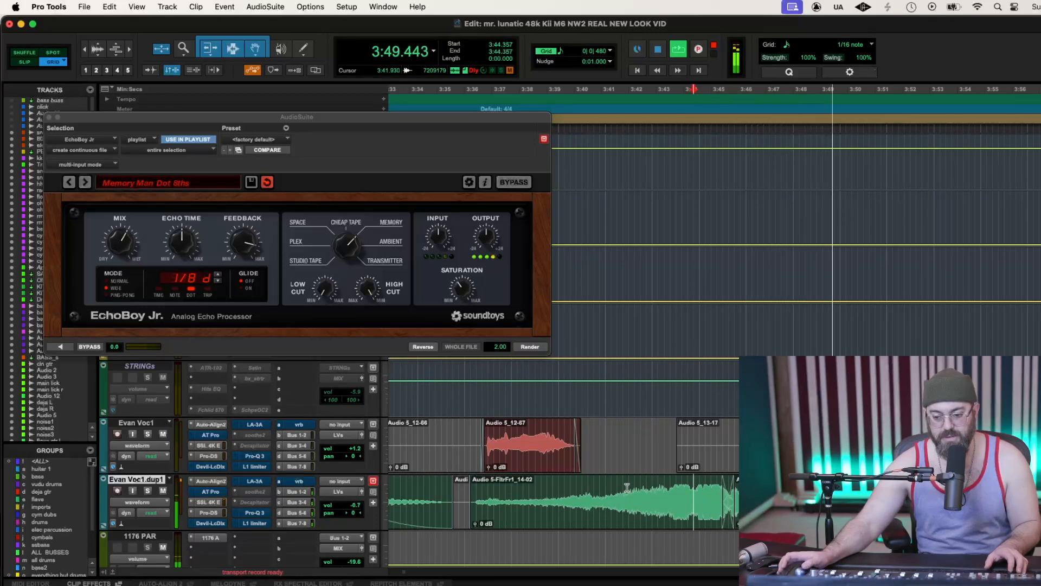
key(space)
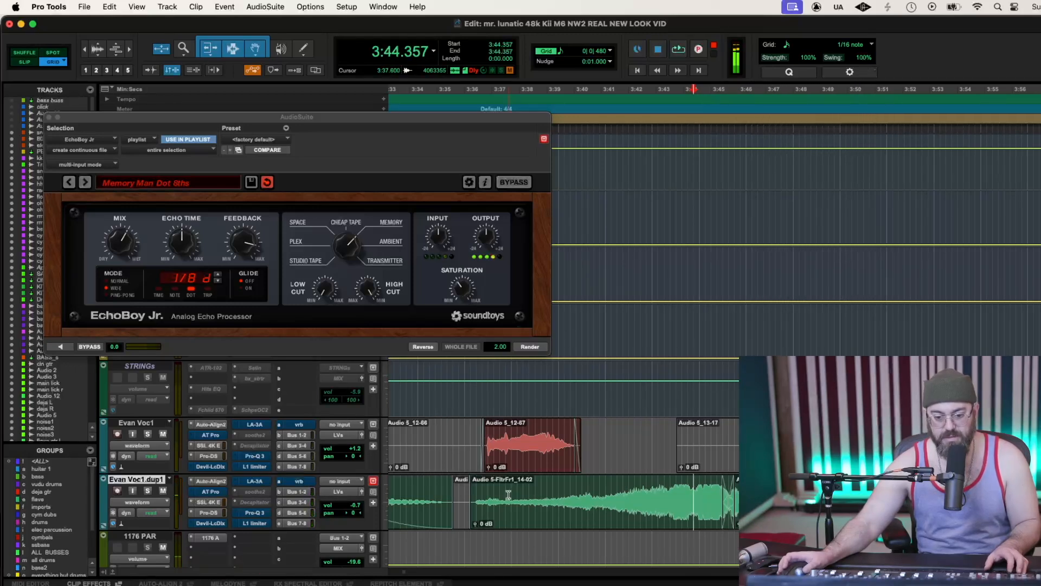
key(super+z)
Play from 3:35.785 and add a curved fade-in to the filtered clip from 3:36.214 to about 3:40.5
click(458, 491)
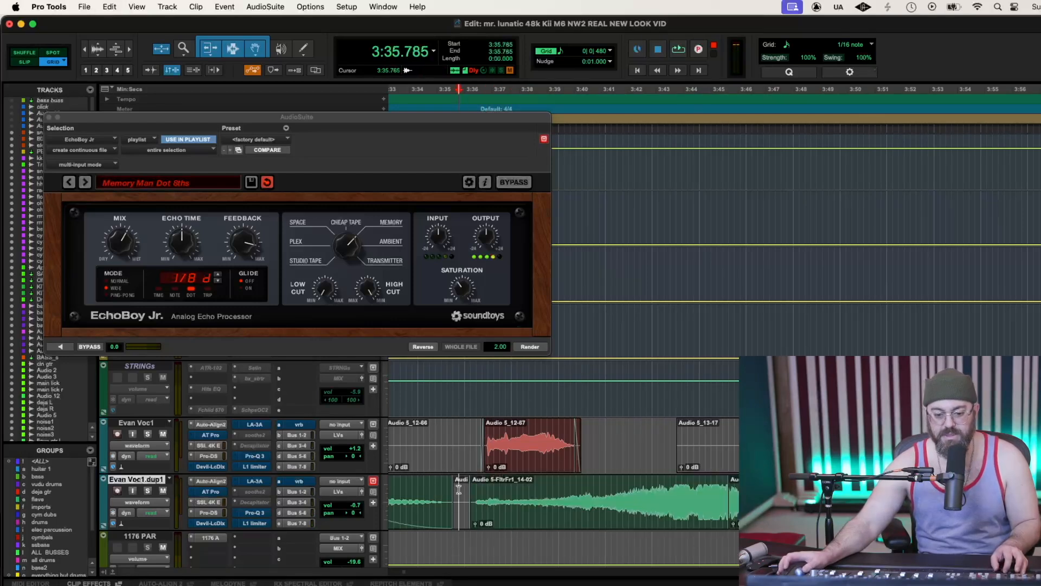
key(space)
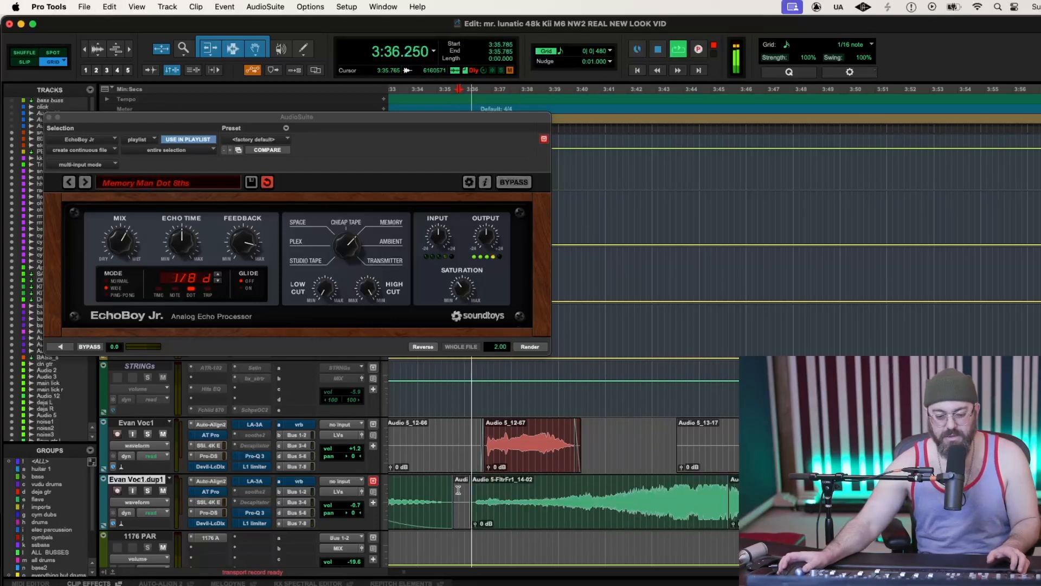
drag(473, 478, 587, 480)
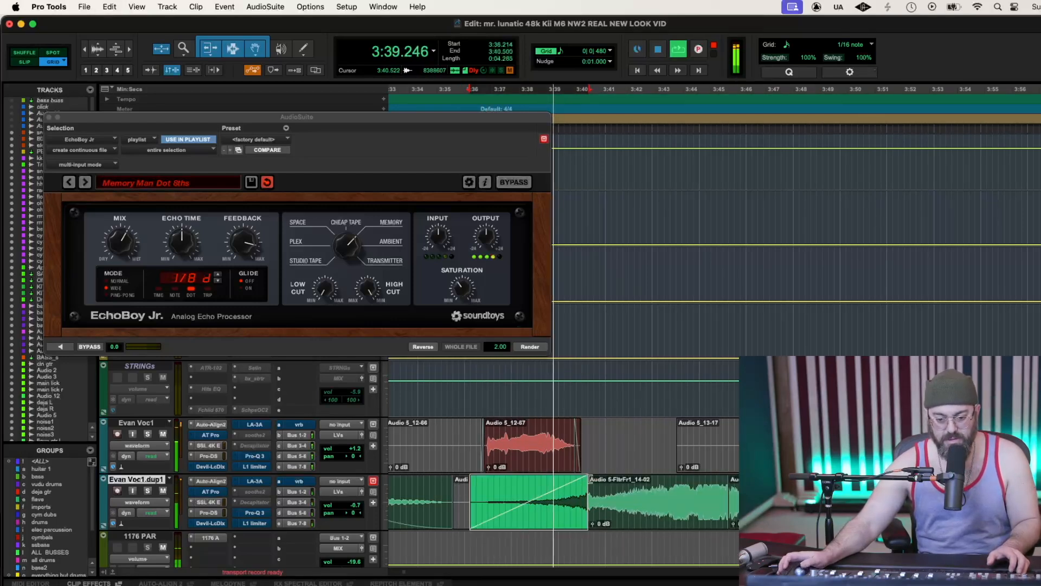
click(541, 491)
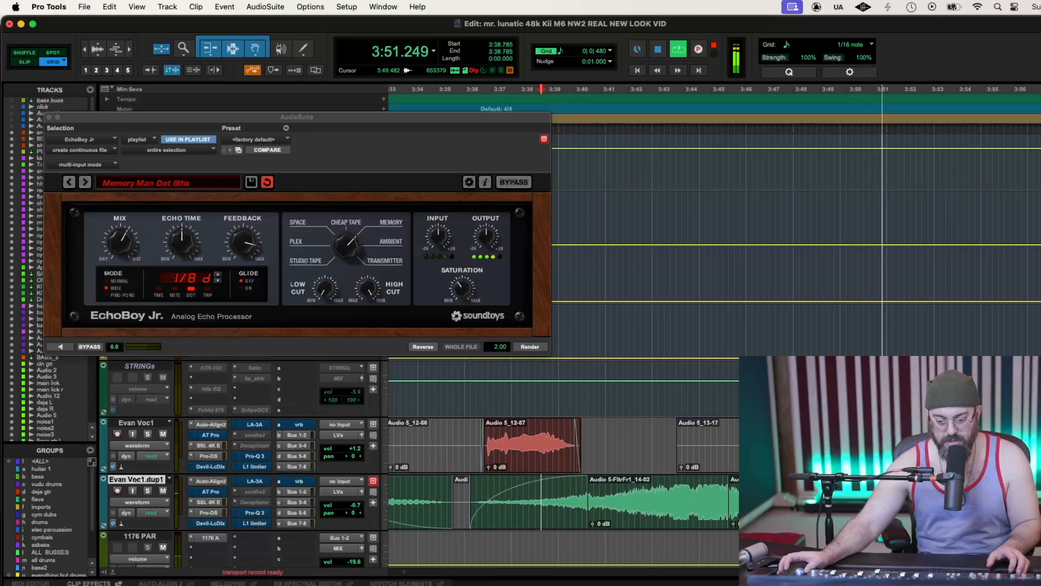
Raise the filtered clip's gain to about +3.5 dB and set the duplicate vocal track's volume to +2.4
drag(595, 525, 596, 520)
key(space)
click(630, 505)
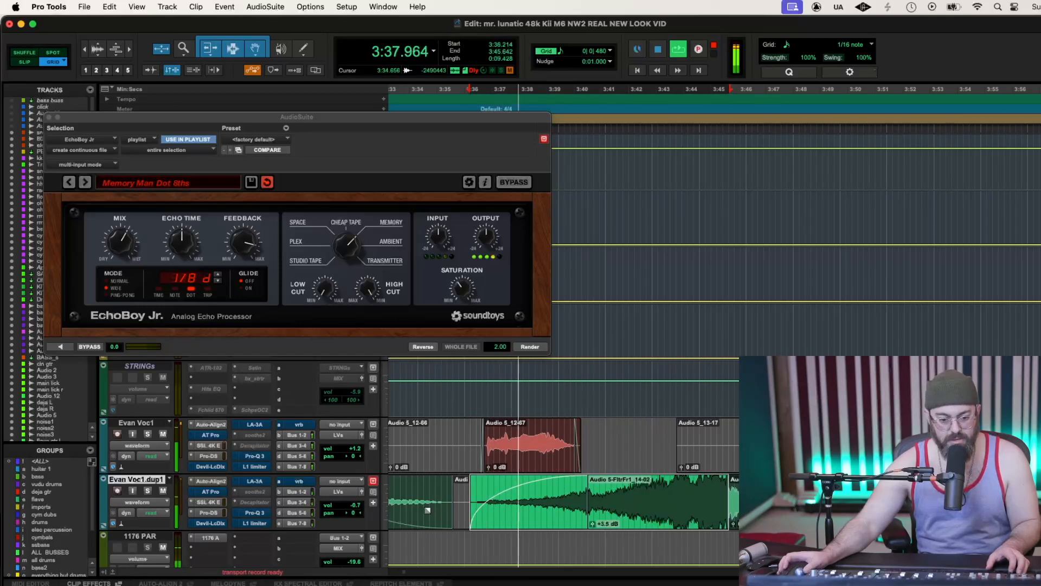
drag(361, 509, 356, 507)
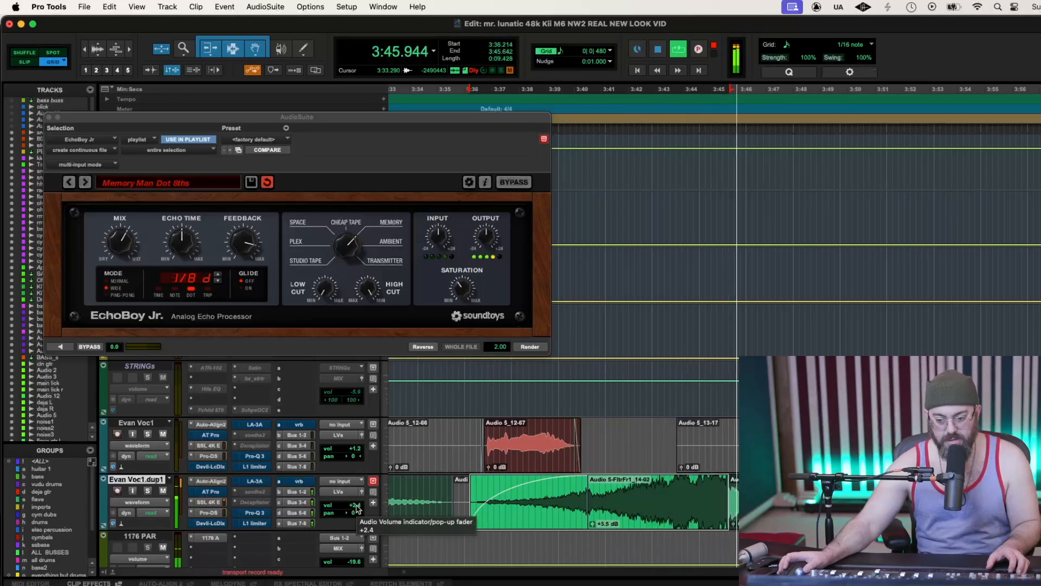
key(space)
Play from 3:43.500 and set the filtered clip's gain to +2.6 dB
click(670, 482)
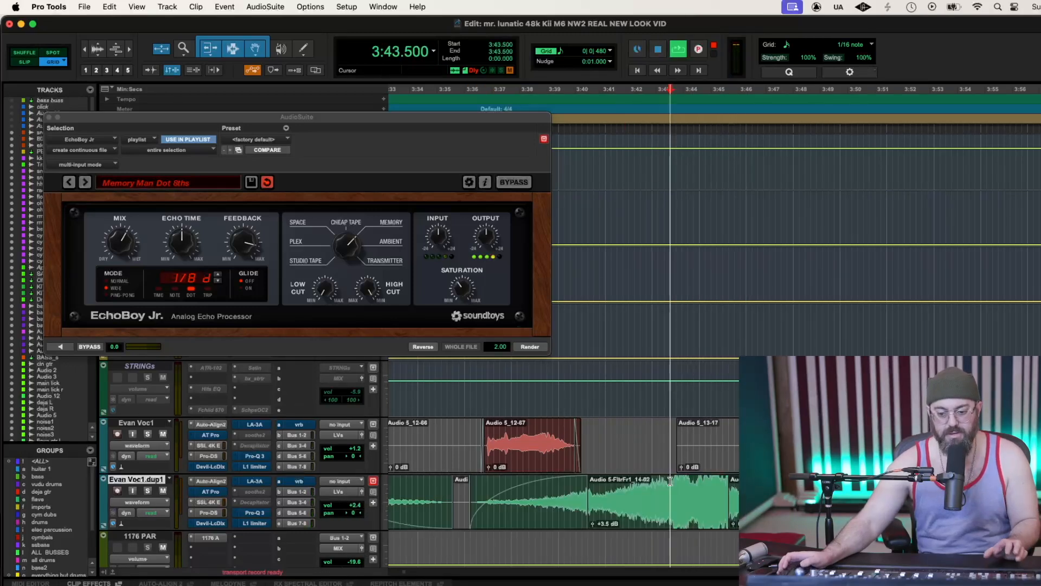
key(space)
mouse_move(596, 525)
mouse_down()
mouse_move(595, 516)
mouse_move(595, 526)
mouse_up()
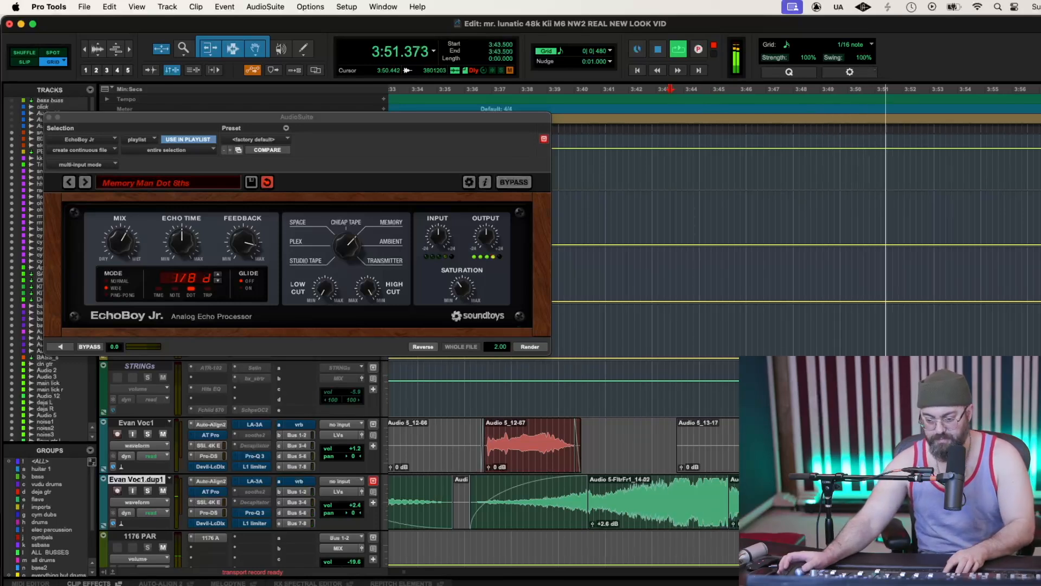
Select 3:47.142 to 3:50.357 on the duplicate vocal track, and listen to the bridge effects from 3:21.857
drag(866, 489, 859, 485)
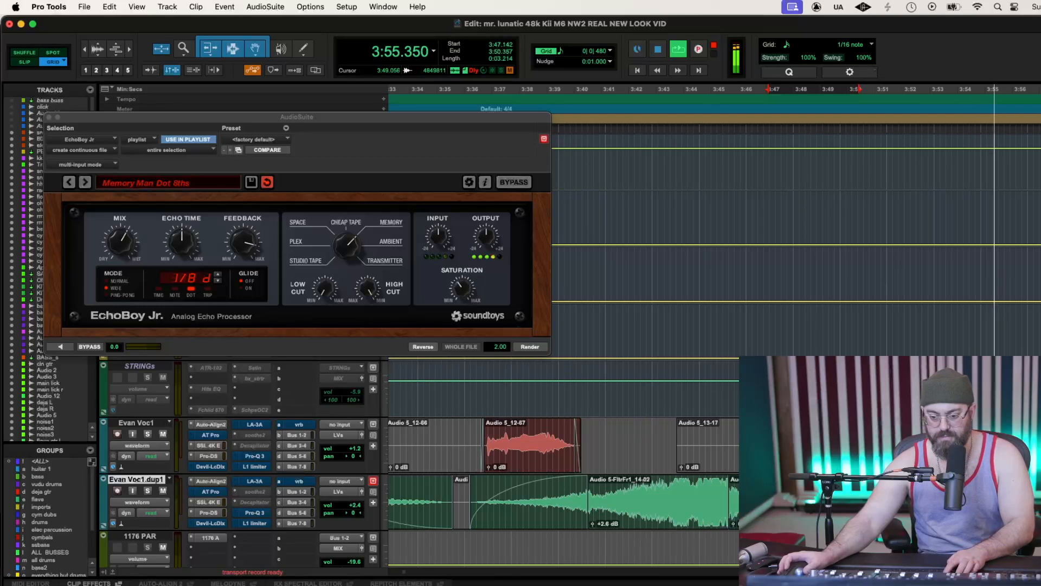
key(r)
key(r)
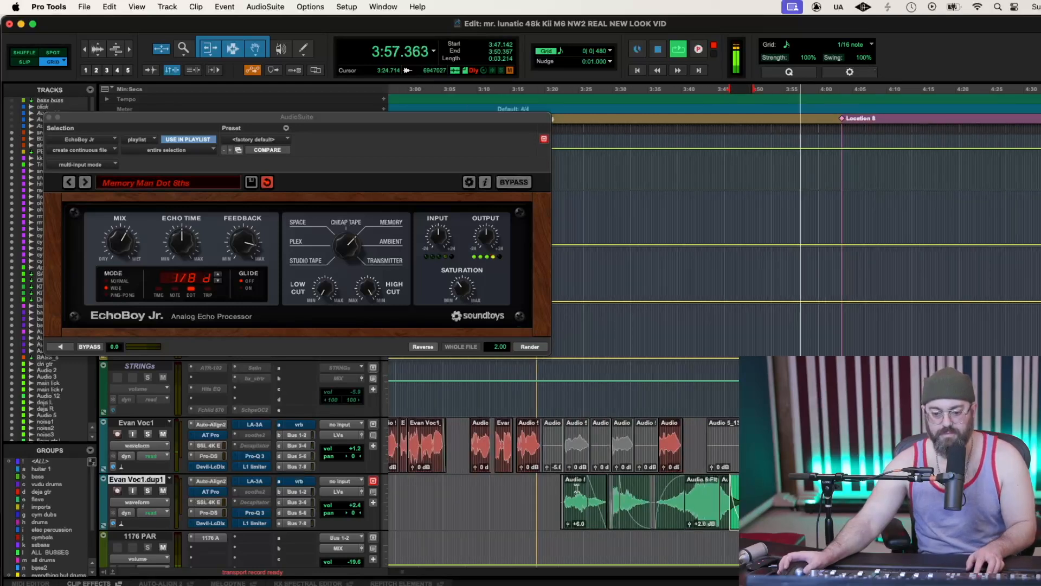
drag(553, 491, 557, 490)
click(564, 462)
key(space)
key(space)
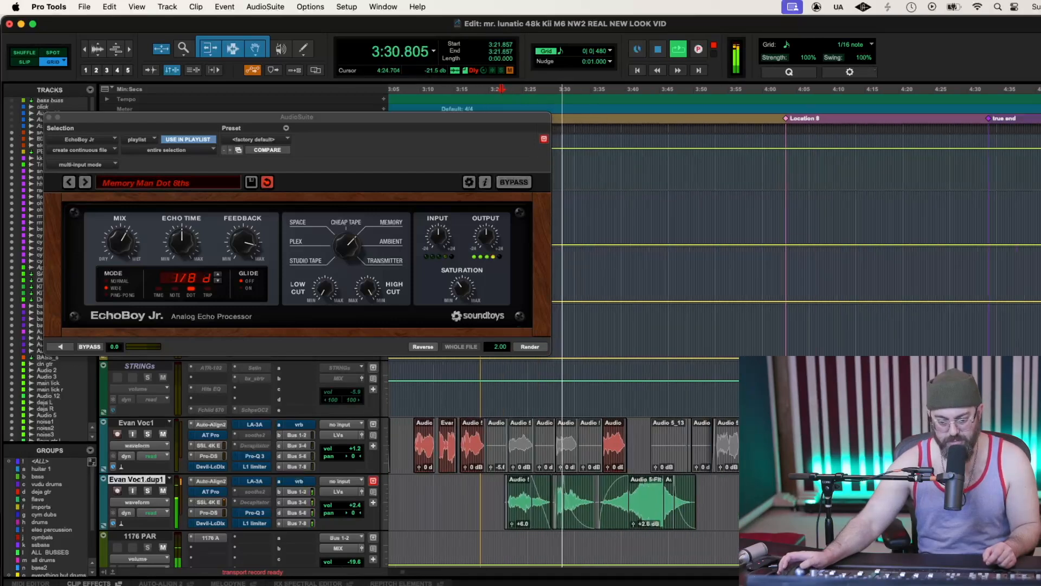
Select 3:29.749 to 3:35.571 and load EchoBoy Jr's Memory Springs preset
key(super+bracketright)
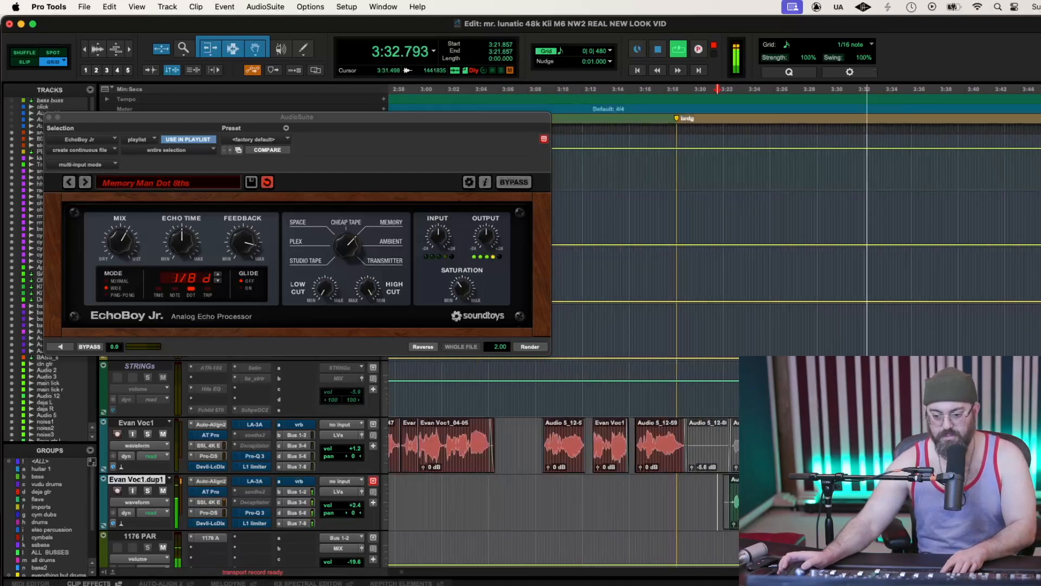
key(space)
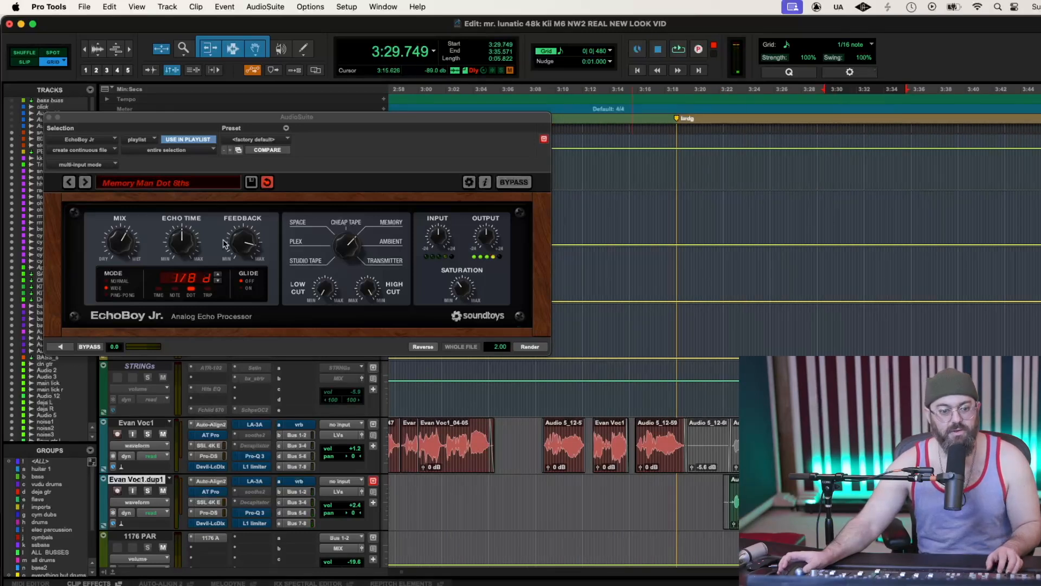
click(202, 185)
mouse_move(173, 226)
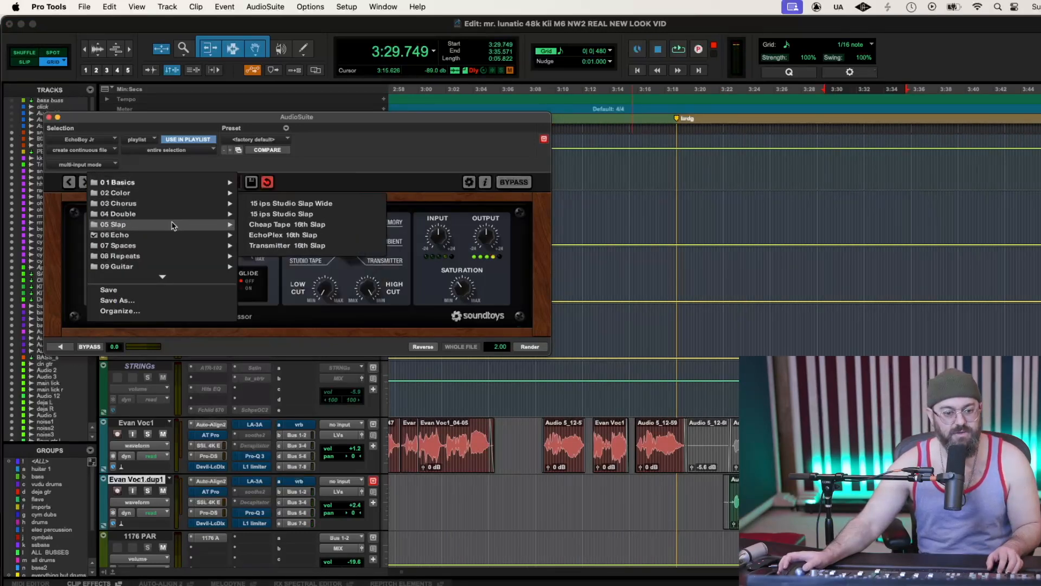
mouse_move(173, 247)
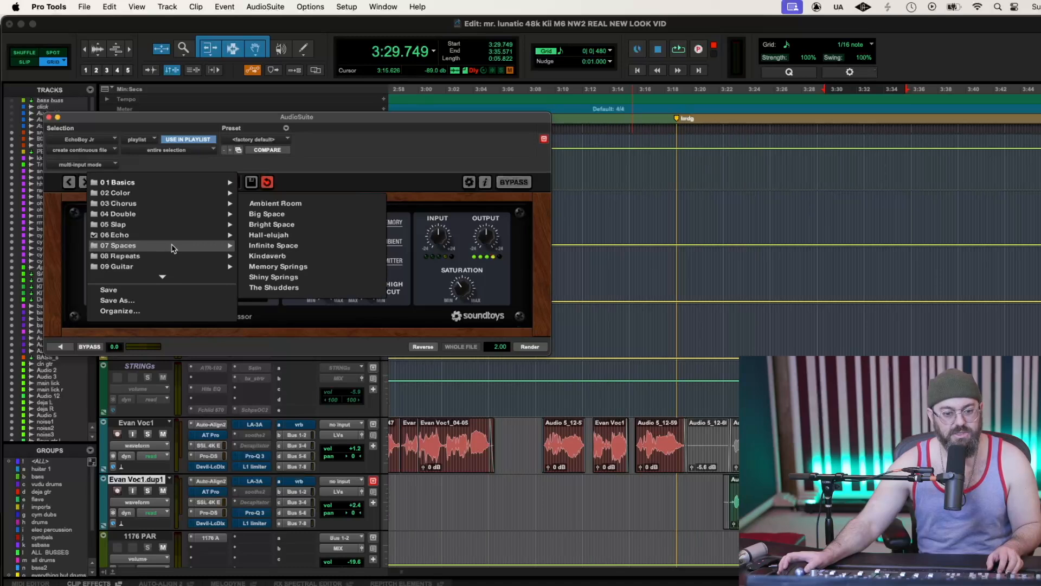
click(265, 268)
Preview the selection through EchoBoy Jr while adjusting its input level, and play the session from 3:29.749
click(63, 347)
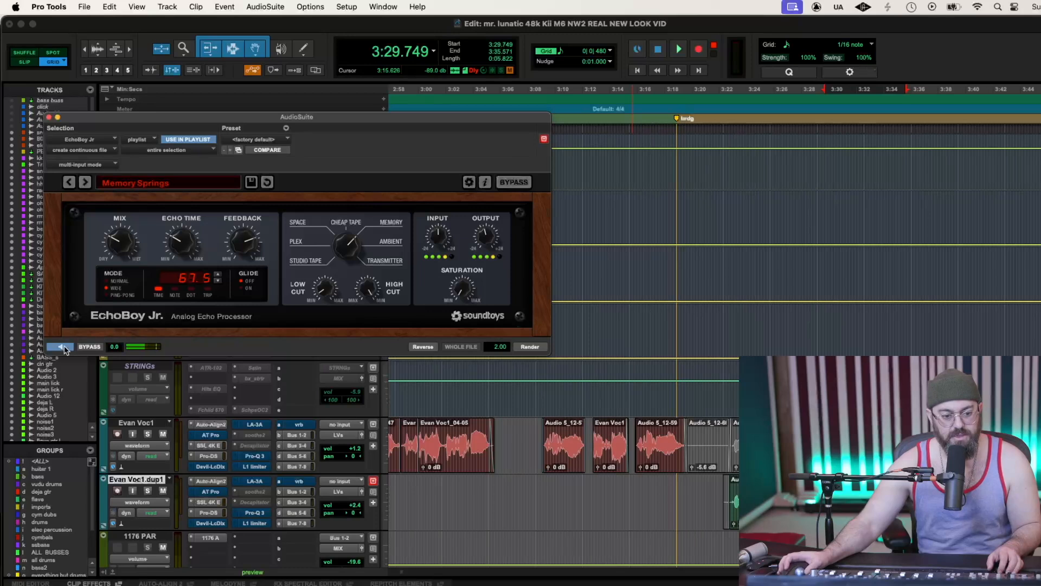
drag(448, 250, 436, 251)
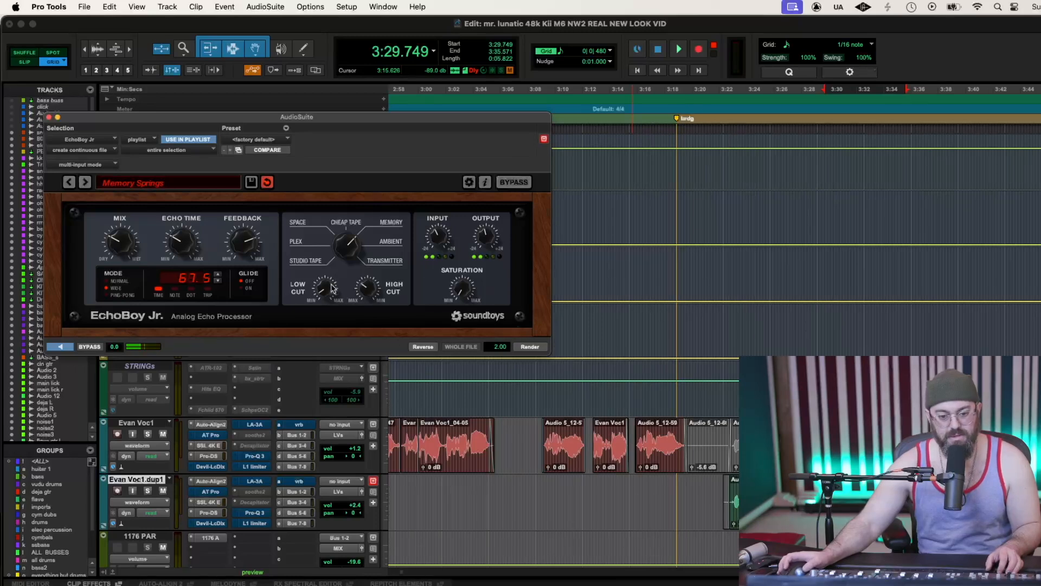
key(space)
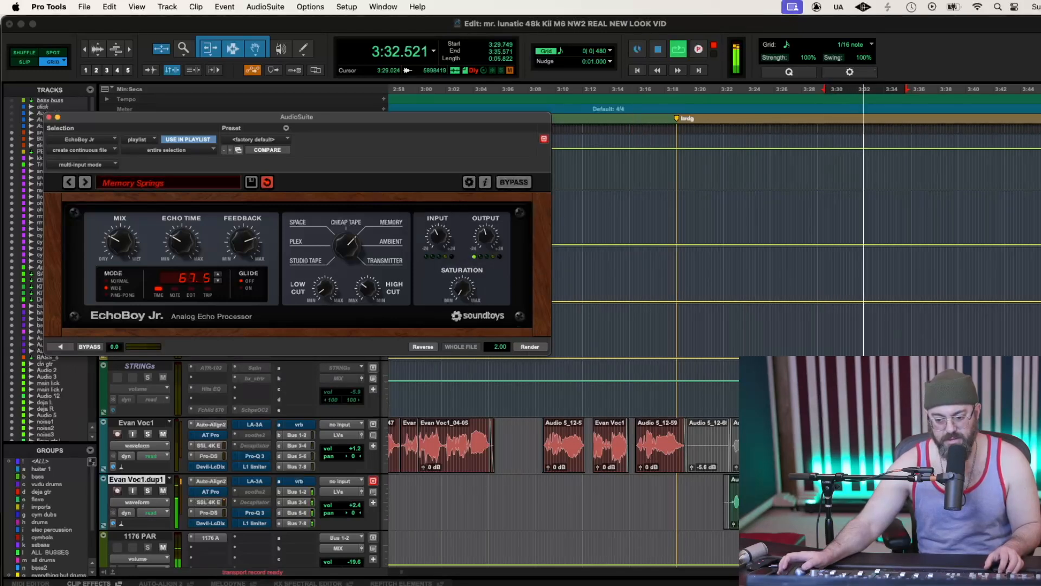
key(r)
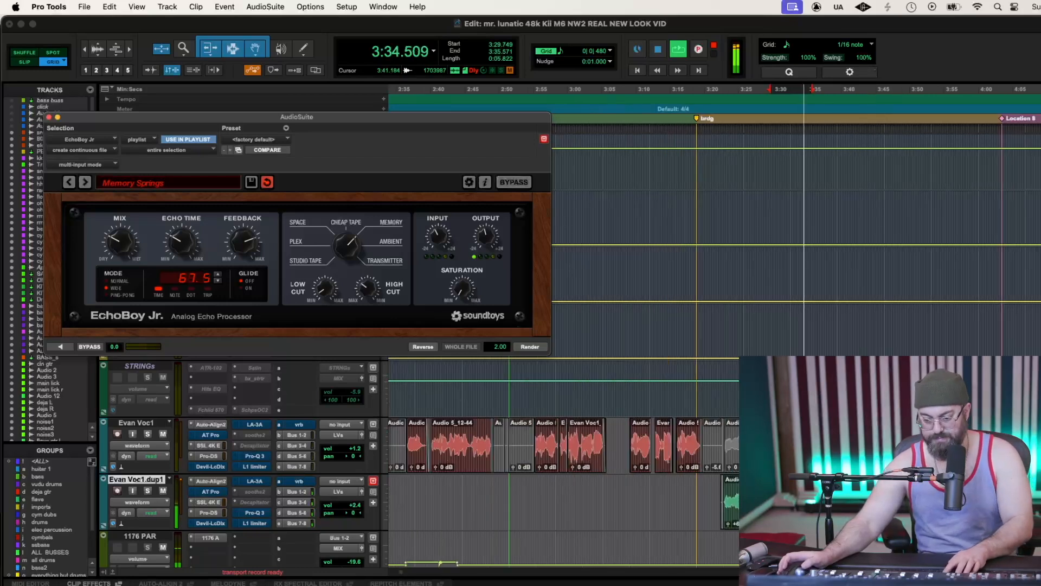
key(space)
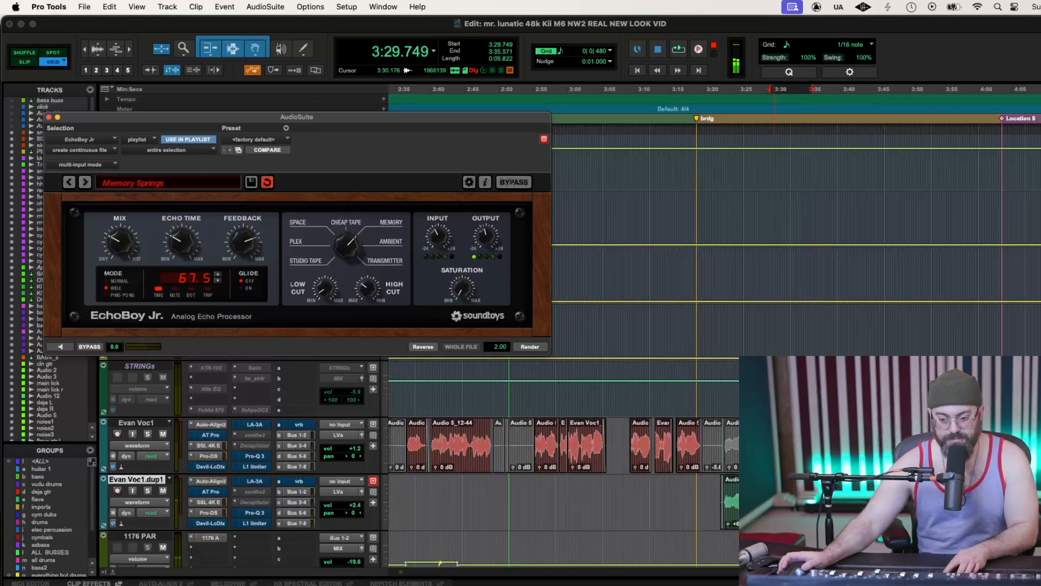
key(space)
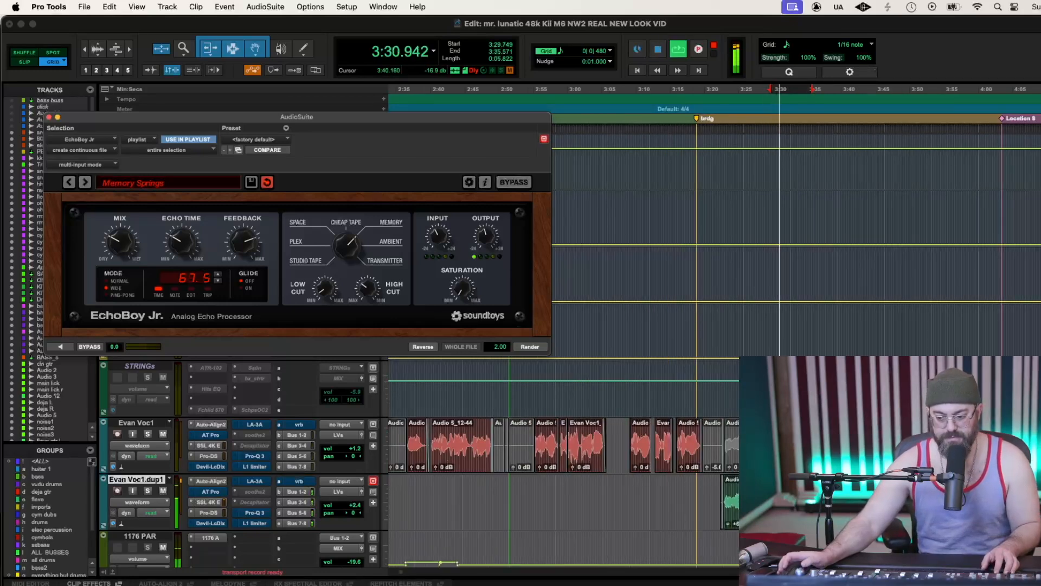
Stop playback, switch the AudioSuite effect to the Blackhole reverb and load its Hey Honey preset
scroll(775, 489, right, 2)
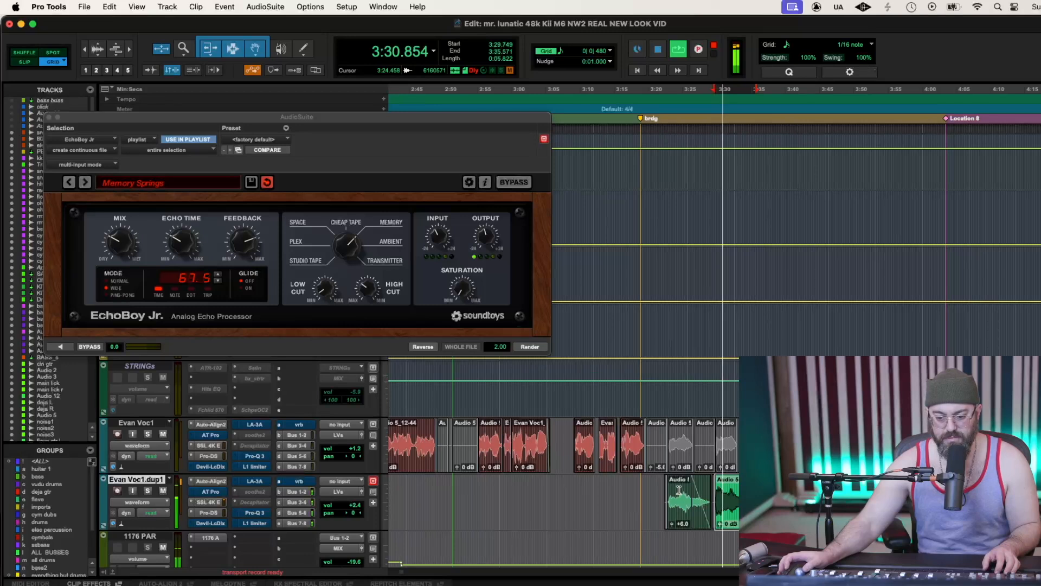
key(space)
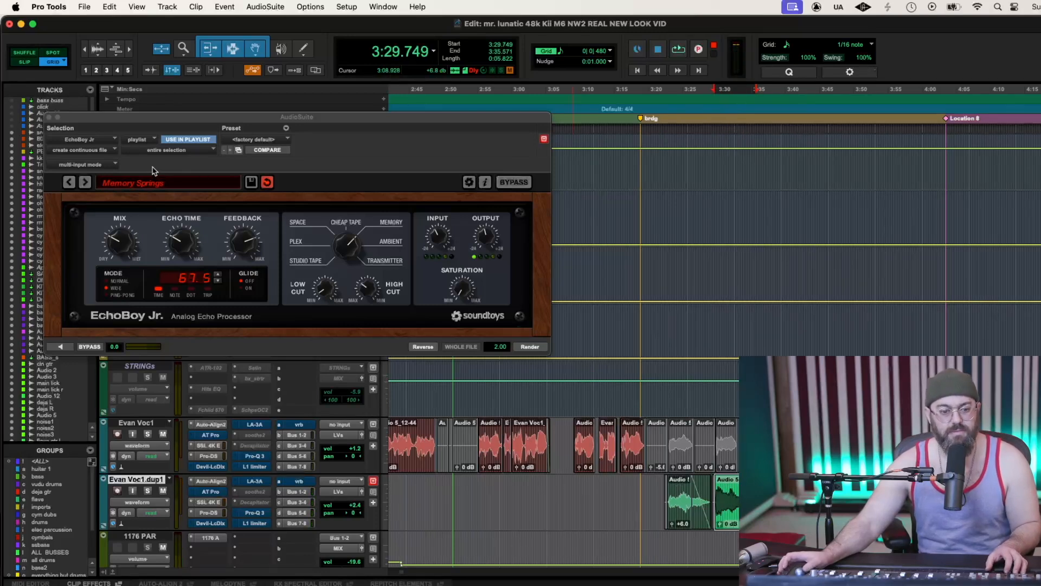
click(92, 140)
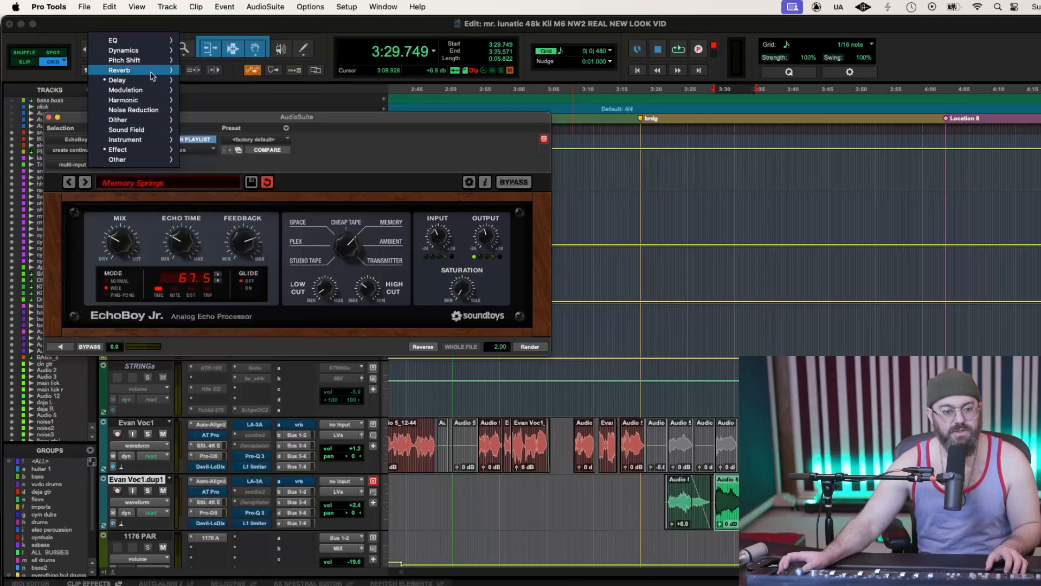
mouse_move(149, 74)
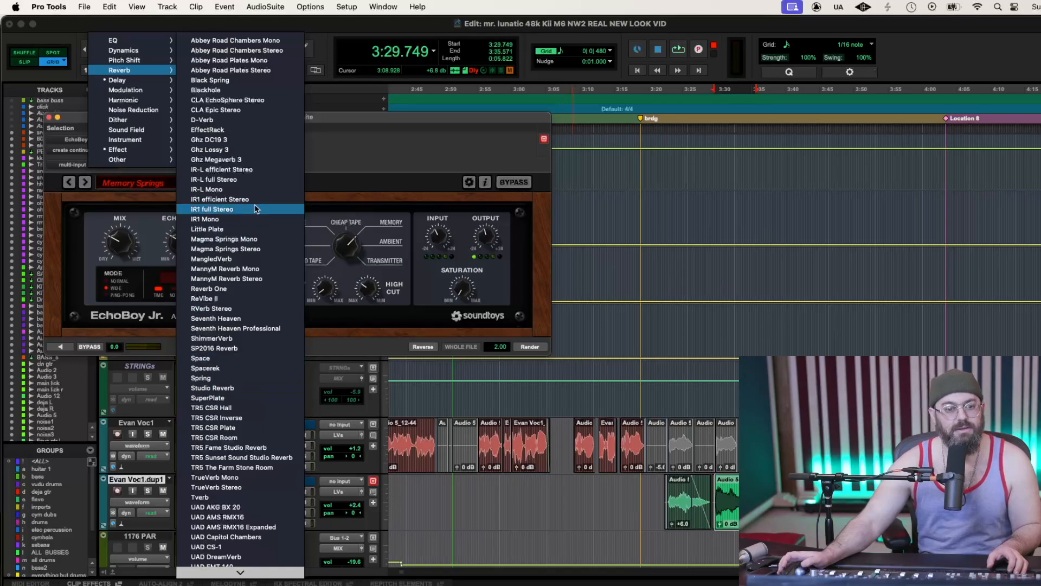
click(235, 91)
mouse_move(94, 274)
mouse_down()
mouse_move(111, 266)
mouse_move(108, 288)
mouse_up()
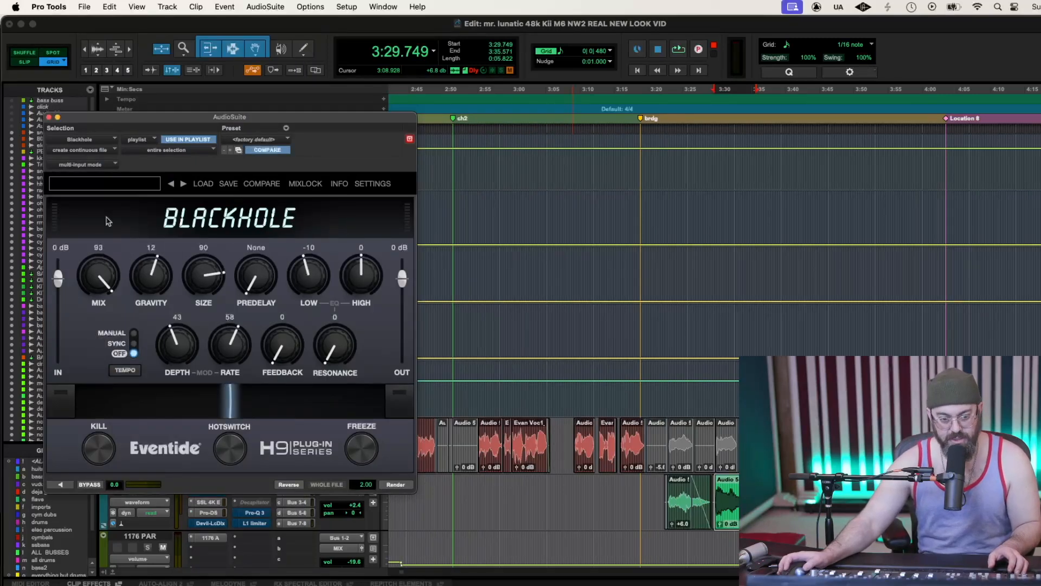
click(110, 186)
mouse_move(163, 253)
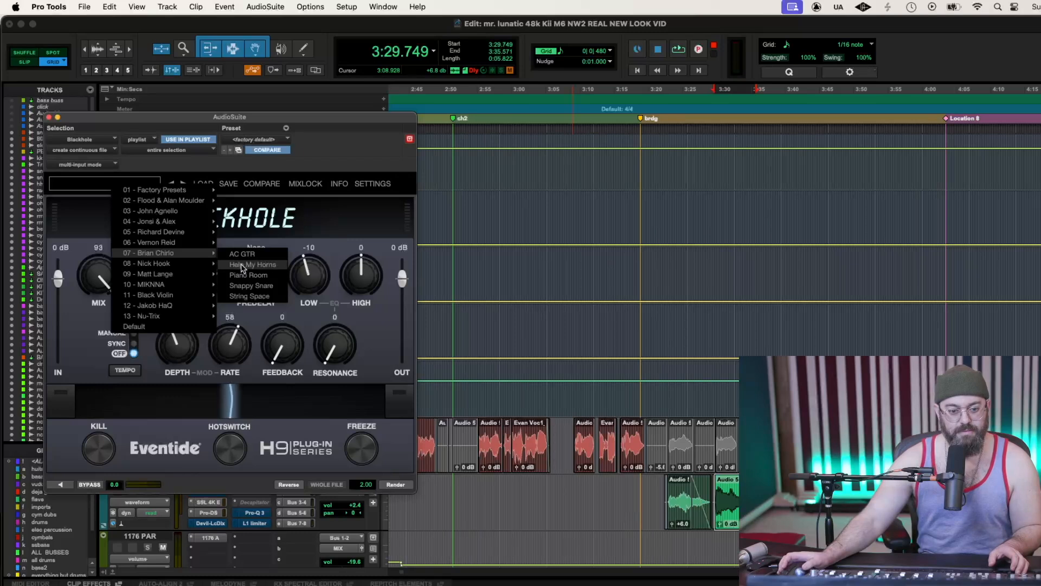
mouse_move(191, 217)
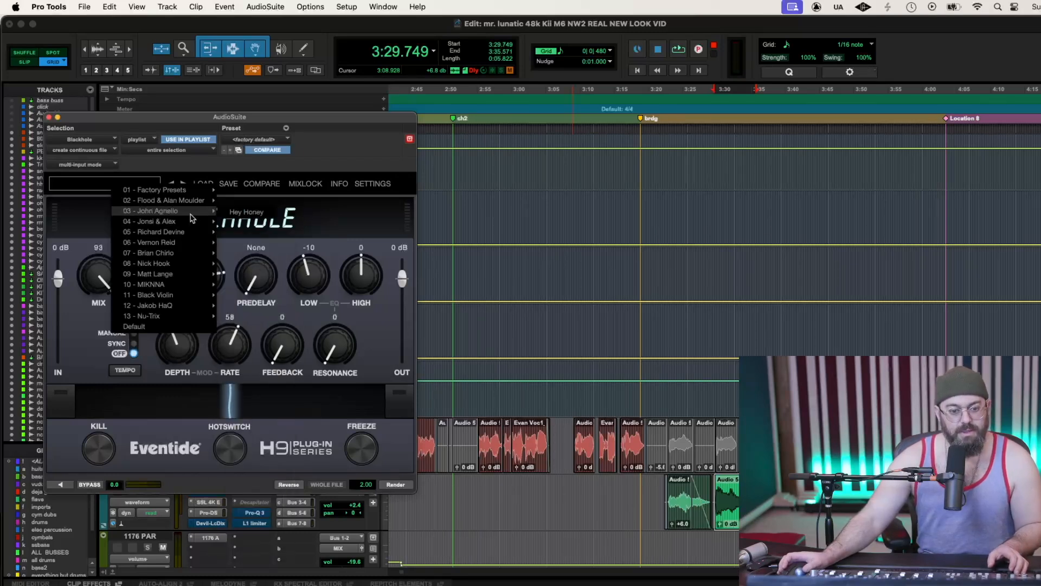
click(236, 214)
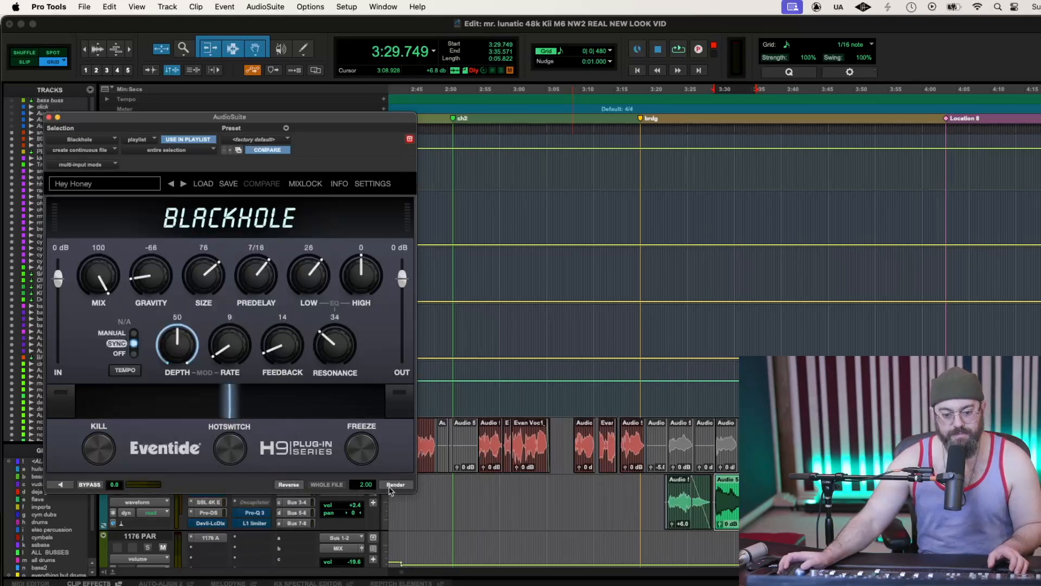
Preview and render the 3:29.749 to 3:35.571 selection through Blackhole, and play the session from 3:27.428
click(73, 484)
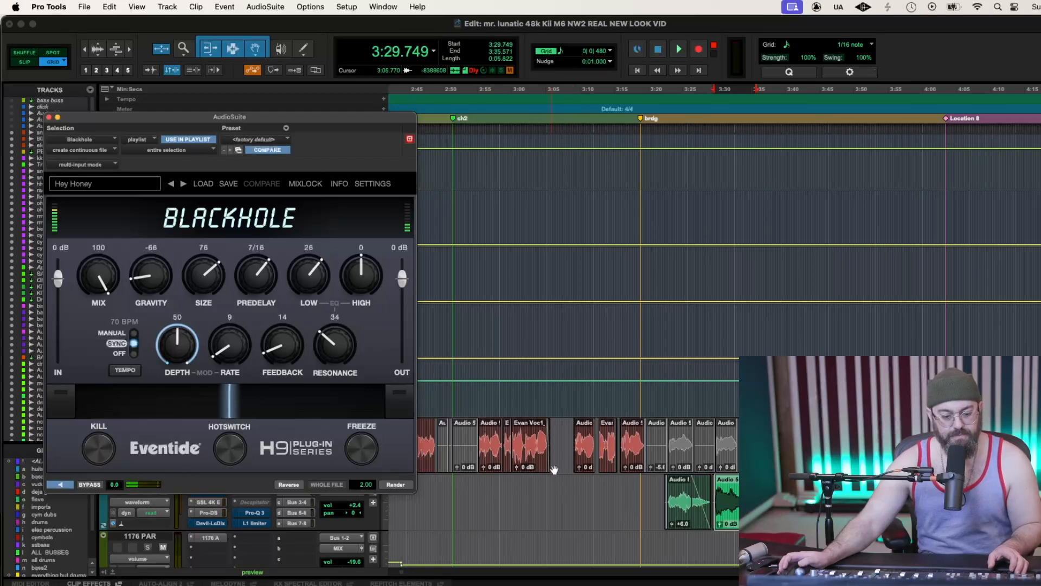
click(395, 485)
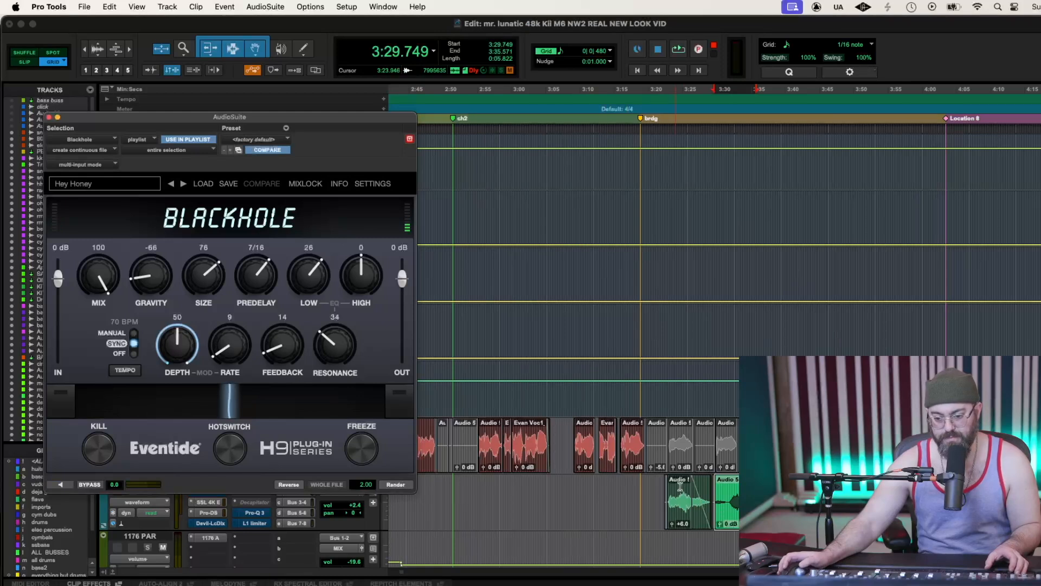
click(699, 484)
key(space)
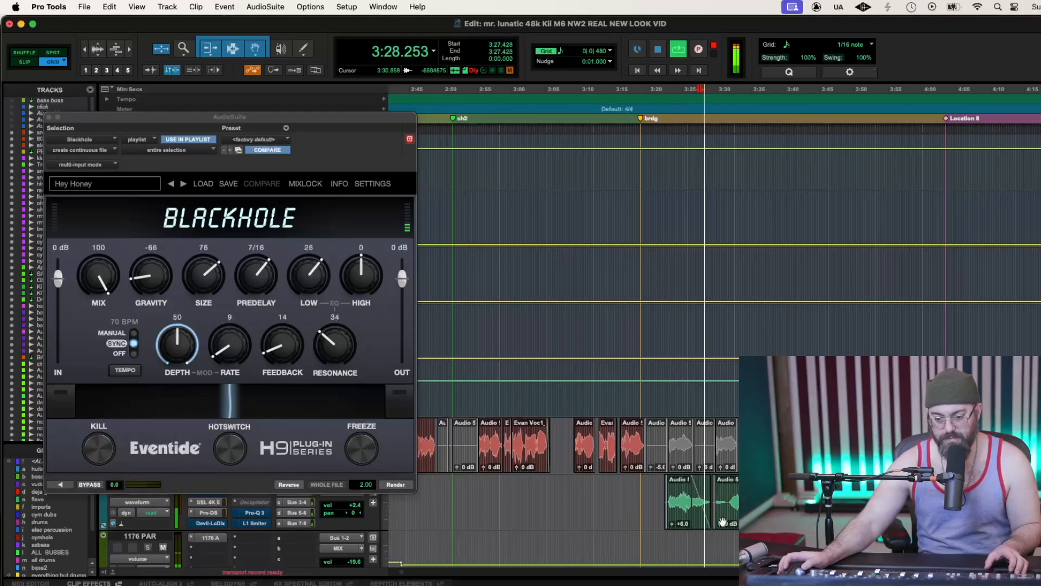
Set the rendered clip's gain to +2.8 dB and try starting it at 3:30.000, 3:29.357 and 3:29.571 during playback
drag(719, 525, 754, 500)
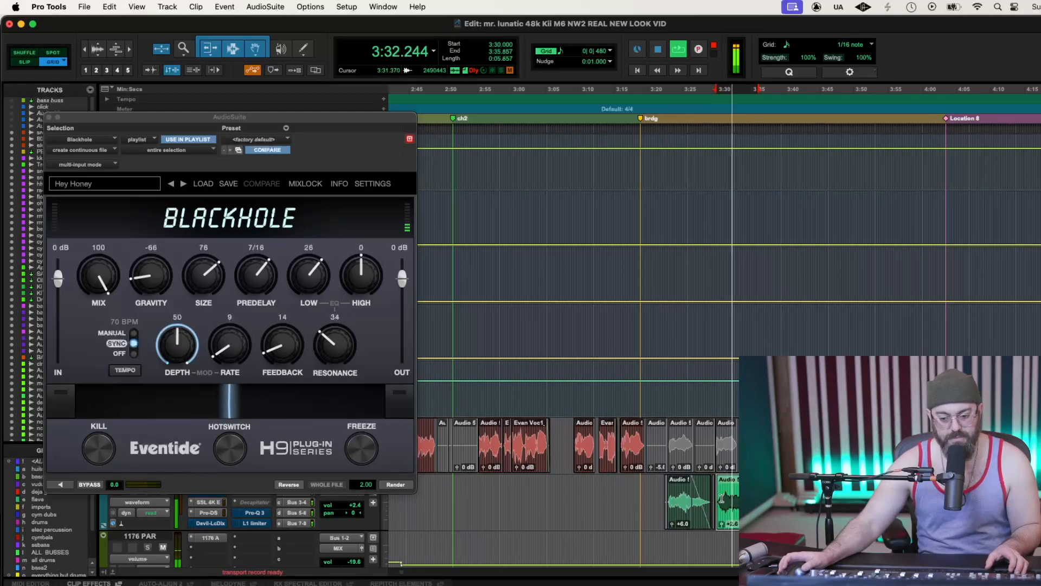
key(space)
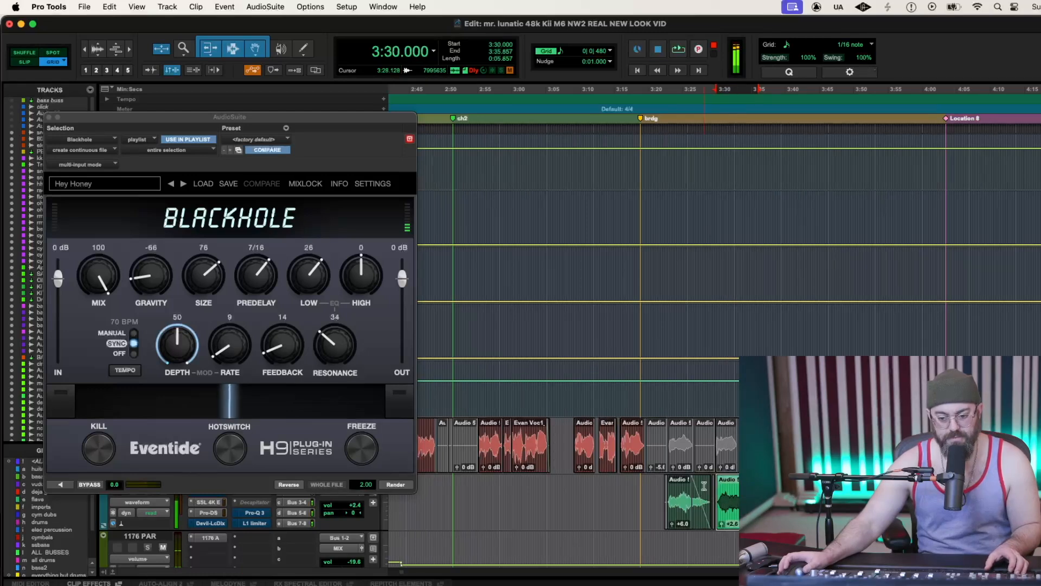
click(705, 437)
key(space)
key(t)
key(t)
click(810, 457)
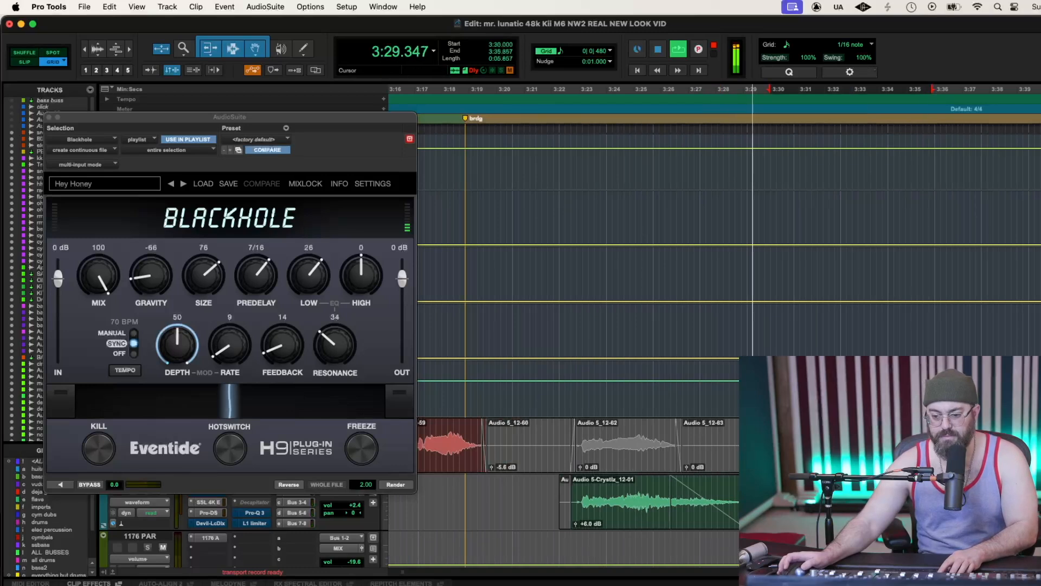
drag(799, 457, 791, 457)
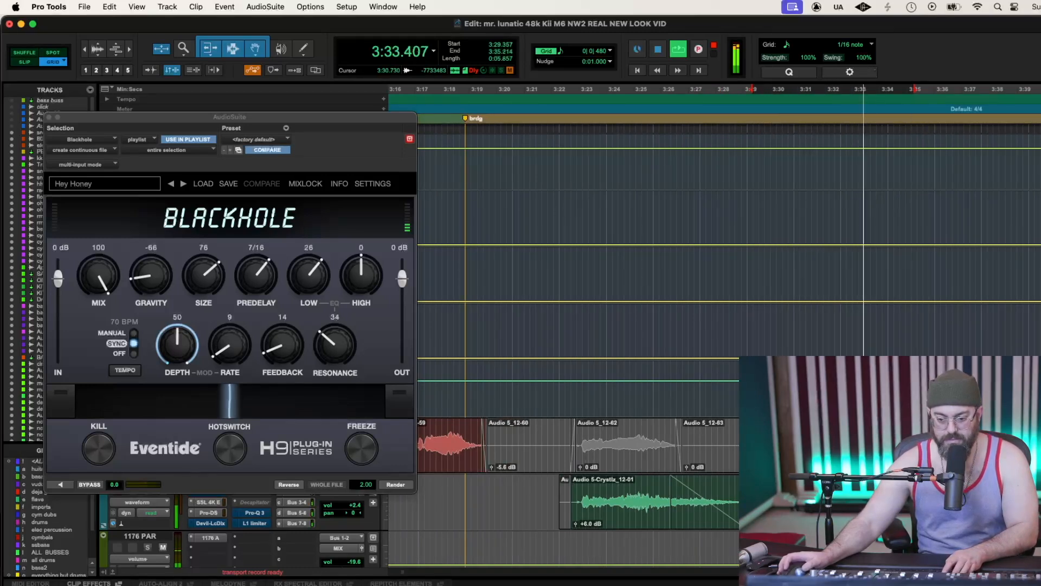
drag(754, 495, 761, 495)
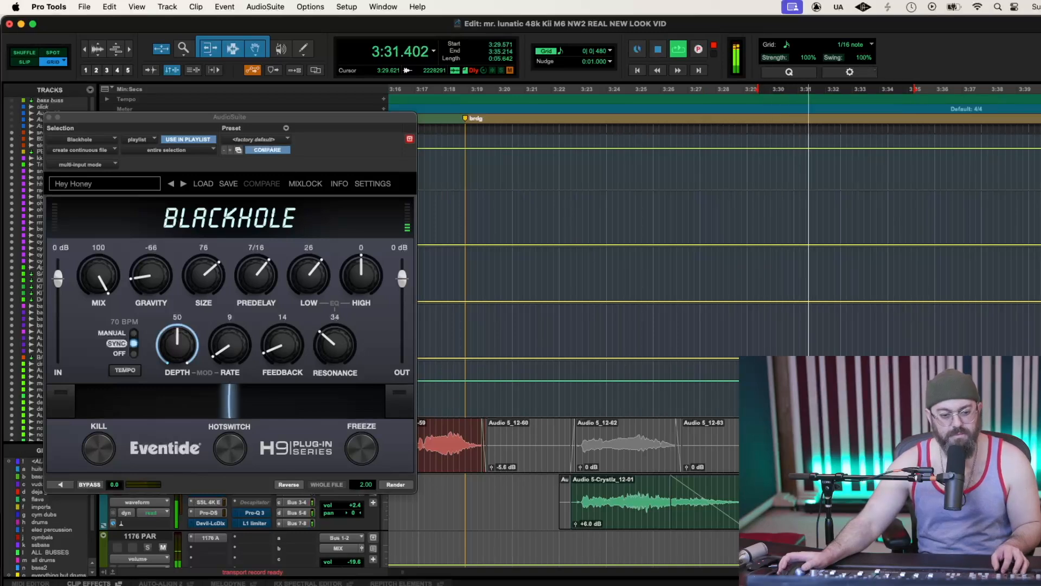
Stop playback and undo the clip timing and gain edits and the Blackhole render
key(space)
key(super+z)
key(super+z)
key(super+z)
key(super+z)
key(super+z)
key(super+z)
key(super+z)
key(super+z)
Set Blackhole's predelay to None and render the 3:29.749 to 3:35.571 selection
drag(259, 277, 356, 444)
click(396, 484)
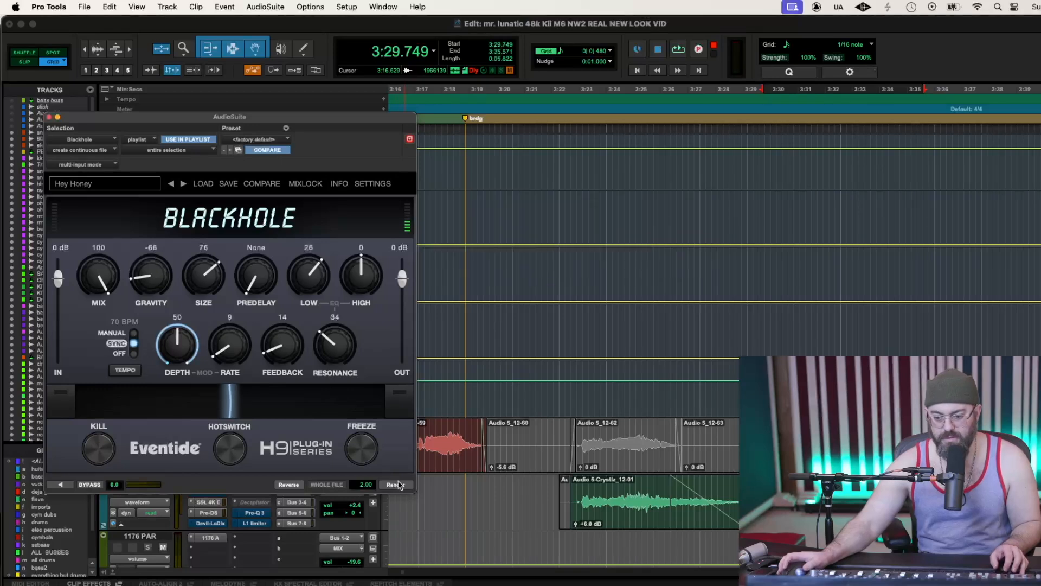
Try trimming the rendered clip's start to 3:30.214 and moving it to 3:29.571, and listen to the result
drag(768, 502, 777, 502)
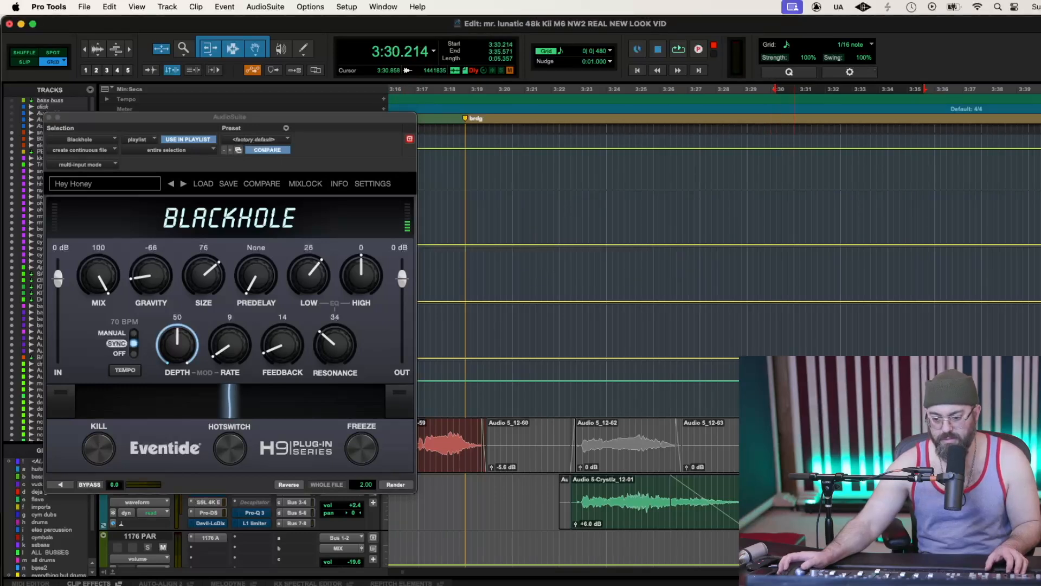
key(space)
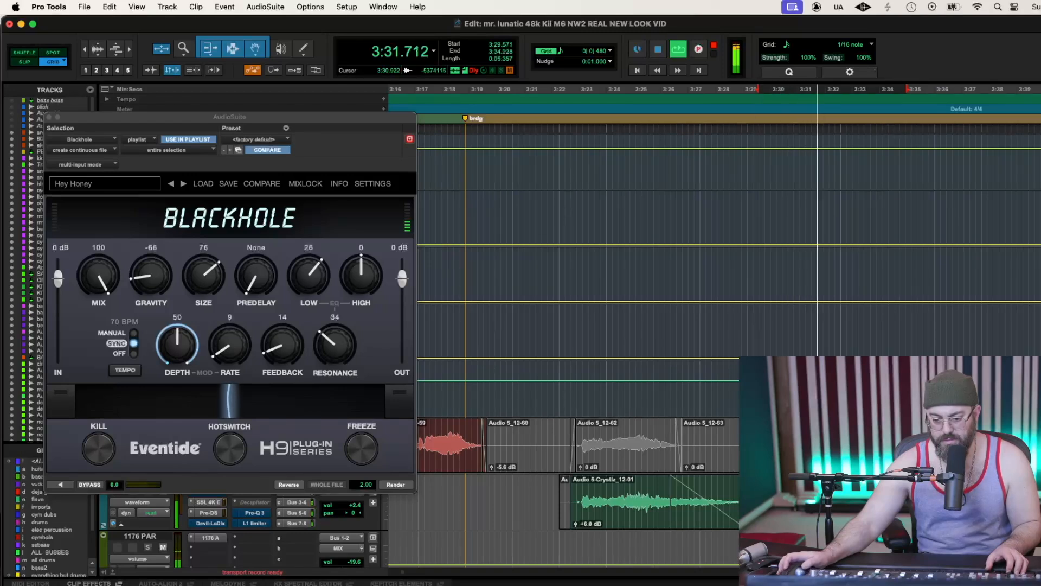
key(space)
key(space)
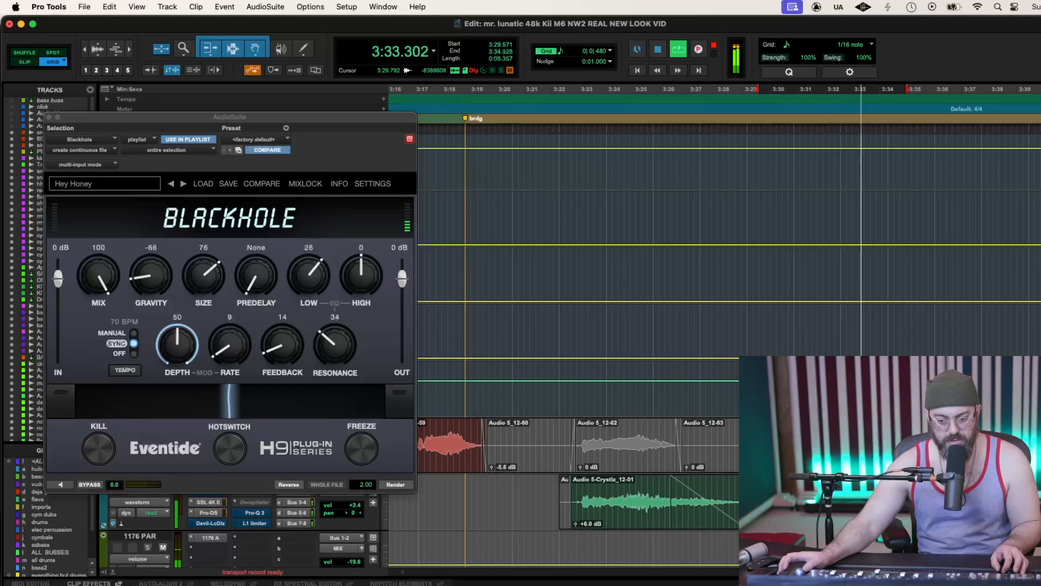
key(space)
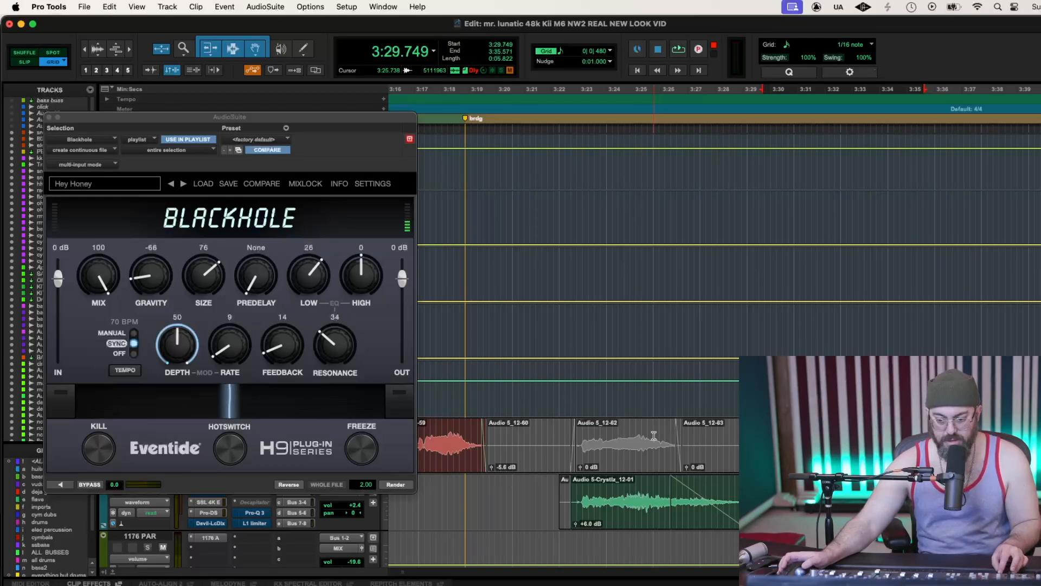
Play from 3:29.749 and set the rendered clip's gain to -1.8 dB
key(space)
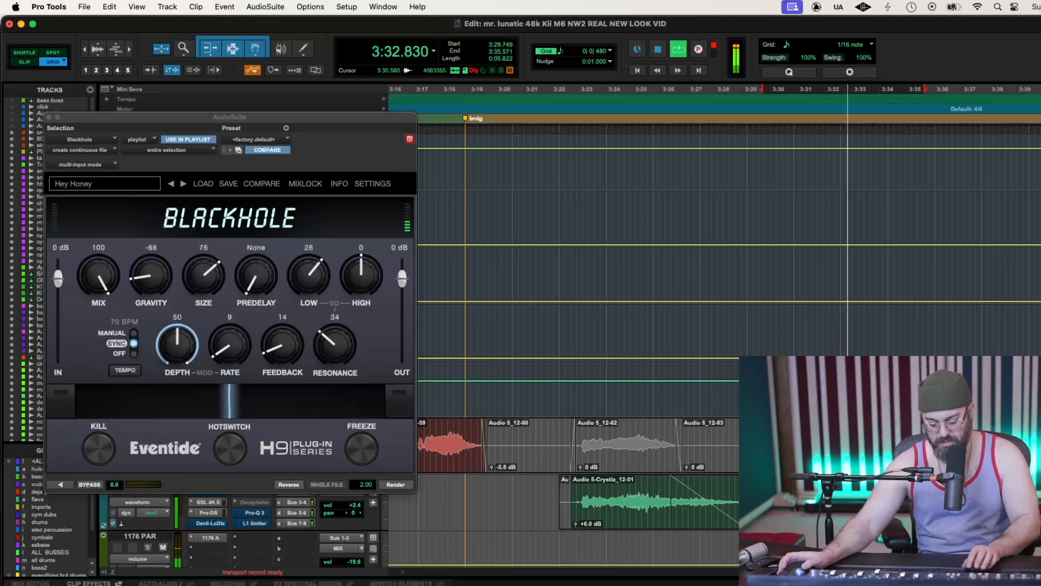
key(r)
drag(743, 524, 744, 526)
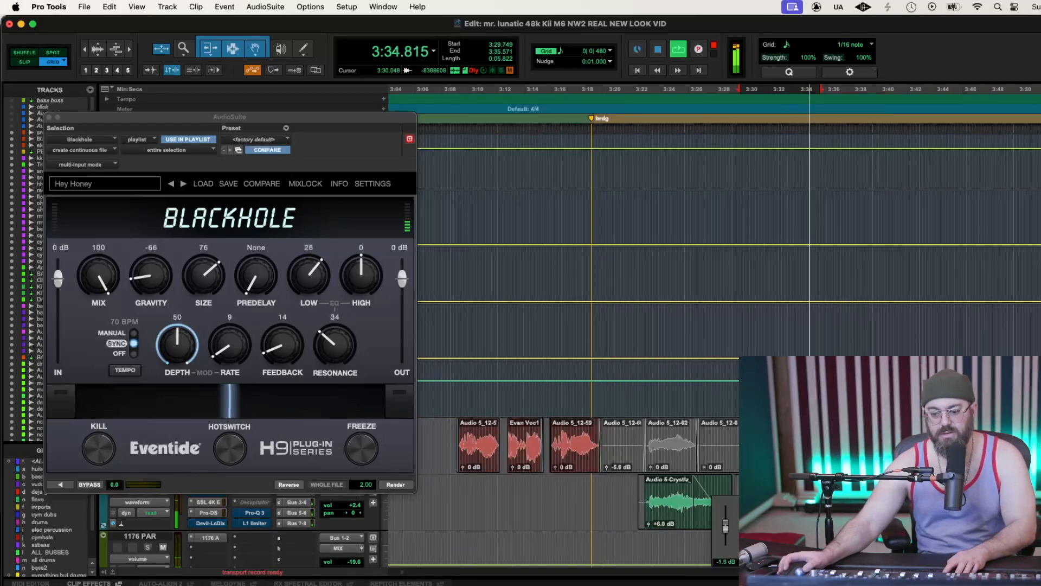
key(space)
Copy the main vocal clip from 3:29.749 to 3:33.120 and try trimming the duplicate track's clip start to 3:29.785
click(753, 511)
key(super+c)
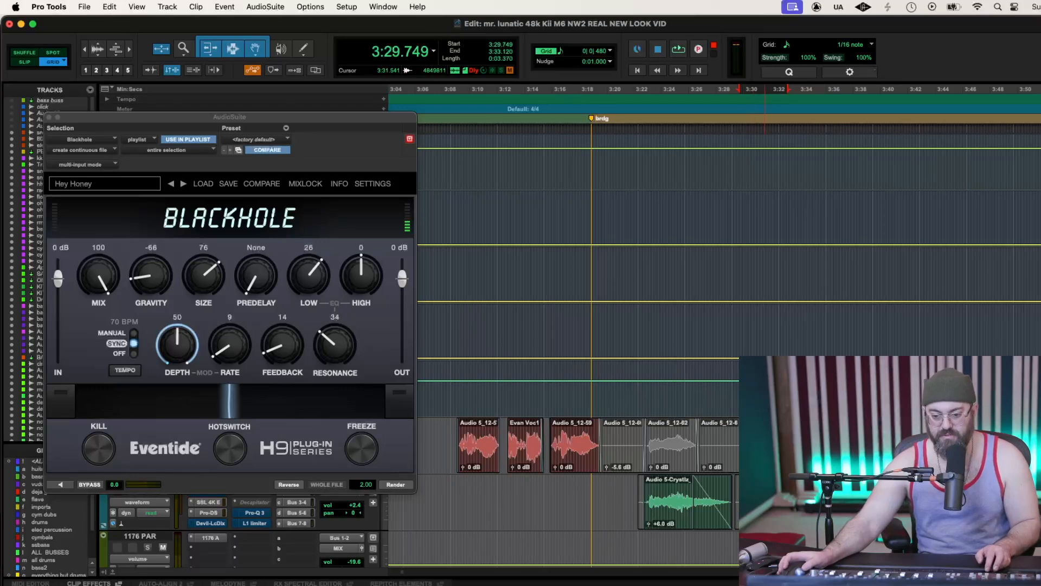
key(super+bracketright)
key(super+bracketright)
key(super+bracketright)
key(super+bracketright)
key(super+bracketright)
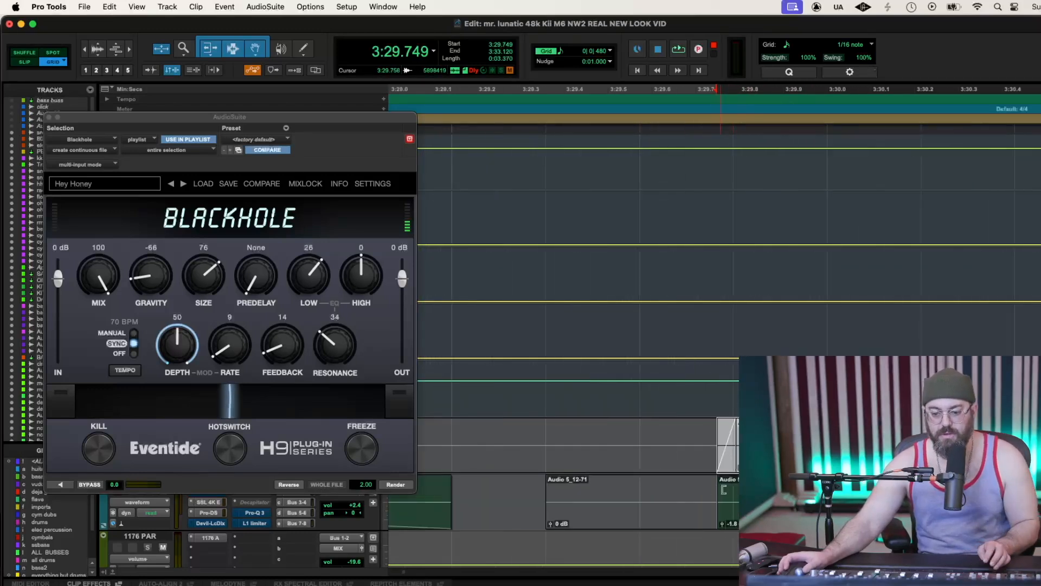
click(721, 490)
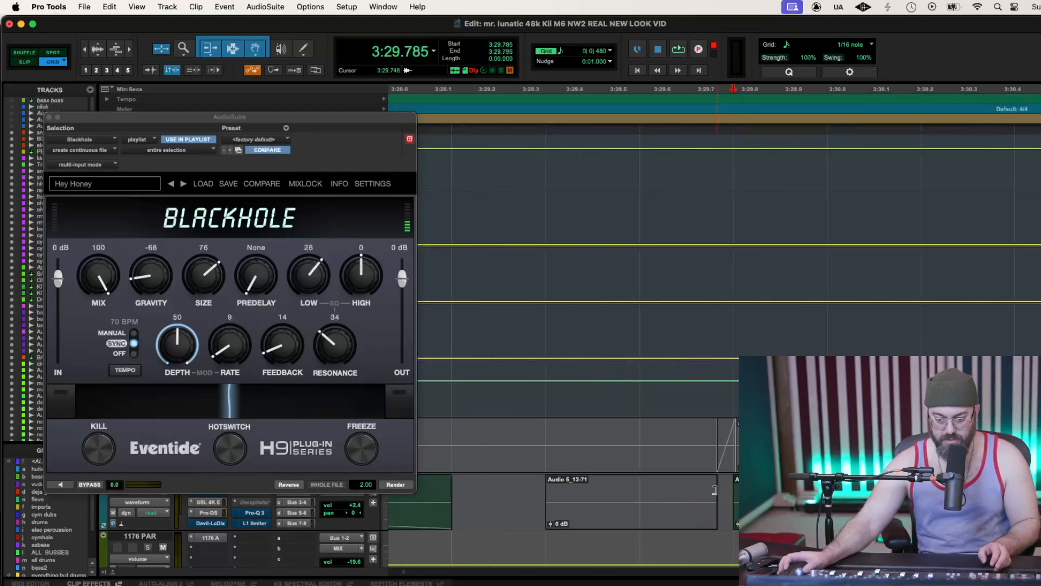
key(super+z)
Try pasting the main vocal from 3:29.571 to 3:33.120 onto the duplicate track at 3:29.571
drag(743, 431, 657, 431)
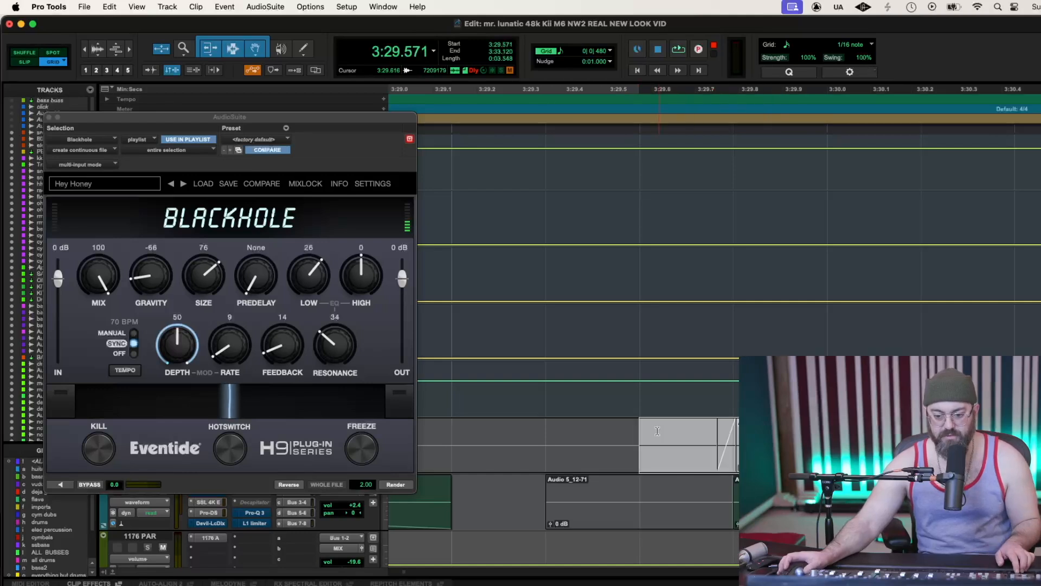
click(640, 493)
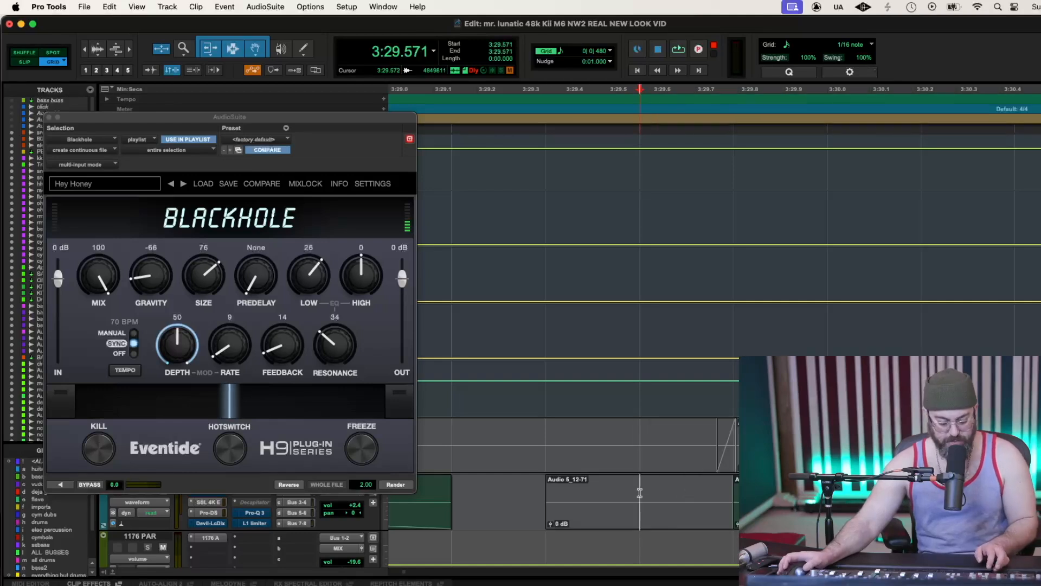
key(super+v)
key(r)
key(r)
key(r)
key(r)
key(r)
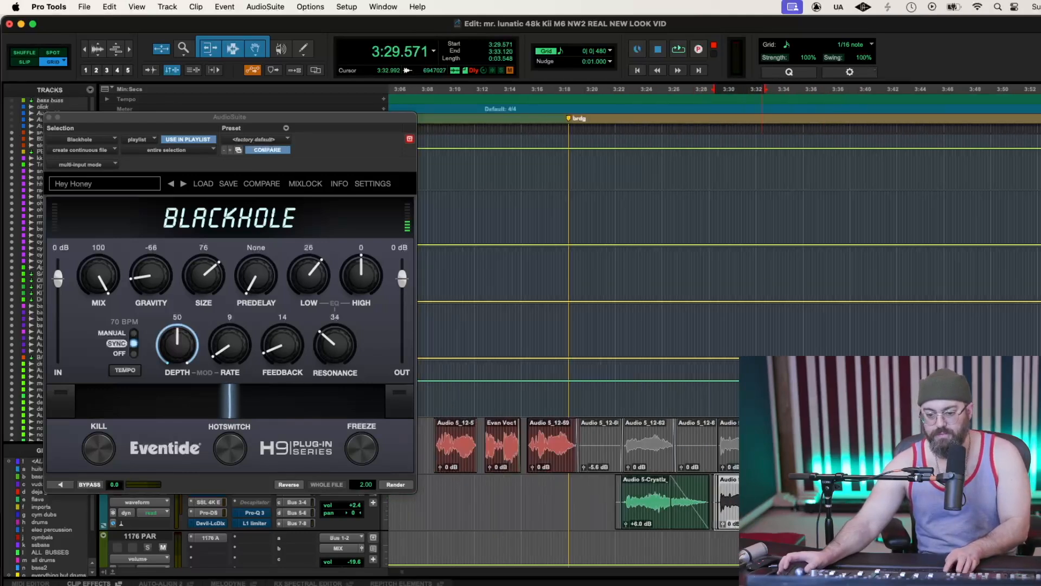
key(super+z)
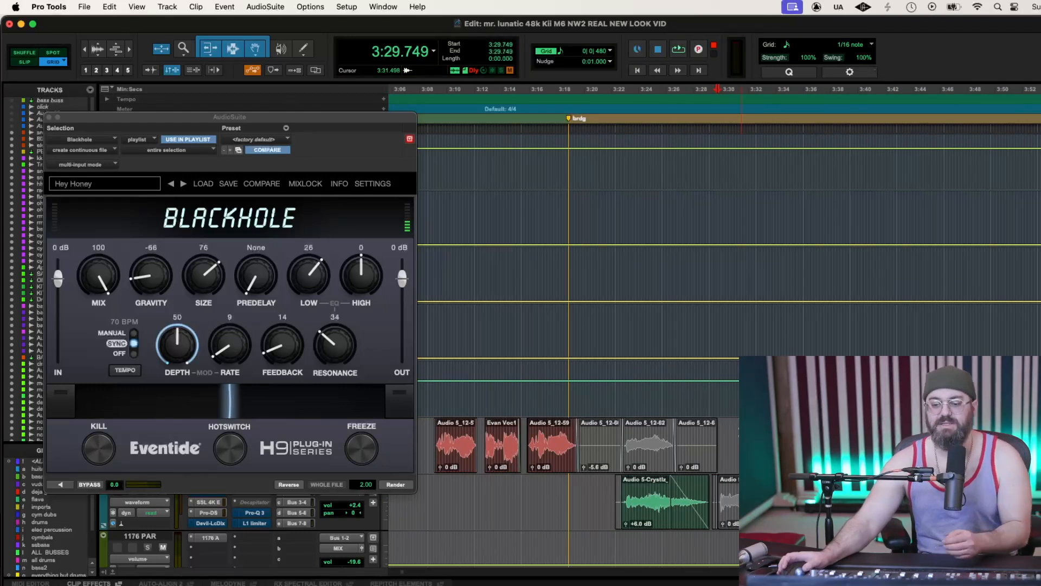
Place the copied main vocal clip on the duplicate track at 3:29.749 and keep it selected through 3:33.120
key(super+shift+z)
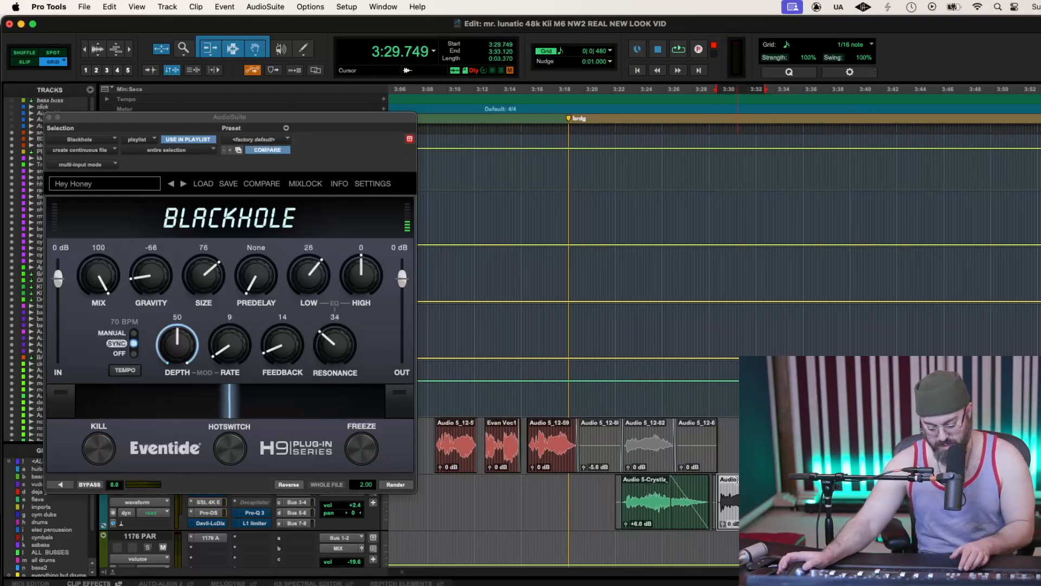
key(p)
key(super+v)
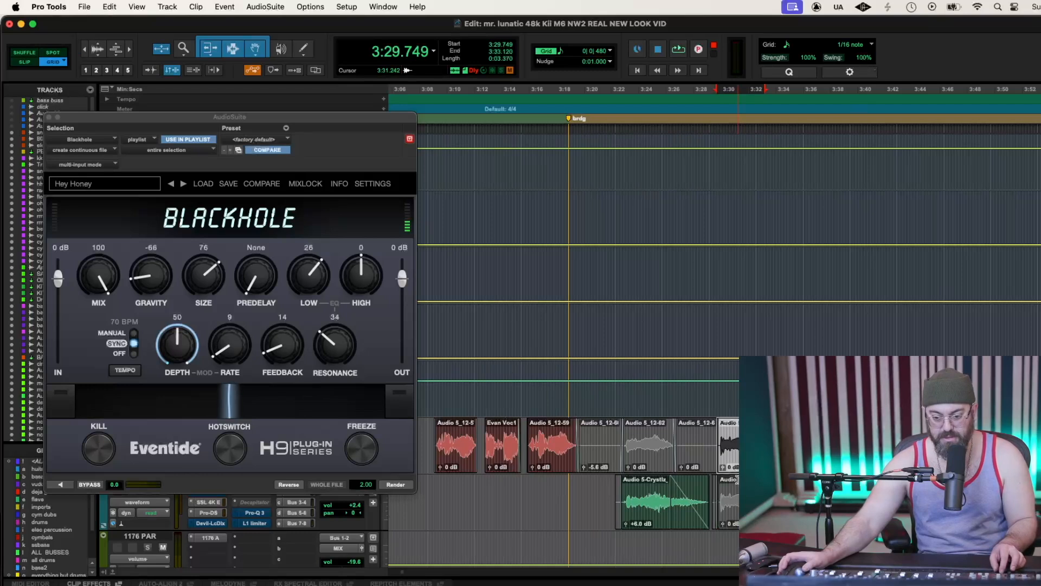
key(semicolon)
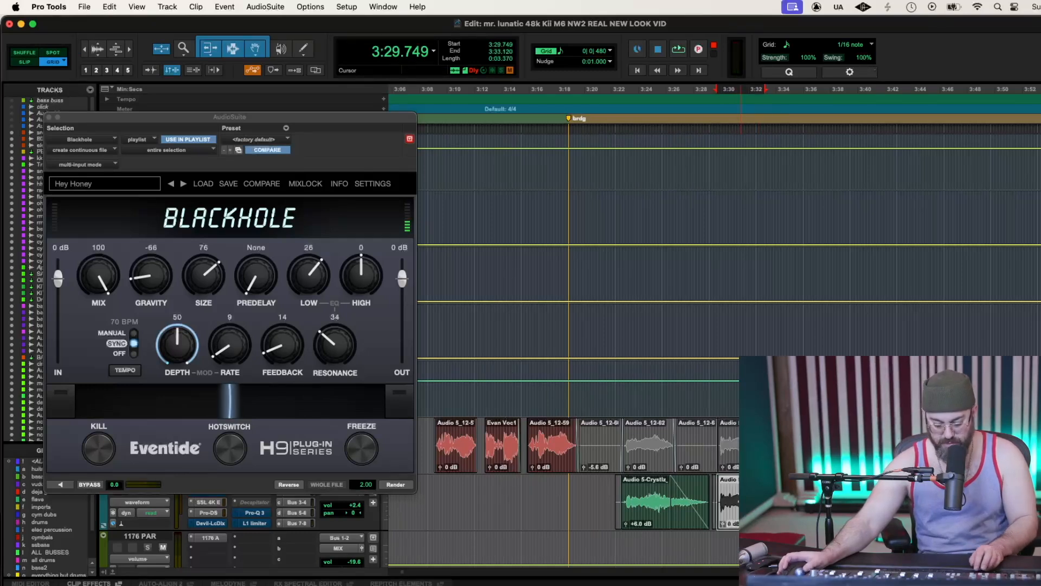
key(t)
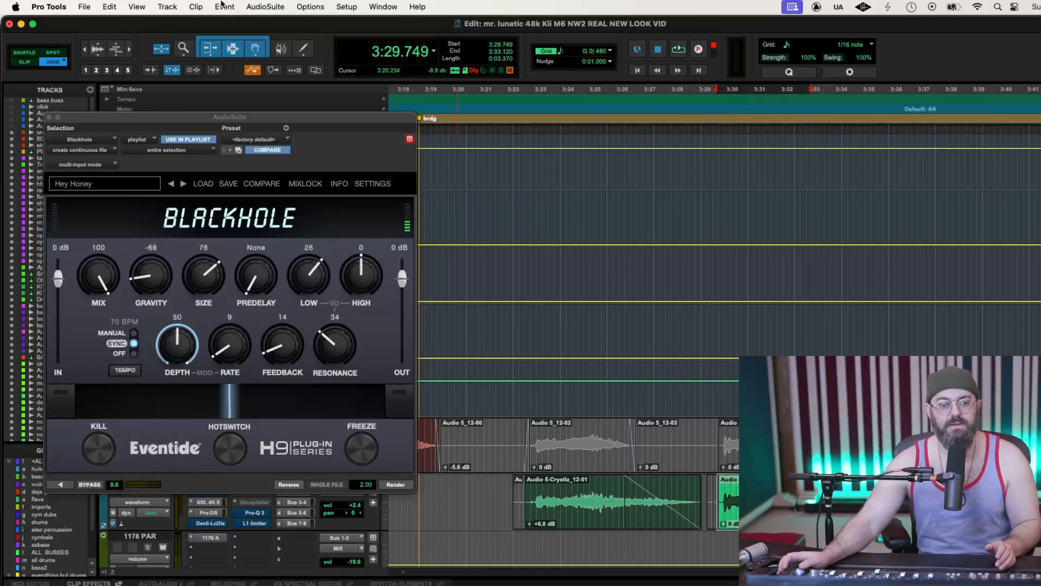
Load the Little Plate reverb in AudioSuite and preview it on the clip selected from 3:29.749 to 3:33.120
click(253, 8)
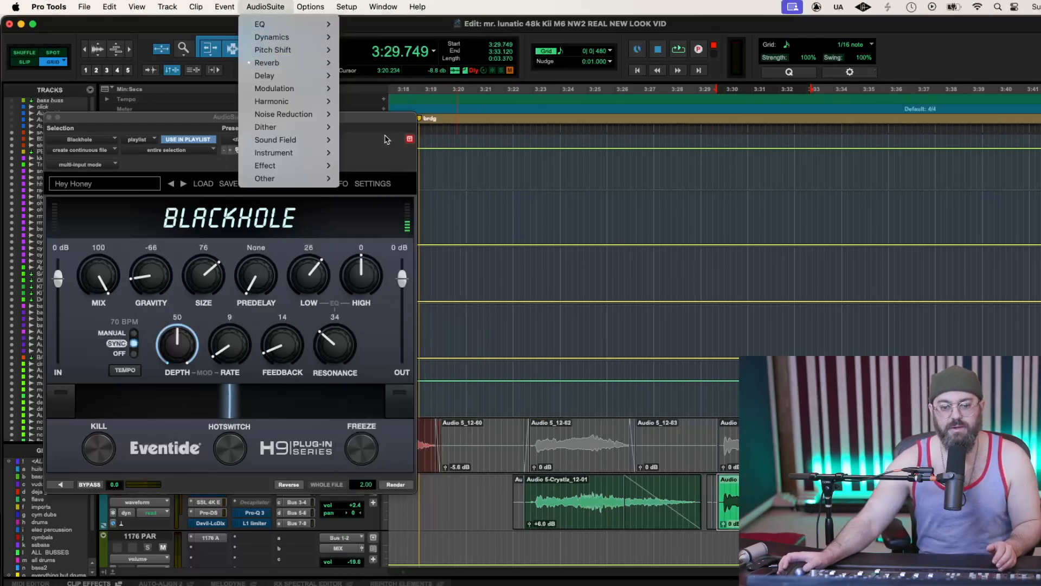
mouse_move(302, 64)
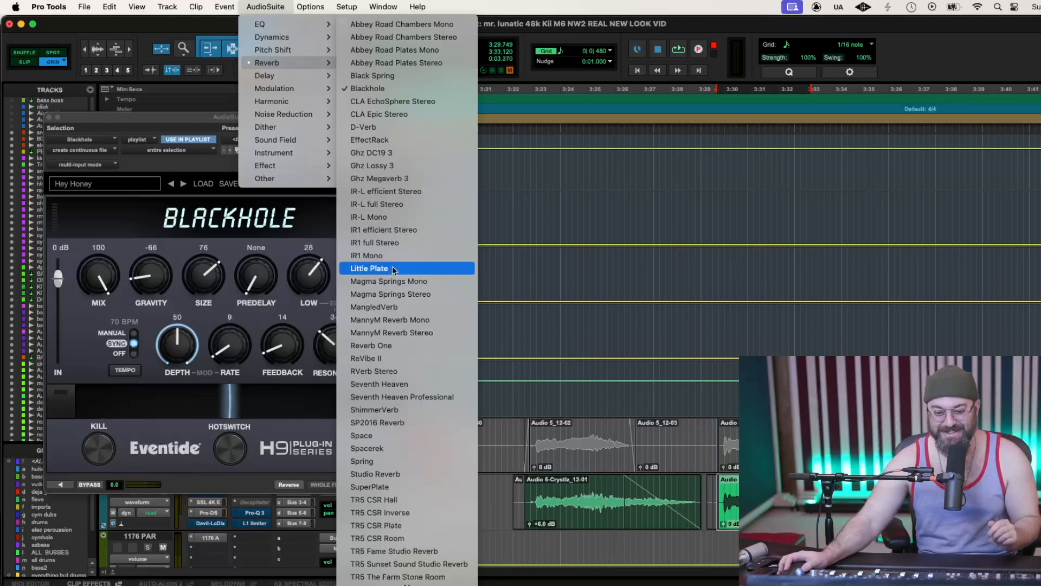
click(394, 270)
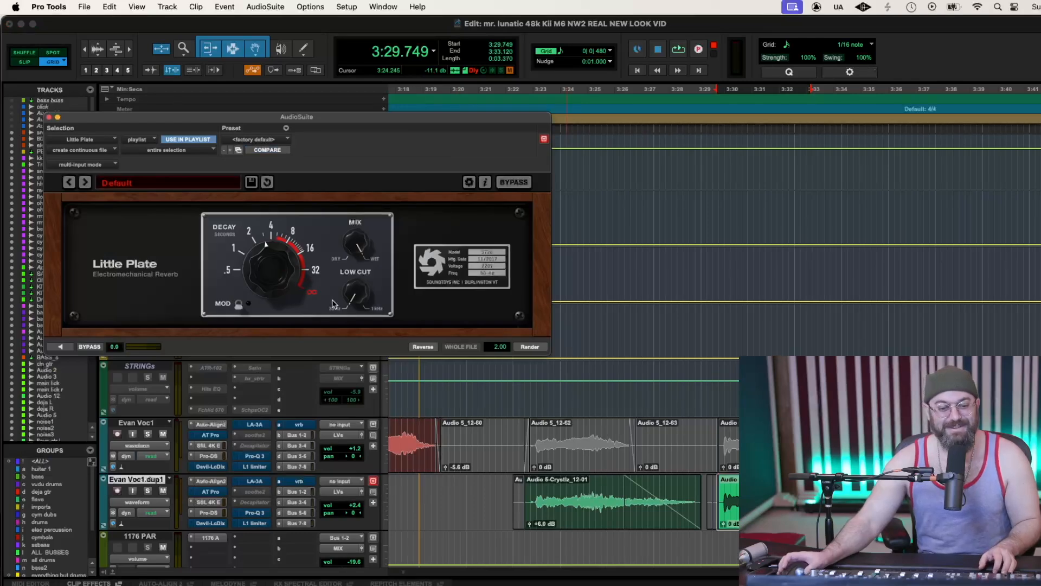
click(61, 347)
click(61, 347)
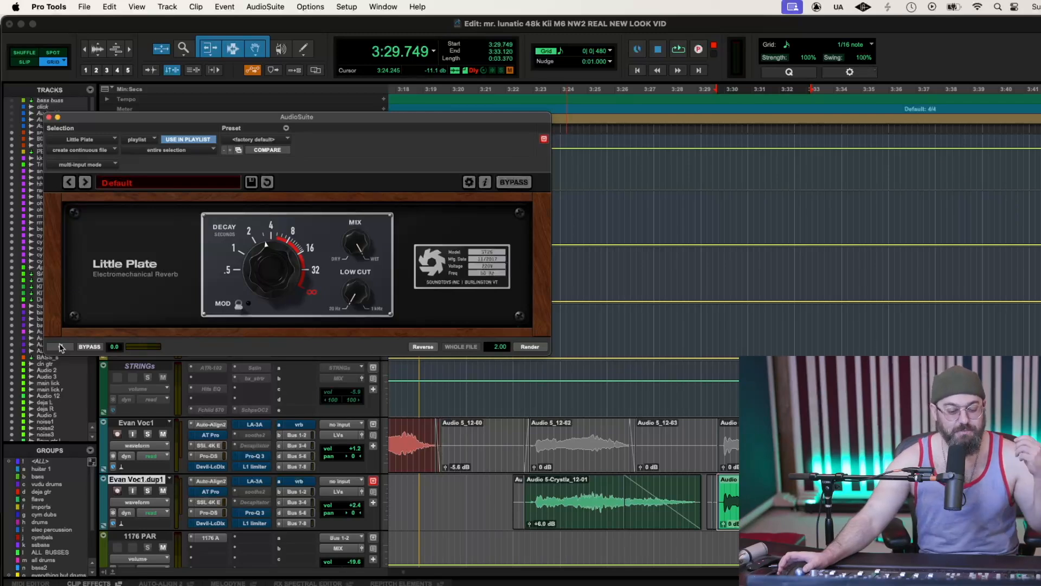
Render Little Plate on the selected duplicate clip, re-render it with a shorter decay, and play it back from 3:29.749
click(529, 347)
key(space)
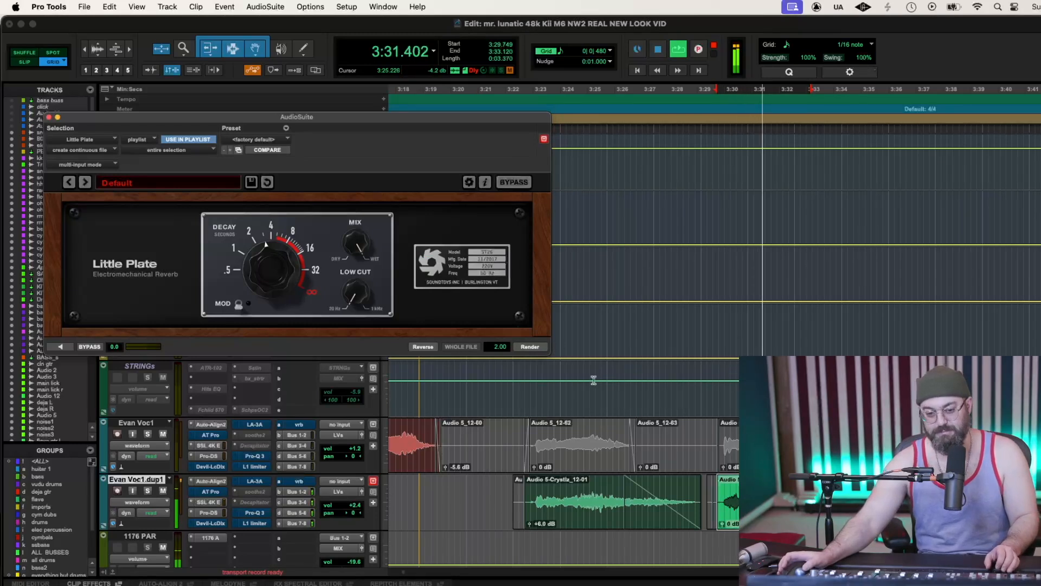
key(space)
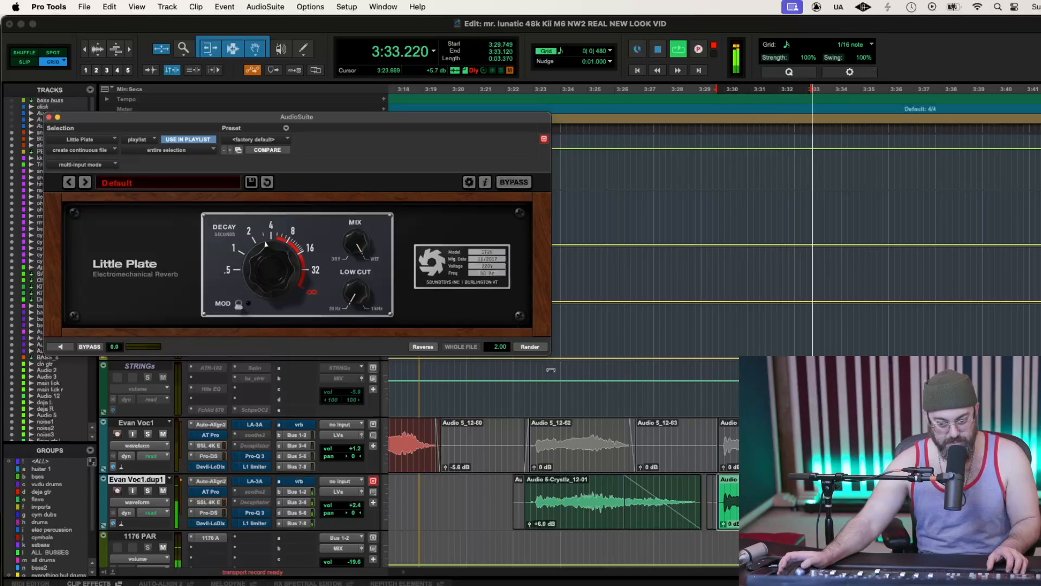
key(space)
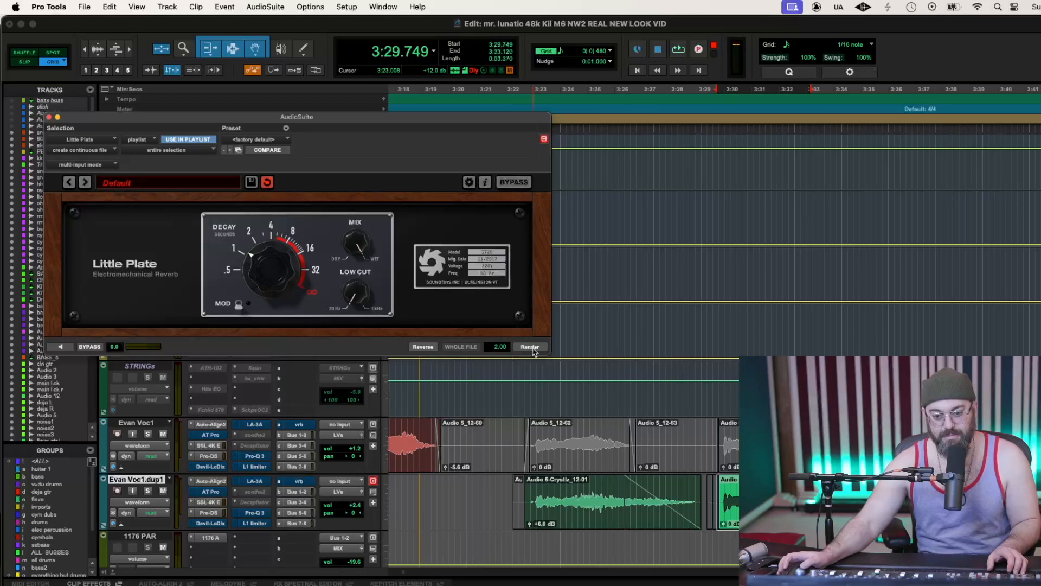
key(space)
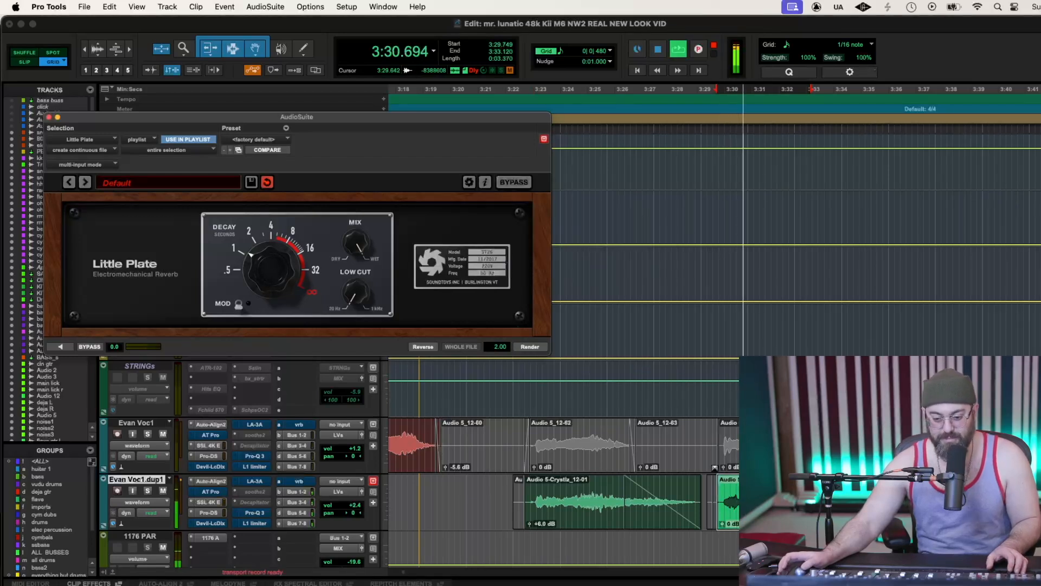
Fade in the rendered clip from 3:29.749 to 3:30.000, set its gain to +1.7 dB, and play from 3:28.500
drag(720, 482, 725, 483)
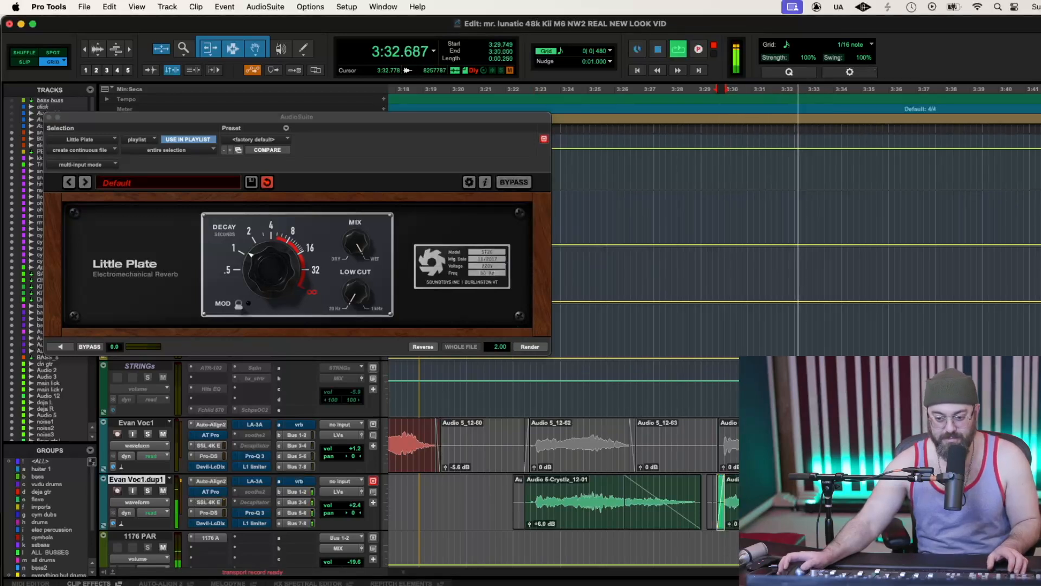
drag(805, 482, 803, 482)
key(space)
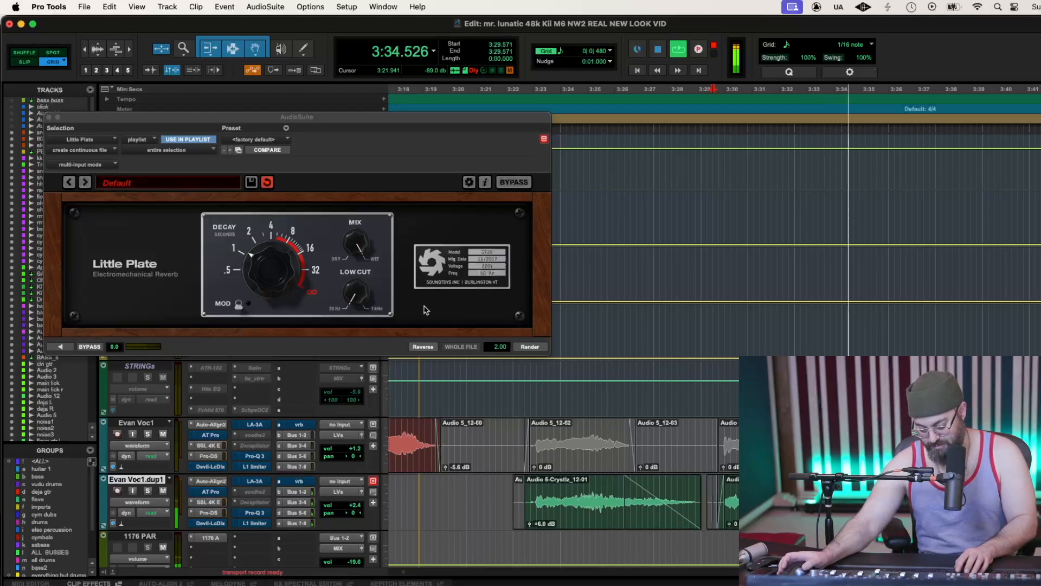
click(729, 524)
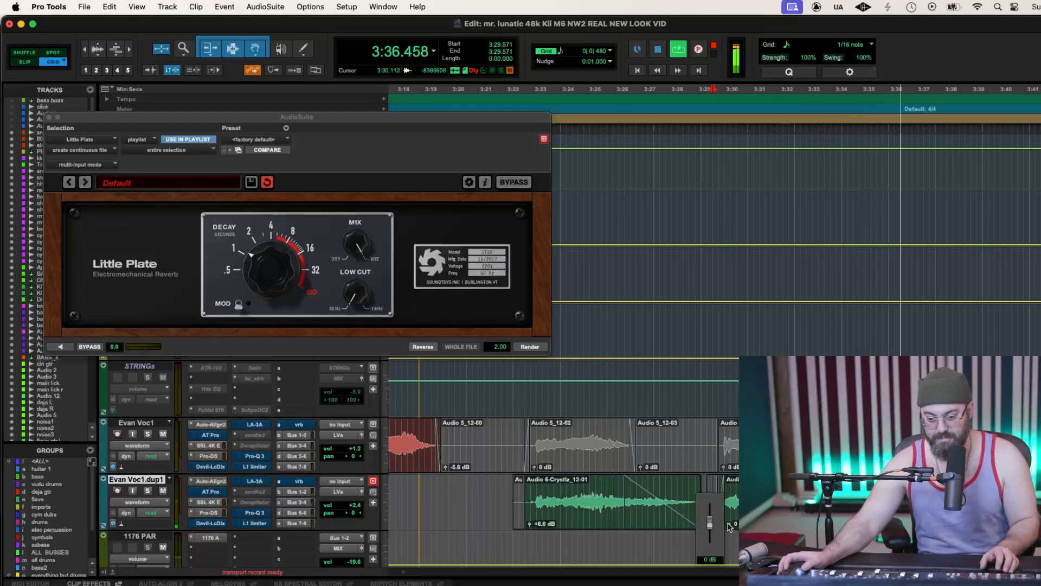
drag(729, 525, 730, 523)
click(684, 490)
key(space)
key(space)
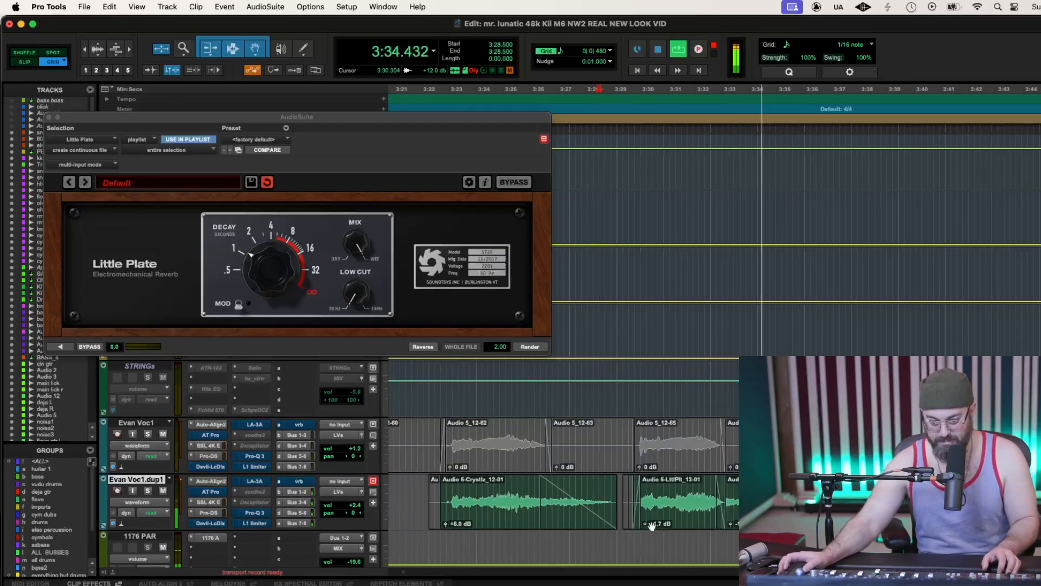
Try adjusting the duplicate track's fade at 3:47.142 to end at 3:49.714, and play from 3:29.571
key(r)
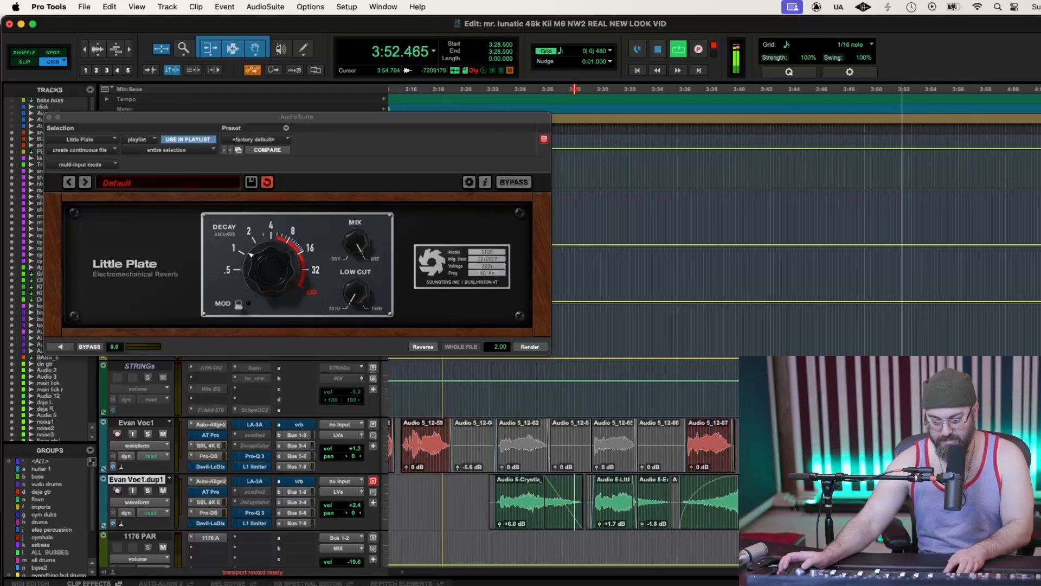
drag(830, 493, 875, 493)
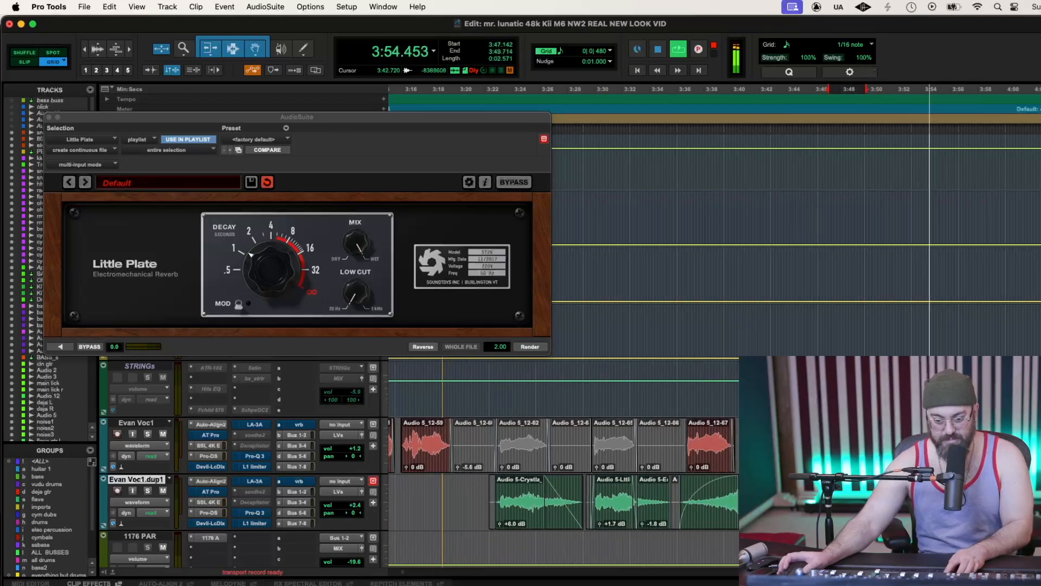
click(590, 483)
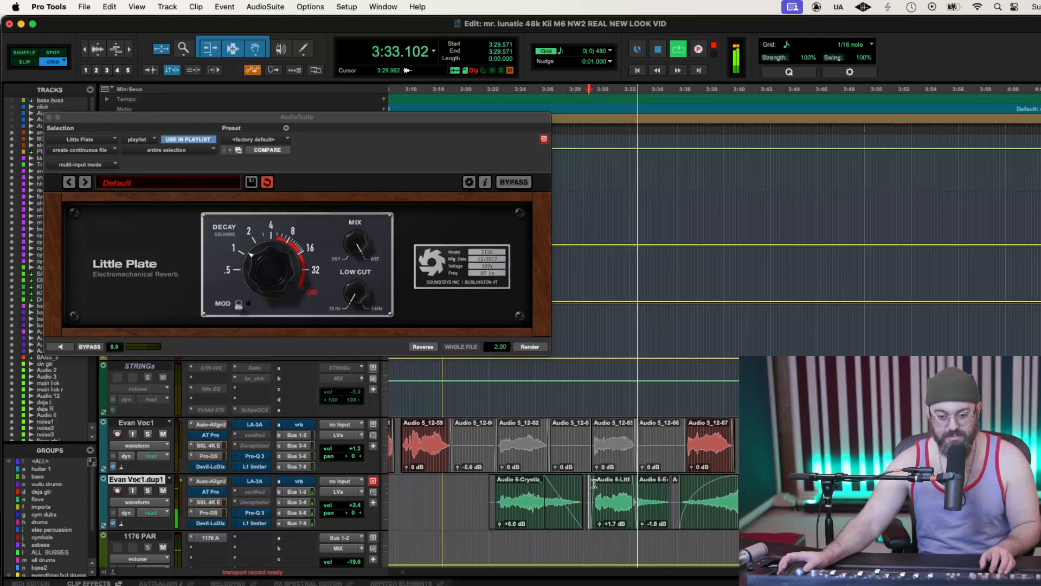
click(606, 487)
key(t)
key(t)
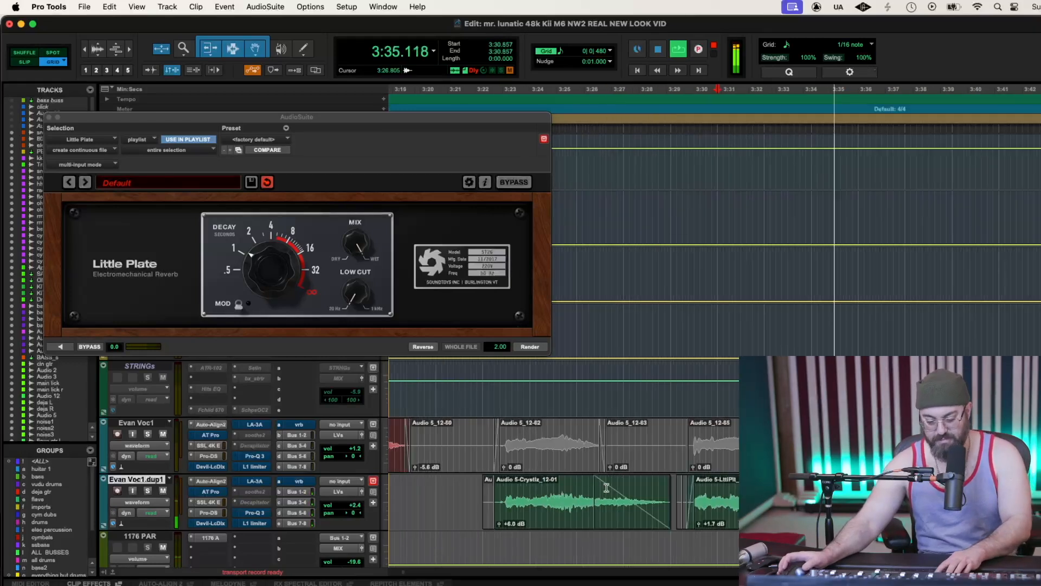
Undo the latest fade, gain and Little Plate render edits back to the unprocessed vocal clip at 3:29.749
key(super+z)
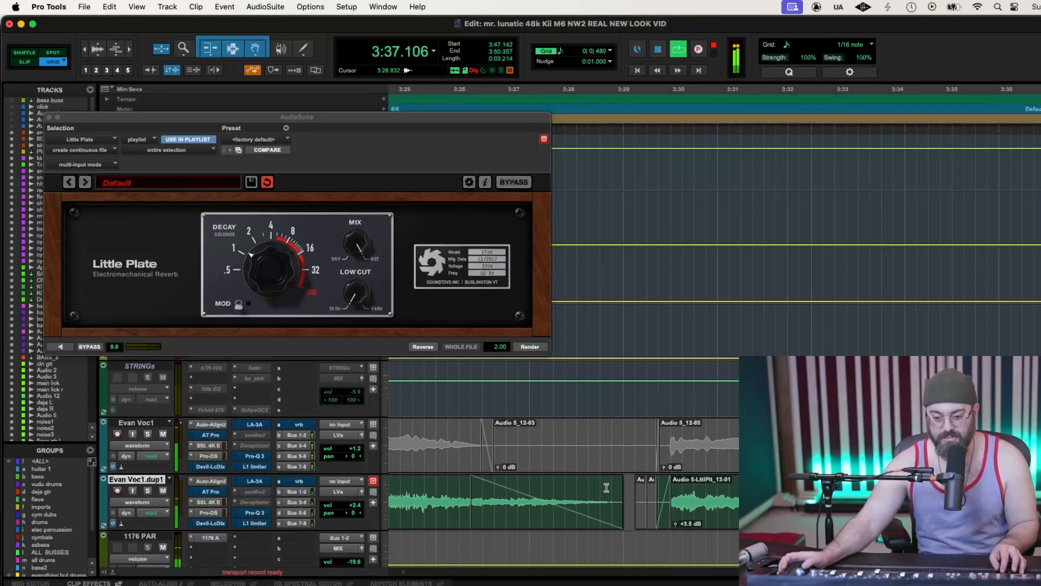
key(super+z)
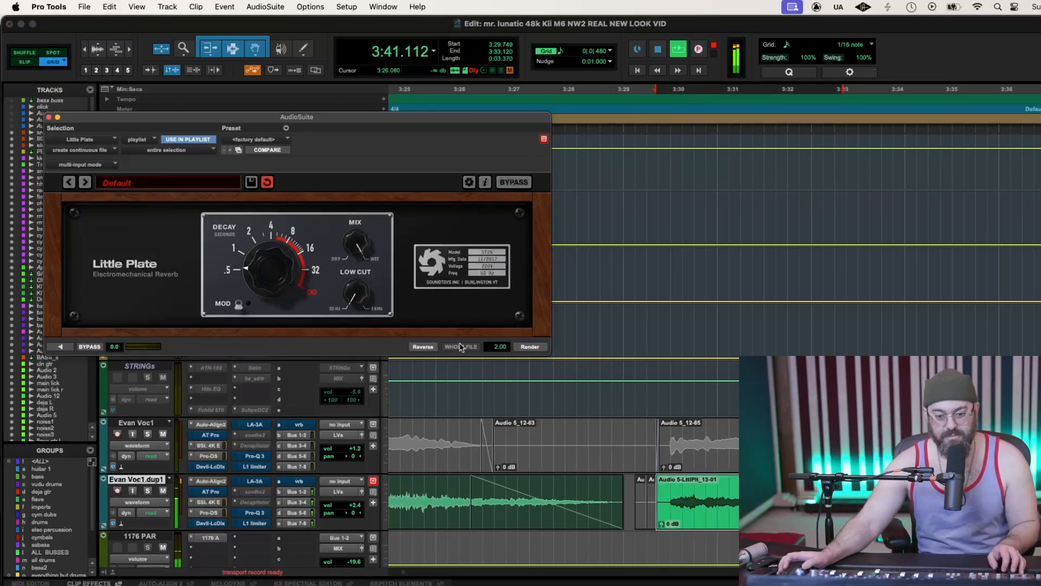
key(super+z)
Render Little Plate with about 0.5 seconds of decay on the clip, play it, and set its gain to +4.4 dB
click(519, 347)
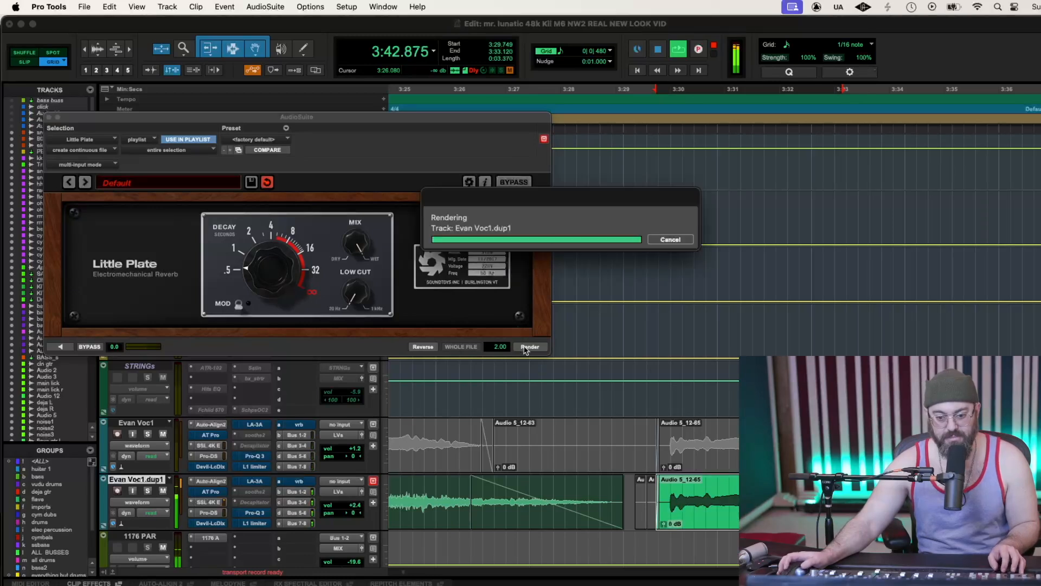
key(space)
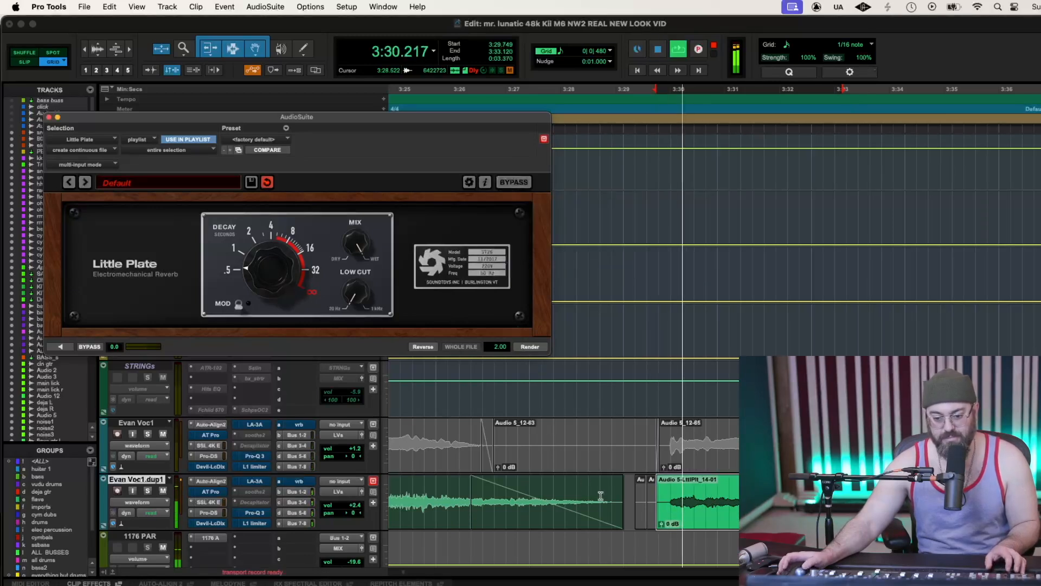
drag(661, 523, 678, 523)
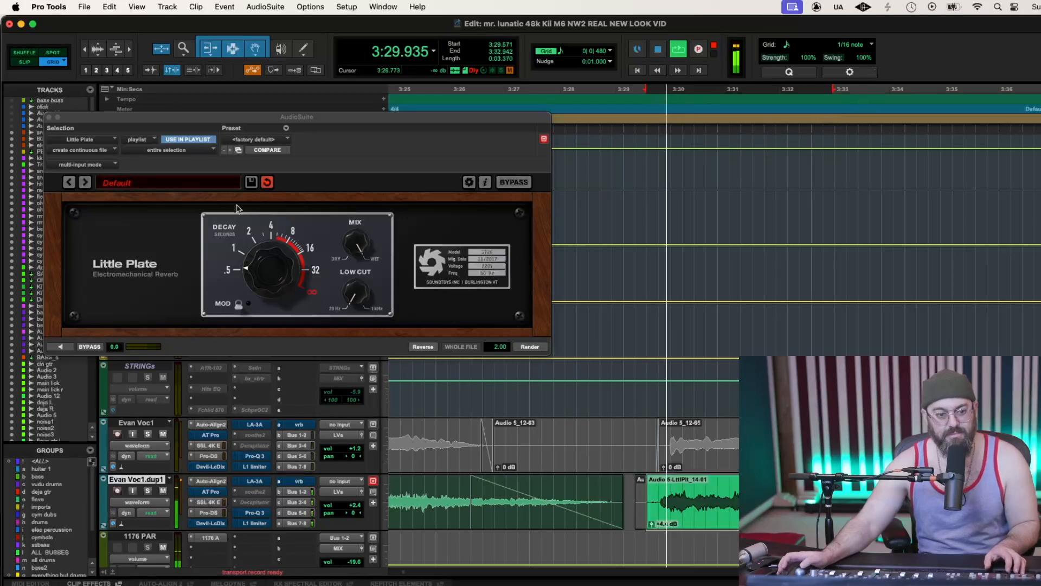
Switch to Slip mode and try shifting the rendered clip slightly later and trimming its start while playing from 3:28.608
key(F2)
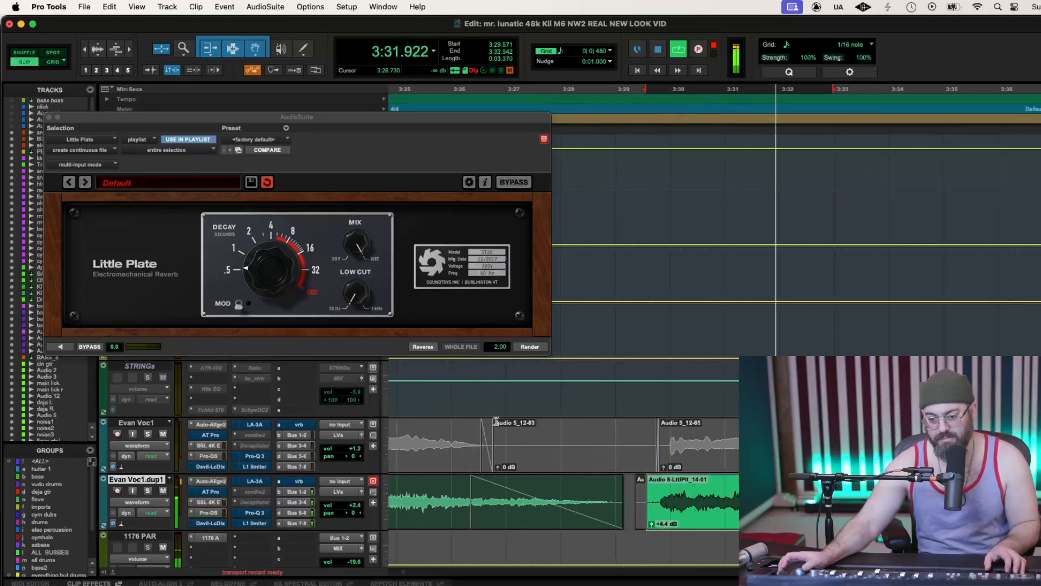
key(space)
drag(671, 519, 676, 519)
click(594, 485)
key(space)
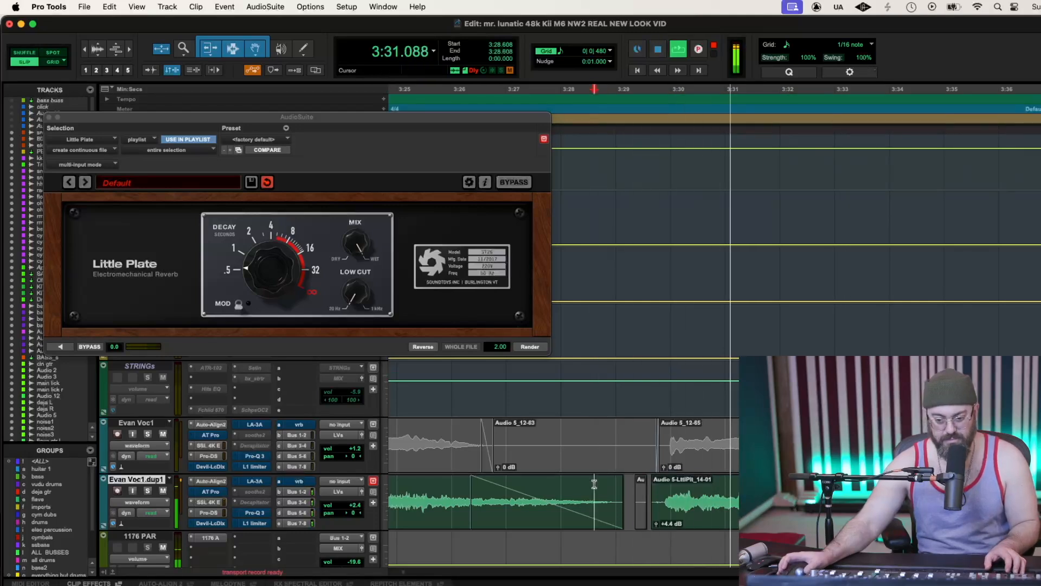
drag(655, 496, 660, 496)
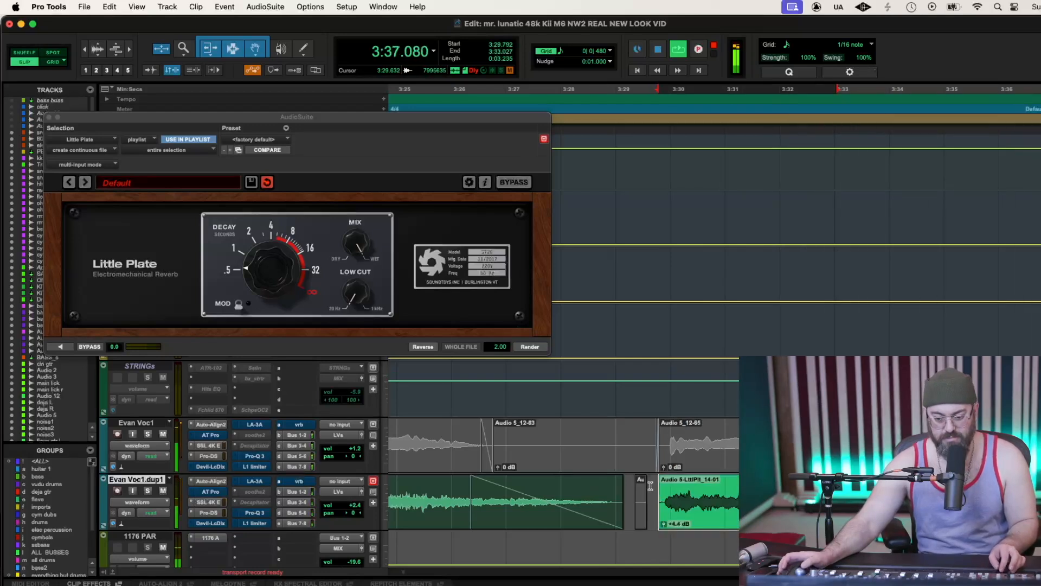
Undo the clip timing, gain and short-decay reverb edits, and play the original vocal clip from 3:29.749
key(super+z)
key(super+z)
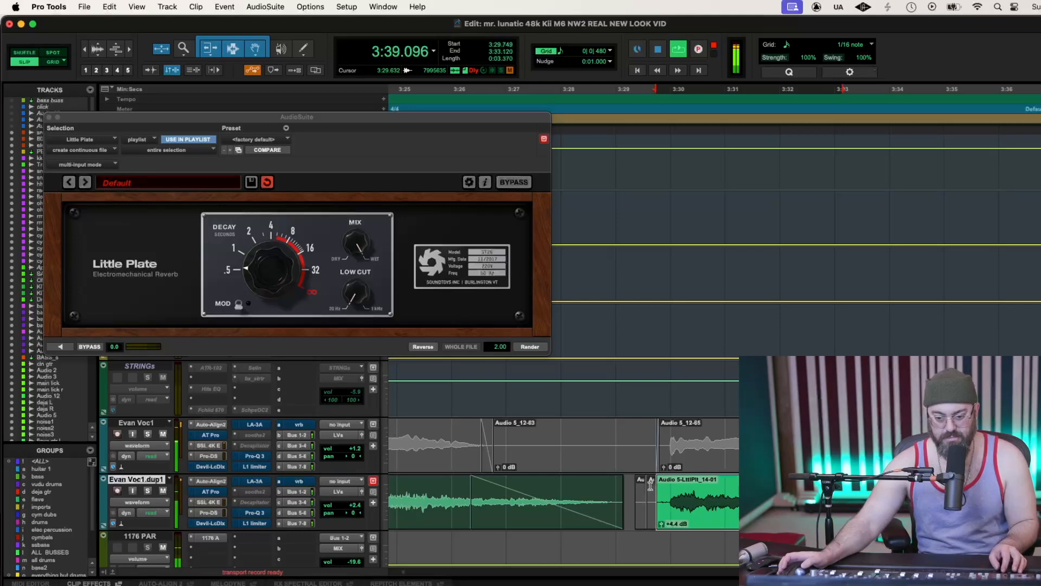
key(space)
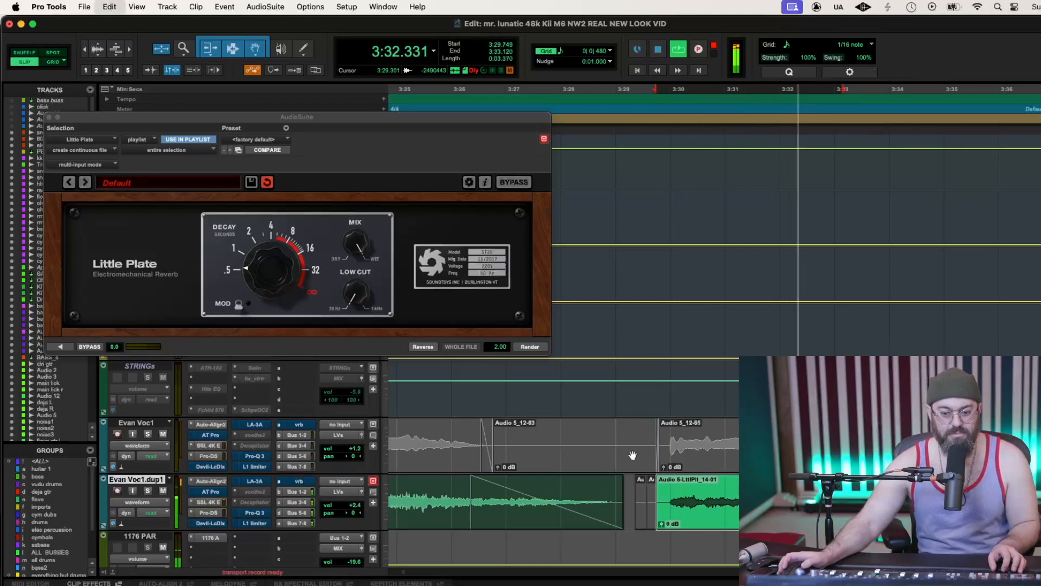
key(super+z)
key(space)
key(space)
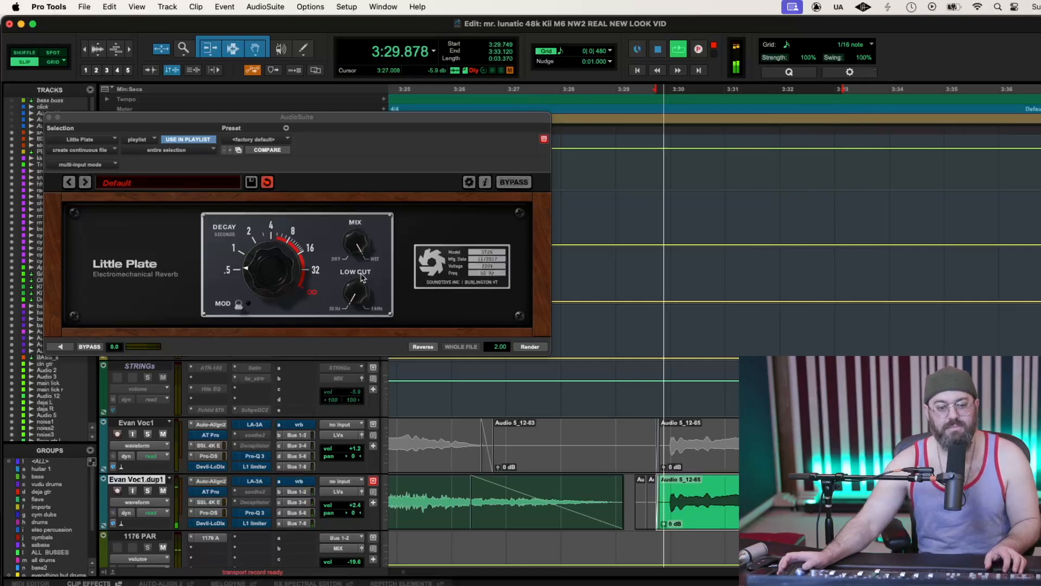
Stop playback, load Little Plate's Vocal Abbey 1 preset, and render it on the clip at 3:29.749
key(space)
click(181, 183)
mouse_move(177, 194)
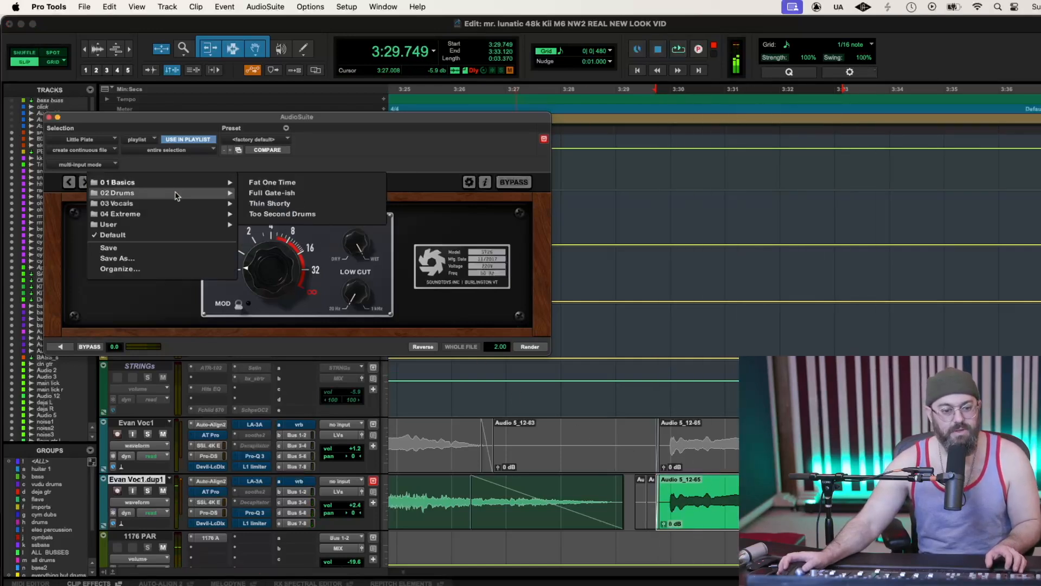
click(265, 215)
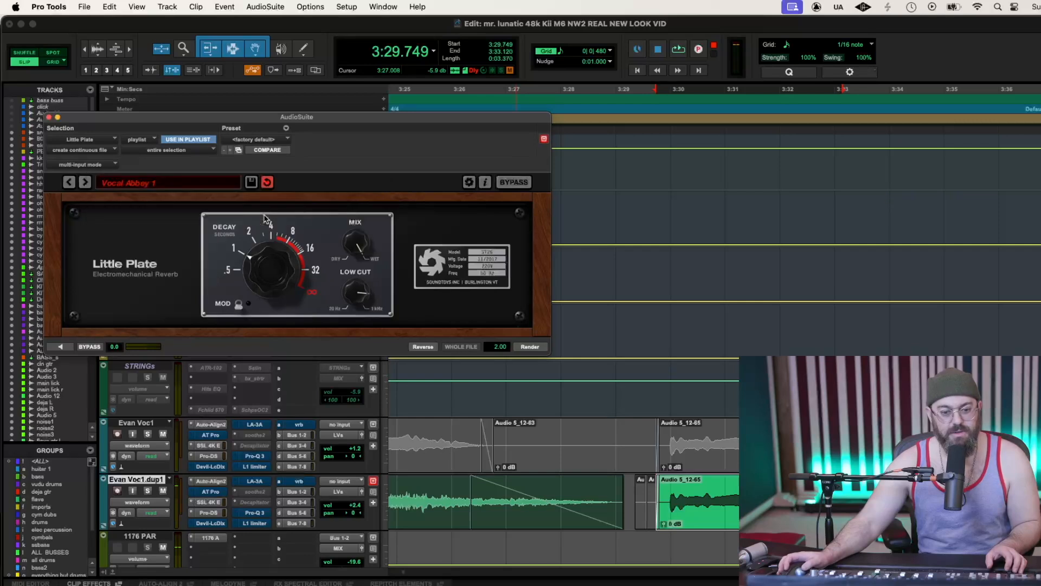
click(529, 347)
Play the Vocal Abbey 1 render from 3:29.749 and set the clip's gain to +5.2 dB
key(space)
drag(661, 524, 661, 523)
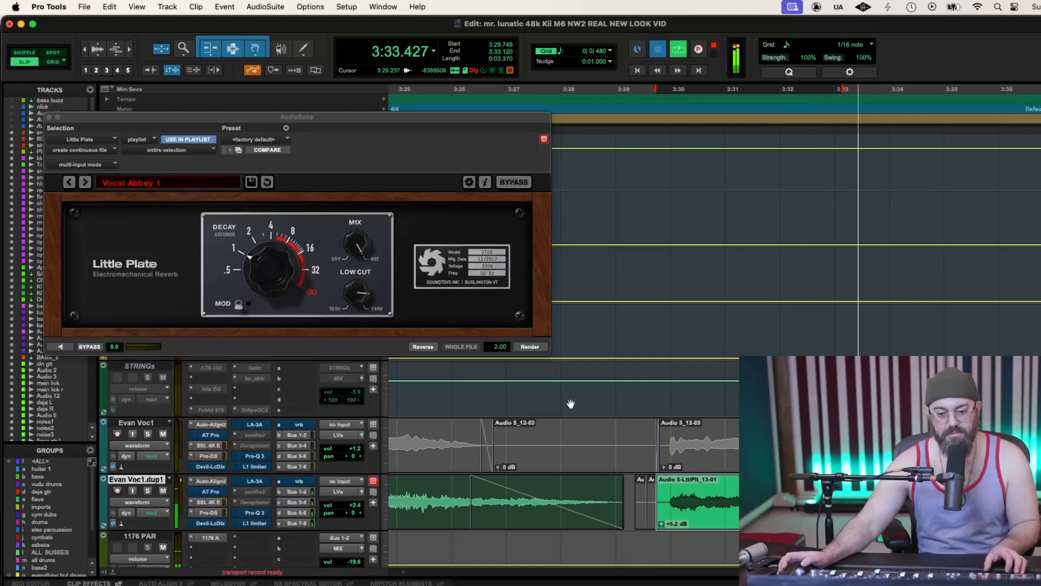
key(space)
Load Crystallizer in AudioSuite with its Radio Echo preset and render it on the selected reverb clip
click(266, 7)
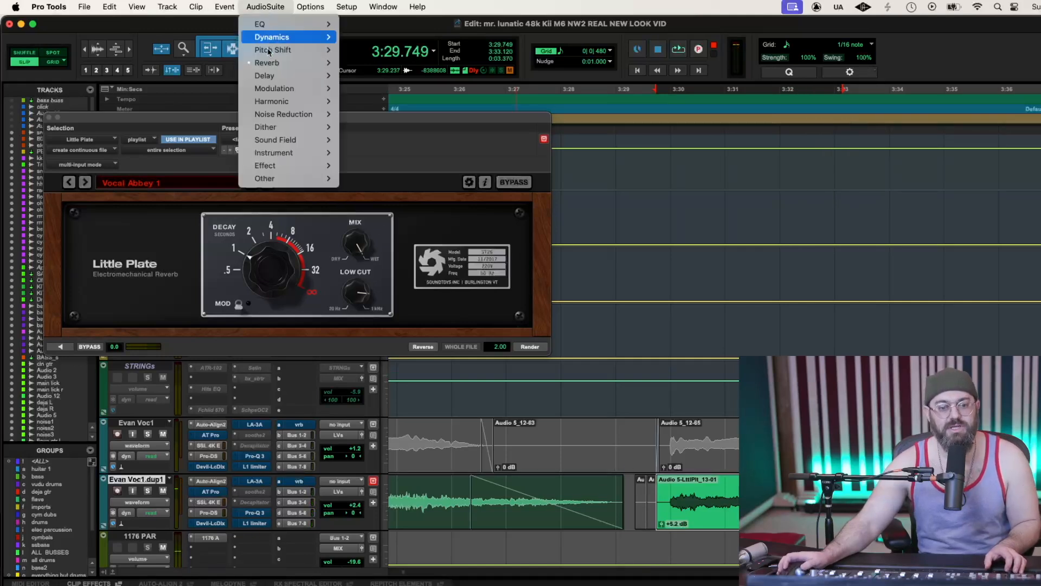
mouse_move(277, 76)
click(391, 116)
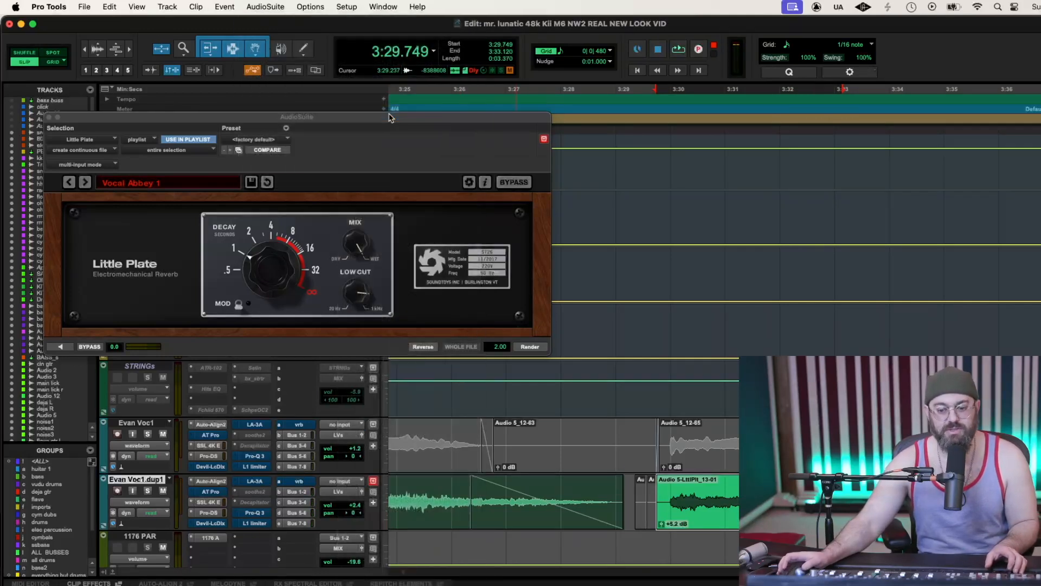
click(176, 186)
mouse_move(184, 216)
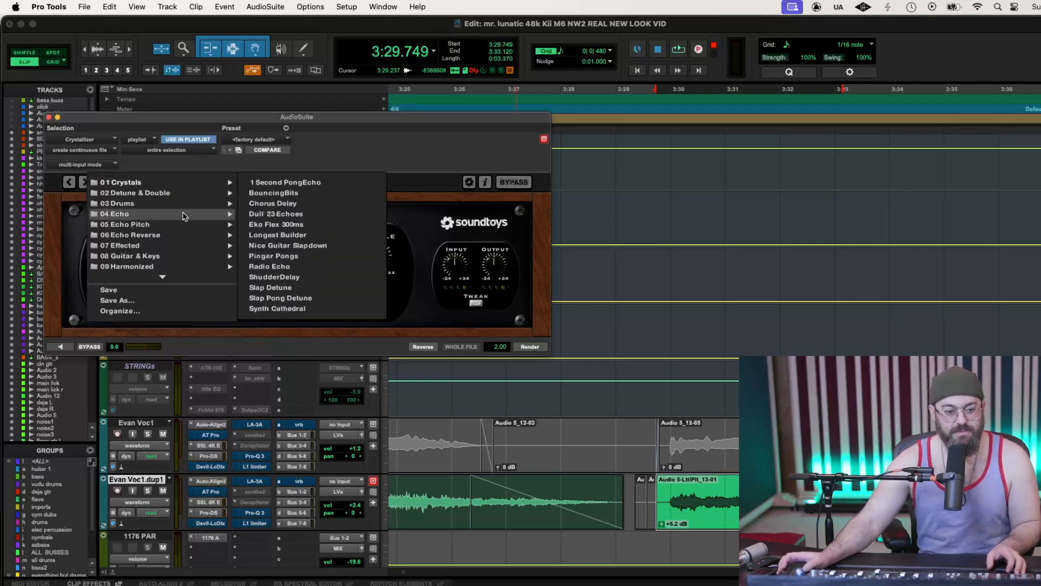
click(275, 267)
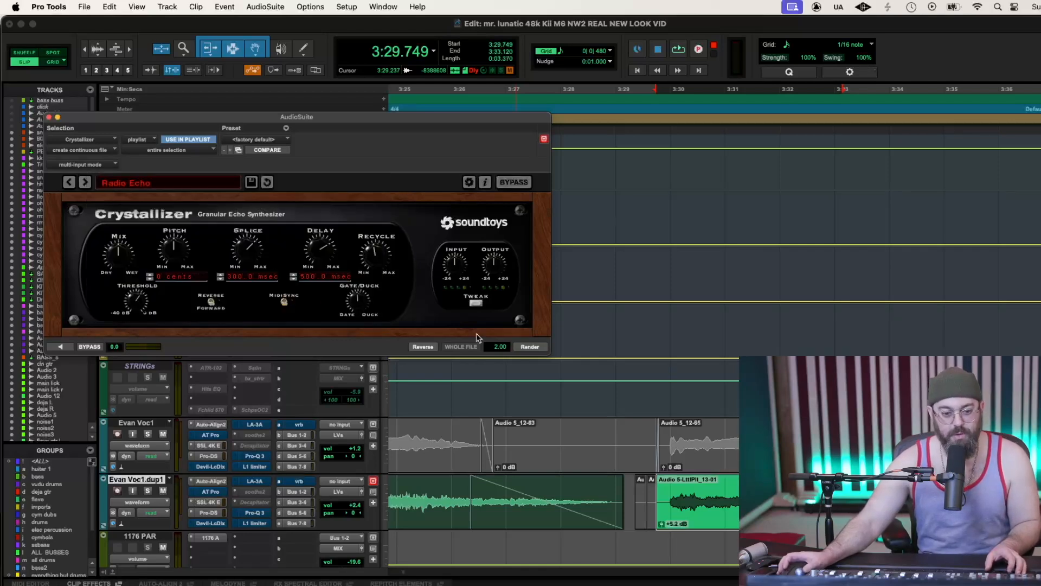
click(520, 347)
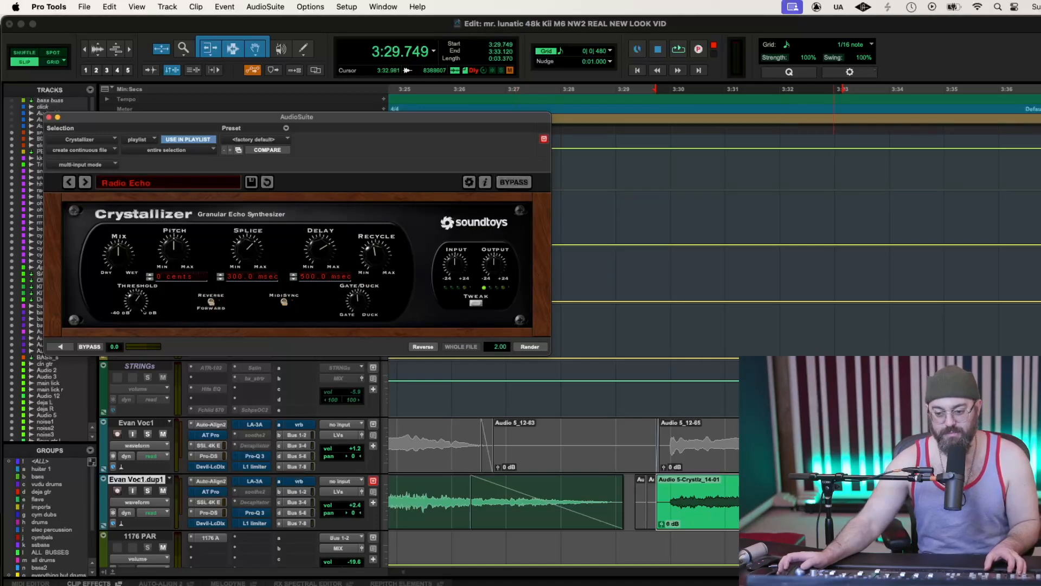
Trim the start of the Crystallizer render slightly and play it from 3:29.248
click(721, 478)
drag(658, 480, 660, 480)
click(629, 487)
key(space)
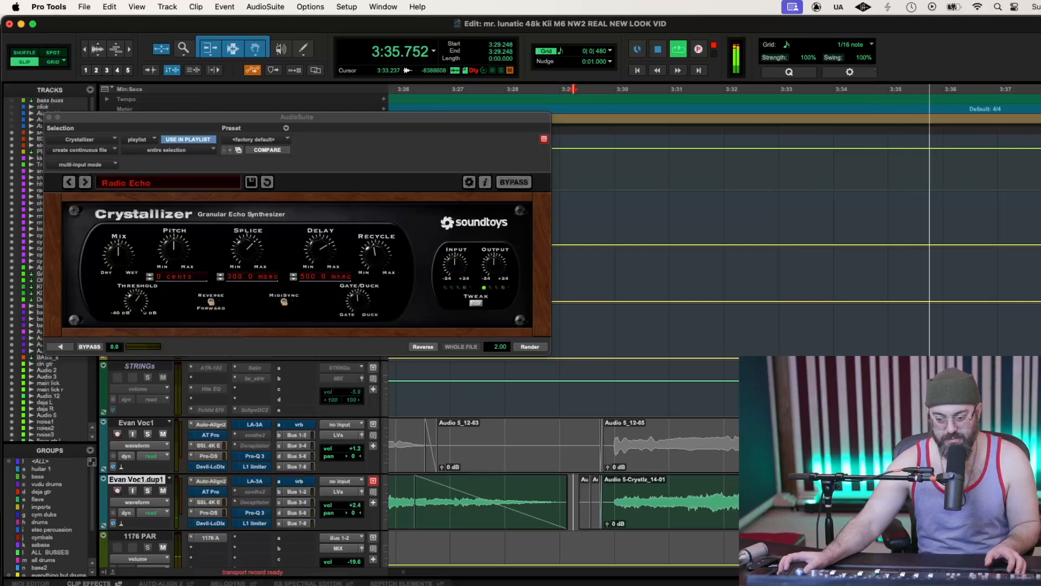
Adjust the Crystallizer clip's end, set its gain to +3.5 dB, and play from 3:29.301
drag(781, 498, 796, 498)
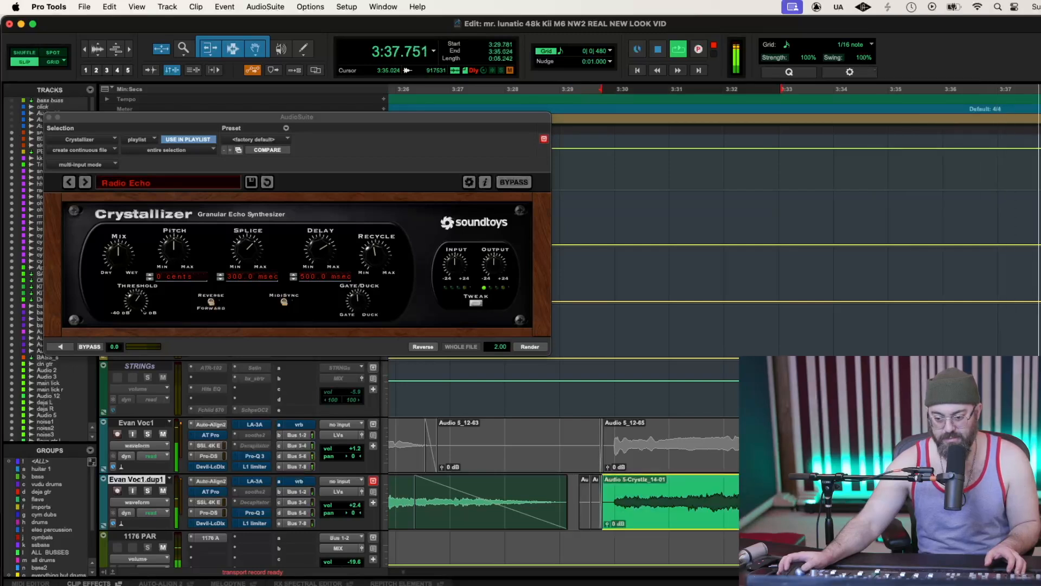
key(space)
drag(606, 525, 613, 525)
click(576, 485)
key(space)
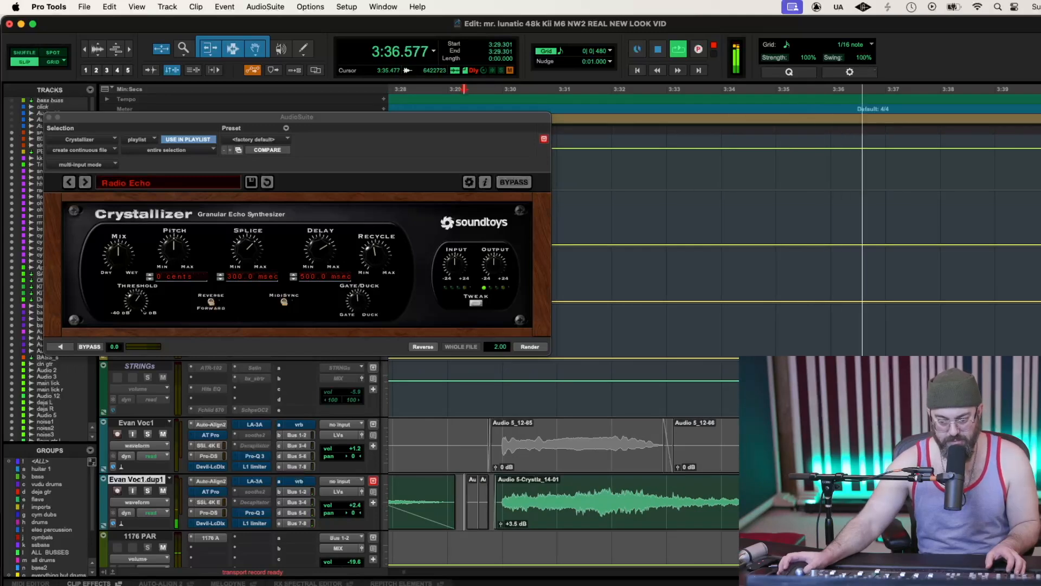
Try the following echo clip from 3:32.352 at reduced gain, and extend the Crystallizer clip over it to 3:33.493
drag(783, 502, 640, 521)
key(space)
key(space)
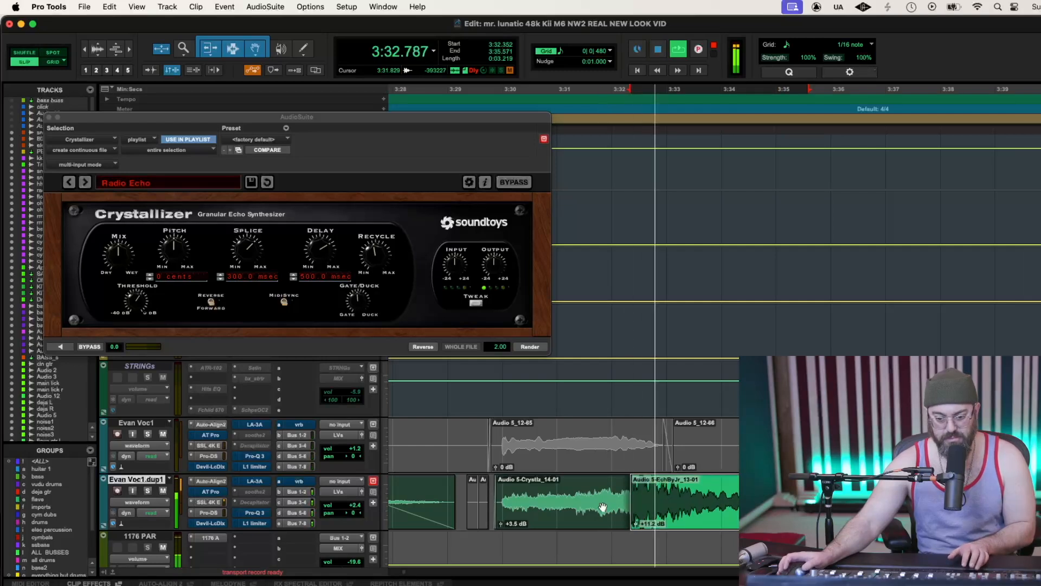
drag(638, 527, 693, 496)
key(space)
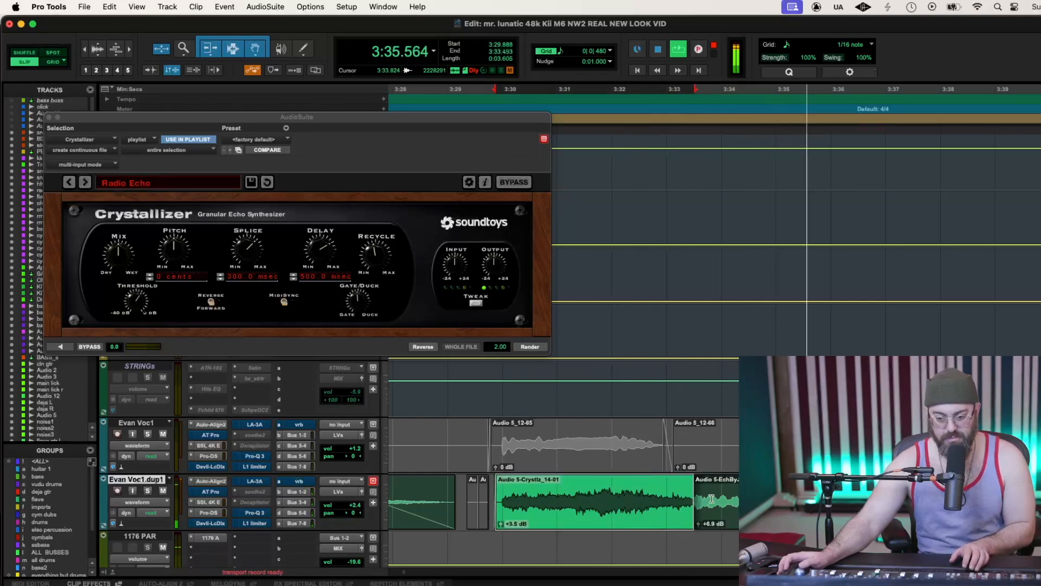
Extend the Crystallizer clip to 3:35.008 and delete the leftover echo clip fragment after it
drag(695, 510, 776, 481)
click(796, 510)
key(Delete)
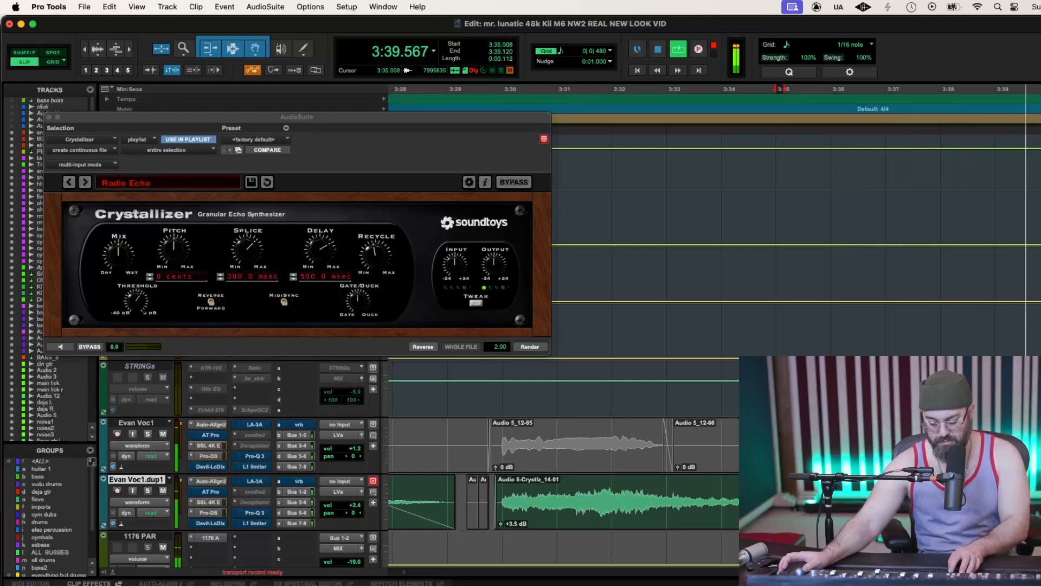
Review the remaining bridge effect clips on the duplicate vocal track during playback and close the Crystallizer window
key(r)
key(r)
key(r)
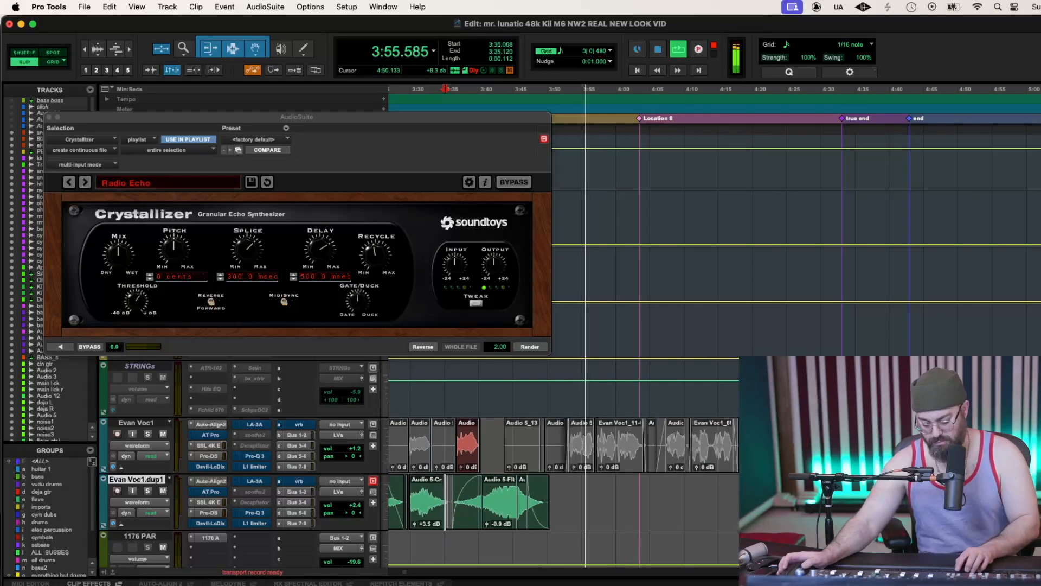
key(super+bracketleft)
key(super+bracketleft)
key(super+bracketleft)
key(super+bracketright)
key(super+bracketright)
key(super+bracketright)
key(super+bracketright)
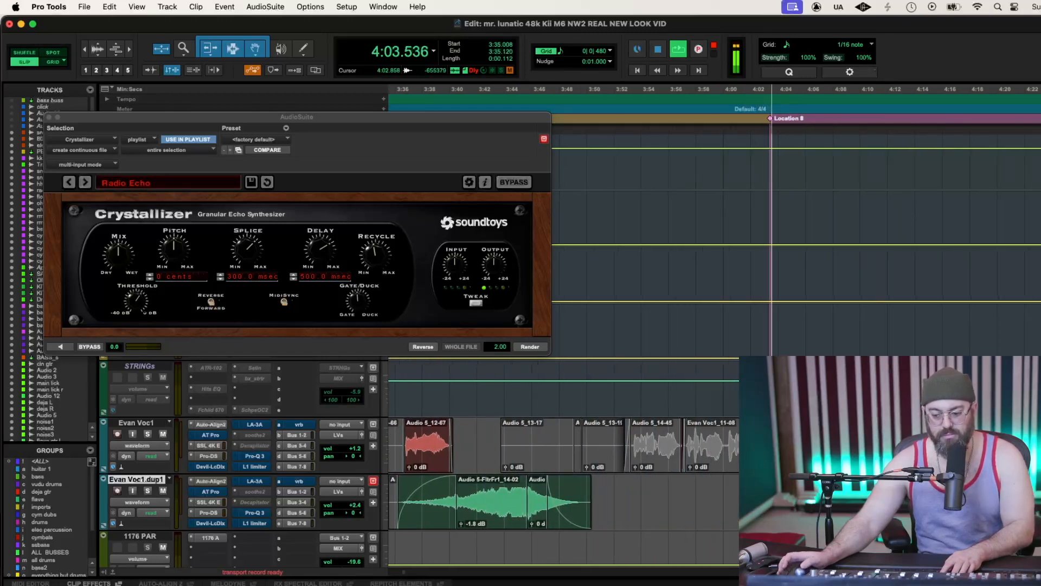
click(49, 117)
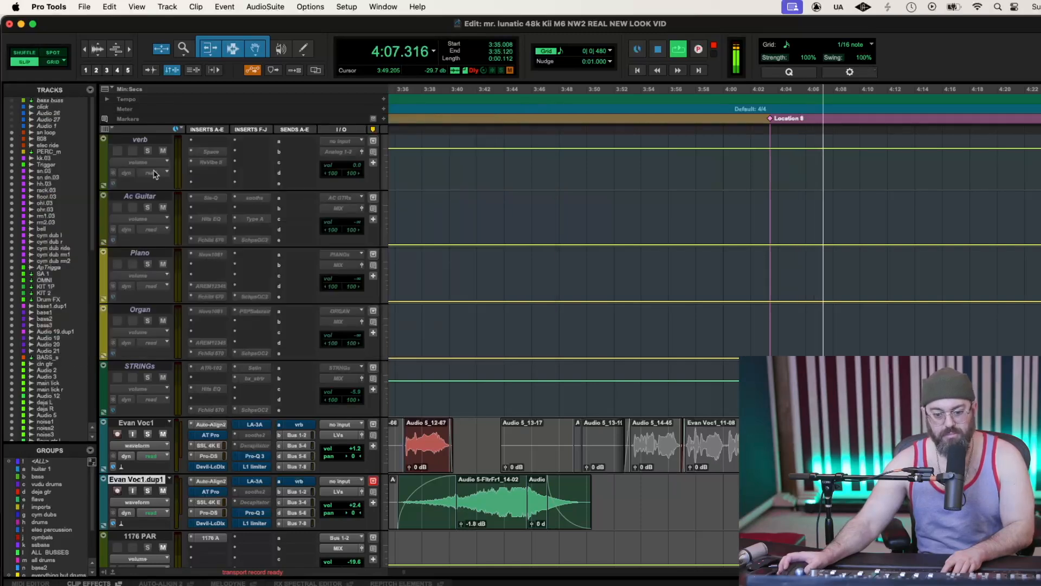
Look through the vocal, delay and reverb tracks and their volume automation across the whole song
key(r)
key(r)
key(r)
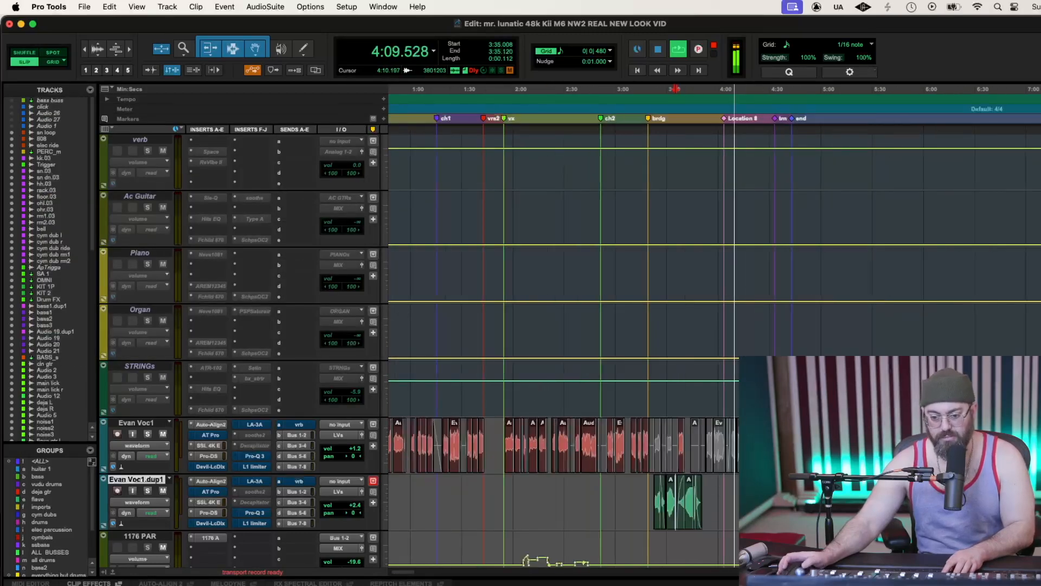
scroll(559, 326, down, 3)
scroll(558, 325, down, 4)
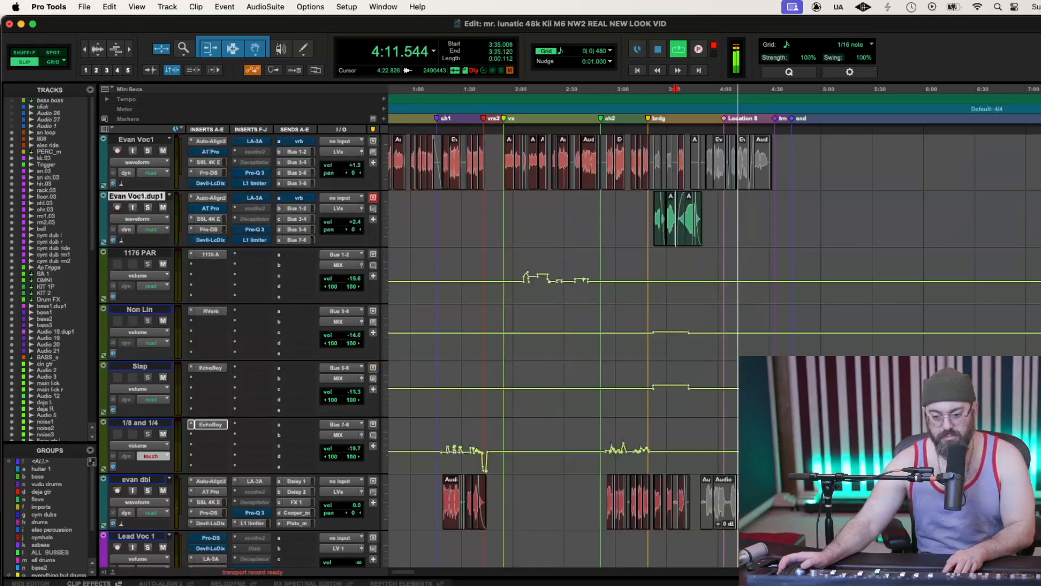
scroll(558, 325, down, 3)
scroll(559, 326, up, 4)
scroll(559, 325, down, 5)
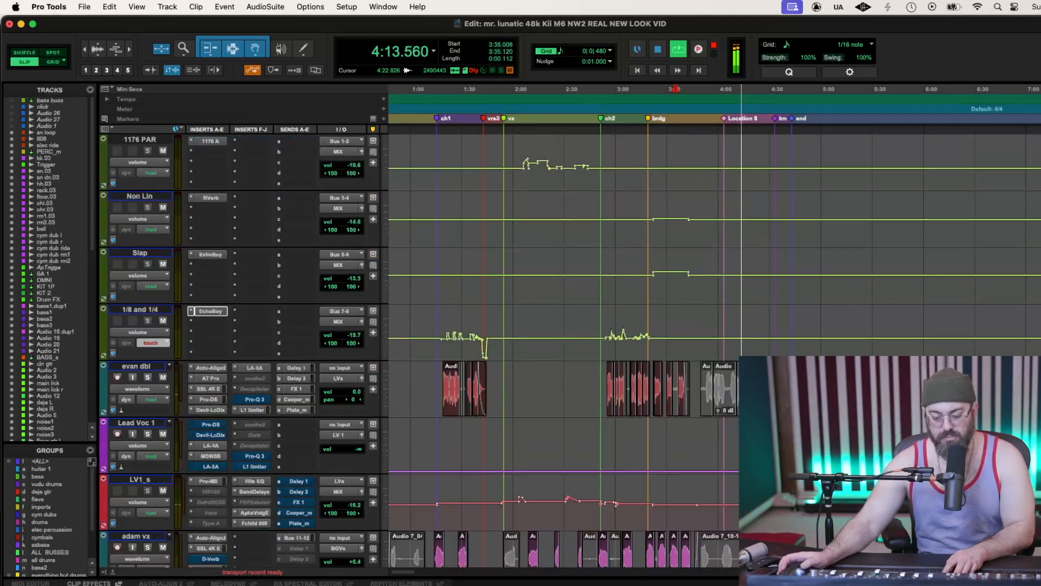
scroll(559, 325, down, 6)
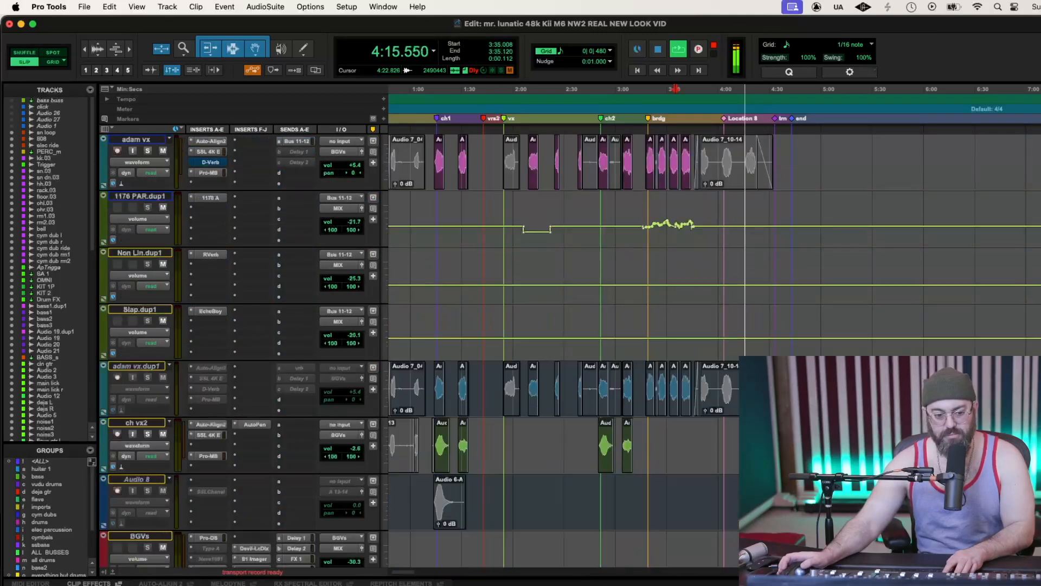
scroll(558, 326, down, 3)
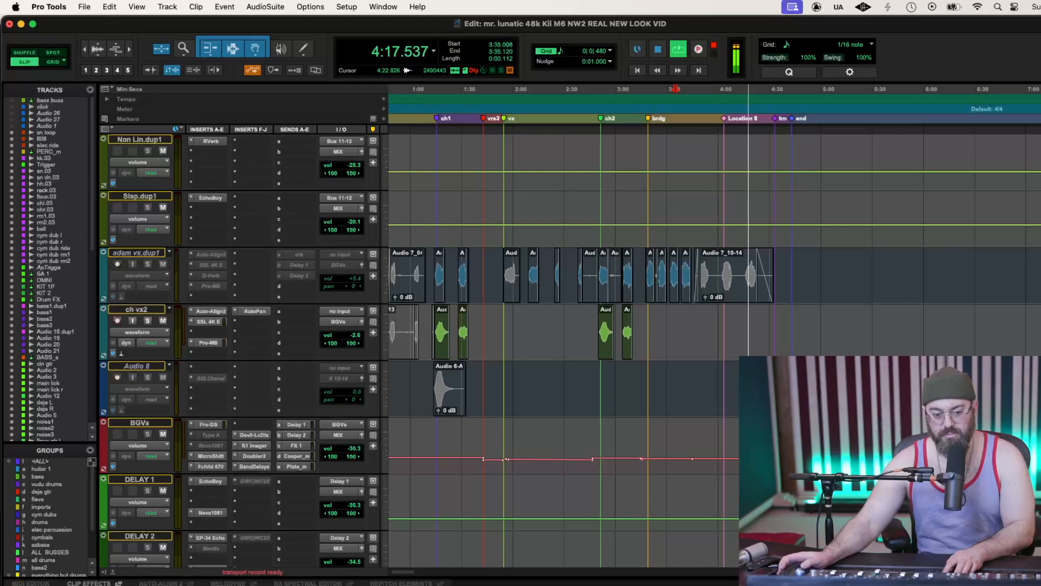
scroll(558, 326, down, 3)
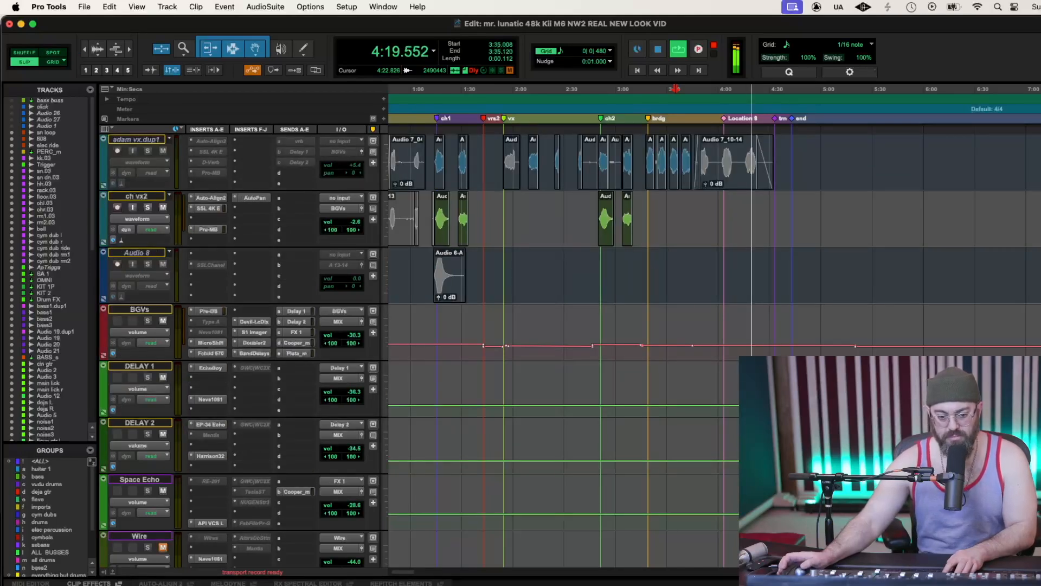
scroll(559, 325, down, 3)
scroll(558, 326, down, 5)
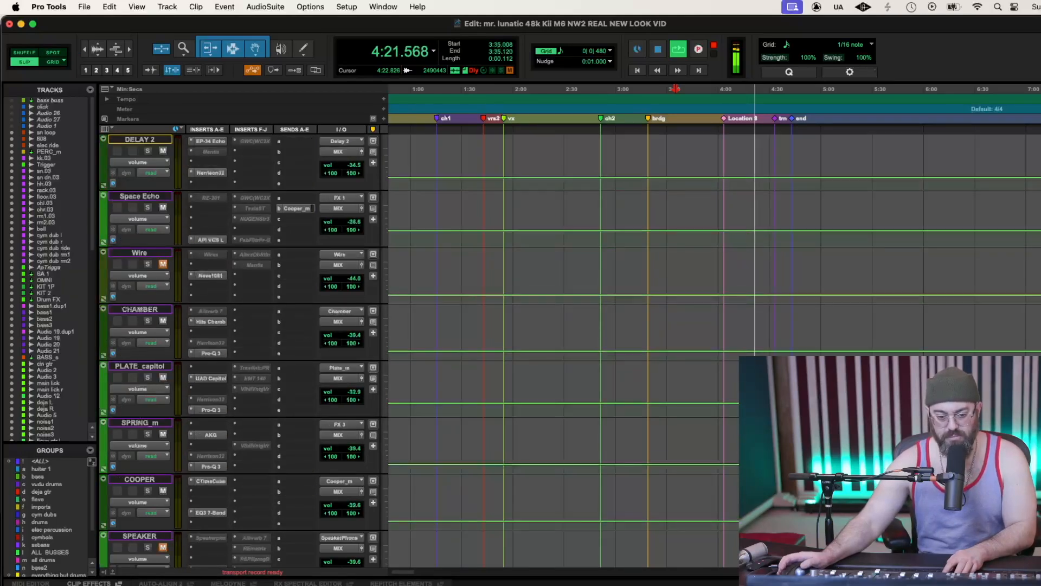
scroll(559, 325, up, 4)
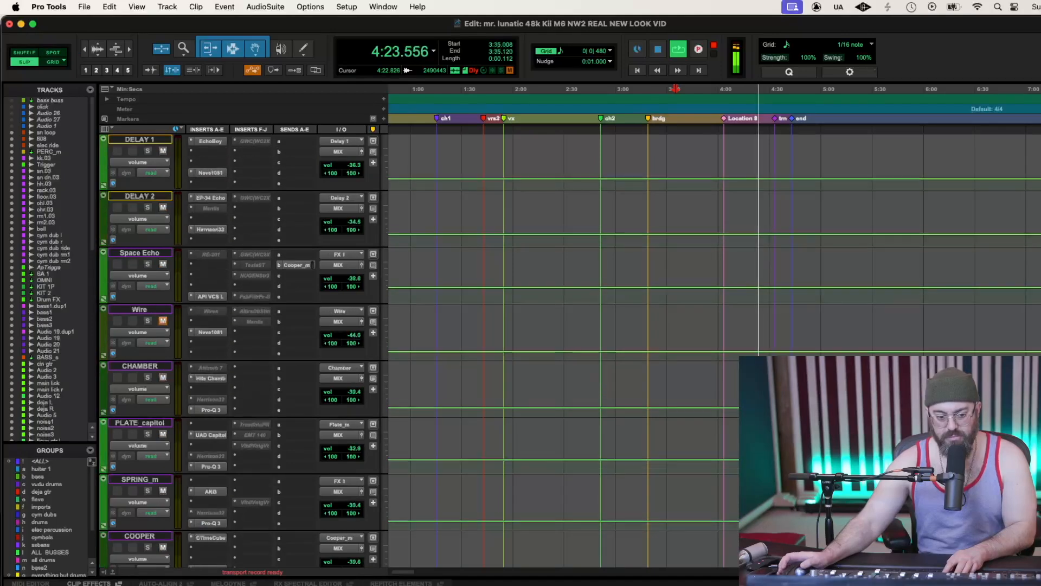
scroll(559, 325, up, 8)
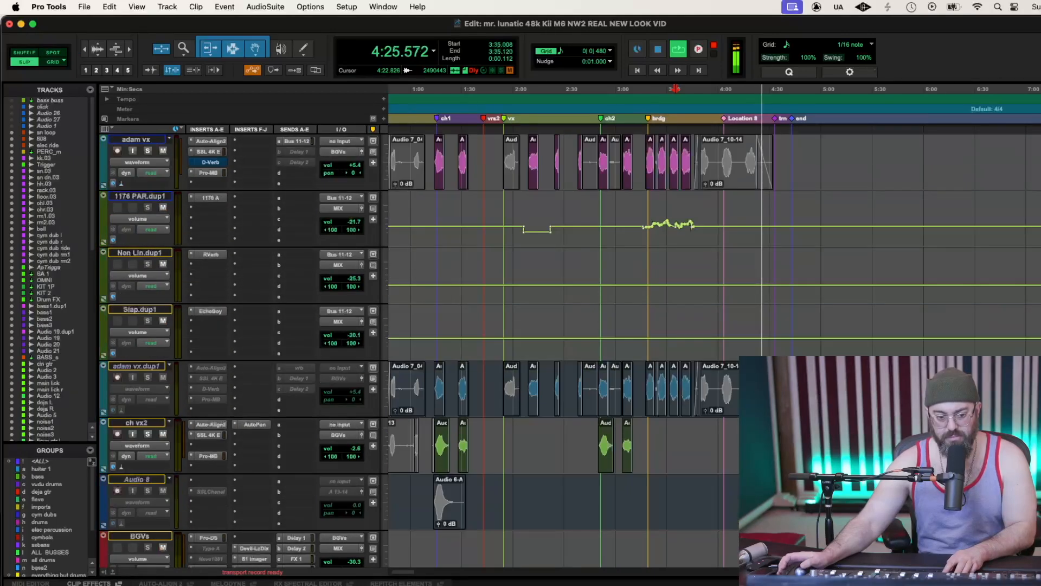
scroll(559, 326, up, 4)
scroll(418, 465, up, 4)
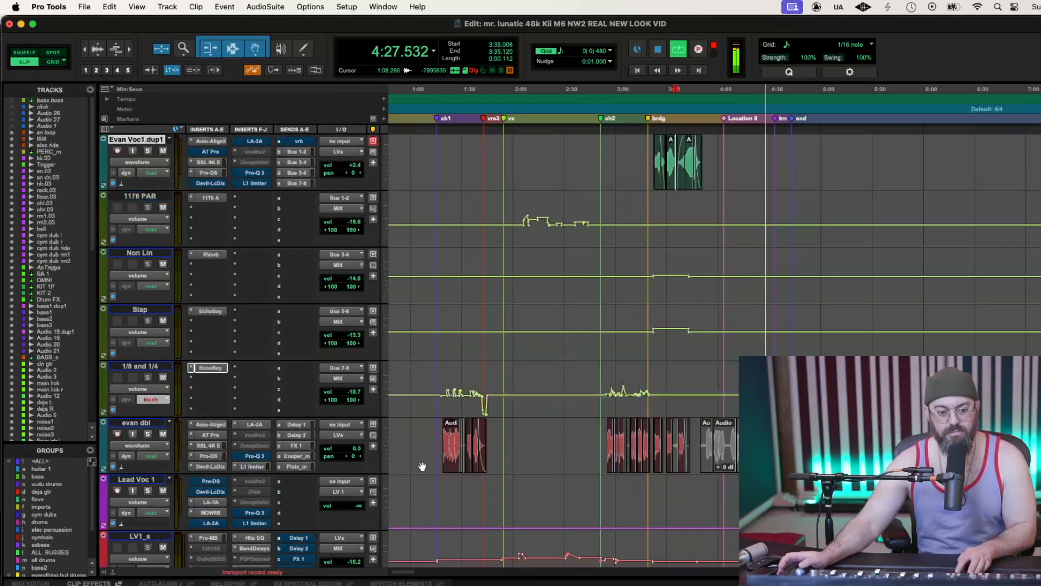
Set the 1/8 and 1/4 delay track's automation mode to read and stop playback
click(164, 400)
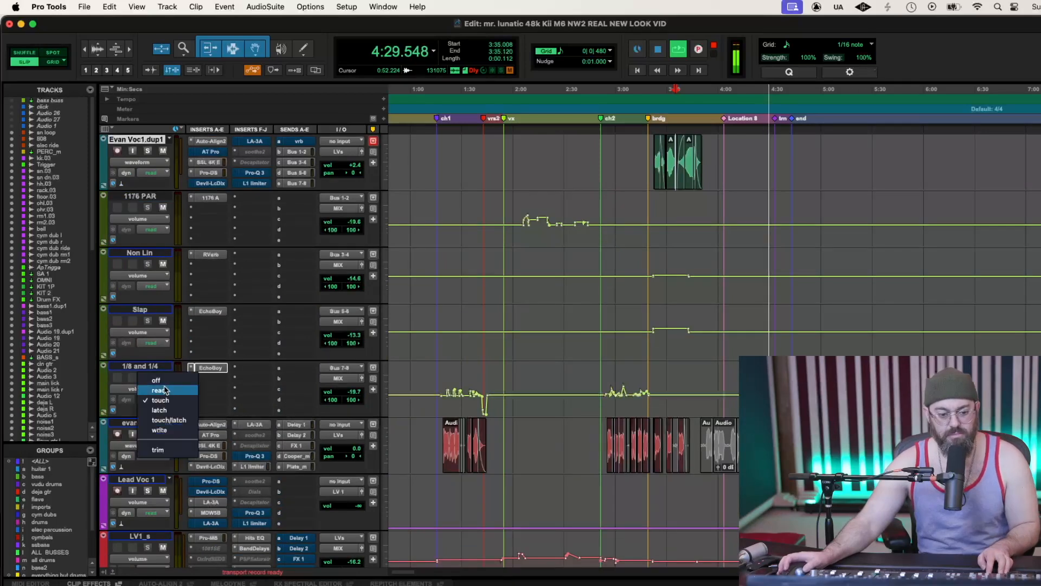
click(166, 389)
key(r)
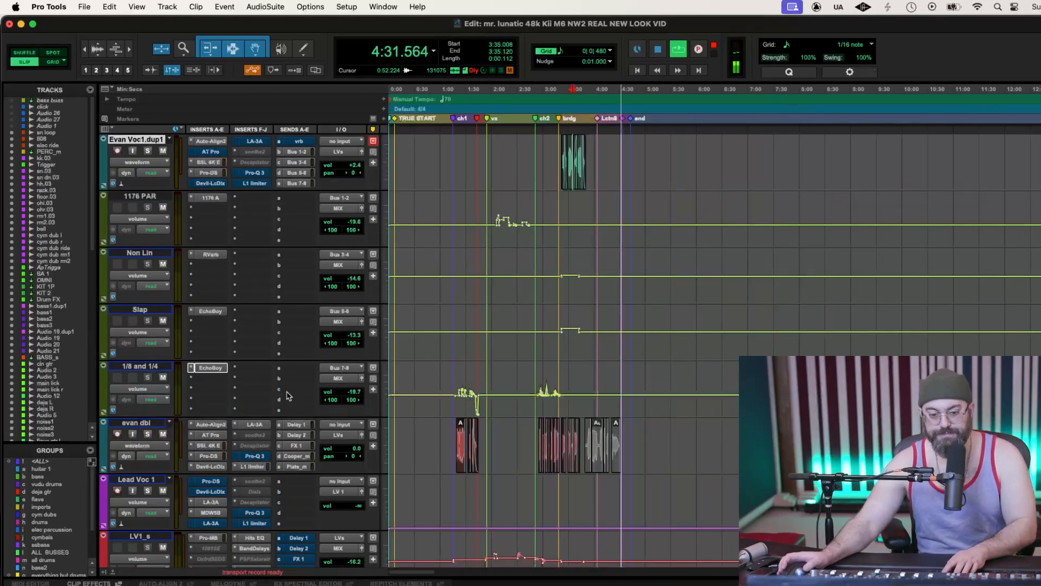
key(space)
Play the song from 0:45.058 and lower the 1/8 and 1/4 track's volume automation before ch1 to -27.1 dB
scroll(400, 404, up, 5)
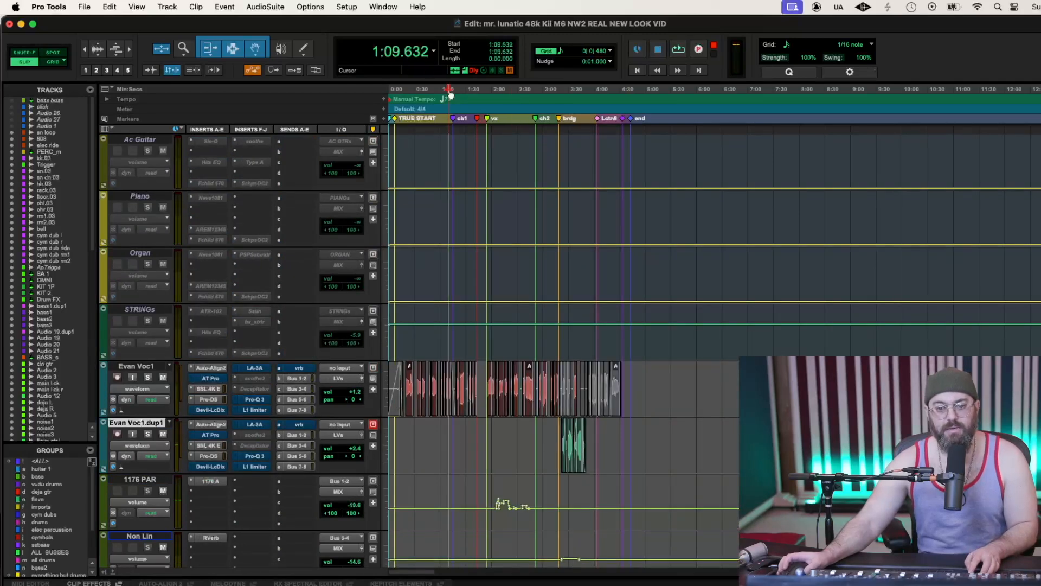
click(429, 94)
key(super+shift+l)
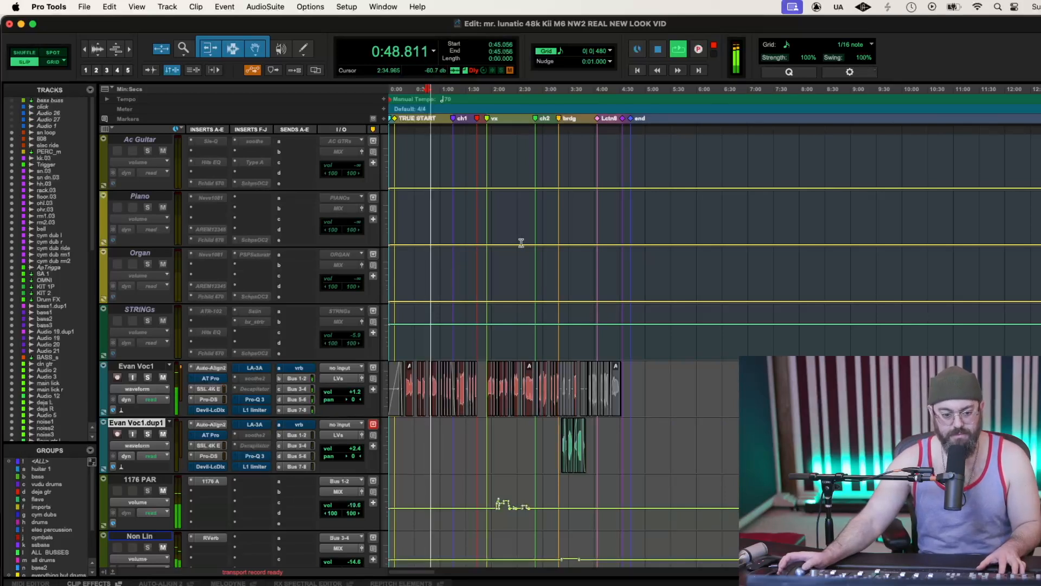
scroll(713, 412, down, 4)
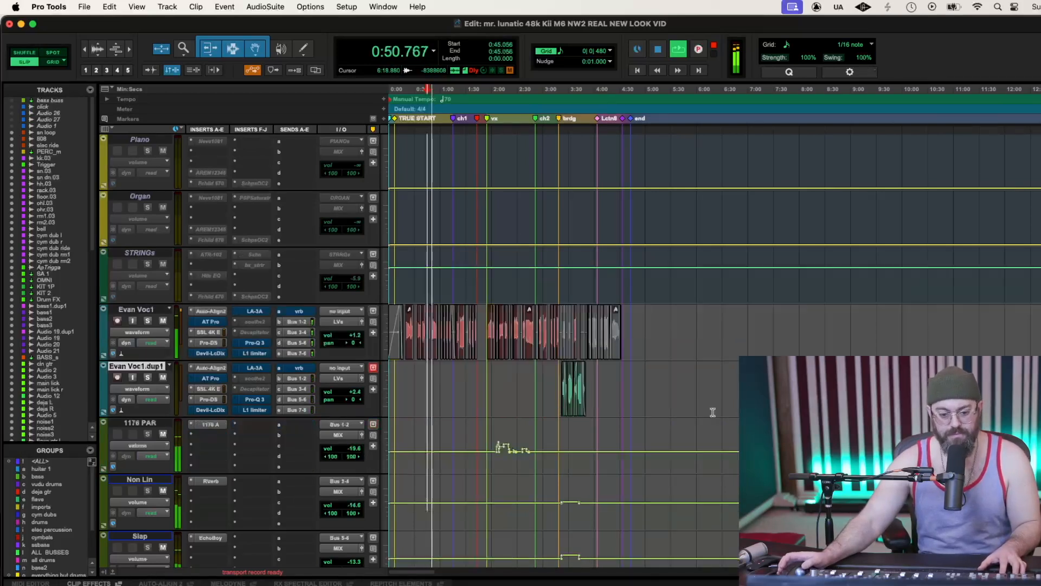
scroll(712, 412, up, 2)
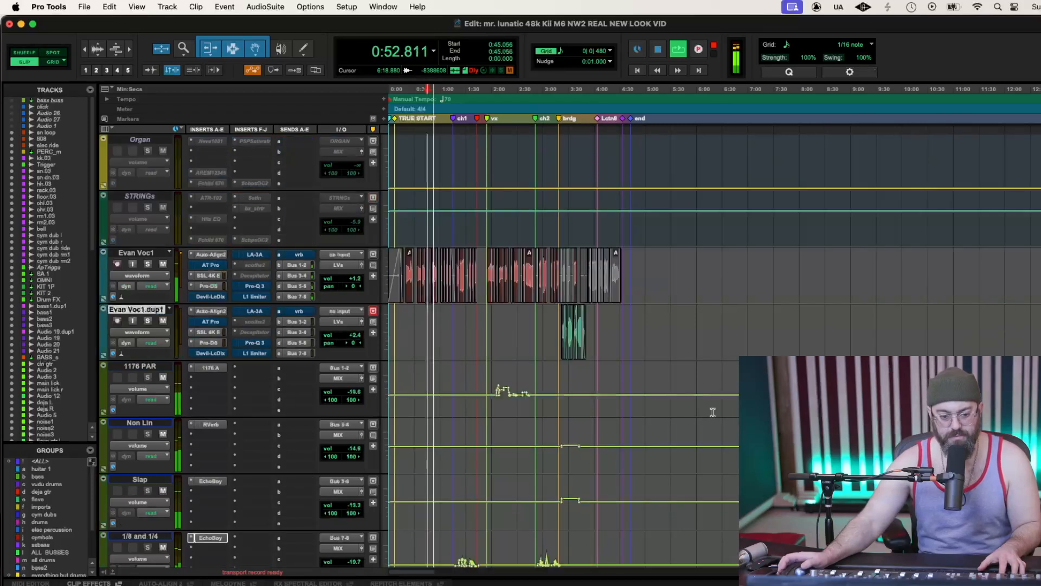
scroll(712, 412, down, 2)
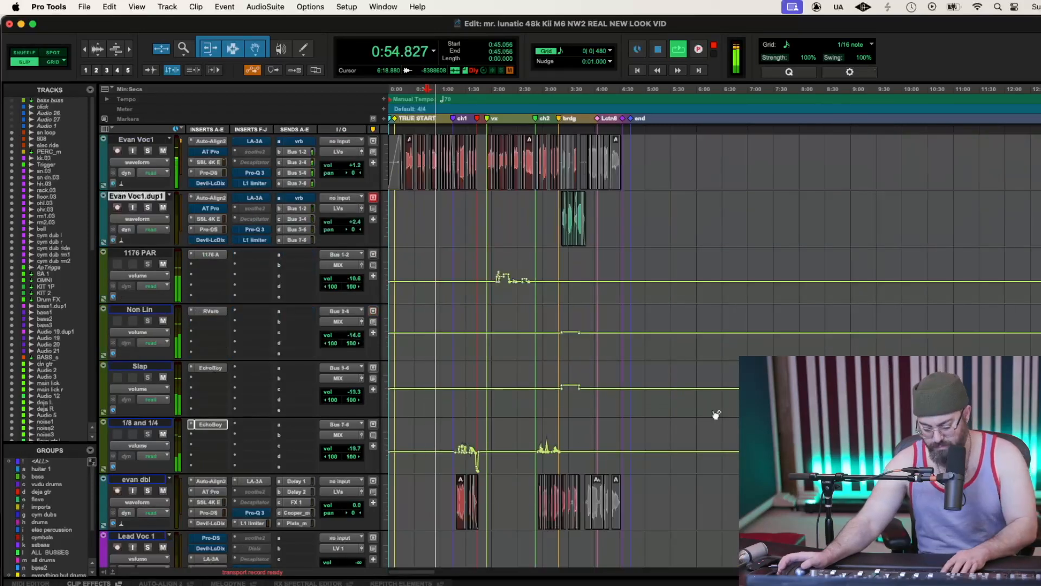
key(t)
key(t)
drag(630, 429, 628, 434)
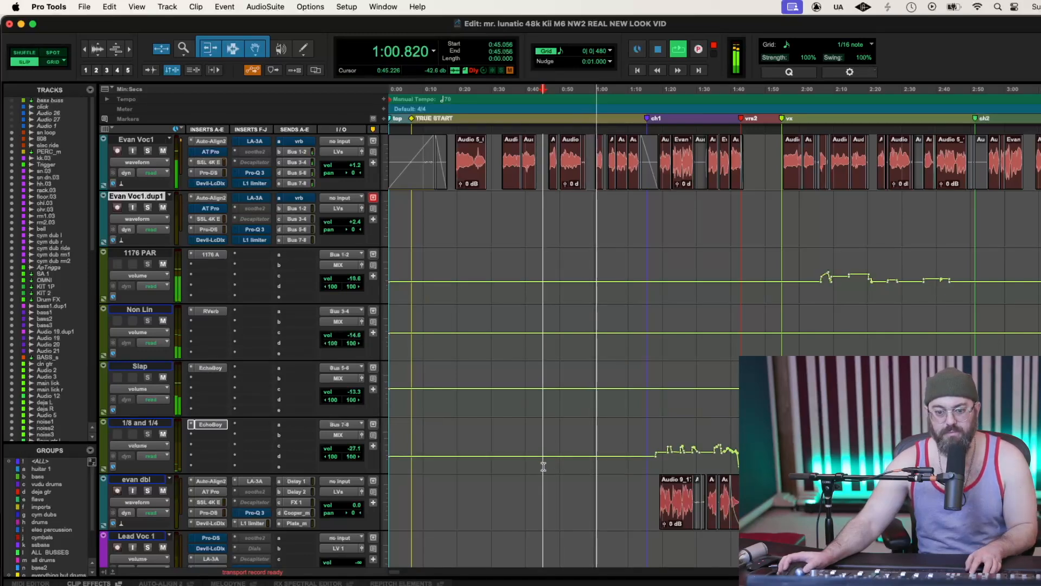
Raise the 1/8 and 1/4 track's volume over a short range after about 1:01.3 and play from 1:01.269
drag(600, 463, 609, 464)
drag(604, 428, 604, 426)
key(space)
click(598, 464)
key(space)
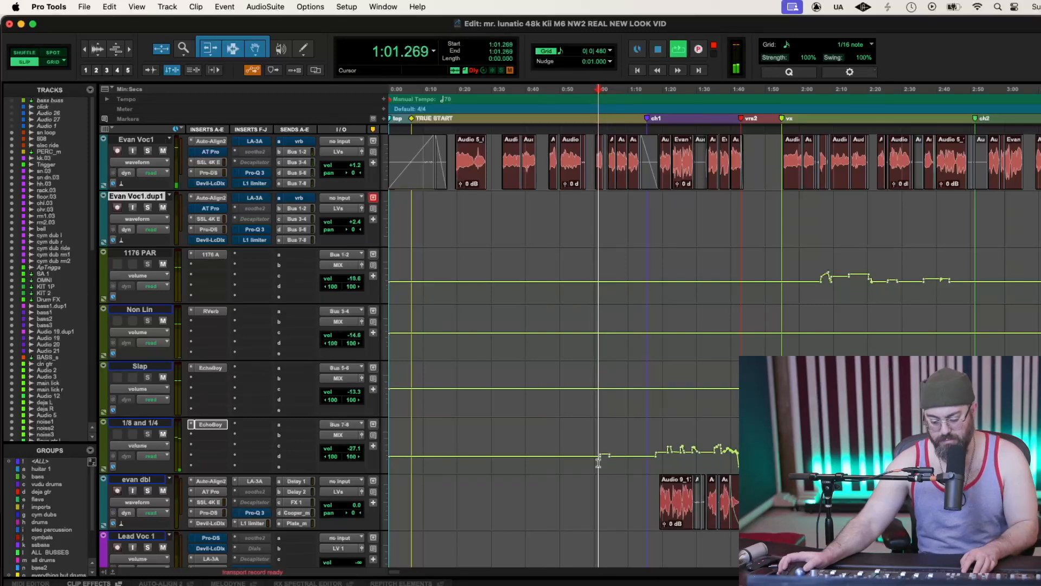
Reshape the 1/8 and 1/4 volume boost near 1:02 into a ramp peaking at -18.0 dB and back down
key(super+bracketright)
key(super+bracketright)
click(727, 452)
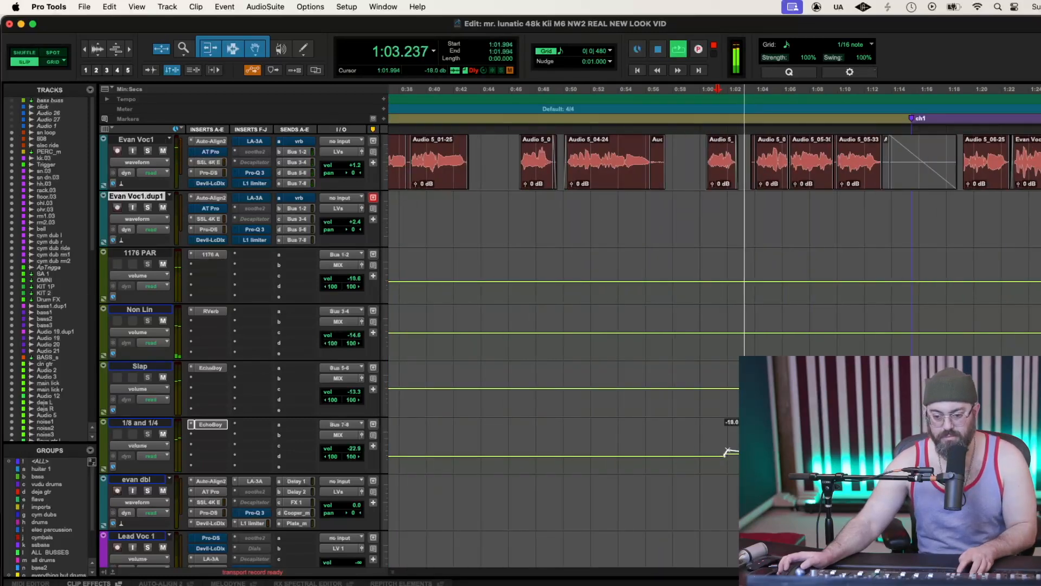
click(725, 460)
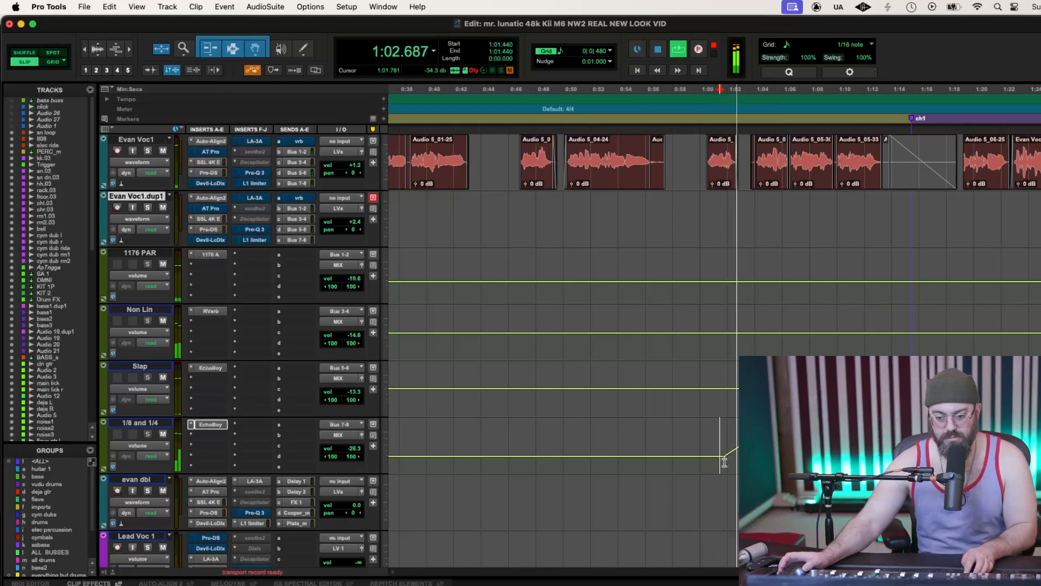
click(725, 455)
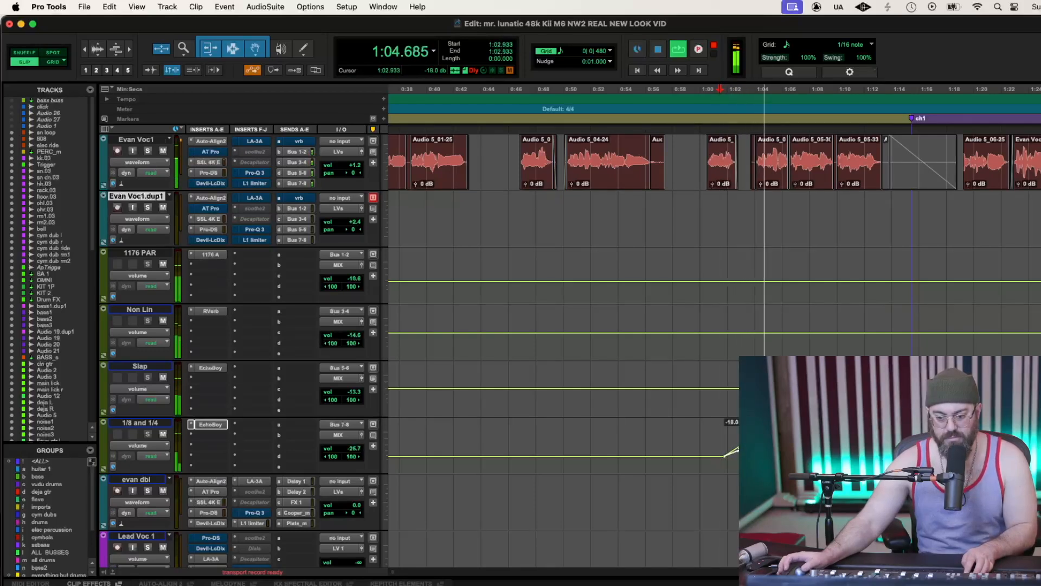
click(763, 456)
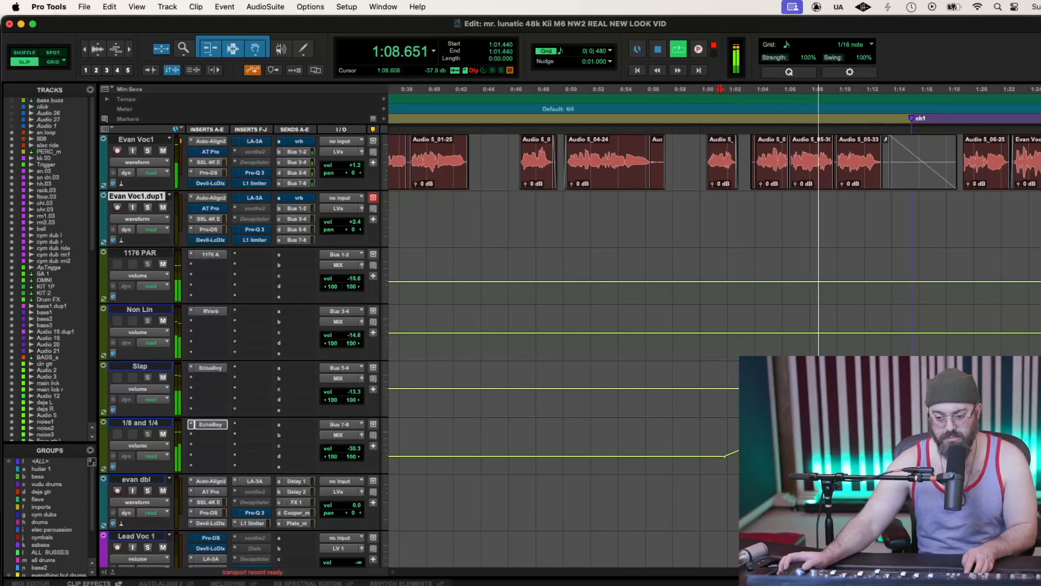
Add a short volume boost on the 1/8 and 1/4 track around 1:09 and play it from 1:08.352
mouse_move(829, 449)
mouse_down()
mouse_move(847, 449)
mouse_move(837, 449)
mouse_up()
click(814, 448)
key(space)
key(space)
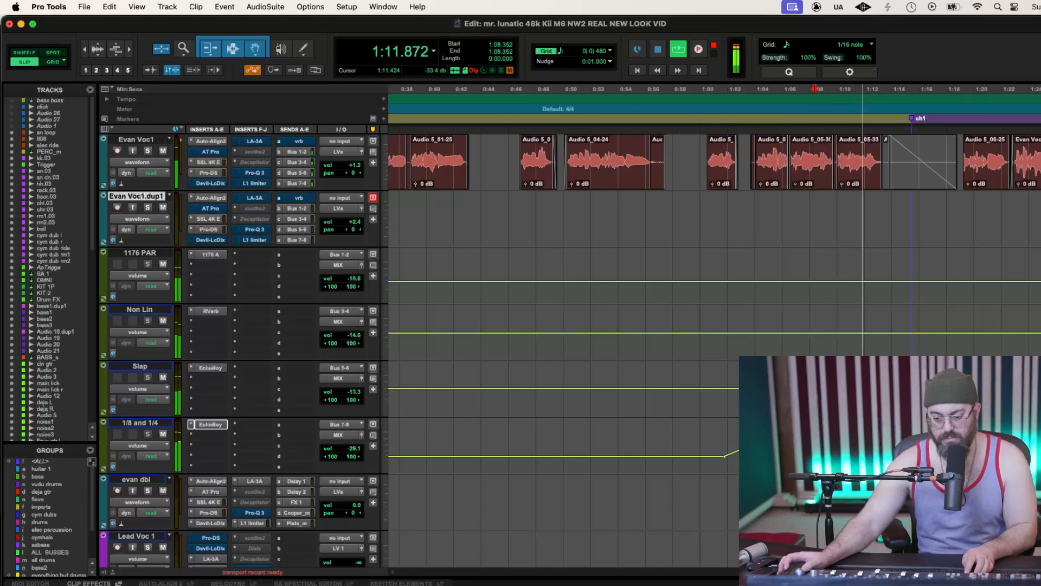
Add a short volume boost on the 1/8 and 1/4 track from 1:12.576 to 1:13.941 and play it from 1:12.106
drag(867, 450, 892, 434)
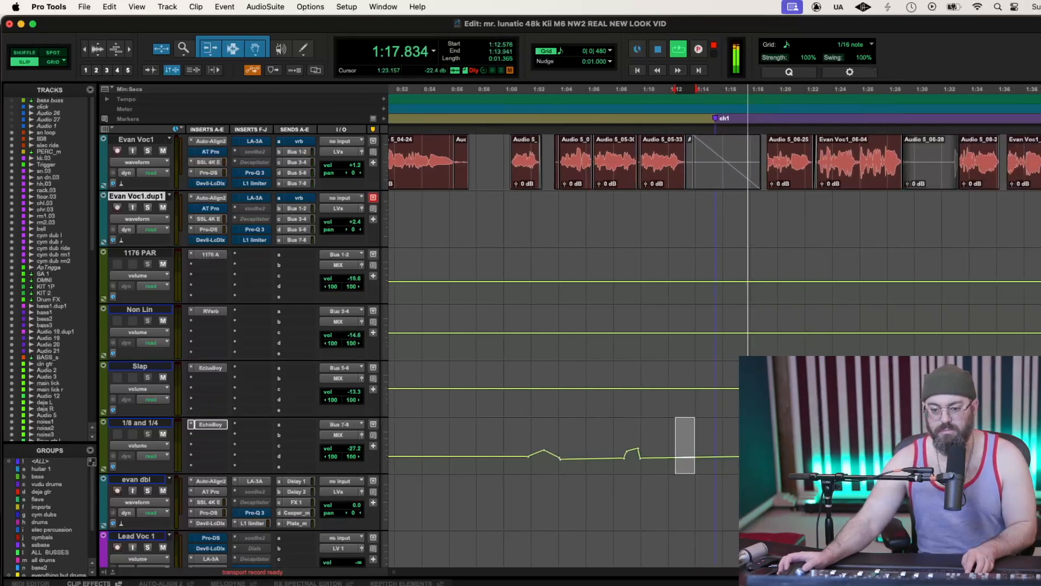
scroll(745, 454, right, 2)
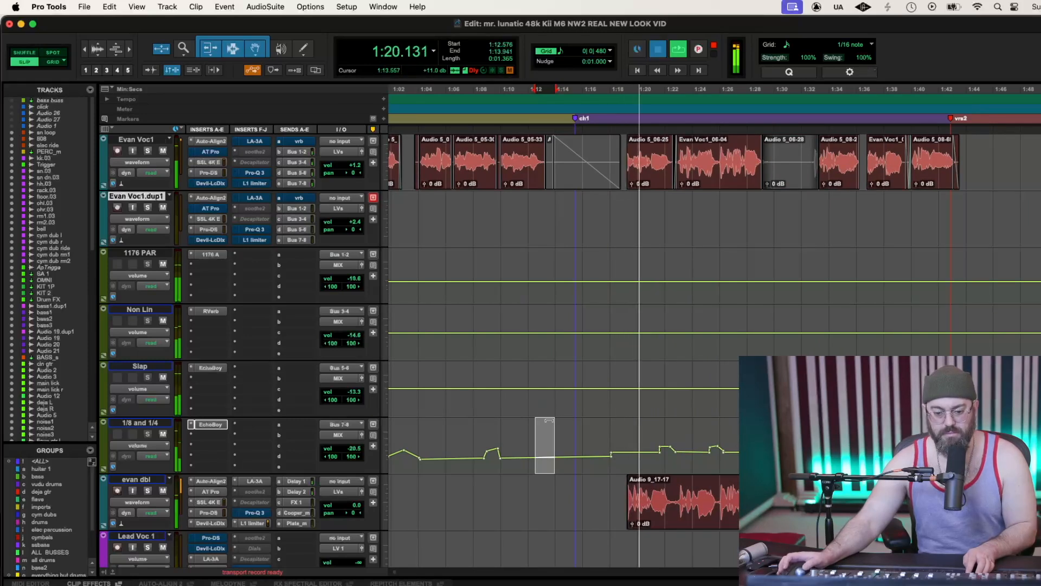
key(space)
drag(546, 425, 546, 422)
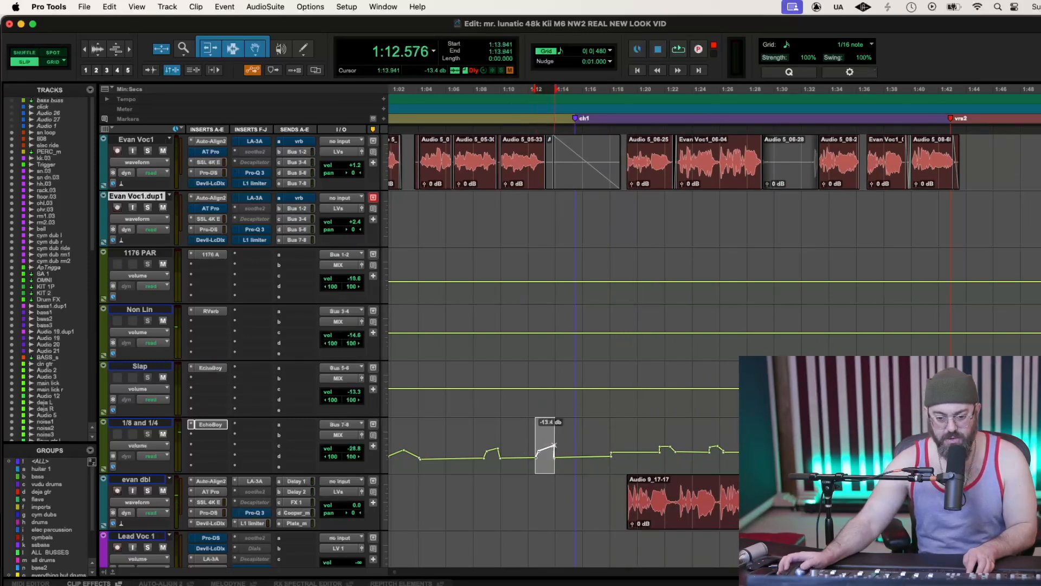
click(529, 465)
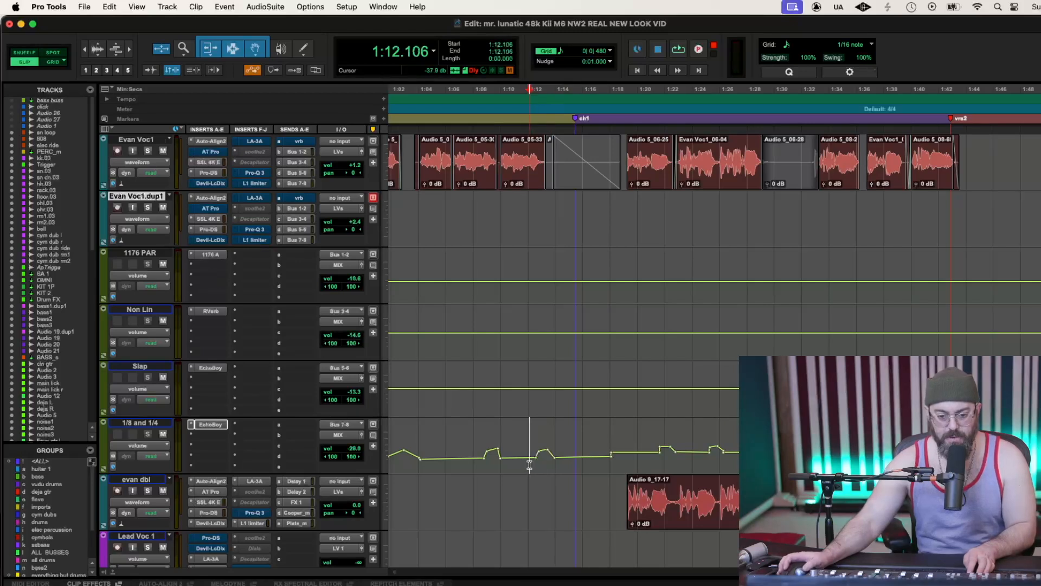
key(space)
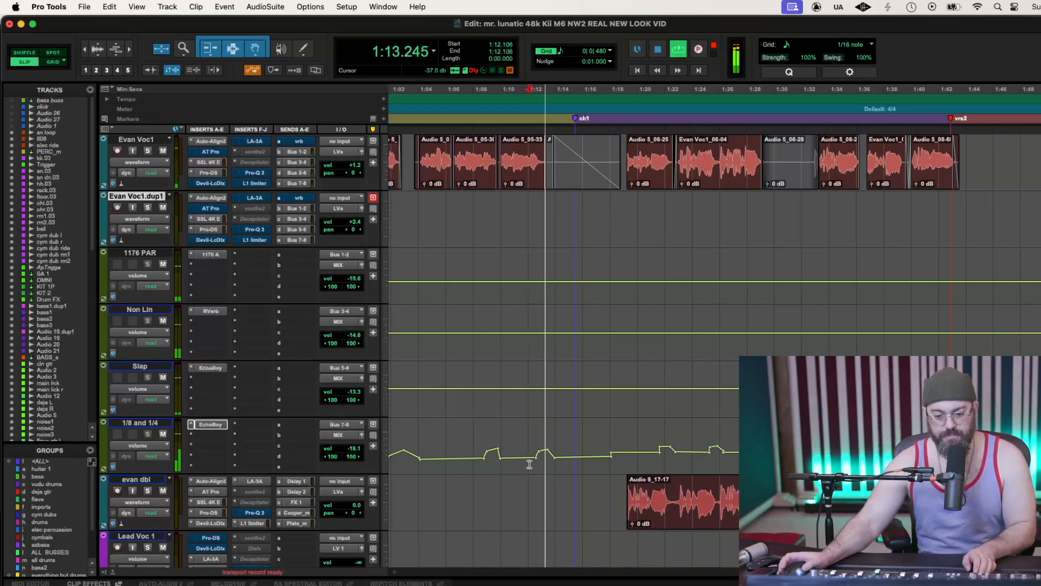
Play the song from 2:26.090 to check the vocal echoes in the section before ch2
key(super+bracketleft)
key(super+bracketleft)
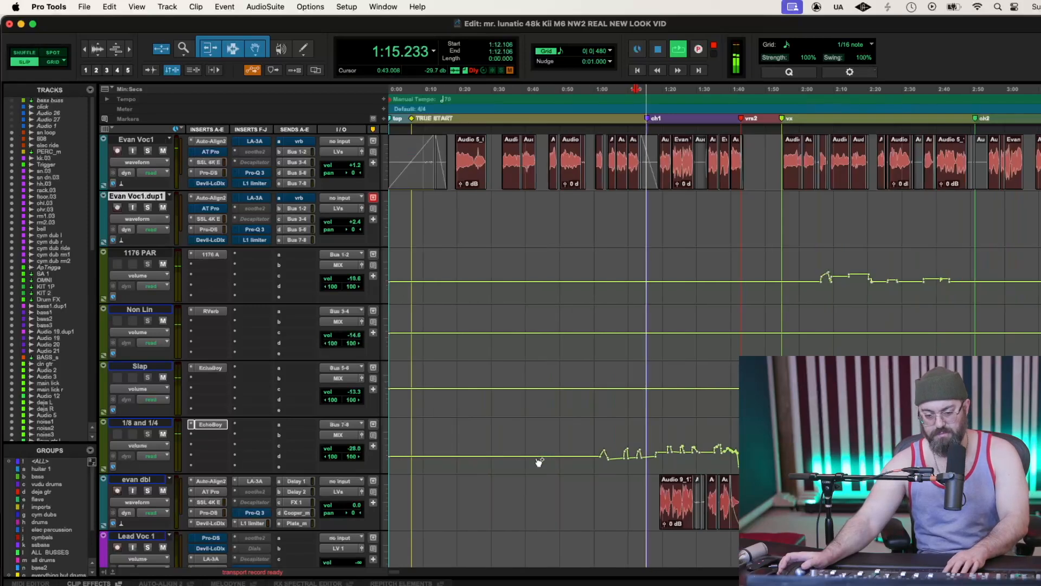
key(super+bracketleft)
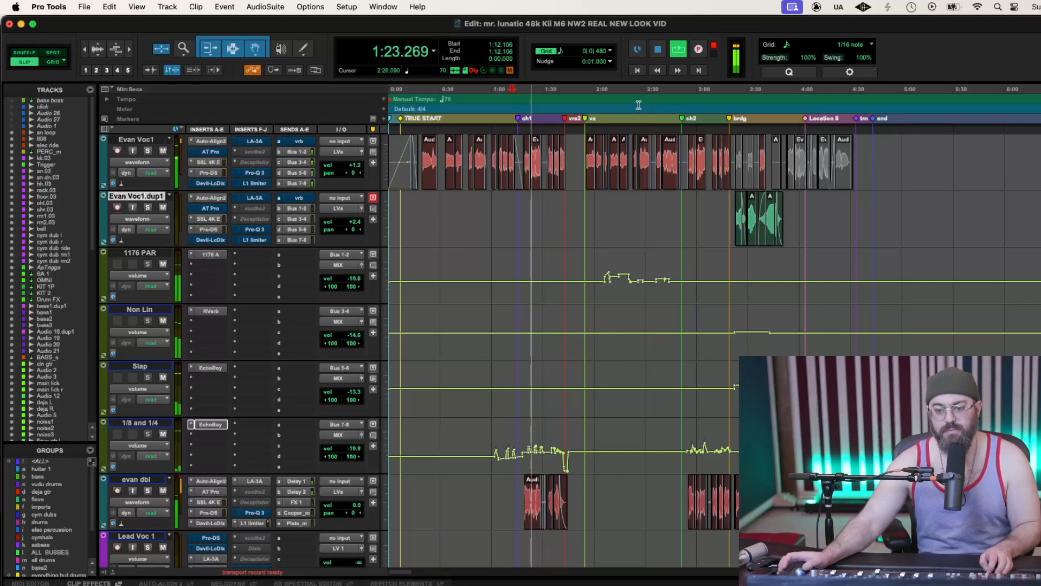
key(space)
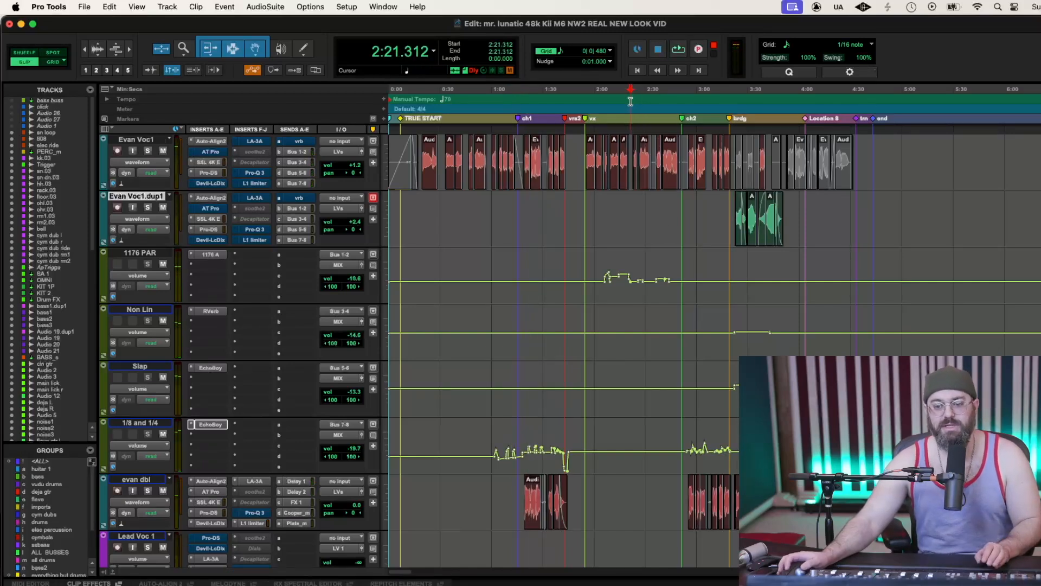
key(space)
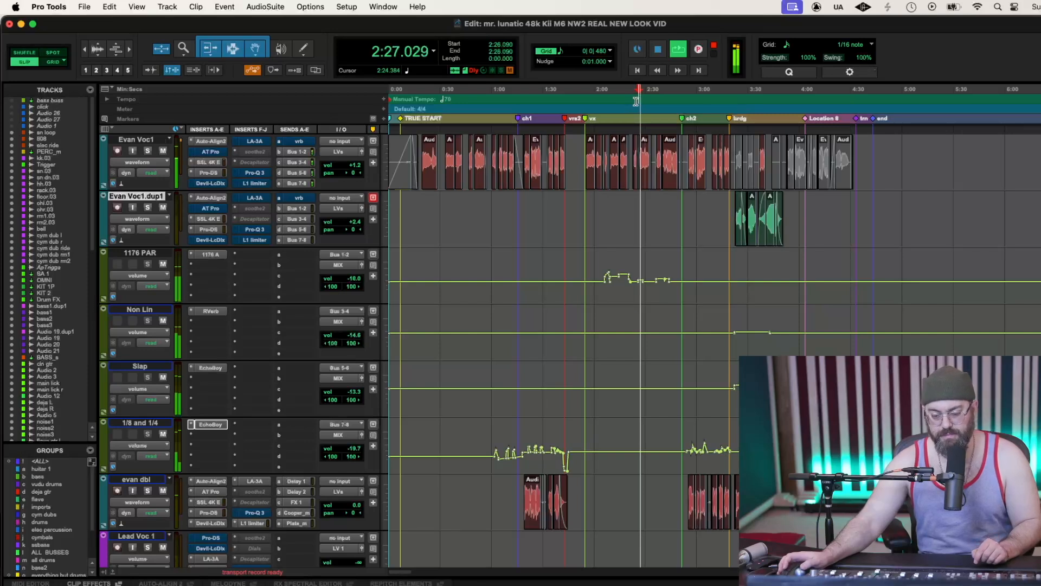
key(t)
key(t)
key(t)
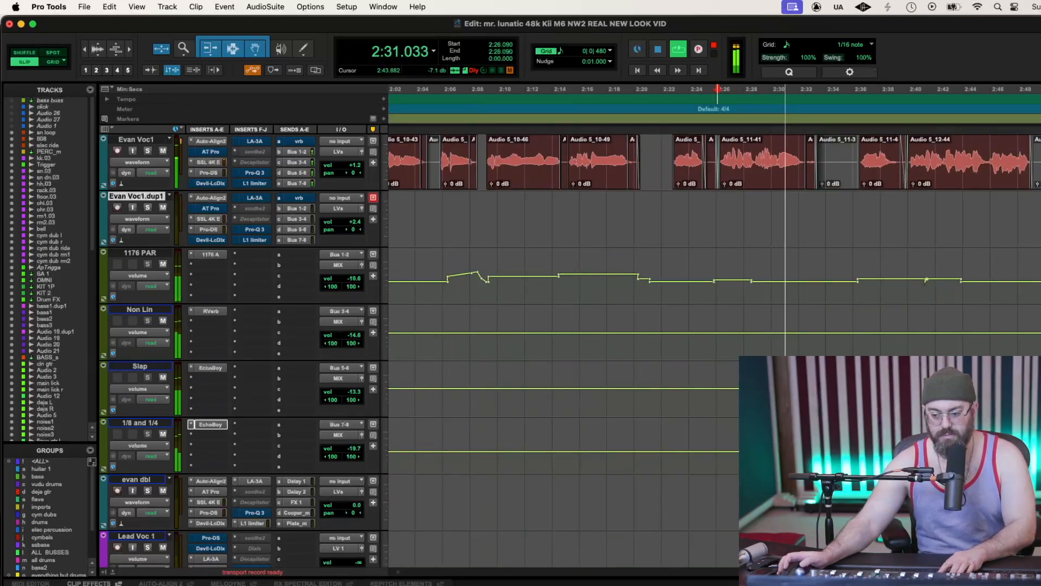
scroll(715, 325, right, 6)
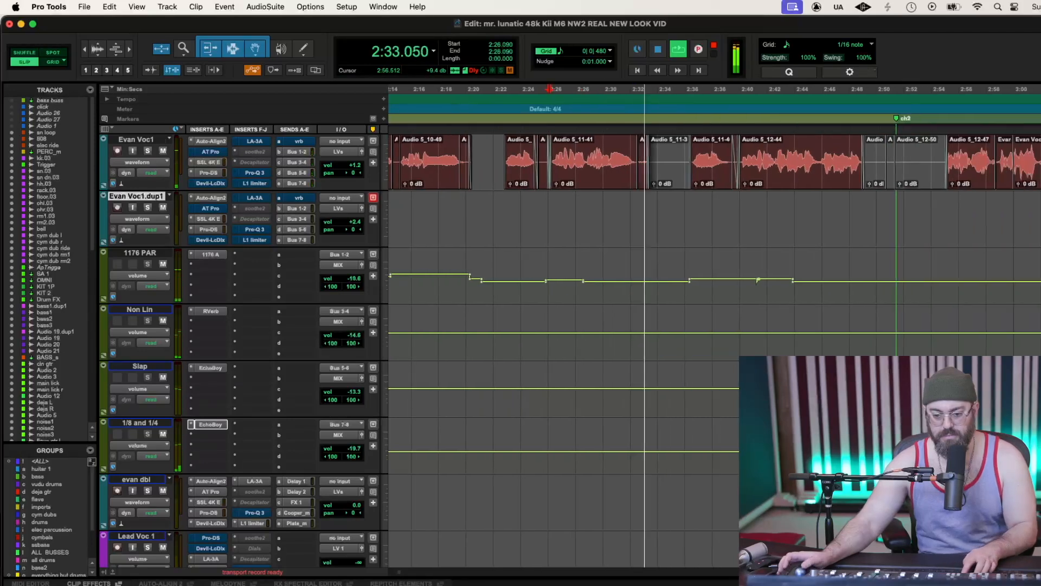
Raise the 1/8 and 1/4 track's volume automation over a range of 3.370 seconds starting at 2:30.442
key(space)
drag(608, 429, 653, 441)
key(space)
key(space)
key(space)
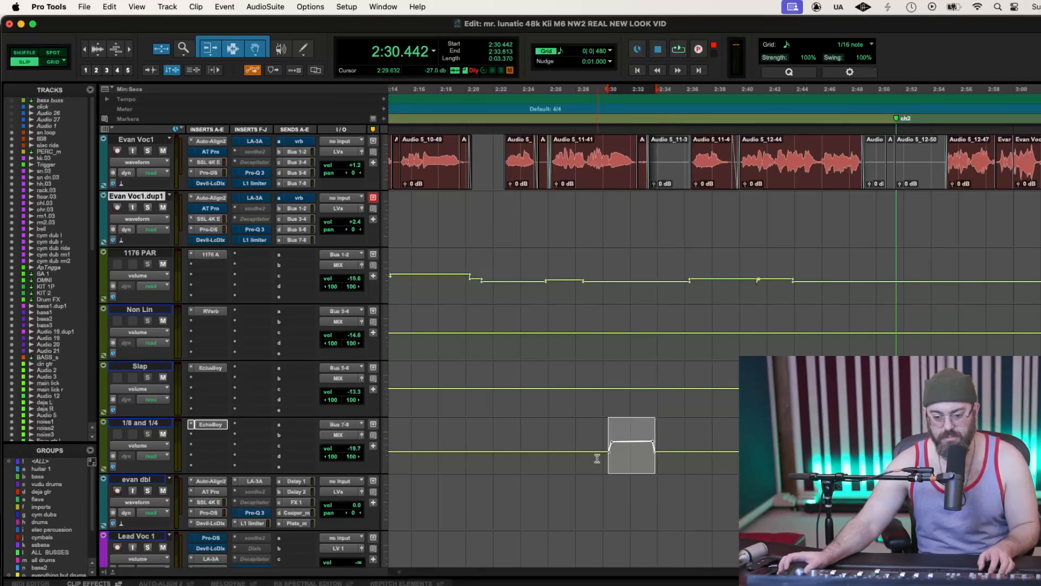
Reshape the start of the 1/8 and 1/4 volume boost near 2:30.7 into a gradual rise and play it from 2:29.674
click(597, 459)
key(space)
key(space)
drag(611, 447, 612, 447)
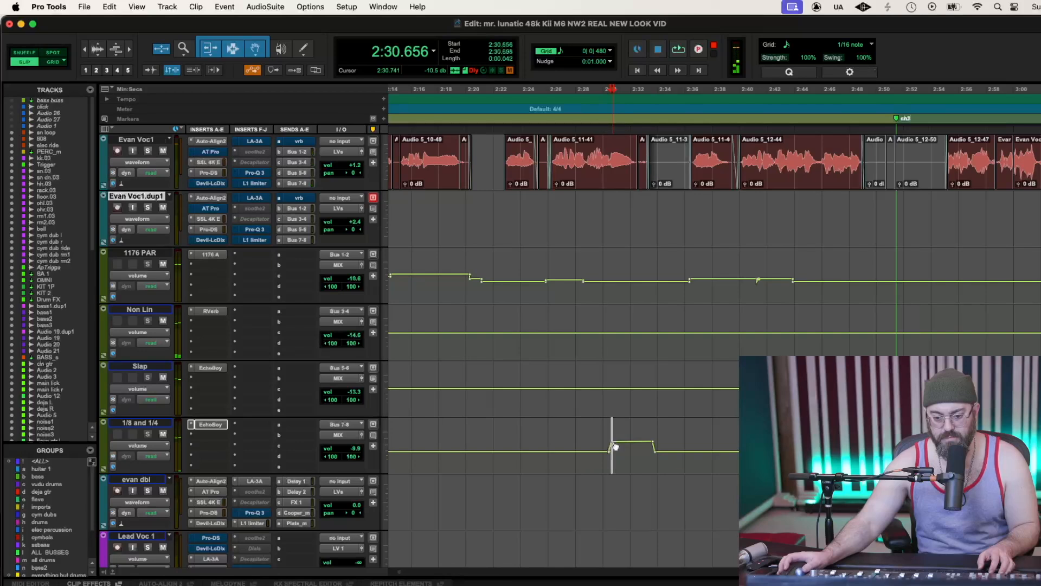
click(599, 450)
key(space)
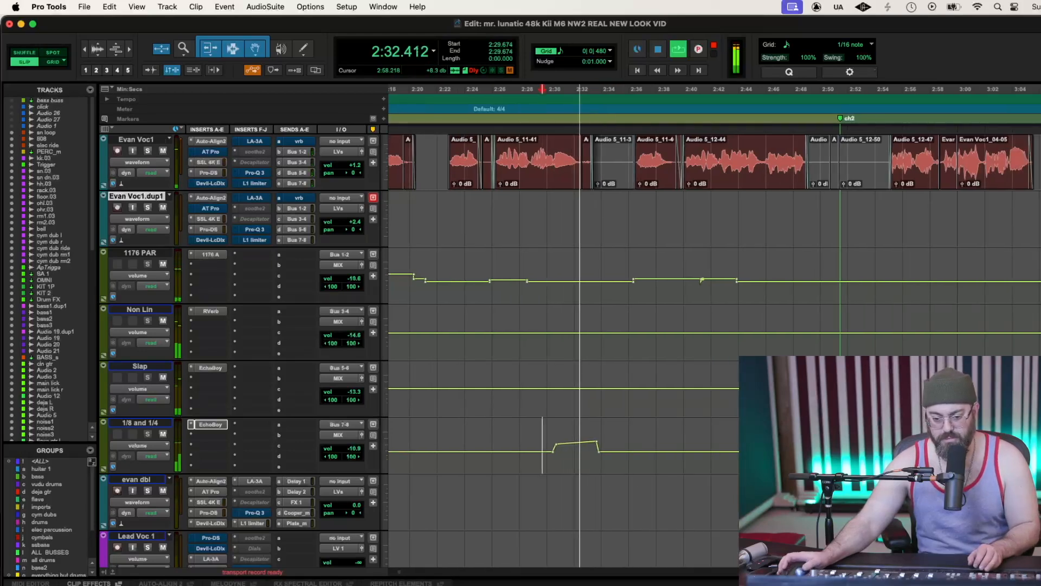
drag(557, 445, 559, 443)
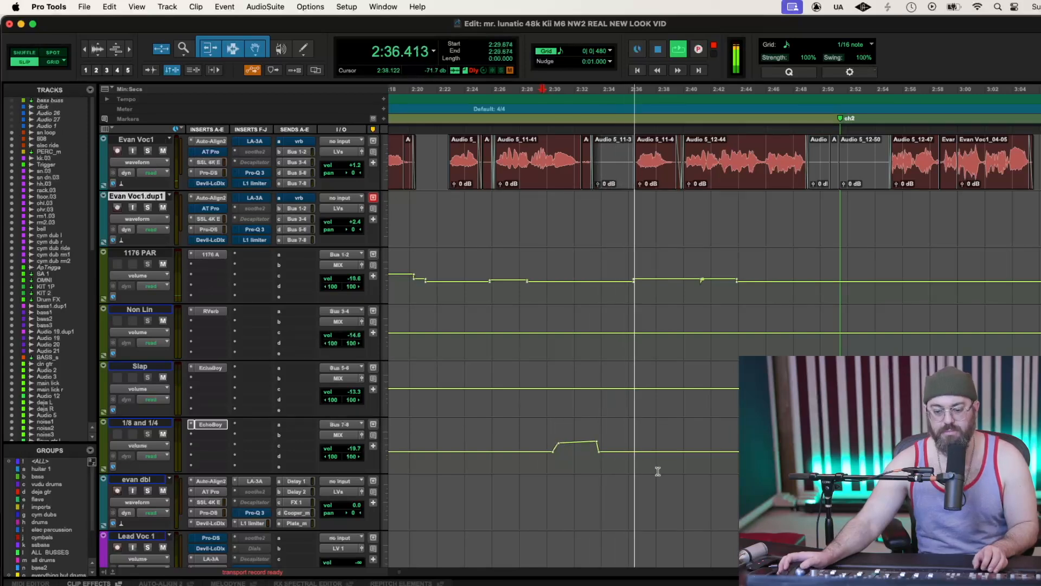
Add two short volume boosts on the 1/8 and 1/4 track around 2:45 and 2:49, before ch2
drag(654, 460, 671, 460)
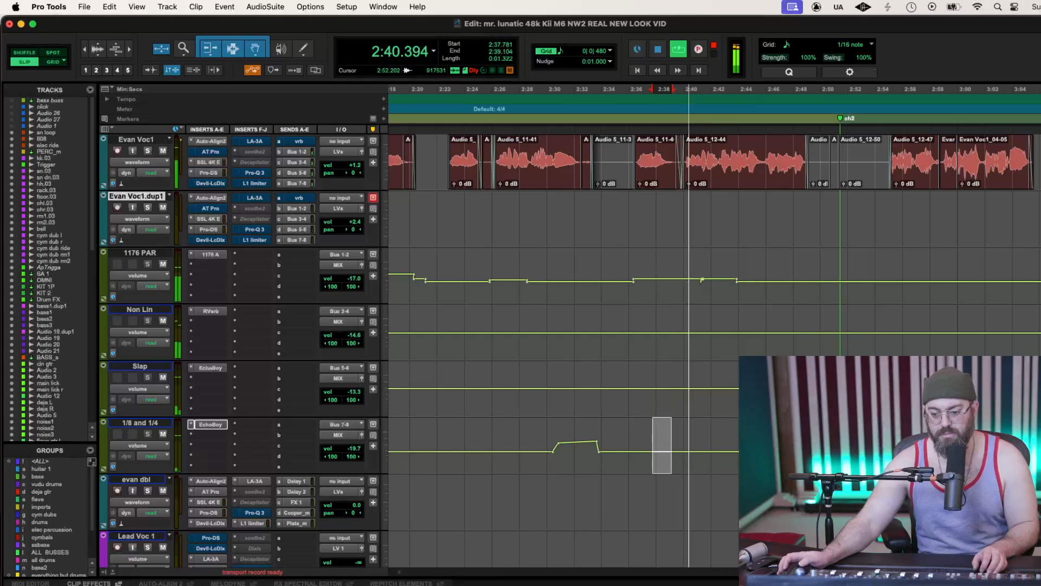
scroll(1001, 454, right, 7)
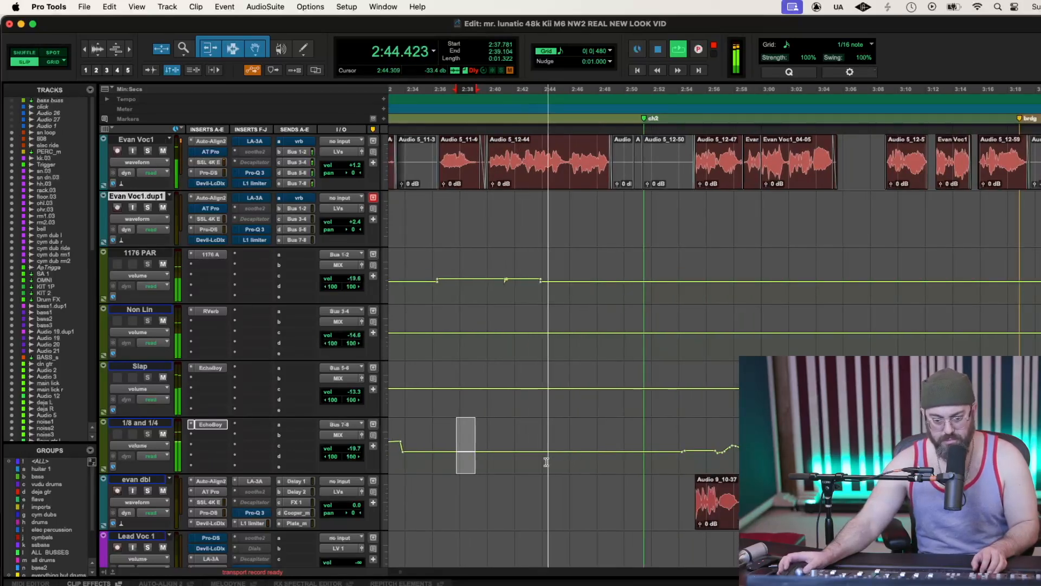
drag(546, 462, 575, 456)
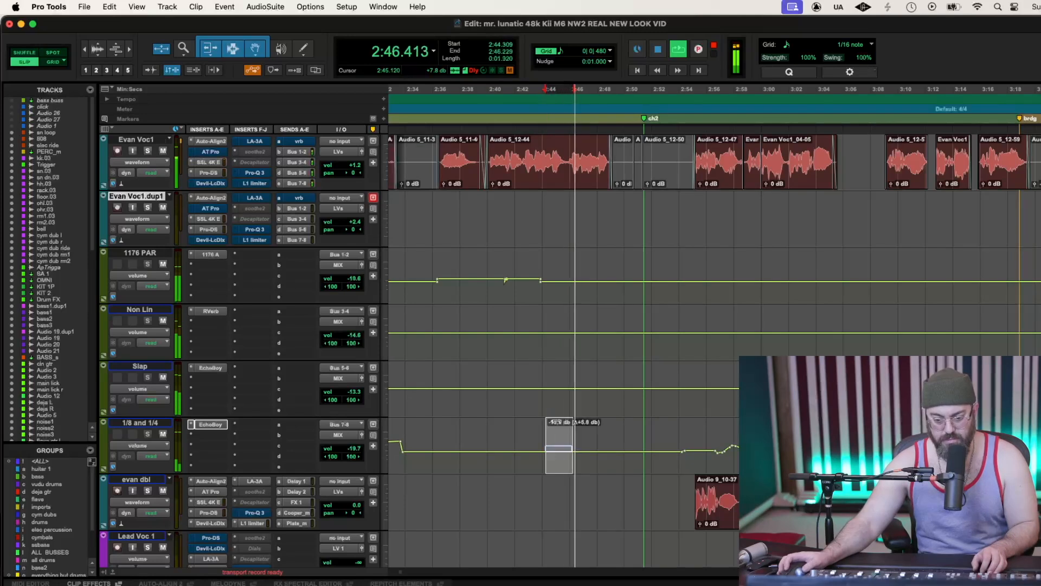
drag(598, 461, 607, 416)
Play from 2:44.266, lower the second 1/8 and 1/4 boost near 2:49 to -13.9 dB and slope its end down
click(546, 460)
key(space)
key(space)
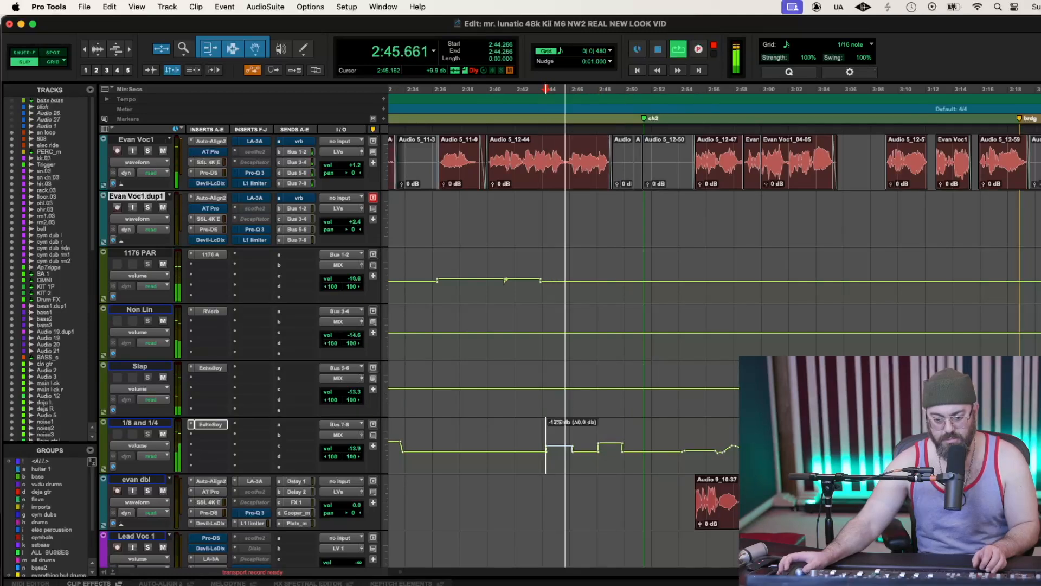
drag(608, 424, 607, 428)
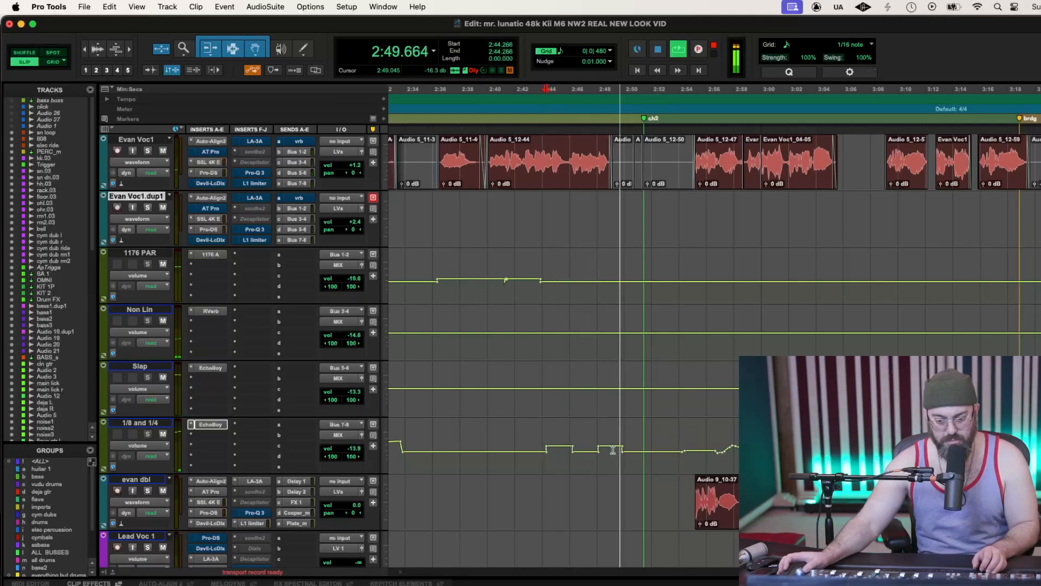
drag(623, 450, 624, 451)
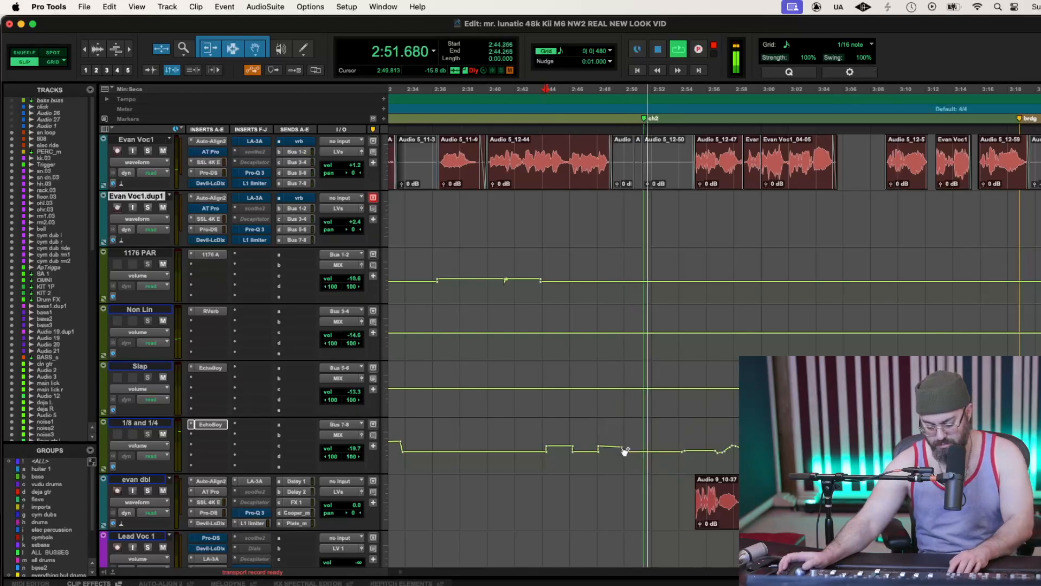
Stop playback and look over the whole song's guitar, bass, drum and percussion tracks, ending at the kick and snare tracks
key(r)
key(r)
key(r)
key(r)
key(r)
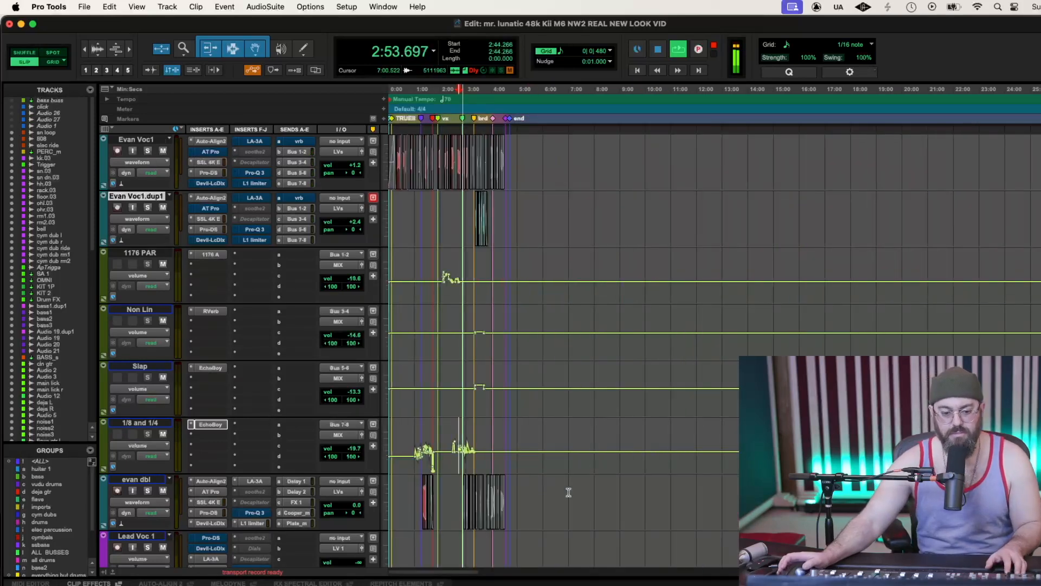
scroll(569, 492, up, 15)
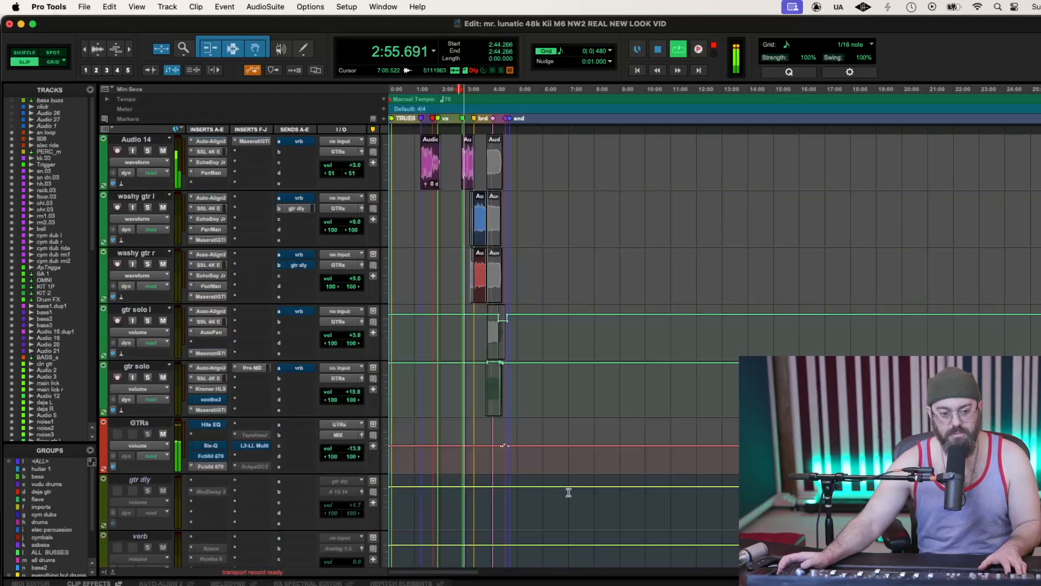
scroll(569, 492, up, 15)
key(space)
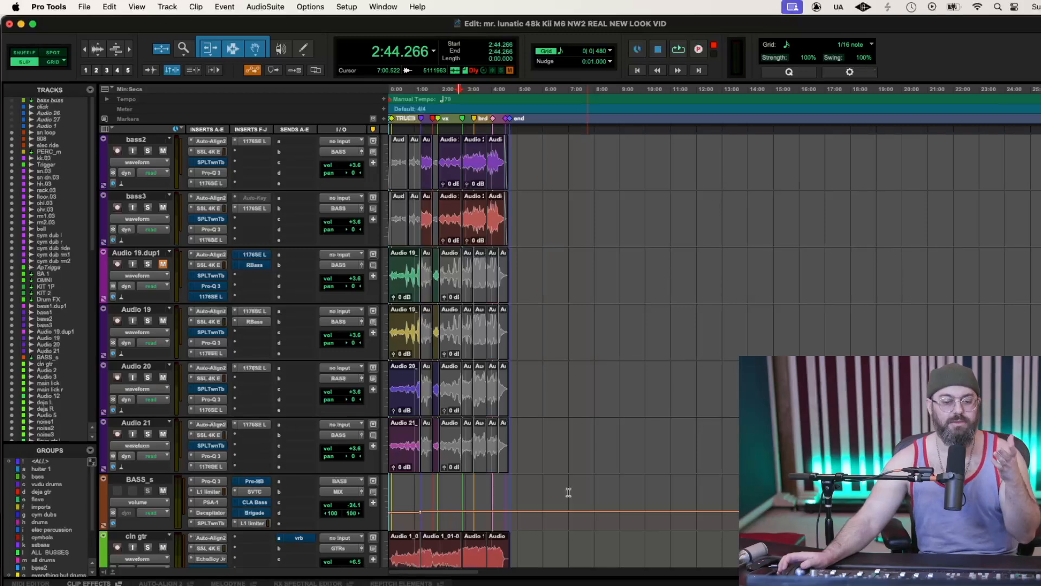
scroll(568, 492, up, 10)
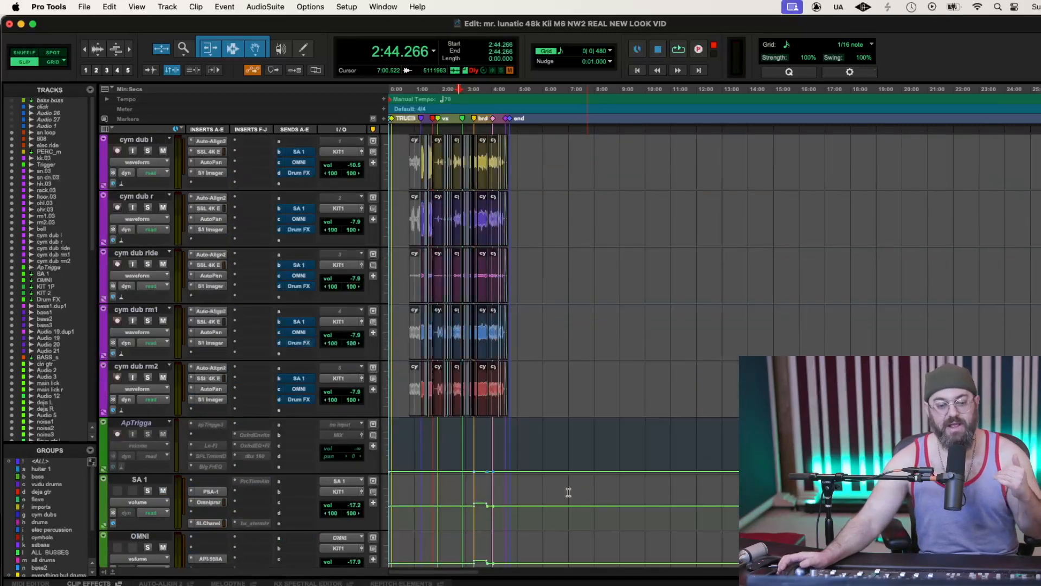
scroll(569, 492, up, 12)
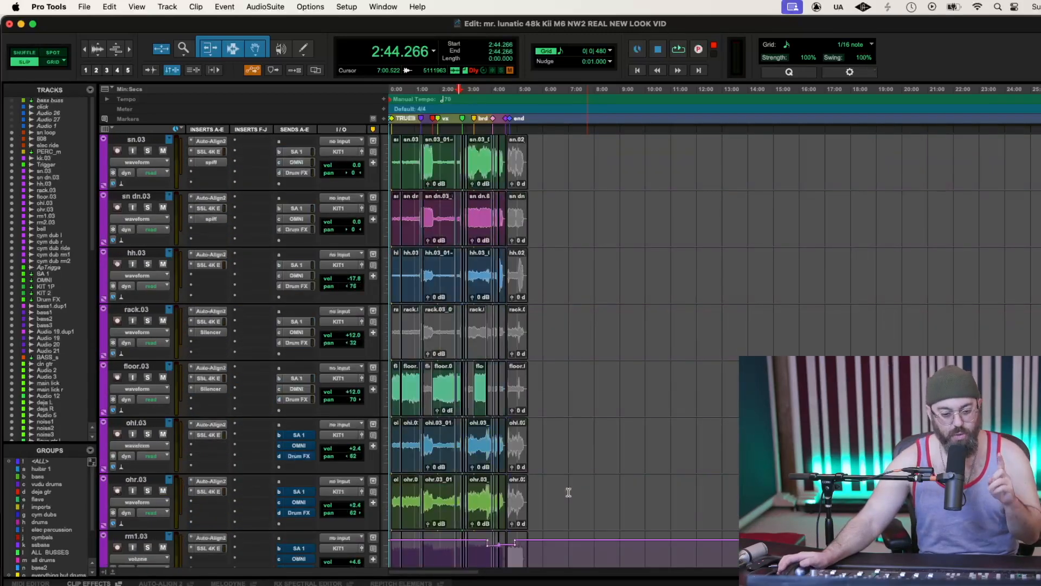
scroll(569, 492, up, 5)
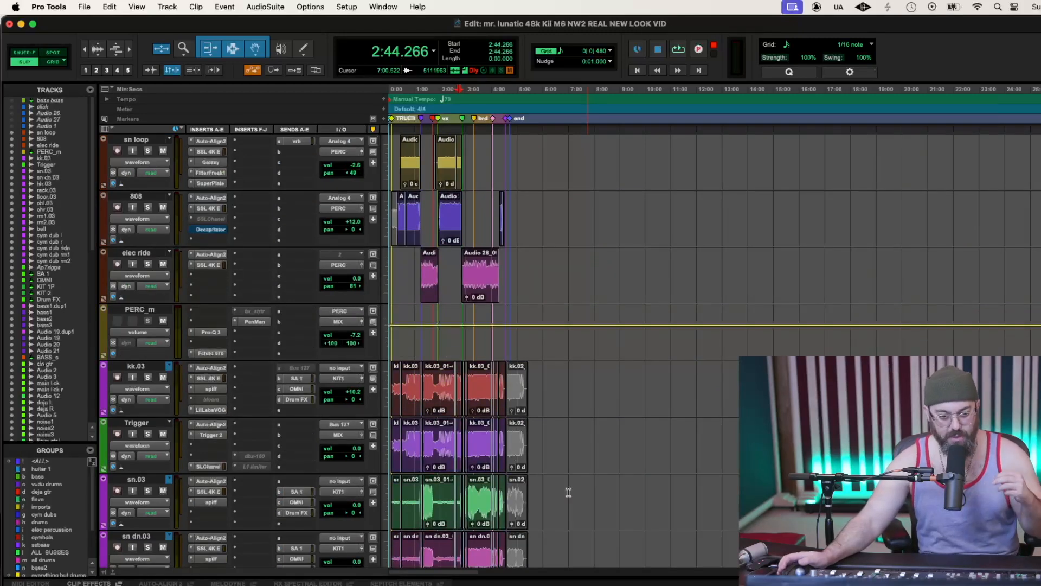
scroll(569, 492, down, 10)
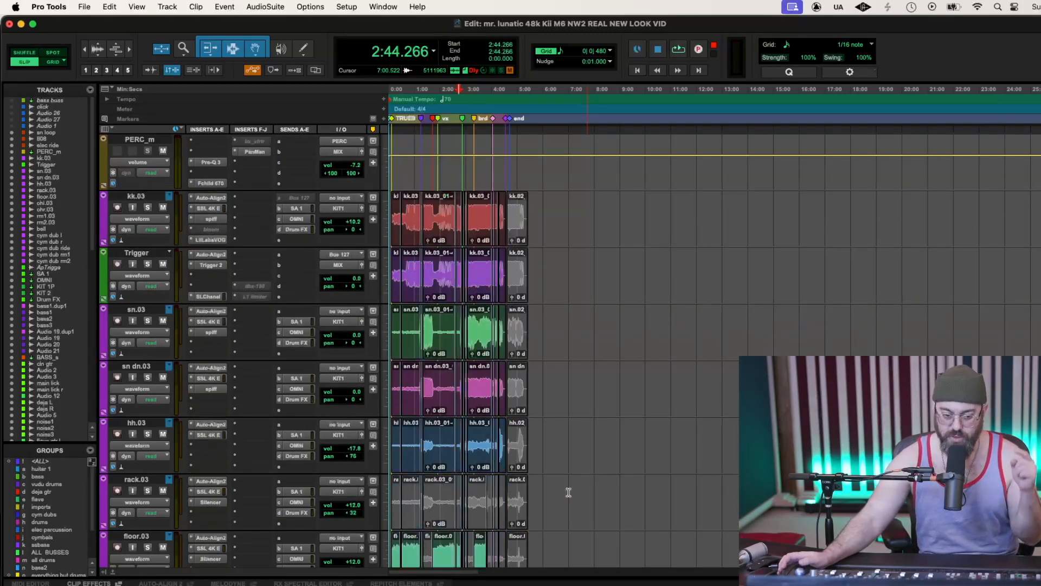
Play from 2:44.266 and raise the volume of sn.03 to +1.8 dB and of sn dn.03 to +4.2 dB
key(space)
scroll(569, 492, up, 3)
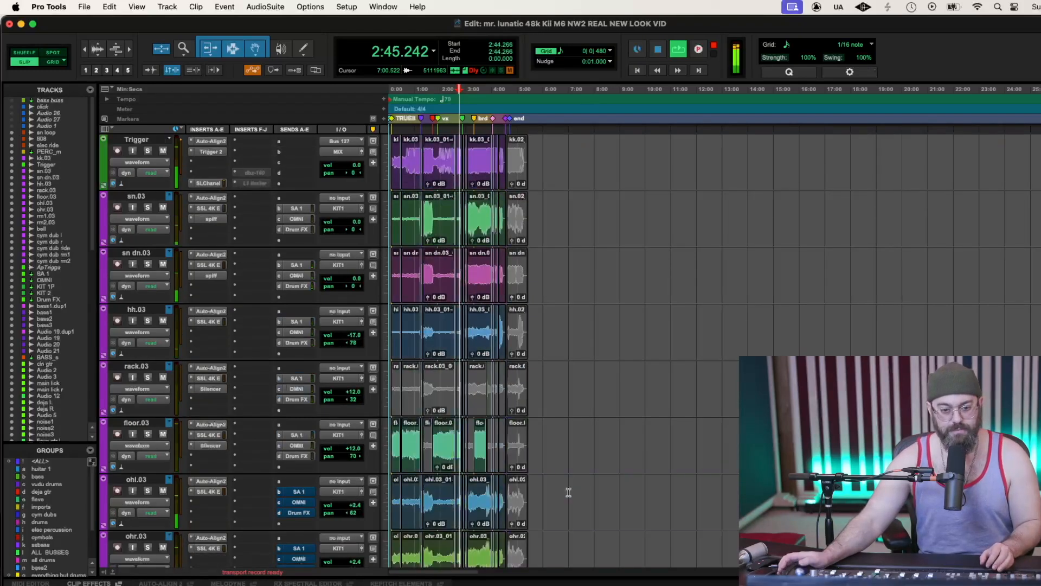
scroll(568, 492, up, 3)
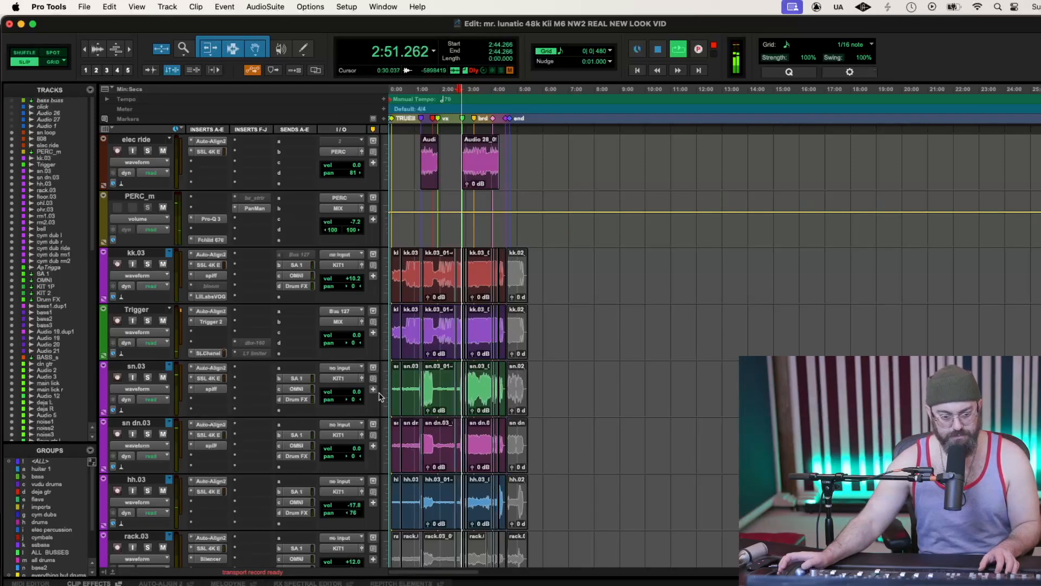
drag(357, 396, 359, 394)
drag(357, 448, 359, 448)
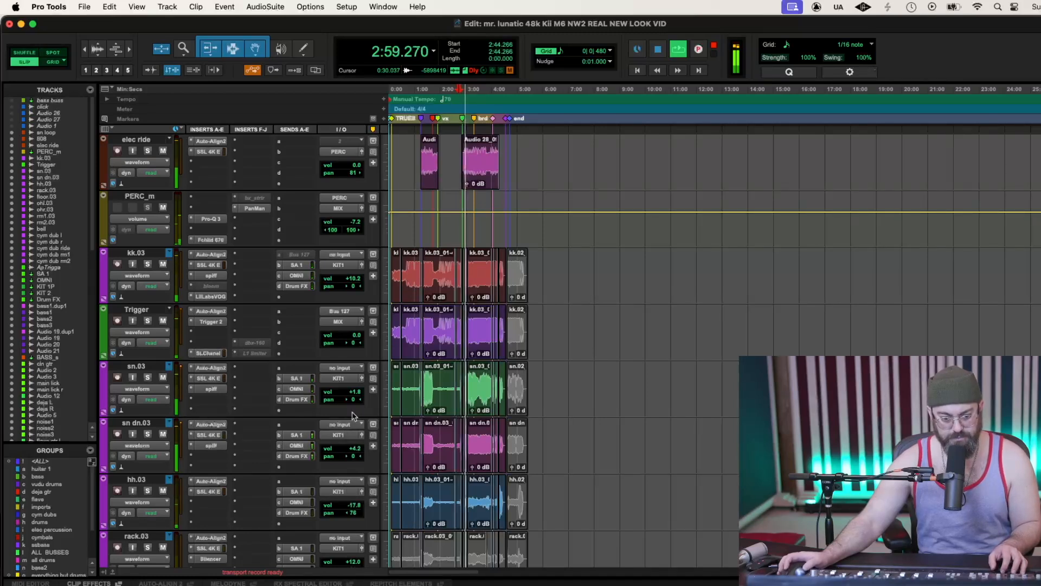
Raise the sn.03 volume to +11.4 dB and undo the further volume changes on sn.03 and sn dn.03
drag(356, 394, 356, 393)
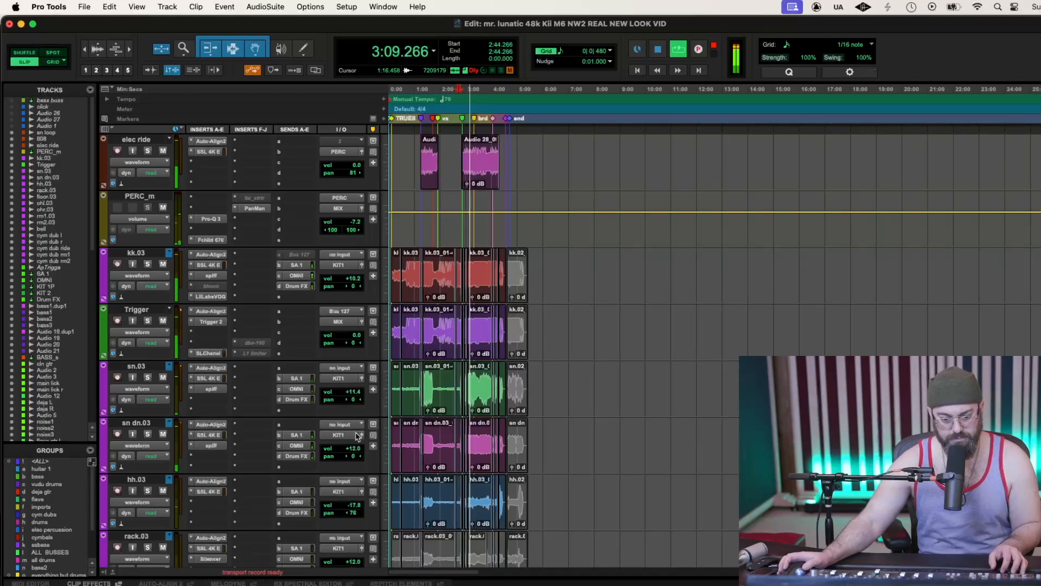
drag(358, 448, 358, 455)
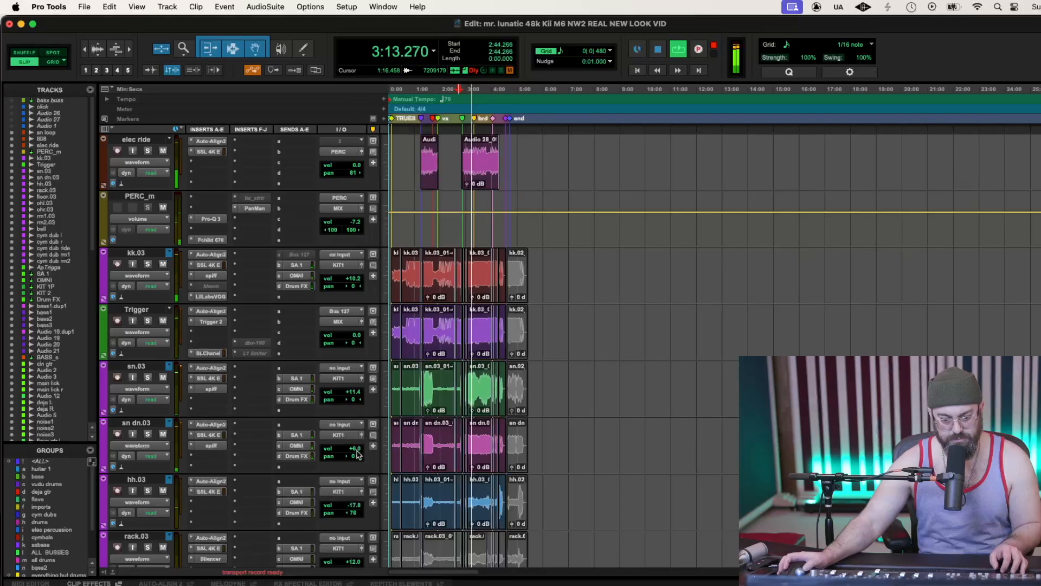
drag(358, 398, 358, 392)
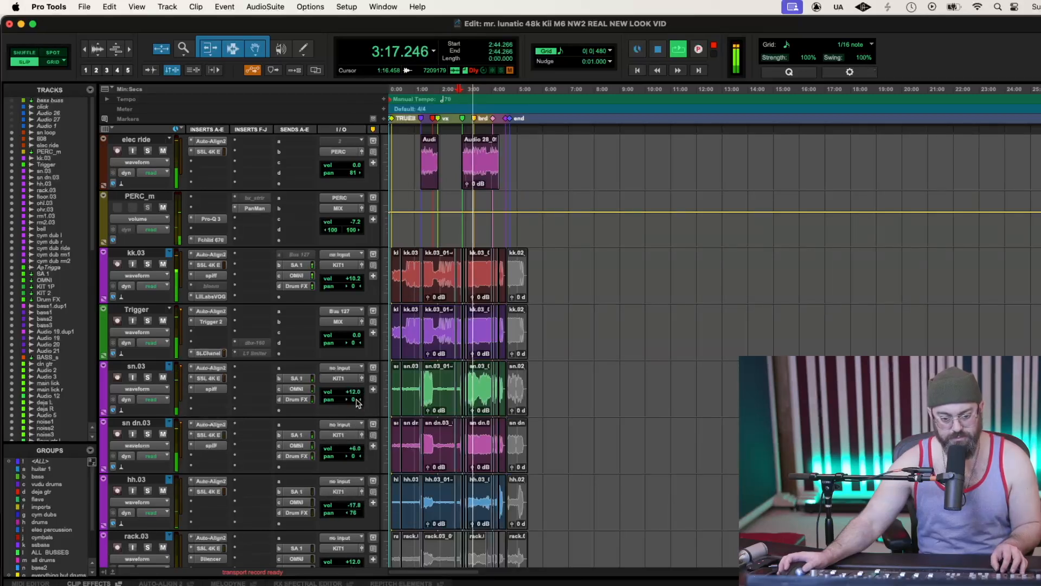
key(super+z)
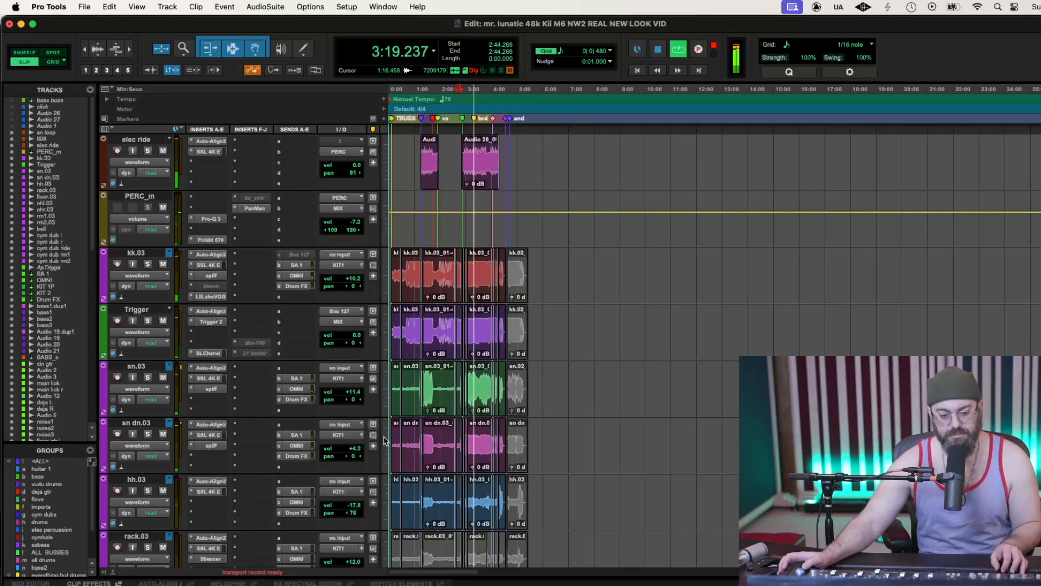
Undo the sn dn.03 volume boost and raise the output trim of sn.03's spiff insert to -2.8 dB
key(super+z)
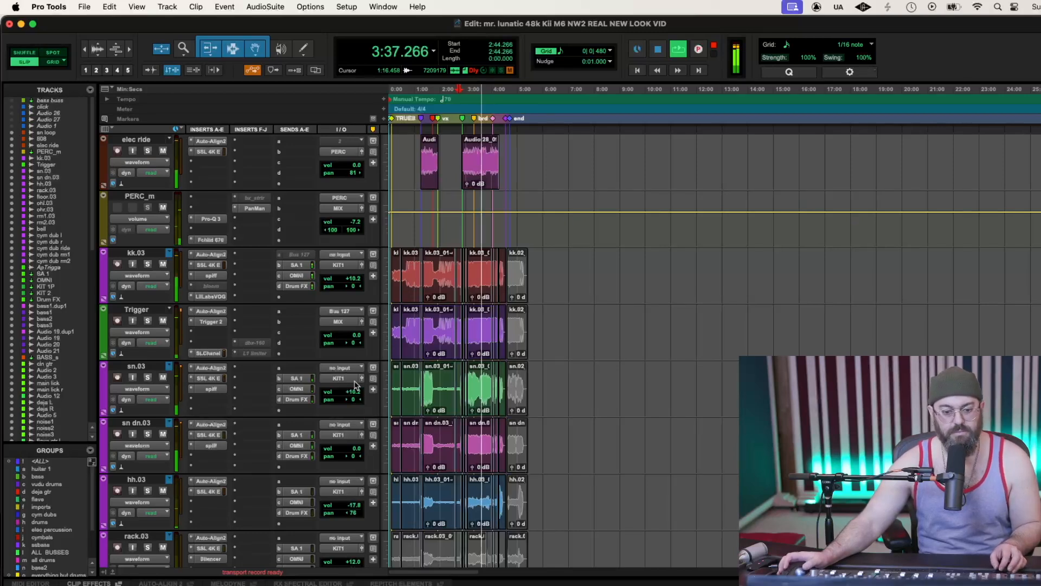
click(211, 389)
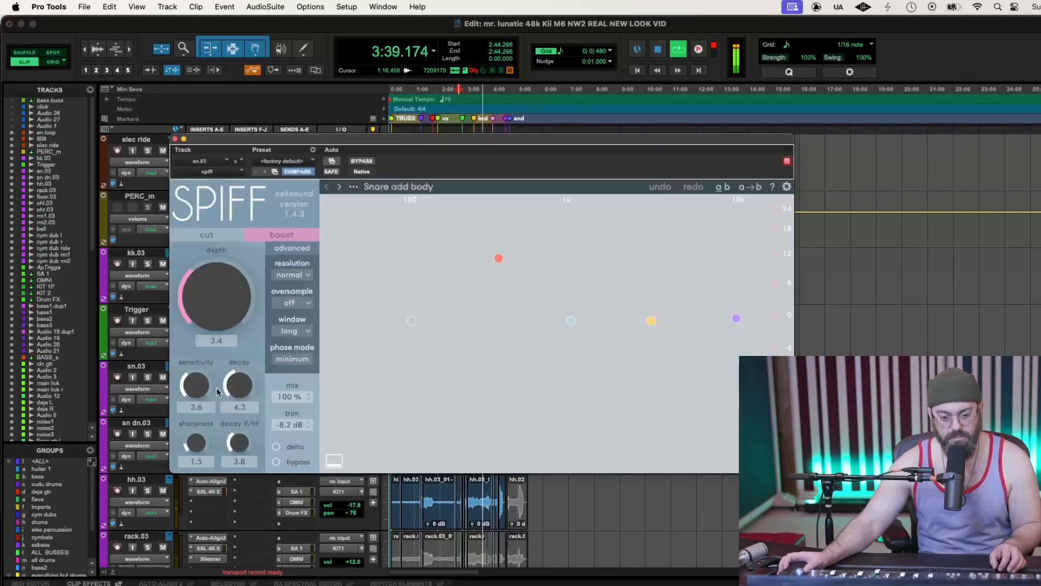
drag(292, 415, 288, 399)
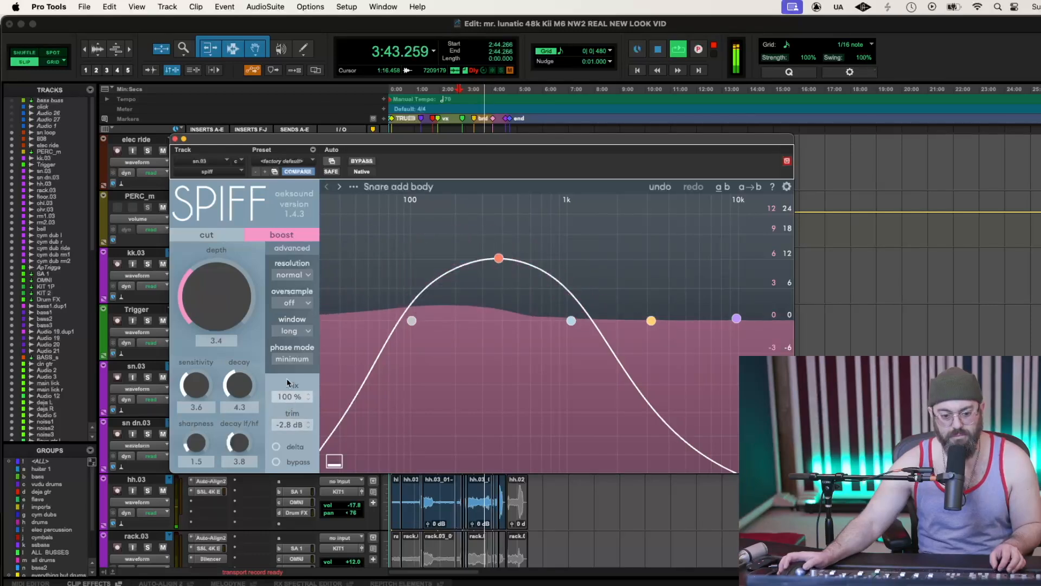
click(175, 139)
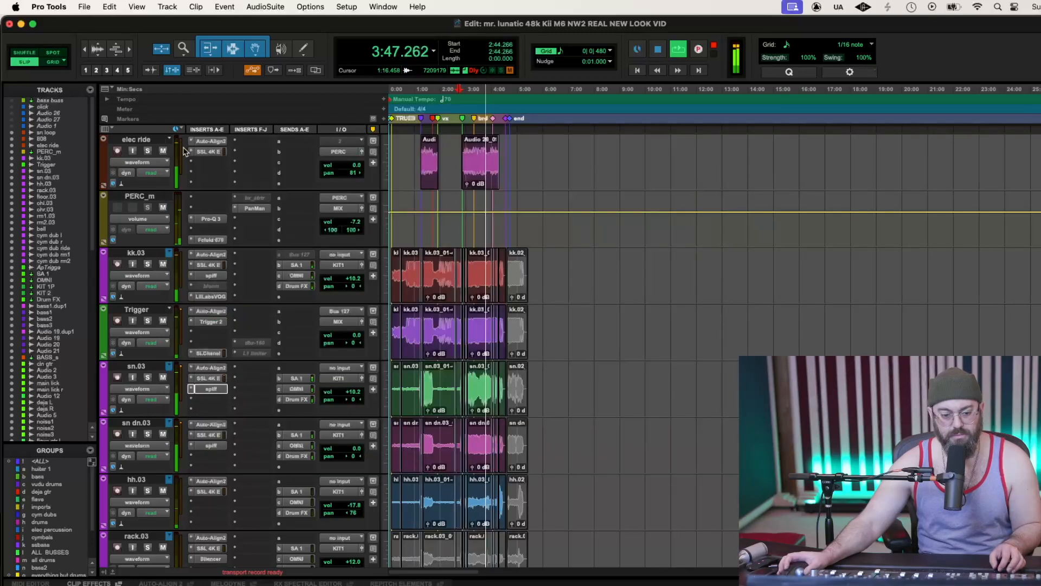
Compare sn.03 with its spiff insert active and bypassed, and lower the track's volume to +6.0 dB
click(212, 392)
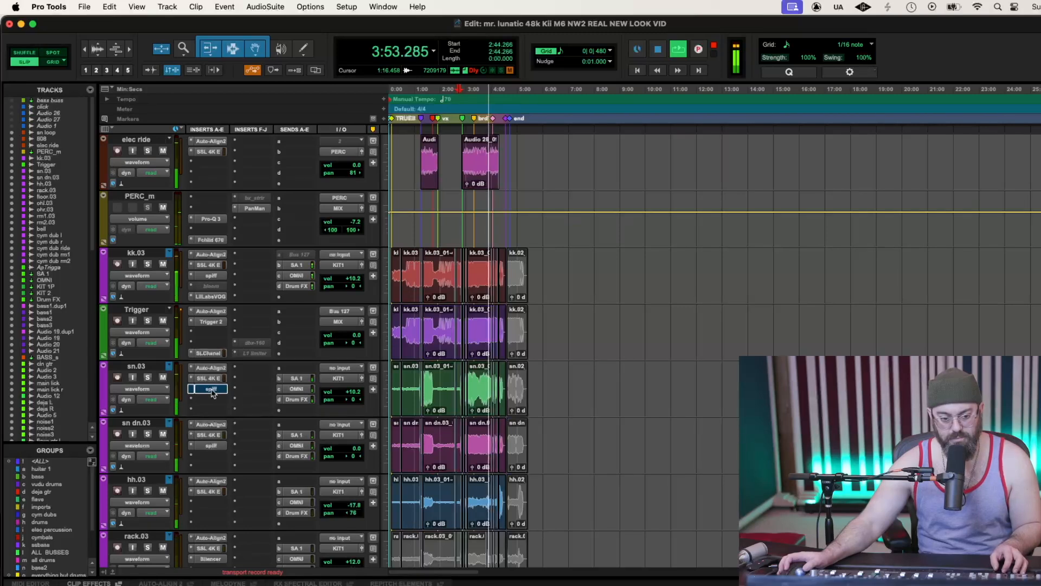
super+click(212, 391)
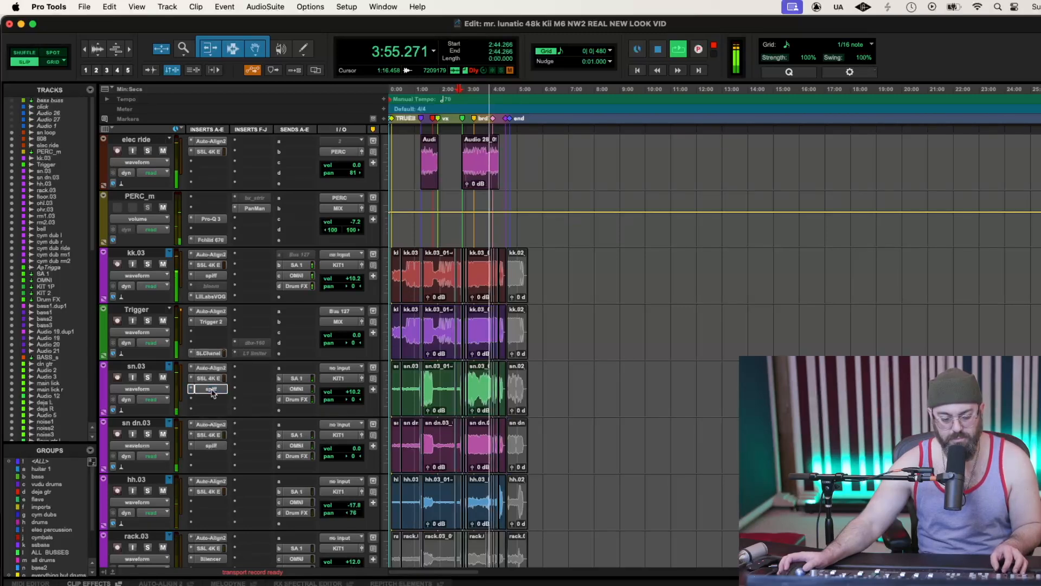
super+click(212, 392)
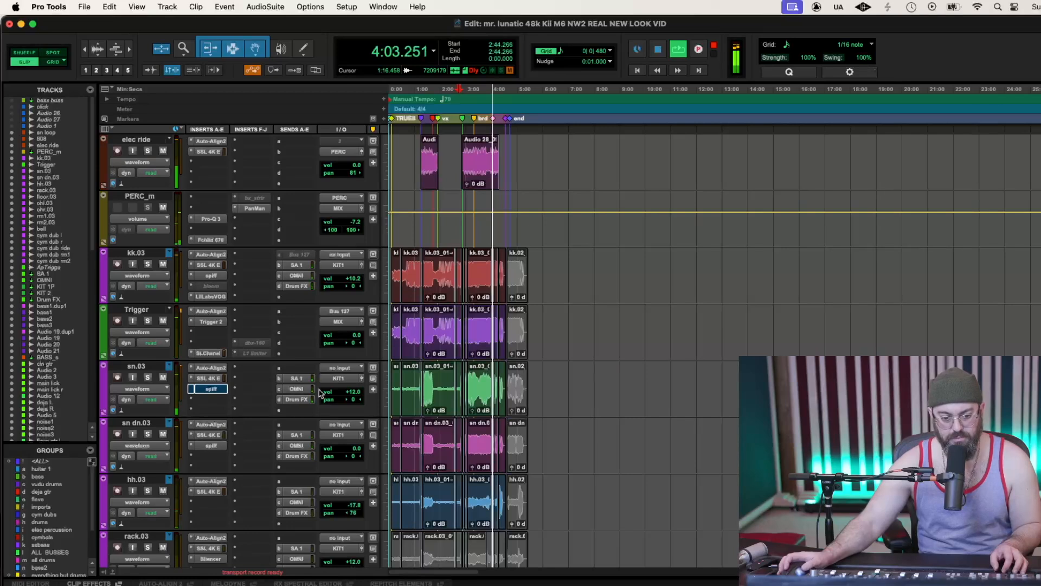
mouse_move(355, 394)
mouse_down()
mouse_move(334, 397)
mouse_move(353, 392)
mouse_up()
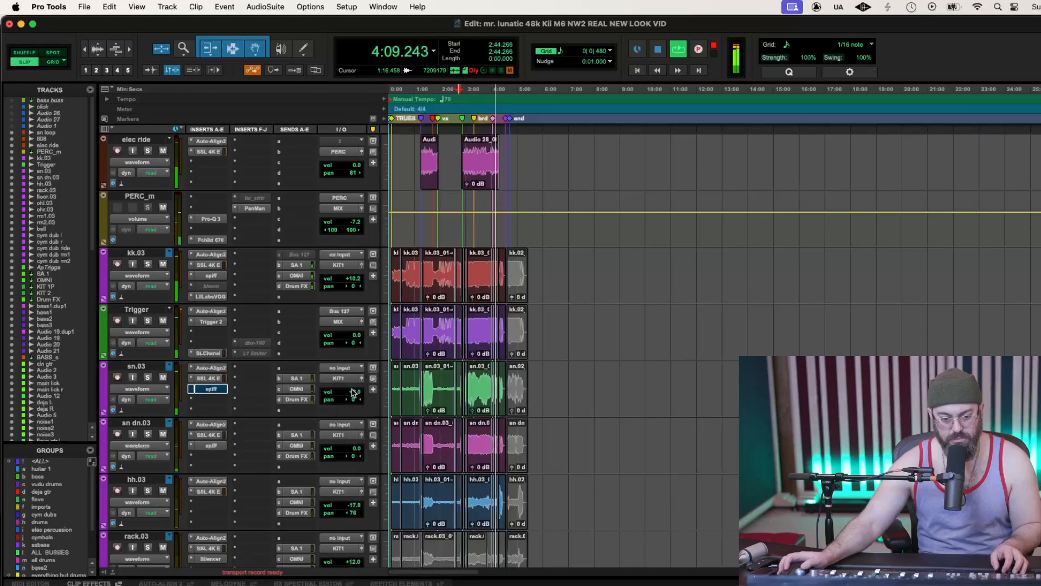
Toggle the bypass of the SSL 4K E and spiff inserts on sn.03 during playback, leaving spiff bypassed
click(217, 379)
super+click(221, 380)
super+click(221, 390)
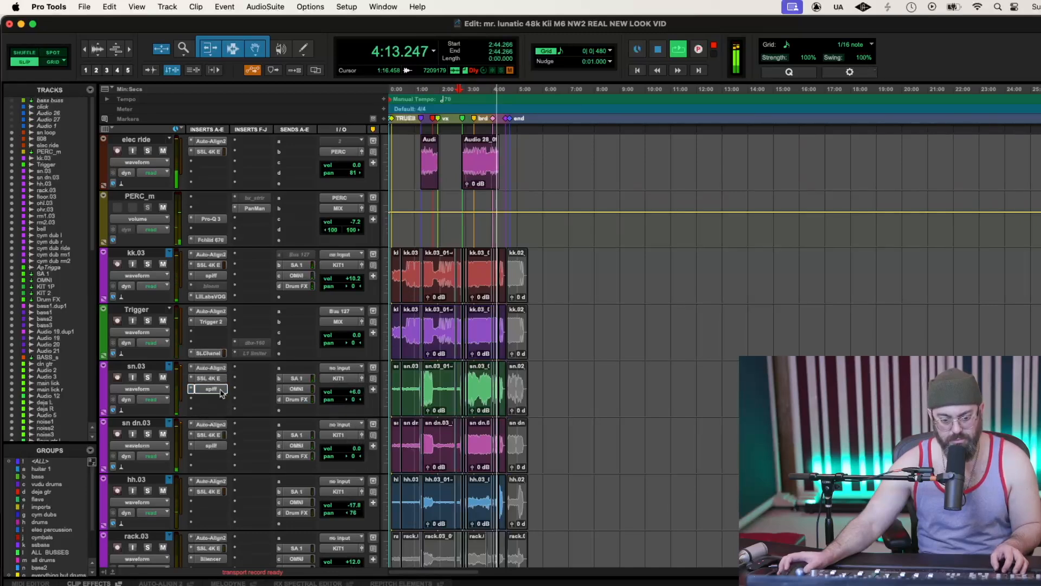
super+click(220, 390)
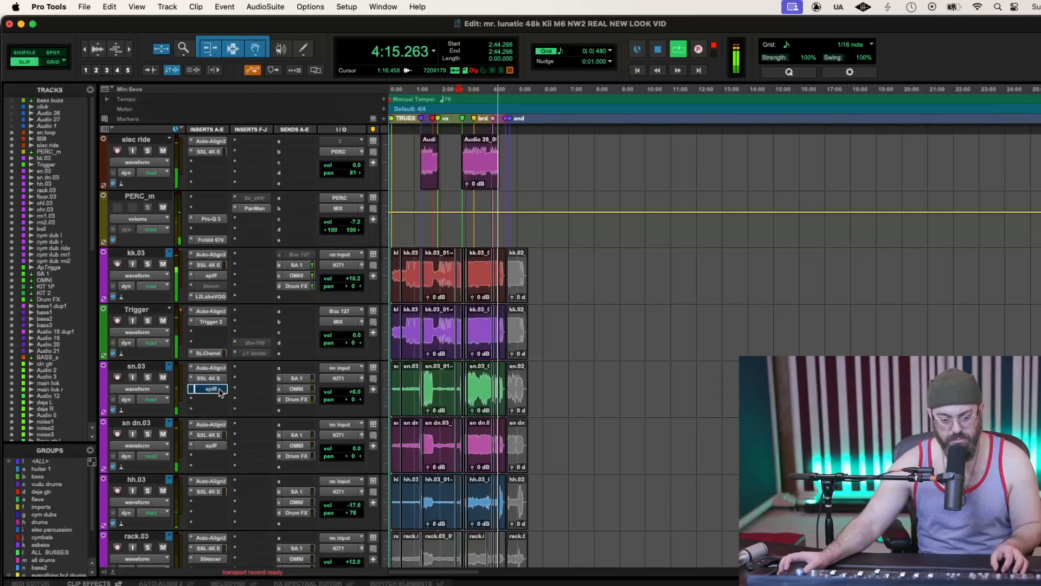
right_click(220, 391)
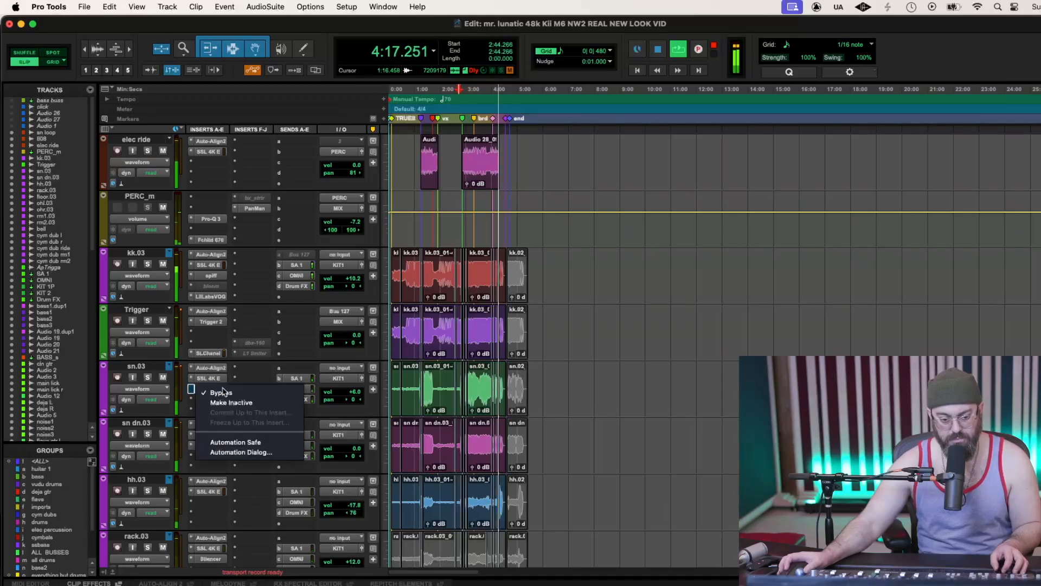
click(222, 391)
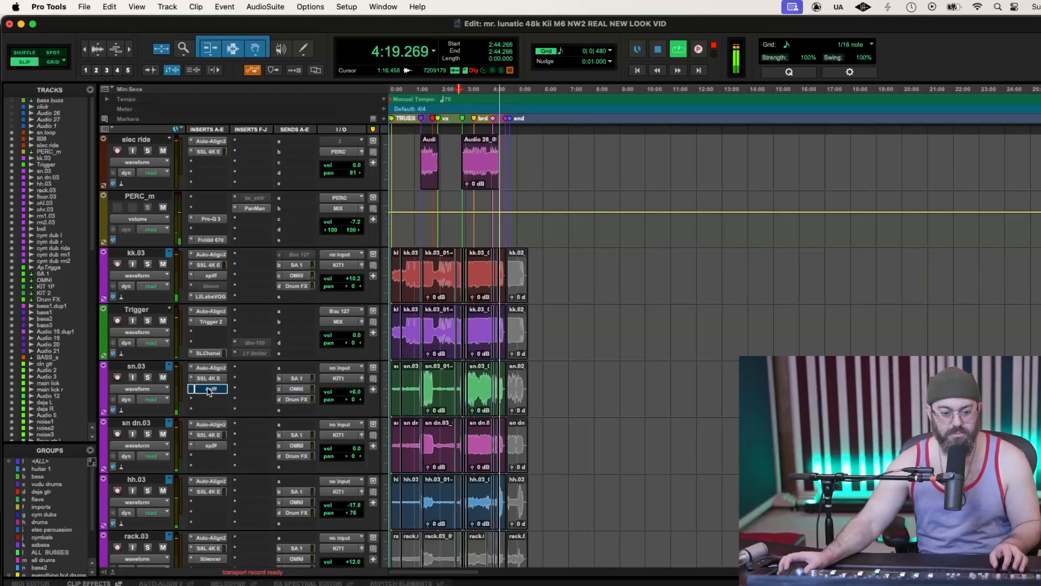
Inspect the fader levels of sn.03's SA 1, Drum FX and OMNI sends and stop playback
click(285, 387)
click(296, 378)
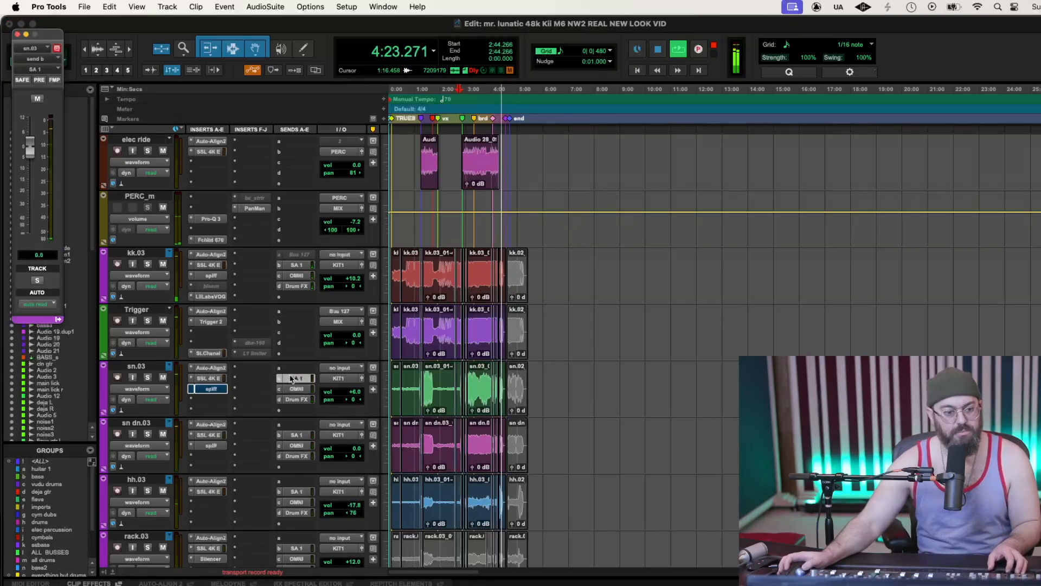
click(296, 399)
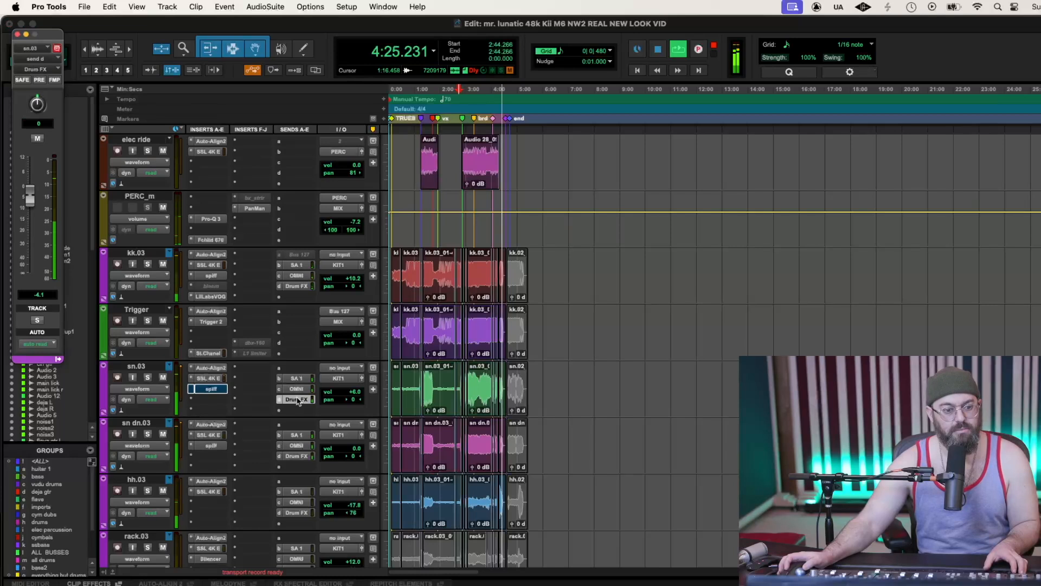
key(space)
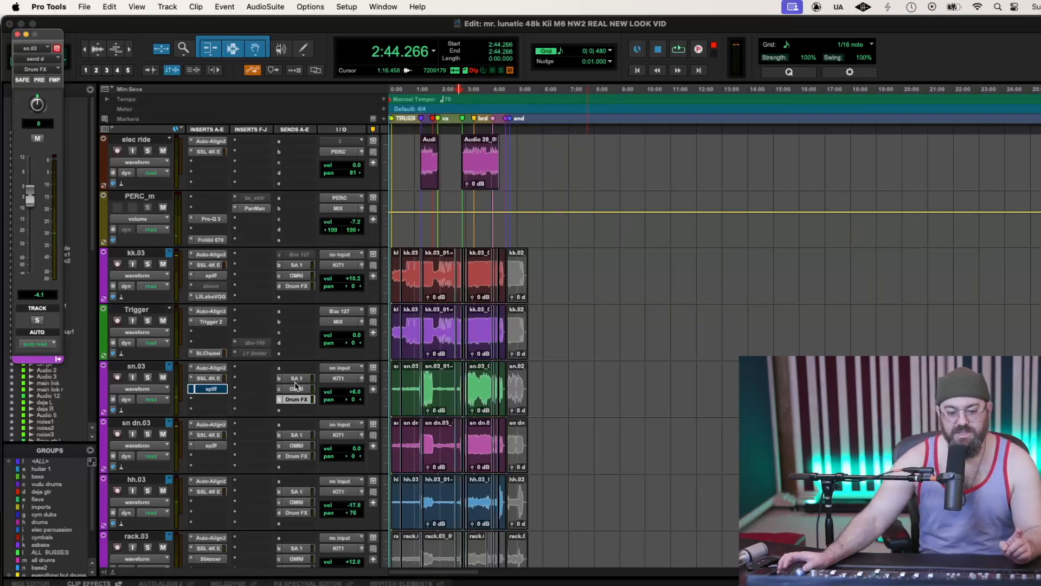
click(297, 380)
click(298, 390)
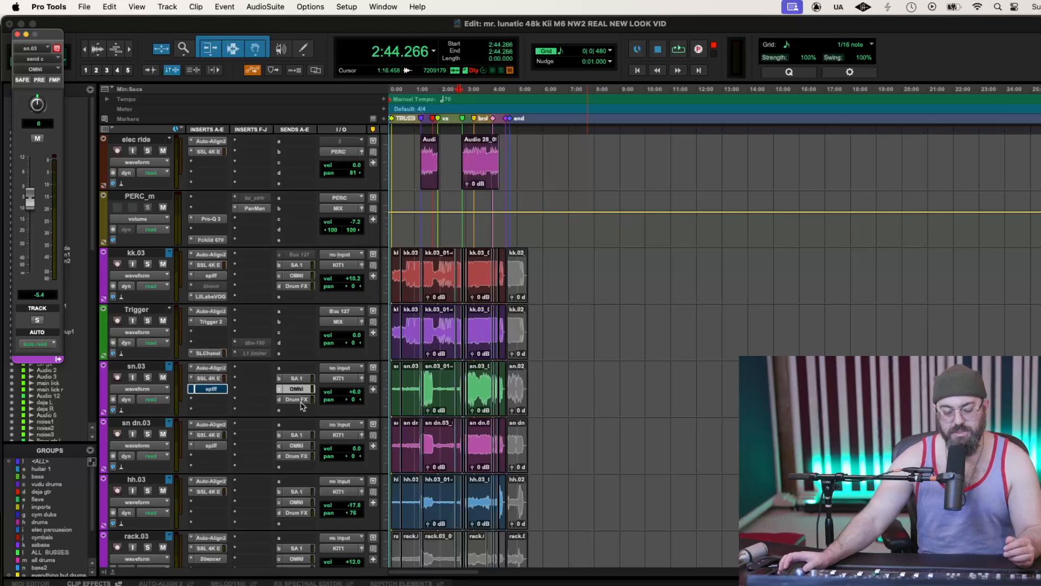
Inspect the snare track's Drum FX send and the API Vision Channel Strip plug-in on the Drum FX bus
click(298, 400)
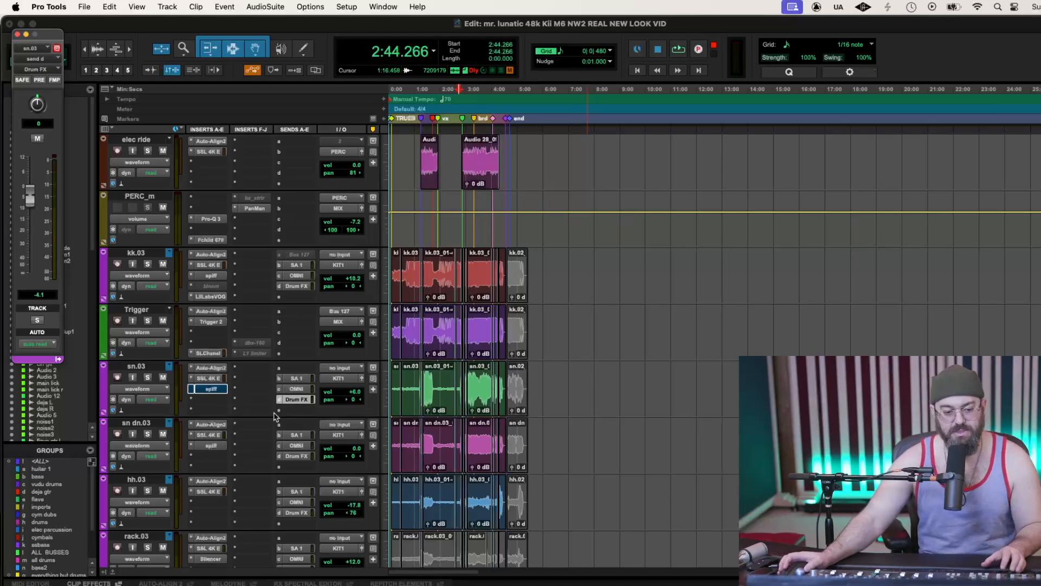
scroll(274, 416, down, 3)
scroll(274, 417, down, 10)
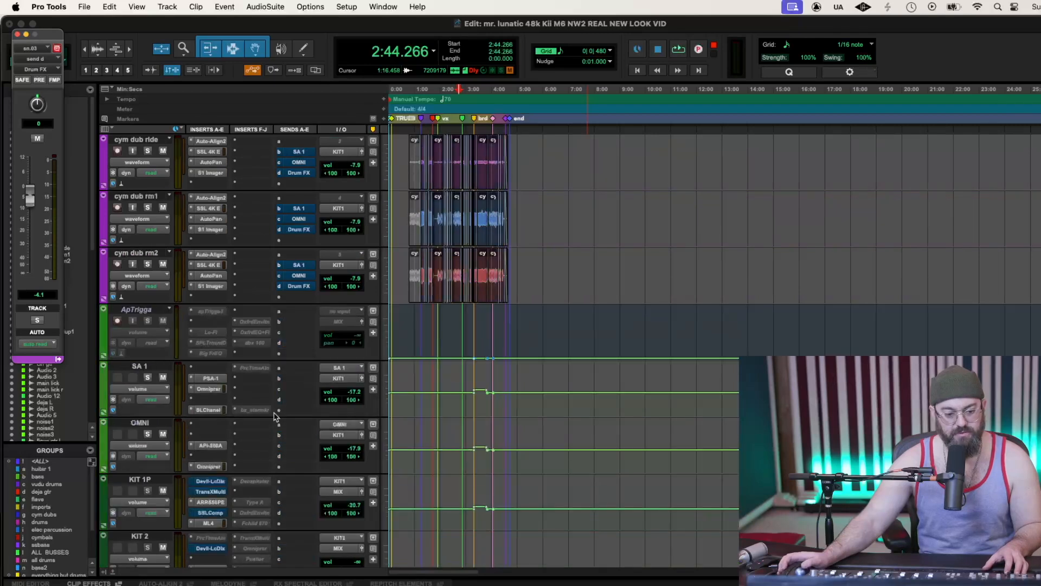
scroll(274, 417, down, 3)
click(202, 412)
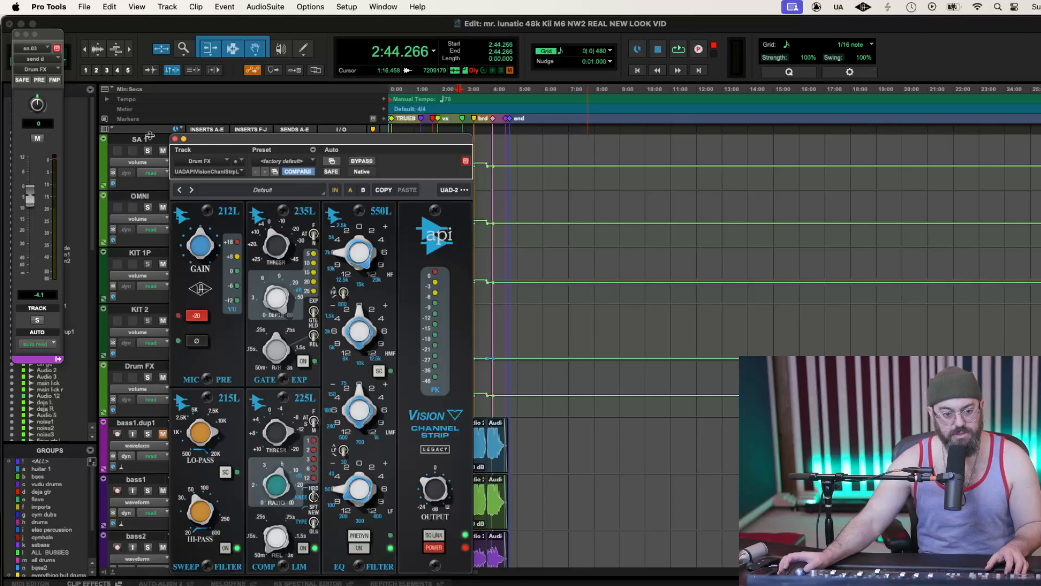
click(175, 140)
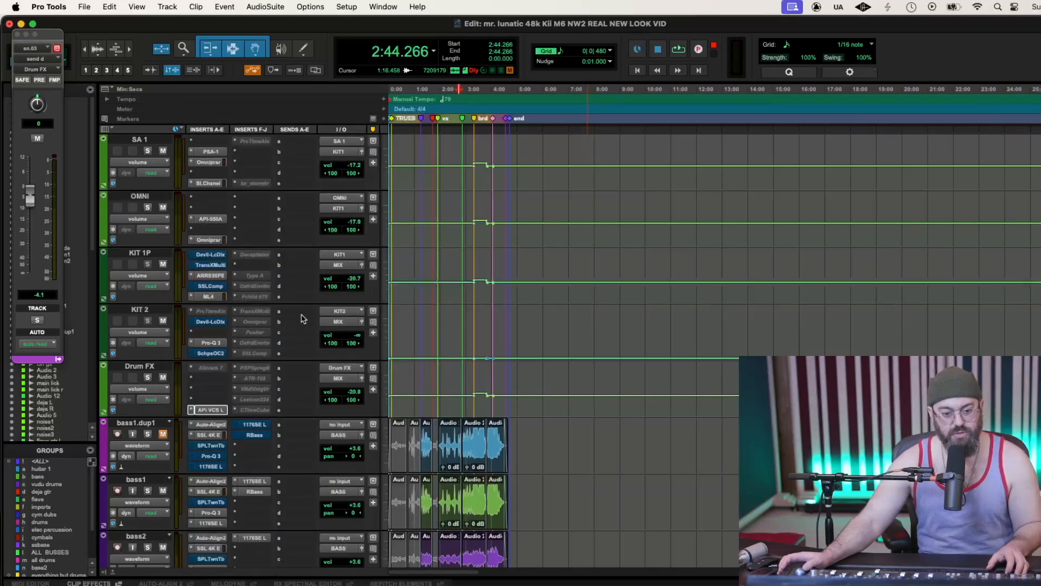
Examine the SA 1, OMNI and Drum FX send assignments across the snare, hi-hat, tom, overhead and room tracks
scroll(296, 307, up, 8)
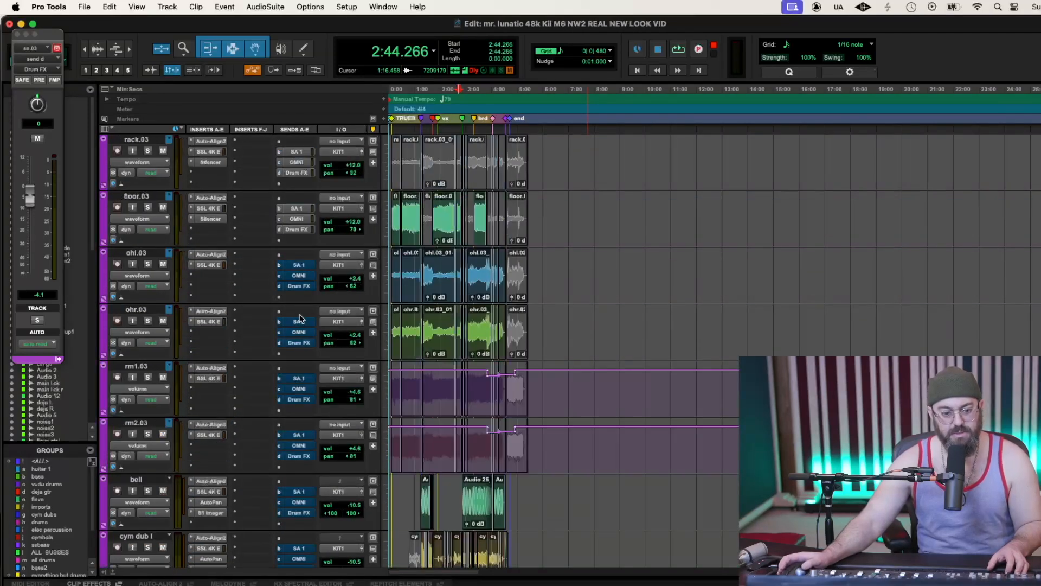
scroll(300, 318, up, 2)
scroll(268, 320, up, 3)
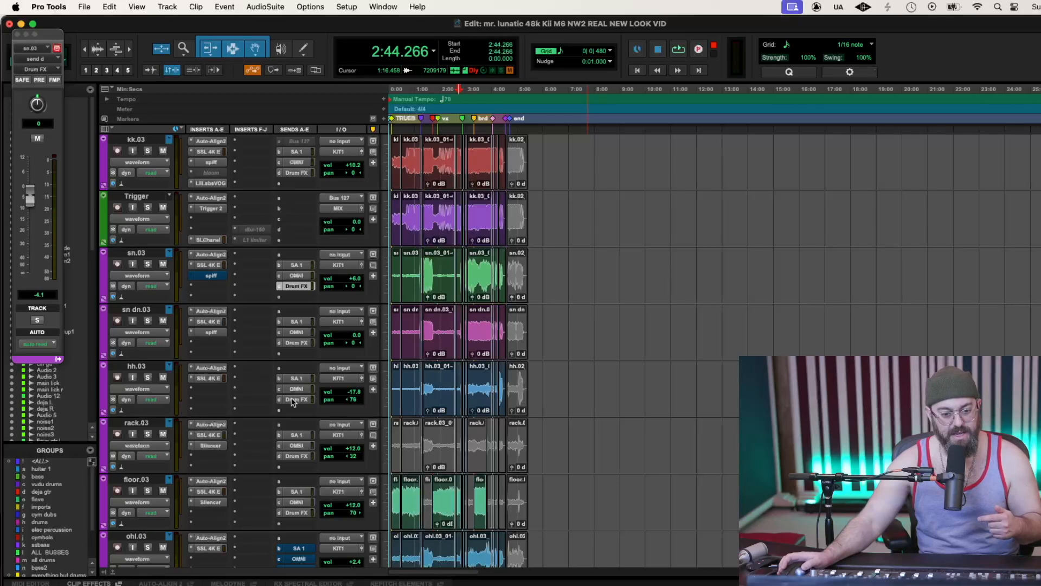
scroll(274, 427, down, 1)
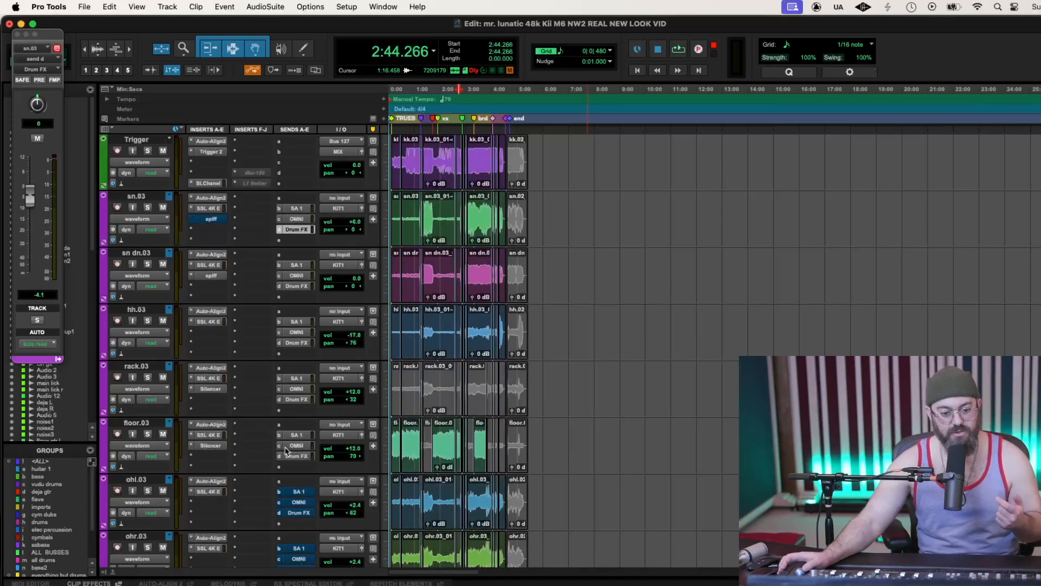
scroll(274, 462, down, 2)
scroll(274, 453, down, 1)
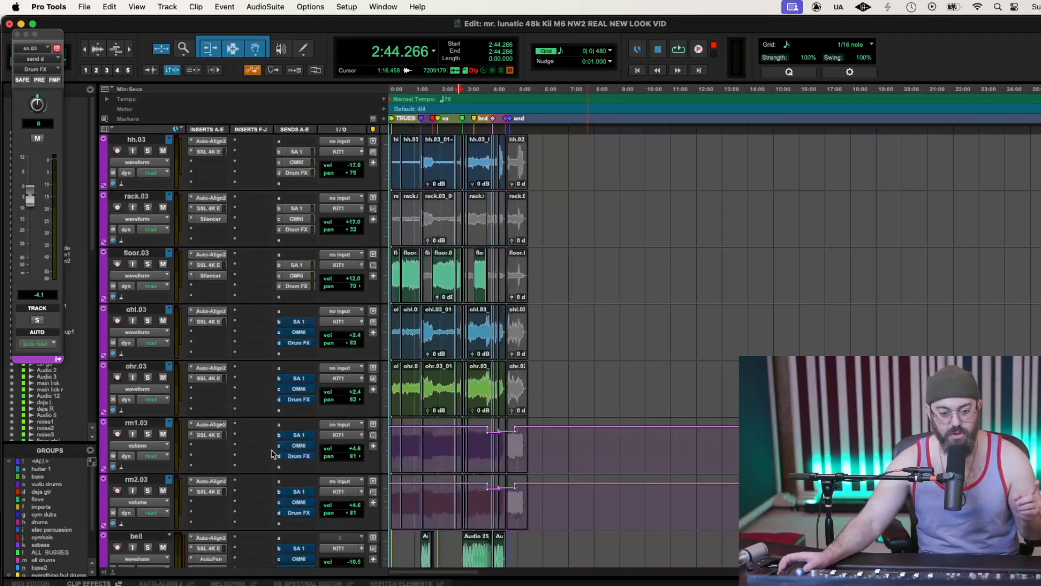
scroll(274, 392, up, 3)
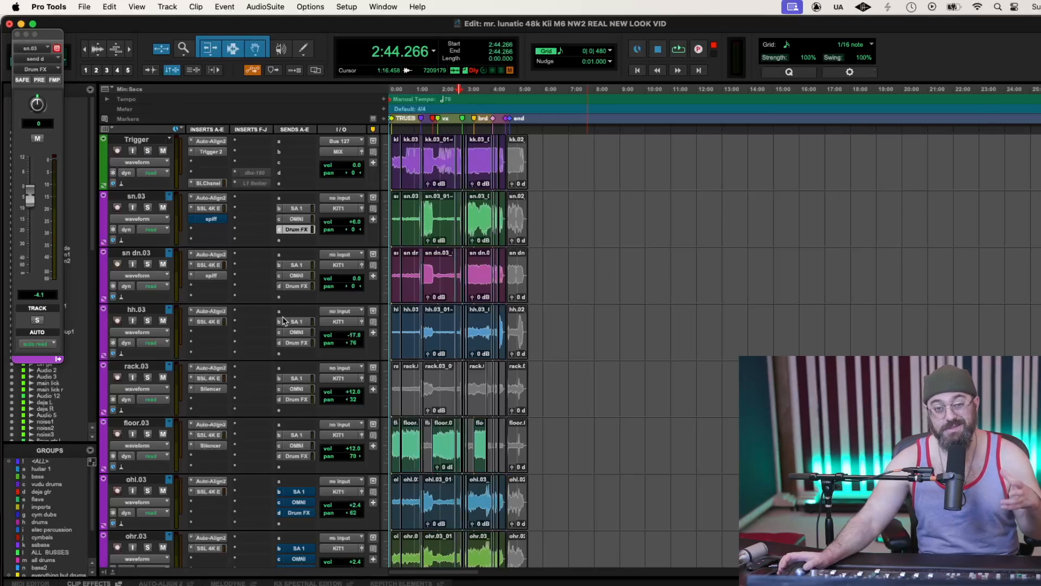
scroll(262, 372, down, 2)
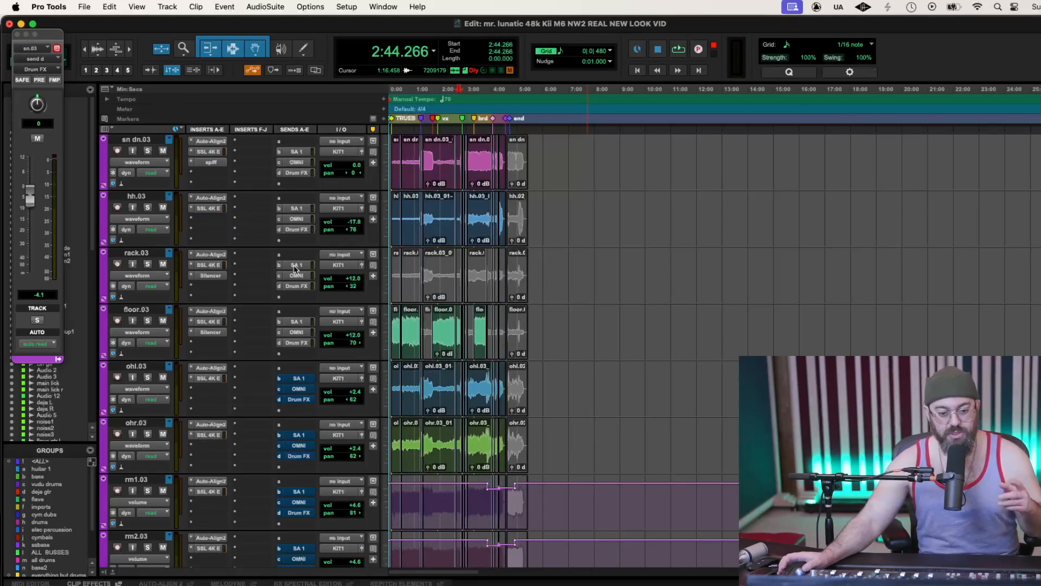
scroll(262, 373, down, 2)
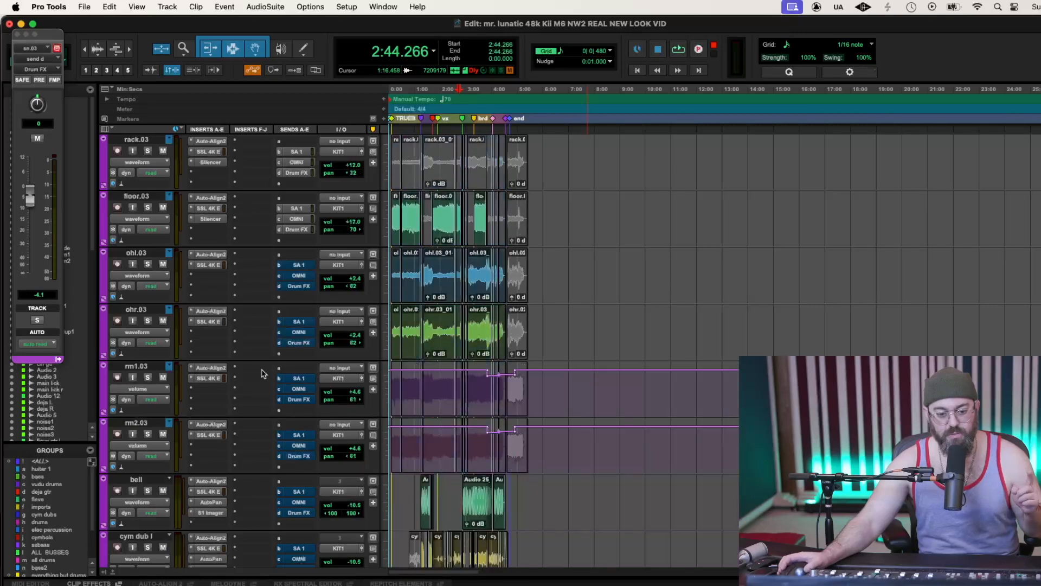
scroll(258, 378, down, 1)
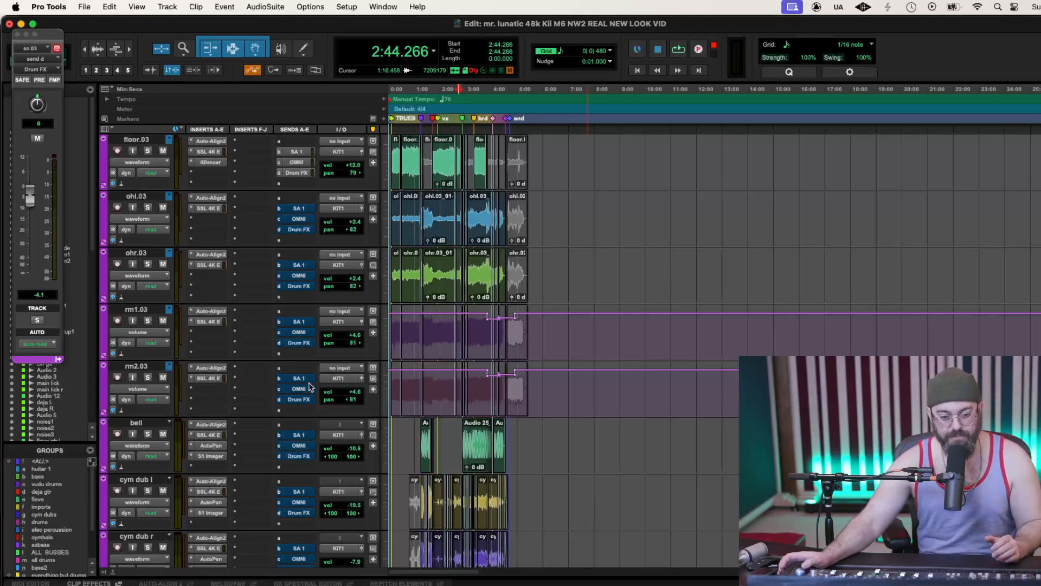
scroll(236, 474, down, 2)
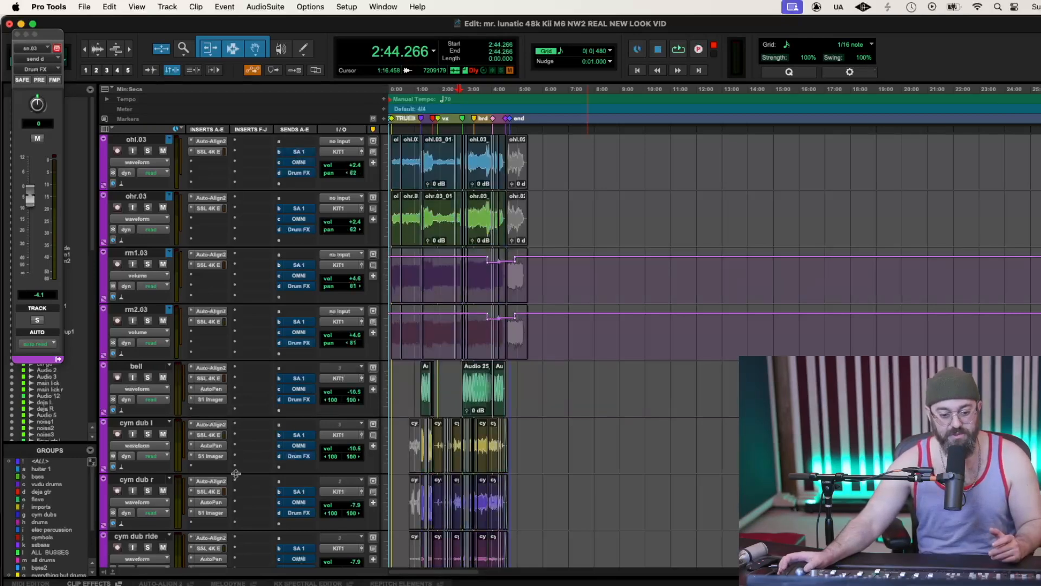
scroll(285, 488, up, 4)
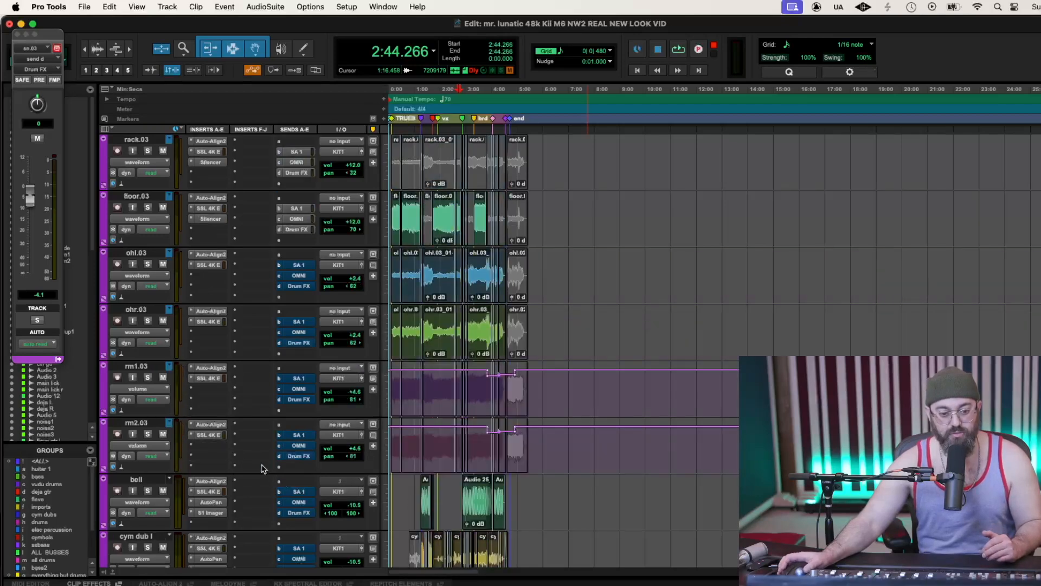
scroll(250, 448, up, 4)
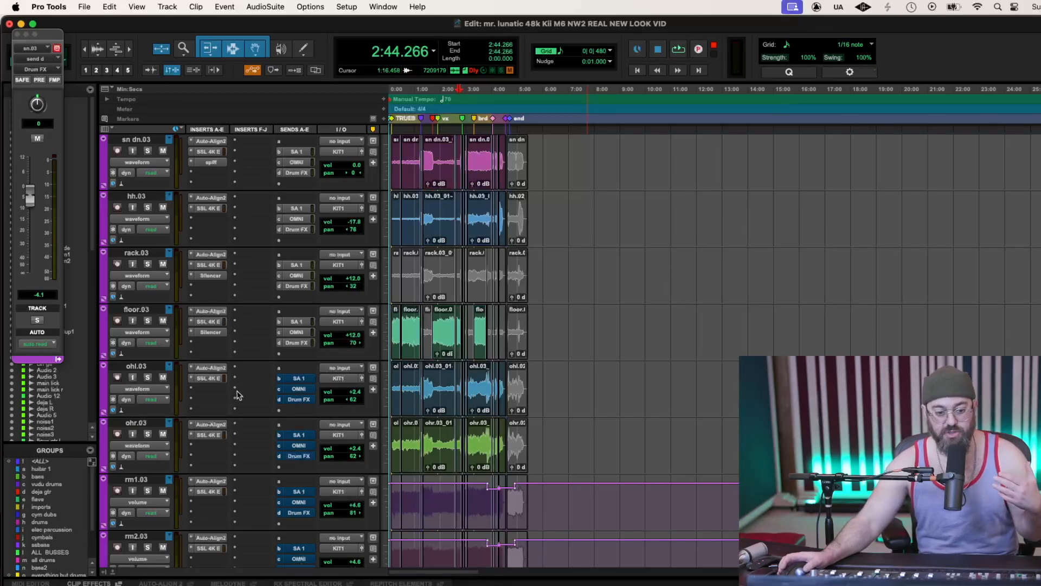
scroll(237, 395, down, 6)
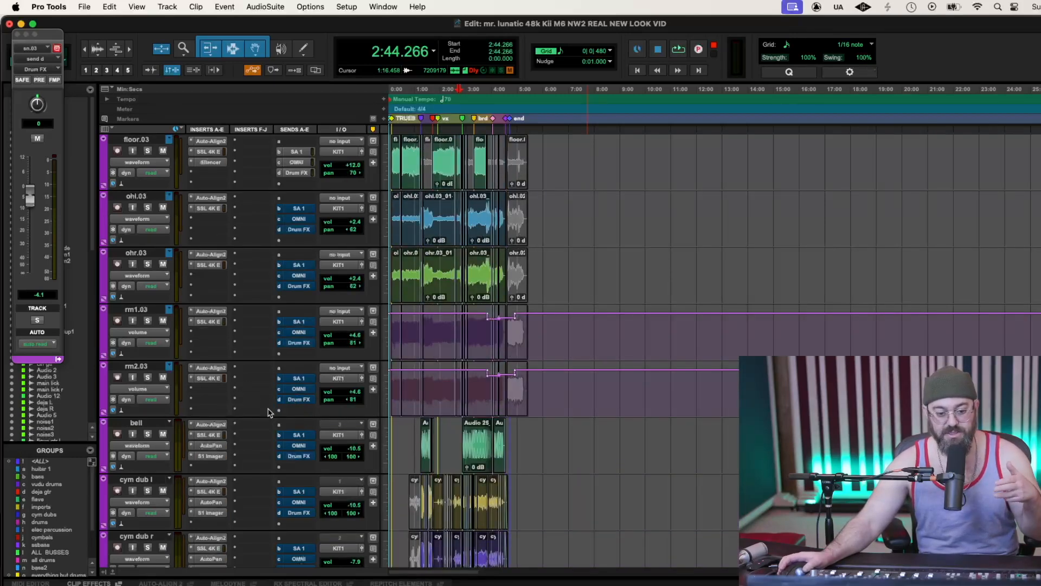
scroll(275, 409, up, 4)
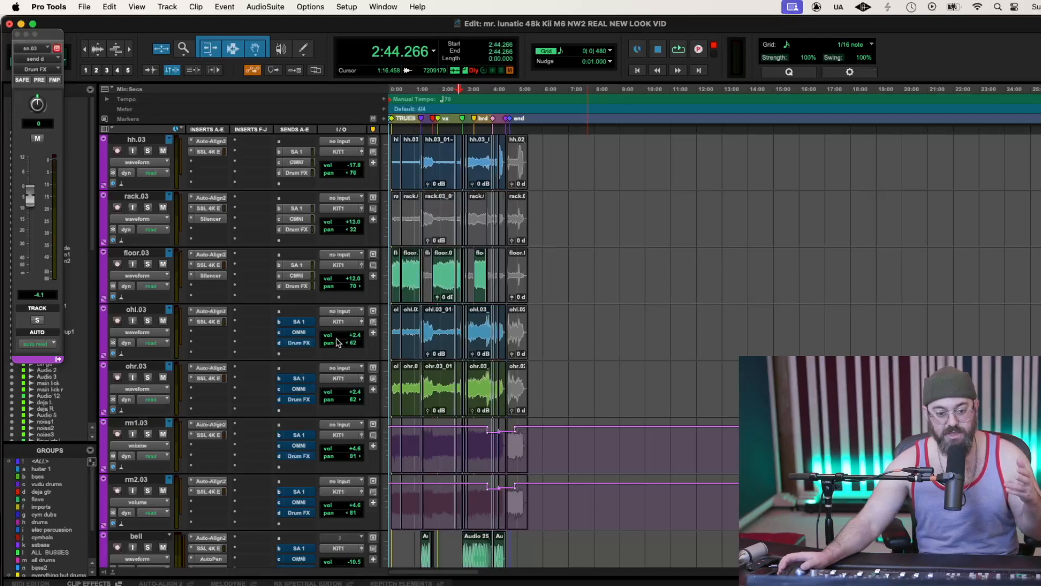
Examine the sends on the bell and cymbal dub tracks, and the routing of the SA 1, OMNI and KIT buses
scroll(278, 403, down, 10)
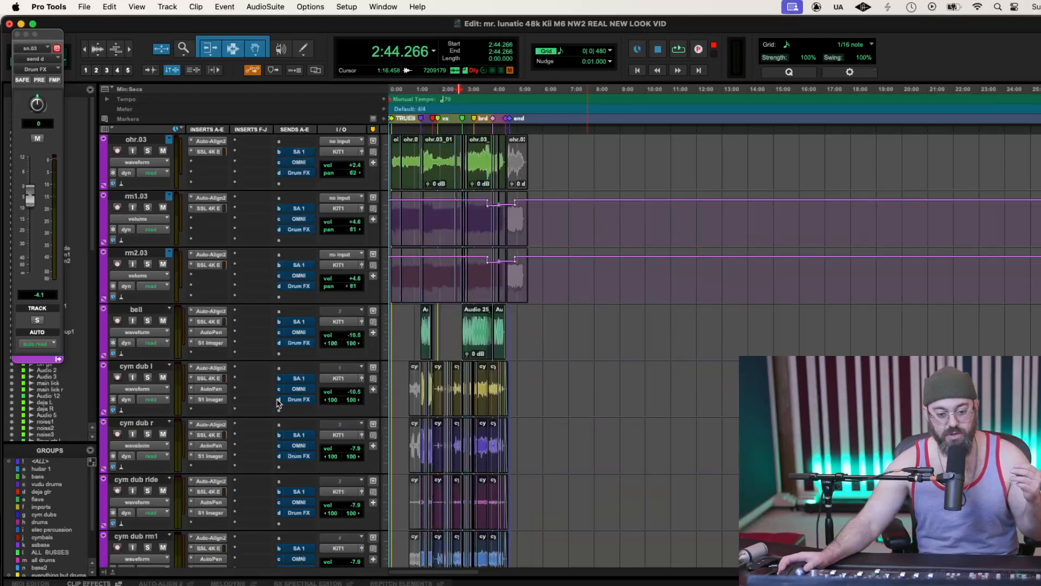
scroll(277, 403, down, 6)
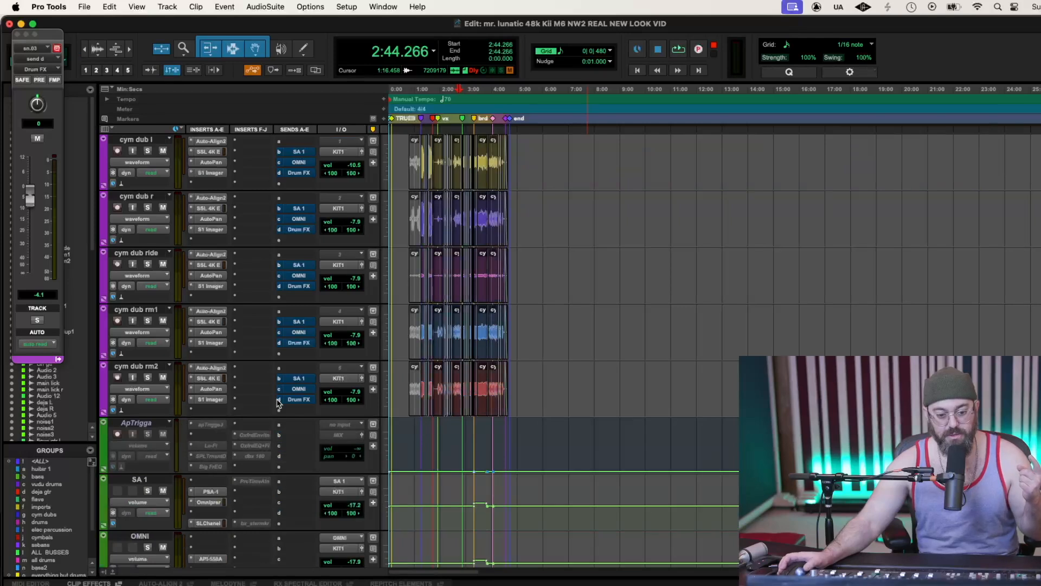
scroll(278, 403, down, 6)
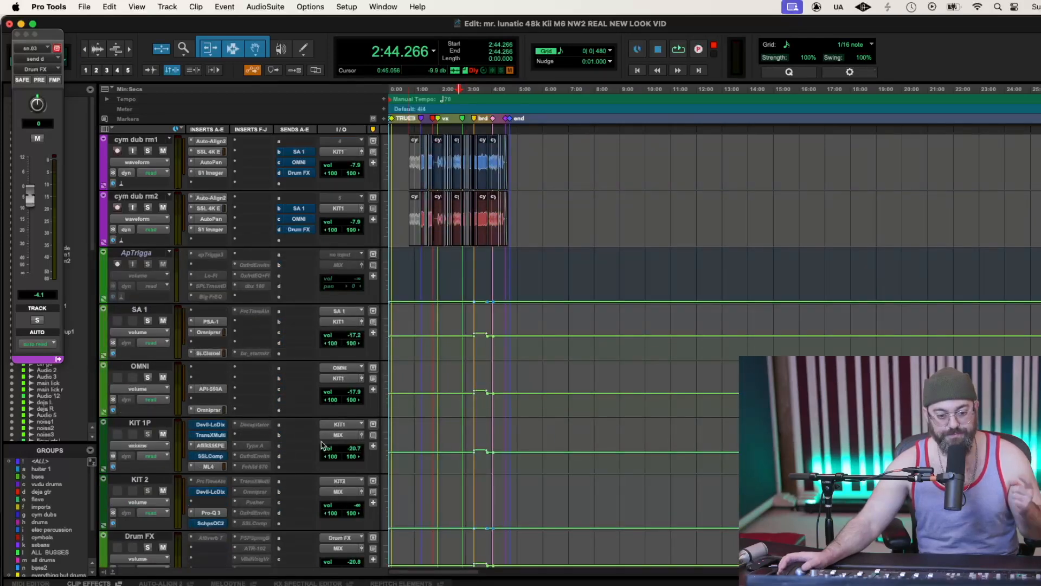
scroll(300, 444, up, 6)
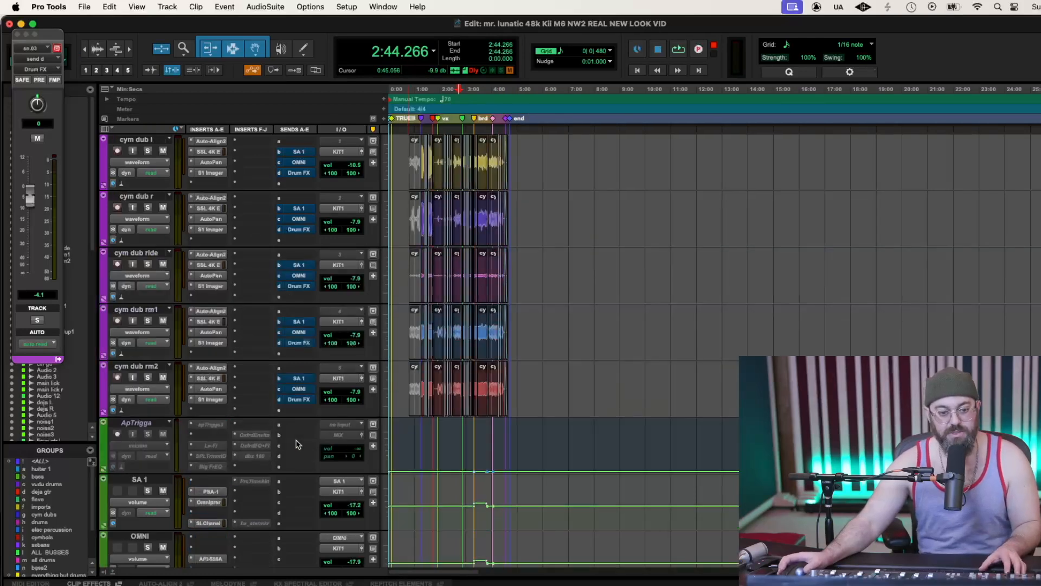
scroll(298, 443, up, 6)
scroll(298, 440, up, 4)
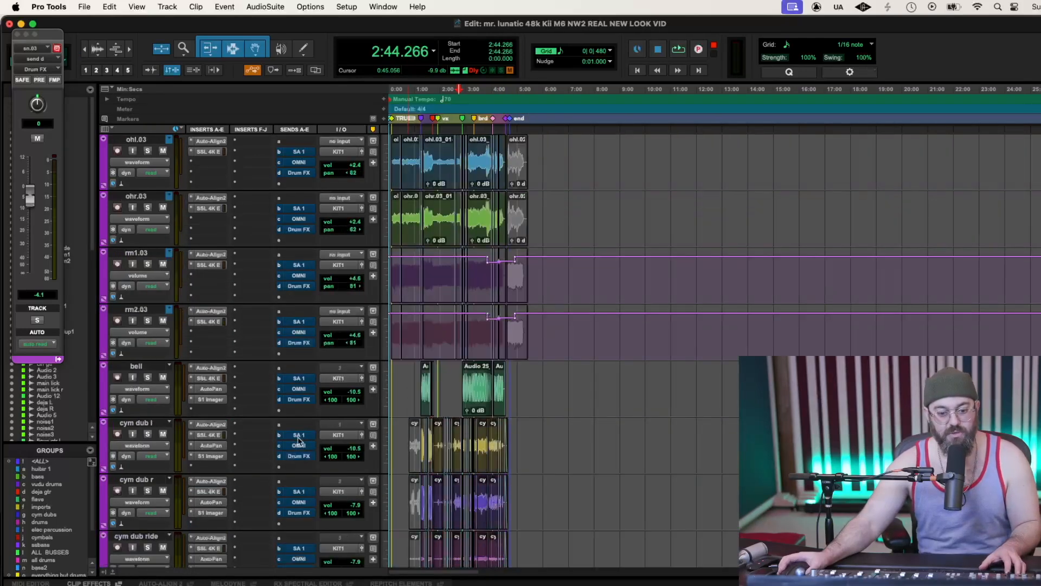
scroll(298, 440, up, 16)
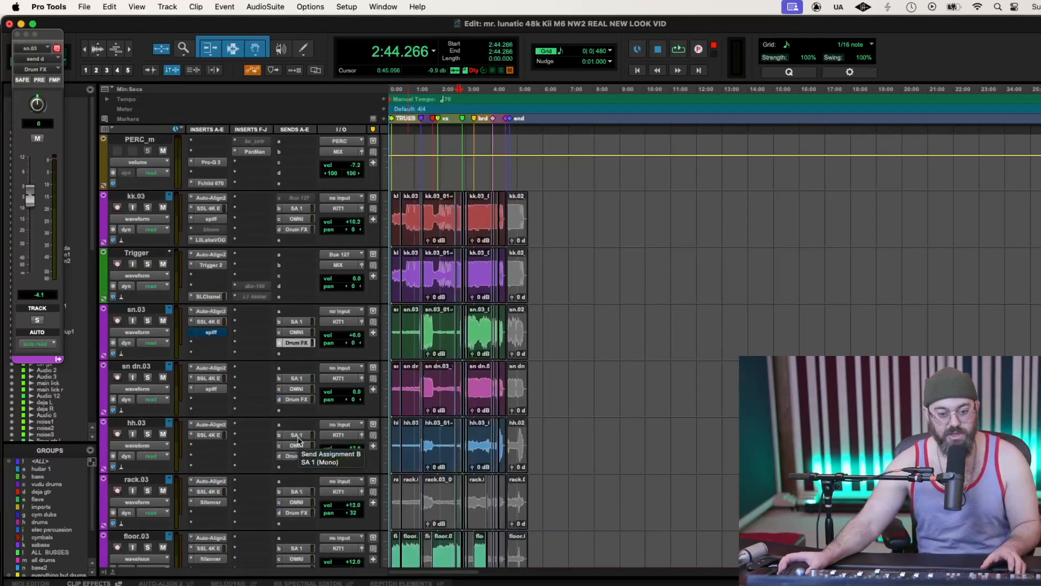
scroll(281, 414, up, 6)
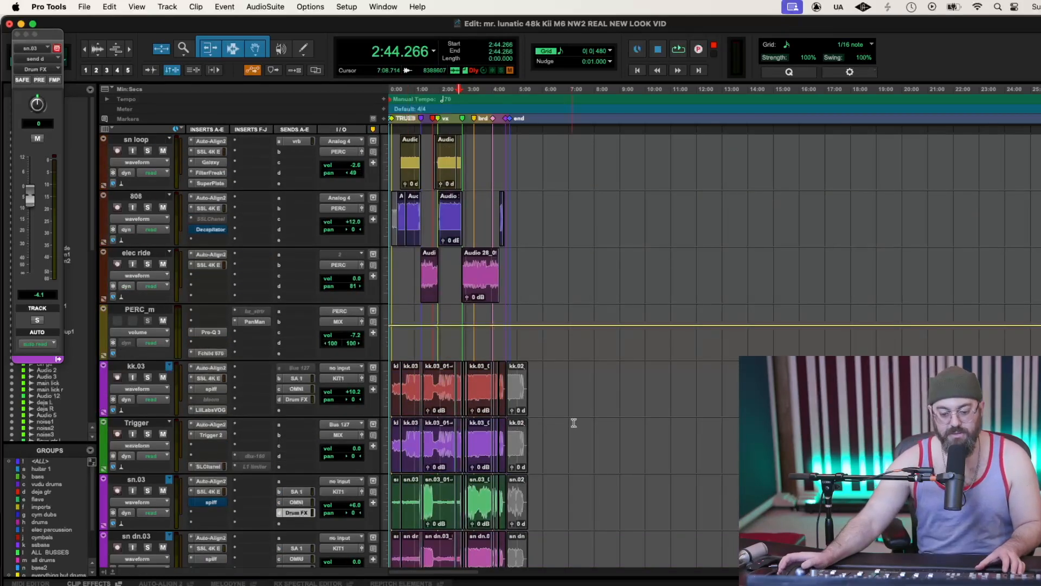
Play the mix from 2:44.266 while checking the drum buses and bass tracks, and stop playback
scroll(568, 426, down, 15)
key(space)
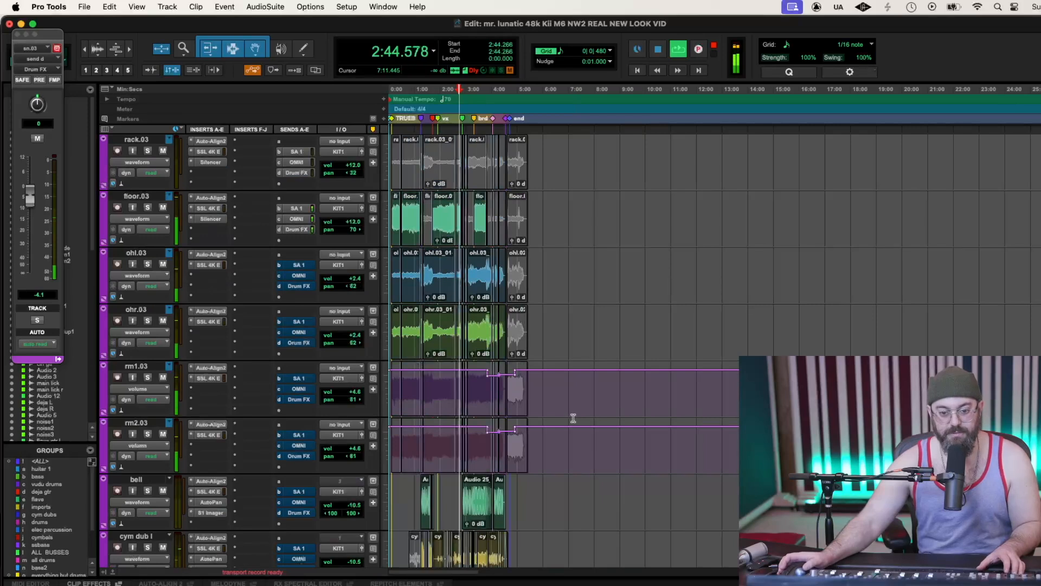
scroll(576, 417, down, 12)
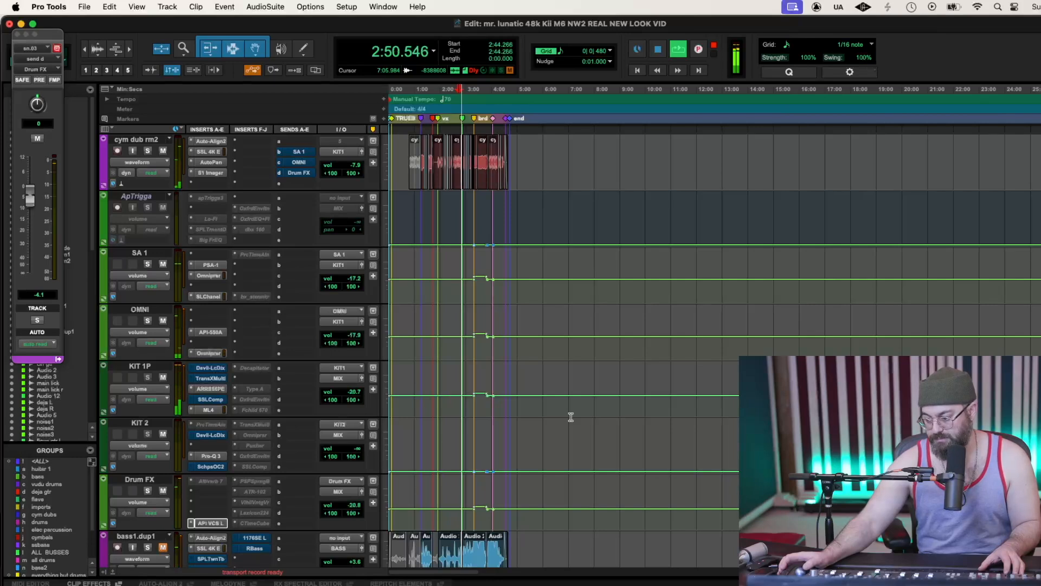
scroll(571, 417, down, 3)
scroll(571, 417, down, 3)
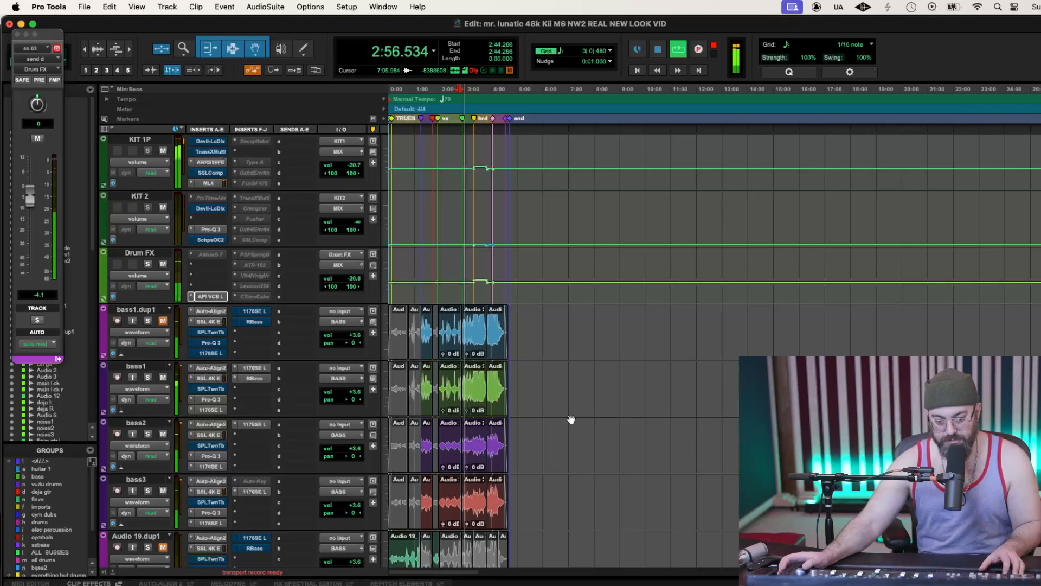
scroll(571, 419, down, 3)
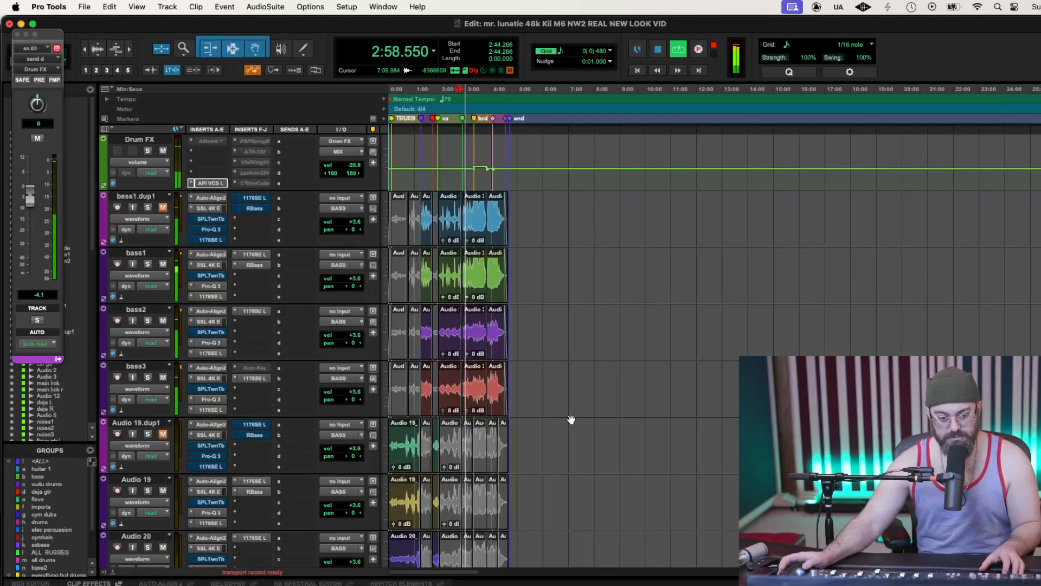
scroll(571, 420, down, 3)
scroll(571, 419, down, 3)
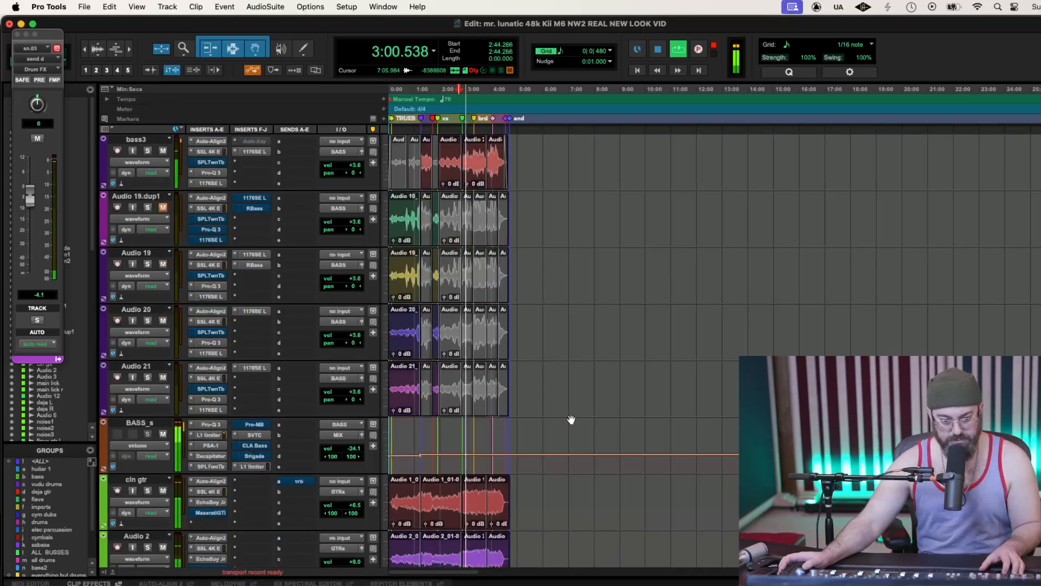
scroll(571, 419, up, 3)
scroll(572, 420, up, 3)
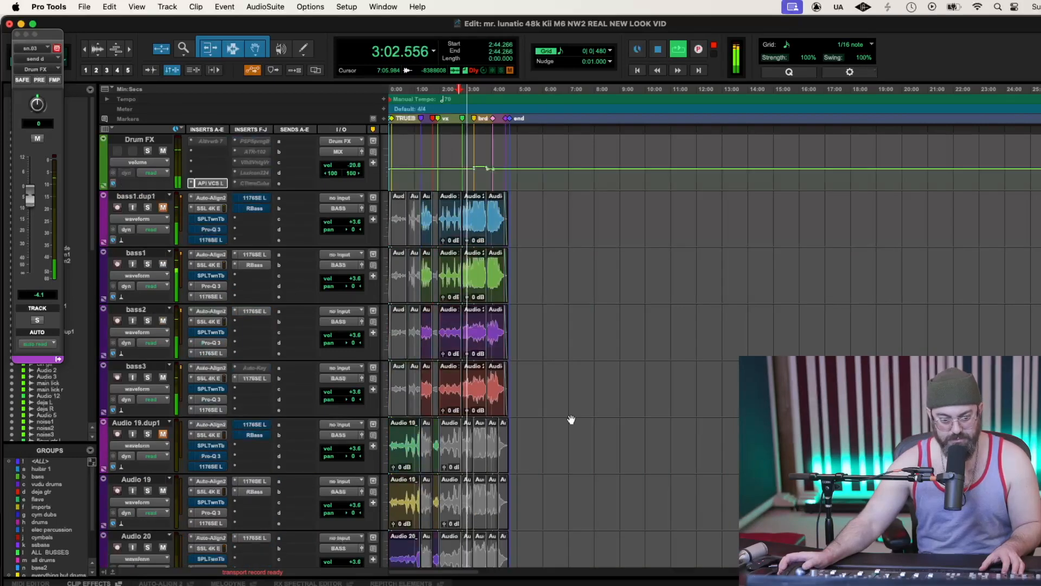
key(space)
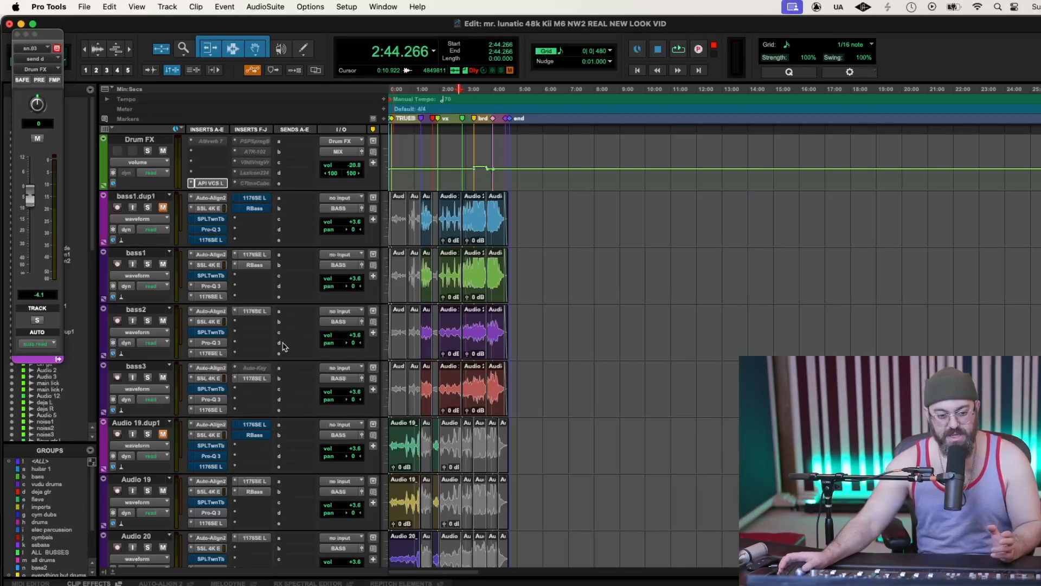
Look over the inserts and BASS routing of the bass tracks from bass1.dup1 to Audio 21
scroll(291, 368, down, 2)
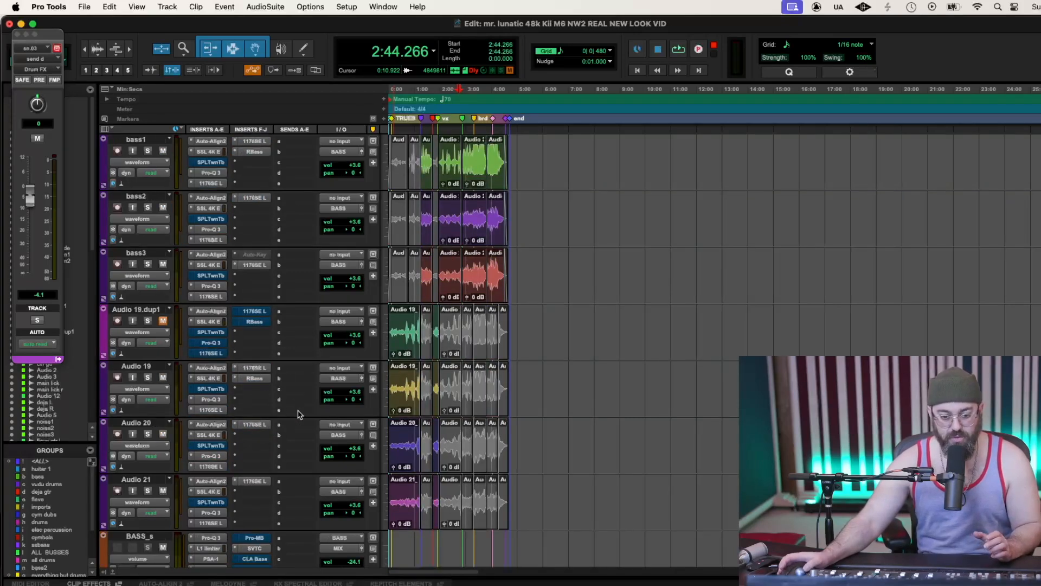
scroll(331, 415, up, 3)
scroll(331, 415, down, 2)
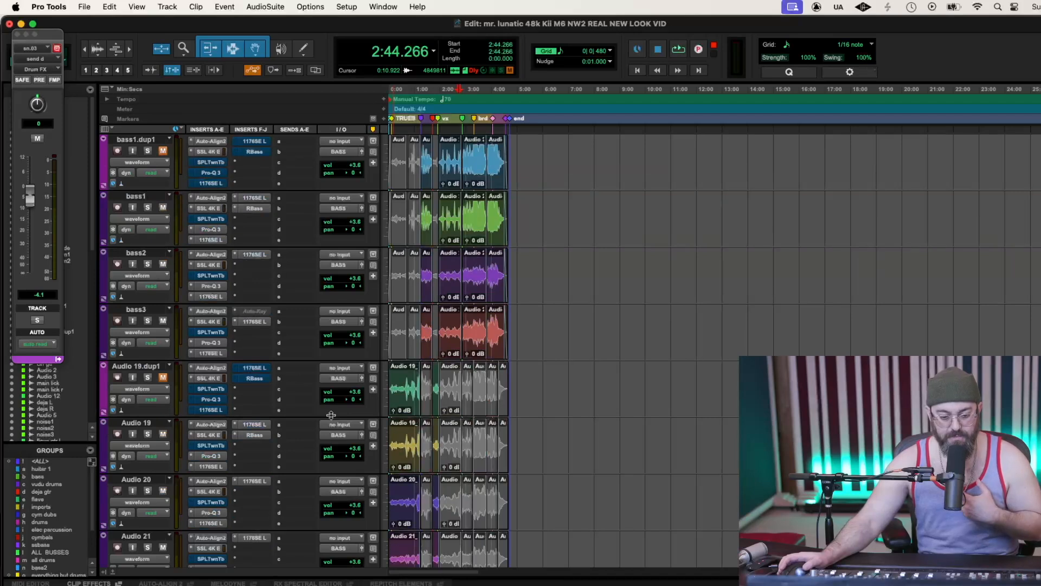
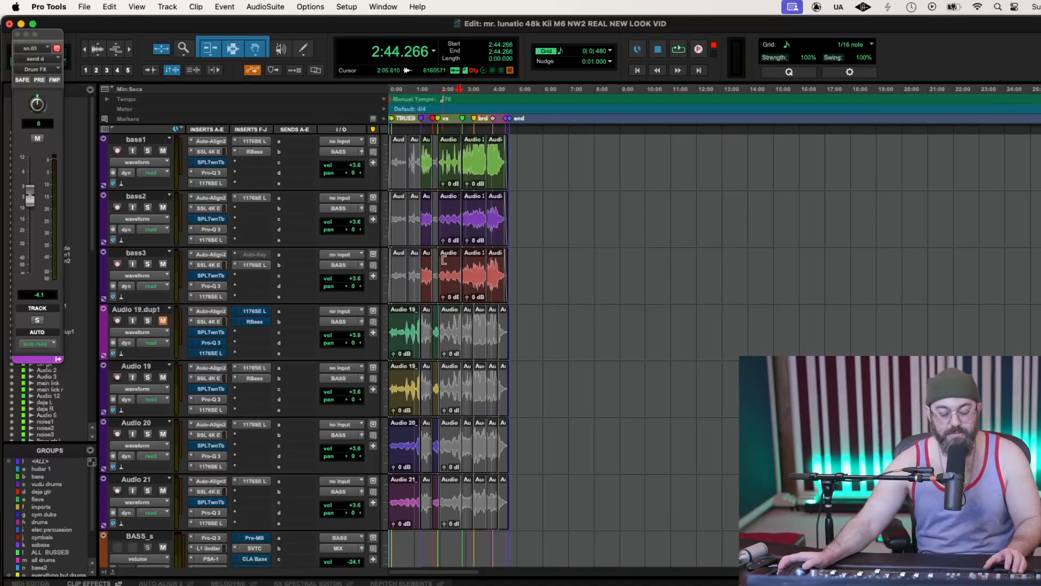
scroll(549, 324, up, 3)
scroll(549, 325, down, 1)
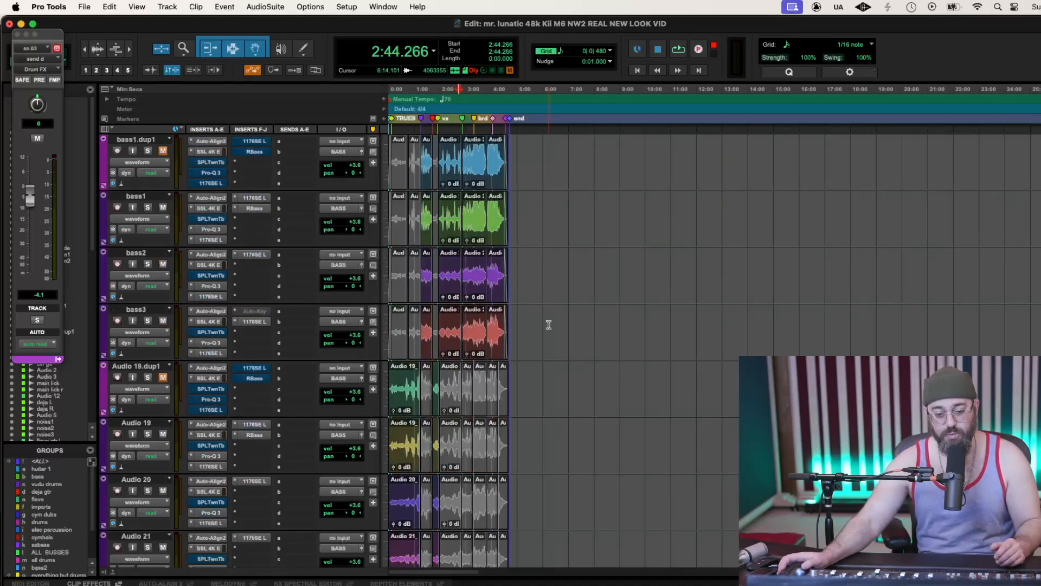
Examine the bass tracks' BASS routing and the inserts on the BASS_s bus
scroll(549, 324, down, 1)
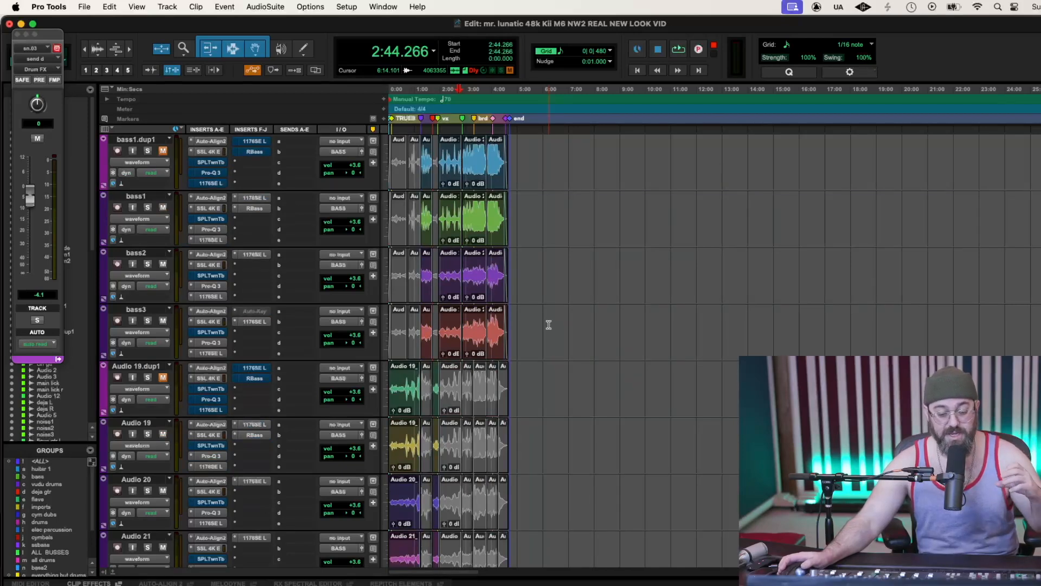
scroll(549, 325, up, 2)
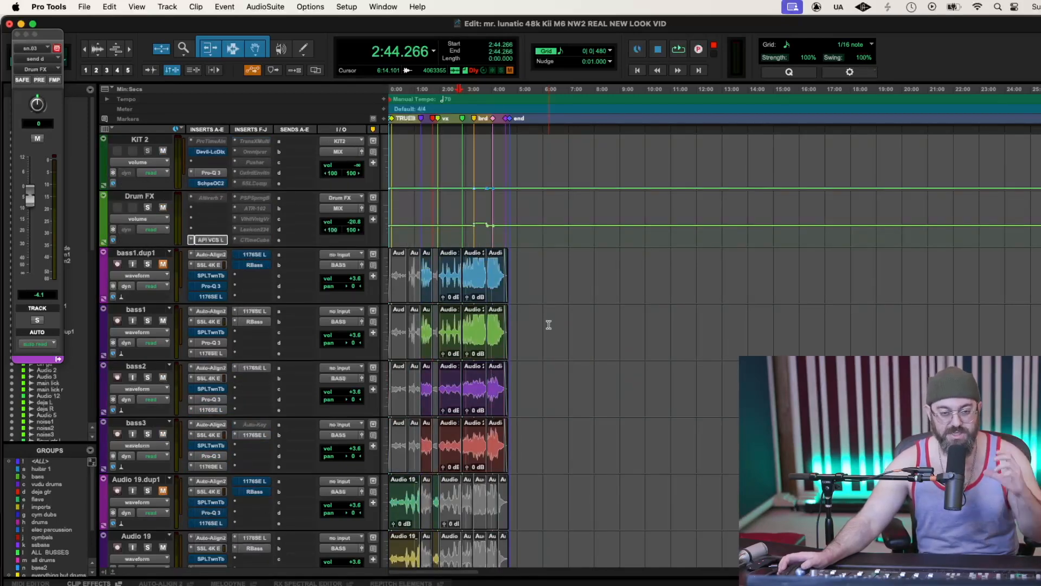
scroll(549, 324, down, 2)
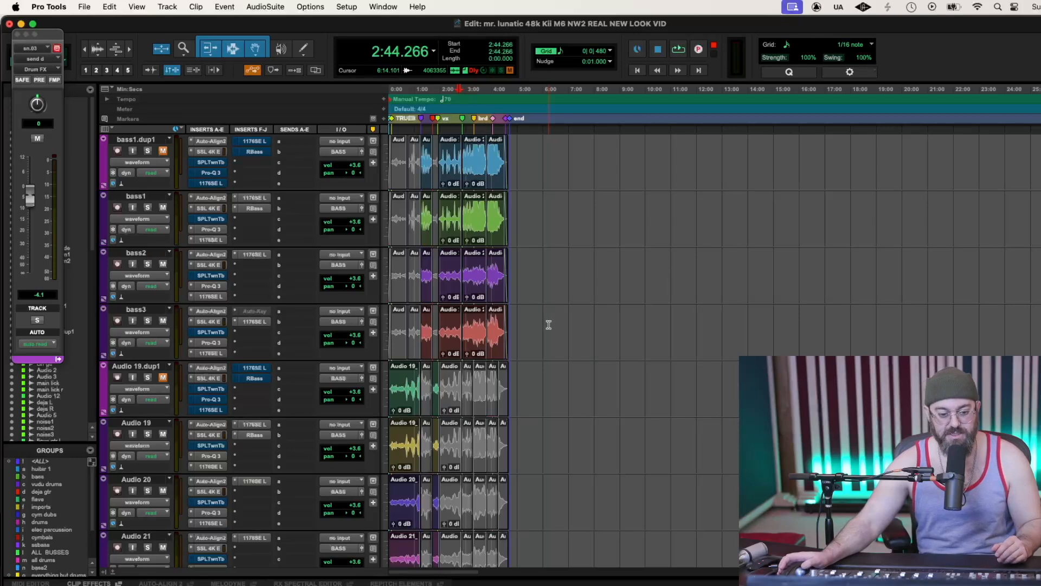
scroll(549, 324, down, 10)
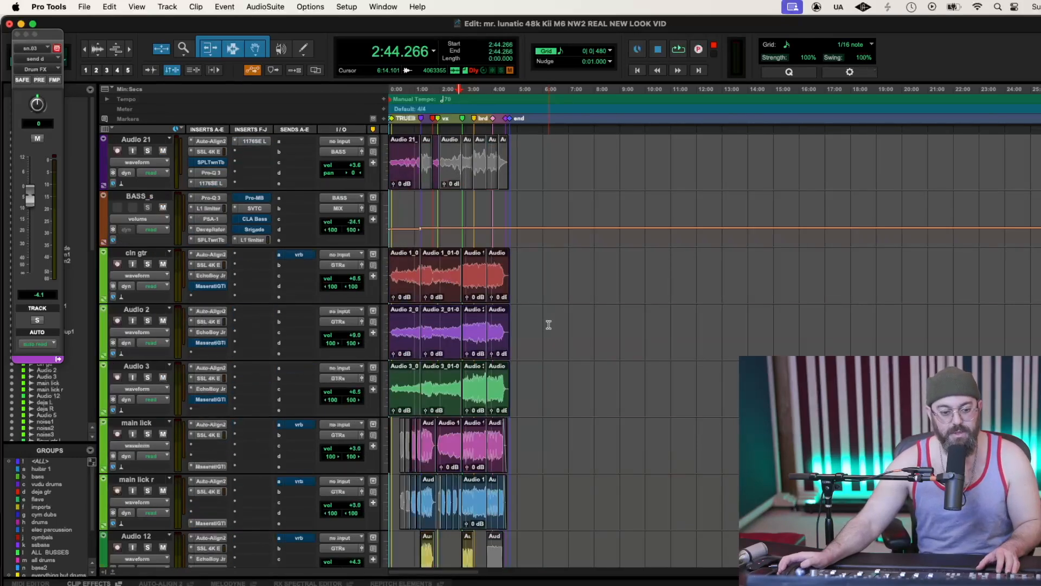
scroll(549, 324, up, 2)
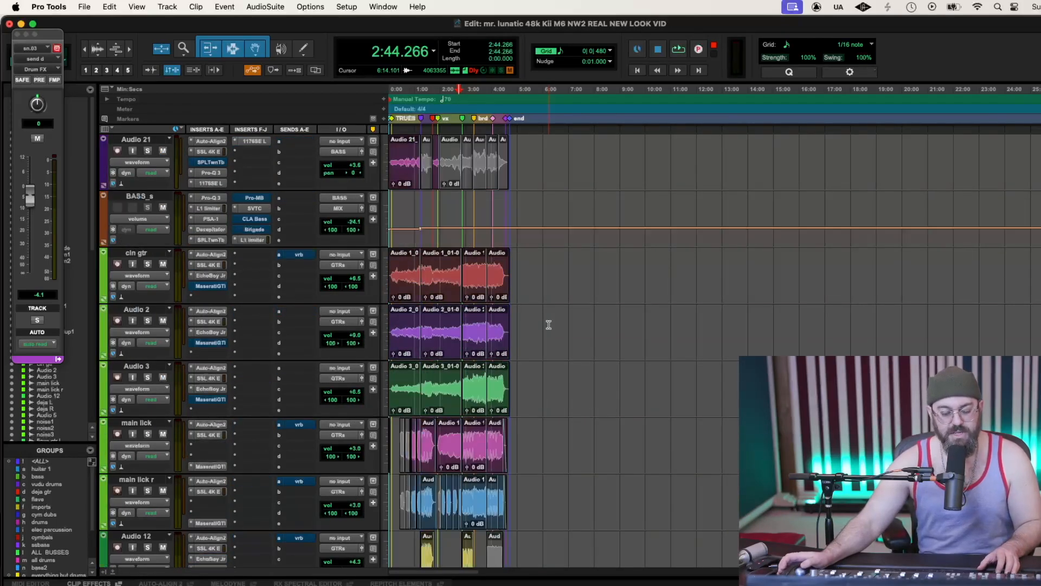
scroll(549, 324, down, 2)
scroll(549, 324, up, 2)
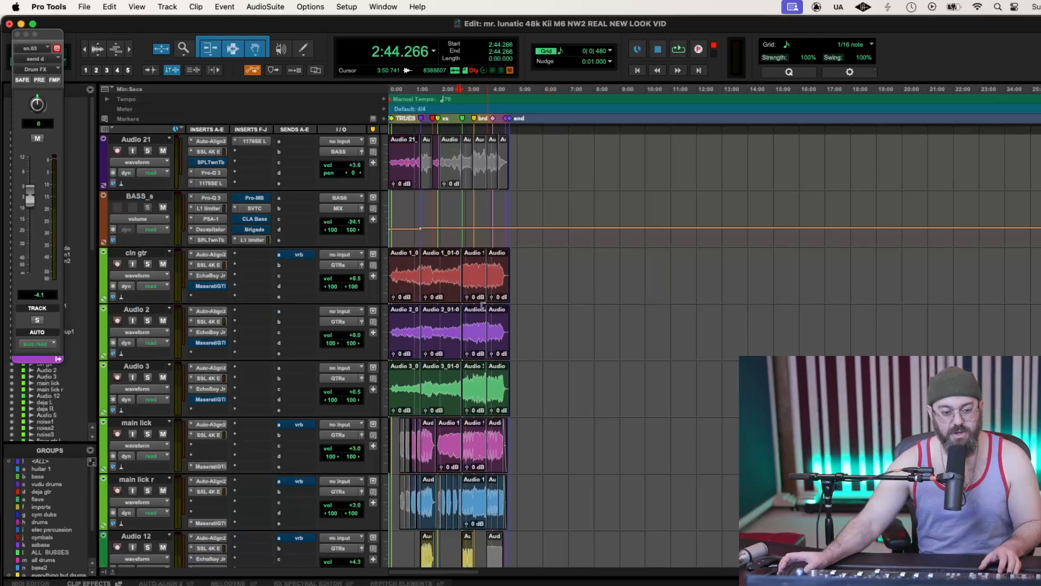
Examine the inserts, vrb and gtr dly sends, and GTRs routing of the guitar and noise tracks from cln gtr to gtr solo
scroll(546, 407, down, 4)
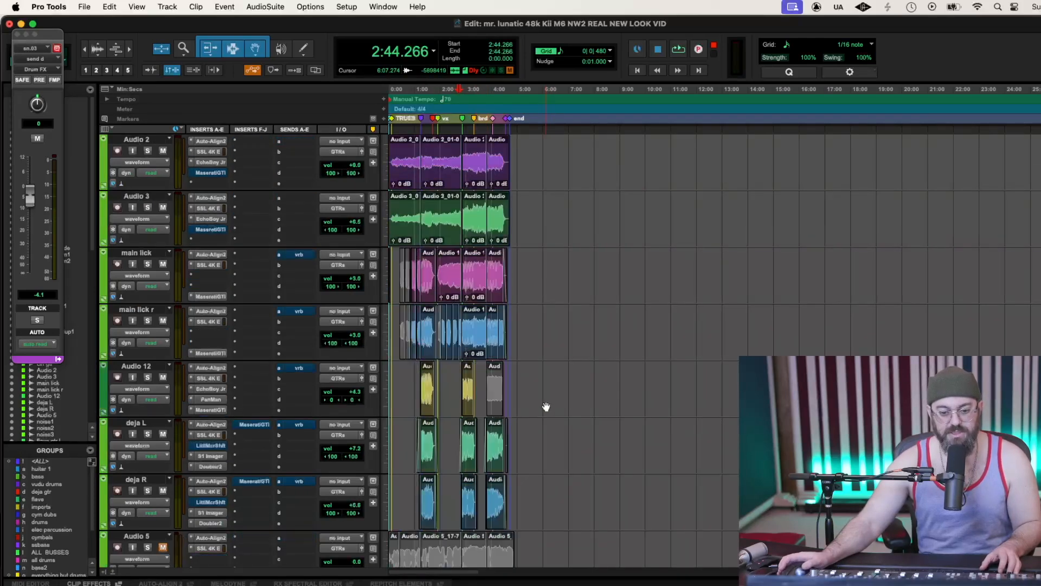
scroll(546, 407, up, 3)
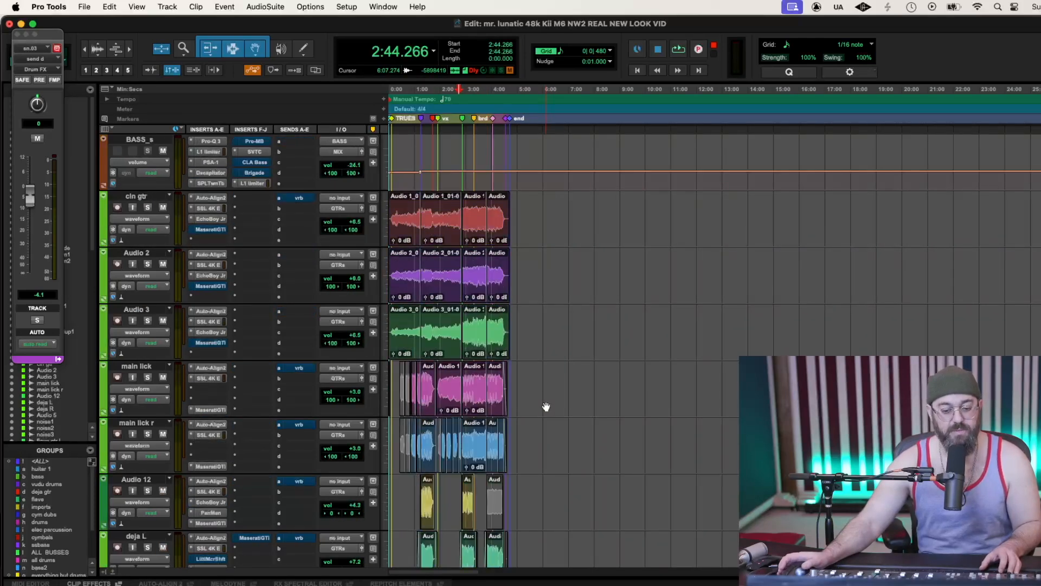
scroll(546, 406, down, 4)
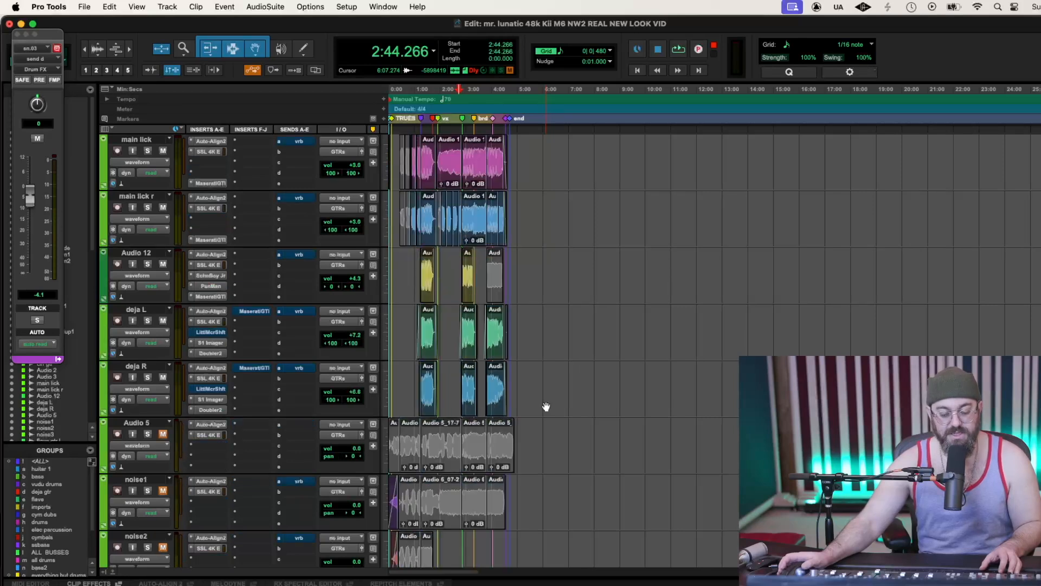
scroll(546, 407, down, 2)
scroll(546, 407, down, 2)
scroll(546, 407, down, 3)
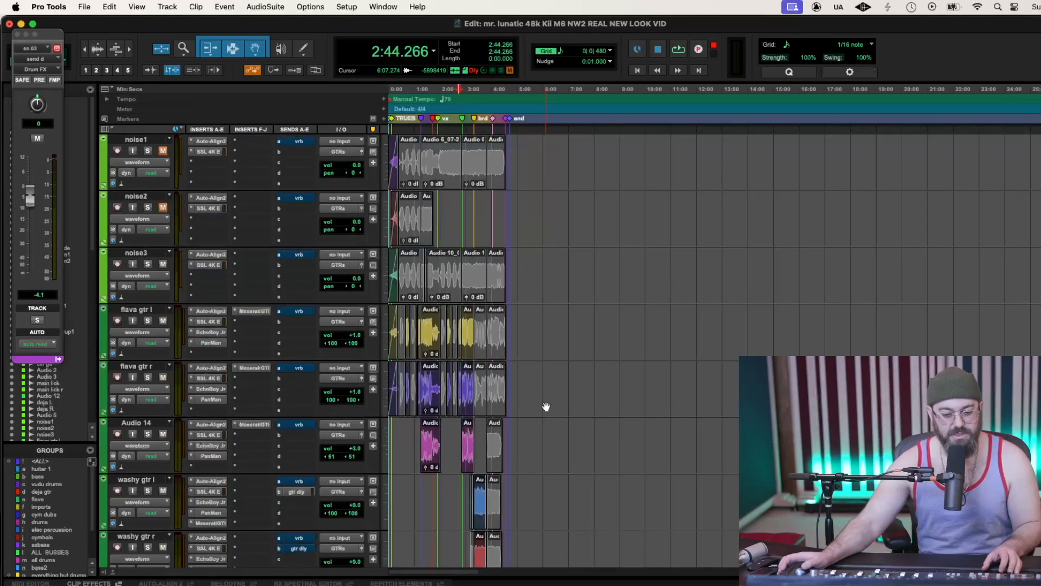
scroll(546, 406, down, 1)
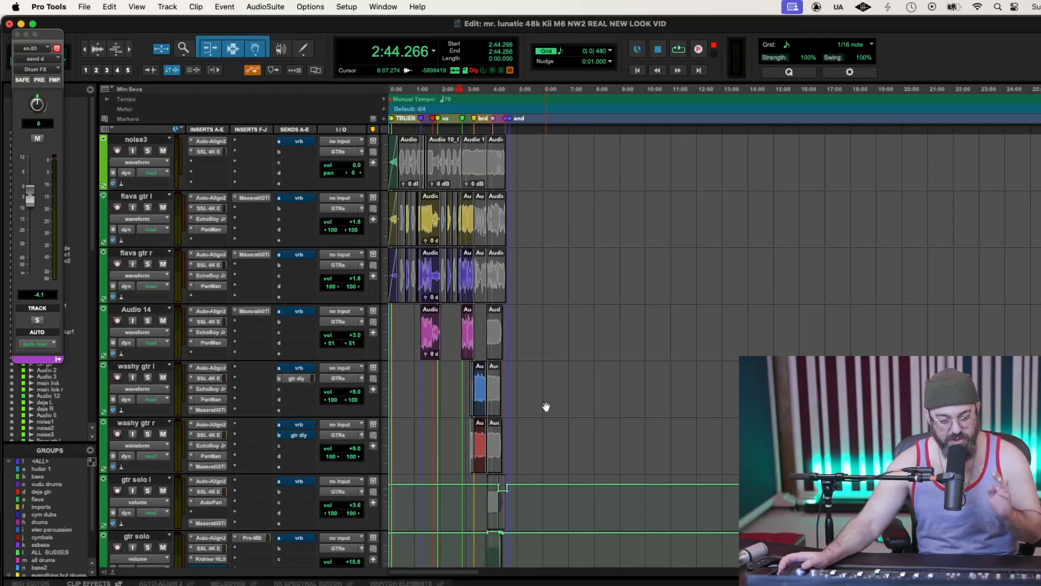
scroll(546, 407, up, 2)
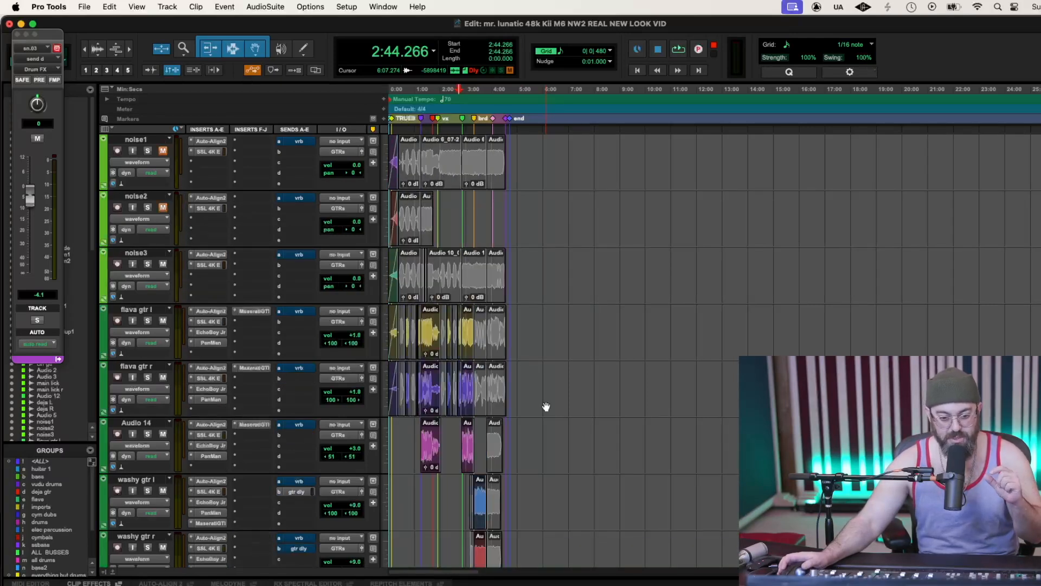
scroll(547, 407, down, 2)
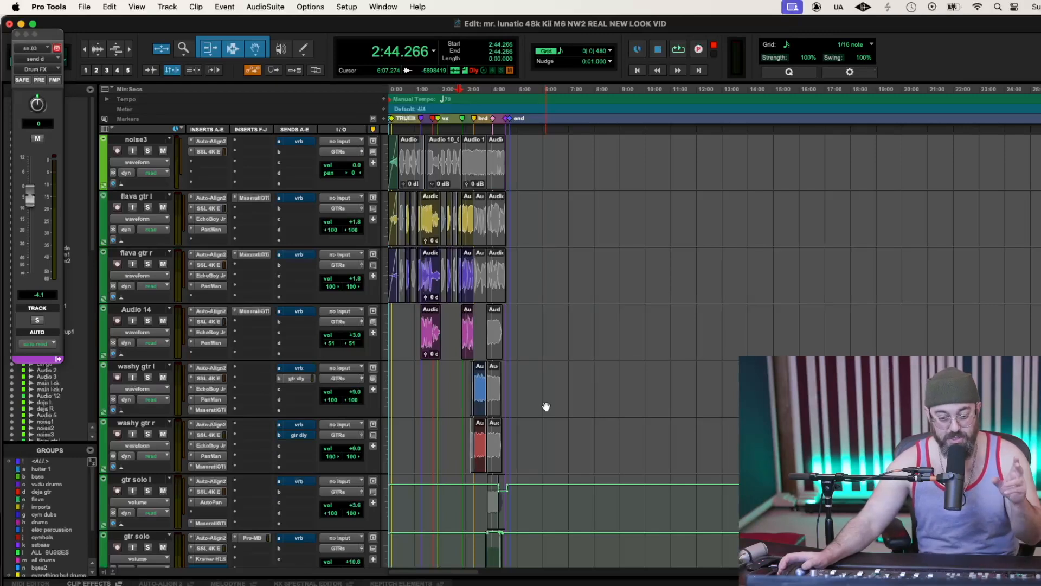
scroll(546, 406, down, 3)
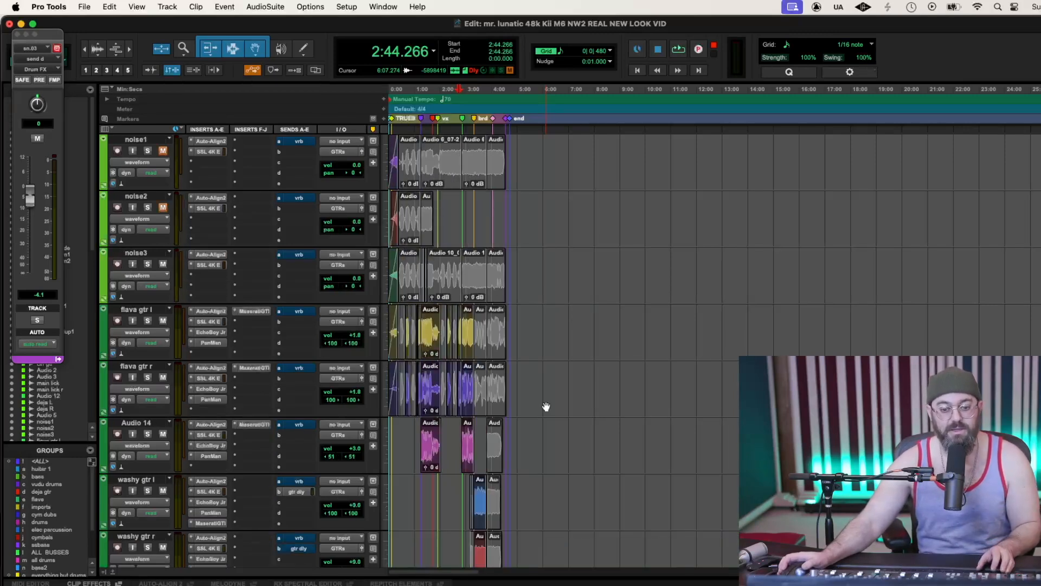
scroll(547, 404, up, 3)
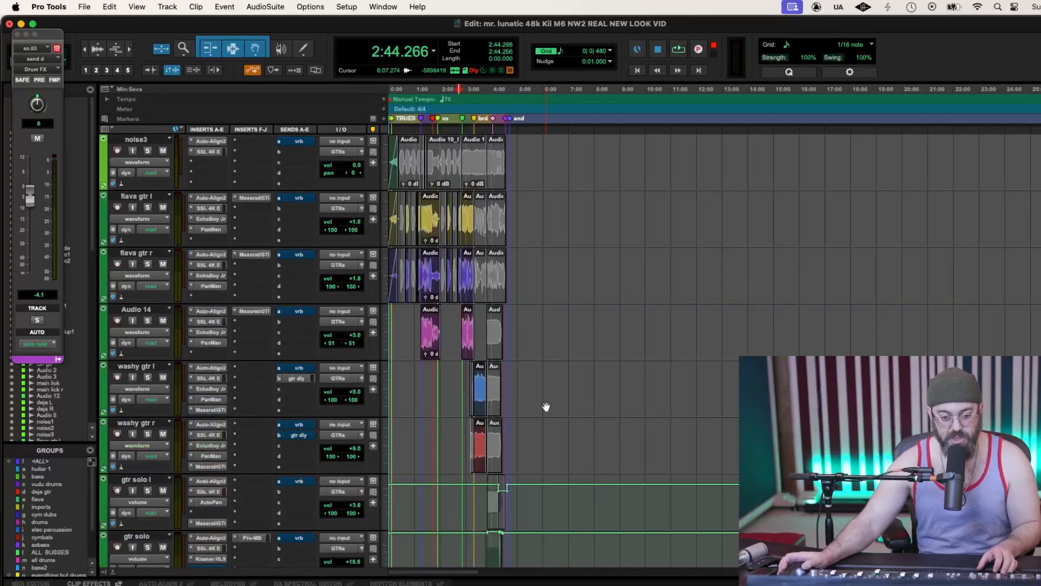
scroll(546, 407, down, 1)
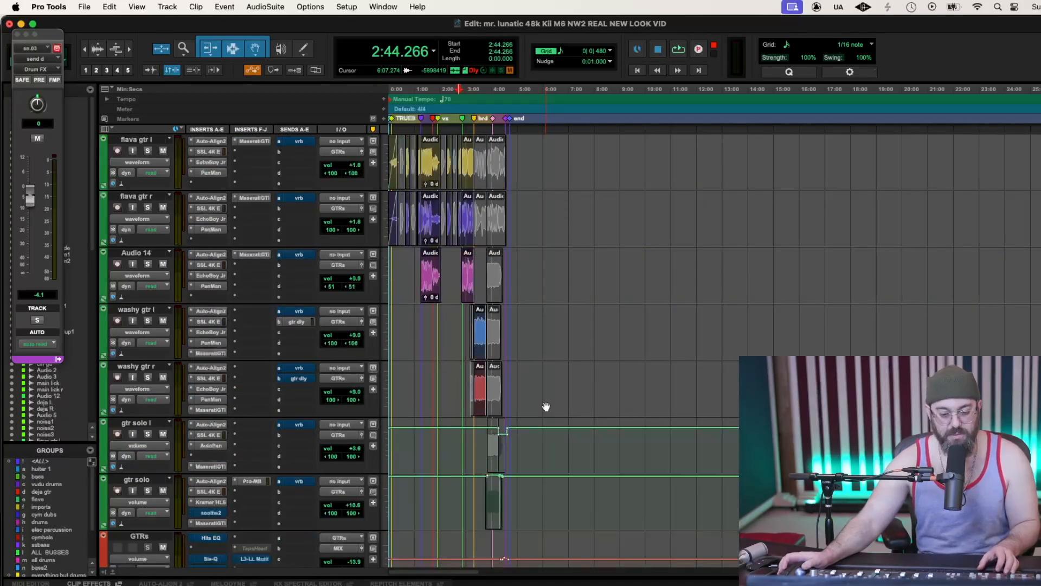
Play the mix from 0:51.882 while looking over the vocal tracks, their parallel and effect buses, and the MIX_m and Master 1 tracks
scroll(546, 407, down, 12)
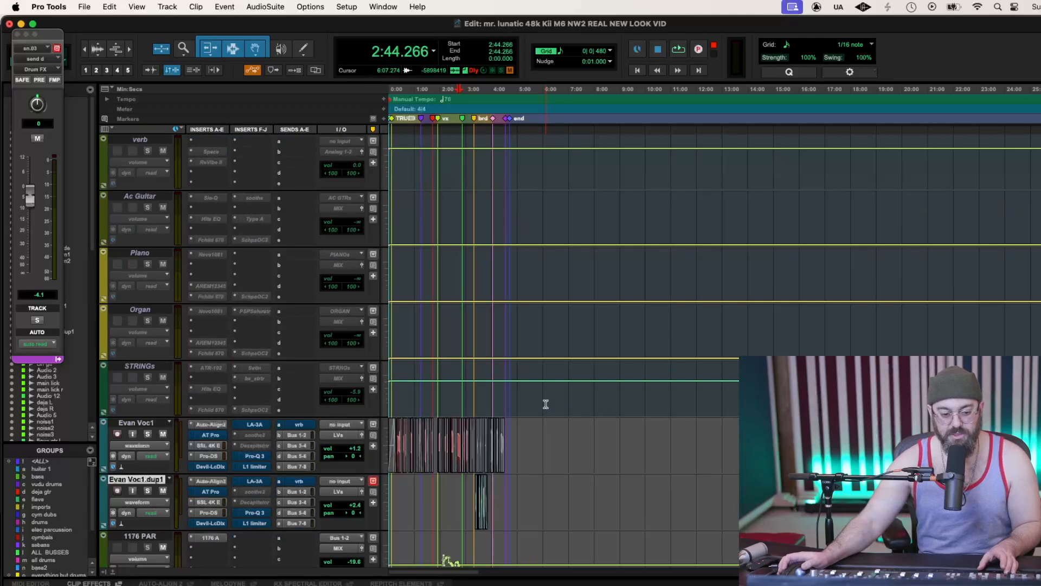
scroll(546, 405, down, 10)
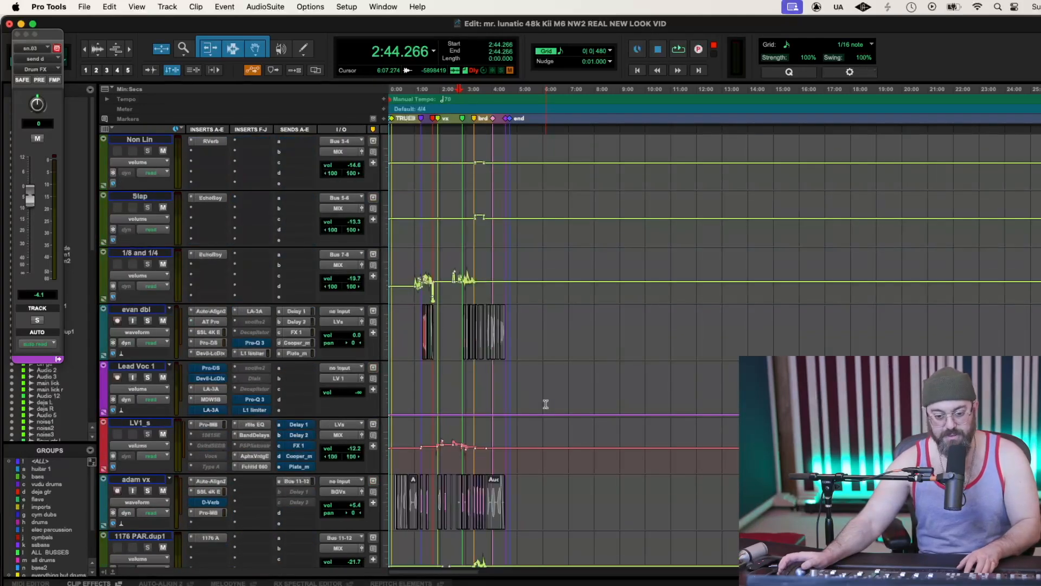
click(411, 92)
key(space)
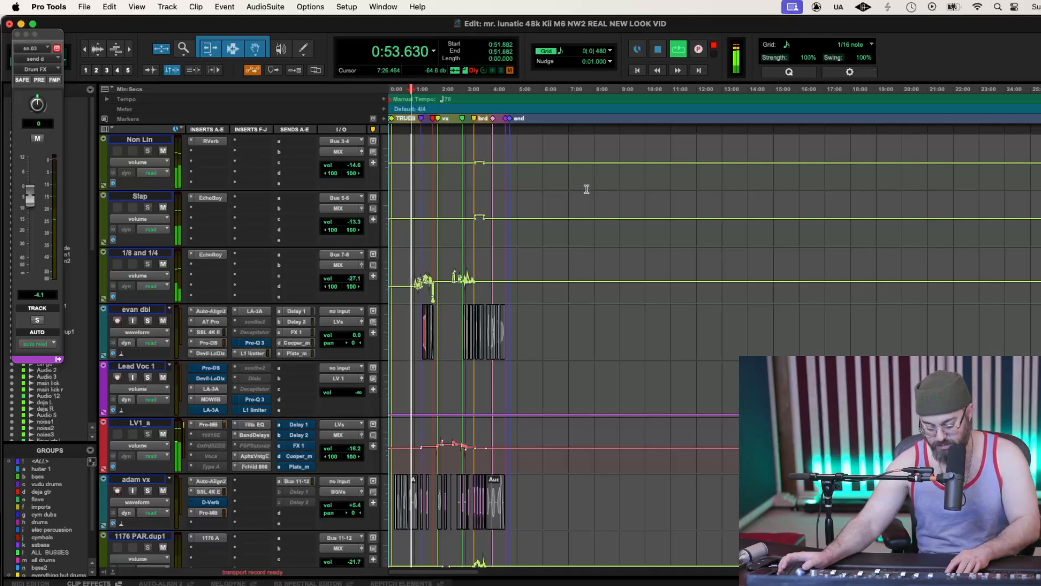
scroll(548, 308, down, 6)
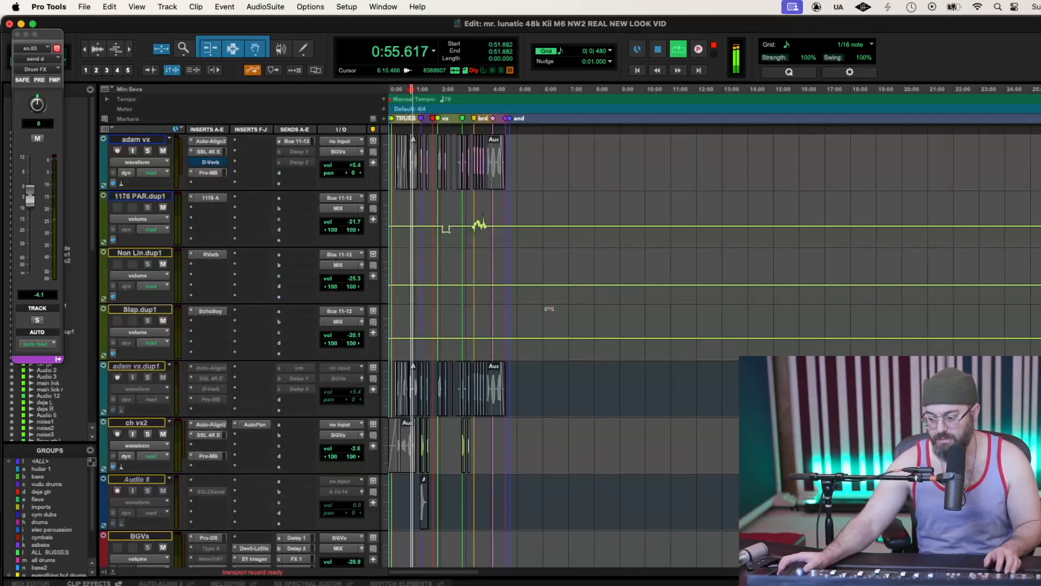
scroll(549, 309, down, 15)
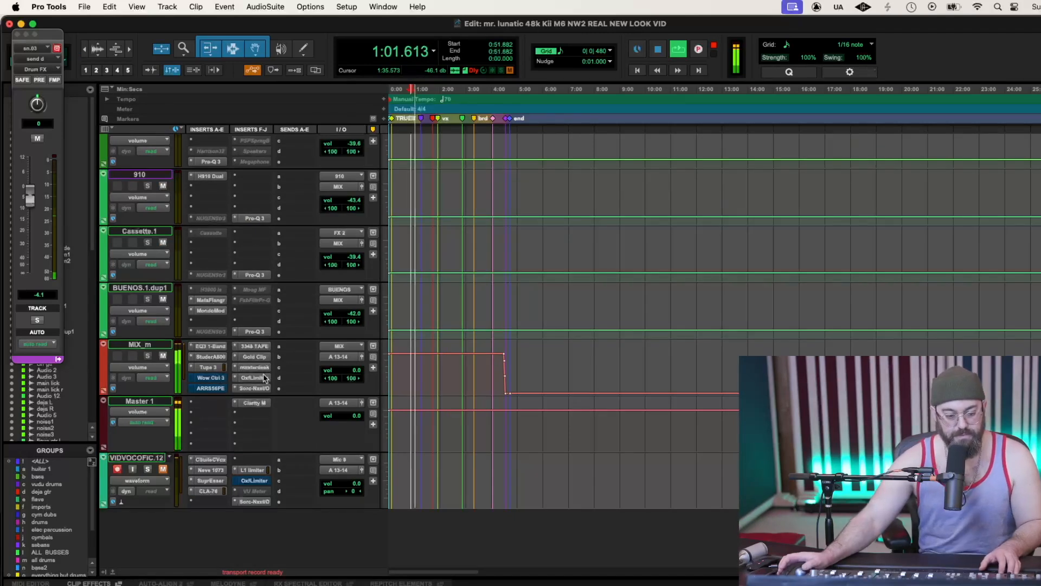
scroll(550, 360, up, 5)
scroll(551, 360, up, 10)
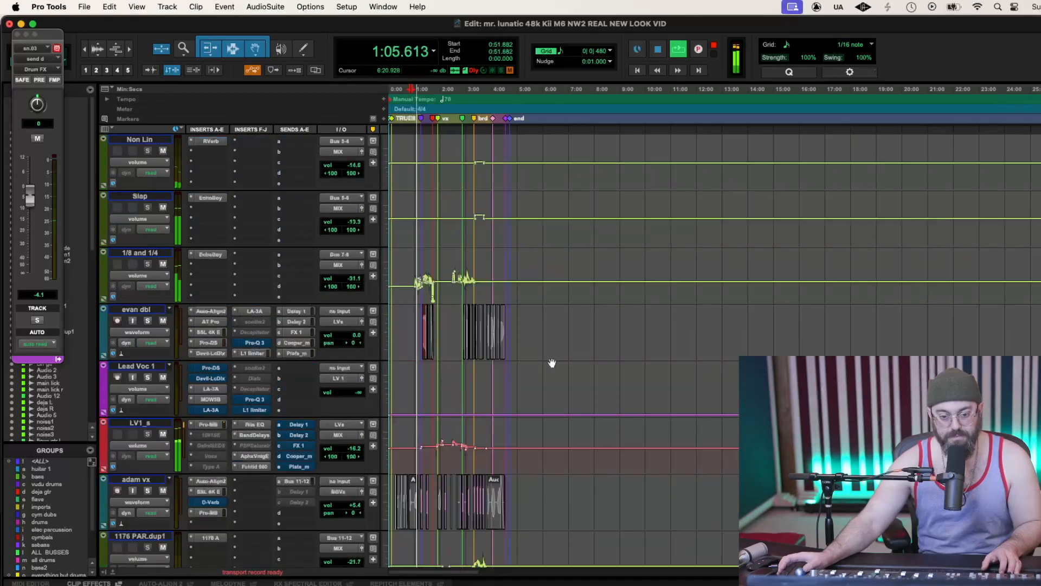
Raise the volume of the flava gtr l and flava gtr r tracks to +4.2 dB each during playback
scroll(552, 363, up, 6)
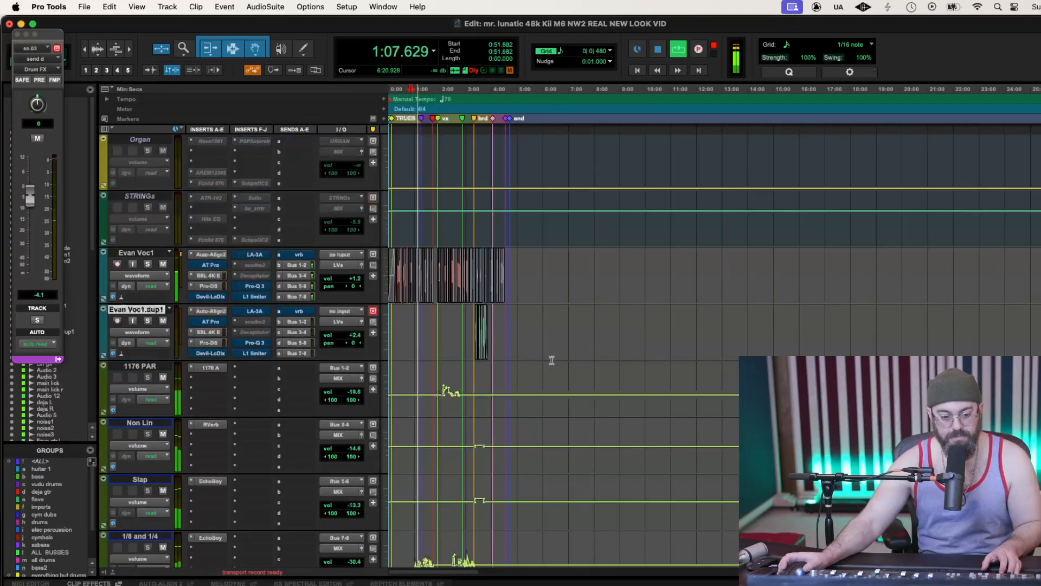
scroll(552, 360, up, 10)
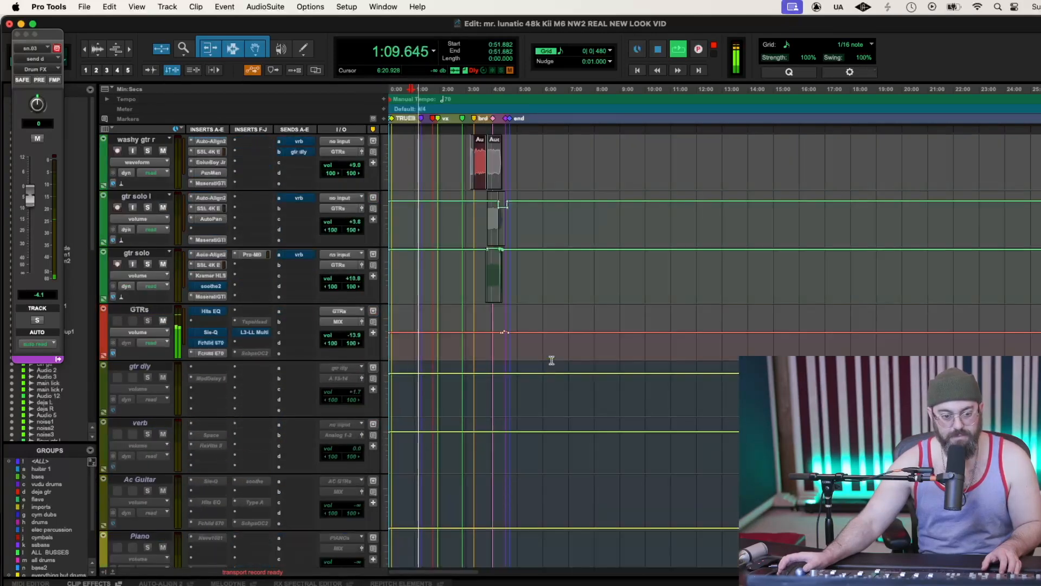
scroll(551, 361, up, 10)
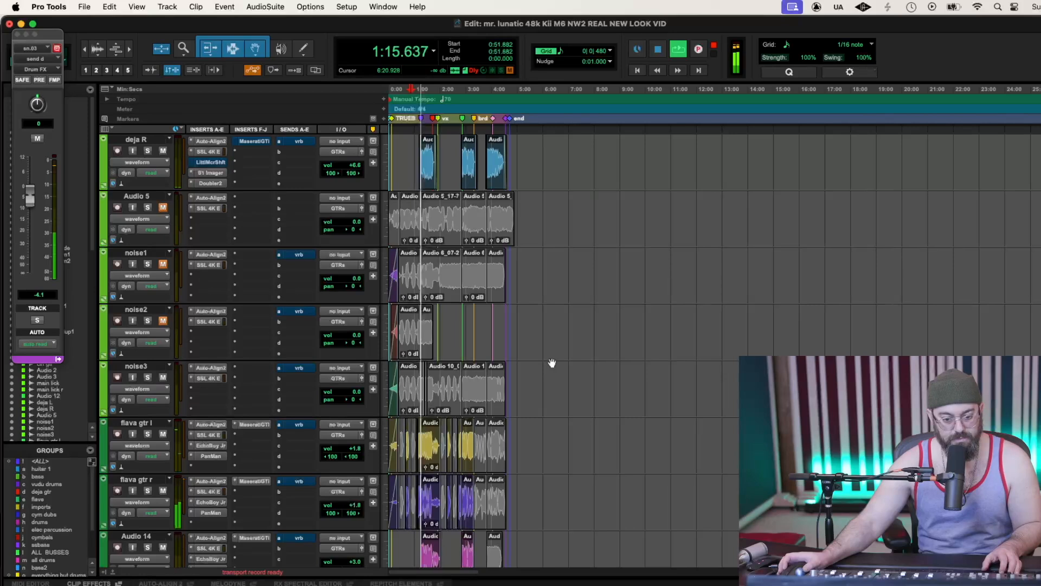
scroll(552, 362, up, 3)
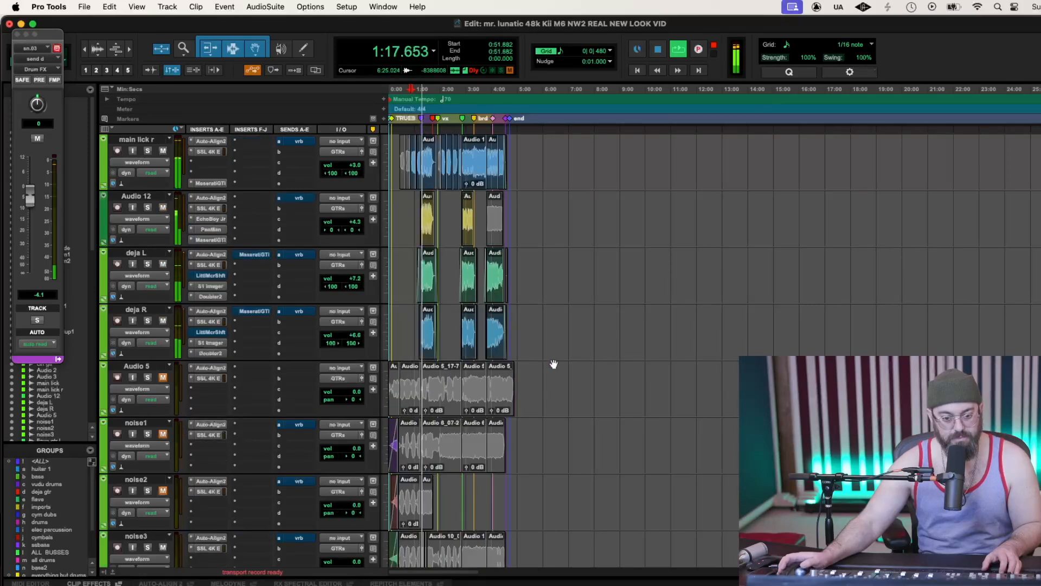
scroll(554, 364, down, 4)
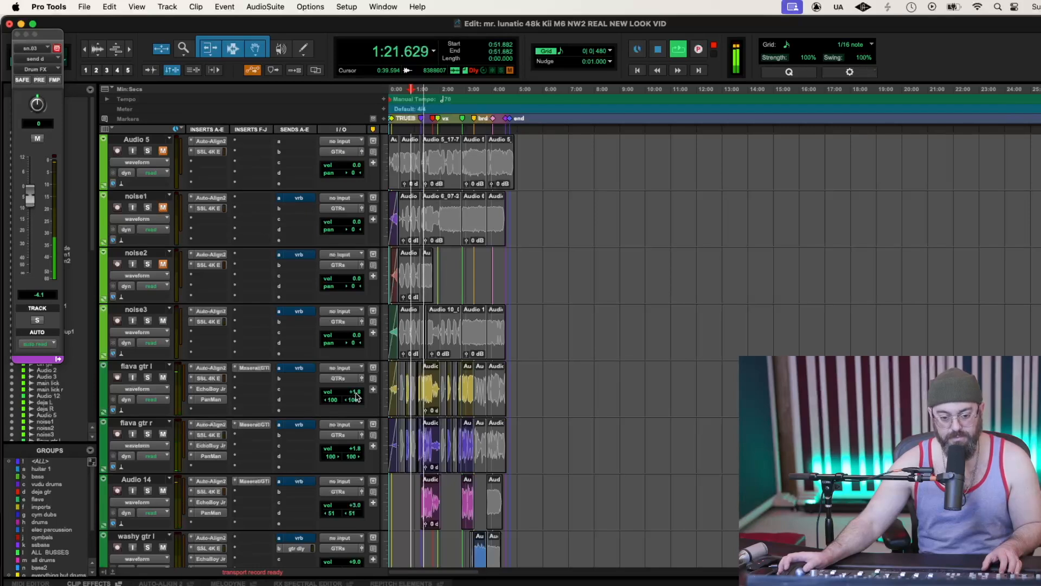
drag(356, 393, 355, 386)
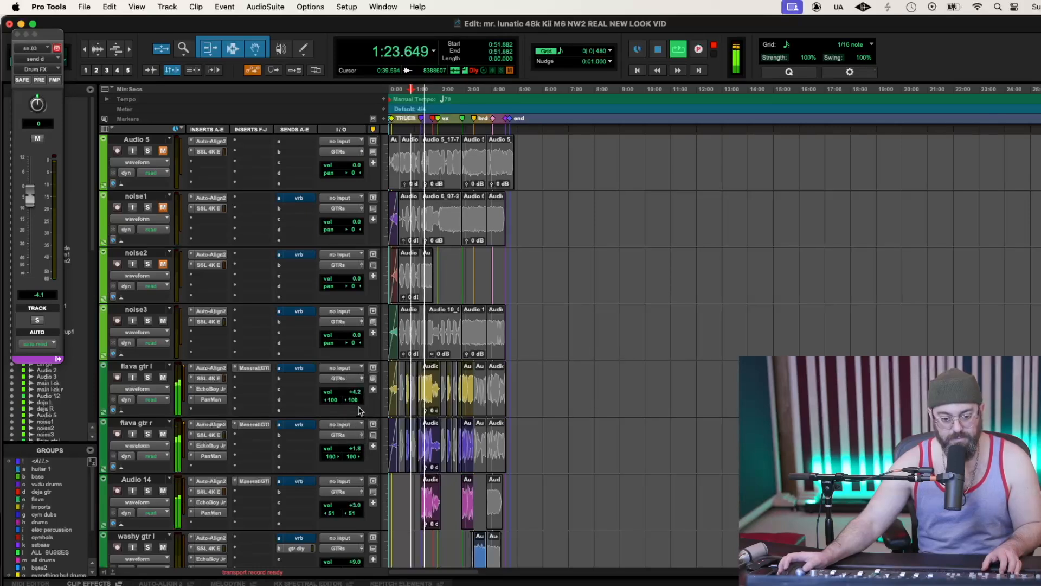
drag(357, 450, 357, 448)
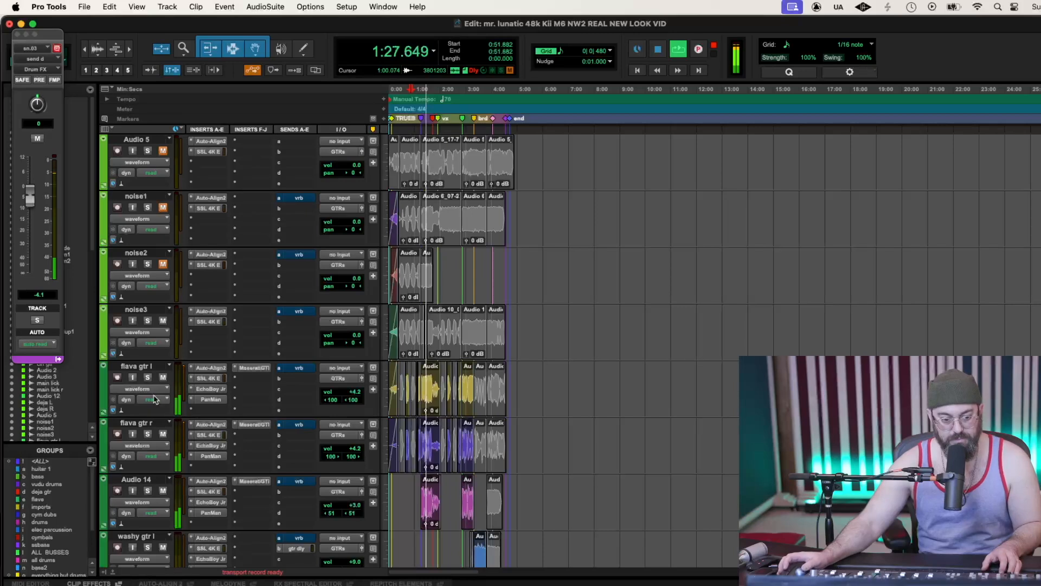
Audition flava gtr l and flava gtr r in solo, add Audio 14 to the solo, and clear all three solos
click(147, 434)
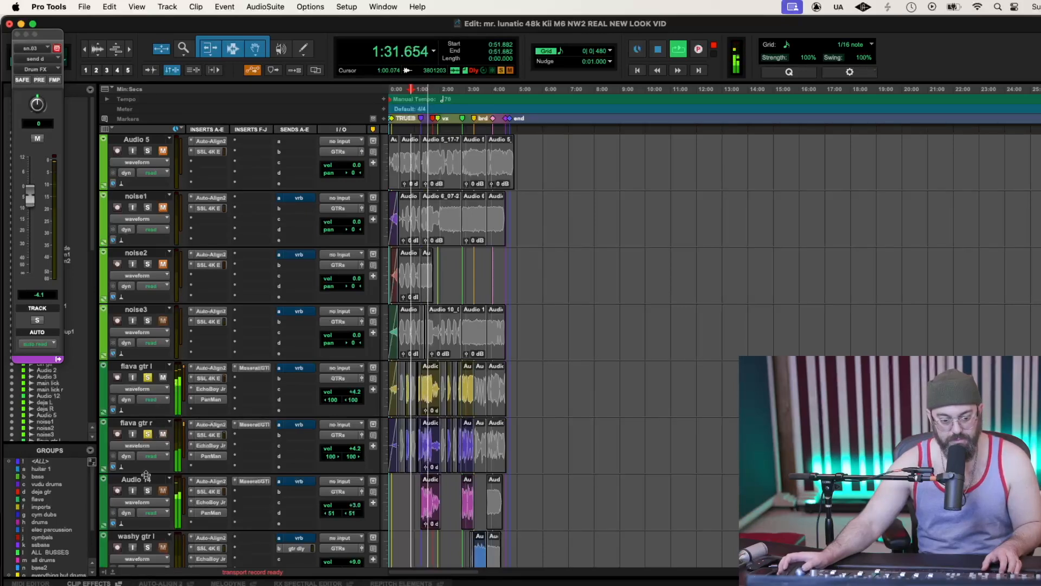
click(148, 491)
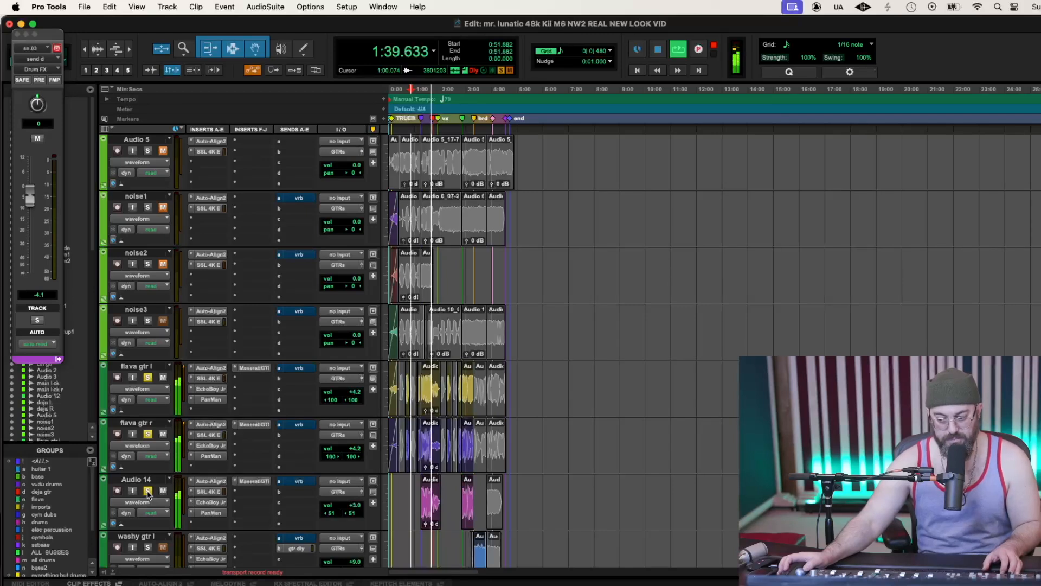
click(147, 491)
click(148, 434)
click(147, 377)
Restart playback from 1:13.728 and check the guitar tracks from cln gtr to deja R while the mix plays
key(space)
key(space)
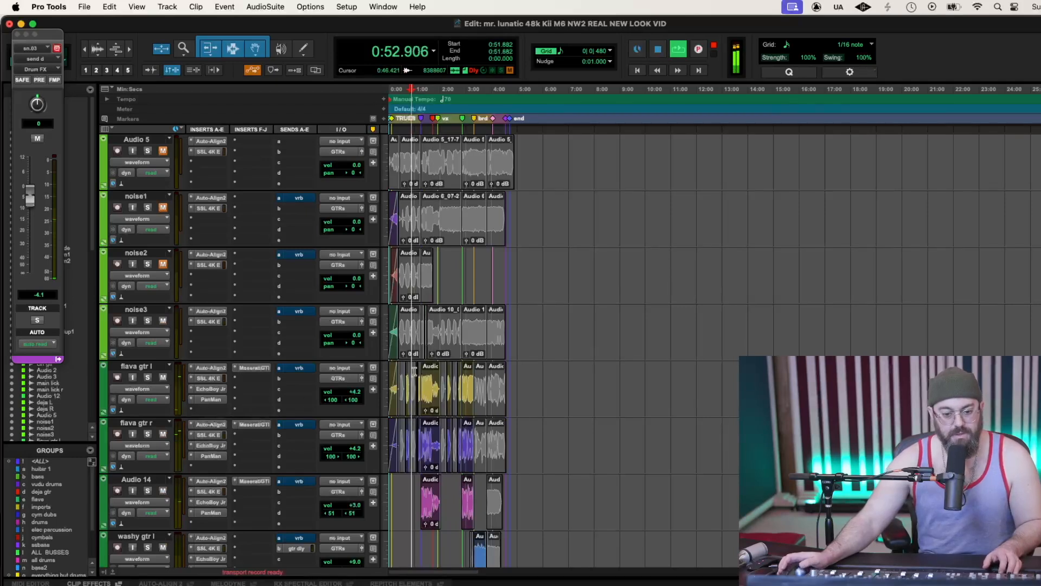
scroll(530, 395, up, 5)
click(421, 117)
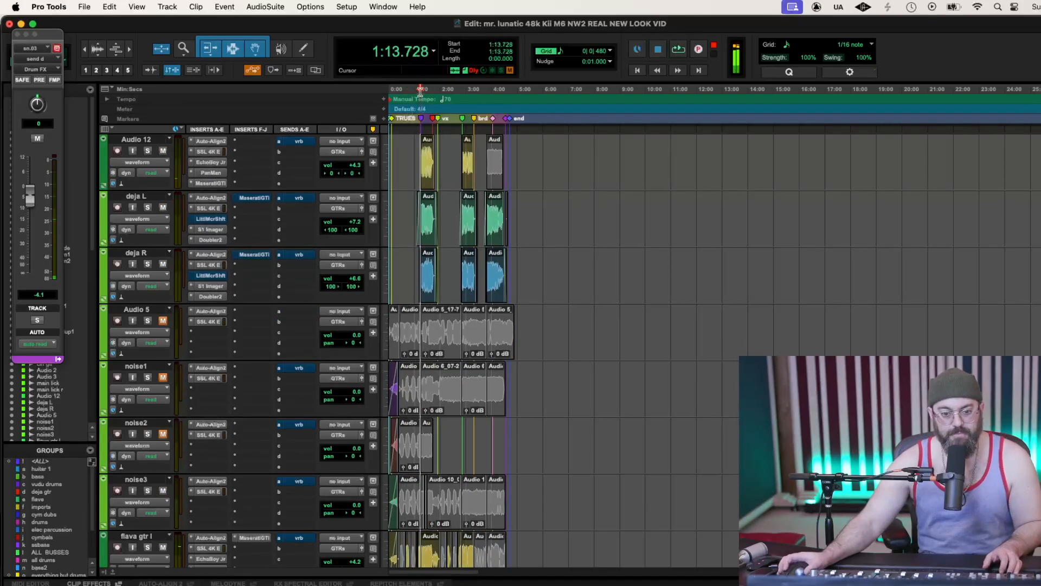
scroll(571, 253, up, 3)
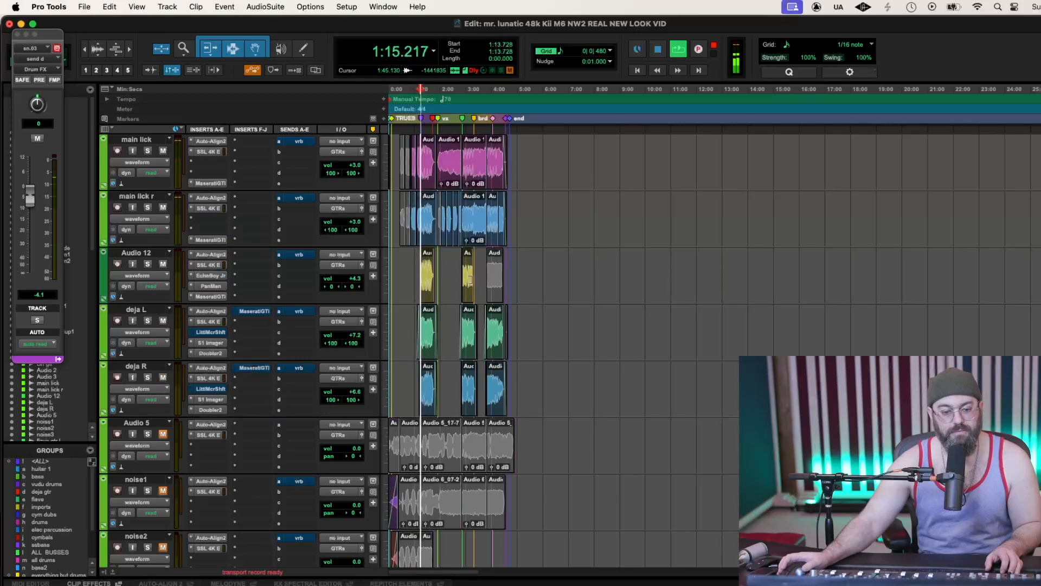
scroll(528, 271, up, 5)
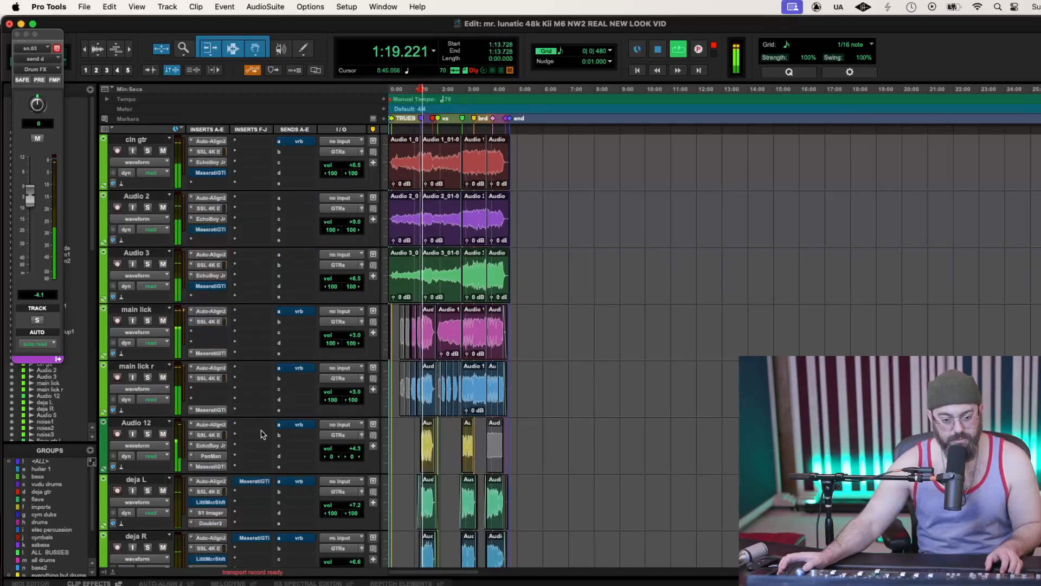
Restart playback from 1:13.728, audition deja R, deja L and Audio 12 in solo, and clear all three solos
scroll(326, 401, down, 3)
key(space)
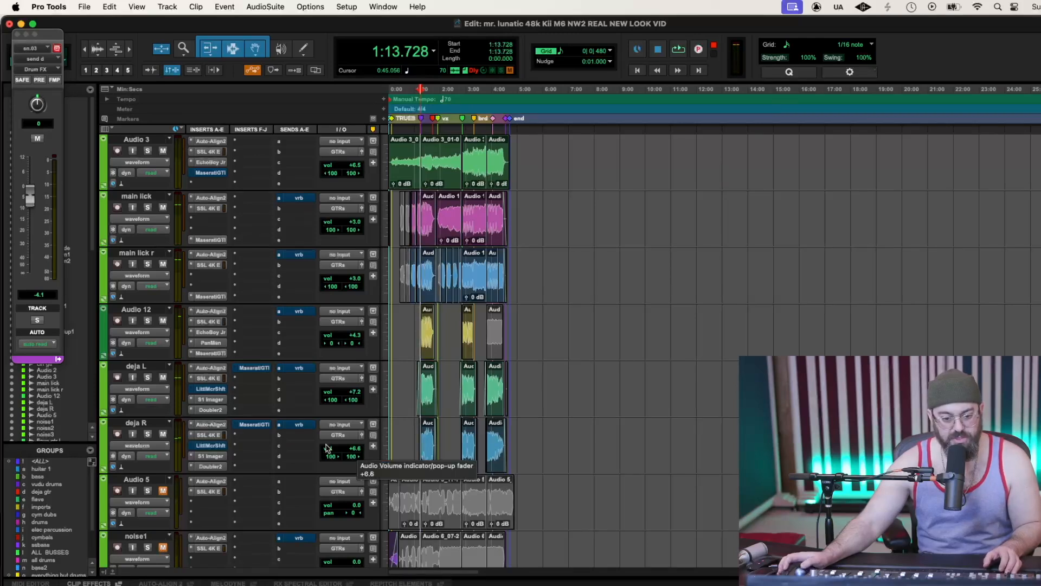
key(space)
click(148, 434)
click(148, 377)
click(148, 321)
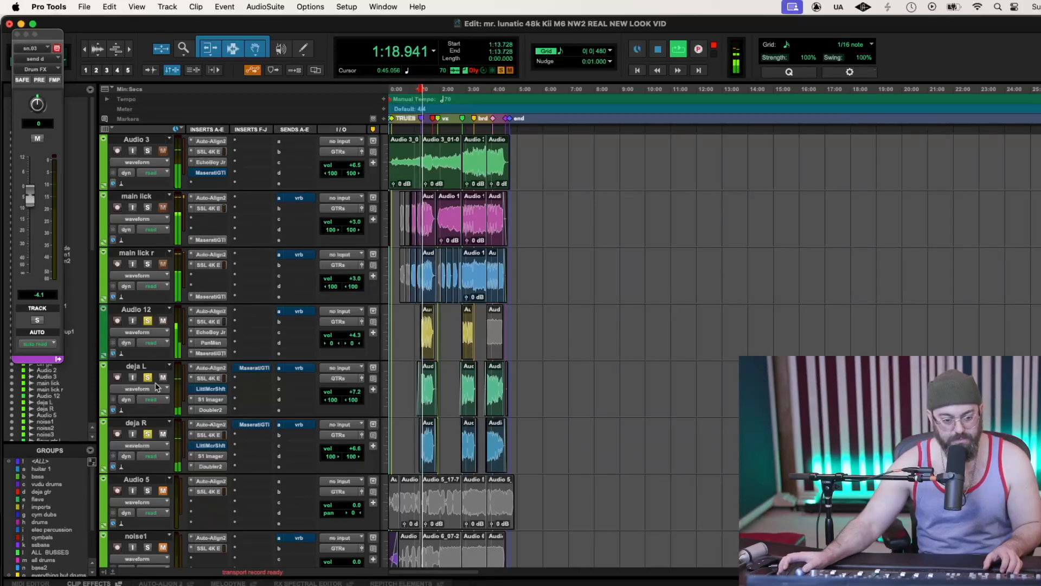
click(147, 320)
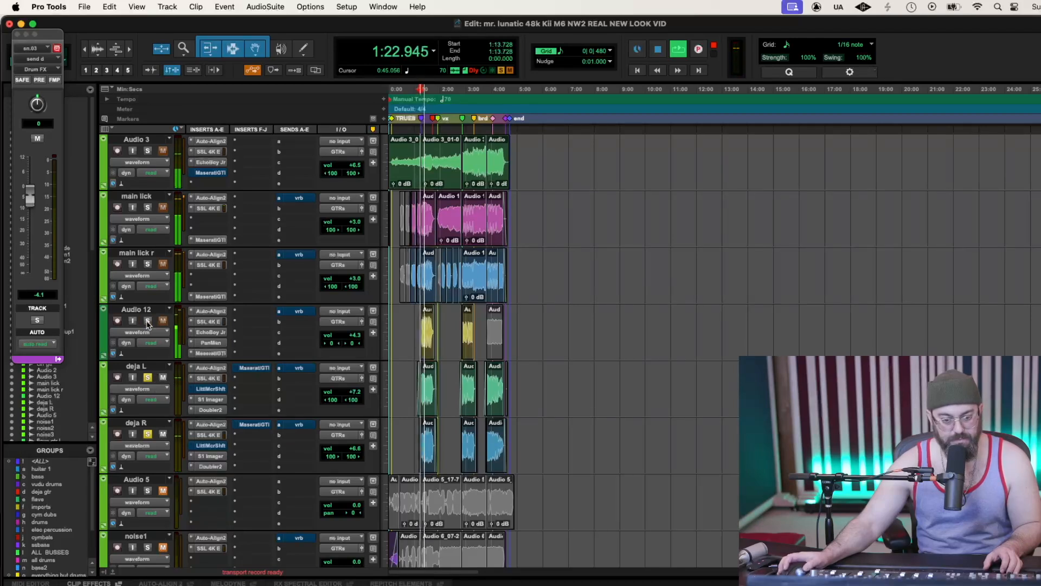
click(148, 434)
click(148, 377)
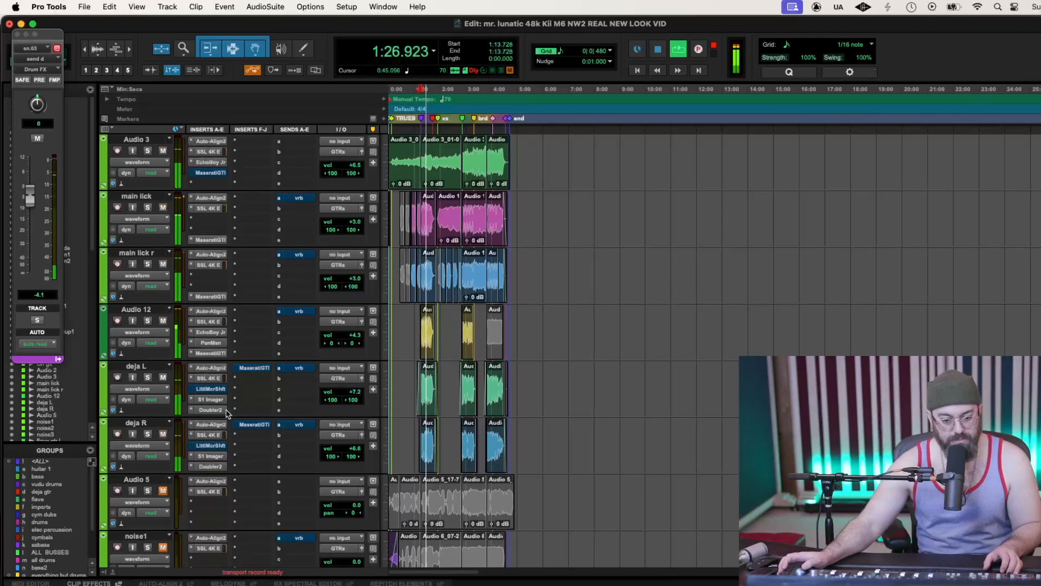
Raise the volume of deja L to +9.0 dB and deja R to +8.4 dB during playback
drag(355, 454, 359, 452)
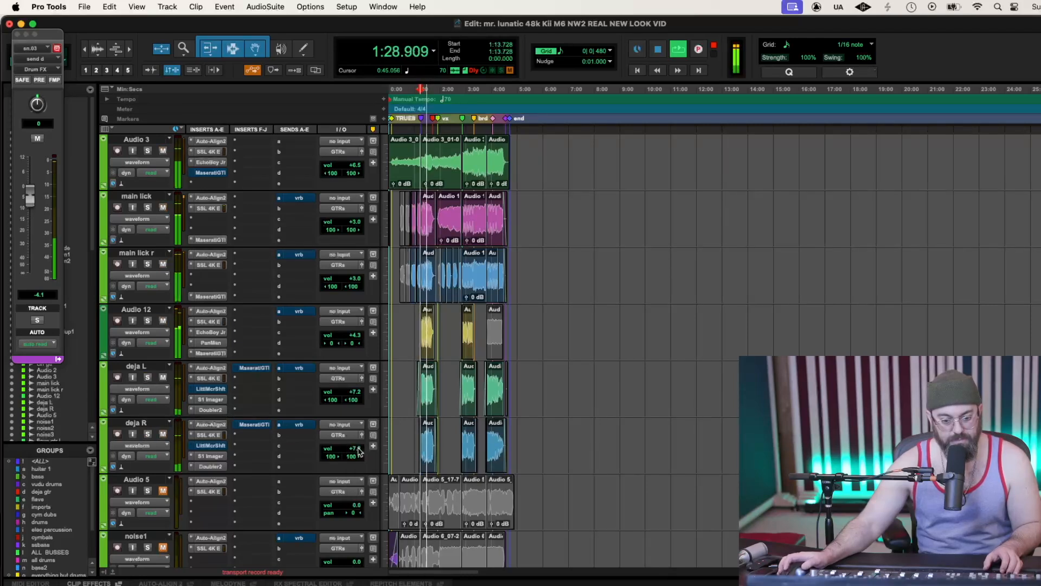
drag(353, 392, 356, 396)
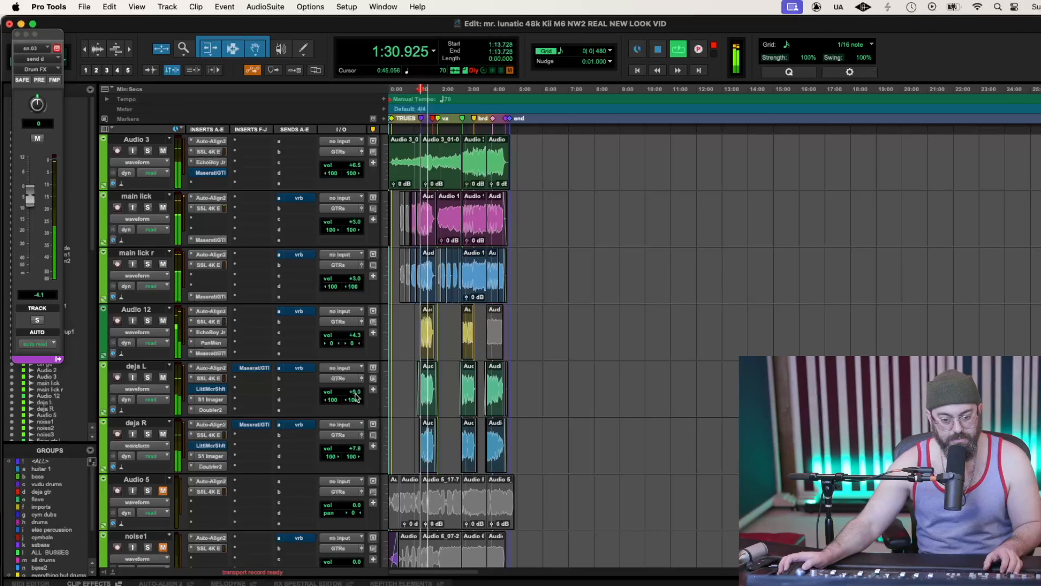
mouse_move(355, 449)
mouse_down()
mouse_move(357, 439)
mouse_move(359, 456)
mouse_up()
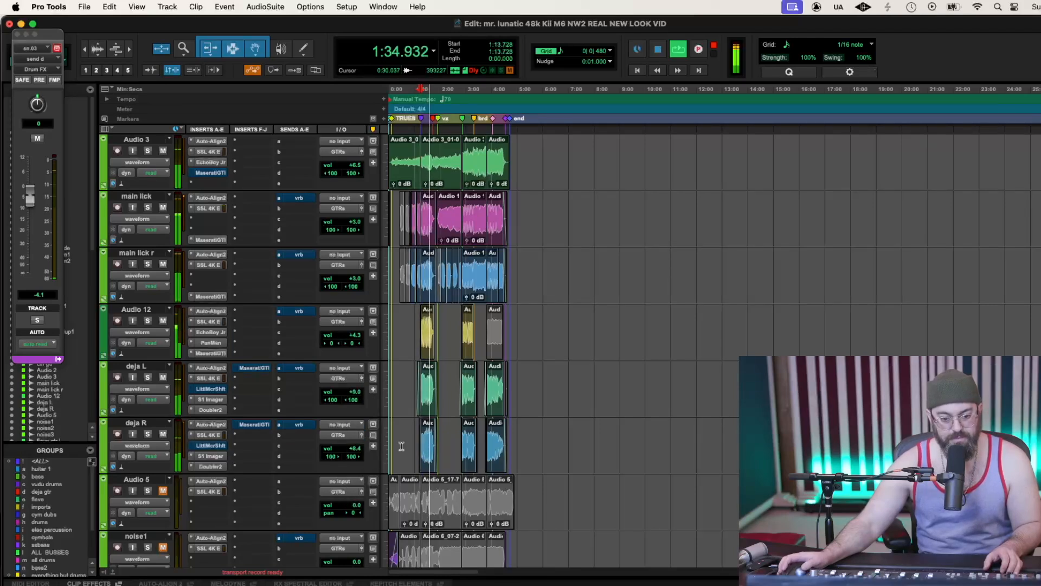
Raise the volume of main lick r to +7.2 dB and main lick to +5.4 dB
scroll(401, 446, up, 3)
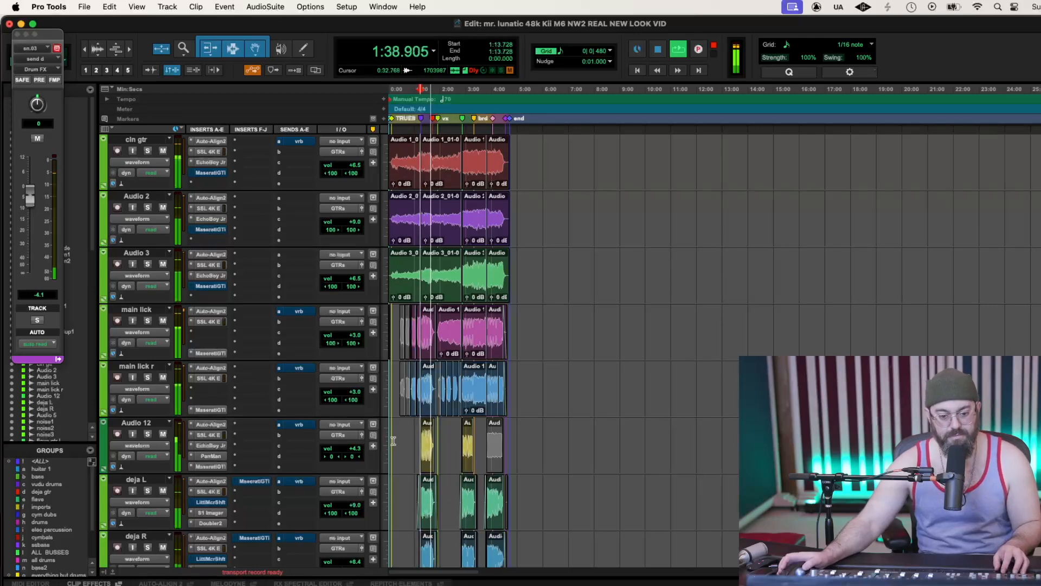
click(355, 393)
click(355, 335)
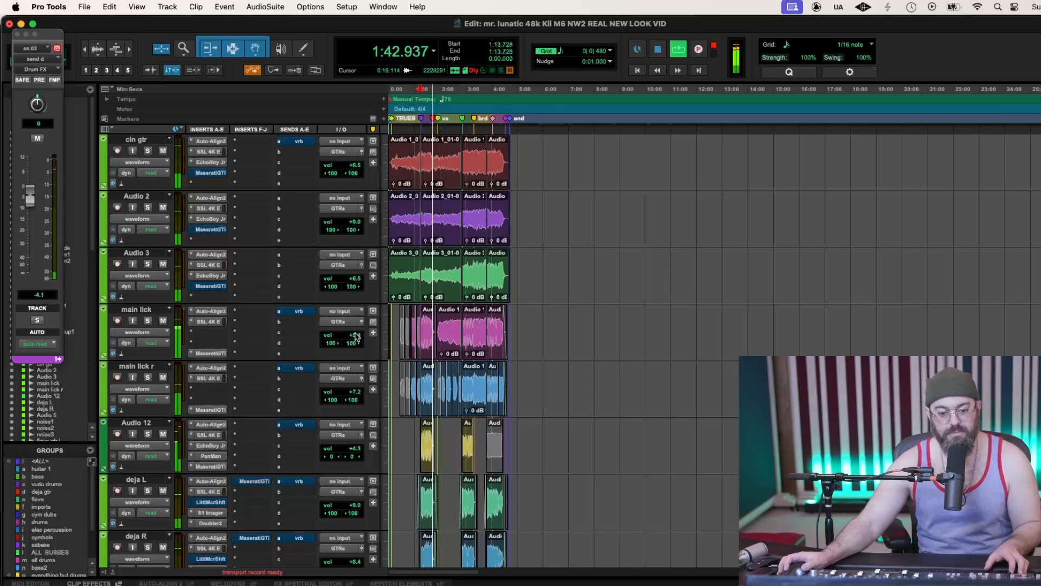
Replay from 1:13.728 with main lick, main lick r and Audio 12 soloed, and raise Audio 12's volume to +10.3 dB
key(space)
key(space)
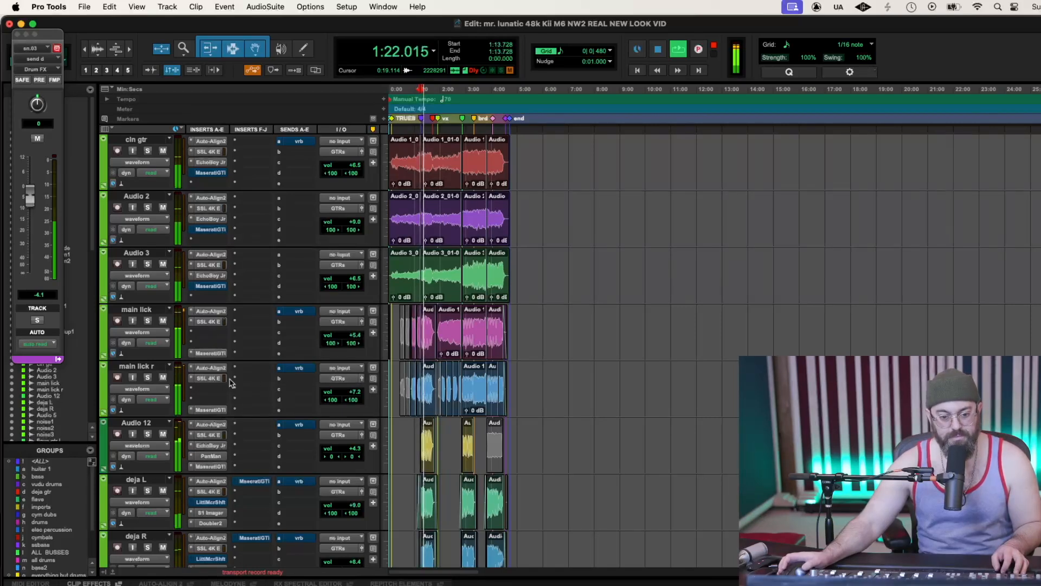
click(148, 377)
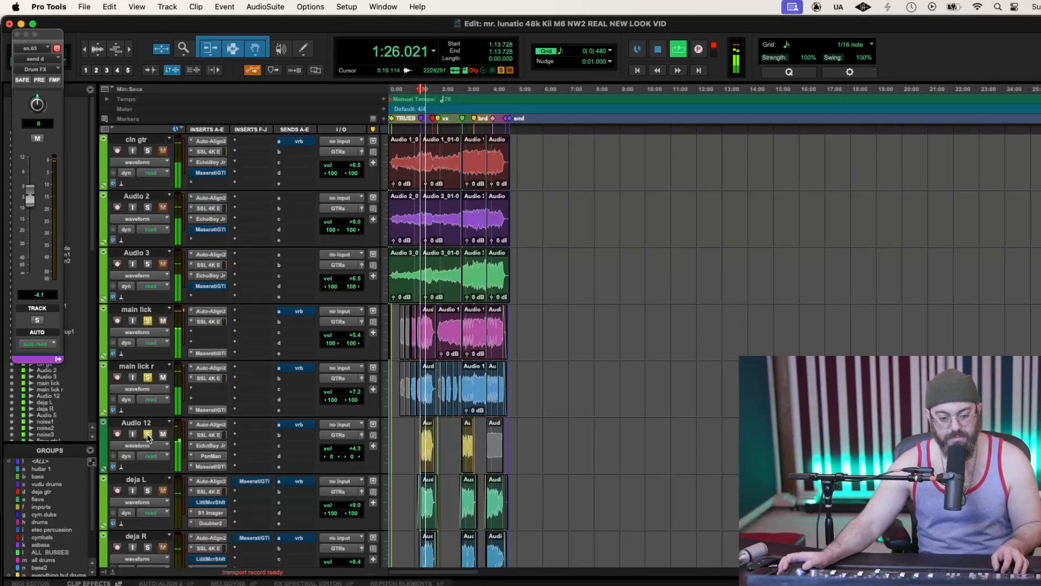
click(355, 450)
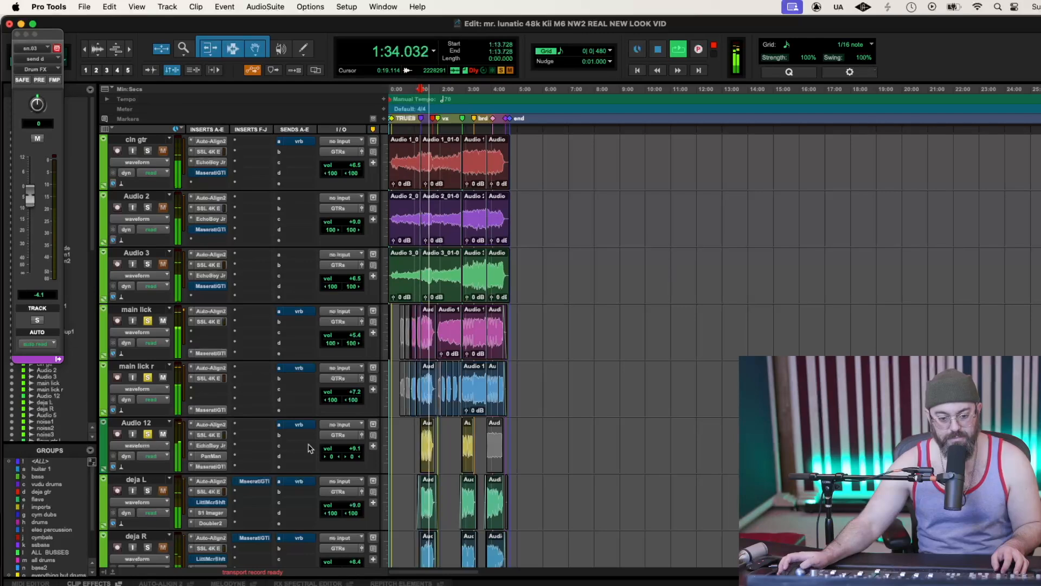
drag(354, 449, 353, 446)
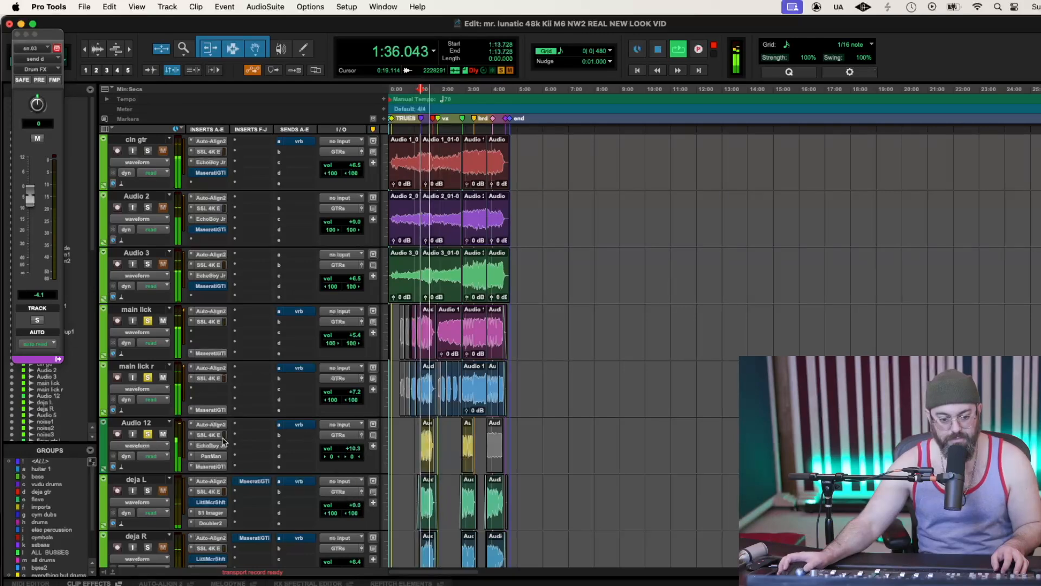
click(142, 310)
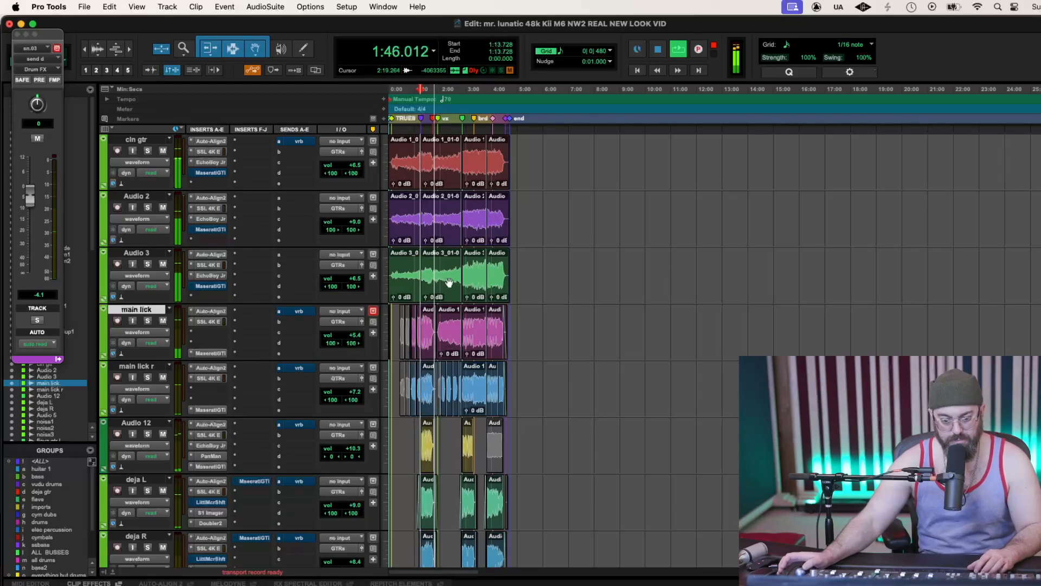
Jump playback to later song sections, settle on 2:06.976, and audition cln gtr, Audio 2 and Audio 3 in solo
click(446, 98)
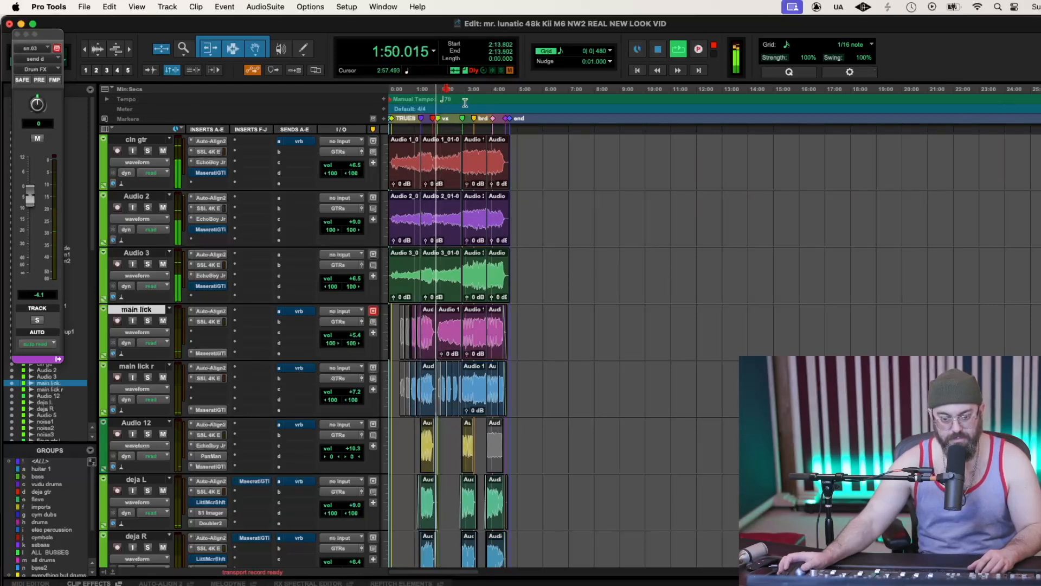
click(468, 101)
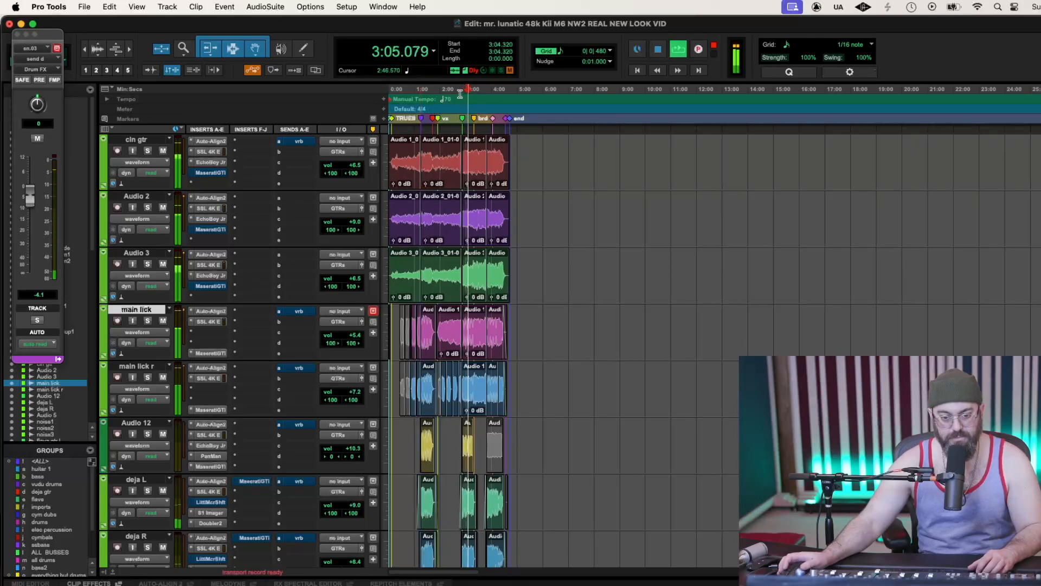
click(443, 94)
click(148, 207)
click(147, 264)
scroll(149, 264, up, 2)
scroll(149, 265, up, 1)
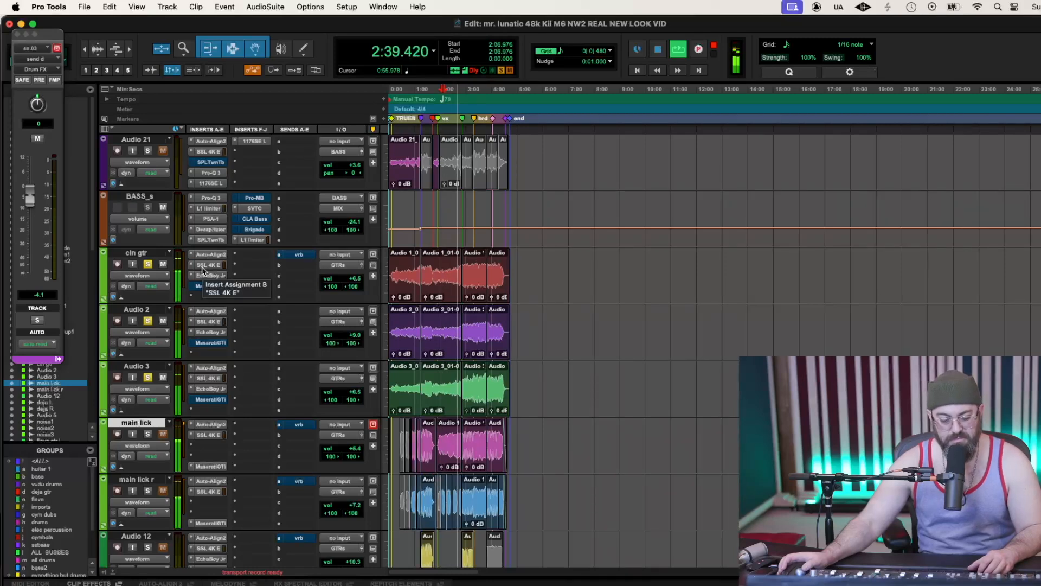
key(space)
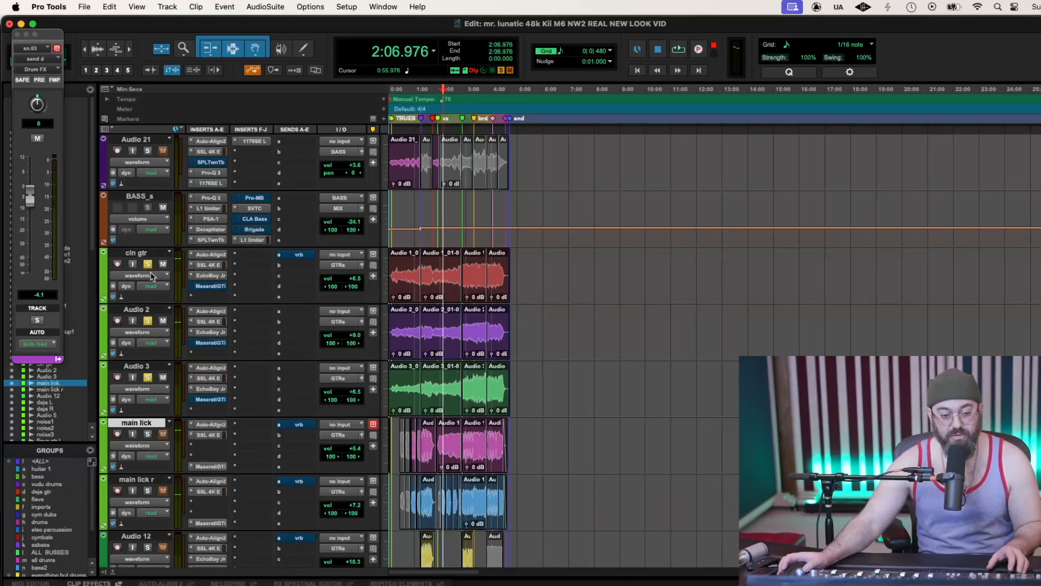
Examine the SSL 4K E channel strip and EchoBoy Jr settings on the cln gtr track
click(209, 265)
mouse_move(242, 316)
mouse_move(196, 347)
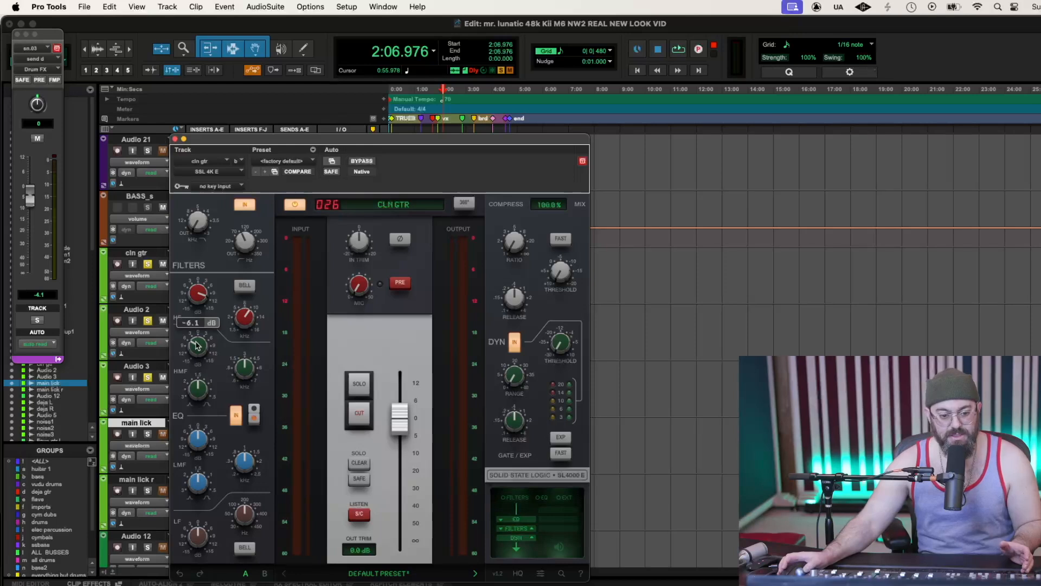
mouse_move(251, 369)
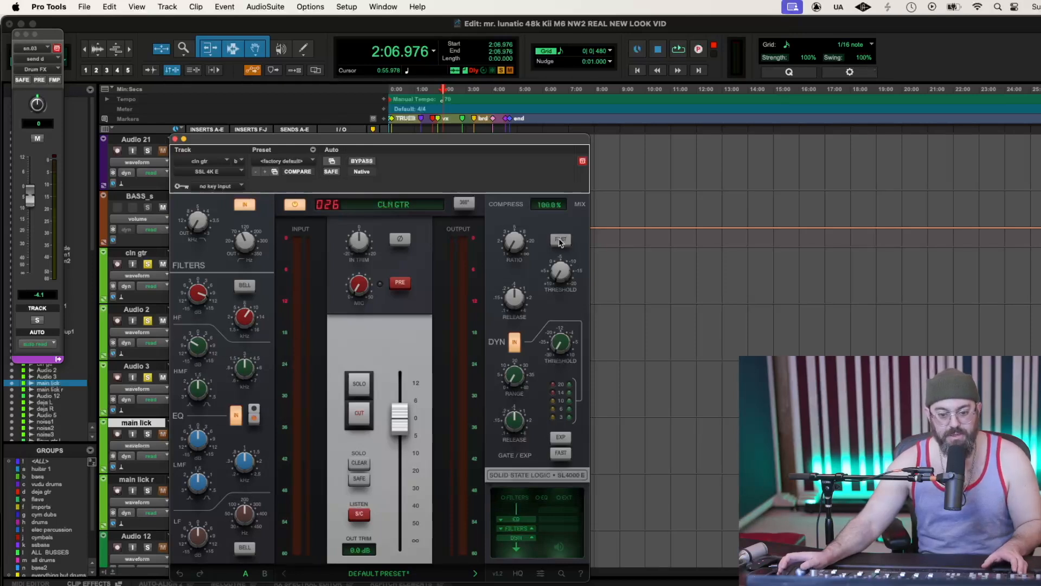
click(175, 139)
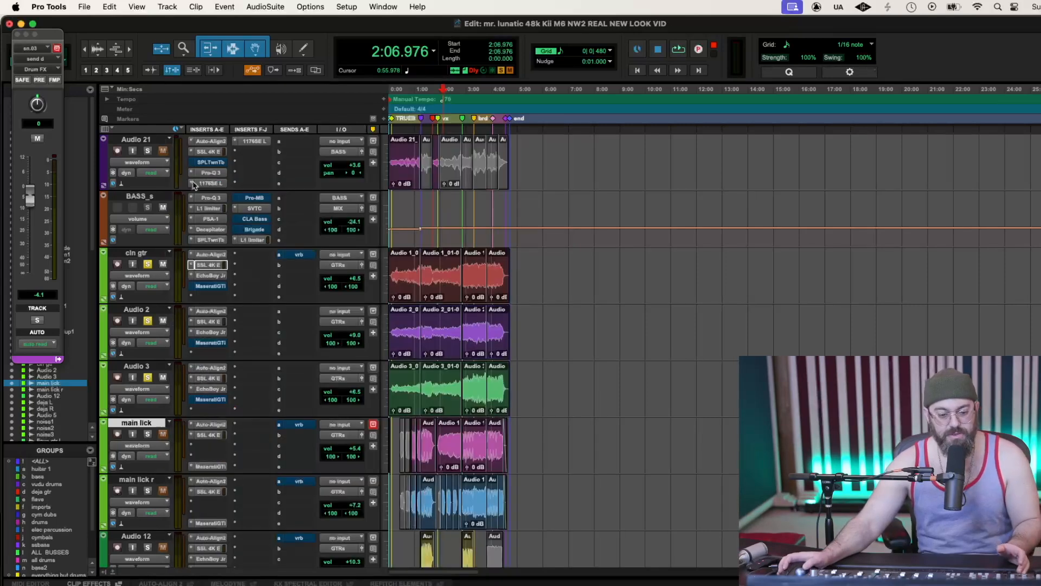
click(209, 275)
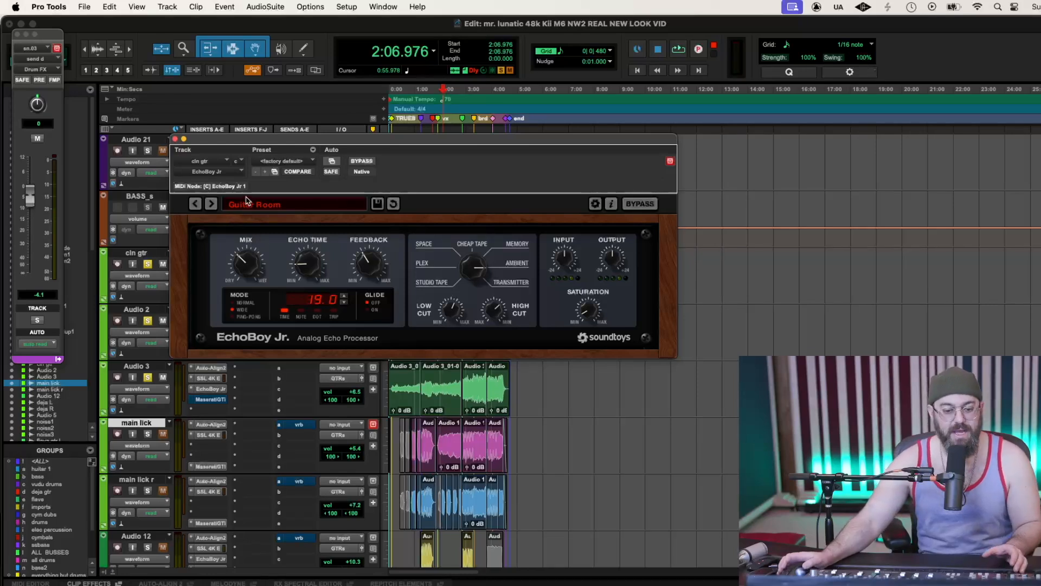
click(175, 139)
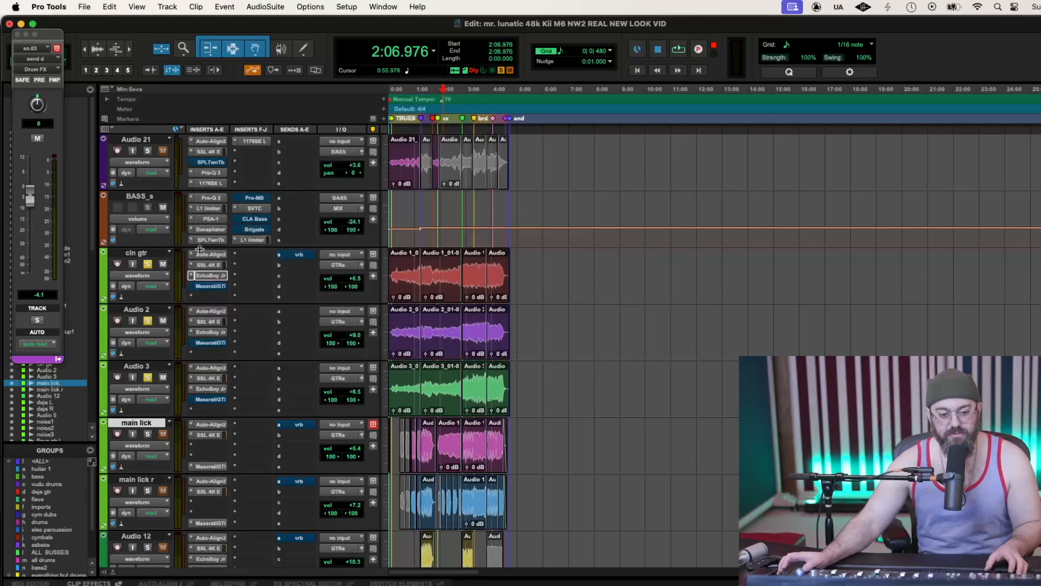
Replay from 2:06.976 and clear the solos on cln gtr, Audio 2 and Audio 3 to hear them in the mix
key(space)
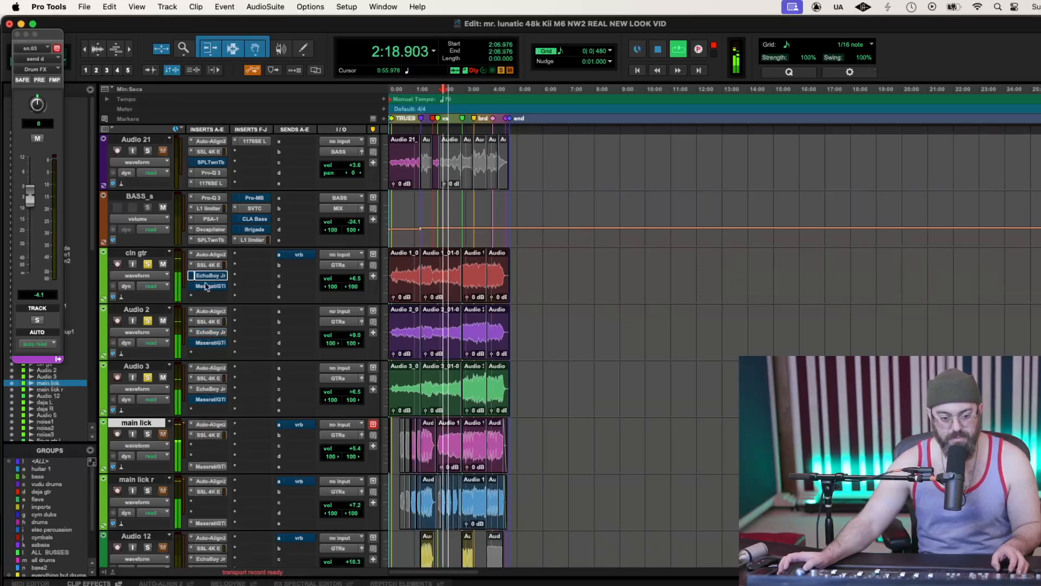
click(147, 264)
click(147, 321)
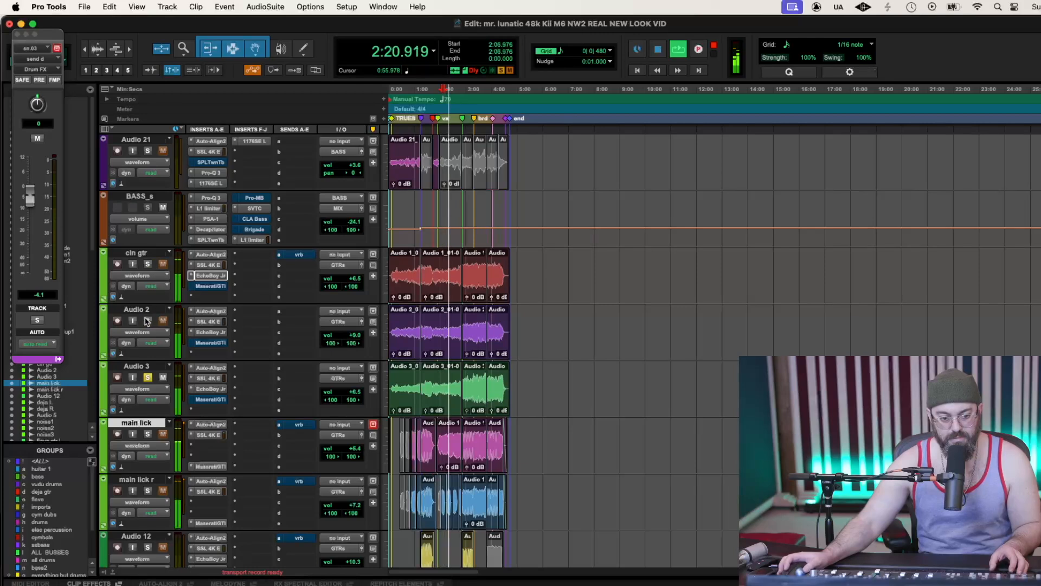
click(148, 377)
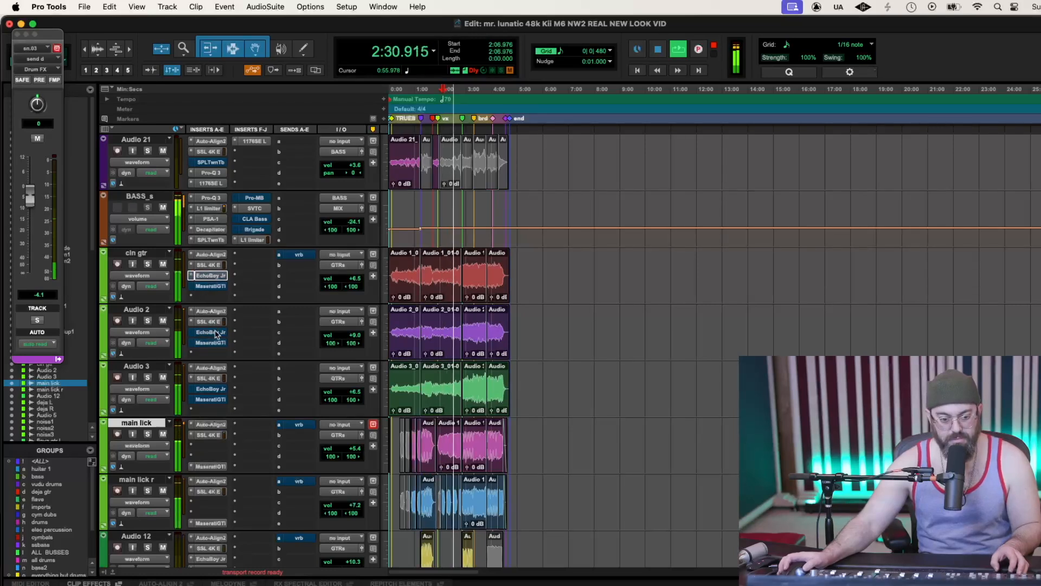
Raise the EchoBoy Jr output level on Audio 3, Audio 2 and cln gtr while the mix plays
click(211, 389)
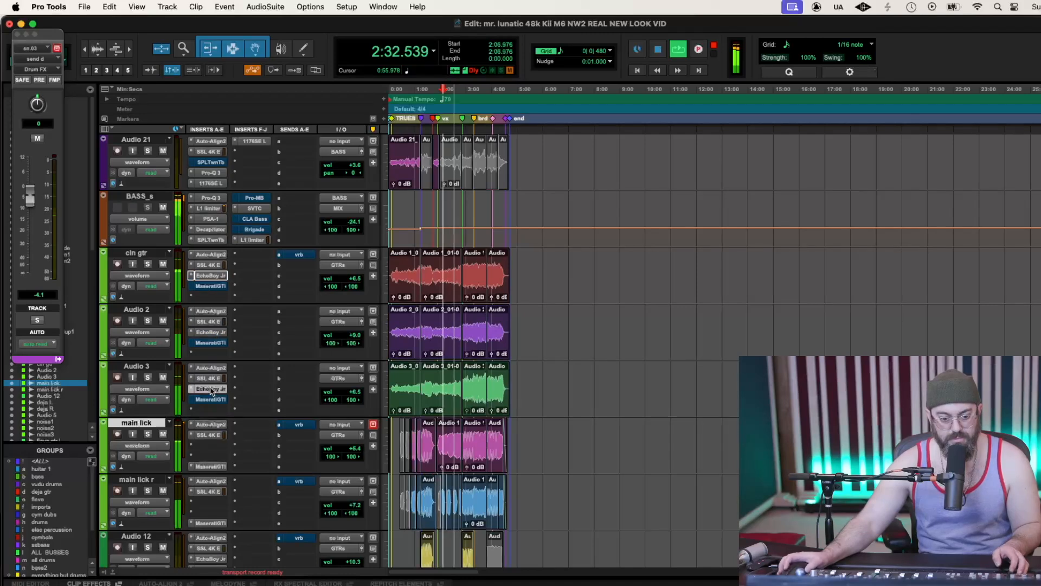
drag(613, 259, 616, 236)
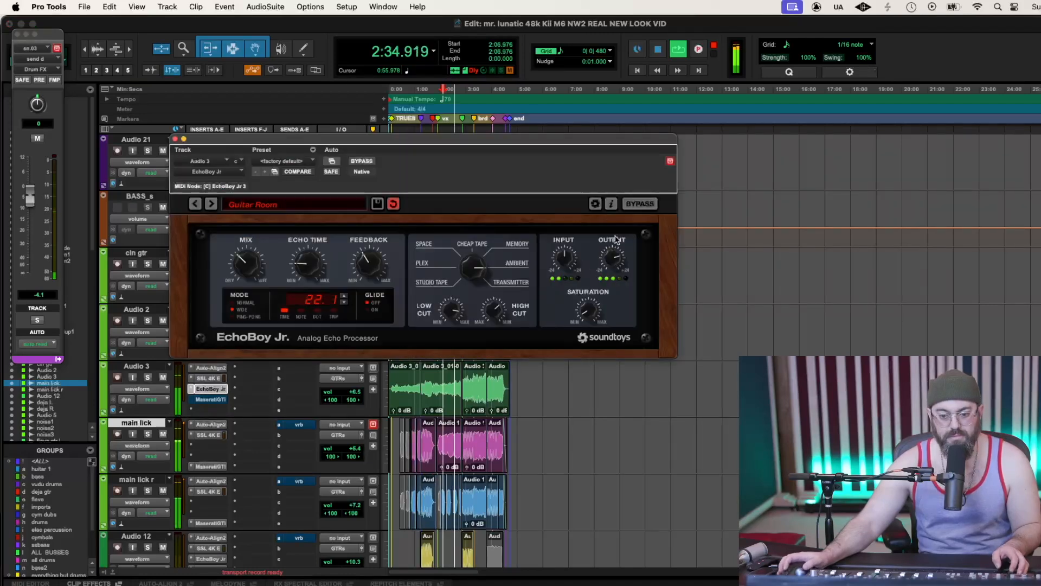
click(174, 139)
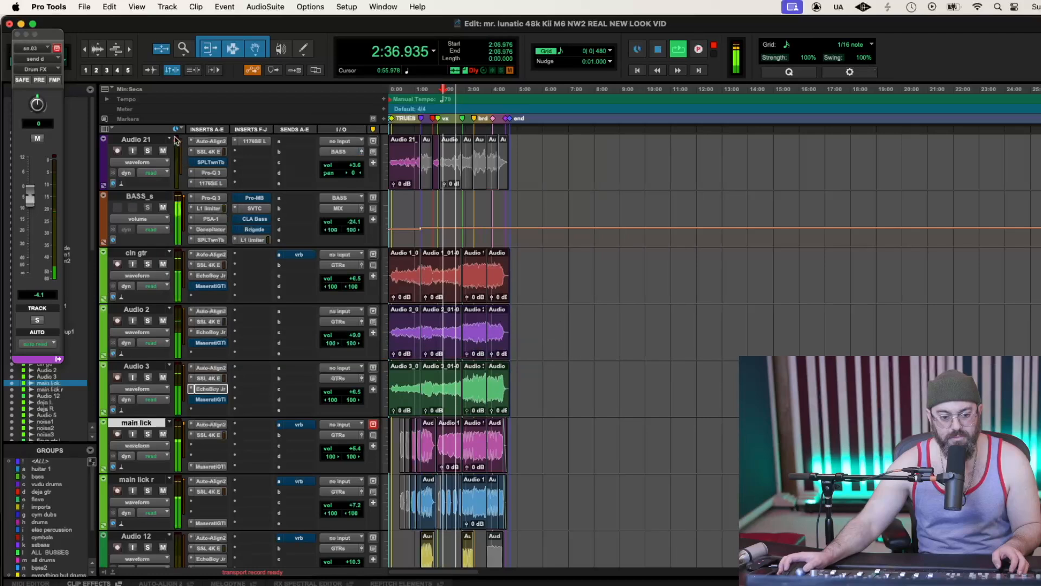
click(209, 331)
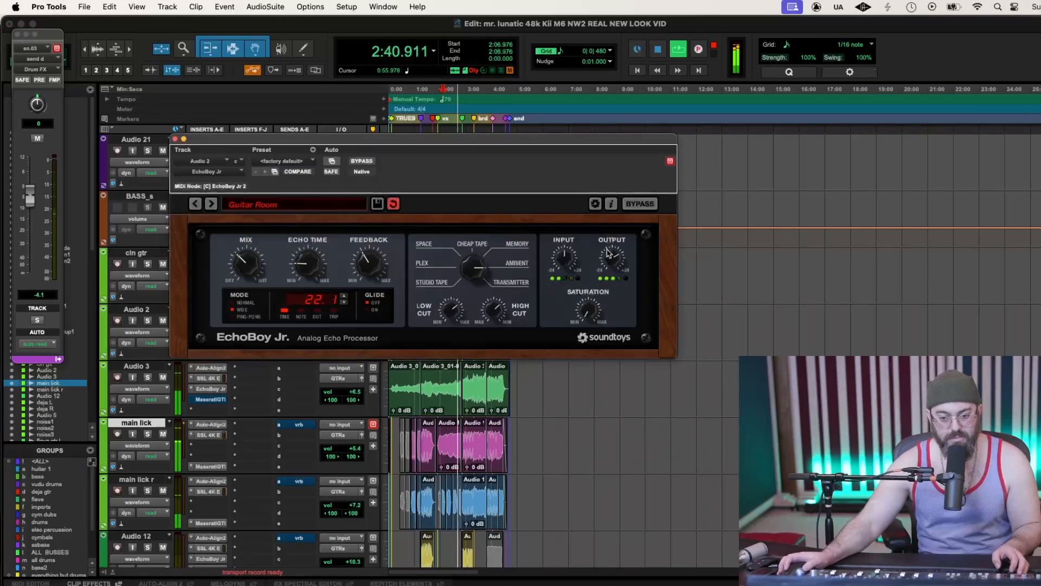
click(175, 139)
click(208, 275)
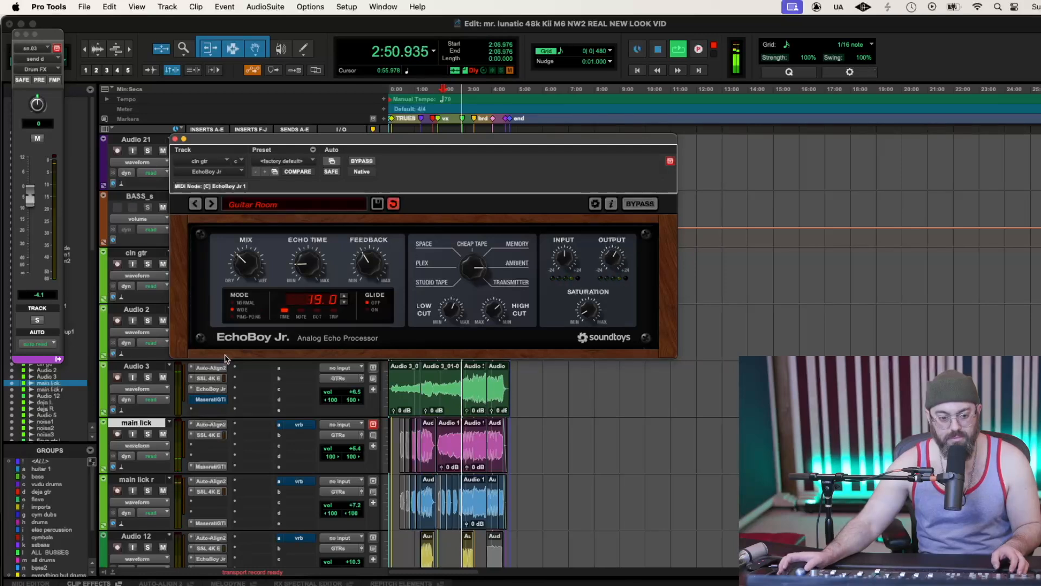
click(211, 389)
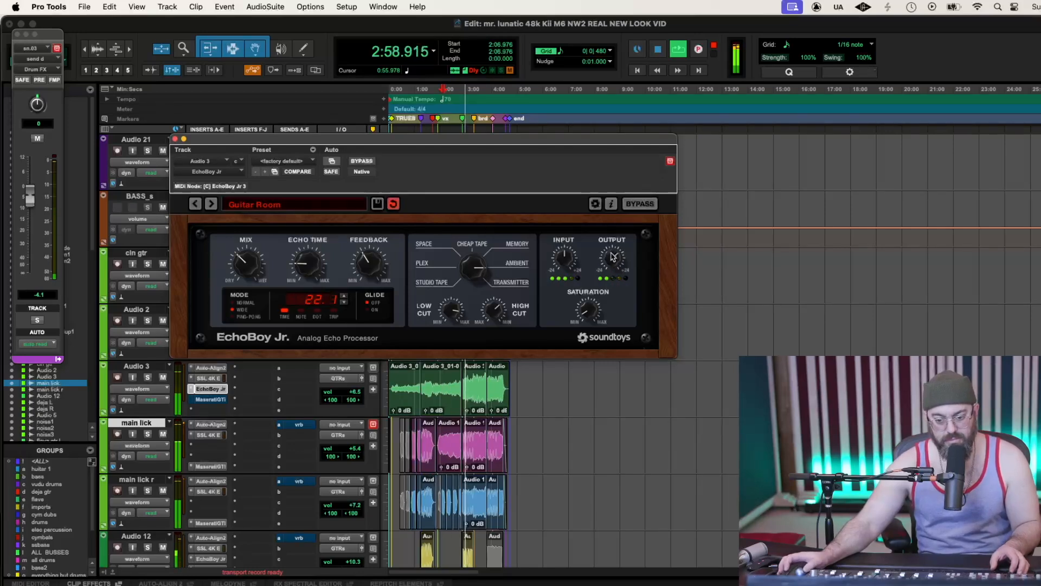
click(174, 139)
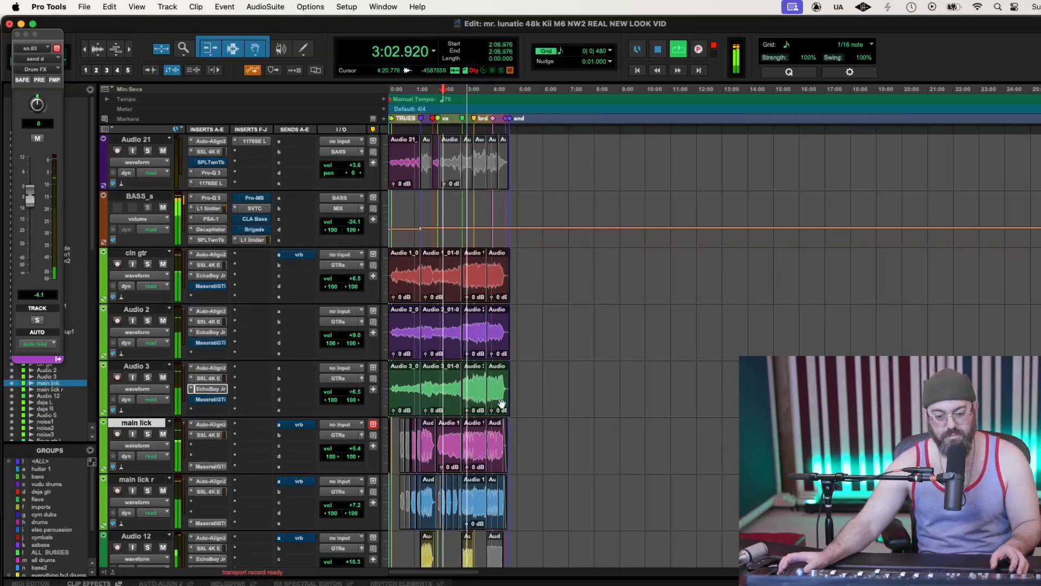
Raise the GTRs bus volume automation to -13.1 dB and audition the change from 2:58.858
scroll(576, 420, down, 6)
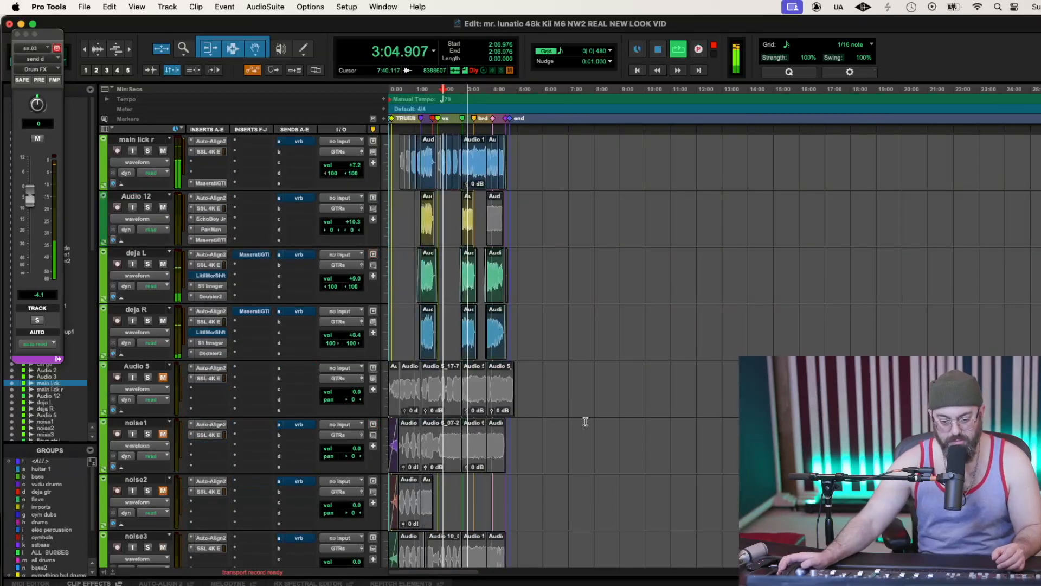
scroll(585, 421, down, 6)
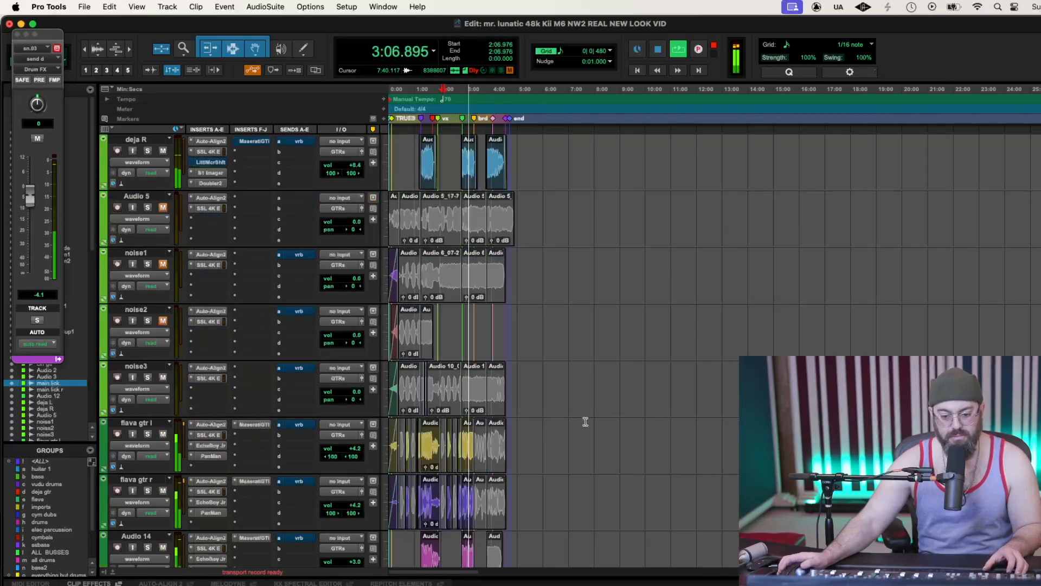
scroll(585, 421, down, 4)
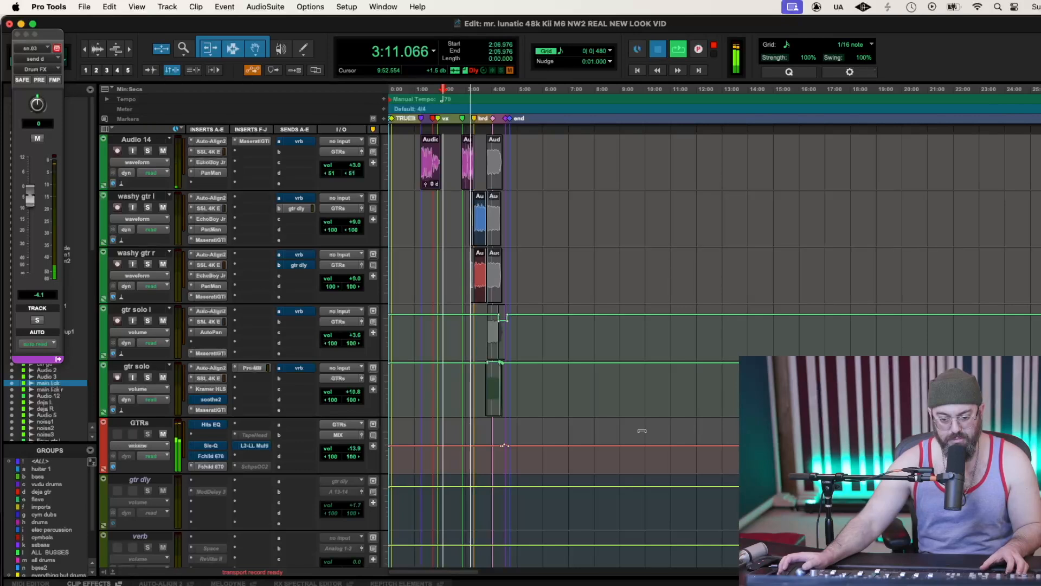
key(space)
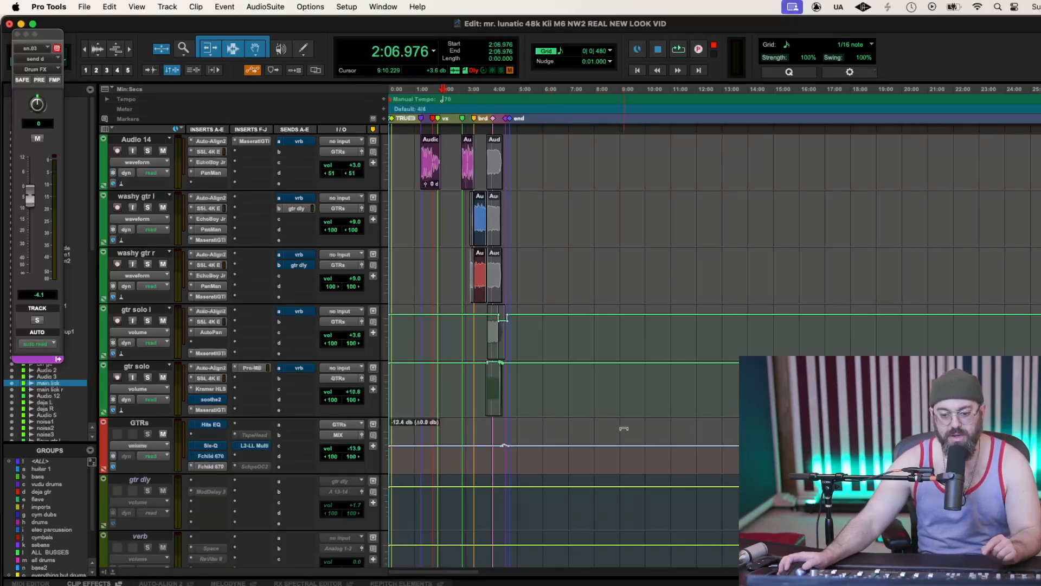
drag(624, 429, 623, 425)
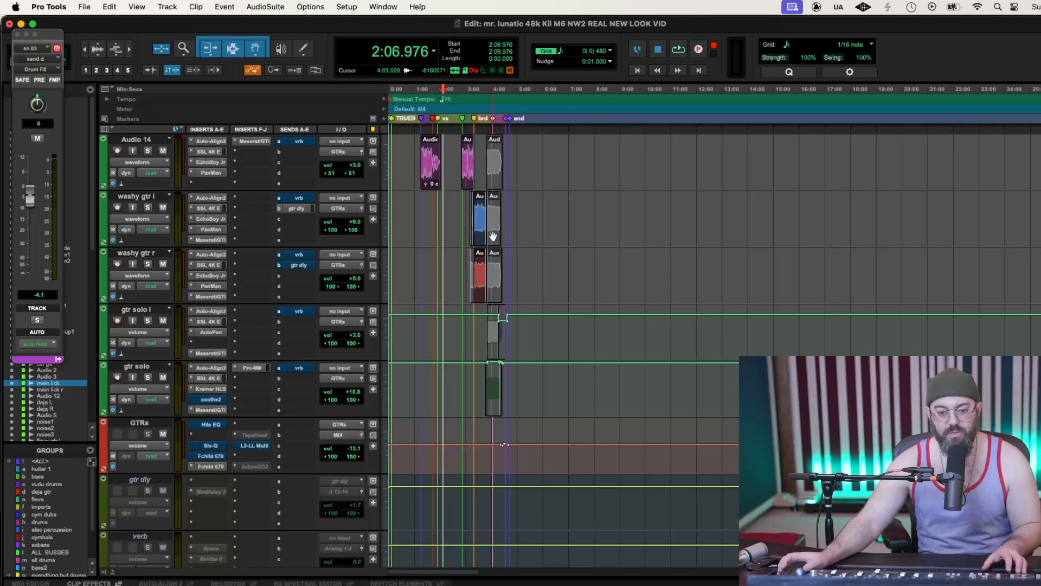
click(465, 101)
key(space)
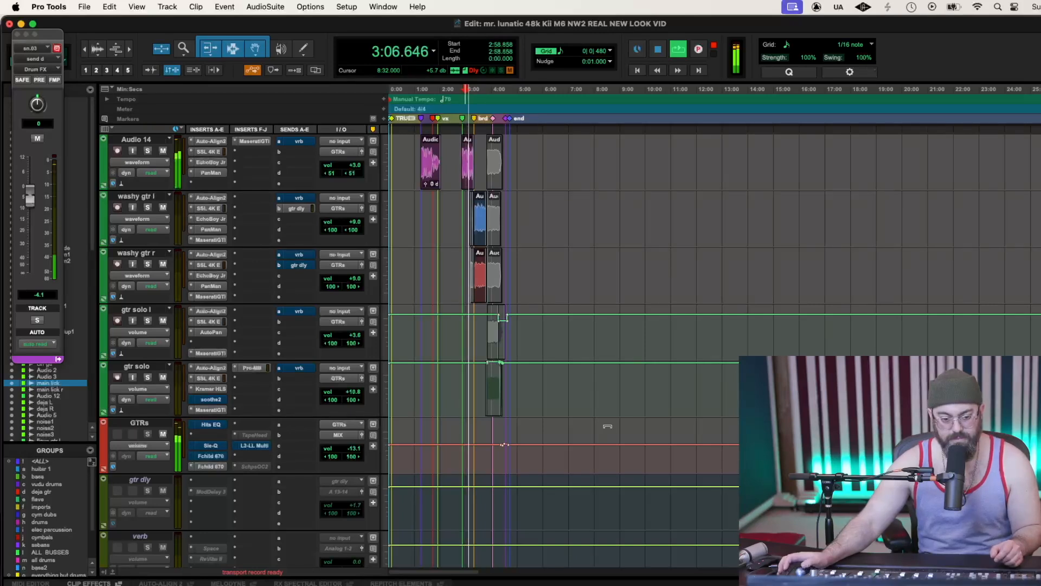
key(space)
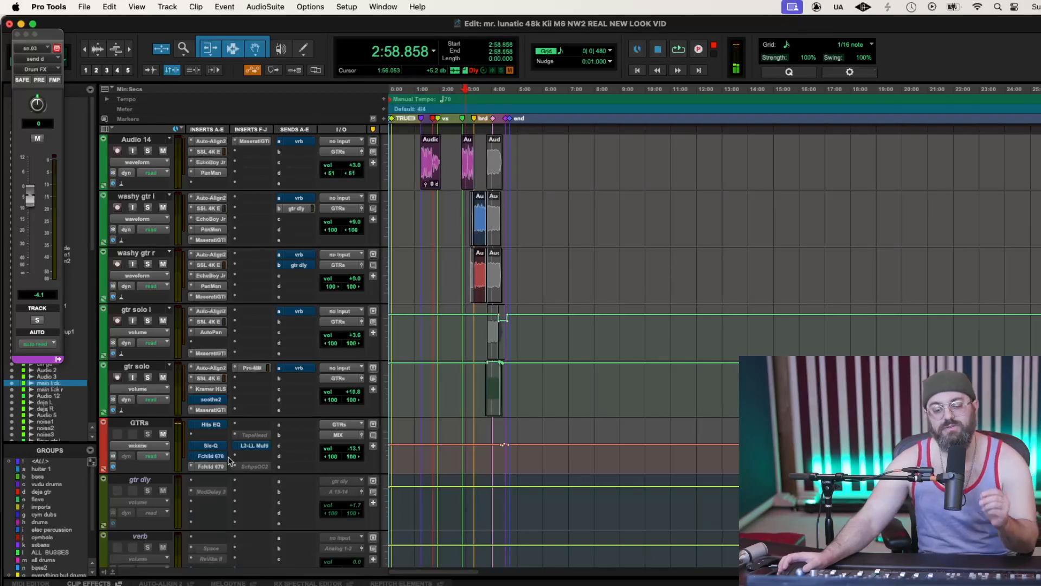
Lower the left-channel threshold on the GTRs bus's second Fairchild 670 during playback, then close the plugin
click(219, 468)
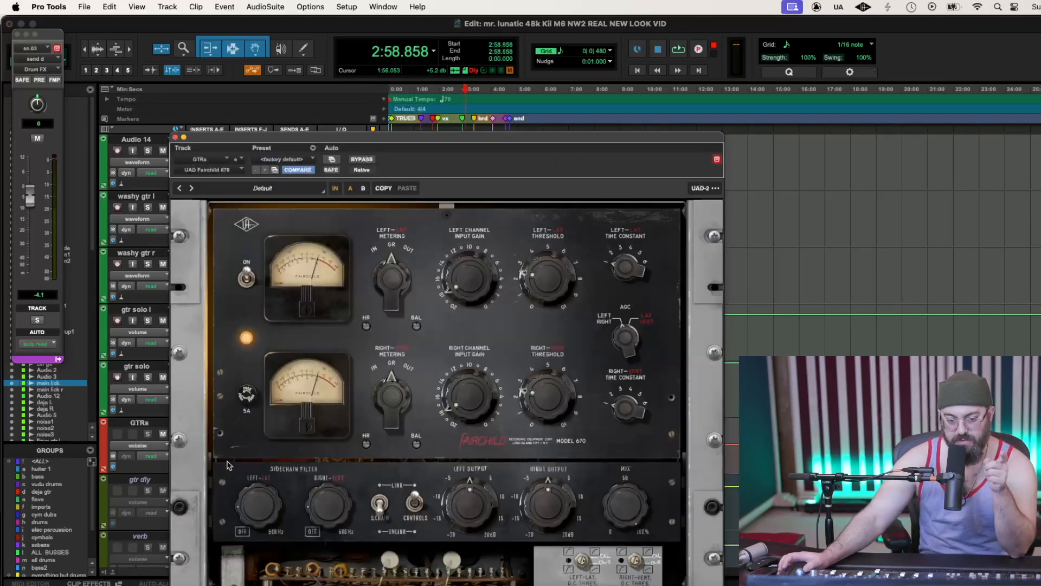
key(space)
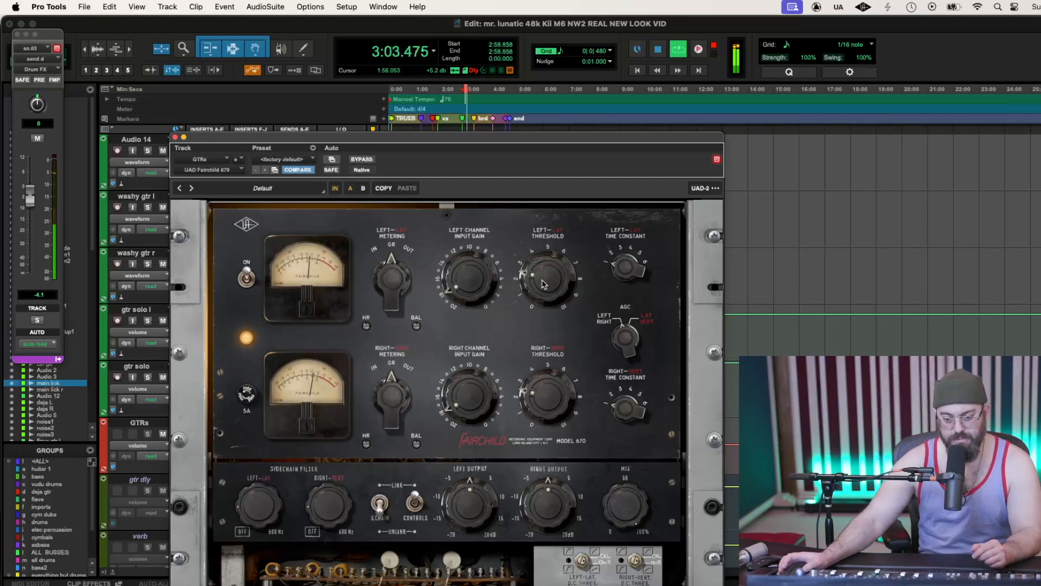
drag(542, 284, 545, 295)
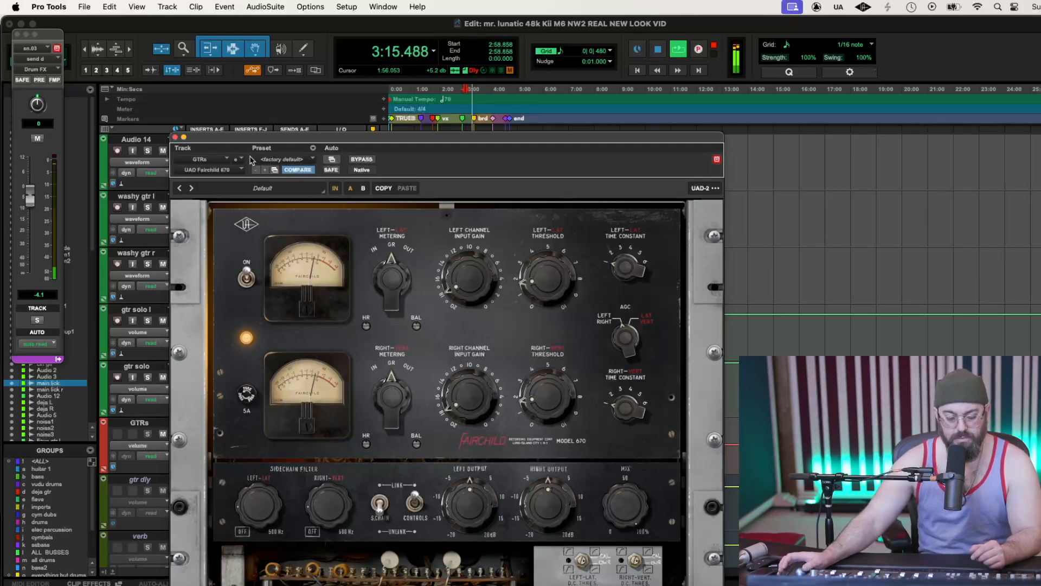
click(175, 138)
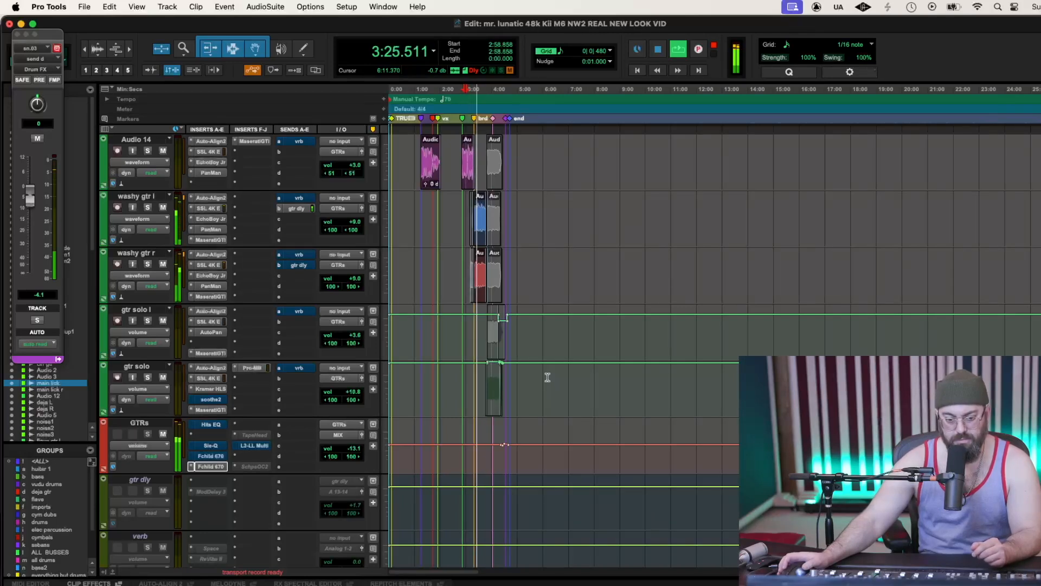
Set the clip gain of the second bridge clip on the duplicate lead vocal track (Voc1.dup1) to +2.6 dB
scroll(547, 377, down, 10)
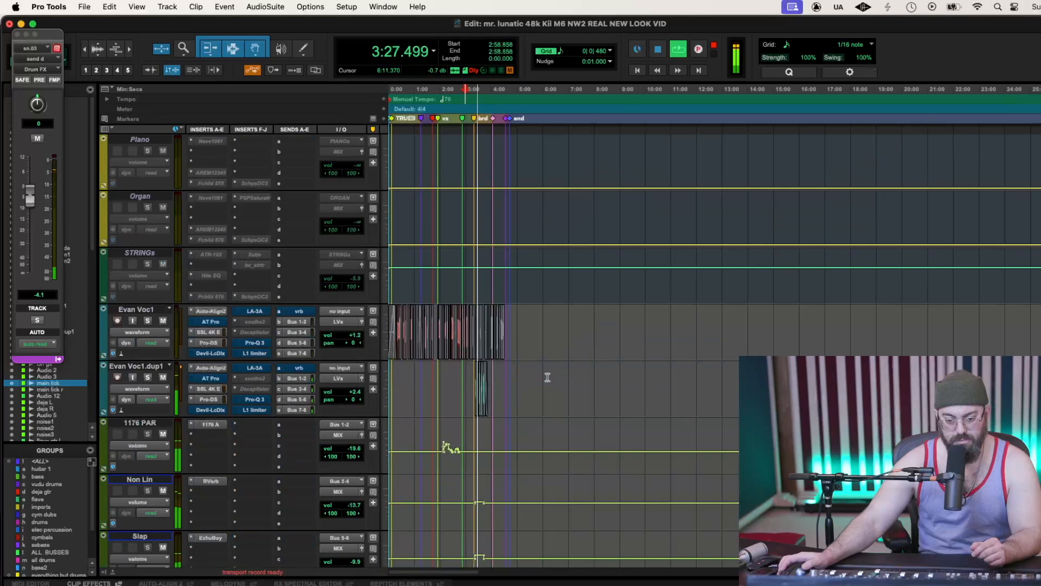
key(t)
key(t)
key(t)
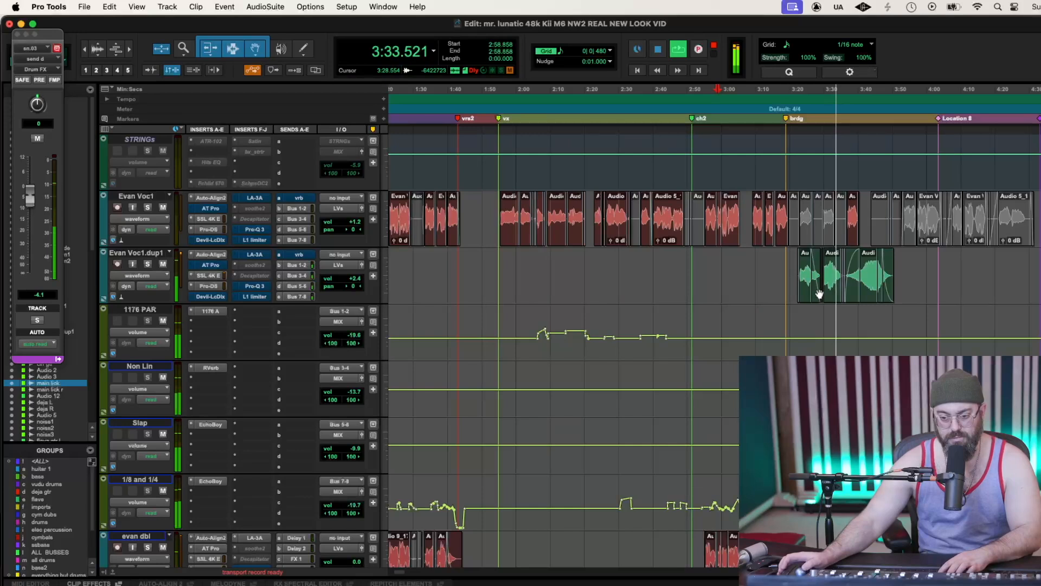
key(t)
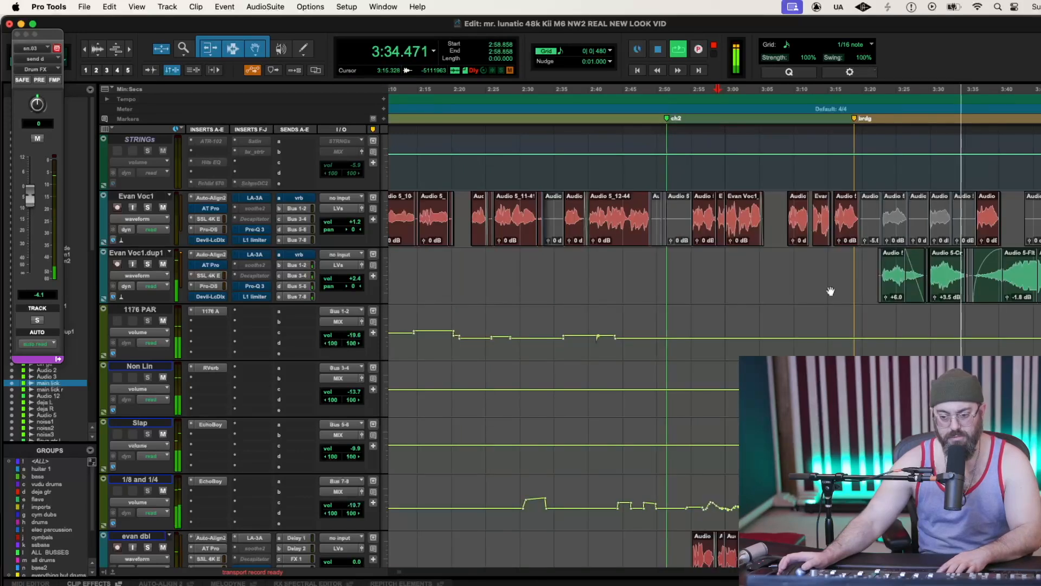
click(936, 298)
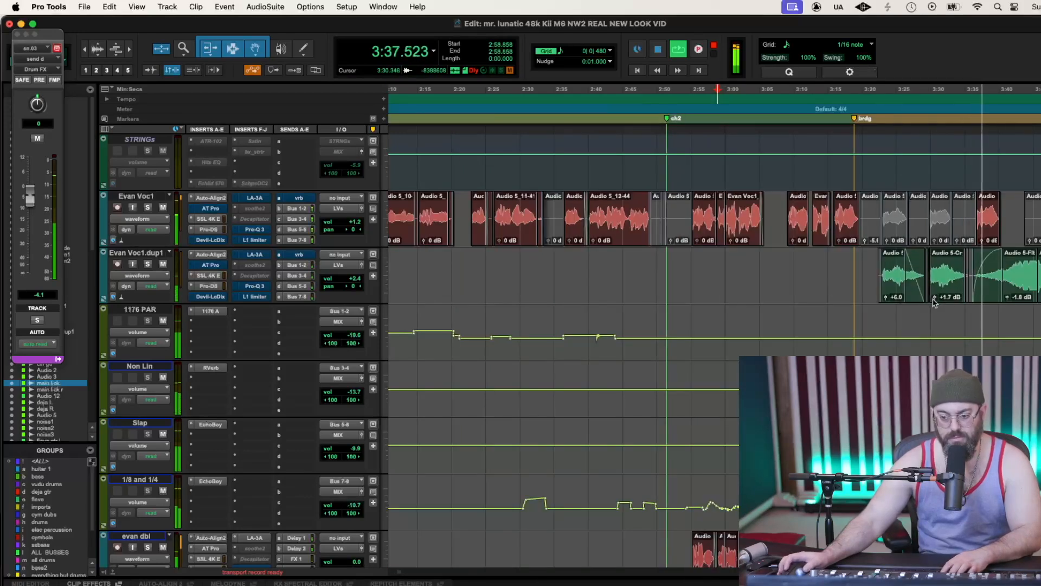
click(934, 299)
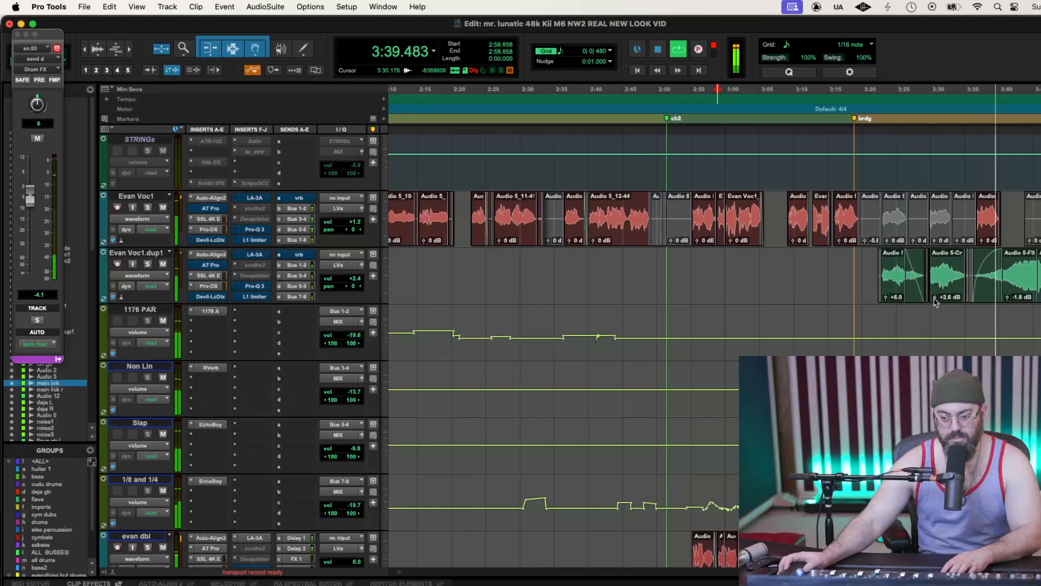
Raise the clip gain of the long swelling bridge clip on the duplicate lead vocal track to +0.9 dB
key(super+bracketleft)
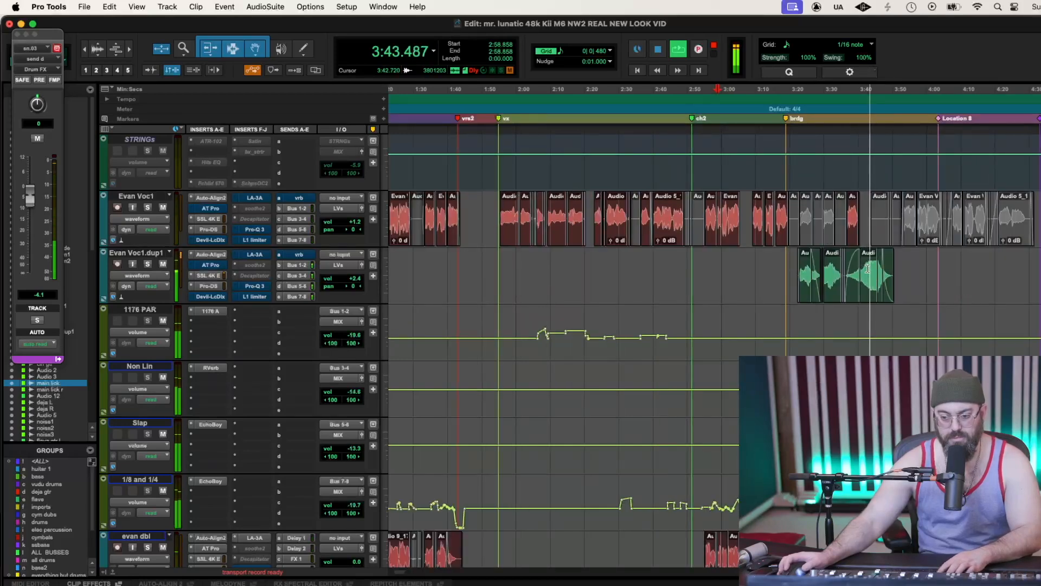
key(super+bracketright)
key(super+bracketright)
drag(687, 297, 685, 284)
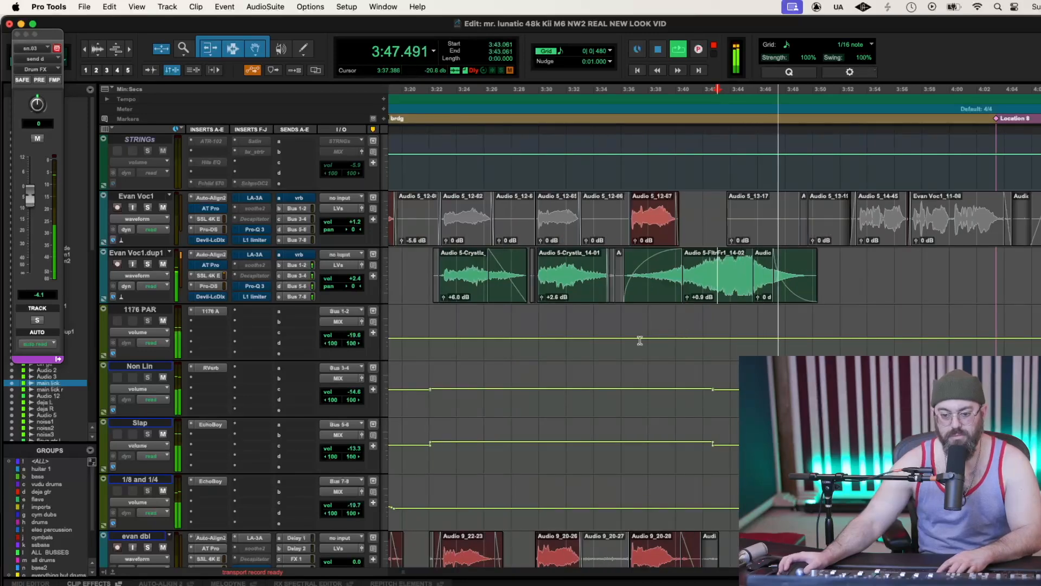
Shape a rising volume automation ramp on 1176 PAR from about 3:36 to 3:50, under the swelling vocal clip
drag(628, 343, 795, 312)
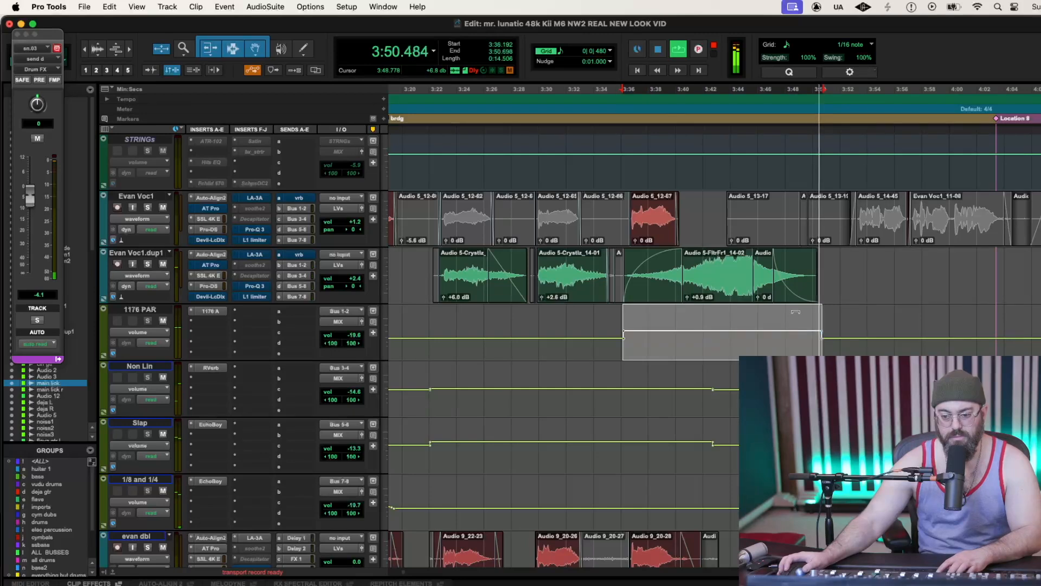
click(624, 334)
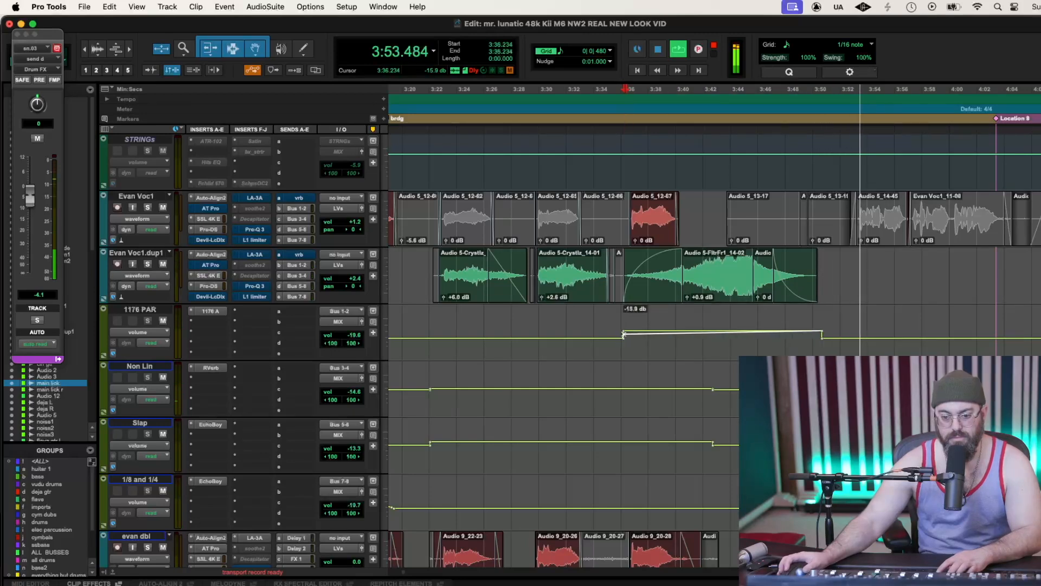
click(620, 334)
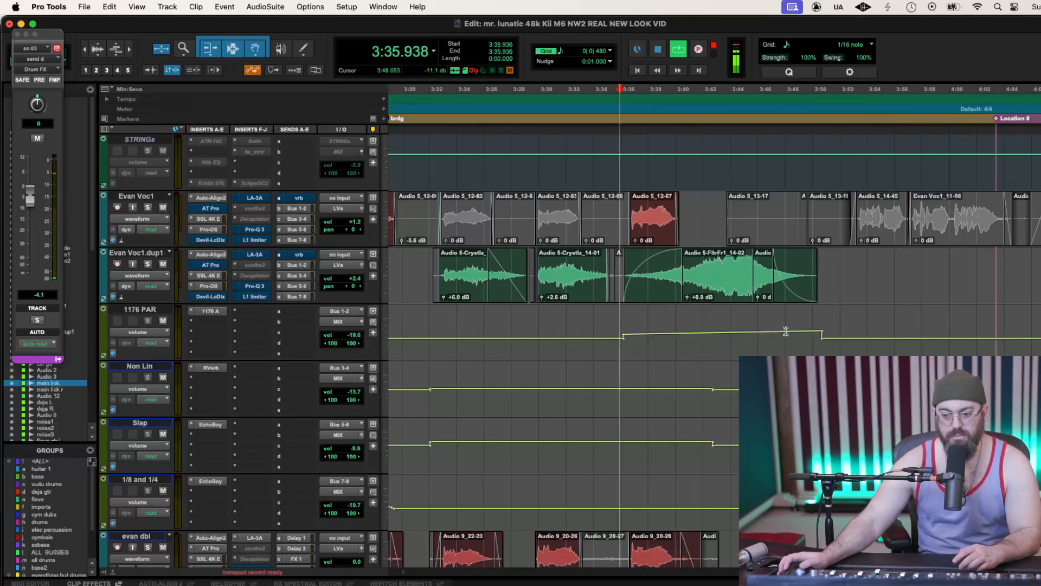
click(823, 335)
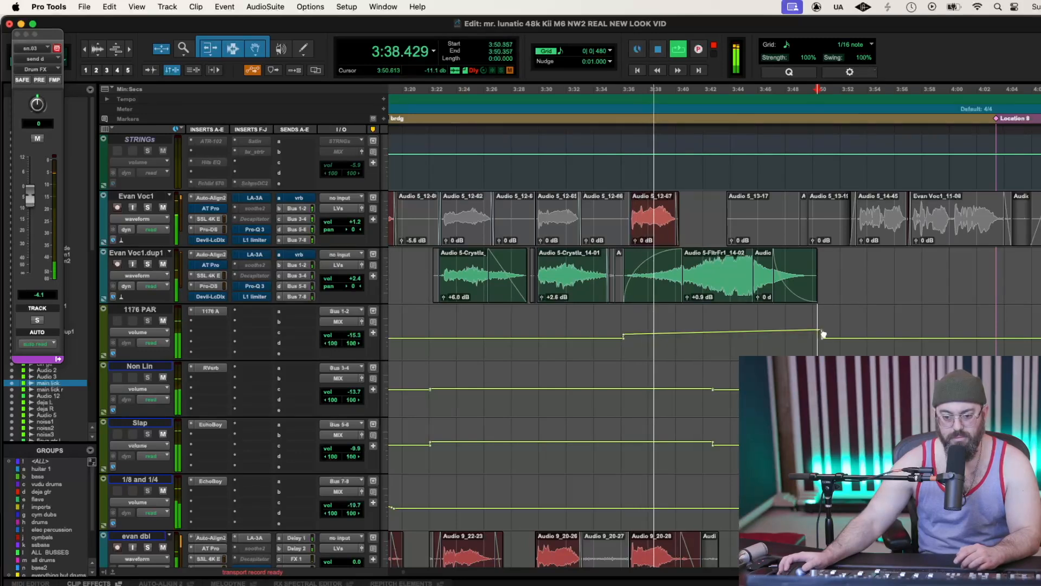
click(624, 336)
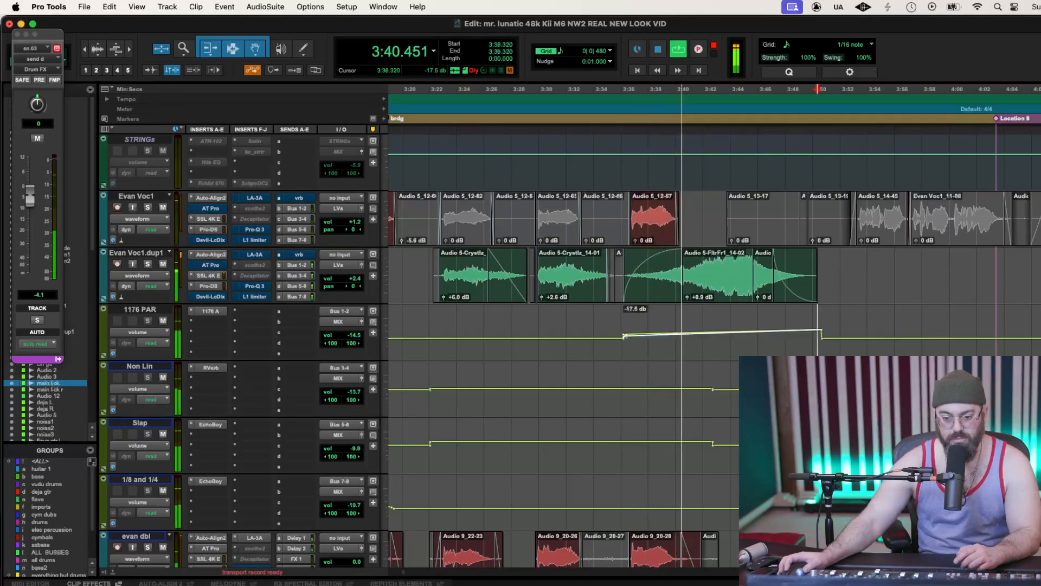
Shape a rising volume ramp on Non Lin from about 3:36 to 3:50 and replay from 3:34.741
drag(623, 397, 819, 399)
drag(713, 389, 714, 376)
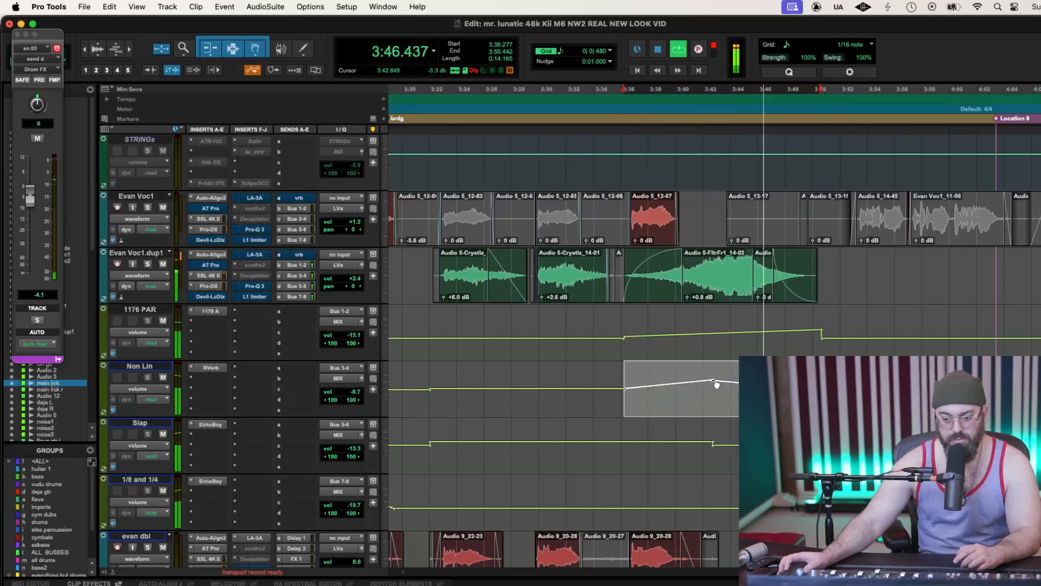
drag(714, 381, 791, 376)
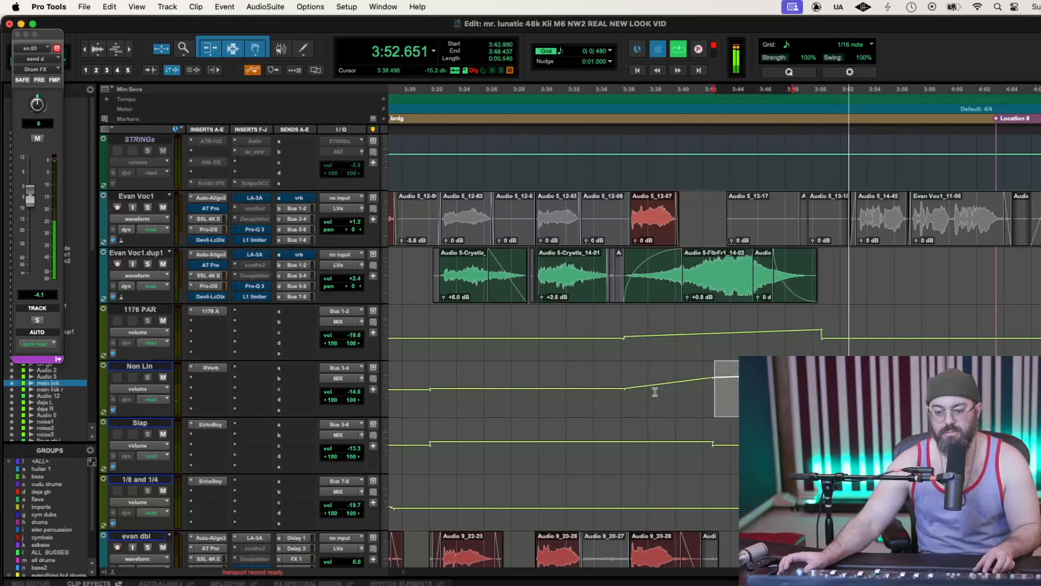
click(604, 391)
key(space)
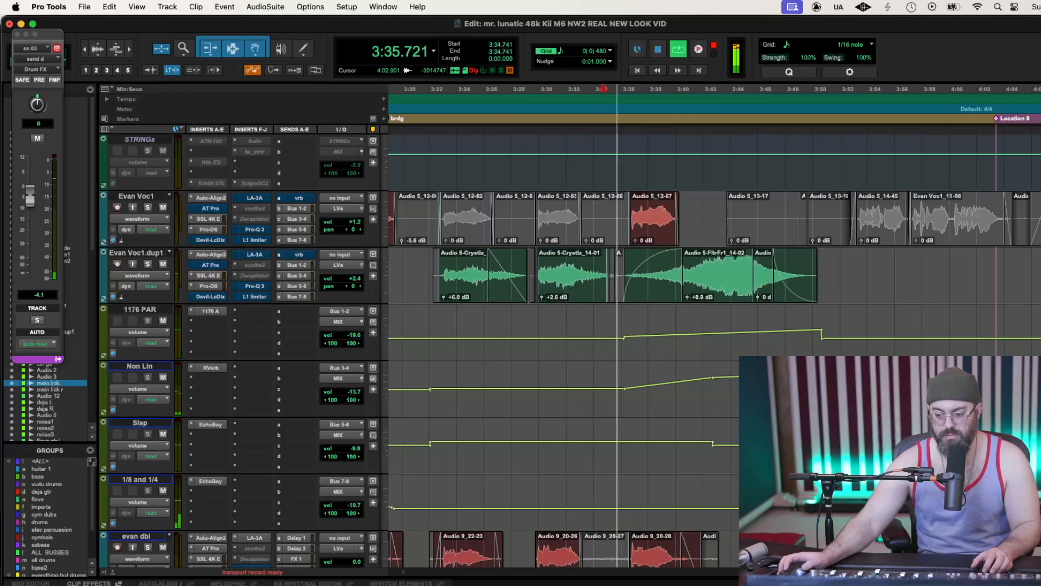
Shape a rising volume automation ramp on the Slap track from about 3:42 to 3:50
scroll(668, 411, right, 5)
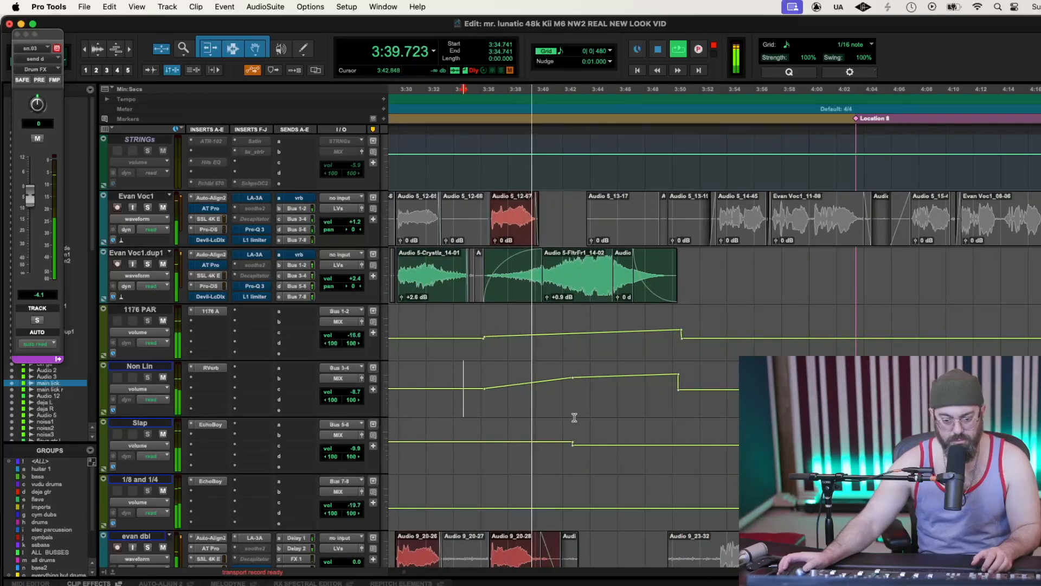
drag(565, 460, 659, 413)
drag(574, 431, 676, 425)
drag(572, 426, 572, 440)
drag(676, 425, 675, 433)
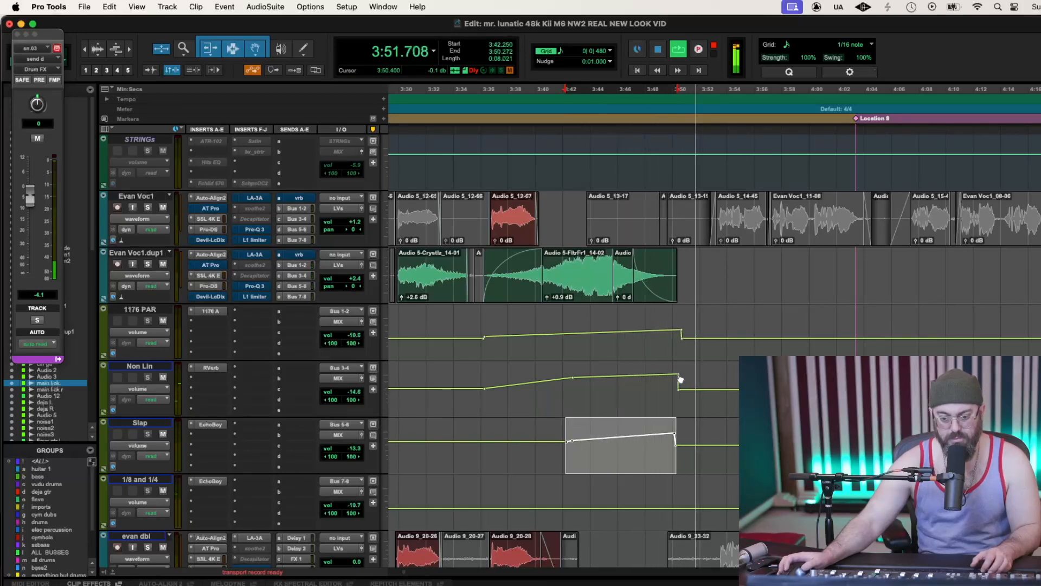
Lower the upper points of the Non Lin and 1176 PAR volume ramps and replay from about 3:36
drag(573, 377, 572, 380)
drag(679, 374, 678, 378)
drag(682, 333, 682, 338)
key(space)
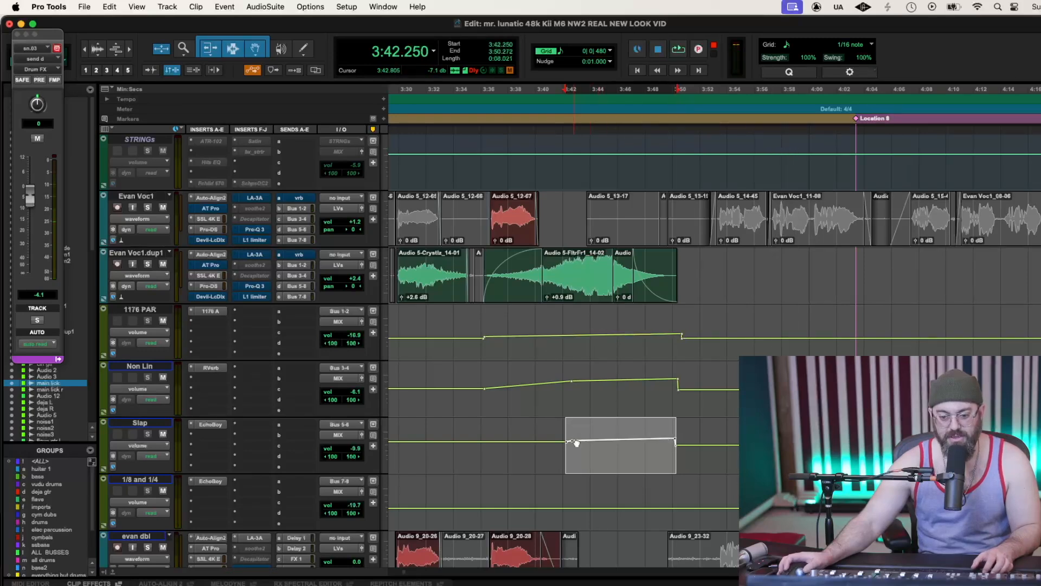
click(479, 449)
key(space)
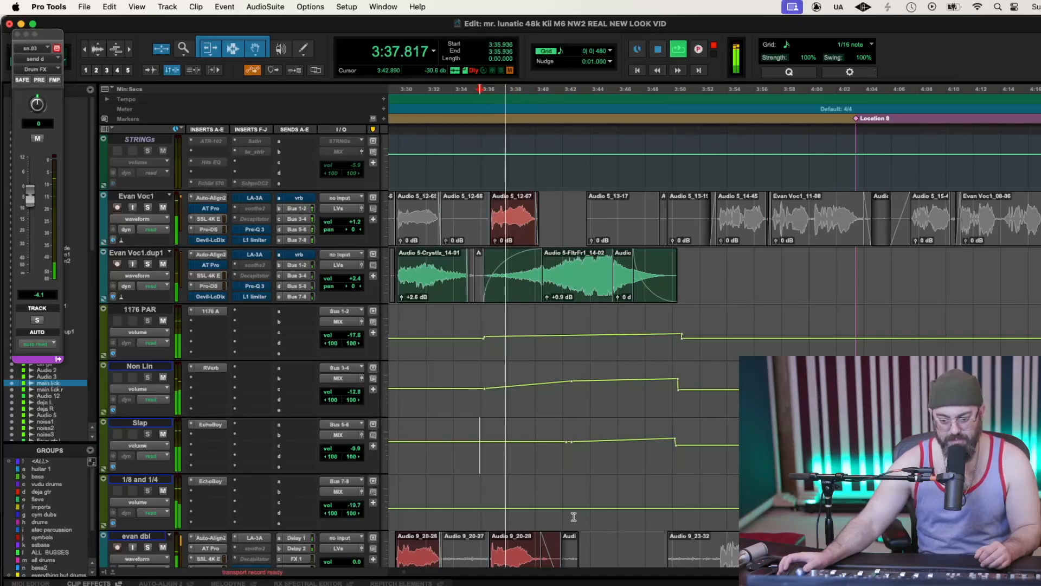
Shape a rising volume automation ramp on the 1/8 and 1/4 delay track from about 3:42 to 3:50
drag(562, 517, 654, 481)
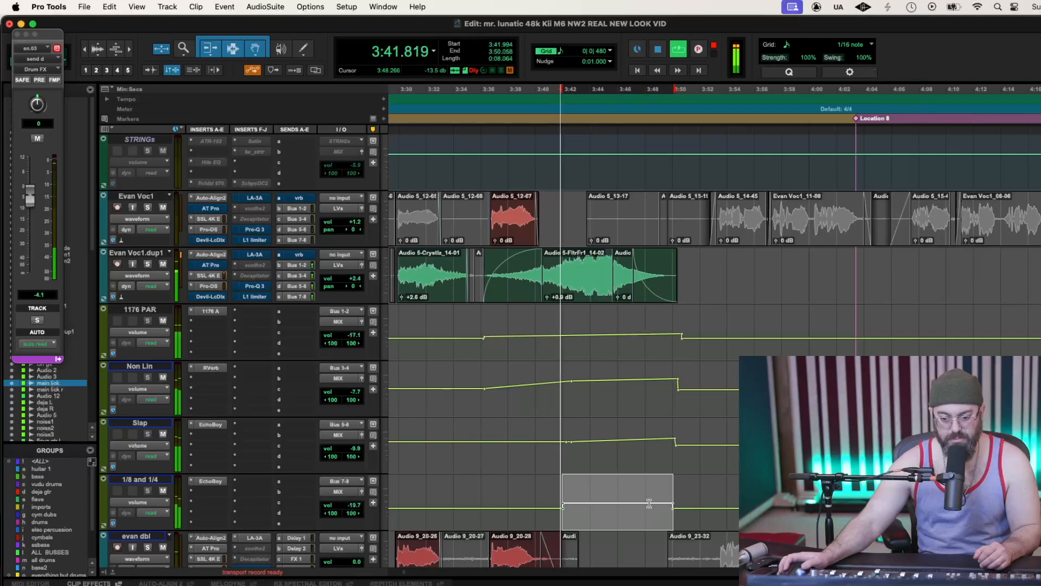
click(671, 505)
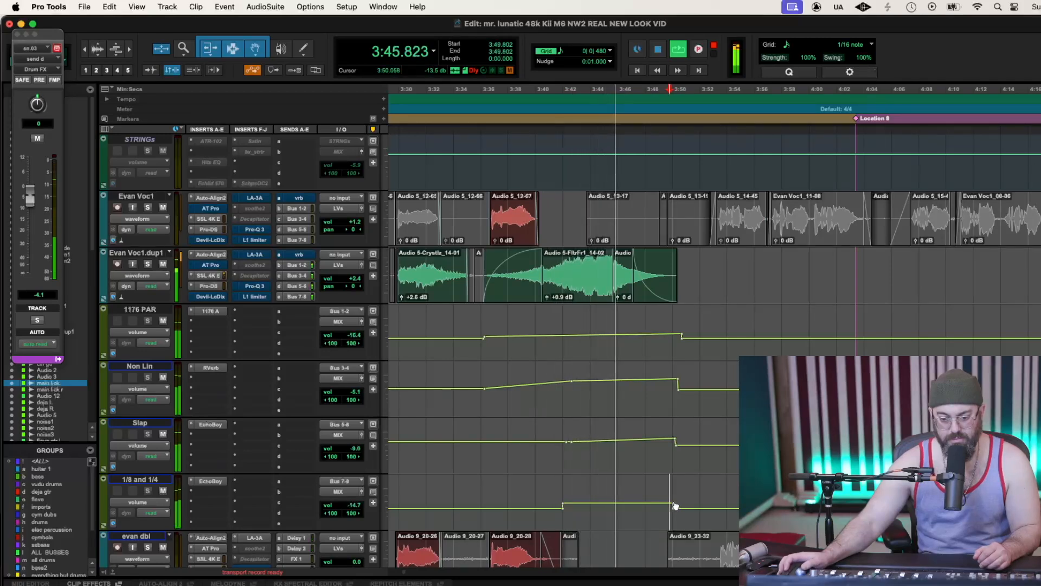
drag(674, 504, 672, 502)
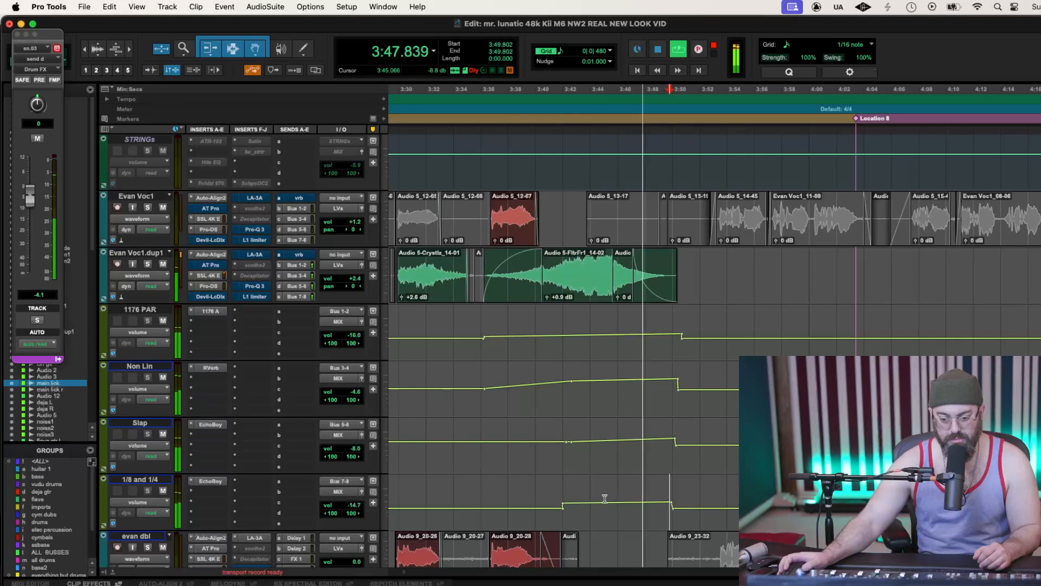
drag(563, 503, 563, 508)
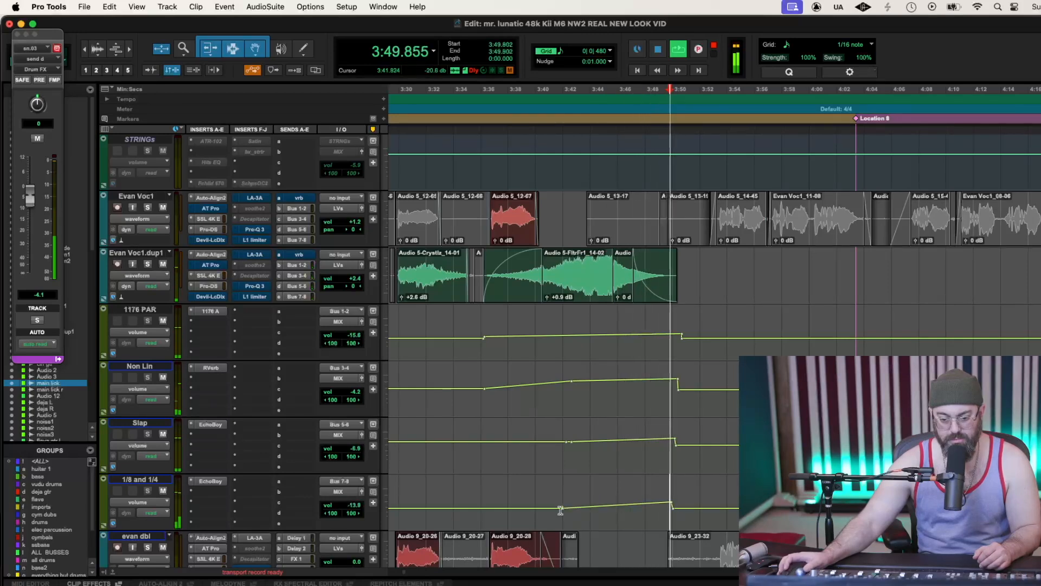
scroll(571, 478, up, 1)
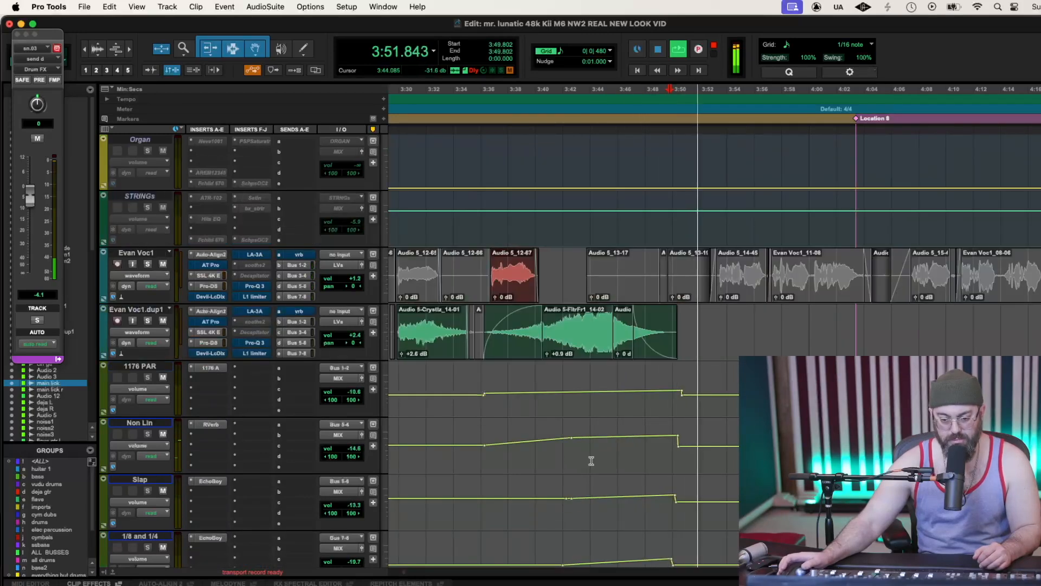
Lower the middle breakpoint of the Non Lin volume ramp at about 3:42 for a more gradual rise
drag(571, 437, 572, 441)
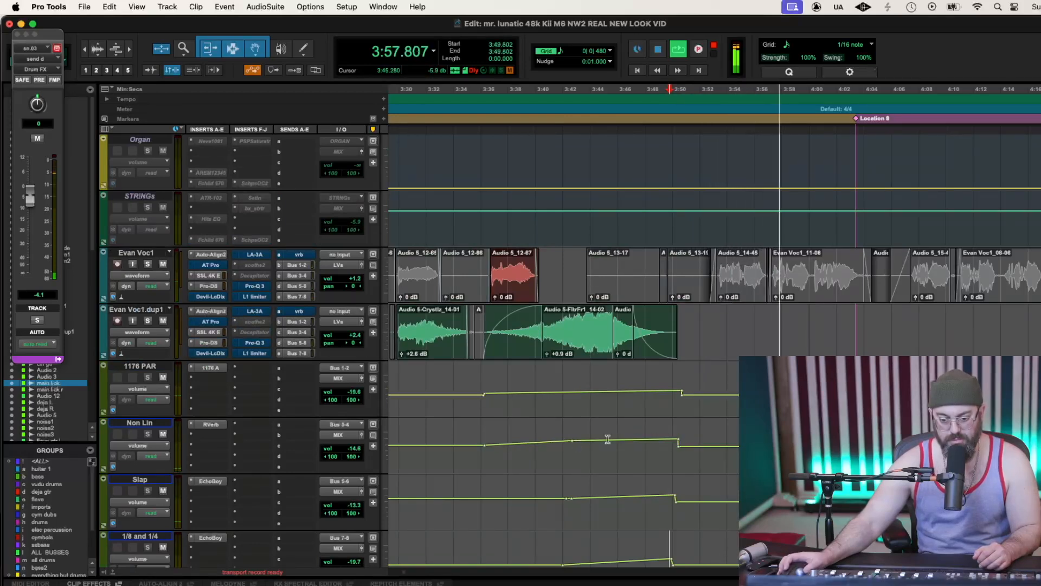
click(572, 440)
drag(572, 442, 572, 442)
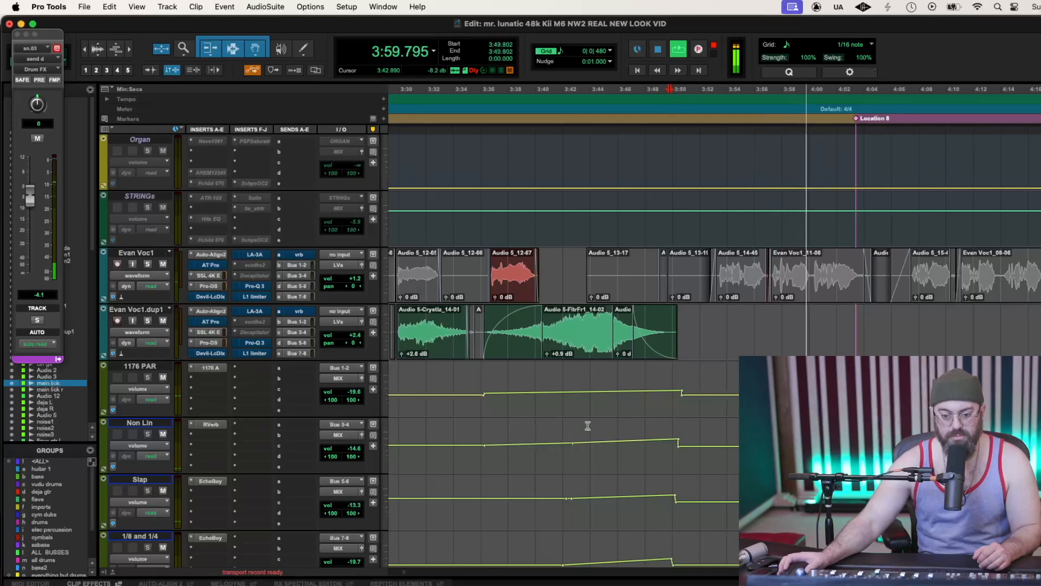
Steepen the 1176 PAR volume ramp by raising its end near 3:50 and lowering its start near 3:36, and replay from 3:35.424
click(681, 391)
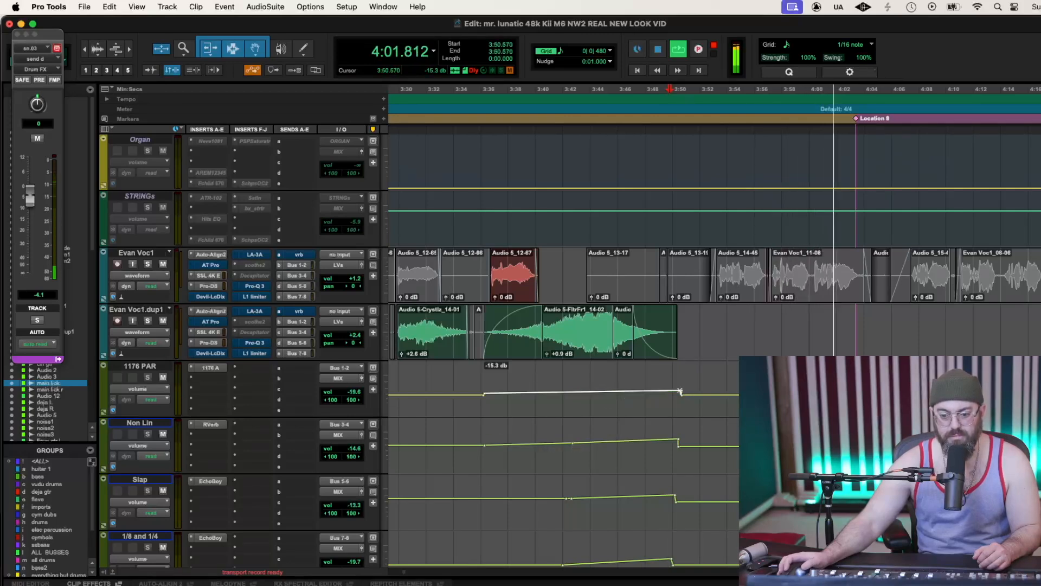
drag(677, 390, 673, 392)
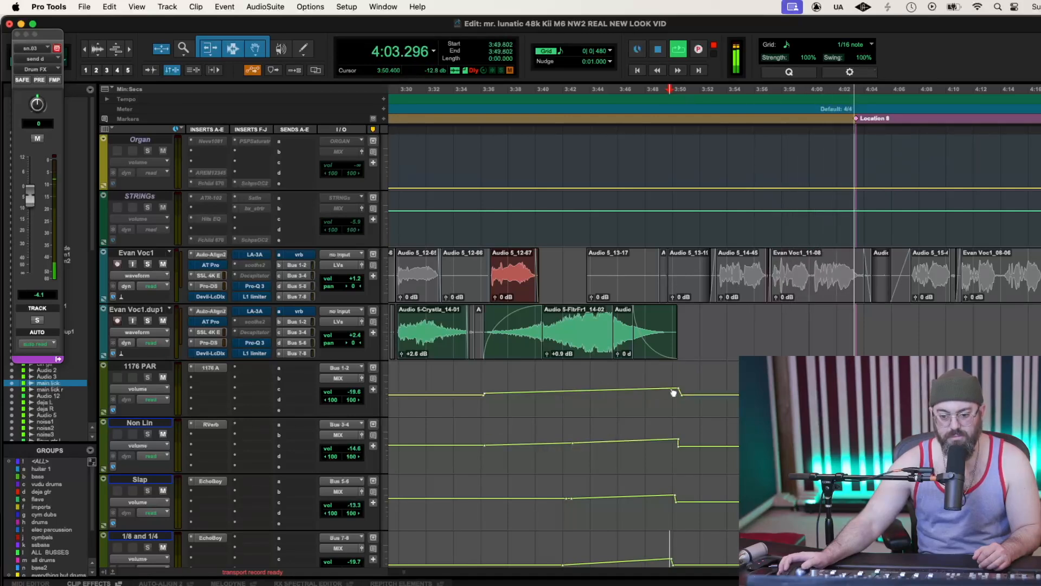
click(485, 393)
drag(484, 394, 485, 395)
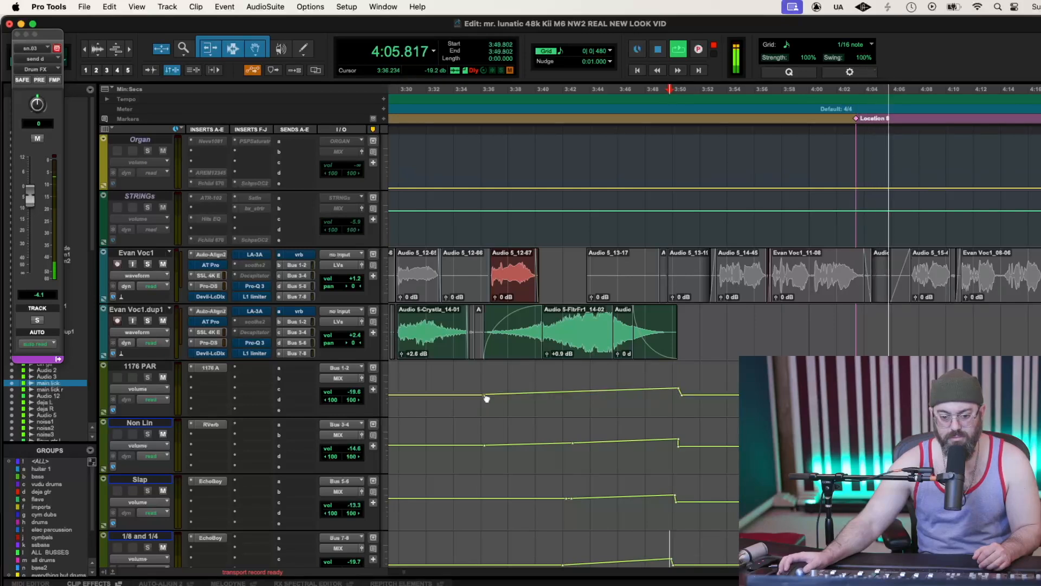
click(473, 405)
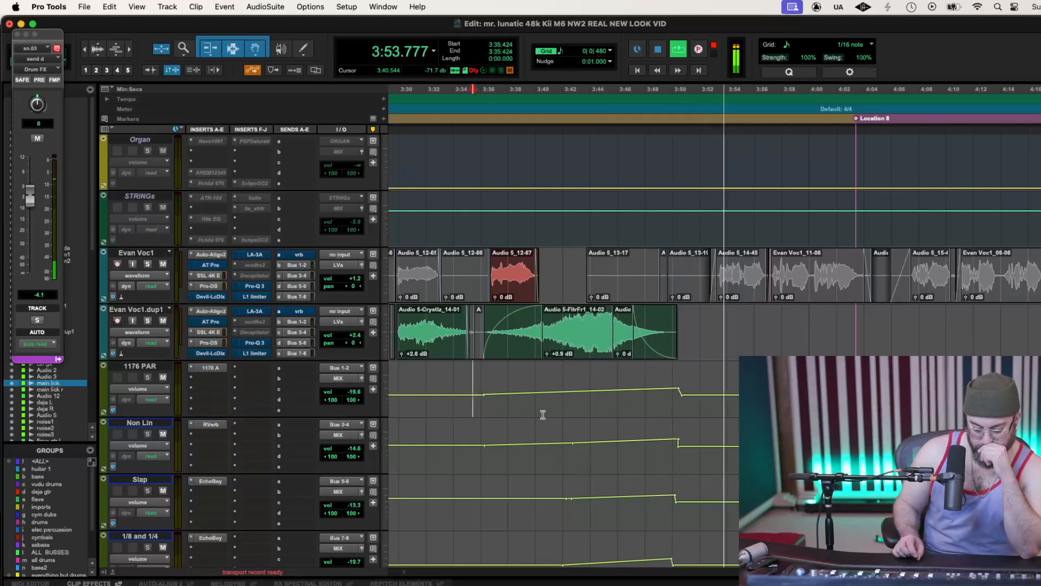
Raise the volume of guitar tracks deja L to +10.2 dB and deja R to about +10.8 dB
key(super+[)
key(super+[)
key(super+[)
key(super+[)
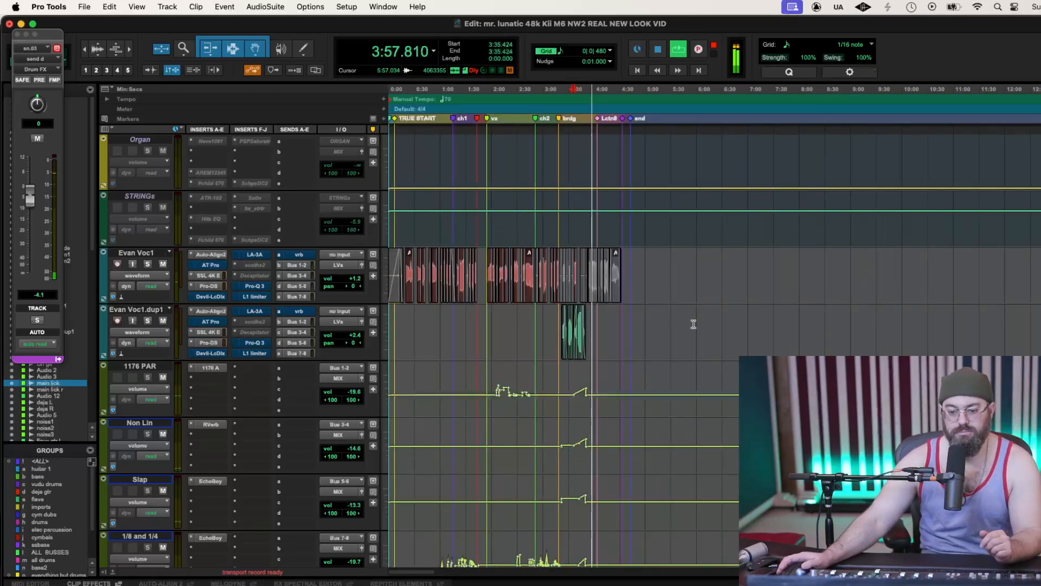
scroll(693, 324, up, 20)
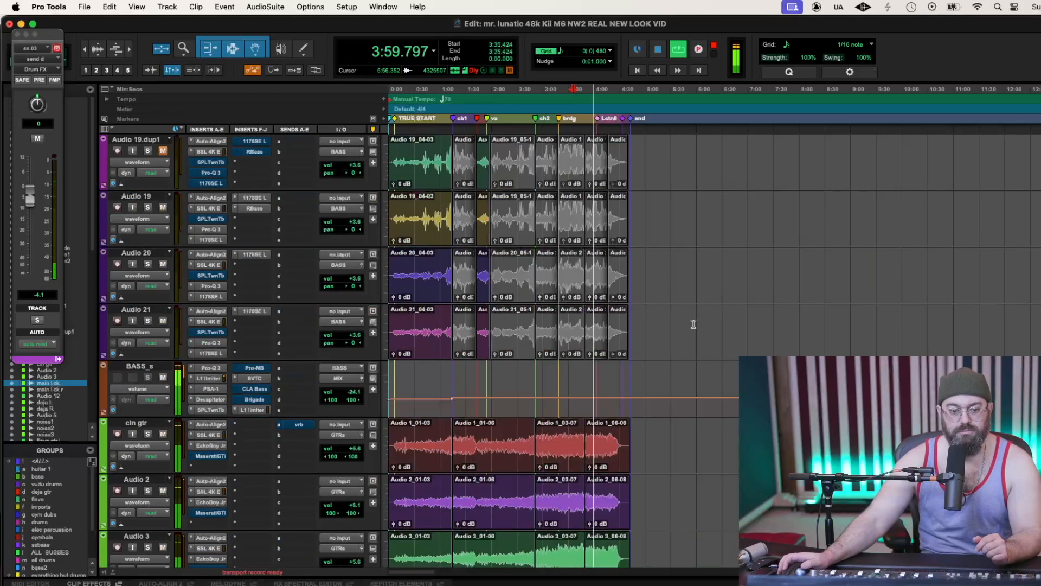
scroll(693, 324, up, 1)
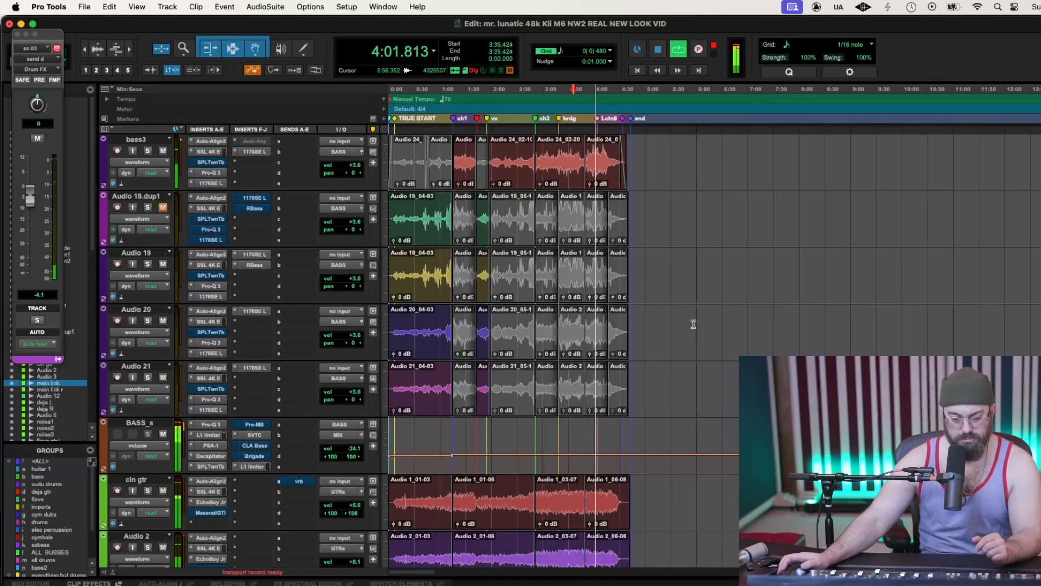
scroll(694, 323, down, 6)
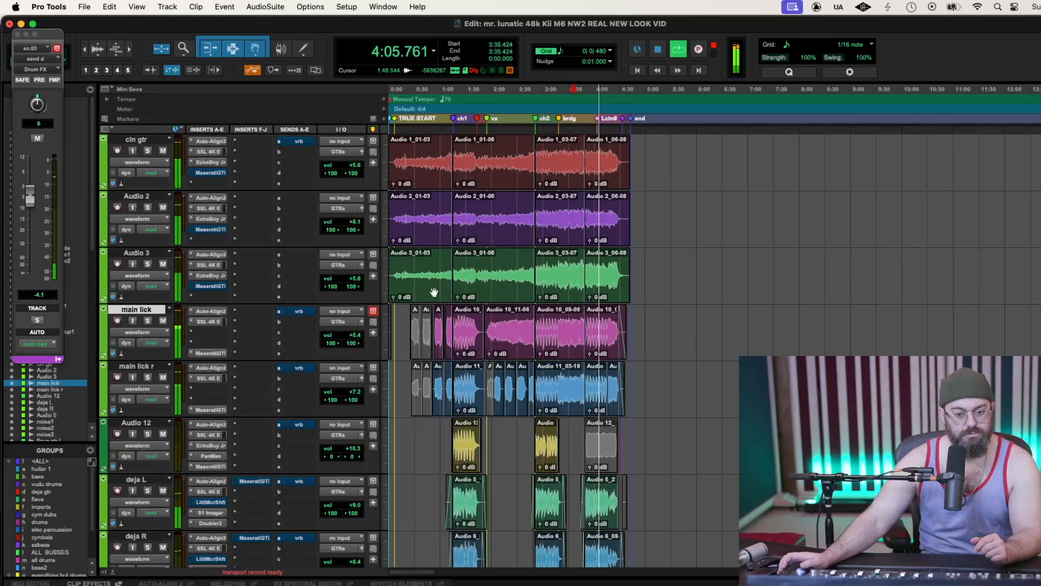
scroll(249, 310, down, 2)
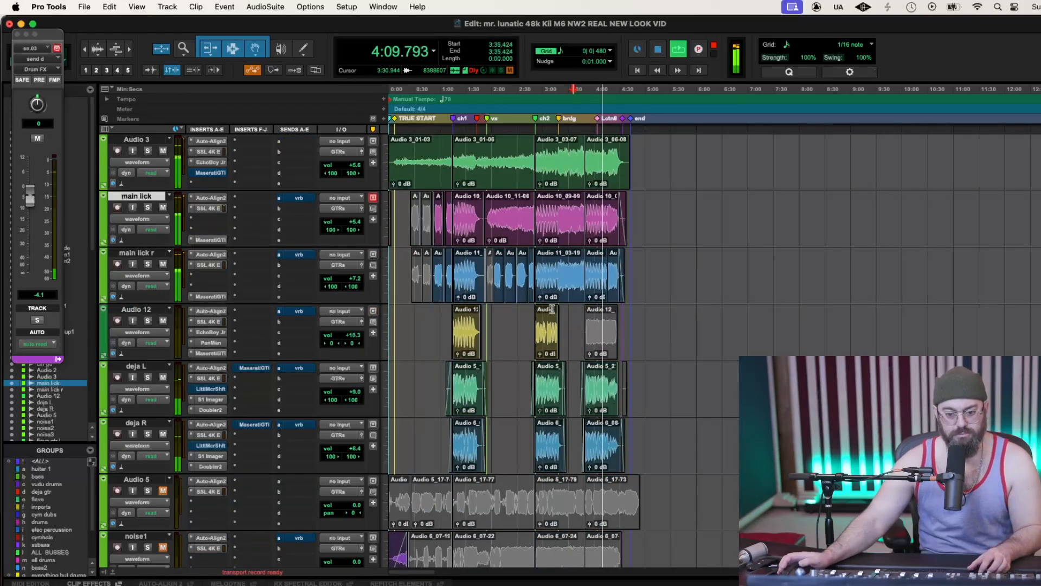
scroll(191, 357, up, 2)
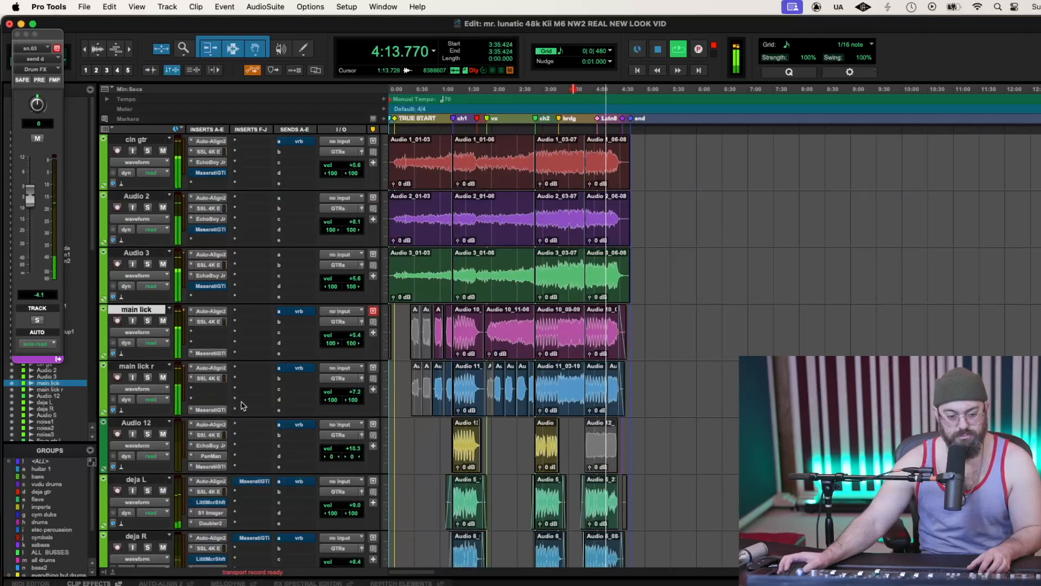
scroll(246, 406, down, 1)
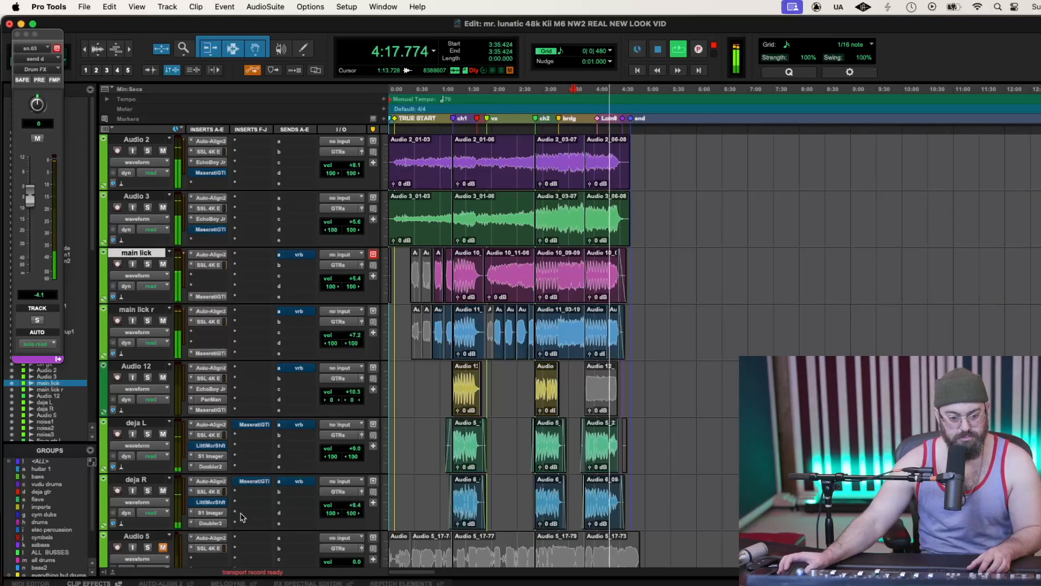
drag(356, 507, 358, 505)
drag(360, 448, 358, 449)
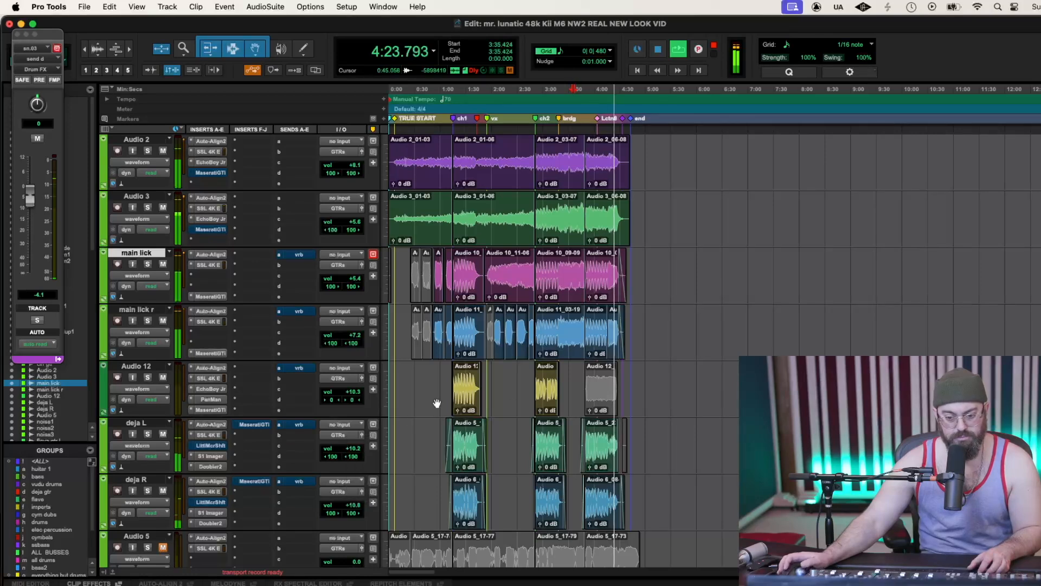
Replay from 3:58.250 and set the main lick volume to +8.4 dB and main lick r to +8.5 dB
click(592, 376)
key(space)
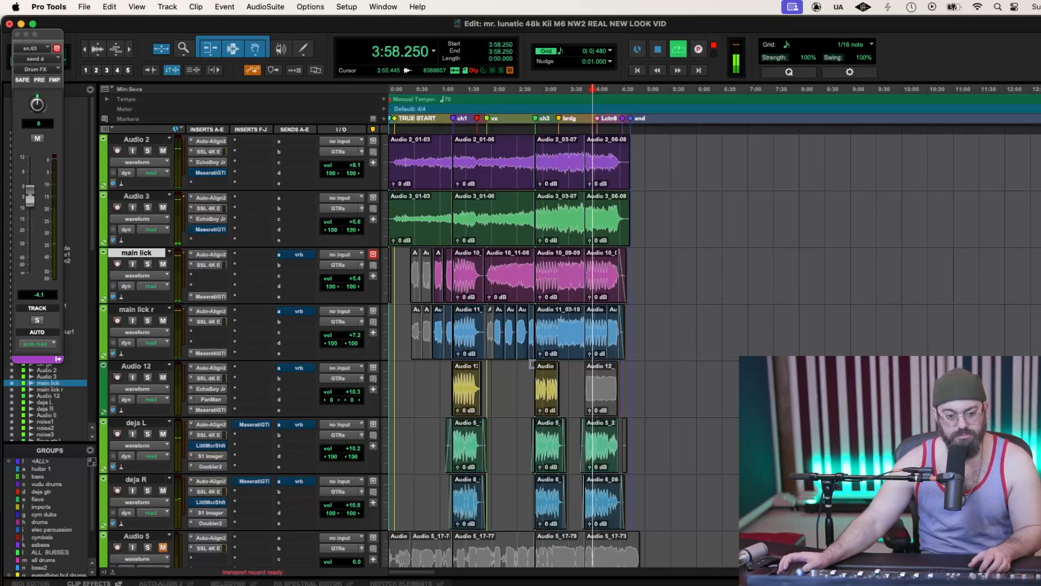
key(space)
scroll(530, 367, up, 1)
scroll(248, 498, down, 1)
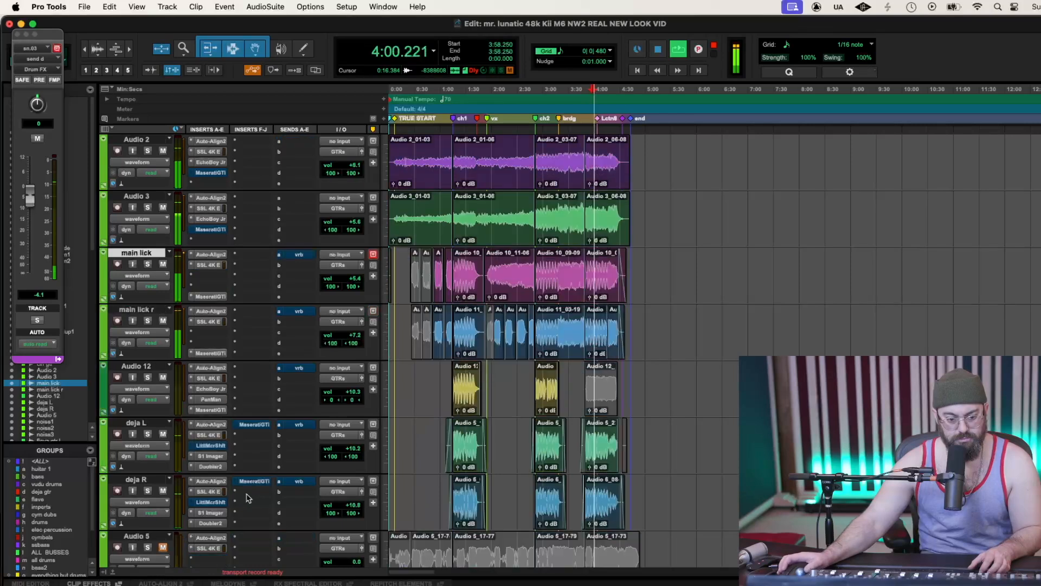
scroll(253, 480, up, 2)
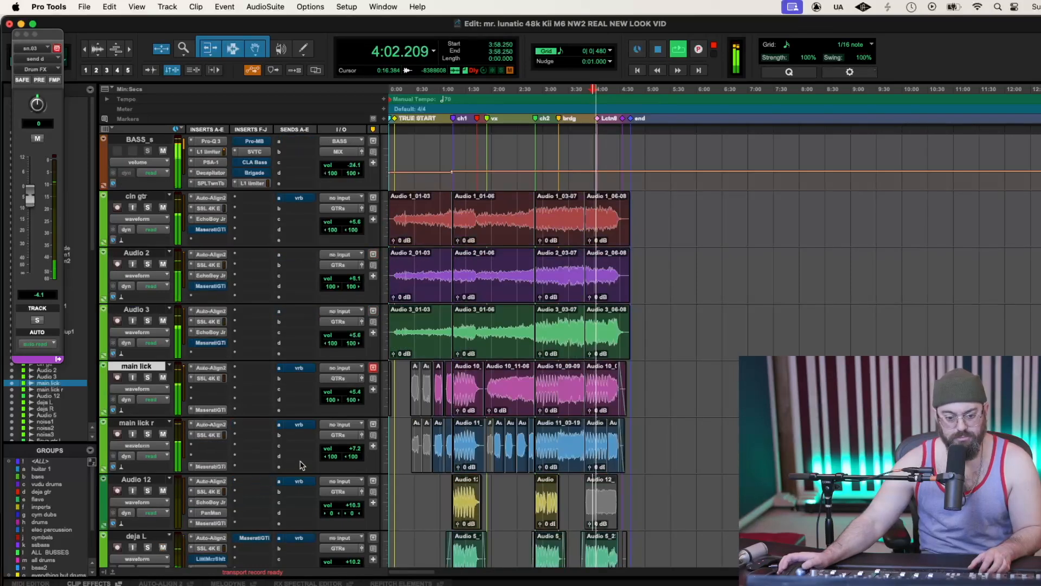
drag(353, 450, 355, 449)
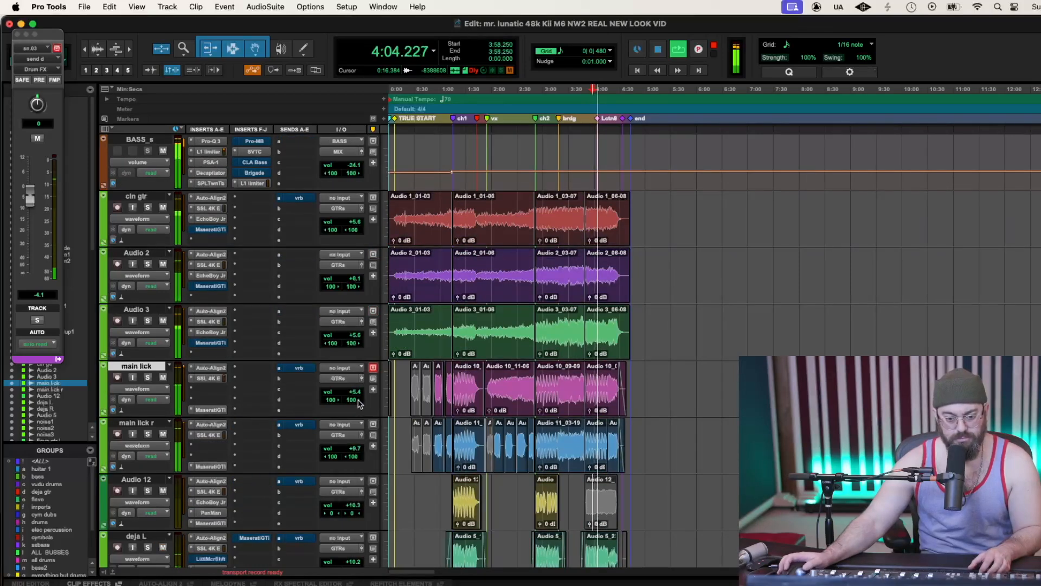
drag(356, 391, 355, 389)
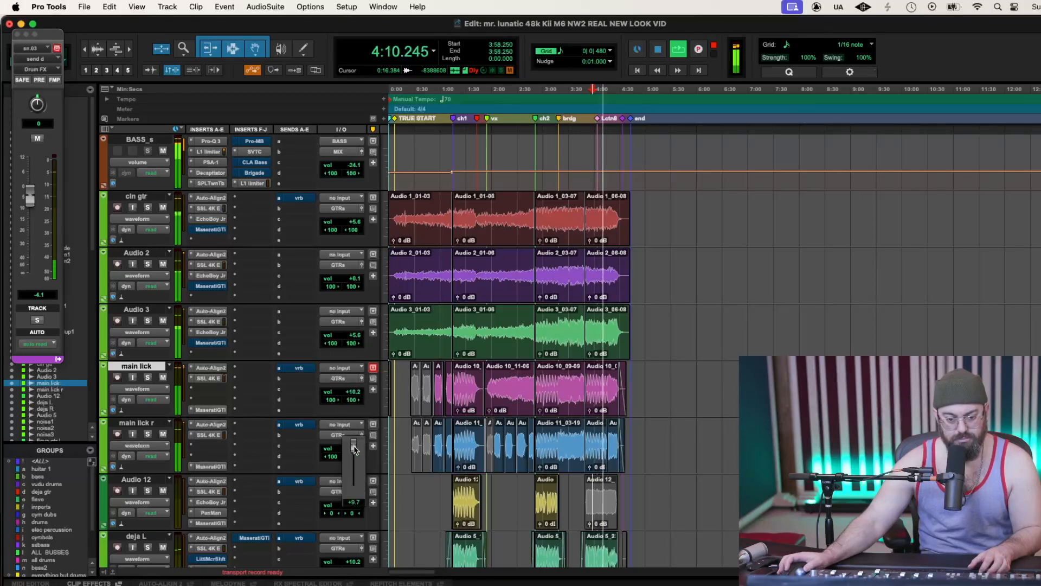
drag(355, 448, 356, 449)
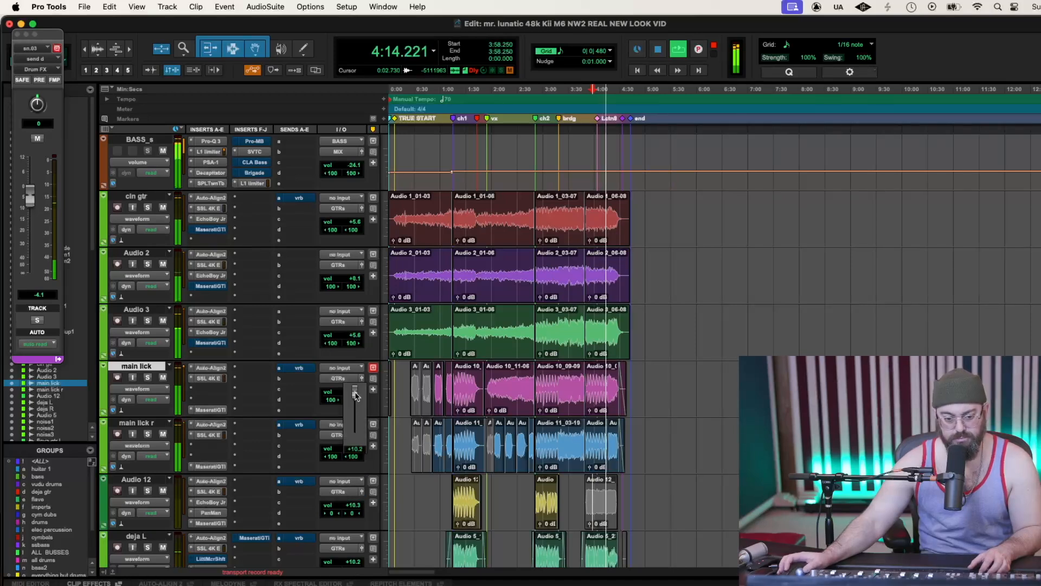
drag(352, 446, 353, 451)
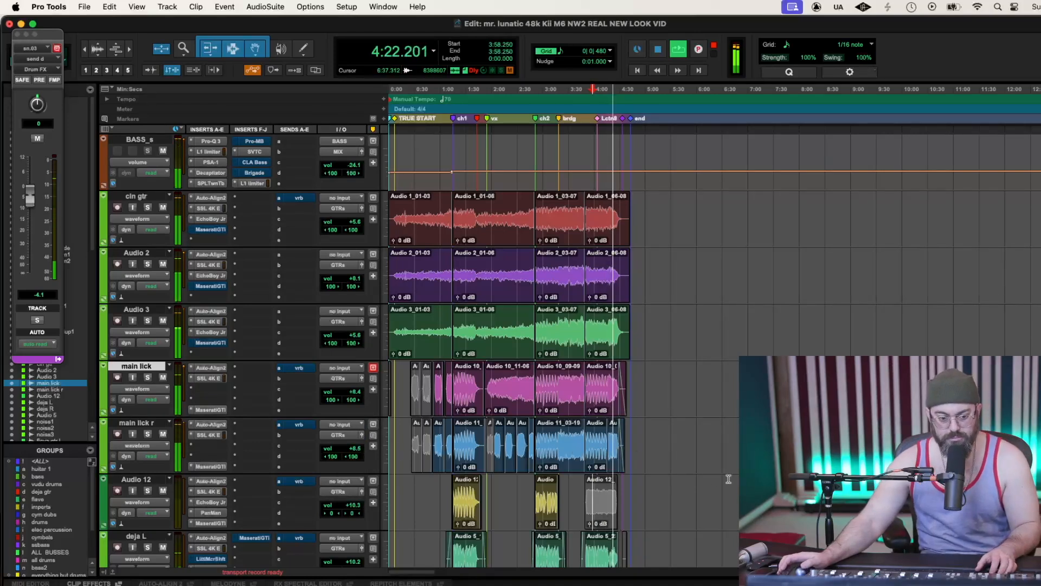
Audition main lick and main lick r soloed together from 3:58.250, and clear both solos
scroll(728, 479, up, 2)
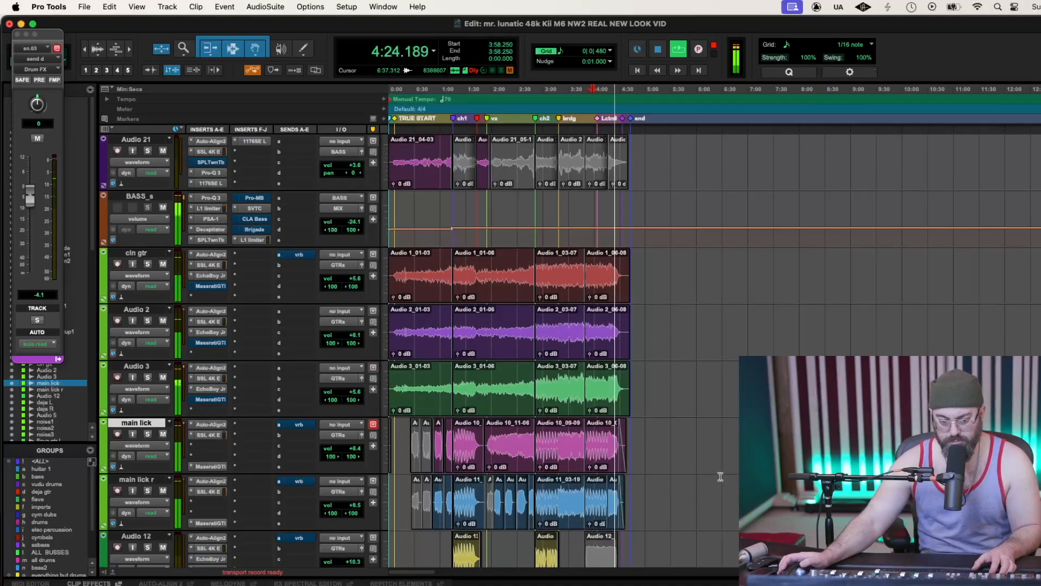
click(148, 434)
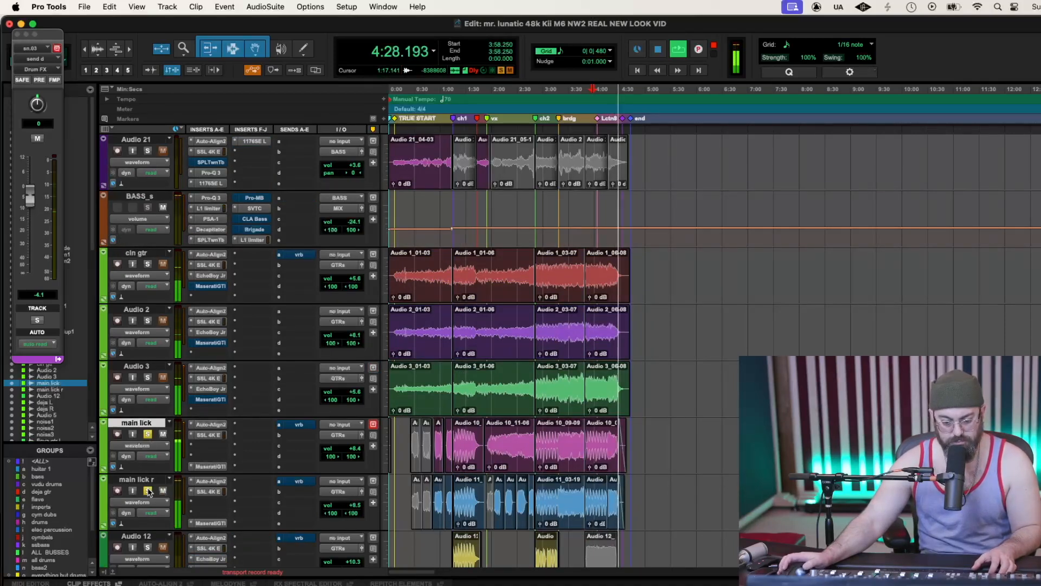
key(space)
key(space)
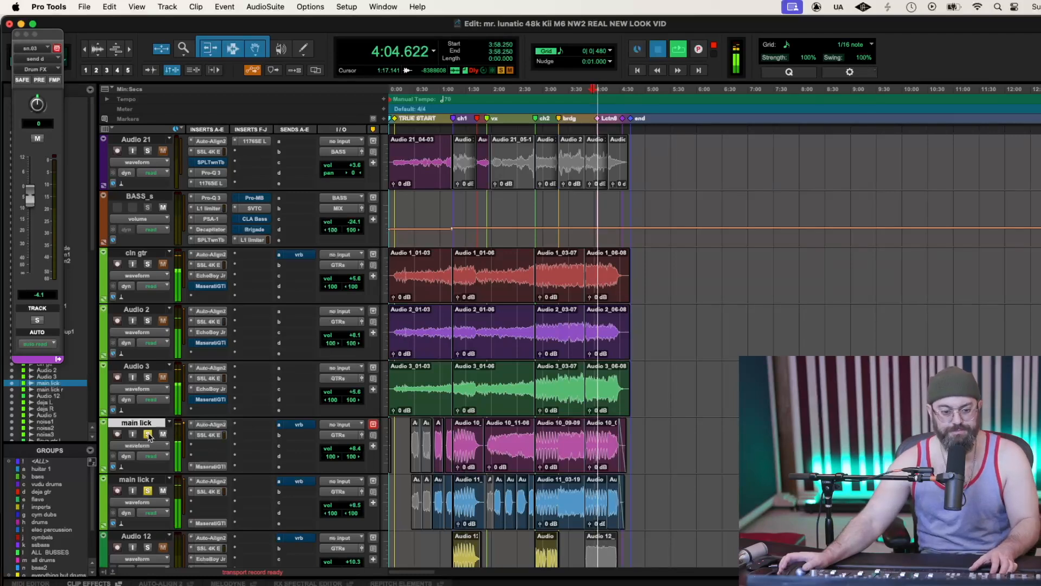
key(space)
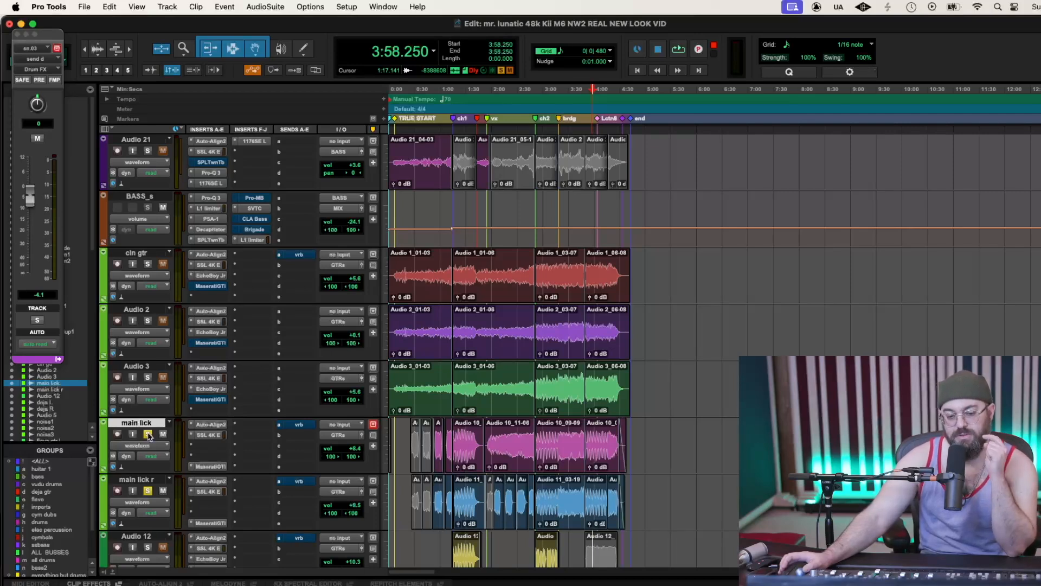
click(148, 434)
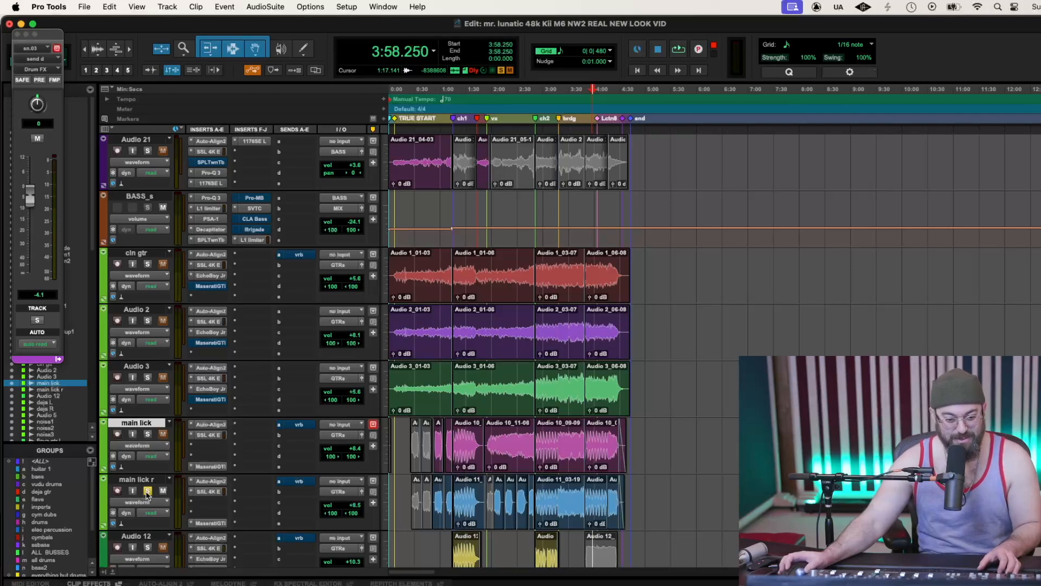
Play the full mix from 3:58.250 while reviewing the guitar, lead vocal, effect return and backing vocal tracks, and stop playback
key(space)
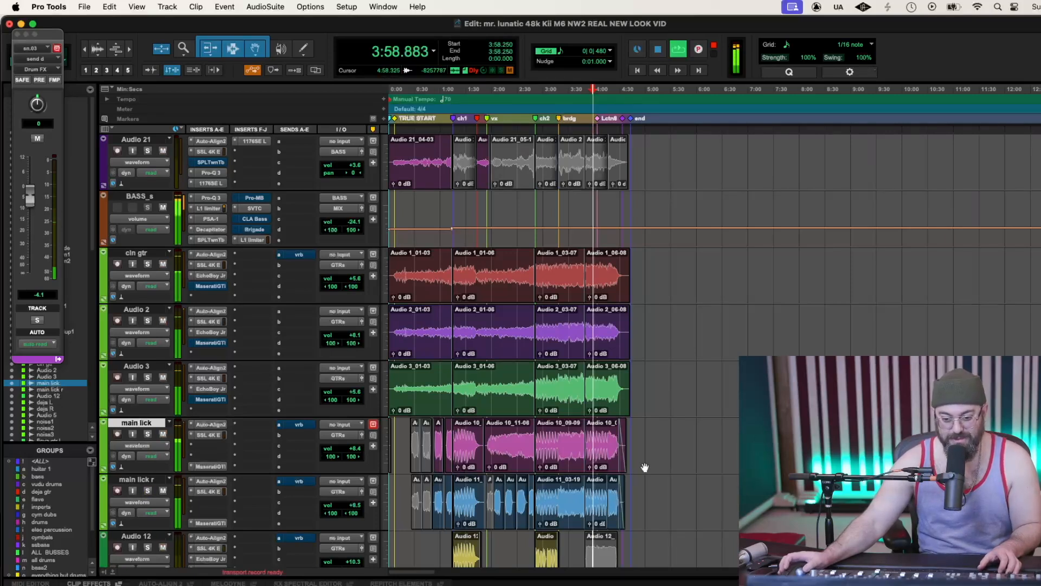
scroll(644, 433, down, 7)
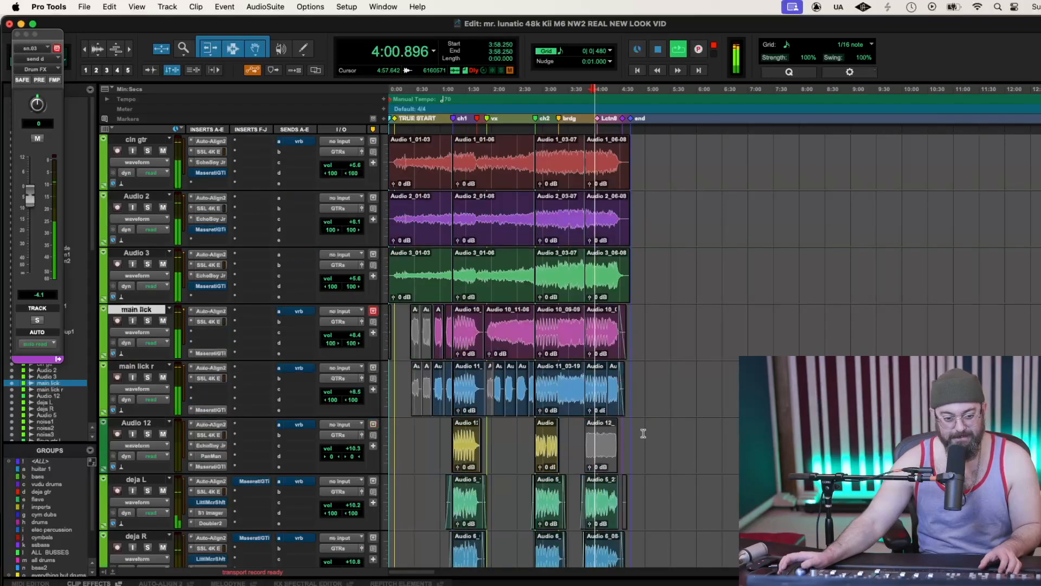
scroll(644, 433, down, 3)
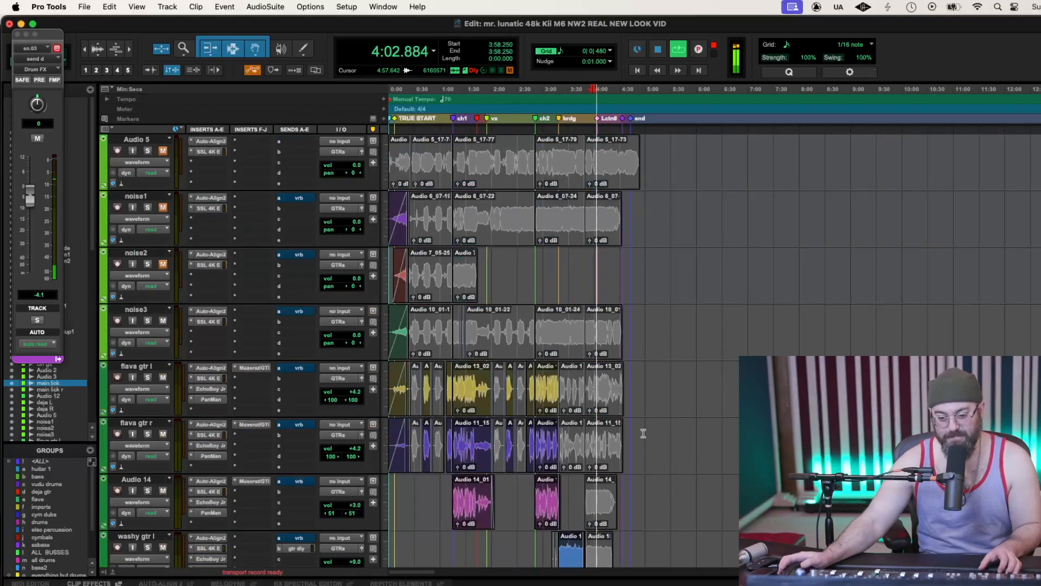
scroll(643, 433, down, 15)
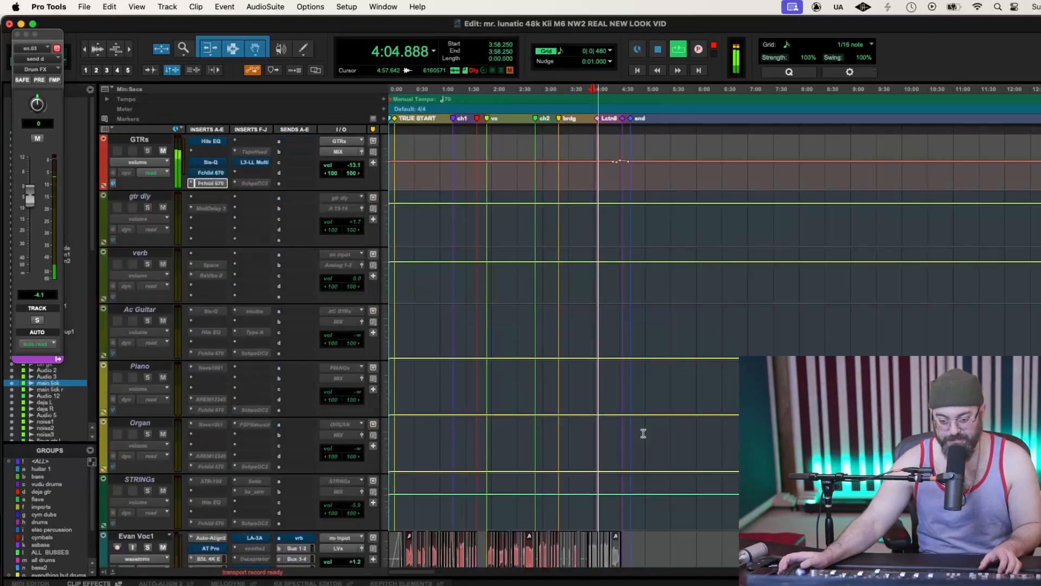
scroll(643, 433, down, 7)
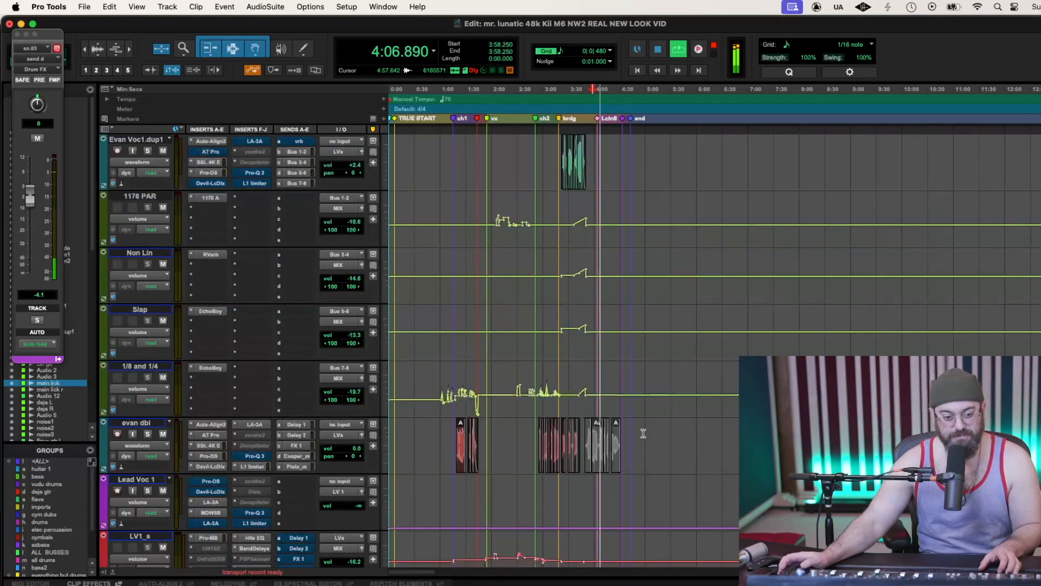
scroll(643, 433, down, 4)
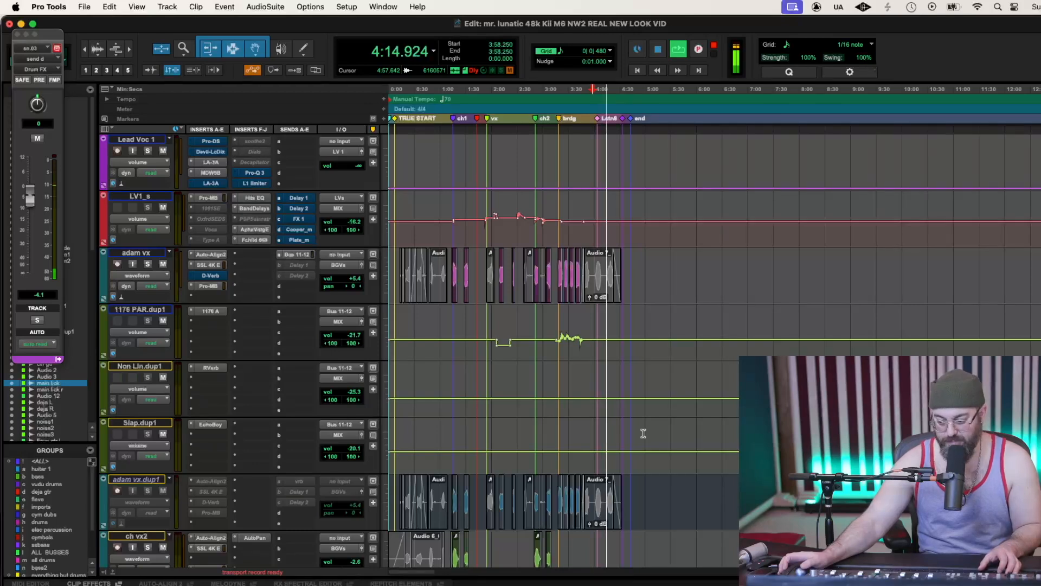
right_click(644, 433)
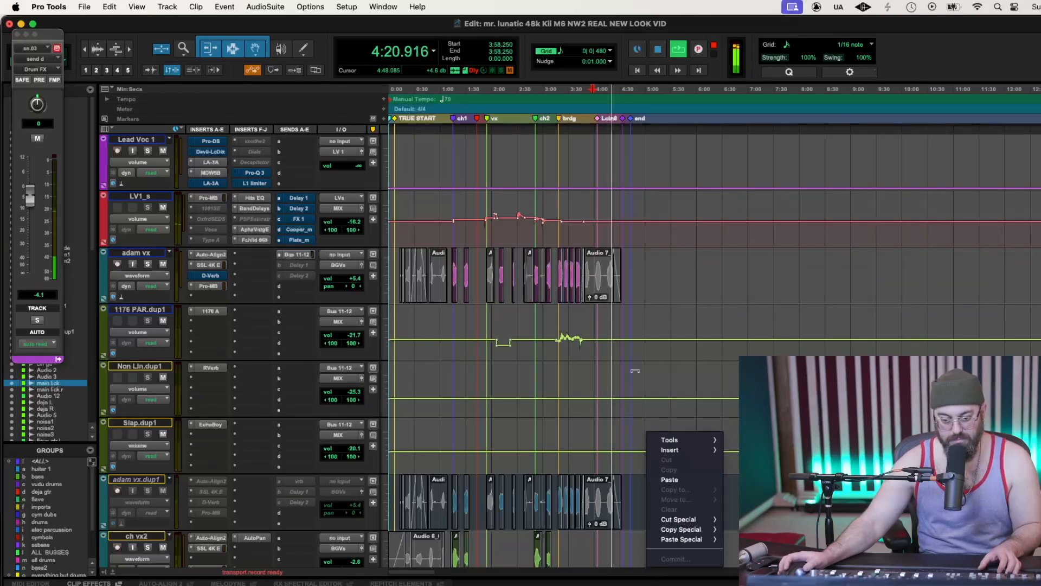
click(629, 332)
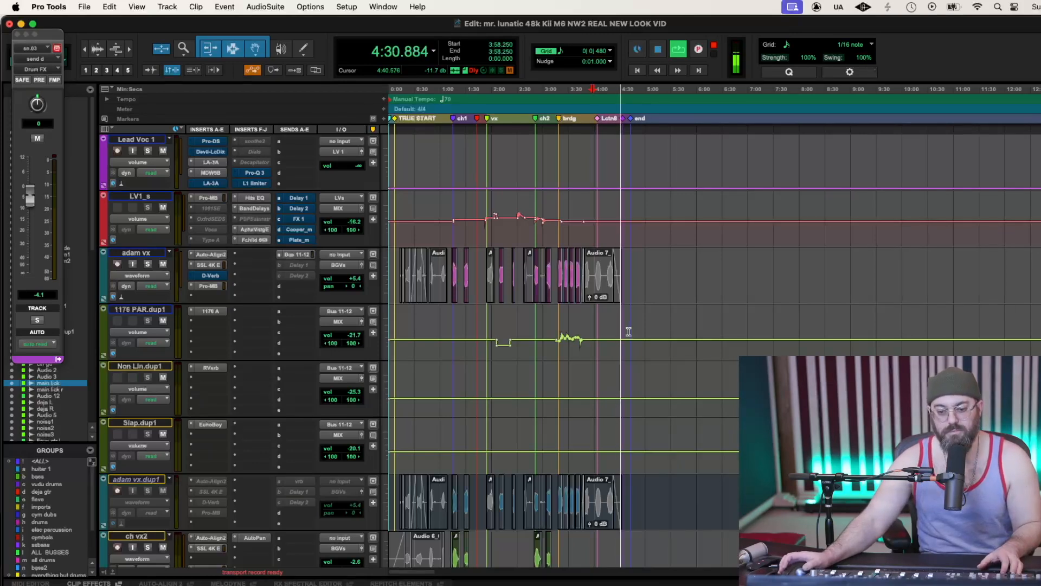
key(space)
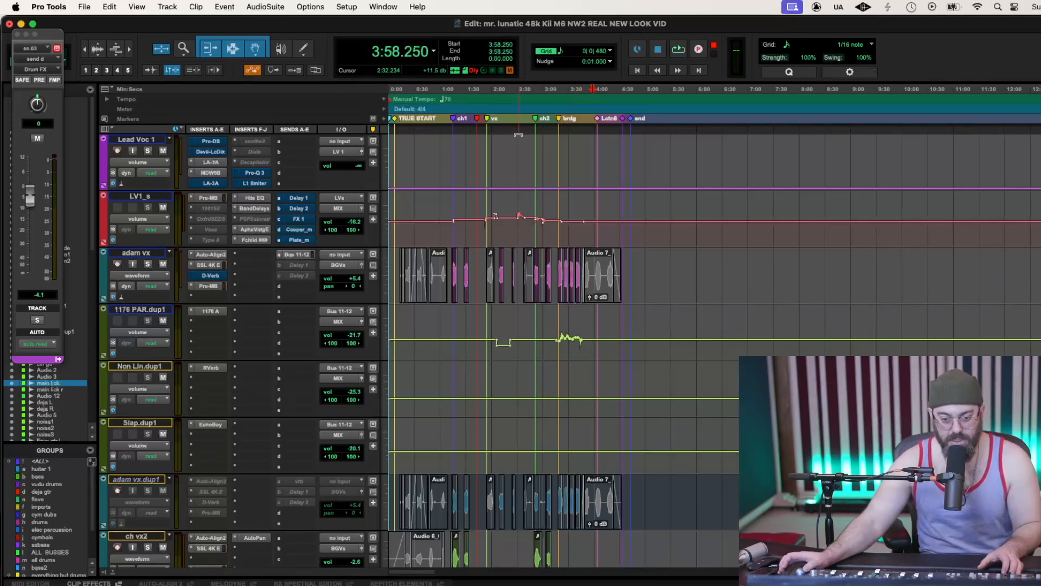
Play the mix from 1:19.872 and lower the main lick volume to +7.8 dB and main lick r to +7.9 dB
click(457, 104)
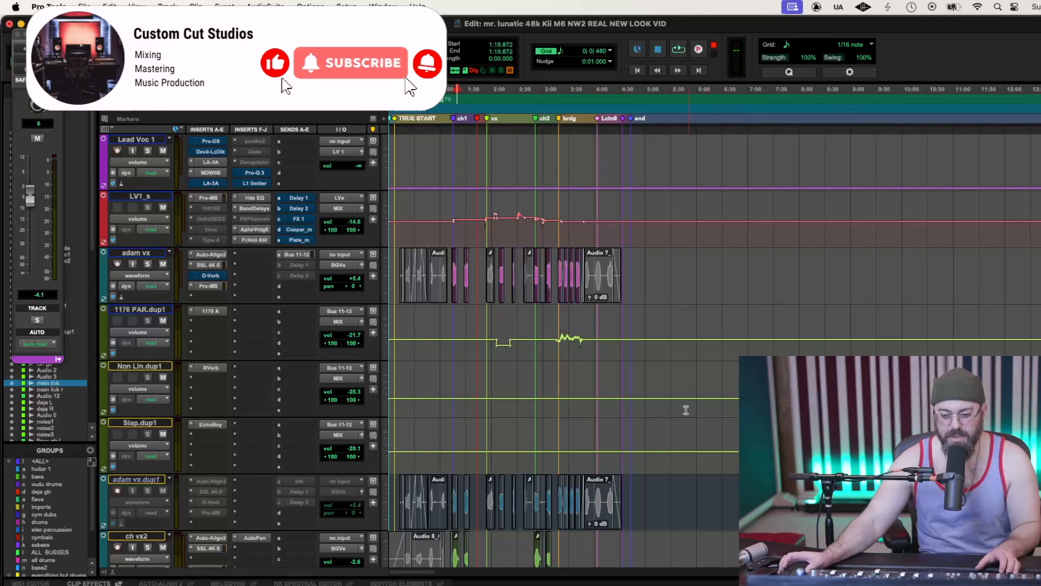
key(space)
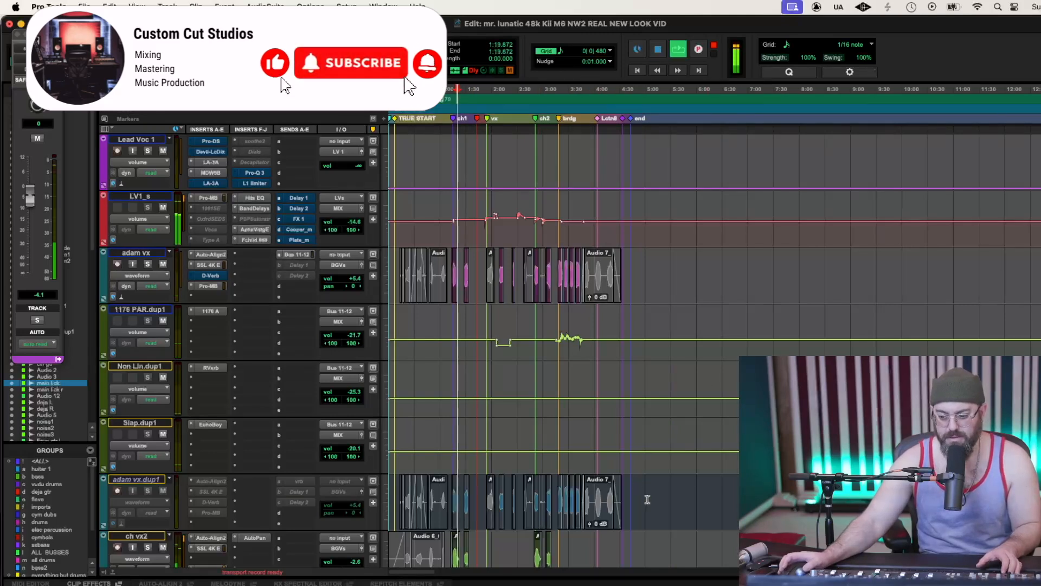
scroll(645, 494, down, 2)
scroll(648, 498, down, 10)
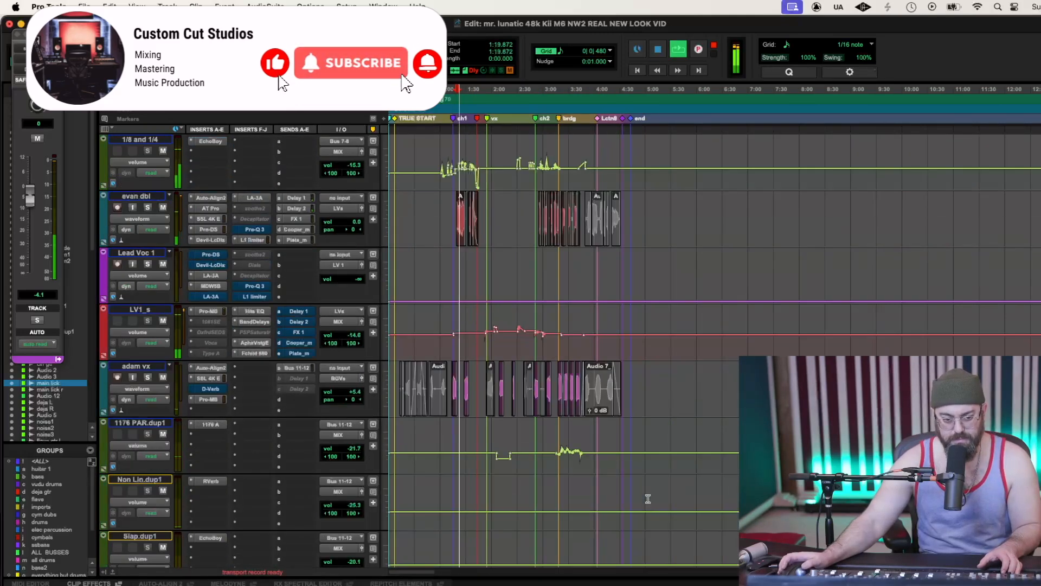
scroll(648, 498, down, 10)
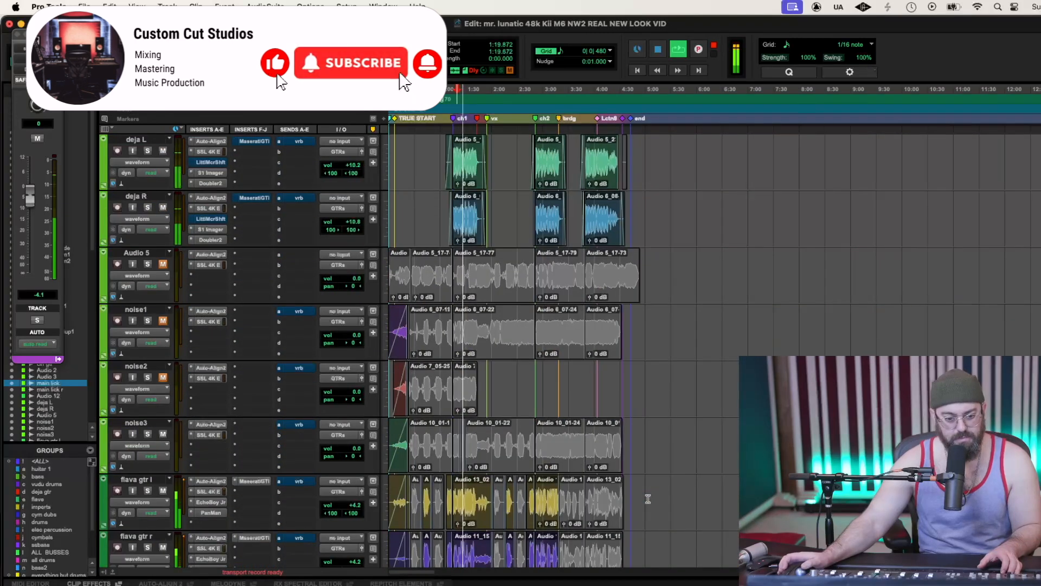
scroll(648, 499, up, 2)
scroll(648, 498, up, 2)
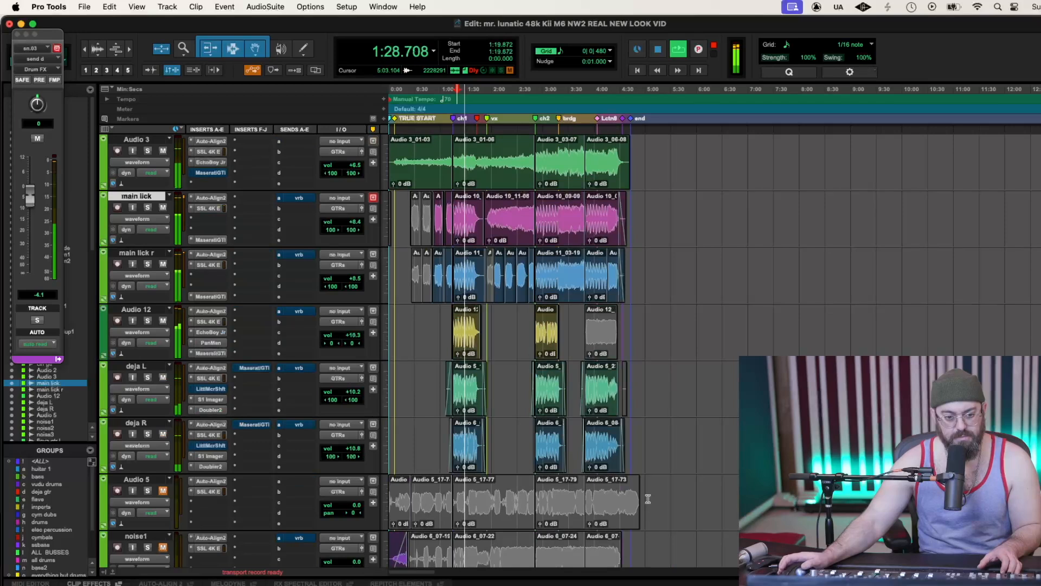
scroll(648, 499, up, 3)
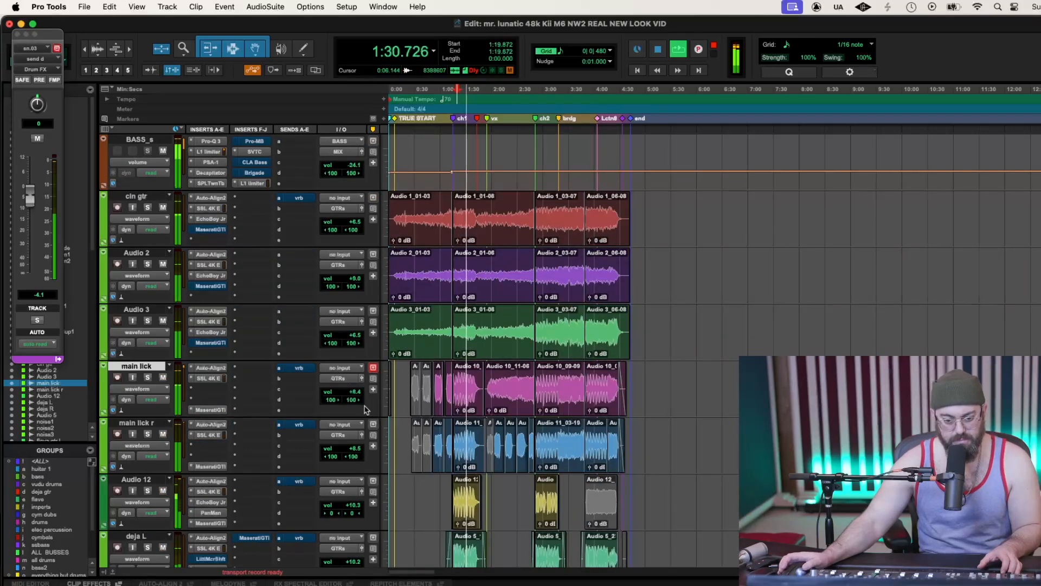
click(355, 392)
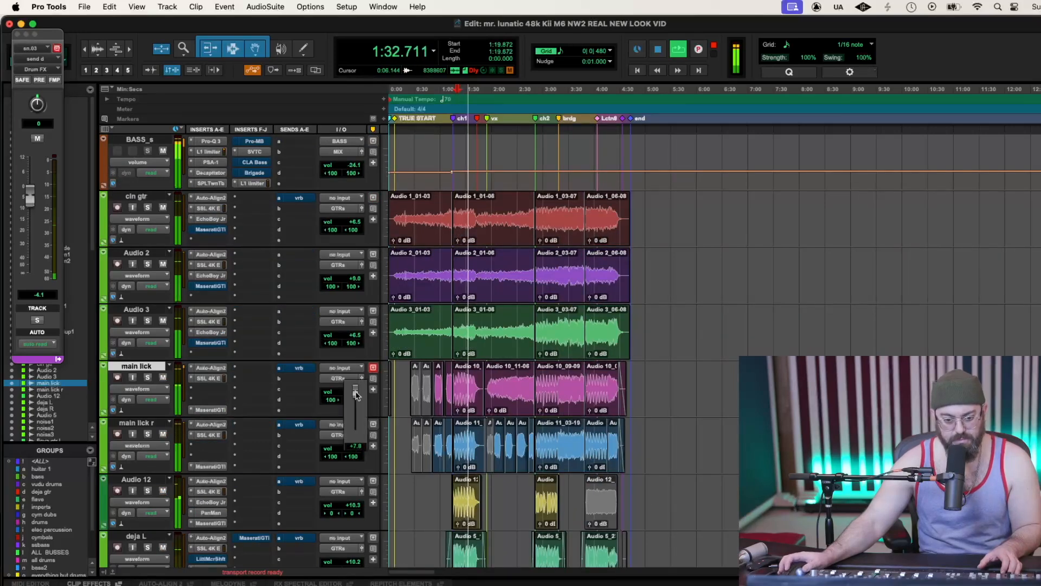
click(355, 449)
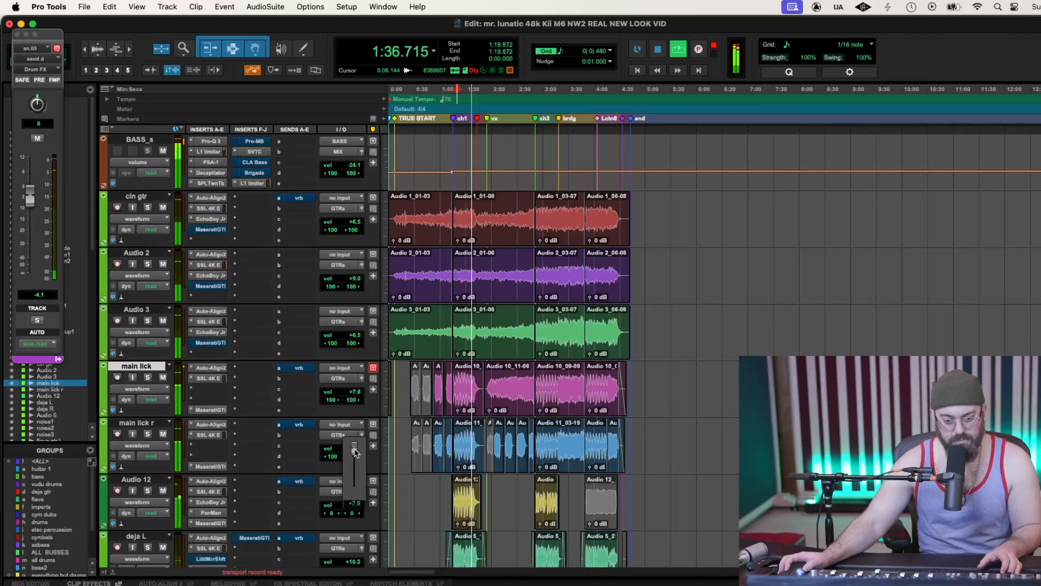
drag(354, 453, 354, 452)
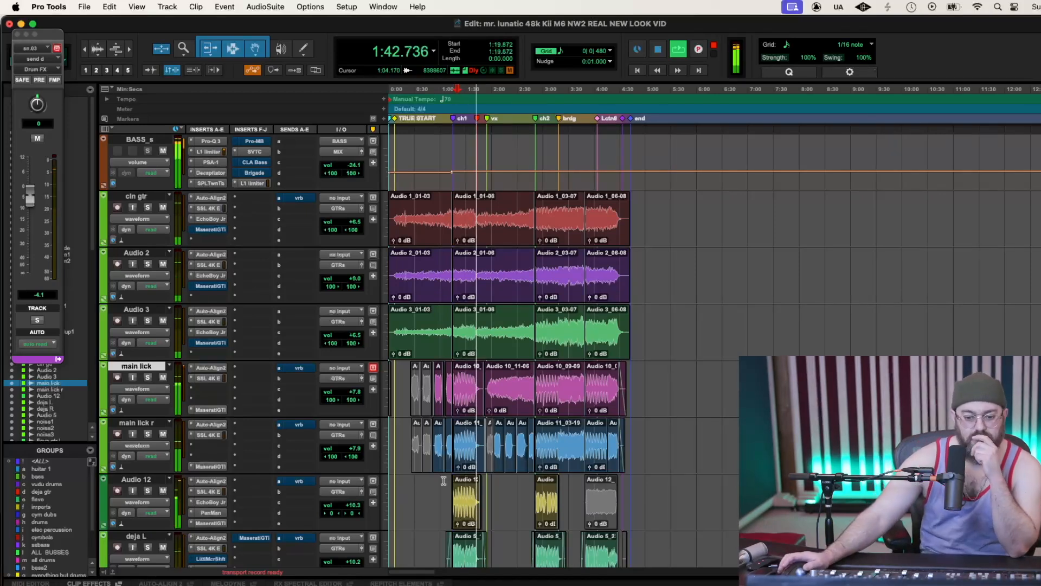
Listen on while reviewing the deja, noise, flava, washy and solo guitar tracks, and stop playback
scroll(673, 442, down, 10)
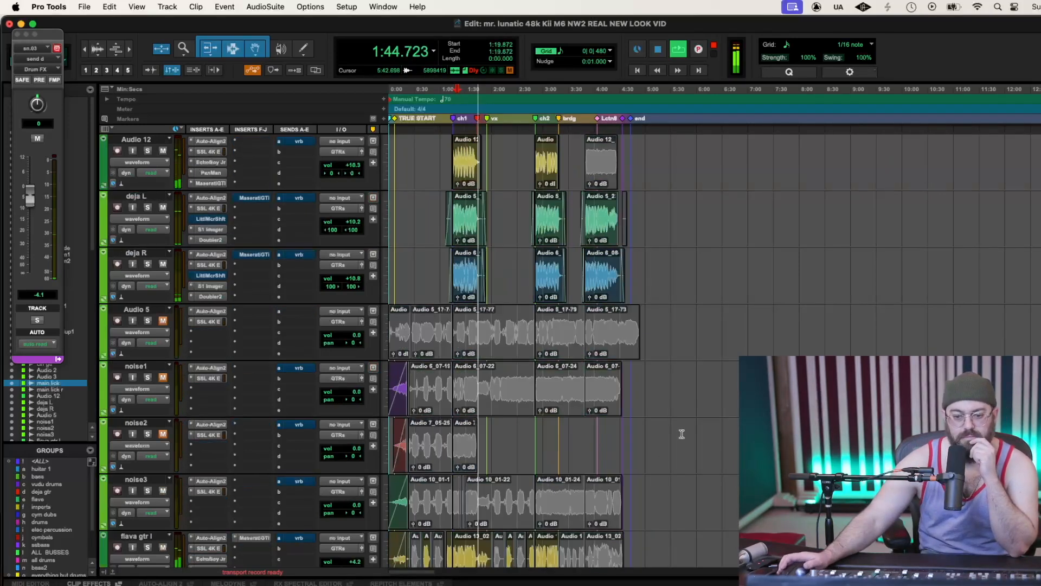
scroll(682, 433, down, 5)
scroll(682, 432, up, 3)
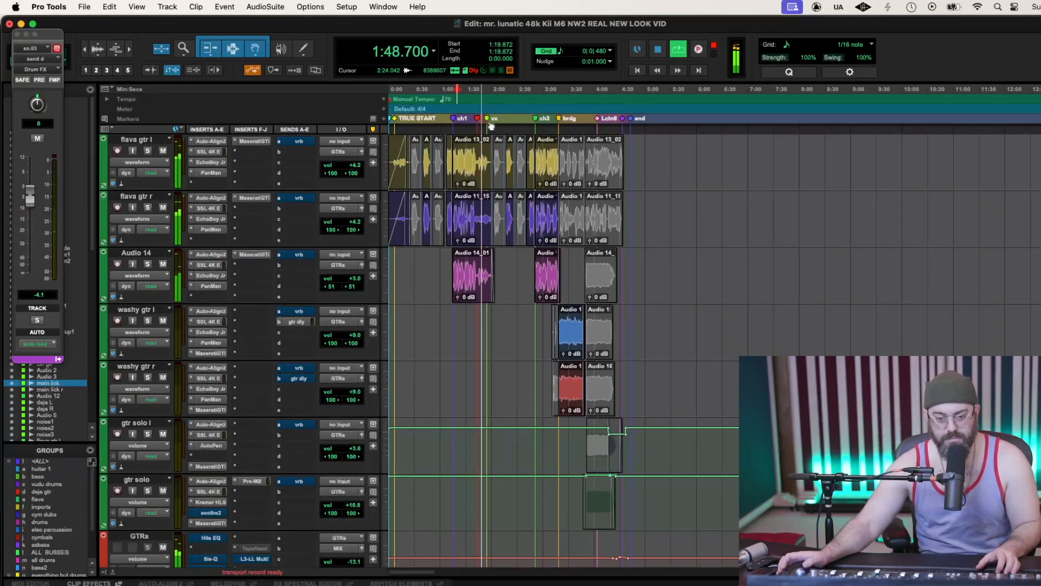
key(space)
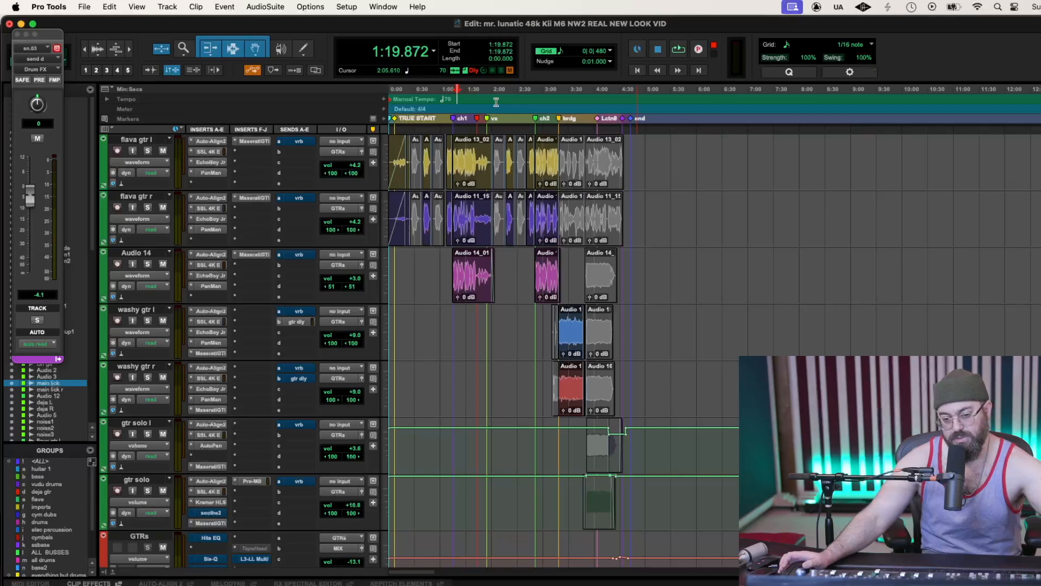
Play the mix from 1:22.602 and raise the volume automation of the 1176 PAR.dup1 return to -19.2 dB
click(461, 99)
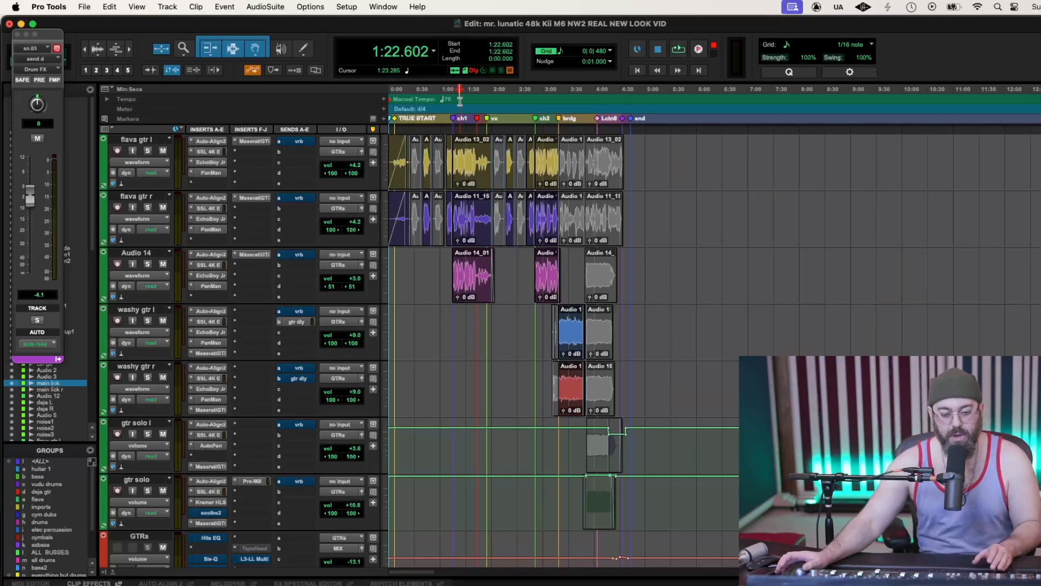
drag(460, 99, 487, 99)
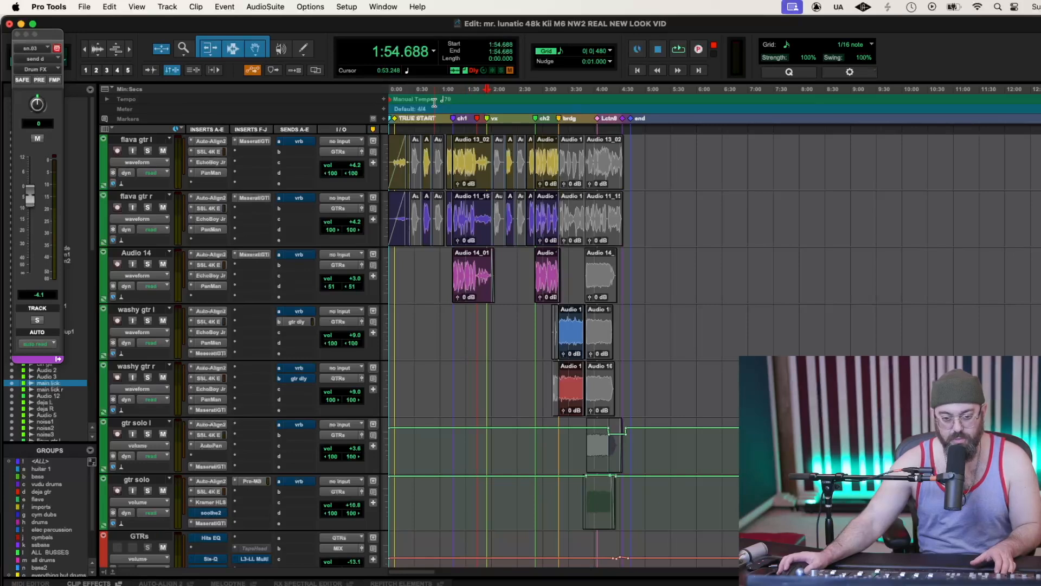
click(434, 102)
click(459, 100)
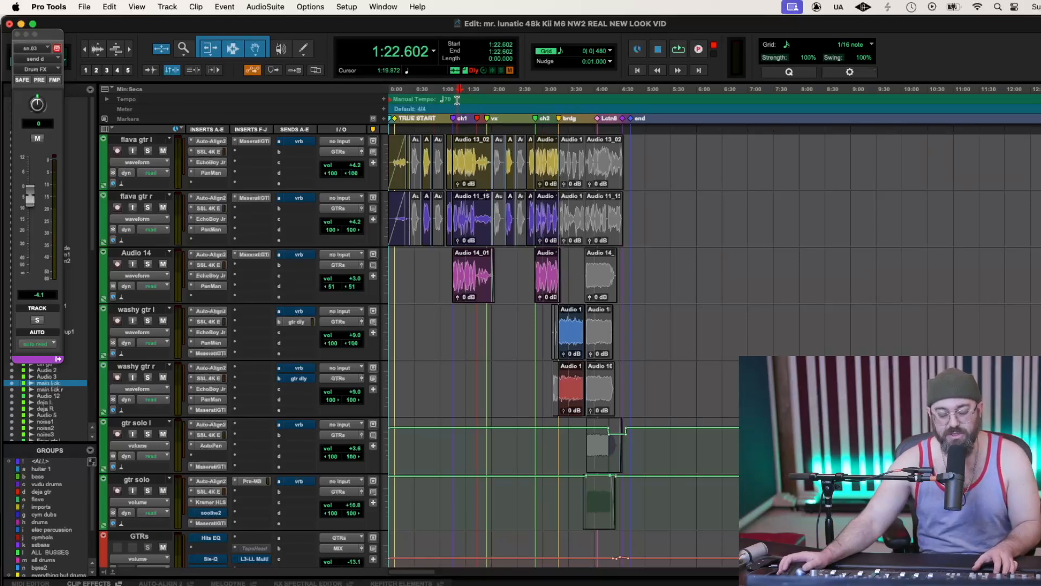
key(space)
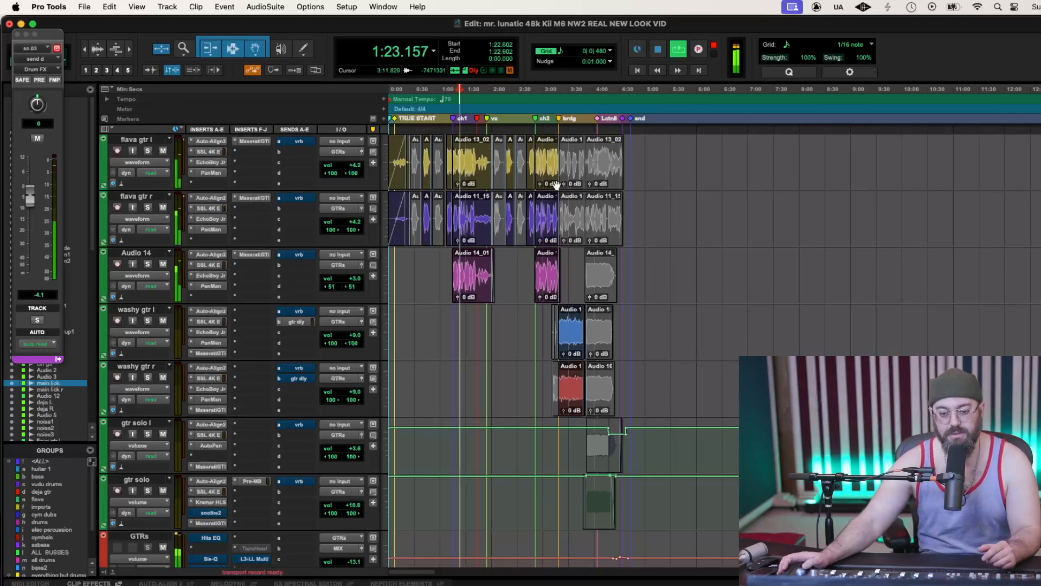
scroll(691, 295, down, 7)
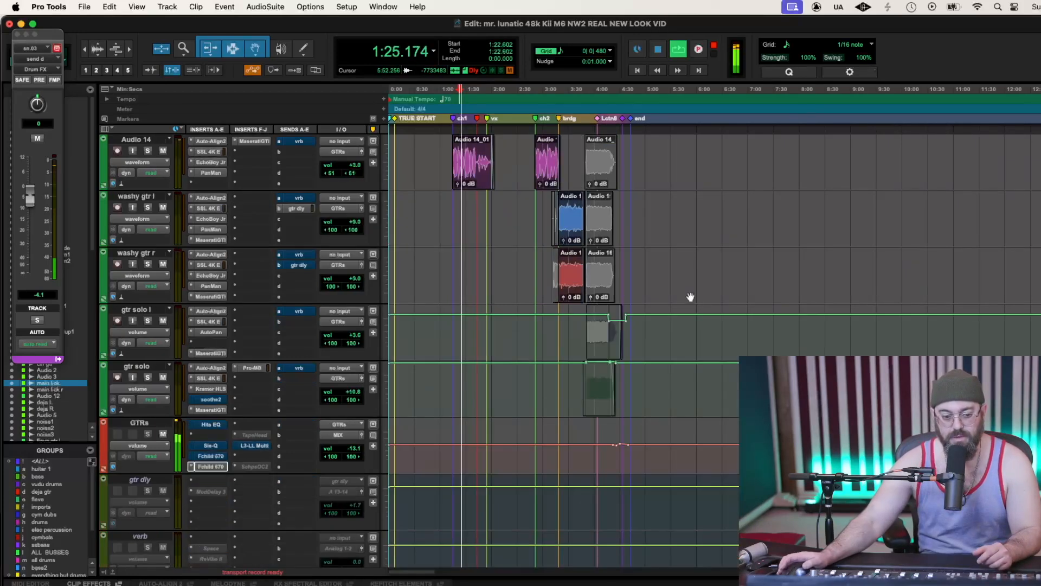
scroll(691, 294, up, 3)
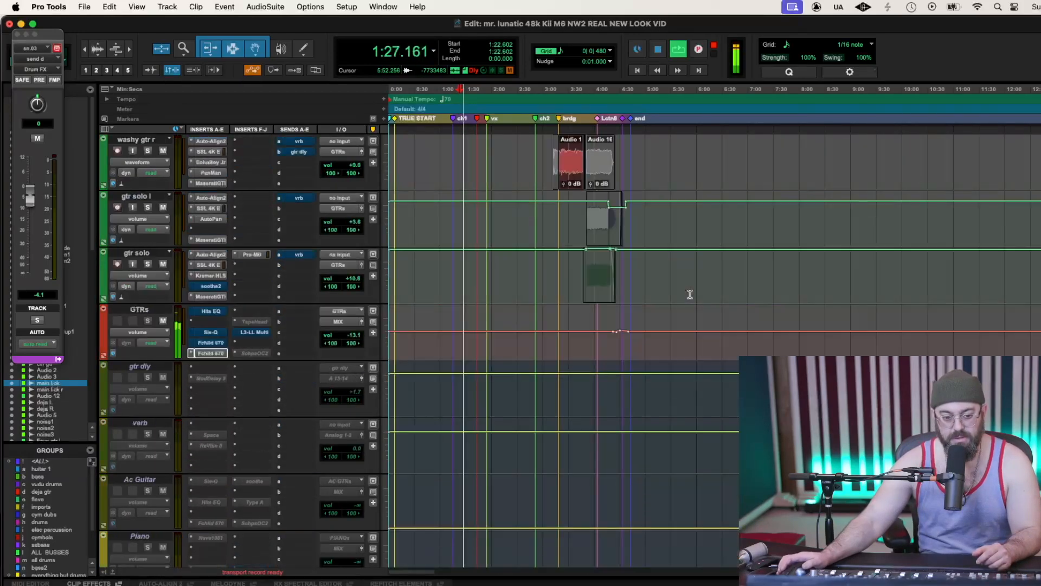
scroll(690, 294, down, 12)
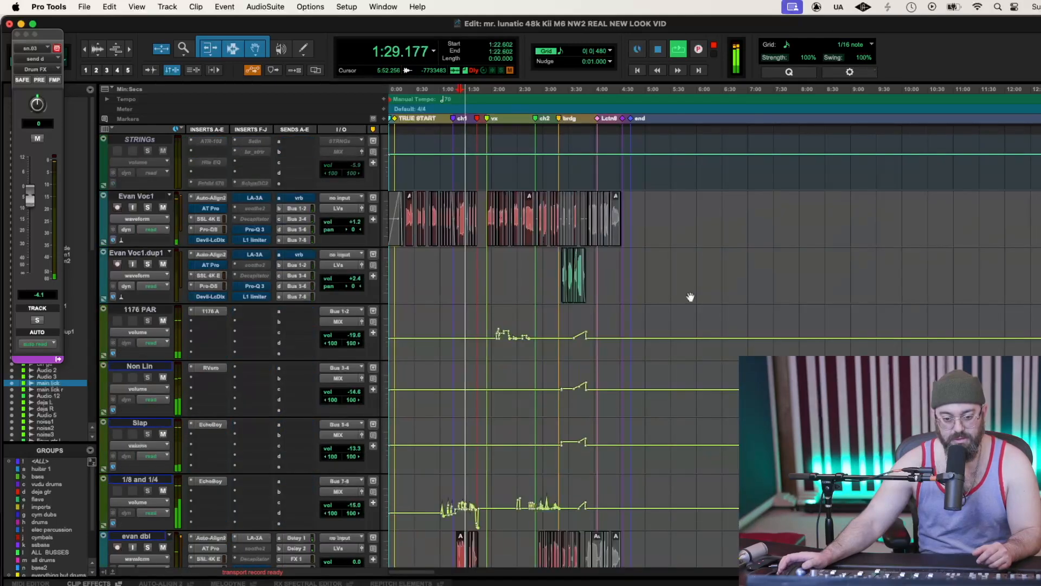
scroll(690, 294, down, 5)
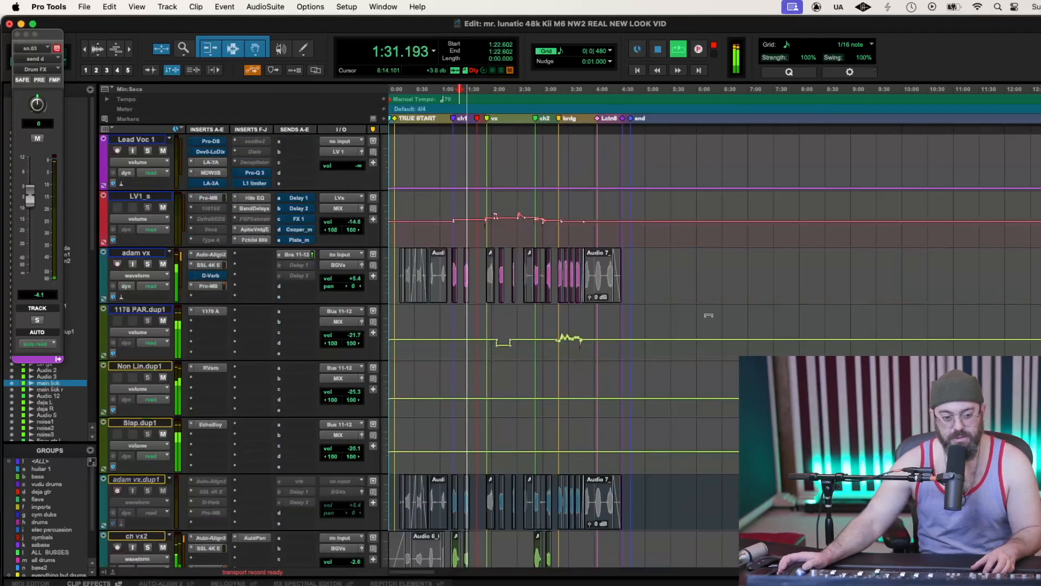
drag(732, 315, 732, 313)
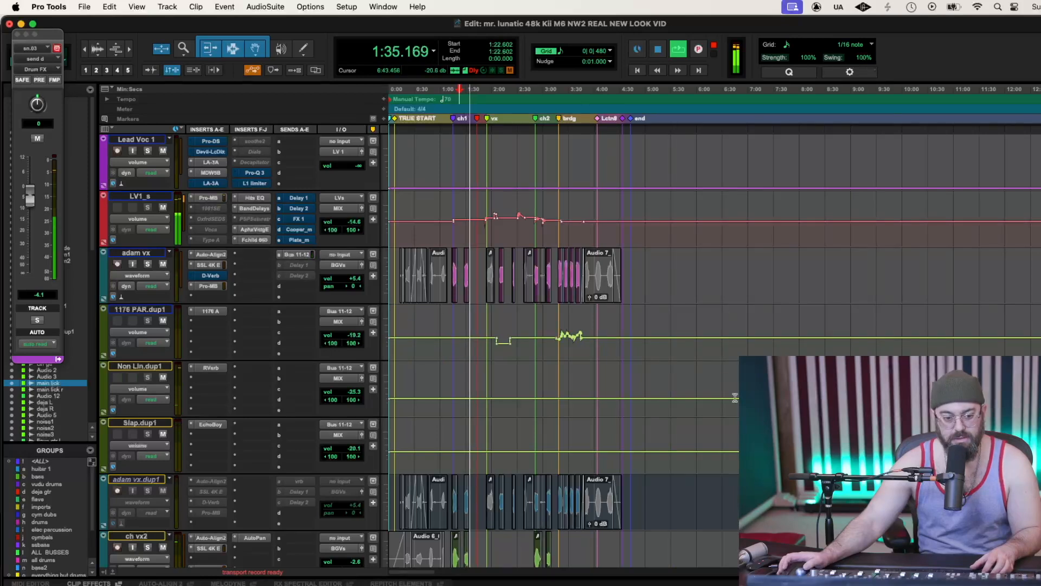
Trim the BGVs volume automation up slightly, undoing the first adjustment, and replay from 1:22.602 to check the backing vocals
scroll(735, 398, down, 4)
drag(734, 460, 734, 459)
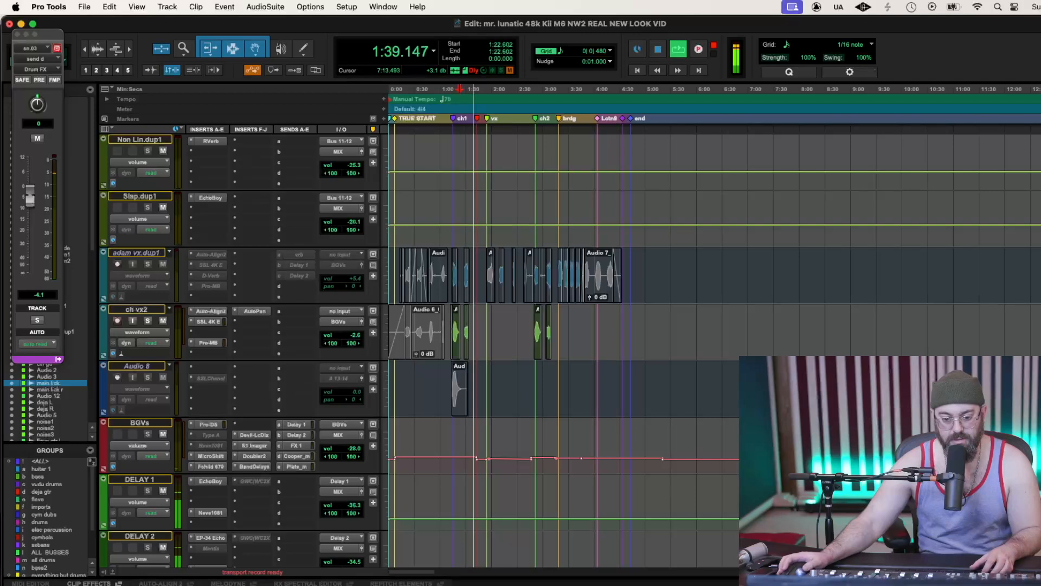
key(super+z)
drag(734, 460, 733, 458)
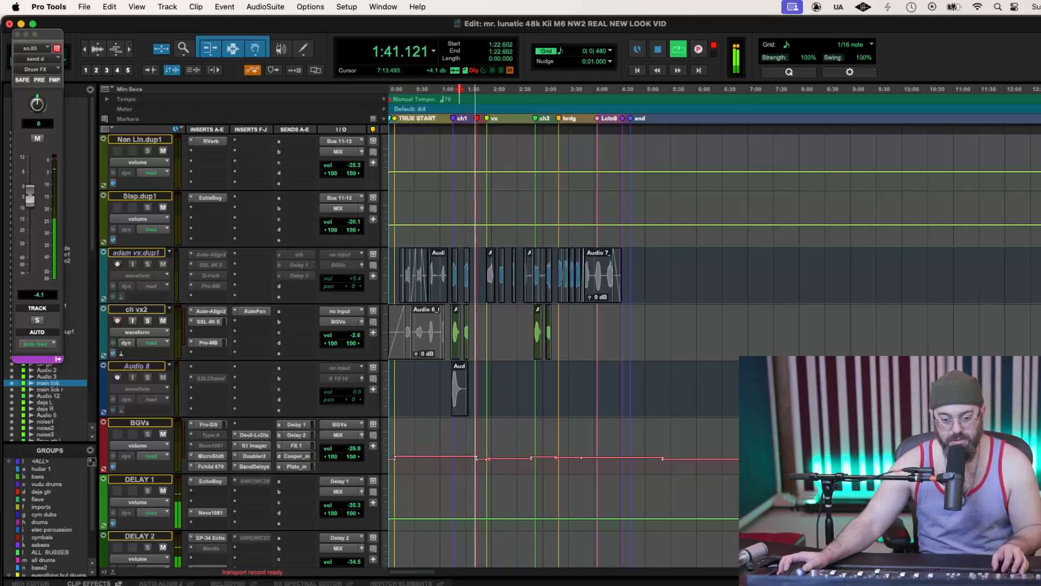
scroll(705, 367, up, 2)
key(space)
key(space)
scroll(737, 442, down, 2)
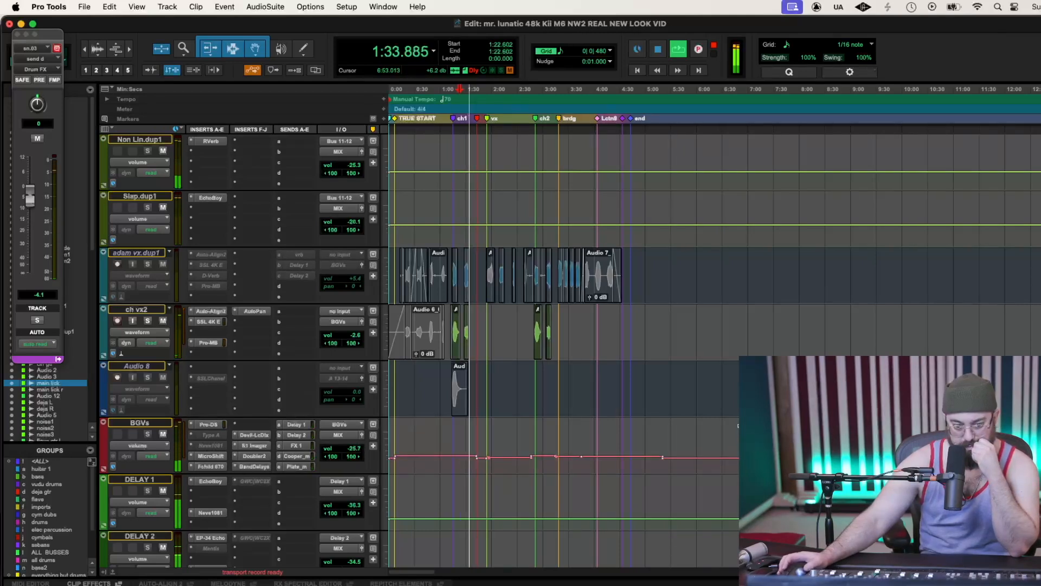
Raise the 1176 PAR return's volume automation to -18.0 dB, and trim it further while replaying from 1:34.890
scroll(737, 426, up, 5)
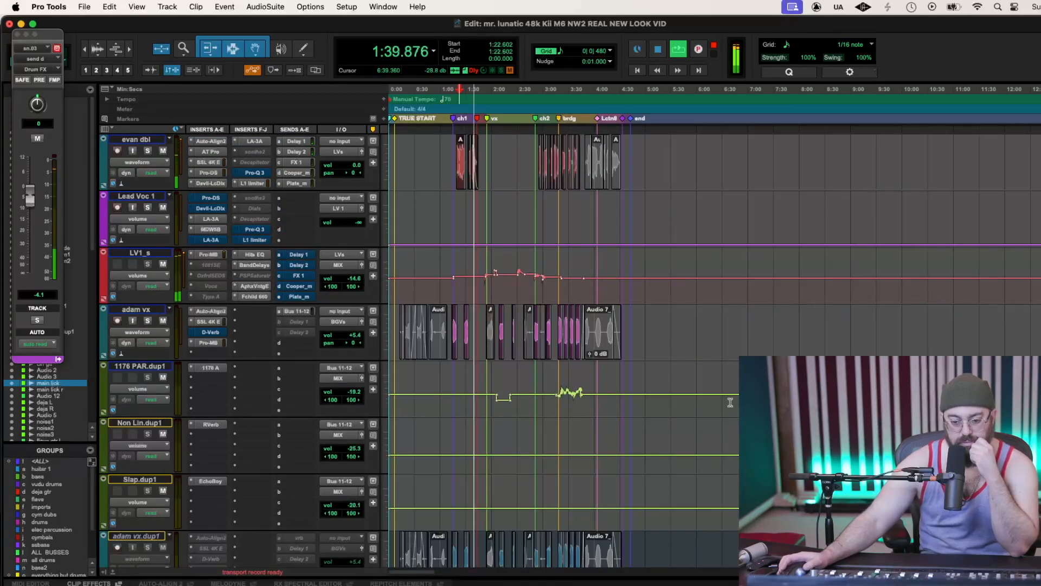
scroll(730, 402, up, 7)
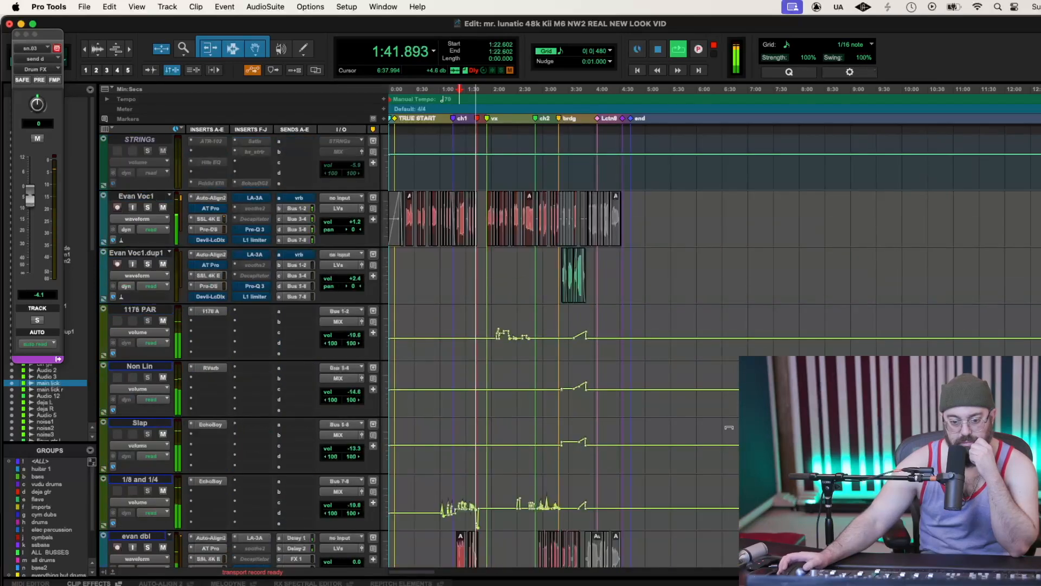
drag(737, 304, 738, 307)
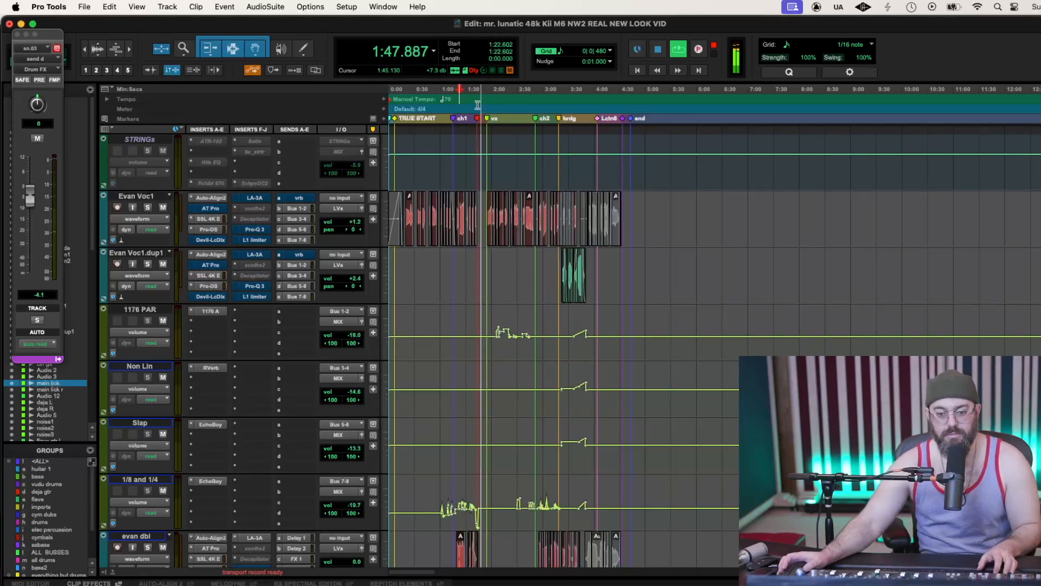
key(space)
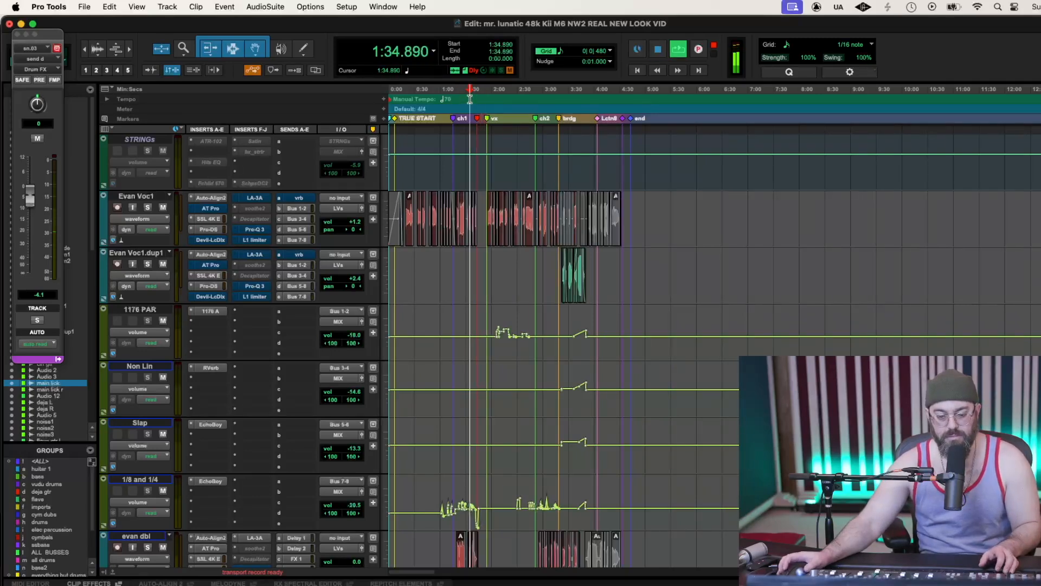
key(space)
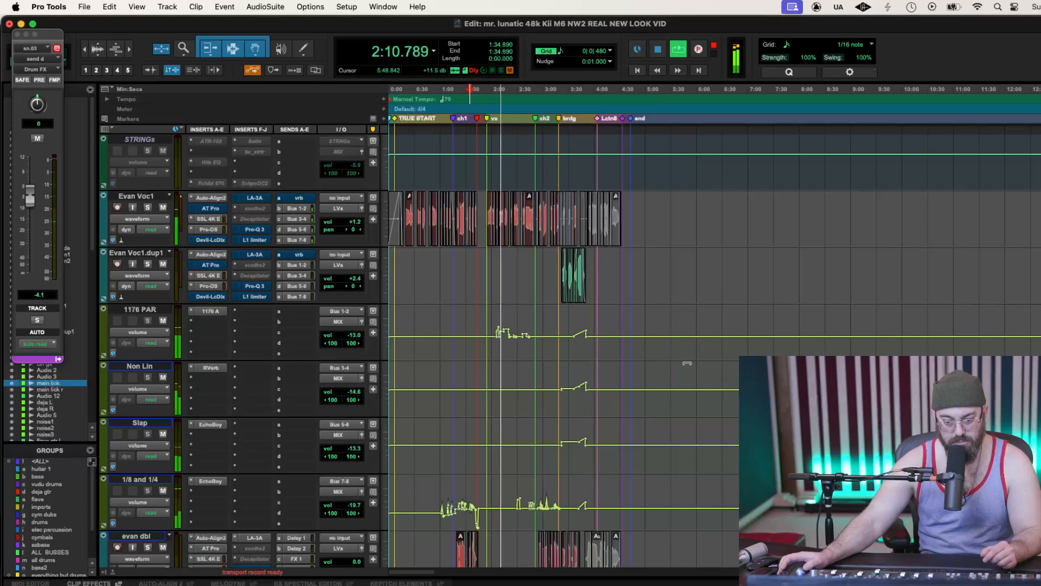
drag(679, 311, 678, 308)
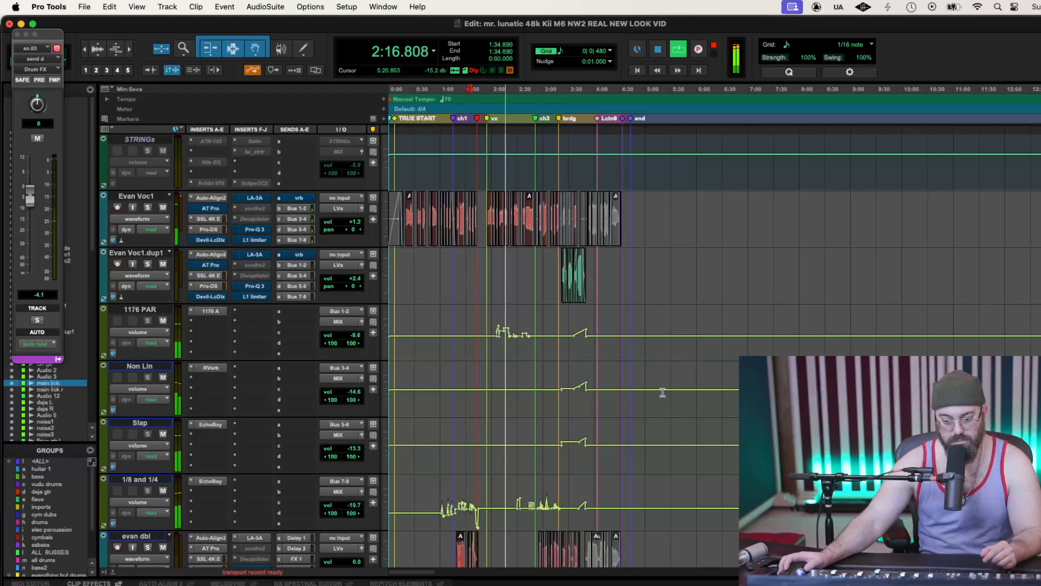
Raise the 1176 PAR.dup1 return's volume automation to -18.4 dB during playback of the verse
scroll(657, 400, down, 3)
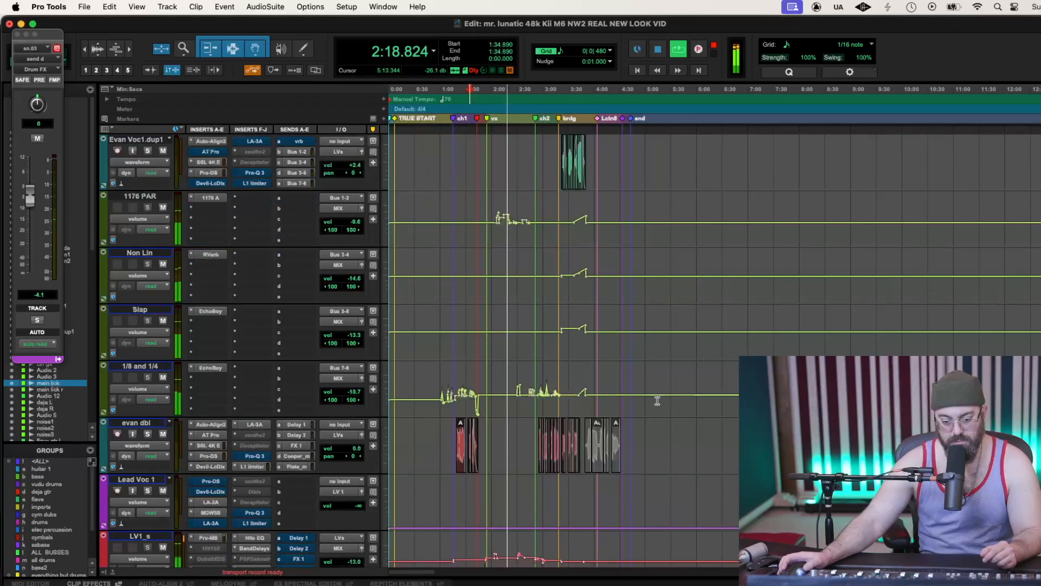
scroll(657, 402, down, 5)
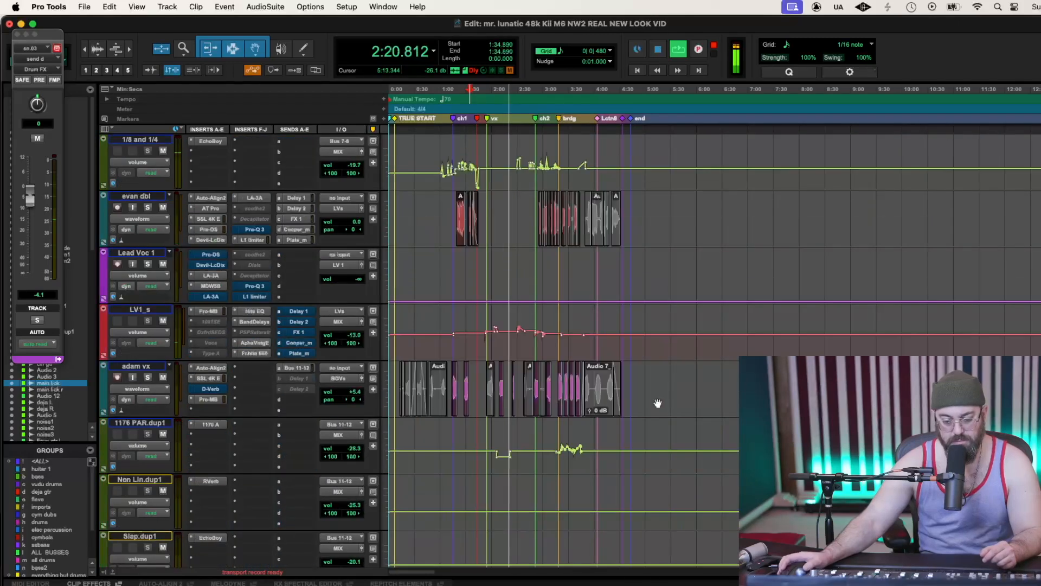
scroll(658, 403, down, 1)
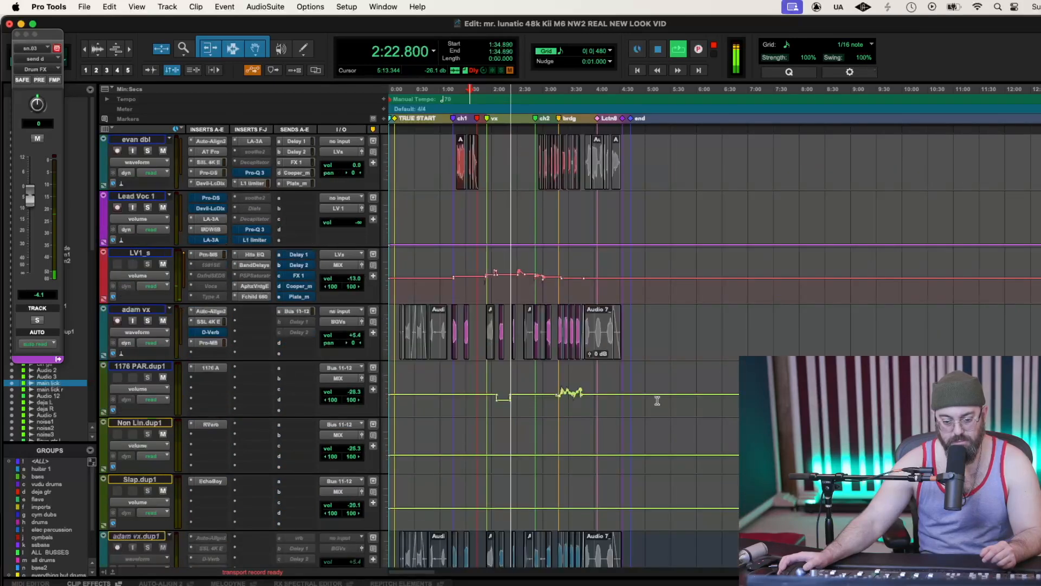
scroll(657, 400, down, 1)
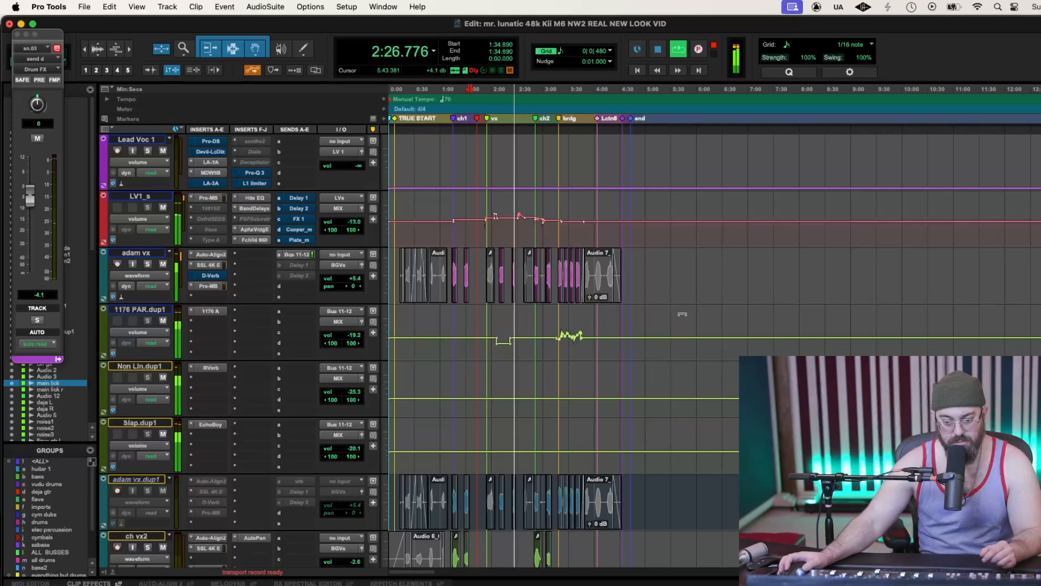
drag(683, 313, 683, 313)
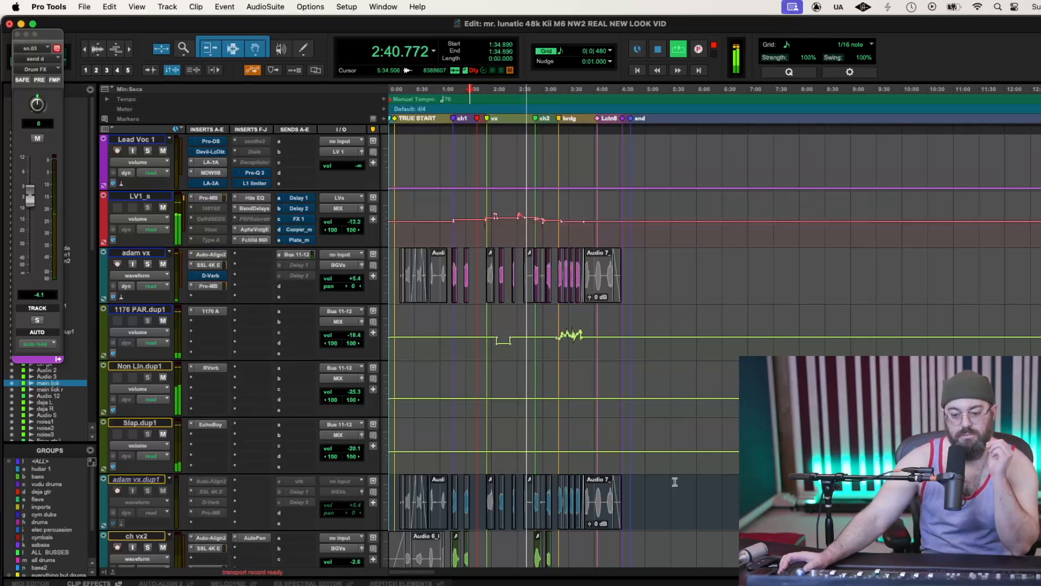
Try raising the flava gtr l and flava gtr r track volumes to +12.0 dB during playback
scroll(672, 484, down, 2)
scroll(672, 483, down, 1)
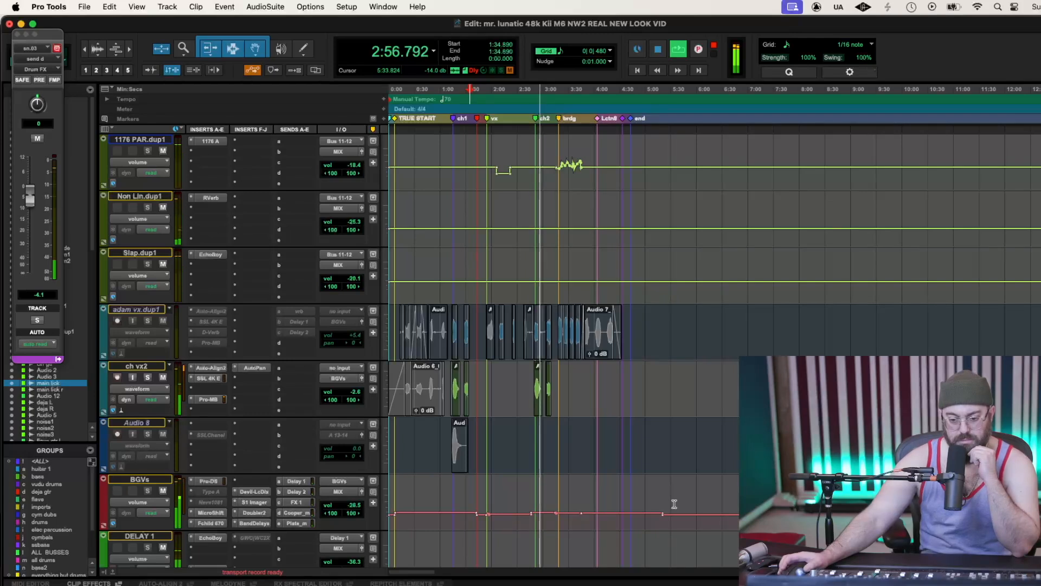
scroll(675, 504, up, 10)
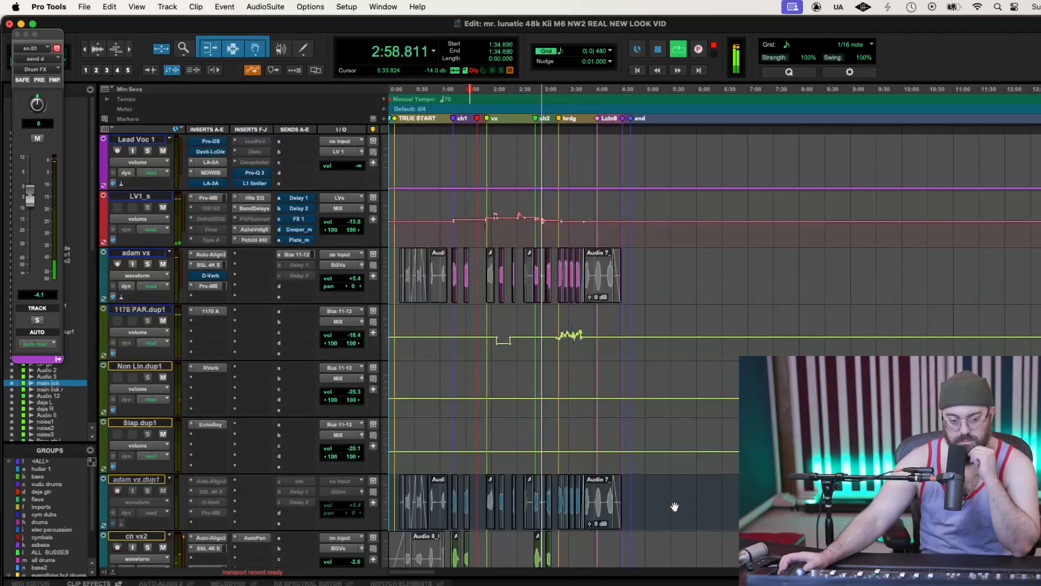
scroll(675, 504, up, 10)
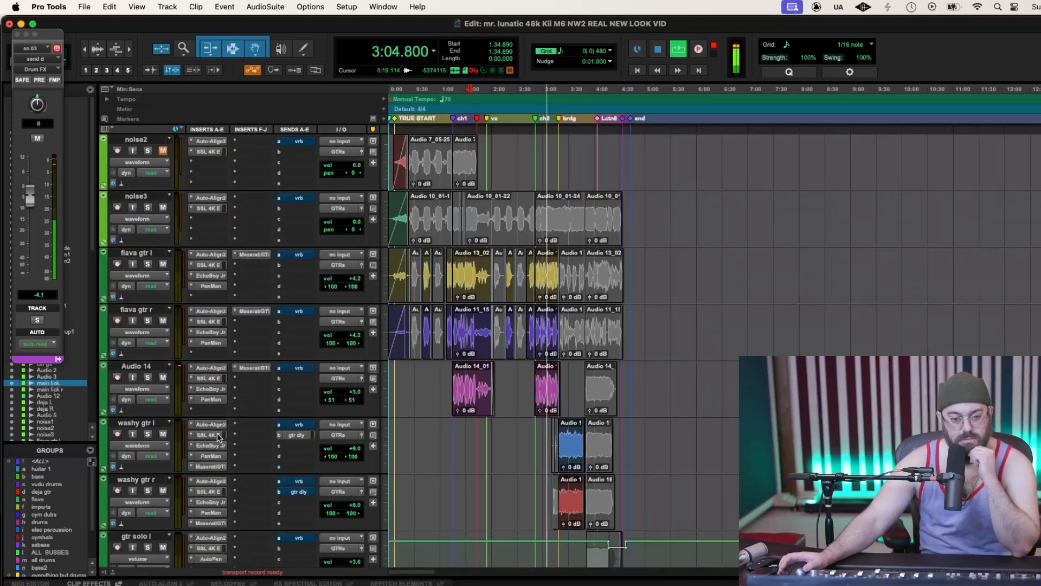
scroll(240, 442, down, 3)
scroll(241, 442, up, 7)
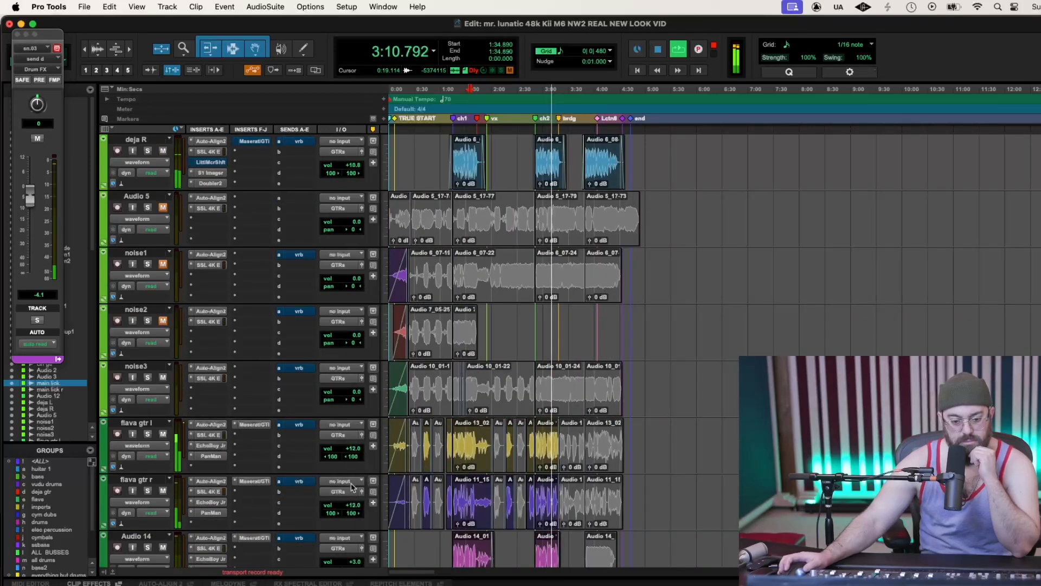
drag(352, 505, 353, 510)
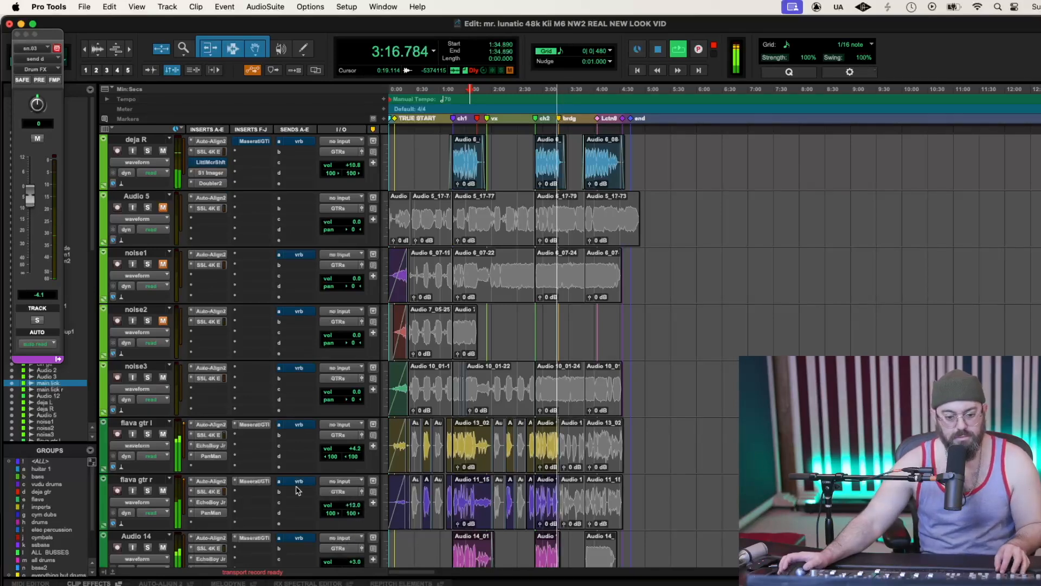
Adjust the Output of the Maserati GTi insert on flava gtr r, replaying from 1:34.890 with the plug-in window moved off the track controls
click(262, 482)
drag(524, 389, 524, 377)
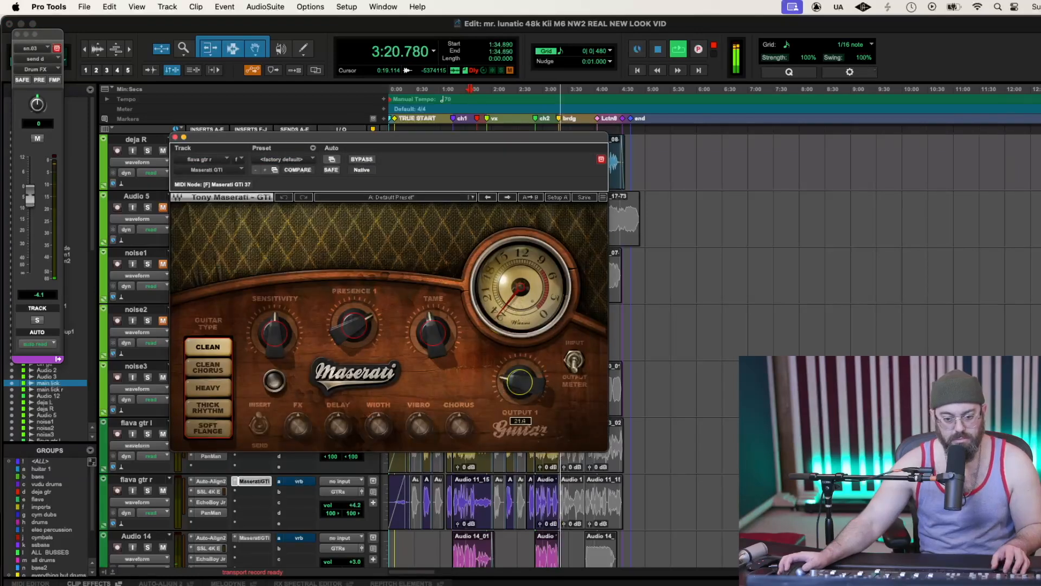
key(space)
key(space)
drag(545, 143, 862, 162)
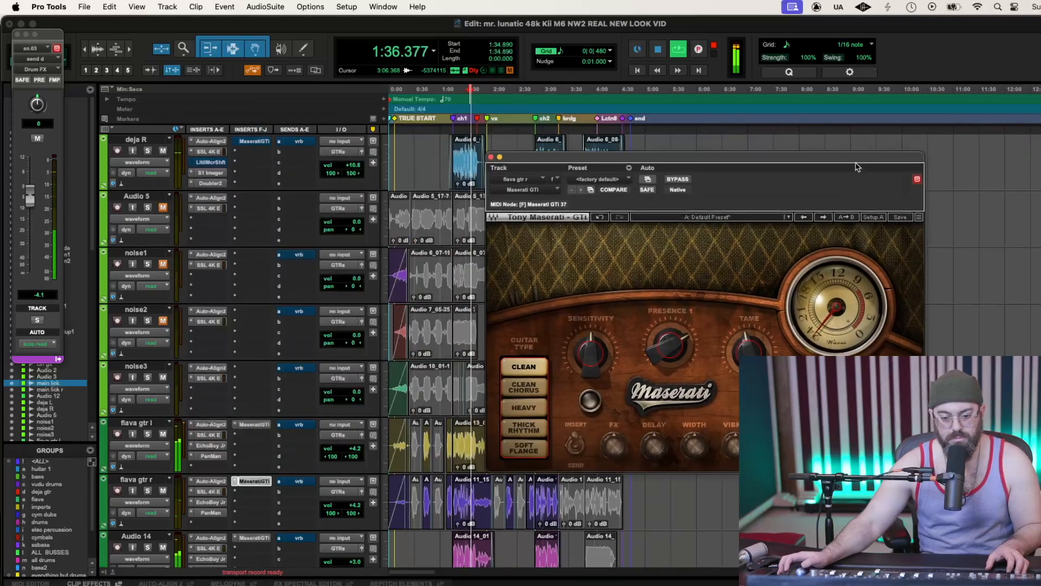
Audition flava gtr l and flava gtr r in solo from 1:34.890 with the Maserati GTi of flava gtr l open, and unsolo both
click(253, 424)
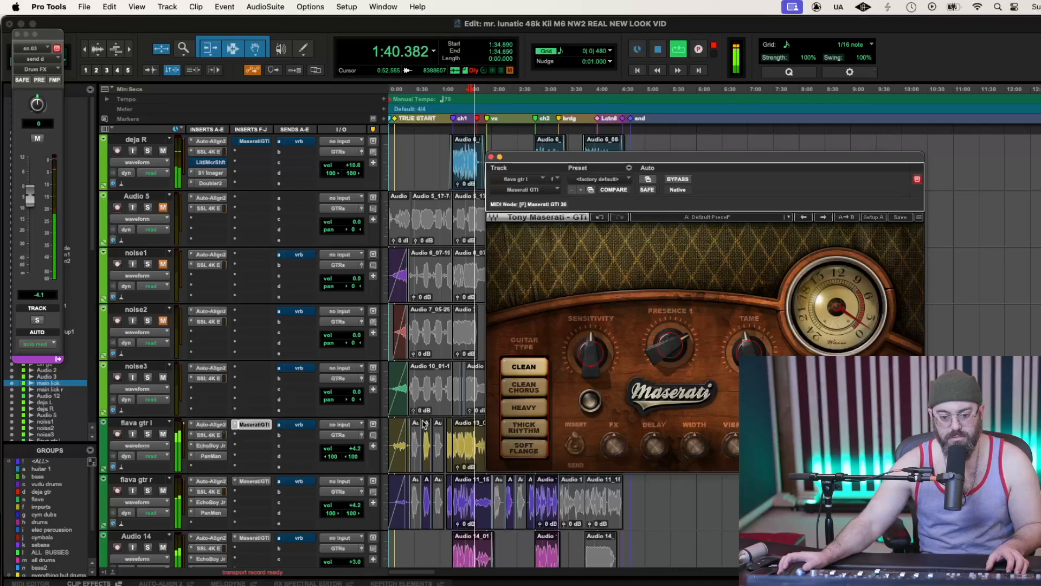
click(147, 434)
click(148, 491)
key(space)
key(space)
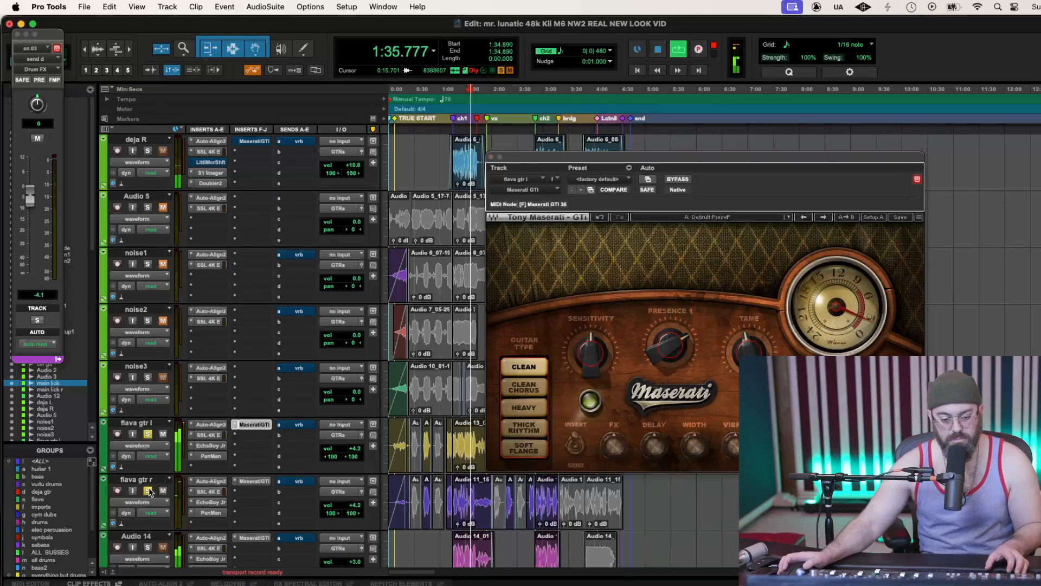
click(149, 491)
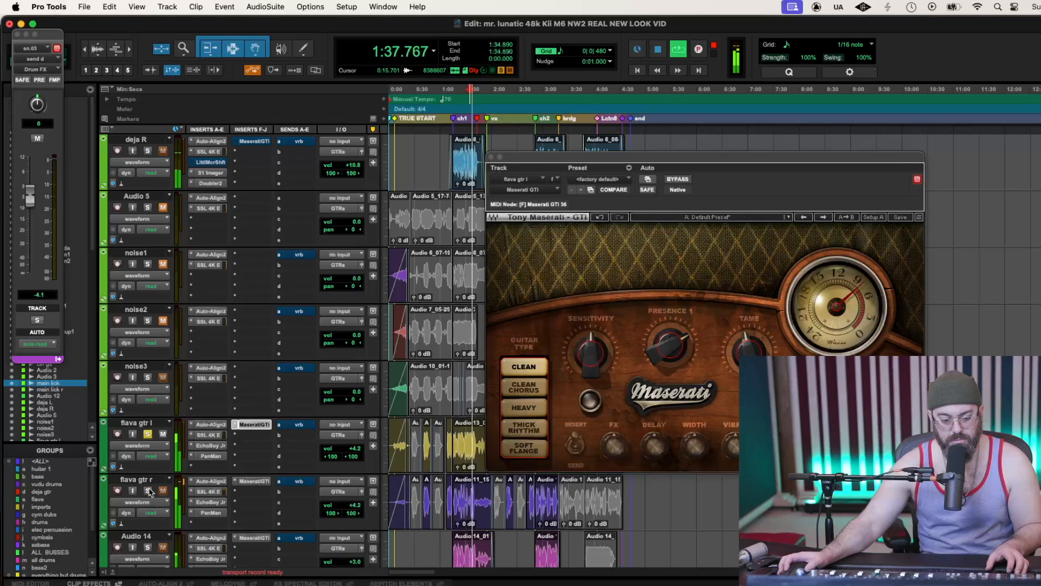
click(148, 434)
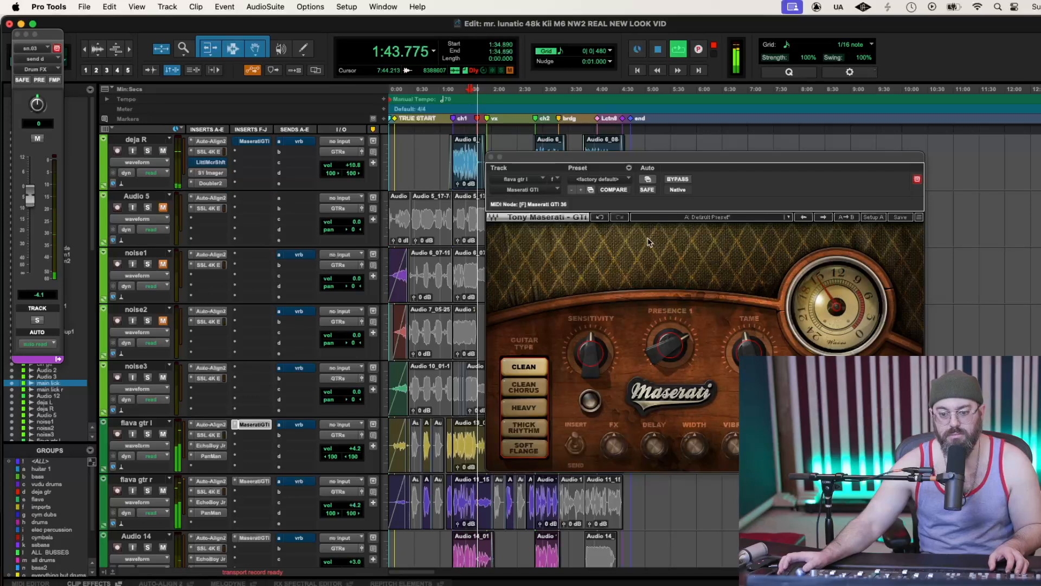
Undo the last Maserati GTi change on flava gtr l and check the inserts of both flava guitars while replaying from 1:34.890
click(600, 217)
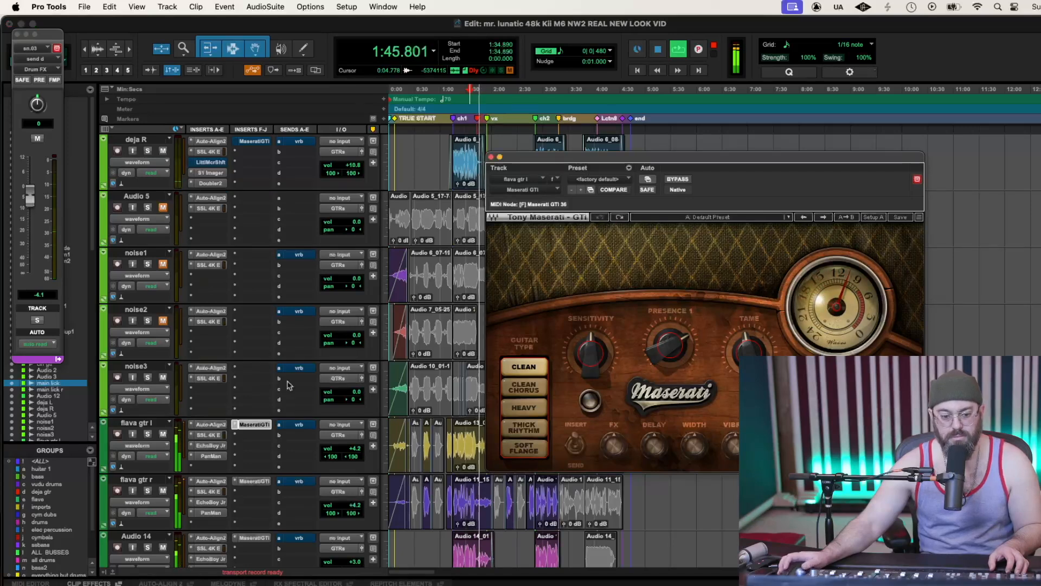
click(255, 482)
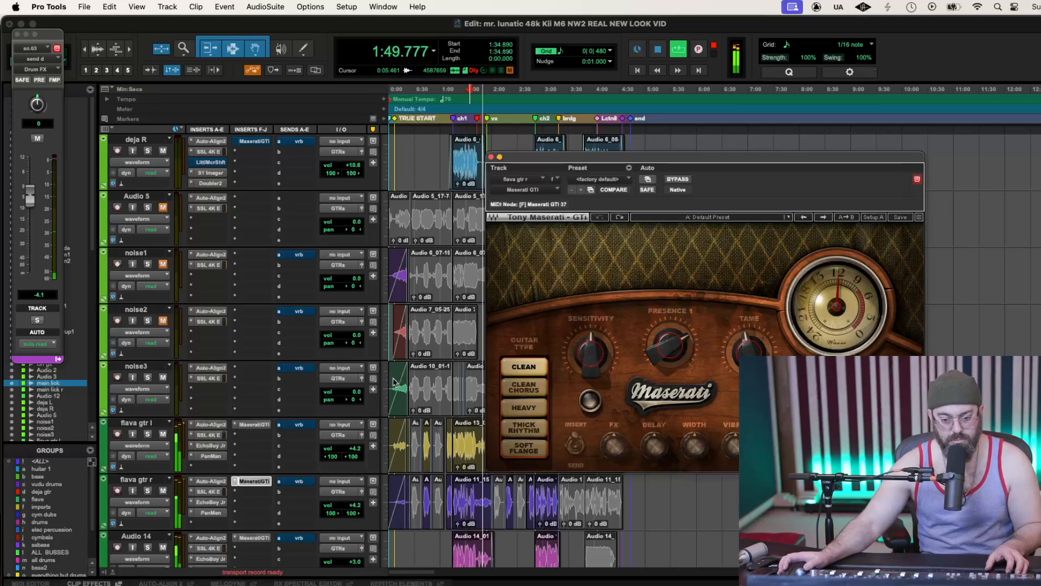
key(space)
key(space)
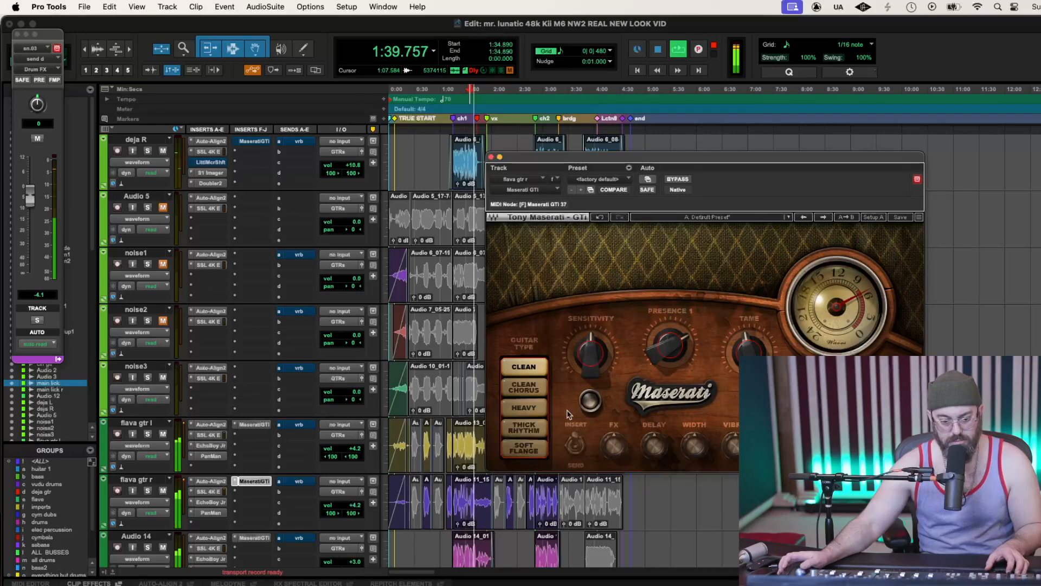
click(253, 425)
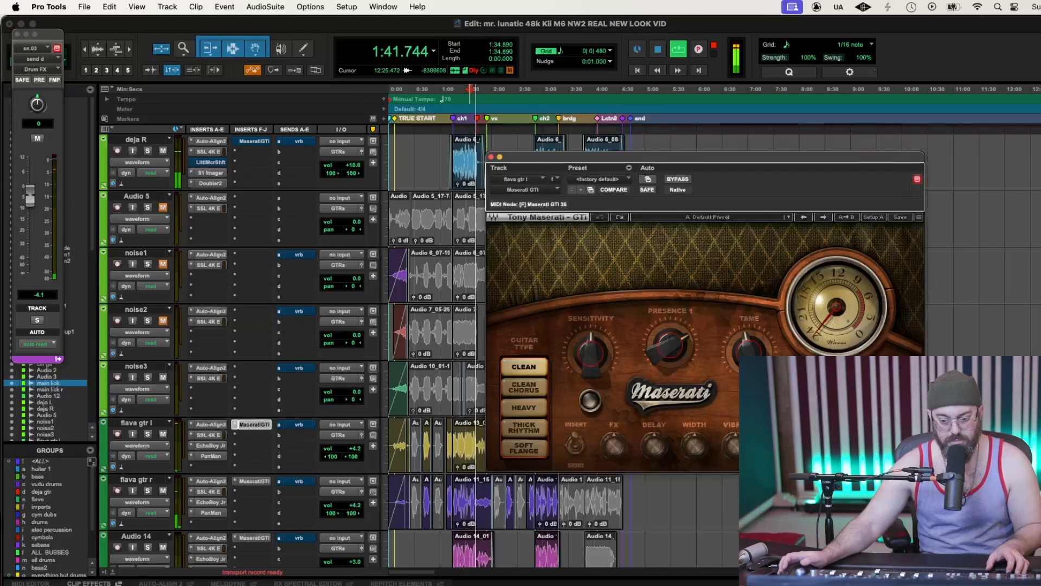
key(space)
key(space)
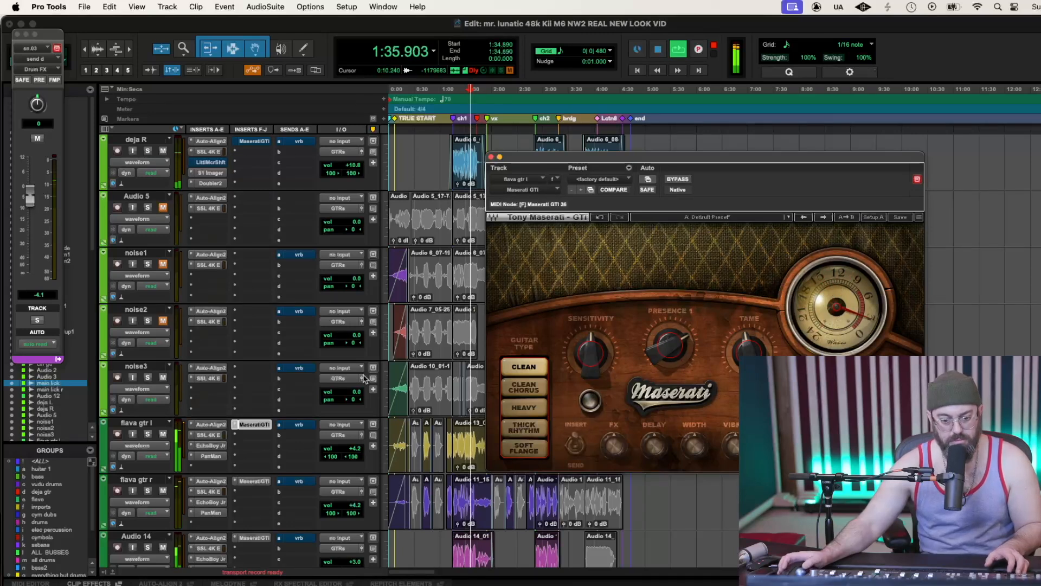
Briefly solo deja L and deja R during playback to identify their parts, and unsolo both
scroll(261, 354, up, 5)
scroll(260, 353, up, 3)
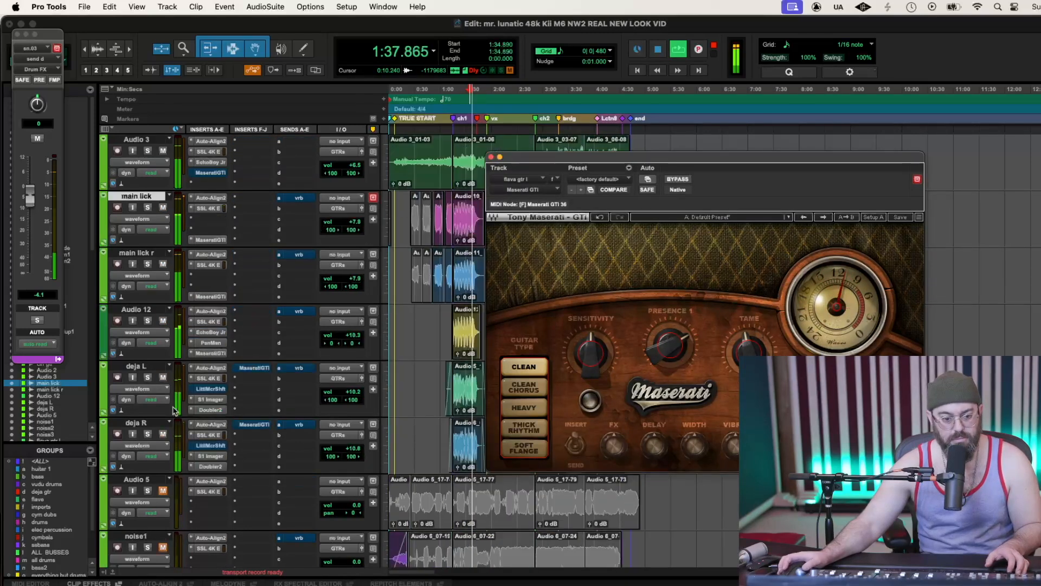
click(148, 434)
click(147, 377)
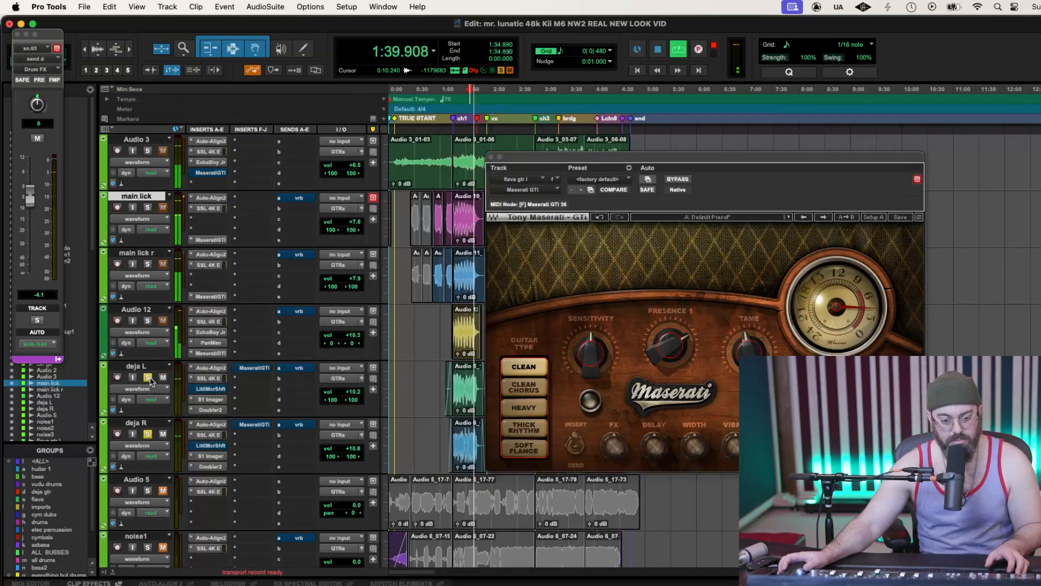
click(148, 377)
click(147, 434)
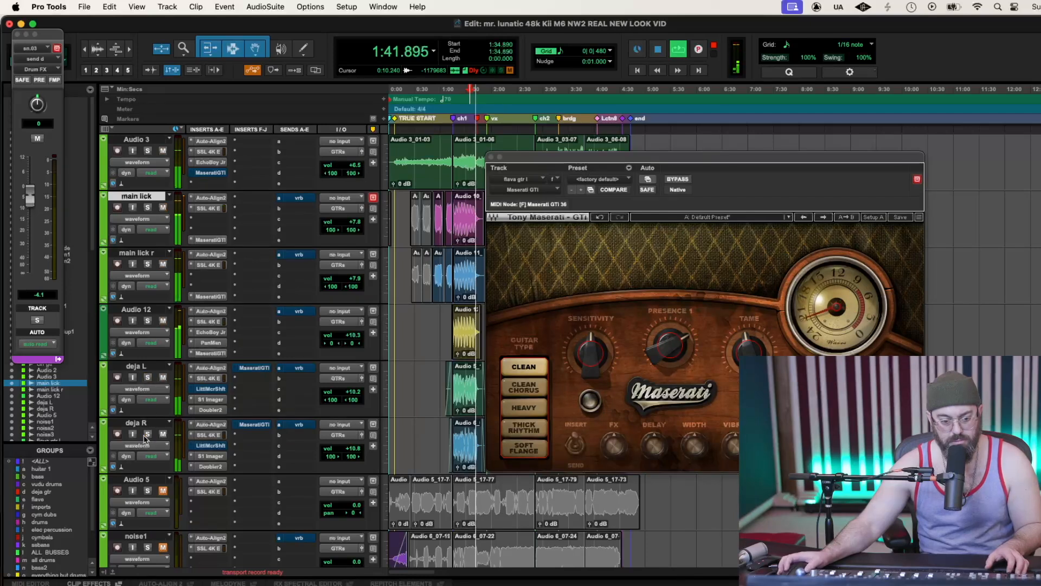
Raise the deja L and deja R track volumes to +12.0 dB and replay from 1:34.890 with the Maserati GTi window closed
key(space)
key(space)
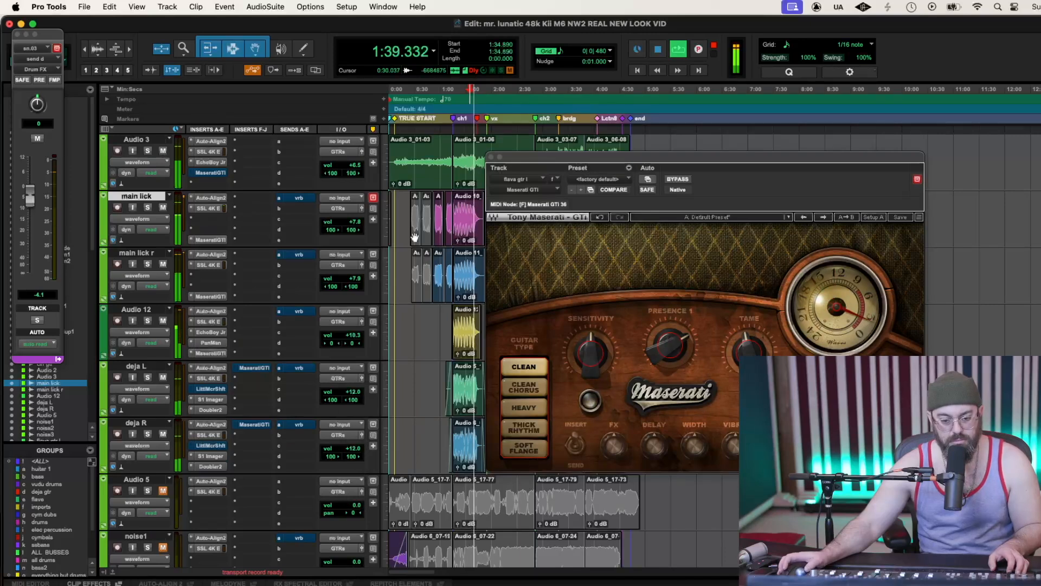
click(491, 156)
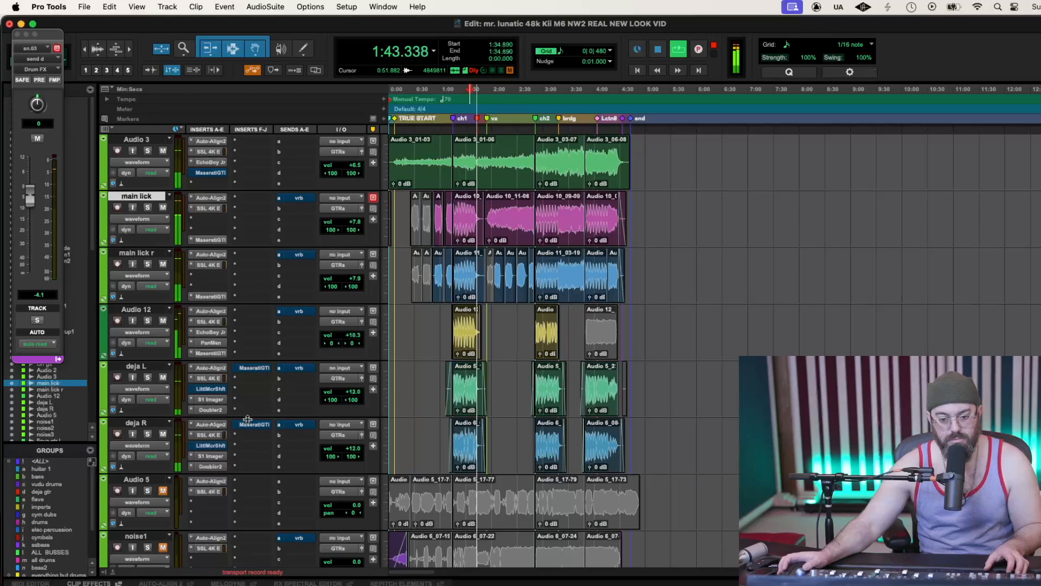
key(space)
key(space)
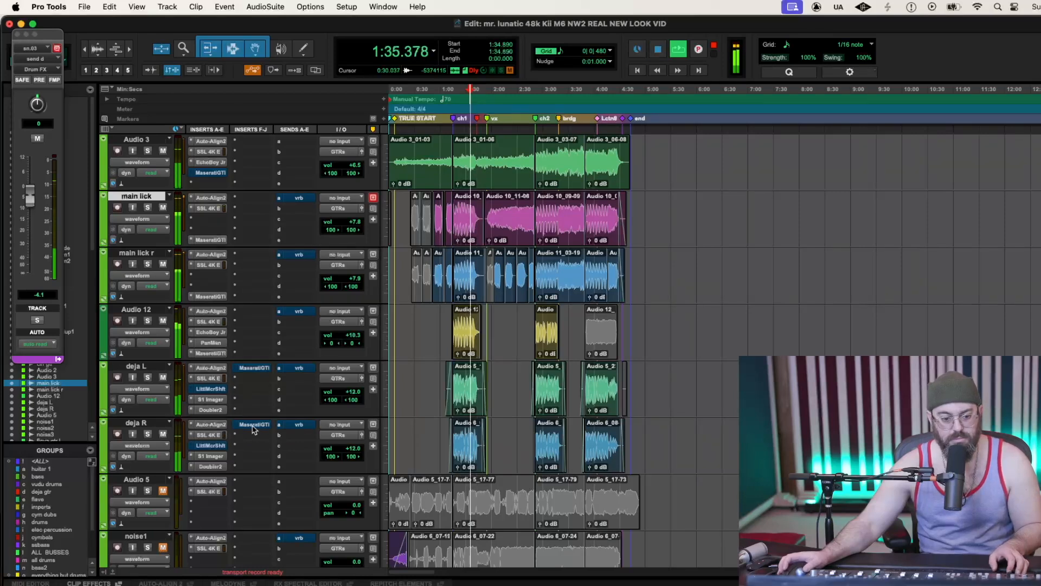
Set the SSL 4K E channel fader to -1.5 dB on deja R and 0.3 dB on deja L, checking from 1:34.890
click(218, 436)
drag(716, 434, 714, 434)
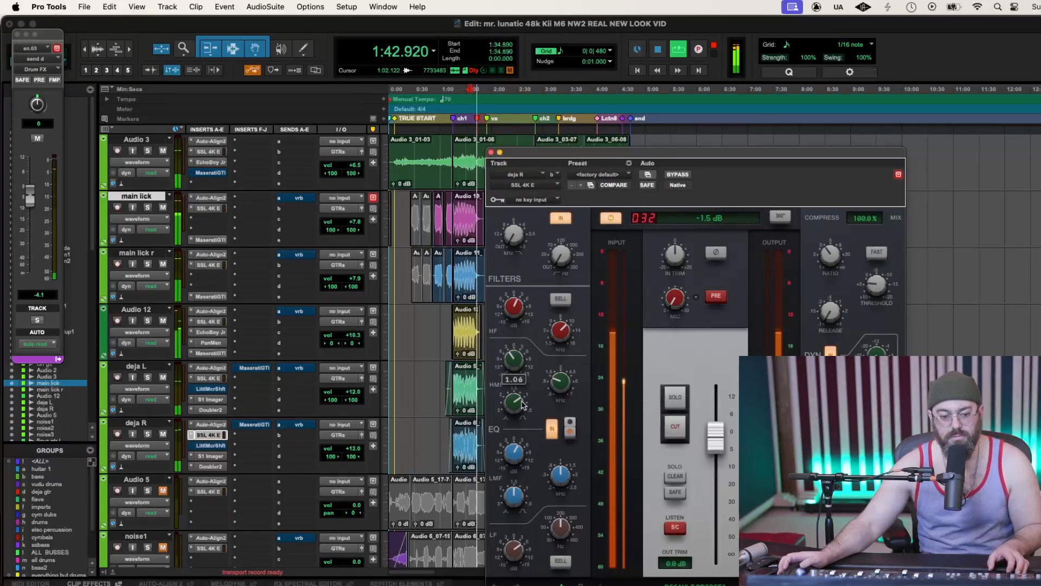
click(212, 380)
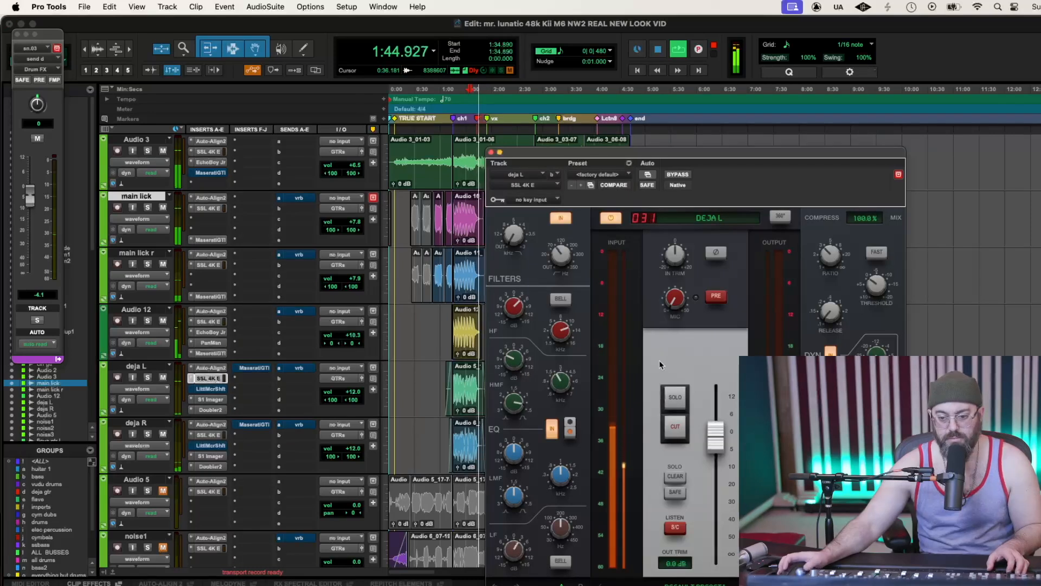
drag(716, 435, 717, 430)
key(space)
key(space)
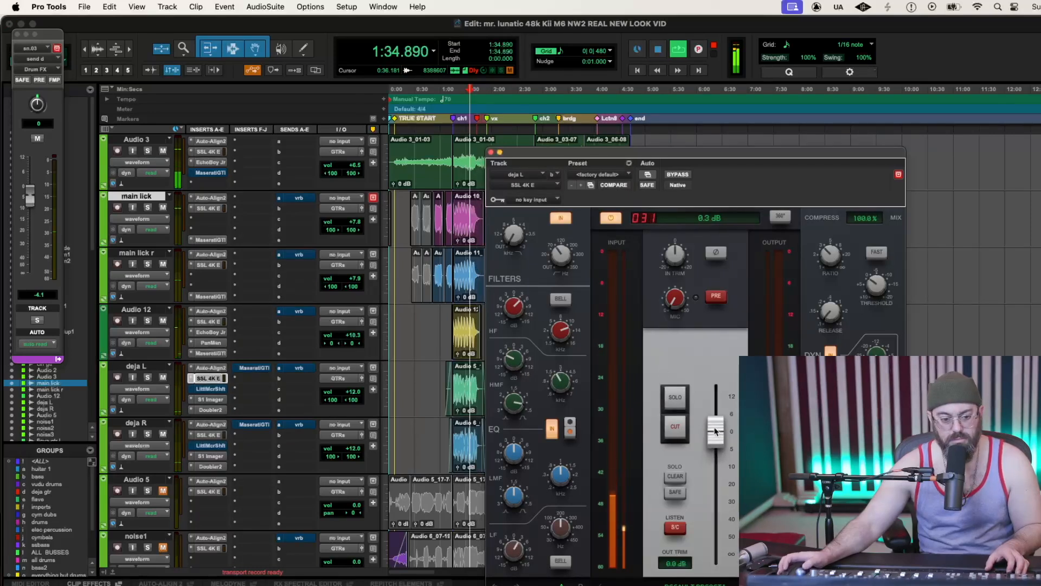
click(491, 153)
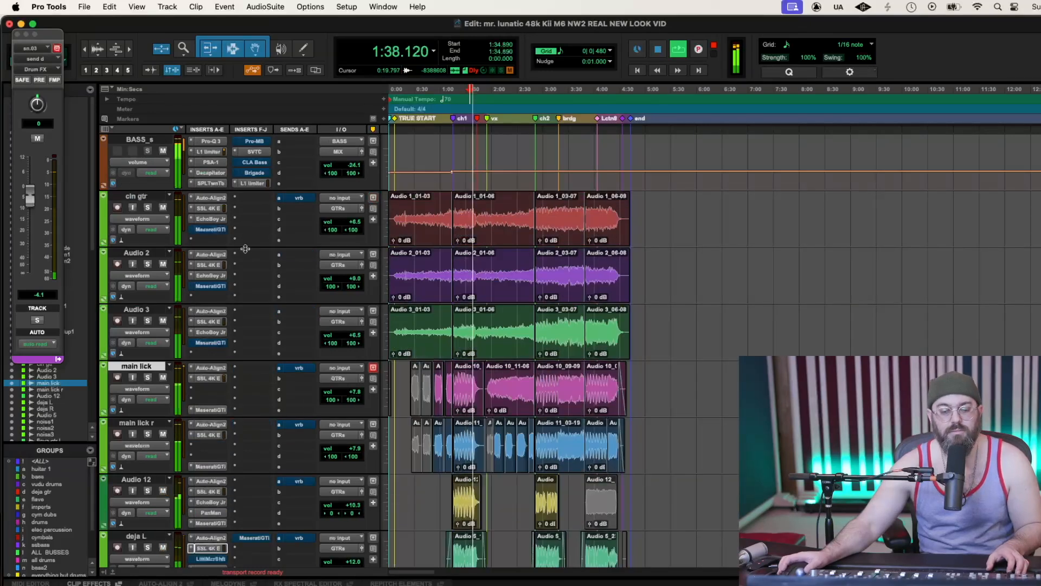
Review the bass and guitar tracks during playback and solo Audio 3
scroll(245, 248, up, 8)
scroll(245, 249, down, 4)
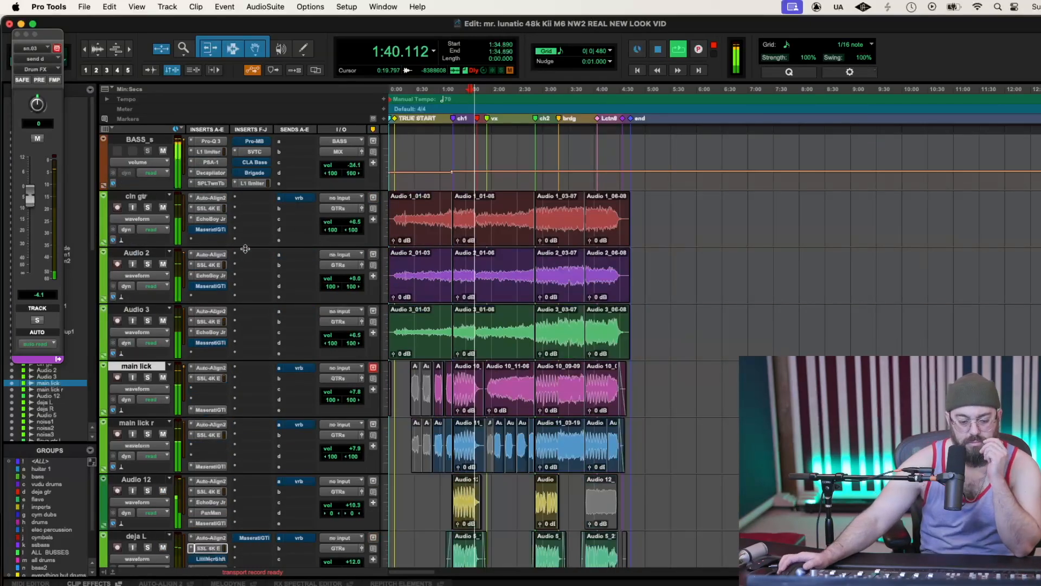
scroll(246, 248, up, 5)
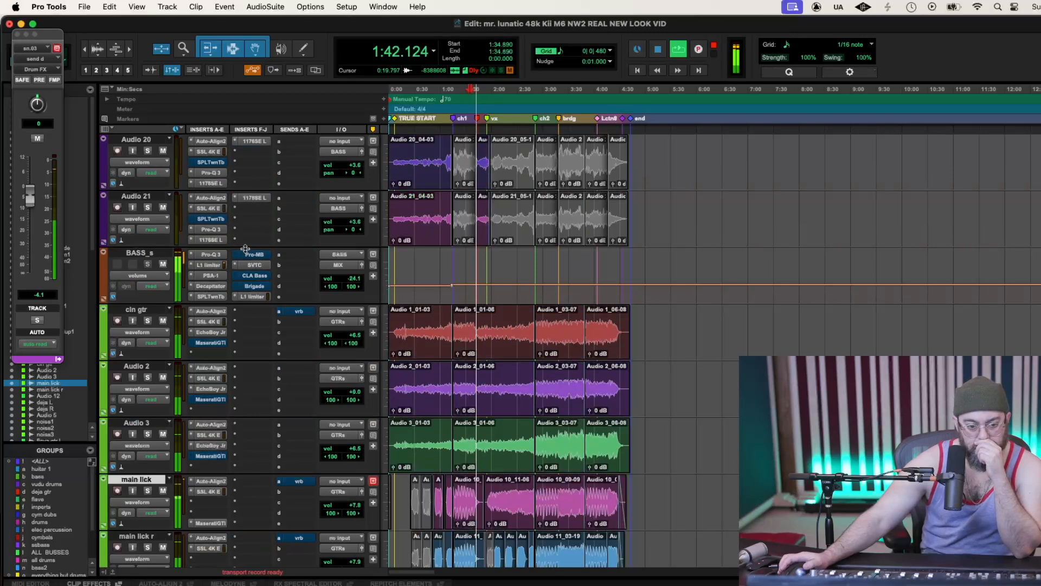
scroll(246, 248, down, 3)
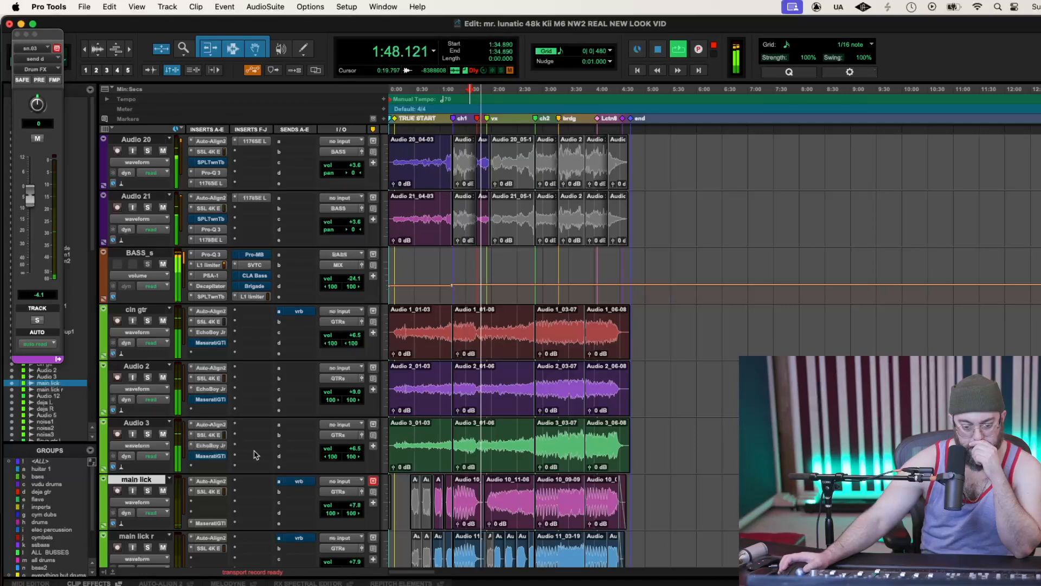
scroll(255, 454, down, 7)
scroll(254, 454, up, 3)
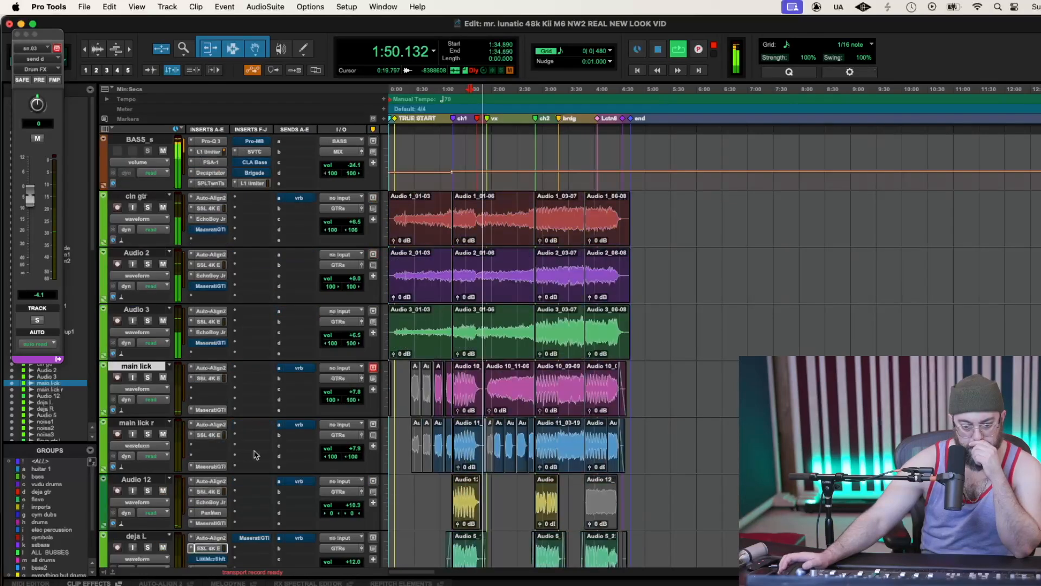
scroll(212, 412, up, 4)
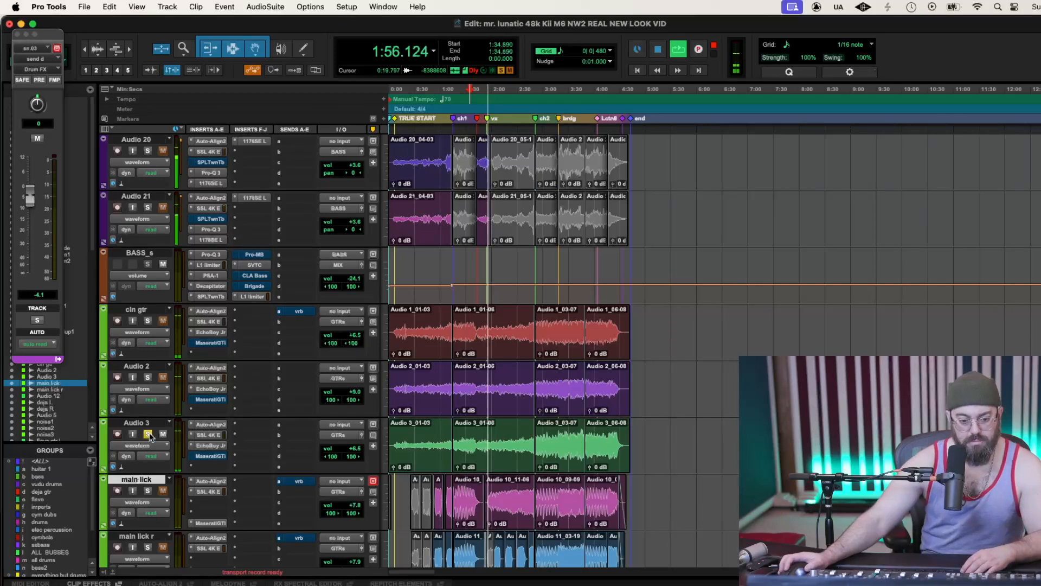
Move the solo from Audio 3 to Audio 2 and on to cln gtr, auditioning the parts from 1:34.890
key(space)
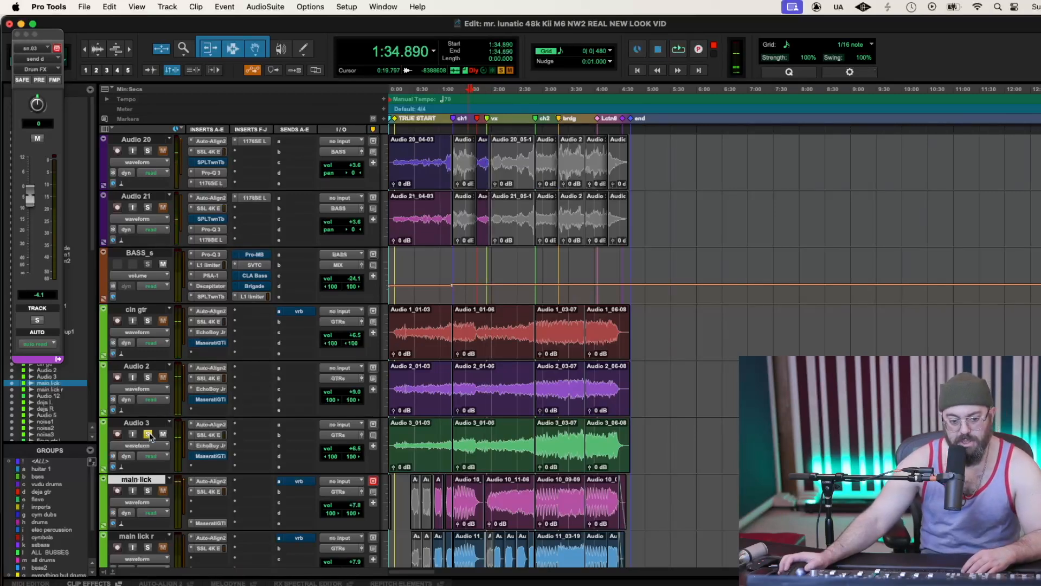
click(148, 434)
click(147, 378)
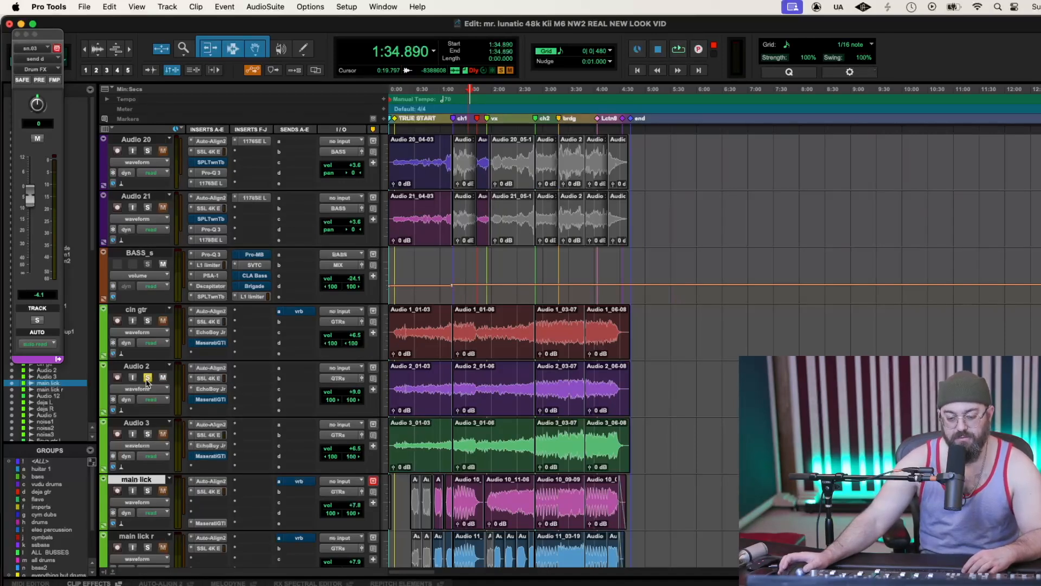
key(space)
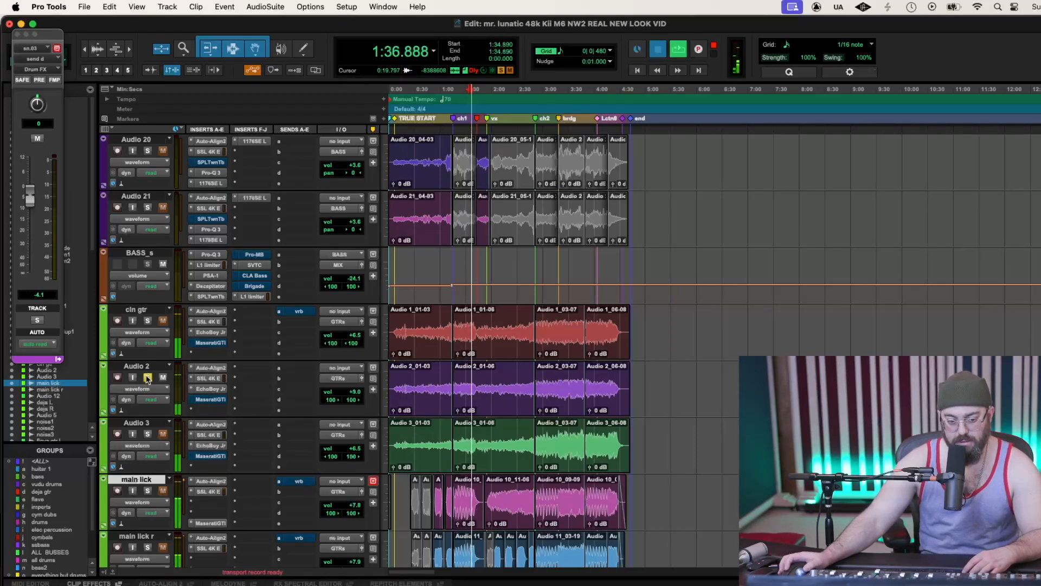
key(space)
click(147, 321)
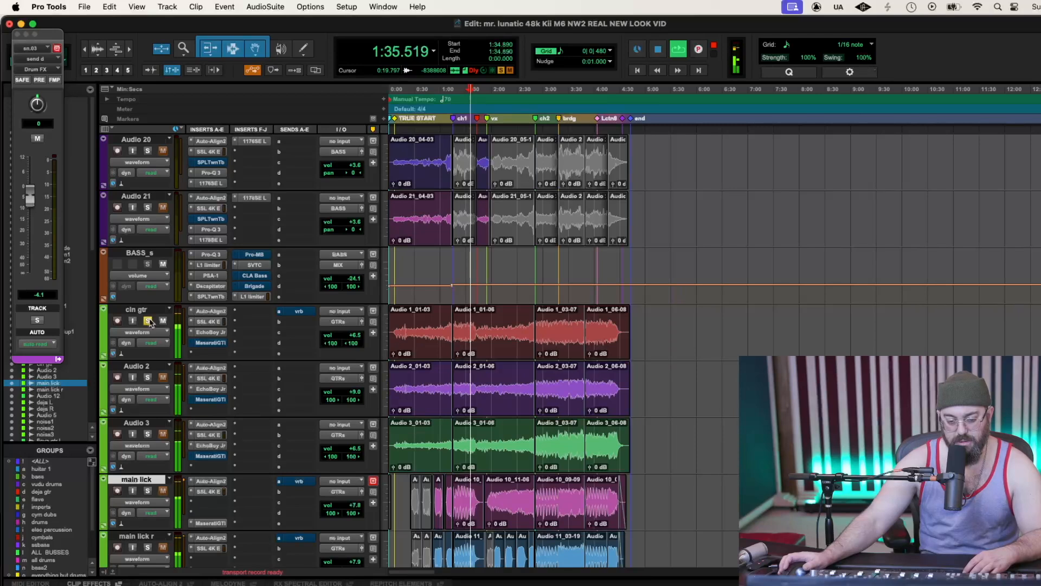
Bypass EchoBoy Jr on cln gtr and Audio 2, comparing the guitars with and without it from 1:34.890
key(space)
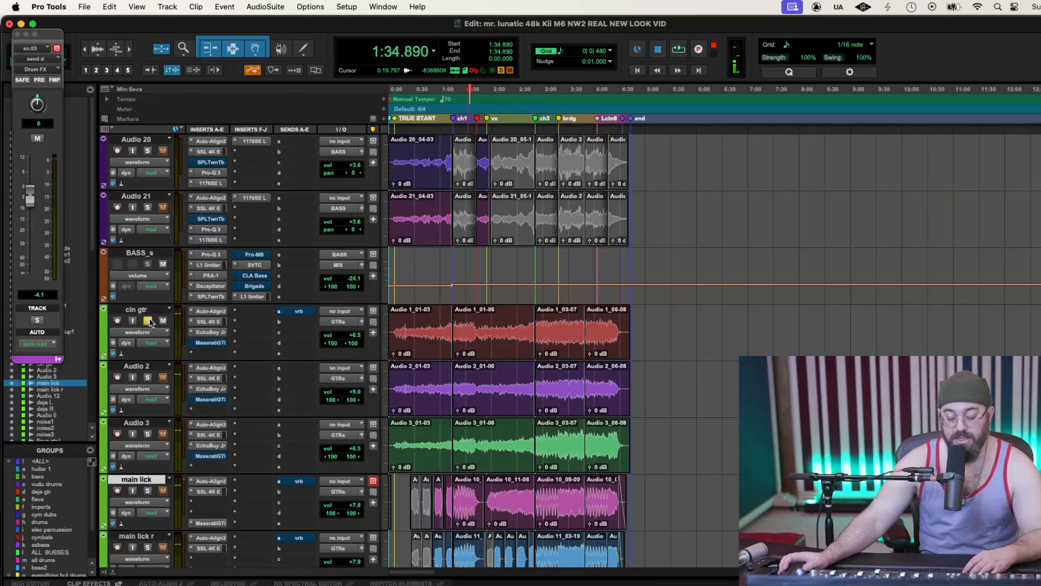
super+click(205, 334)
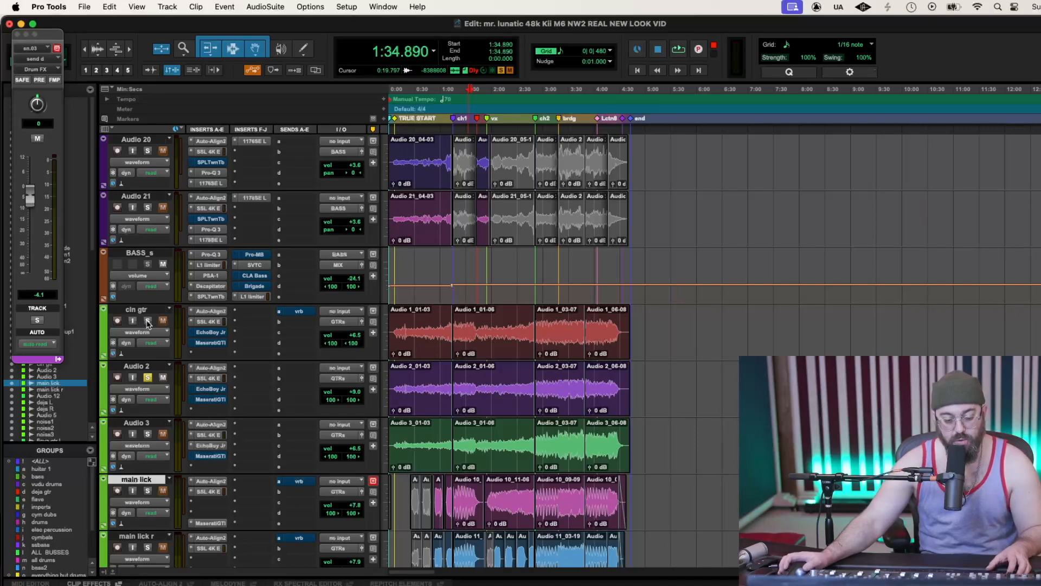
key(space)
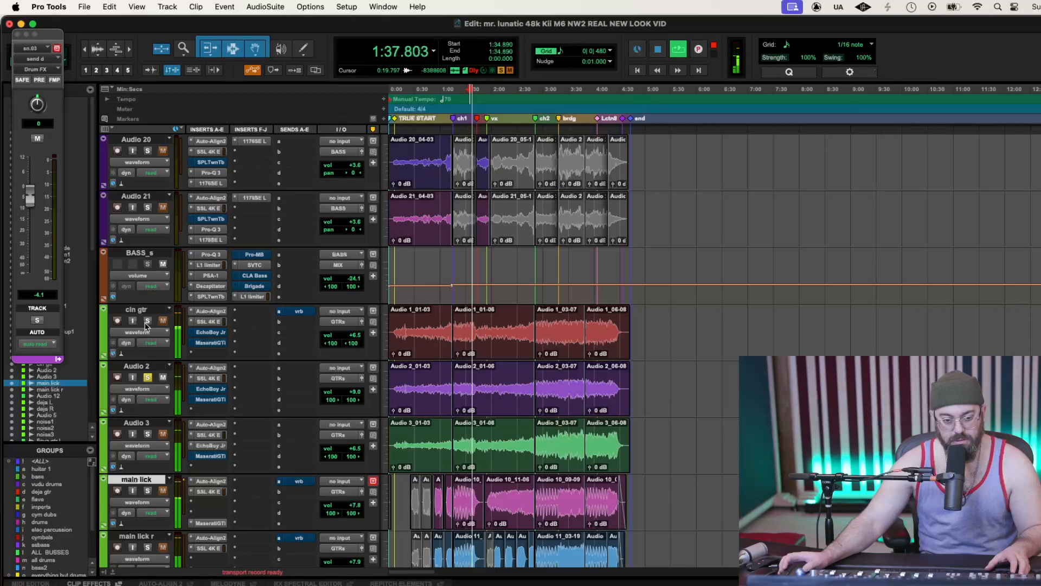
key(space)
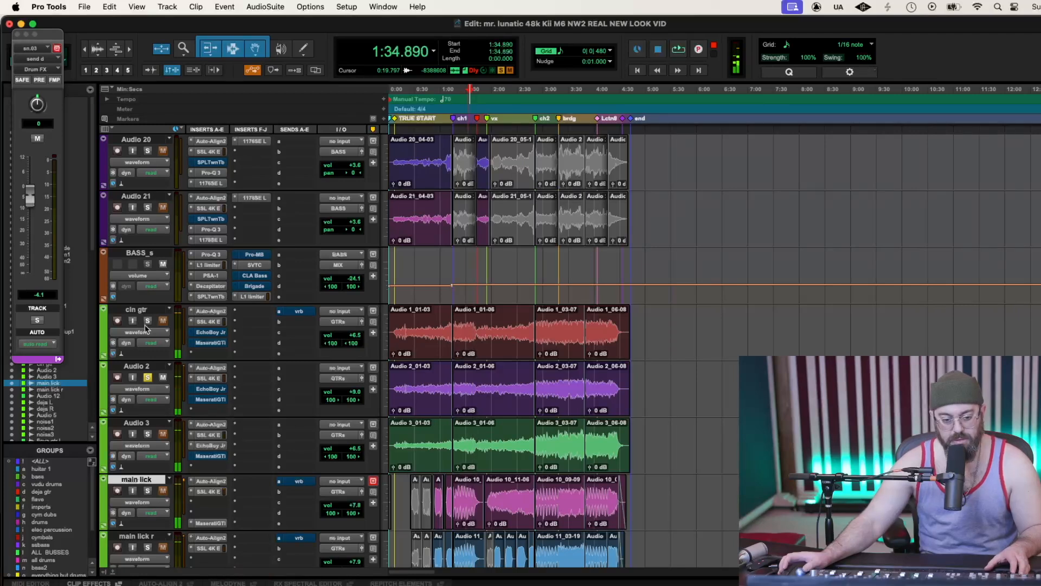
super+click(204, 392)
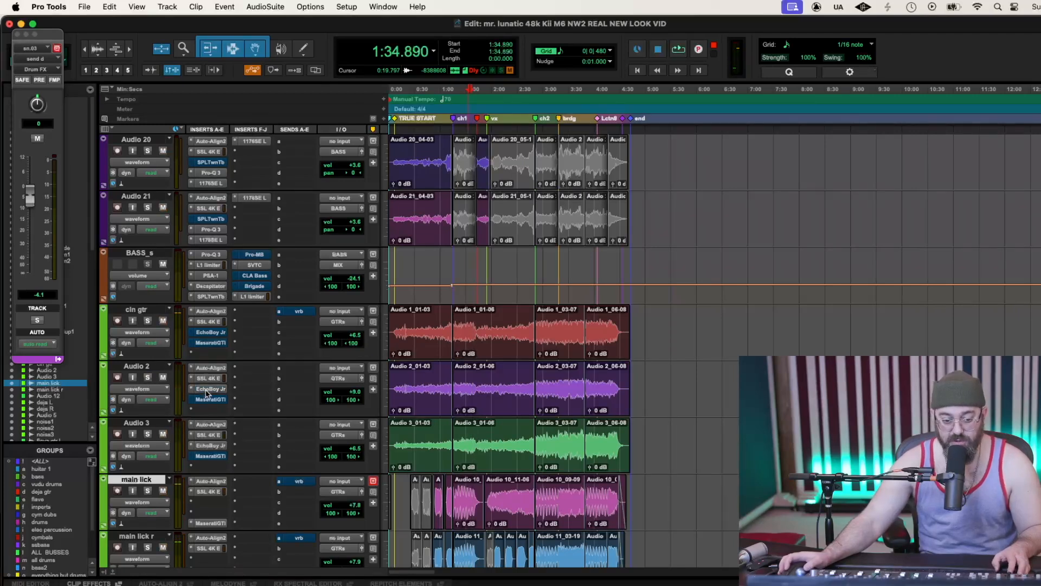
super+click(205, 332)
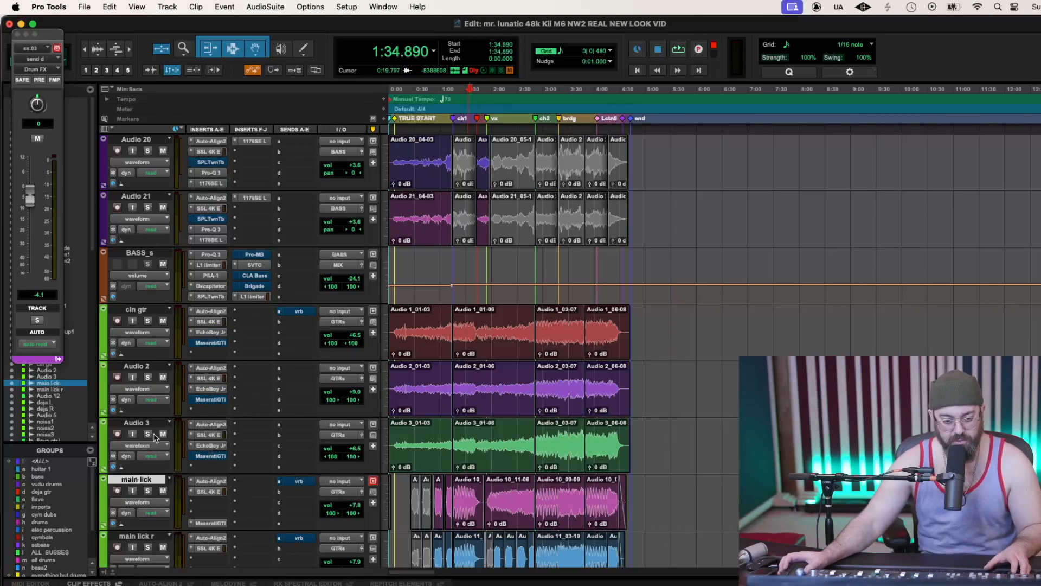
key(space)
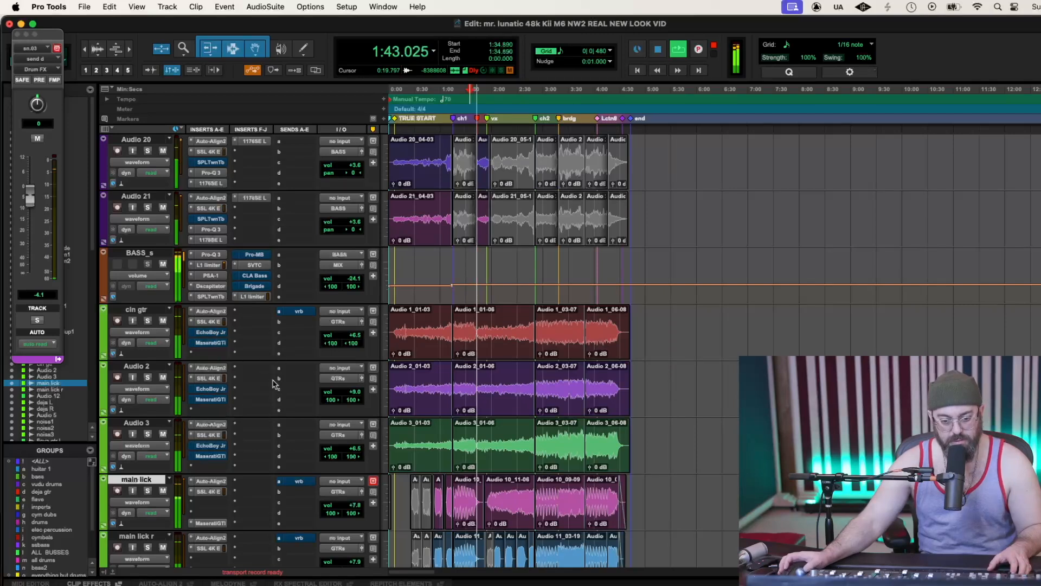
key(space)
key(space)
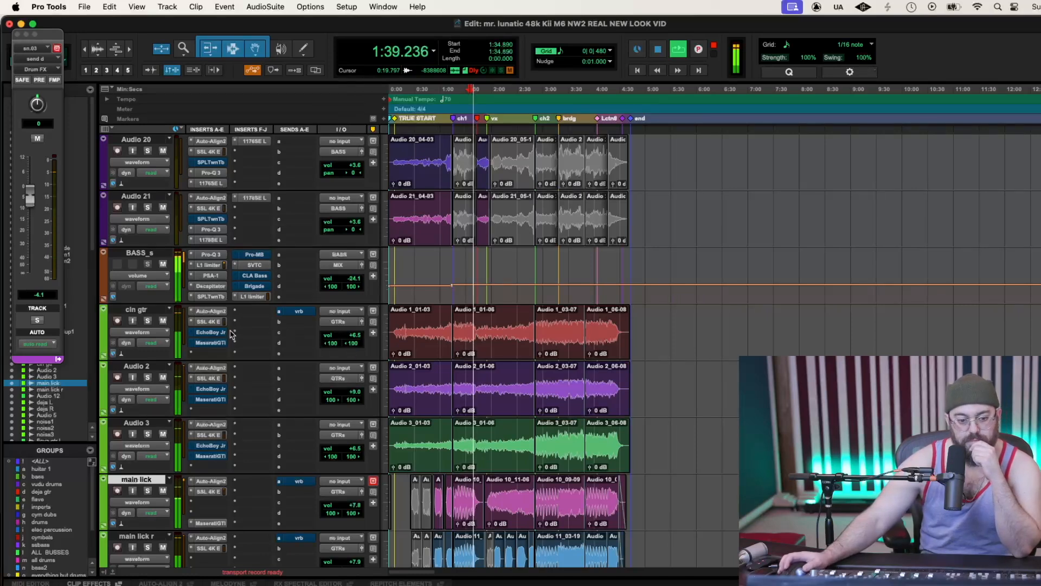
Try a cln gtr track volume of +5.3 dB while soloed, readjust it unsoloed and replay from 1:34.890
click(148, 321)
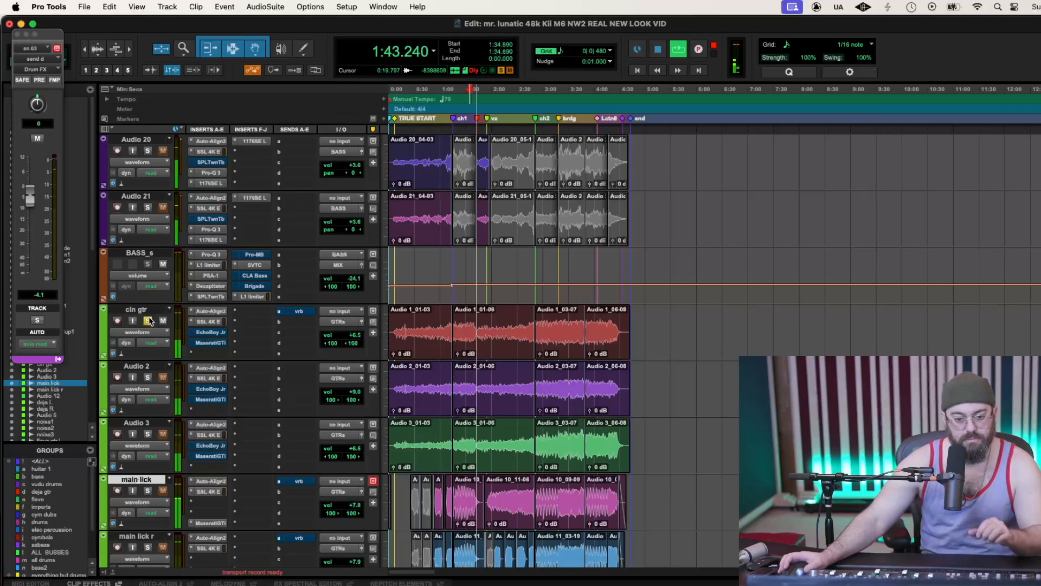
key(space)
key(space)
drag(355, 334, 355, 338)
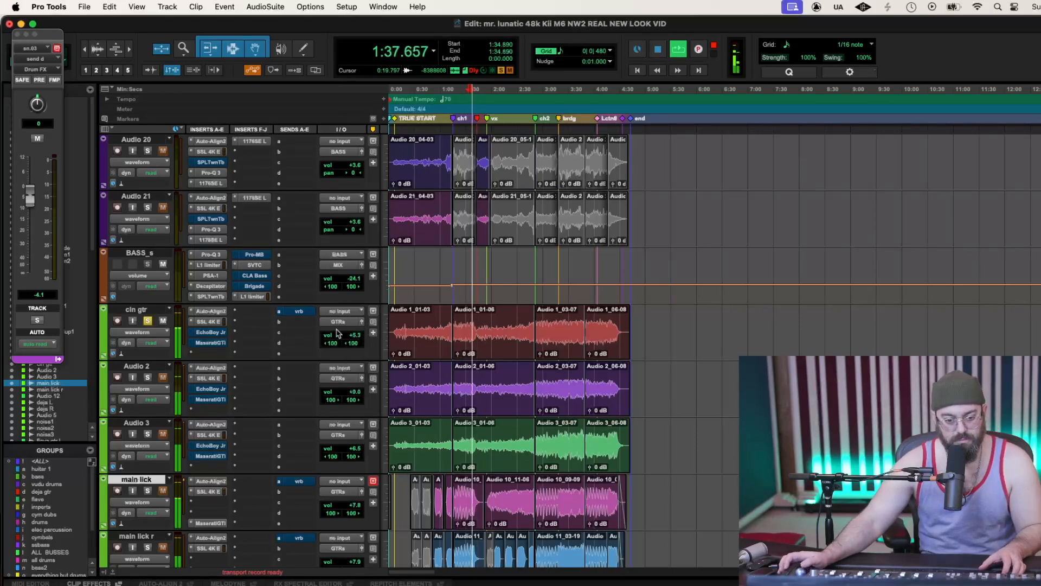
click(148, 320)
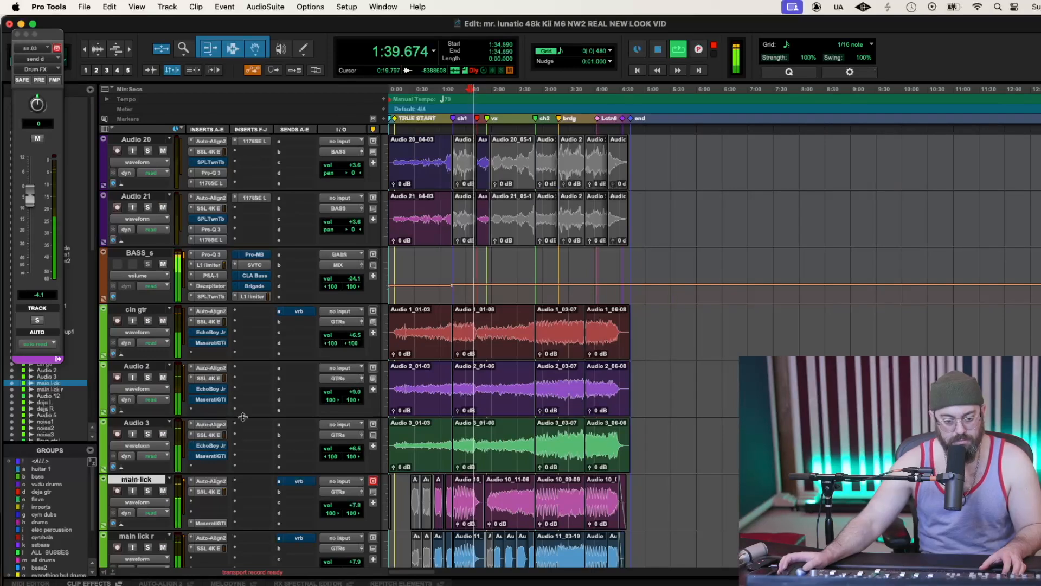
drag(355, 335, 355, 332)
key(space)
key(space)
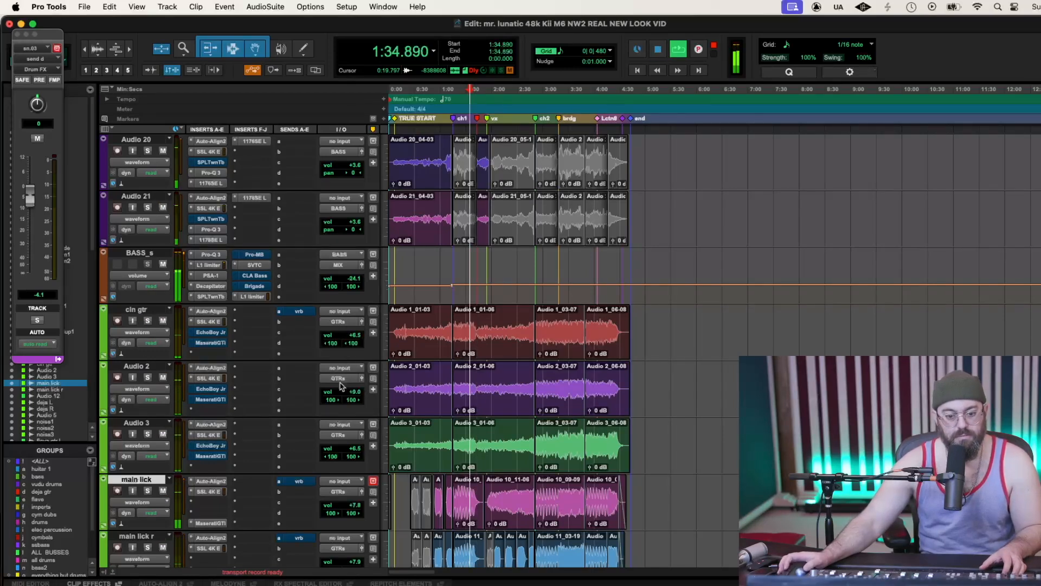
Switch the cln gtr track view to volume and raise its automation line to about +8.9 dB
click(160, 332)
click(161, 345)
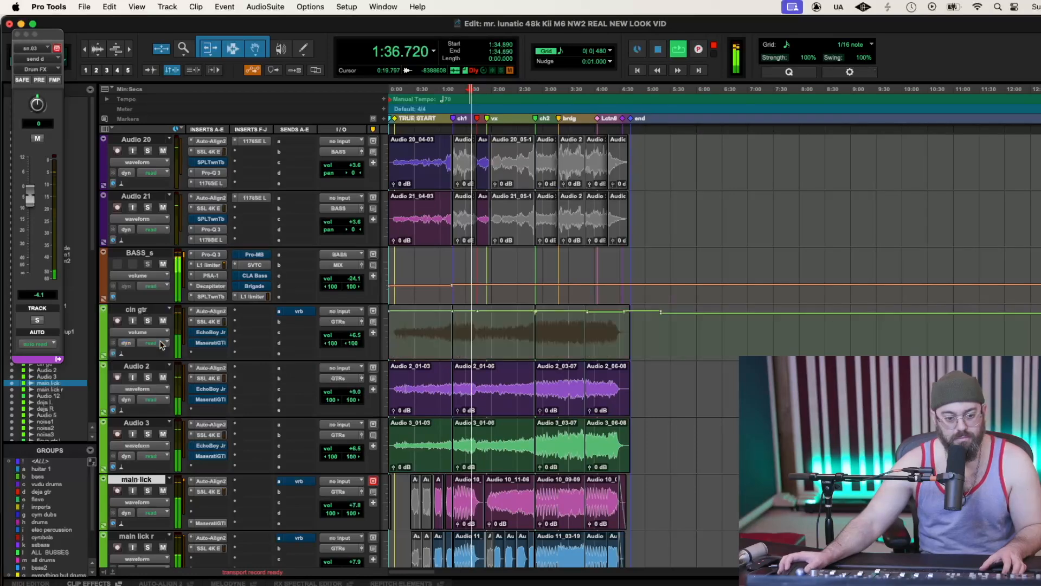
drag(782, 309, 782, 307)
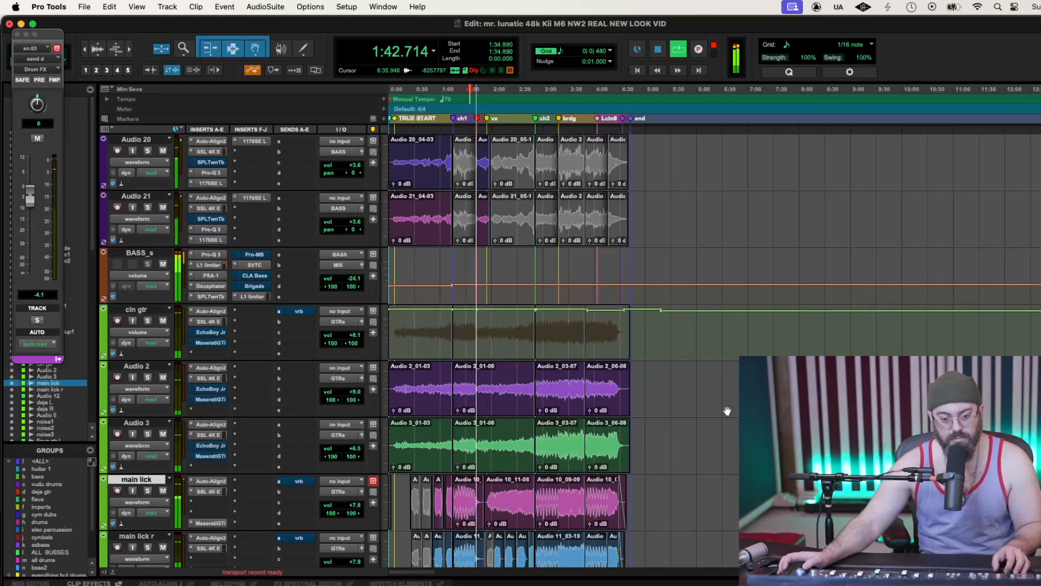
drag(726, 306, 726, 306)
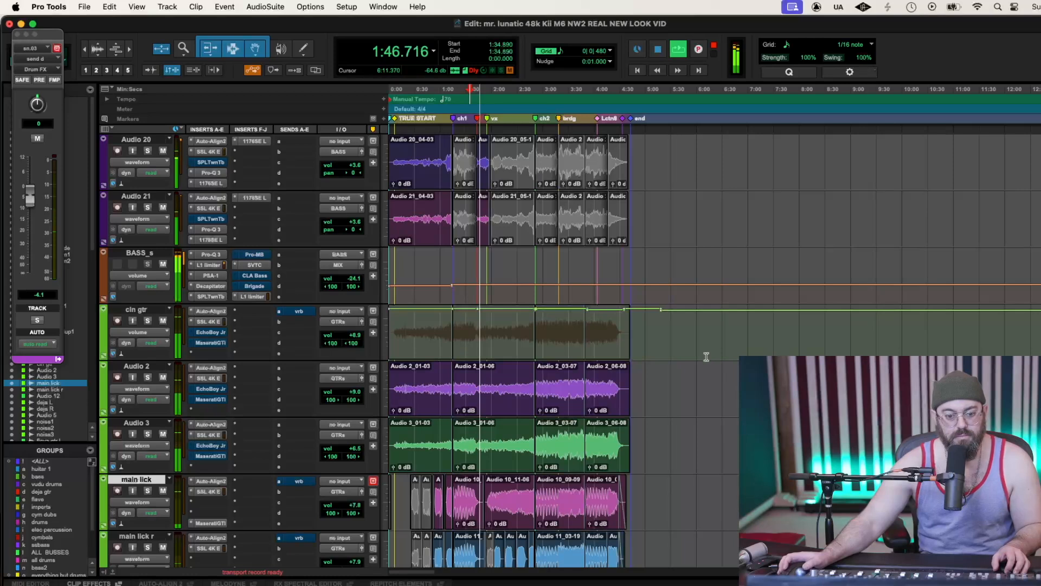
Solo the flava gtr l, flava gtr r and Audio 14 tracks during playback
scroll(263, 418, down, 10)
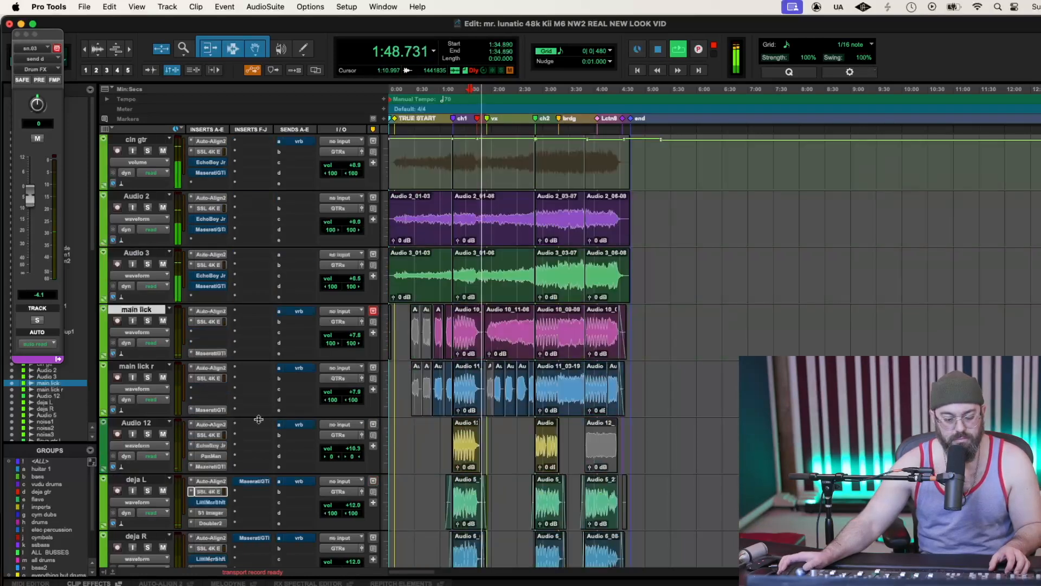
scroll(259, 419, down, 3)
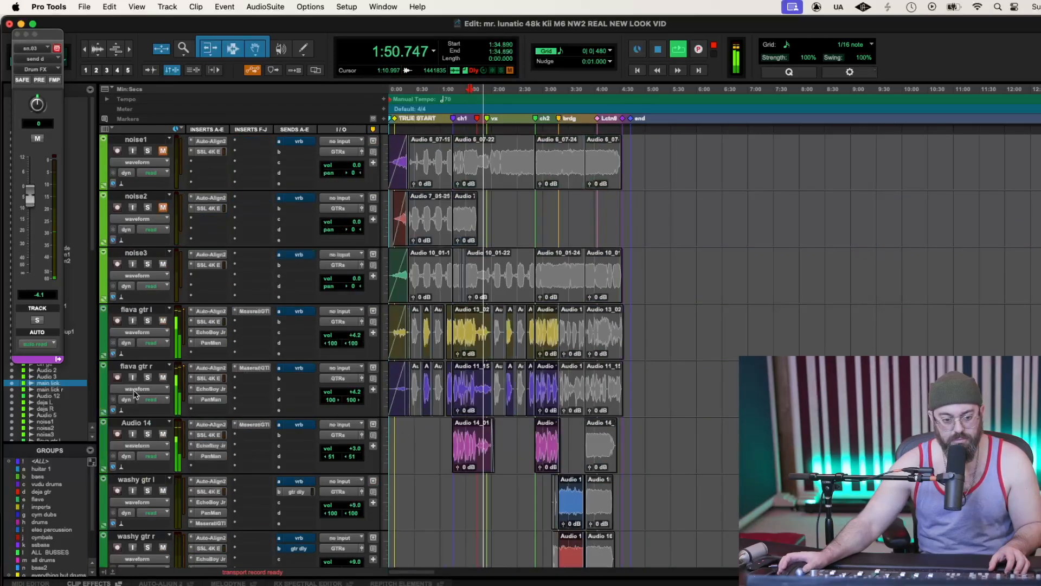
click(148, 377)
click(148, 321)
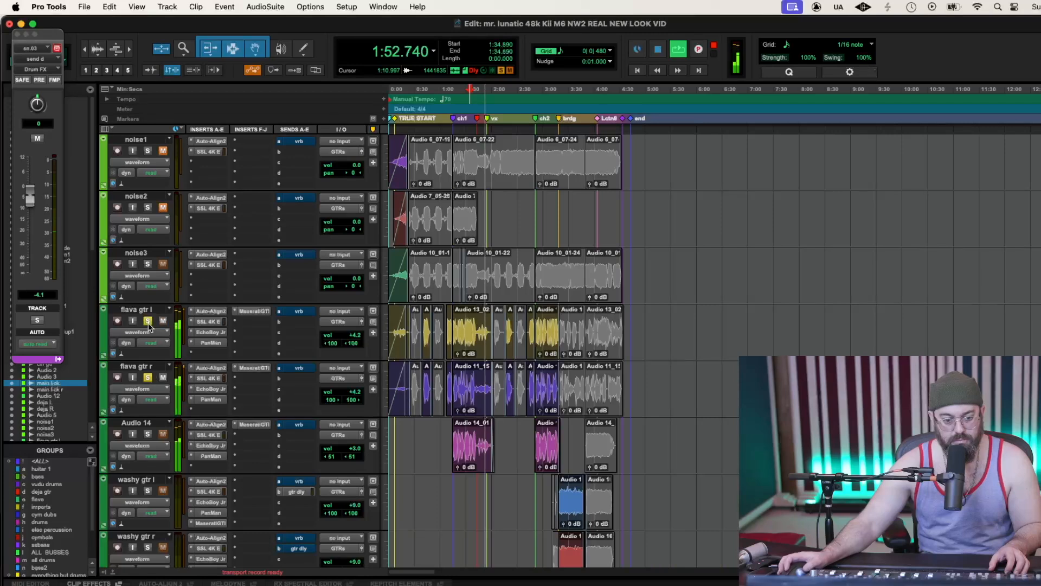
click(148, 435)
Check the SSL 4K E settings and levels on Audio 14, flava gtr r and flava gtr l, replaying from 1:34.890
click(208, 434)
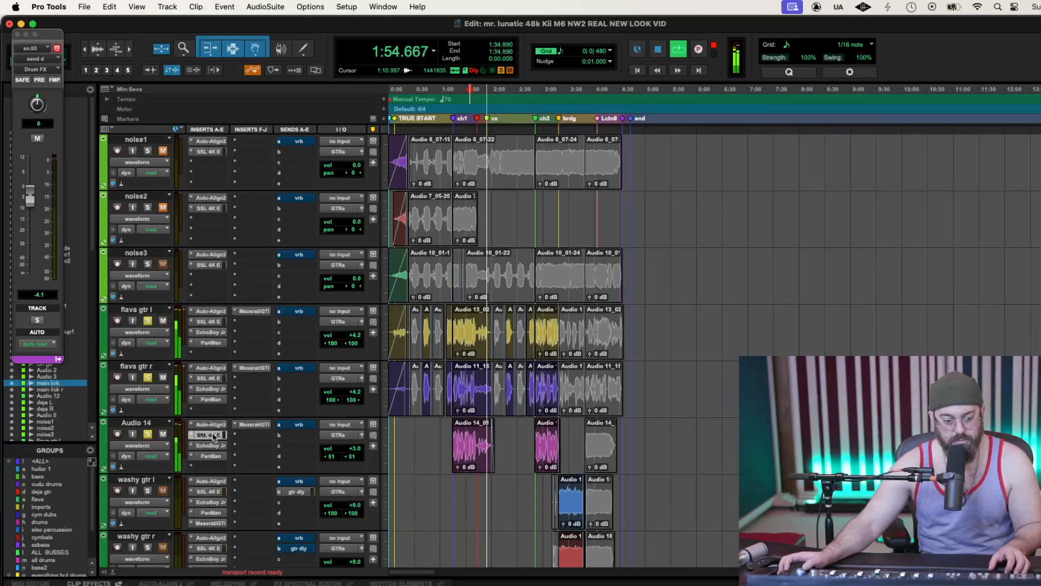
key(space)
key(space)
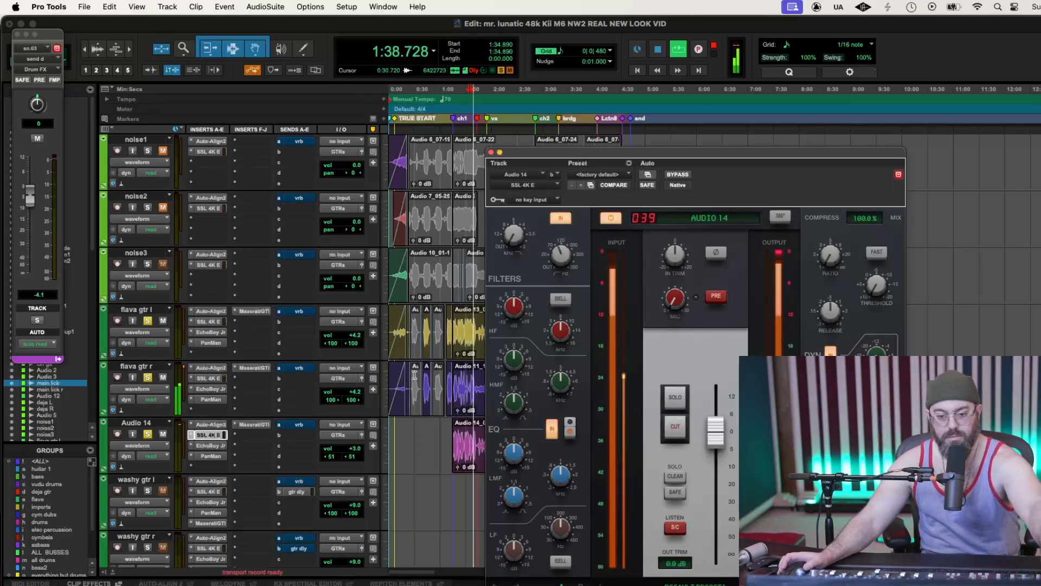
click(208, 378)
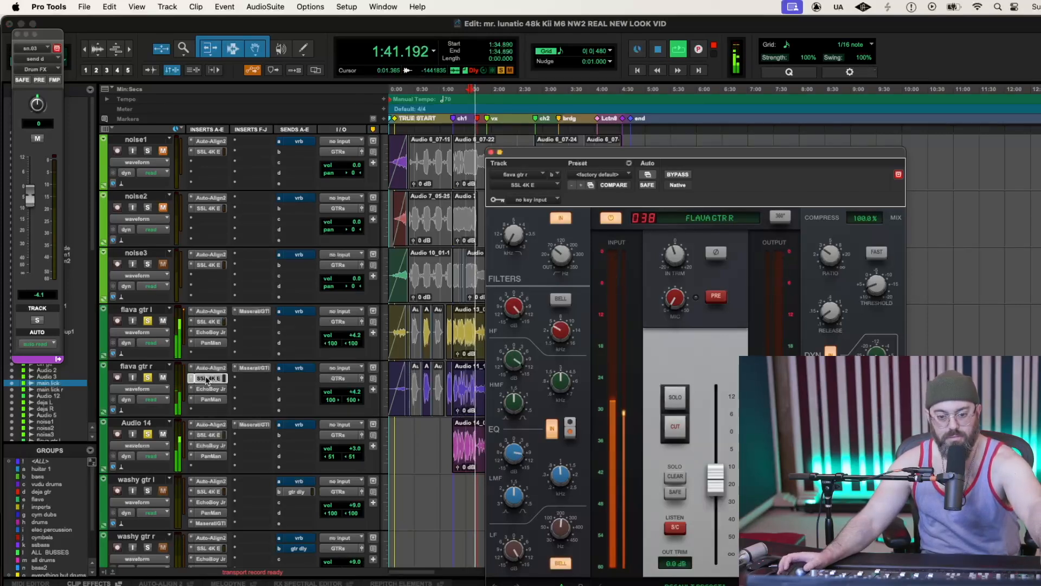
click(208, 322)
key(space)
key(space)
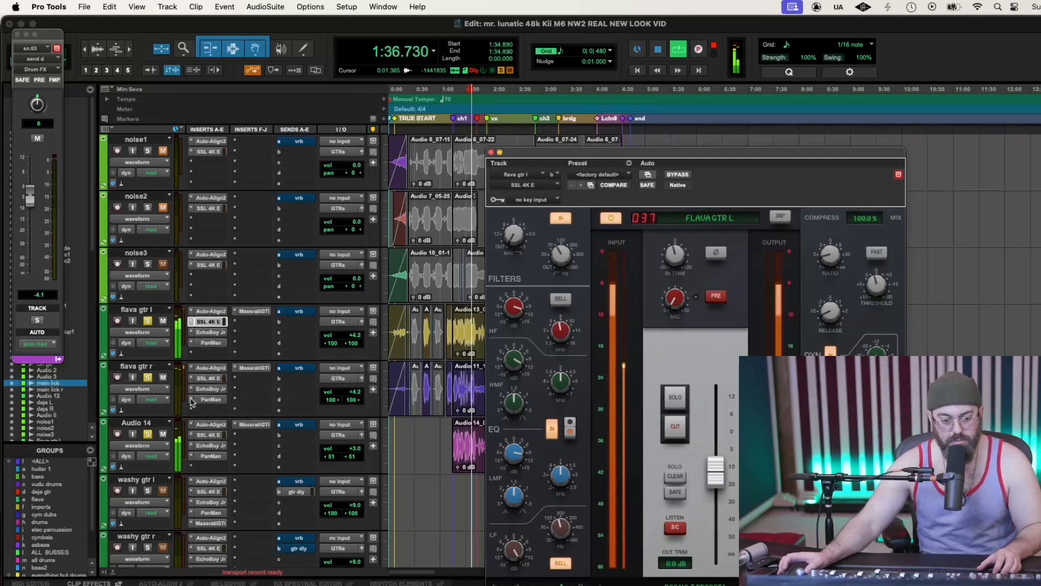
key(space)
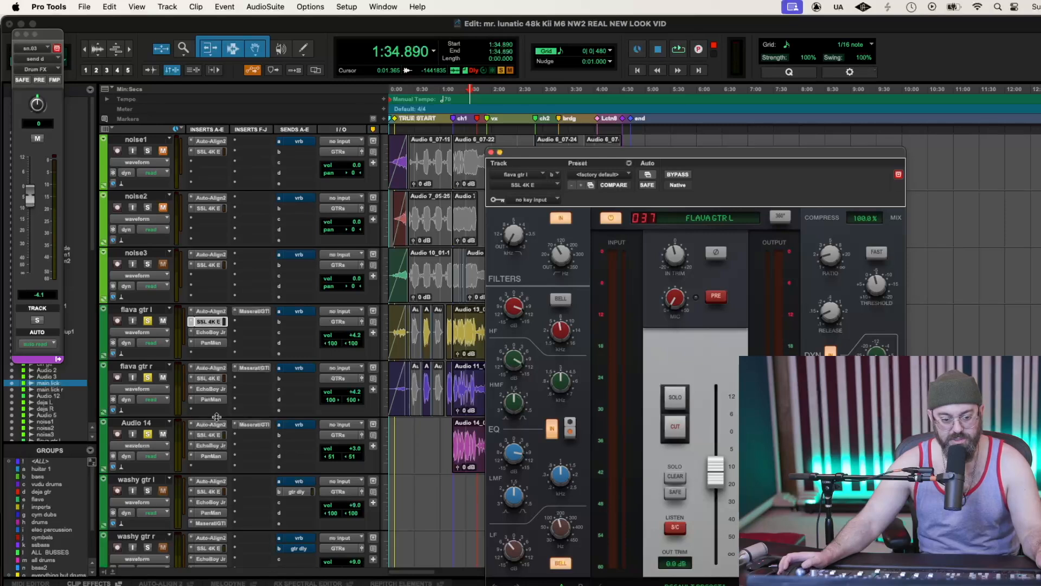
click(213, 436)
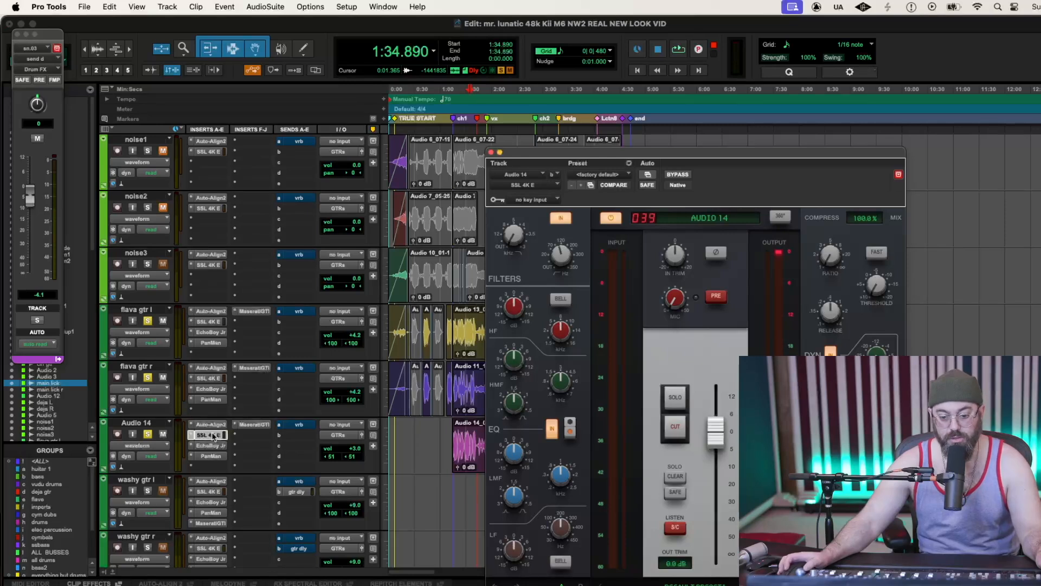
click(210, 378)
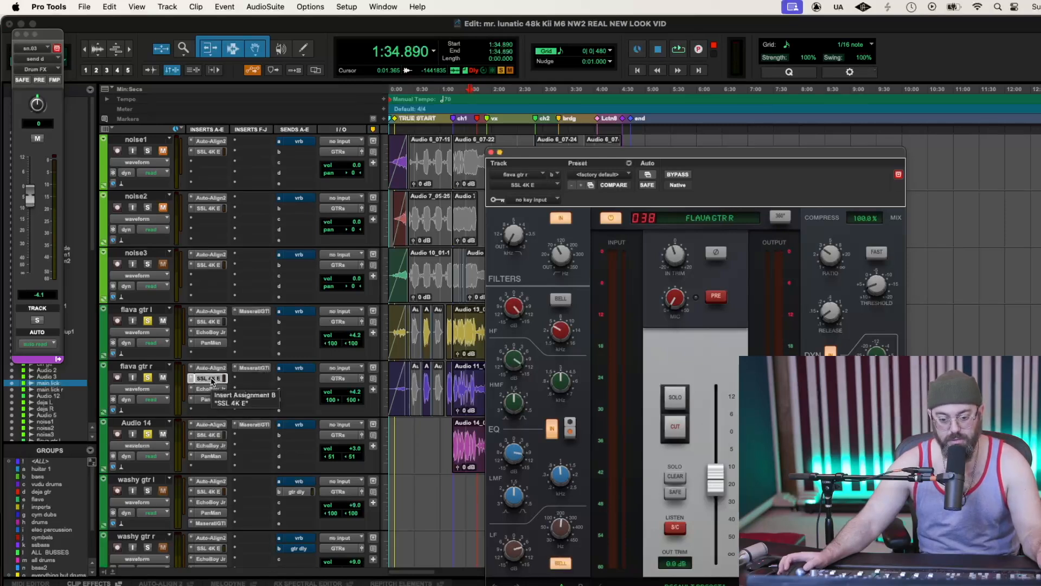
click(210, 323)
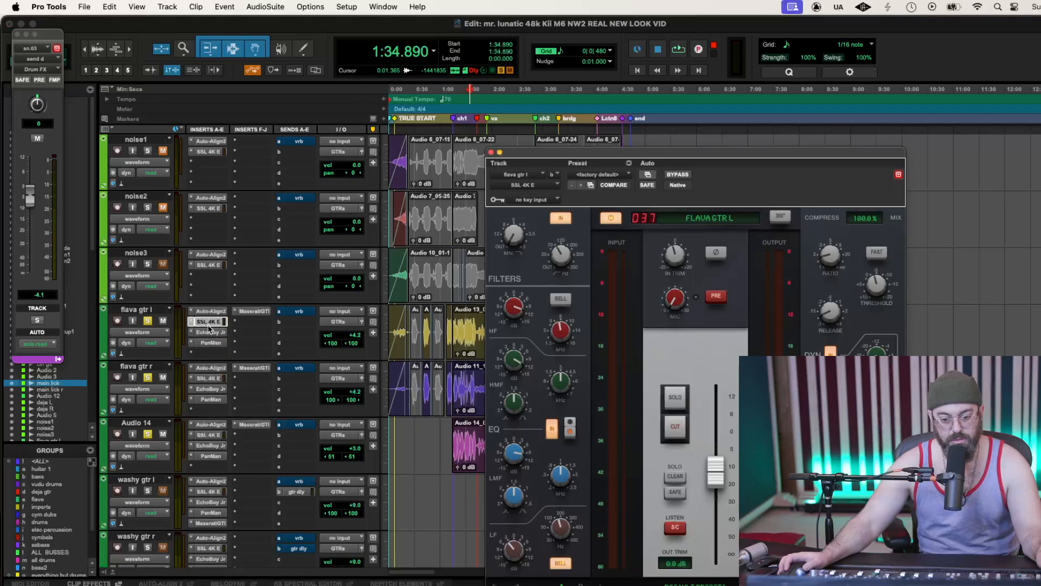
Clear the solos on flava gtr l, flava gtr r and Audio 14, replay in context and close the SSL 4K E window
click(163, 321)
key(space)
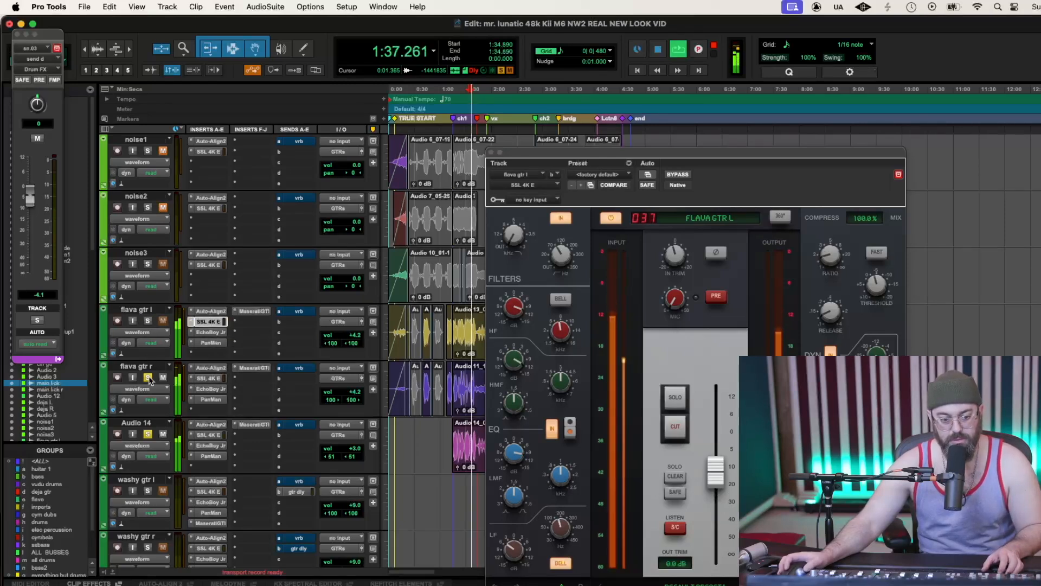
click(148, 434)
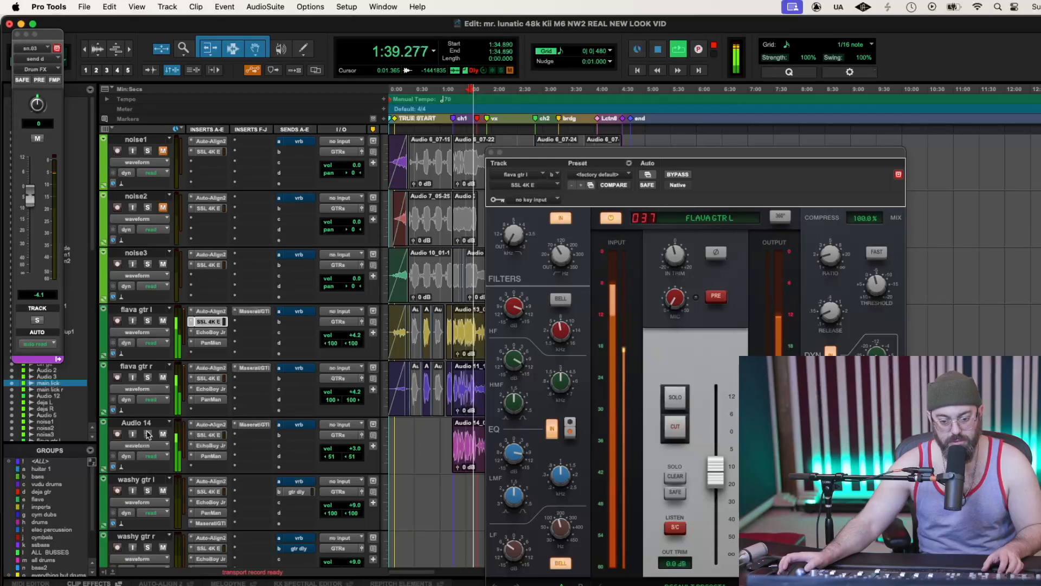
click(491, 152)
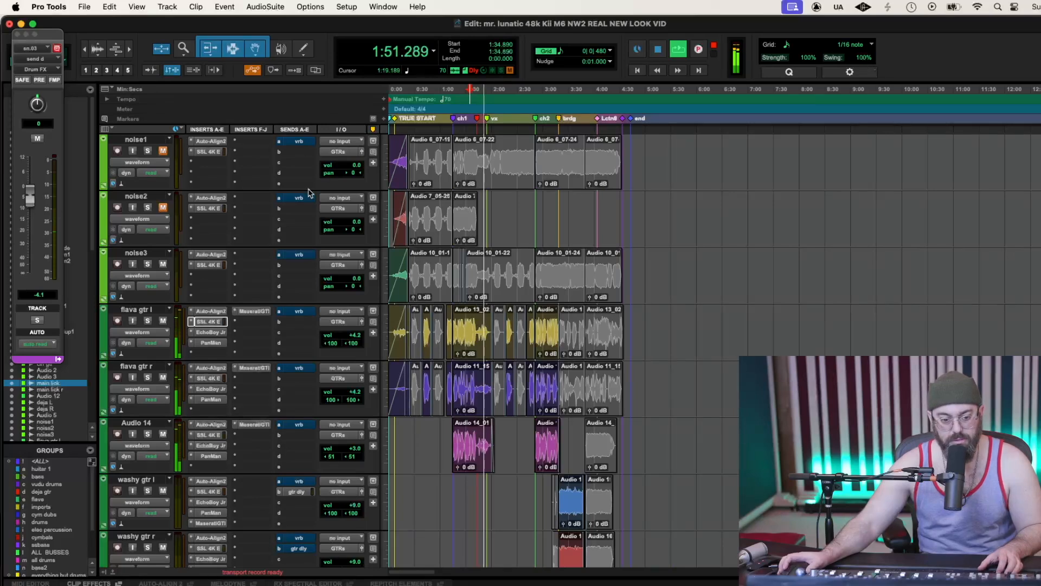
Bypass EchoBoy Jr on flava gtr l, flava gtr r and Audio 14, and replay from 1:34.890
super+click(208, 333)
super+click(210, 390)
super+click(204, 445)
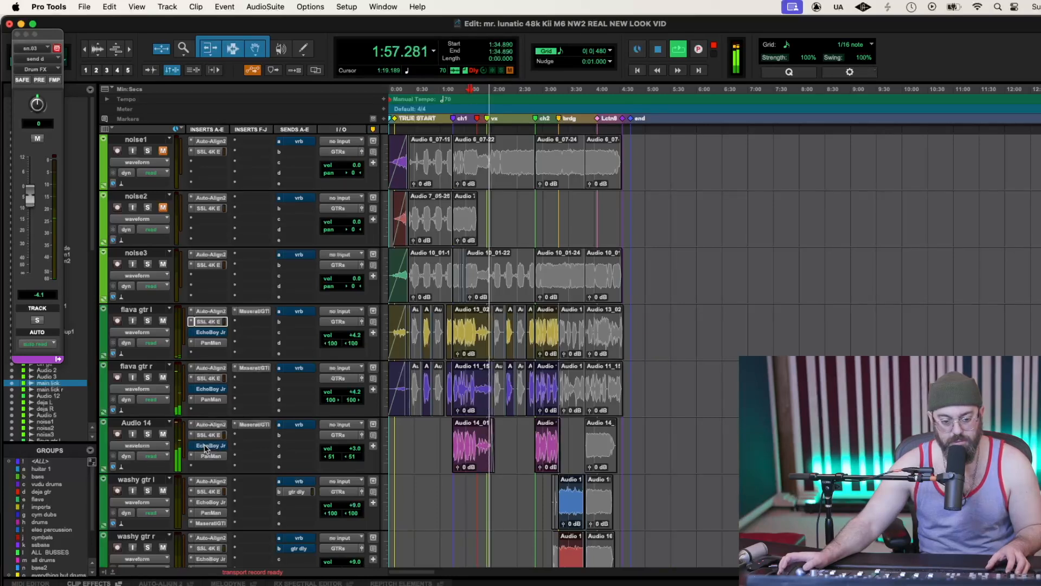
key(space)
key(space)
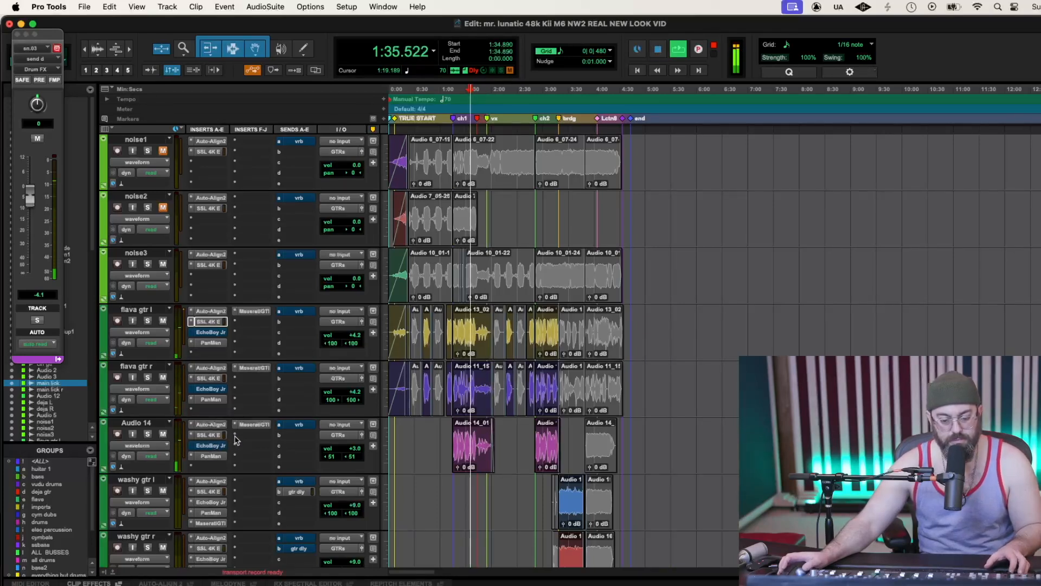
Audition Audio 14 in solo, solo flava gtr r and flava gtr l, and compare them with PanMan bypassed and active
click(147, 434)
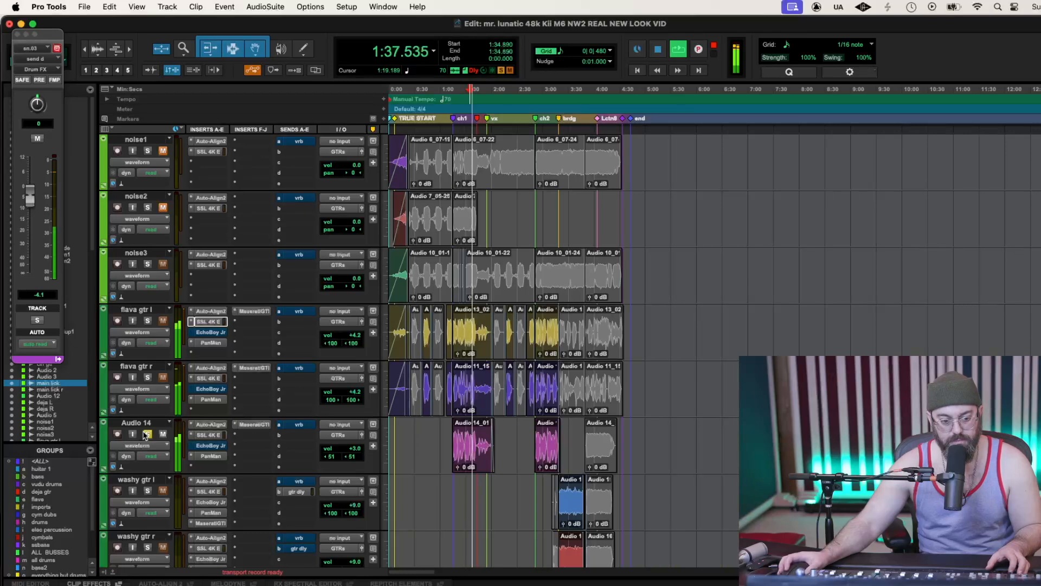
click(147, 433)
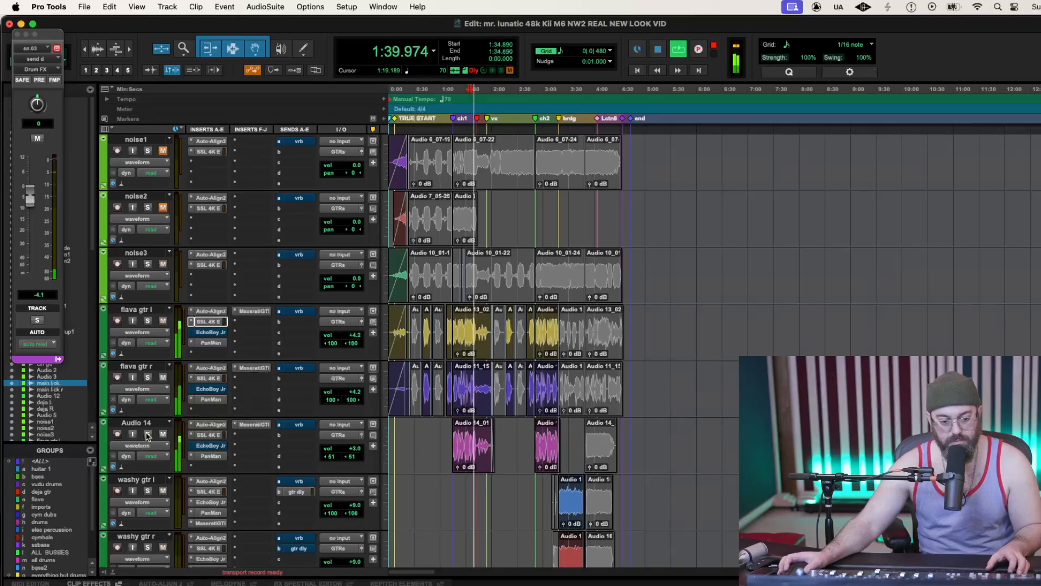
click(147, 378)
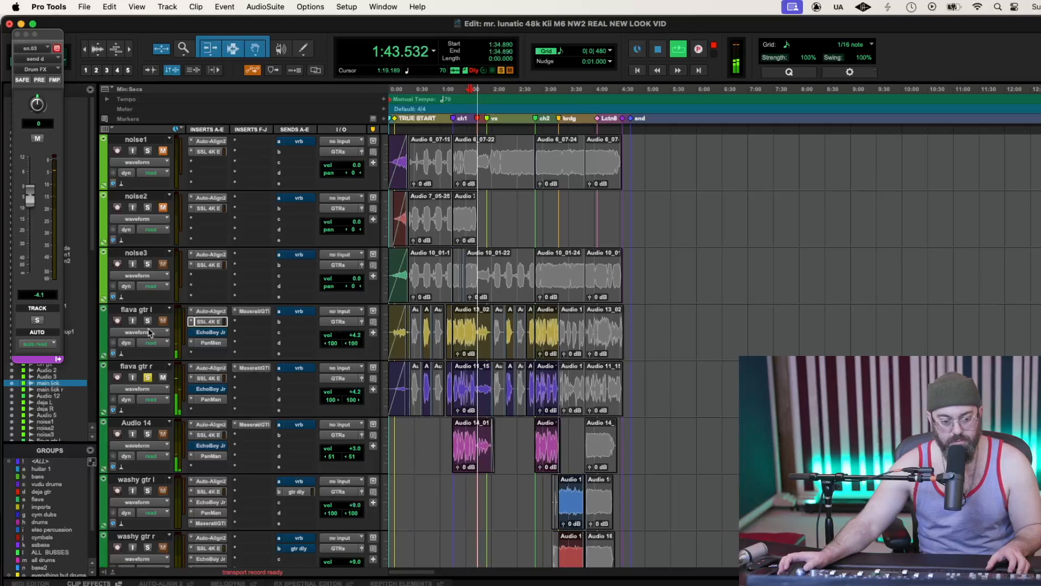
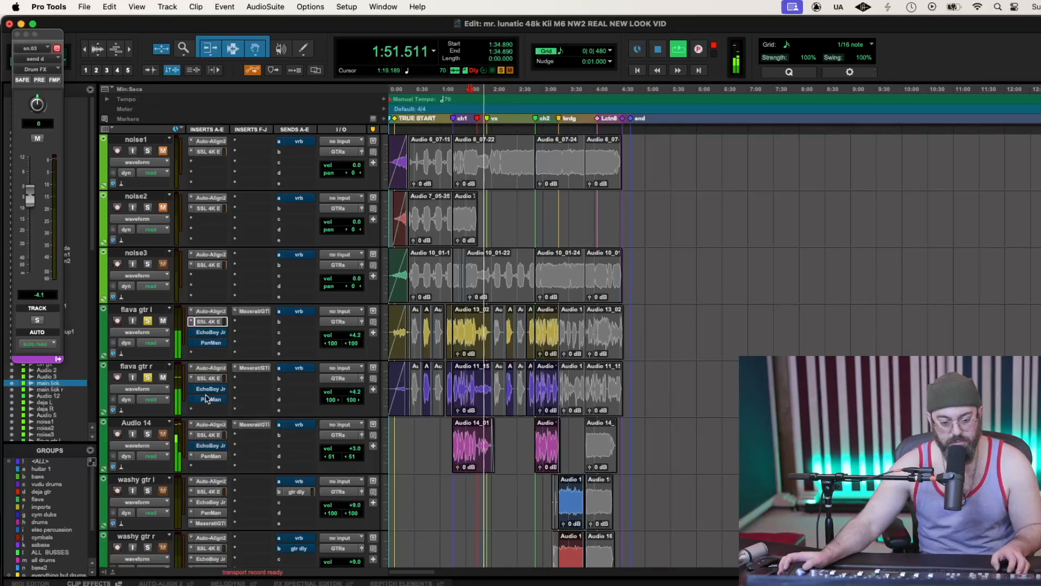
super+click(206, 345)
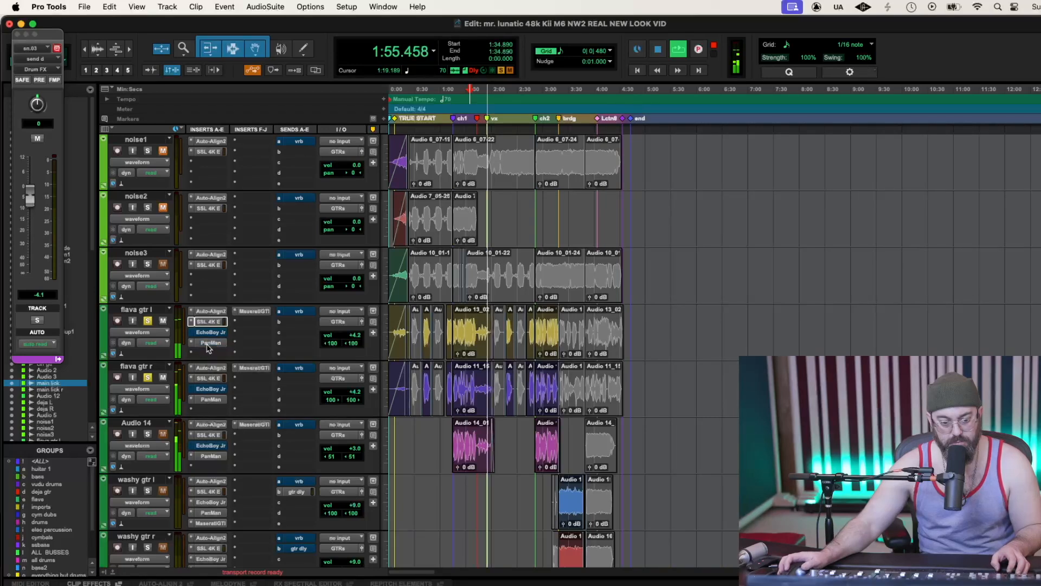
Open PanMan on flava gtr l and replay the soloed flava guitars from 1:34.890
click(206, 345)
right_click(207, 345)
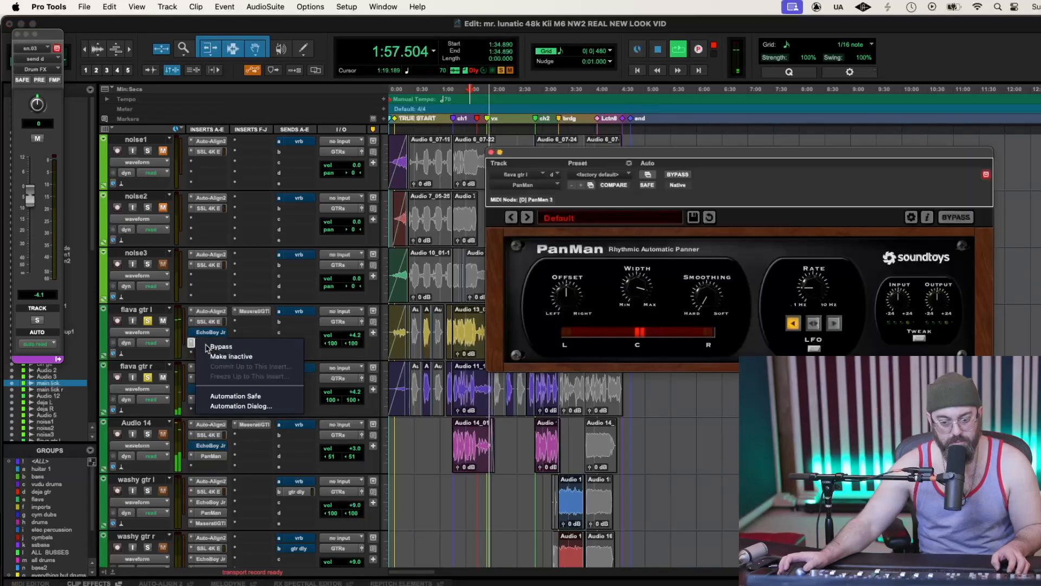
click(209, 334)
key(space)
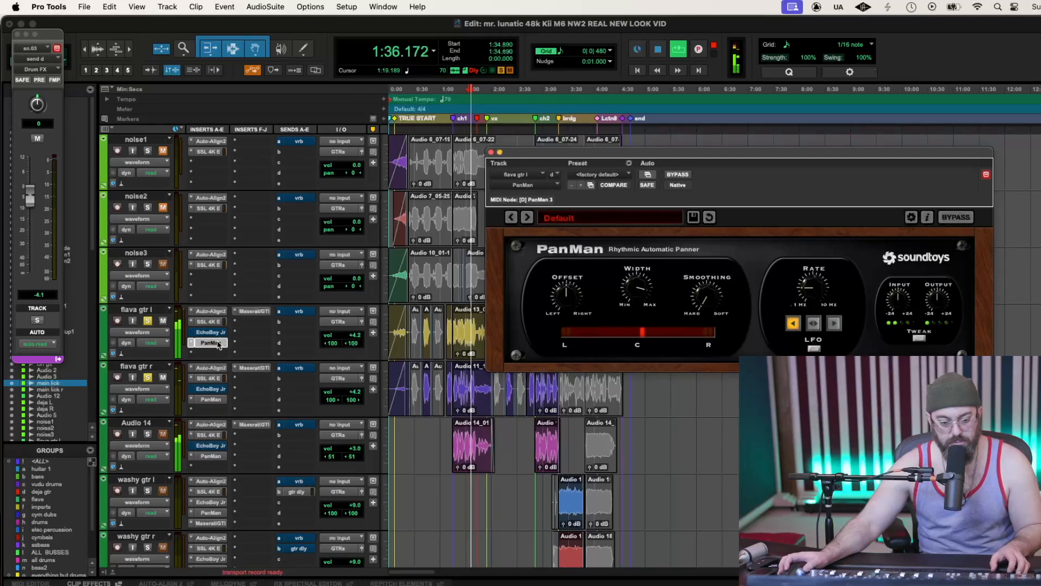
Toggle the PanMan bypass on flava gtr l and flava gtr r to compare the sound, and clear both solos
super+click(213, 401)
super+click(221, 343)
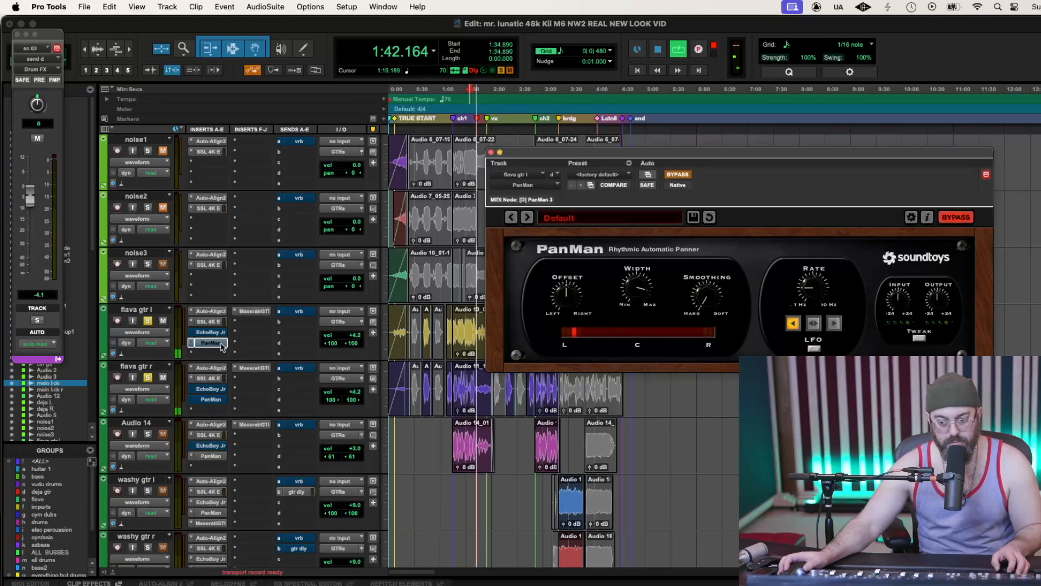
super+click(222, 344)
super+click(220, 401)
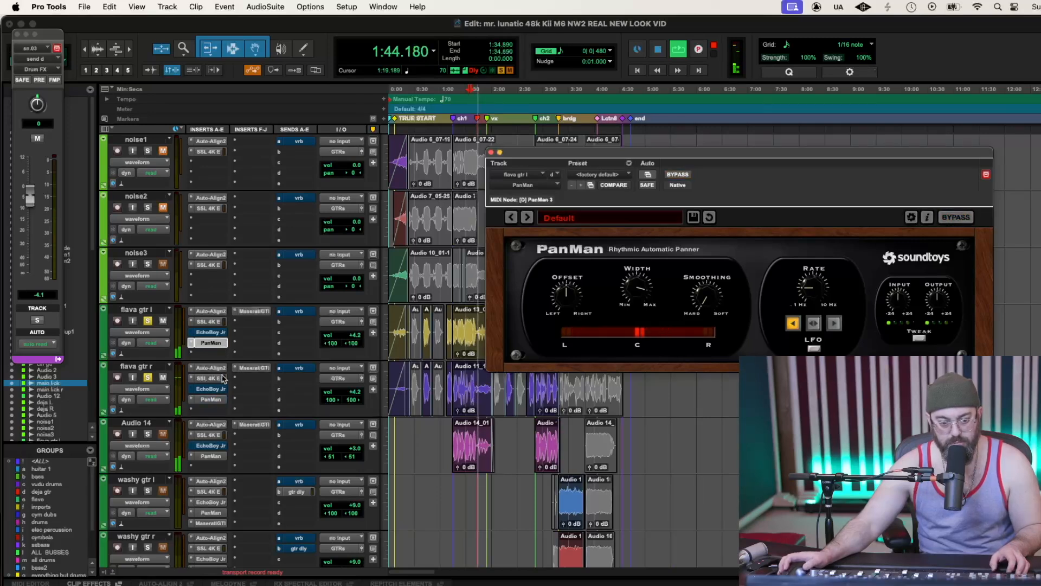
click(148, 377)
click(148, 321)
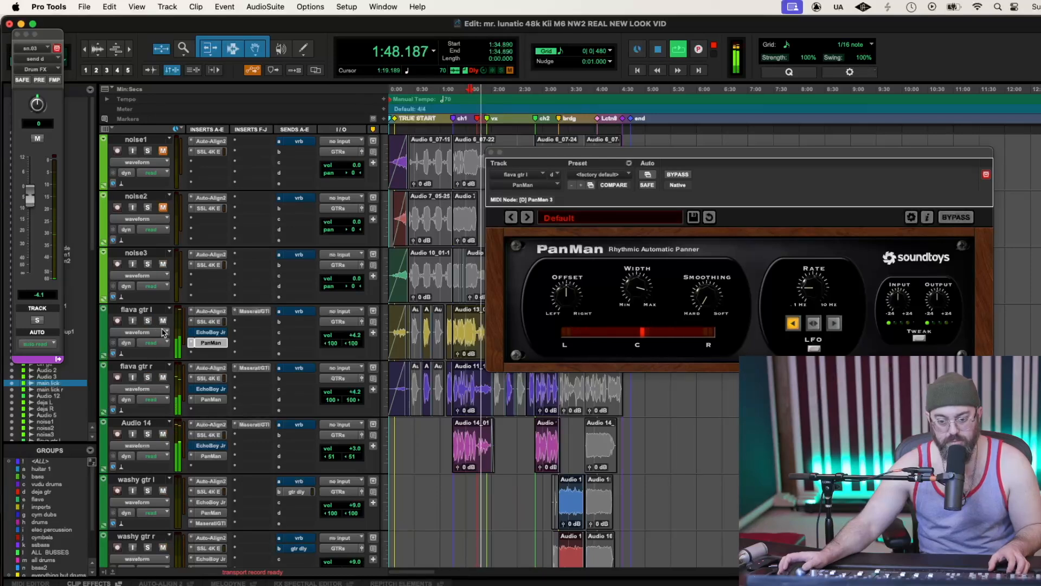
Adjust the PanMan smoothing on flava gtr l, flava gtr r and Audio 14, and close the plug-in window
drag(705, 296, 616, 319)
click(211, 400)
drag(712, 290, 712, 252)
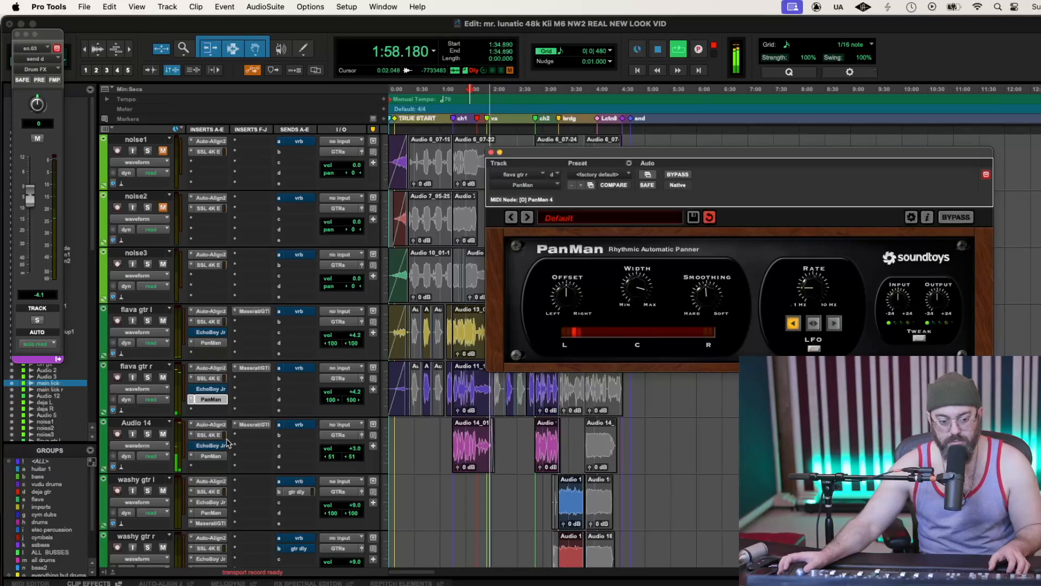
click(211, 456)
drag(714, 286, 715, 263)
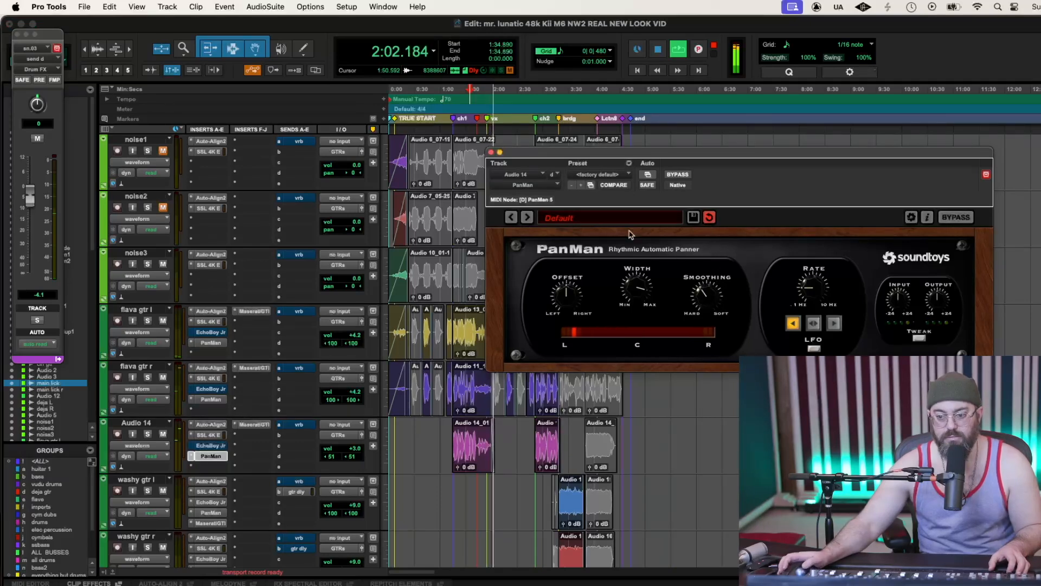
click(492, 152)
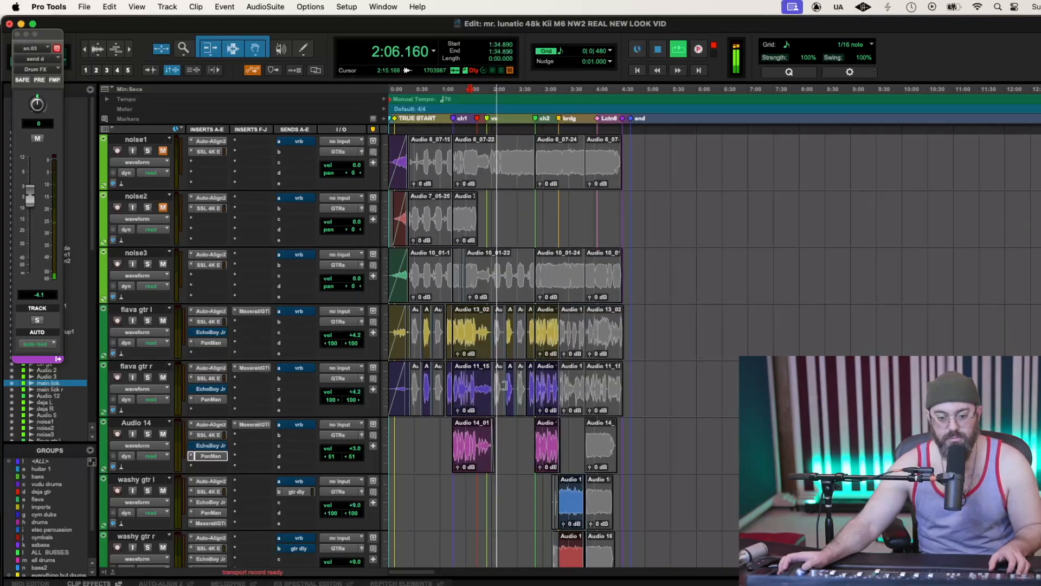
Display the volume automation of Audio 3 and raise the track's volume to +8.9 dB
scroll(678, 398, up, 5)
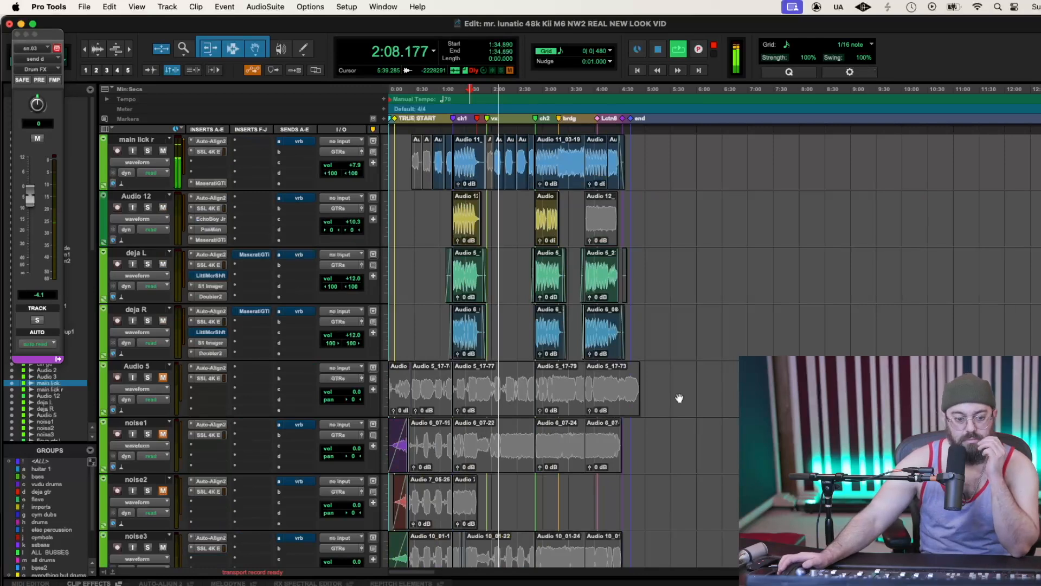
scroll(680, 398, up, 2)
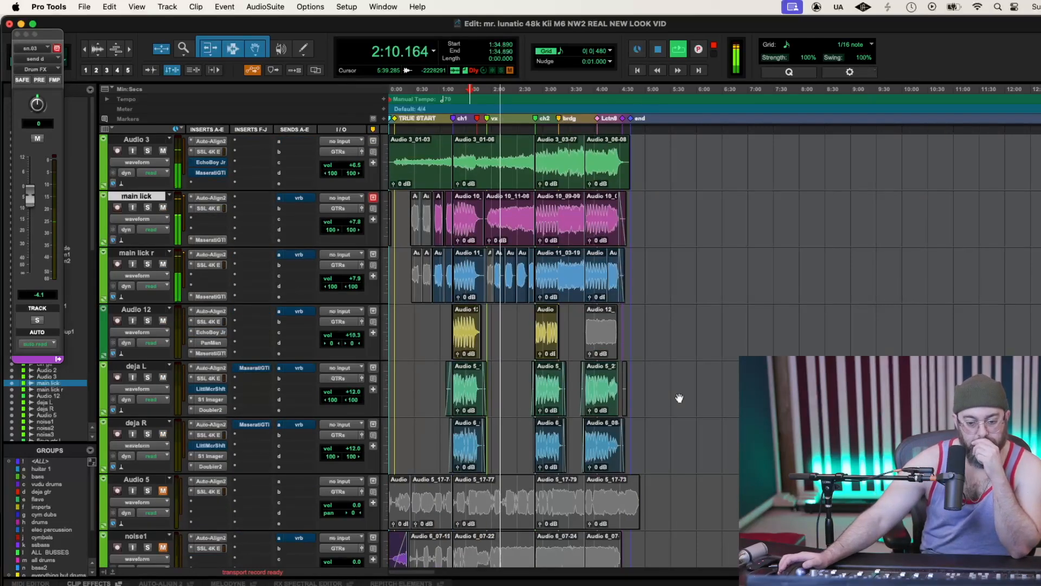
scroll(679, 398, up, 2)
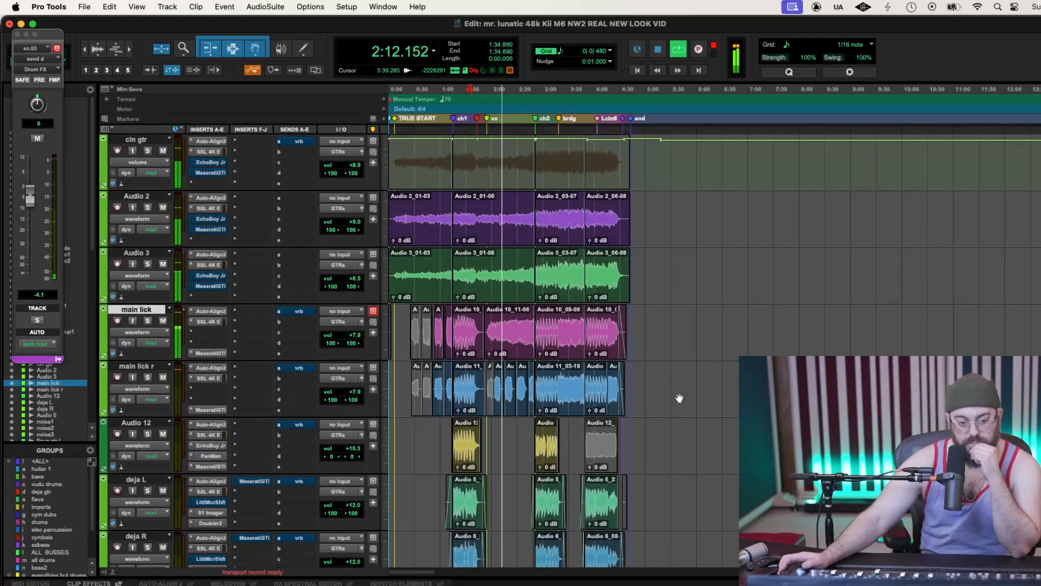
scroll(679, 398, up, 1)
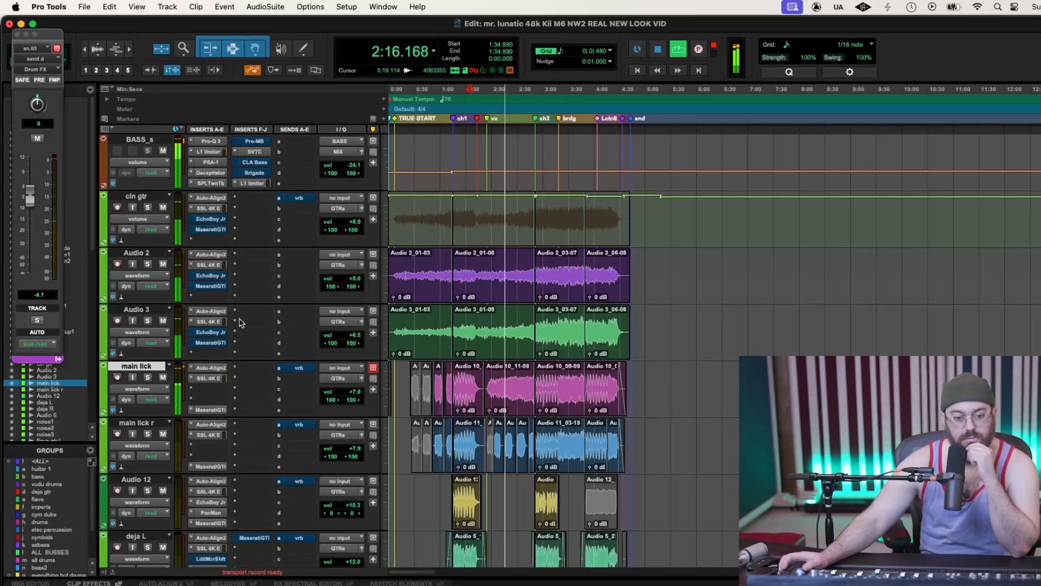
click(149, 332)
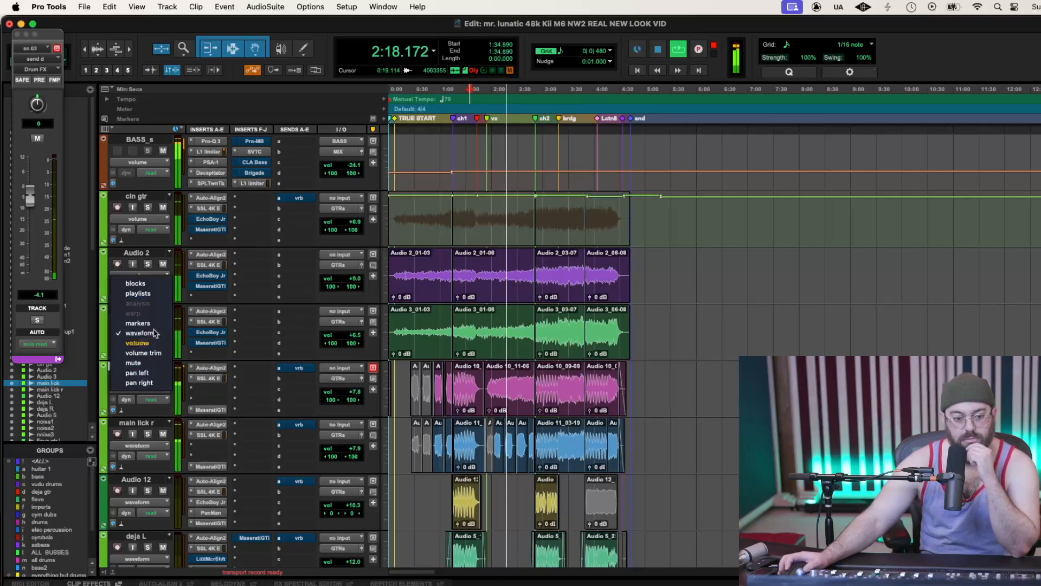
click(156, 344)
drag(768, 308, 767, 307)
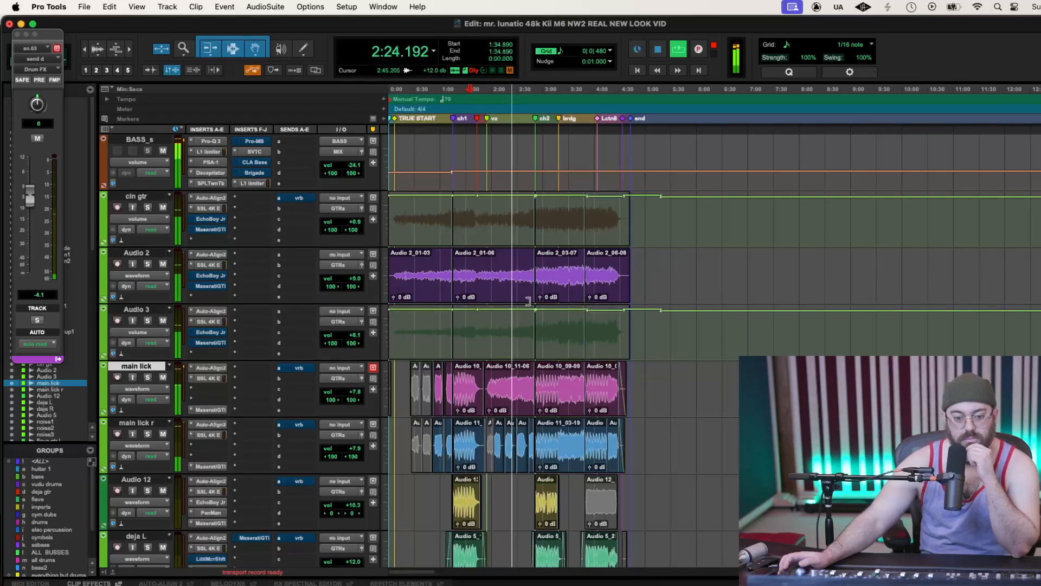
drag(814, 306, 814, 305)
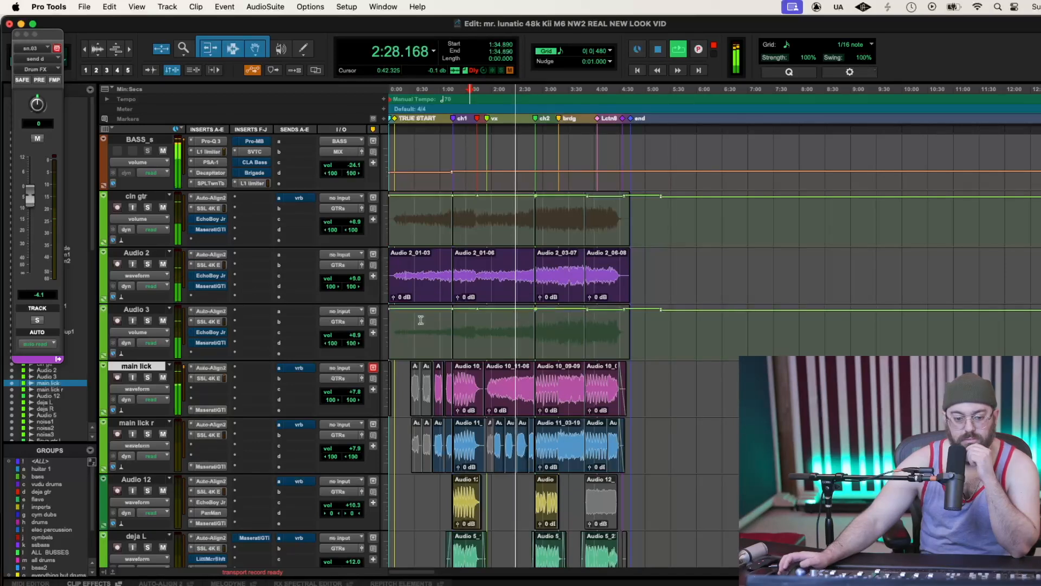
Try output fader levels in the SSL 4K E on Audio 3, settle at about 2 dB and close its window
click(219, 323)
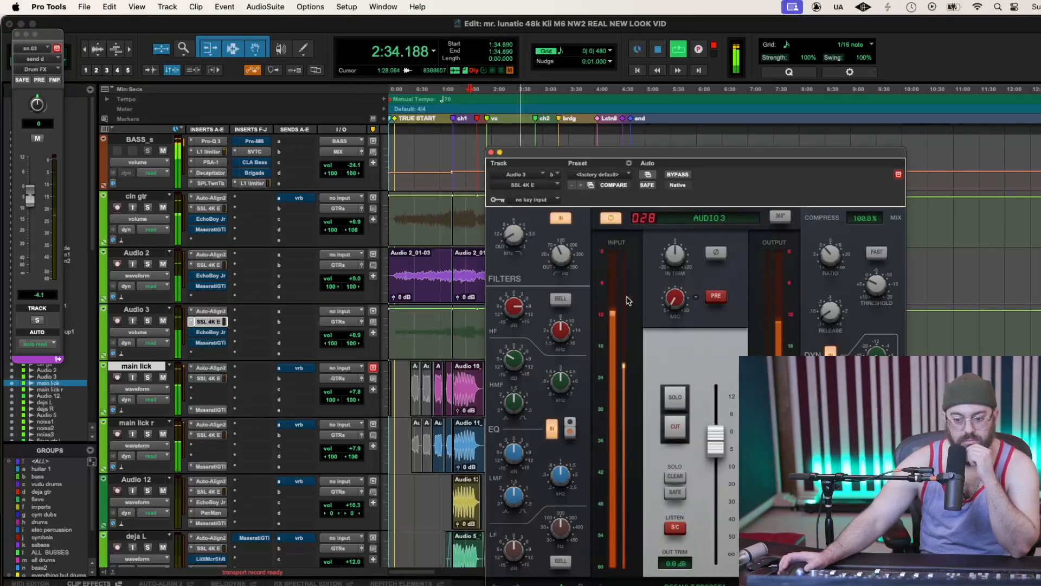
mouse_move(715, 436)
mouse_down()
mouse_move(718, 443)
mouse_move(723, 433)
mouse_up()
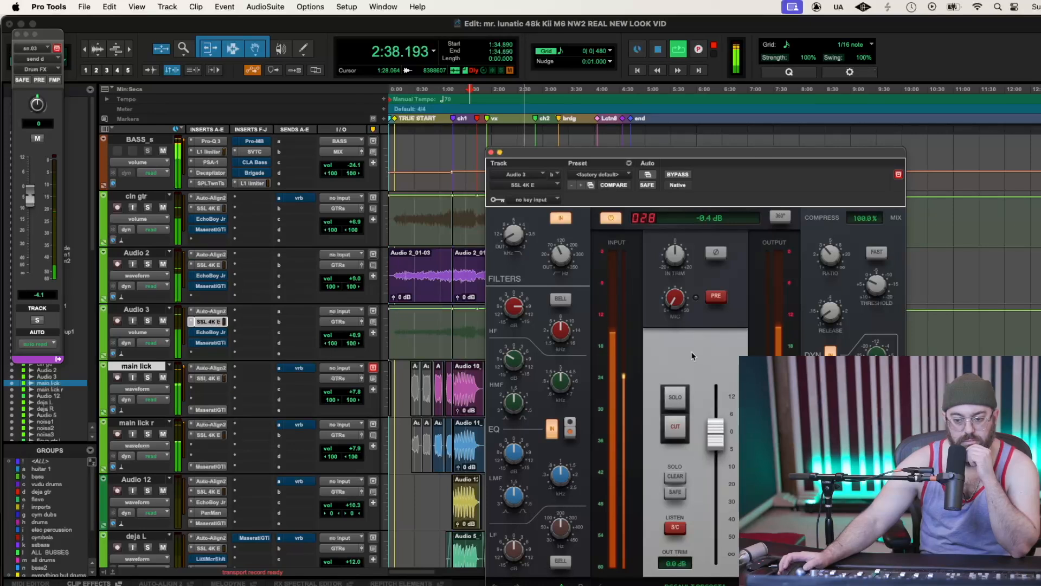
drag(724, 431, 713, 410)
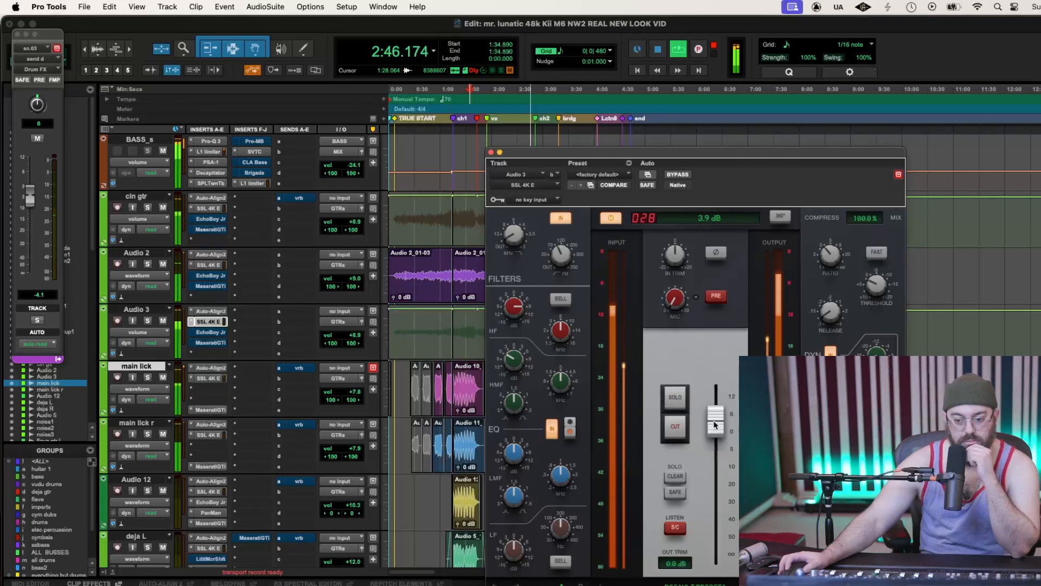
drag(715, 424, 719, 416)
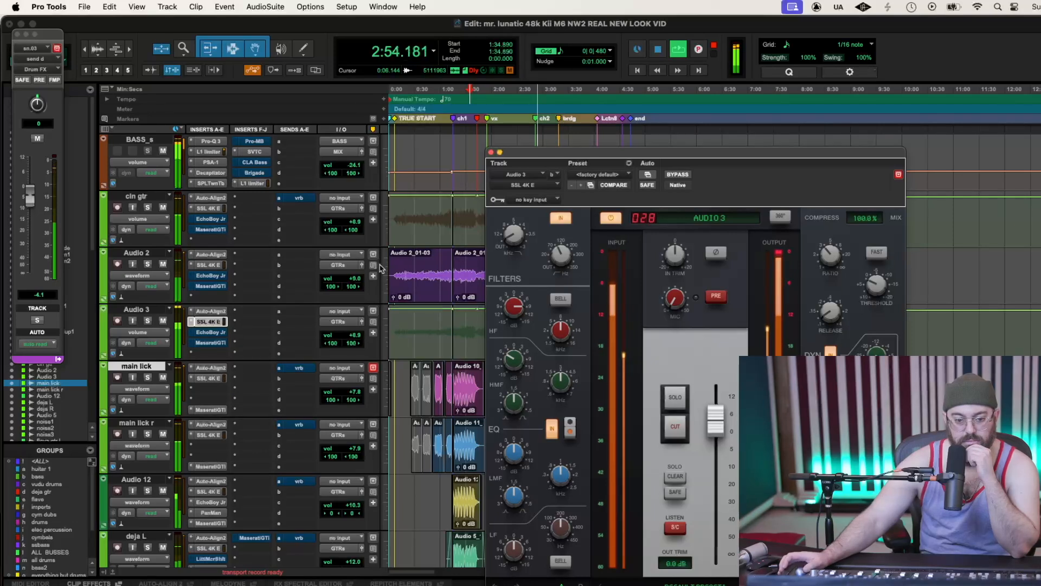
drag(716, 422, 716, 436)
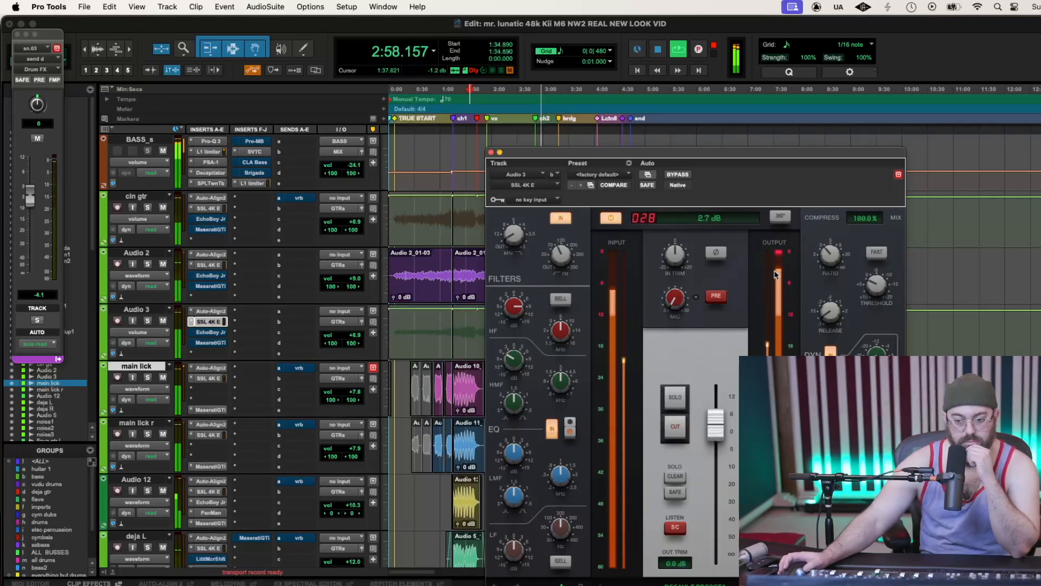
drag(716, 415, 716, 421)
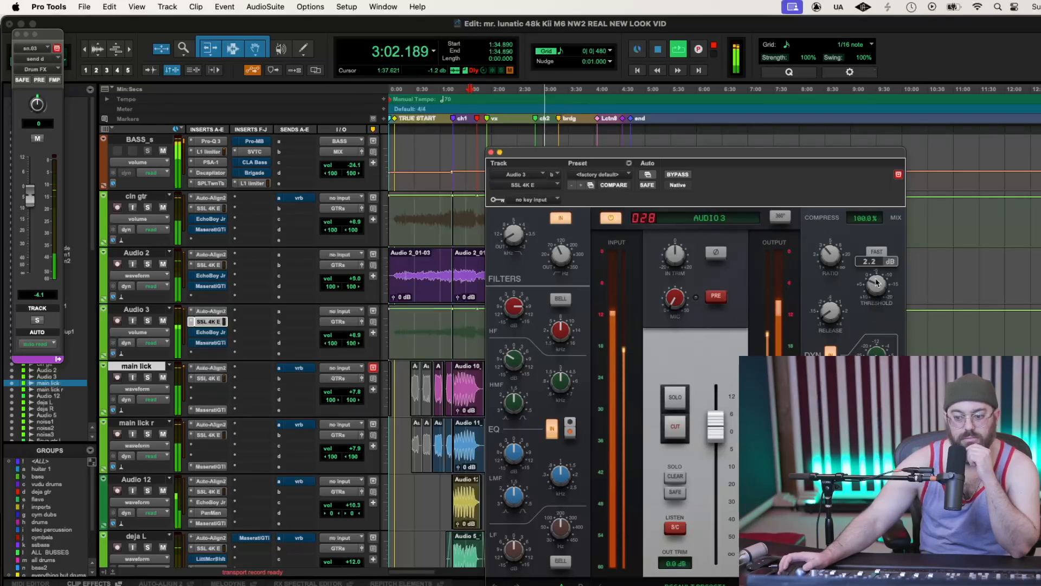
click(491, 153)
Raise the SSL 4K E output fader on Audio 2 to about 3.1 dB
click(208, 265)
drag(716, 445, 720, 424)
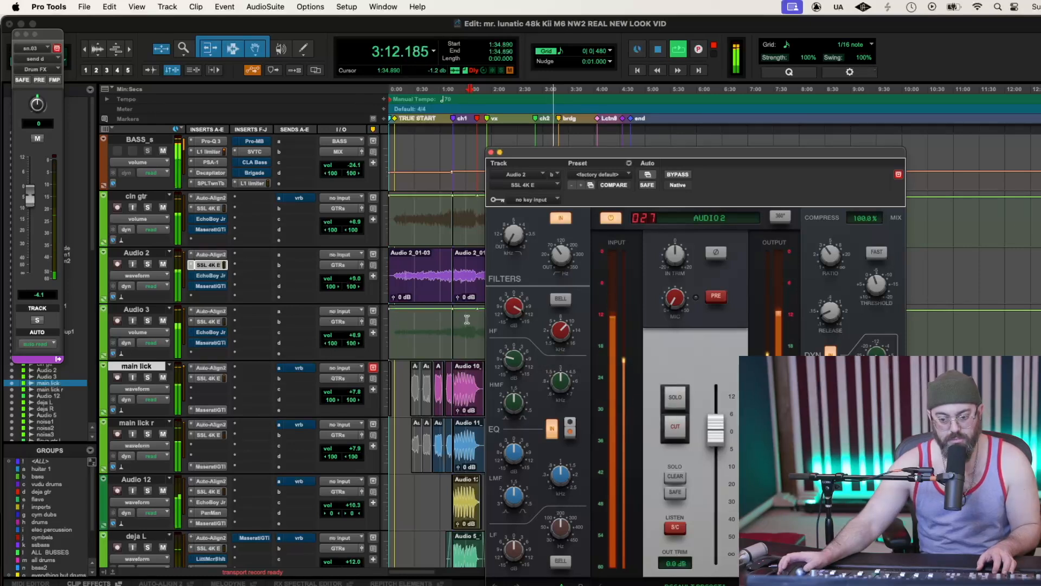
drag(716, 429, 721, 415)
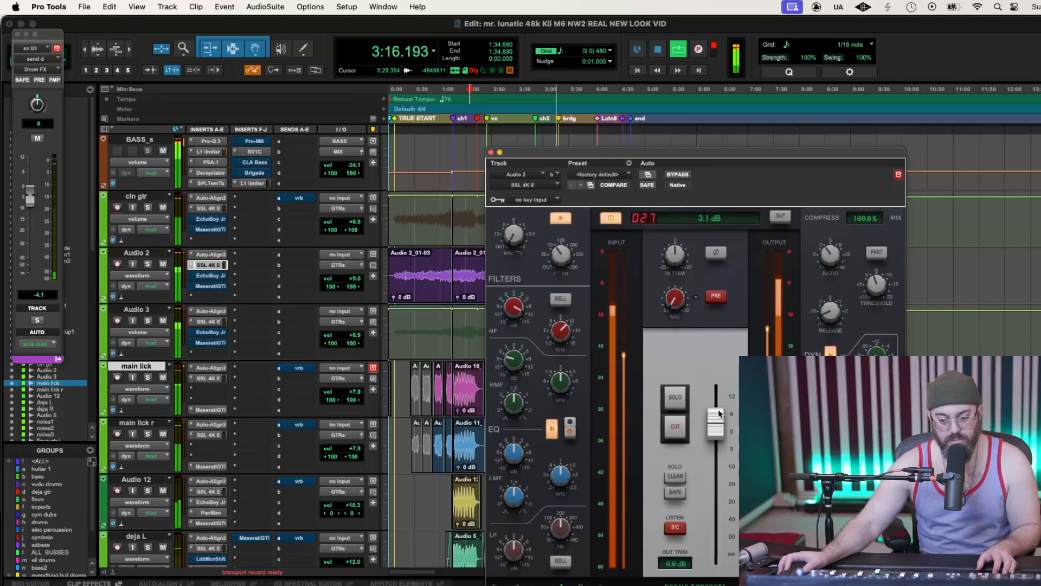
Raise the SSL 4K E output fader on cln gtr to about 3 dB
click(208, 208)
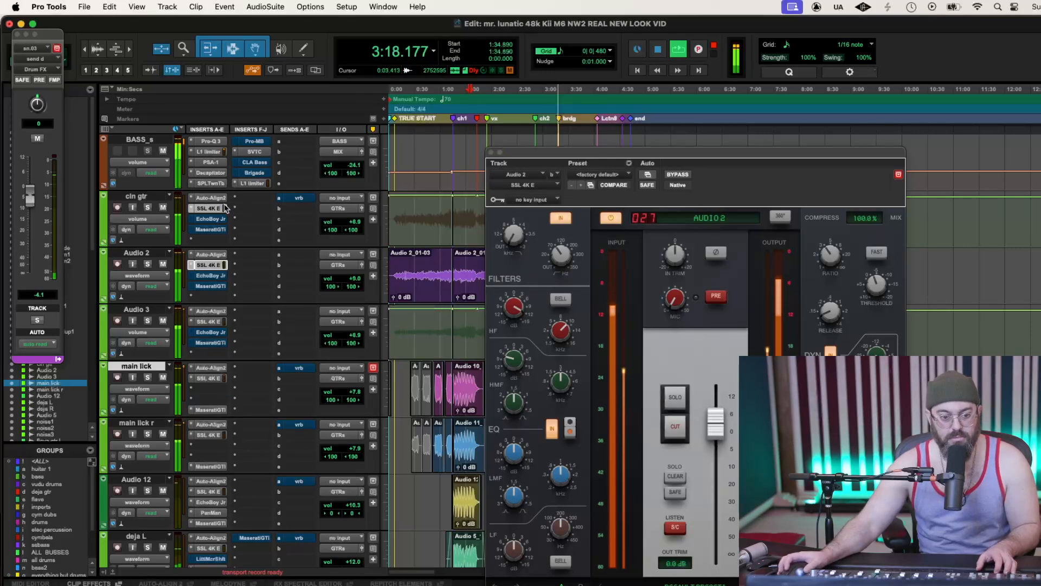
drag(716, 432, 717, 425)
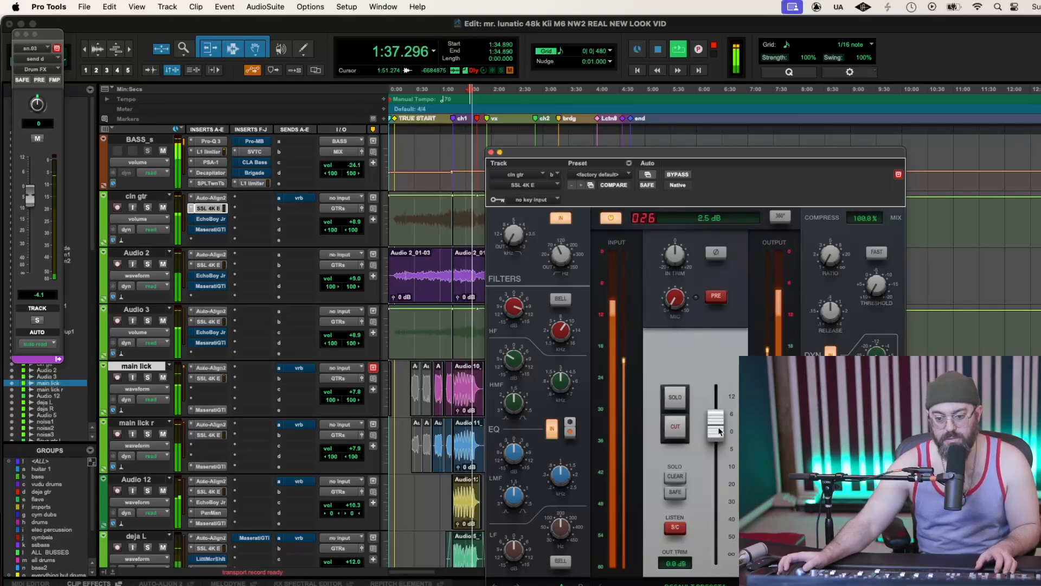
drag(707, 417, 713, 416)
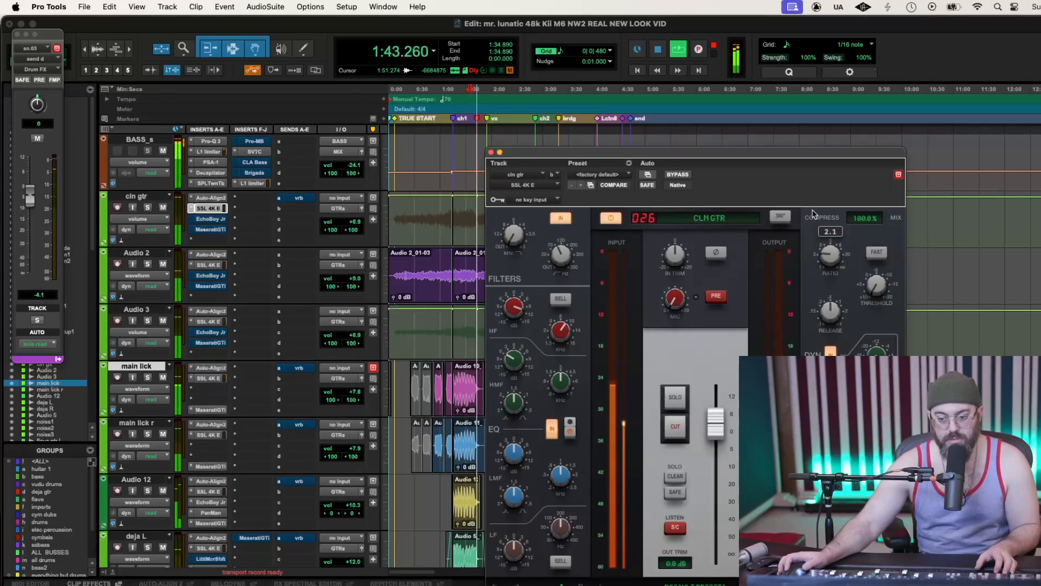
Replay from 1:34.890 while adjusting the cln gtr SSL 4K E compressor threshold and setting its release to 0.11 s
key(space)
key(space)
mouse_move(868, 290)
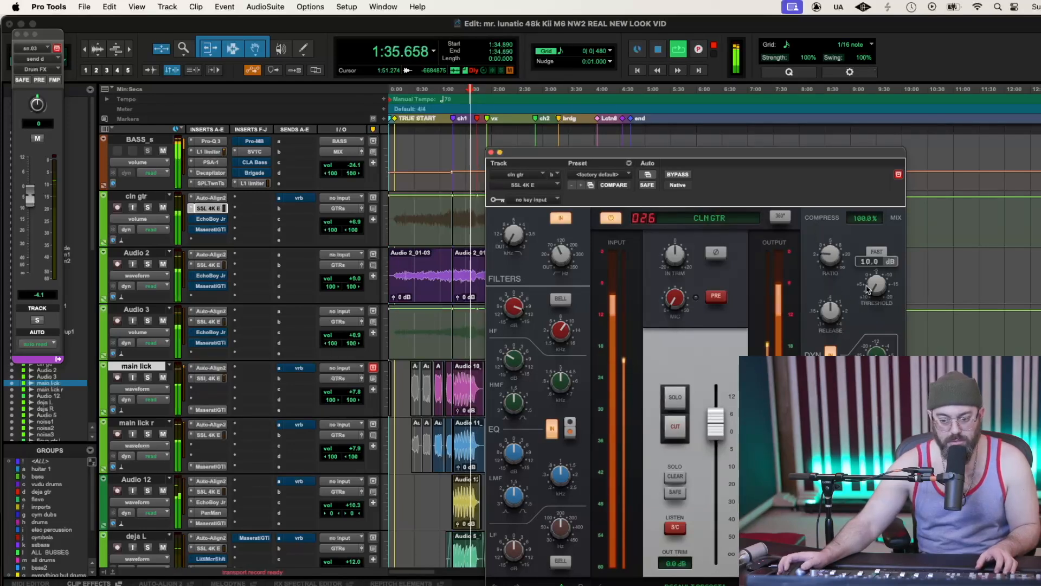
drag(870, 291, 864, 263)
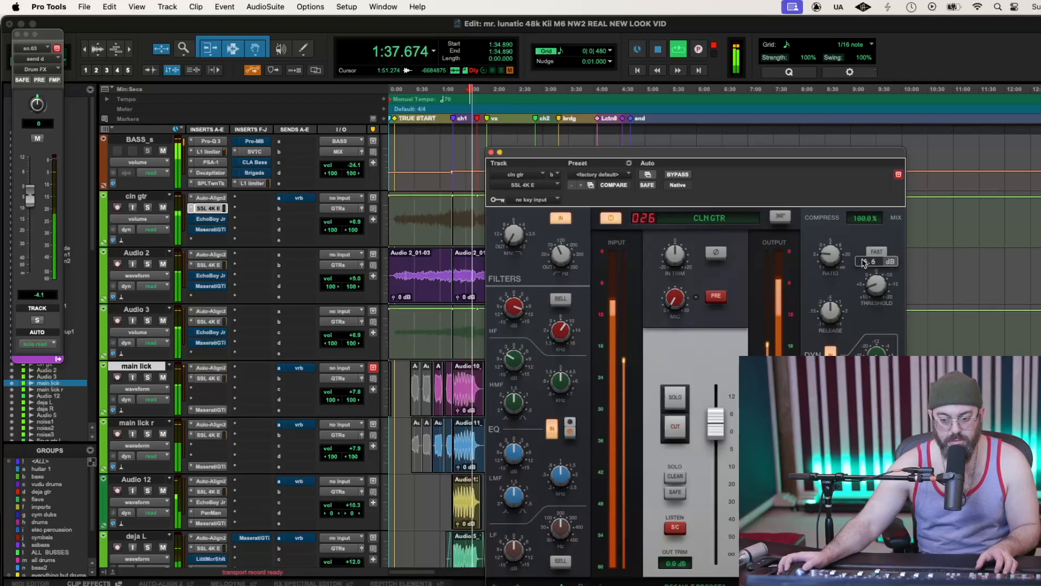
mouse_move(830, 310)
drag(834, 349, 836, 364)
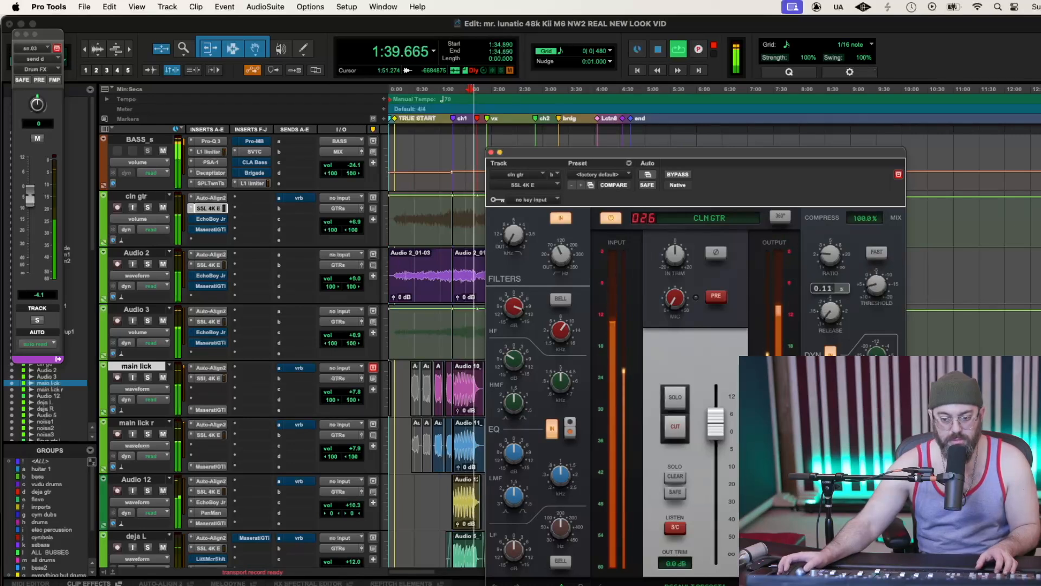
Nudge the cln gtr output fader up slightly, replay from 1:34.890 and bring the whole SSL 4K E window into view
drag(720, 419, 720, 417)
key(space)
key(space)
drag(581, 155, 454, 108)
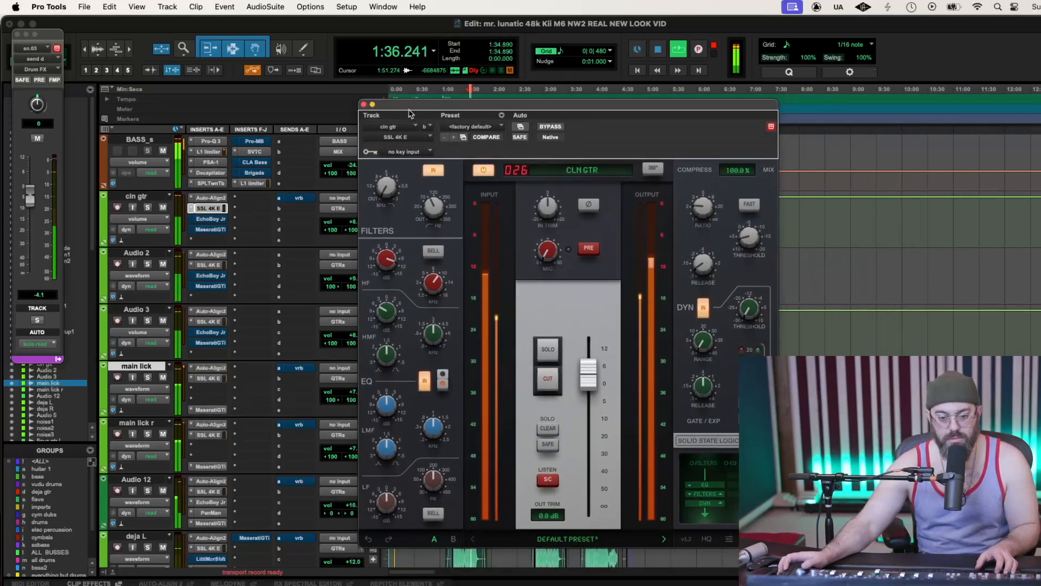
Close the cln gtr SSL 4K E window and look through the guitar, vocal, effect-return and master tracks during playback
click(364, 105)
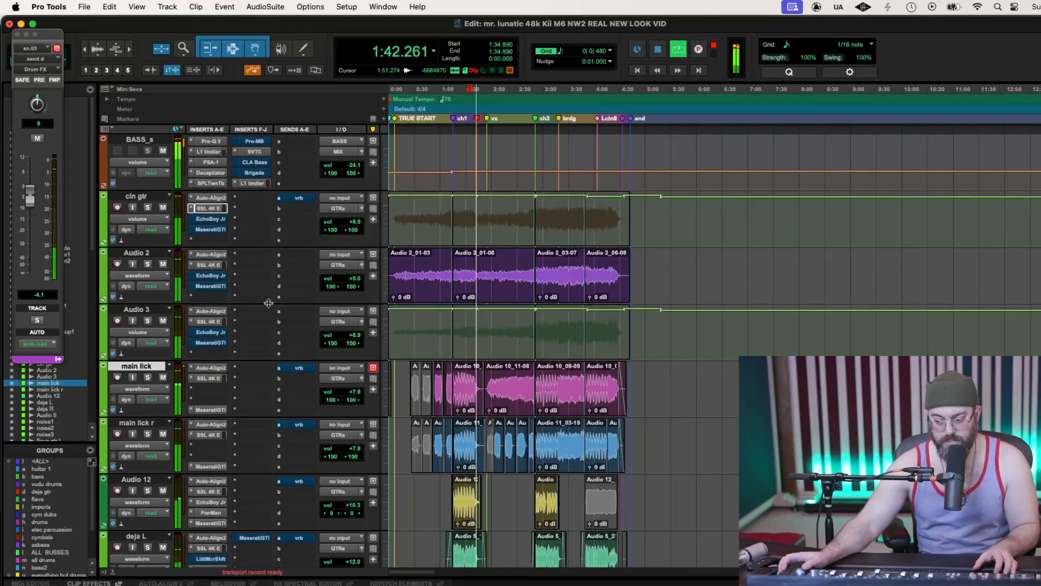
scroll(268, 303, down, 10)
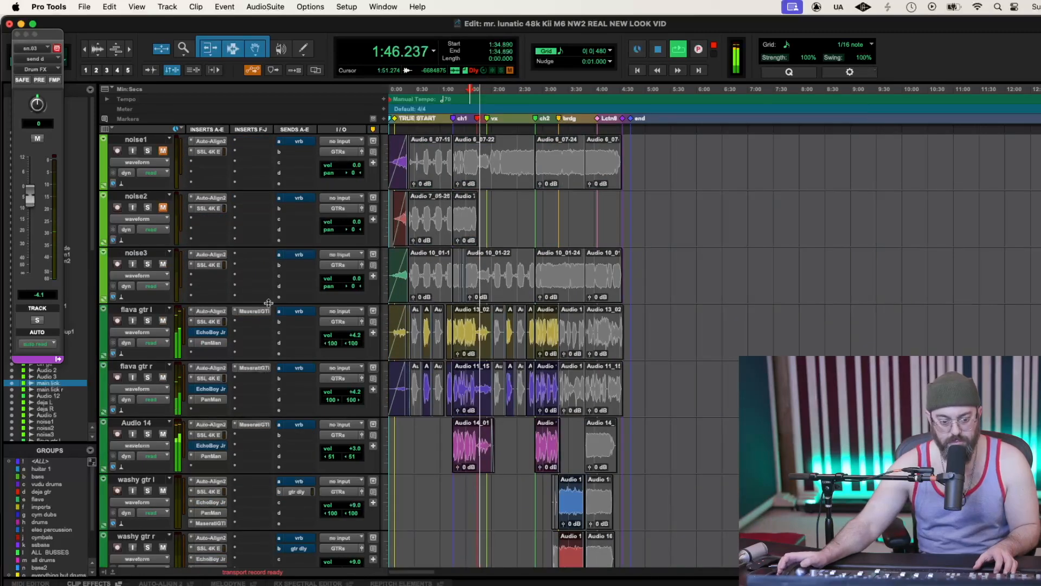
scroll(269, 303, down, 3)
scroll(268, 302, down, 15)
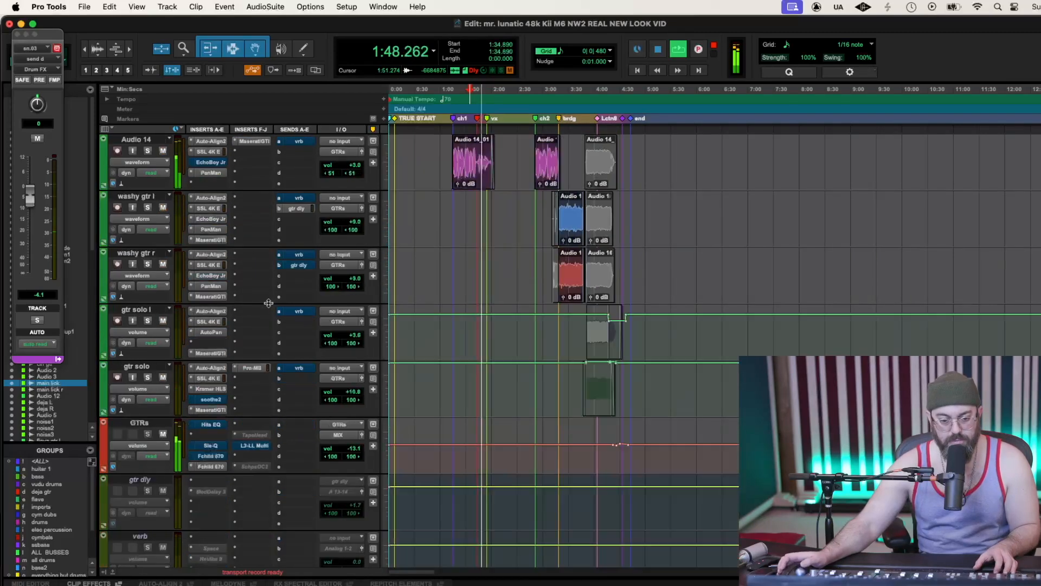
scroll(269, 302, up, 15)
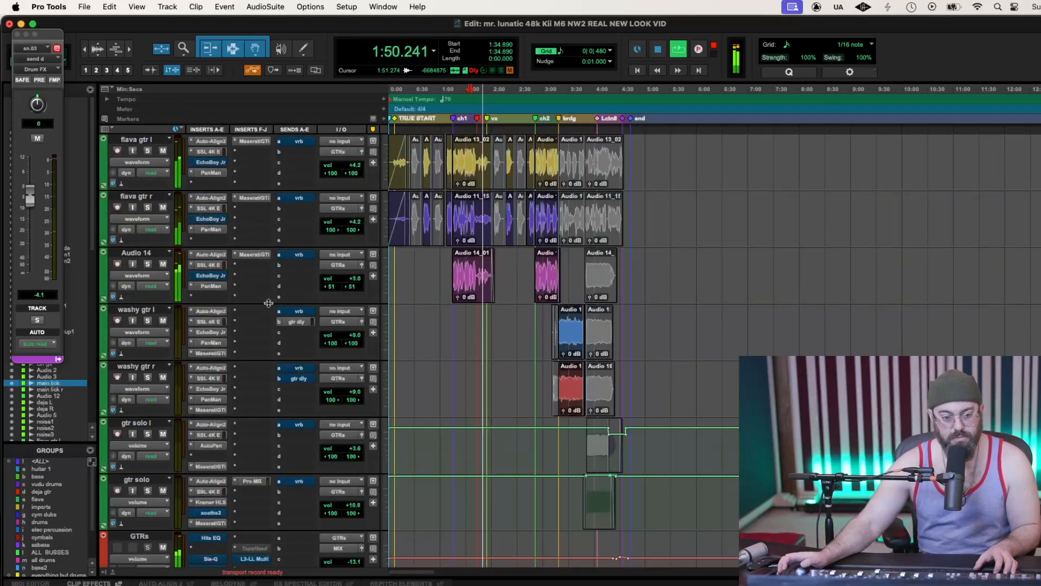
scroll(268, 302, down, 10)
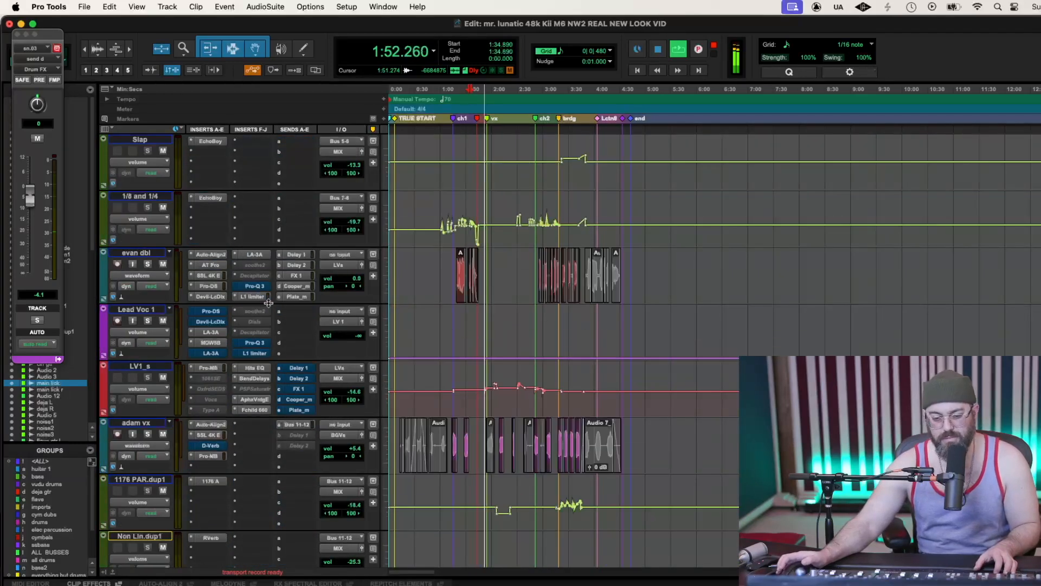
scroll(268, 303, down, 10)
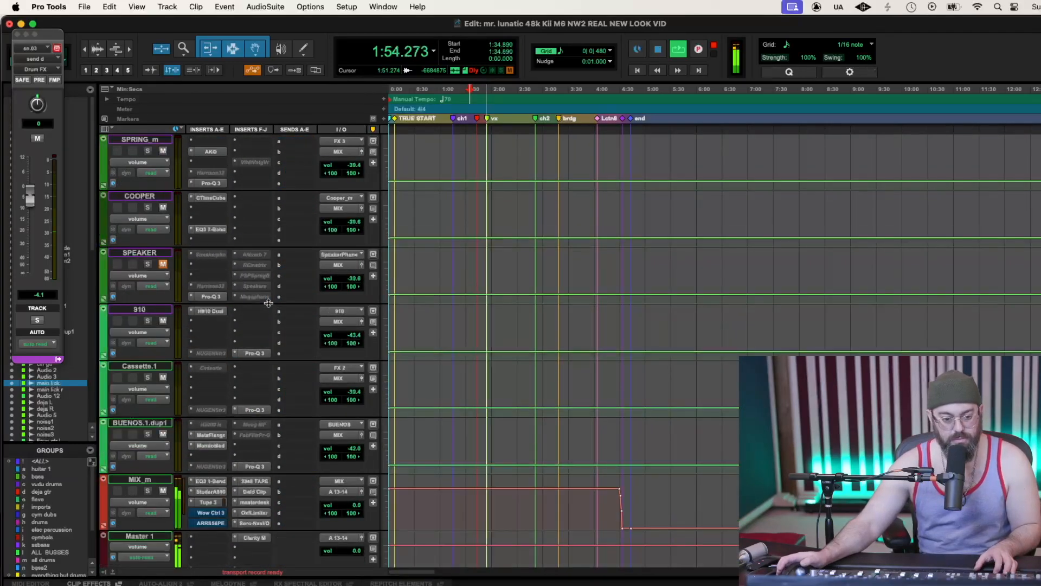
scroll(269, 302, down, 15)
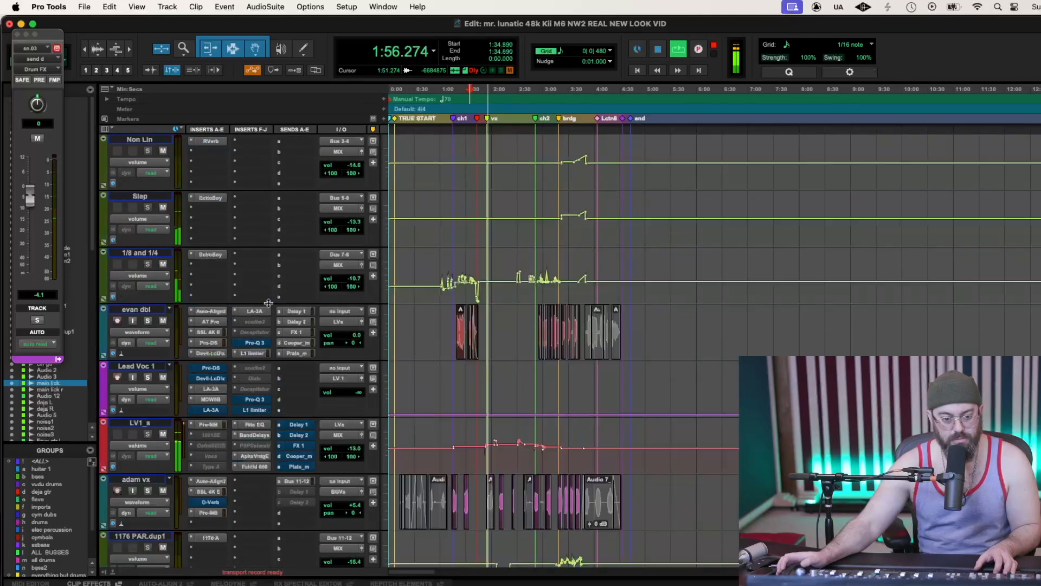
scroll(268, 302, up, 15)
Solo the main lick guitar track and replay the section from 1:34.890
key(space)
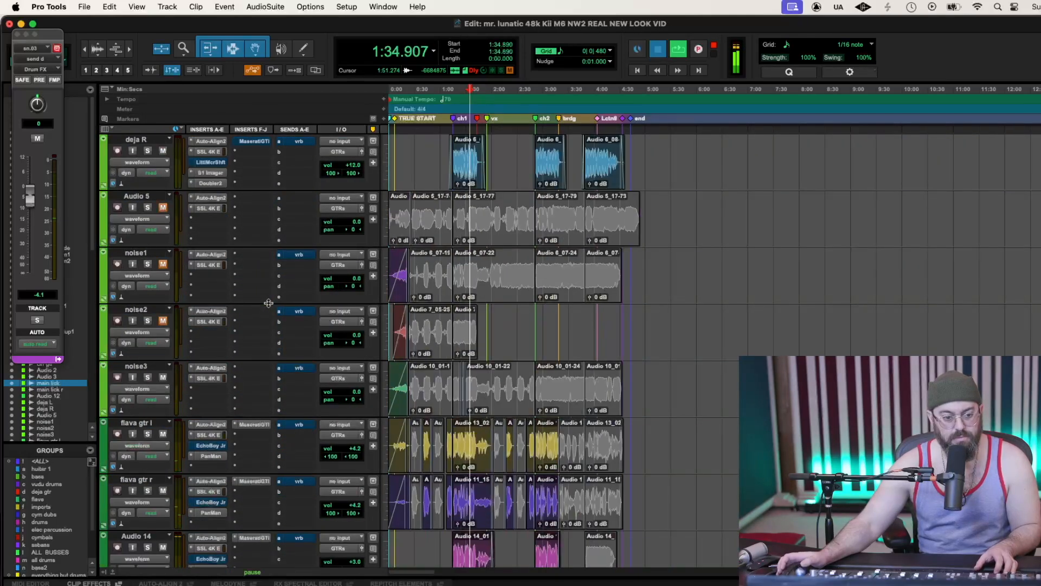
scroll(268, 302, up, 6)
key(space)
click(137, 320)
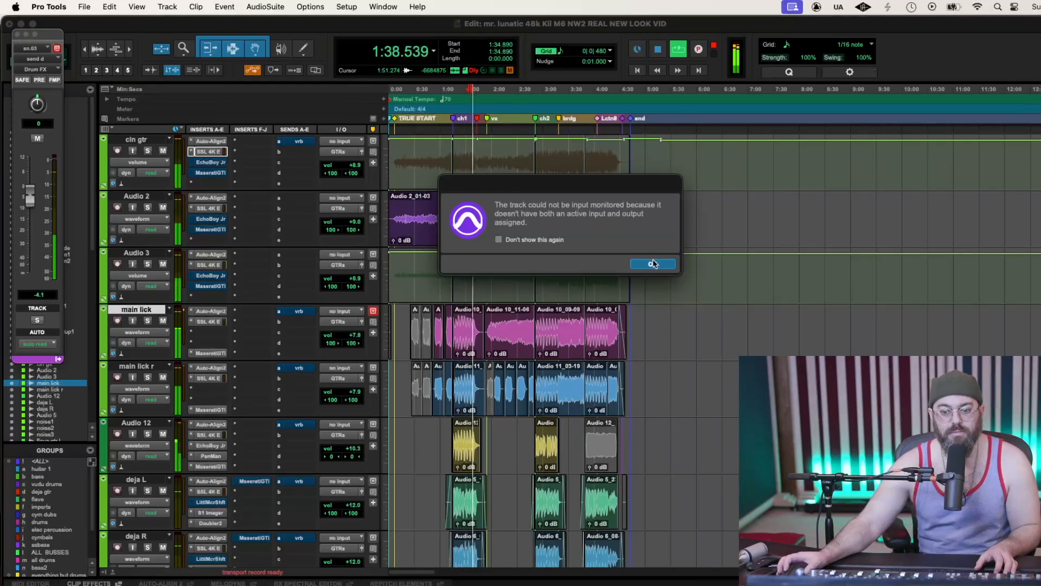
click(653, 264)
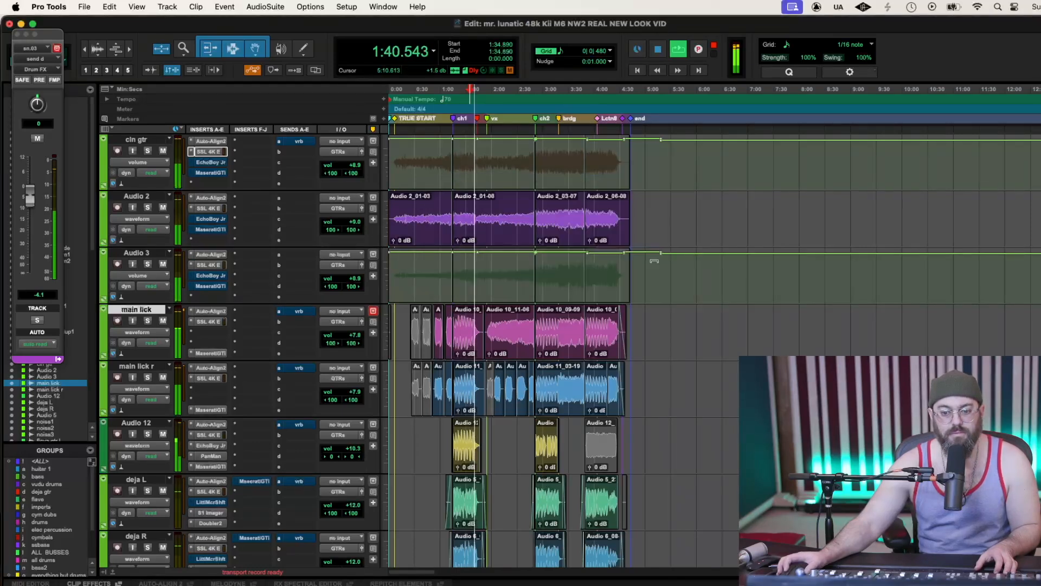
click(147, 321)
key(space)
key(space)
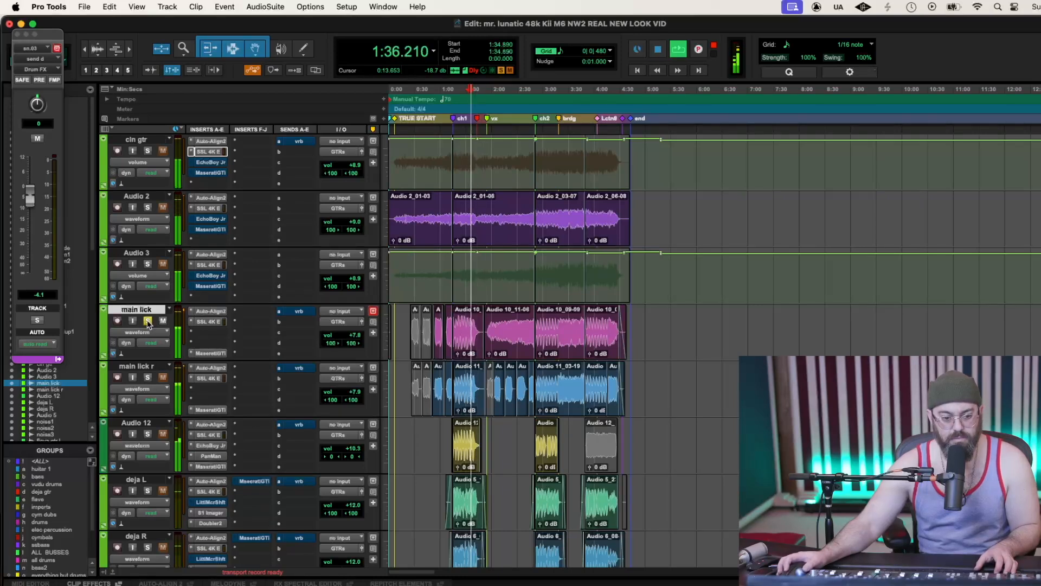
Start playback from 1:55.370 and solo the cln gtr, Audio 2 and Audio 3 tracks
click(486, 95)
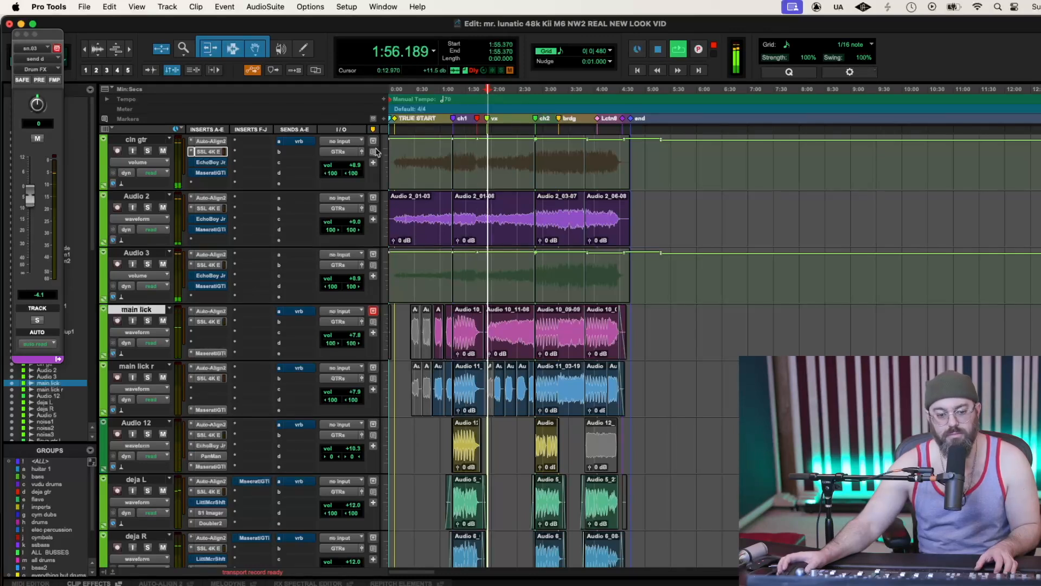
scroll(166, 337, up, 3)
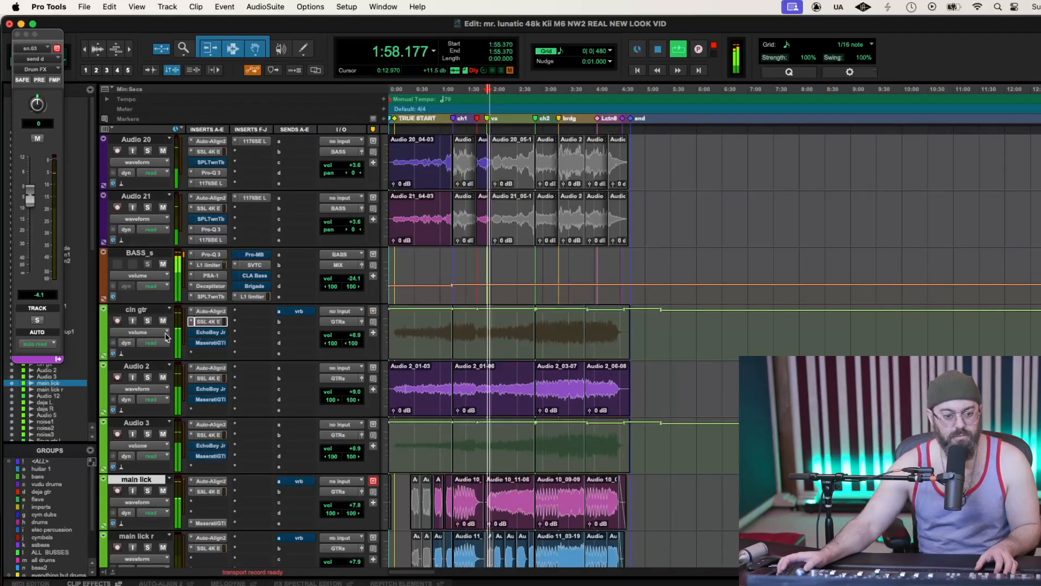
click(148, 320)
click(148, 377)
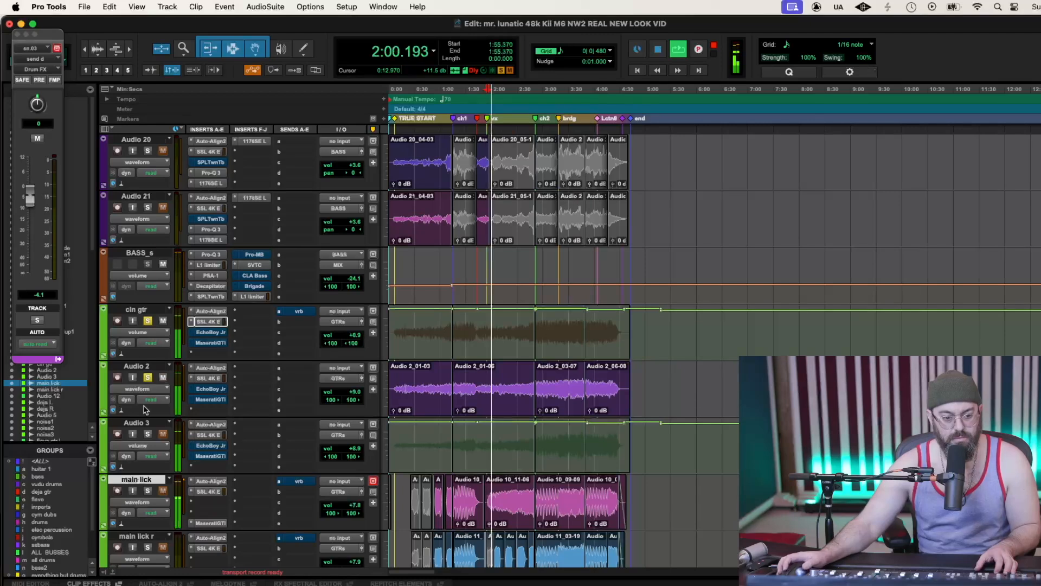
click(148, 434)
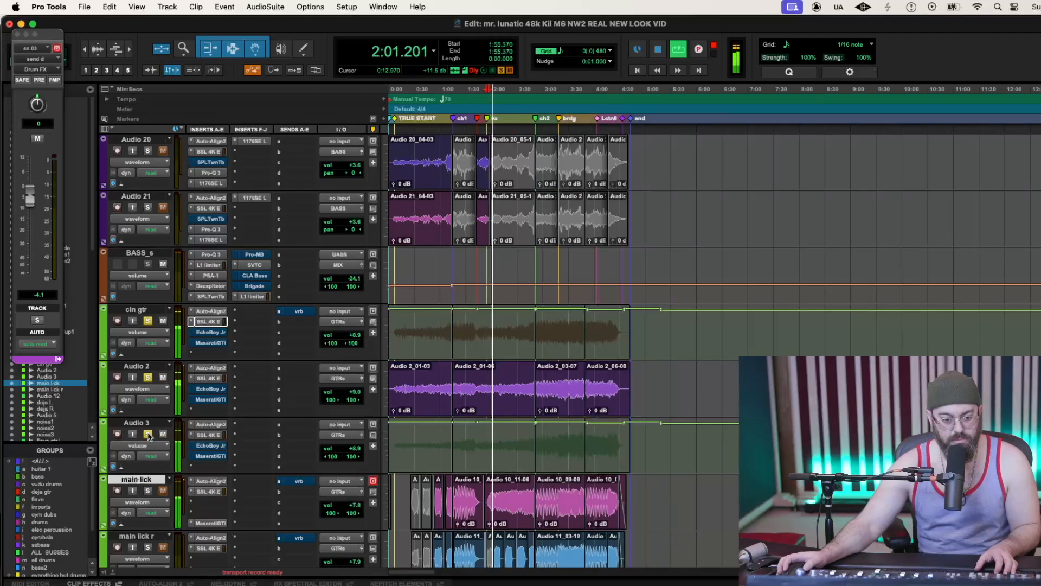
On Audio 3's SSL 4K E, set the compressor threshold to about -12.8 dB, adjust the ratio and lower the output fader slightly
click(202, 435)
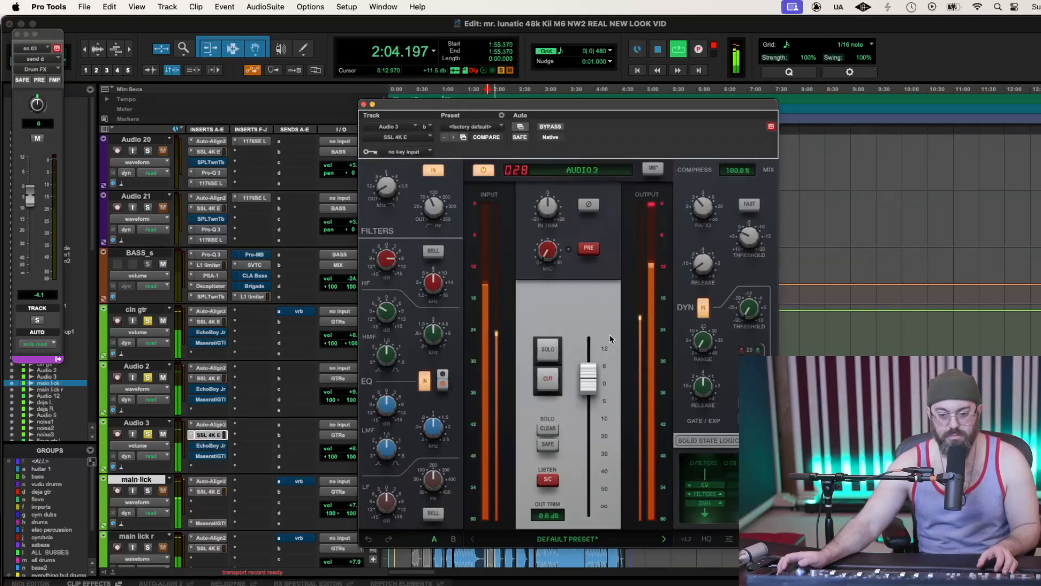
drag(749, 237, 747, 171)
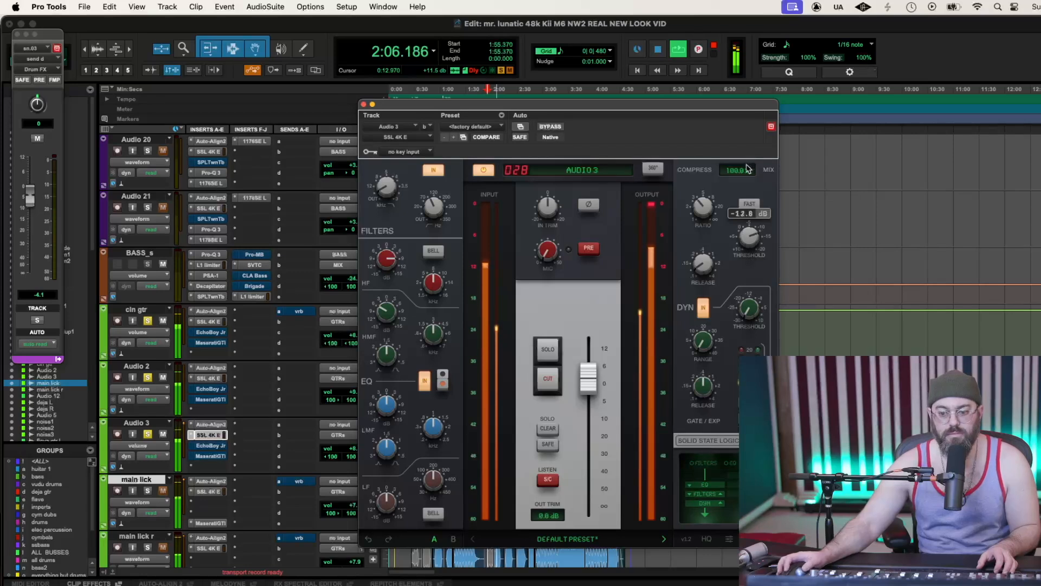
drag(705, 202, 705, 208)
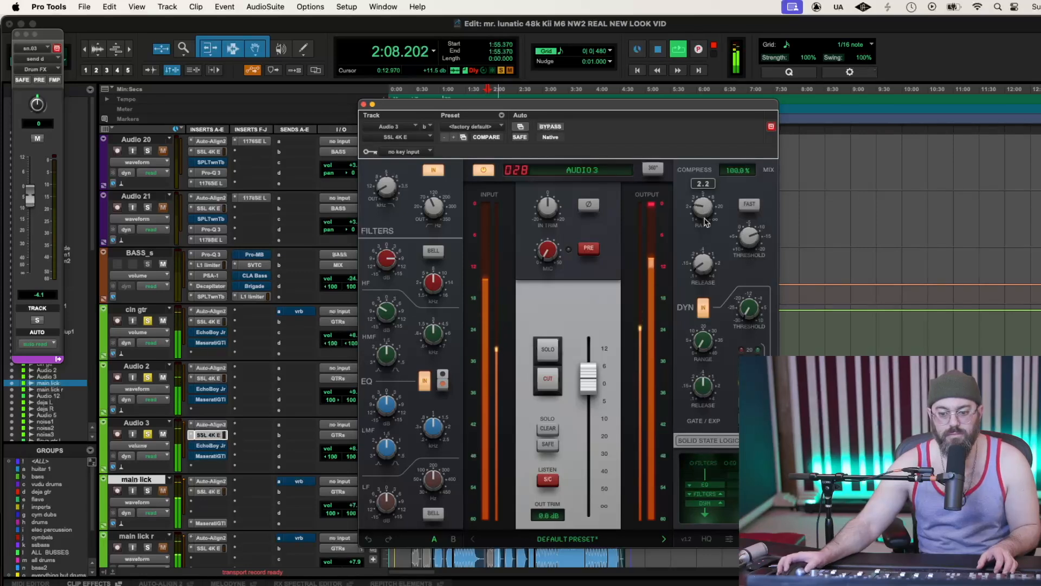
click(650, 209)
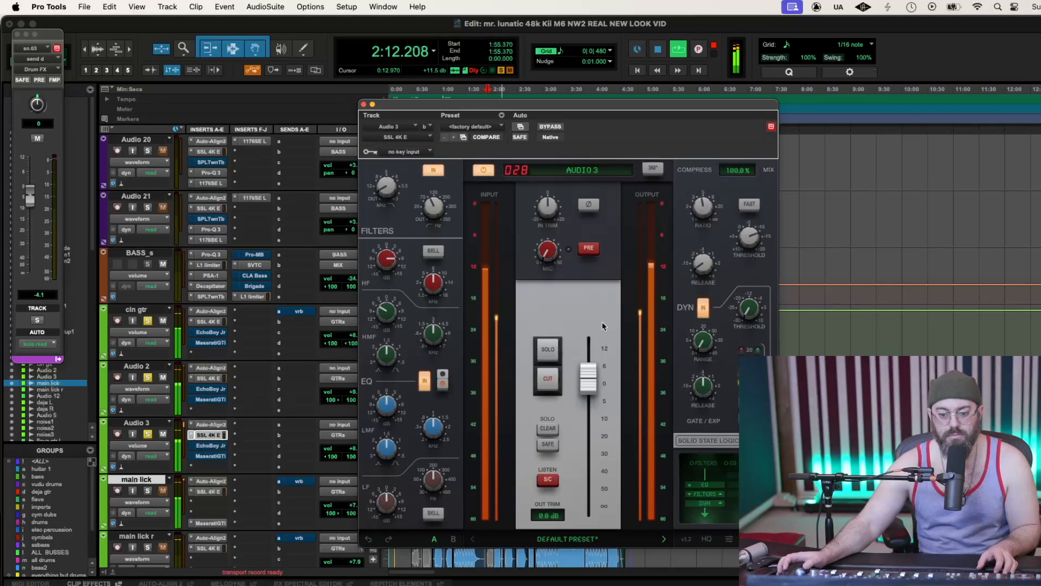
drag(594, 365, 595, 371)
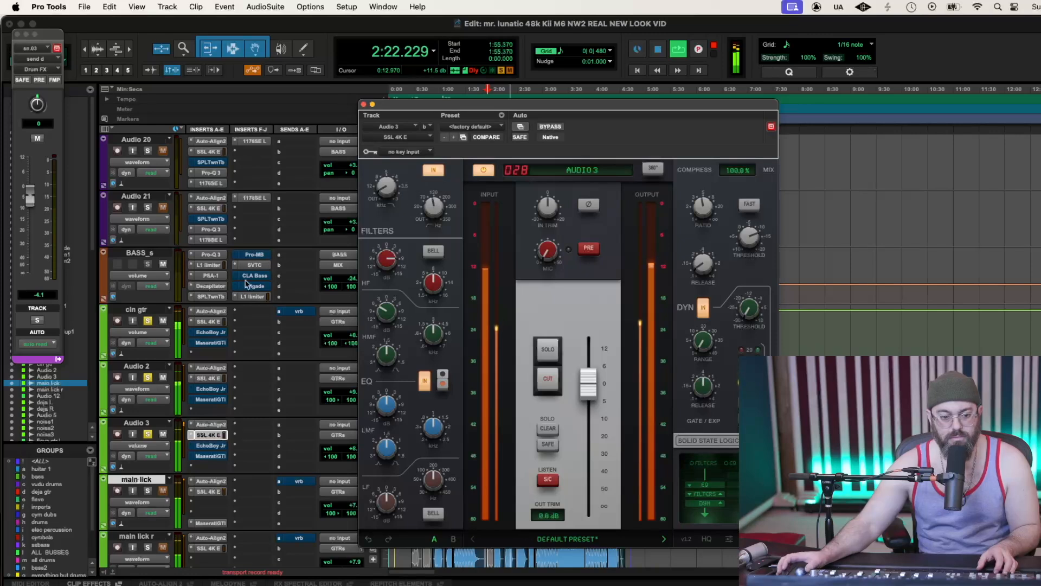
Adjust the SSL 4K E high-frequency gain on Audio 2 and set it to 7.5 dB on cln gtr
click(209, 378)
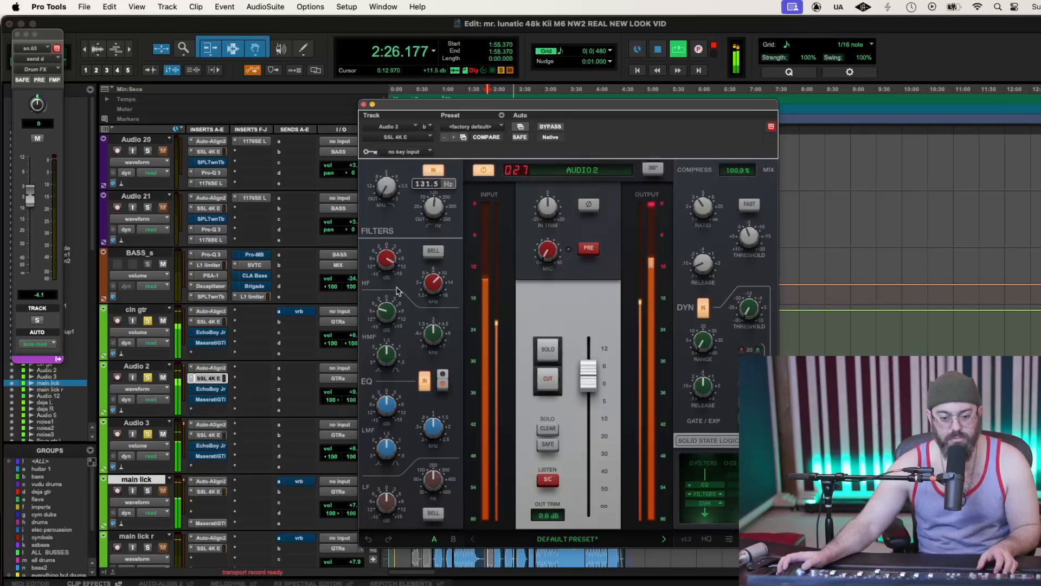
mouse_move(387, 274)
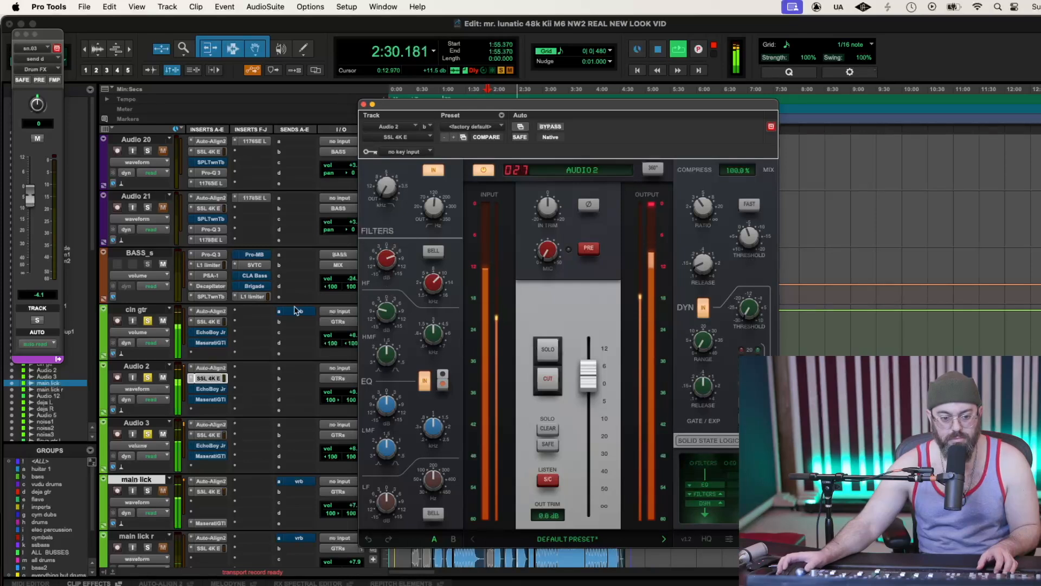
click(209, 321)
drag(378, 269, 381, 283)
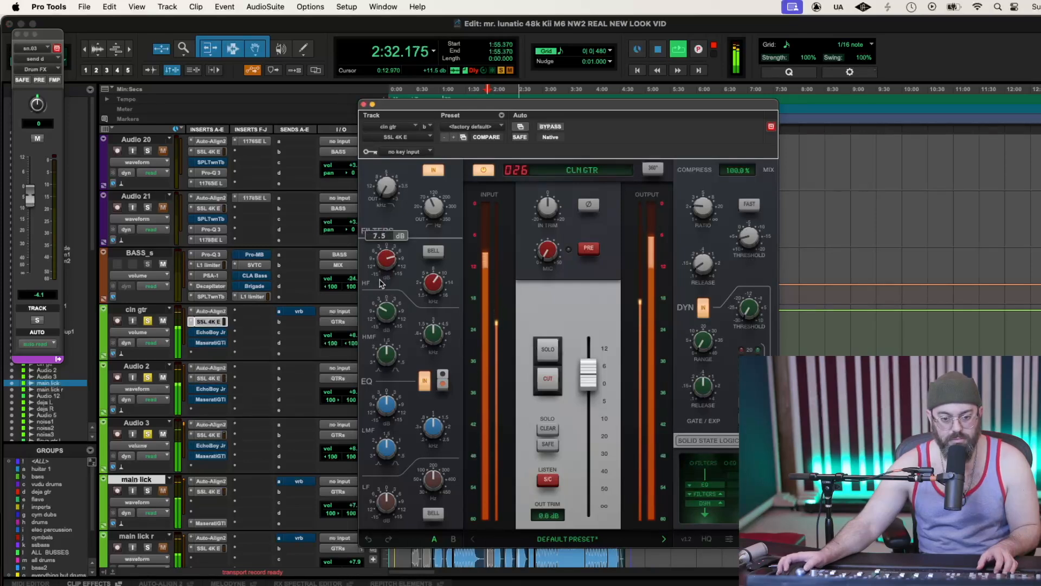
Close the SSL 4K E window, unsolo cln gtr and Audio 2, and audition Audio 3 alone from 1:55.370
click(363, 104)
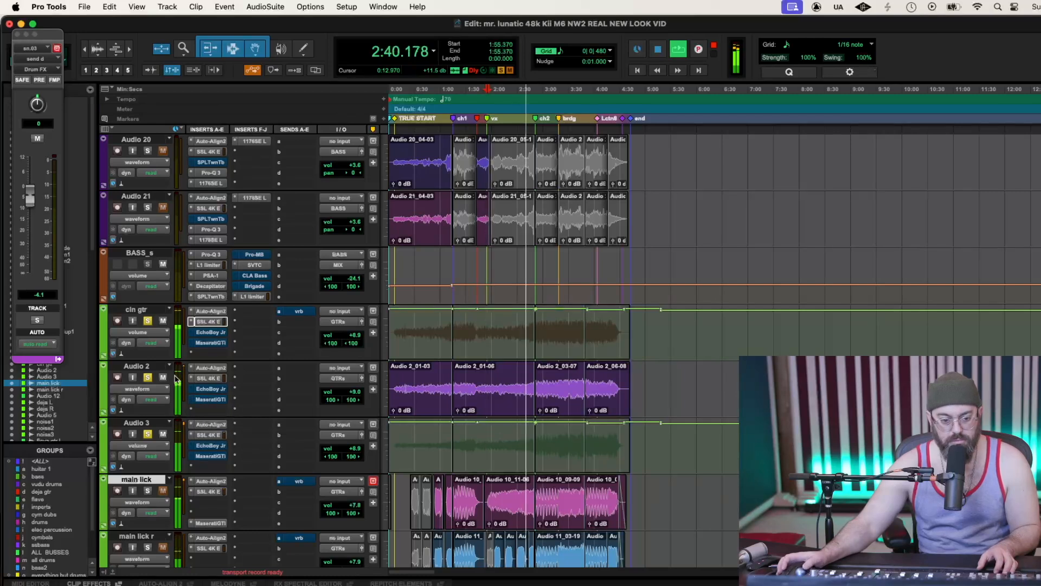
click(147, 323)
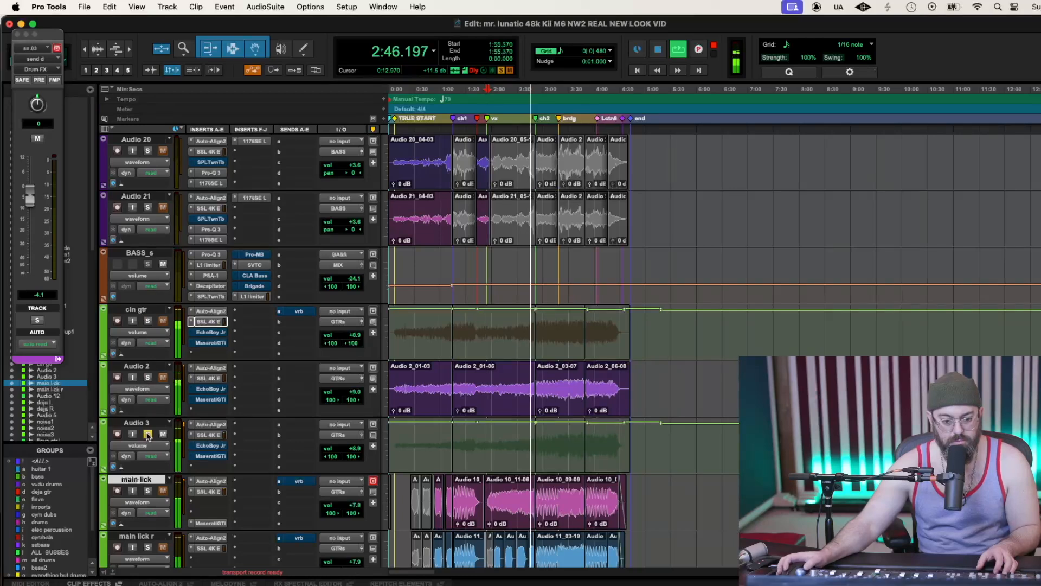
key(space)
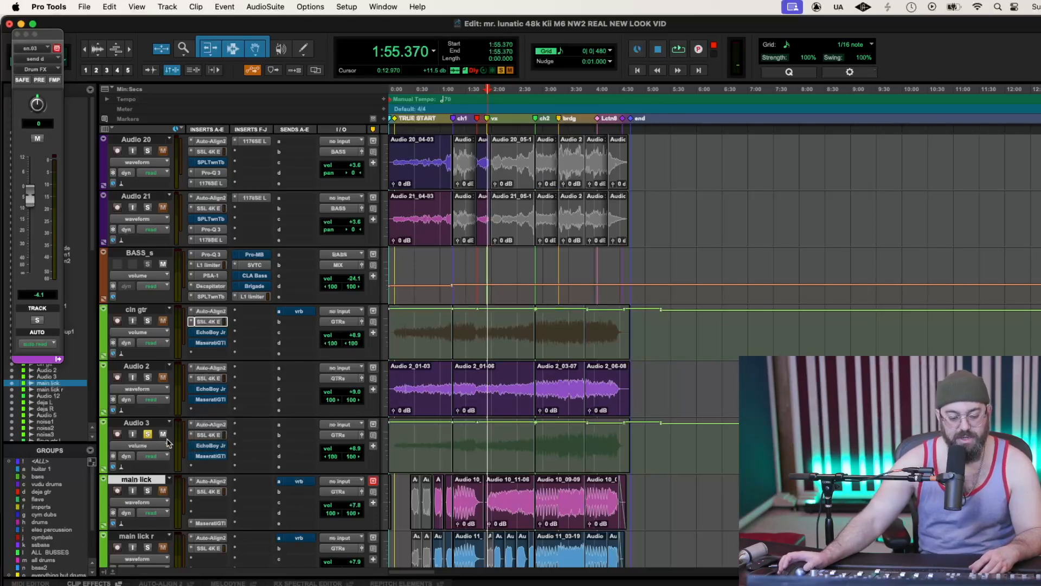
key(space)
key(space)
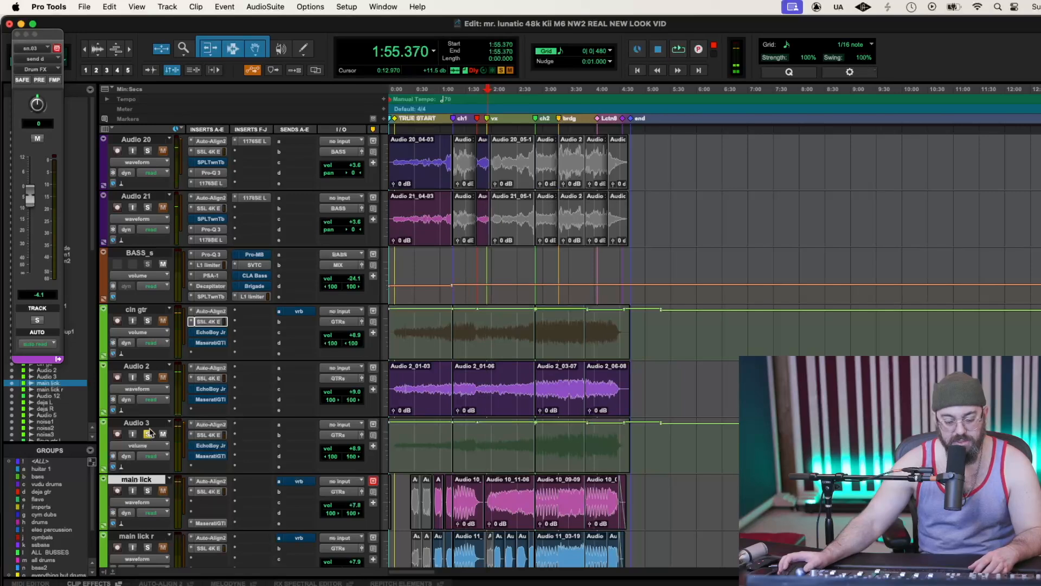
key(space)
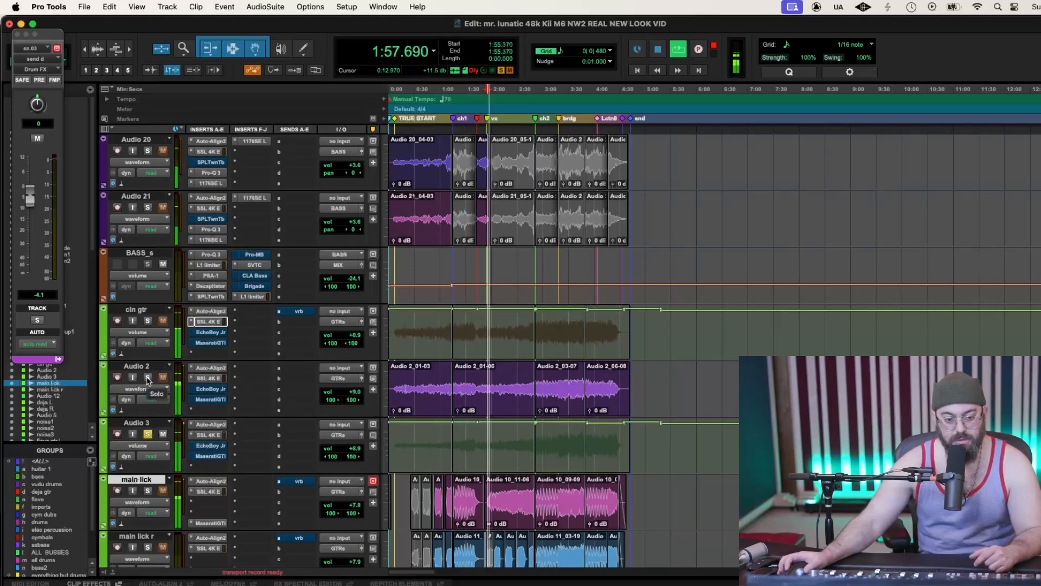
With Audio 2 and cln gtr soloed again, set the cln gtr SSL 4K E compressor release to 0.14 s and lower its output fader
click(147, 377)
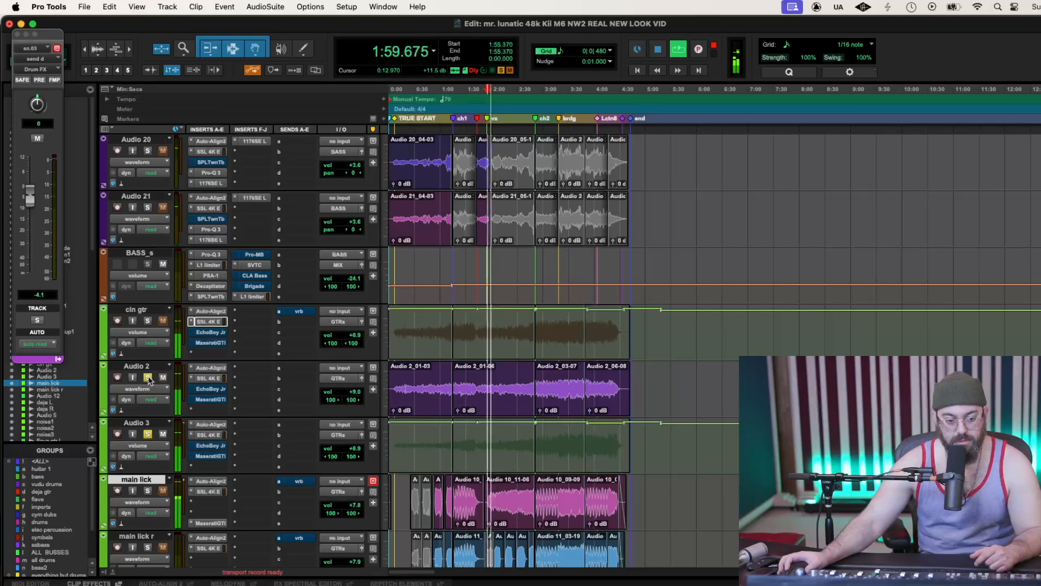
click(147, 321)
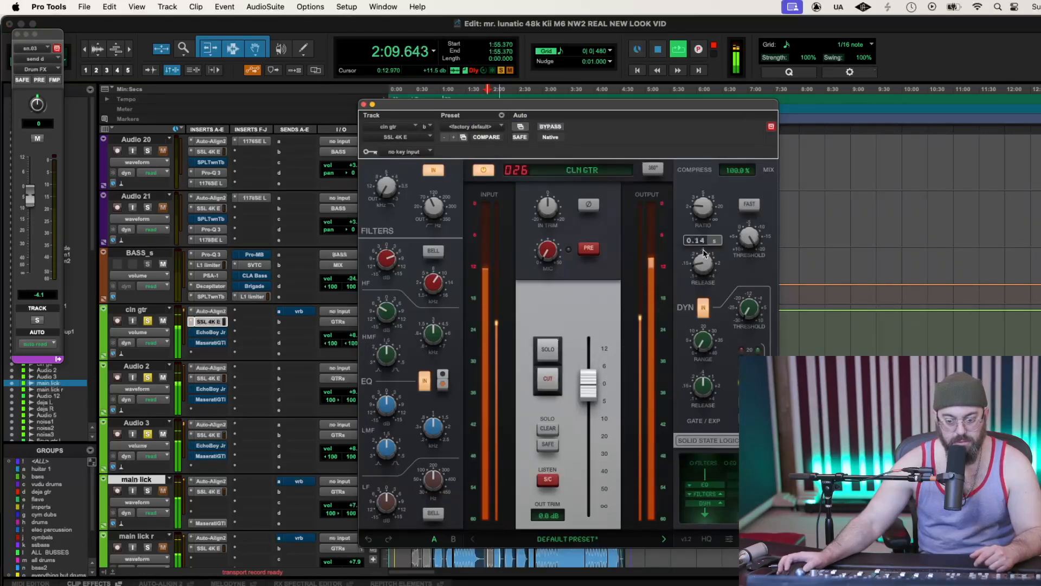
Adjust the compressor on Audio 2's SSL 4K E and lower its output fader to about 0.3 dB
mouse_move(700, 206)
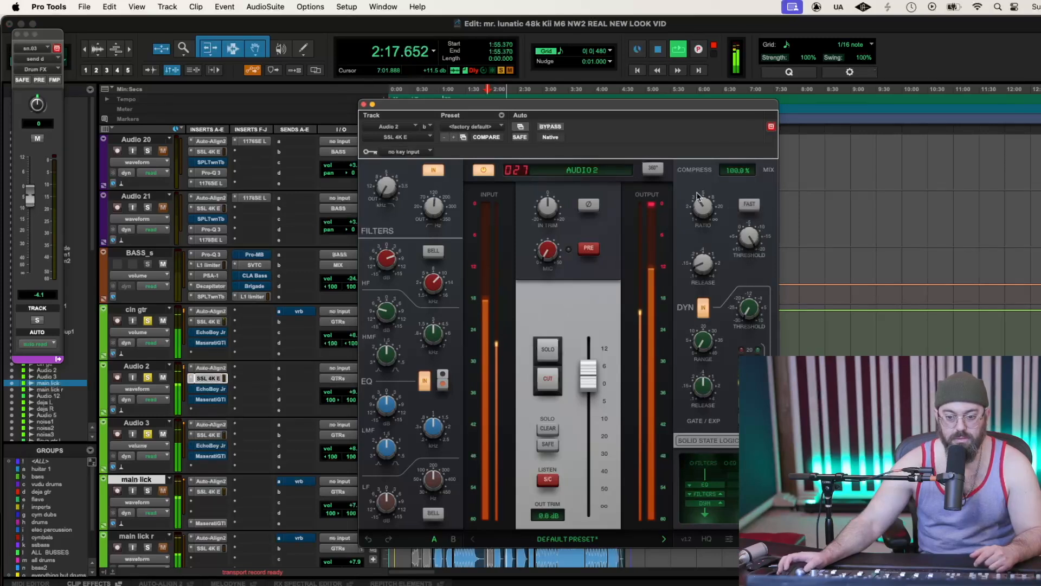
mouse_move(702, 258)
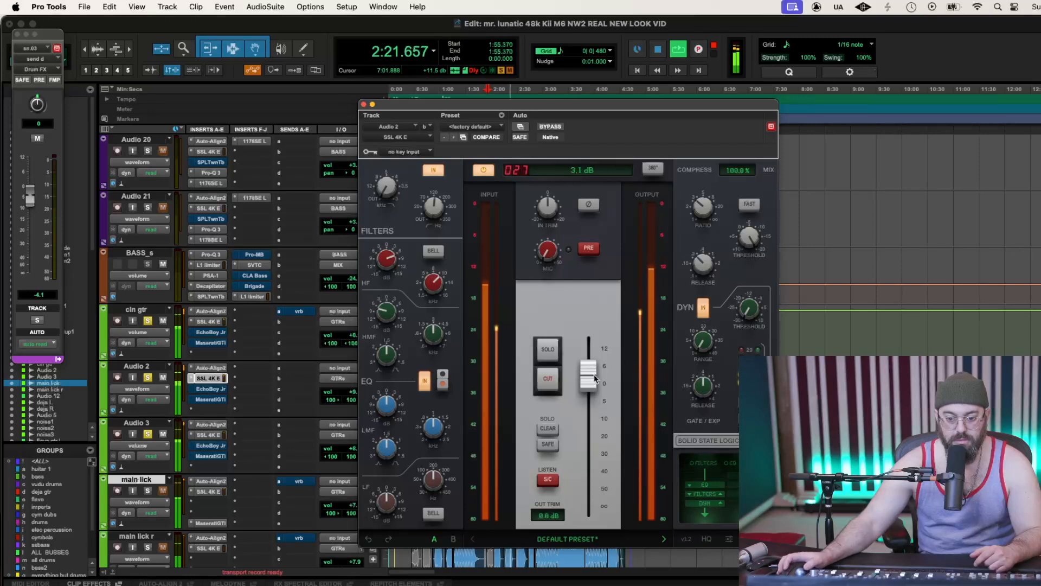
drag(596, 379, 585, 387)
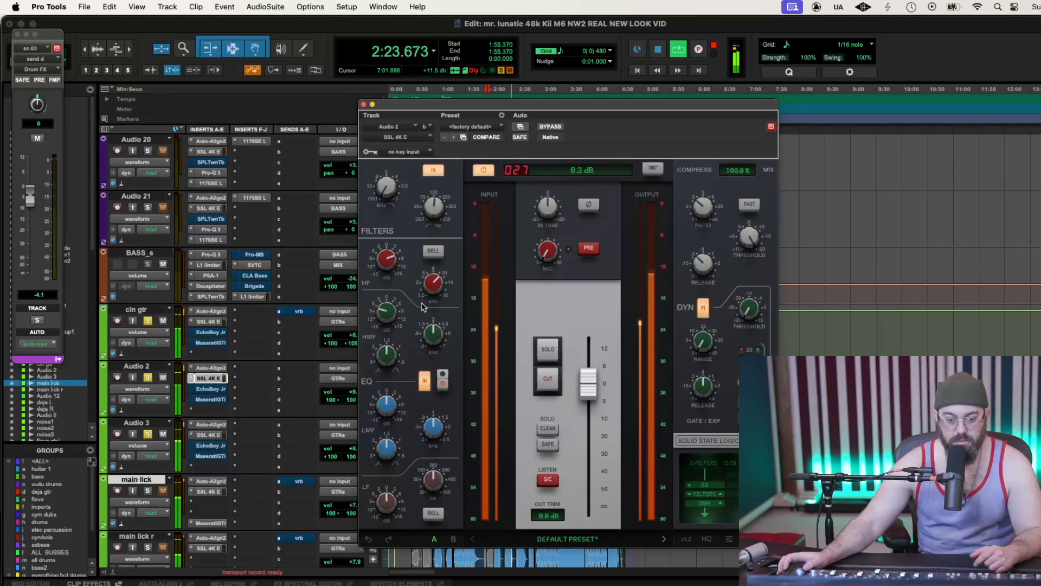
Set the high-frequency gain on Audio 3's SSL 4K E to 15 dB
click(200, 435)
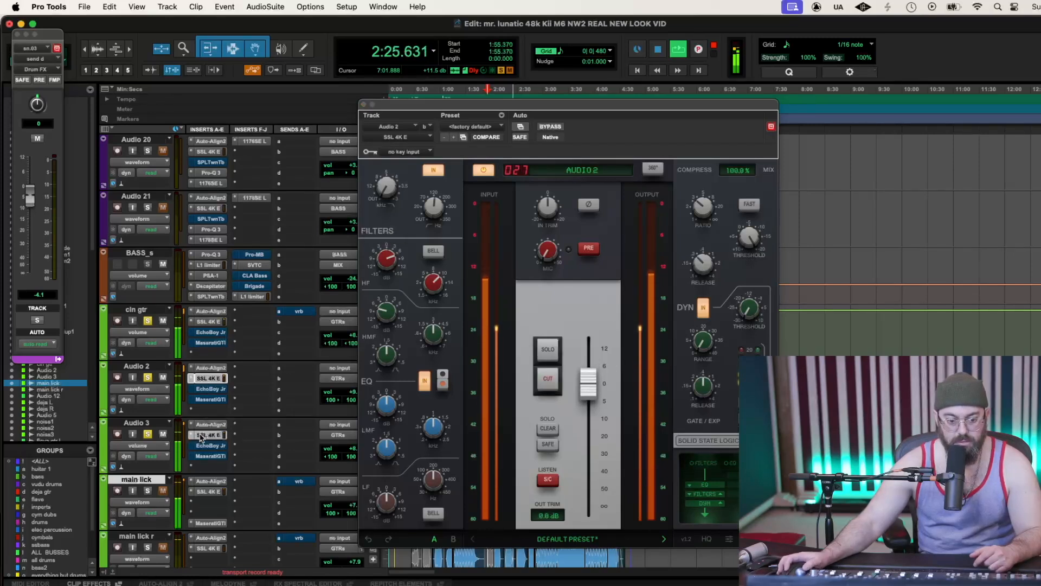
mouse_move(391, 260)
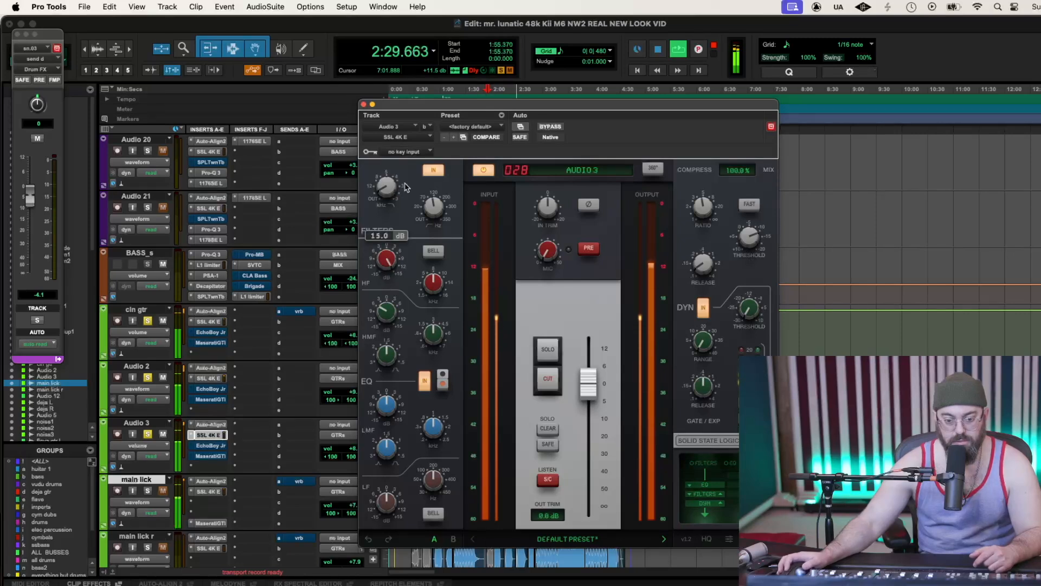
Set the high-frequency gain on Audio 3's SSL 4K E to 4.8 dB and unsolo the three guitar tracks
drag(400, 238, 386, 272)
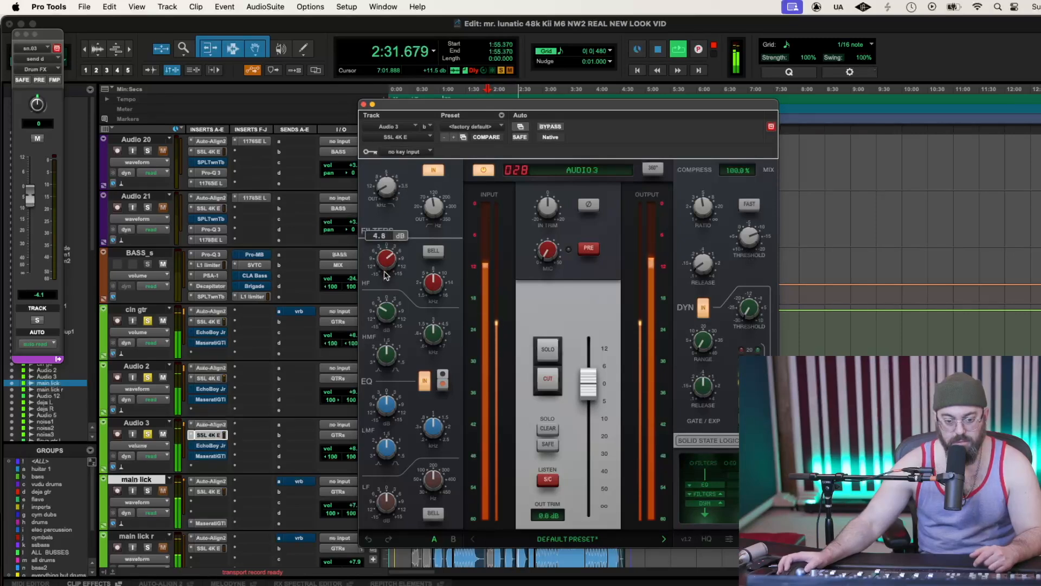
mouse_move(690, 211)
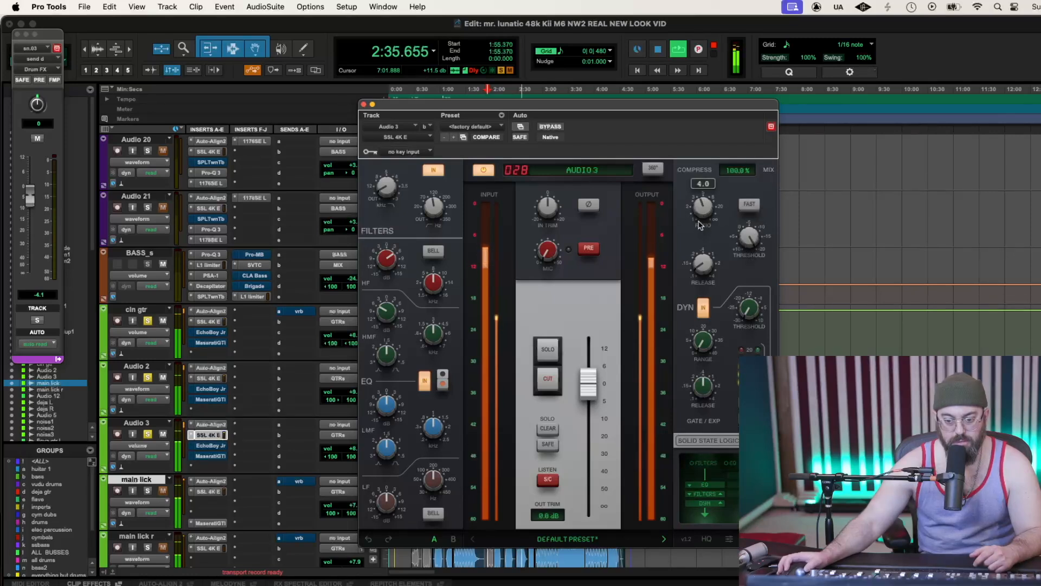
mouse_move(700, 264)
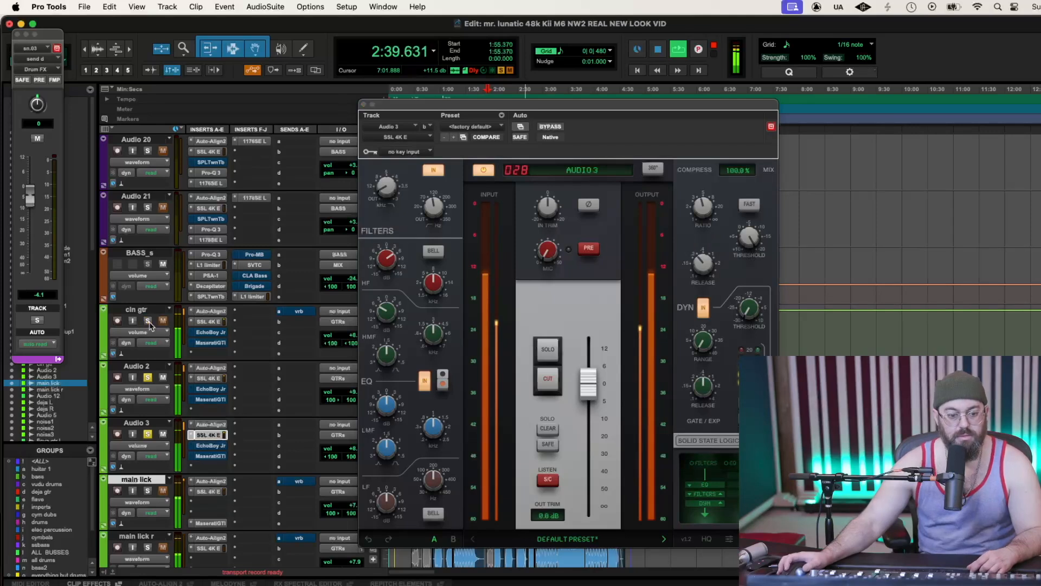
click(147, 433)
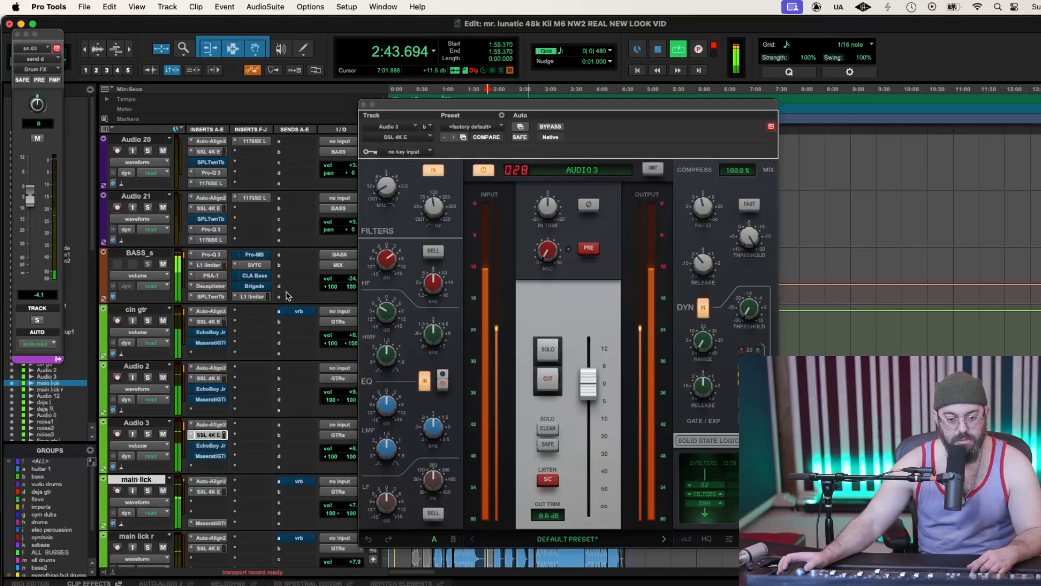
click(364, 105)
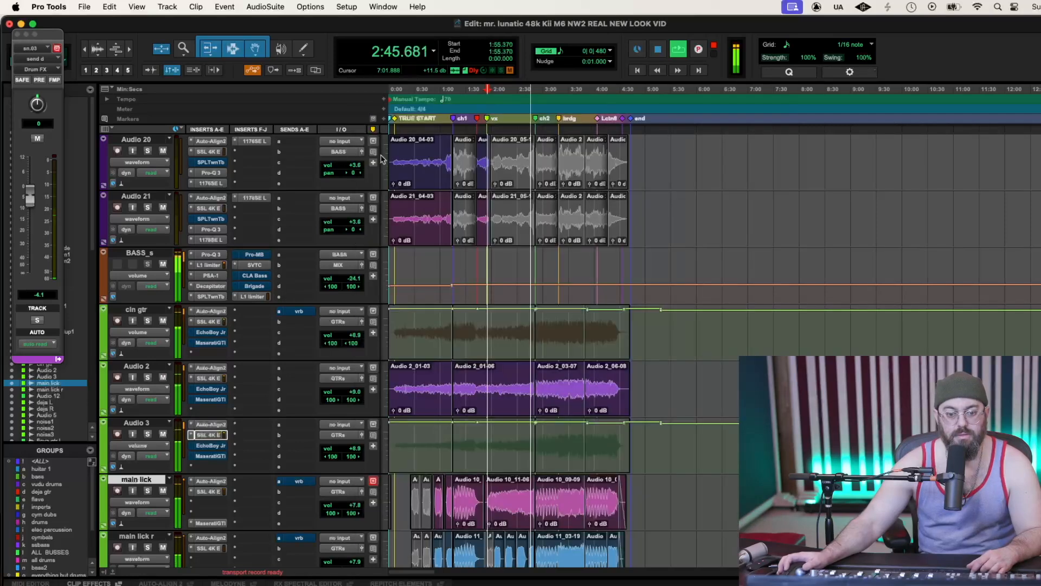
Look over the guitar and vocal tracks while the full mix plays
scroll(727, 463, down, 10)
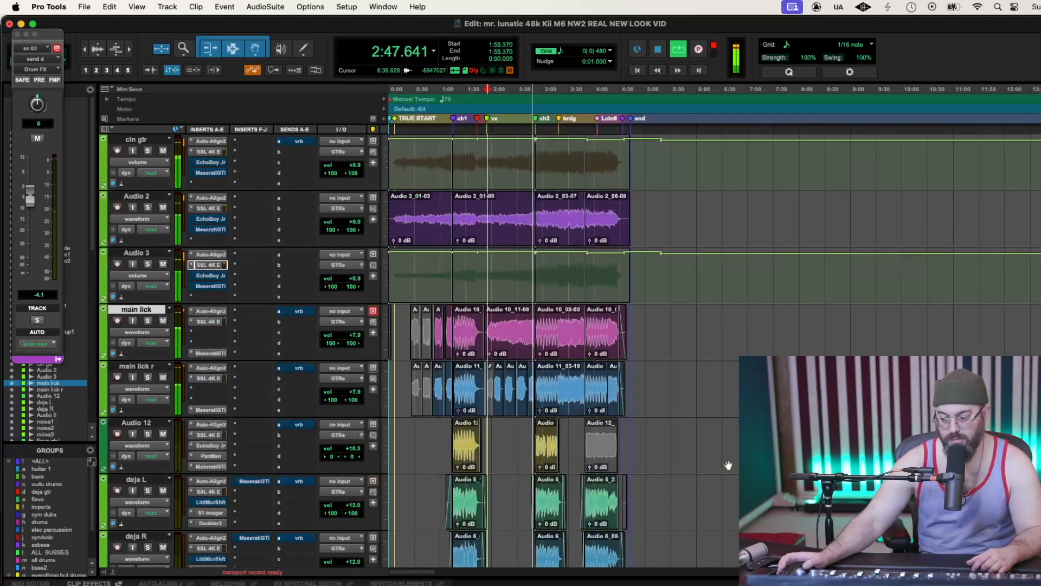
scroll(728, 465, down, 2)
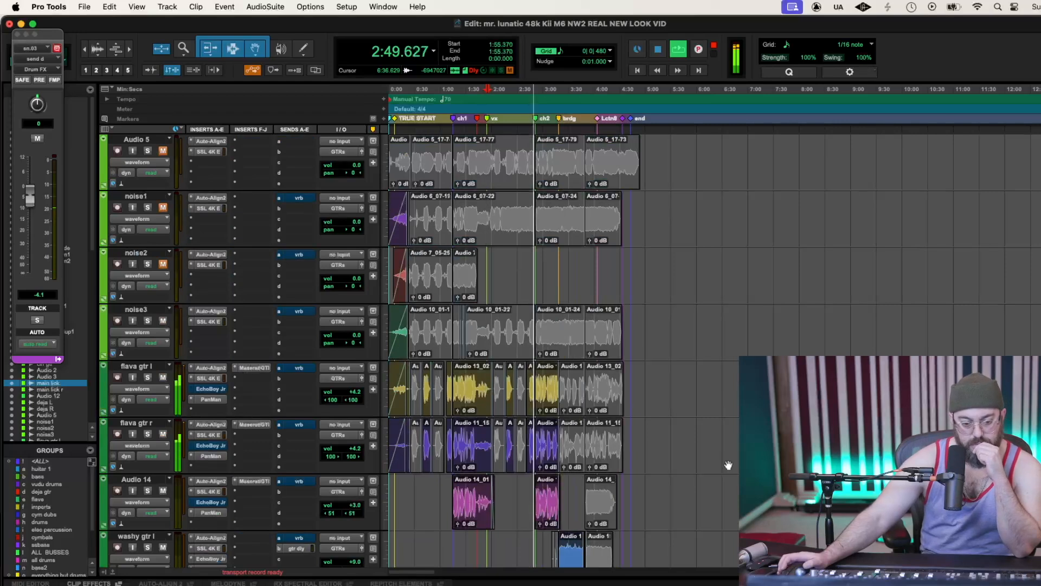
scroll(728, 465, down, 2)
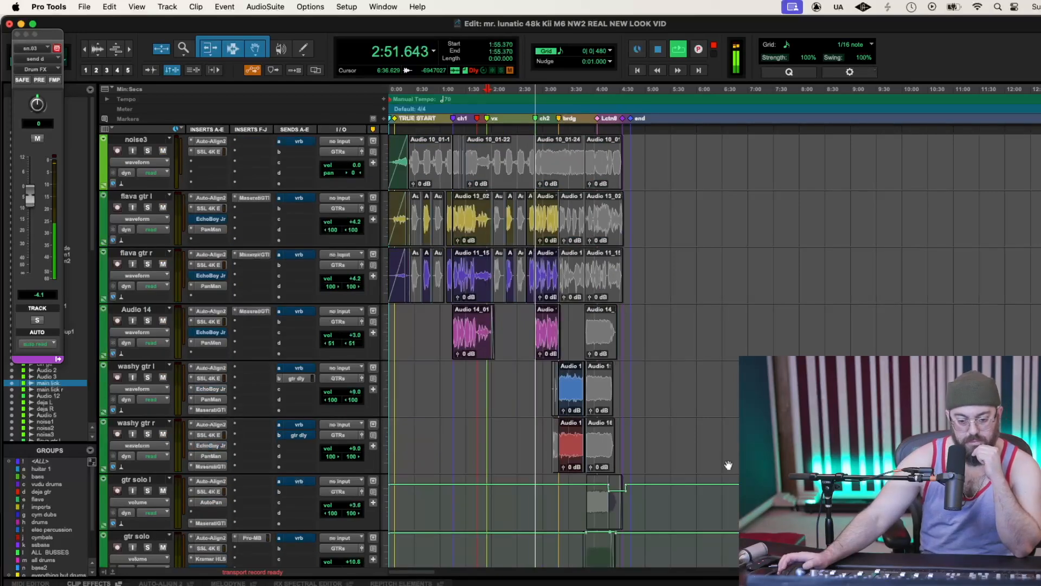
scroll(728, 465, down, 9)
scroll(727, 465, down, 10)
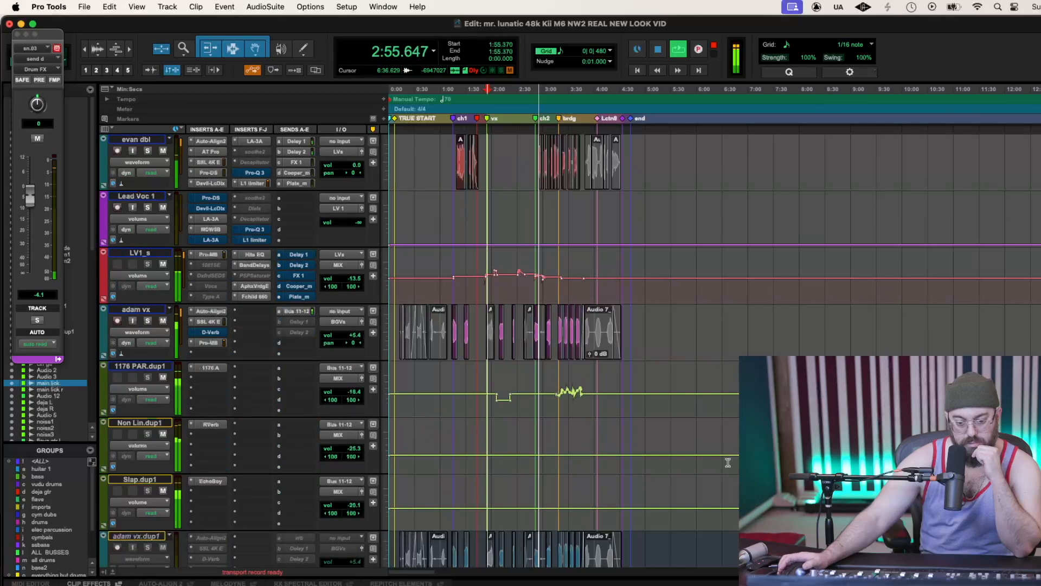
scroll(728, 463, up, 10)
scroll(728, 463, up, 10)
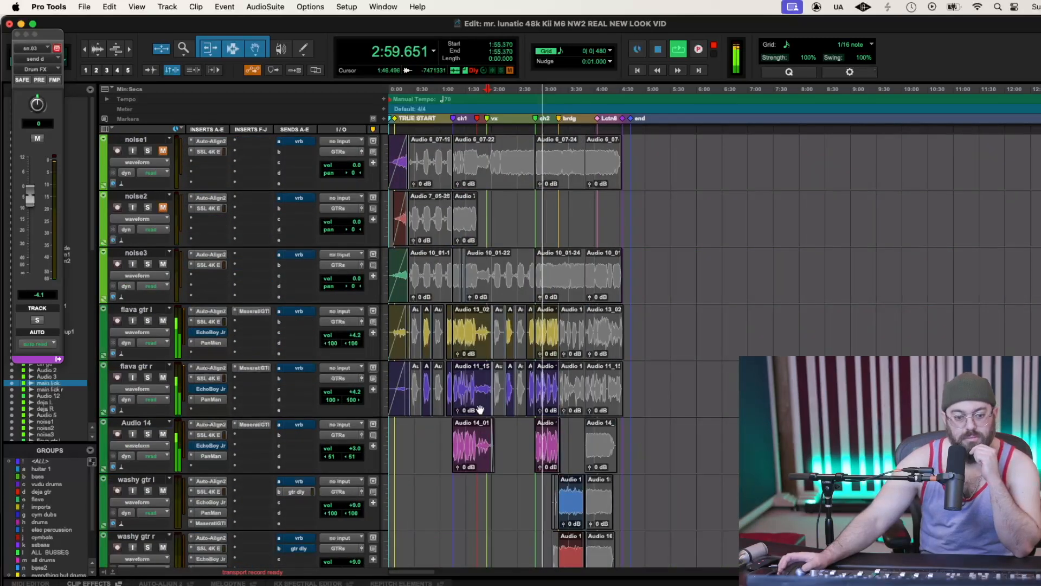
Raise the main lick track's volume to +10.8 dB and main lick r to +10.9 dB
scroll(312, 370, up, 10)
scroll(313, 371, up, 3)
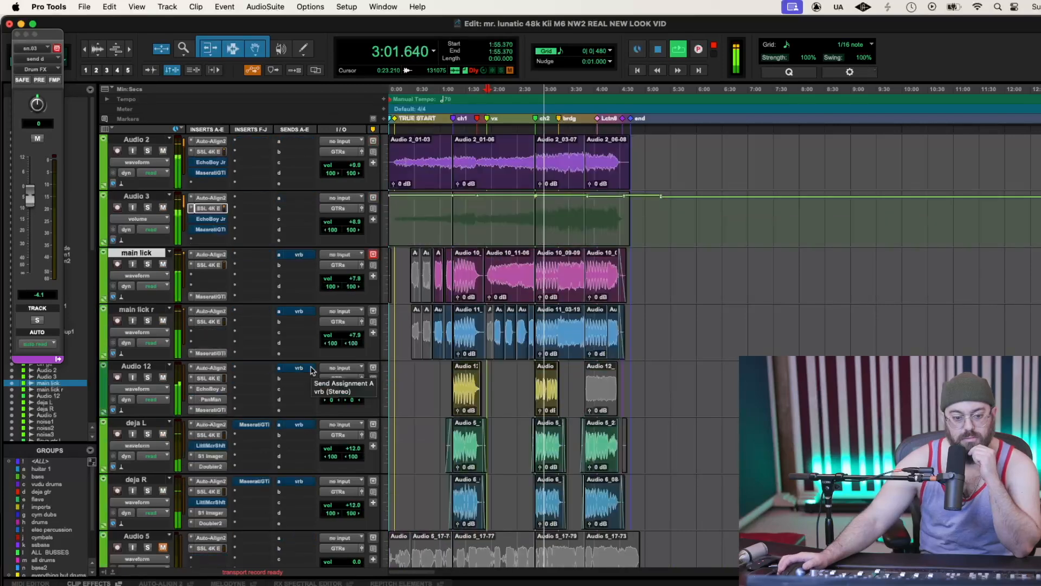
scroll(281, 375, up, 3)
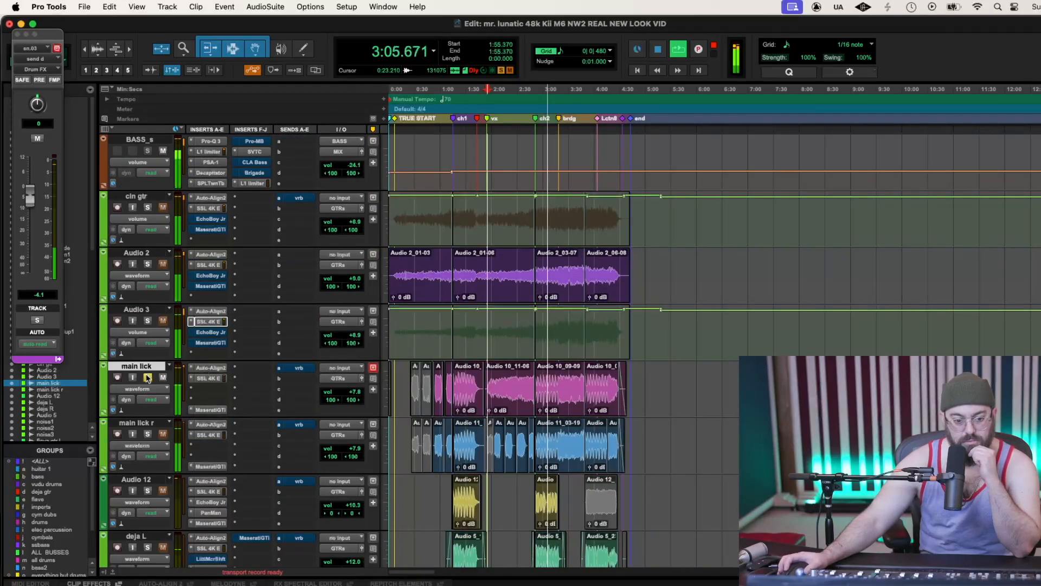
drag(357, 393, 356, 389)
drag(356, 448, 356, 448)
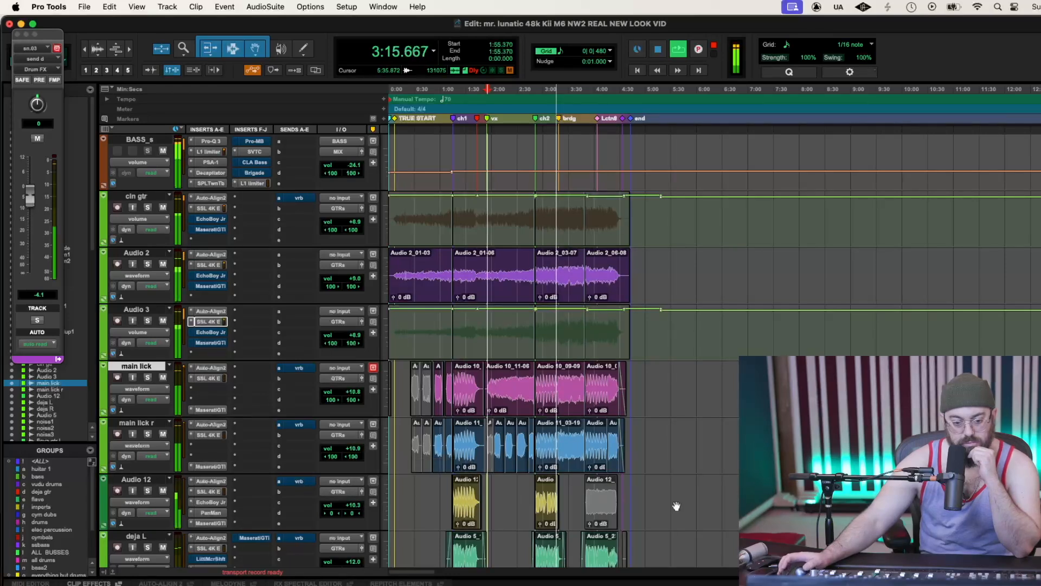
Examine the remaining guitar tracks, lead and background vocals and their effect returns during bridge playback
scroll(677, 506, down, 9)
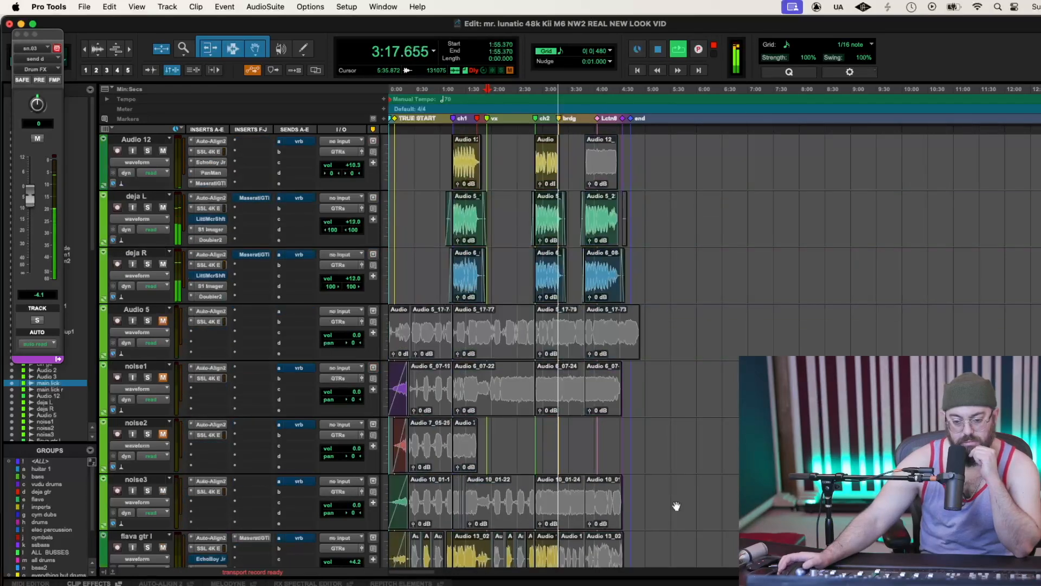
scroll(676, 506, down, 6)
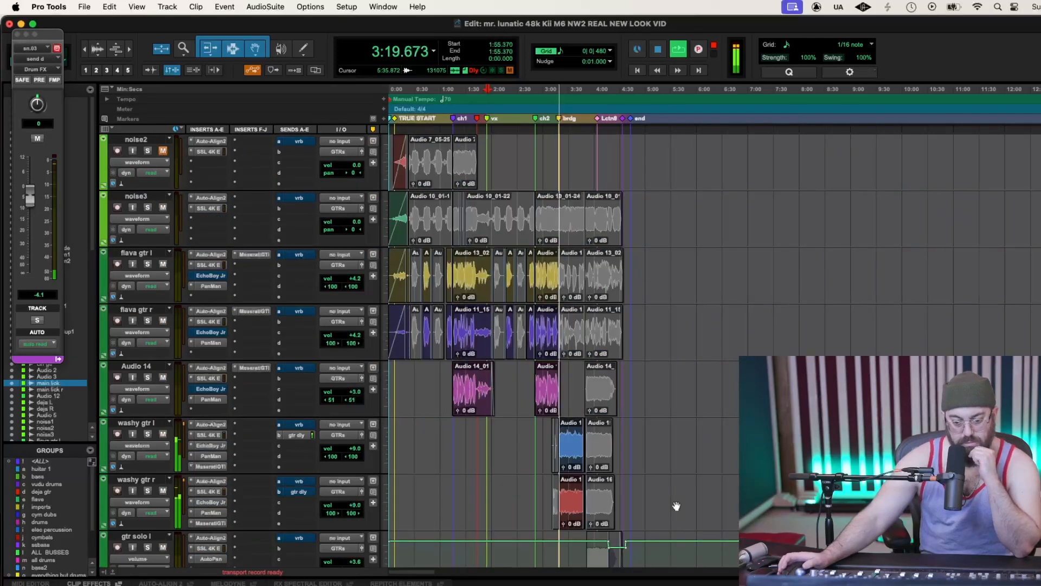
scroll(677, 503, down, 12)
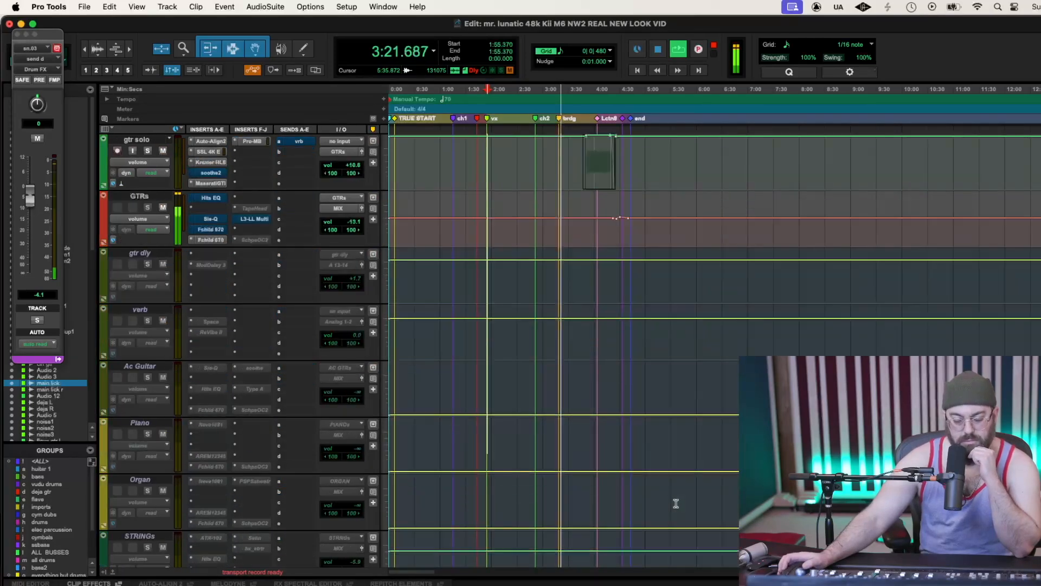
scroll(676, 504, down, 6)
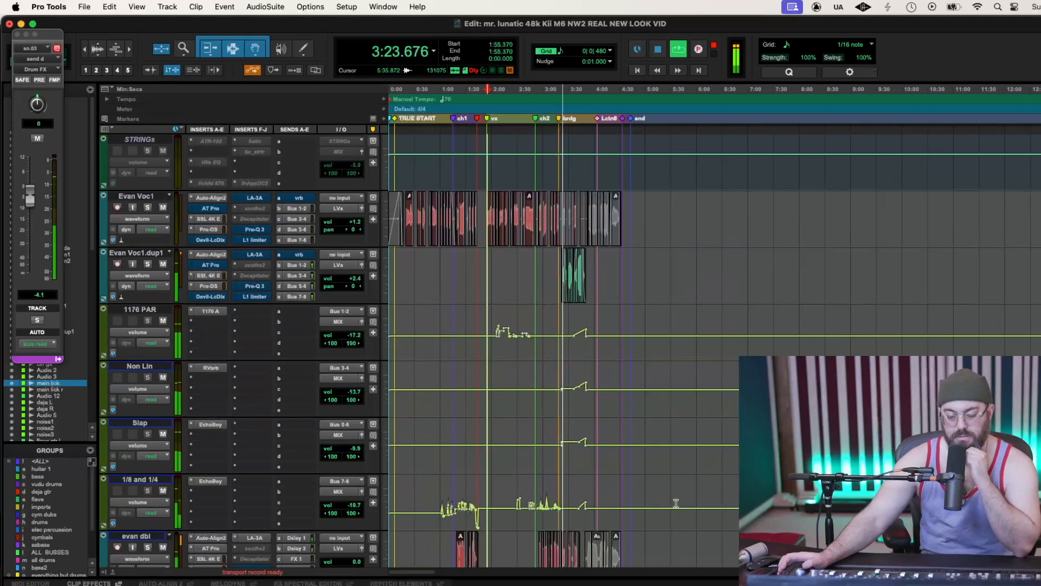
scroll(677, 505, down, 7)
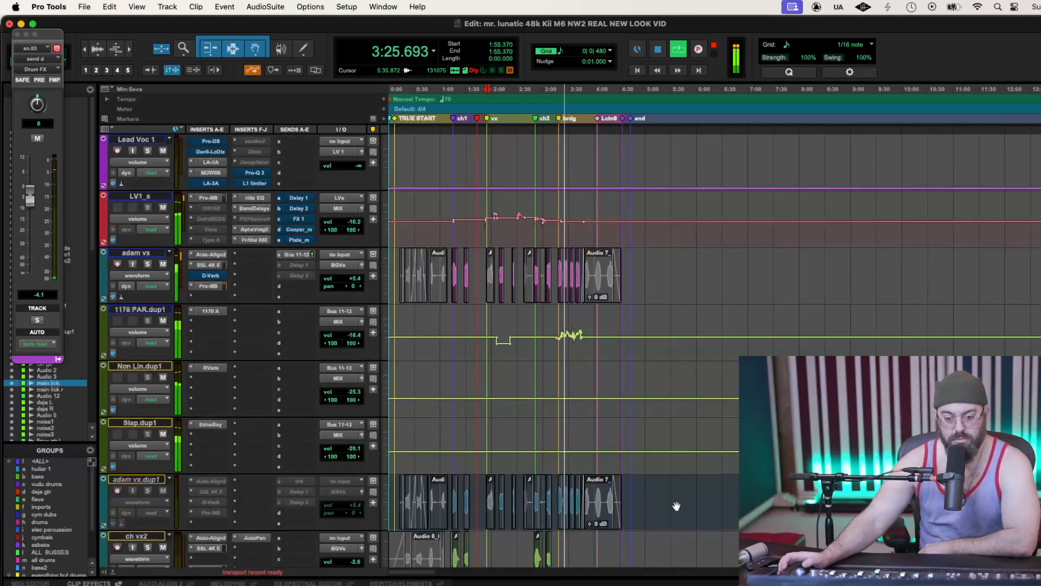
scroll(676, 504, down, 2)
scroll(676, 505, up, 2)
scroll(677, 505, up, 2)
scroll(676, 504, down, 2)
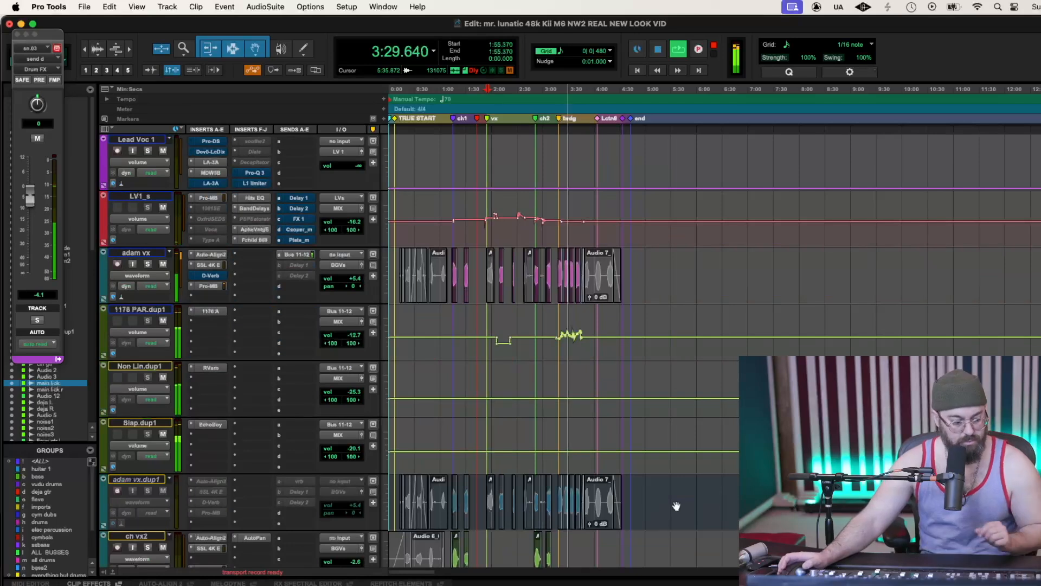
Raise Non Lin.dup1's volume automation only between 3:11.146 and 4:13.269 and check its RVerb settings
drag(698, 398, 700, 363)
key(super+z)
drag(551, 402, 628, 402)
drag(551, 388, 591, 370)
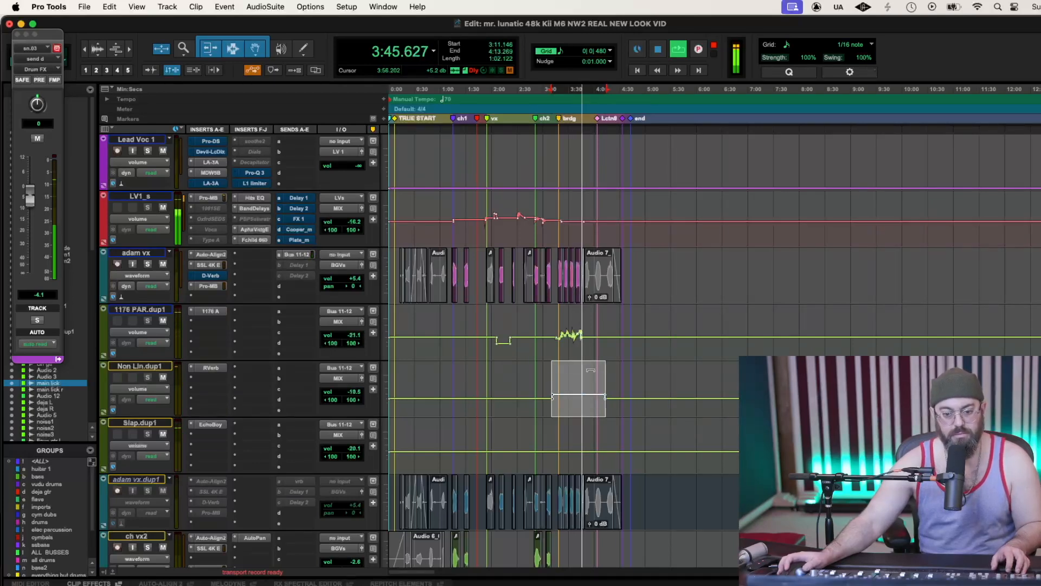
click(212, 368)
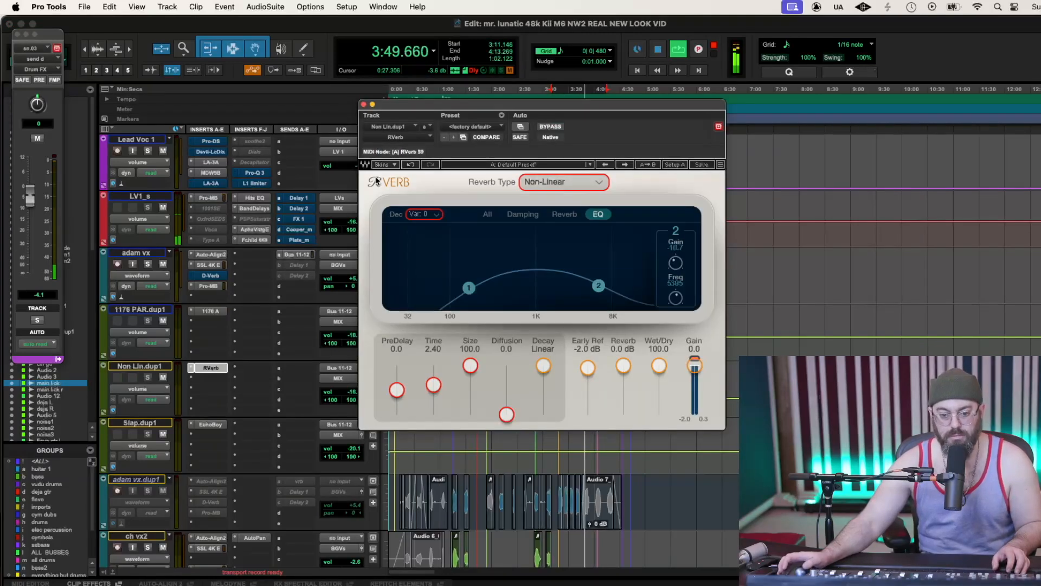
click(364, 105)
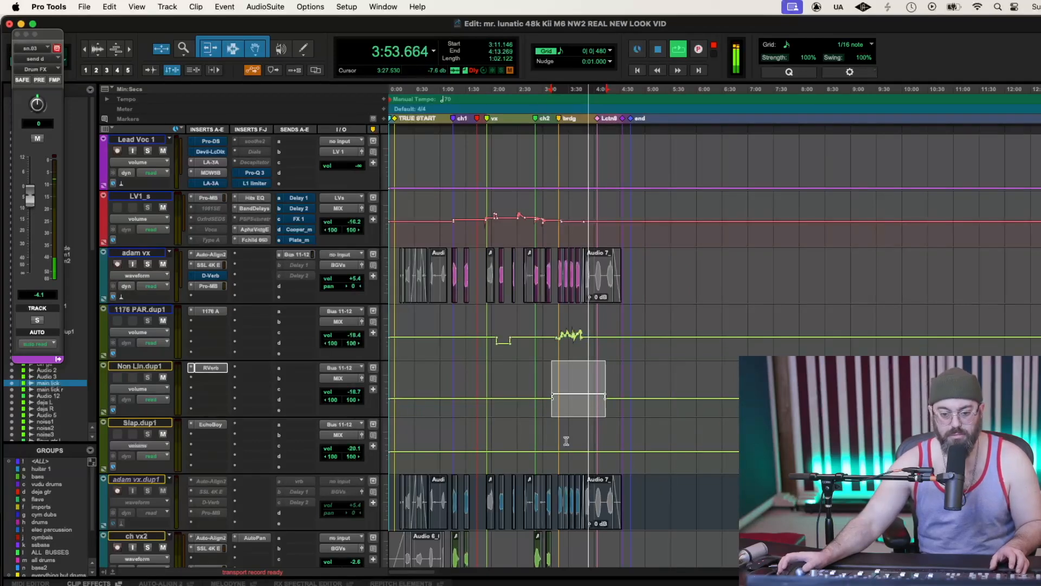
Play from 1:09.632 and raise the whole 1176 PAR.dup1 volume automation to about -15.9 dB
click(446, 408)
click(448, 408)
key(space)
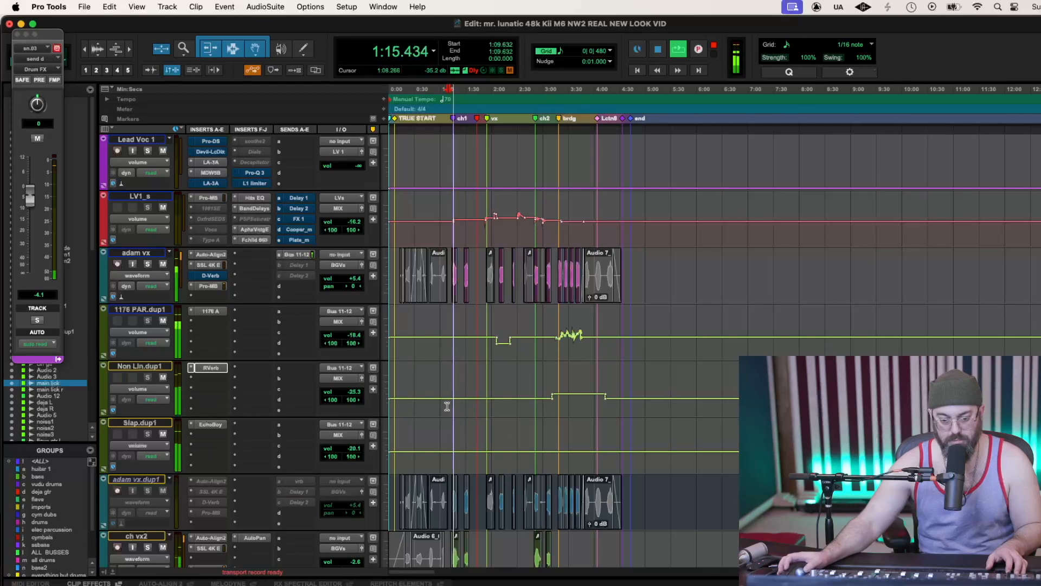
drag(447, 345, 490, 343)
click(638, 350)
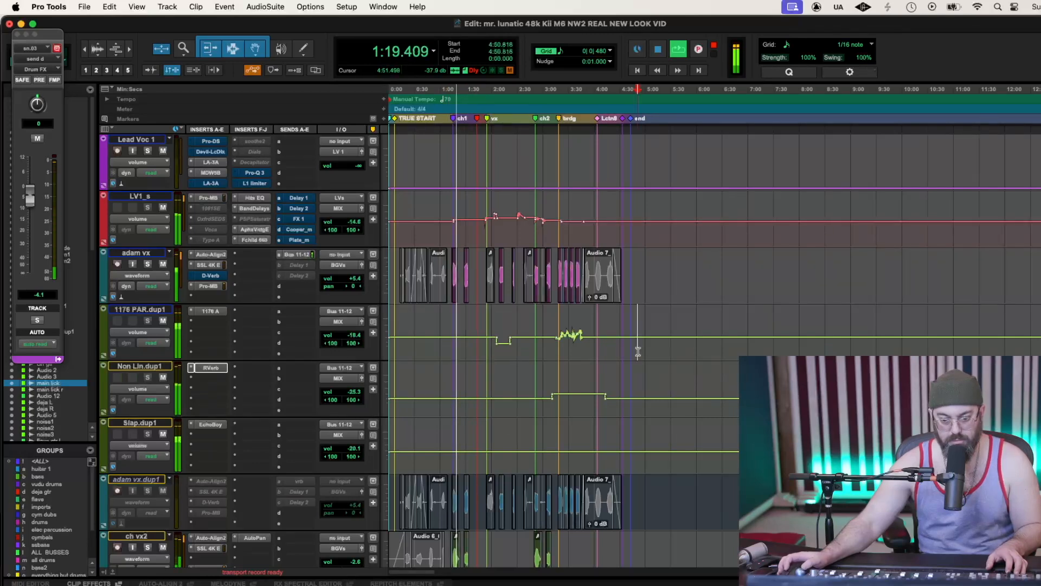
drag(704, 318, 704, 315)
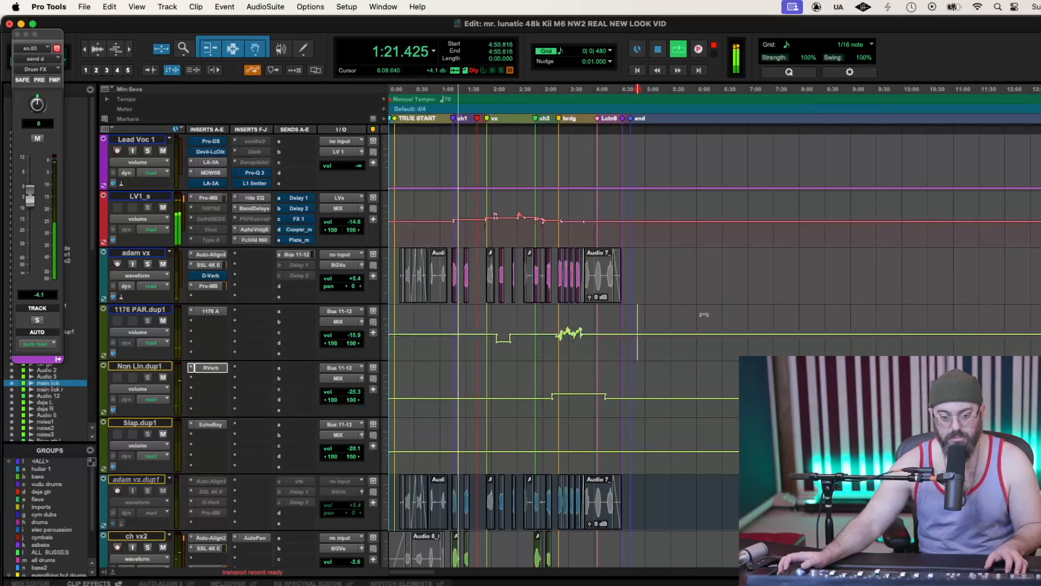
Play from 1:12.362 and raise the 1176 PAR return's volume automation to about -14.7 dB
click(450, 344)
scroll(650, 367, up, 10)
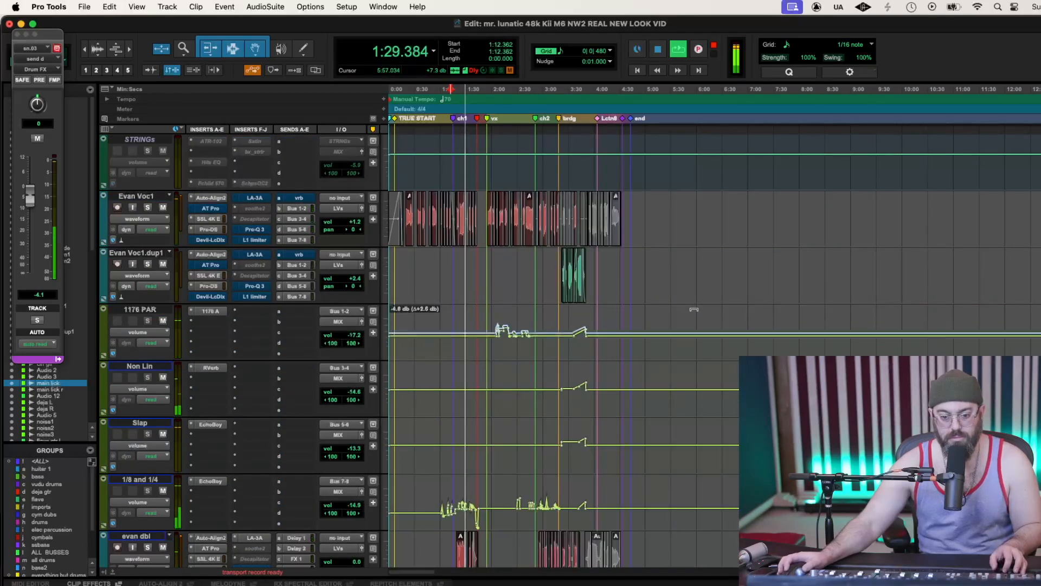
scroll(682, 363, down, 1)
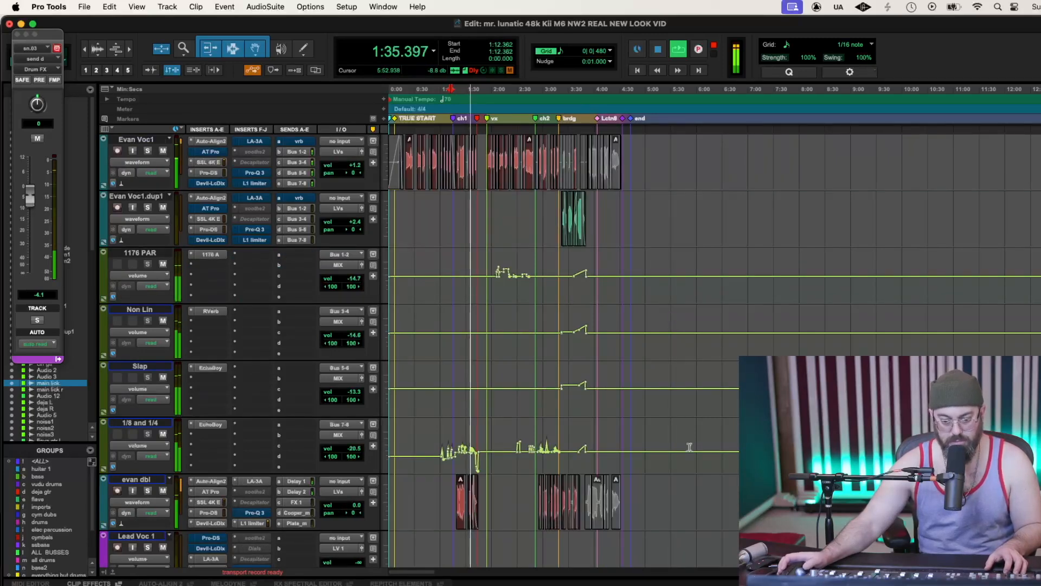
Replay from 1:36.256 and raise the LV1_s volume automation to about -9.8 dB at the end of the first chorus
scroll(694, 410, down, 2)
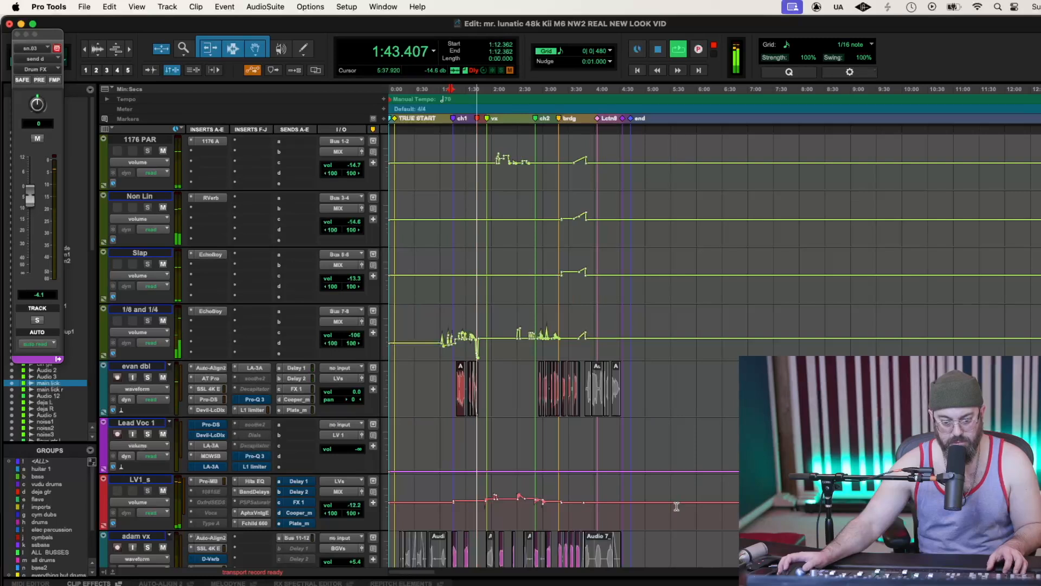
scroll(680, 500, down, 3)
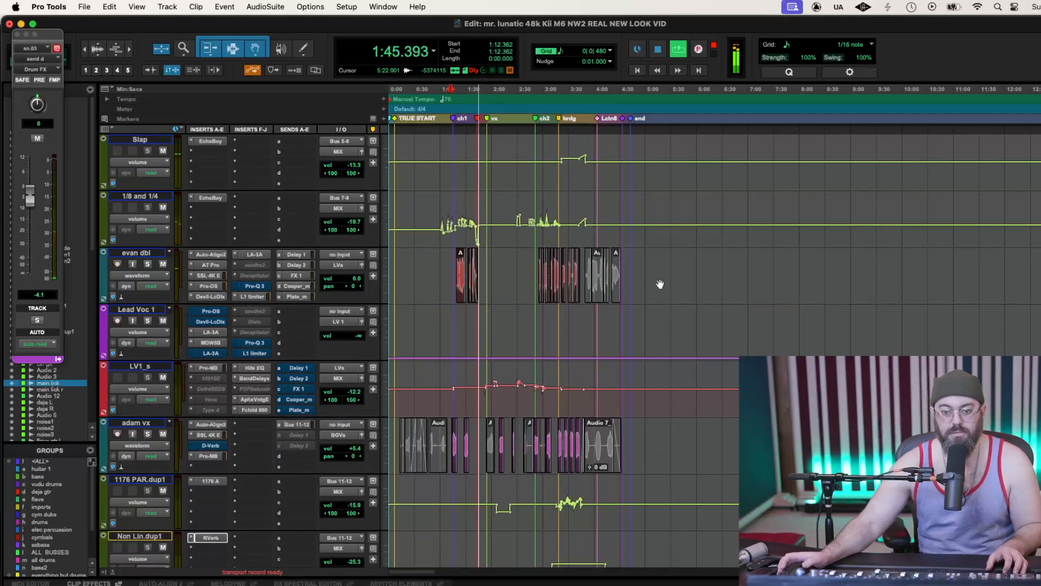
click(472, 89)
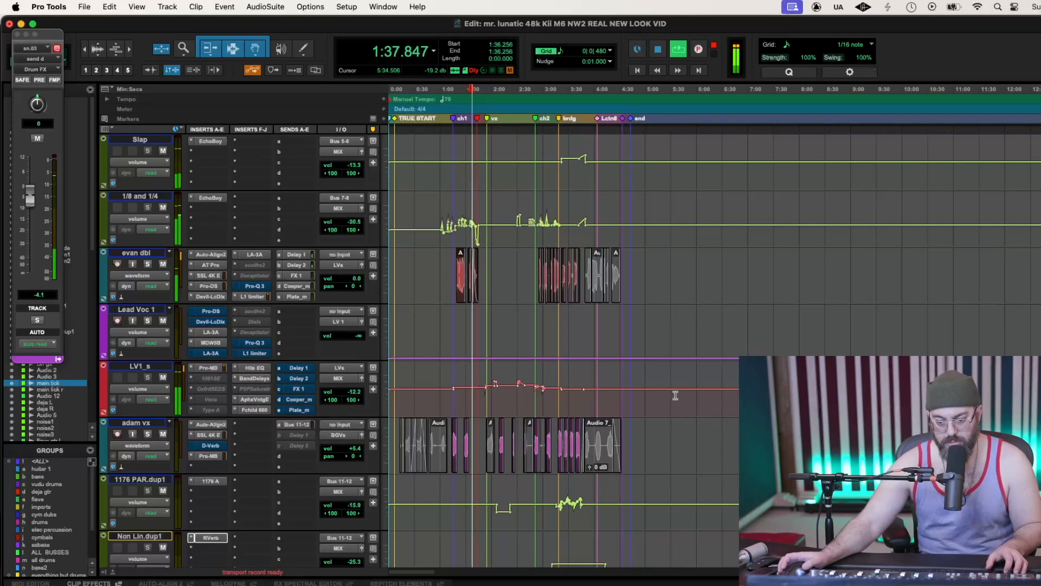
drag(679, 376, 680, 369)
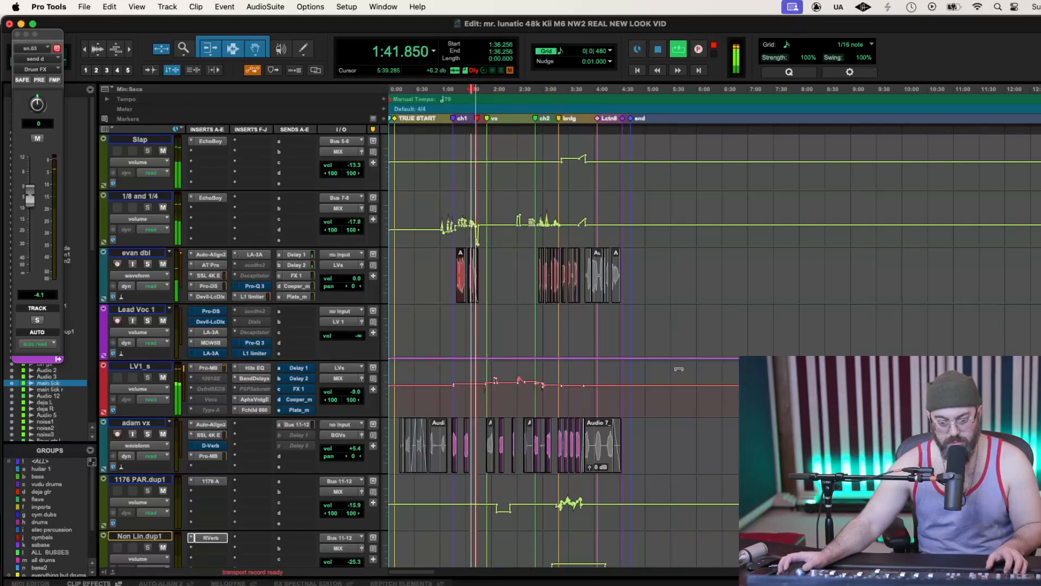
key(space)
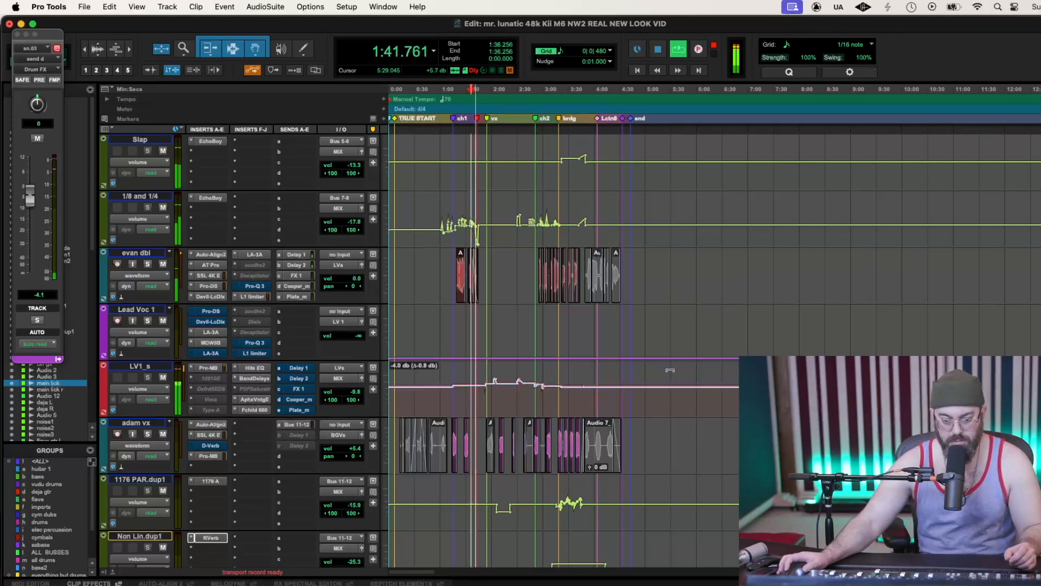
Inspect the Gold Clip and 3348 TAPE plugins on the MIX_m bus during playback
scroll(664, 416, down, 5)
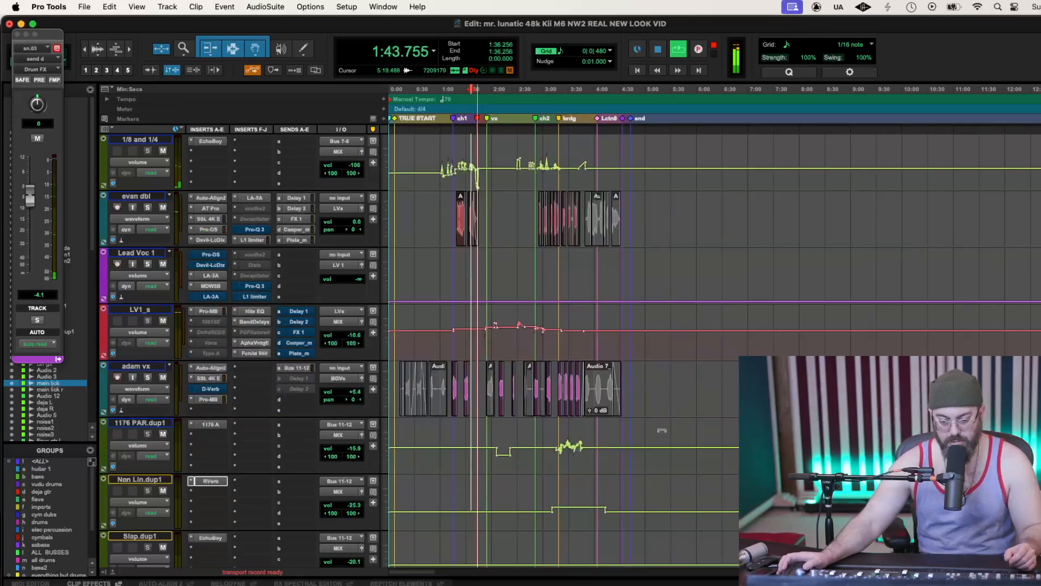
scroll(662, 430, down, 10)
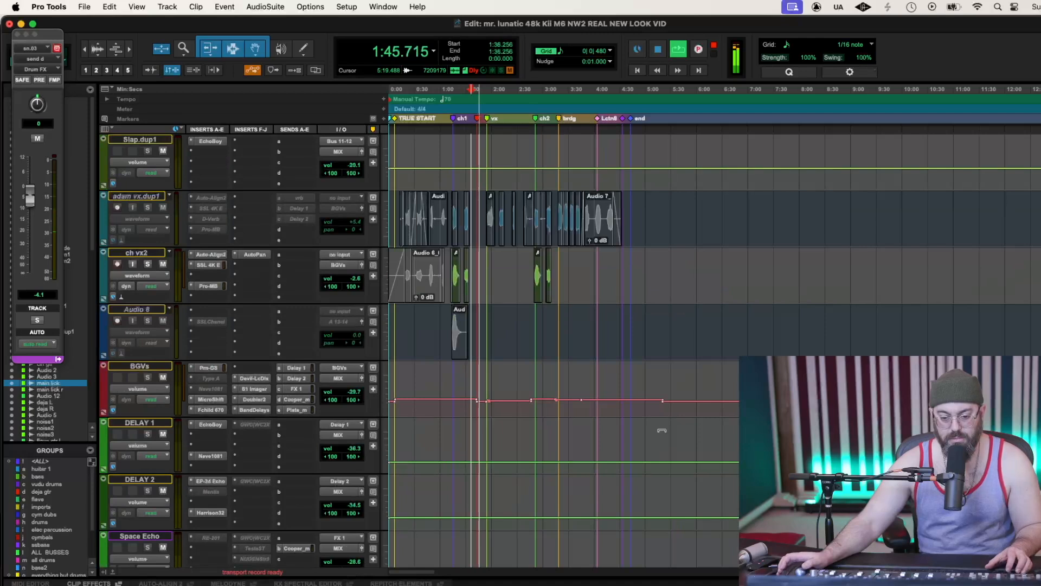
scroll(662, 431, down, 5)
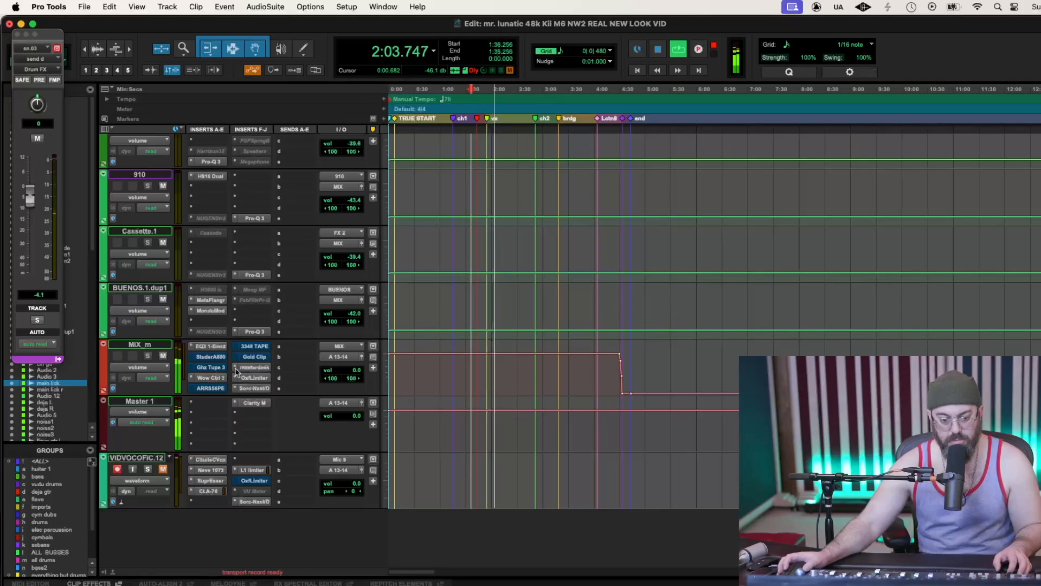
click(251, 357)
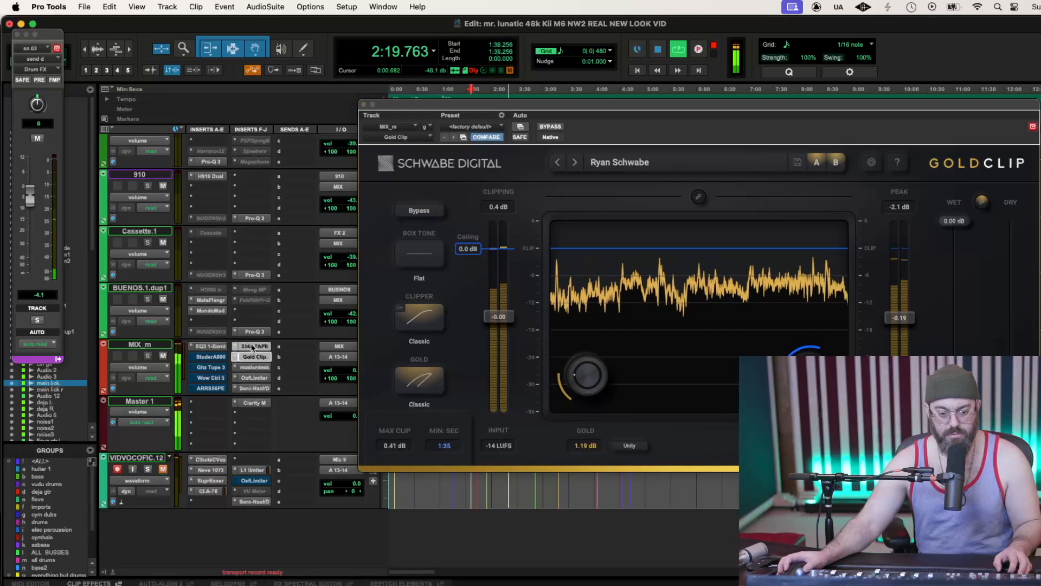
click(251, 346)
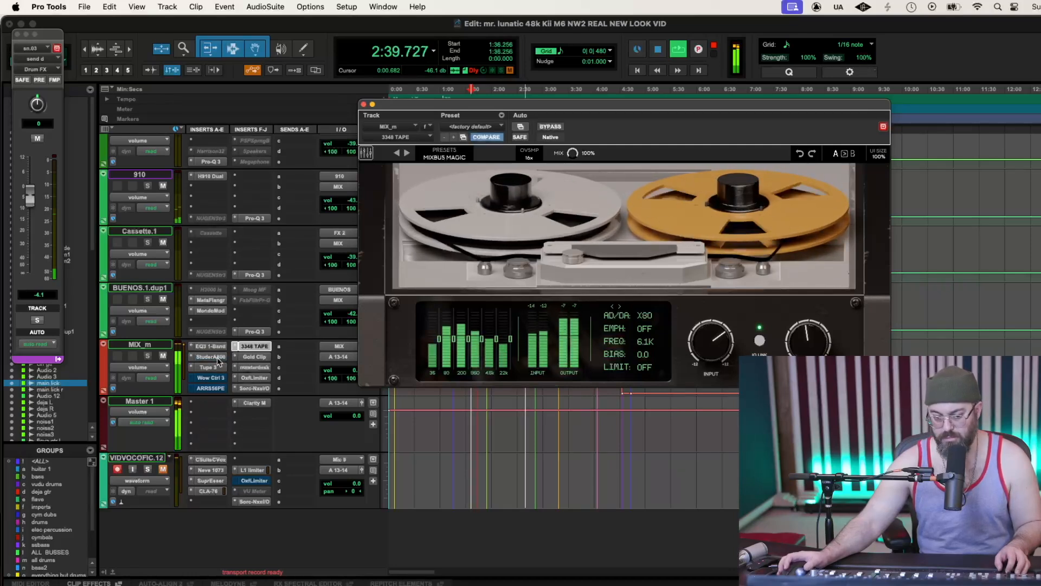
Stop playback, open the UAD Studer A800 on MIX_m and hide its calibration controls to show the tape reels
key(space)
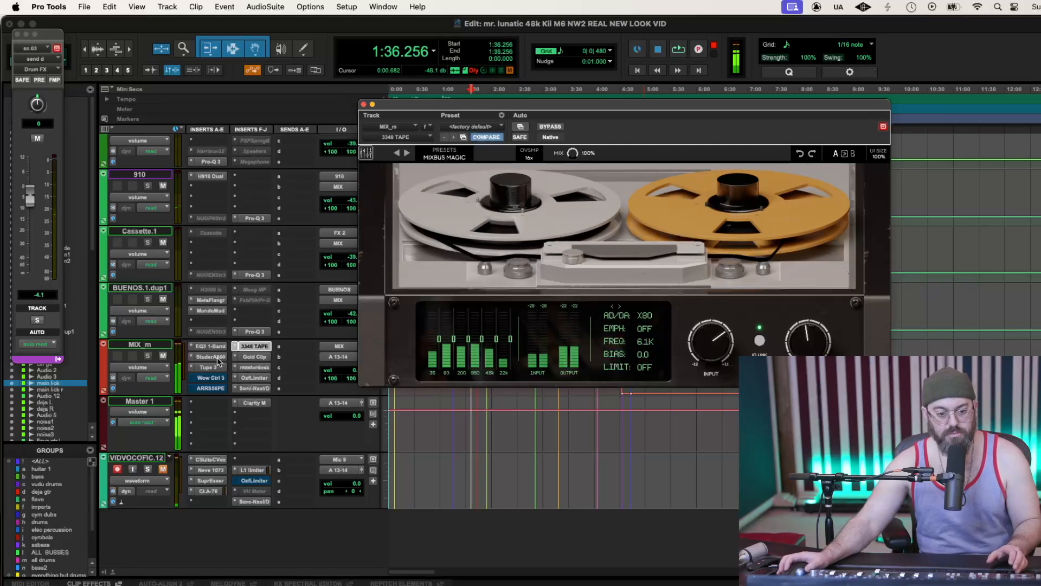
click(217, 358)
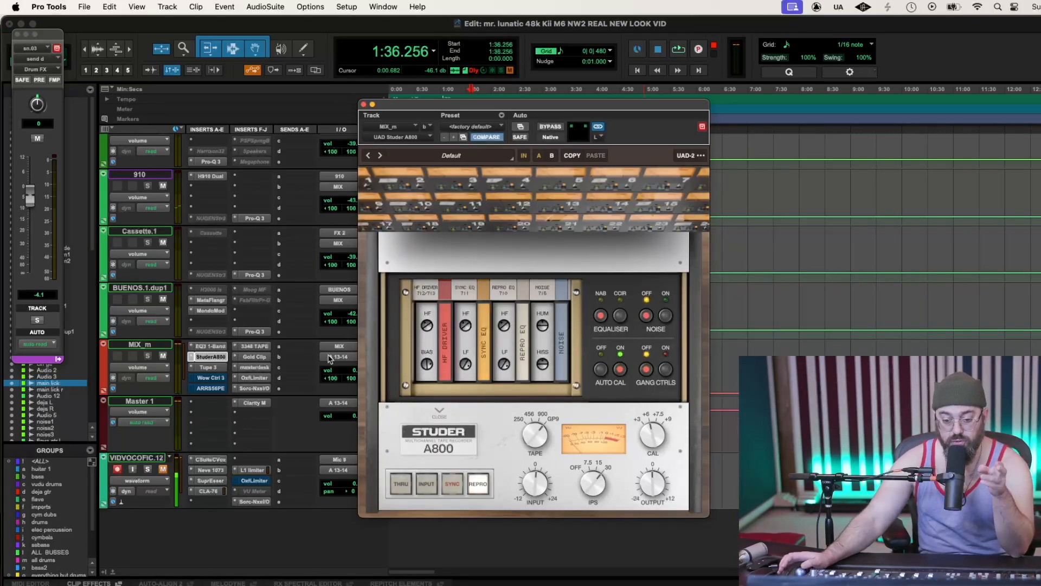
click(440, 414)
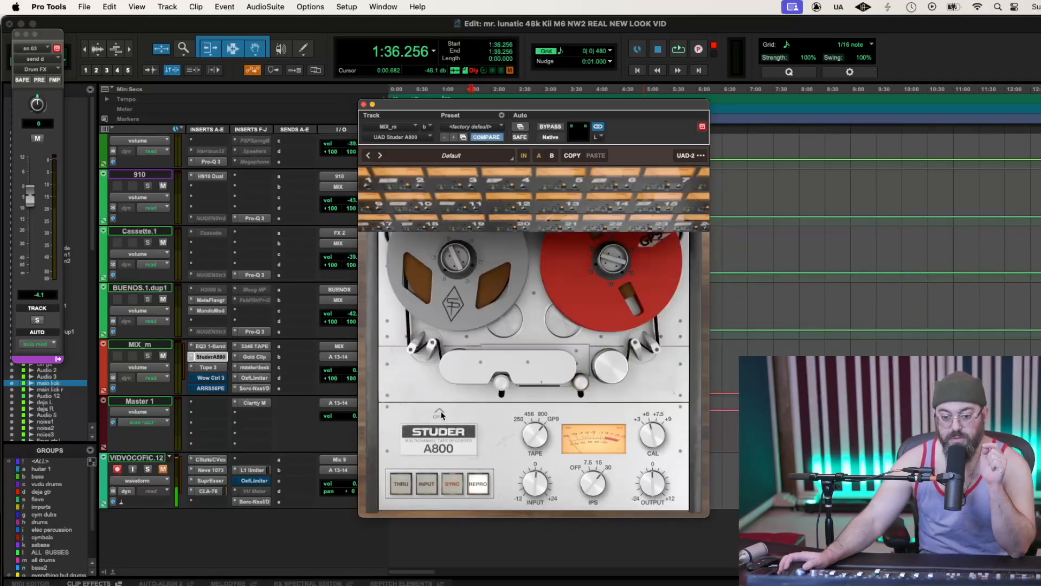
Open the Studer A800's inner calibration controls and audition the mix repeatedly from 1:36
click(442, 416)
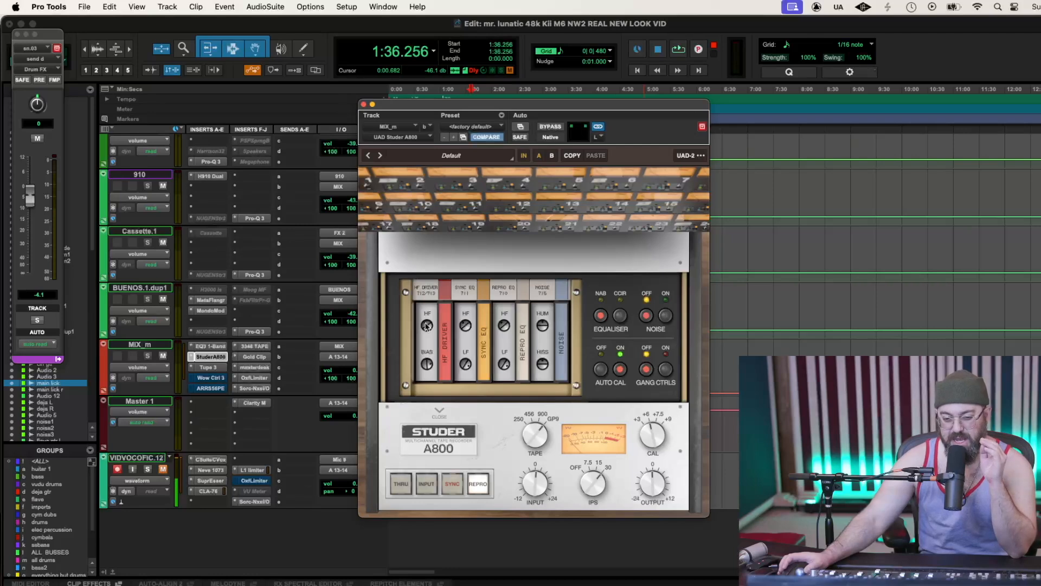
key(space)
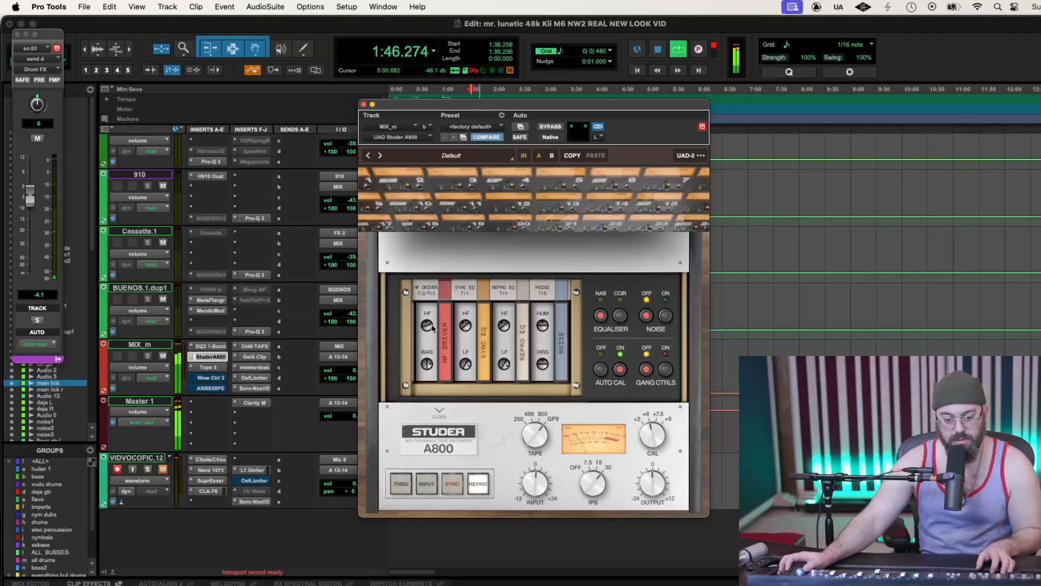
key(space)
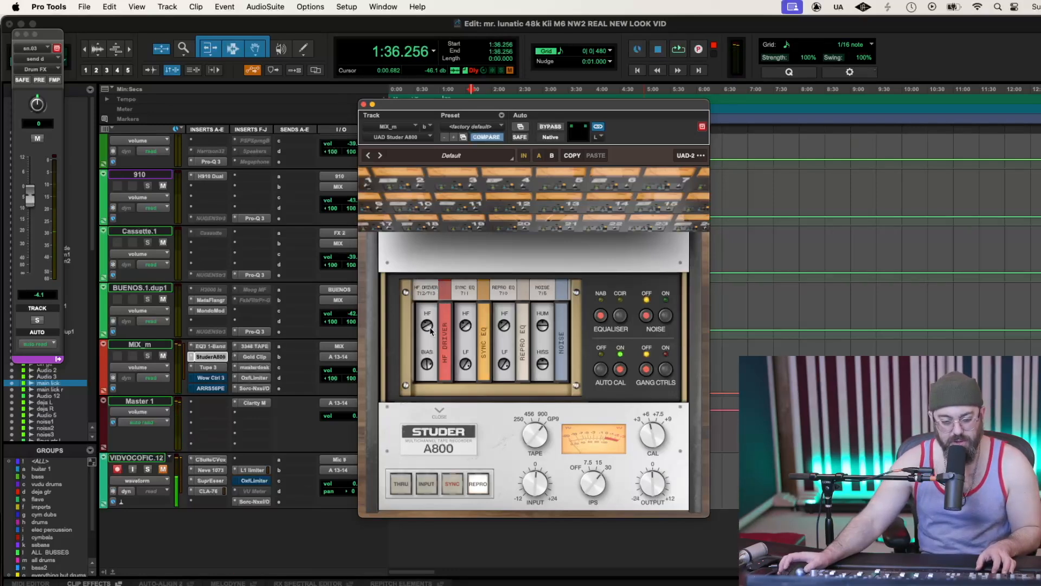
key(space)
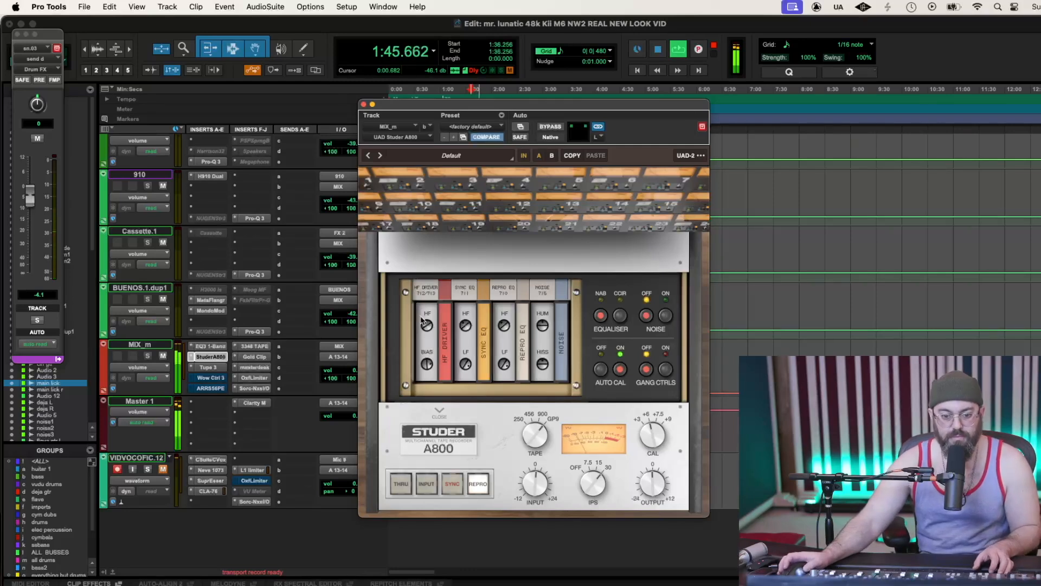
key(space)
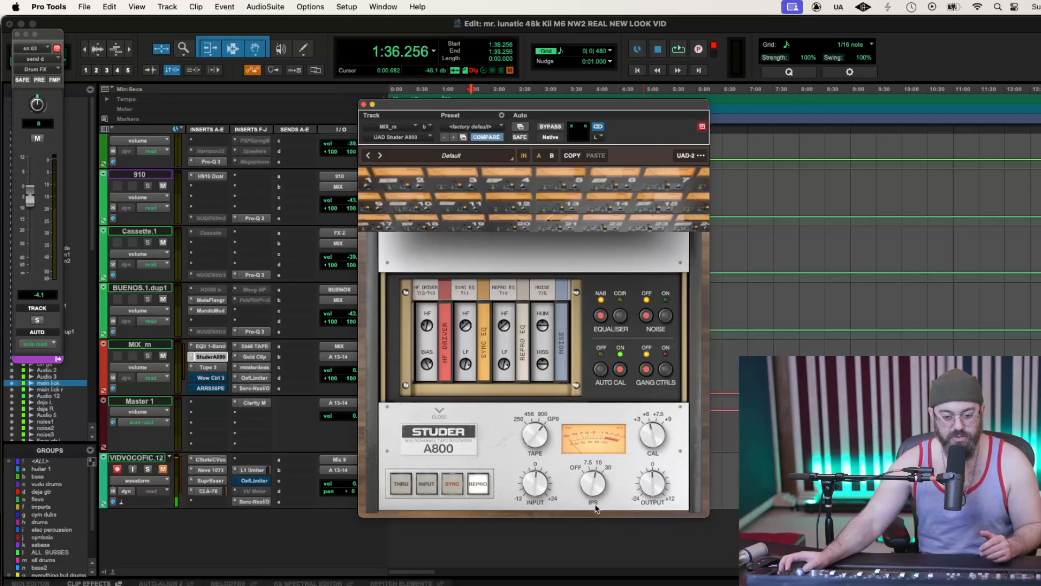
Set the Studer A800's tape speed to 30 IPS, hide its calibration controls and replay the mix from 1:36
drag(597, 503, 596, 505)
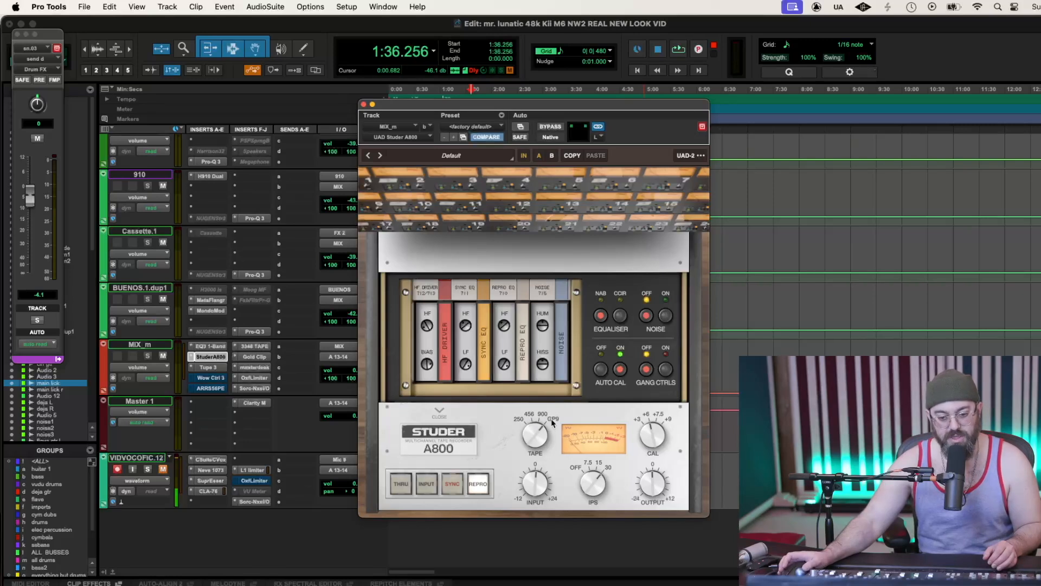
click(435, 414)
key(space)
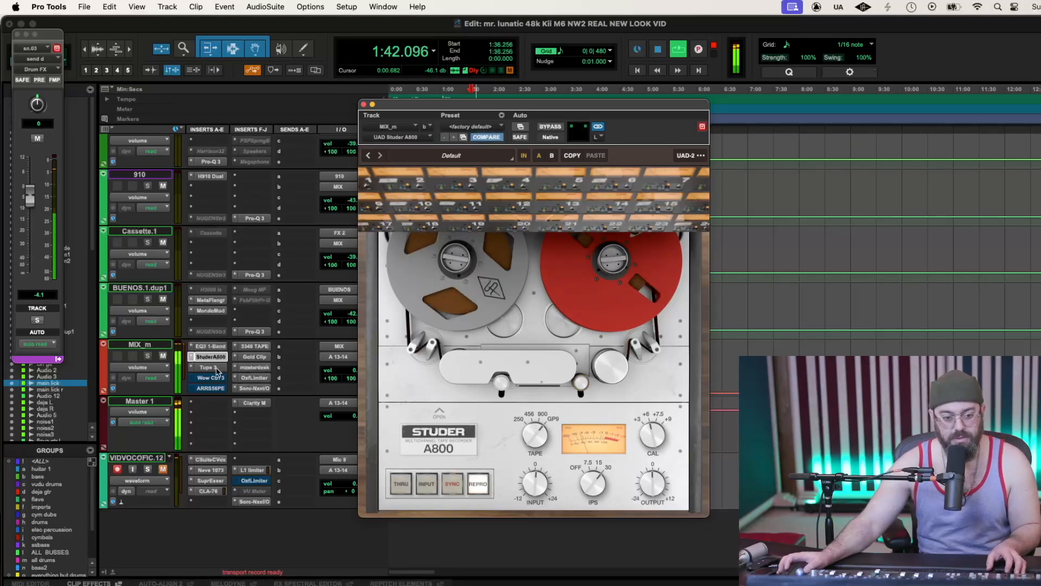
key(space)
key(space)
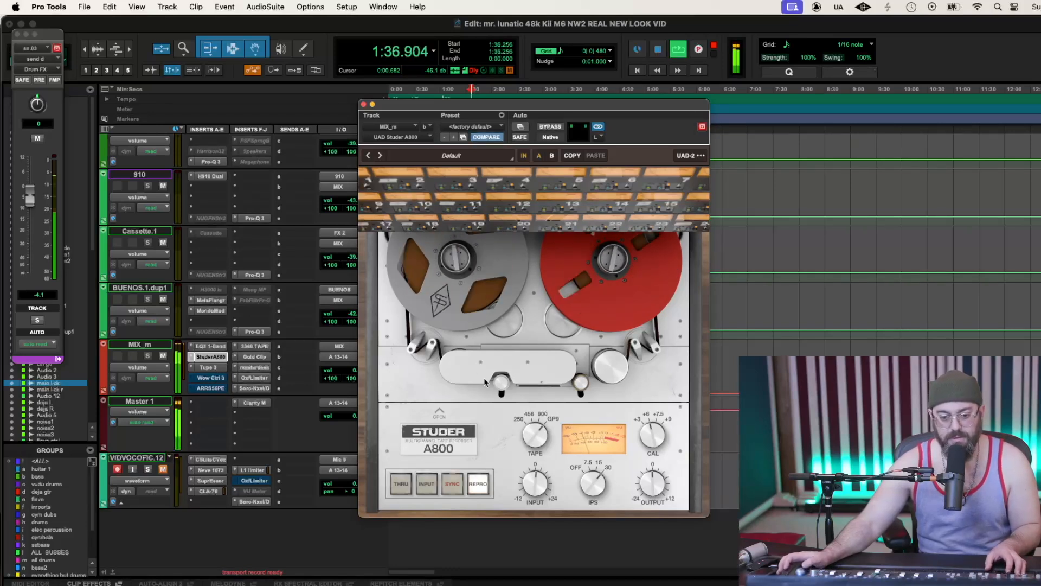
Show the Studer A800's calibration controls again, audition the mix from 1:36 and close the plug-in
click(439, 413)
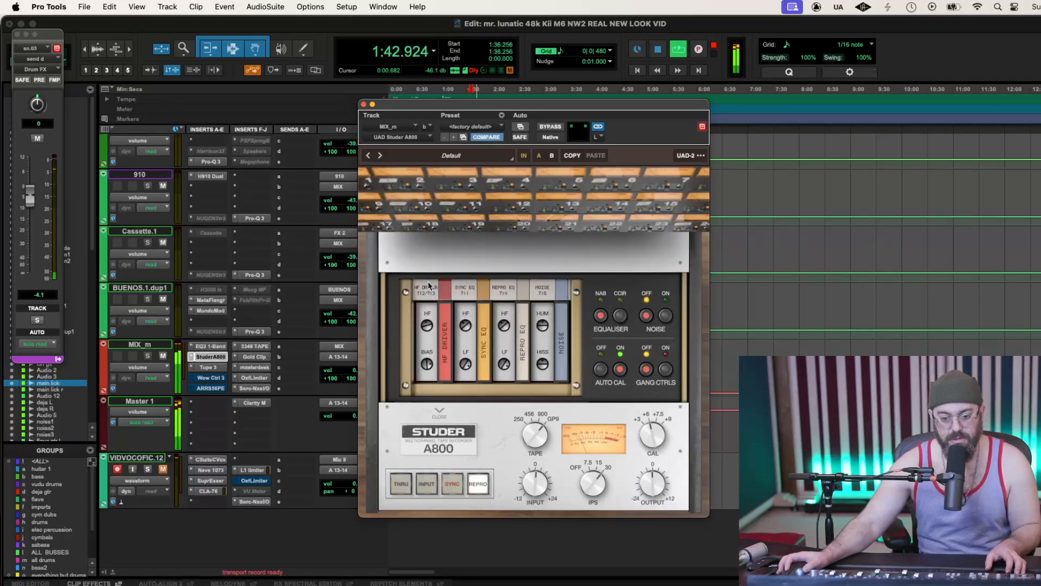
key(space)
key(space)
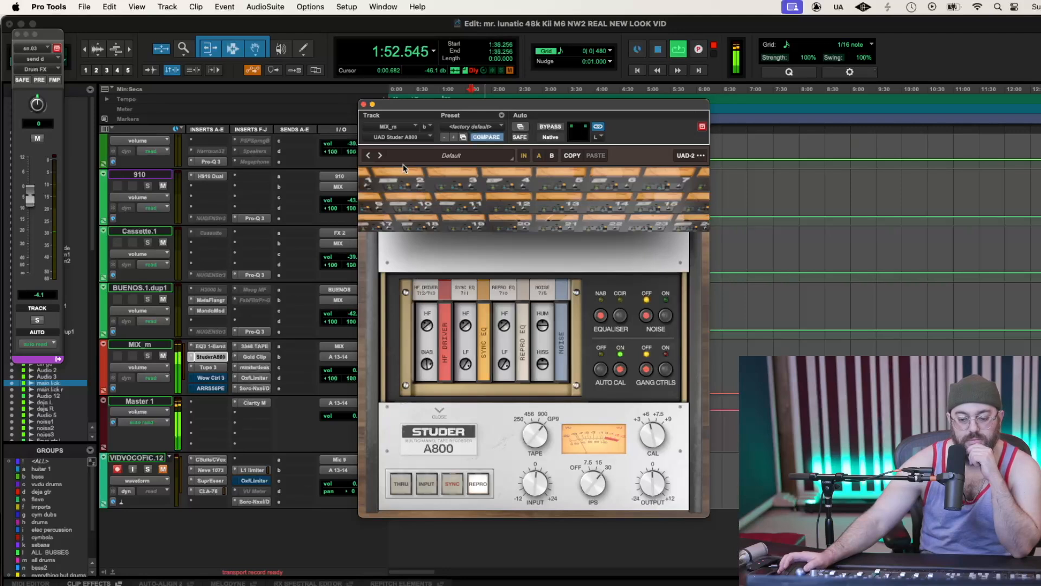
click(364, 105)
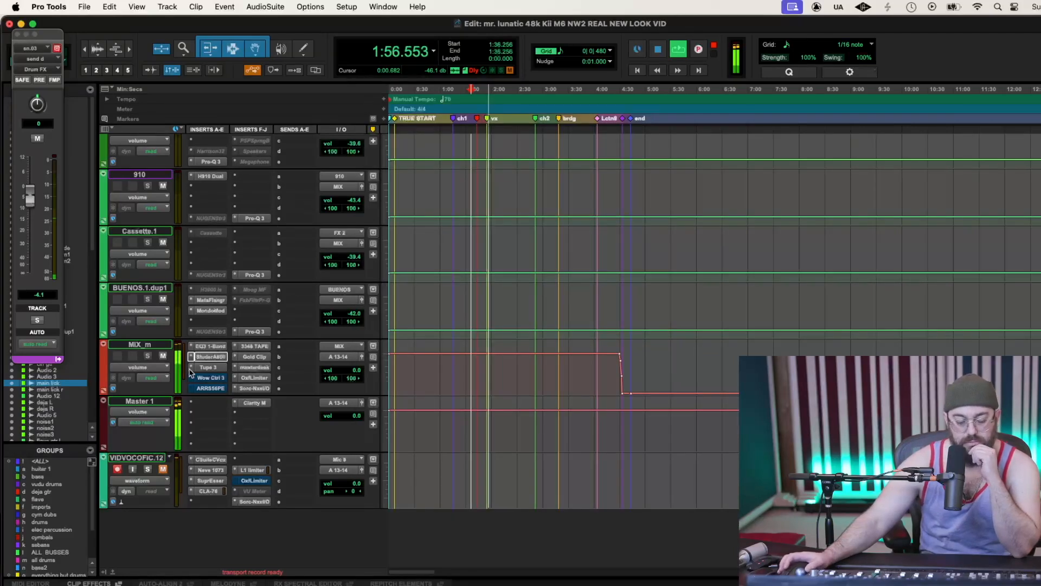
Open Gold Clip on the MIX_m track and raise its input gain to 1.84 dB
click(253, 356)
mouse_move(499, 317)
mouse_down()
mouse_move(496, 284)
mouse_move(490, 340)
mouse_move(495, 311)
mouse_up()
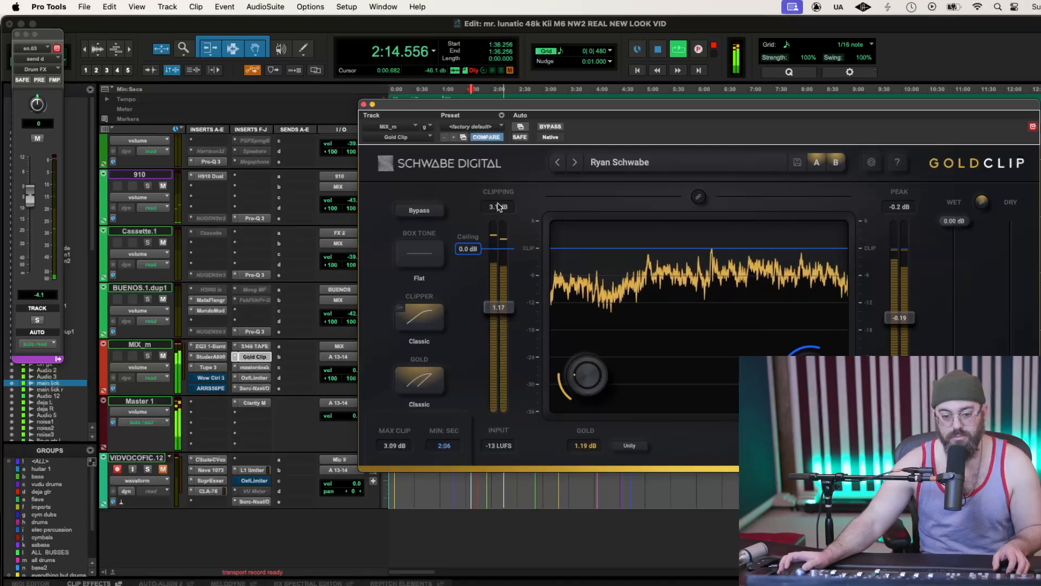
drag(500, 317, 502, 306)
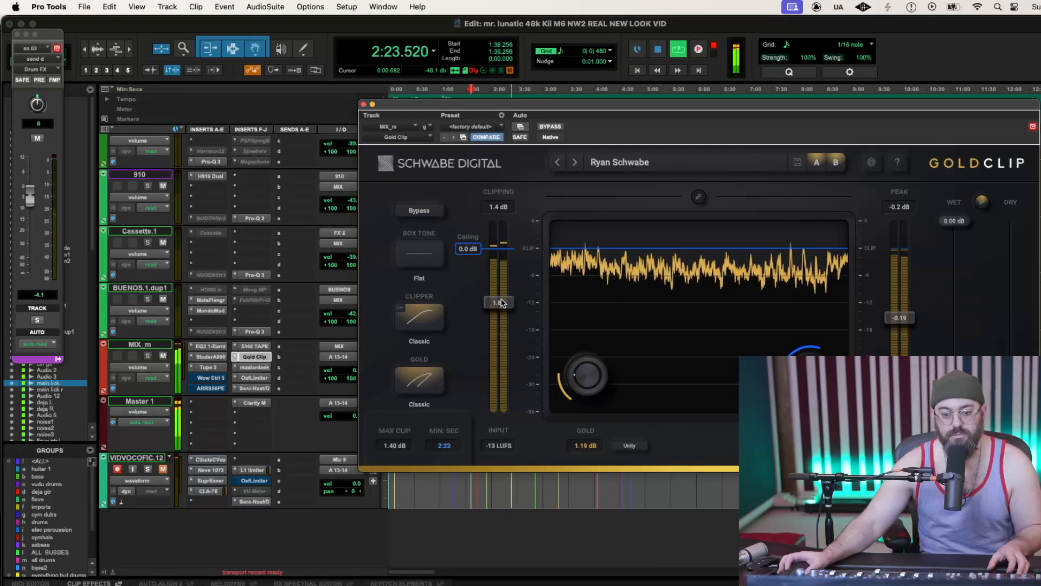
Try Gold Clip's Hard clipper mode with the input gain trimmed to 1.78 dB and switch the clipper to Modern
click(430, 319)
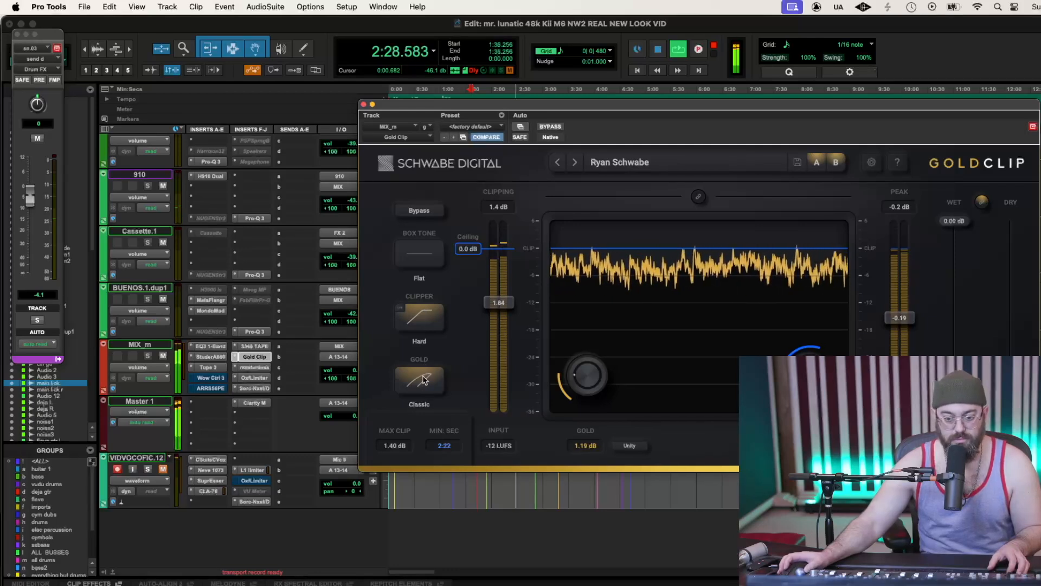
drag(502, 306, 502, 304)
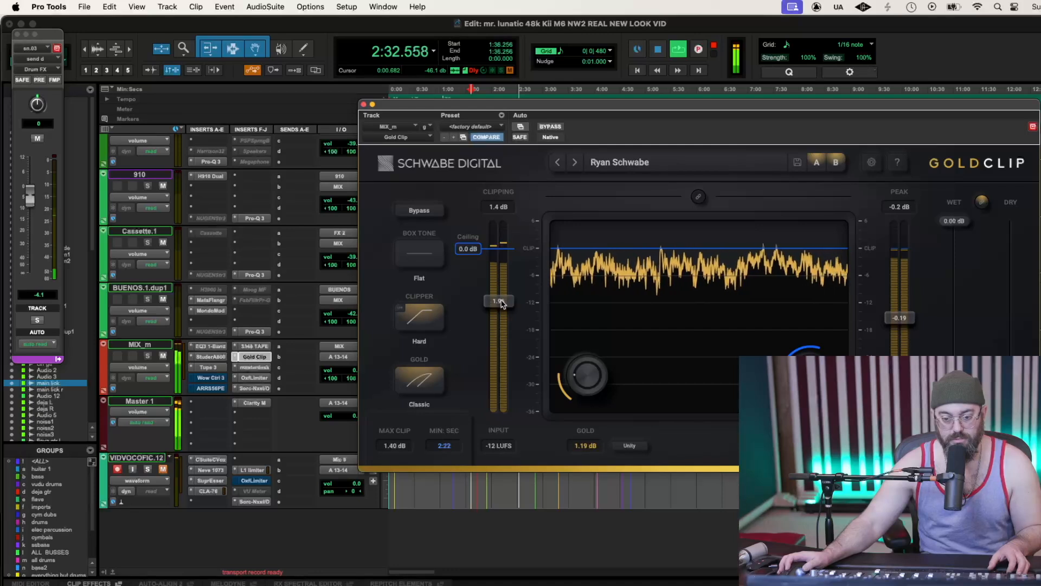
drag(503, 305, 503, 306)
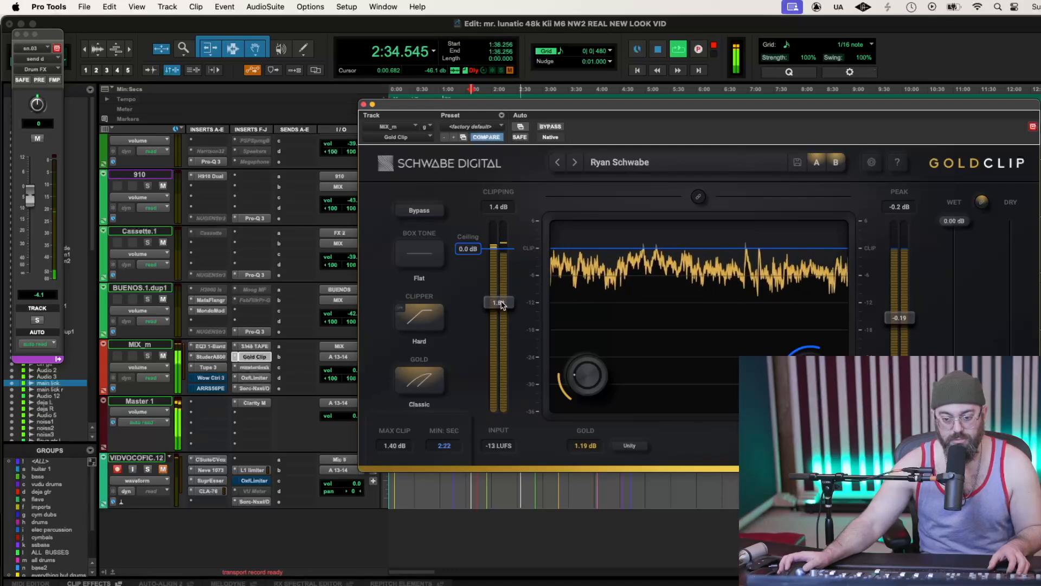
click(420, 320)
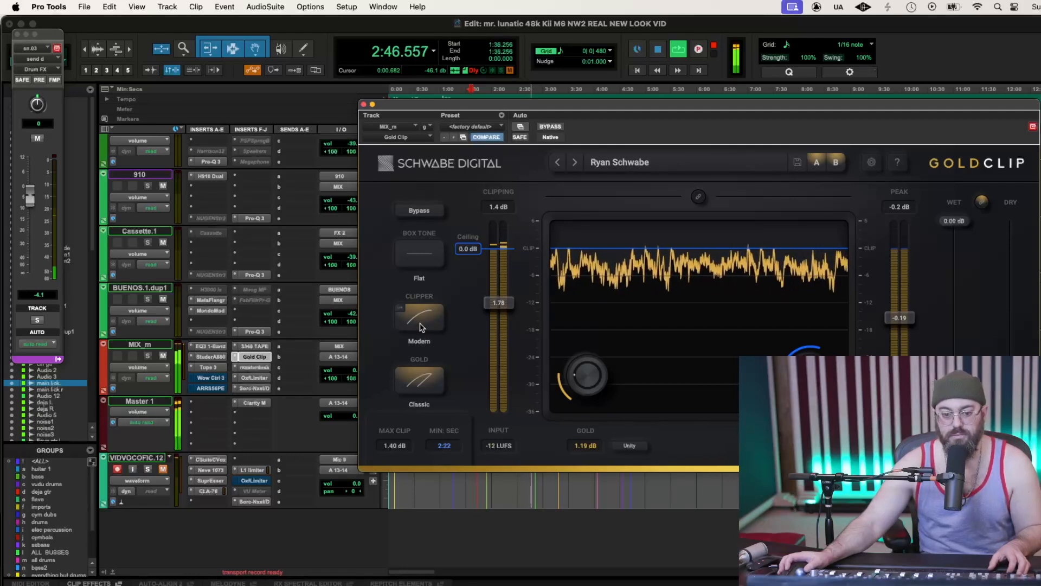
Try Gold Clip's Classic and Modern box tones during playback, return the box tone to Flat and close the plug-in
click(428, 263)
click(428, 262)
click(427, 262)
click(428, 263)
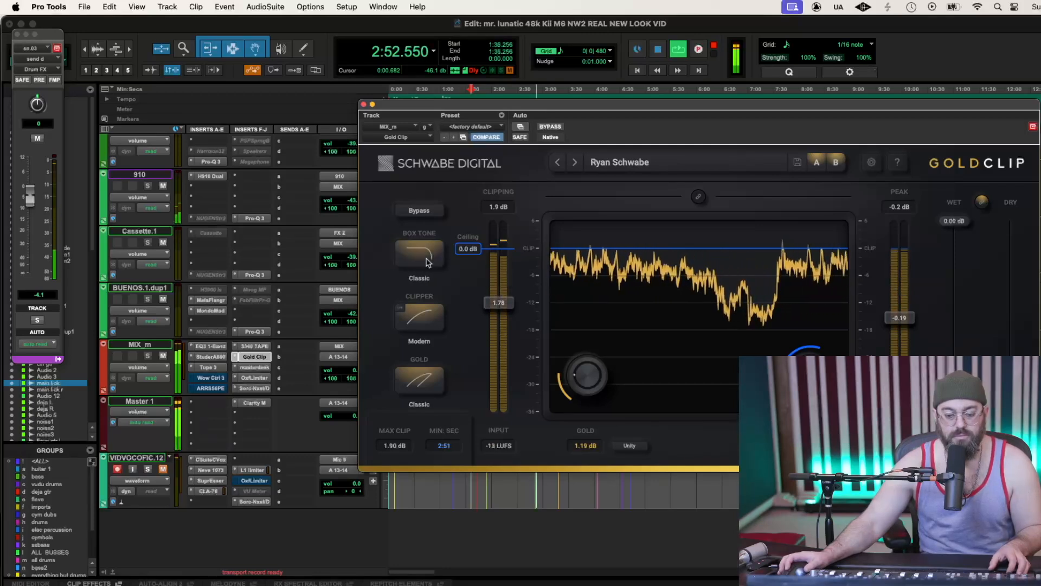
click(427, 262)
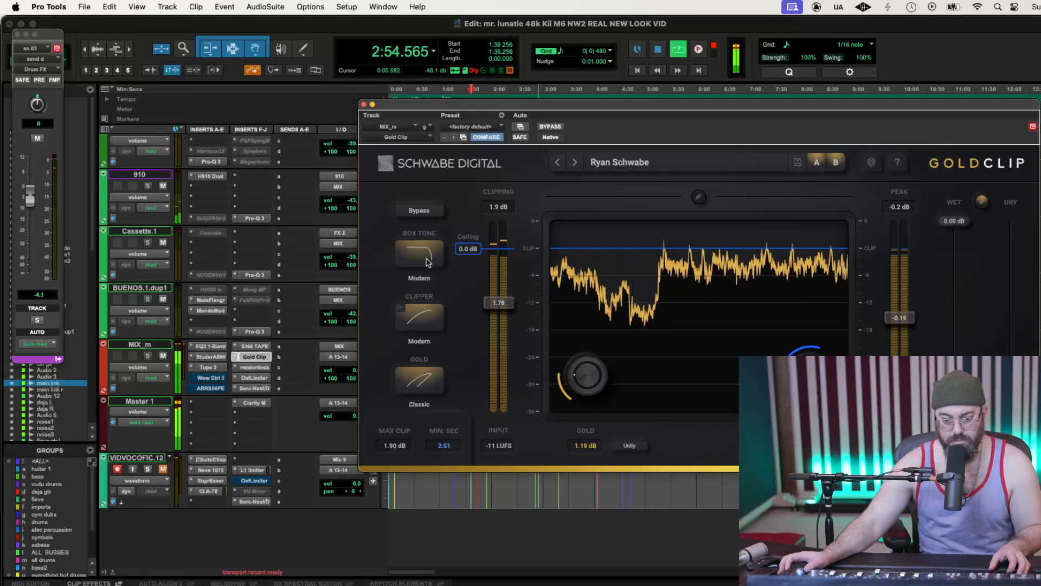
click(428, 263)
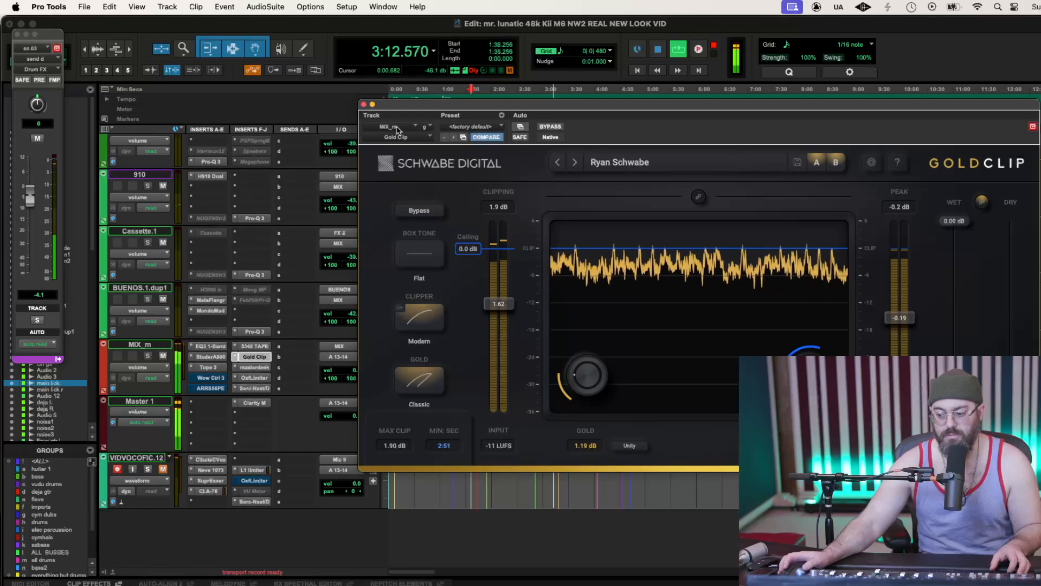
click(364, 105)
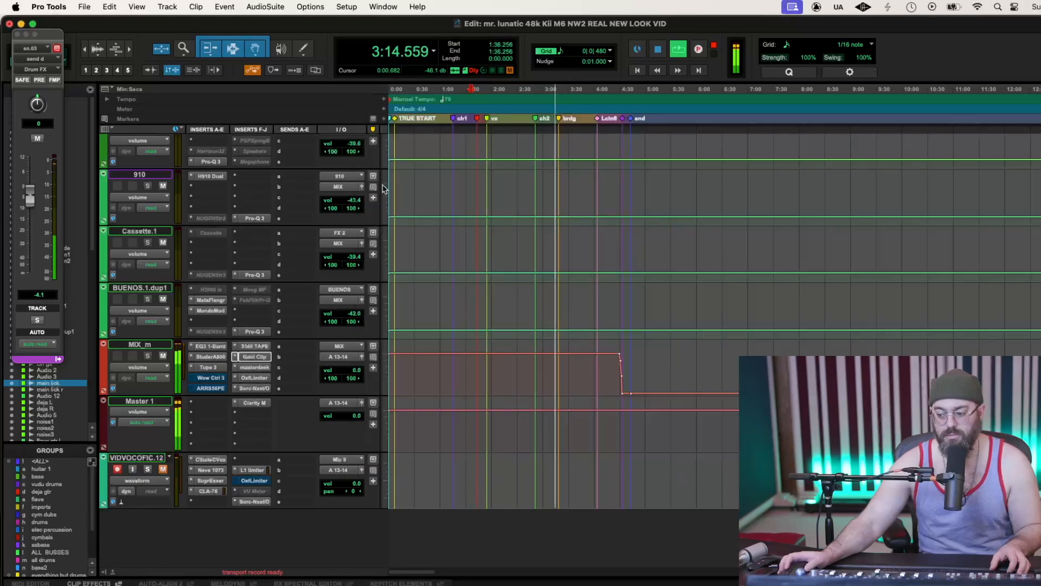
Reopen Gold Clip on the MIX_m track, lower its input gain to 1.00 dB and close it
click(255, 367)
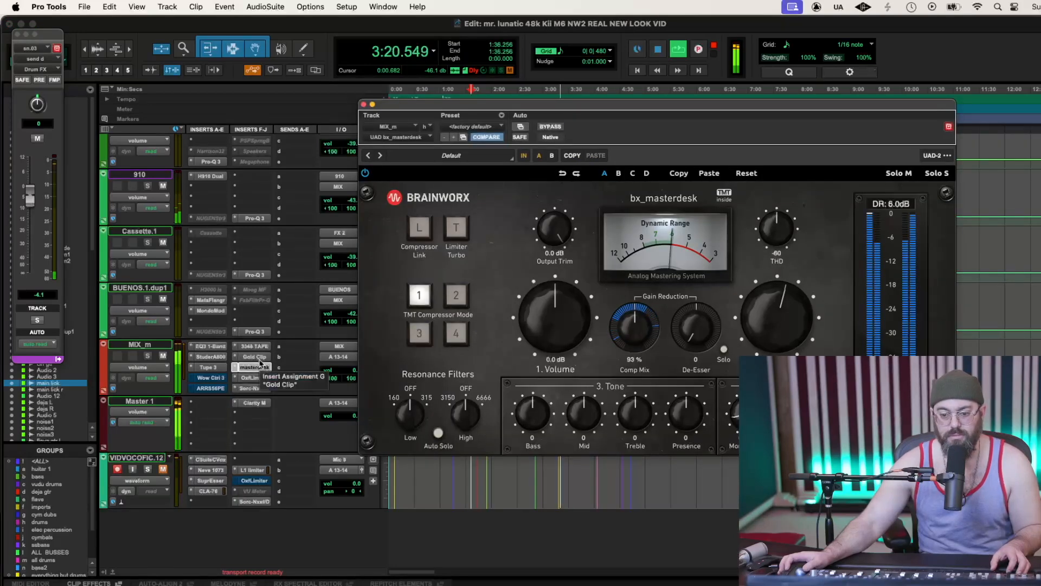
click(256, 358)
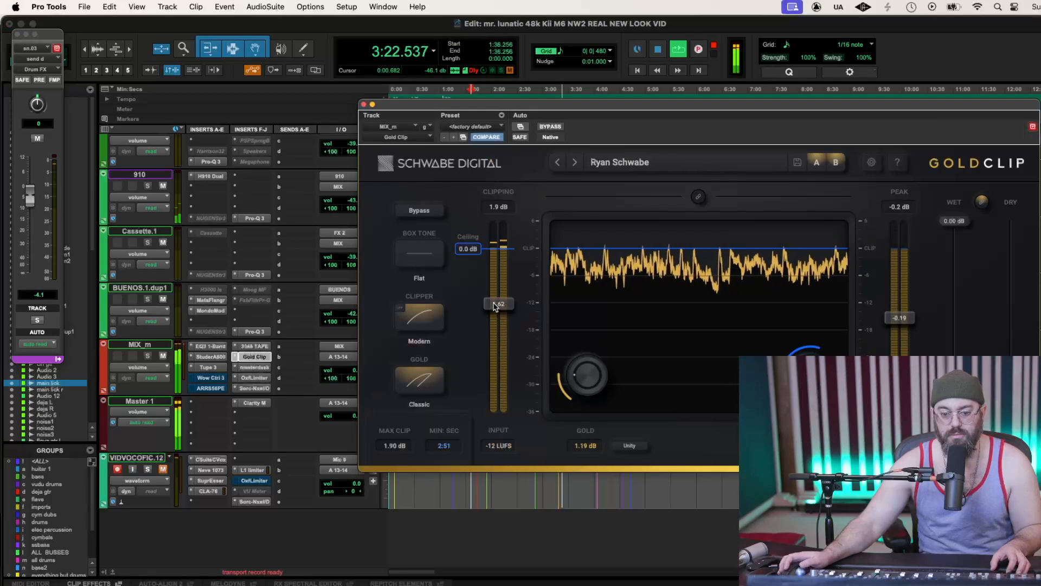
drag(501, 308, 503, 312)
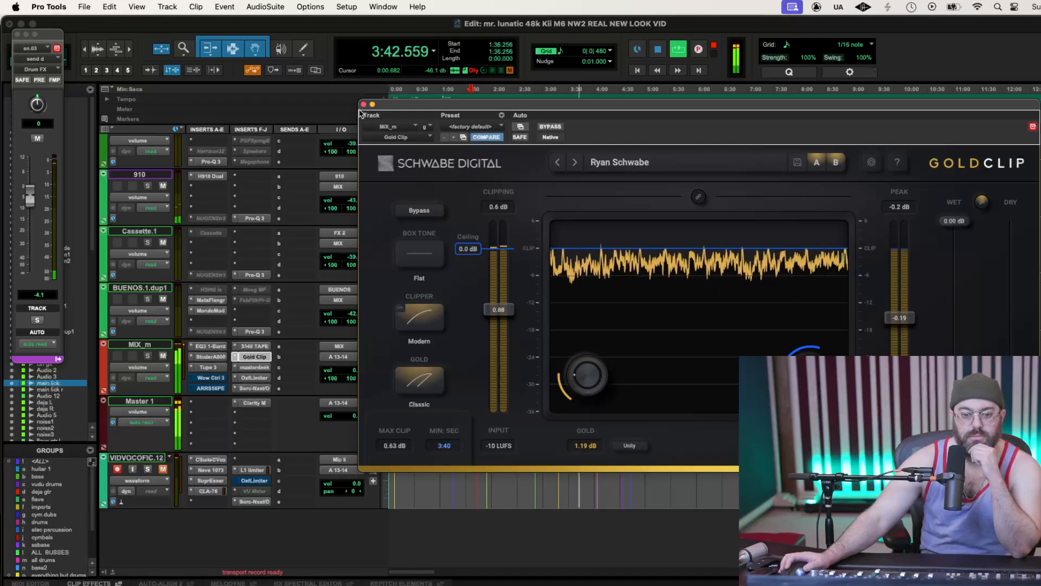
drag(498, 302, 502, 317)
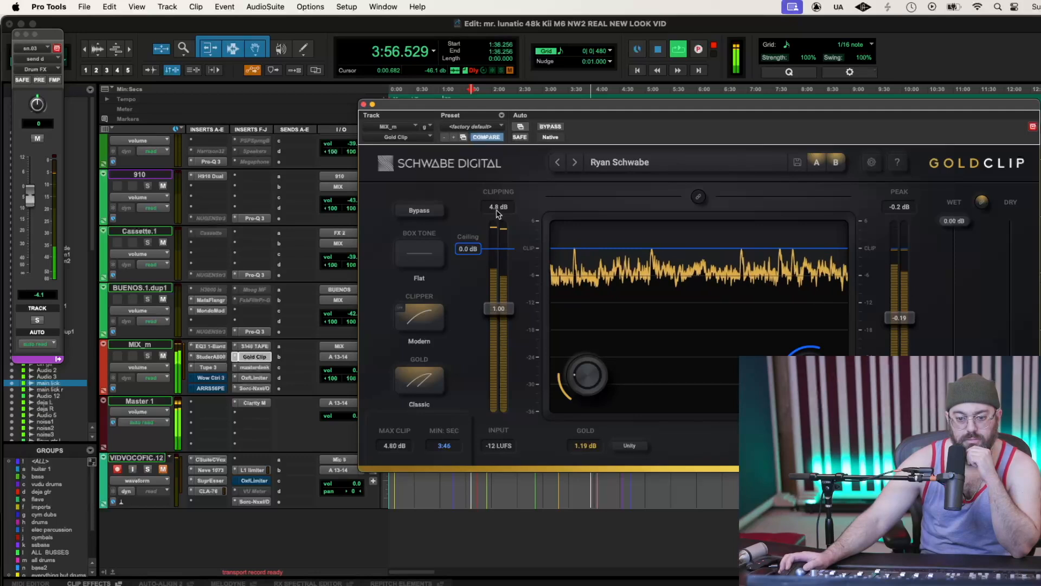
click(364, 104)
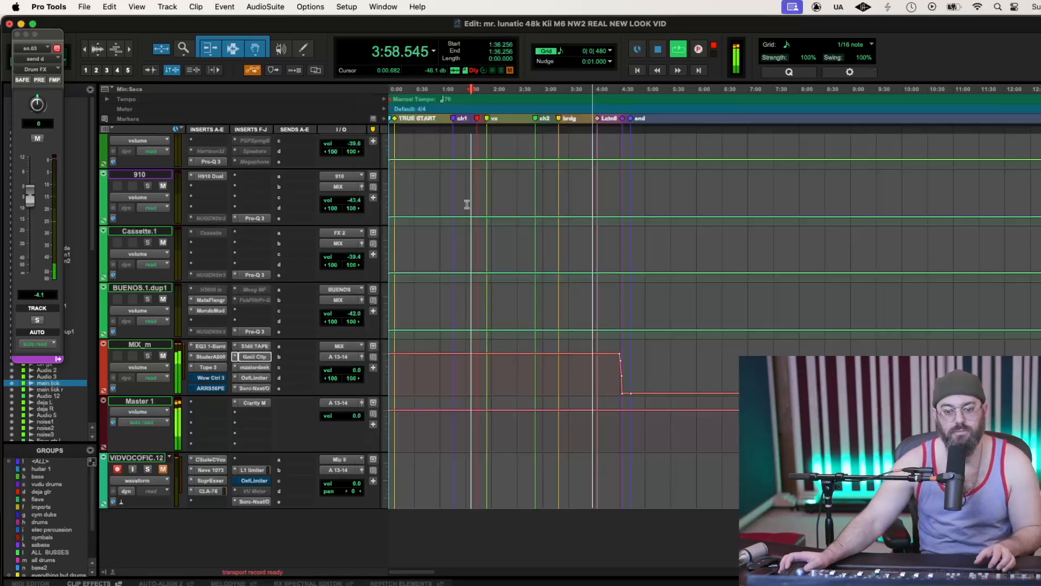
Find the main lick guitar track and lower its volume to +9.6 dB
scroll(663, 356, up, 15)
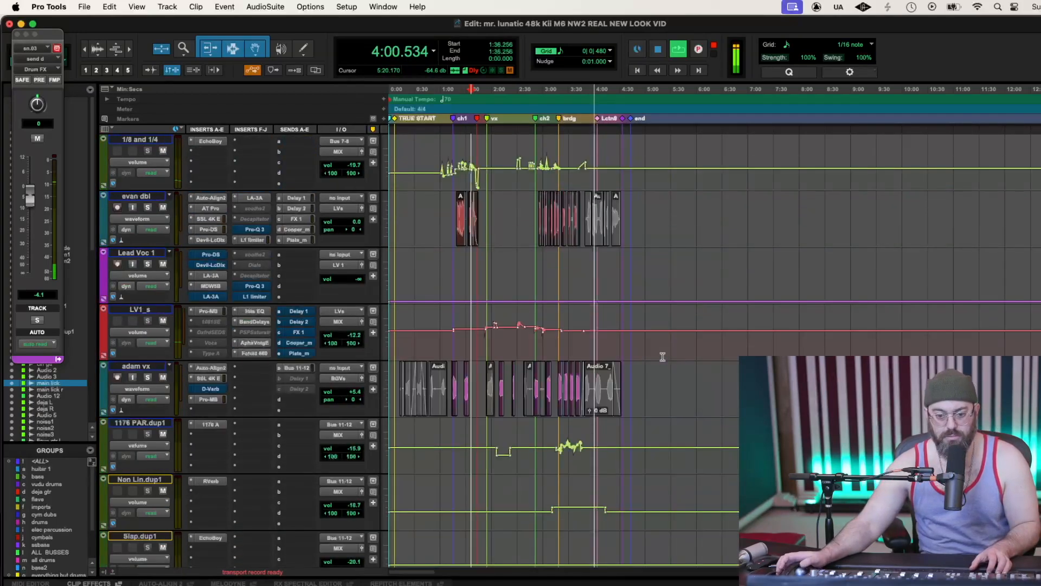
scroll(663, 357, up, 1)
key(t)
key(t)
key(r)
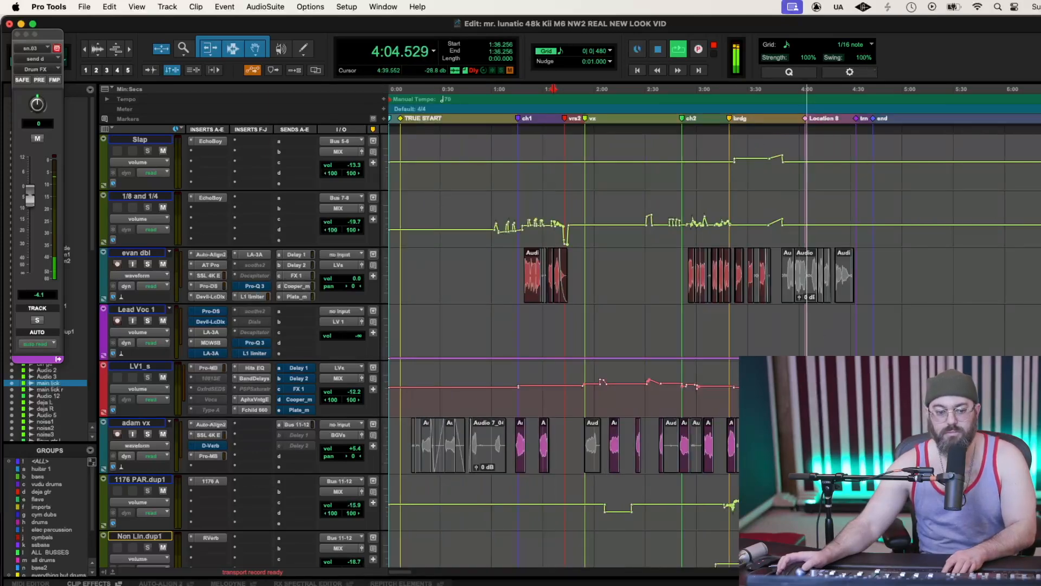
scroll(564, 325, up, 10)
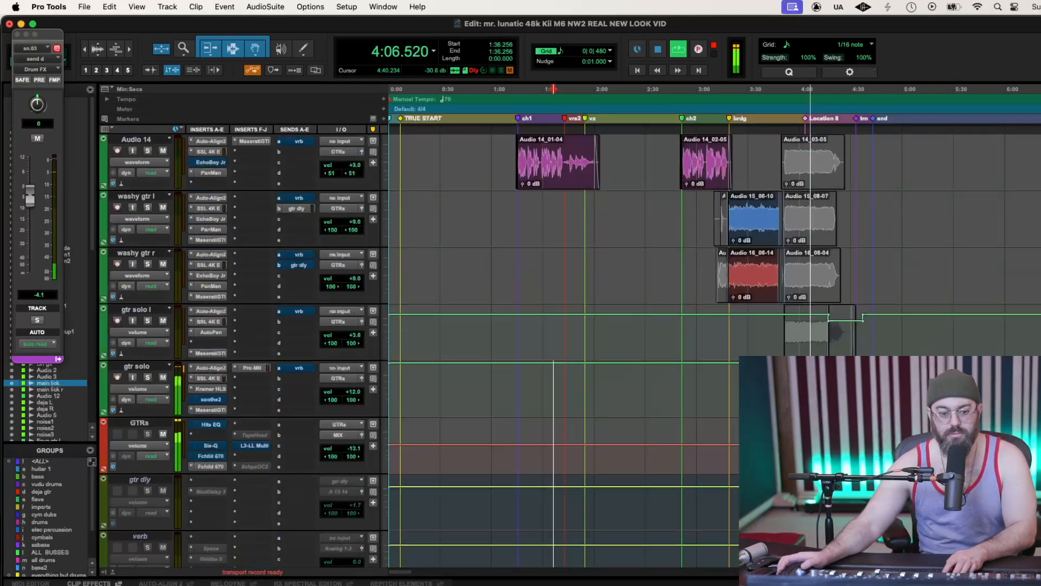
scroll(564, 353, up, 15)
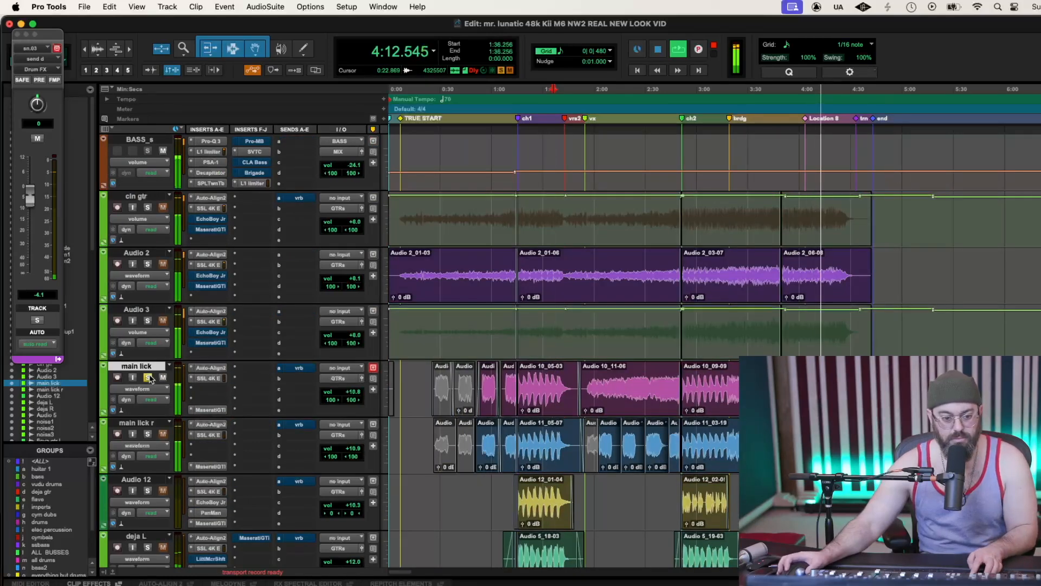
click(353, 392)
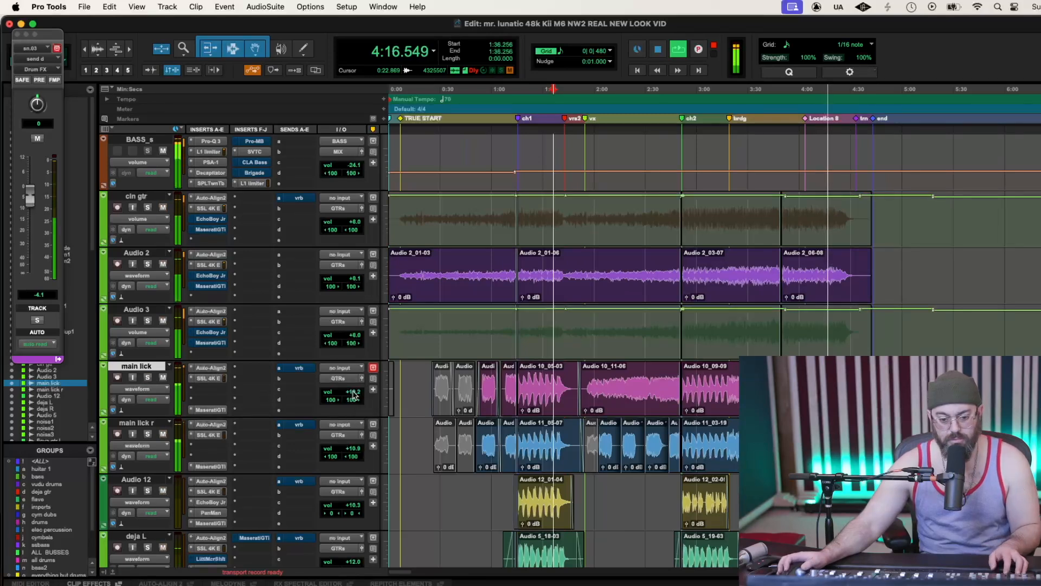
key(super+z)
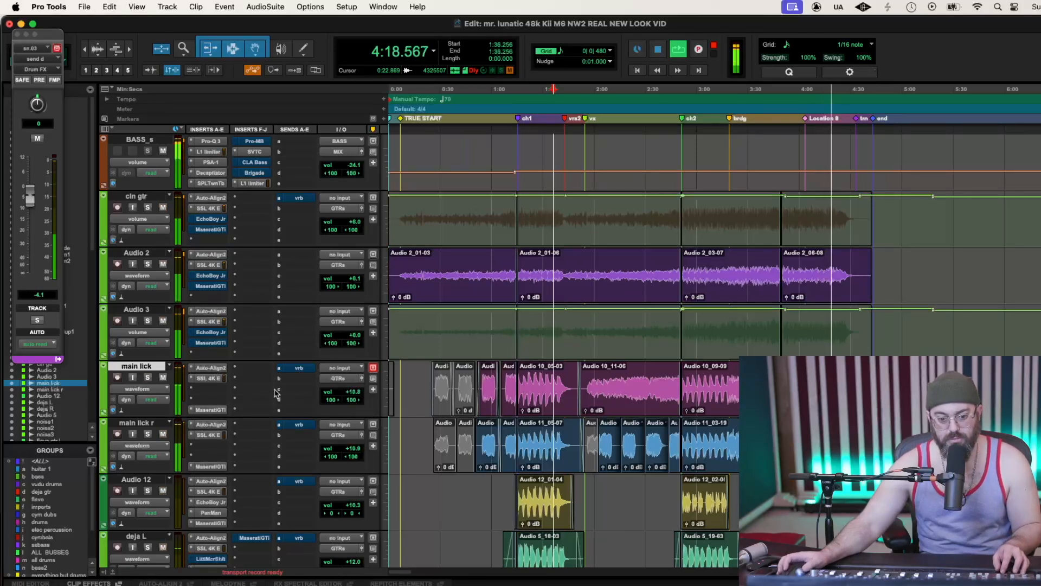
drag(354, 392, 353, 395)
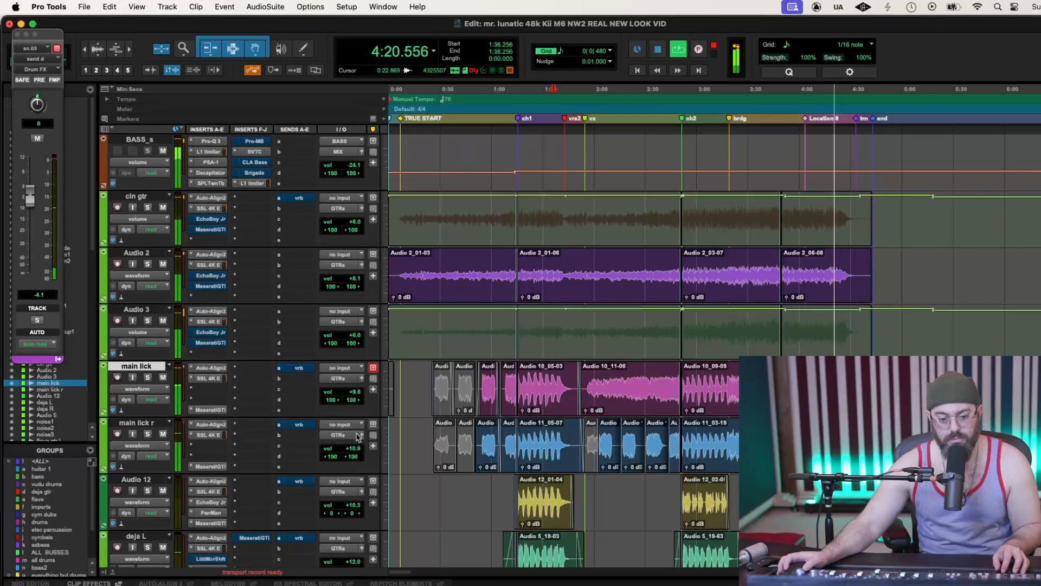
Lower the main lick r track's volume to +9.7 dB and play the song from about 2:28
drag(355, 448, 357, 448)
key(space)
key(space)
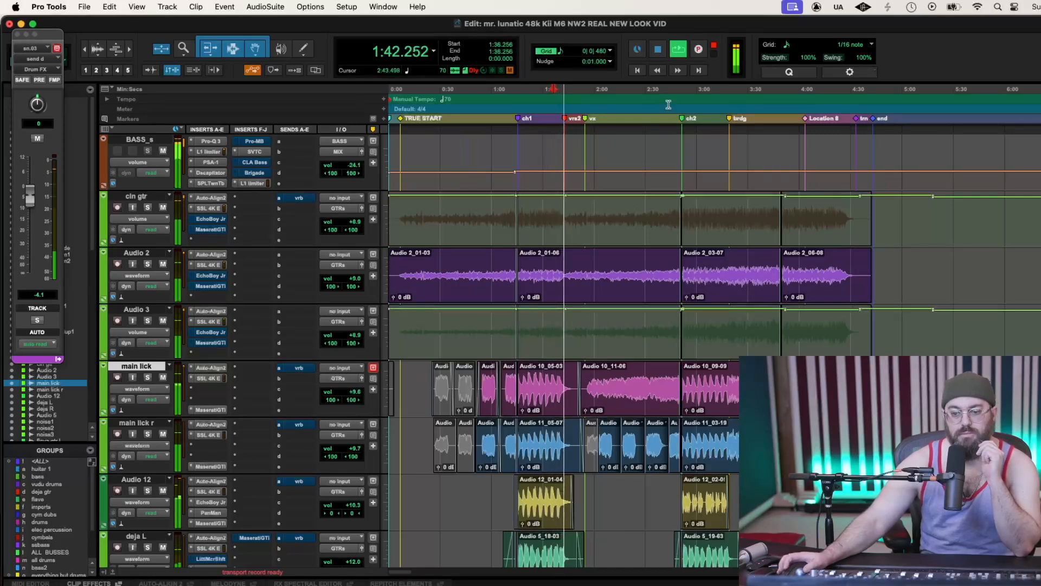
click(644, 98)
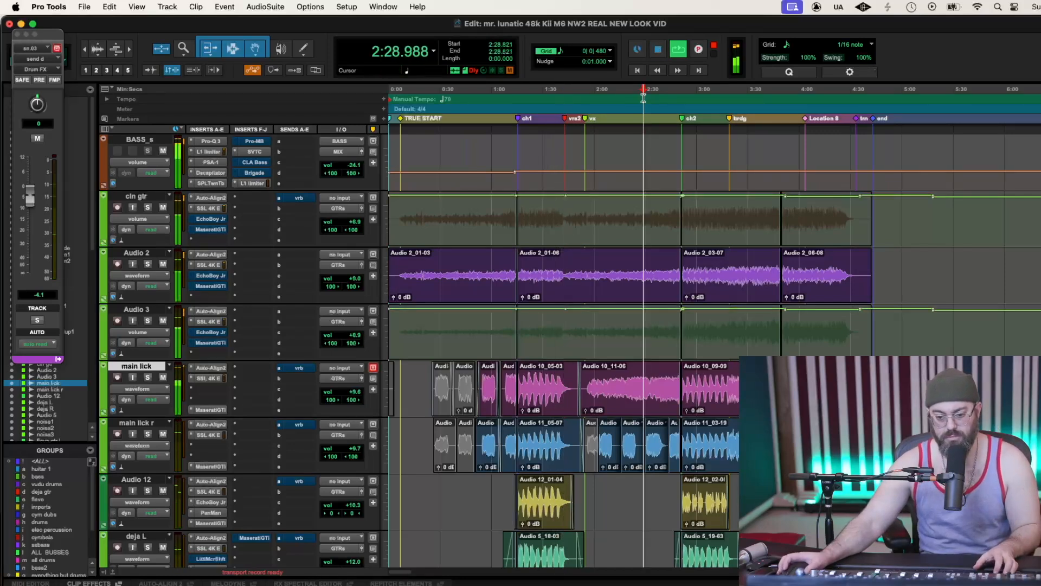
Lower the main lick volume to +9.0 dB and main lick r to +9.1 dB, and play from about 3:58
drag(354, 392, 355, 398)
drag(352, 449, 353, 454)
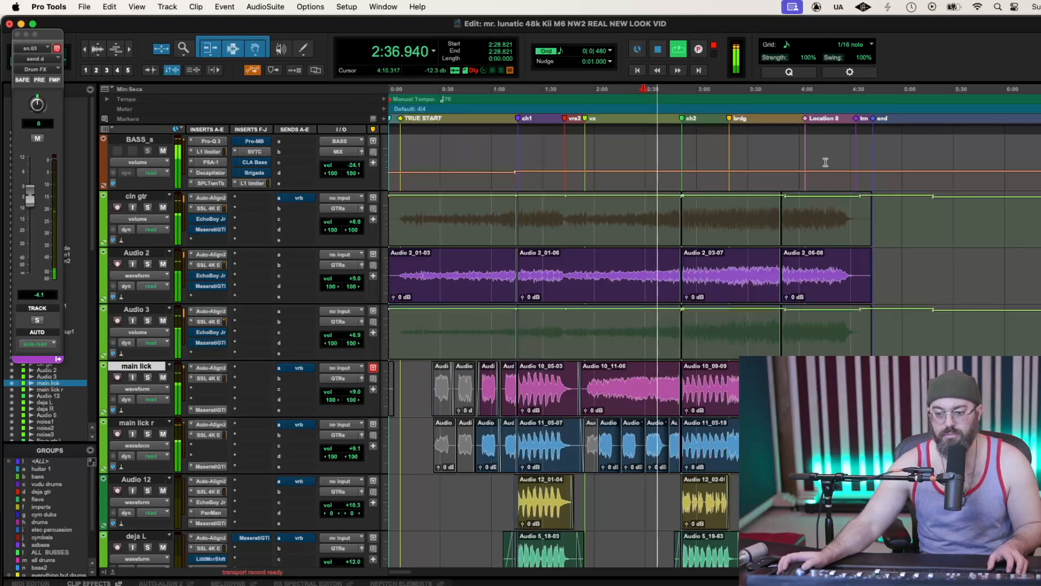
click(797, 162)
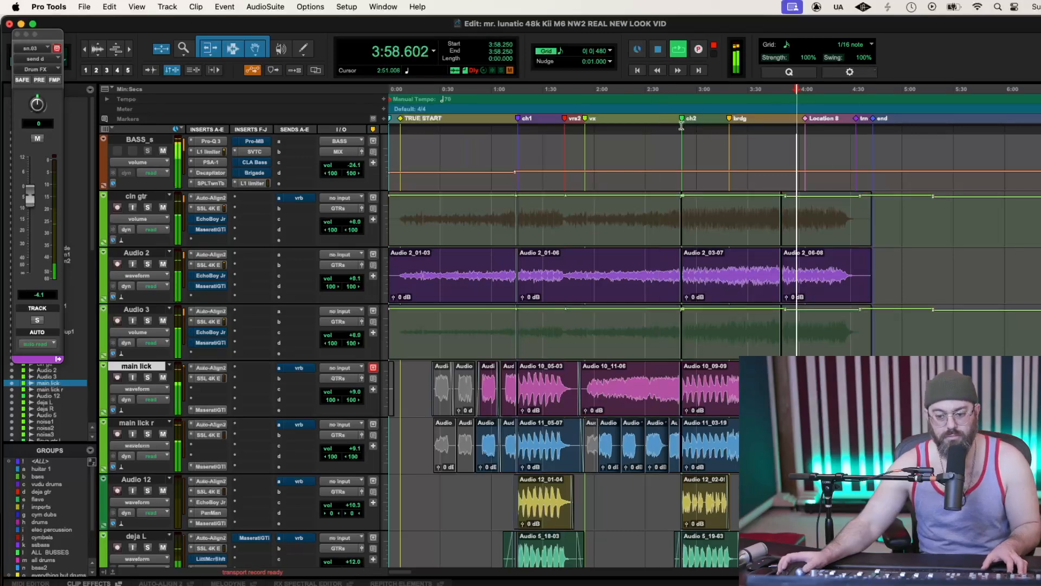
scroll(250, 389, down, 2)
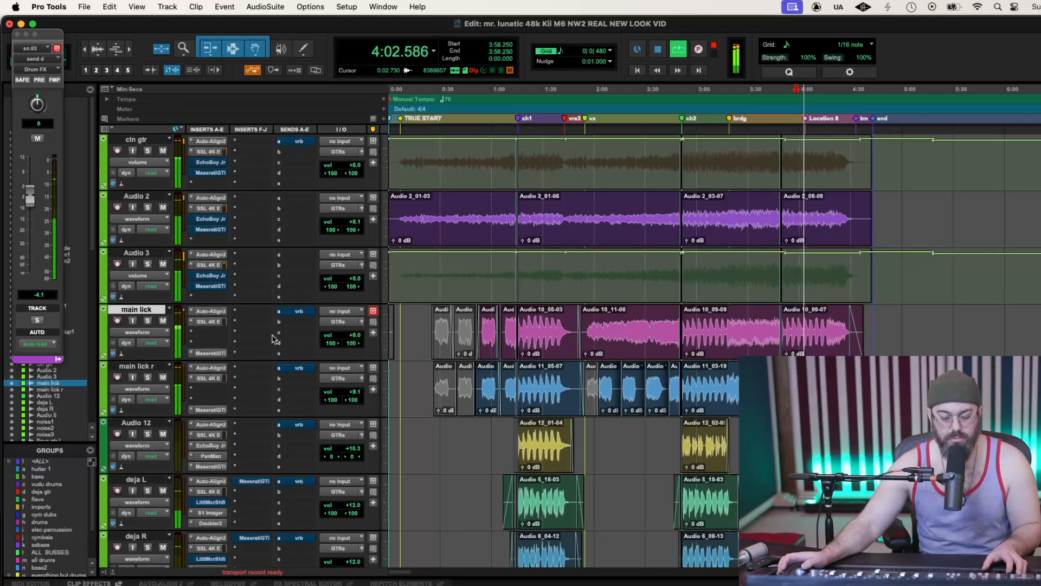
click(139, 332)
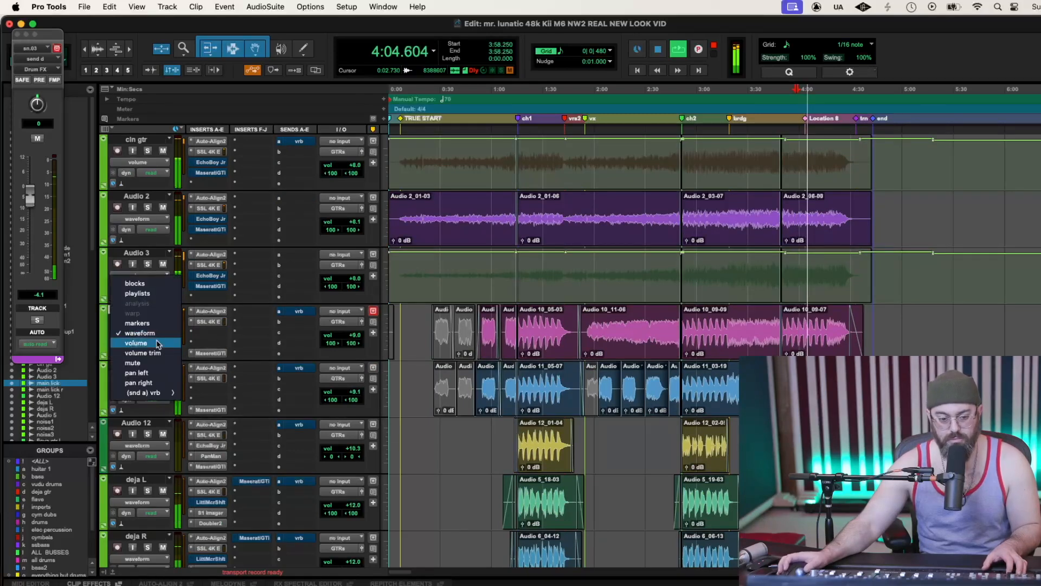
click(261, 344)
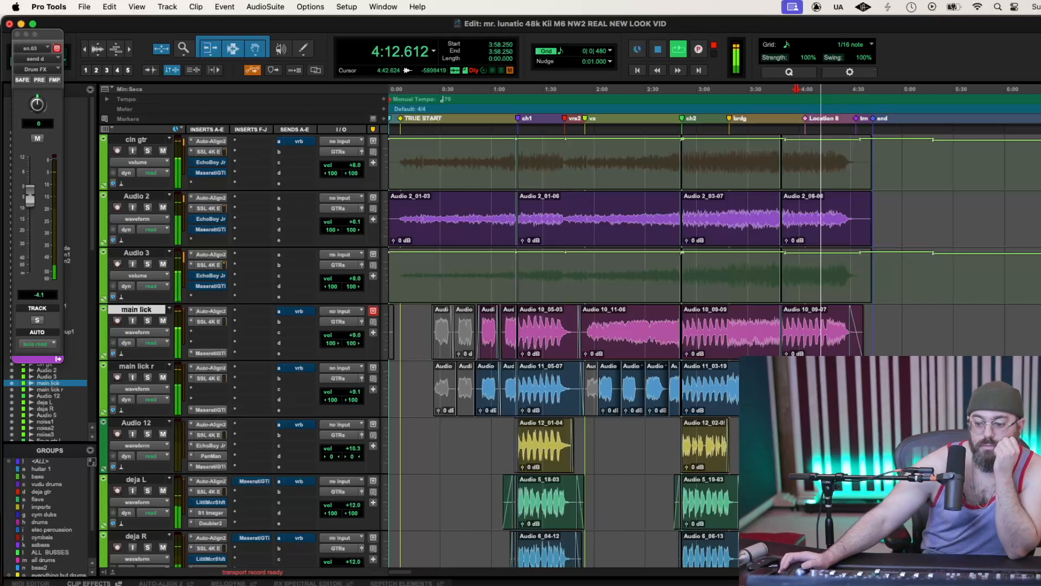
Open the EQ3 1-Band on the MIX_m track, restart playback from about 3:58 to check it, and close it
scroll(727, 432, down, 8)
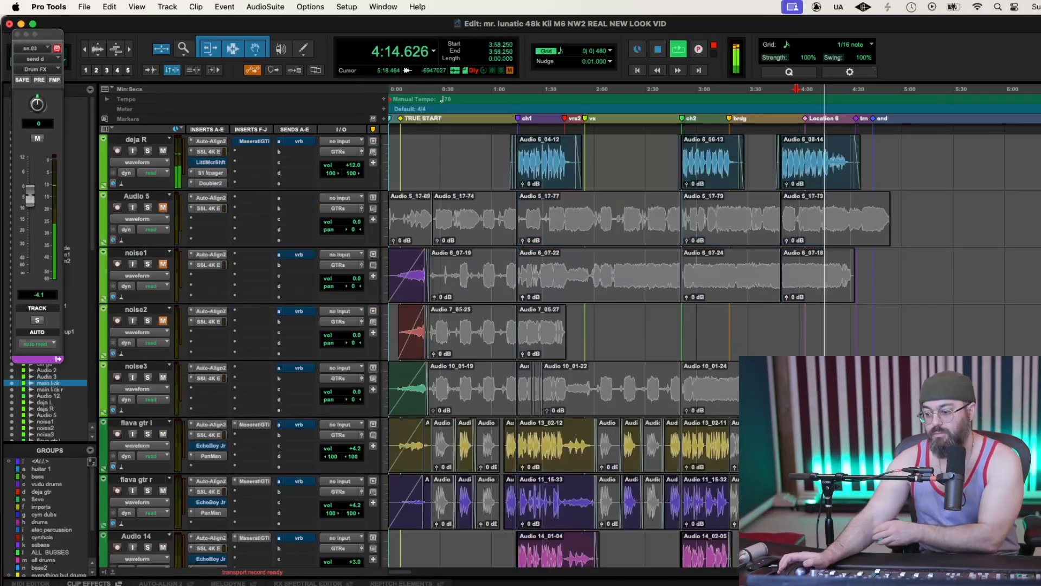
scroll(564, 350, down, 7)
scroll(564, 351, down, 10)
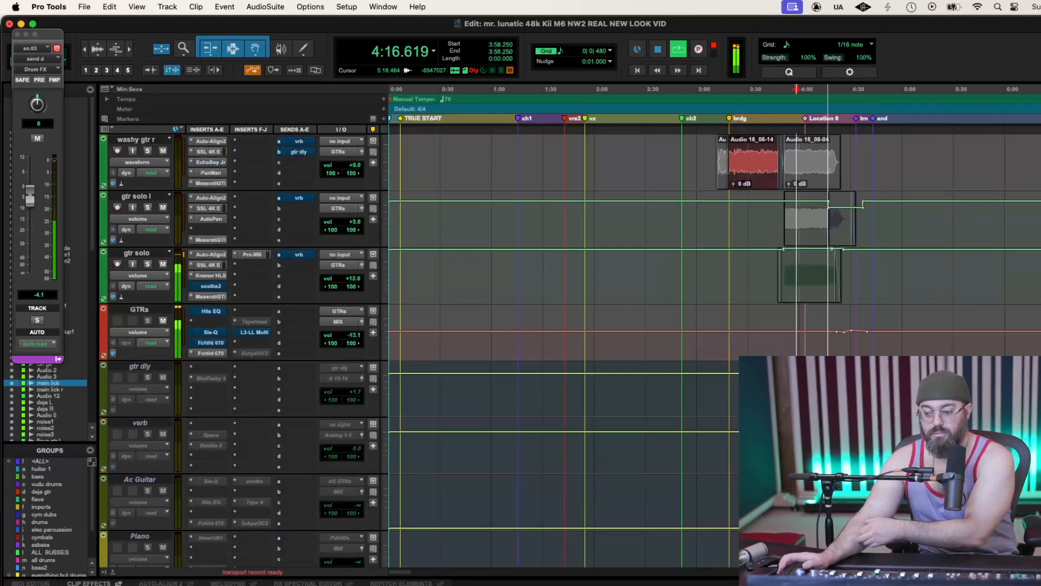
scroll(564, 351, down, 10)
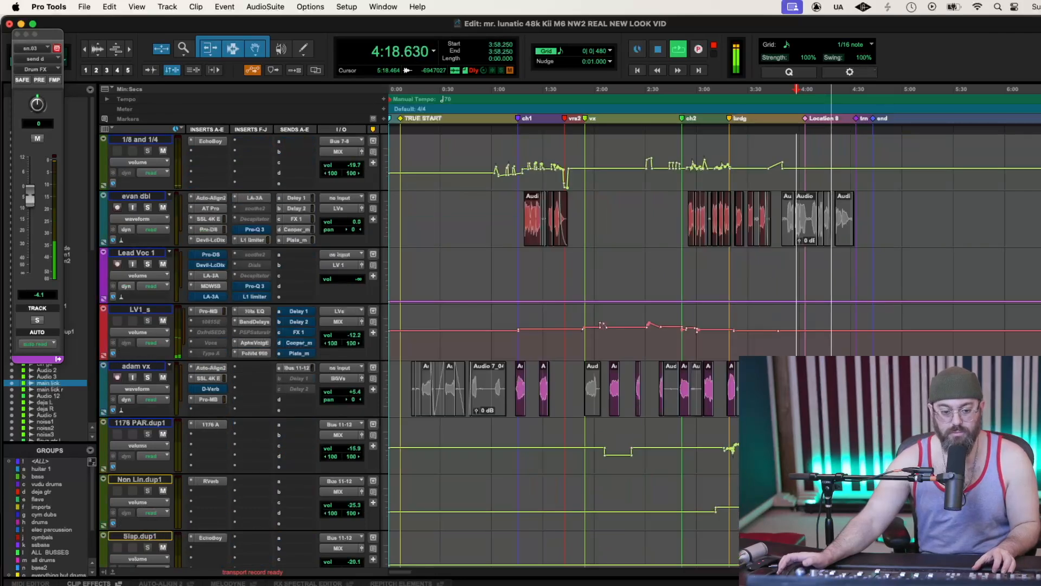
scroll(564, 350, down, 10)
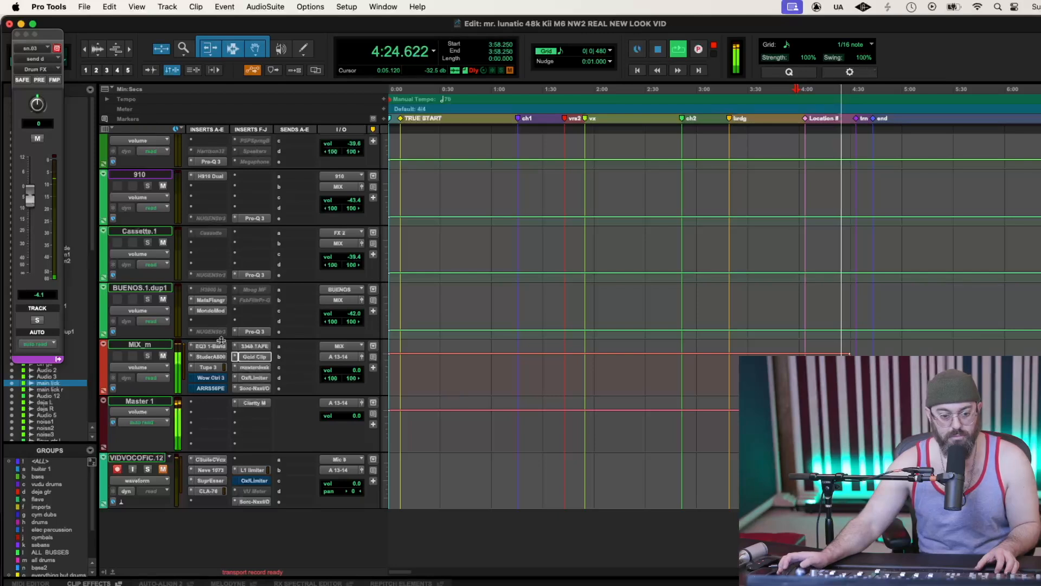
click(214, 346)
key(space)
key(space)
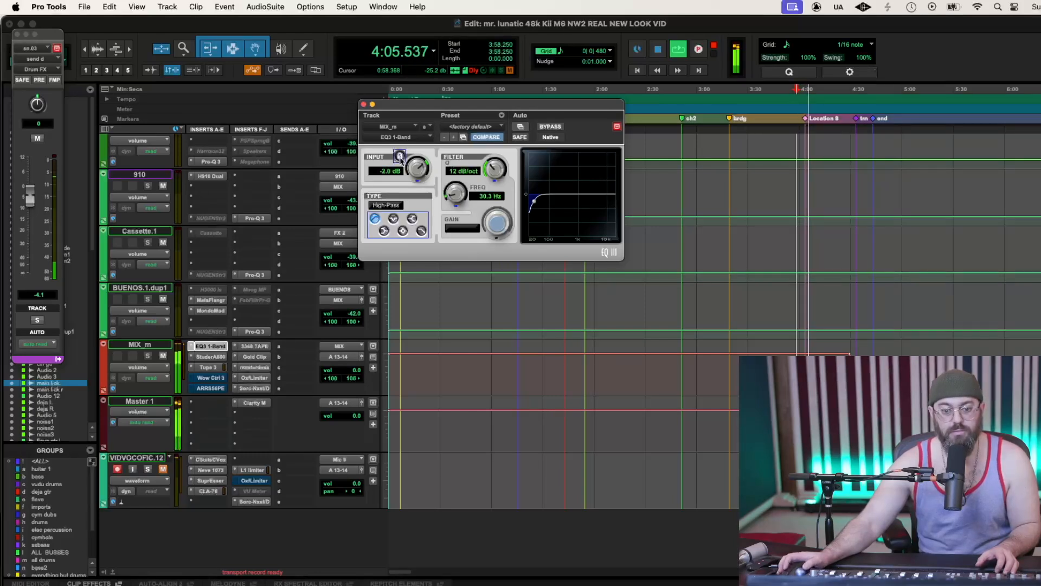
click(363, 105)
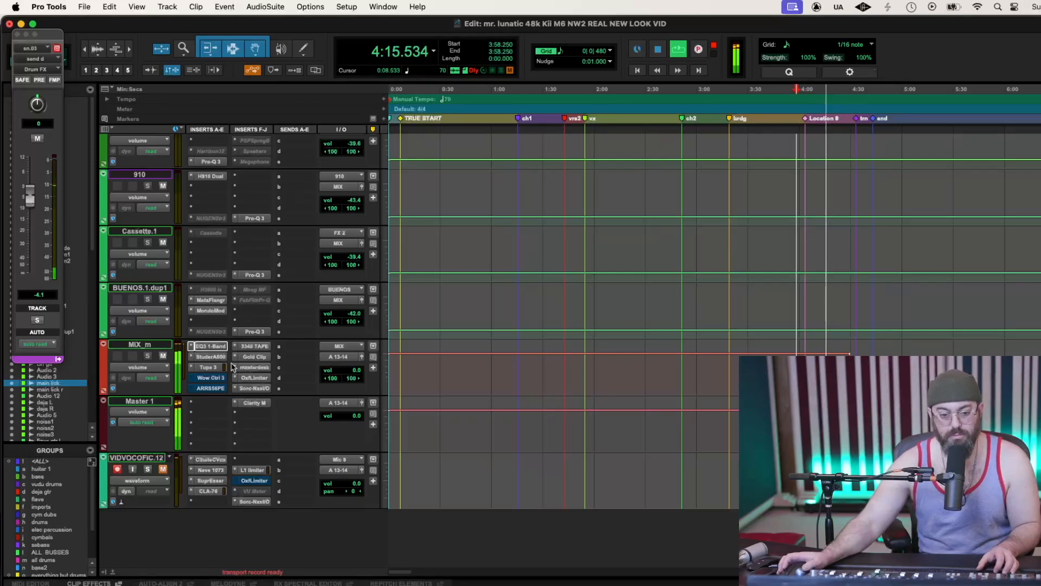
Reopen MIX_m's EQ3 1-Band, raise its input to -1.5 dB during replay, close it and stop playback
click(216, 346)
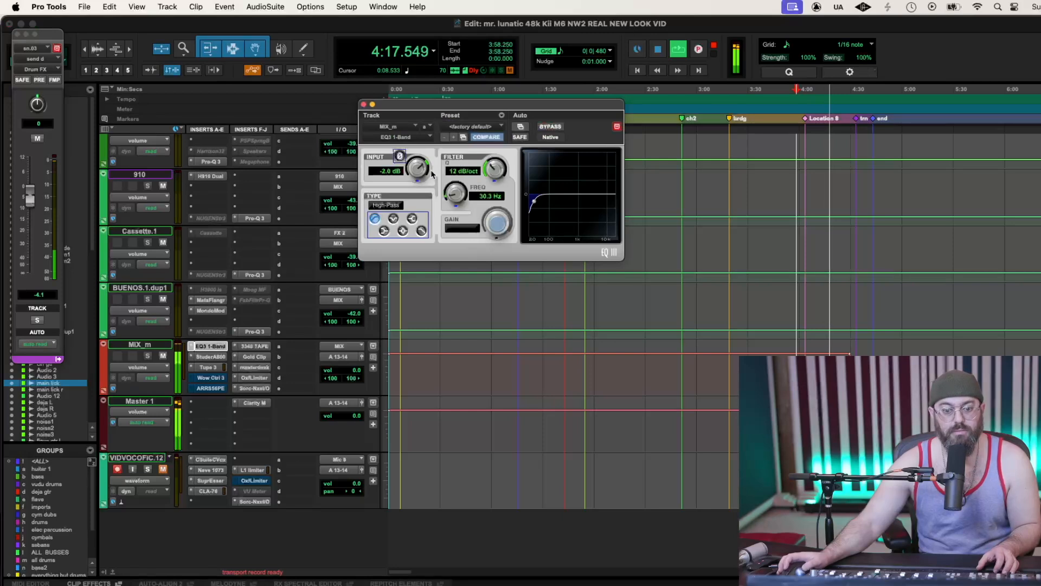
key(space)
key(space)
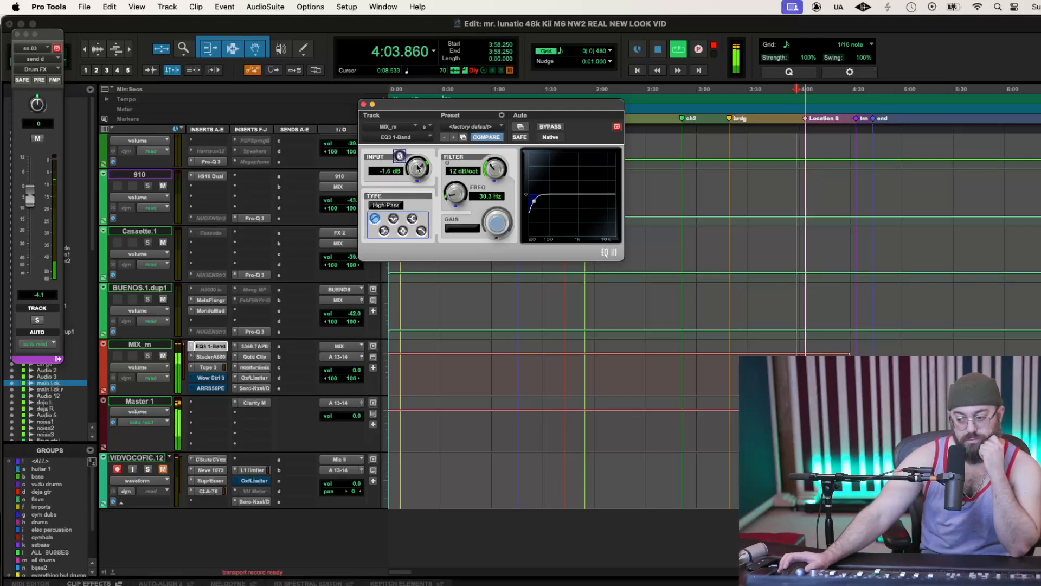
drag(417, 167, 418, 163)
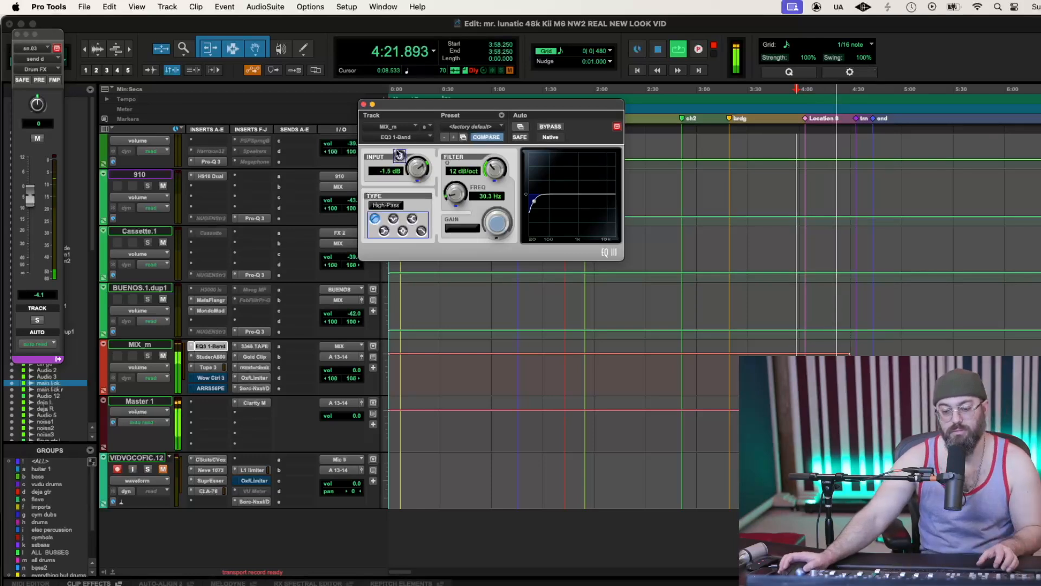
key(space)
key(space)
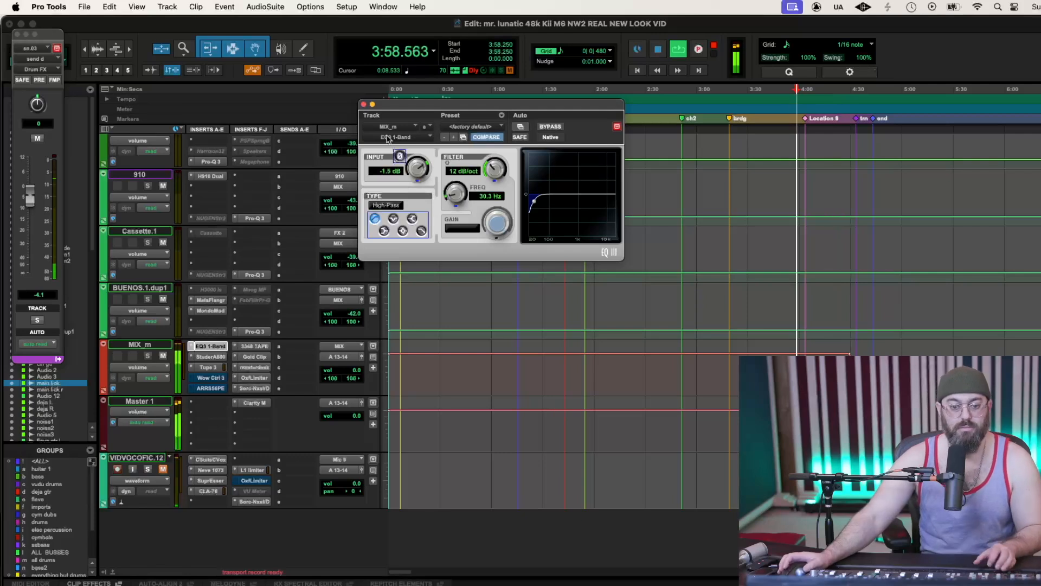
click(363, 104)
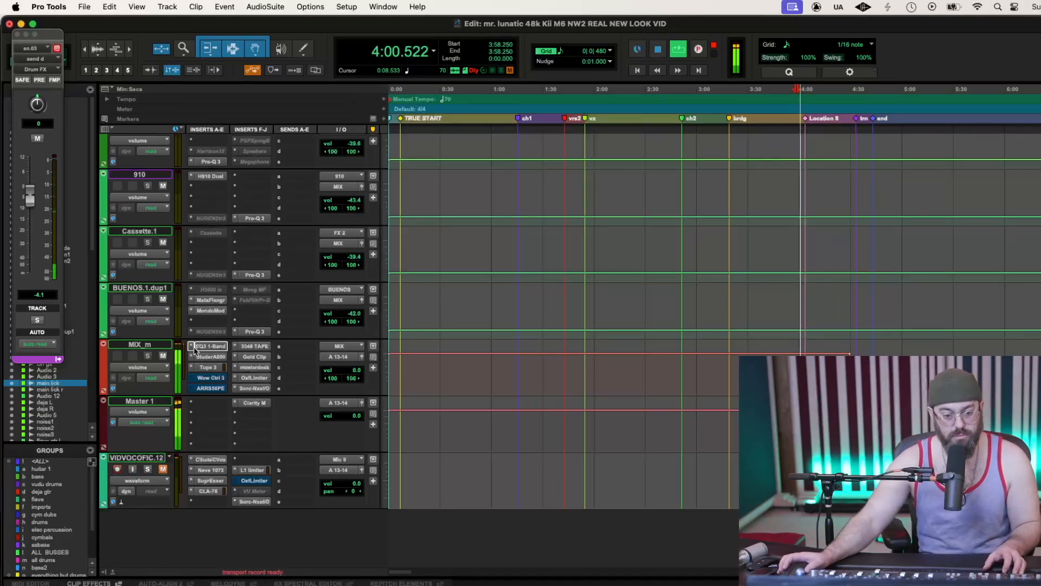
key(space)
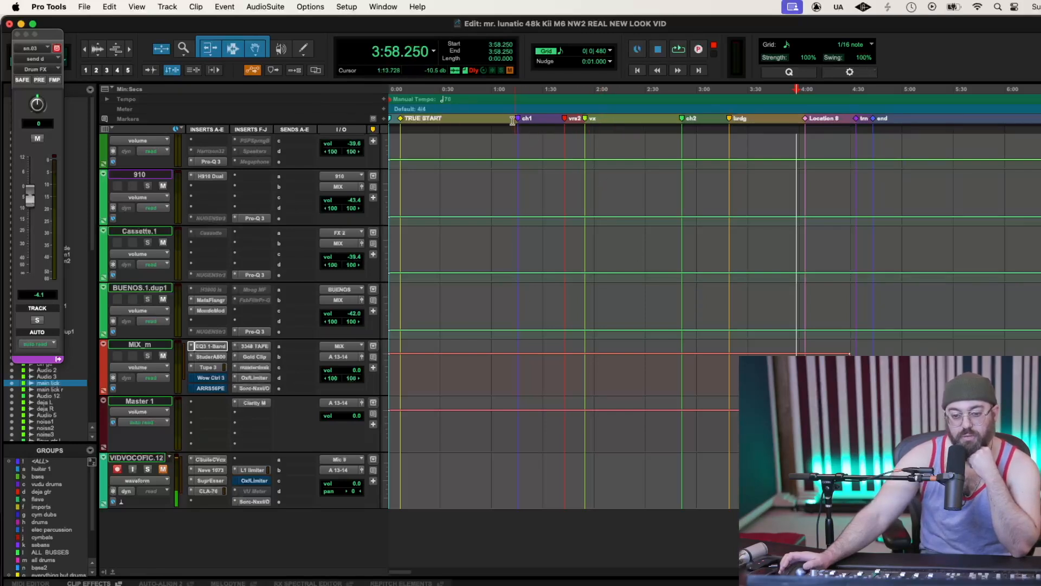
Locate passages across the timeline and play the song from about 2:01, just after the vs marker
click(488, 102)
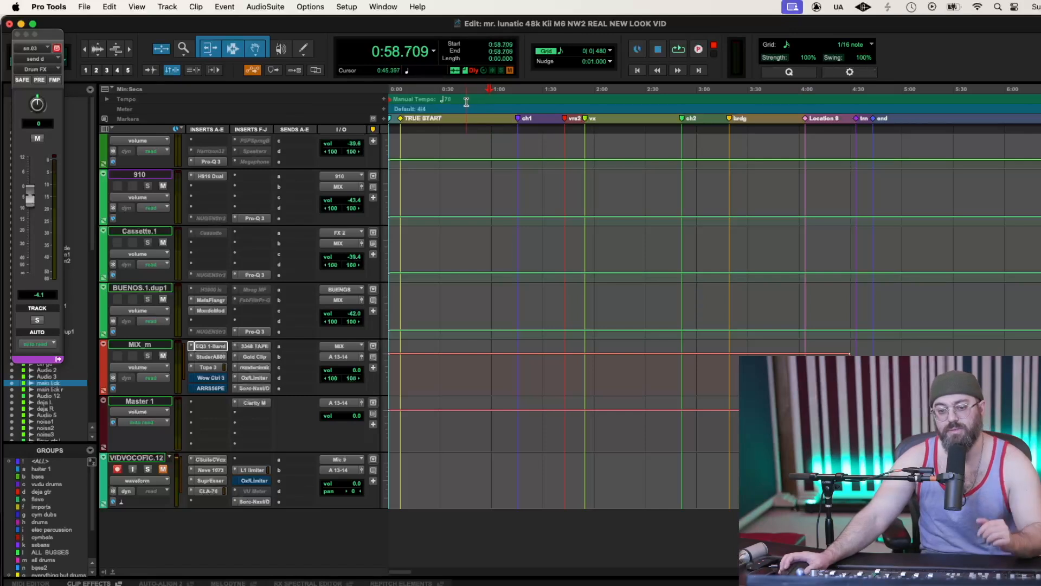
click(466, 102)
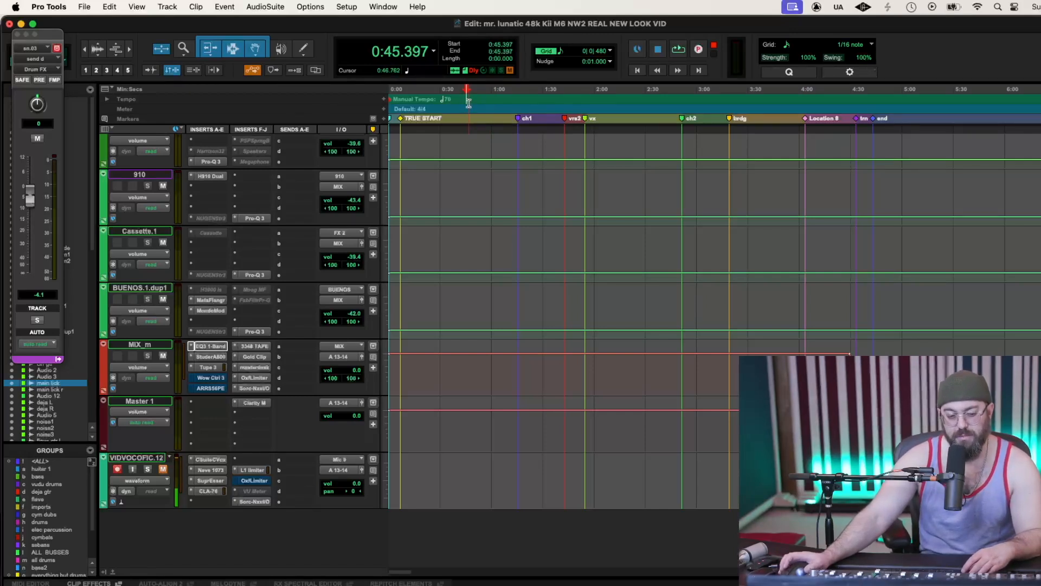
click(484, 102)
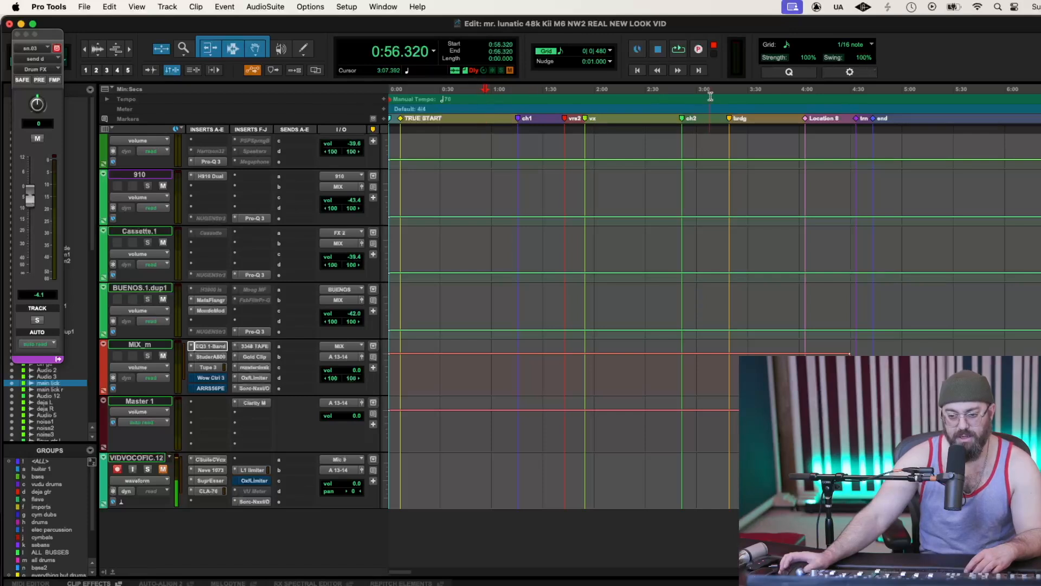
drag(732, 95, 793, 95)
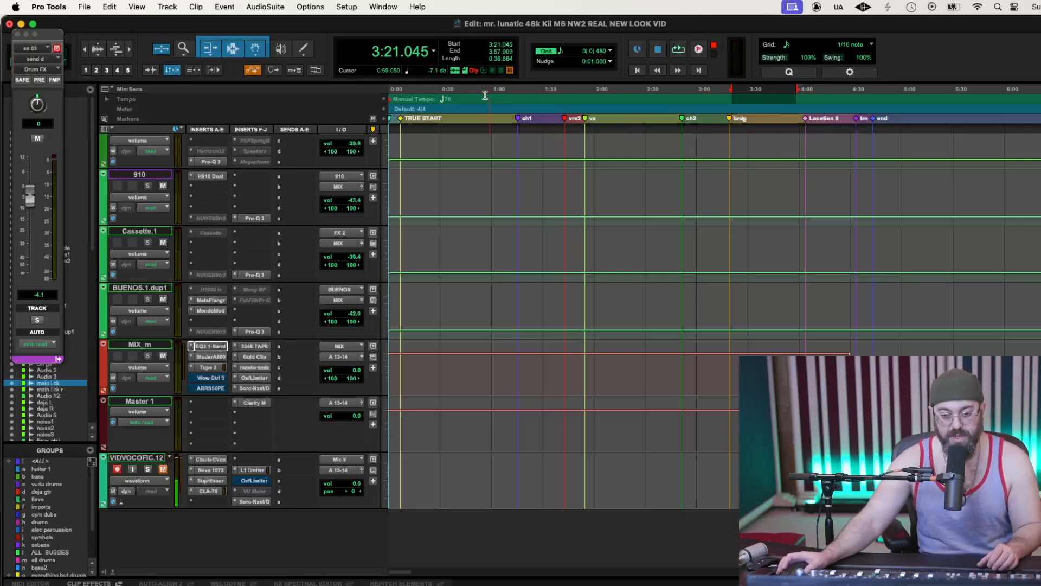
click(427, 90)
click(597, 98)
key(space)
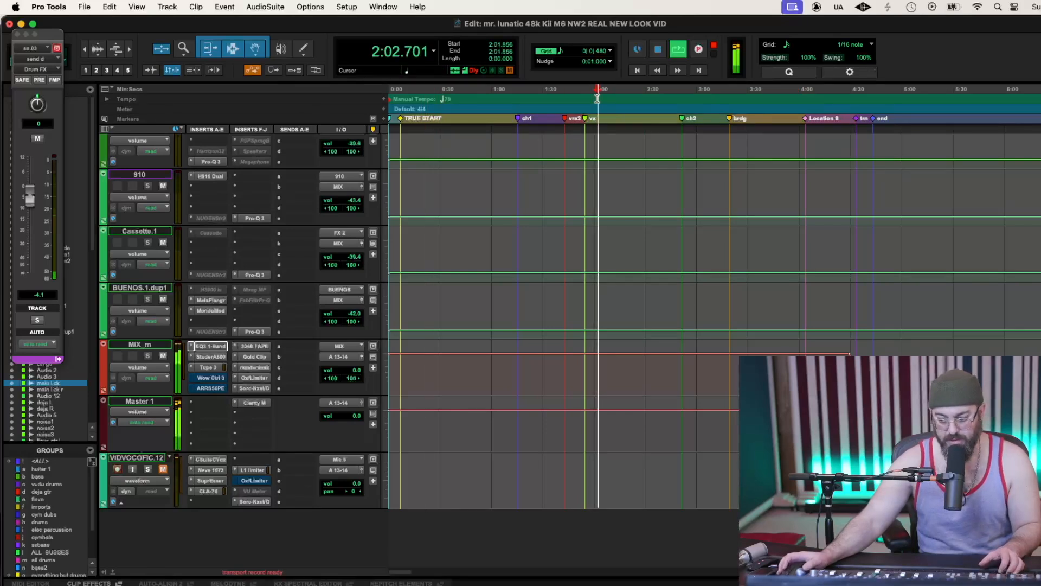
Compare MIX_m with its Tape 3 insert bypassed and active, and reset Gold Clip's clipping meter to monitor the peaks
super+click(213, 368)
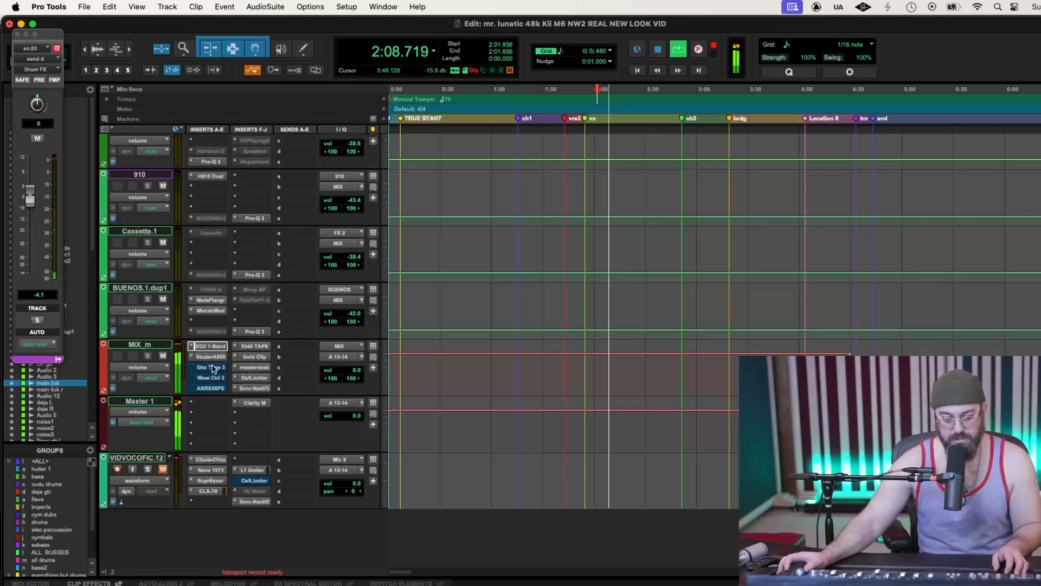
super+click(213, 368)
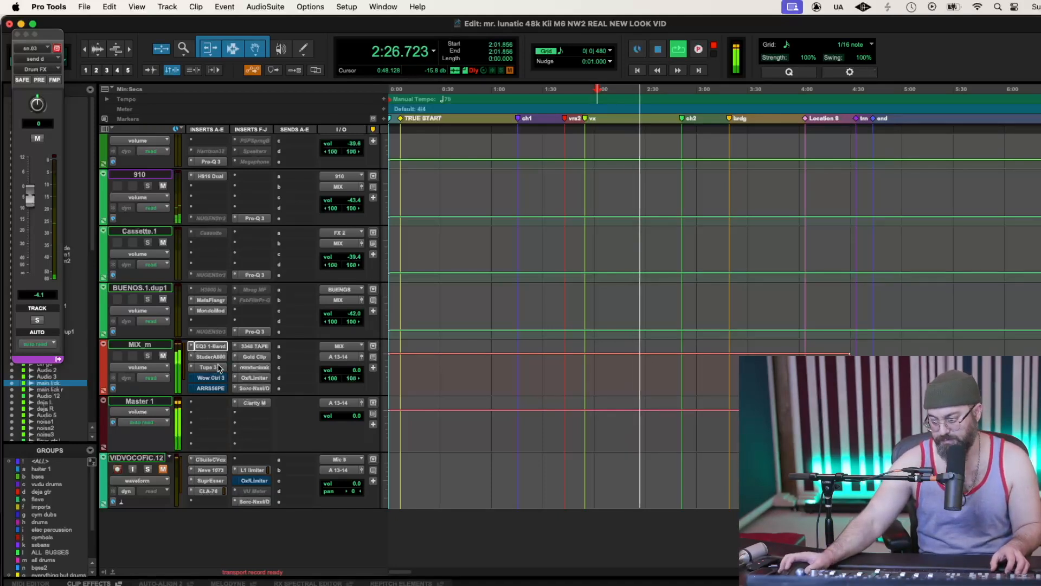
click(254, 357)
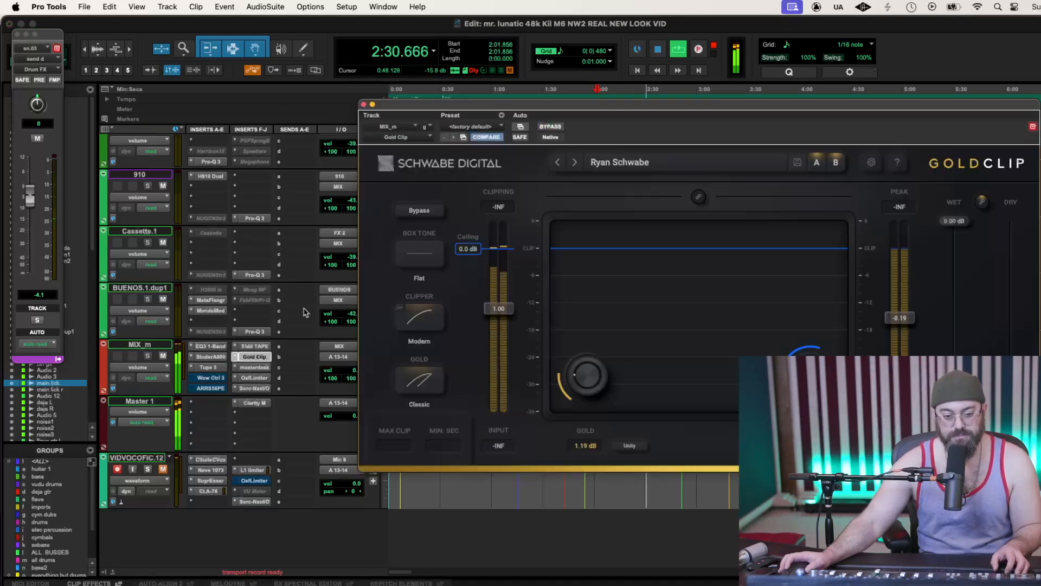
click(497, 209)
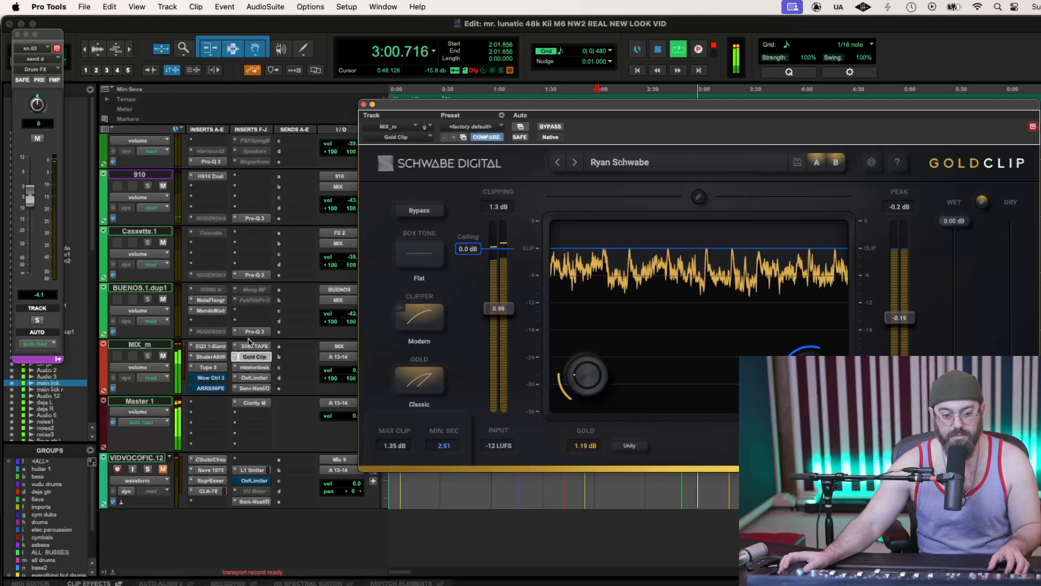
Open the Oxford Limiter on the MIX_m track and compare the mix with it bypassed and active
click(260, 378)
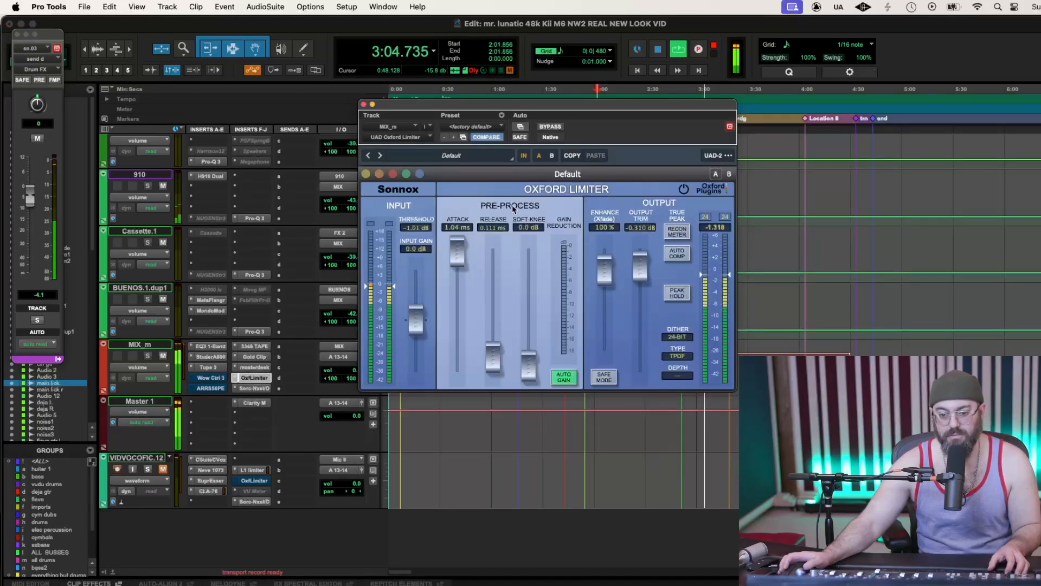
click(551, 127)
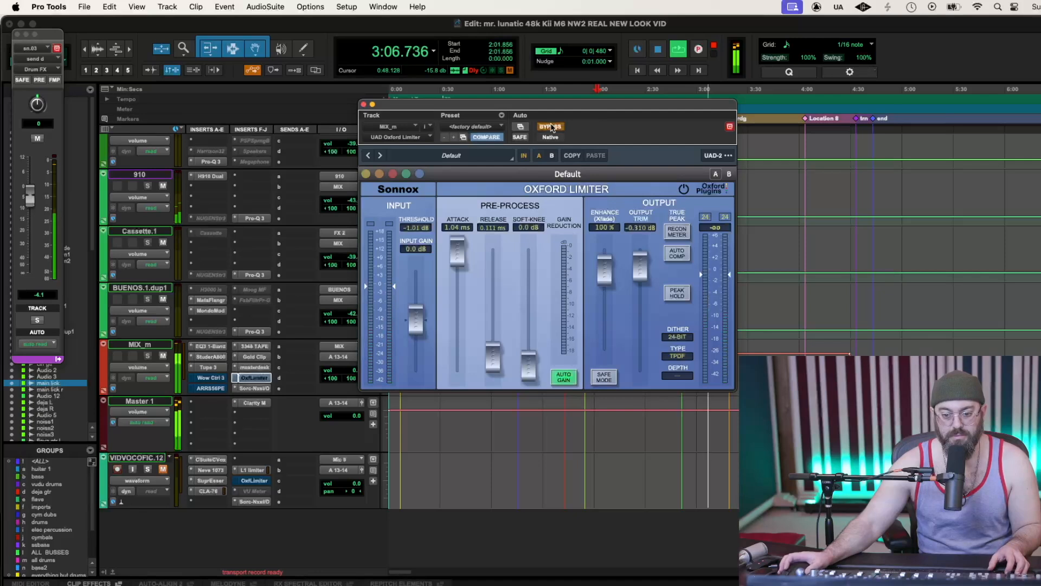
click(551, 127)
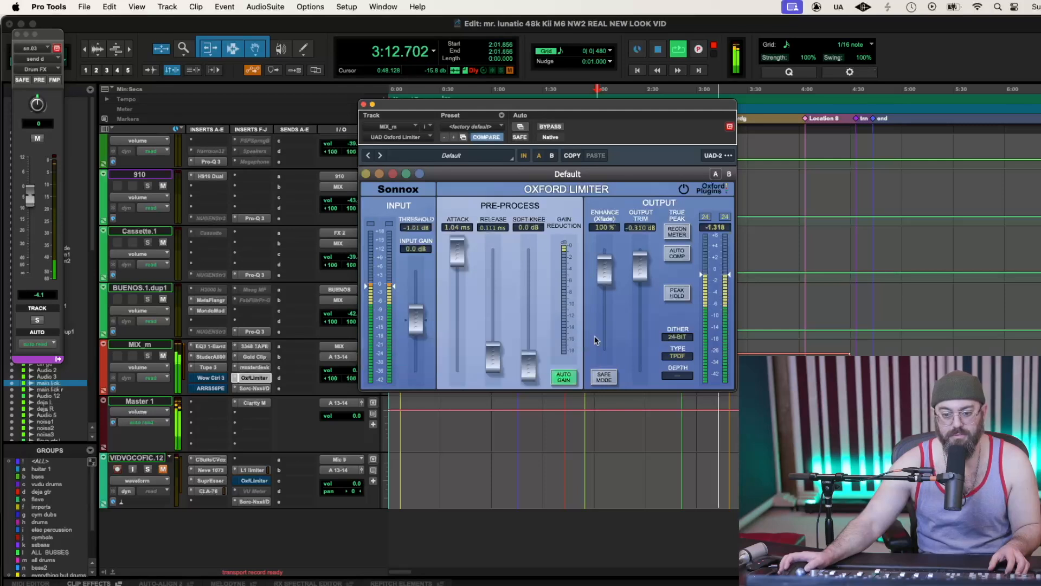
Set the Oxford Limiter's attack to 0.538 ms and its release to about 0.187 ms
drag(493, 359, 489, 337)
drag(457, 255, 468, 275)
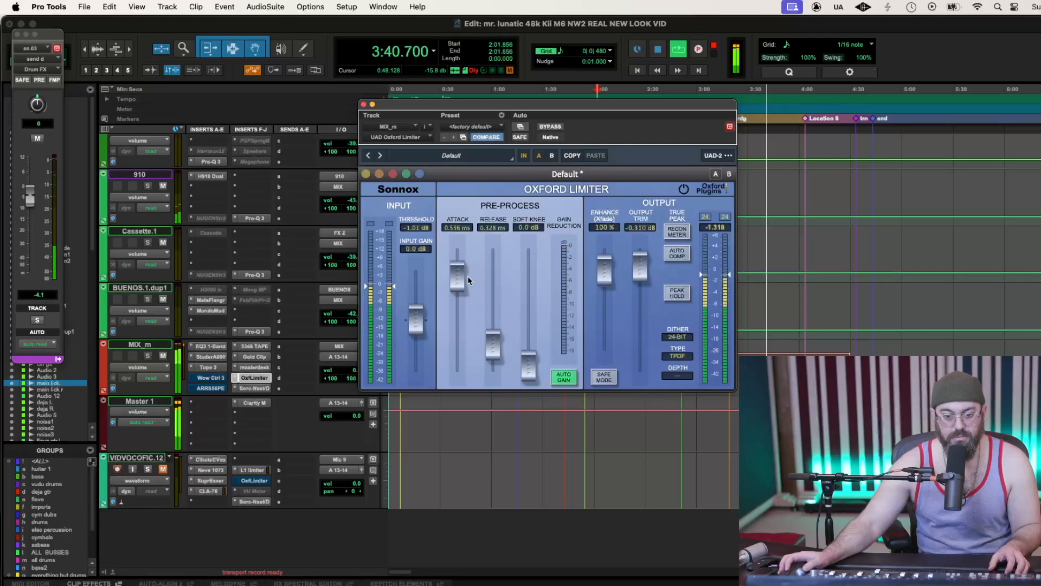
mouse_move(497, 339)
mouse_down()
mouse_move(502, 239)
mouse_move(490, 347)
mouse_up()
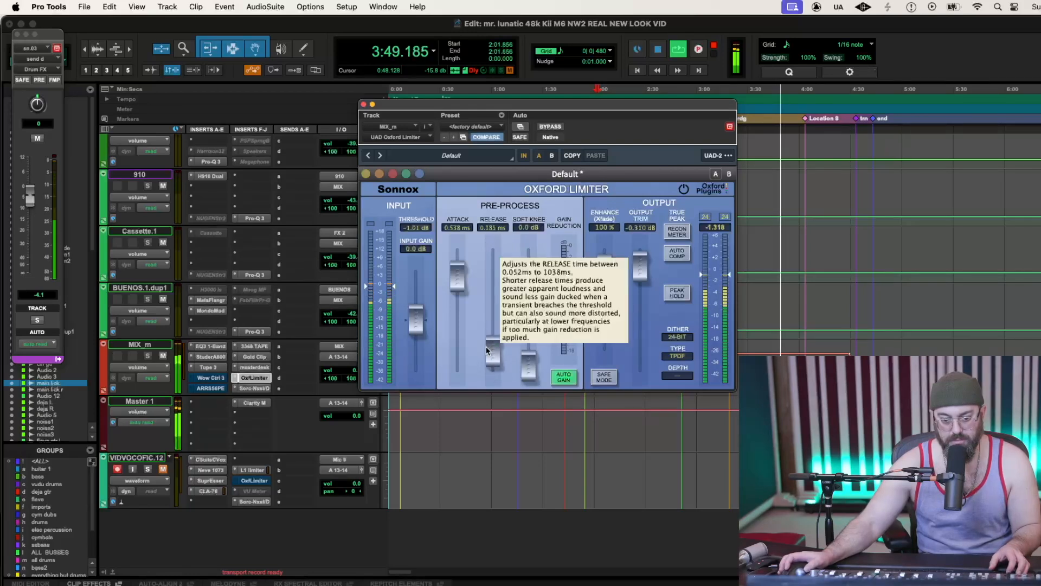
Compare the mix with MIX_m's Oxford Limiter bypassed and active, and close the limiter with it left active
click(558, 127)
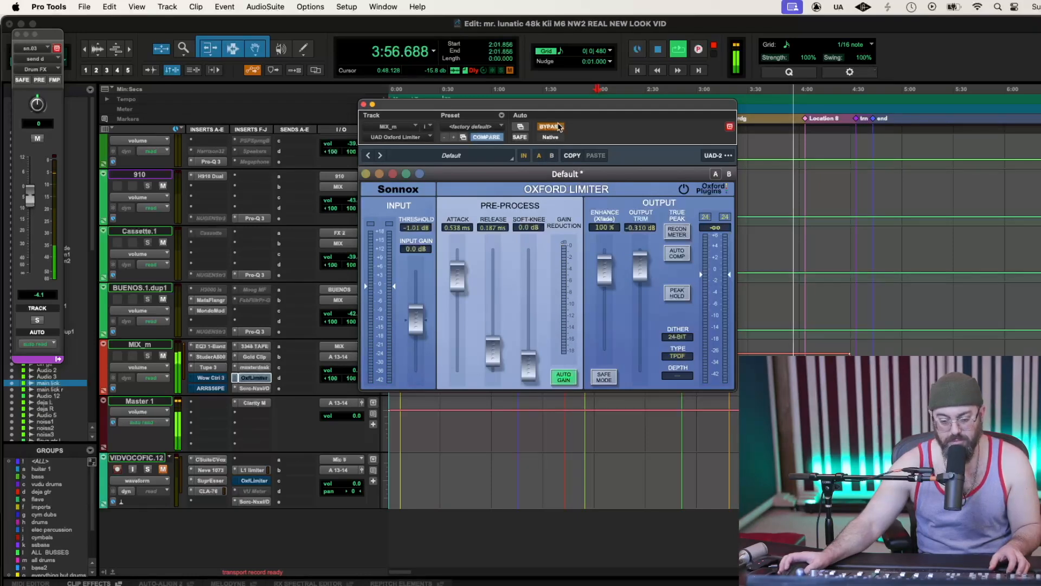
click(559, 127)
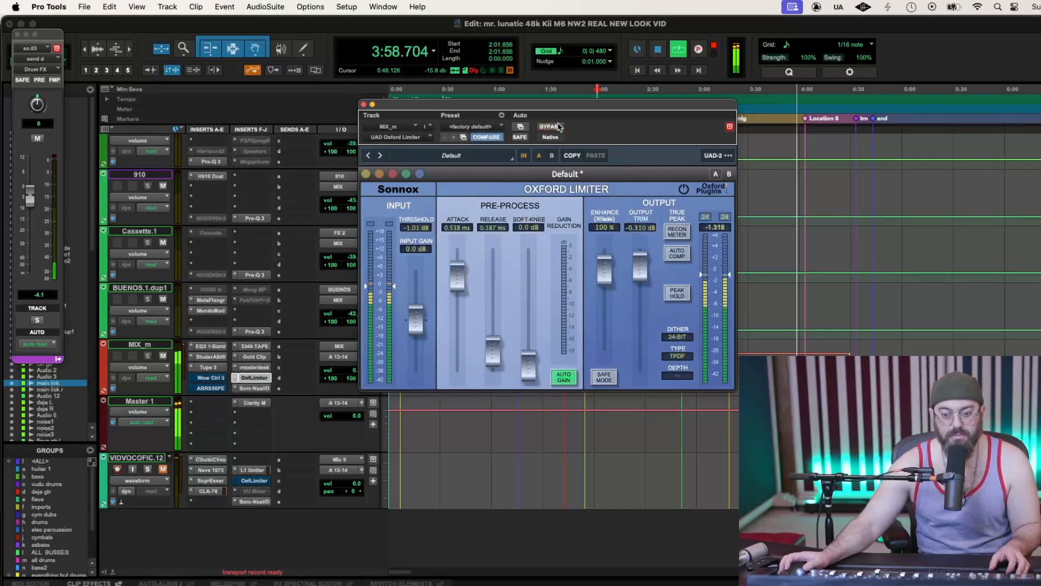
drag(479, 110, 383, 69)
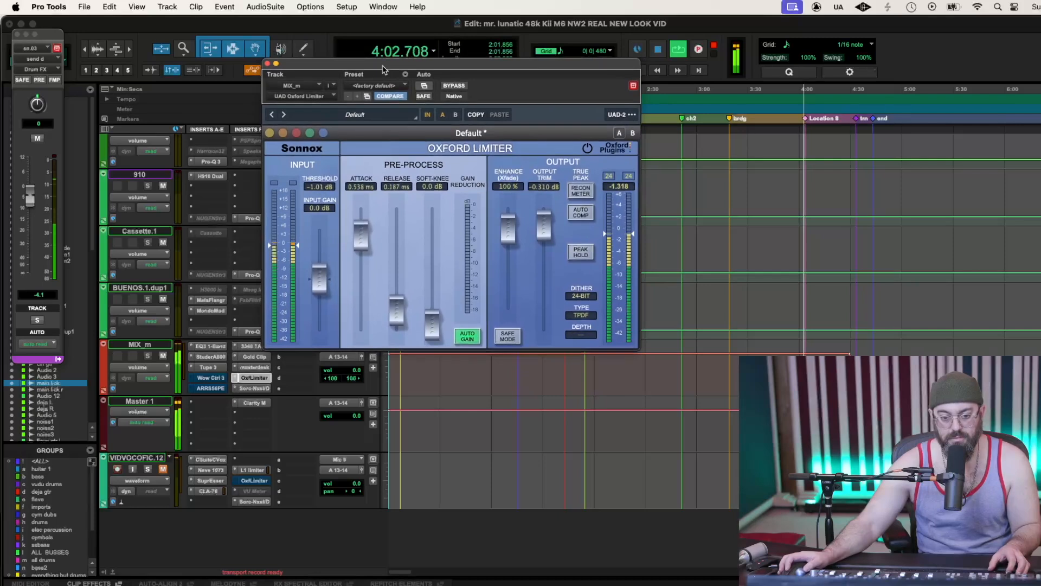
click(454, 86)
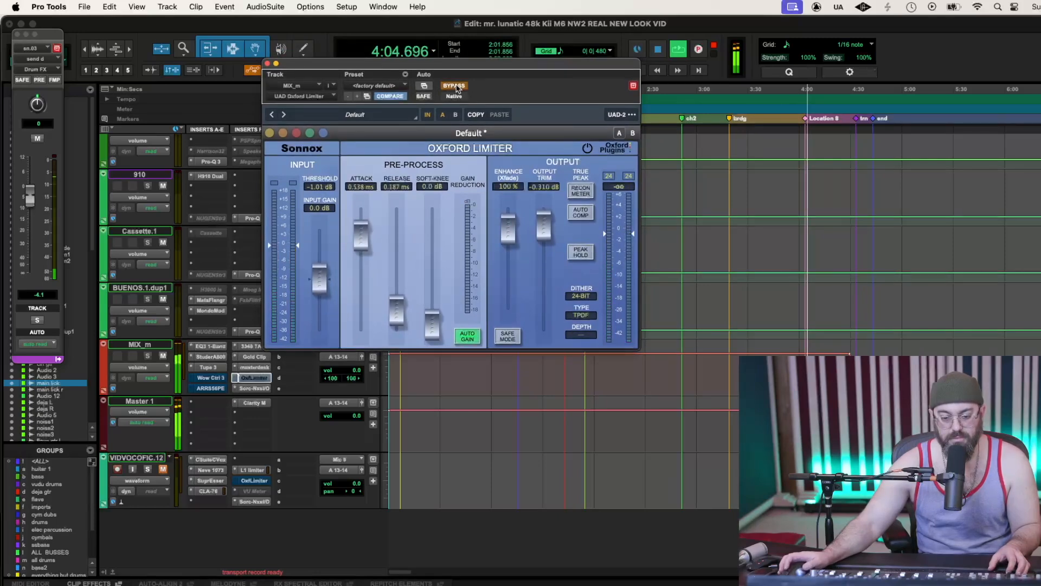
click(455, 85)
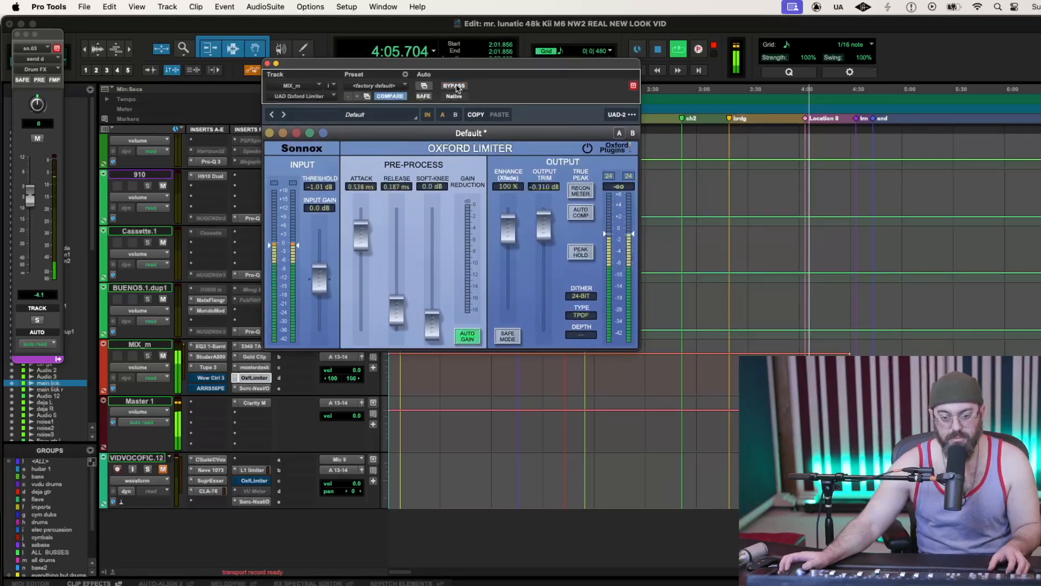
click(267, 64)
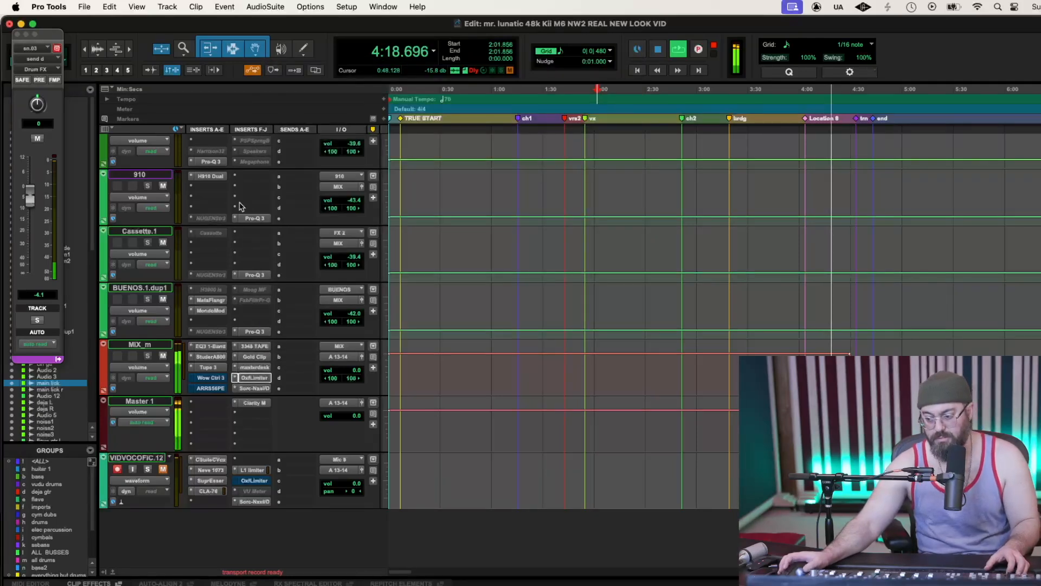
Check the Oxford Limiter and EQ3 1-Band settings on MIX_m, and audition the song from about 2:01, 2:22 and 2:58
click(252, 378)
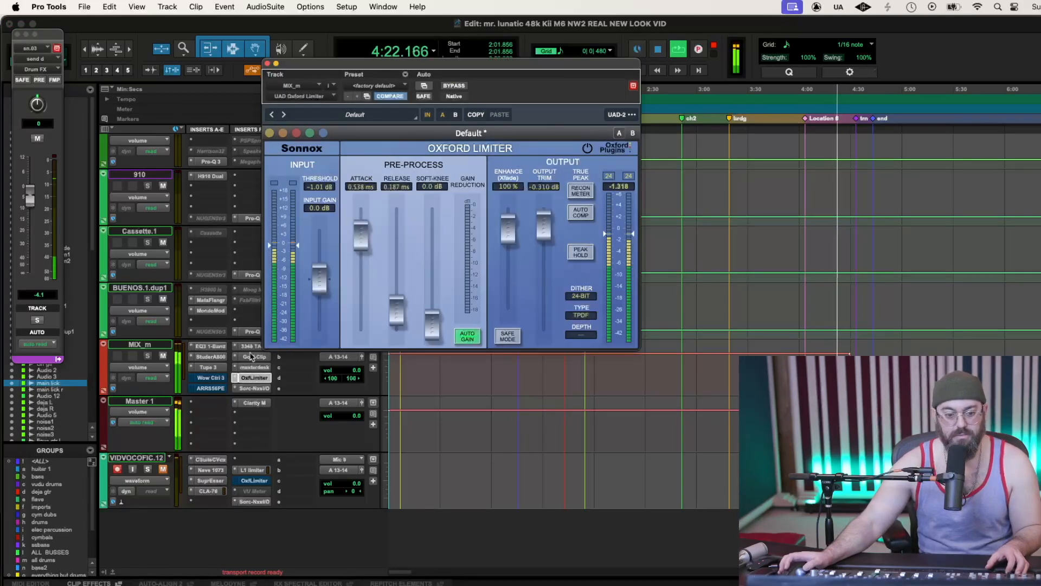
click(210, 346)
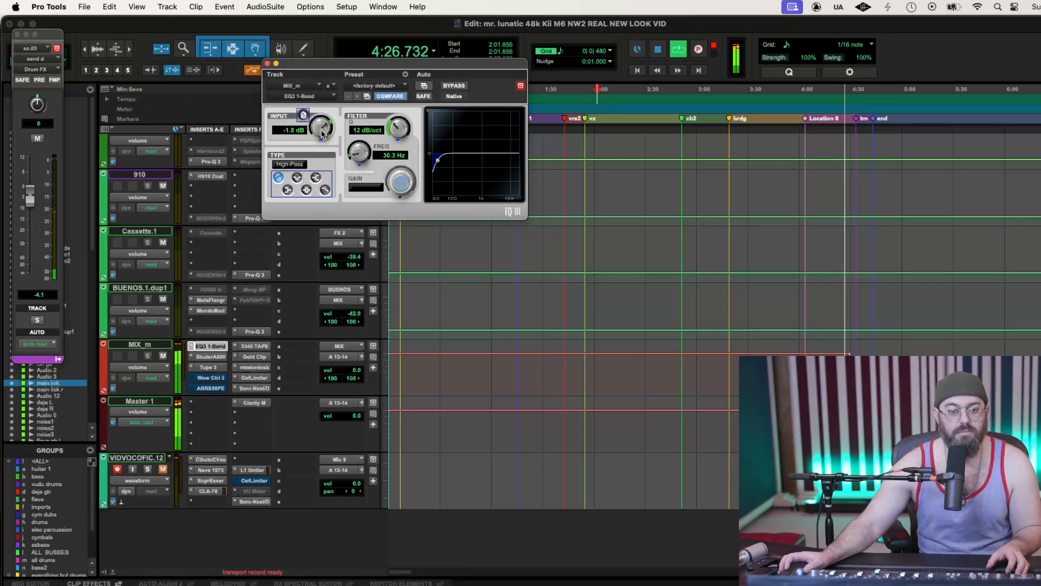
key(space)
key(space)
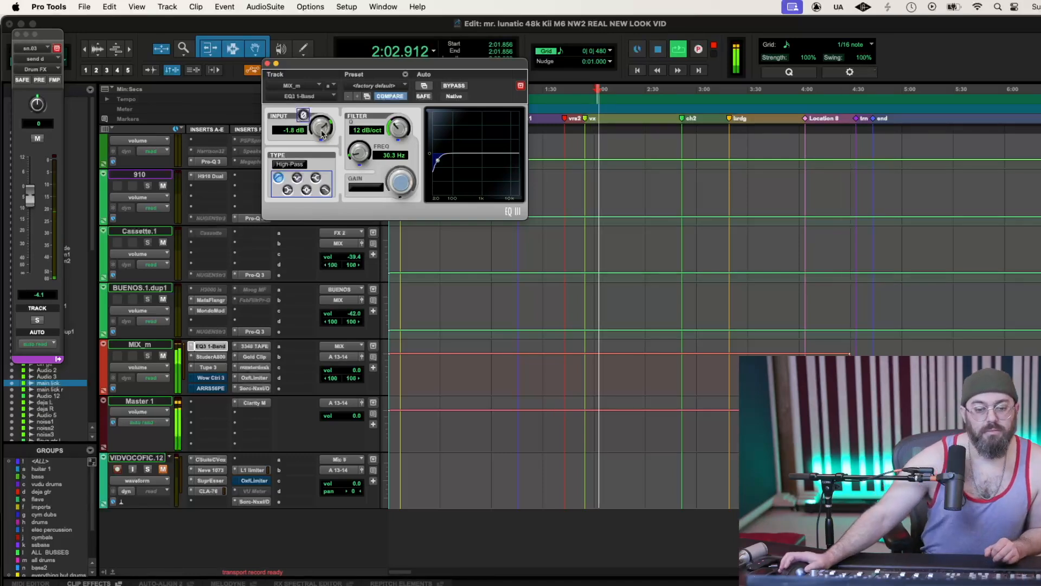
click(267, 64)
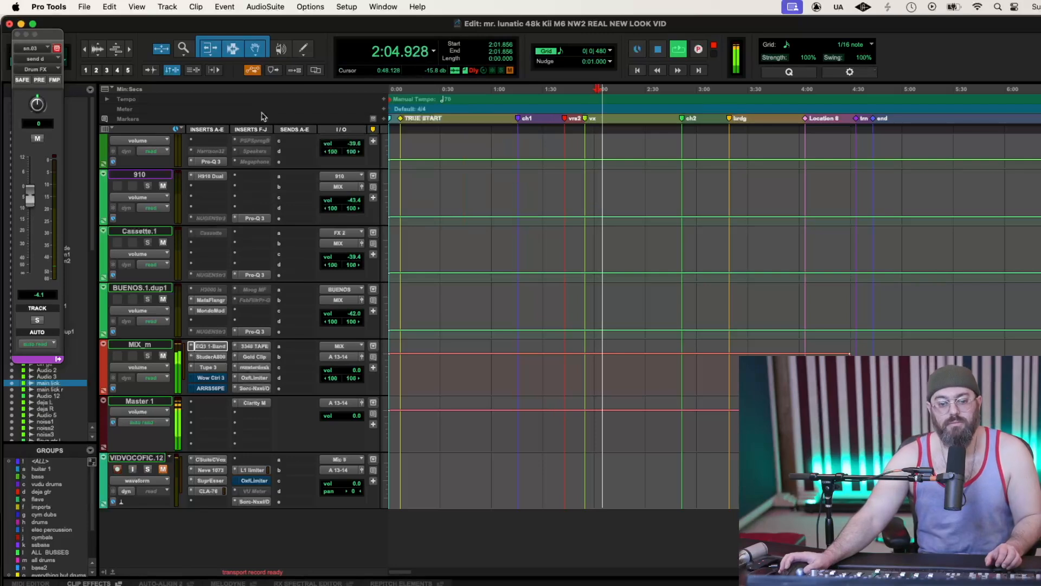
click(633, 96)
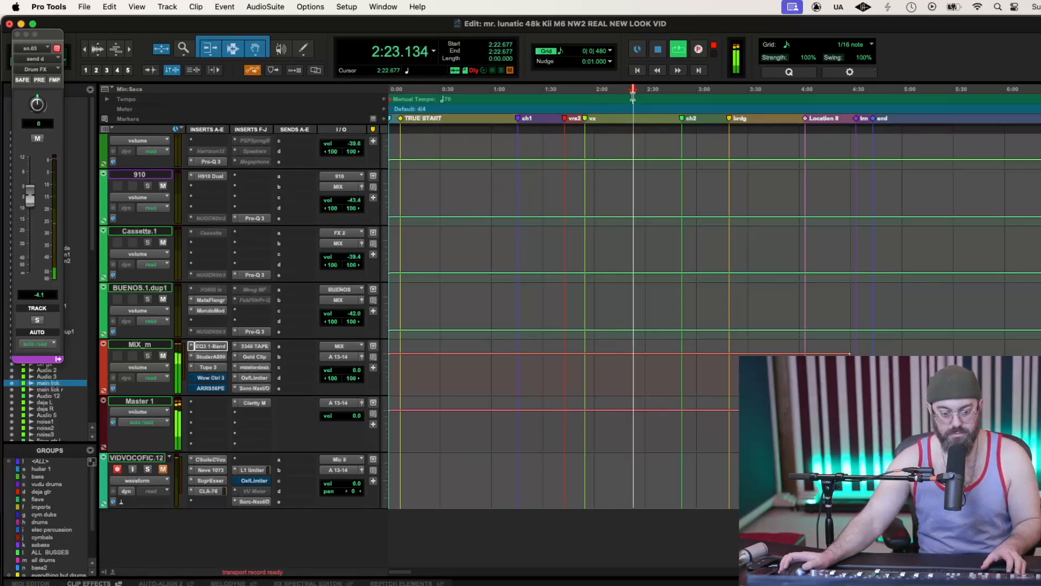
click(694, 101)
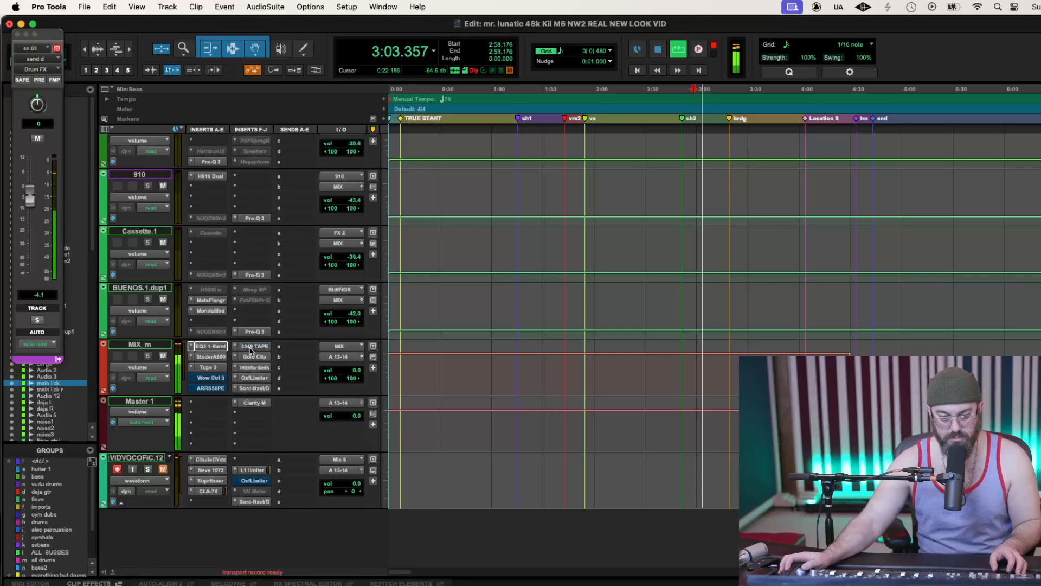
Lower the output of the 3348 TAPE insert on MIX_m, comparing it bypassed and active during playback, and close it
click(251, 347)
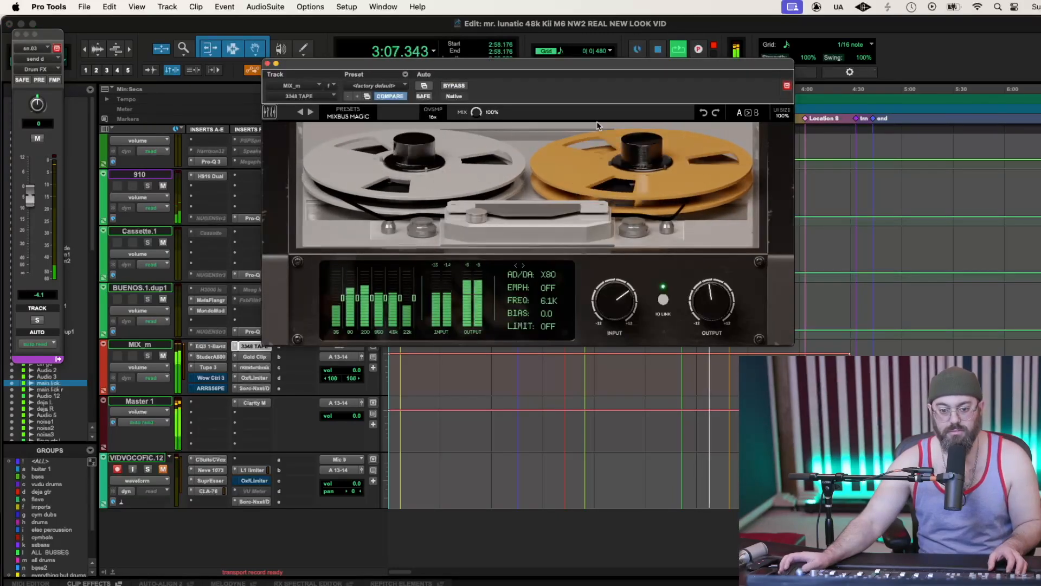
click(449, 85)
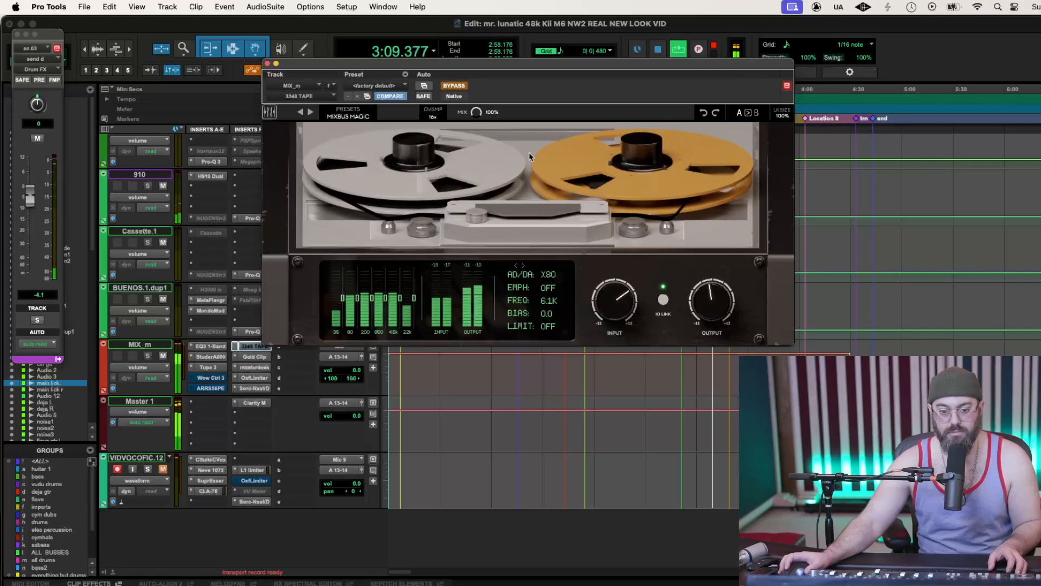
drag(709, 303, 710, 313)
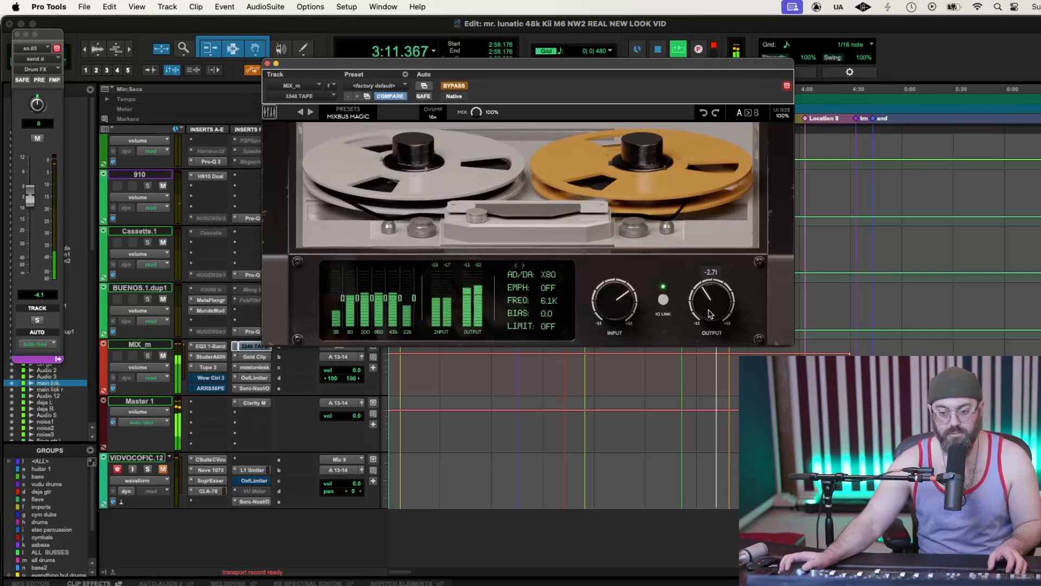
click(458, 88)
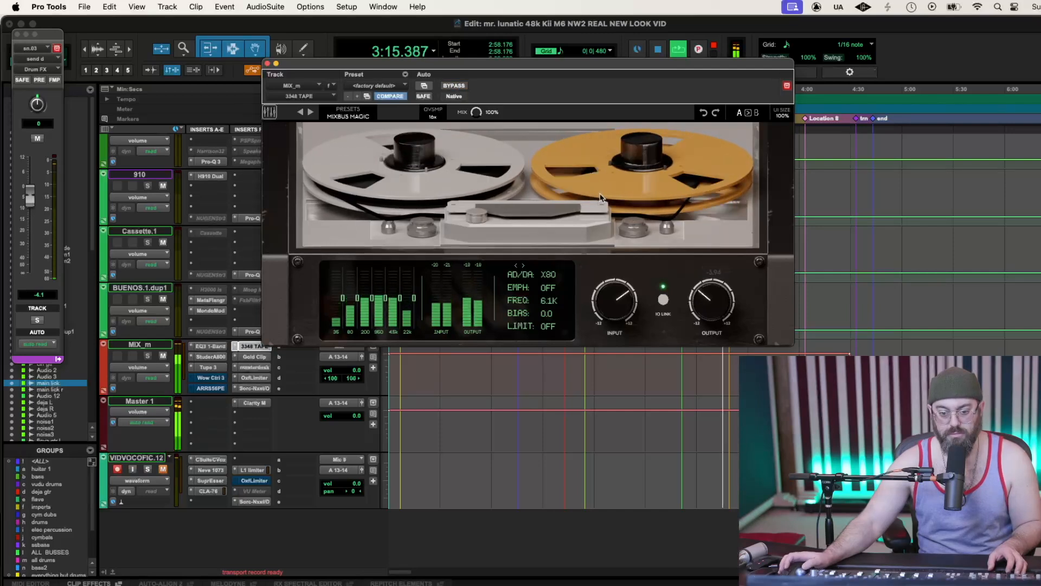
click(458, 88)
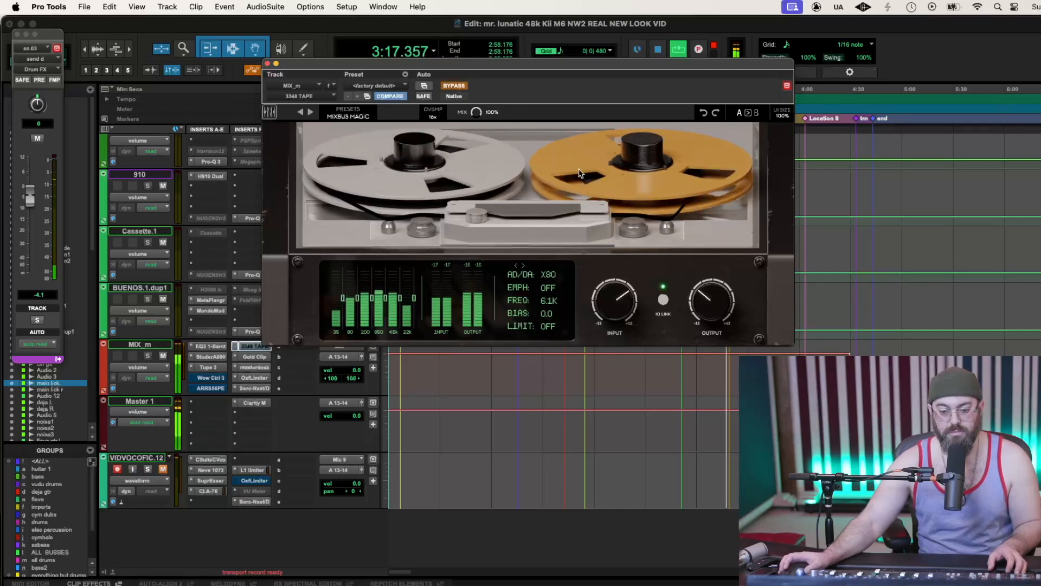
drag(539, 66, 395, 111)
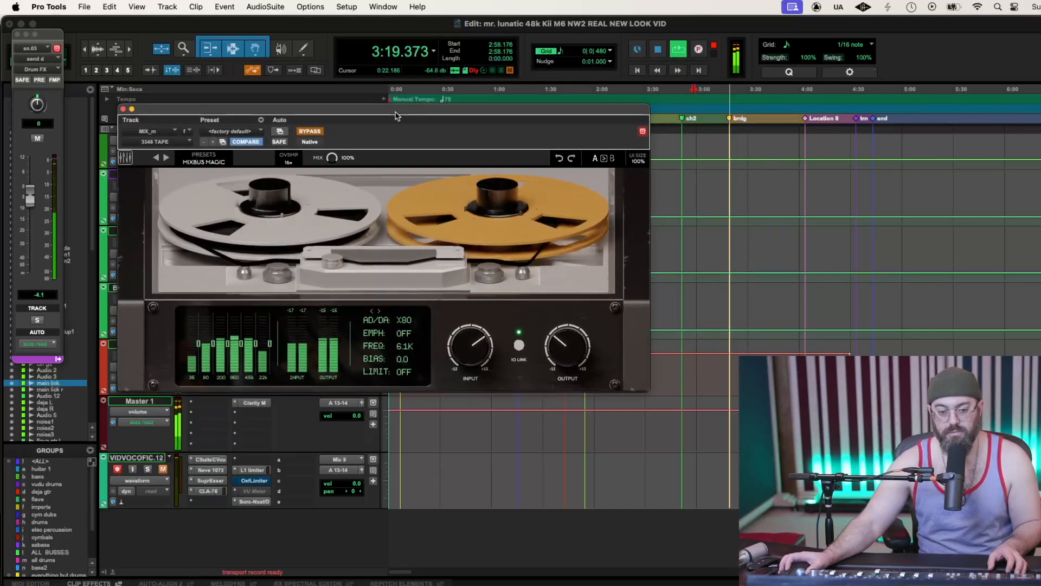
click(309, 131)
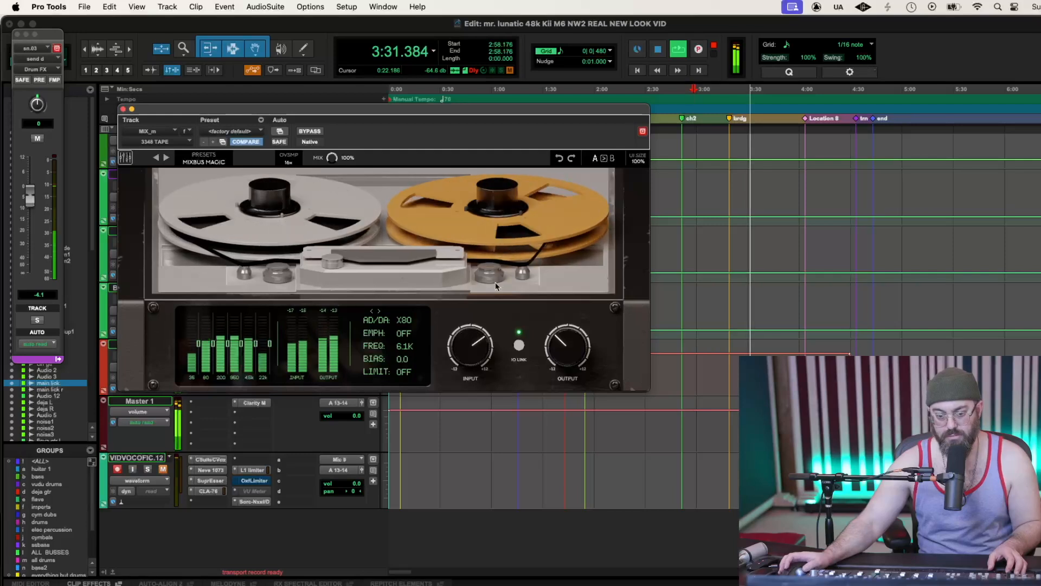
mouse_move(563, 353)
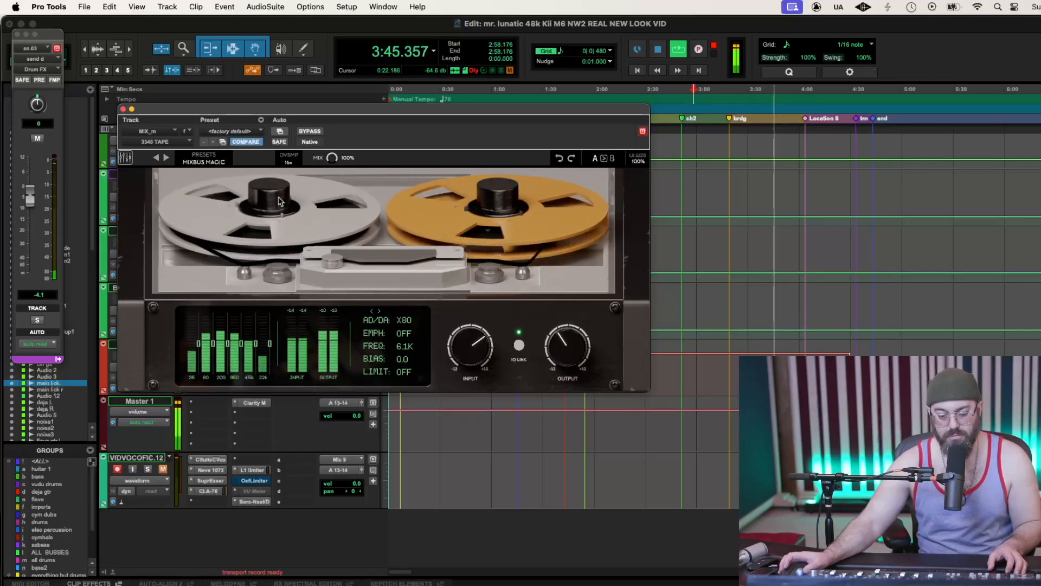
click(123, 109)
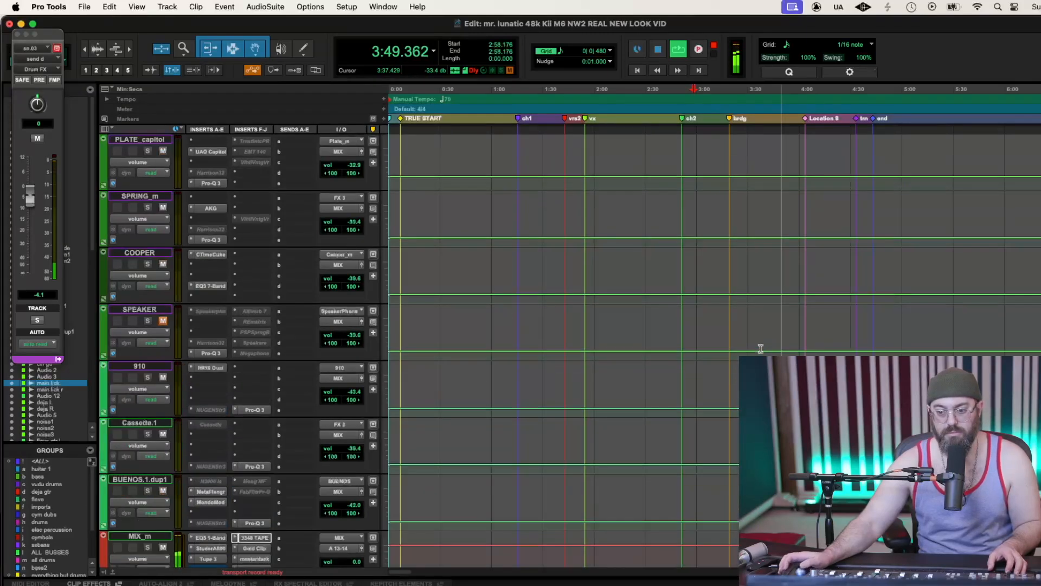
Set the clip gain of the last bridge clip on the duplicate vocal track to -4.6 dB while replaying from about 3:35
scroll(690, 340, up, 15)
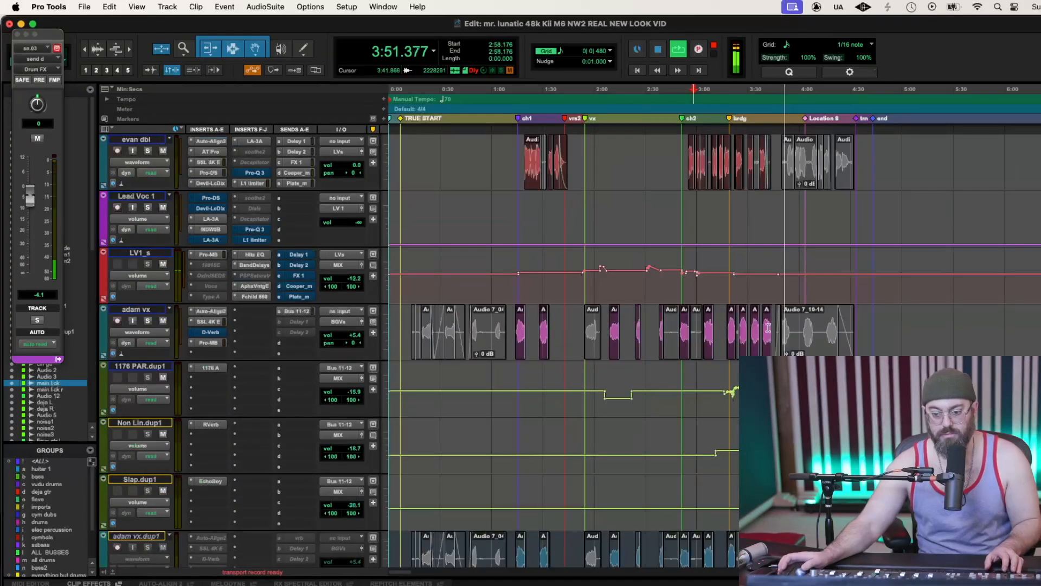
scroll(769, 326, up, 5)
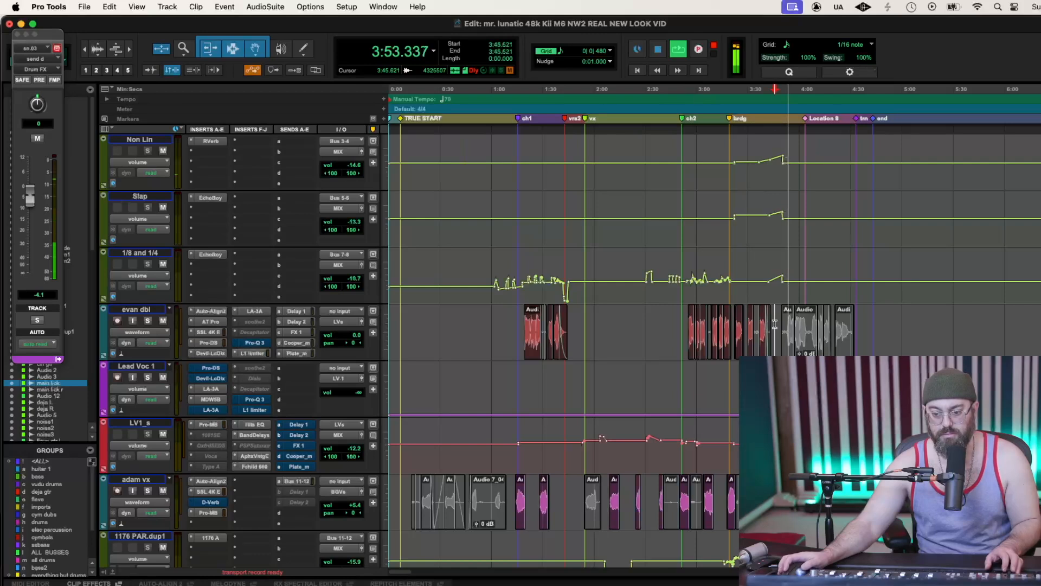
key(t)
key(t)
scroll(751, 337, up, 5)
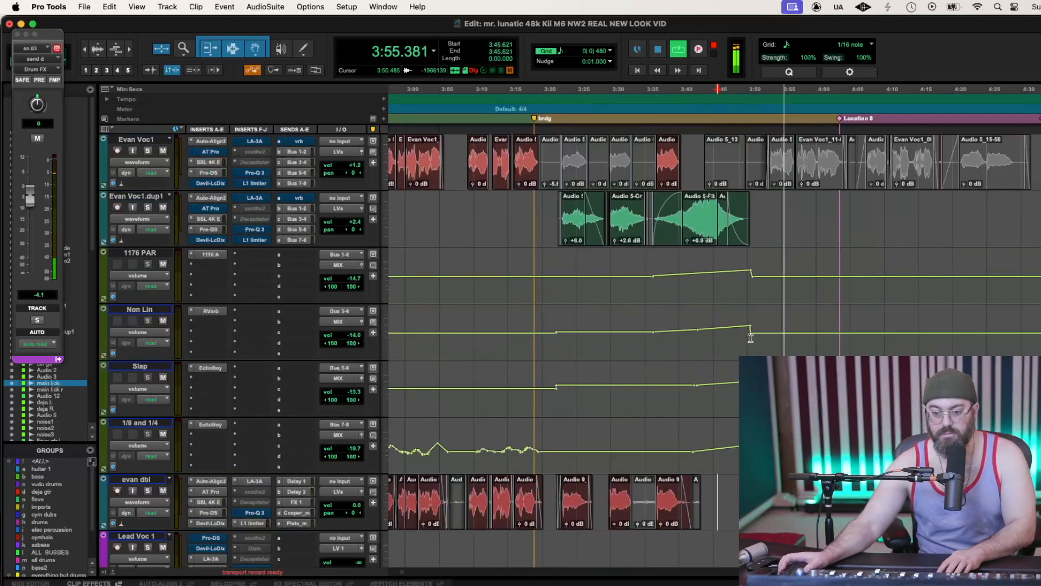
scroll(751, 337, up, 3)
drag(687, 354, 688, 359)
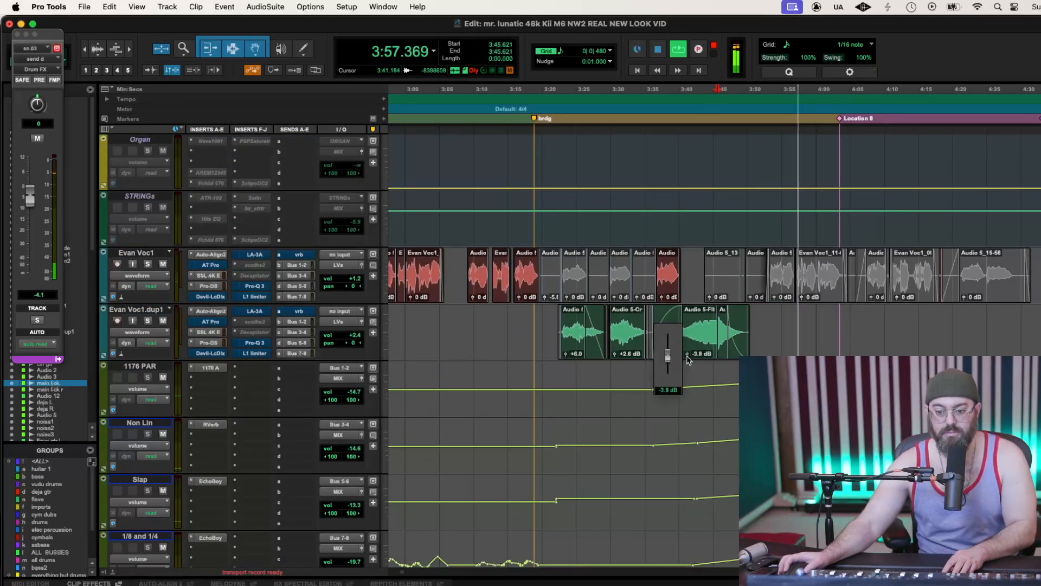
key(space)
click(651, 317)
key(space)
drag(687, 354, 688, 356)
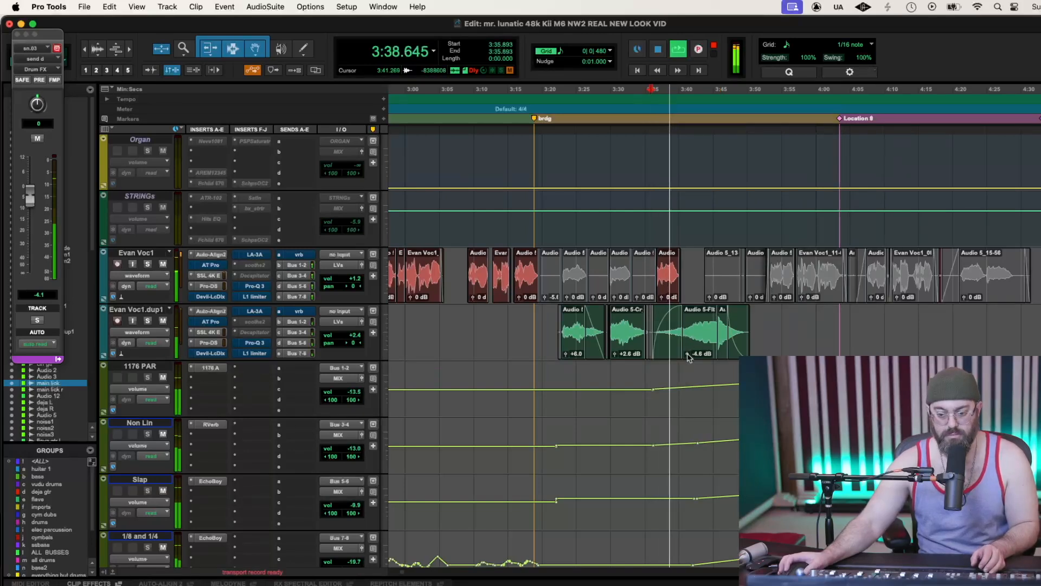
Select the duplicate vocal track's last bridge clip through about 3:54.9 and open Ghz Panpot 3 as an AudioSuite process
double_click(695, 324)
shift+click(781, 324)
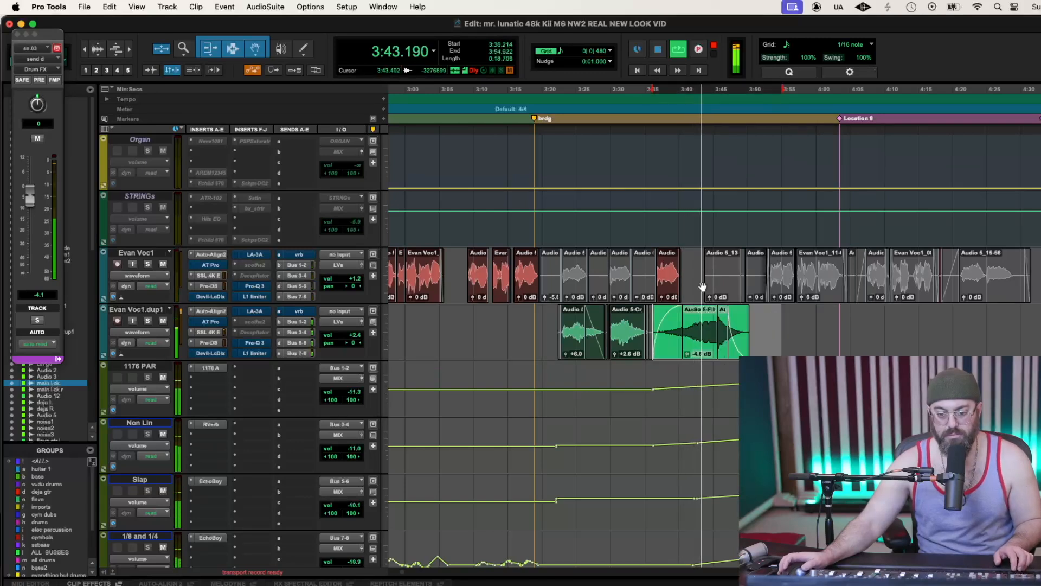
click(254, 8)
mouse_move(278, 41)
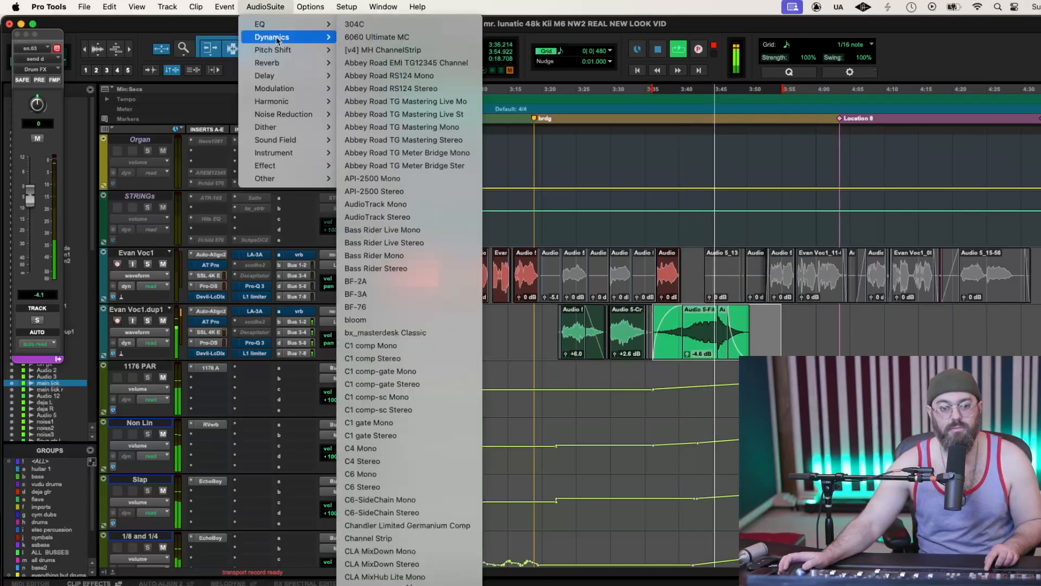
mouse_move(290, 141)
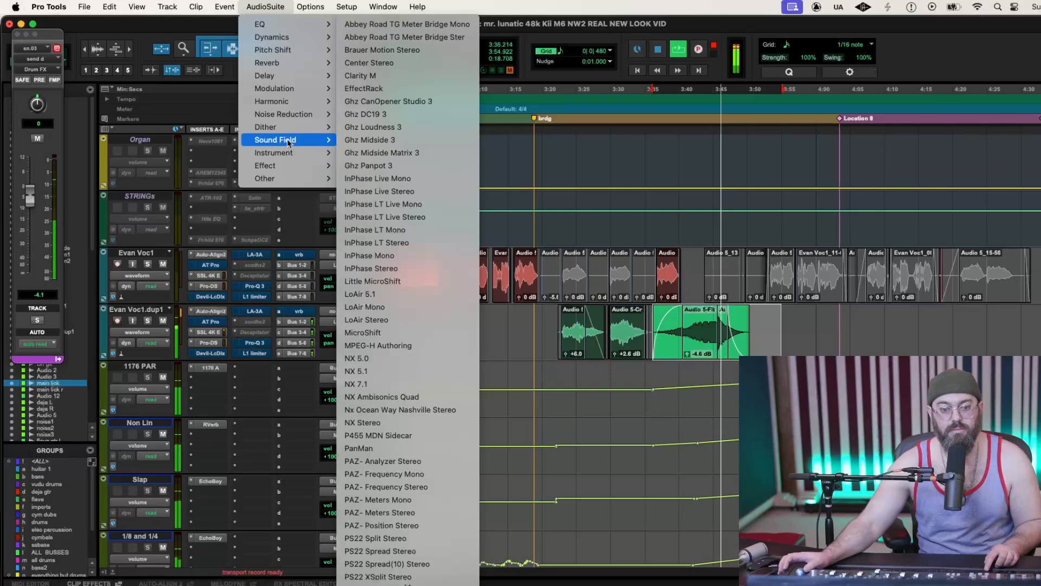
click(355, 166)
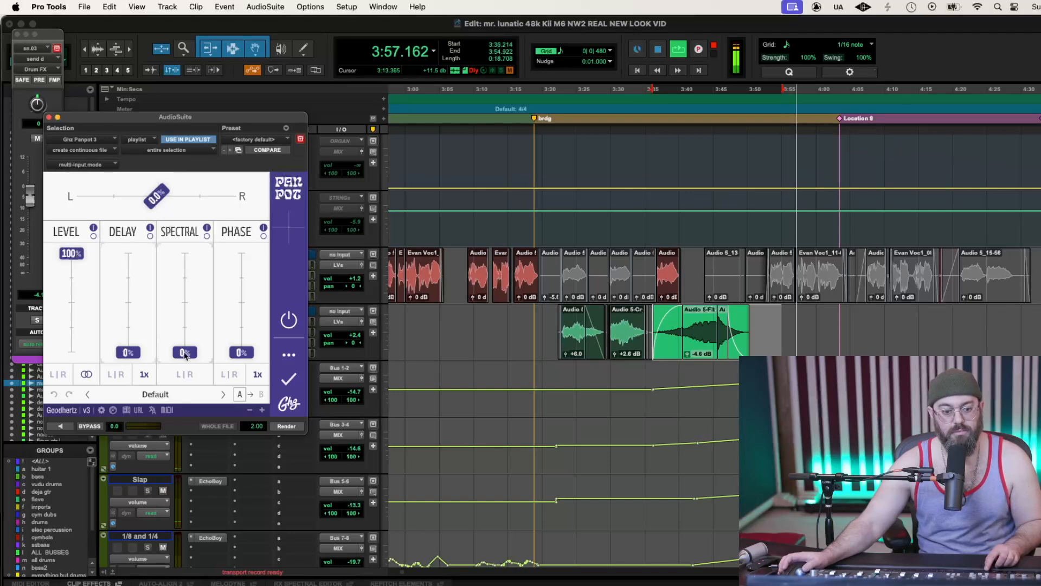
Audition the Ghz Panpot 3 presets from Standard (-100%) through Lifelike, Diffuse (-100%), replaying the song from the selection start
click(224, 393)
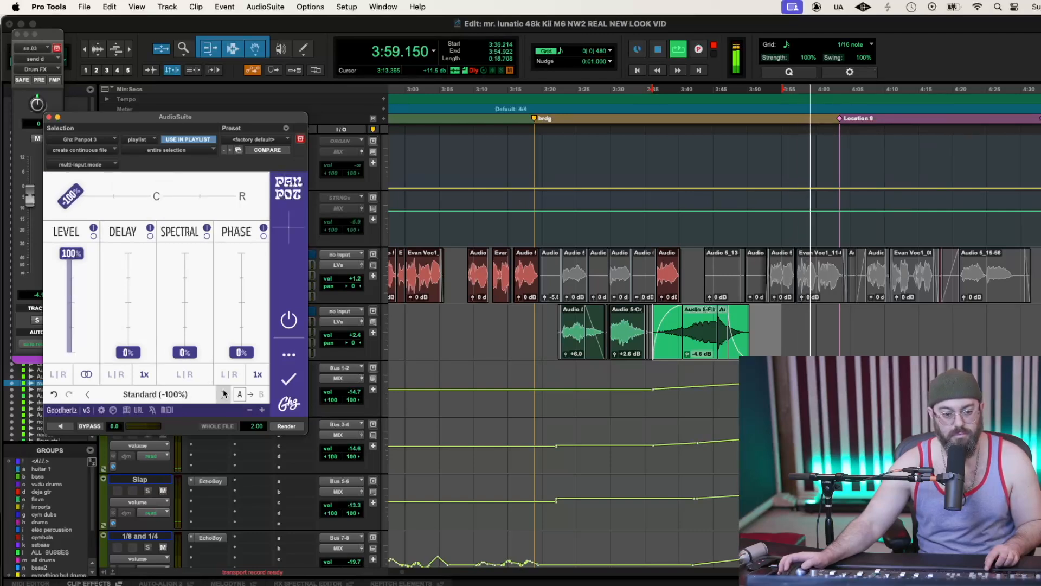
click(224, 394)
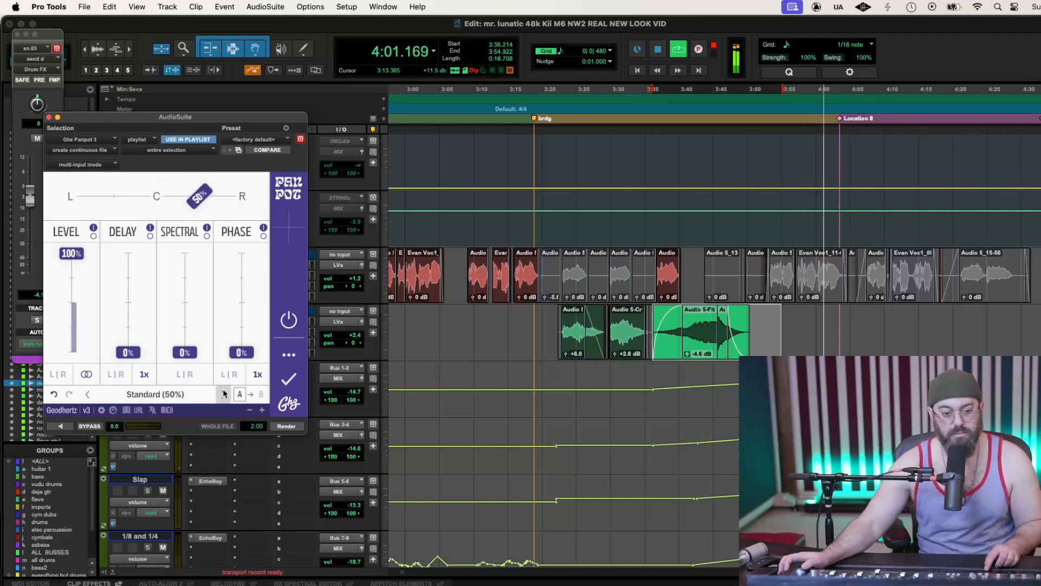
click(224, 394)
click(224, 394)
click(224, 394)
click(224, 394)
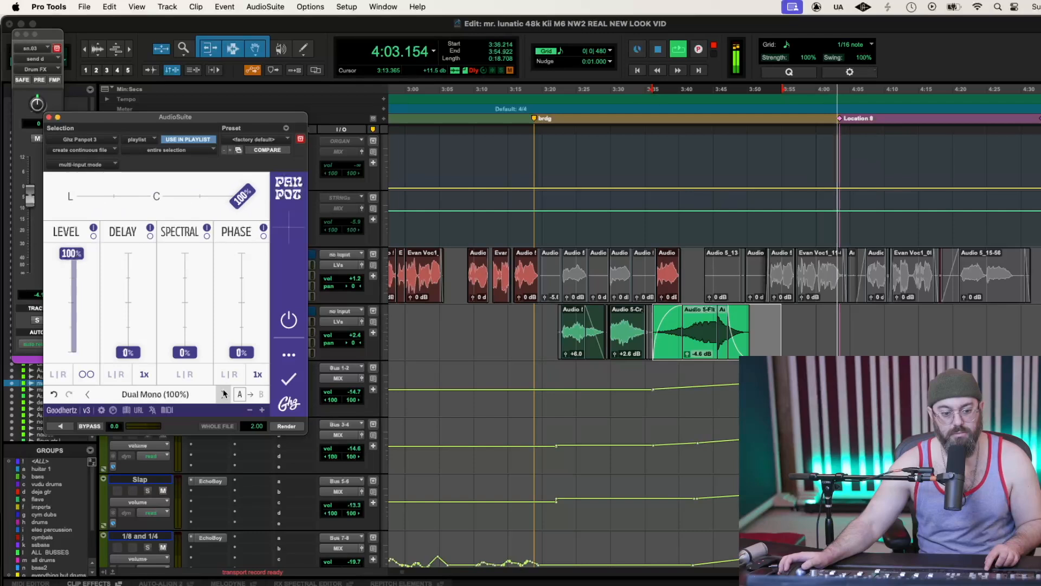
click(224, 394)
click(224, 394)
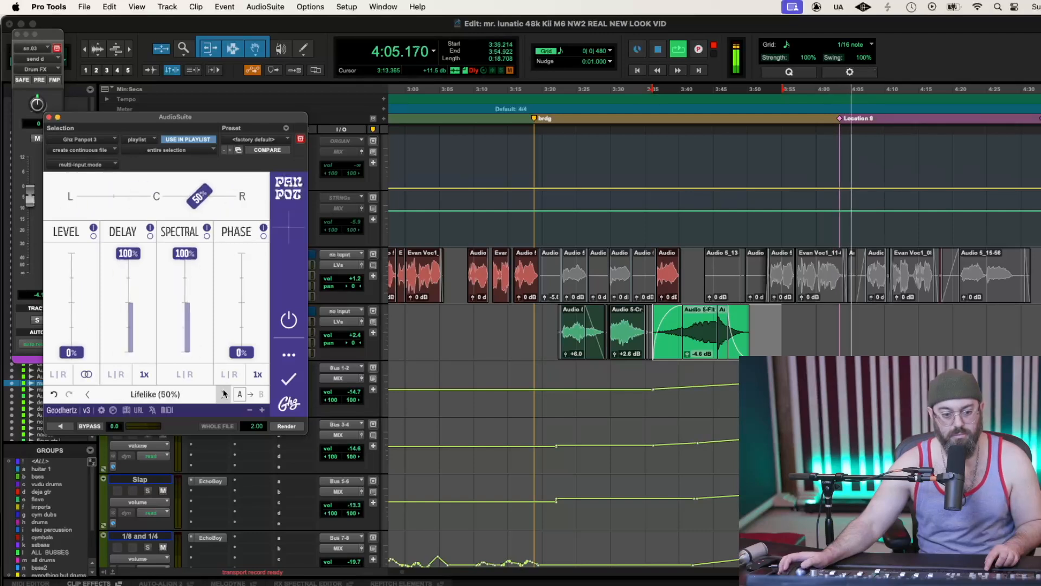
click(224, 394)
click(224, 394)
click(224, 394)
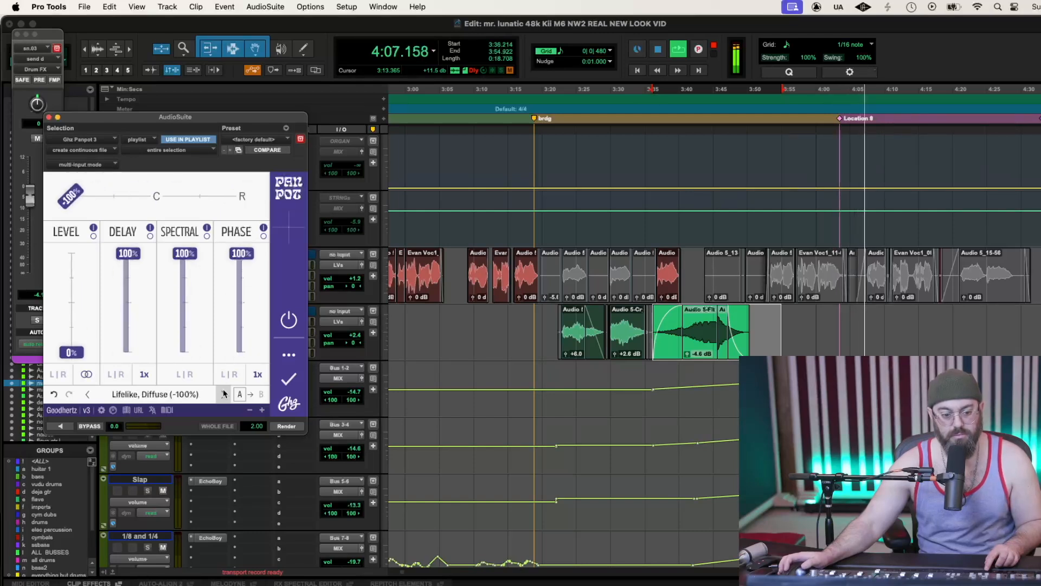
key(space)
key(space)
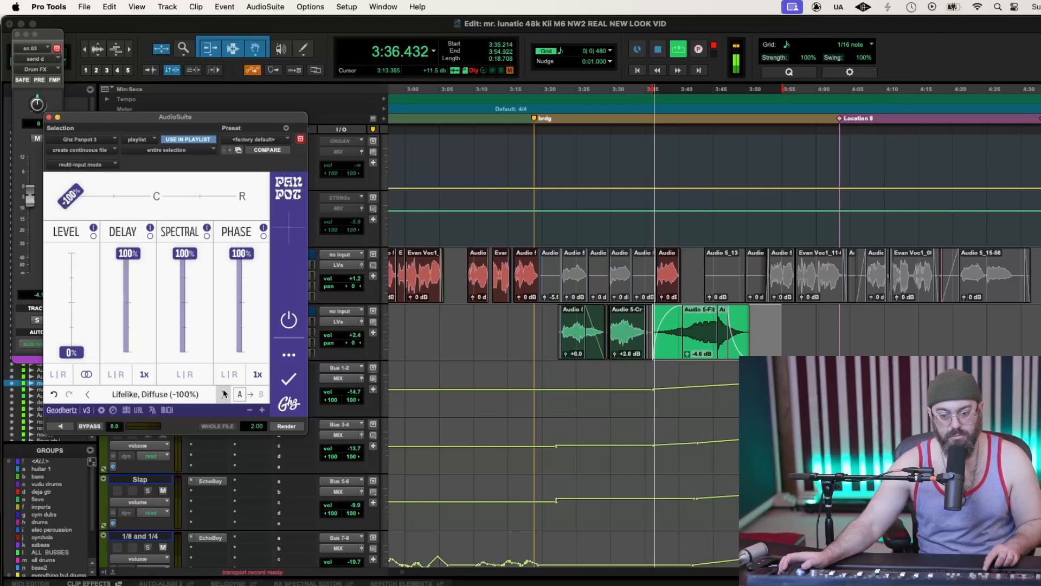
key(space)
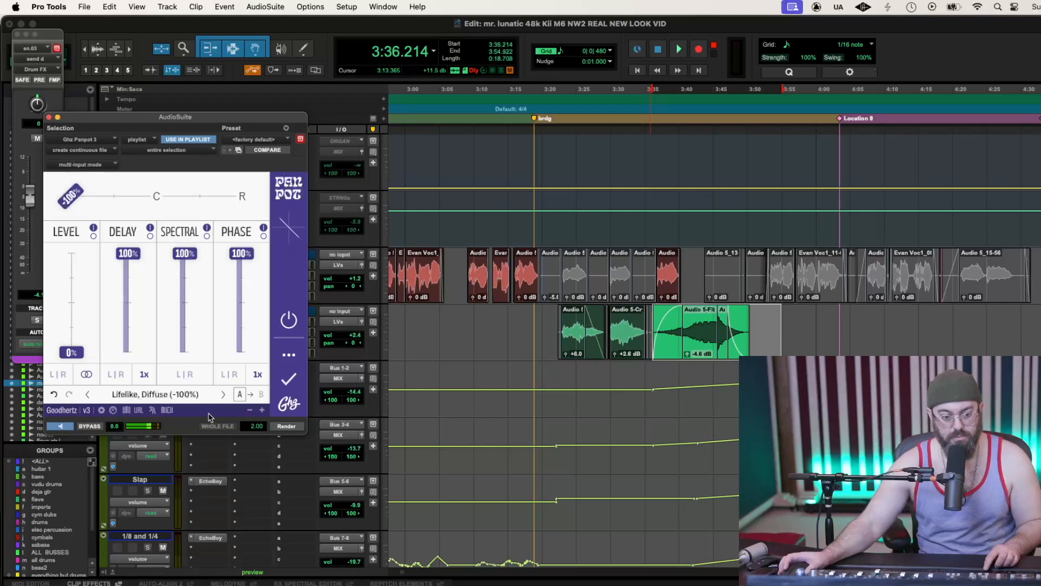
Preview the Panpot presets from Lifelike, Diffuse (100%) through Realistic Delay (50%) on the selected vocal clip
click(223, 394)
click(223, 395)
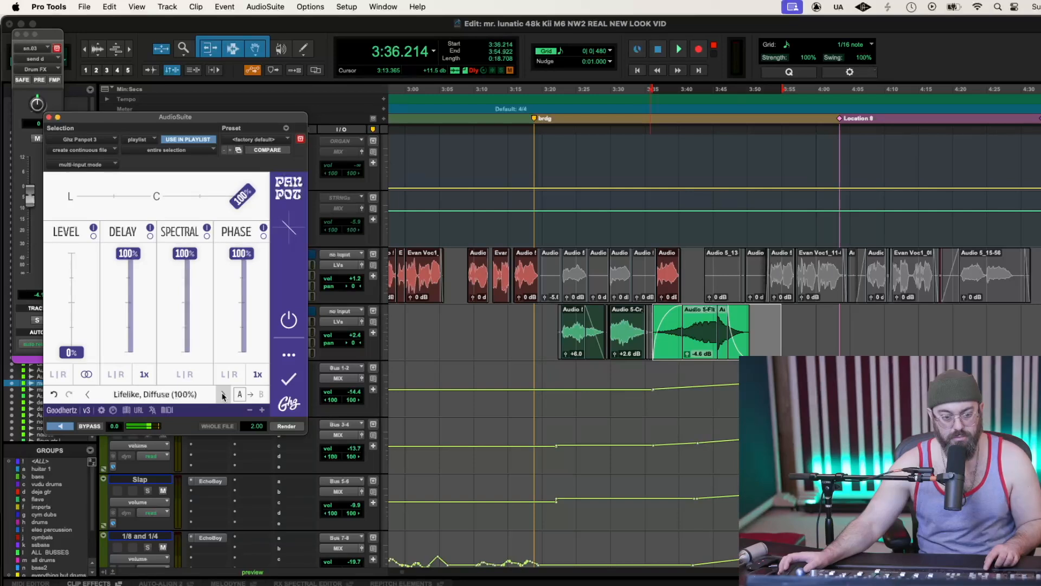
click(223, 394)
click(223, 395)
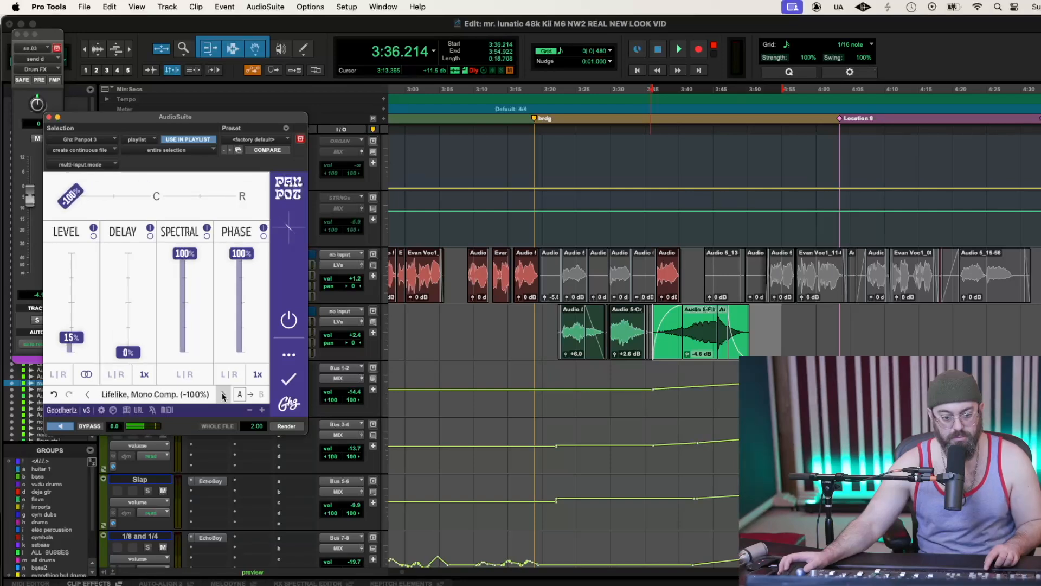
click(222, 394)
click(223, 394)
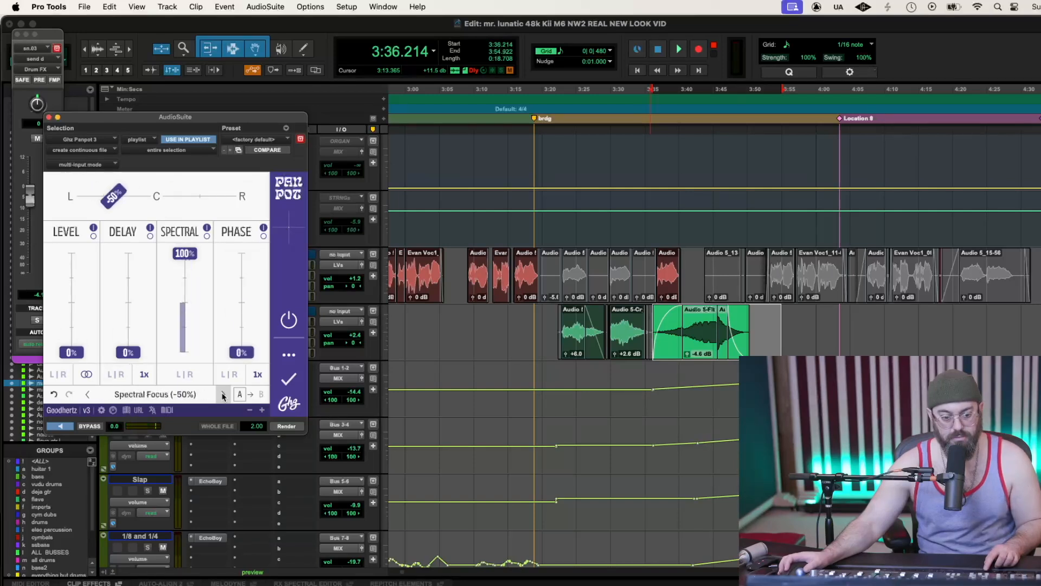
click(223, 394)
click(223, 395)
click(222, 395)
click(223, 395)
key(space)
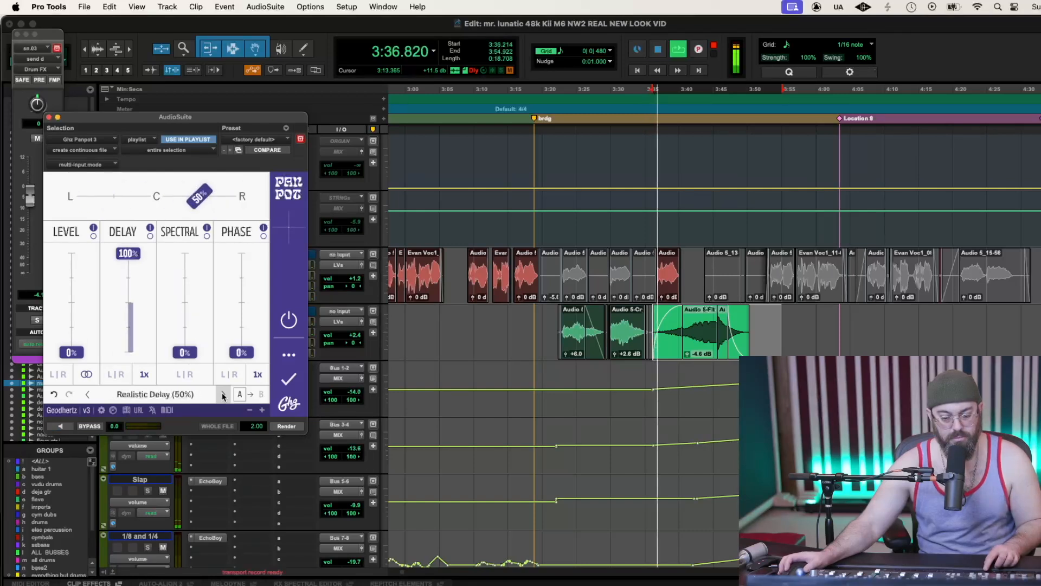
Preview up to the Artificial Delay (100%) preset, try to render it onto the vocal clip, and close Panpot
click(61, 426)
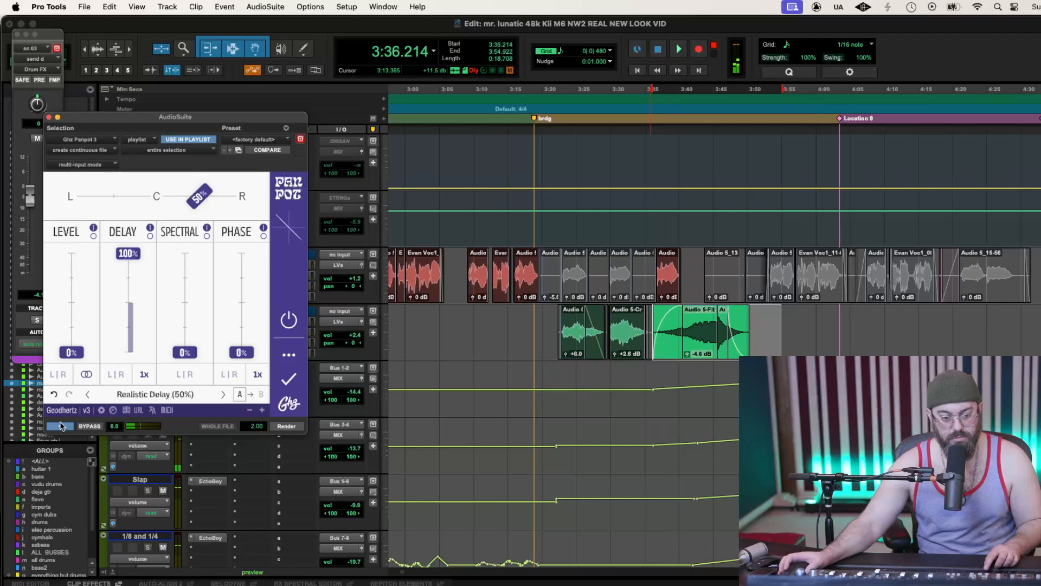
click(223, 395)
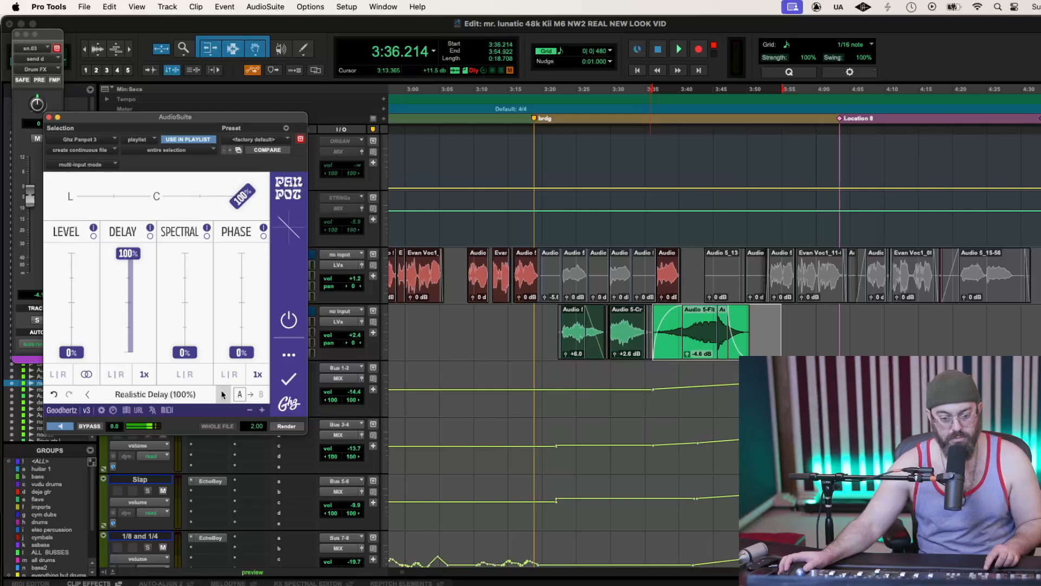
click(223, 394)
click(222, 394)
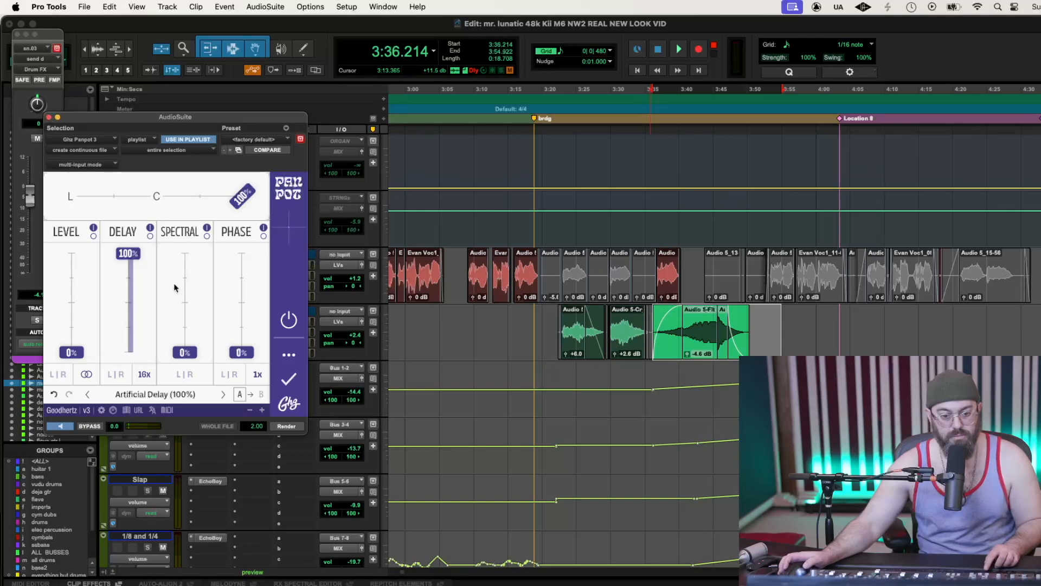
click(292, 428)
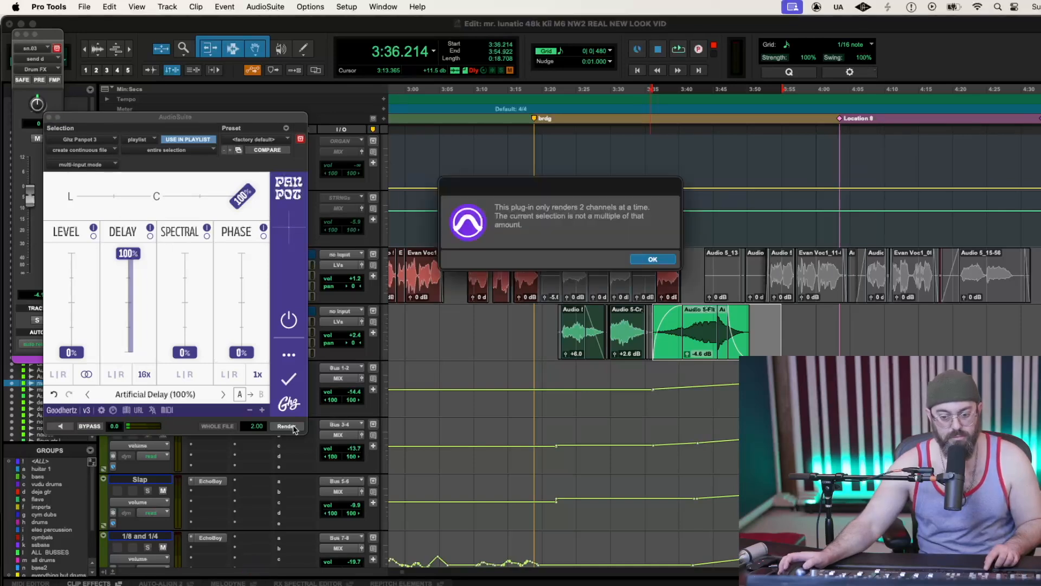
click(652, 259)
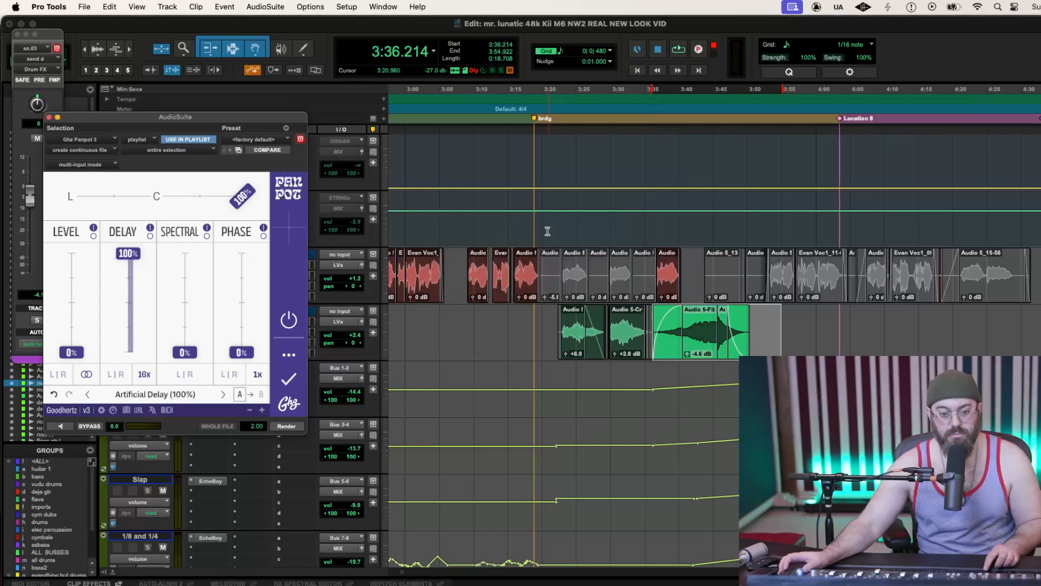
click(49, 118)
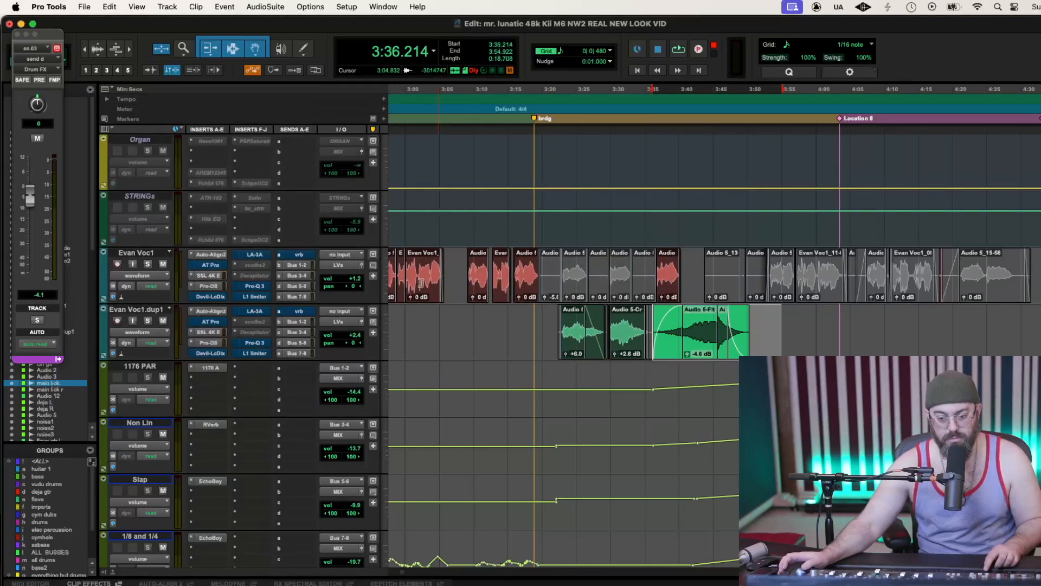
Display pan automation on the duplicate vocal track and pan the passage from about 3:36.0 to 3:58.4 fully left
click(146, 331)
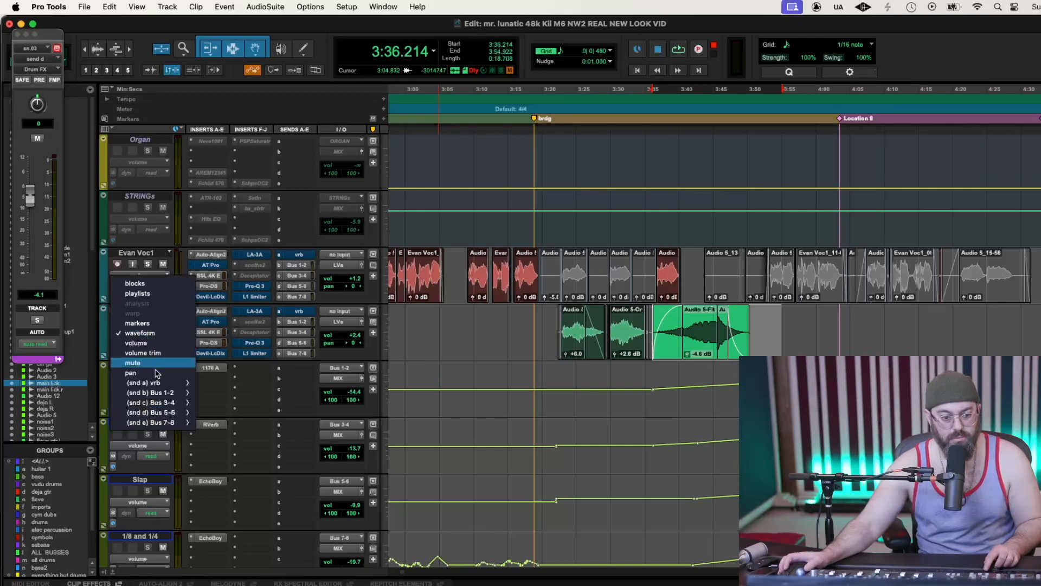
click(184, 374)
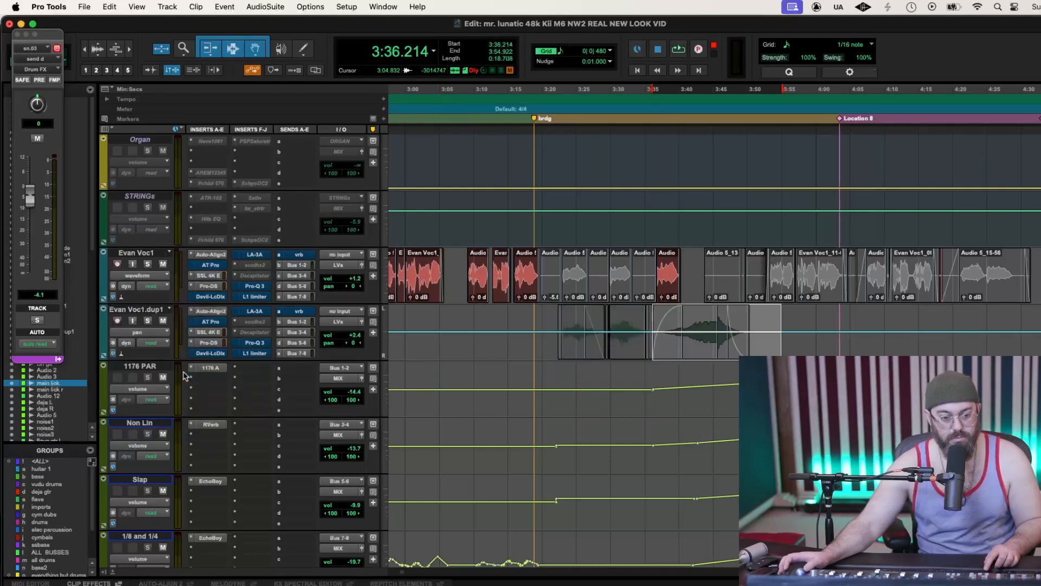
drag(651, 339, 805, 327)
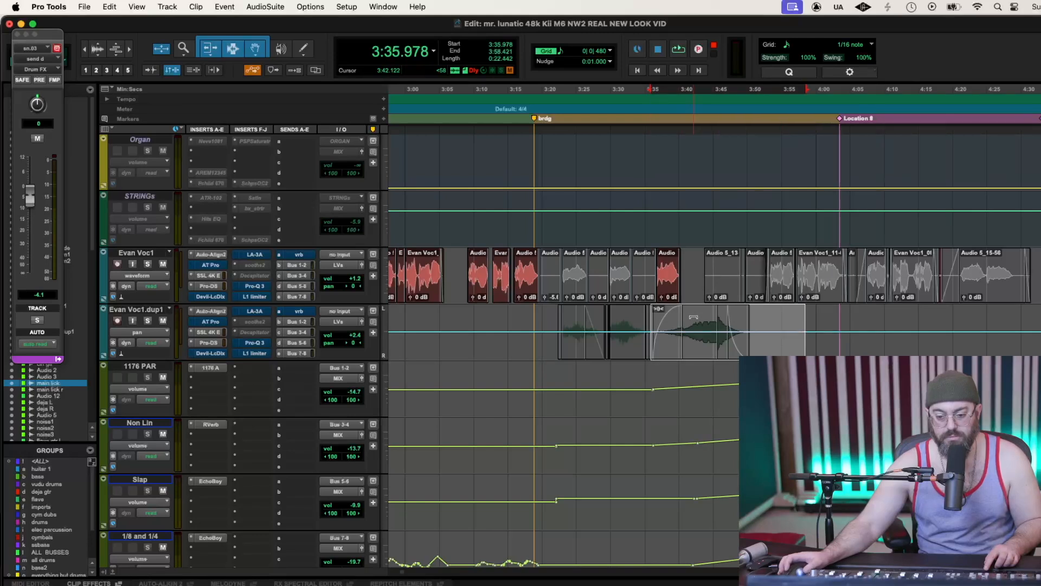
drag(695, 308, 695, 282)
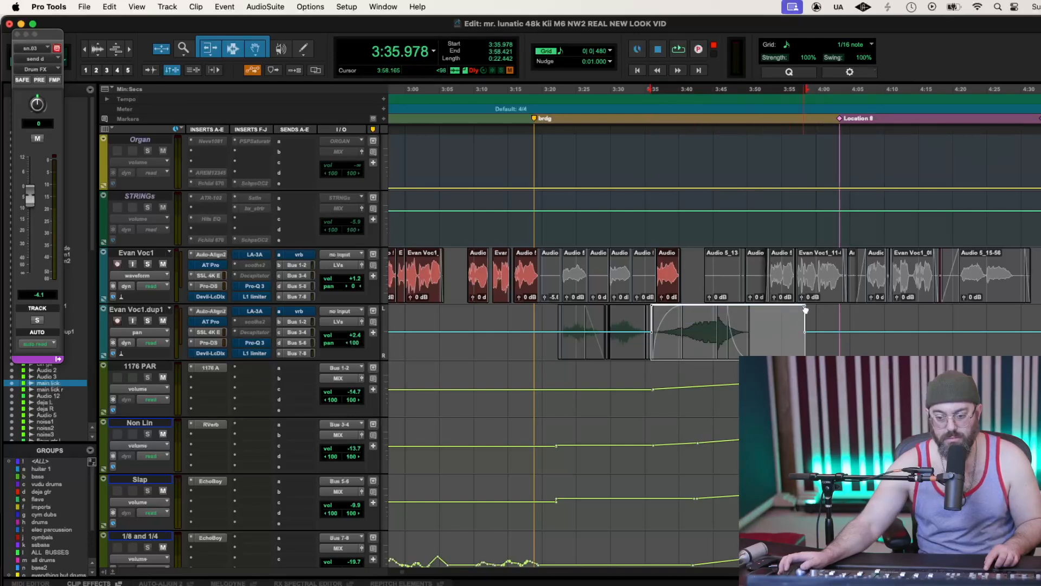
Add pan breakpoints at full right near 3:40 and full left near 3:52, and play from about 3:33.7
drag(713, 328, 678, 356)
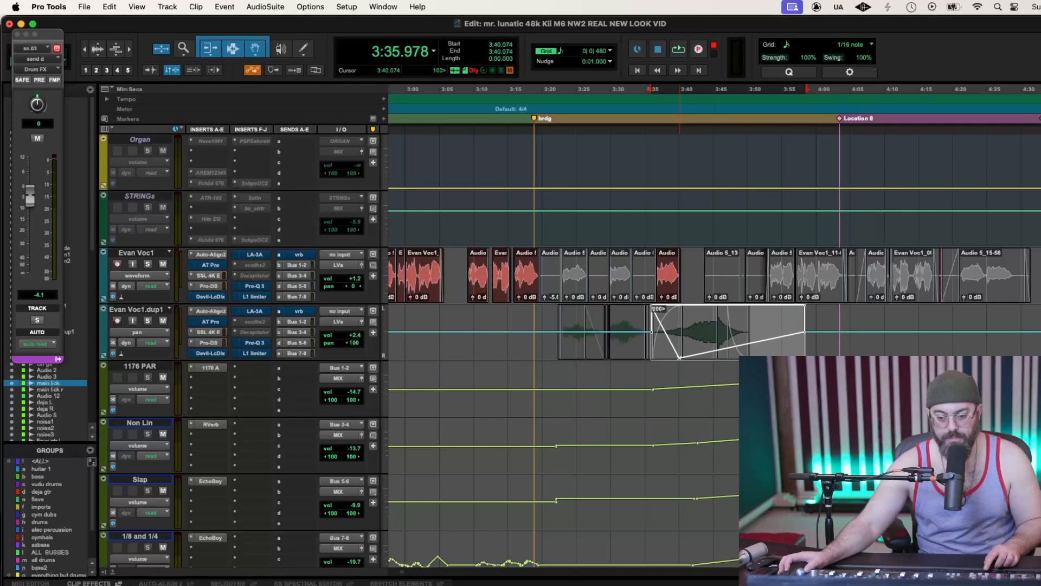
drag(757, 342, 762, 305)
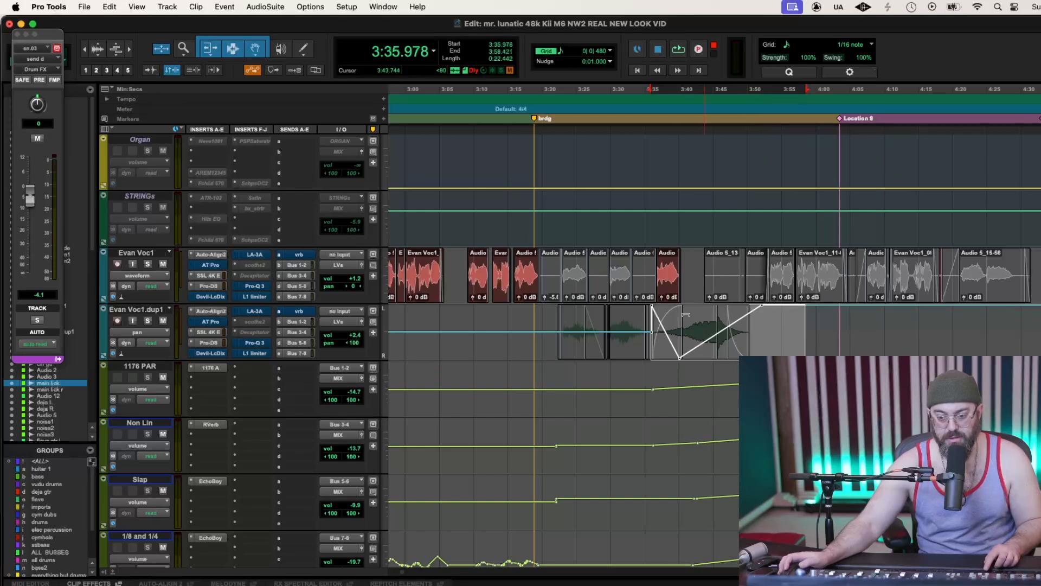
click(637, 322)
key(space)
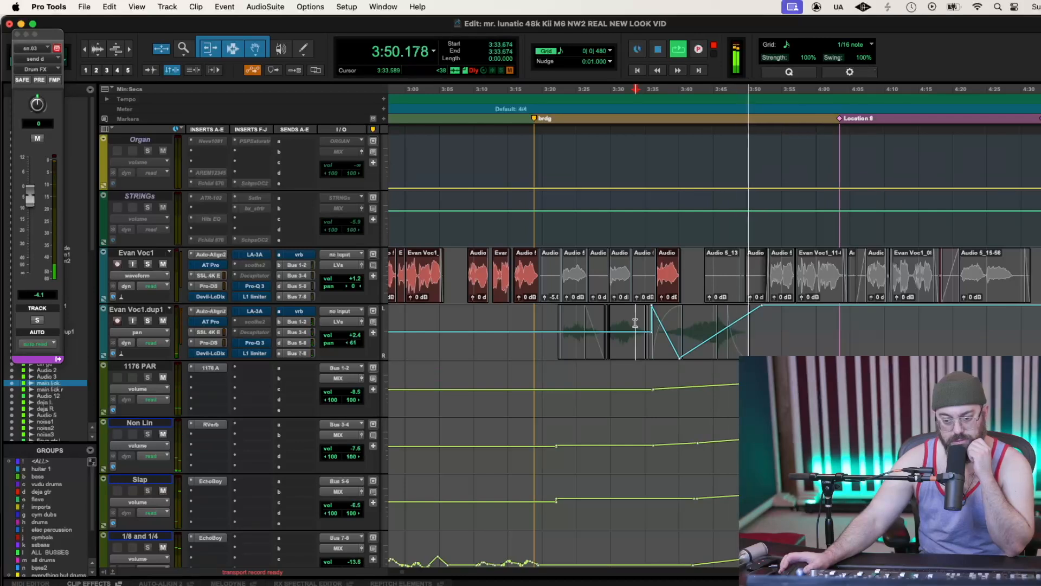
Reshape the duplicate vocal's rising pan ramp to reach full left at about 3:48, replaying from about 3:38
drag(753, 332, 729, 294)
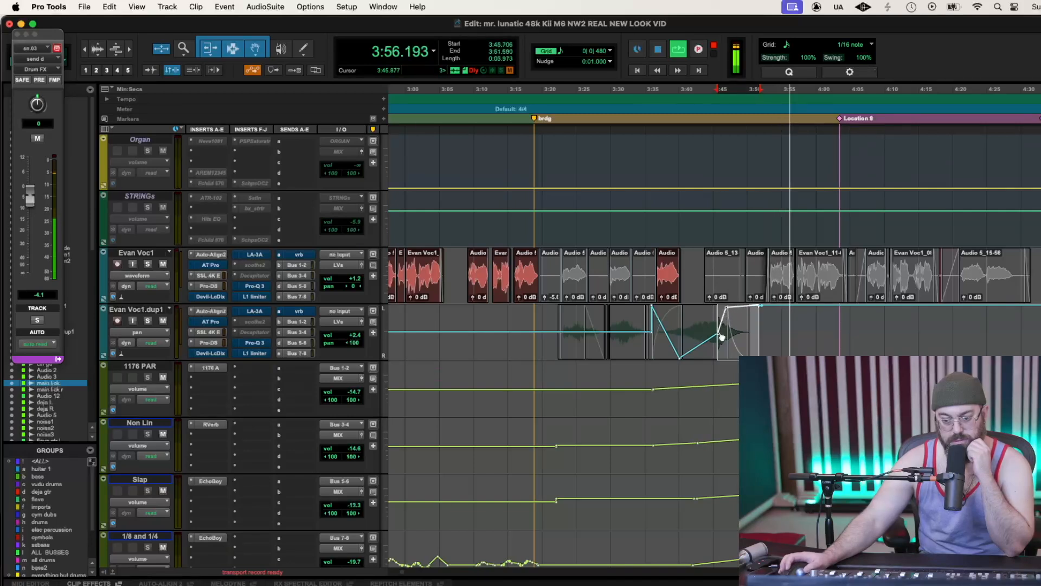
key(space)
click(668, 347)
key(space)
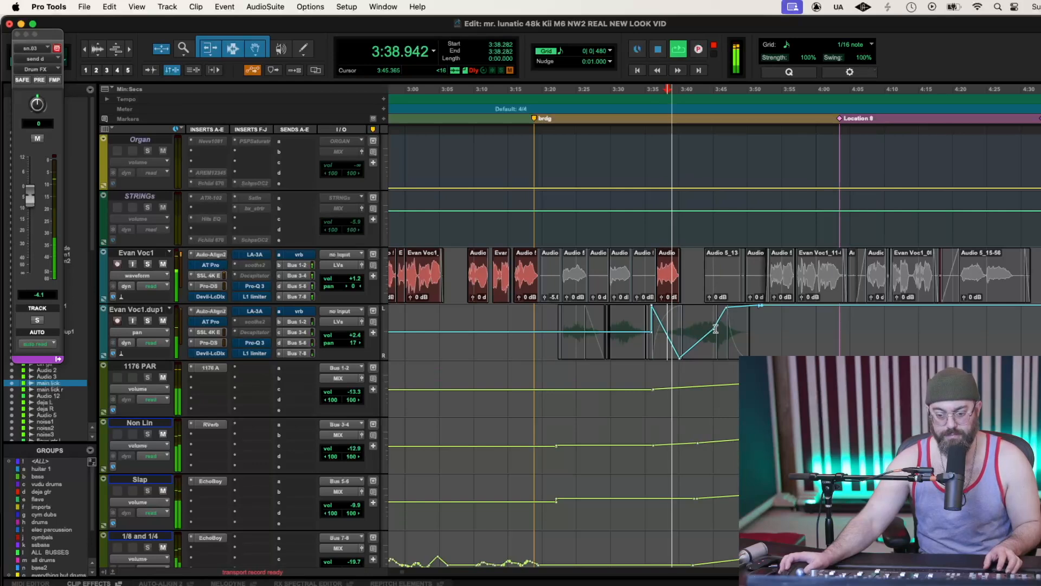
click(717, 333)
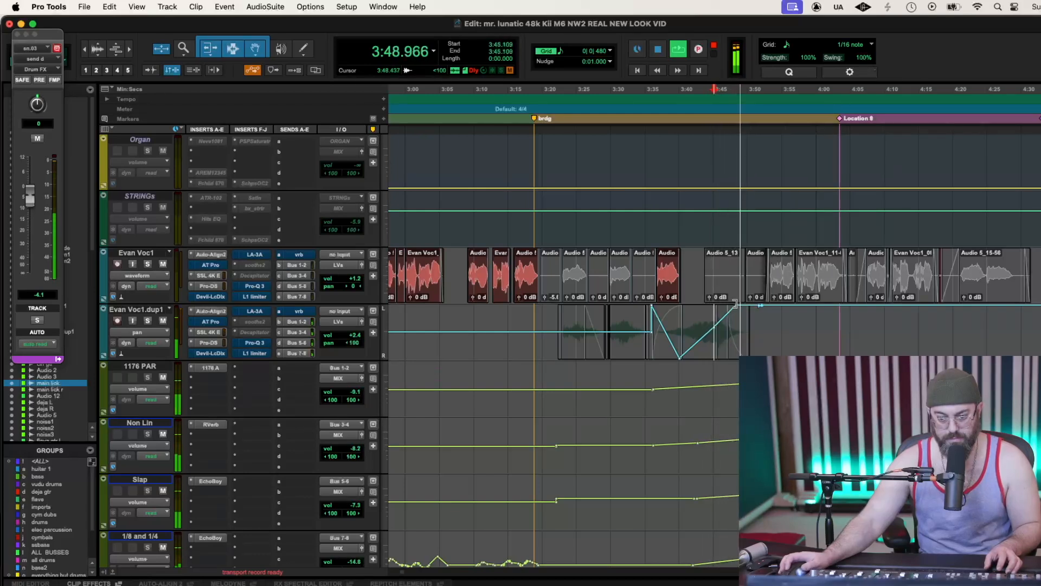
click(717, 327)
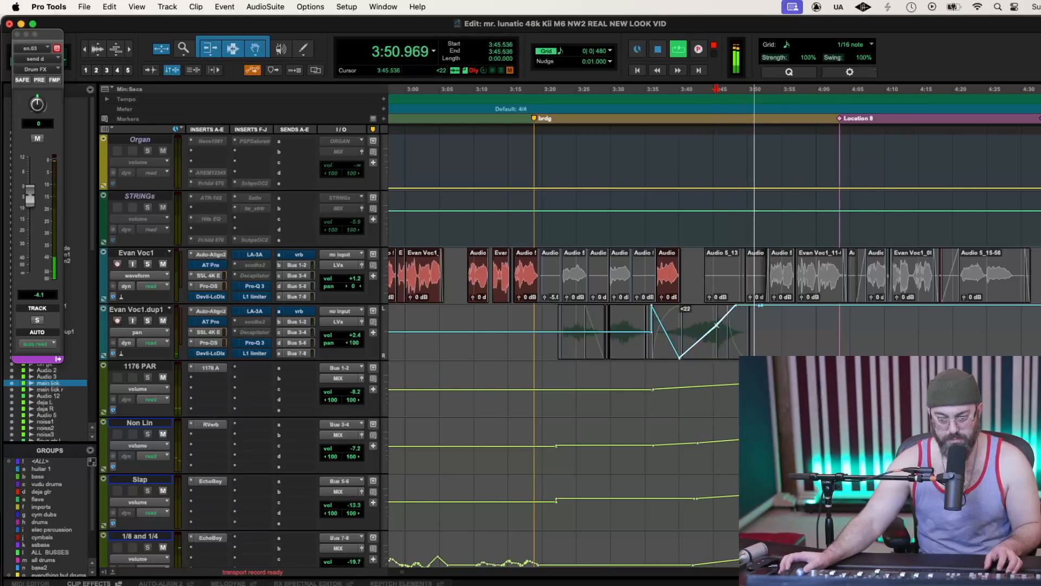
key(space)
click(664, 347)
key(space)
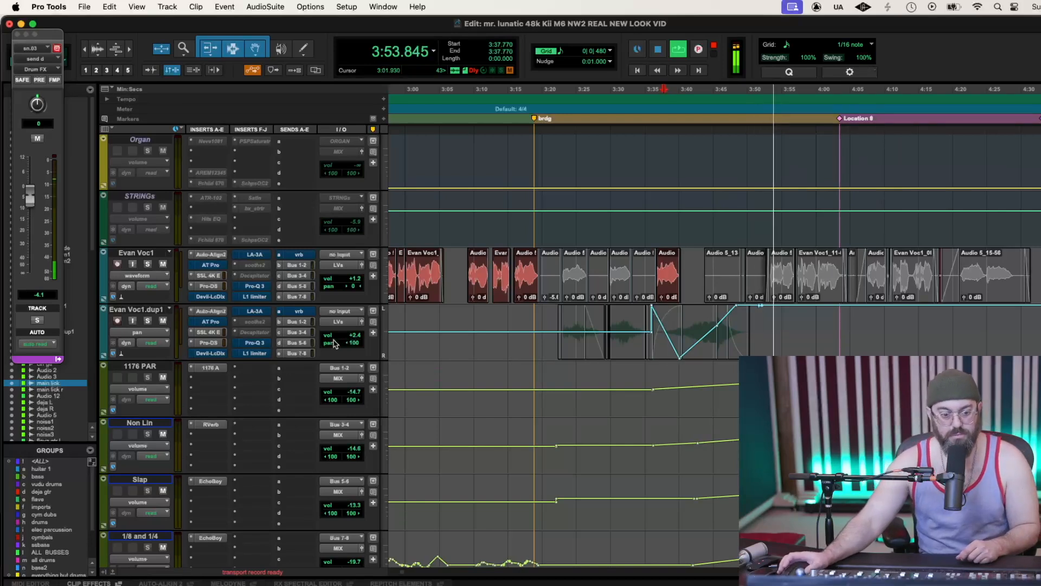
Display the duplicate vocal's volume automation, lower it to about -1.7 dB from 3:37.4 to 3:51.4, and replay the passage
click(163, 330)
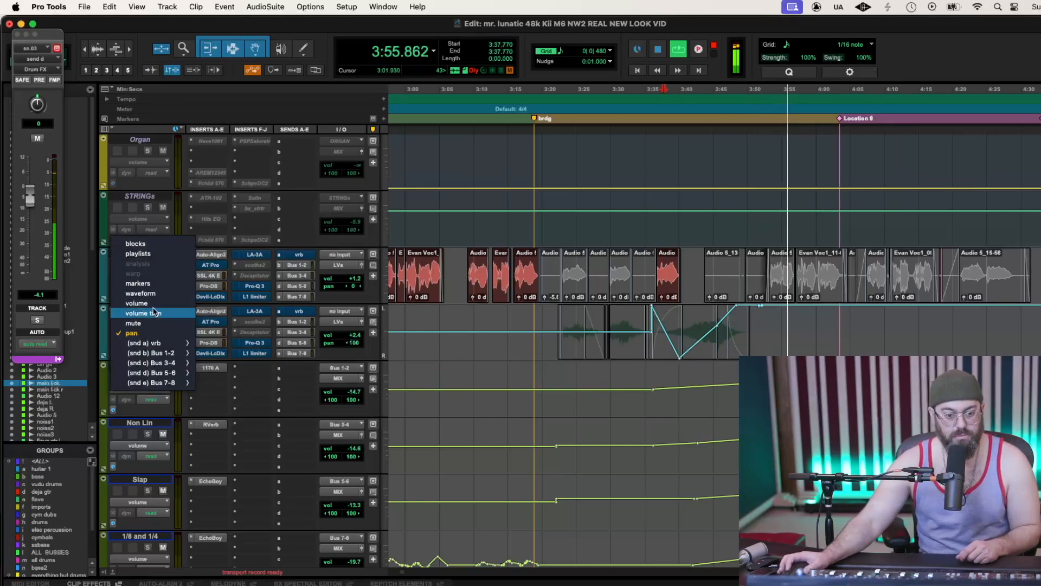
click(153, 306)
drag(662, 340, 757, 337)
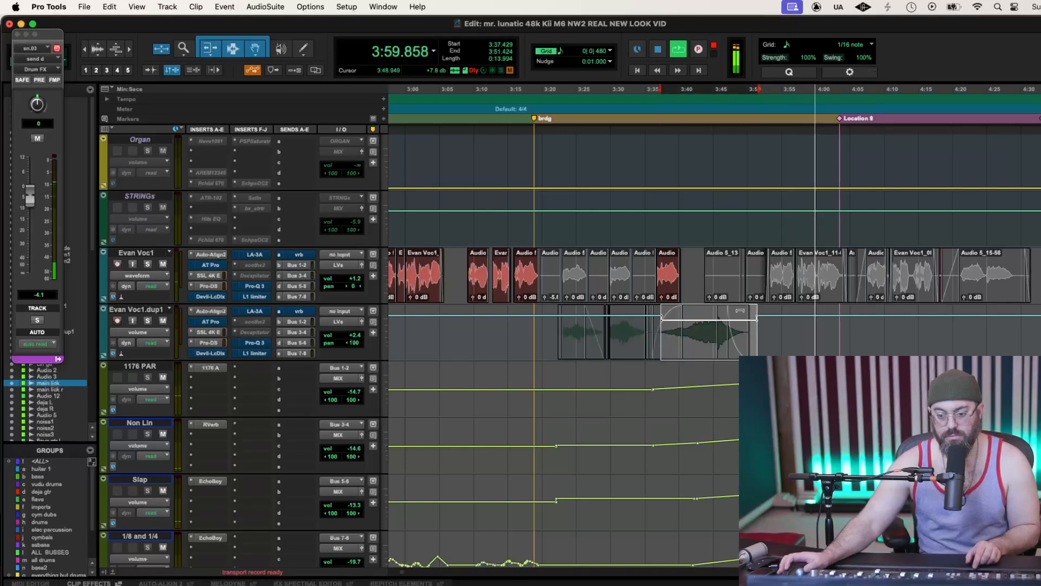
key(space)
key(space)
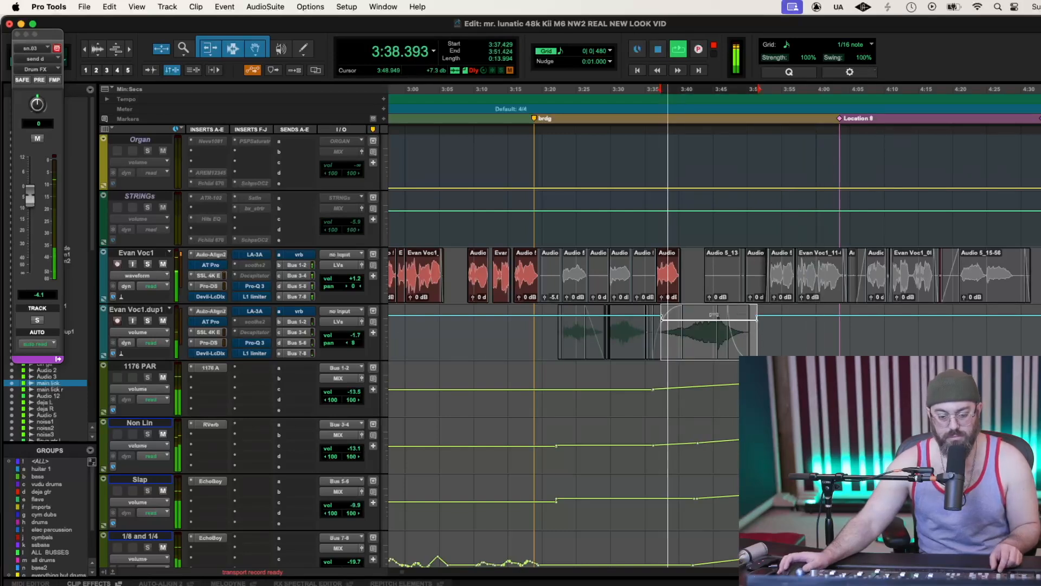
Shape the selected volume automation into a dip near 3:40 that climbs gradually until about 3:50.5 during playback
drag(733, 311, 734, 310)
drag(665, 319, 680, 318)
drag(752, 318, 752, 315)
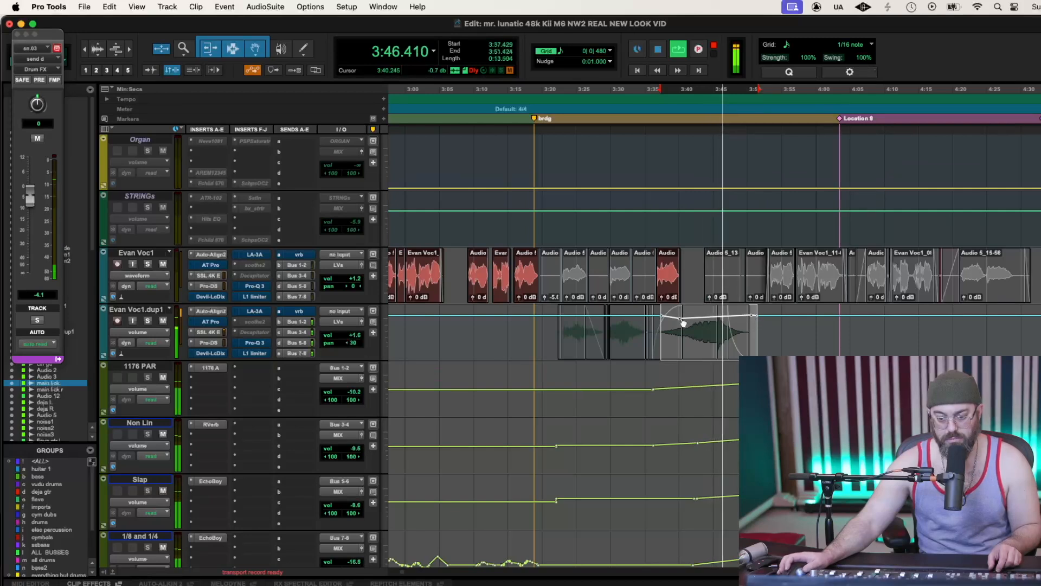
drag(681, 319, 679, 323)
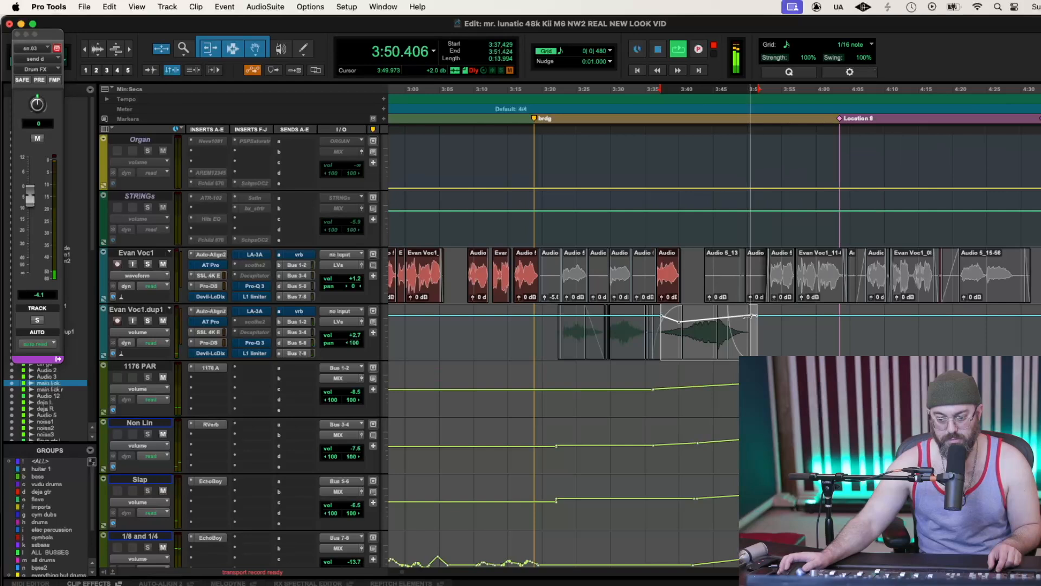
key(space)
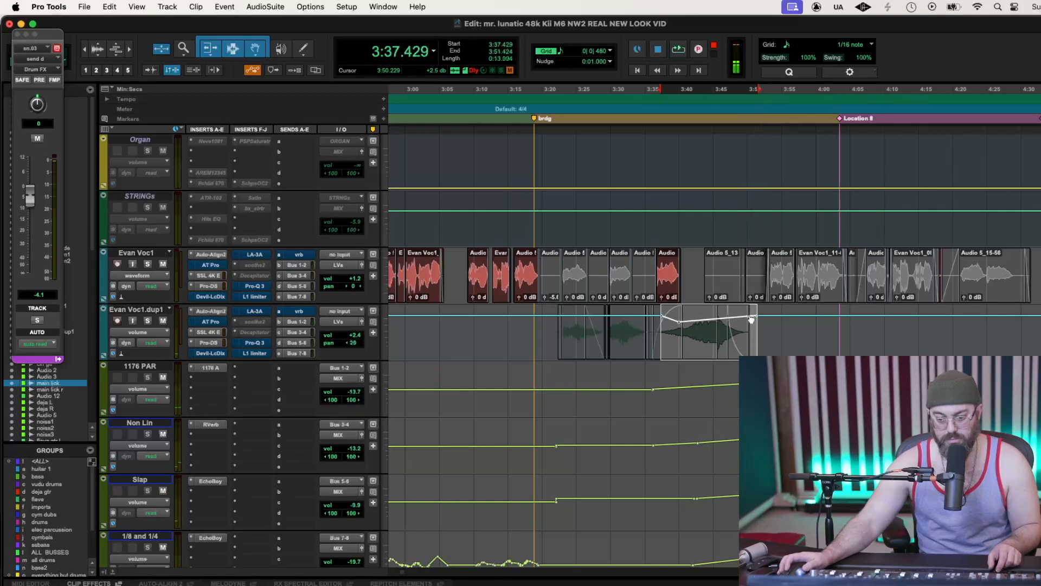
Switch the duplicate lead vocal track back to waveform view and play from about 3:42.8
click(156, 333)
click(157, 324)
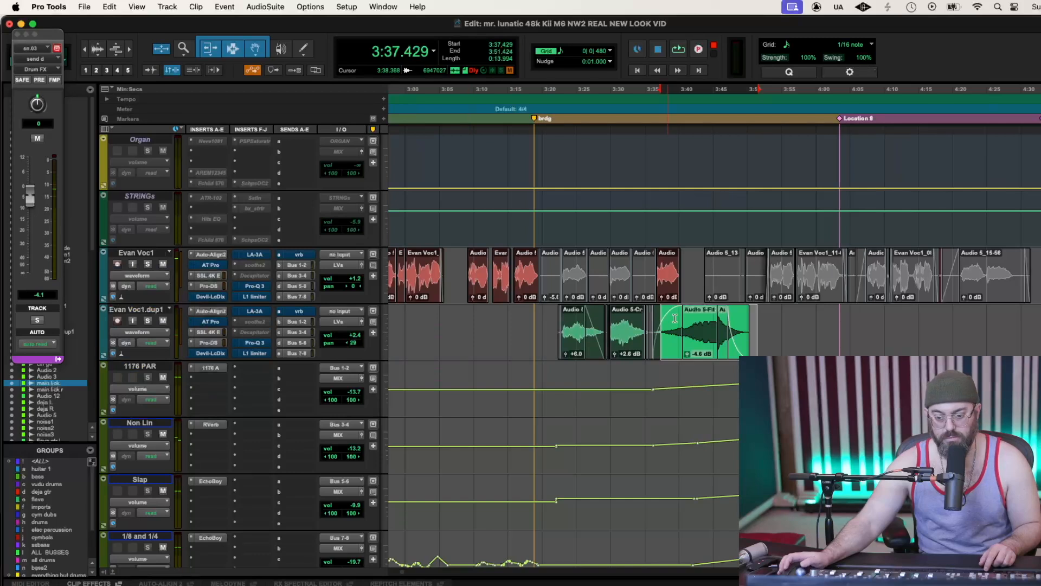
click(699, 320)
key(space)
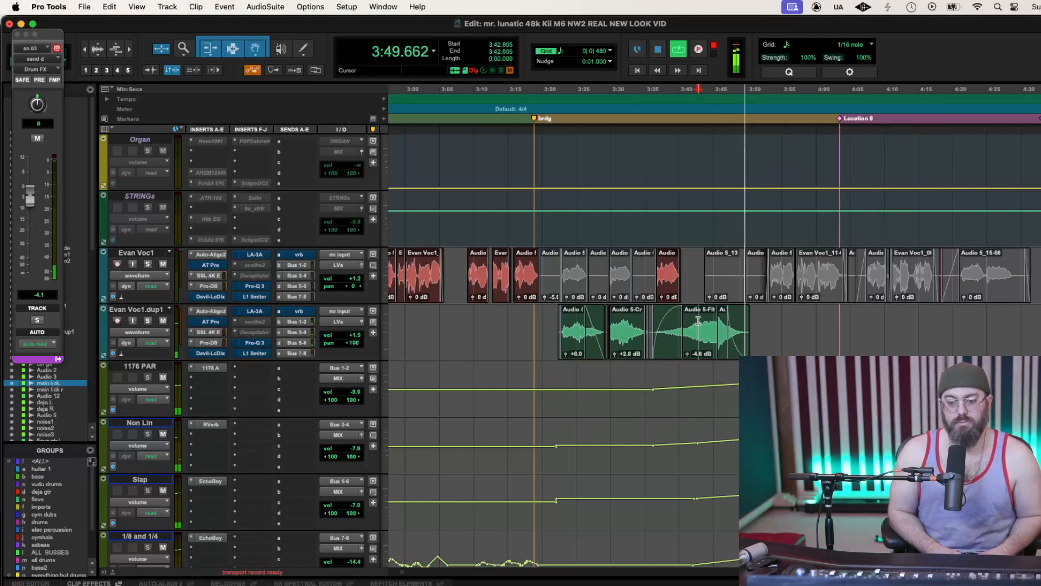
Open Gold Clip on the MIX_m track and raise its input gain to 3.36 during playback
key(r)
key(r)
key(r)
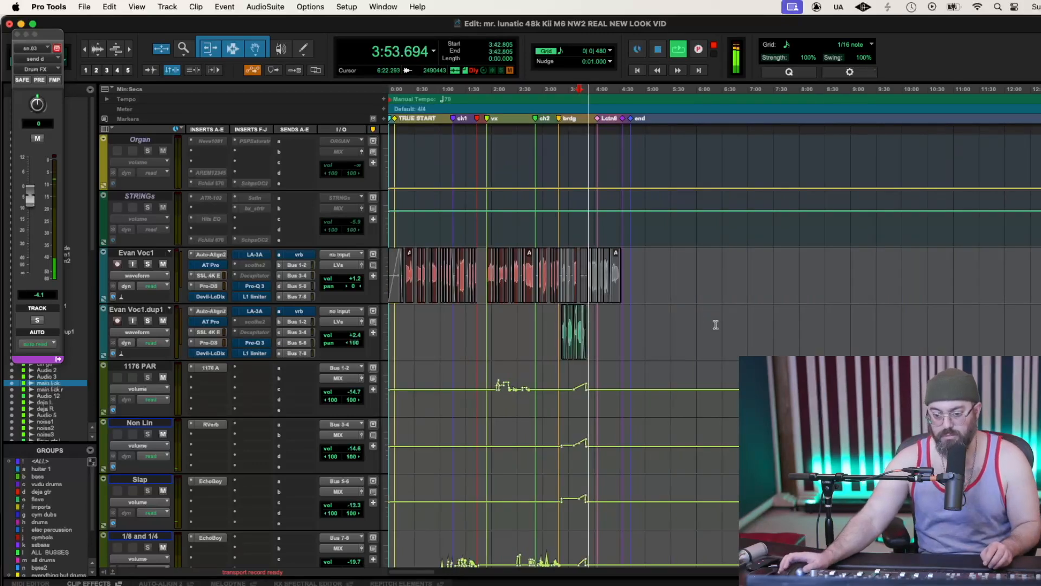
scroll(716, 324, down, 10)
scroll(716, 324, down, 15)
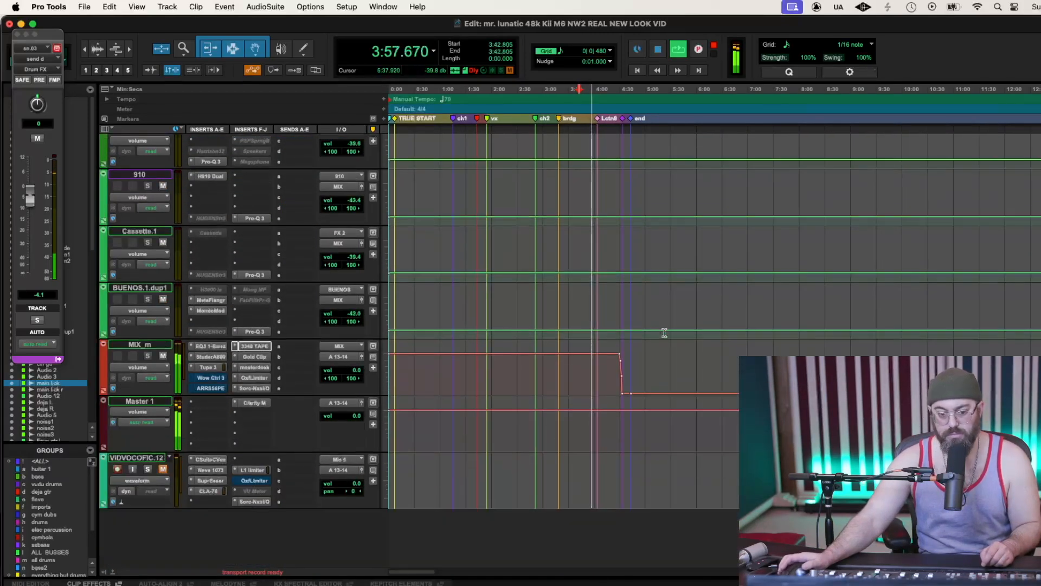
click(255, 357)
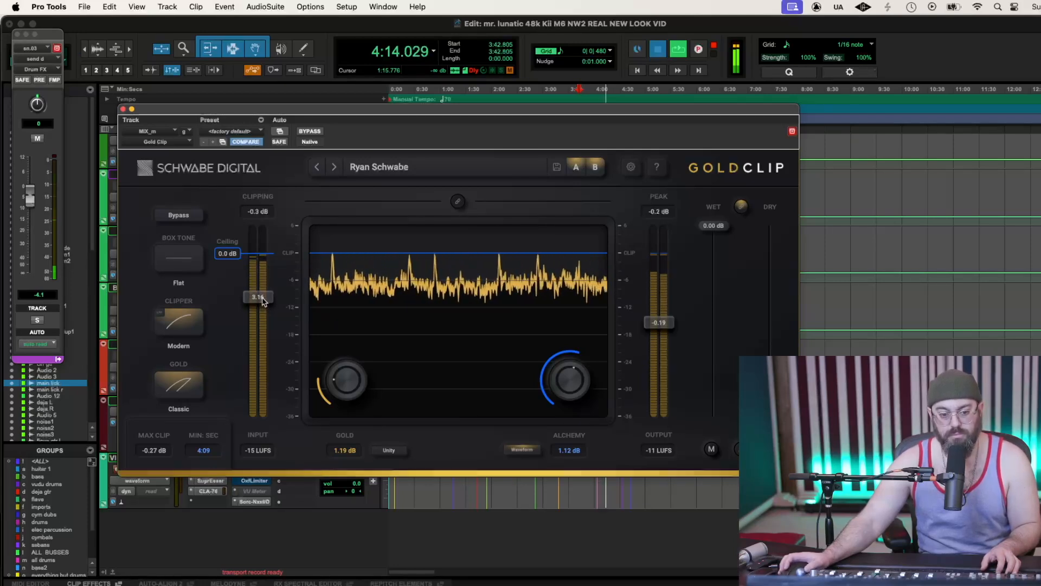
key(space)
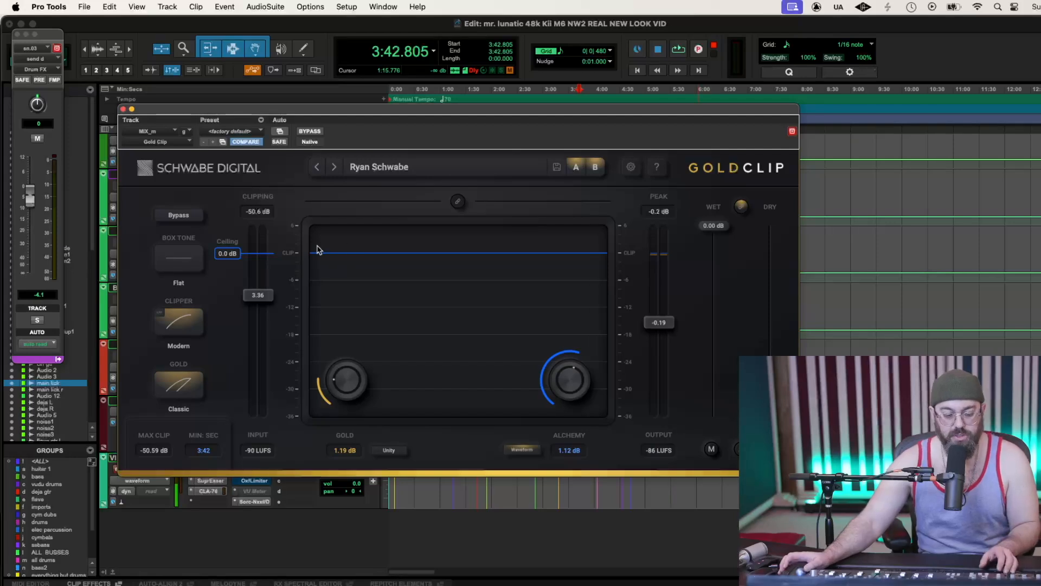
Raise Gold Clip's input gain to 3.79 and set its clipper to Hard while replaying from about 3:42.8
key(space)
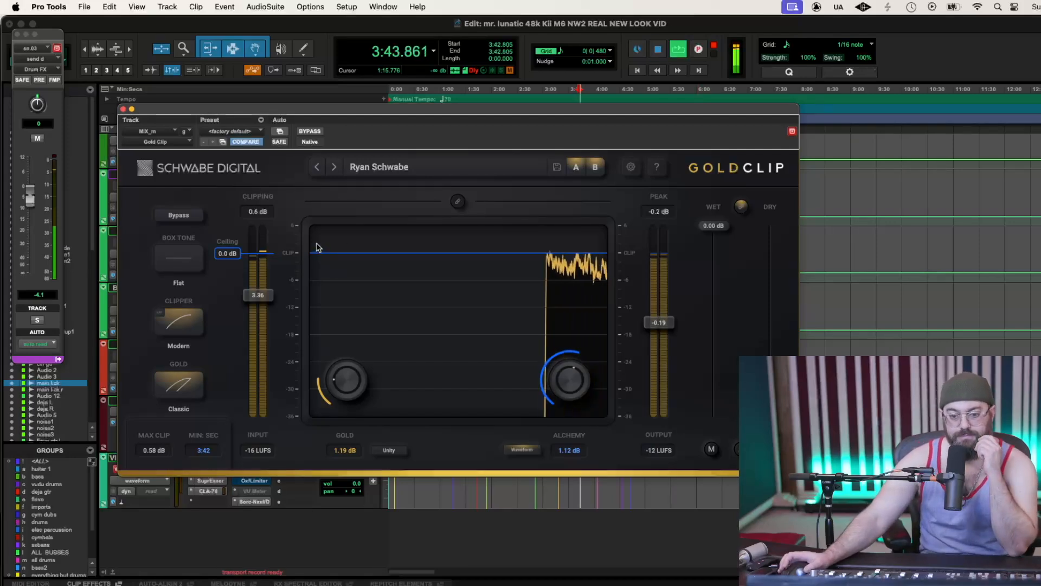
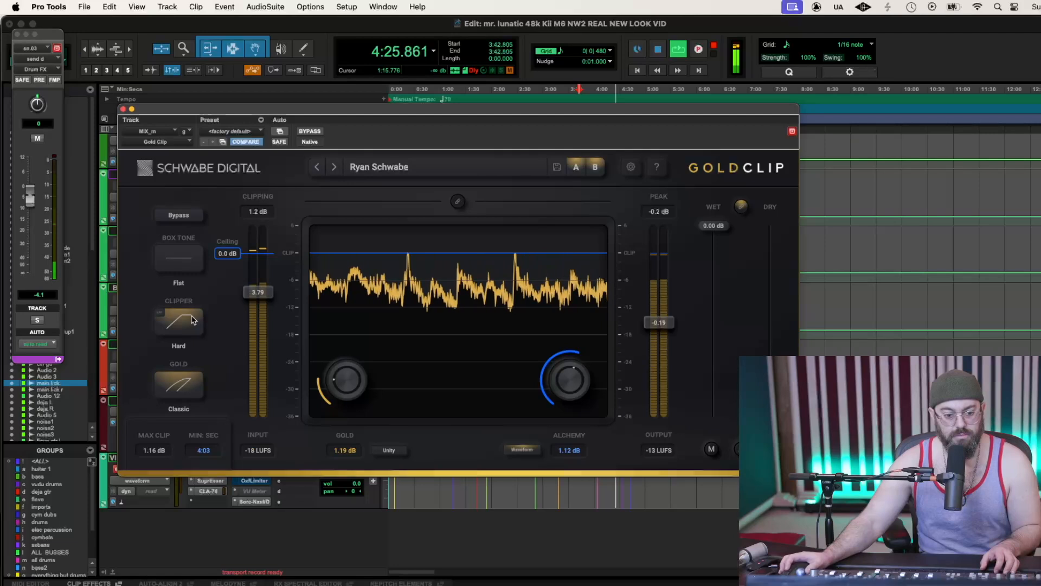
key(space)
key(space)
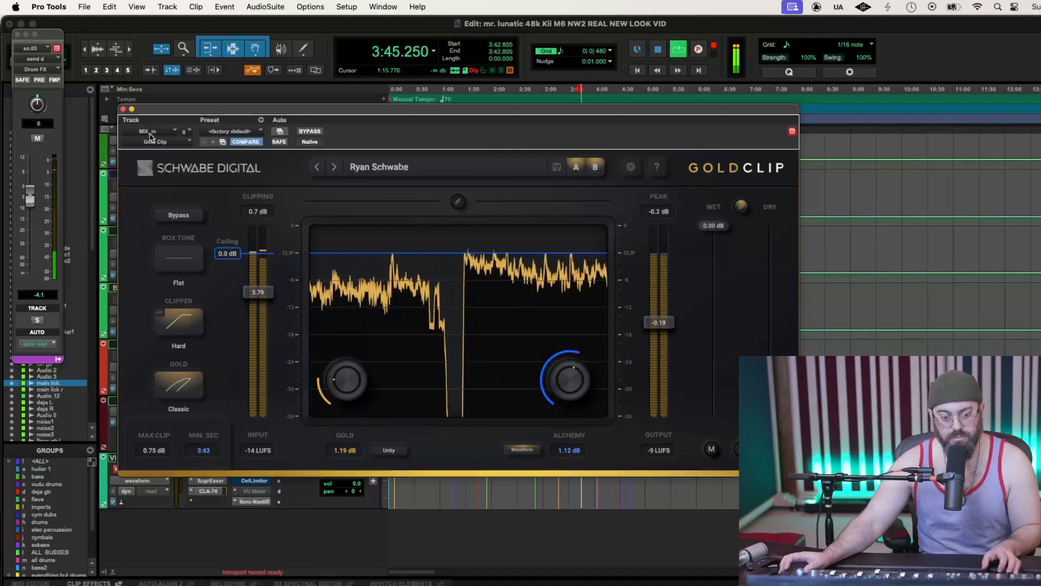
click(124, 109)
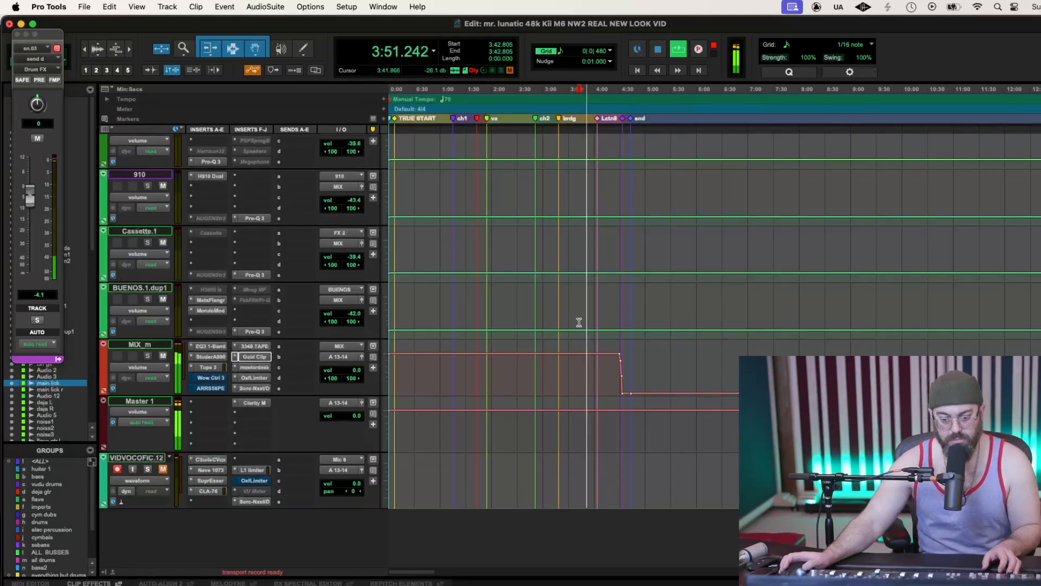
Display volume automation on the main lick and main lick r guitar tracks
scroll(666, 365, up, 15)
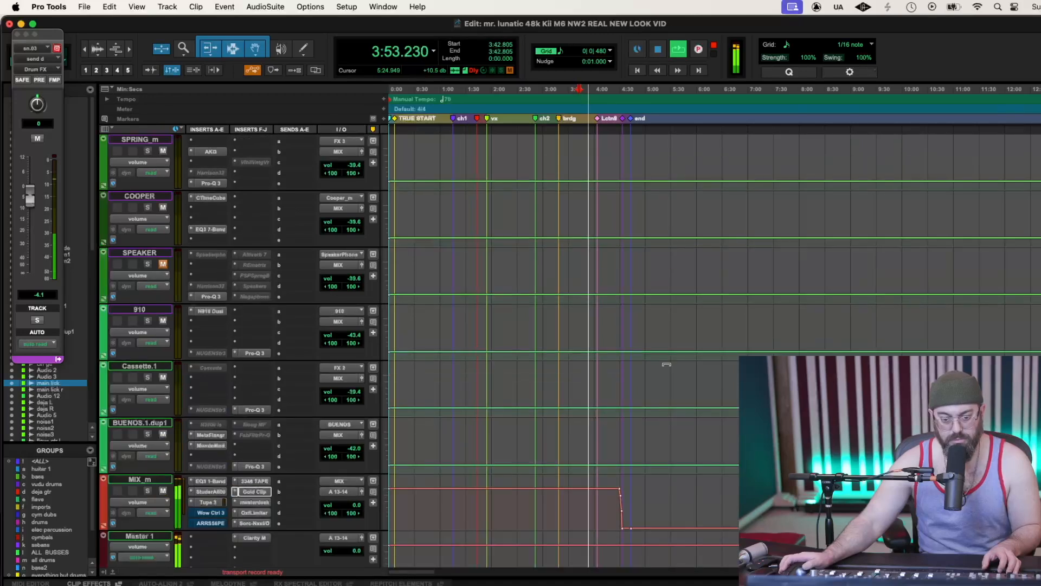
scroll(666, 365, up, 5)
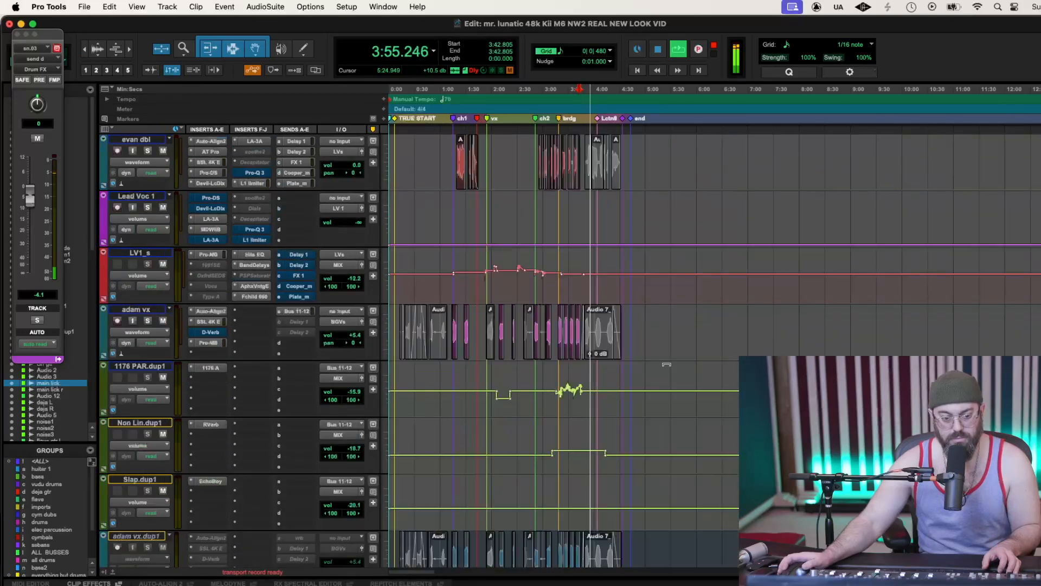
scroll(667, 365, up, 20)
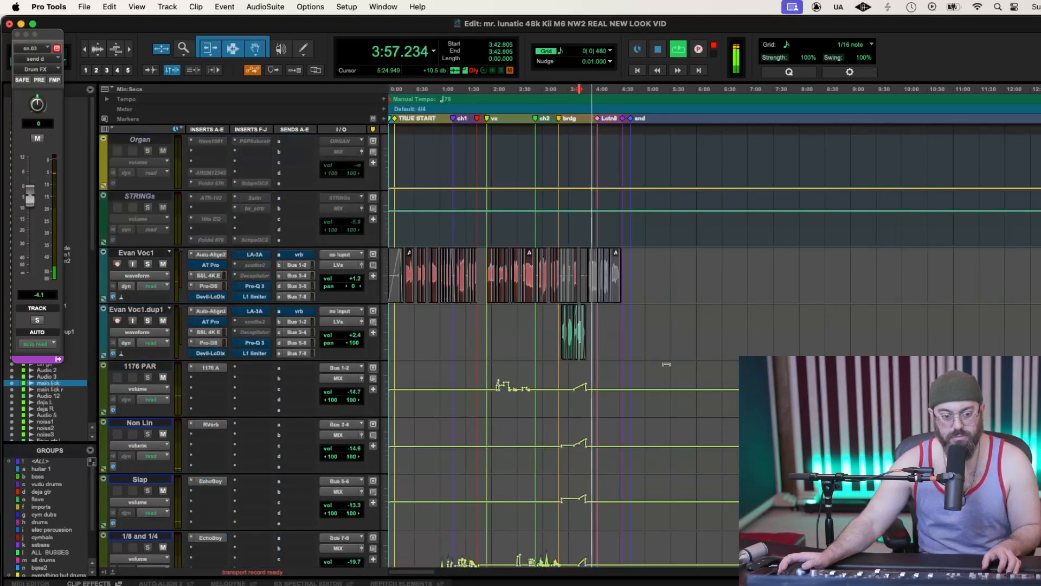
scroll(667, 365, up, 20)
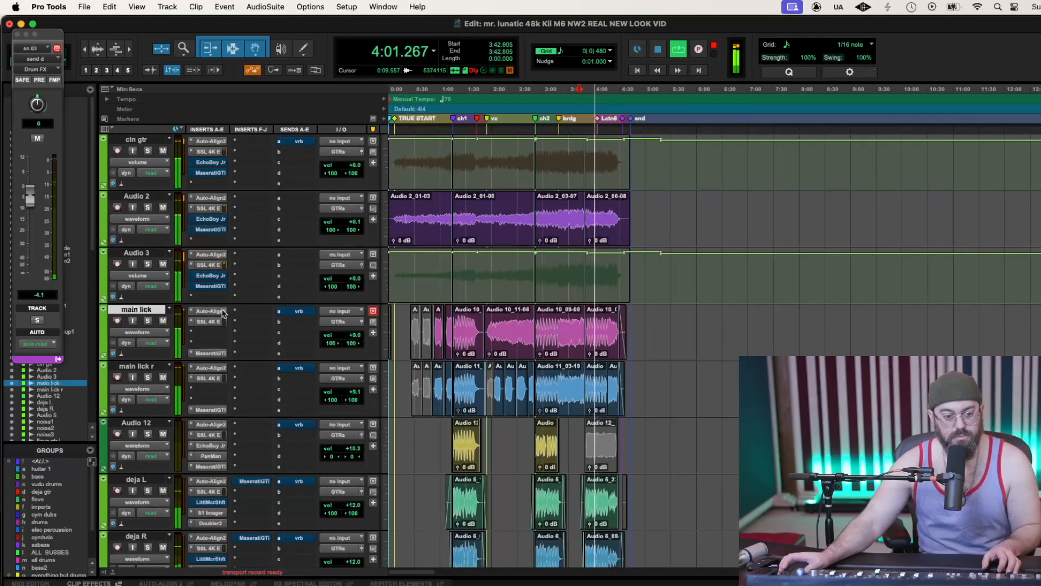
click(151, 332)
click(150, 342)
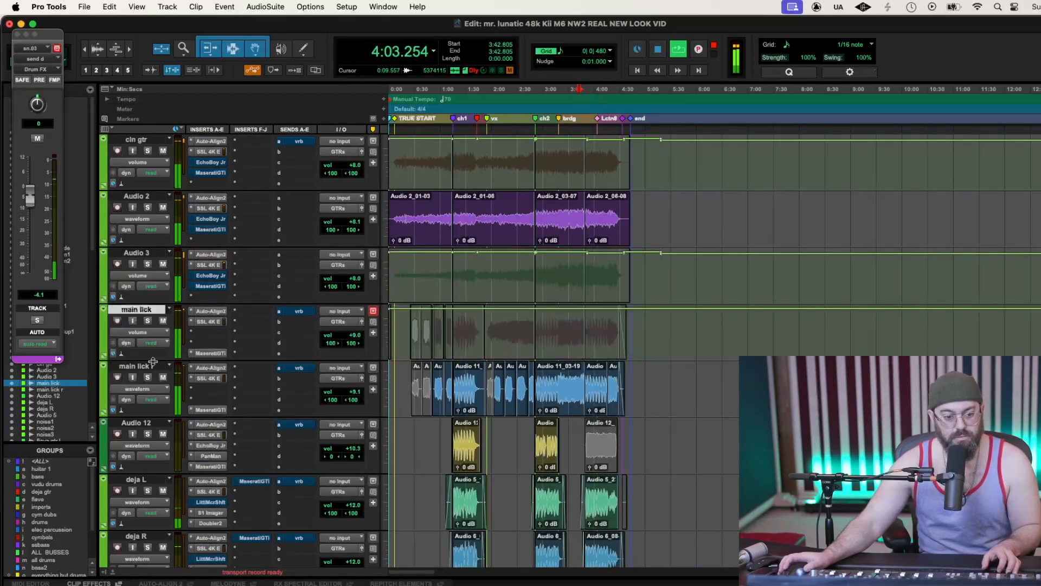
click(149, 388)
click(154, 400)
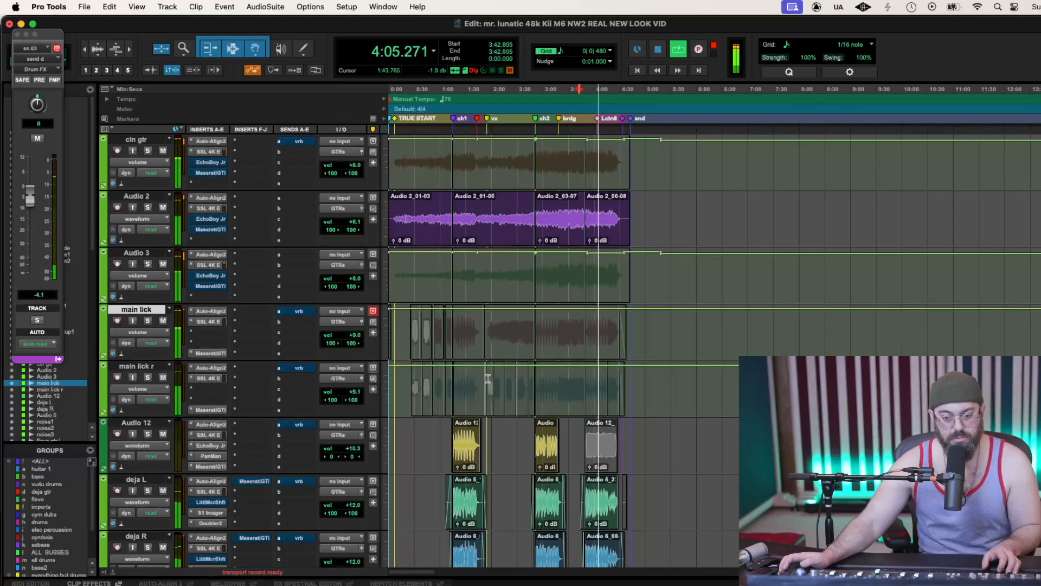
Lower the volume automation of main lick to +6.6 dB and main lick r to +6.7 dB from about 3:52.0 to 4:43.0
click(586, 383)
key(super+bracketright)
key(super+bracketright)
key(super+bracketright)
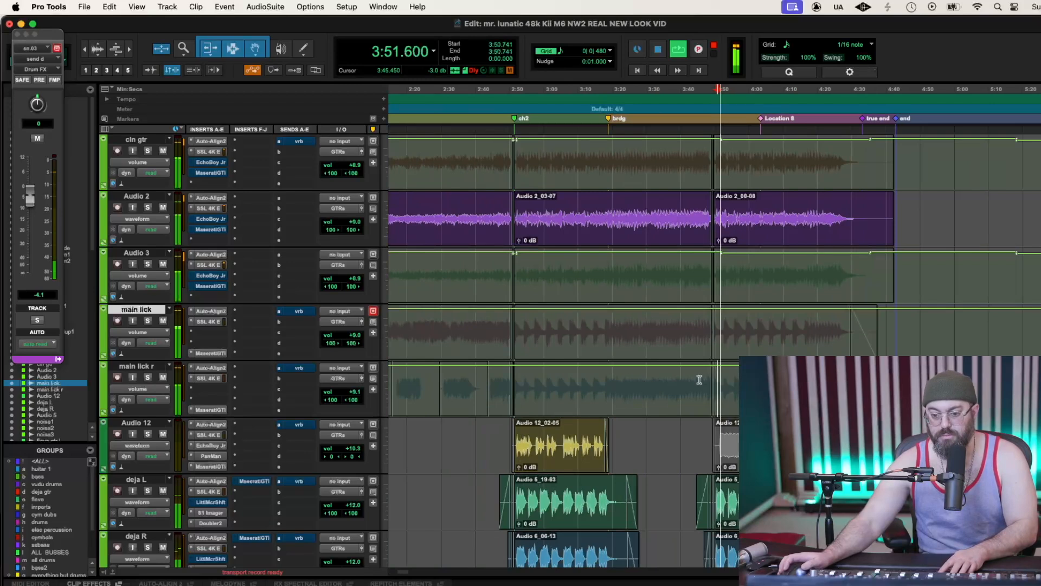
drag(712, 383, 904, 348)
key(space)
key(space)
key(super+bracketright)
key(super+bracketright)
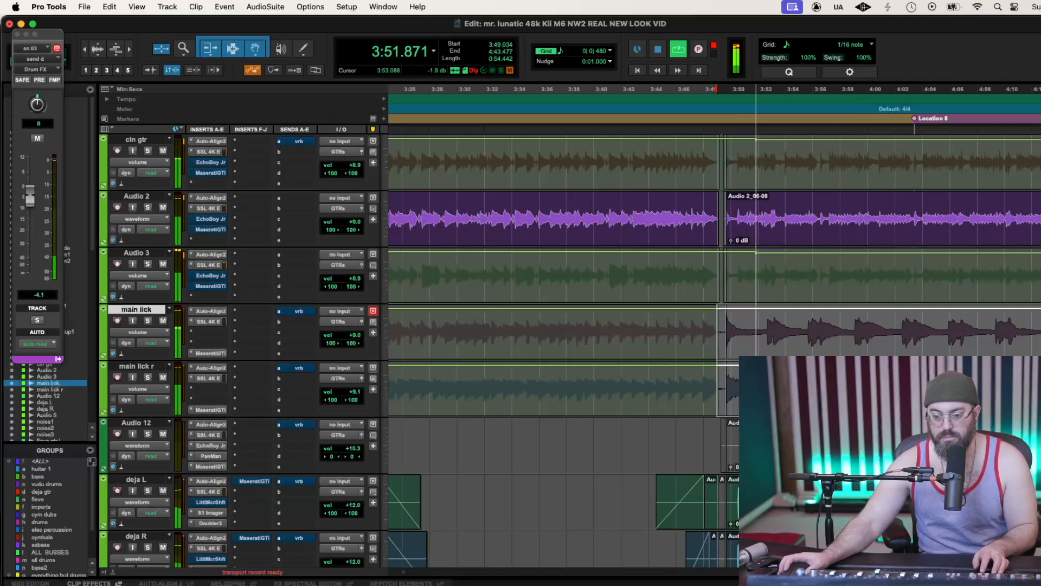
drag(758, 347, 956, 317)
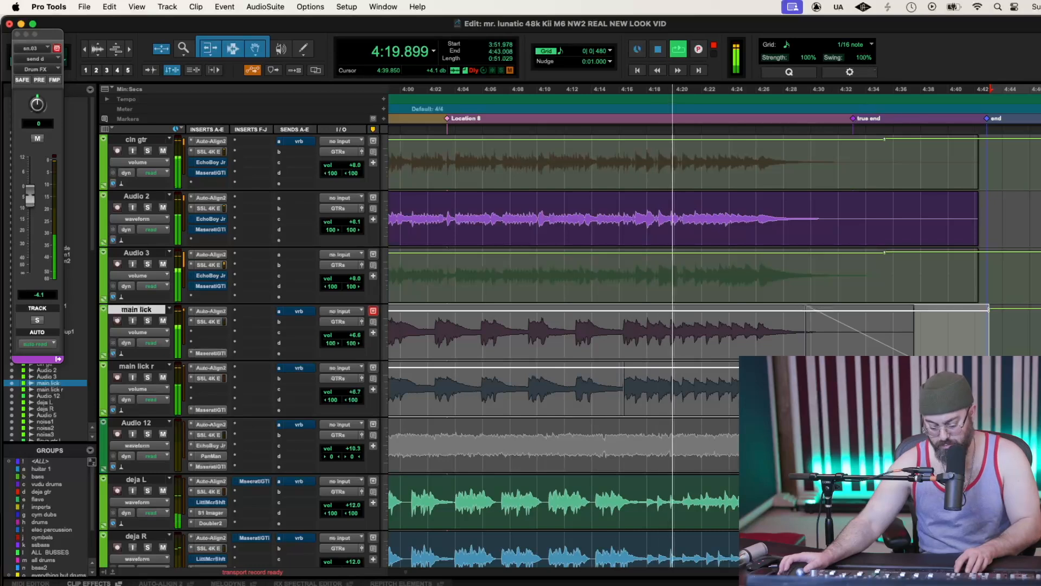
Listen through the song's ending, replay it from about 3:52, and look over the guitar and vocal tracks
key(r)
key(r)
key(r)
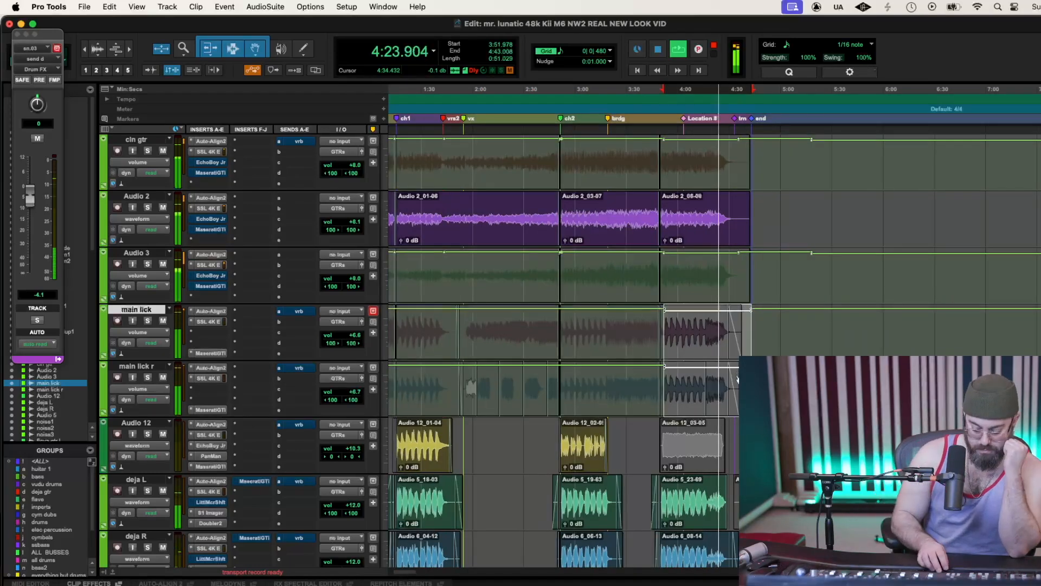
key(r)
key(r)
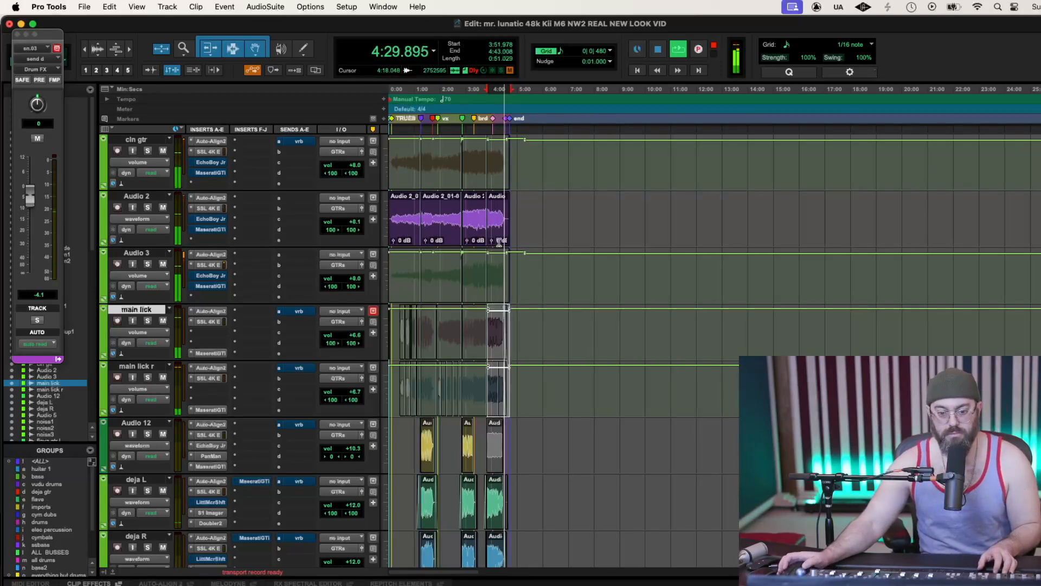
scroll(524, 385, down, 15)
key(space)
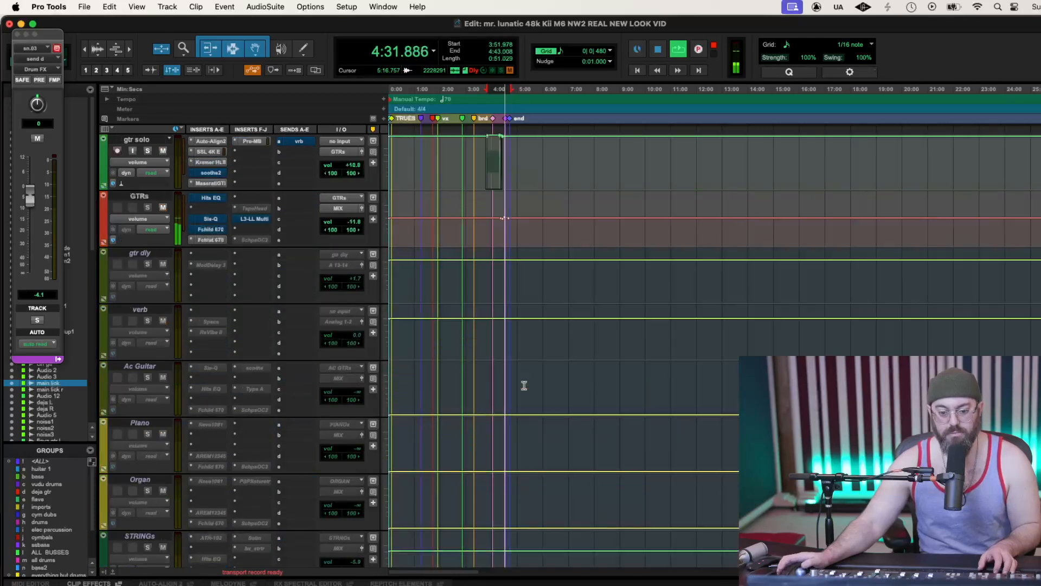
scroll(524, 385, up, 15)
key(space)
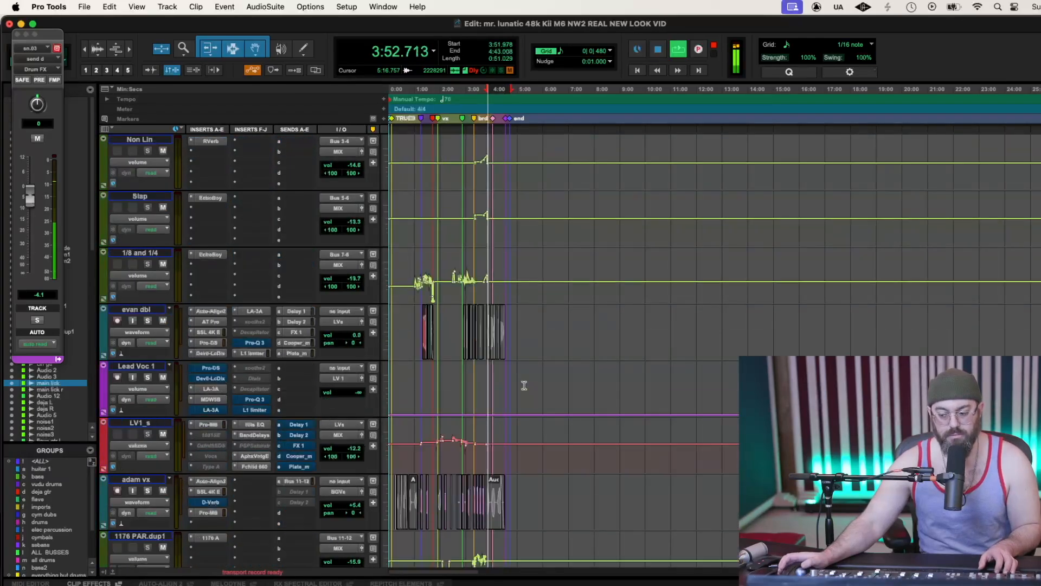
Replay the ending from about 3:52 while checking the effects returns and the MIX_m and Master 1 meters
scroll(524, 385, down, 15)
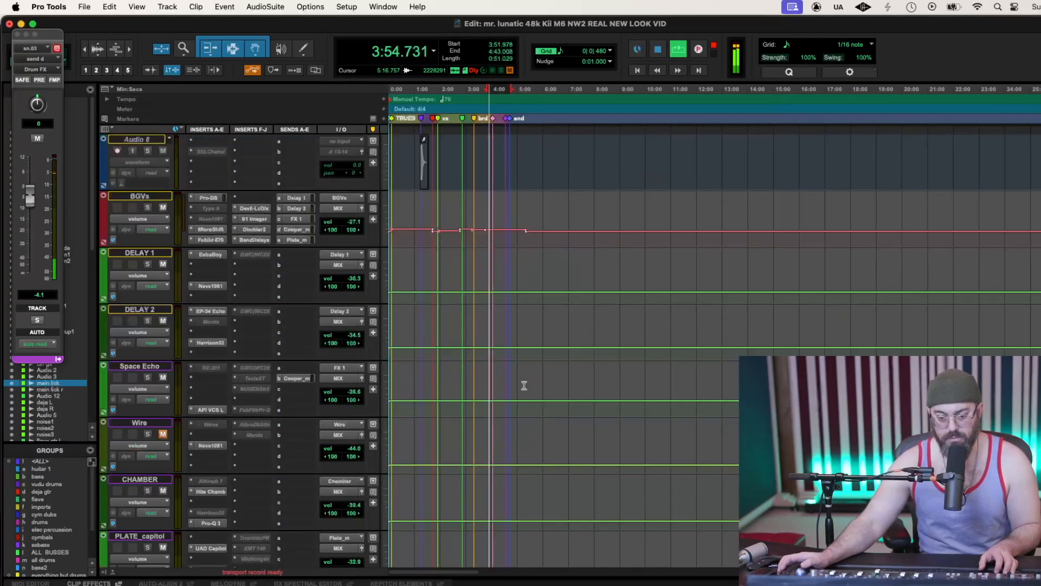
scroll(524, 385, down, 10)
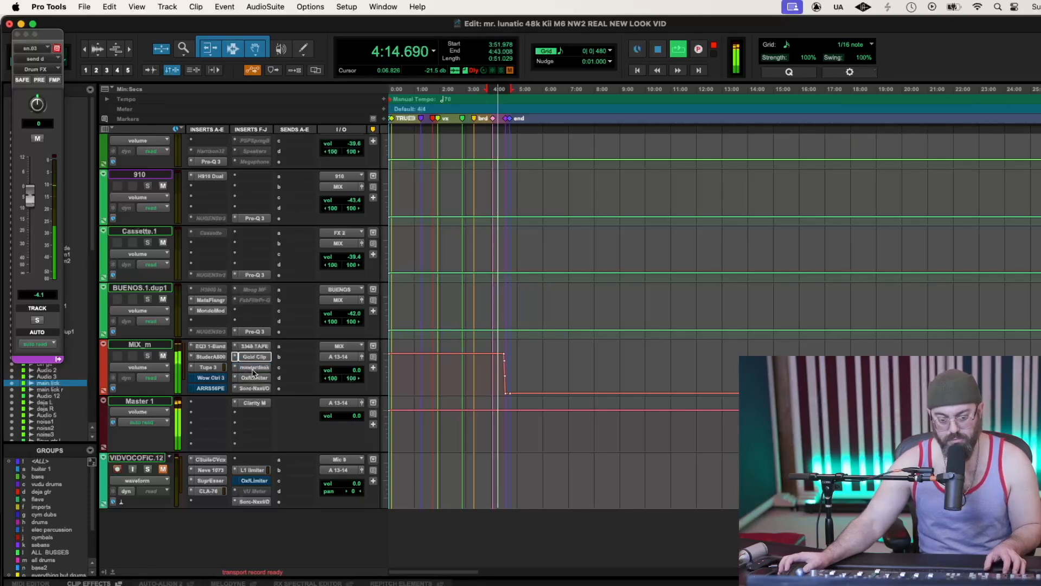
key(space)
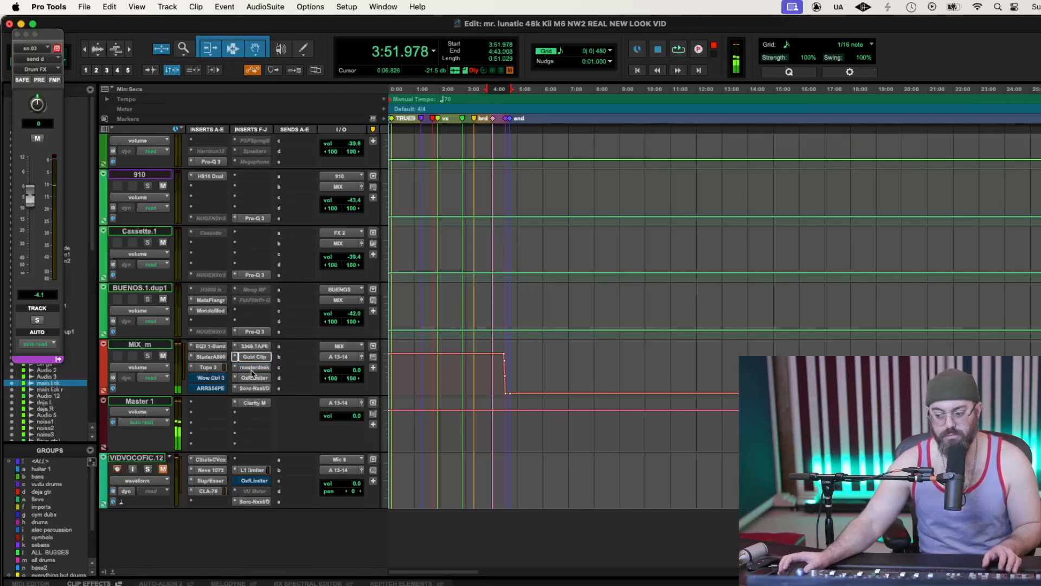
key(space)
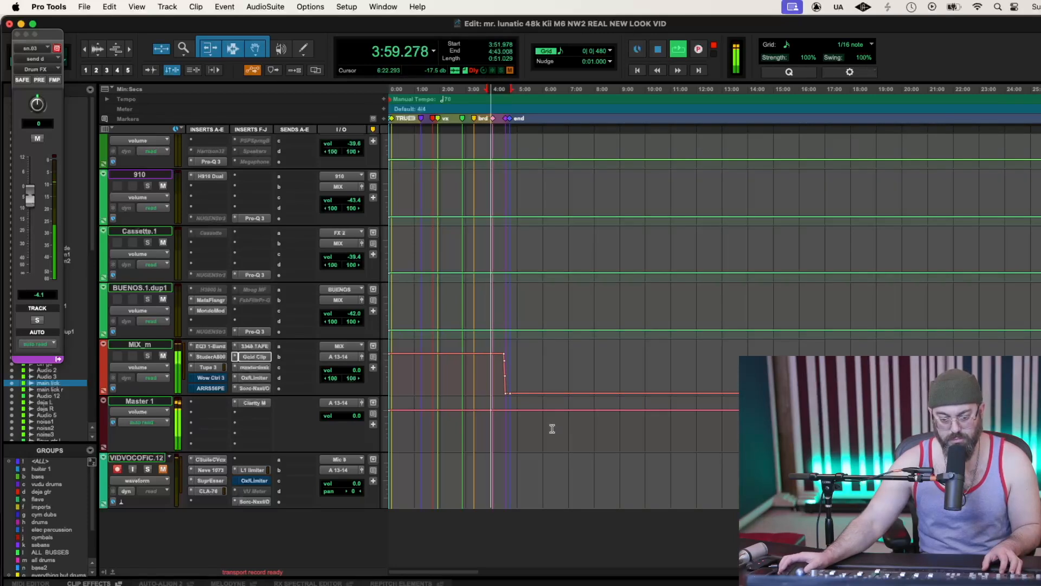
scroll(552, 428, up, 6)
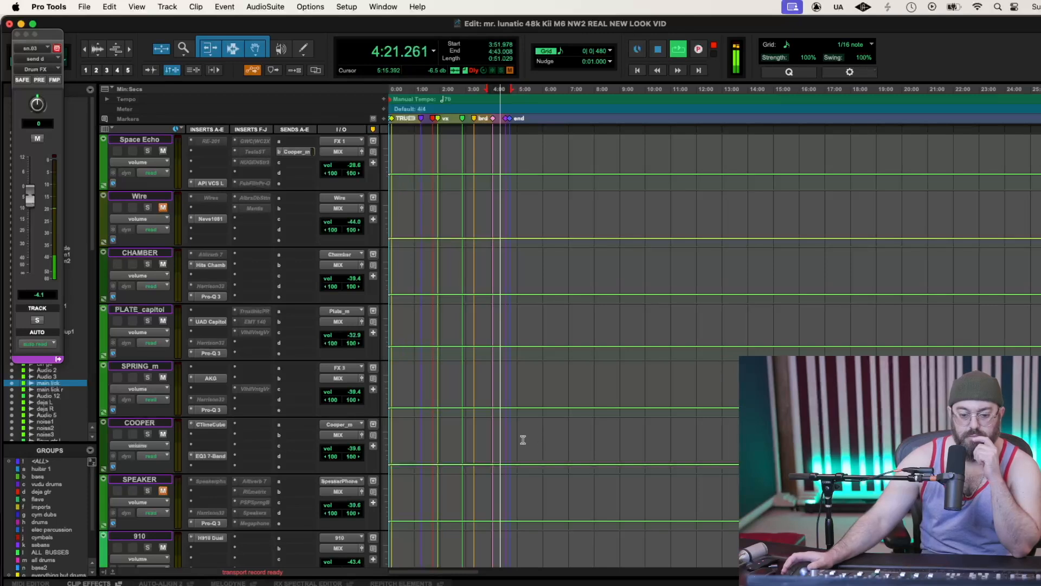
scroll(529, 440, down, 10)
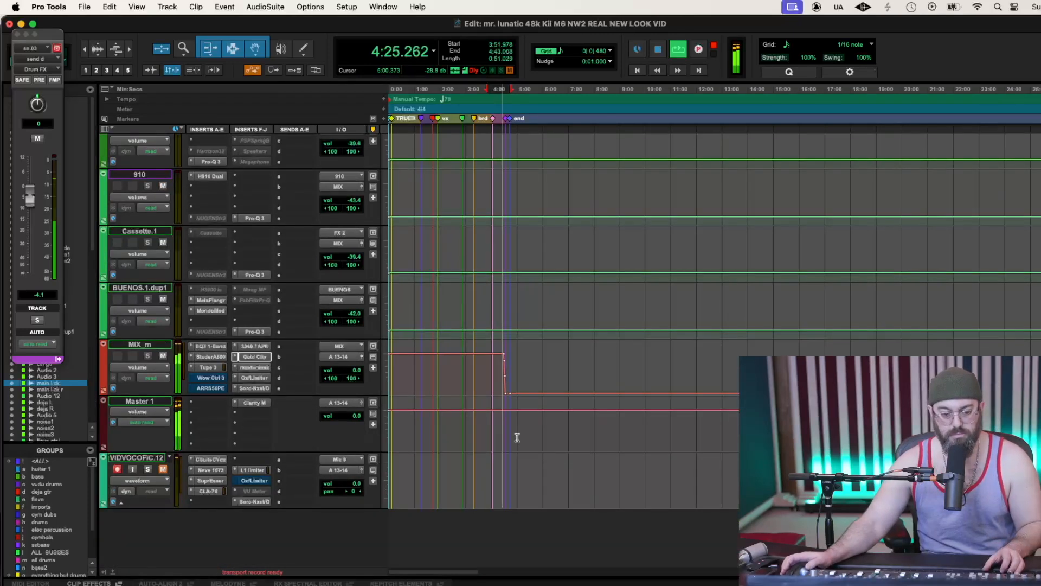
Play from about 2:24.7 and review the lead vocals and their effects returns across the second chorus entry
click(450, 99)
key(space)
key(space)
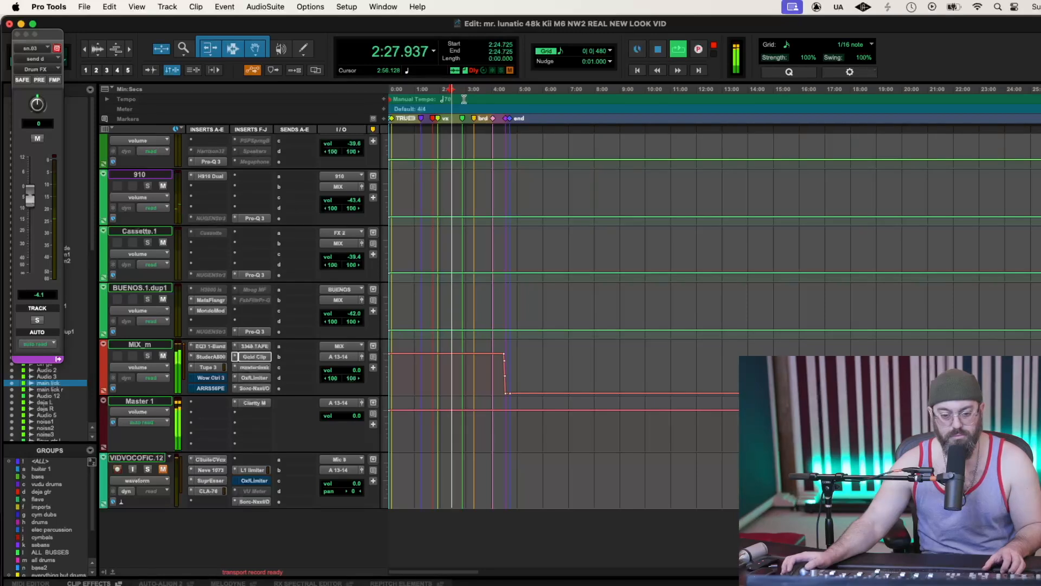
scroll(546, 229, up, 10)
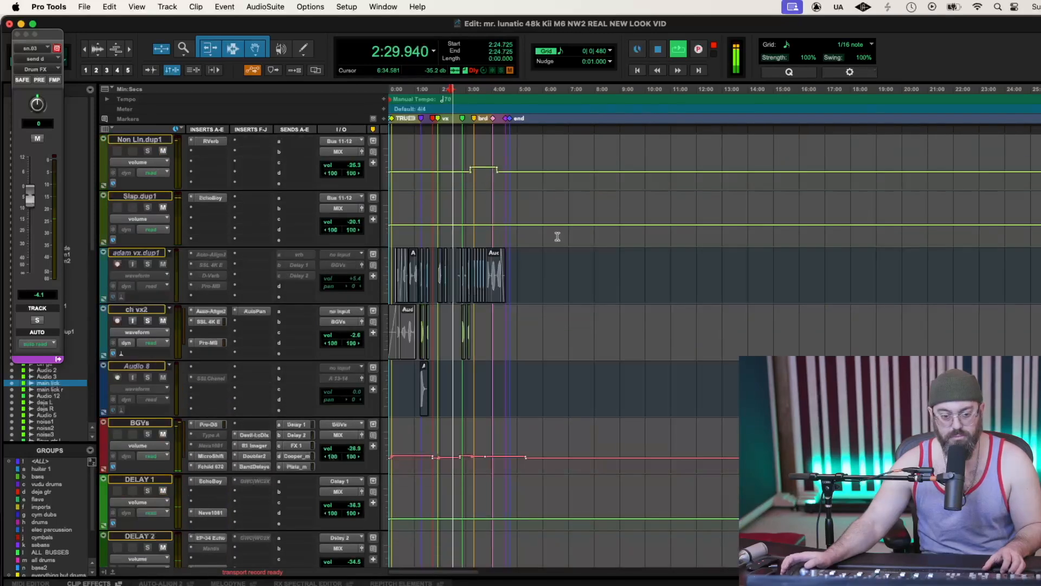
scroll(572, 287, up, 5)
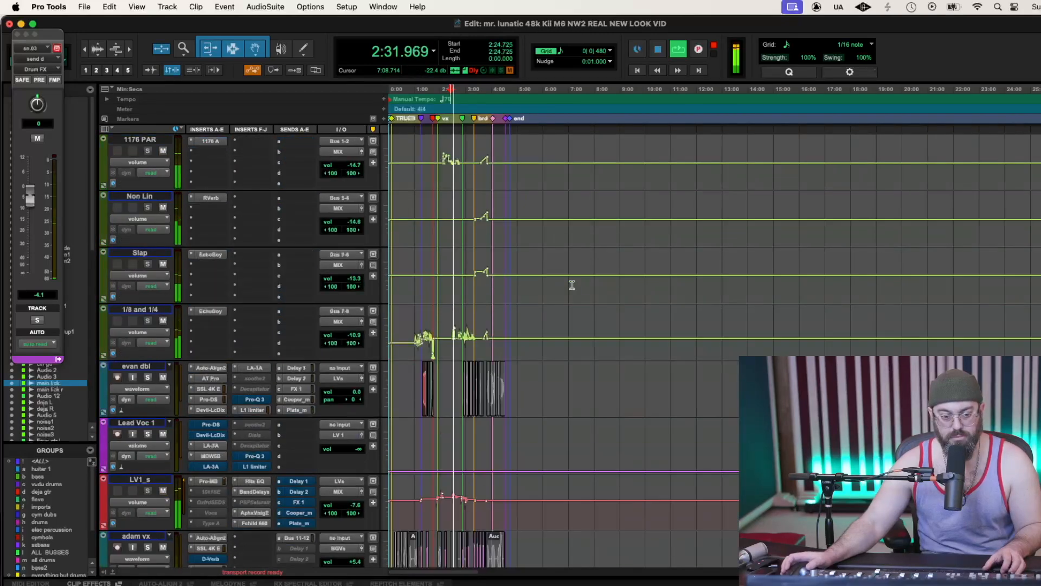
scroll(573, 335, up, 2)
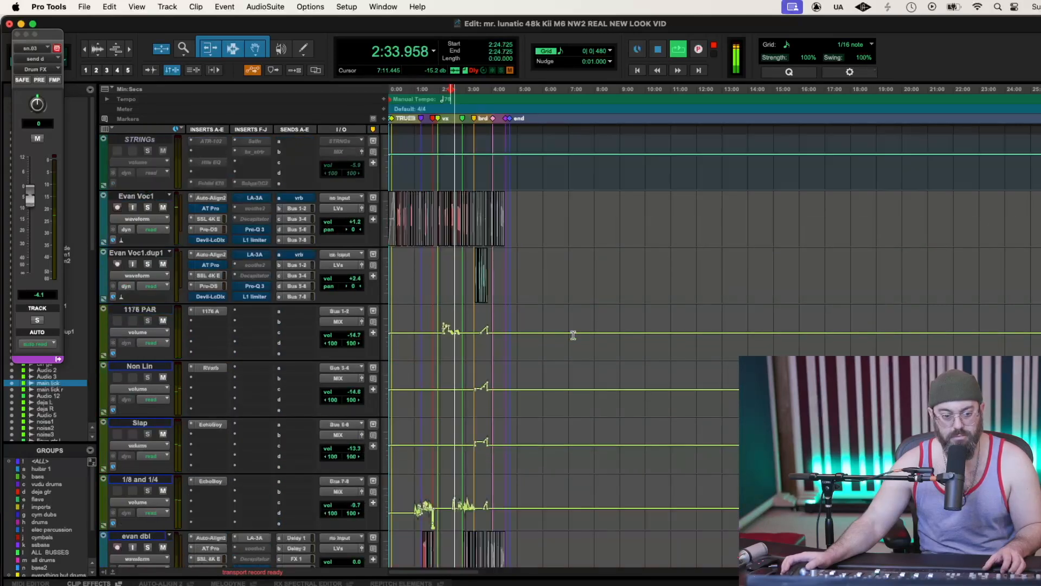
scroll(575, 374, down, 3)
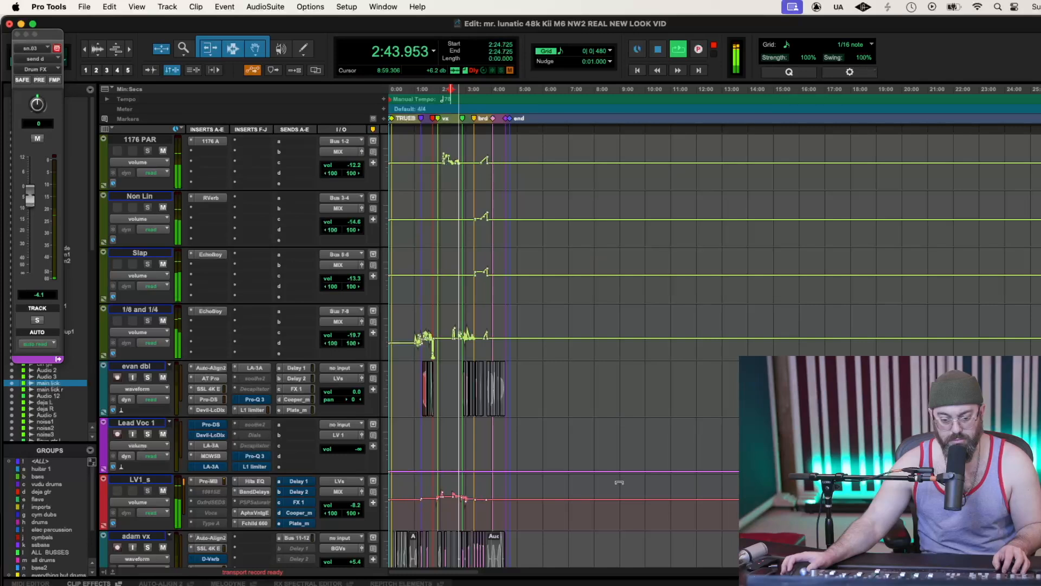
scroll(620, 482, up, 2)
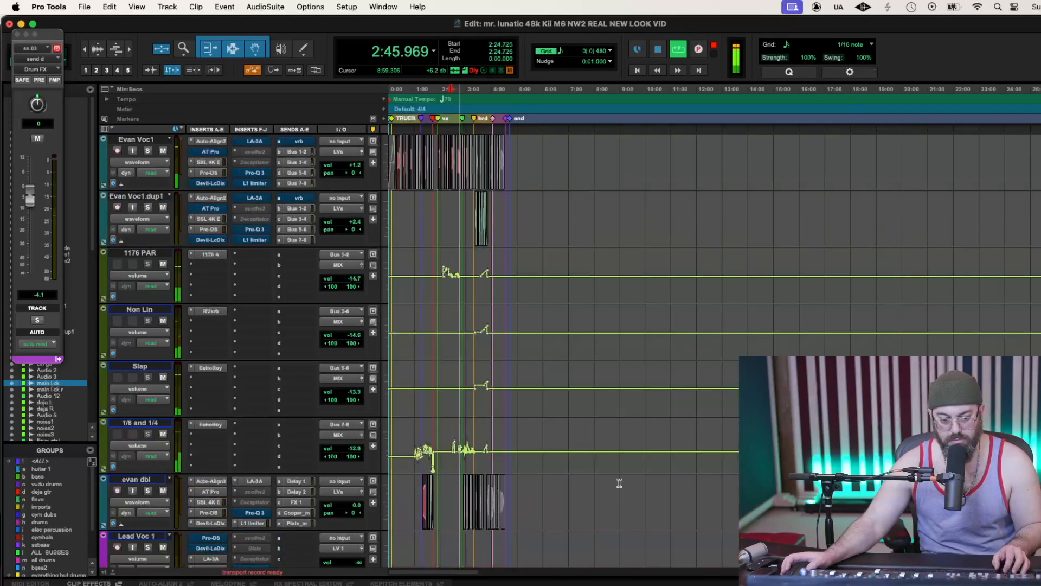
Review the vocal tracks, their effects returns and the guitar tracks while playback runs through the second chorus into the bridge
scroll(619, 482, up, 2)
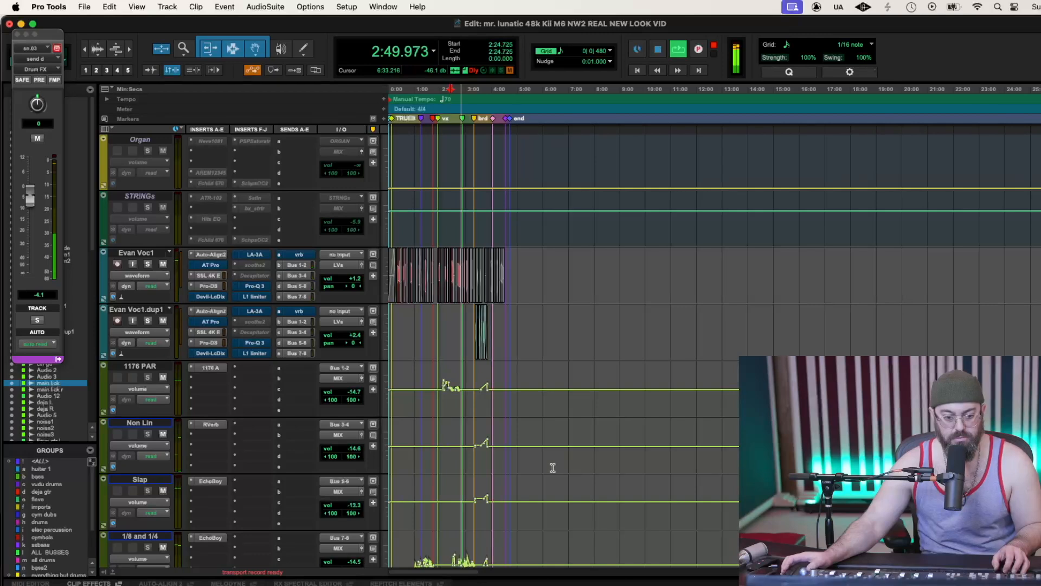
scroll(553, 468, down, 2)
scroll(552, 467, down, 2)
scroll(552, 467, down, 2)
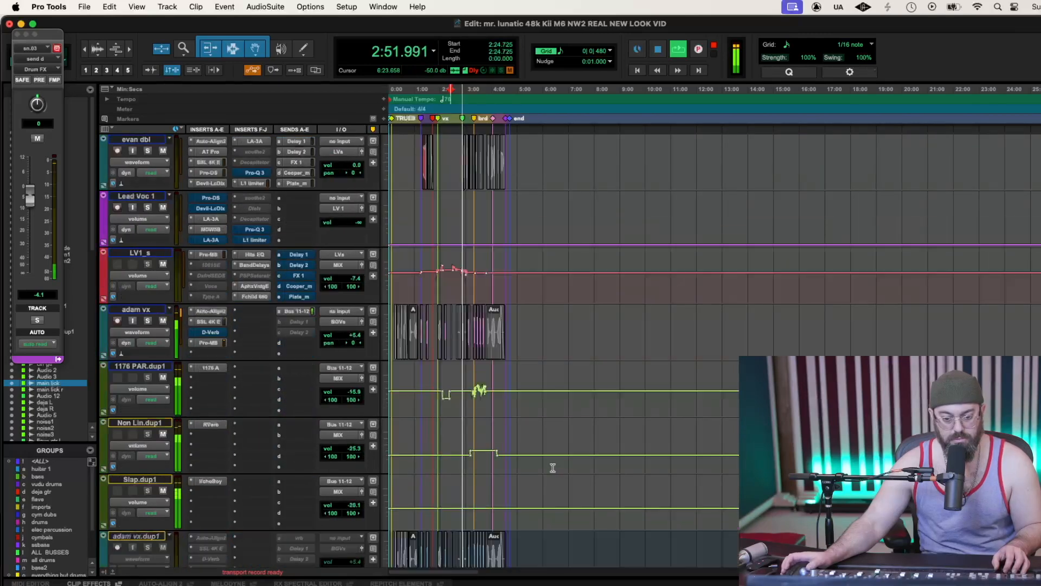
scroll(553, 468, down, 3)
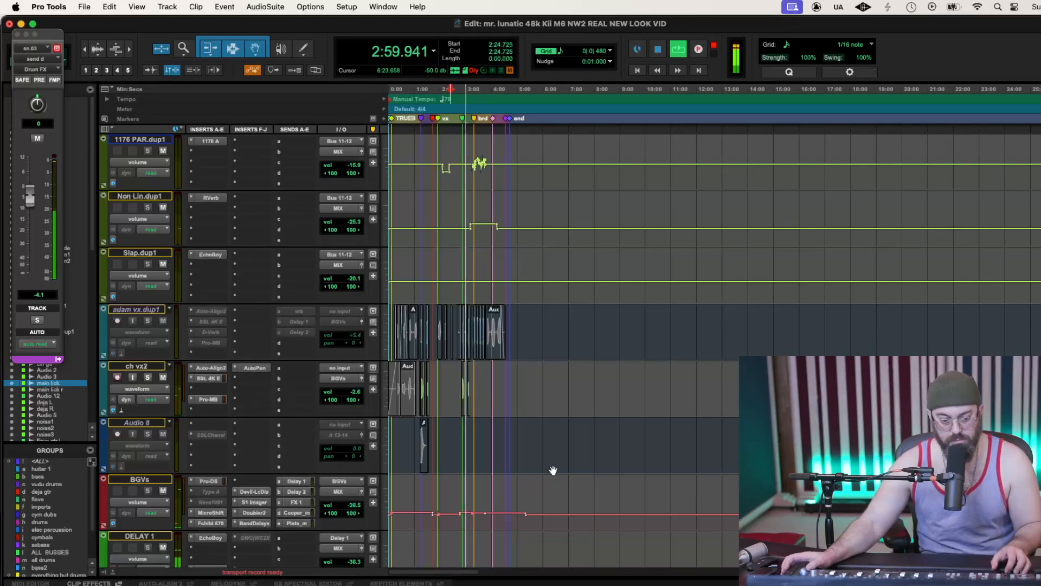
scroll(553, 470, up, 5)
scroll(553, 467, up, 6)
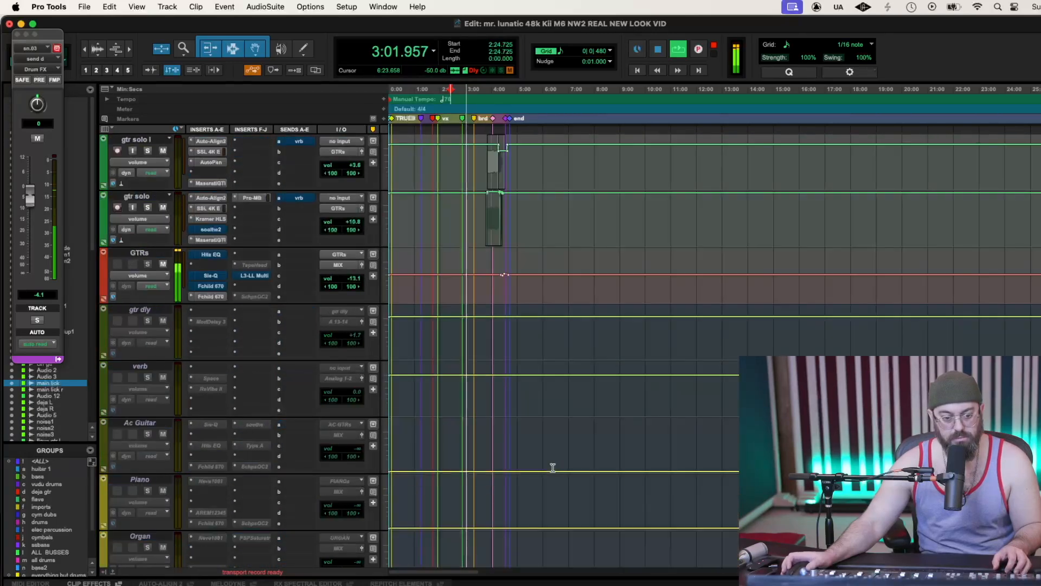
scroll(553, 468, up, 4)
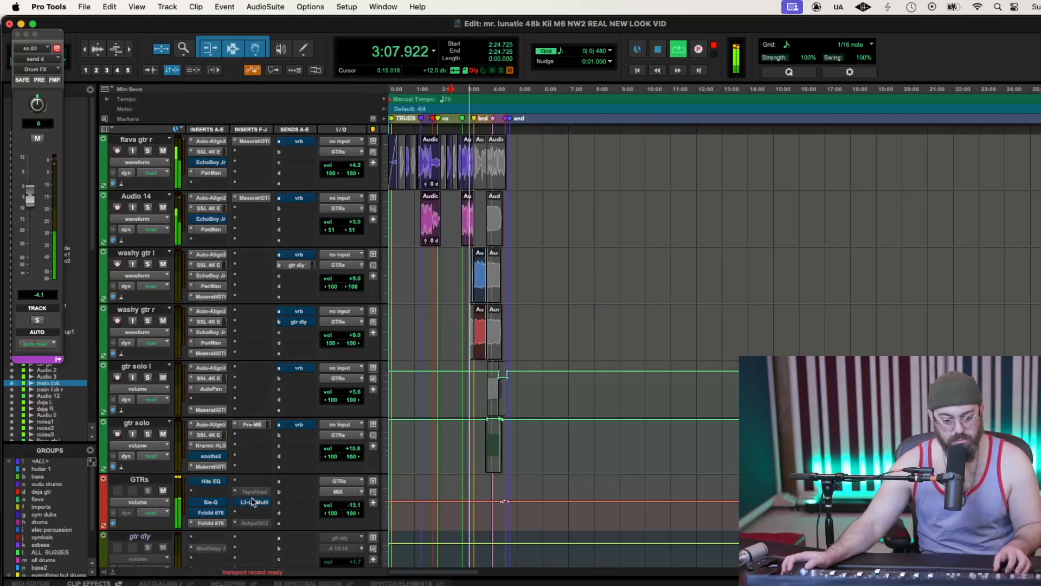
Inspect the last Fairchild 670 compressor on the GTRs bus while replaying from about 2:24.7
key(space)
click(212, 523)
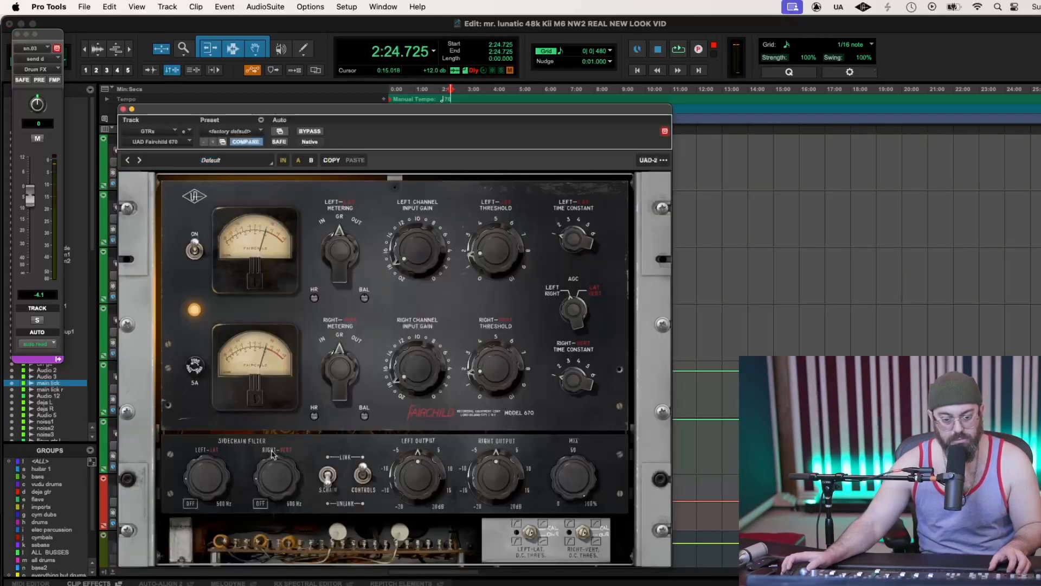
key(space)
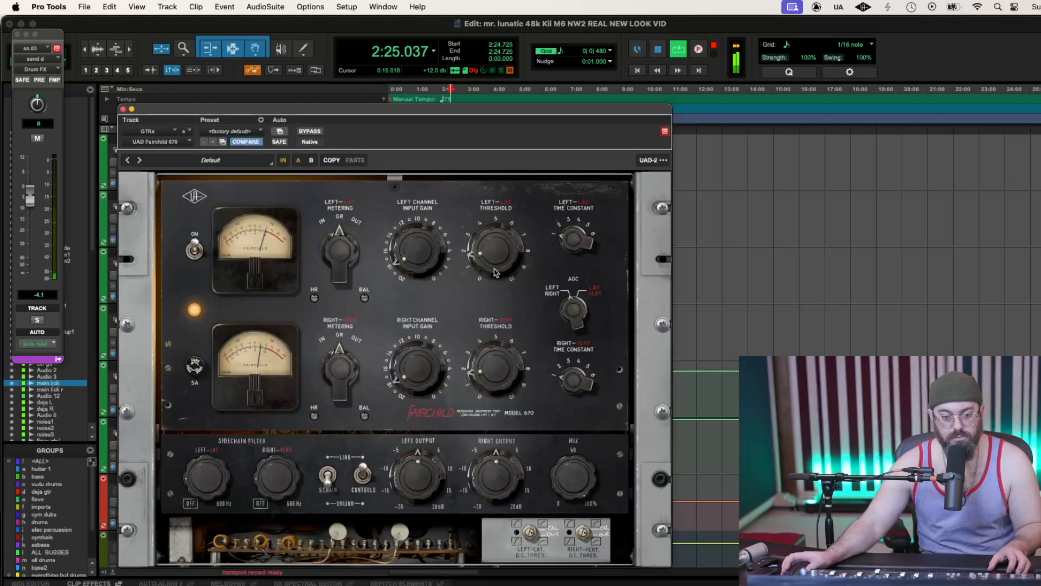
click(124, 110)
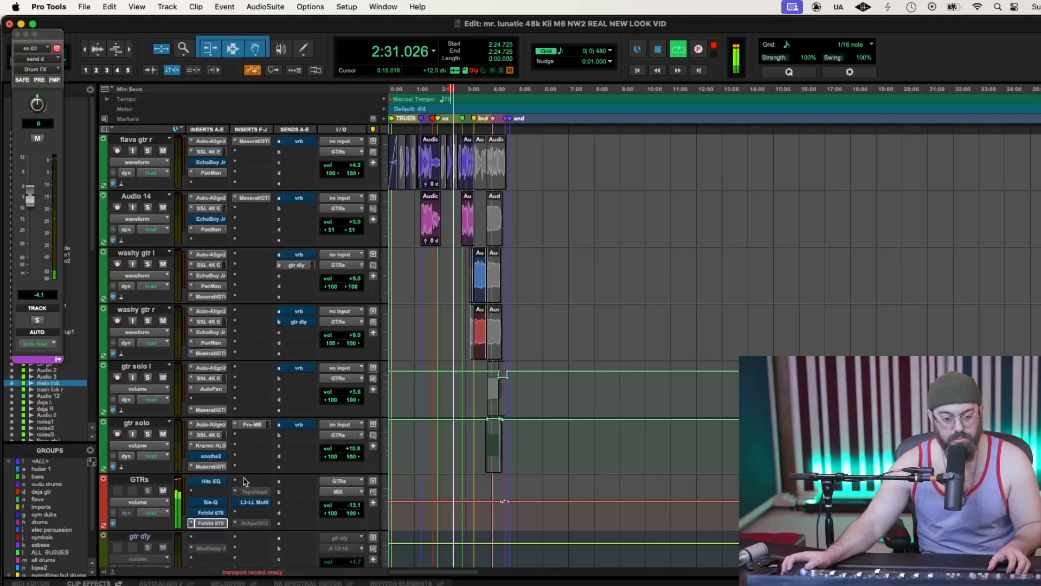
Stop playback and insert an L1 limiter in the first free slot of the GTRs bus's second insert group
key(space)
click(246, 482)
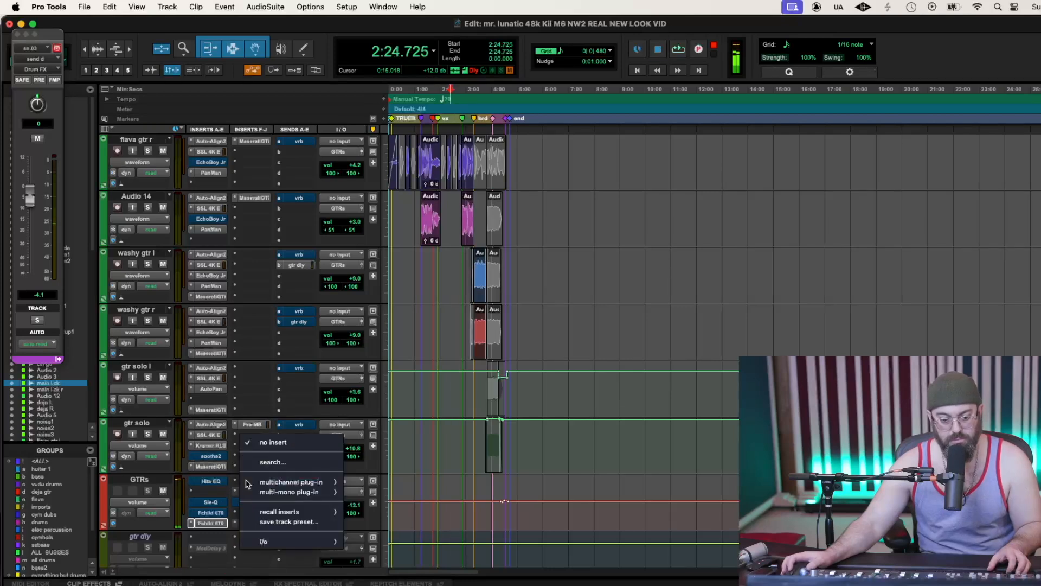
click(274, 462)
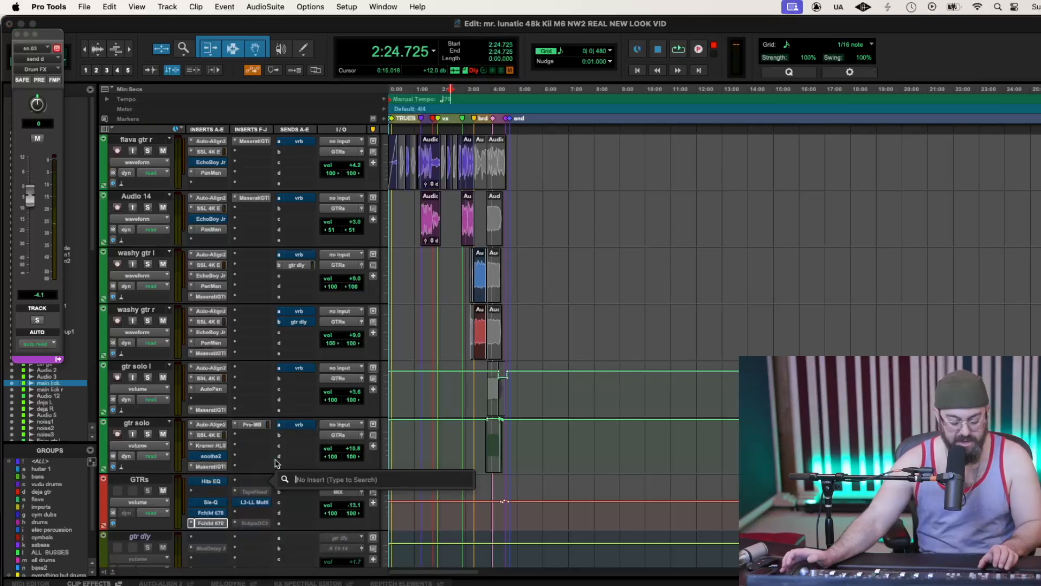
text(l1)
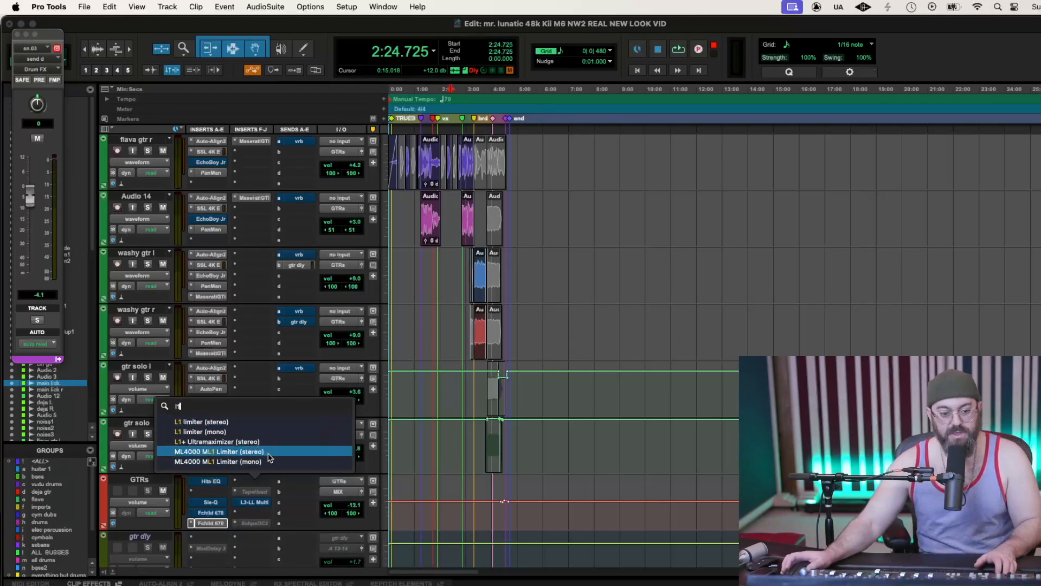
click(257, 428)
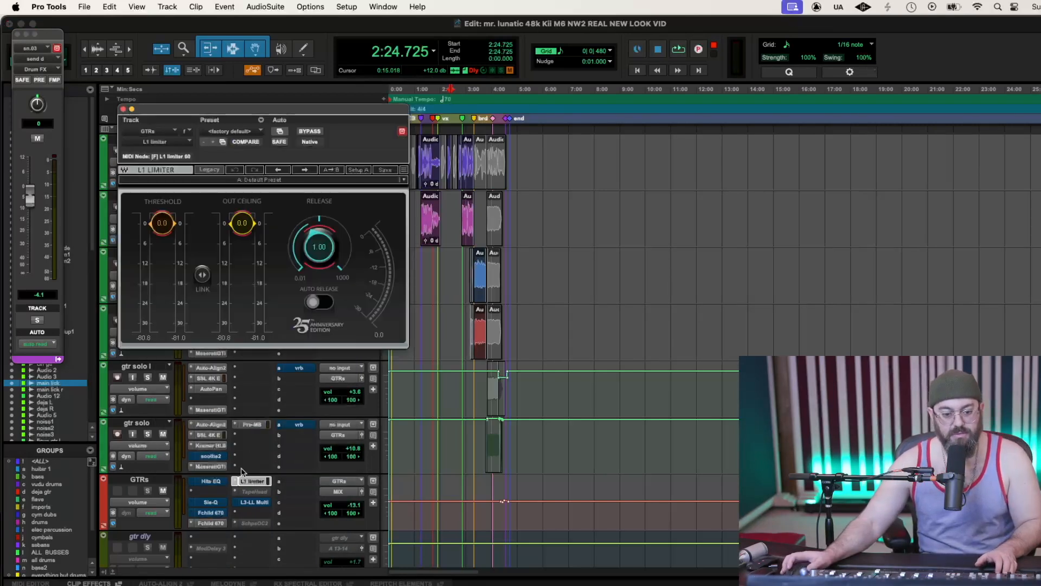
Lower the L1 limiter's linked threshold and output ceiling to -0.7 dB while playing from about 2:24.7
drag(202, 275, 202, 284)
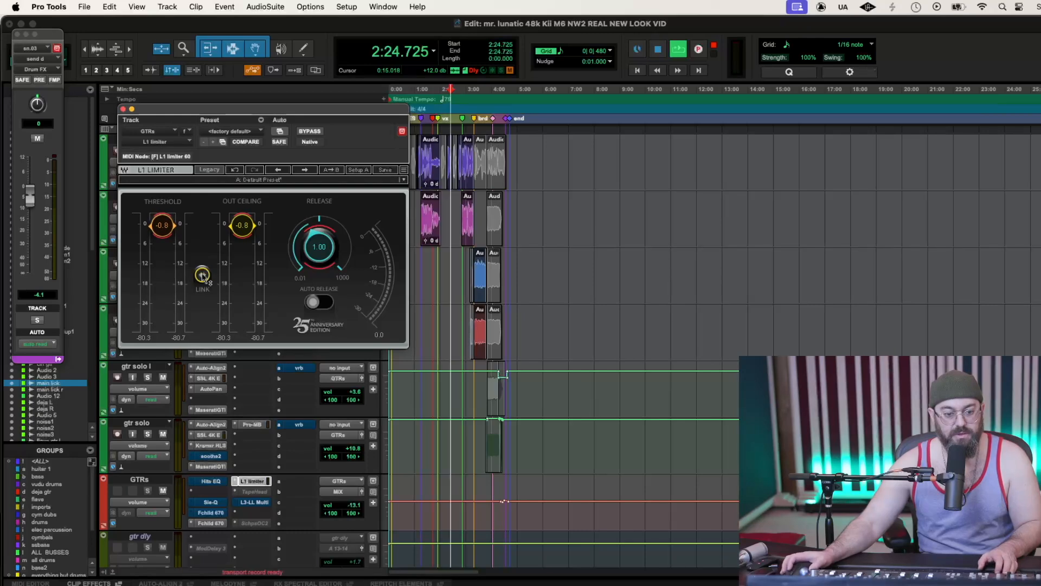
key(space)
drag(202, 276, 202, 274)
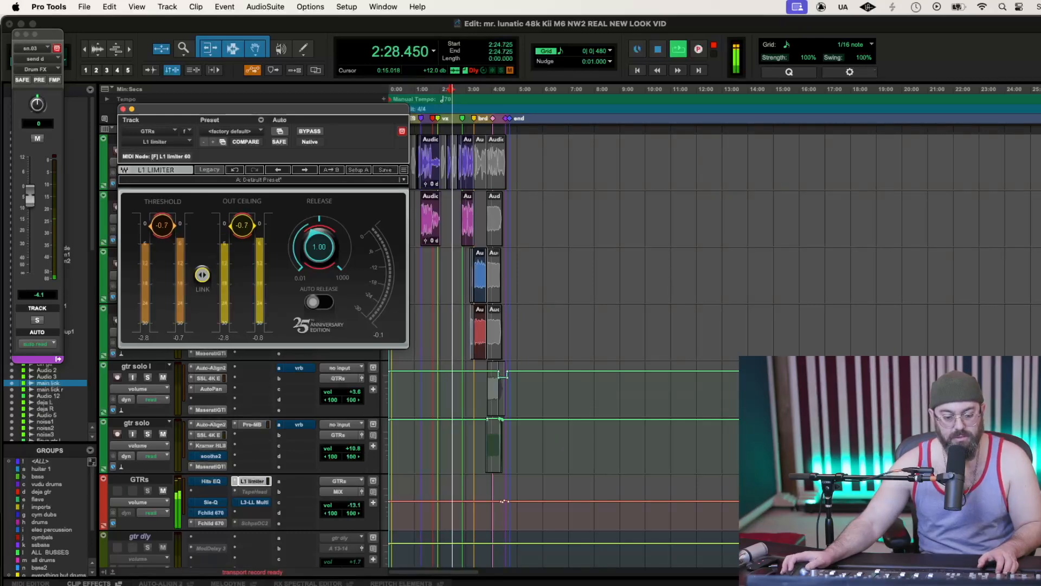
click(123, 109)
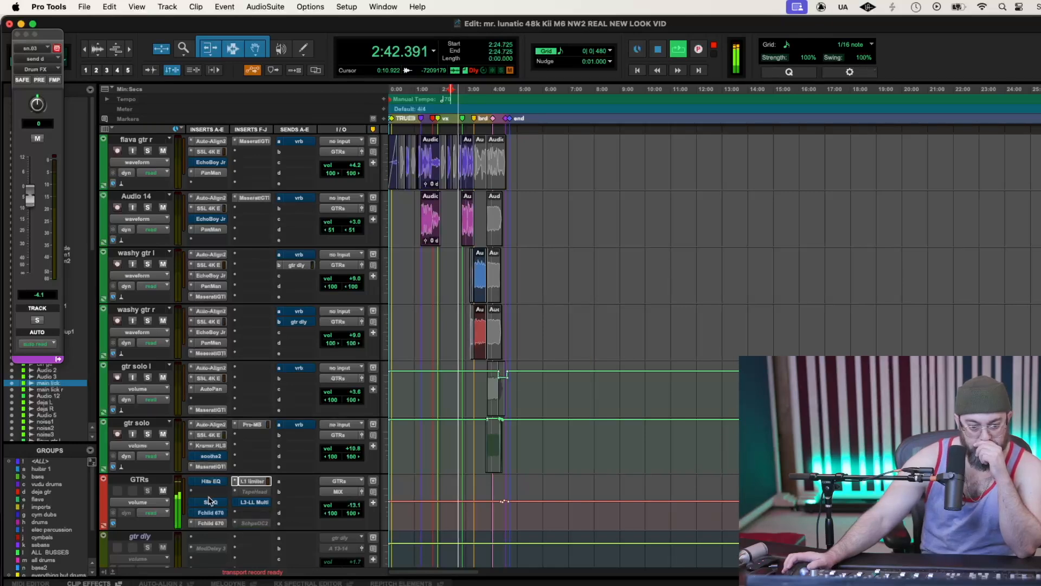
In main lick's SSL 4K E channel strip, raise the fader to about 0 dB and shorten the compressor release to about 0.19 s
scroll(233, 491, down, 10)
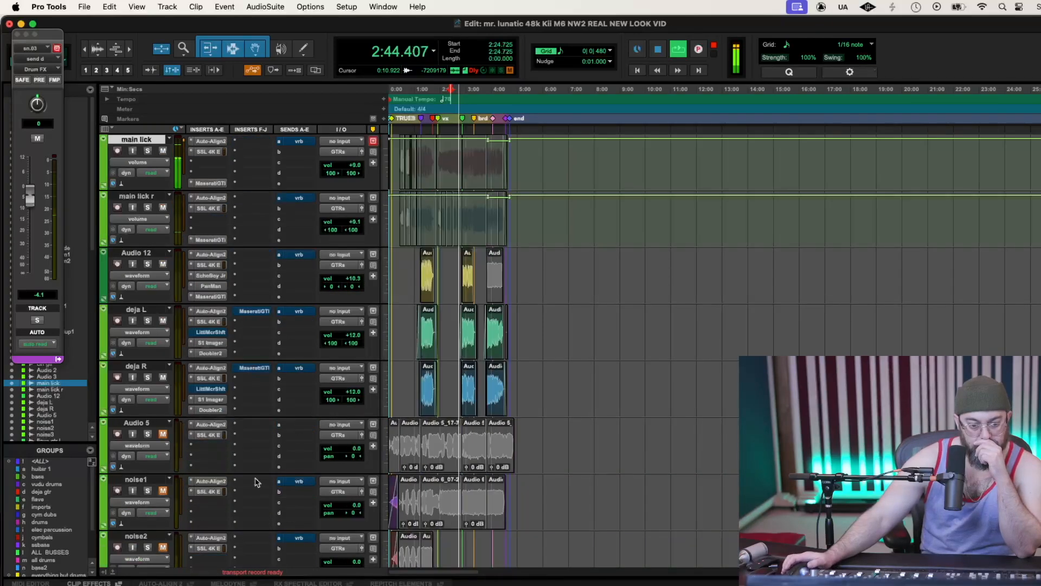
scroll(257, 482, up, 3)
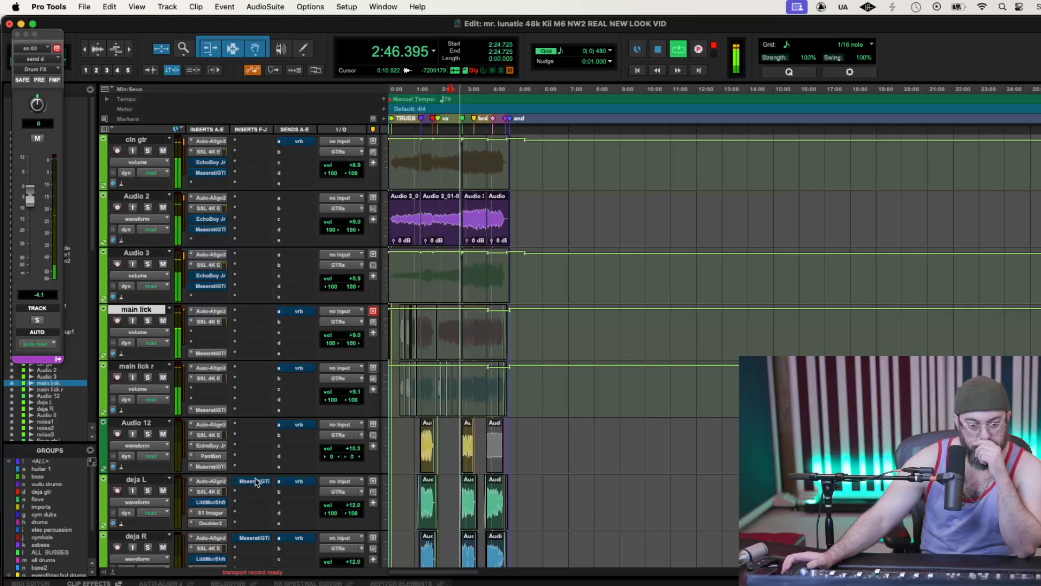
scroll(257, 482, up, 2)
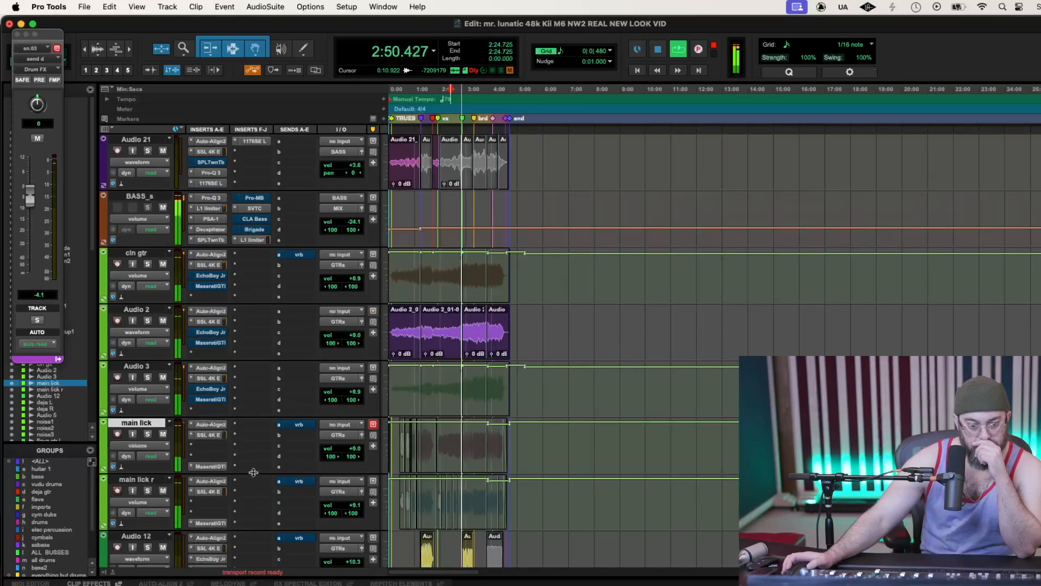
scroll(254, 473, down, 2)
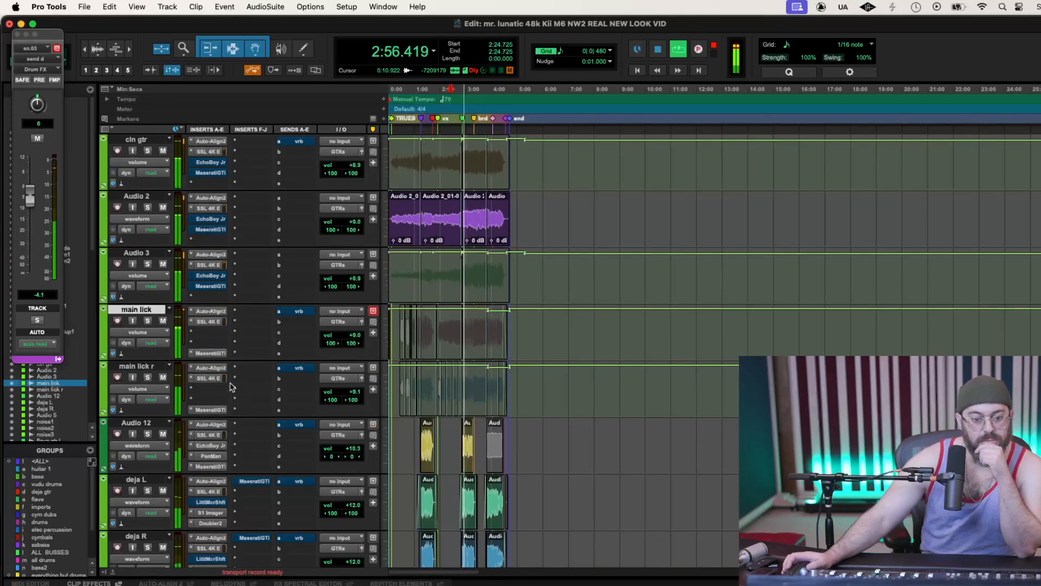
click(216, 324)
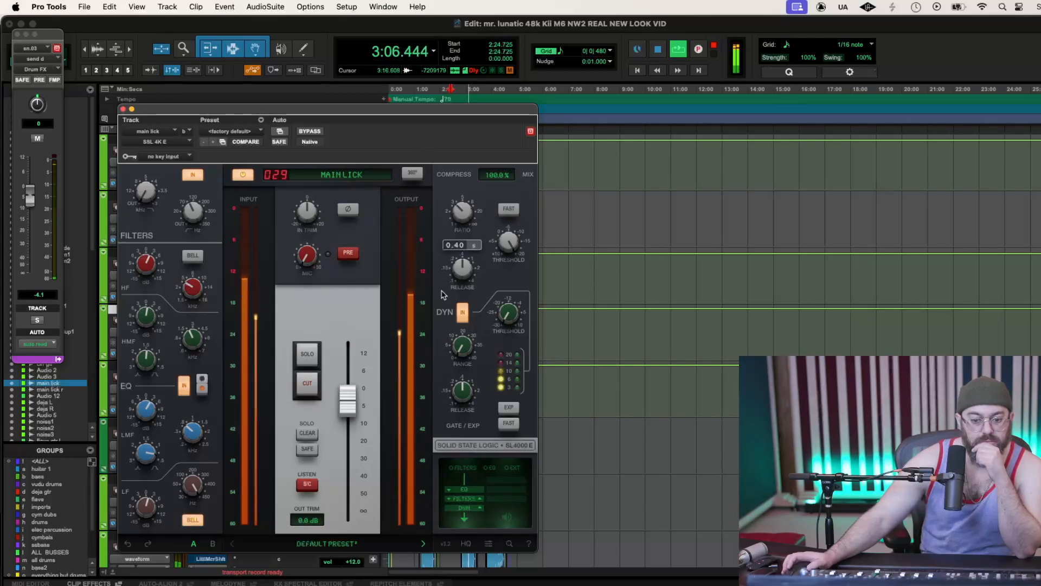
alt+click(348, 385)
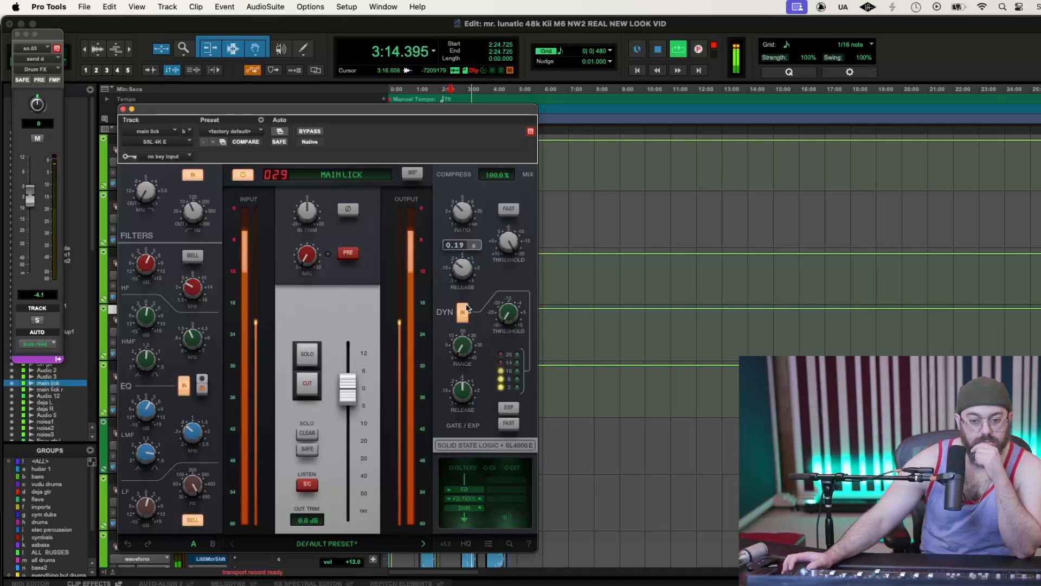
drag(460, 267, 460, 277)
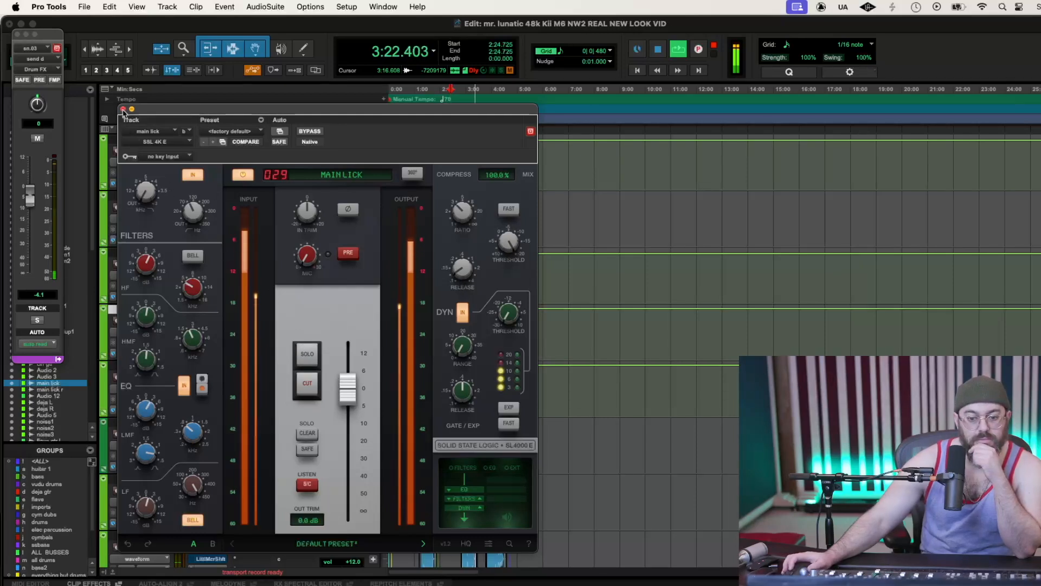
mouse_move(348, 400)
mouse_down()
mouse_move(347, 381)
mouse_move(336, 400)
mouse_up()
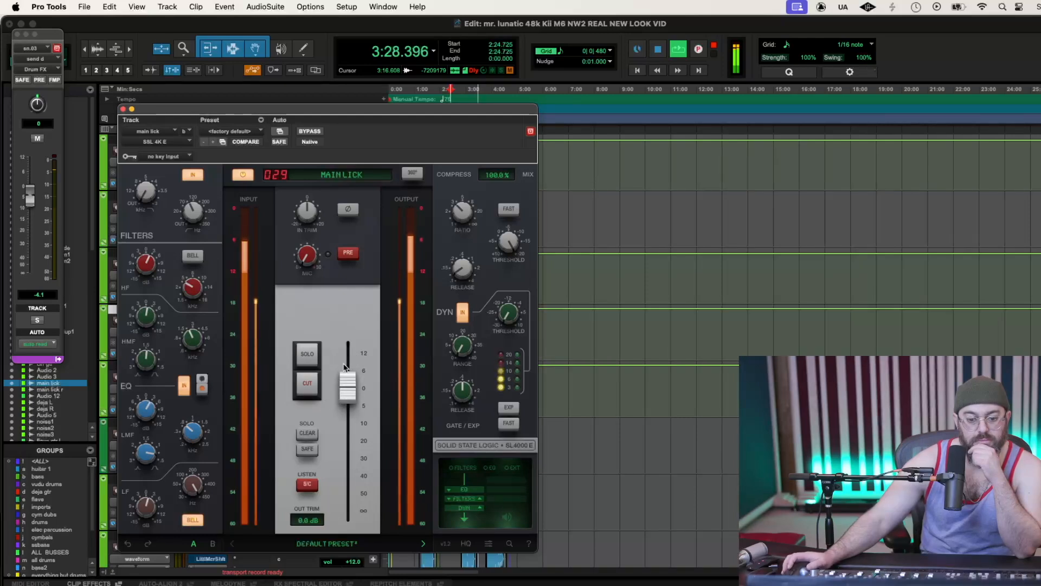
click(123, 110)
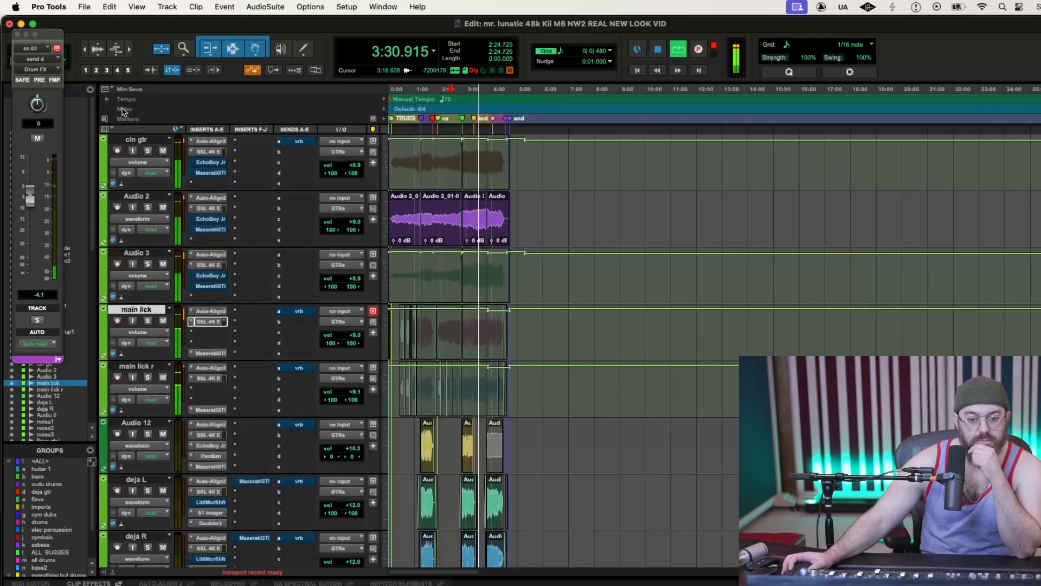
In main lick r's SSL 4K E, lower the compressor threshold to -20 dB and raise the fader to -0.5 dB
click(209, 378)
mouse_move(503, 231)
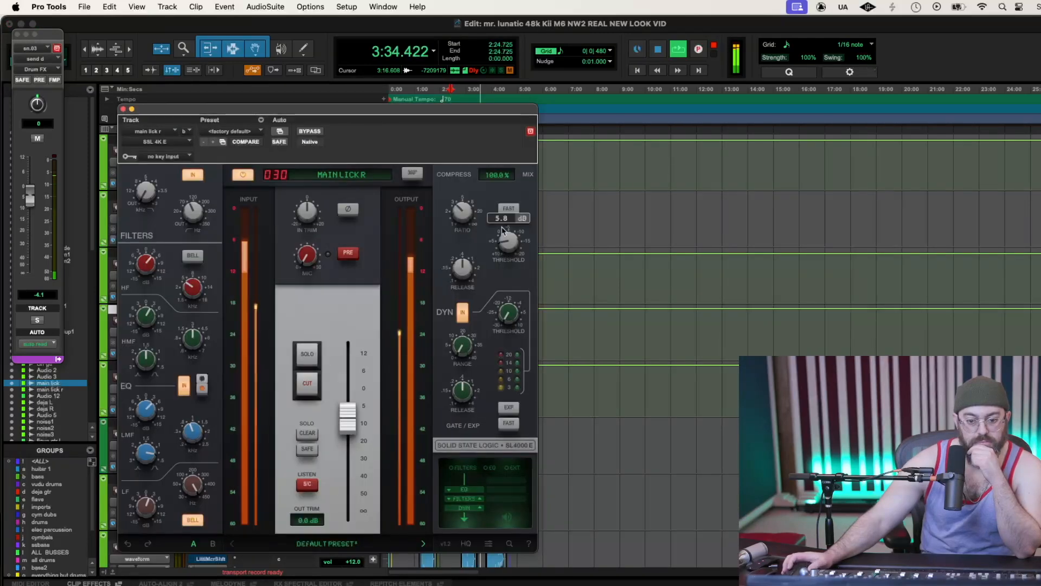
drag(506, 234, 486, 209)
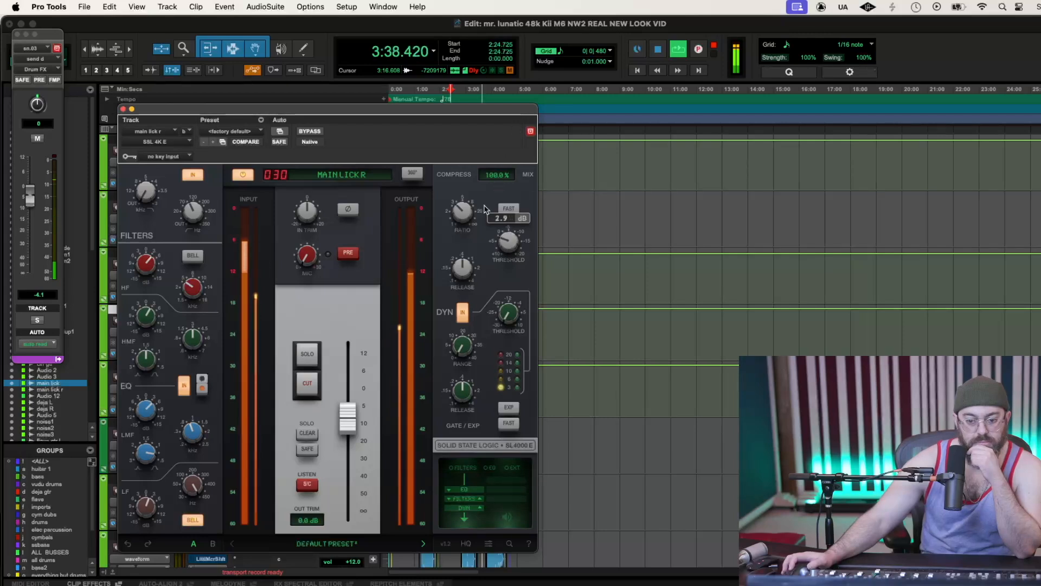
drag(347, 417, 346, 395)
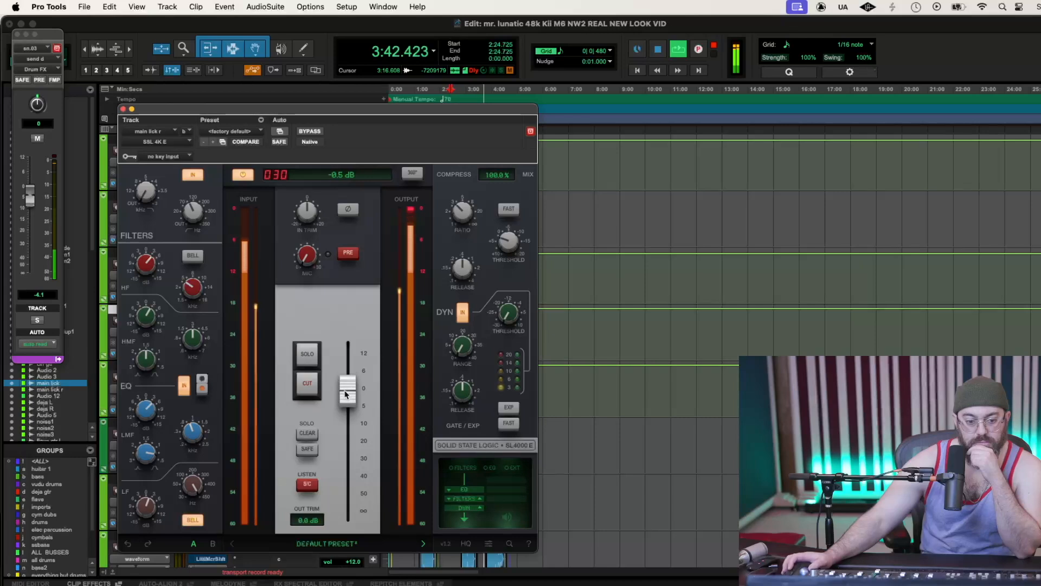
drag(512, 242, 517, 112)
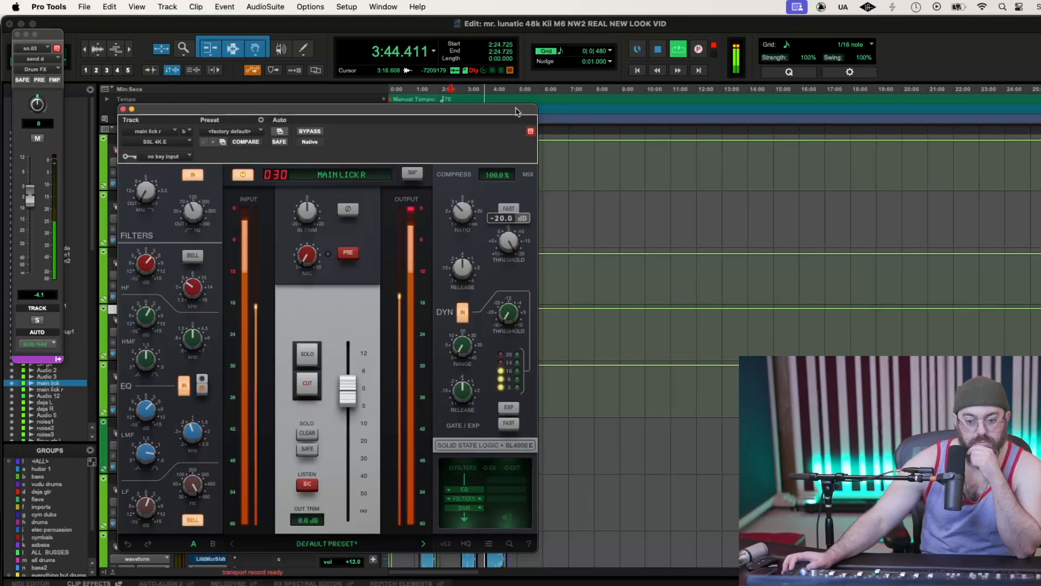
Reset main lick r's output clip indicator, shorten its compressor release to 0.14 s and trim the fader slightly below 0 dB
click(413, 210)
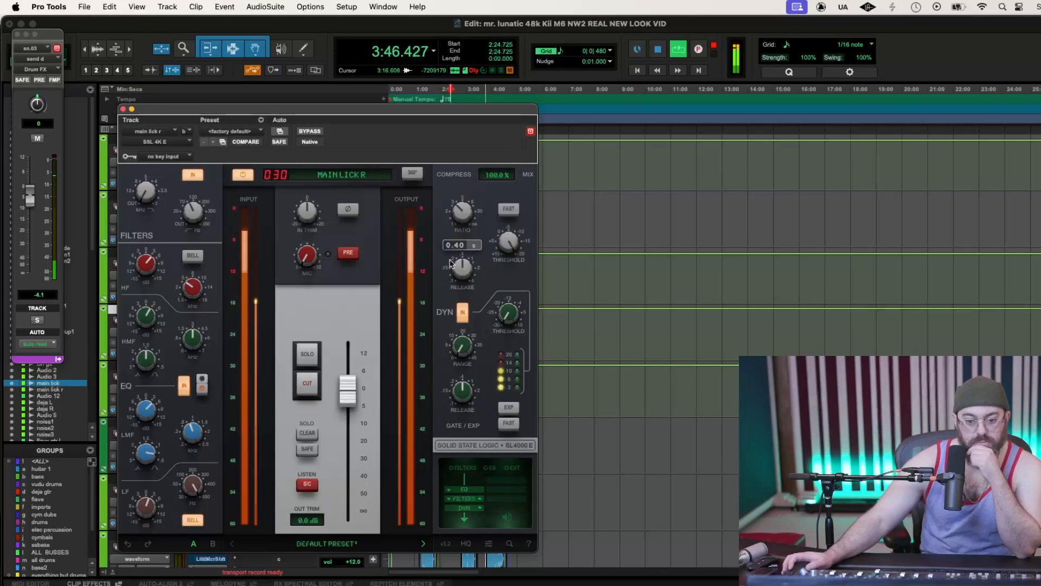
drag(455, 298, 456, 314)
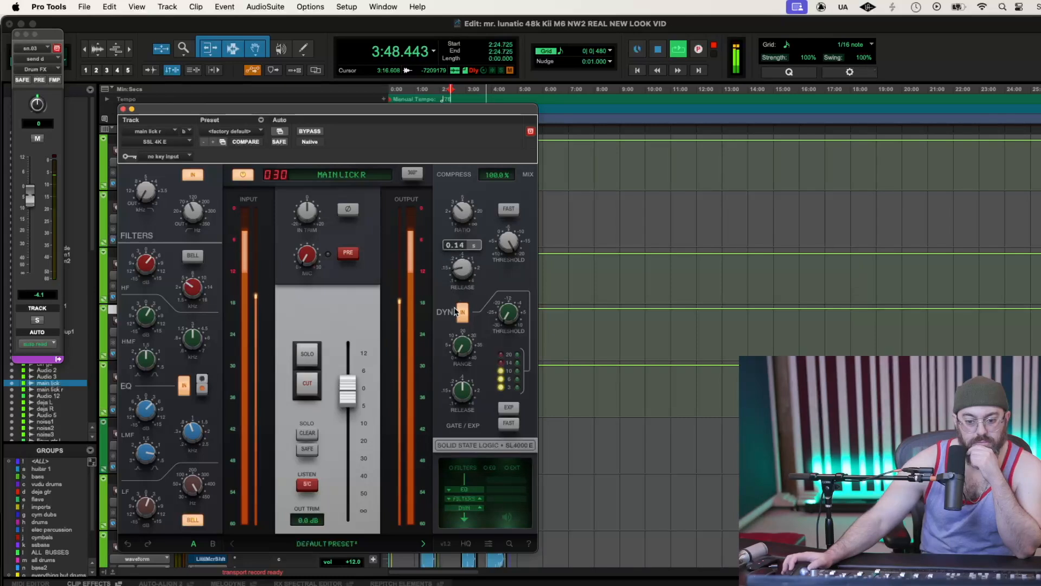
drag(348, 387, 348, 400)
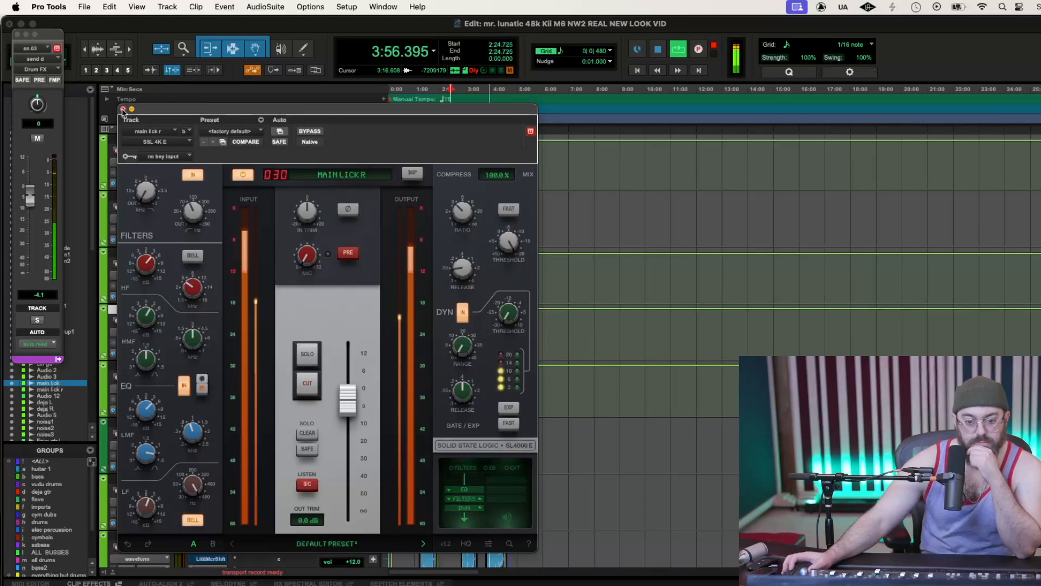
drag(336, 399, 343, 396)
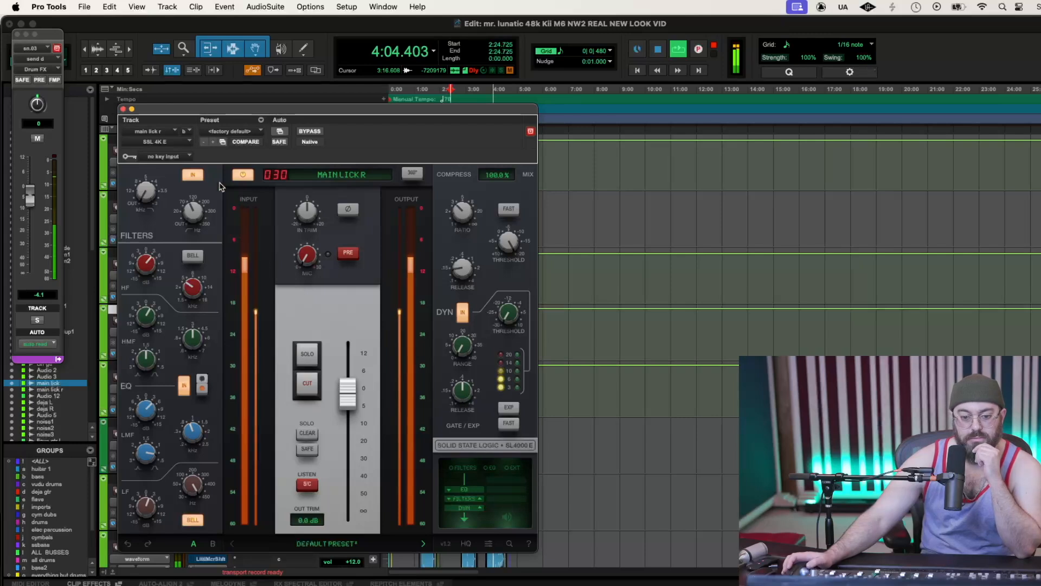
click(123, 109)
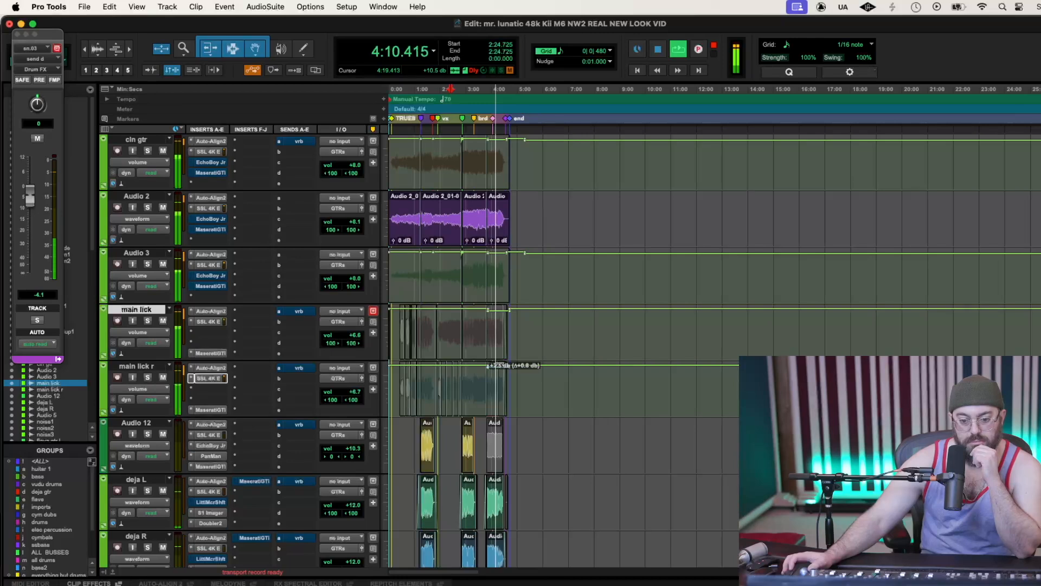
Raise the ending's volume automation to +7.4 dB on main lick and +7.5 dB on main lick r, and solo both tracks
drag(500, 306, 499, 308)
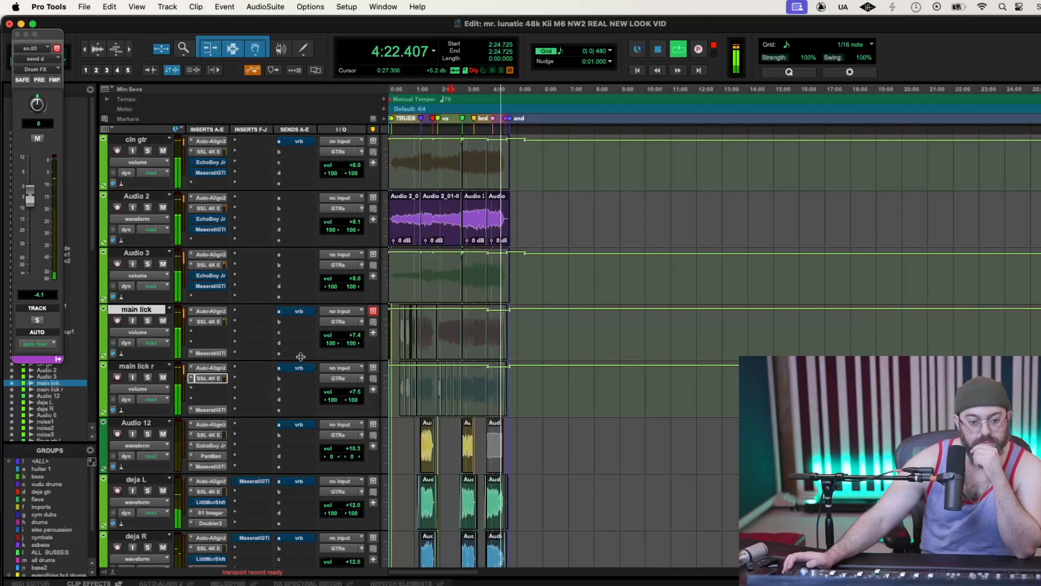
click(147, 378)
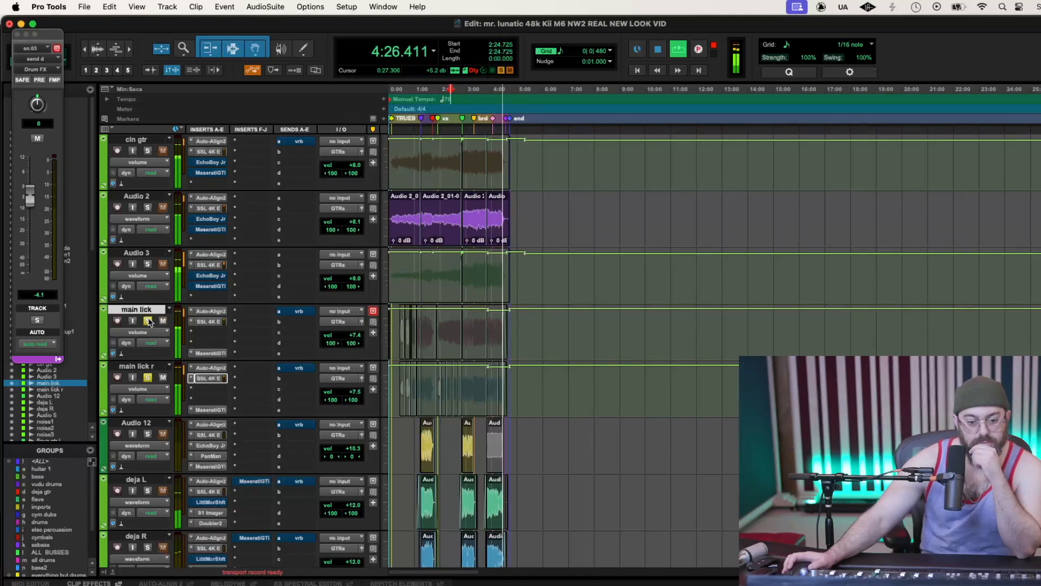
Audition the soloed main lick and main lick r tracks, playing the ending from about 3:53
key(space)
key(space)
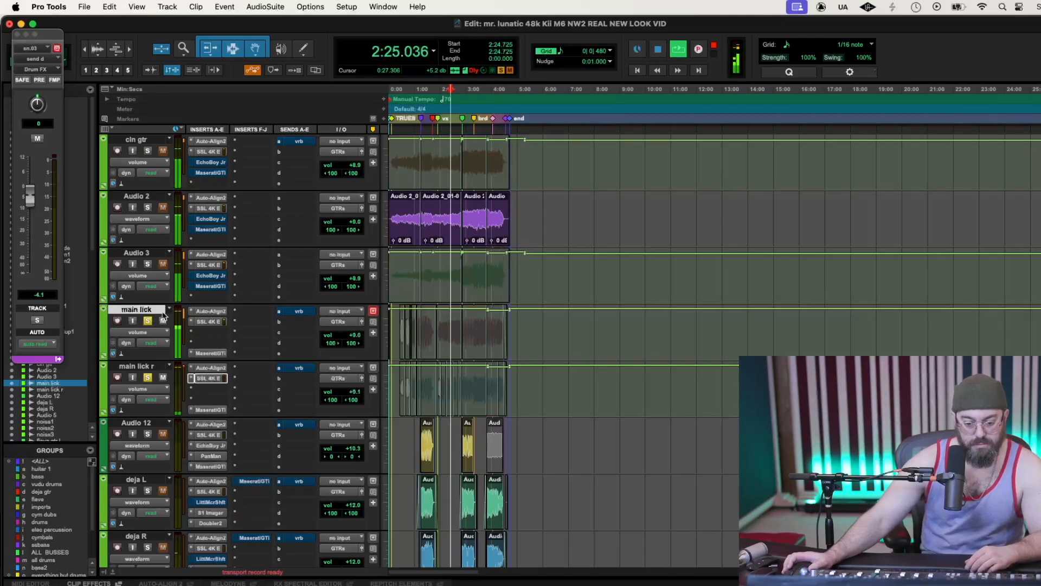
key(t)
click(588, 100)
key(space)
key(space)
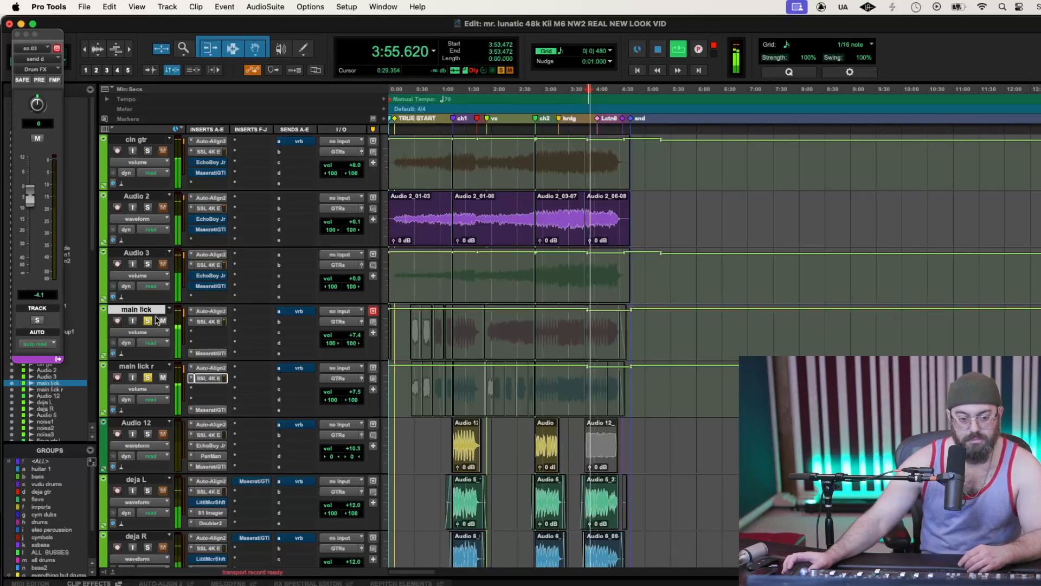
Unsolo both main lick tracks and raise their ending volume automation to +8.2 dB on main lick and +8.3 dB on main lick r
click(147, 378)
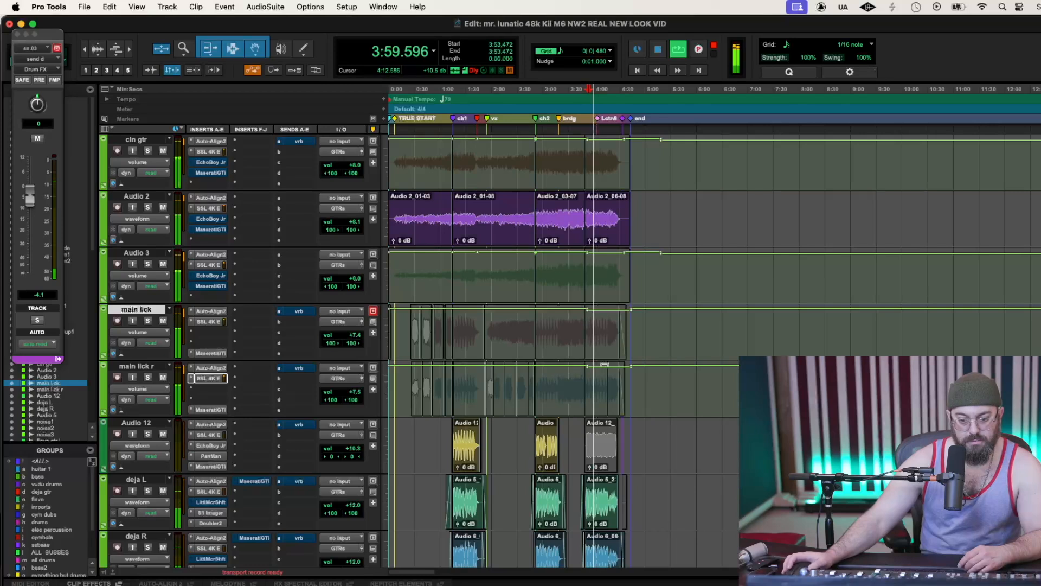
drag(615, 366, 615, 362)
drag(618, 308, 617, 307)
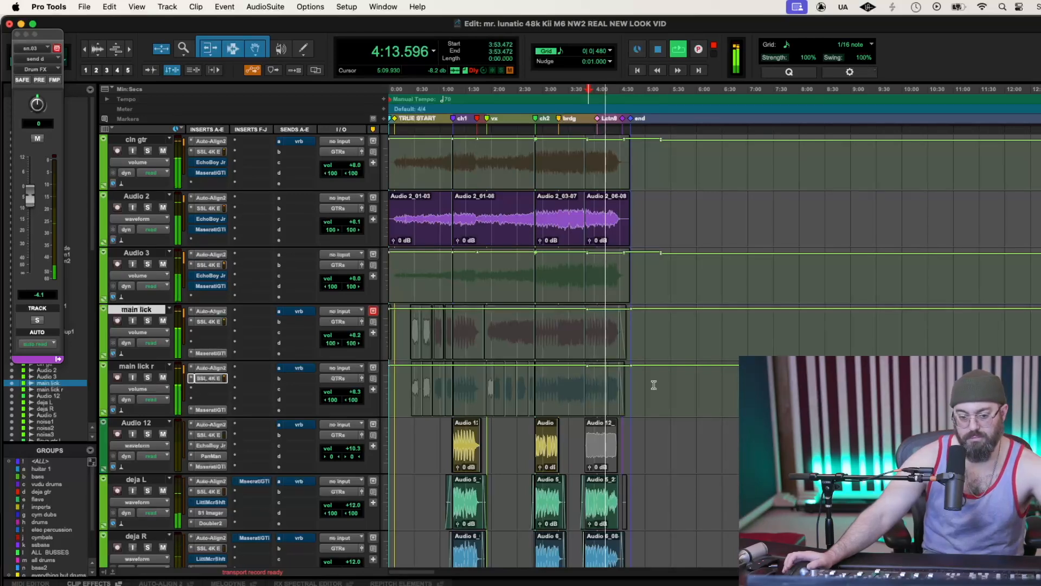
In main lick r's SSL 4K E, lower the fader to -4.3 dB, compare the dynamics section during ending playback and leave it switched off
click(211, 379)
drag(153, 434, 143, 465)
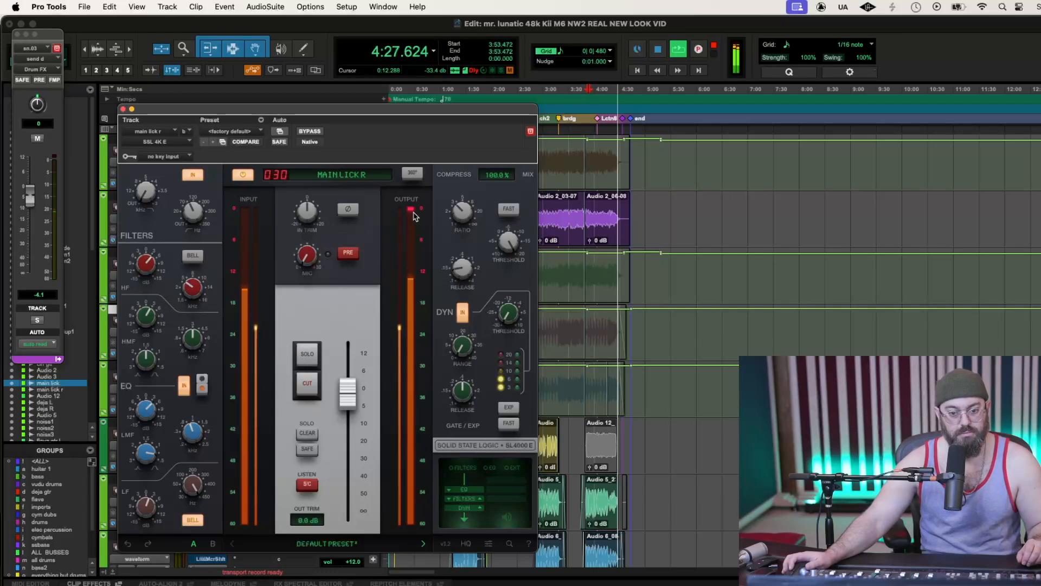
drag(347, 400, 347, 413)
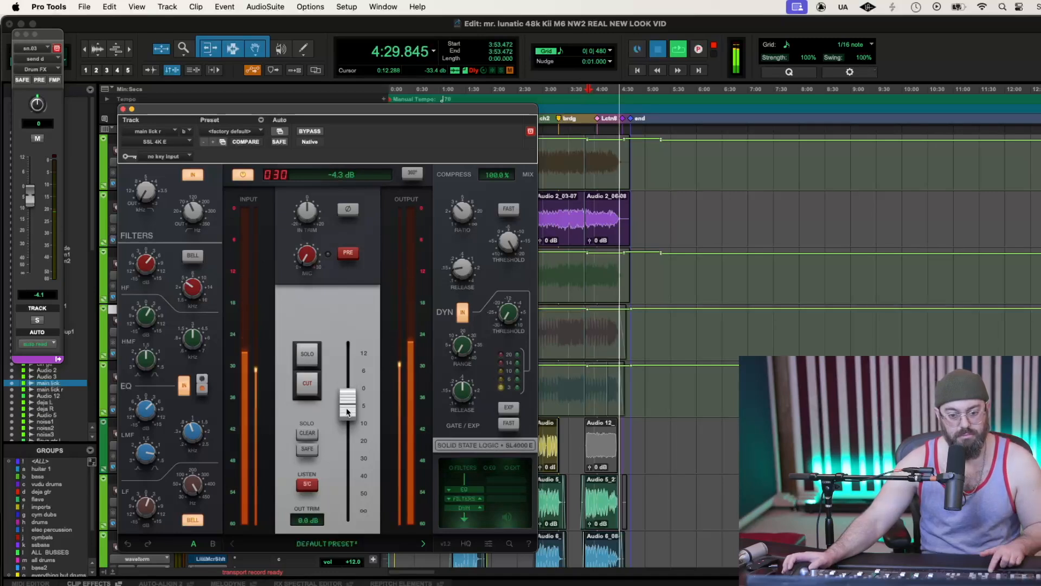
key(space)
key(space)
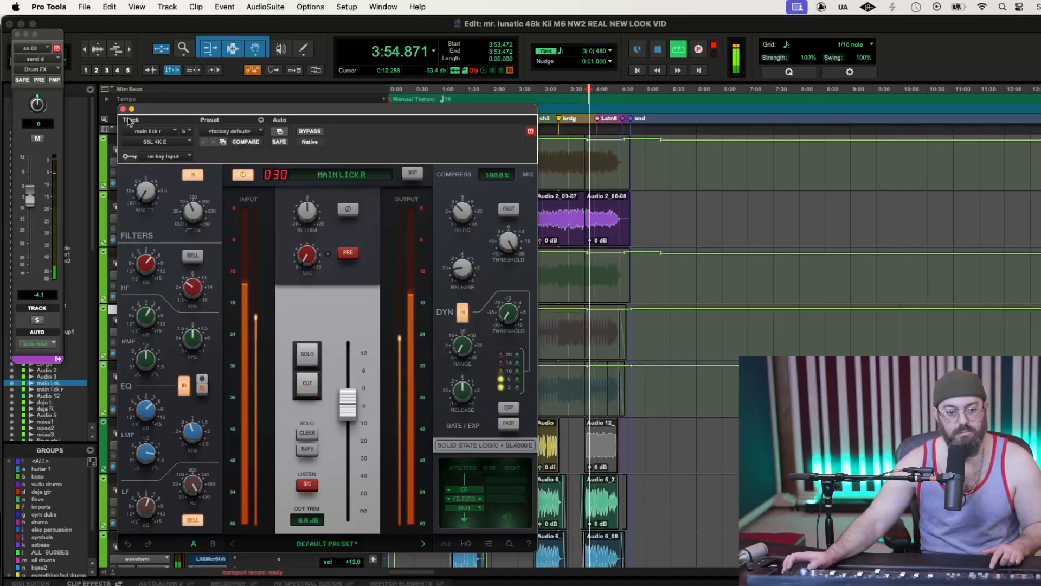
click(462, 308)
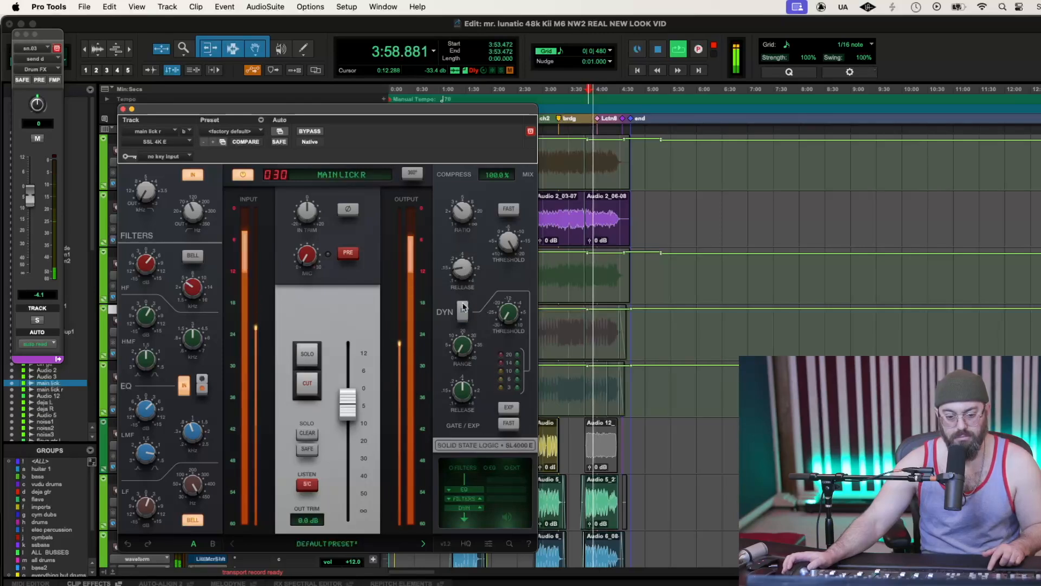
click(462, 308)
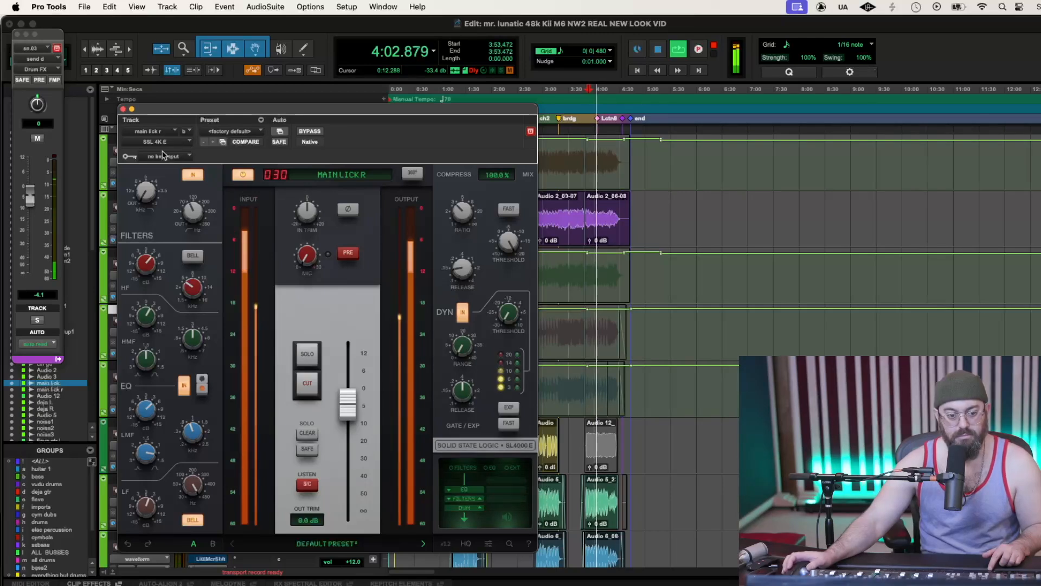
click(462, 312)
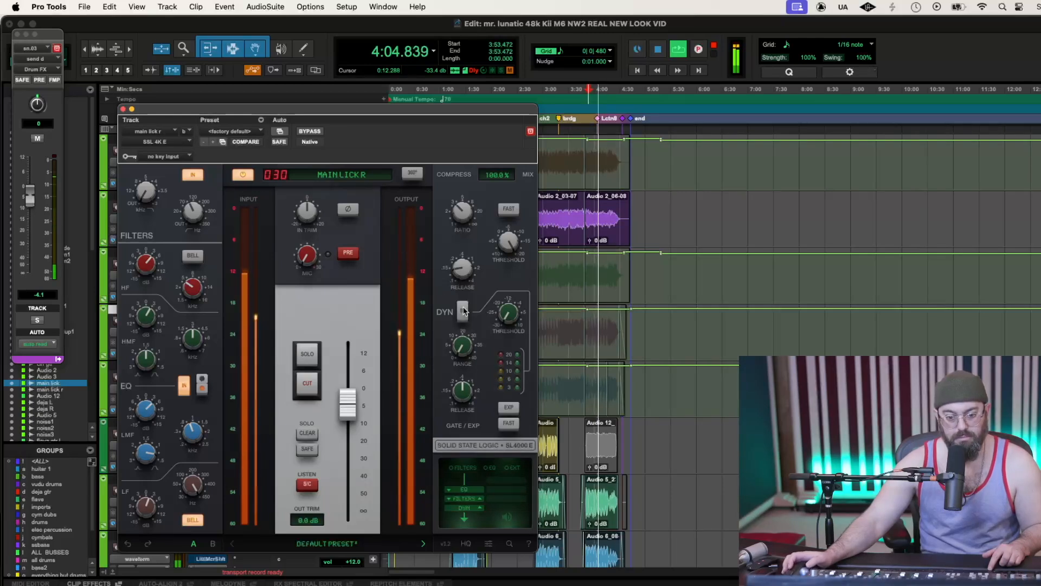
click(123, 109)
Solo both main lick tracks, and in main lick's SSL 4K E switch the dynamics off and set Out Trim to -1.6 dB while replaying the ending
click(148, 321)
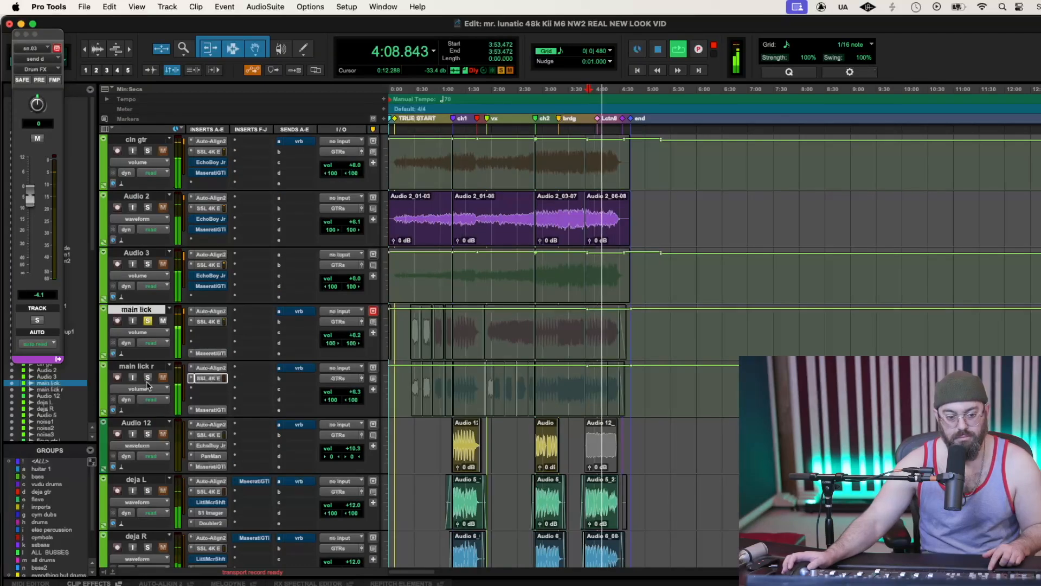
click(211, 322)
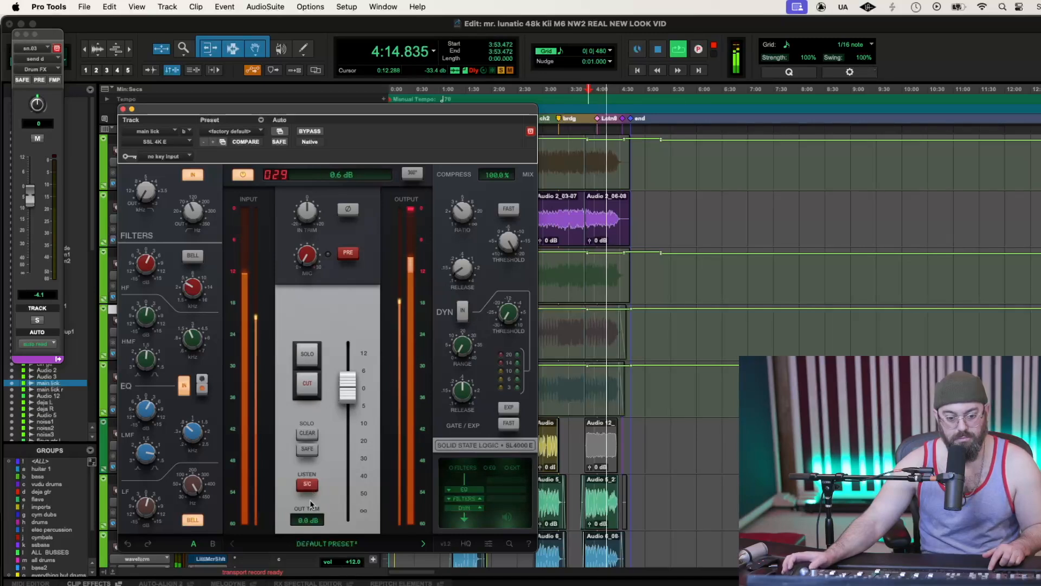
drag(306, 530, 303, 532)
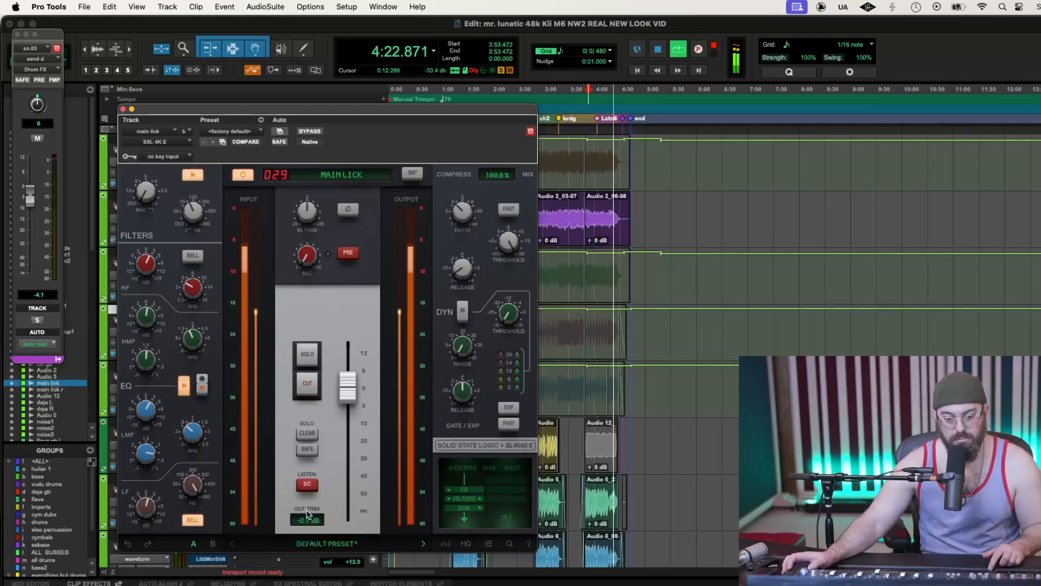
drag(308, 523, 311, 518)
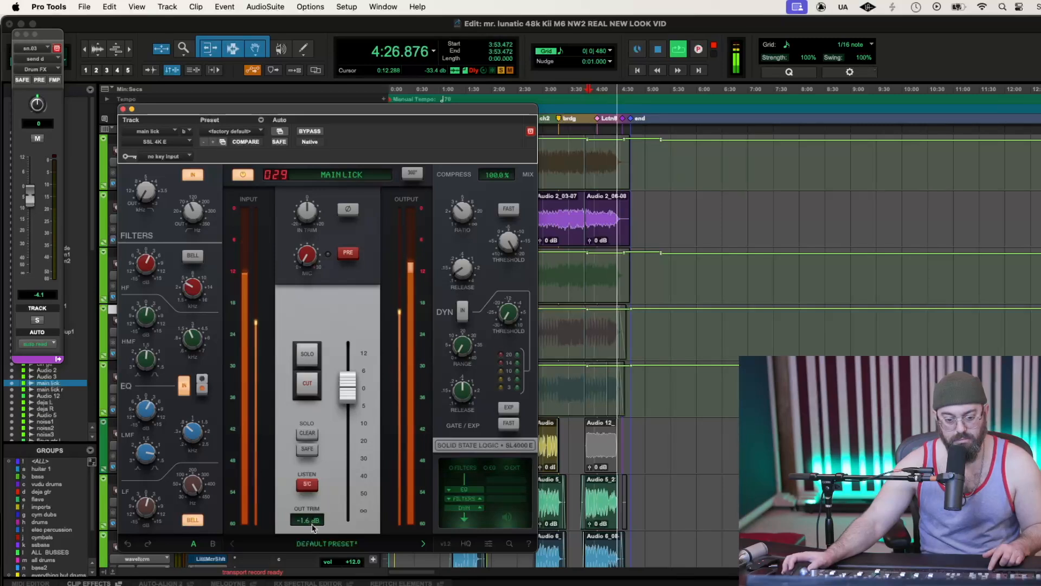
key(space)
key(space)
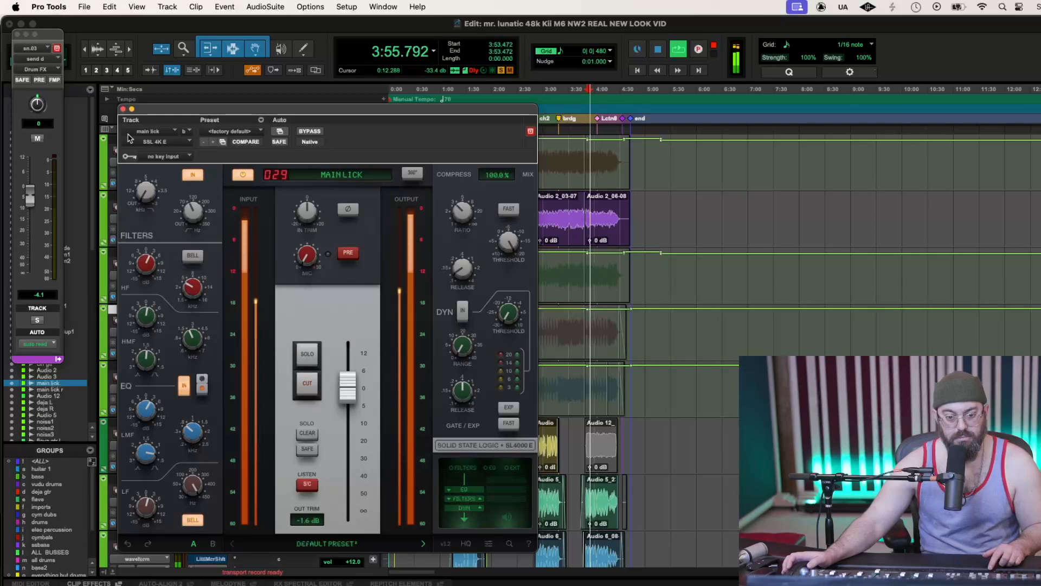
click(124, 109)
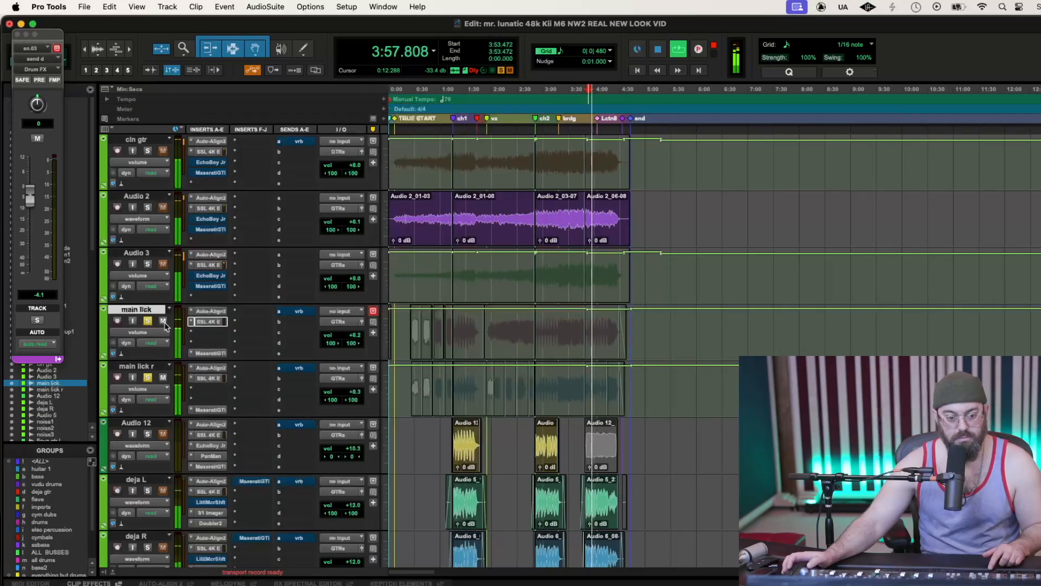
In main lick r's SSL 4K E, set Out Trim to -2.1 dB and bring the fader back up to around 0 dB
click(208, 378)
drag(308, 519, 310, 528)
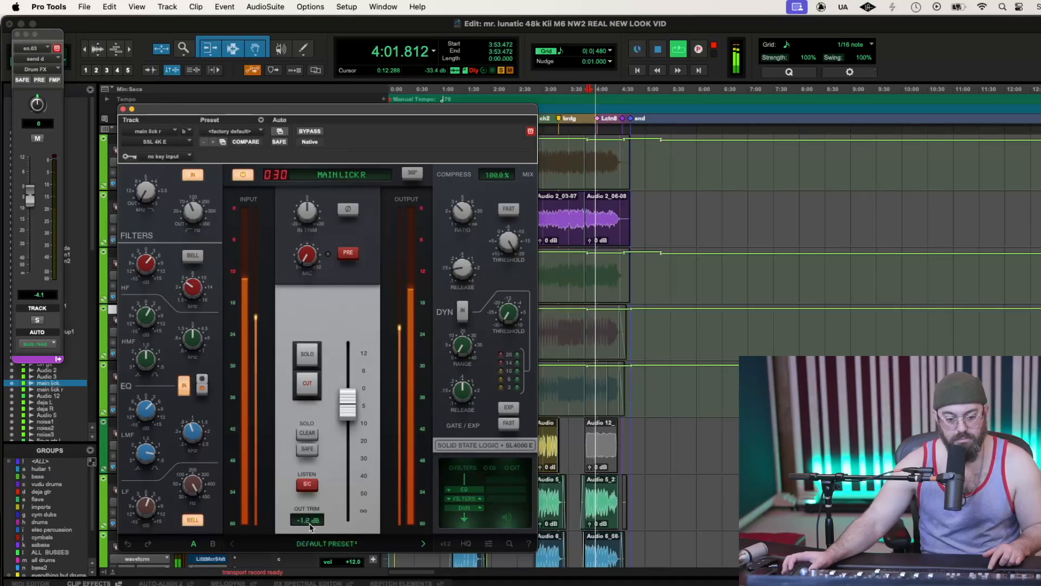
drag(347, 398, 351, 383)
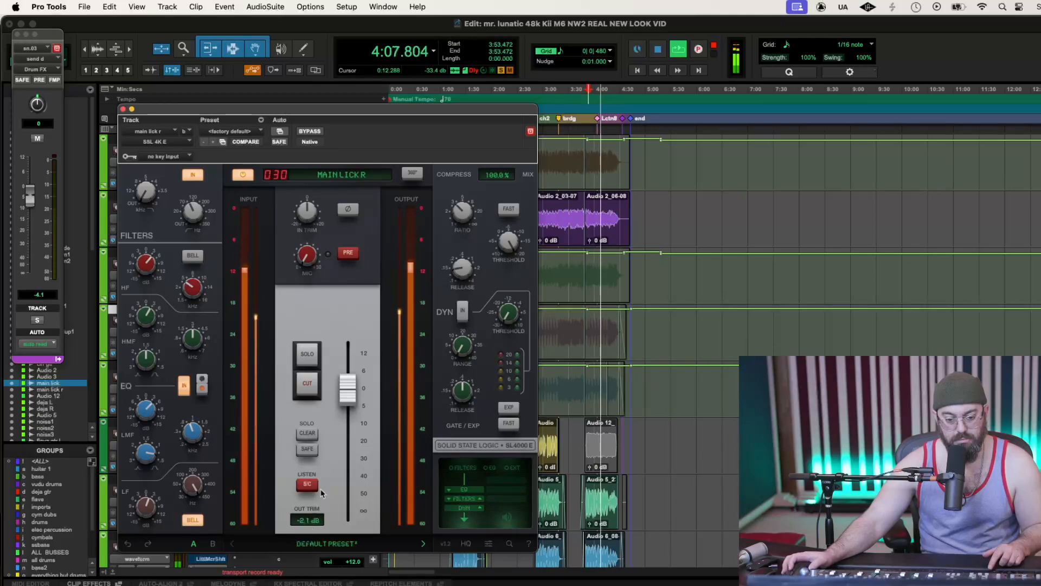
drag(348, 389, 349, 395)
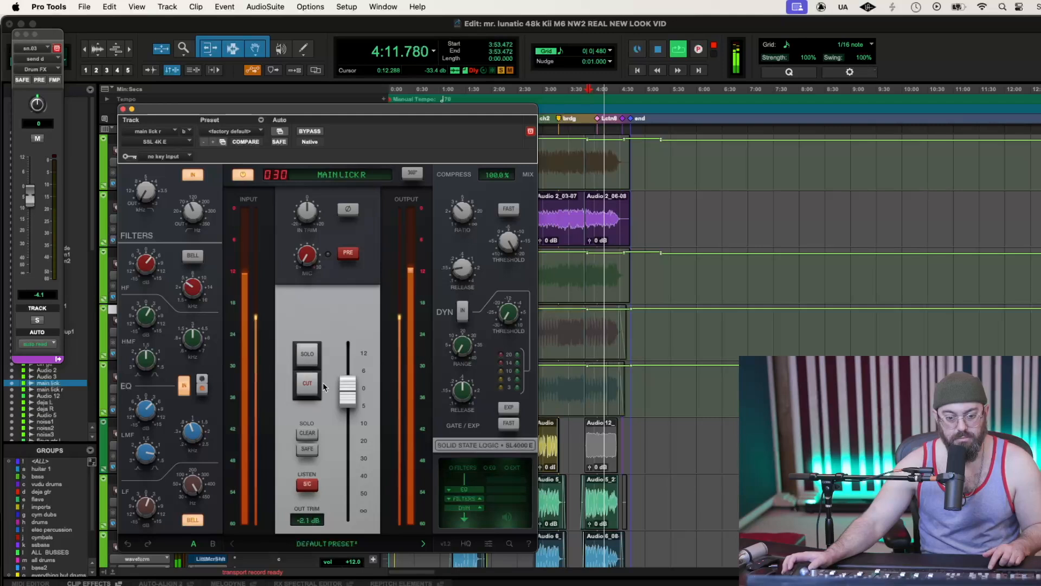
click(122, 109)
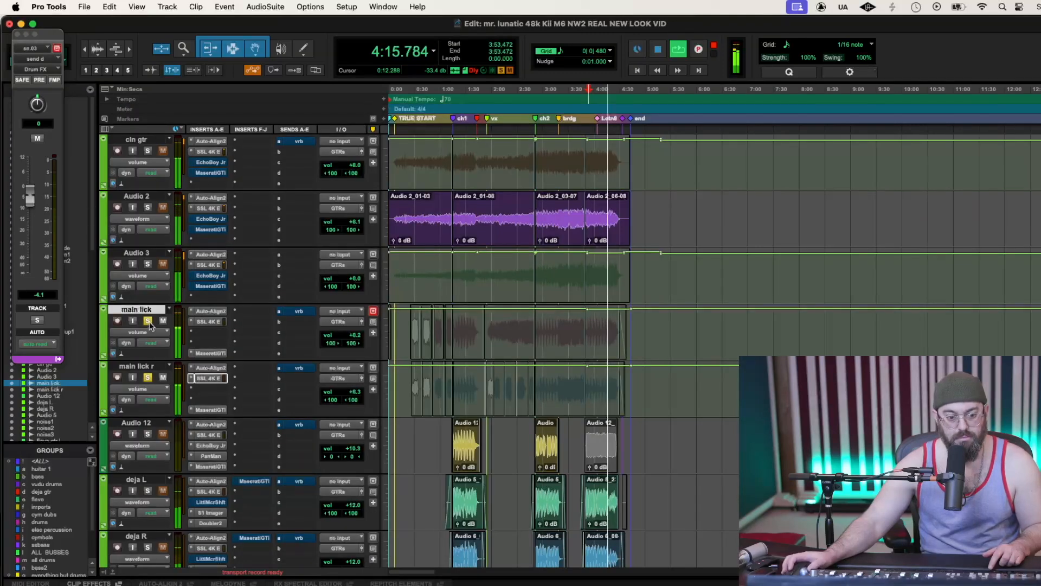
Toggle the solos on main lick and main lick r to compare the pair against the full mix
click(148, 377)
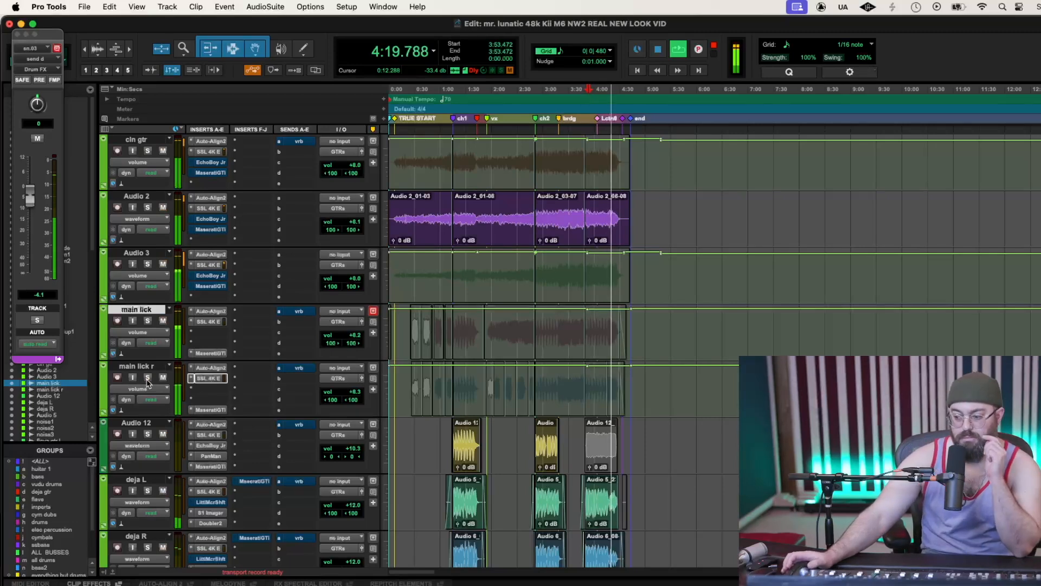
click(148, 378)
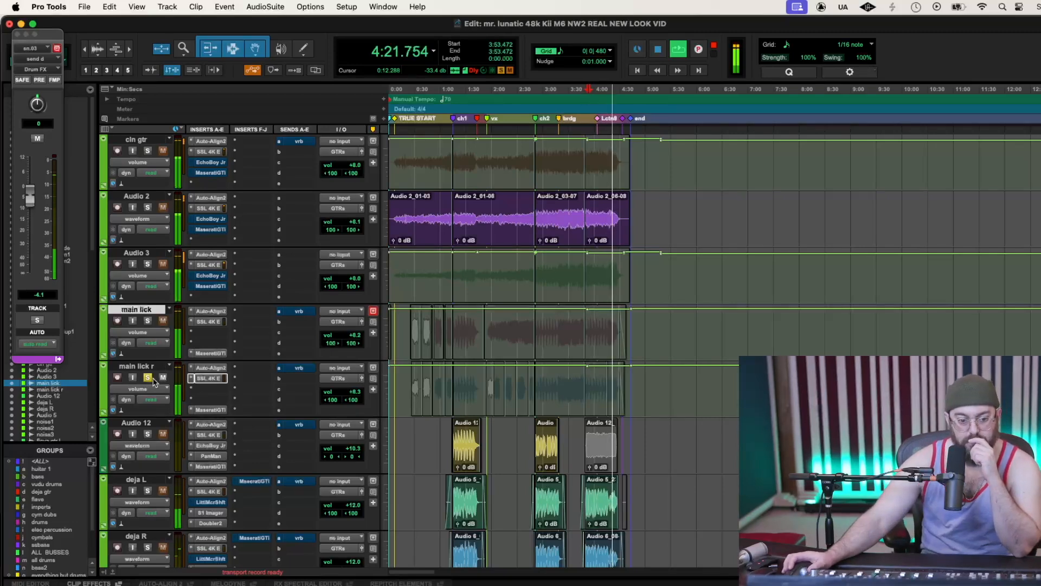
click(148, 320)
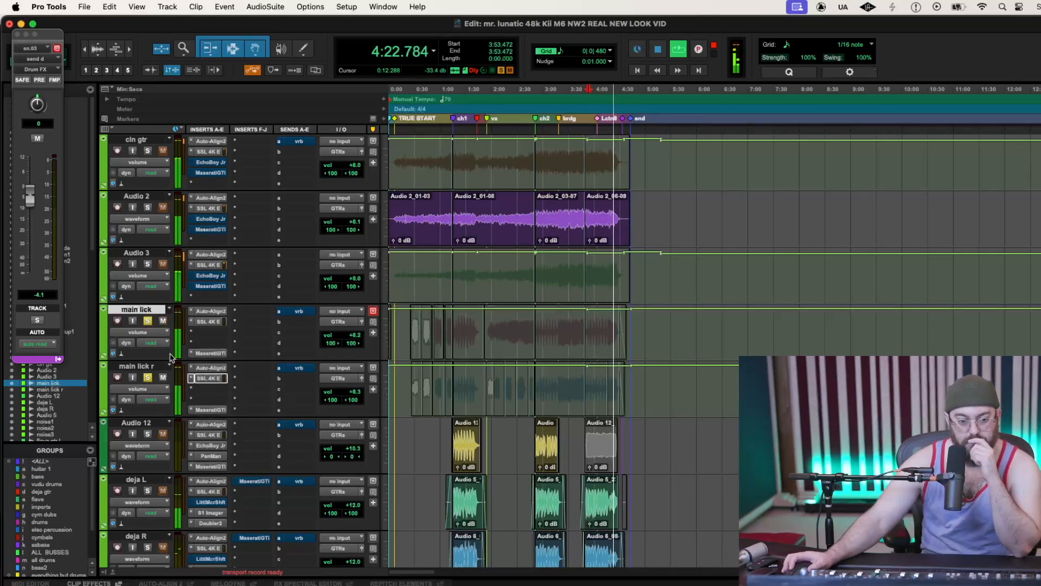
In main lick r's SSL 4K E, set the fader to -0.1 dB and Out Trim to -3.1 dB while replaying the ending
click(211, 382)
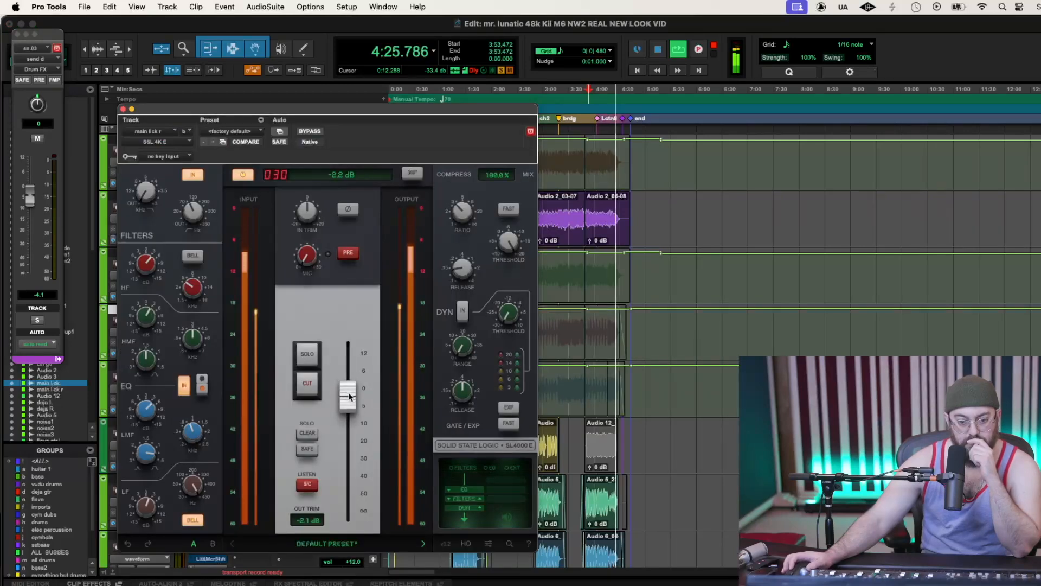
drag(349, 396, 351, 387)
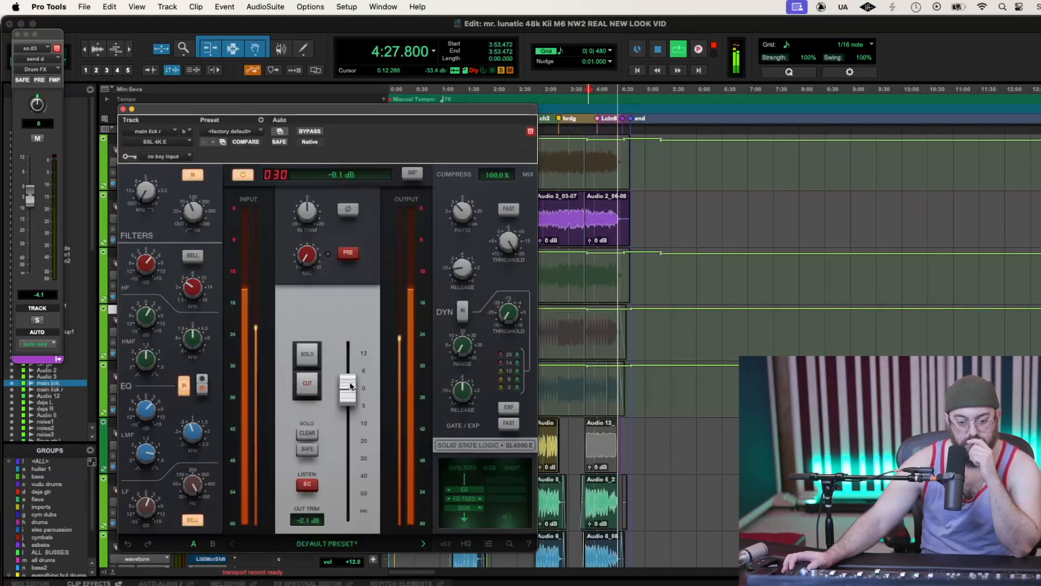
key(space)
key(space)
scroll(301, 521, down, 2)
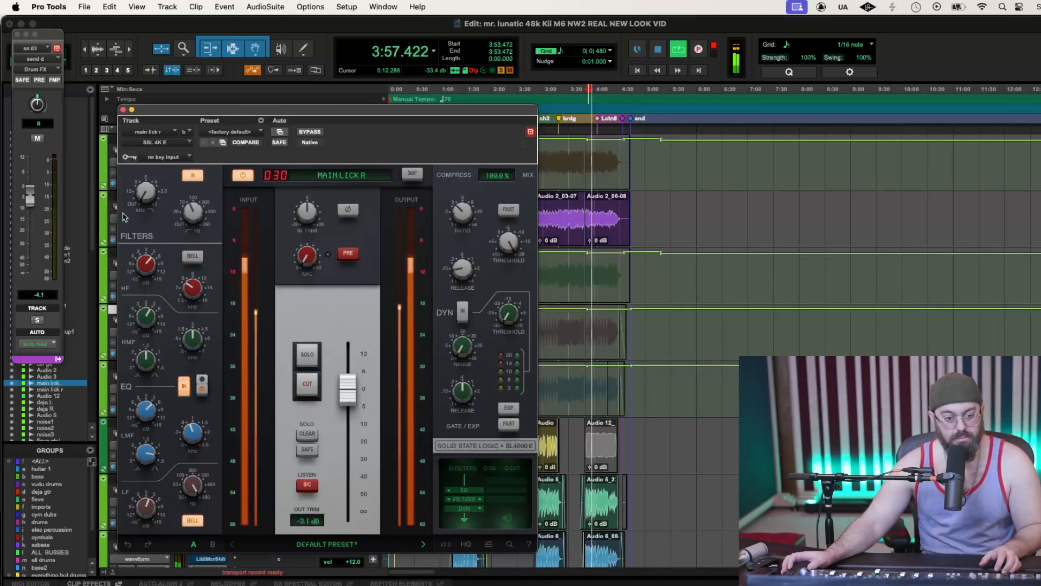
click(123, 109)
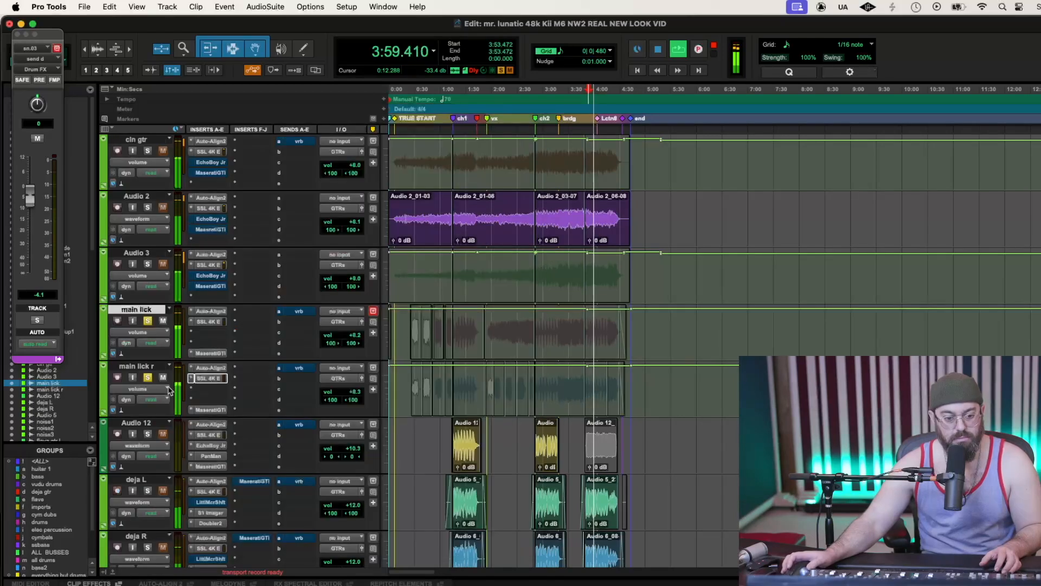
Set Out Trim to -3.0 dB in main lick's SSL 4K E, and unsolo both main lick tracks
click(211, 322)
drag(315, 523, 314, 529)
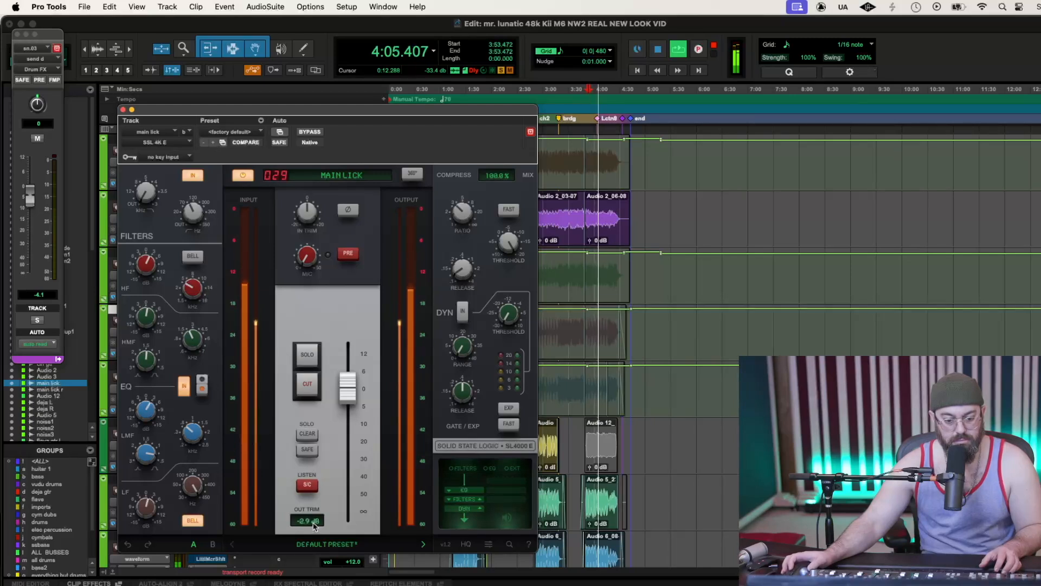
scroll(314, 525, down, 1)
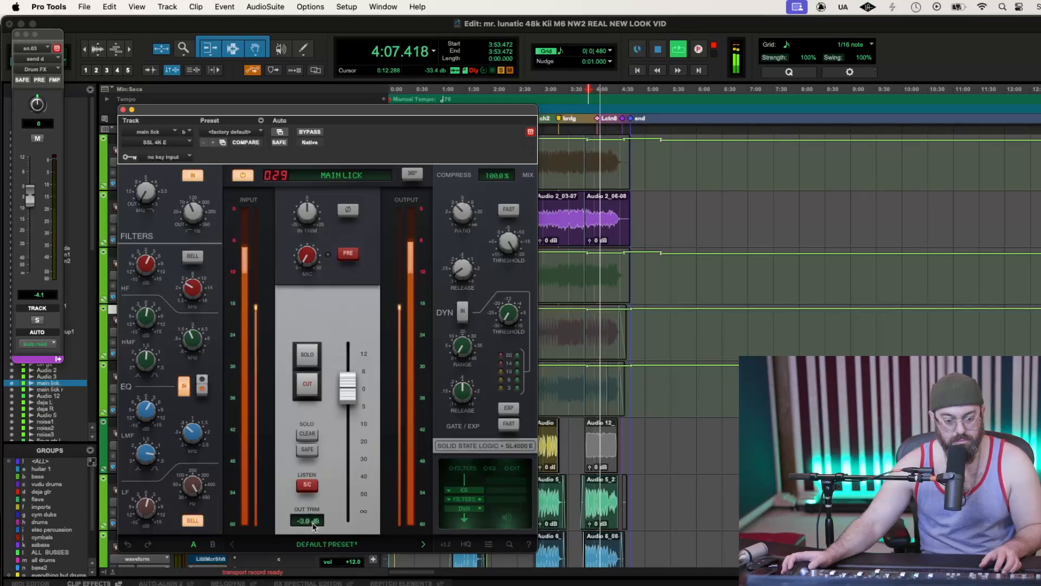
click(122, 109)
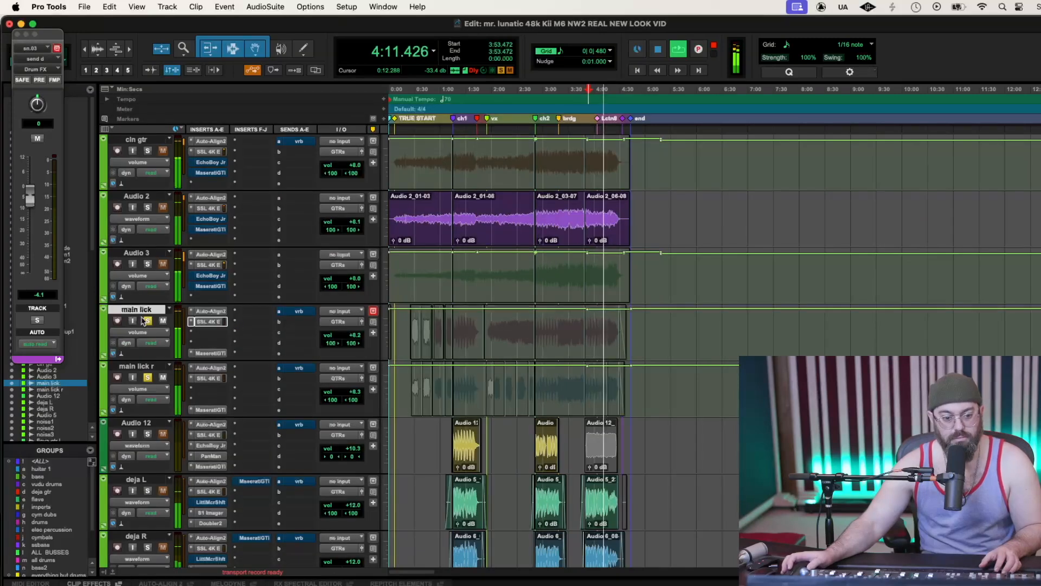
click(148, 377)
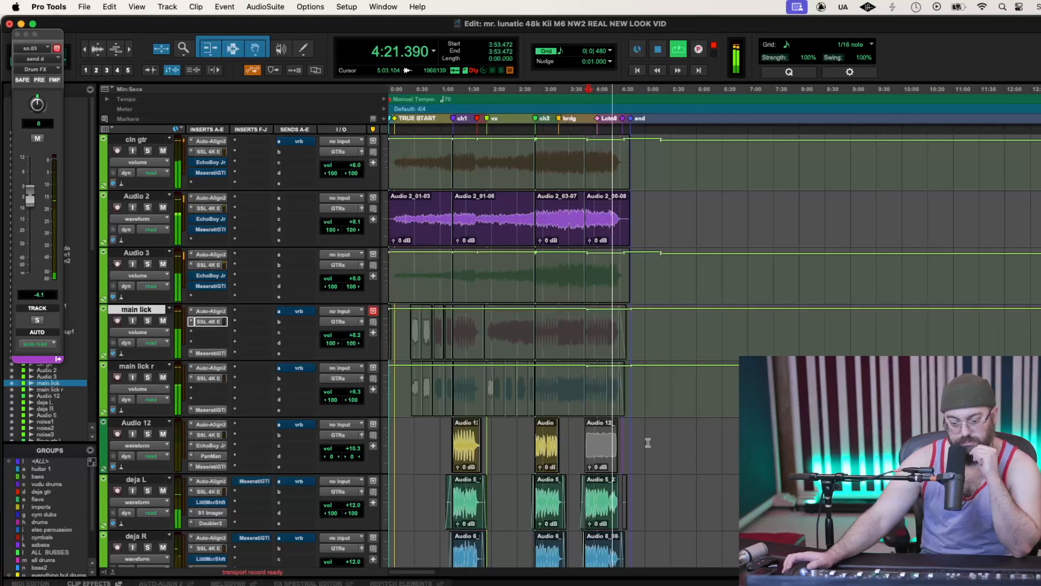
Play the ending from about 4:01 and solo the deja L and deja R tracks
scroll(648, 443, down, 4)
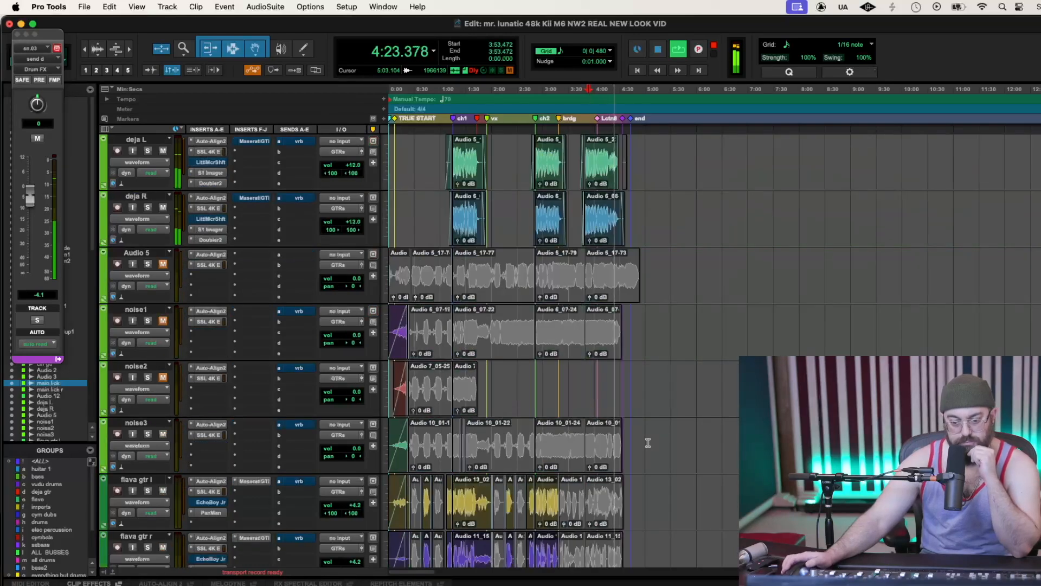
scroll(648, 443, up, 2)
key(space)
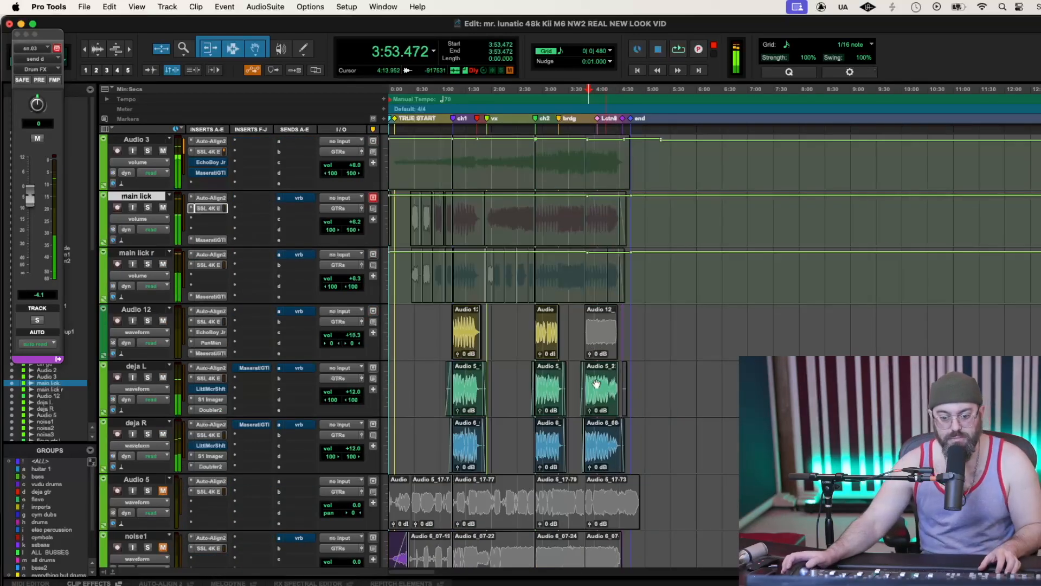
key(space)
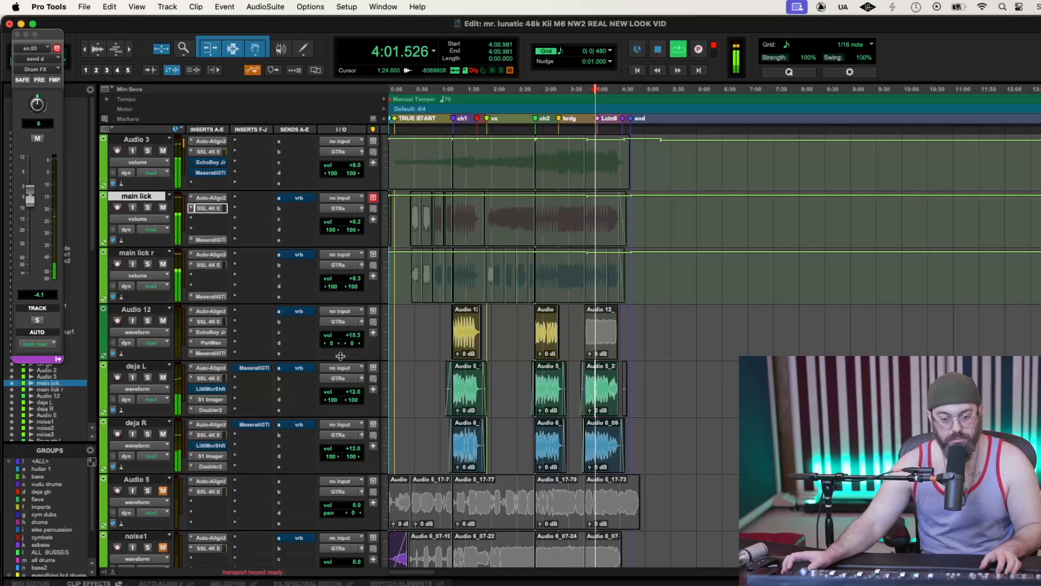
click(147, 377)
click(148, 434)
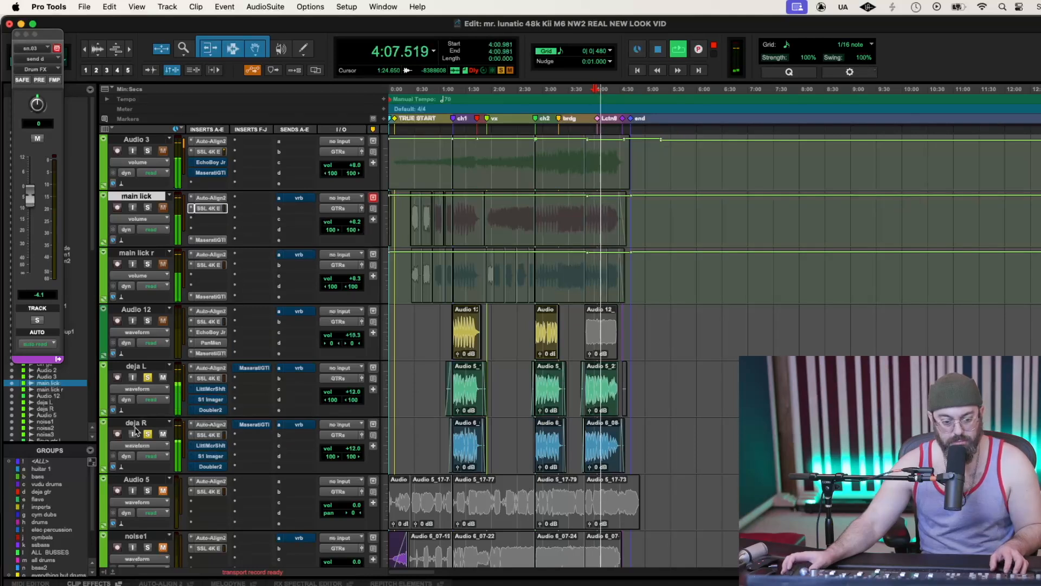
Unsolo the deja tracks and set deja R's SSL 4K E fader to -6.4 dB
click(148, 378)
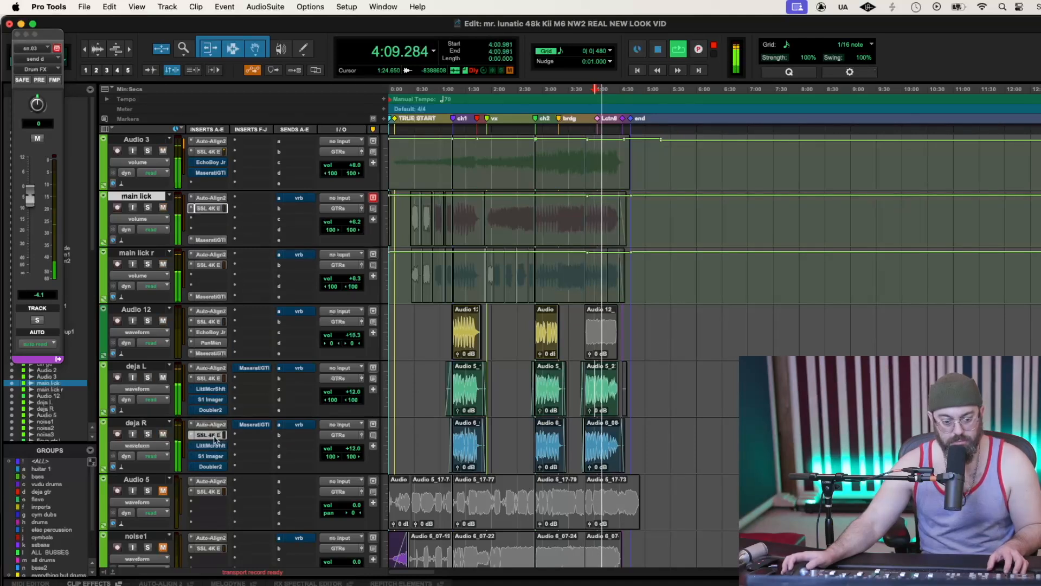
click(209, 435)
mouse_move(351, 409)
mouse_down()
mouse_move(349, 425)
mouse_move(345, 406)
mouse_up()
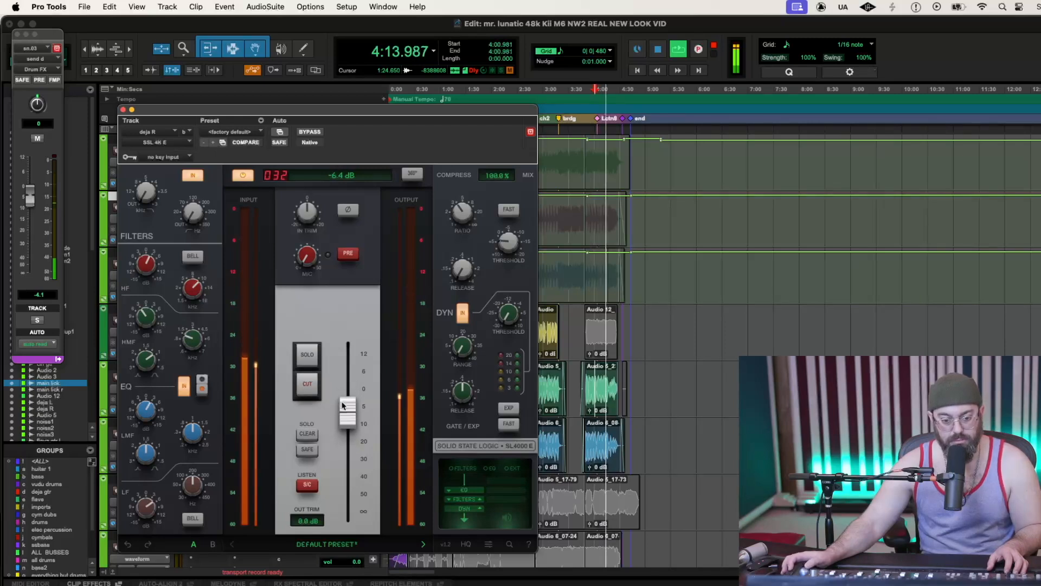
click(123, 110)
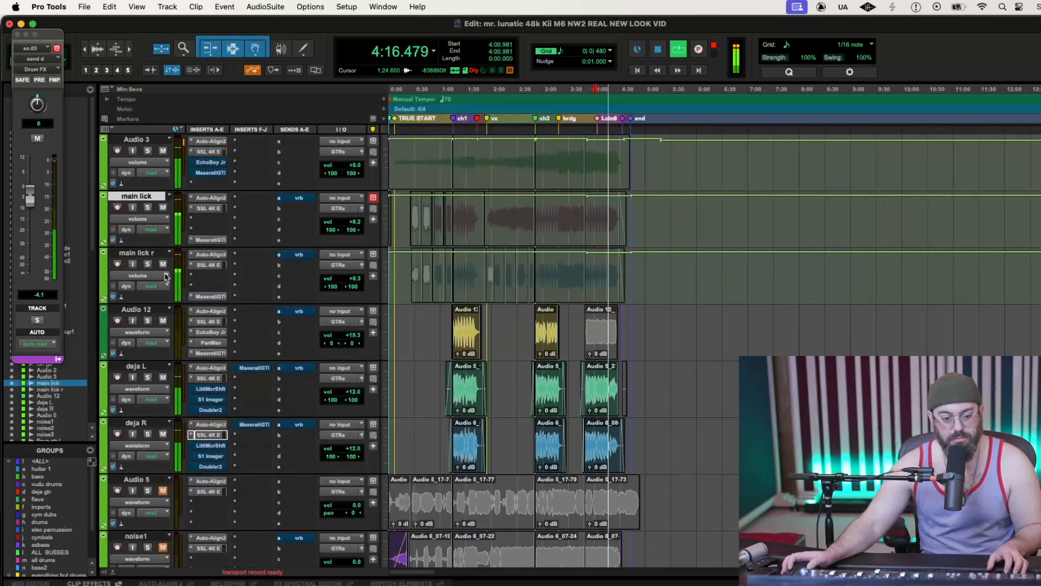
Set deja L's SSL 4K E fader to -9.7 dB while replaying the ending
click(209, 378)
key(space)
key(space)
drag(348, 393, 345, 429)
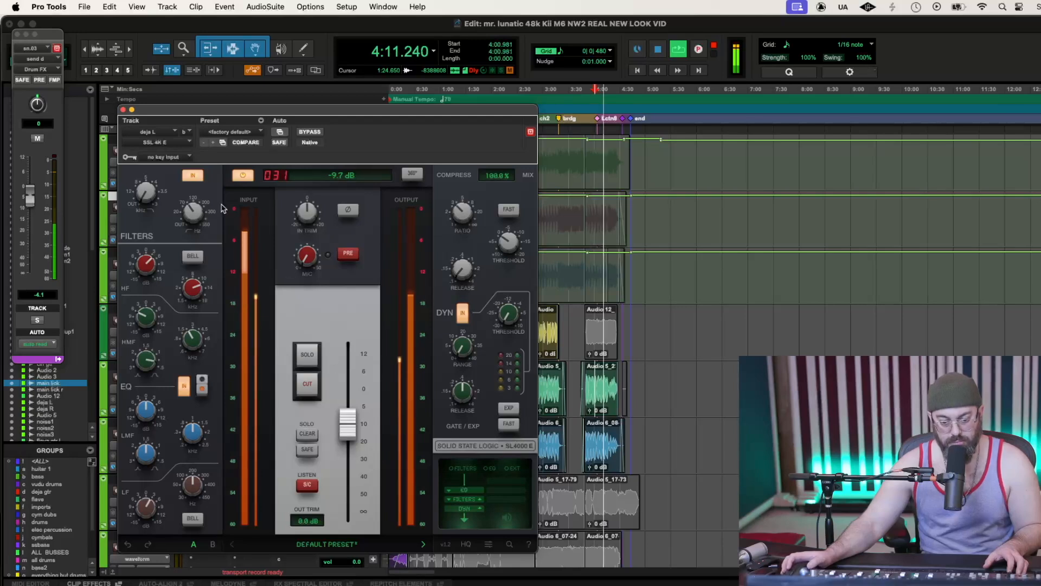
click(123, 109)
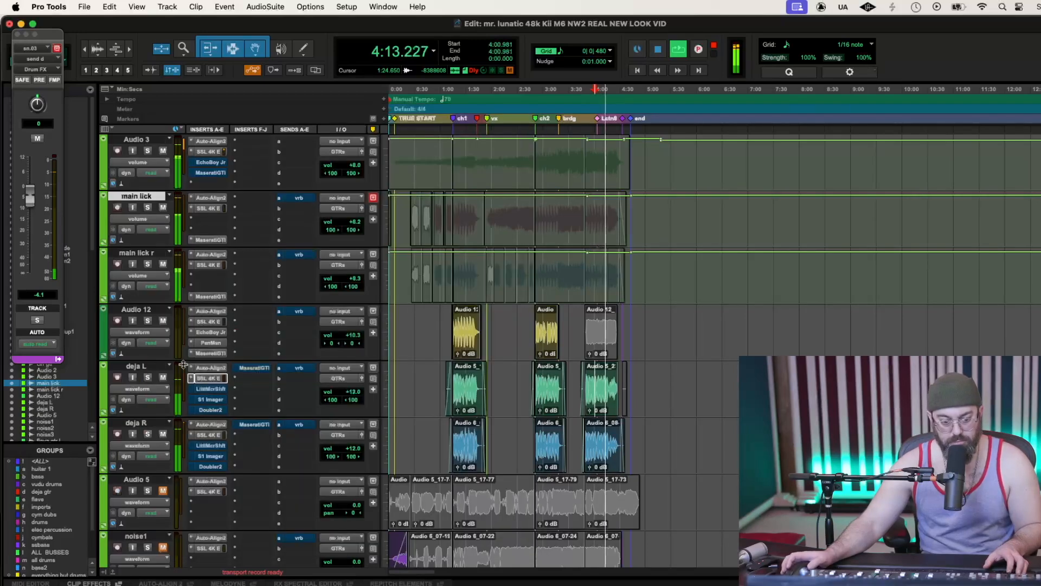
Lower deja R's SSL 4K E fader to -10.6 dB while replaying the ending from about 4:01
click(216, 440)
drag(347, 403, 347, 417)
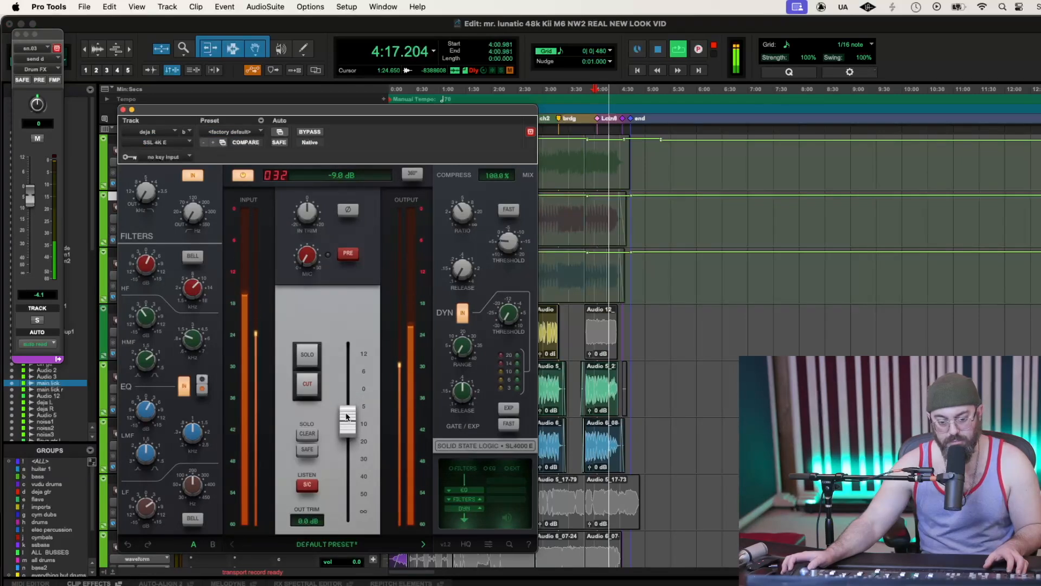
key(space)
key(space)
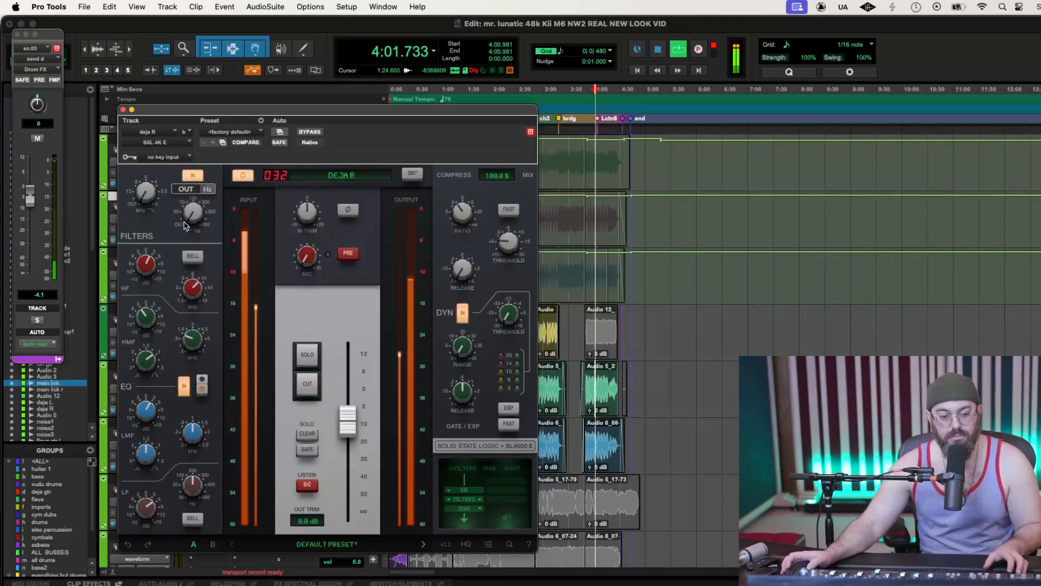
drag(347, 418, 347, 425)
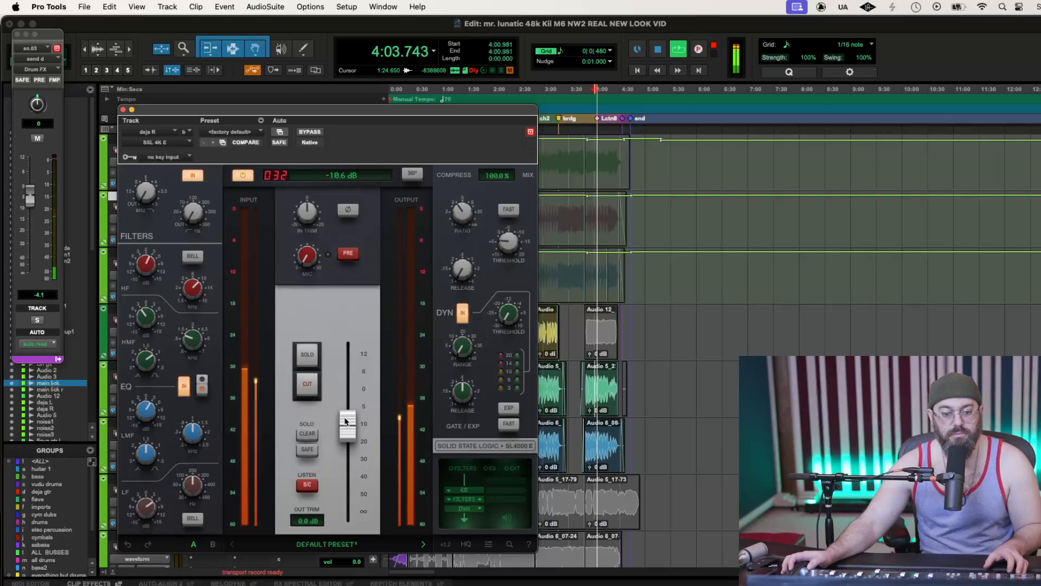
click(124, 110)
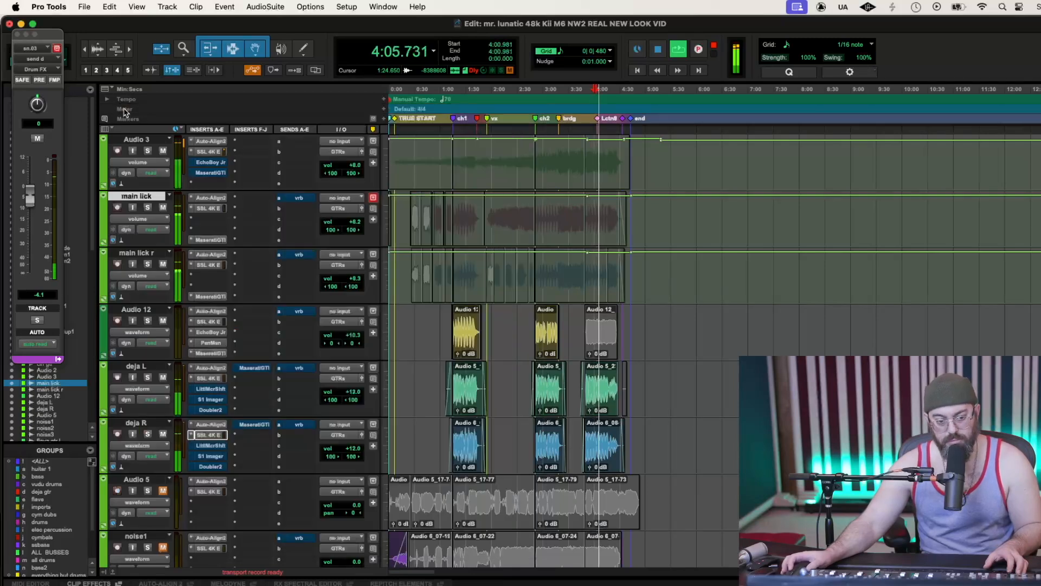
Set deja L's SSL 4K E fader to -14.6 dB and lower deja R's fader slightly to match
click(208, 378)
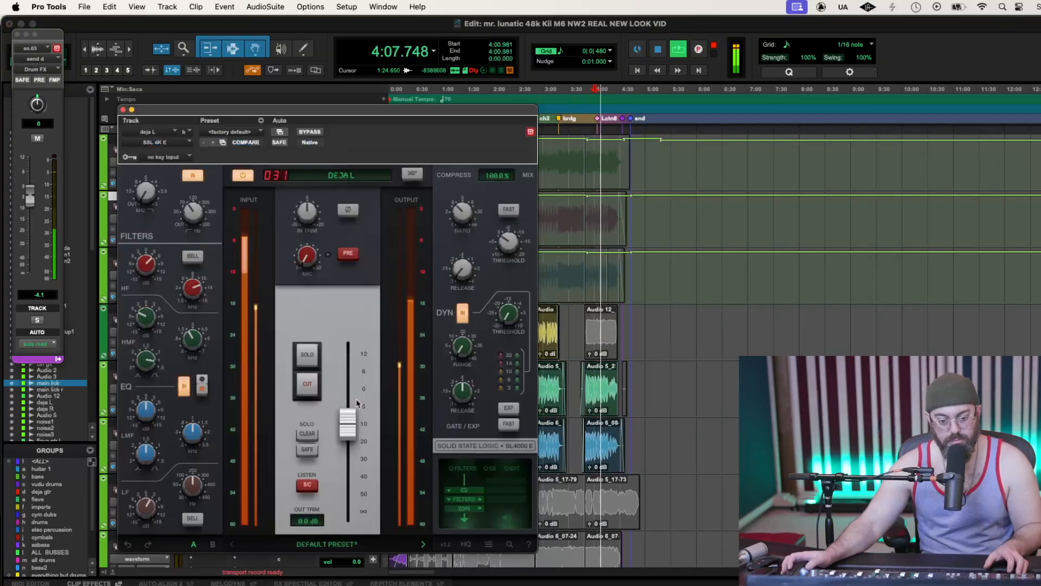
drag(348, 413, 348, 423)
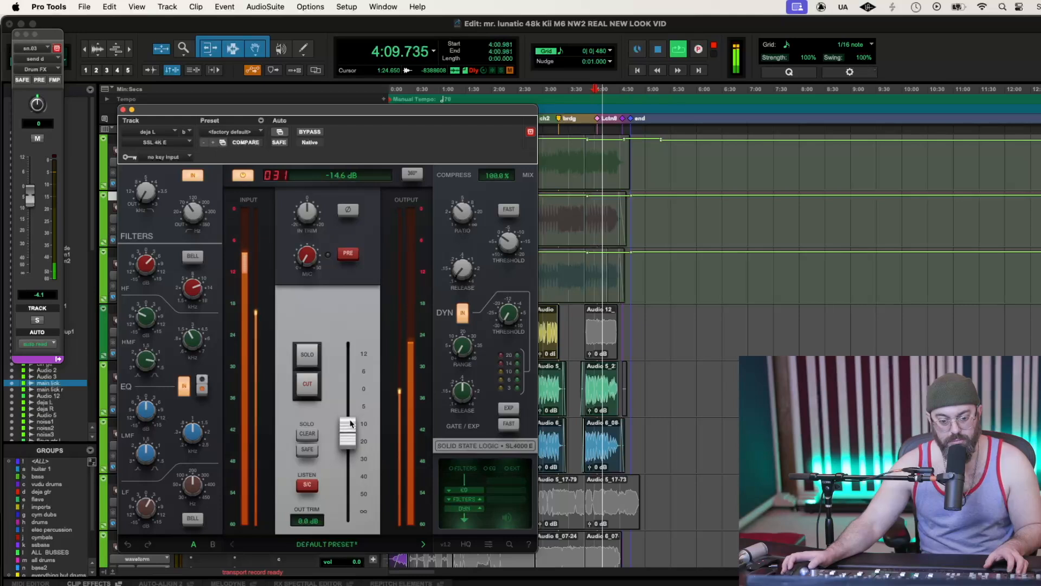
click(123, 110)
click(209, 435)
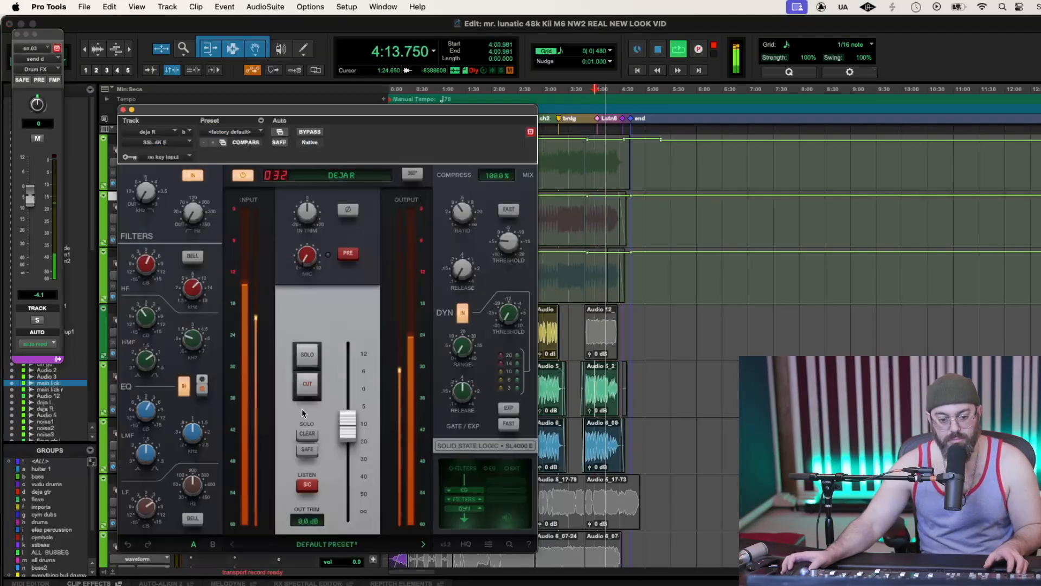
drag(347, 421, 347, 427)
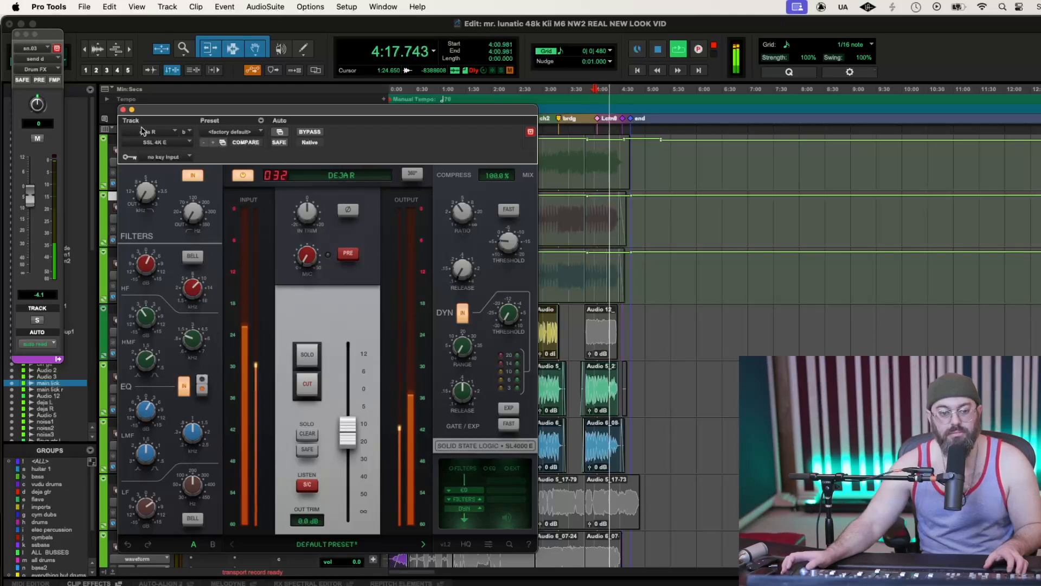
click(123, 110)
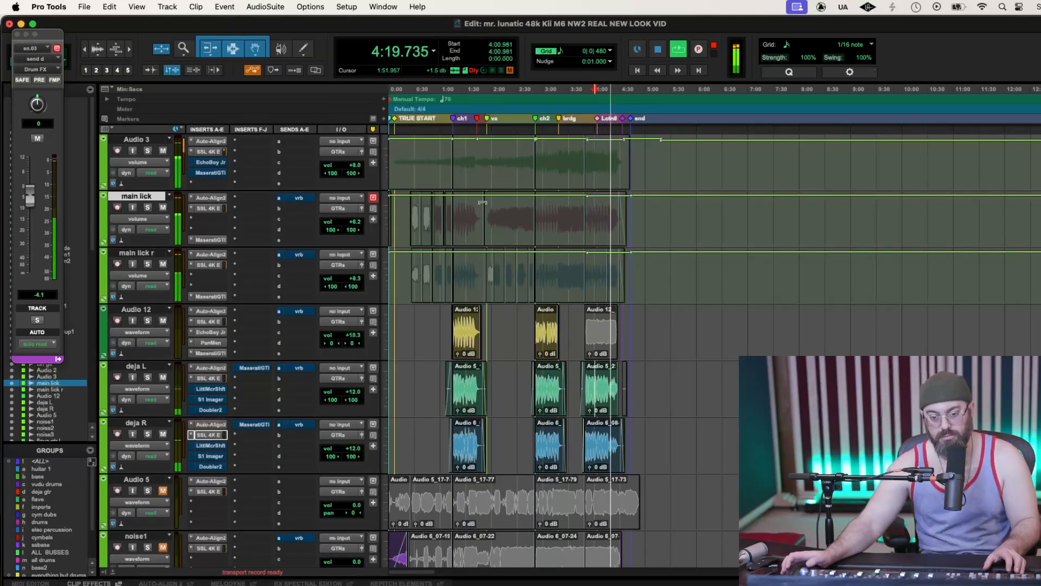
Play the first chorus from about 1:24 to check the deja tracks in the mix
click(460, 104)
key(space)
key(space)
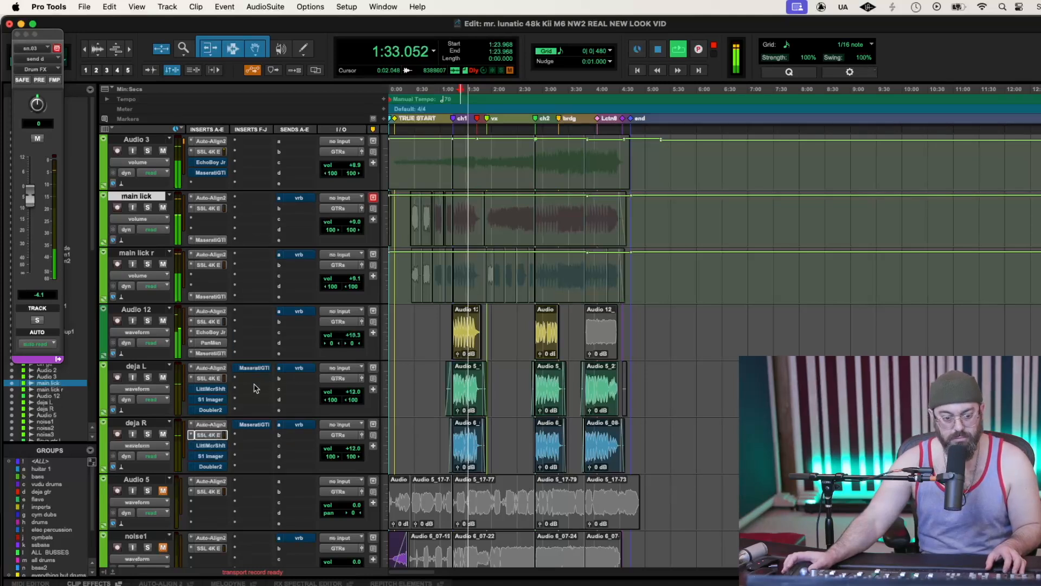
Raise the SSL 4K E faders to -10.0 dB on deja L and -9.6 dB on deja R while replaying the first chorus
click(211, 379)
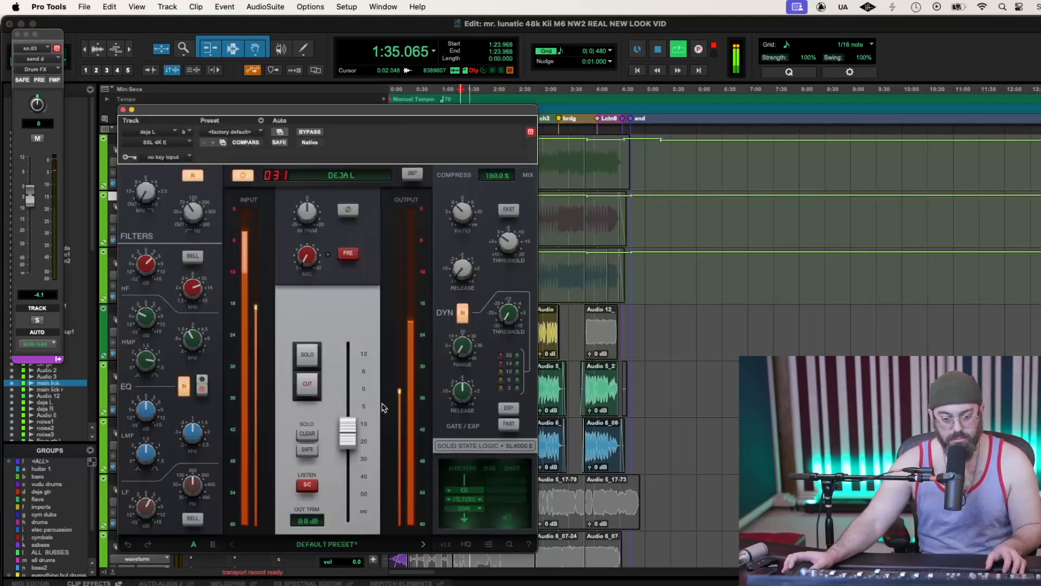
drag(351, 424, 351, 416)
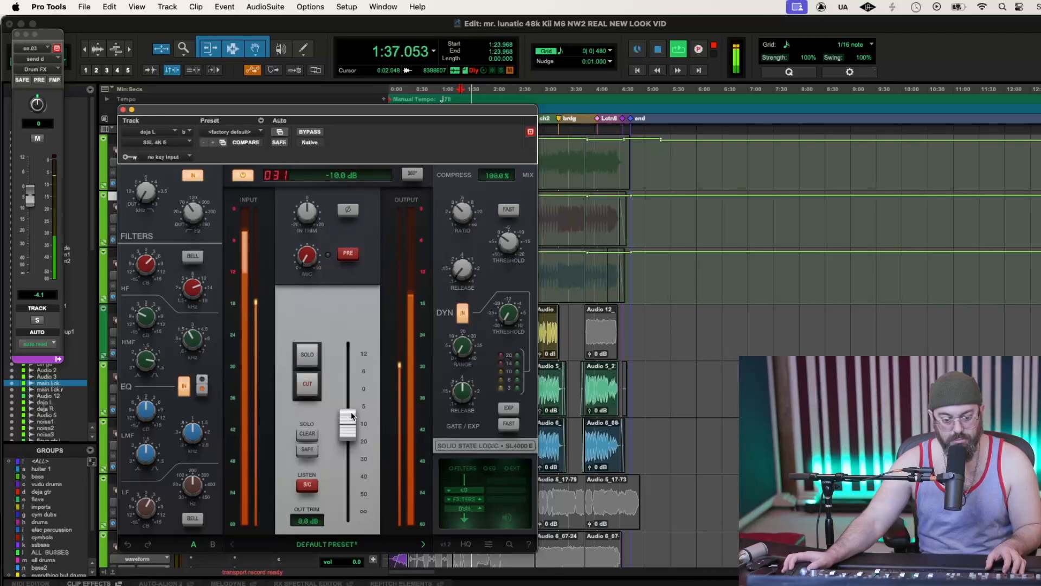
click(124, 110)
click(211, 434)
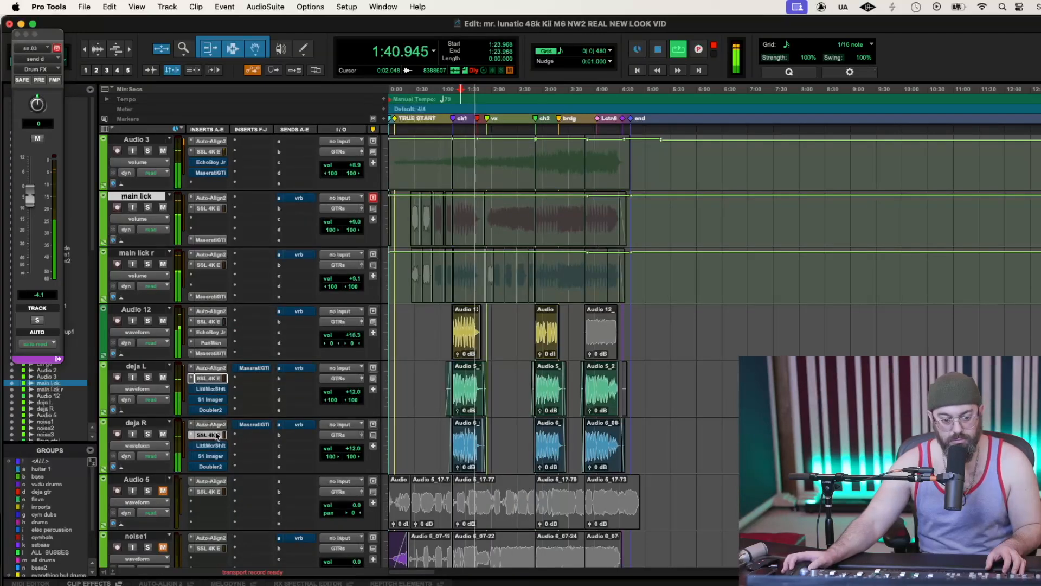
drag(347, 434, 348, 419)
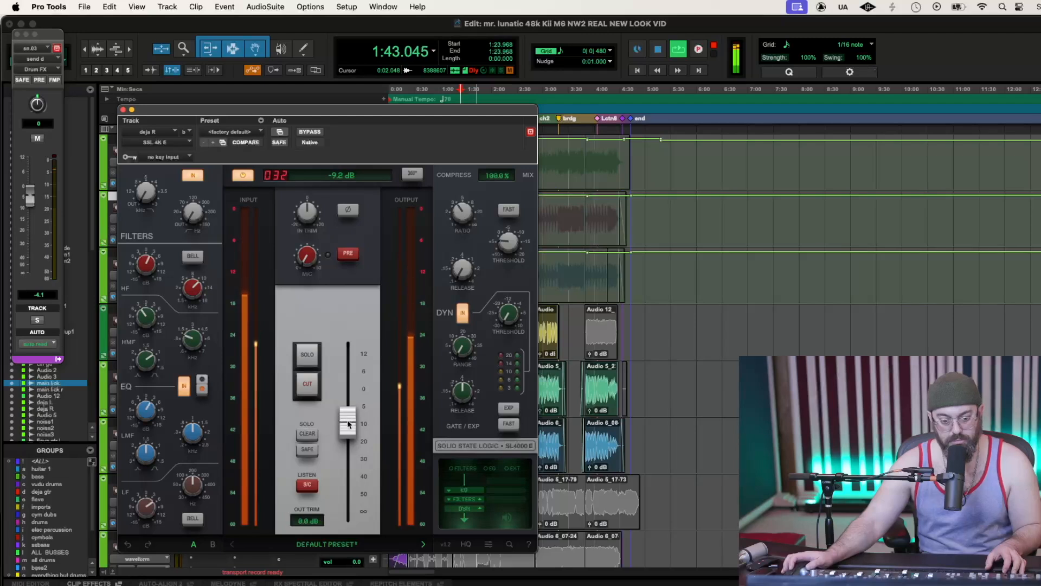
key(space)
key(space)
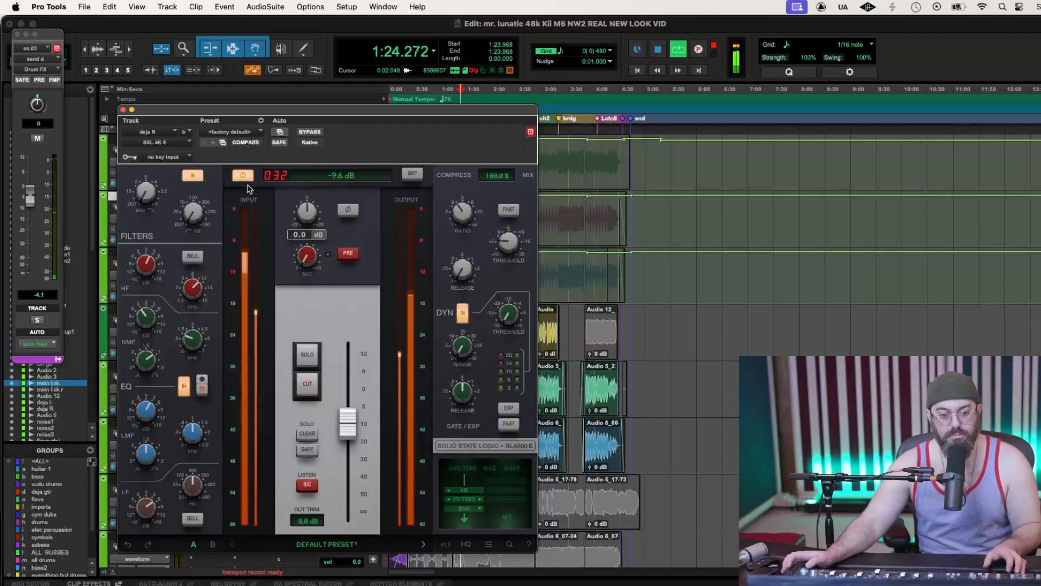
click(122, 109)
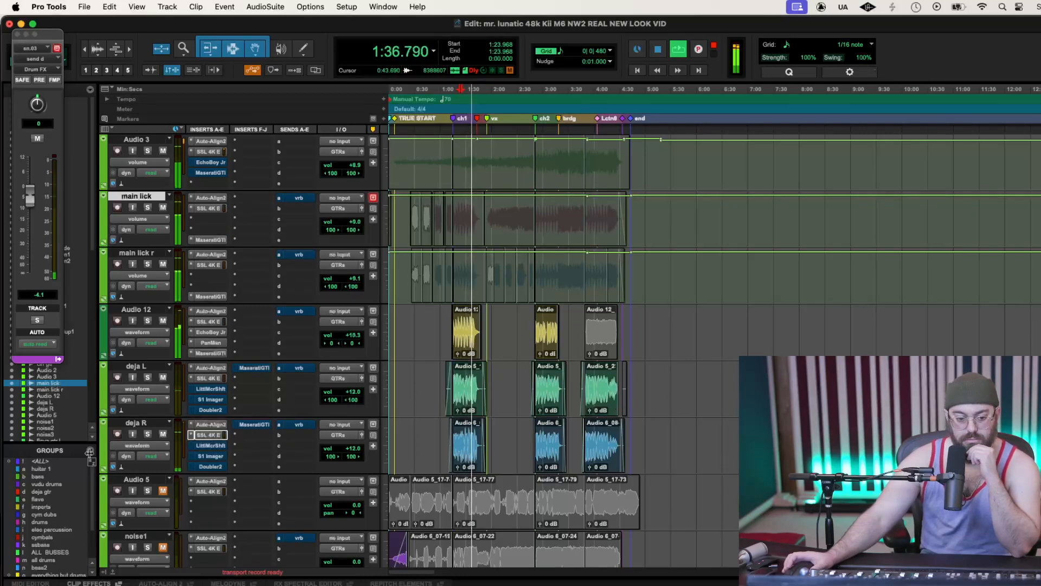
Solo deja R and deja L and replay the first chorus from about 1:24
click(148, 435)
click(148, 379)
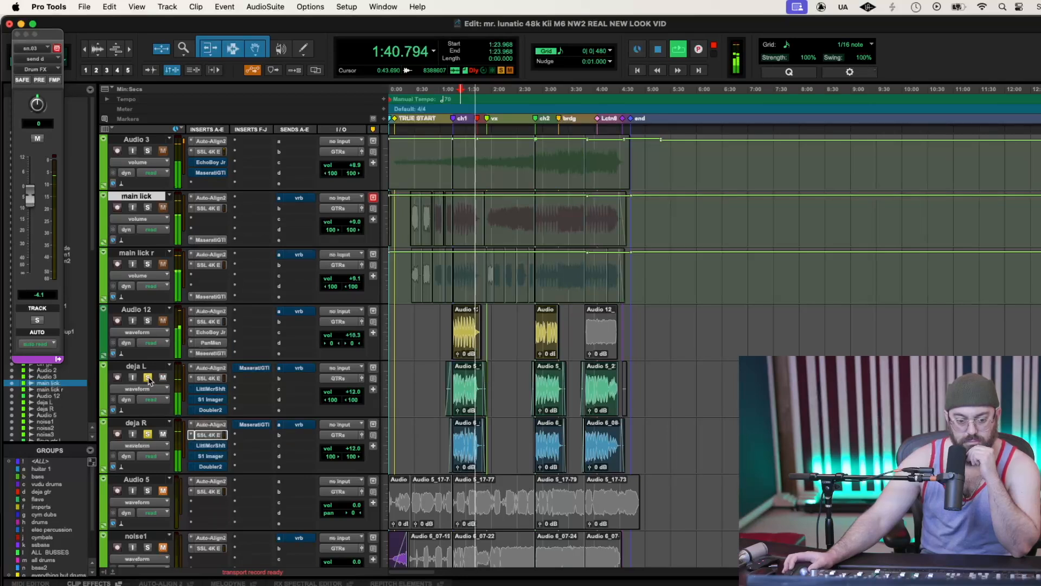
key(space)
key(space)
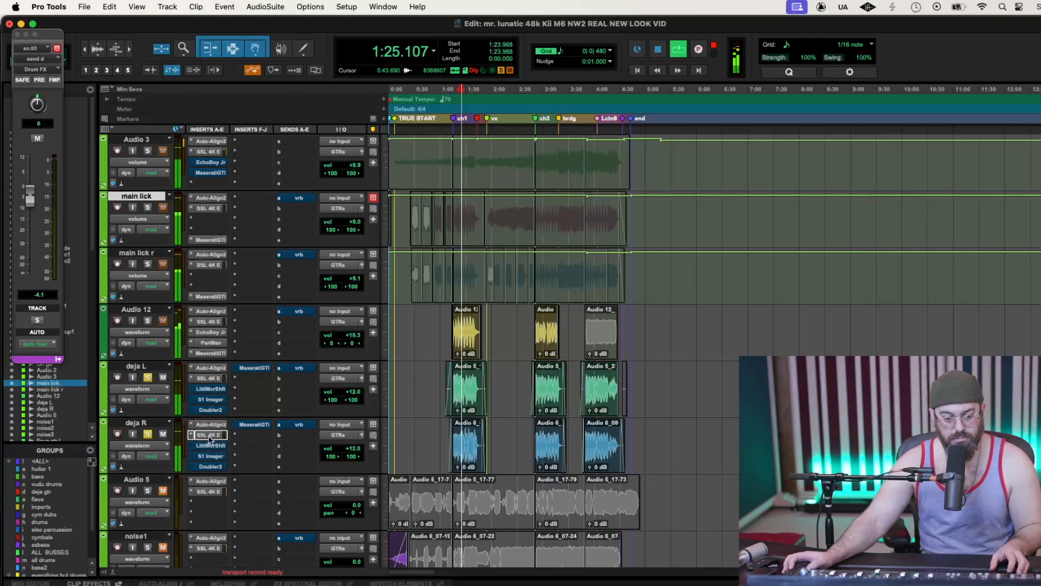
Lower the SSL 4K E faders to -11.3 dB on deja R and -11.4 dB on deja L, and restart playback
click(211, 436)
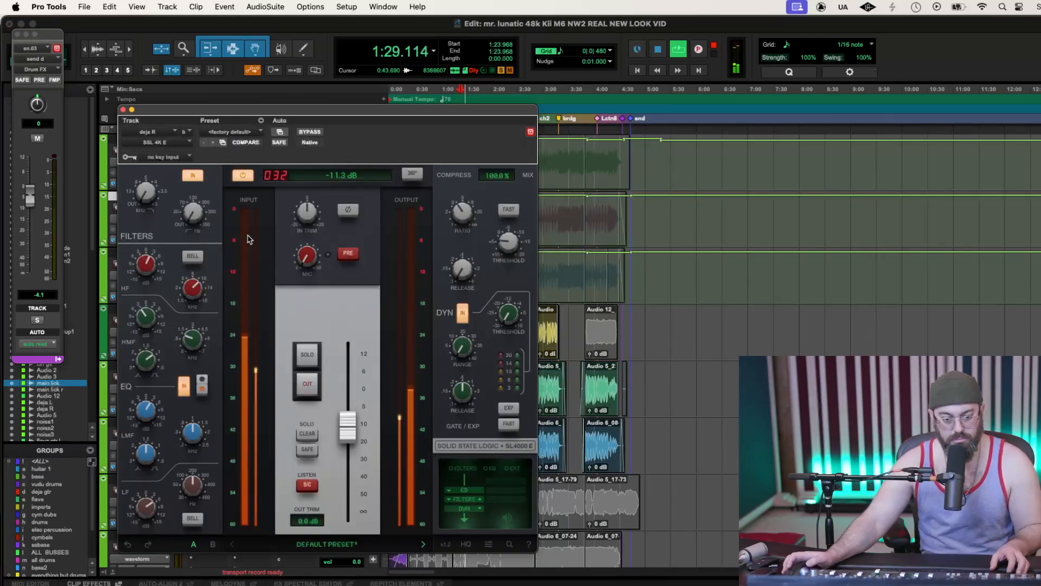
click(124, 109)
key(space)
click(211, 378)
drag(346, 425, 347, 432)
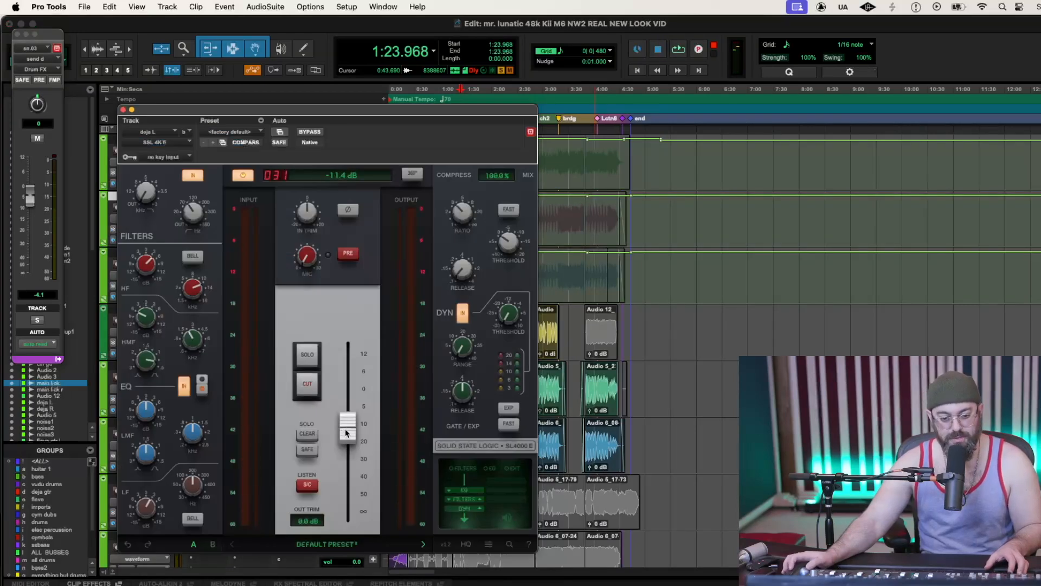
click(124, 110)
key(space)
Unsolo deja L and deja R, and set deja R's SSL 4K E fader to -13.0 dB
click(146, 377)
click(145, 434)
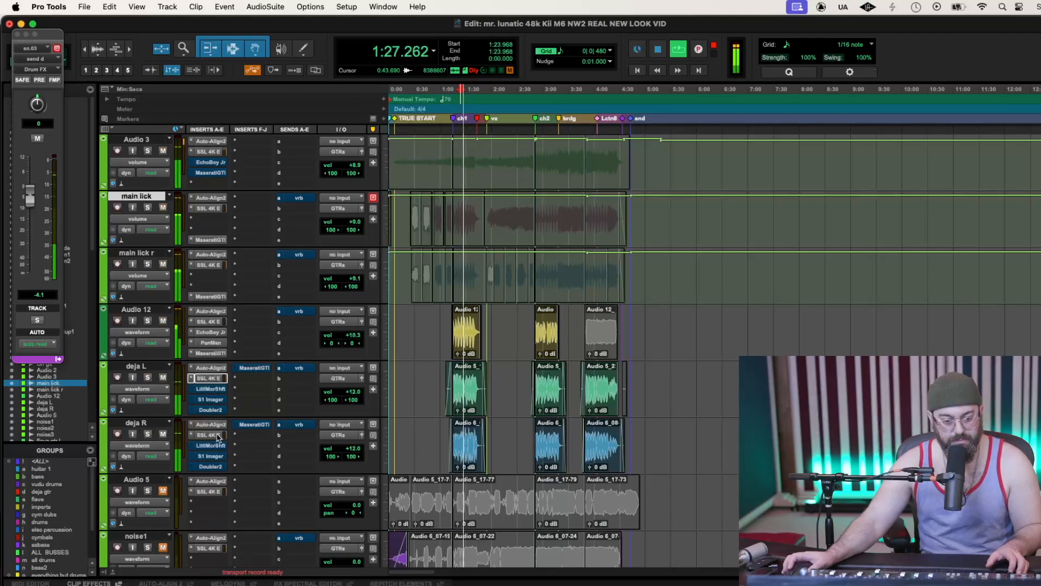
click(209, 434)
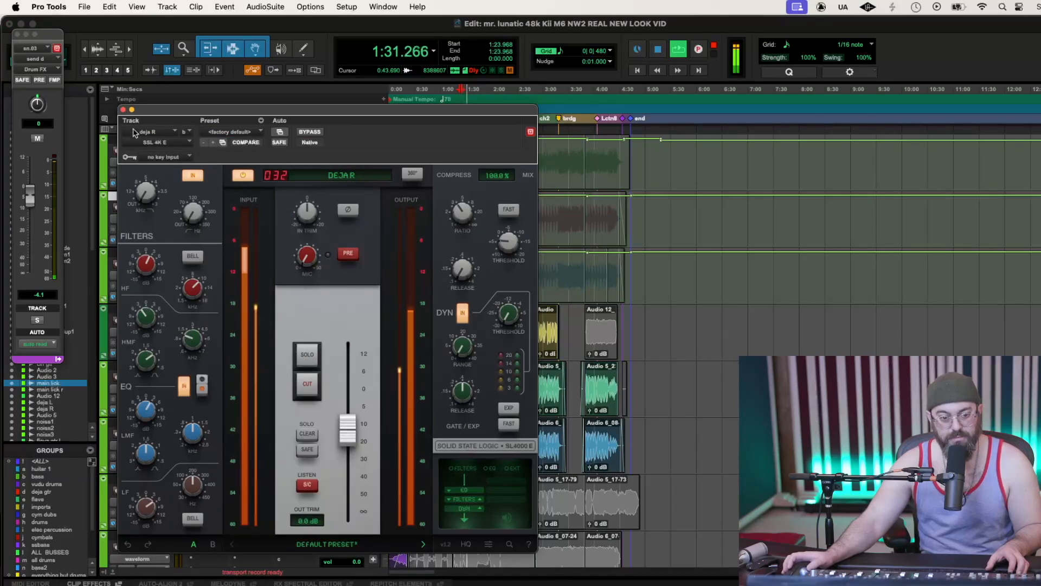
click(123, 111)
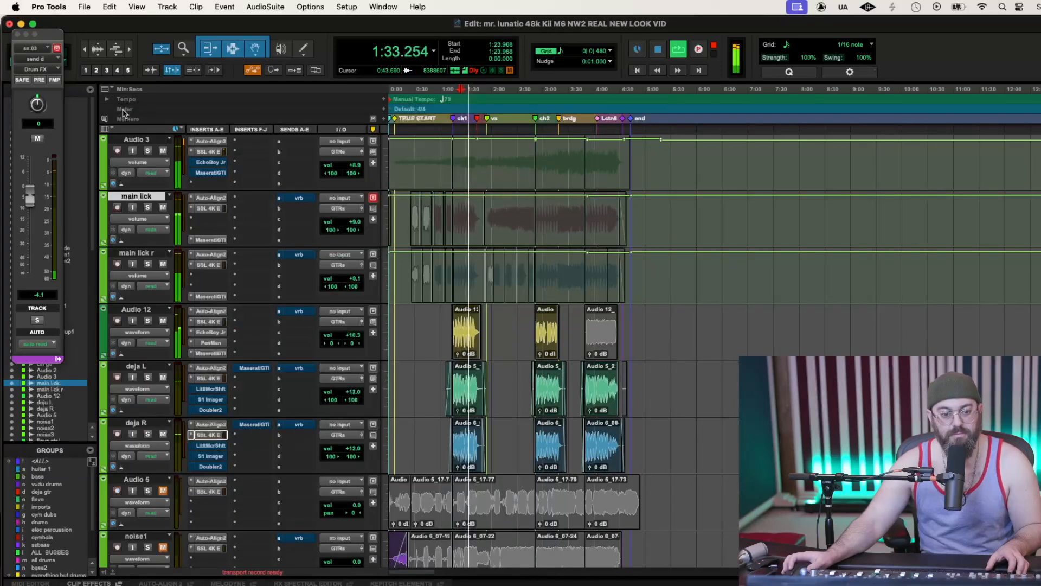
click(208, 434)
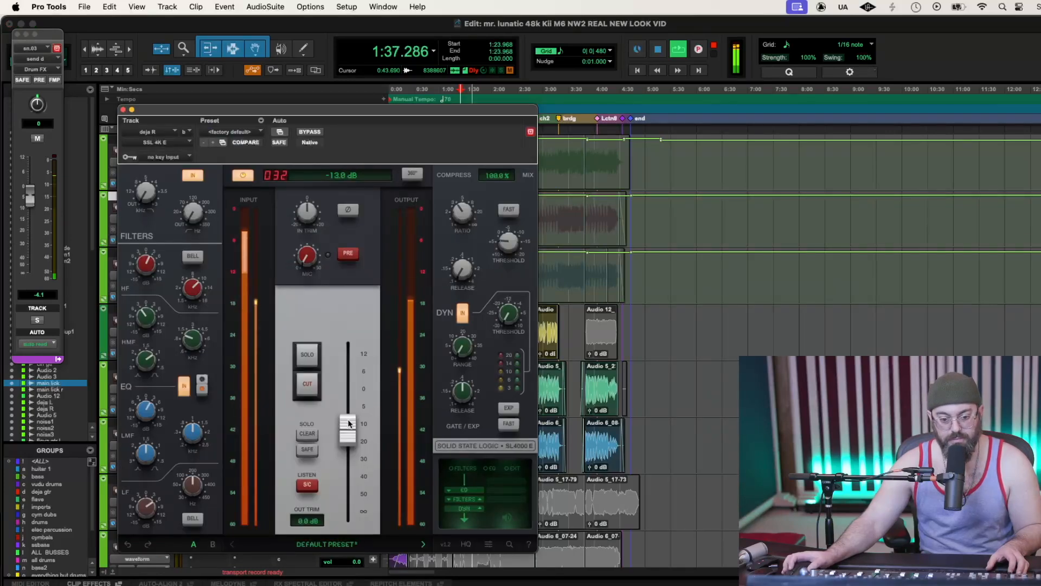
click(123, 110)
Set deja L's SSL 4K E fader to -14.7 dB during chorus playback
click(205, 378)
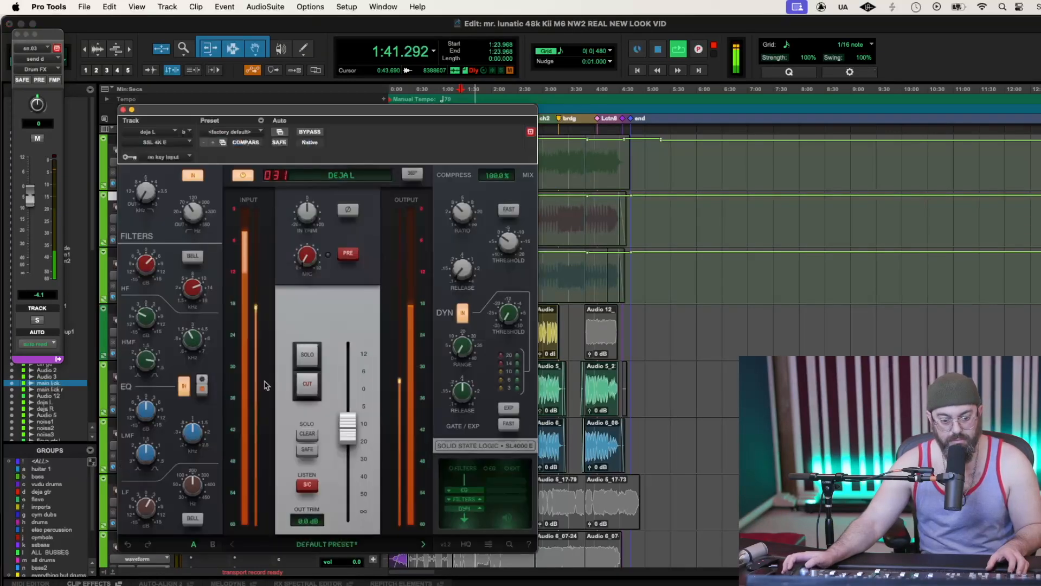
drag(345, 430, 346, 437)
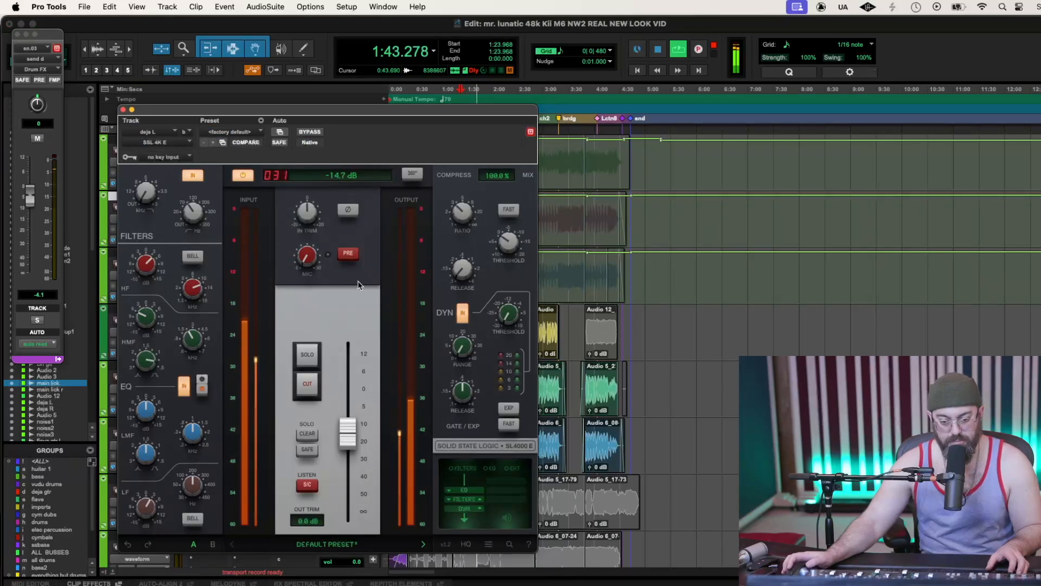
click(123, 110)
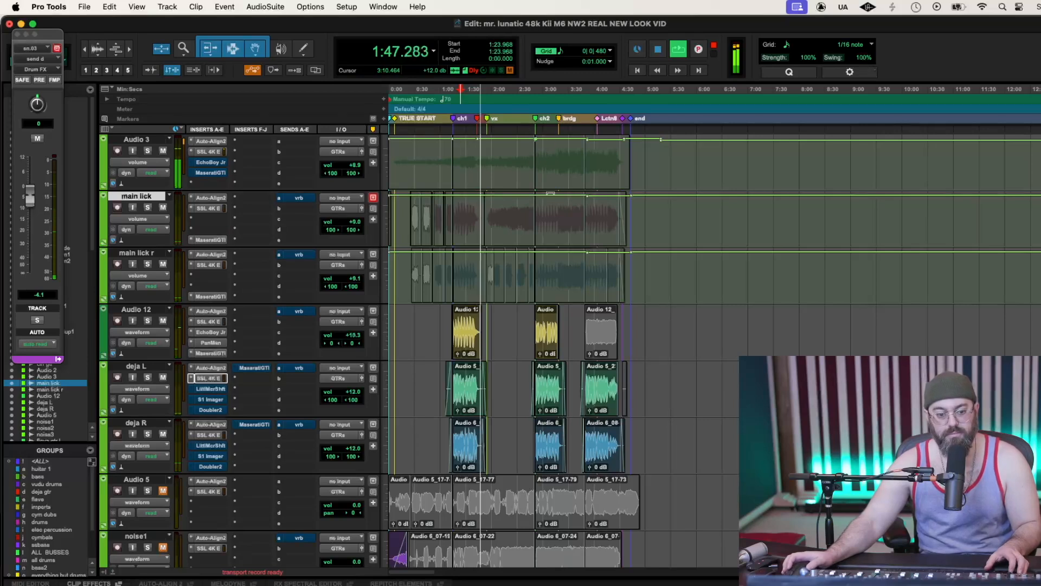
In cln gtr's SSL 4K E, set the fader to -2.0 dB and Out Trim to -3.4 dB, and replay the first chorus
scroll(534, 320, up, 10)
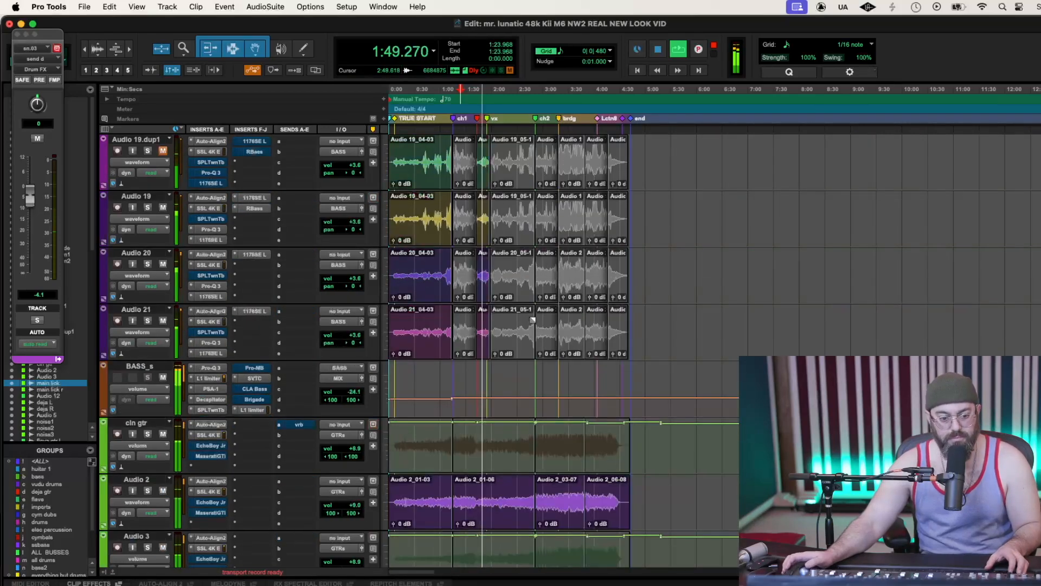
click(205, 434)
drag(352, 387, 353, 396)
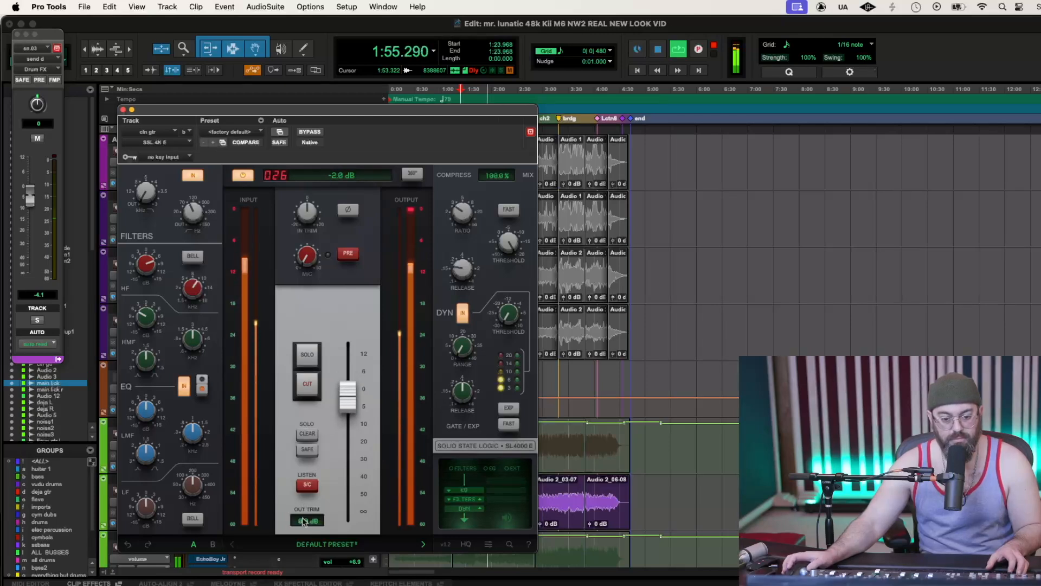
key(space)
key(space)
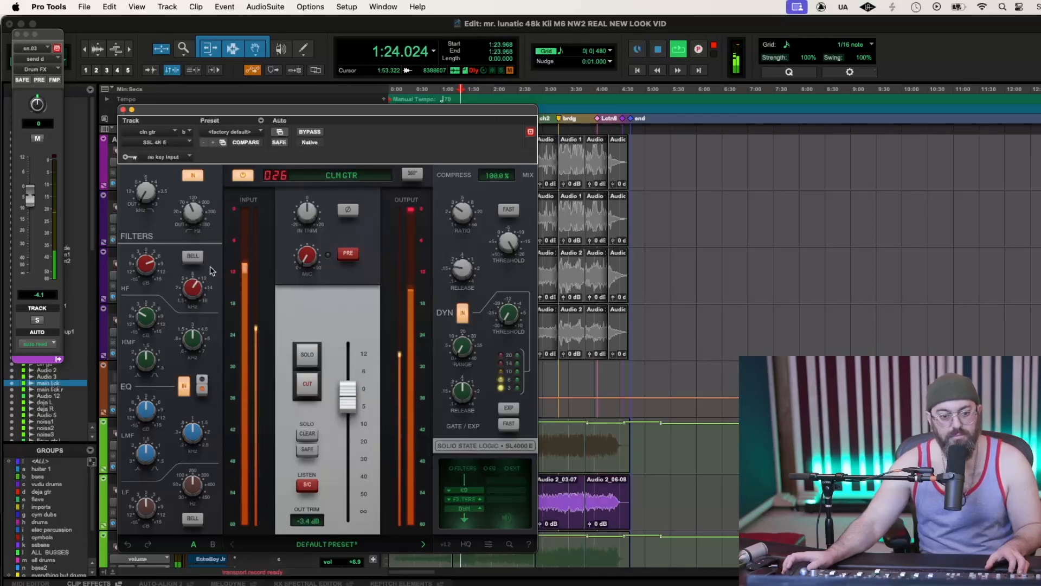
In Audio 2's SSL 4K E, set the fader to -2.1 dB and Out Trim to -2.5 dB, and replay the first chorus
click(123, 110)
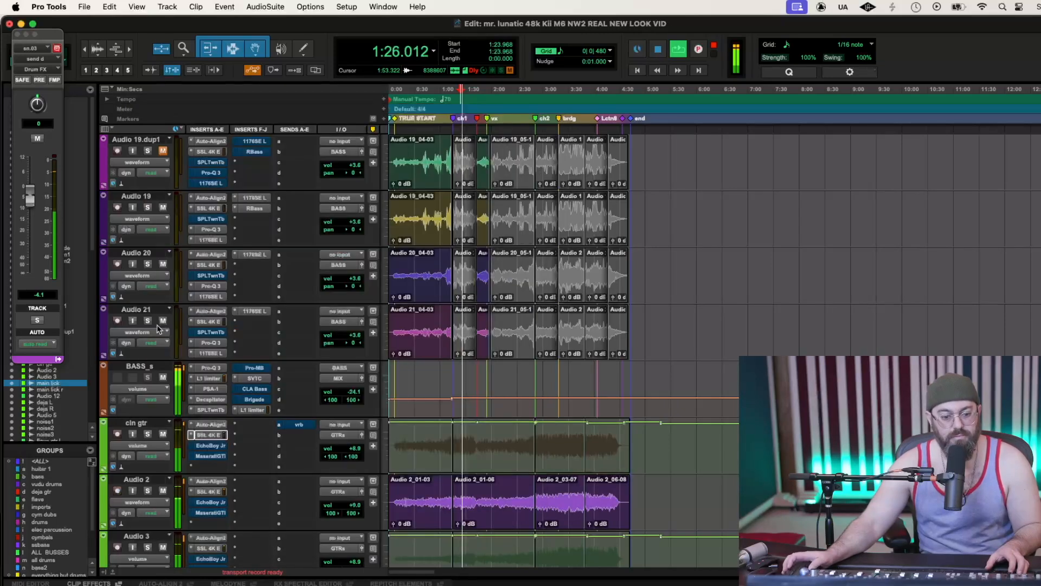
click(212, 493)
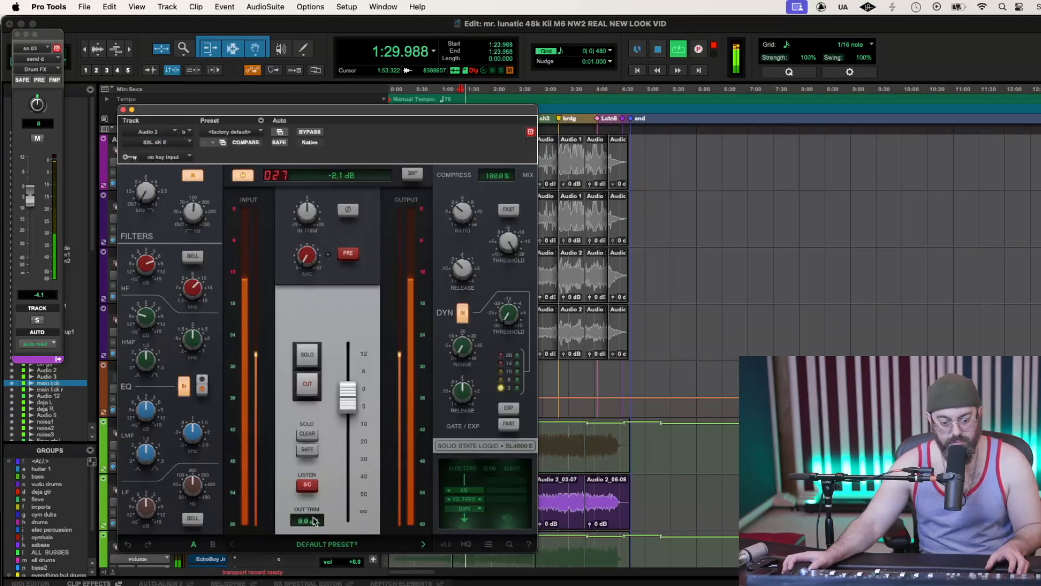
key(space)
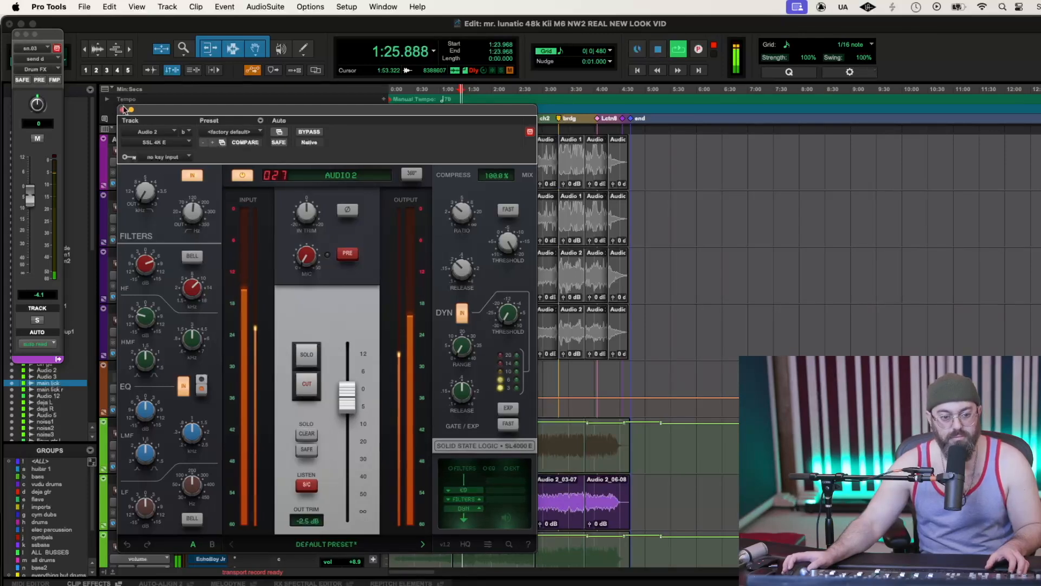
click(123, 109)
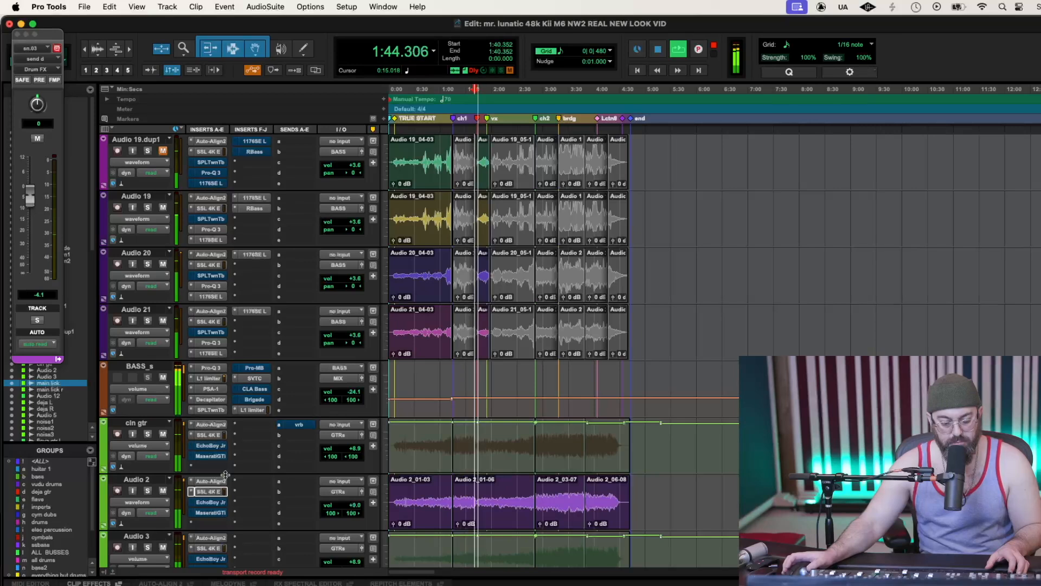
In Audio 3's SSL 4K E, set the fader to -2.6 dB and Out Trim to -3.6 dB during playback
scroll(227, 472, down, 3)
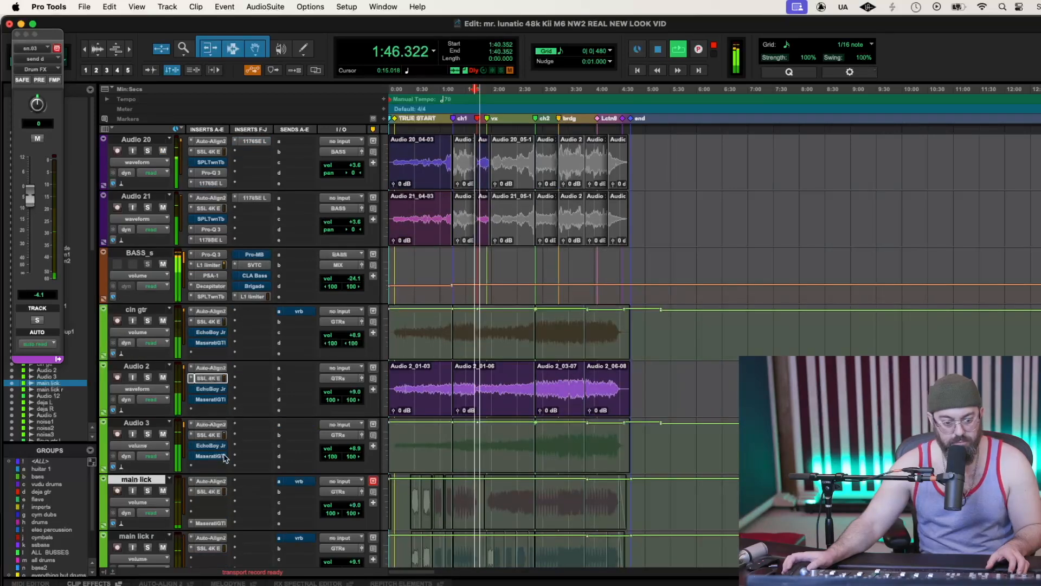
click(211, 435)
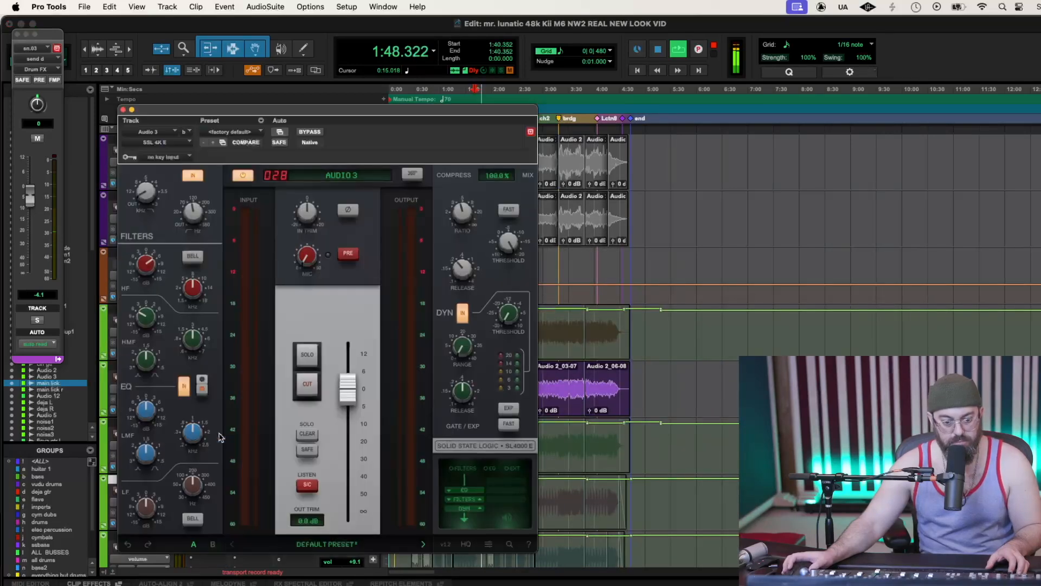
scroll(347, 410, down, 3)
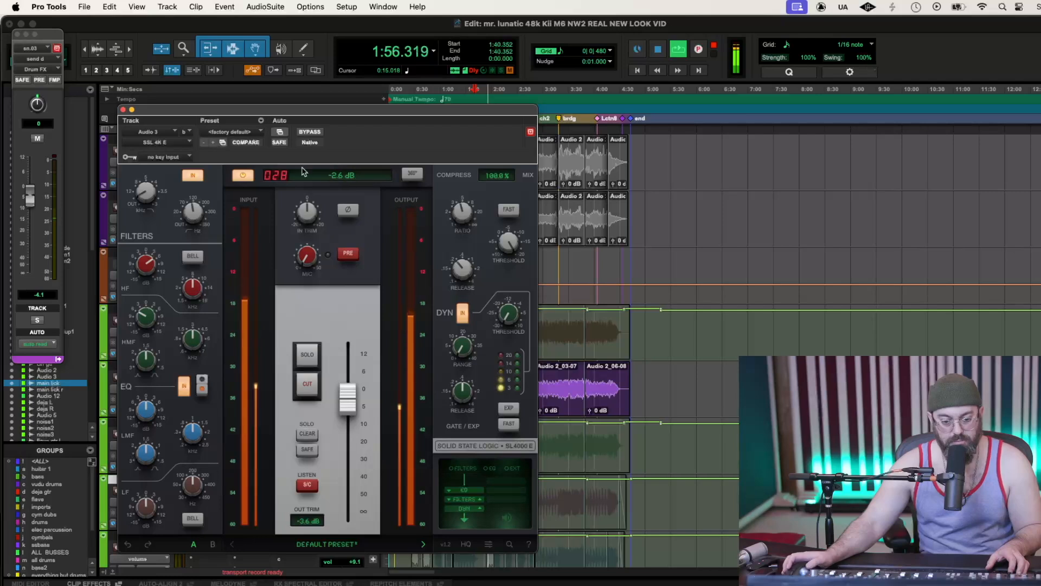
click(123, 110)
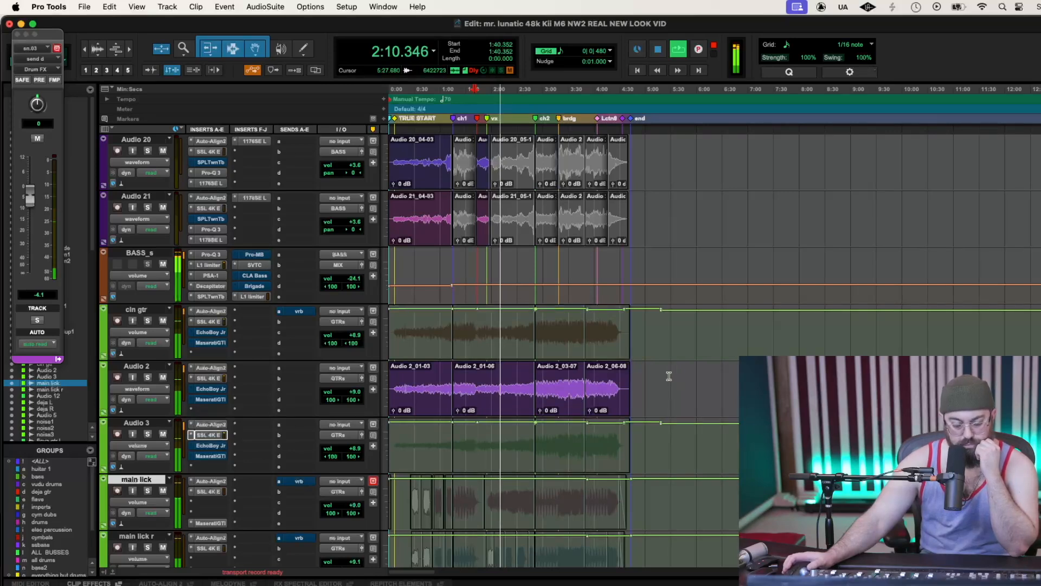
Raise the volume automation on Audio 3, cln gtr and Audio 2 to +12.0 dB, showing Audio 2's volume lane
drag(698, 420, 698, 418)
drag(686, 309, 686, 294)
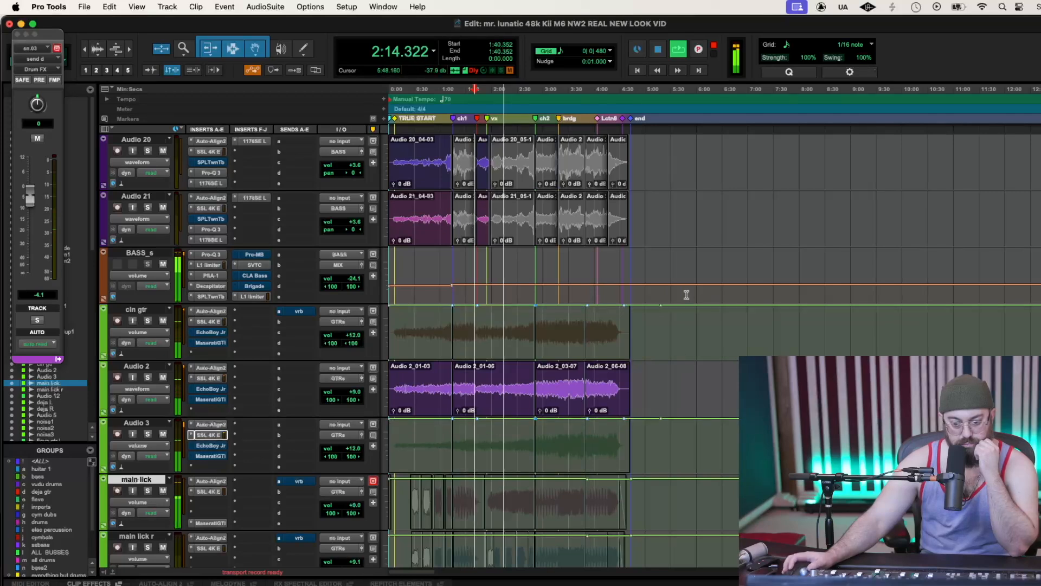
click(153, 389)
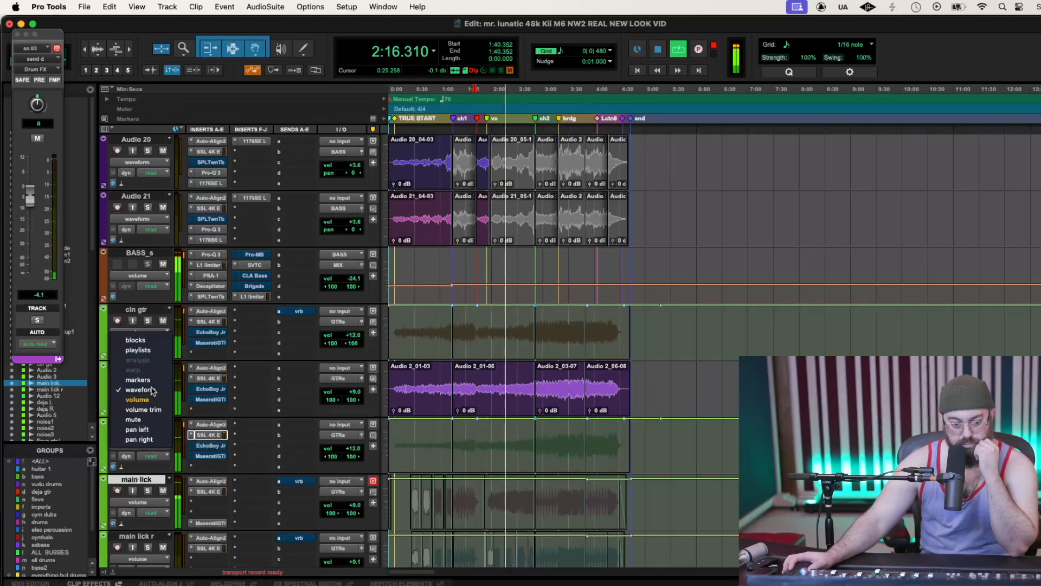
click(138, 400)
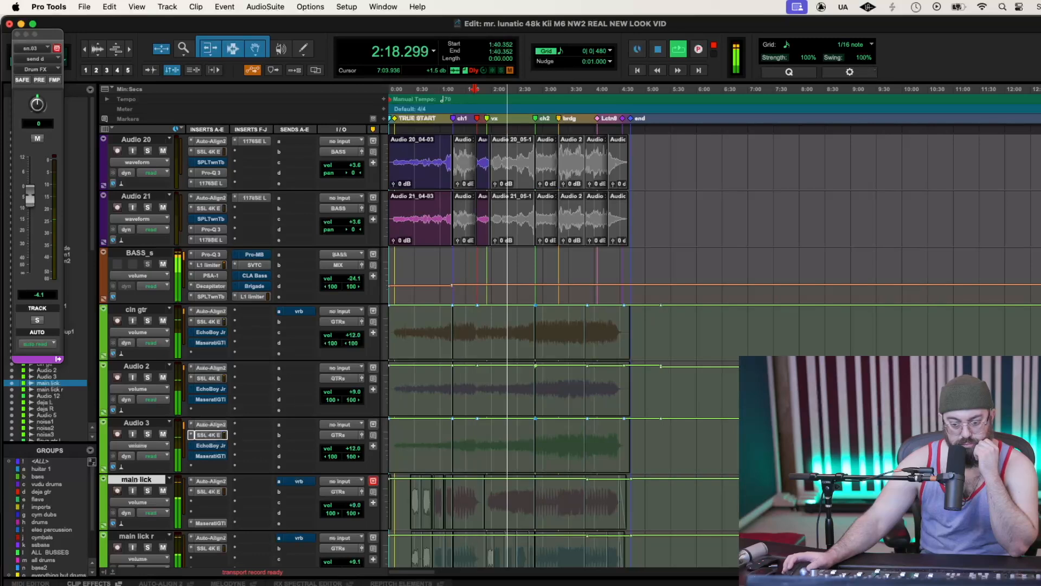
drag(752, 374, 745, 363)
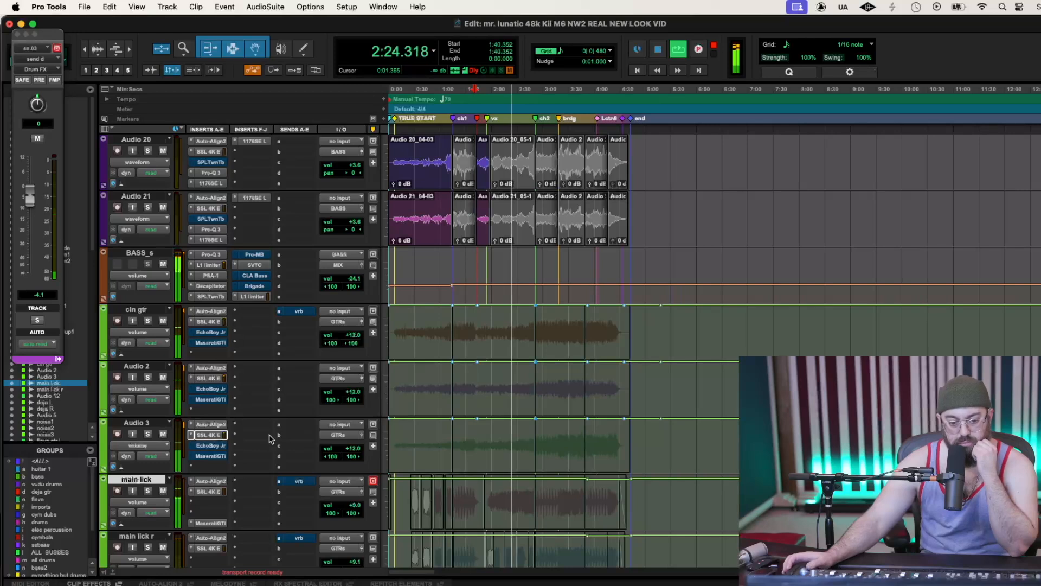
Show the volume trim lanes on Audio 3, Audio 2 and cln gtr, and raise each trim line slightly
scroll(270, 439, down, 2)
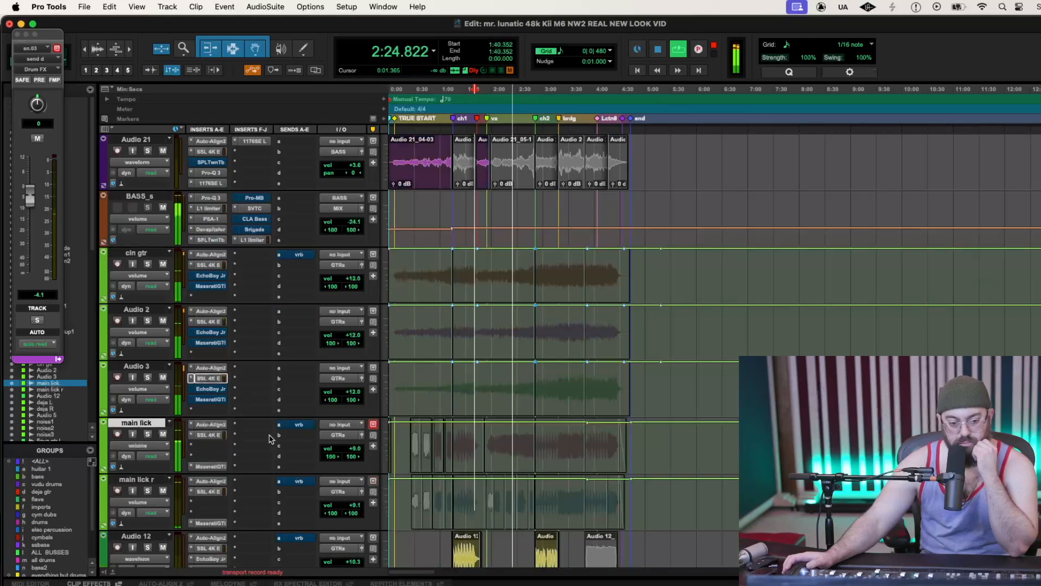
click(157, 390)
click(153, 403)
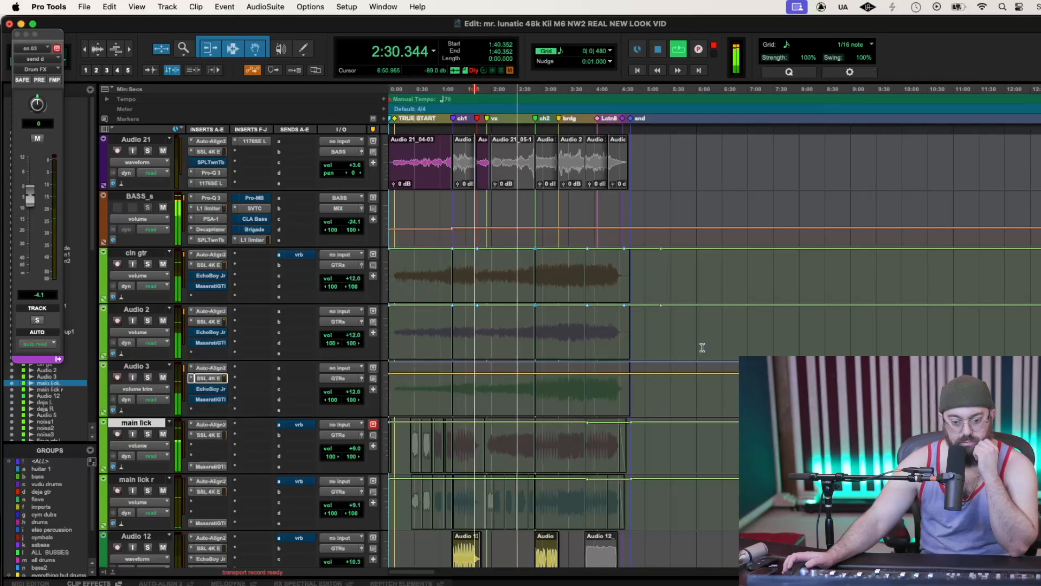
click(158, 332)
click(157, 346)
drag(704, 318, 708, 312)
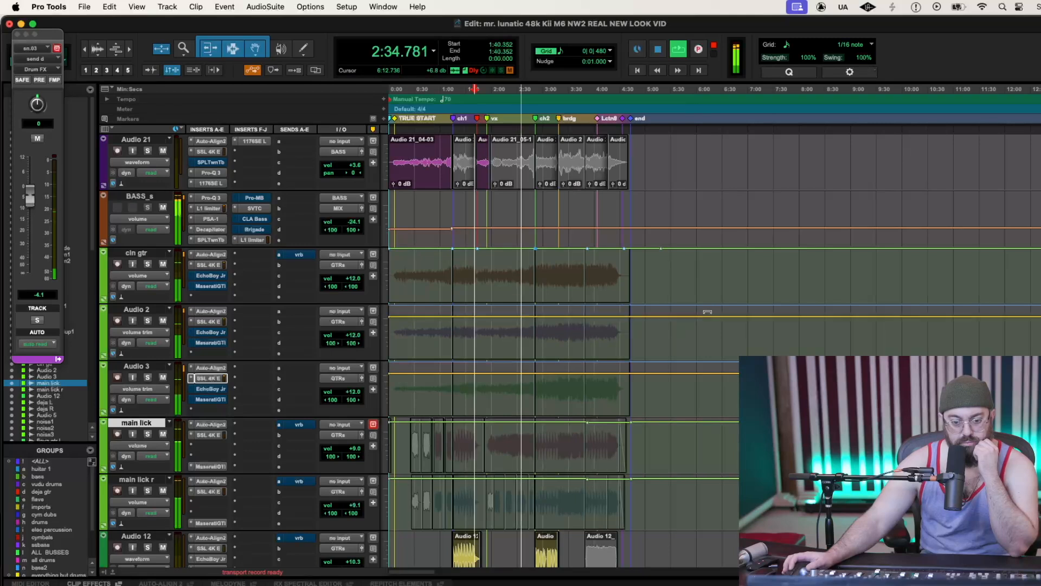
click(158, 276)
click(158, 288)
drag(693, 261, 692, 258)
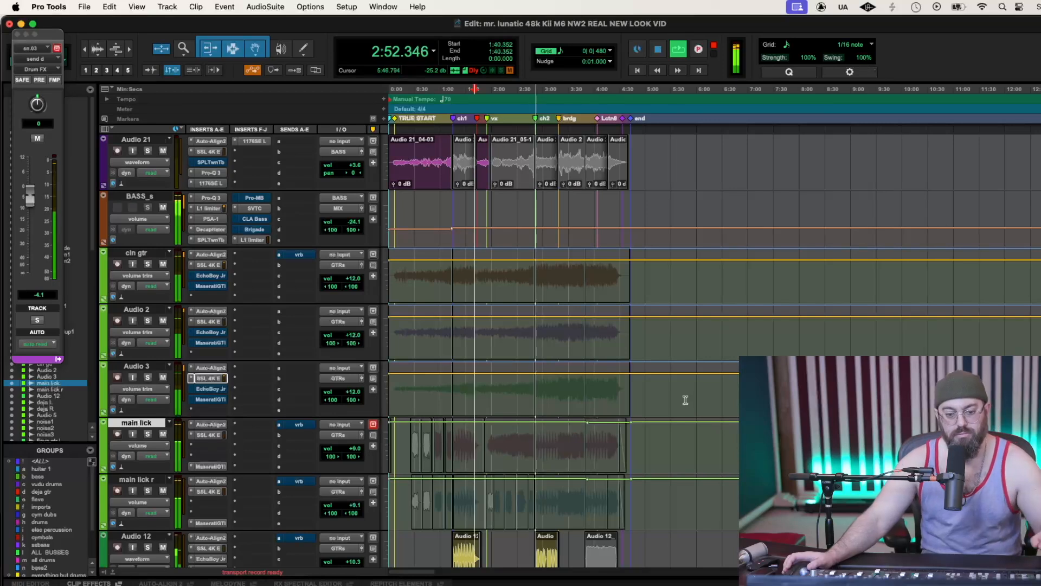
Raise the volume trim further to about +3.2 dB on Audio 3, about +3.4 dB on Audio 2, and slightly on cln gtr
drag(692, 373, 692, 364)
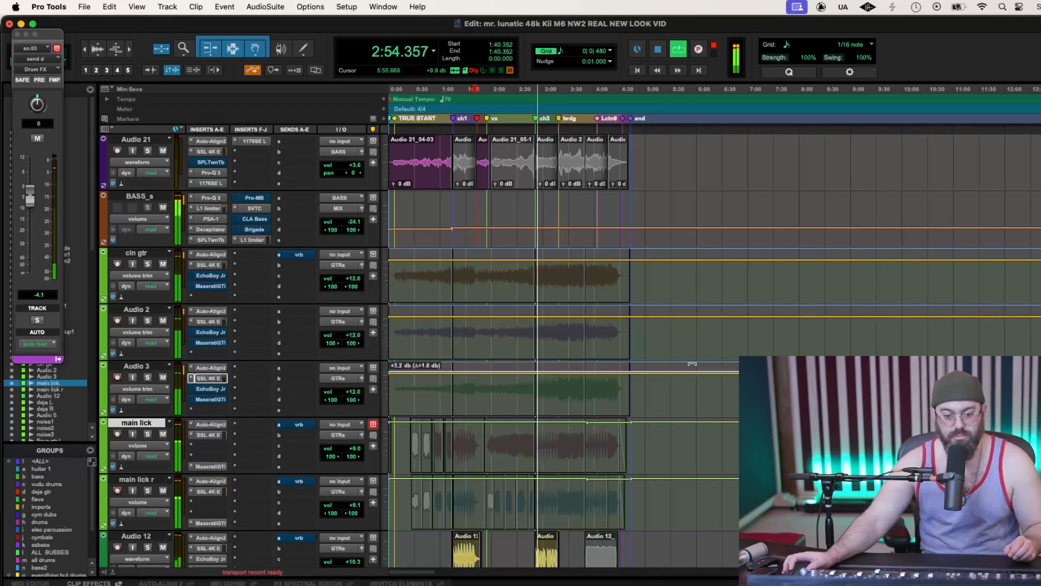
drag(692, 311, 692, 309)
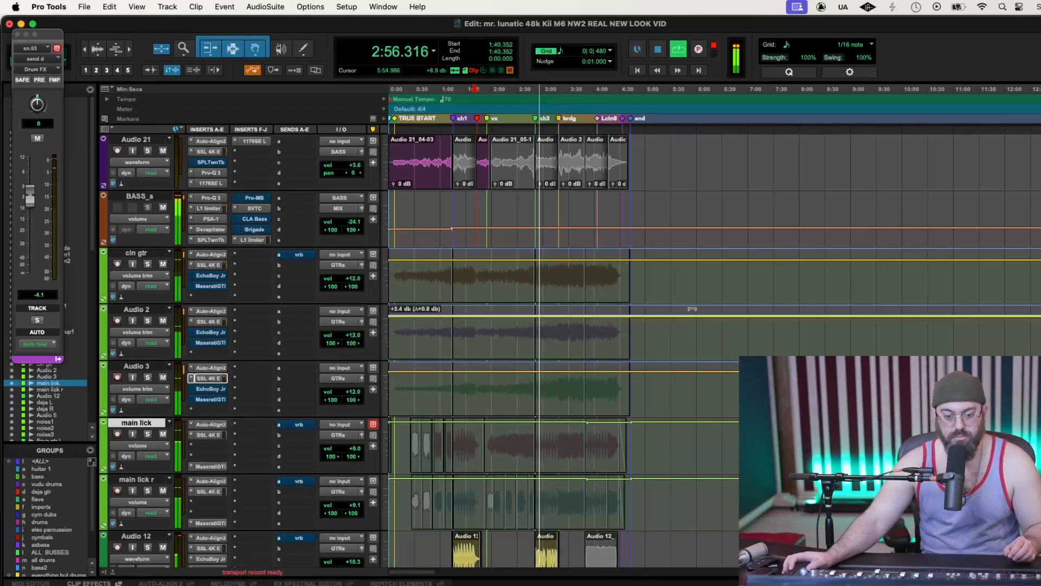
drag(690, 256, 678, 251)
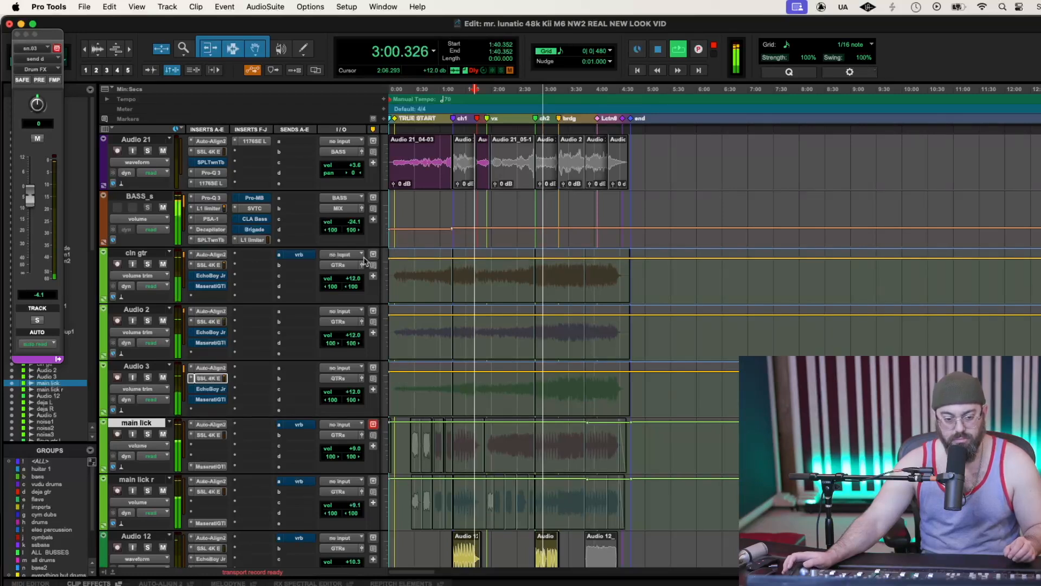
Check the remaining guitar tracks and the GTRs bus levels as playback runs through the second chorus and bridge
scroll(256, 337, down, 5)
scroll(258, 340, down, 2)
scroll(217, 339, down, 2)
scroll(227, 358, down, 3)
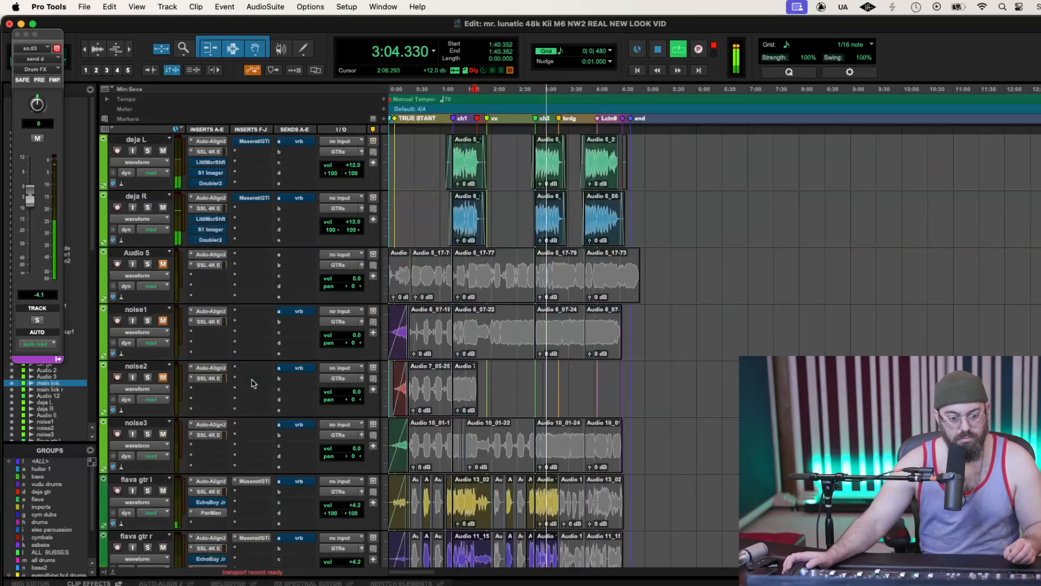
scroll(253, 383, down, 2)
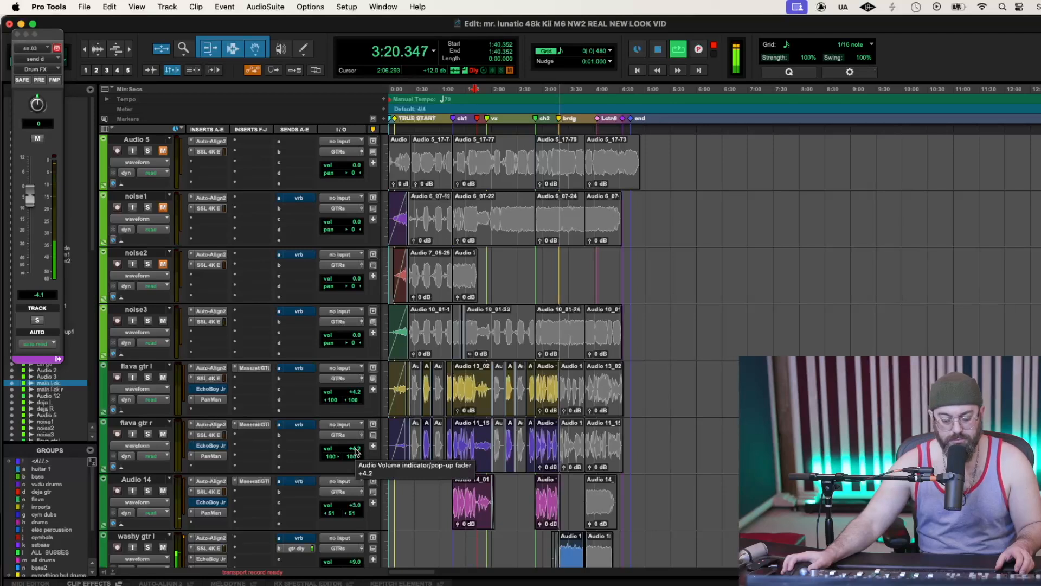
scroll(652, 442, down, 10)
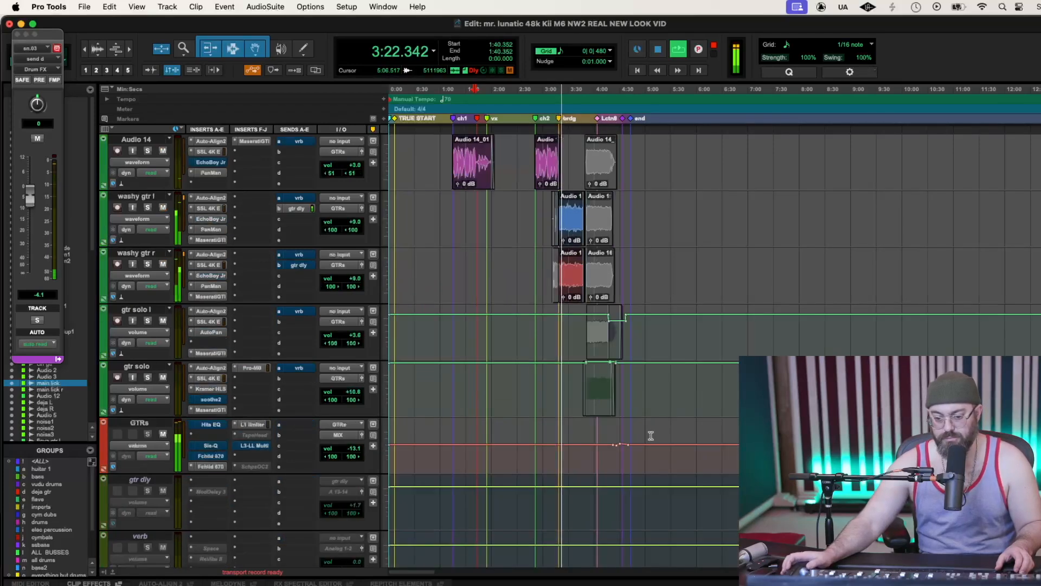
scroll(651, 436, down, 4)
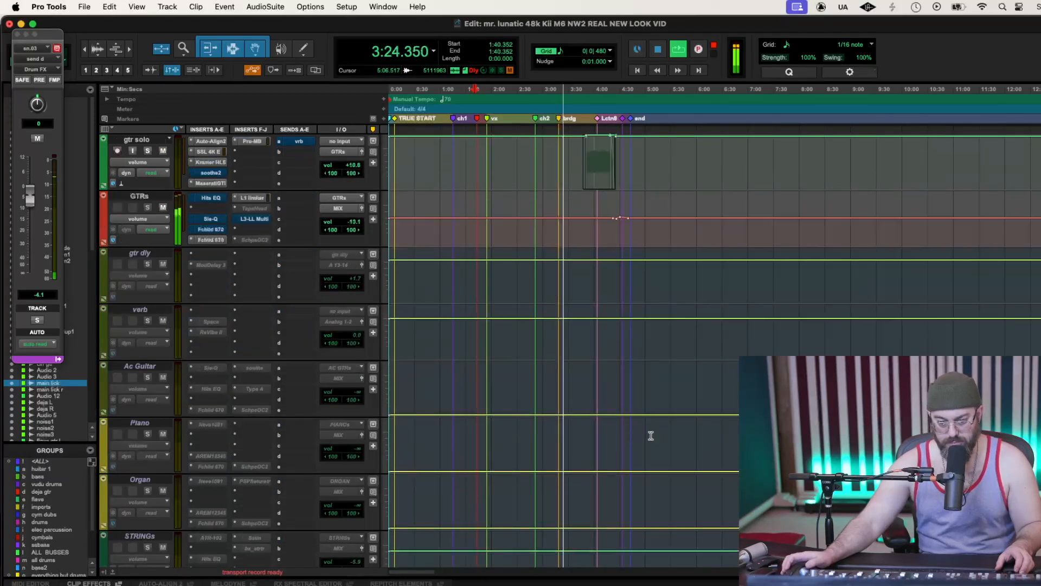
scroll(651, 436, up, 4)
scroll(651, 436, up, 3)
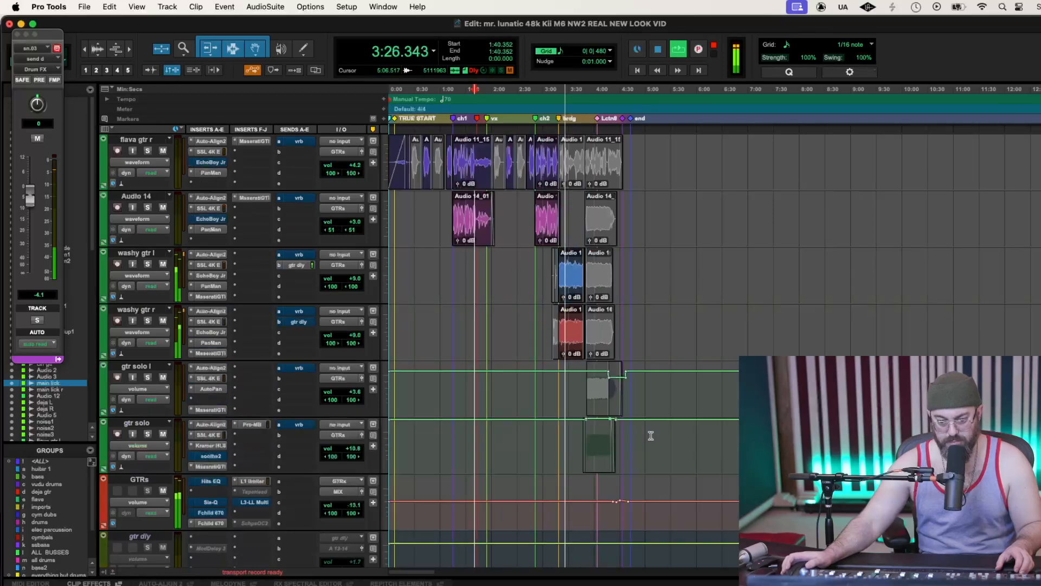
scroll(651, 435, down, 9)
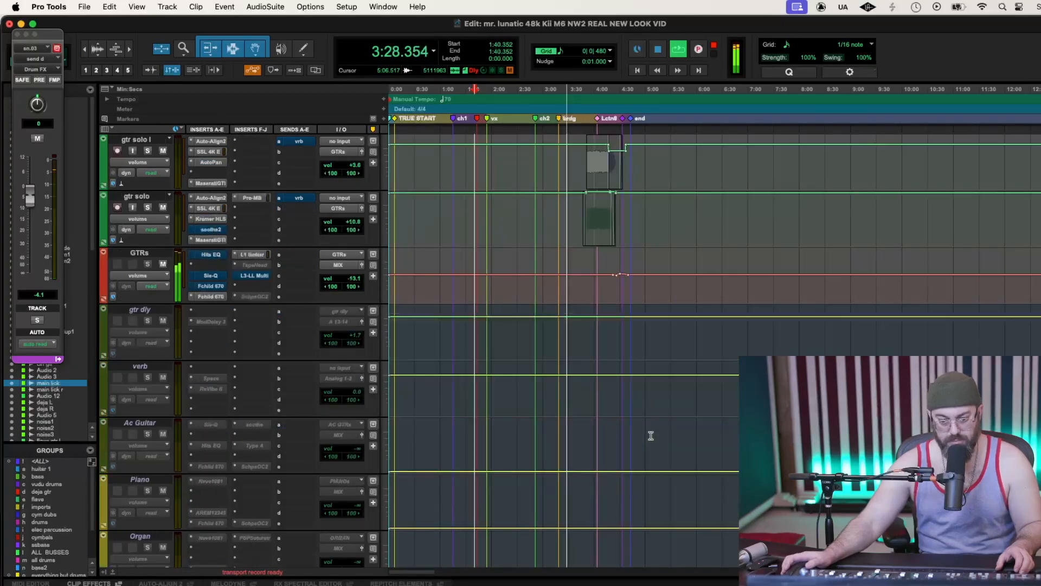
On Non Lin.dup1, raise the volume automation from 3:43.744 to 3:49.034 at the end of the bridge vocals, and play it back
scroll(651, 436, down, 3)
scroll(651, 436, down, 3)
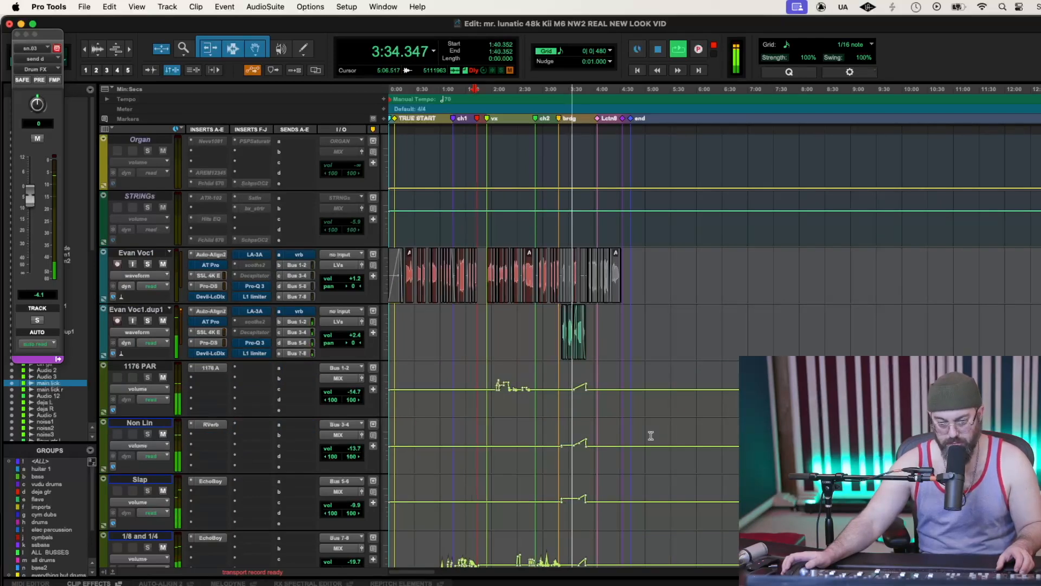
scroll(651, 436, down, 2)
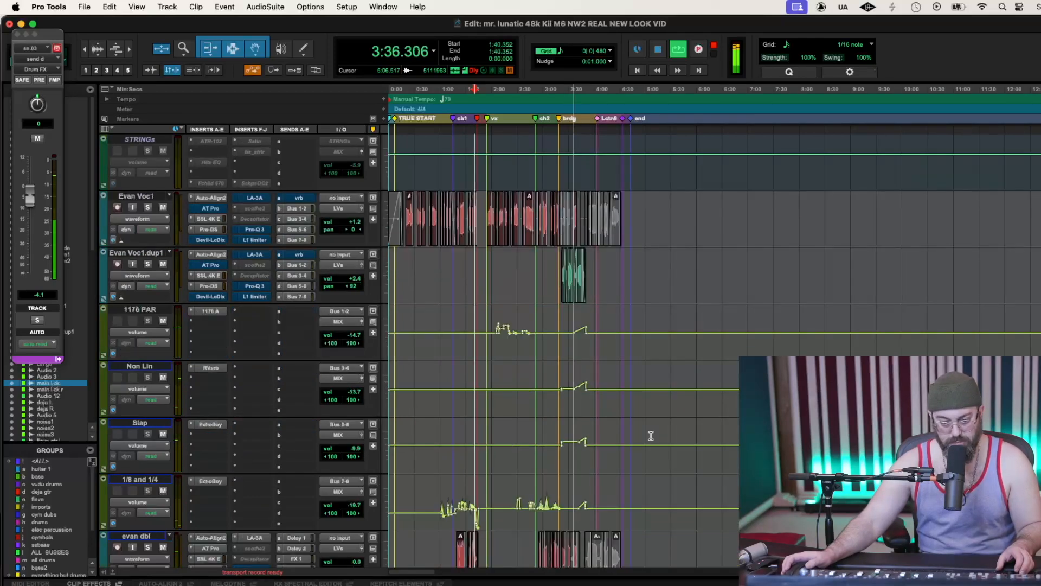
scroll(651, 436, down, 5)
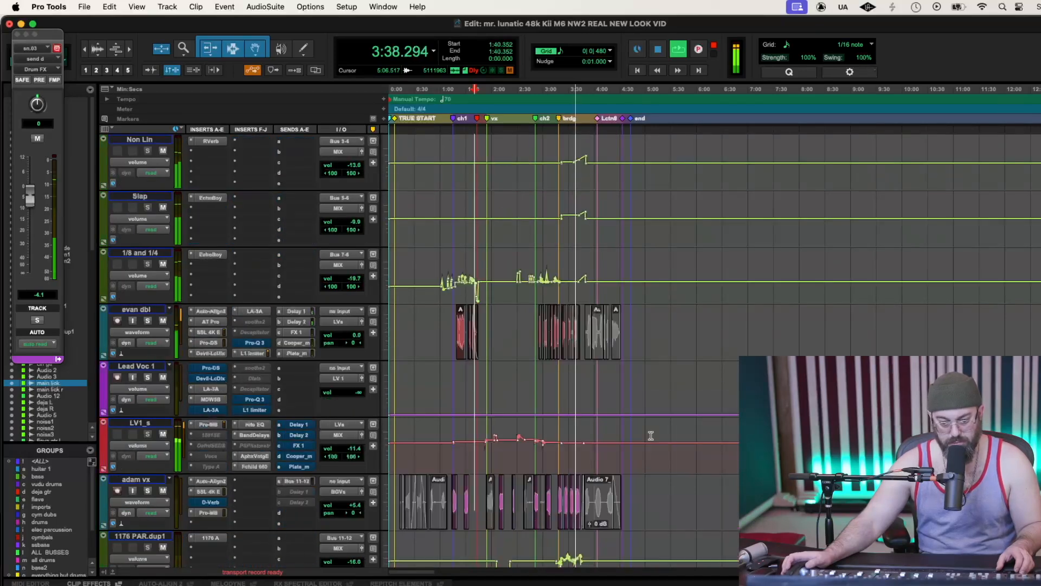
scroll(648, 435, down, 1)
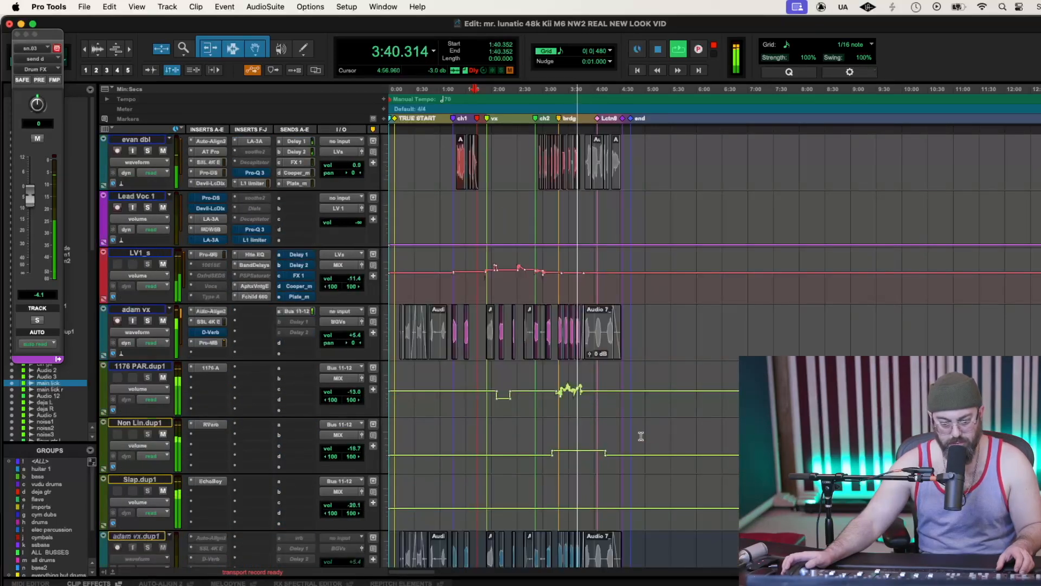
mouse_move(579, 456)
mouse_down()
mouse_move(590, 457)
mouse_move(580, 435)
mouse_move(587, 444)
mouse_up()
key(t)
key(t)
drag(718, 459, 728, 423)
key(space)
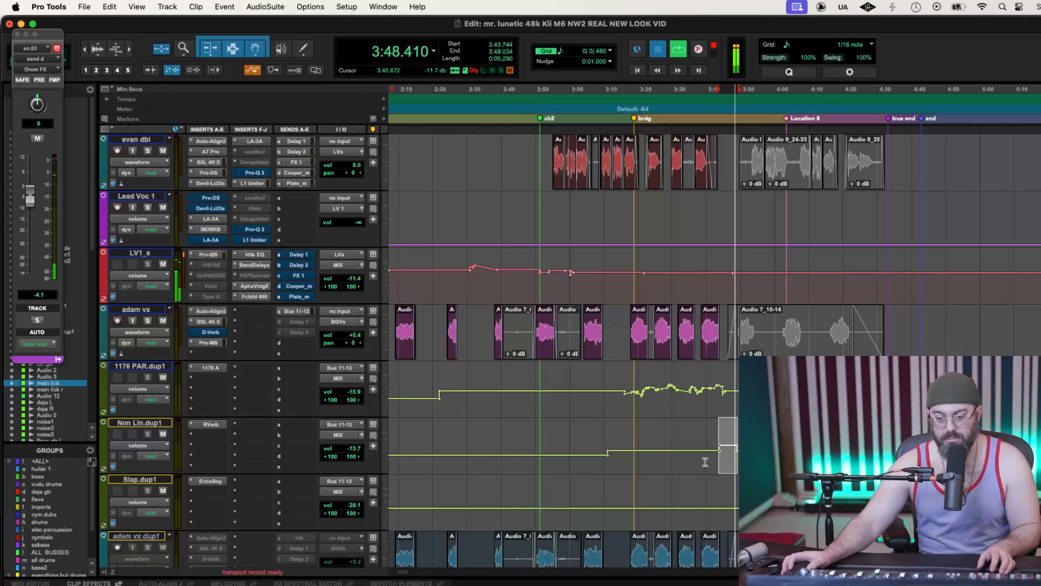
Raise Non Lin.dup1's volume automation from 3:41.525 to 3:47.328, smooth the breakpoint near 3:43.402, and replay the passage
click(705, 463)
key(space)
drag(711, 461, 732, 459)
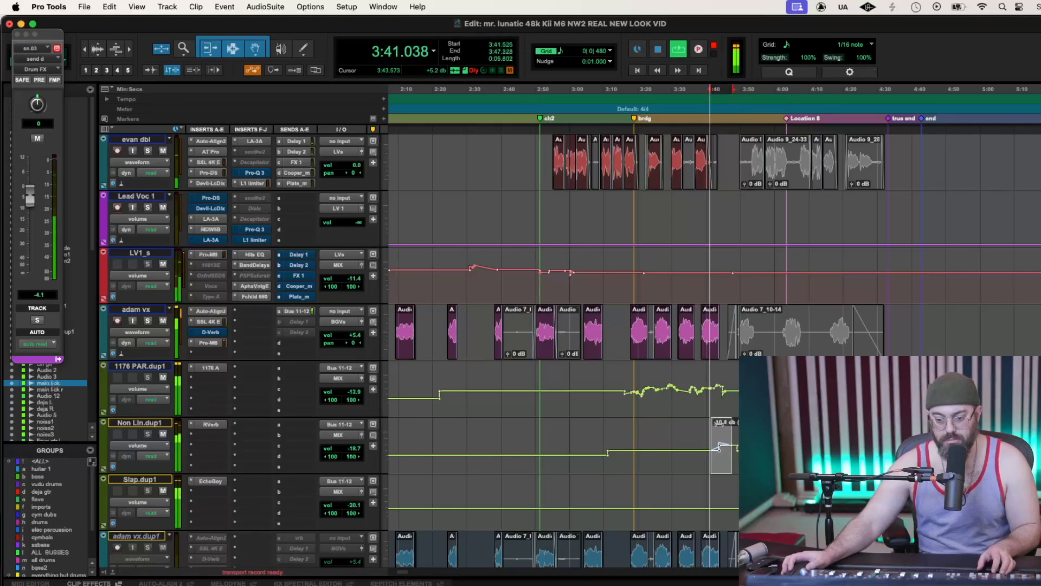
key(space)
click(718, 446)
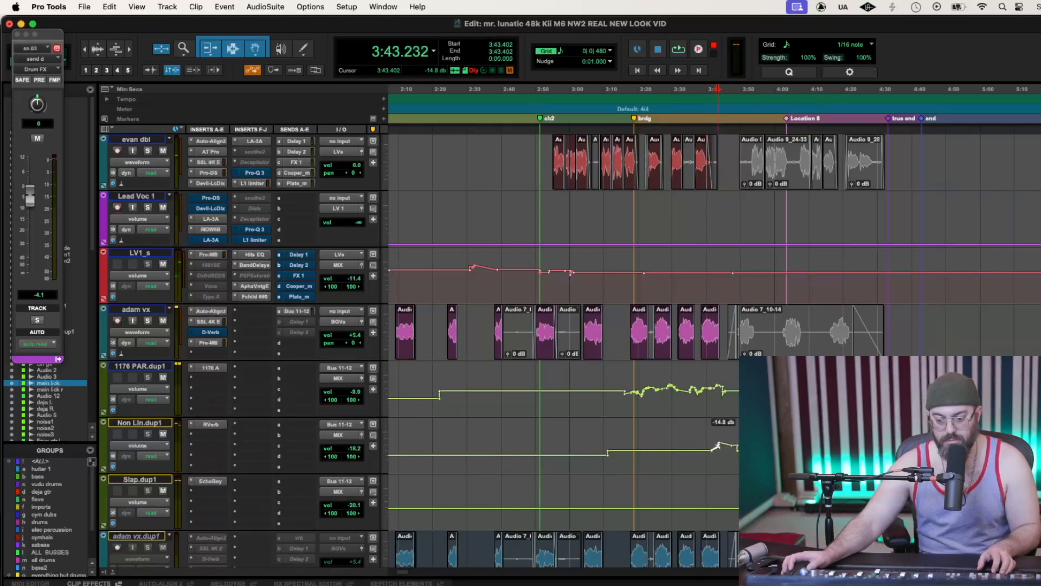
key(space)
Select 3:42.890 to 3:46.474 on 1176 PAR.dup1 and check the background vocal tracks as playback approaches Location 8
drag(716, 398, 729, 397)
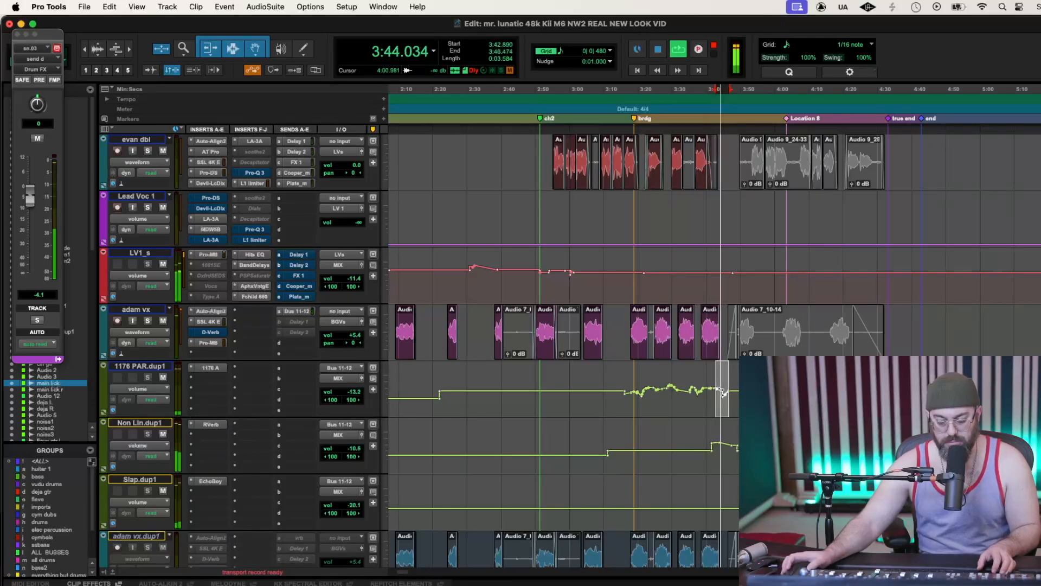
scroll(1002, 564, right, 2)
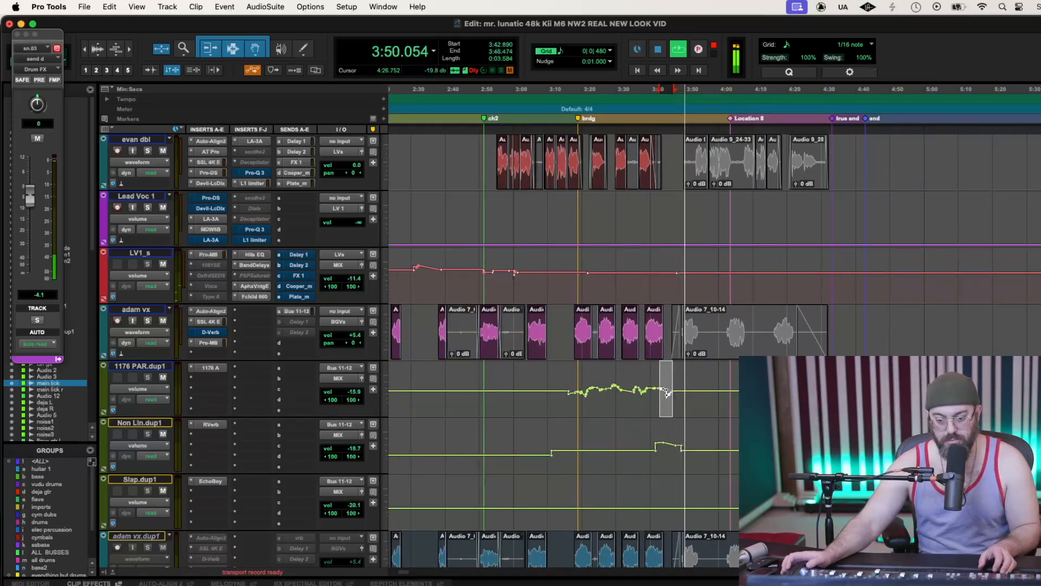
scroll(668, 392, down, 2)
scroll(667, 278, down, 2)
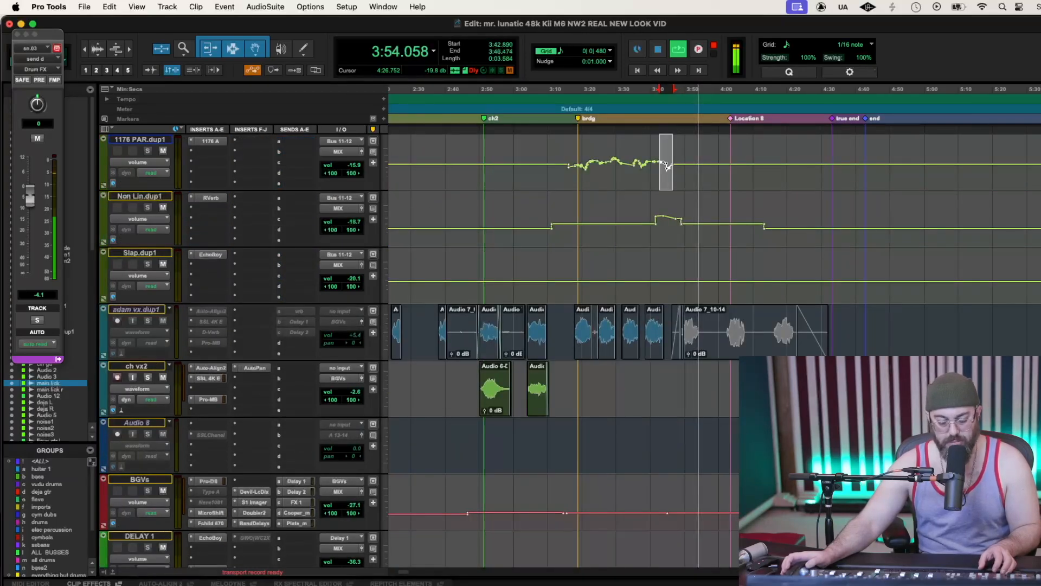
Check the background vocal, lead vocal, guitar solo and GTRs bus tracks, ending at MIX_m, as playback passes Location 8
scroll(667, 166, down, 1)
scroll(667, 326, up, 10)
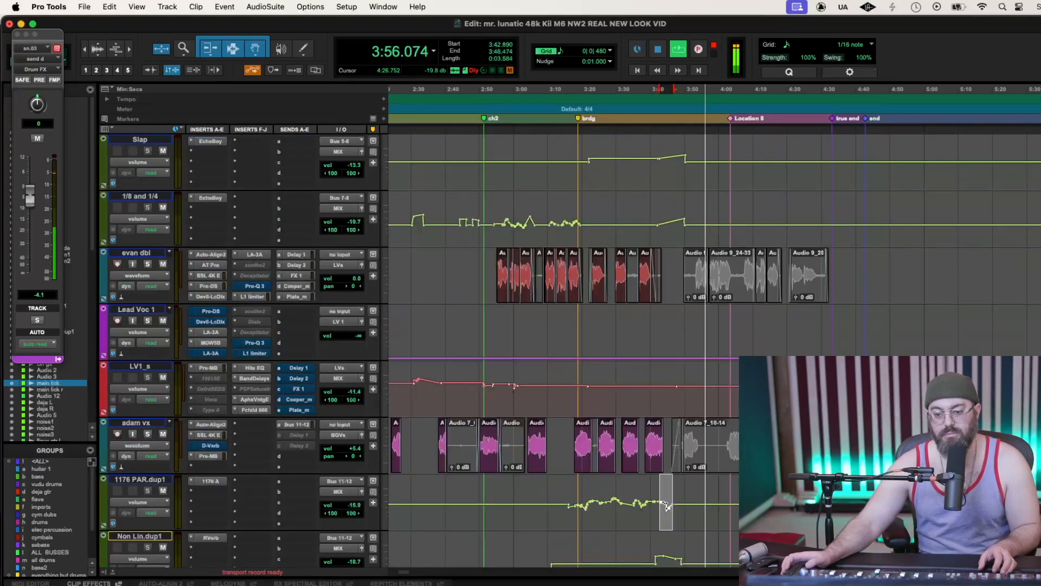
scroll(667, 326, up, 12)
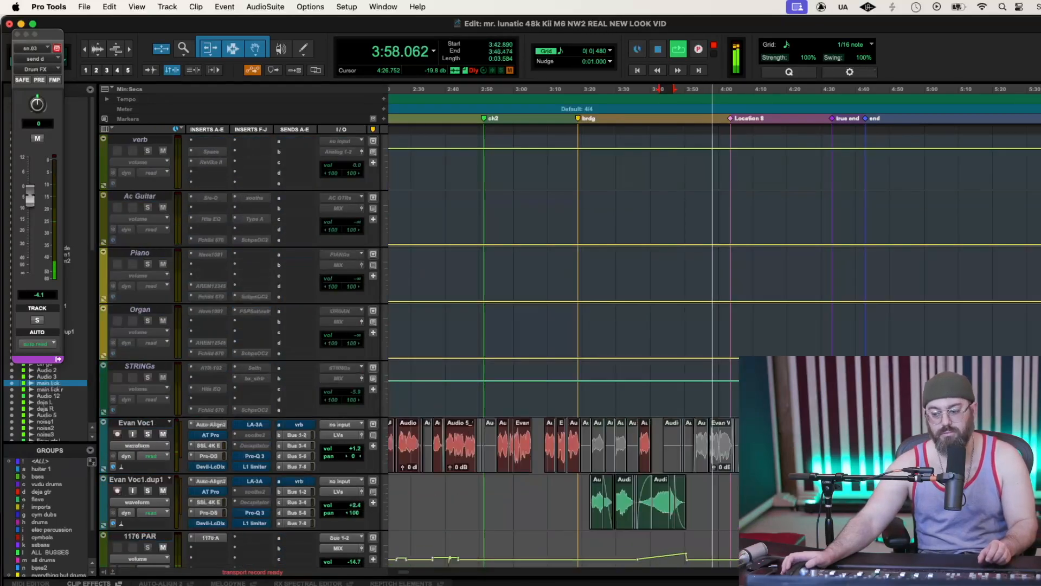
scroll(668, 326, up, 1)
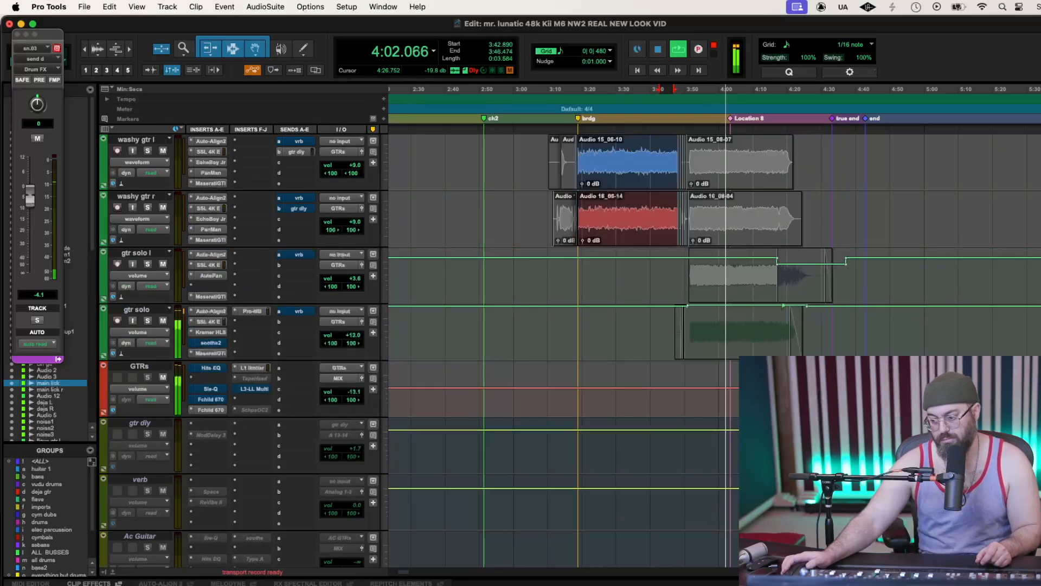
scroll(667, 325, up, 2)
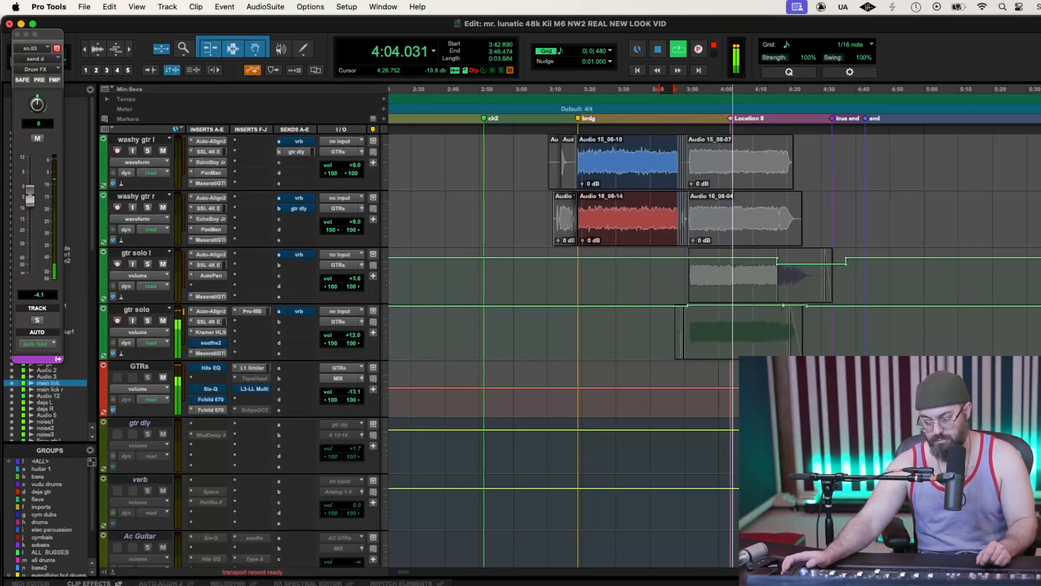
scroll(667, 325, up, 1)
scroll(667, 325, down, 8)
scroll(667, 325, down, 15)
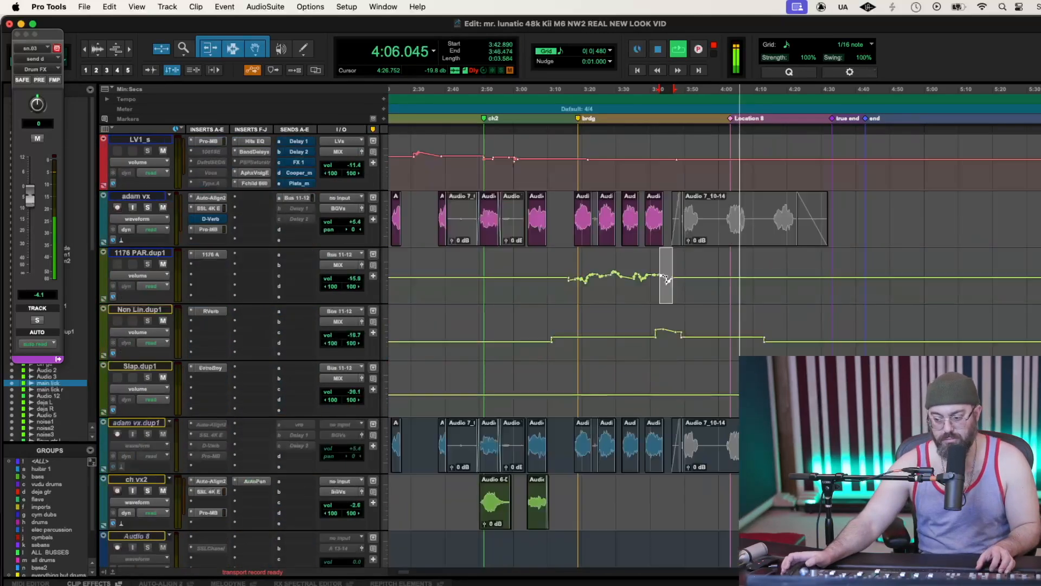
scroll(667, 325, down, 10)
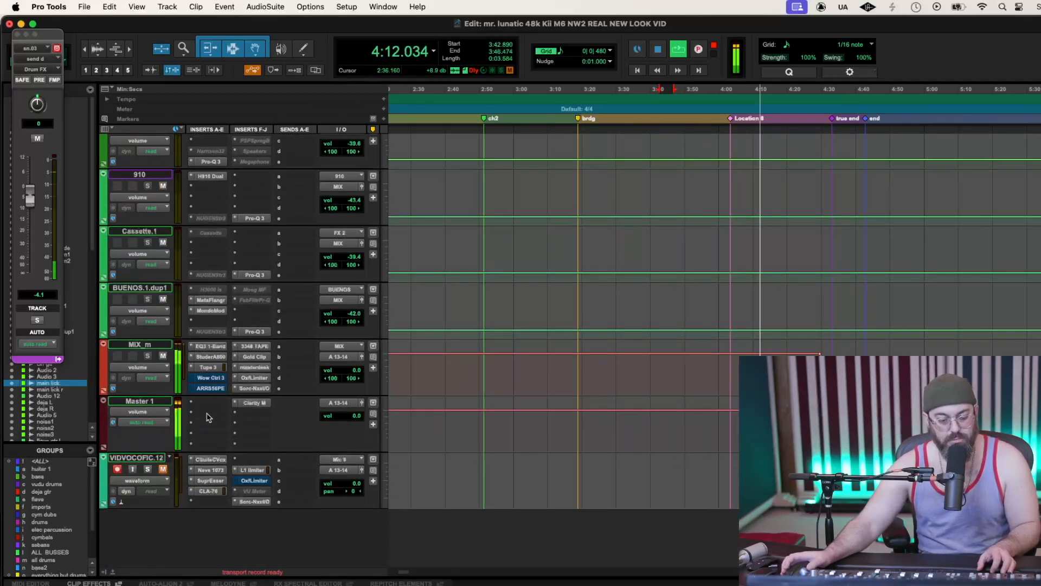
Play the MIX_m volume fade-out near the song's ending from 4:30.026
click(833, 357)
key(t)
key(t)
key(t)
key(t)
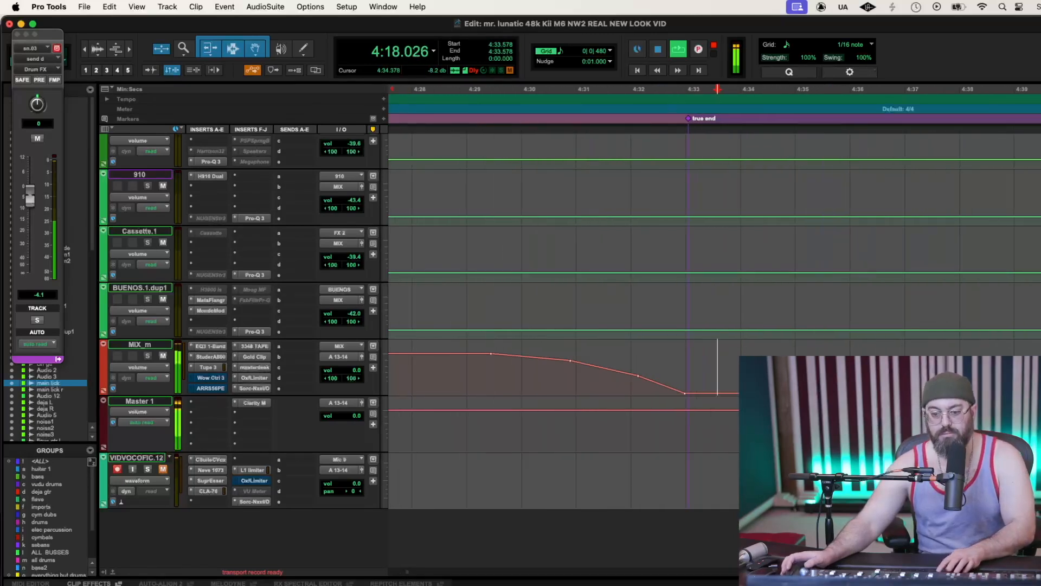
key(space)
click(522, 372)
key(space)
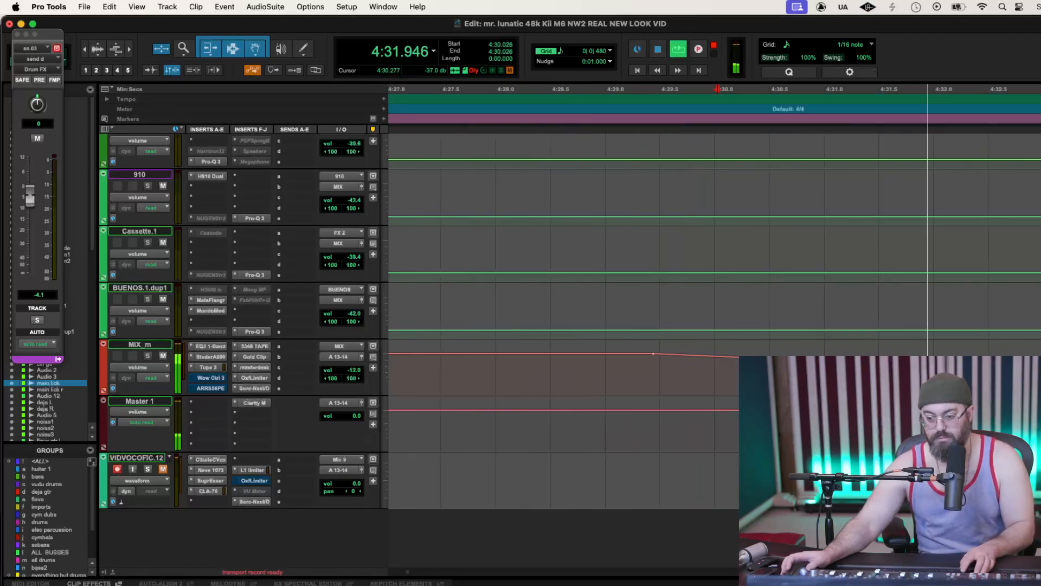
key(space)
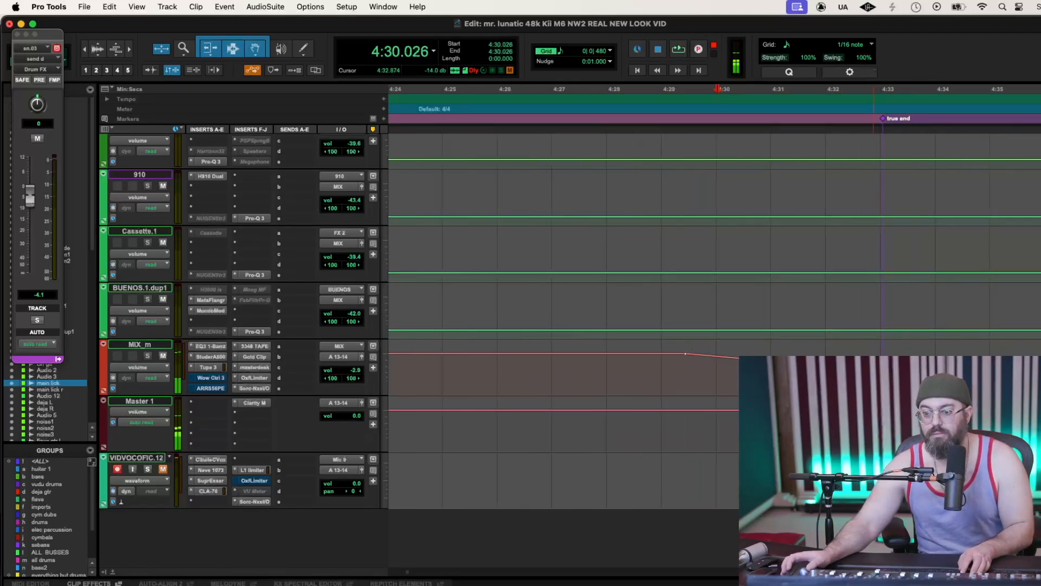
Examine where MIX_m's fade-out ends against the true end marker by selecting 4:33.000 to 4:33.048
key(t)
key(t)
key(t)
key(t)
key(t)
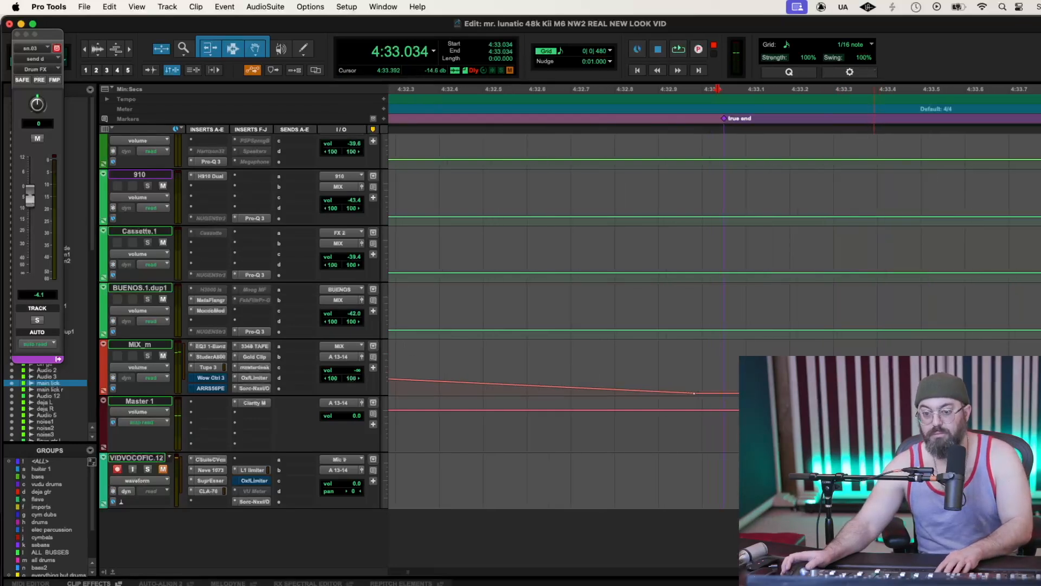
key(t)
key(t)
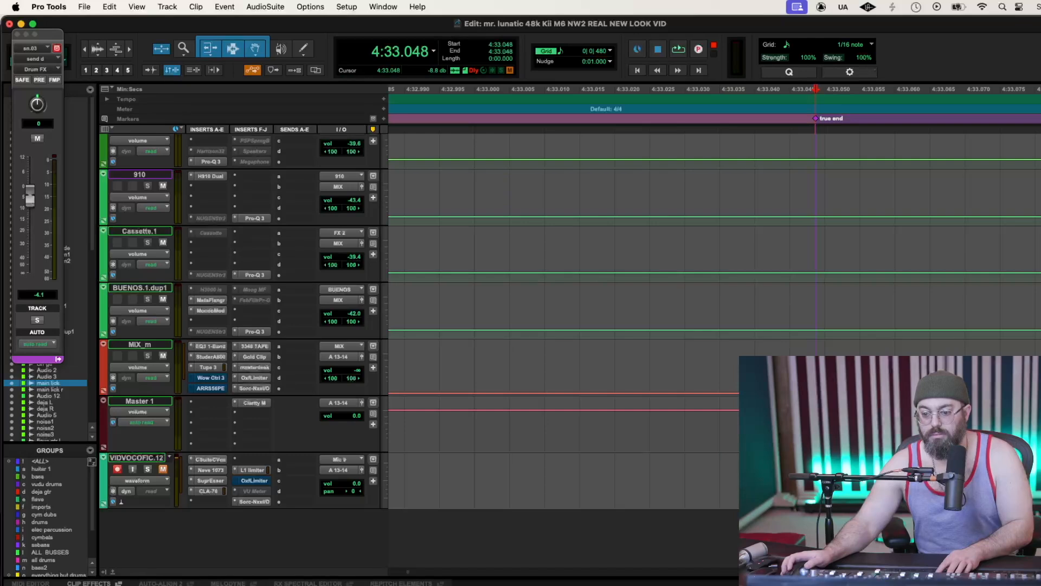
key(t)
key(t)
key(t)
key(t)
key(t)
drag(718, 365, 283, 367)
key(r)
key(r)
key(r)
key(r)
key(r)
key(r)
key(r)
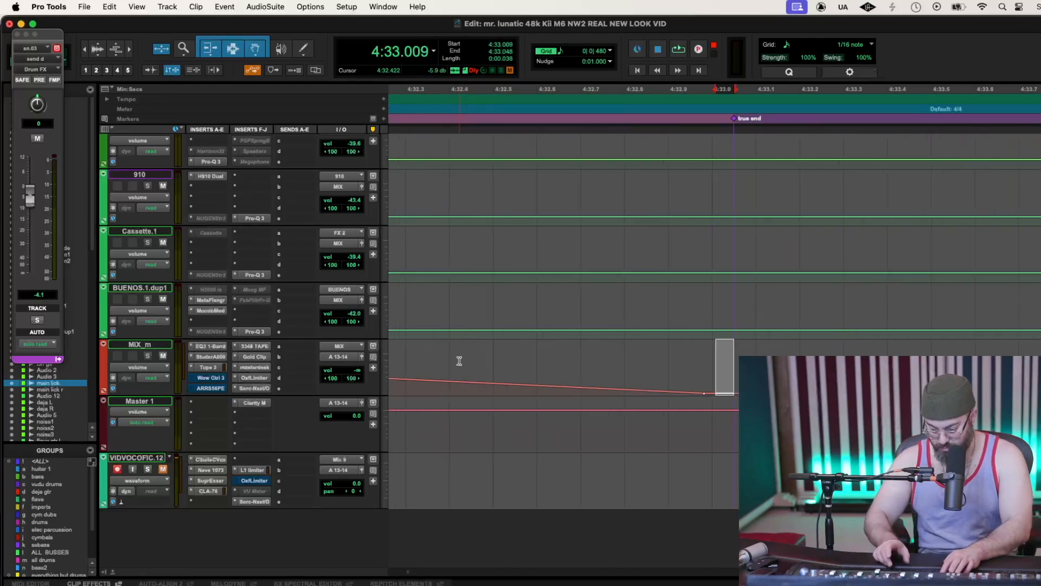
key(r)
key(r)
key(Return)
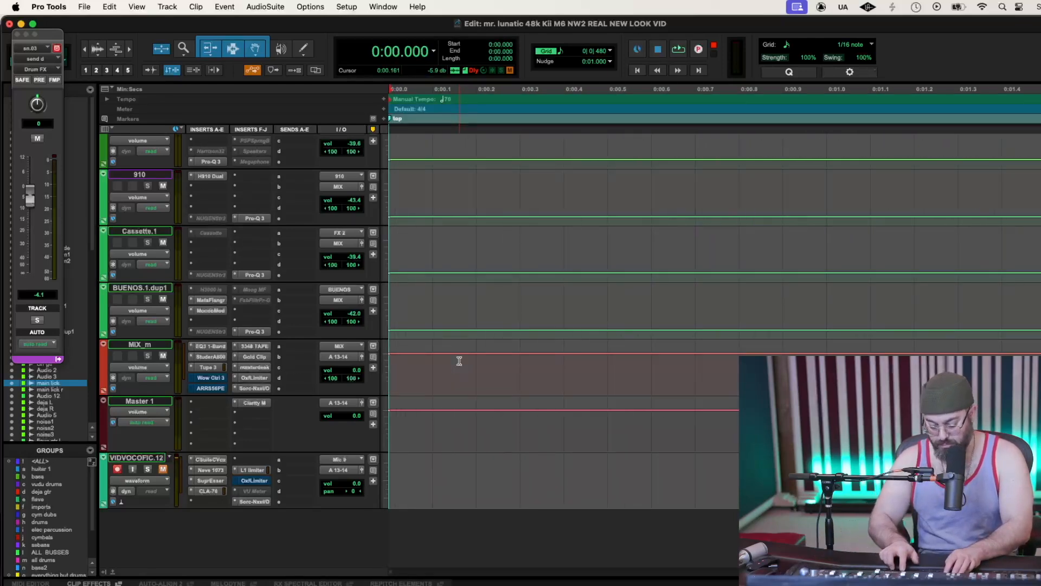
key(r)
key(r)
key(r)
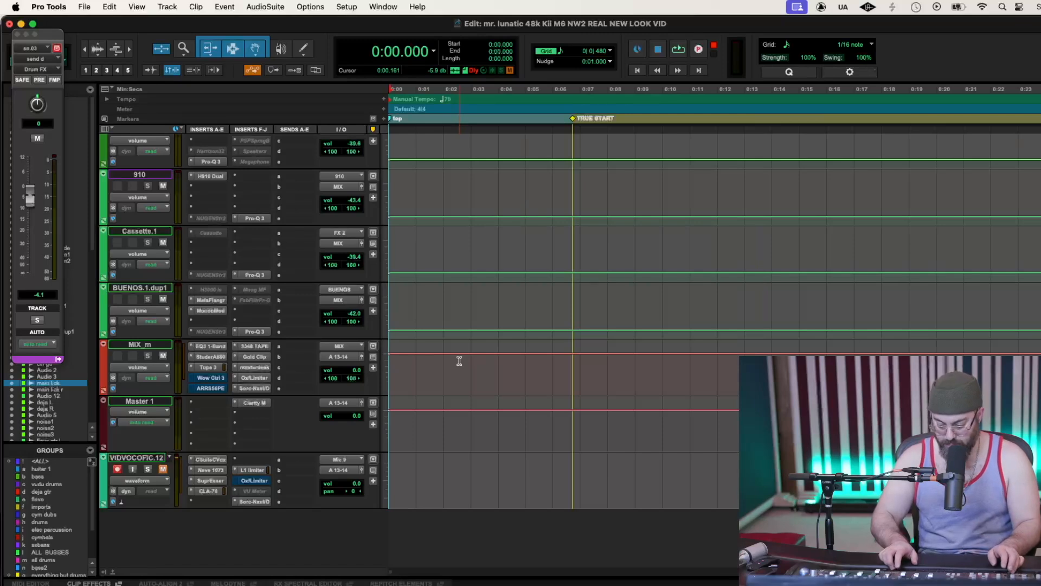
double_click(459, 361)
key(r)
key(r)
key(r)
key(r)
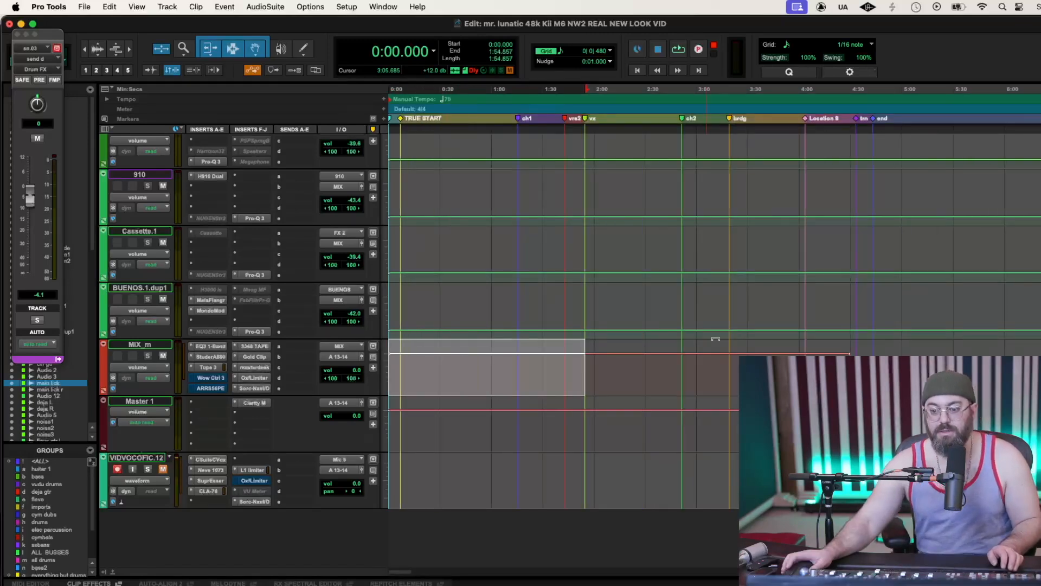
Play the tail of MIX_m's fade-out from 4:31.360 to check how the song ends
click(861, 374)
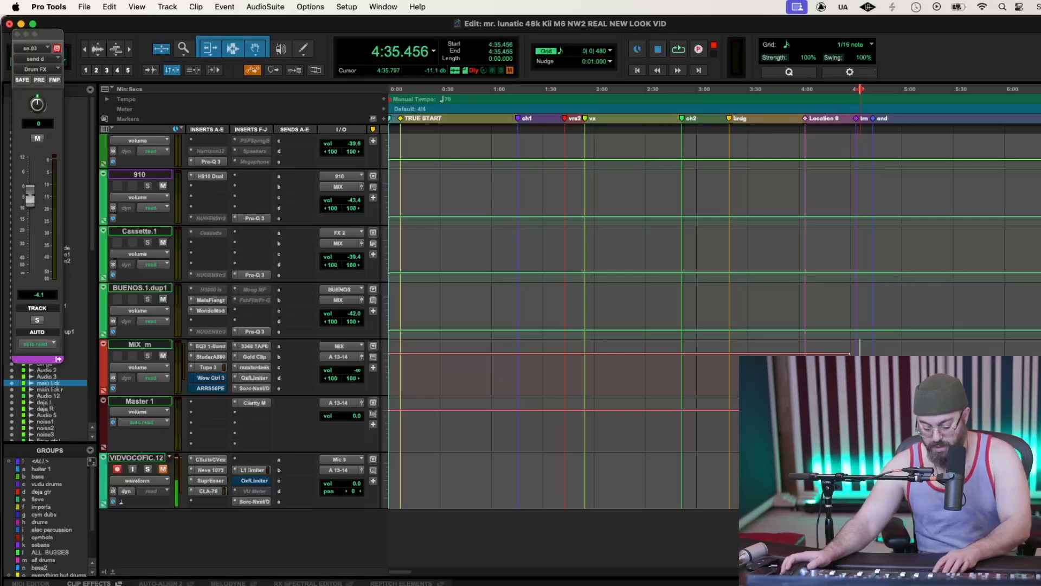
key(t)
key(t)
key(t)
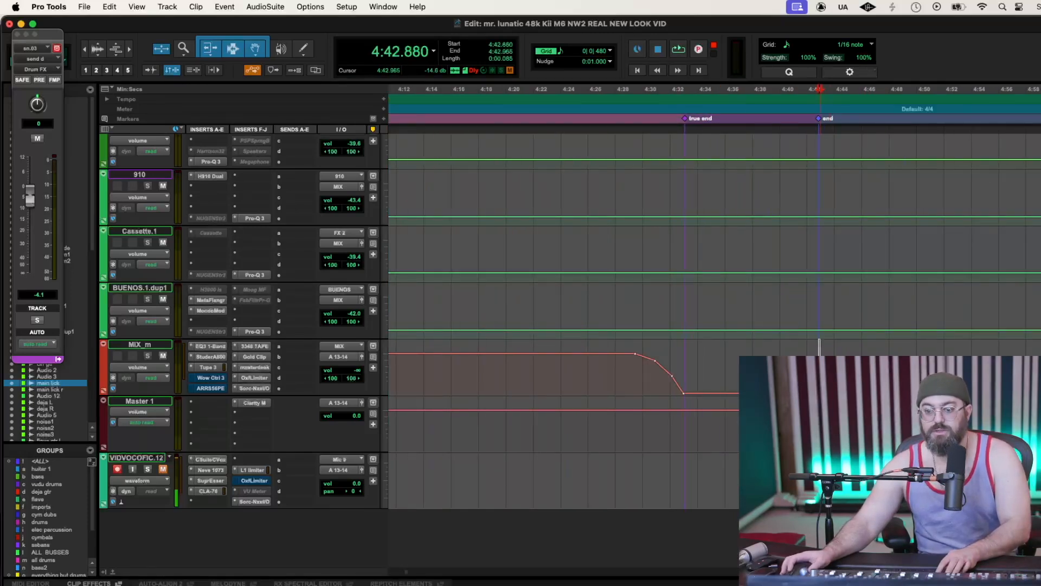
click(661, 389)
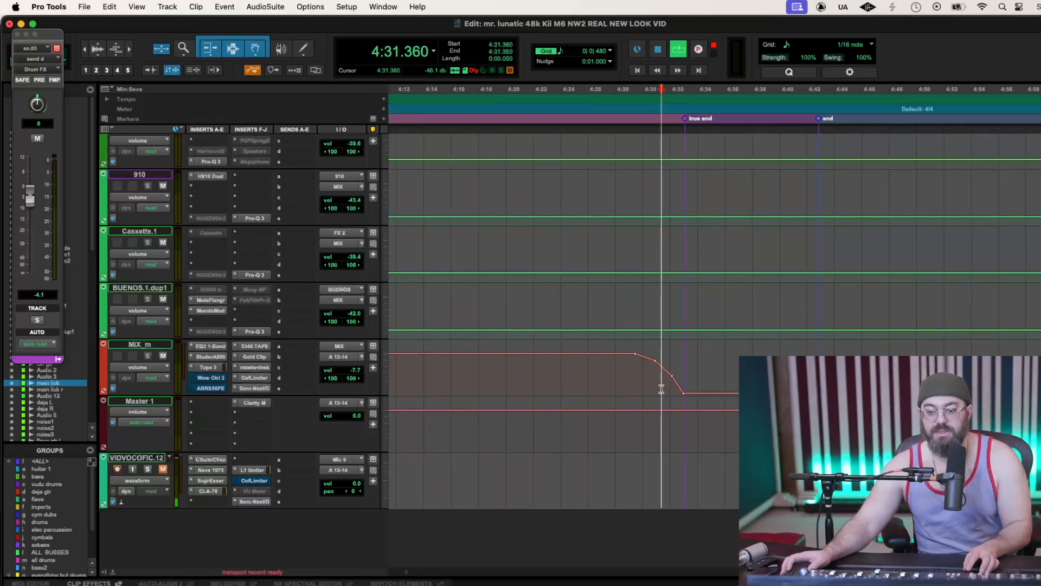
key(space)
key(t)
key(t)
key(space)
Mark the stretch from 4:32.989 to the true end marker at 4:33.048 on MIX_m to examine the end of its fade
key(t)
key(t)
key(t)
key(t)
key(t)
key(t)
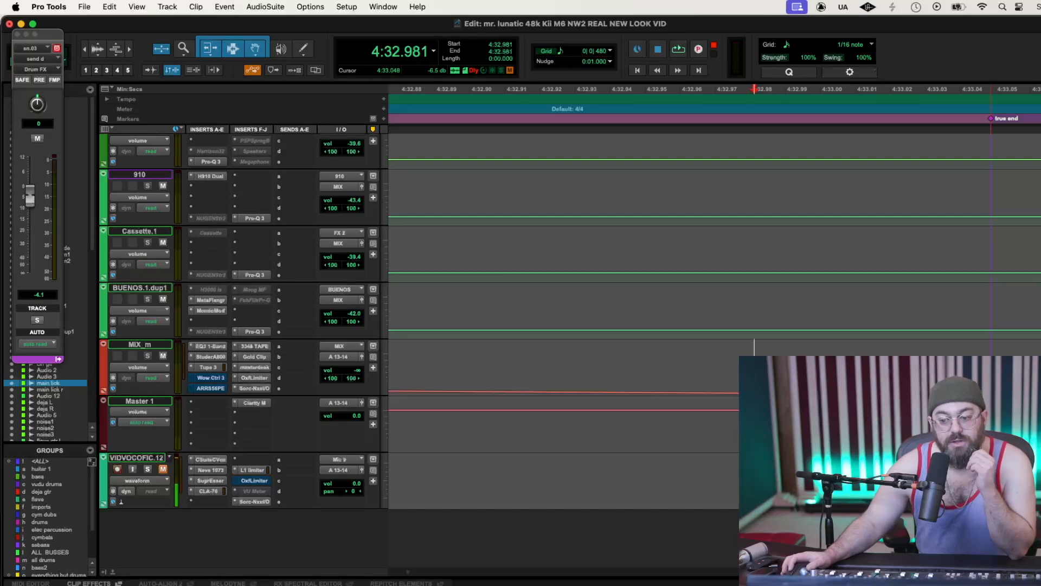
click(991, 363)
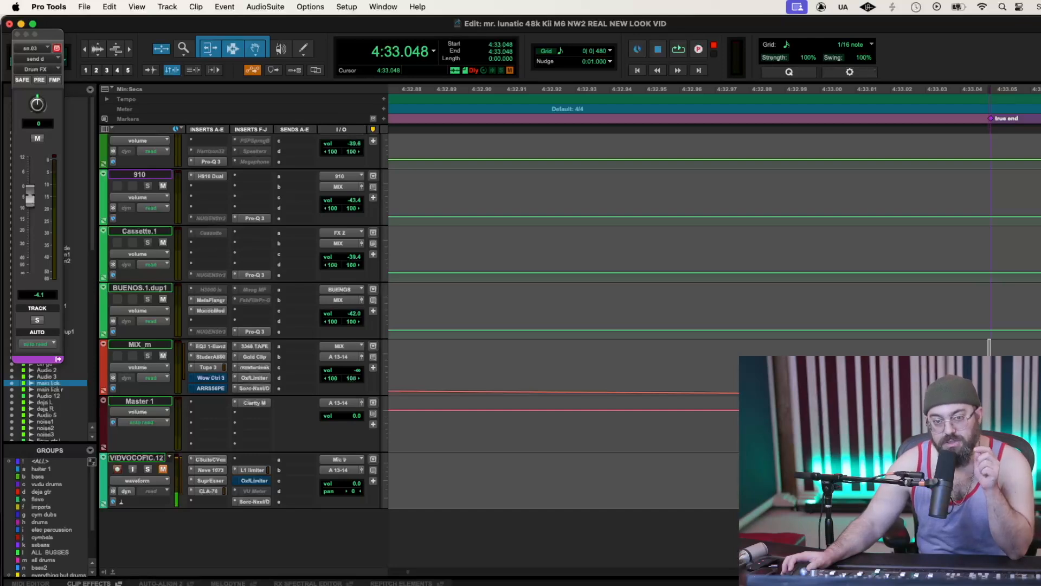
drag(989, 348, 959, 347)
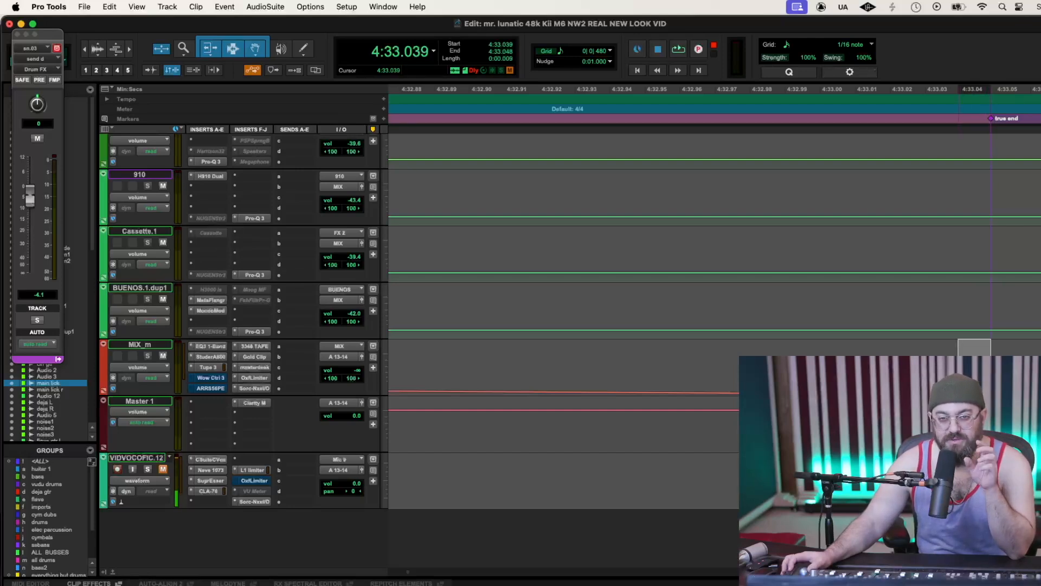
drag(959, 347, 778, 347)
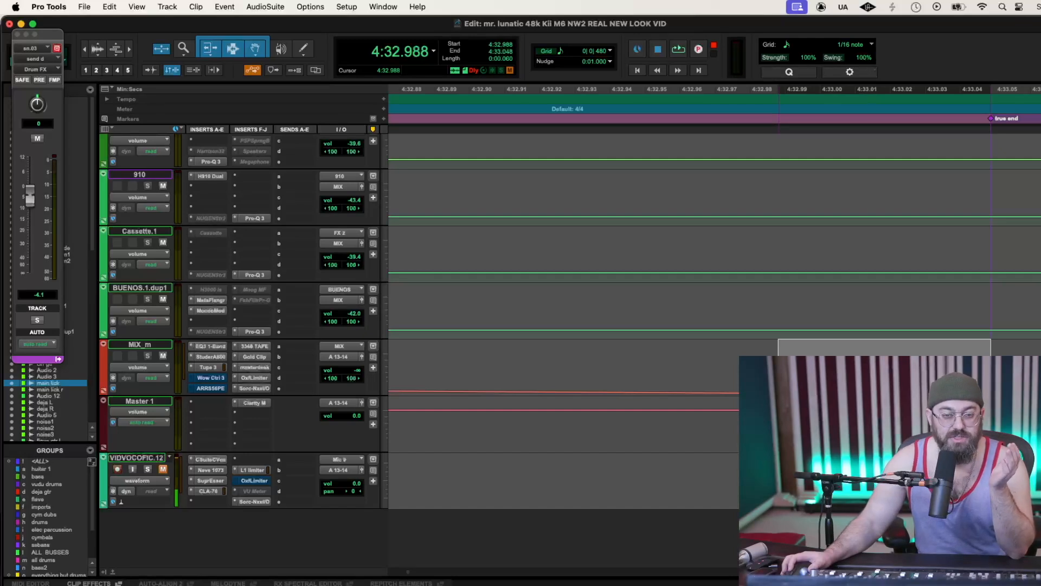
drag(778, 347, 782, 348)
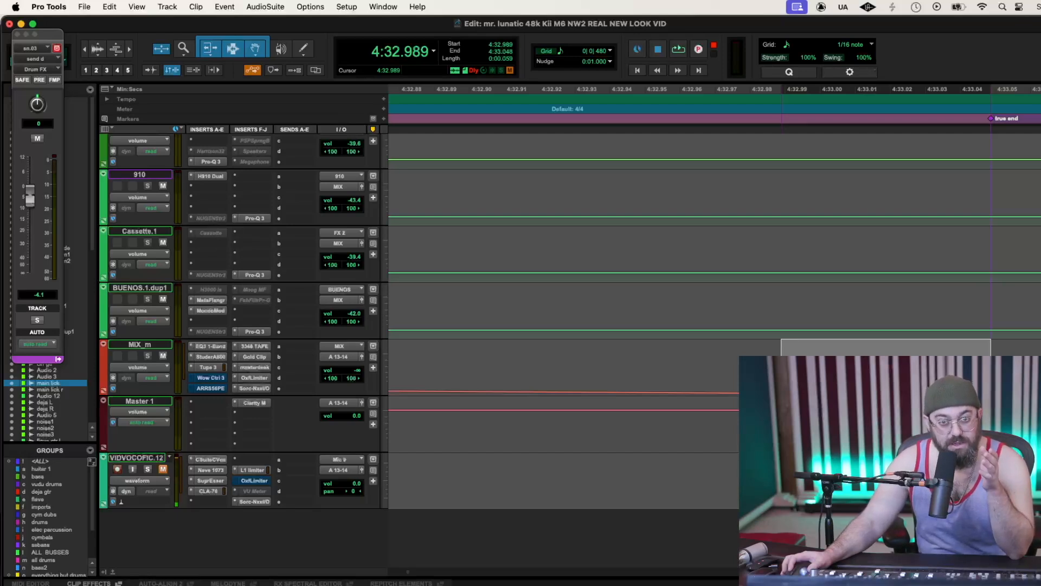
Place the edit cursor on MIX_m exactly at the true end marker, 4:33.048
drag(781, 374, 990, 375)
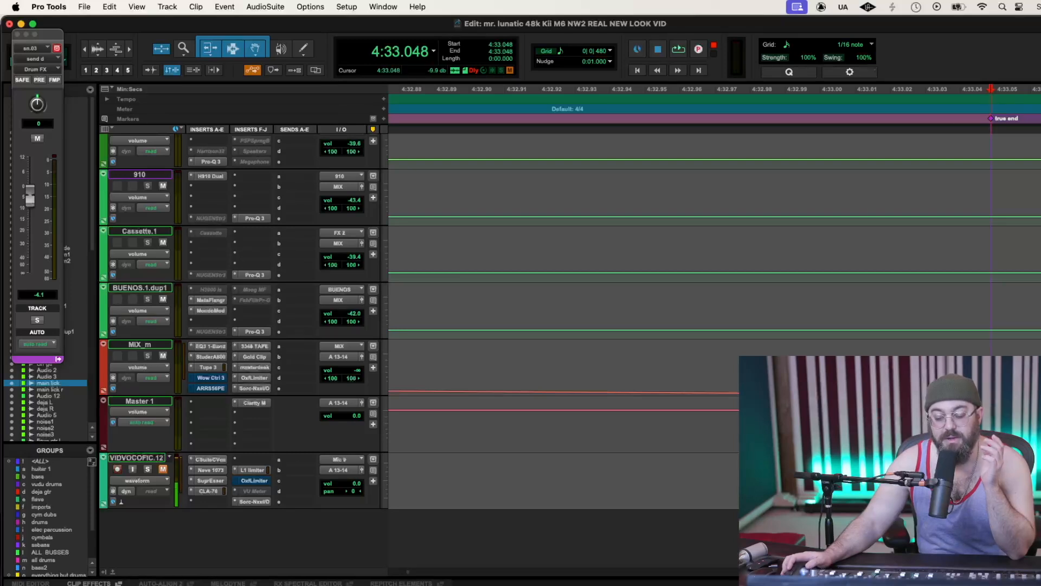
scroll(715, 296, right, 5)
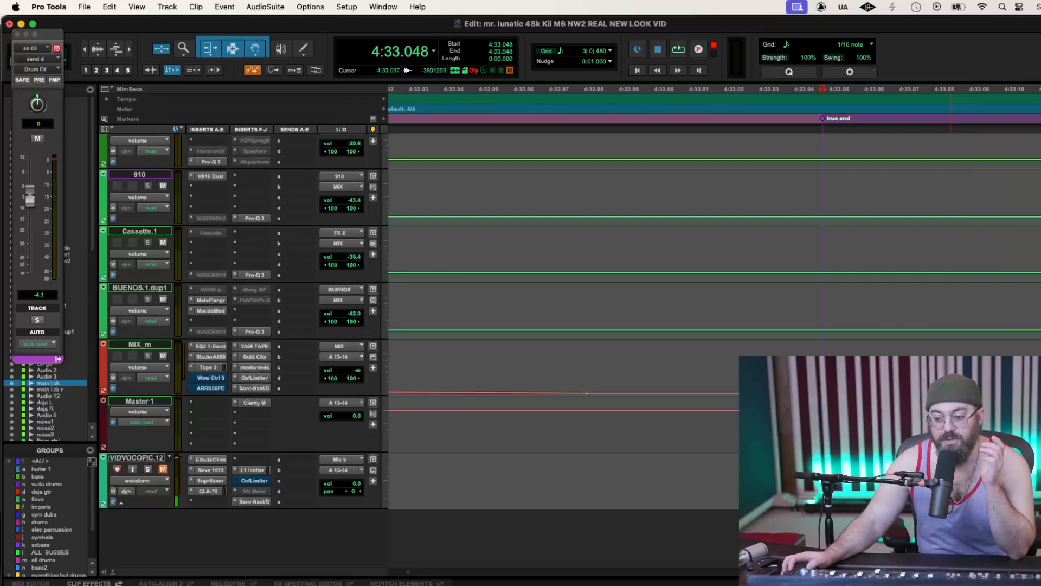
key(t)
key(t)
key(t)
key(t)
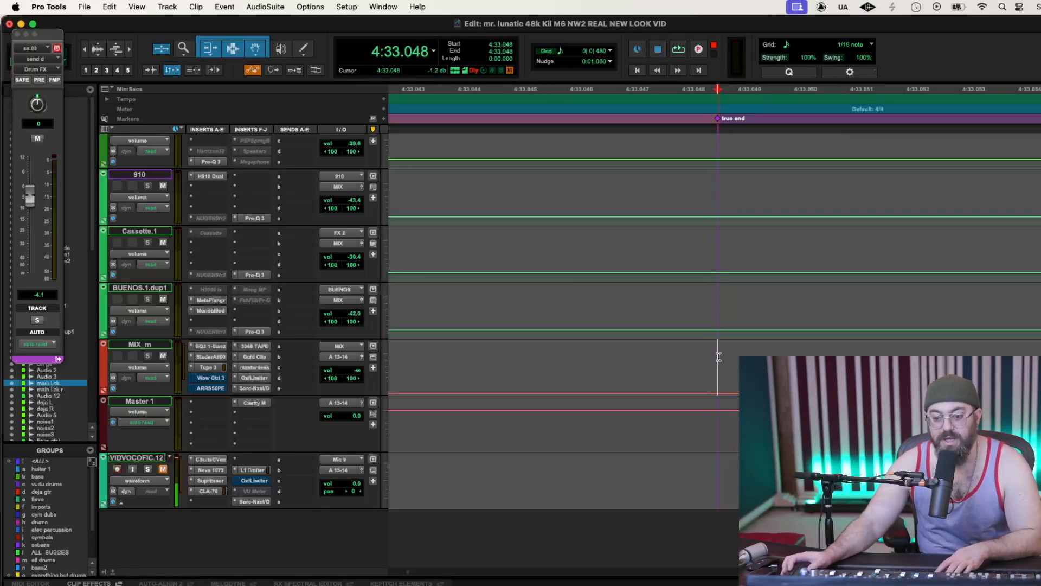
key(t)
key(t)
key(t)
click(699, 360)
key(t)
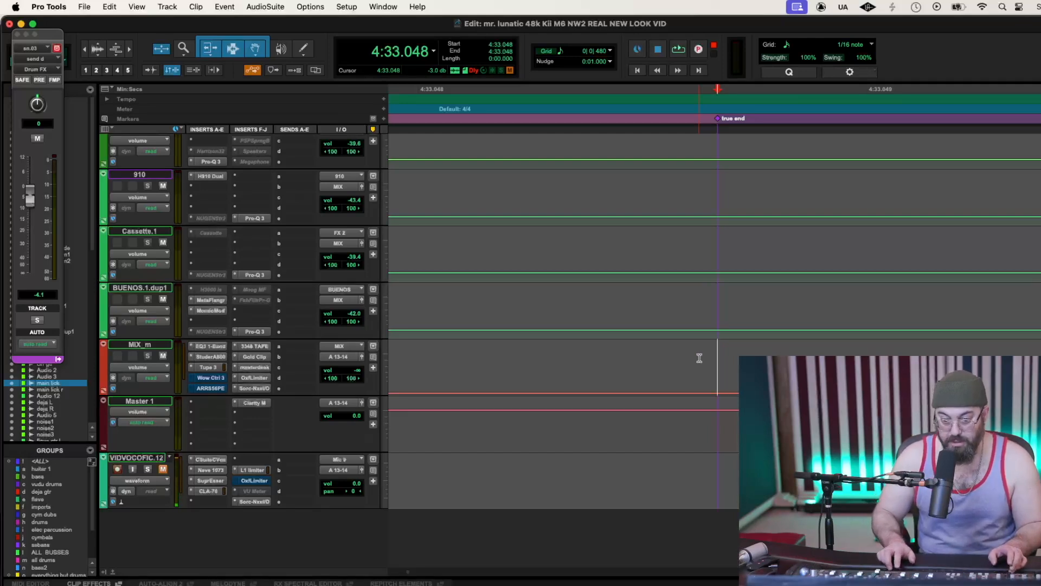
Extend the MIX_m selection from the true end marker back to the session start at 0:00.000
key(shift+Return)
key(super+bracketleft)
key(super+bracketleft)
key(super+bracketleft)
key(super+bracketleft)
key(super+bracketleft)
key(super+bracketleft)
key(super+bracketleft)
key(super+bracketleft)
key(super+bracketleft)
key(super+bracketleft)
key(super+bracketleft)
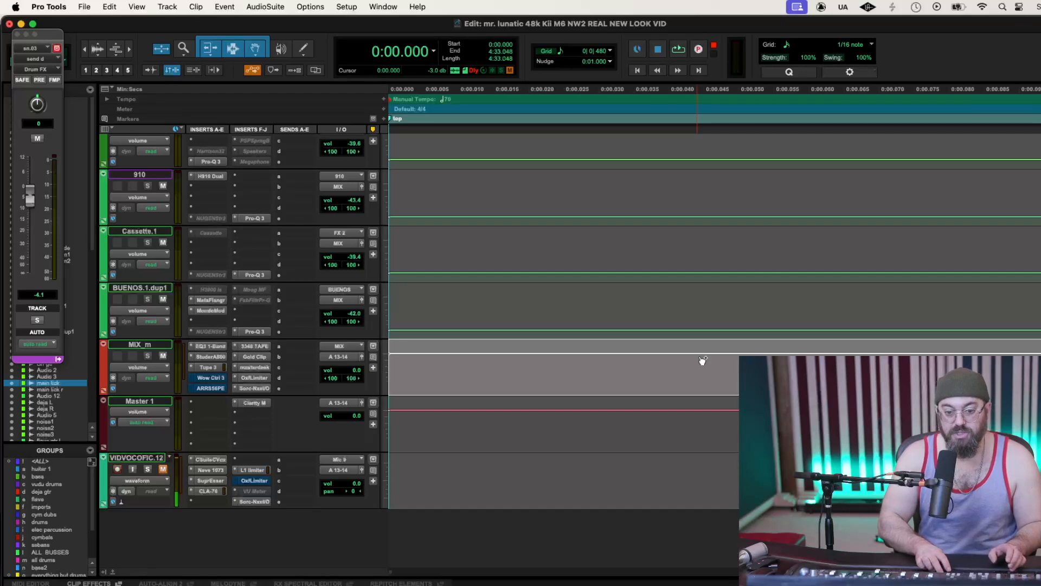
key(super+bracketleft)
key(super+bracketleft)
key(super+bracketleft)
key(super+bracketleft)
key(super+bracketleft)
key(super+bracketleft)
key(super+bracketleft)
key(super+bracketleft)
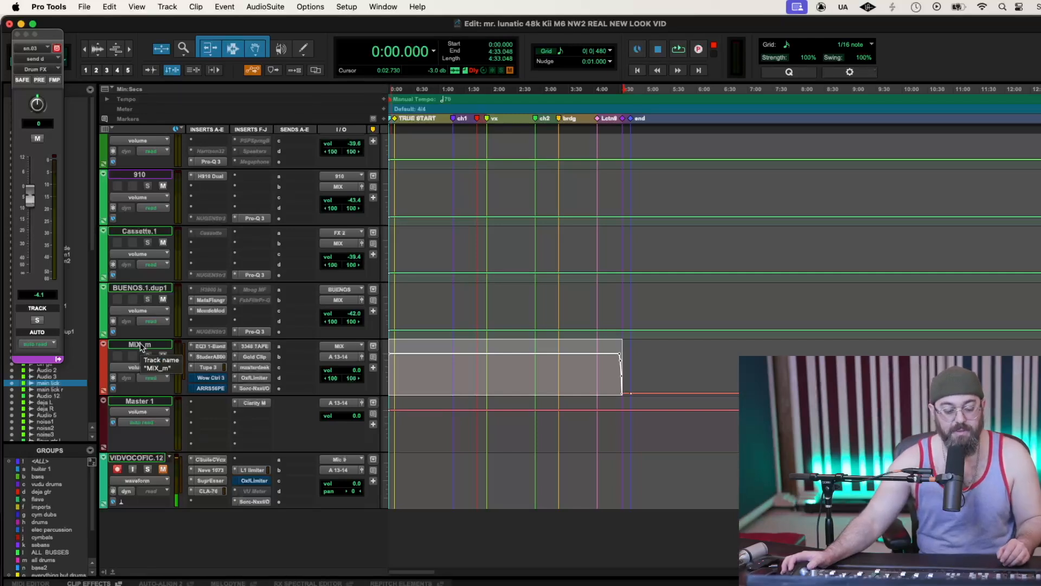
Set up one new stereo audio track directly below MIX_m for printing the mix
click(141, 347)
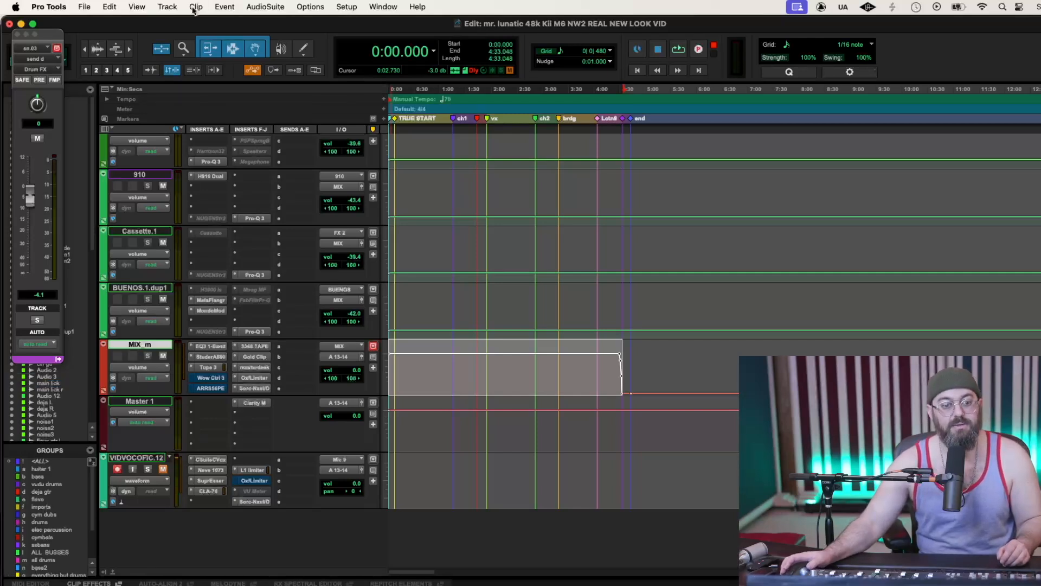
click(168, 7)
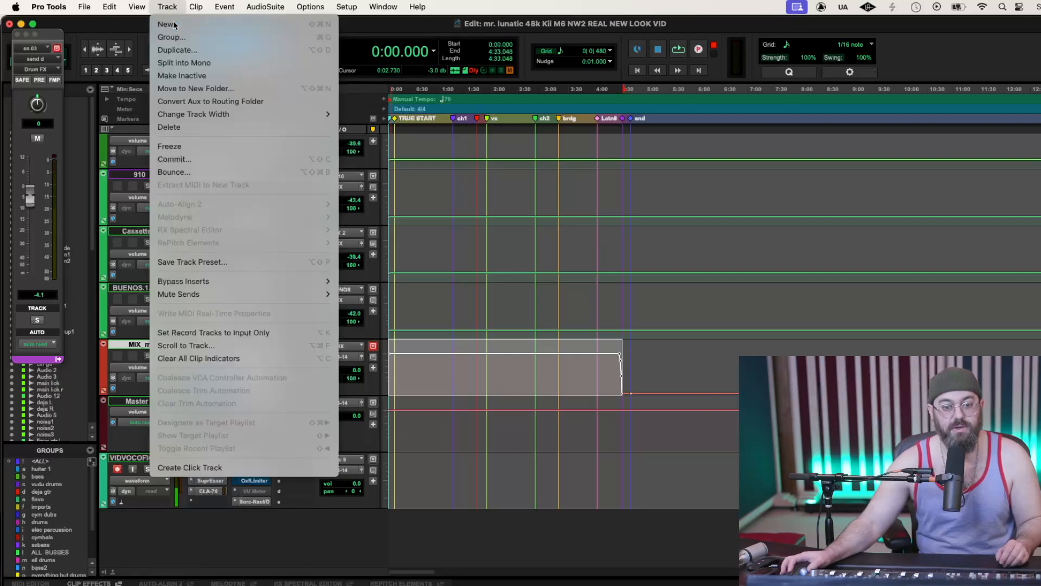
click(175, 23)
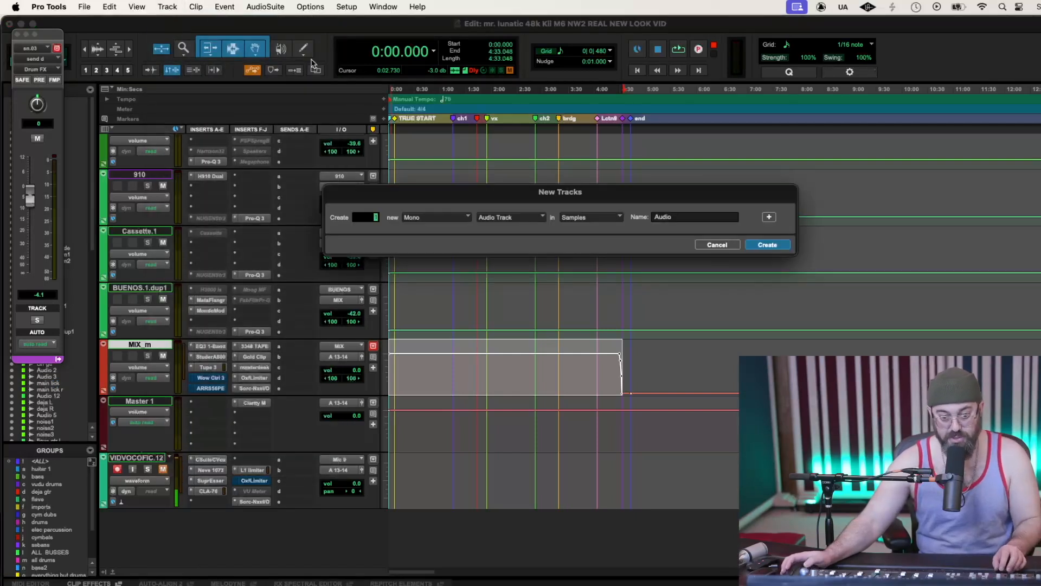
click(454, 218)
click(454, 231)
Name the new stereo audio track "Mr Lunatic by Real Be Easys (M1BF)" and create it
double_click(671, 217)
text(M)
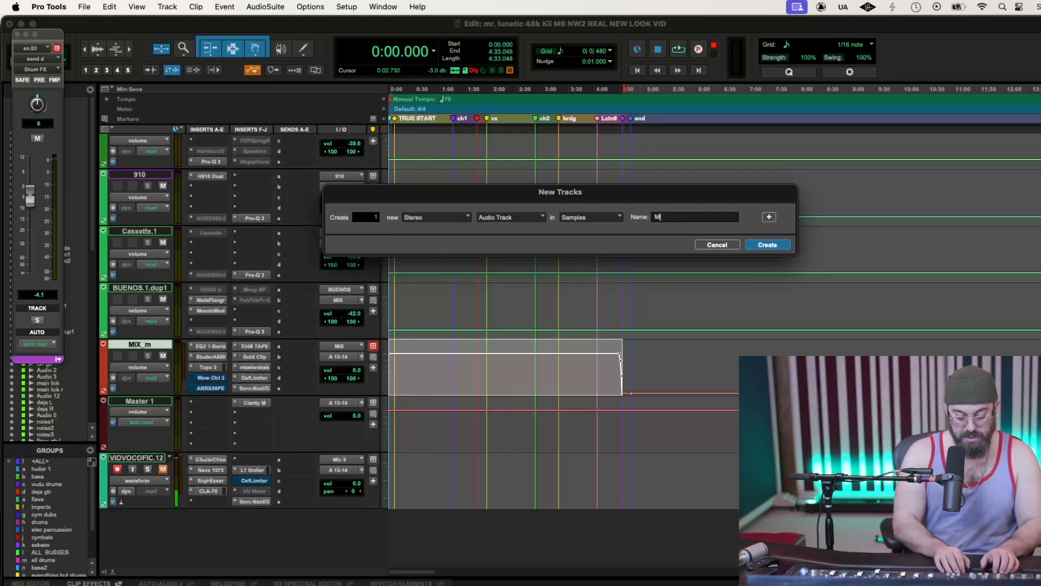
text(r Lunatic)
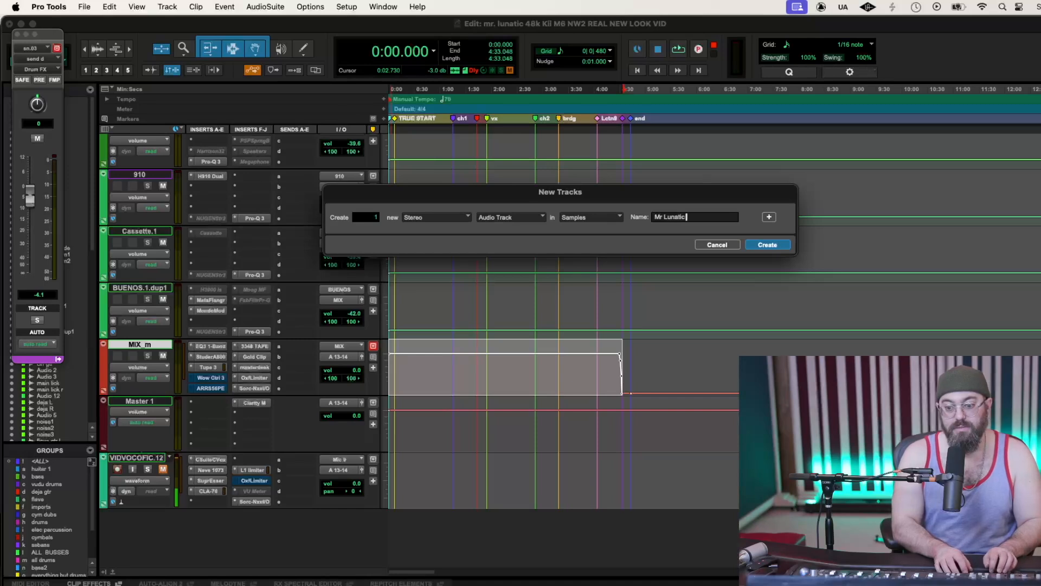
text( by Real Be Eas)
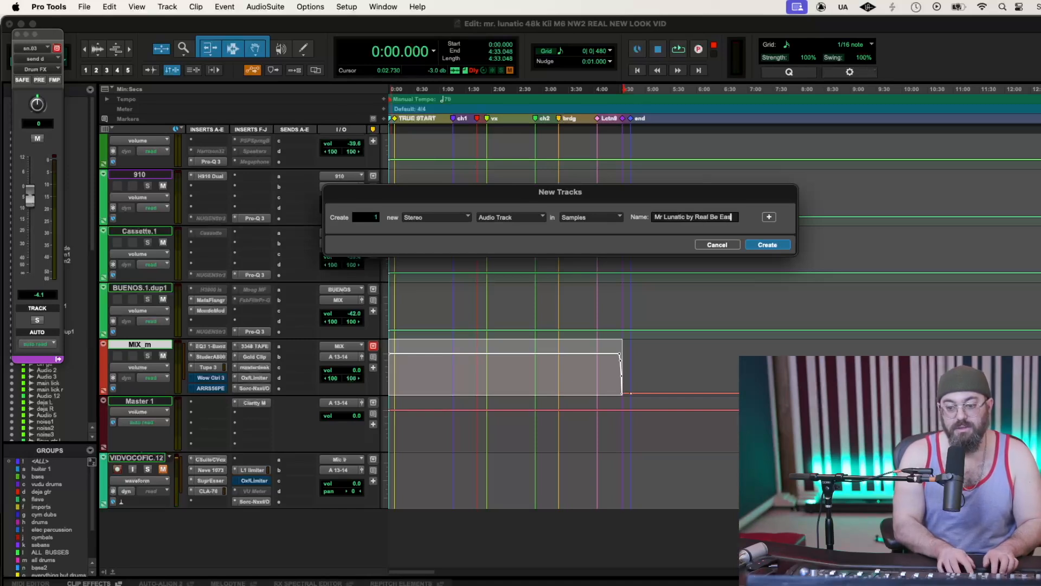
text(ys(MIX)
key(BackSpace)
key(BackSpace)
key(BackSpace)
key(BackSpace)
key(BackSpace)
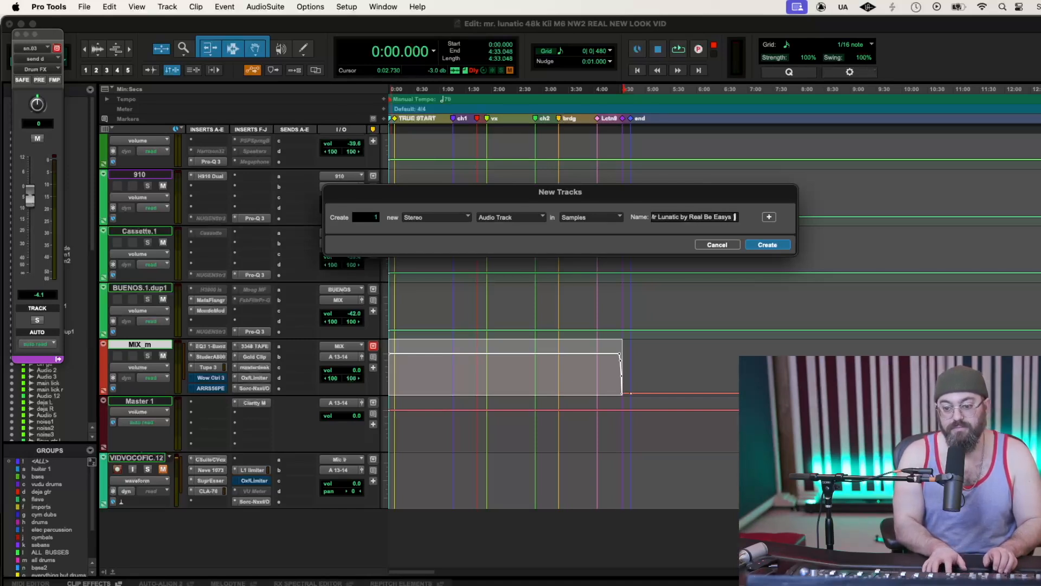
text((MIX)
key(BackSpace)
key(BackSpace)
key(BackSpace)
key(BackSpace)
key(BackSpace)
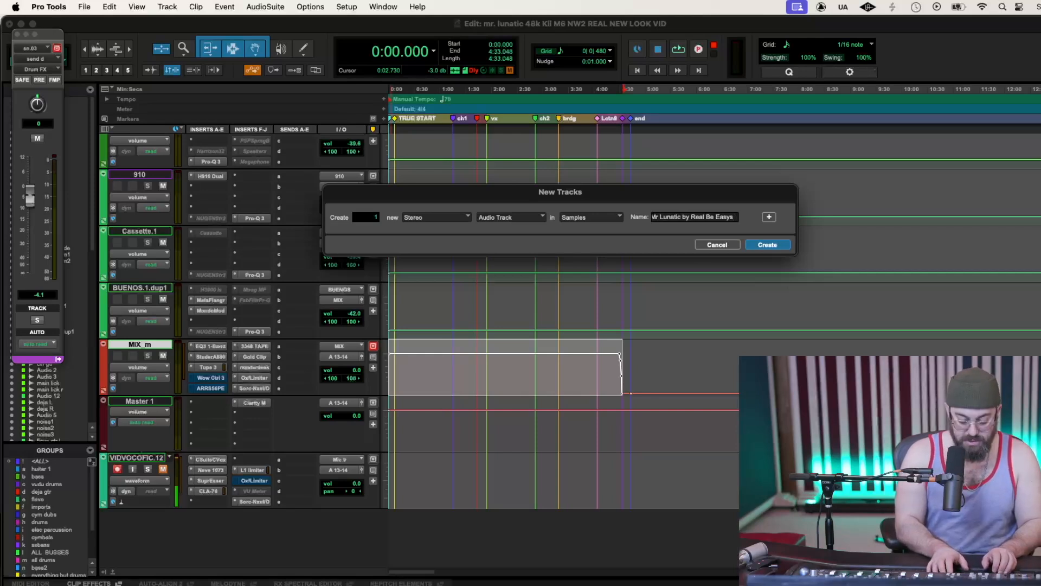
text((M)
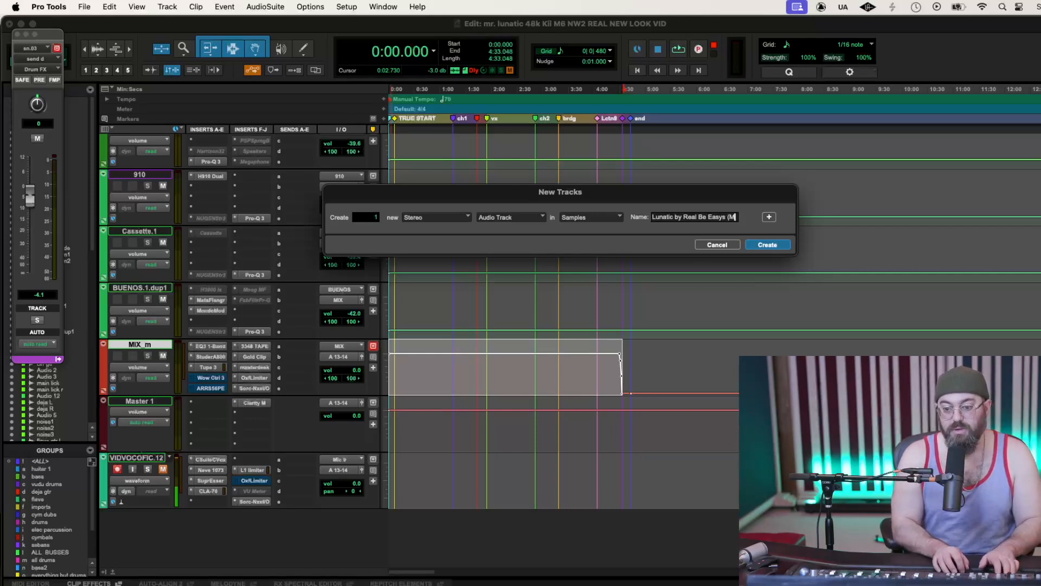
text(1BF)
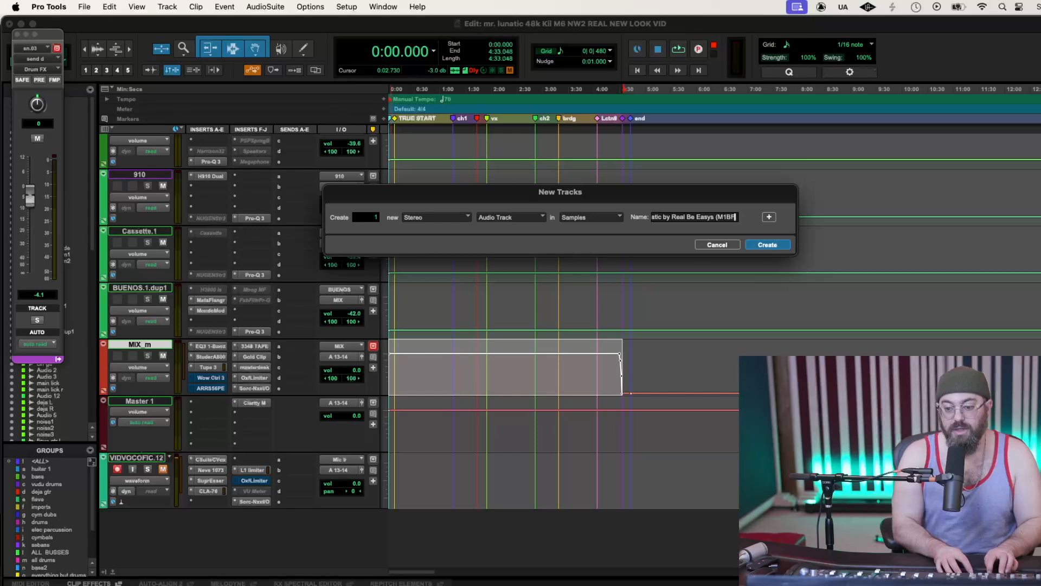
text())
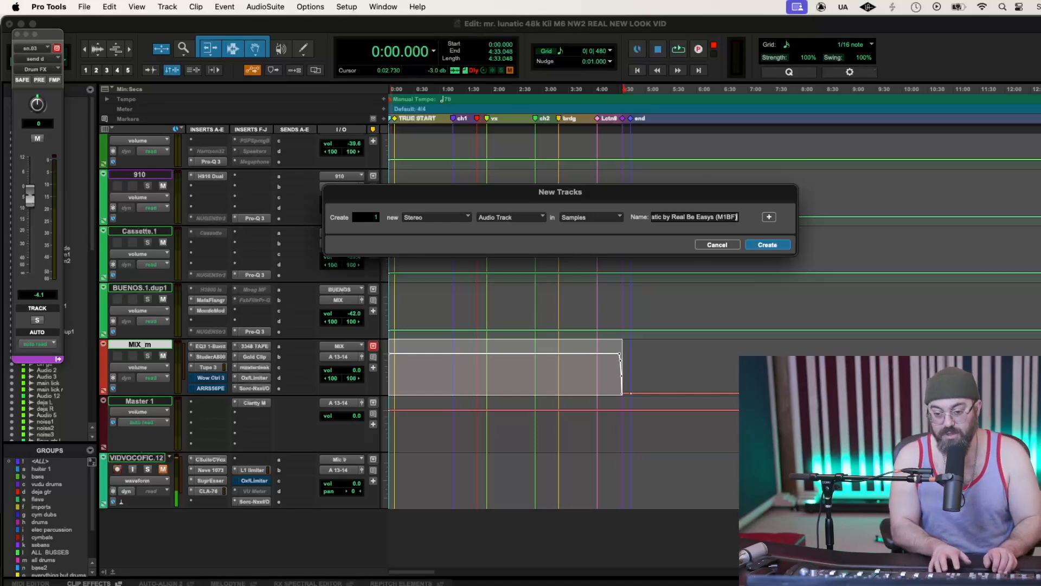
key(Return)
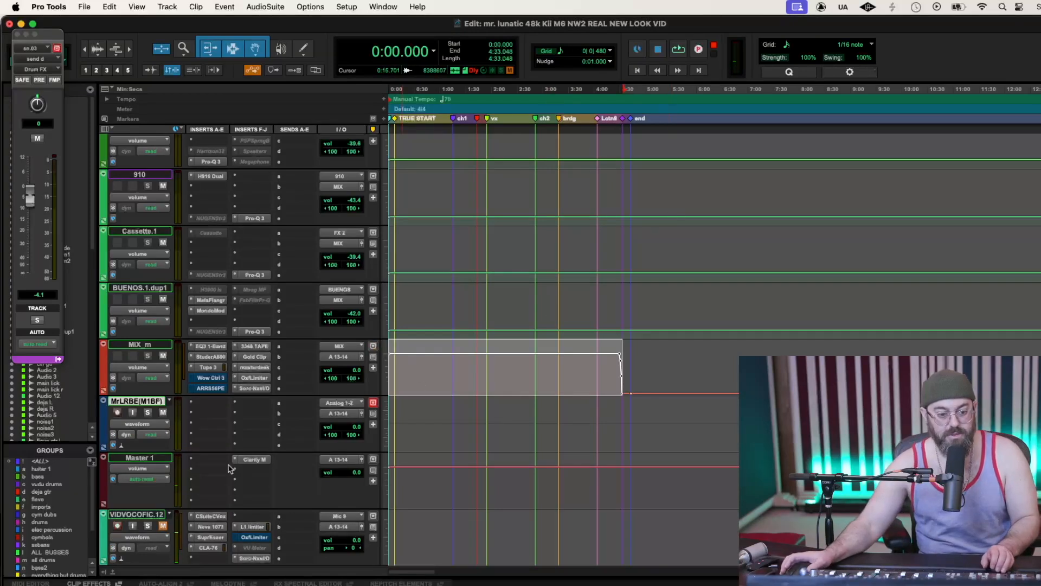
Record-enable the new print track, turn off loop playback and arm the transport for recording
scroll(202, 476, down, 2)
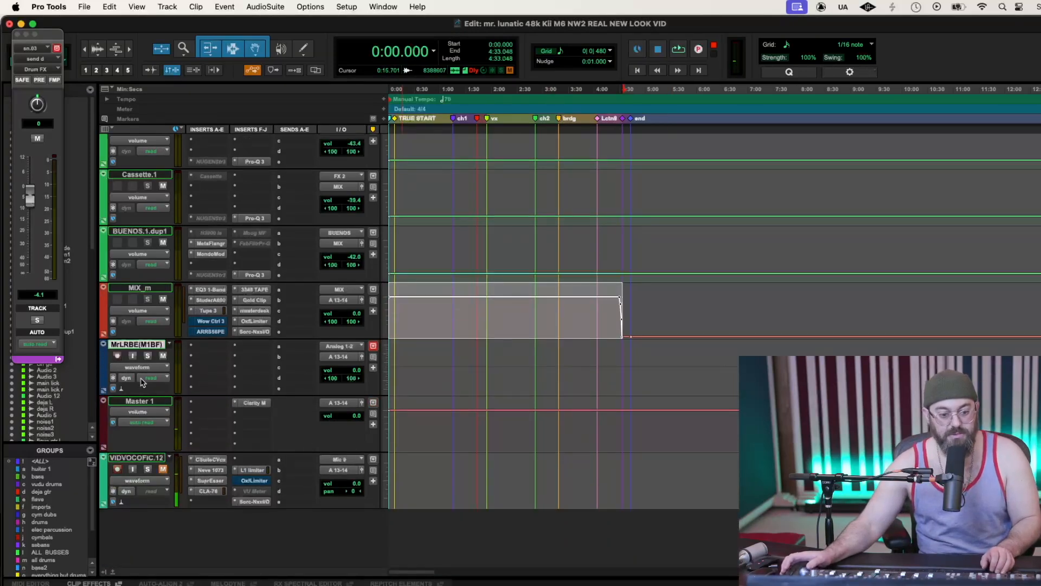
click(117, 356)
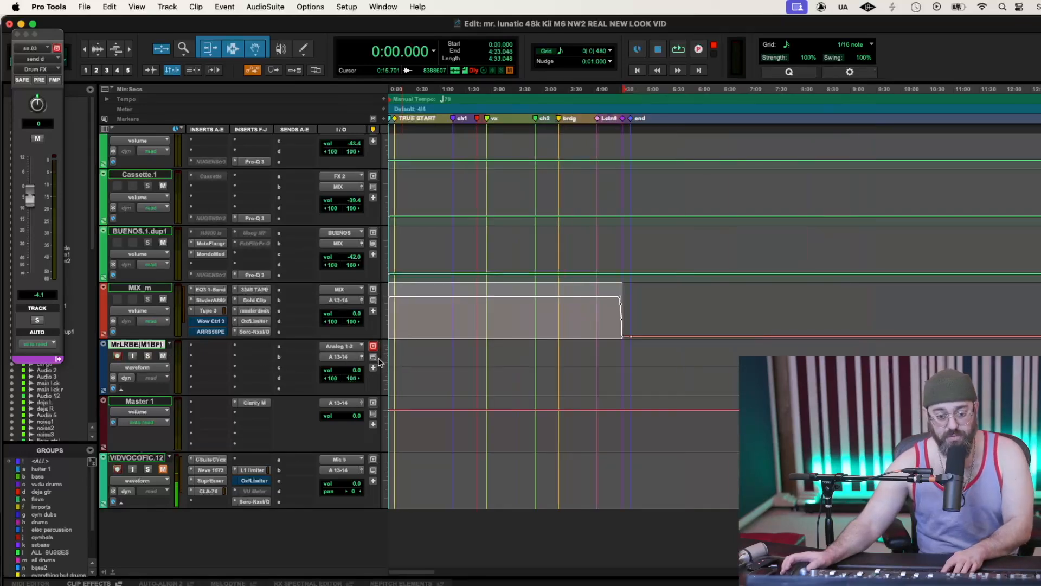
key(super+bracketright)
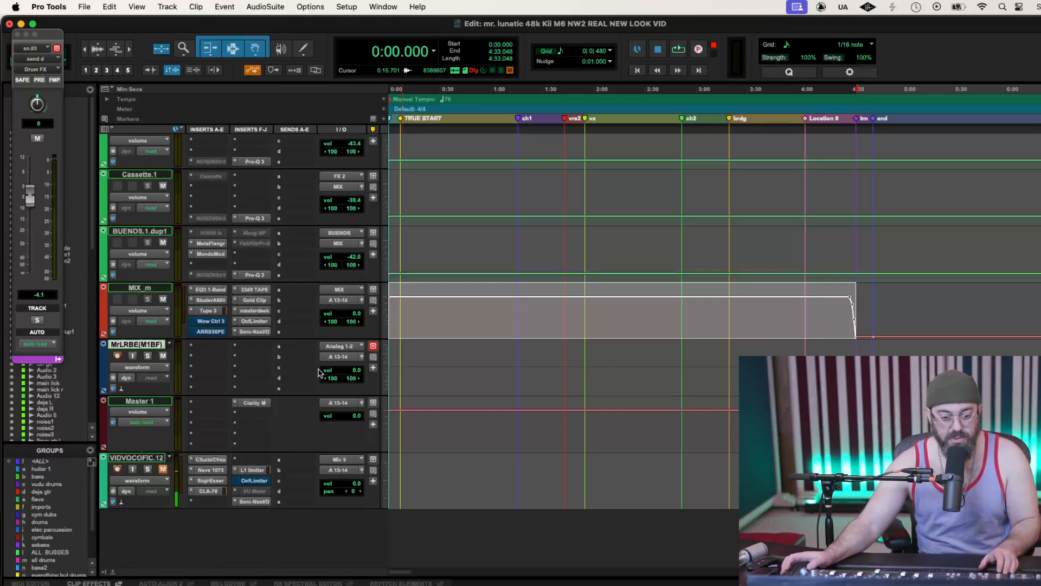
ctrl+click(673, 53)
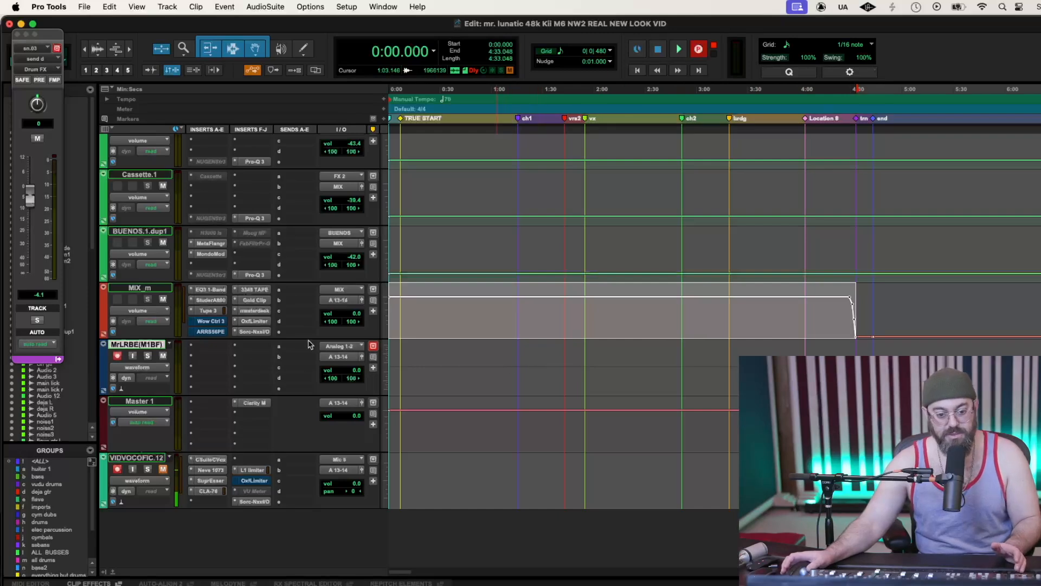
Set the print track's input to the stereo bus whose name ends in "SAMPLE SECTION - M1"
click(346, 347)
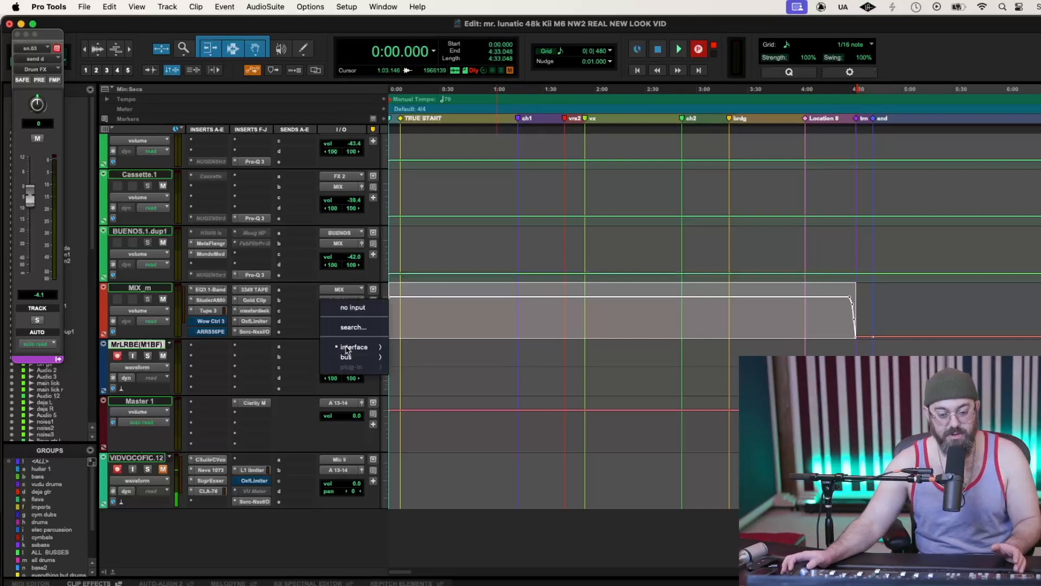
mouse_move(350, 357)
mouse_move(425, 360)
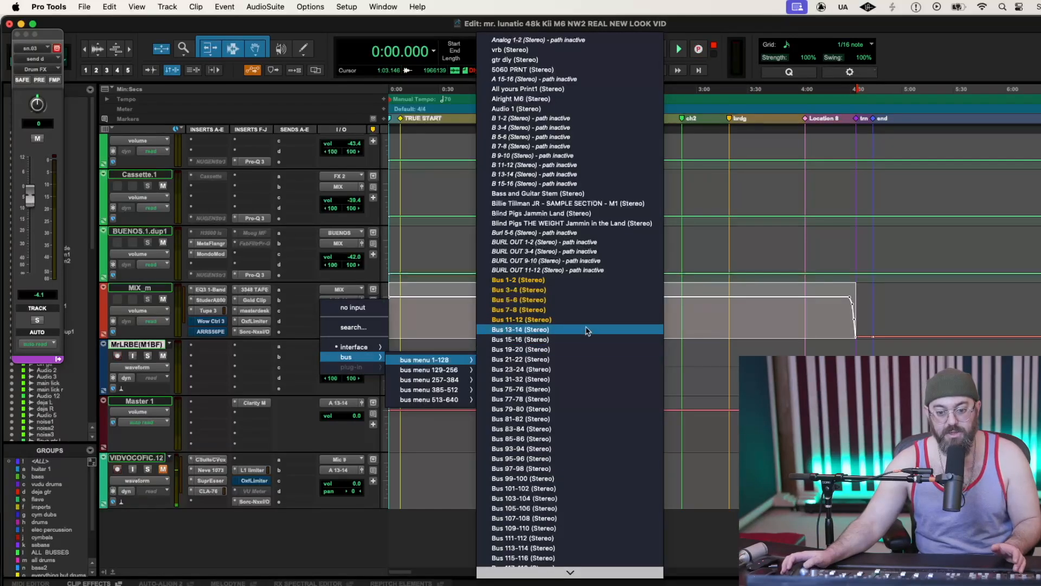
click(649, 204)
Route the output of MIX_m to the stereo "SAMPLE SECTION - M1" bus that feeds the print track
click(347, 302)
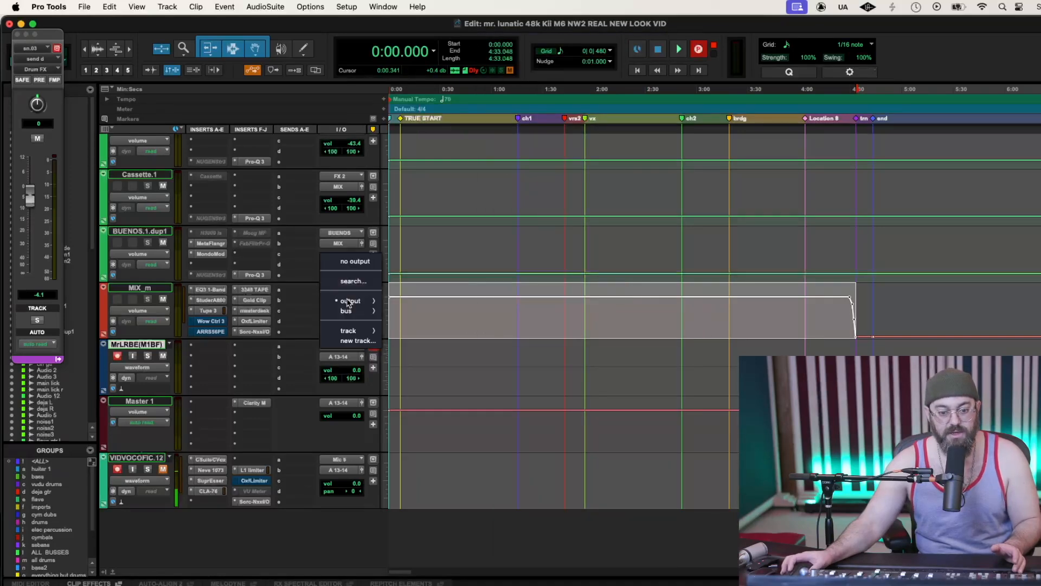
mouse_move(350, 310)
mouse_move(426, 314)
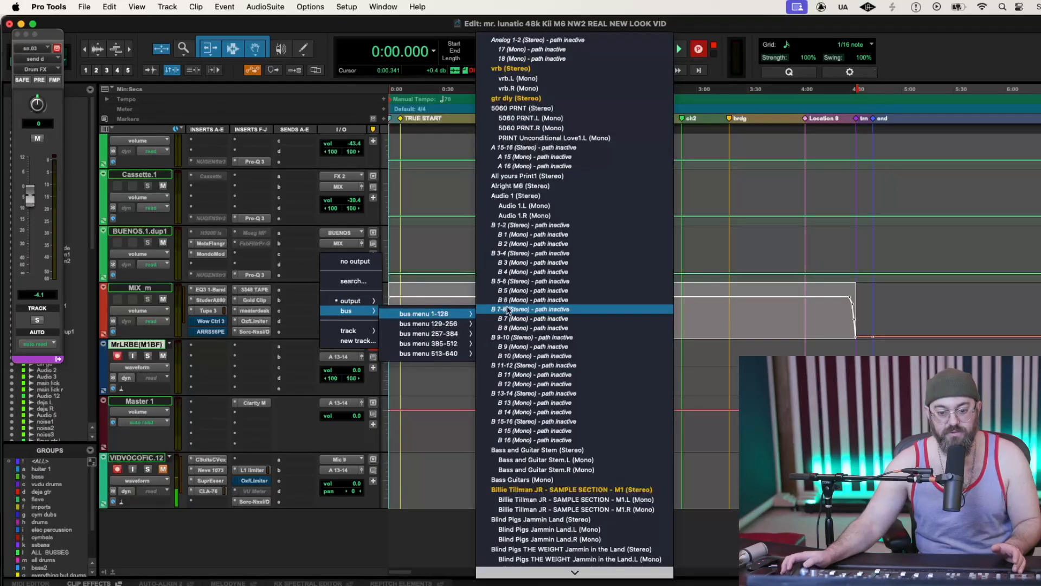
click(660, 490)
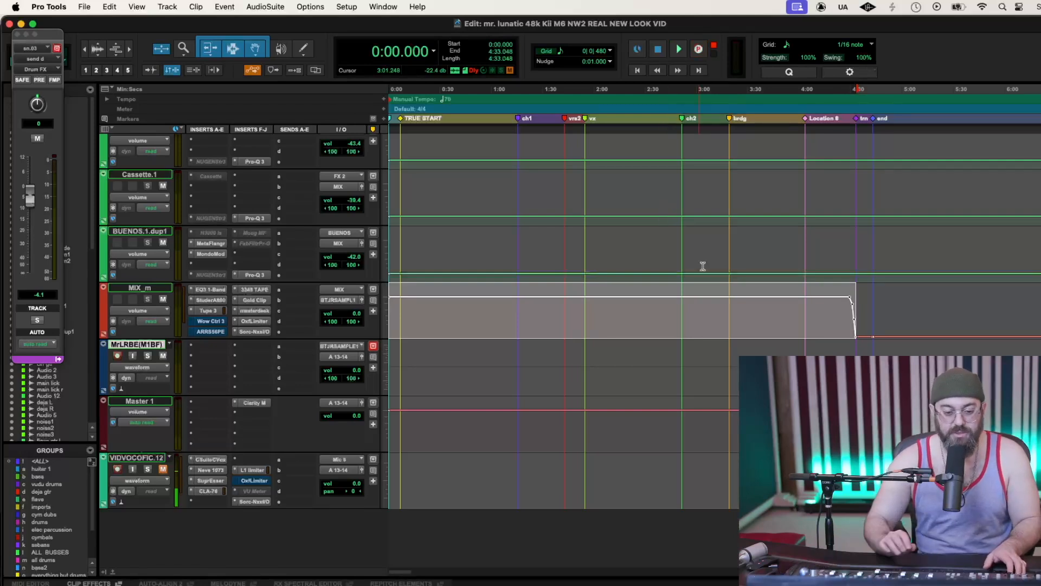
Record about 4 seconds of the mix onto the print track from the session start and stop
key(space)
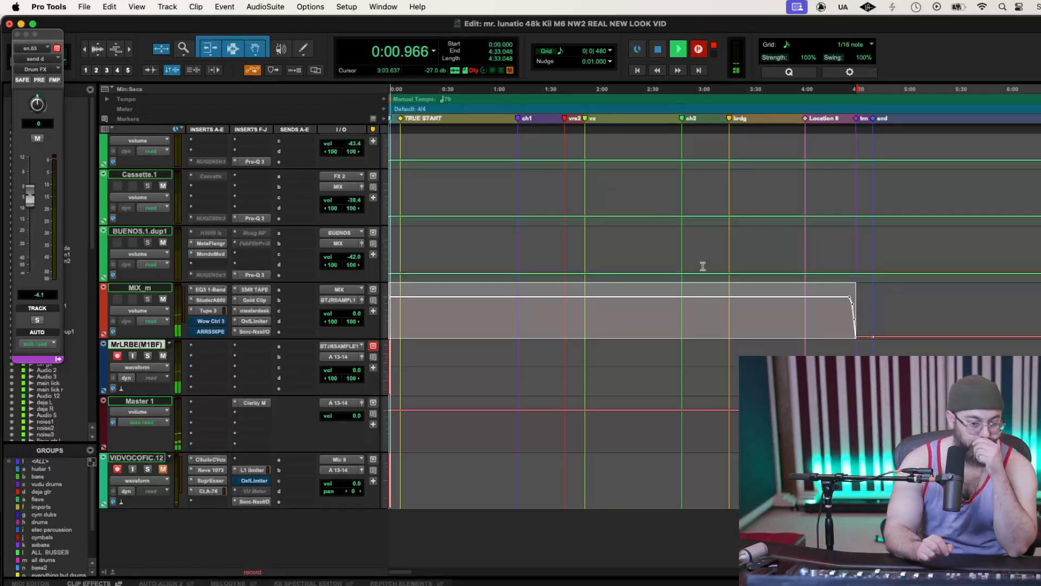
key(super+])
key(super+])
key(super+])
key(super+])
key(super+])
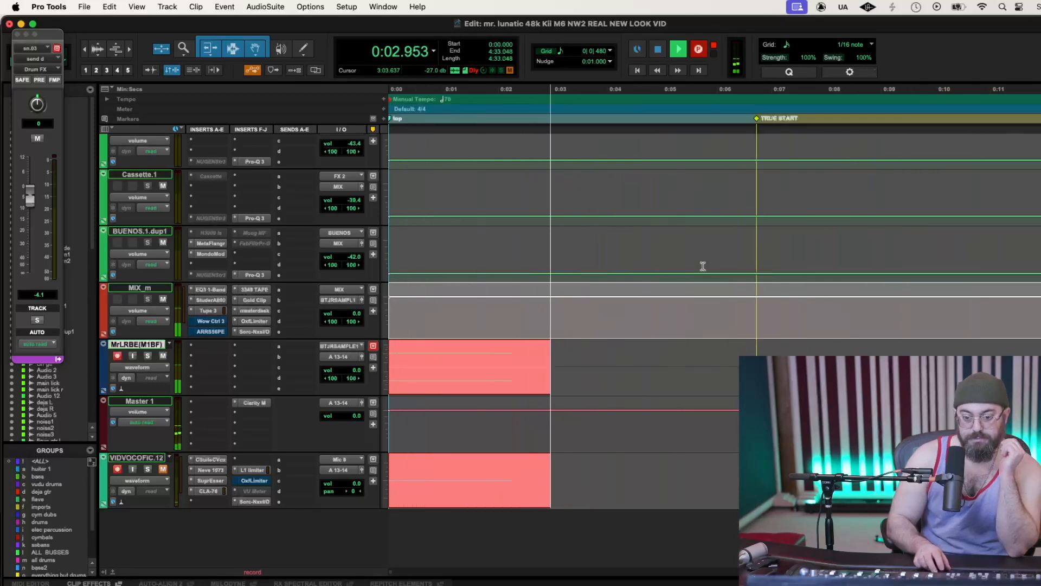
key(space)
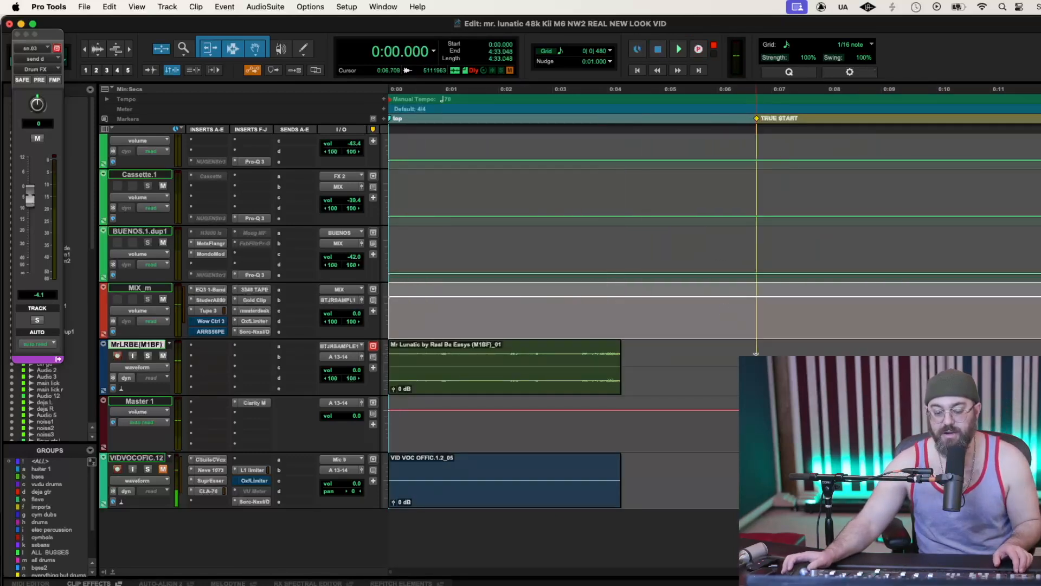
Trim the selection's start exactly to the TRUE START marker at 0:06.720, extending it over the print track
shift+click(758, 357)
shift+click(757, 357)
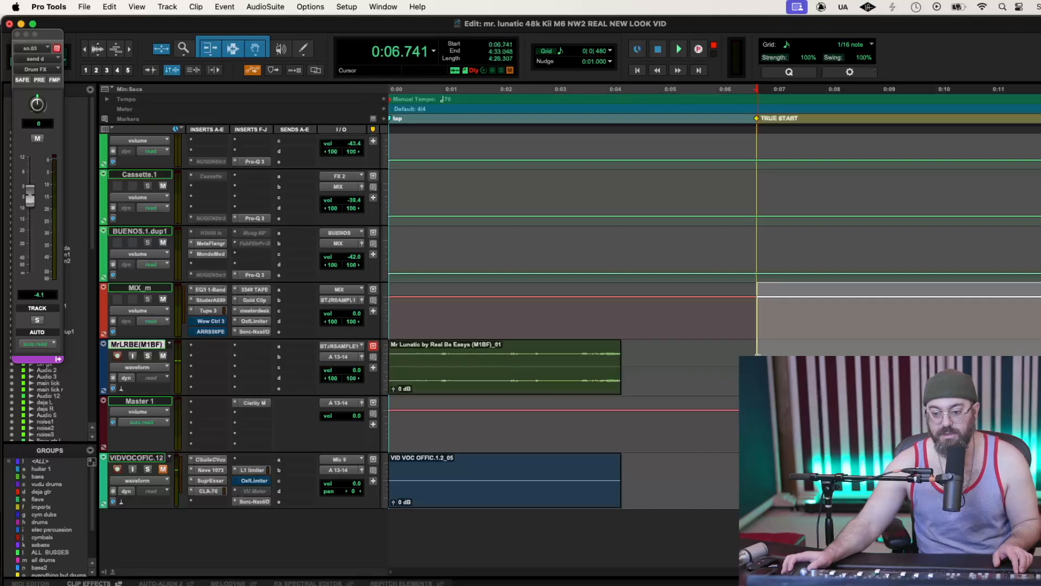
key(super+])
key(super+])
key(super+])
key(super+])
key(super+])
key(super+])
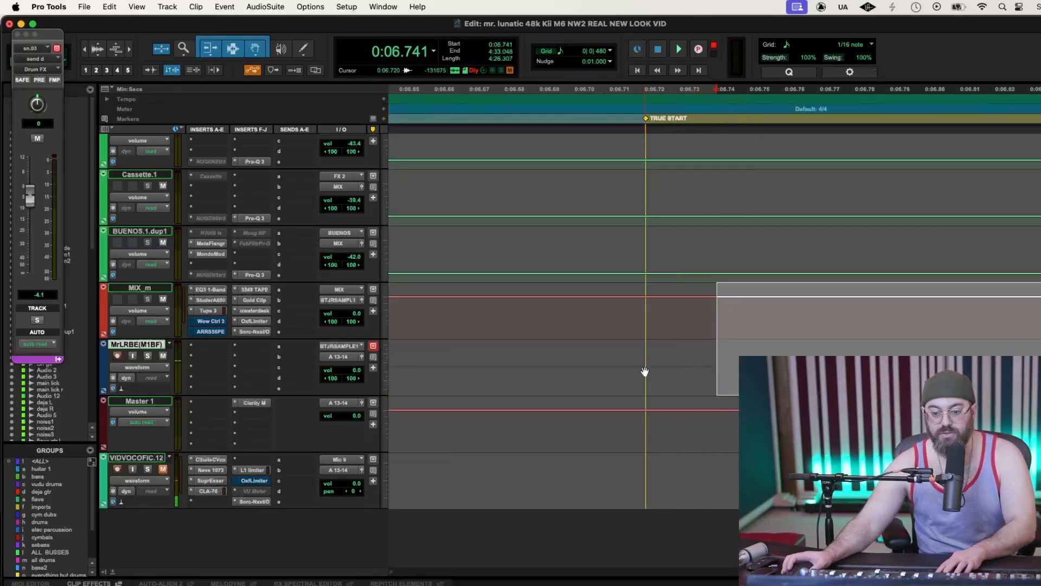
shift+click(646, 363)
key(super+])
key(super+])
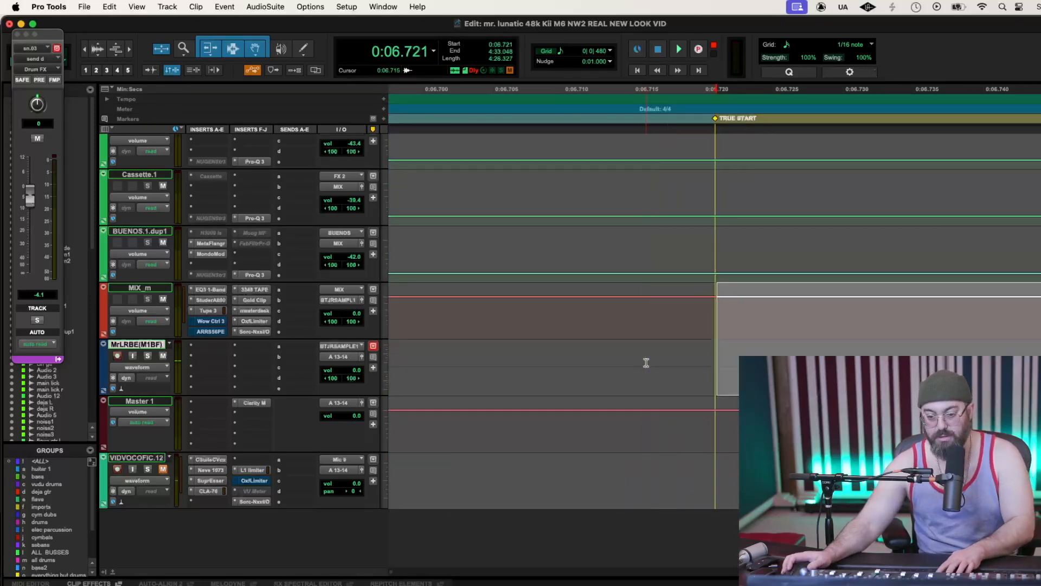
shift+click(643, 361)
key(super+])
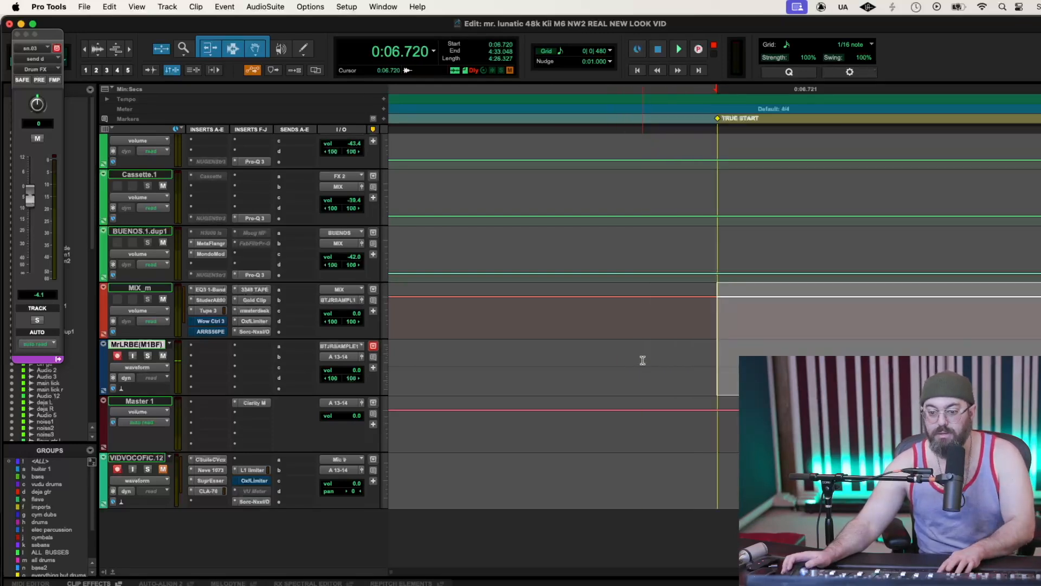
Record a brief test pass of the mix onto the print track from the TRUE START marker and stop
key(super+[)
key(super+[)
key(super+[)
key(super+[)
key(super+[)
key(super+[)
key(super+[)
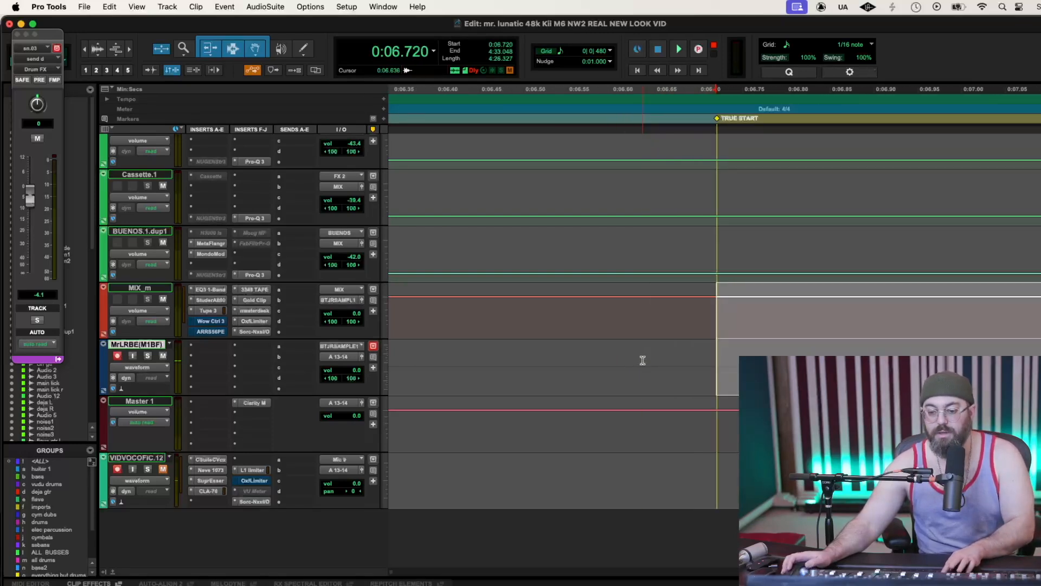
key(super+[)
key(super+[)
key(super+[)
key(super+[)
key(super+[)
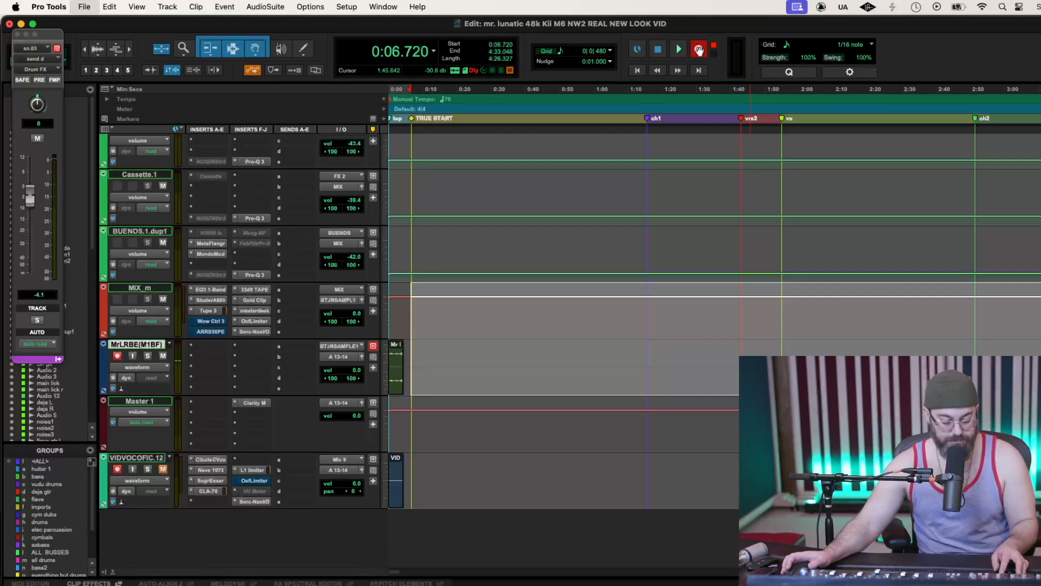
key(space)
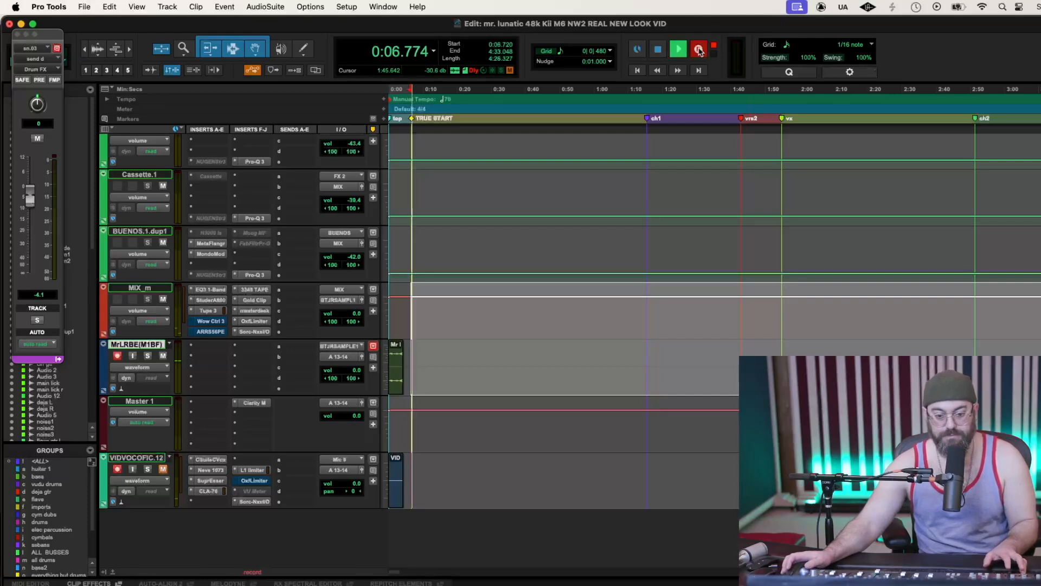
key(space)
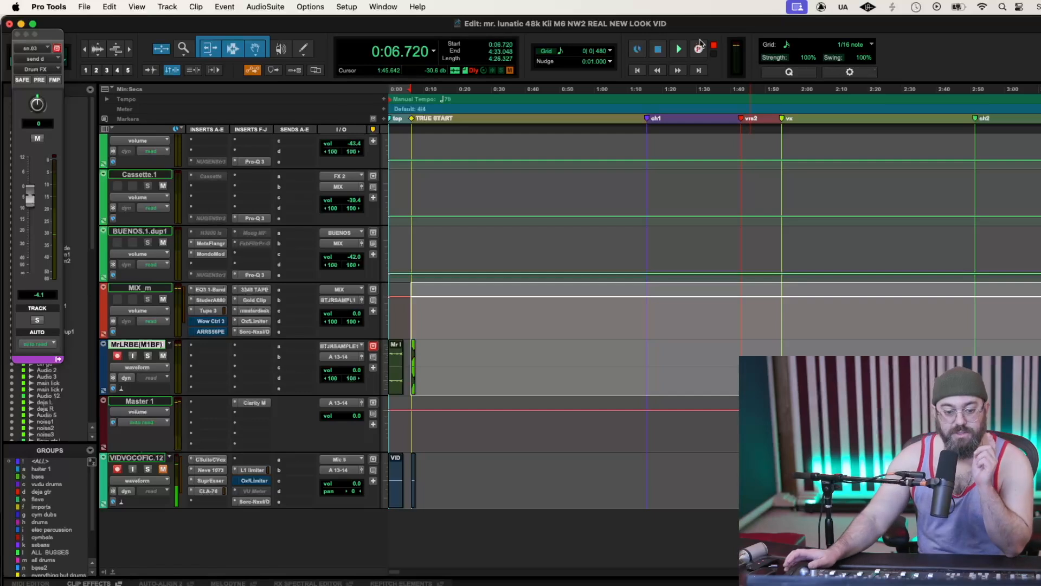
Examine the Gold Clip plug-in's settings and levels on MIX_m, and close it again
click(247, 300)
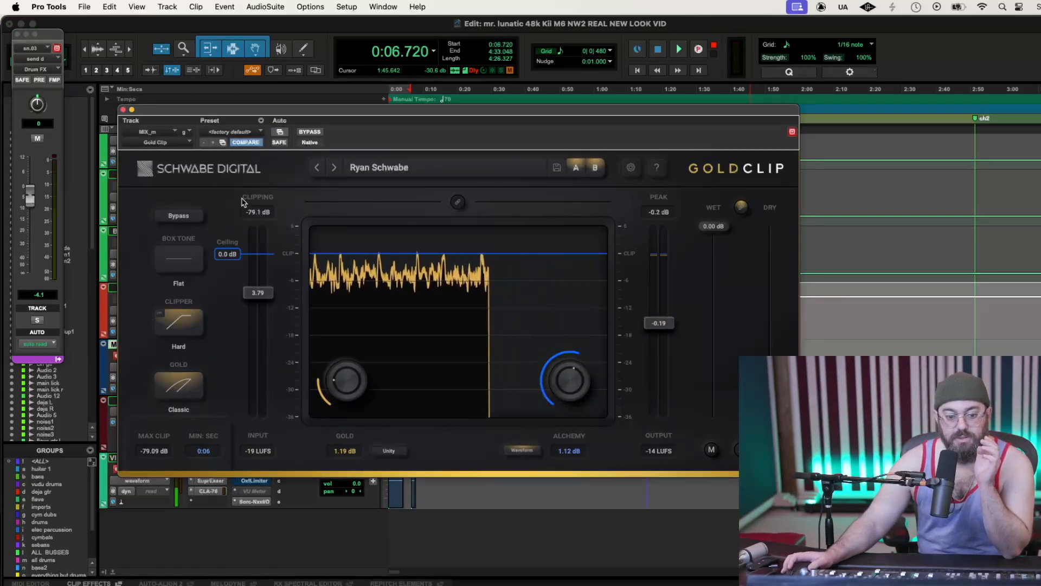
click(123, 110)
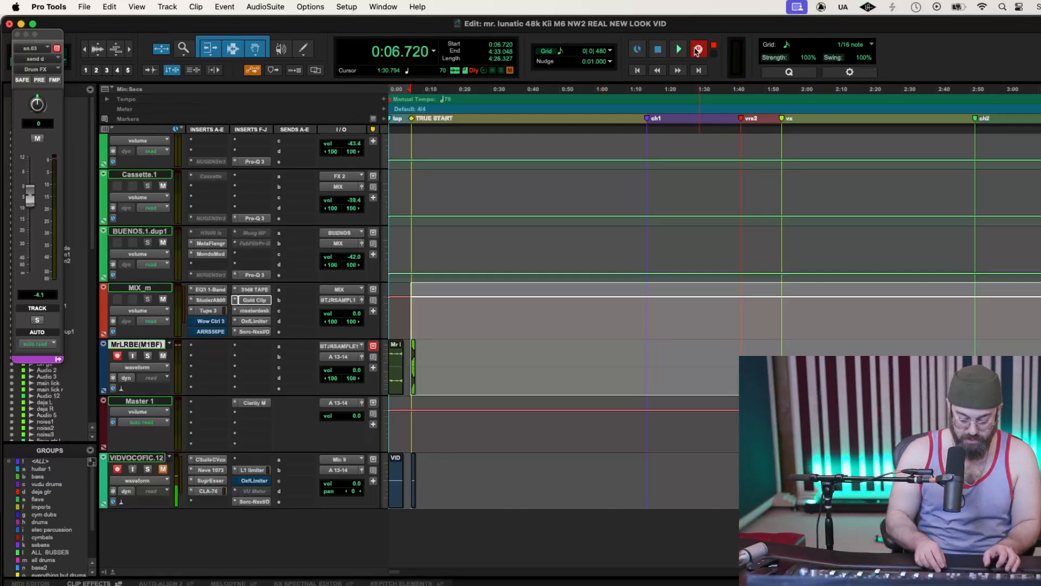
key(r)
key(r)
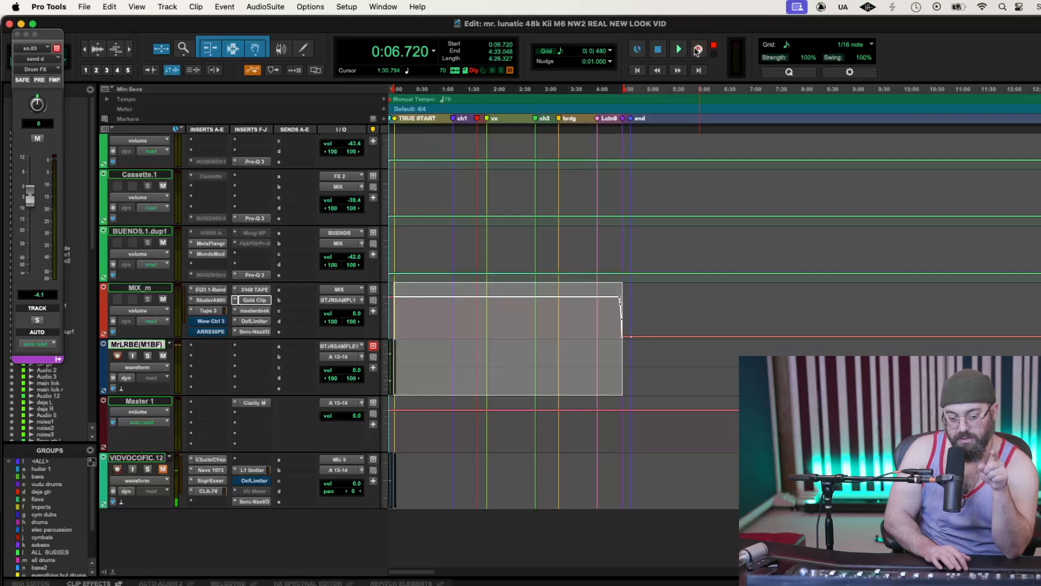
Record about 5 seconds of the mix onto the print track from the TRUE START marker and stop
key(space)
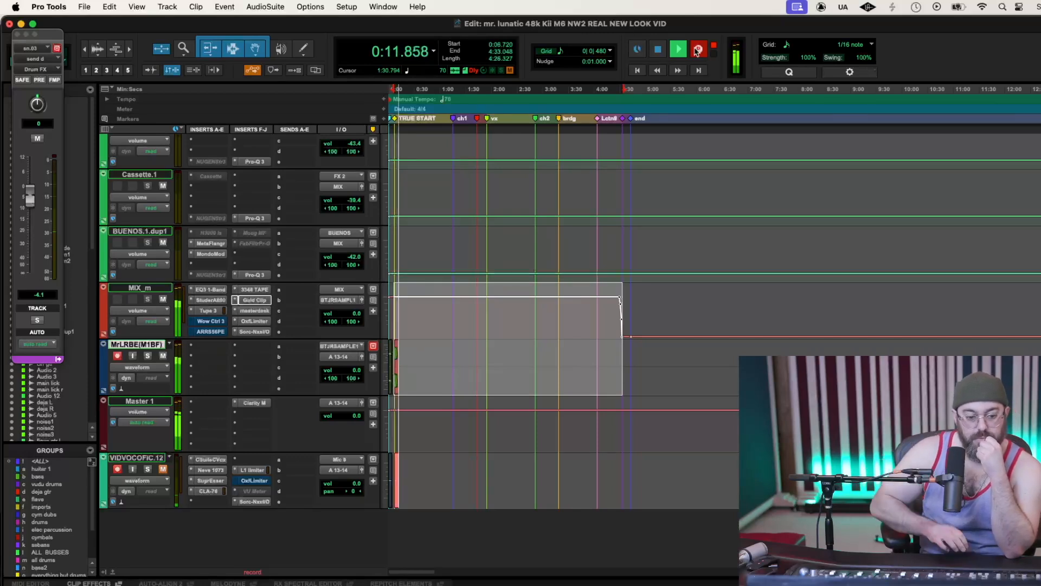
click(658, 50)
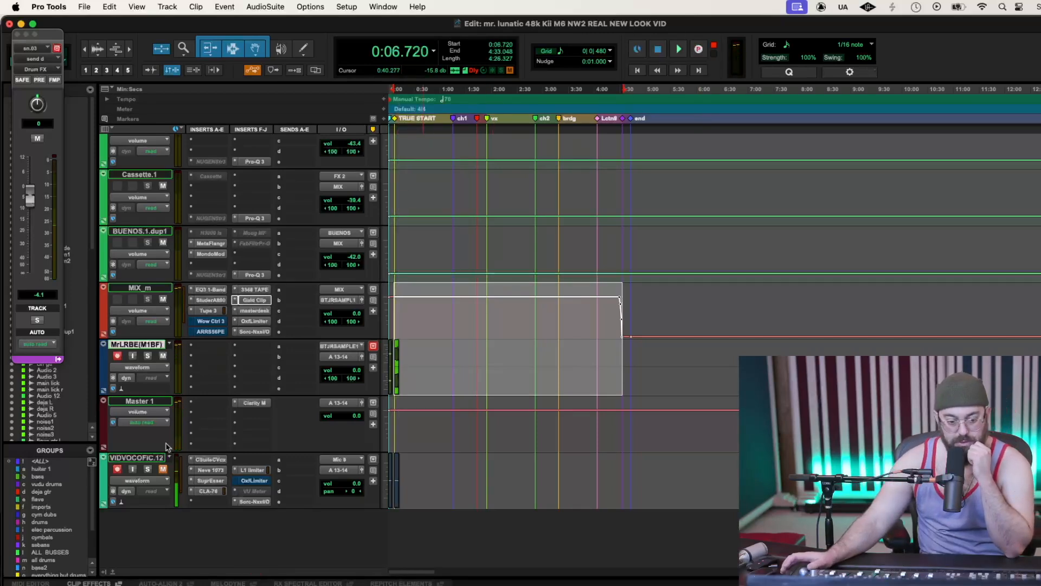
Disarm recording on the VIDVOCOFIC.12 track and make that track inactive
click(119, 470)
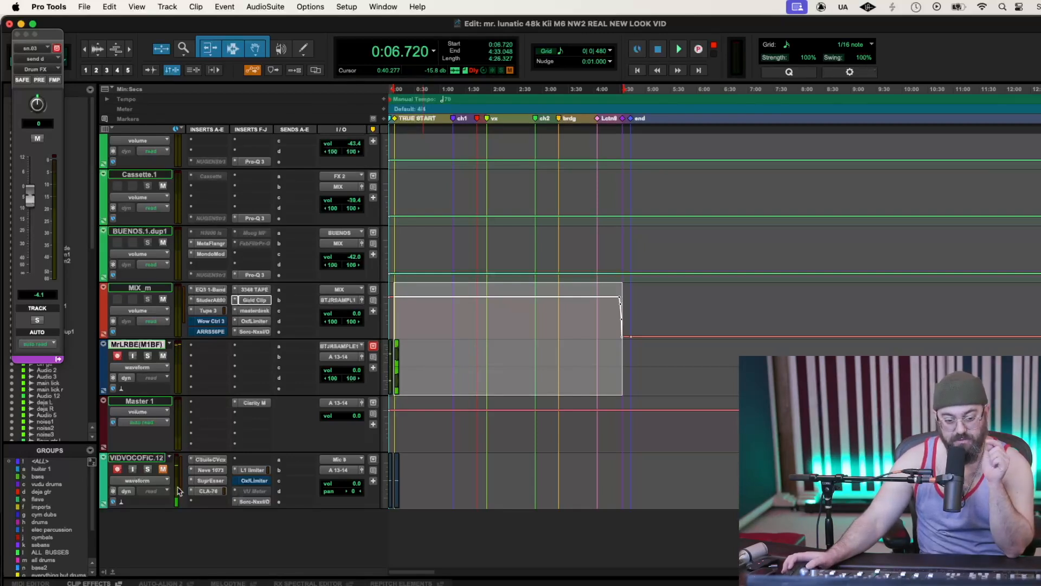
click(118, 470)
click(121, 460)
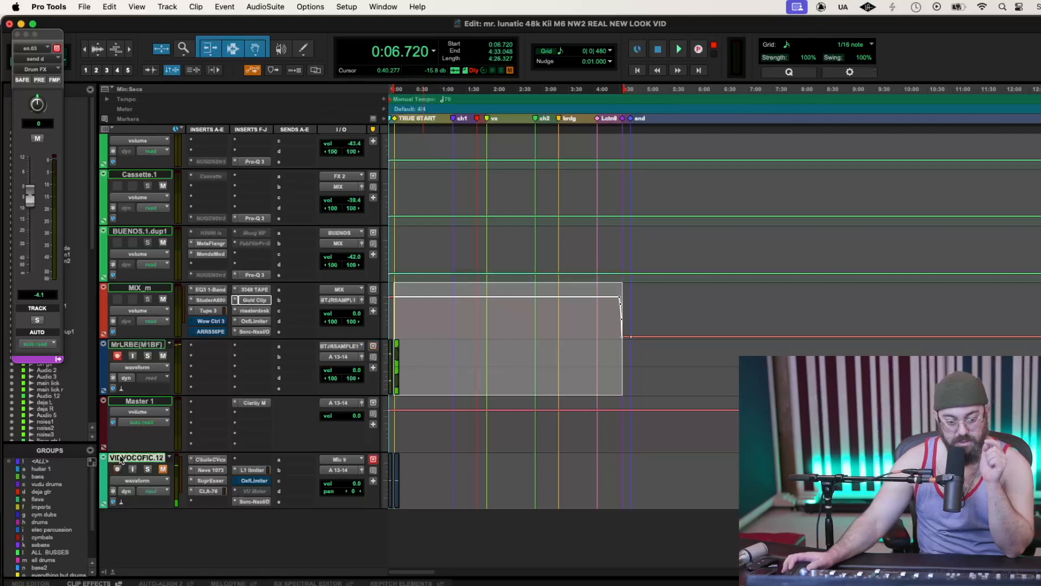
click(175, 7)
click(181, 76)
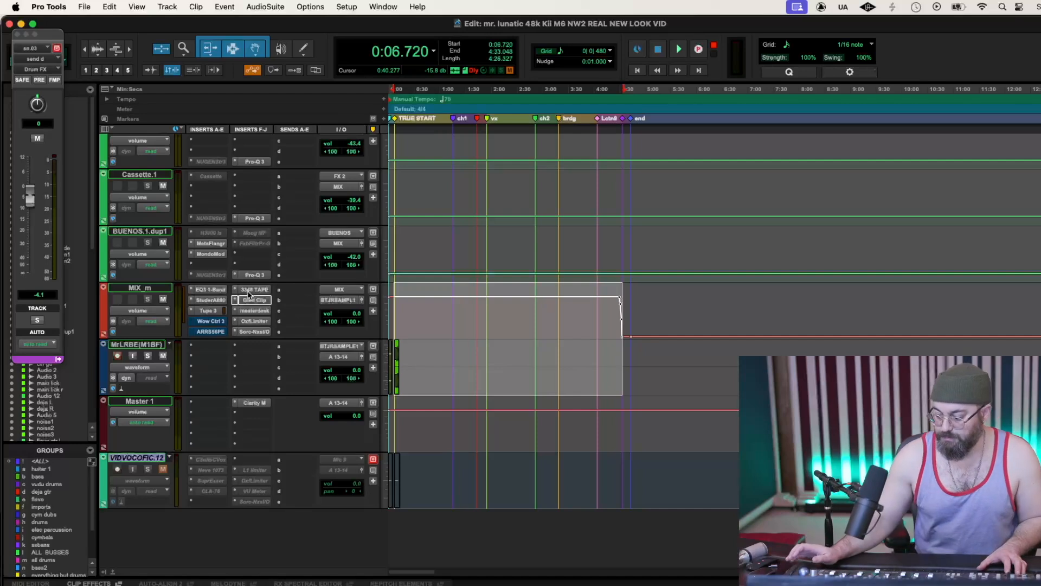
Play the start of the selection briefly, then record the full mix onto the print track from the TRUE START marker
key(space)
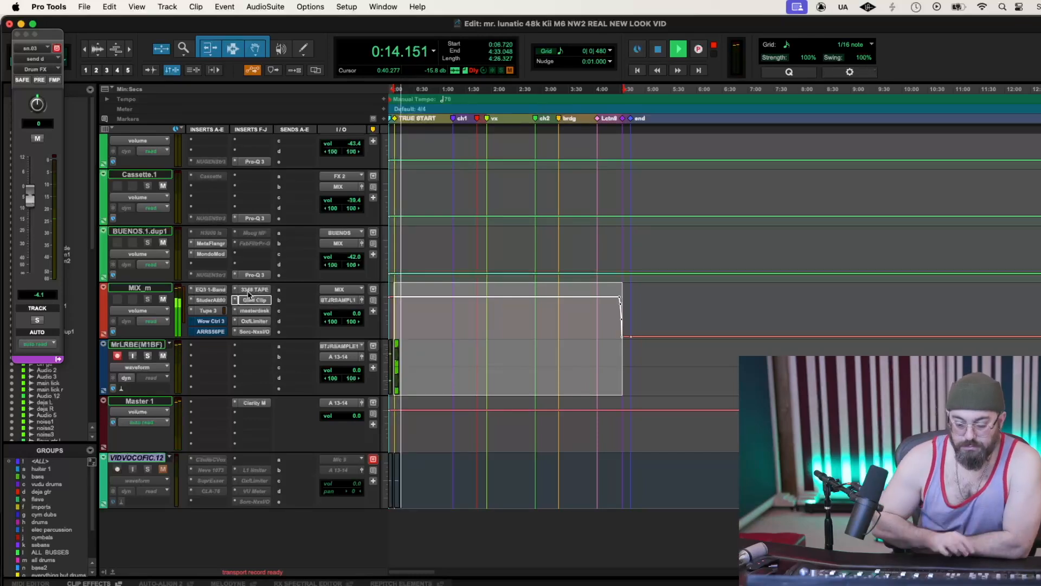
key(space)
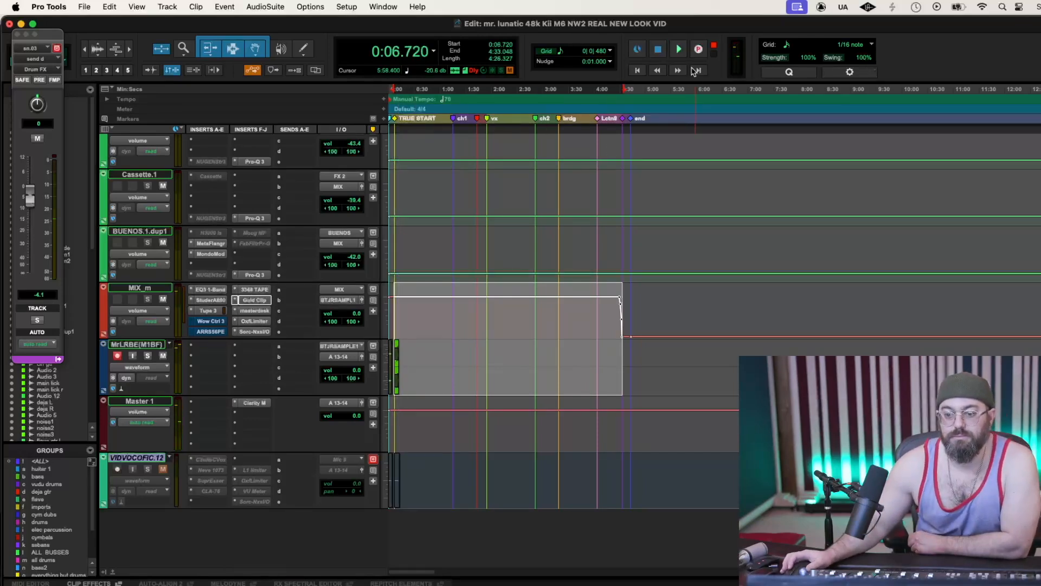
click(698, 51)
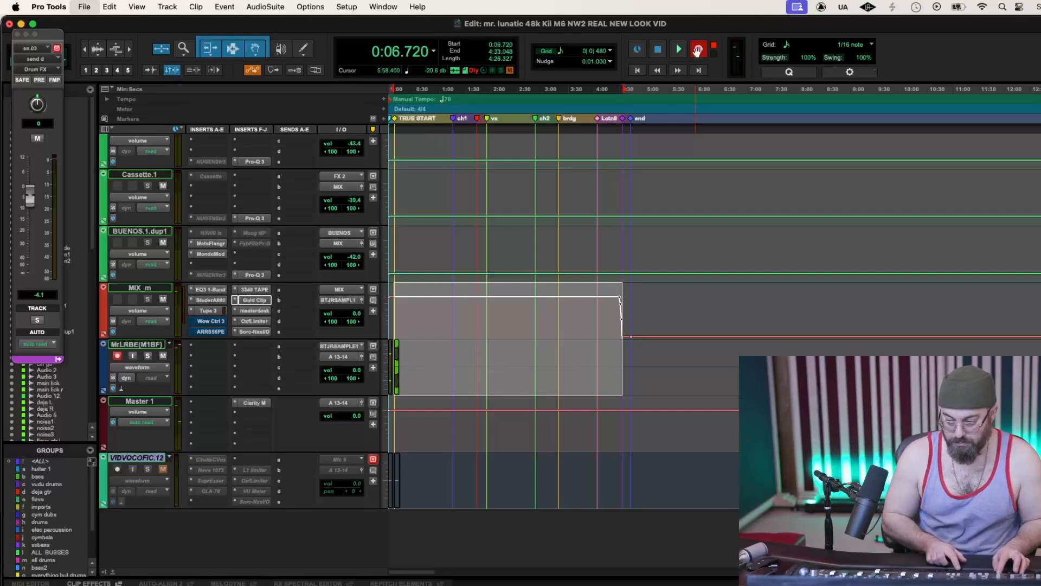
key(space)
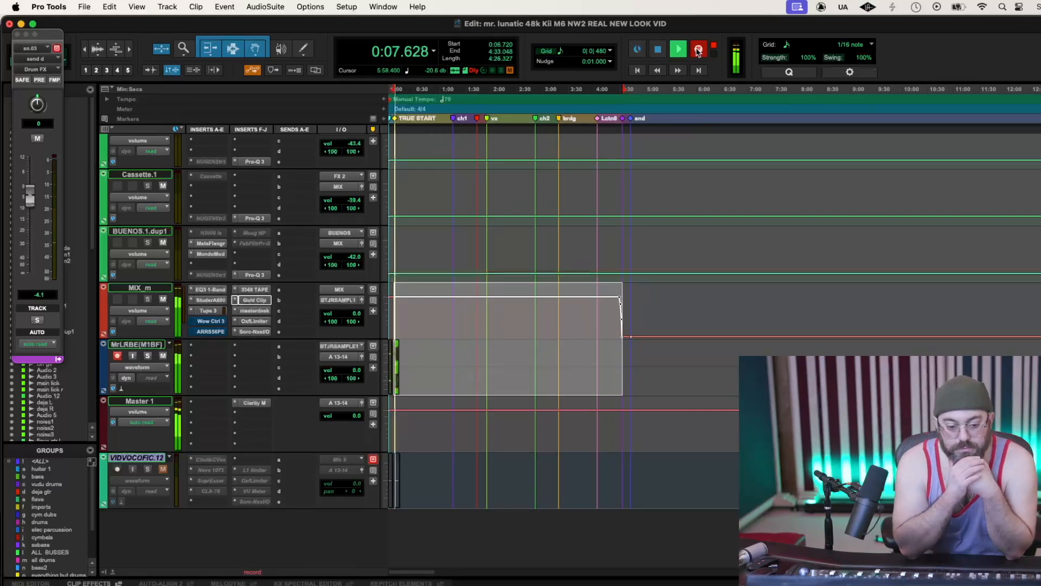
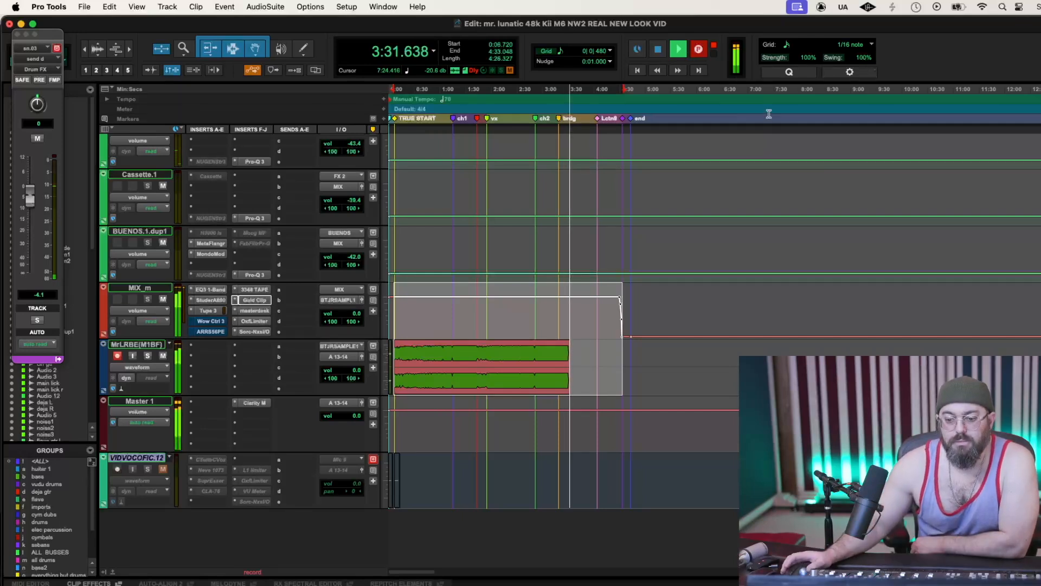
Examine the vocal tracks' clips and volume automation around the true end marker while the mix print keeps recording
scroll(774, 323, up, 3)
scroll(774, 323, up, 10)
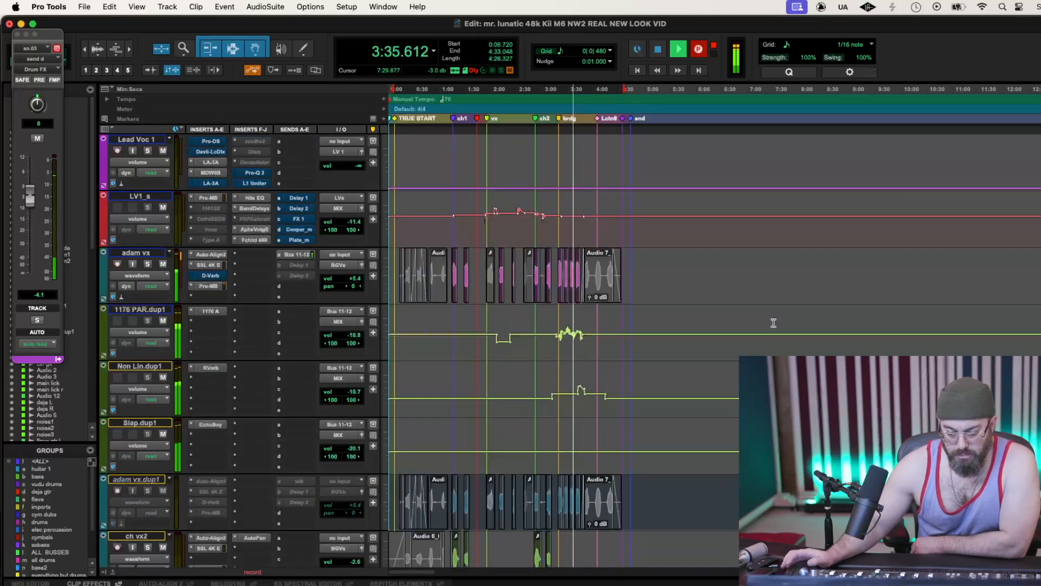
key(t)
key(t)
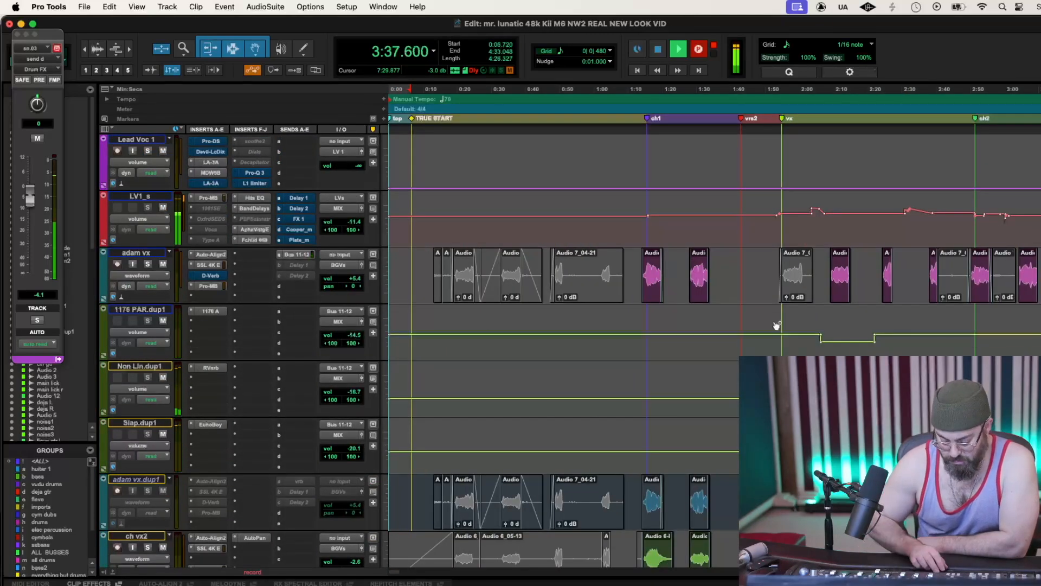
key(r)
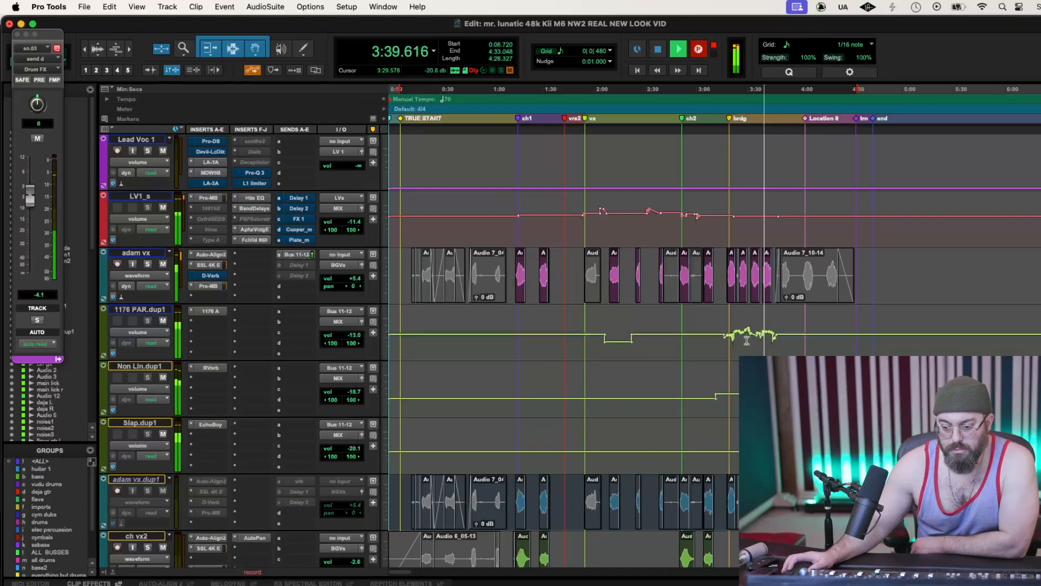
scroll(712, 326, right, 7)
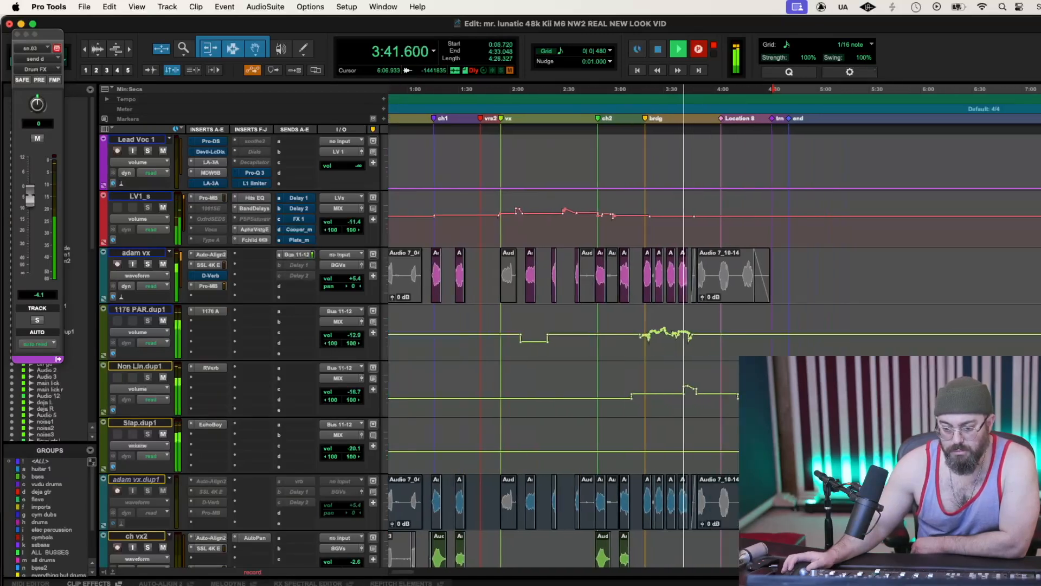
key(t)
key(t)
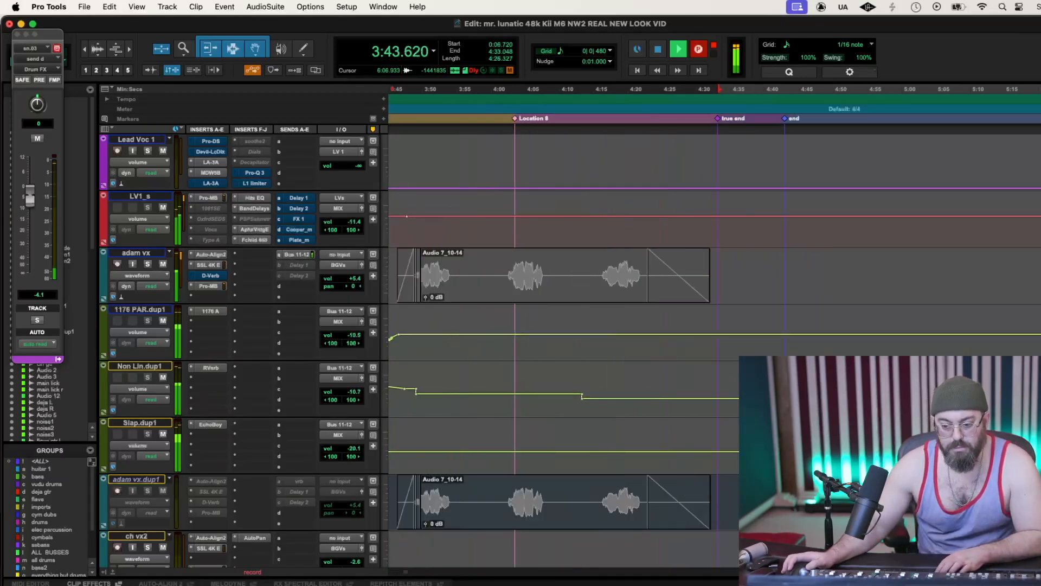
Select the 1176 PAR.dup1 volume automation in the bridge from about 3:28 to 3:31
scroll(713, 326, left, 5)
scroll(537, 326, left, 2)
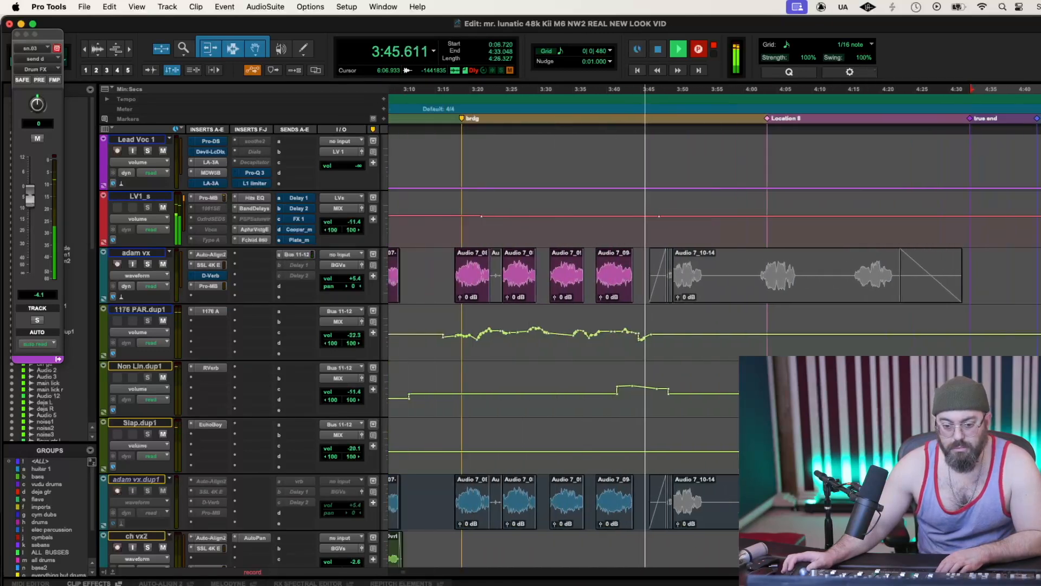
drag(525, 340, 538, 321)
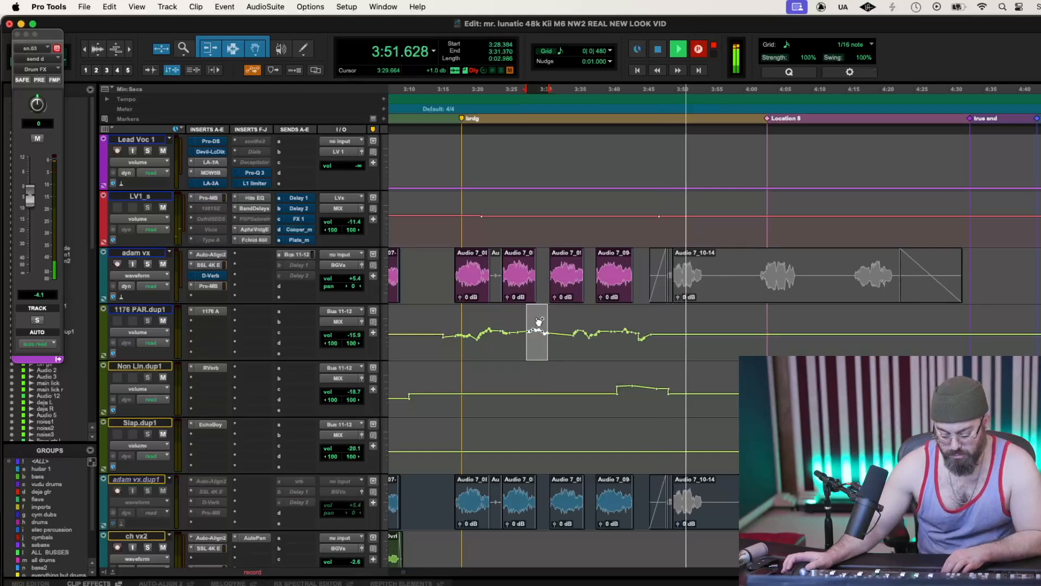
key(r)
key(r)
Select the empty stretch of the gtr solo l track in the bridge, from about 3:17 to 3:39
scroll(586, 366, up, 7)
scroll(586, 366, up, 10)
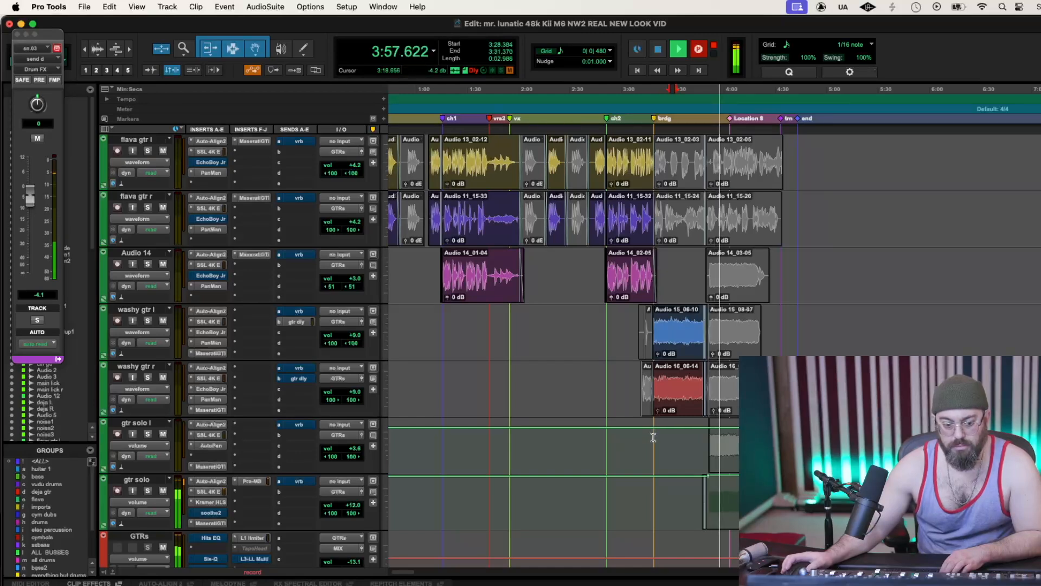
drag(651, 434, 689, 434)
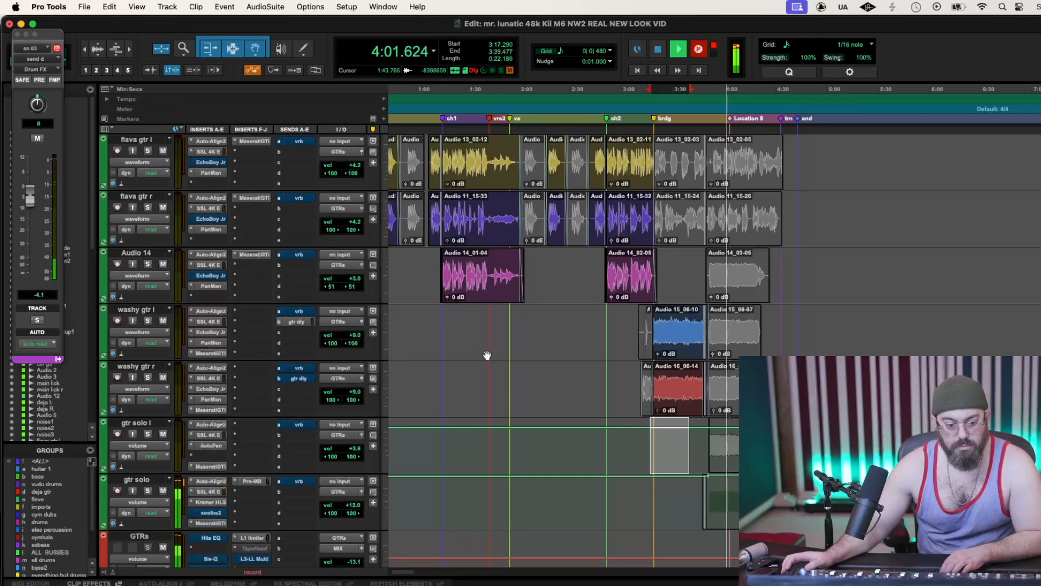
Switch the washy gtr r and washy gtr l tracks to the volume automation view
click(150, 388)
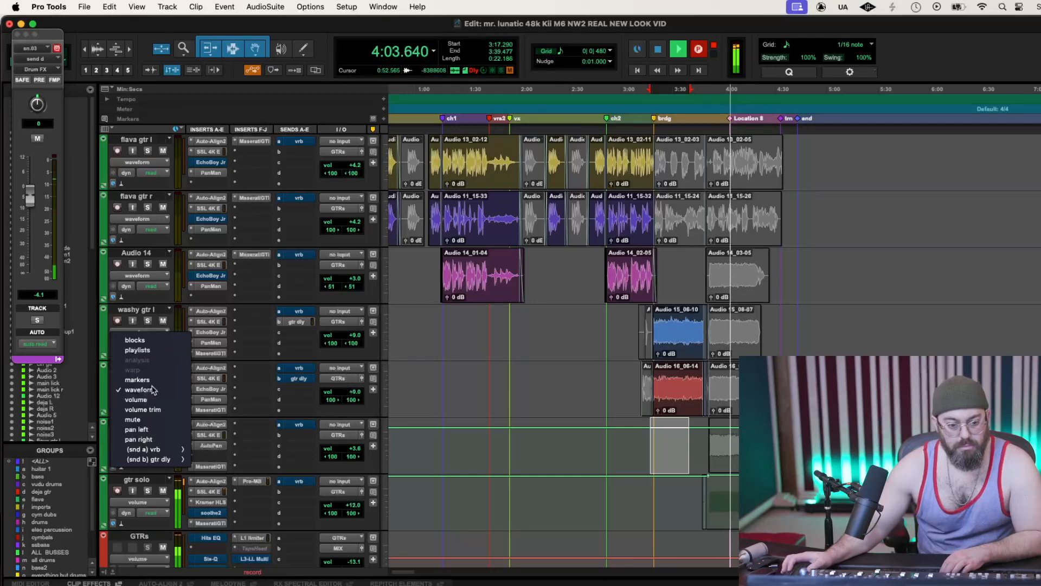
click(156, 400)
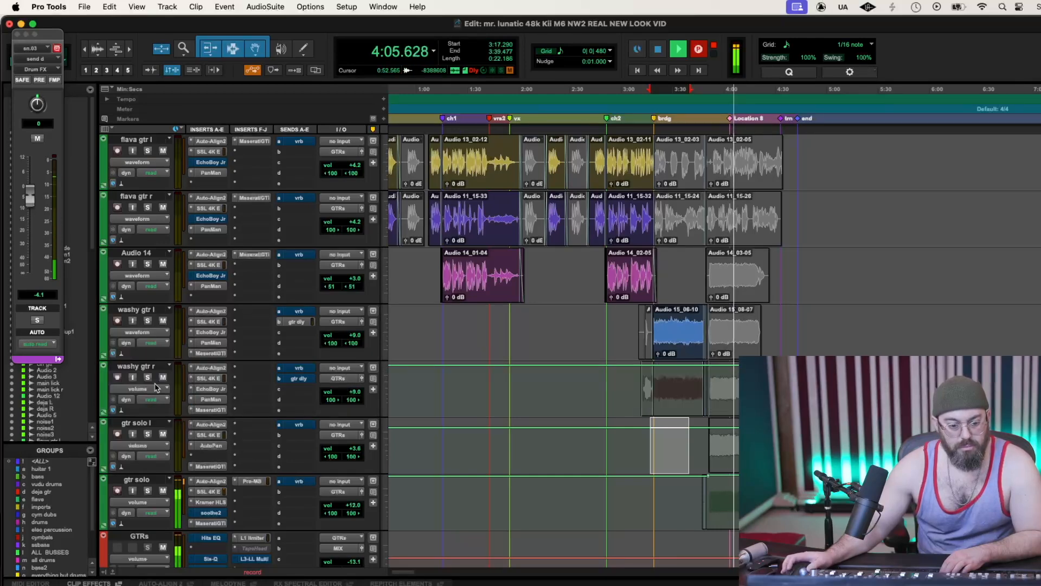
click(161, 333)
click(161, 343)
key(r)
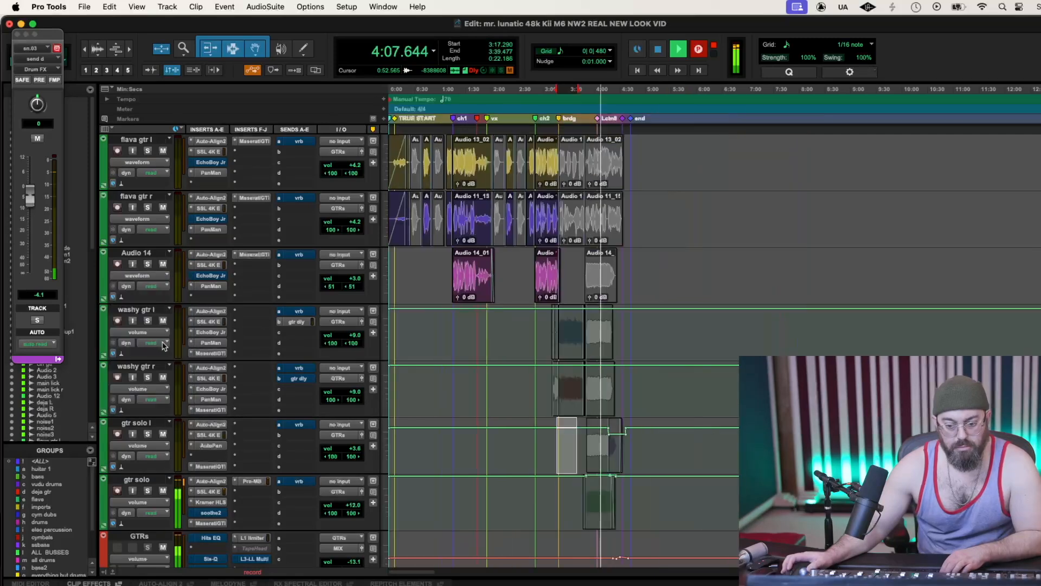
Raise the output in the Maserati GTi plug-ins on washy gtr r and washy gtr l
click(210, 410)
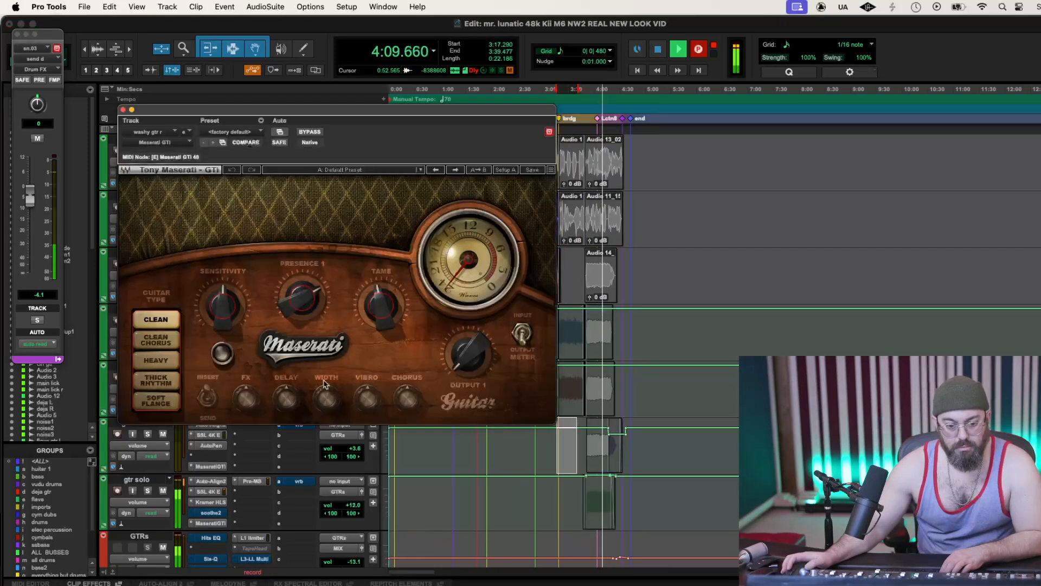
drag(468, 354, 468, 336)
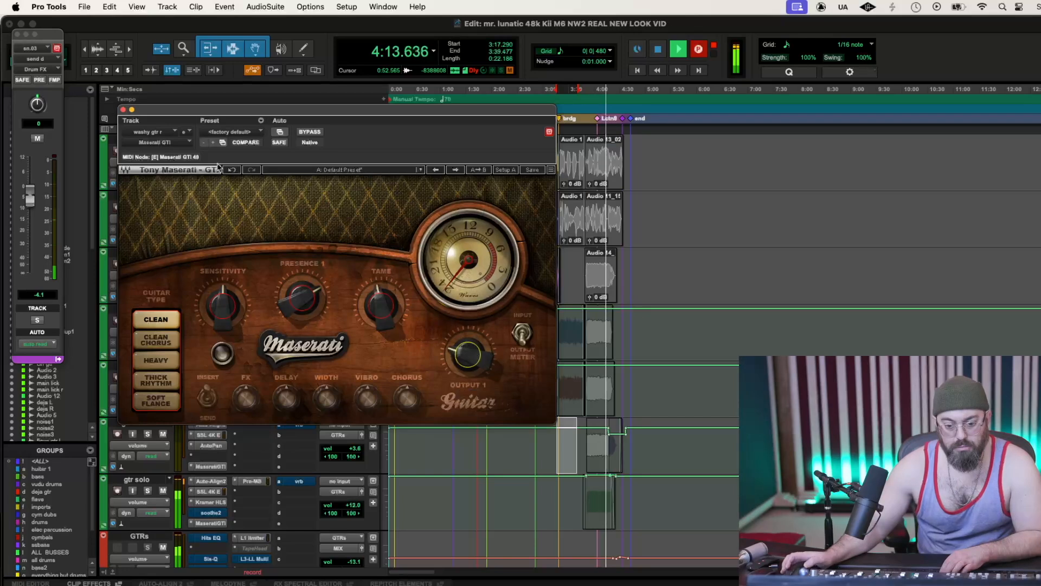
click(123, 110)
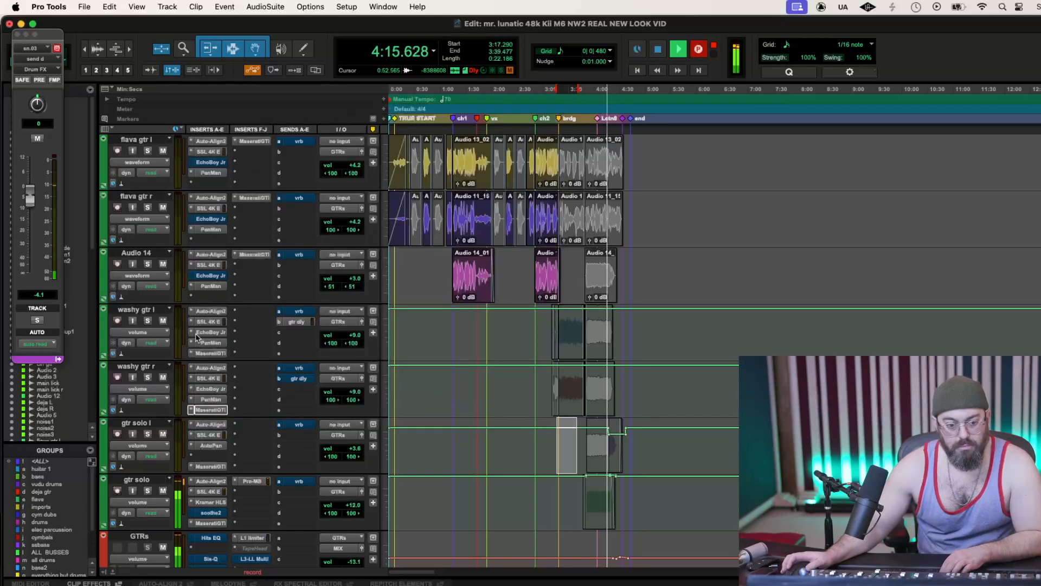
click(209, 354)
drag(468, 355, 468, 351)
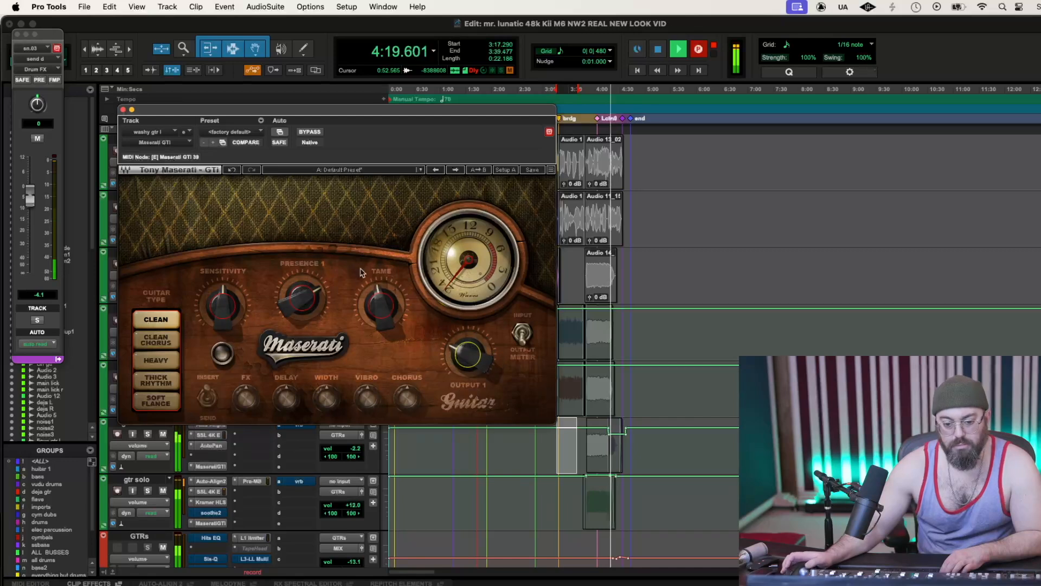
click(123, 110)
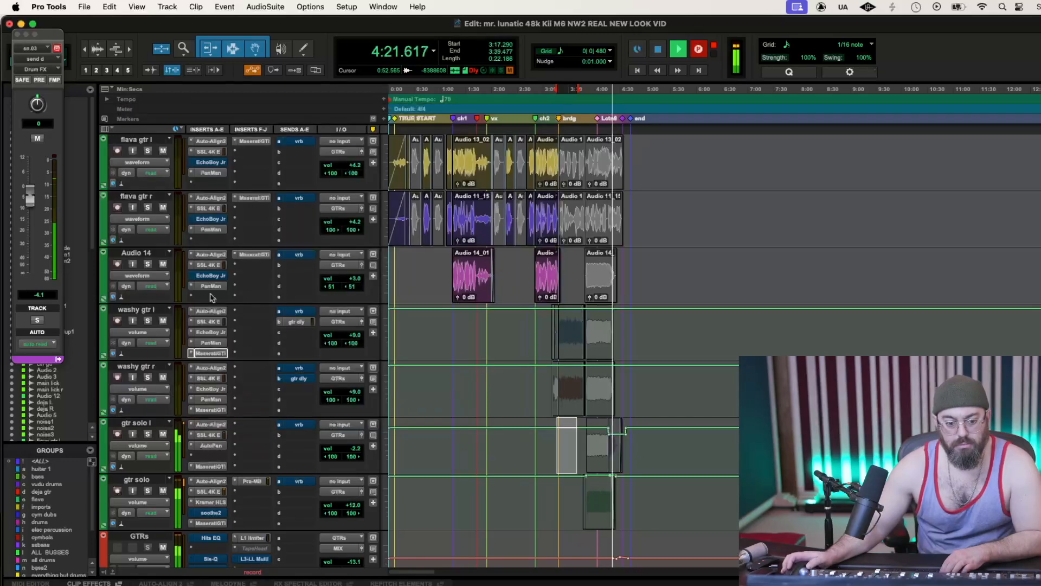
Check the guitar tracks while the song plays to its end, and stop playback
scroll(256, 376, down, 3)
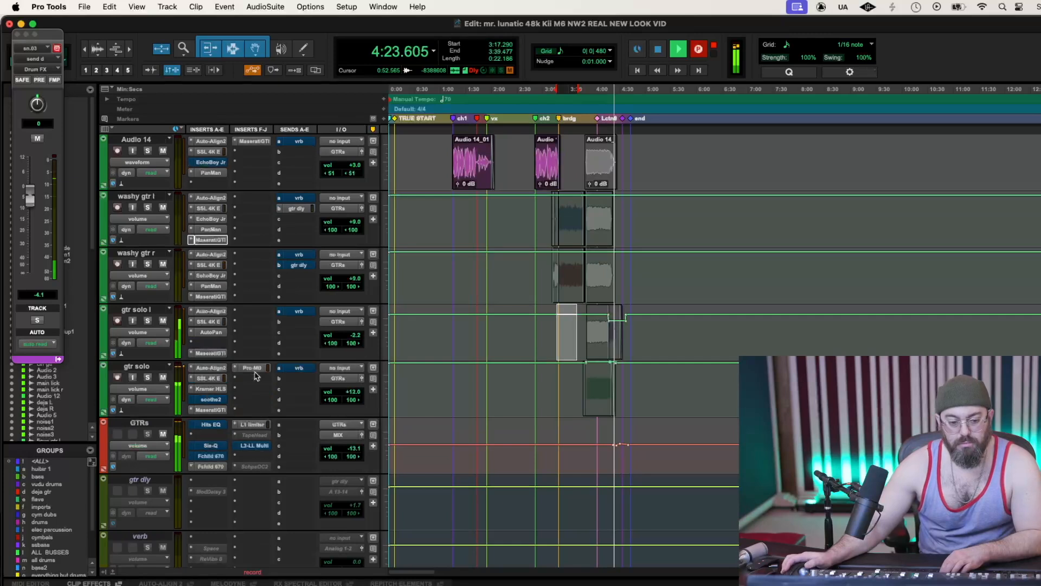
scroll(256, 376, up, 3)
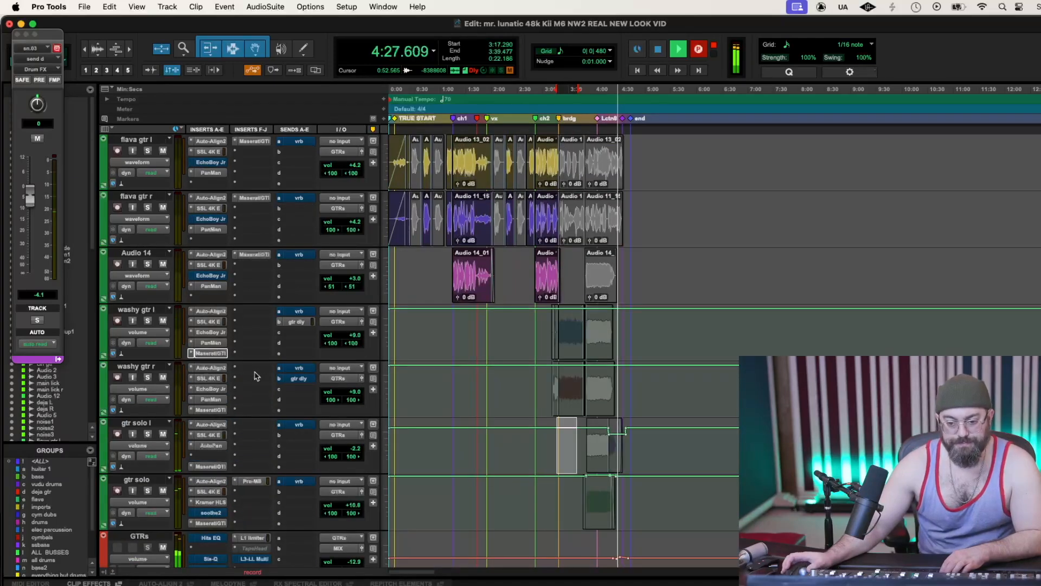
scroll(256, 376, down, 3)
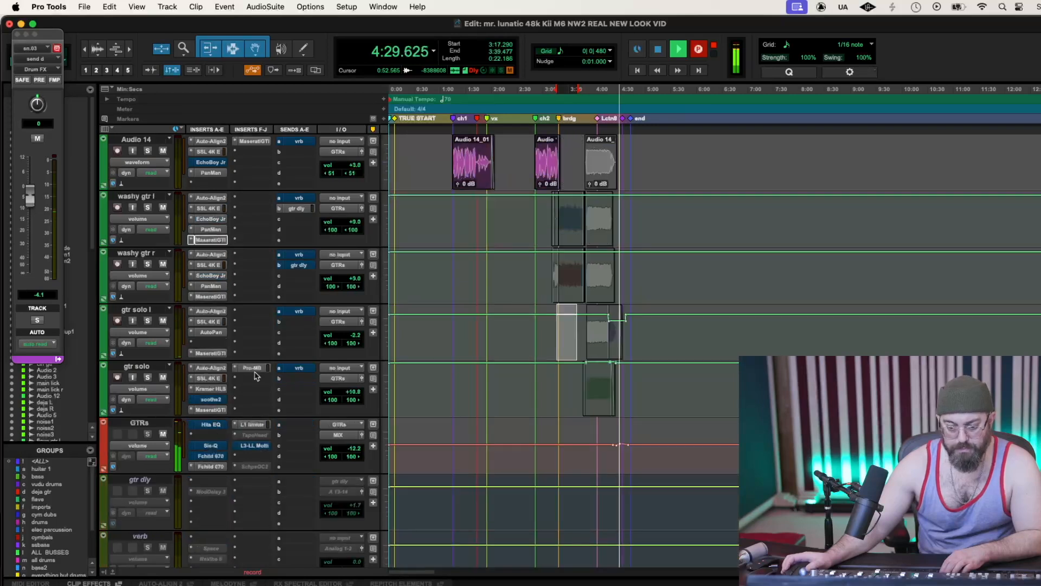
scroll(256, 376, up, 1)
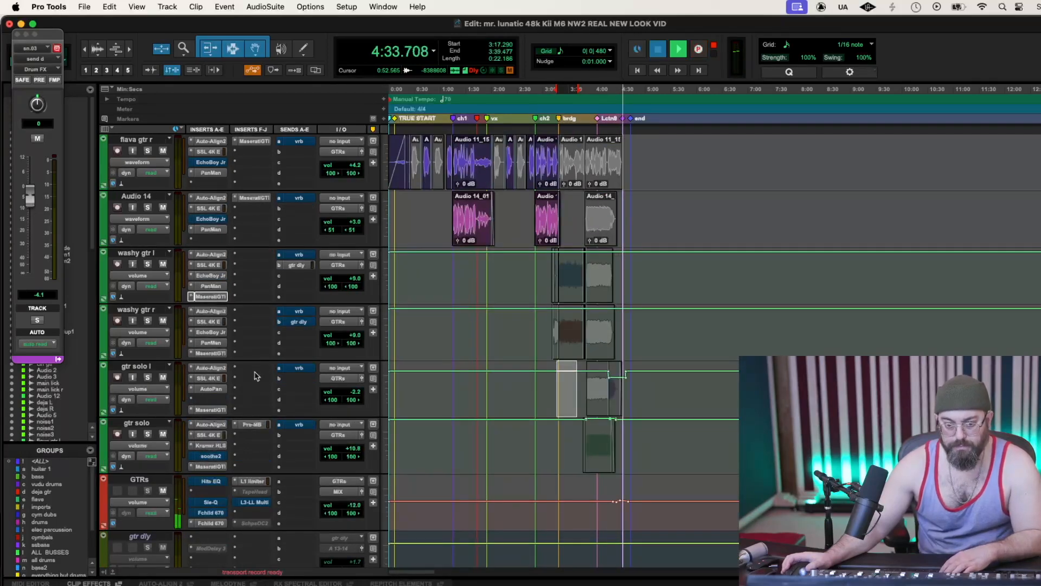
key(space)
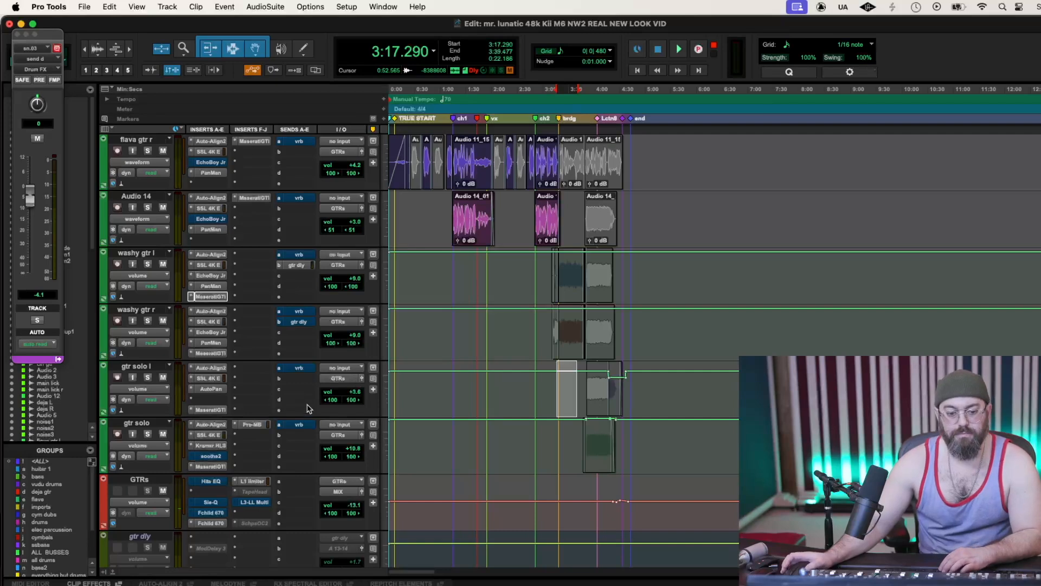
Make the inactive VIDVOCOFIC.12 track active
scroll(251, 415, down, 10)
scroll(250, 416, down, 15)
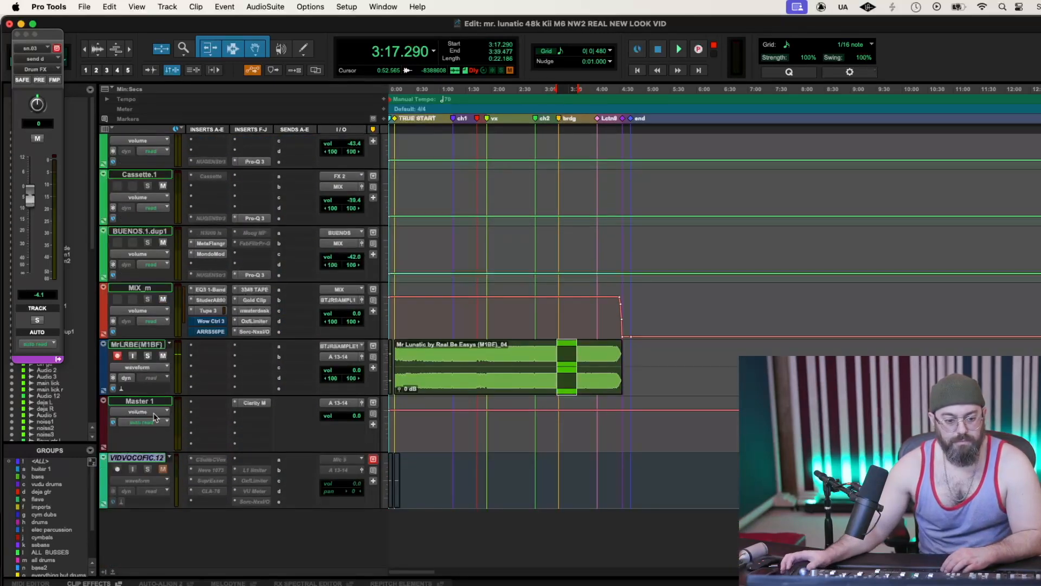
click(156, 405)
click(156, 458)
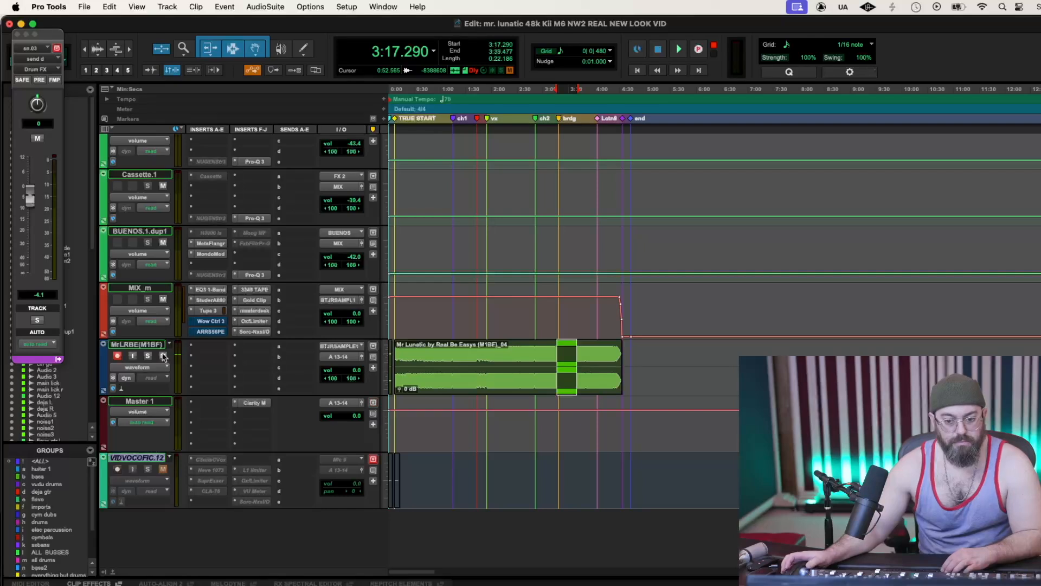
click(169, 7)
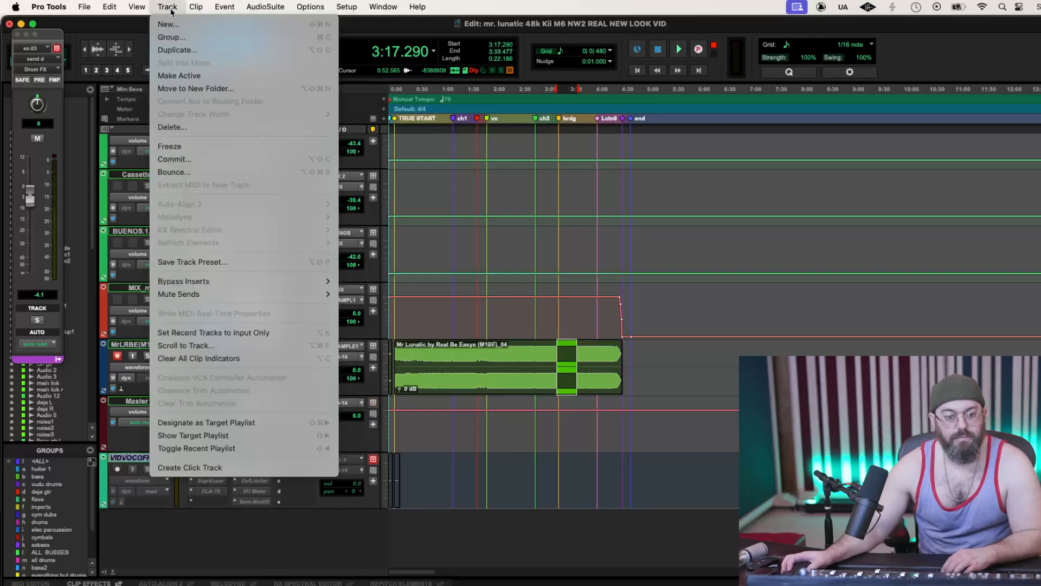
click(184, 77)
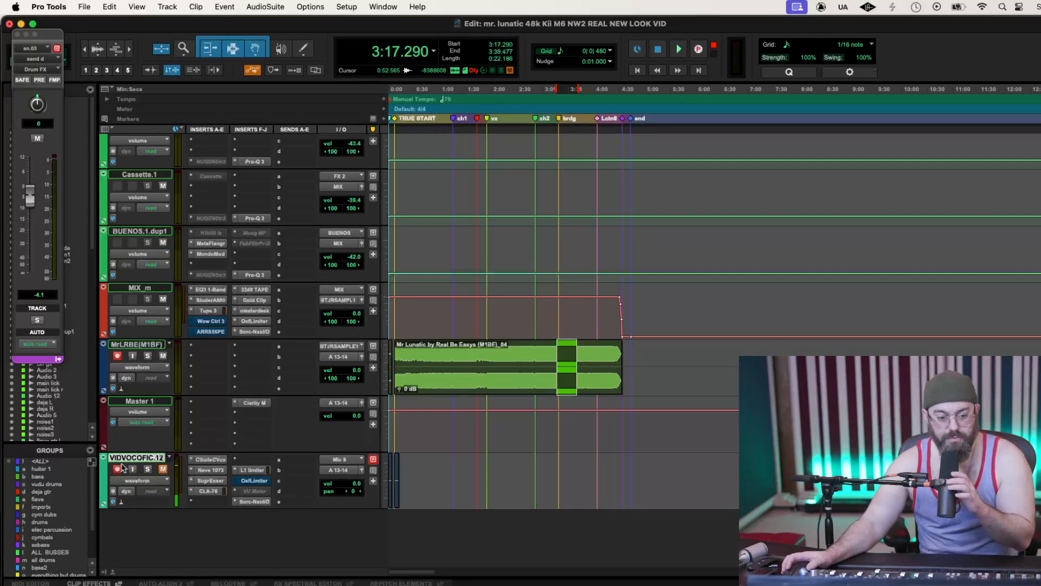
Place the edit cursor on washy gtr r just before the bridge marker at about 3:17 and start playback there
scroll(641, 486, up, 15)
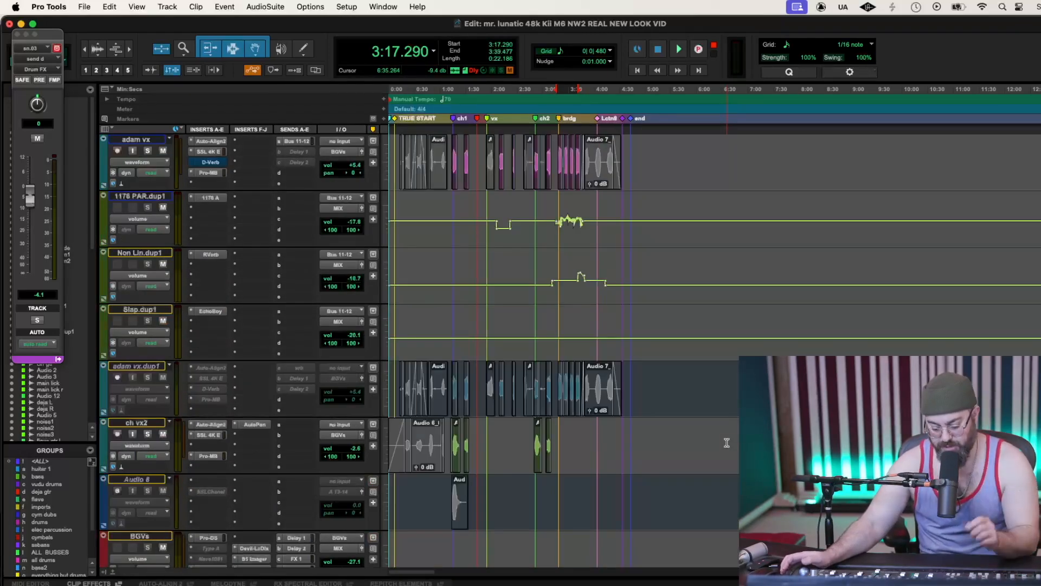
key(ctrl+bracketright)
scroll(727, 443, up, 3)
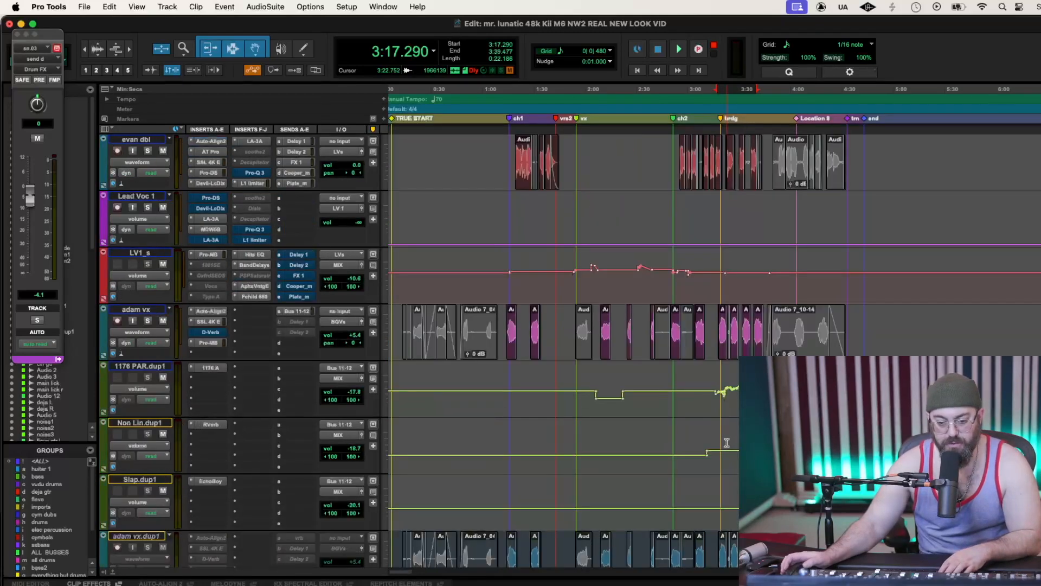
key(ctrl+bracketleft)
scroll(727, 443, up, 2)
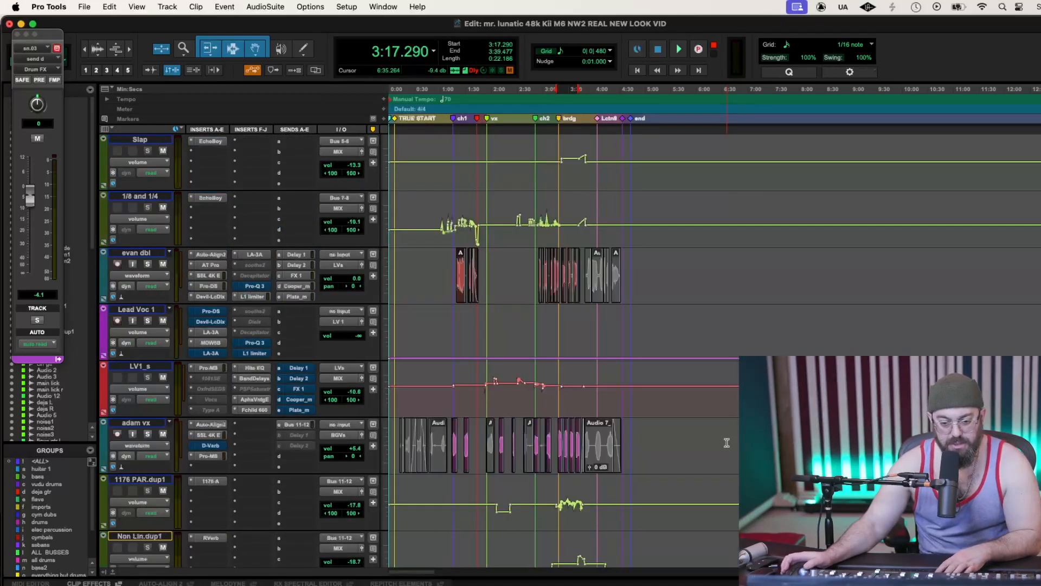
key(ctrl+bracketright)
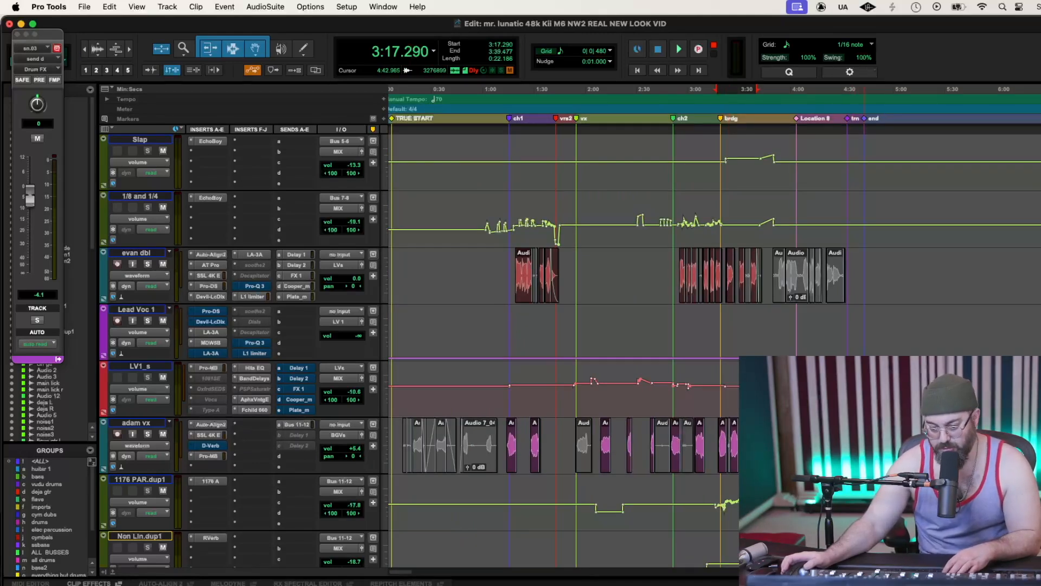
scroll(714, 247, up, 10)
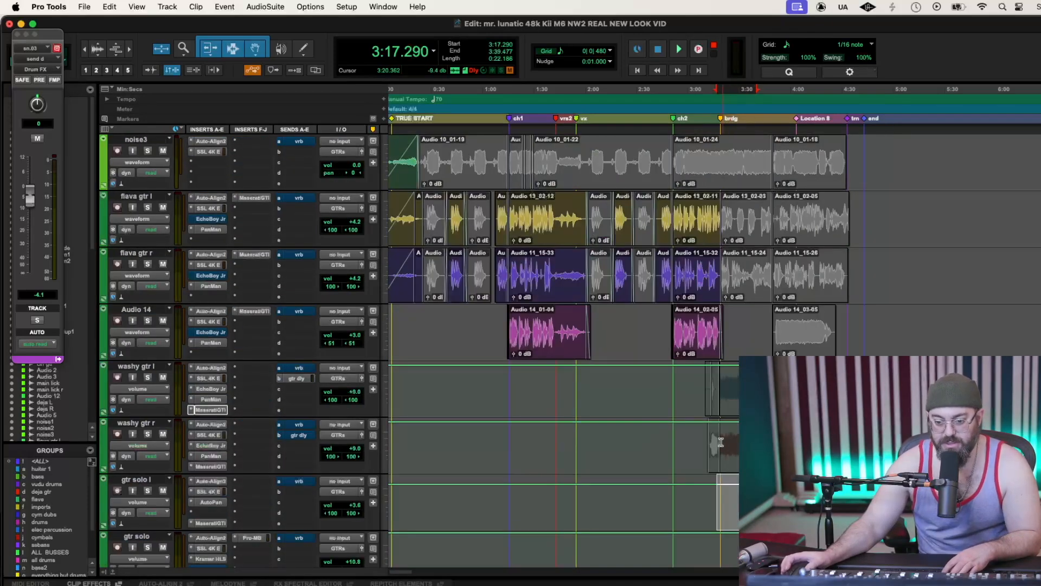
click(717, 441)
key(t)
key(t)
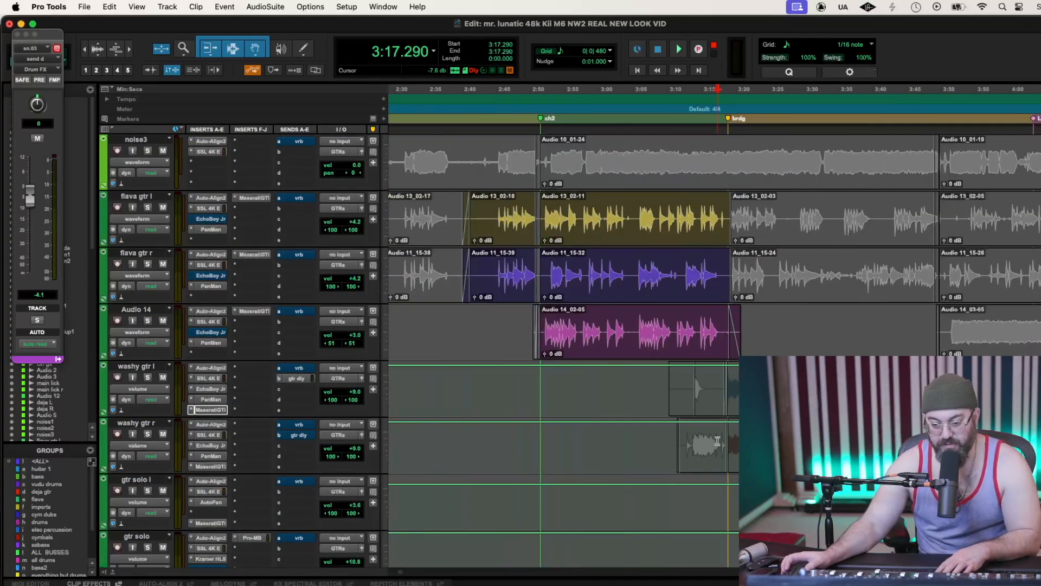
key(space)
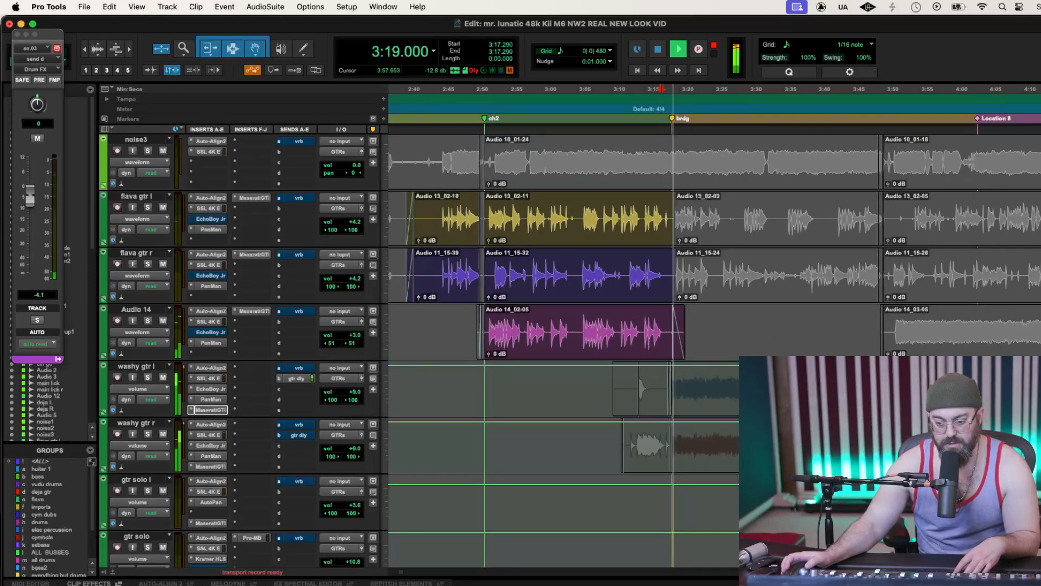
Raise the Maserati GTi output on washy gtr l while both washy guitars are soloed, and clear the solos
click(210, 467)
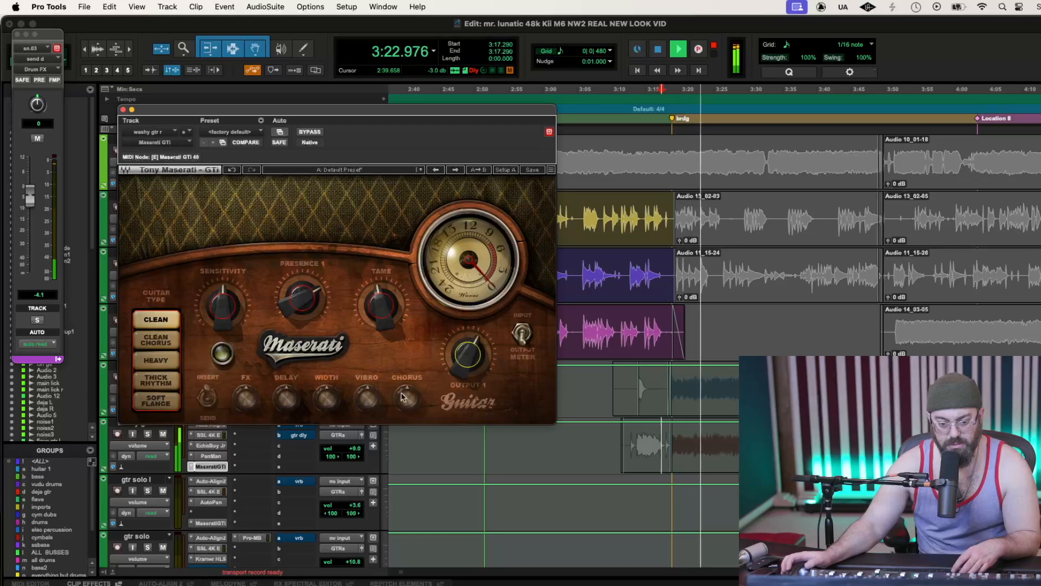
click(123, 109)
click(147, 378)
click(211, 410)
key(space)
drag(463, 355, 464, 341)
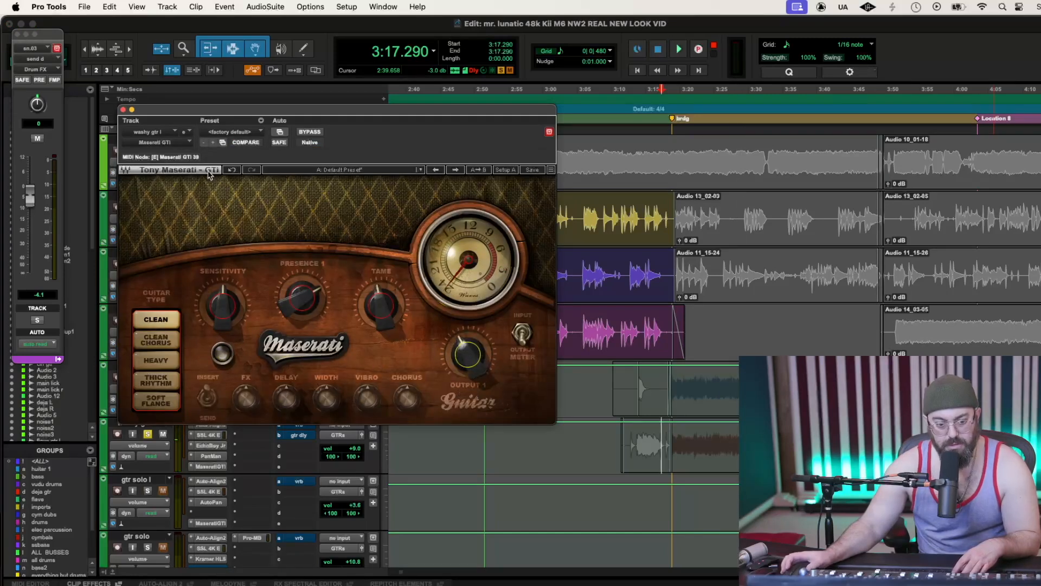
click(124, 110)
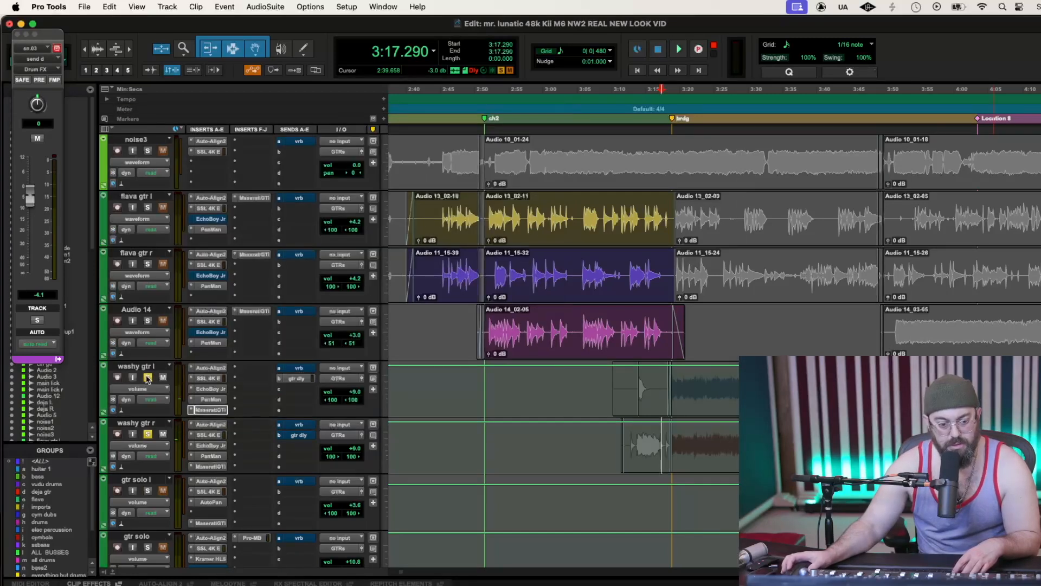
click(148, 435)
Disarm recording on the MrLRBE(M1BF) track and route the MIX_m track's output to A 13-14 (Stereo)
scroll(267, 446, down, 20)
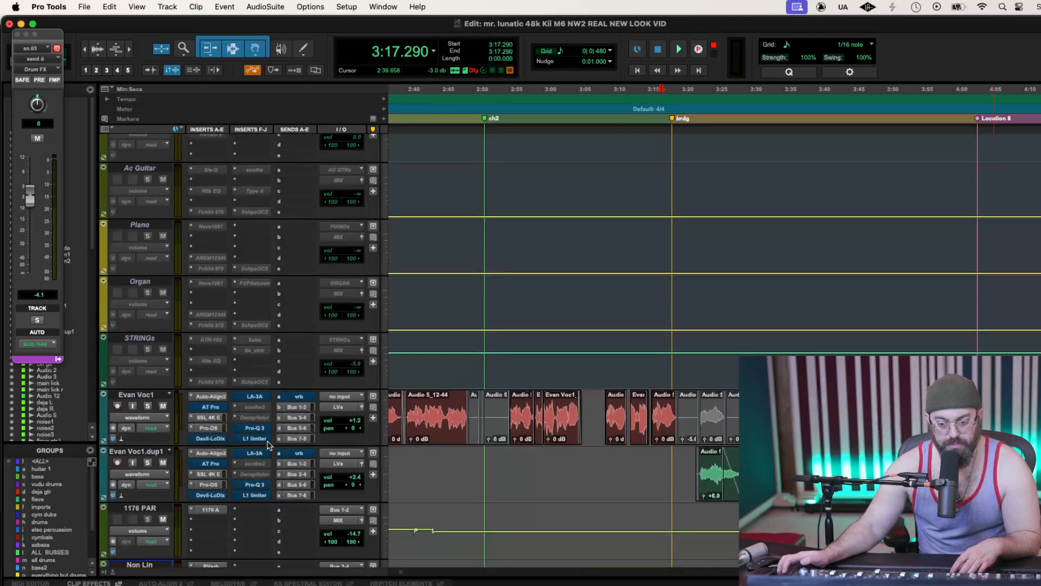
scroll(267, 446, down, 5)
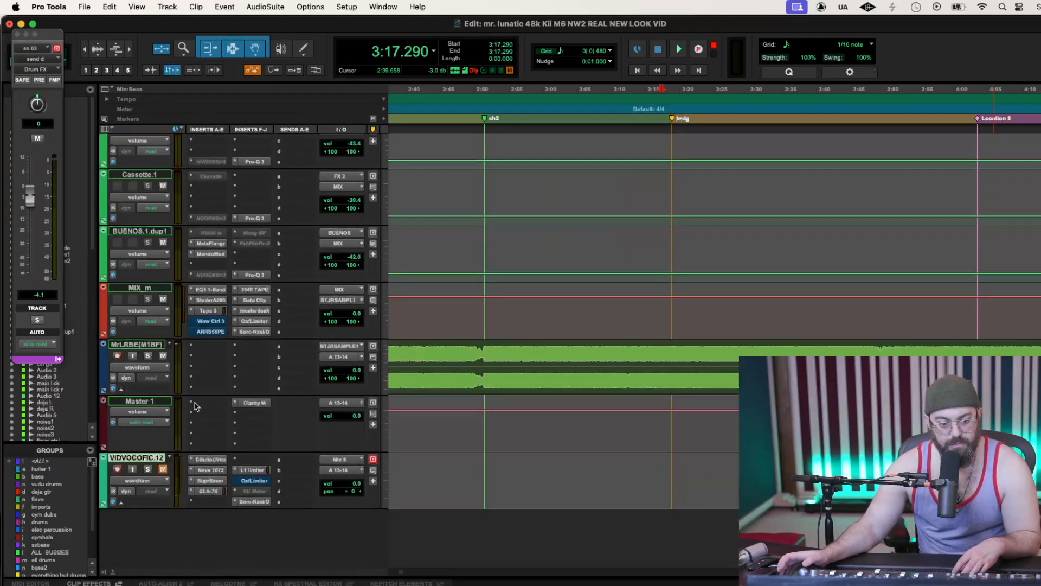
click(115, 356)
click(338, 299)
mouse_move(350, 301)
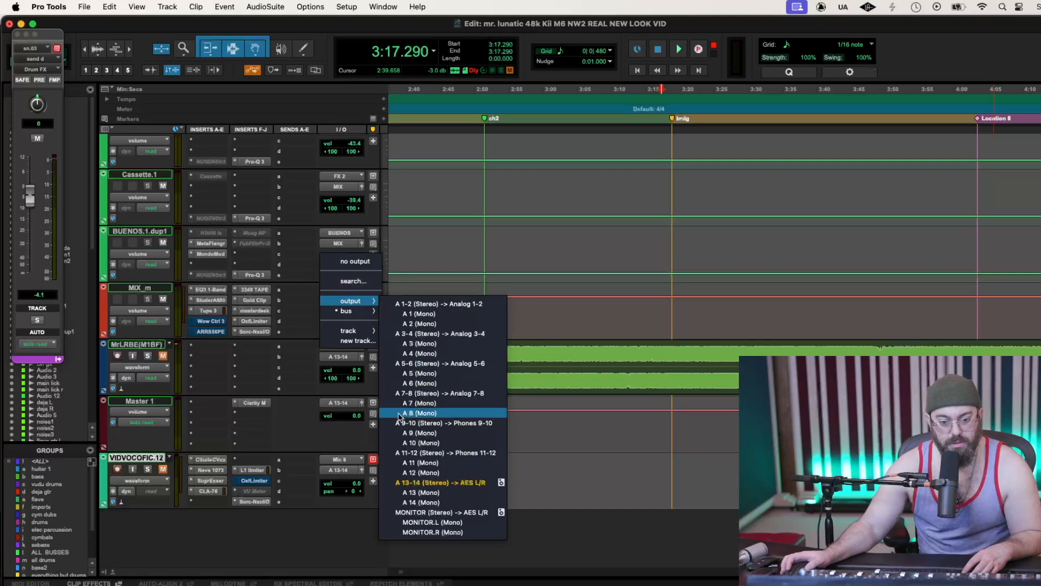
click(448, 483)
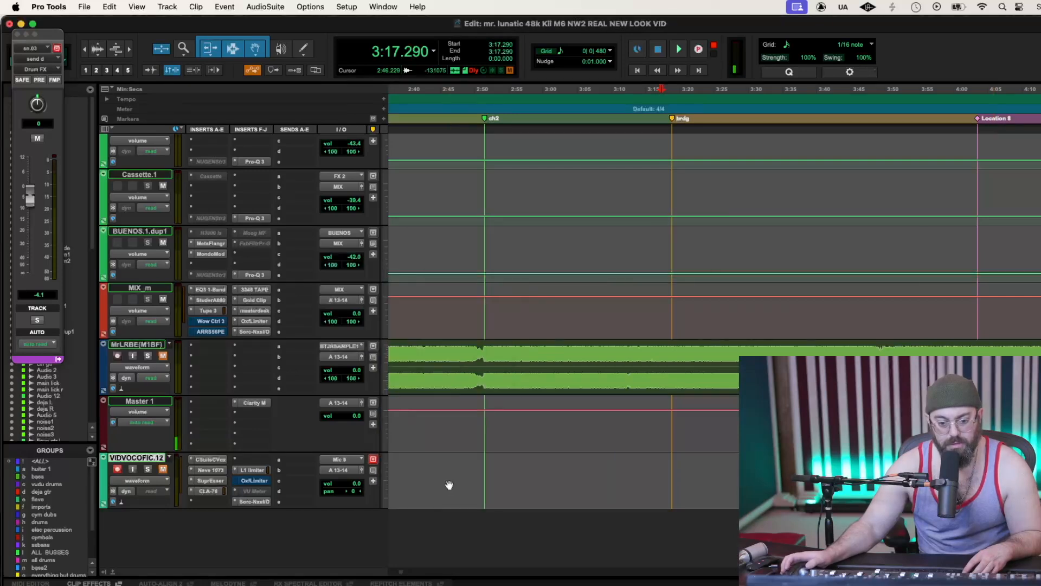
Play the bridge from about 3:17, audition both washy guitars in solo, and clear the solos
key(space)
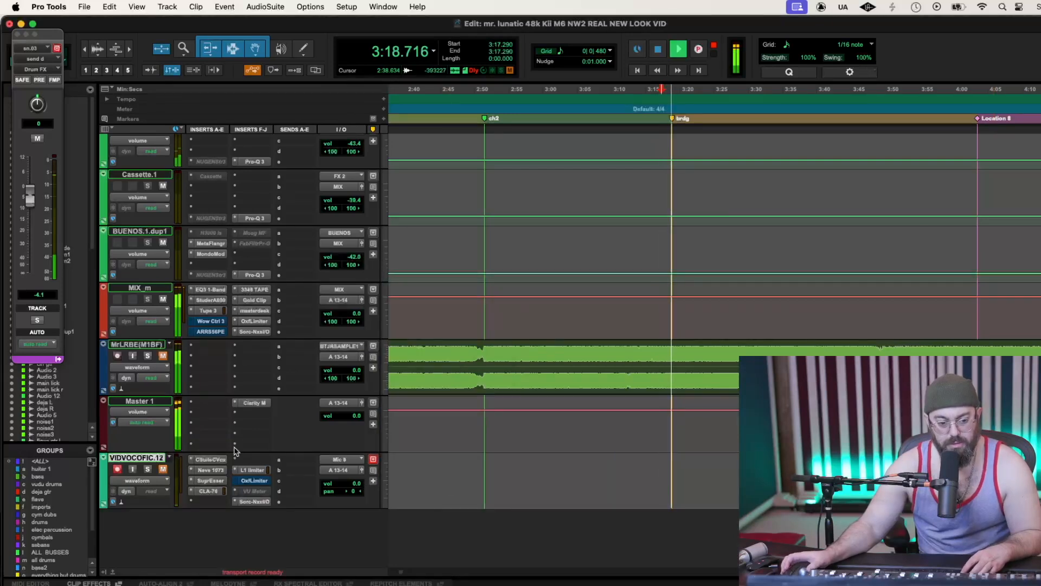
scroll(269, 434, up, 10)
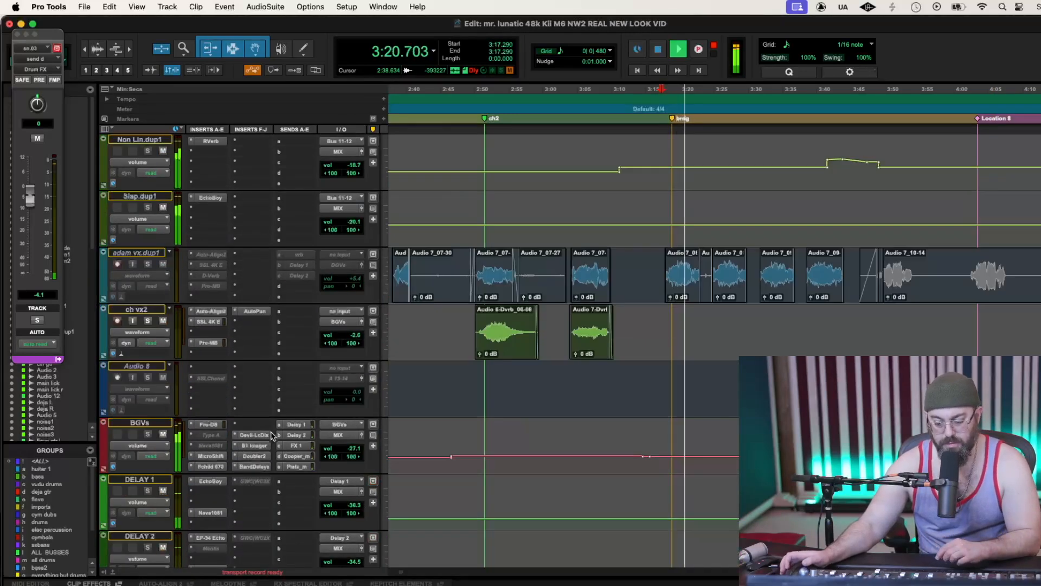
scroll(272, 434, up, 15)
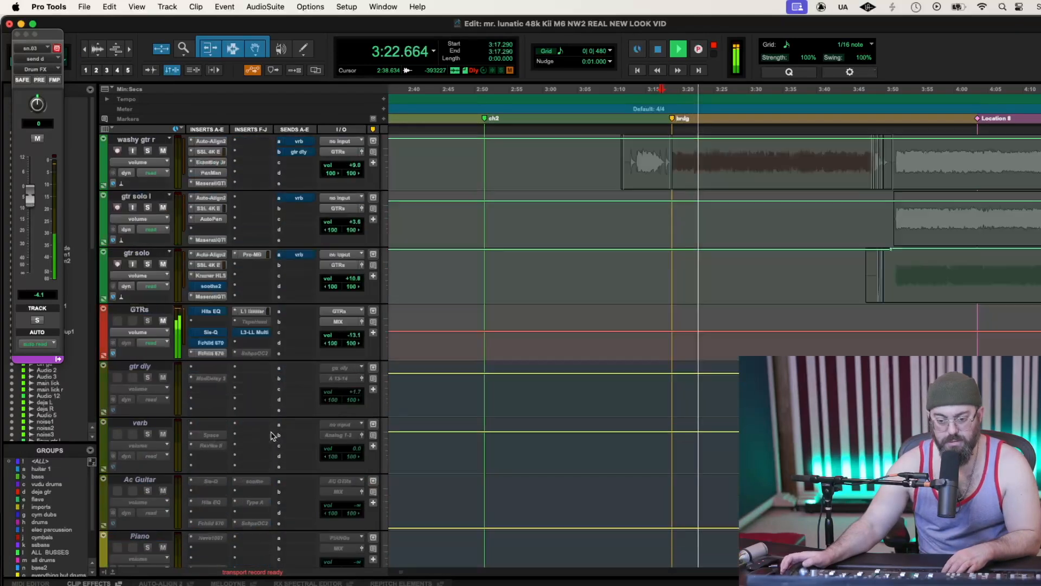
scroll(271, 433, up, 6)
click(147, 491)
click(148, 435)
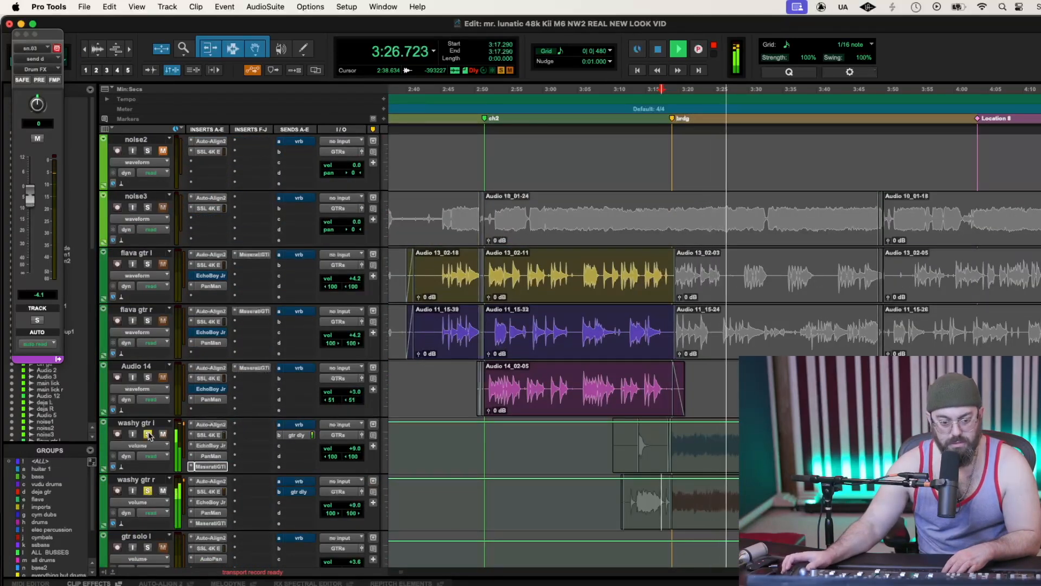
scroll(149, 435, down, 2)
click(148, 378)
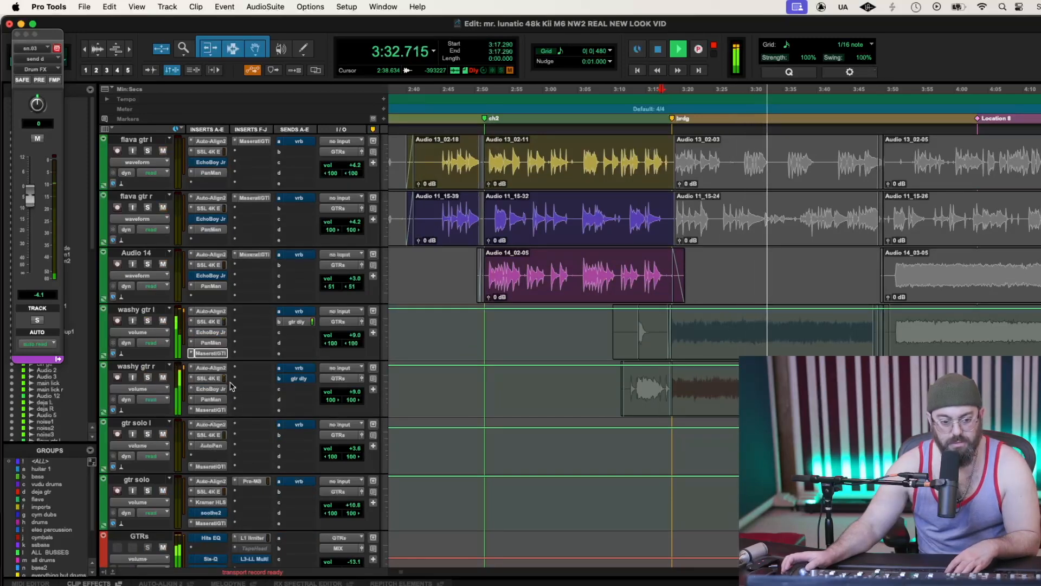
Adjust the Maserati GTi output on washy gtr r and review the same plugin's settings on washy gtr l
key(r)
key(r)
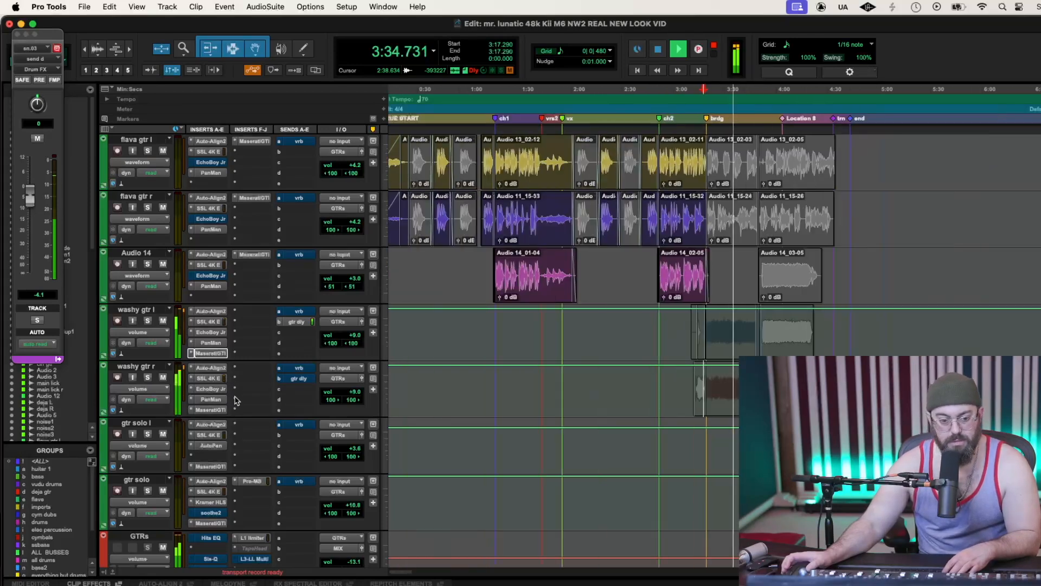
click(211, 409)
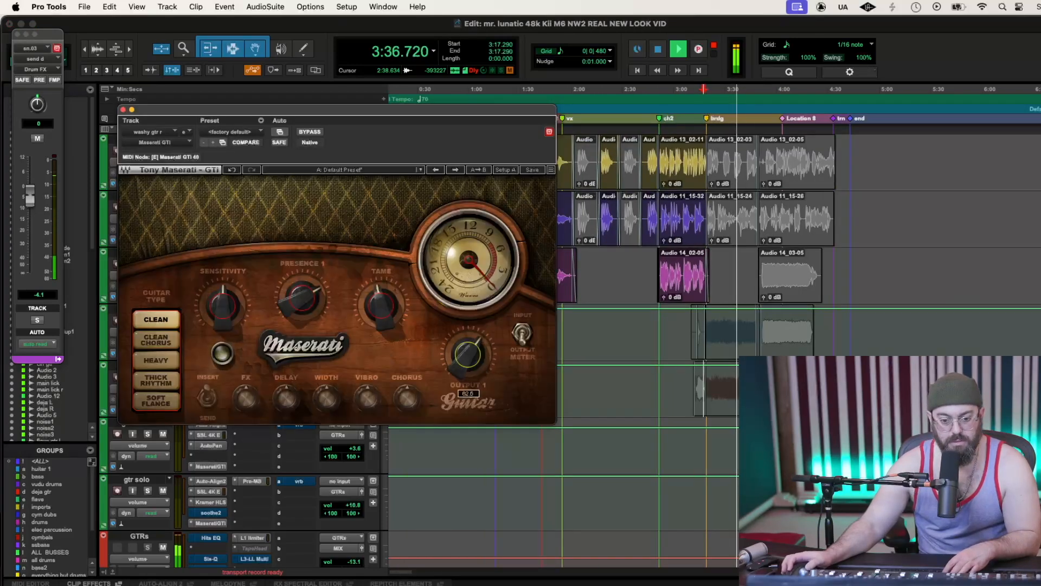
click(124, 110)
click(209, 356)
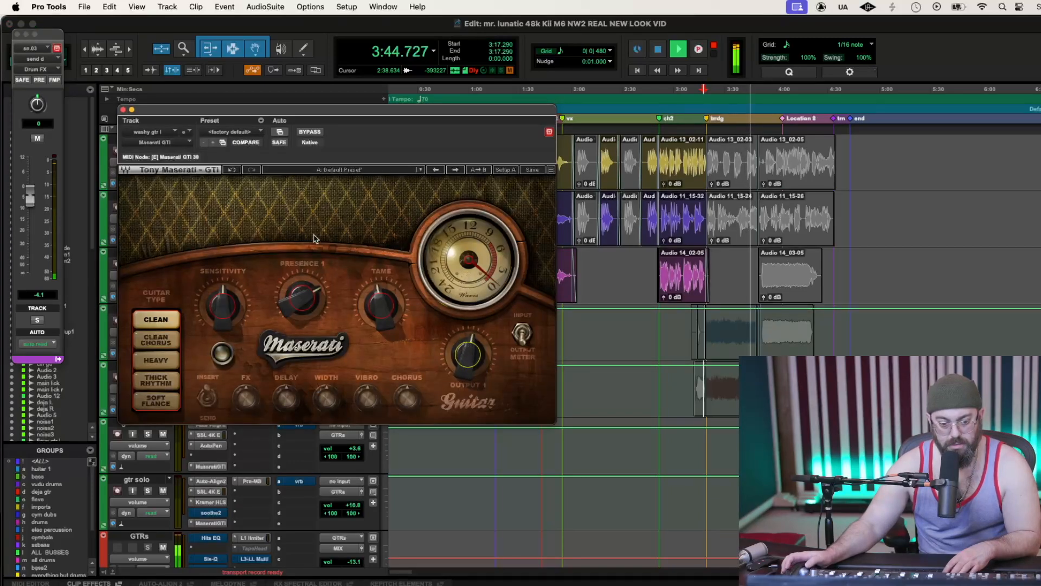
click(123, 110)
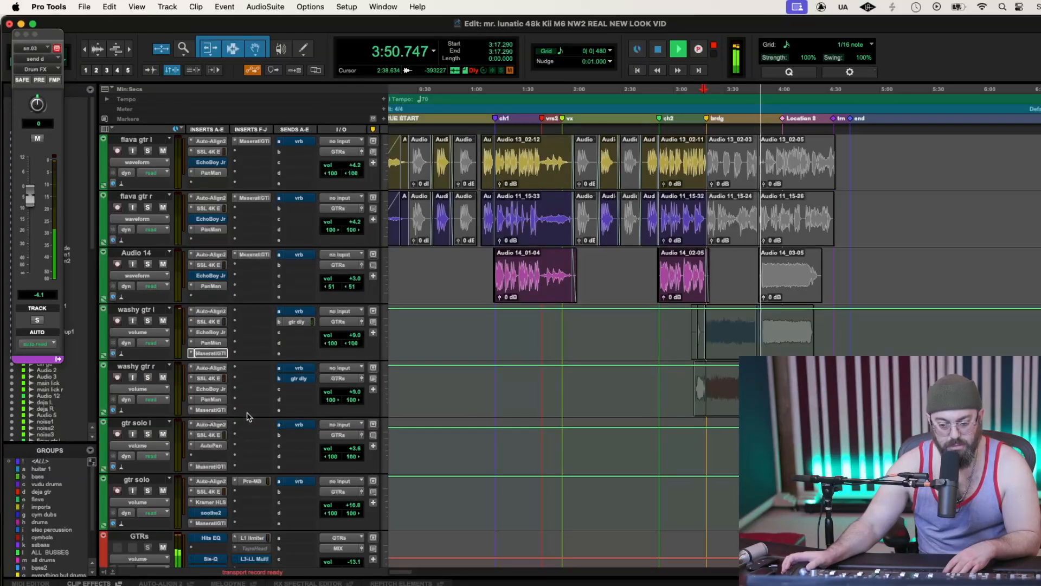
Replay the bridge from about 3:17 to judge the guitars in the full mix, and stop playback
key(space)
key(space)
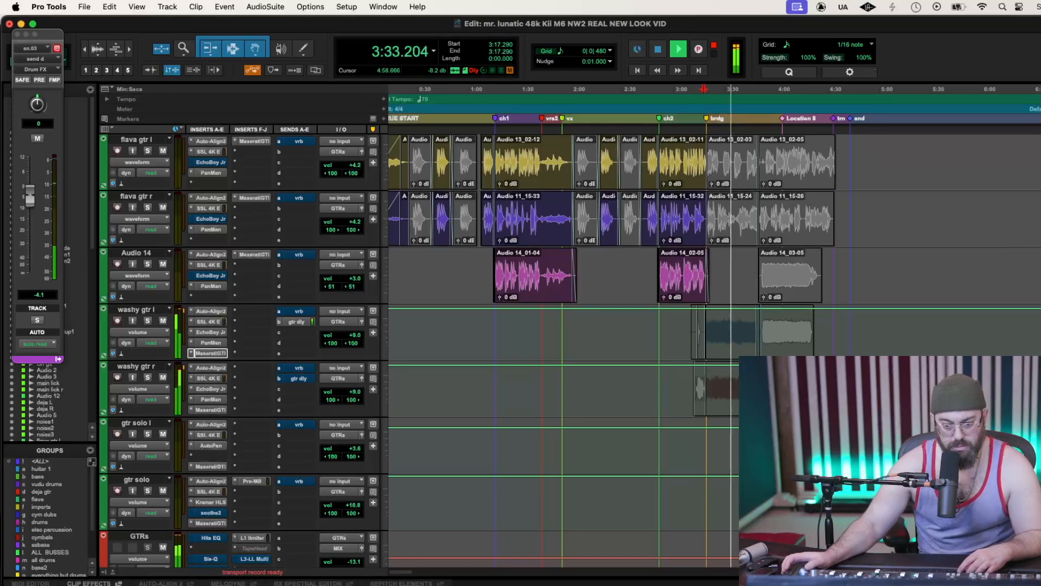
key(space)
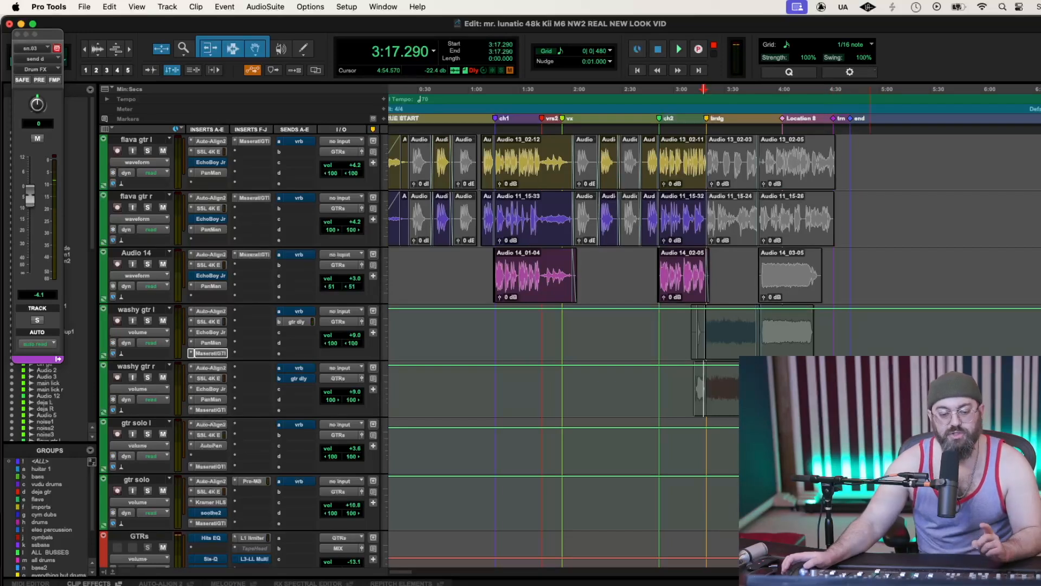
scroll(651, 389, down, 3)
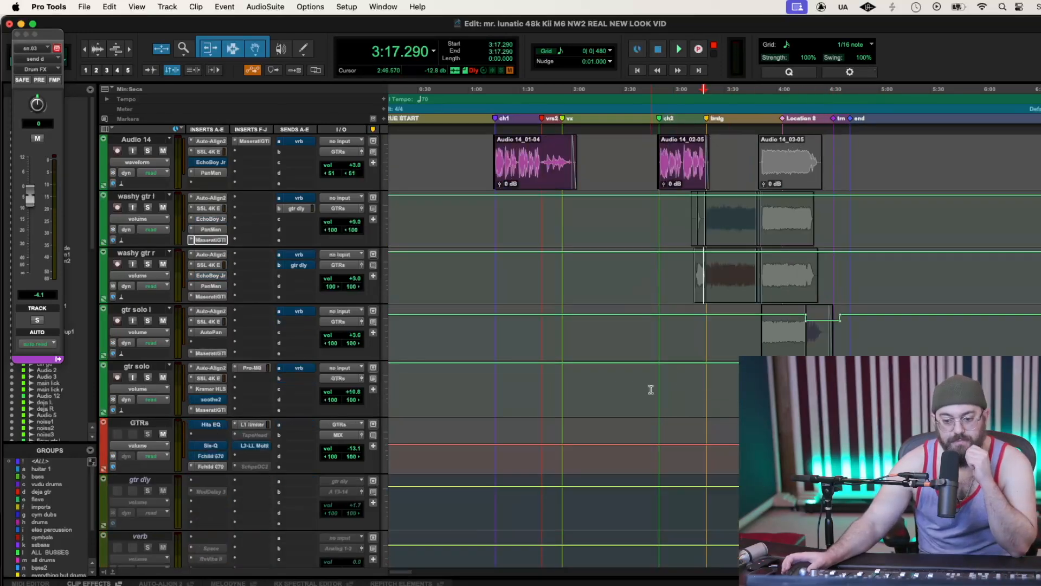
scroll(651, 390, down, 3)
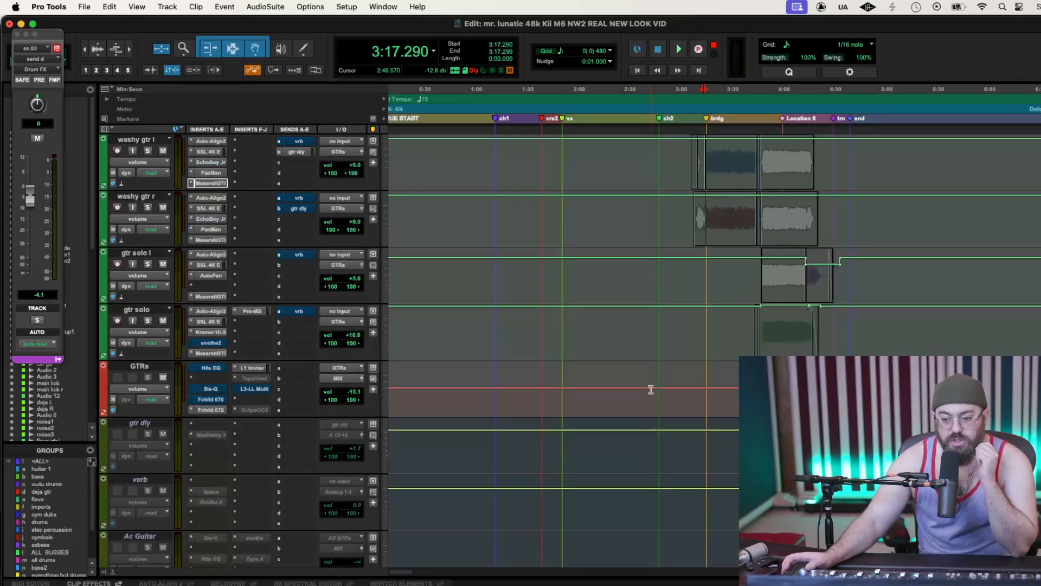
scroll(651, 389, up, 3)
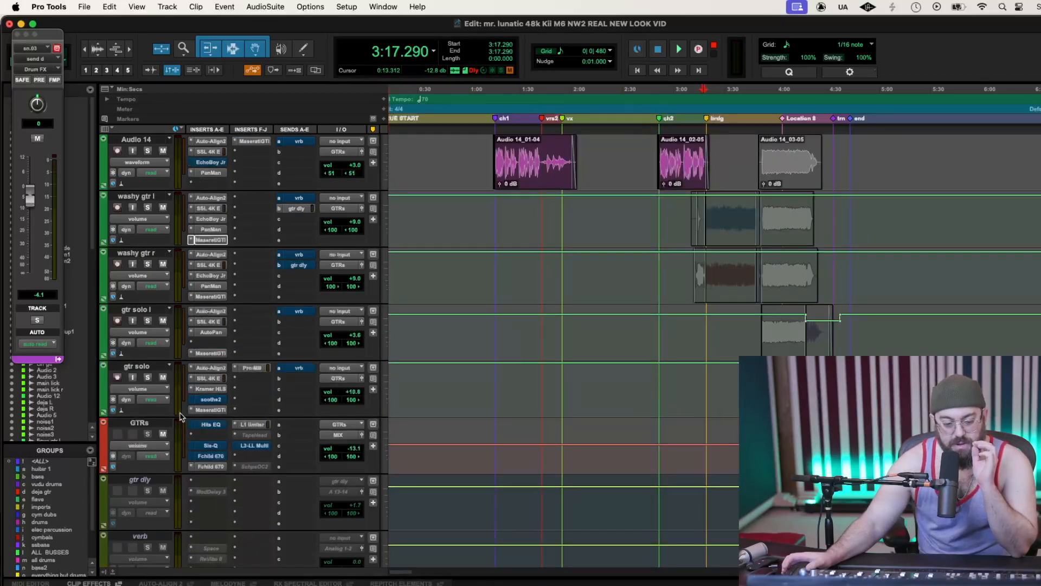
Save the session under the new name "mr. lunatic 48k HOT GUITS" in the mr. lunatic 48k folder
click(85, 8)
click(84, 8)
click(85, 8)
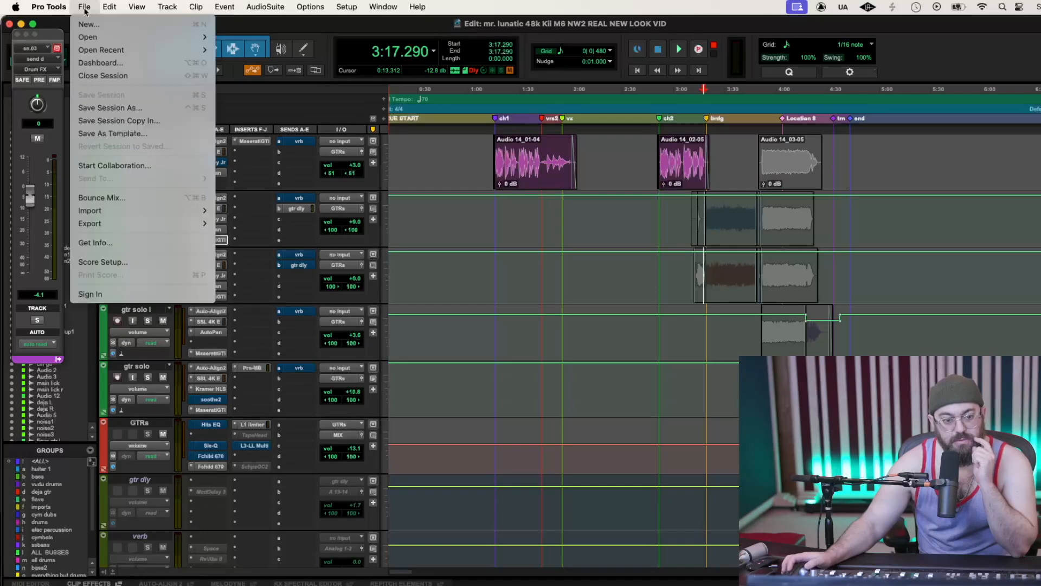
click(105, 108)
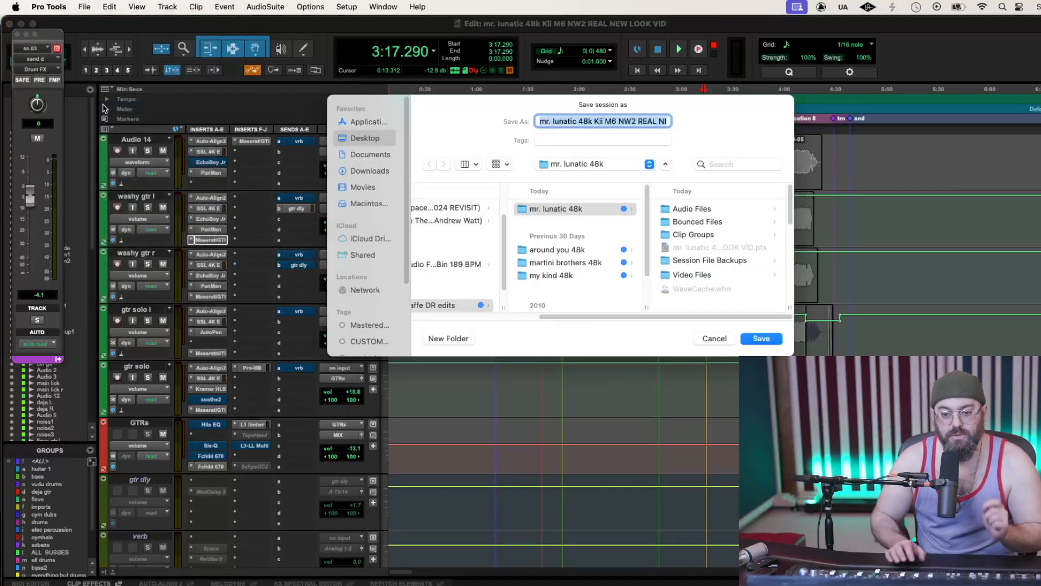
key(Right)
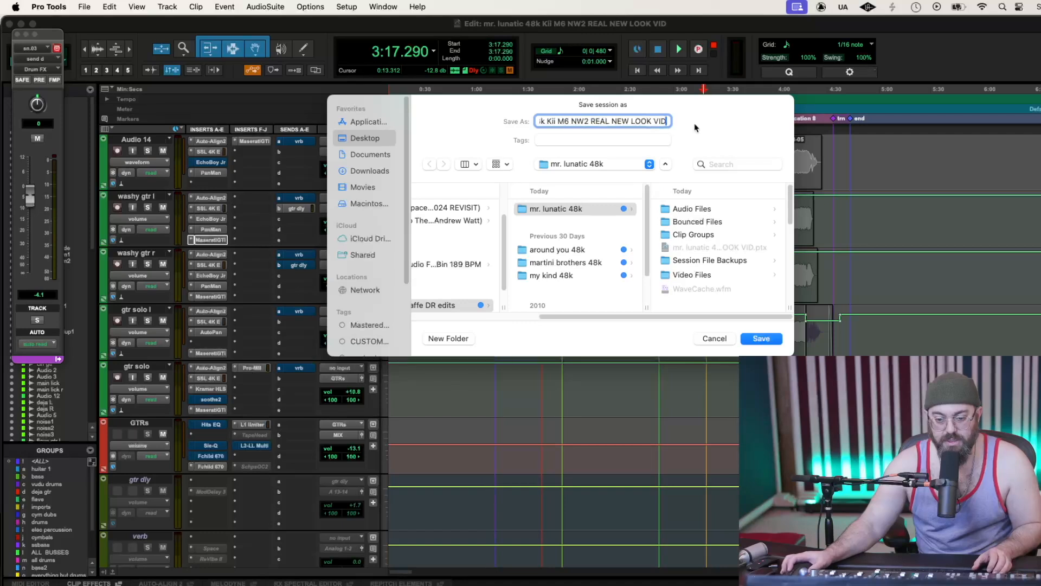
key(super+a)
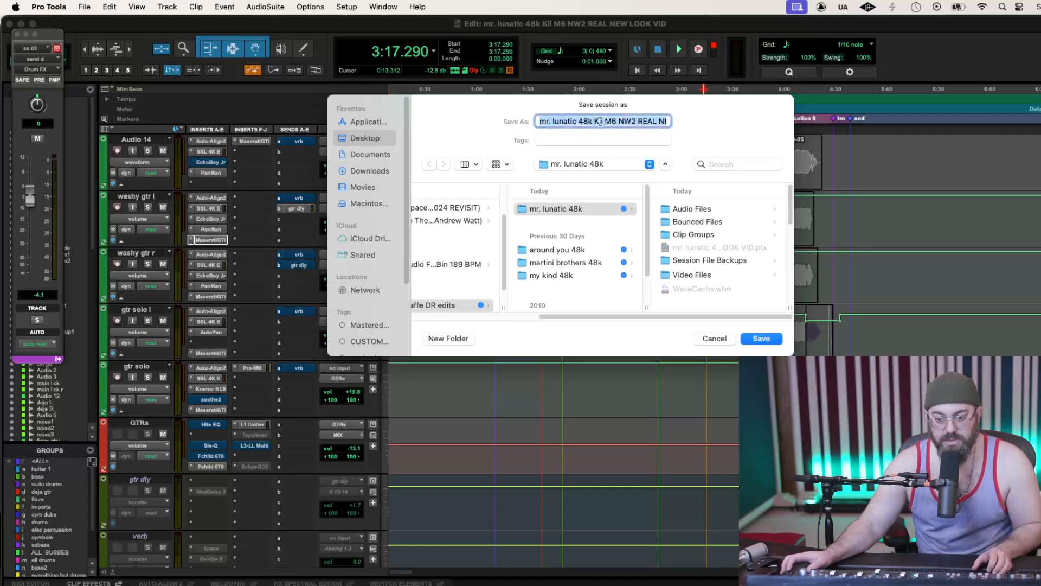
click(599, 120)
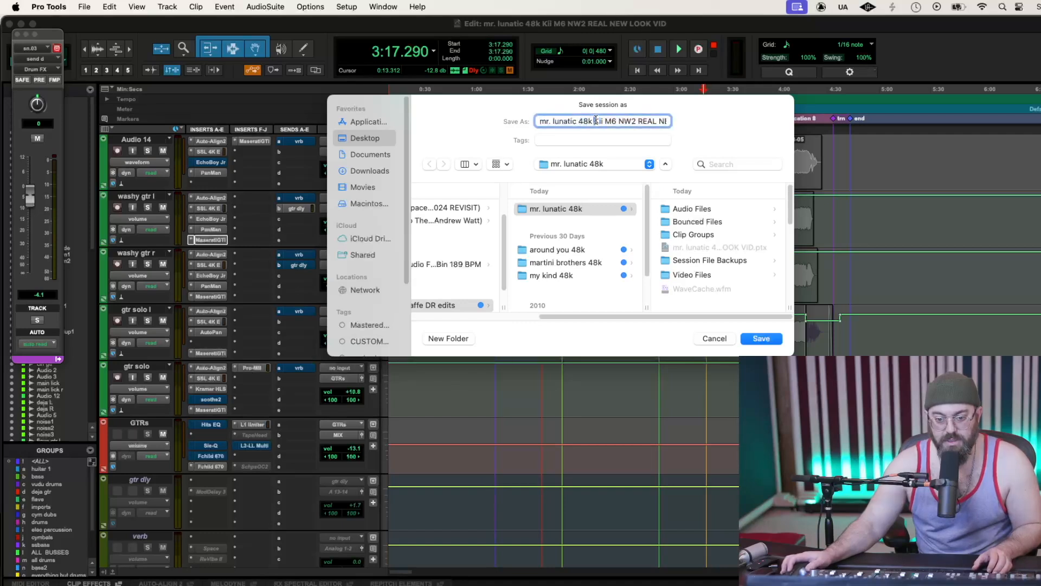
drag(596, 120, 705, 119)
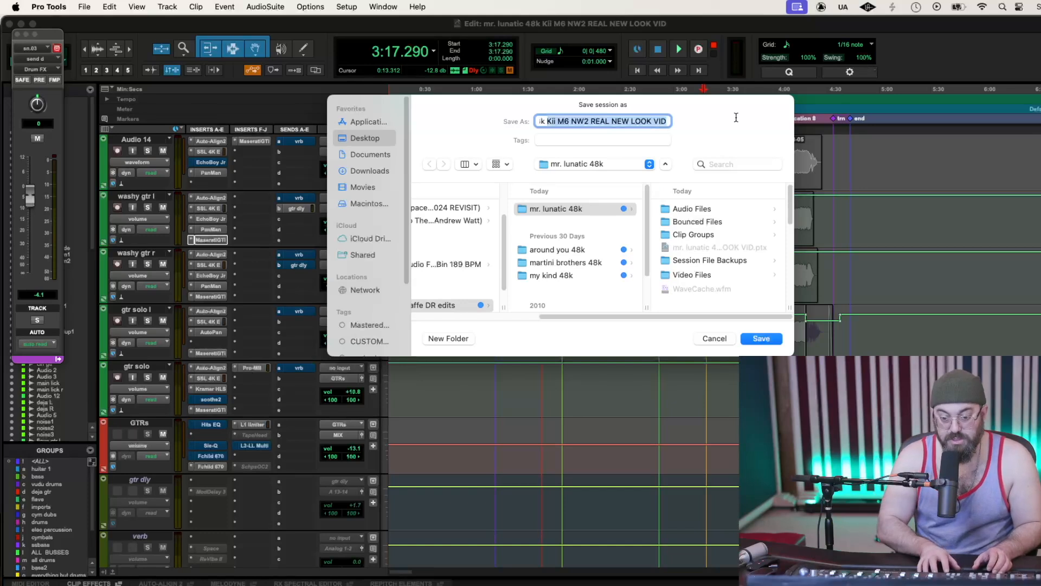
key(BackSpace)
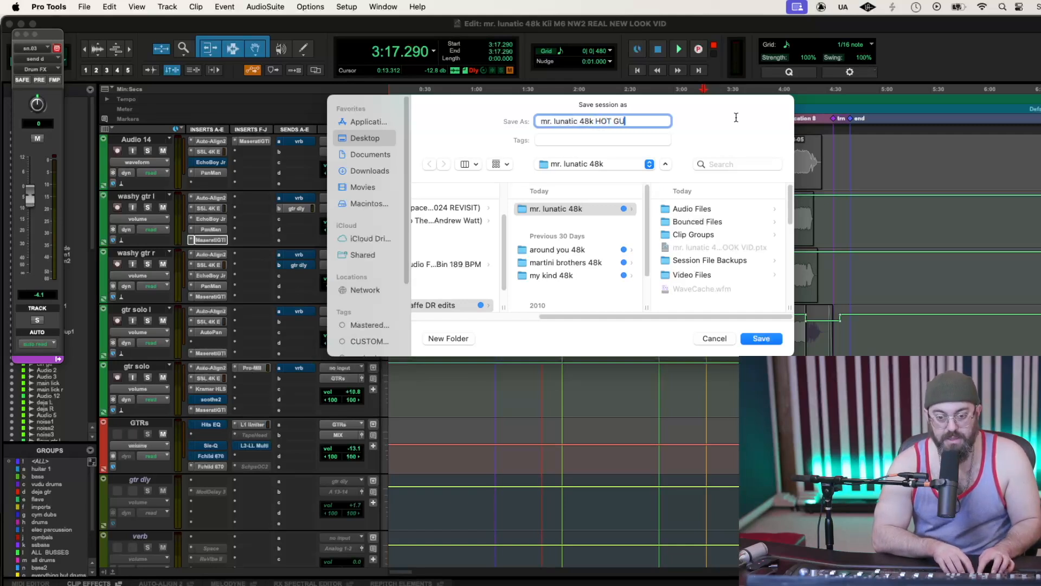
key(Return)
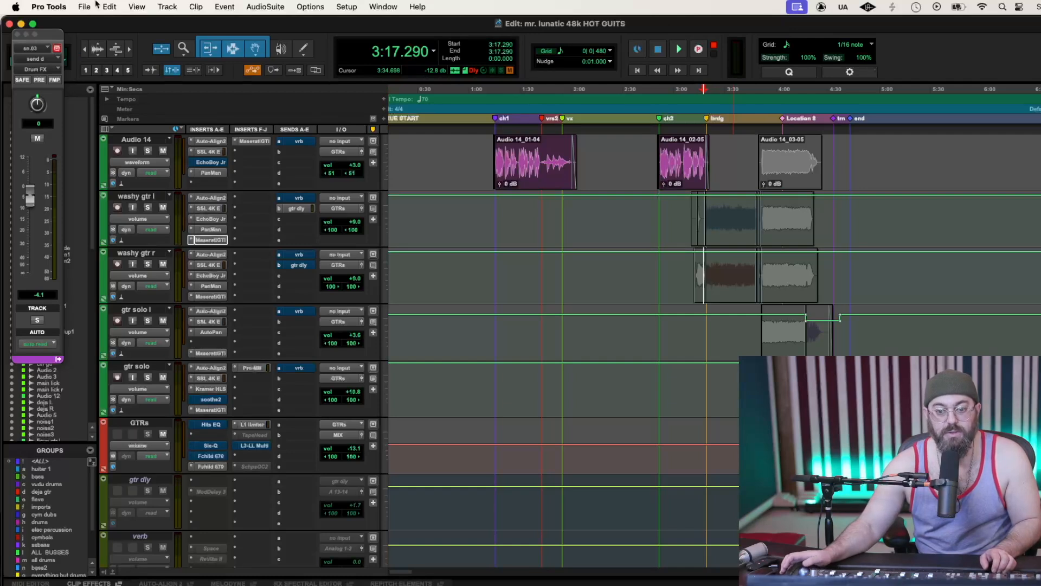
Save another version of the session as "mr. lunatic 48k LOWERED GUITS" in the same folder
click(84, 7)
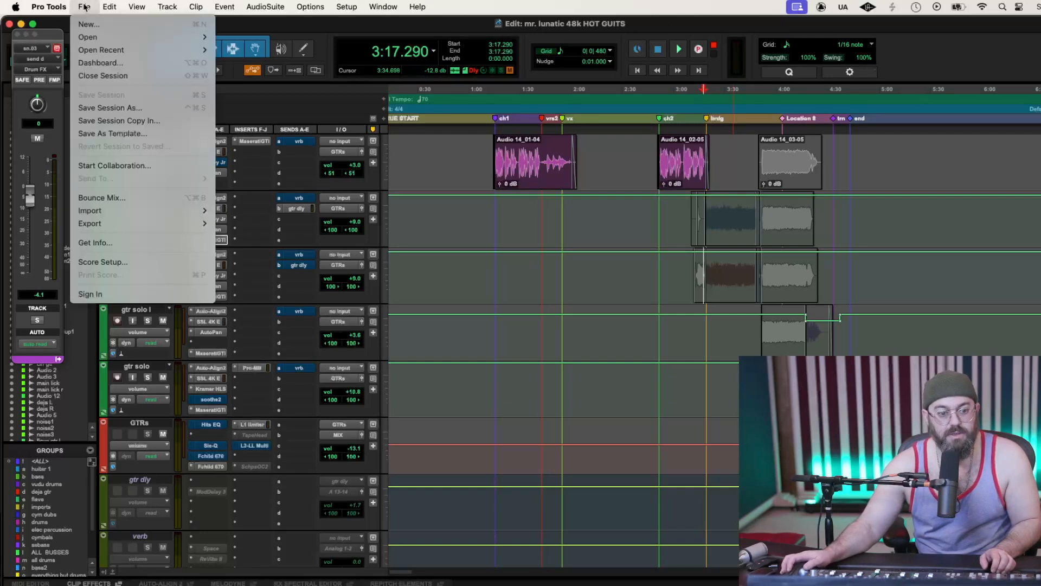
click(103, 108)
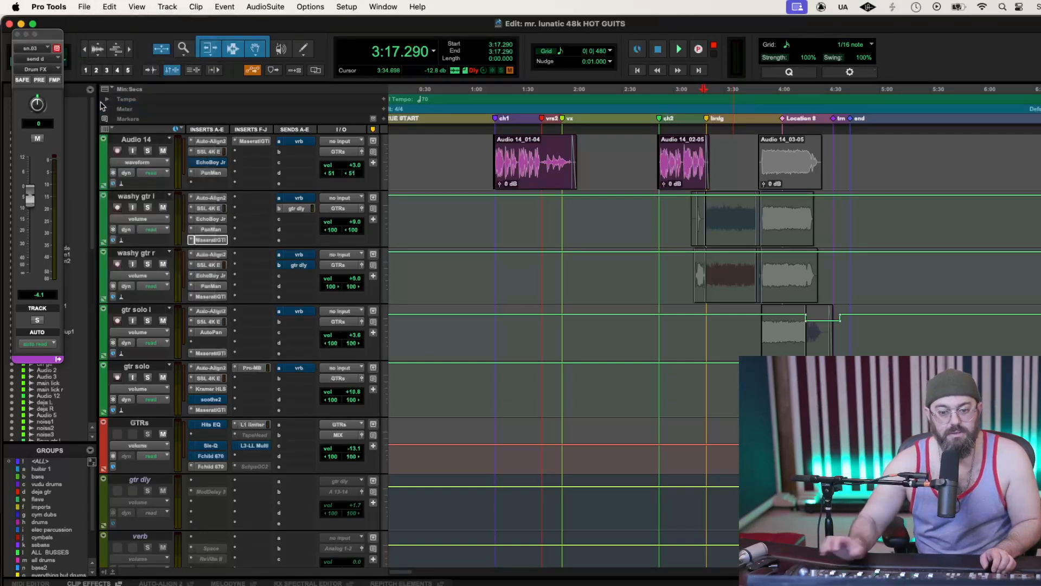
key(Right)
key(BackSpace)
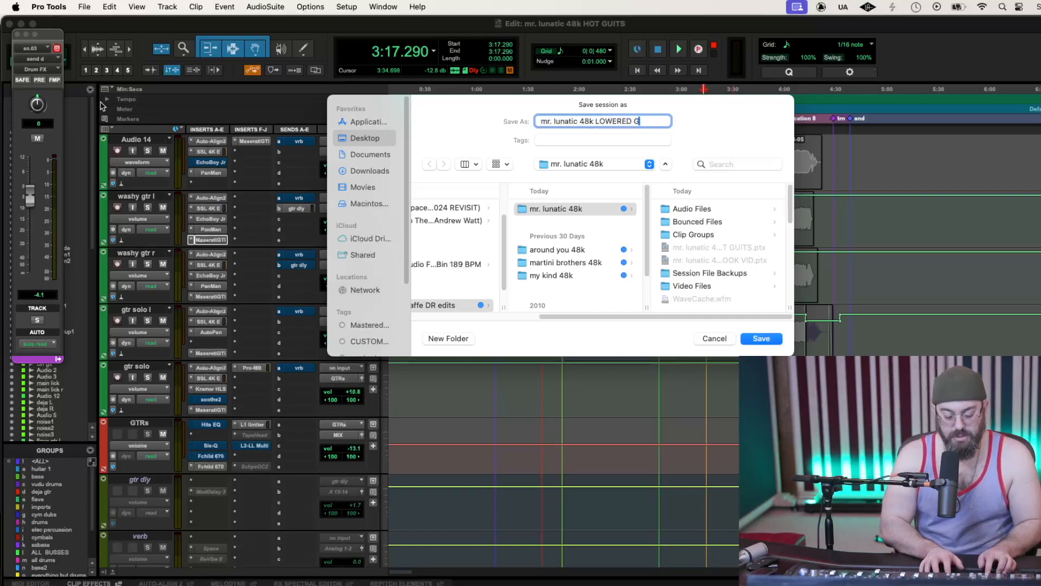
text(TS)
key(Return)
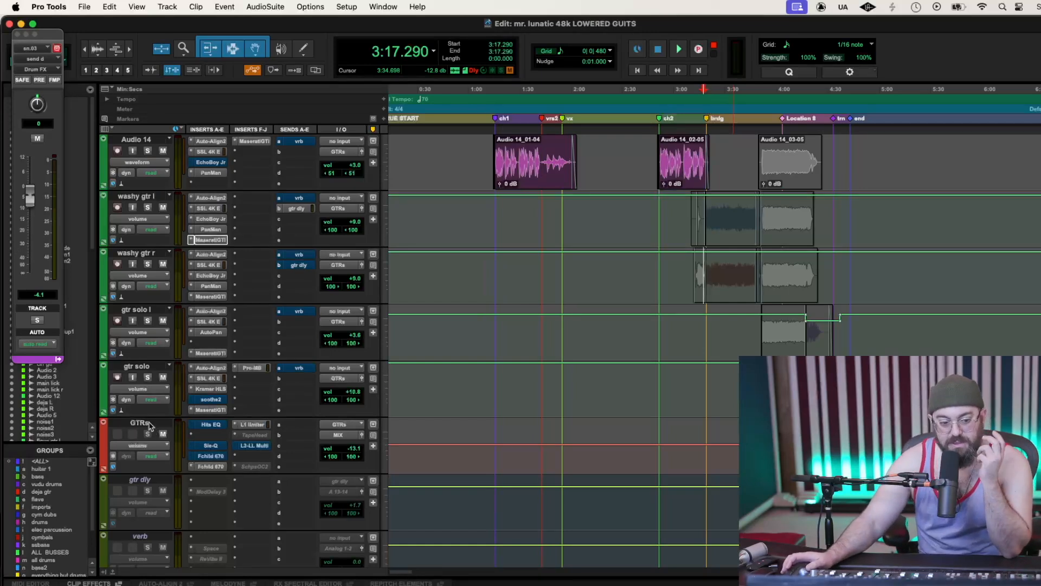
Select all the guitar tracks starting at cln gtr and create a Mix/Edit group named "GUITS ALL YOU KNOW"
scroll(142, 370, down, 10)
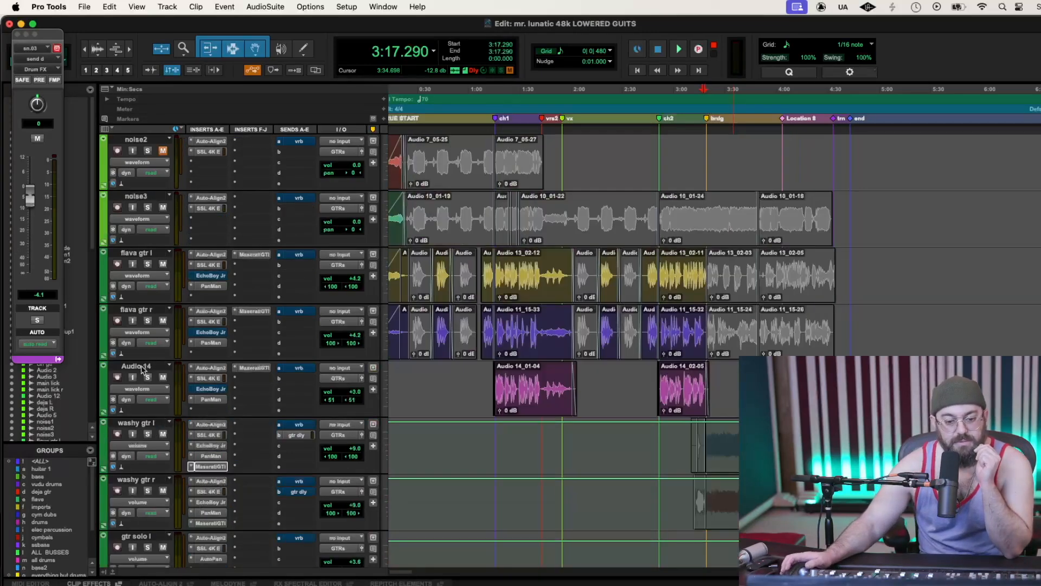
scroll(142, 370, up, 5)
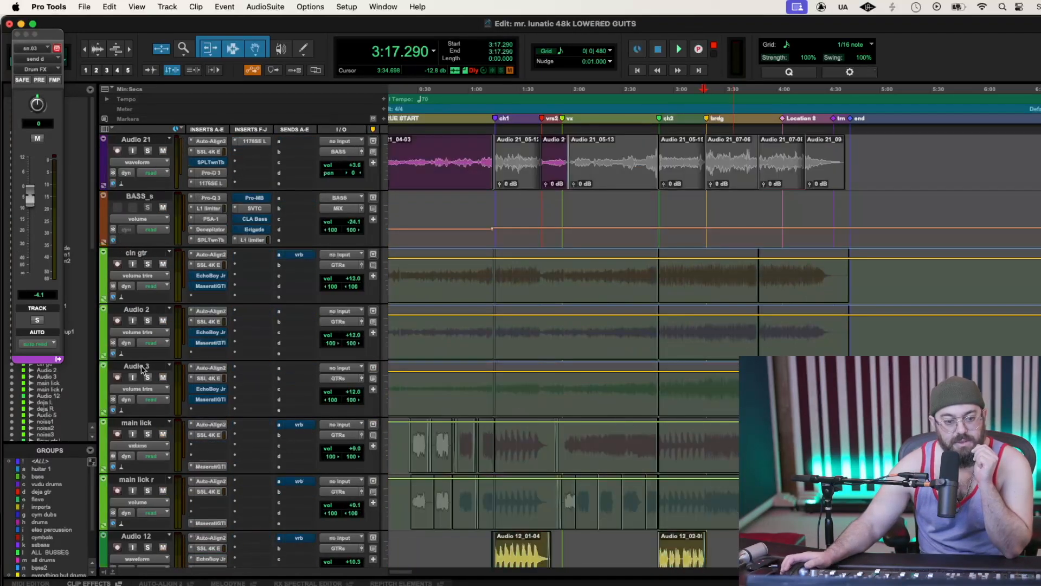
click(142, 255)
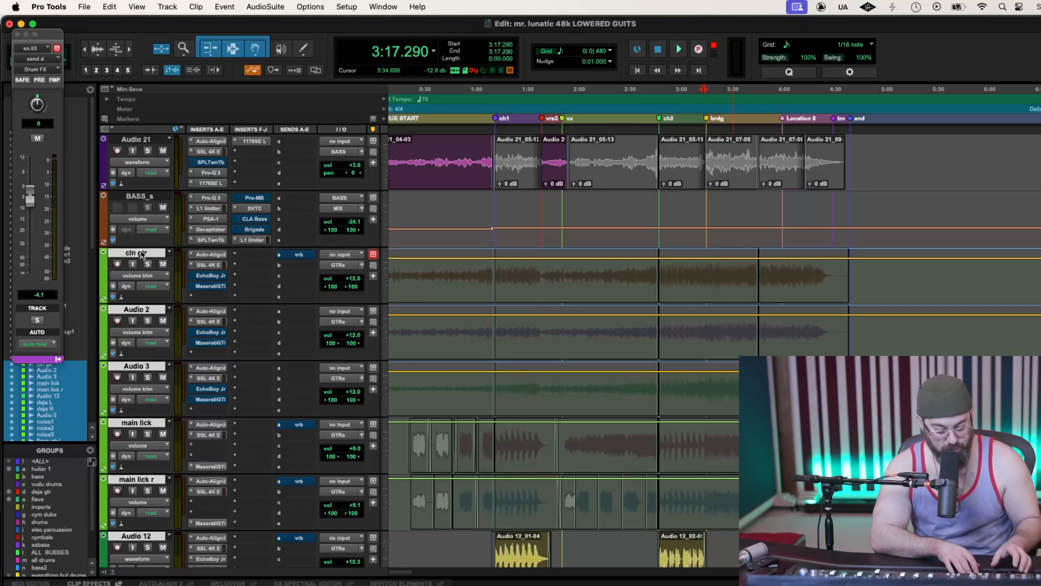
key(super+g)
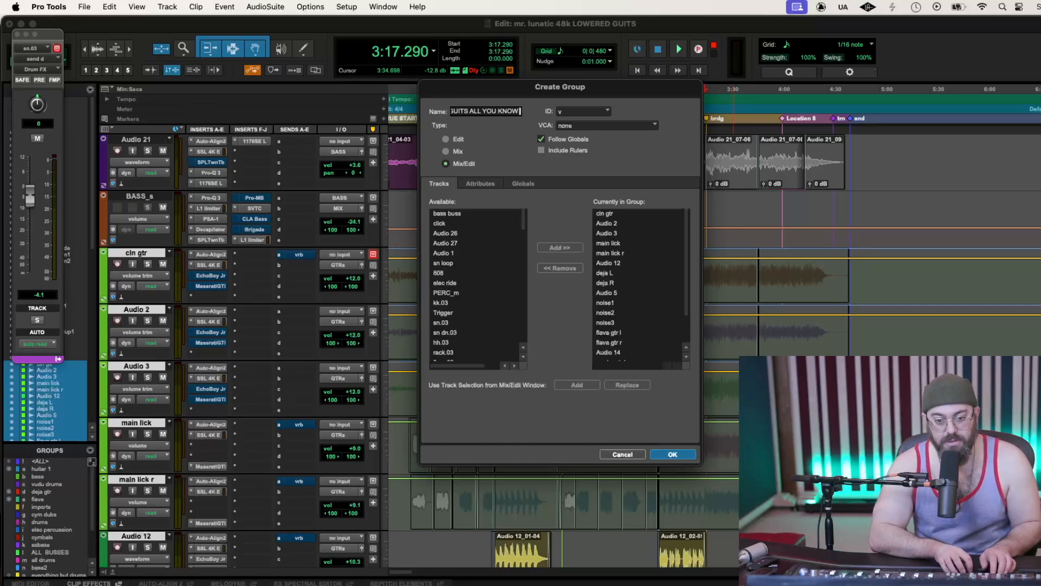
key(Return)
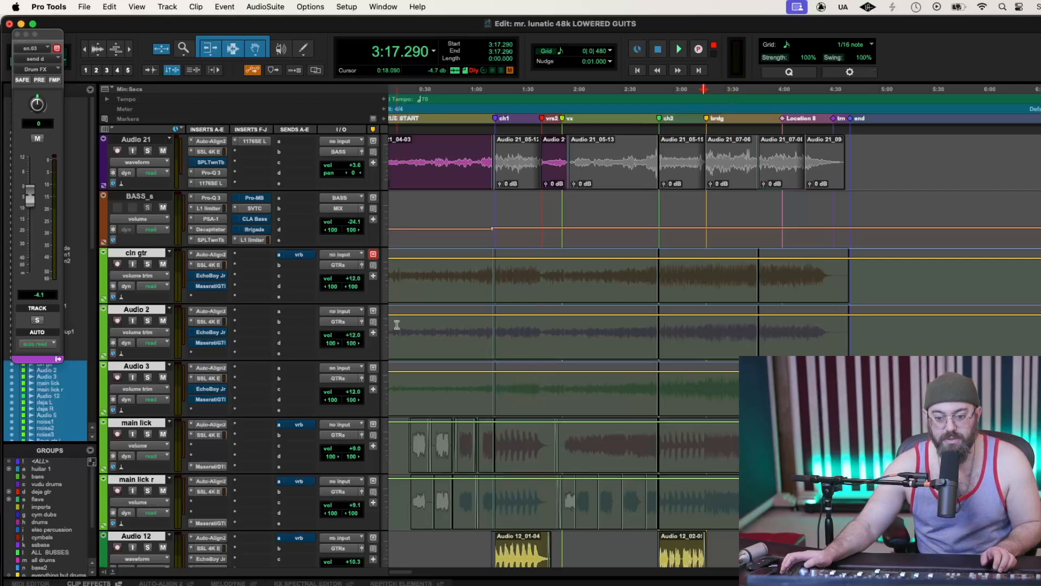
Switch the track view of all selected guitar tracks to volume trim, with the whole song length in view
key(r)
key(r)
key(r)
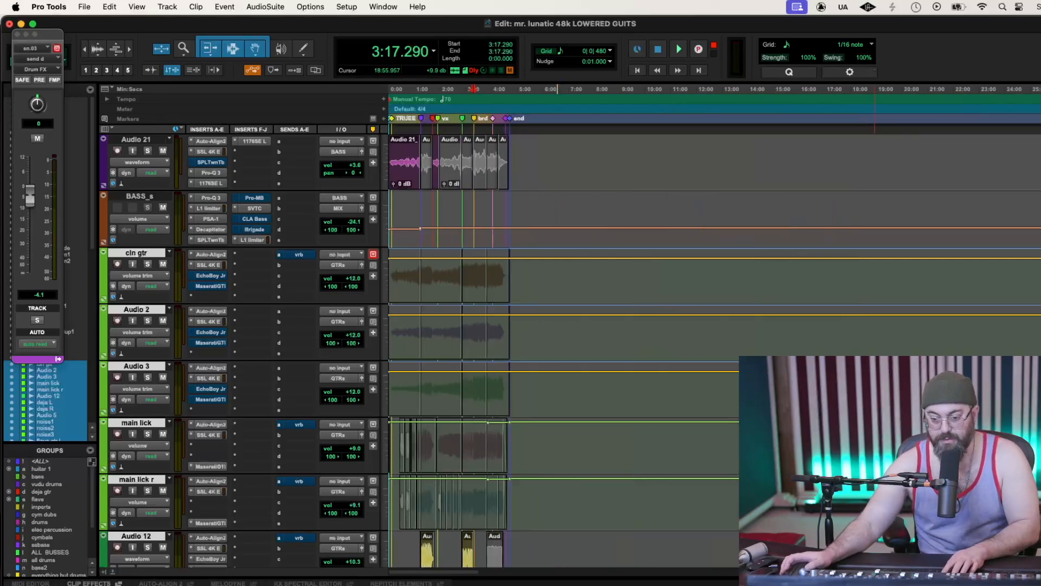
click(137, 276)
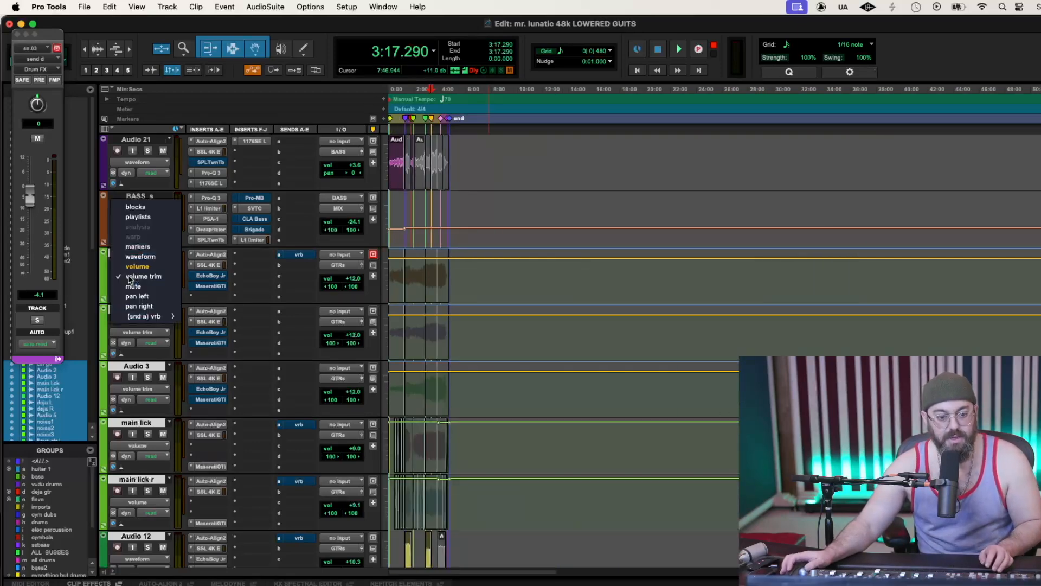
alt+shift+click(137, 277)
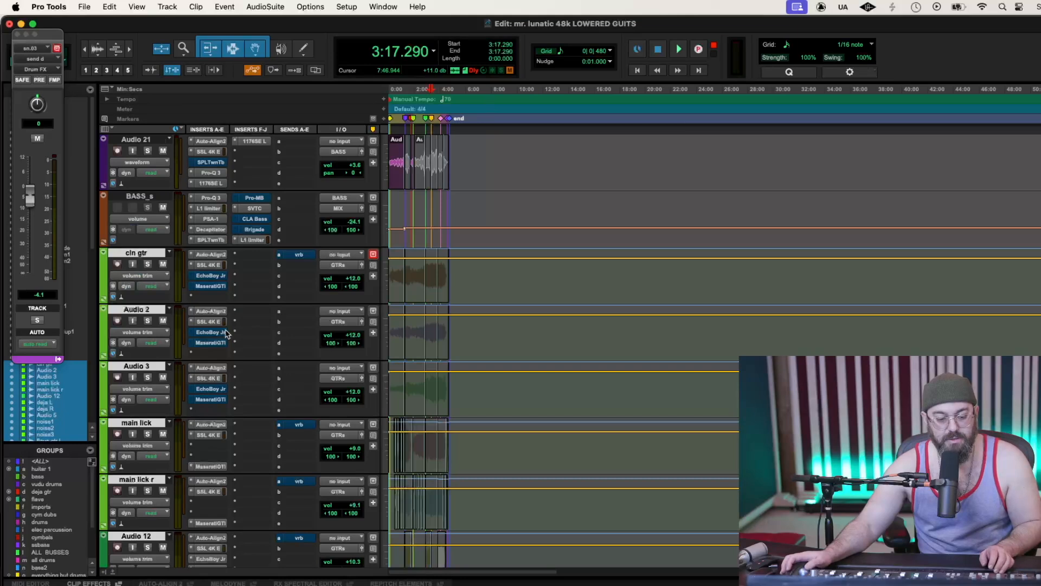
scroll(620, 419, down, 5)
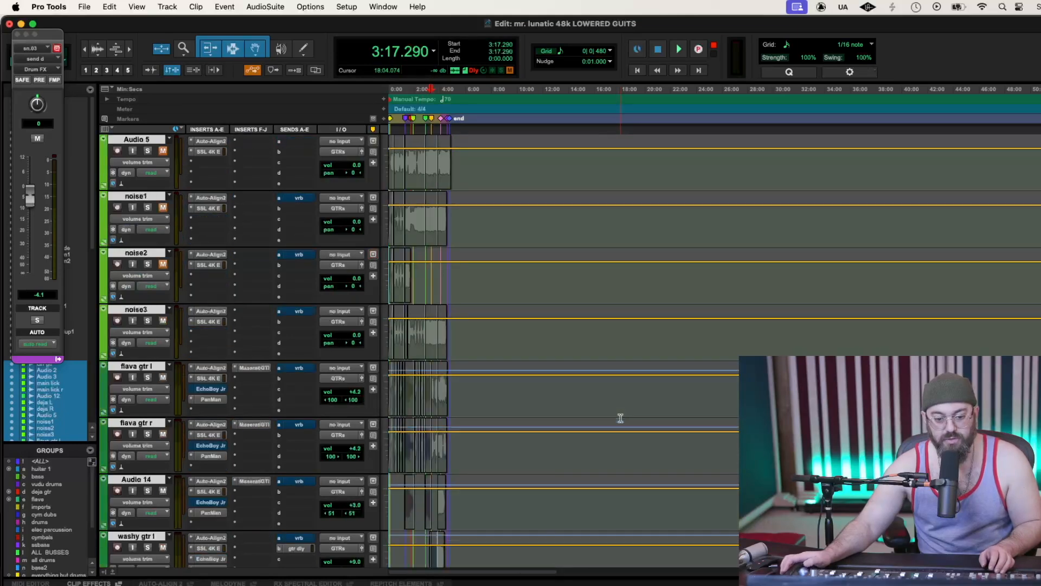
Switch all selected guitar tracks to the volume view and lower their volume automation by 12 dB
click(135, 275)
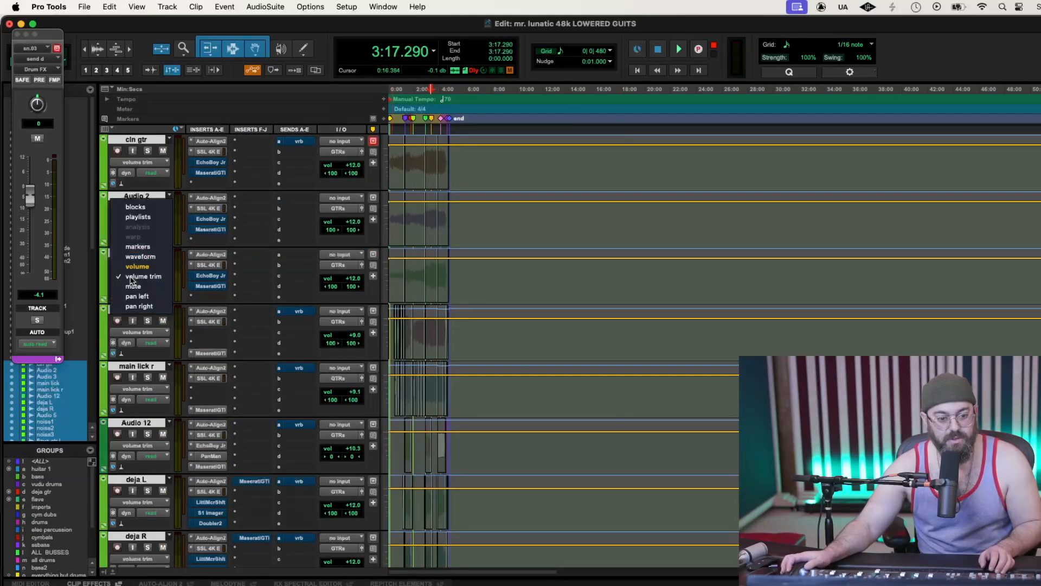
alt+click(134, 269)
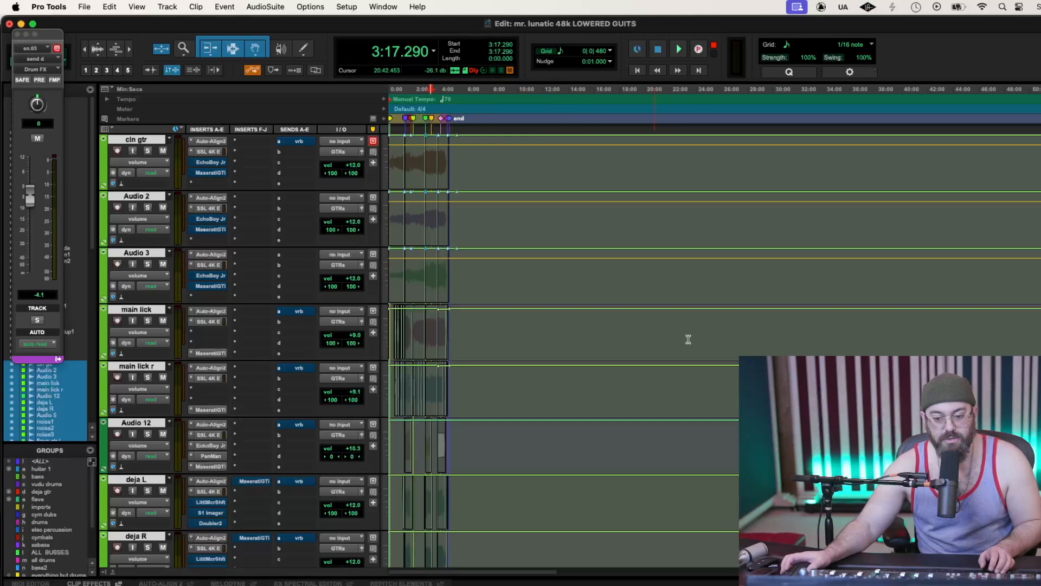
drag(785, 320, 784, 324)
drag(785, 323, 790, 334)
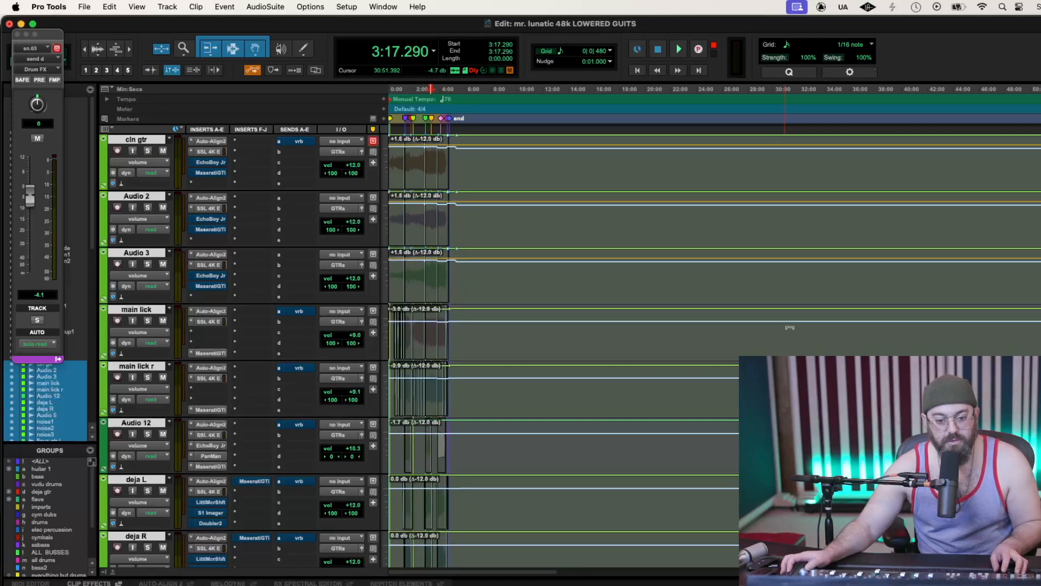
Raise the GTRs bus volume automation by about 12 dB and start playback to hear the result
scroll(787, 336, down, 10)
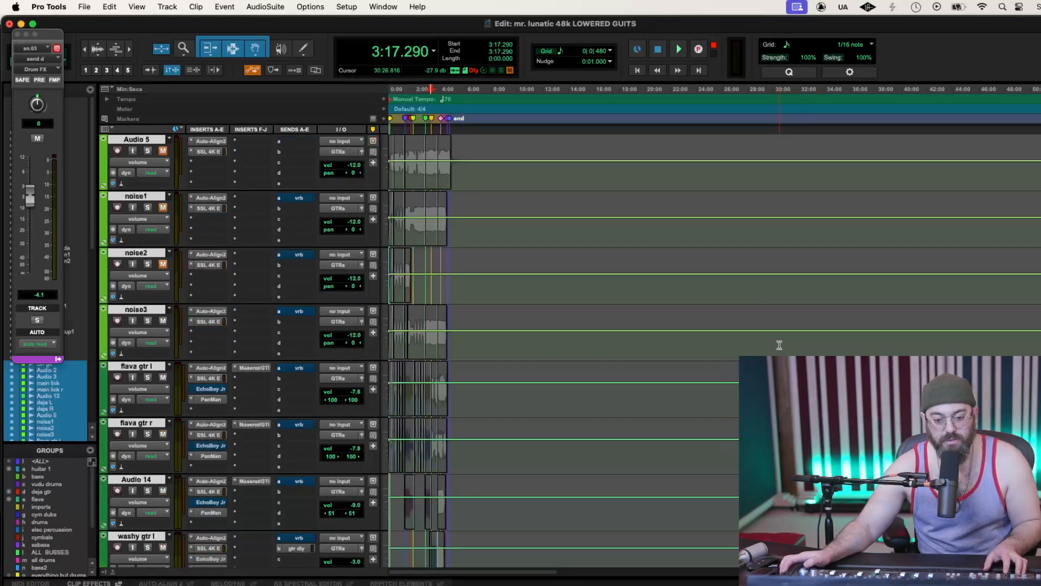
scroll(779, 345, down, 3)
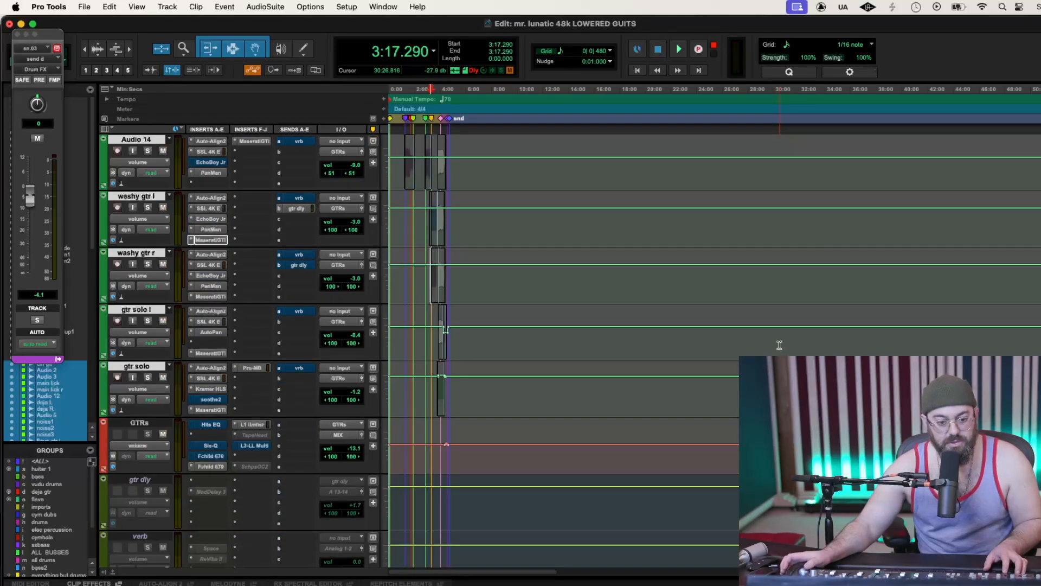
drag(692, 424, 694, 416)
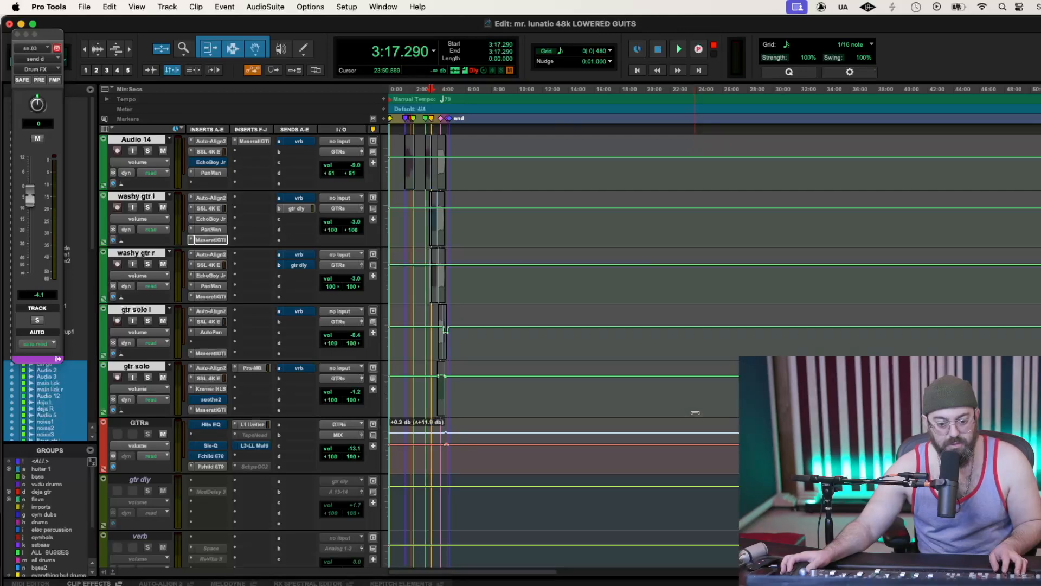
drag(696, 412, 695, 413)
key(space)
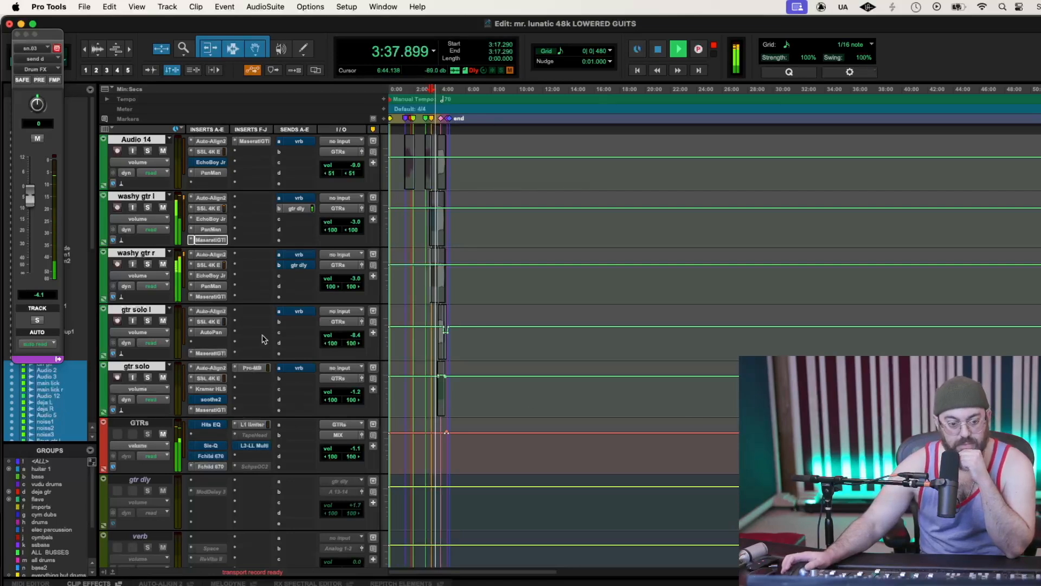
Lower the Maserati GTi output on washy gtr r, and on washy gtr l to about 39.3
scroll(263, 339, up, 3)
click(211, 411)
drag(467, 355, 468, 372)
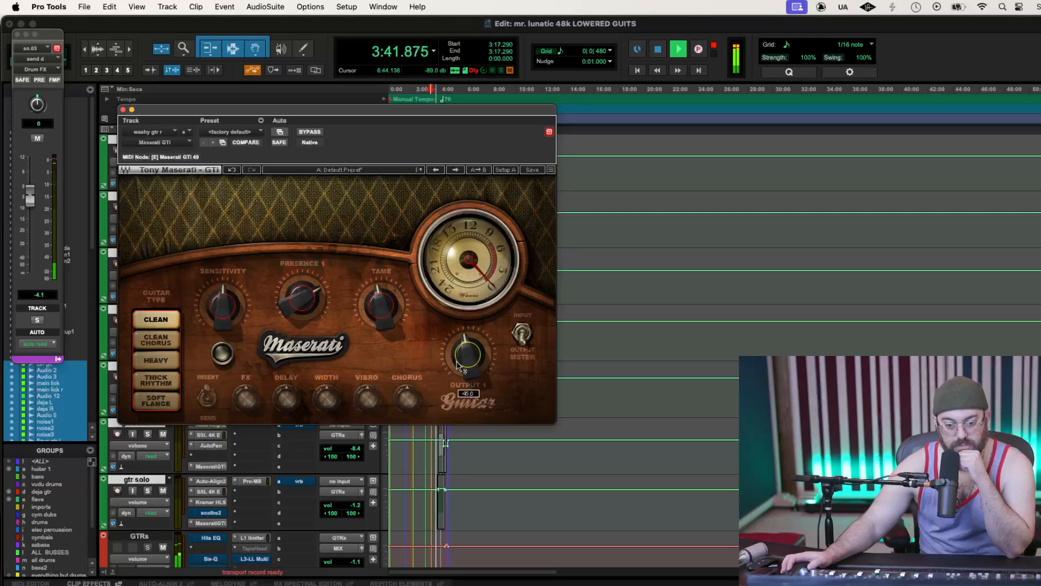
click(123, 110)
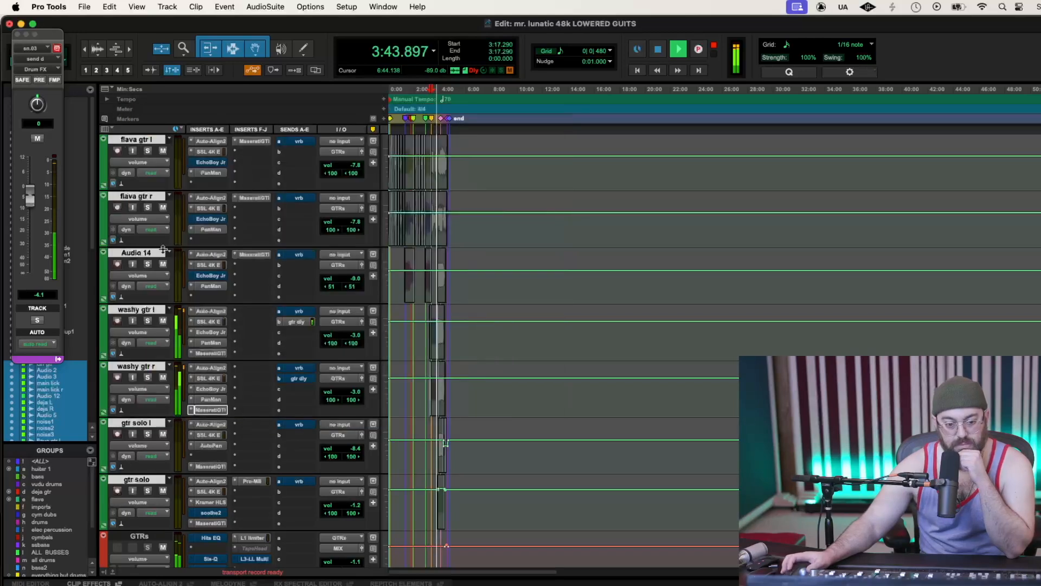
click(211, 353)
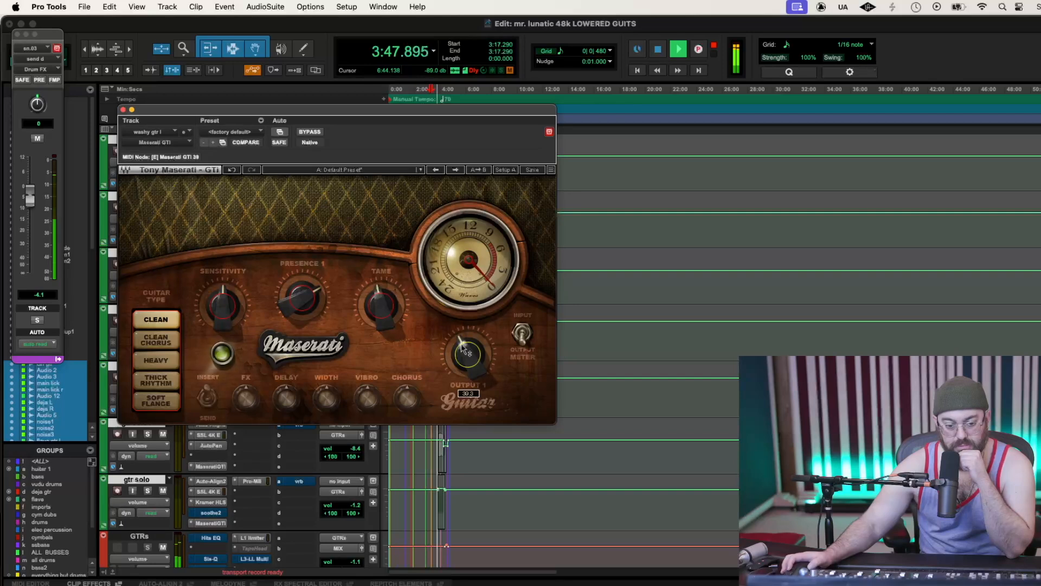
click(123, 110)
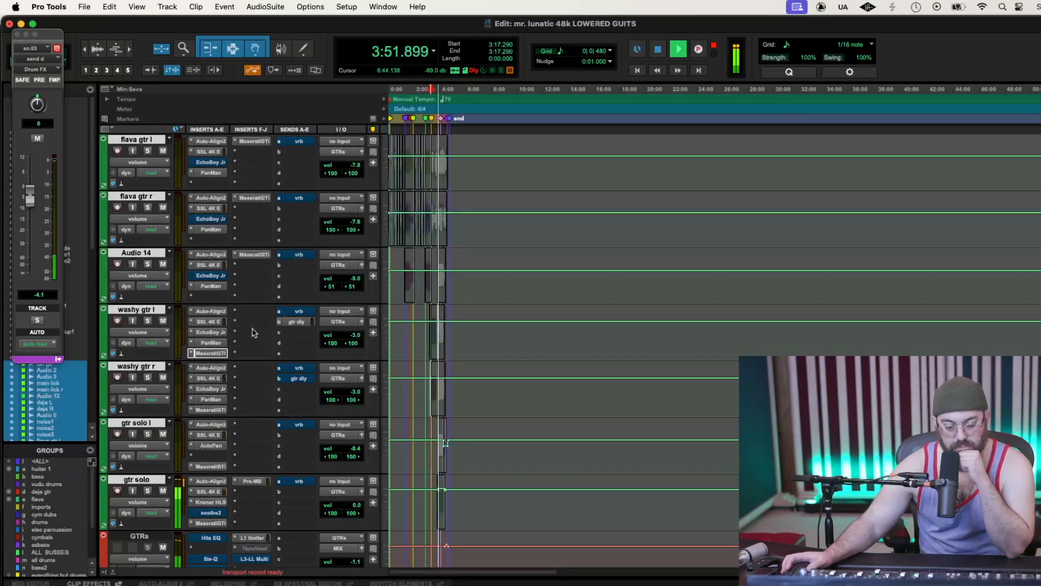
Compare the GTRs bus with its last Fairchild 670 bypassed and active, and recheck the compressor while replaying the section
scroll(252, 346, down, 3)
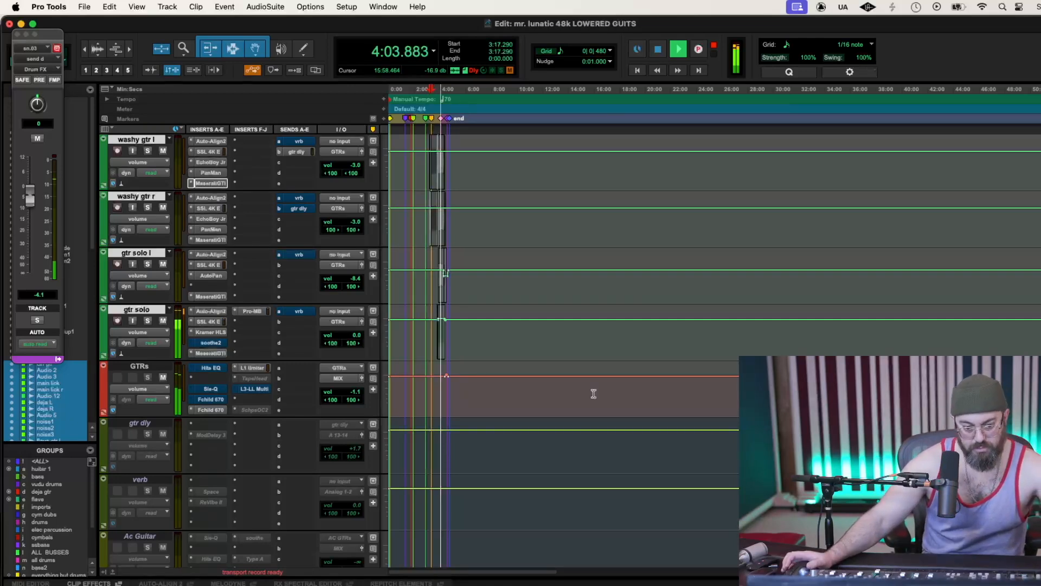
click(218, 410)
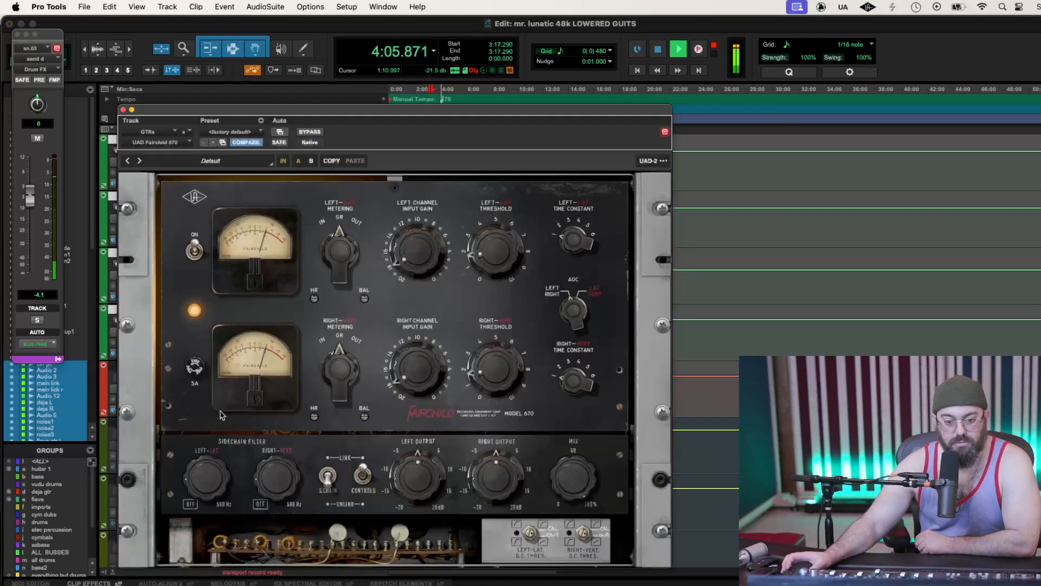
click(306, 133)
click(307, 133)
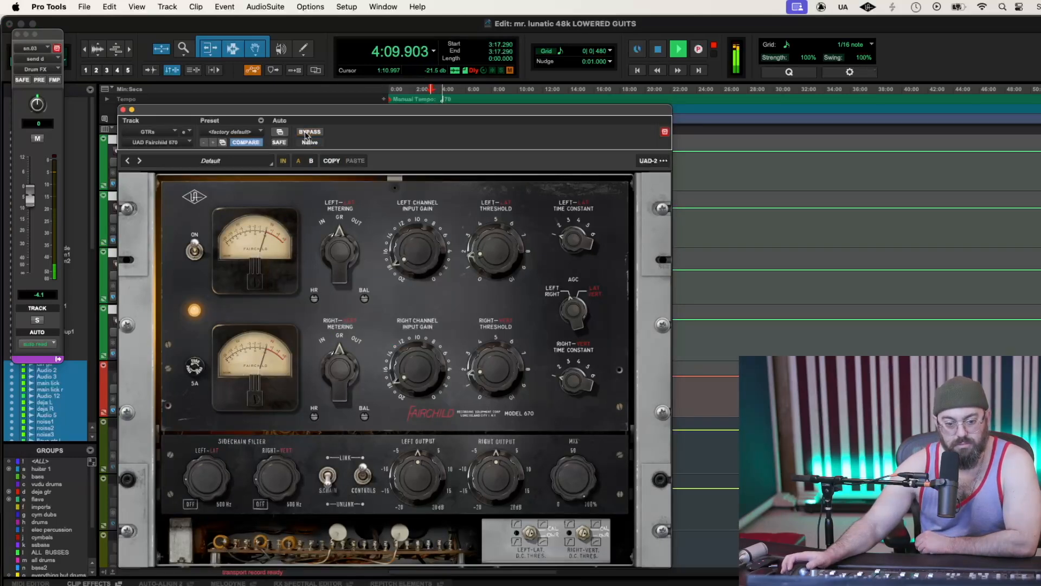
click(122, 110)
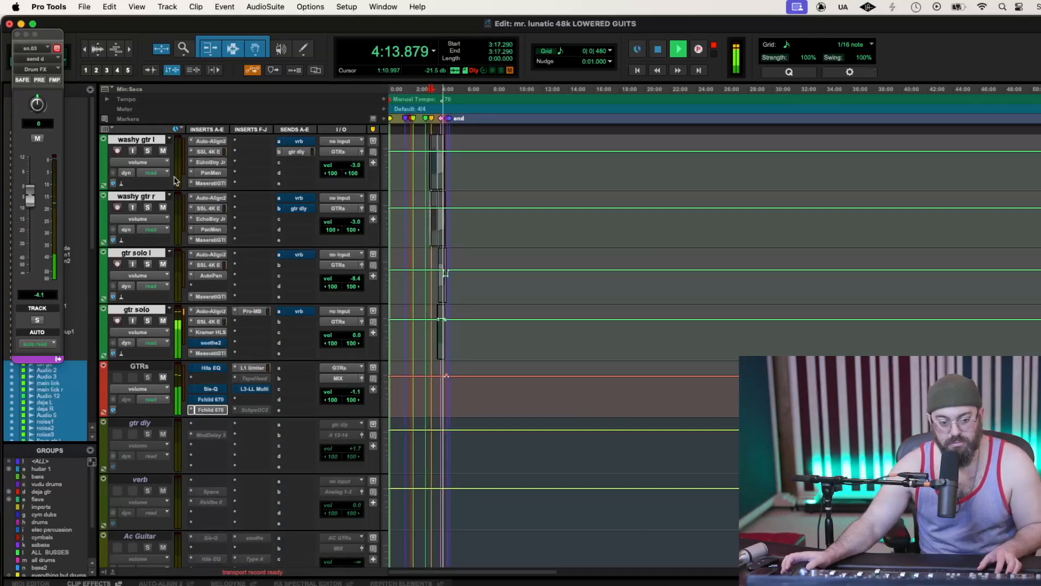
key(space)
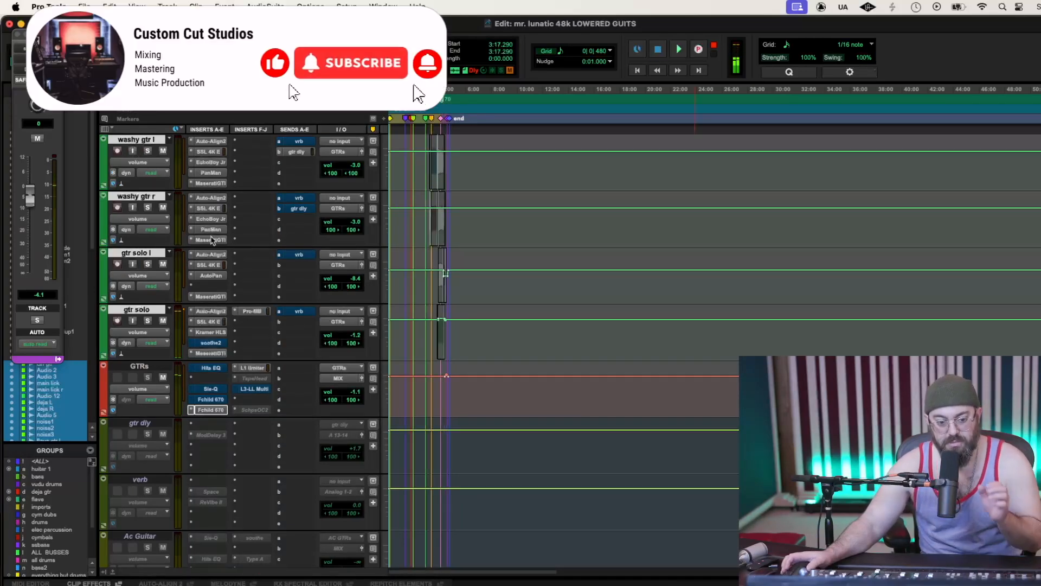
key(space)
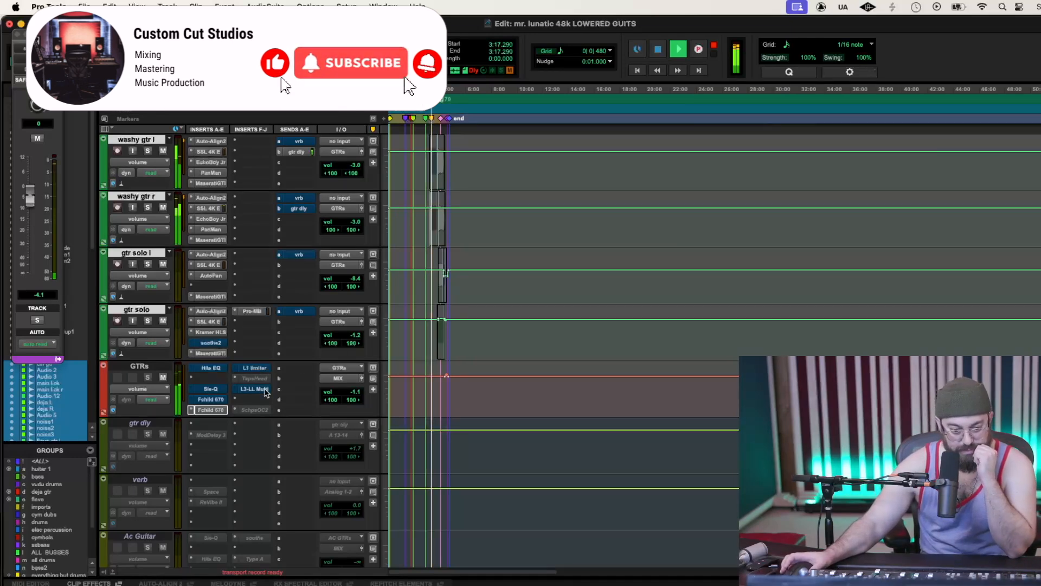
click(211, 410)
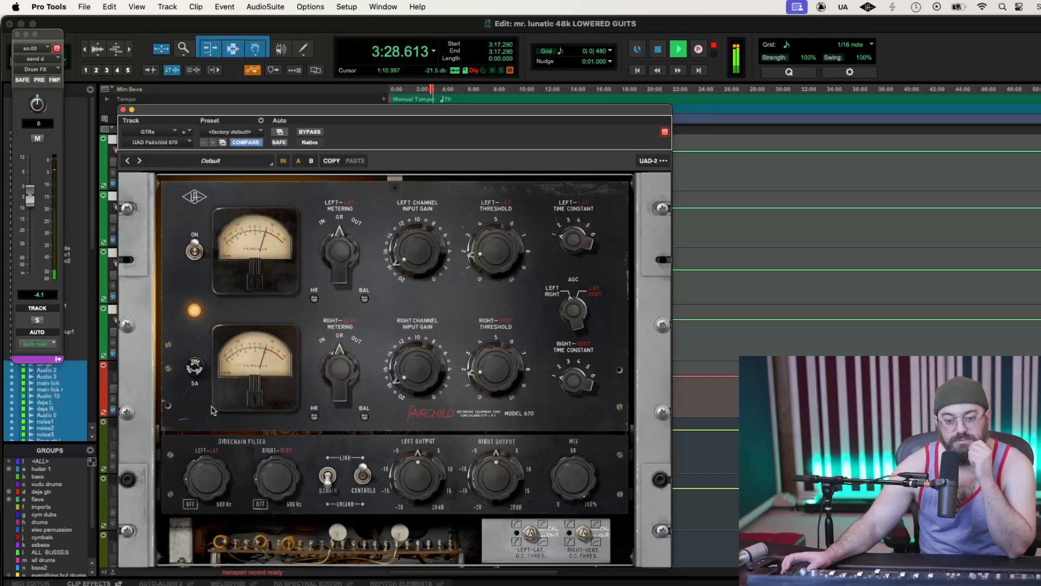
click(124, 110)
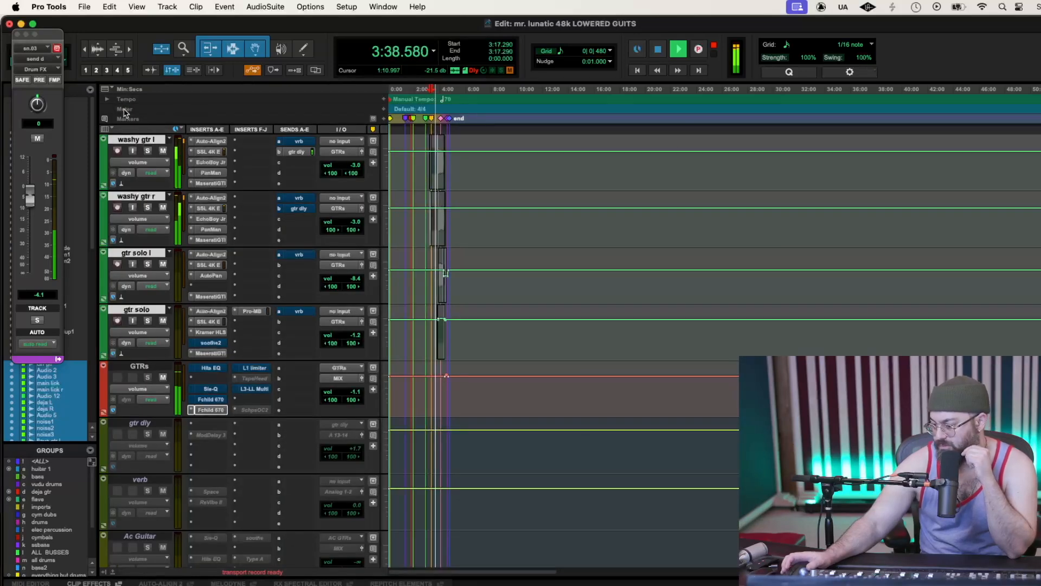
Raise the Maserati GTi output on washy gtr r to about 47.5 and readjust it on washy gtr l
scroll(266, 266, up, 3)
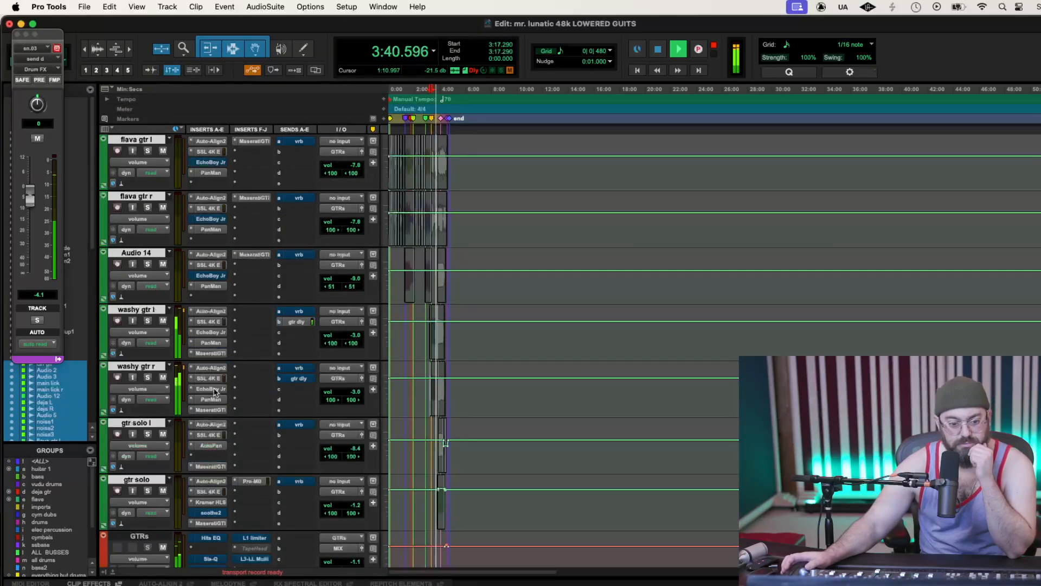
click(217, 409)
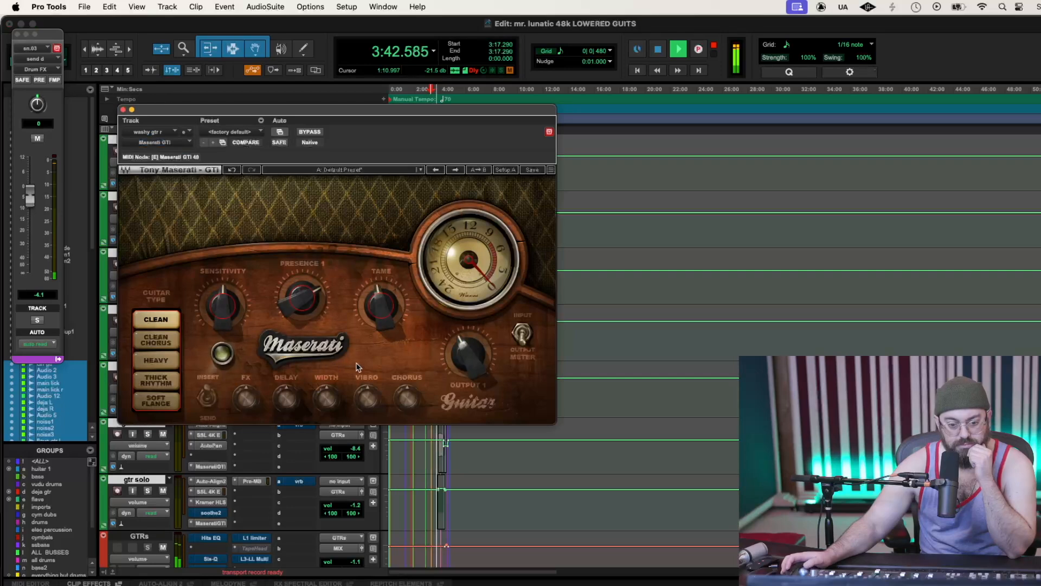
drag(482, 340, 482, 329)
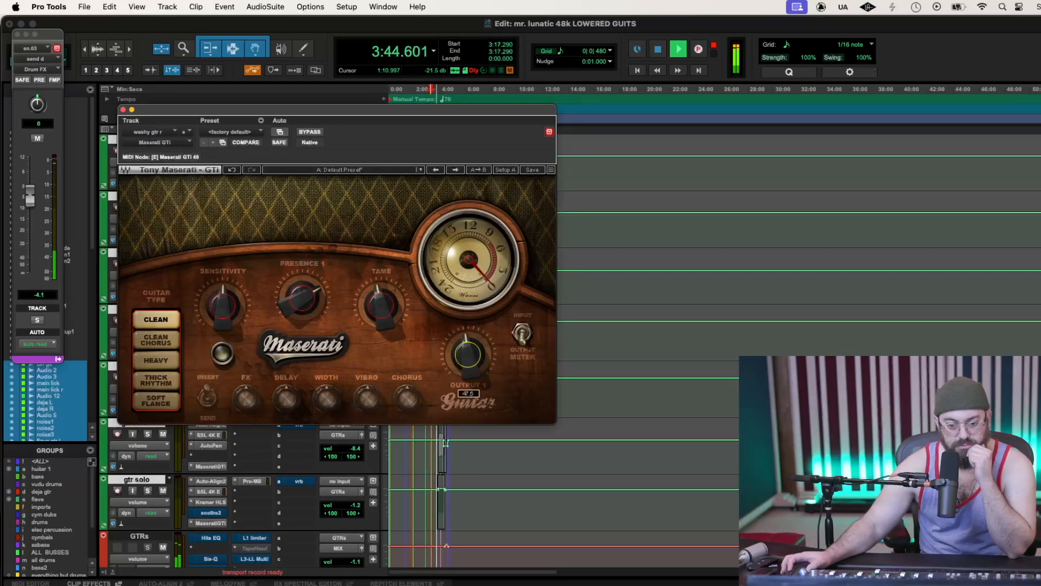
drag(476, 358, 475, 360)
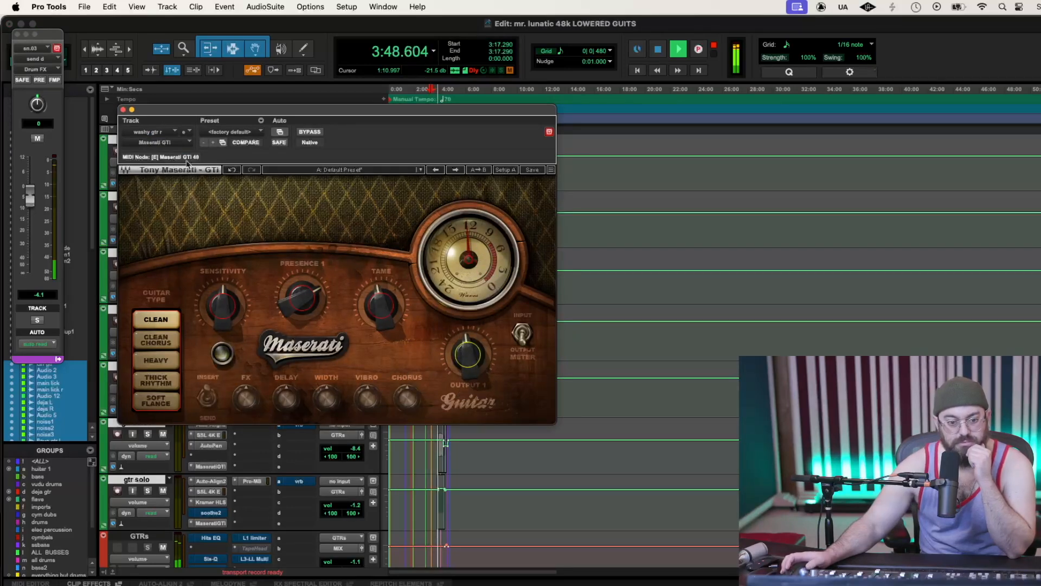
click(122, 110)
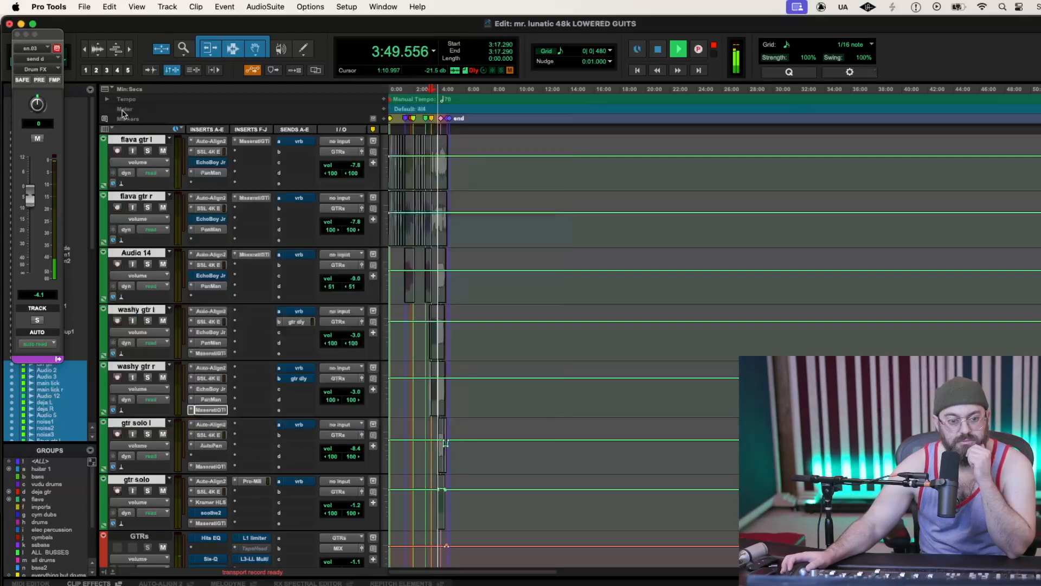
click(212, 353)
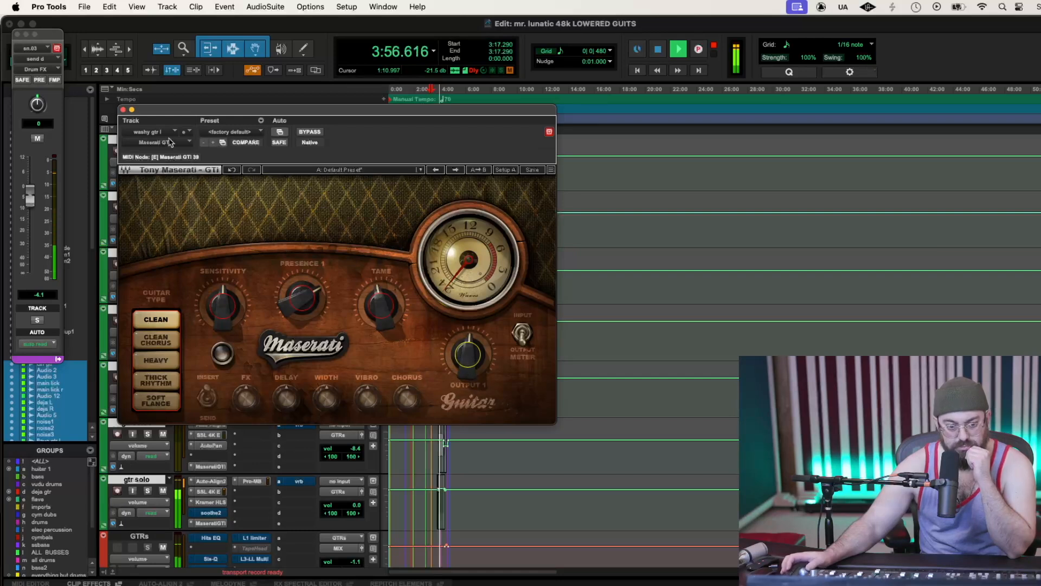
click(123, 110)
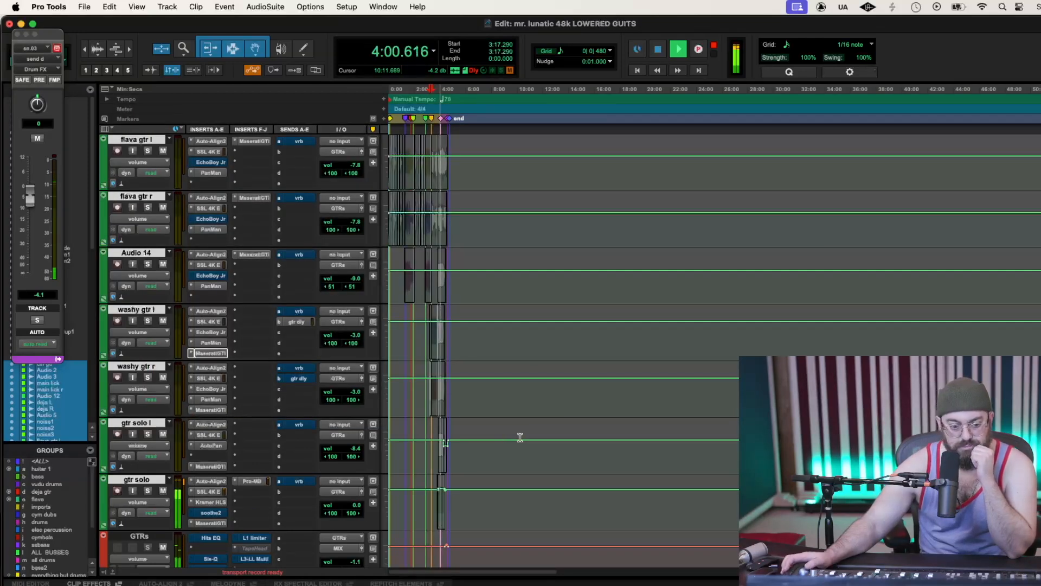
Try lowering the Maserati GTi output on the gtr solo track to 13.0, and undo the change
scroll(520, 437, down, 2)
click(210, 466)
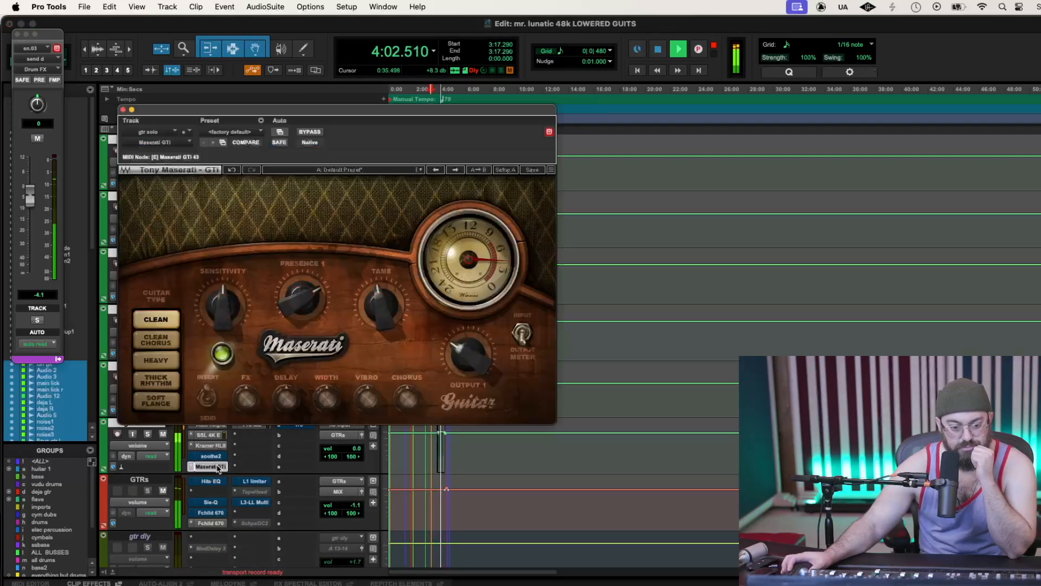
mouse_move(455, 350)
mouse_down()
mouse_move(457, 320)
mouse_move(457, 352)
mouse_move(471, 361)
mouse_up()
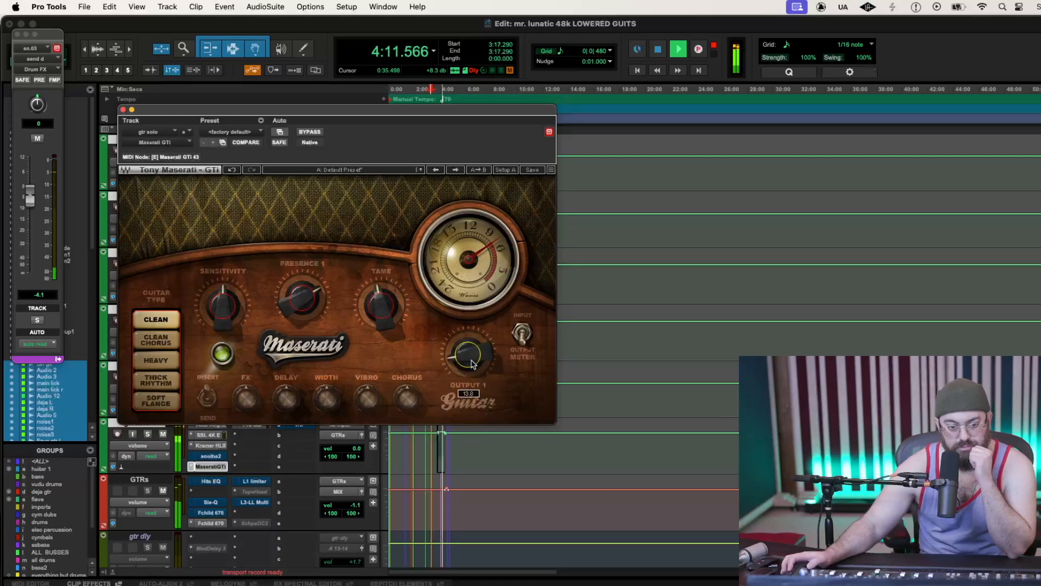
click(233, 172)
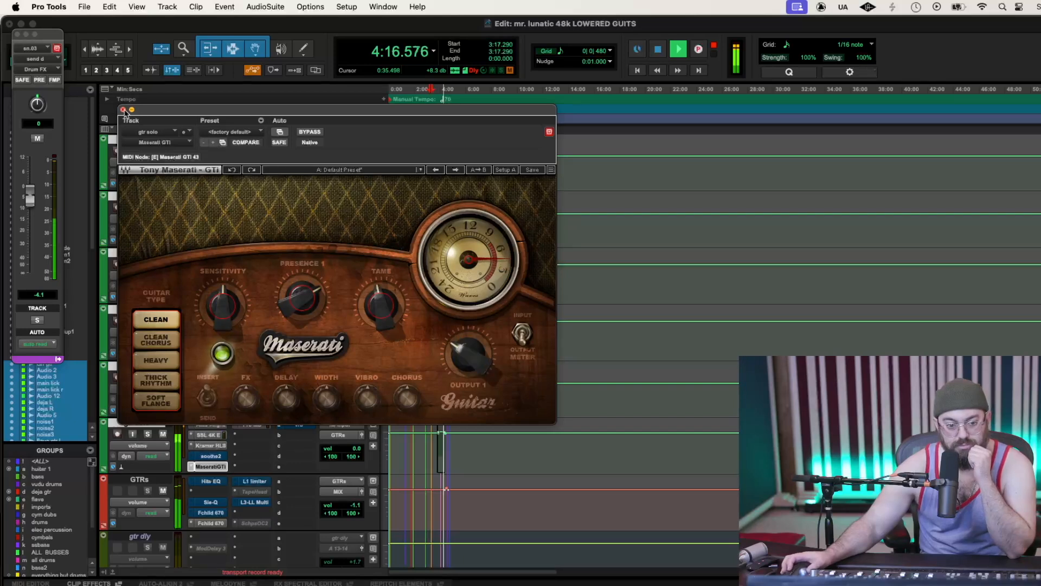
click(123, 110)
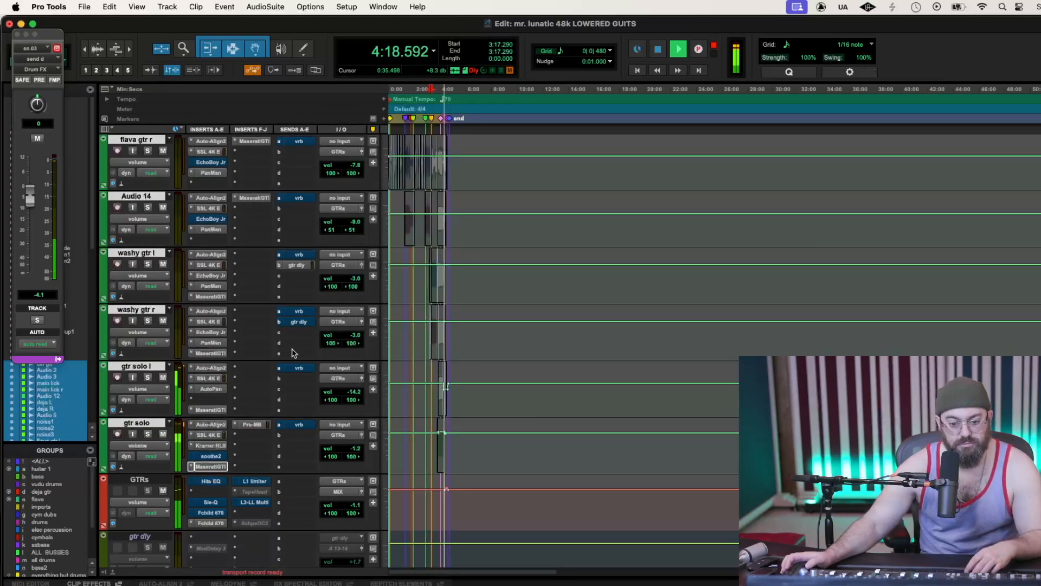
Replay from 3:17.290 and look over the mix, master, vocal and guitar tracks during playback
key(t)
key(t)
key(t)
key(space)
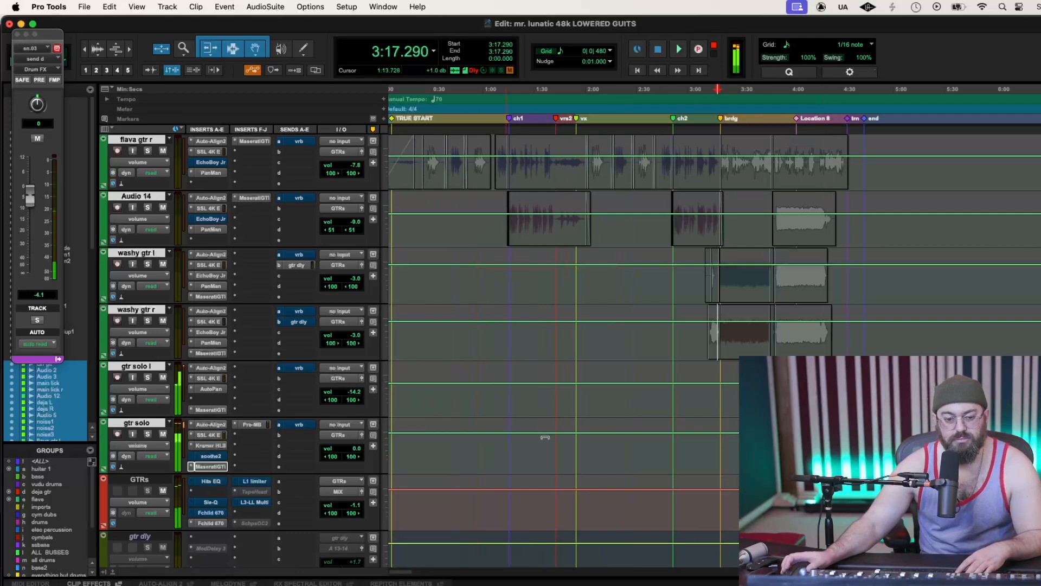
key(space)
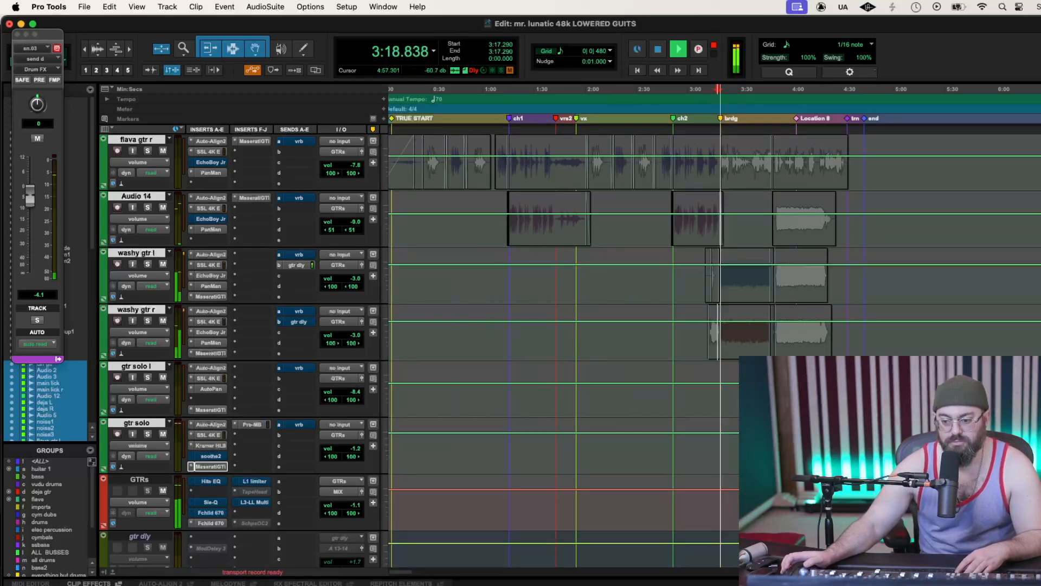
scroll(564, 326, down, 15)
scroll(564, 347, down, 15)
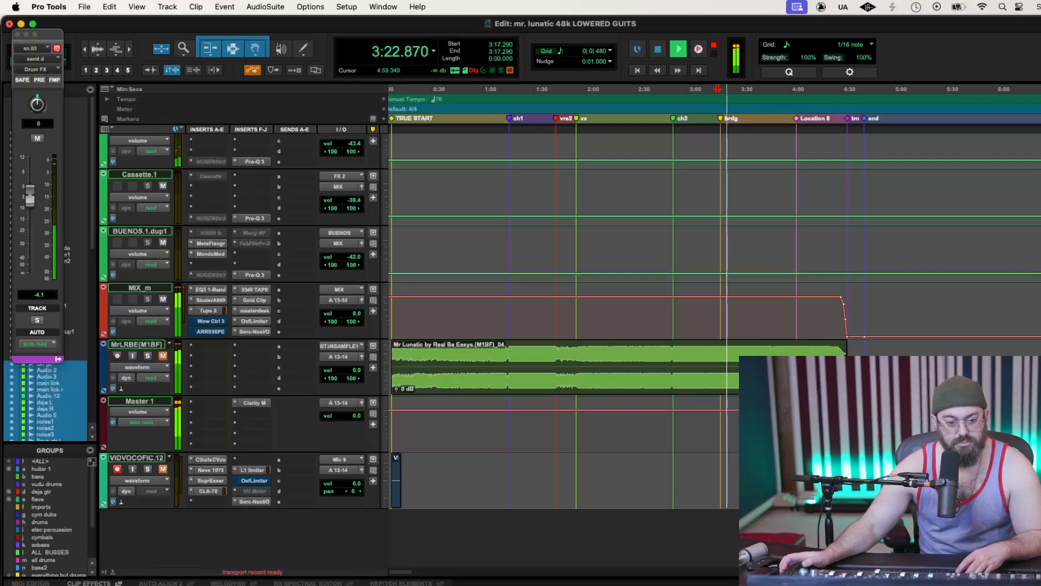
scroll(565, 325, up, 20)
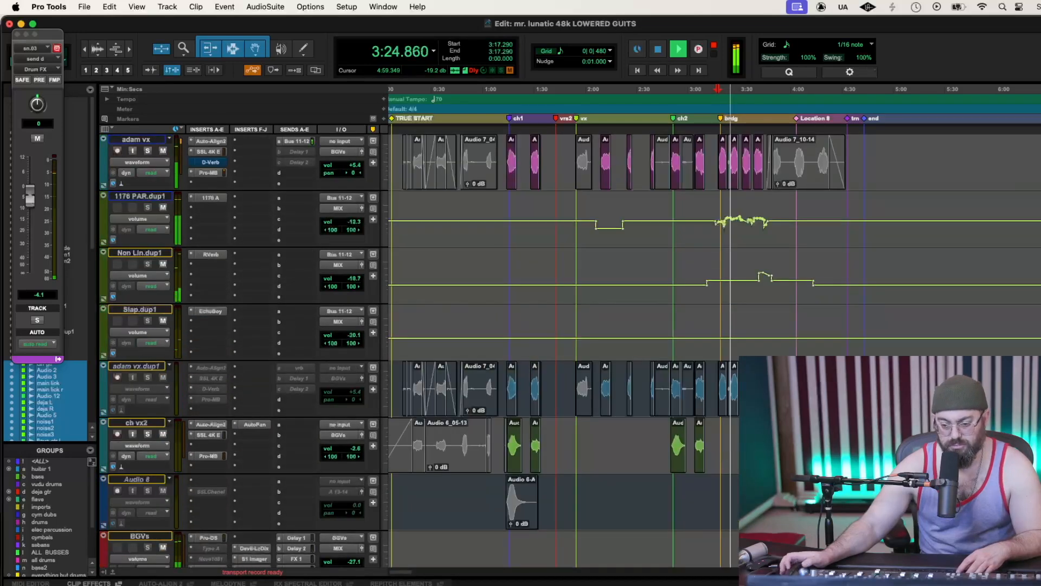
scroll(564, 325, up, 15)
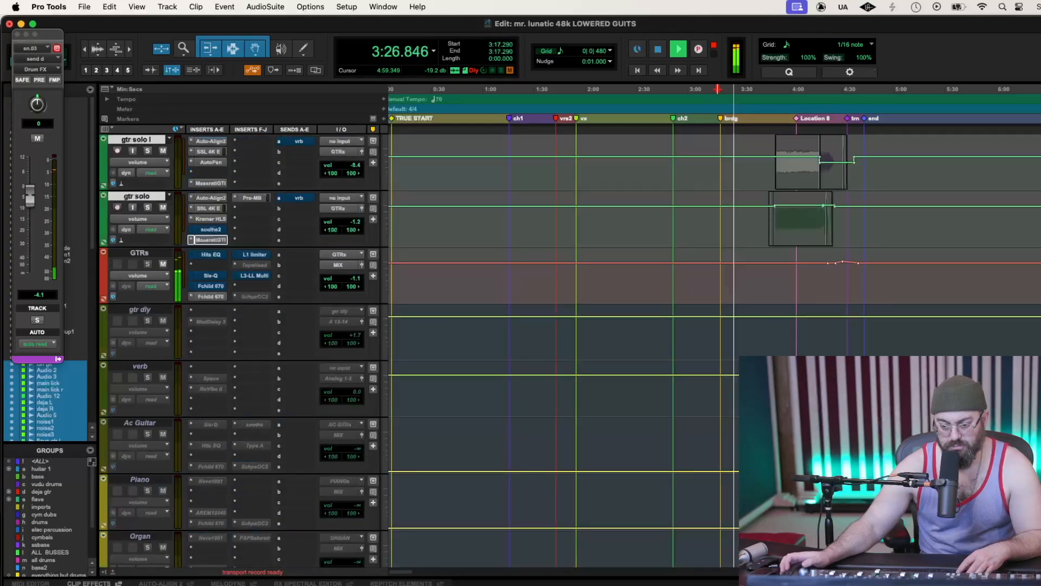
Replay from 3:54.637 and look over the guitar tracks and their levels during playback
scroll(565, 326, up, 4)
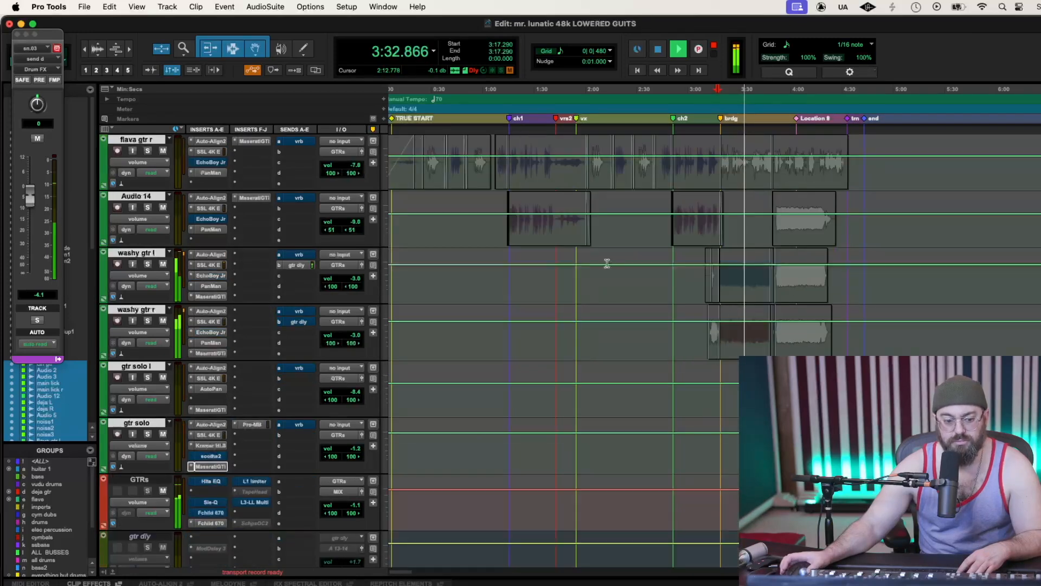
click(782, 94)
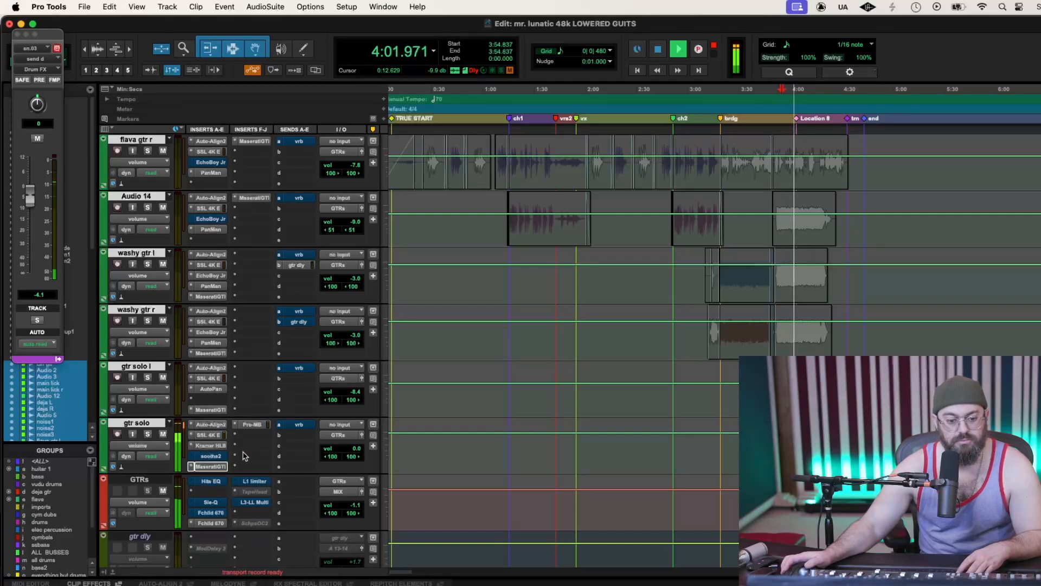
scroll(242, 456, up, 3)
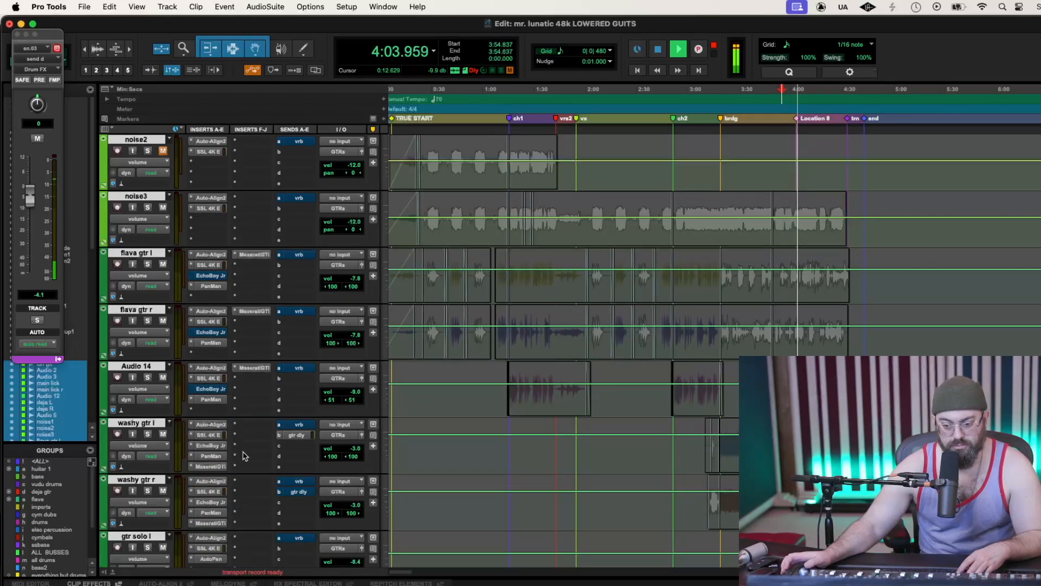
scroll(243, 456, up, 9)
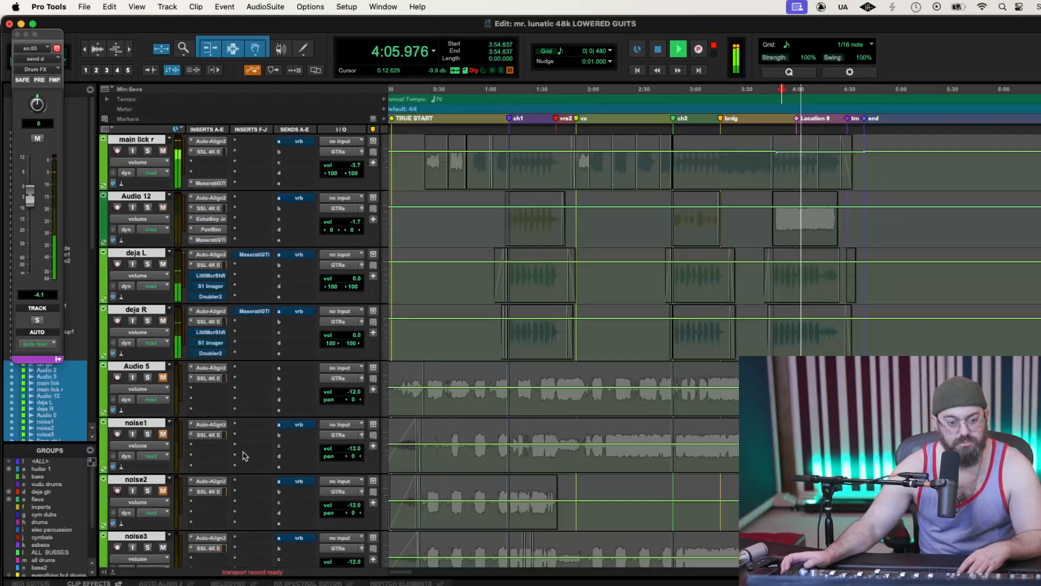
scroll(244, 455, up, 2)
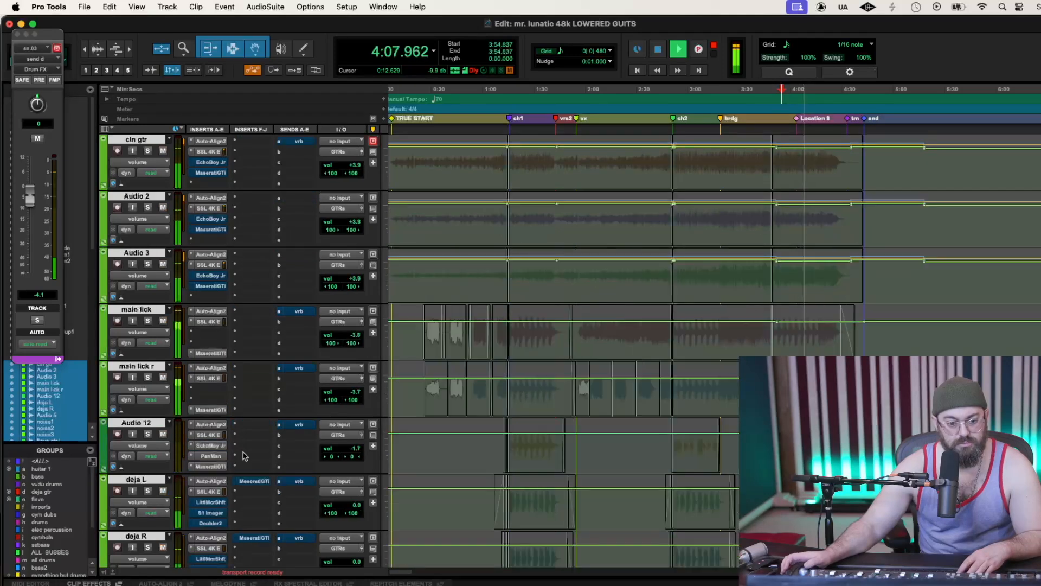
scroll(48, 534, down, 3)
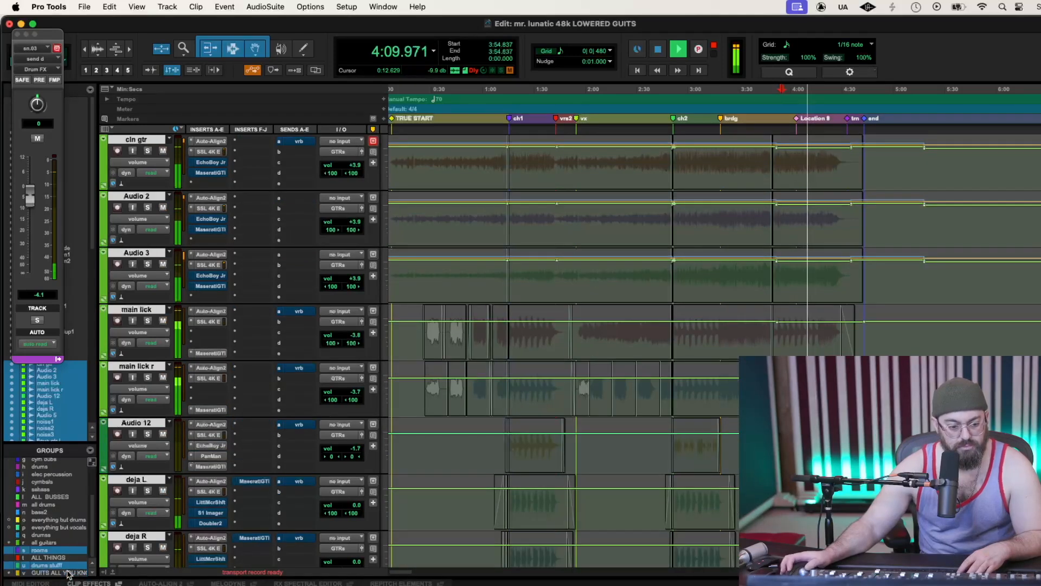
Check the Maserati GTi on main lick r, and lower final-section volume automation to -7.0 dB there and -6.3 dB on main lick
click(211, 410)
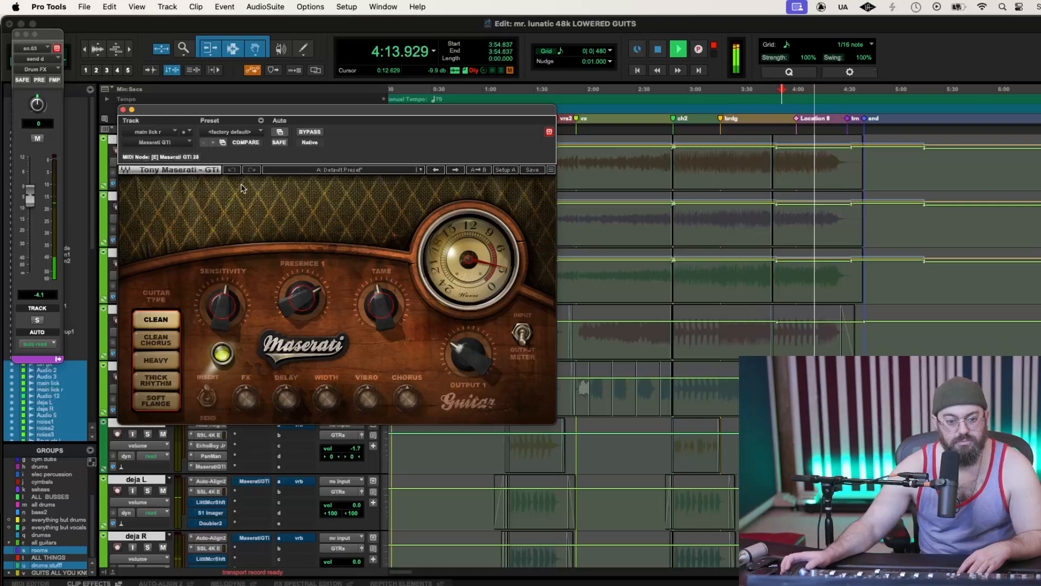
click(123, 110)
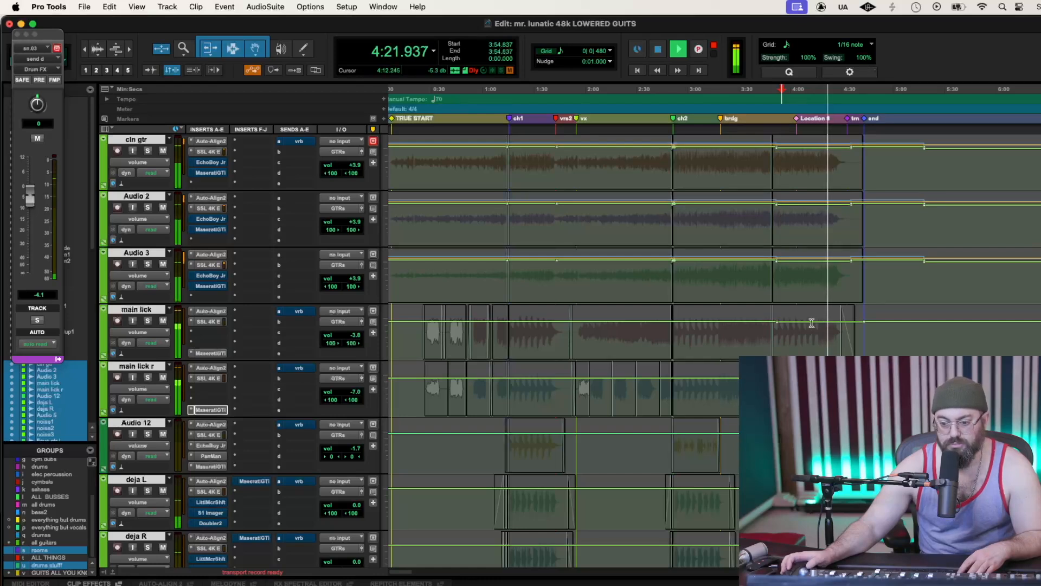
drag(812, 312, 812, 315)
key(space)
key(space)
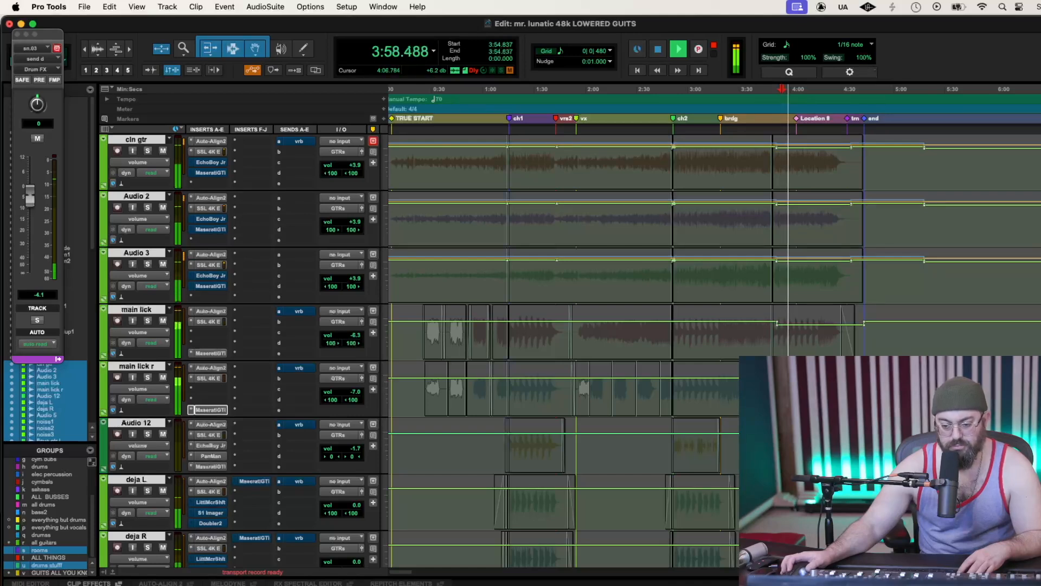
drag(822, 314, 822, 315)
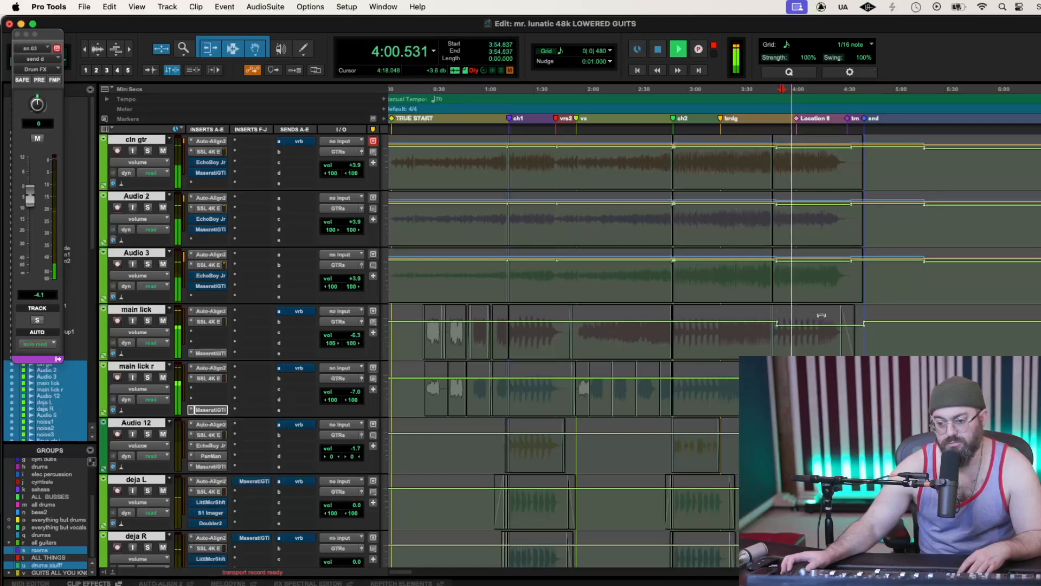
Lower the volume automation before the final section to -5.5 dB on main lick and -4.5 dB on main lick r
click(723, 348)
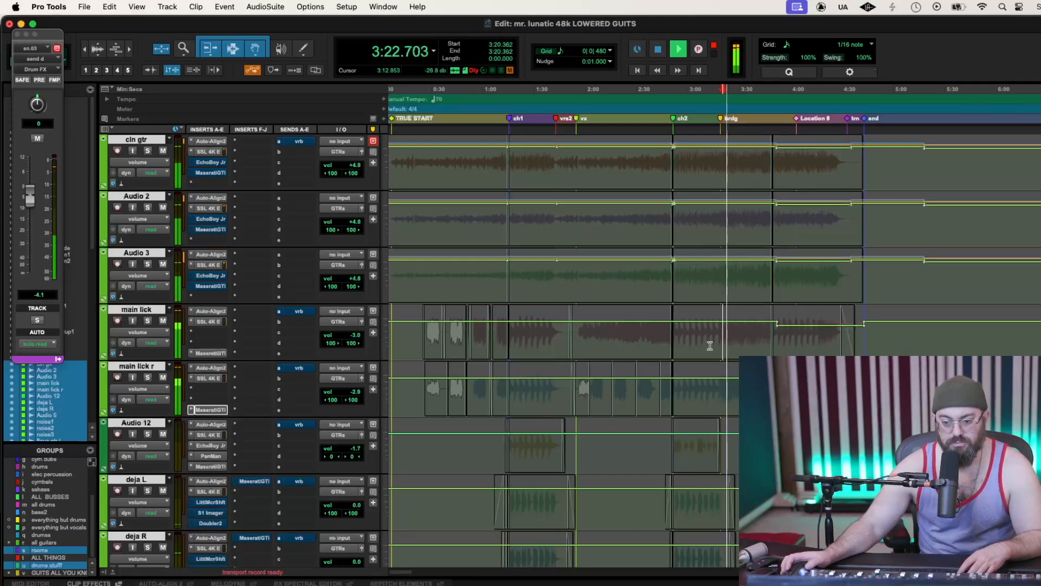
click(597, 341)
drag(734, 311, 734, 311)
drag(757, 366, 756, 368)
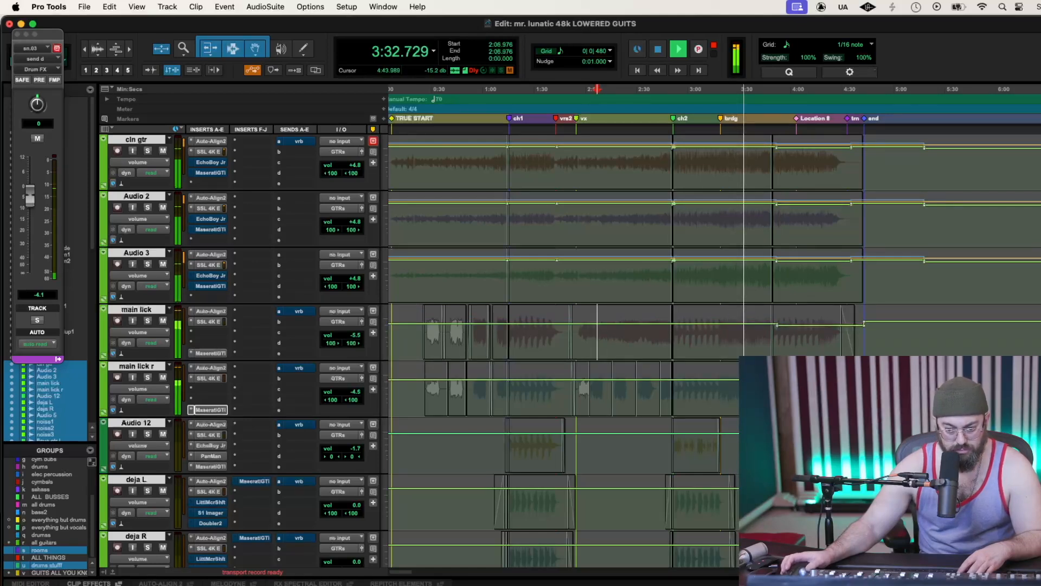
Raise the volume automation slightly across the bridge section on washy gtr l and washy gtr r
scroll(694, 396, down, 3)
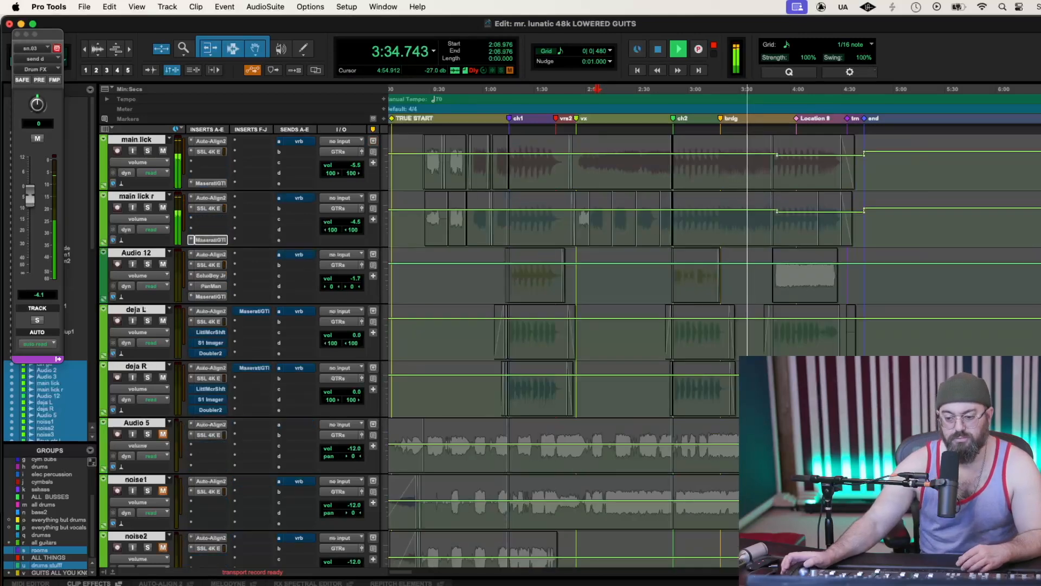
scroll(694, 397, down, 9)
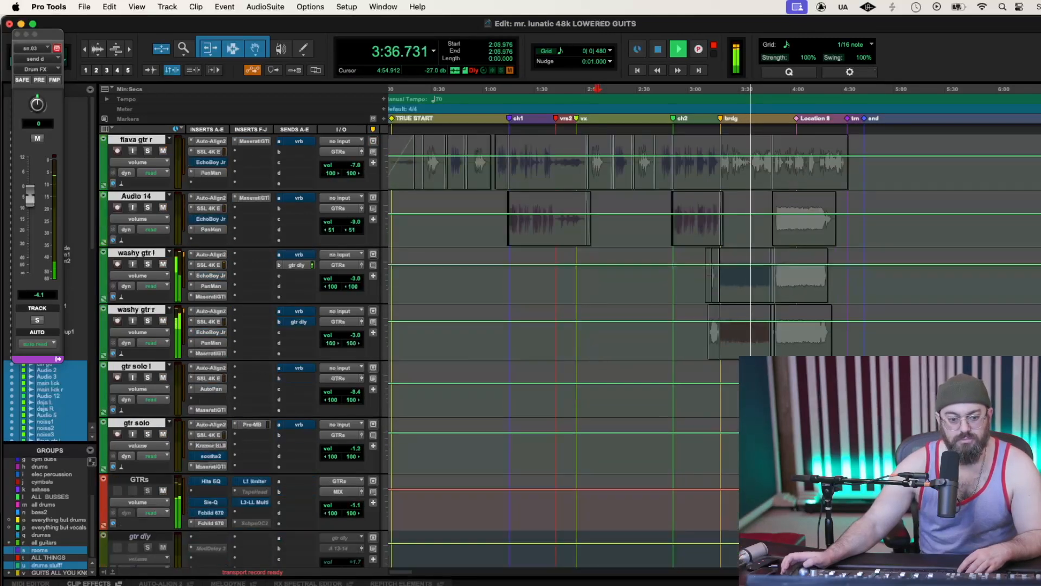
scroll(694, 396, up, 2)
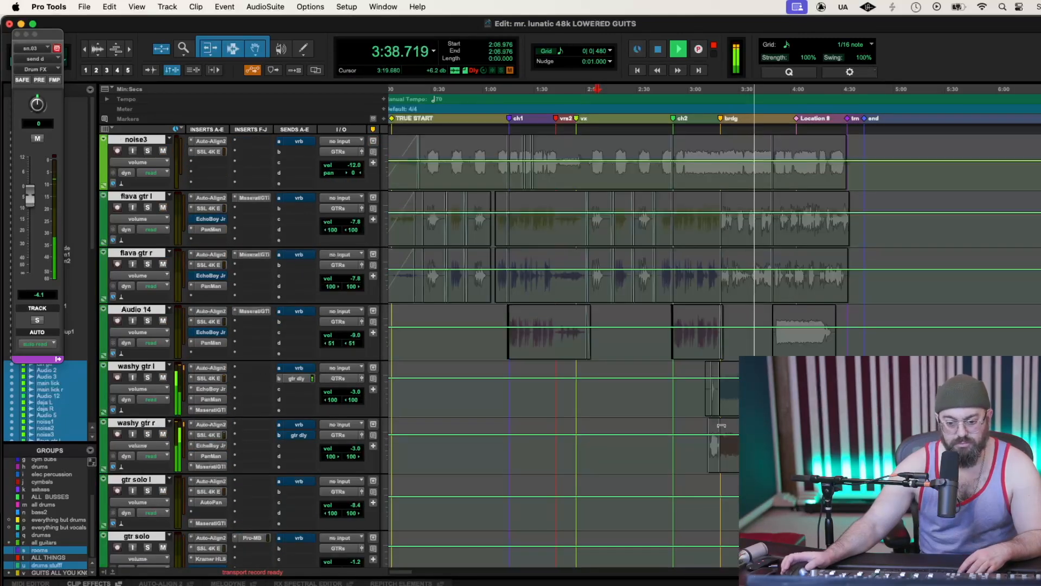
drag(733, 369, 733, 367)
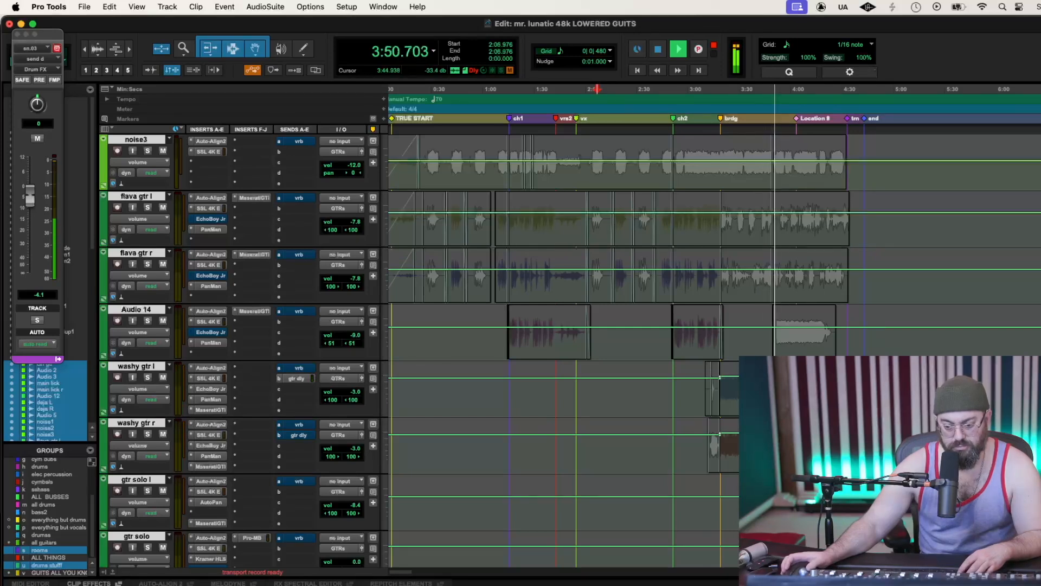
Place the playback start at 3:42.208 and review the guitar tracks through the solo section during playback
click(760, 454)
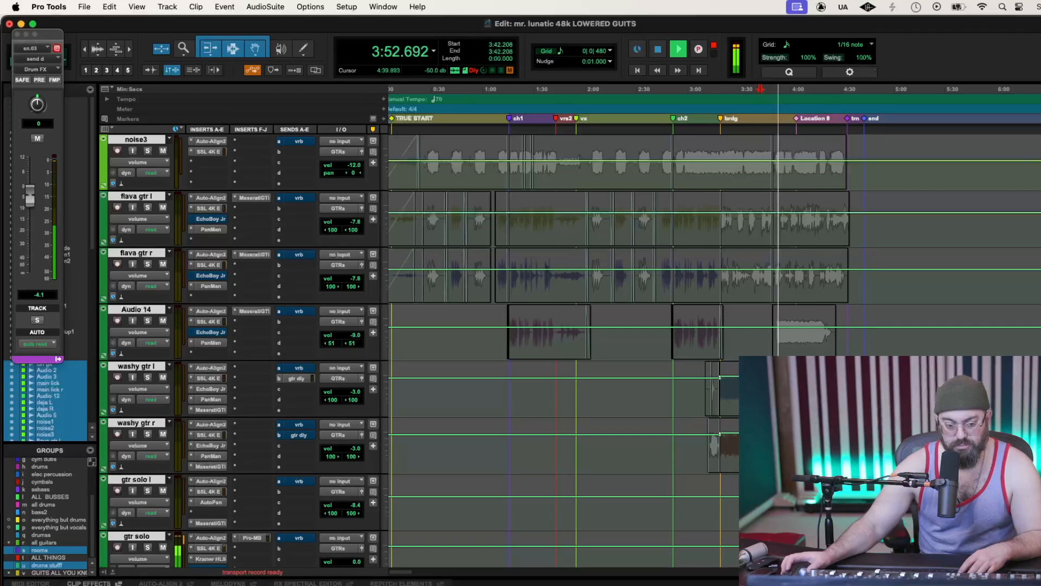
scroll(922, 458, up, 6)
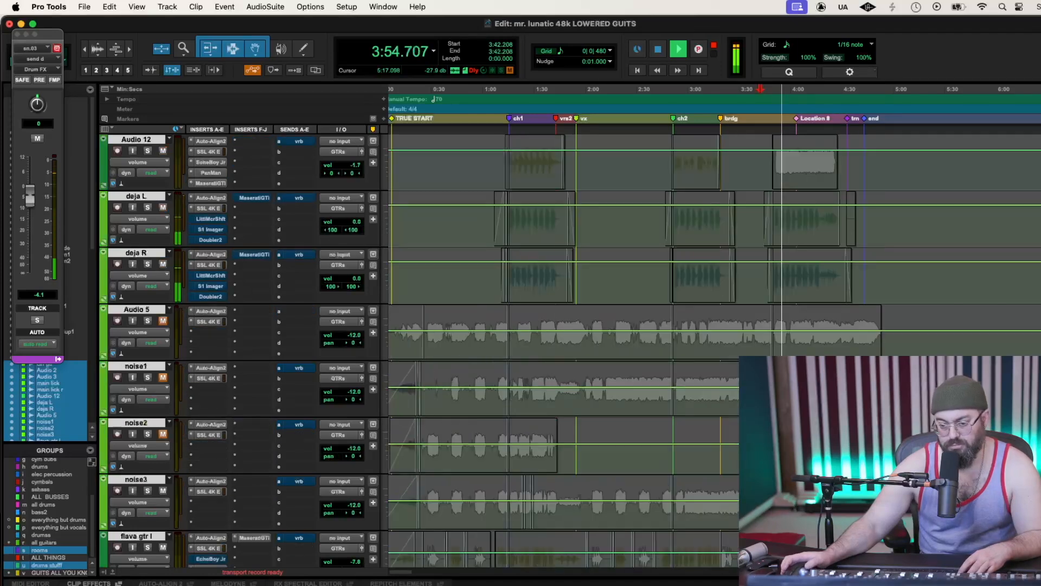
scroll(920, 458, down, 5)
scroll(900, 459, down, 3)
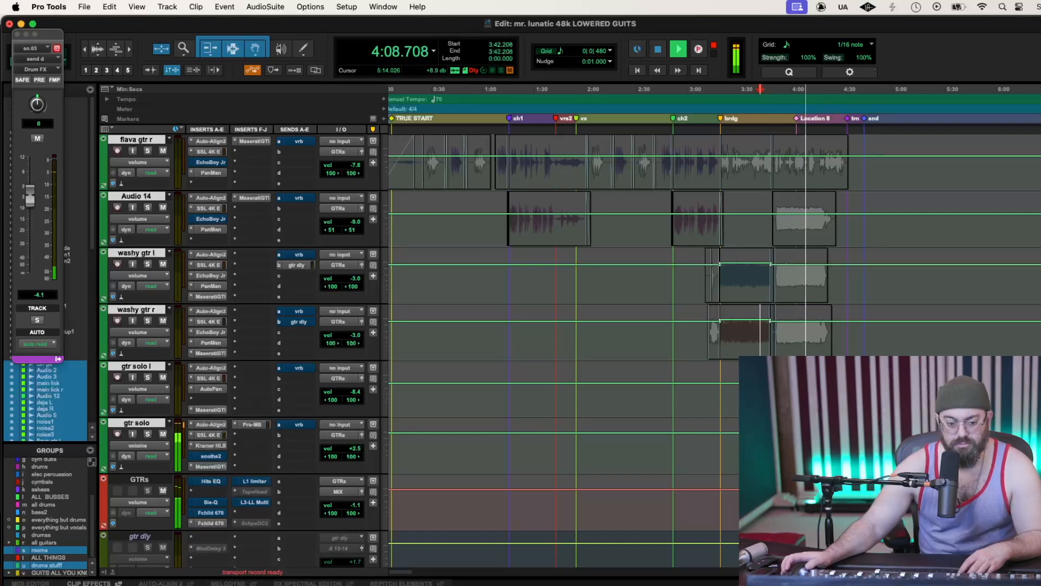
Replay the first verse from 0:40.277 and look over the vocal, effects and guitar tracks during playback
click(417, 103)
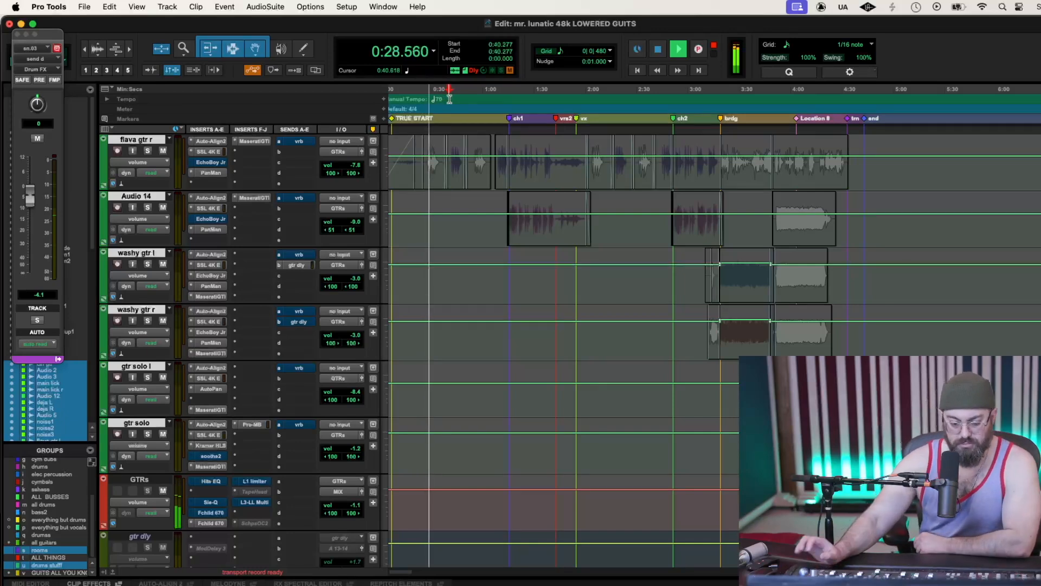
key(space)
key(space)
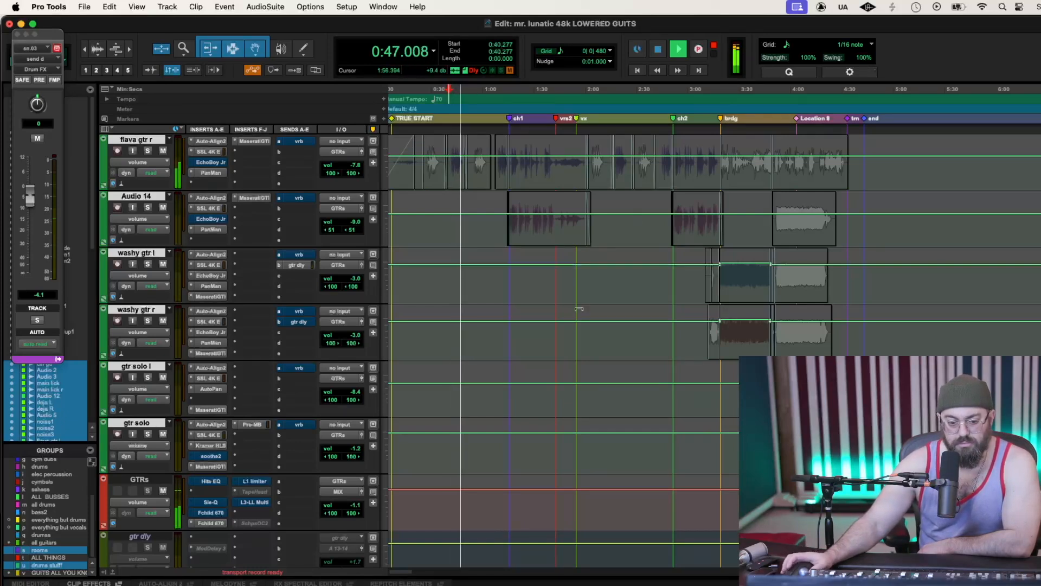
scroll(579, 309, down, 10)
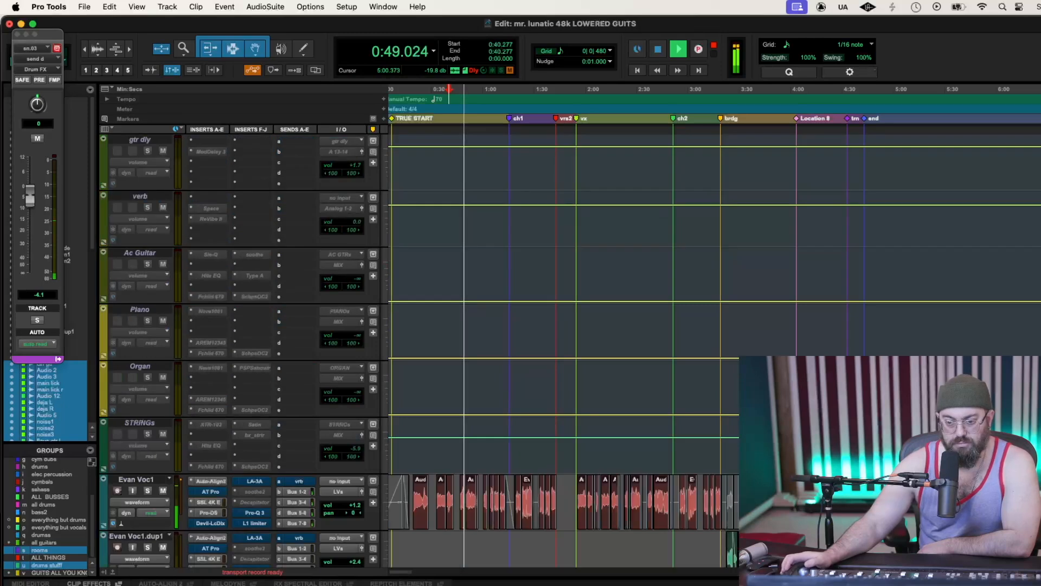
scroll(565, 326, down, 15)
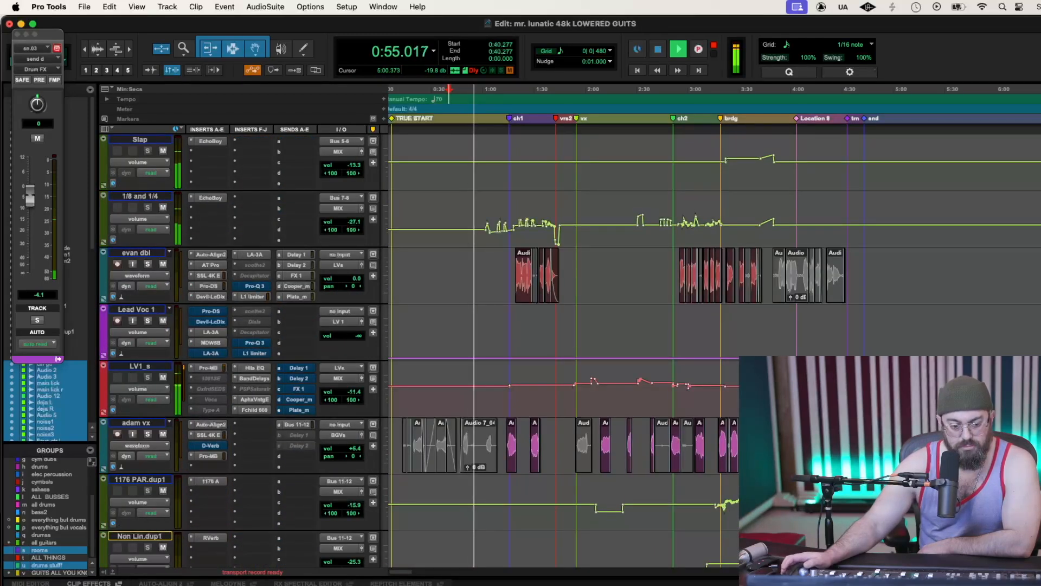
scroll(564, 326, up, 3)
scroll(564, 326, up, 7)
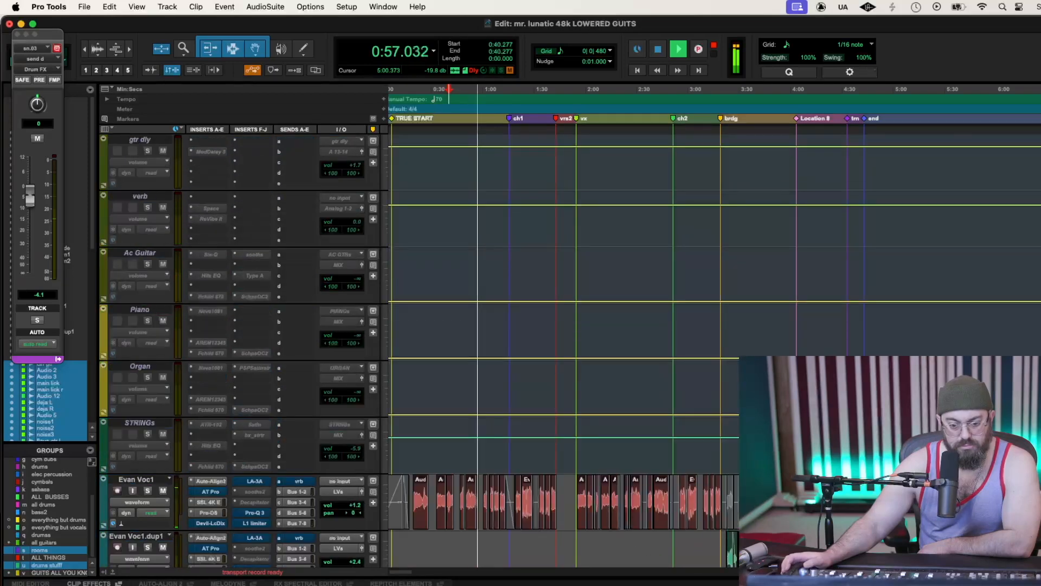
scroll(564, 325, up, 6)
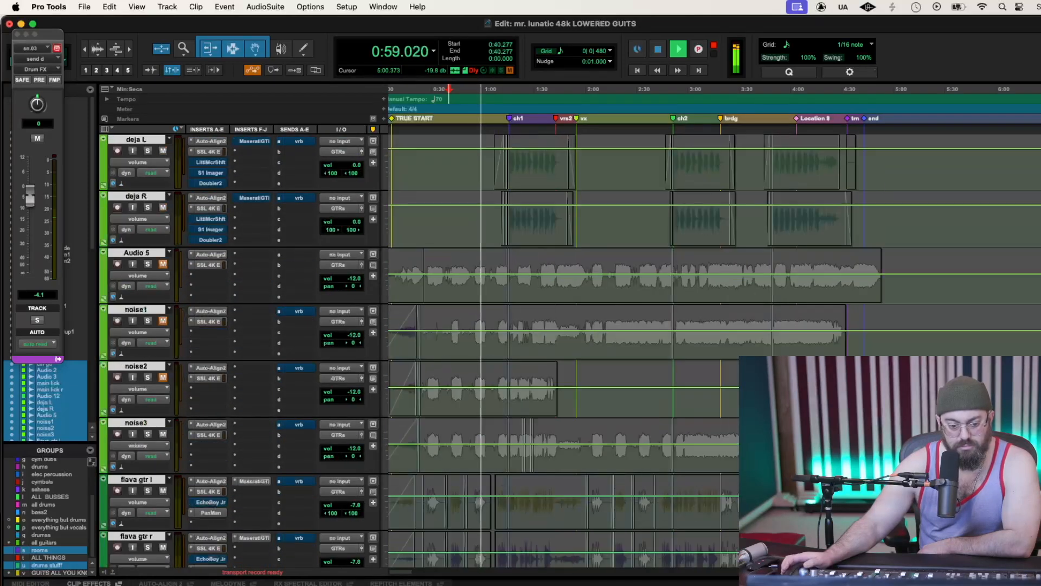
Lower the SSL 4K E fader on main lick to -2.1 dB, and pull it down on main lick r as well
scroll(564, 326, up, 7)
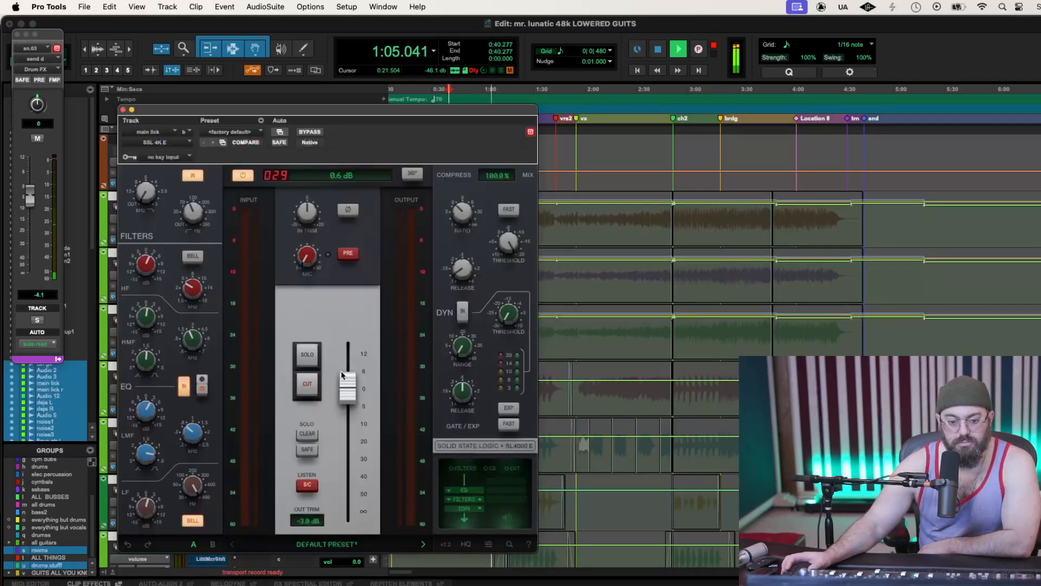
drag(351, 383, 351, 391)
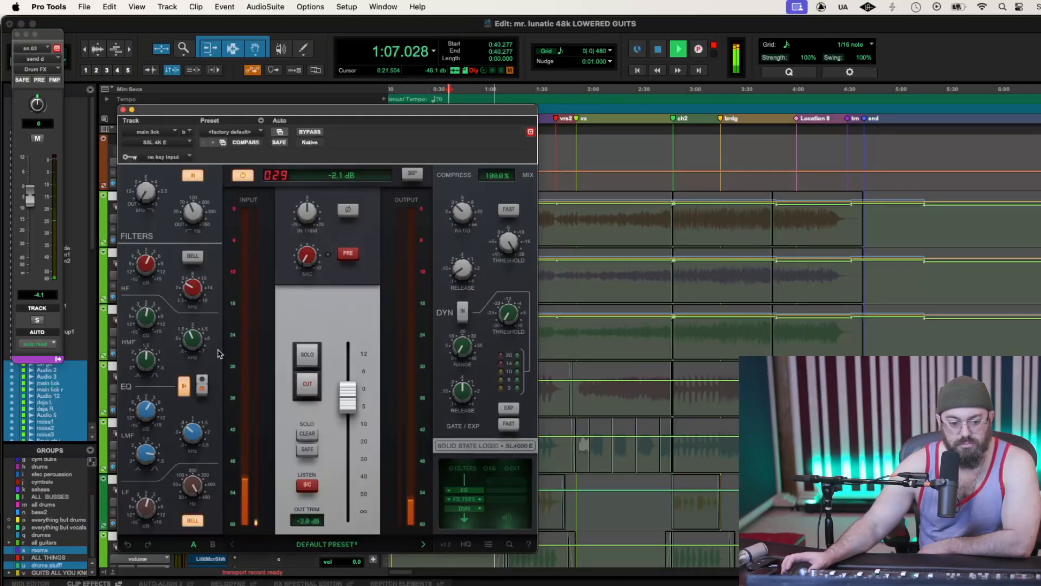
click(123, 110)
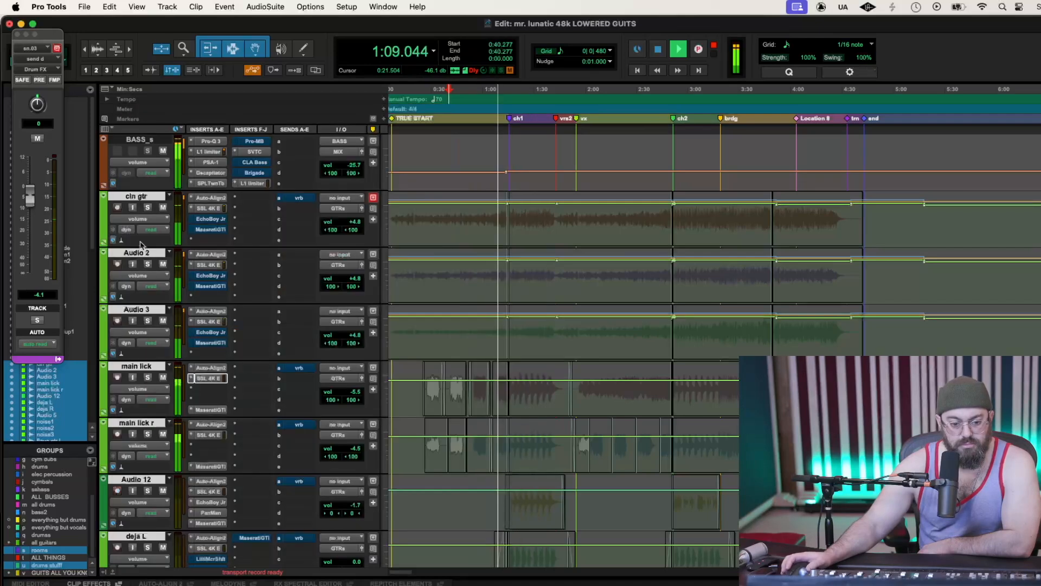
click(215, 435)
drag(347, 385, 348, 403)
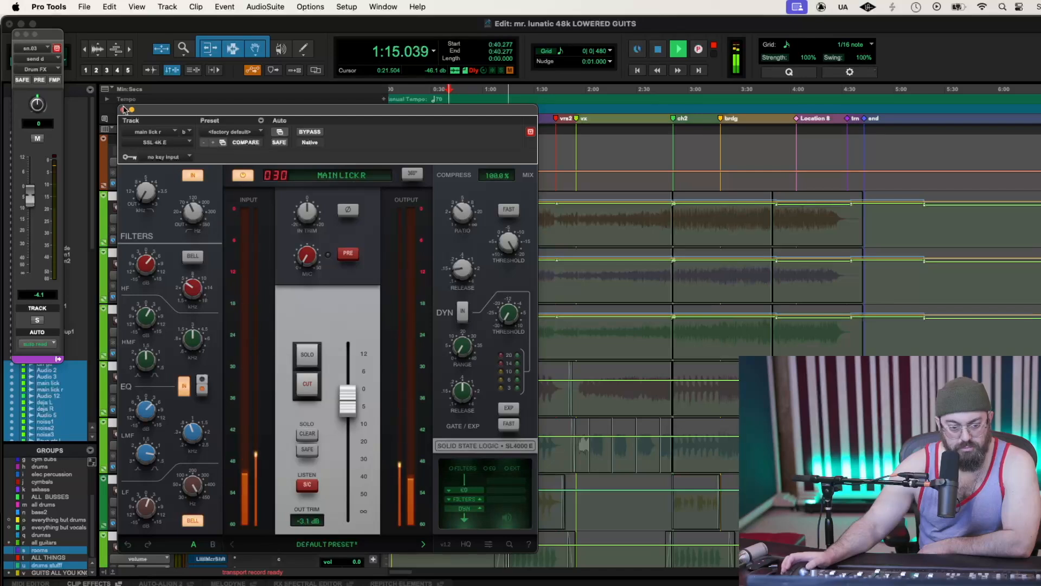
click(123, 110)
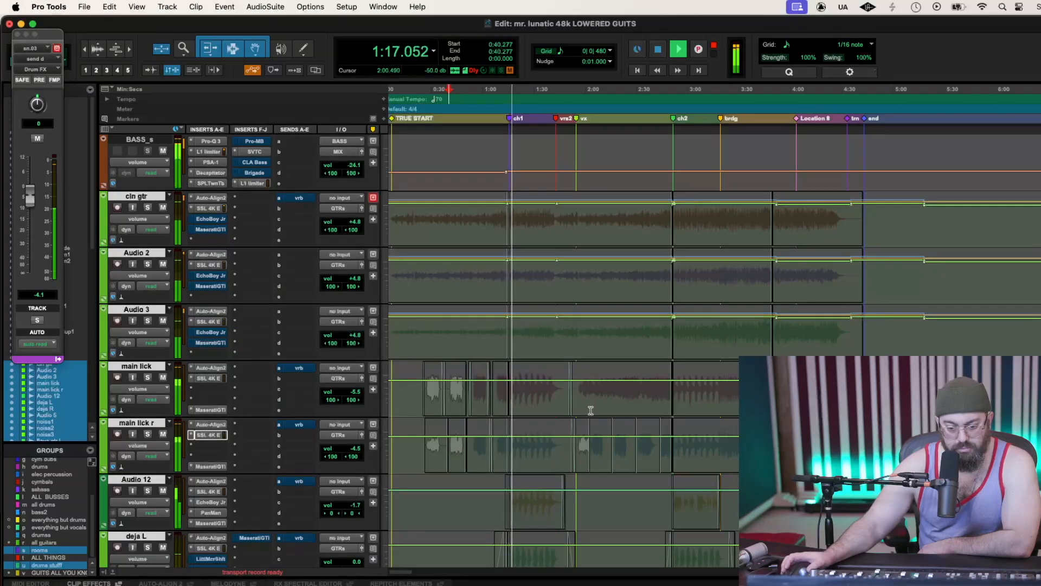
Lower the volume automation on main lick to -8.7 dB and on main lick r to -9.4 dB
drag(671, 364, 670, 367)
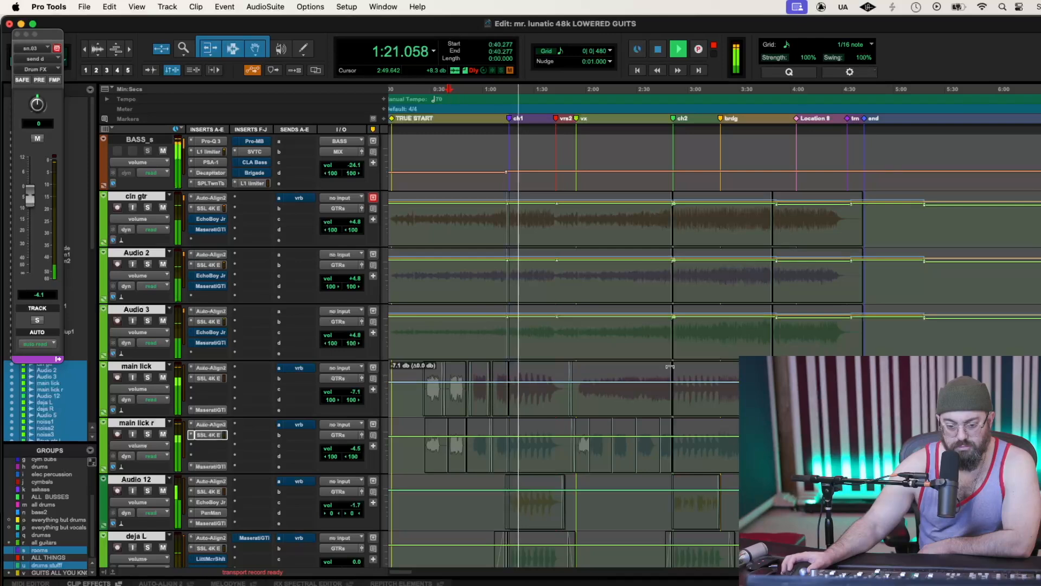
drag(710, 427, 710, 429)
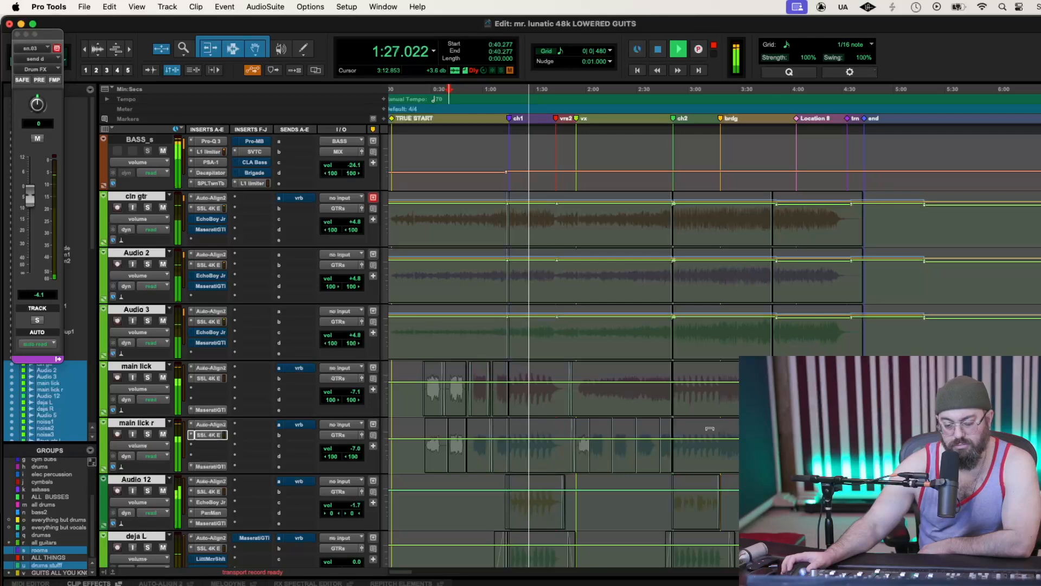
drag(710, 428, 712, 426)
drag(714, 369, 713, 370)
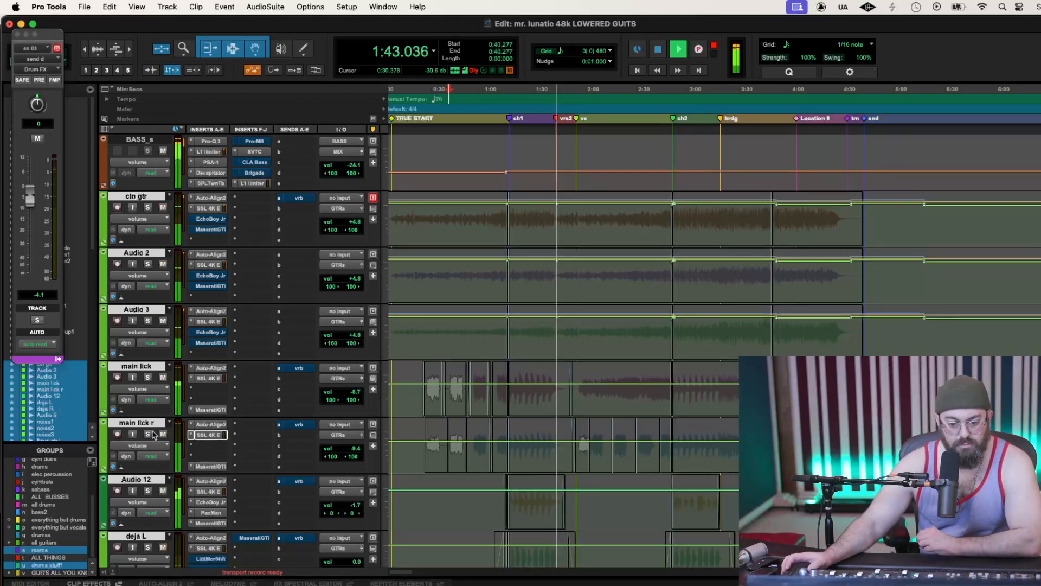
Replay the first chorus from 1:14.089 and lower the Audio 12 volume automation to -4.5 dB
key(space)
click(508, 503)
key(space)
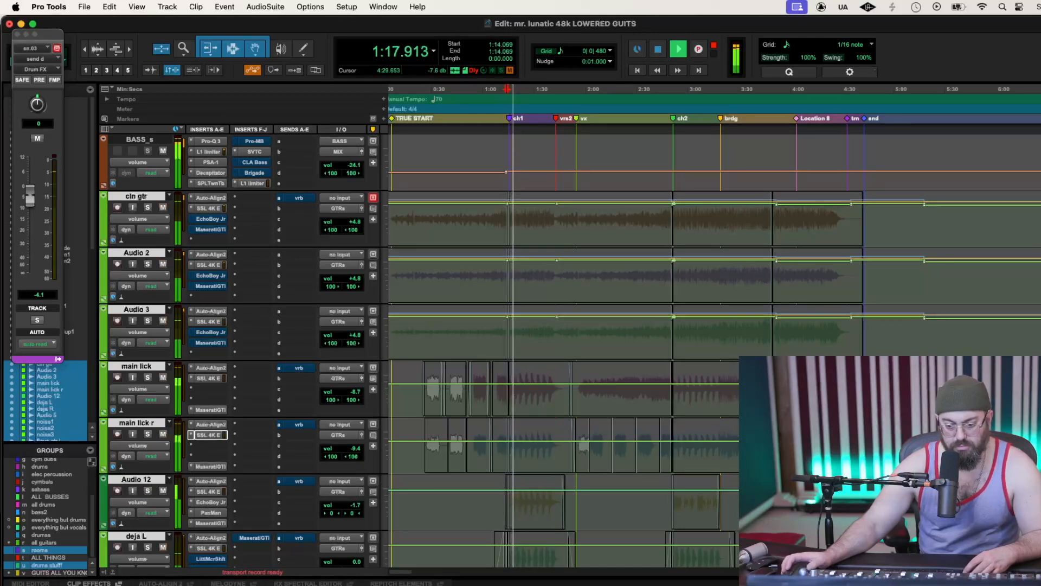
drag(943, 481, 942, 484)
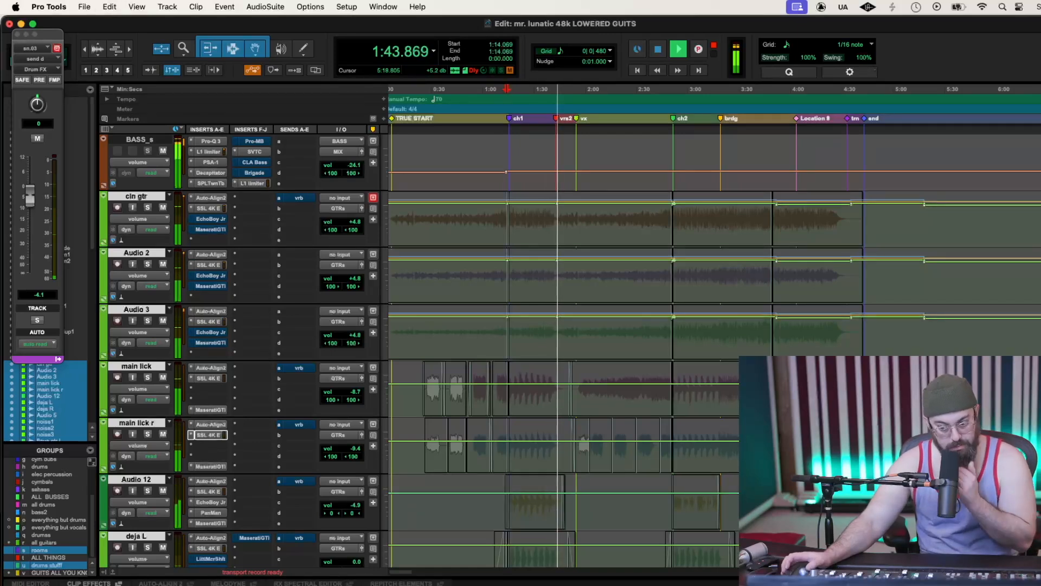
Replay the first chorus from 1:14.089 and look over the guitar tracks and GTRs bus during playback
key(space)
key(space)
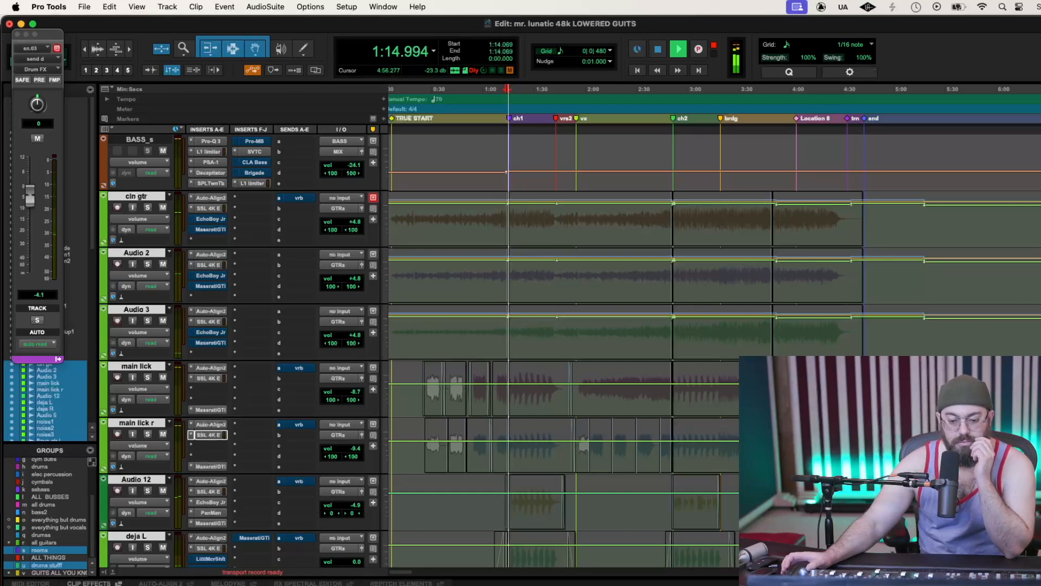
scroll(564, 325, down, 3)
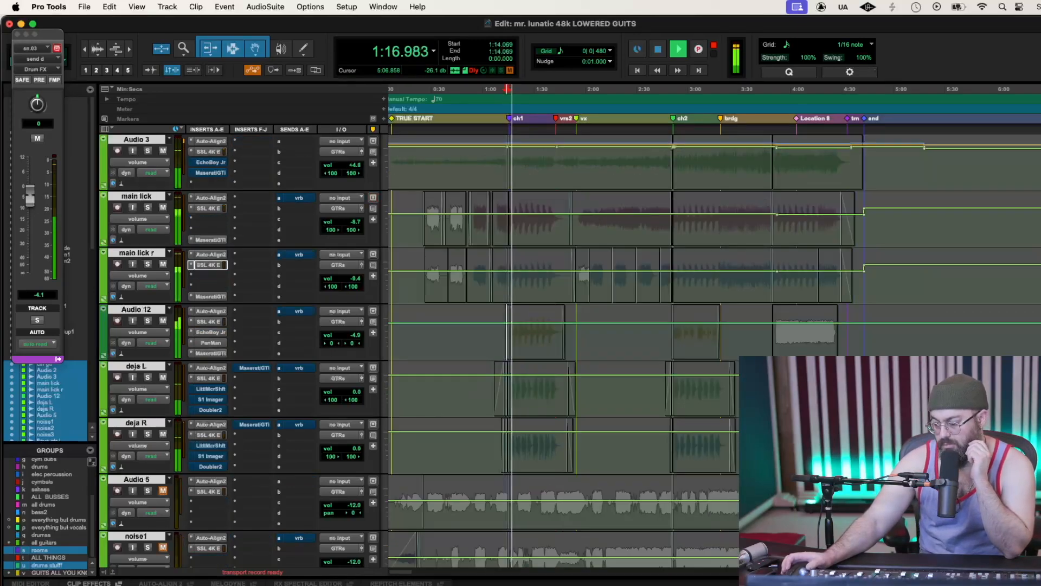
scroll(564, 325, down, 2)
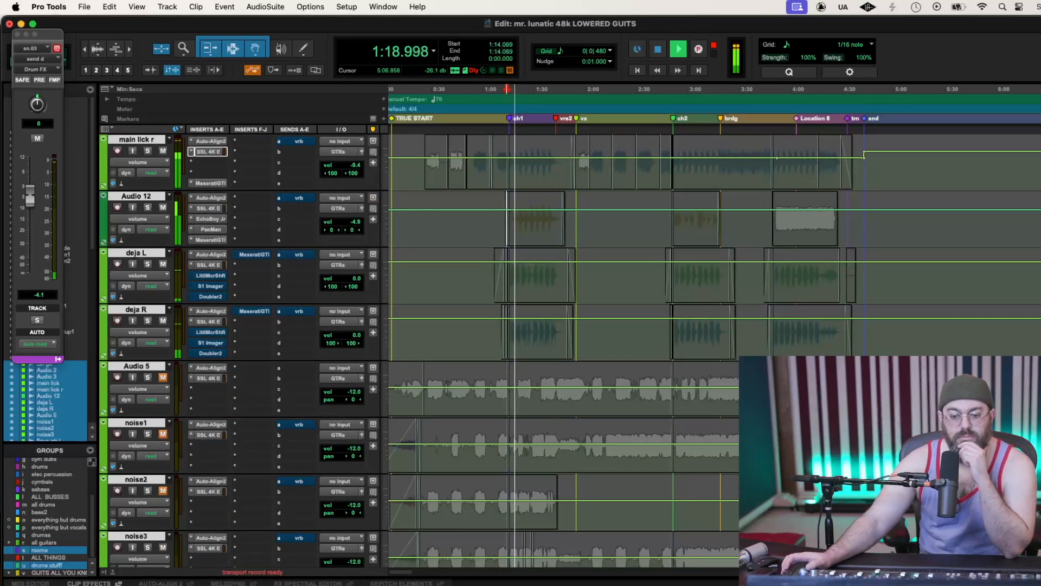
scroll(564, 325, down, 6)
scroll(564, 326, up, 11)
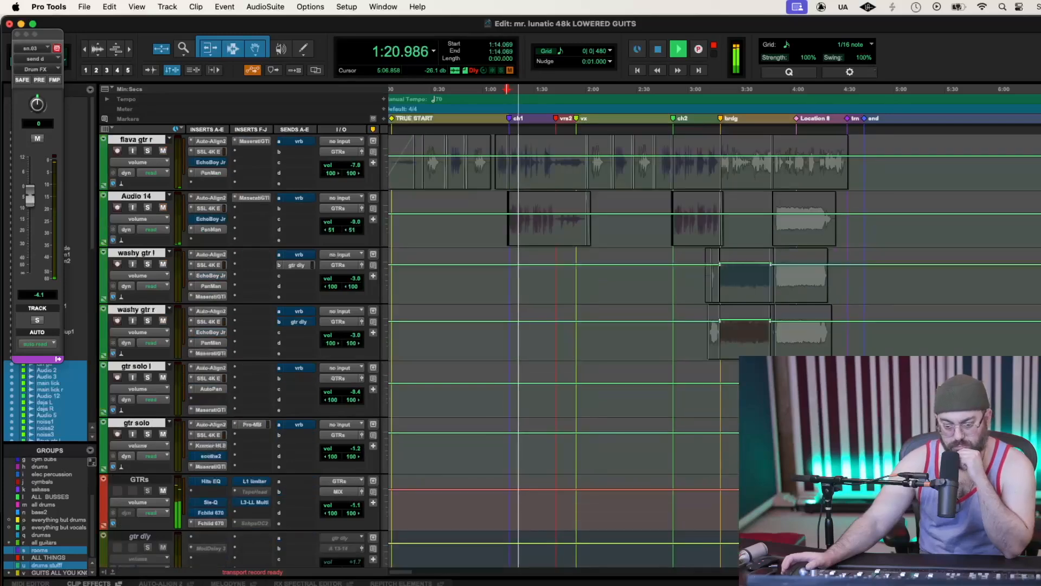
Check the SansAmp PSA-1 settings on the BASS_s bus while the song plays
scroll(564, 326, up, 5)
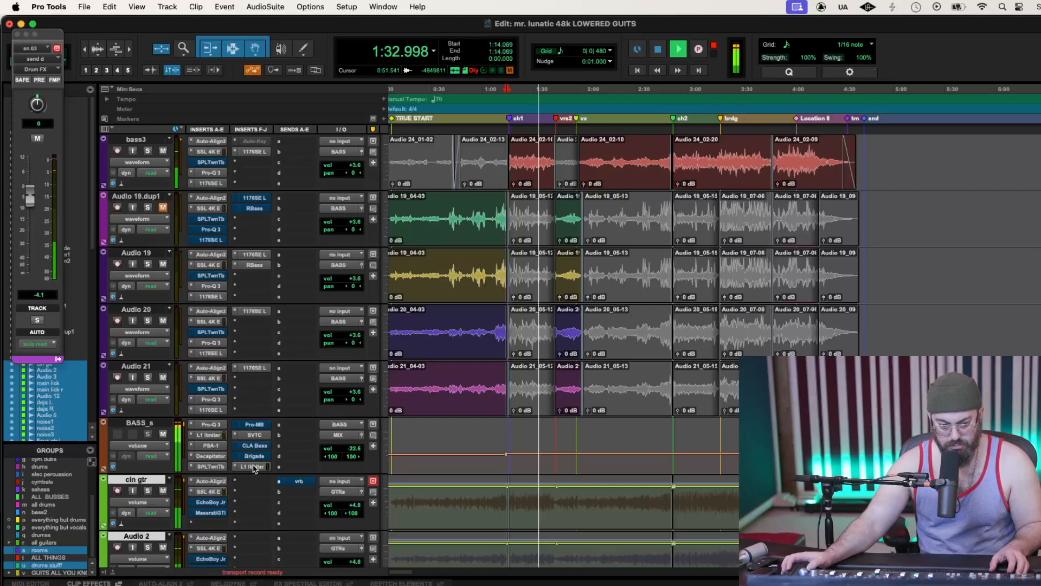
click(219, 445)
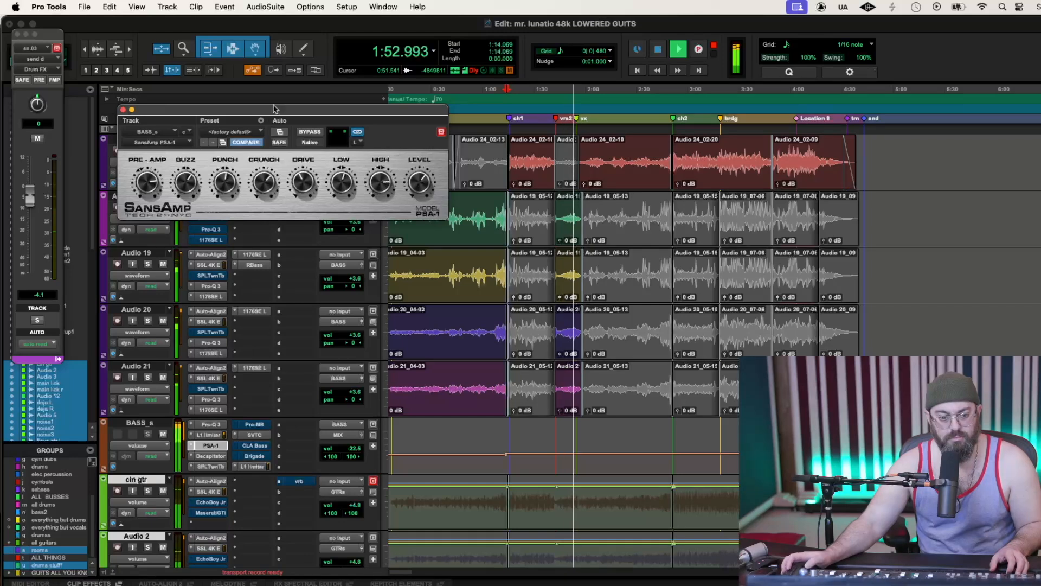
click(124, 111)
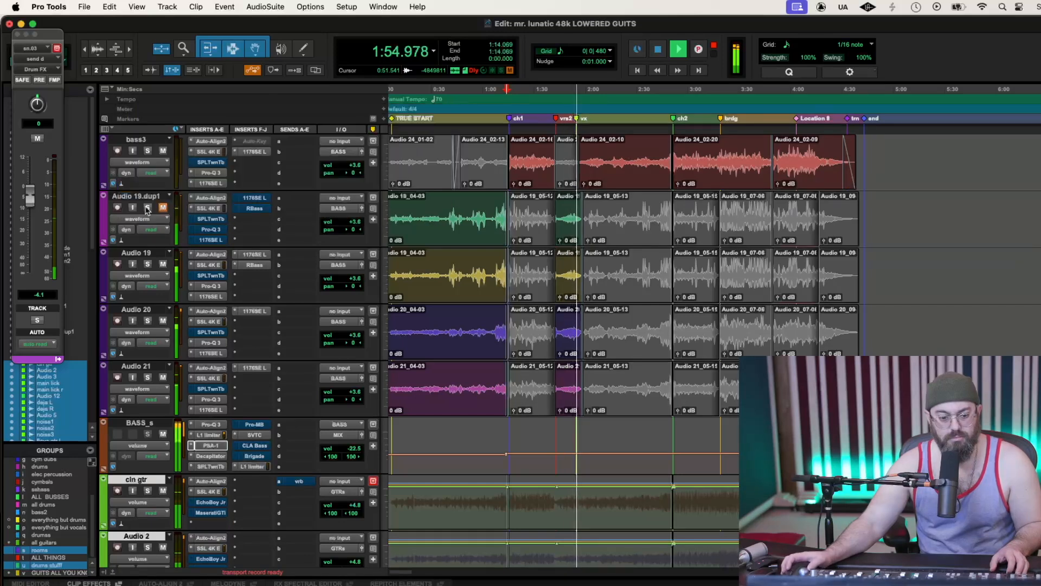
Adjust the high-frequency EQ gain in the SSL 4K E on bass1
scroll(271, 362, up, 5)
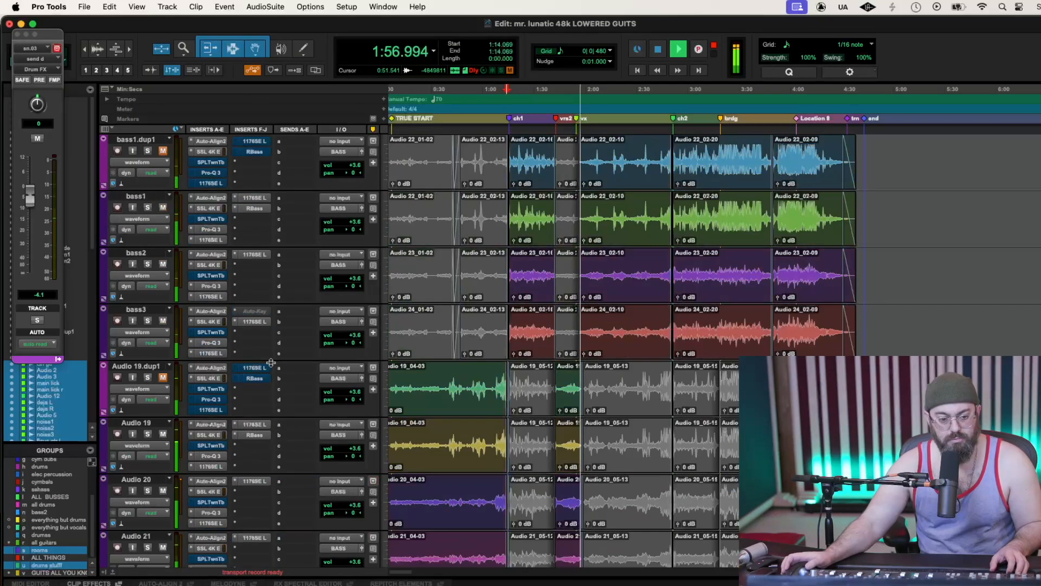
scroll(271, 362, up, 2)
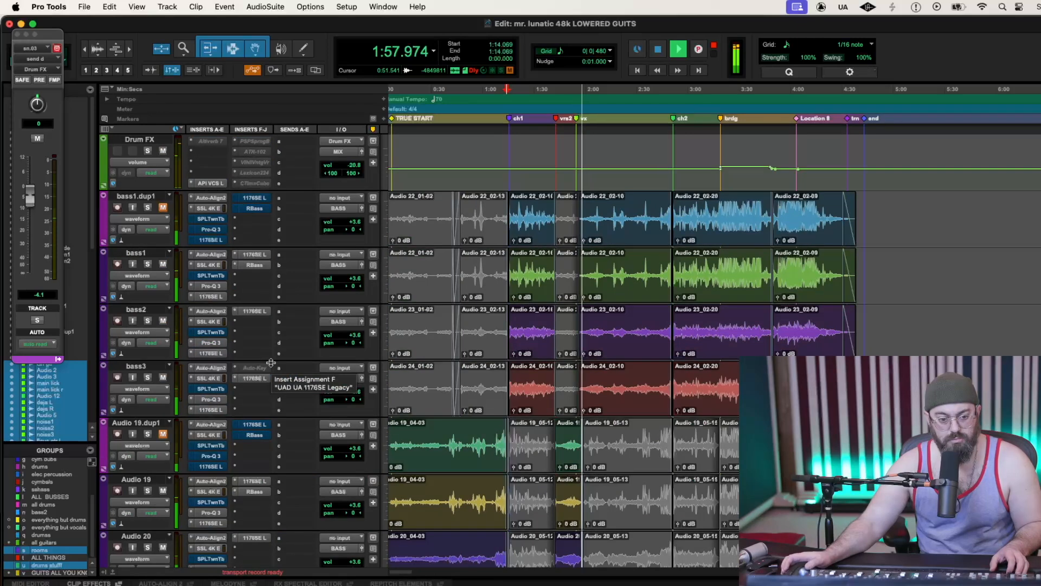
click(209, 266)
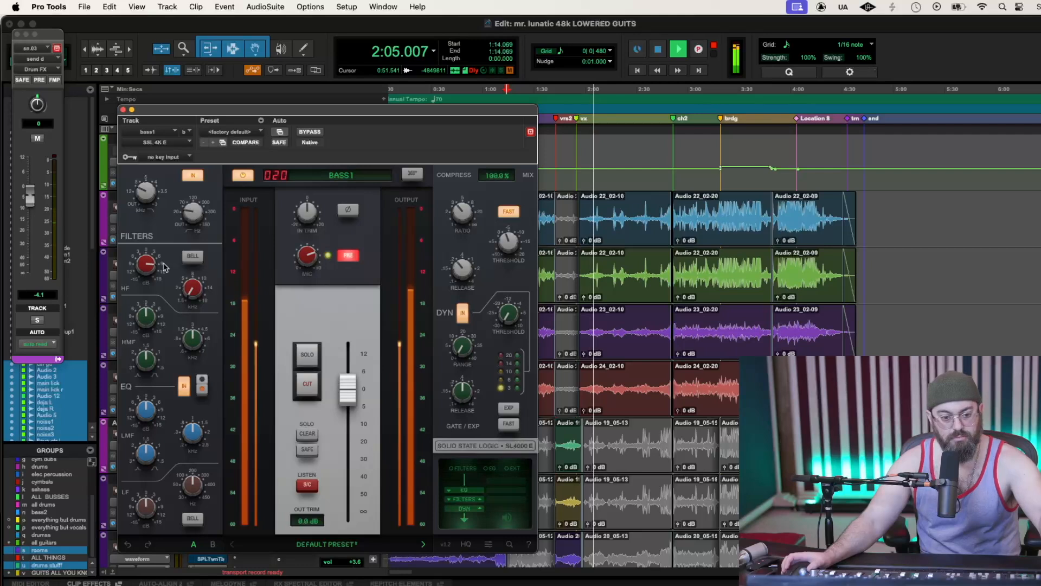
click(123, 109)
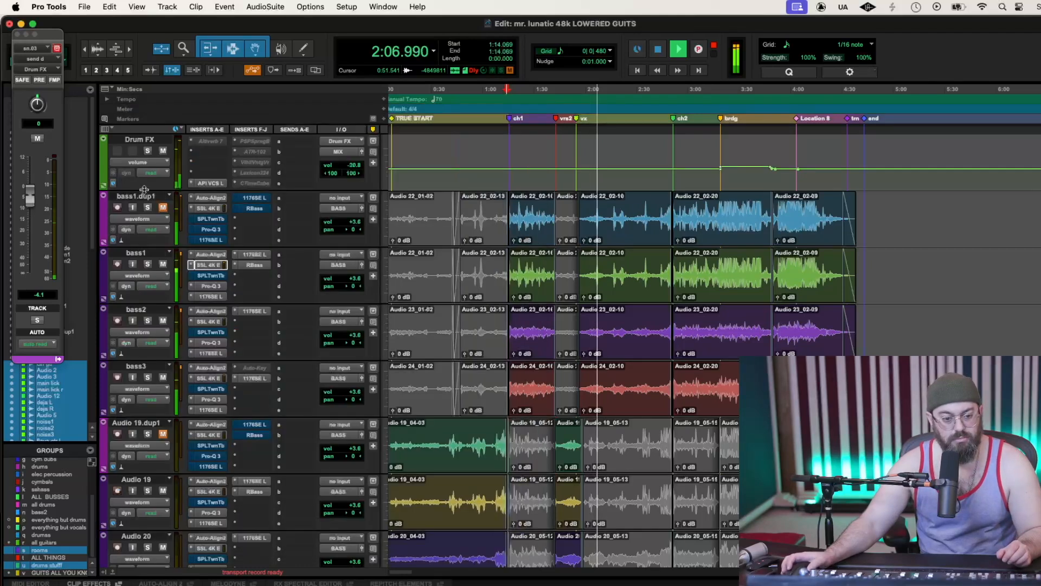
Adjust the high-frequency EQ in the SSL 4K E on bass2 and bass3
click(212, 322)
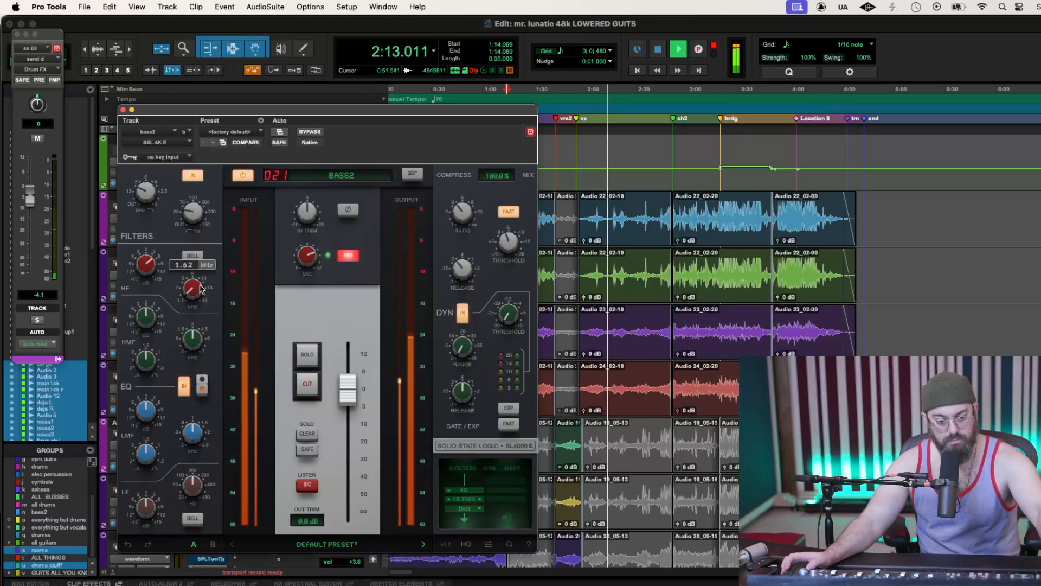
click(123, 110)
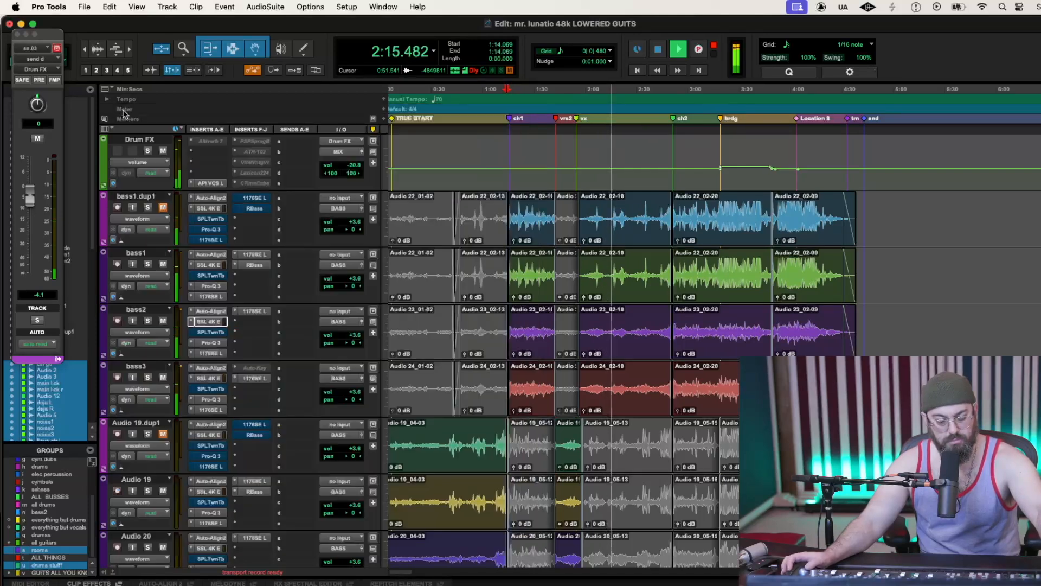
click(208, 379)
mouse_move(203, 303)
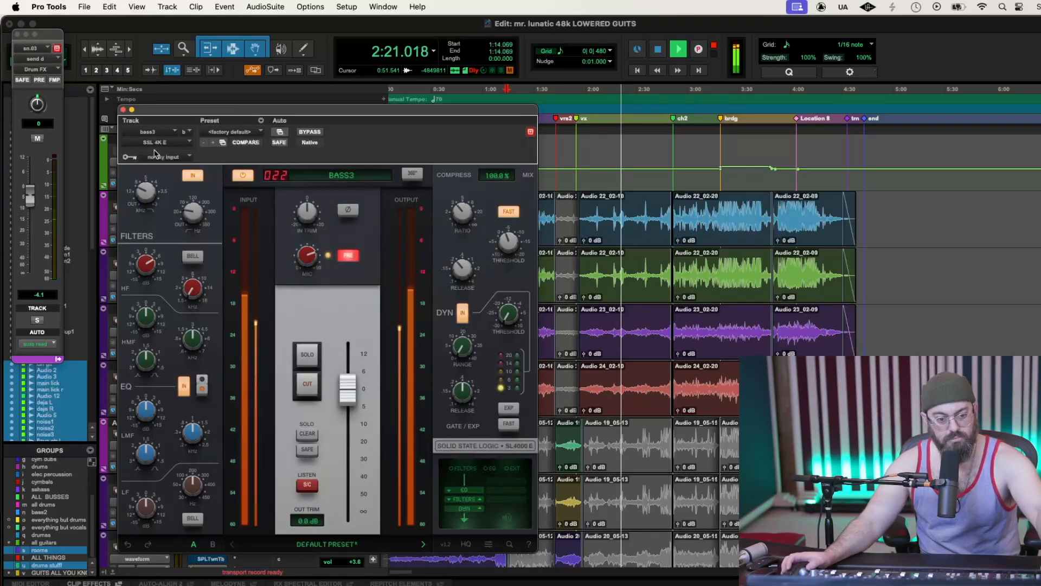
click(123, 109)
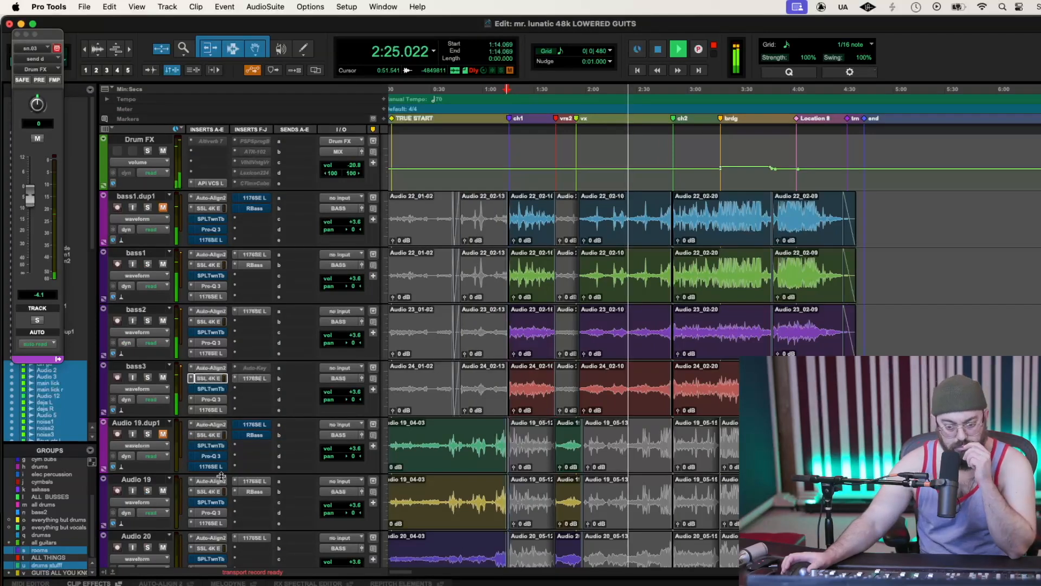
Undo the last SSL 4K E changes on bass3 and bass2
scroll(243, 485, down, 1)
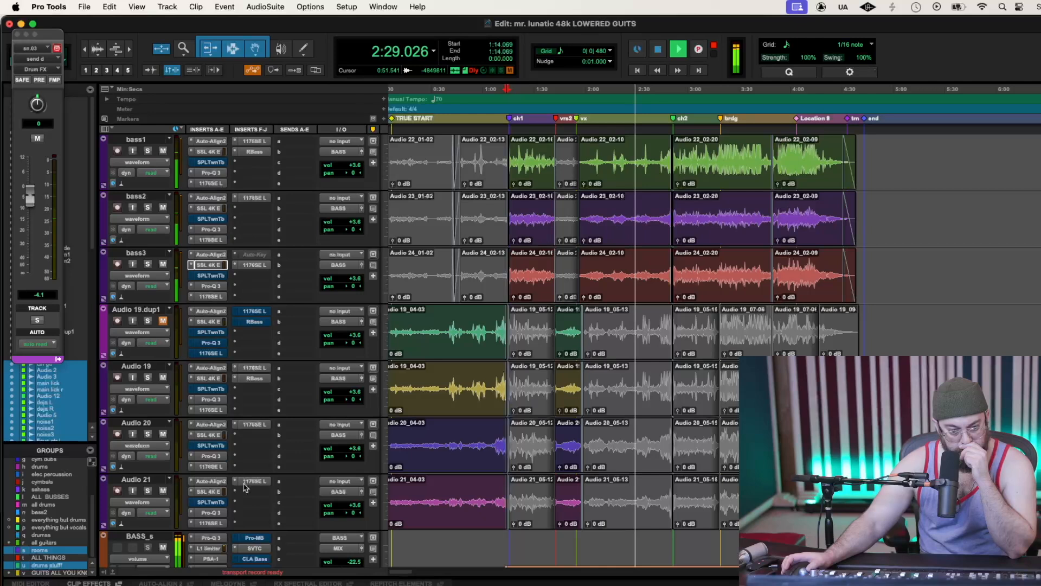
scroll(243, 486, up, 3)
click(215, 436)
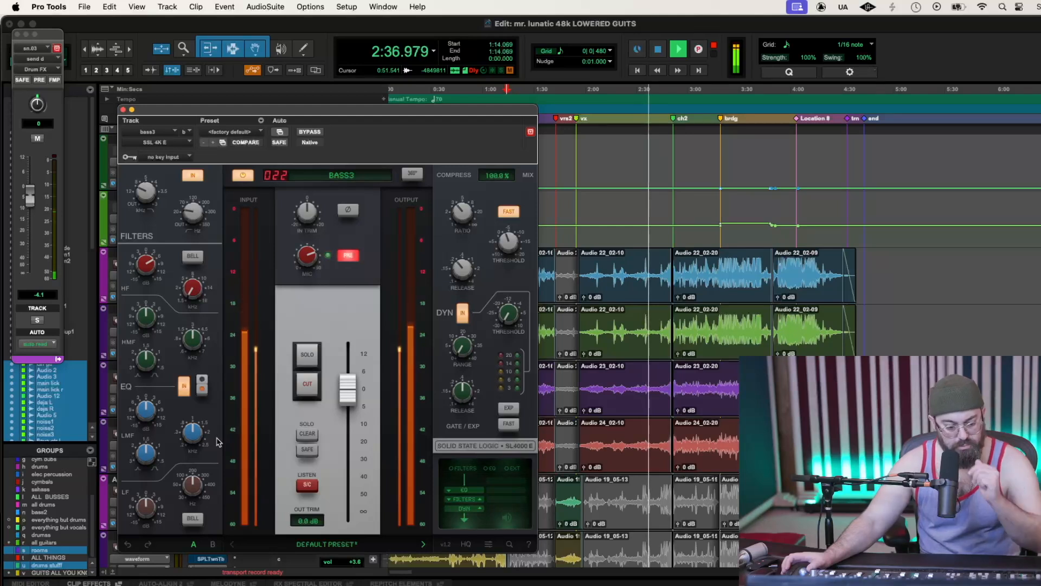
click(128, 544)
click(128, 544)
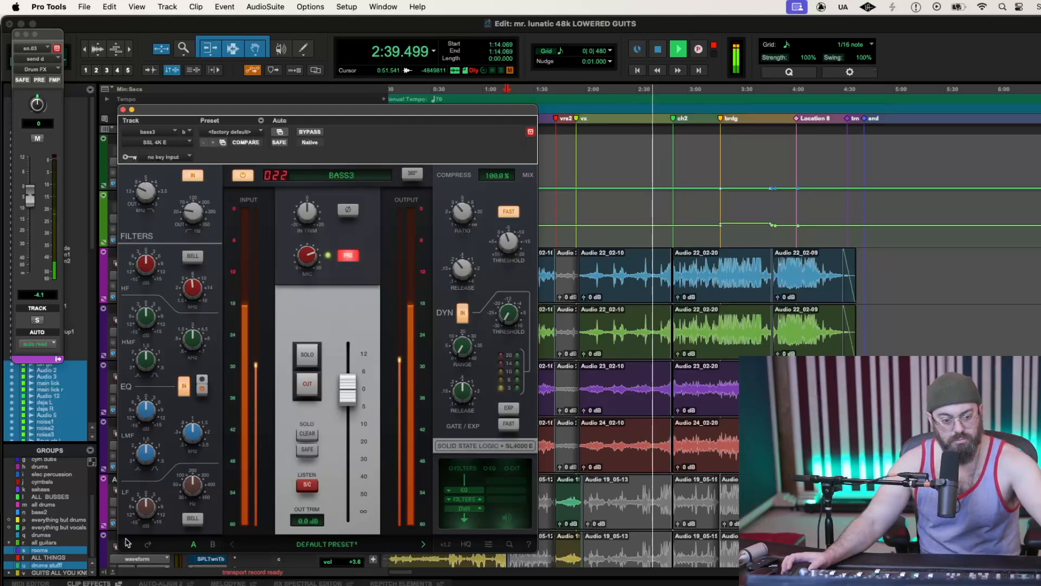
click(123, 110)
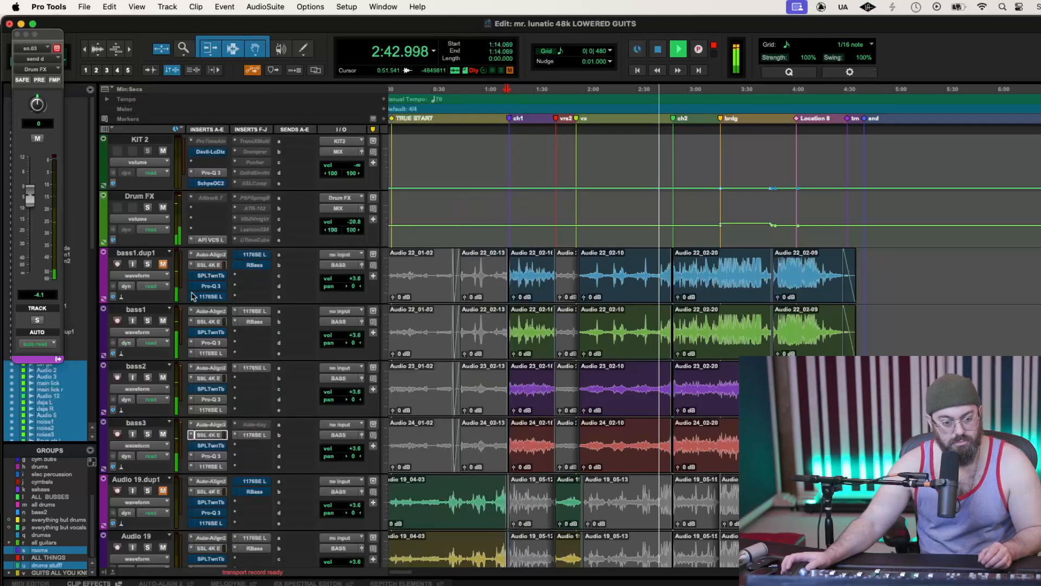
click(206, 379)
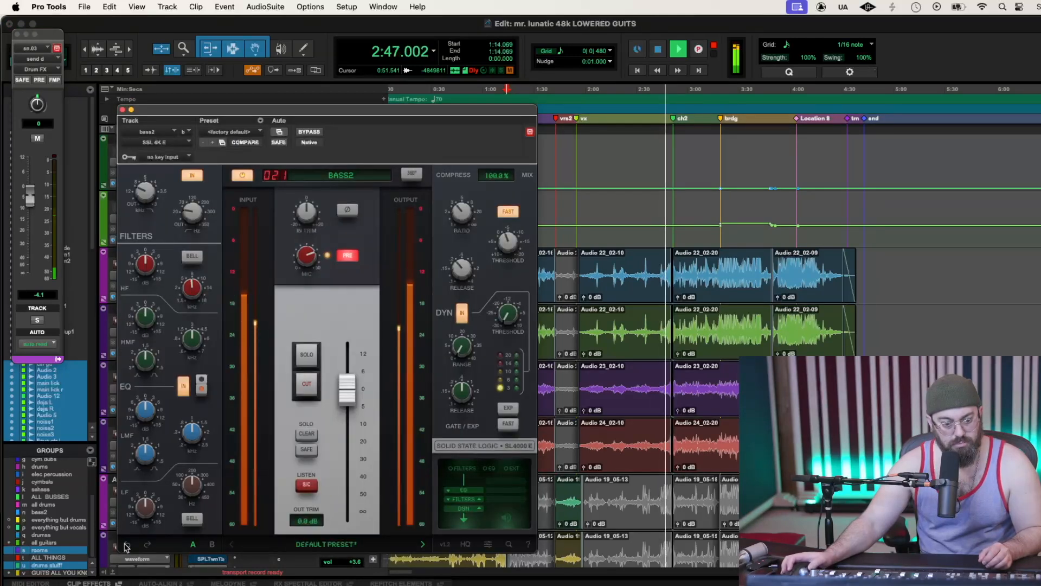
click(123, 109)
Set the high-frequency EQ gain in the SSL 4K E on Audio 19 to 6.7 dB
scroll(269, 437, down, 5)
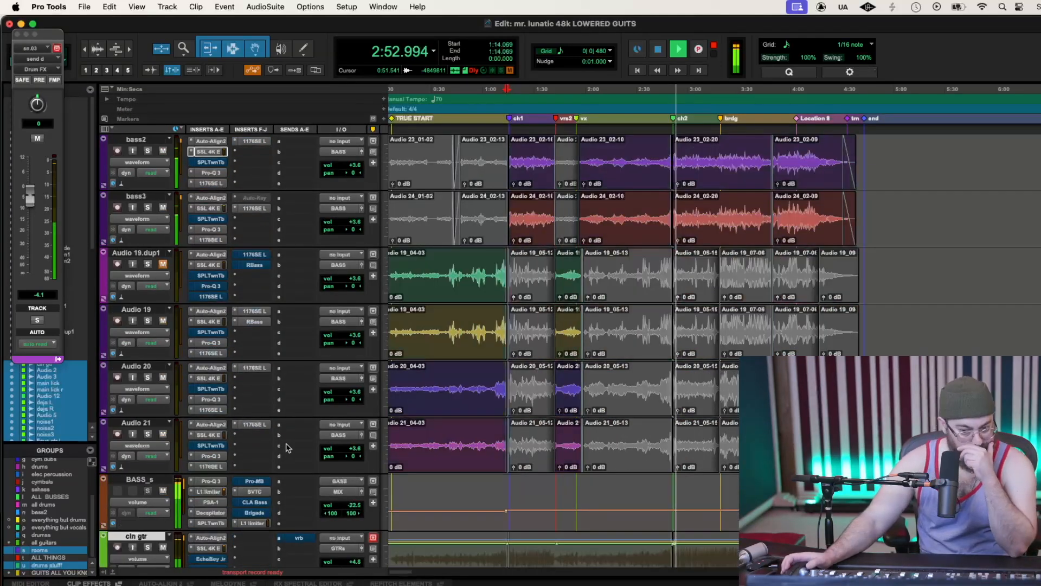
click(207, 322)
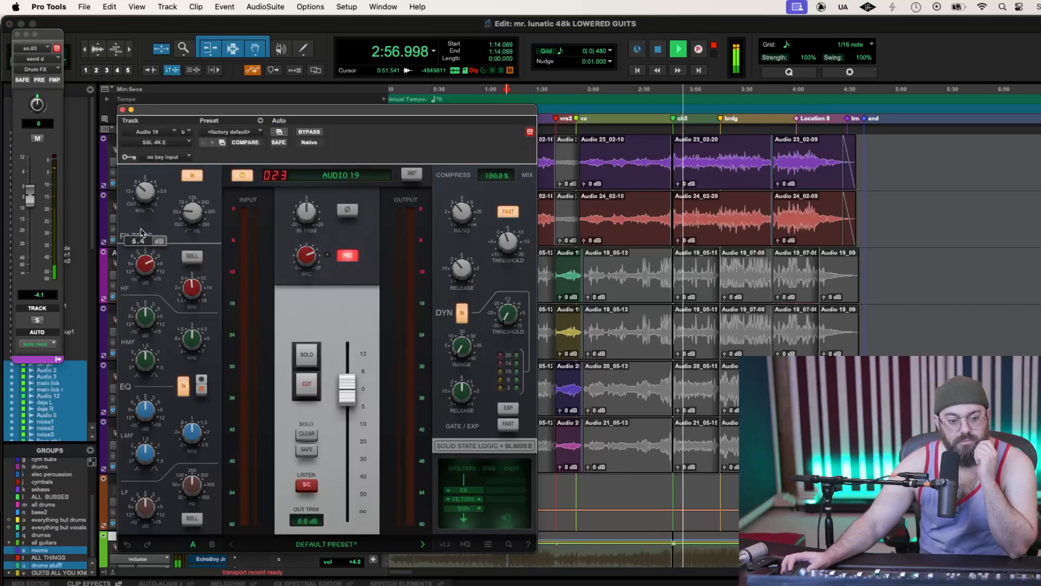
drag(179, 280, 186, 374)
mouse_move(143, 259)
scroll(142, 254, up, 3)
drag(142, 264, 144, 271)
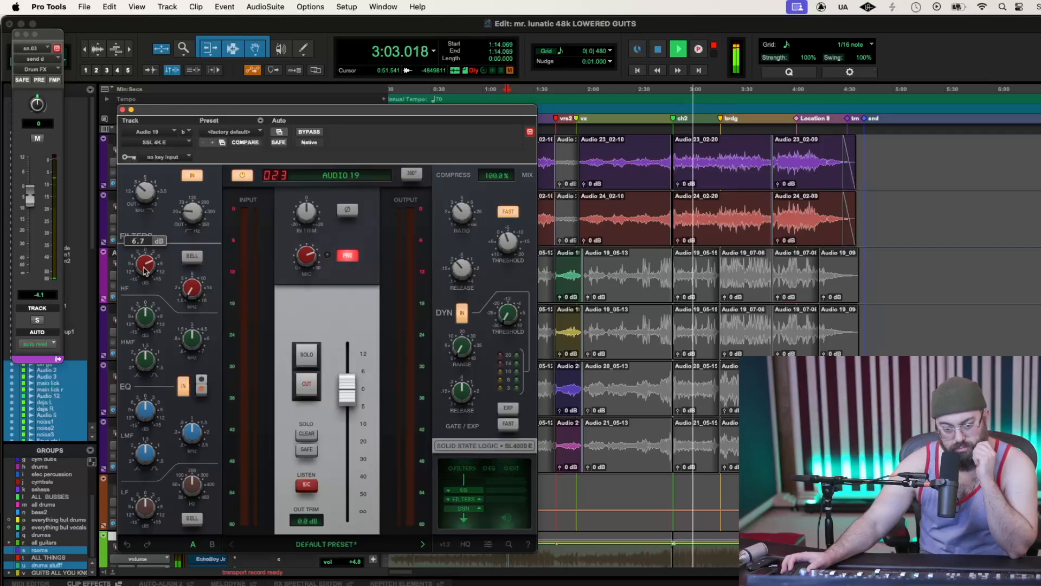
click(122, 110)
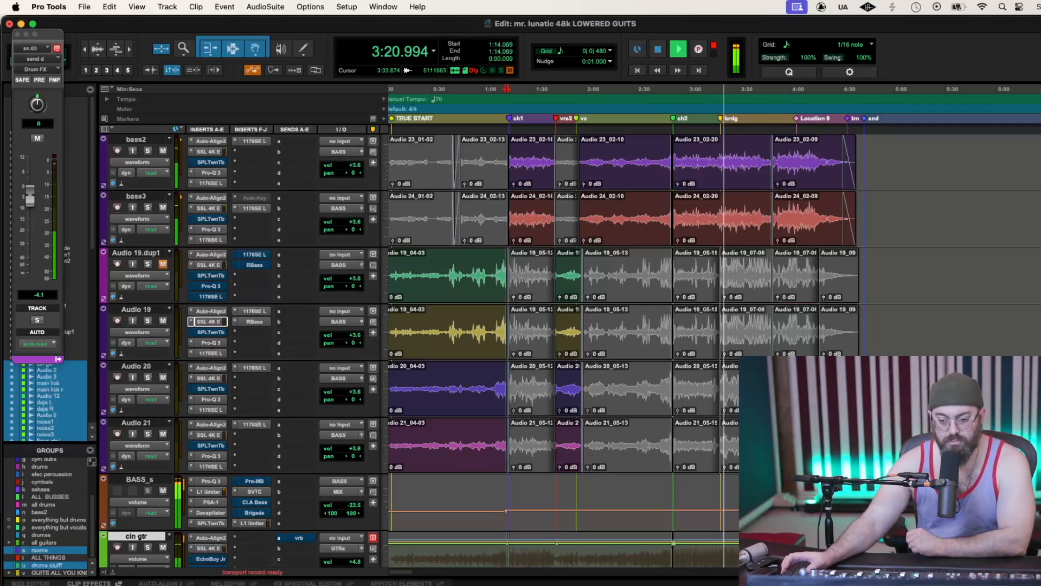
Lower the bridge volume automation on washy gtr l and washy gtr r to -3.9 dB
scroll(303, 407, down, 3)
scroll(569, 347, down, 12)
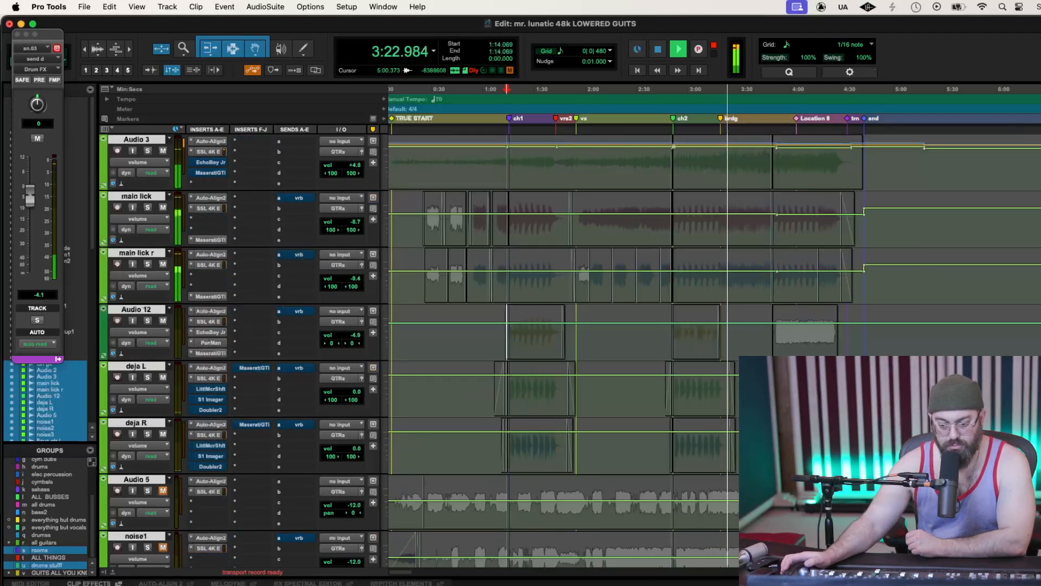
scroll(564, 353, down, 4)
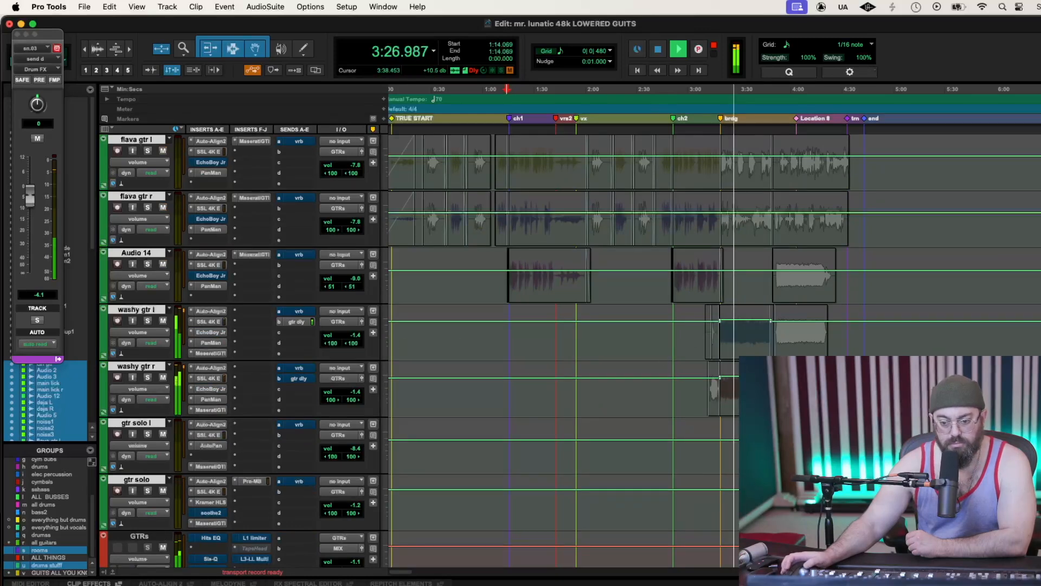
drag(753, 365, 753, 366)
drag(749, 311, 749, 315)
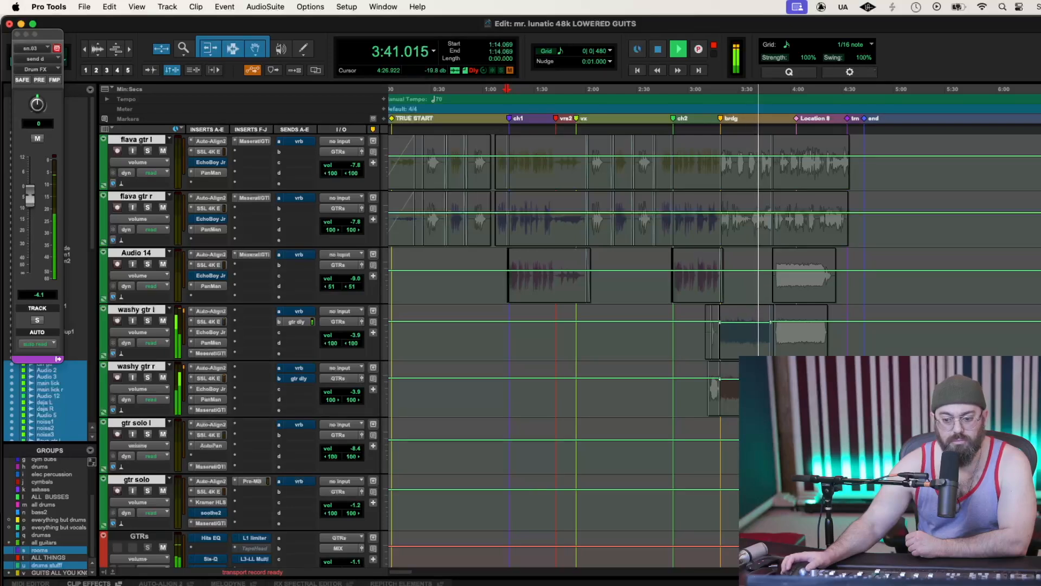
Replay the bridge from 3:34.698 and look over the guitar, bass and vocal effects tracks
scroll(895, 413, down, 5)
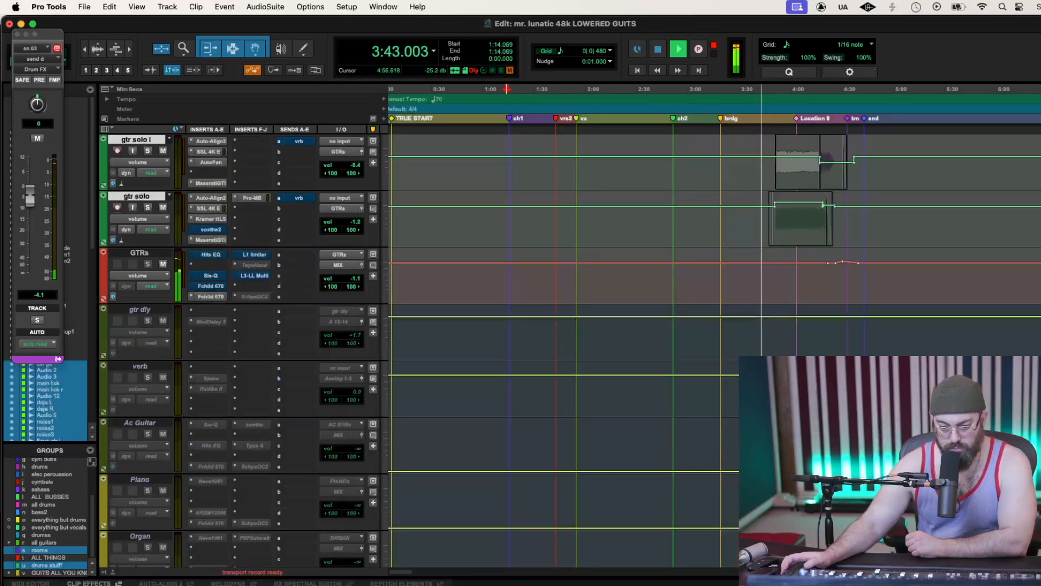
scroll(895, 412, up, 4)
scroll(895, 413, up, 10)
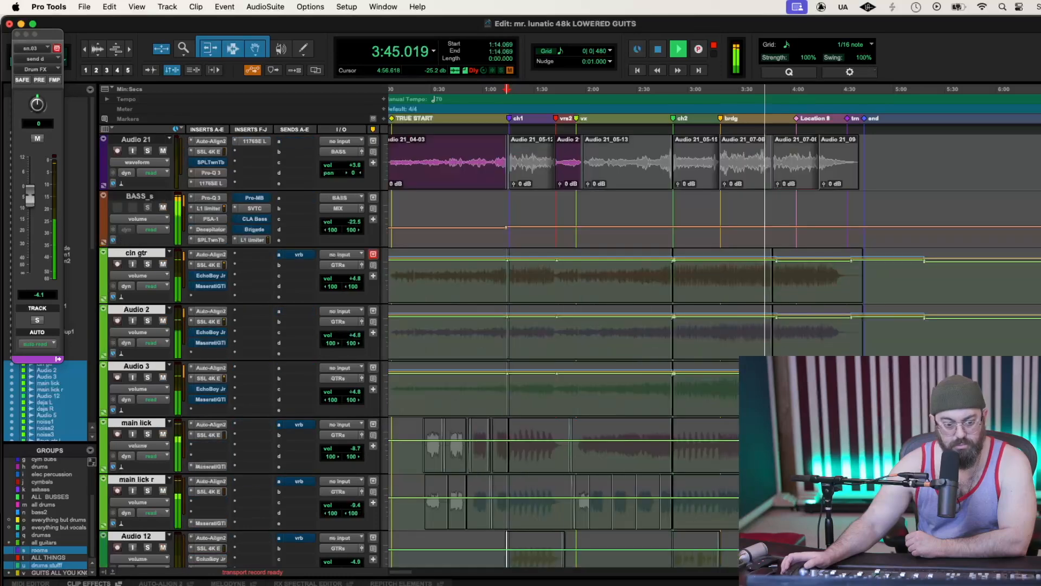
scroll(895, 412, up, 10)
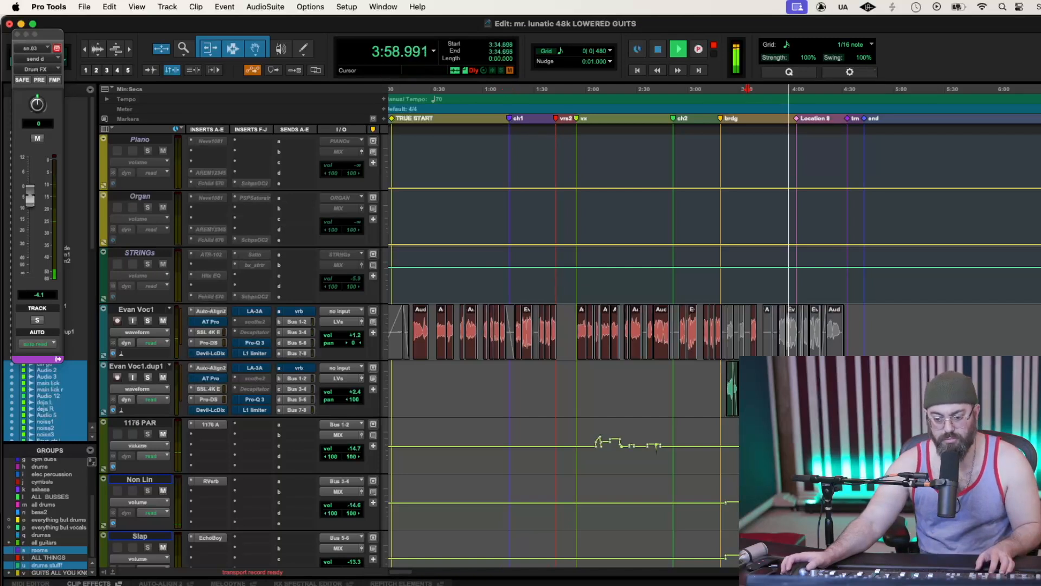
scroll(564, 325, down, 5)
key(space)
key(space)
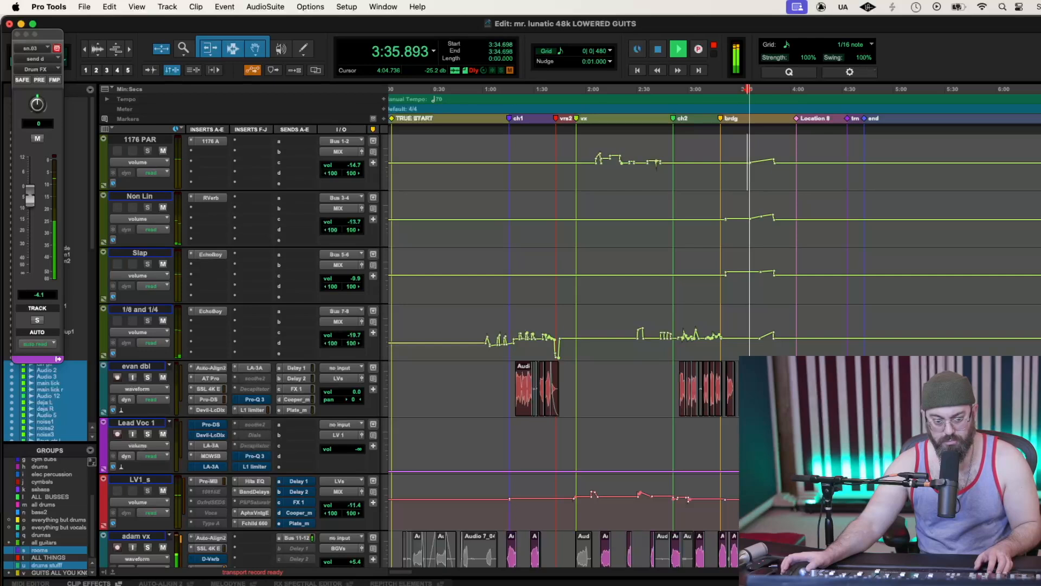
Trim the 1176 PAR.dup1 volume automation over short bridge passages between about 3:19 and 3:40
scroll(798, 379, down, 4)
key(t)
key(t)
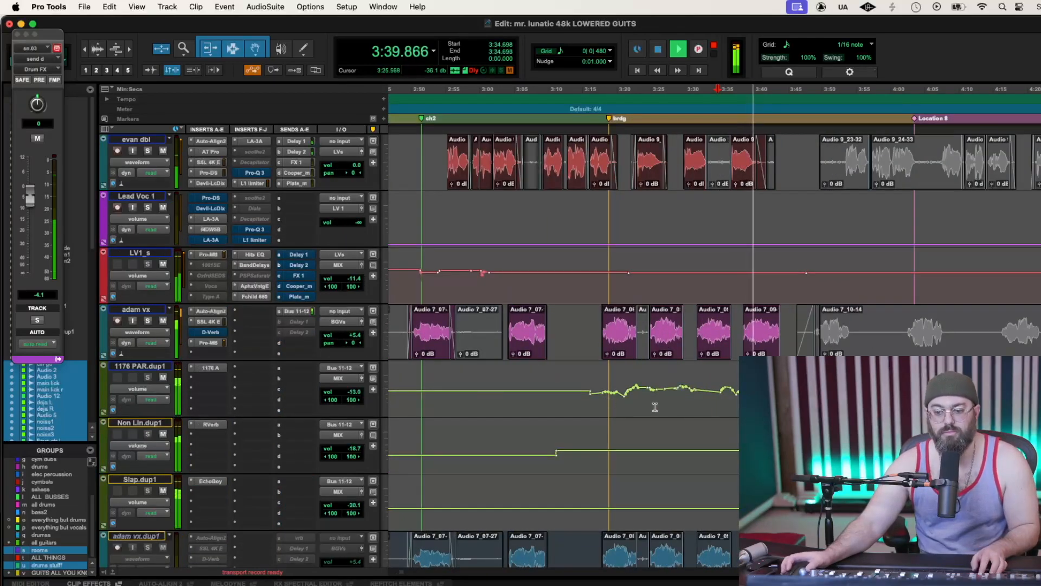
drag(743, 407, 759, 407)
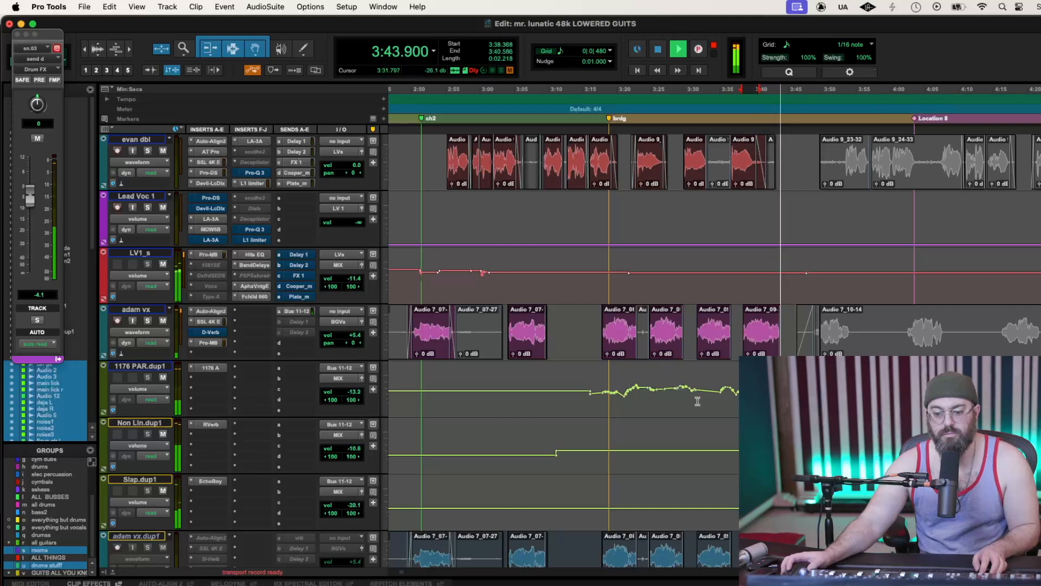
drag(695, 400, 708, 400)
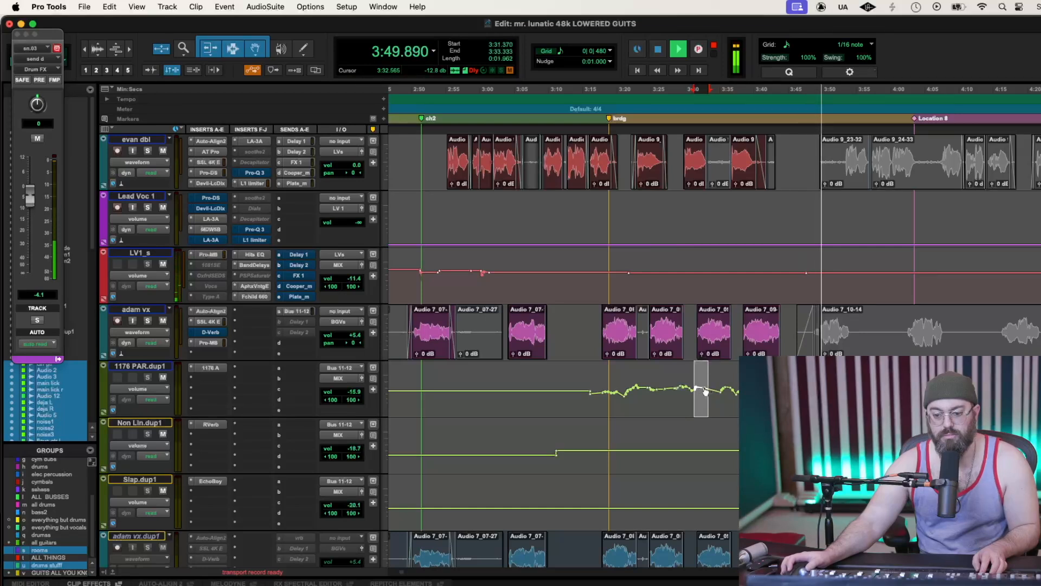
drag(644, 398, 653, 368)
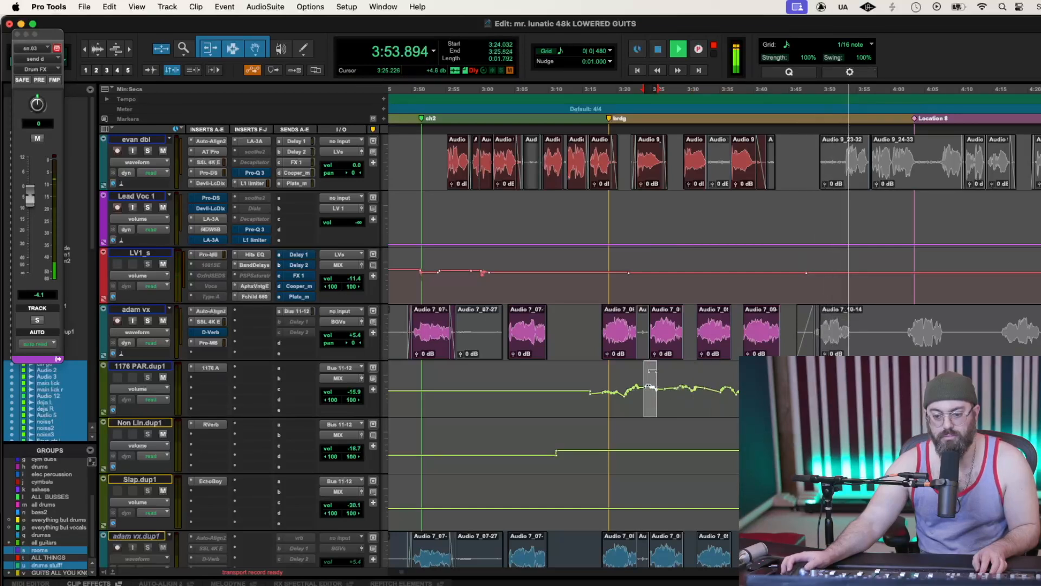
drag(611, 402, 606, 367)
Replay the transition into the bridge from 3:16.949 and 3:17.120, and the bridge from 3:22.752
click(596, 408)
key(space)
key(space)
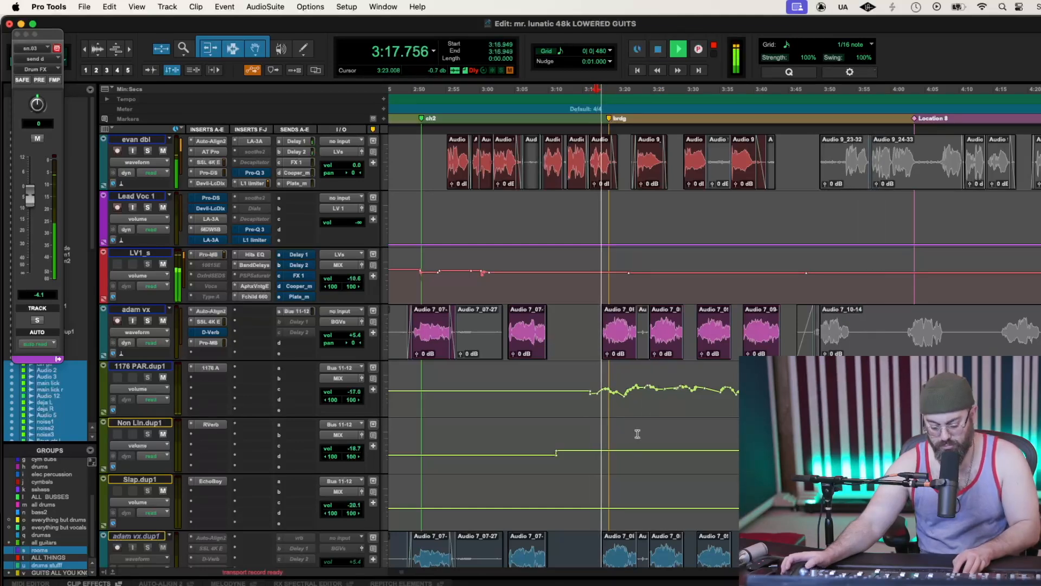
key(r)
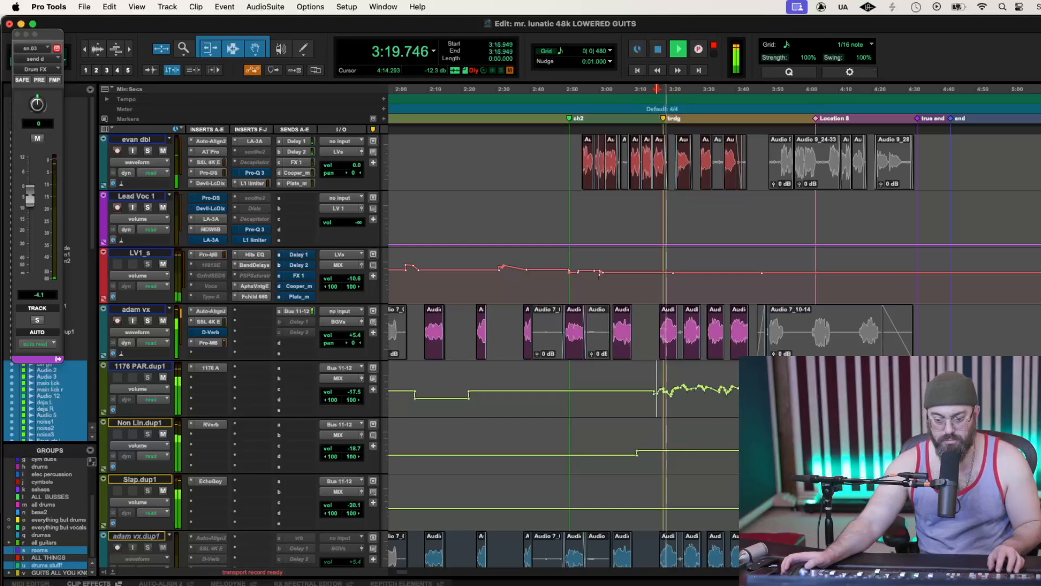
click(658, 405)
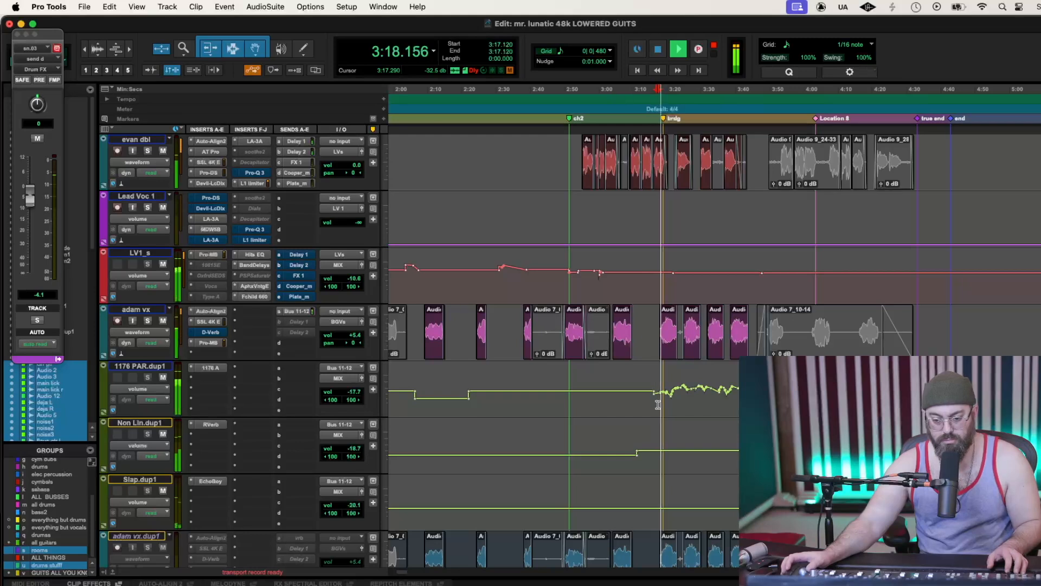
click(677, 406)
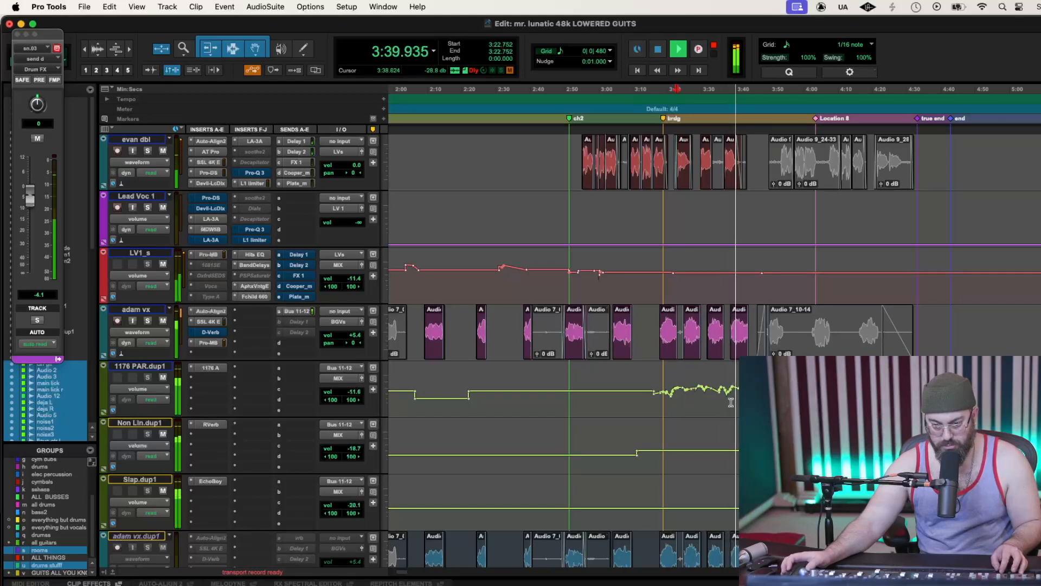
Trim the 1176 PAR.dup1 volume automation between 3:38.432 and 3:39.818 and replay it from 3:37.642
drag(729, 400, 735, 400)
key(super+bracketright)
key(super+bracketright)
key(super+bracketright)
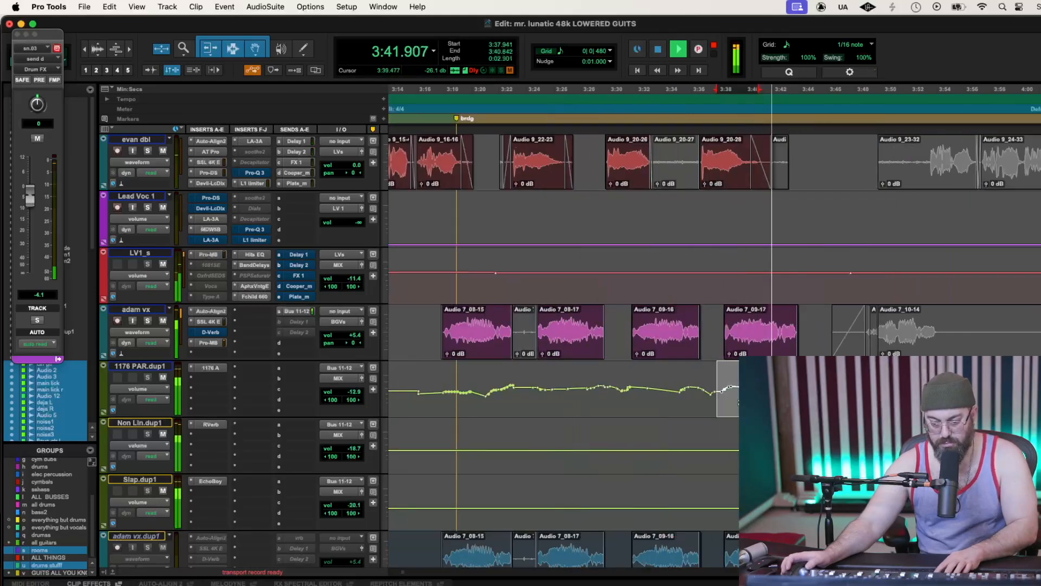
drag(757, 400, 779, 401)
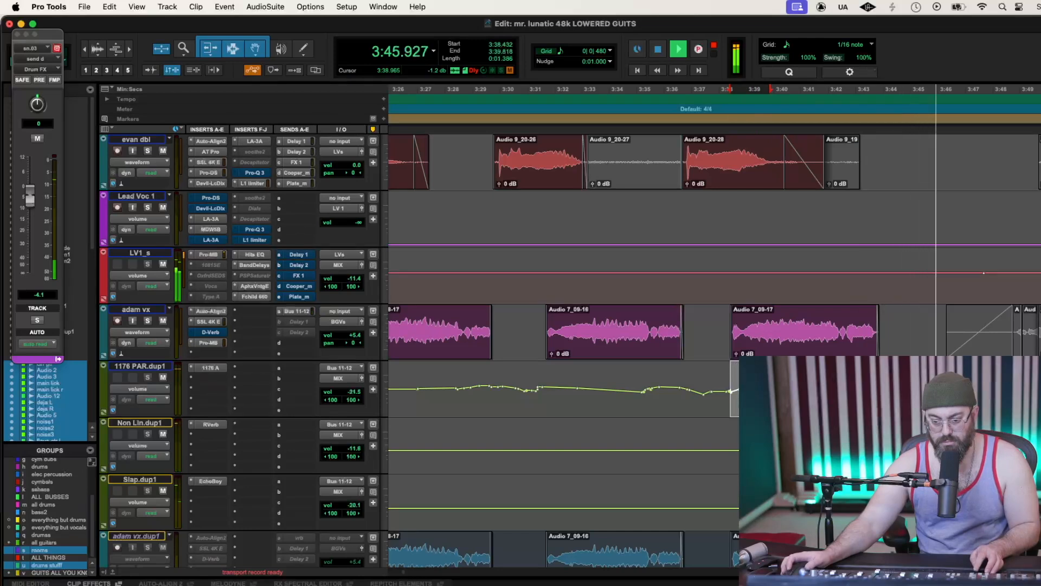
click(709, 400)
key(space)
key(space)
Trim the 1176 PAR.dup1 volume automation between 3:37.984 and 3:38.688 and replay it from 3:37.920
key(r)
key(r)
key(r)
key(r)
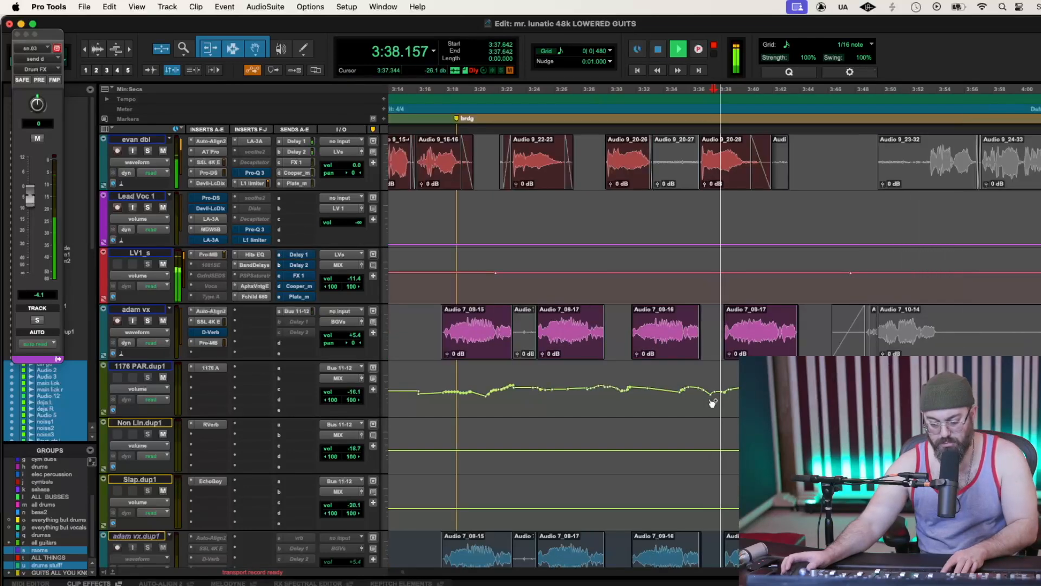
key(r)
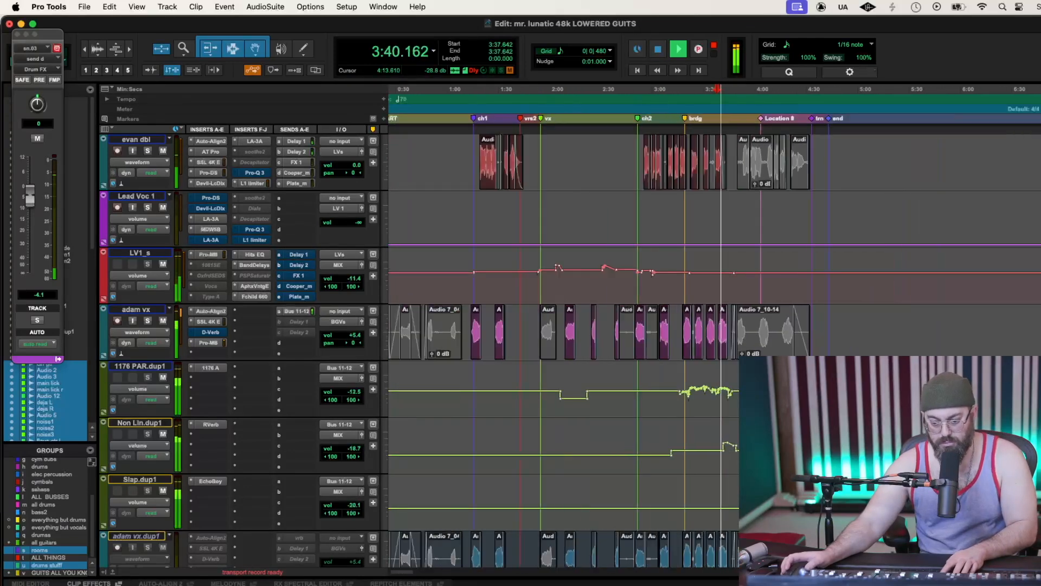
key(t)
key(t)
key(t)
key(t)
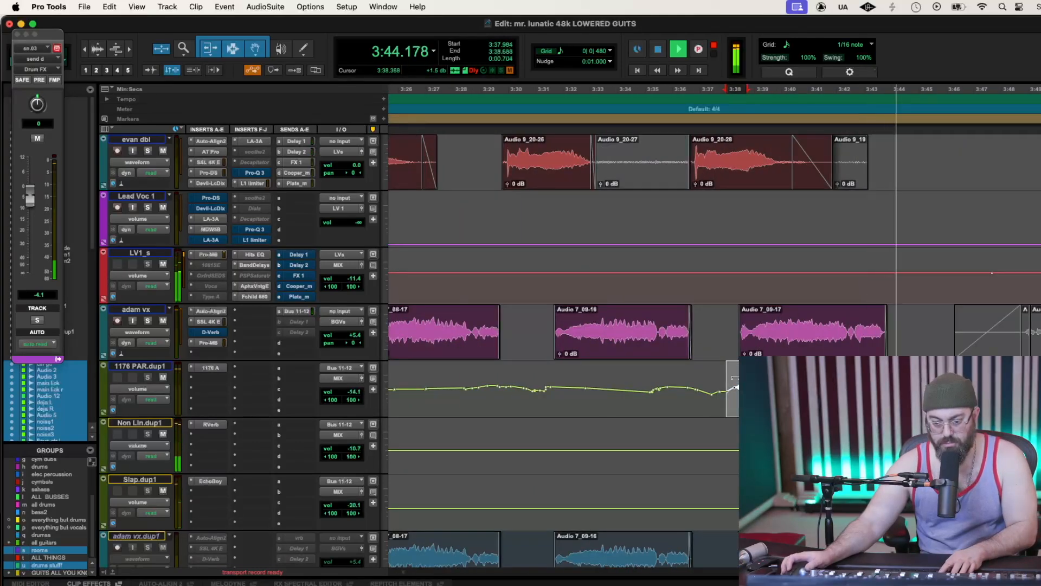
click(733, 398)
key(space)
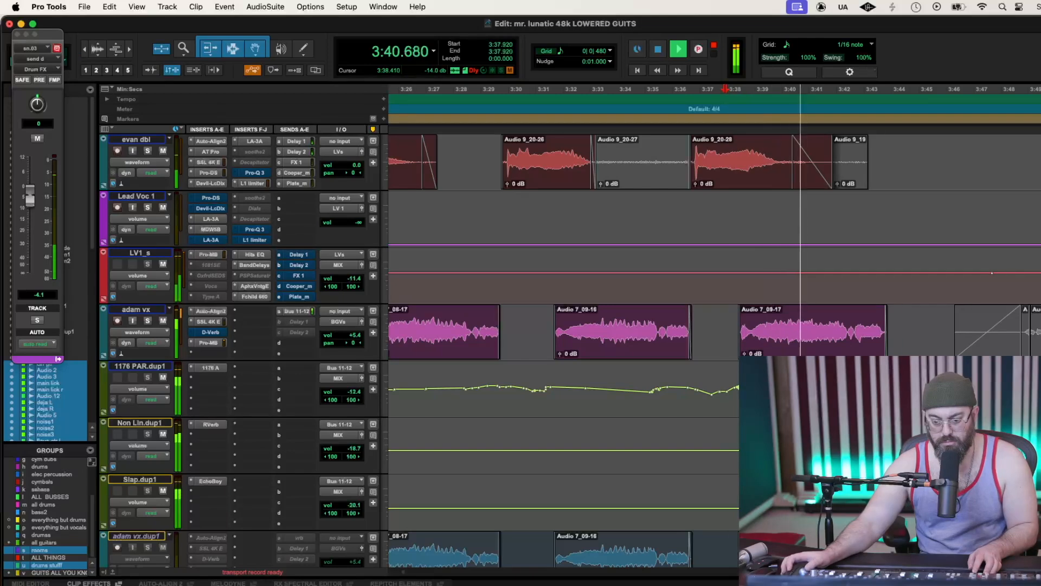
Replay the bridge from 3:38.240 and 3:39.008 to check the 1176 PAR.dup1 automation
click(735, 403)
key(space)
key(space)
key(super+bracketleft)
key(super+bracketleft)
key(super+bracketleft)
key(super+bracketleft)
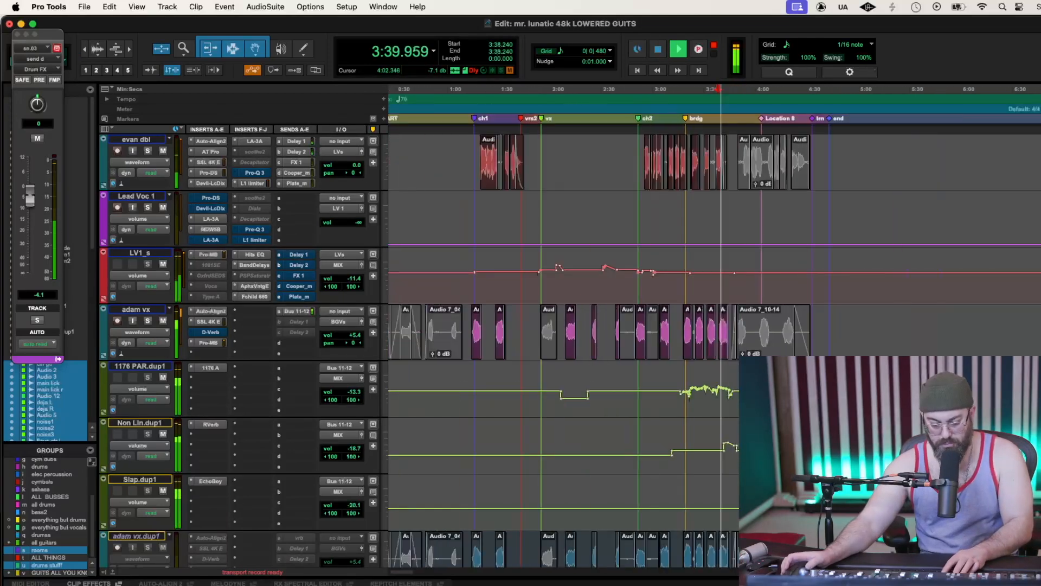
key(super+bracketright)
key(super+bracketright)
key(super+bracketright)
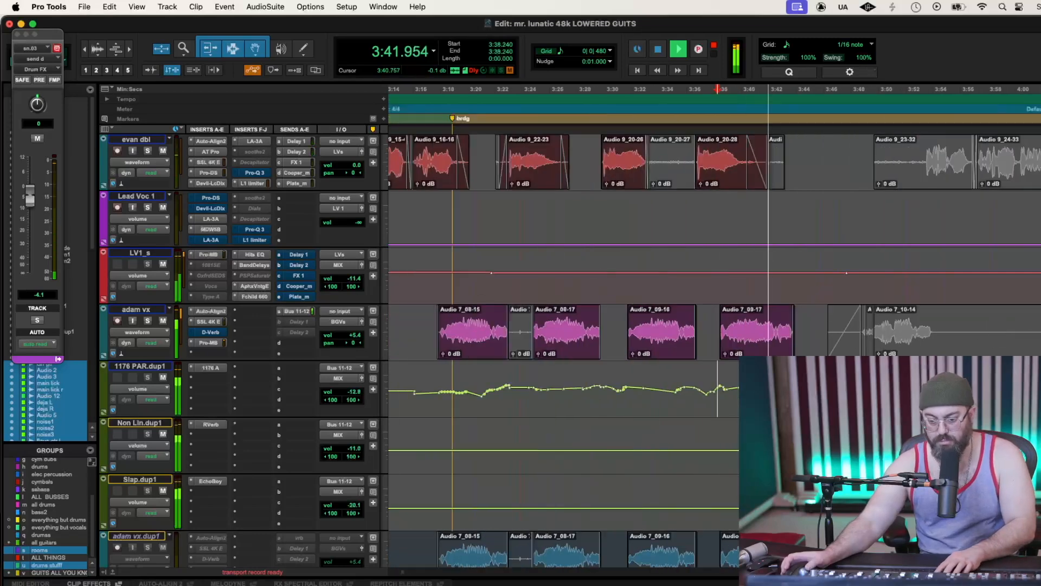
key(space)
click(728, 403)
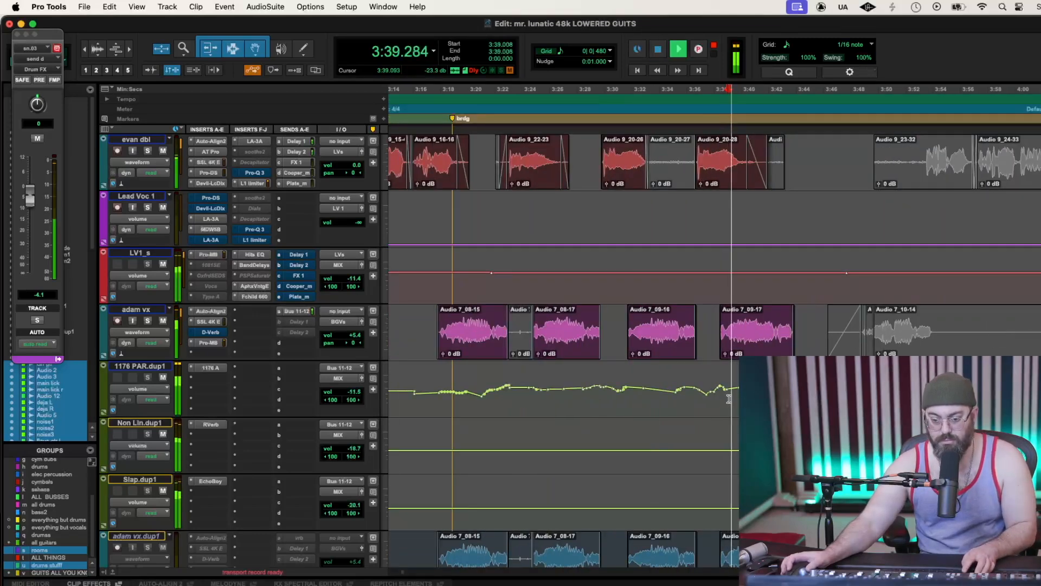
Trim the 1176 PAR.dup1 volume automation over 3:39.434 to 3:40.458 and 3:40.117 to 3:41.525
drag(734, 396, 748, 396)
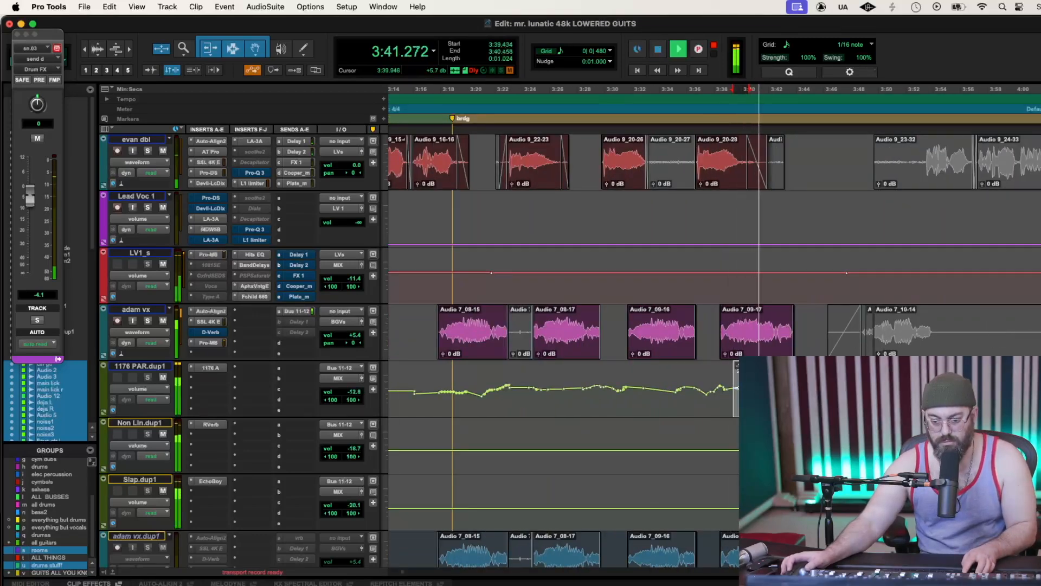
click(731, 402)
key(space)
key(space)
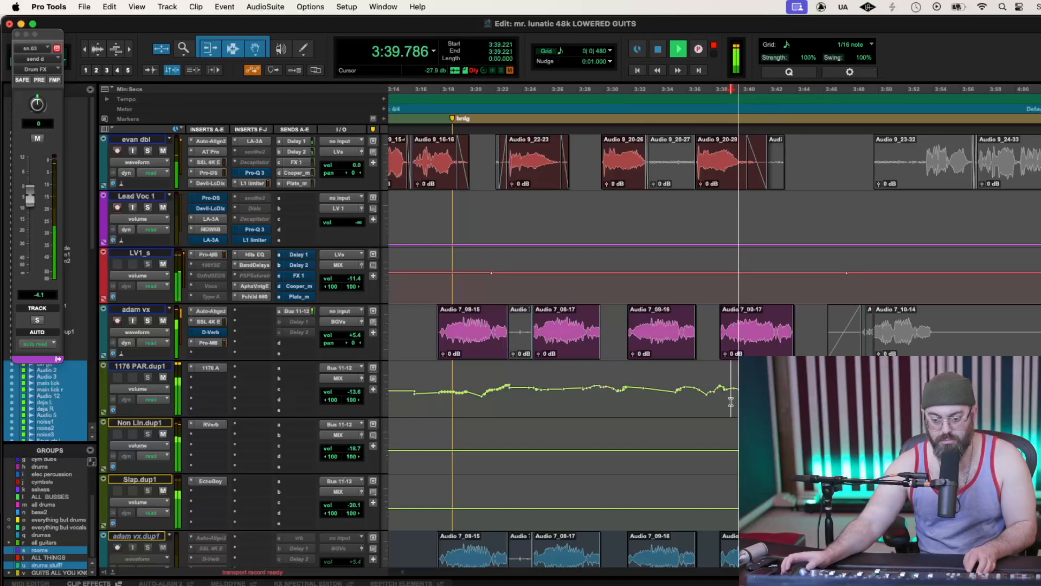
drag(743, 399, 762, 398)
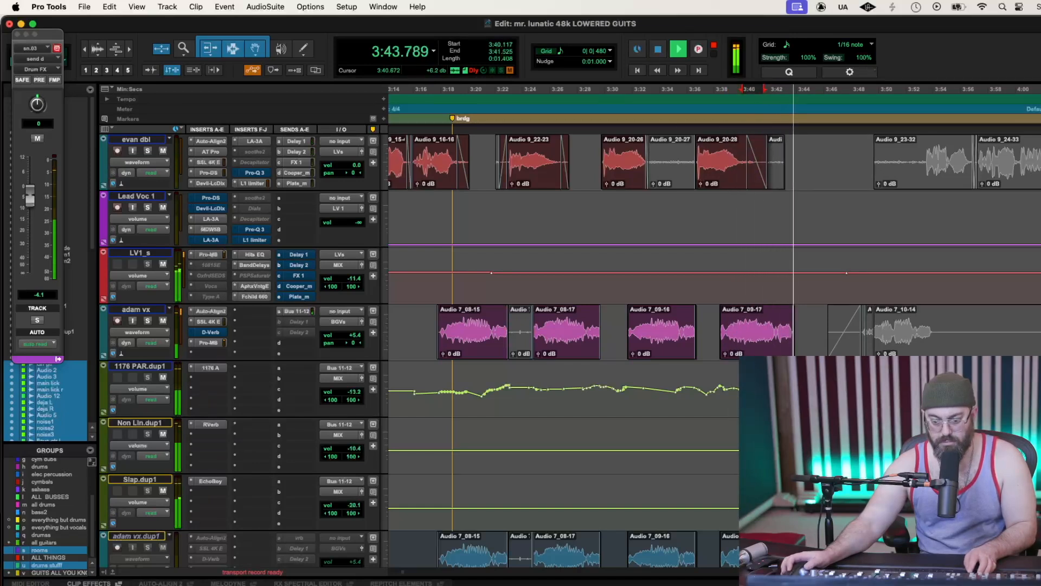
Look over the vocal effects, bus and guitar tracks across the whole song while playback continues
key(r)
key(r)
key(r)
key(r)
key(r)
key(r)
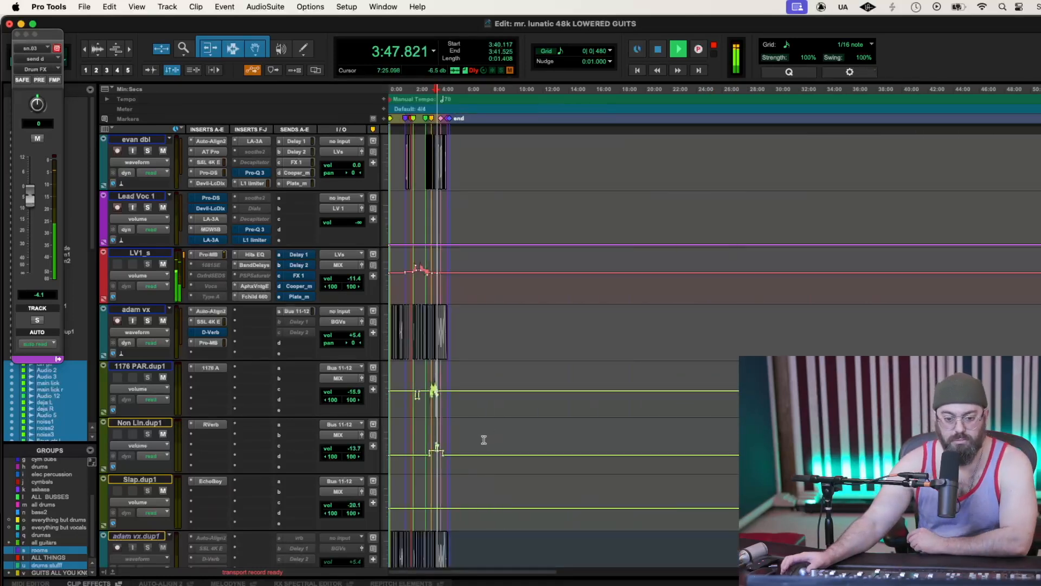
scroll(484, 439, up, 4)
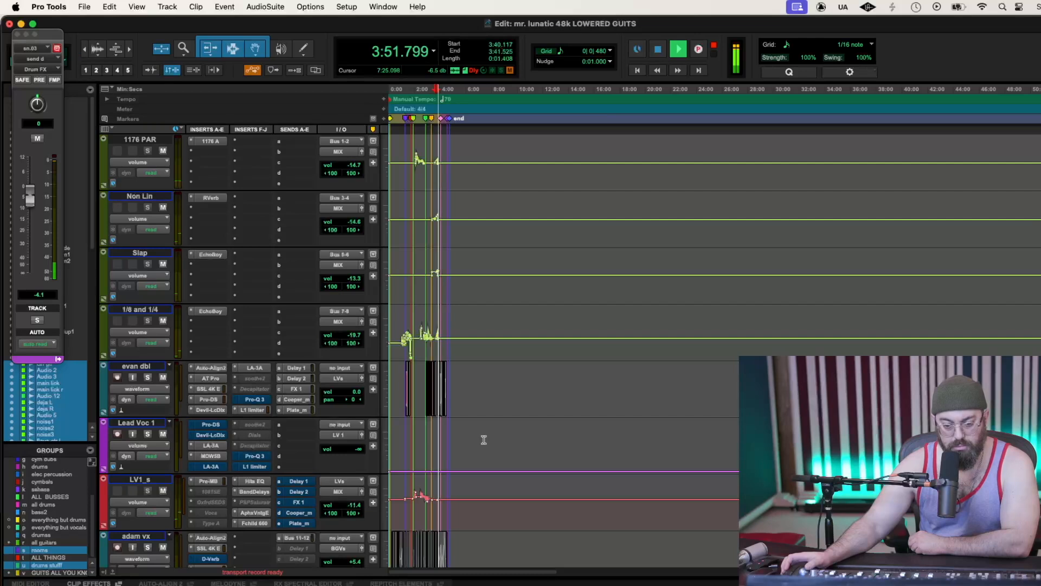
scroll(484, 439, up, 2)
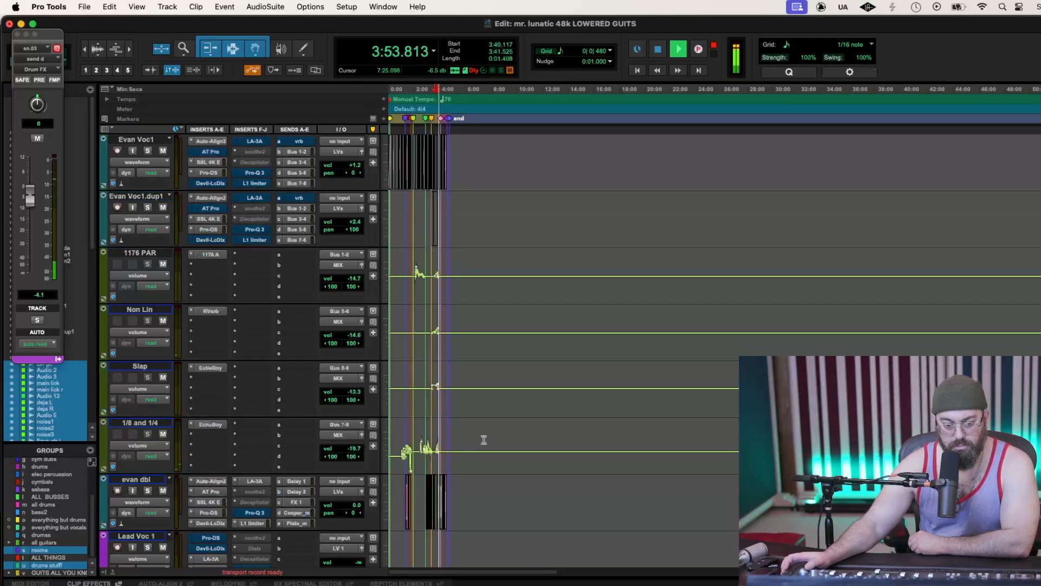
scroll(484, 440, up, 7)
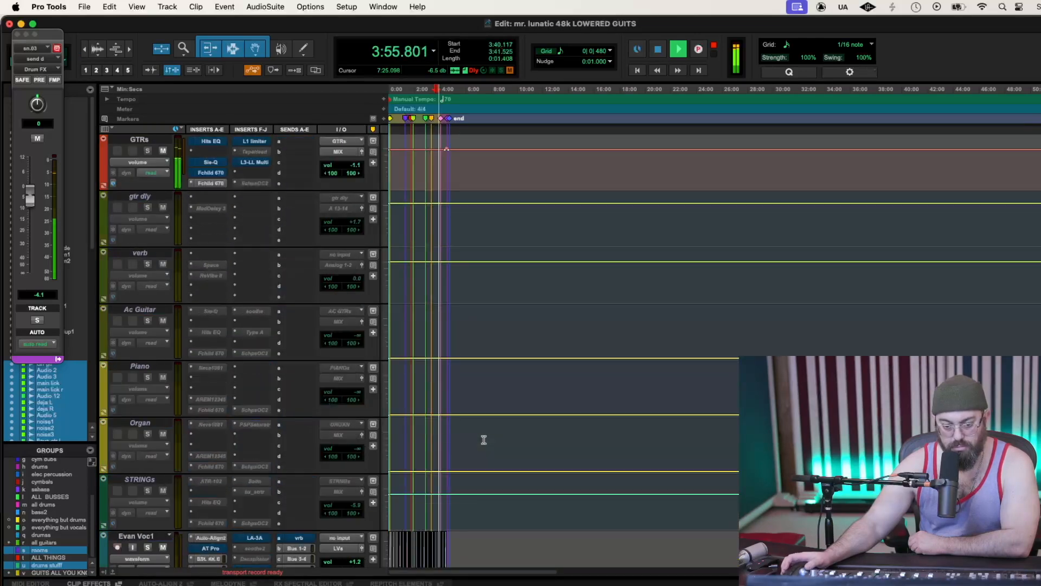
scroll(484, 439, up, 5)
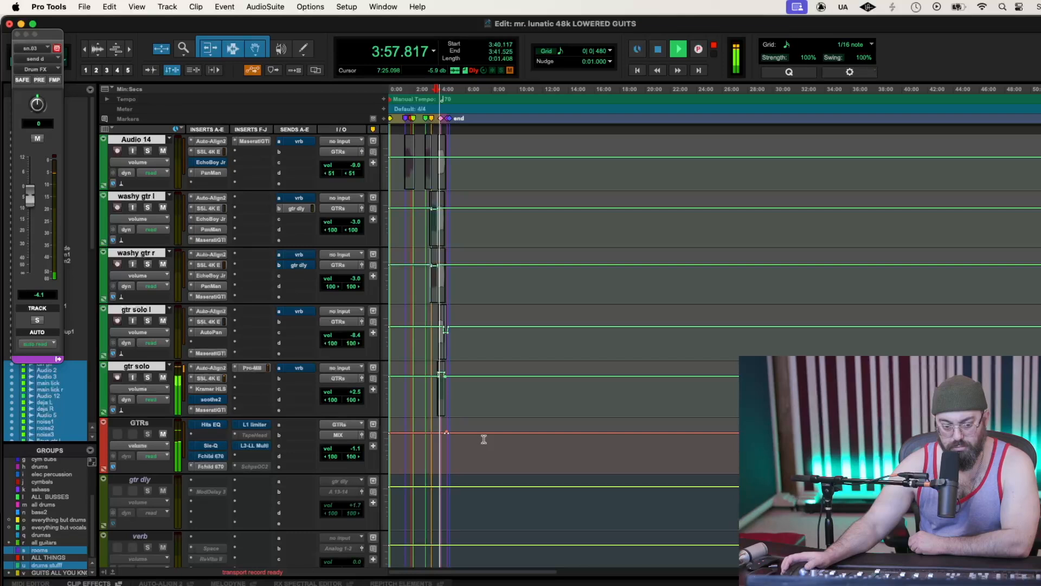
scroll(483, 439, up, 1)
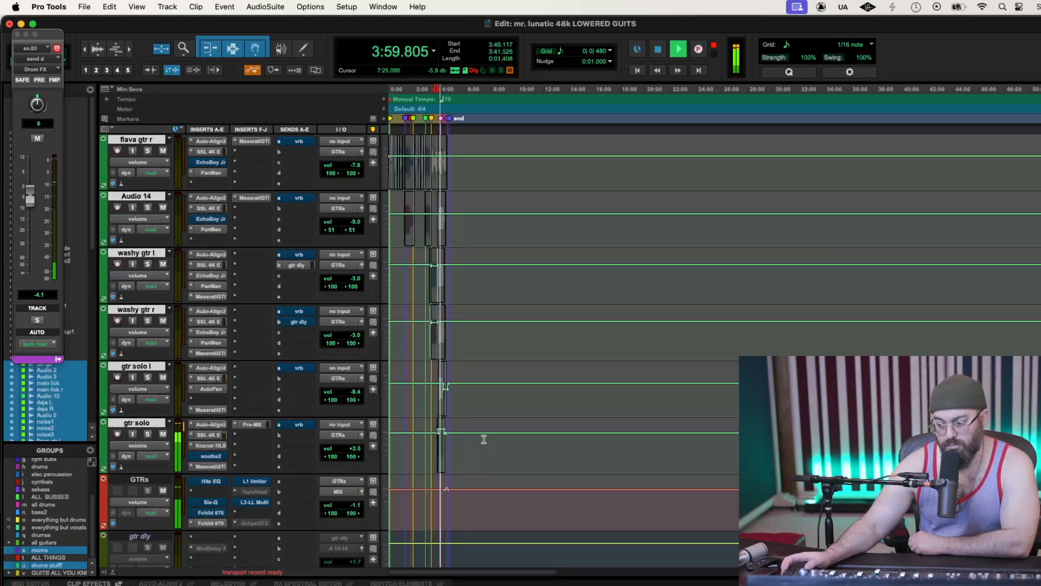
scroll(484, 440, up, 2)
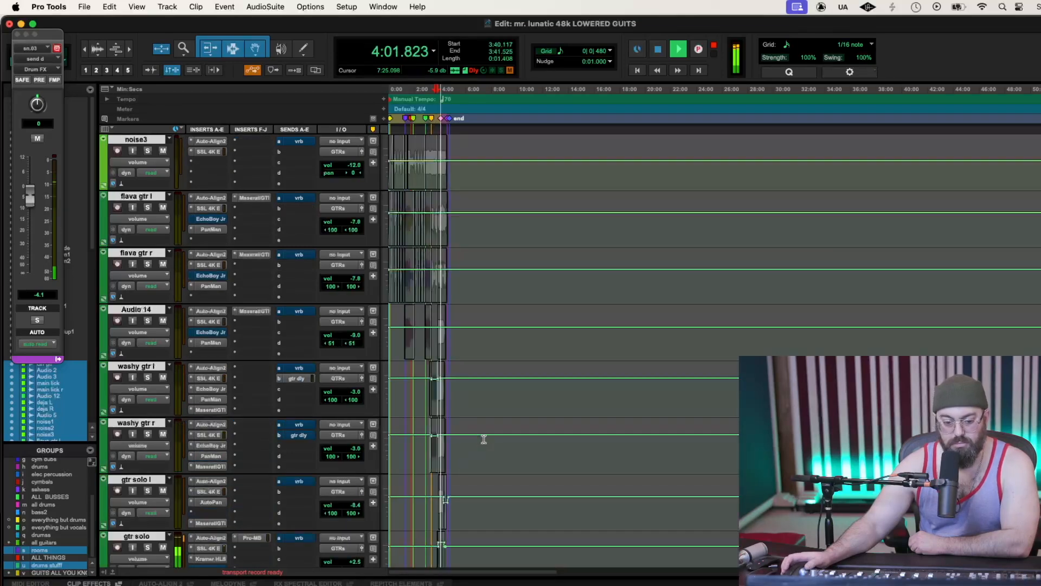
scroll(484, 440, down, 3)
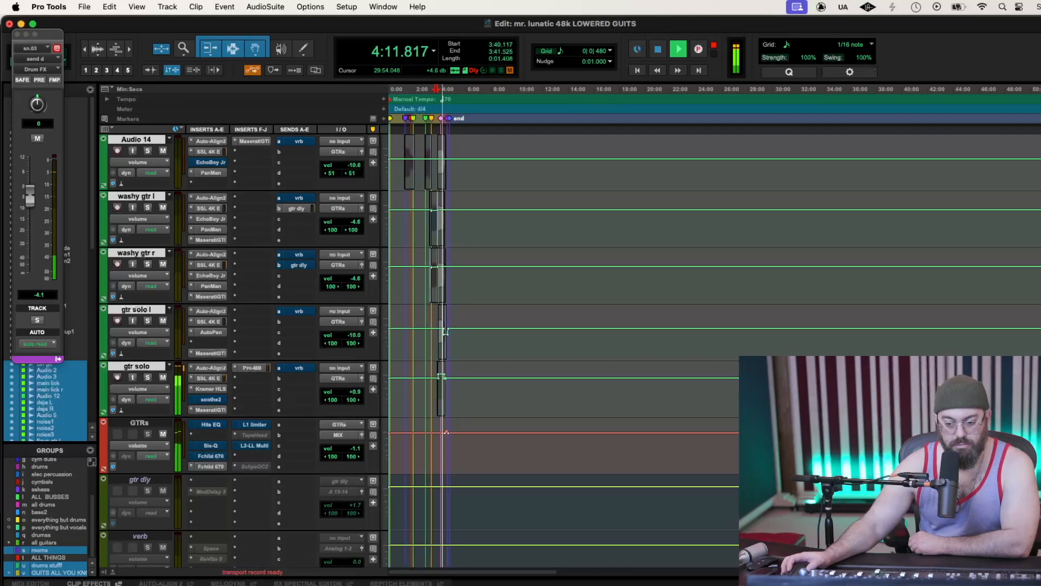
drag(774, 369, 774, 370)
key(super+z)
key(super+z)
Lower the grouped guitar tracks by 2.5 dB, raise the GTRs bus volume to +1.4 dB, and replay the bridge
drag(764, 365, 762, 367)
drag(765, 422, 765, 419)
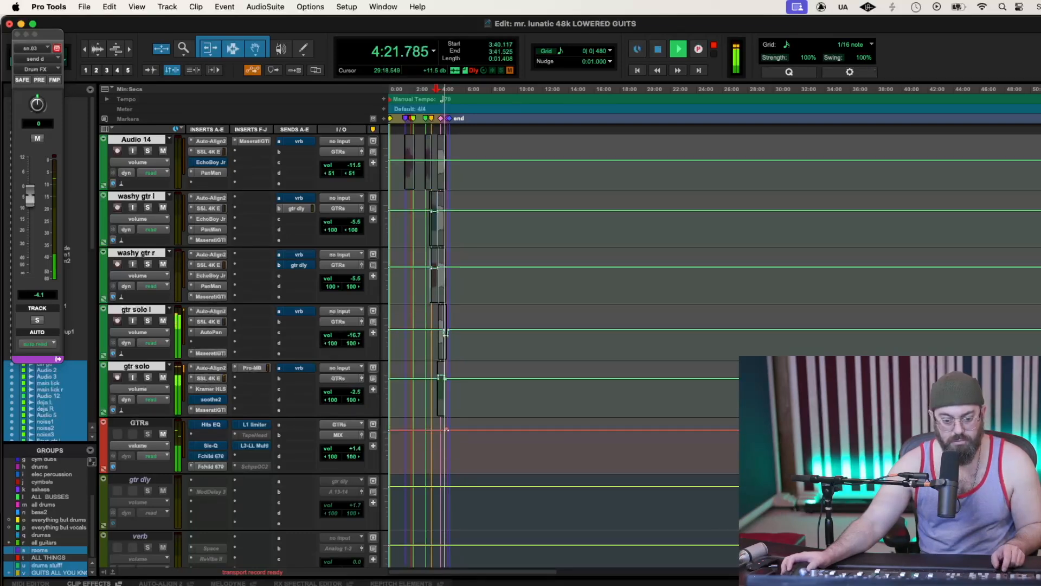
key(space)
key(space)
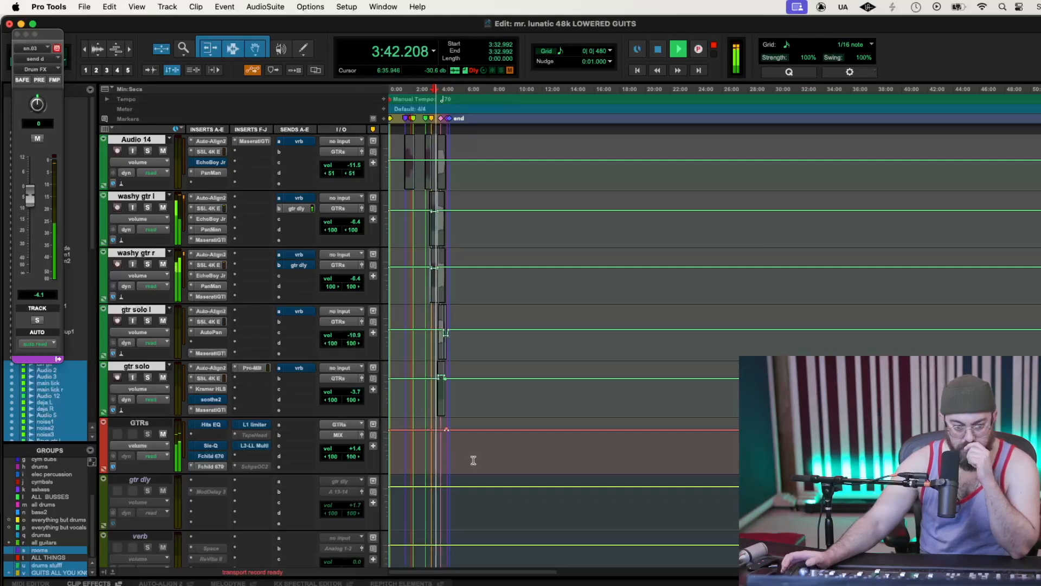
Trim the bridge volume automation on washy gtr r and washy gtr l
scroll(473, 461, up, 1)
key(super+])
key(super+])
key(super+])
key(super+])
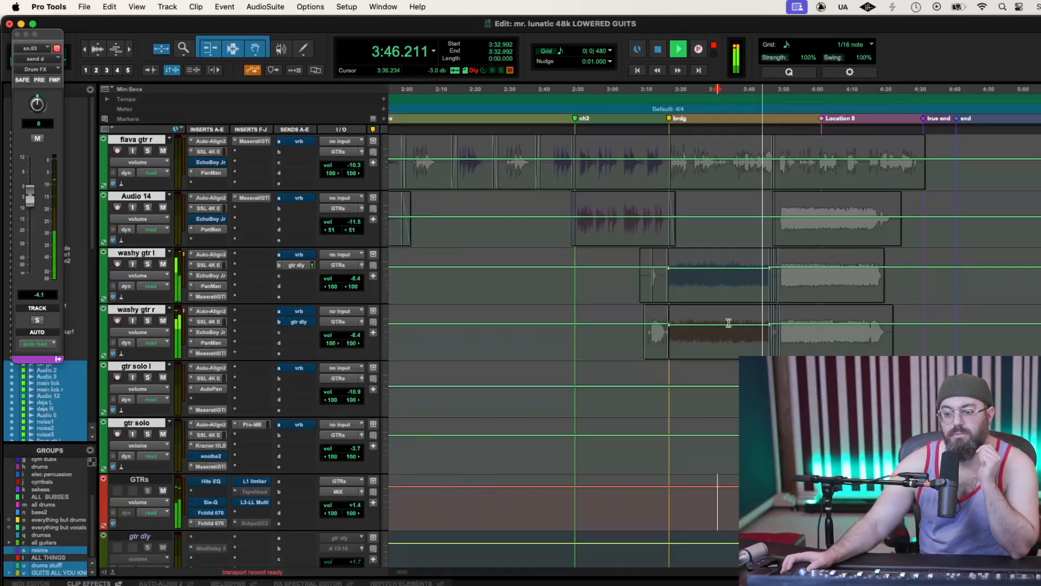
drag(730, 311, 730, 312)
key(super+z)
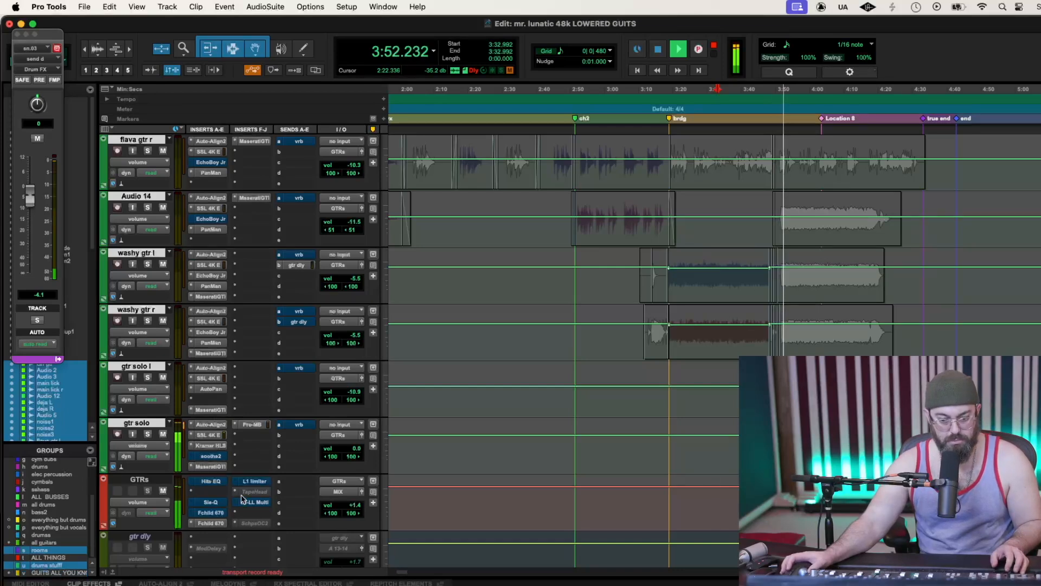
drag(745, 315, 744, 315)
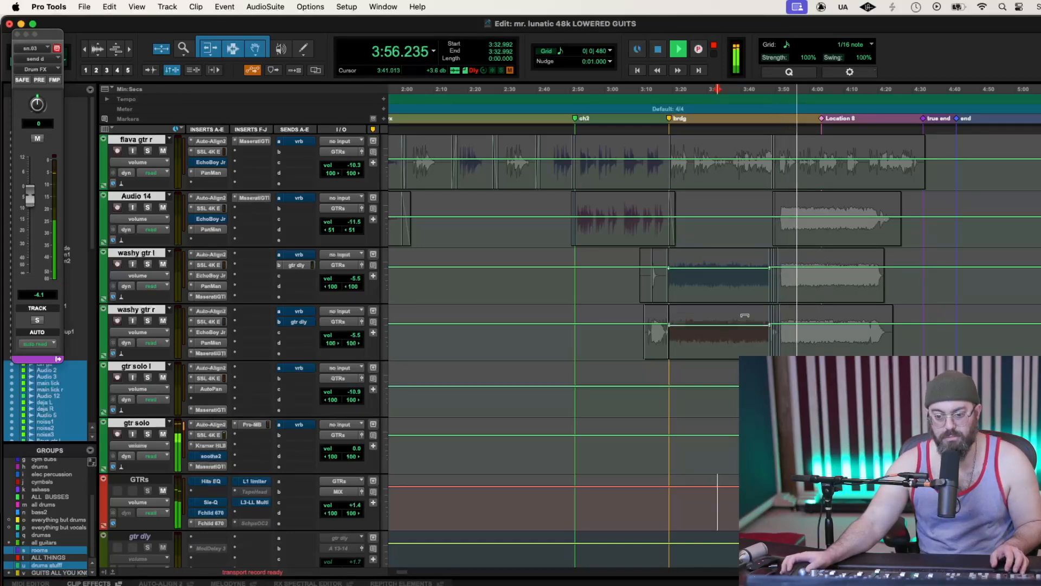
drag(745, 253, 745, 255)
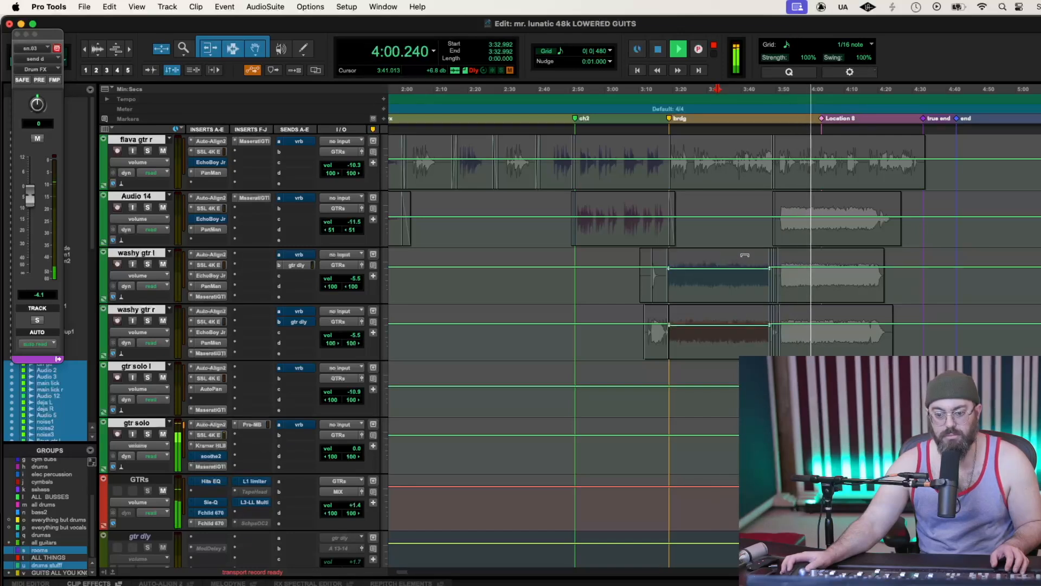
key(r)
key(r)
key(r)
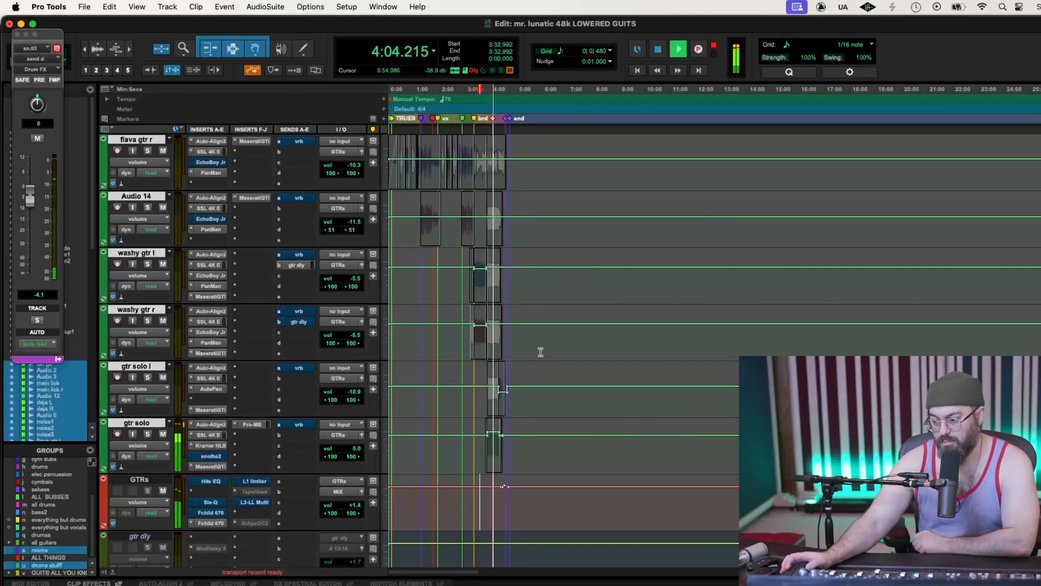
Look over the guitar, vocal effects, background vocal and reverb tracks during playback, then stop and return to the guitars and GTRs bus
scroll(540, 352, down, 4)
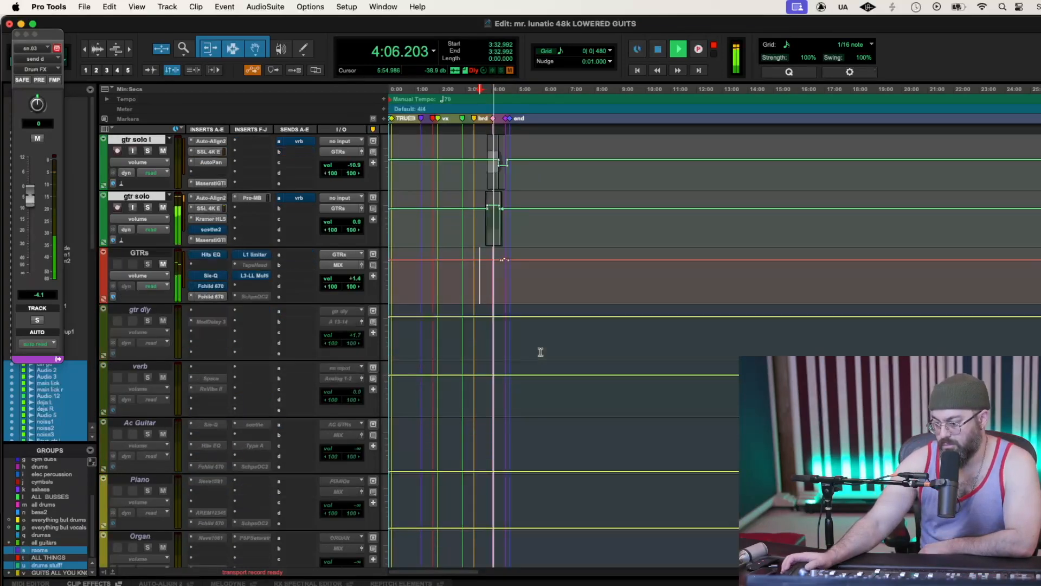
scroll(541, 352, down, 10)
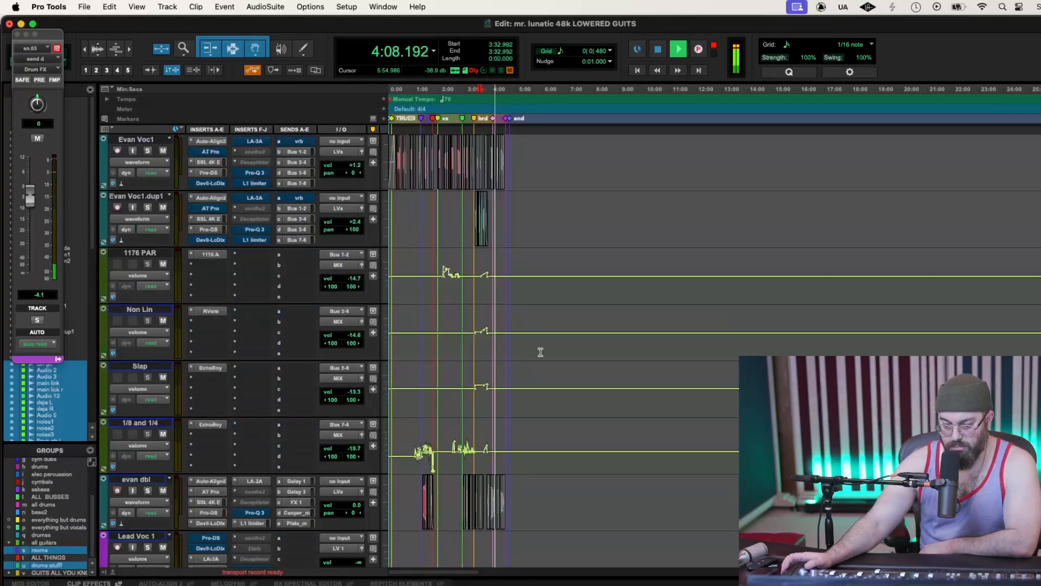
scroll(541, 352, down, 8)
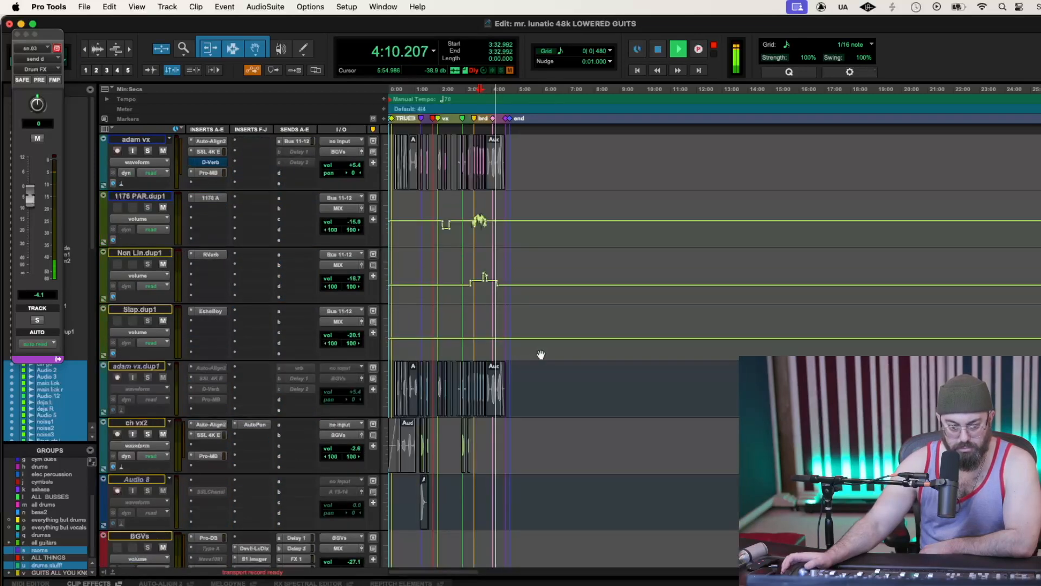
scroll(541, 354, down, 12)
scroll(541, 352, up, 3)
scroll(541, 352, down, 3)
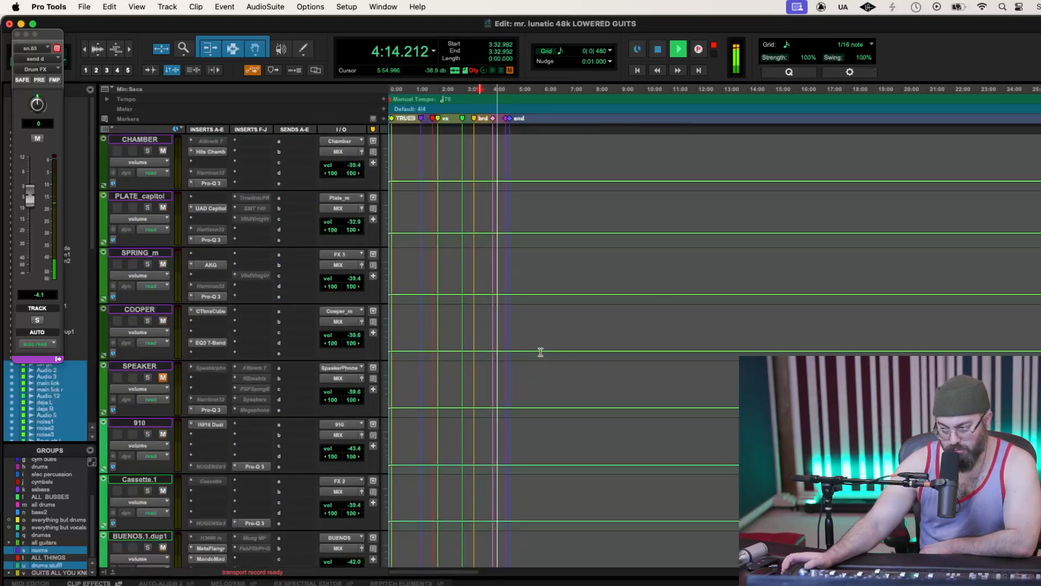
scroll(541, 352, up, 12)
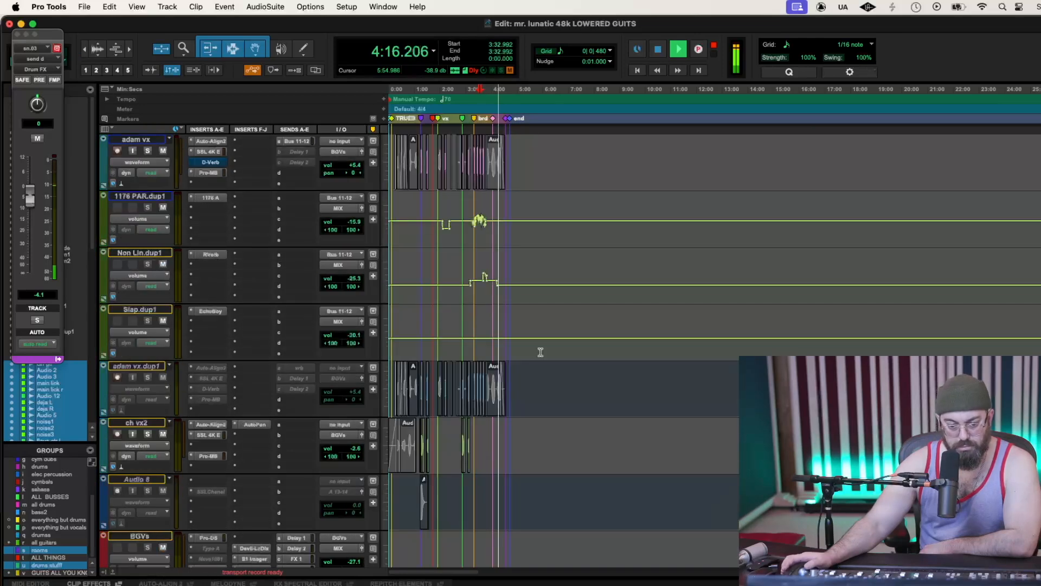
scroll(543, 354, up, 15)
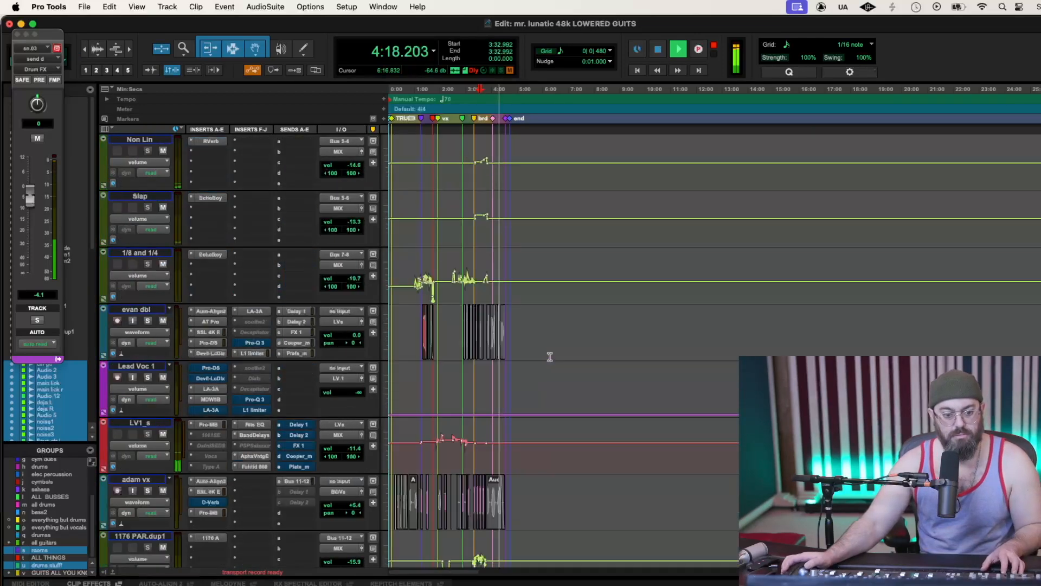
scroll(550, 357, up, 12)
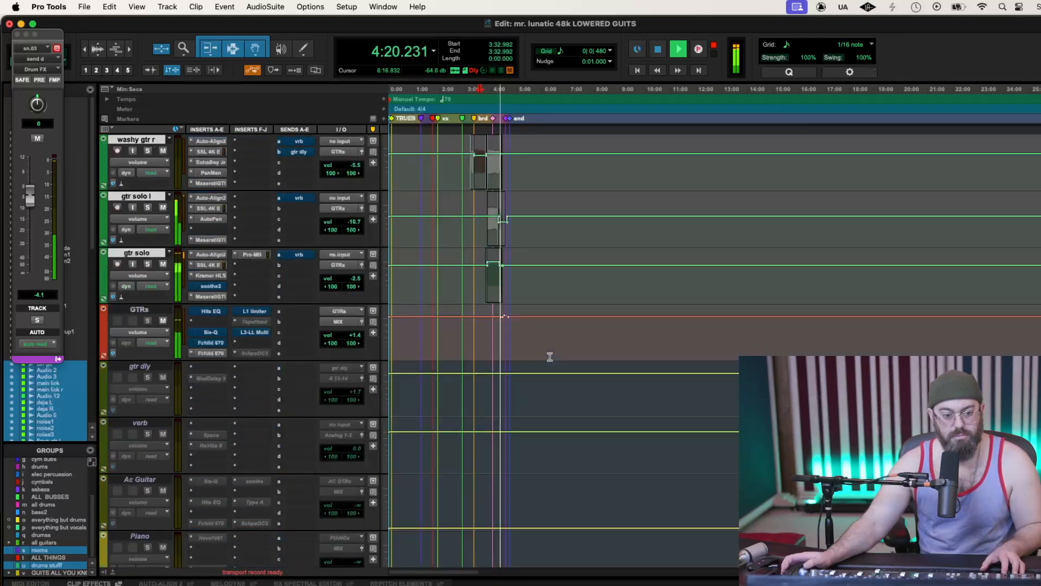
scroll(550, 357, up, 2)
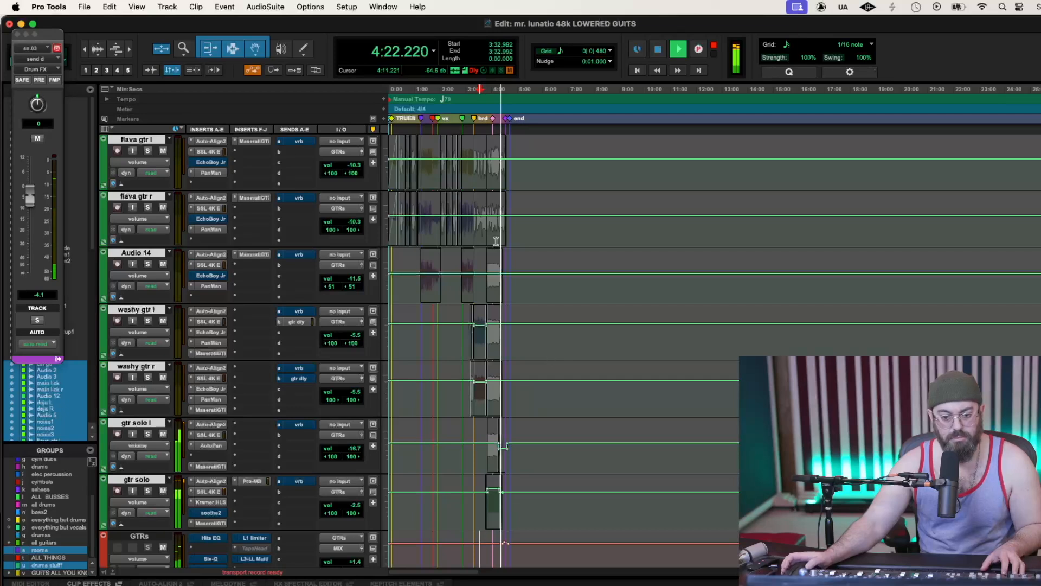
key(space)
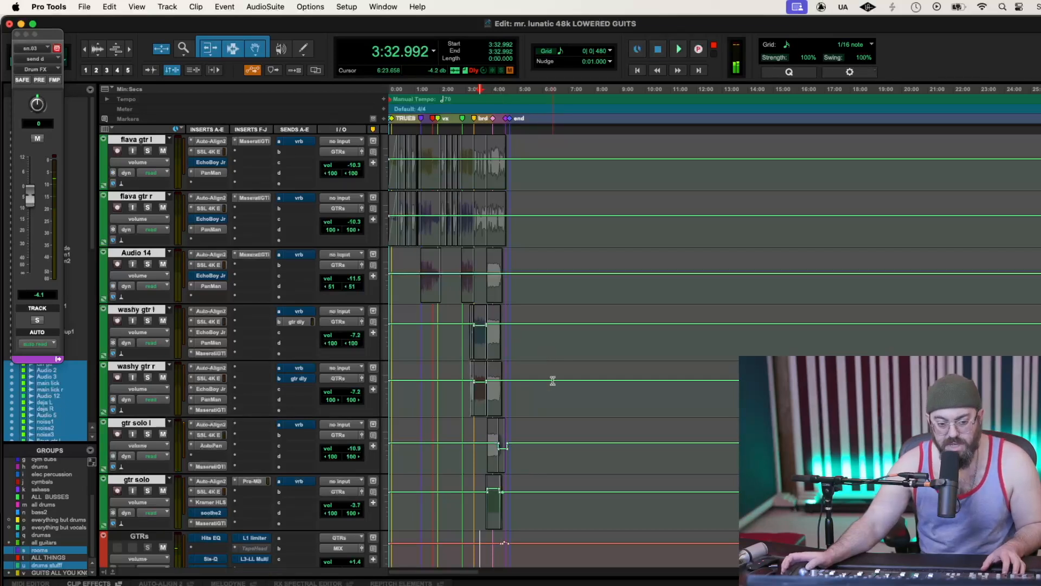
scroll(551, 379, down, 3)
scroll(537, 382, up, 2)
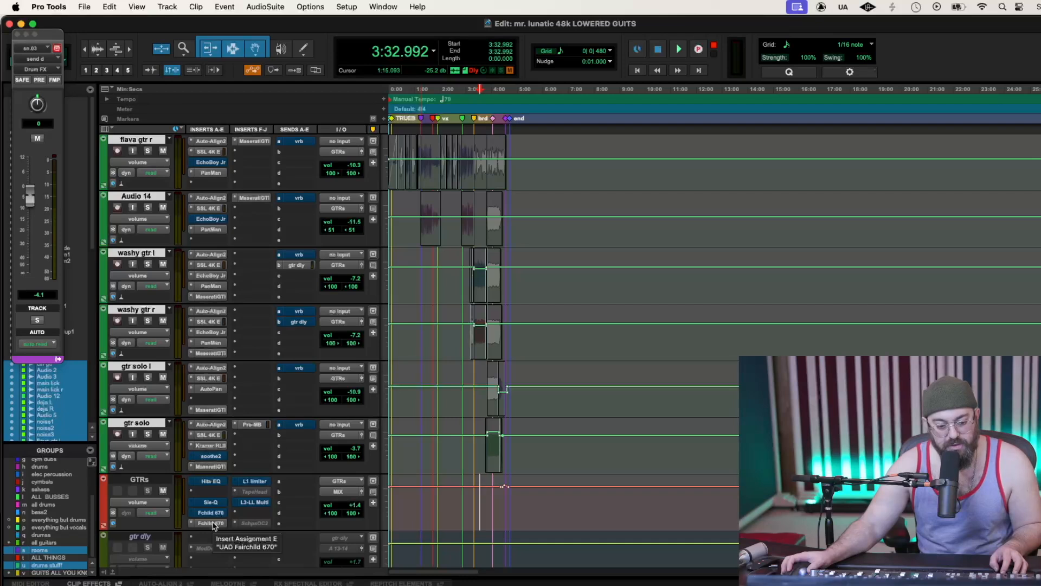
Try lowering the grouped guitar tracks' volume automation by 12.5 dB while replaying the song from 3:32.992
key(space)
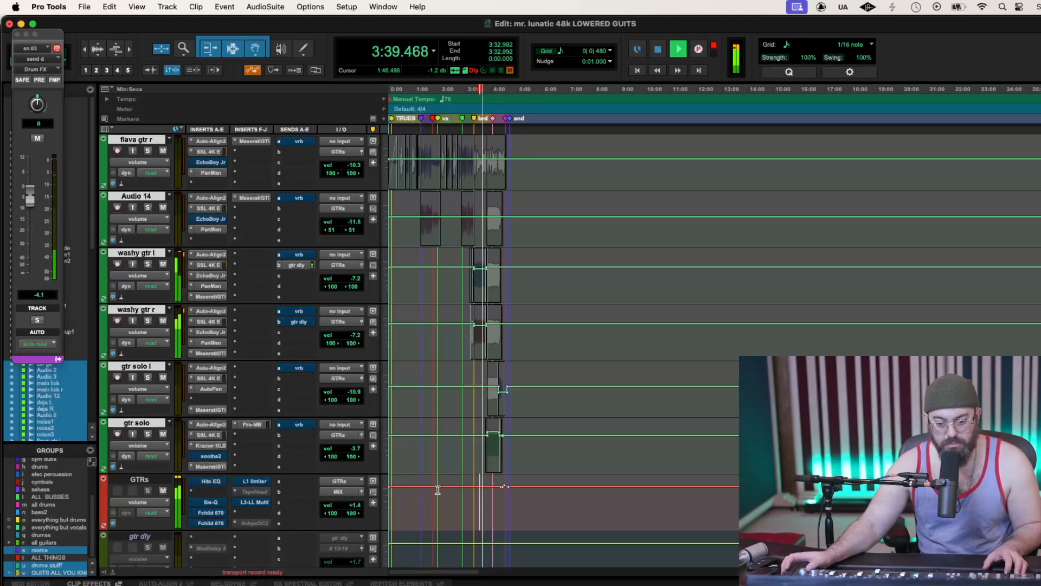
drag(658, 425, 658, 430)
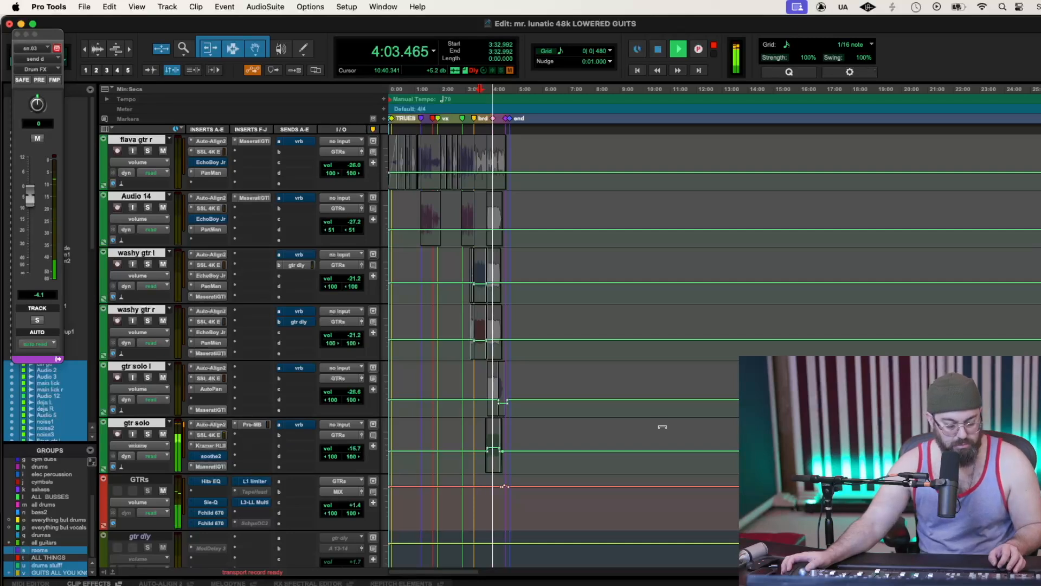
drag(661, 480, 661, 477)
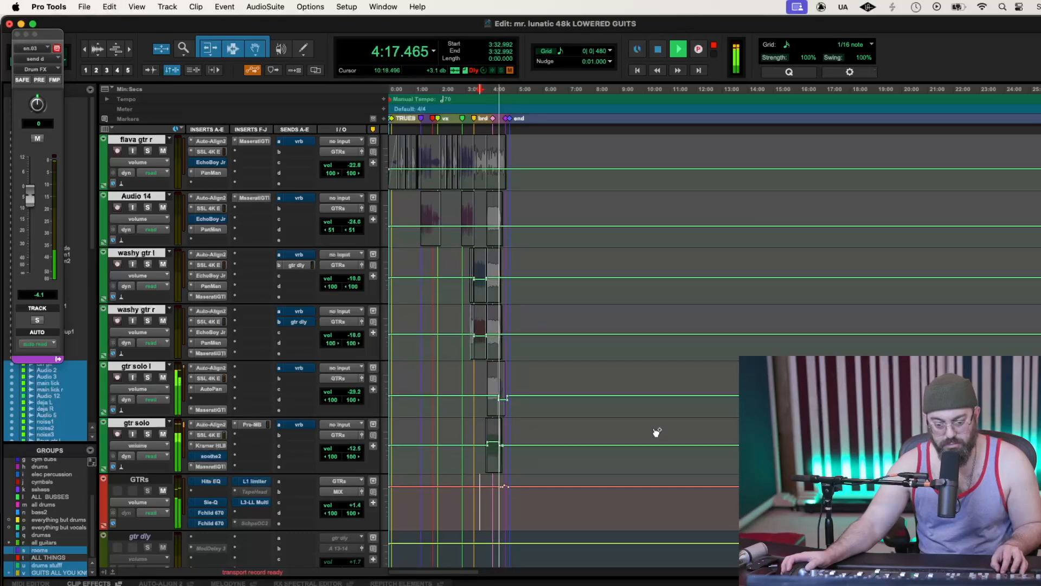
Stop playback and undo the trims on the grouped guitar volume automation
key(super+z)
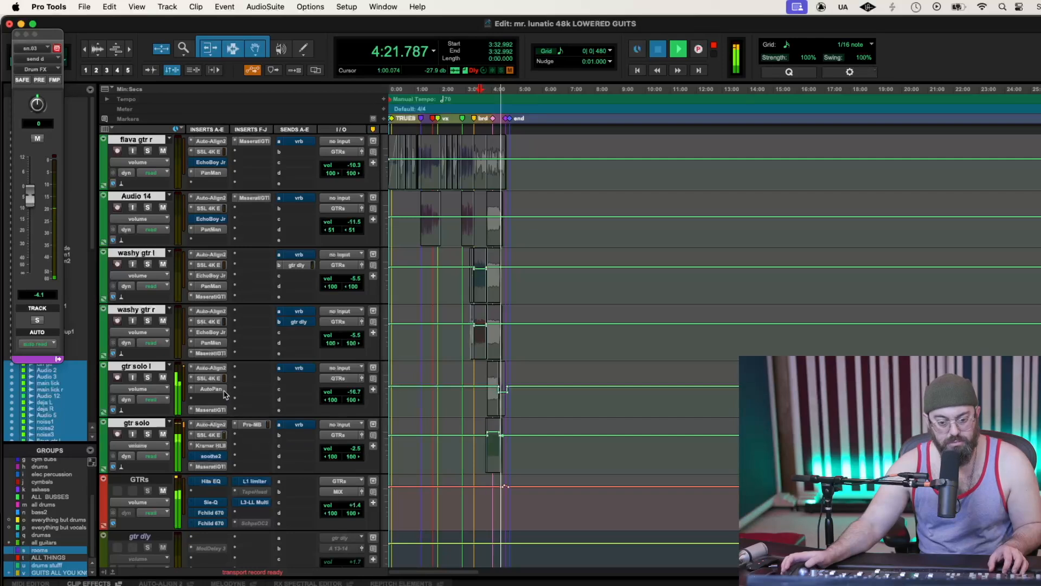
key(space)
click(111, 6)
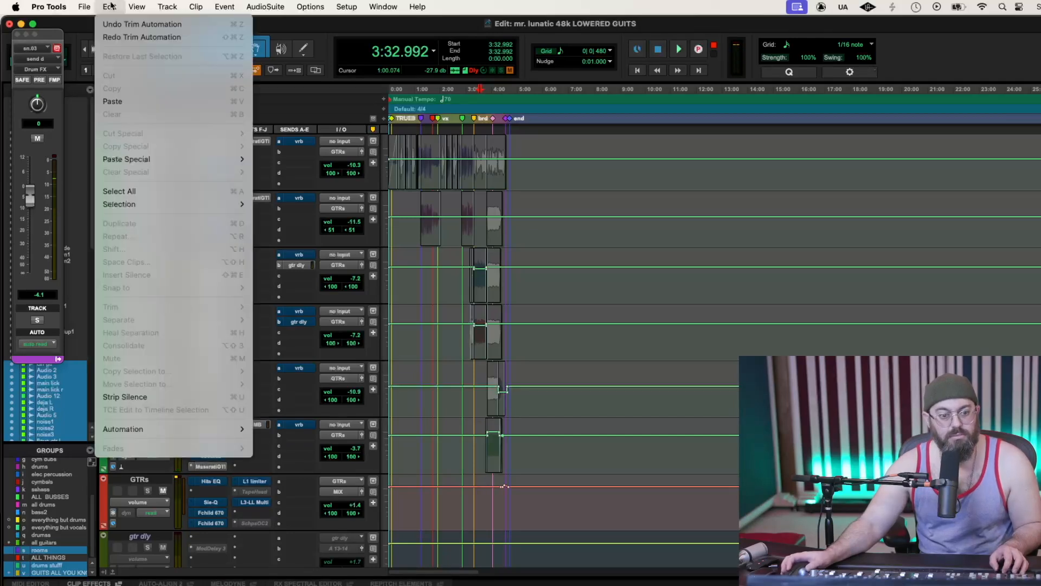
click(113, 24)
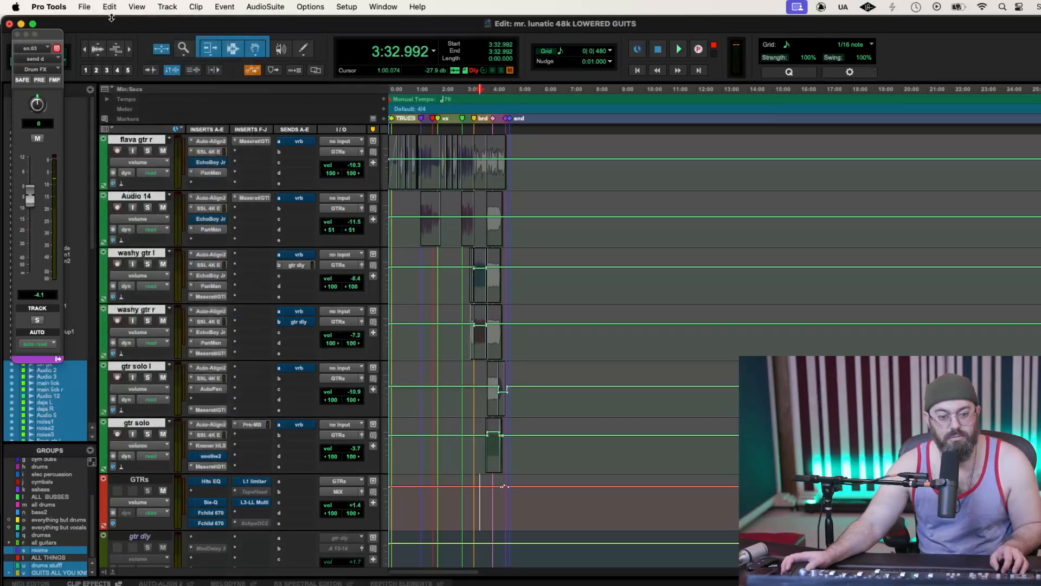
key(super+z)
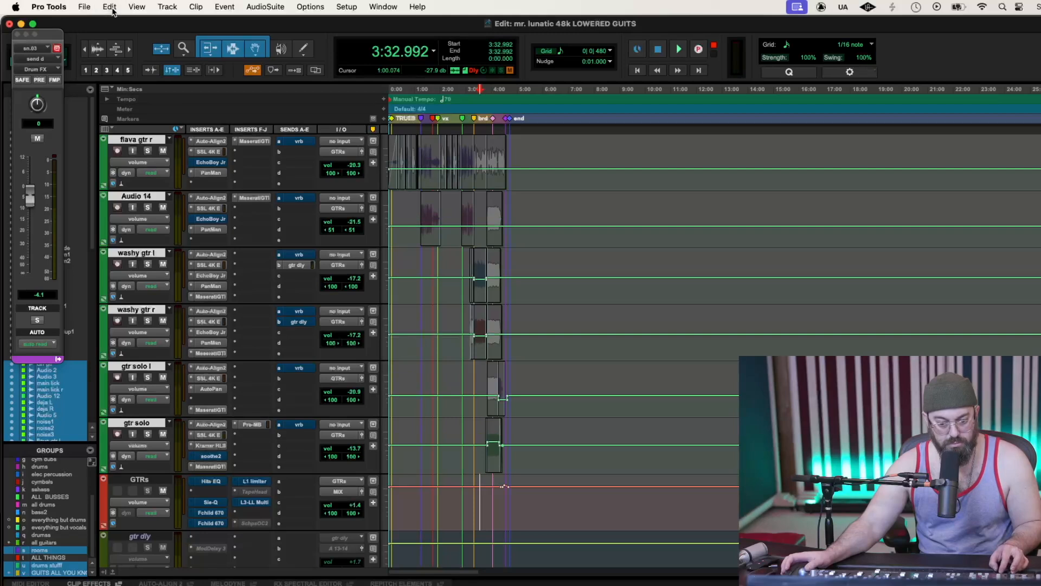
key(super+shift+z)
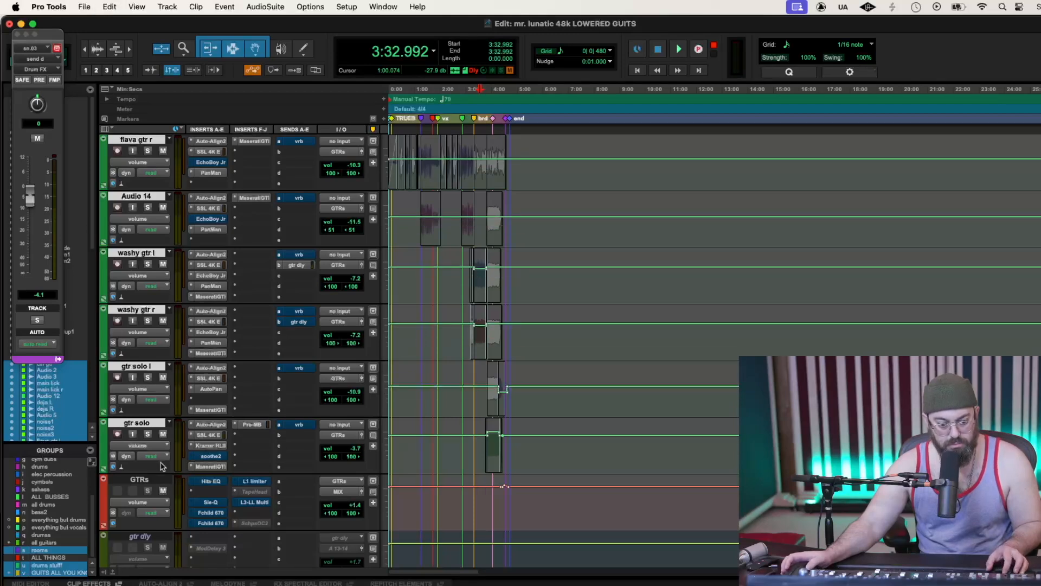
Replay from 3:32.992, trim the grouped guitar tracks' volume automation down by 12.5 dB, and restart playback to hear the change
key(space)
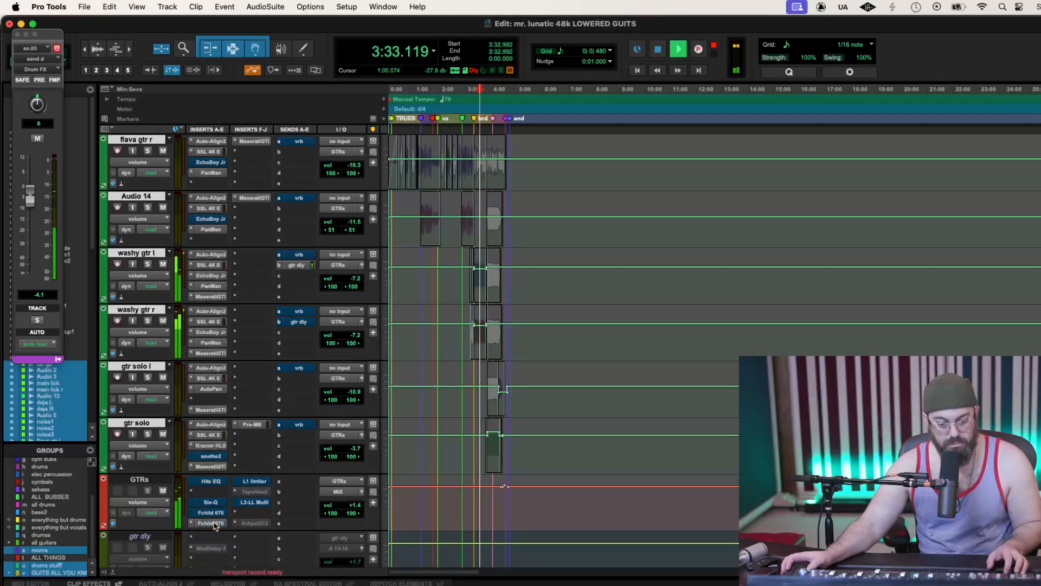
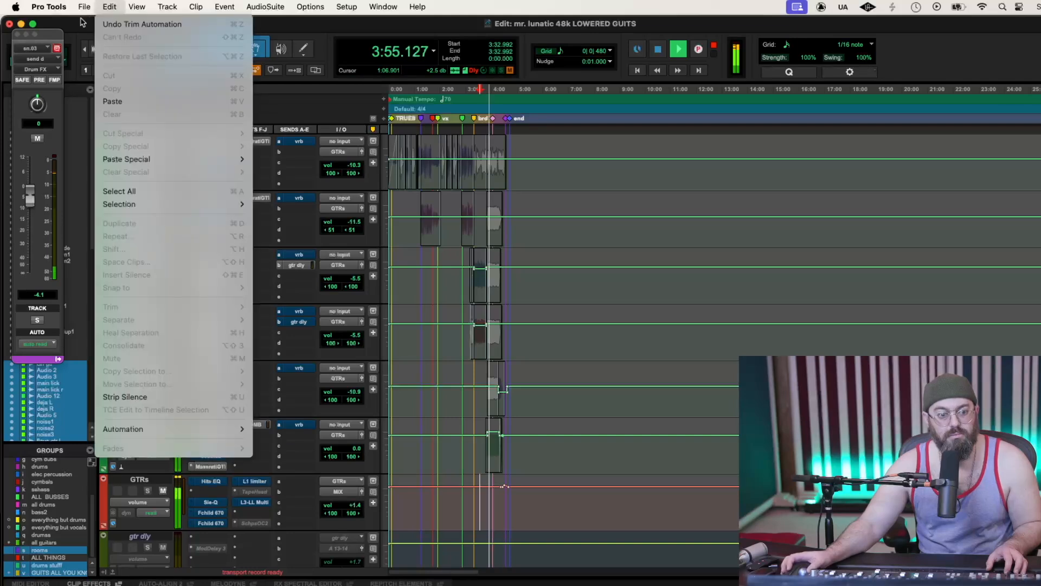
click(92, 19)
drag(647, 431, 654, 429)
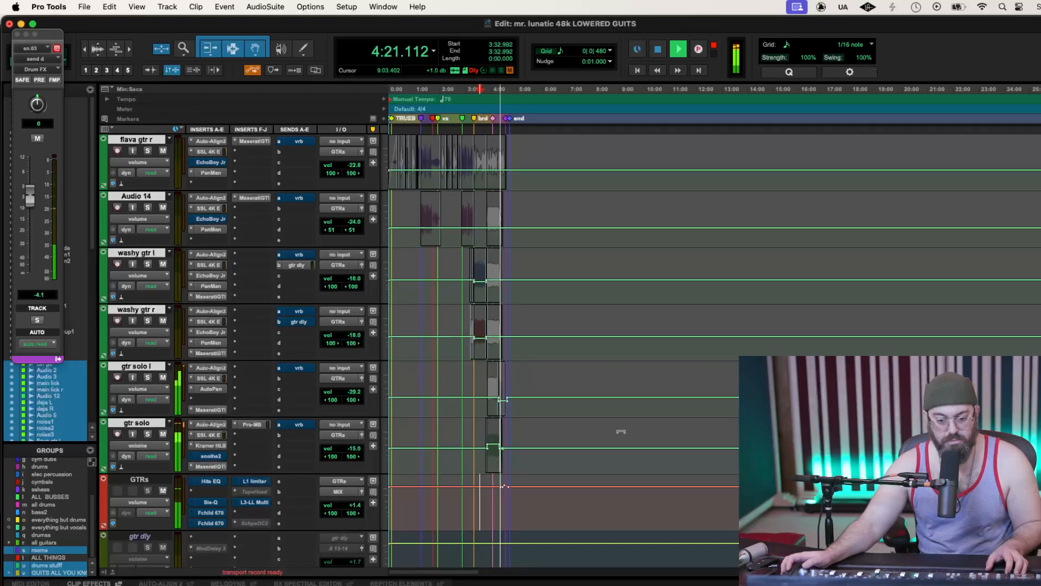
key(space)
key(space)
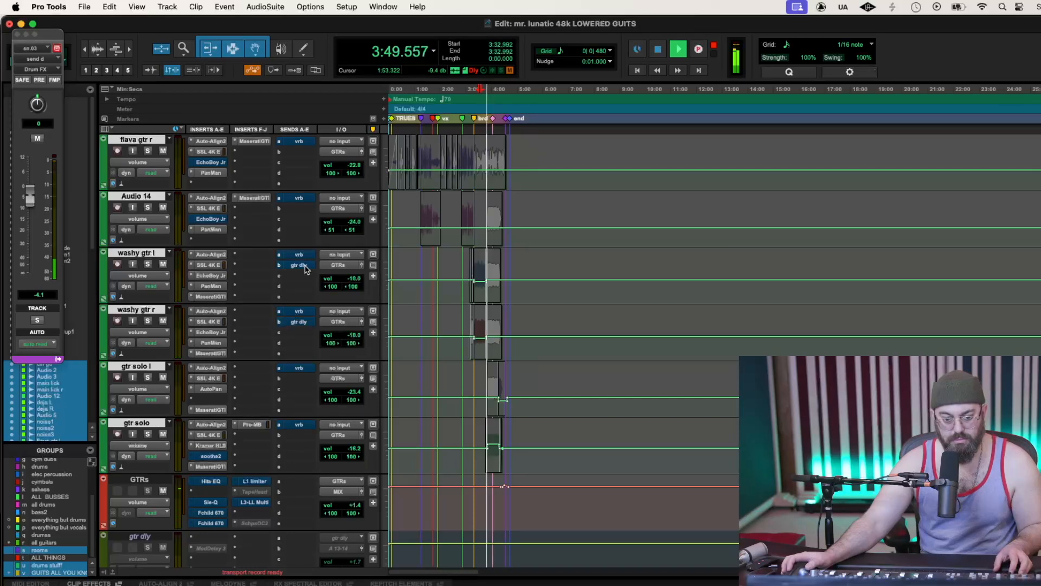
Examine the guitar tracks' levels, sends and automation during playback, and check the first UAD Fairchild 670 on the GTRs bus
scroll(306, 269, up, 5)
scroll(305, 270, up, 5)
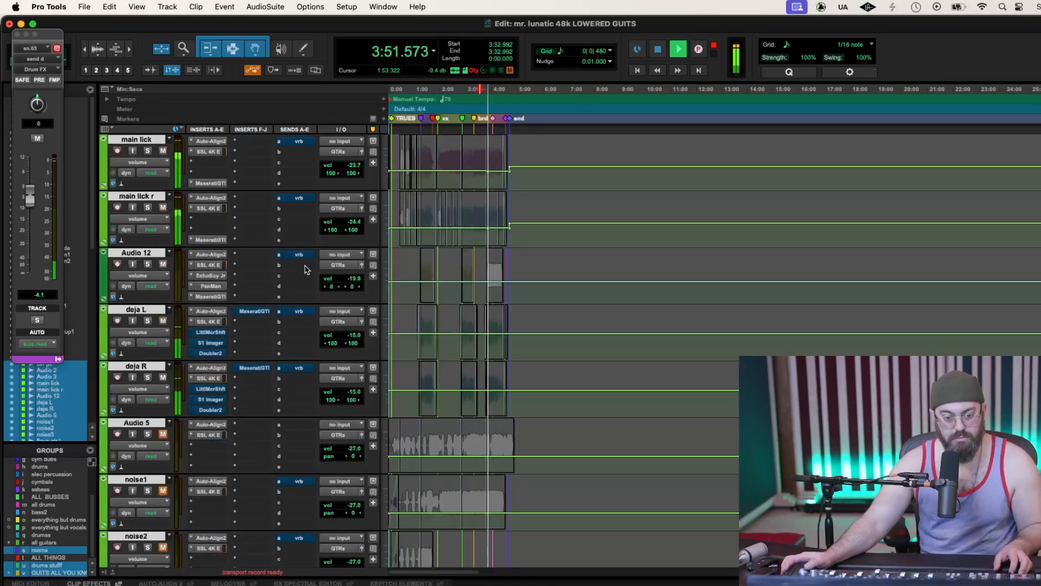
scroll(305, 270, down, 10)
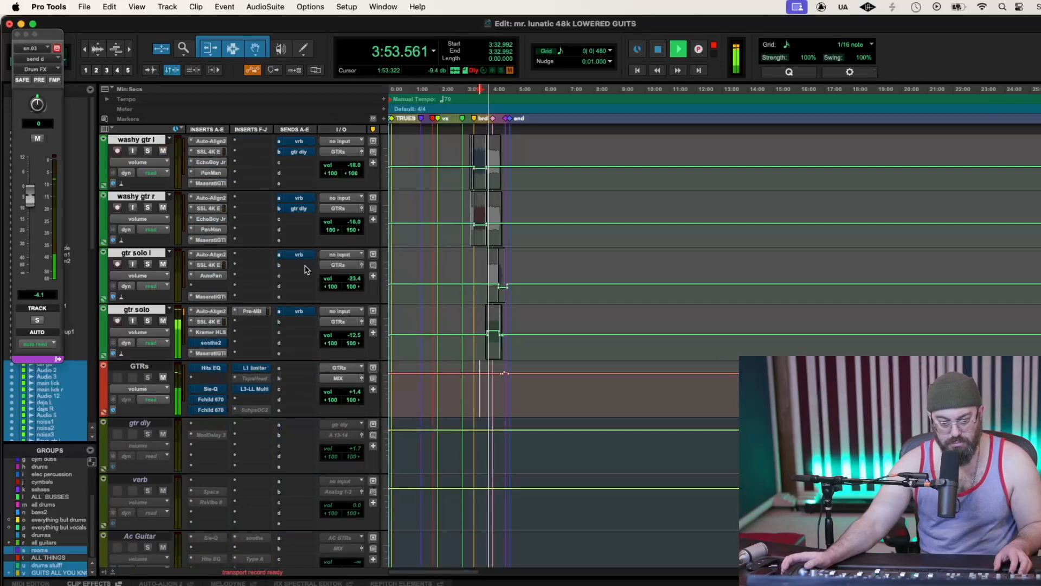
scroll(306, 270, down, 2)
scroll(305, 270, up, 1)
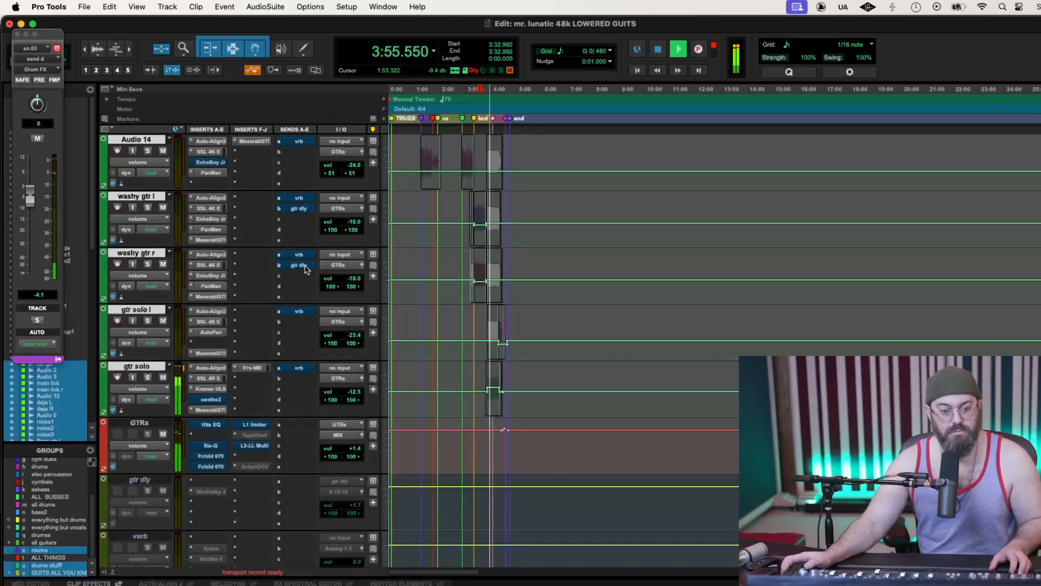
scroll(305, 270, up, 1)
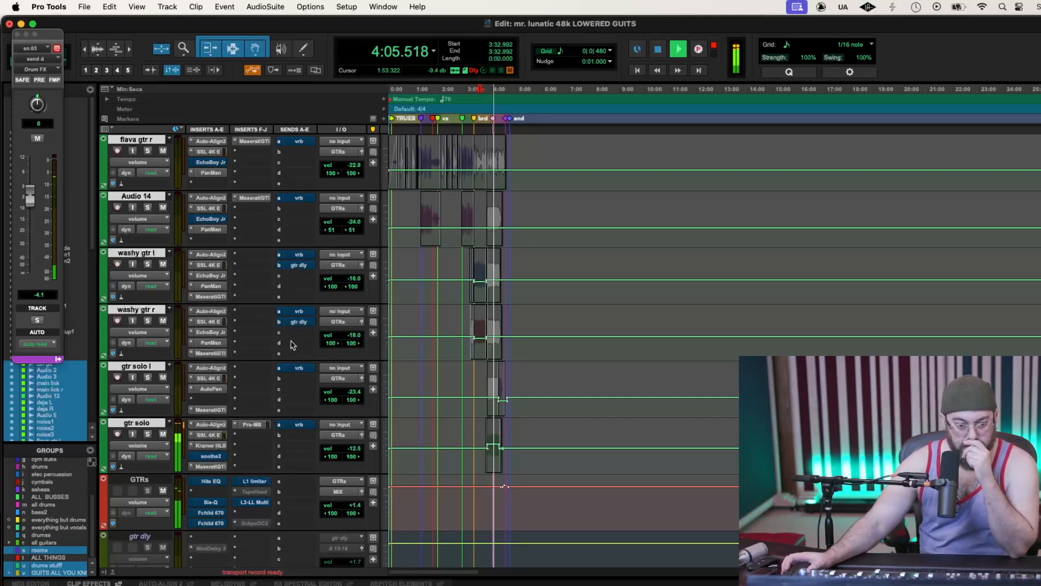
scroll(288, 353, down, 1)
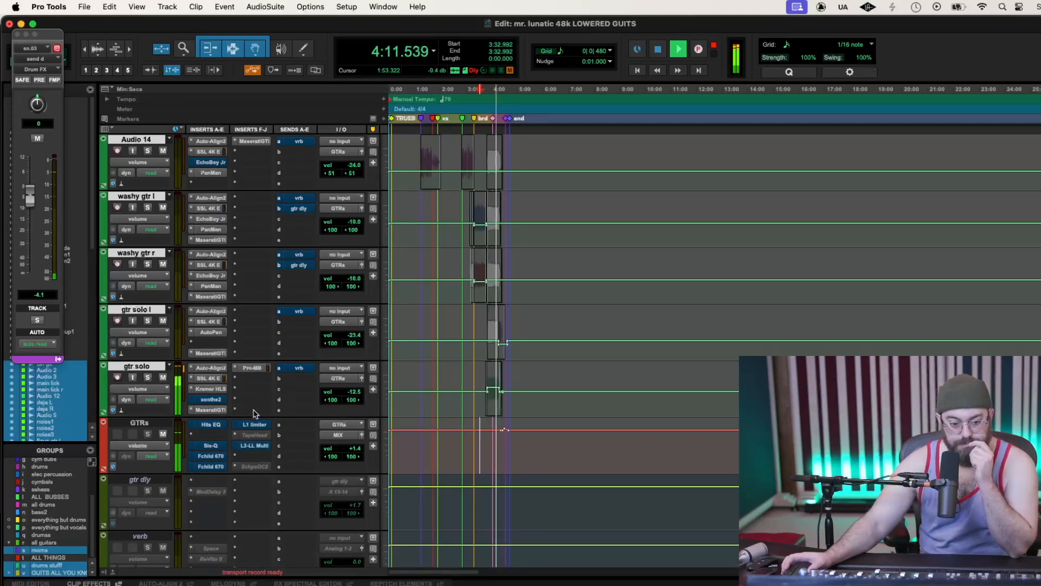
click(211, 456)
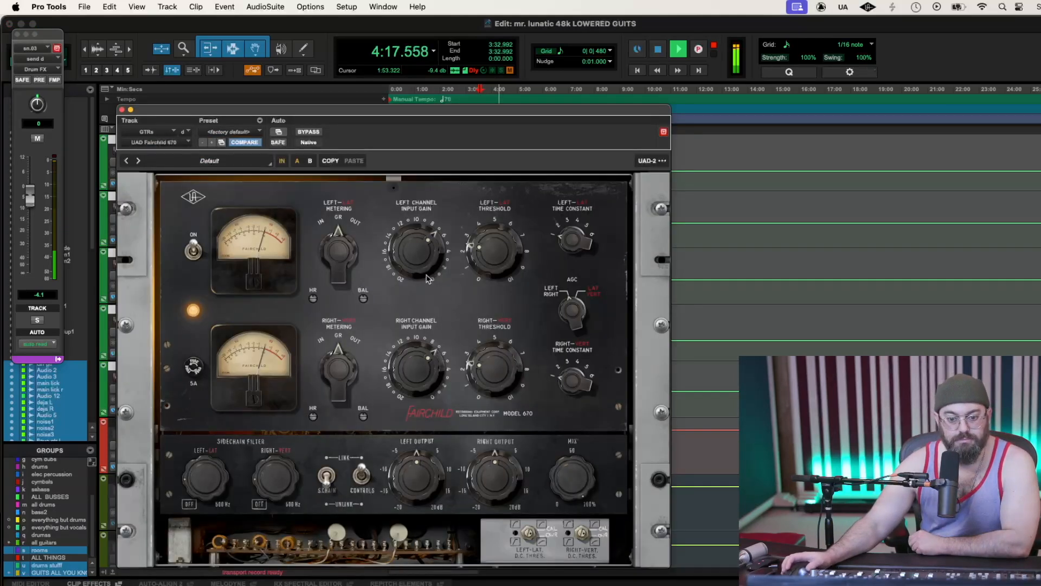
click(122, 111)
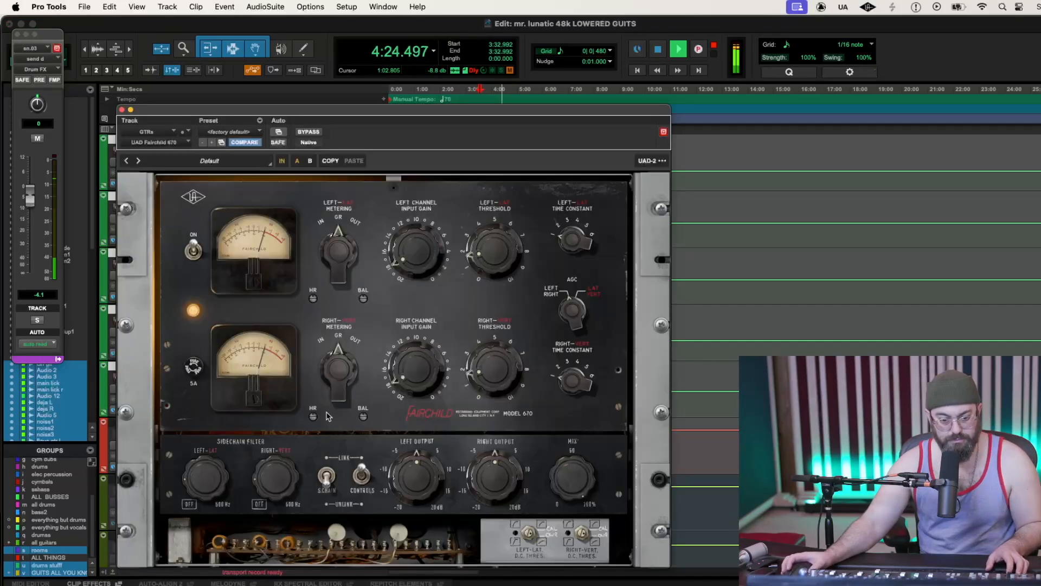
Raise the input gain and threshold of the second UAD Fairchild 670 on the GTRs bus, comparing the bridge with bypass
click(211, 456)
key(space)
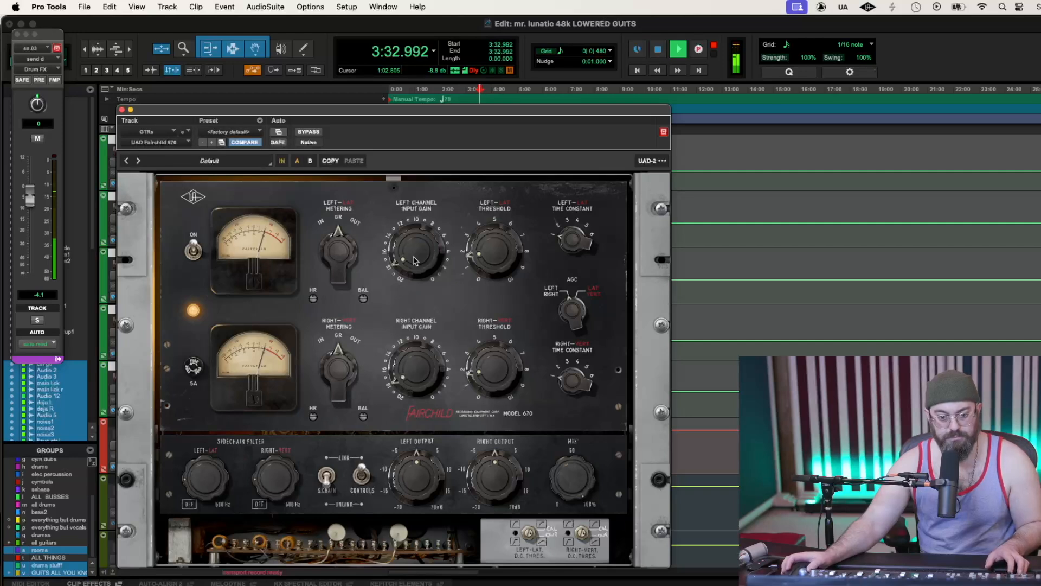
drag(415, 258, 486, 189)
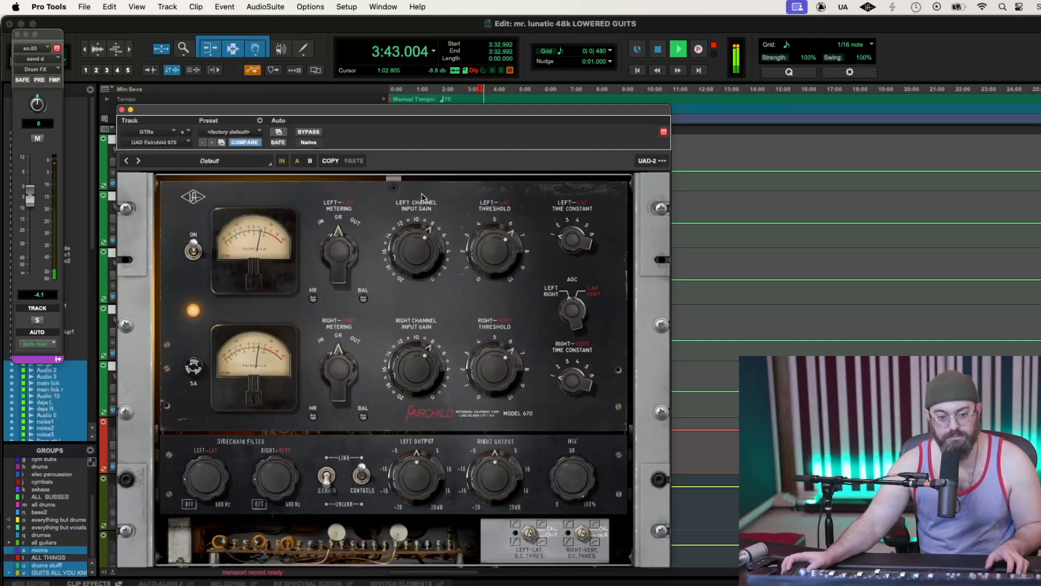
click(315, 133)
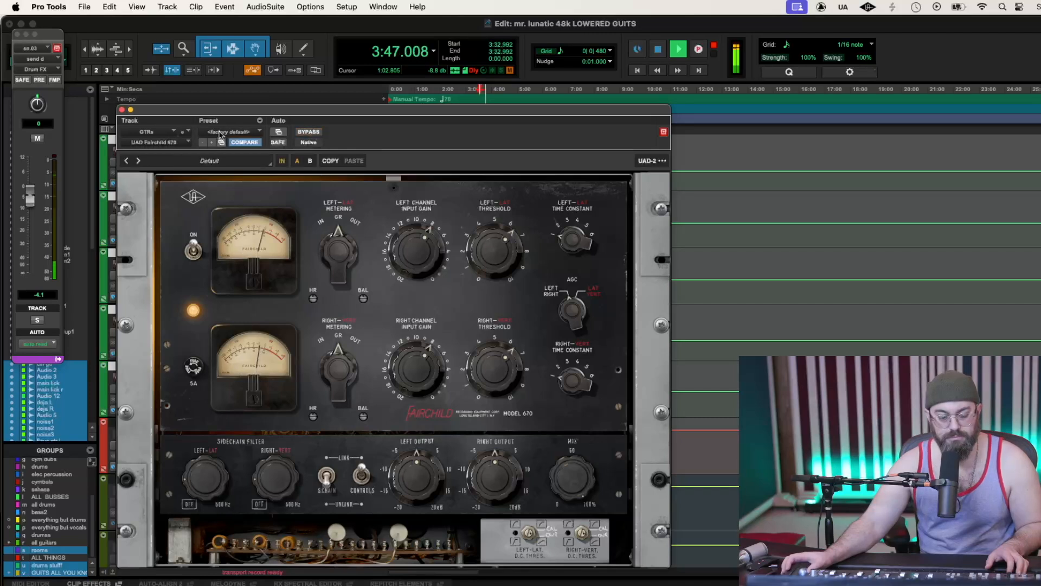
click(122, 110)
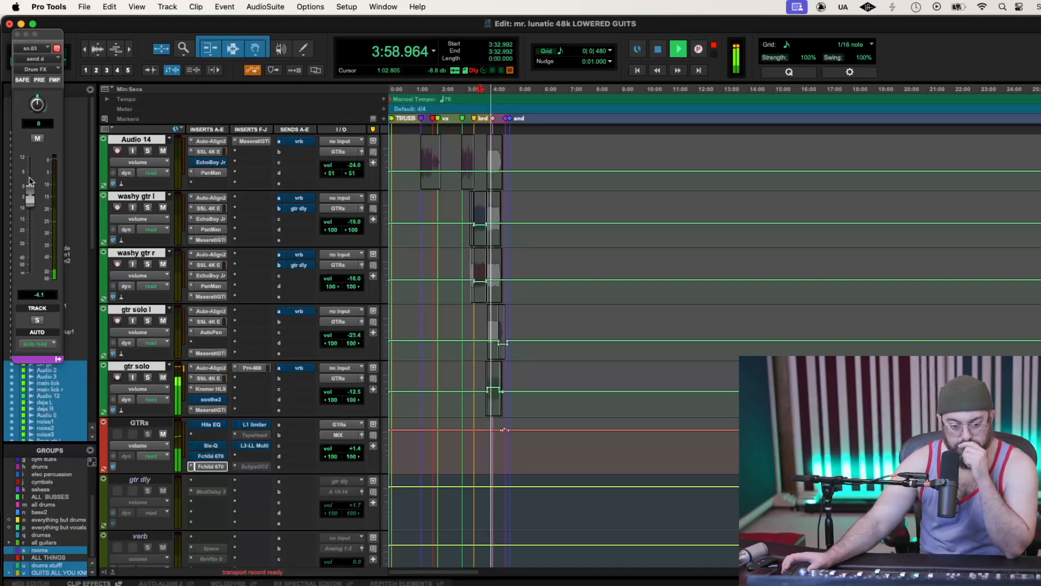
click(206, 466)
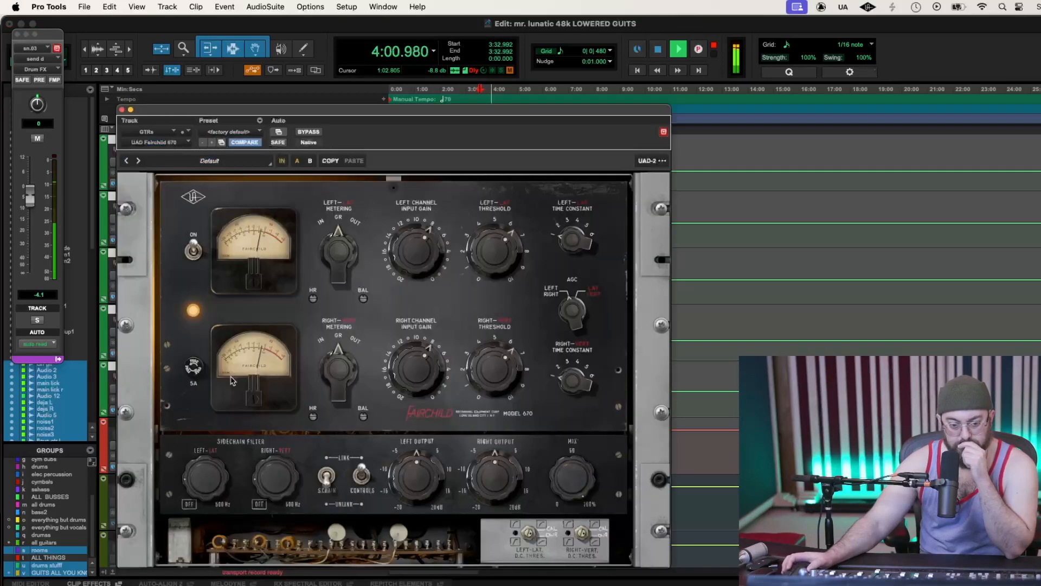
drag(413, 249, 409, 259)
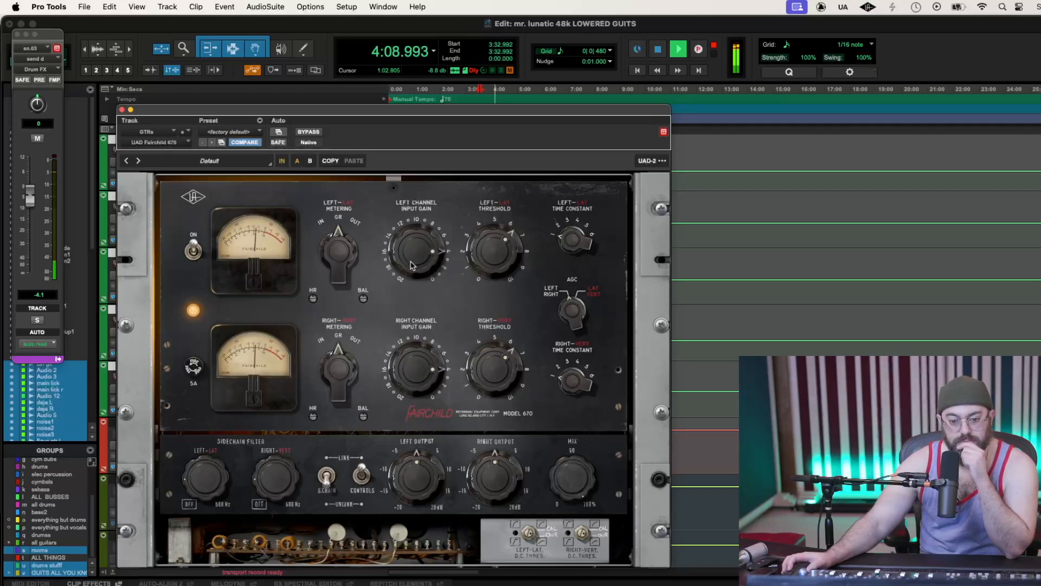
Lower the input gain slightly and readjust the threshold of the second UAD Fairchild 670 on the GTRs bus during playback
drag(410, 264, 412, 266)
drag(484, 253, 481, 274)
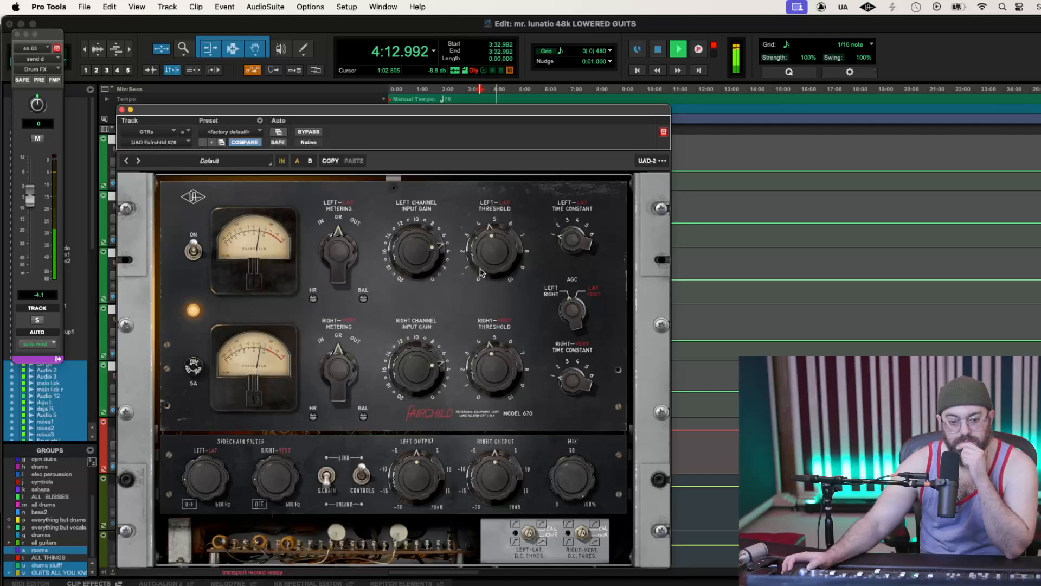
mouse_move(424, 267)
mouse_down()
mouse_move(429, 232)
mouse_move(428, 258)
mouse_up()
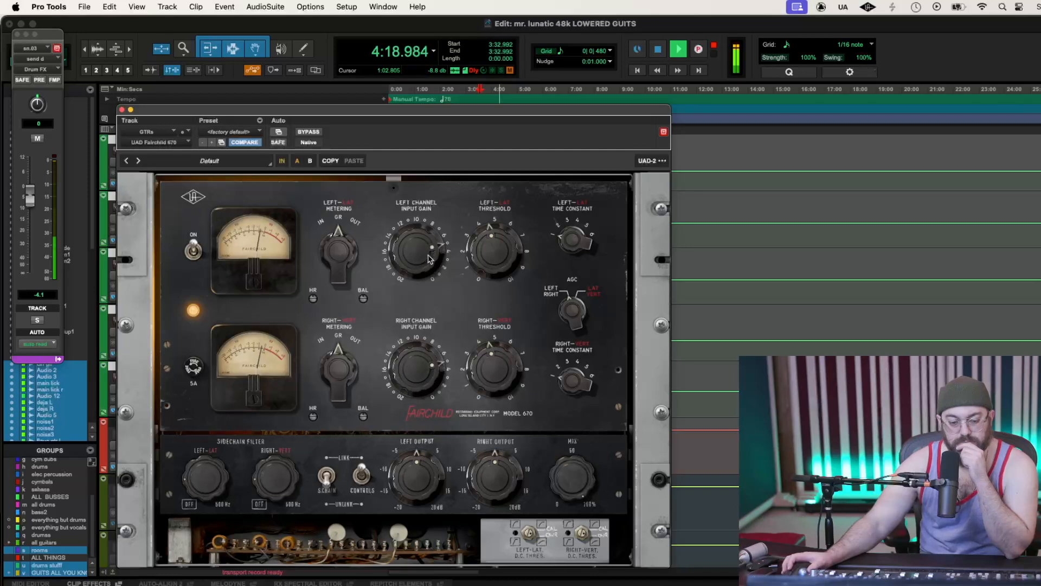
drag(482, 253, 486, 236)
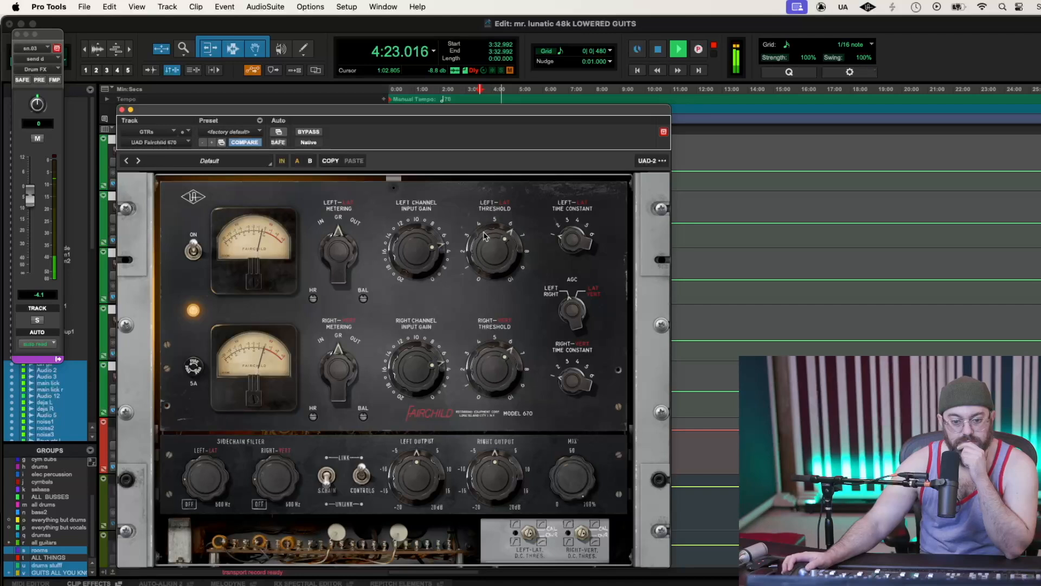
Replay from 3:32.992 and compare the bridge with the GTRs bus Fairchild 670 bypassed and active
key(space)
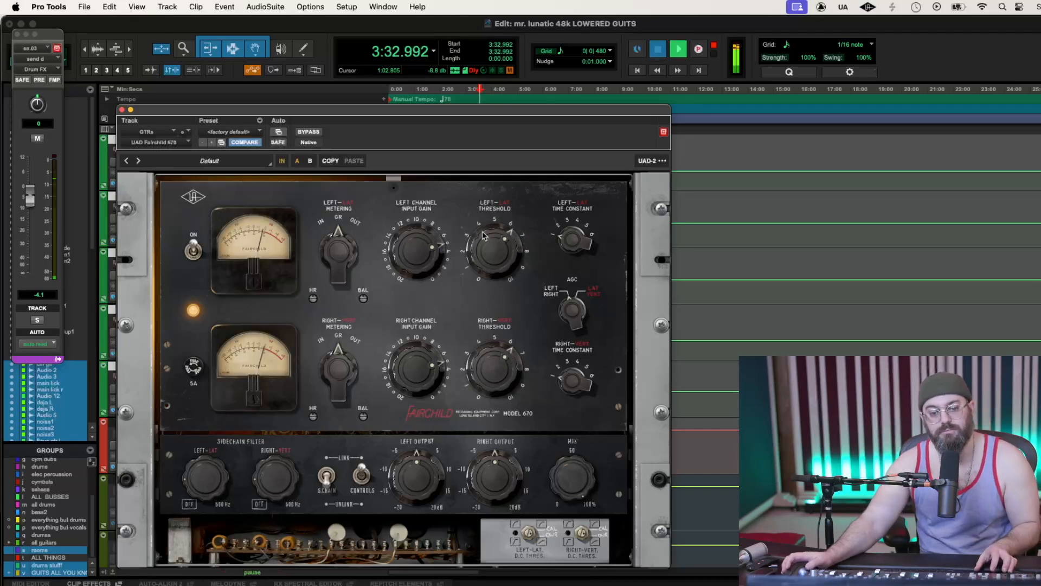
key(space)
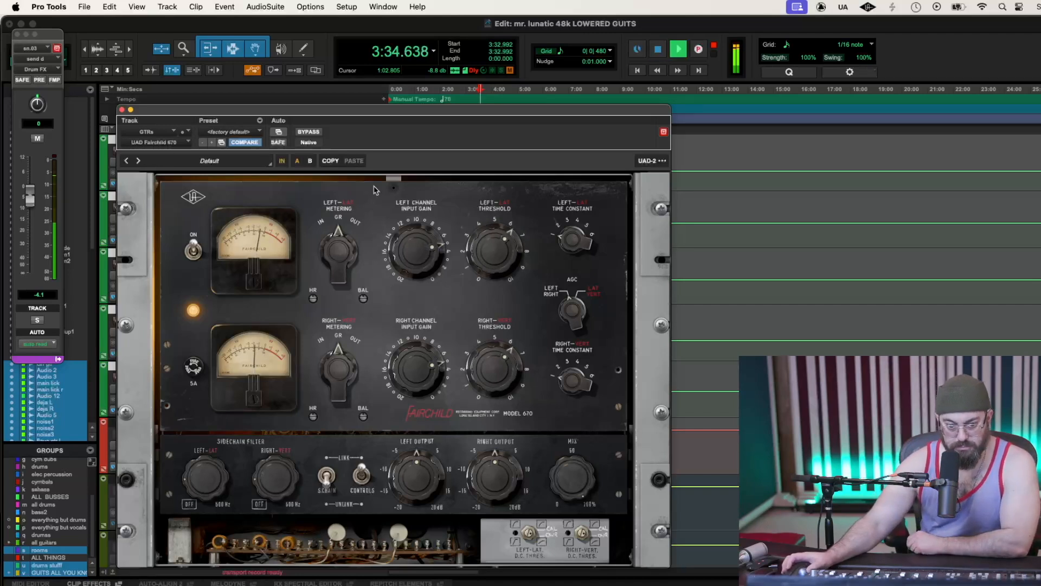
click(307, 132)
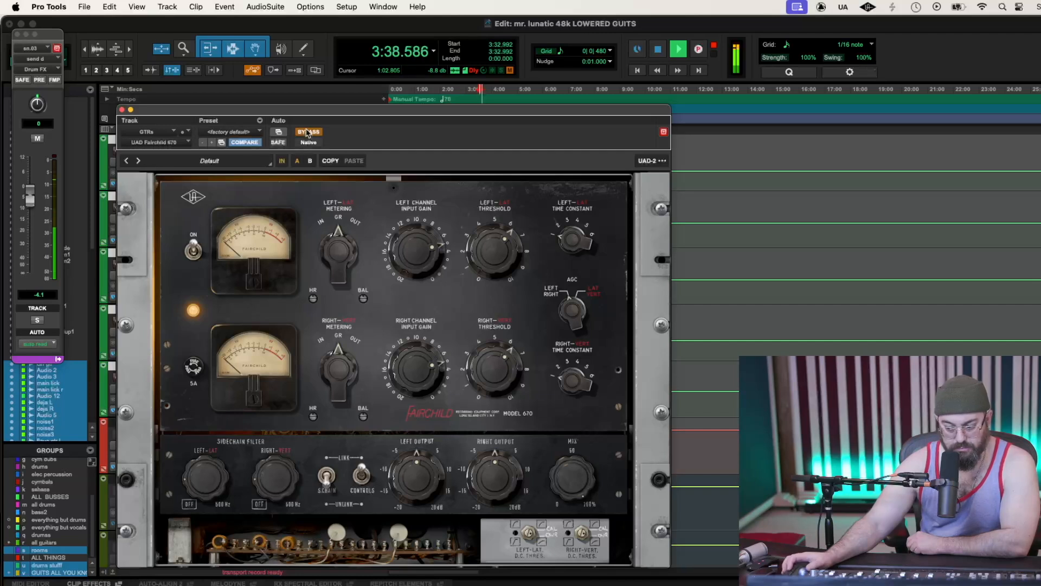
click(307, 132)
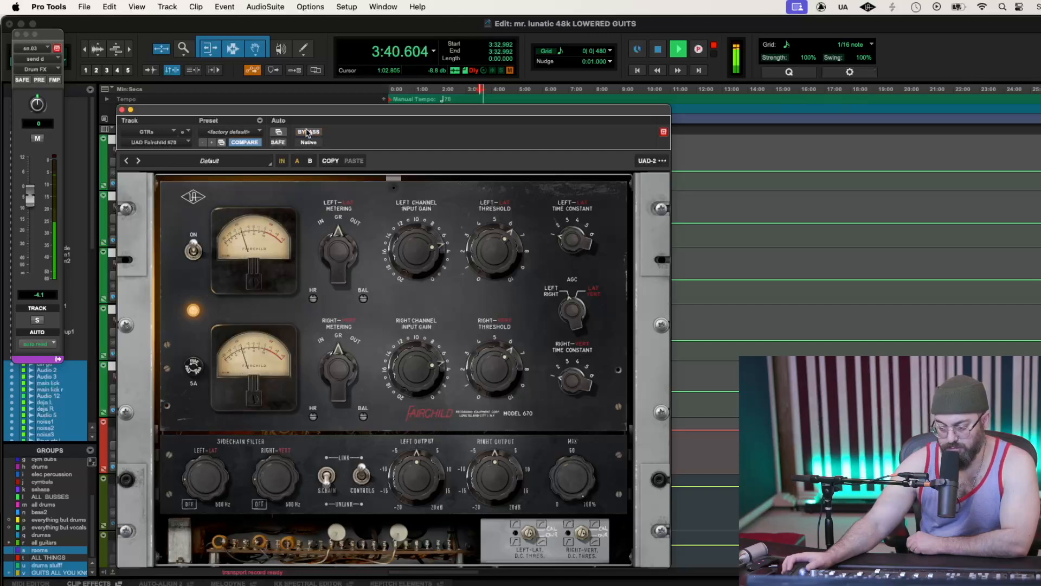
Raise the Fairchild 670's input gain and lower its threshold on the GTRs bus, keeping both channels linked
drag(395, 240, 390, 212)
mouse_move(495, 264)
mouse_down()
mouse_move(495, 279)
mouse_move(496, 251)
mouse_move(495, 263)
mouse_up()
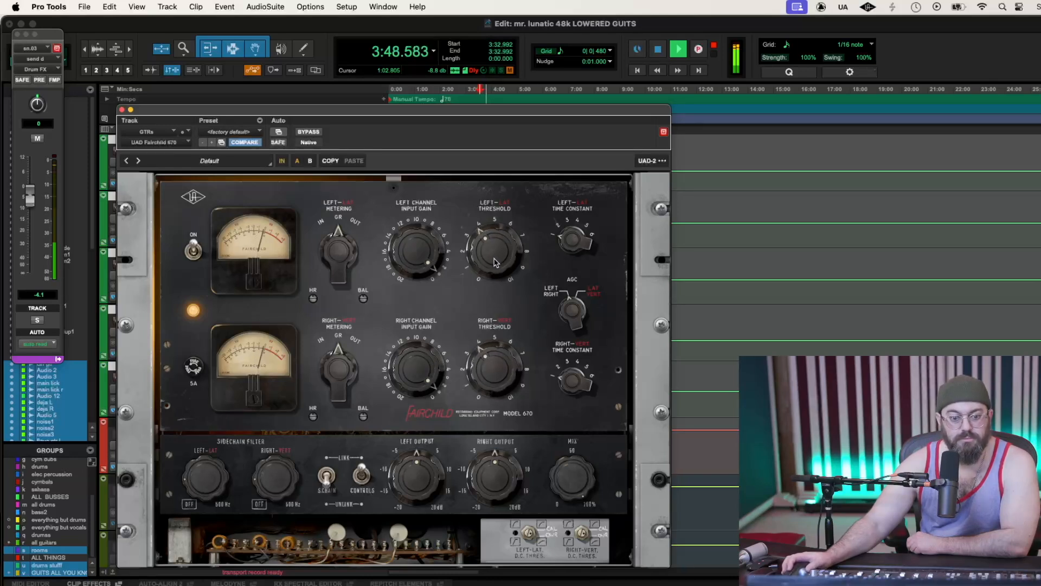
drag(391, 253, 395, 263)
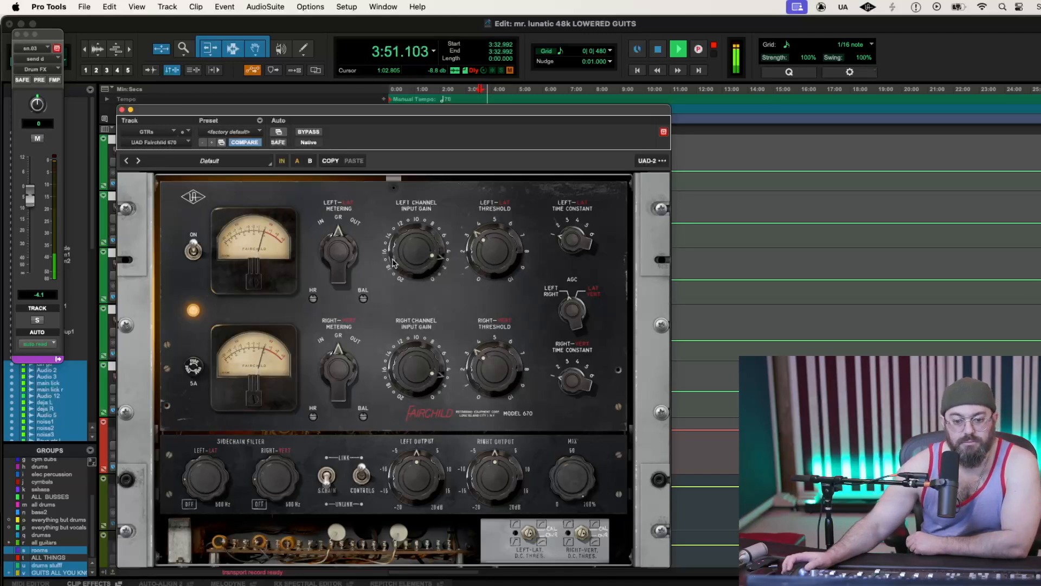
Compare the new Fairchild 670 settings with bypass several times, leave the compressor active, and close its window
click(307, 133)
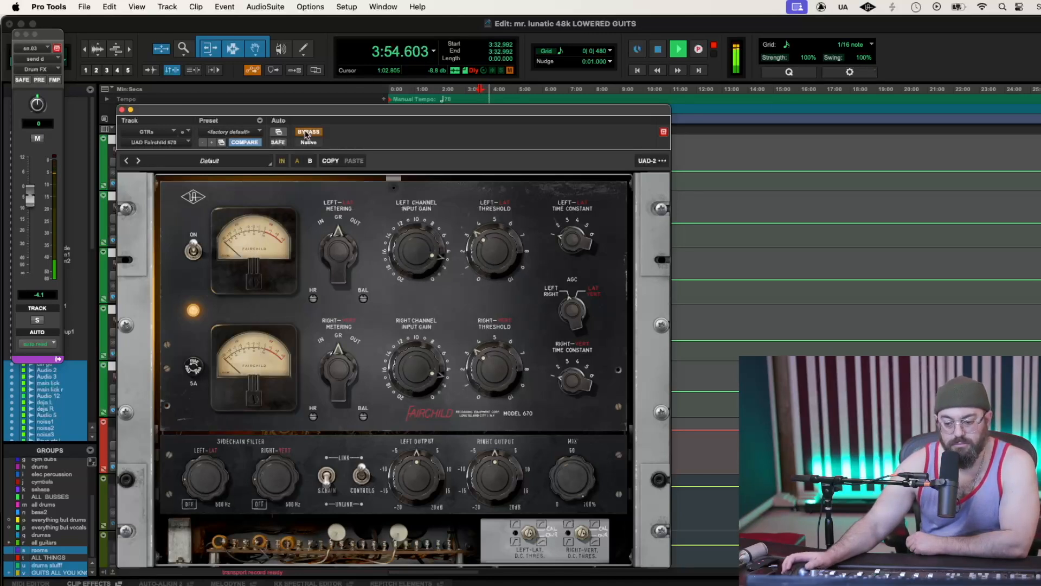
click(307, 133)
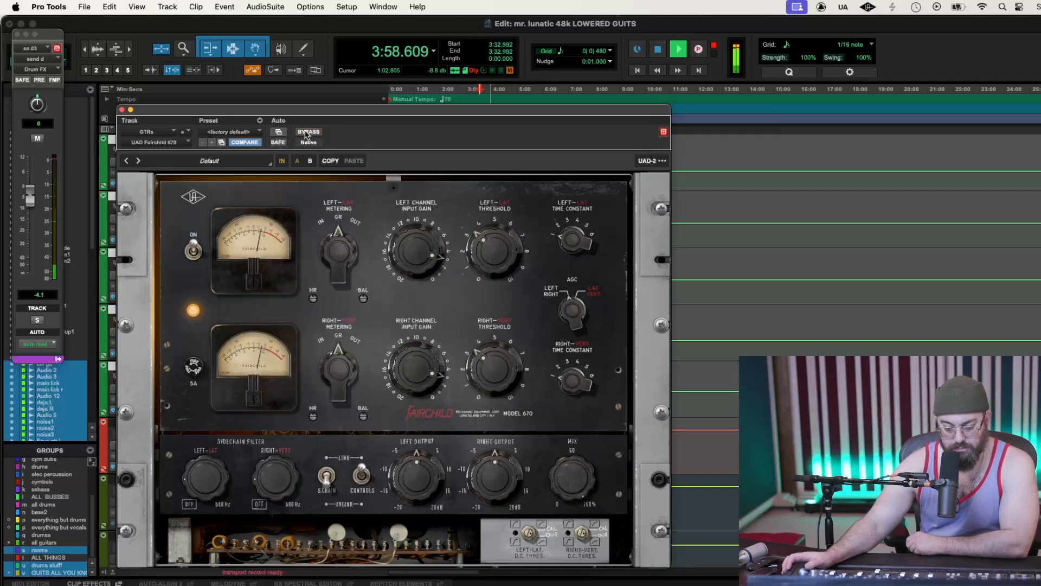
click(307, 133)
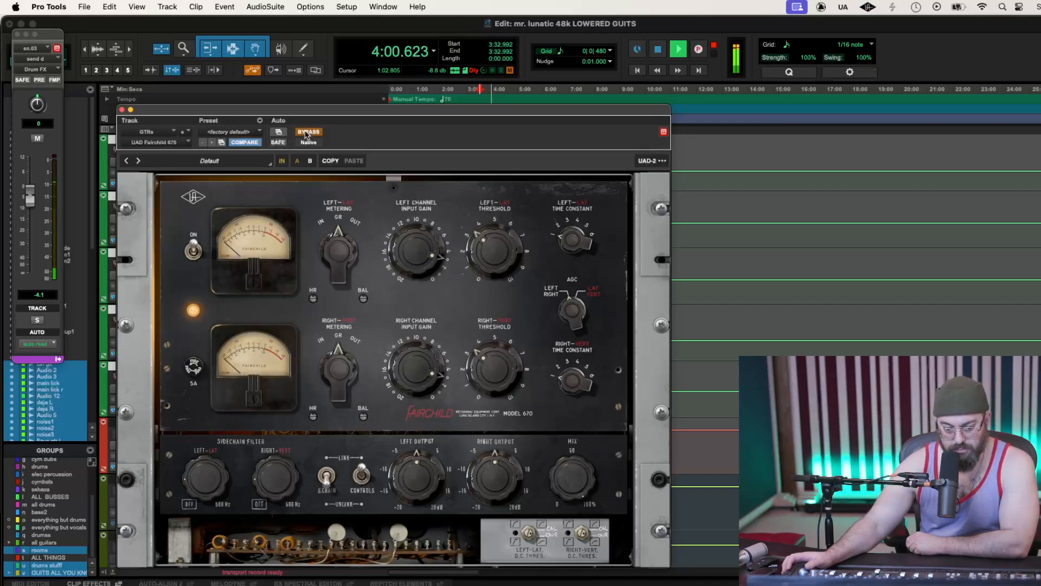
click(307, 133)
click(307, 133)
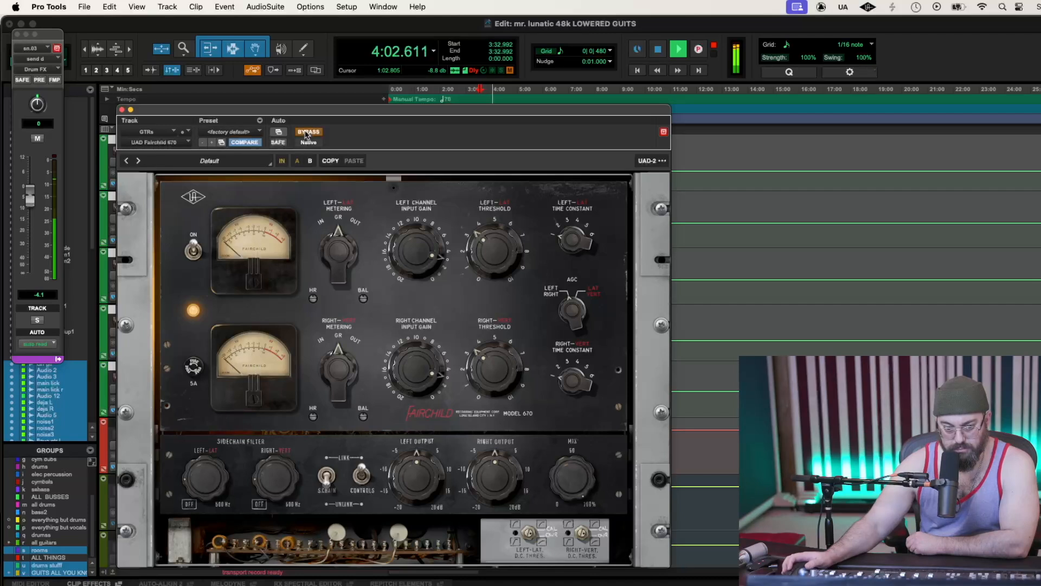
click(307, 133)
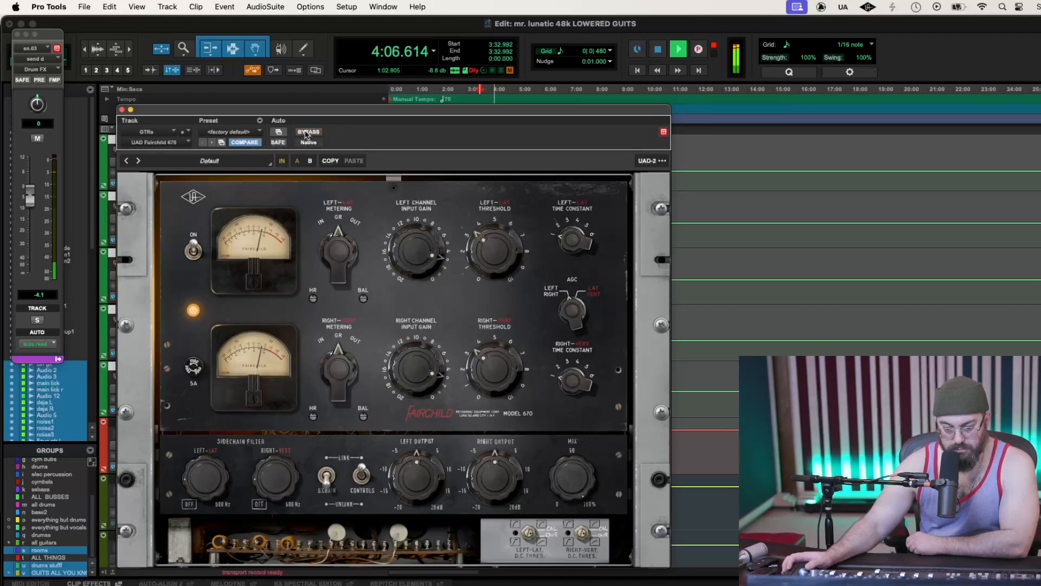
click(122, 111)
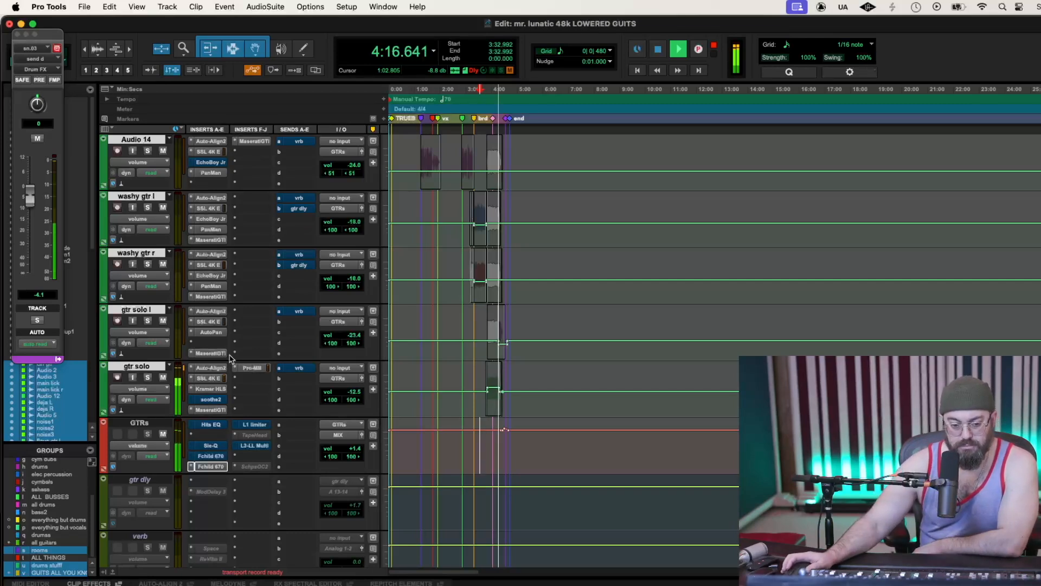
Undo a trial cut of the GTRs bus volume, and trim the grouped guitar tracks' volume automation down by about 1.6 dB instead
drag(685, 421, 690, 425)
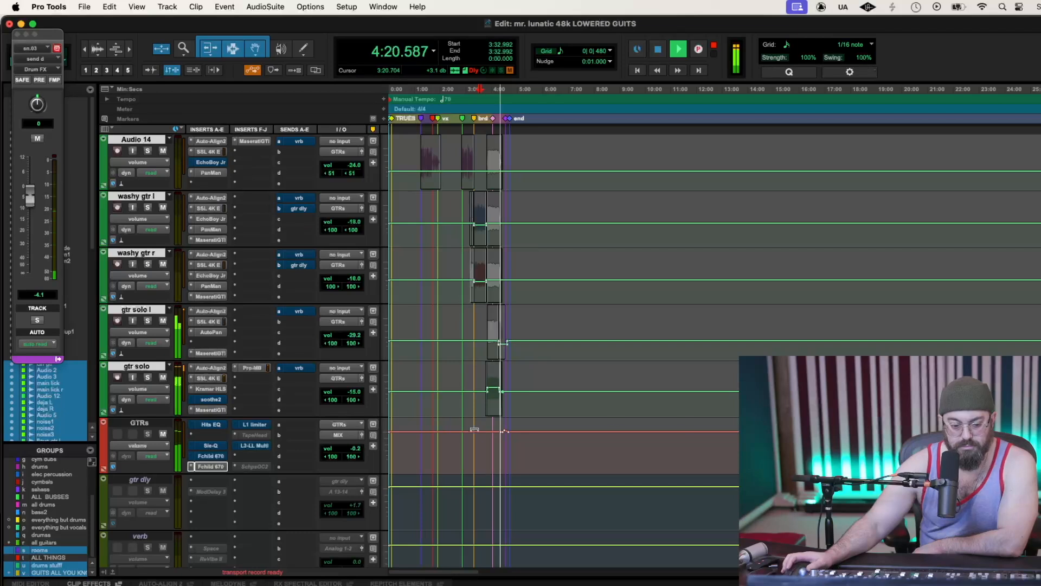
key(super+z)
click(691, 372)
drag(691, 372, 691, 373)
key(space)
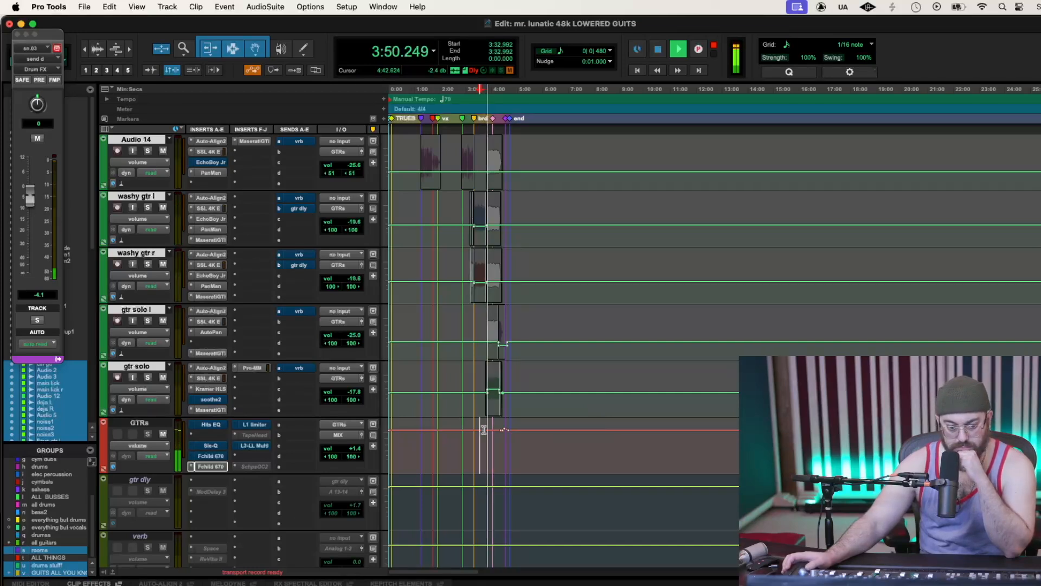
Replay from 3:32.992 and lower the output of the Maserati GTi plug-in on washy gtr l
scroll(308, 389, up, 3)
key(space)
key(space)
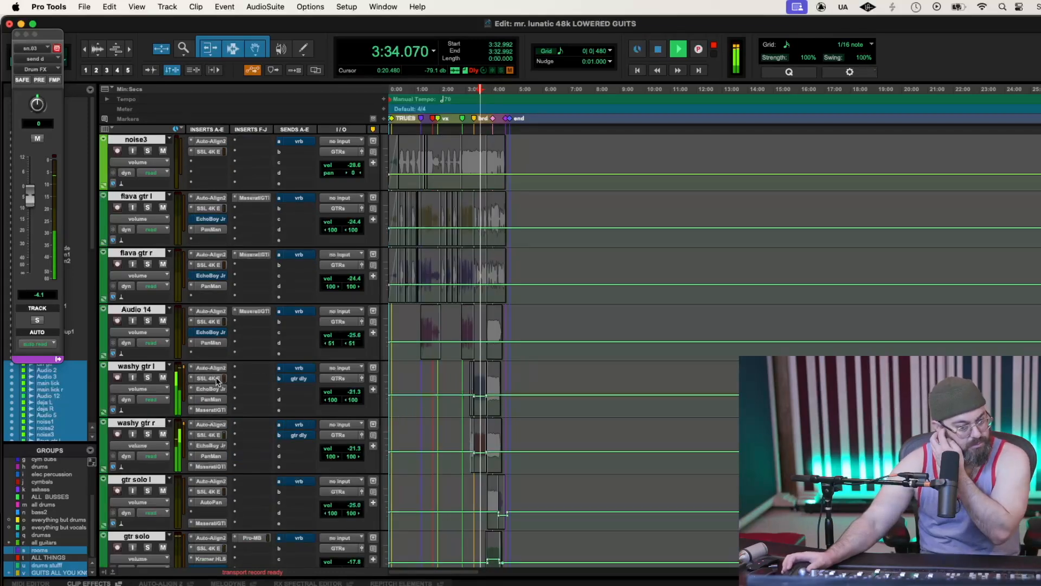
click(212, 410)
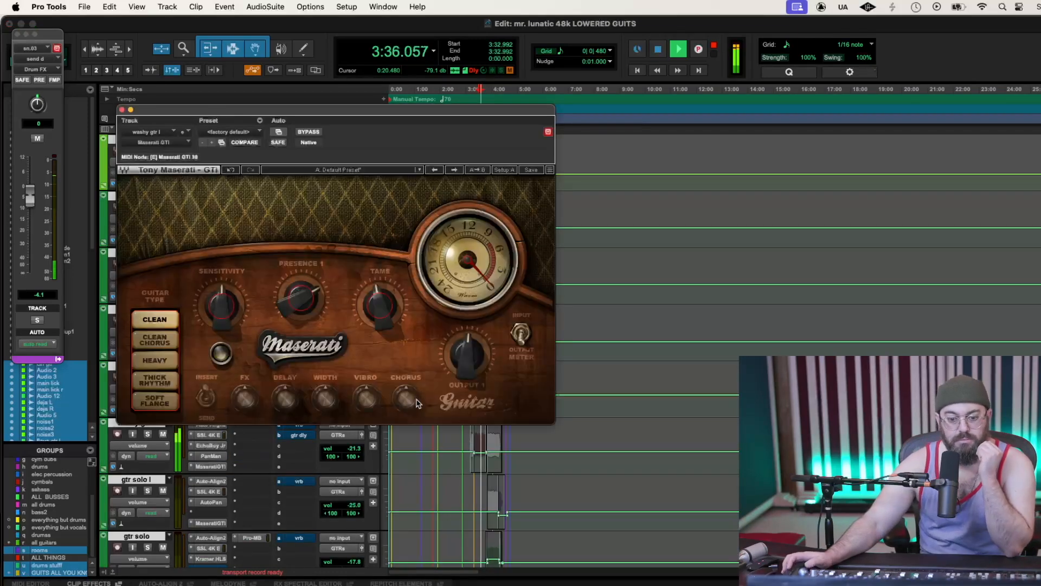
drag(451, 371, 451, 406)
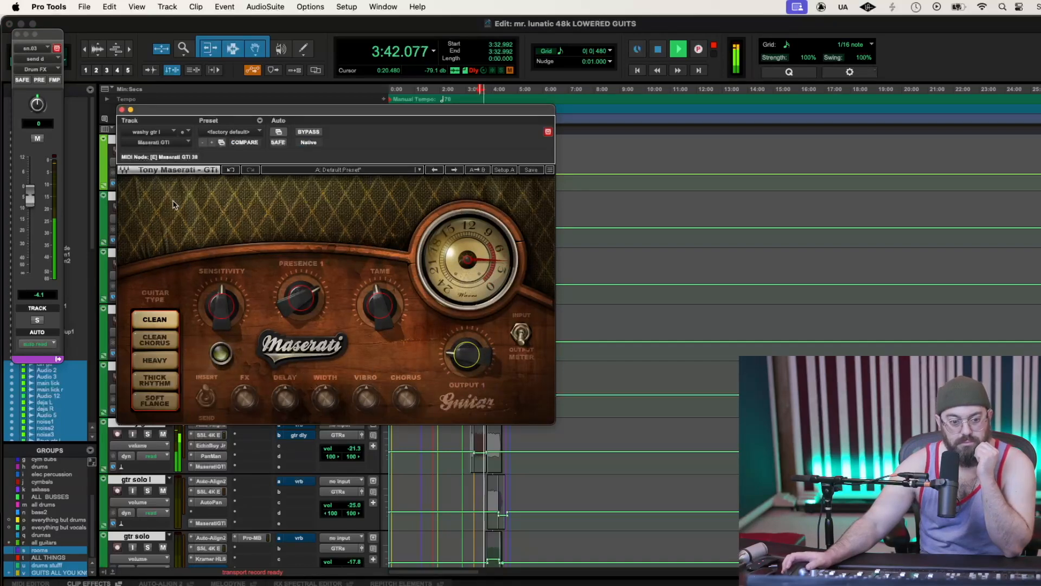
click(122, 110)
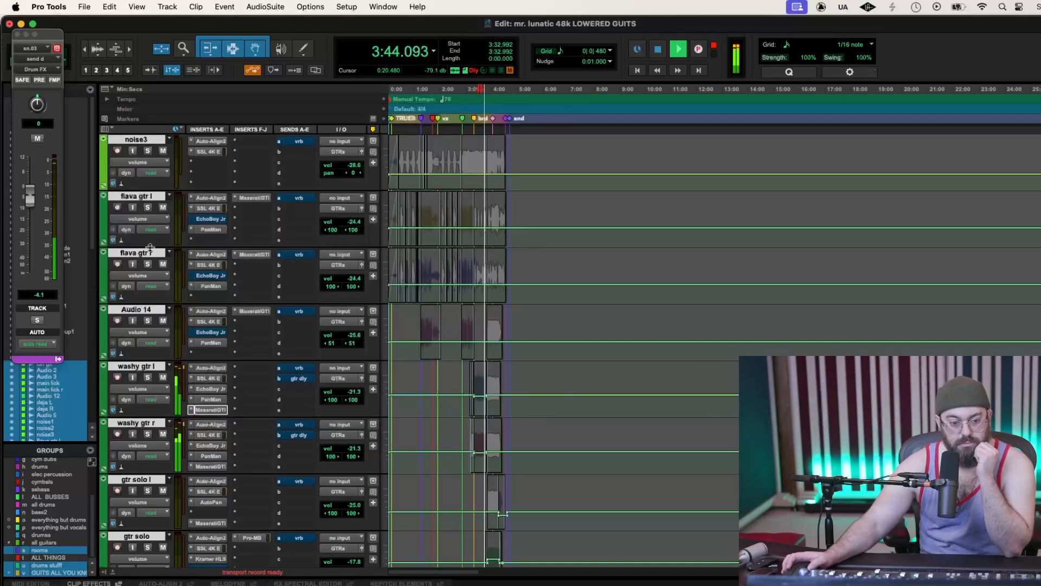
Check the Maserati GTi plug-in on washy gtr r and undo its output change
click(209, 466)
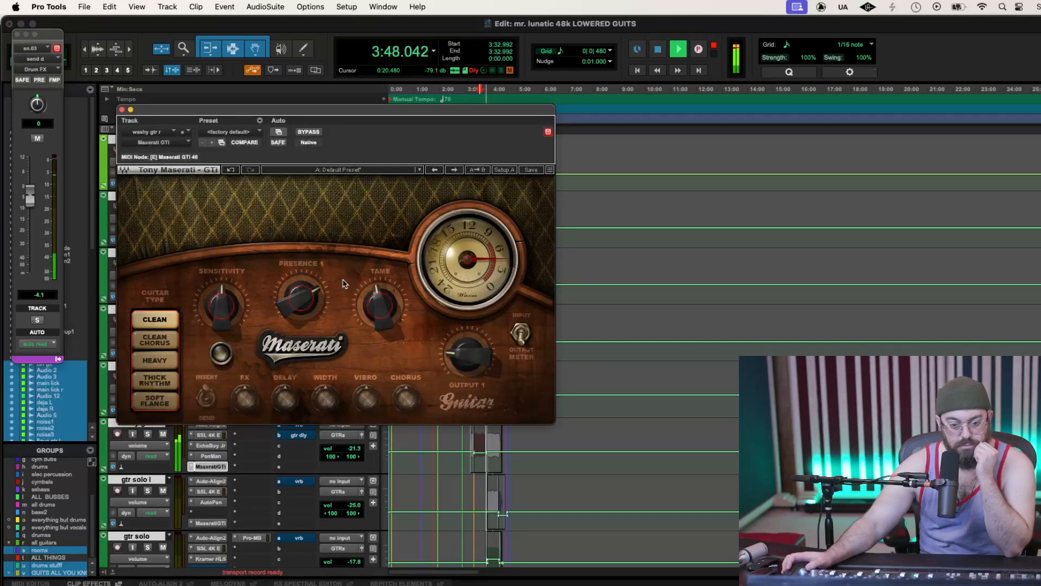
click(230, 171)
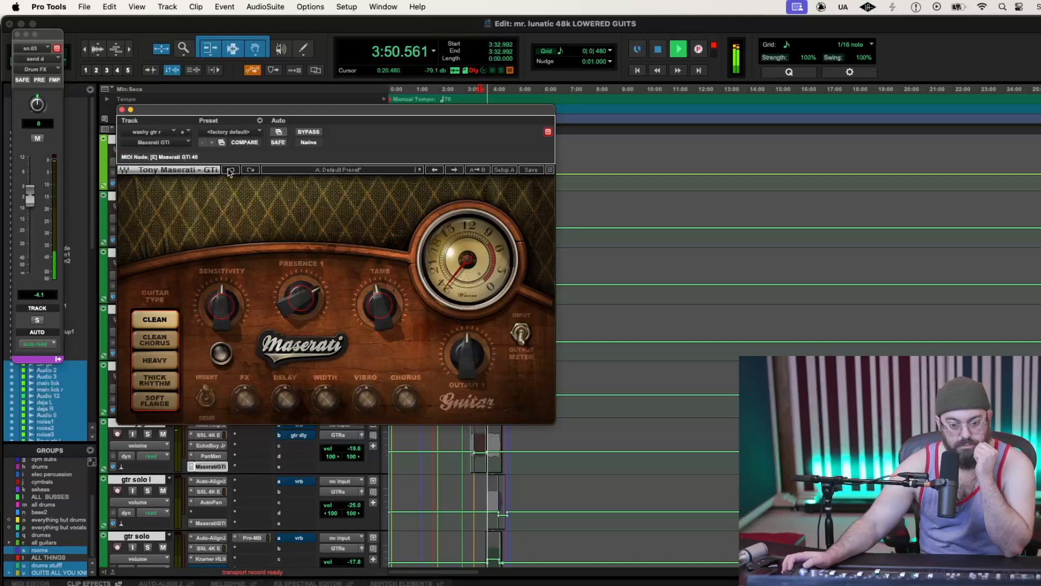
click(122, 110)
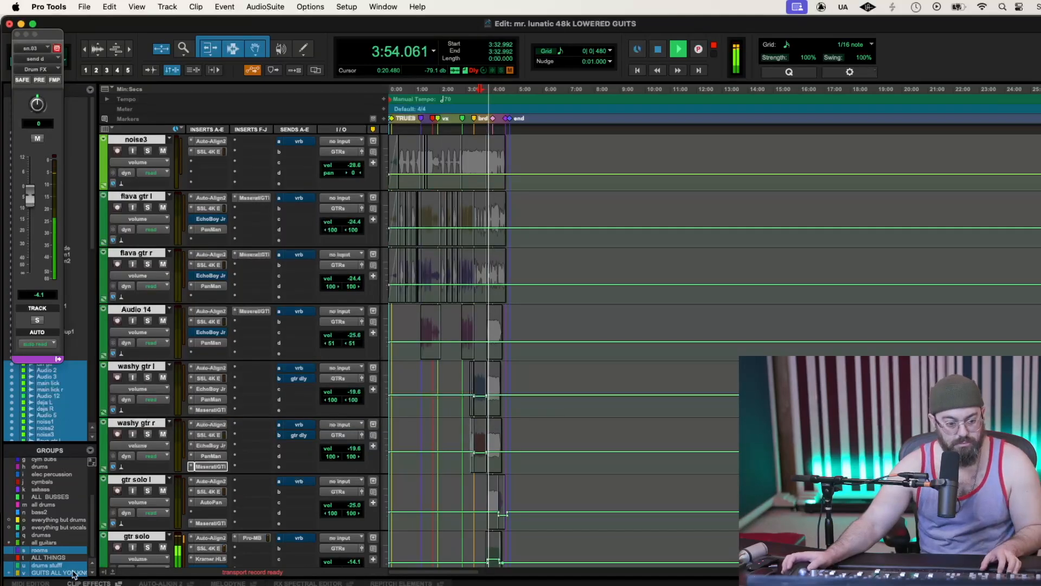
Replay from 3:32.992 and set a lower Maserati GTi output on washy gtr r, matching it on washy gtr l
key(space)
key(space)
click(211, 467)
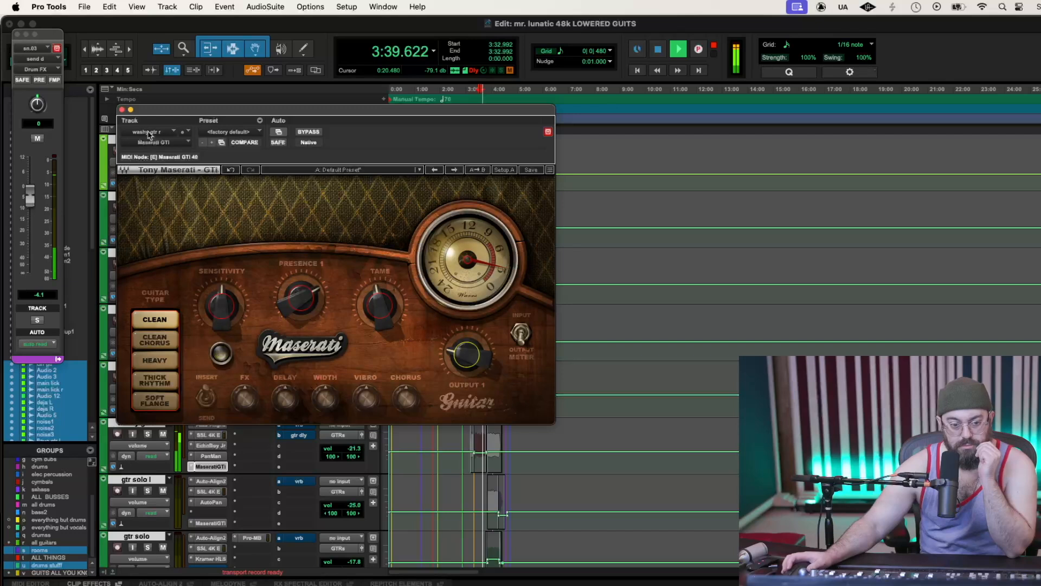
click(122, 110)
click(211, 409)
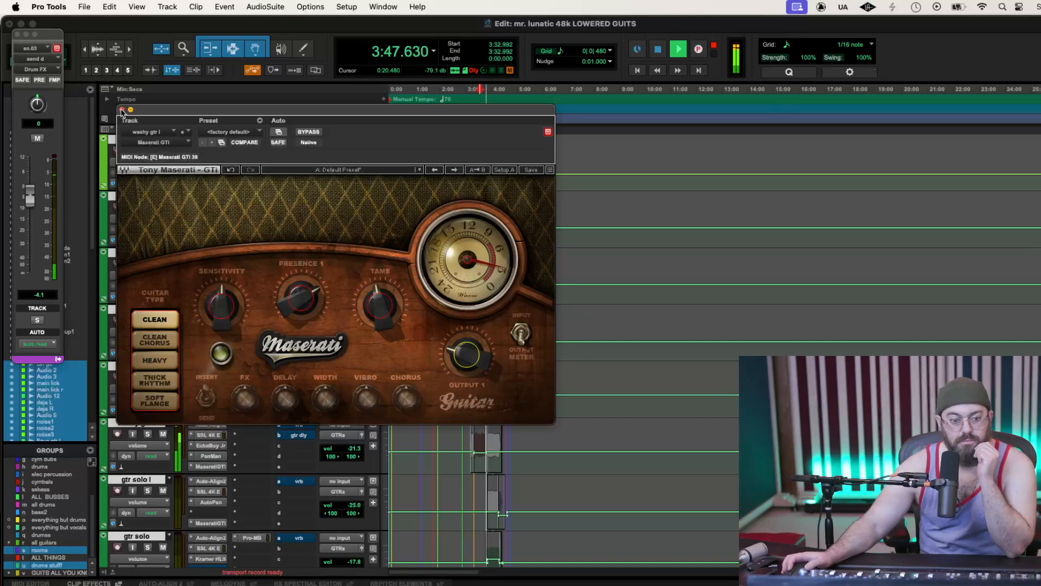
click(121, 110)
Raise the bridge volume automation on washy gtr l and washy gtr r, and restart playback from 3:23.434
drag(482, 427, 482, 424)
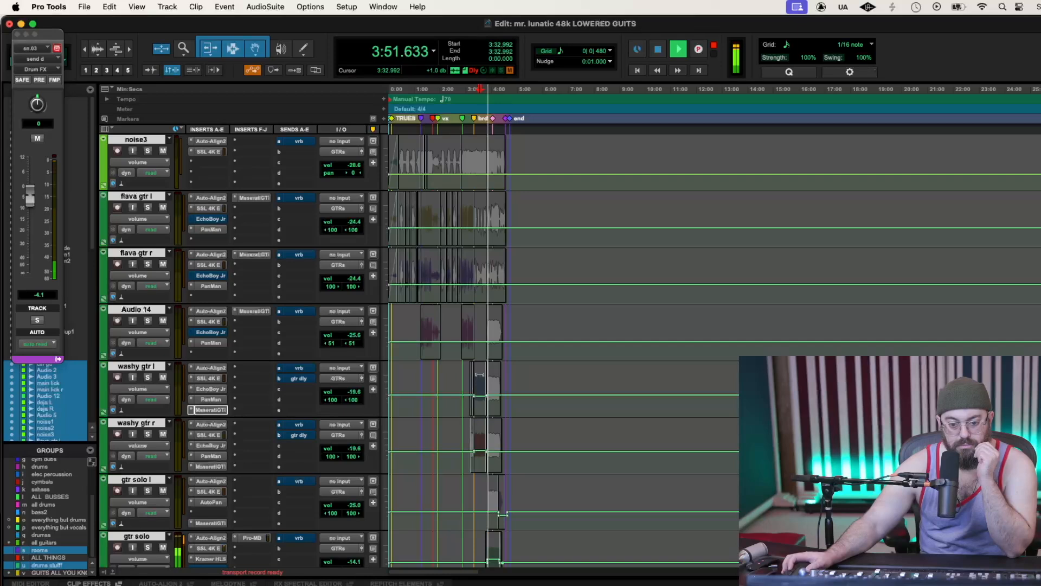
drag(480, 371, 480, 371)
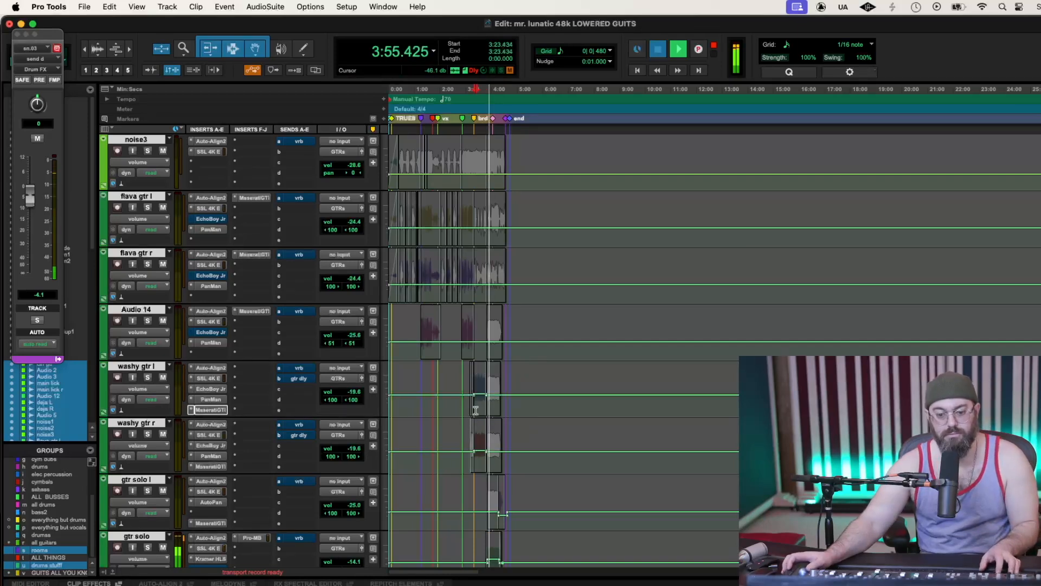
click(485, 433)
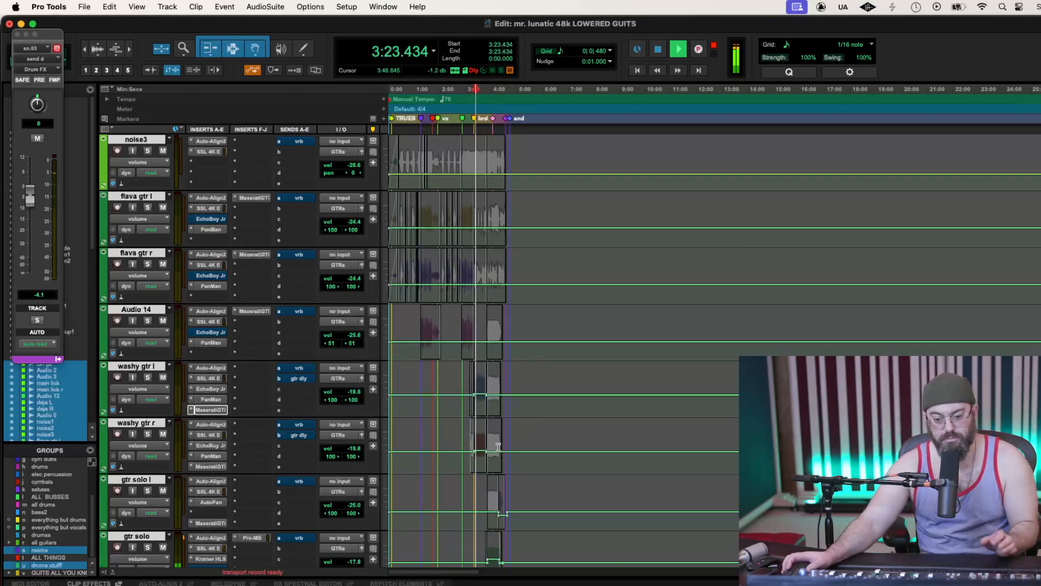
Raise the bridge volume automation further, bringing washy gtr l up to -15.6 dB and lifting washy gtr r similarly
scroll(553, 472, down, 3)
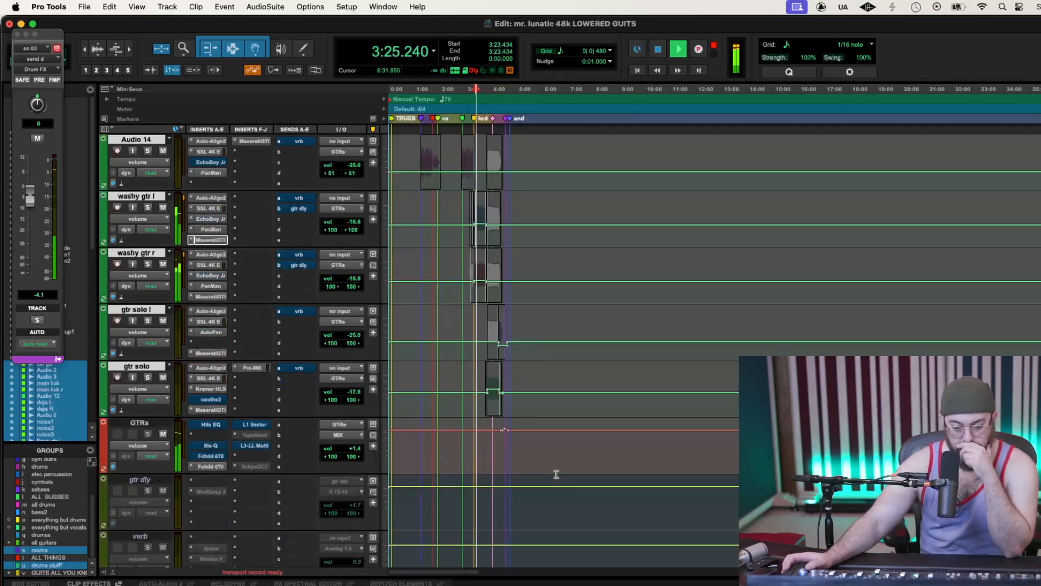
scroll(556, 474, down, 5)
scroll(557, 474, down, 2)
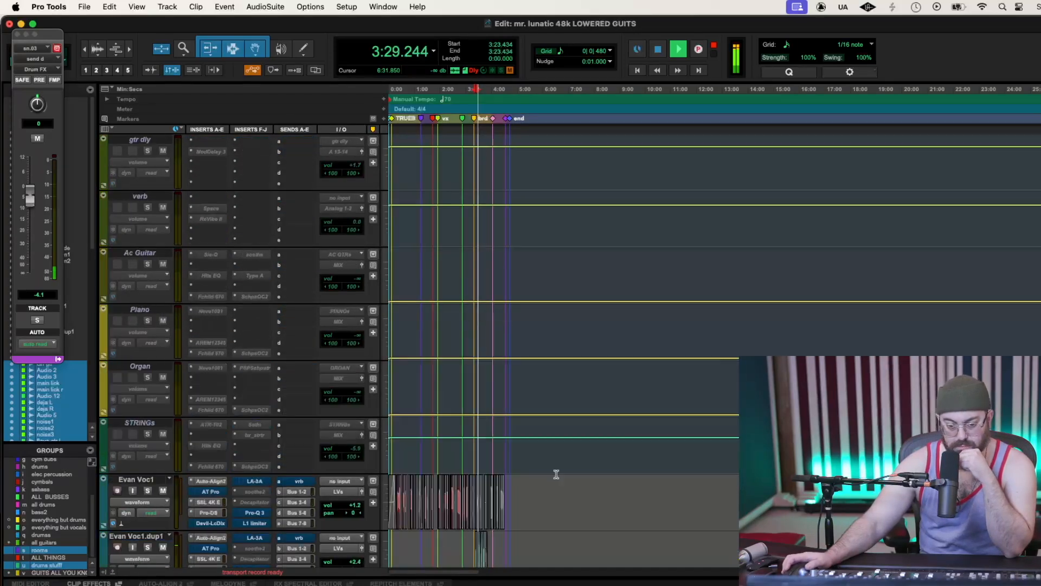
scroll(556, 475, up, 8)
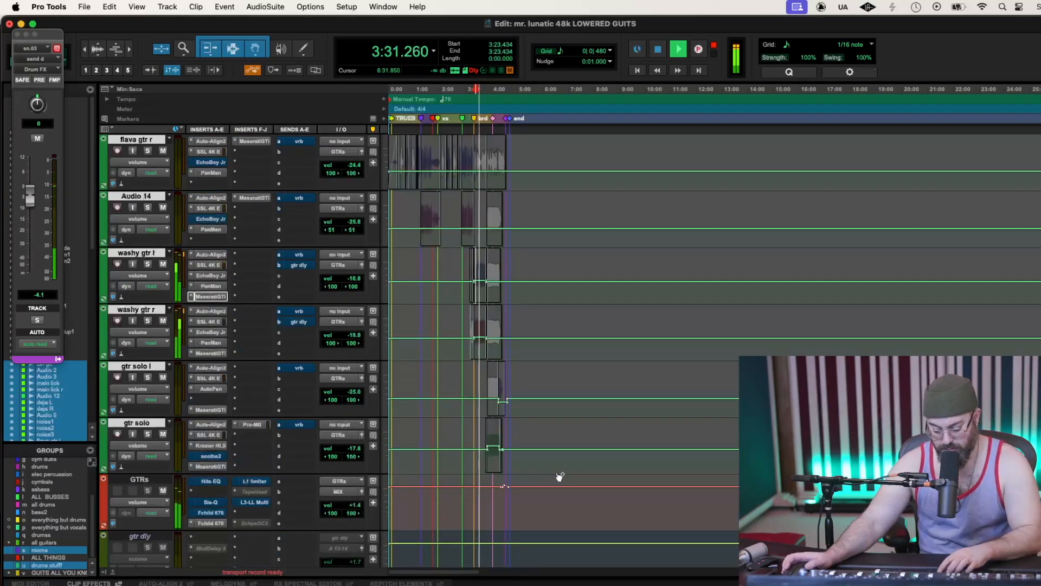
key(t)
key(t)
scroll(712, 460, up, 2)
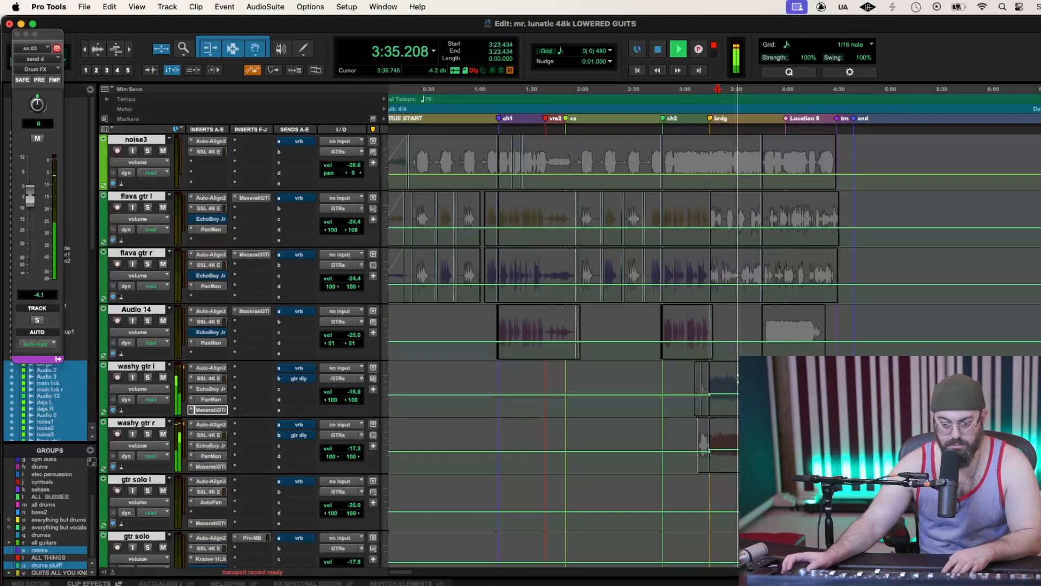
drag(738, 371, 738, 368)
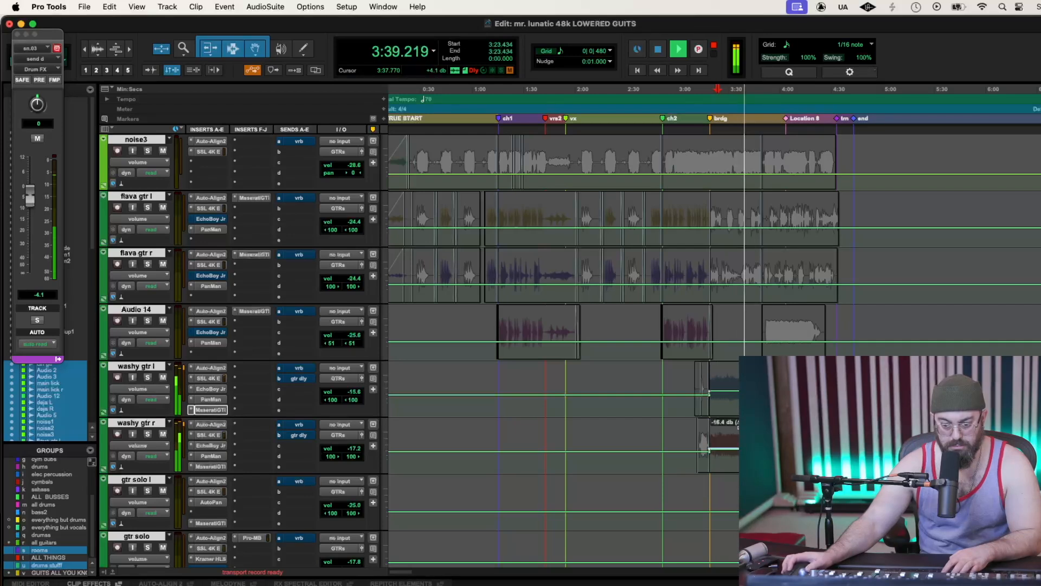
drag(739, 428, 740, 427)
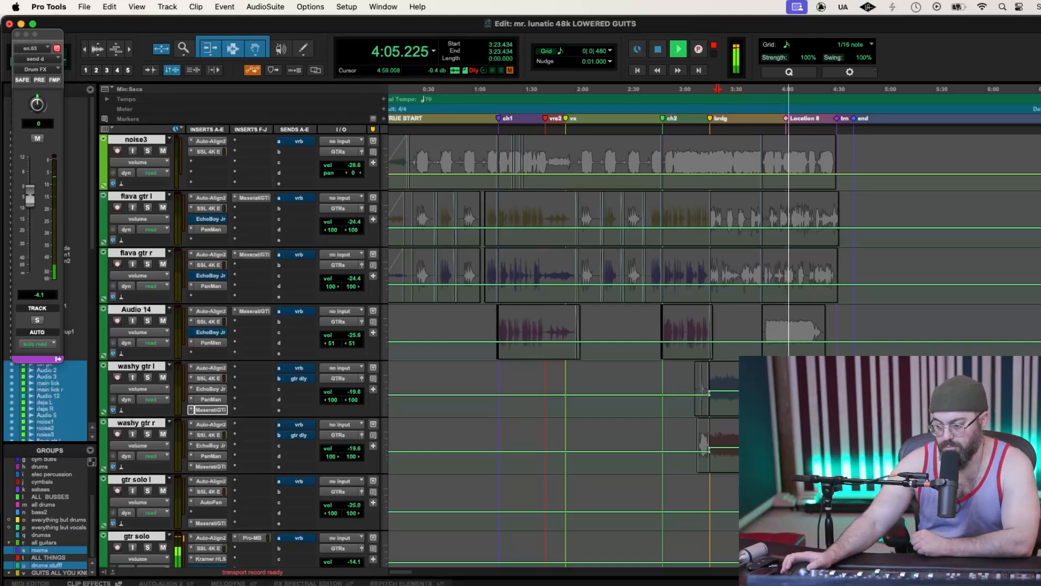
Listen to the rest of the song while reviewing the vocal, effects, mix bus and guitar tracks
scroll(889, 412, down, 12)
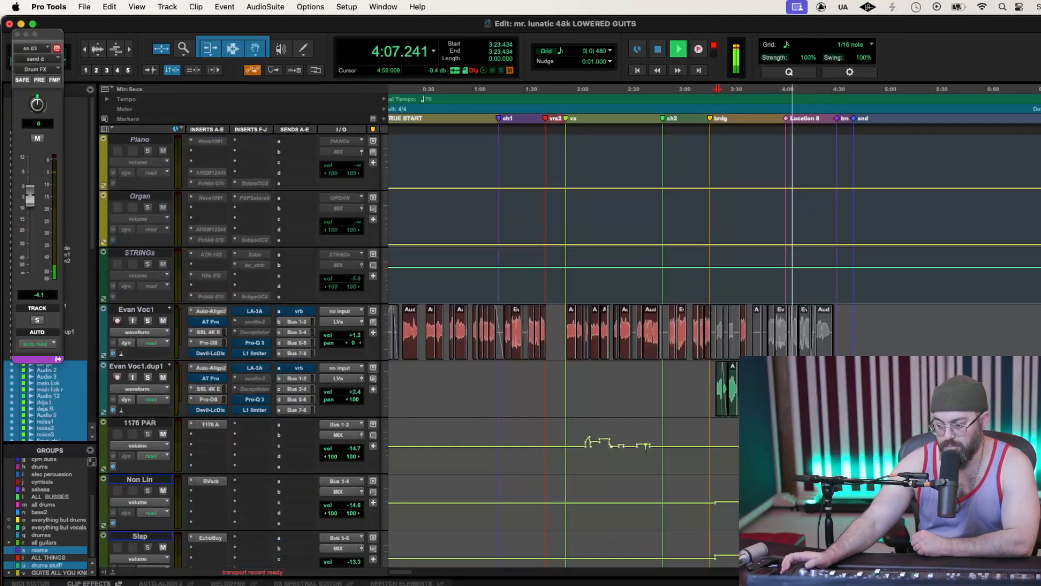
scroll(564, 325, down, 15)
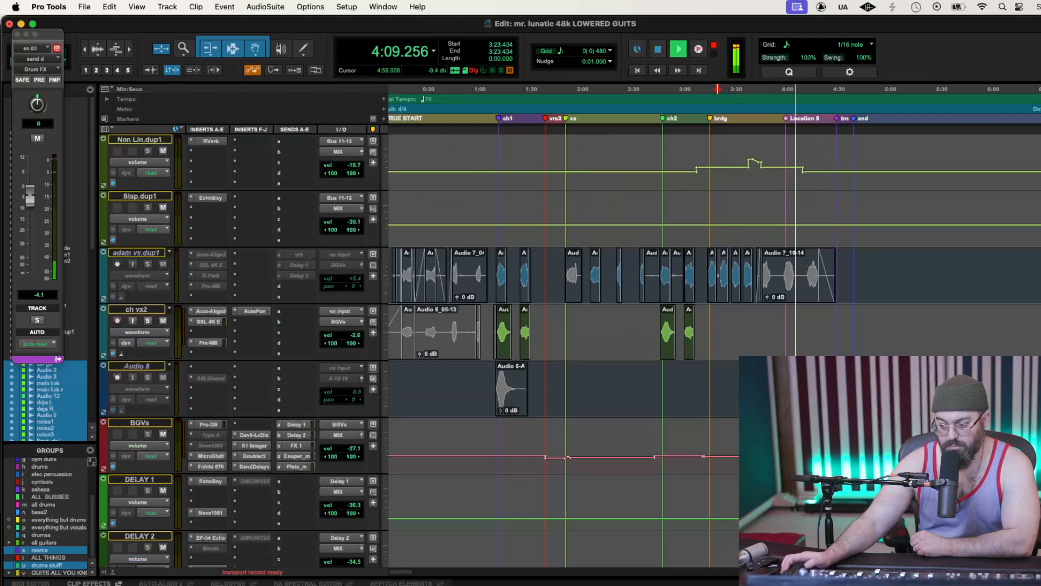
scroll(564, 326, down, 15)
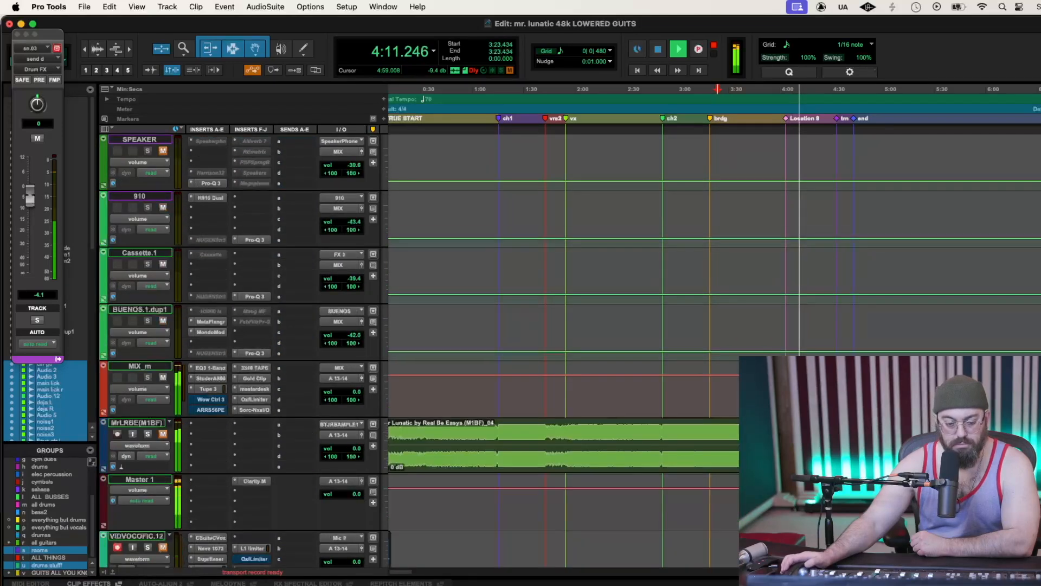
scroll(564, 326, down, 3)
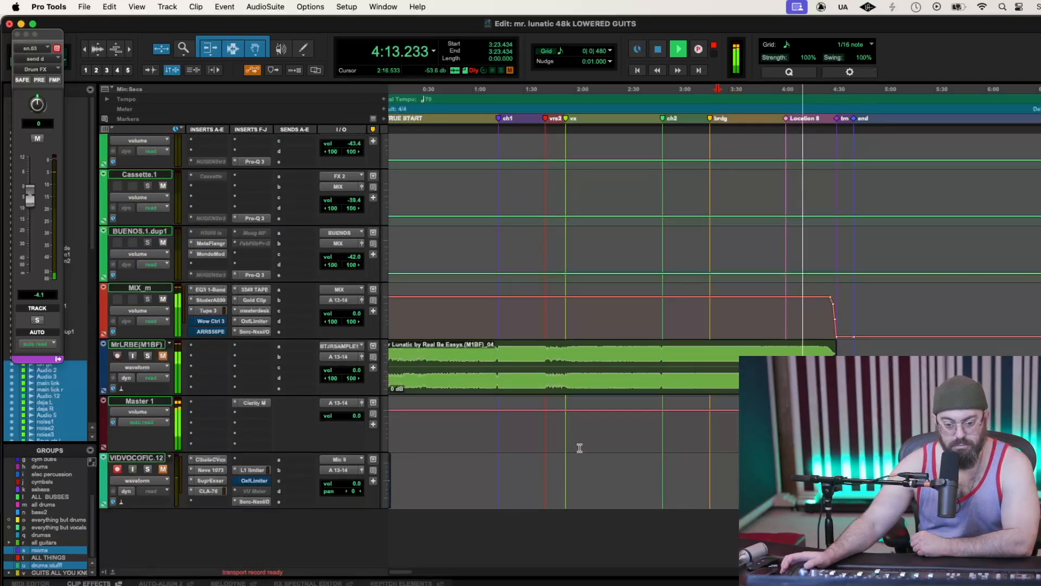
scroll(564, 325, up, 10)
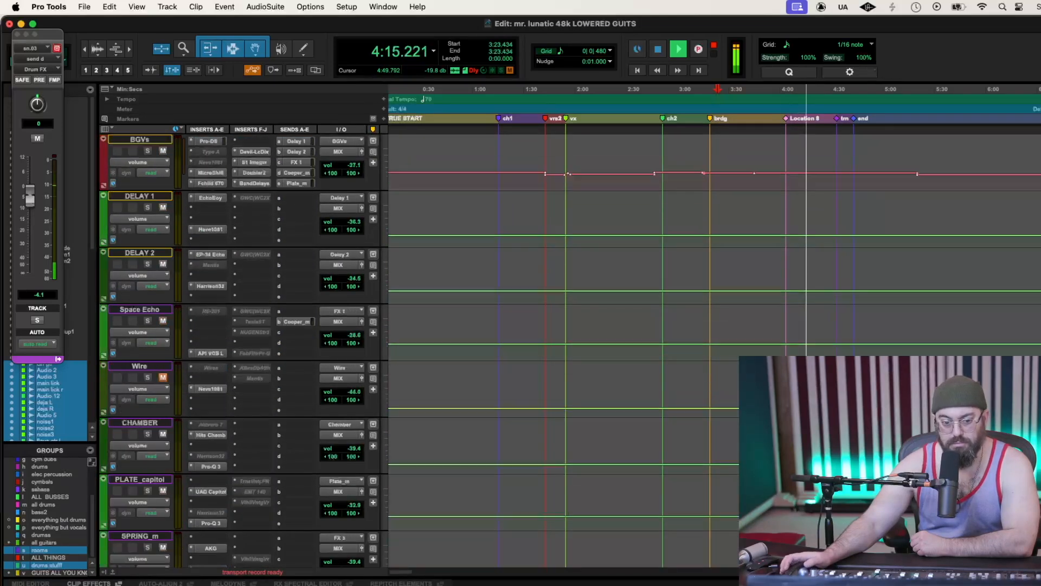
scroll(564, 325, up, 3)
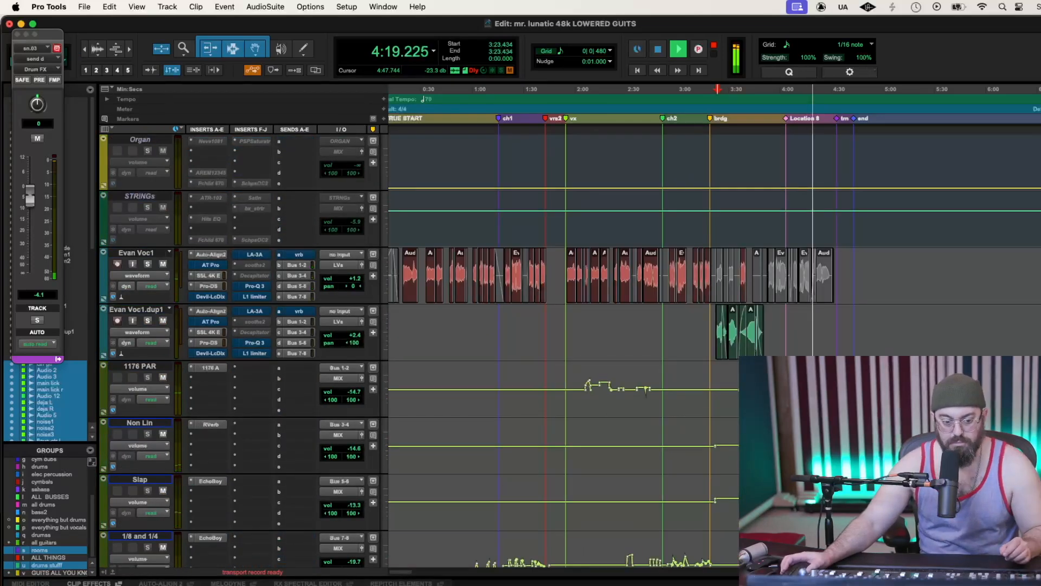
scroll(565, 326, up, 3)
scroll(564, 326, down, 10)
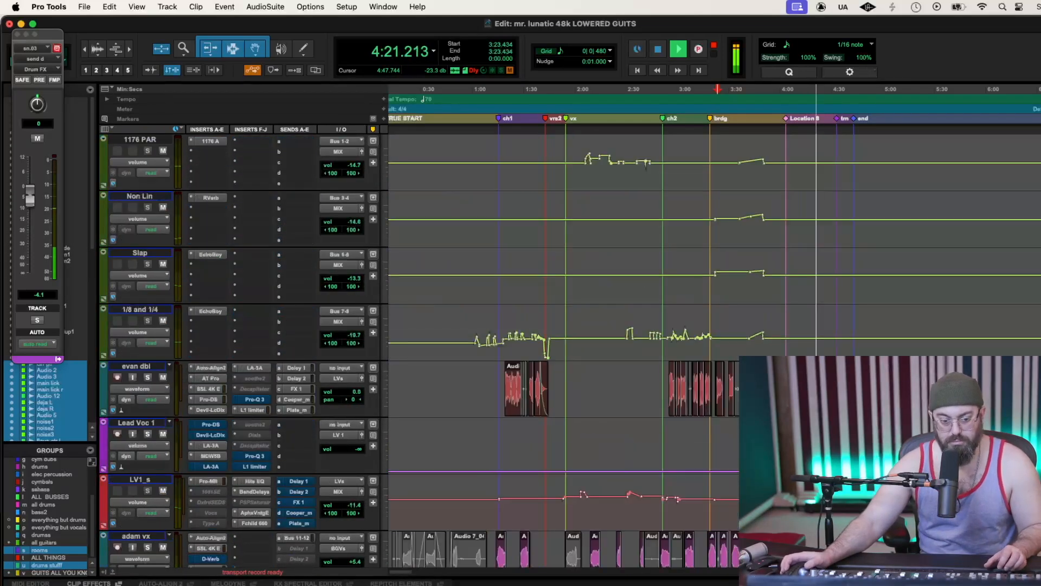
scroll(564, 325, down, 3)
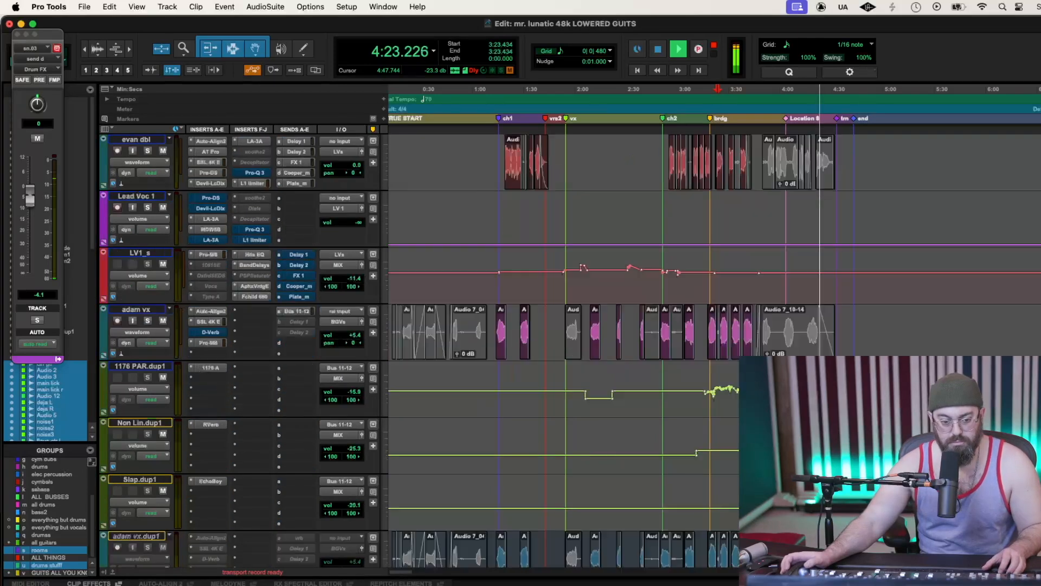
scroll(564, 325, down, 15)
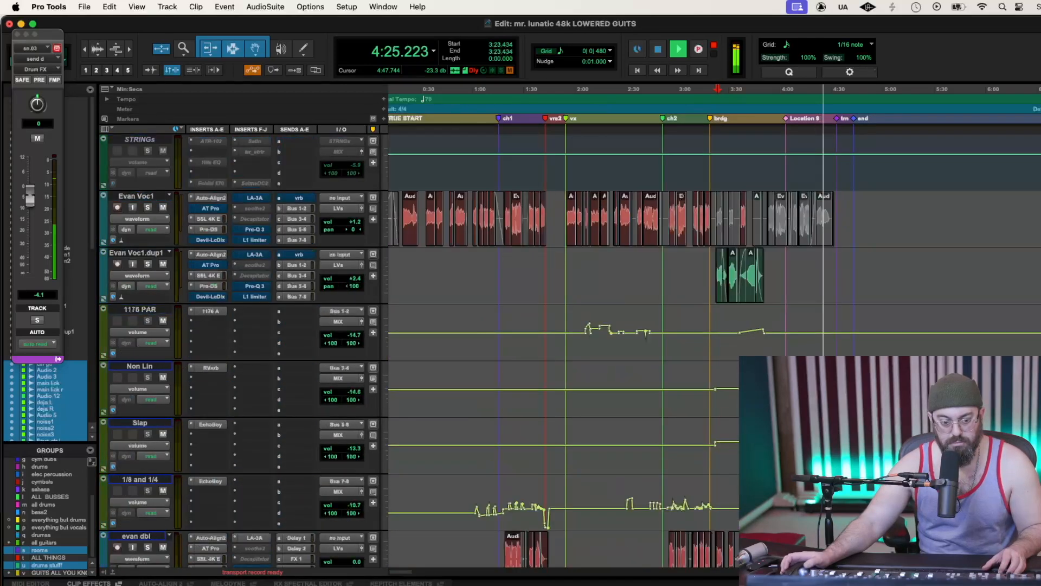
scroll(564, 325, down, 15)
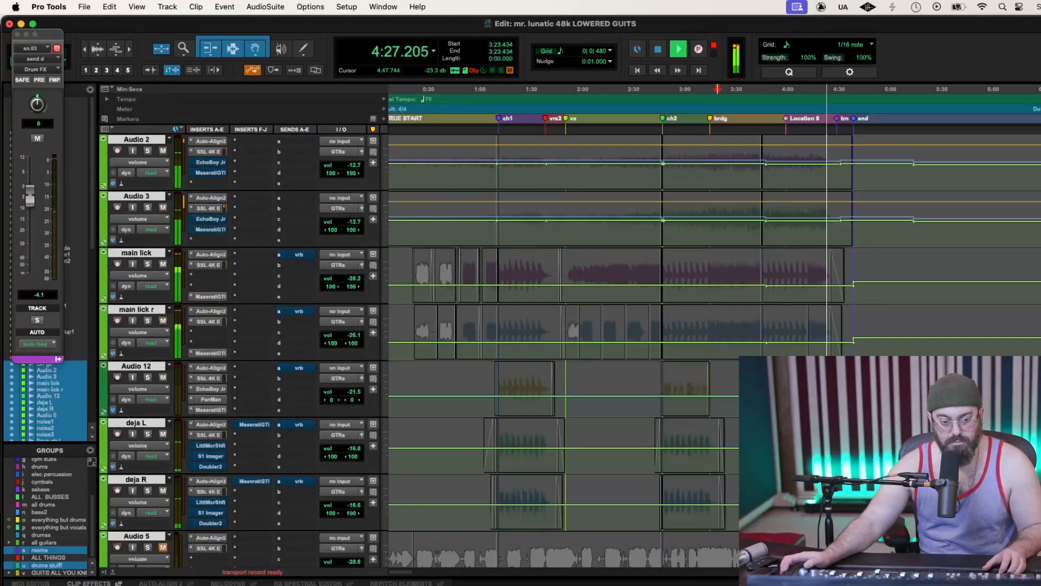
Replay from 3:23.434 and compare bass1 with and without its RBass plug-in
key(space)
key(space)
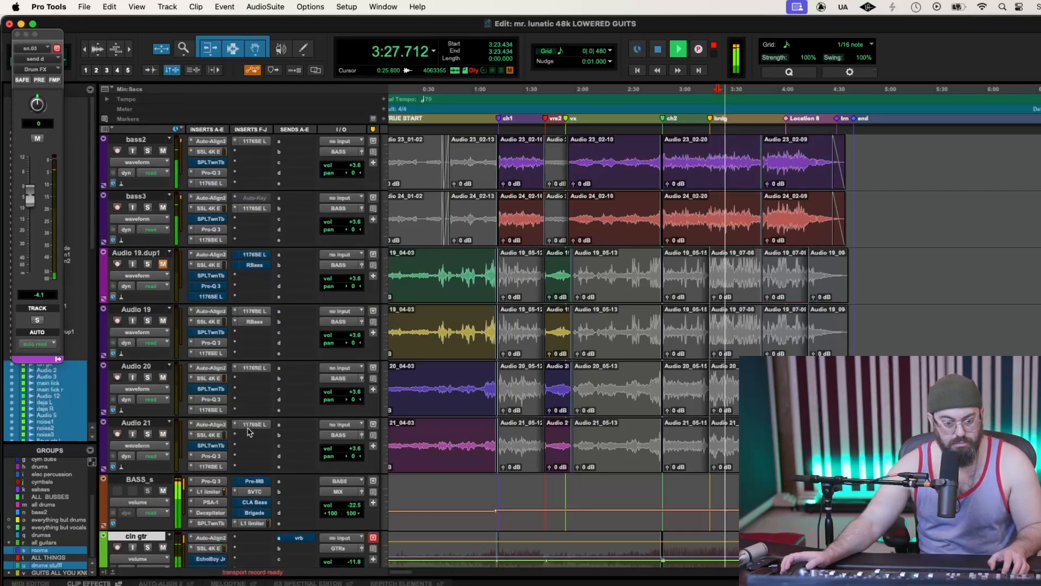
scroll(251, 433, up, 3)
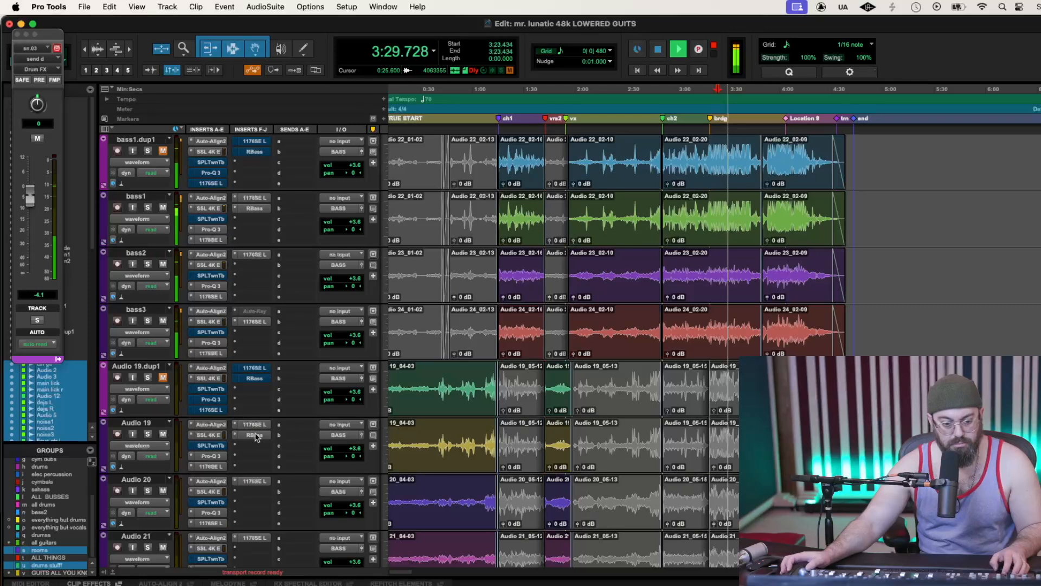
scroll(259, 411, up, 3)
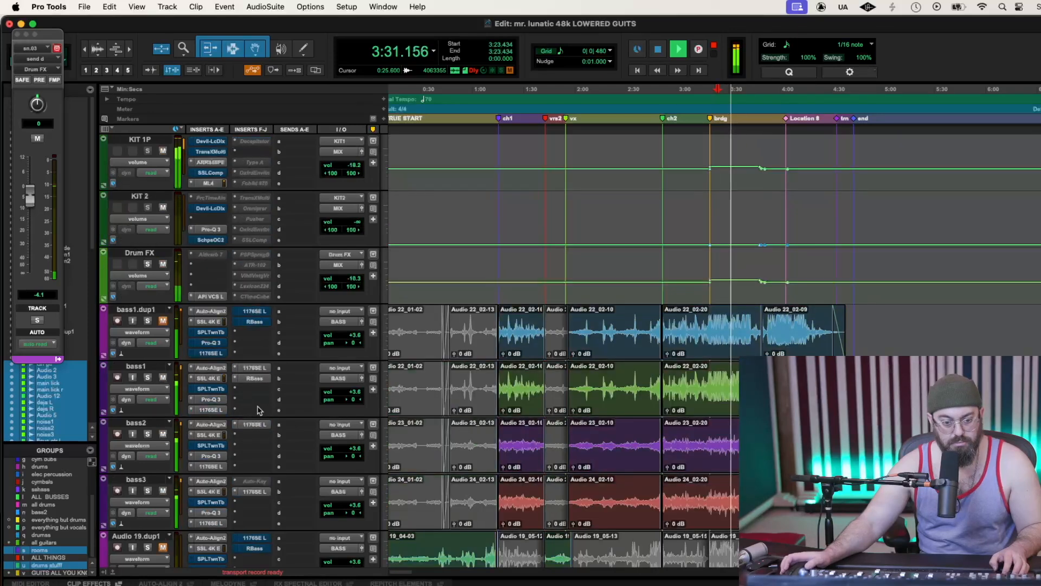
super+click(255, 379)
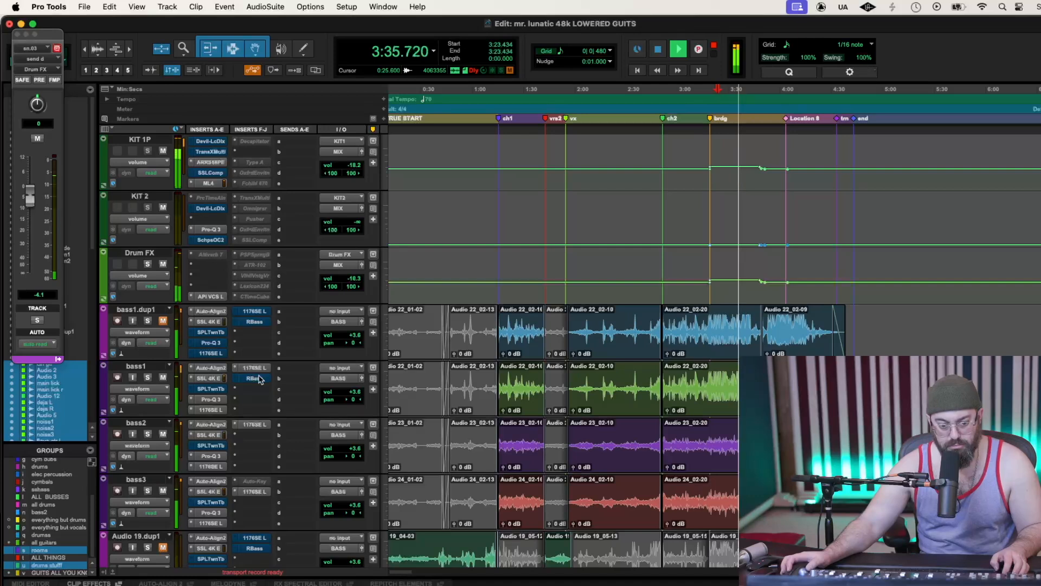
super+click(255, 378)
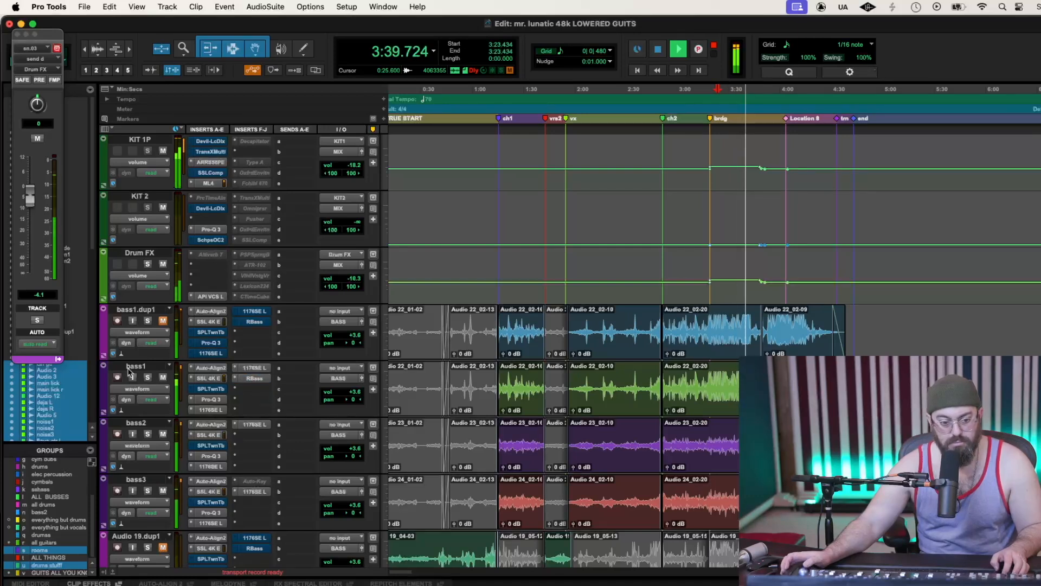
Audition bass1, bass2 and bass3 in solo during the bridge and clear the solos
click(147, 377)
click(148, 434)
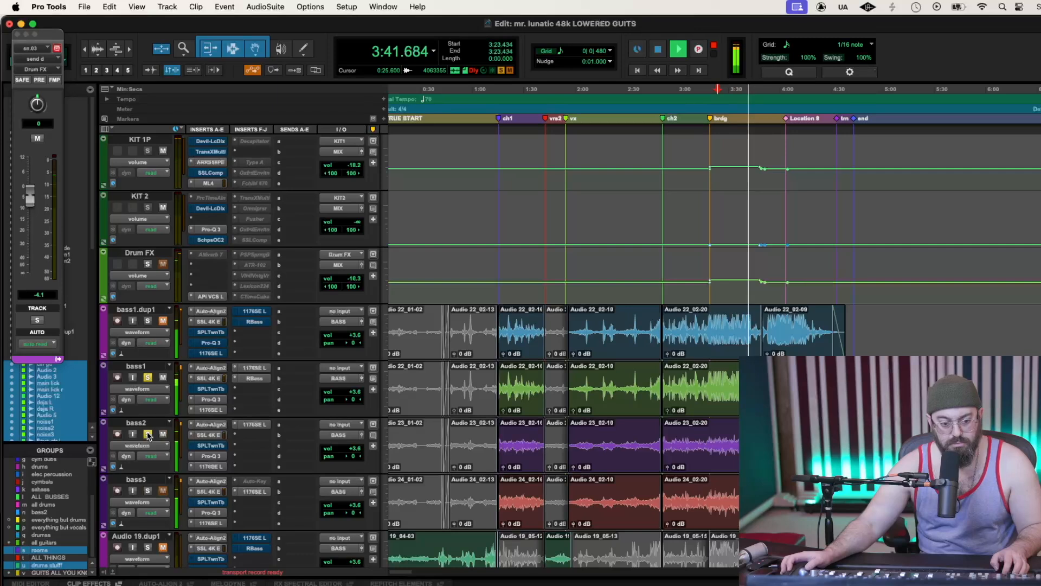
click(149, 492)
click(150, 437)
click(149, 376)
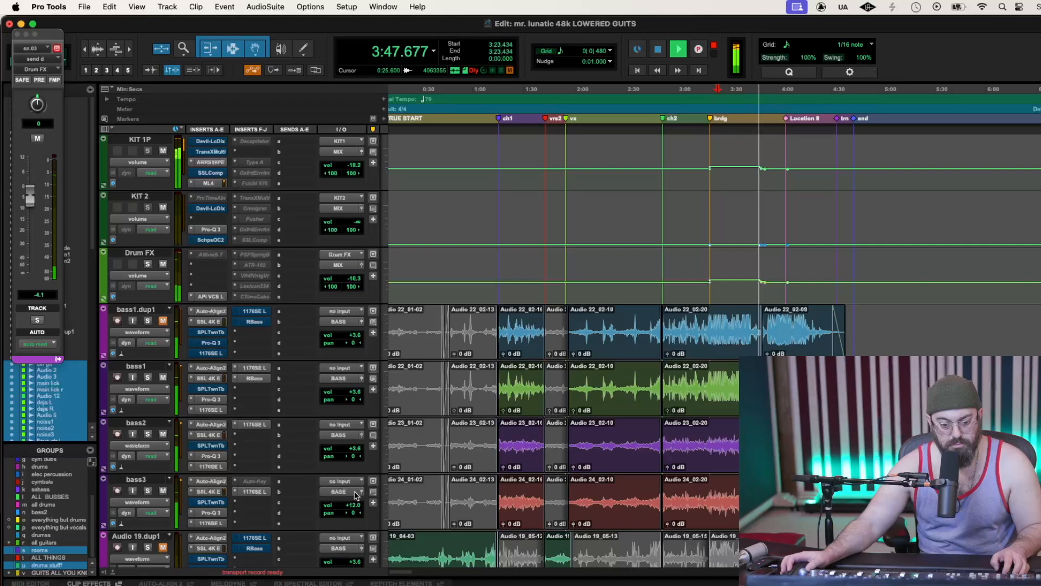
Try a volume boost on bass3, return it to +3.6 dB, and raise the bass2 volume to +4.8 dB
drag(355, 504, 357, 513)
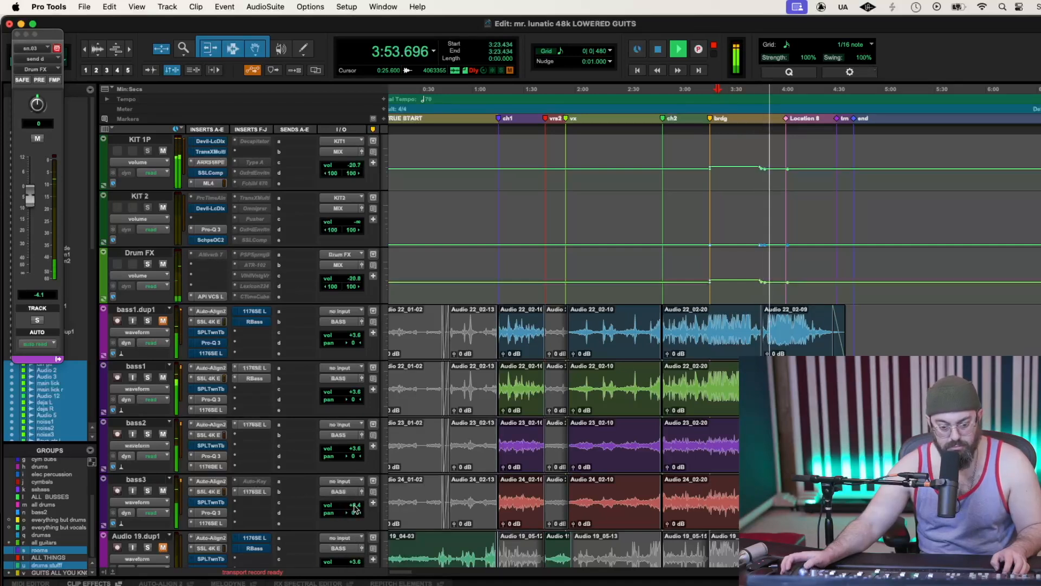
click(356, 454)
click(354, 455)
drag(354, 455, 356, 456)
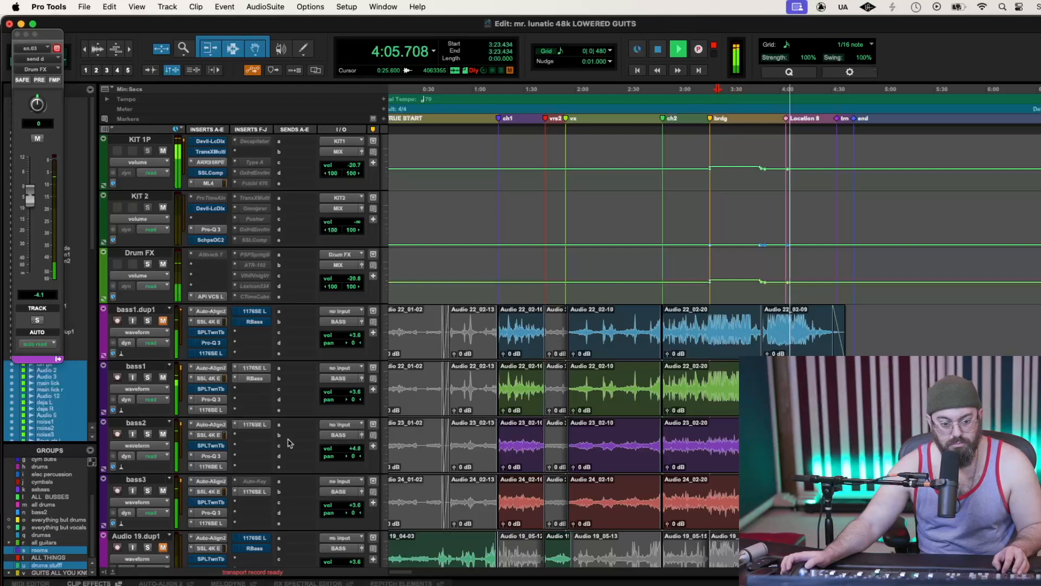
Check the Pro-Q 3 curve on bass2 and set the volumes of bass2 and Audio 20 to +6.6 dB
click(212, 456)
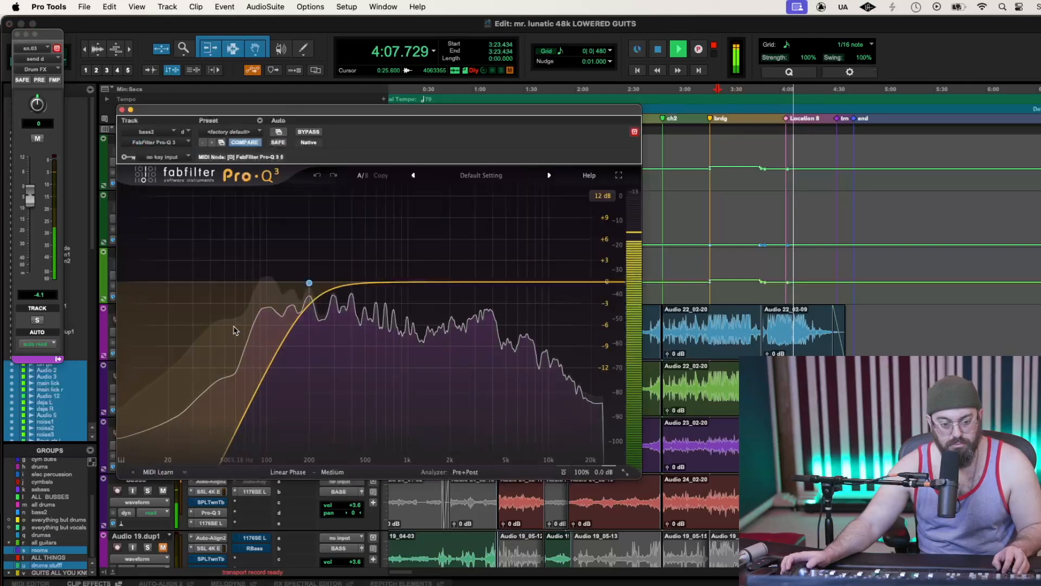
click(122, 110)
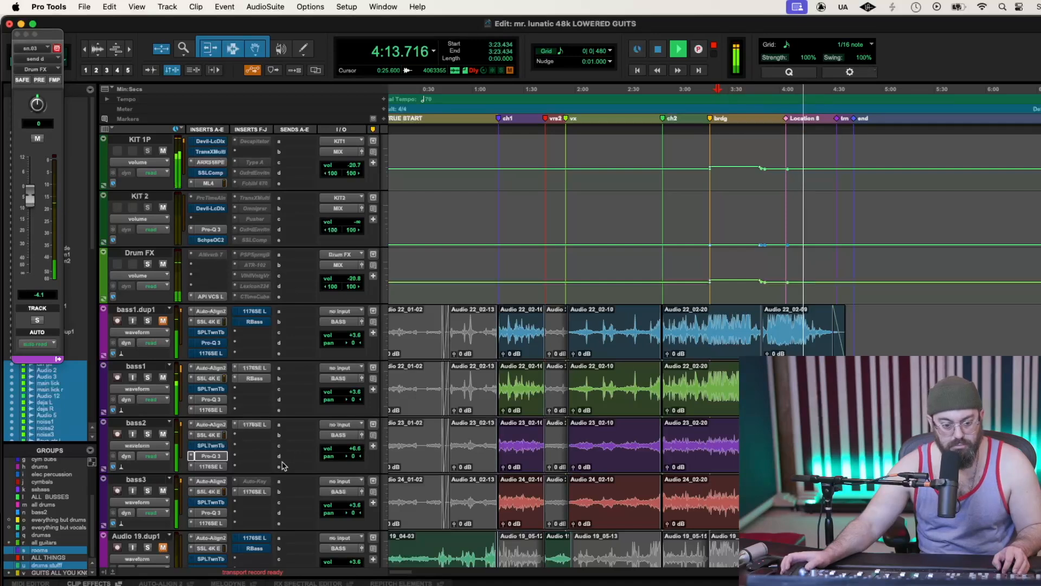
scroll(282, 465, down, 4)
drag(353, 455, 355, 453)
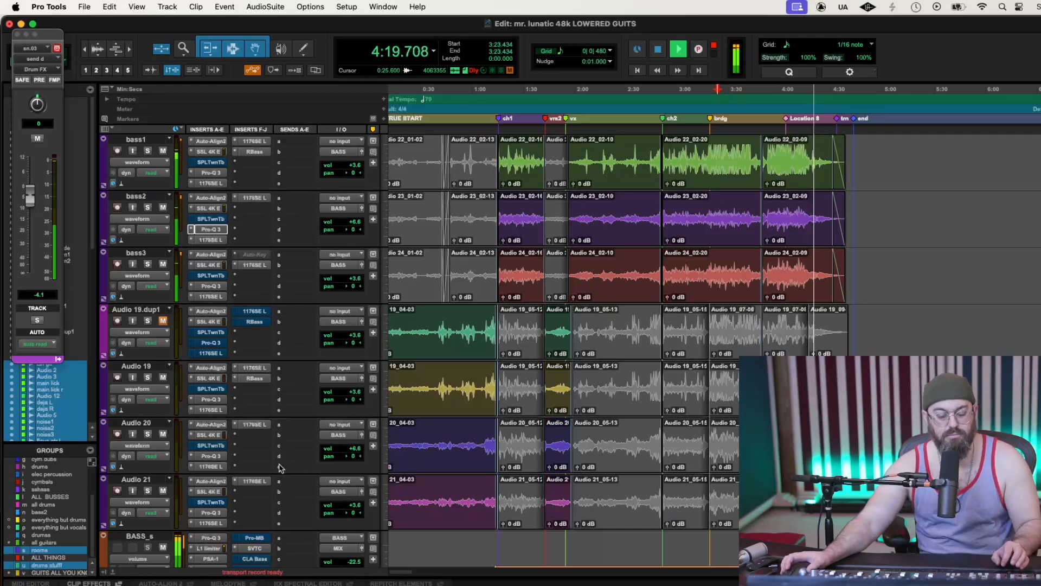
Listen from 3:23.434 and from 3:50.400 with the BASS_s bus muted, and unmute the bus
scroll(310, 491, down, 3)
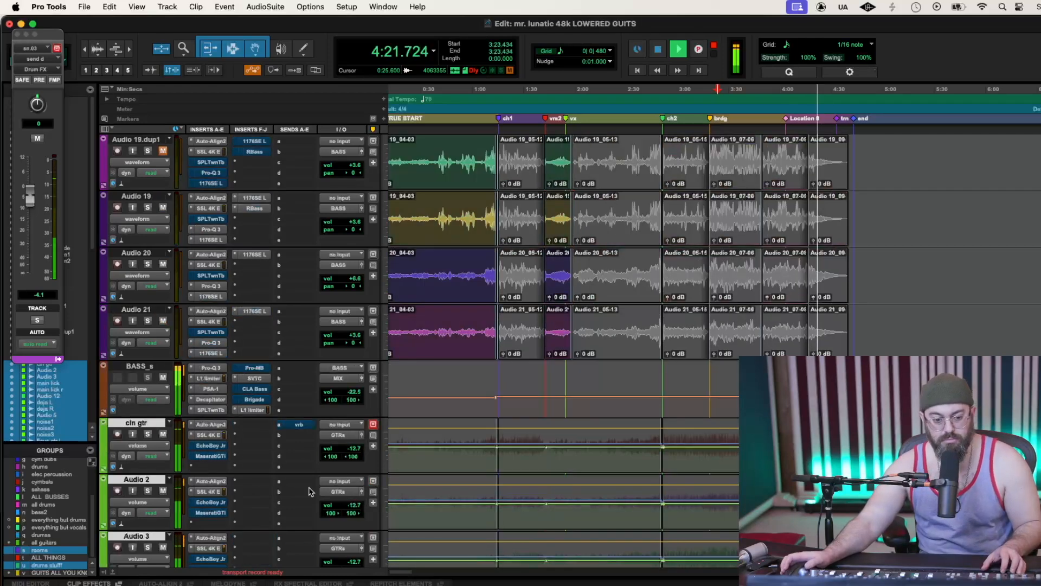
click(162, 377)
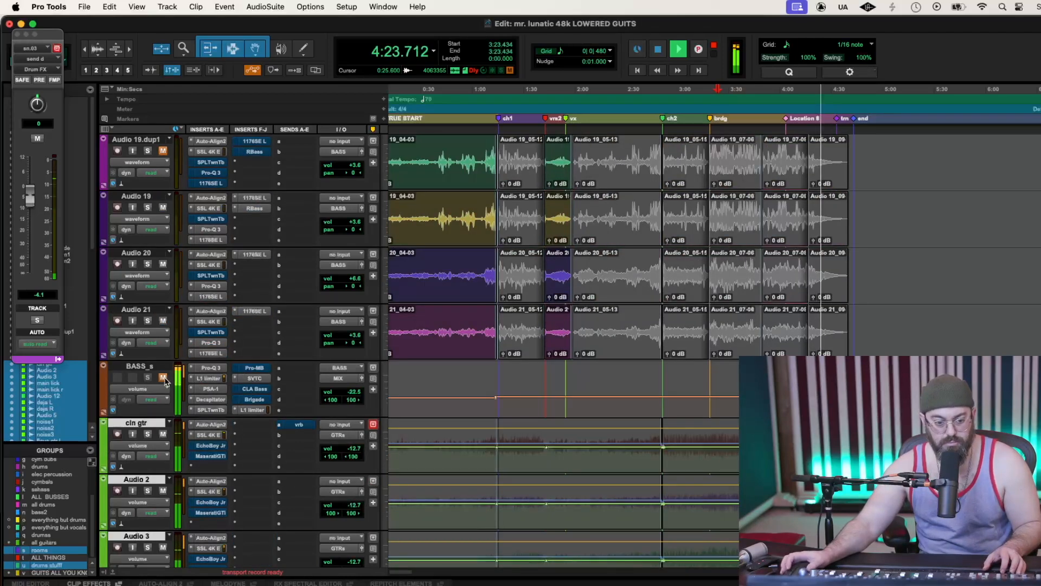
key(space)
key(space)
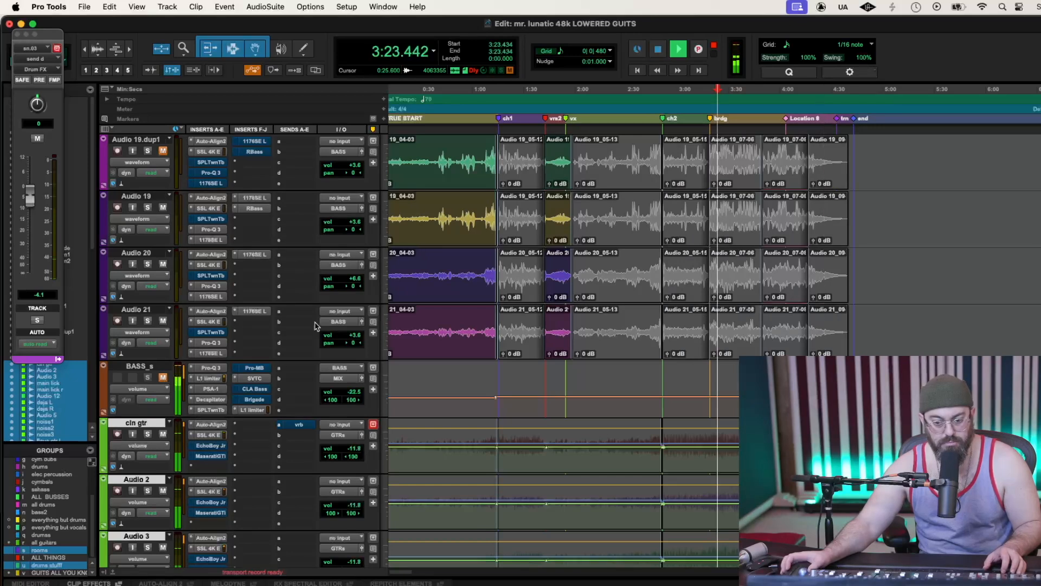
click(763, 103)
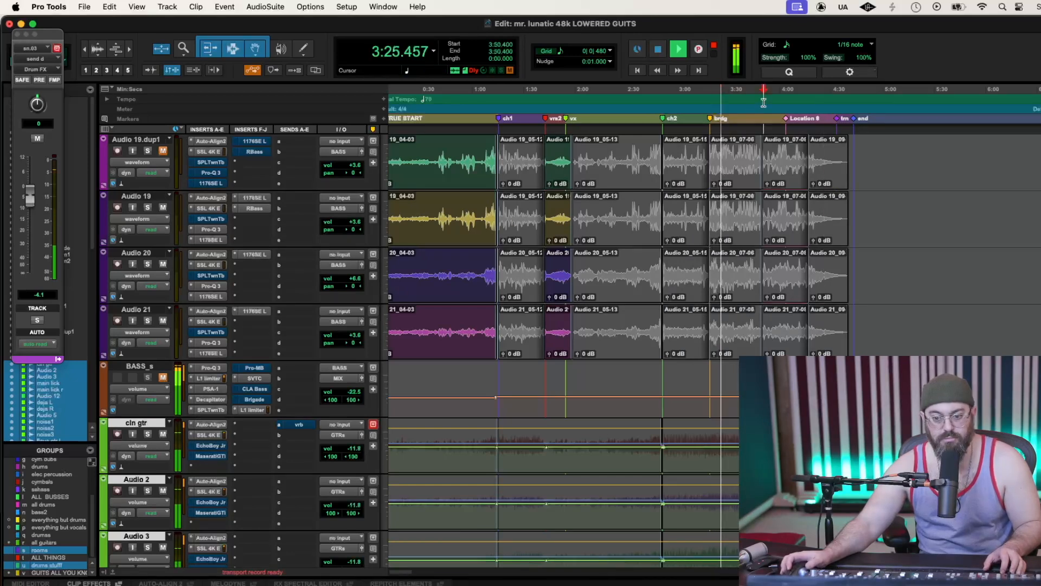
key(space)
key(space)
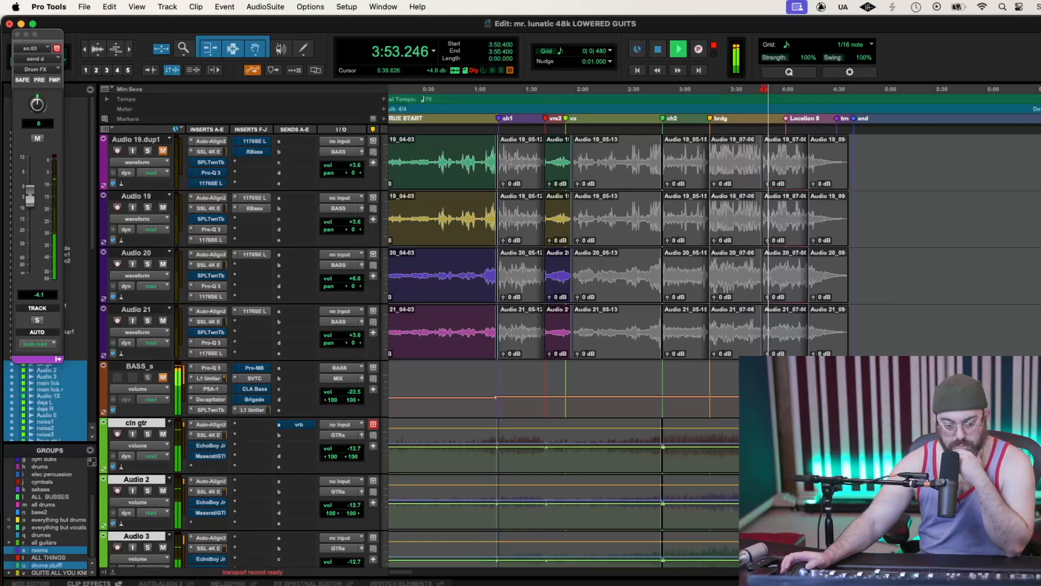
scroll(470, 311, down, 3)
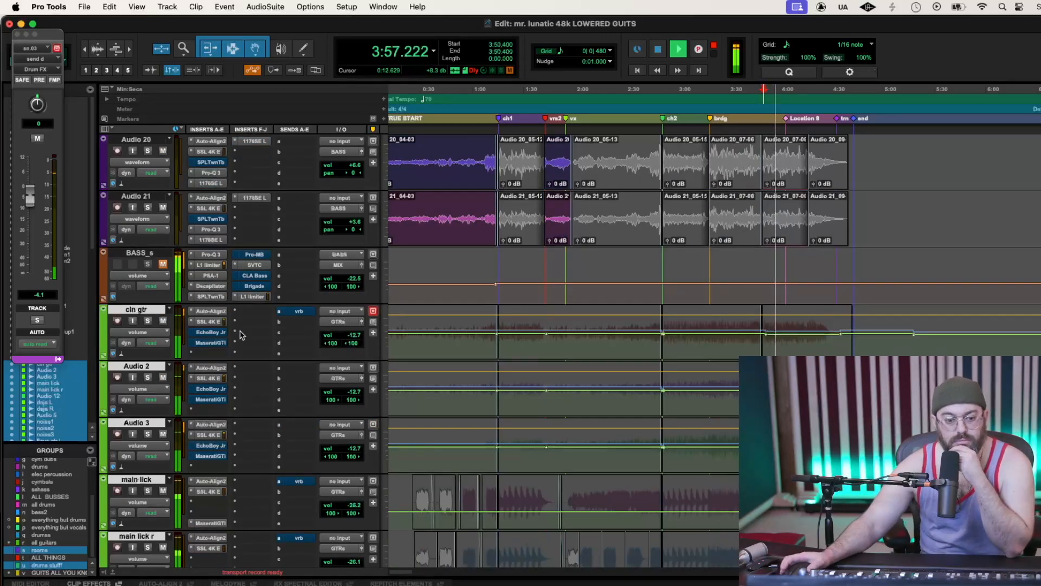
scroll(241, 335, up, 3)
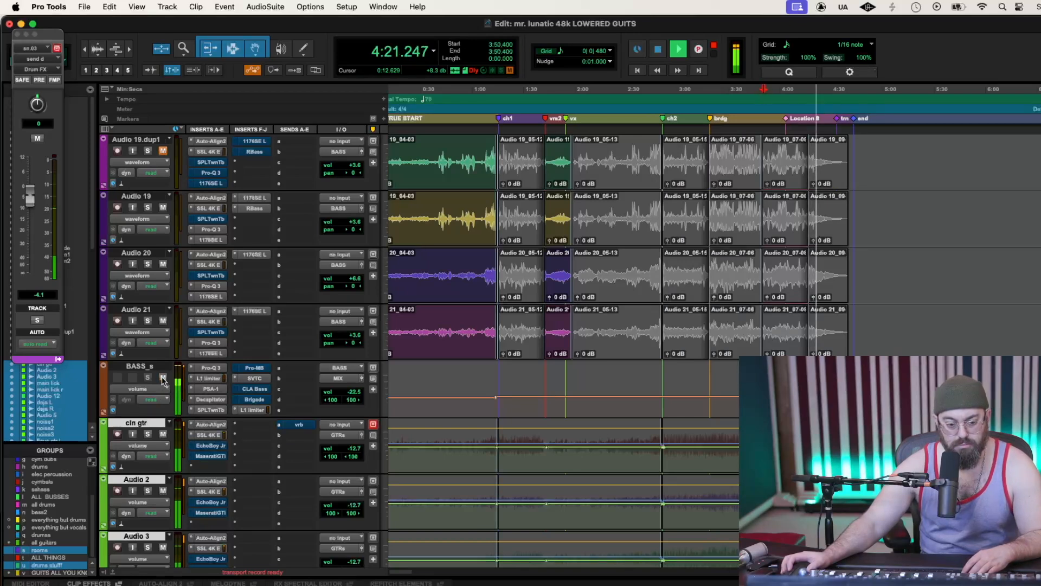
Replay from 3:50.400 with the bass back in and review the levels of the individual bass tracks
scroll(242, 382, up, 2)
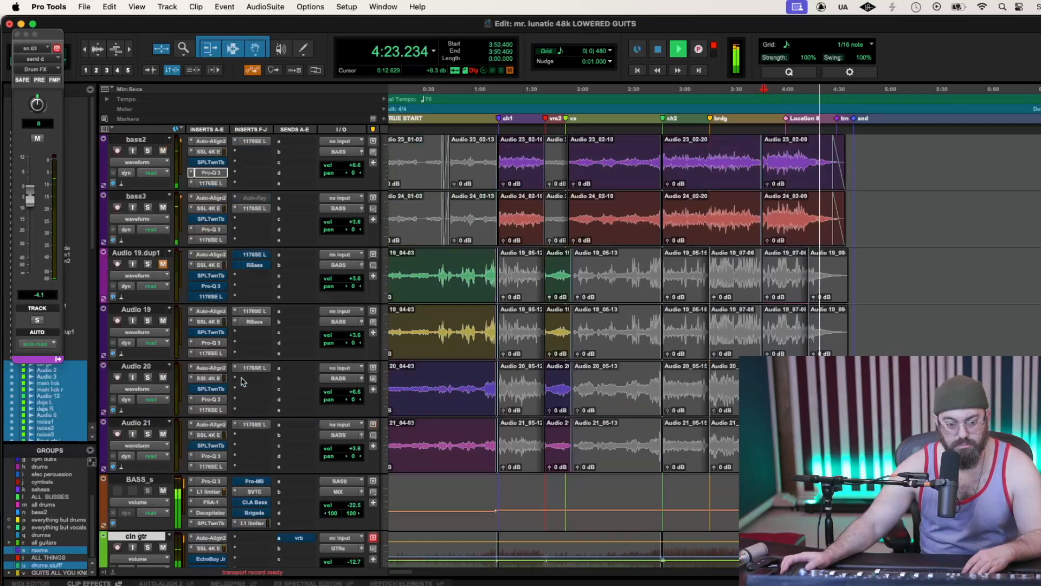
scroll(241, 382, up, 1)
key(space)
key(space)
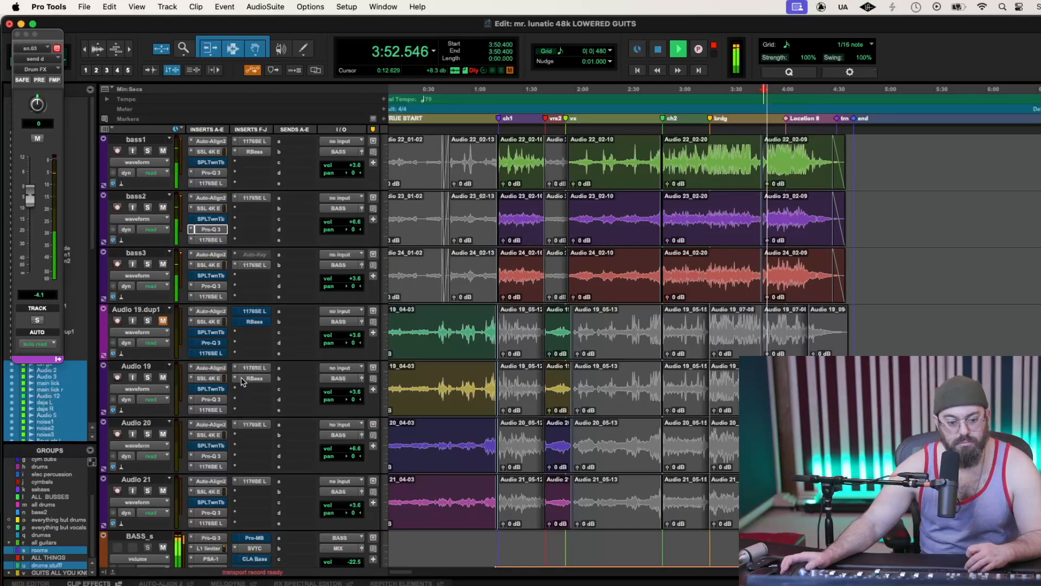
scroll(242, 382, up, 1)
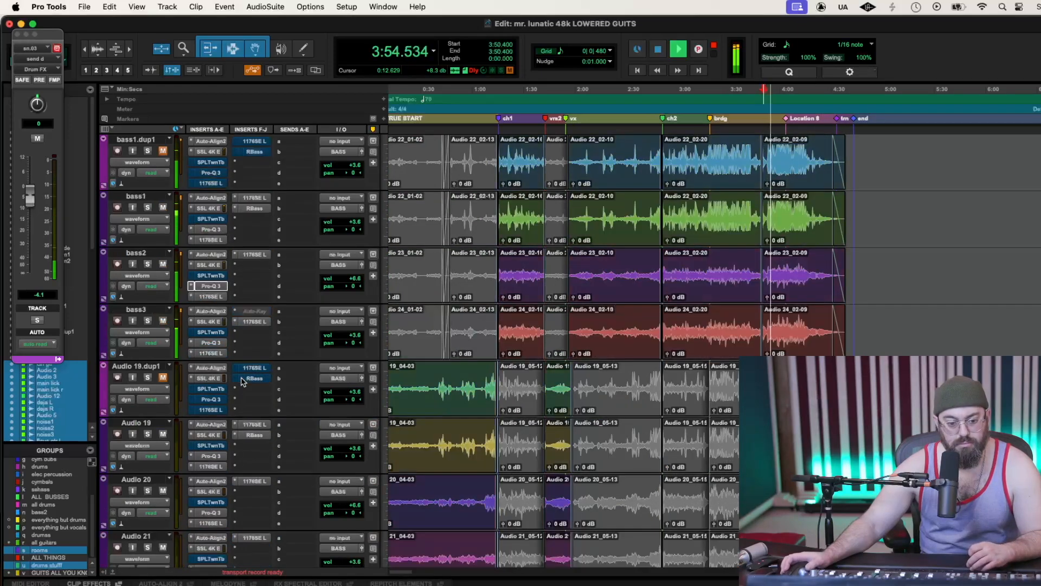
scroll(242, 382, up, 2)
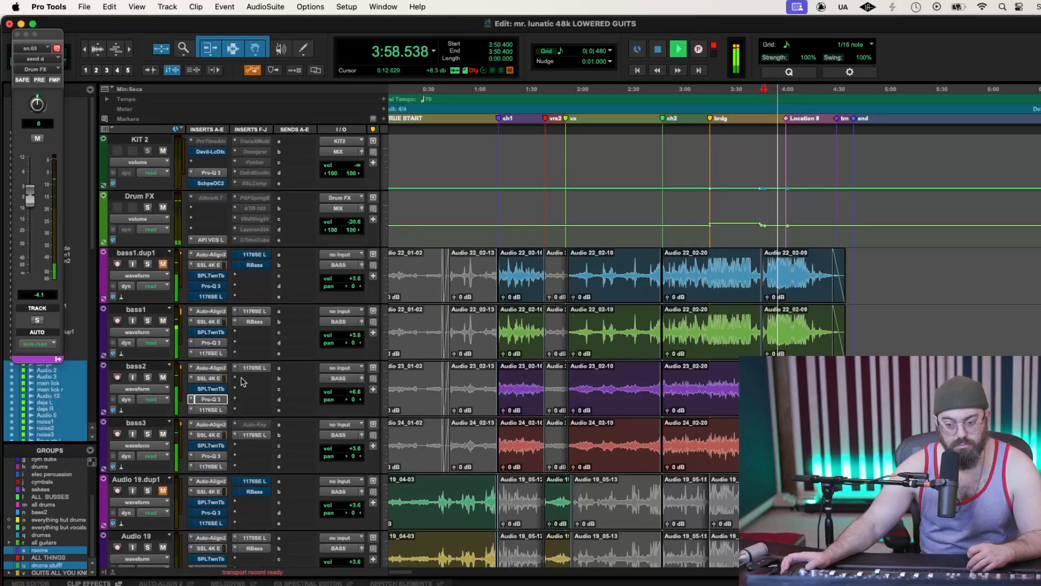
scroll(242, 382, down, 3)
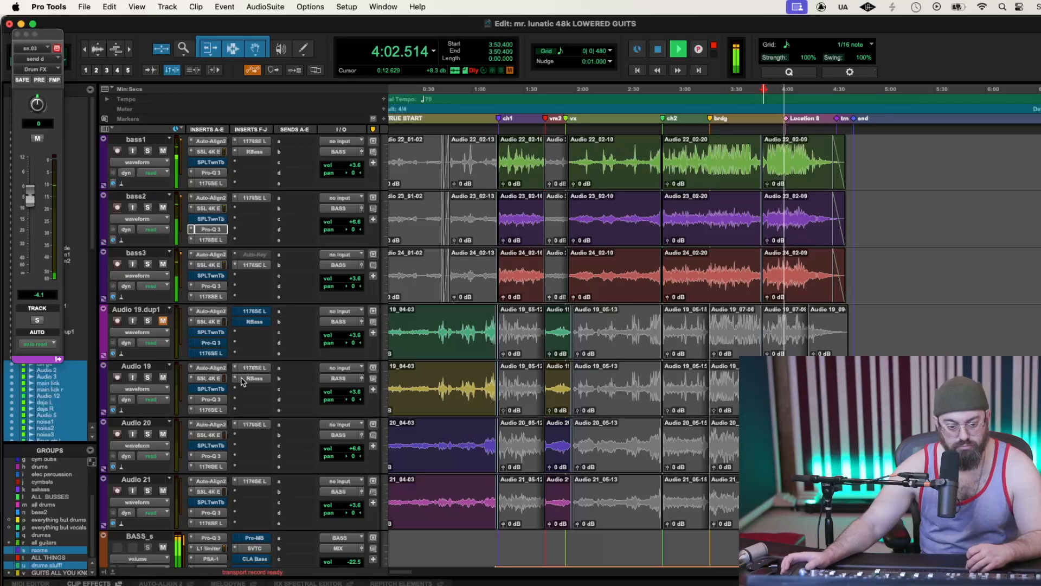
scroll(242, 381, up, 3)
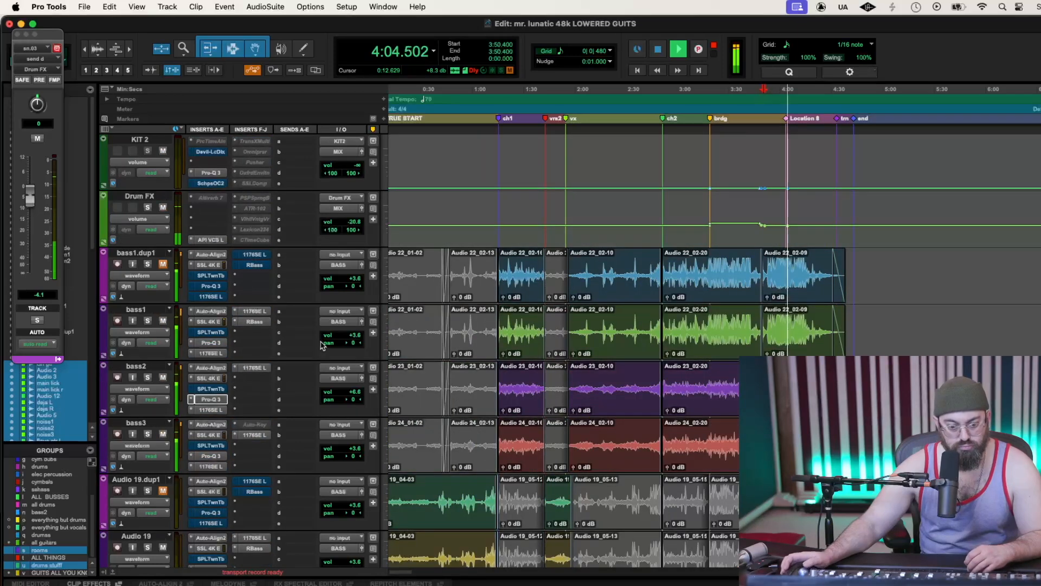
Set the volumes of bass1 and Audio 19 to 0.0 dB
drag(356, 335, 357, 340)
scroll(263, 375, down, 4)
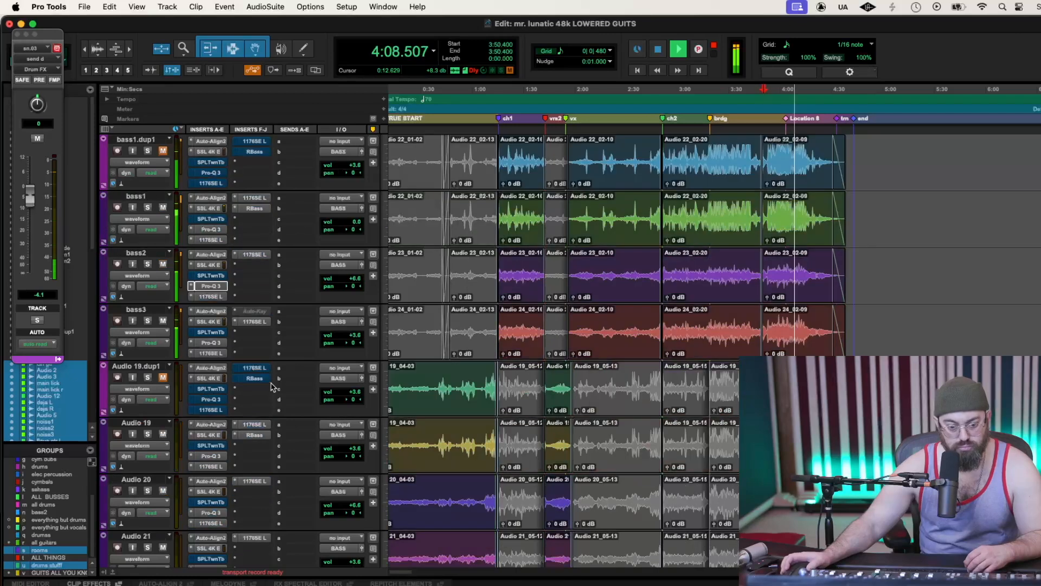
drag(356, 335, 355, 341)
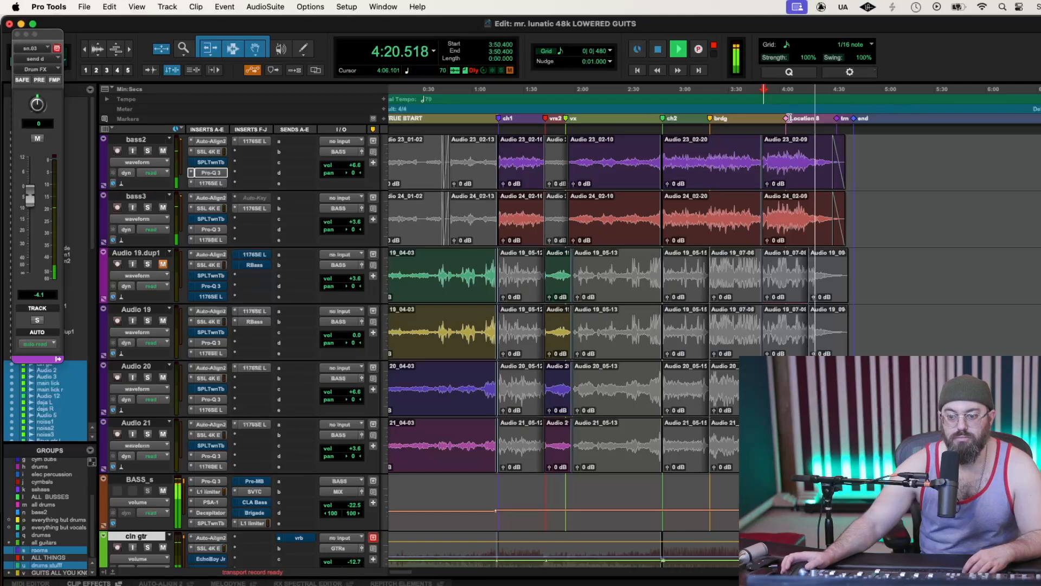
Start playback from 4:06.784 and open the Studer A800 plug-in on the MIX_m track
click(790, 118)
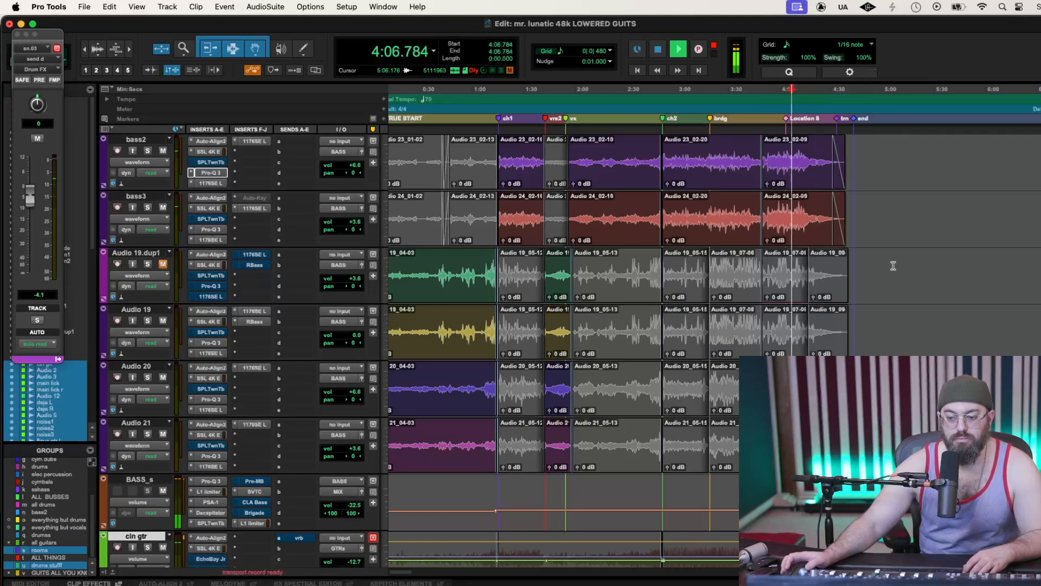
scroll(894, 266, down, 15)
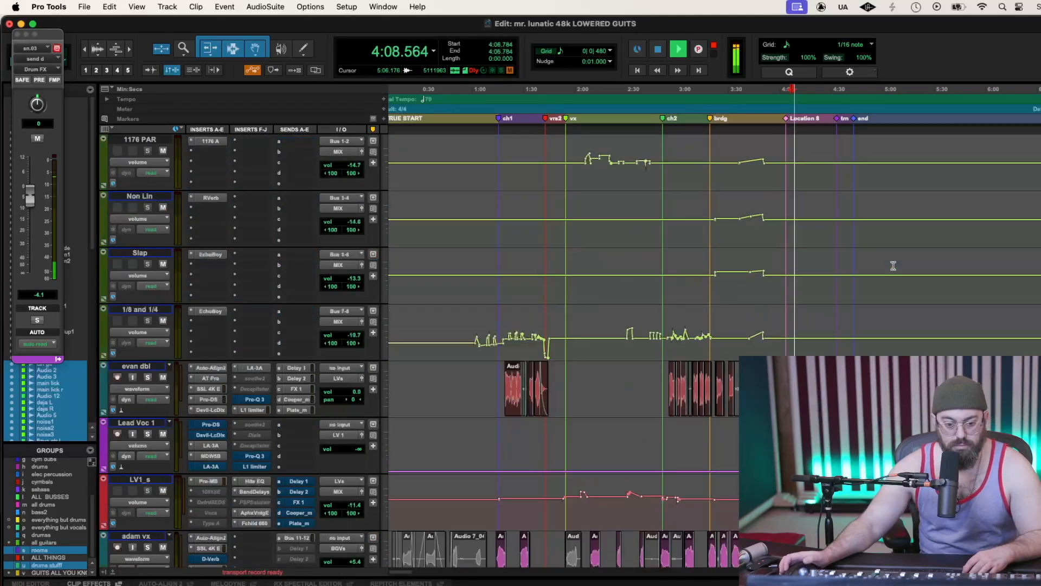
scroll(893, 266, down, 15)
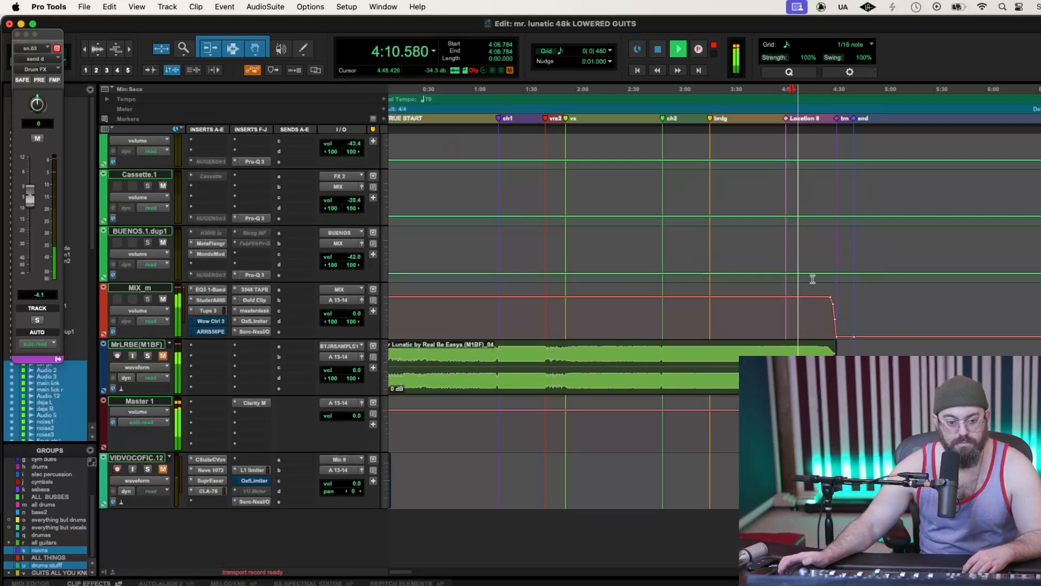
click(215, 302)
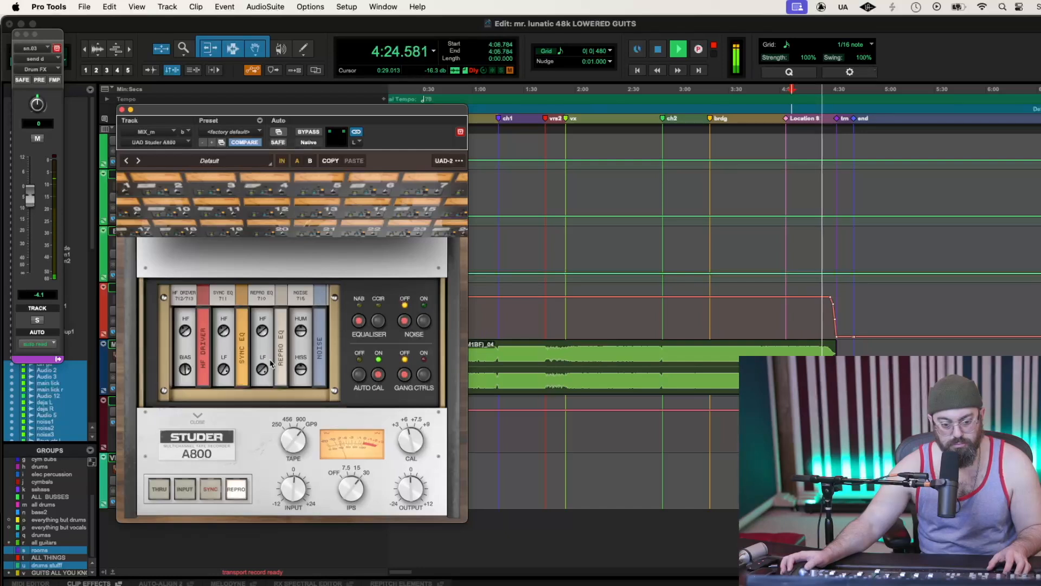
Replay repeatedly from 4:06.784 to audition the Studer A800 on MIX_m with and without NAB equalisation, and close the plug-in
key(space)
key(space)
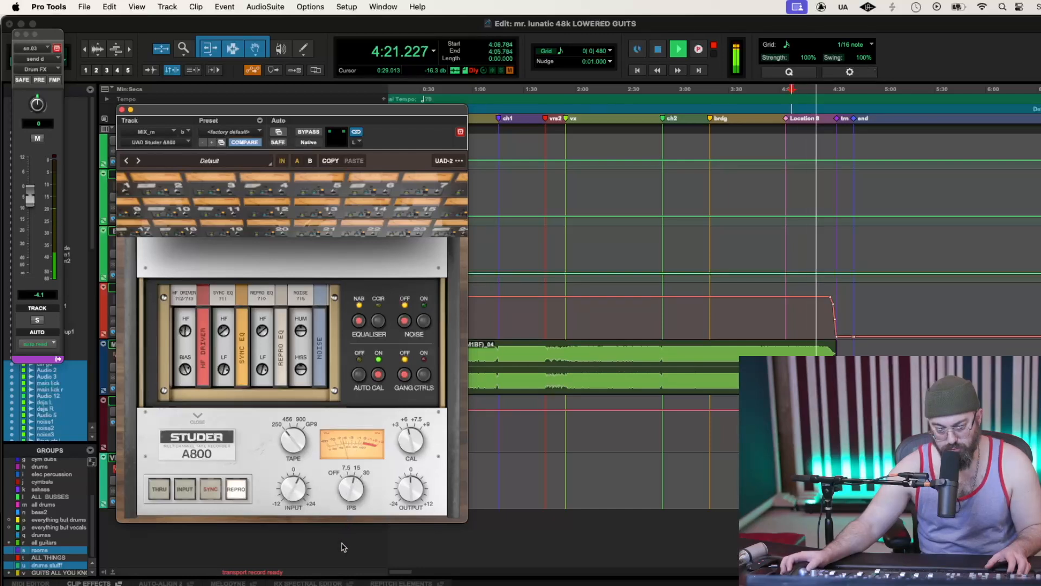
key(space)
key(space)
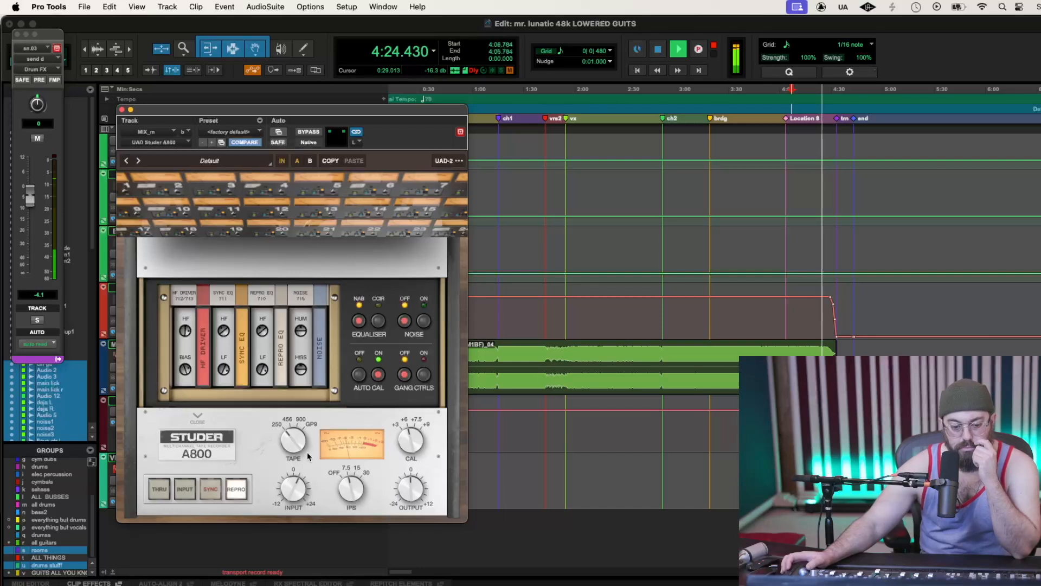
key(space)
key(space)
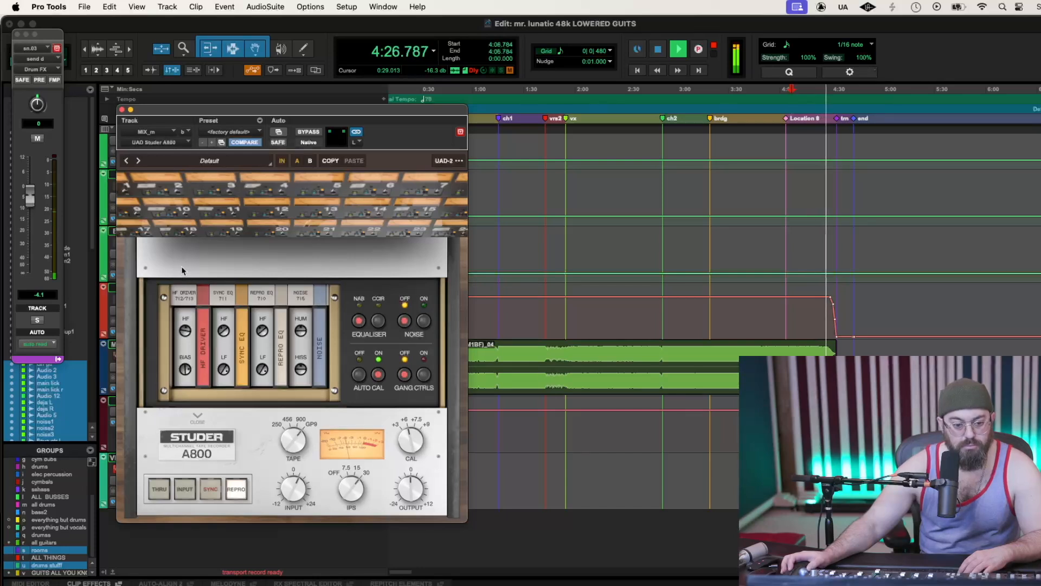
key(space)
key(space)
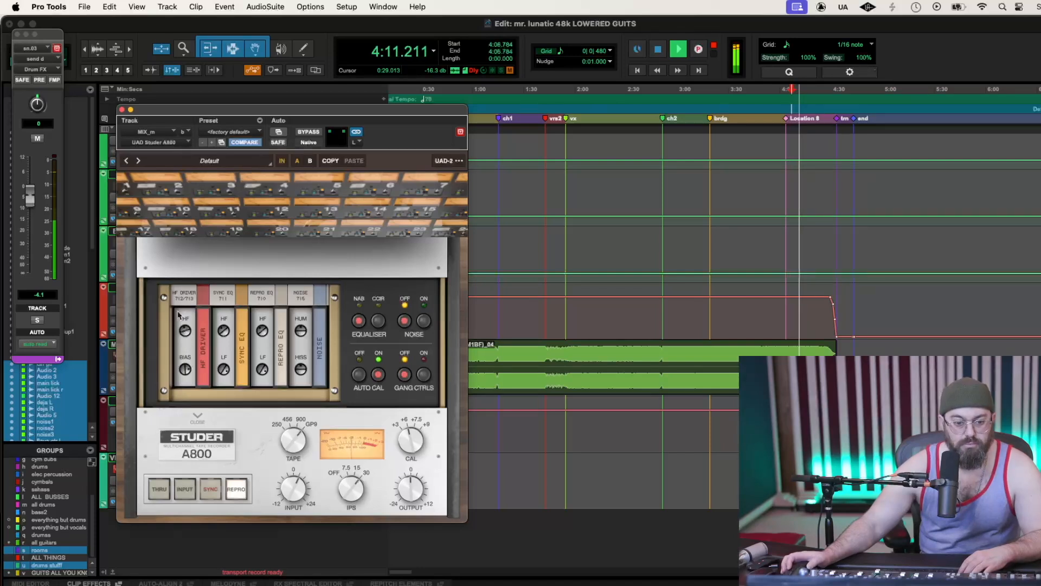
click(122, 110)
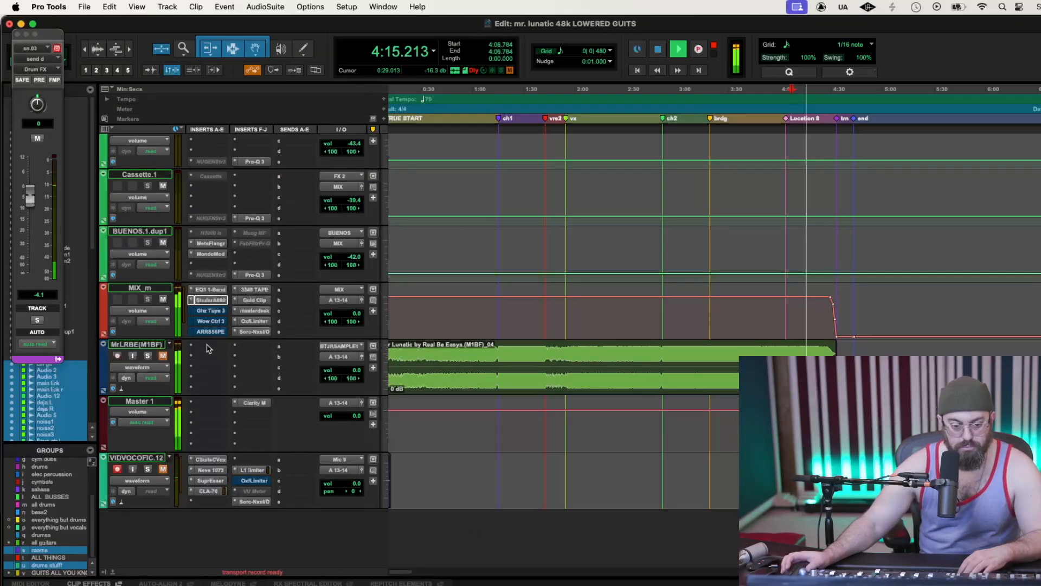
Try the EQ3 1-Band input on MIX_m at -4.0 dB and fine-tune it while replaying from 4:06.784
click(211, 289)
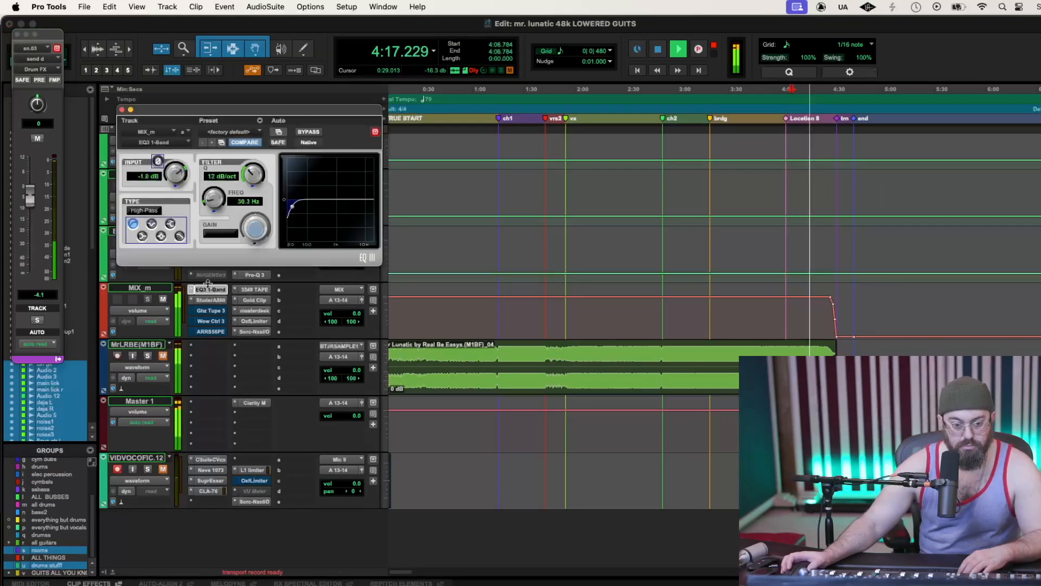
mouse_move(179, 178)
mouse_down()
mouse_move(182, 200)
mouse_move(178, 173)
mouse_up()
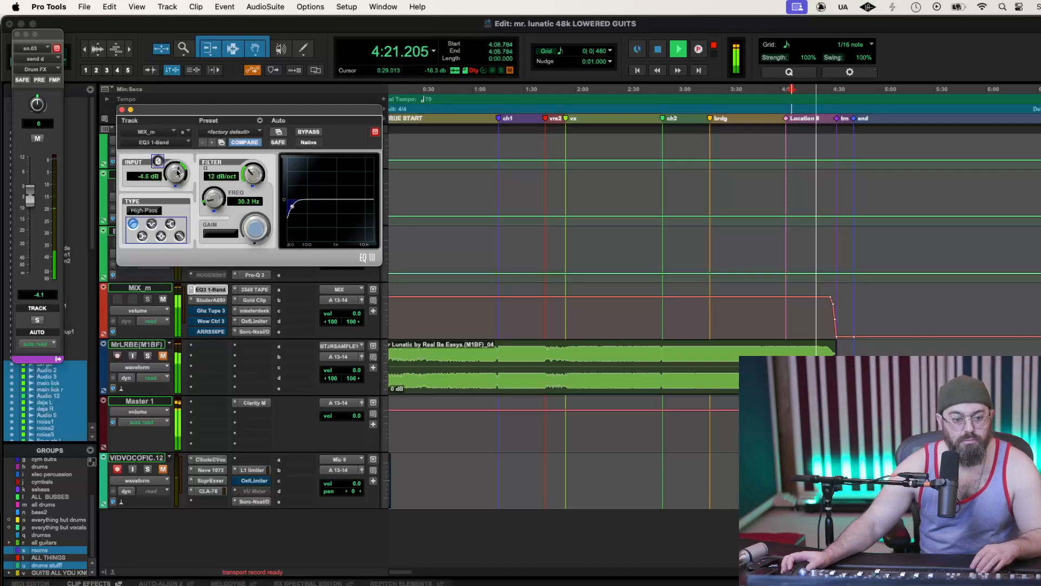
drag(178, 173, 177, 169)
key(space)
key(space)
click(122, 110)
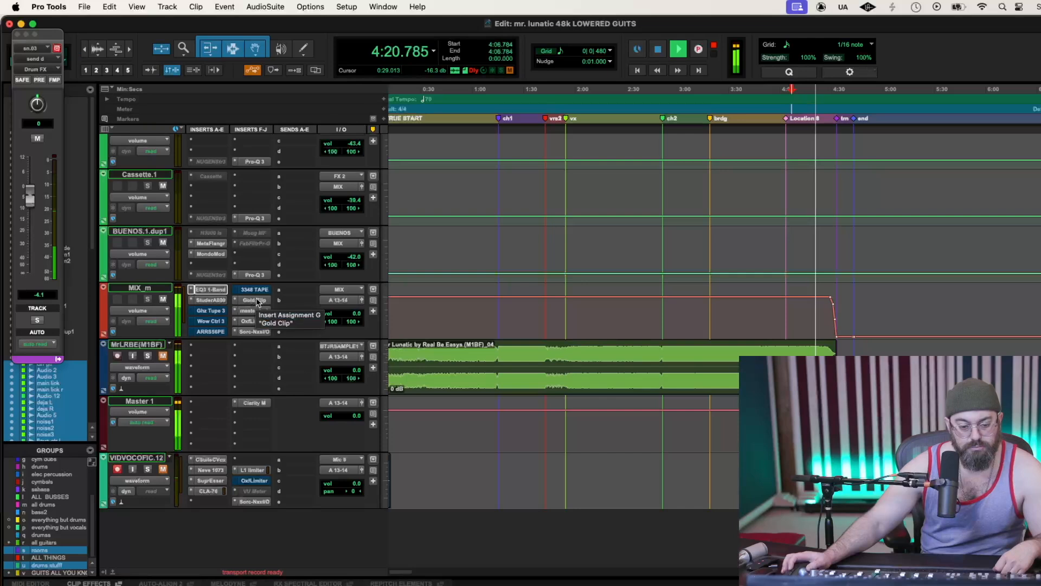
Replay from 4:06.784 and check the 3348 TAPE output level on MIX_m
key(space)
key(space)
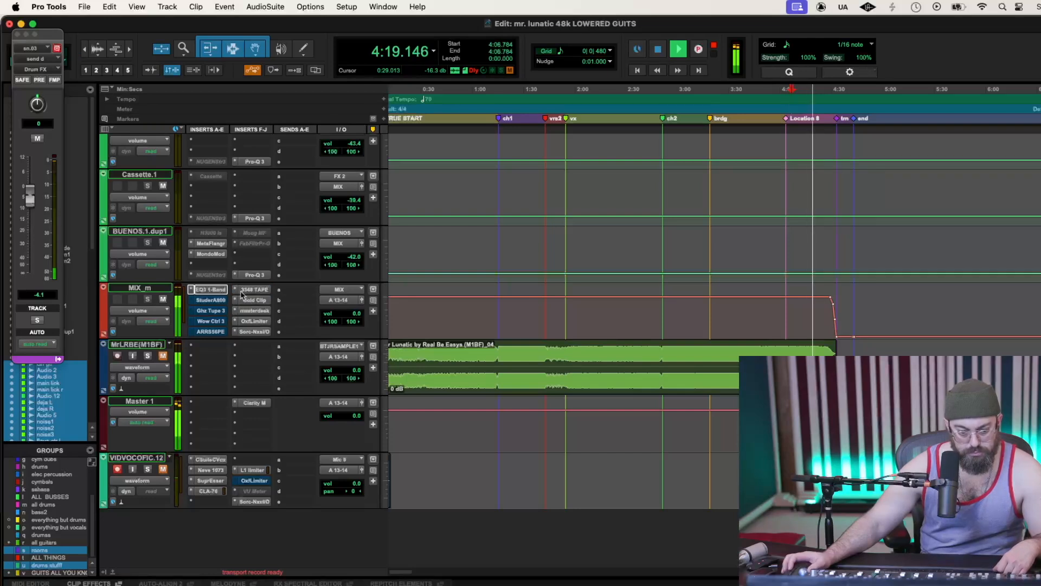
click(244, 290)
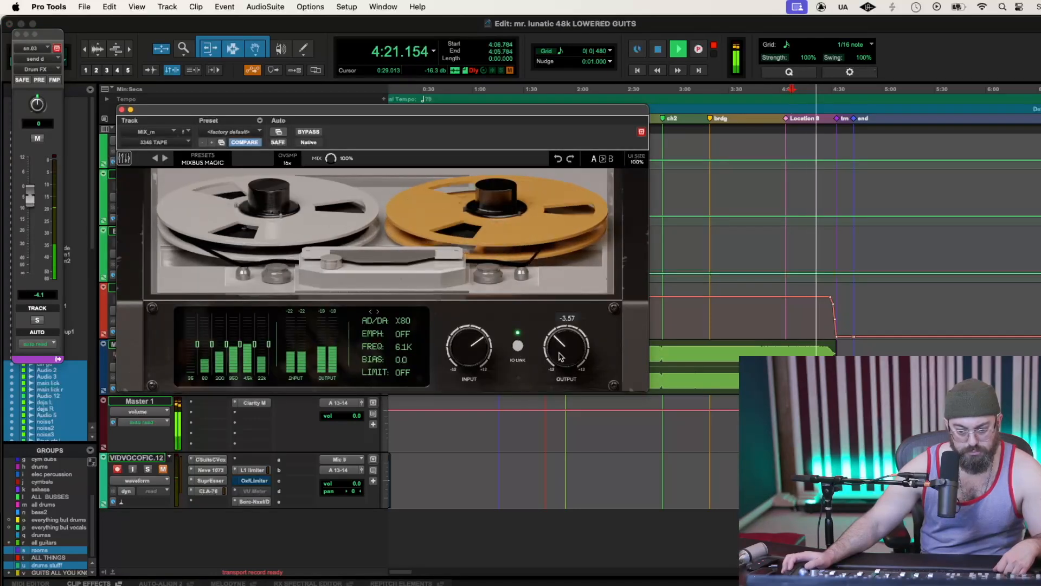
key(space)
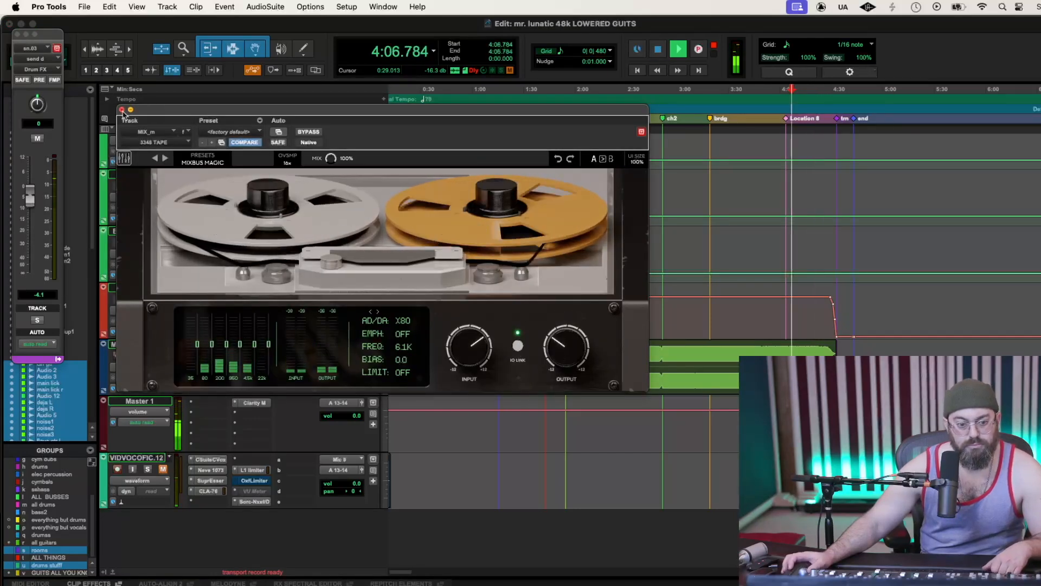
key(space)
click(122, 109)
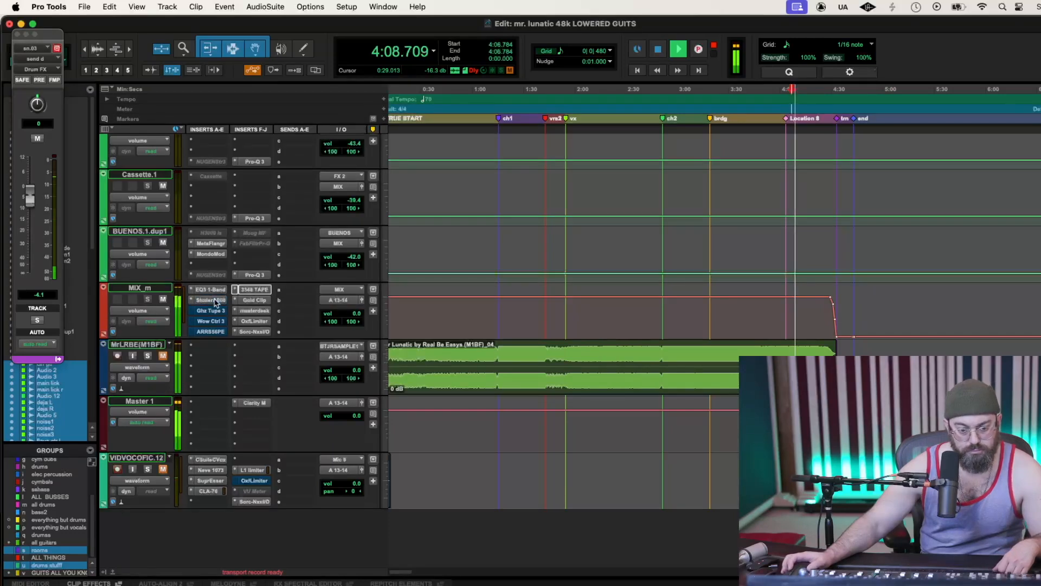
Compare MIX_m with the Studer A800 bypassed and active while replaying from 4:06.784, and close the plug-in
click(212, 300)
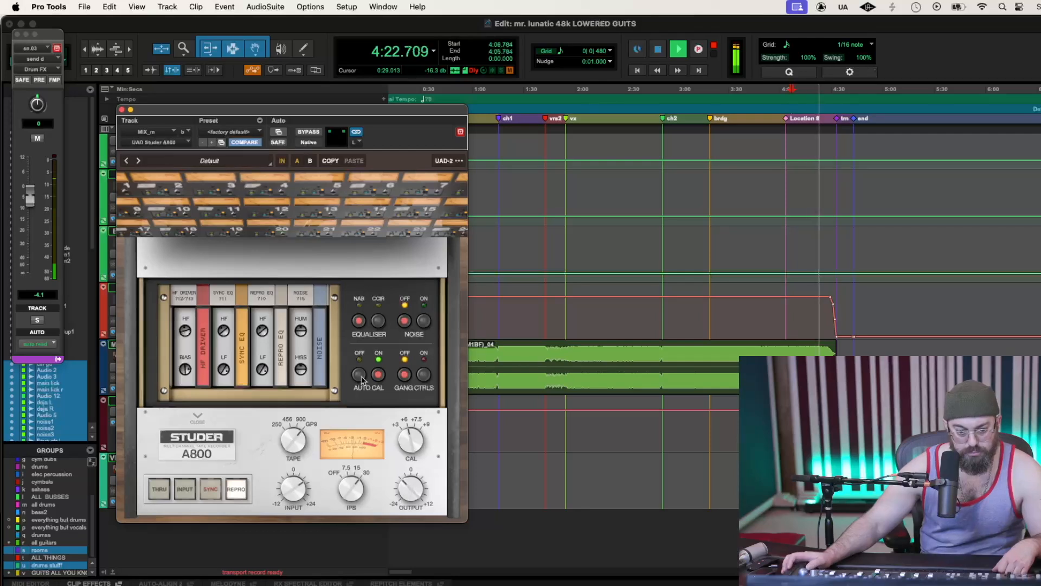
click(312, 132)
click(310, 132)
key(space)
key(space)
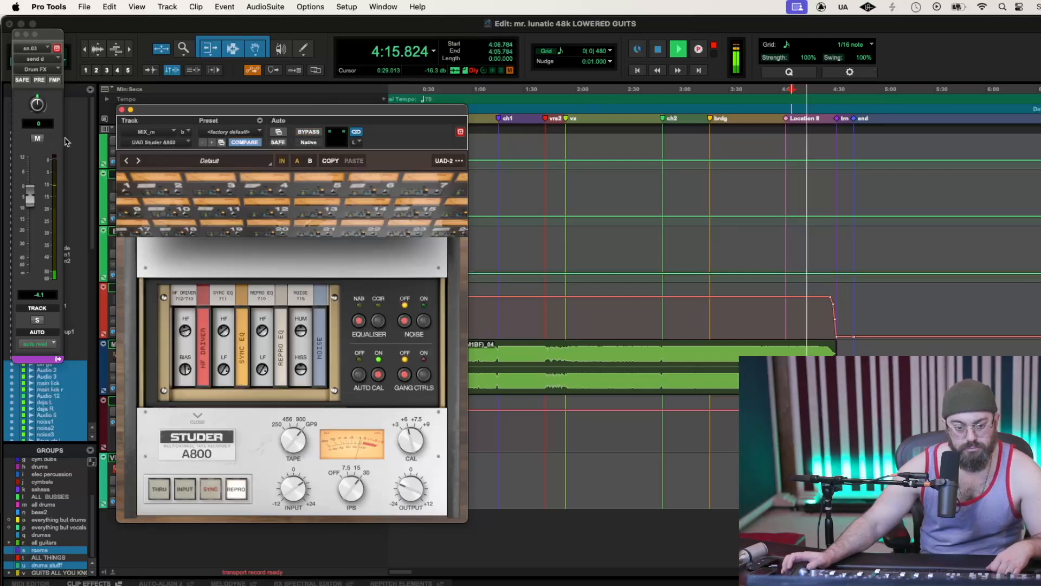
click(121, 110)
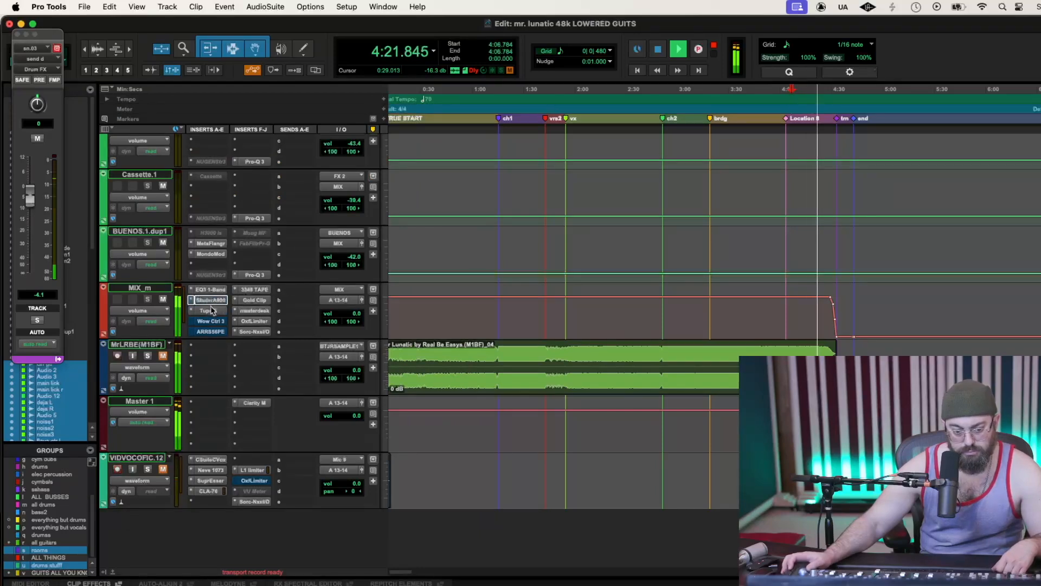
Try an output of -1.5 dB in Tupe 3 on MIX_m, comparing it with the bypassed sound
click(211, 310)
key(space)
key(space)
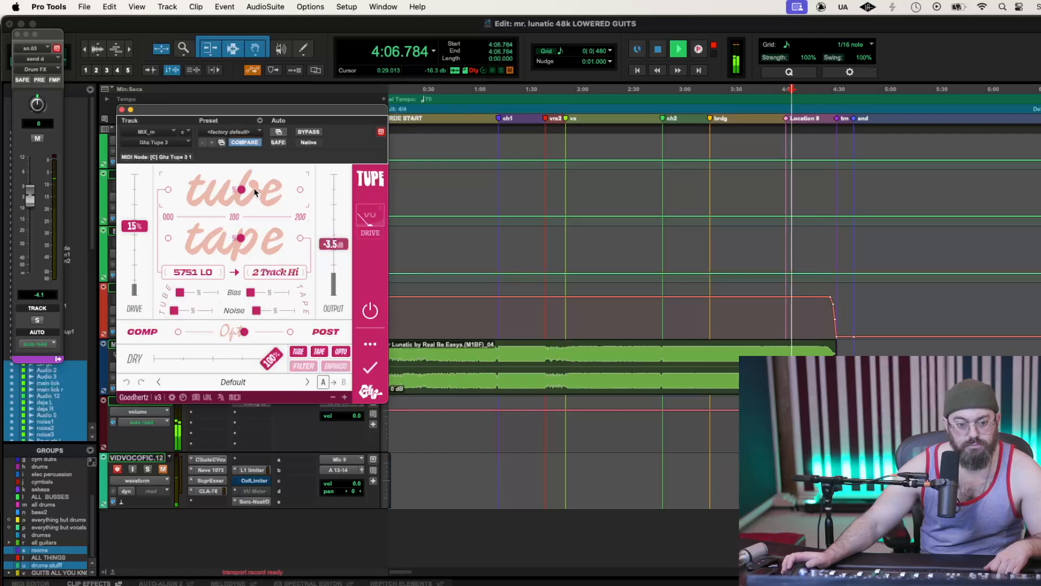
click(305, 134)
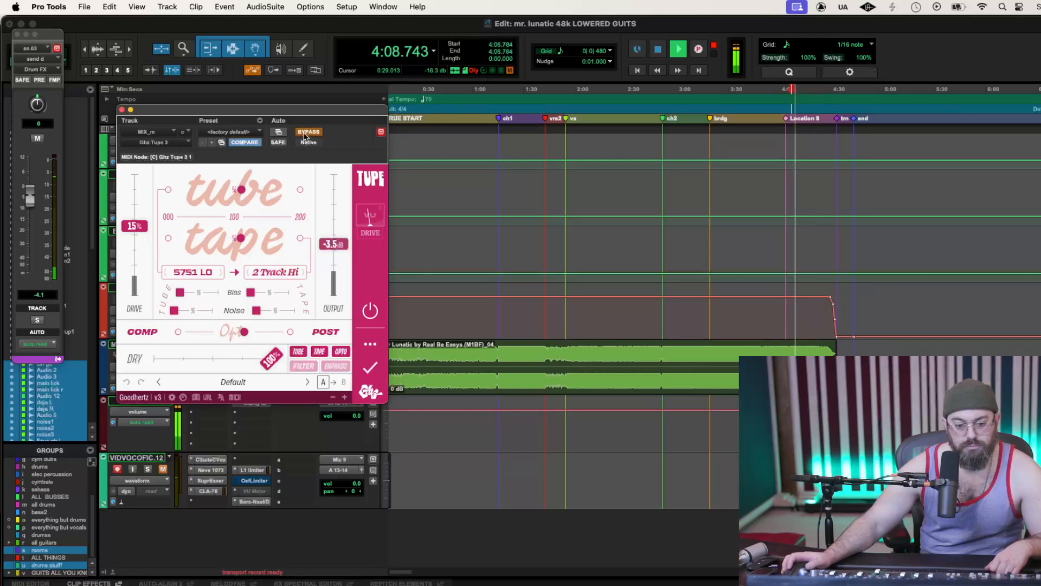
click(305, 134)
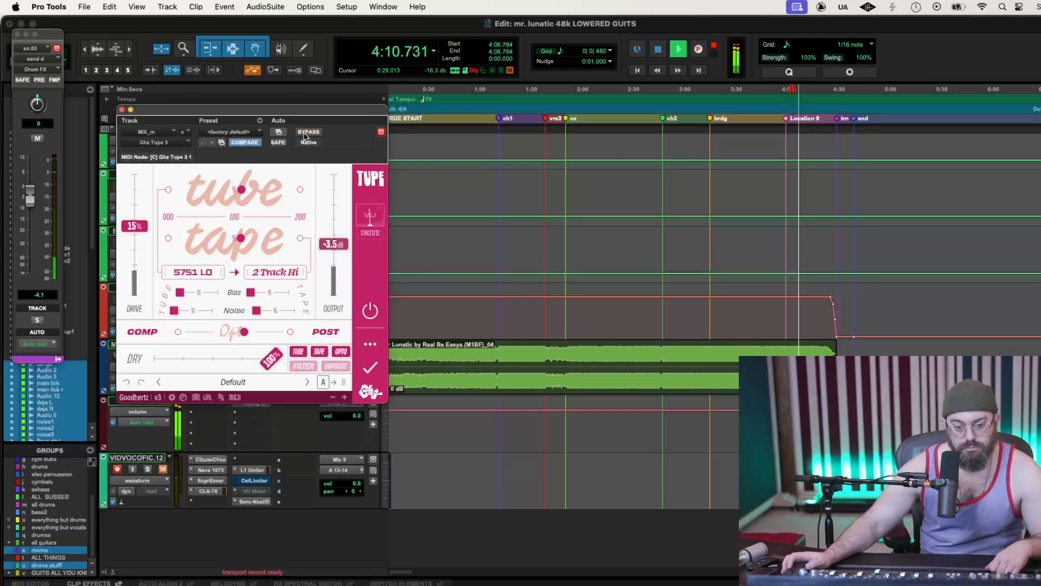
drag(330, 247, 332, 242)
click(304, 133)
click(304, 131)
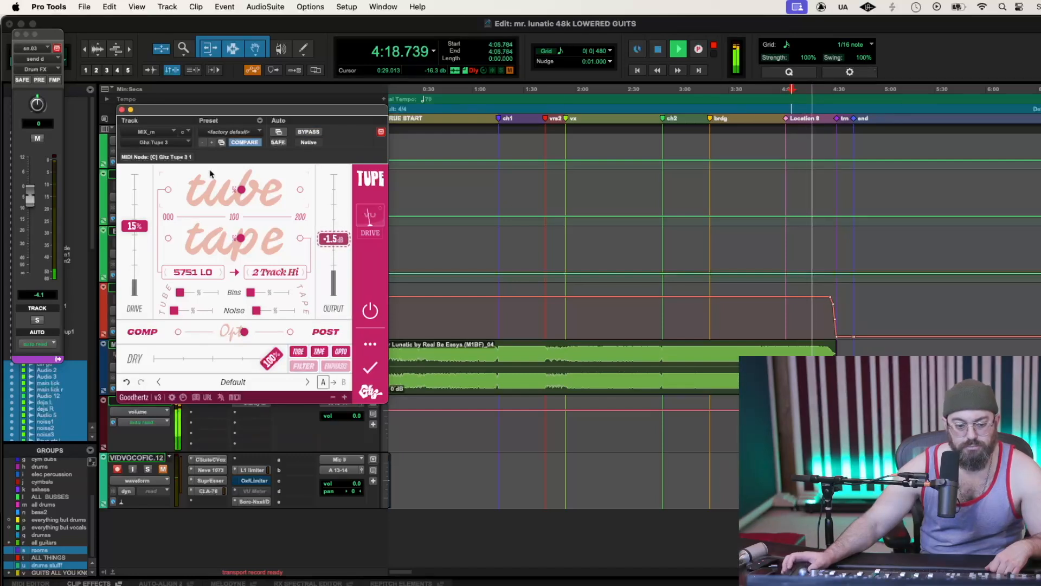
Set the Tupe 3 drive on MIX_m to 20%, replay from 4:06.784, and close the plug-in
mouse_move(138, 229)
mouse_down()
mouse_move(139, 199)
mouse_move(138, 227)
mouse_up()
key(space)
key(space)
click(315, 133)
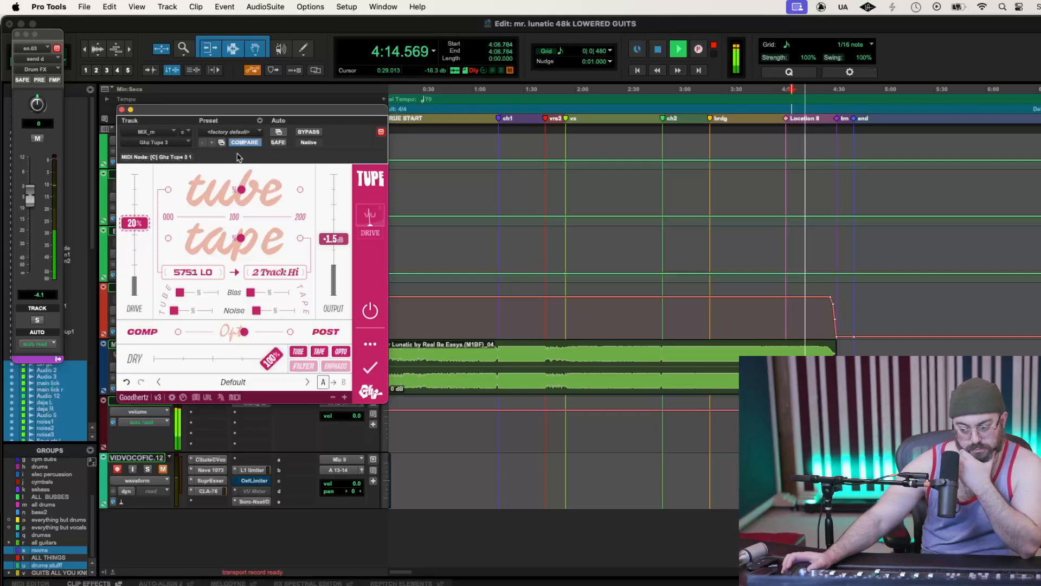
click(122, 110)
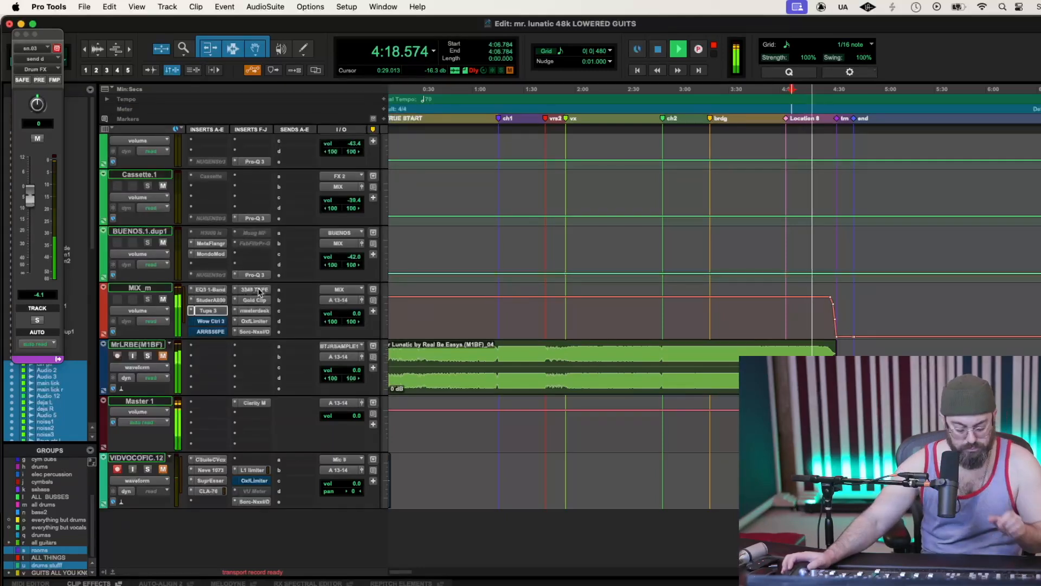
Set the Tupe 3 output on MIX_m to 1.0 dB and listen again from 4:06.784
click(212, 310)
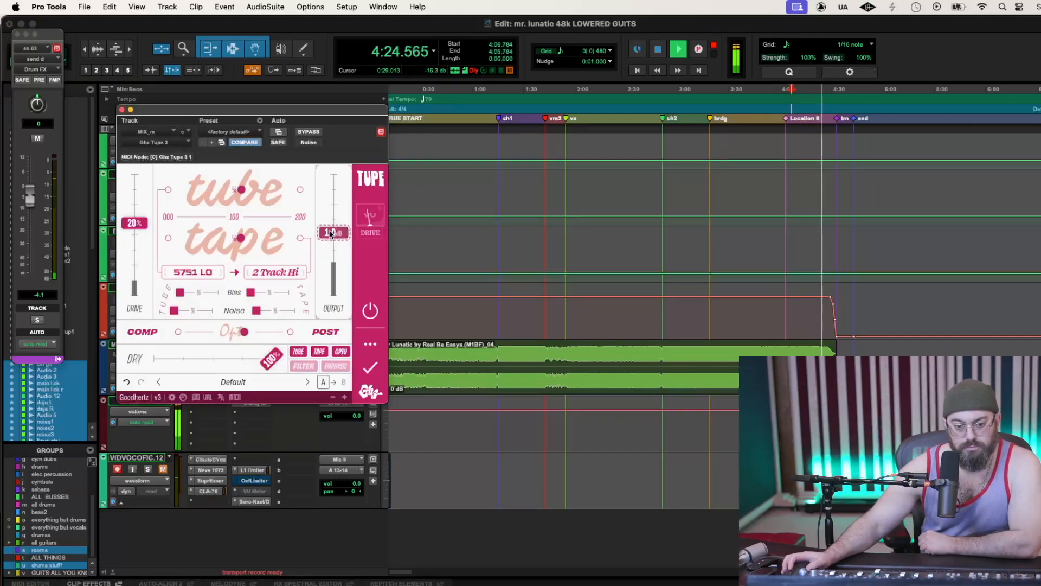
key(space)
key(space)
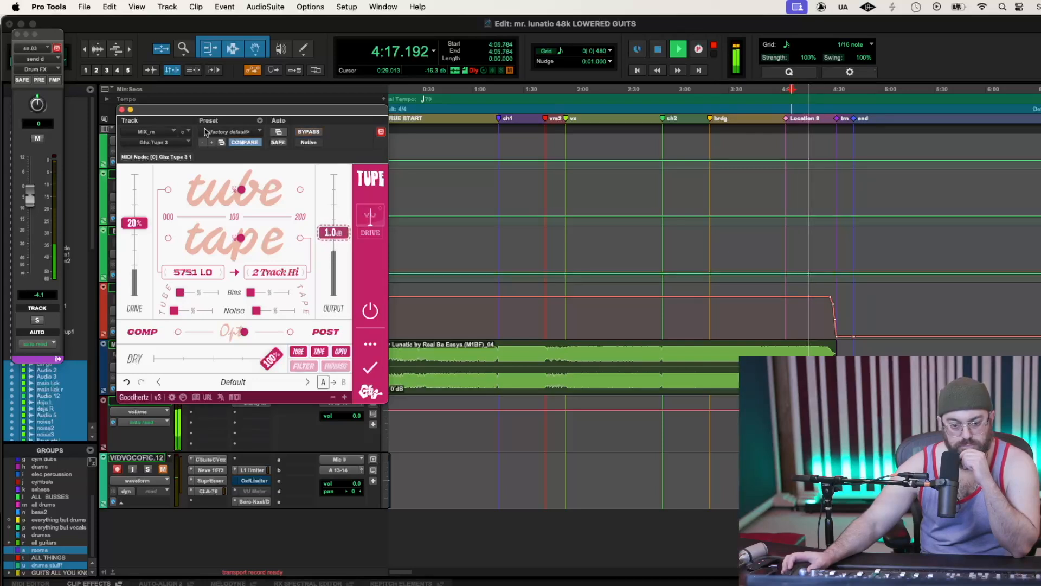
click(121, 109)
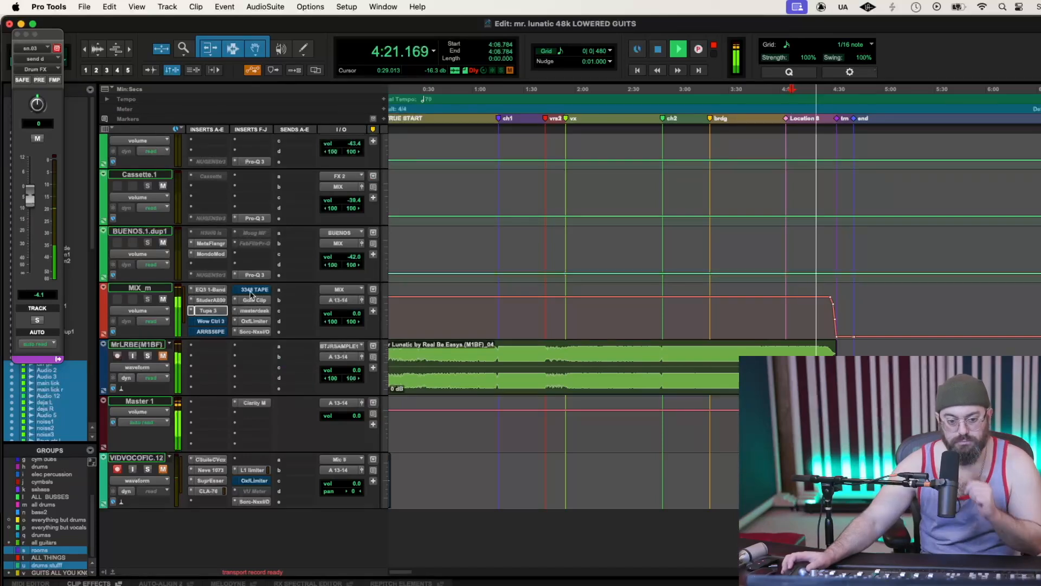
Try a lower input level in 3348 TAPE on MIX_m and undo the change
click(251, 290)
mouse_move(457, 359)
mouse_down()
mouse_move(463, 375)
mouse_move(458, 365)
mouse_up()
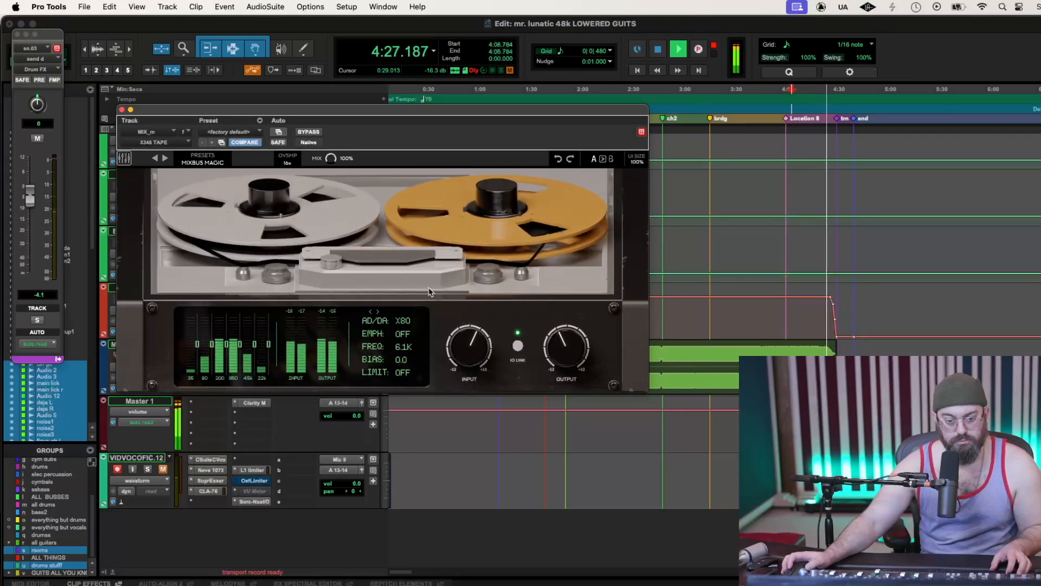
click(559, 159)
Replay from 4:06.784 comparing the mix with 3348 TAPE bypassed and active, and close the plug-in
key(space)
key(space)
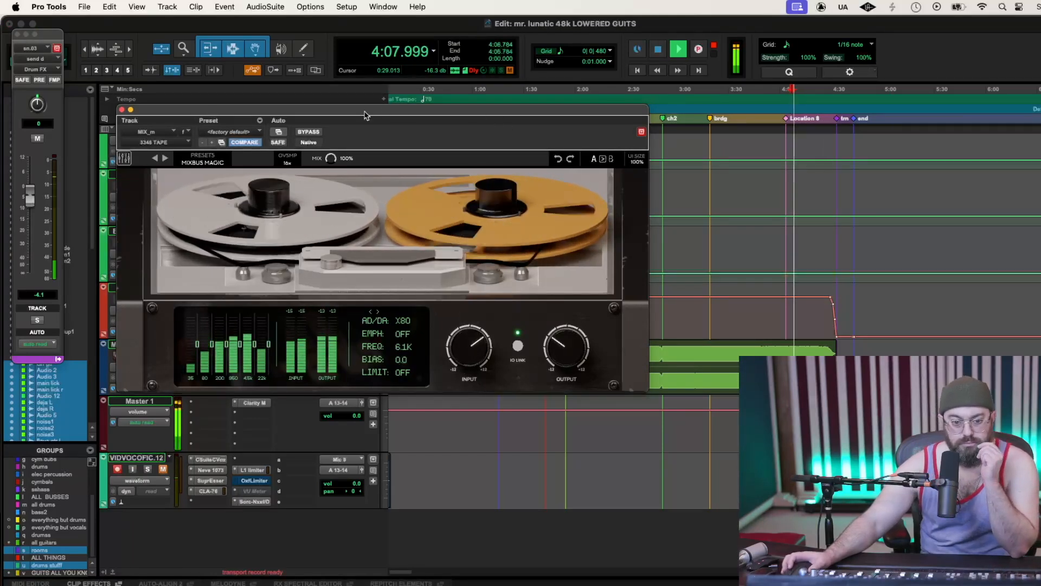
click(308, 132)
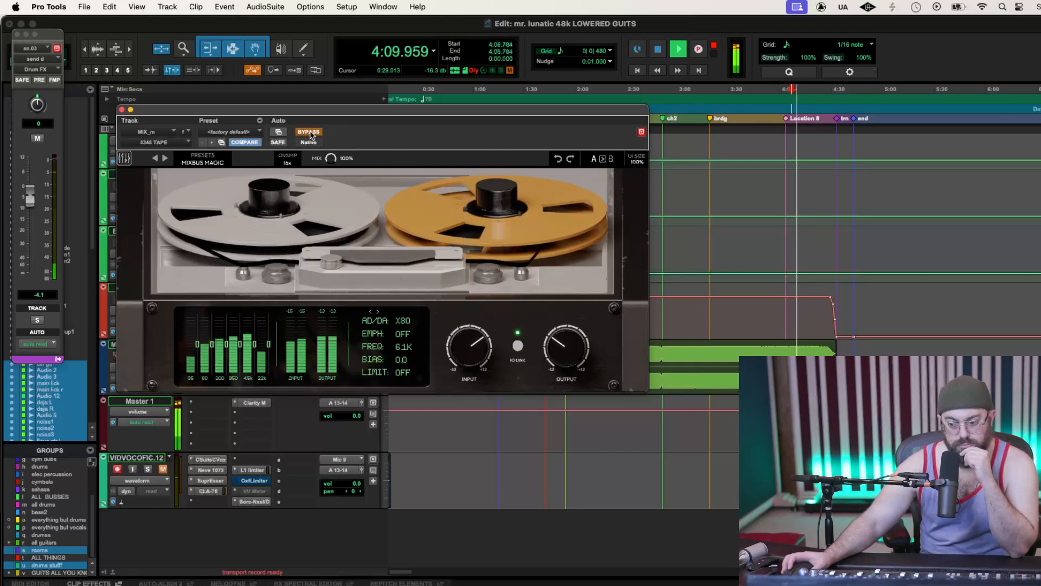
click(308, 132)
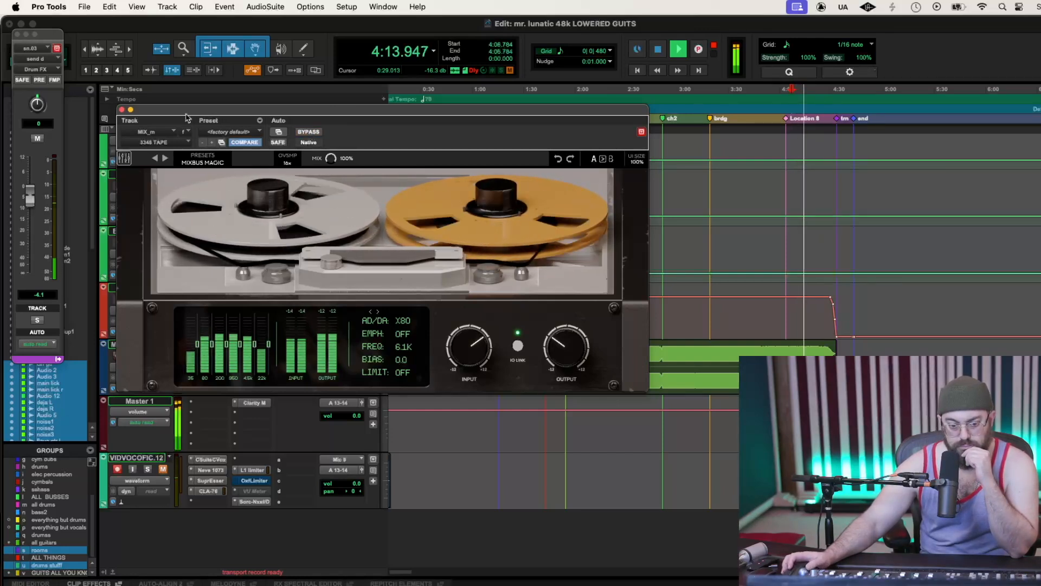
click(122, 109)
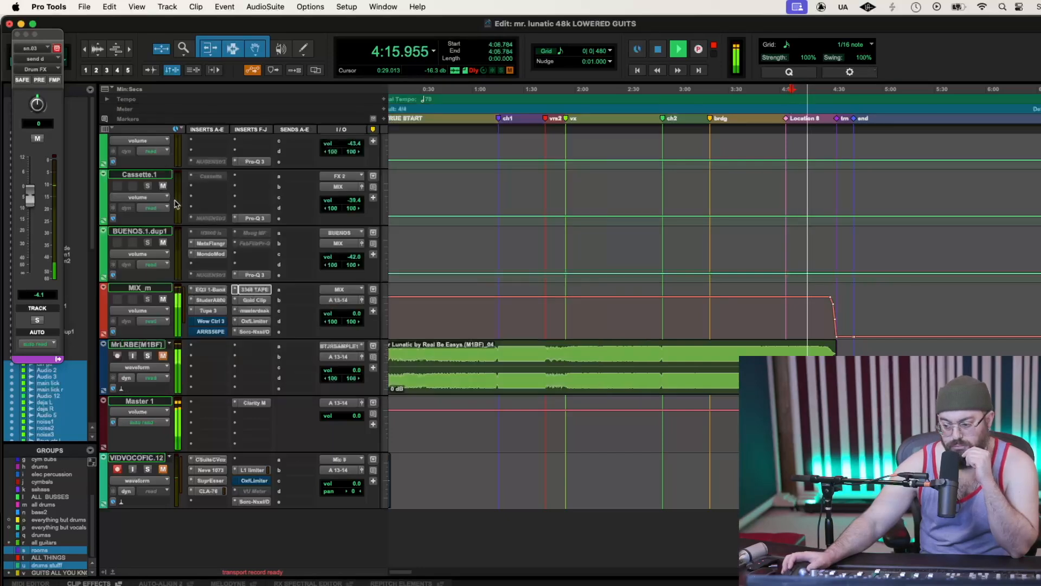
Try a lower input level in Gold Clip on MIX_m, reset its clipping readout, replay from 4:06.784, and close the plug-in
click(255, 301)
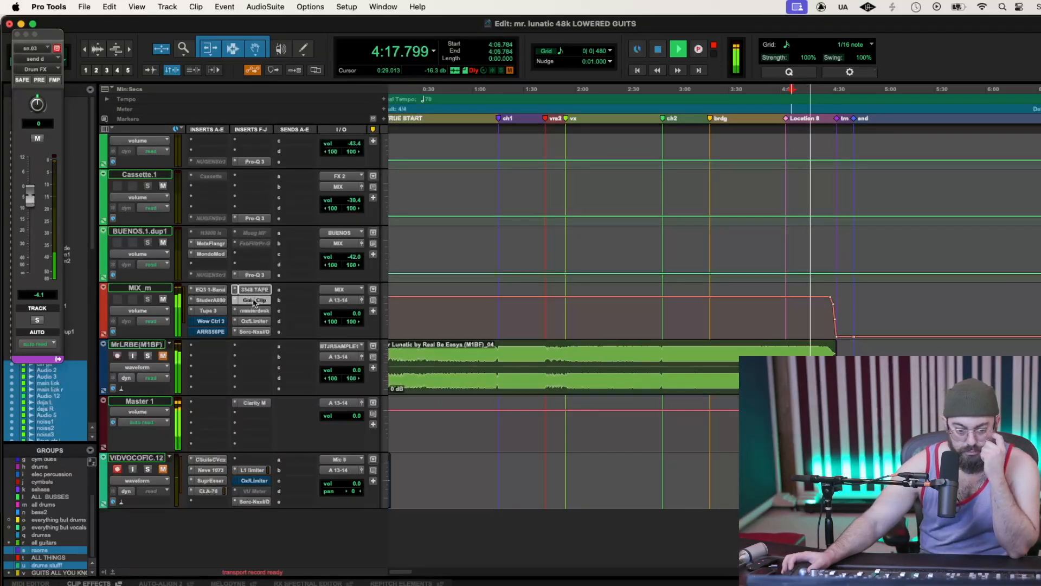
click(255, 213)
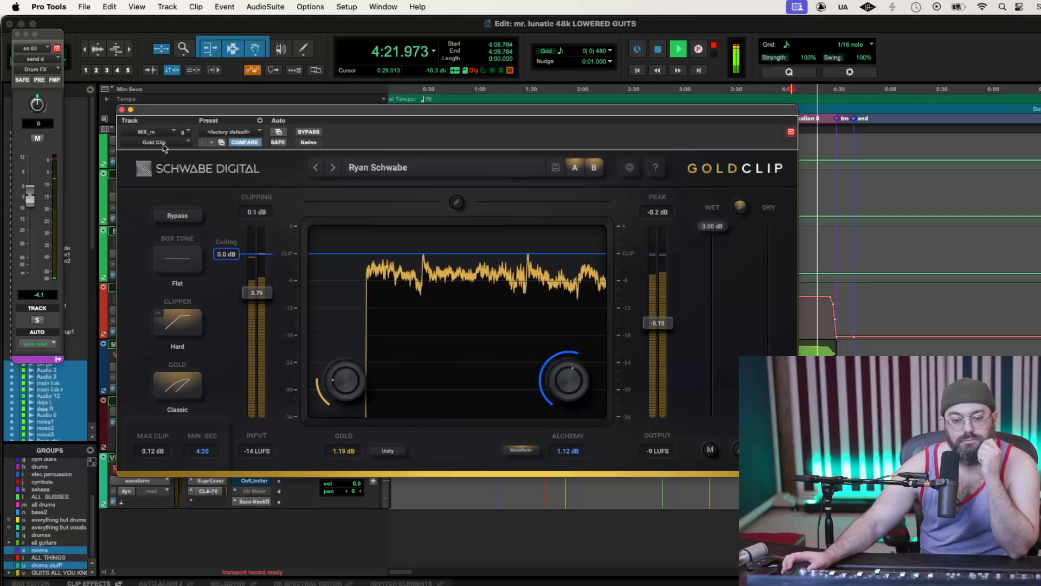
drag(257, 293, 269, 309)
key(space)
key(space)
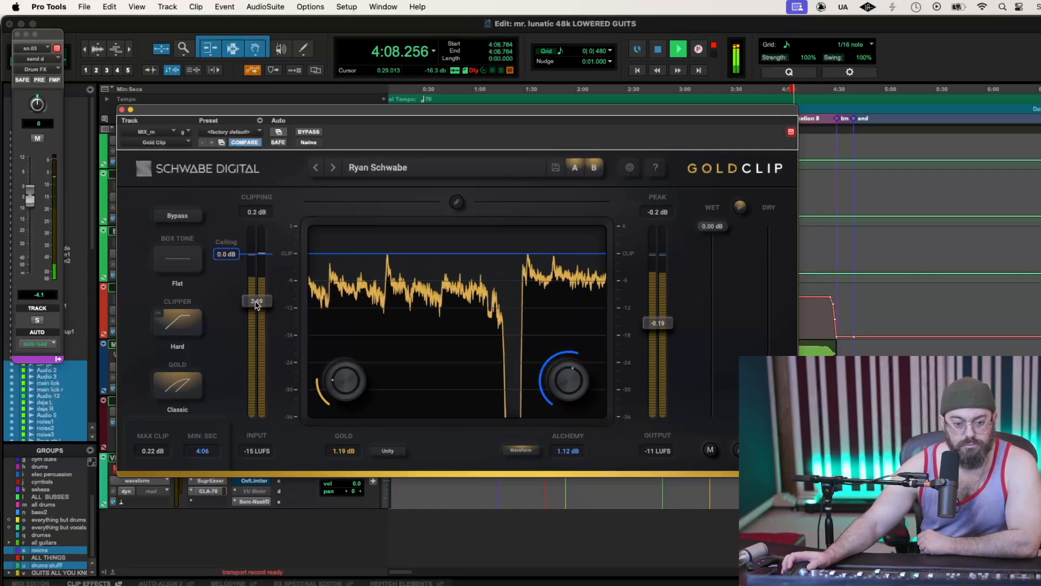
click(122, 110)
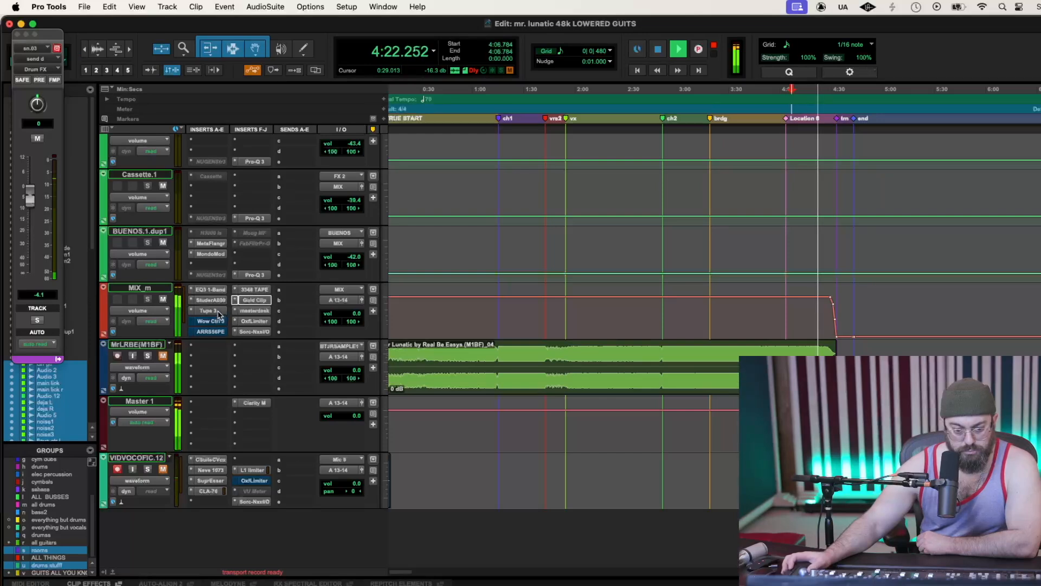
Reorder the MIX_m inserts, placing Tupe 3 in slot E, StuderA800 in slot C and Gold Clip in slot B, and replay from 4:06.784
drag(219, 313, 221, 333)
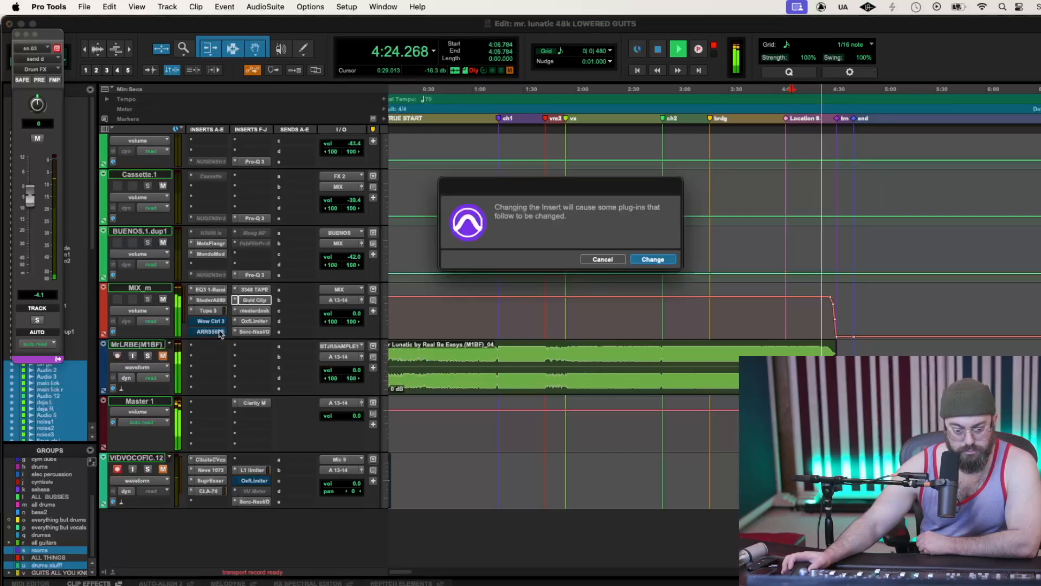
click(650, 262)
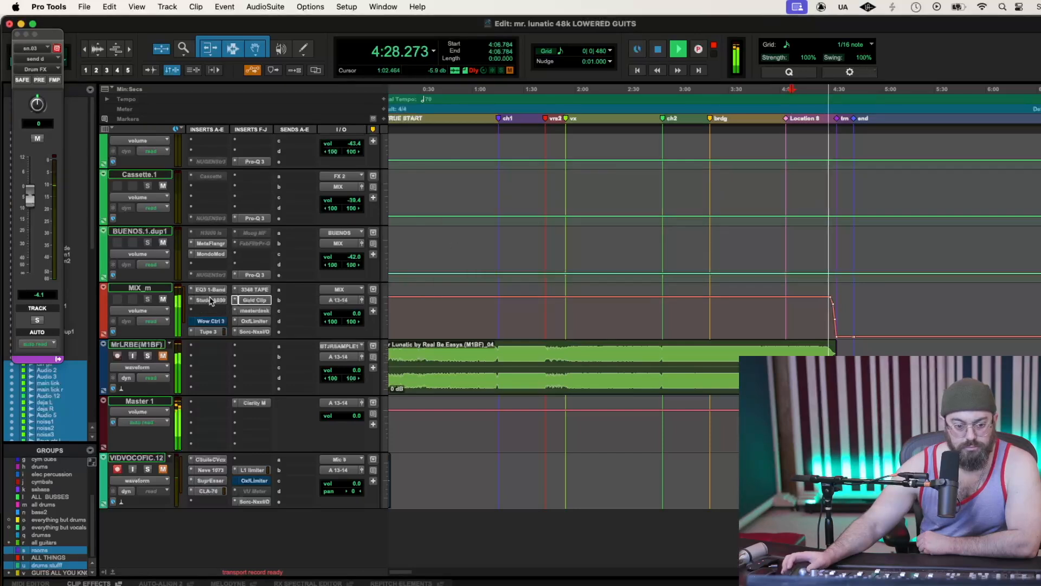
mouse_move(206, 310)
mouse_down()
mouse_move(231, 303)
mouse_move(216, 304)
mouse_up()
key(space)
key(space)
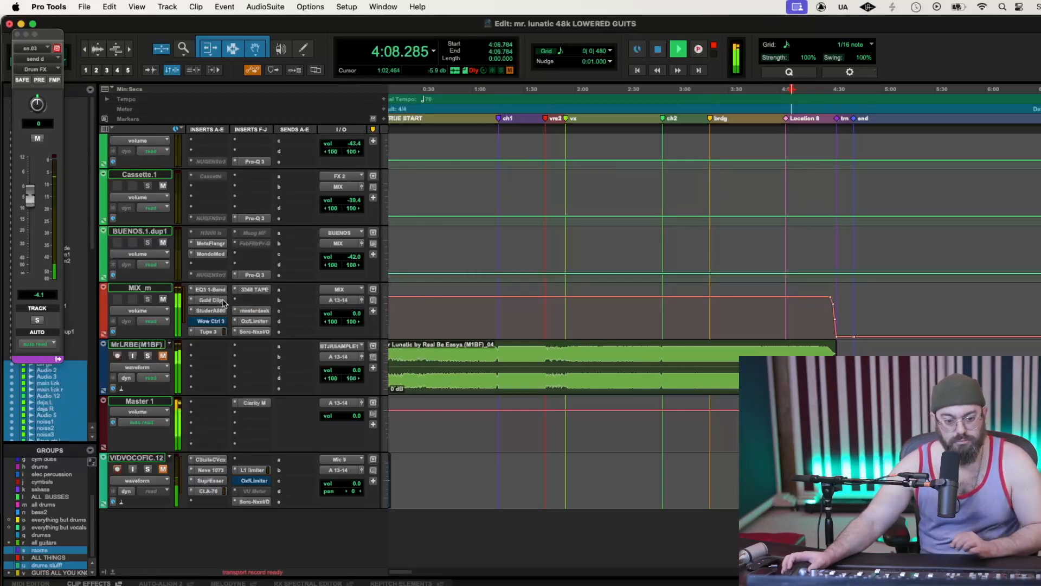
Try raising the input to 9.13 in Gold Clip placed before StuderA800 on MIX_m, and close the plug-in
click(215, 301)
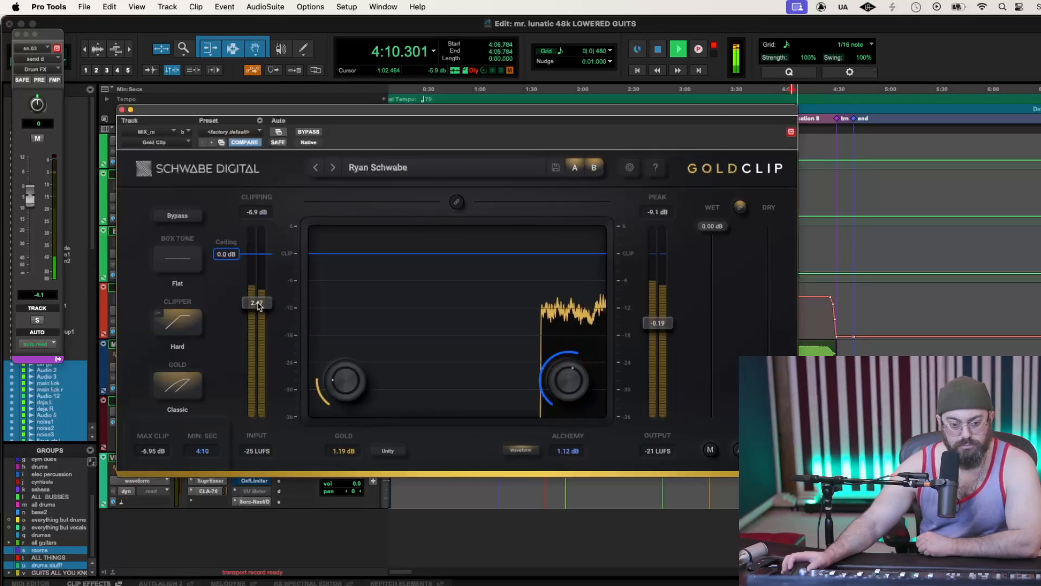
drag(259, 303, 258, 301)
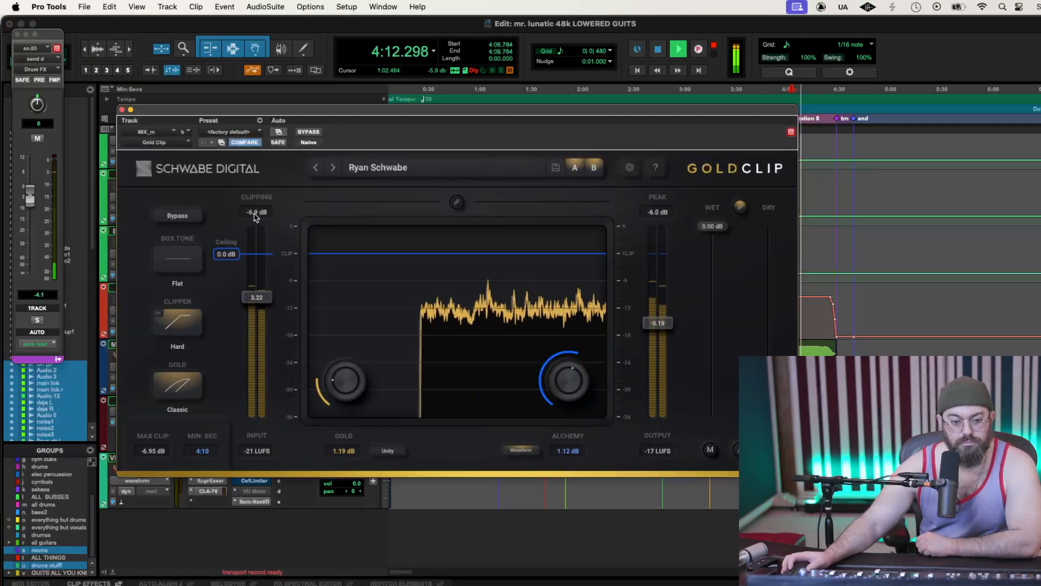
drag(257, 298, 259, 275)
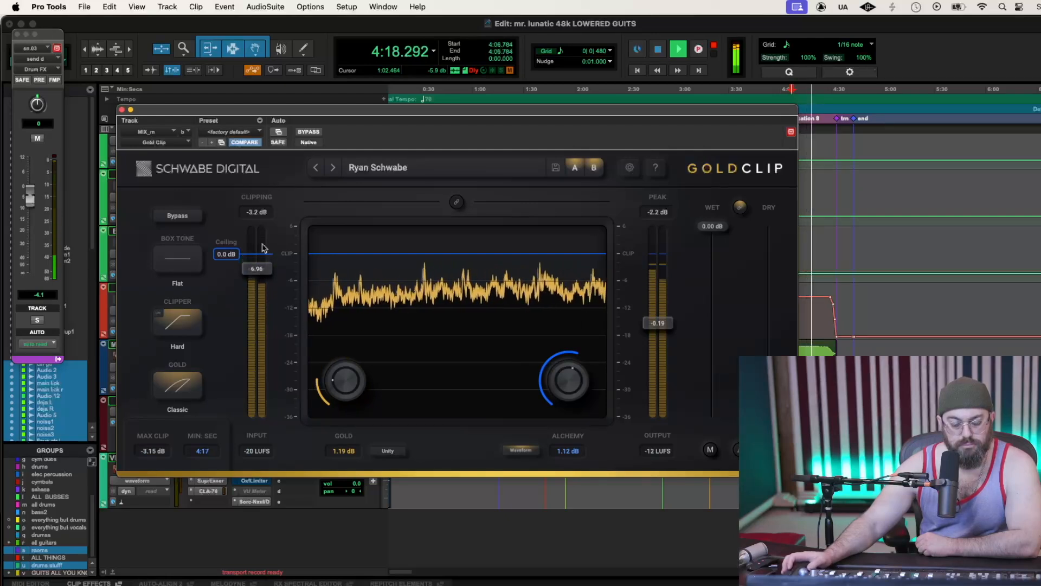
drag(260, 268, 263, 256)
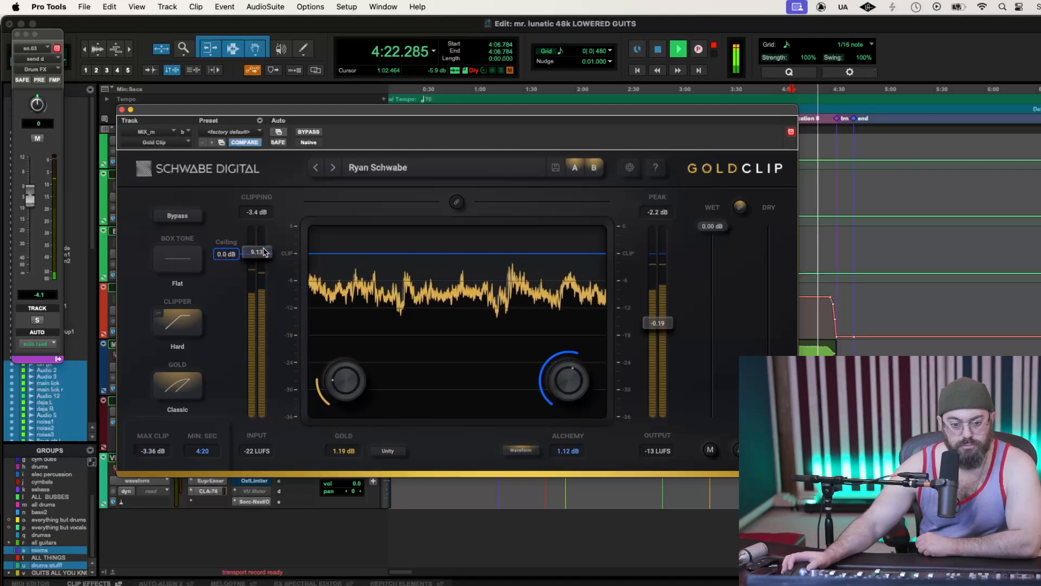
click(121, 110)
Move Gold Clip back to slot G on MIX_m, reset its clipping readout, and set its input to 3.66
drag(211, 300, 245, 305)
click(251, 302)
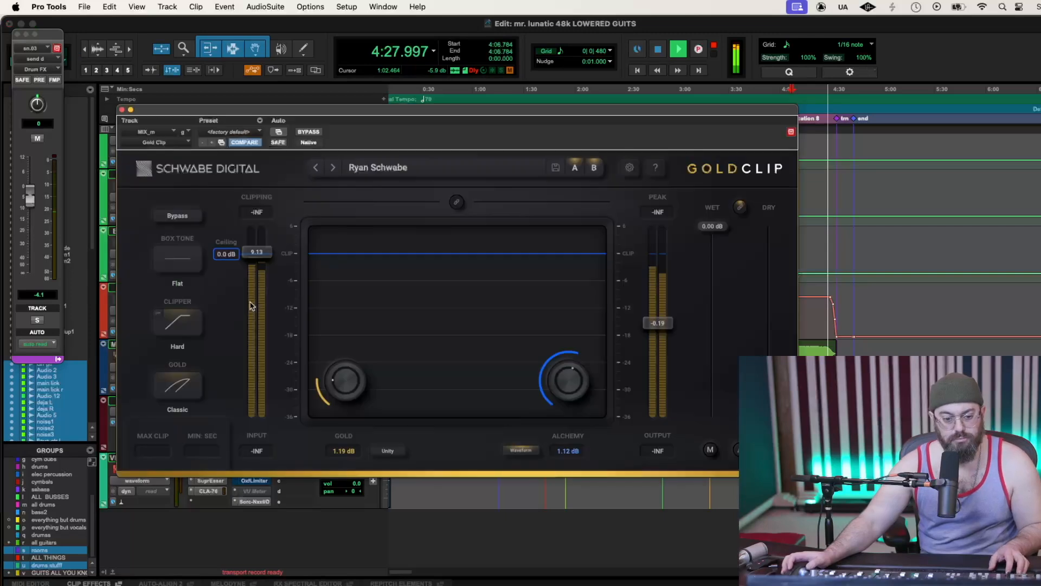
key(space)
drag(258, 267, 265, 301)
click(259, 214)
drag(261, 299, 261, 301)
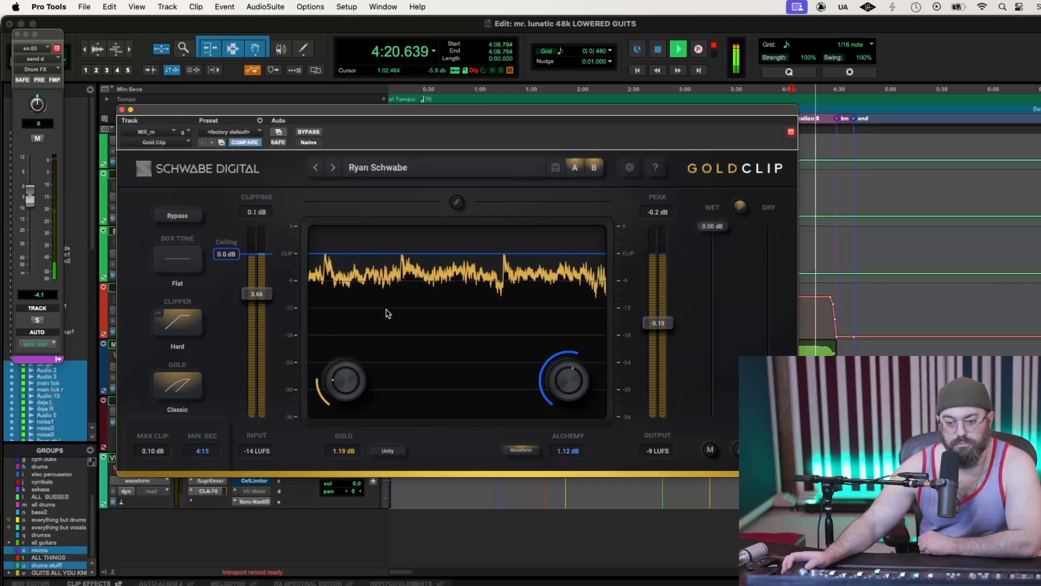
Set Alchemy to 0.39 dB and Gold to 1.02 dB in Gold Clip, enable Unity, and replay from 4:06.784
drag(559, 383, 559, 407)
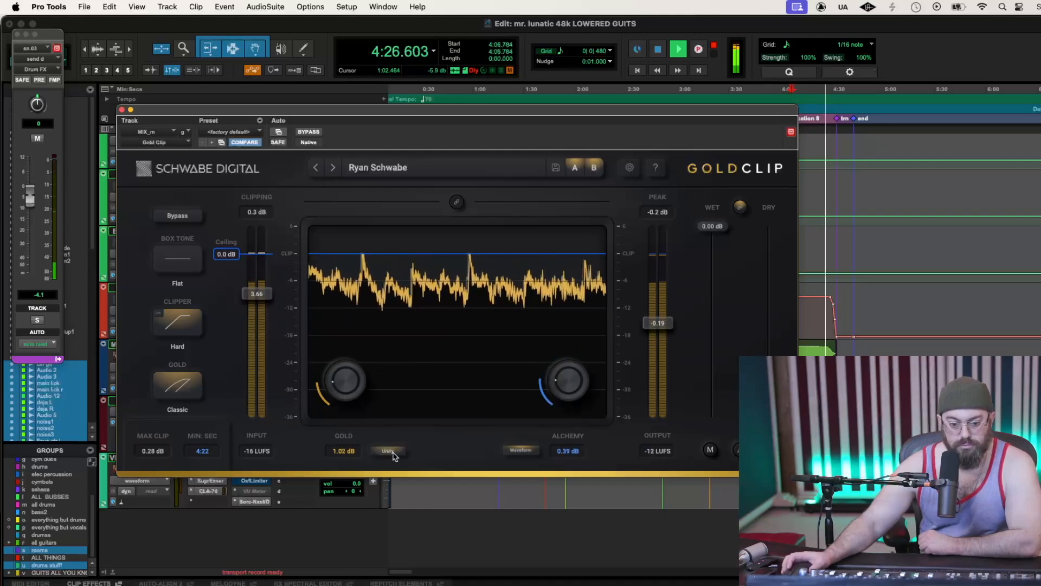
key(space)
key(space)
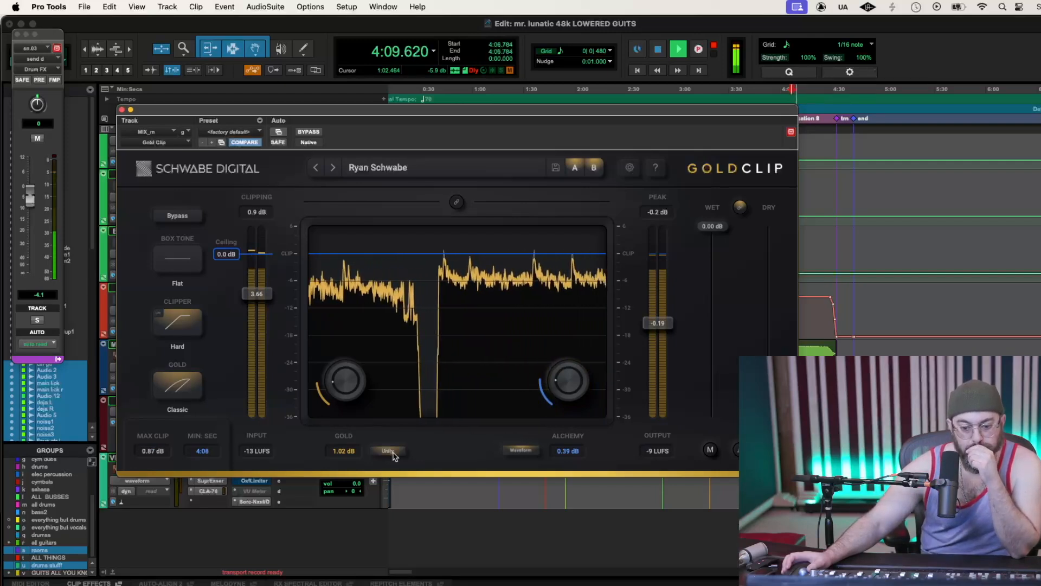
Compare the mix with Gold Clip bypassed and active, reset its clipping readout, replay from 4:06.784, and close the plug-in
click(304, 131)
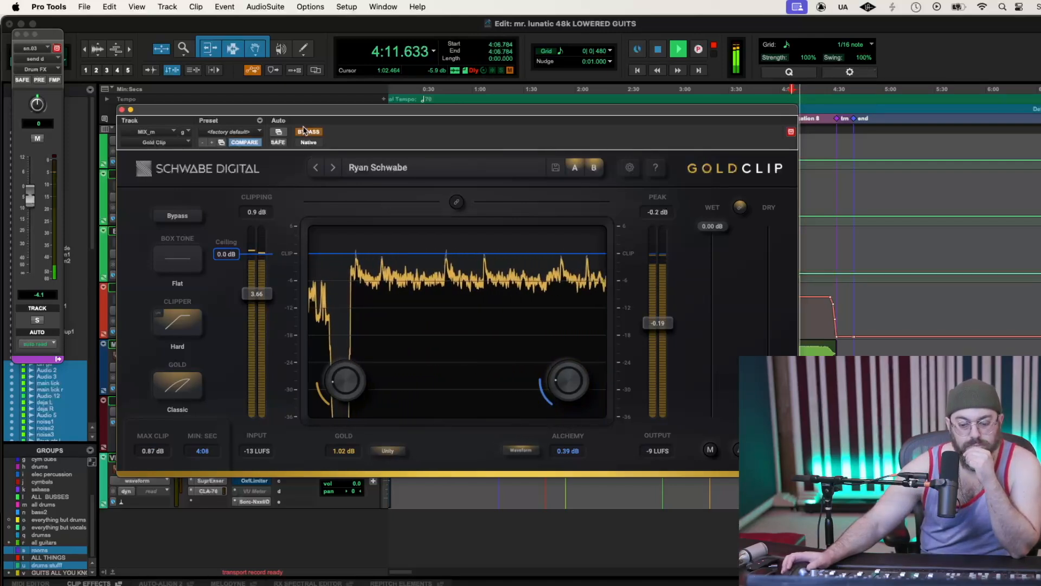
click(305, 133)
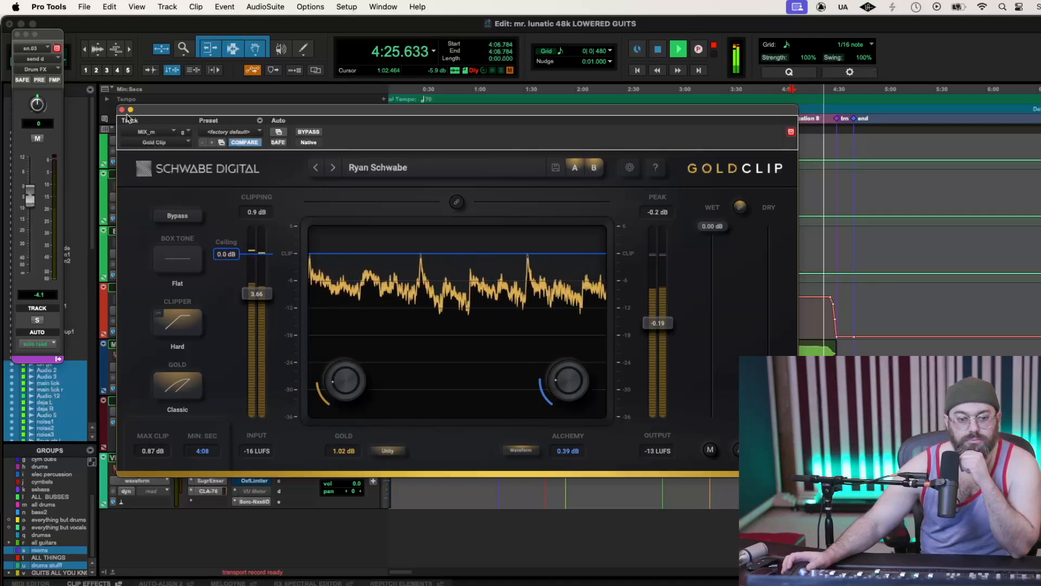
click(256, 212)
key(space)
key(space)
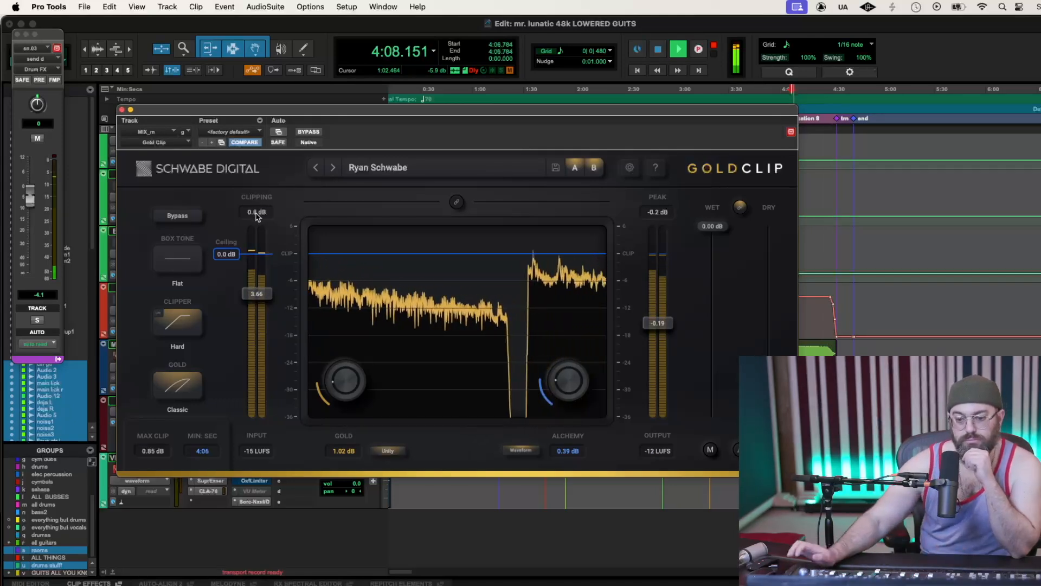
click(122, 110)
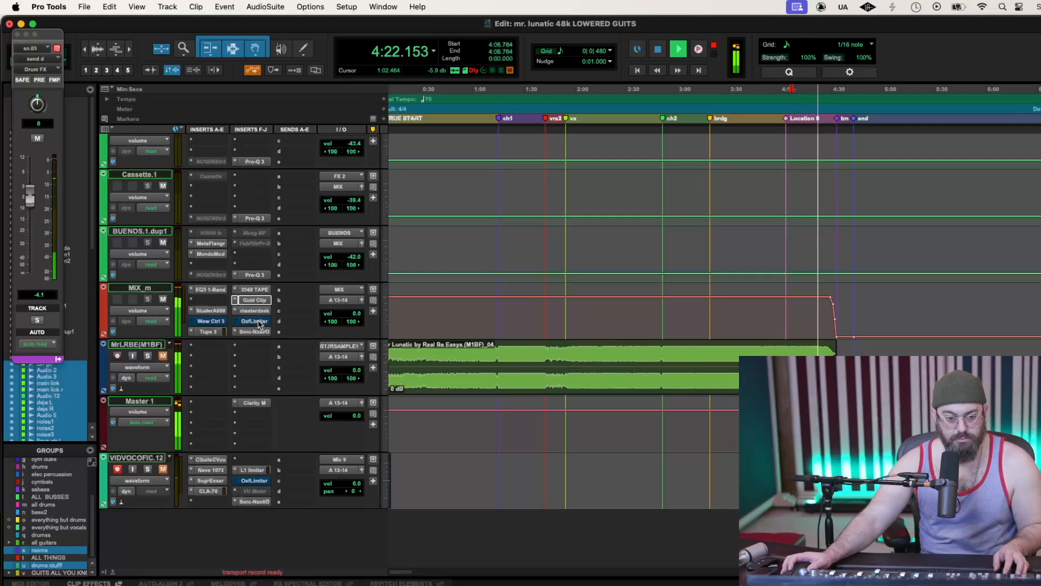
Set the Oxford Limiter on MIX_m to a 2.19 ms release and a 1.63 dB soft knee, and replay from 4:06.784
click(259, 323)
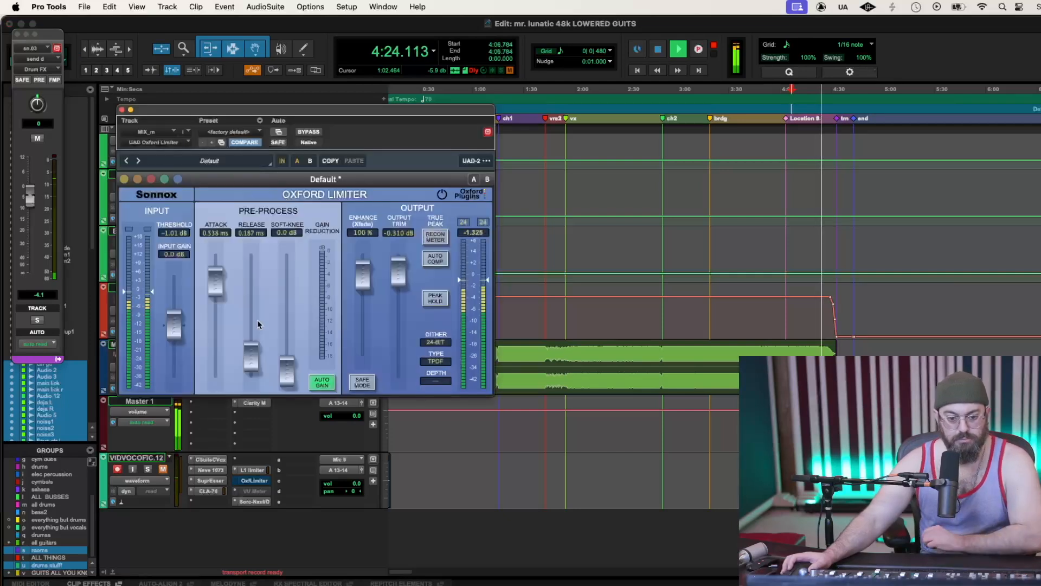
drag(288, 307, 248, 334)
key(space)
key(space)
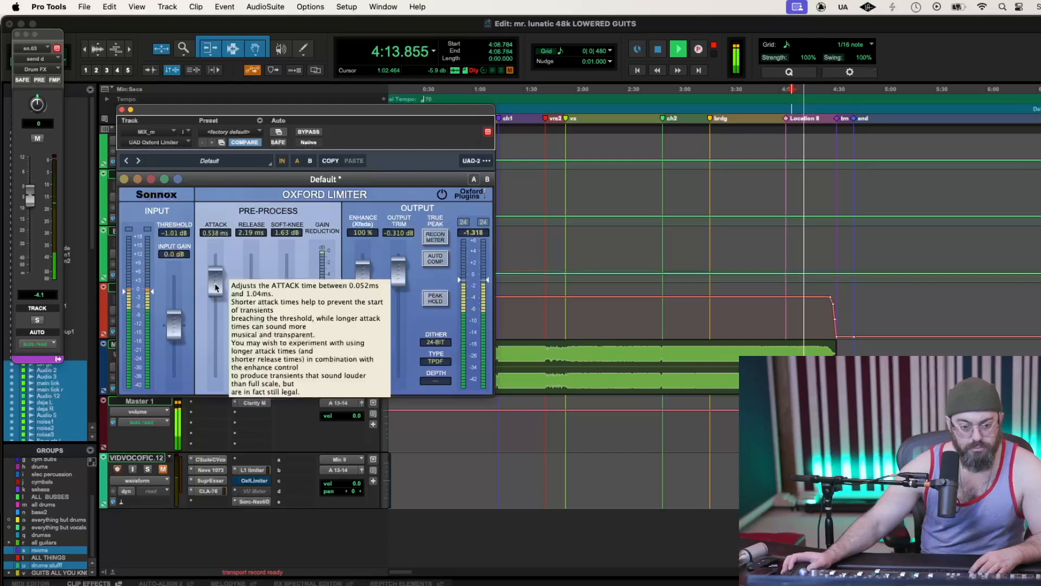
Set the Oxford Limiter attack on MIX_m to 0.380 ms, replay from 4:06.784, and close the plug-in
drag(215, 287, 214, 307)
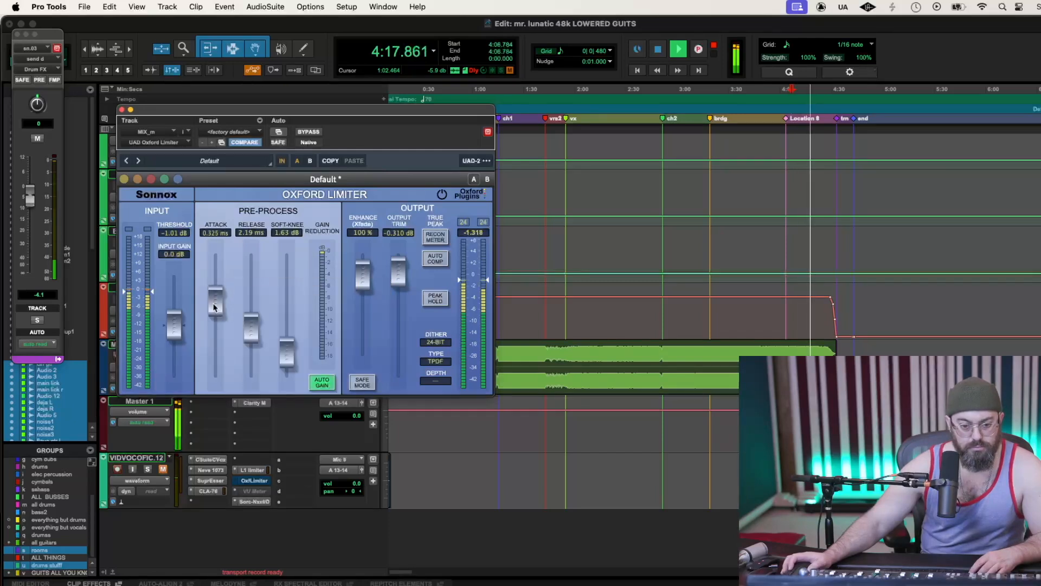
drag(214, 307, 214, 305)
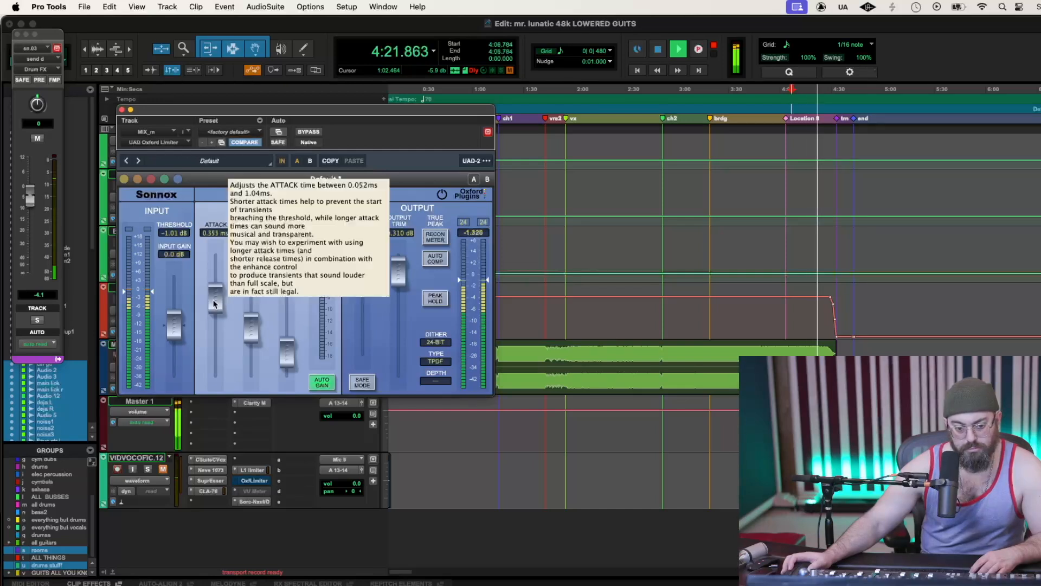
drag(213, 305, 214, 300)
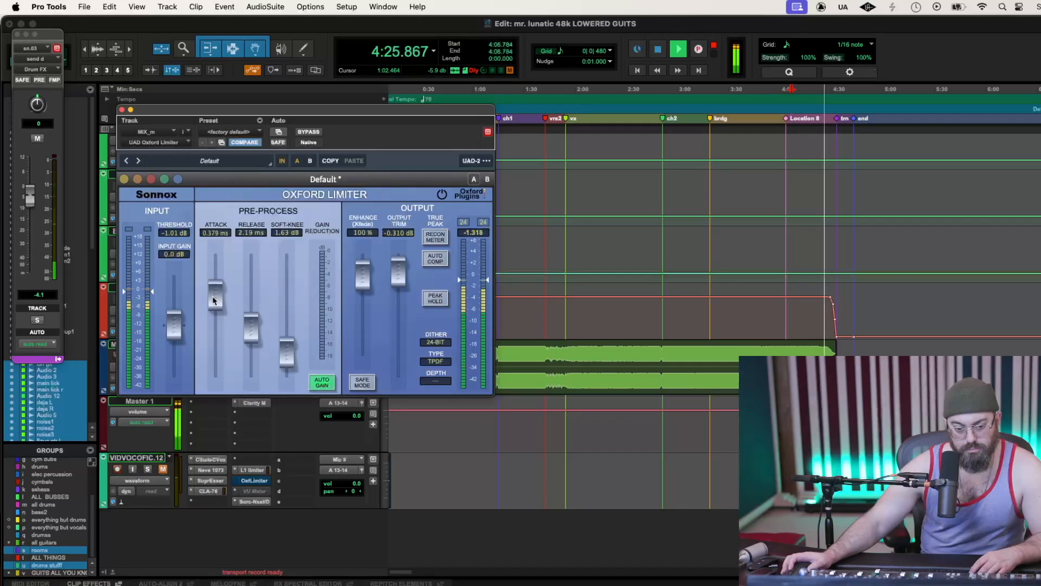
key(space)
key(space)
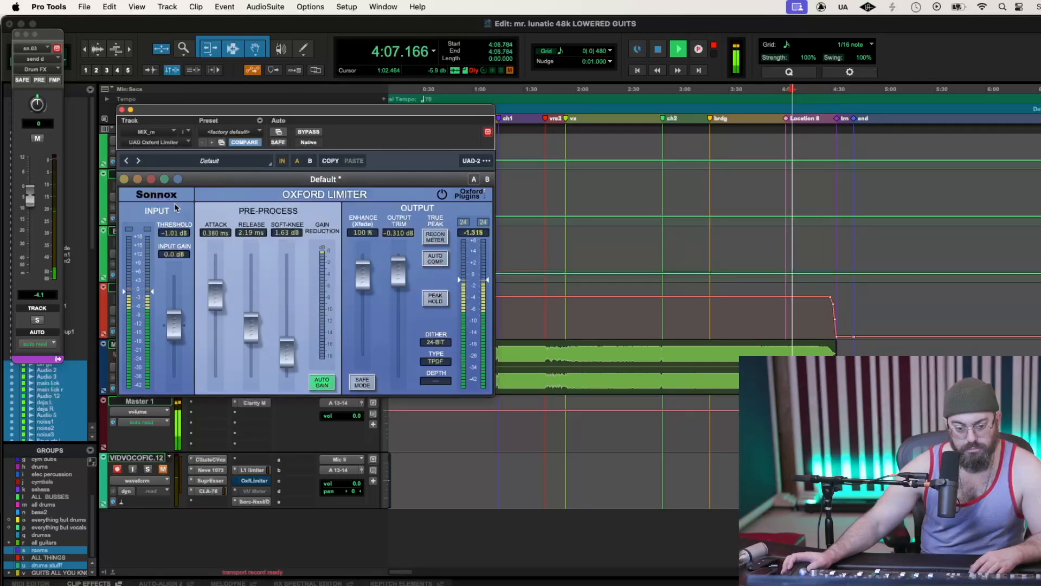
click(122, 110)
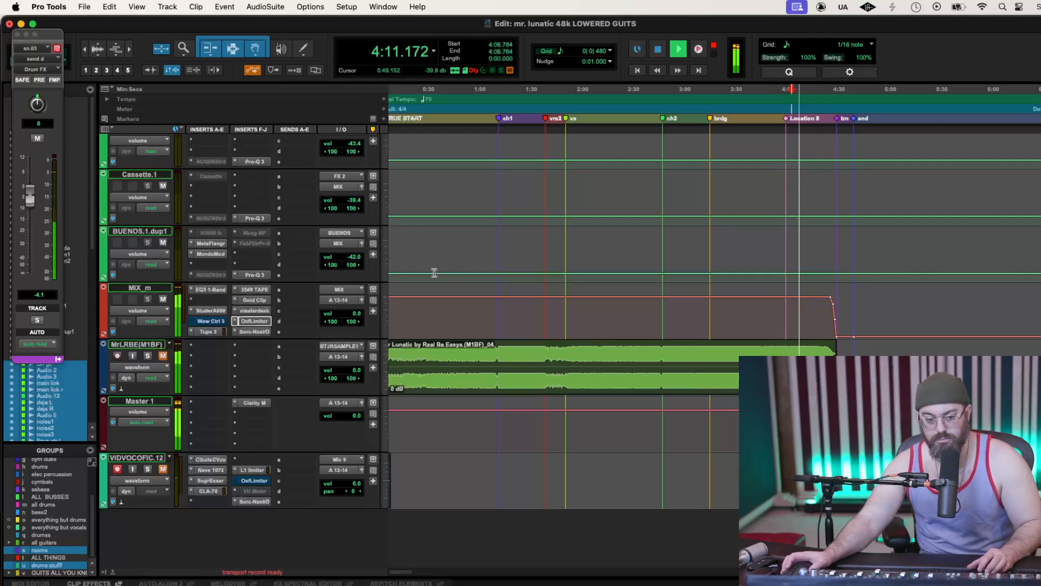
Enable Safe Mode in the Oxford Limiter on MIX_m and close the plug-in
click(253, 321)
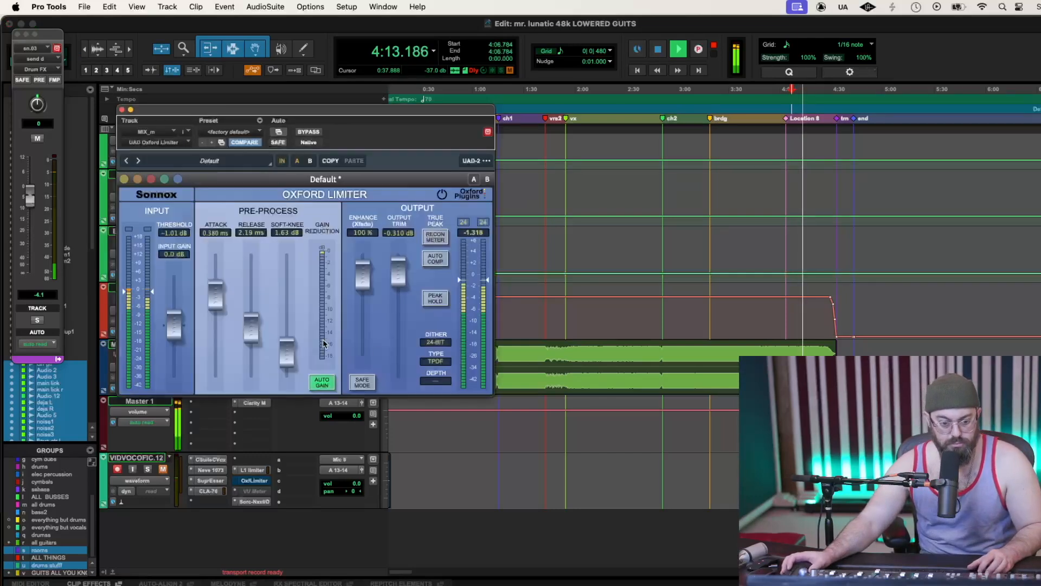
click(363, 383)
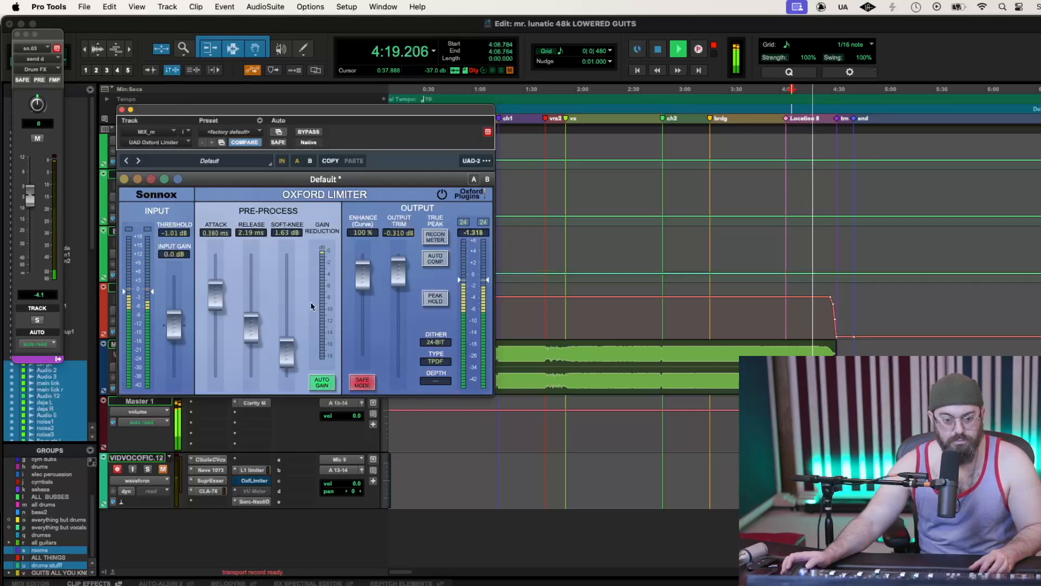
click(122, 110)
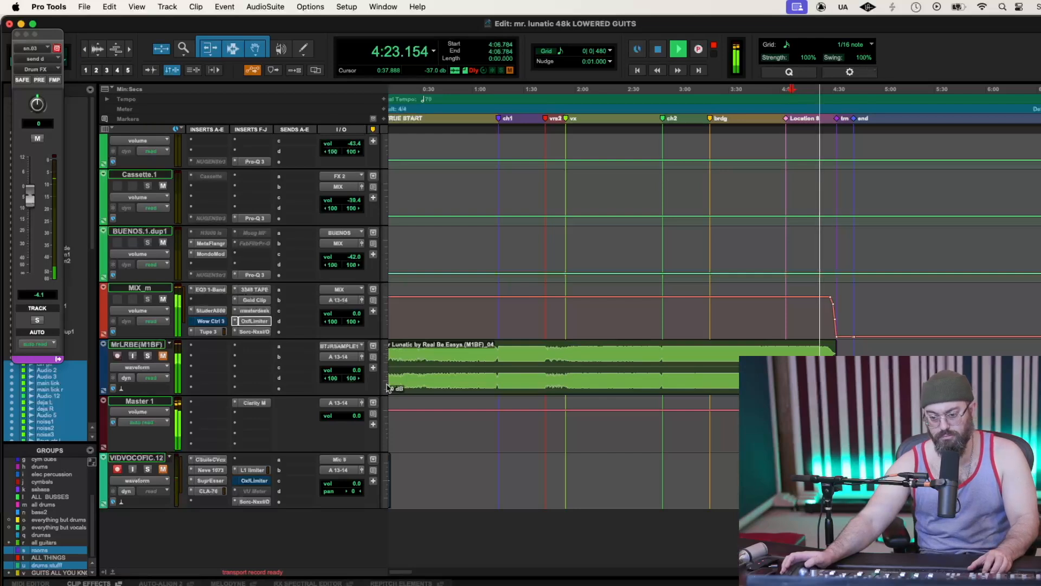
Play from 0:49.634, turn off Auto Gain in the Oxford Limiter on MIX_m, and close the plug-in
click(454, 102)
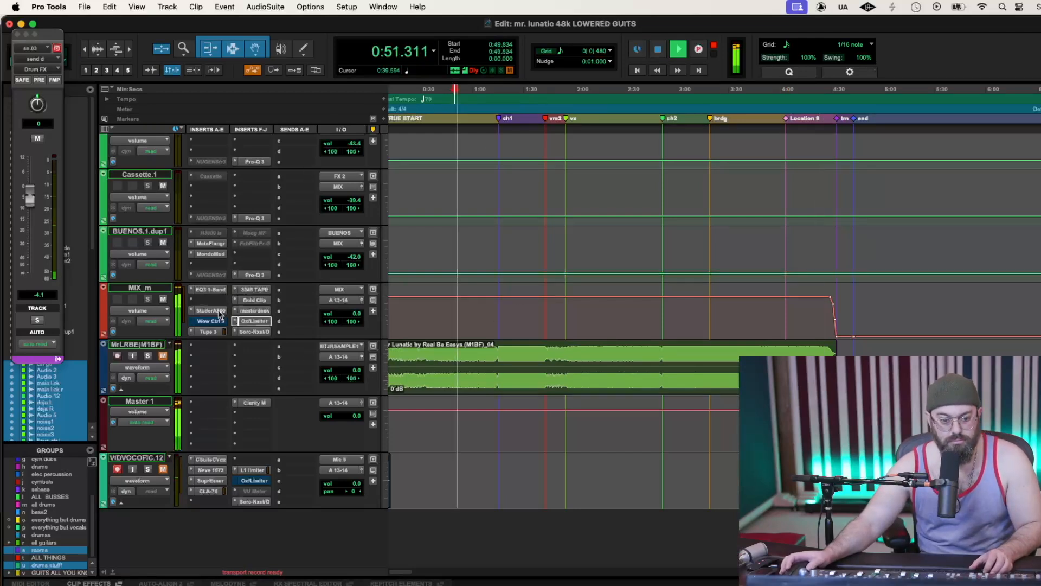
click(251, 322)
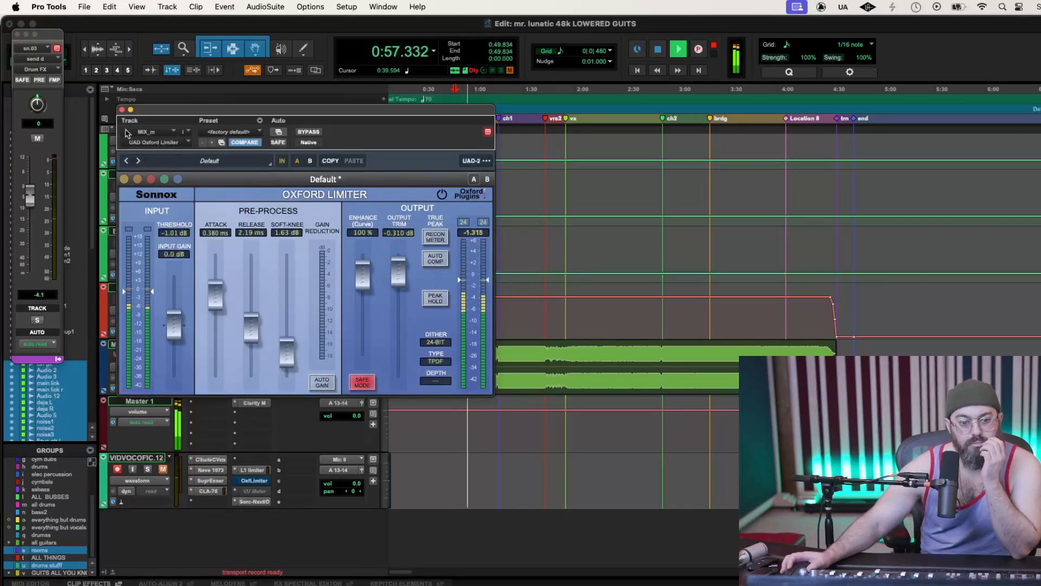
click(329, 383)
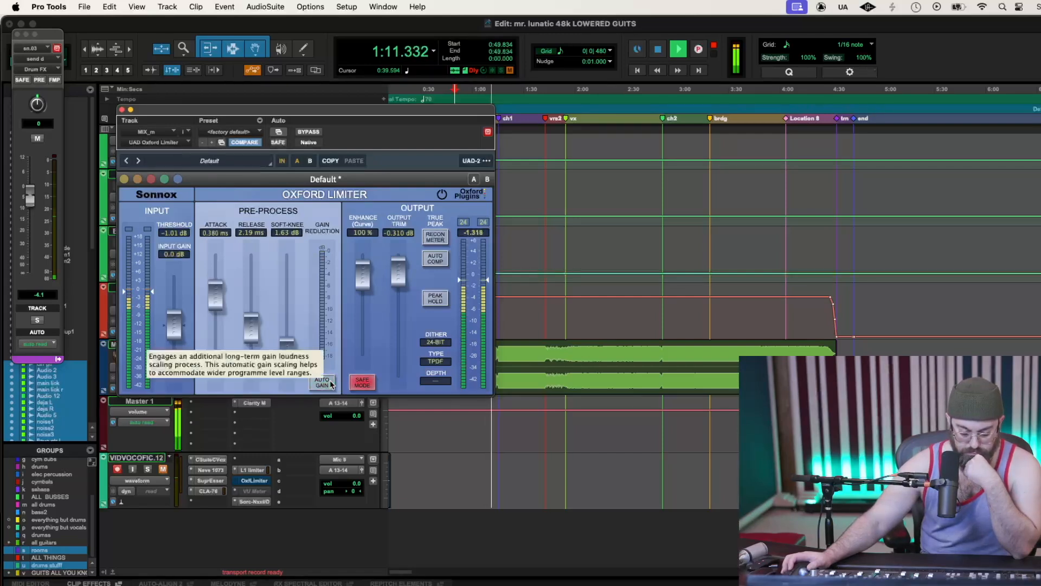
click(122, 110)
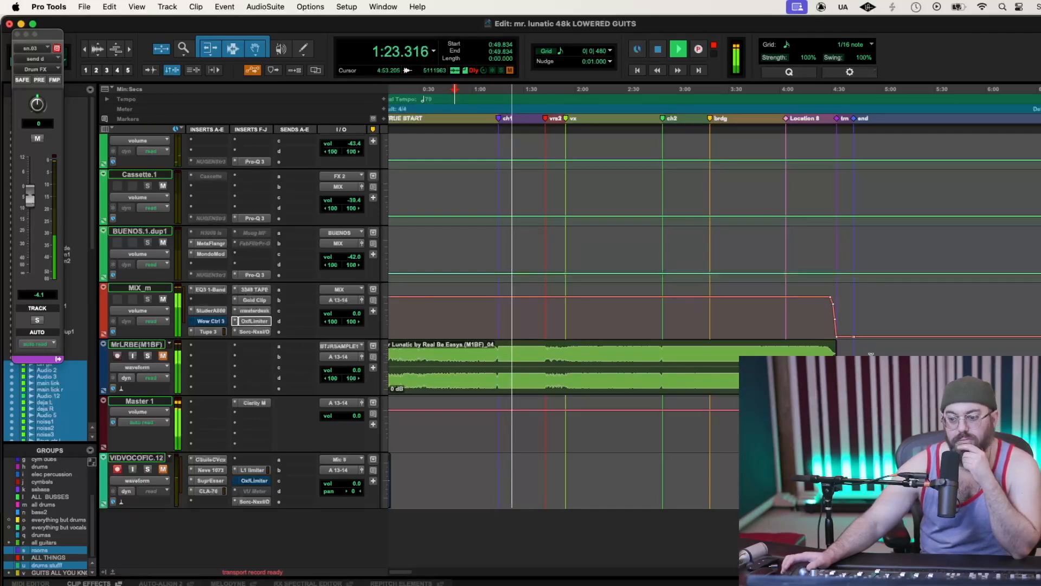
Raise the volume automation of the 1176 PAR track to -13.1 dB
scroll(871, 355, up, 15)
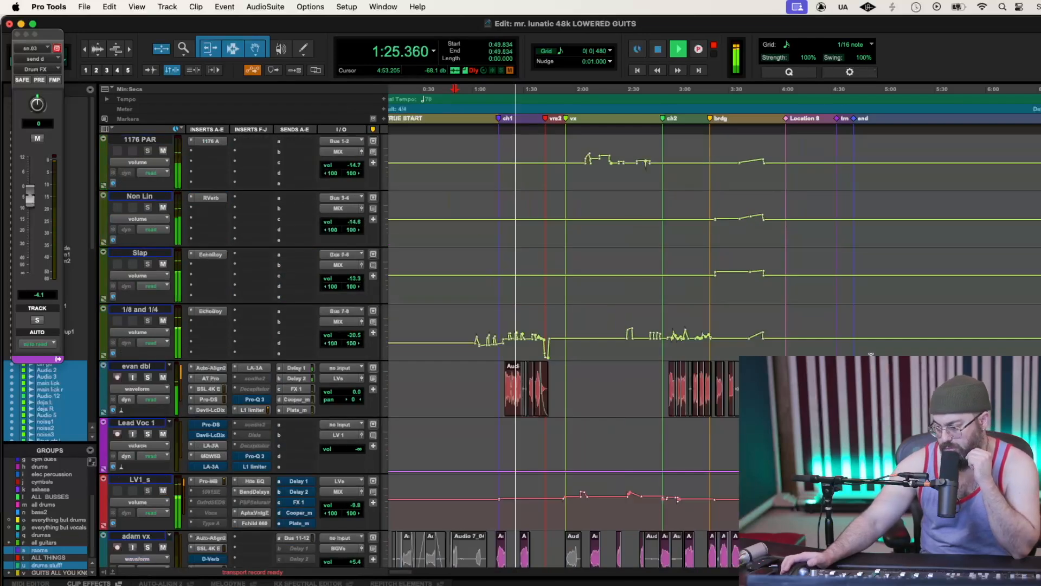
scroll(871, 355, up, 5)
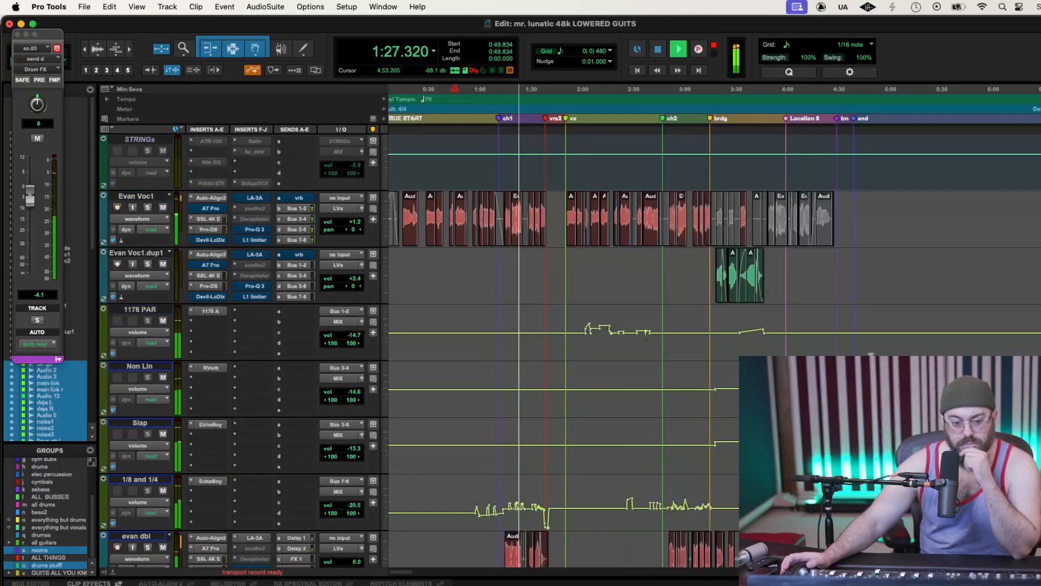
drag(901, 316, 901, 314)
scroll(901, 315, down, 4)
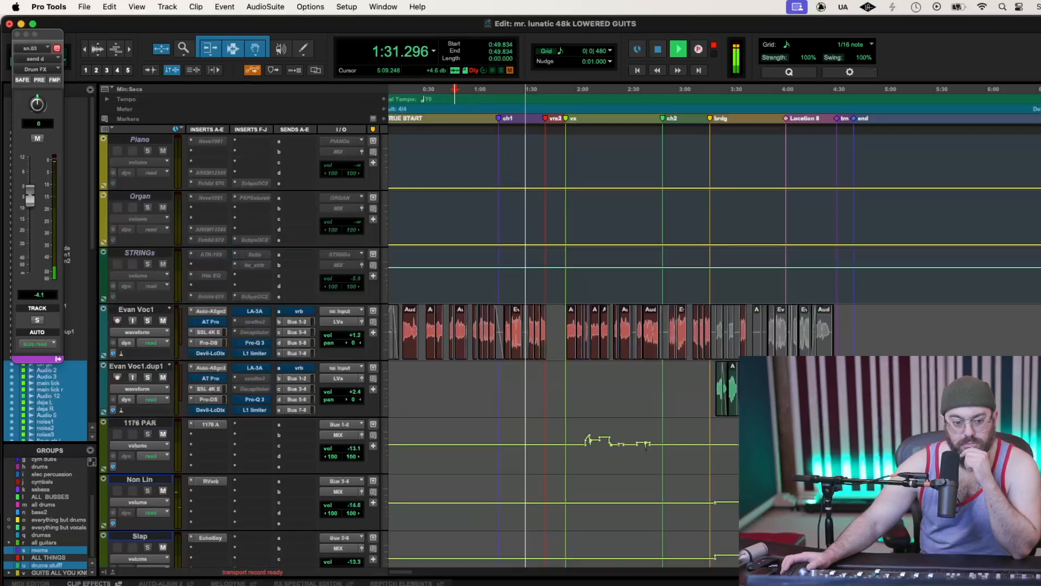
Raise the volume automation of the 1176 PAR.dup1 track by 2.5 dB to -13.4 dB
scroll(901, 314, down, 2)
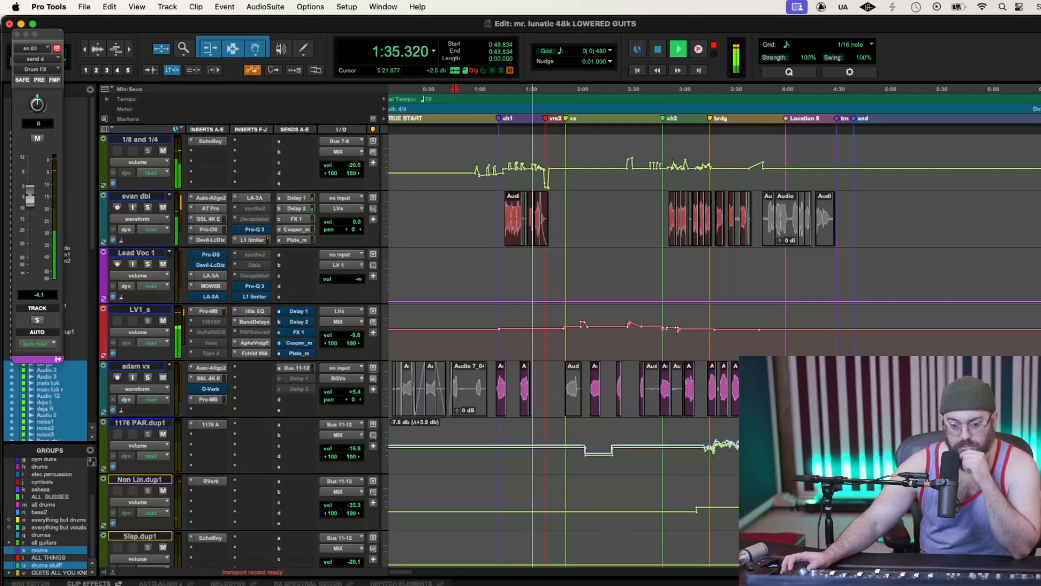
scroll(901, 315, down, 3)
scroll(743, 271, down, 2)
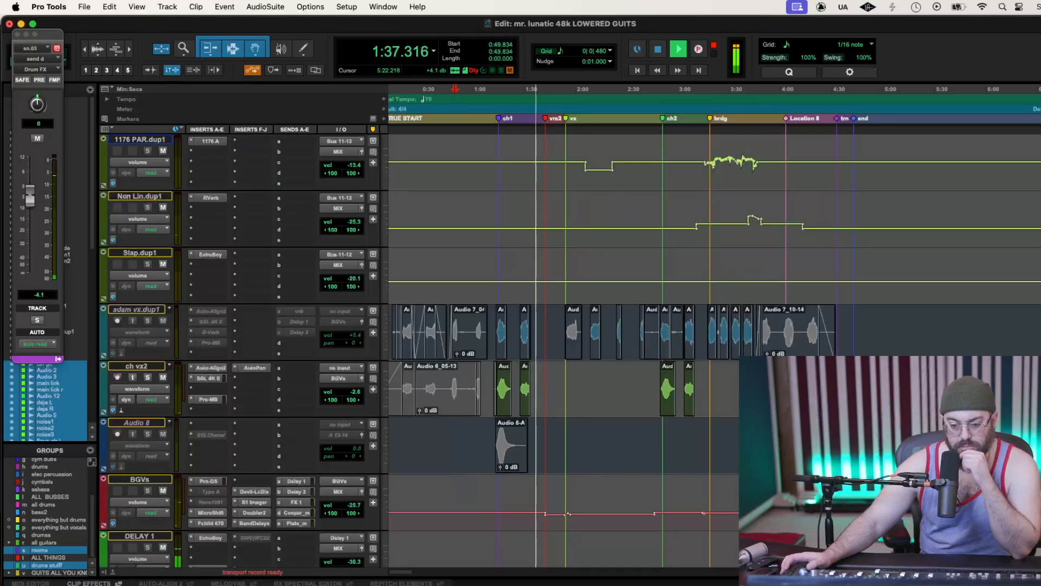
Trim the volume automation line of the 1176 PAR.dup1 track to -14.3 dB
scroll(743, 270, up, 2)
key(super+z)
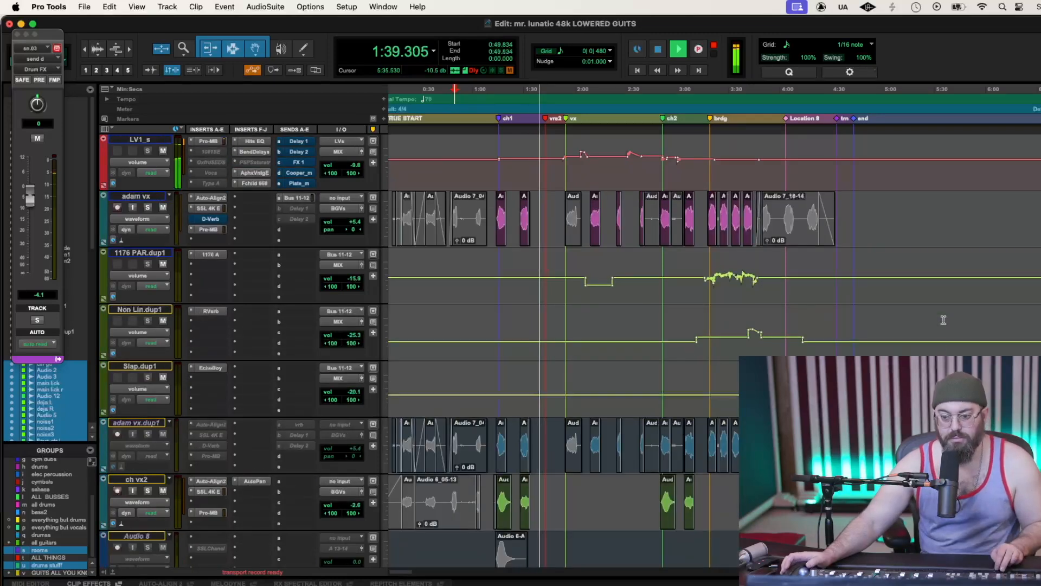
drag(935, 258, 937, 256)
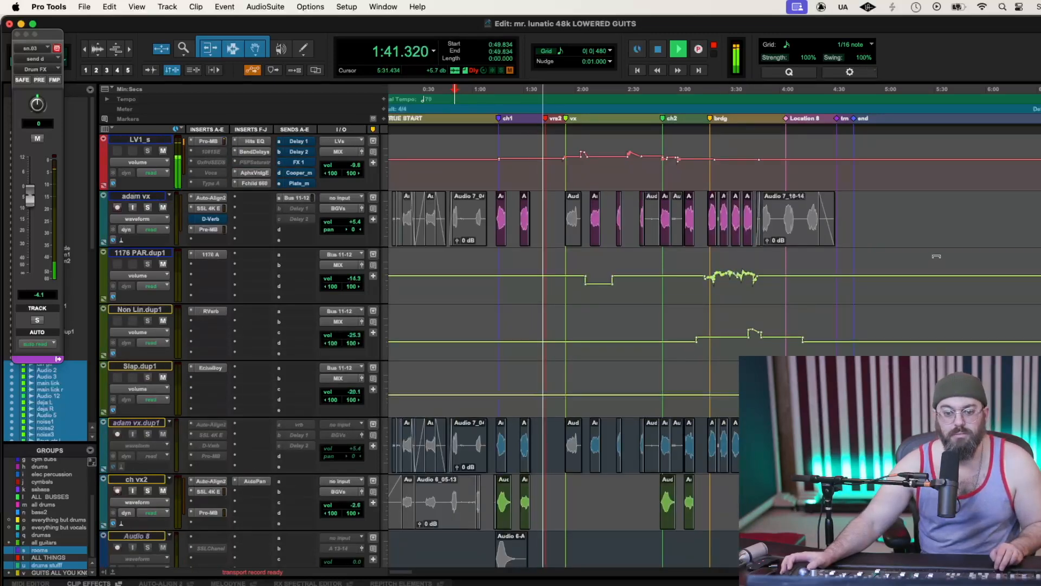
Raise the volume automation of the 1/8 and 1/4 delay return slightly, to -18.1 dB
scroll(866, 311, down, 4)
scroll(865, 310, up, 5)
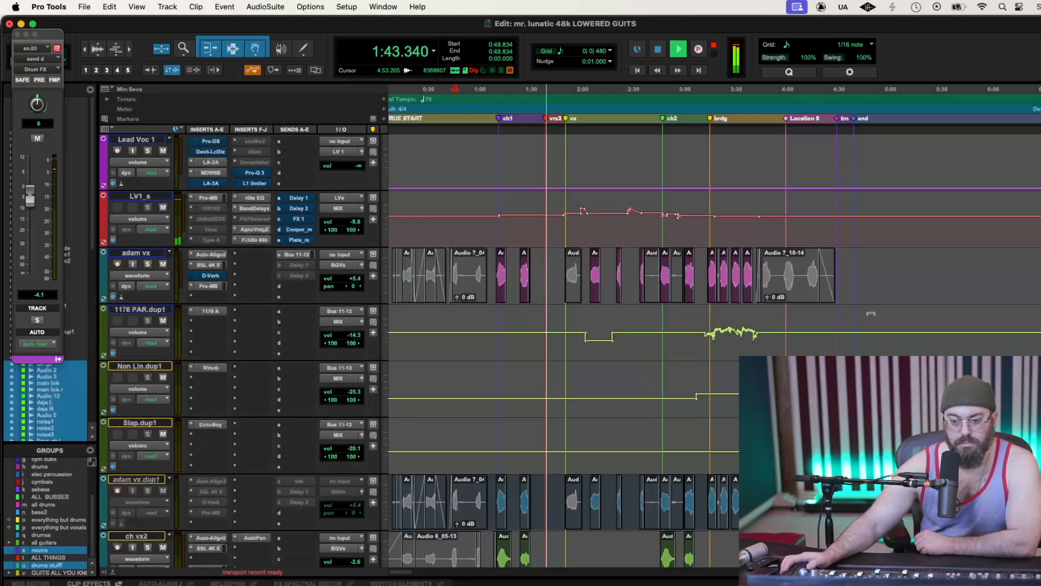
scroll(881, 340, up, 2)
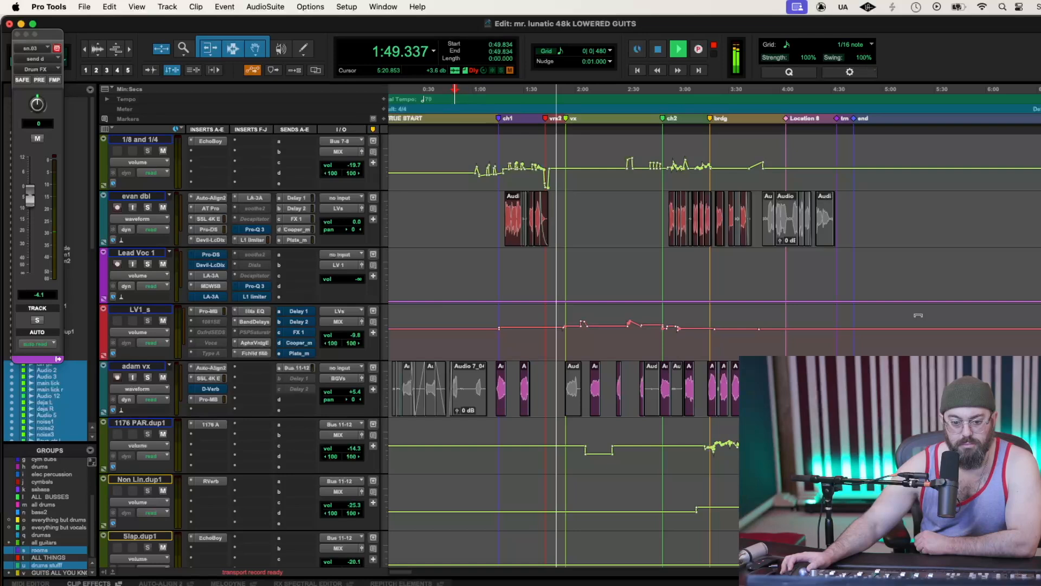
scroll(918, 314, up, 4)
drag(918, 314, 918, 309)
drag(918, 252, 918, 250)
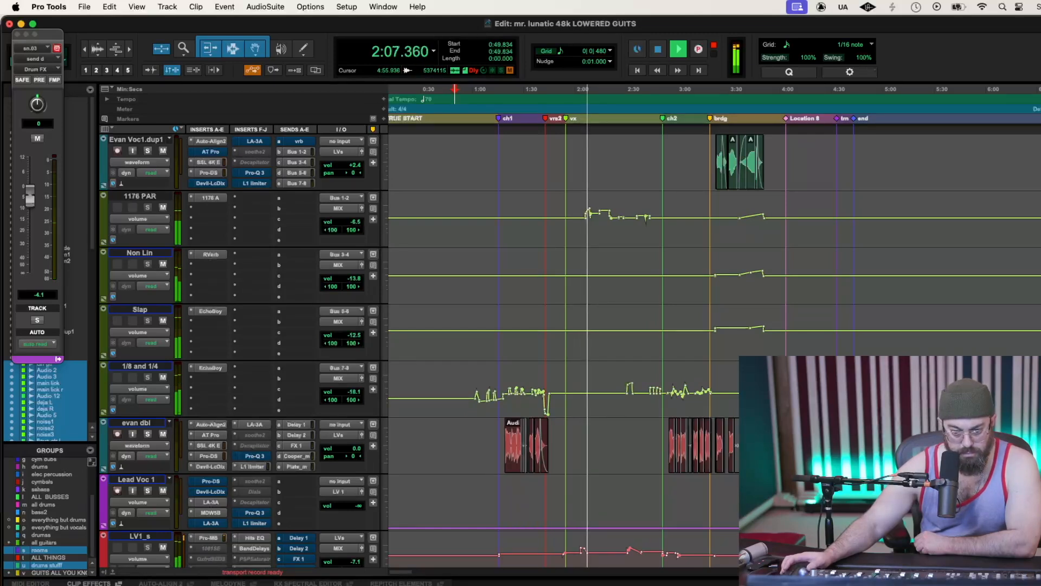
Review the lead vocal, its effect returns and the guitar tracks while the section between the vx and ch2 markers plays
scroll(565, 325, up, 3)
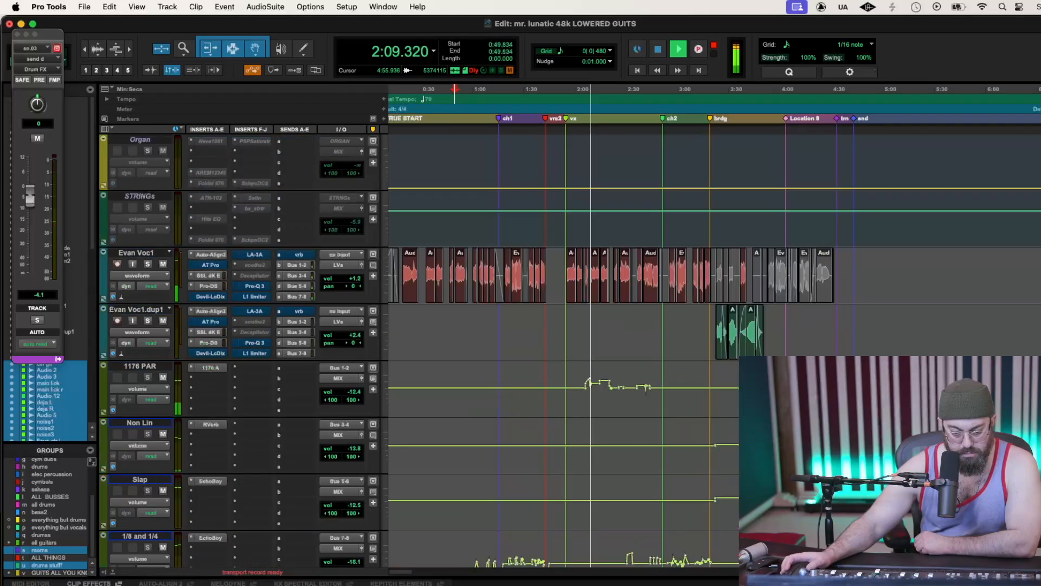
scroll(564, 325, down, 3)
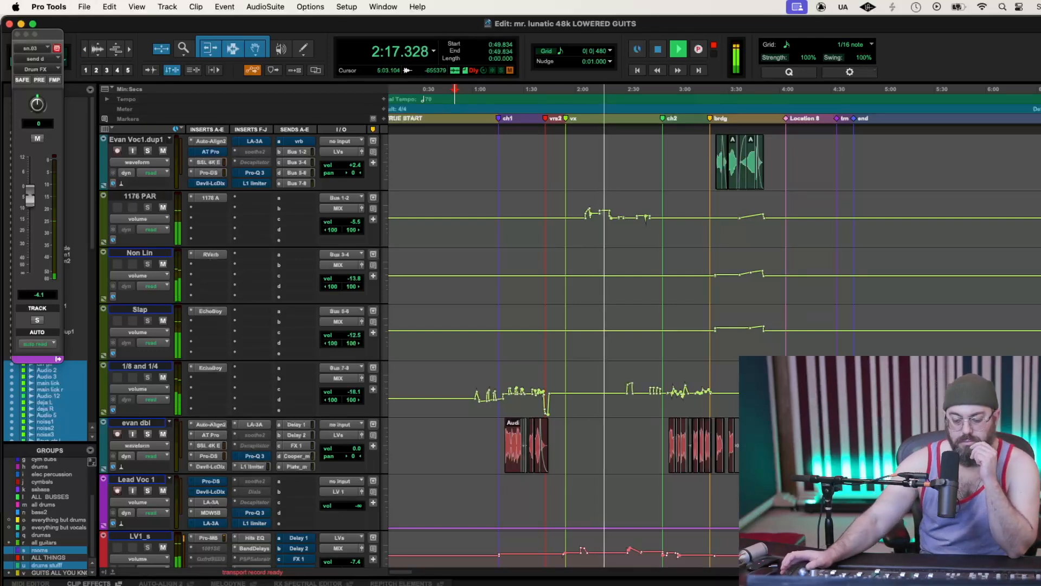
scroll(564, 325, down, 4)
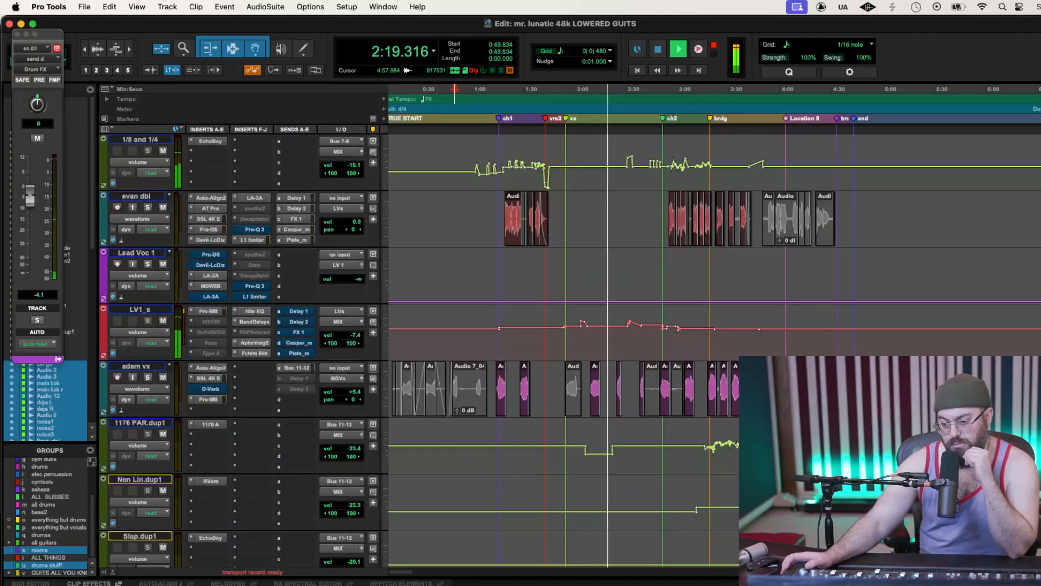
scroll(564, 325, down, 2)
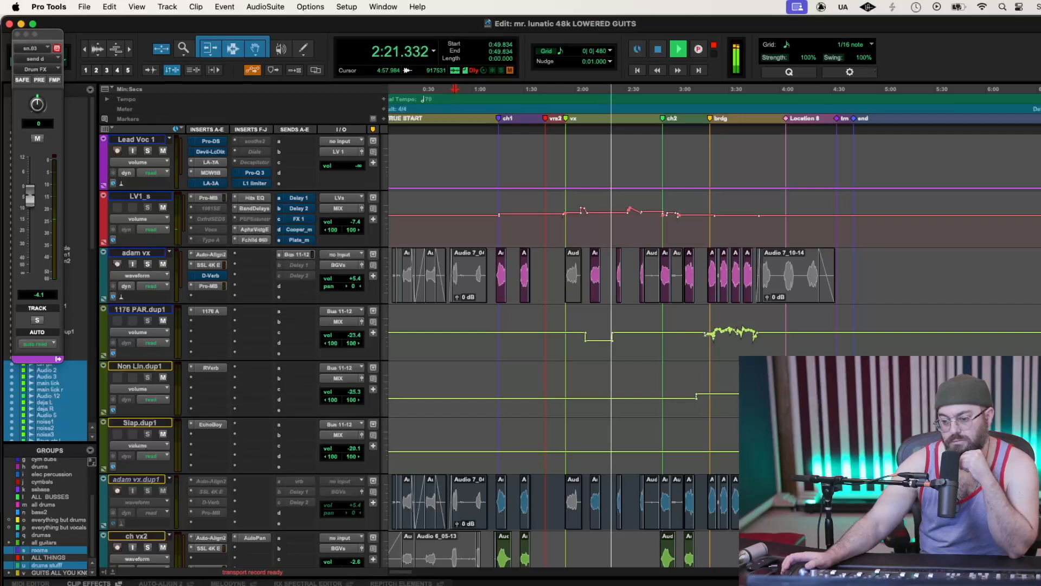
scroll(564, 326, up, 10)
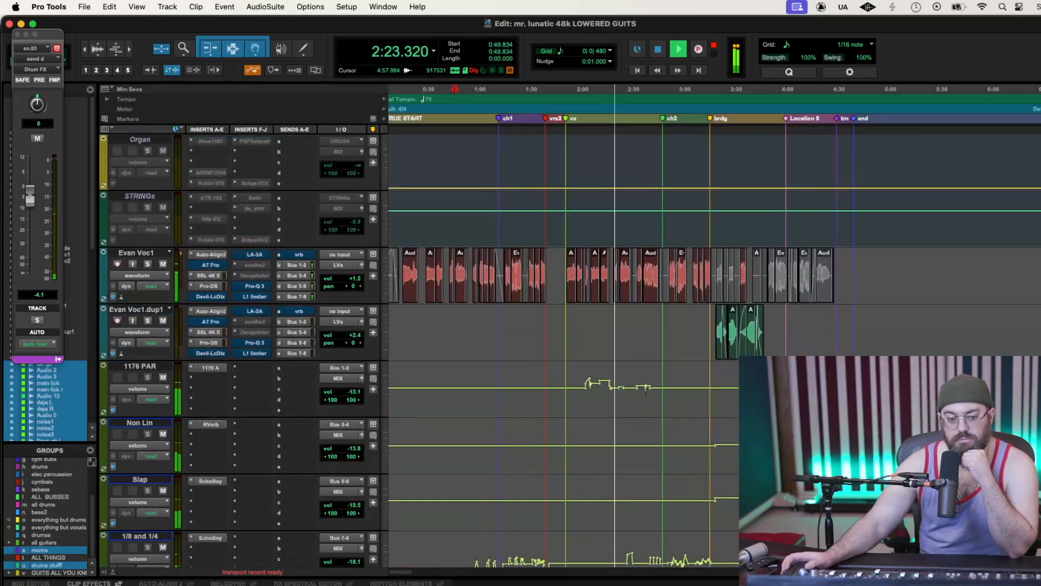
scroll(564, 326, down, 10)
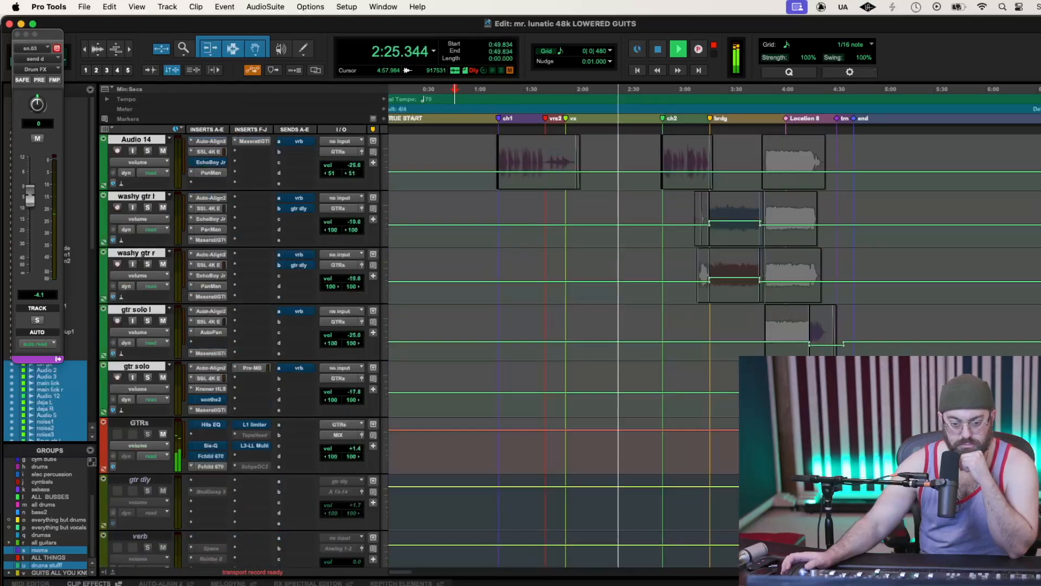
scroll(564, 325, down, 5)
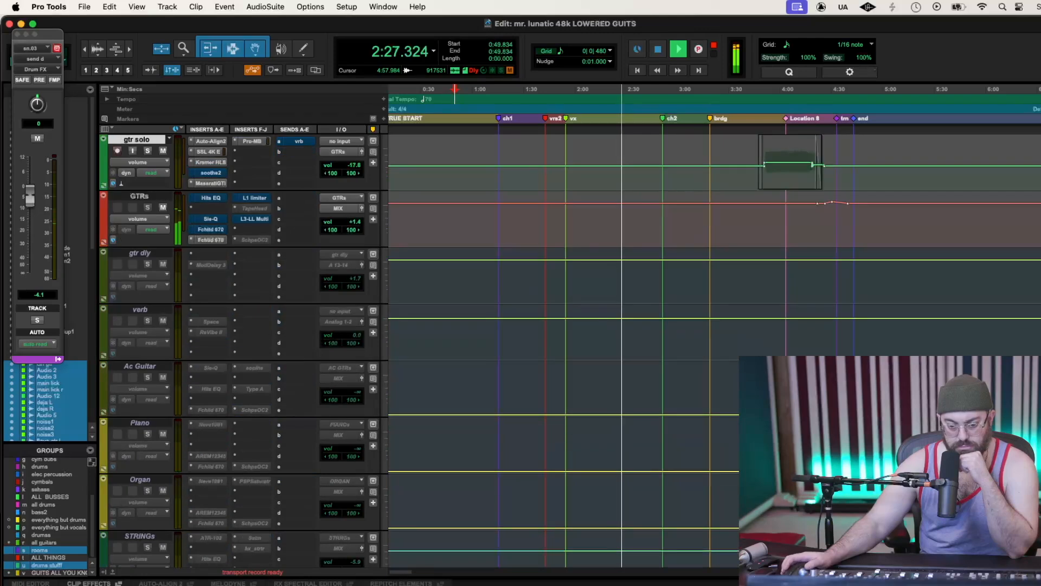
scroll(564, 325, down, 5)
scroll(564, 326, down, 1)
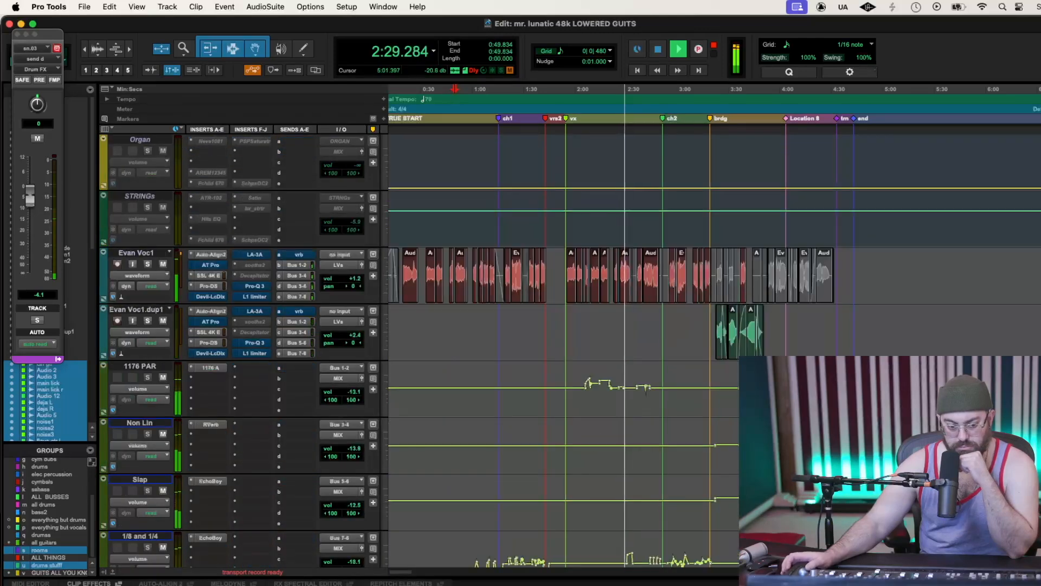
scroll(564, 326, down, 3)
scroll(564, 326, down, 3)
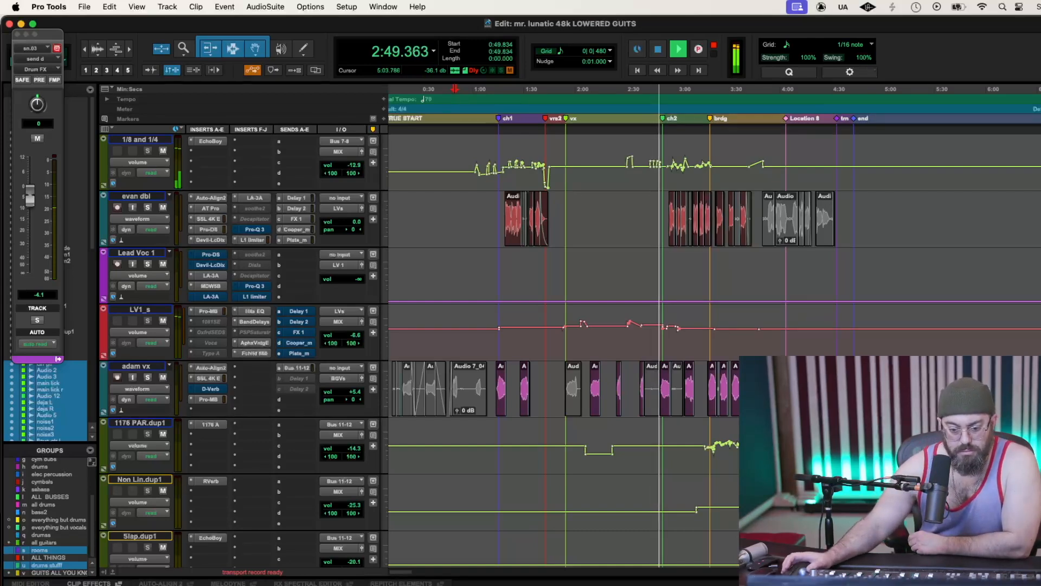
Audition the printed reference track MrLRBE(M1BF) by soloing and unmuting it, then return to the live mix
scroll(564, 326, down, 15)
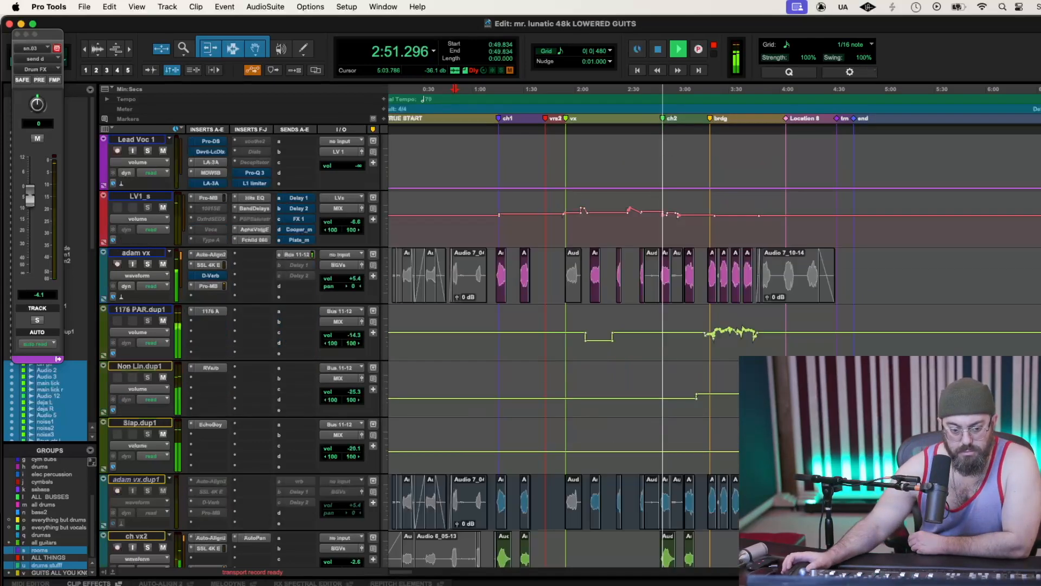
scroll(397, 386, down, 15)
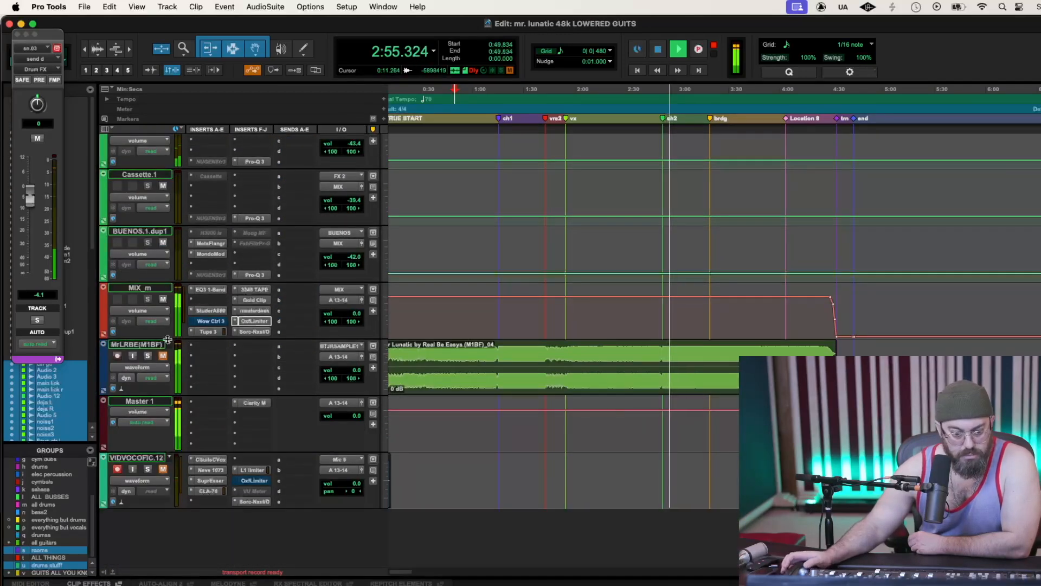
click(150, 356)
click(162, 356)
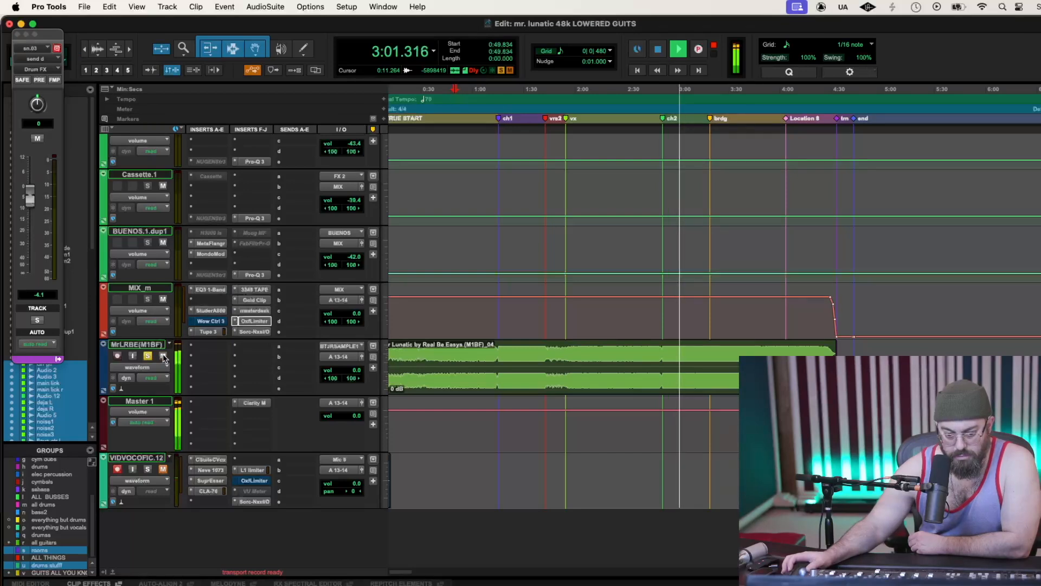
click(145, 357)
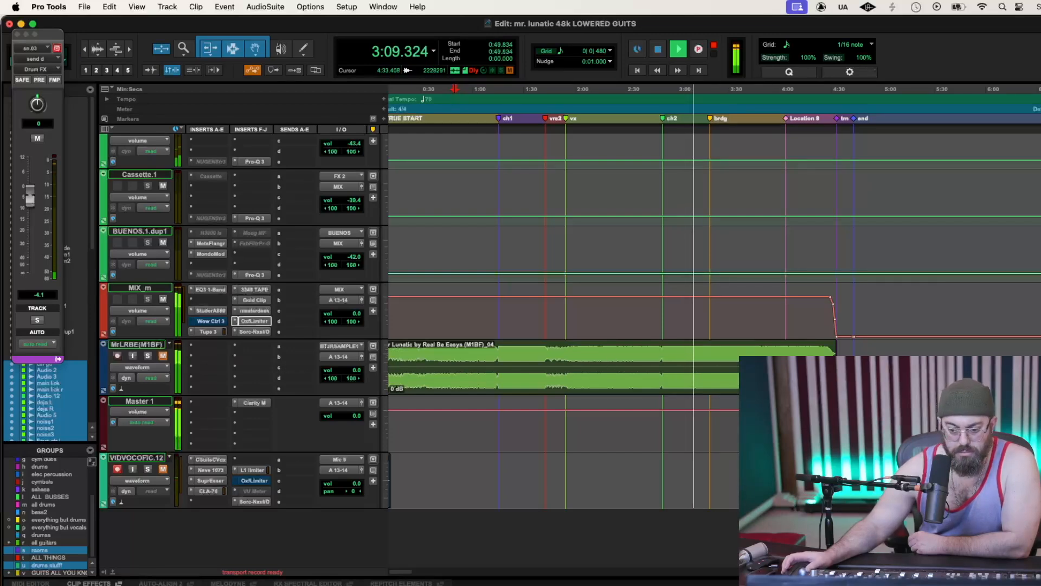
Lower the output of the Maserati GTi plug-in on the flava gtr r track and close the plug-in window
scroll(895, 353, up, 15)
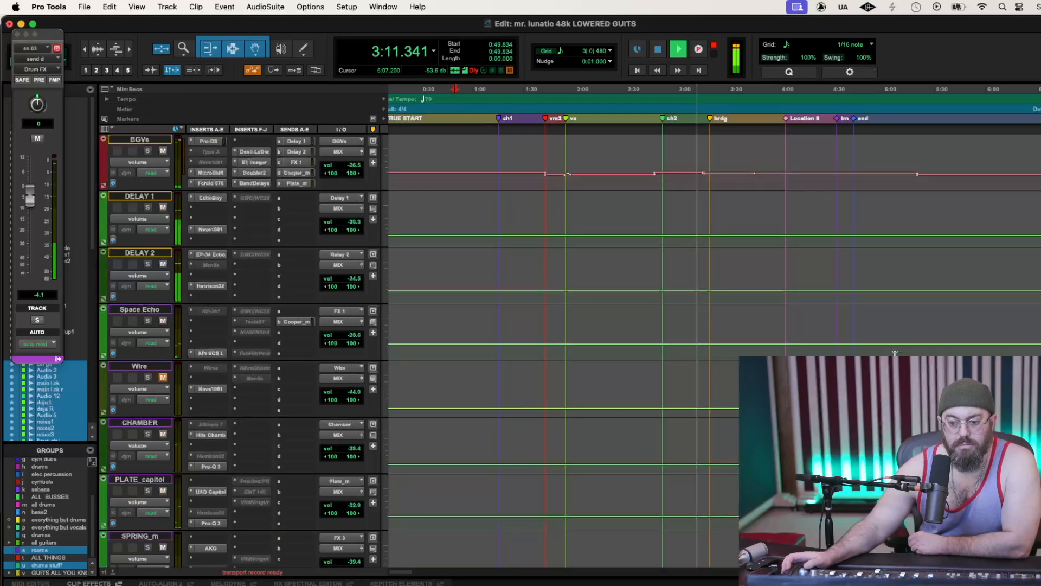
scroll(895, 355, up, 10)
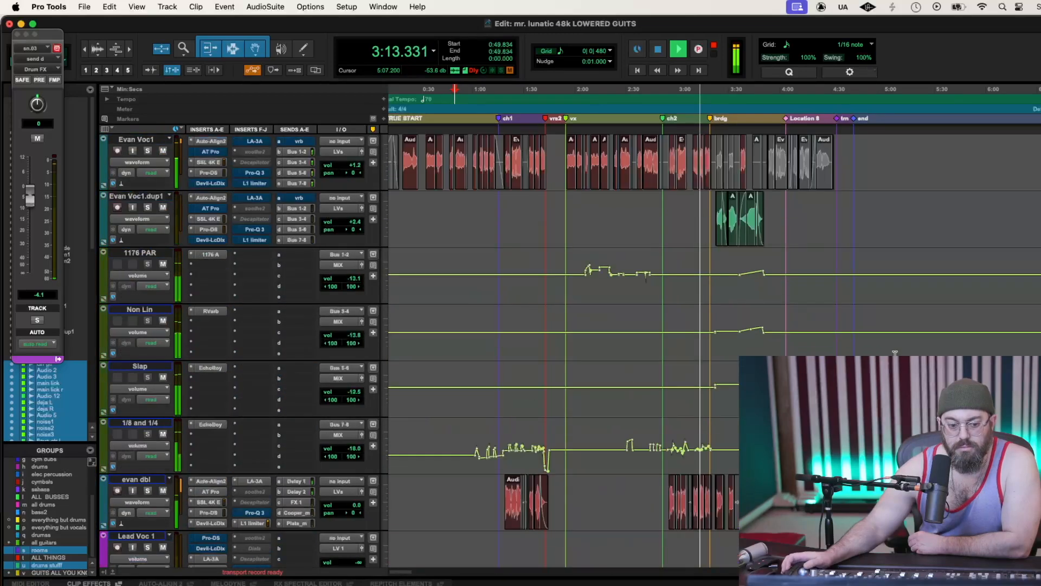
scroll(895, 353, up, 10)
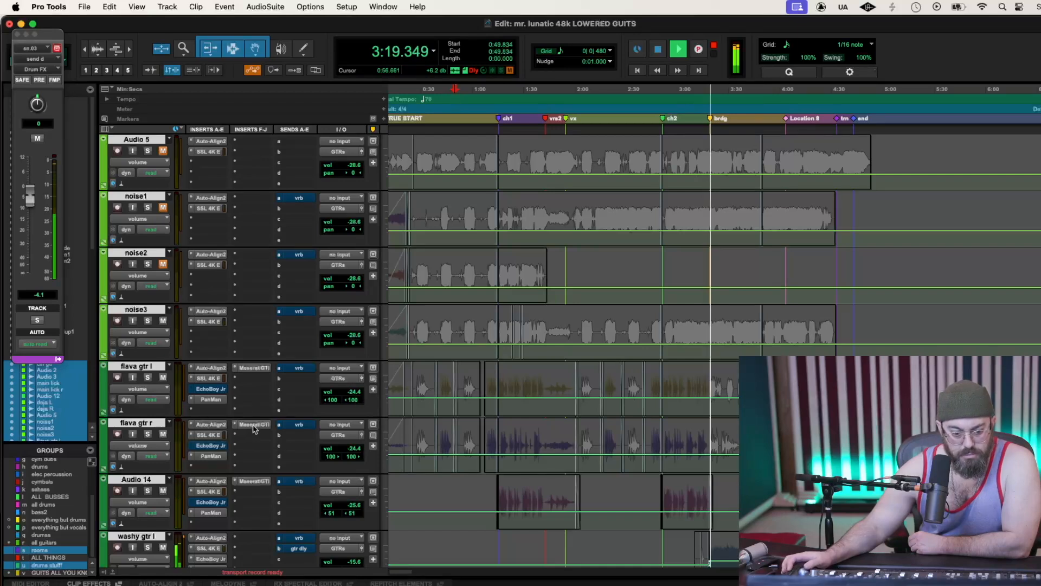
click(254, 424)
drag(471, 353, 472, 364)
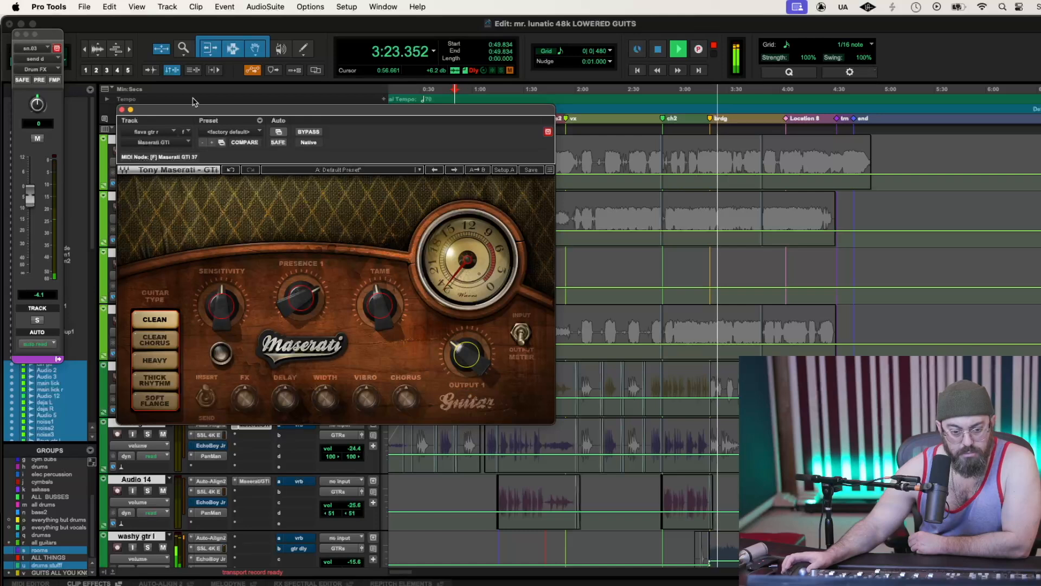
click(122, 110)
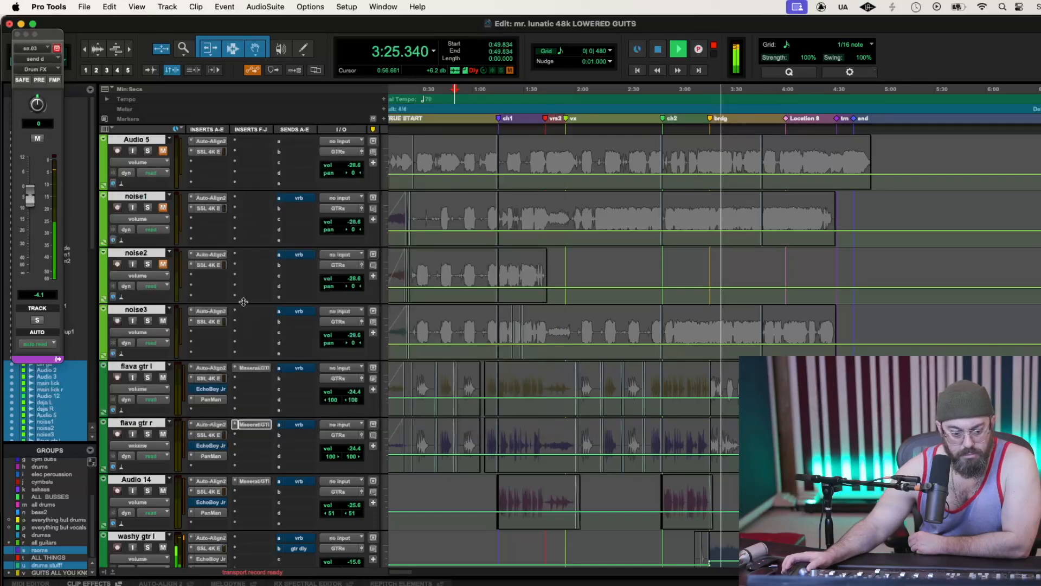
Lower the Maserati GTi output on the flava gtr l track and close its window
click(254, 368)
drag(468, 351, 468, 358)
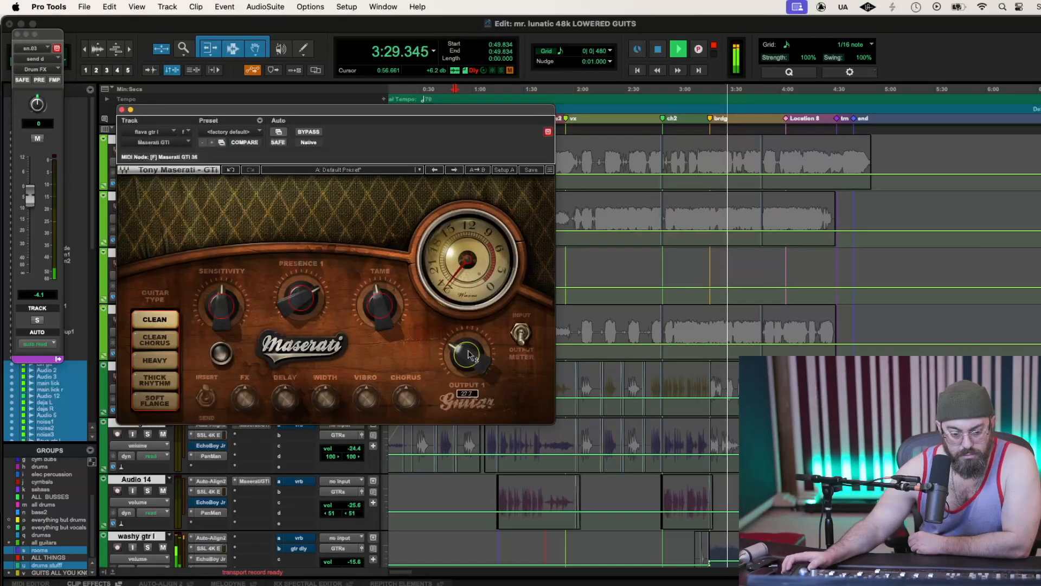
click(122, 110)
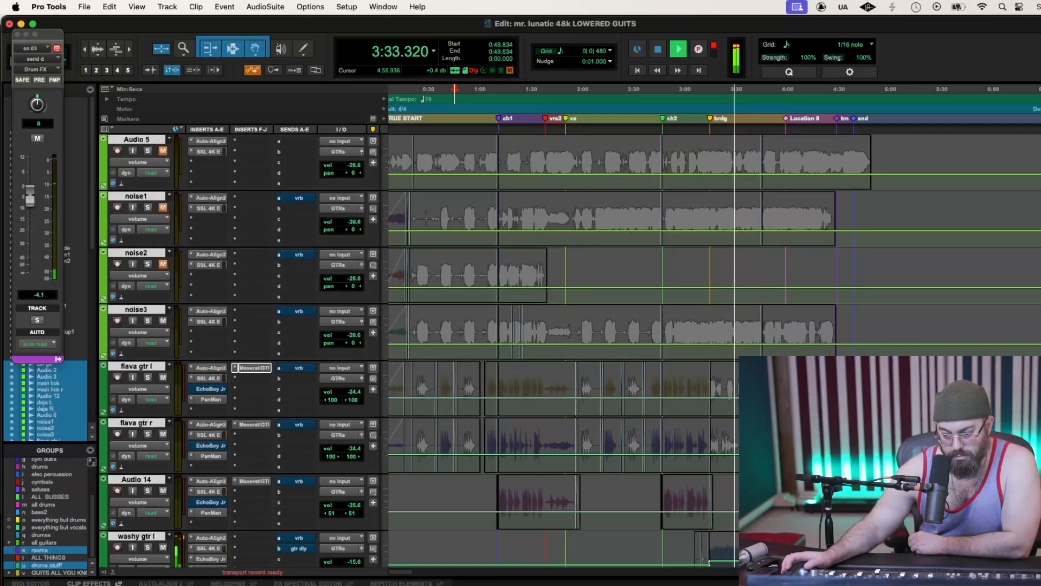
Select the bridge passage from 3:20.362 to 3:37.088 on the 1176 PAR track's volume lane
scroll(564, 325, down, 10)
scroll(564, 325, down, 15)
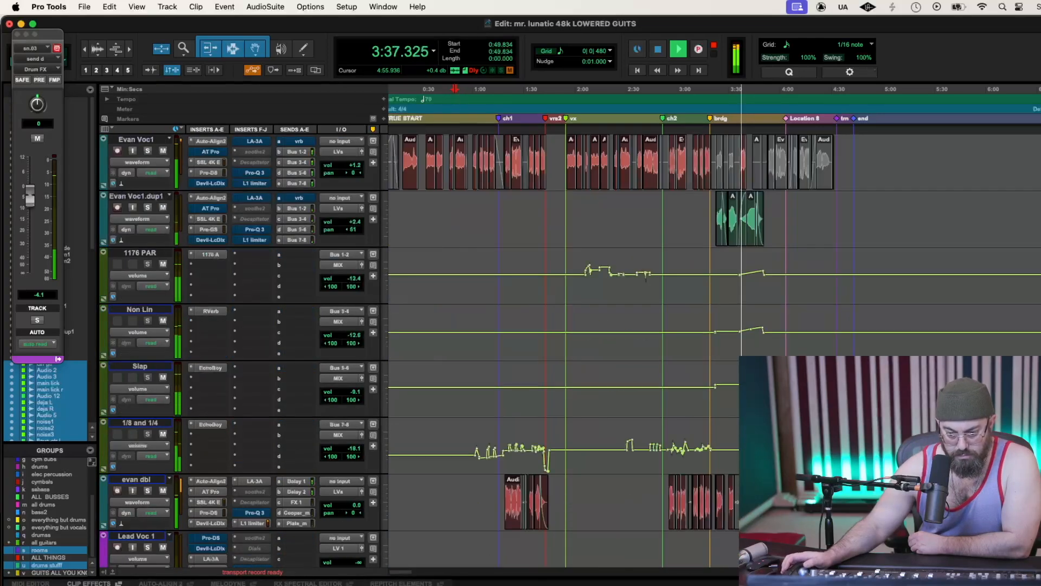
scroll(565, 325, down, 3)
scroll(564, 325, up, 5)
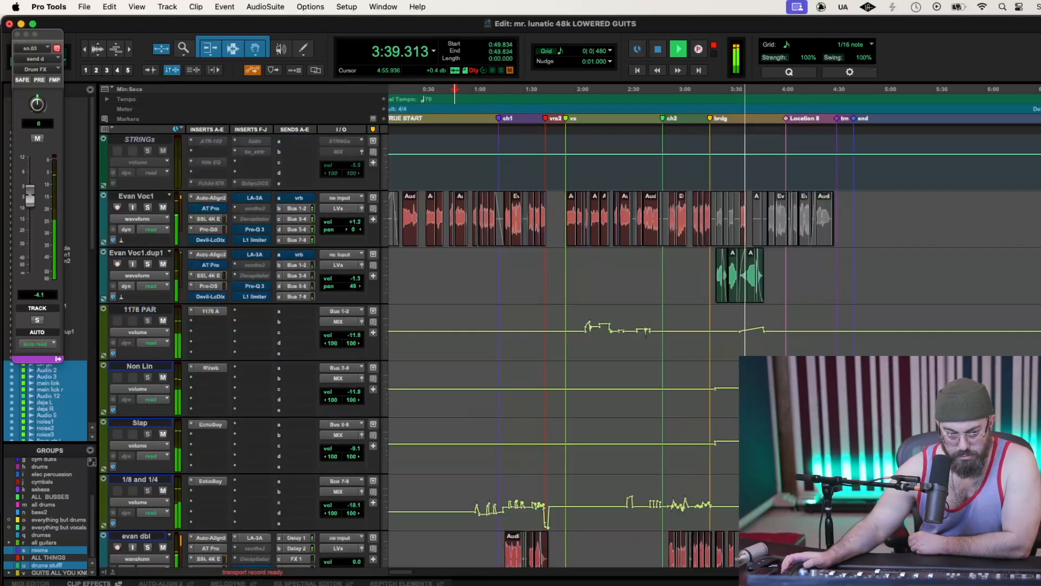
scroll(564, 325, up, 5)
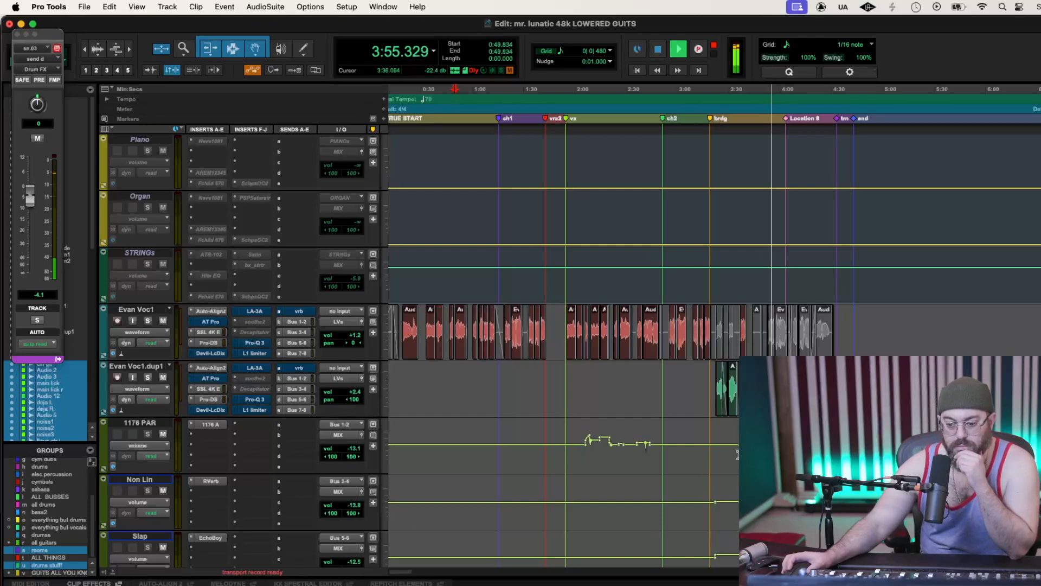
drag(712, 457, 728, 425)
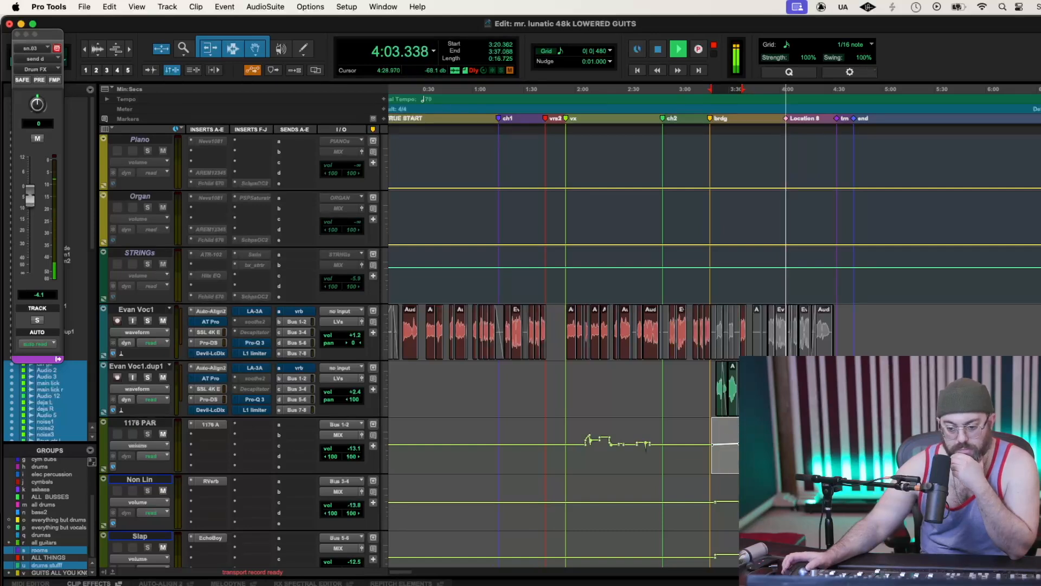
Check the vocal, vocal effect and guitar tracks during playback of the section after the Location 8 marker
scroll(732, 468, down, 2)
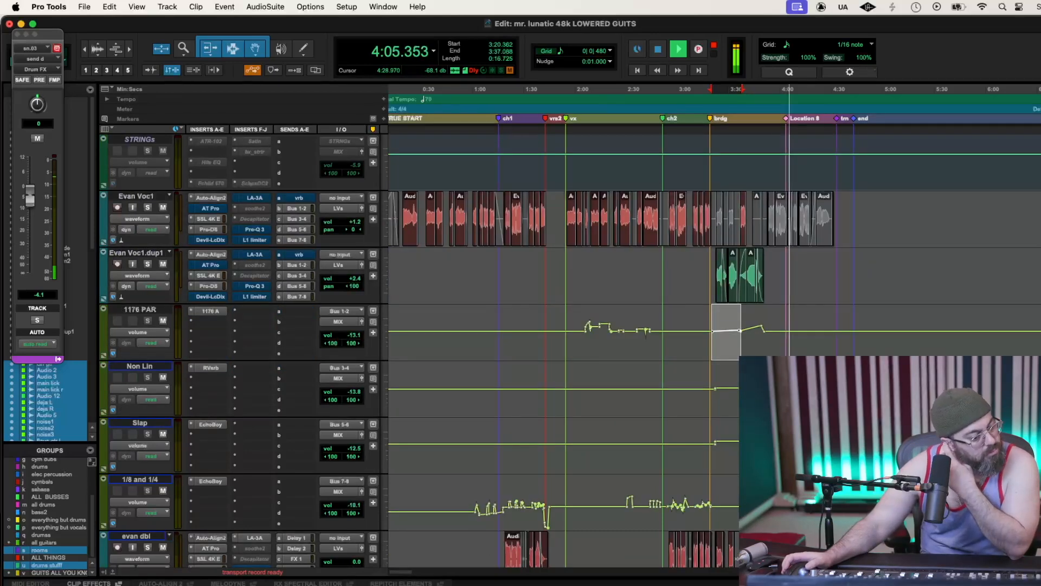
scroll(564, 325, down, 2)
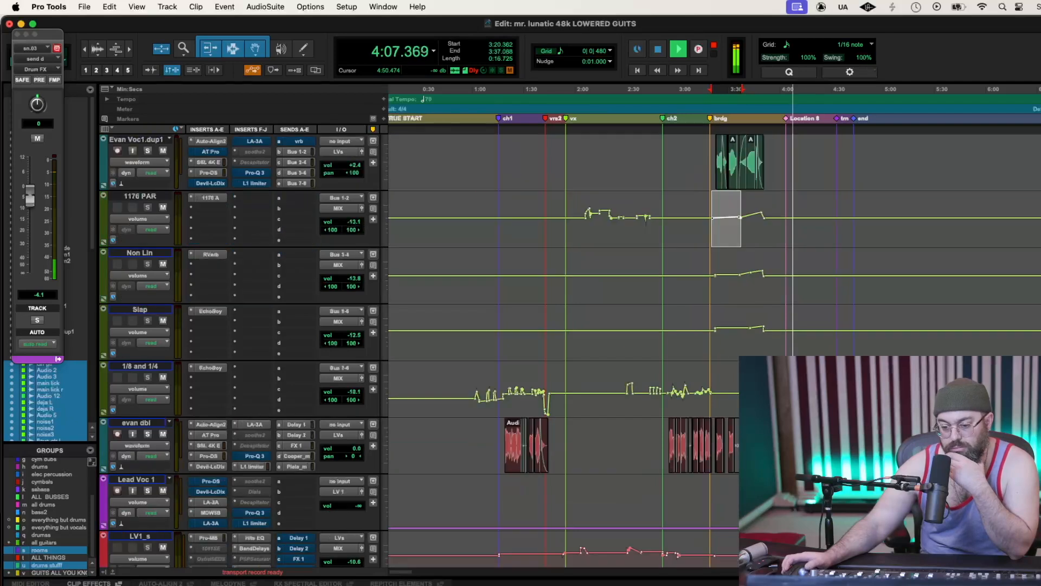
scroll(564, 325, down, 7)
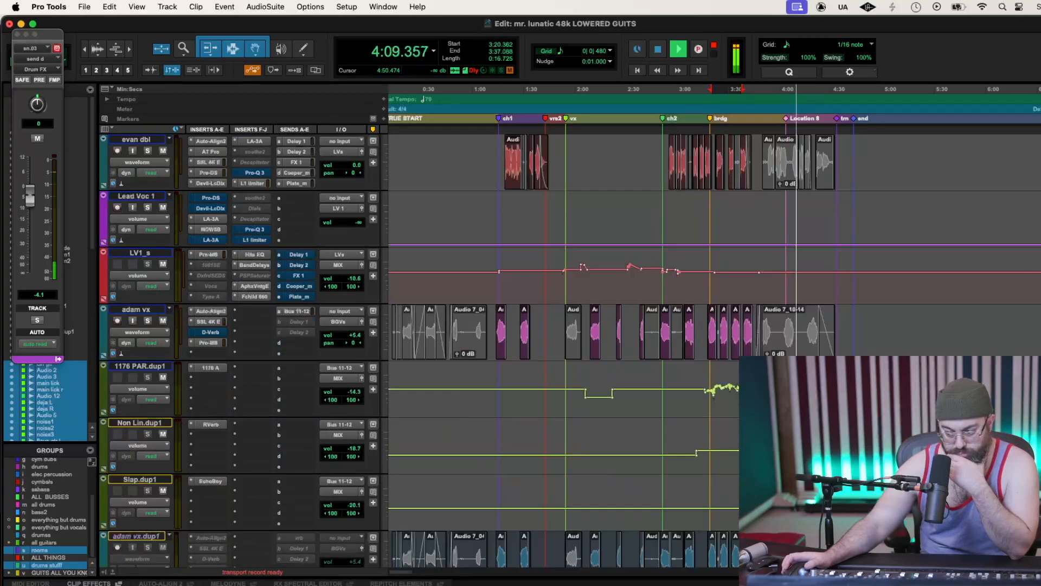
scroll(564, 325, down, 3)
scroll(564, 325, up, 8)
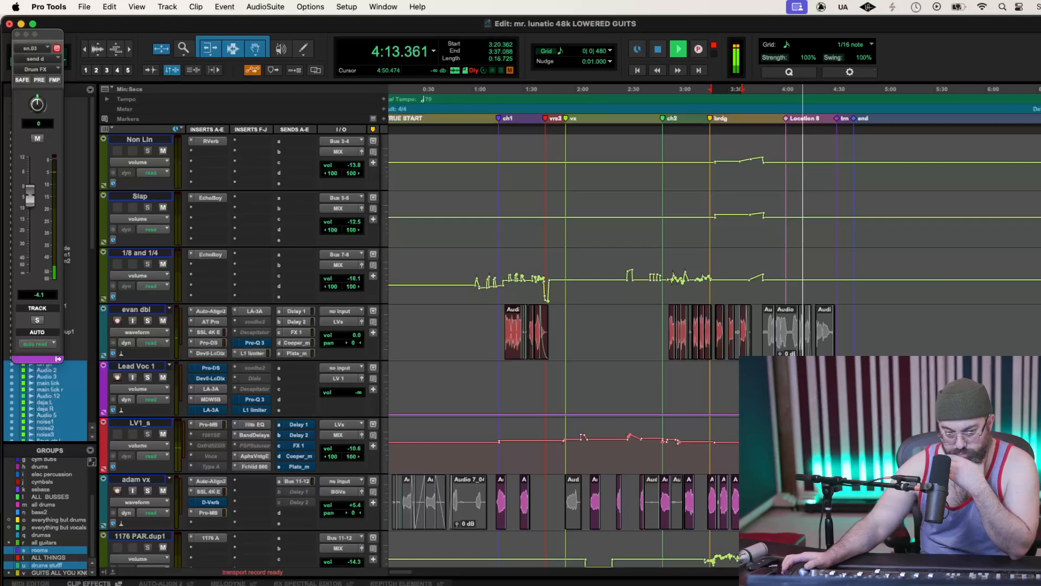
scroll(564, 326, up, 4)
scroll(565, 326, up, 2)
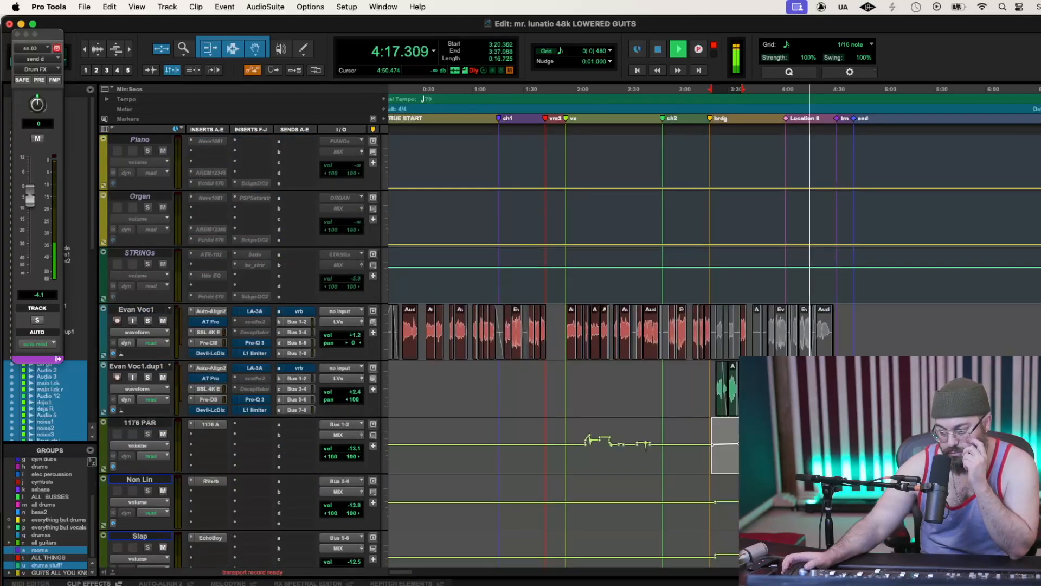
scroll(564, 326, down, 15)
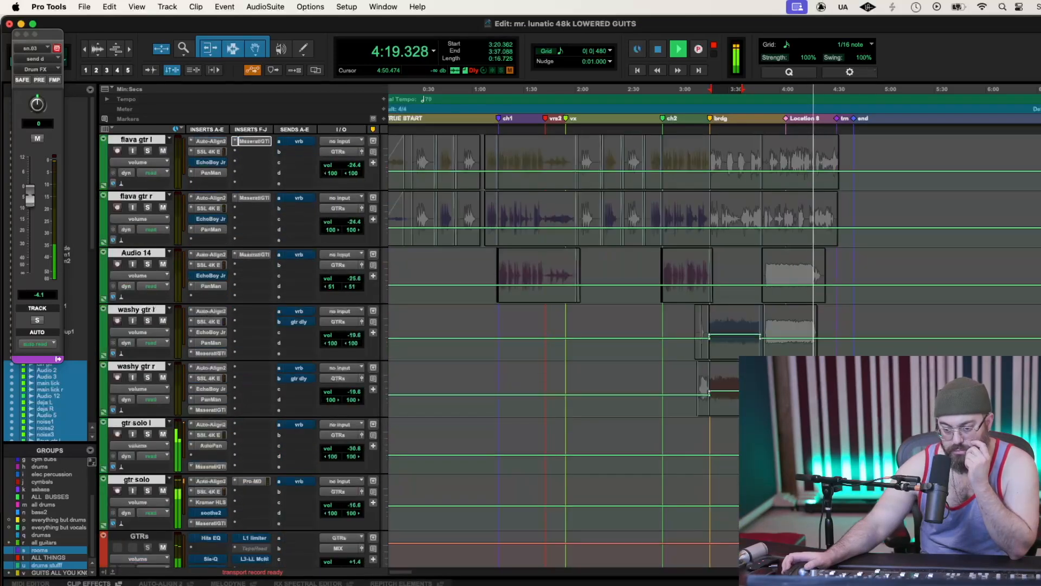
Restart playback at 3:52.789, just before the Location 8 marker, and check the guitar, bass, percussion and drum tracks
scroll(806, 250, up, 5)
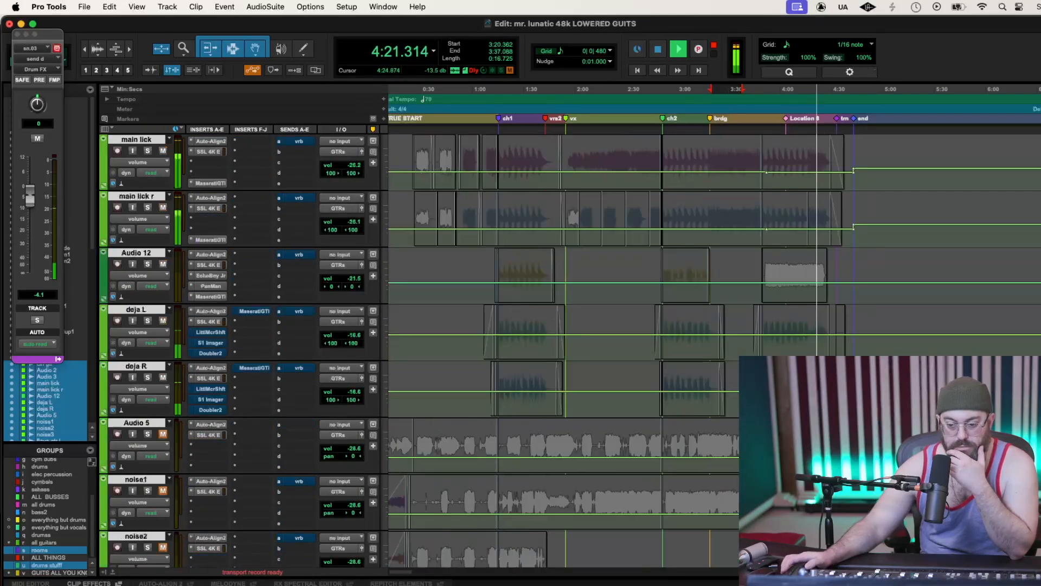
scroll(806, 249, up, 3)
click(767, 93)
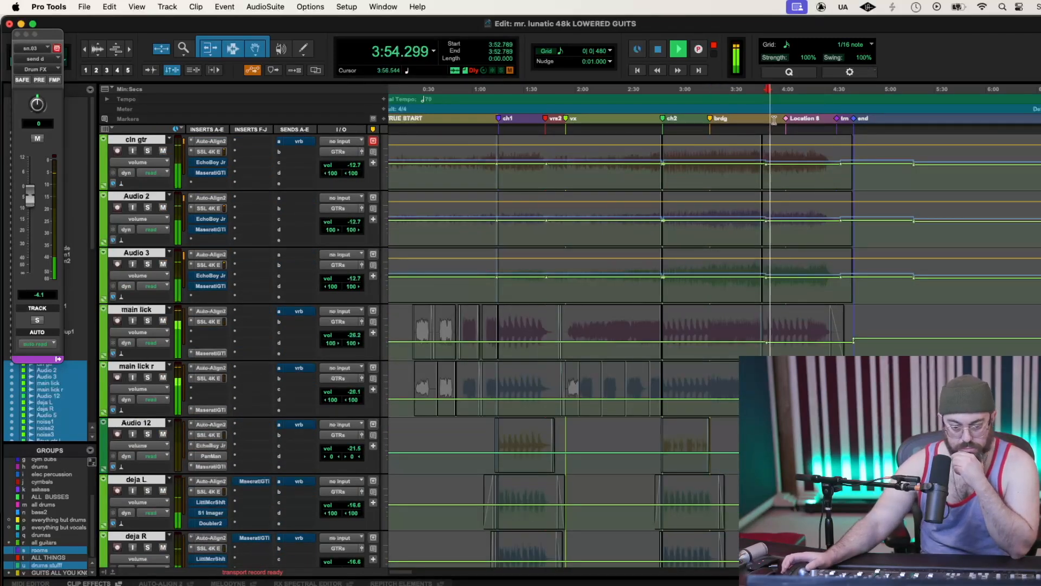
scroll(564, 245, down, 15)
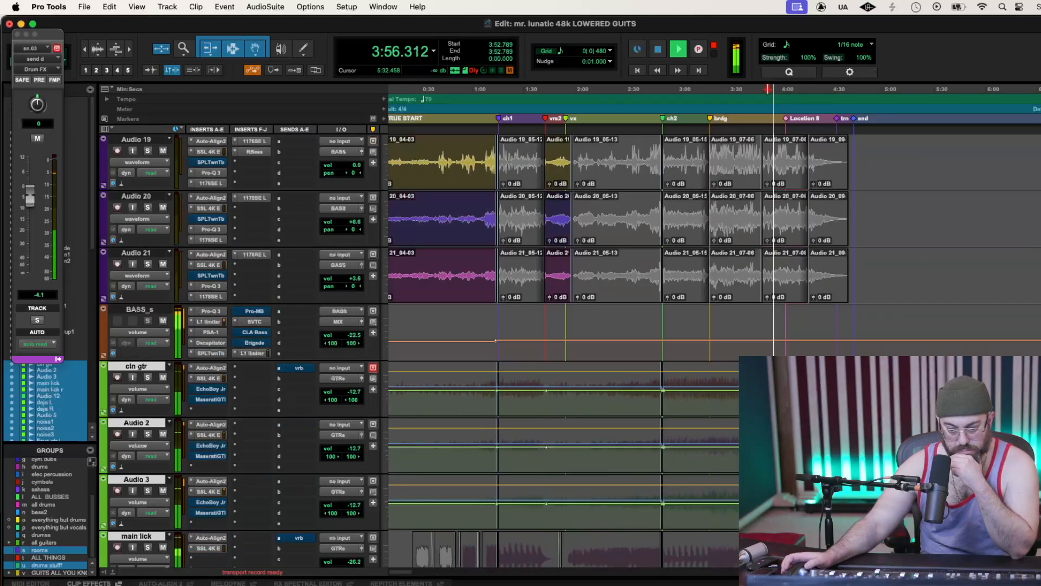
scroll(564, 271, up, 10)
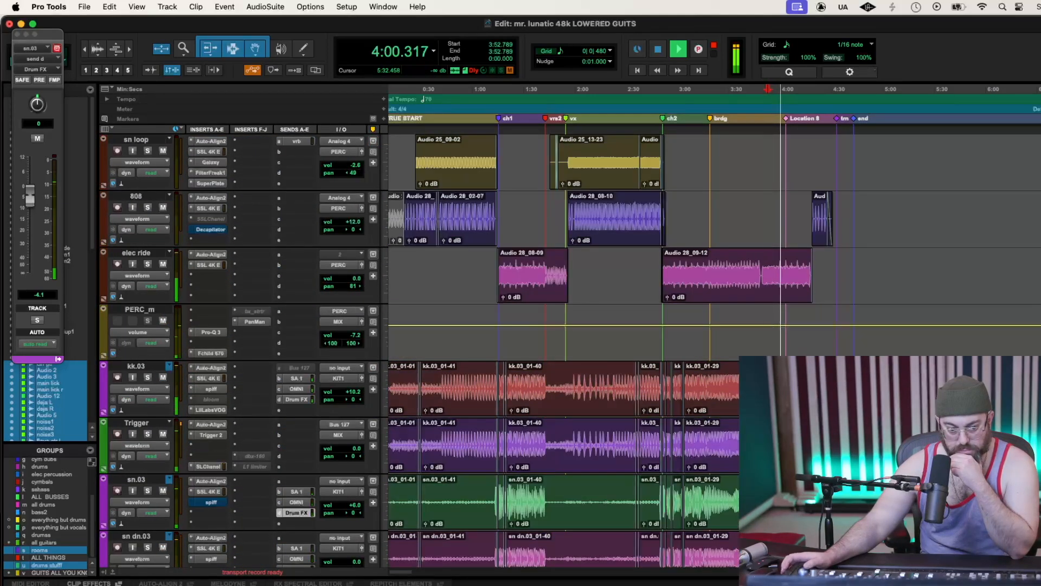
scroll(564, 244, down, 5)
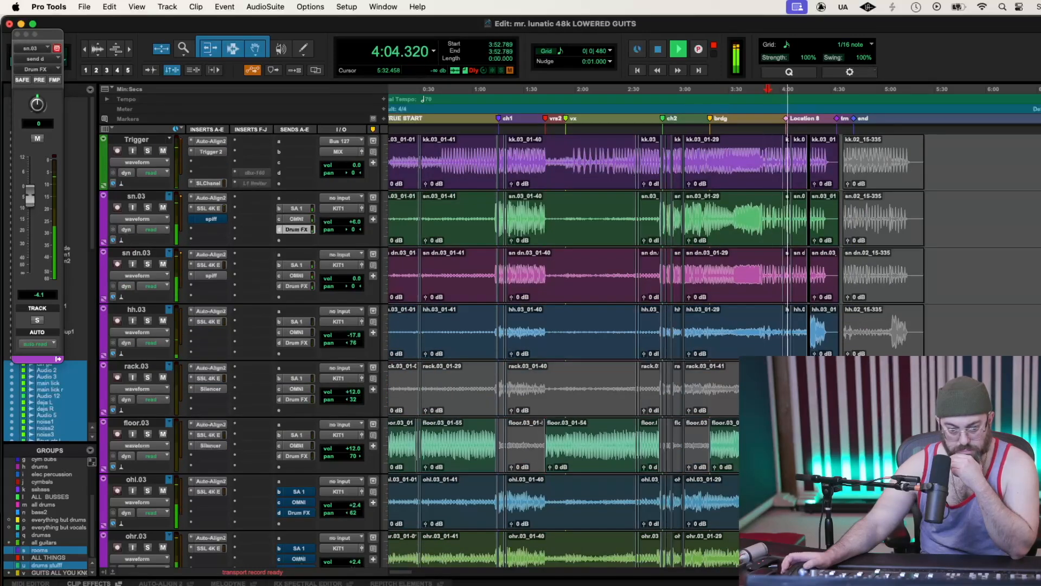
scroll(564, 244, down, 6)
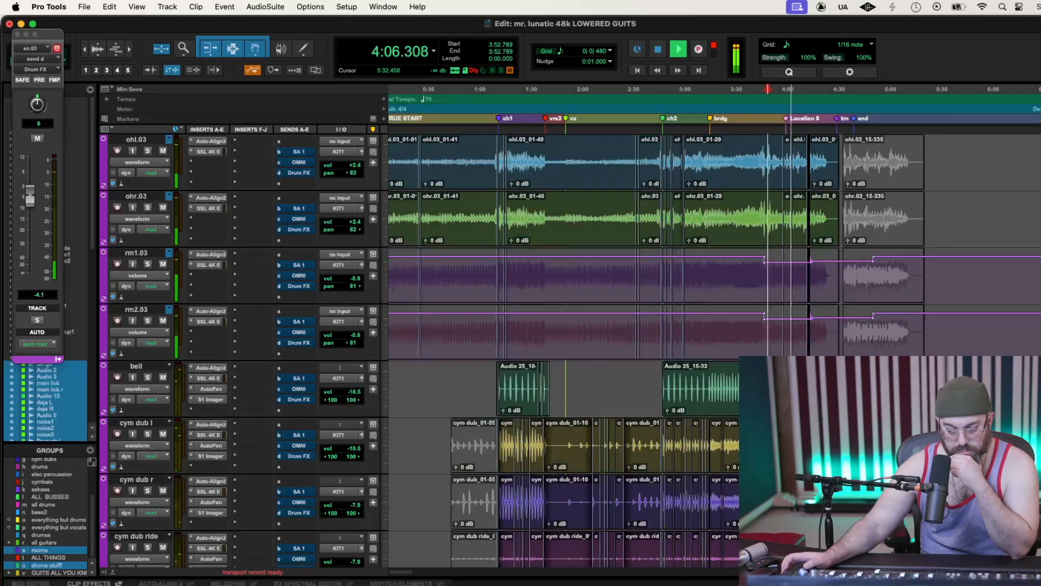
scroll(564, 244, down, 2)
scroll(564, 244, up, 3)
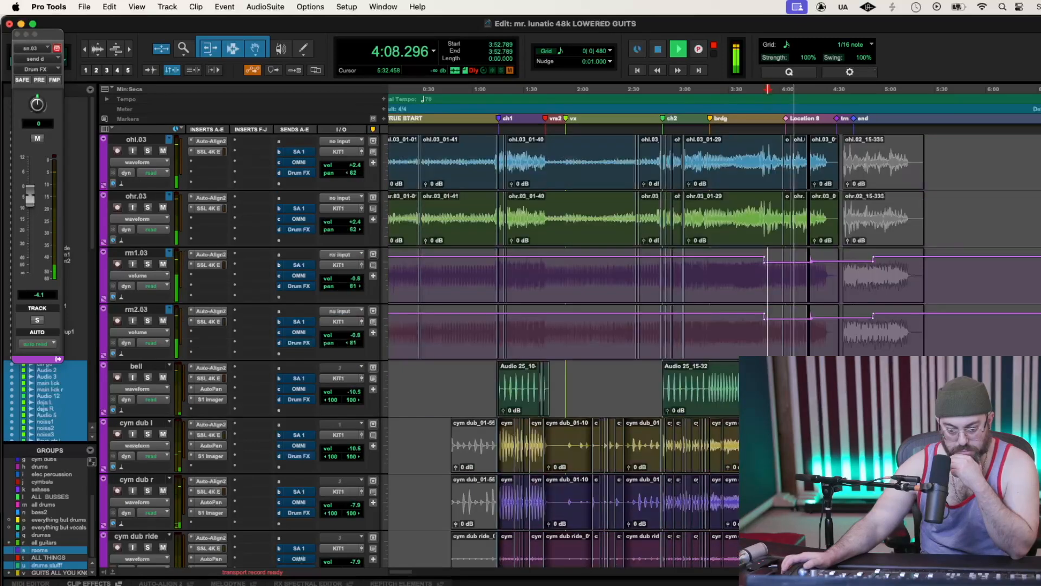
Lower the kk.03 kick track's volume to +6.6 dB
scroll(564, 244, up, 3)
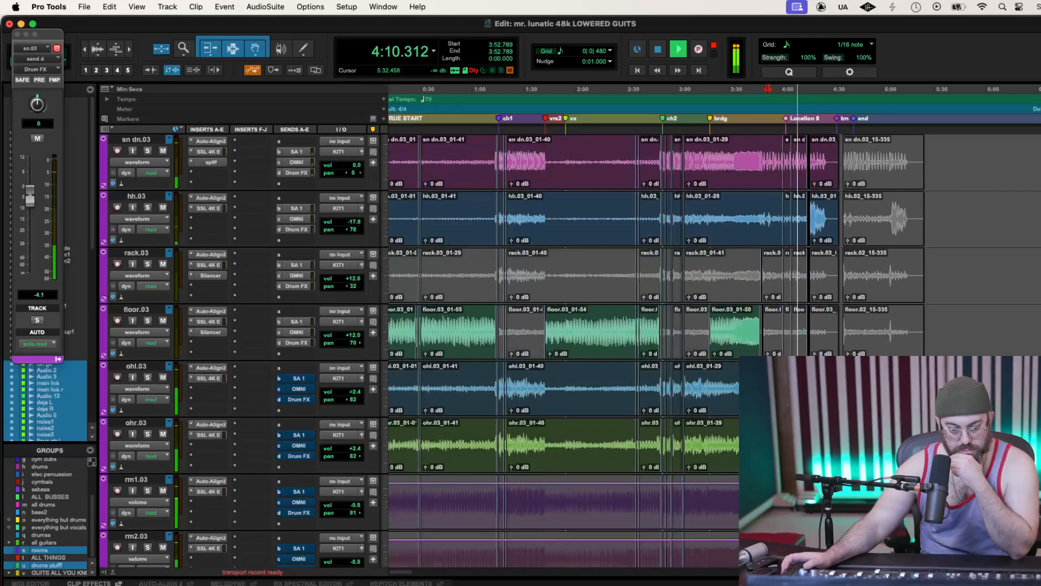
scroll(564, 244, up, 6)
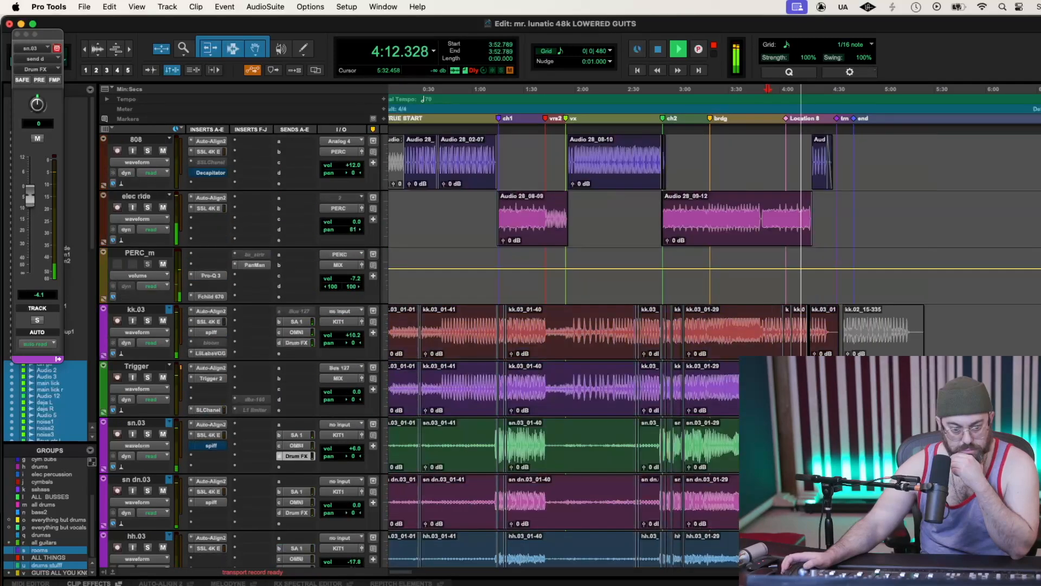
scroll(564, 244, up, 1)
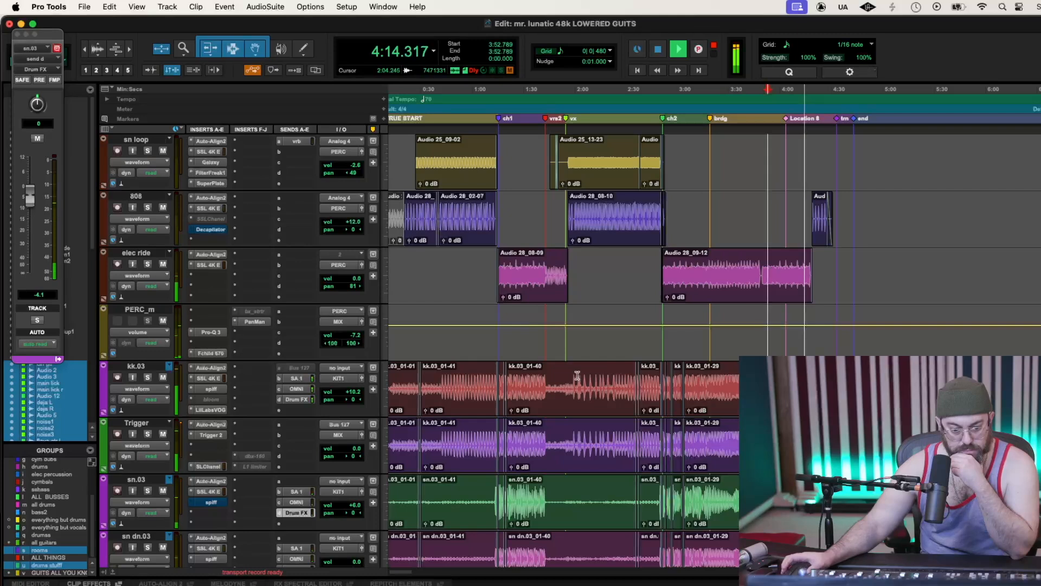
drag(353, 393, 355, 394)
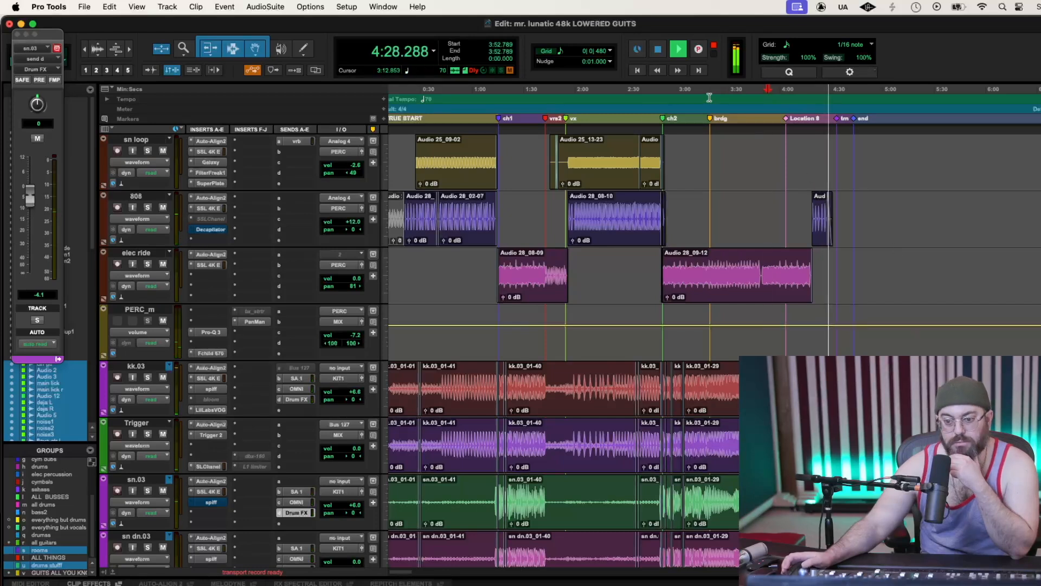
Play the bridge from 3:27.672 and check the drum, room and cymbal dub tracks
click(727, 103)
key(space)
key(space)
scroll(564, 352, down, 10)
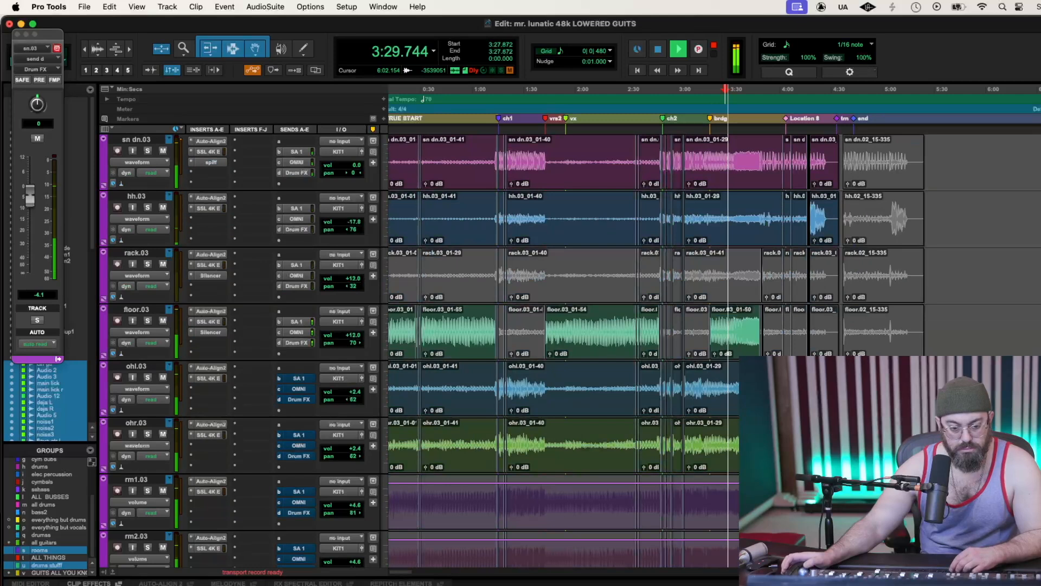
scroll(564, 353, down, 2)
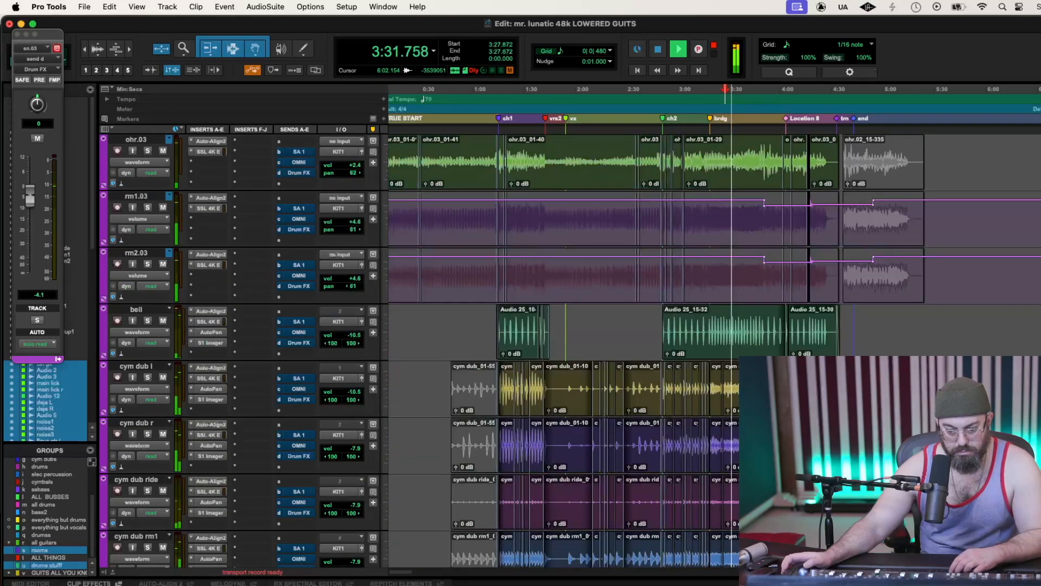
scroll(564, 352, down, 4)
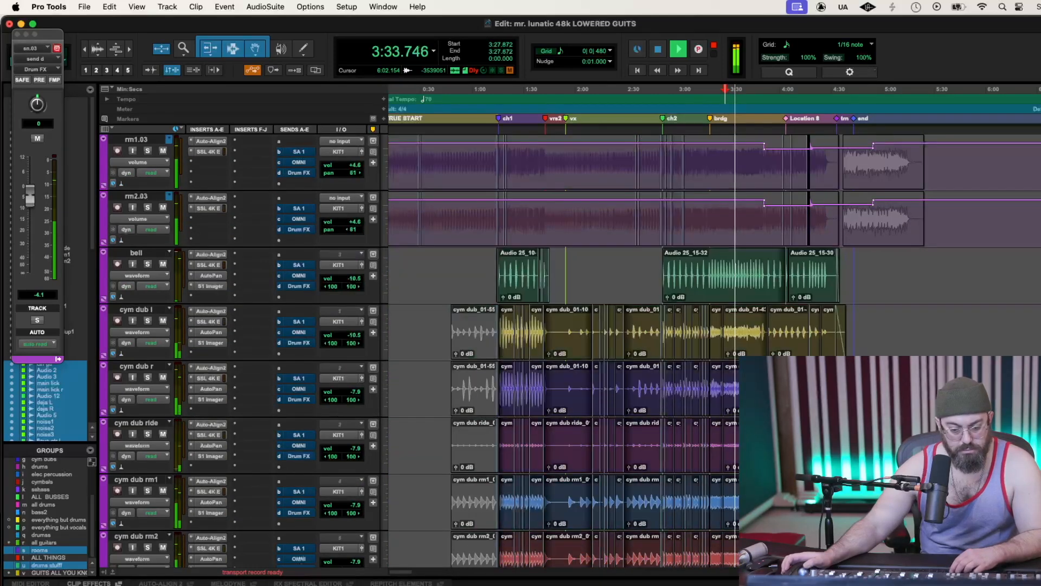
Lower the drum buses' volume automation to -14.7 dB on SA 1, -15.4 on OMNI, -18.2 on KIT 1P and -18.3 on Drum FX
scroll(564, 352, down, 2)
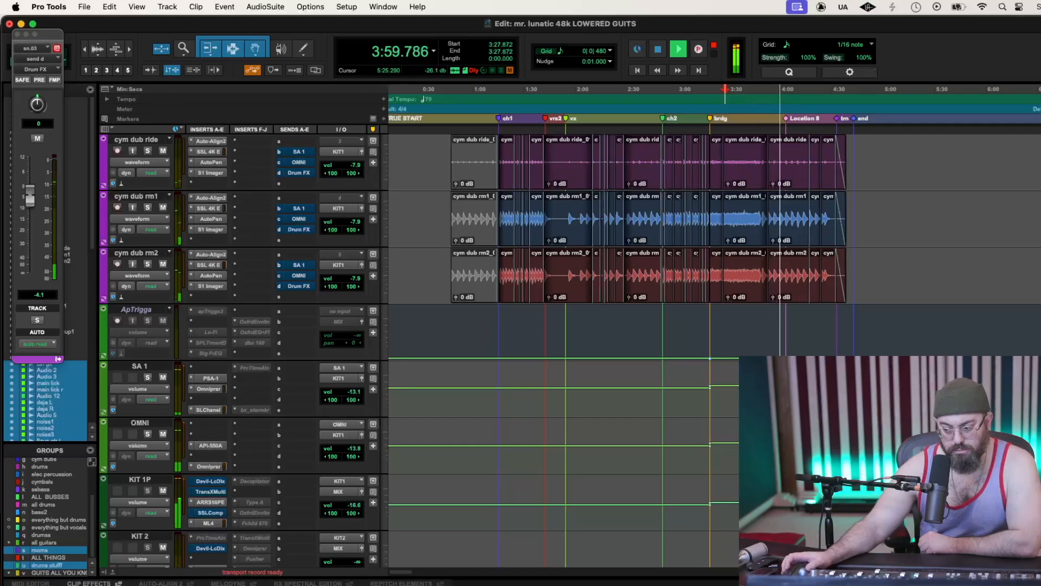
scroll(564, 336, down, 2)
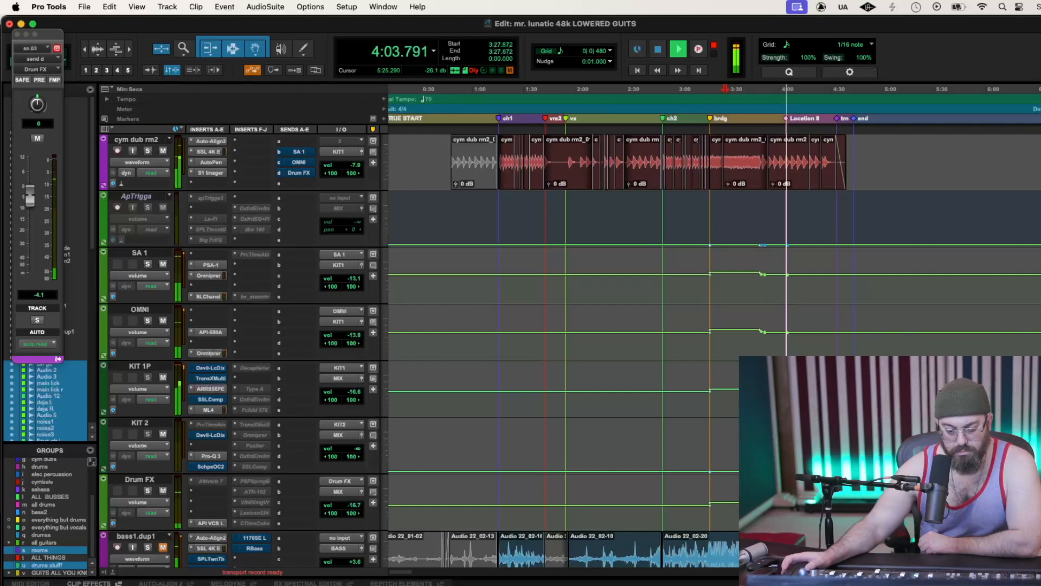
scroll(564, 249, up, 3)
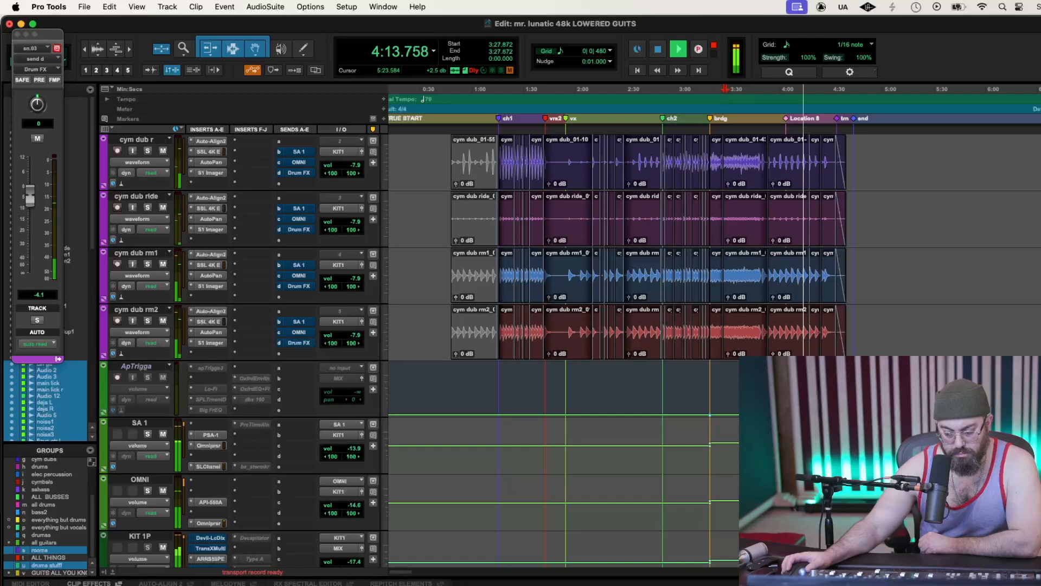
scroll(917, 434, down, 4)
scroll(912, 442, up, 2)
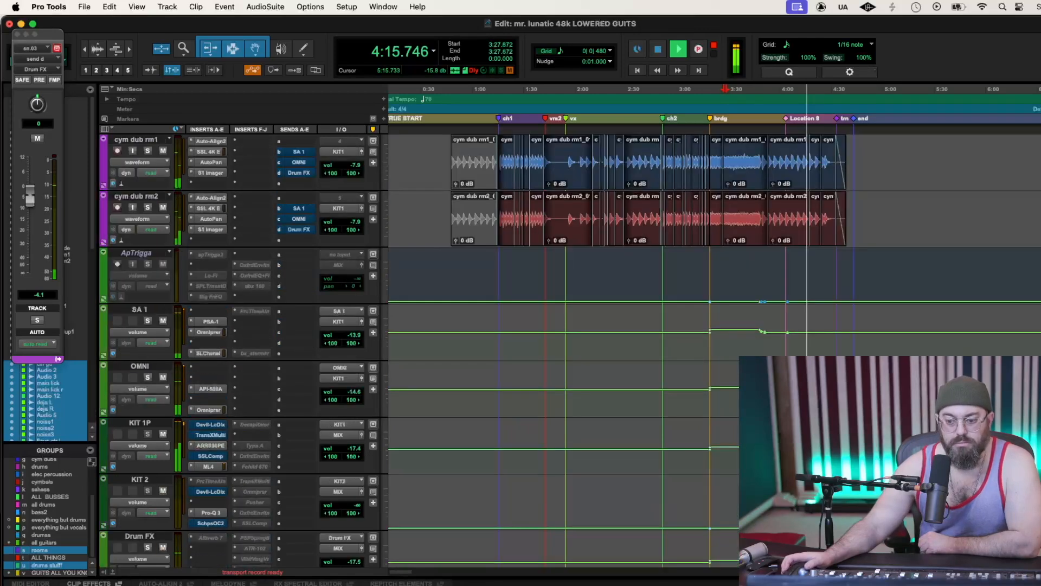
scroll(564, 304, up, 2)
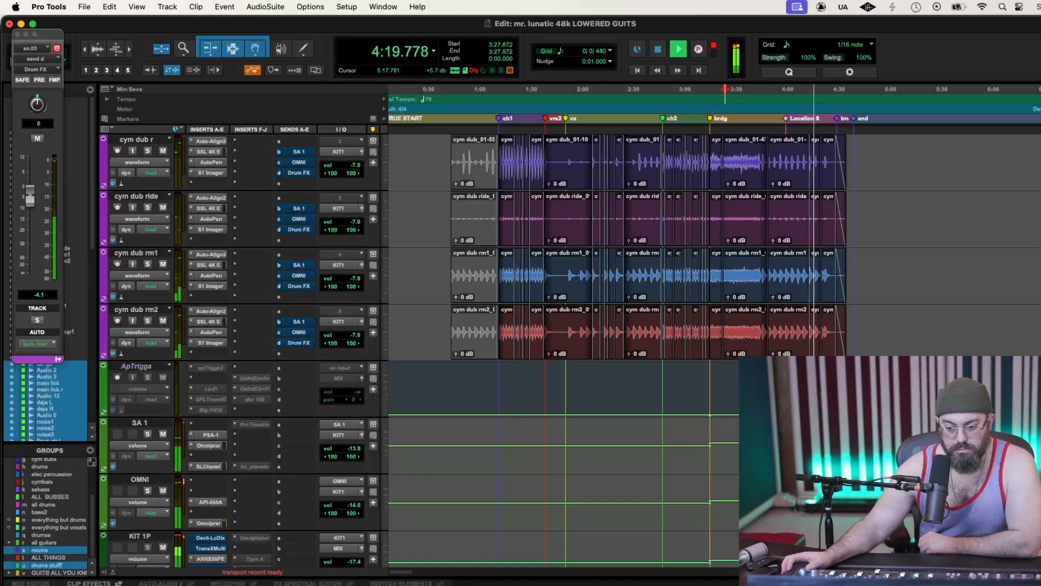
drag(921, 425, 913, 427)
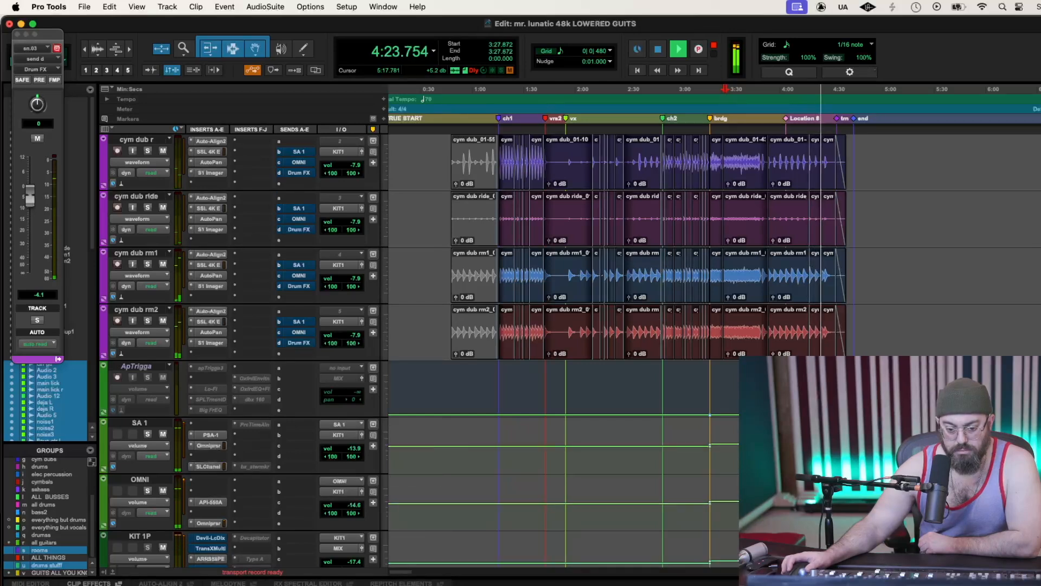
Replay the end of the first chorus and check the drum buses, cymbal dubs and kick tracks
click(535, 99)
key(space)
key(space)
scroll(911, 256, down, 3)
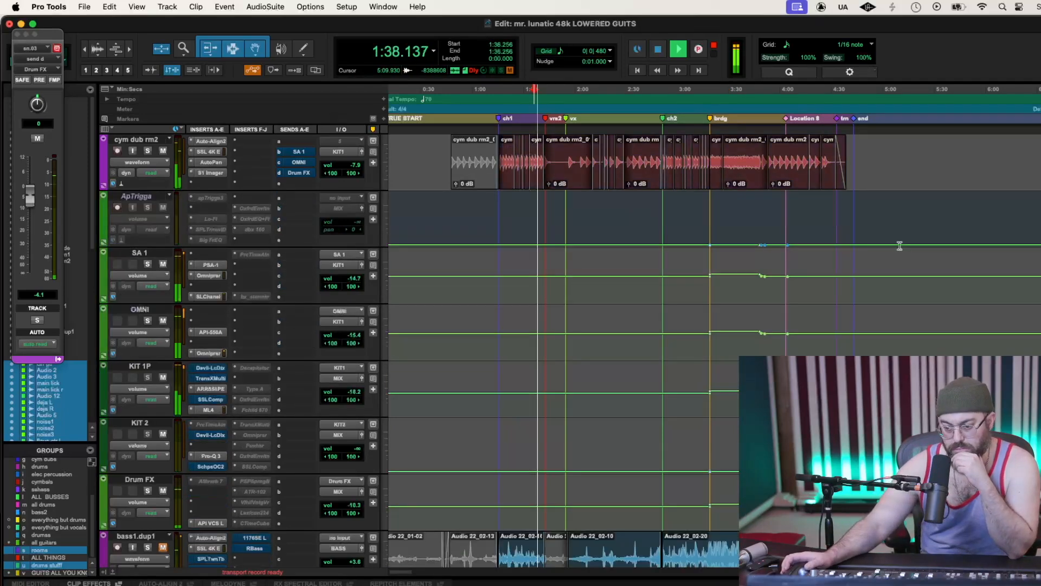
scroll(900, 245, down, 3)
scroll(900, 246, up, 9)
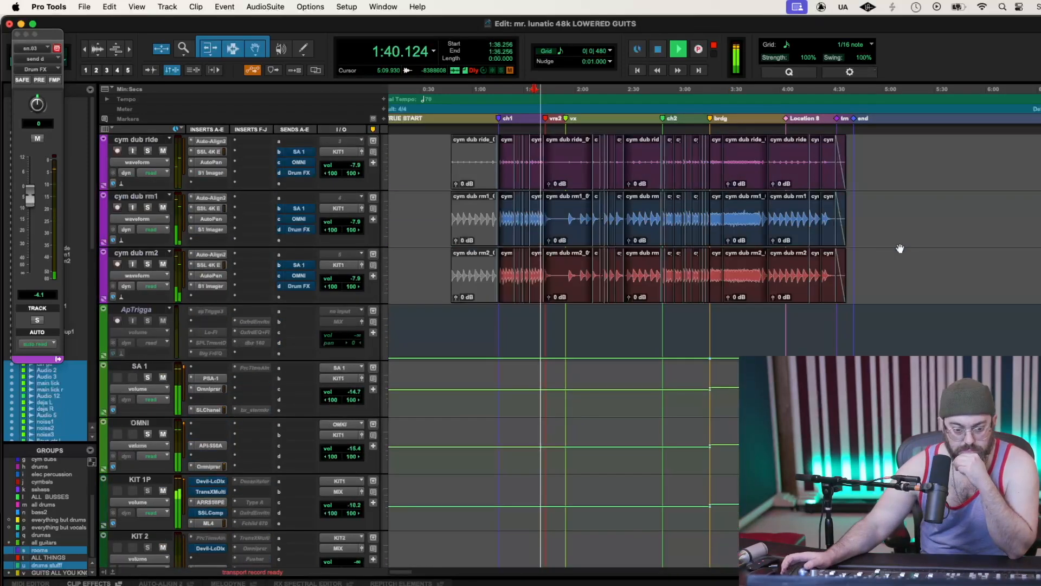
scroll(900, 248, up, 9)
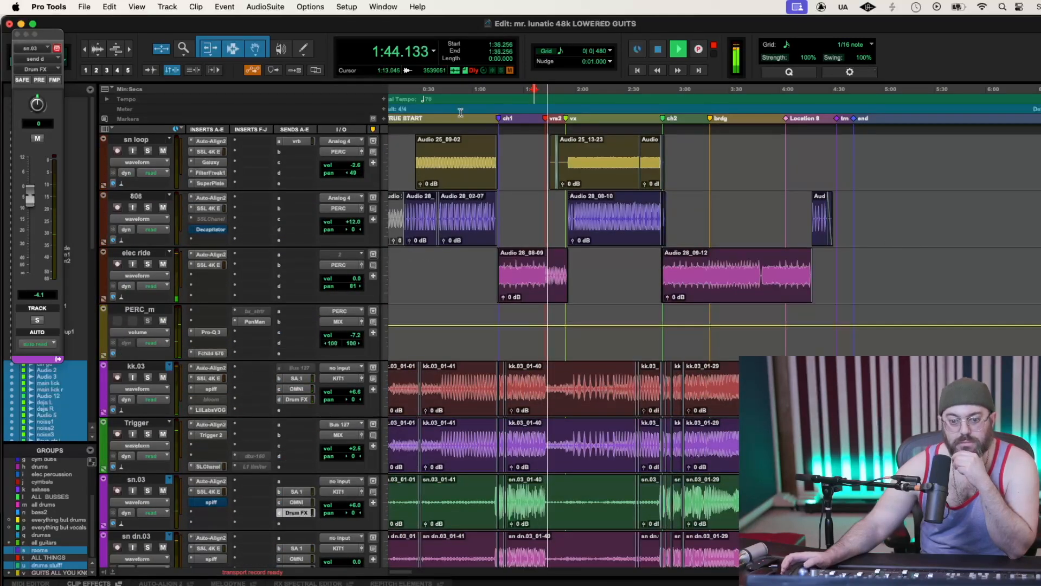
Restart playback in the first verse and review the tracks from the drums through the guitars to the vocals
click(443, 99)
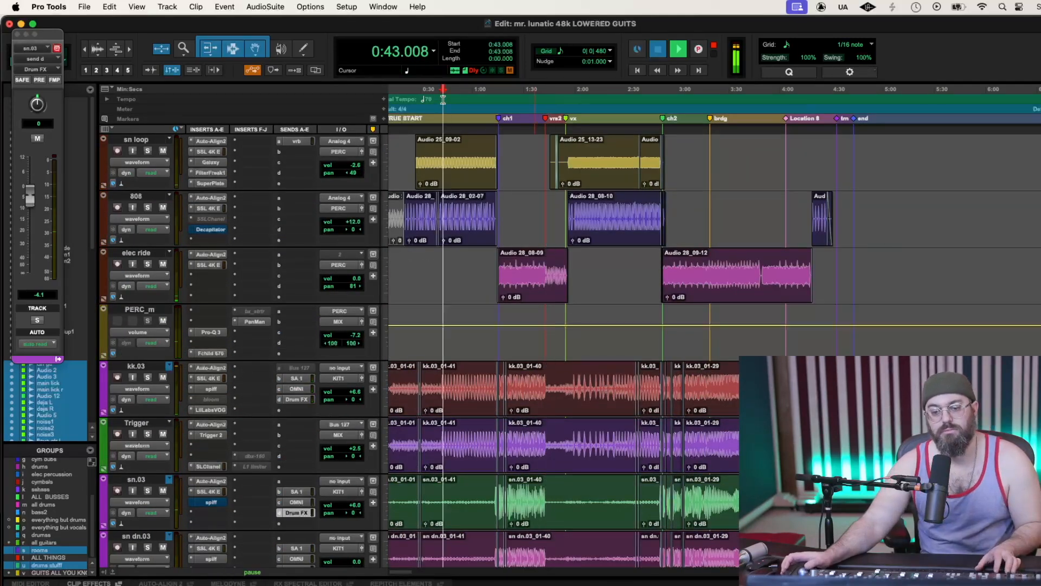
key(space)
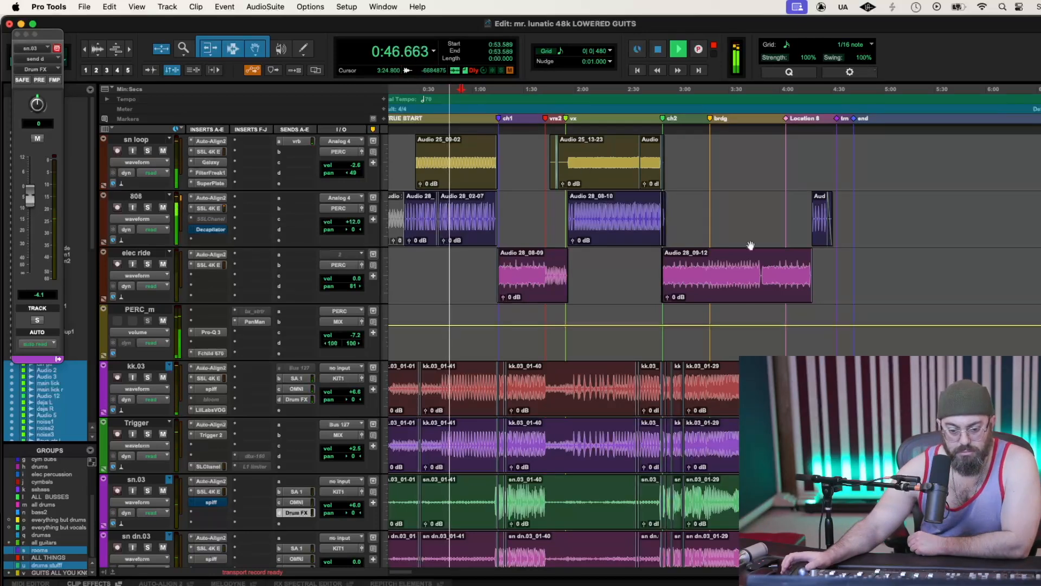
scroll(930, 324, down, 10)
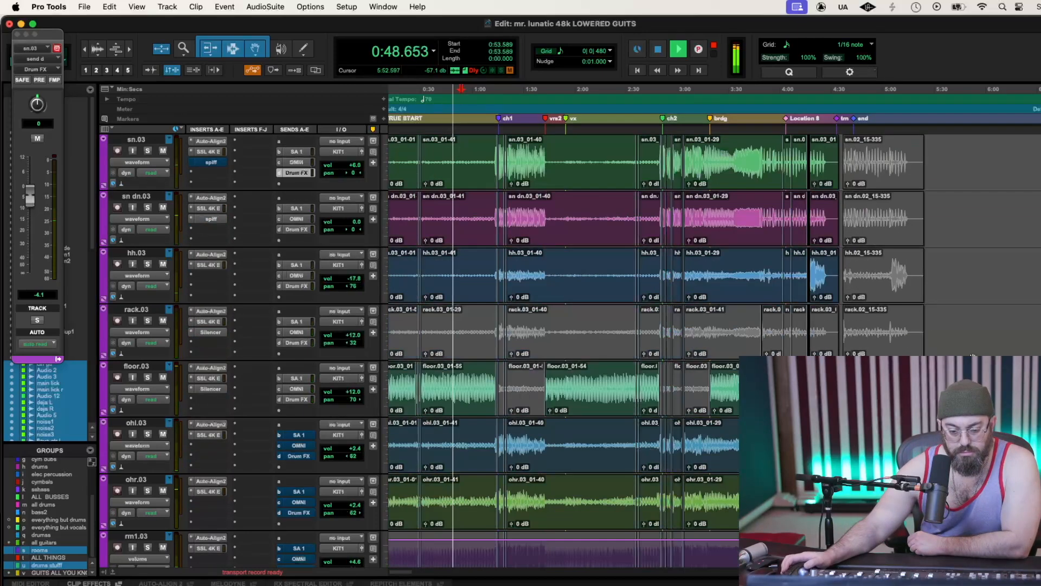
scroll(917, 320, down, 7)
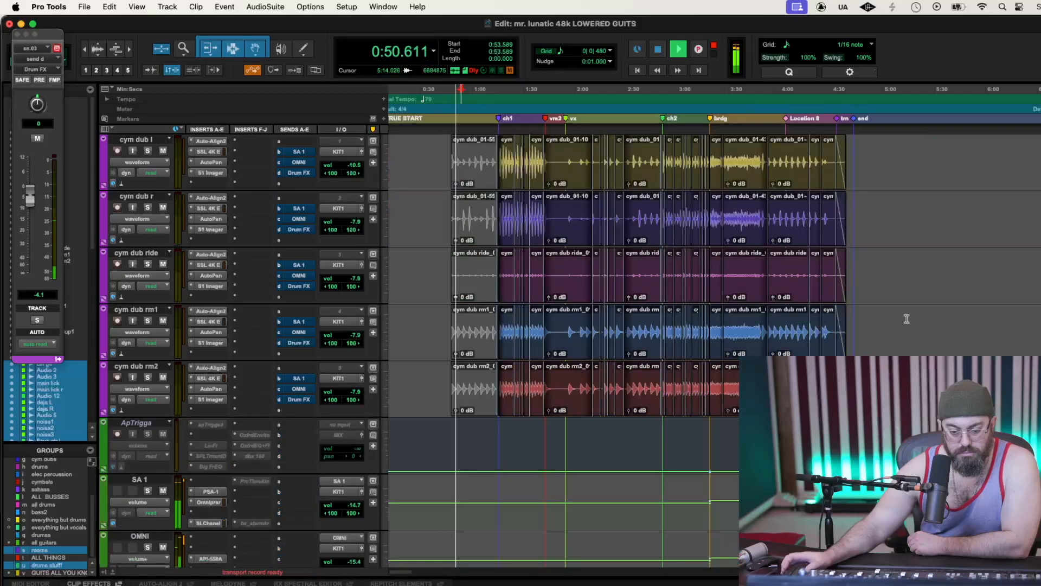
scroll(482, 258, down, 8)
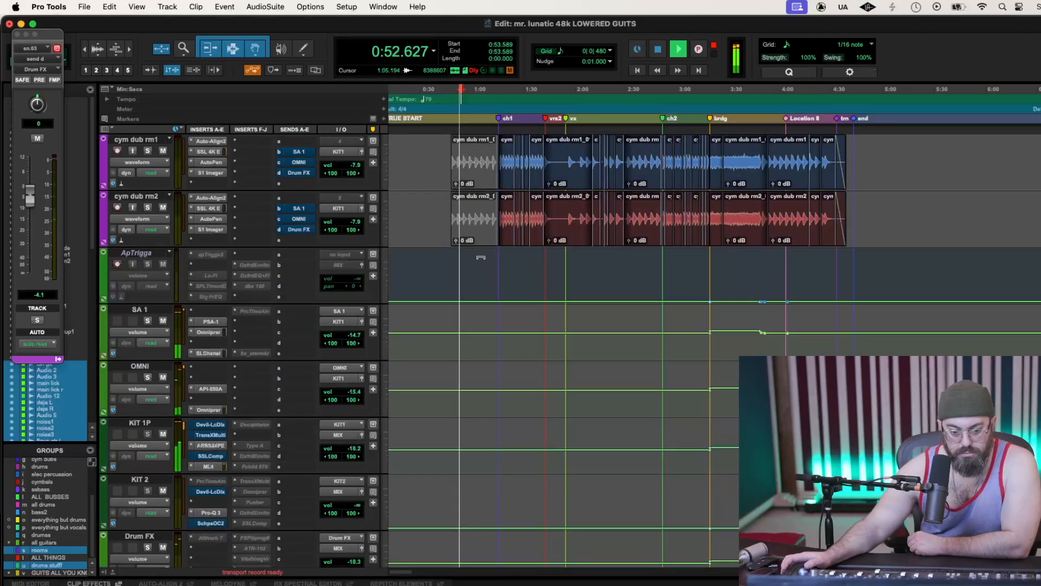
scroll(481, 258, down, 10)
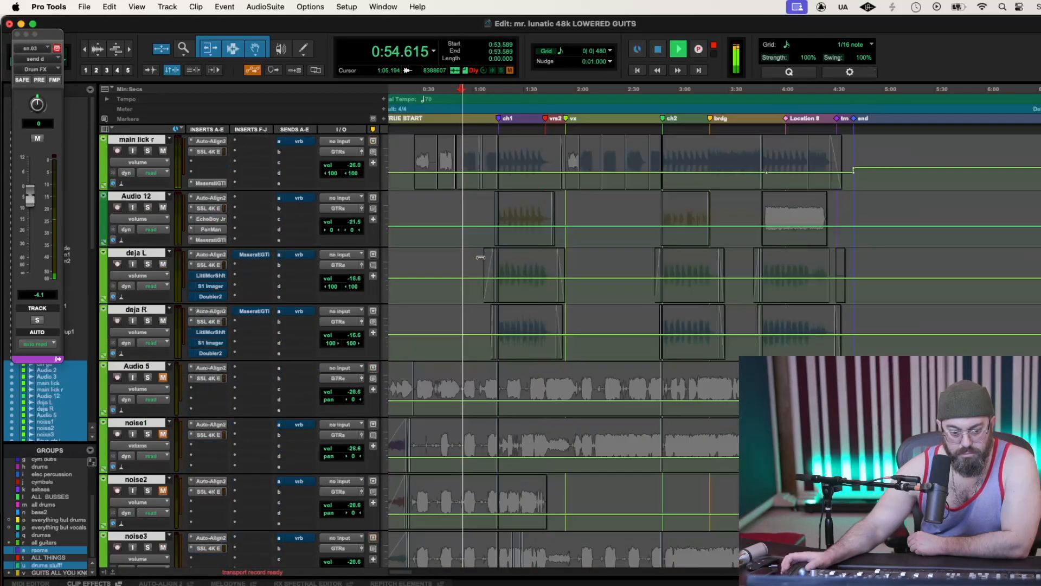
scroll(481, 258, down, 10)
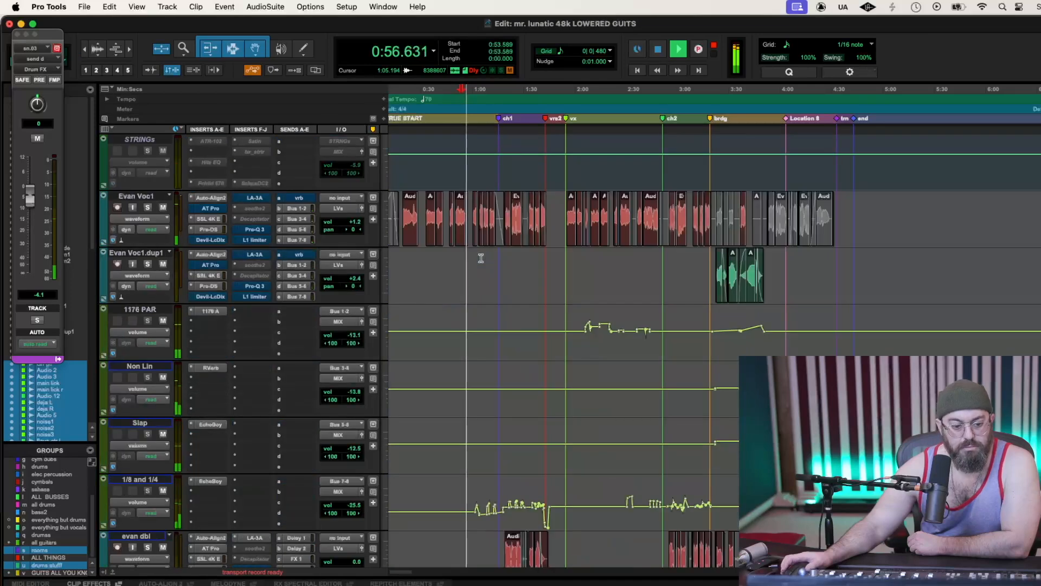
Examine the lead vocal, double and vocal effect tracks while playback runs through the first chorus
scroll(645, 305, down, 5)
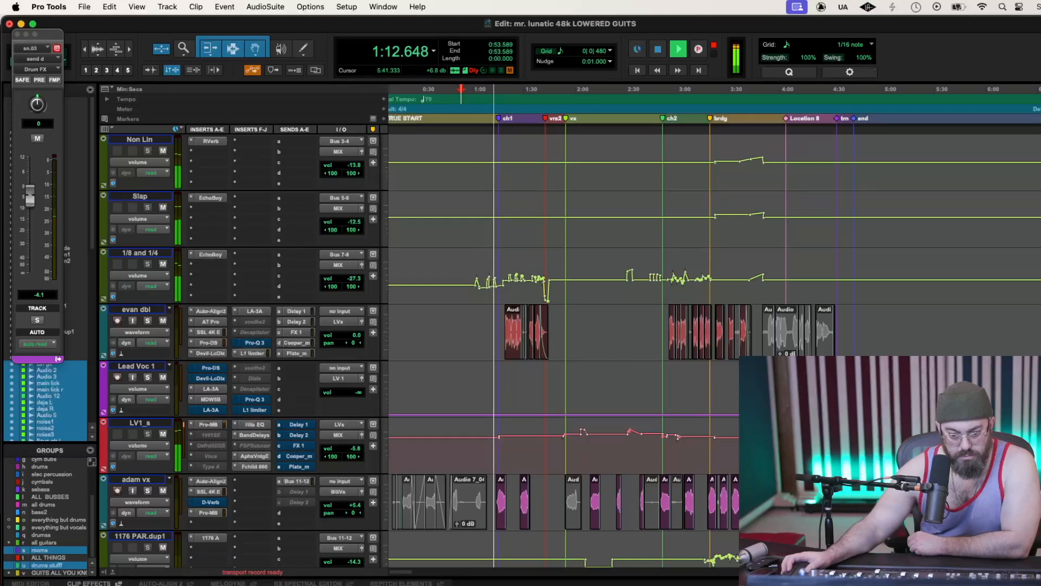
scroll(666, 377, up, 3)
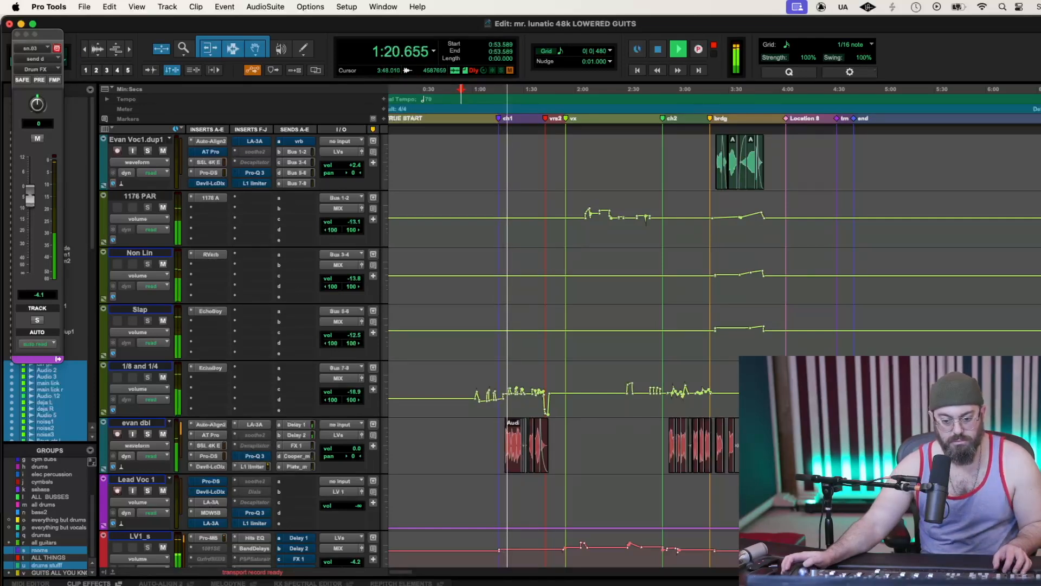
scroll(564, 326, down, 2)
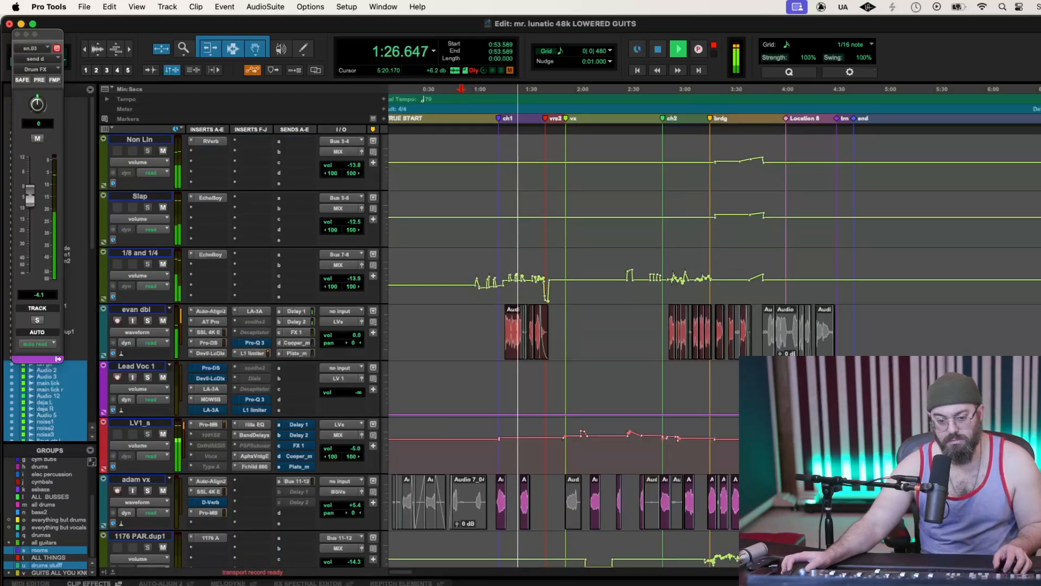
scroll(564, 325, up, 4)
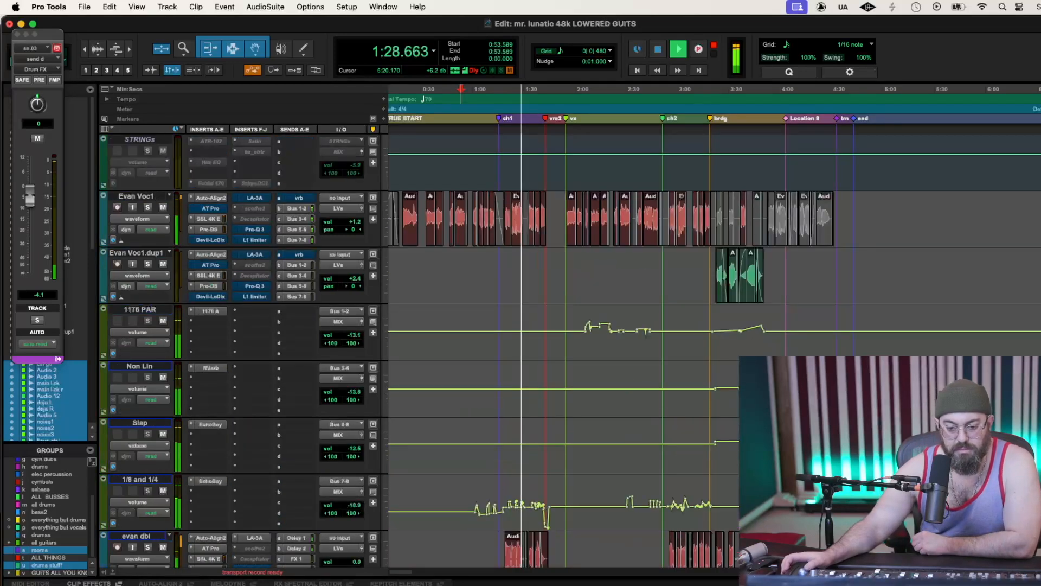
scroll(564, 325, up, 10)
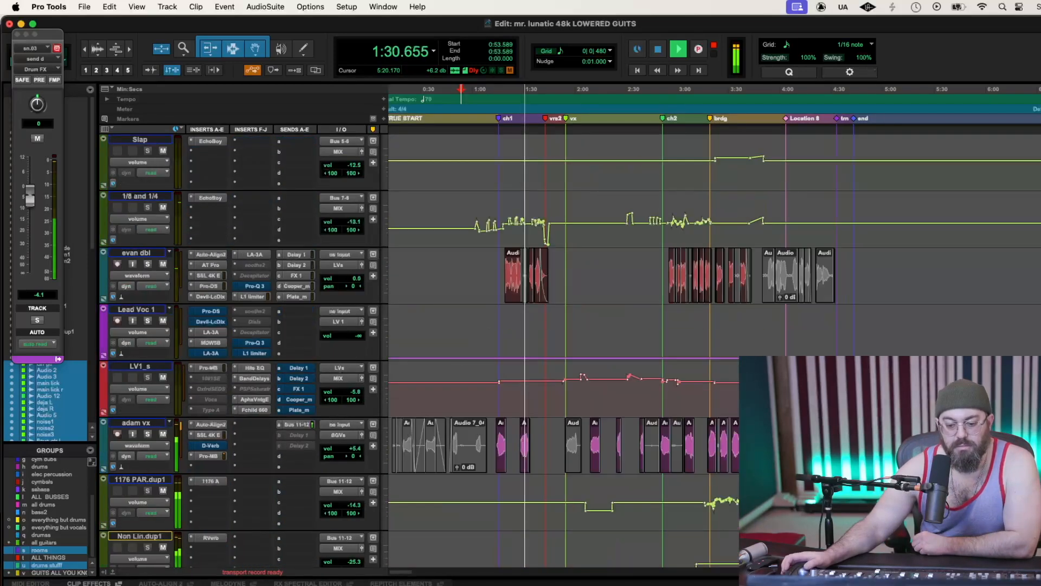
Raise the BGVs track's volume automation to -19.1 dB in the first chorus while replaying that section
scroll(564, 326, down, 5)
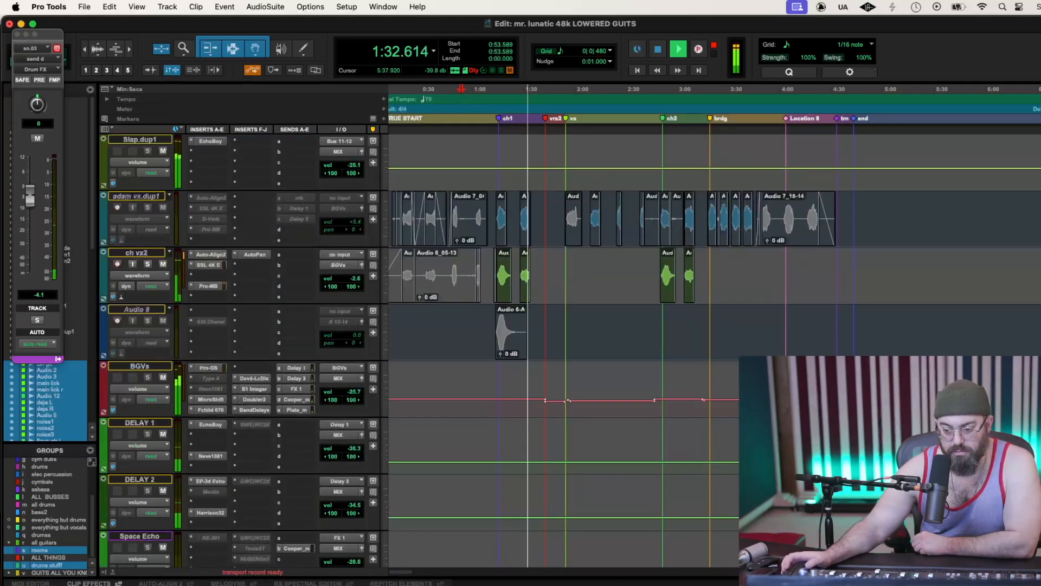
drag(970, 371, 970, 370)
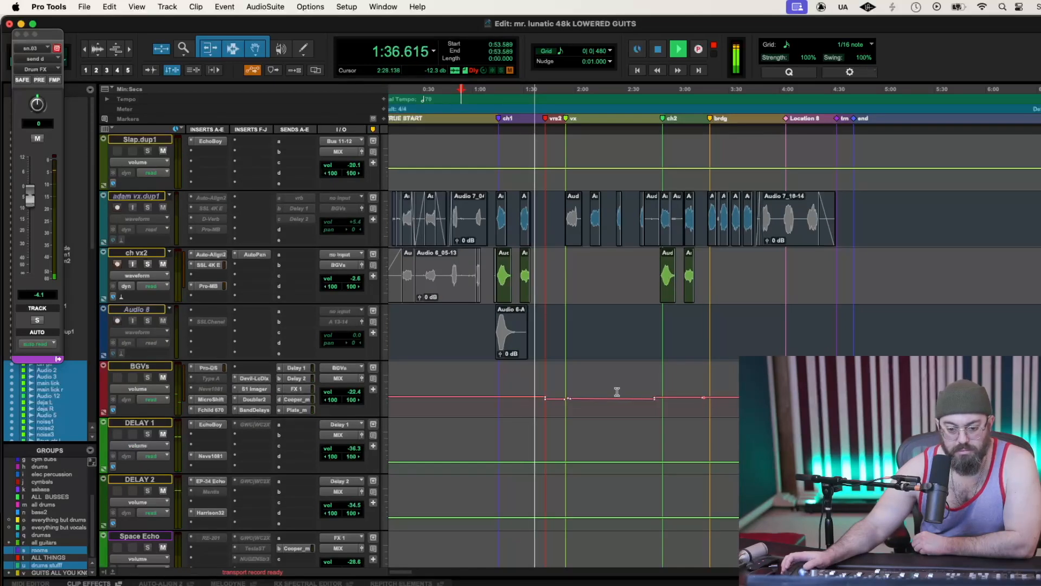
click(500, 404)
key(space)
key(space)
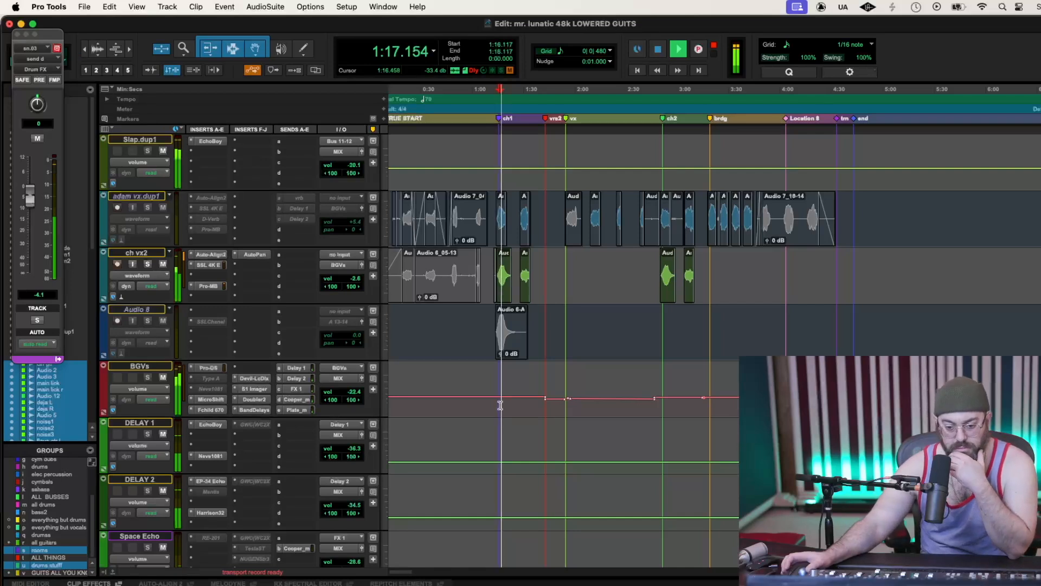
click(519, 408)
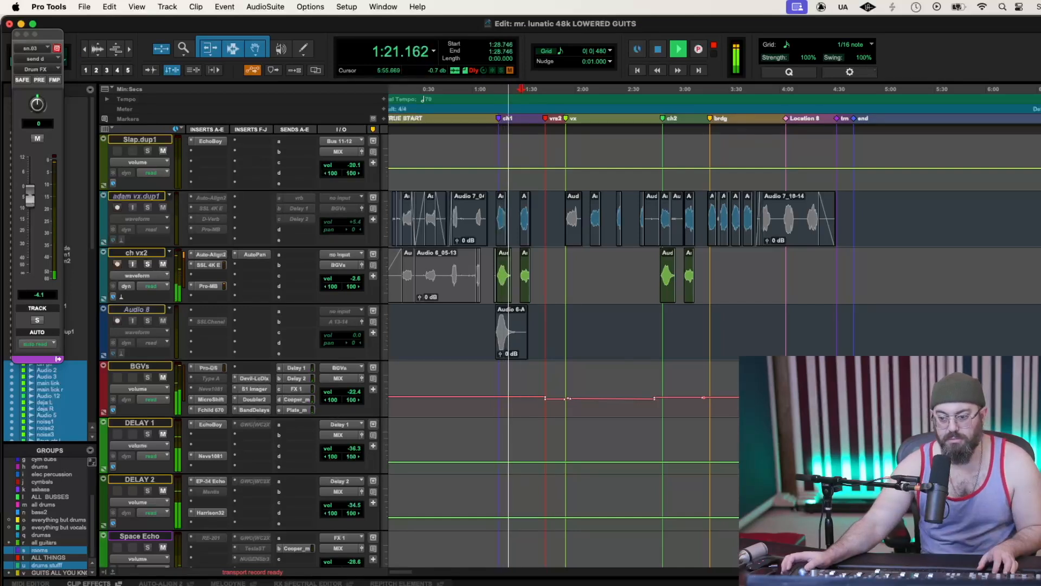
drag(994, 372, 994, 370)
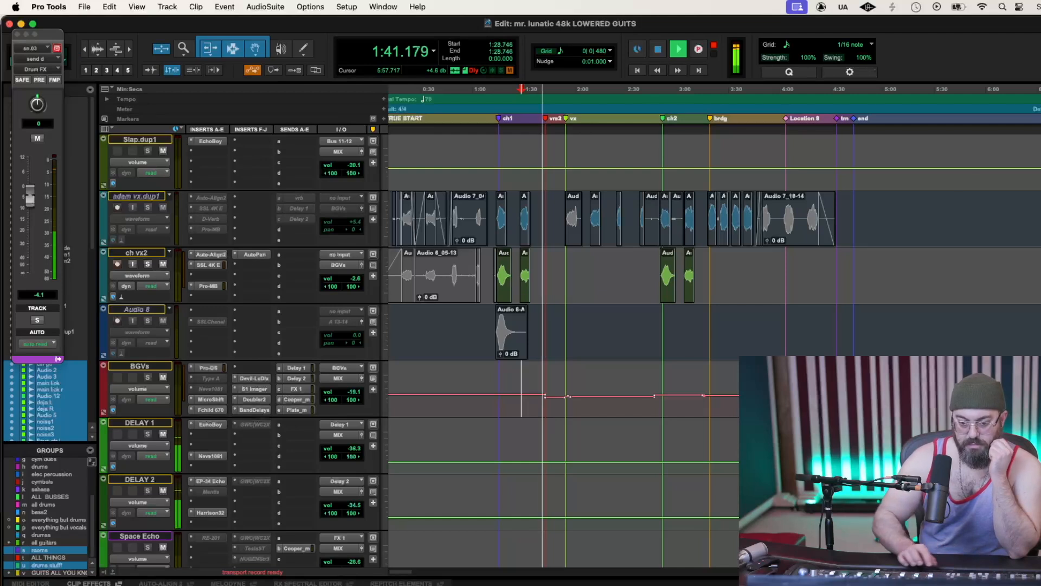
Move the Studer A800 and Wow Control inserts on MIX_m up one slot and stop playback
scroll(564, 325, down, 10)
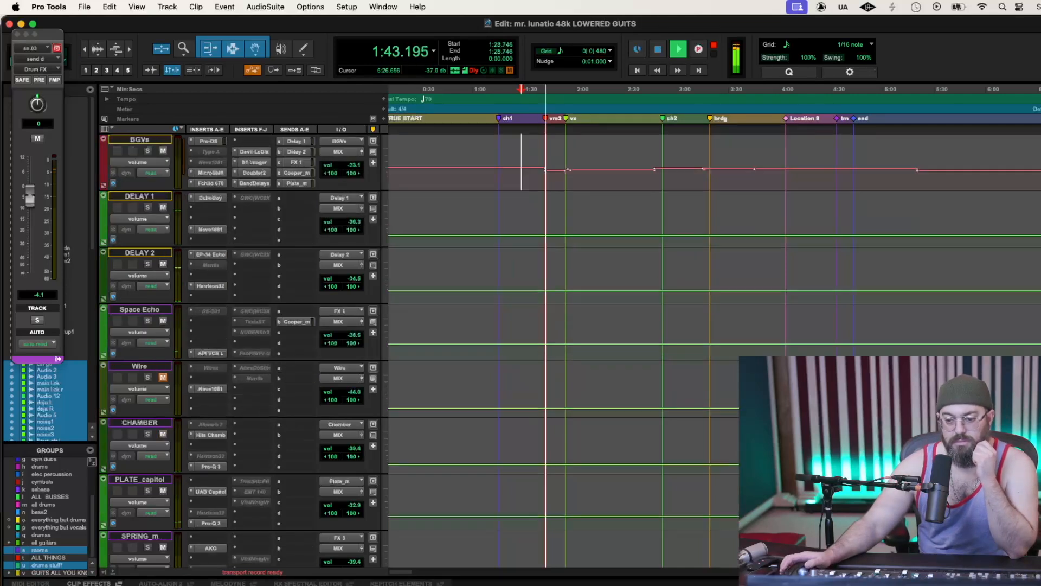
scroll(564, 325, down, 2)
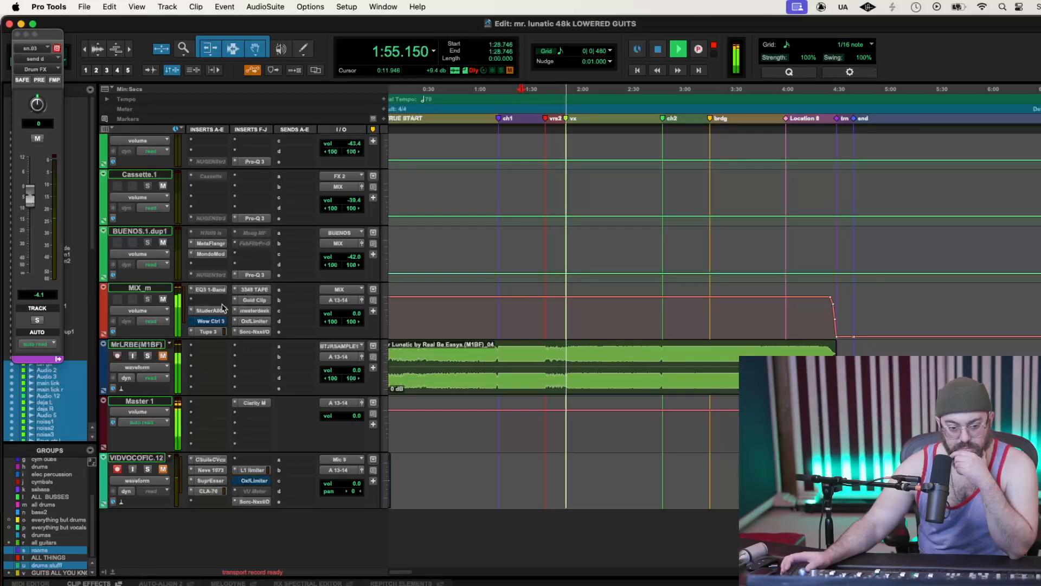
mouse_move(220, 310)
mouse_down()
mouse_move(221, 301)
mouse_move(212, 311)
mouse_up()
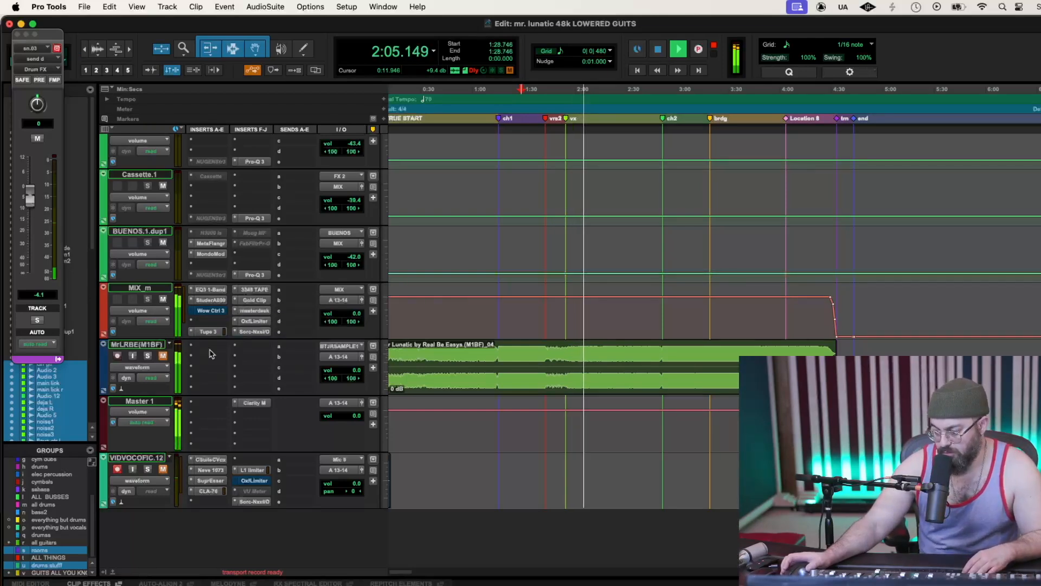
key(space)
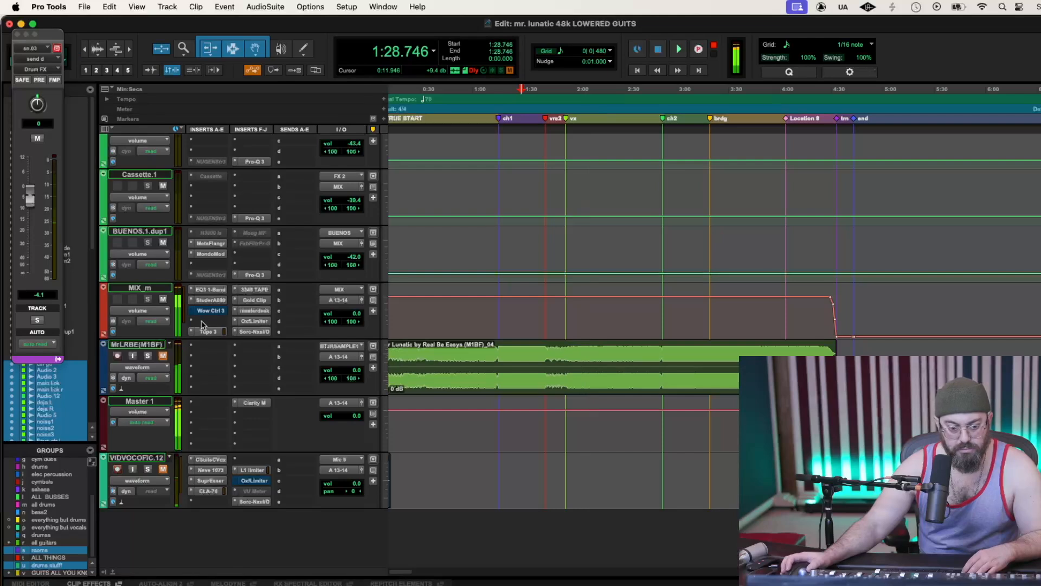
Insert the Abbey Road RS56 Passive EQ in MIX_m's free slot, exchanging the stereo version for the mono one
click(203, 324)
click(212, 303)
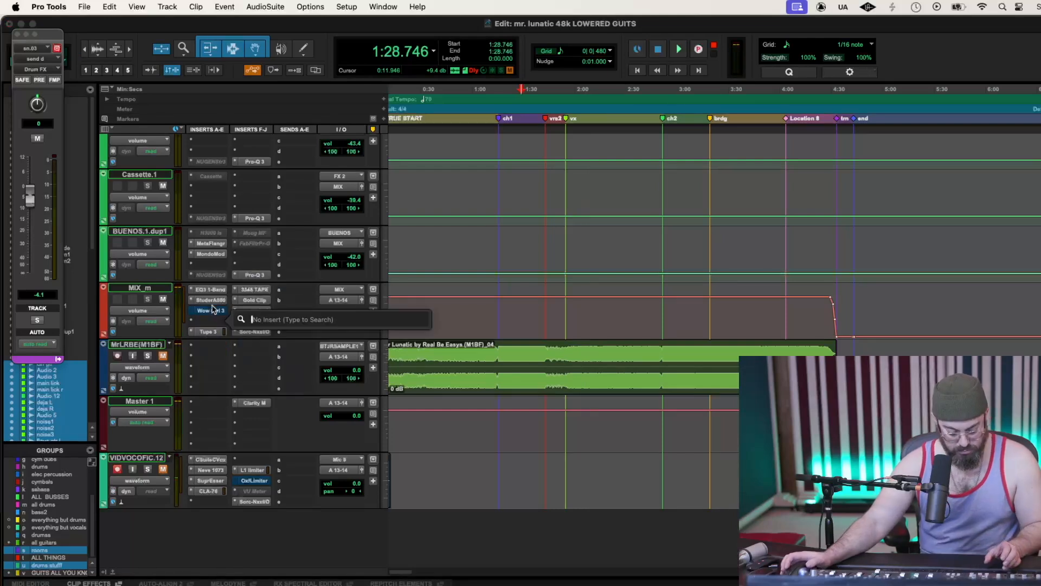
text(rs)
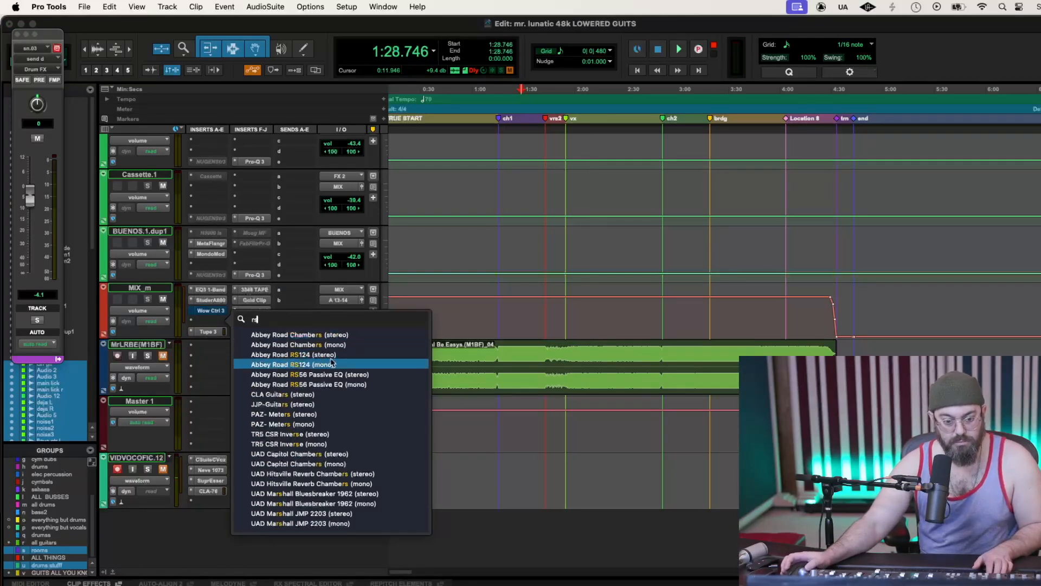
click(334, 375)
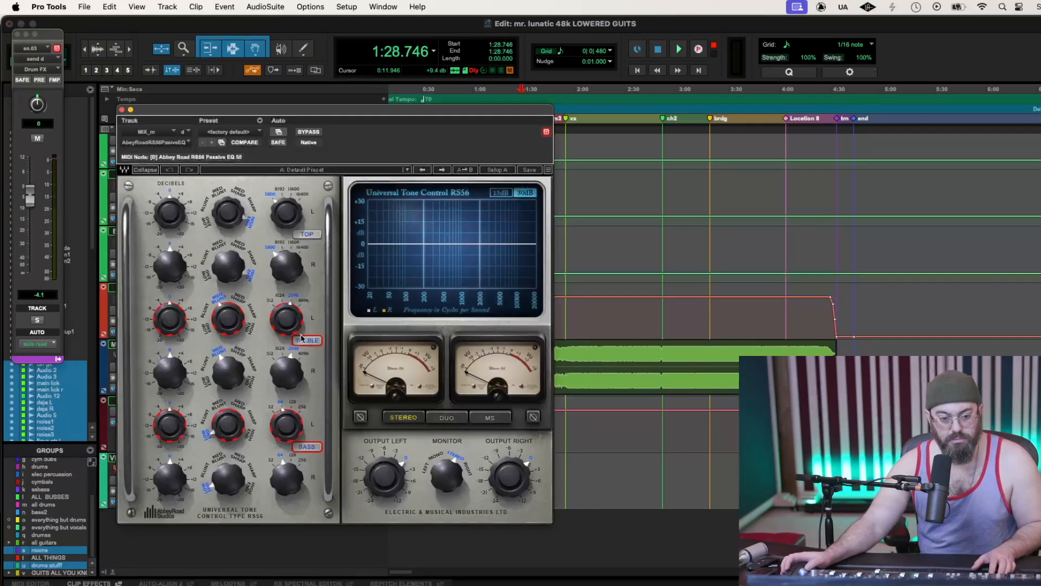
click(157, 143)
mouse_move(190, 153)
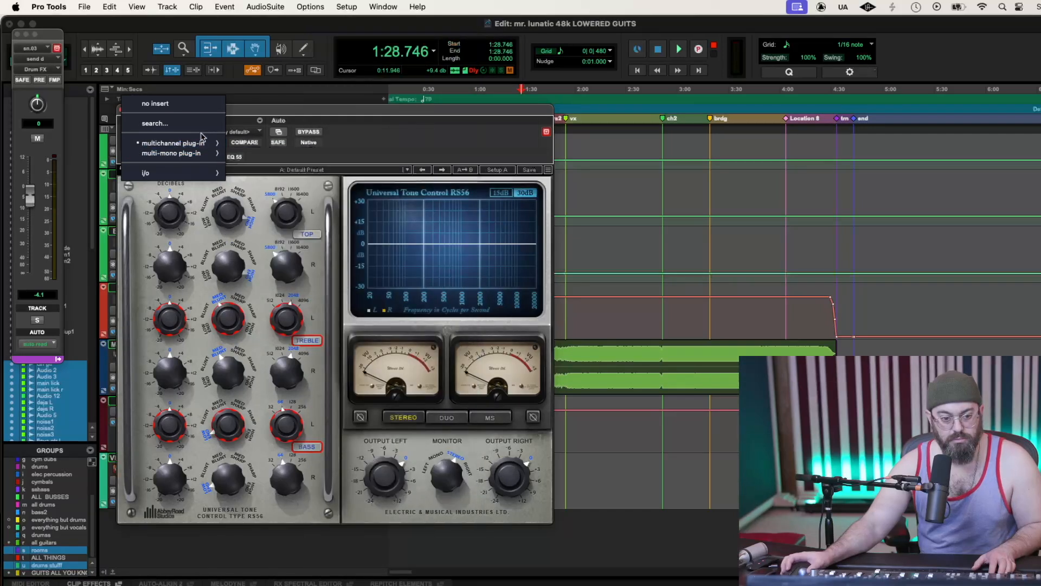
click(200, 129)
text(rs)
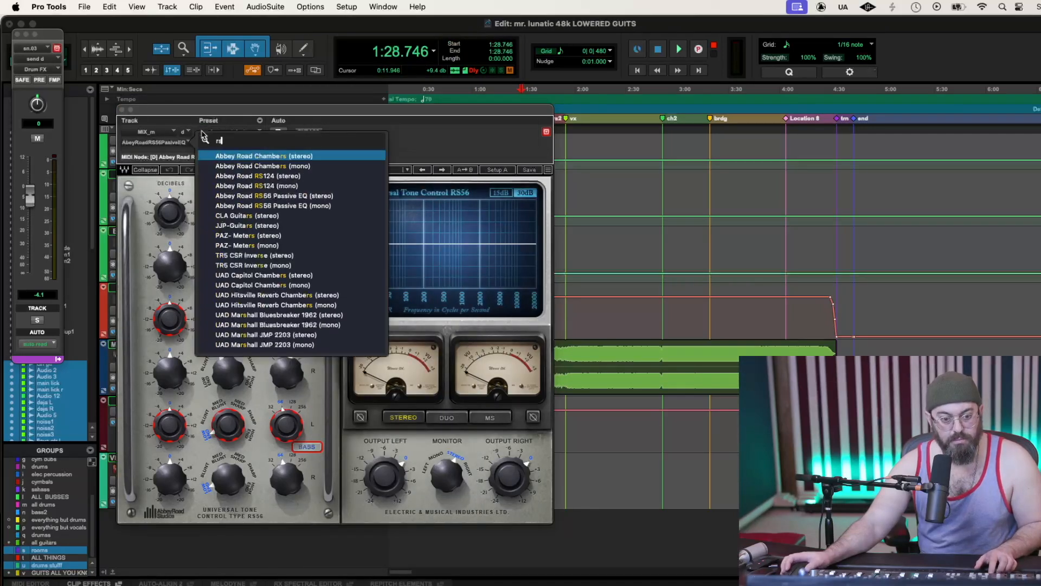
click(280, 206)
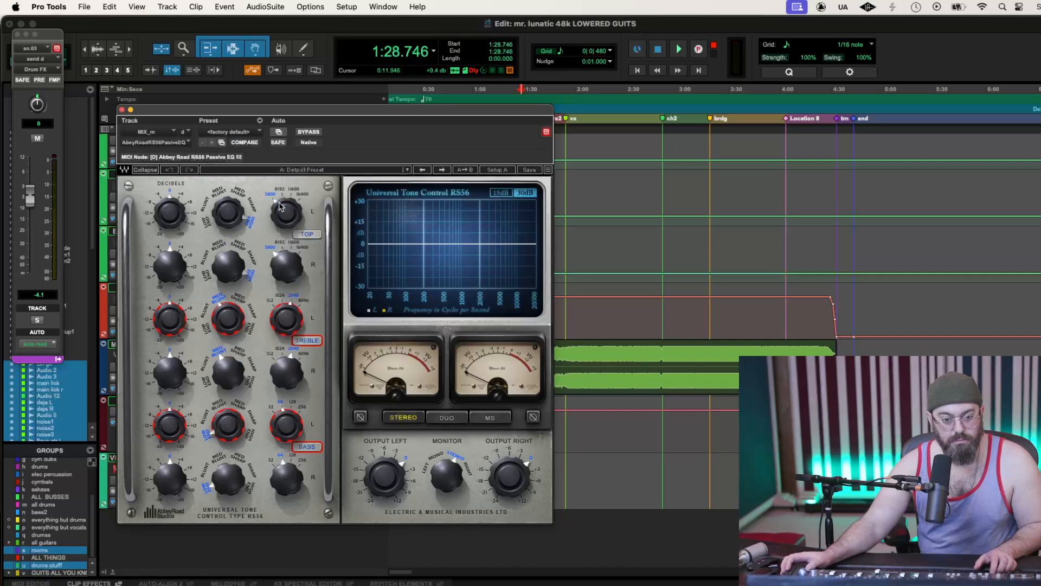
Play the mix and set the RS56 bass band to a 1.6 dB boost at 32 Hz
key(space)
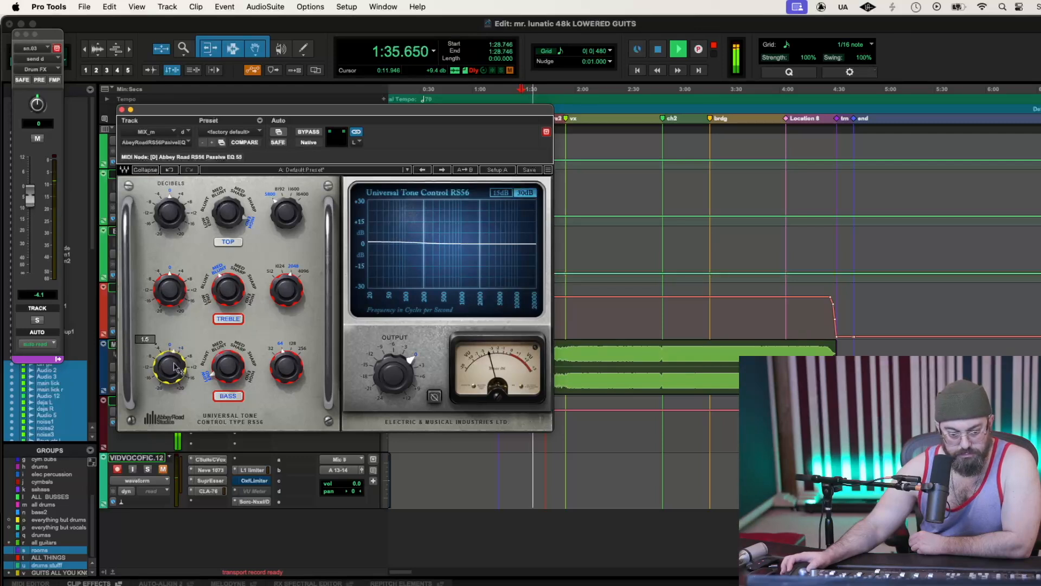
drag(293, 381, 293, 393)
drag(169, 369, 169, 365)
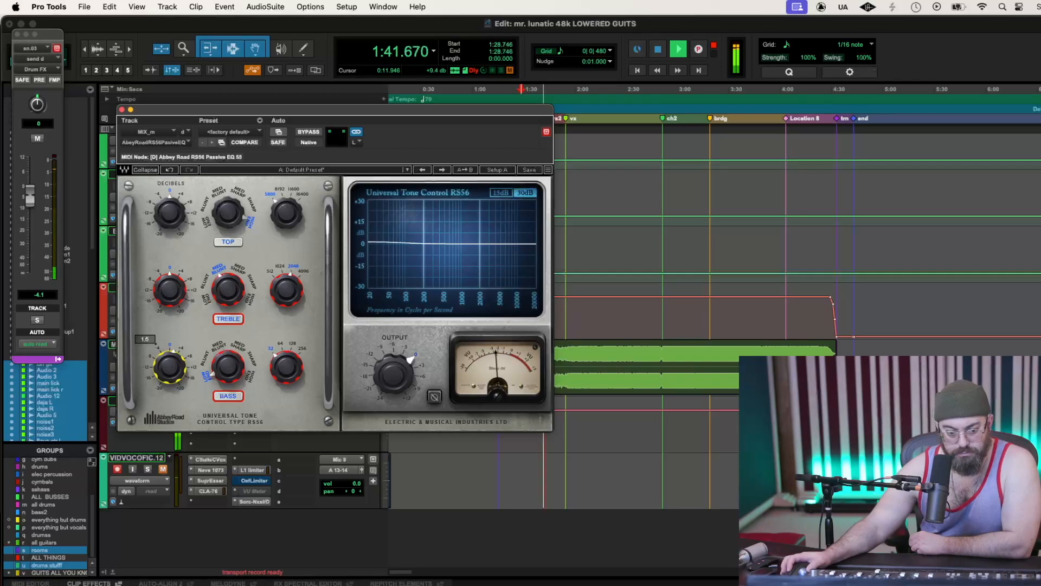
Set the RS56 treble band to a boost of about 1.9 dB at 4096 Hz and compare with the EQ bypassed
drag(172, 285, 172, 274)
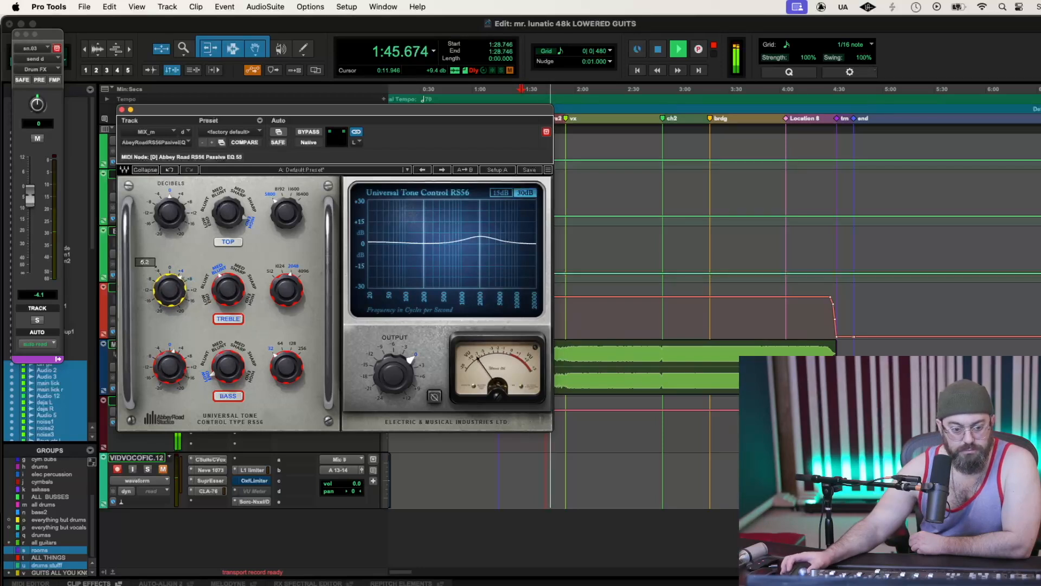
click(221, 286)
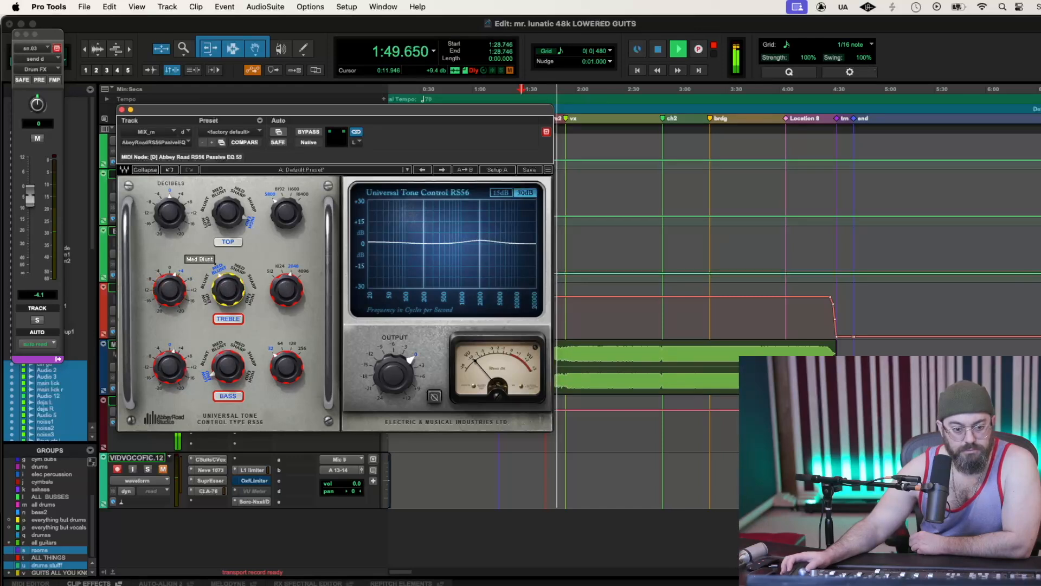
mouse_move(172, 291)
mouse_down()
mouse_move(172, 276)
mouse_move(173, 284)
mouse_up()
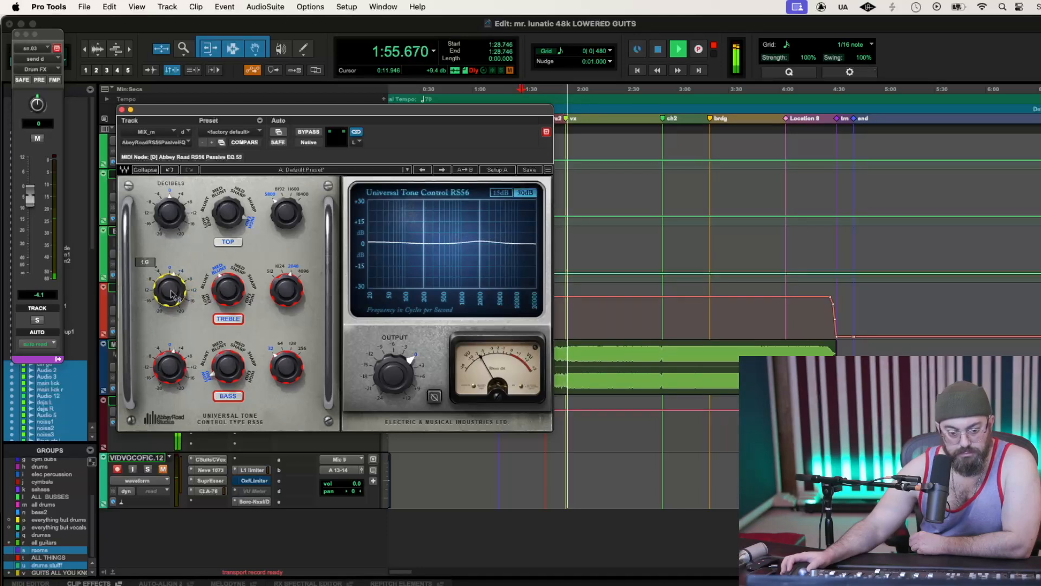
drag(283, 288, 283, 281)
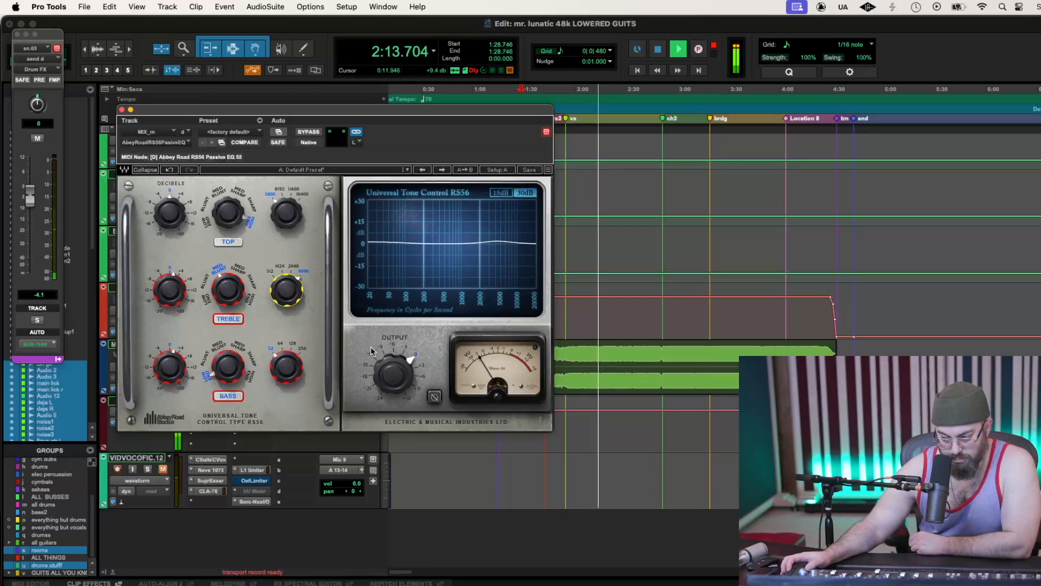
click(307, 132)
click(308, 133)
Set the RS56 top band to a 1.0 dB boost at 16400 Hz and close the plug-in window
drag(166, 209, 167, 203)
mouse_move(288, 213)
mouse_down()
mouse_move(287, 197)
mouse_move(288, 214)
mouse_up()
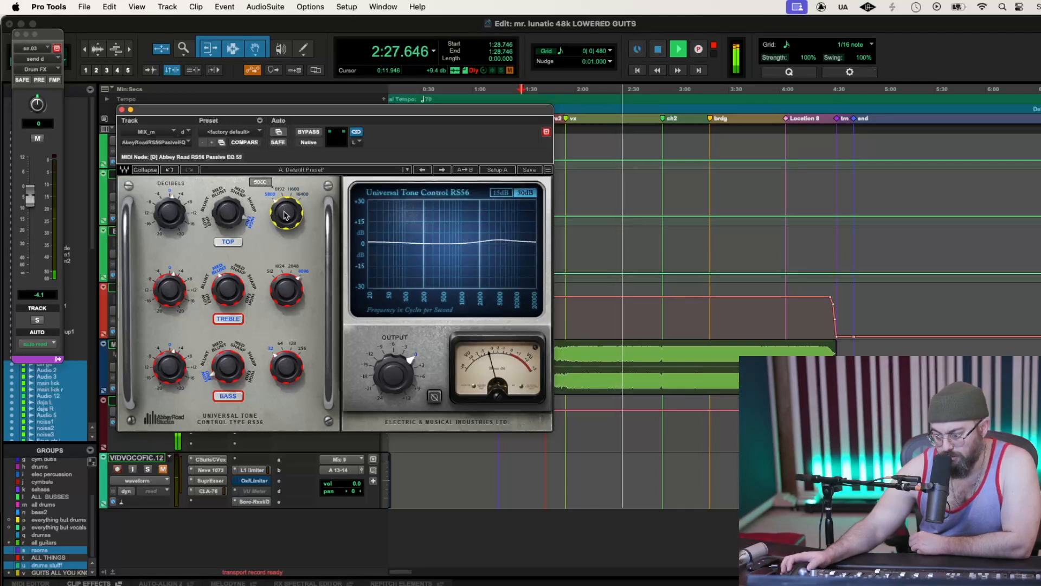
mouse_move(286, 216)
mouse_down()
mouse_move(286, 203)
mouse_move(286, 217)
mouse_up()
drag(170, 212, 169, 213)
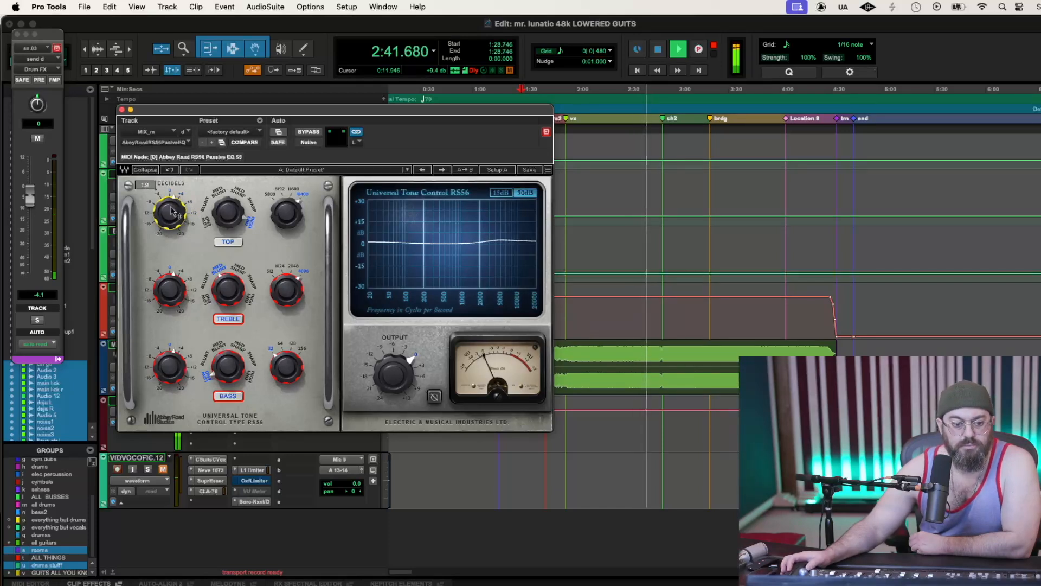
click(123, 110)
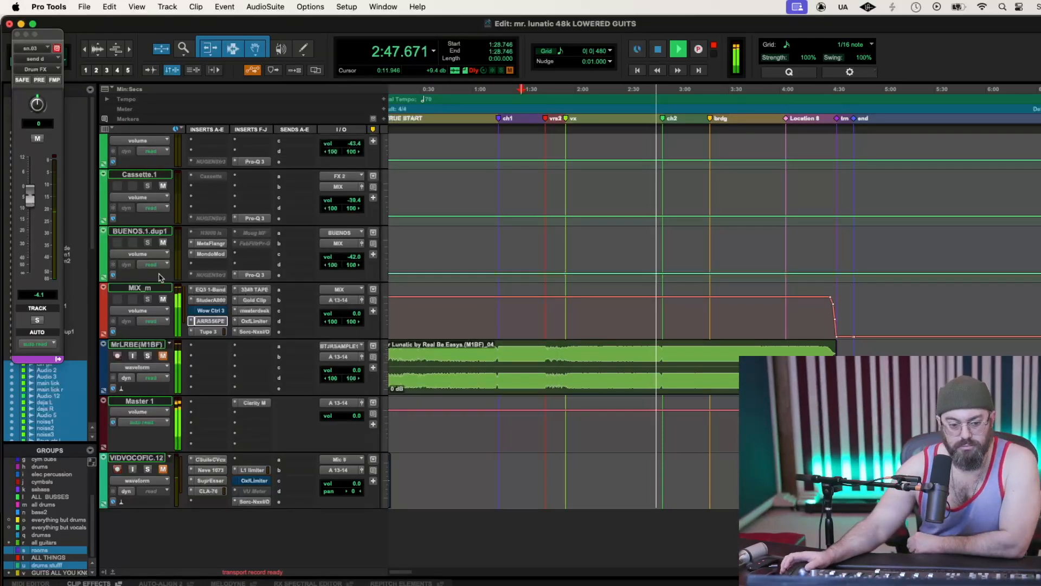
Compare the mix with MIX_m's RS56 EQ bypassed and active, and check the Studer A800 tape settings
right_click(197, 324)
click(206, 325)
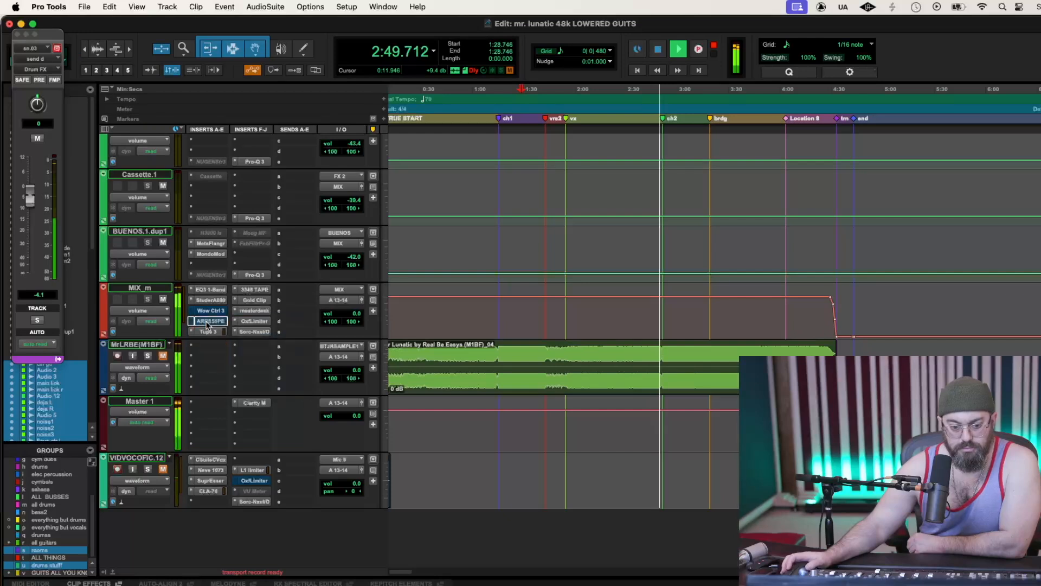
right_click(207, 325)
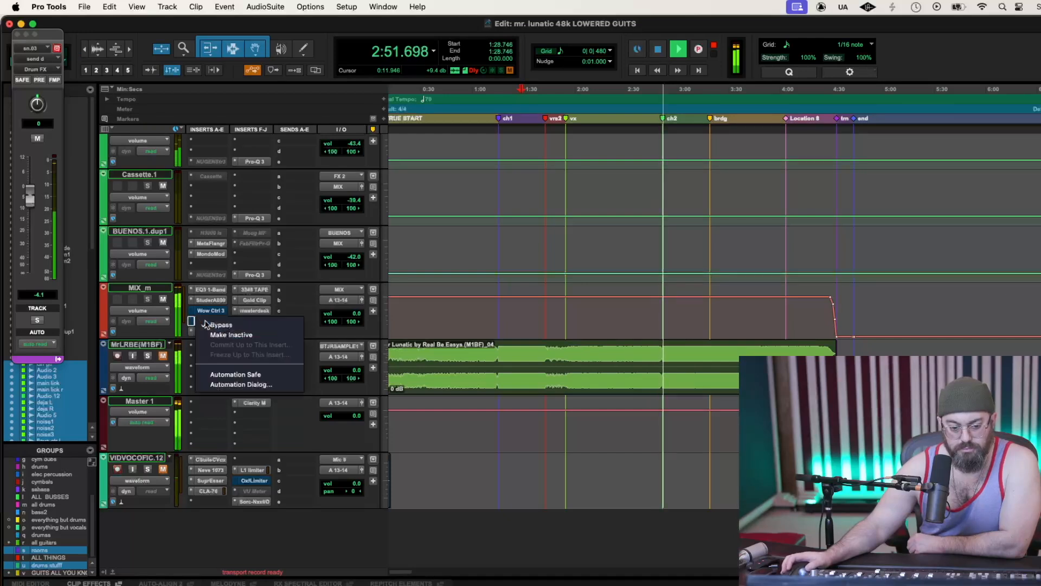
click(213, 327)
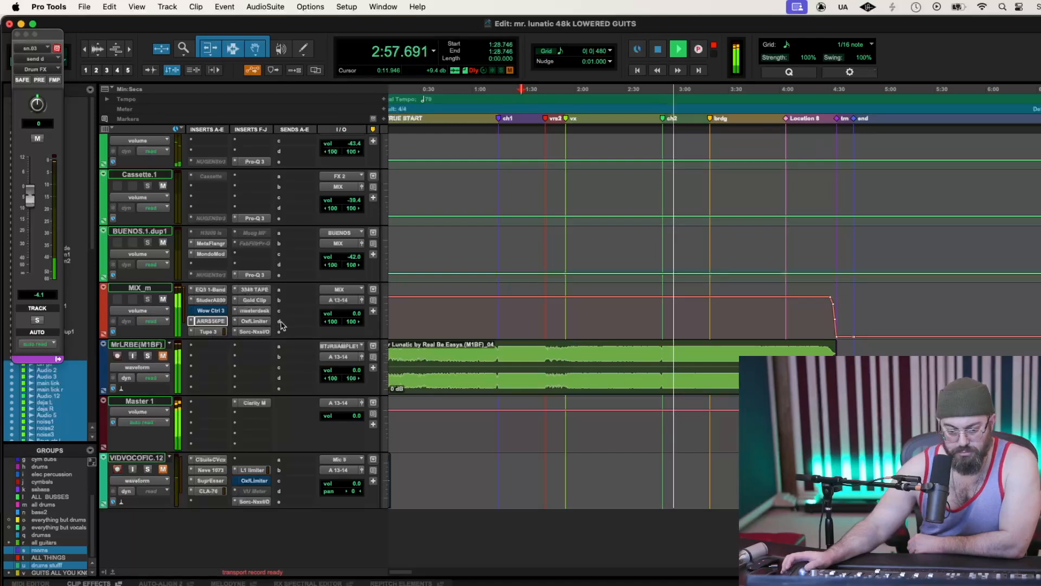
click(212, 299)
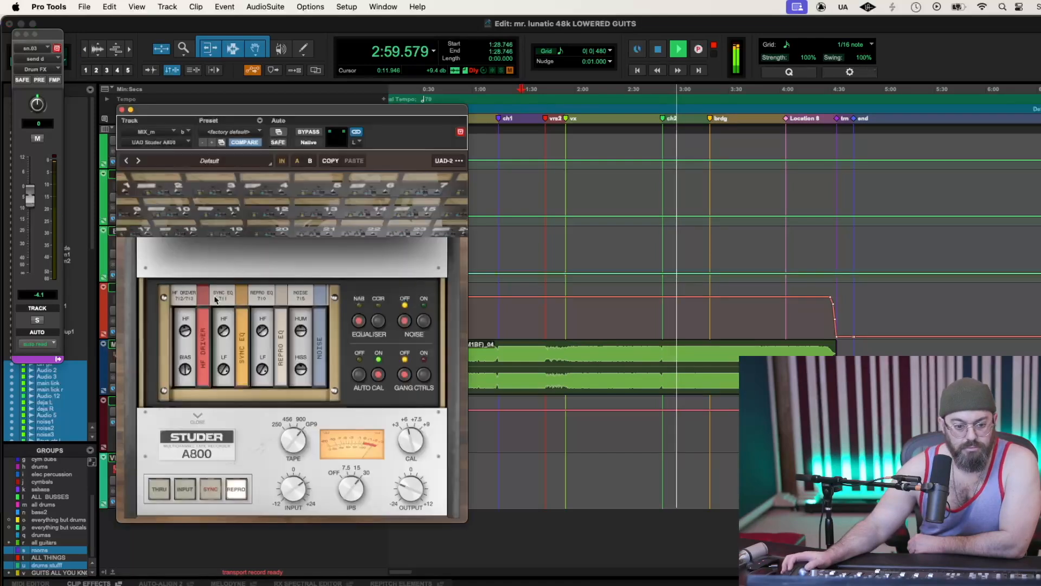
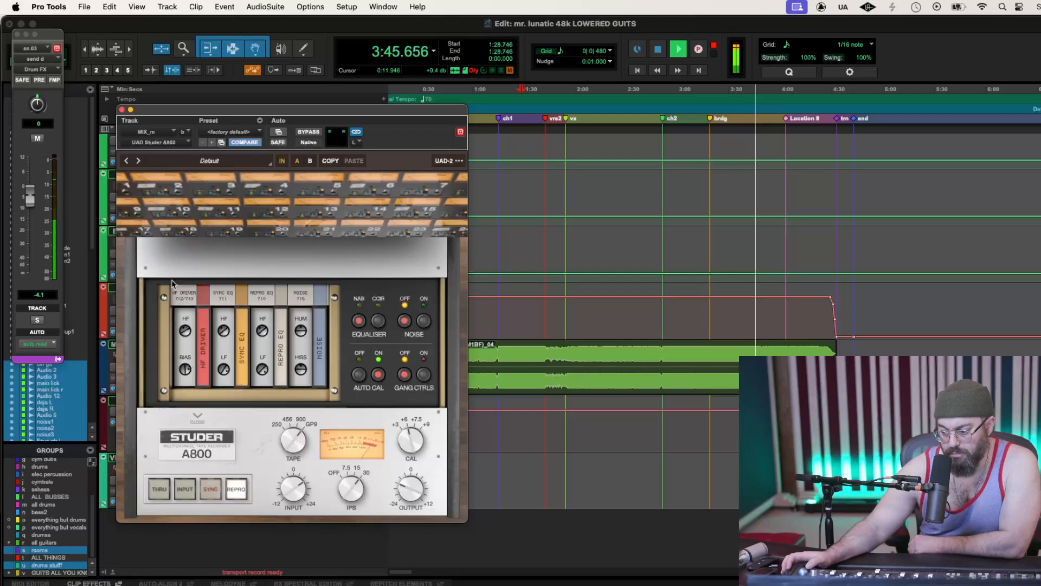
click(121, 110)
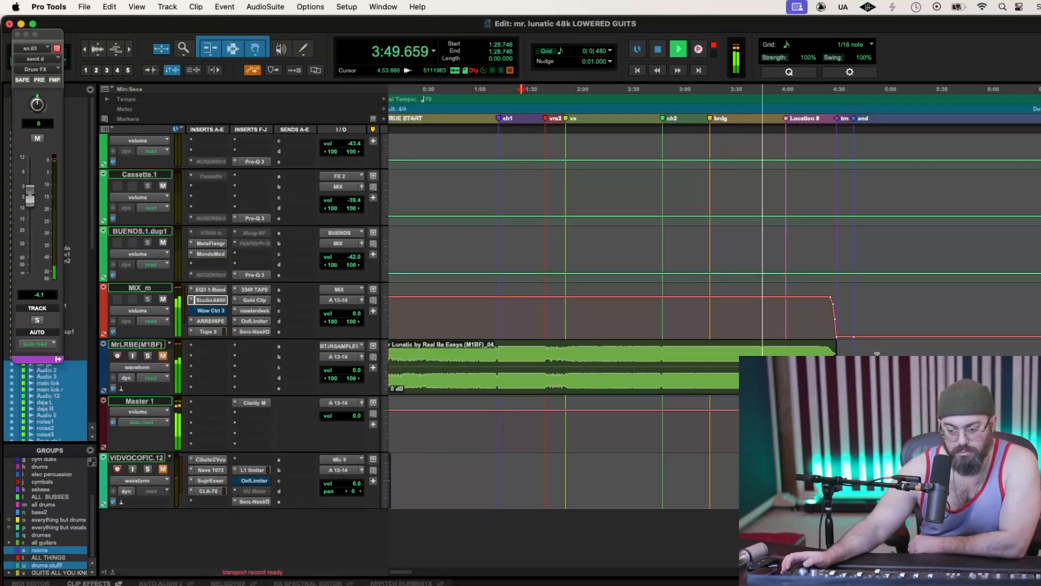
Raise the BASS_s track's volume automation to -20.9 dB during playback
scroll(877, 353, up, 15)
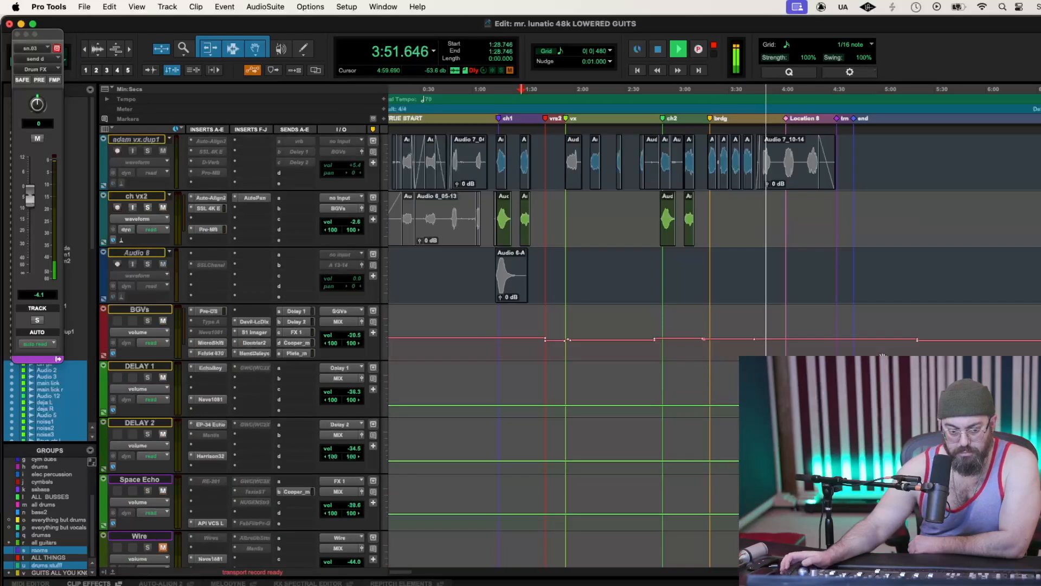
scroll(882, 356, down, 15)
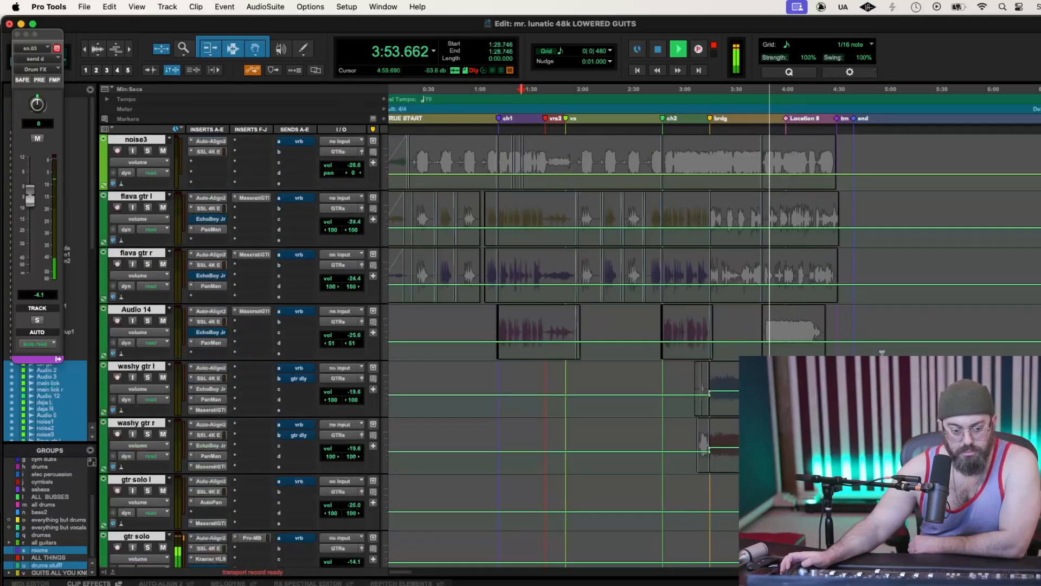
scroll(883, 353, up, 10)
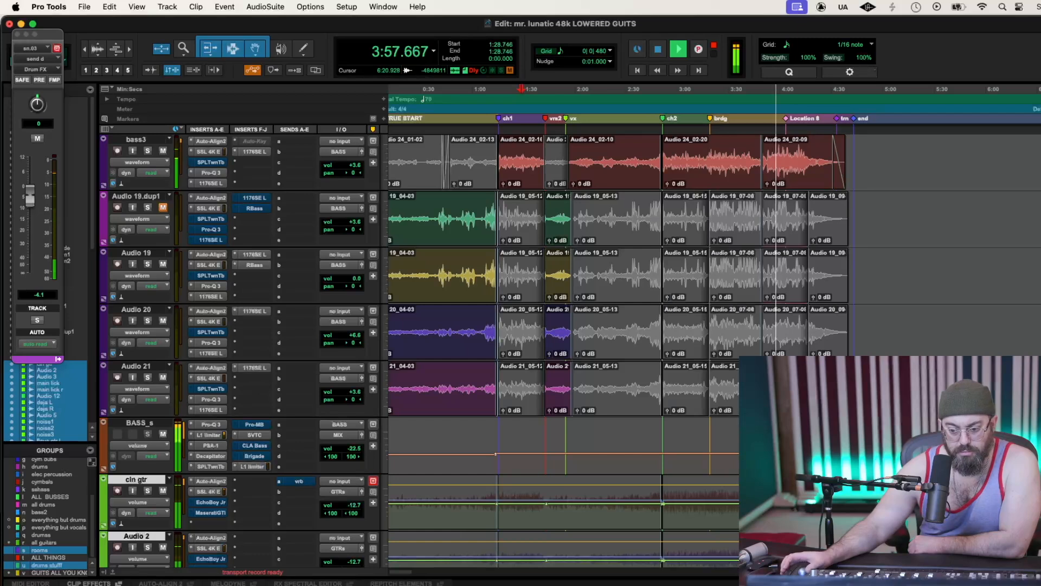
drag(992, 422, 992, 420)
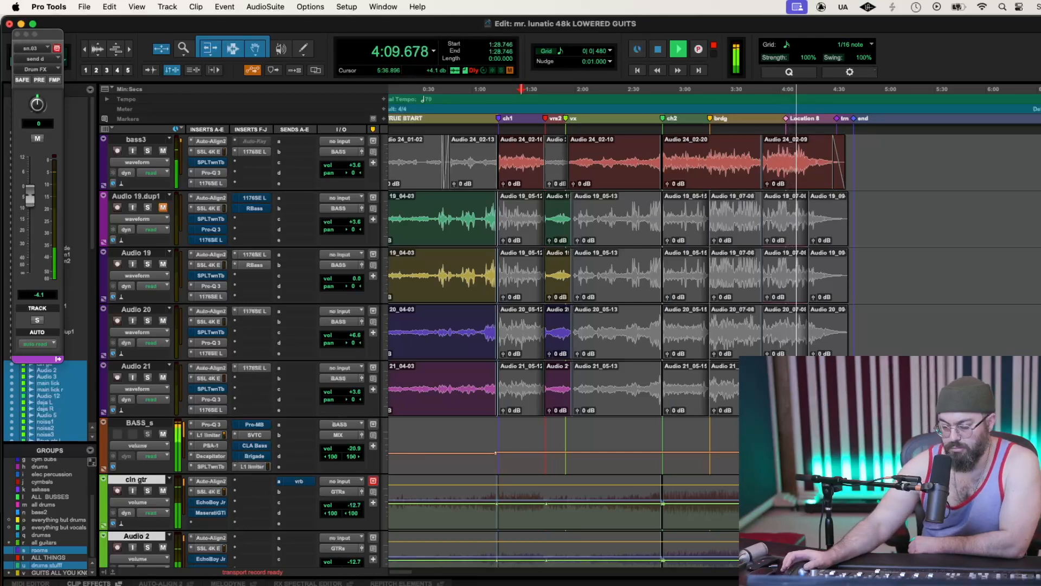
scroll(565, 326, up, 8)
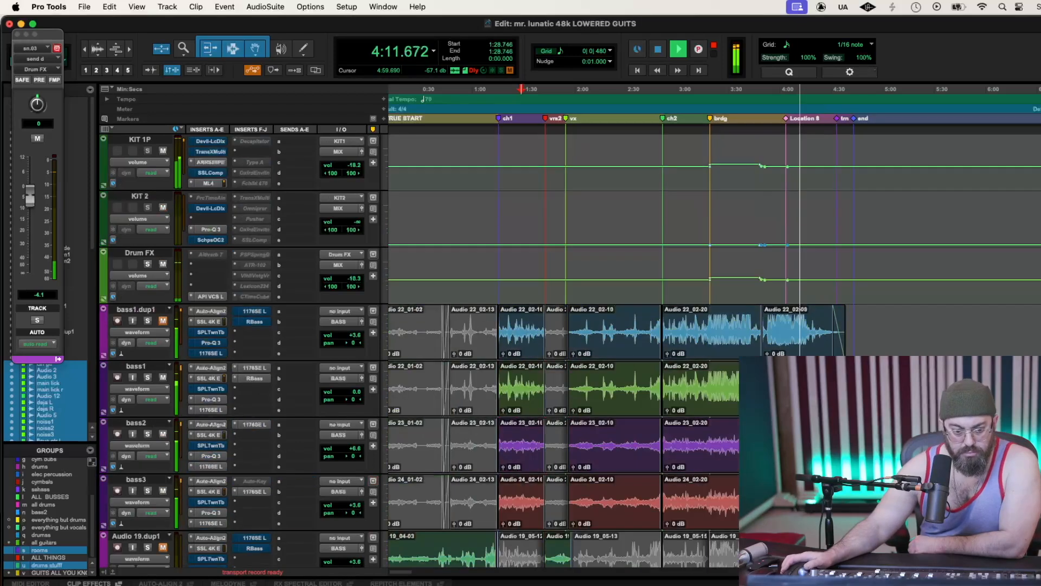
Lower the input of MIX_m's EQ3 1-Band to -4.0 dB and replay the song from 1:28
scroll(564, 325, down, 2)
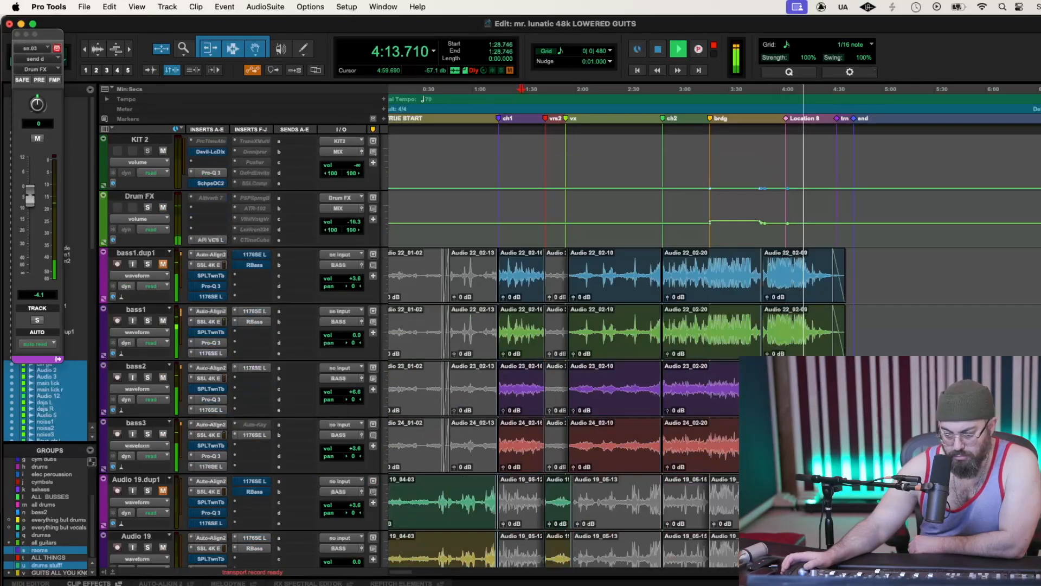
scroll(564, 325, down, 5)
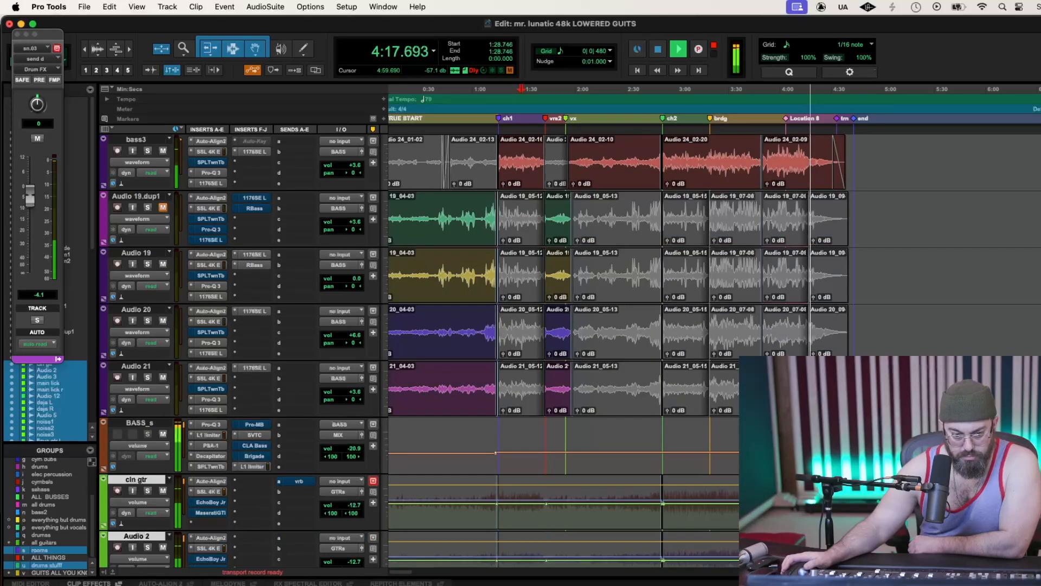
scroll(564, 326, up, 3)
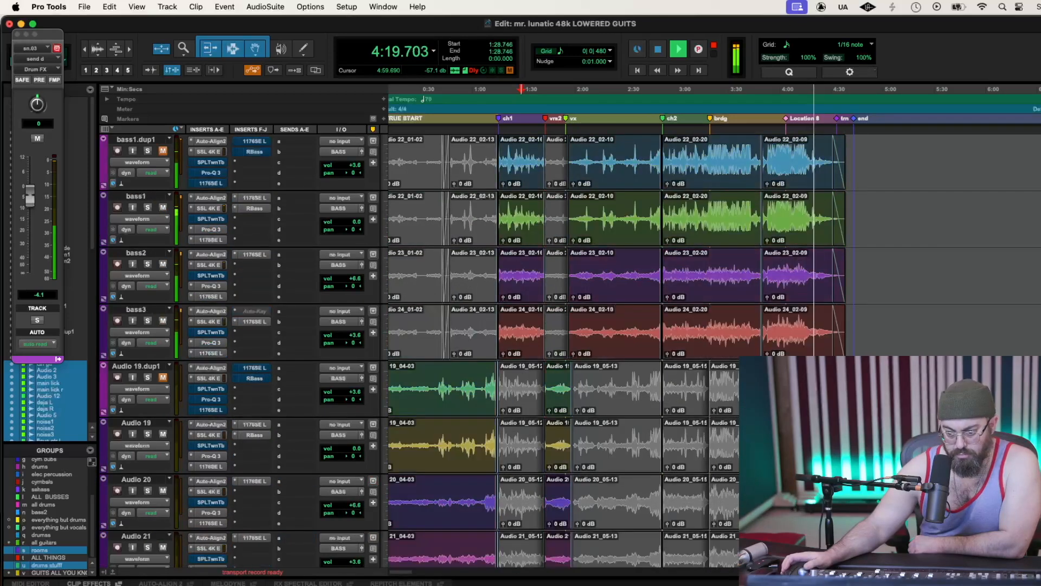
scroll(564, 326, down, 3)
scroll(564, 326, down, 4)
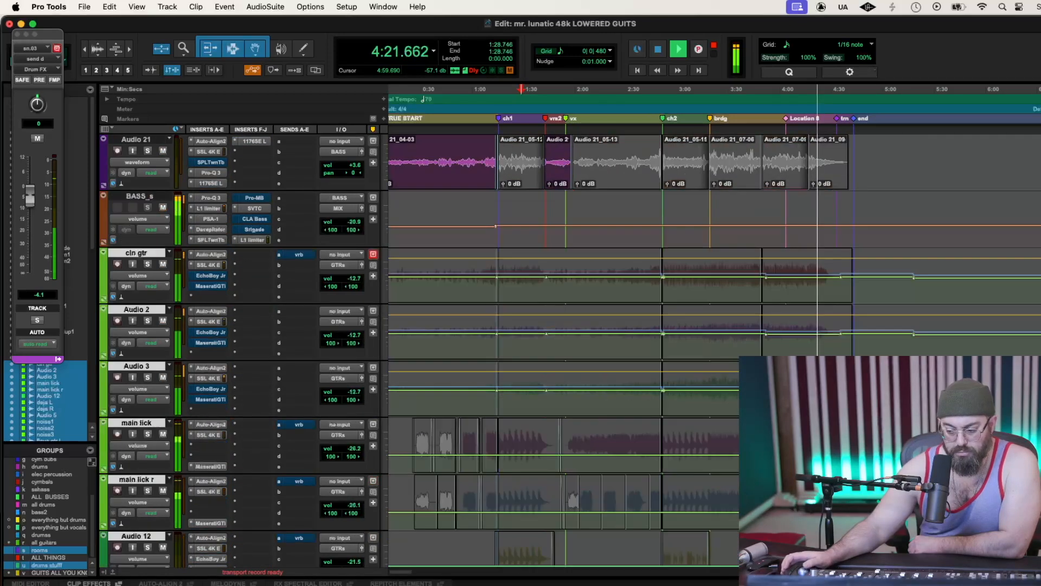
scroll(564, 326, down, 10)
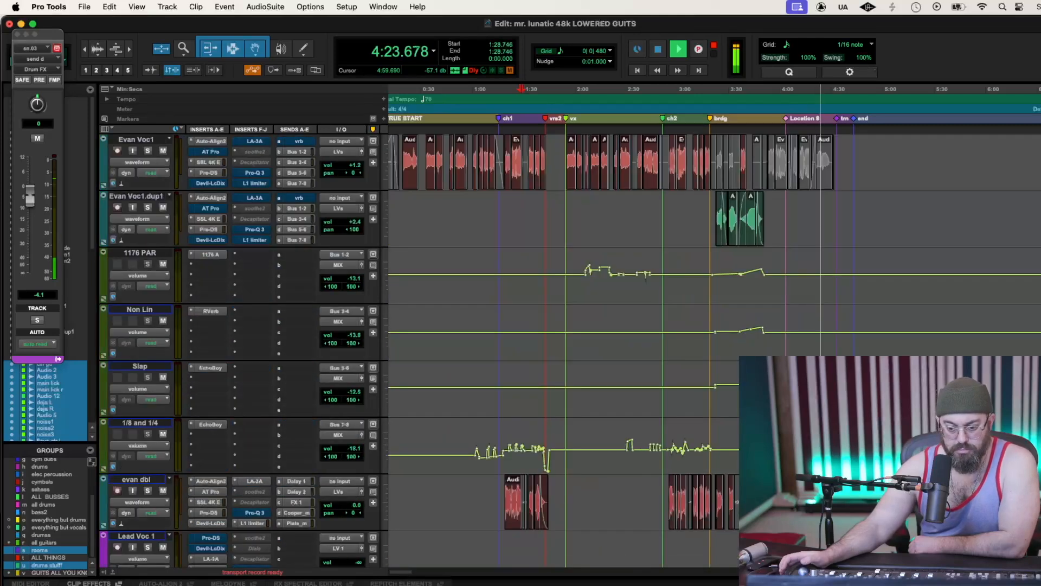
scroll(564, 325, down, 12)
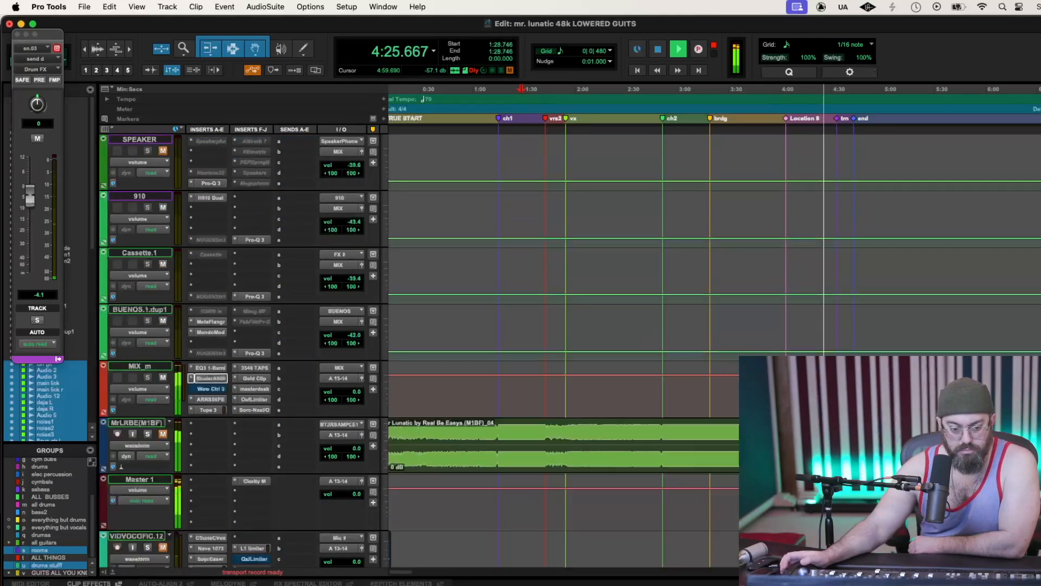
scroll(597, 433, down, 2)
click(211, 289)
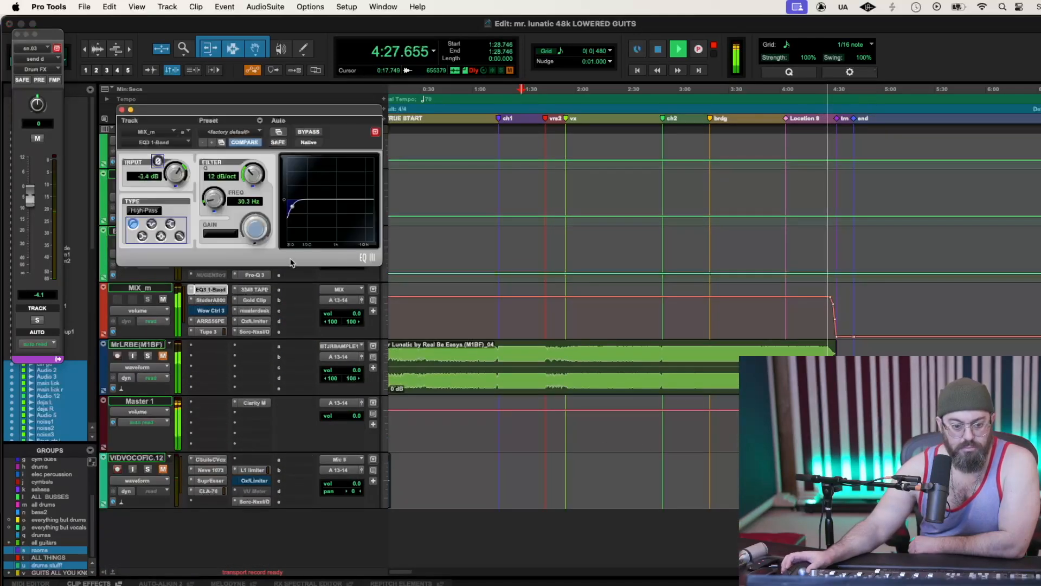
drag(178, 182, 180, 187)
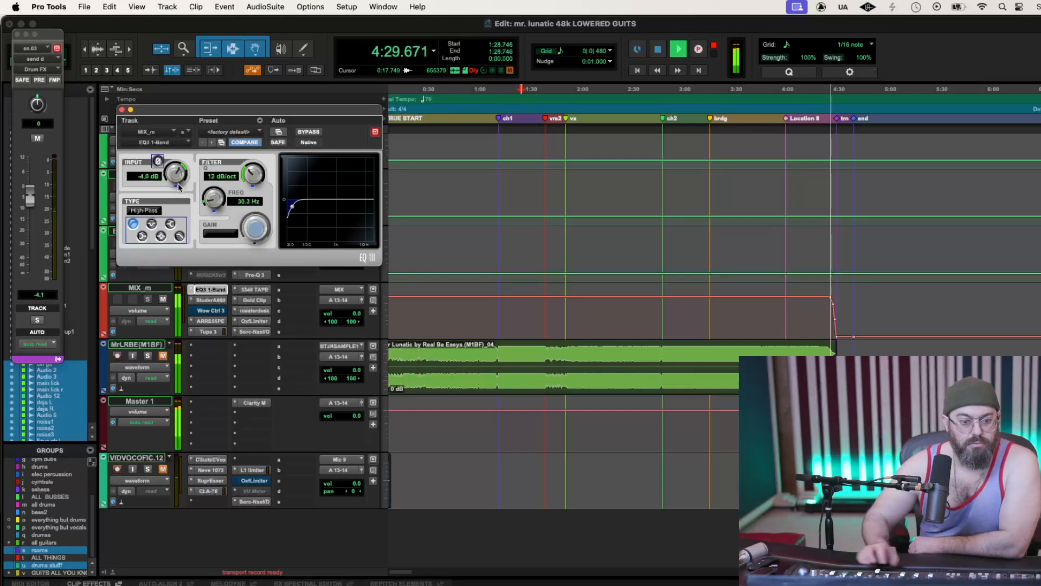
key(space)
key(space)
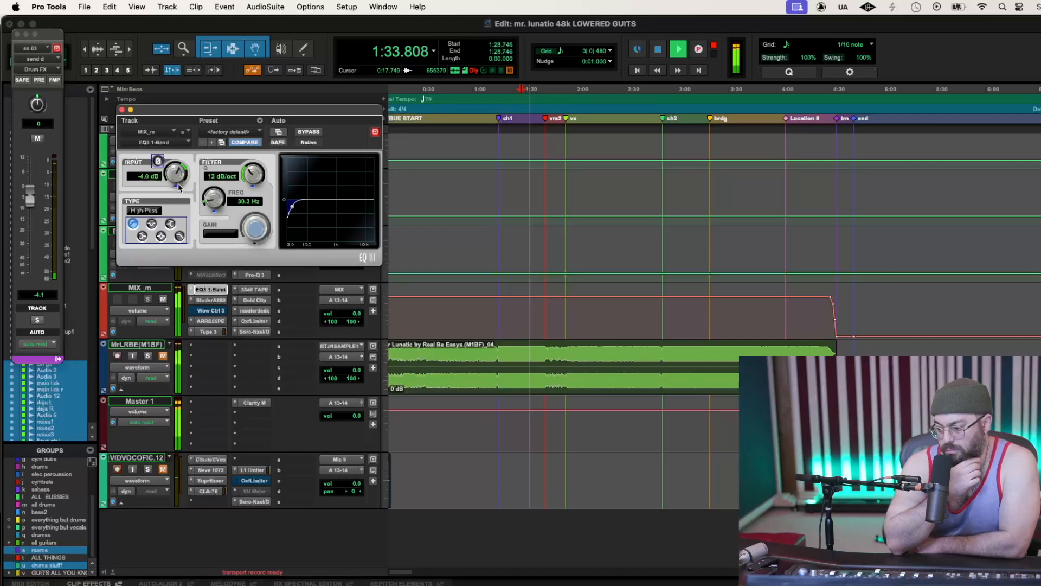
Lower the EQ3 1-Band input on MIX_m in stages to -6.6 dB, replaying the passage between changes, and close the plug-in window
drag(179, 188, 173, 191)
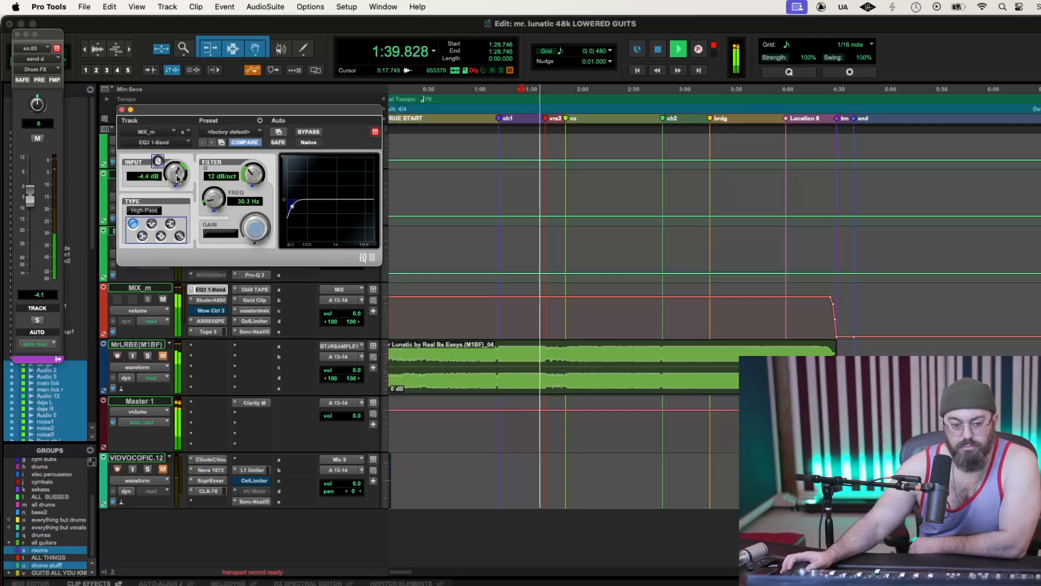
drag(176, 179, 175, 179)
key(space)
key(space)
drag(174, 181, 174, 184)
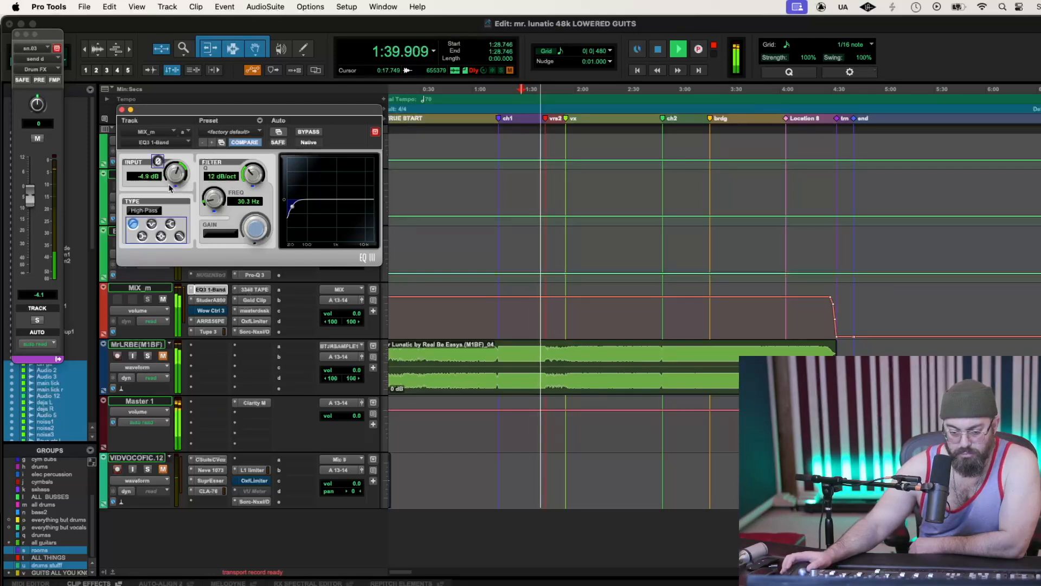
drag(171, 180, 175, 179)
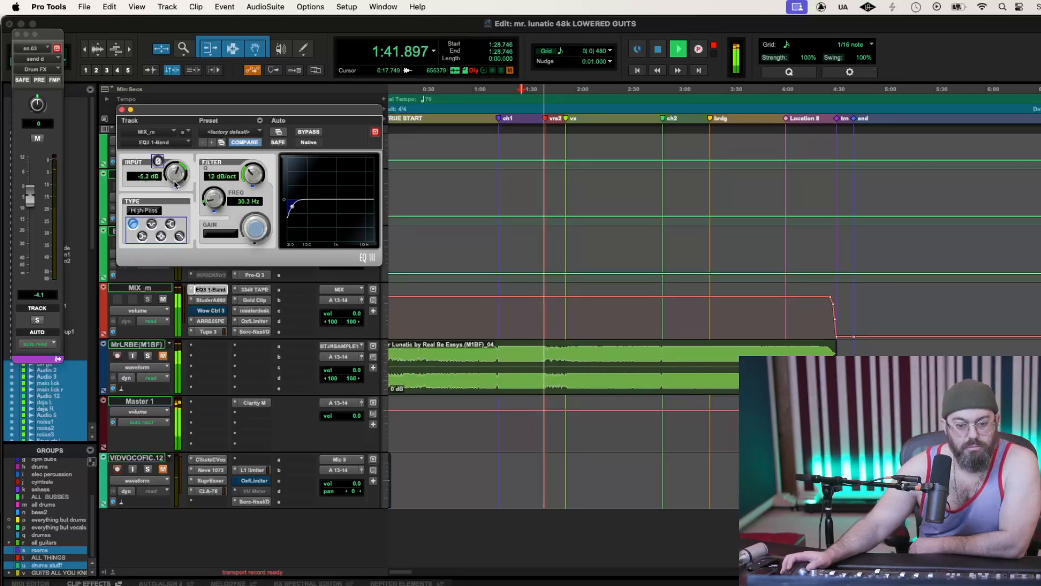
key(space)
key(space)
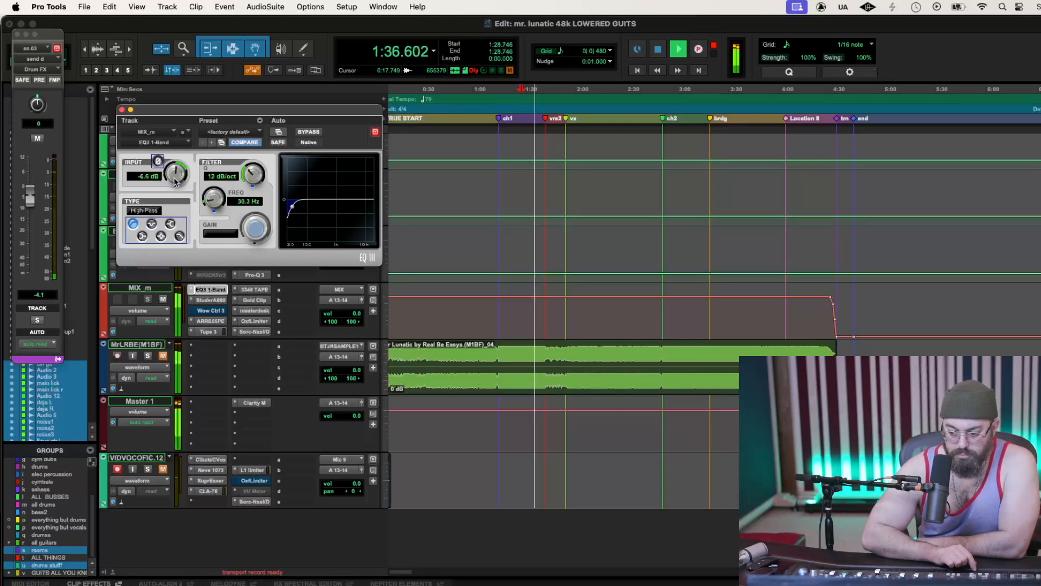
key(space)
key(space)
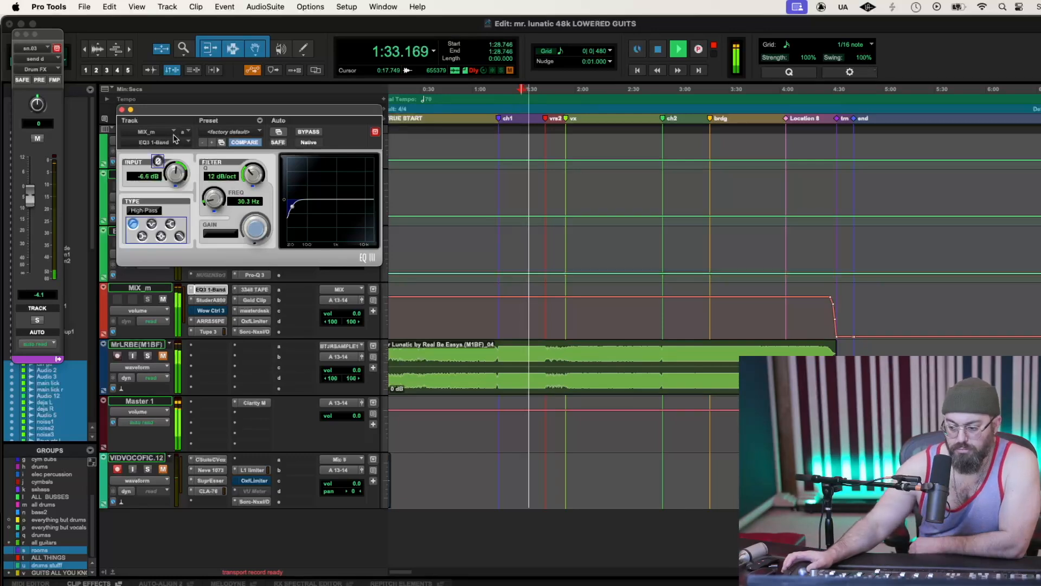
click(122, 110)
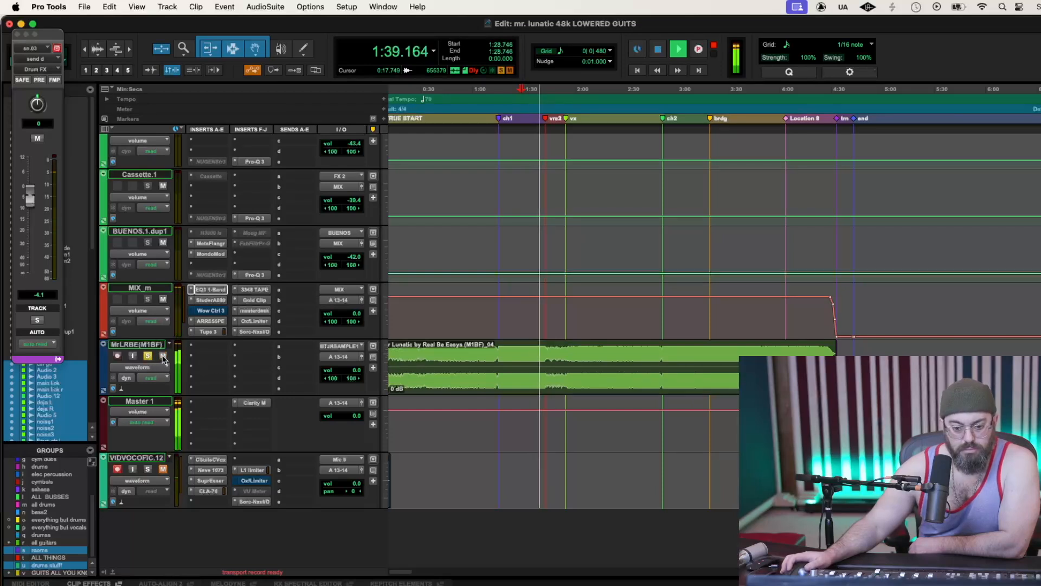
Switch from the MrLRBE(M1BF) reference track back to the mix and replay it from 1:28 for comparison
click(148, 357)
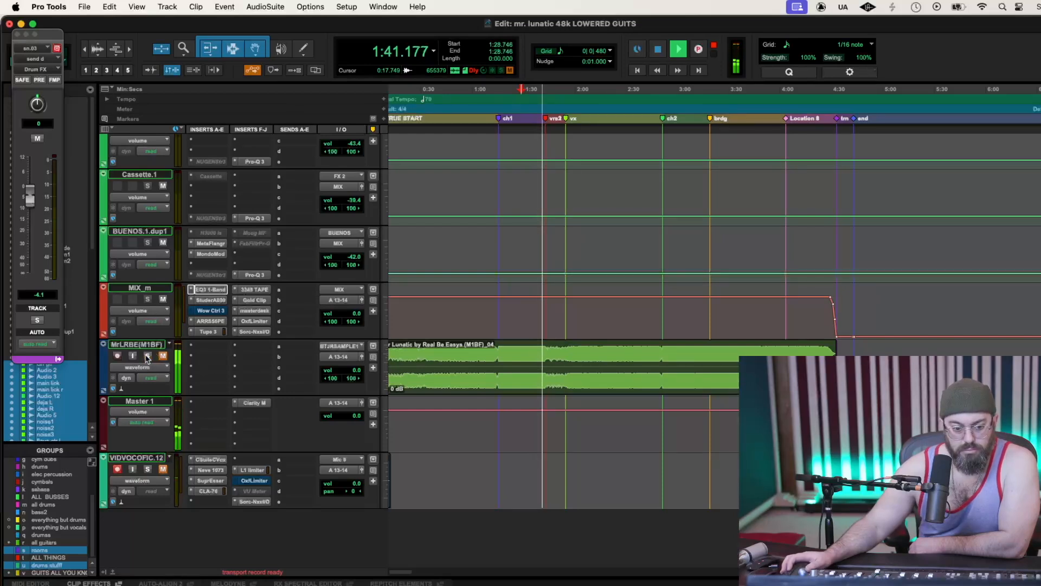
key(space)
key(space)
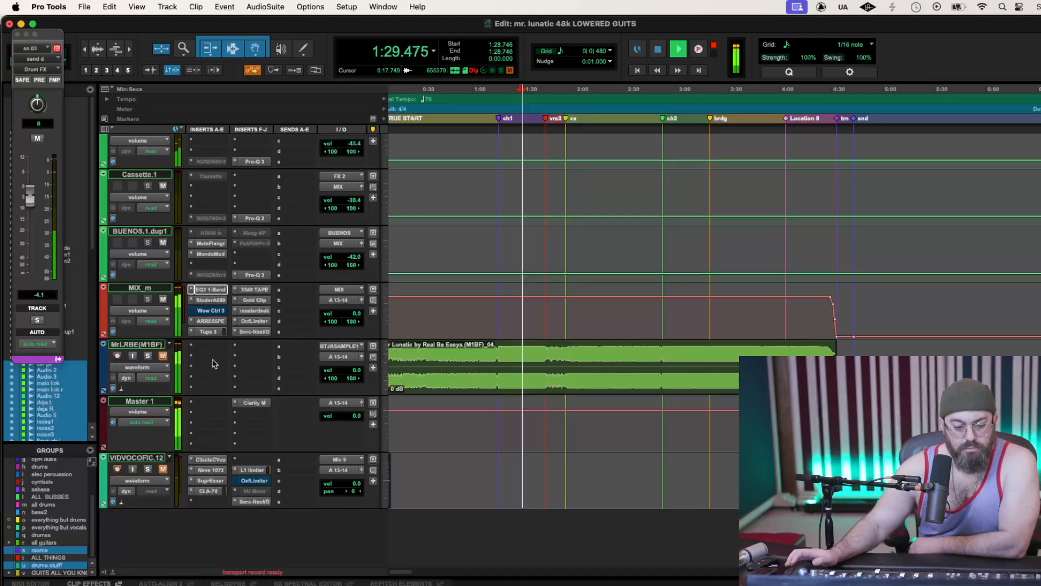
Adjust the bass boost in MIX_m's RS56 EQ and set its top band to about 2.3 dB at 16400 Hz
click(210, 321)
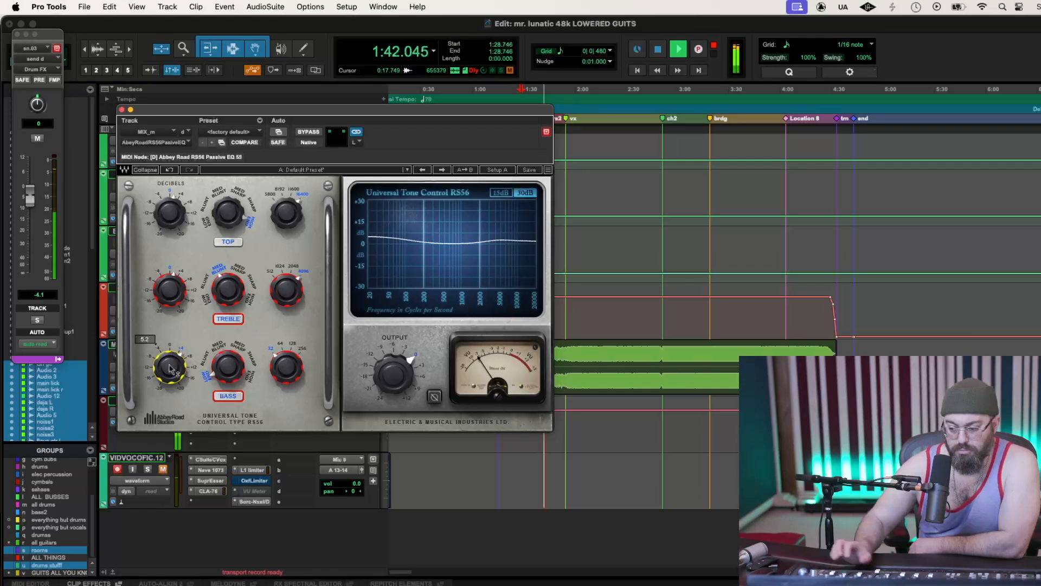
key(space)
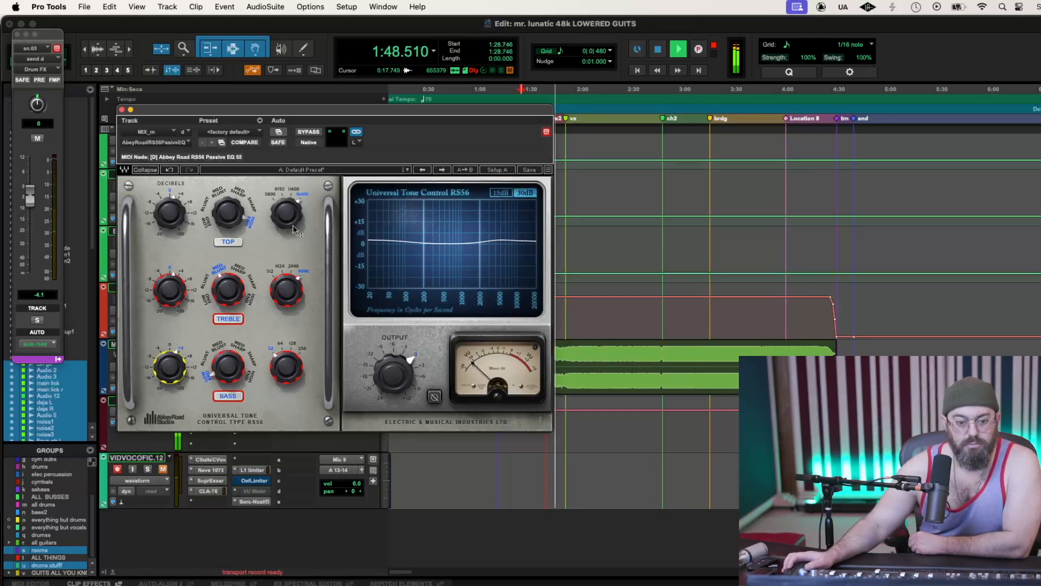
drag(287, 214, 287, 221)
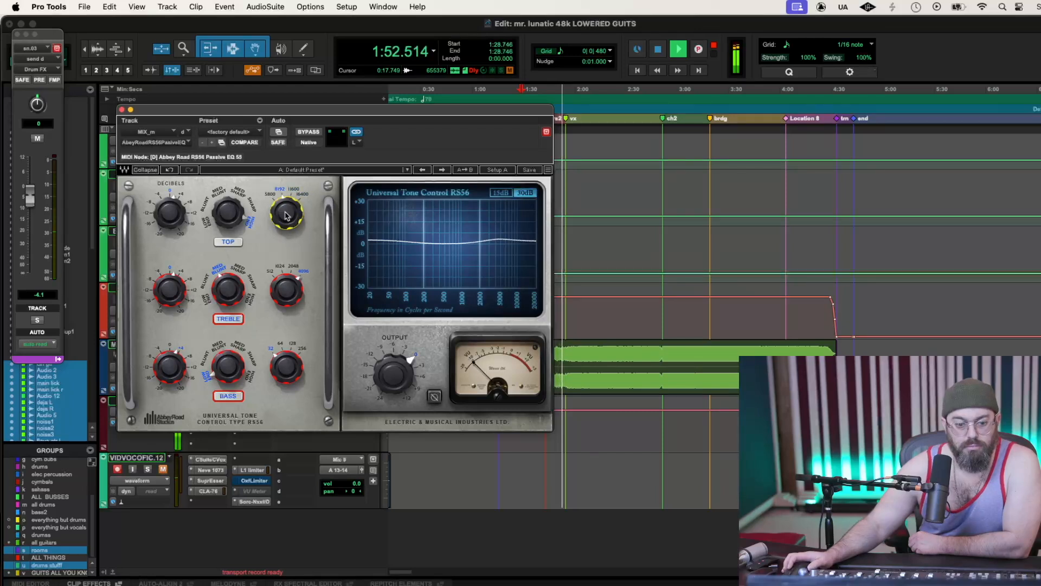
mouse_move(176, 213)
mouse_down()
mouse_move(176, 190)
mouse_move(176, 201)
mouse_up()
drag(286, 214, 287, 208)
drag(179, 209, 179, 209)
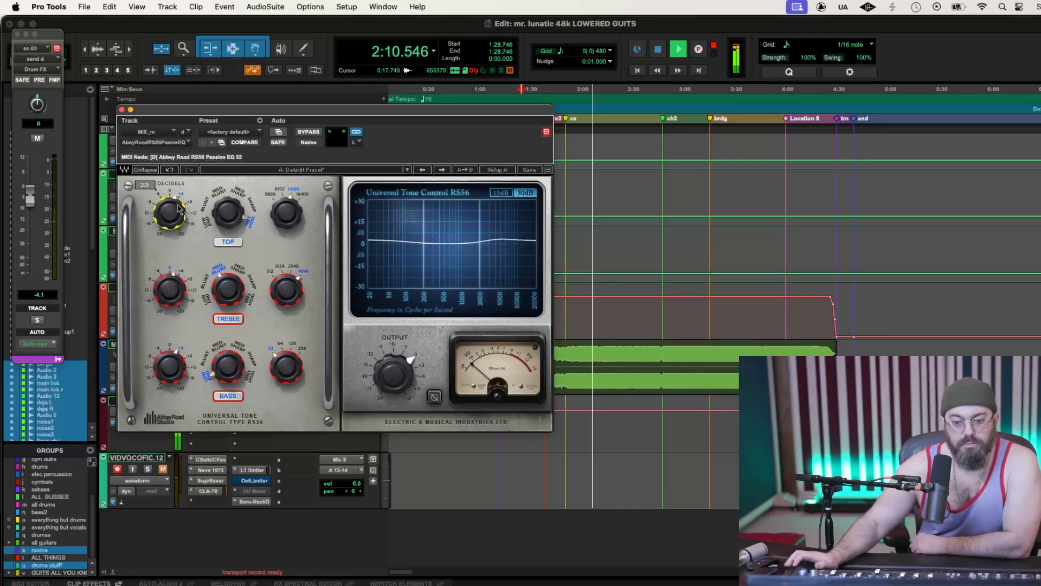
drag(288, 213, 286, 212)
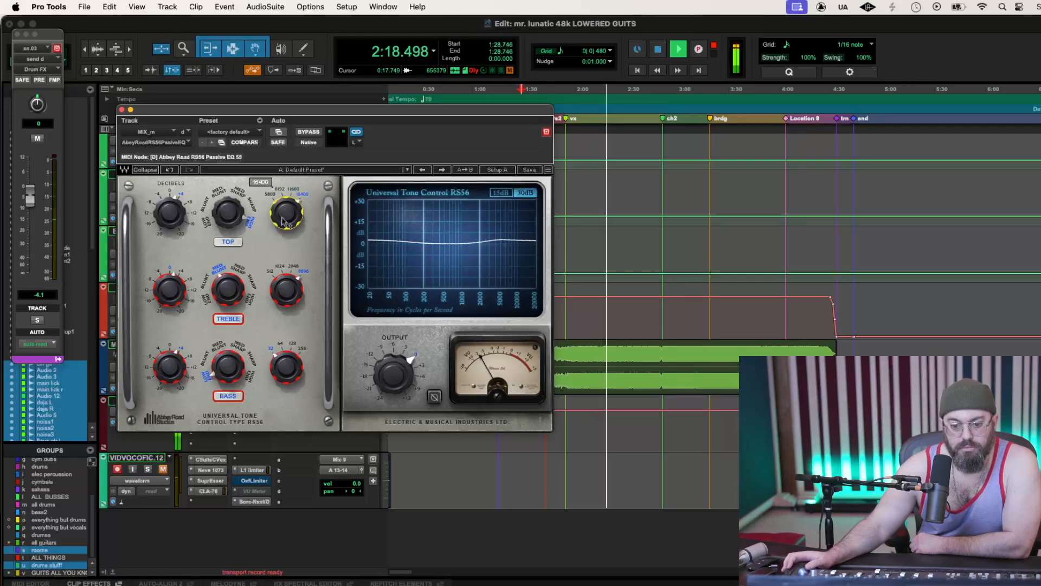
drag(278, 211, 282, 208)
Compare the mix with the RS56 EQ bypassed and active, and inspect the Gold Clip clipping and output levels on MIX_m
click(302, 134)
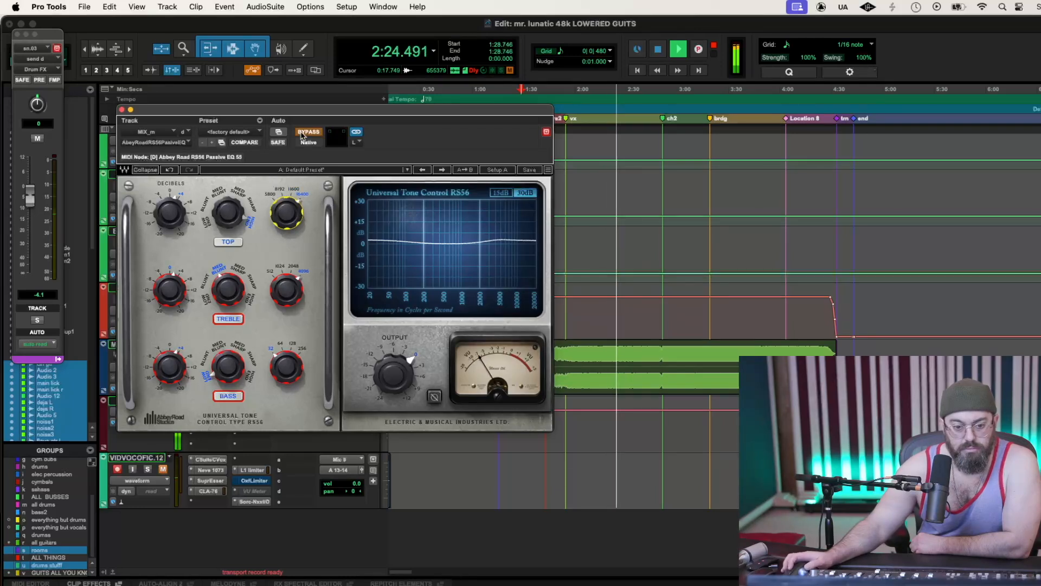
click(302, 134)
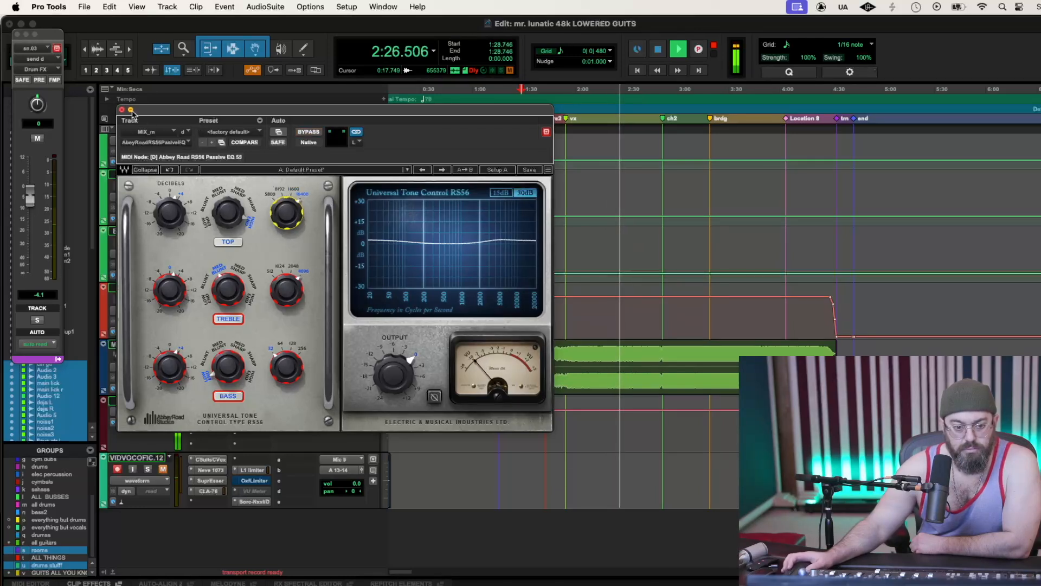
click(131, 110)
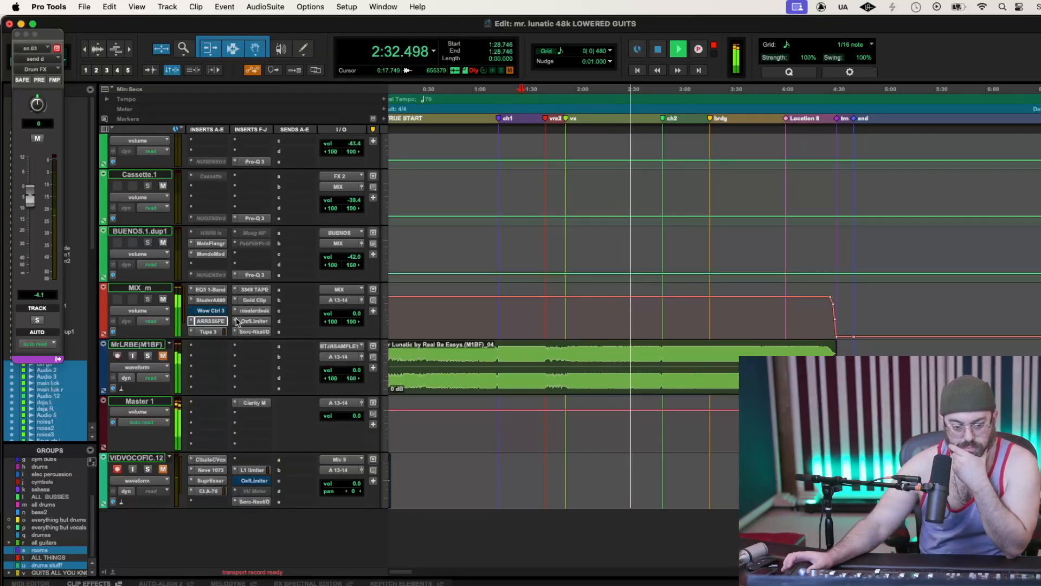
click(242, 301)
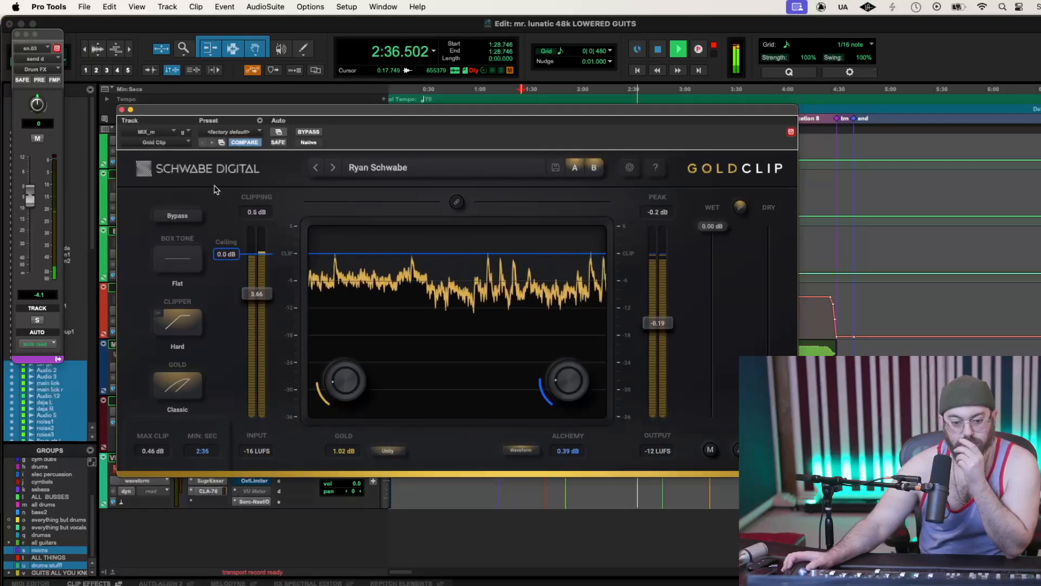
click(121, 109)
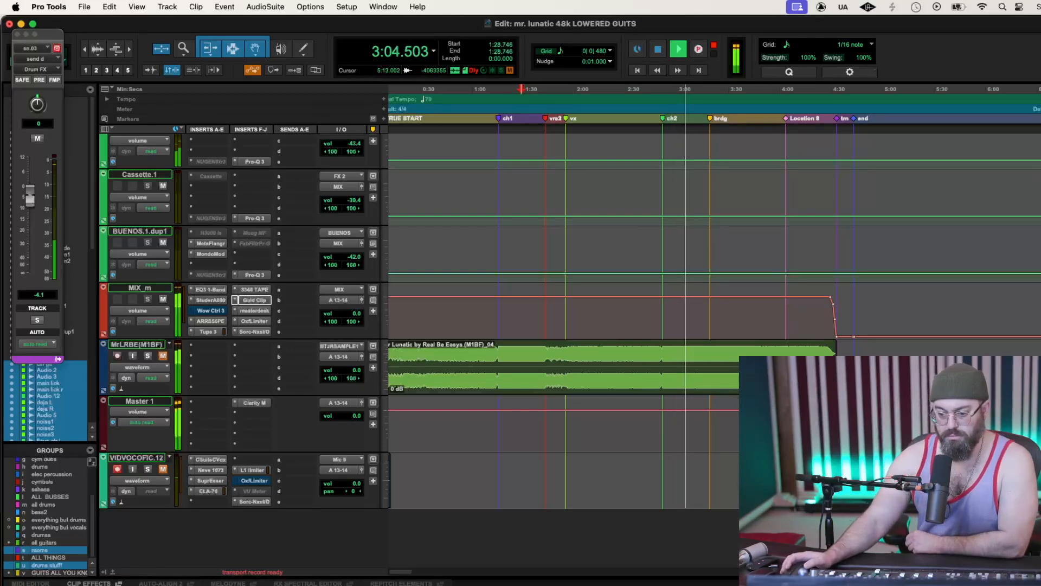
Review the lead vocal, background vocal and vocal effect tracks' levels and automation while the second chorus and bridge play
scroll(564, 325, down, 10)
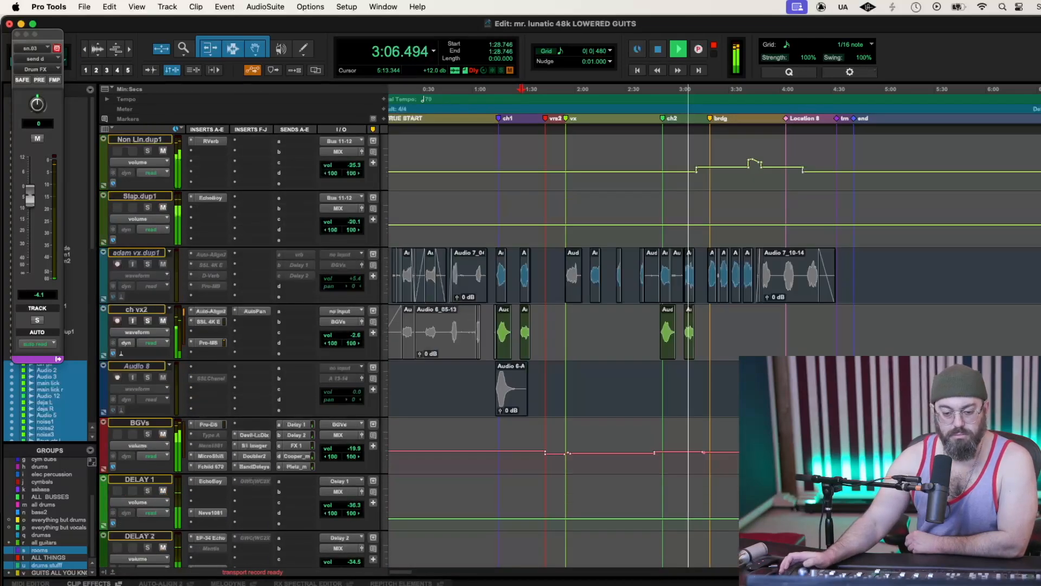
scroll(564, 325, up, 3)
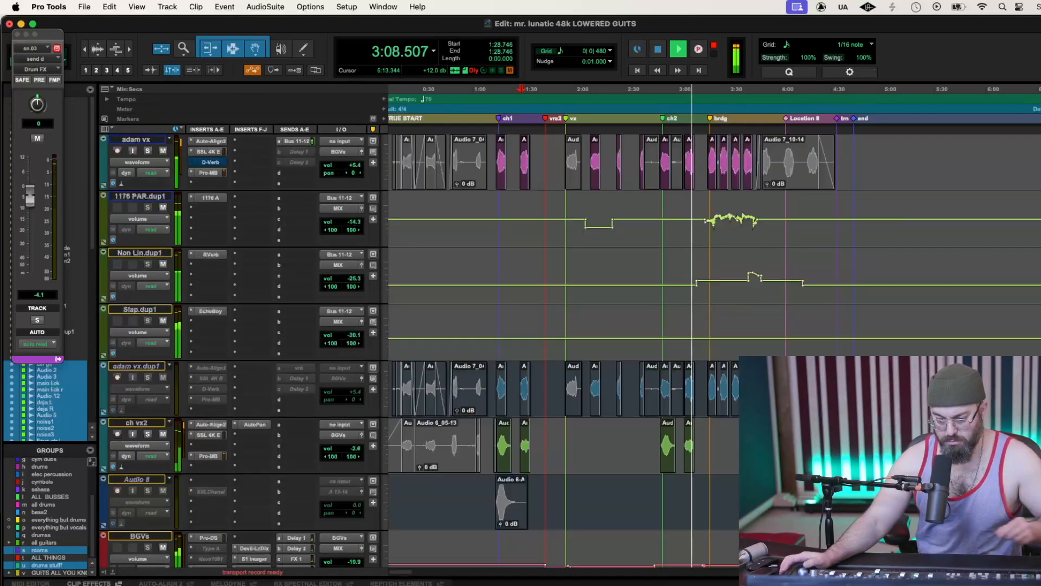
scroll(564, 325, down, 3)
scroll(564, 326, up, 4)
scroll(564, 326, up, 4)
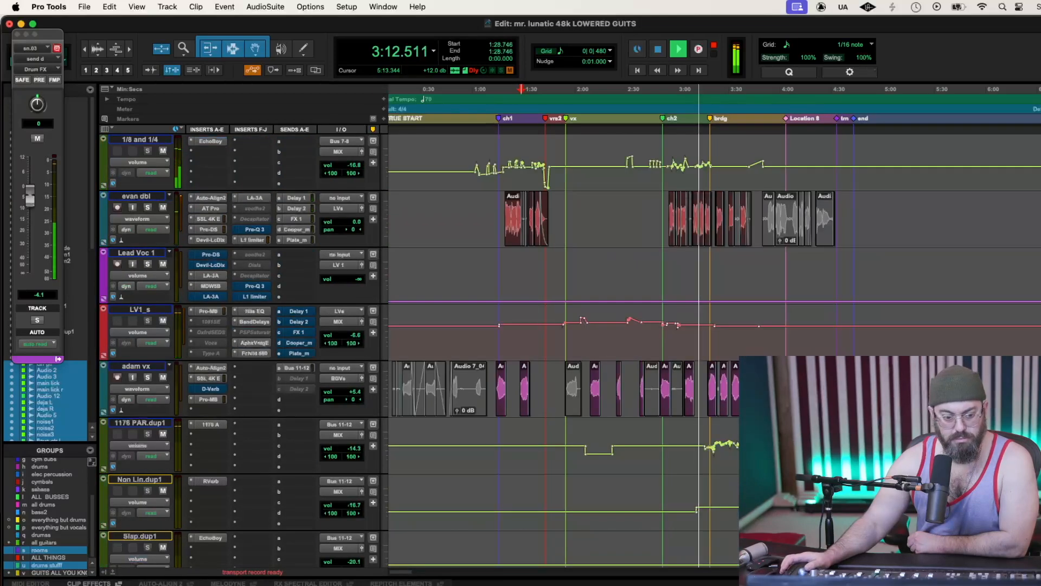
scroll(564, 325, up, 1)
scroll(564, 325, up, 1)
scroll(564, 326, up, 1)
scroll(565, 326, down, 1)
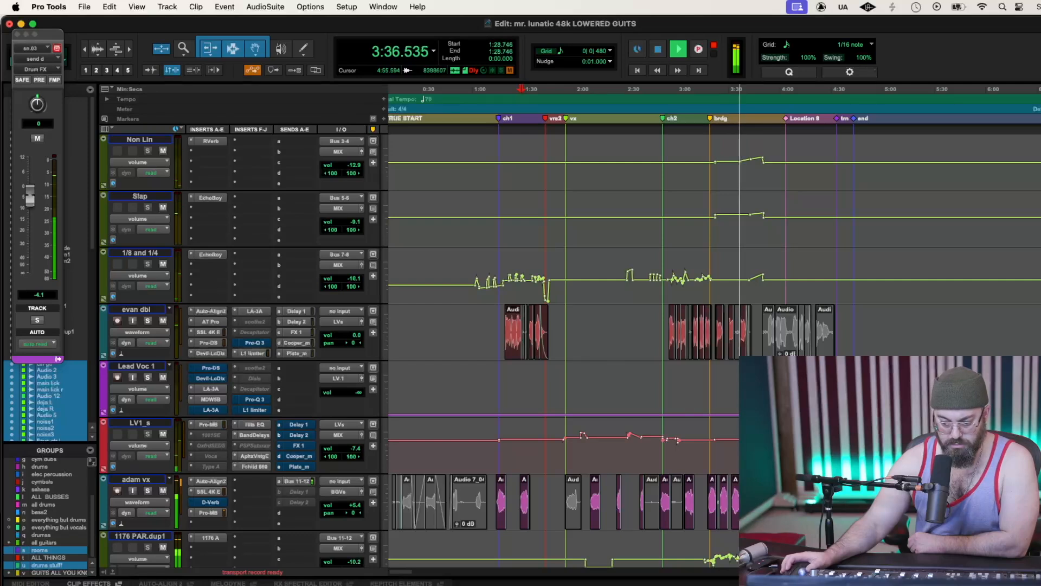
scroll(564, 326, down, 6)
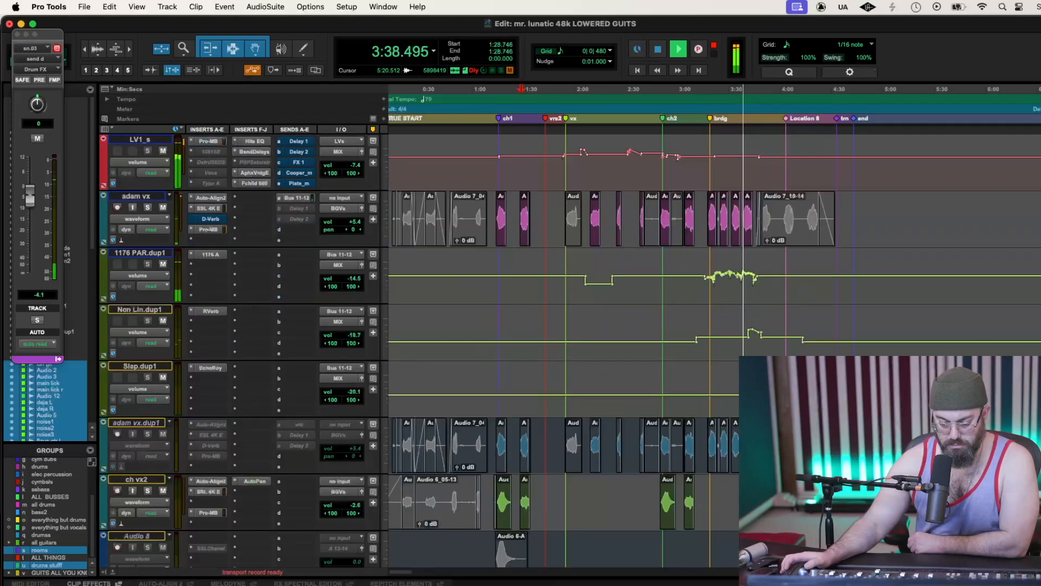
scroll(564, 326, down, 2)
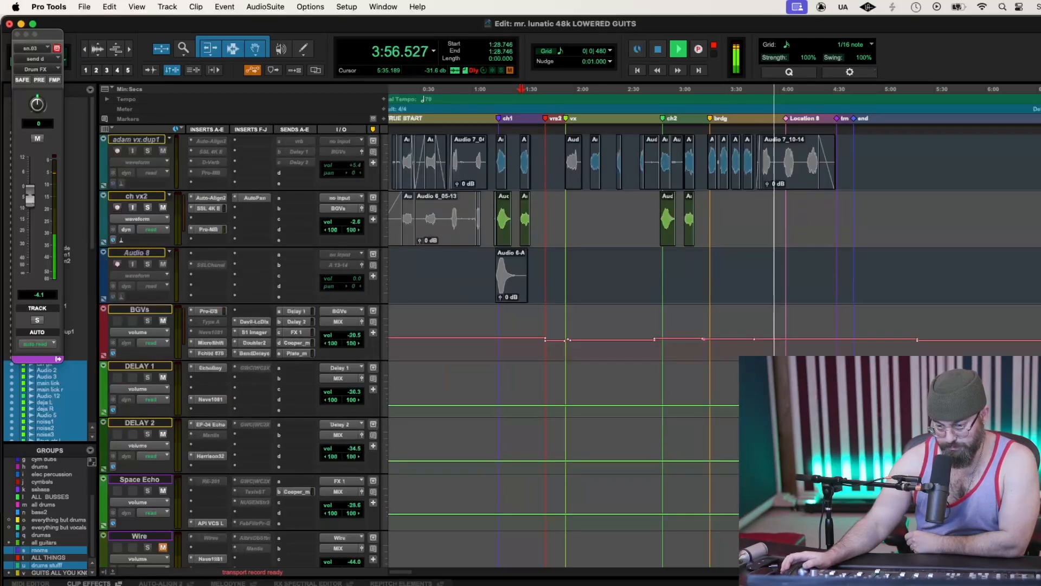
Compare the final section of the mix with the soloed MrLRBE(M1BF) reference track, and return to the mix
scroll(564, 326, down, 10)
scroll(564, 326, down, 3)
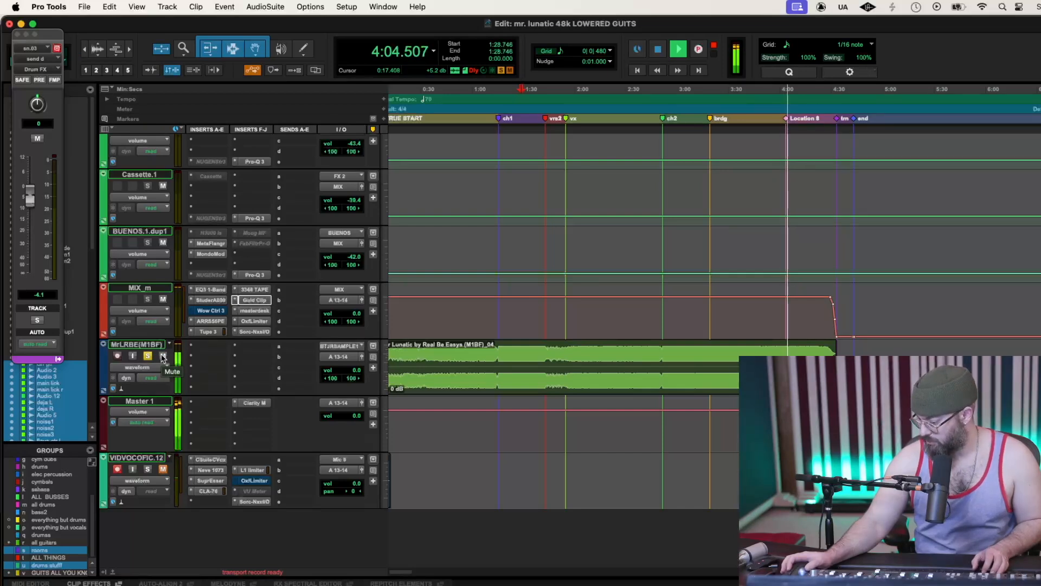
click(162, 357)
click(151, 357)
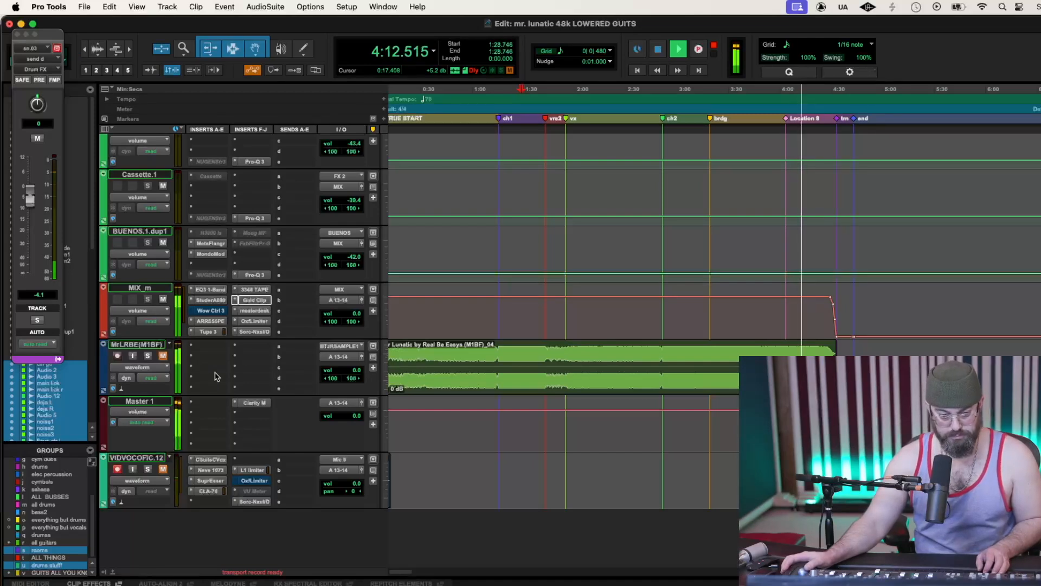
Review the RS56 EQ's top band on MIX_m while the song's ending plays, and stop playback
click(218, 321)
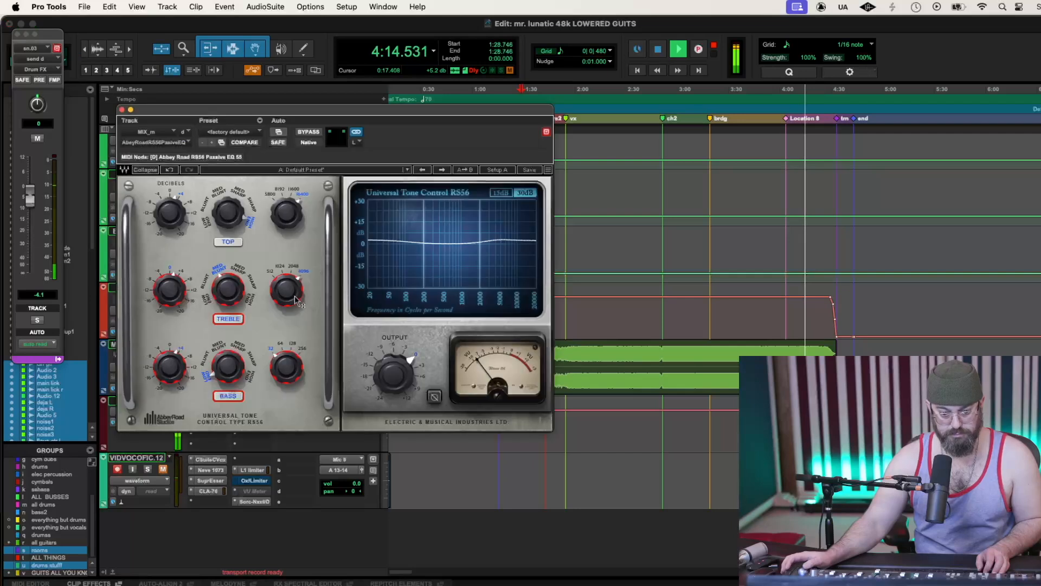
drag(171, 213, 170, 213)
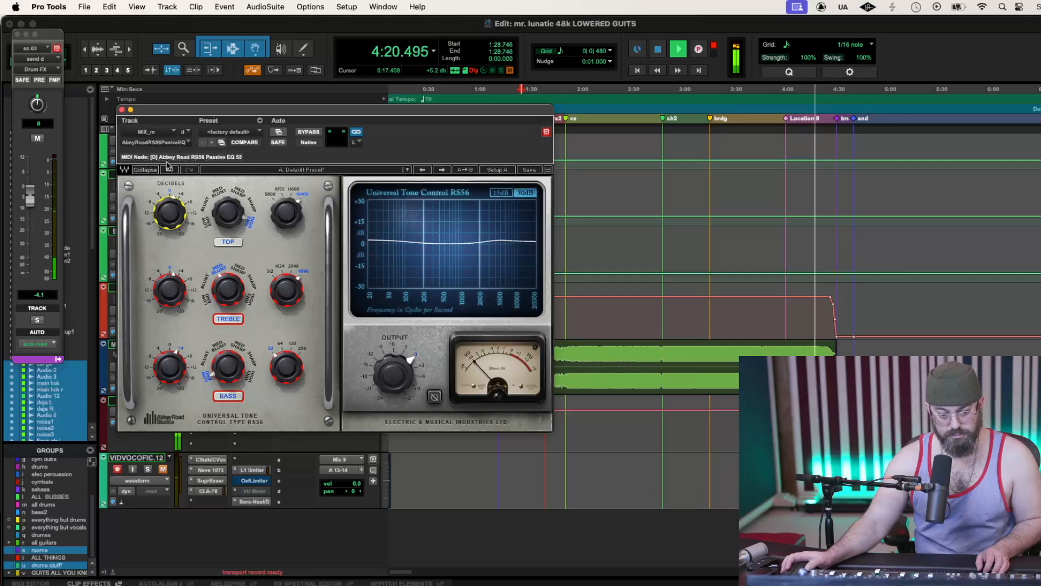
click(122, 109)
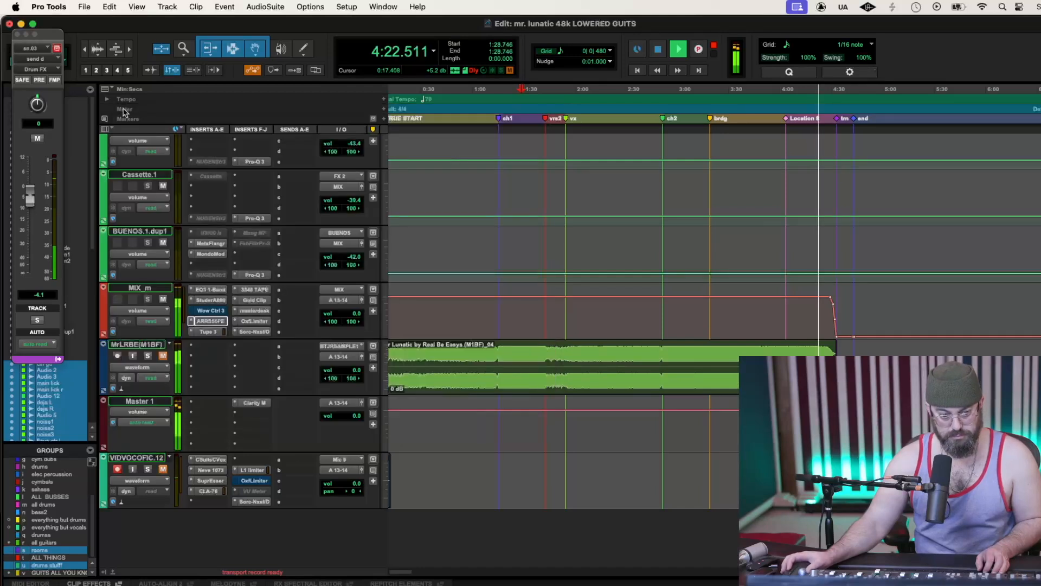
key(space)
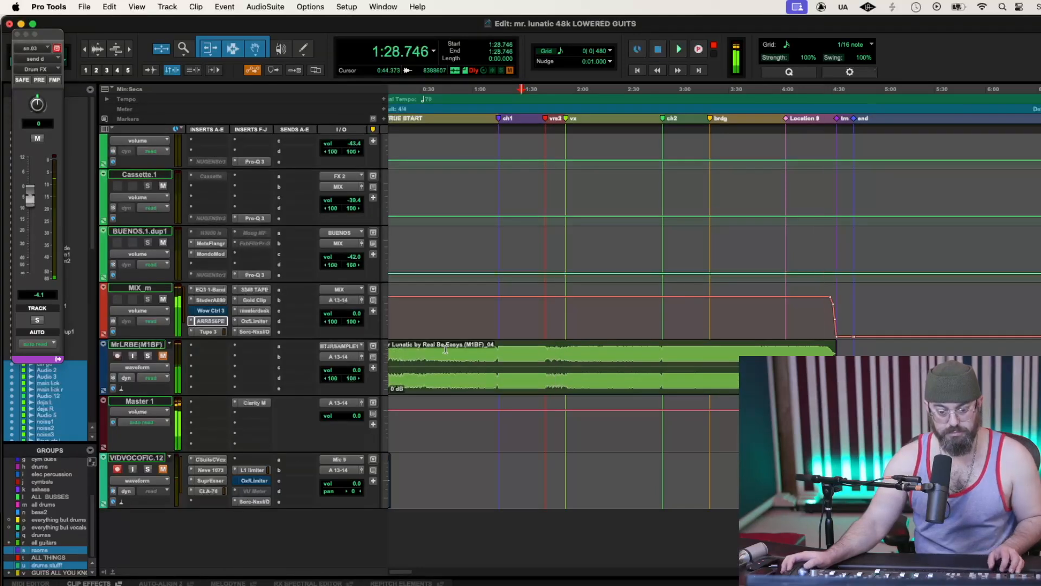
Select the full reference clip on MrLRBE(M1BF) and duplicate its track once with all track data, placed after the original
double_click(445, 349)
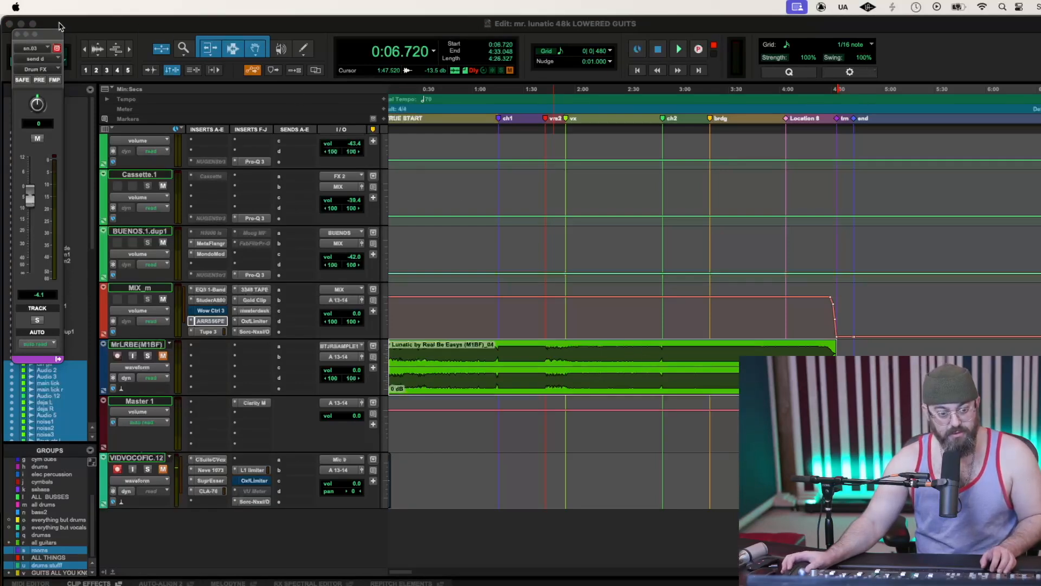
click(428, 354)
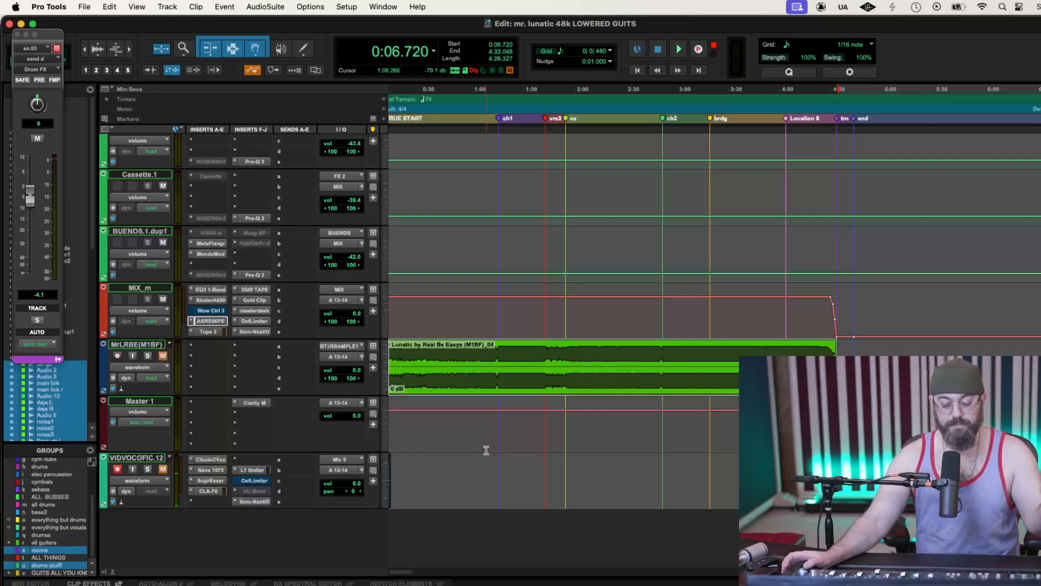
click(556, 351)
double_click(556, 351)
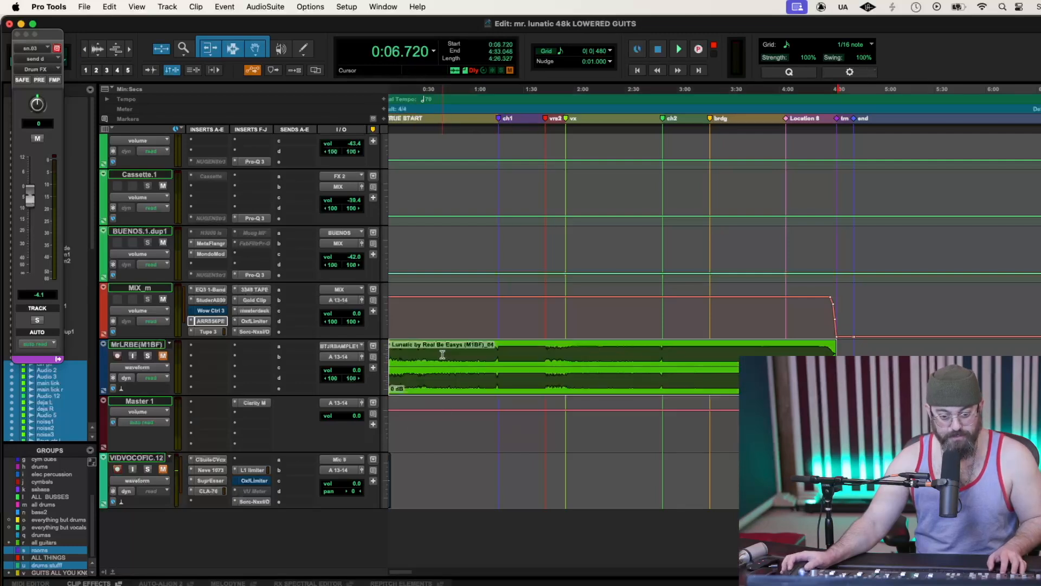
click(158, 345)
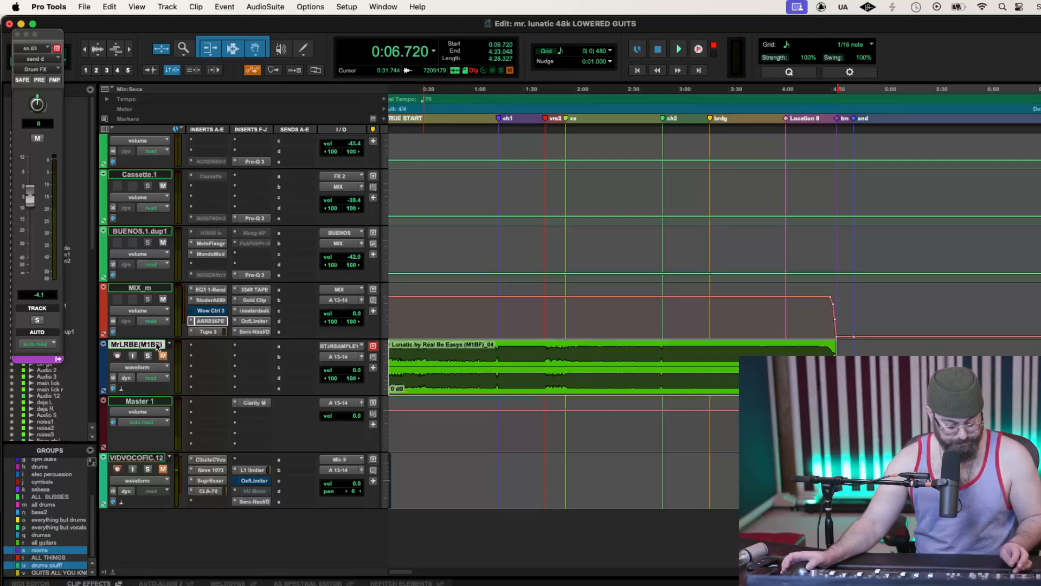
key(alt+shift+d)
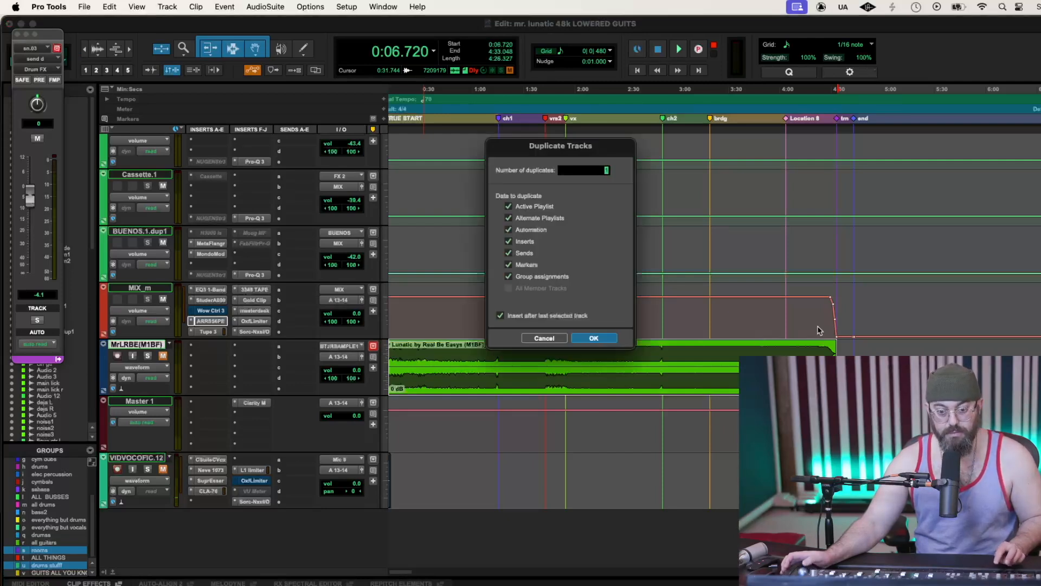
click(610, 337)
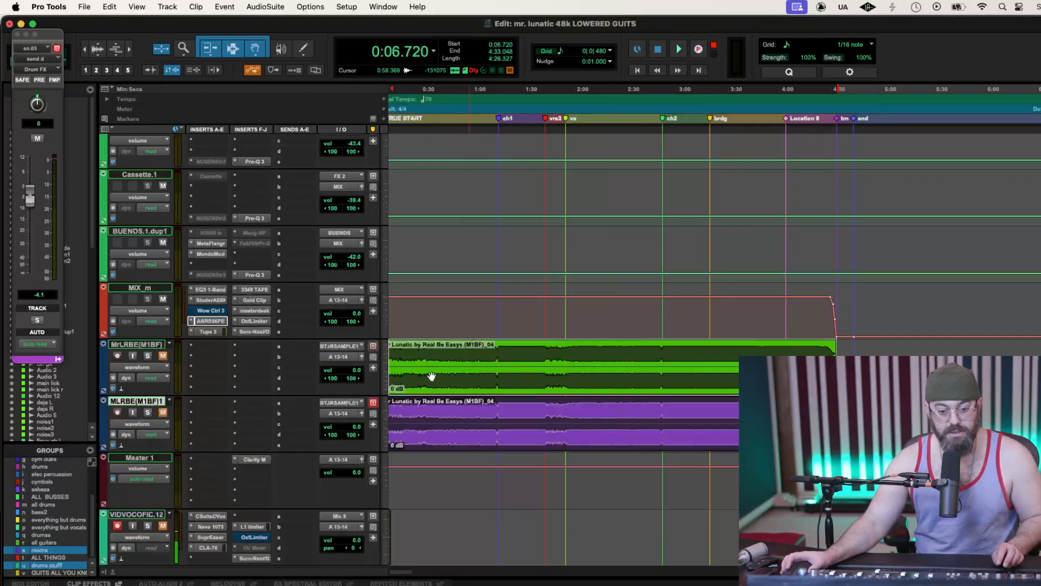
Rename the duplicated track as "Mr Lunatic by Real Be Easys (M2BF)"
double_click(146, 402)
key(Right)
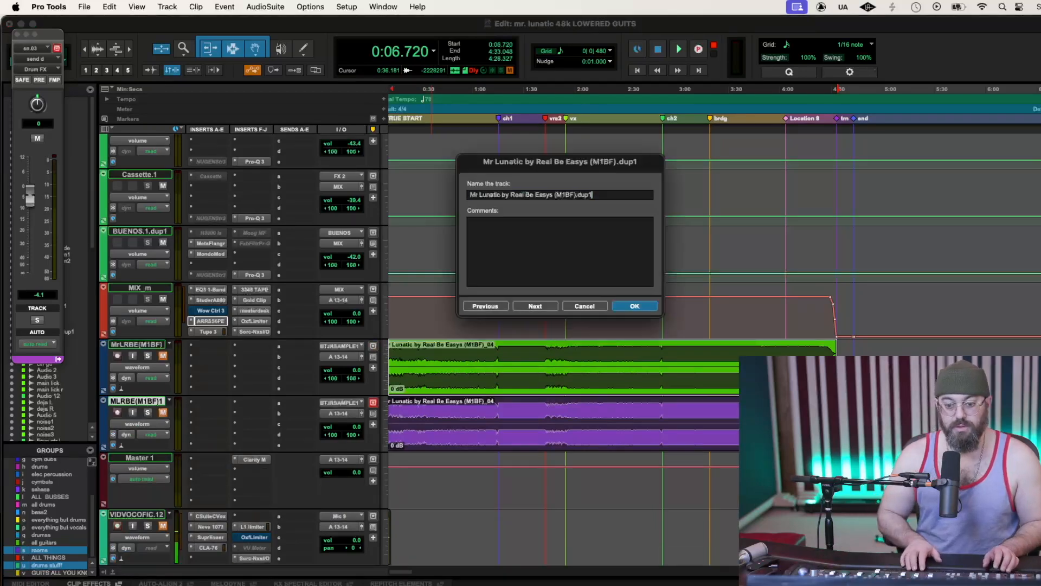
key(BackSpace)
key(BackSpace)
key(BackSpace)
key(BackSpace)
key(BackSpace)
key(BackSpace)
text())
key(Left)
key(Left)
key(Left)
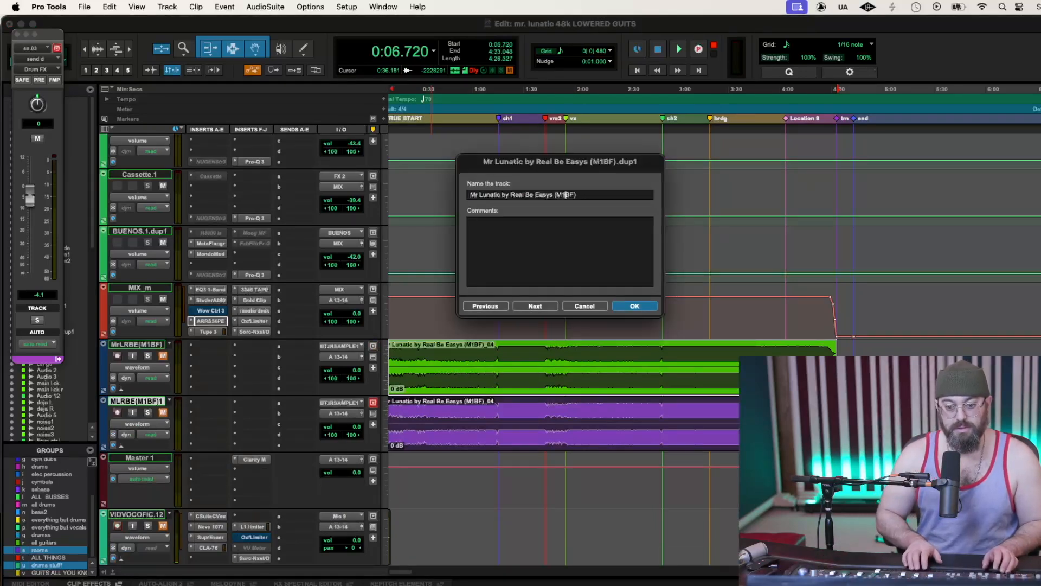
key(BackSpace)
text(2)
key(Return)
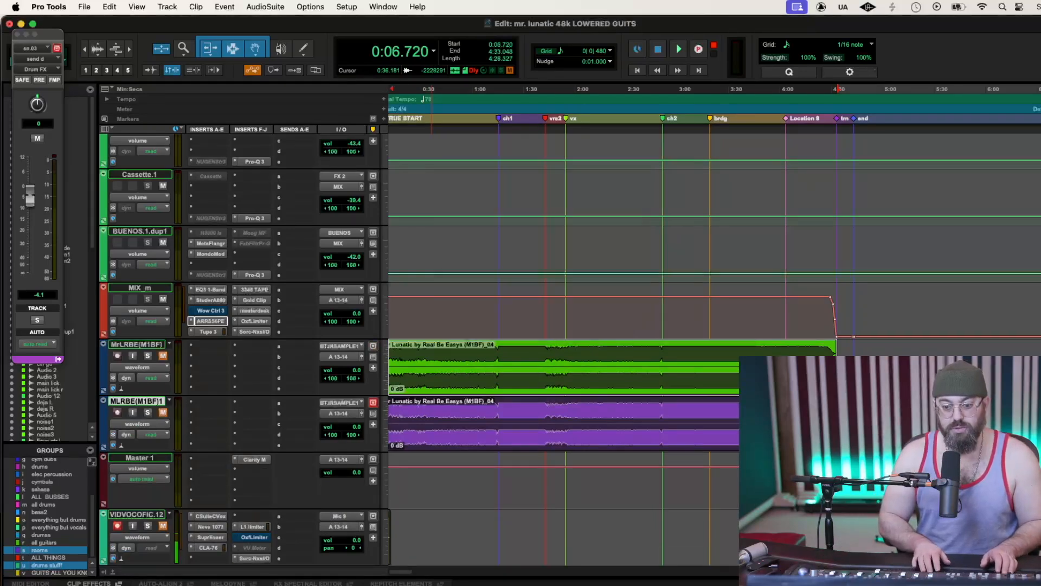
Delete the copied clip from MrLRBE(M2BF) and select the full clip on MrLRBE(M1BF)
double_click(490, 417)
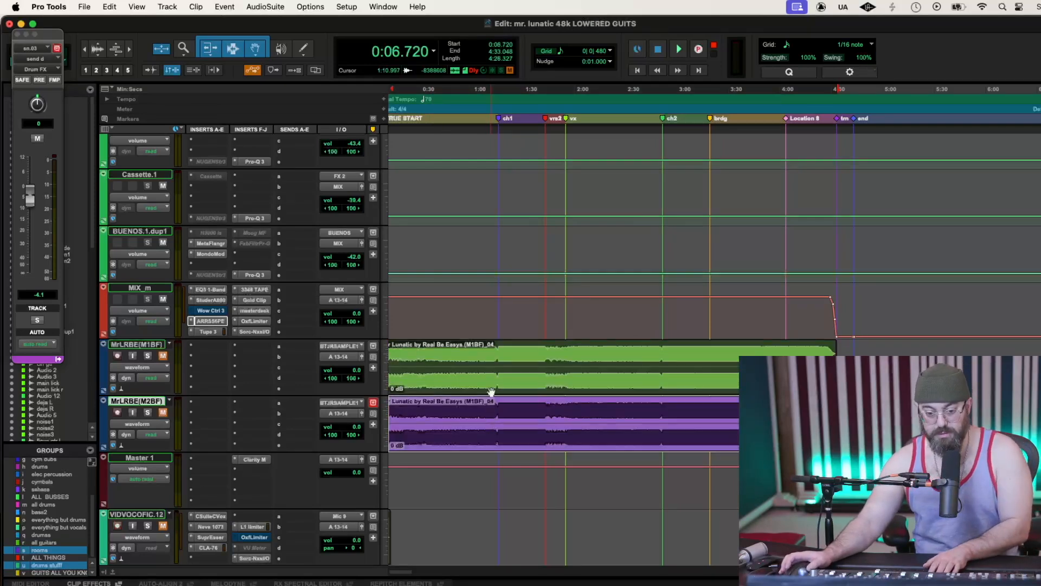
key(BackSpace)
click(505, 351)
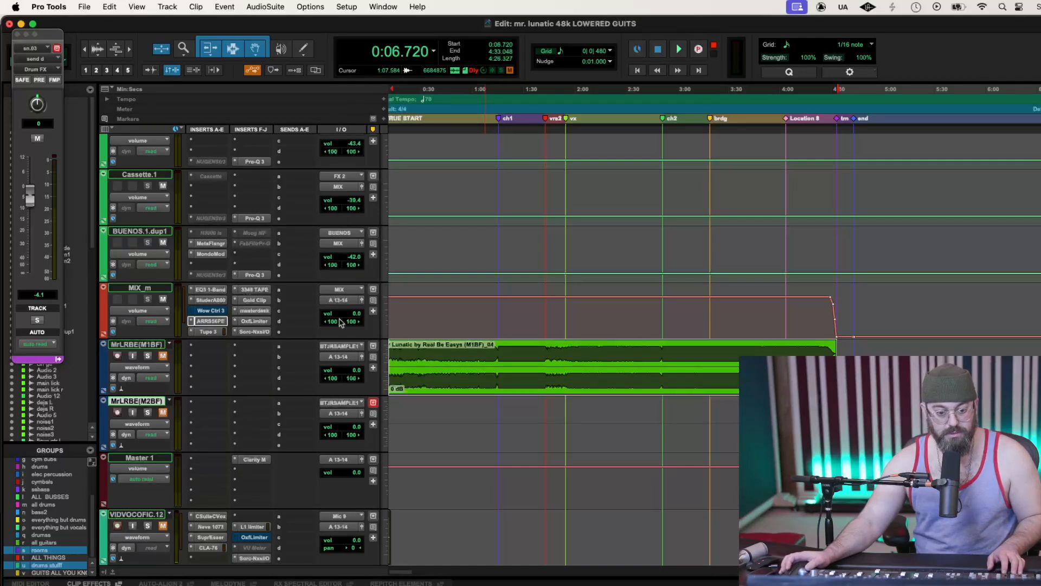
Disarm VIDVOCOFIC.12 and route MIX_m's output to the stereo SAMPLE SECTION - M1 bus that feeds MrLRBE(M2BF)
click(118, 526)
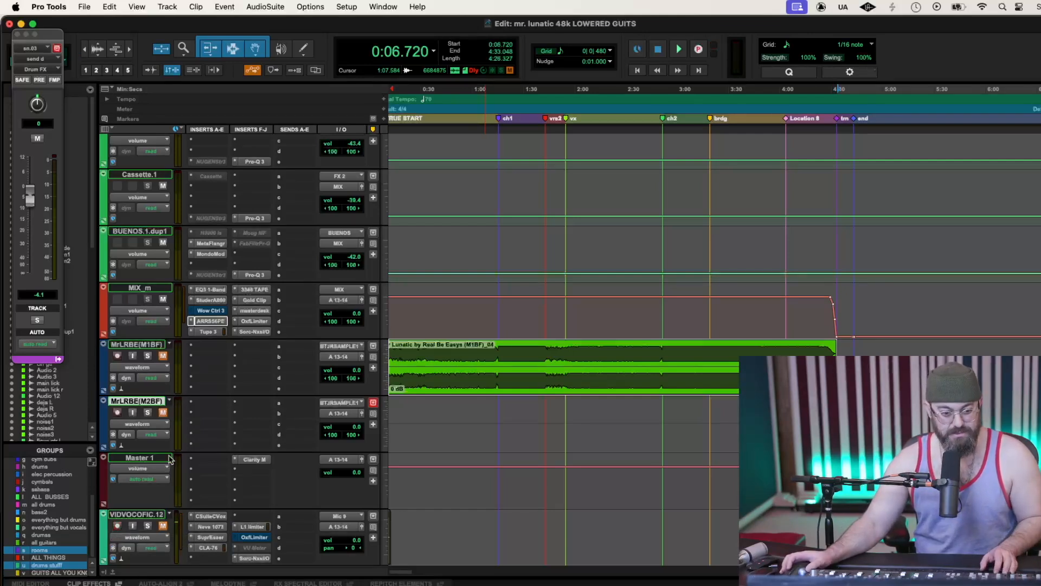
click(119, 413)
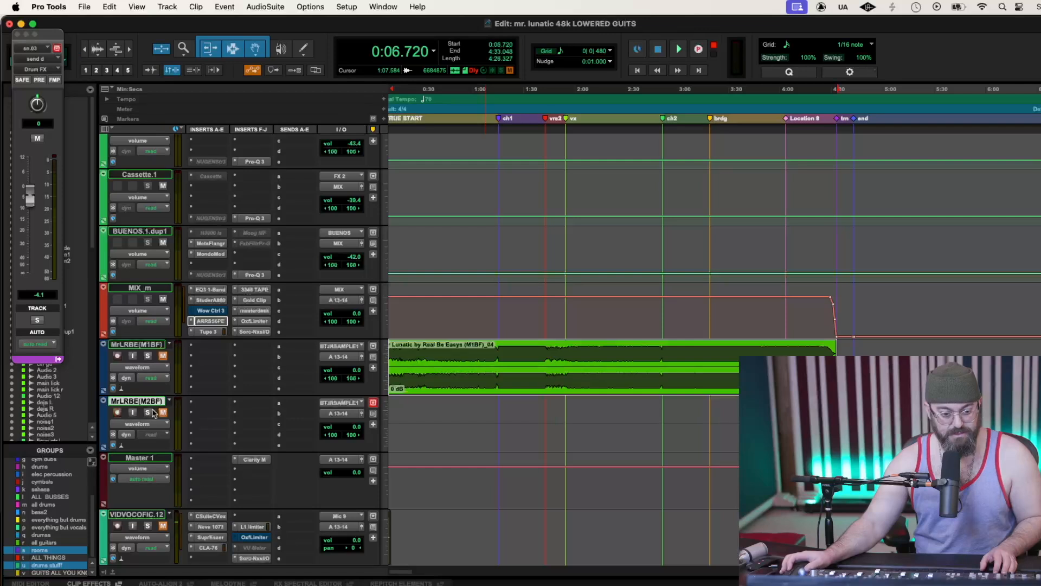
click(118, 413)
click(341, 300)
mouse_move(347, 311)
mouse_move(429, 314)
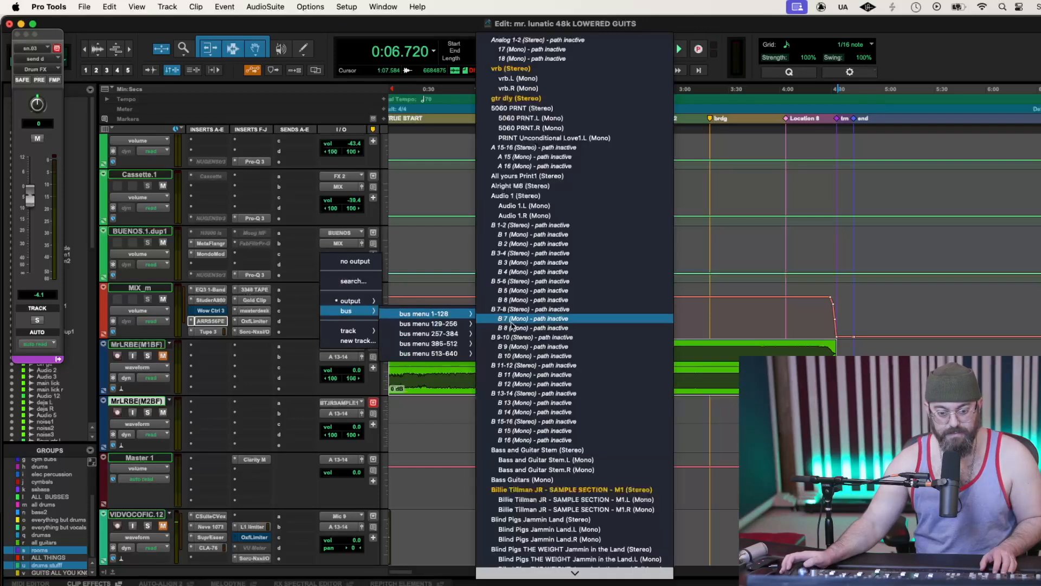
click(646, 490)
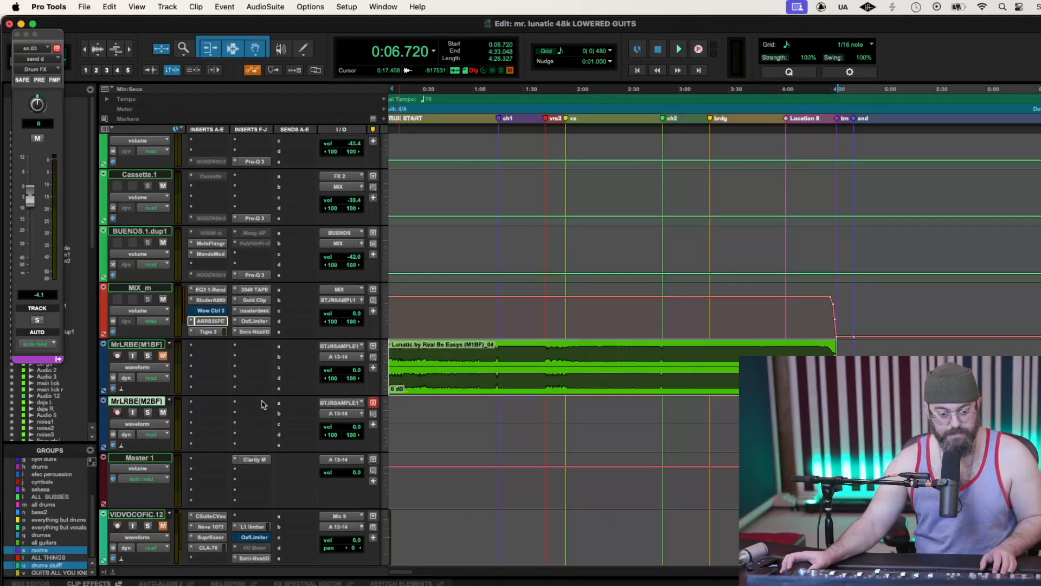
Arm MrLRBE(M2BF) for recording and make the VIDVOCOFIC.12 track inactive
click(119, 414)
click(131, 514)
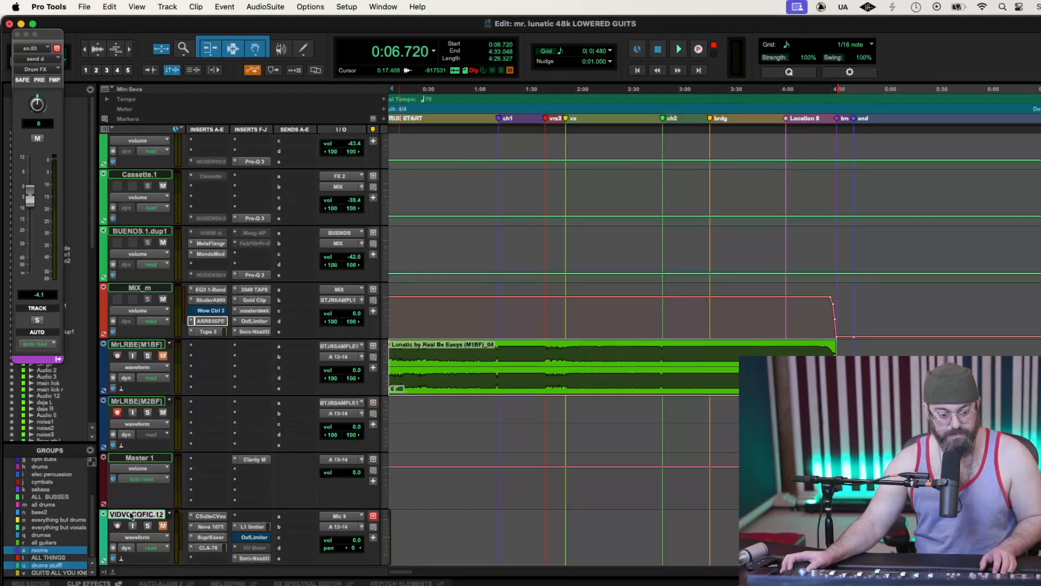
click(167, 7)
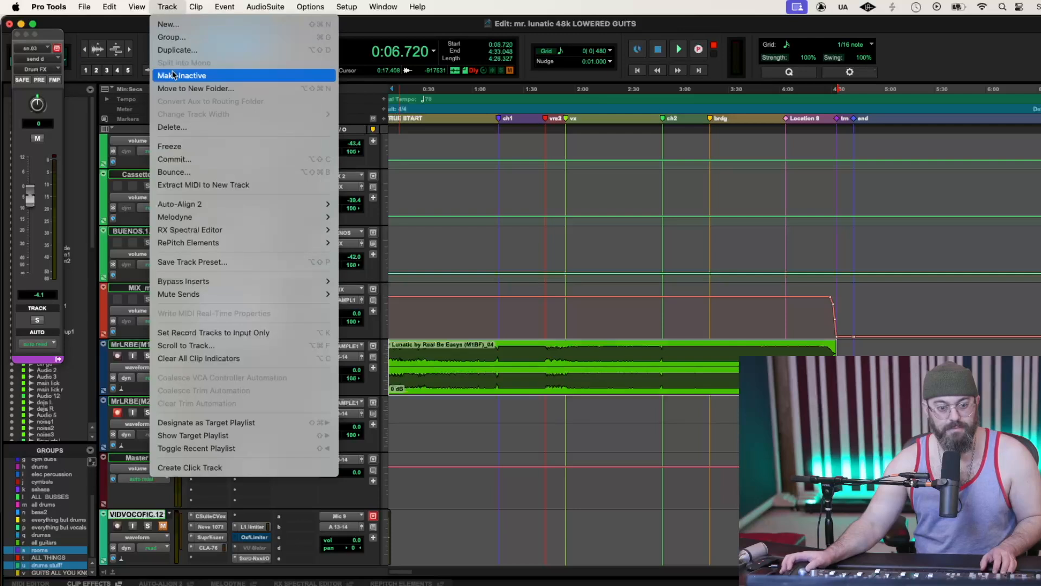
click(175, 75)
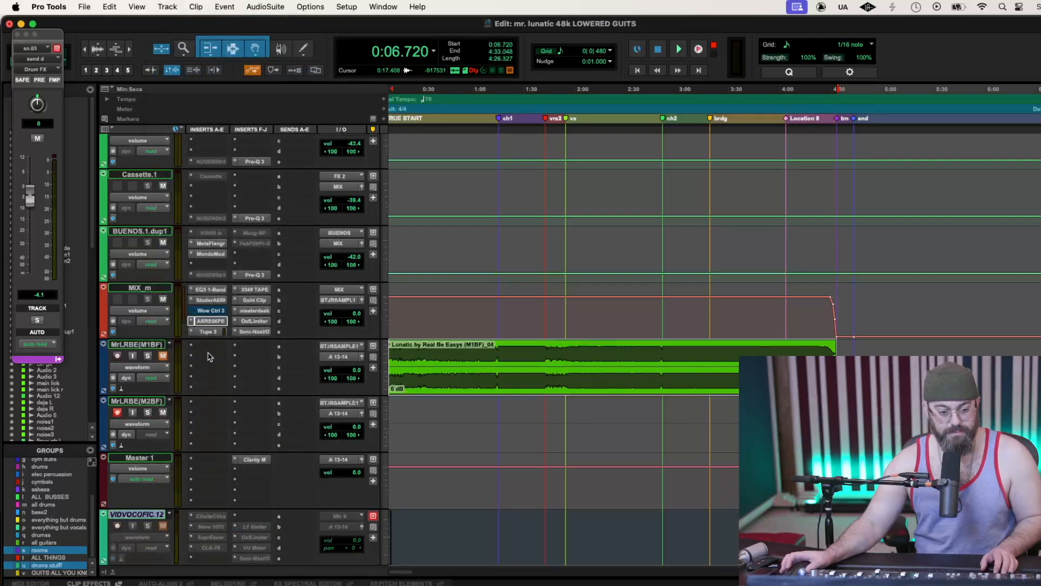
Select the reference clip's full time range and inspect the Gold Clip settings on MIX_m
double_click(448, 359)
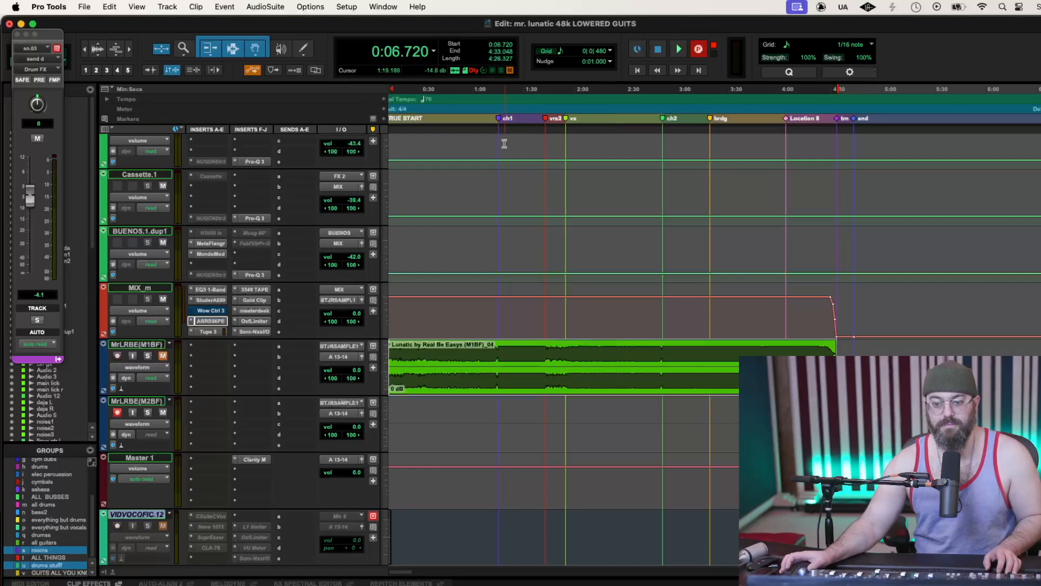
click(252, 301)
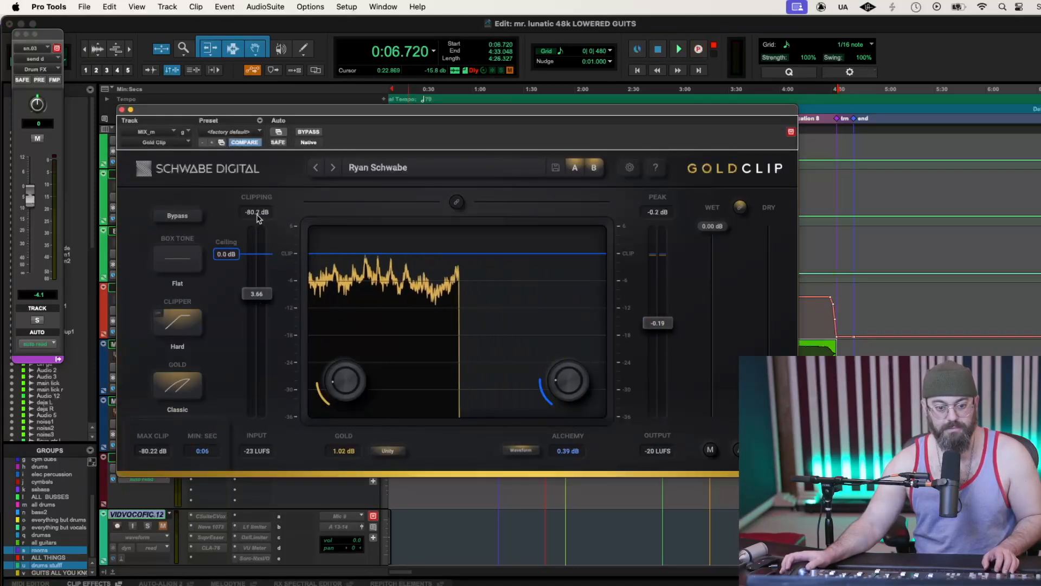
click(121, 109)
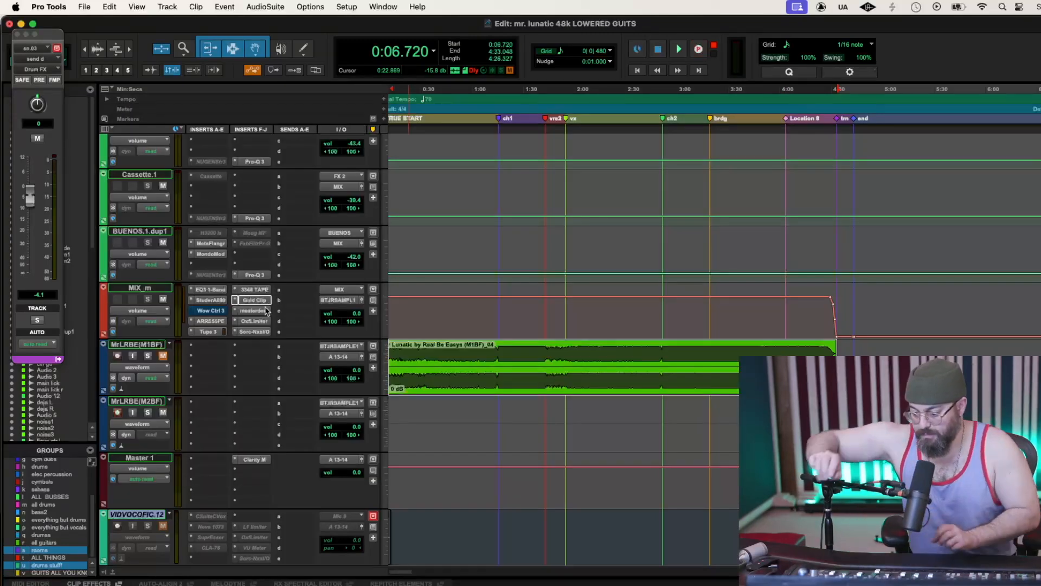
Save the session and start recording the mix onto MrLRBE(M2BF) from the start of the selection at 0:06.720
click(699, 50)
key(super+s)
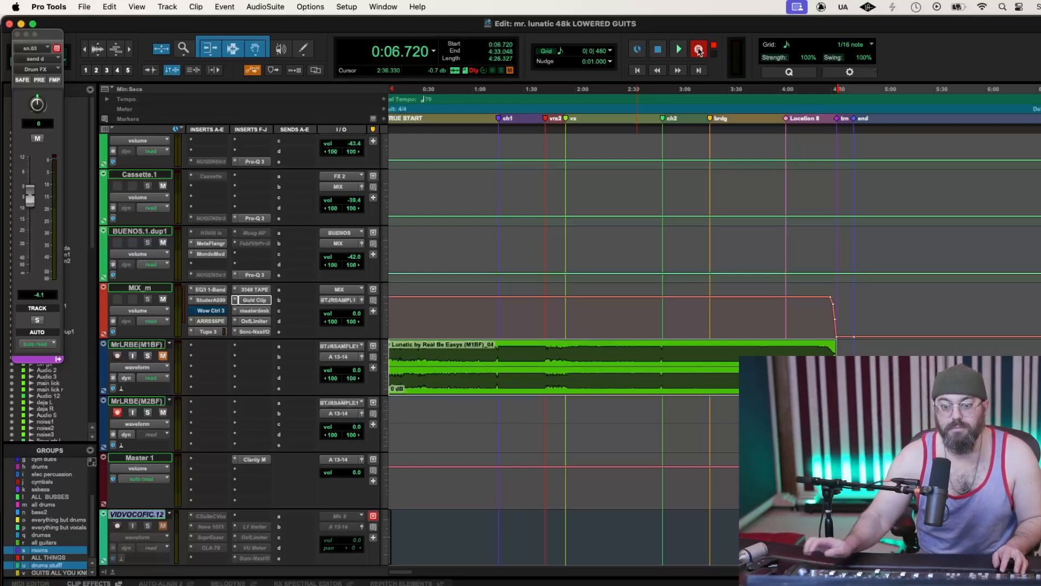
click(684, 50)
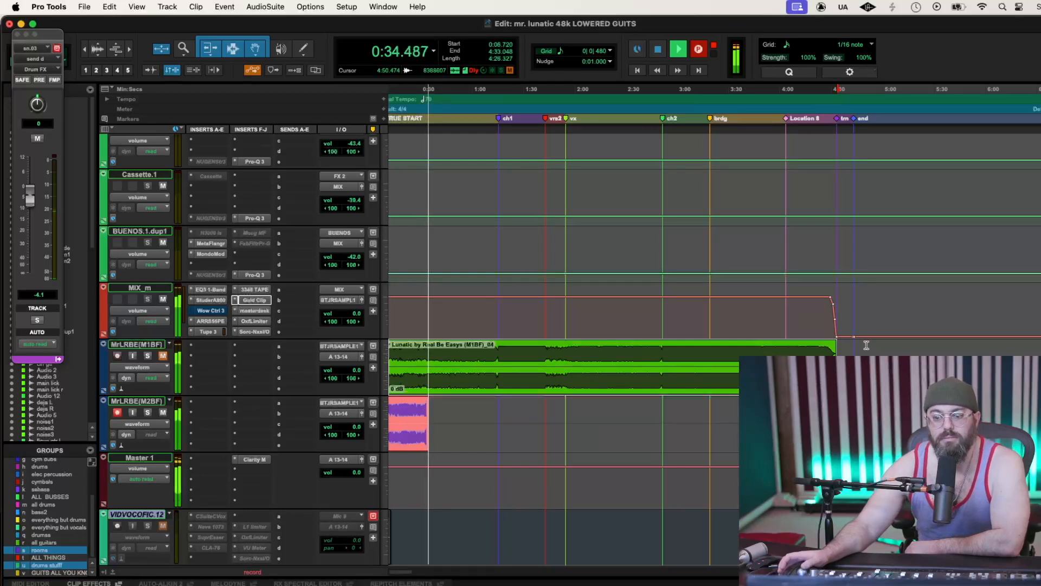
Raise LV1_s's volume automation in the section before the first chorus to about -7.4 dB
scroll(866, 345, down, 15)
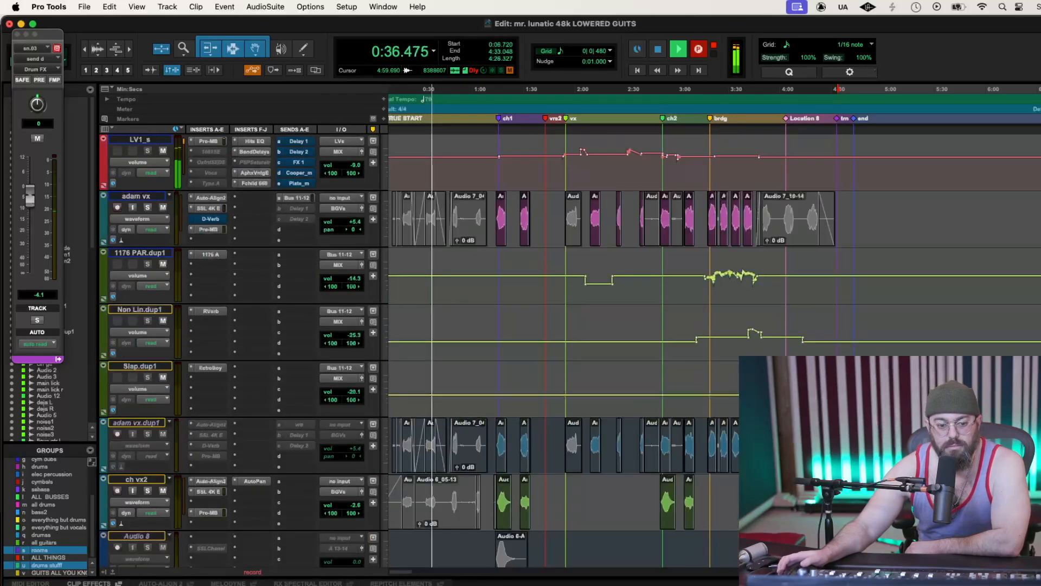
scroll(596, 325, up, 10)
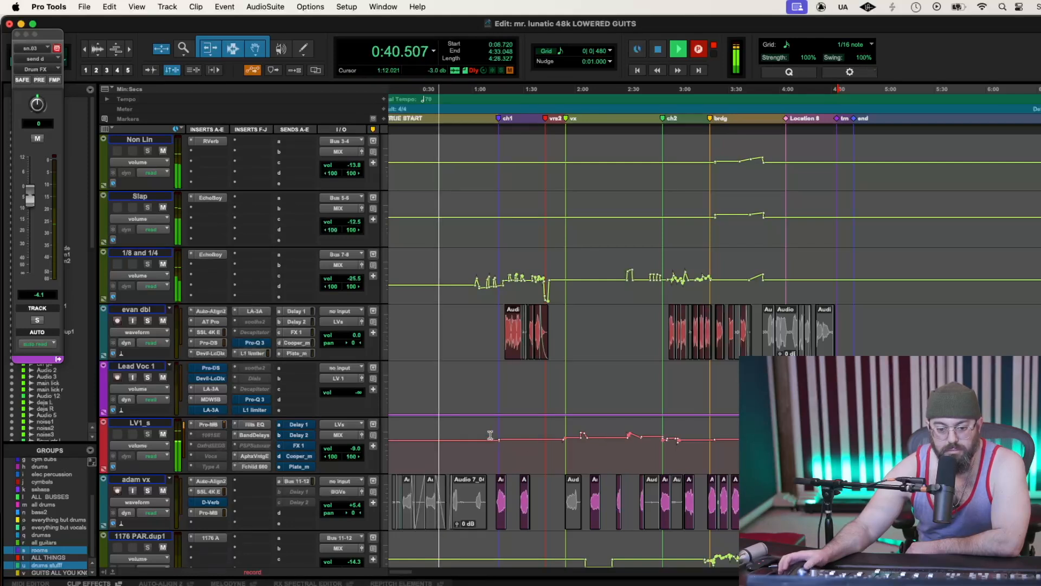
drag(485, 428, 485, 427)
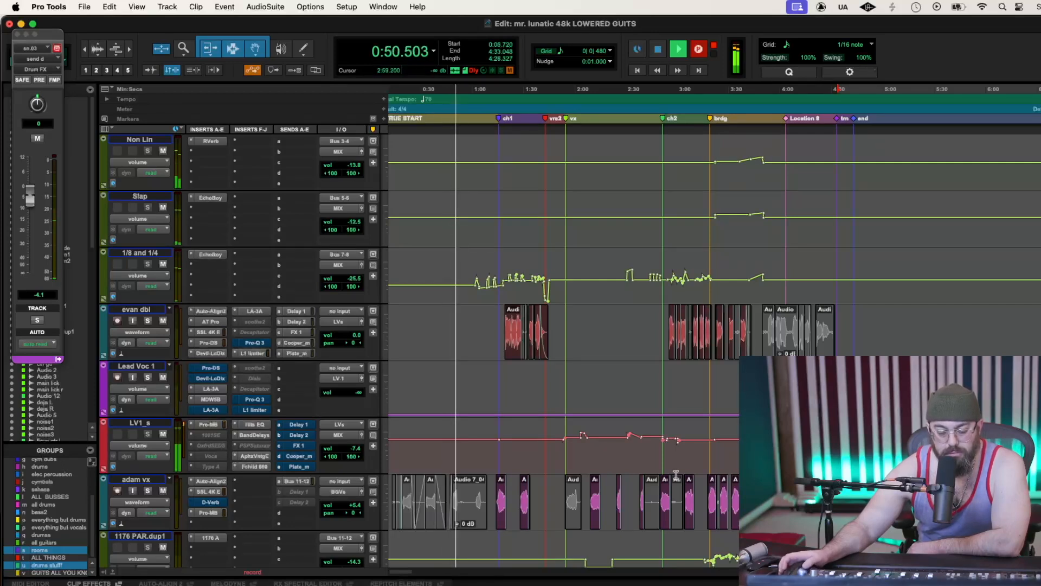
Restart the mix recording from just before the first chorus, at 1:13.728
click(499, 452)
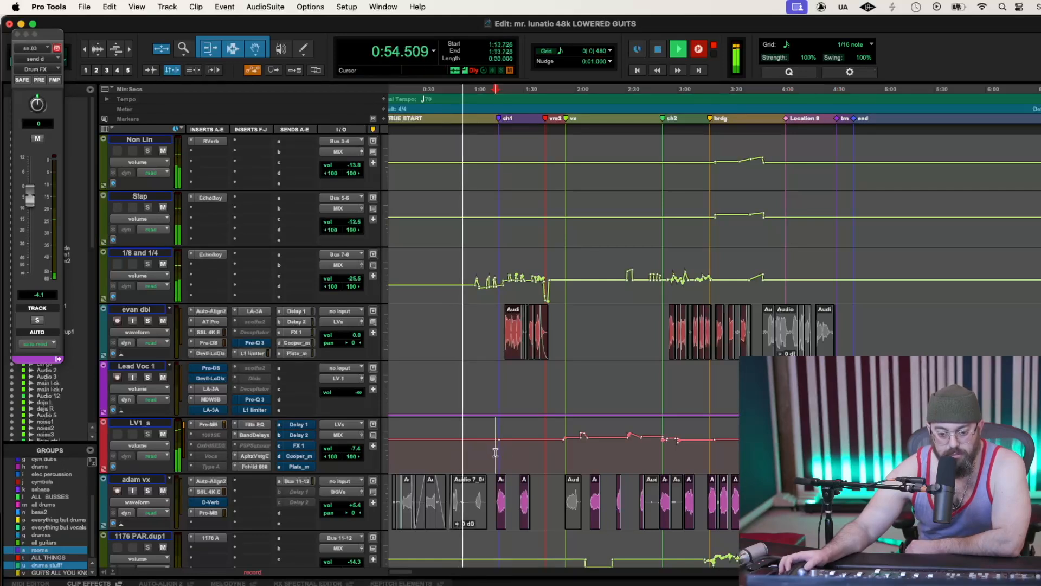
key(space)
key(space)
click(696, 50)
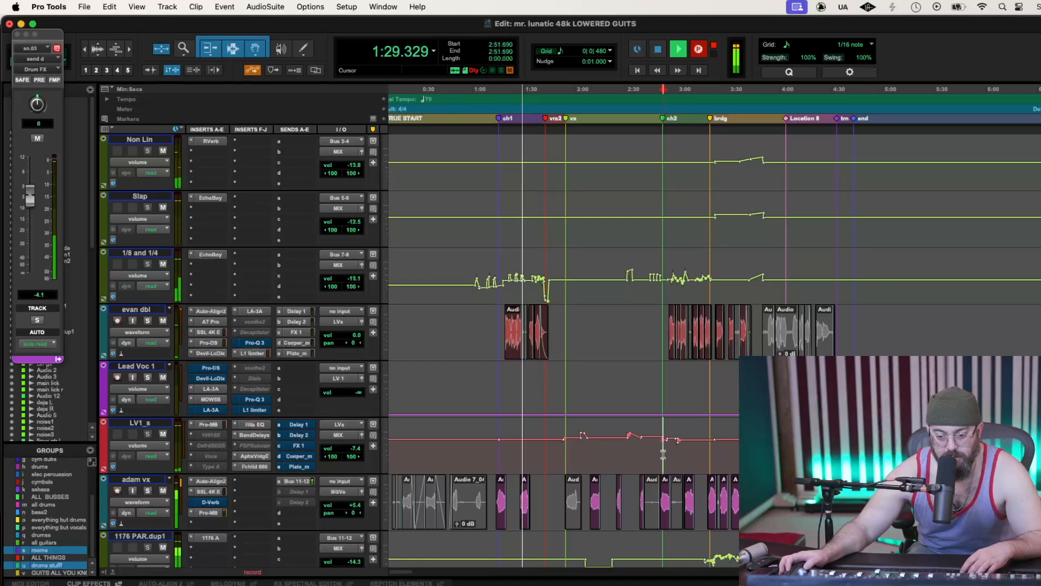
Restart the mix recording from the start of the second chorus at 2:51.690, and set the next start point to 3:06.026
click(664, 392)
key(space)
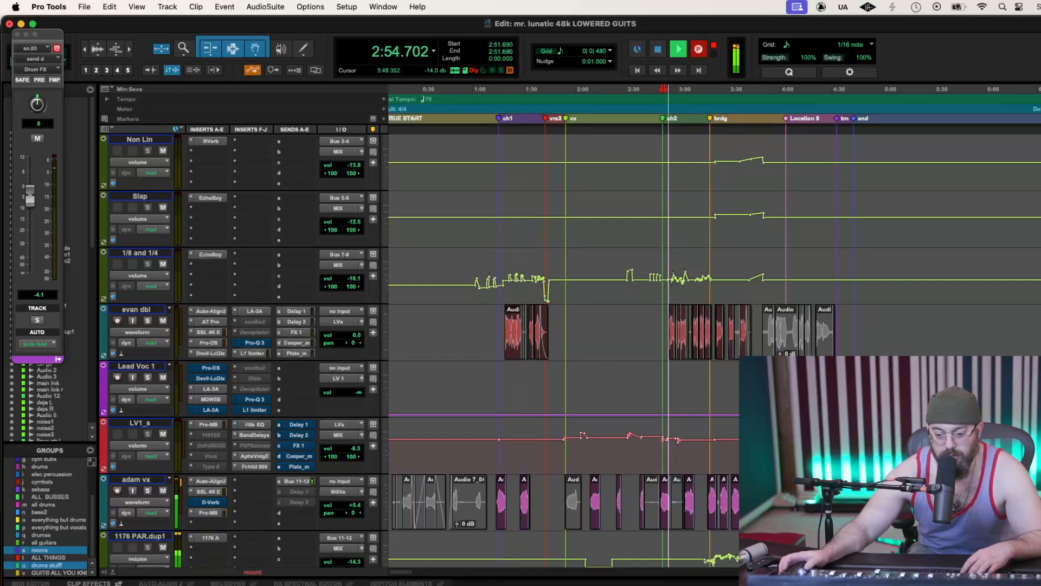
click(686, 453)
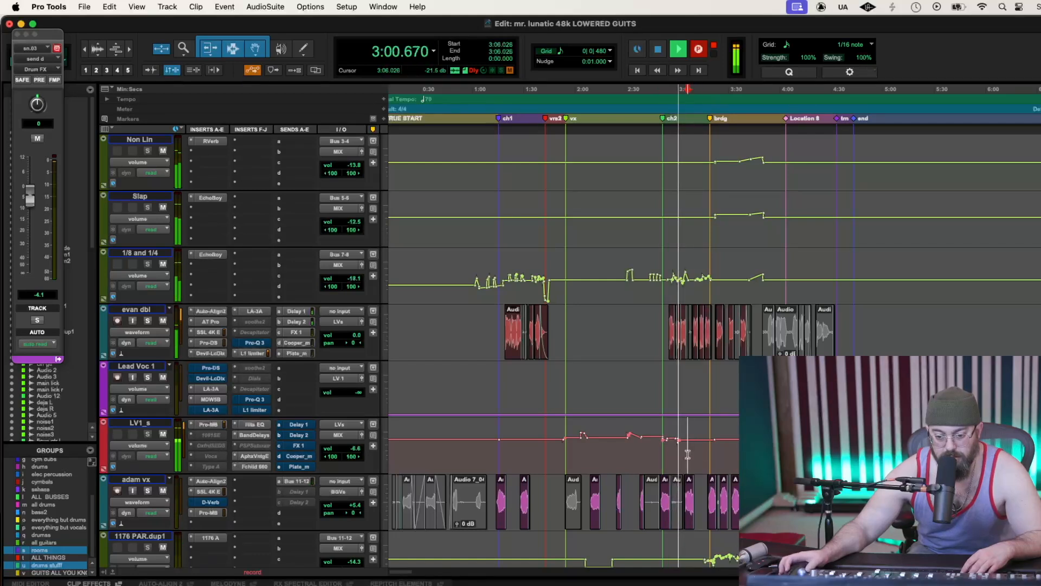
click(687, 452)
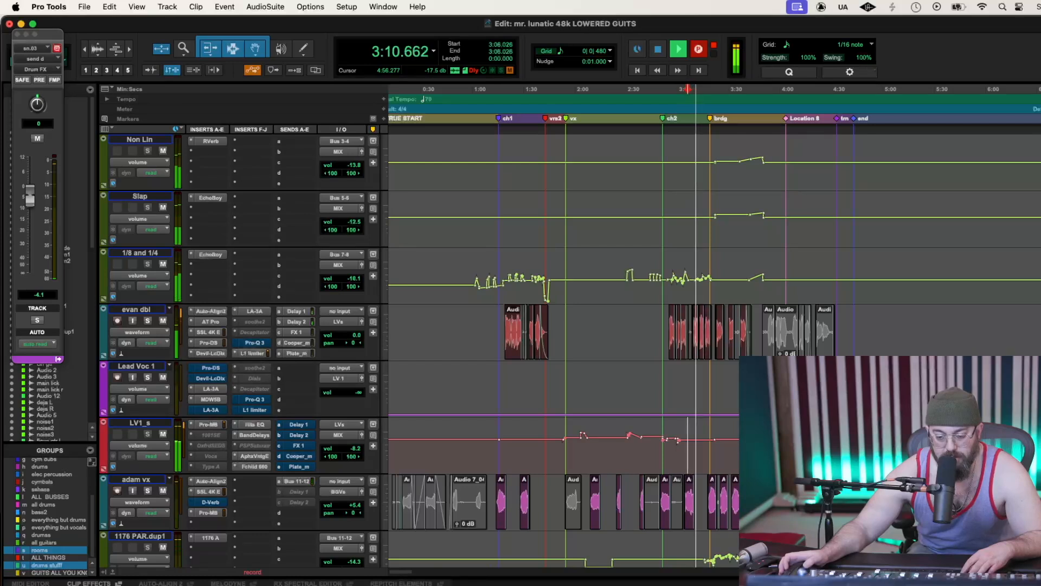
Find the flava gtr r track among the guitars and switch its display from volume to waveform
scroll(564, 325, down, 3)
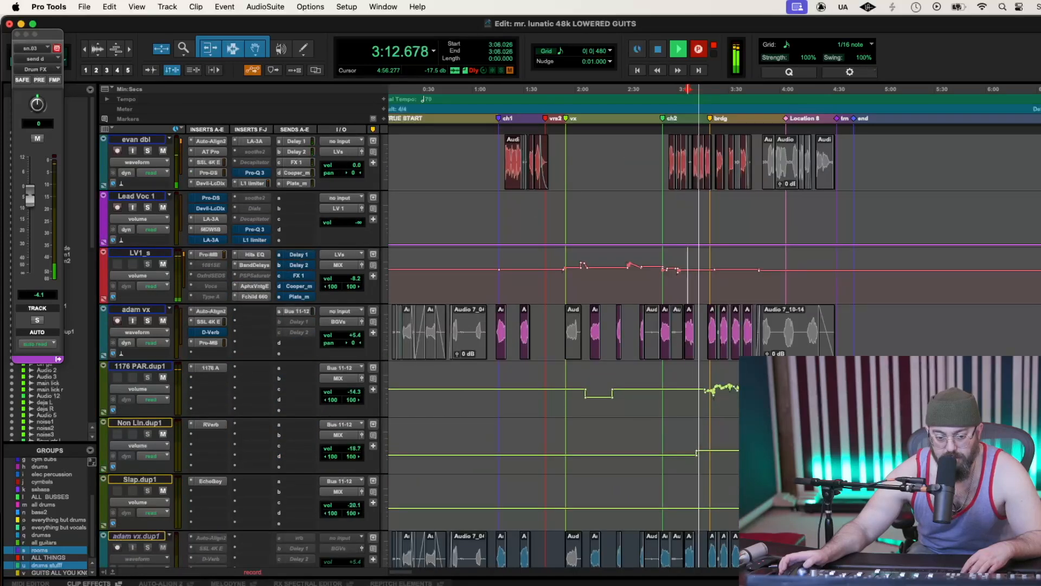
scroll(564, 325, down, 10)
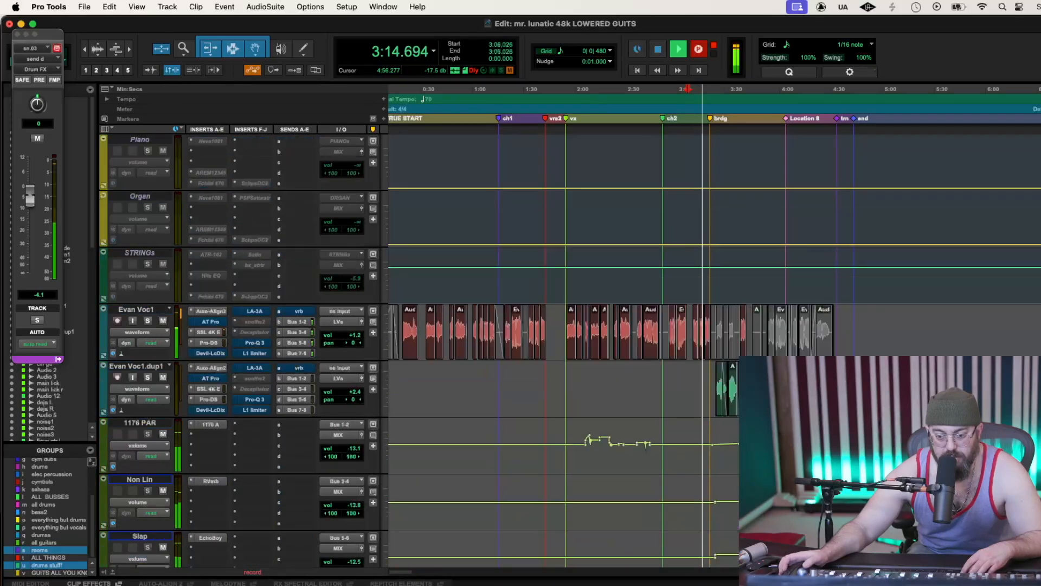
scroll(715, 345, up, 5)
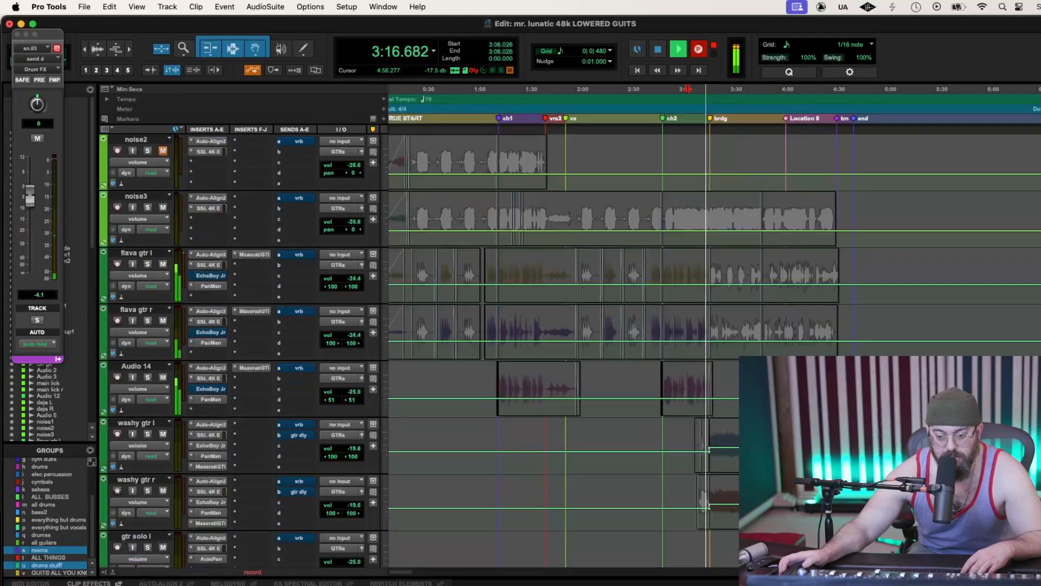
scroll(714, 345, up, 2)
scroll(714, 345, down, 3)
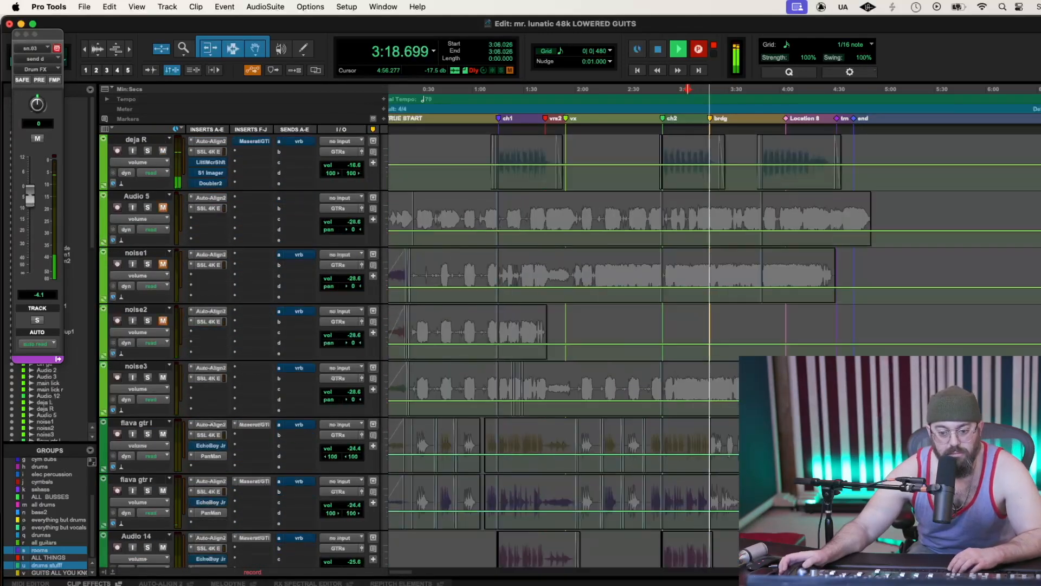
scroll(714, 345, up, 3)
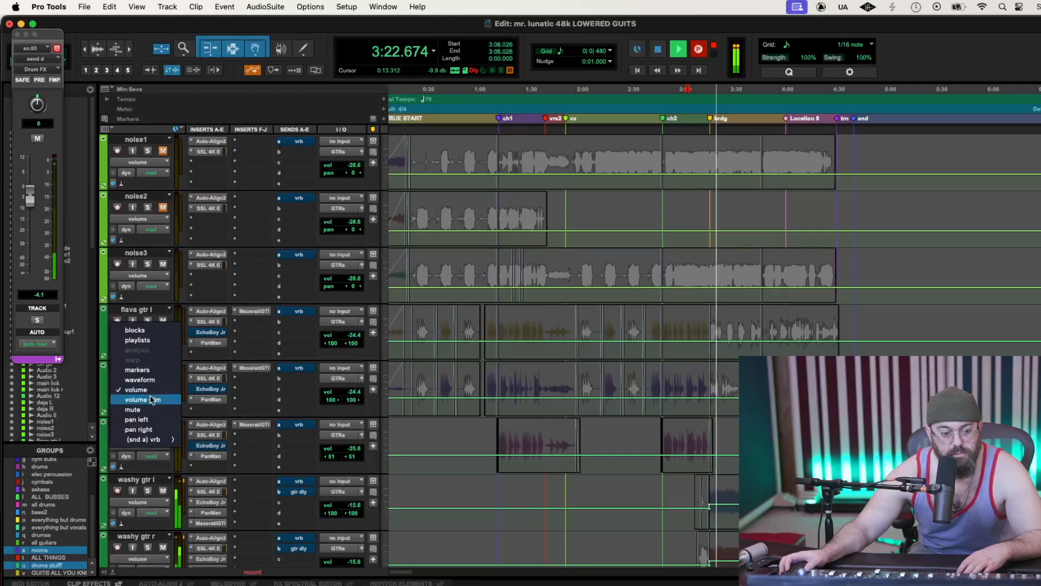
click(138, 379)
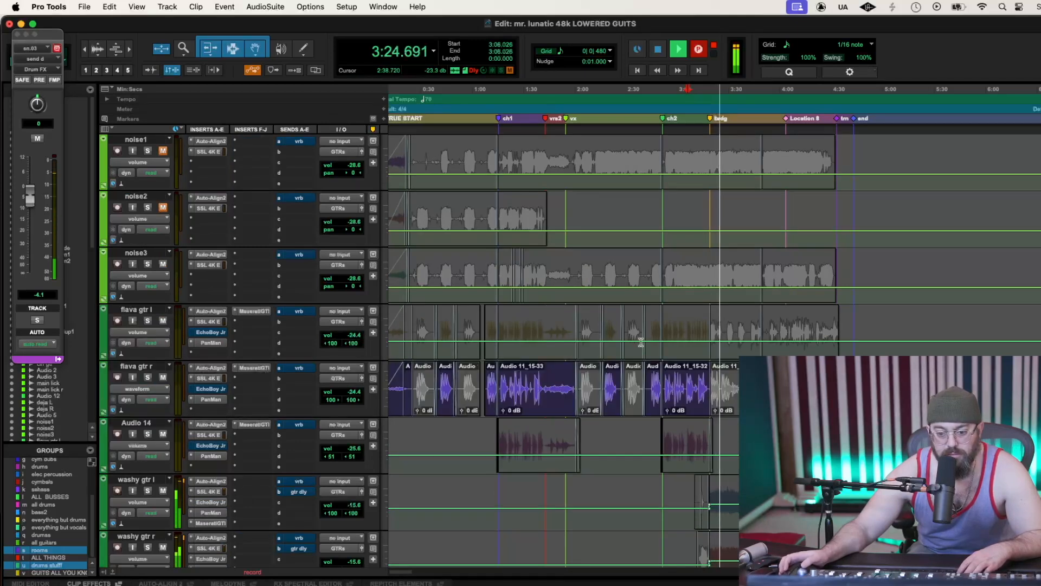
Replay the second chorus from 3:06.026 while examining the vocal, mix and guitar tracks leading into the bridge
key(space)
key(space)
click(148, 321)
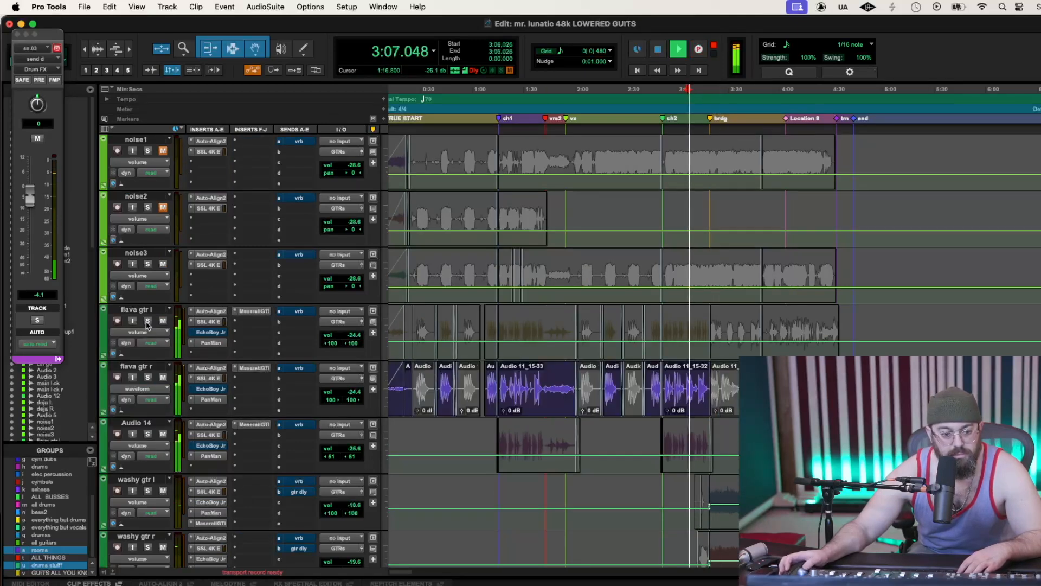
scroll(251, 418, up, 15)
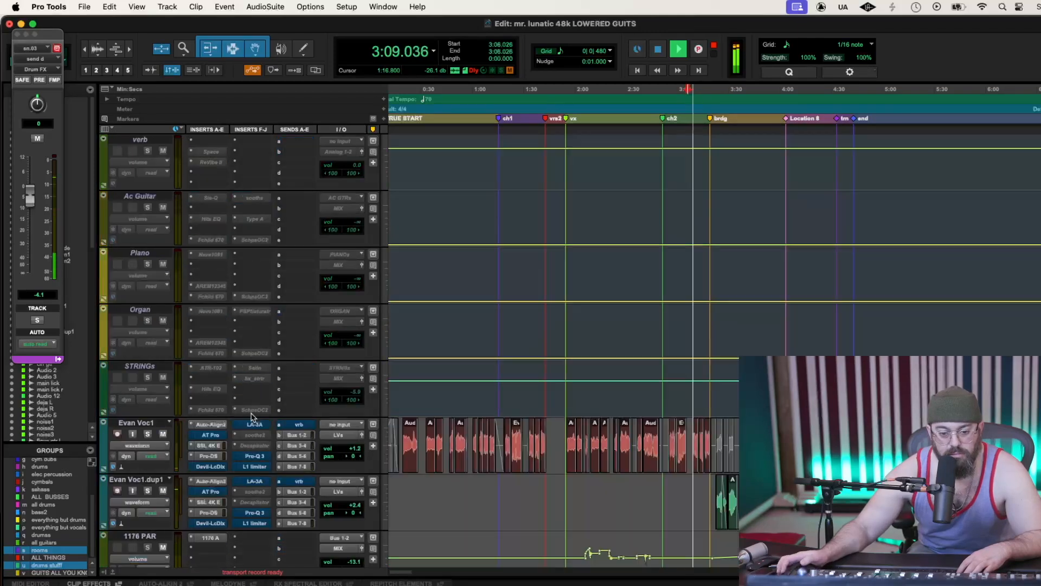
scroll(251, 417, down, 15)
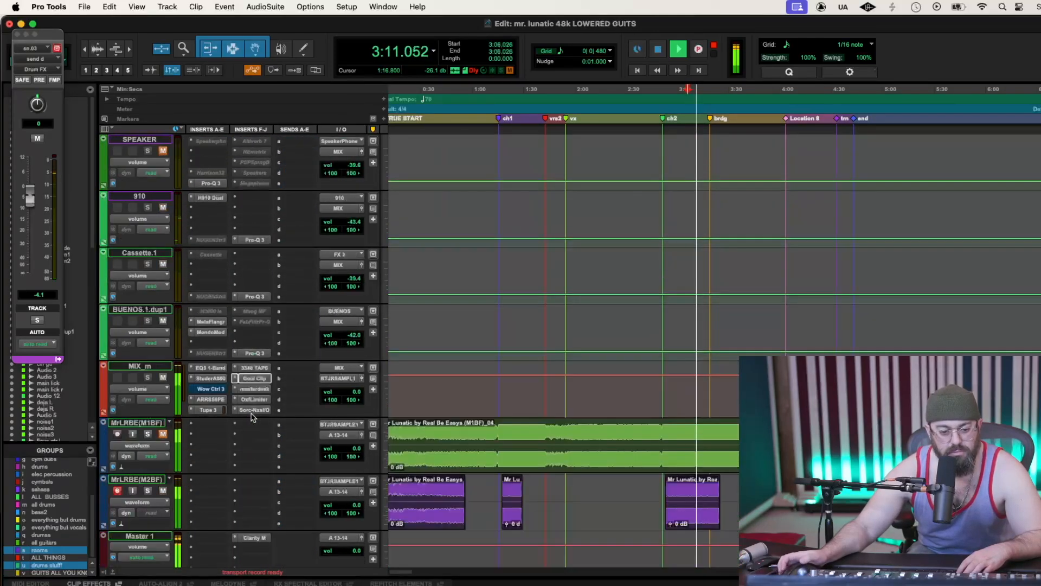
scroll(251, 417, up, 20)
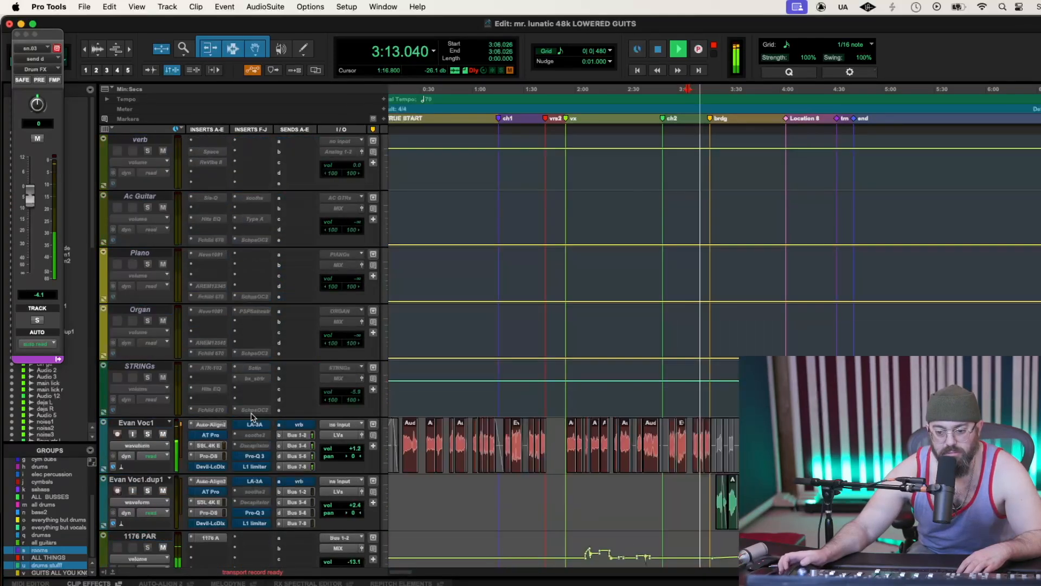
key(t)
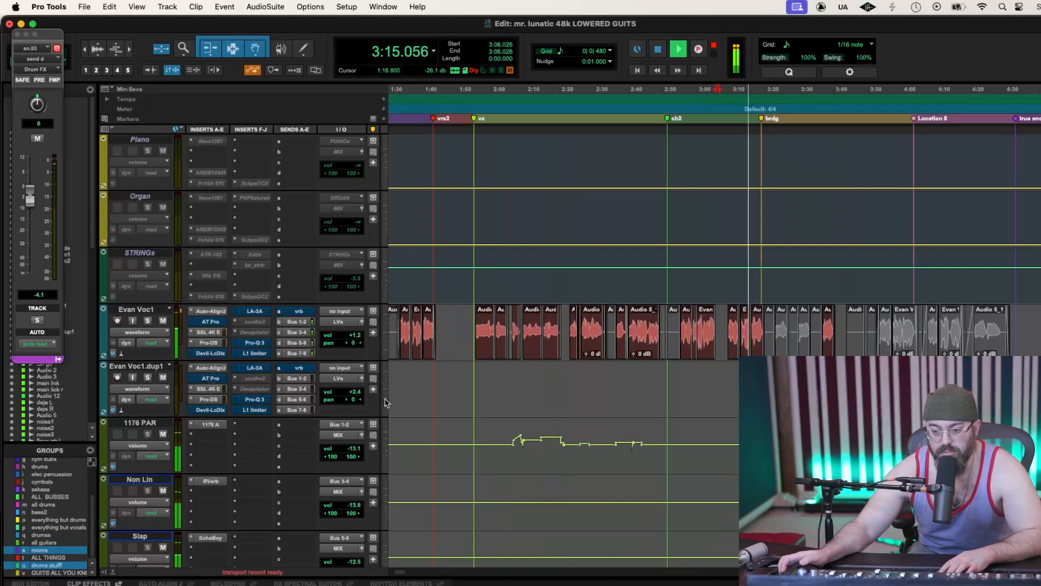
scroll(721, 370, down, 4)
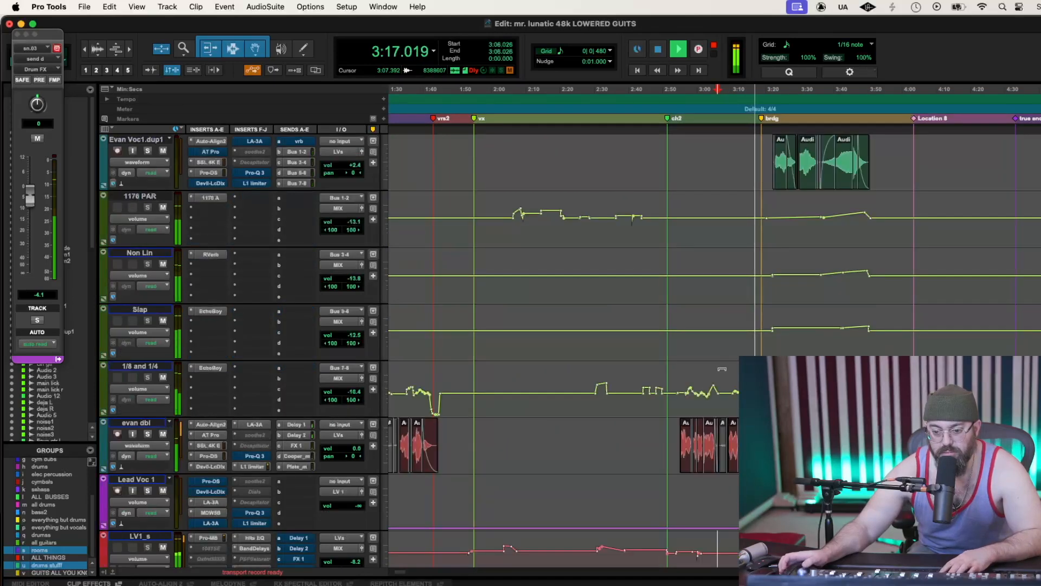
scroll(722, 369, down, 15)
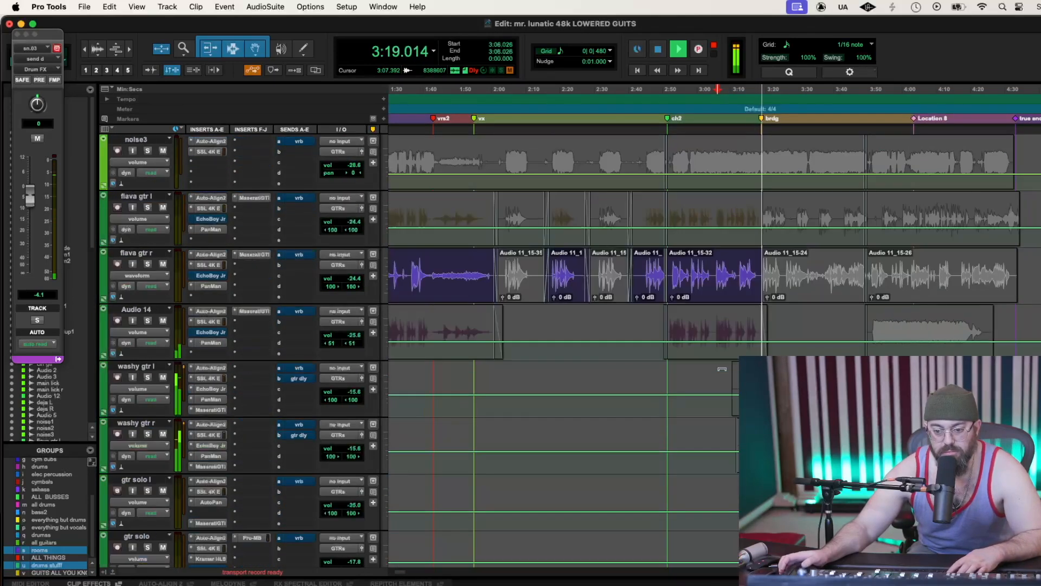
scroll(722, 369, up, 1)
scroll(708, 341, up, 4)
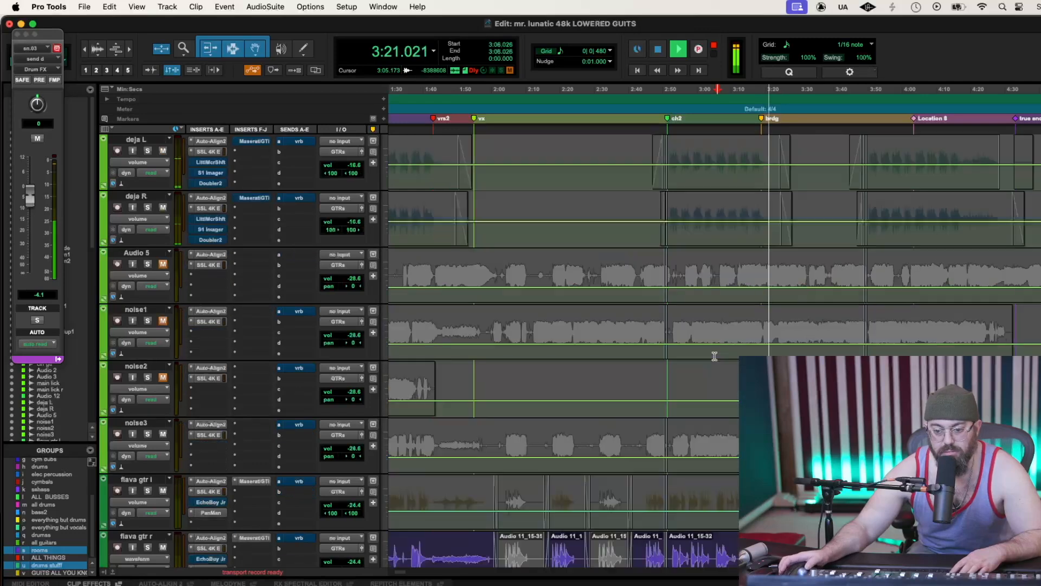
Resume recording the mix from 2:49.130, just before the second chorus, and show flava gtr l as a waveform
key(space)
key(space)
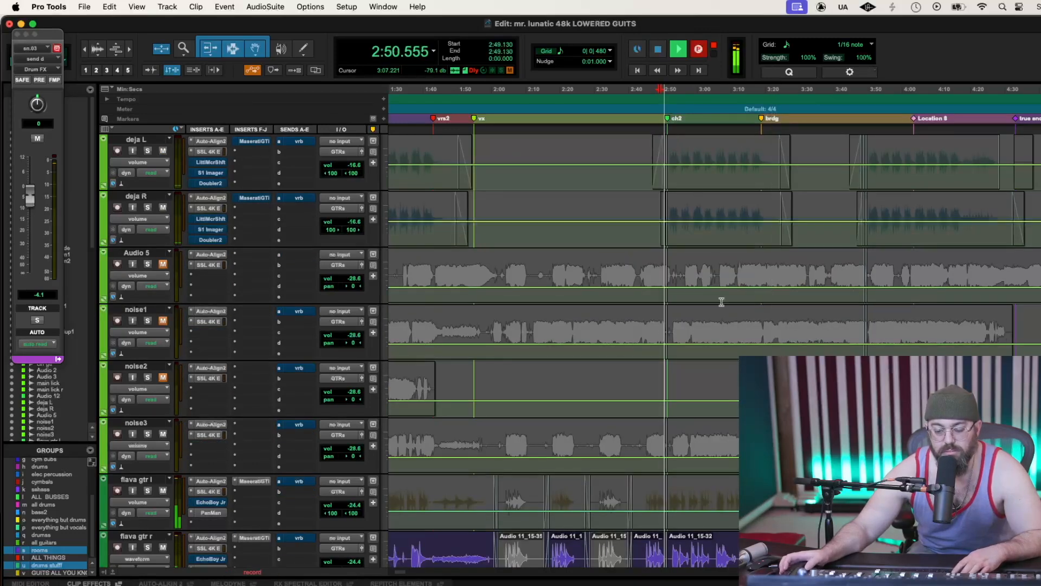
scroll(721, 302, down, 3)
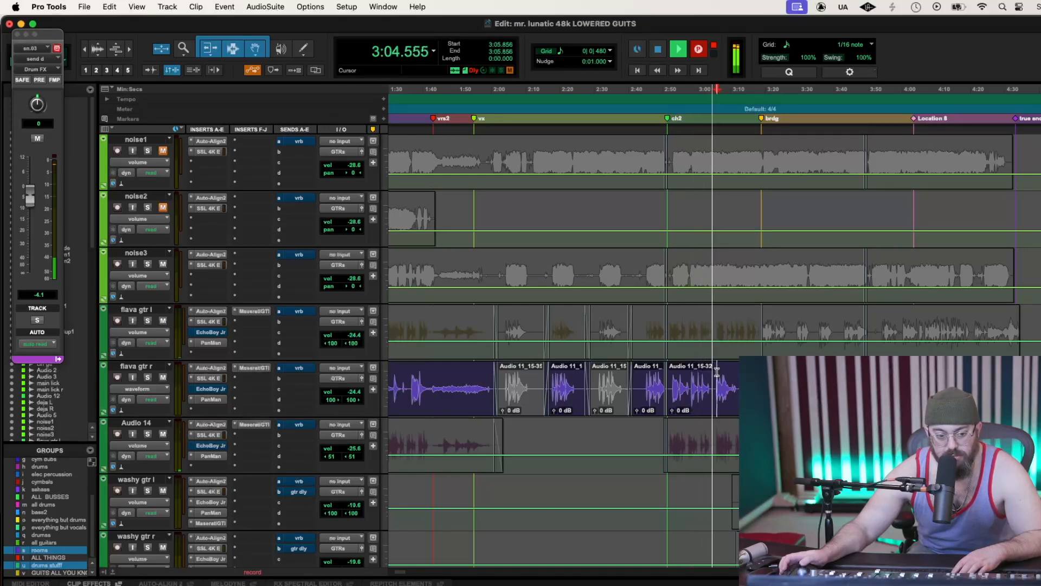
click(139, 333)
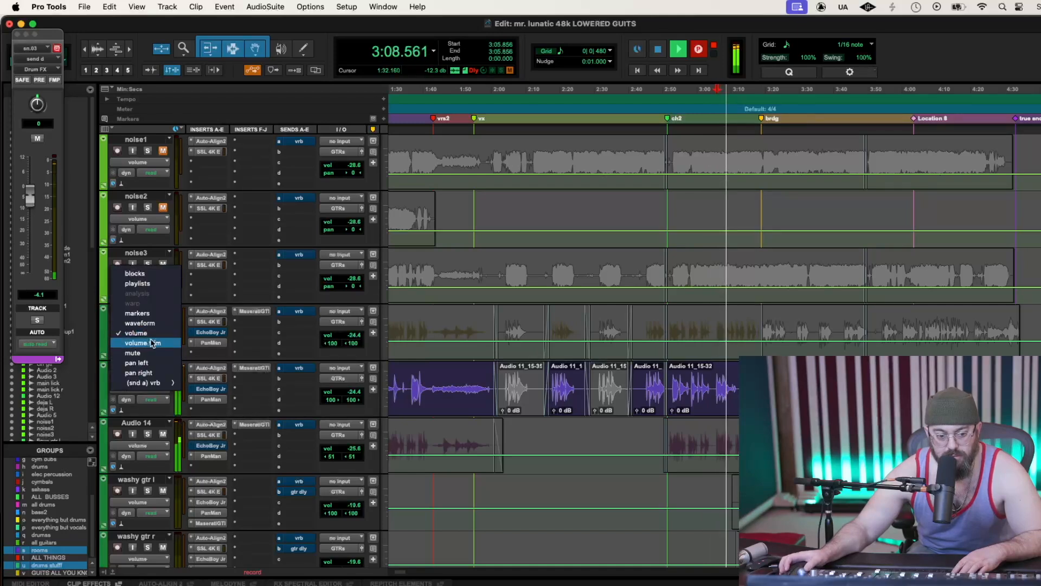
click(152, 324)
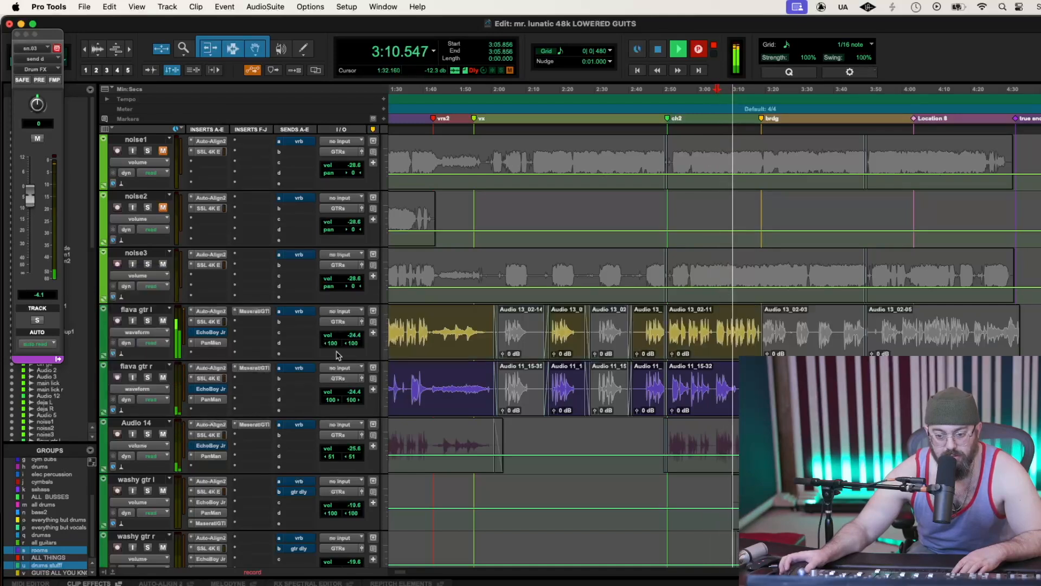
Restart the mix recording from 3:04.832 in the second chorus for a closer look at the guitar clips
key(space)
click(714, 325)
key(space)
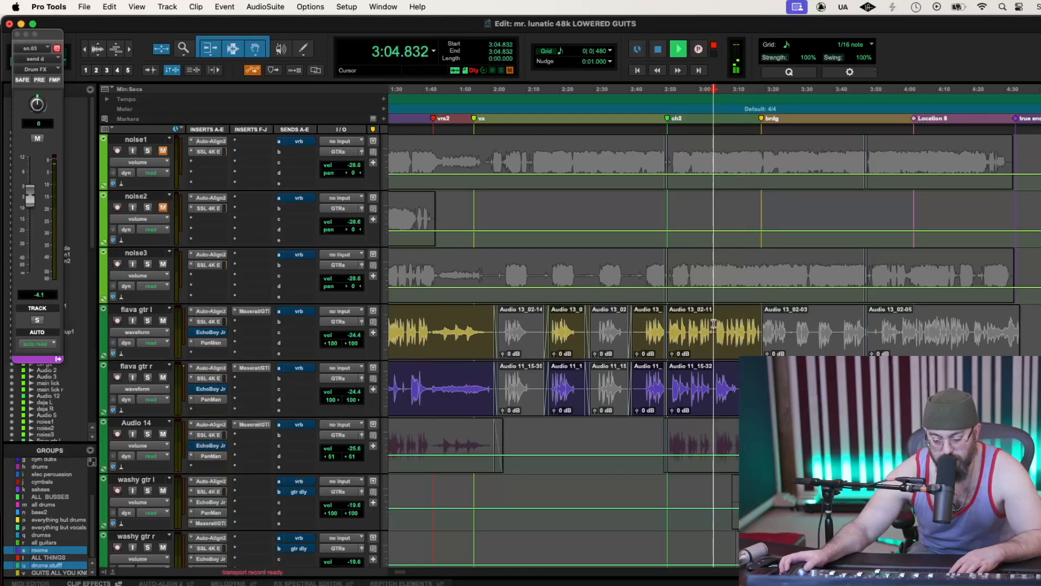
key(t)
key(t)
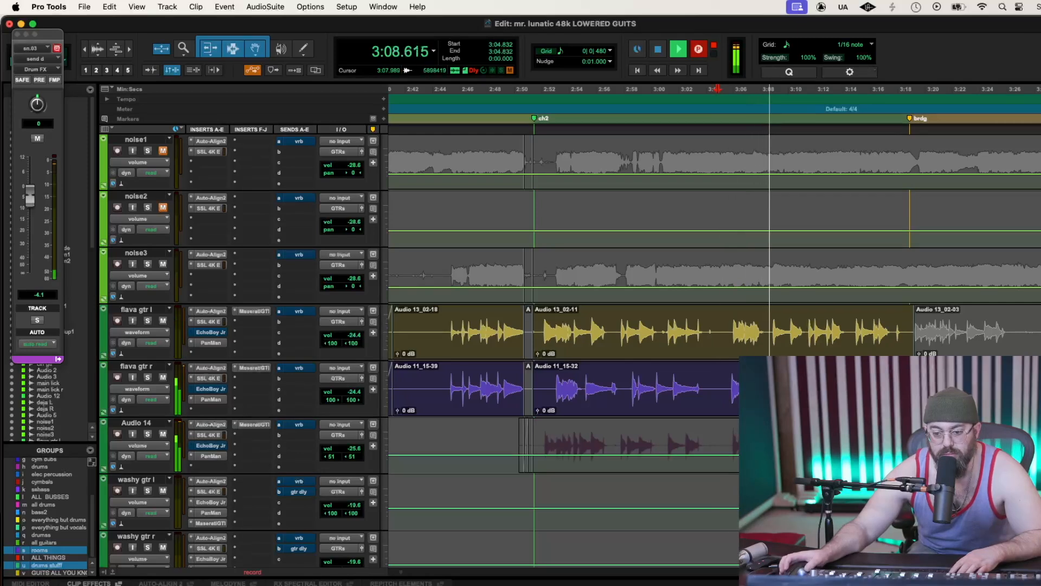
Try separating and muting the flava gtr l phrase from 3:05.173 to 3:08.458, audition it, and undo the edit
drag(772, 374, 757, 374)
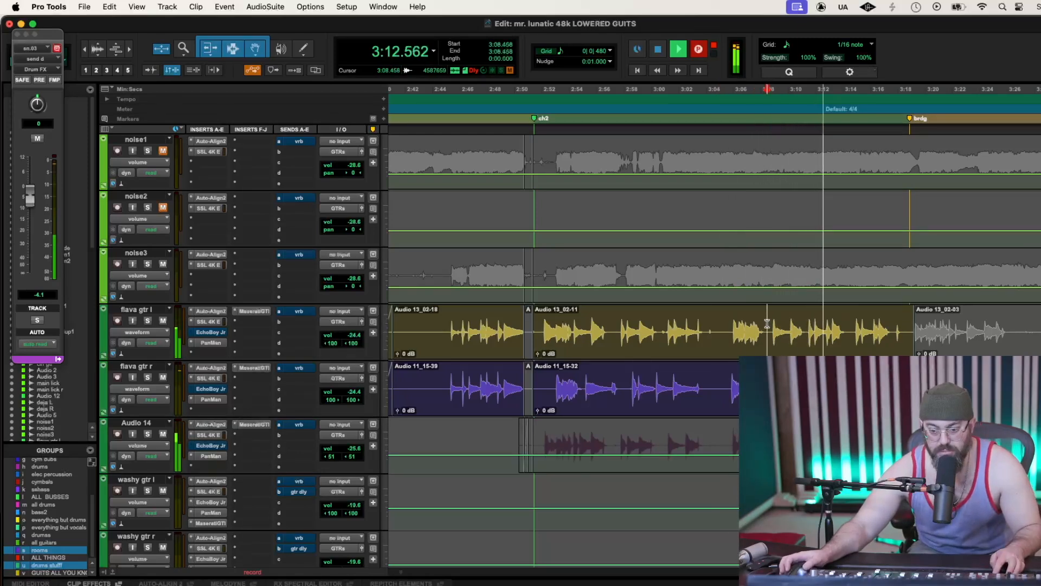
drag(767, 323, 724, 324)
key(super+e)
key(space)
key(space)
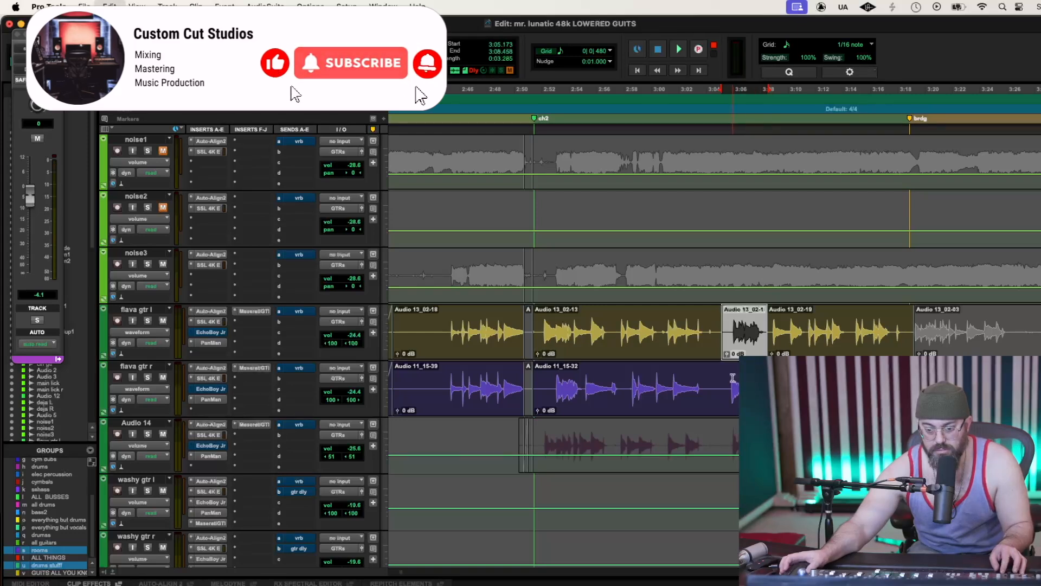
click(734, 316)
key(super+z)
key(super+z)
Try separating and muting the flava gtr r phrase from 3:05.344 to 3:08.714, recording the mix from 3:04.448 to audition it
drag(725, 381, 772, 383)
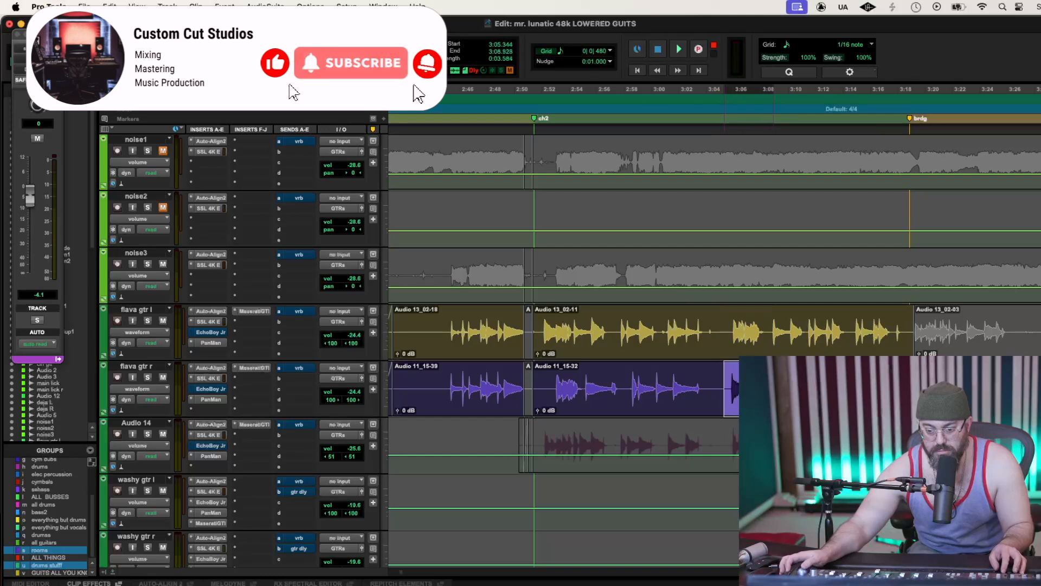
key(super+e)
key(super+m)
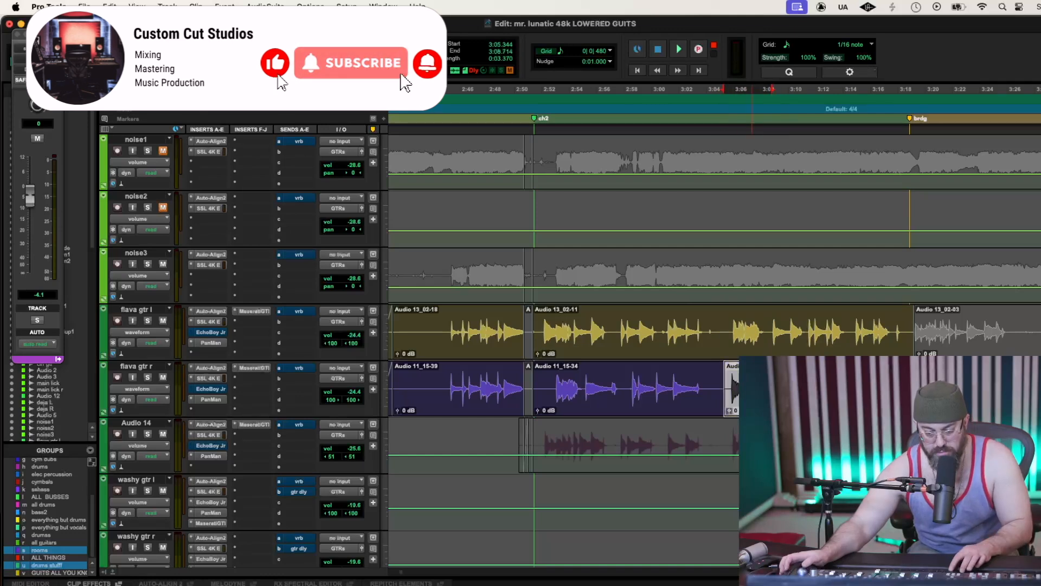
click(712, 379)
key(space)
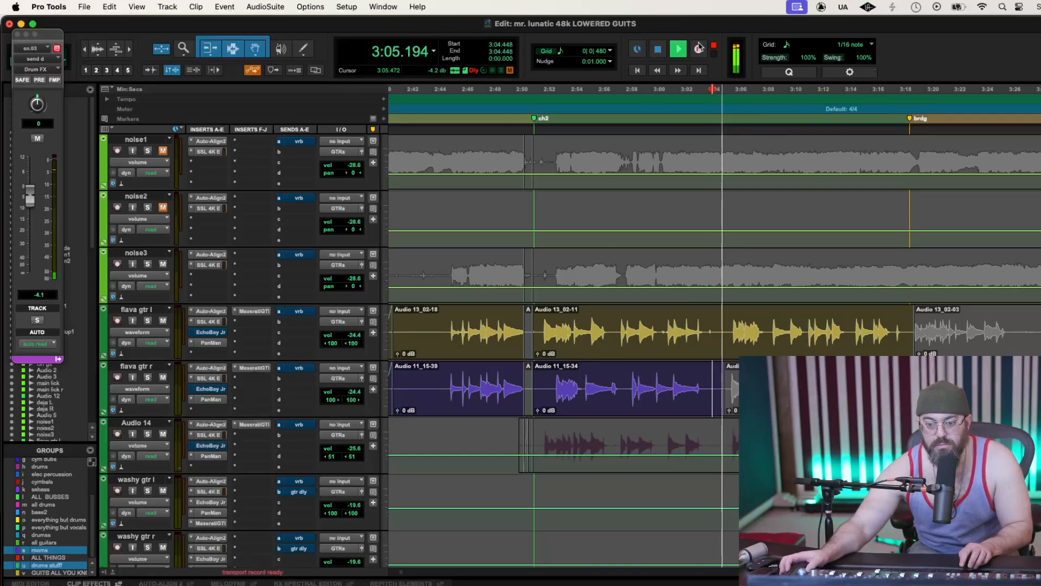
click(699, 49)
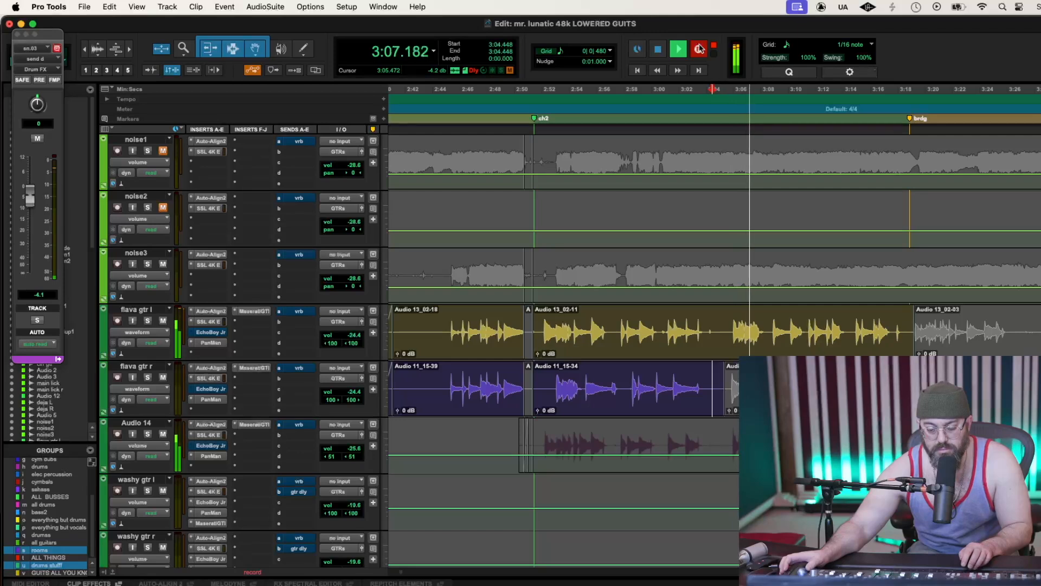
key(space)
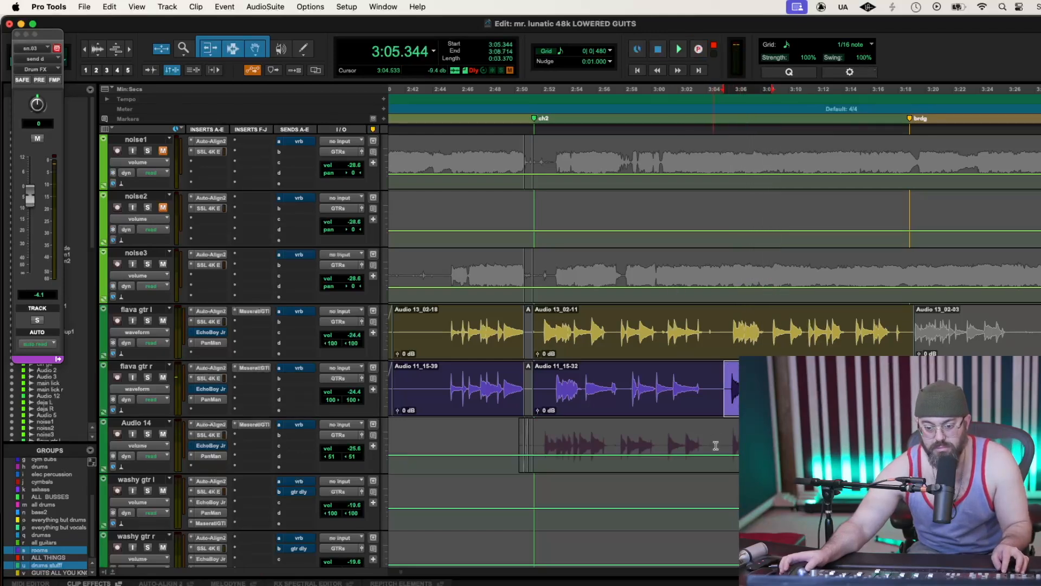
Show Audio 14 as a waveform and separate its second-chorus phrase from 3:05.216 to 3:08.458
click(158, 446)
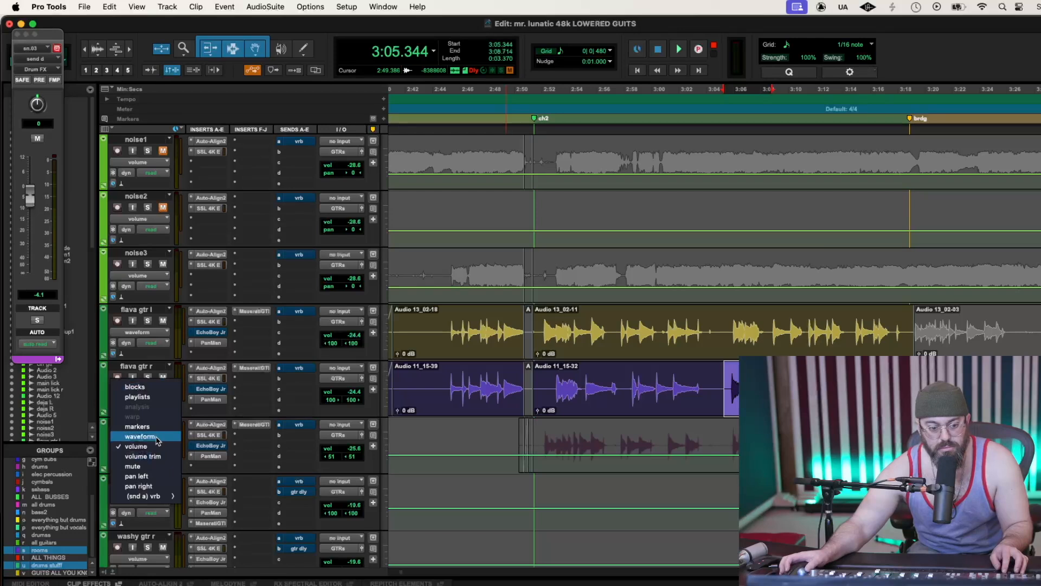
click(141, 436)
click(733, 433)
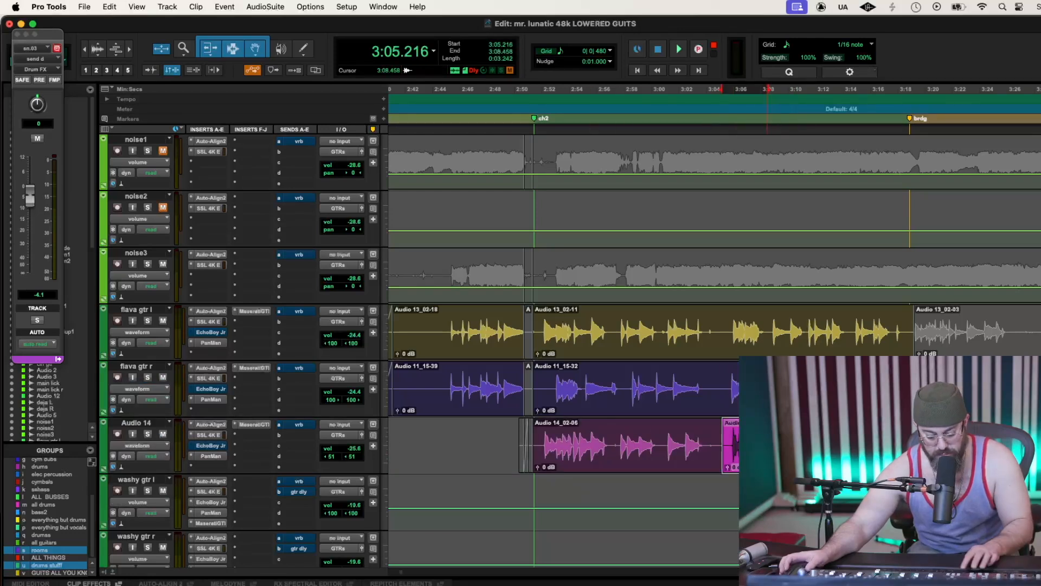
Audition the second chorus with the separated Audio 14 phrase muted, punching in the mix recording from 3:05.216 and retaking it once
key(space)
click(699, 49)
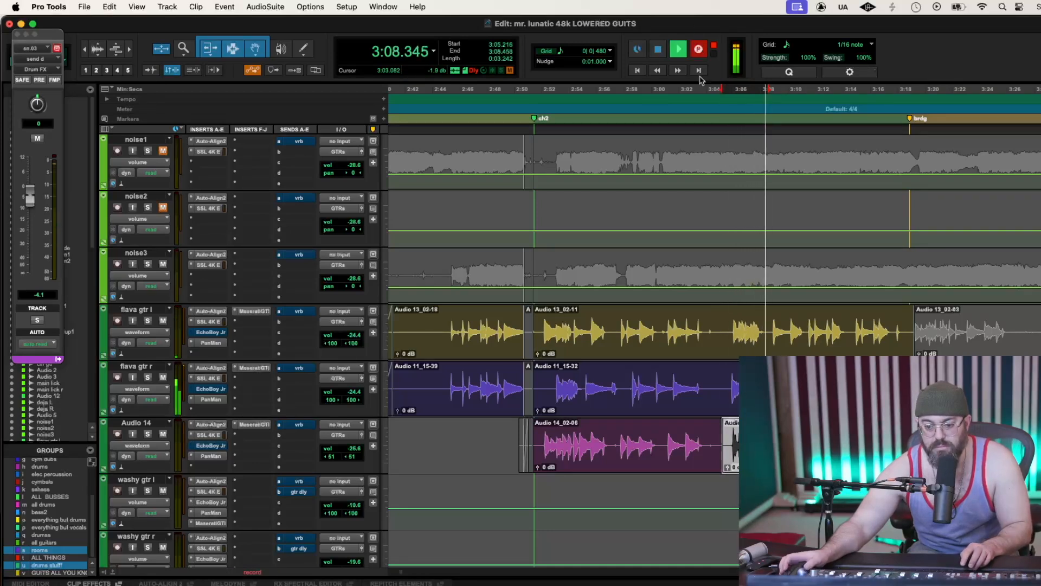
key(space)
key(space)
click(699, 50)
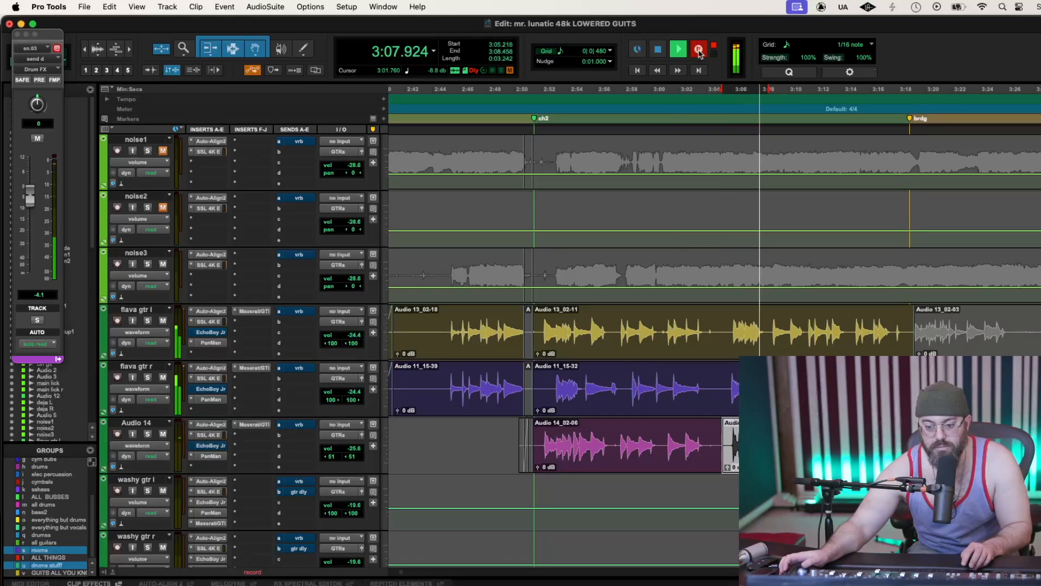
key(space)
Separate and mute the flava gtr r phrase from 3:05.600 to 3:11.402 and play the passage back
drag(728, 375, 809, 378)
key(super+e)
key(super+m)
key(space)
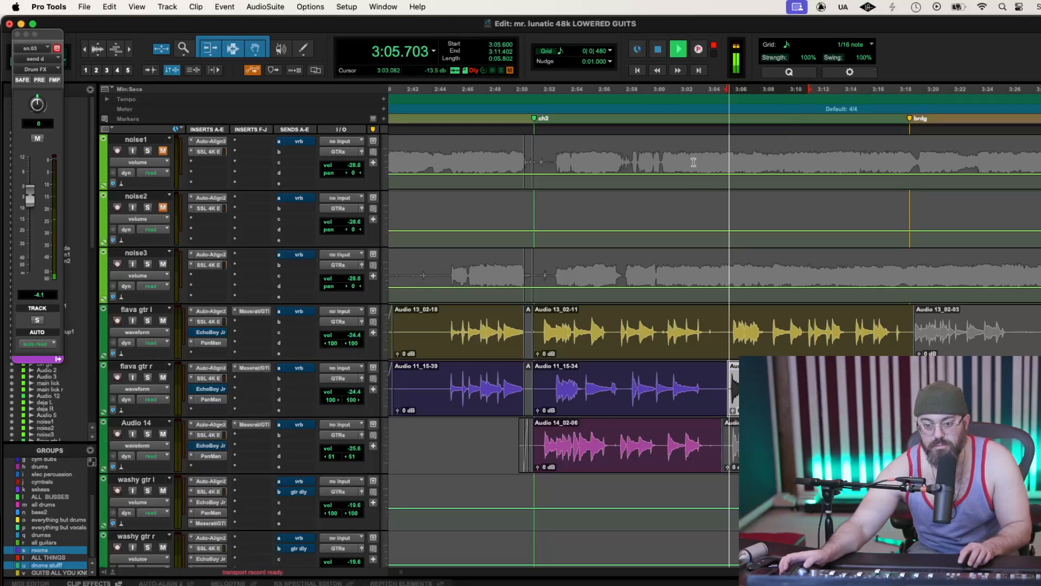
Punch in the mix recording from 3:05.600, stop it, and undo the phrase mutes on flava gtr r and Audio 14
click(699, 49)
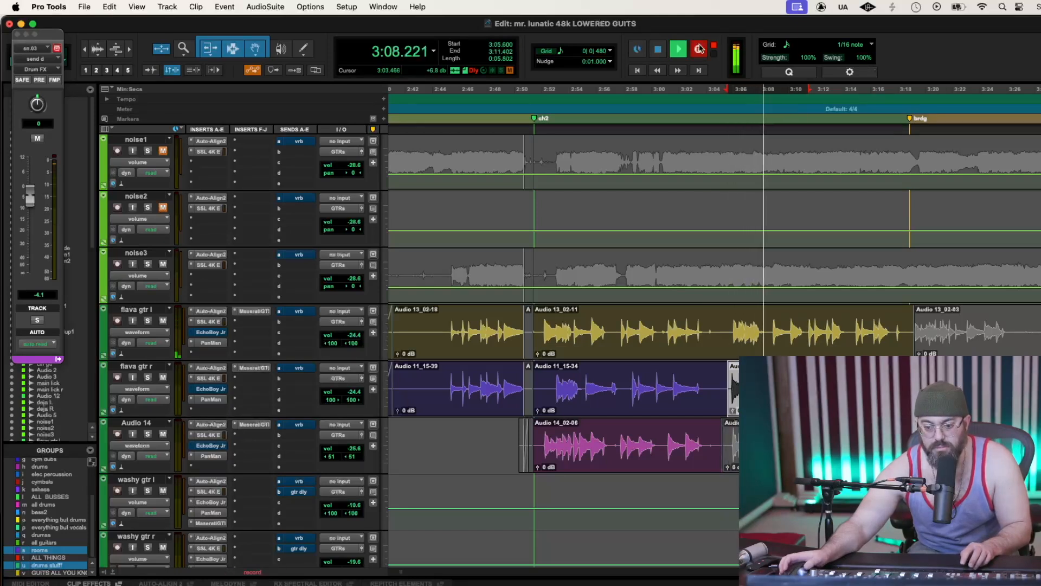
key(space)
key(super+z)
key(super+z)
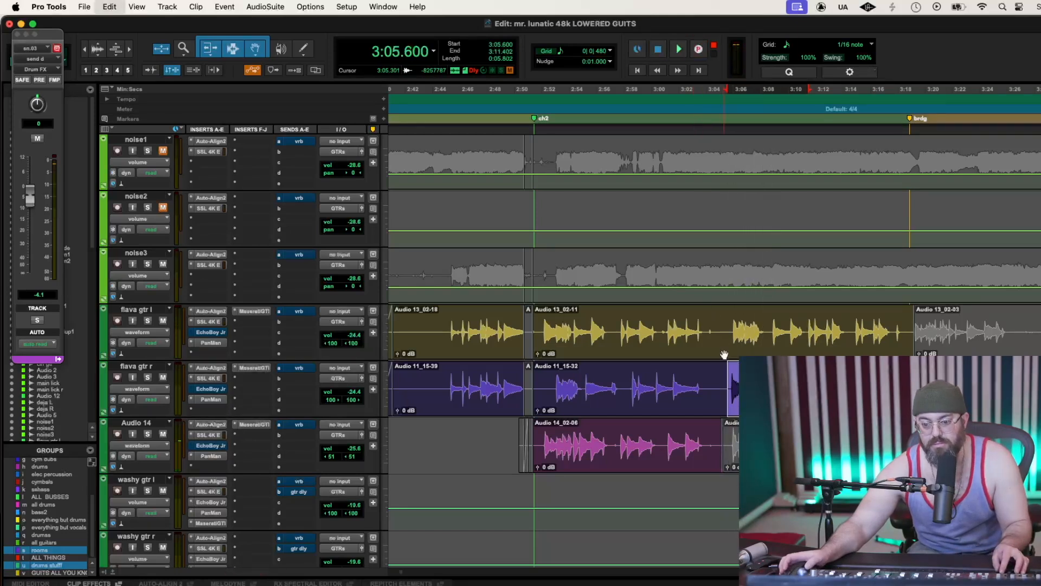
key(super+z)
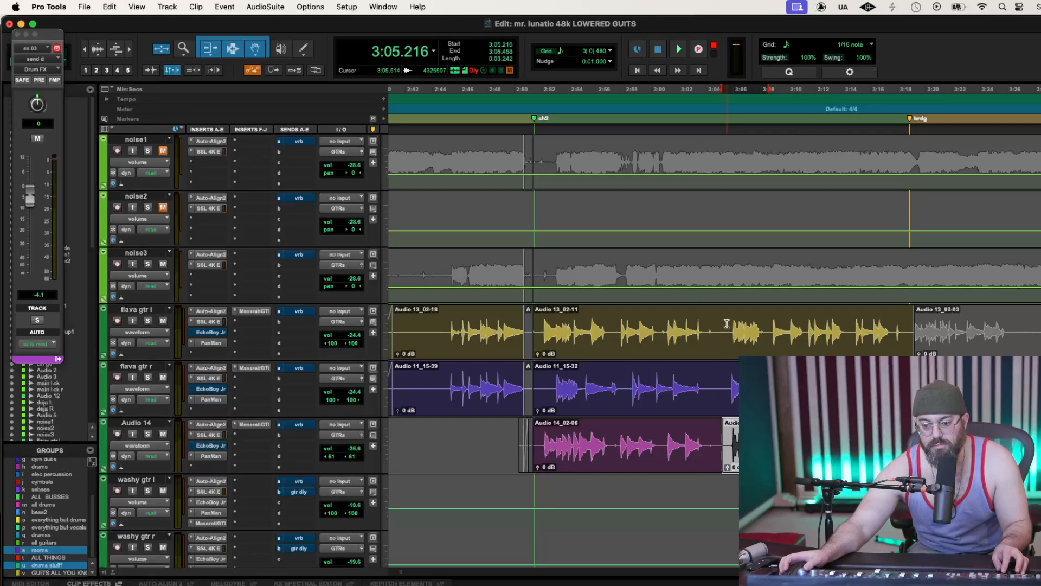
Try separating and muting the flava gtr l phrase from 3:05.600 to 3:08.416, recording the mix from 3:04.960 to audition it
click(727, 324)
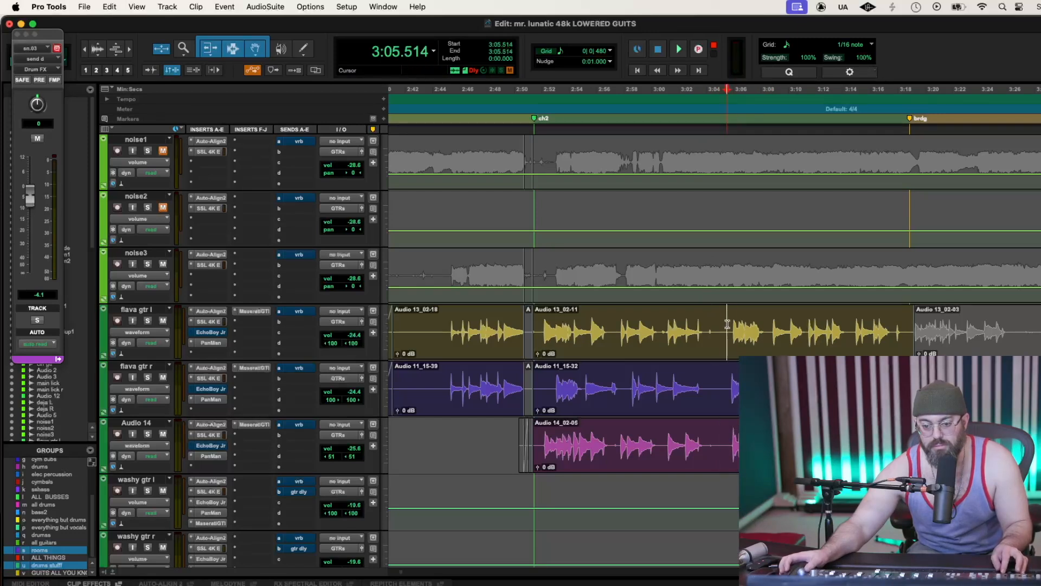
drag(728, 325, 766, 328)
key(b)
key(super+m)
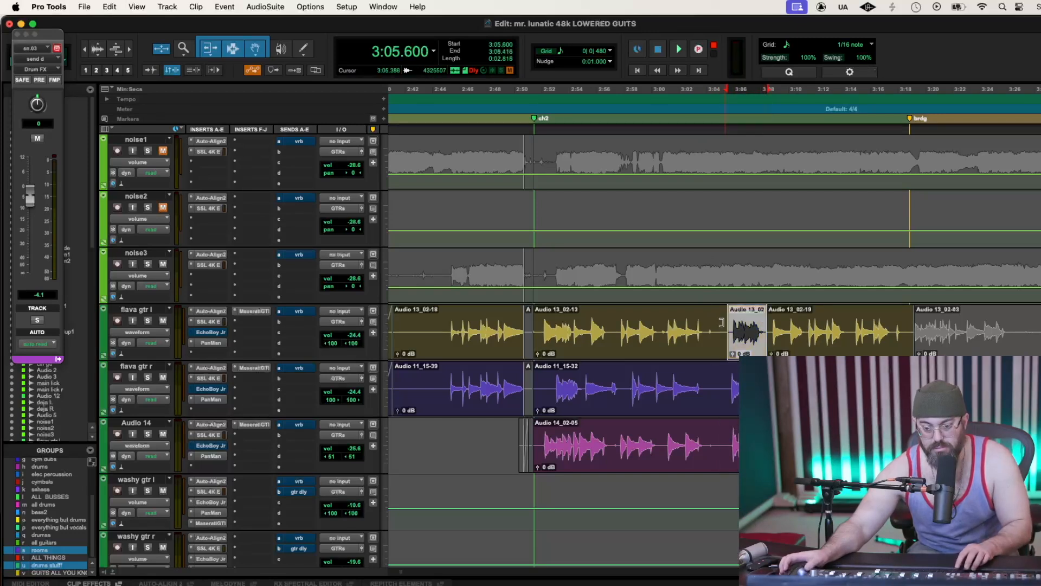
click(719, 323)
key(space)
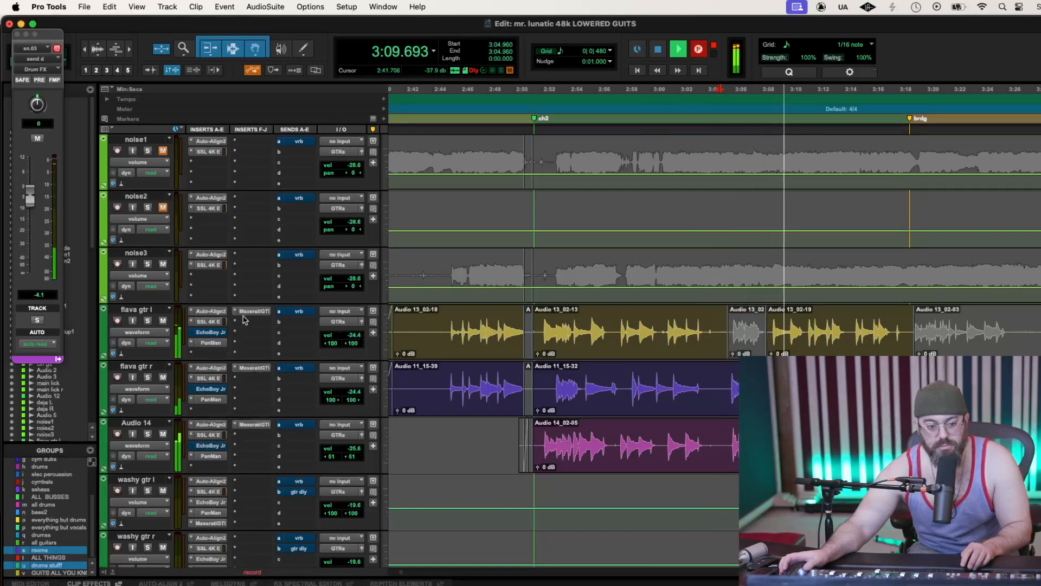
key(space)
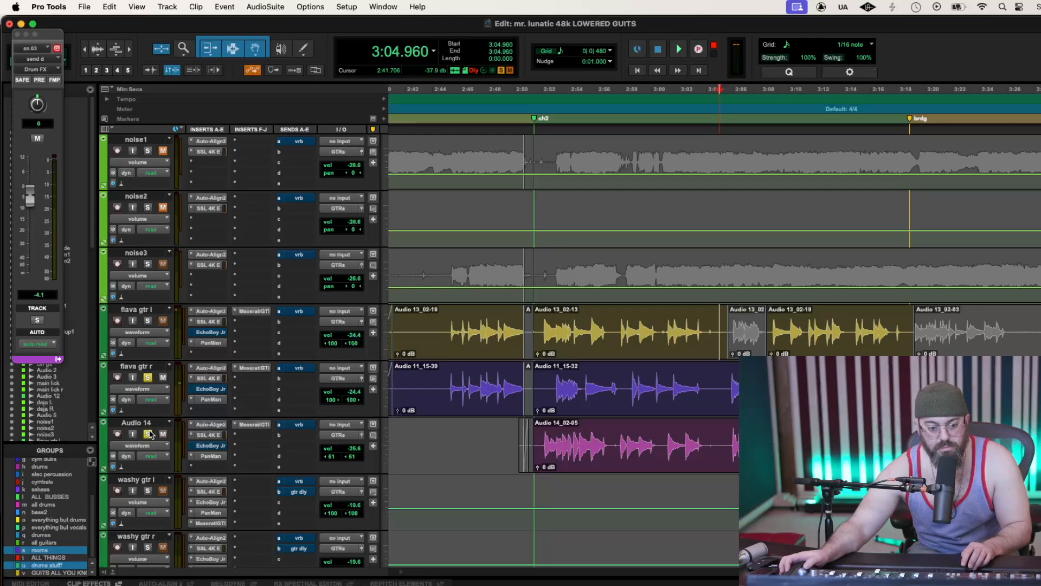
Route the MIX_m track's output to A 13-14 (Stereo) -> AES L/R
scroll(151, 437, down, 15)
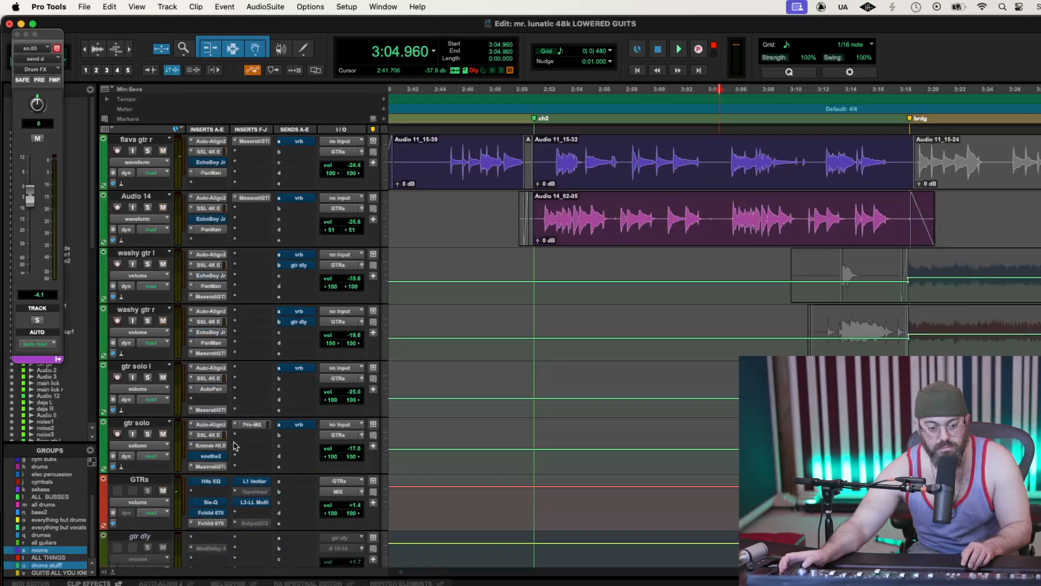
scroll(236, 446, down, 6)
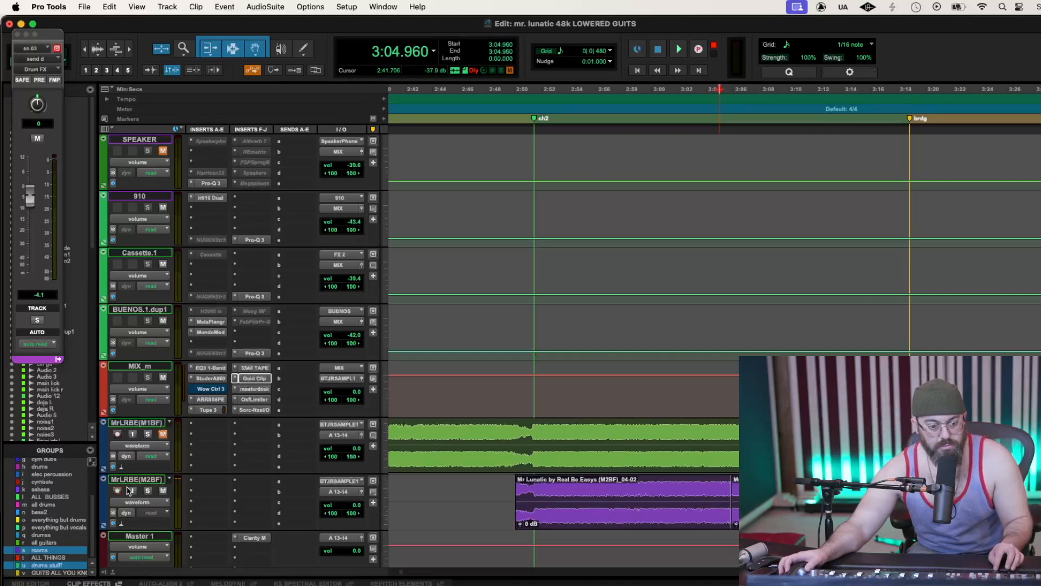
click(342, 379)
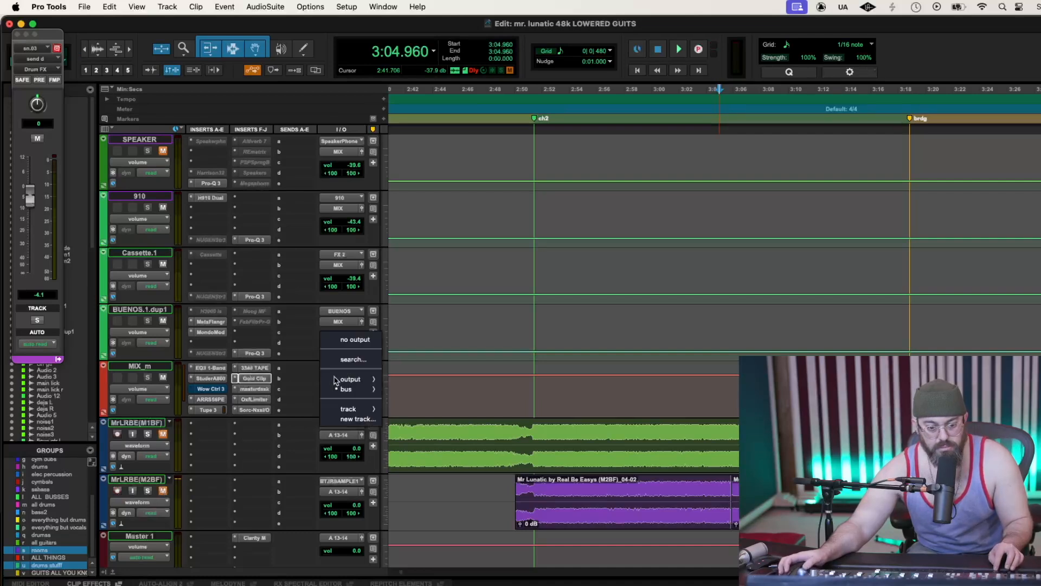
mouse_move(345, 380)
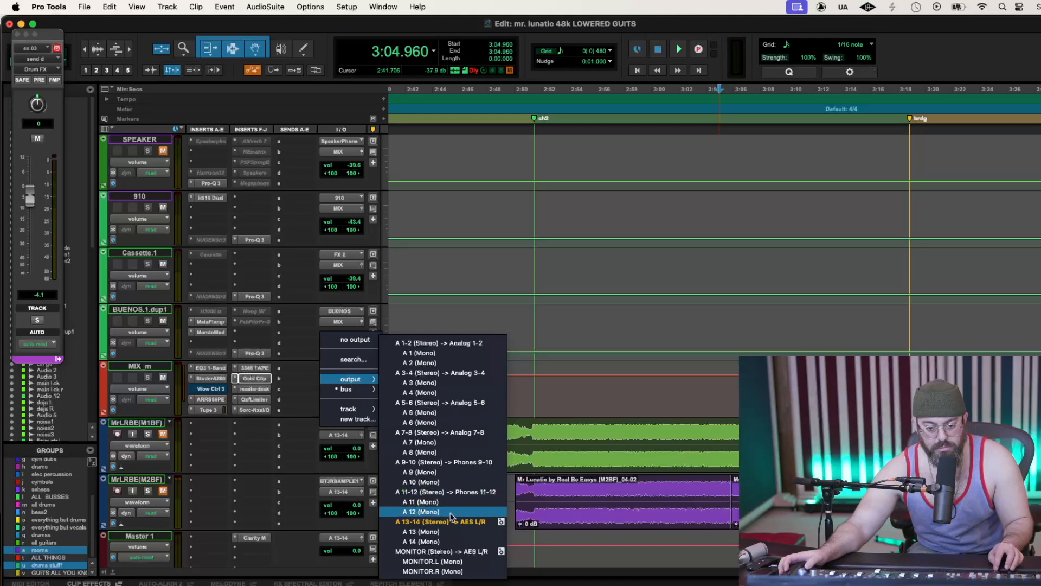
click(303, 470)
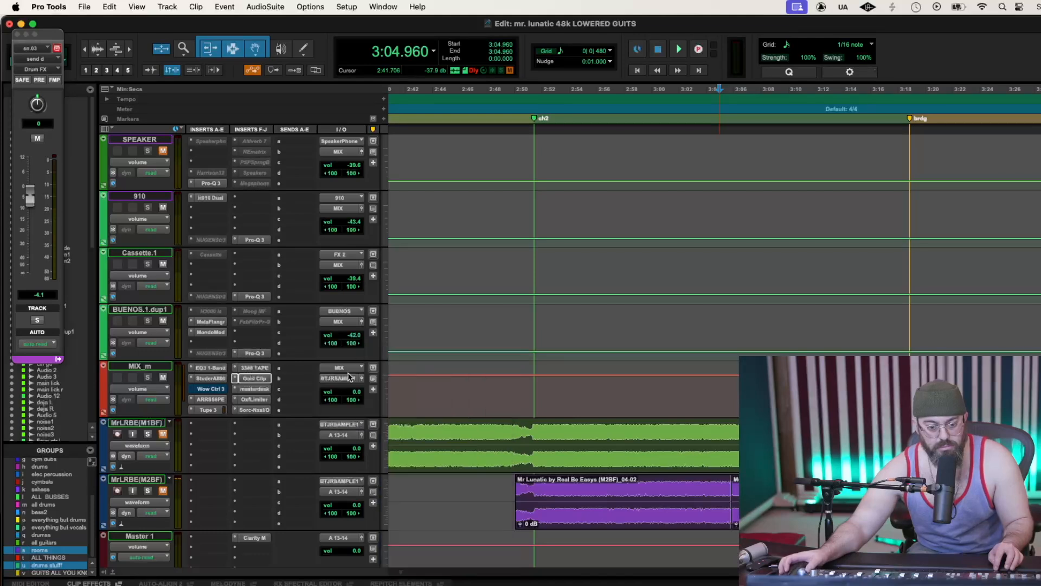
click(343, 383)
mouse_move(373, 385)
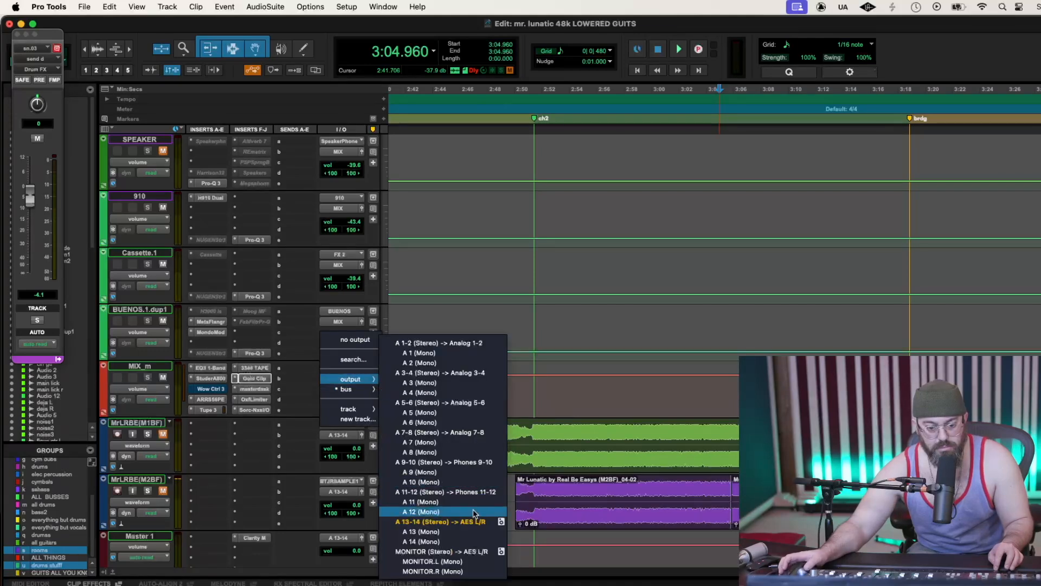
click(473, 522)
Solo flava gtr r and Audio 14 while playing from 3:04.960, and undo the separated and muted flava gtr l phrase
key(space)
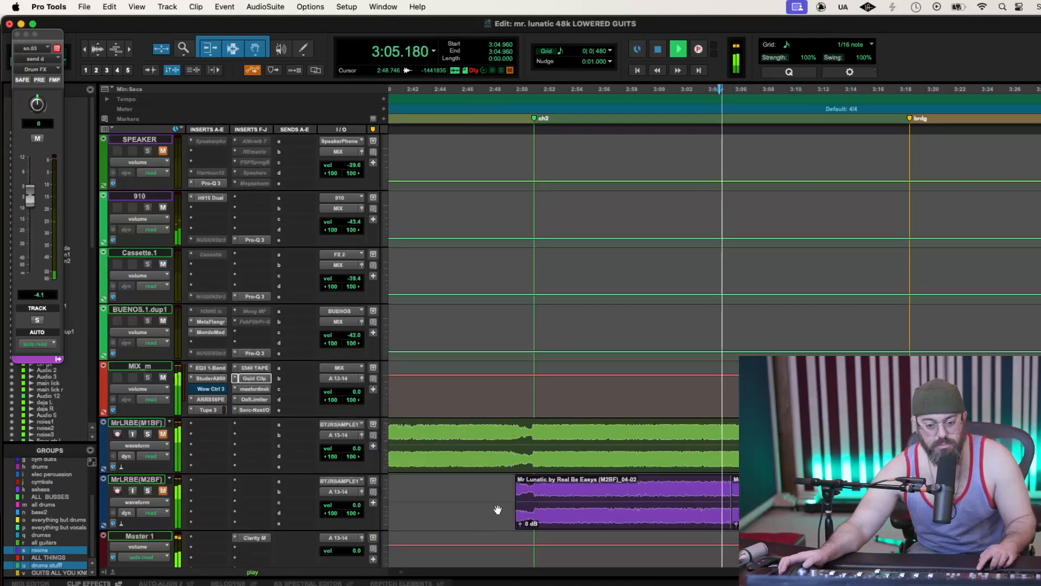
scroll(496, 507, up, 15)
scroll(497, 506, up, 20)
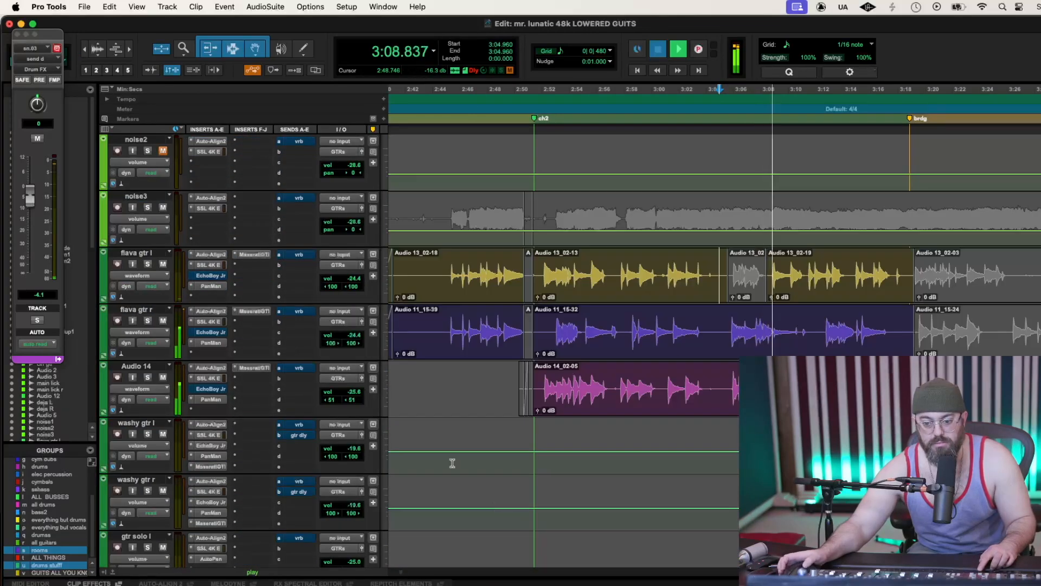
key(space)
key(space)
click(148, 377)
click(148, 320)
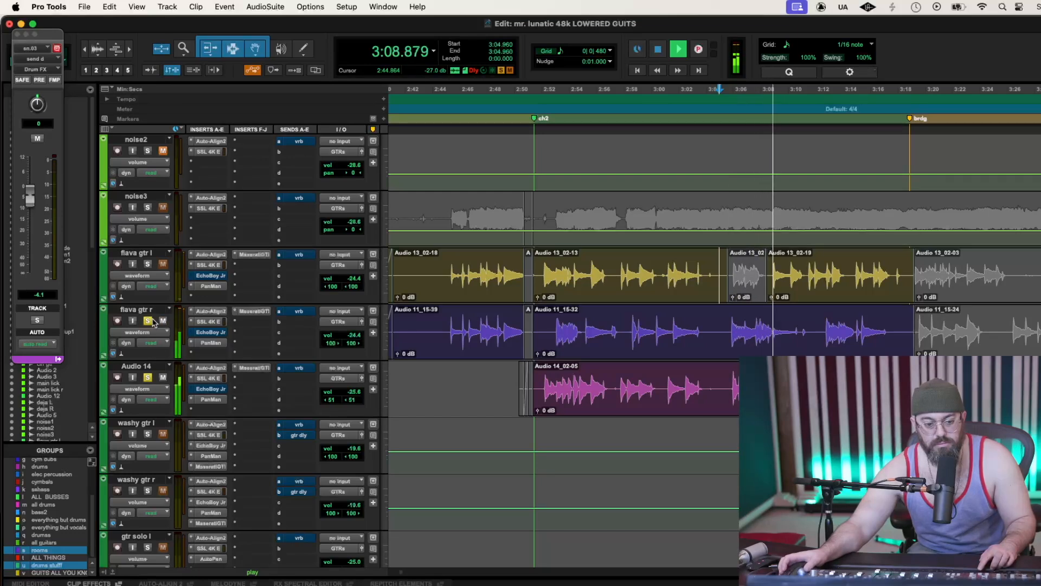
key(space)
key(space)
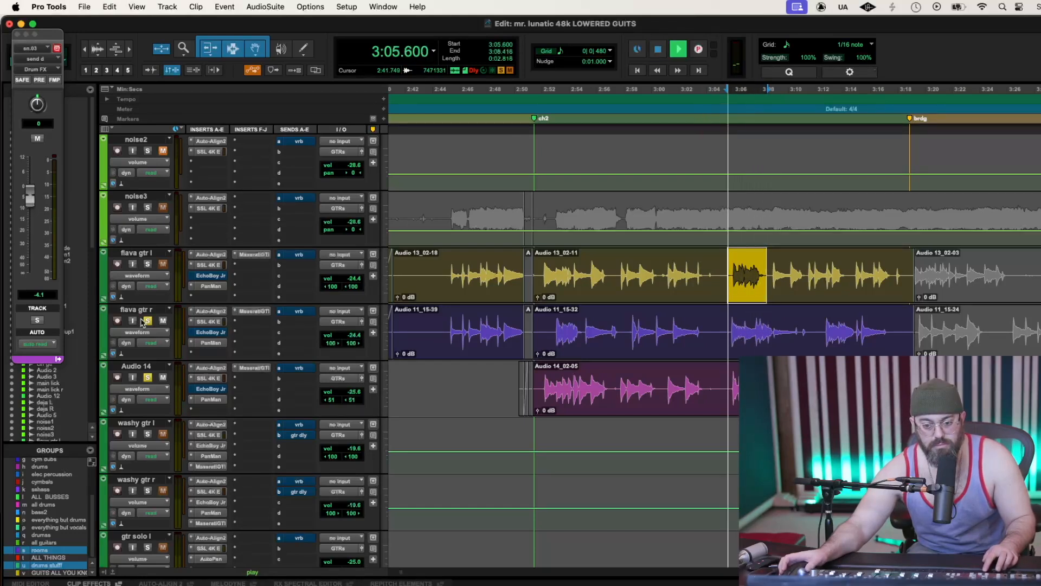
Add flava gtr l to the soloed guitars and replay the second-chorus phrase from 3:05.600
key(space)
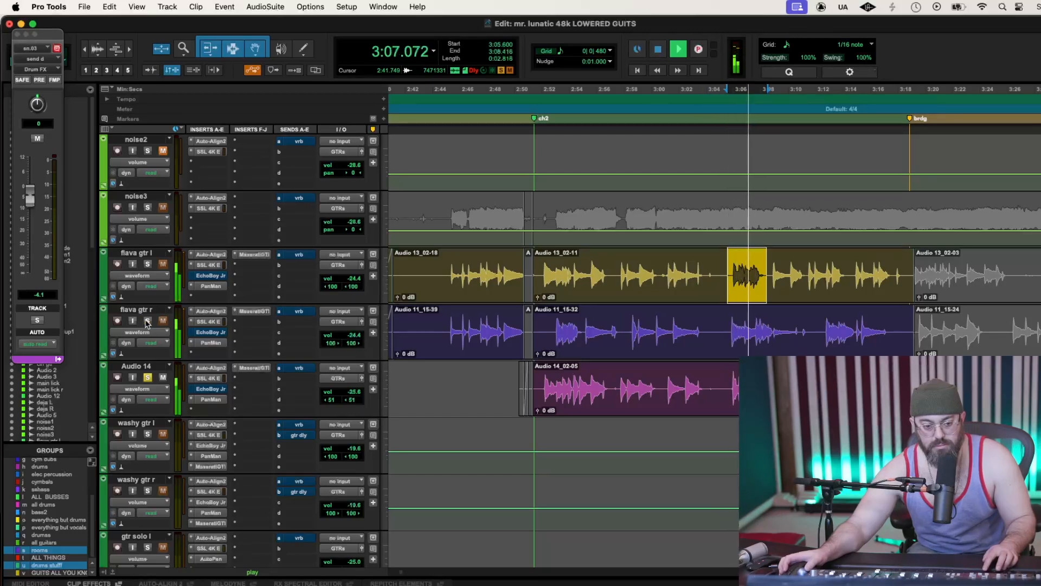
click(147, 264)
key(space)
key(space)
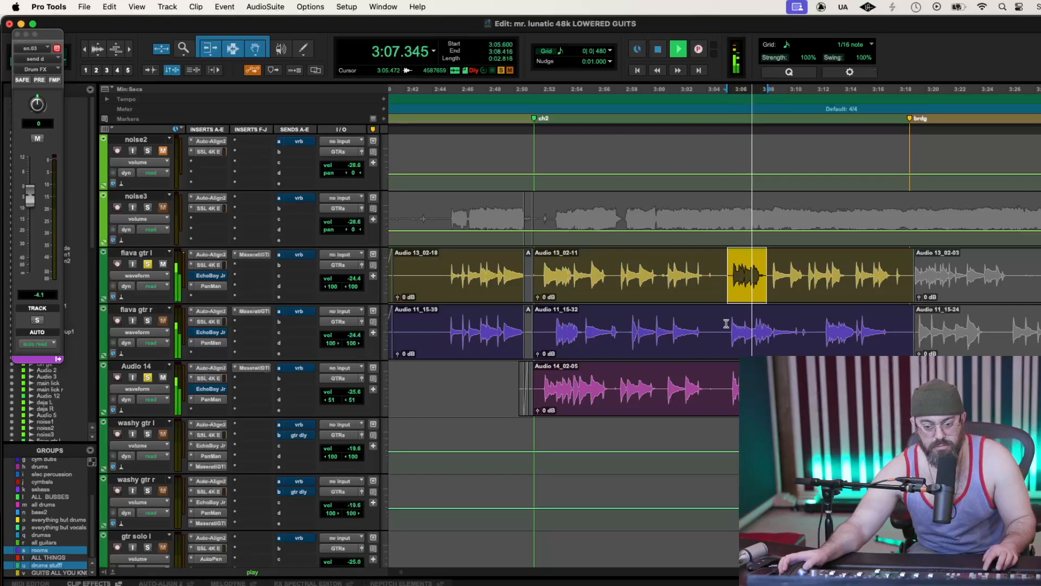
Separate and mute the flava gtr r phrase from 3:05.557 to 3:08.800, and play the soloed guitars from 3:06.282
drag(728, 324, 767, 325)
key(space)
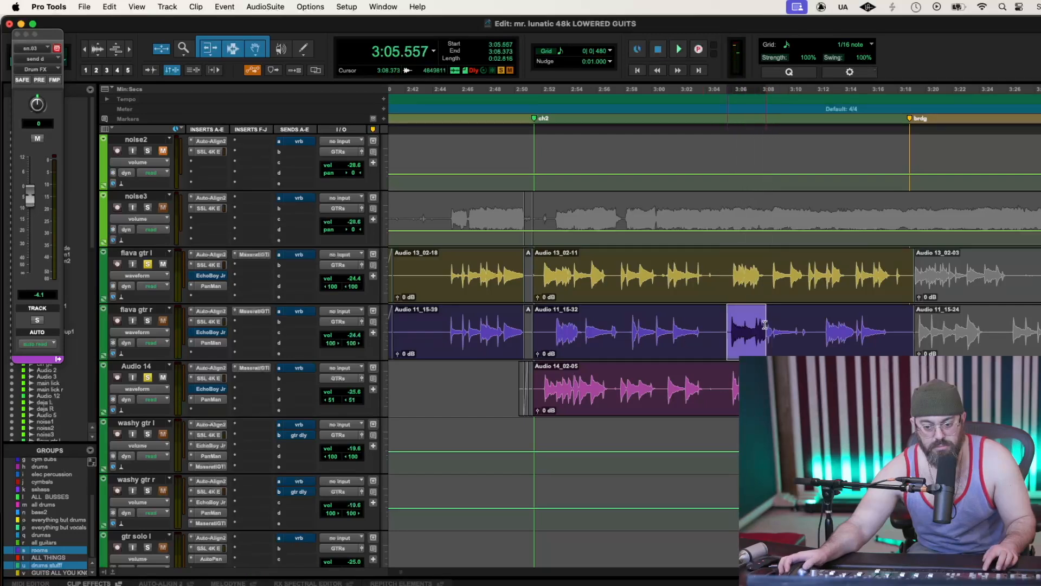
key(super+e)
key(super+m)
key(space)
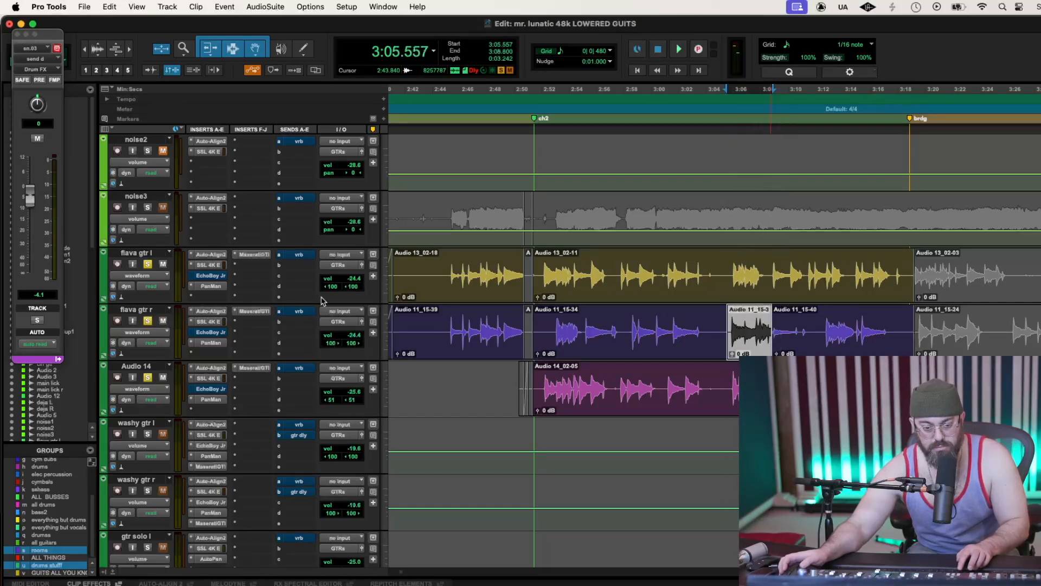
click(736, 320)
key(space)
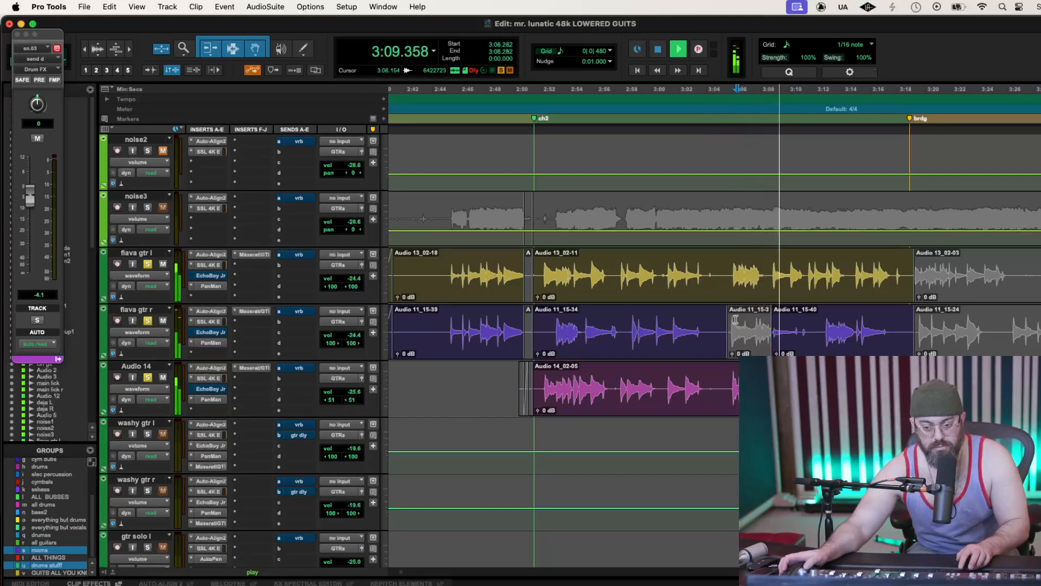
Extend the muted flava gtr r clip's end to 3:12.426 and replay the passage from 3:05.557
drag(772, 323, 822, 319)
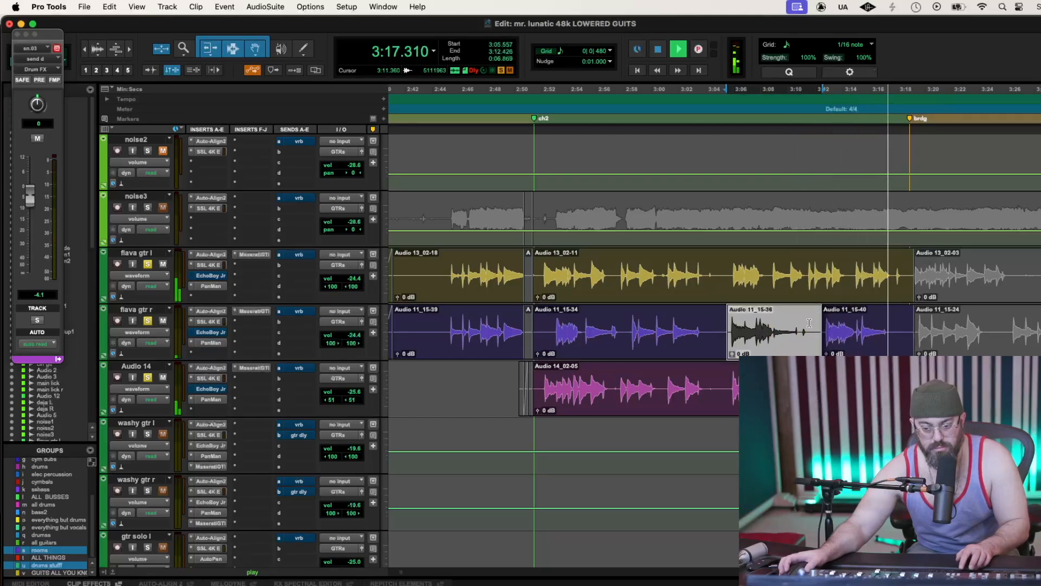
key(space)
key(space)
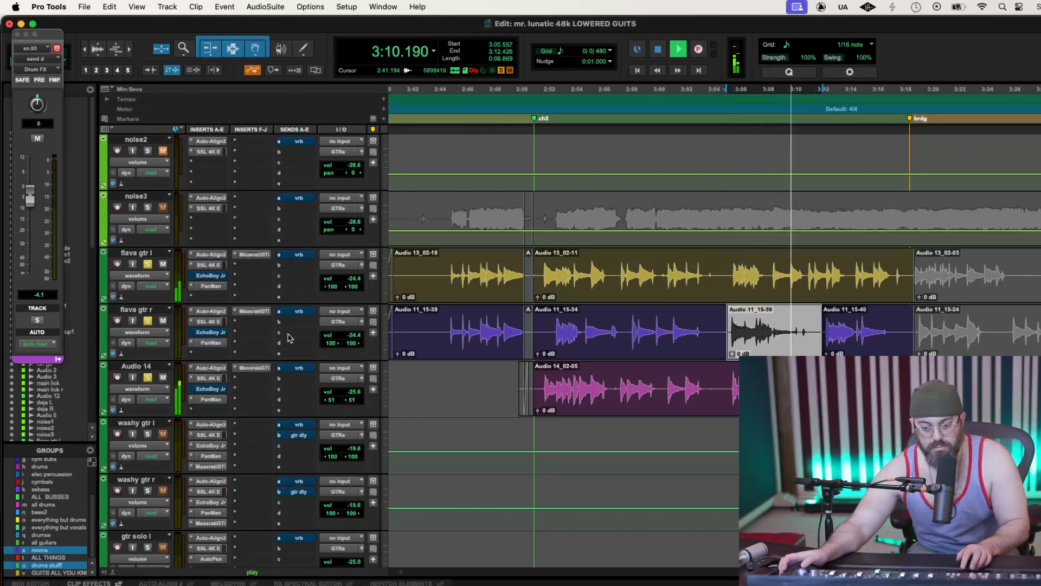
key(space)
key(space)
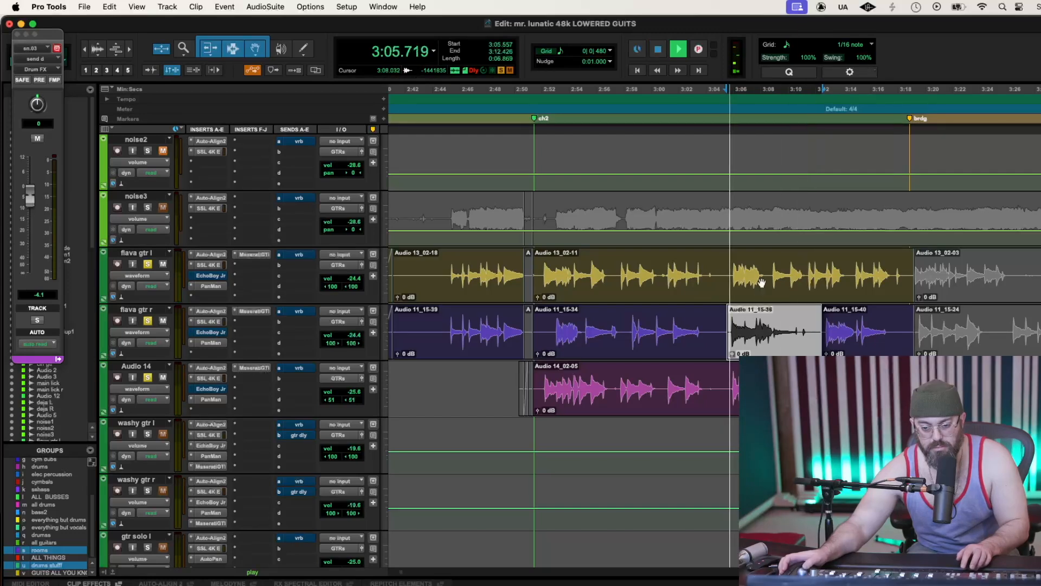
Separate and mute the flava gtr l phrase from 3:08.501 to 3:11.189, and play the guitars from 3:08.714
drag(770, 265, 806, 262)
key(super+e)
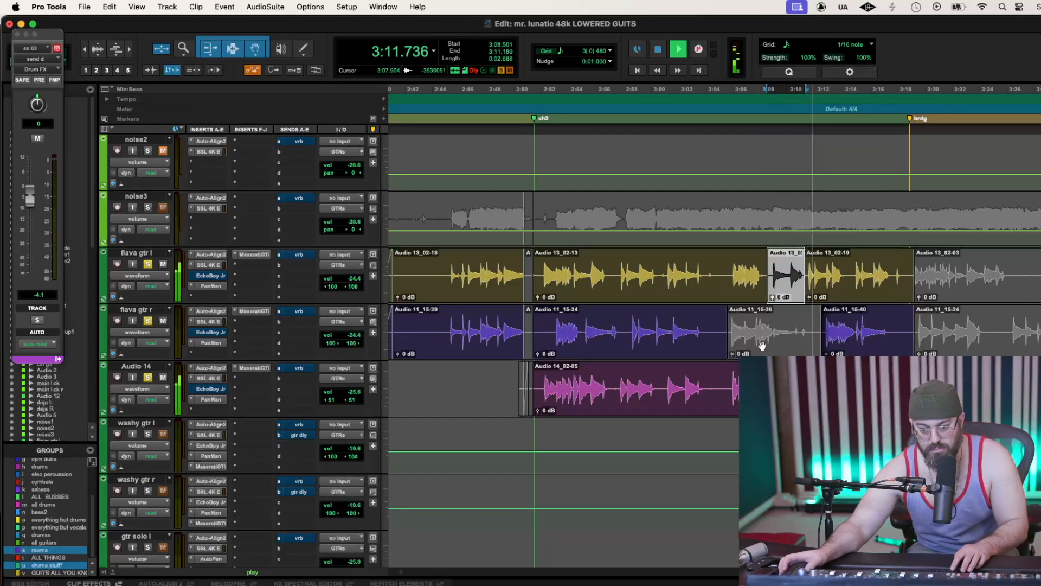
key(space)
click(771, 323)
key(space)
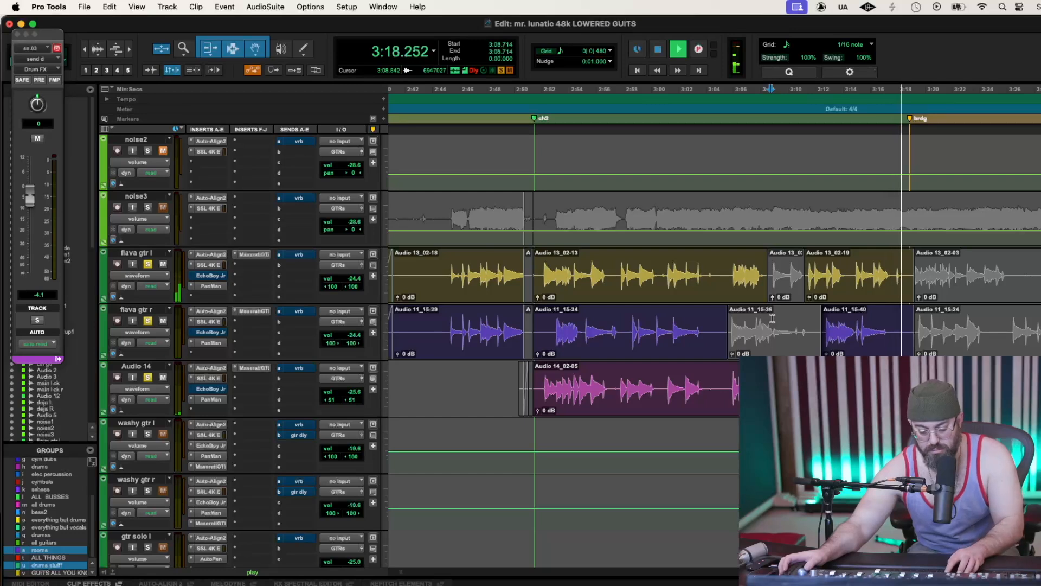
Play the soloed guitars through the second chorus from 2:52.714 to check the muted phrases
key(r)
key(r)
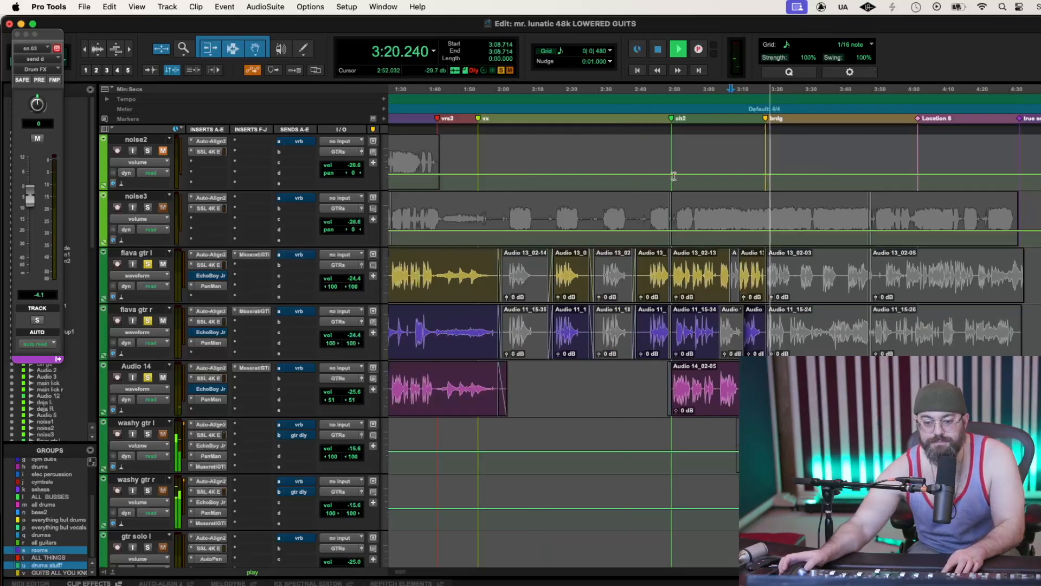
key(space)
click(674, 116)
key(space)
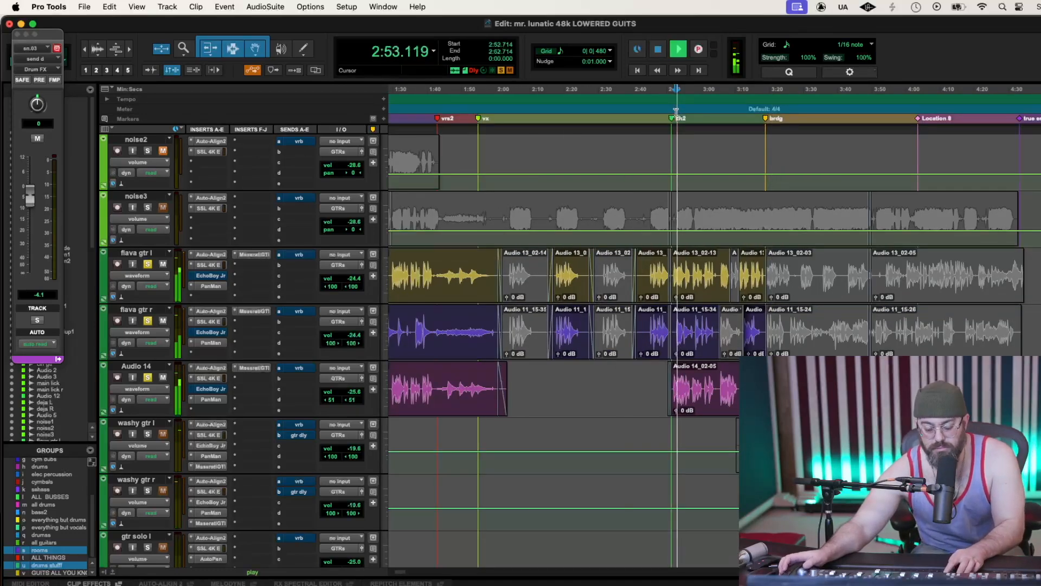
key(t)
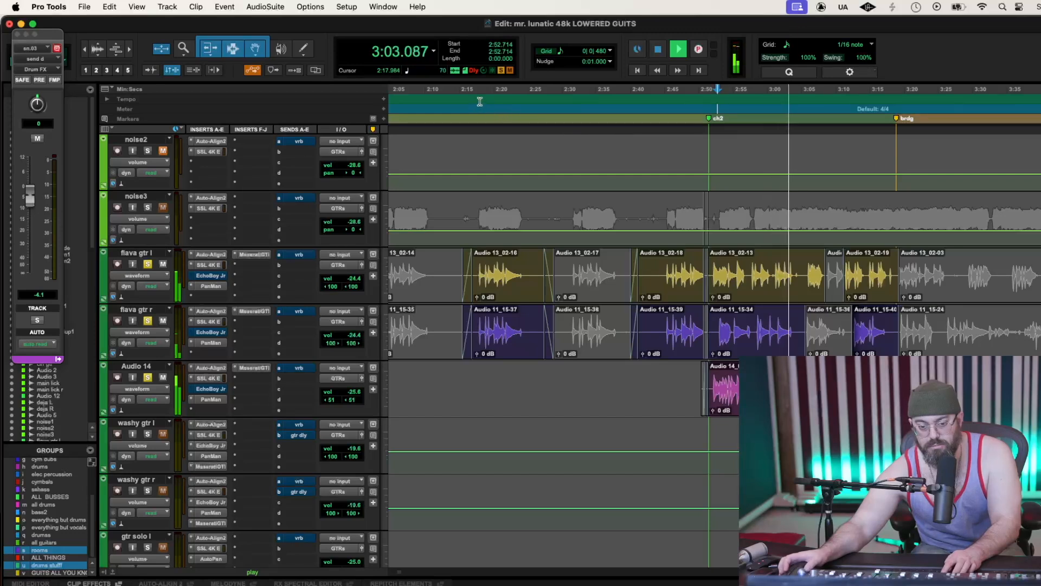
key(r)
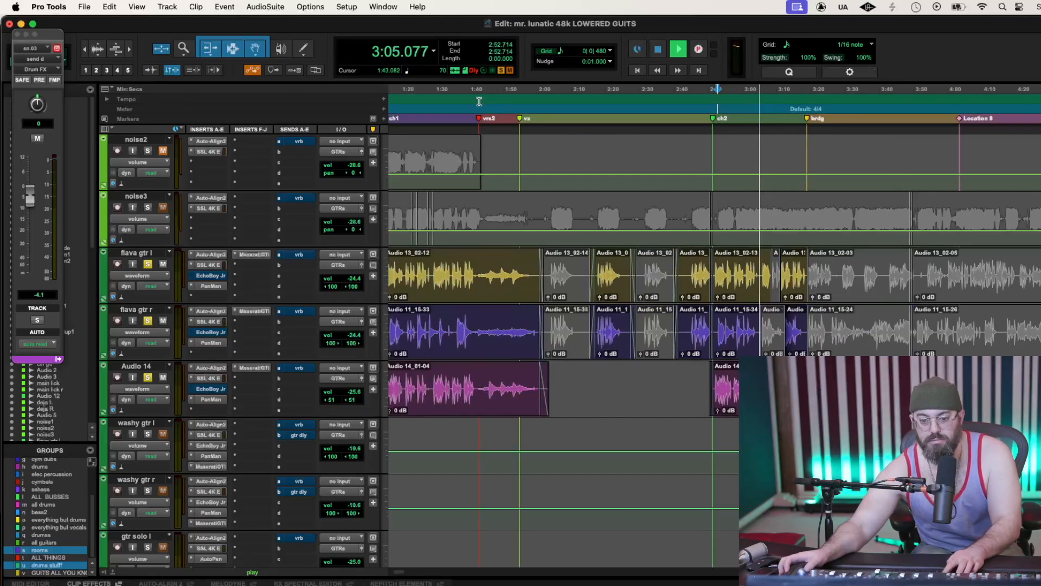
Audition the soloed guitars from 2:18.581 and from the first chorus at 1:16.458
key(space)
click(601, 95)
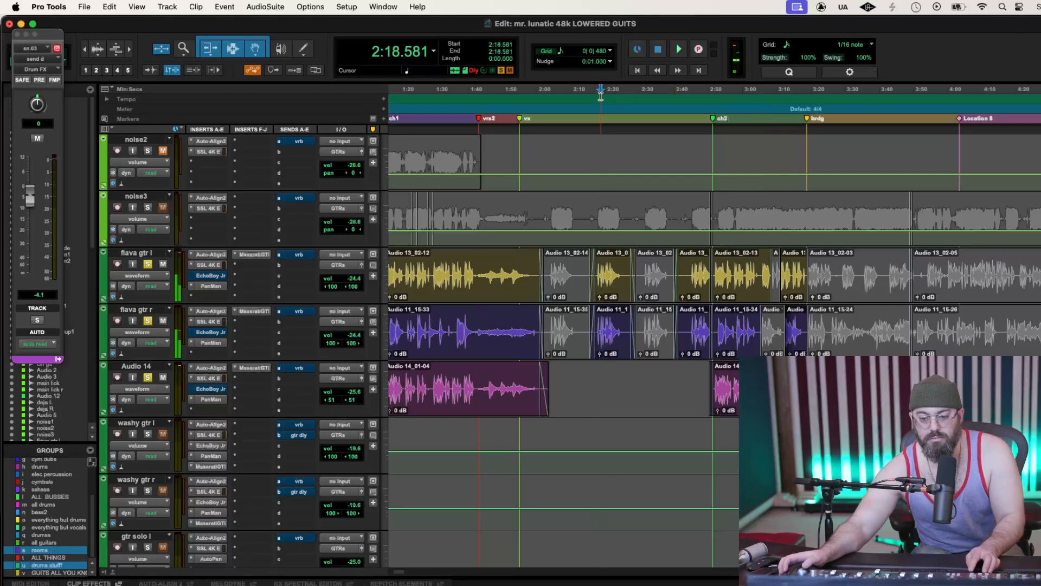
key(space)
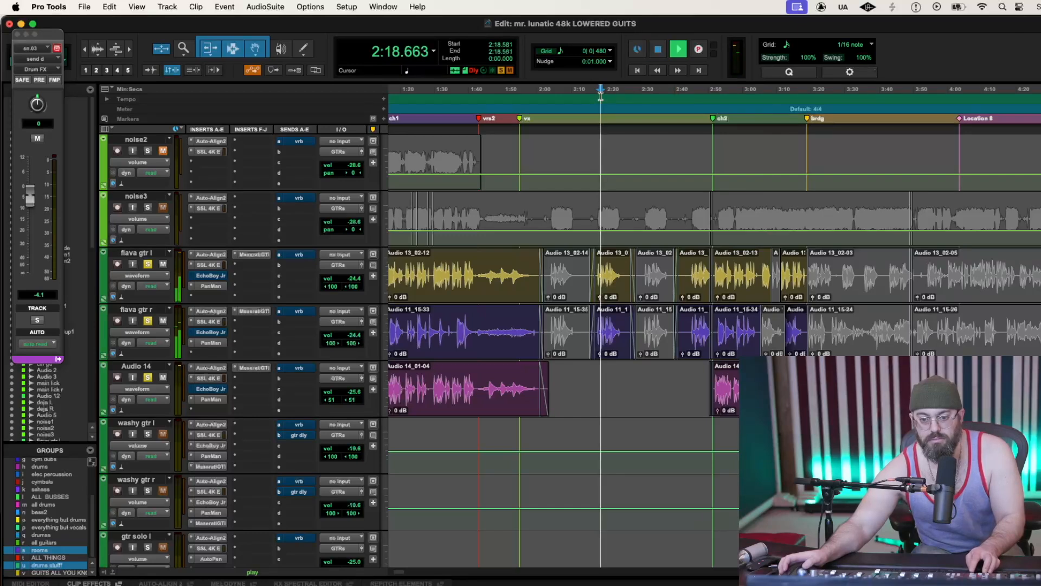
key(r)
key(space)
click(520, 100)
key(space)
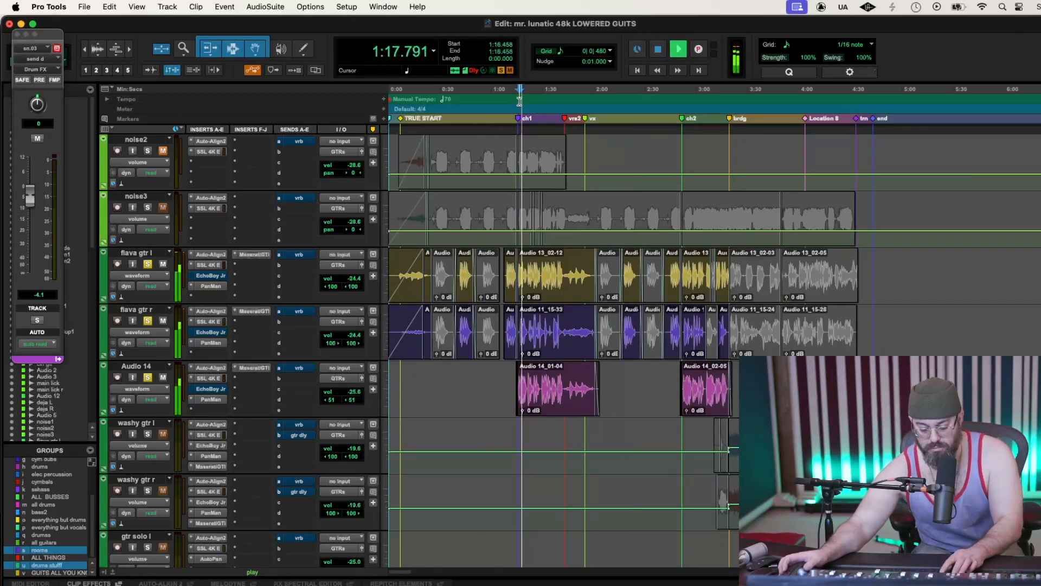
key(t)
key(t)
key(t)
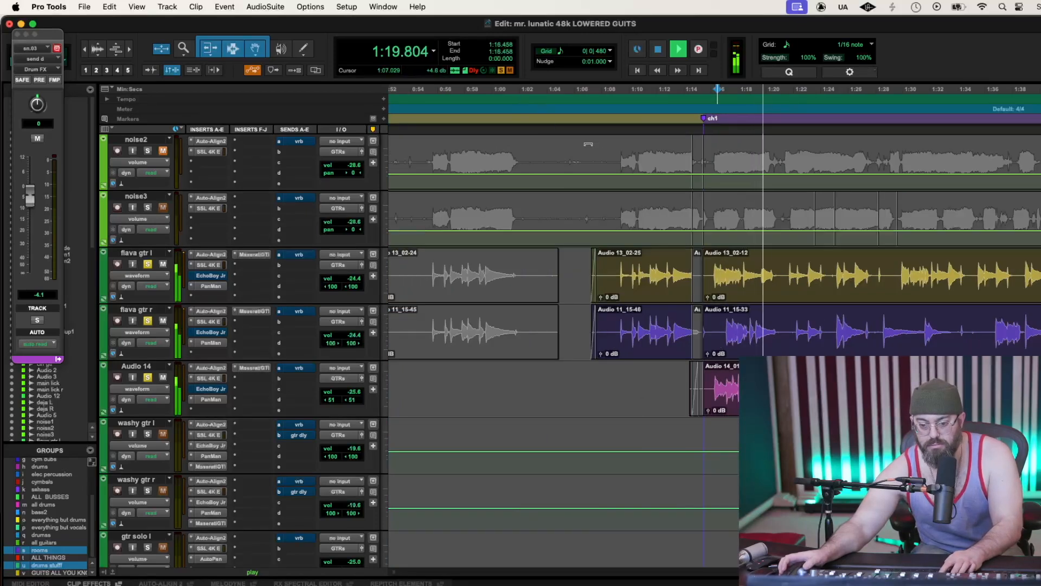
Audition the soloed guitars through the first chorus, replaying the passage from 1:31.392
key(r)
key(r)
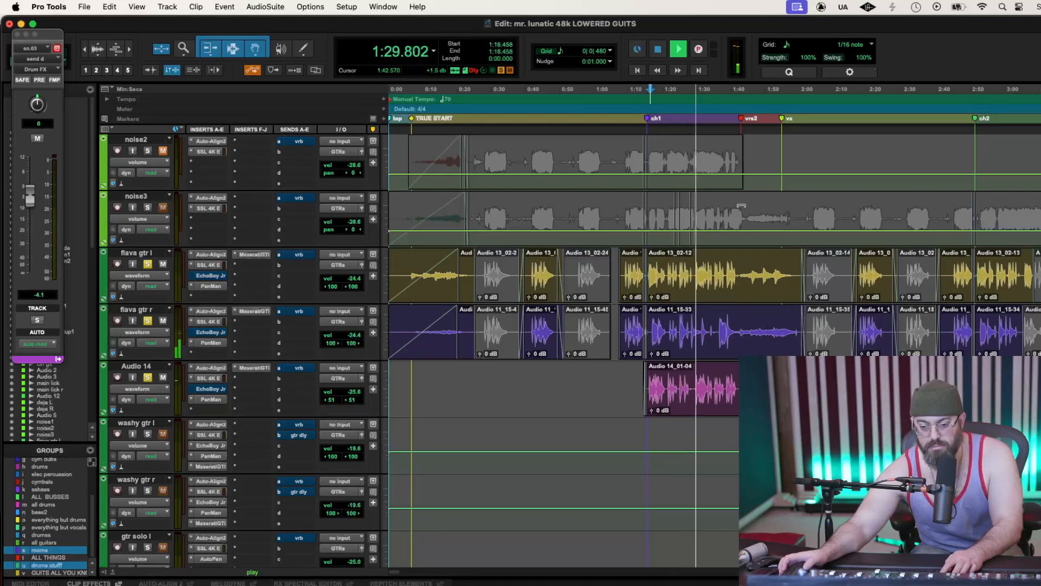
key(t)
key(t)
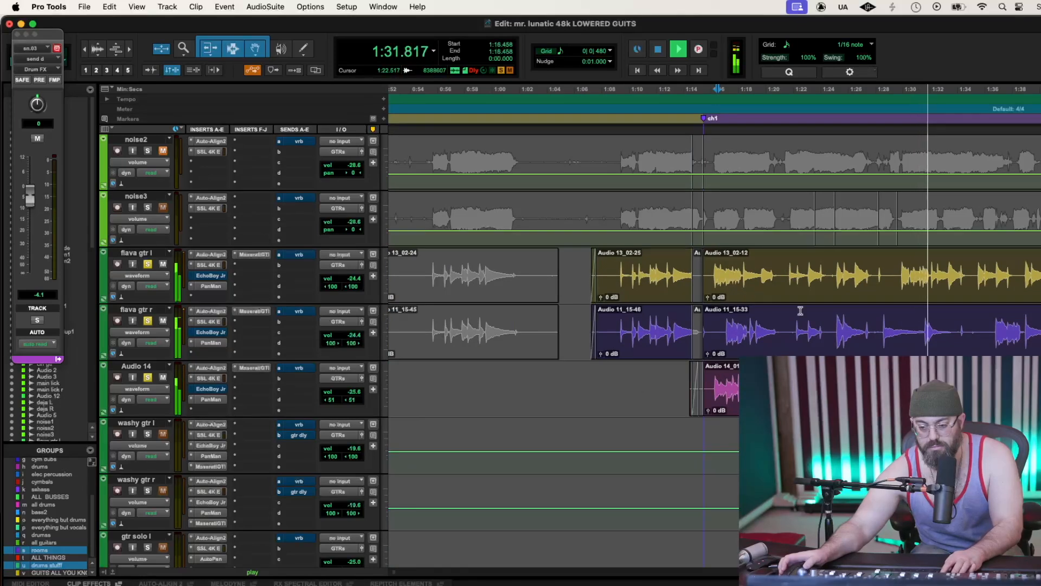
key(r)
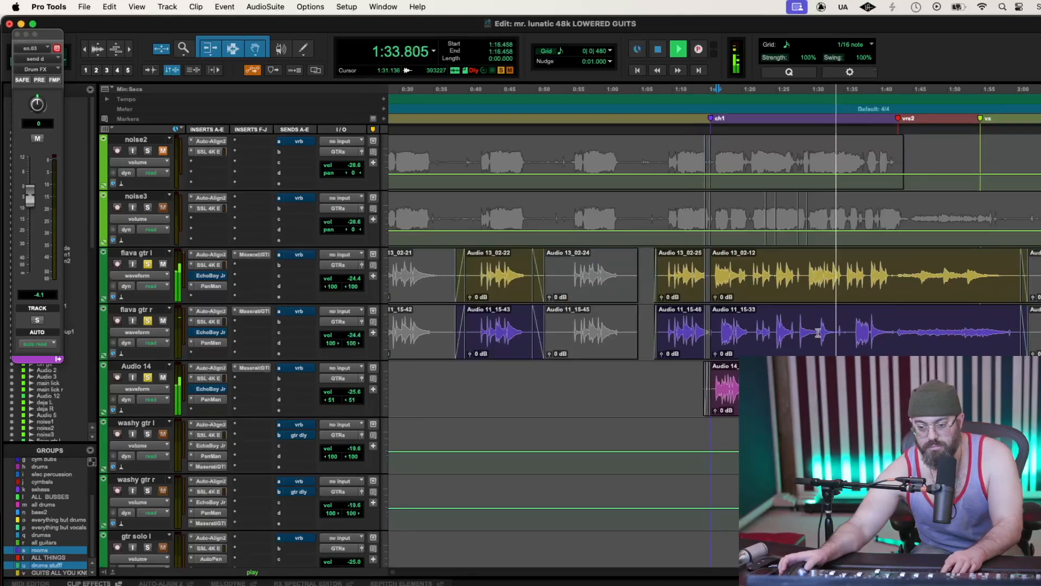
key(r)
key(t)
key(t)
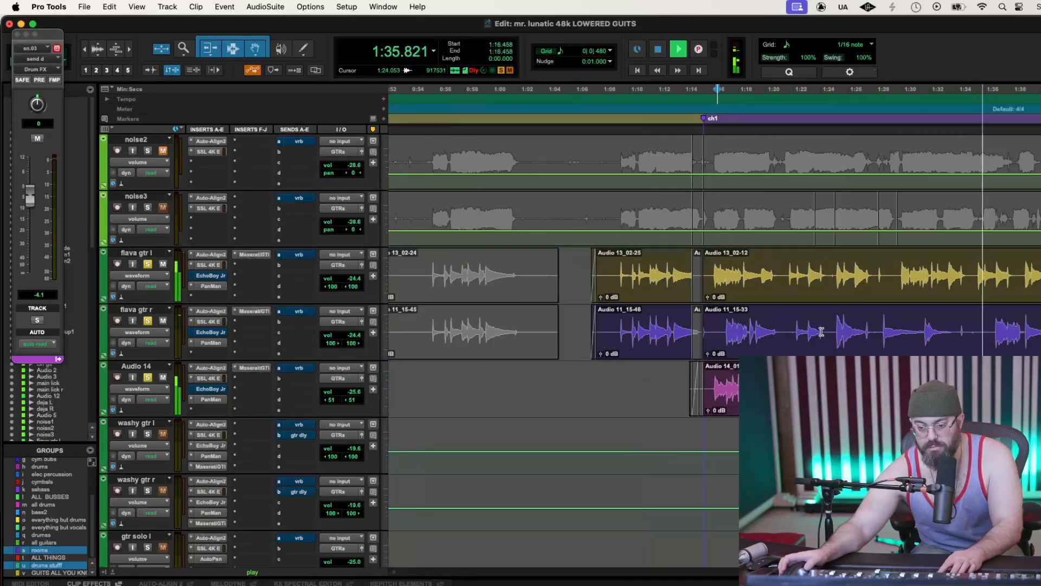
key(space)
click(922, 322)
key(space)
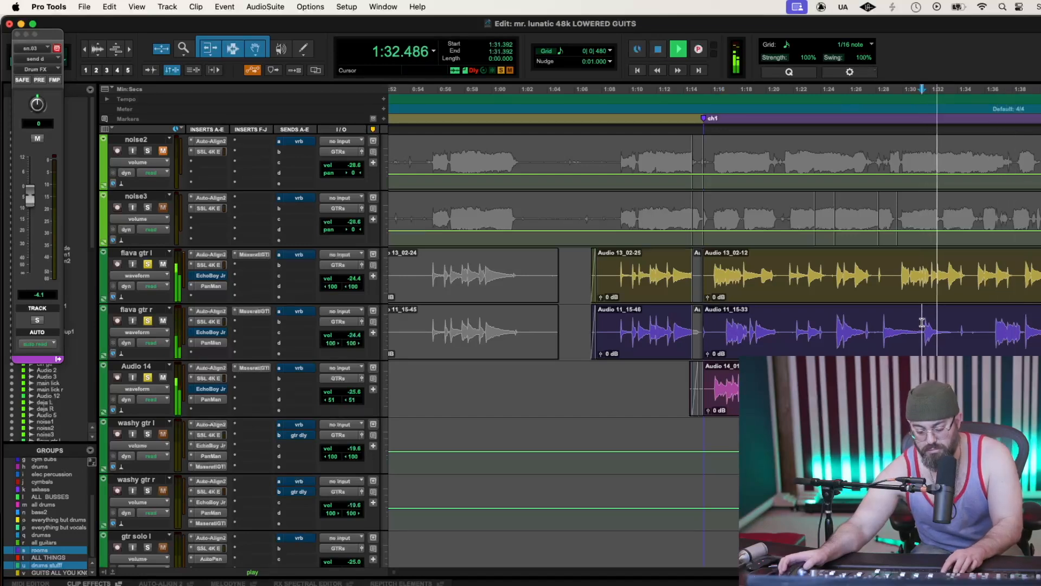
key(r)
key(r)
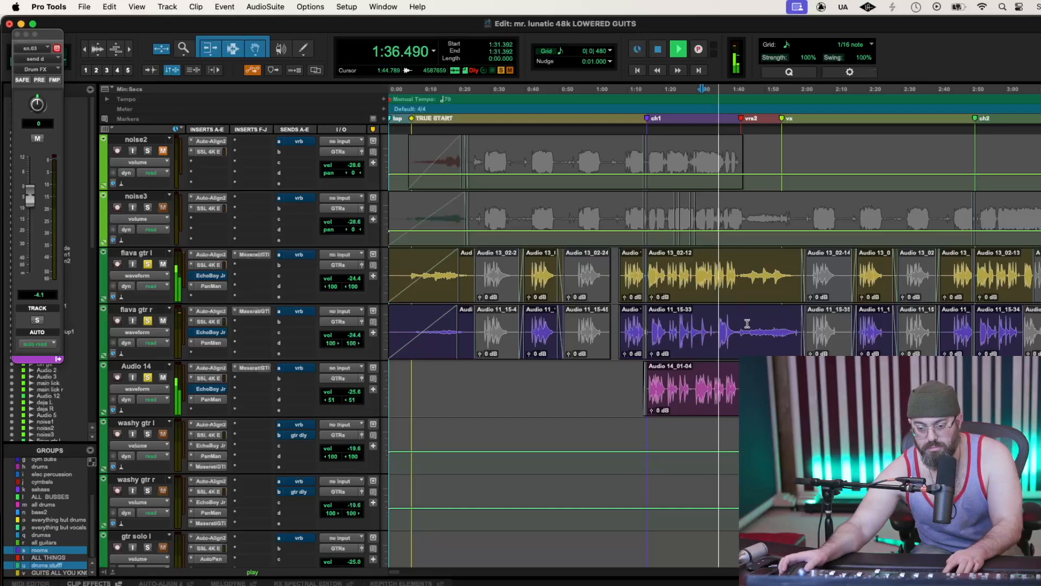
key(r)
key(r)
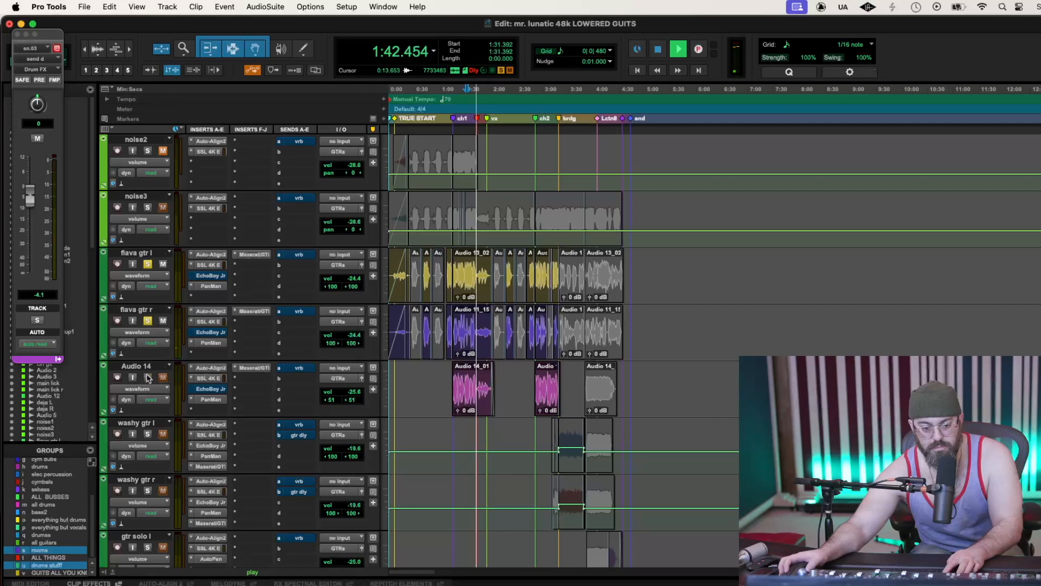
Clear the solos on flava gtr l, flava gtr r and Audio 14, and replay the full mix from 1:31.392
key(space)
key(space)
scroll(668, 308, down, 3)
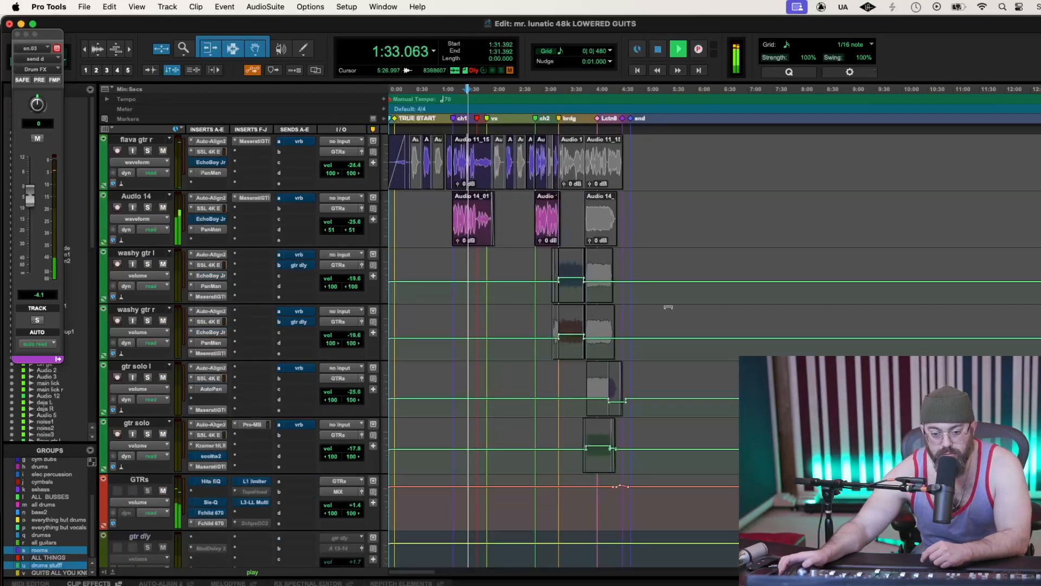
key(t)
key(t)
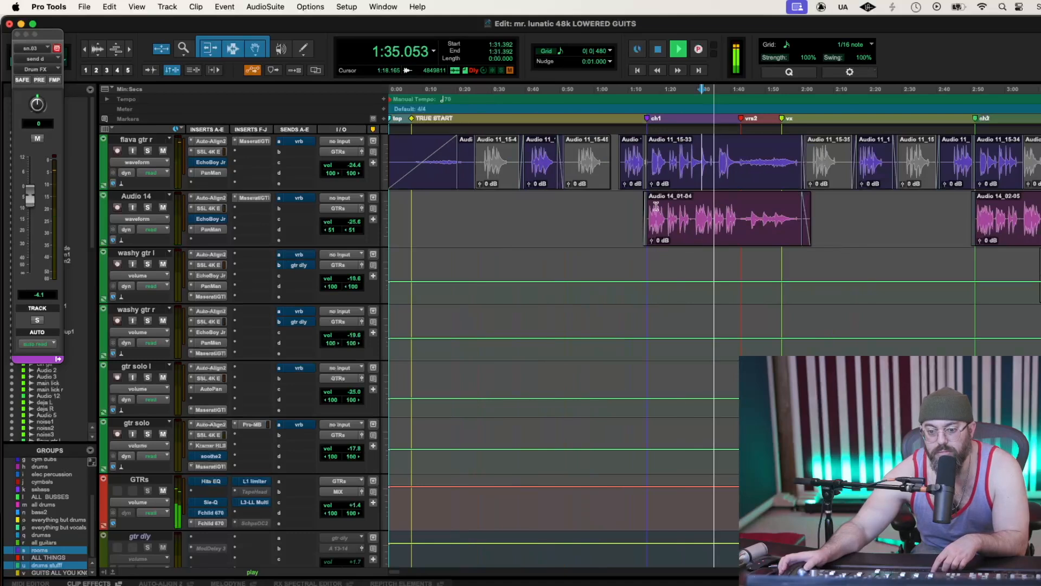
Play the full mix from 1:14.922, just before the ch1 marker
click(646, 100)
key(space)
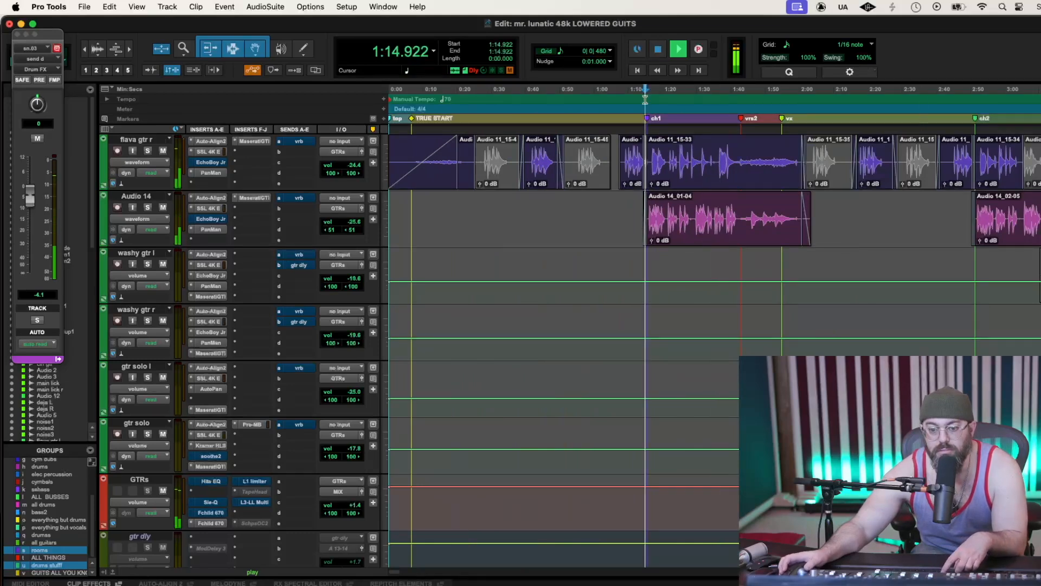
key(space)
key(r)
key(r)
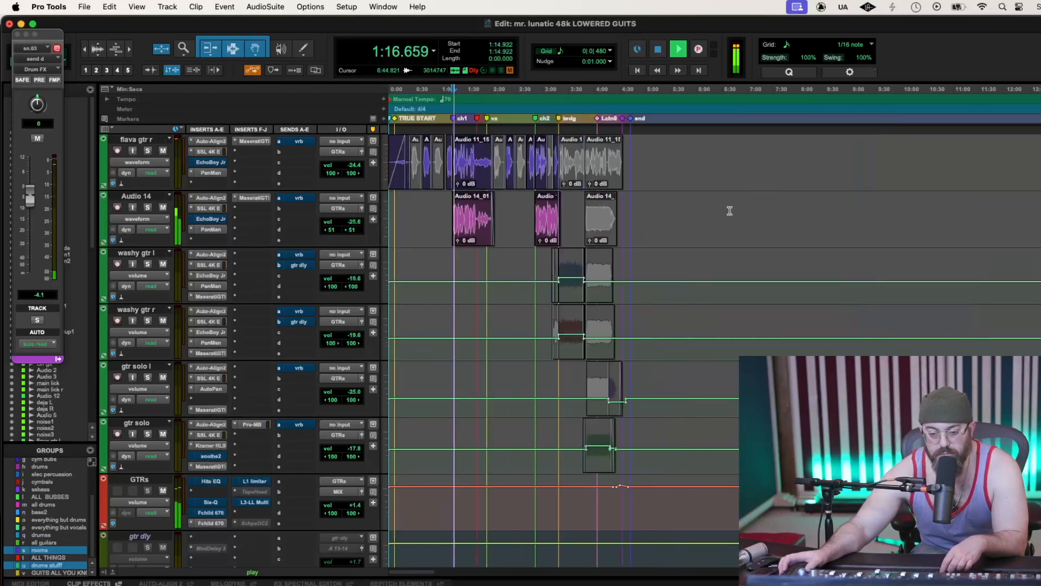
Raise the output of the Maserati GTi on flava gtr r while the first chorus plays
scroll(661, 191, up, 2)
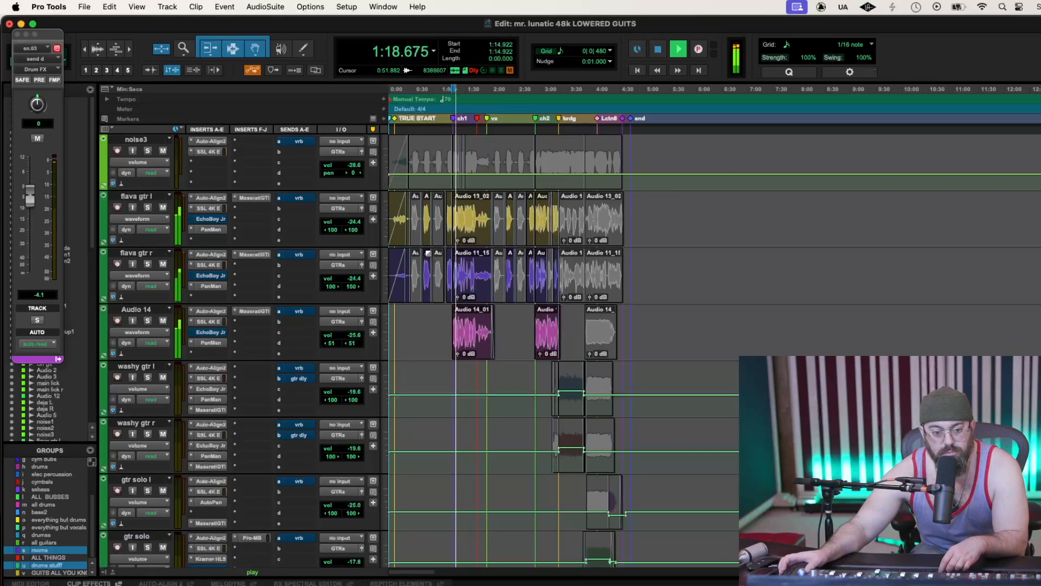
click(253, 258)
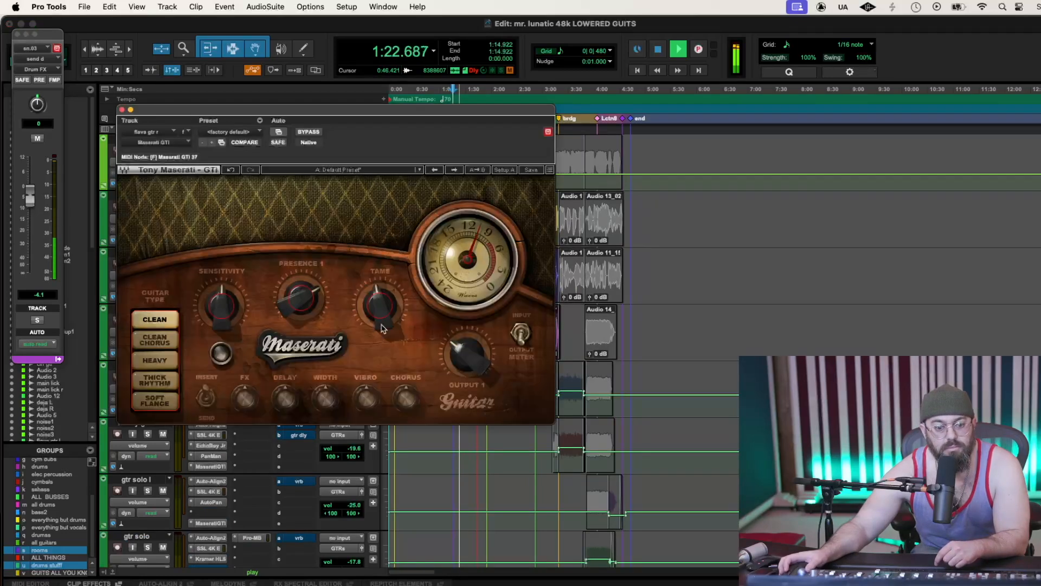
click(459, 354)
drag(466, 355, 465, 357)
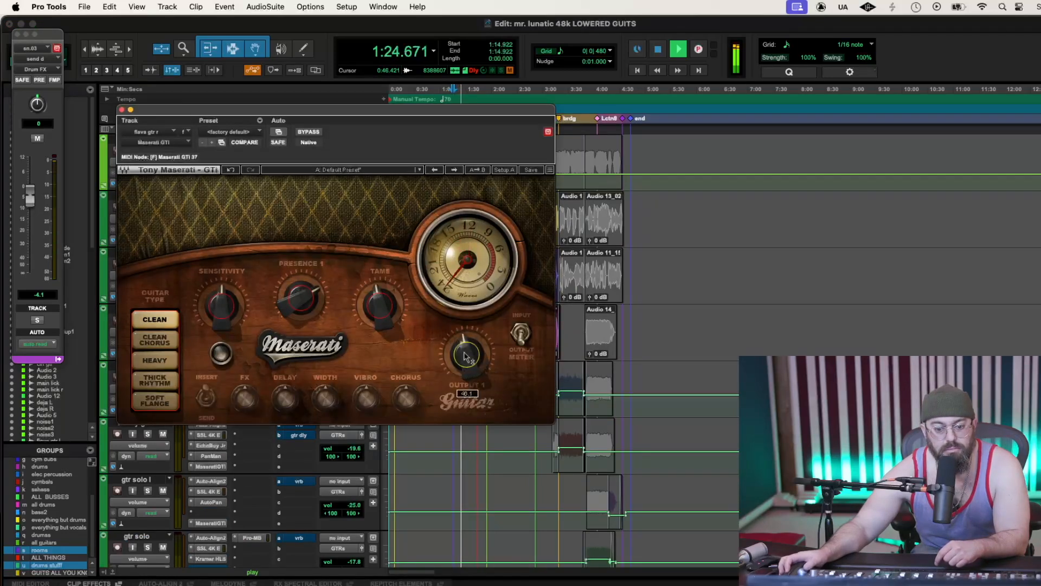
click(122, 110)
Raise the Maserati GTi output on flava gtr l and on Audio 14
click(256, 197)
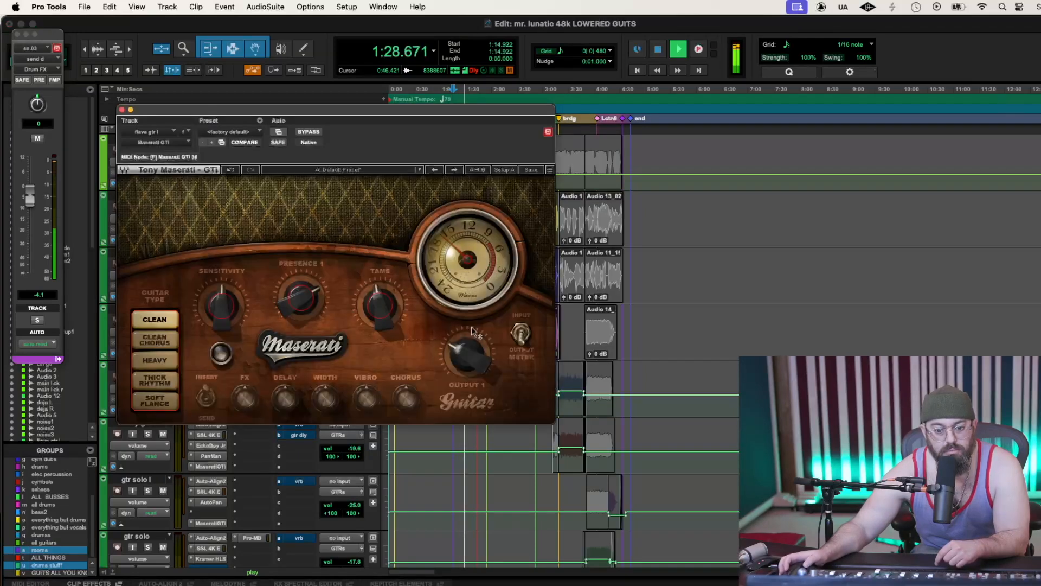
drag(472, 329, 472, 318)
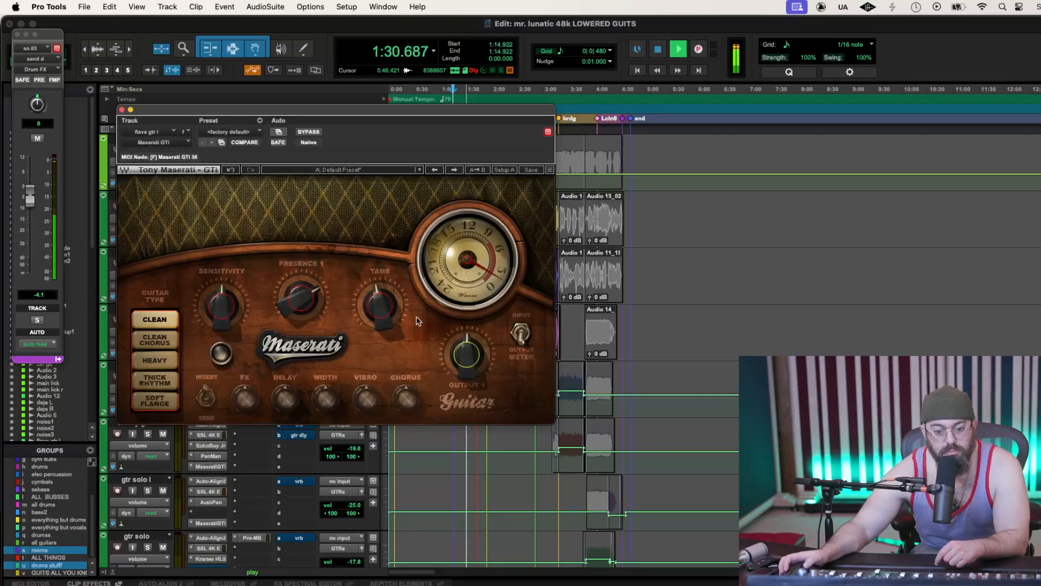
click(122, 110)
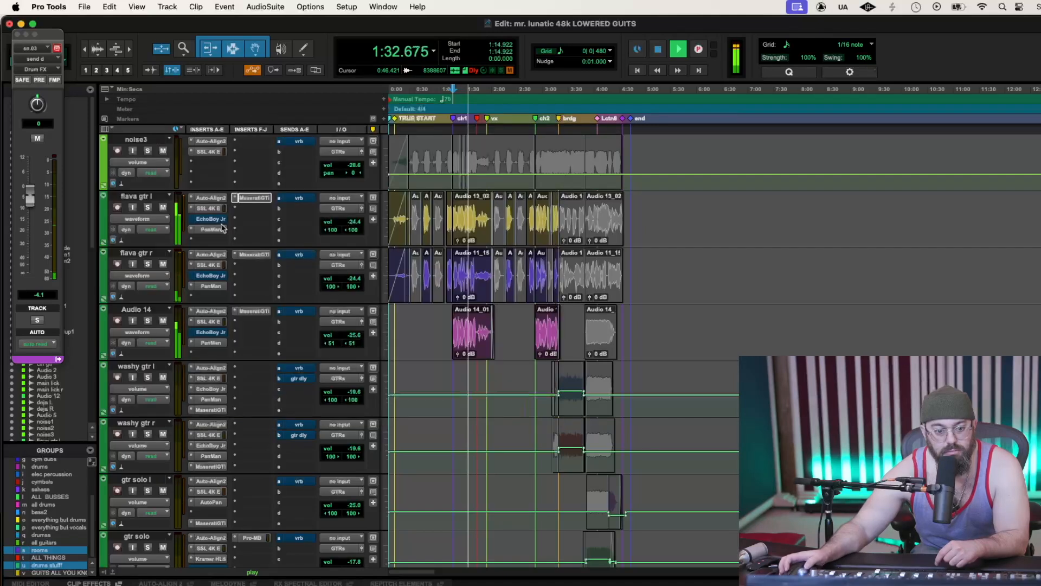
click(255, 311)
drag(466, 355, 462, 348)
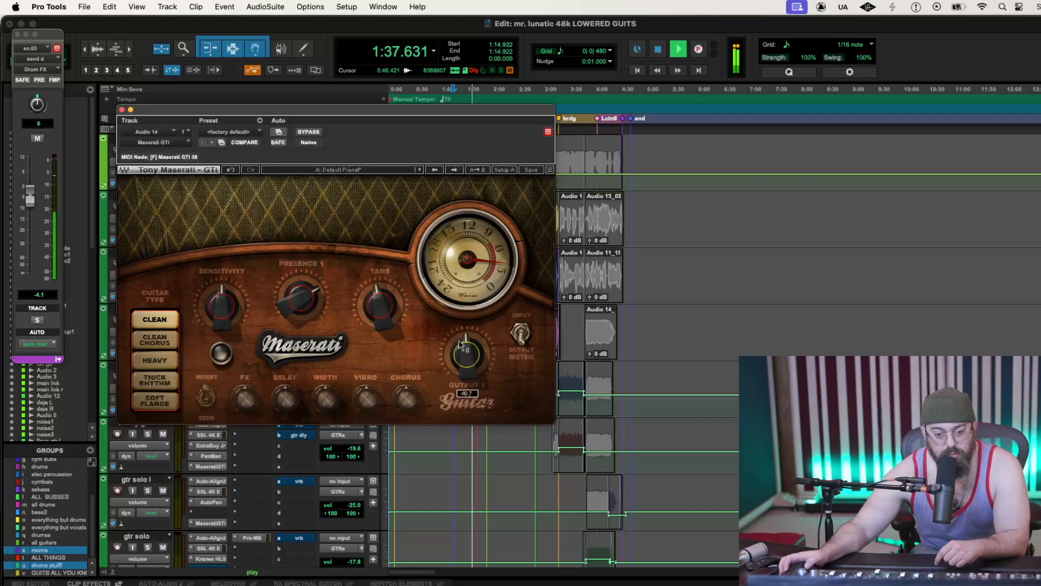
click(122, 110)
Fine-tune the Maserati GTi output on flava gtr r and replay the chorus from 1:14.922
click(249, 255)
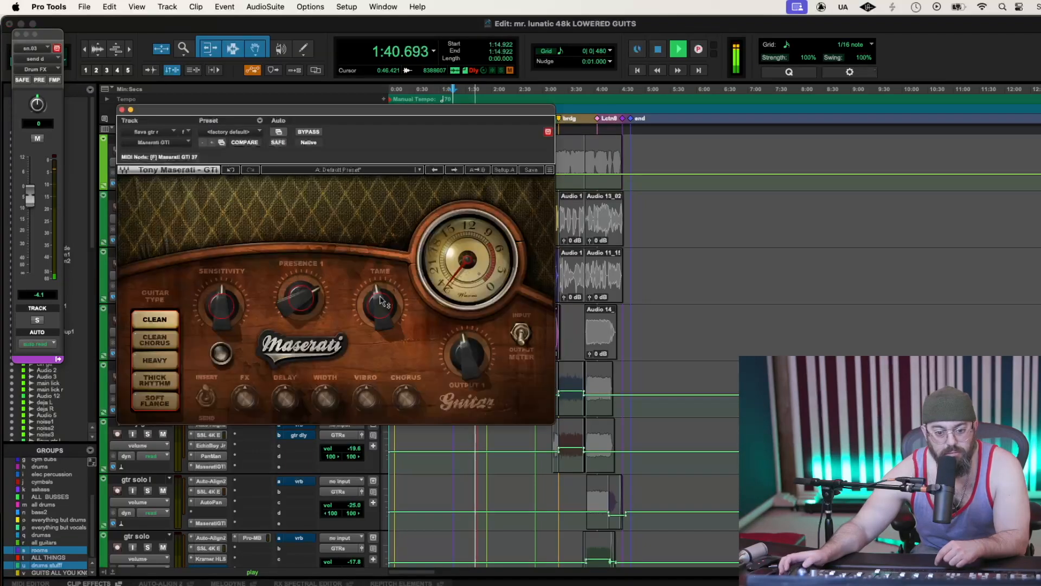
drag(464, 359, 464, 358)
key(space)
key(space)
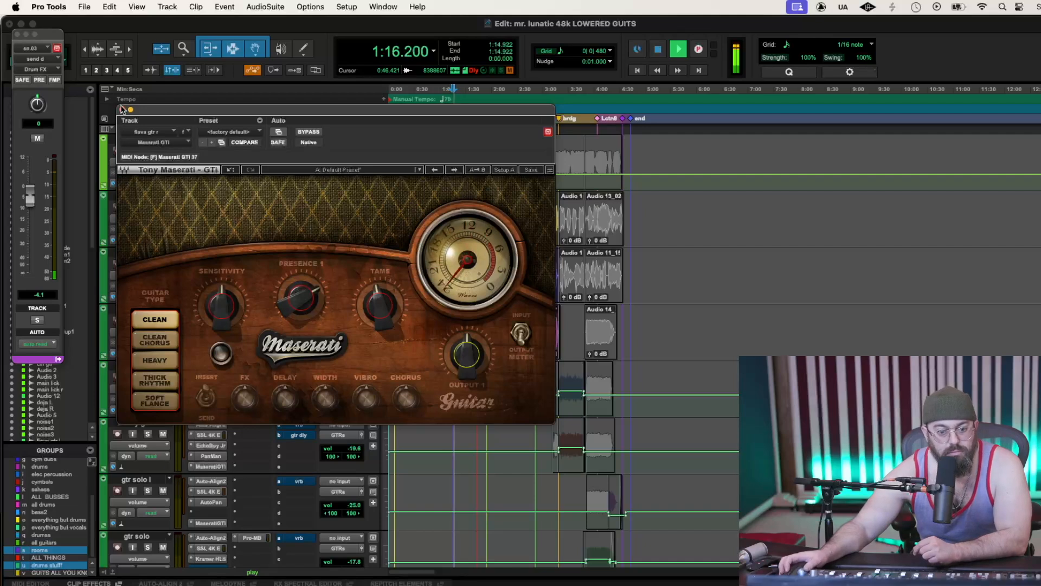
Raise the Maserati GTi sensitivity on flava gtr r and on flava gtr l
drag(122, 110, 161, 216)
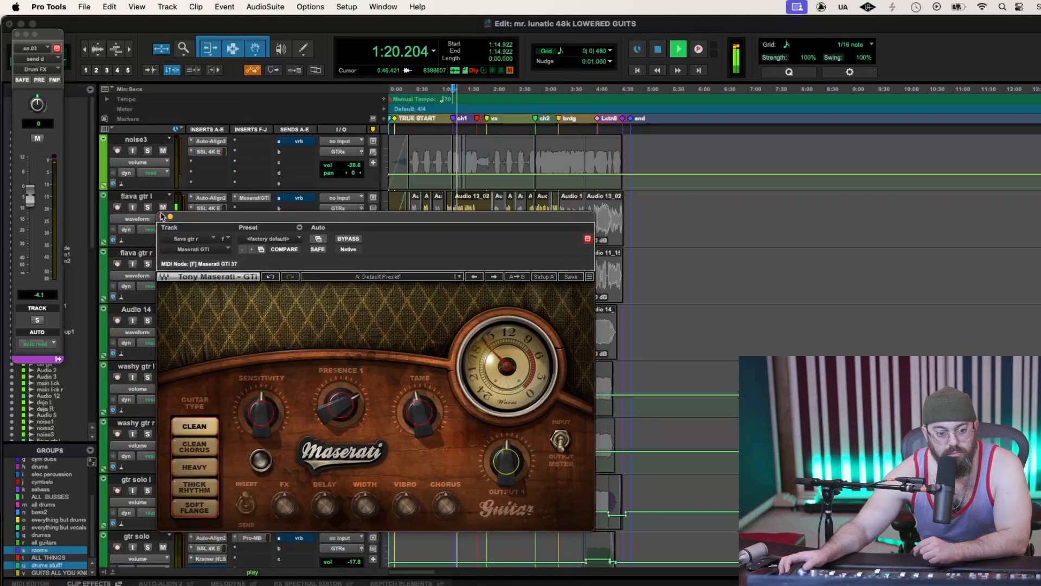
drag(261, 413, 261, 399)
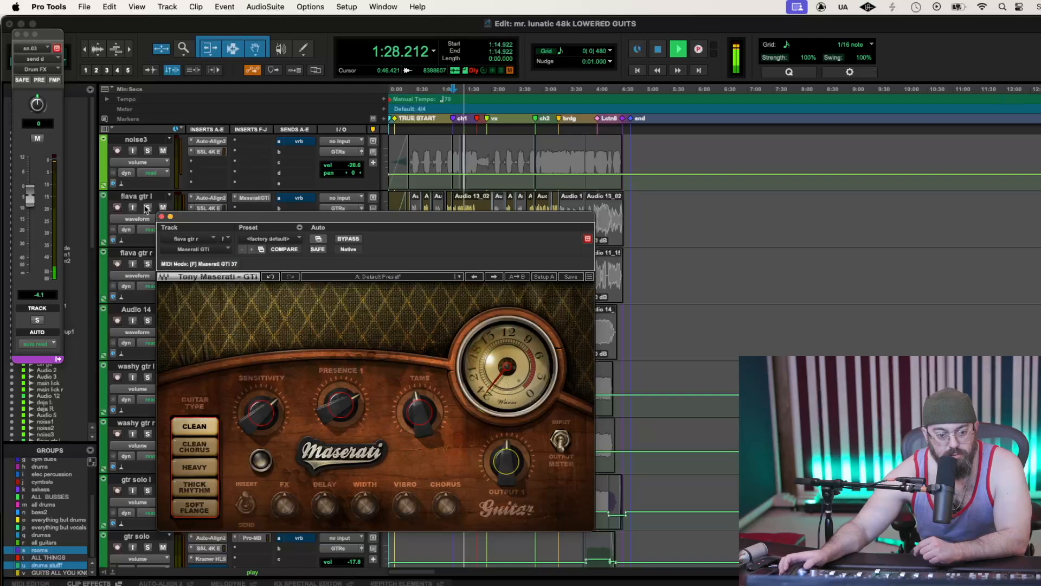
click(161, 216)
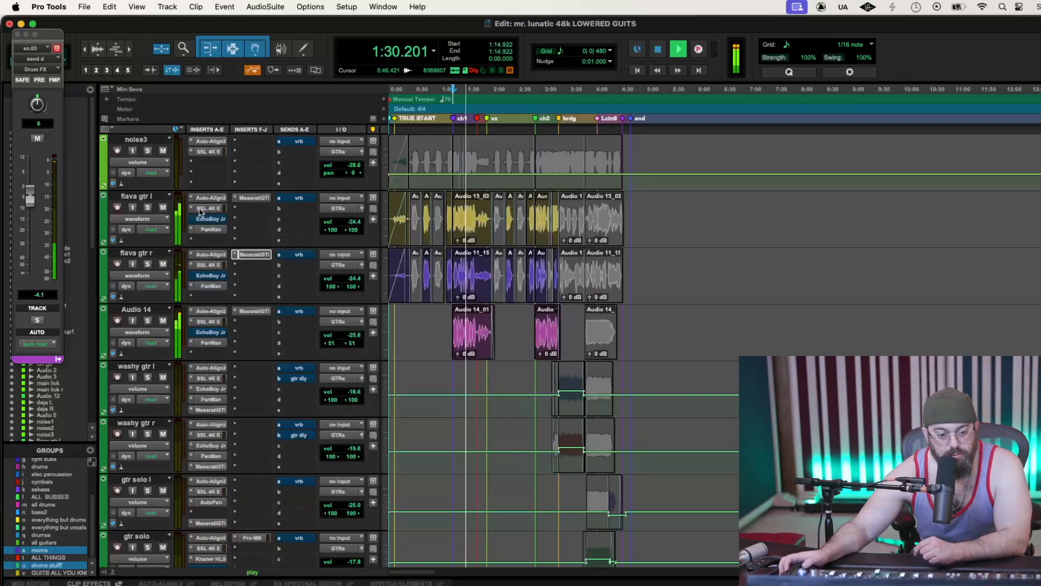
click(247, 198)
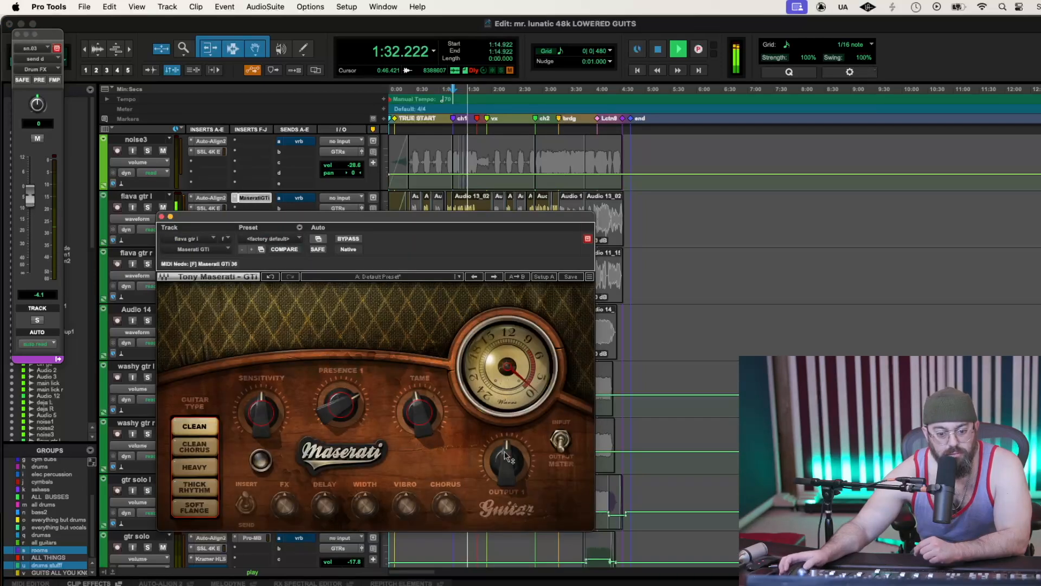
drag(265, 417, 266, 413)
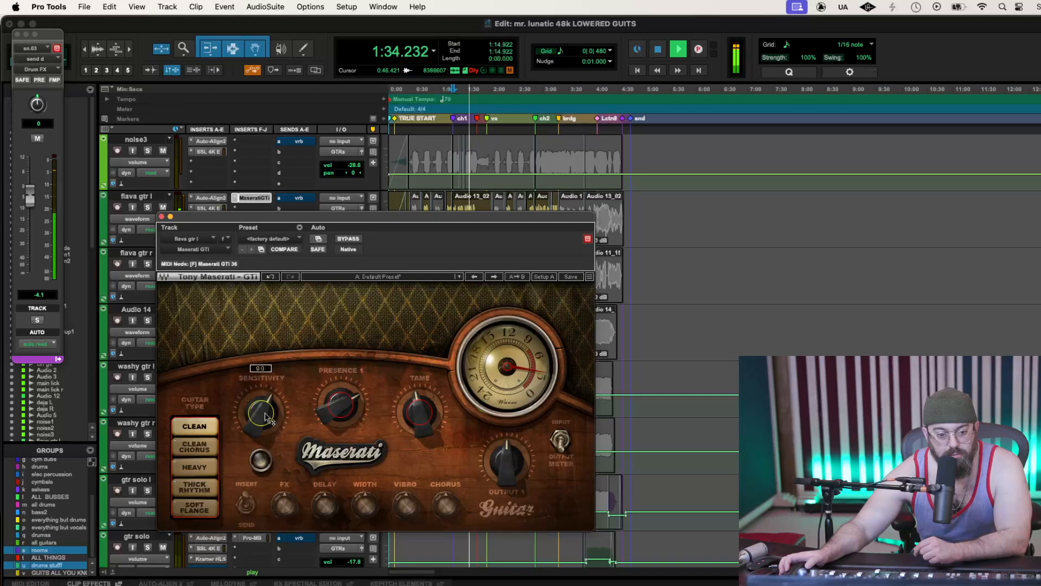
click(162, 216)
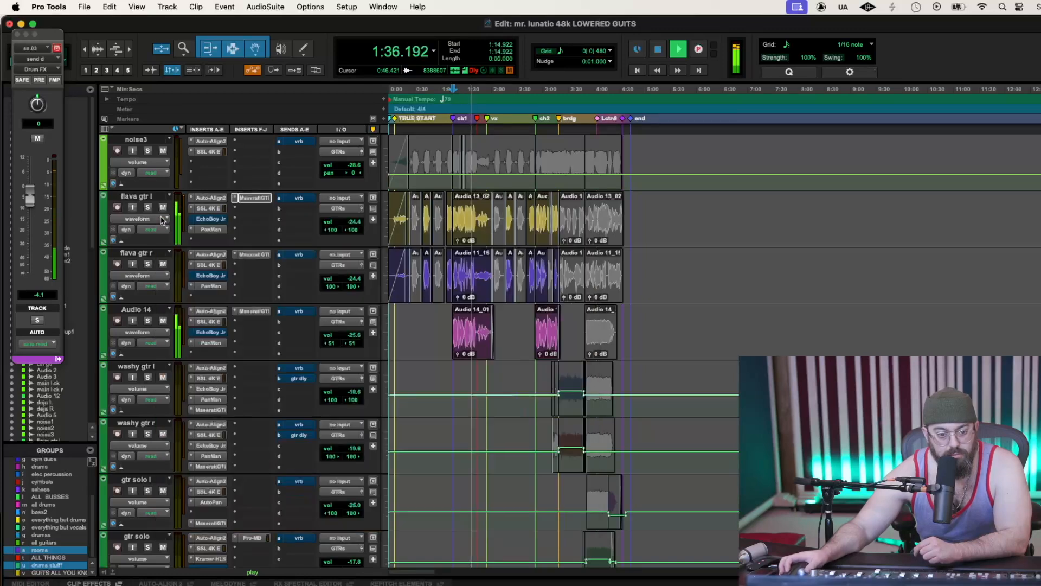
Raise the Maserati GTi sensitivity on Audio 14
click(256, 312)
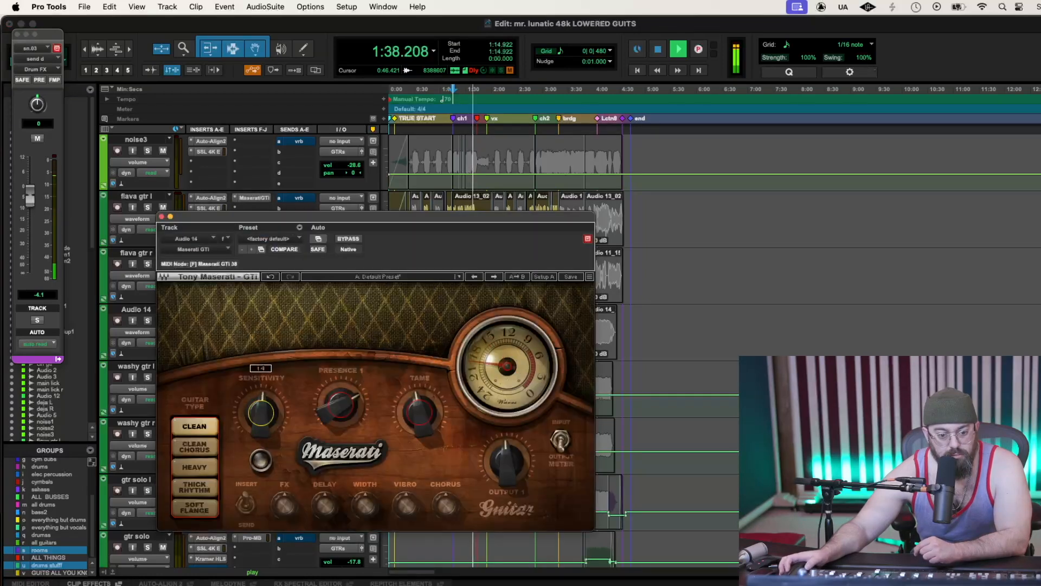
drag(262, 400, 262, 400)
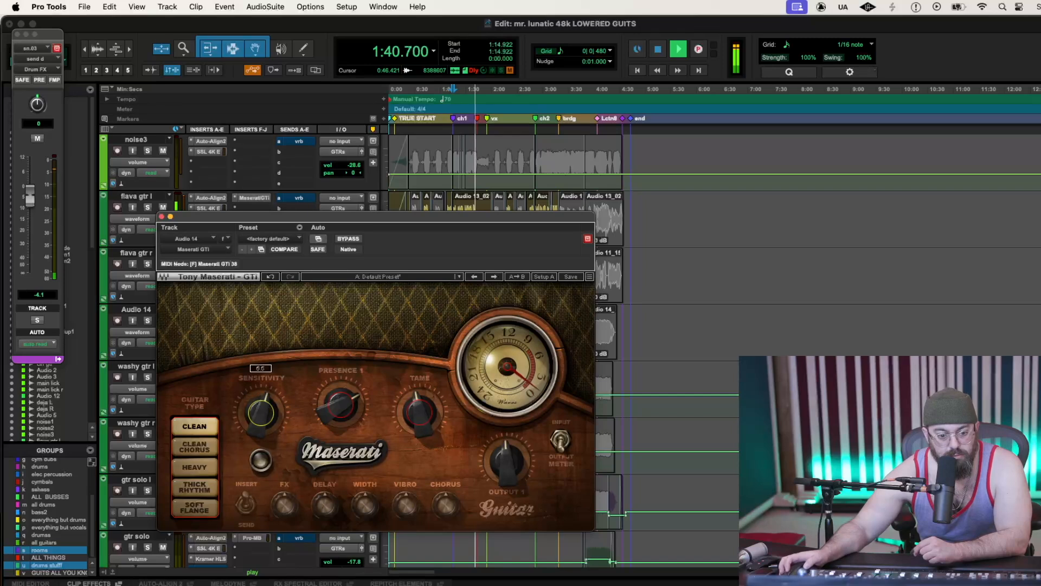
click(161, 216)
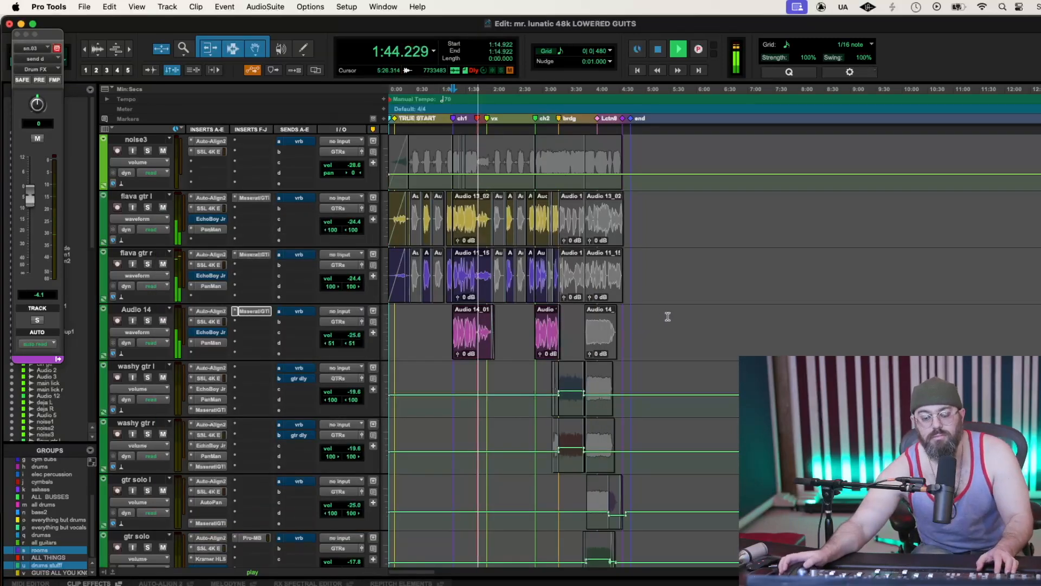
Trim the Maserati GTi output on Audio 14 and replay the first chorus from 1:14.922
click(253, 312)
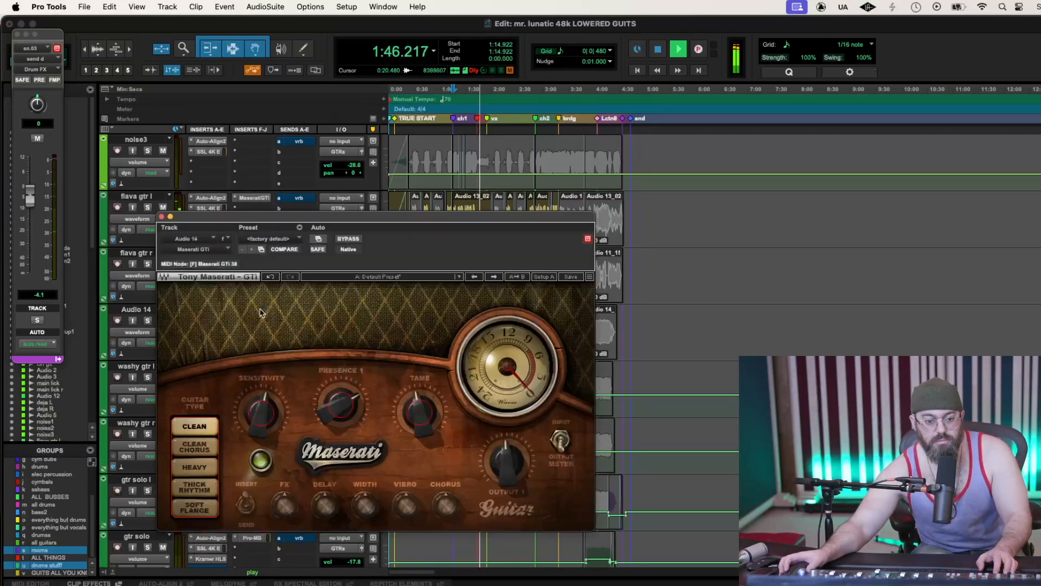
drag(507, 461, 507, 462)
key(space)
key(space)
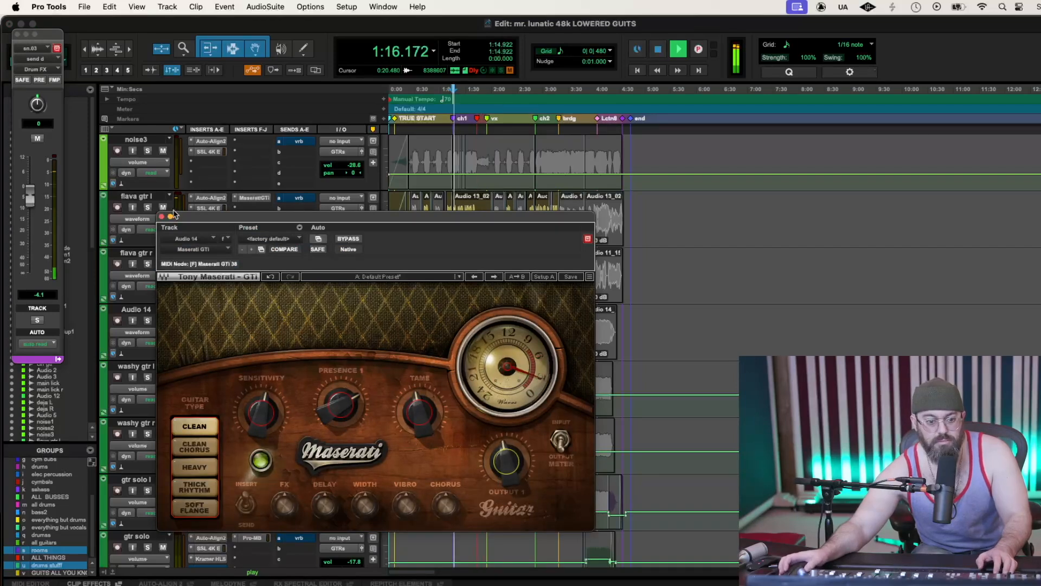
click(162, 216)
Trim the Maserati GTi output on flava gtr r and on flava gtr l while the chorus plays
click(262, 254)
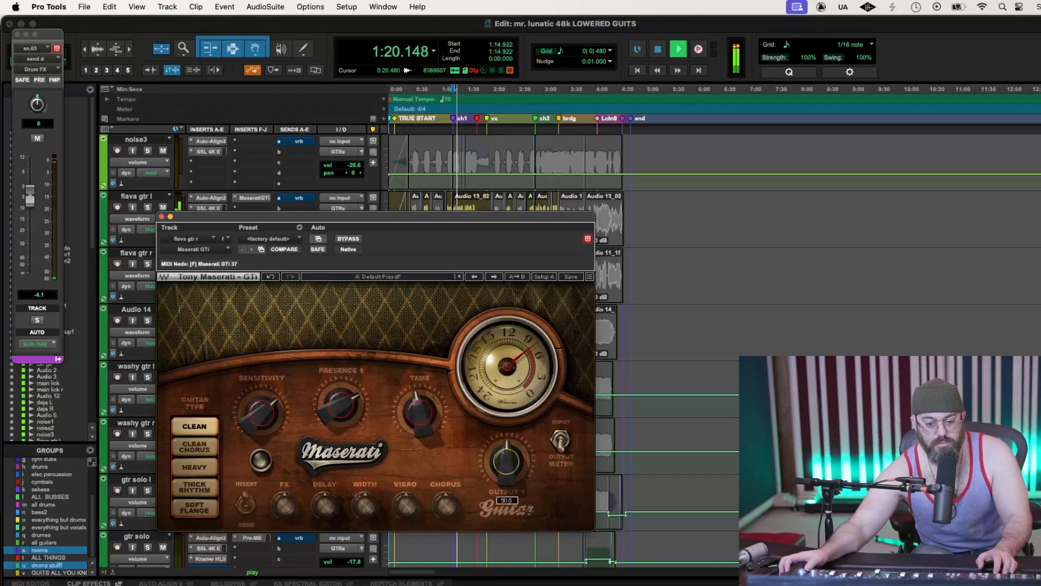
drag(502, 458, 502, 462)
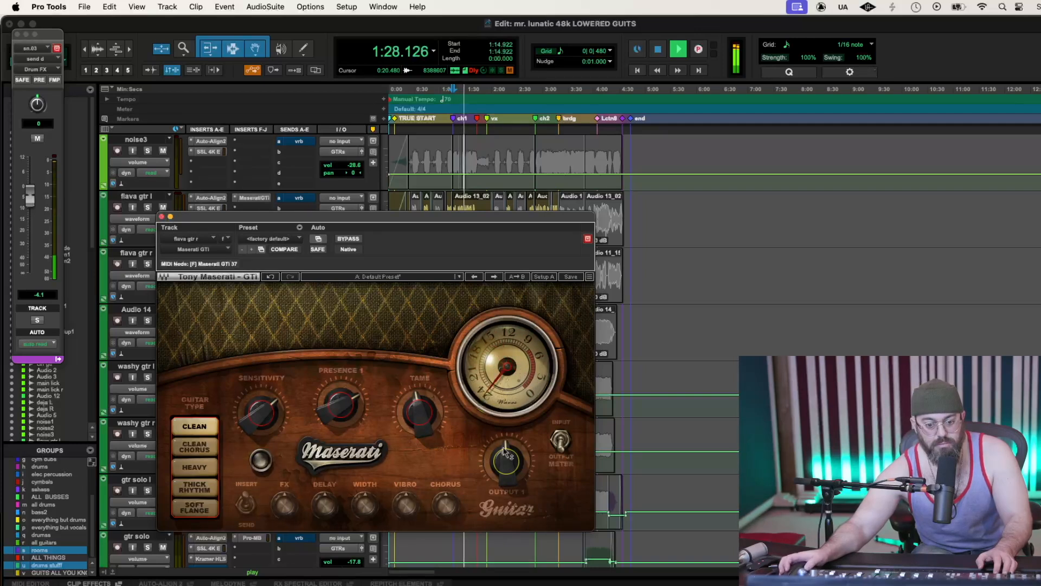
click(161, 216)
click(249, 200)
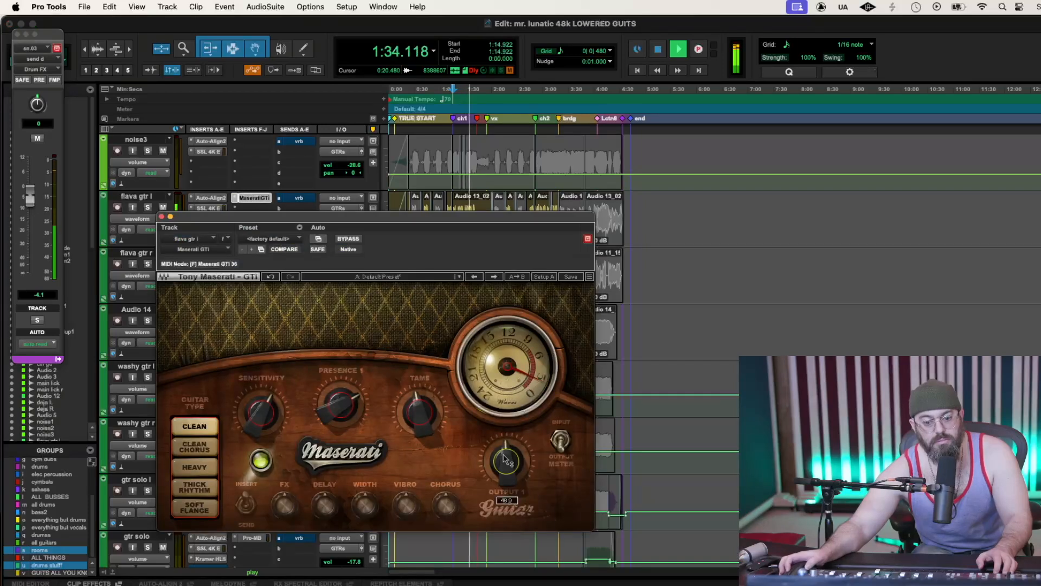
click(161, 217)
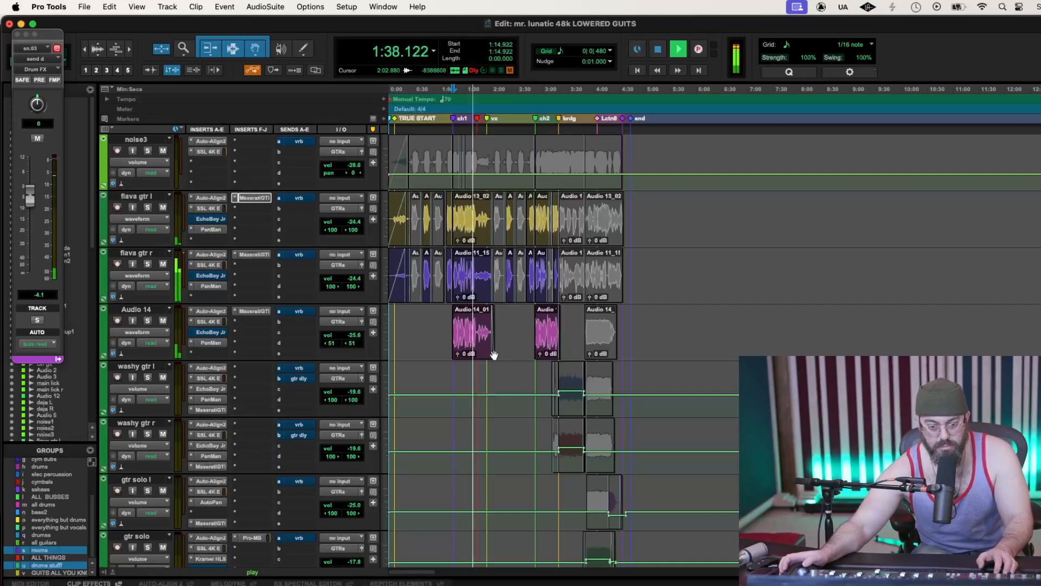
Stop playback, select the MrLRBE(M2BF) print track, and route the MIX_m output to the BTJRSAMPL1 bus
scroll(651, 336, down, 7)
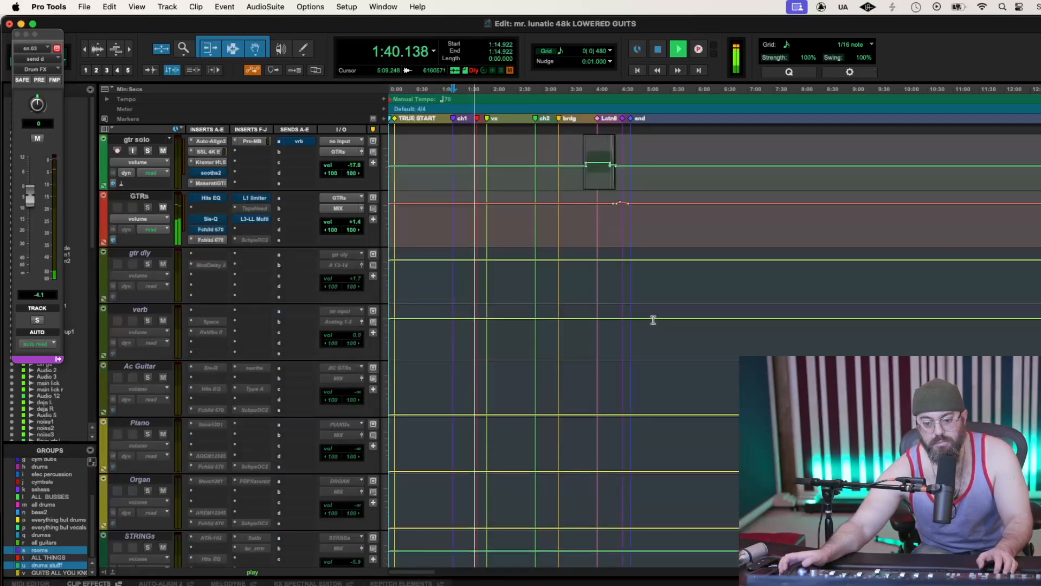
scroll(653, 320, down, 15)
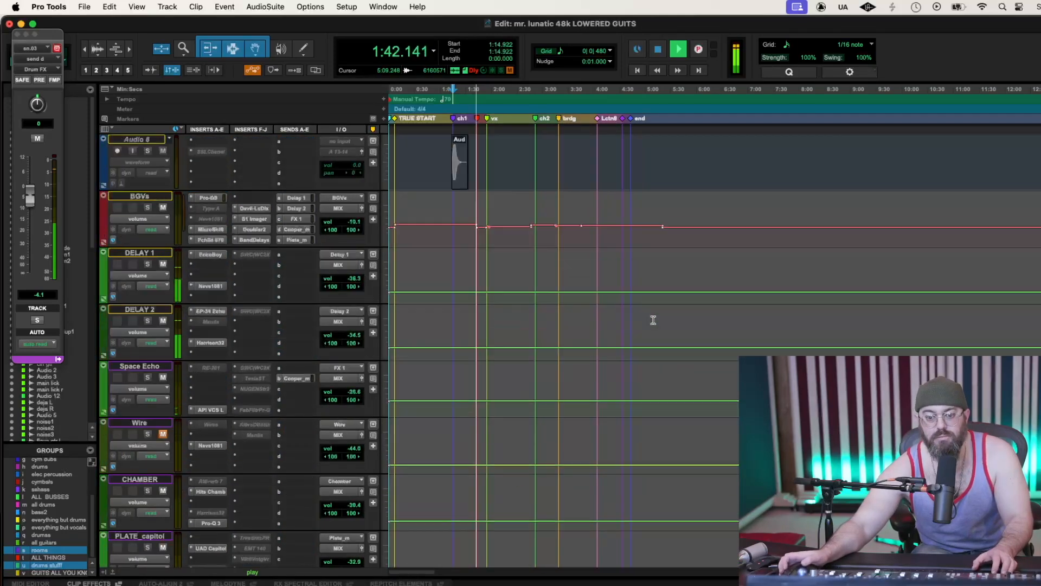
scroll(654, 320, down, 6)
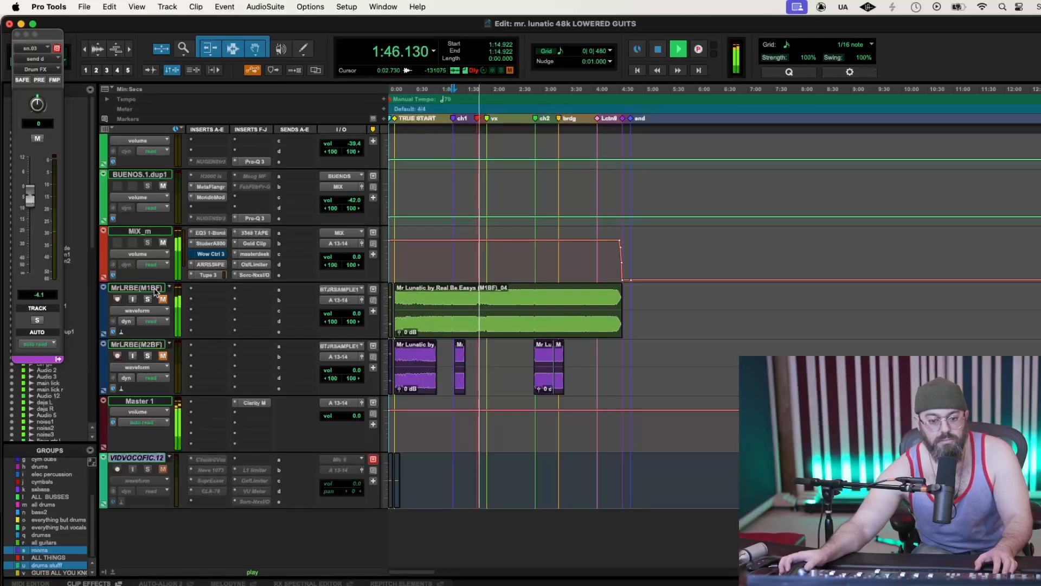
click(143, 350)
key(space)
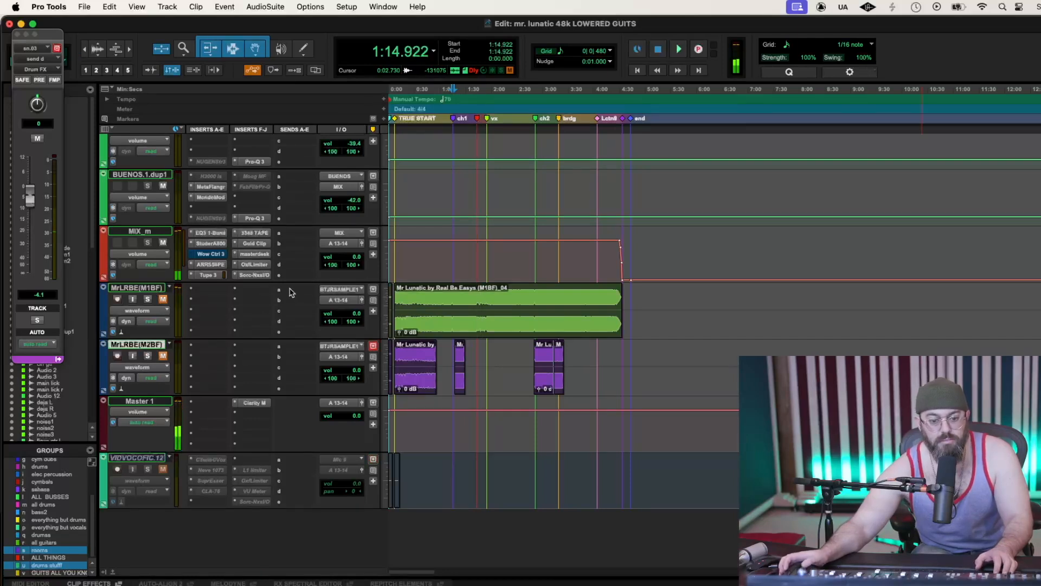
click(342, 244)
mouse_move(349, 255)
mouse_move(428, 257)
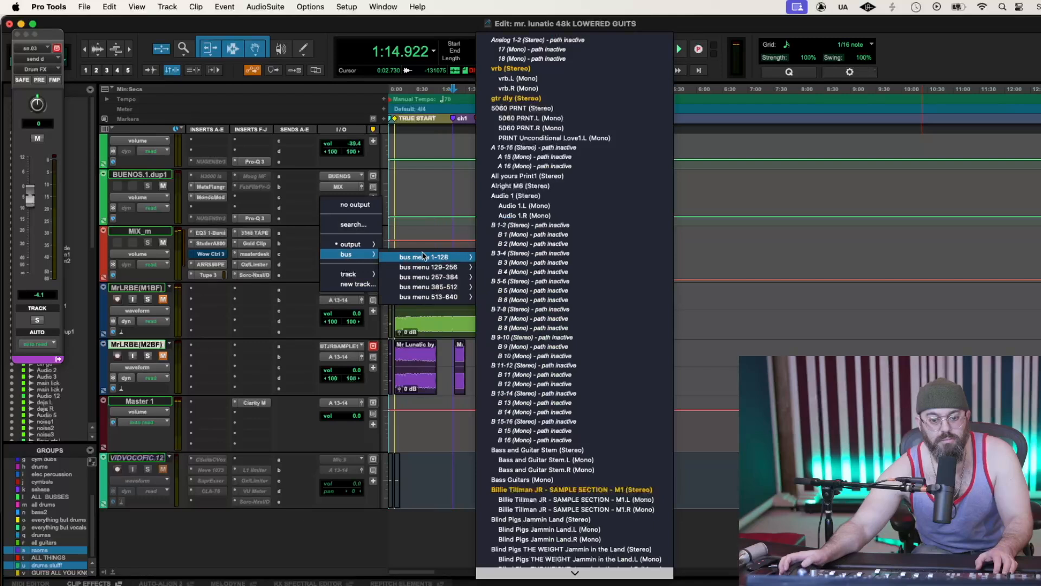
key(Escape)
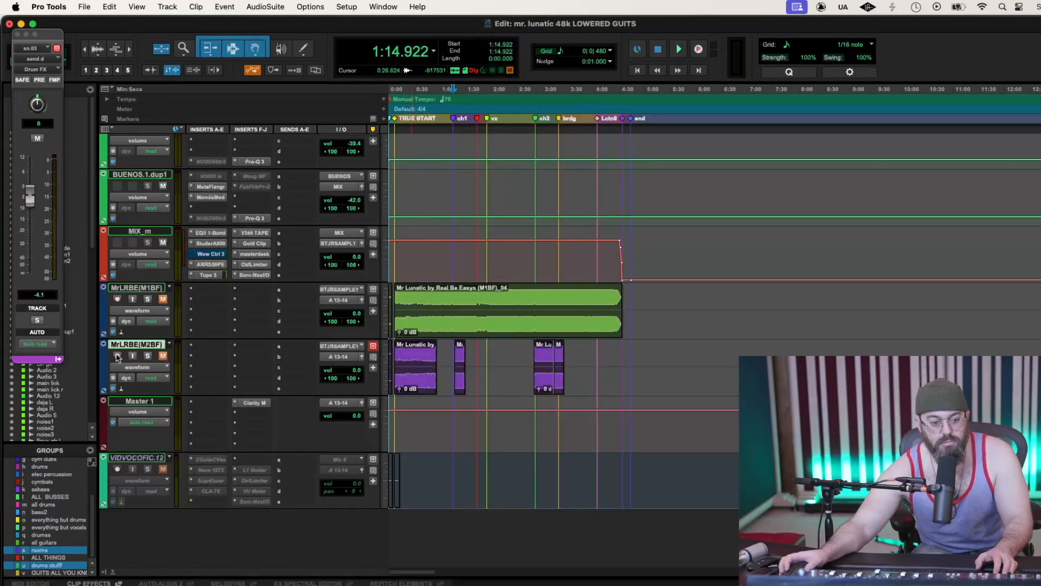
Temporarily make the VIDVOCOFIC.12 track active to monitor its input, and make it inactive again
click(135, 458)
click(172, 8)
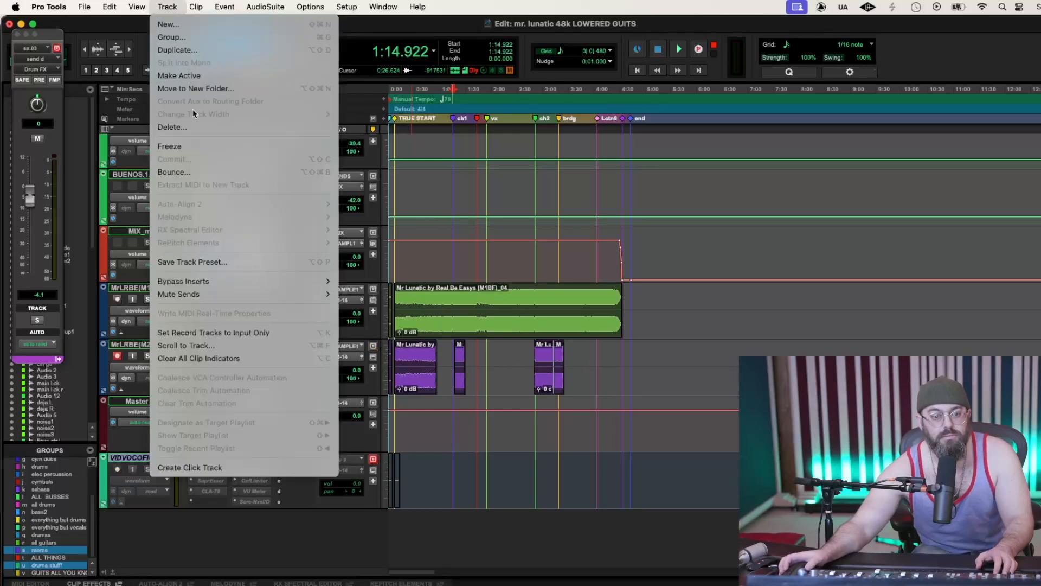
click(191, 76)
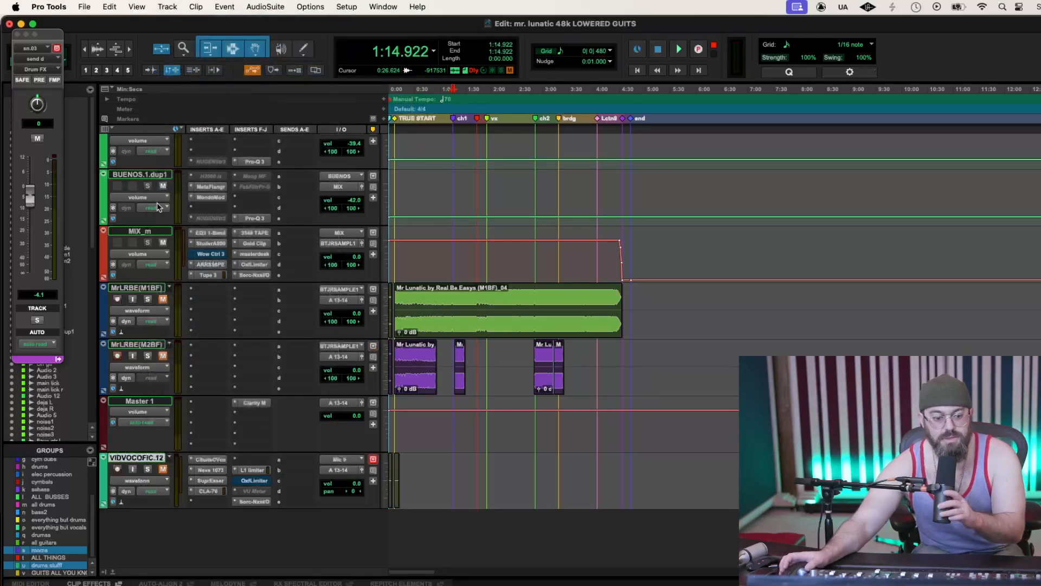
click(133, 469)
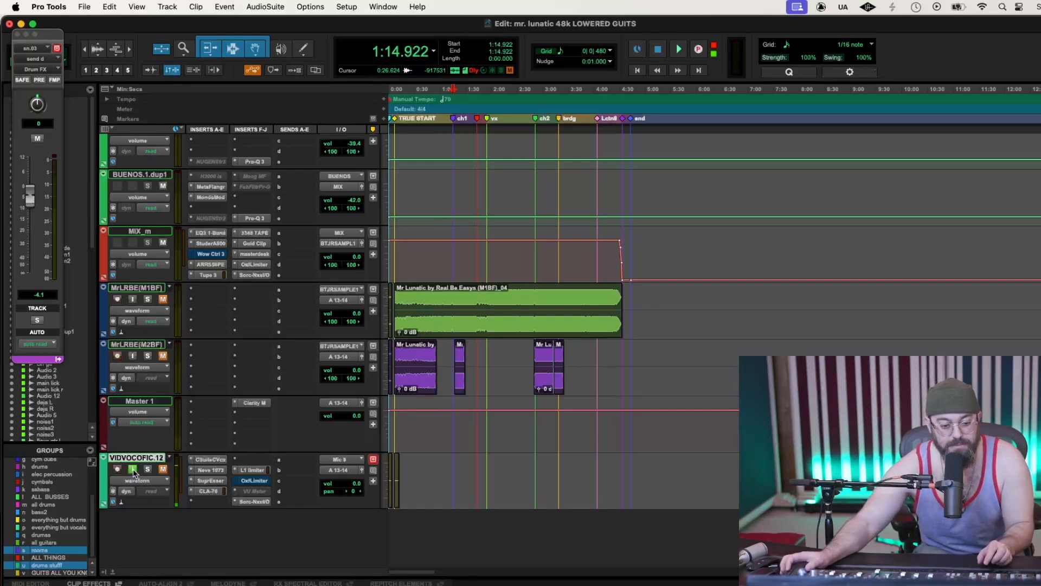
click(133, 470)
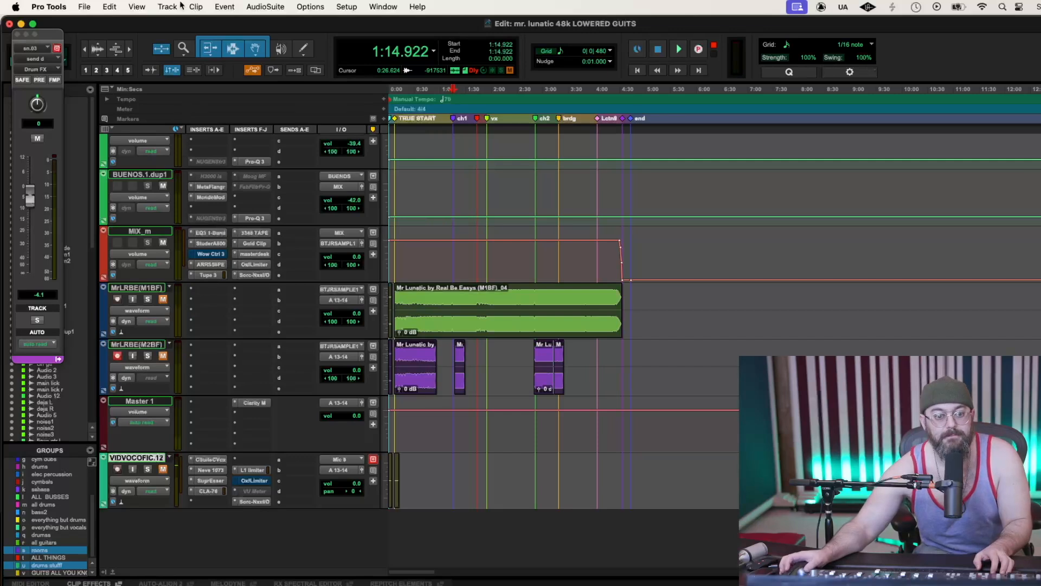
click(169, 7)
click(179, 75)
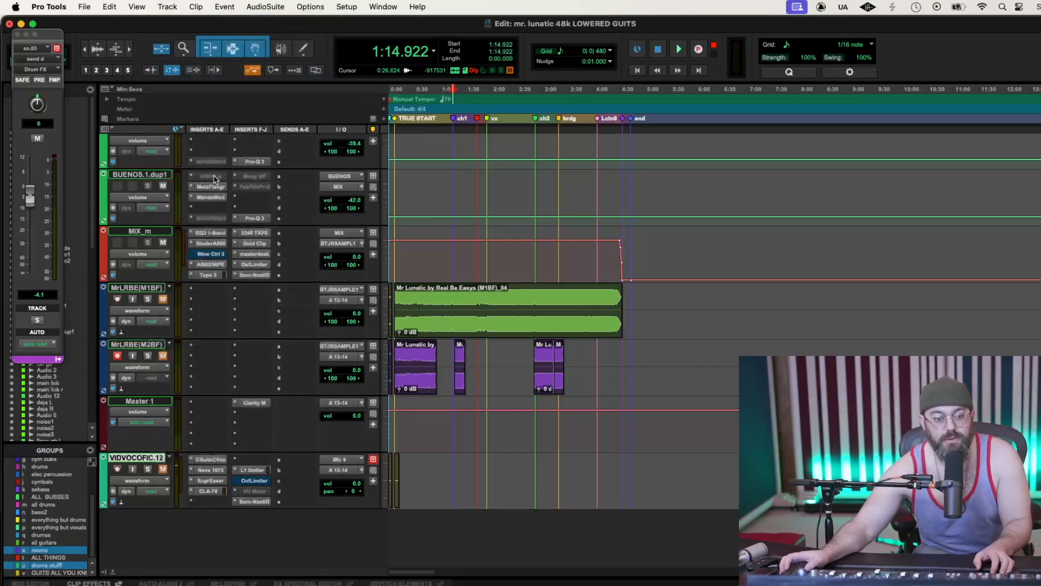
Record-arm MrLRBE(M2BF) and clear its old print clips between 0:00.000 and 4:13.952
double_click(586, 309)
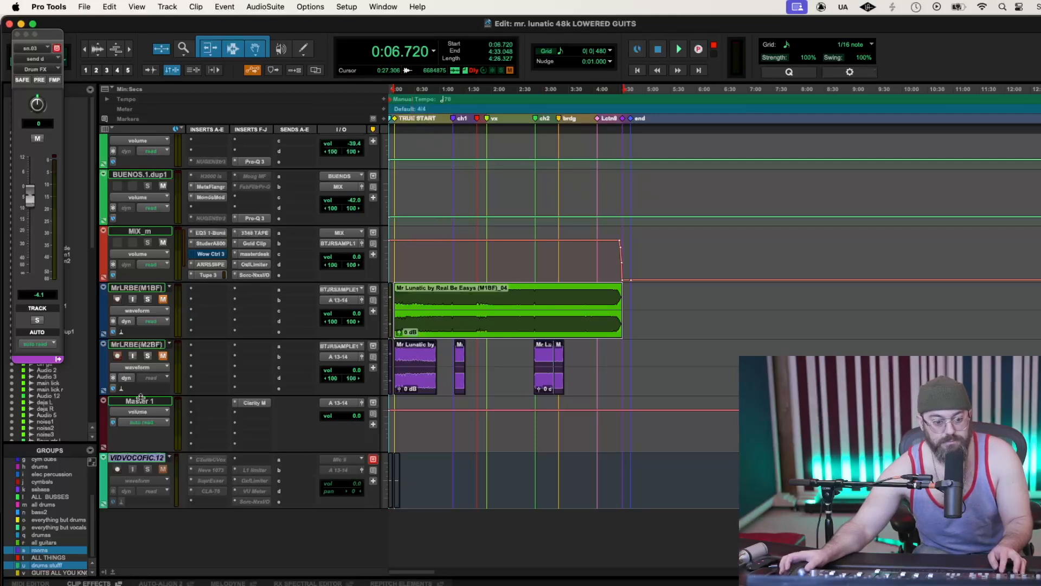
click(141, 402)
click(138, 458)
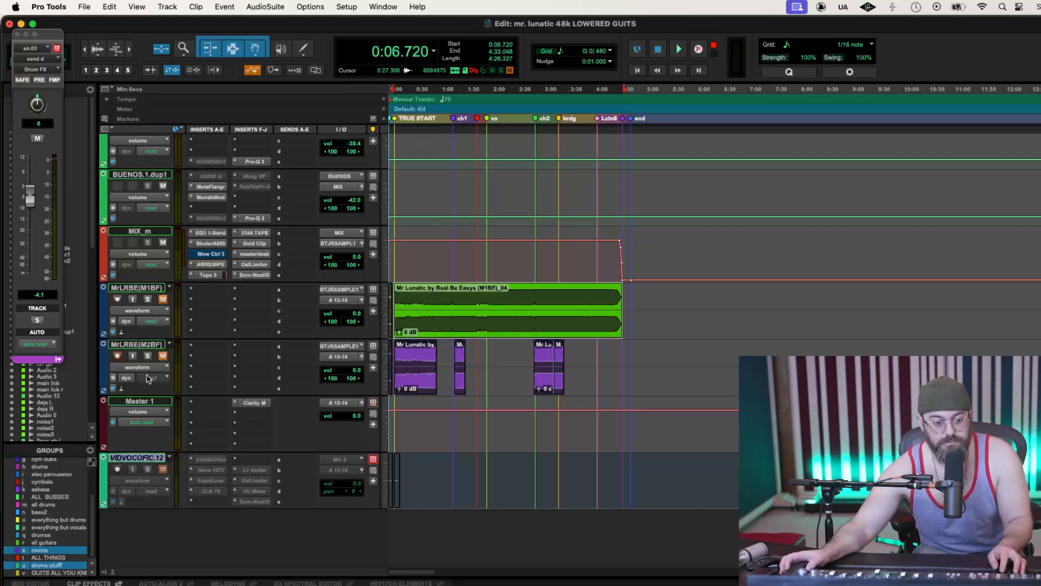
click(147, 346)
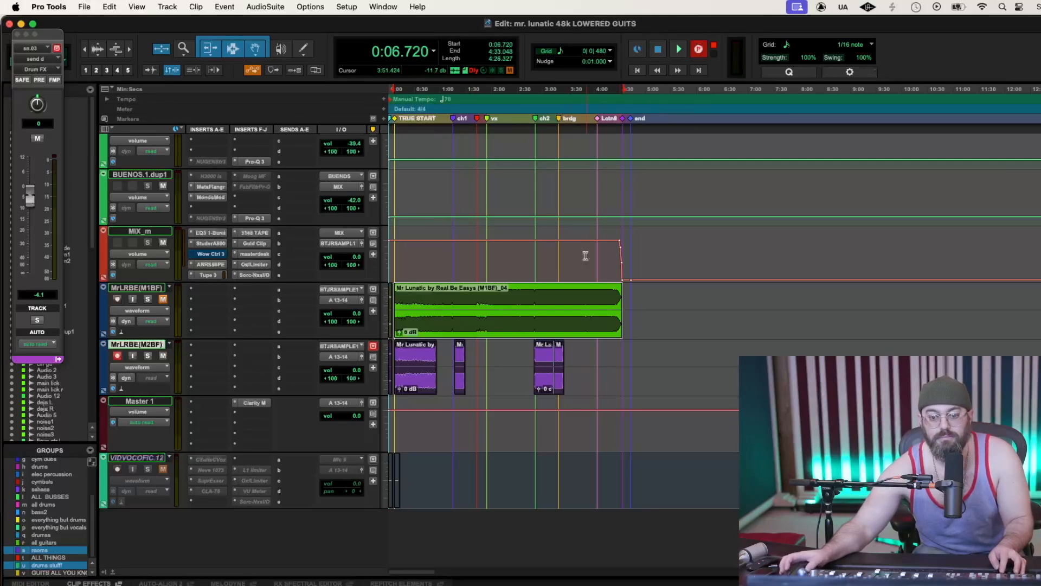
drag(606, 354, 315, 369)
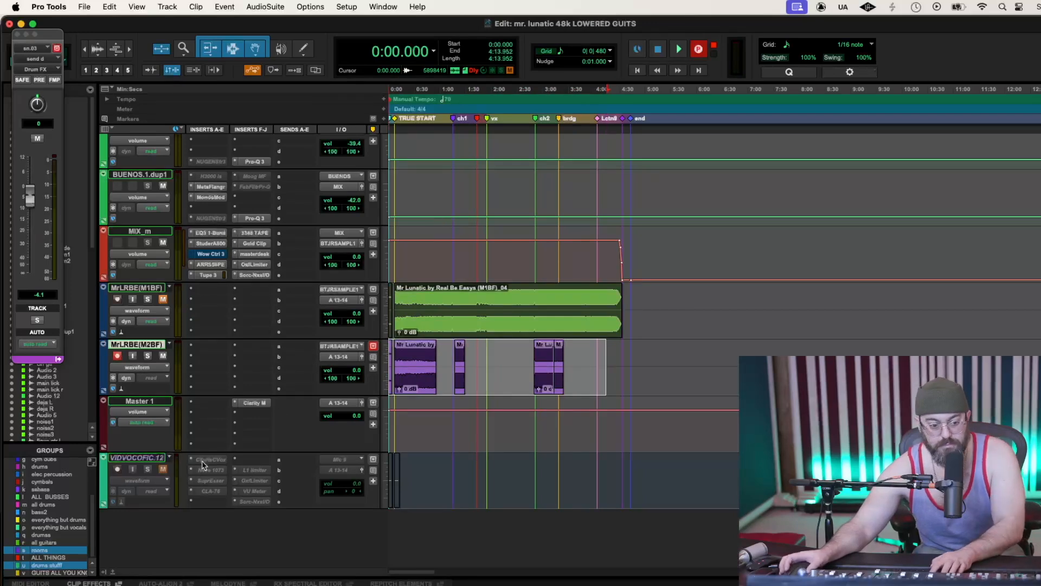
key(Delete)
Save the session and start recording the mix onto MrLRBE(M2BF) over the full MrLRBE(M1BF) clip range, 0:06.720 to 4:33.048
double_click(518, 301)
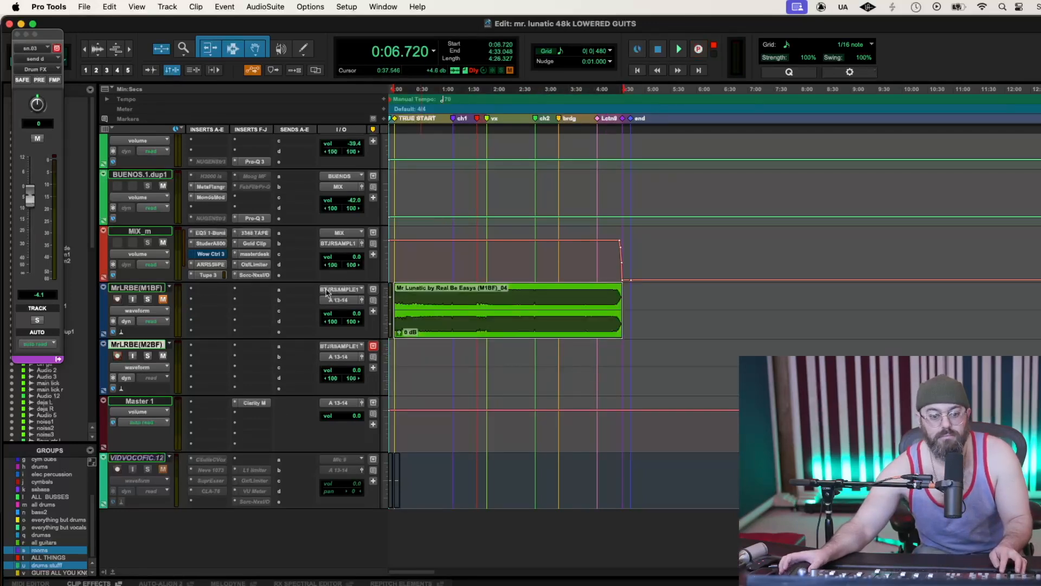
click(255, 244)
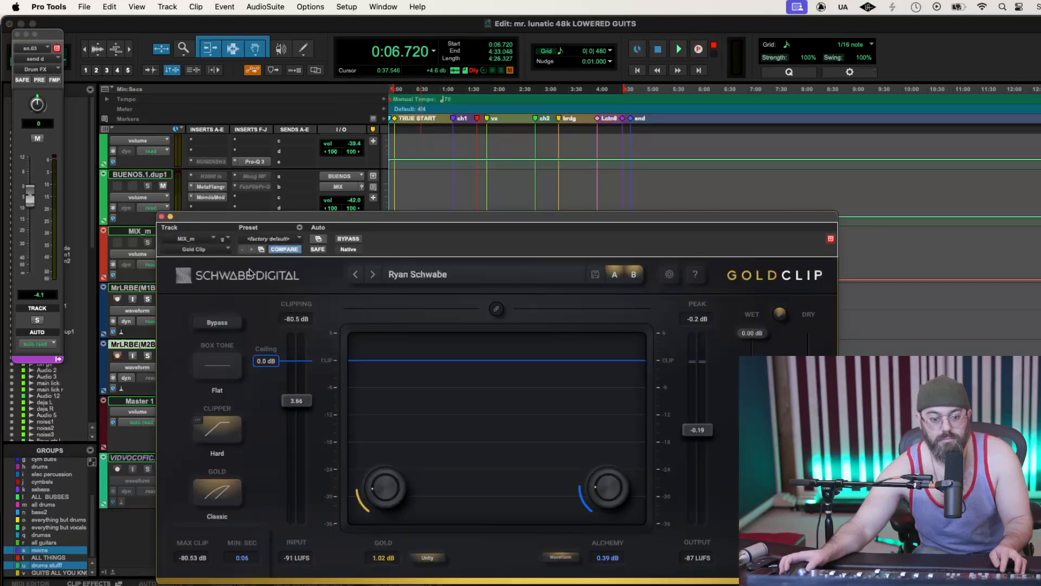
click(161, 217)
key(super+s)
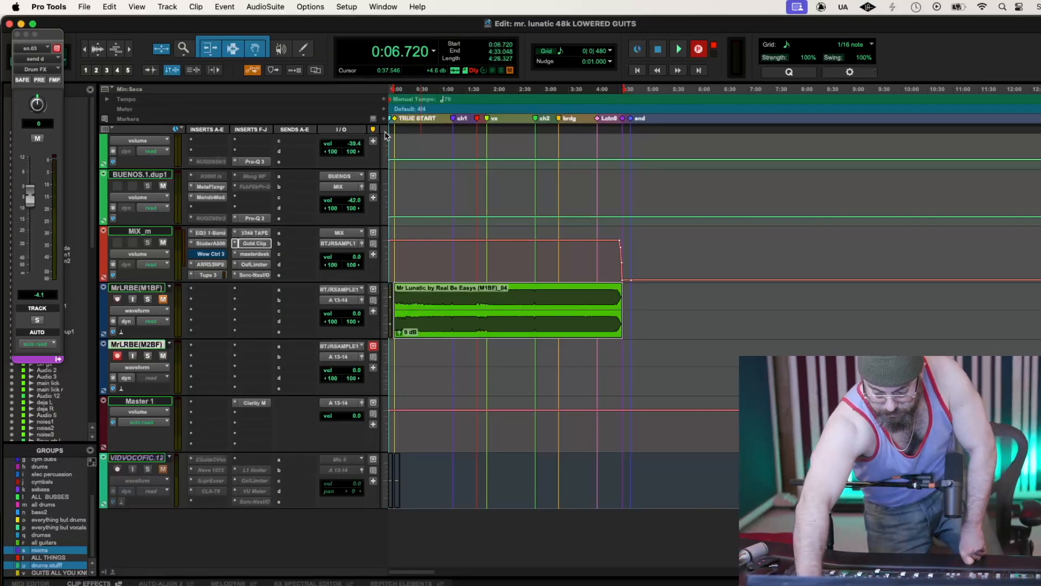
key(space)
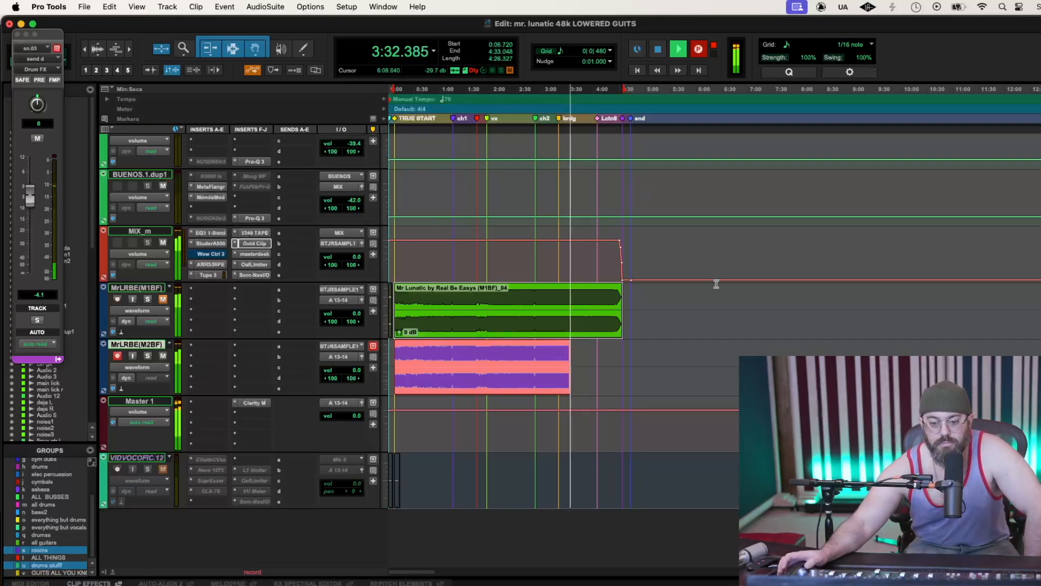
Bring the SA 1, OMNI and KIT 1P tracks into view and restart the mix print from 2:37.696
scroll(723, 291, up, 10)
scroll(723, 291, up, 10)
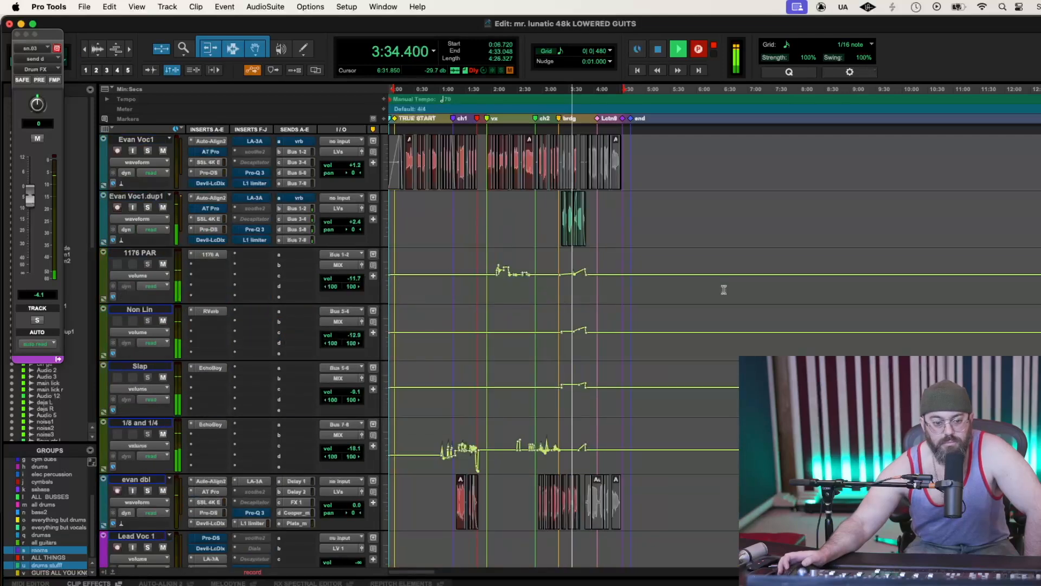
scroll(724, 289, up, 10)
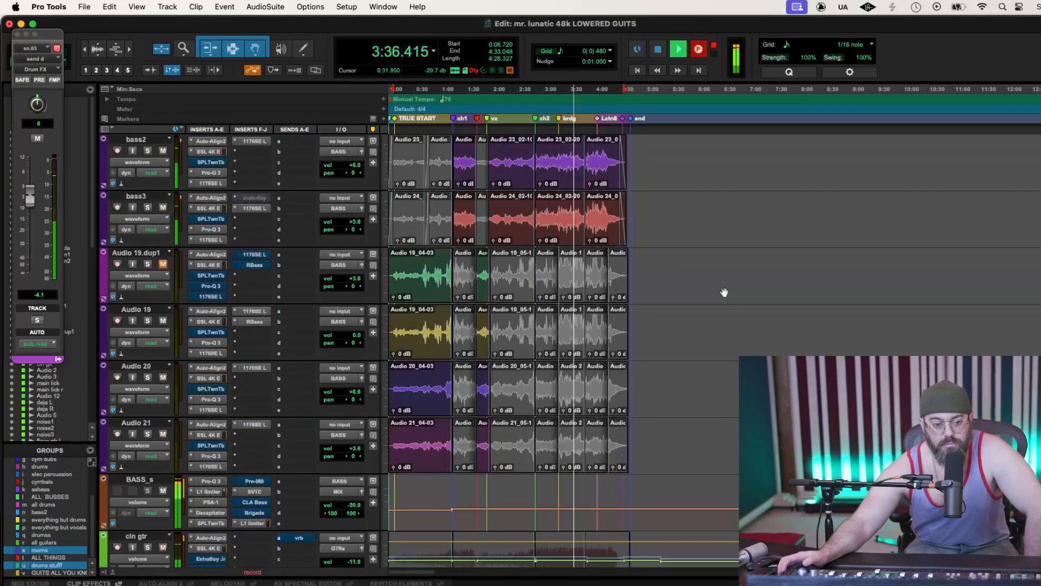
scroll(724, 289, down, 4)
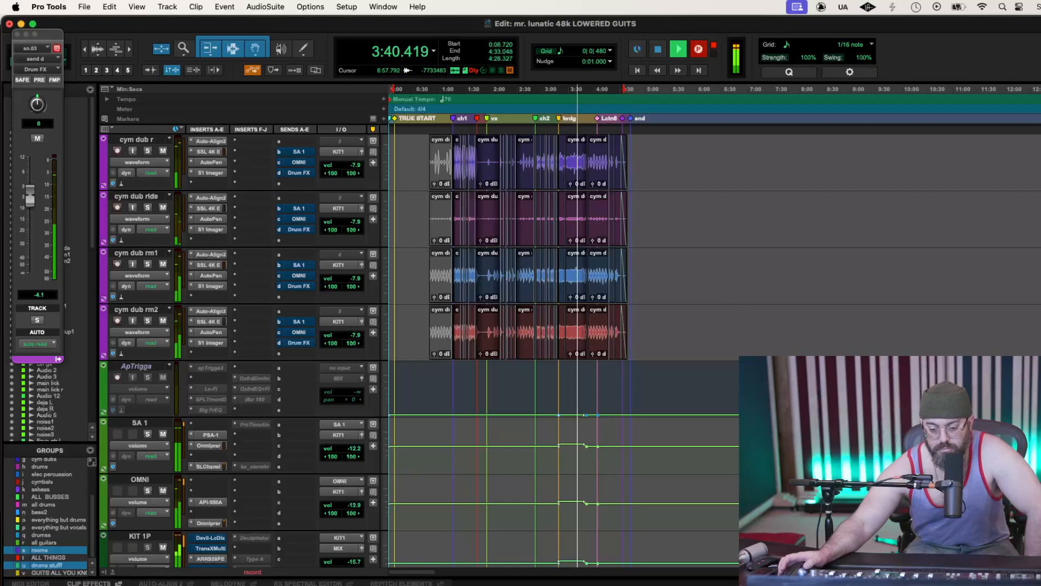
drag(779, 429, 776, 426)
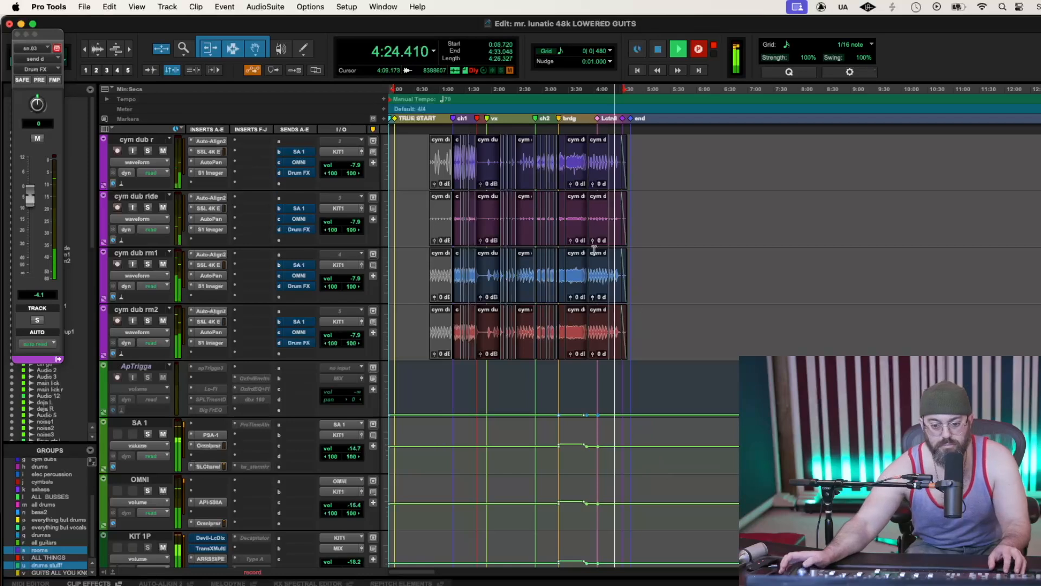
click(523, 105)
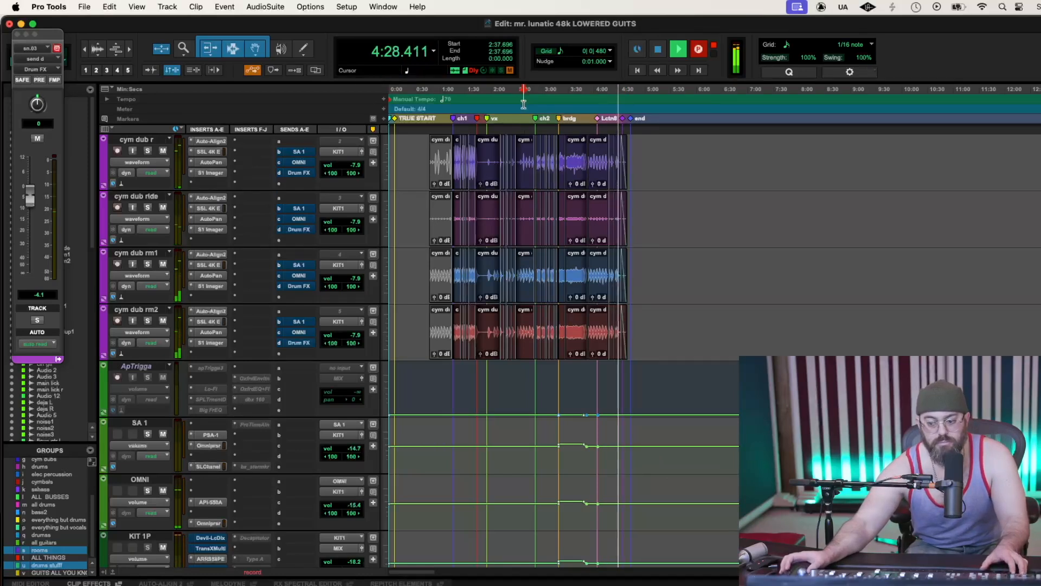
key(space)
key(space)
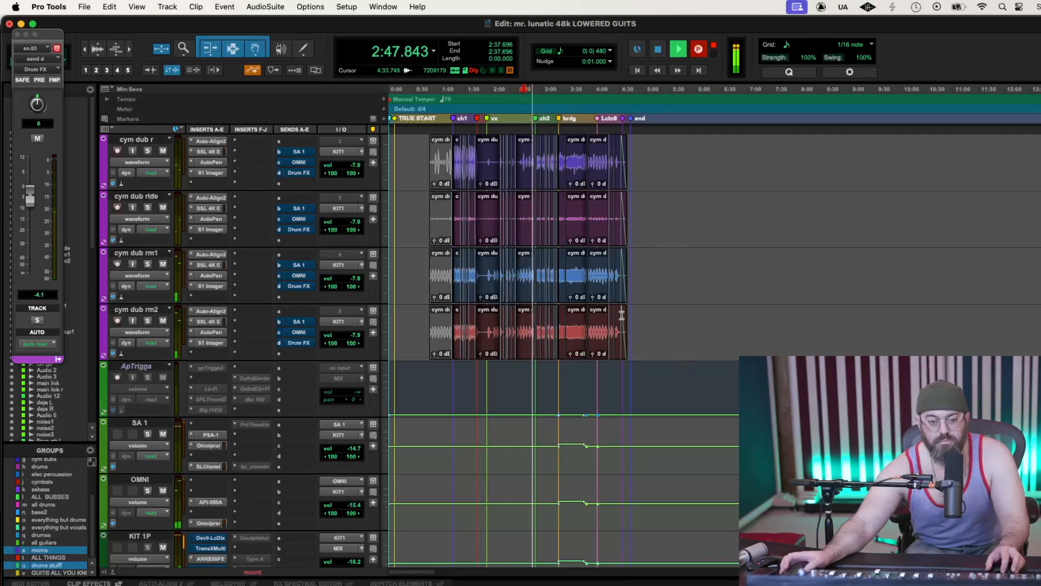
Stop the print and undo the latest recordings and the edits made just before them
click(109, 7)
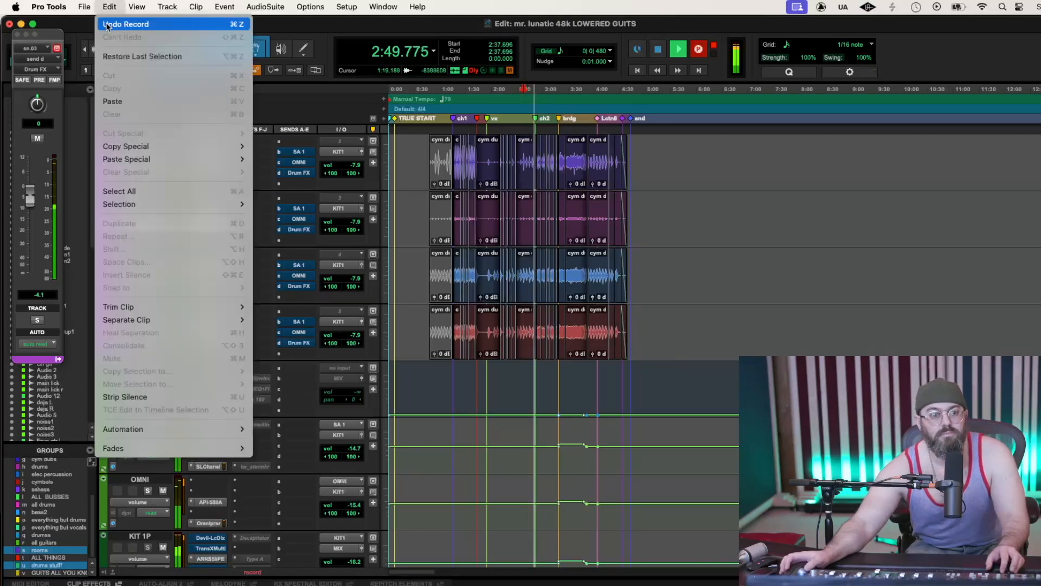
click(90, 35)
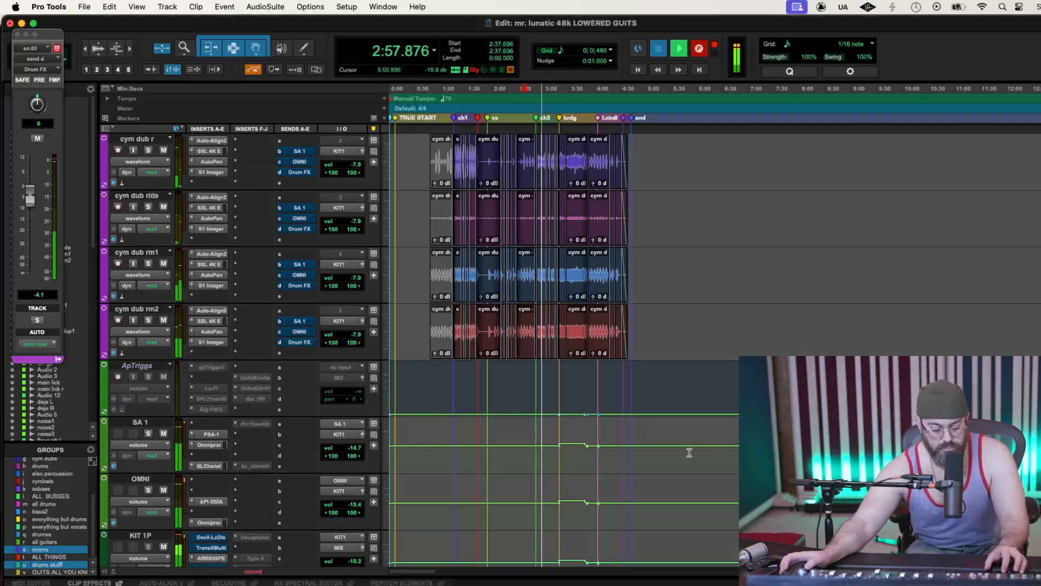
key(space)
key(super+z)
key(super+z)
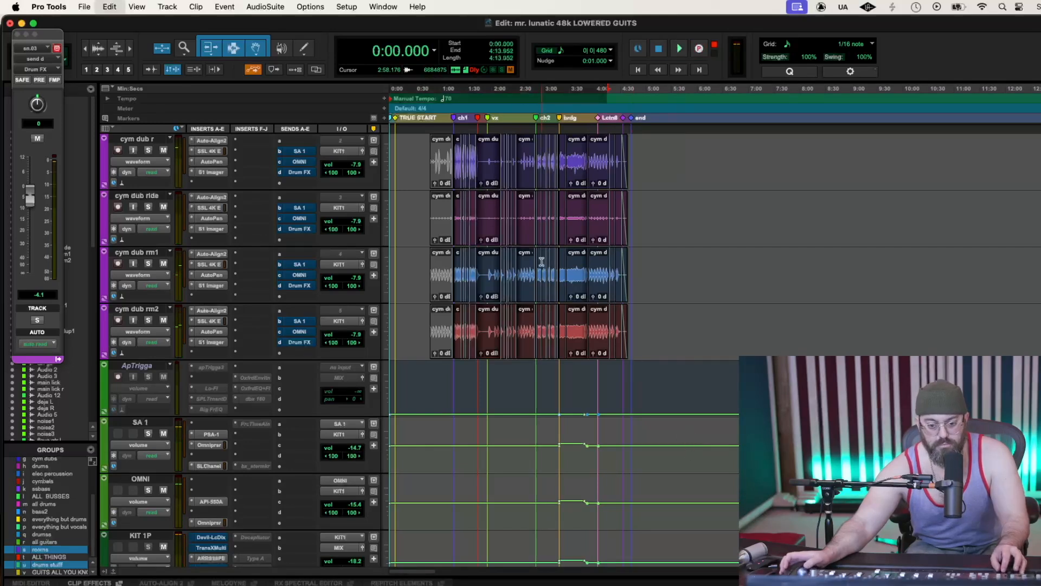
key(super+z)
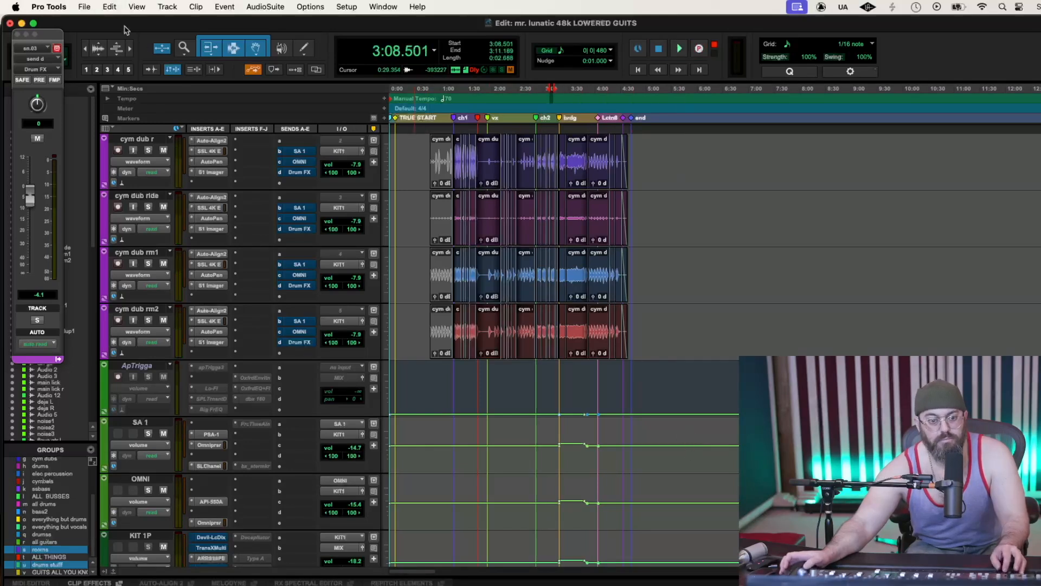
Redo all the undone edits, up to and including the most recent recording
click(110, 7)
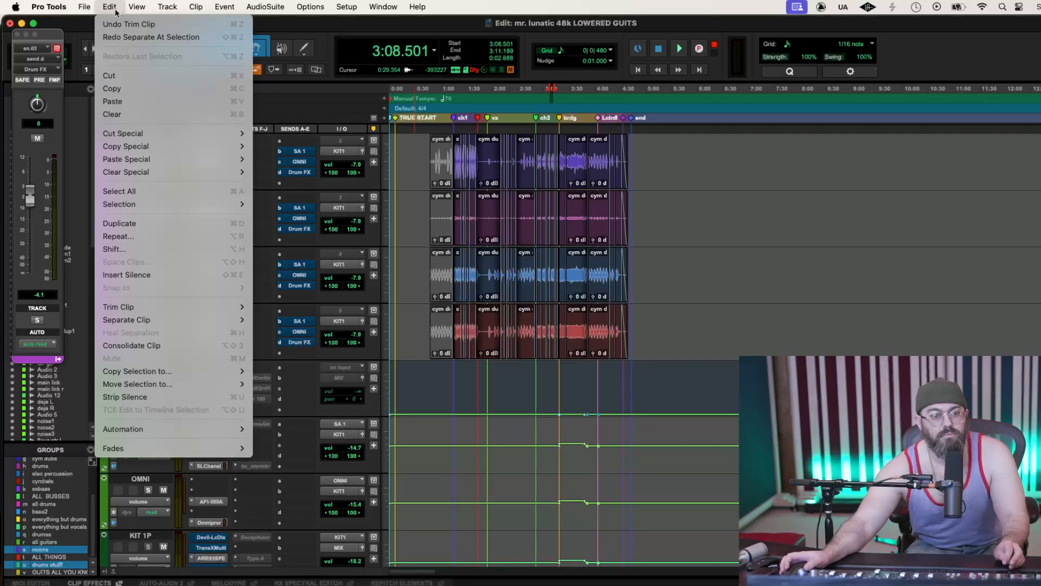
click(115, 10)
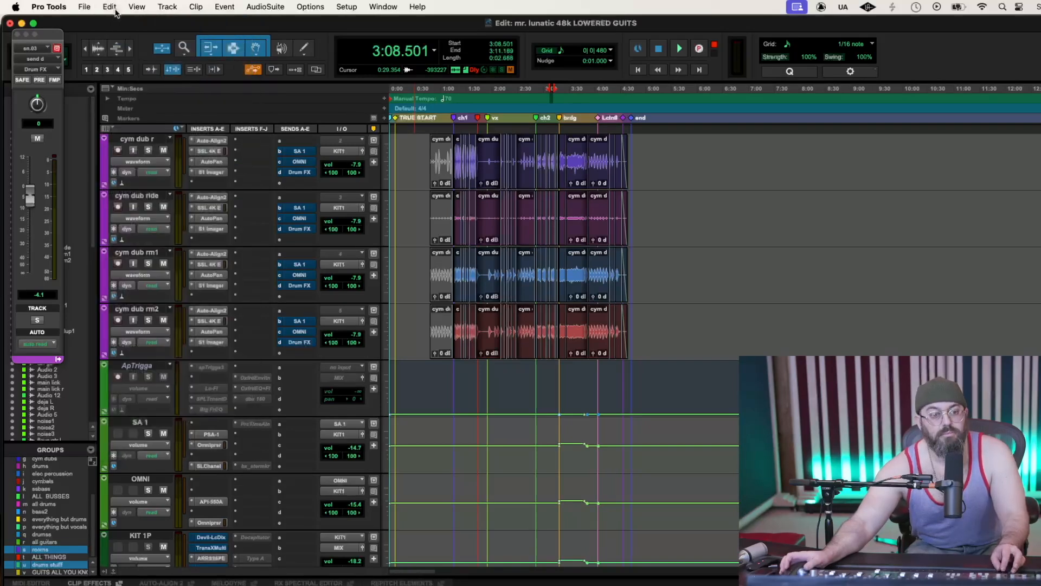
click(115, 11)
click(111, 24)
click(110, 8)
click(111, 24)
click(110, 7)
click(111, 25)
click(110, 7)
click(109, 35)
click(109, 7)
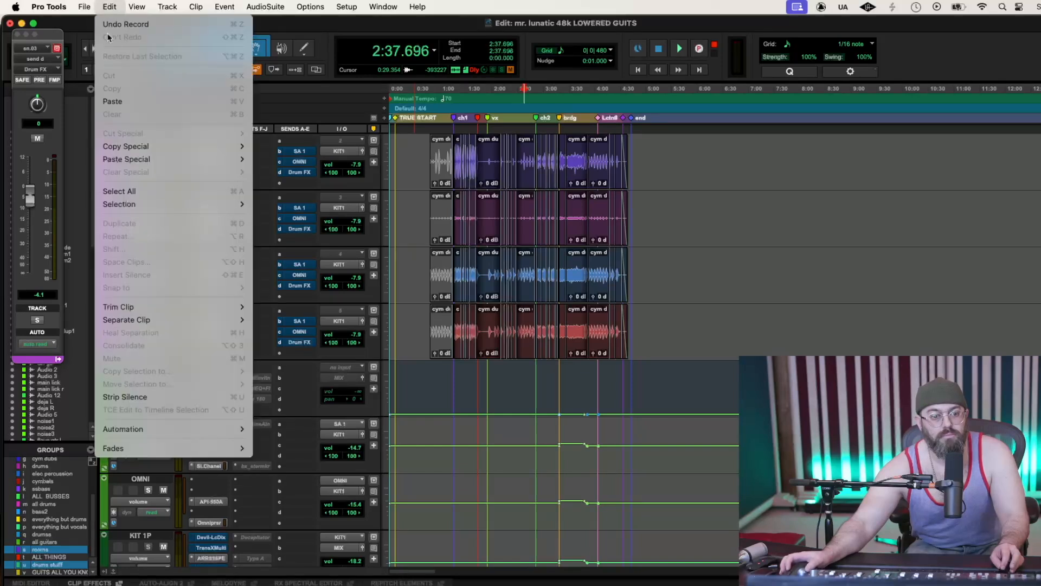
click(82, 24)
Restart the mix print onto MrLRBE(M2BF) from 3:32.992 and again from 2:24.042
key(space)
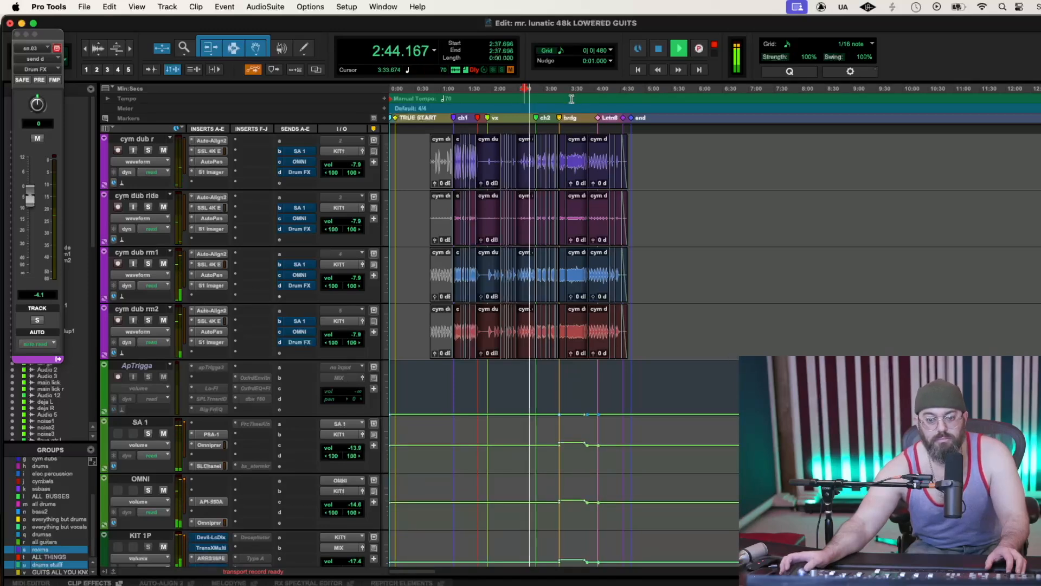
key(space)
key(space)
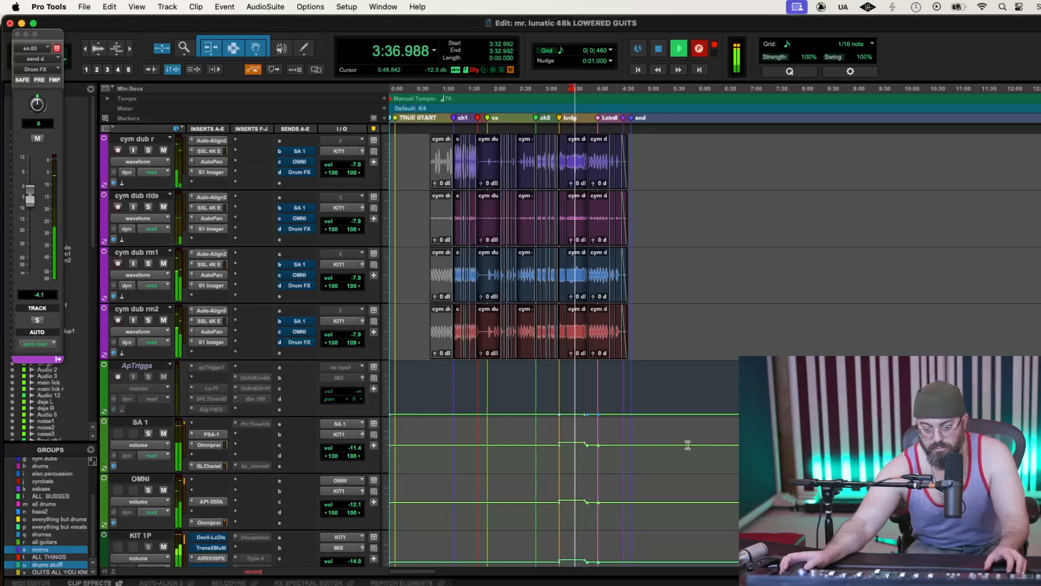
click(513, 448)
key(F12)
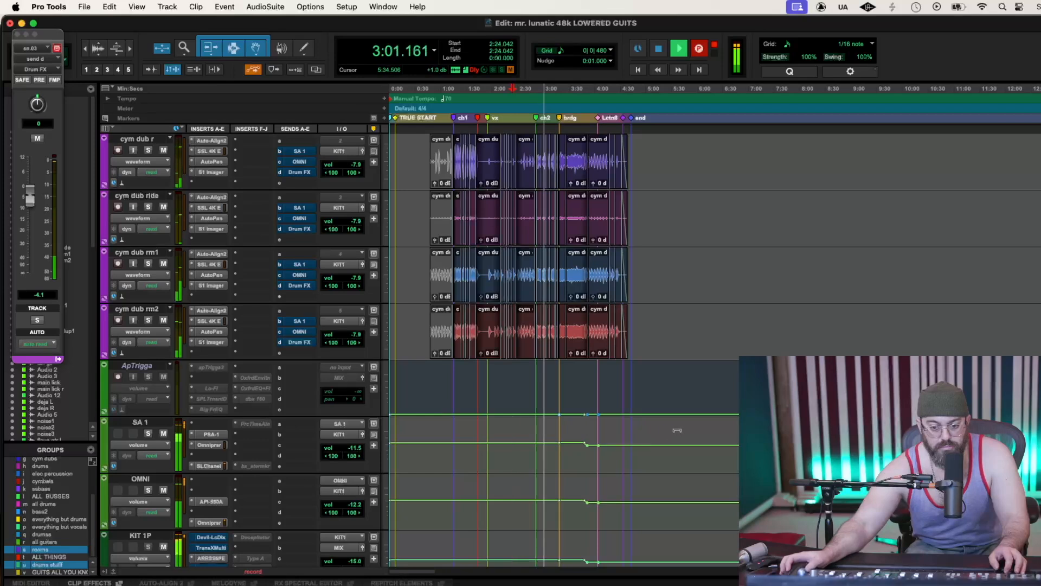
Raise the overall volume automation of the SA 1, OMNI, KIT 1P, KIT 2 and Drum FX buses to about -8.3 dB on SA 1
drag(687, 426, 686, 426)
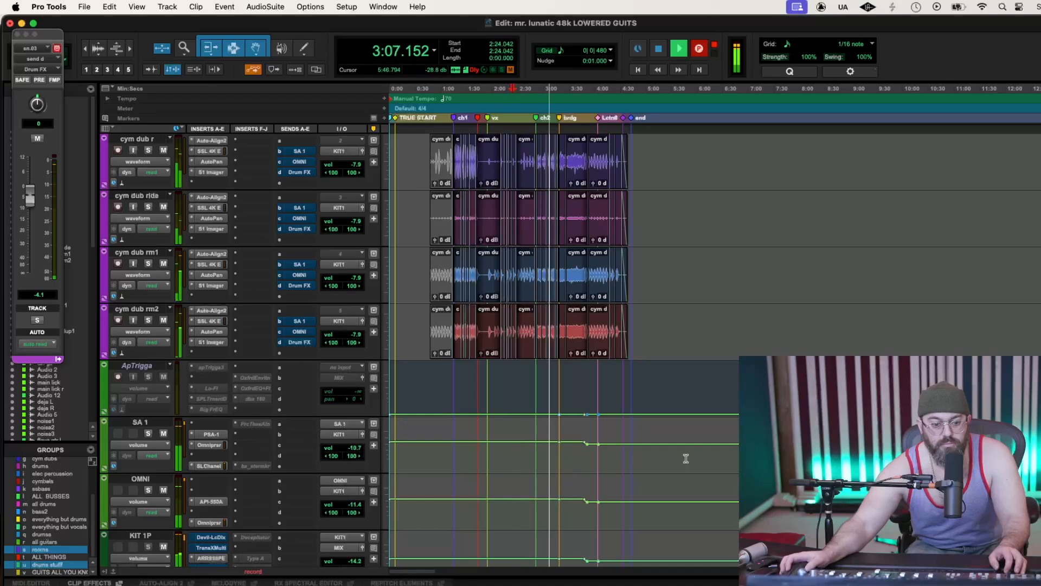
scroll(675, 479, down, 3)
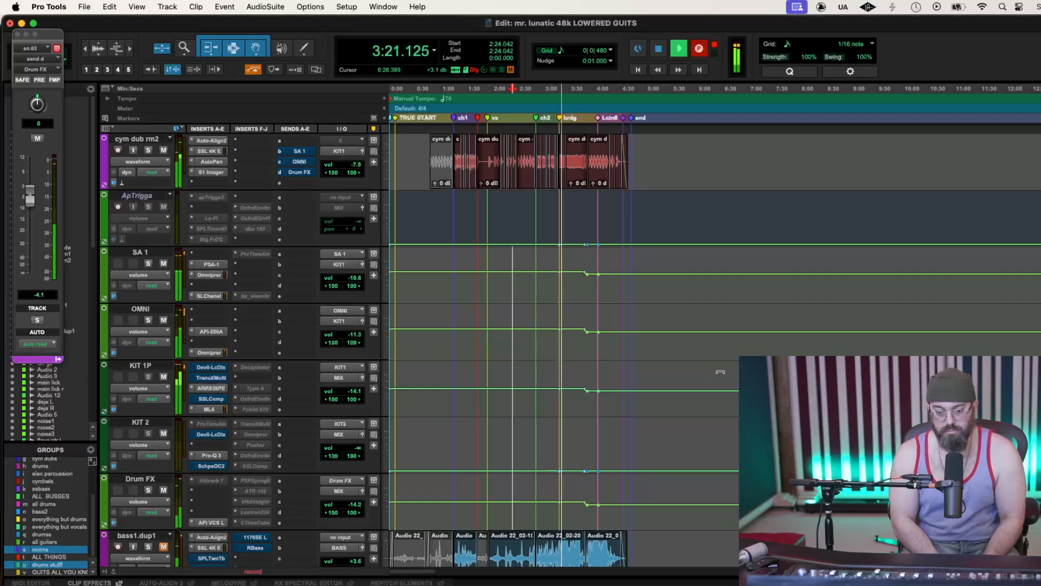
drag(720, 372, 720, 371)
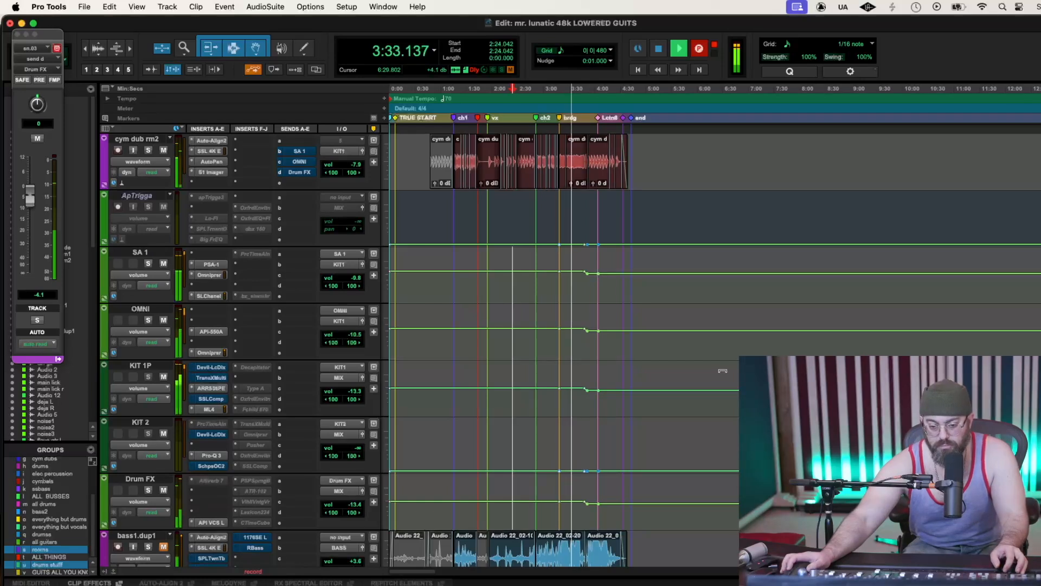
drag(722, 371, 722, 371)
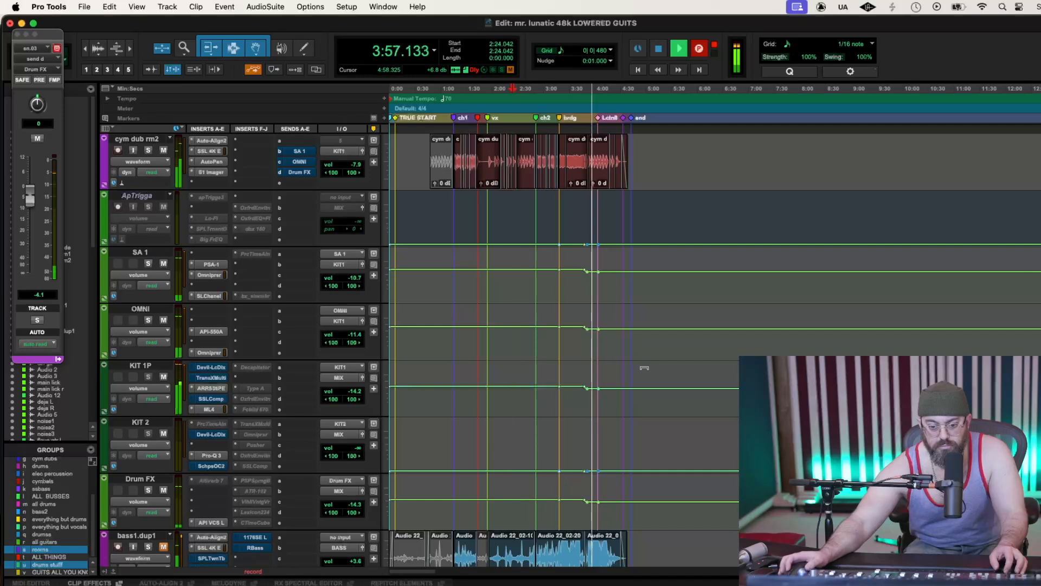
Lower the drum buses' volume automation by about 3 dB between 3:50.058 and 5:31.776
drag(586, 400, 625, 401)
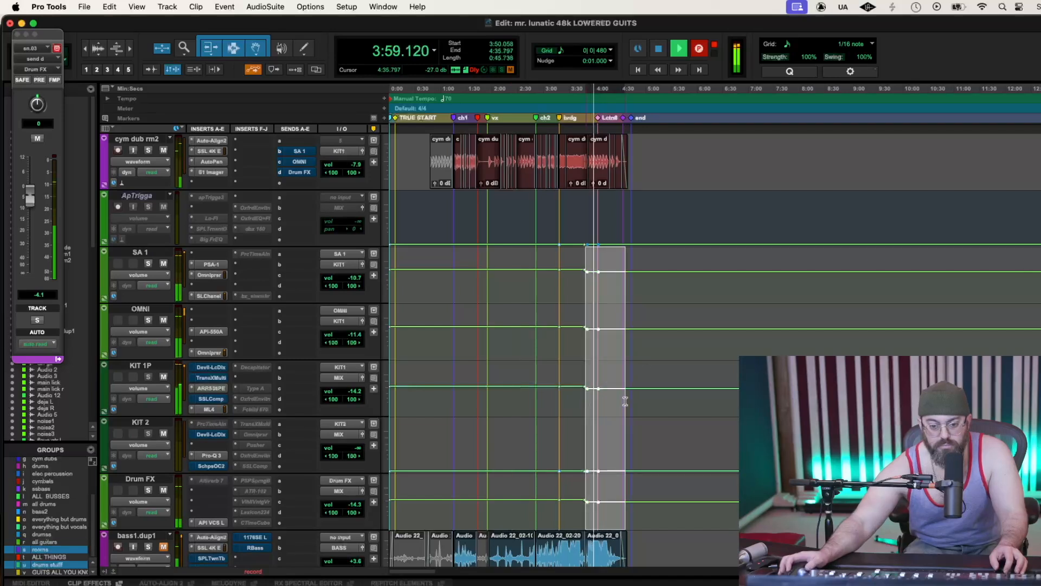
drag(587, 404, 655, 373)
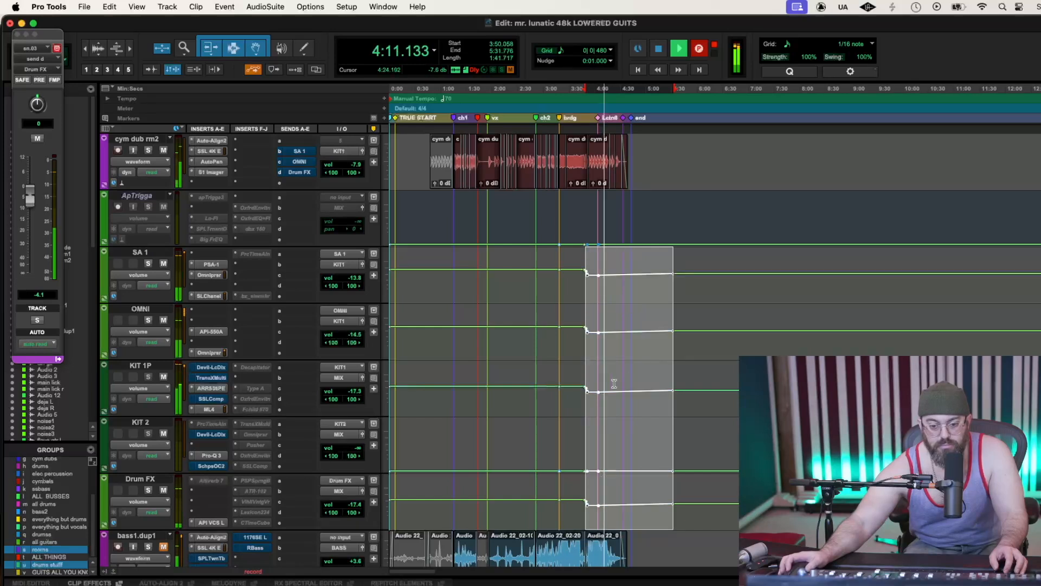
drag(655, 372, 653, 374)
key(super+z)
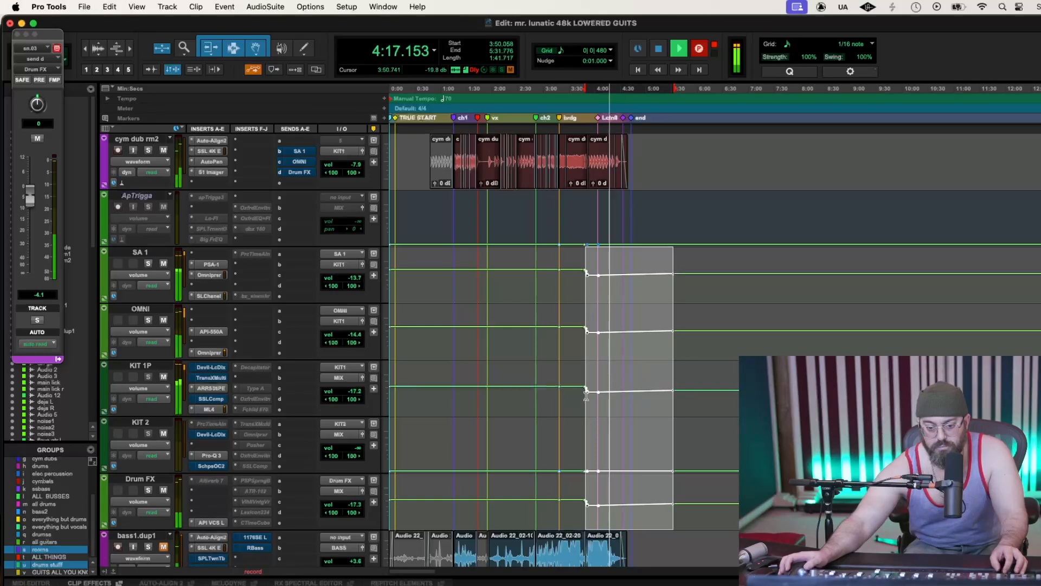
Restart the mix print from 3:26.165 and again from 2:32.234
click(565, 402)
key(space)
key(space)
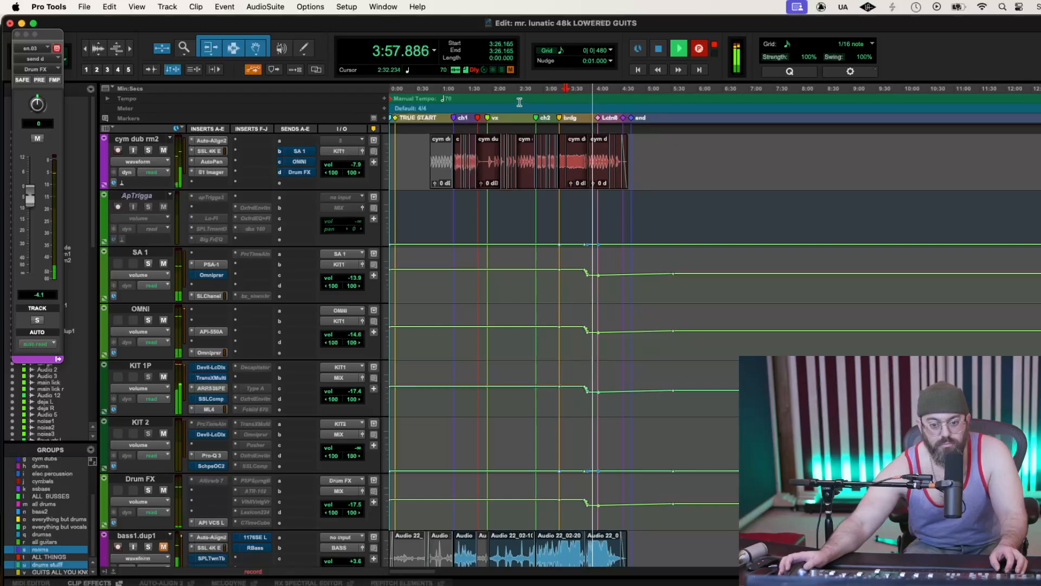
key(space)
key(space)
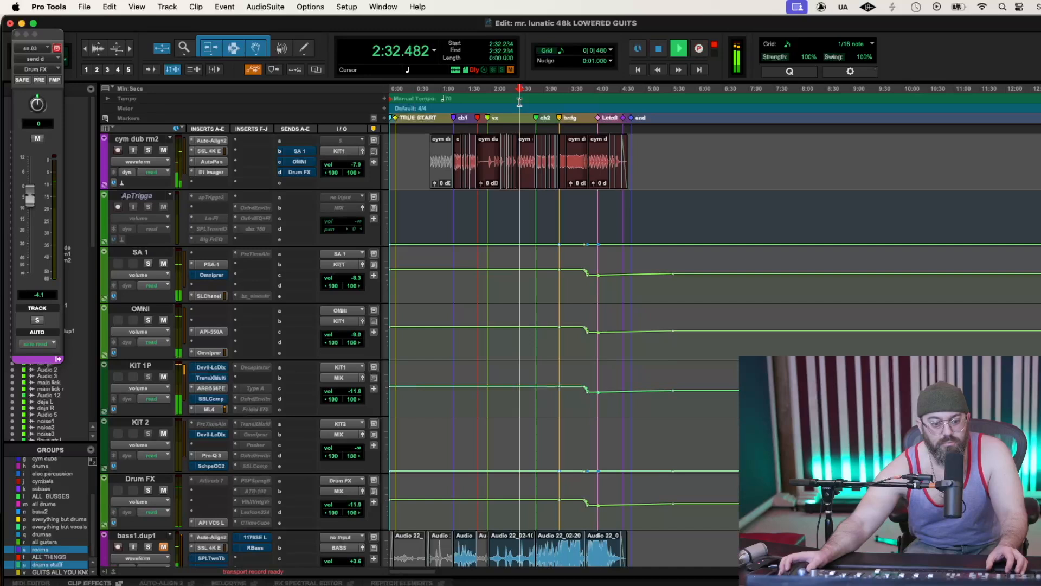
click(699, 51)
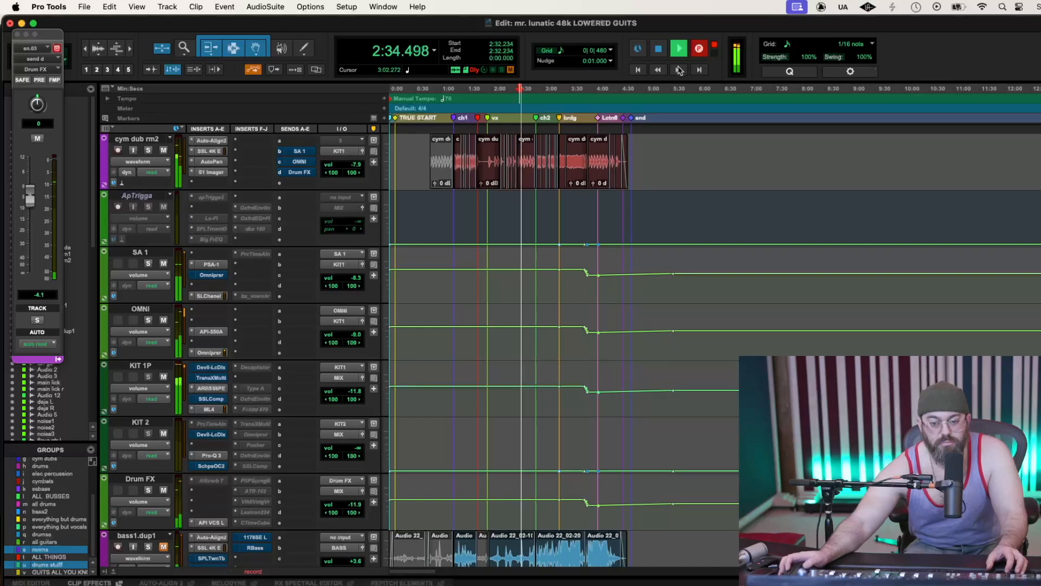
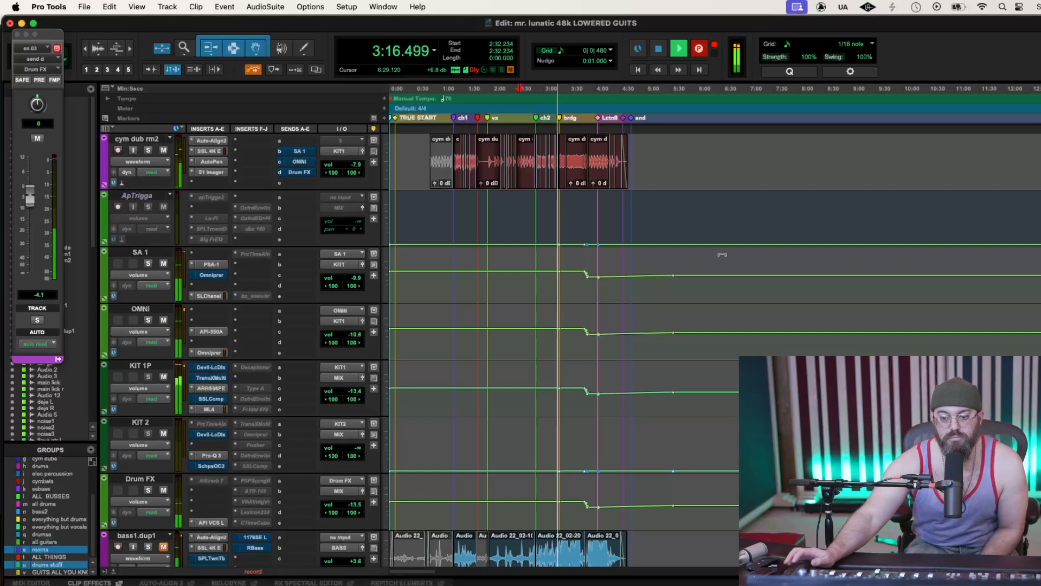
Set the drum buses' overall volume to about -9.8 dB on SA 1, and raise it slightly between 3:18.656 and 3:48.010
drag(722, 255, 719, 255)
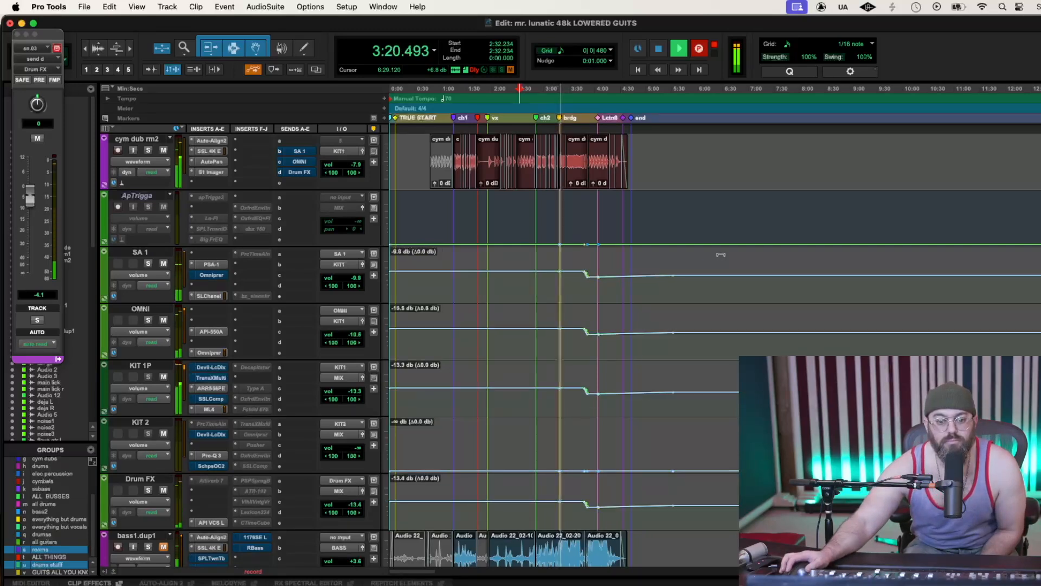
drag(721, 255, 721, 255)
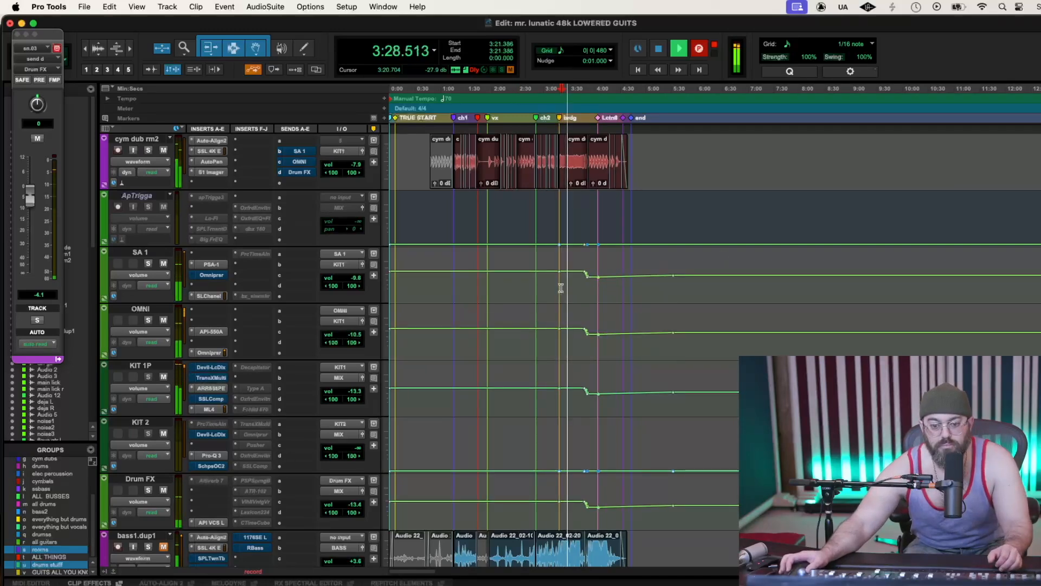
drag(559, 290, 584, 287)
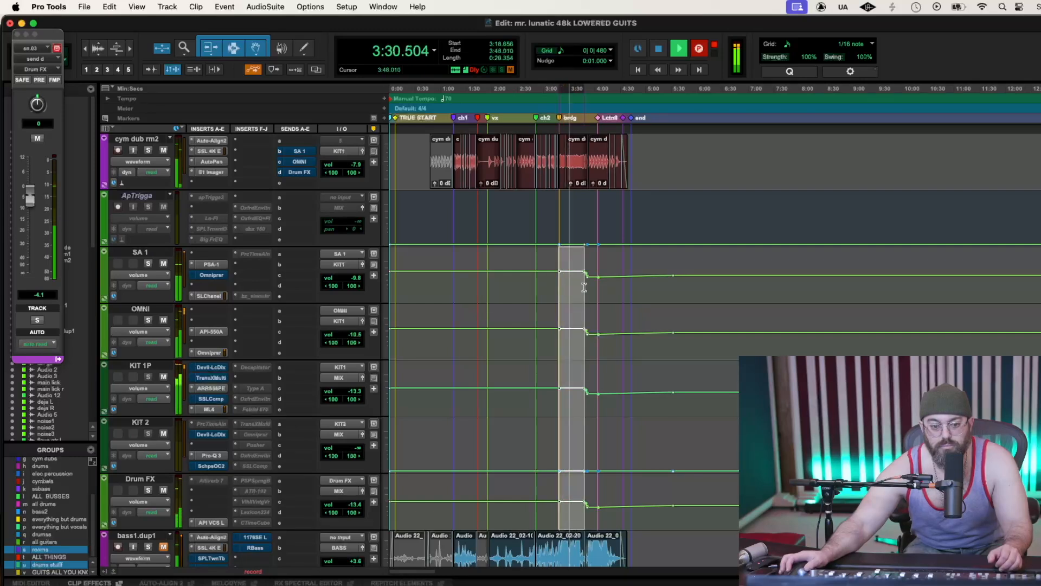
drag(572, 261, 572, 259)
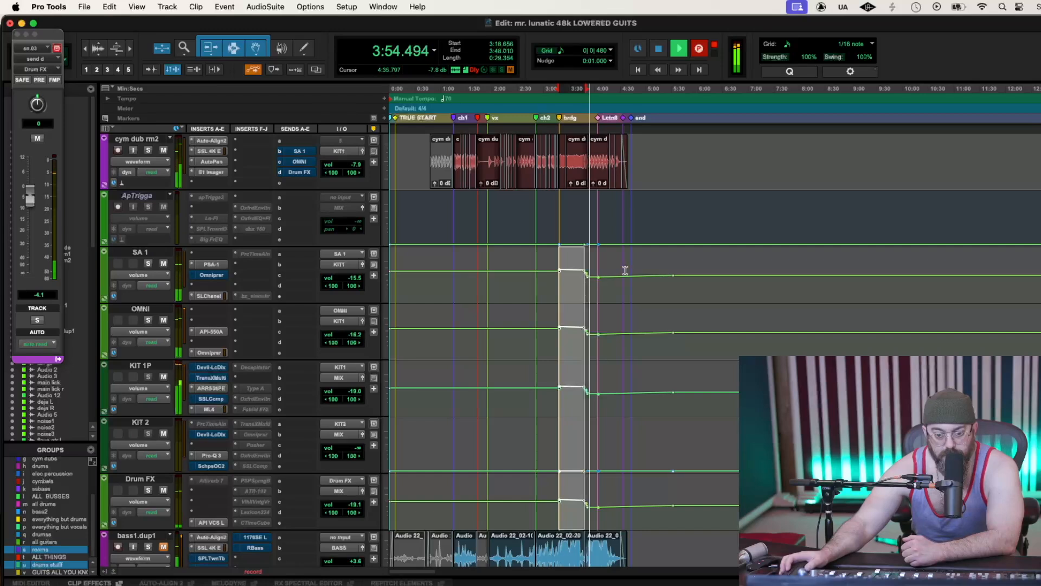
Raise the drum buses' volume automation between 3:52.106 and 5:03.786 and flatten the dip near 3:54
drag(588, 276, 636, 257)
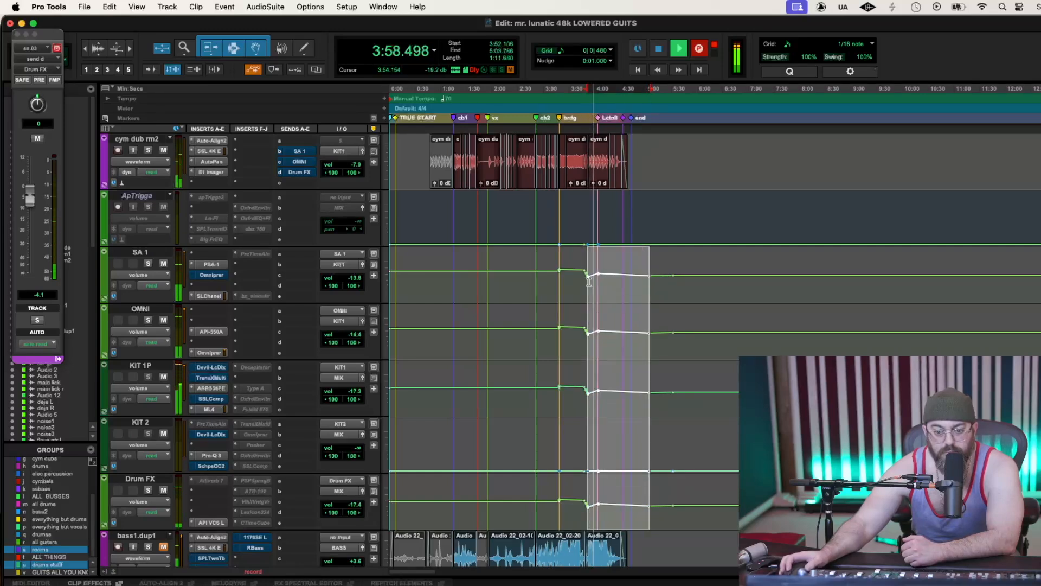
drag(591, 282, 586, 274)
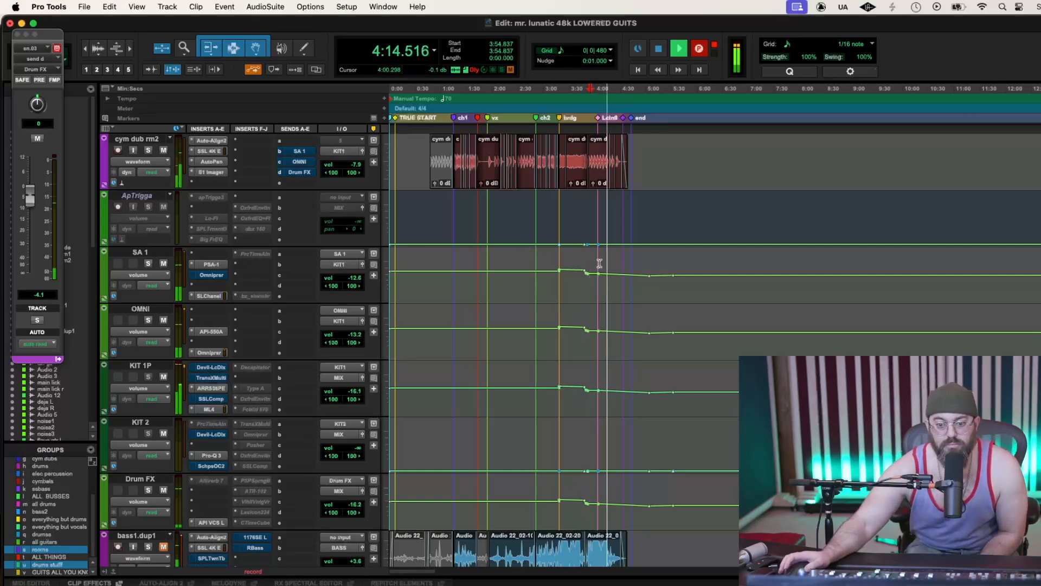
Lower the drum buses' overall volume to about -10.7 dB on SA 1 and restart the mix print from 2:29.504
drag(734, 258, 734, 258)
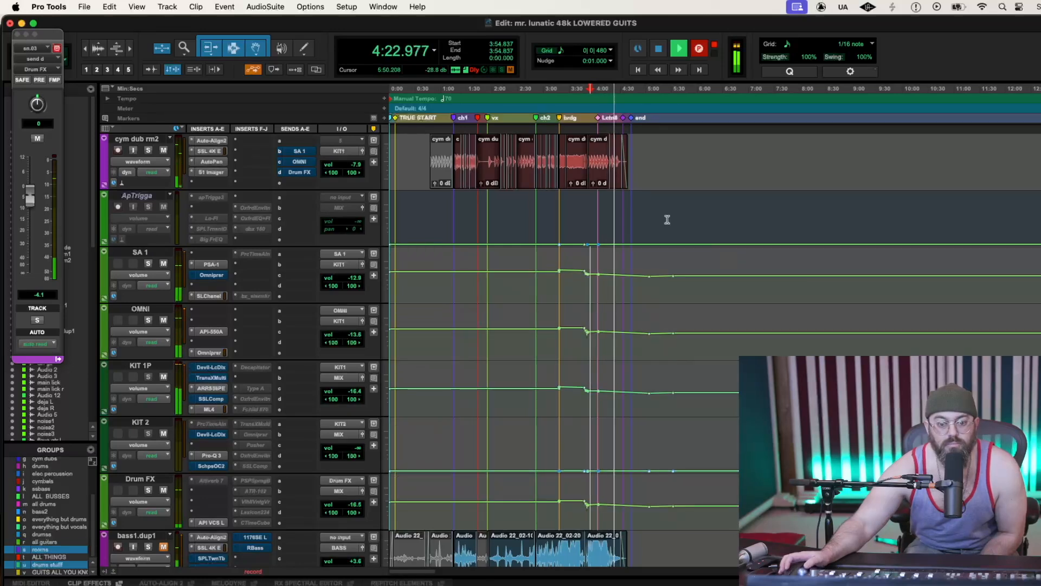
click(517, 96)
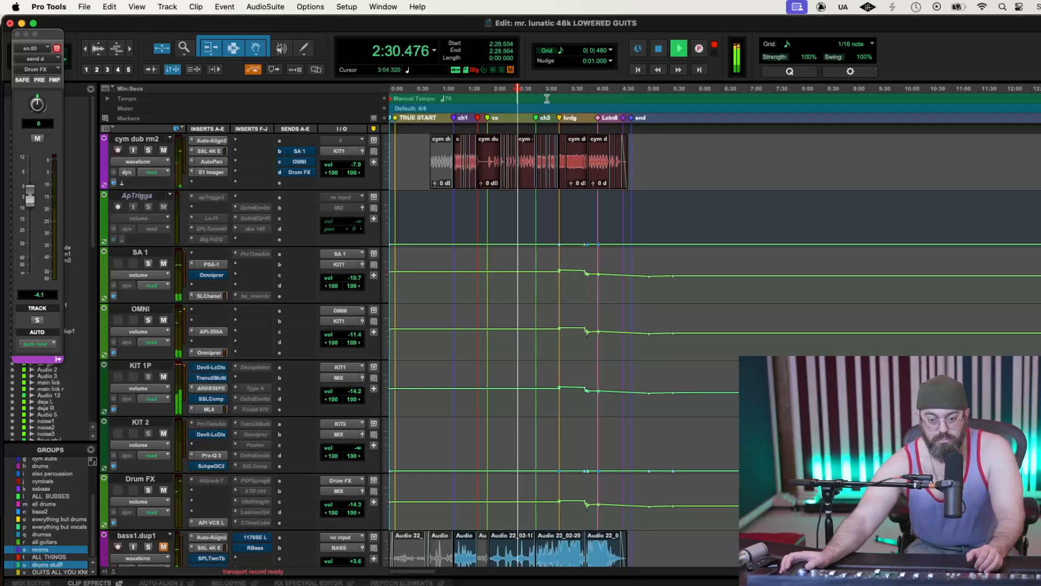
click(700, 49)
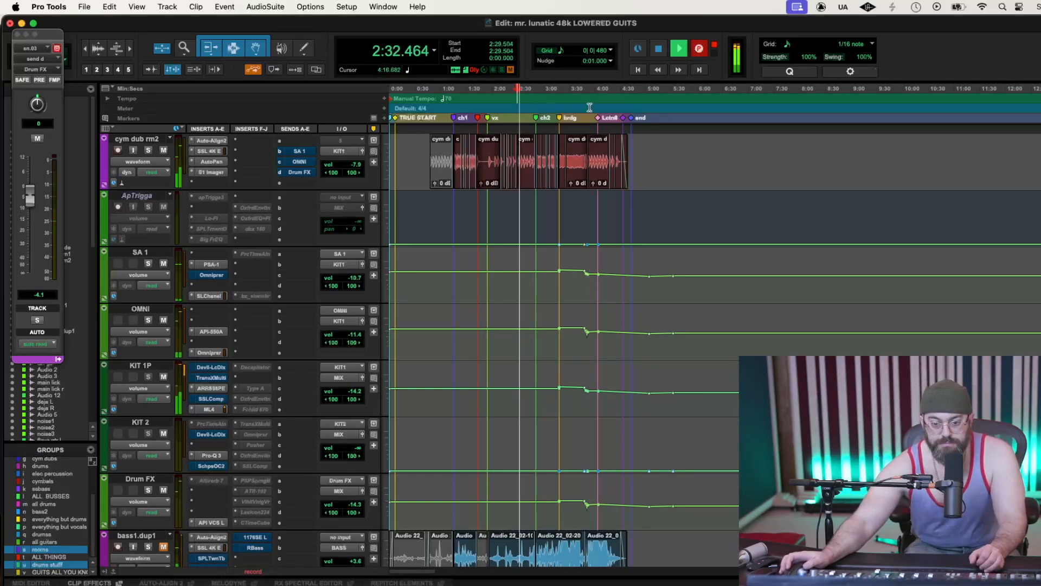
Restart the mix print from 3:32.309 in the bridge
click(565, 101)
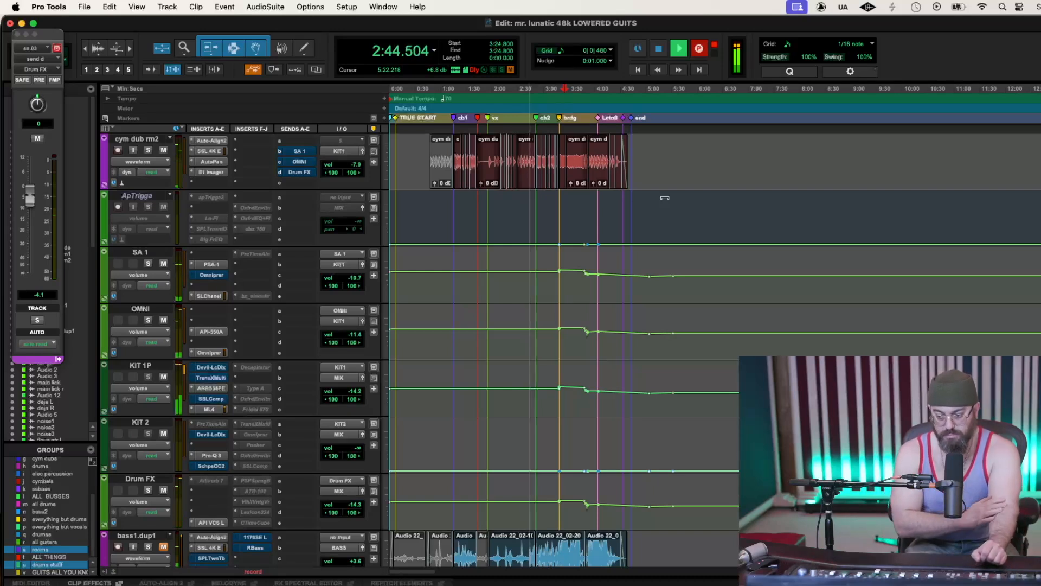
click(571, 102)
key(space)
key(space)
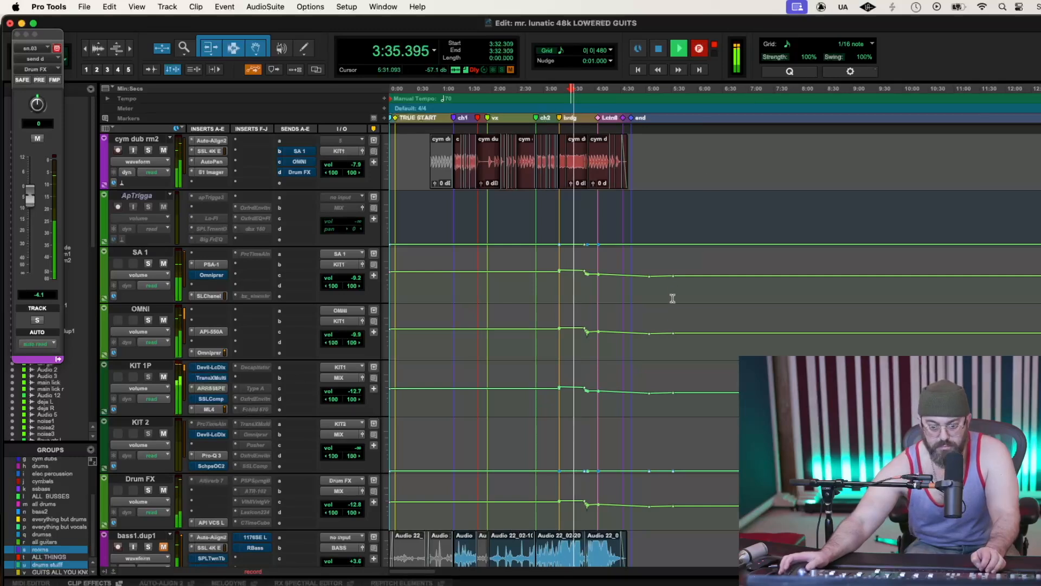
scroll(653, 390, down, 4)
scroll(652, 389, up, 4)
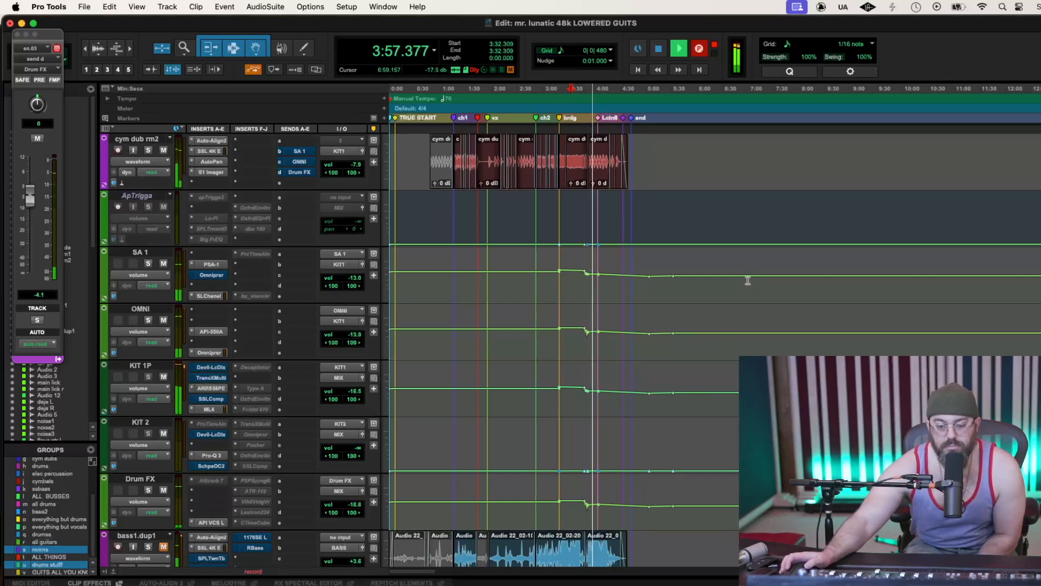
Raise the drum buses' overall volume to about -9.8 dB on SA 1 and restart the mix print from 2:26.090
click(574, 256)
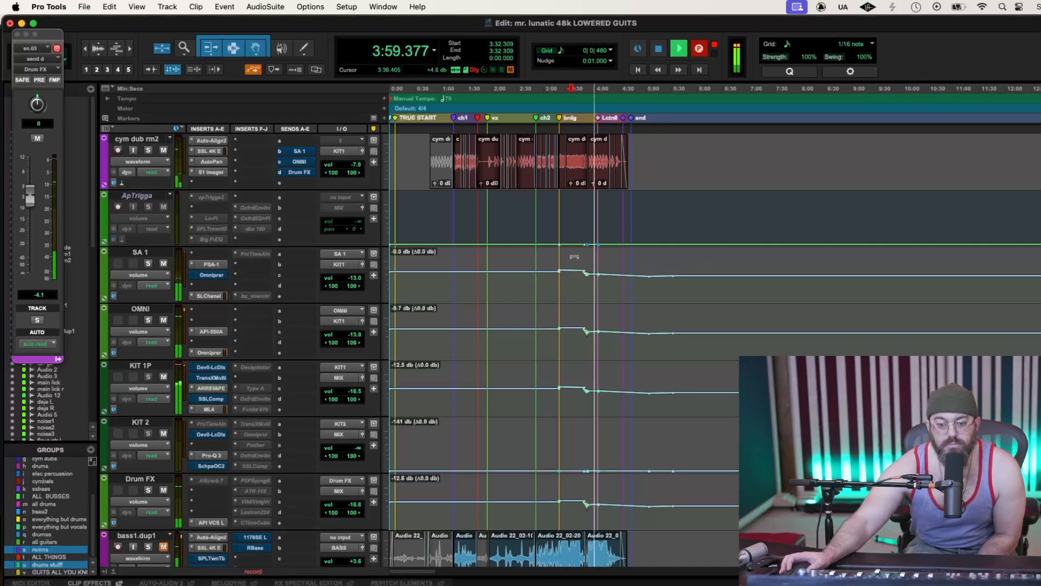
drag(575, 256, 575, 256)
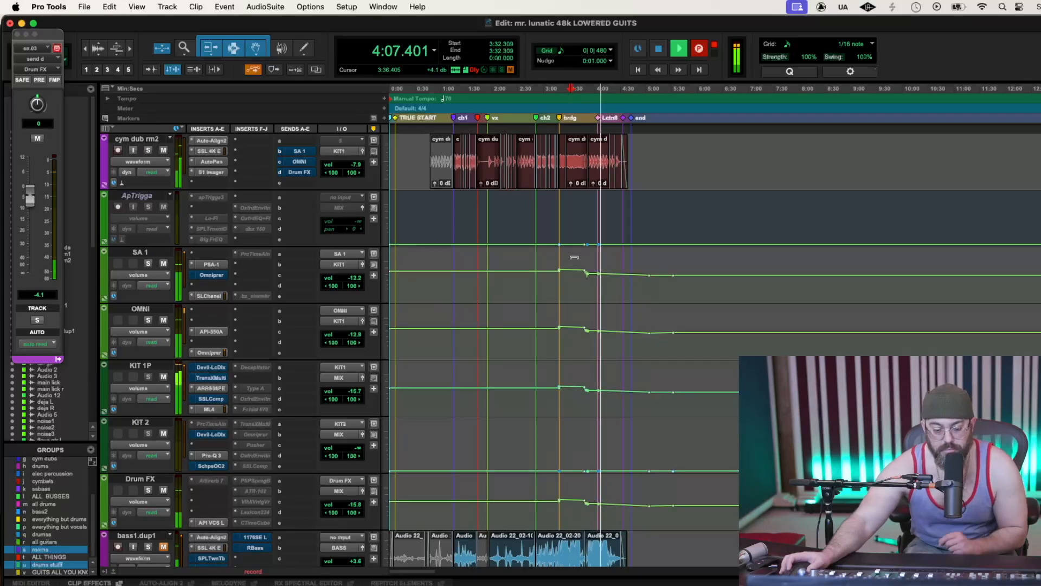
click(565, 294)
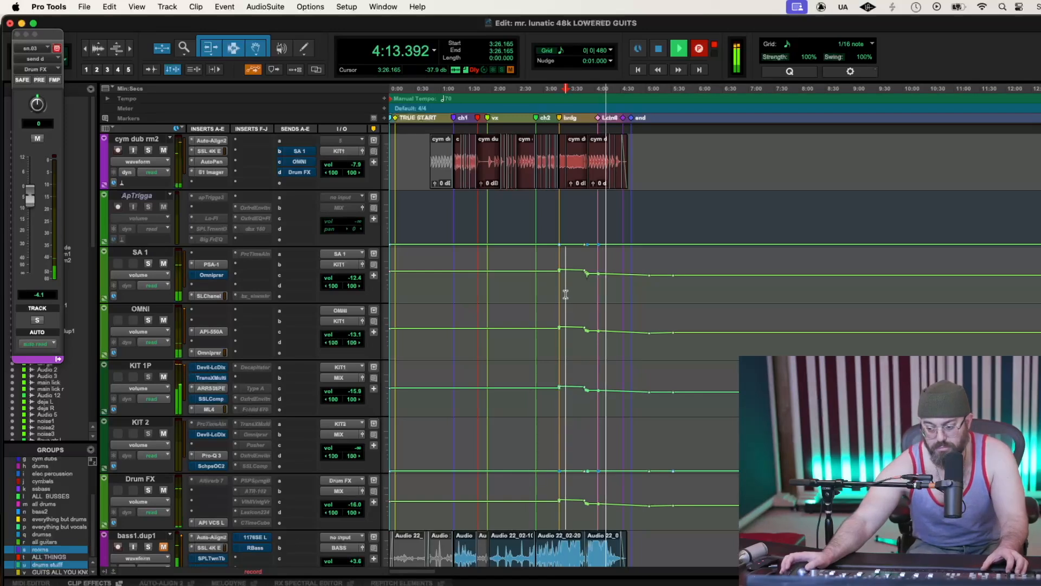
click(514, 293)
click(700, 50)
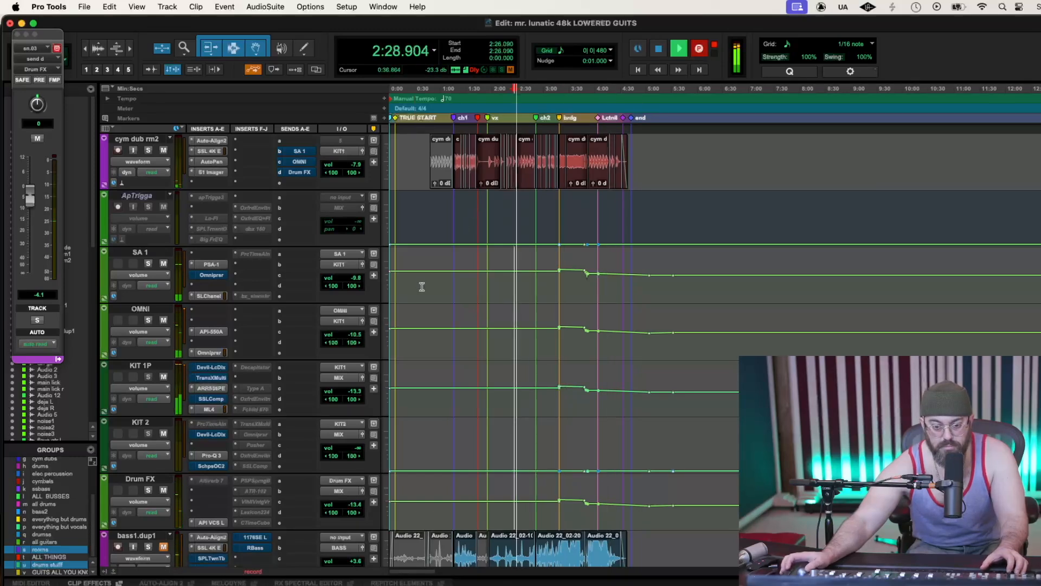
Restart the mix print from 1:19.189 in the first chorus
click(457, 292)
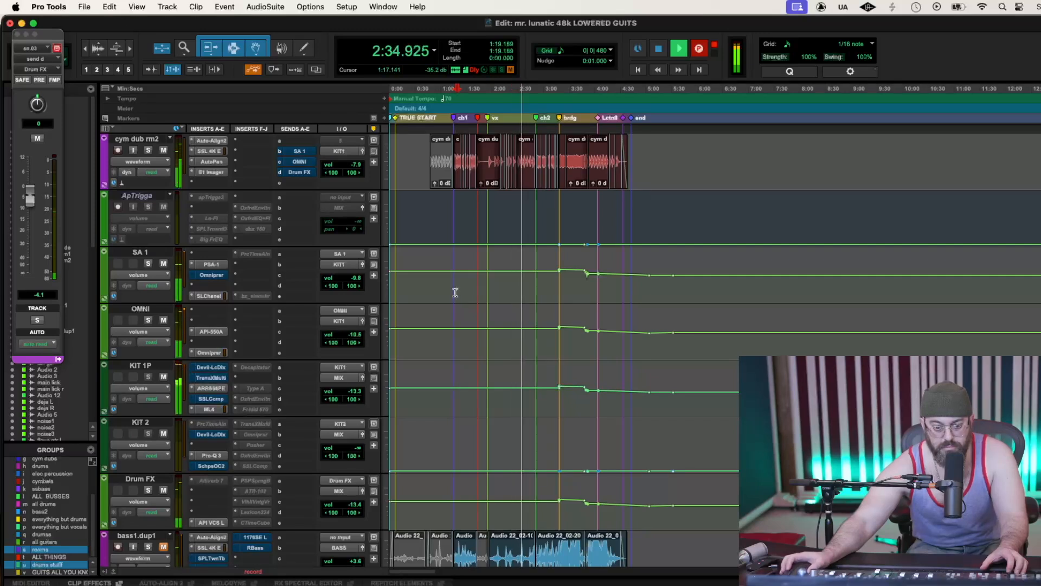
key(space)
key(space)
click(699, 48)
Lower the kk.03 kick track's volume to +1.8 dB
scroll(681, 210, up, 15)
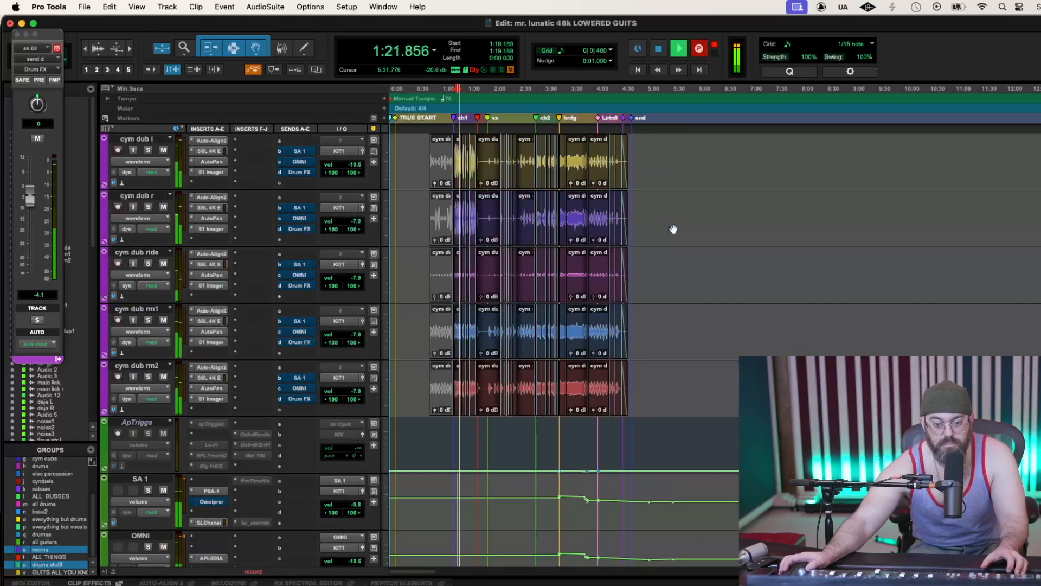
scroll(673, 228, up, 5)
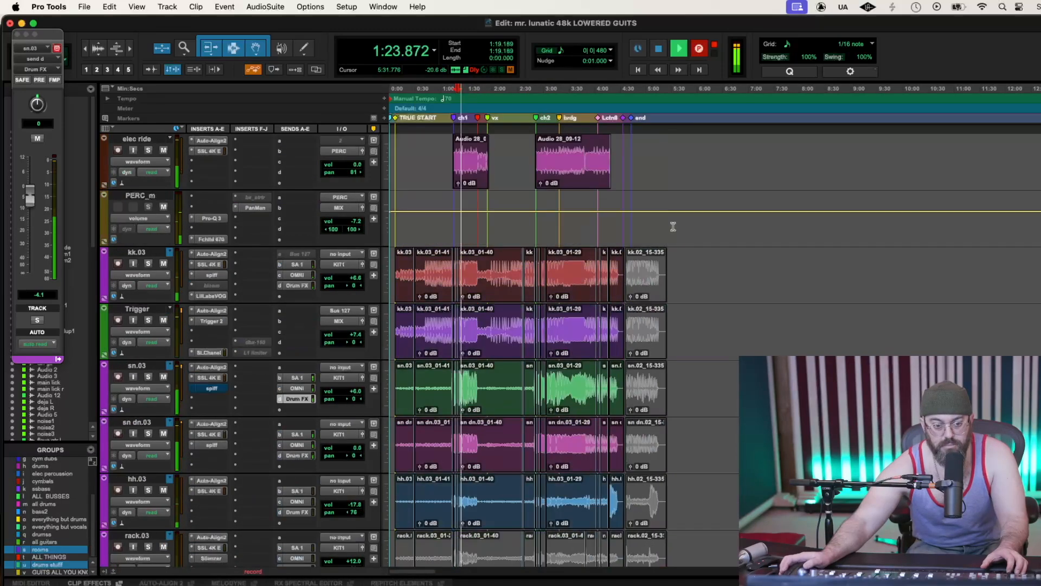
scroll(673, 227, up, 2)
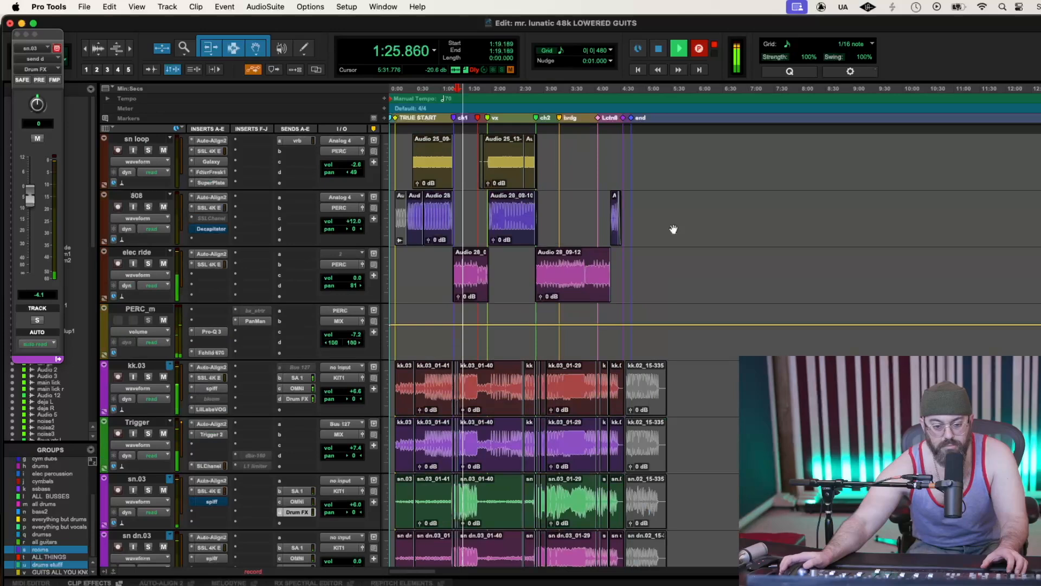
drag(357, 389, 357, 398)
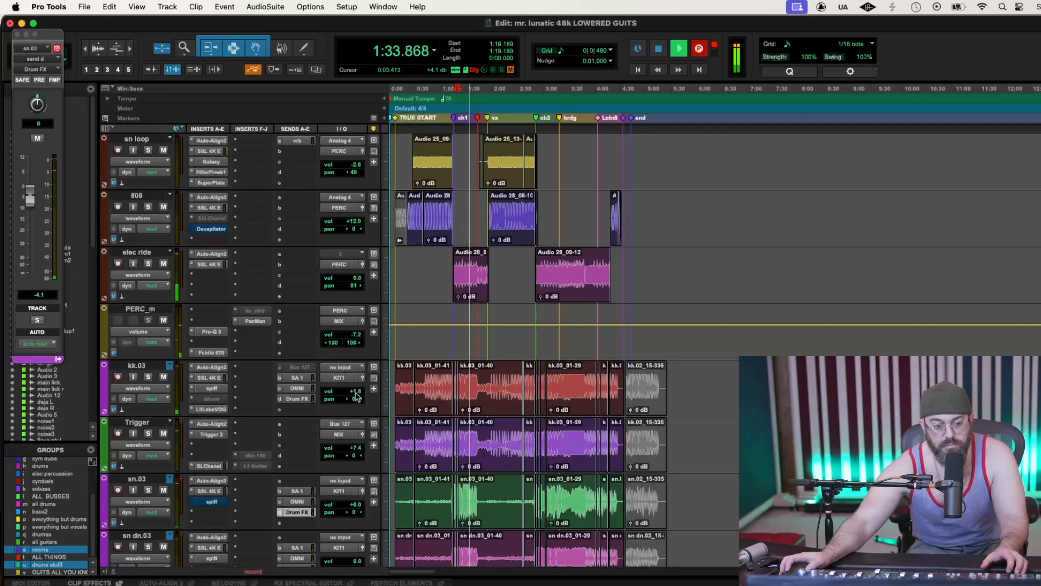
click(356, 393)
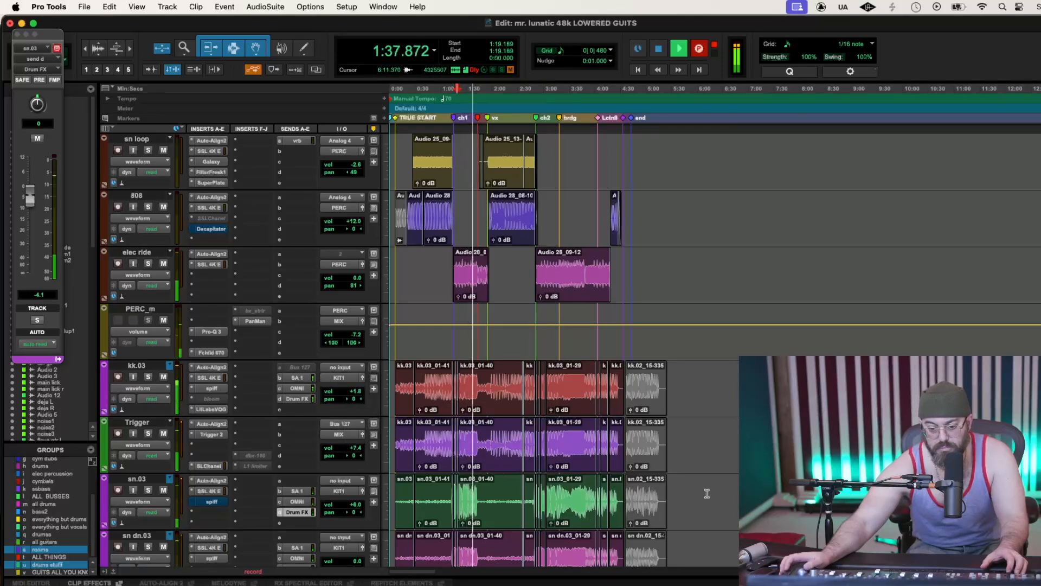
Look through the drum, bass and guitar tracks and inspect the SansAmp PSA-1 settings on the BASS_s bus
scroll(705, 477, down, 10)
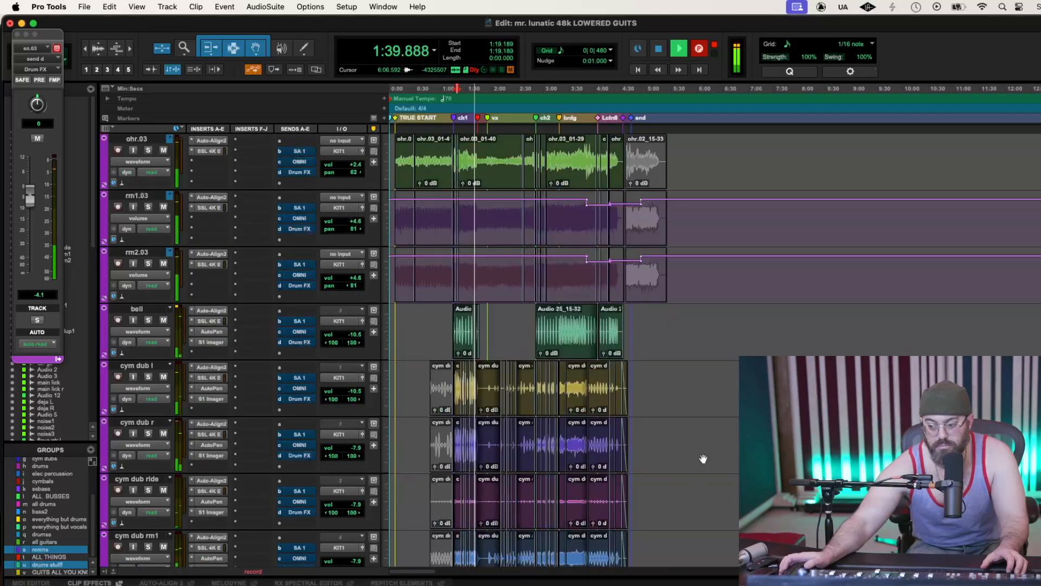
scroll(703, 459, down, 8)
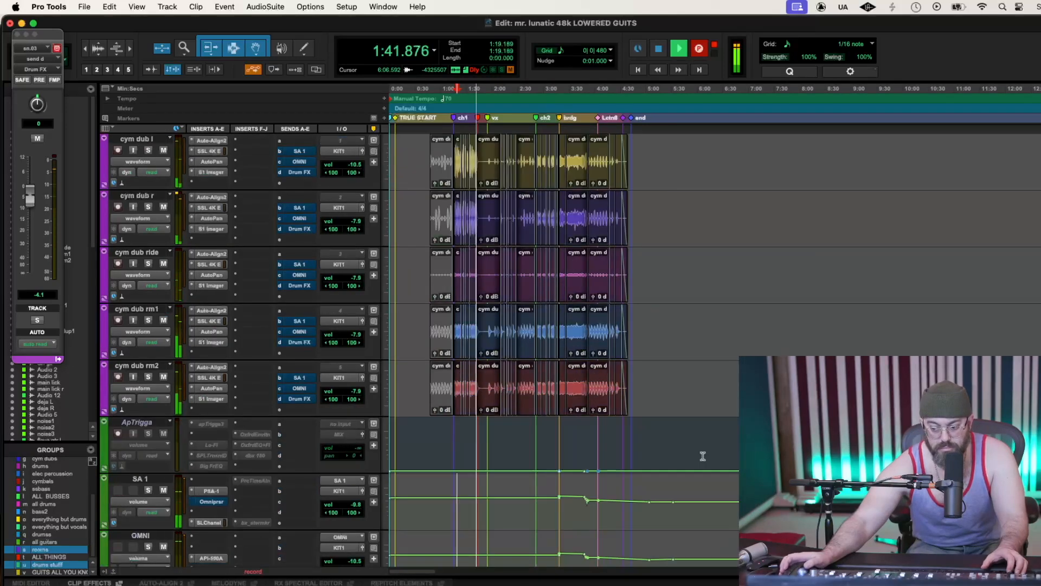
scroll(703, 456, down, 10)
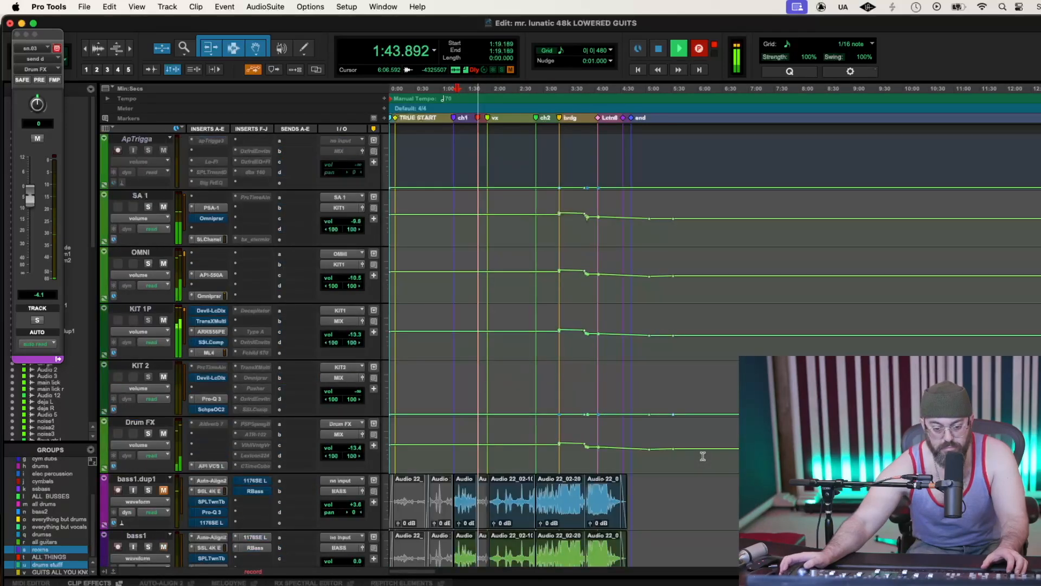
scroll(703, 457, down, 15)
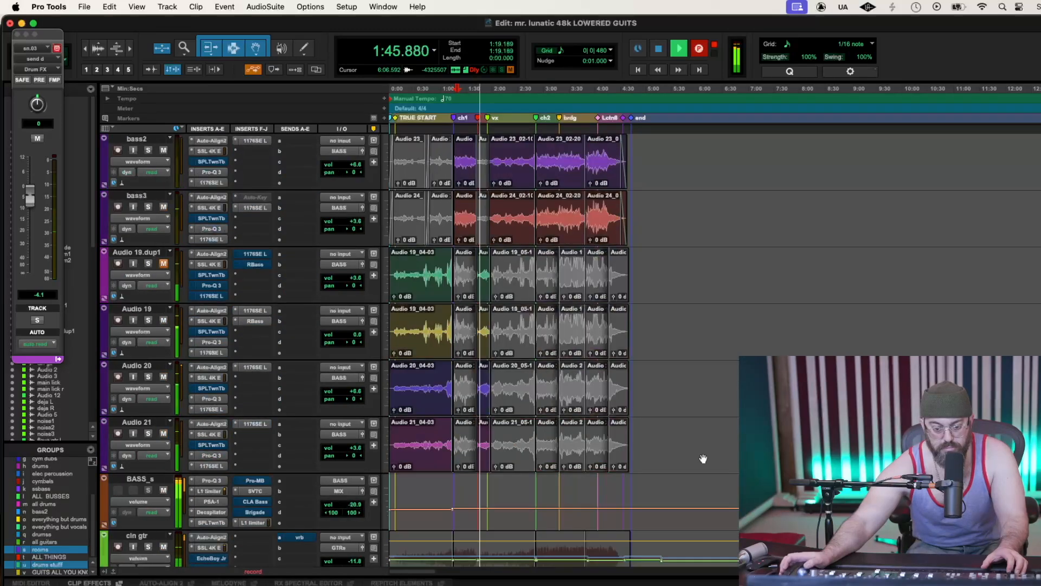
scroll(703, 459, down, 18)
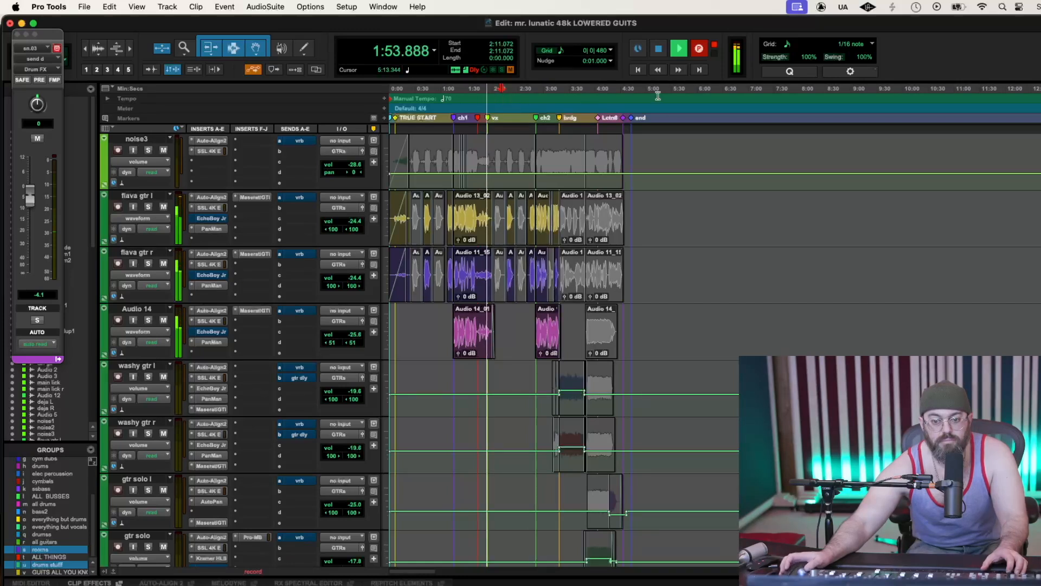
scroll(651, 261, up, 10)
scroll(652, 261, up, 10)
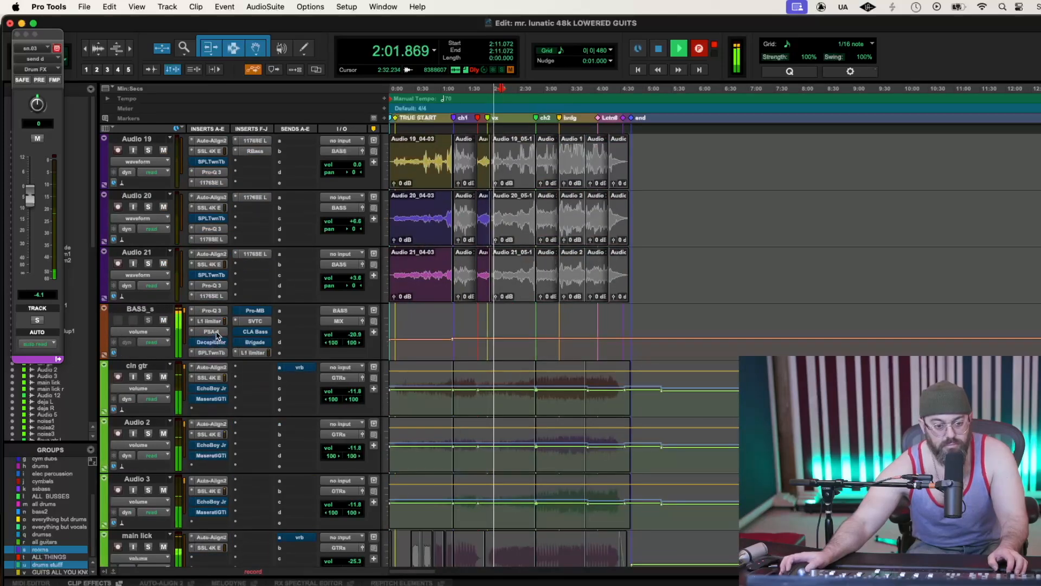
click(211, 332)
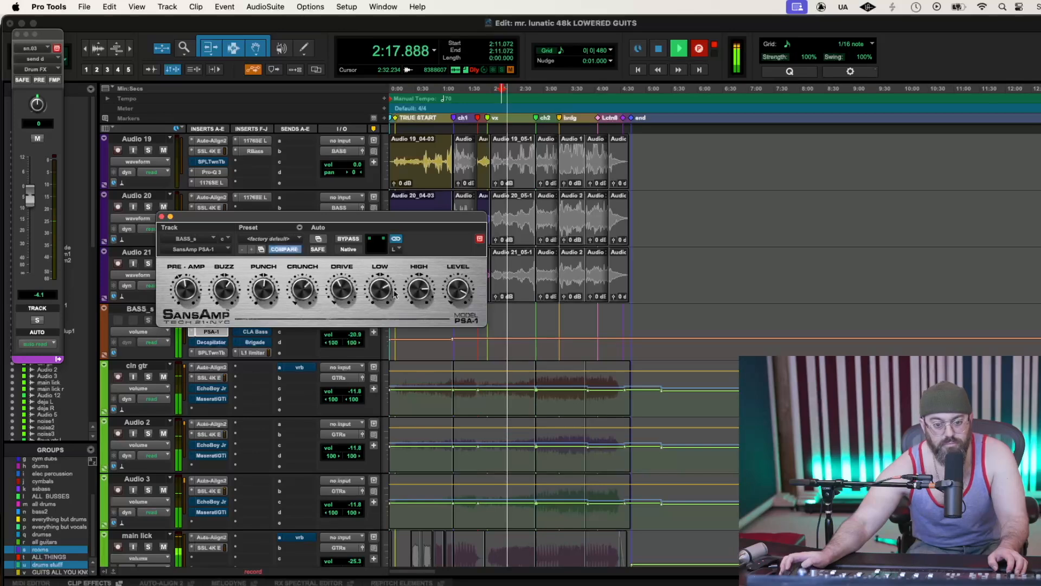
click(162, 216)
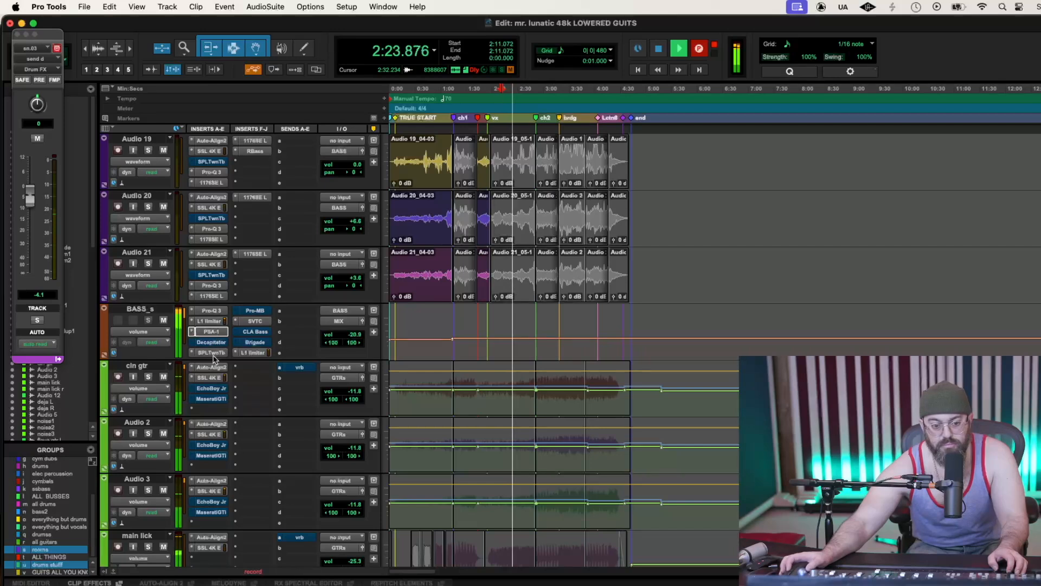
Raise the input gain of the Ampeg SVT-VR Classic amp on the BASS_s bus to about 7.3 dB
click(255, 322)
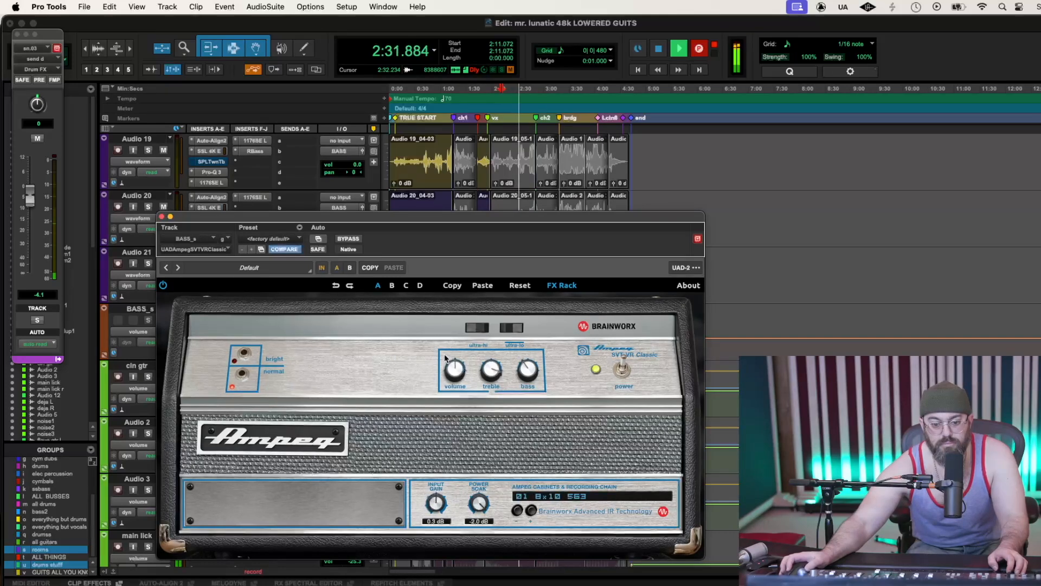
drag(437, 503, 439, 477)
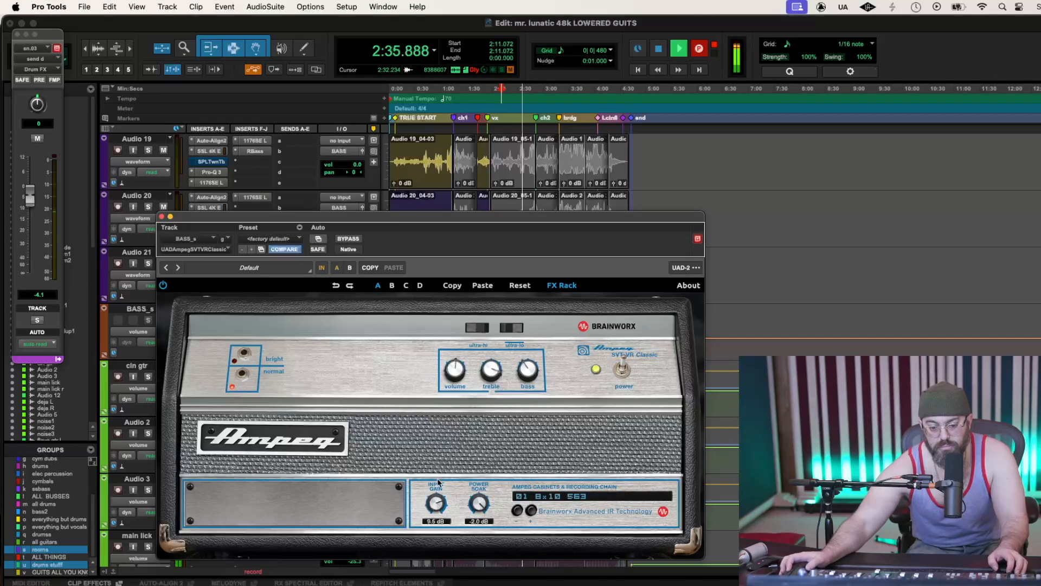
drag(439, 488, 441, 498)
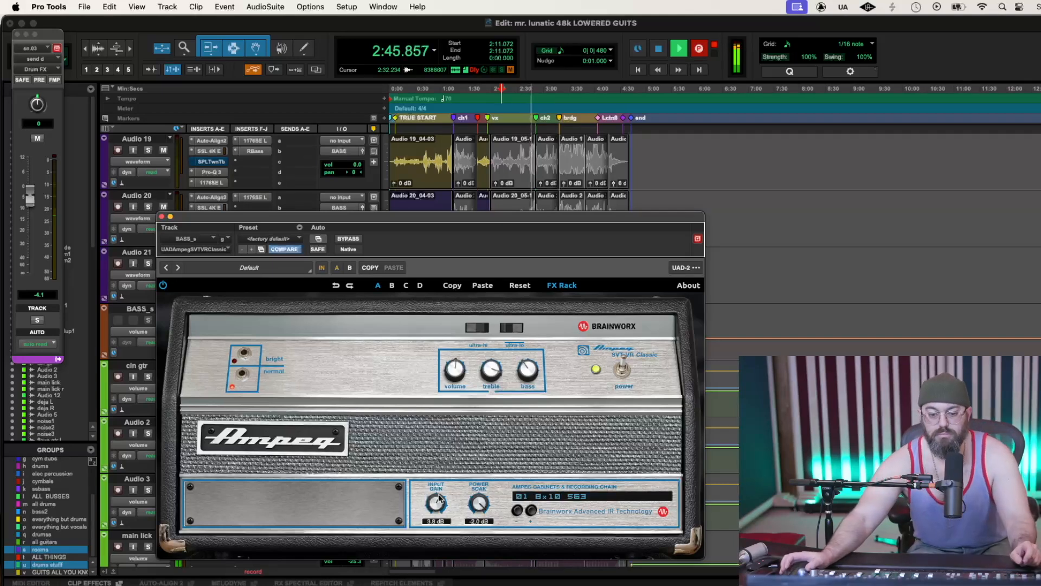
drag(440, 503, 440, 503)
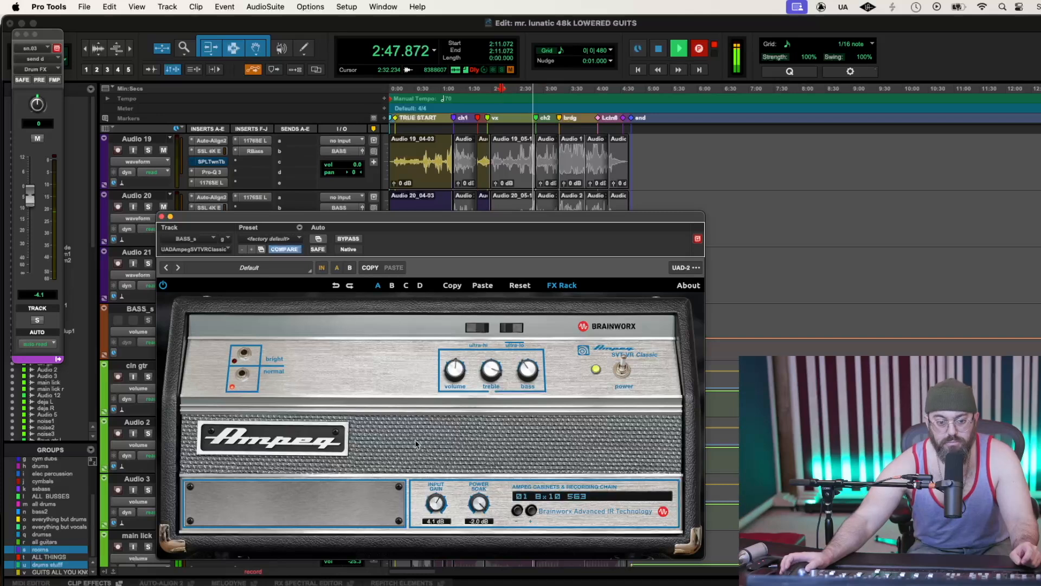
click(161, 217)
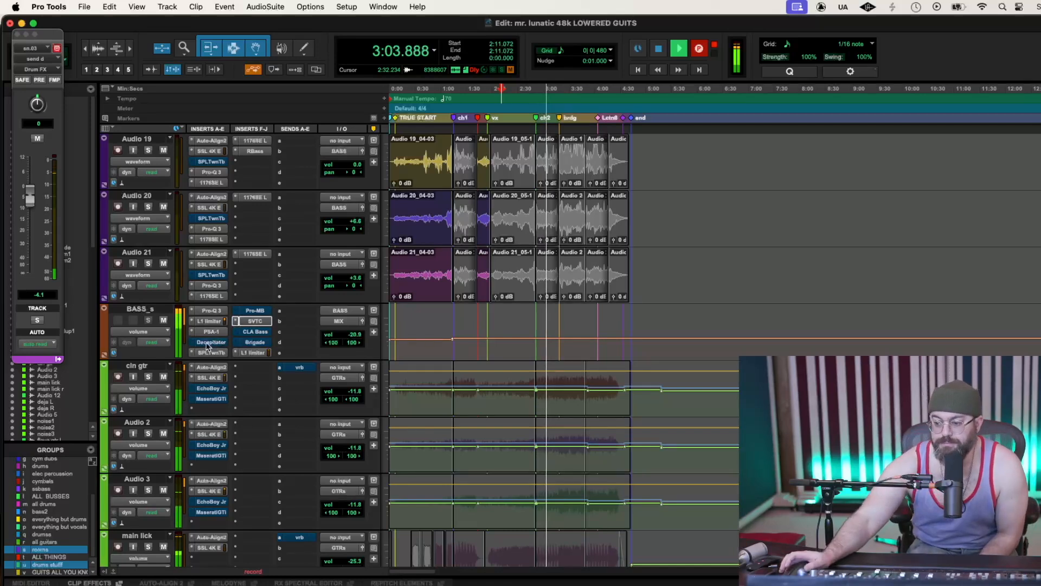
click(255, 321)
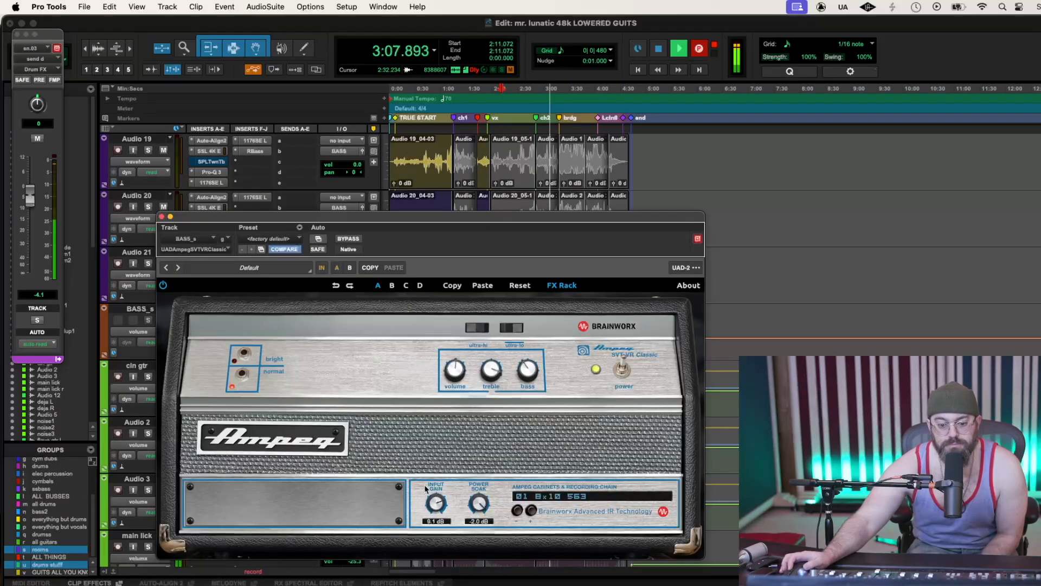
drag(438, 508, 438, 505)
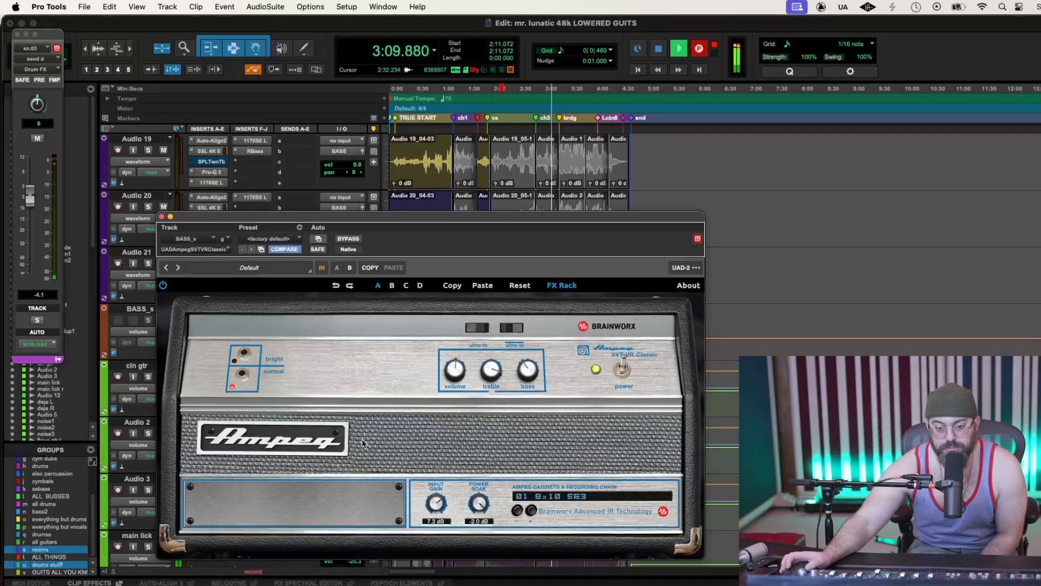
click(161, 217)
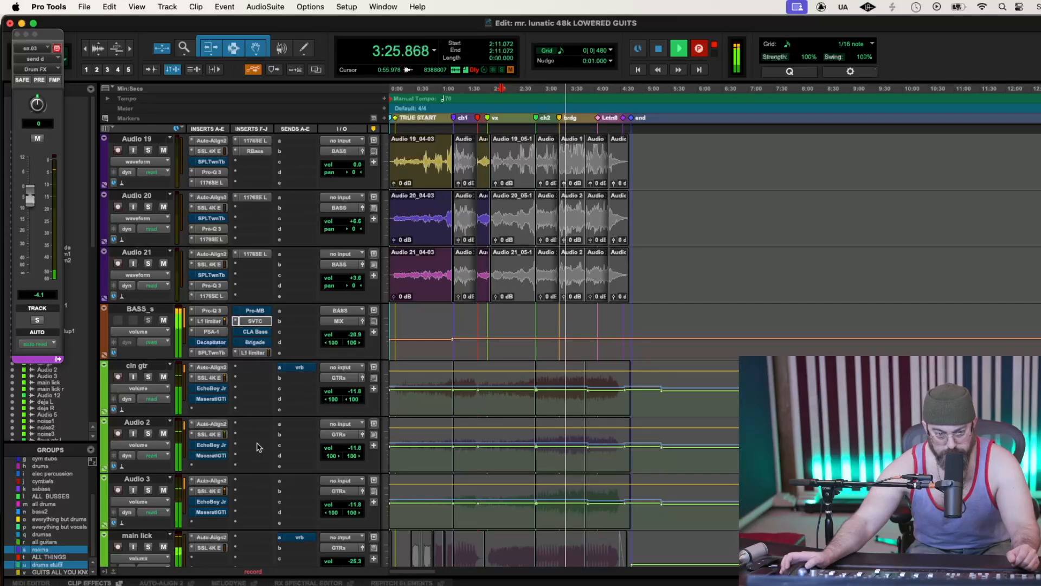
Review the guitar, lead vocal, effects return and backing vocal tracks during playback, and check the BASS_s volume automation
scroll(258, 447, down, 10)
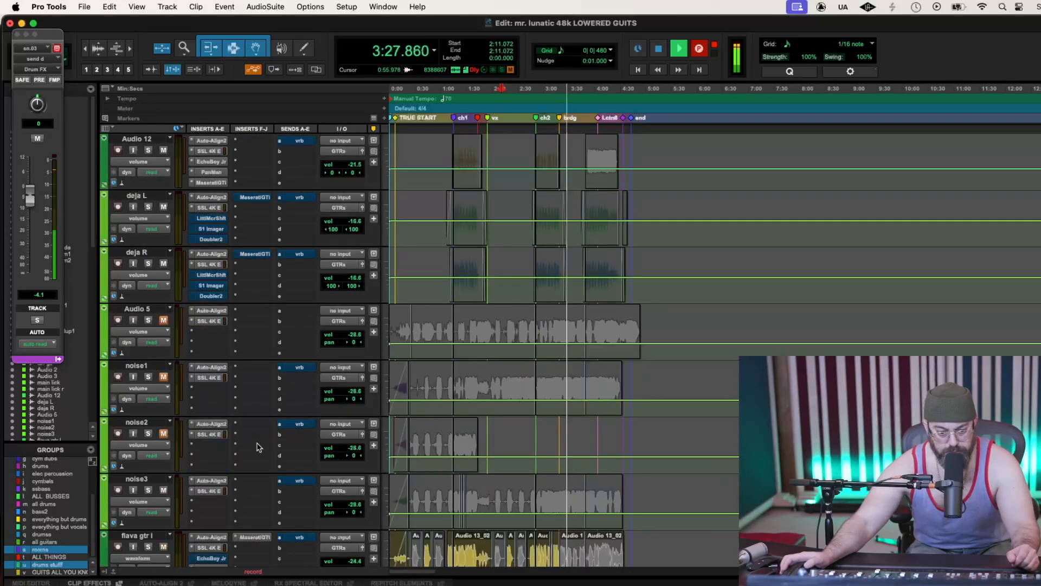
scroll(259, 446, down, 10)
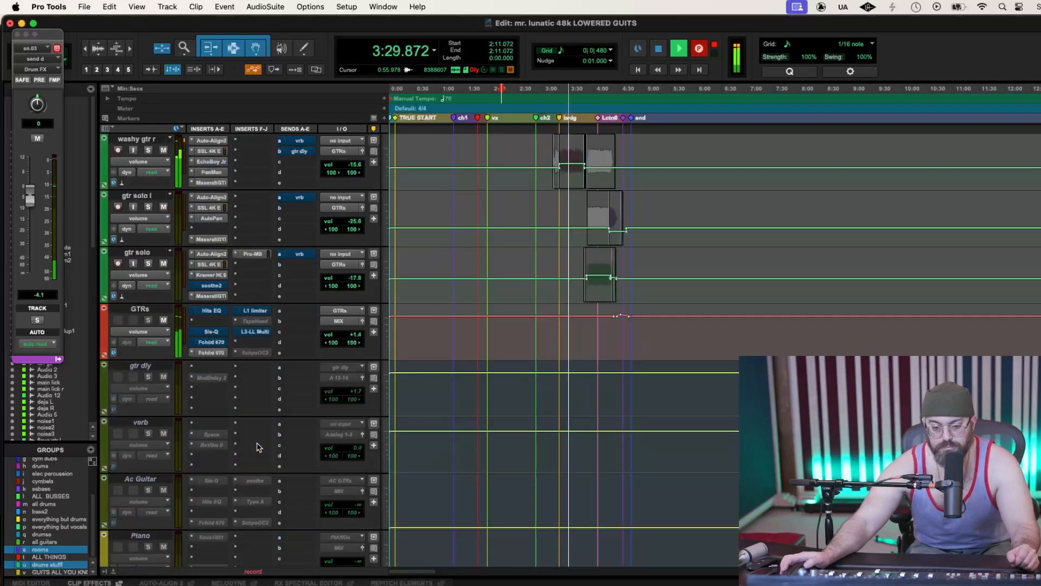
scroll(258, 447, down, 3)
scroll(258, 446, down, 4)
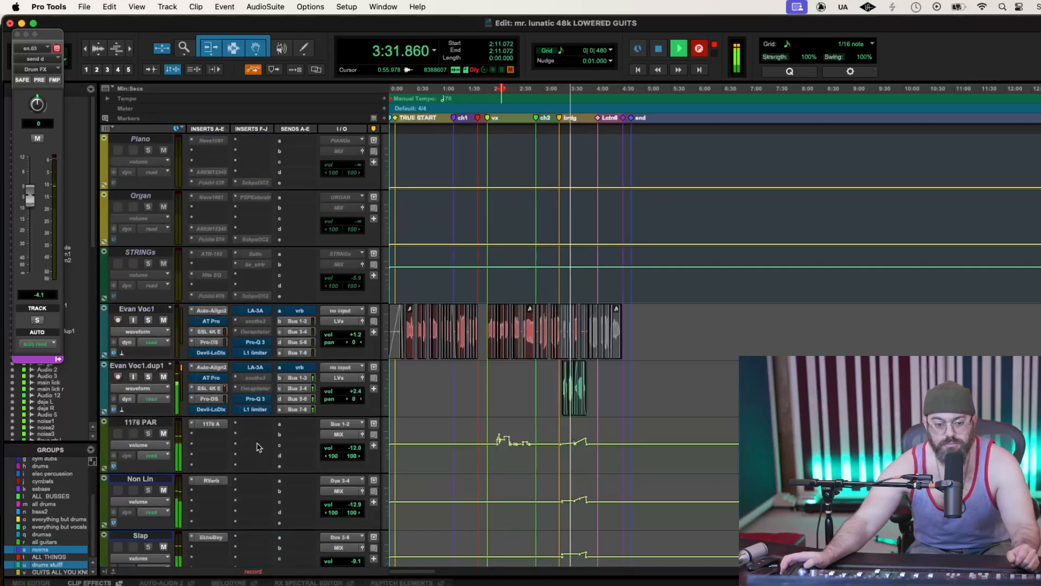
scroll(259, 447, down, 6)
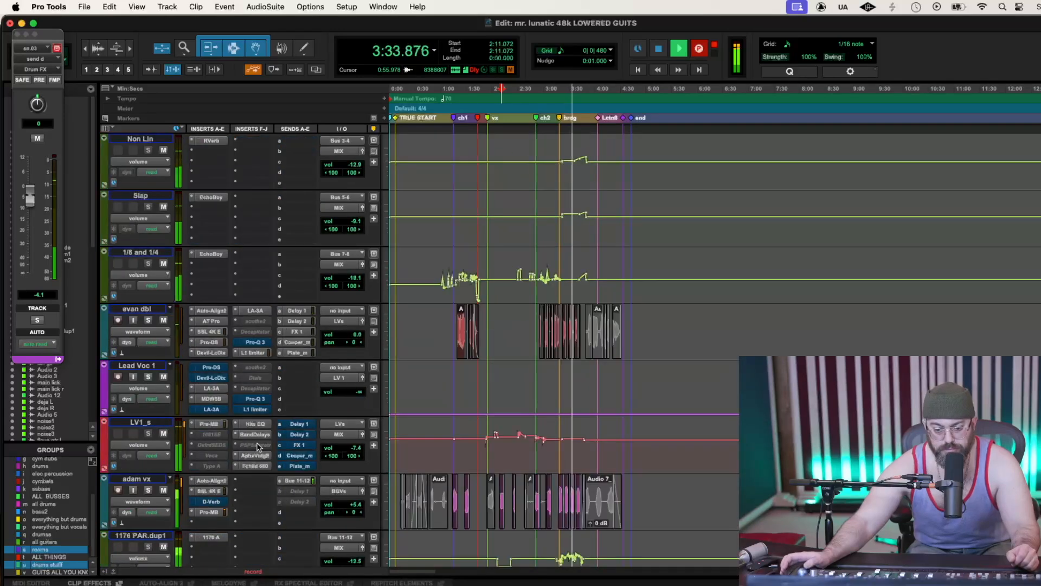
scroll(259, 446, up, 14)
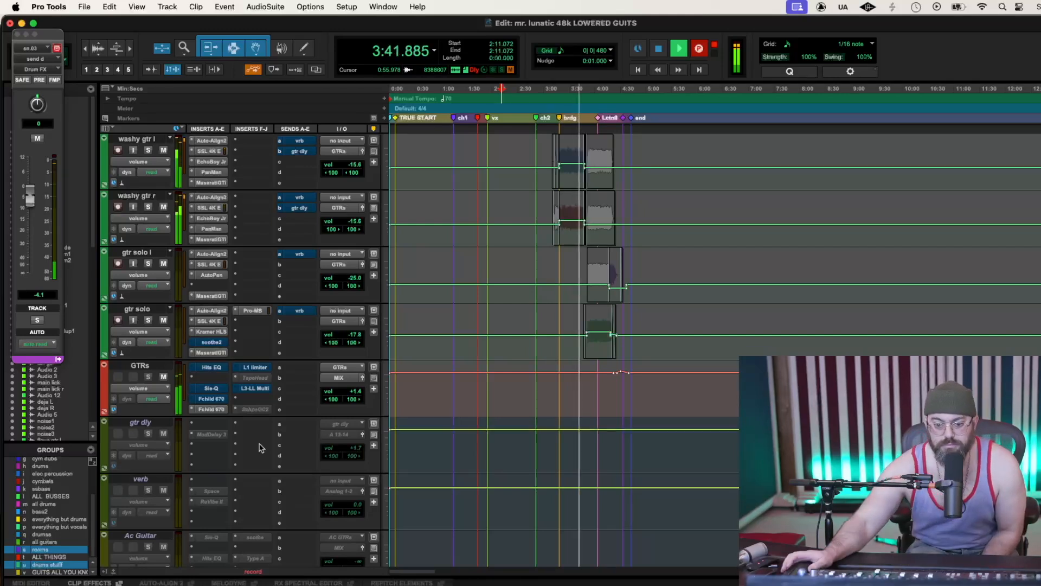
scroll(672, 513, down, 10)
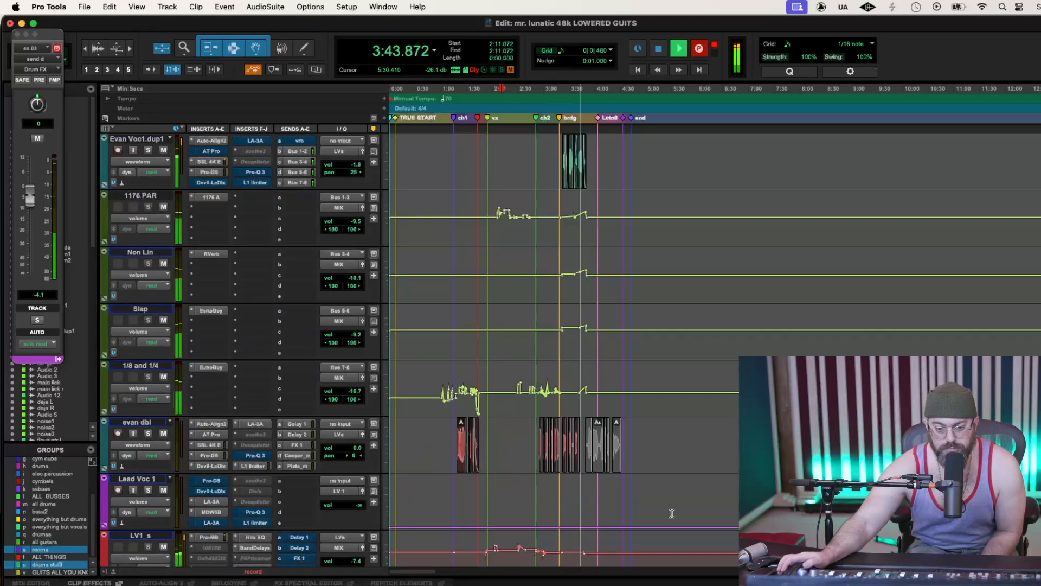
scroll(672, 513, down, 3)
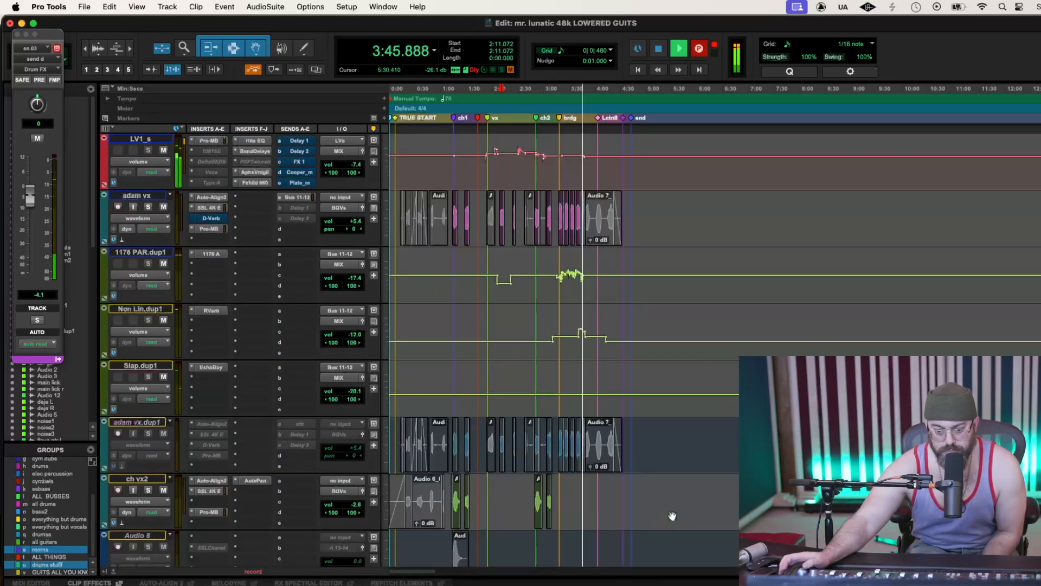
scroll(672, 514, up, 5)
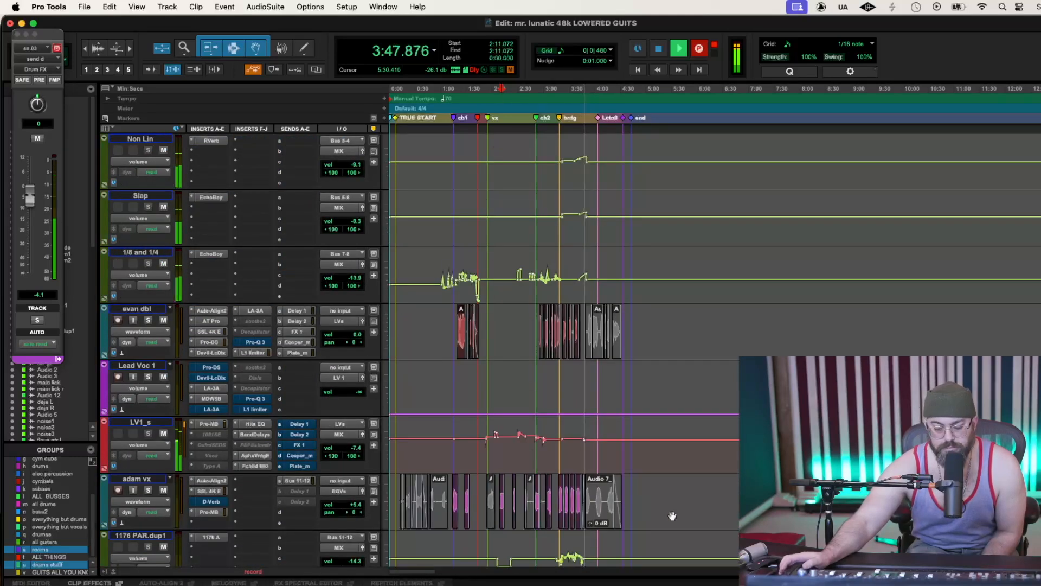
scroll(672, 514, up, 10)
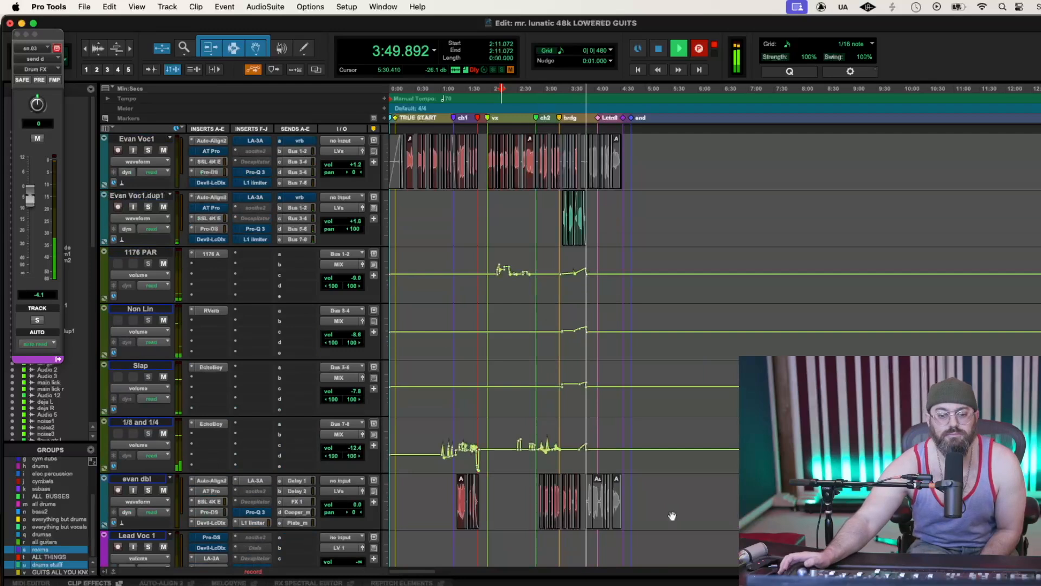
scroll(672, 514, up, 10)
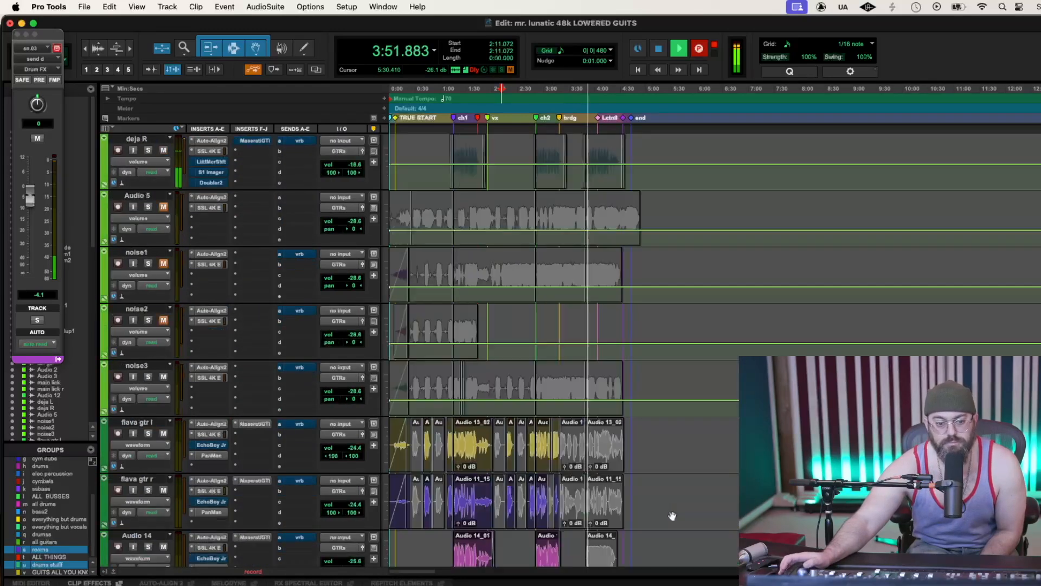
scroll(672, 513, up, 8)
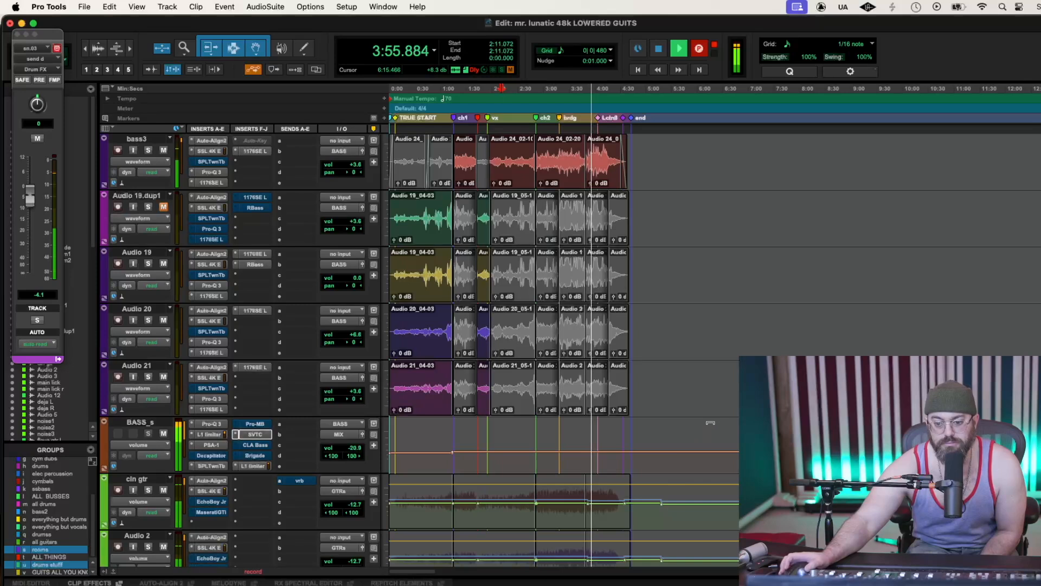
click(710, 422)
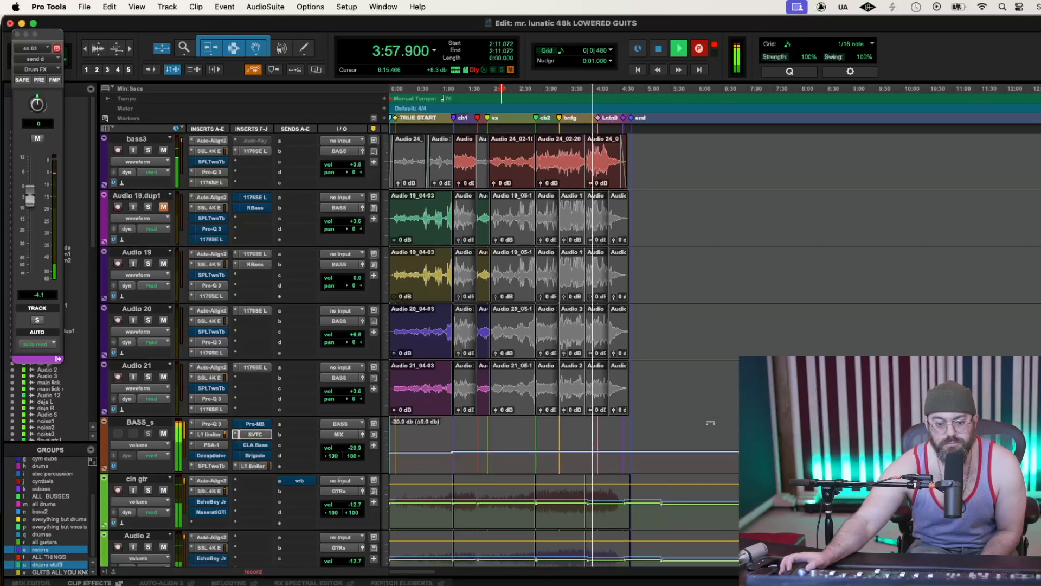
drag(711, 422, 710, 422)
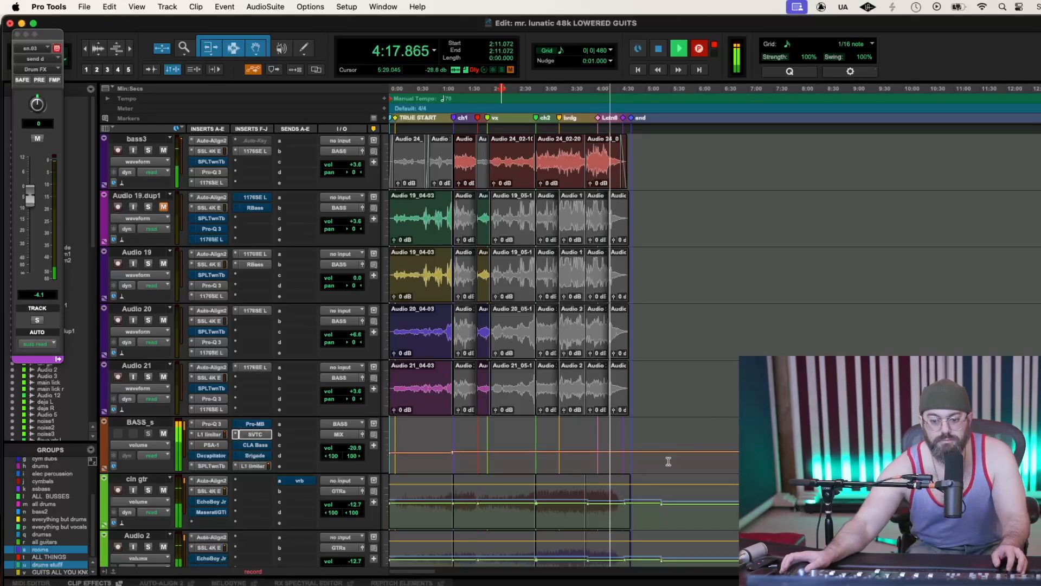
Stop the mix print at the song's end and save the session with the MrLRBE(M1BF) clip's range selected
scroll(706, 429, down, 10)
scroll(669, 464, down, 15)
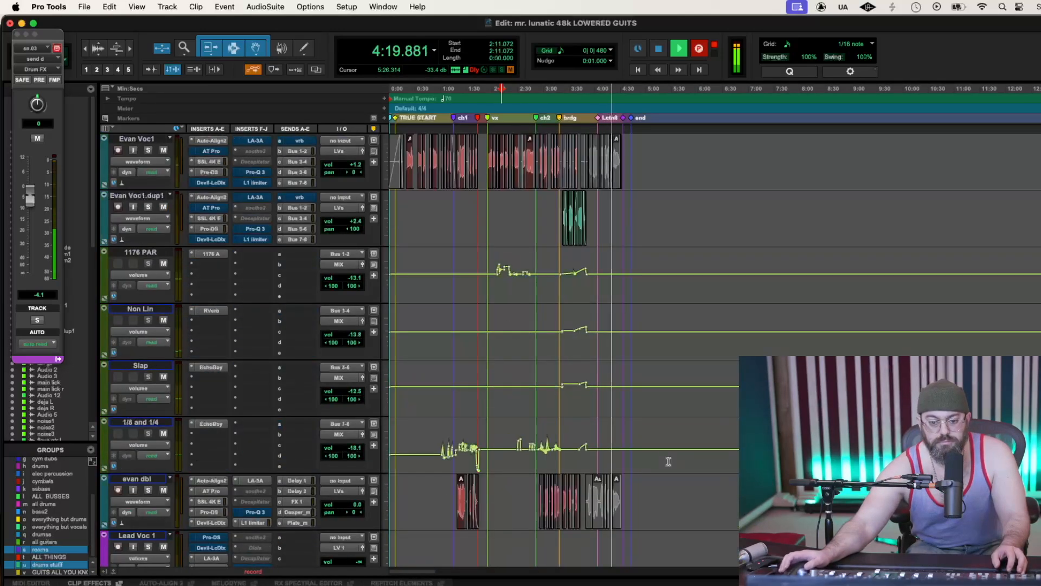
scroll(669, 461, down, 6)
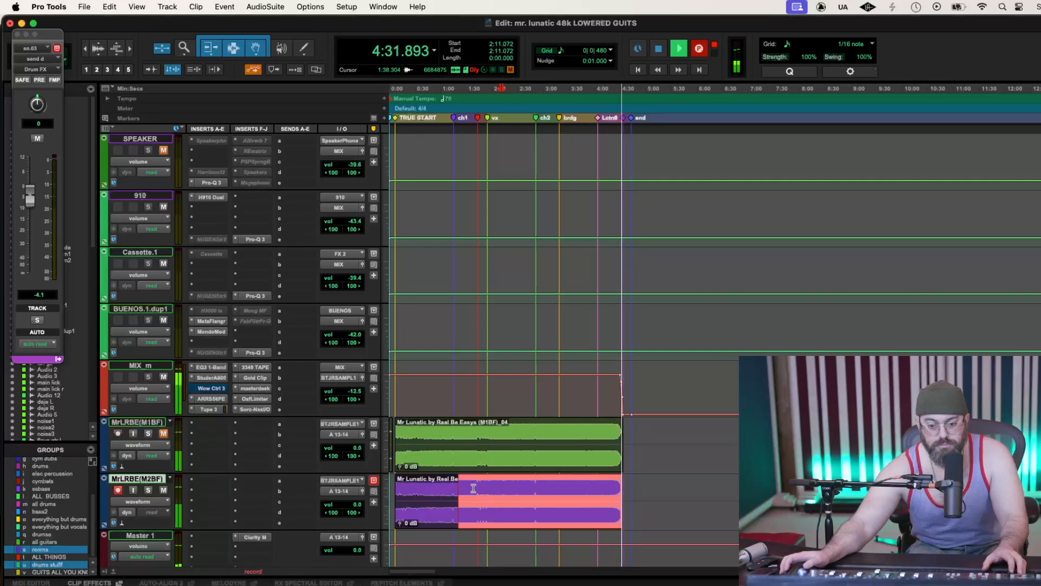
key(space)
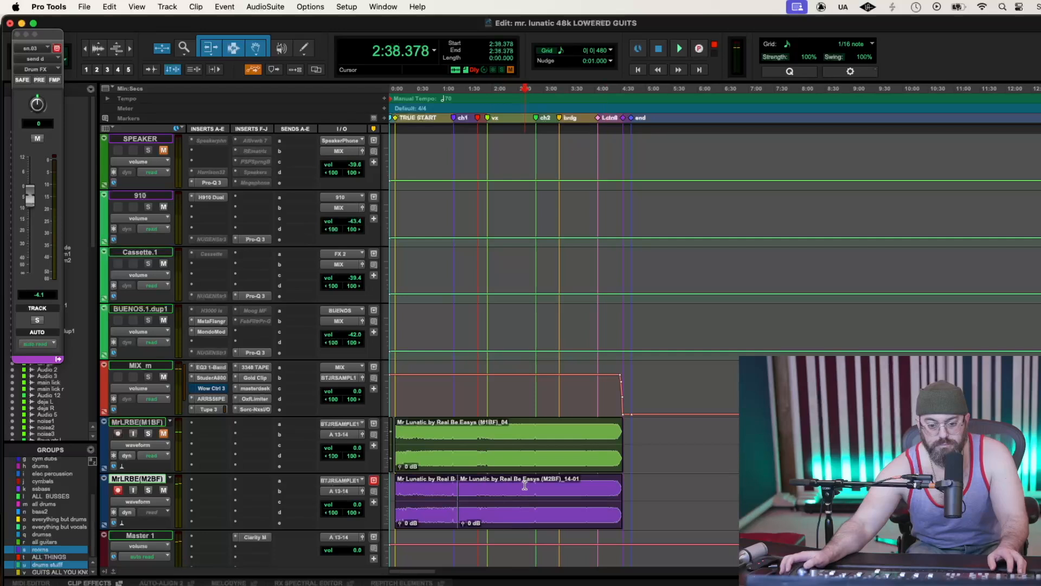
click(532, 433)
key(super+s)
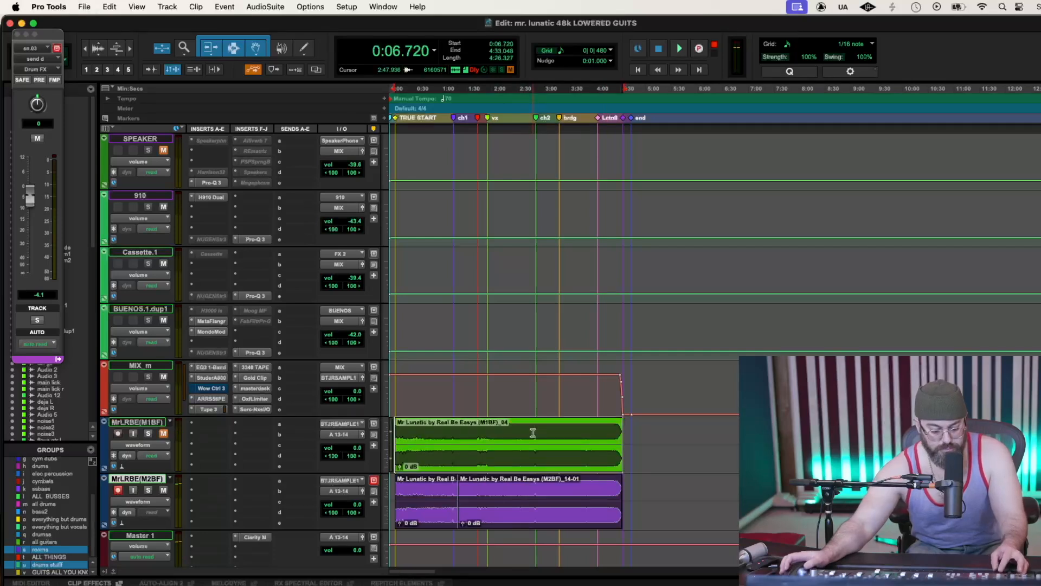
Reset the clipping meter of the Gold Clip plugin on MIX_m
click(255, 378)
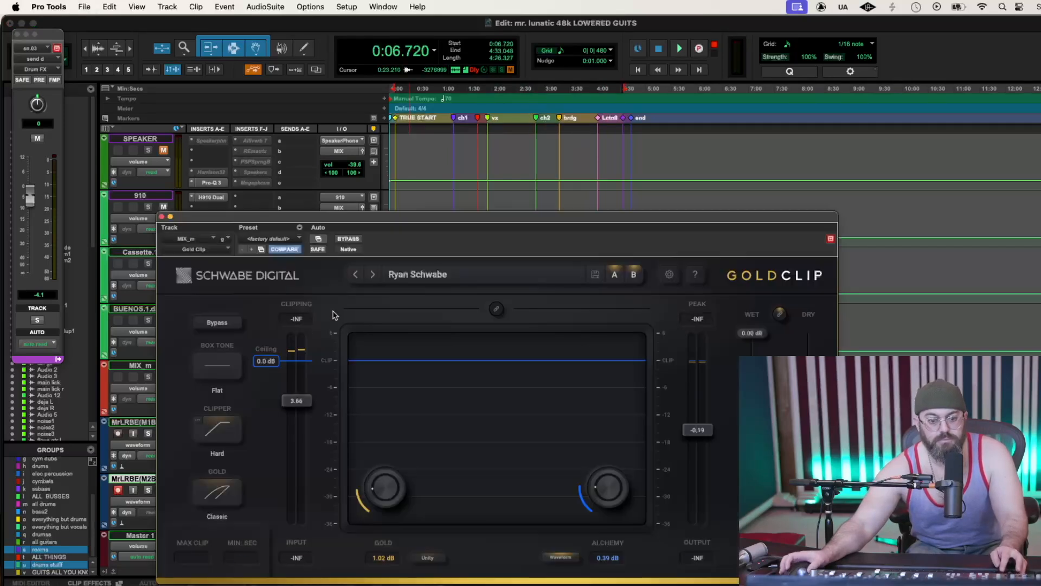
click(297, 320)
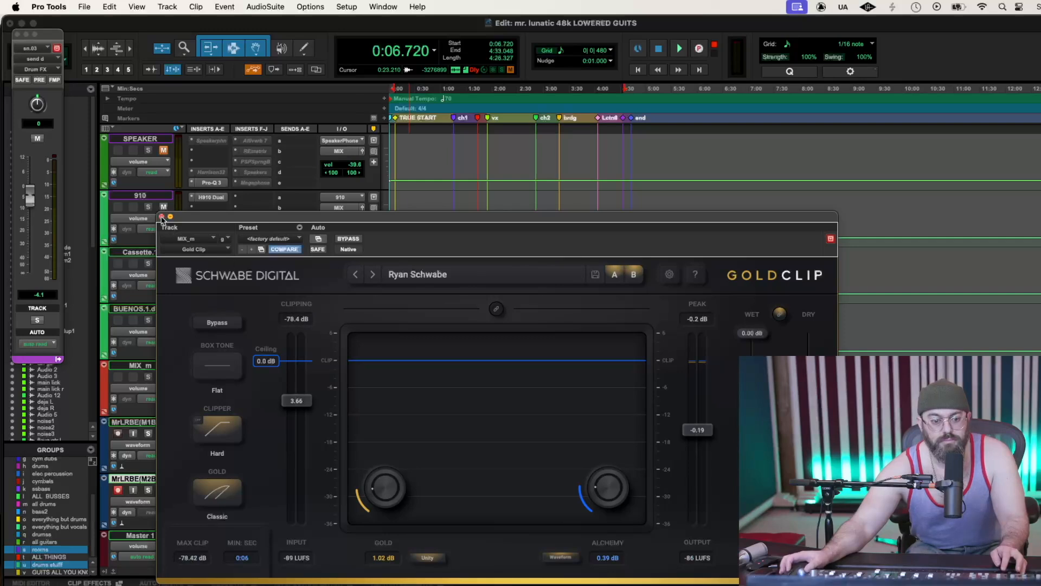
click(162, 217)
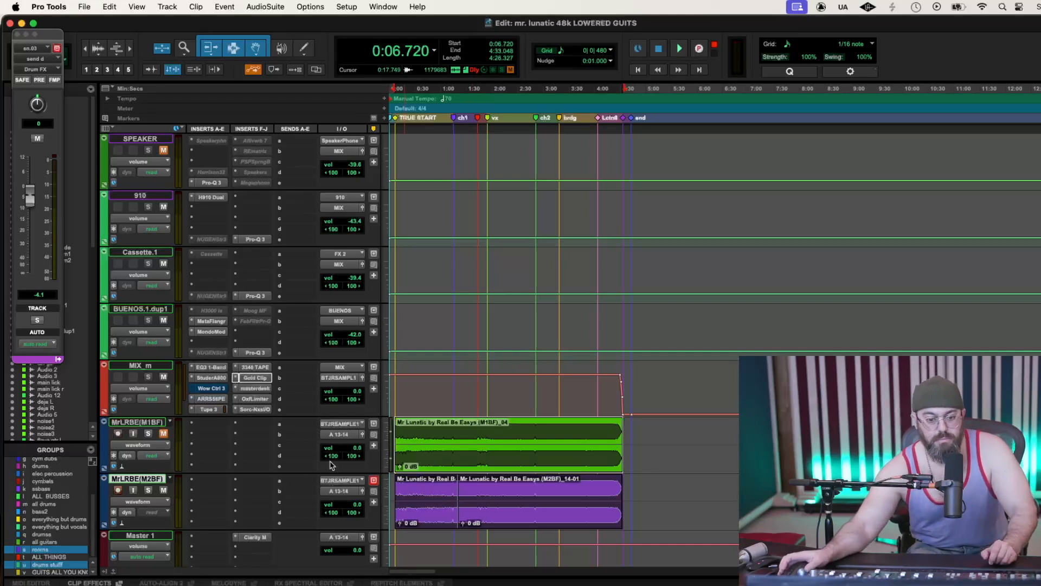
Start re-recording the full mix print onto MrLRBE(M2BF) from 0:06.720 over the selected range
scroll(283, 479, down, 5)
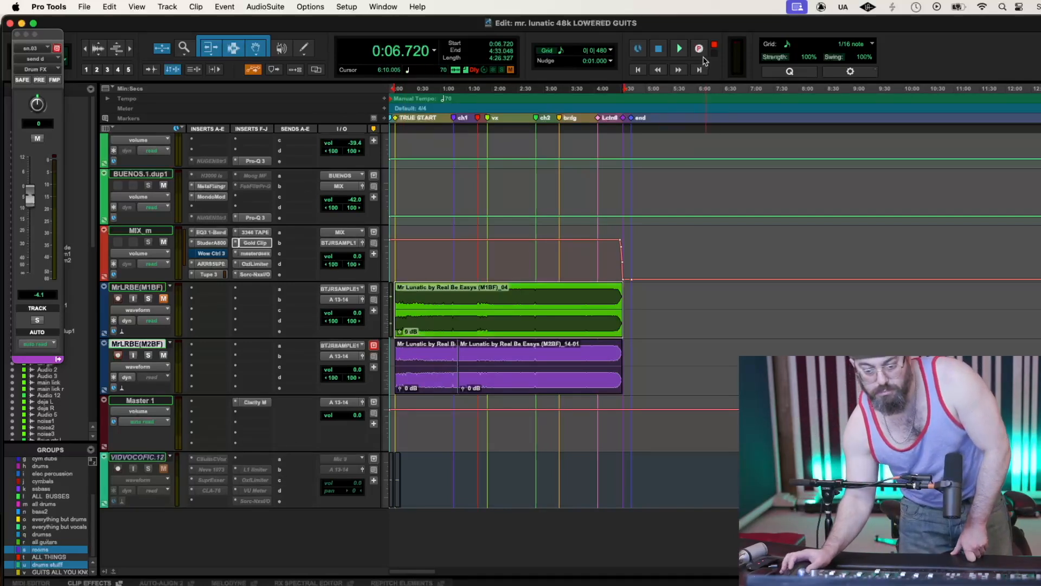
click(699, 50)
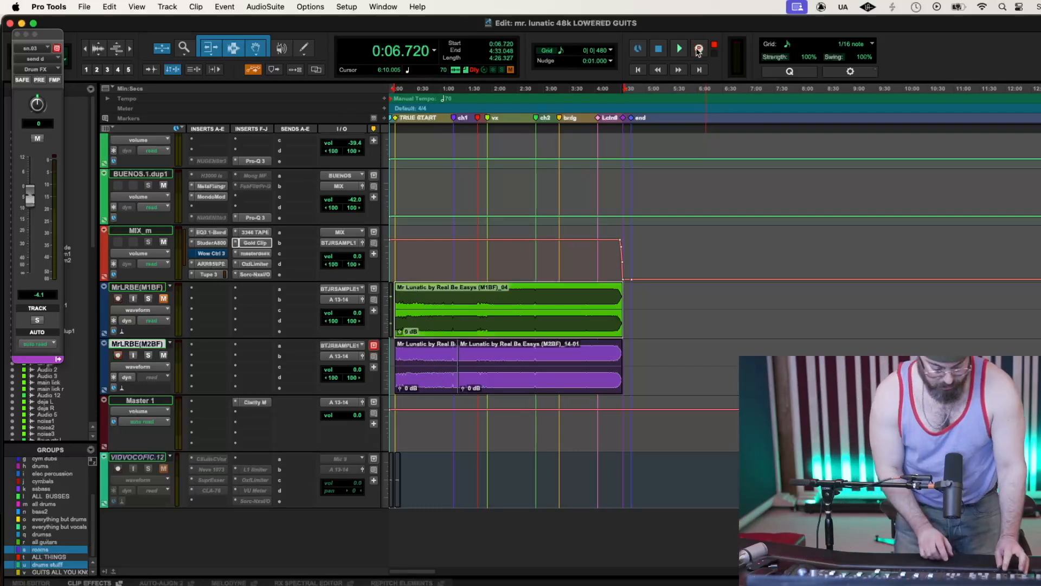
key(space)
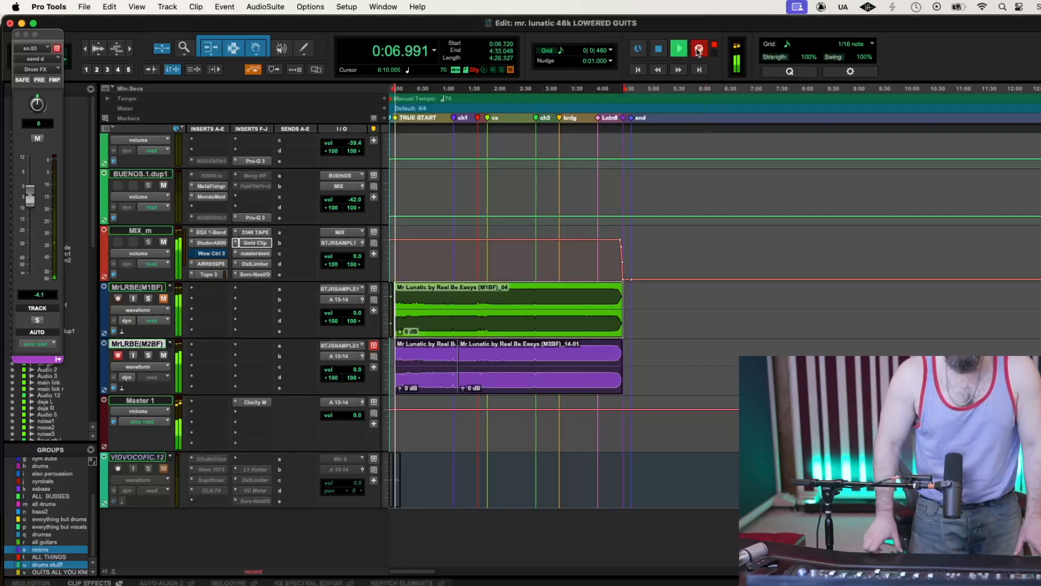